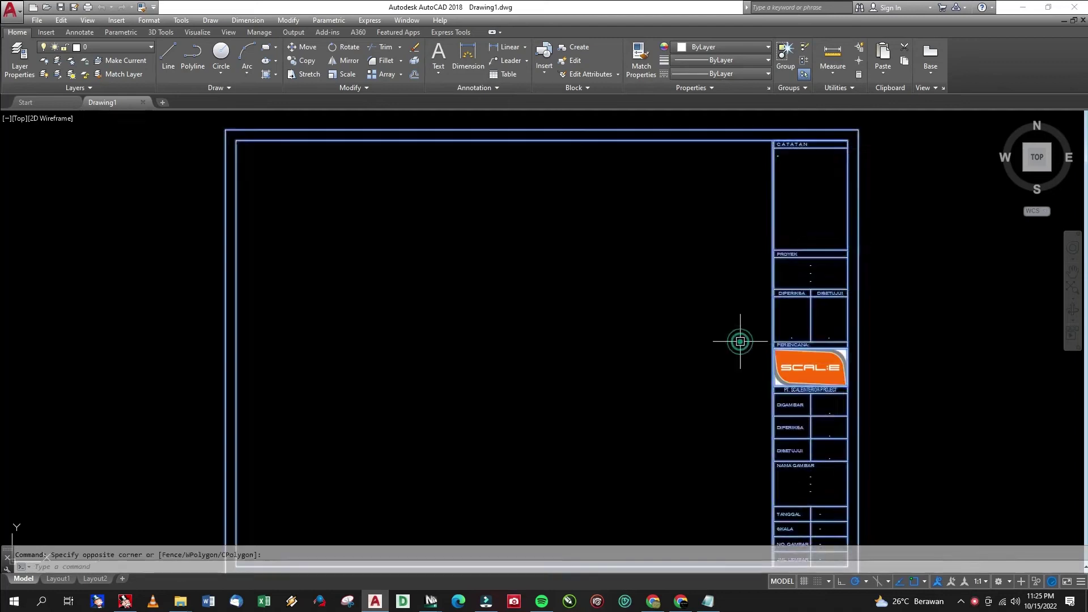
Erase the title block and start a polyline outline with 5700 and 4500 sides.
key("Delete")
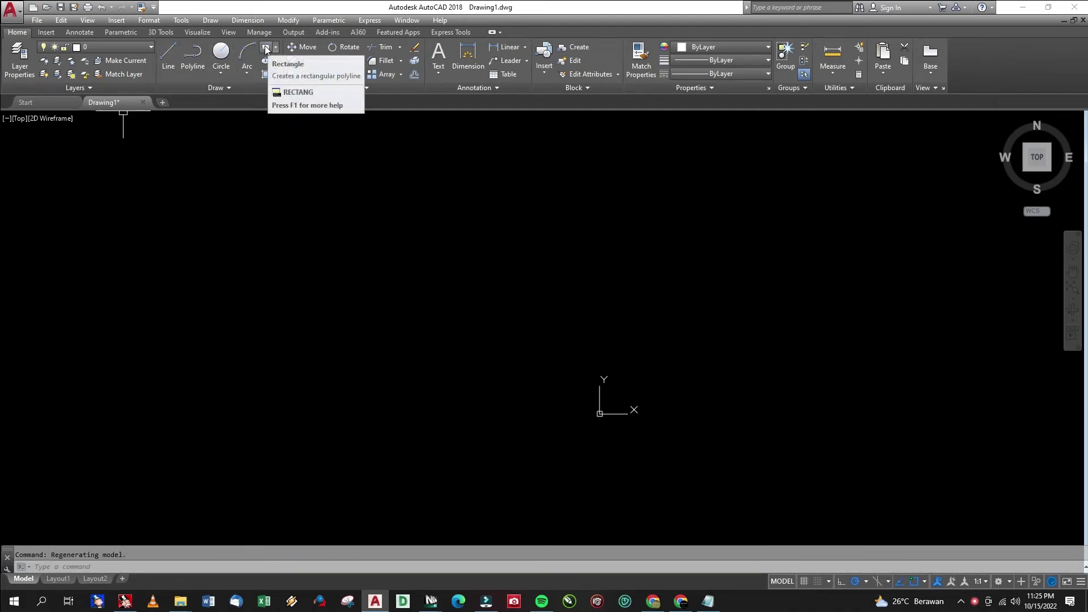
left_click(197, 53)
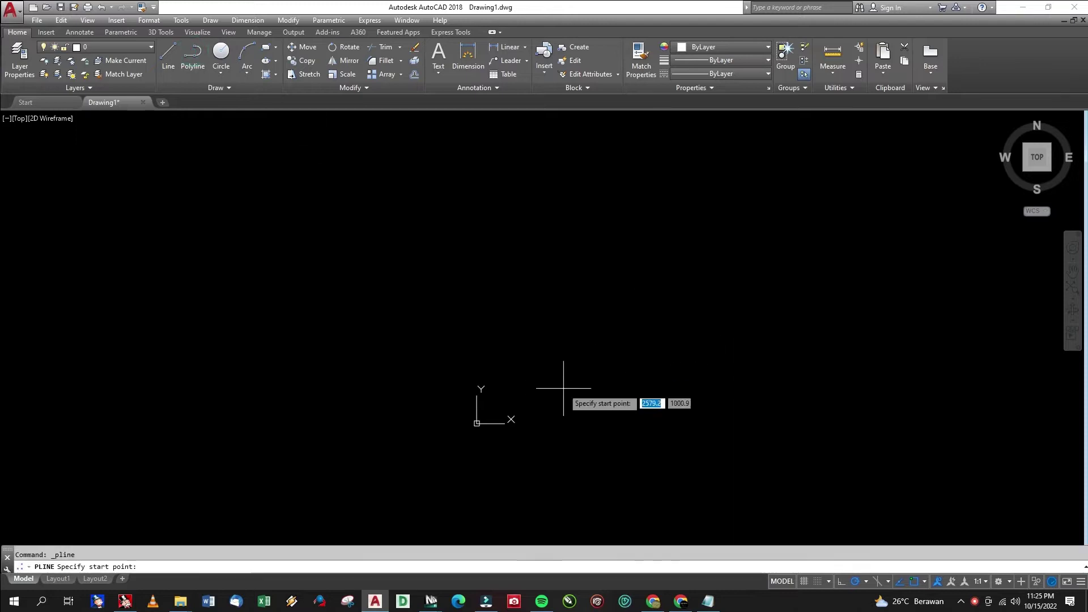
left_click(529, 387)
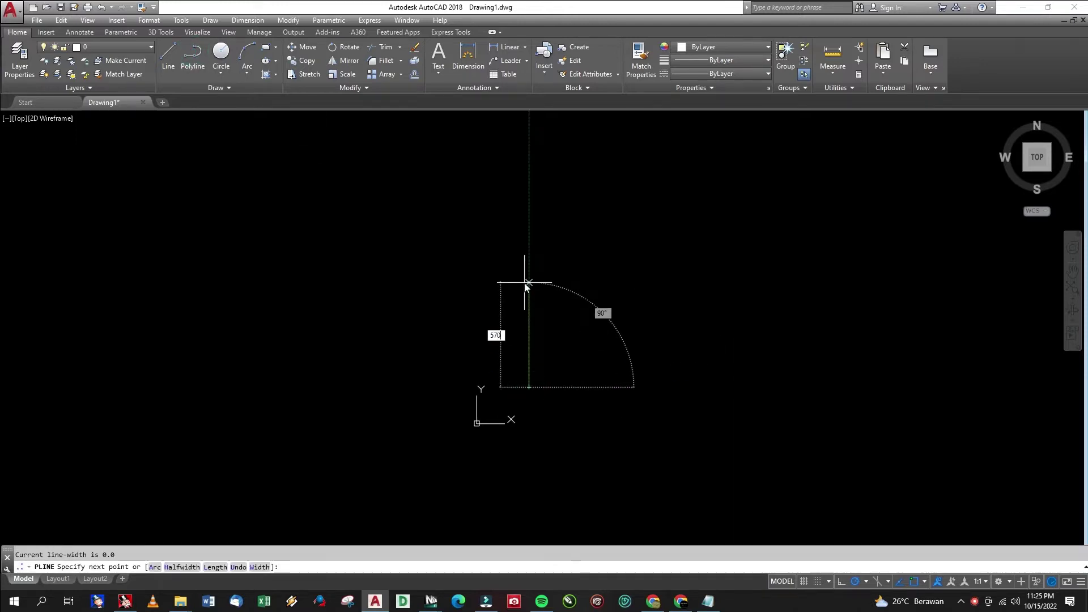
type("0")
key("Return")
middle_click_drag(686, 184, 635, 226)
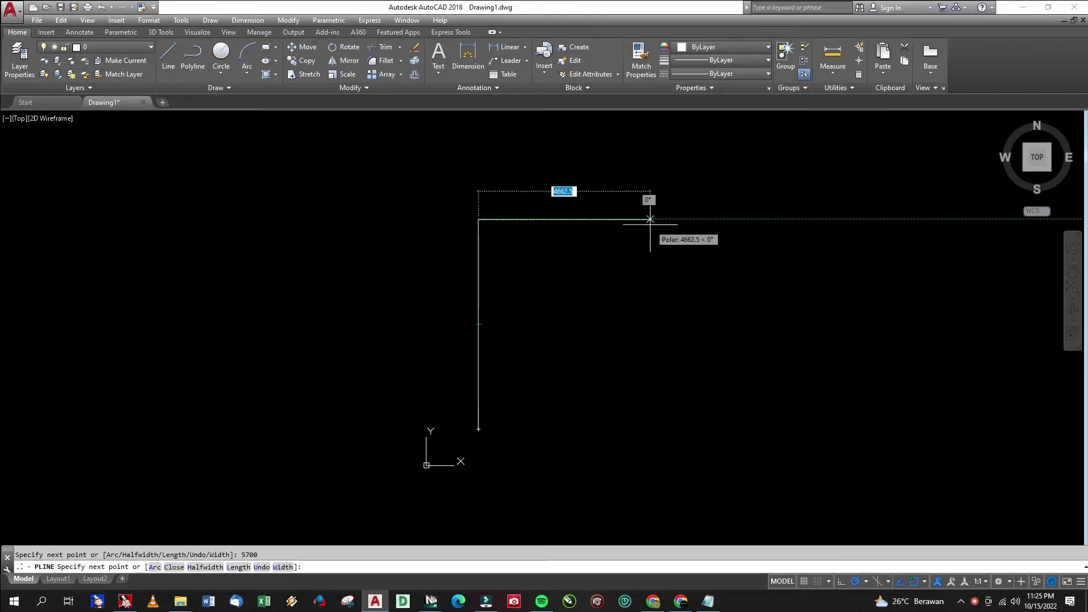
type("4500")
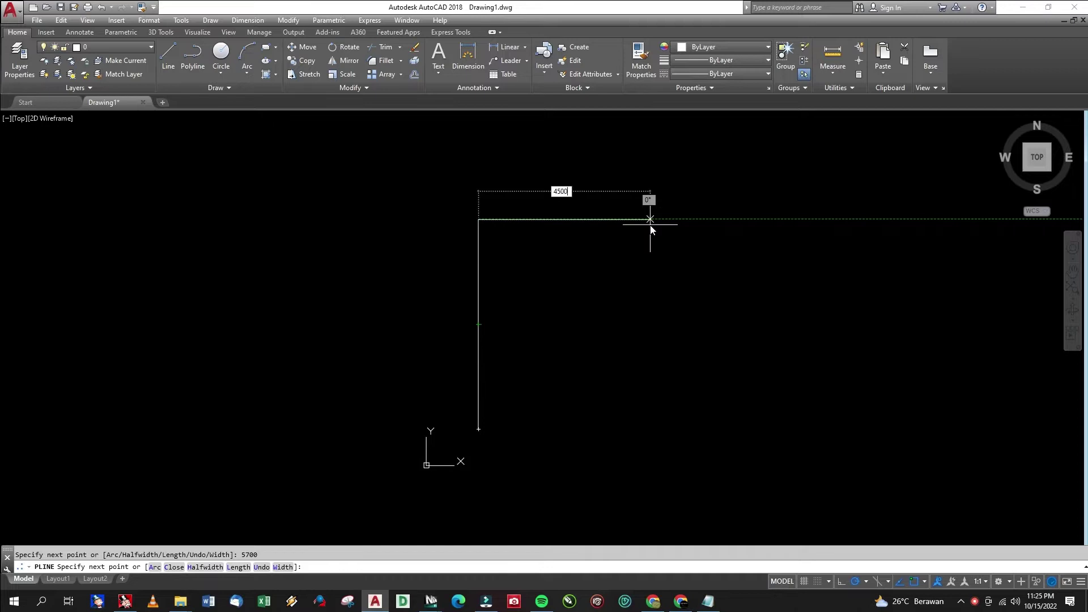
key("Return")
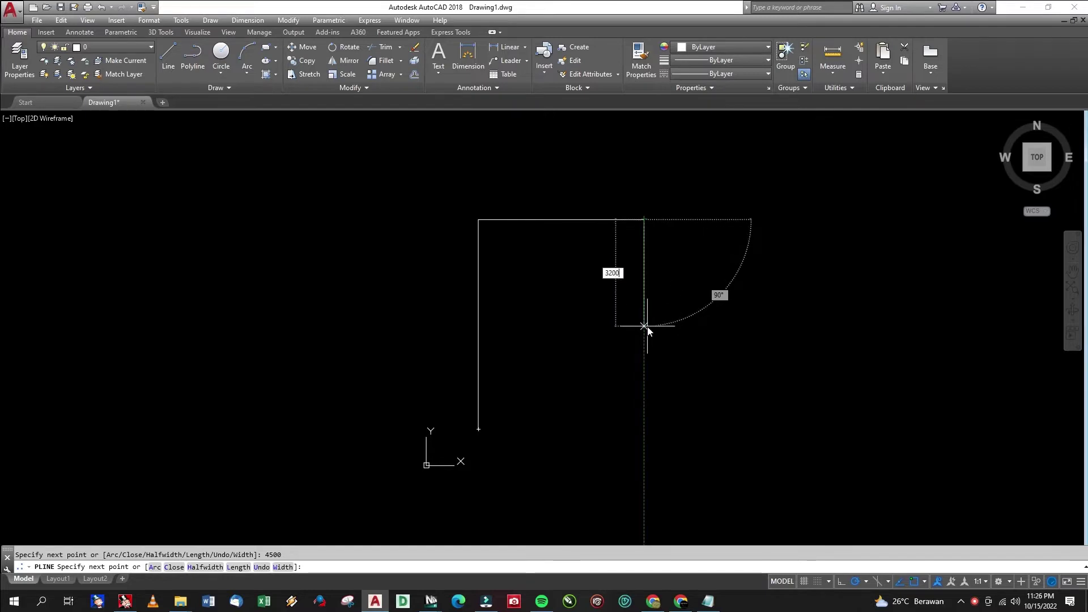
Continue the L-shaped outline with 3200, 3000 and 2500 sides and finish it.
key("Return")
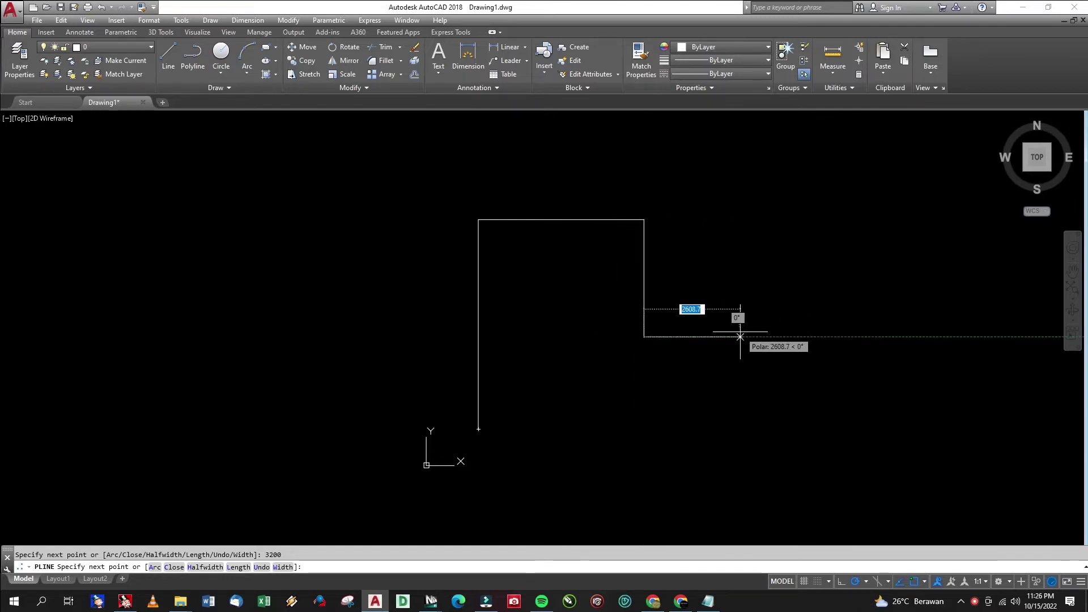
type("00")
key("Return")
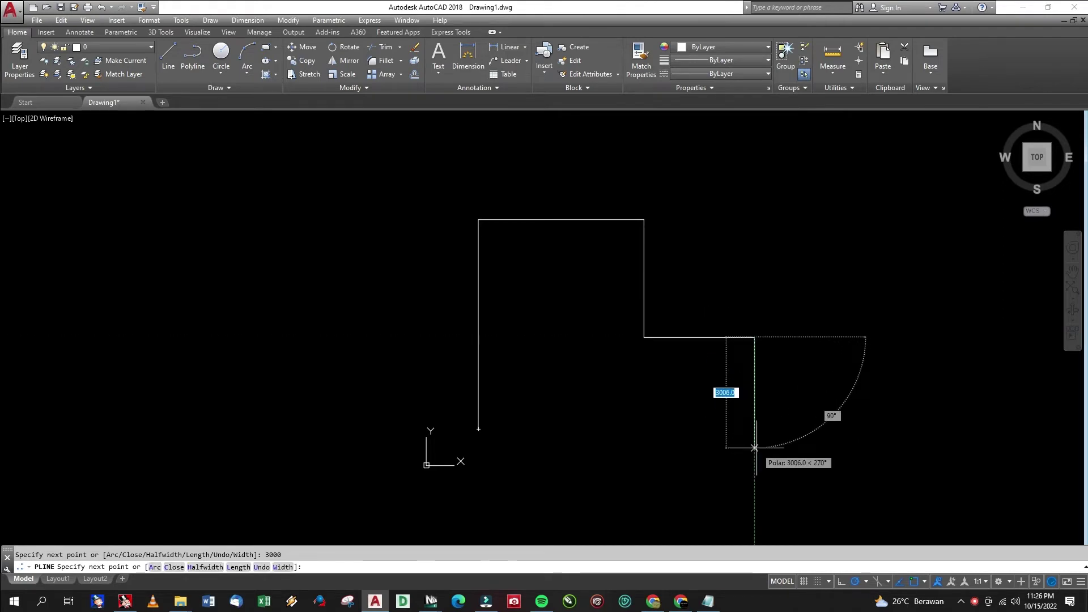
type("2500")
key("Return")
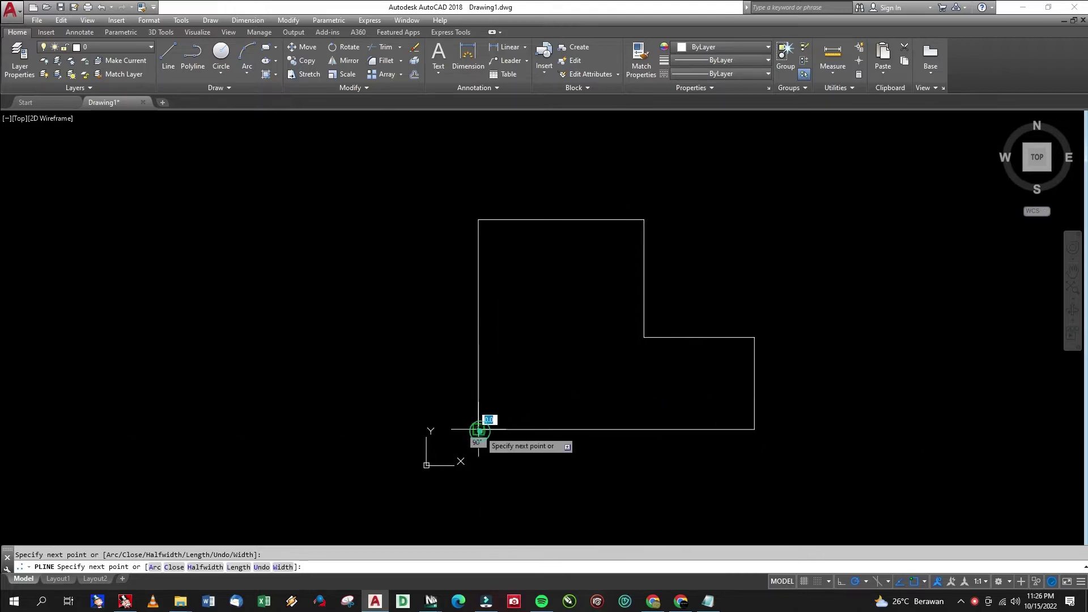
key("Escape")
middle_click_drag(666, 365, 711, 369)
scroll(686, 335, "up", 2)
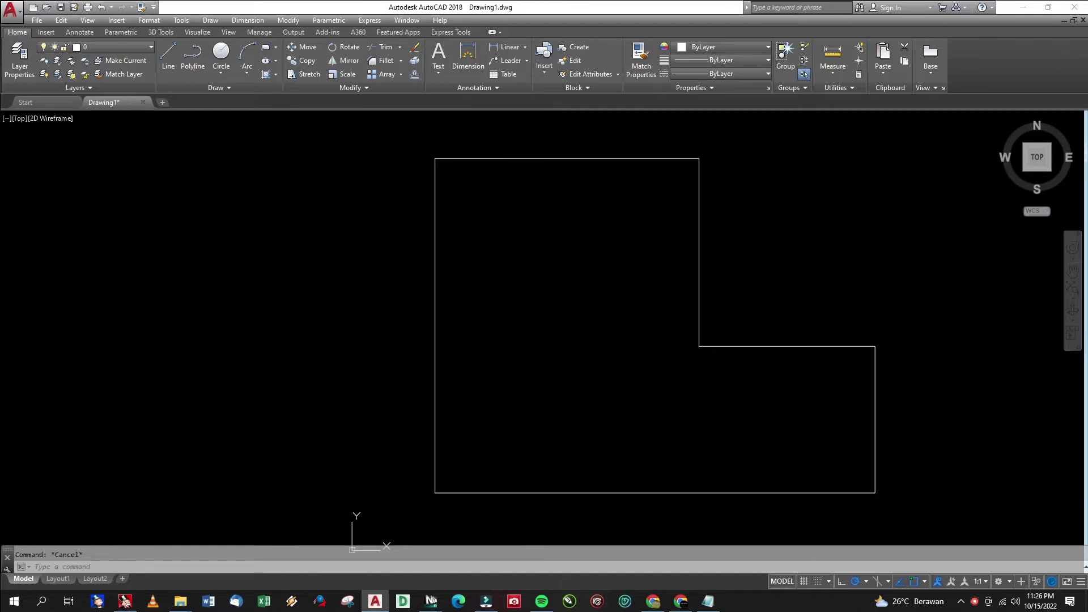
type("c")
Offset the L-shaped outline 150 outward to form double-line walls.
key("Return")
key("Return")
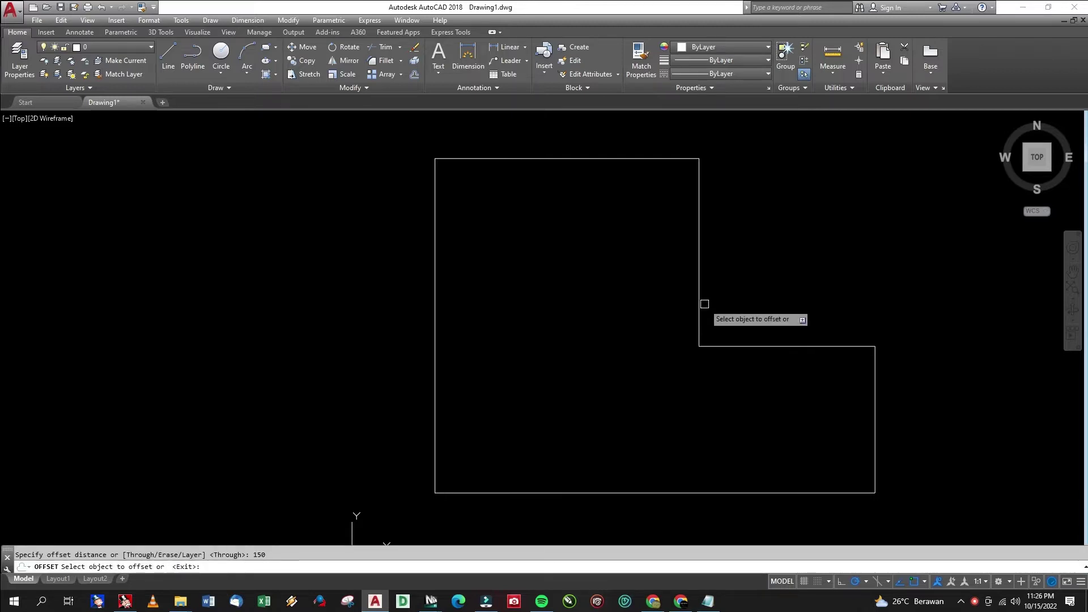
left_click(699, 301)
left_click(757, 285)
key("Escape")
mouse_move(671, 309)
middle_mouse_down()
mouse_move(689, 300)
mouse_move(655, 328)
mouse_move(688, 303)
middle_mouse_up()
scroll(712, 324, "down", 3)
scroll(656, 316, "up", 3)
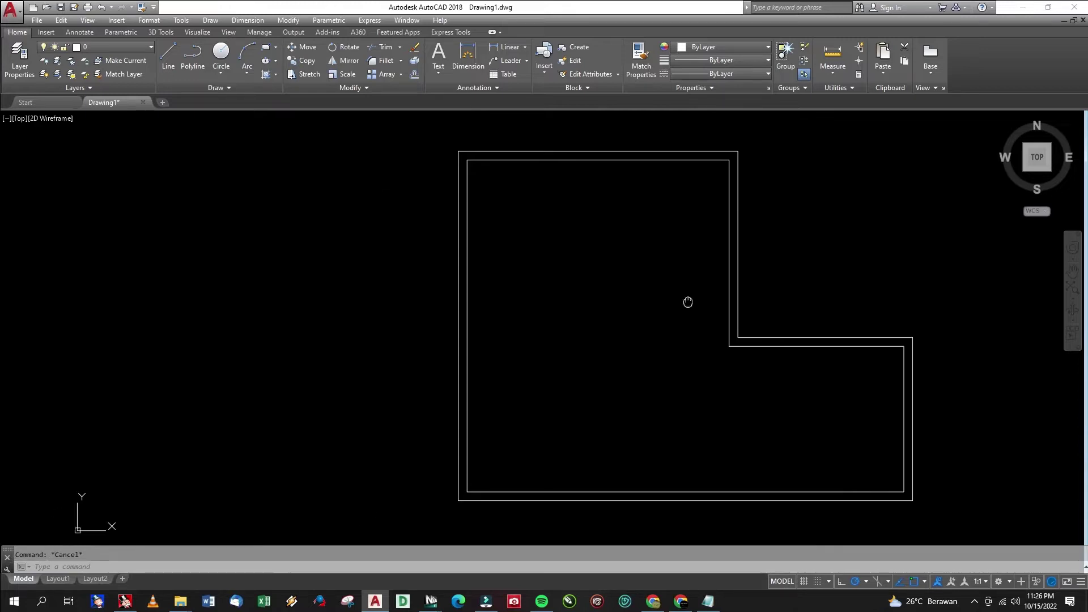
Draw a 1000 by 150 partition rectangle starting from the inner left wall.
left_click(267, 51)
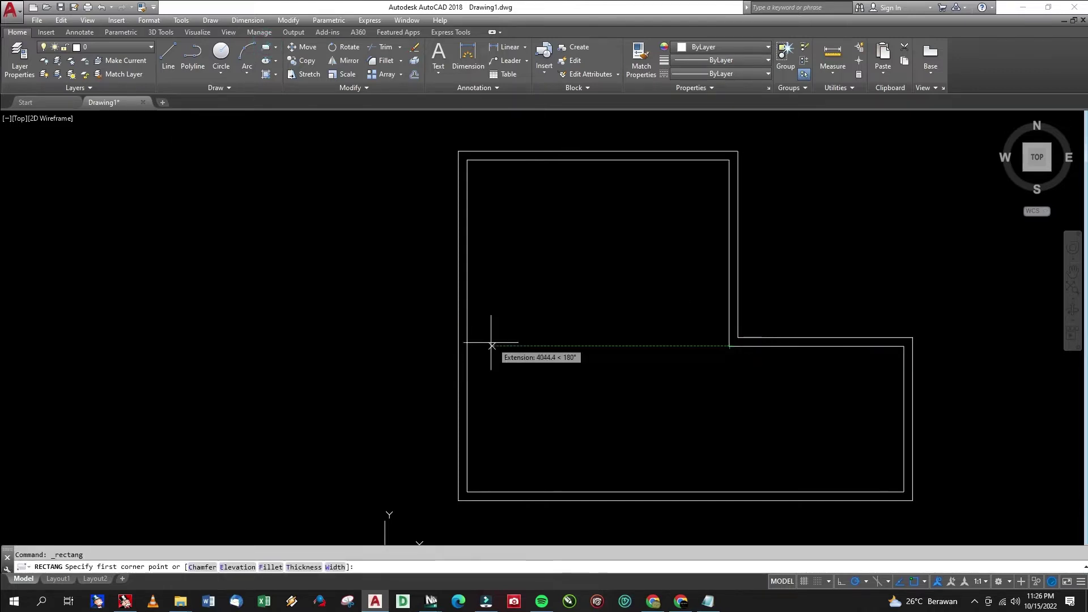
left_click(468, 346)
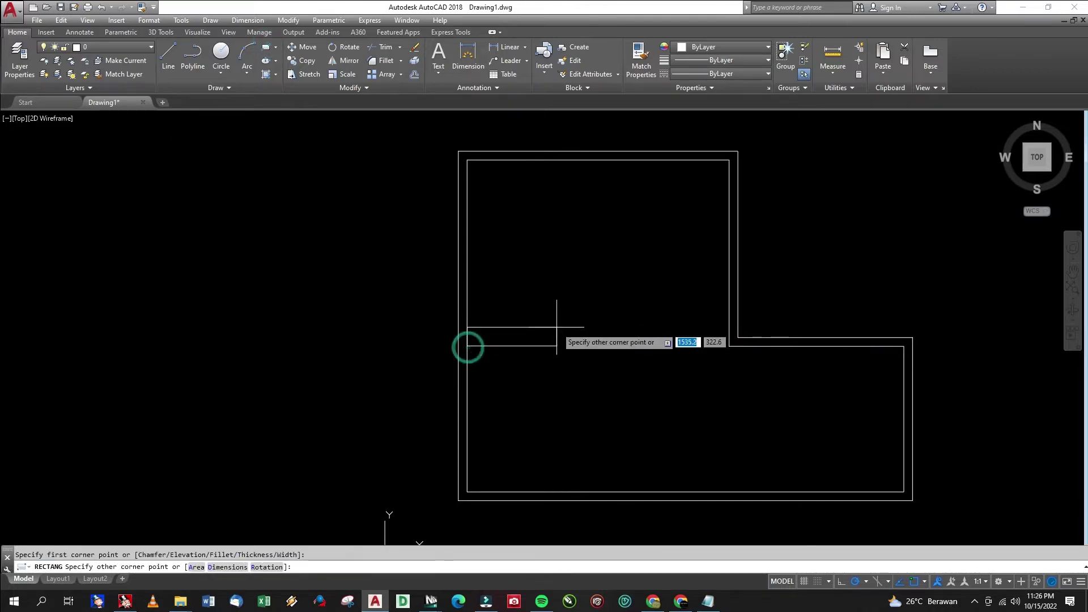
type("@1000")
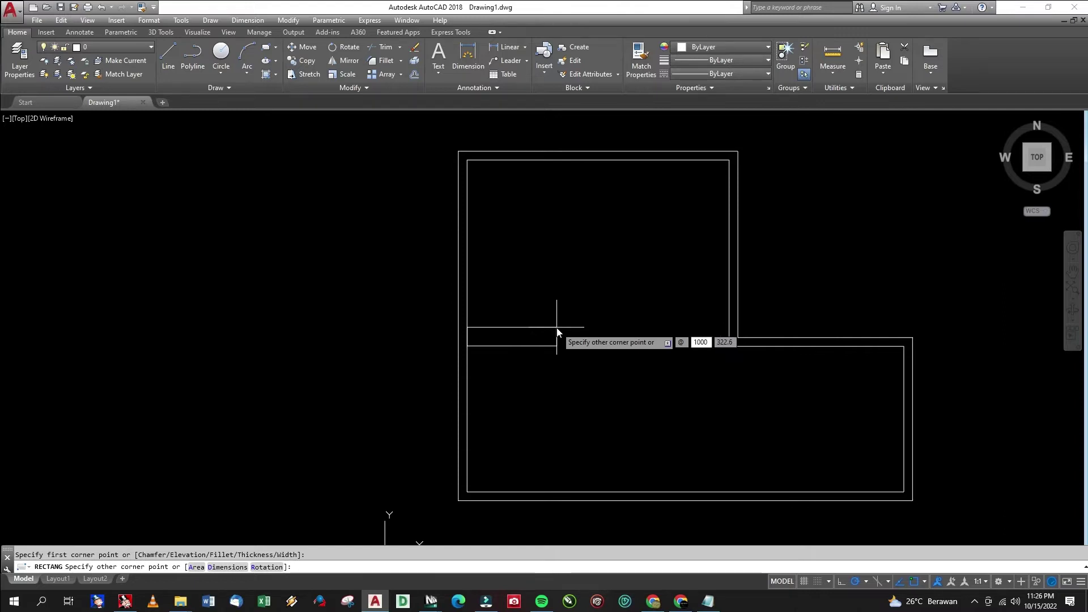
key("Tab")
type("100")
key("Return")
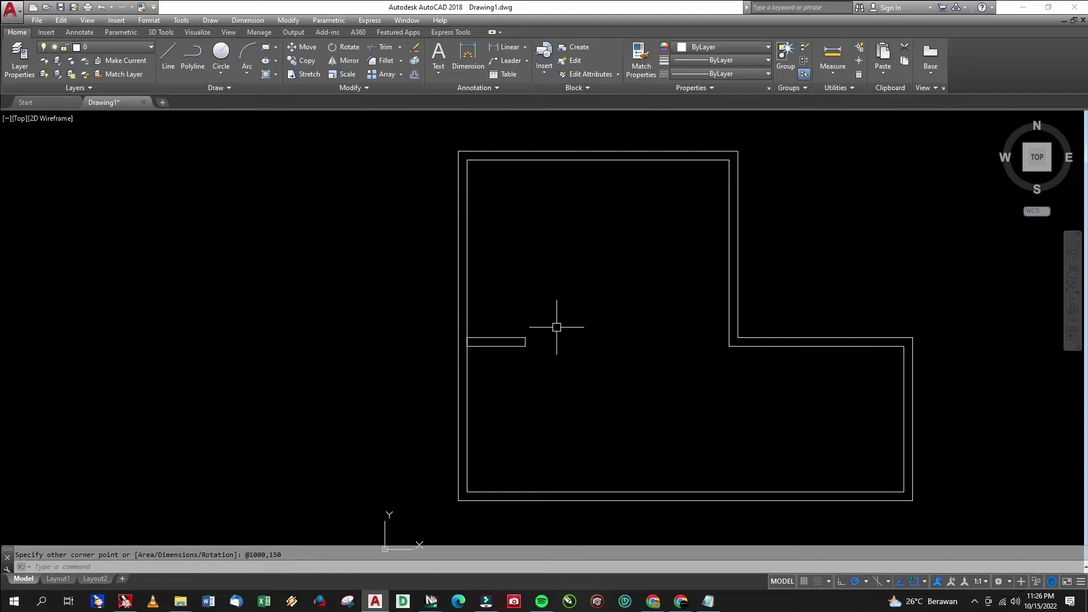
middle_click_drag(557, 327, 532, 296)
scroll(636, 316, "down", 2)
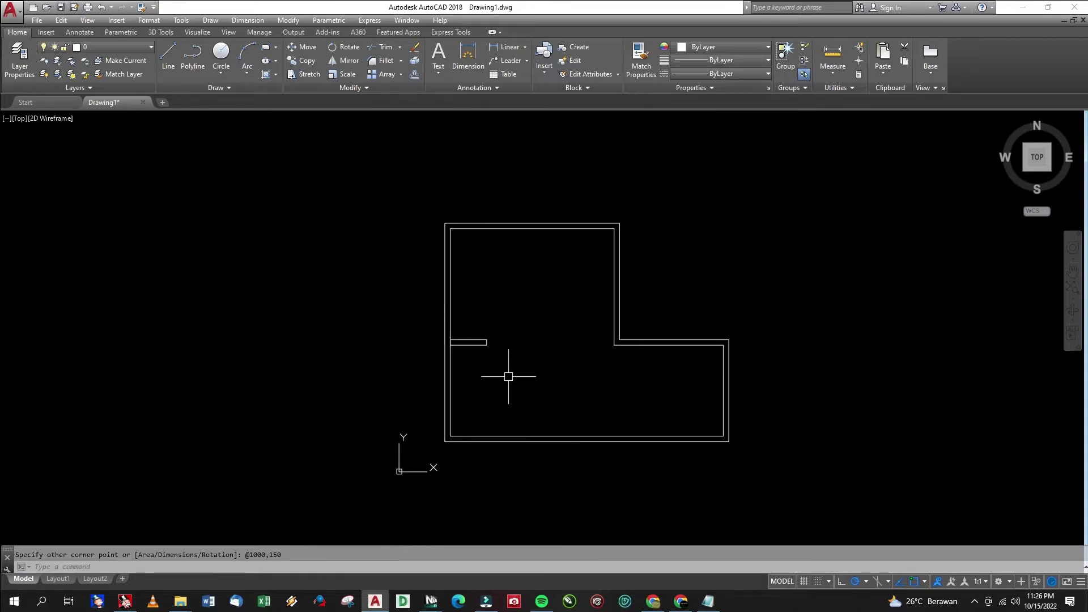
scroll(482, 363, "up", 2)
scroll(406, 327, "up", 4)
scroll(413, 304, "up", 2)
scroll(415, 303, "up", 4)
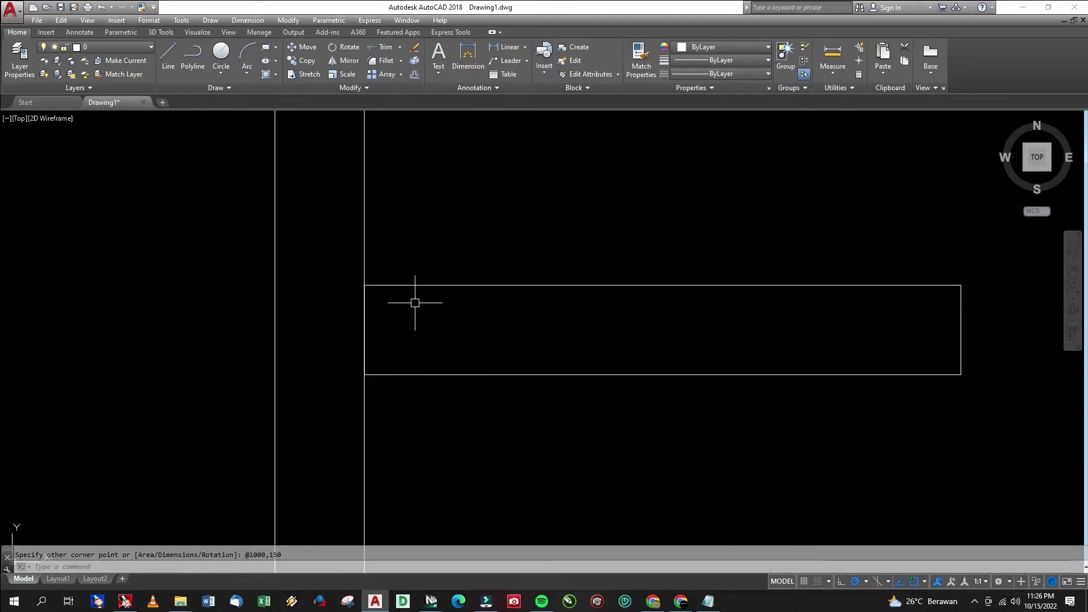
type("tr")
Trim away the wall line lying inside the partition.
key("Return")
key("Return")
left_click_drag(414, 318, 335, 318)
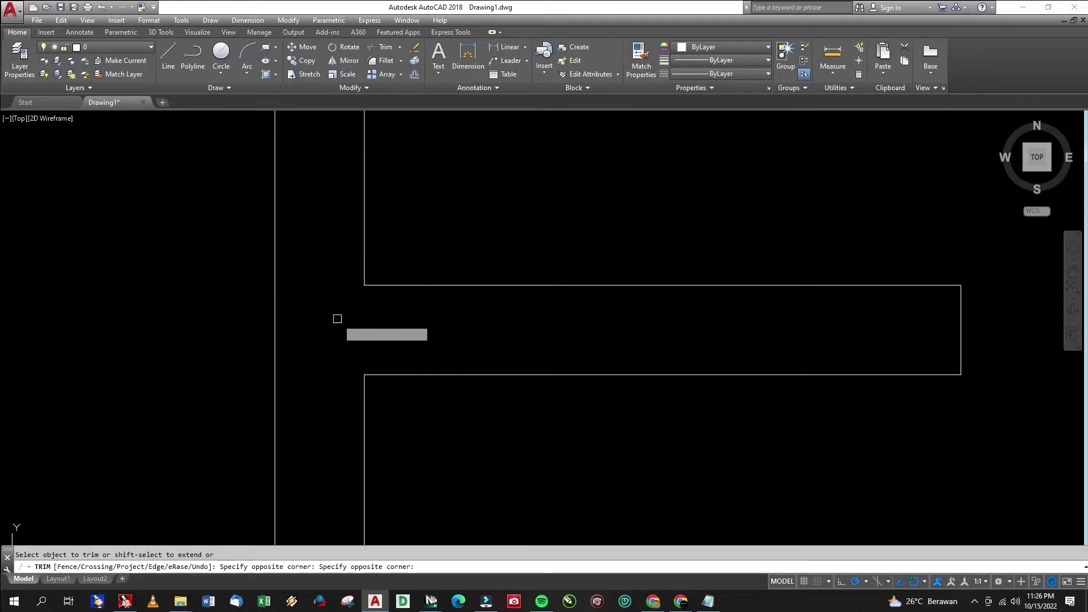
key("Escape")
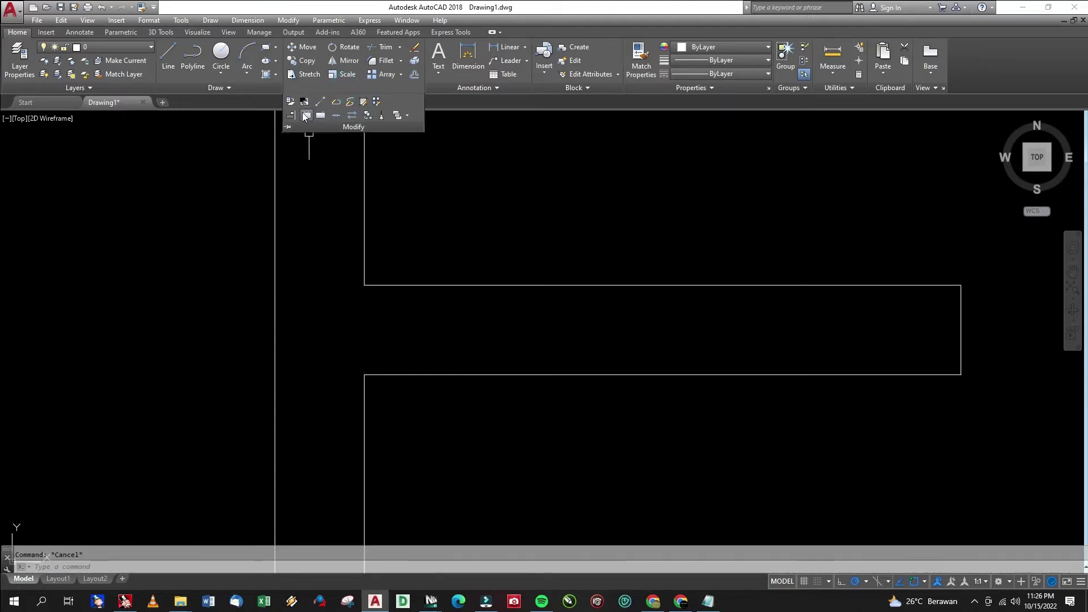
Join the wall and partition lines into a single polyline with PEDIT.
left_click(364, 184)
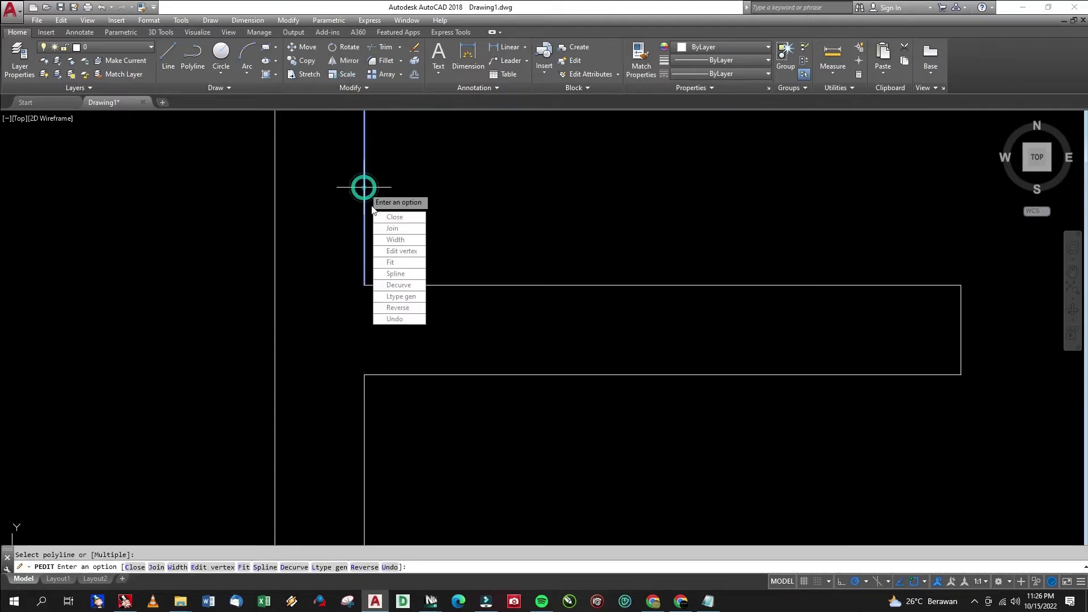
left_click(400, 231)
left_click(452, 437)
left_click(330, 236)
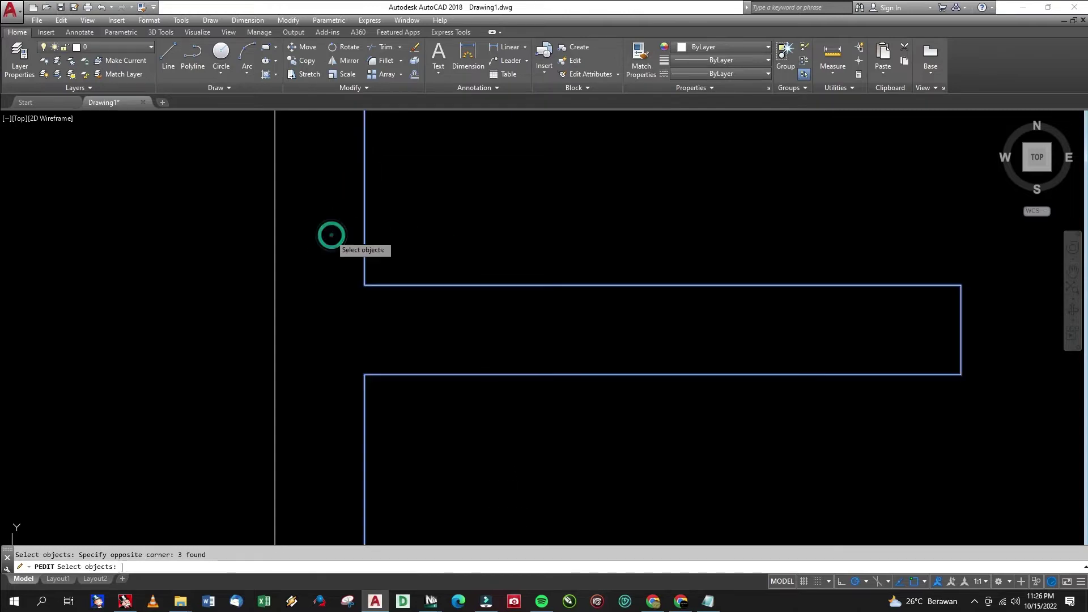
key("Return")
key("Return")
scroll(593, 291, "down", 5)
scroll(545, 314, "down", 5)
scroll(561, 334, "down", 2)
scroll(597, 312, "up", 2)
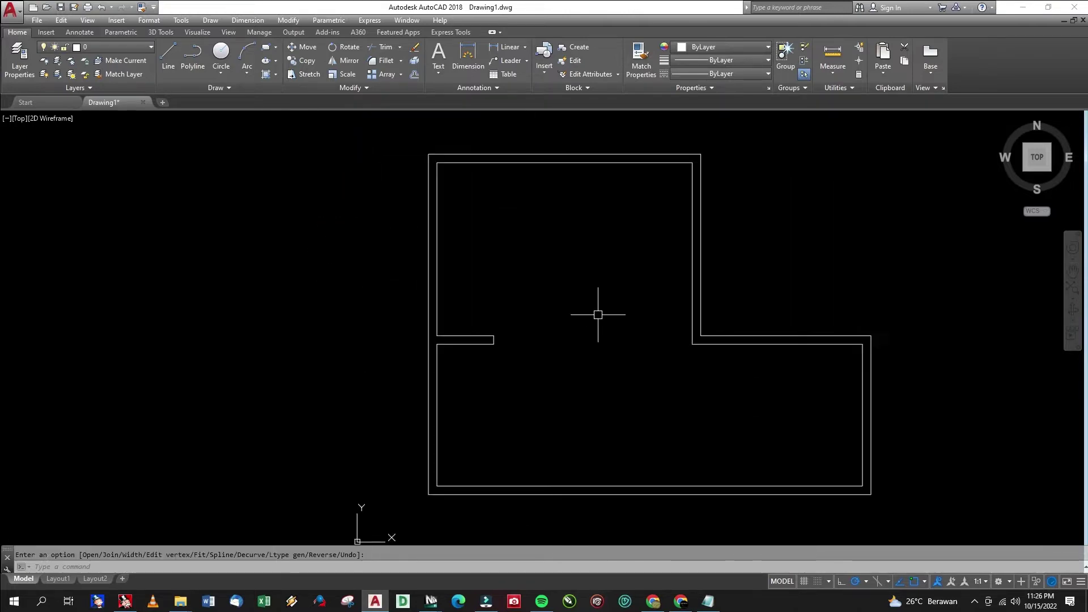
middle_click_drag(597, 311, 535, 325)
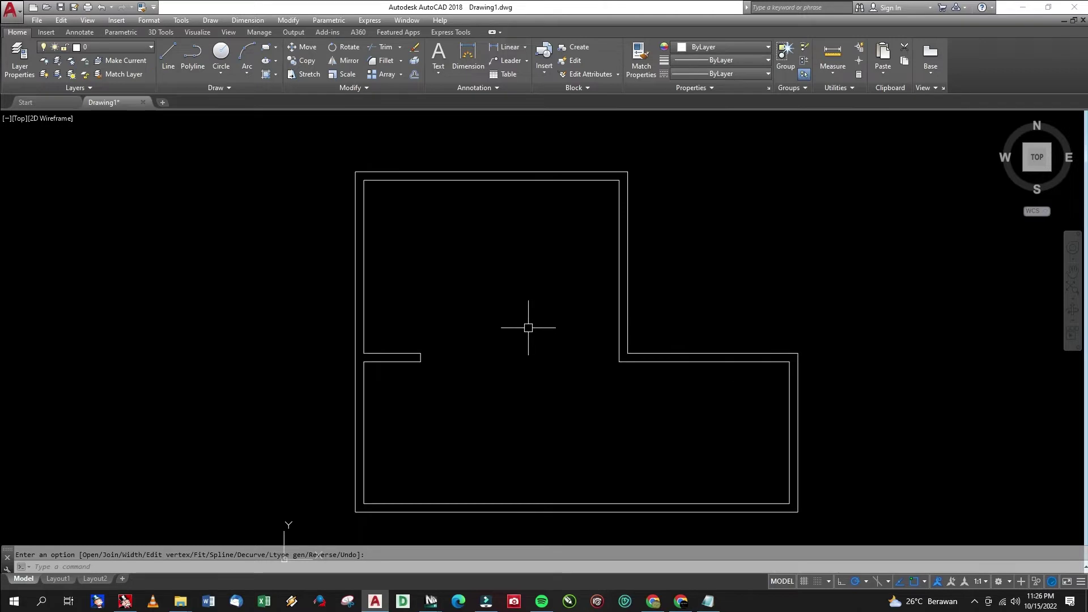
In Save As, browse to the 01. SARANA\Drawing\Cad folder on Local Disk (B:).
left_click(62, 8)
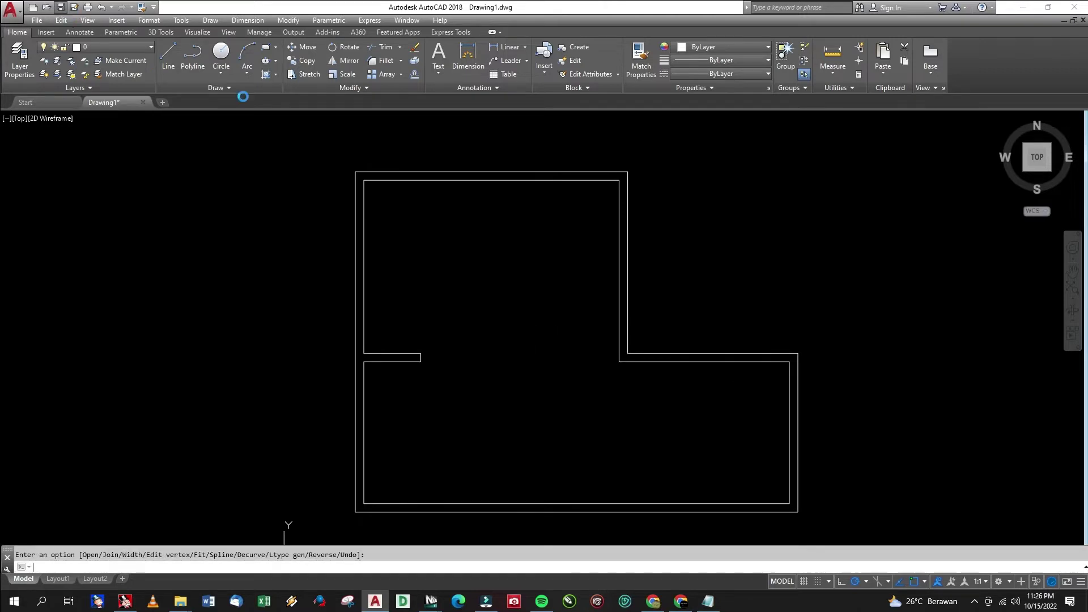
left_click(440, 194)
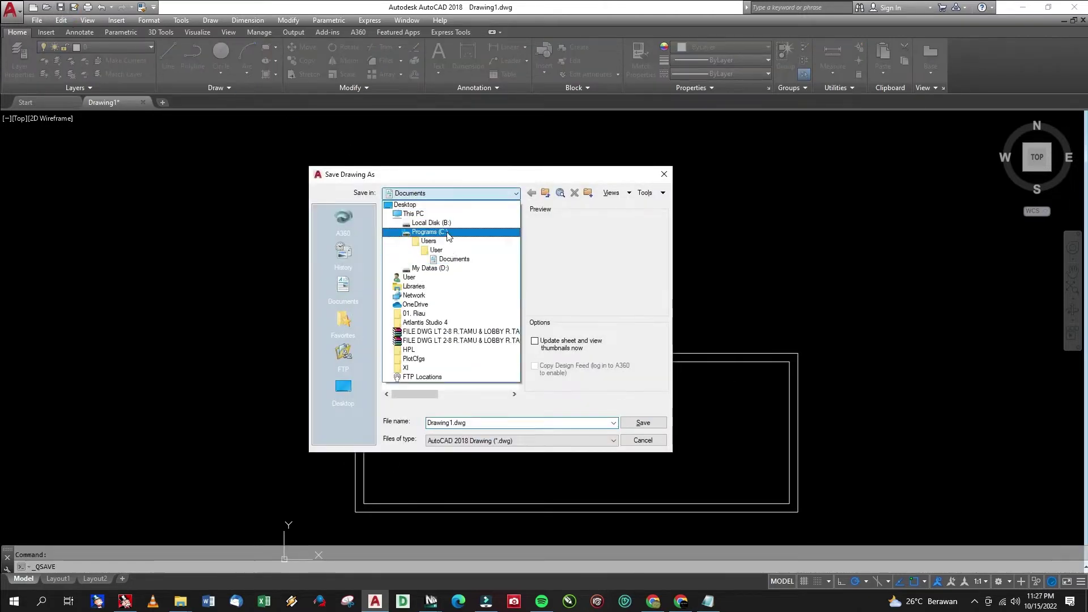
left_click(447, 222)
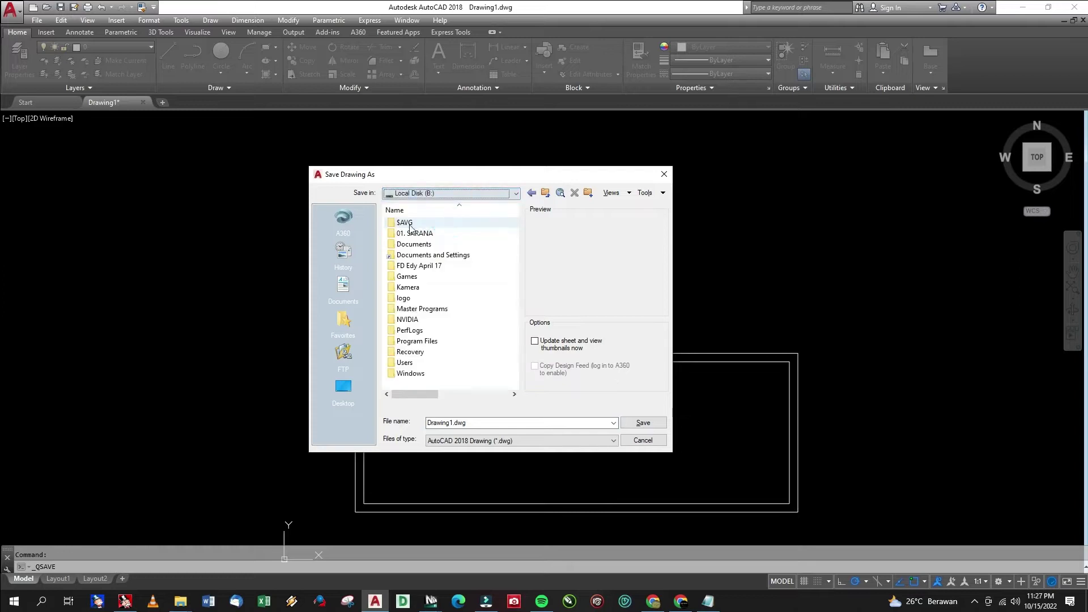
double_click(412, 232)
double_click(412, 225)
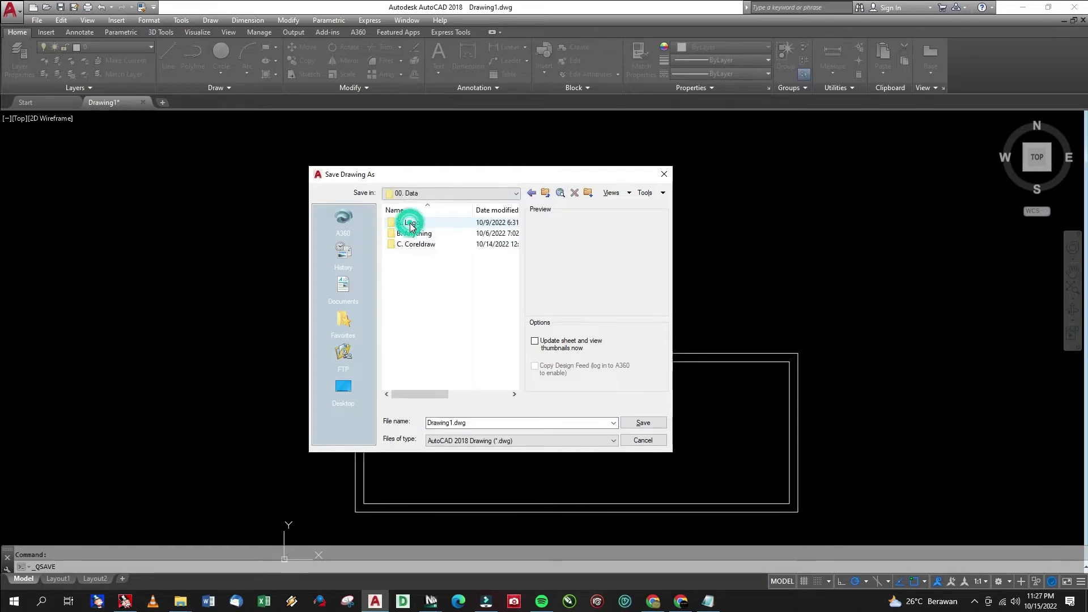
left_click(546, 193)
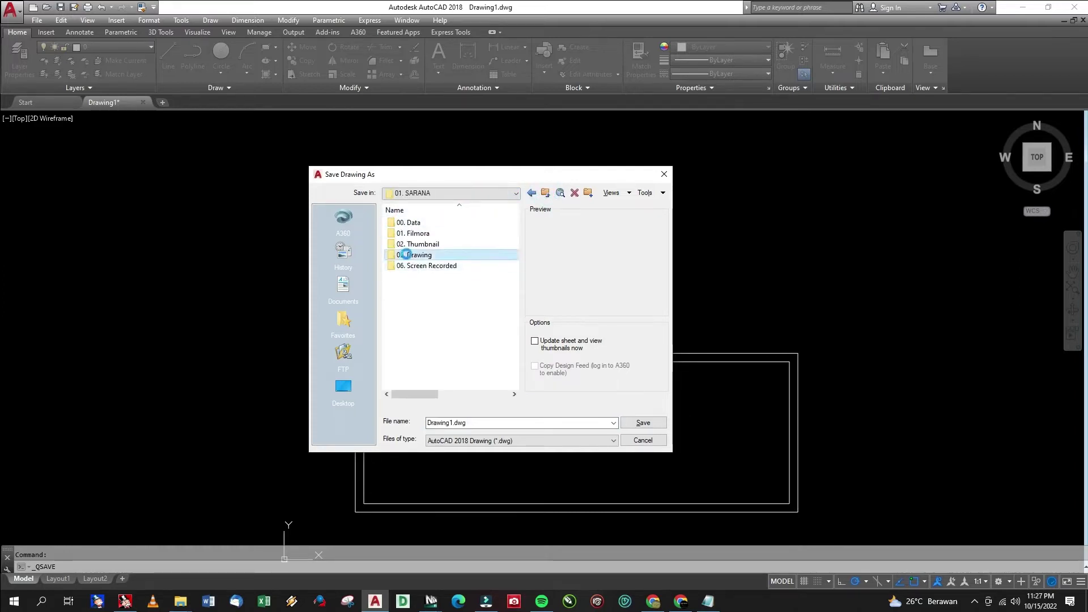
double_click(413, 254)
double_click(409, 232)
Save the drawing under the file name Tutorial 13.
left_click(420, 298)
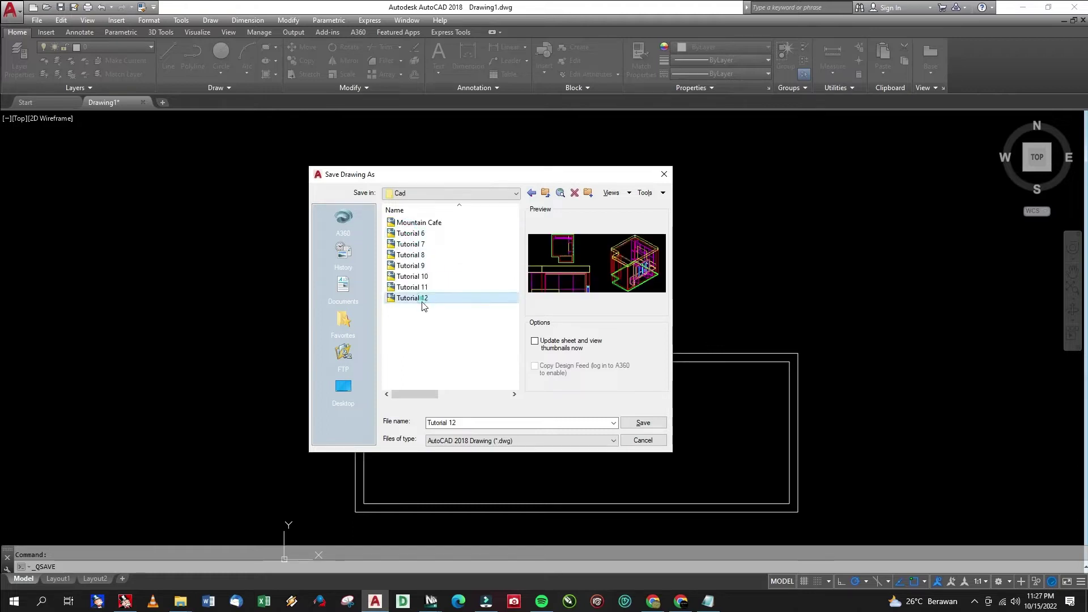
left_click(474, 424)
key("BackSpace")
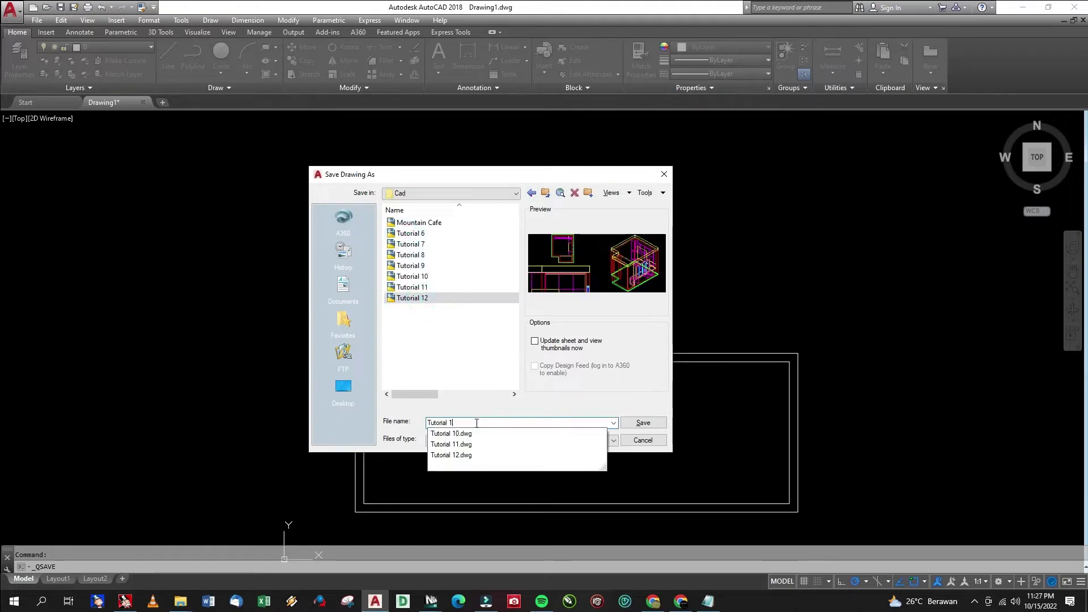
type("3")
left_click(643, 423)
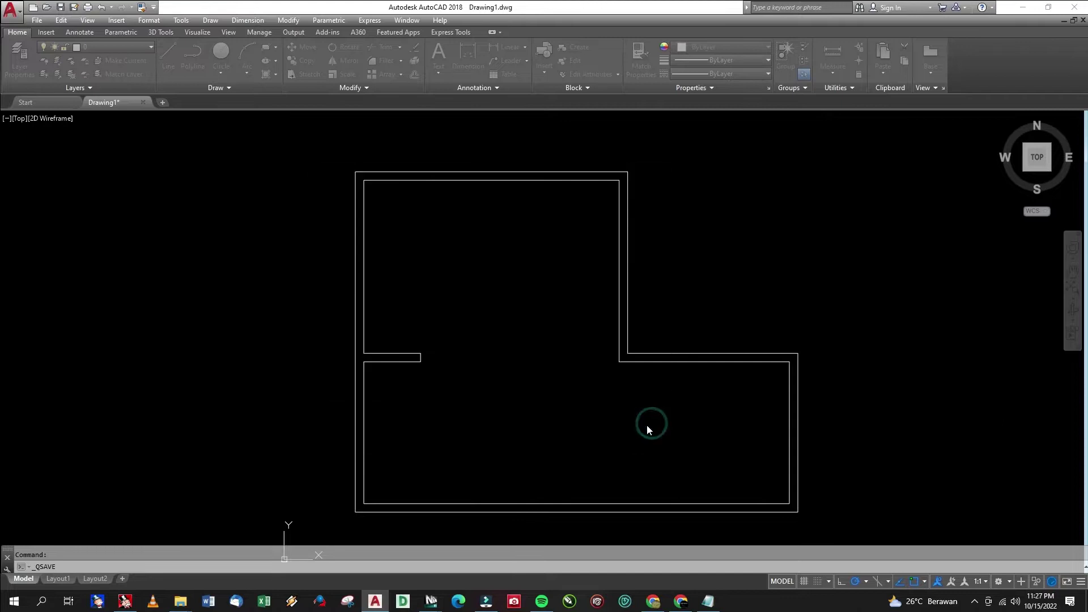
Save the drawing again and shift the plan down to make room above.
left_click(779, 462)
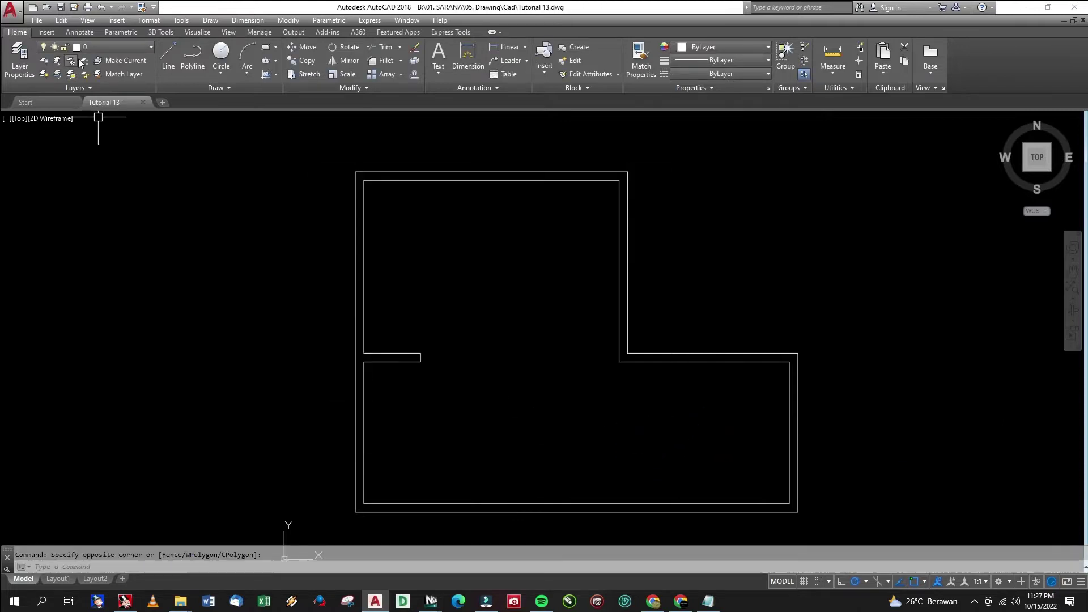
left_click(62, 8)
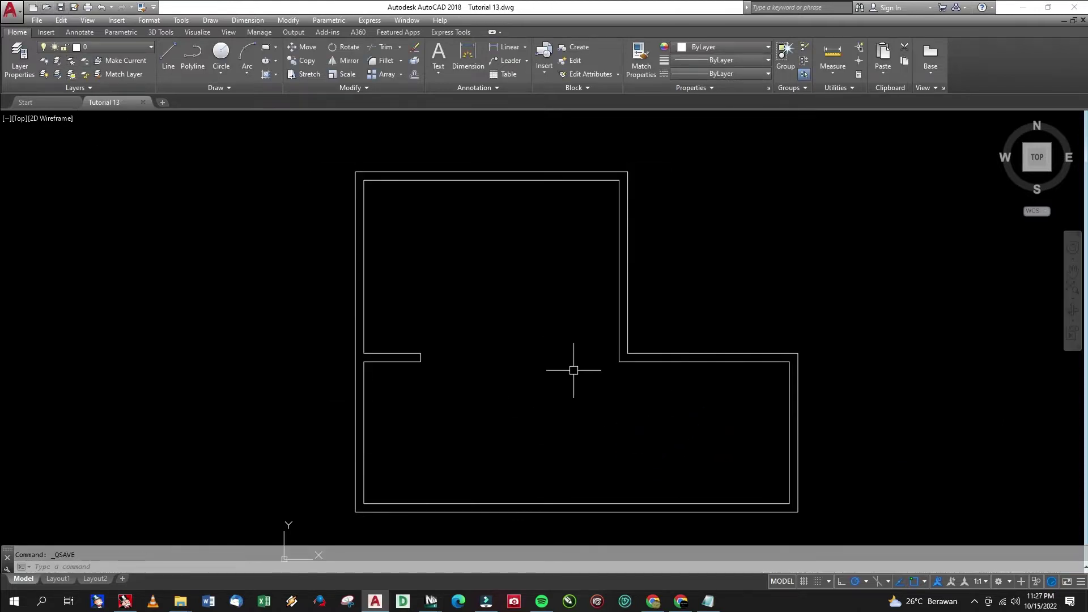
middle_click_drag(574, 370, 537, 384)
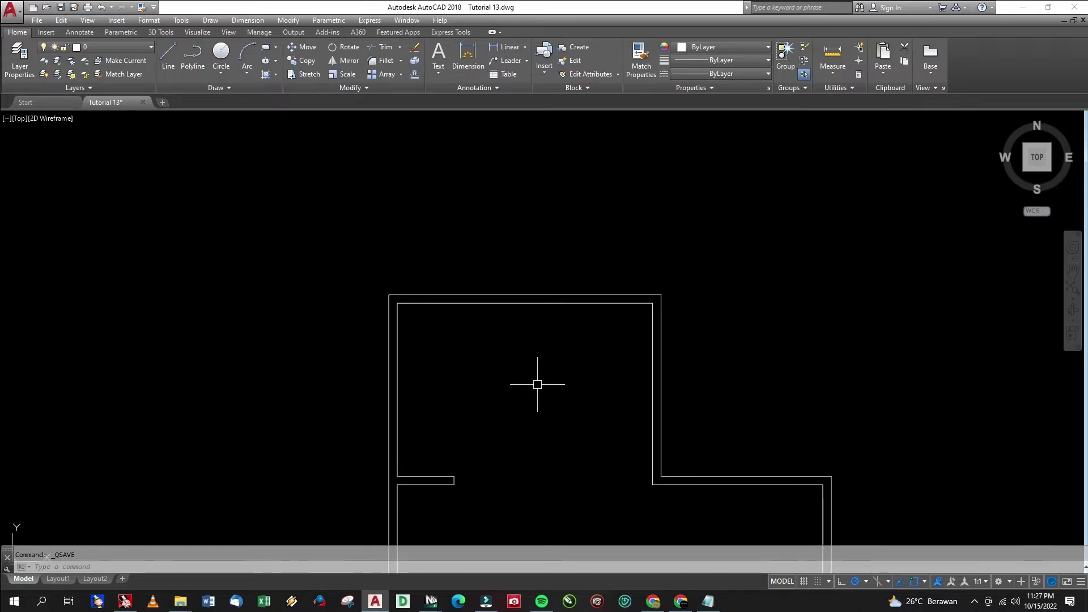
scroll(535, 318, "down", 2)
scroll(537, 311, "up", 2)
key("Escape")
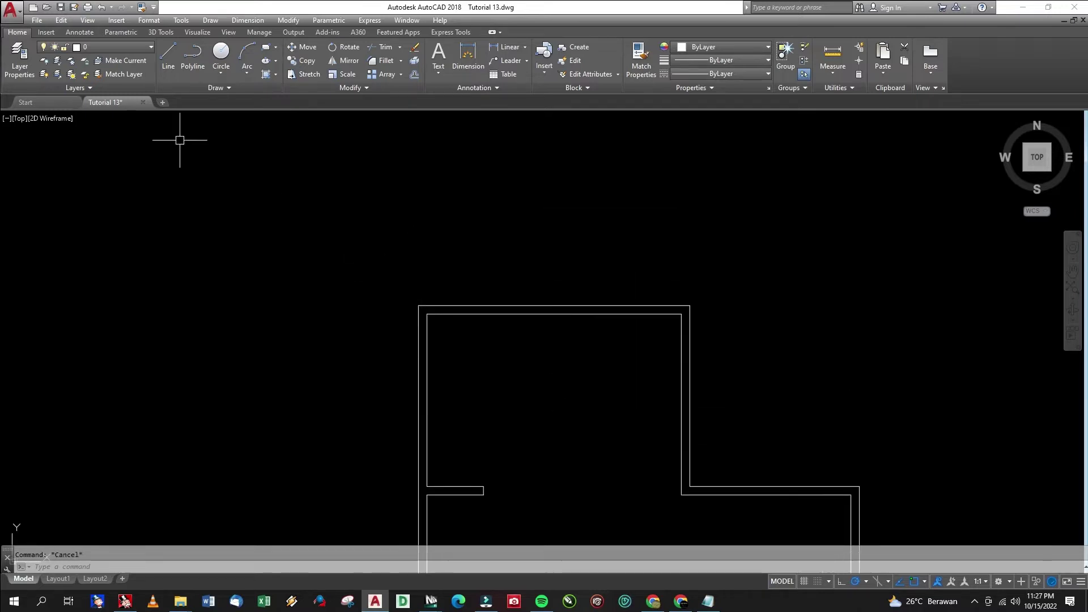
Draw a horizontal line above the plan and vertical lines up from its top corners.
left_click(168, 54)
left_click(370, 266)
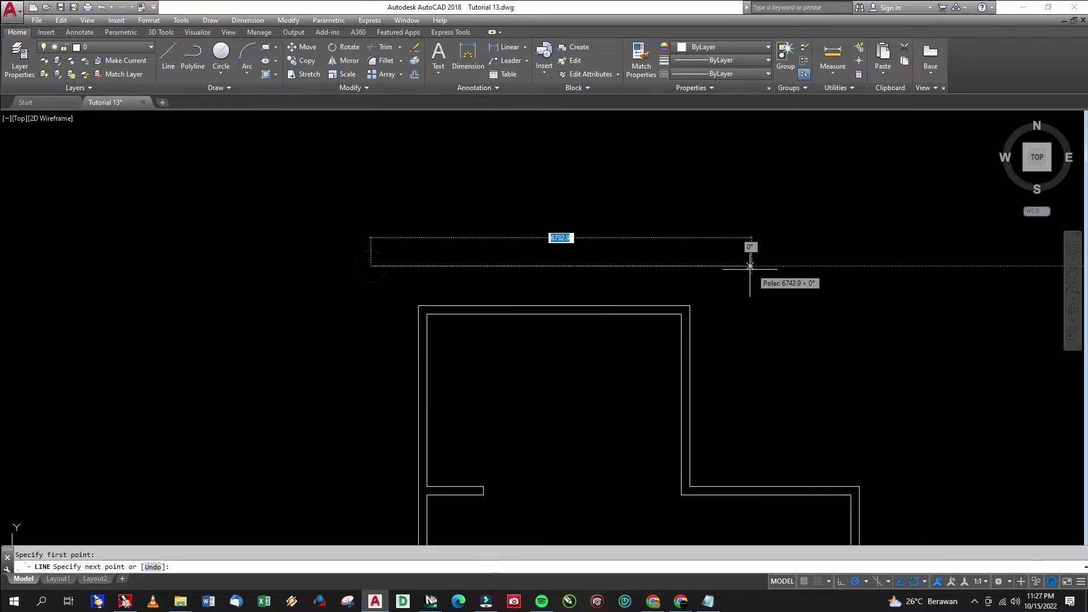
left_click(740, 268)
key("Escape")
scroll(542, 366, "down", 2)
key("Return")
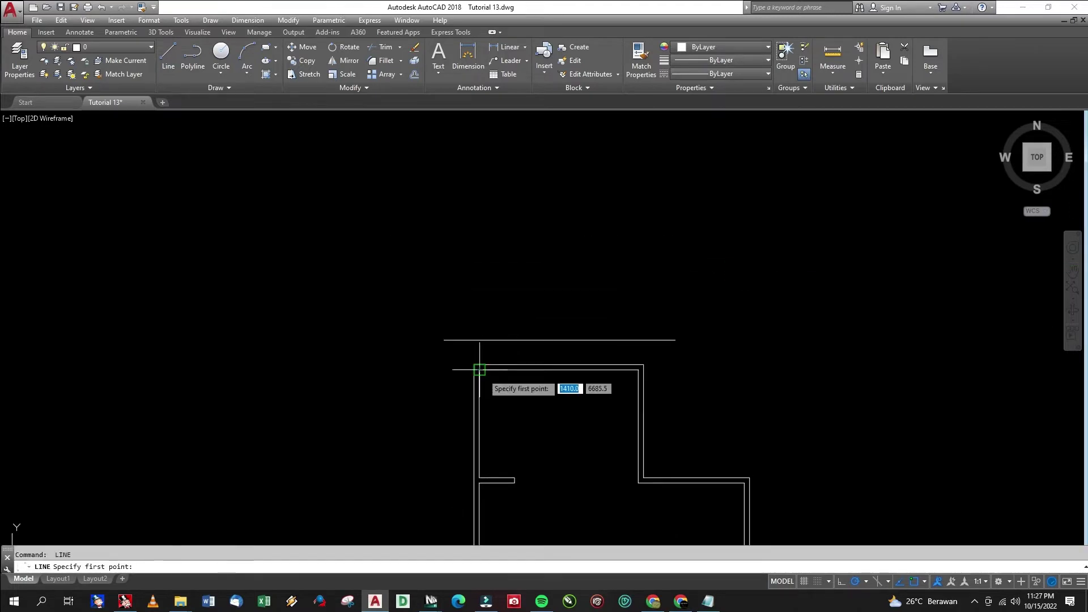
left_click(477, 366)
left_click(480, 162)
key("Return")
key("Return")
left_click(638, 369)
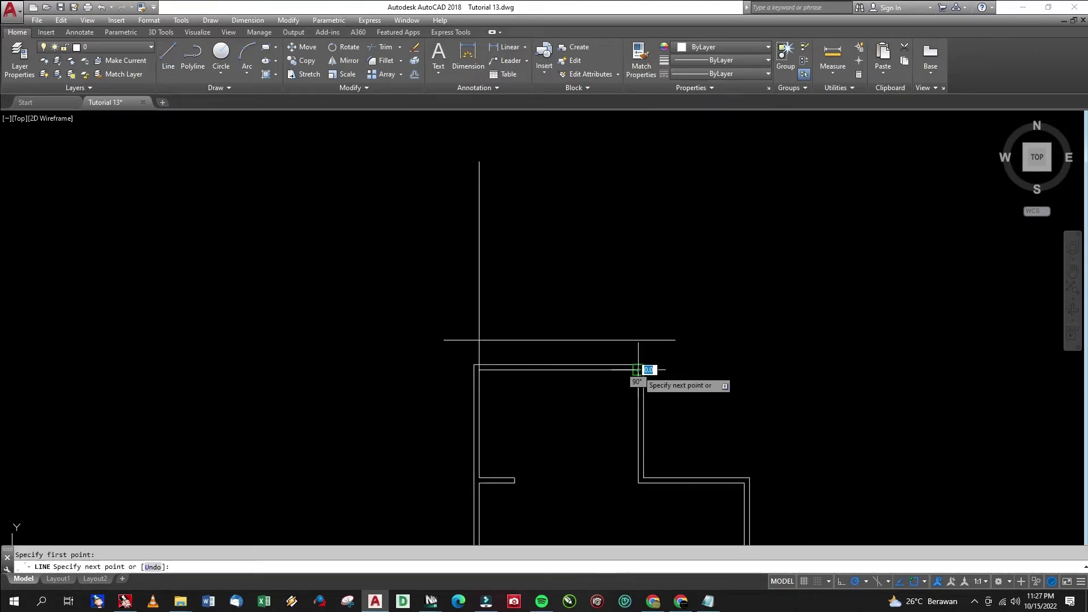
left_click(638, 165)
key("Escape")
Offset the horizontal line 2400 upward.
type("o")
key("Return")
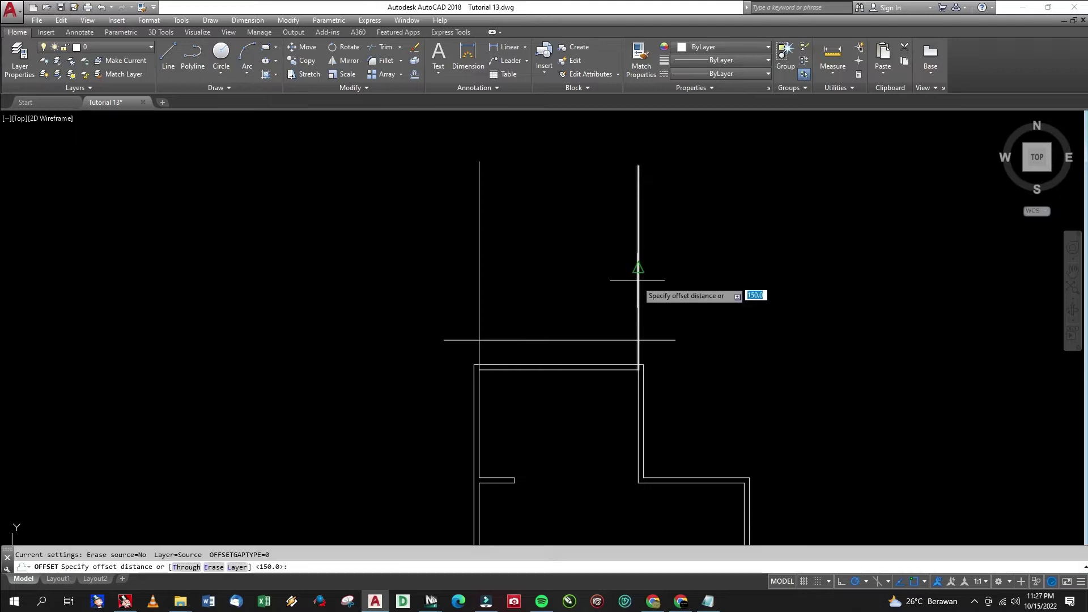
type("40")
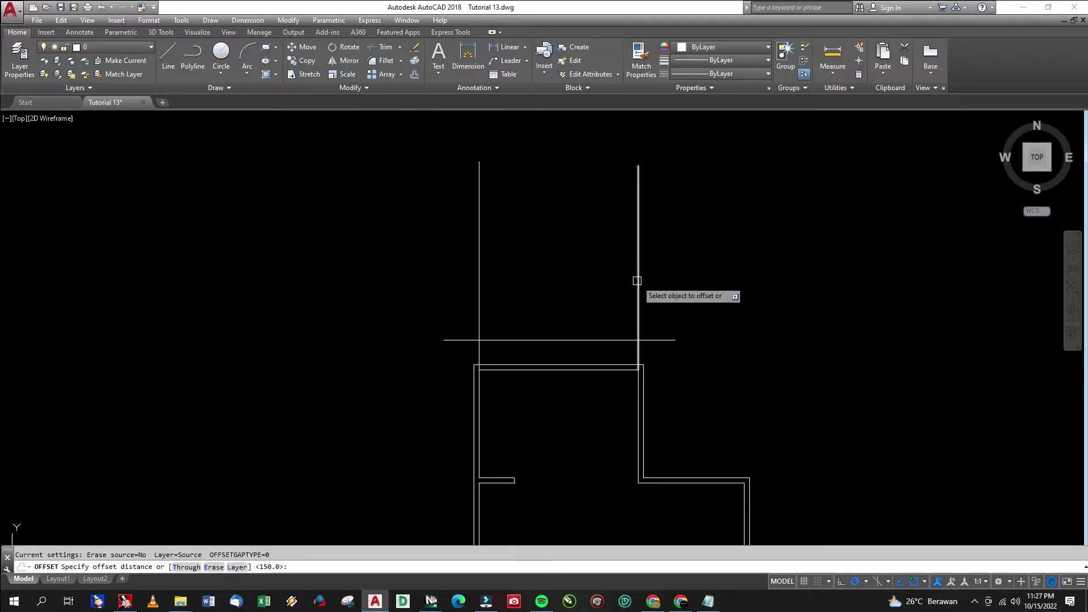
left_click(593, 338)
left_click(593, 275)
key("Escape")
scroll(573, 303, "up", 4)
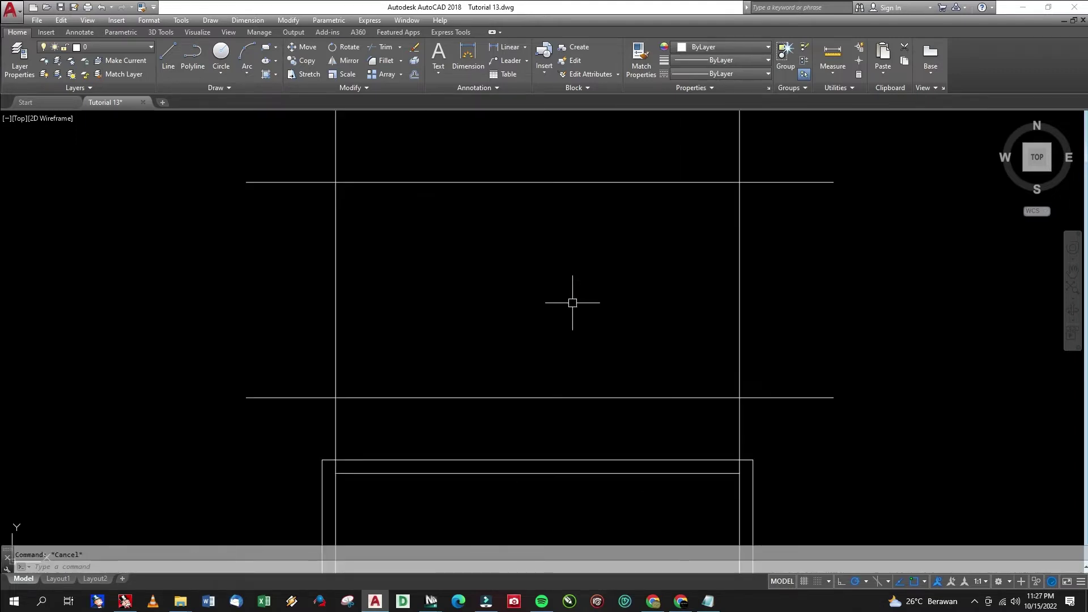
type("tr")
Trim the overhanging line ends to leave a closed 2400-deep rectangle.
key("Return")
left_click(791, 416)
left_click(763, 148)
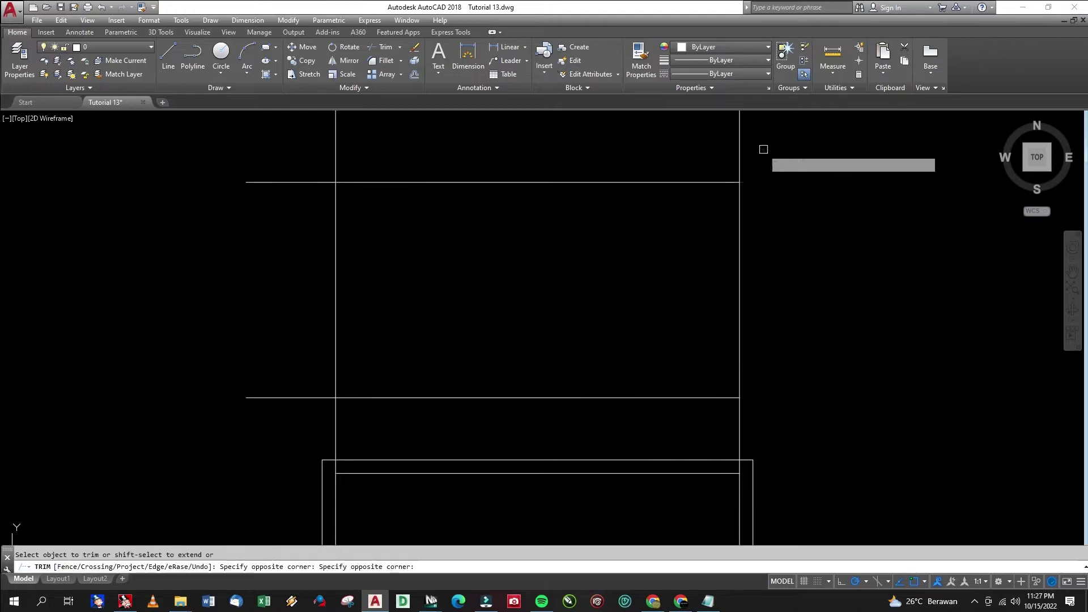
left_click(263, 156)
left_click(304, 431)
left_click(279, 172)
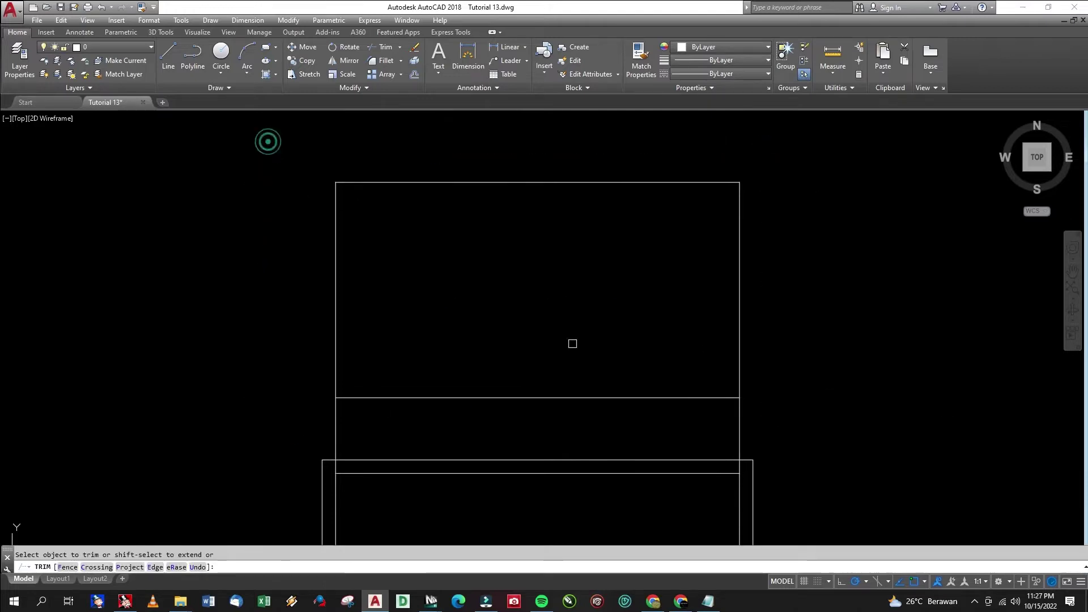
left_click(792, 449)
left_click(184, 425)
key("Escape")
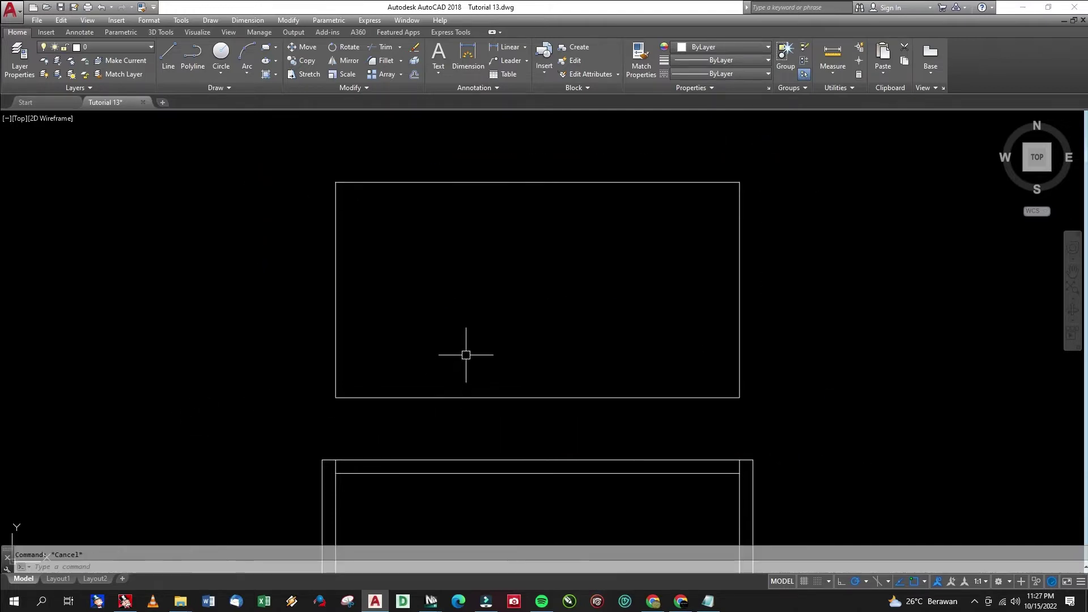
type("o")
Offset the rectangle's left edge 600 inward as a dividing line.
key("Return")
type("600")
key("Return")
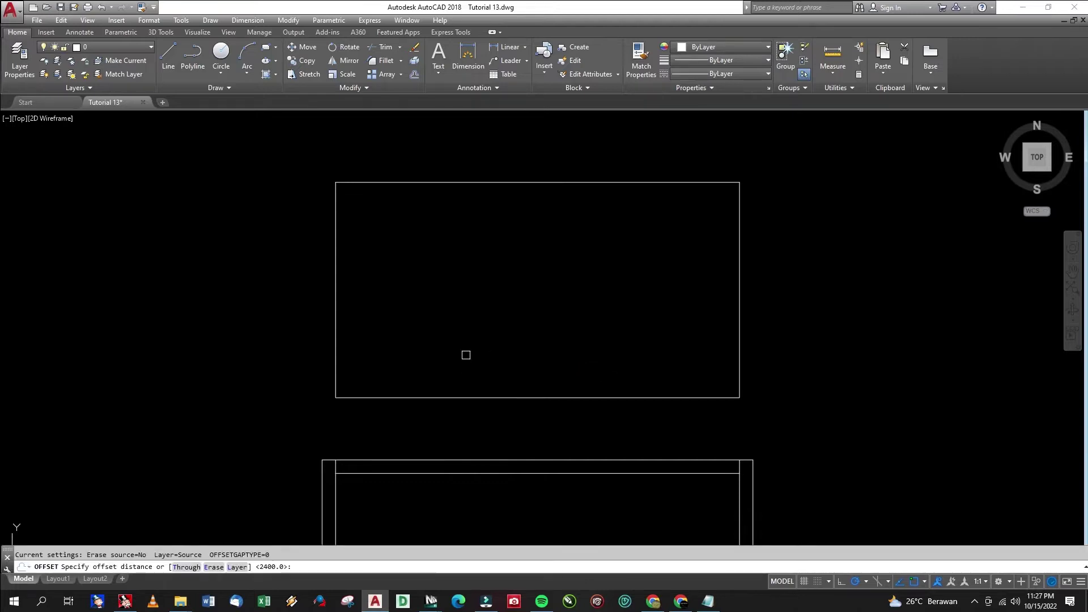
left_click(340, 364)
left_click(398, 362)
Delete the two stray lines left over from the offset.
key("Escape")
middle_click_drag(398, 362, 452, 342)
scroll(454, 334, "down", 2)
middle_click_drag(450, 267, 450, 317)
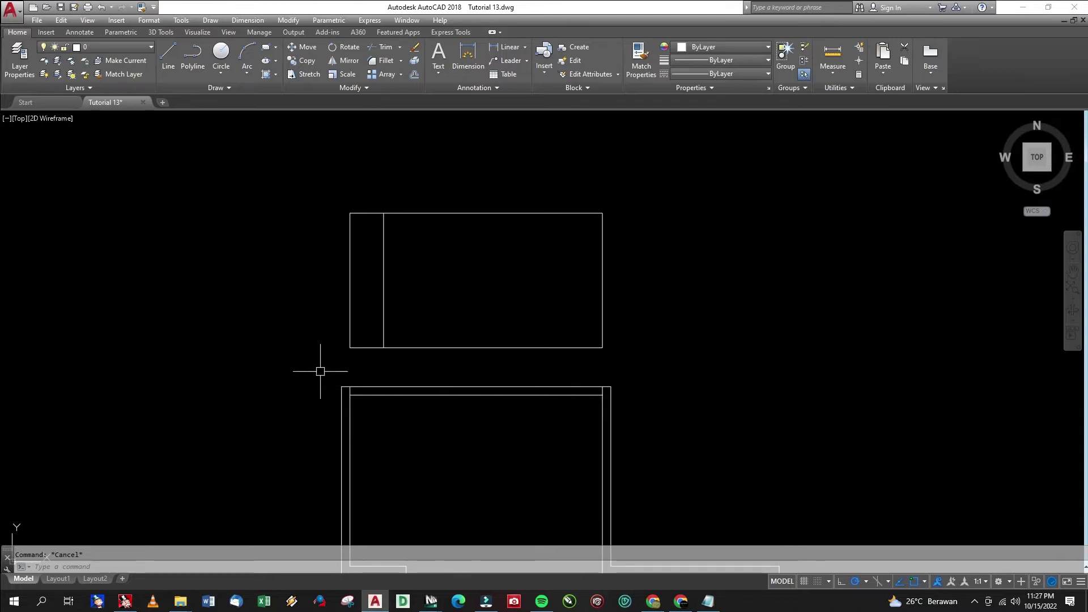
left_click(315, 375)
left_click(678, 422)
key("Delete")
middle_click_drag(584, 365, 589, 395)
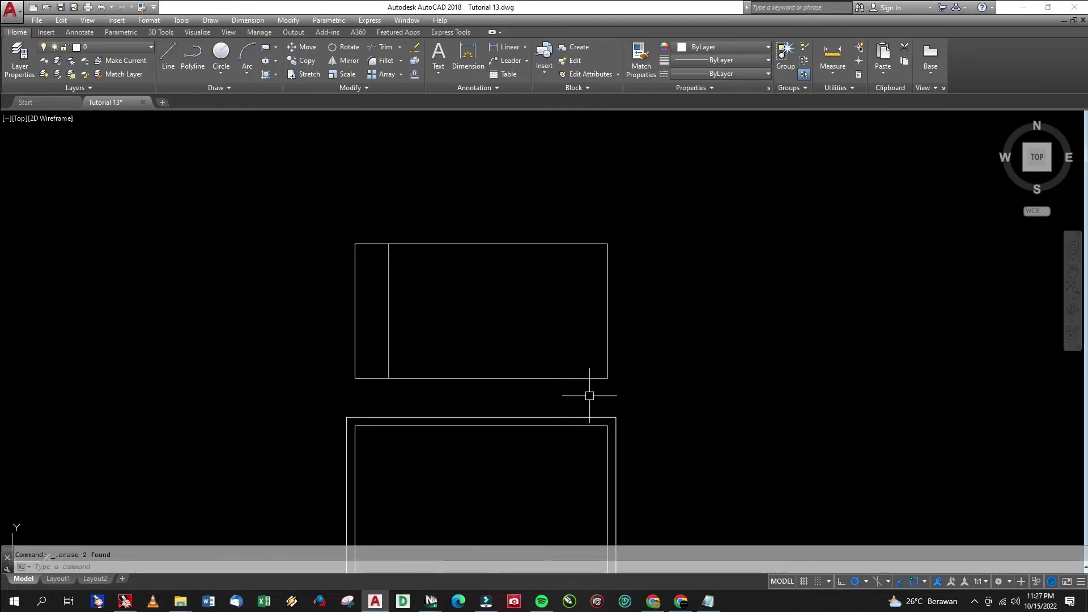
Draw an 1800 by 500 rectangle on the upper rectangle's bottom edge.
left_click(264, 46)
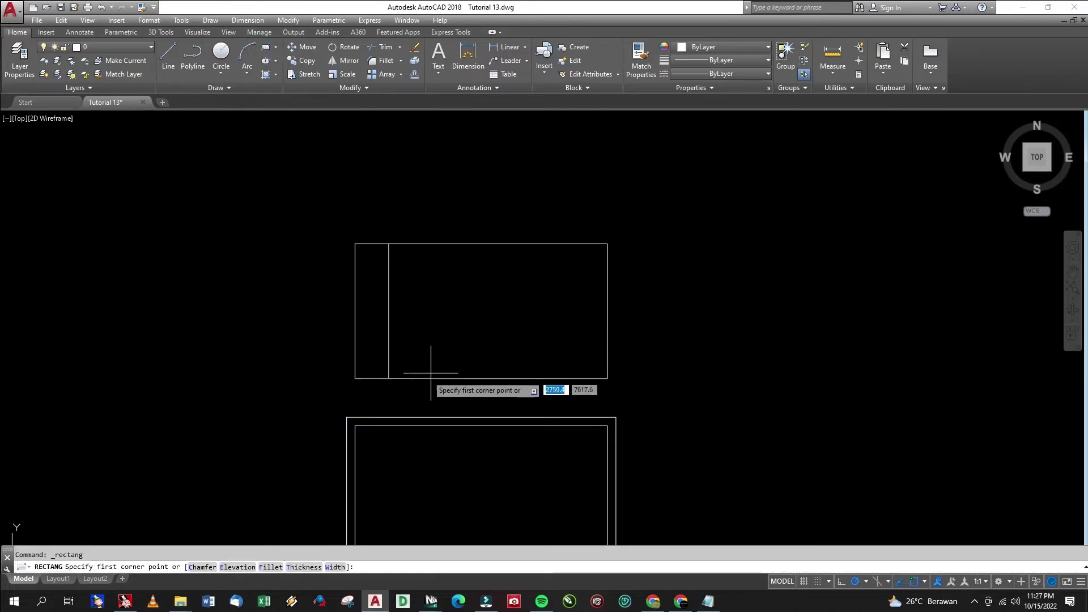
left_click(469, 378)
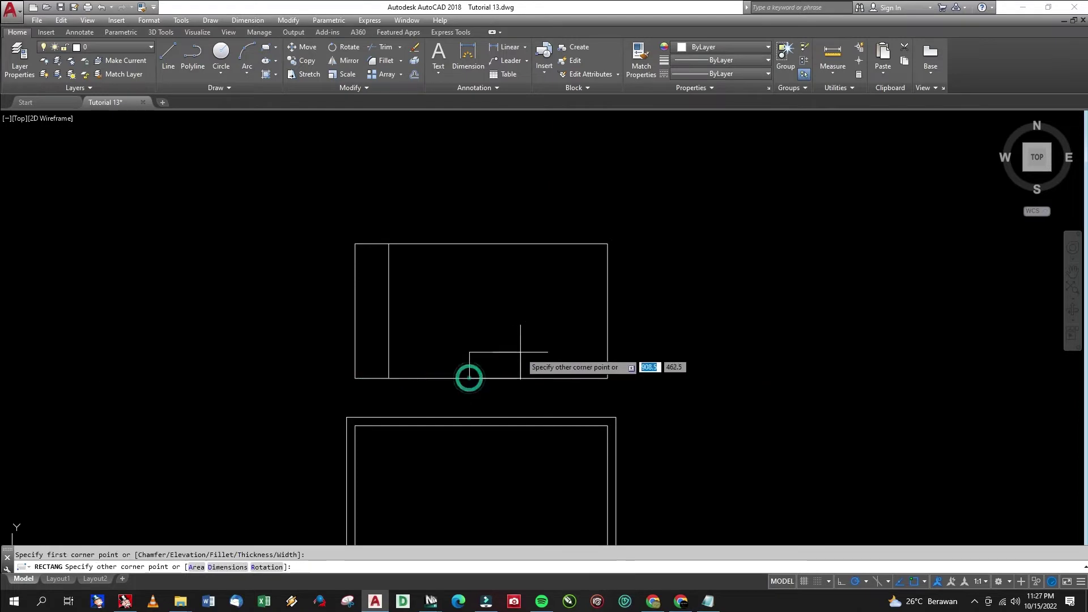
type("@1800")
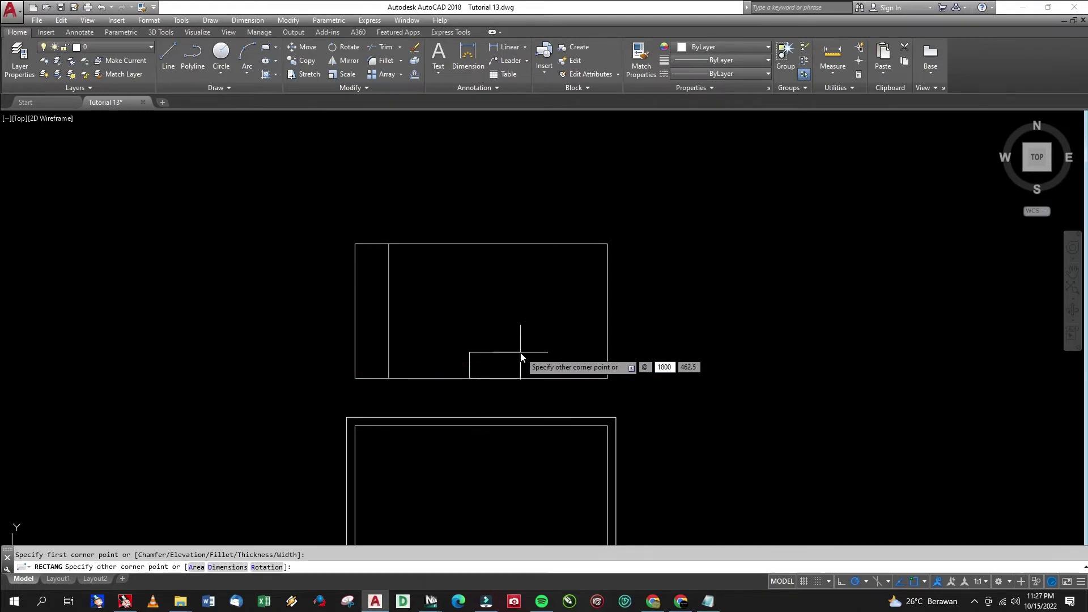
key("Tab")
type("5")
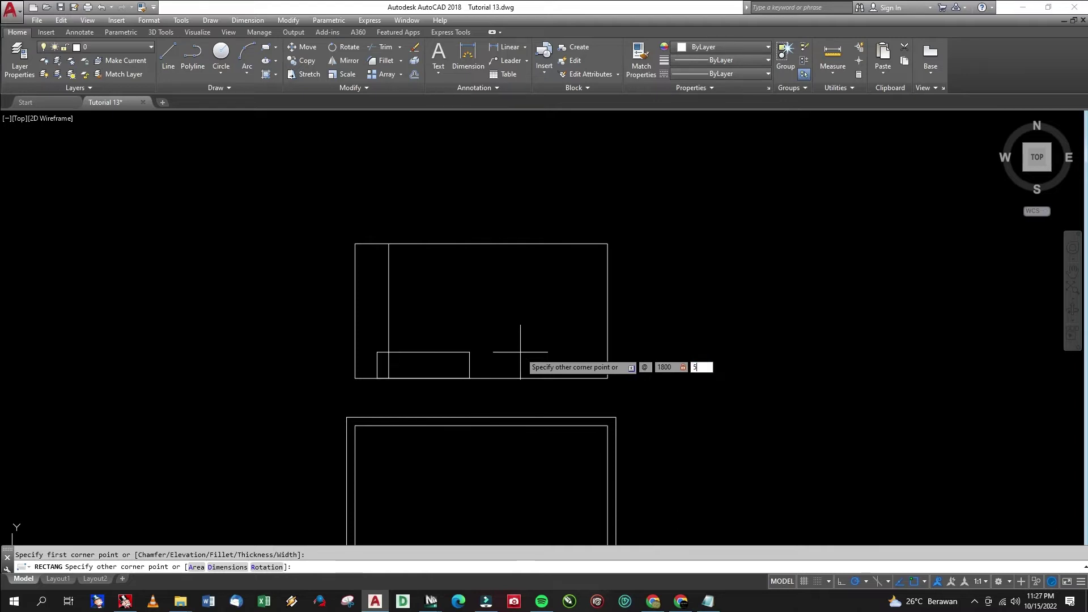
key("Return")
key("Escape")
Reposition the 1800 by 500 box along the bottom edge.
scroll(520, 356, "down", 2)
mouse_move(520, 356)
middle_mouse_down()
mouse_move(518, 286)
mouse_move(511, 315)
middle_mouse_up()
scroll(517, 287, "up", 3)
left_click(589, 306)
left_click(592, 316)
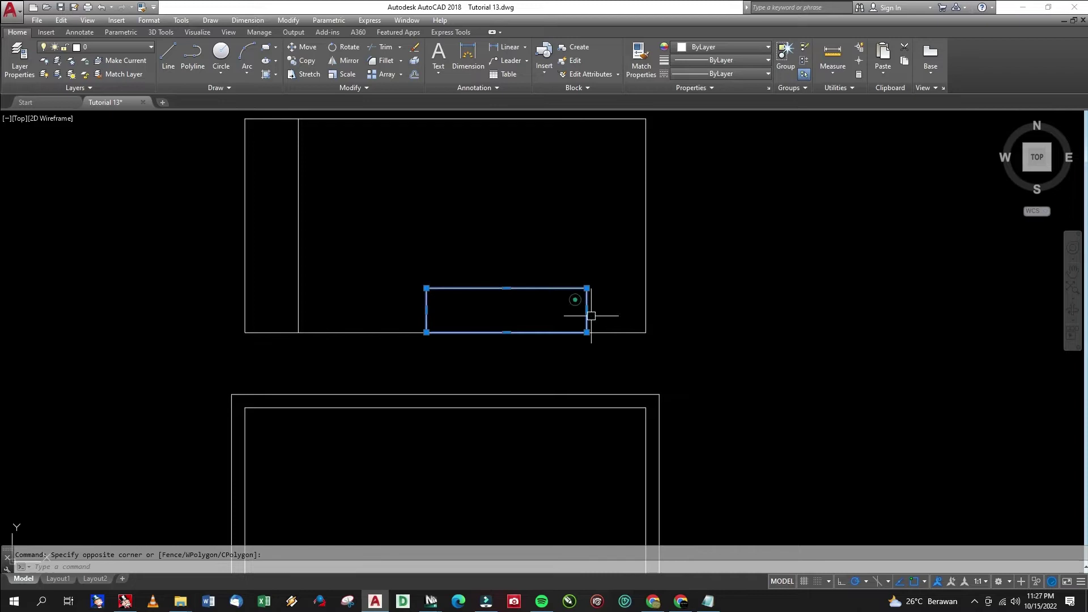
left_click(617, 342)
key("m")
key("Return")
scroll(601, 347, "up", 2)
left_click(579, 326)
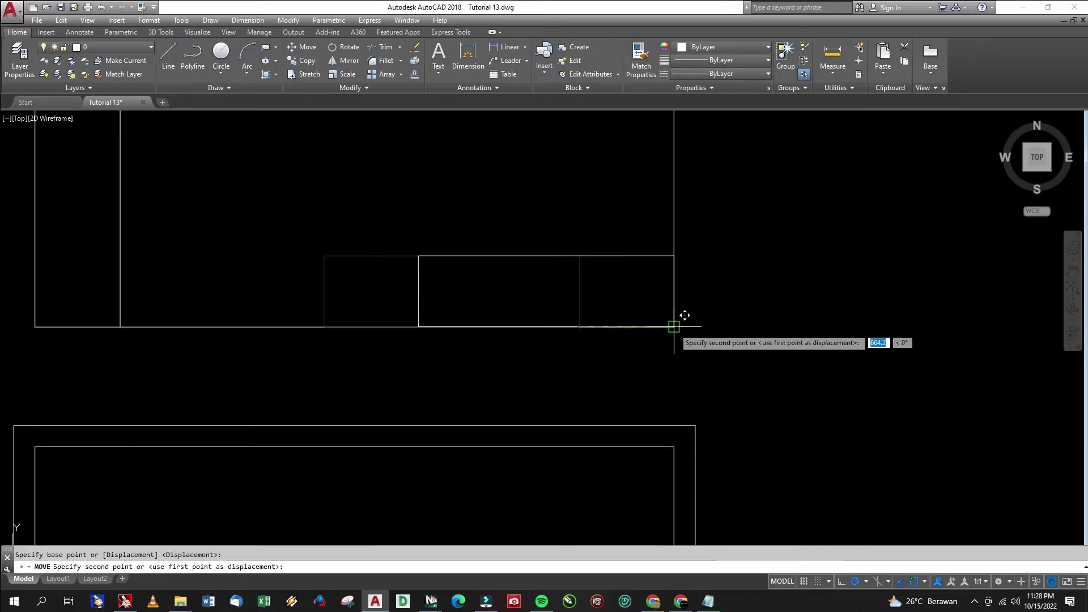
left_click(674, 327)
Move the 1800 by 500 box 900 units to the left.
left_click(583, 272)
left_click(517, 197)
key("Return")
left_click(753, 348)
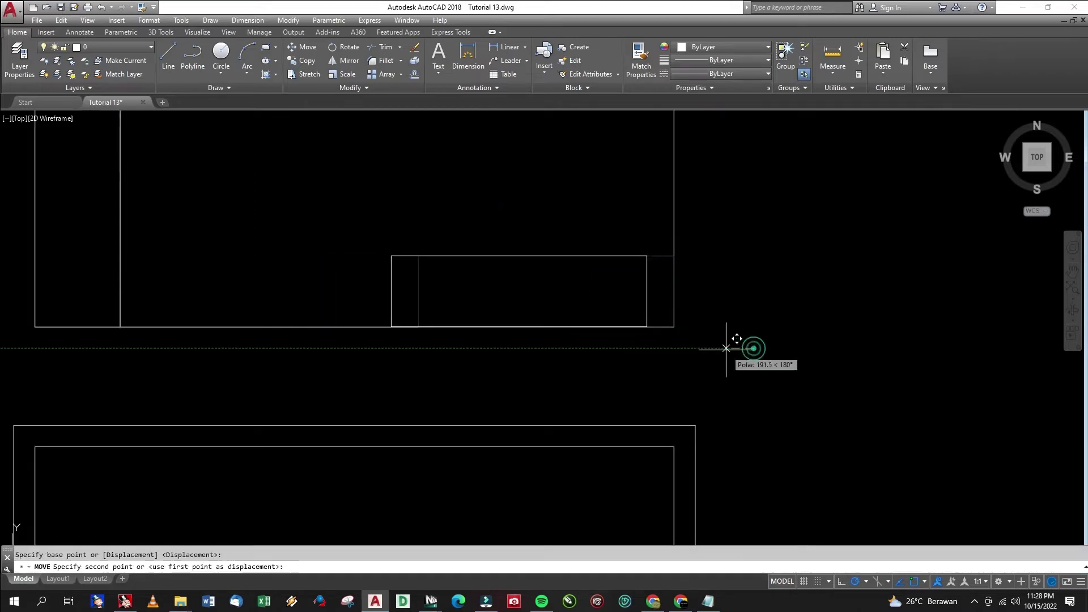
type("900")
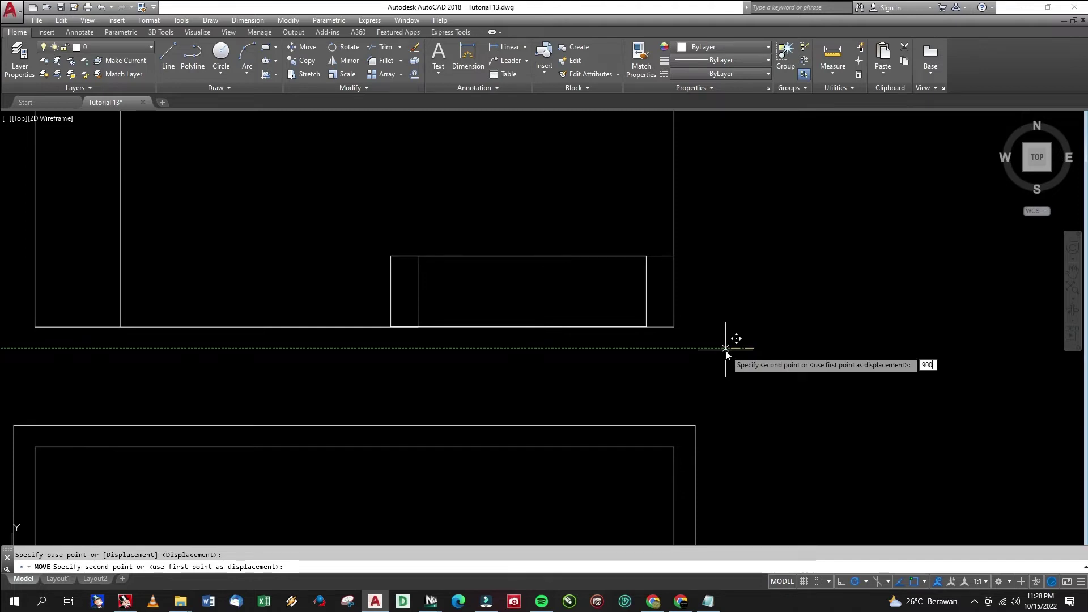
key("Return")
scroll(624, 352, "down", 2)
key("Escape")
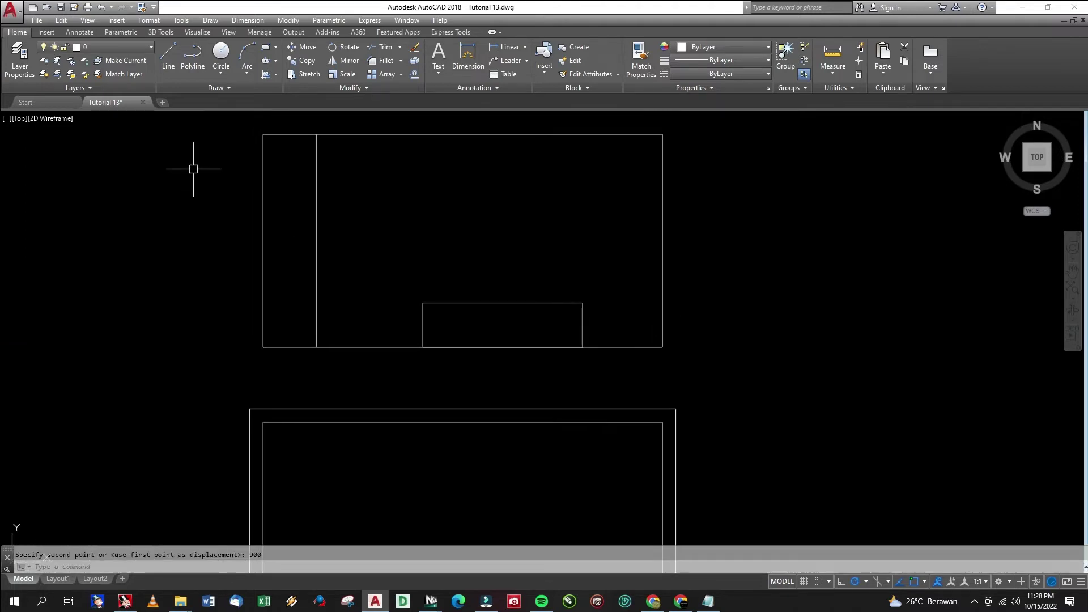
Draw two rectangles filling the 500-deep strip on each side of the middle box.
left_click(266, 47)
left_click(583, 303)
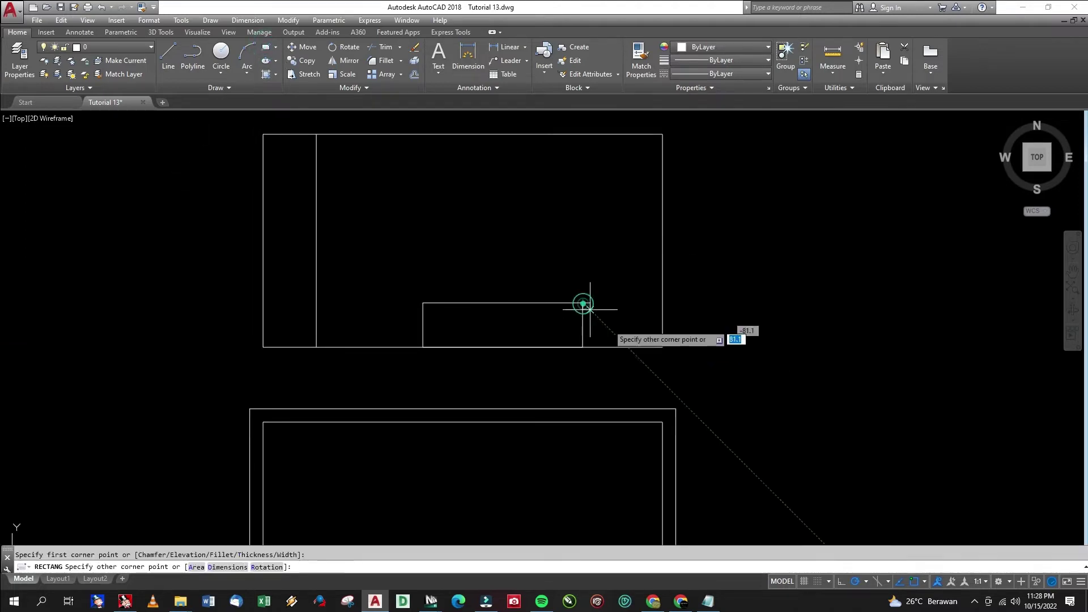
left_click(662, 346)
middle_click_drag(440, 330, 578, 355)
key("Return")
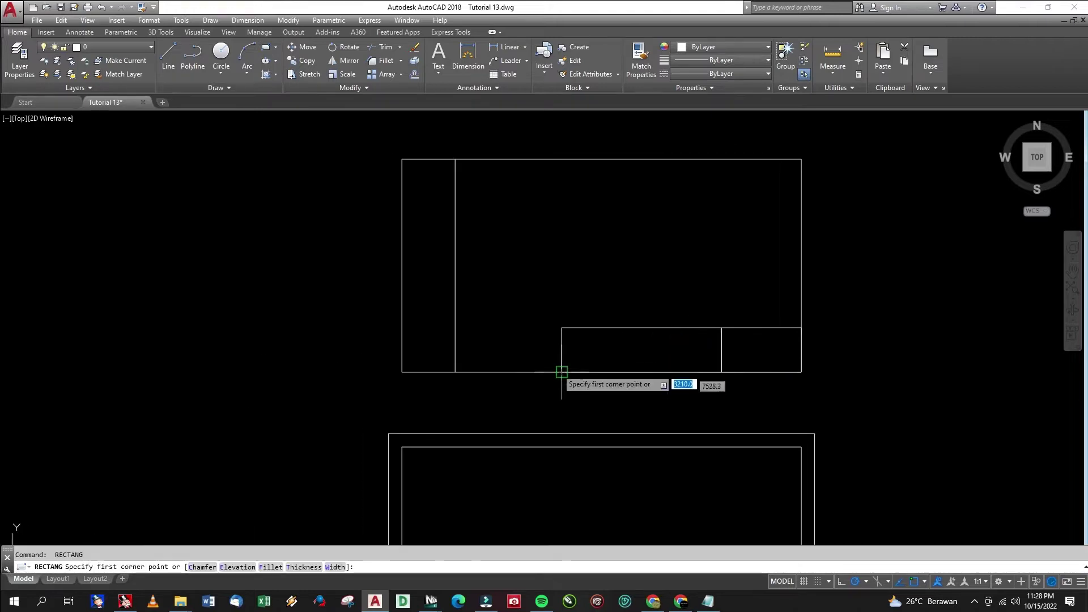
left_click(562, 328)
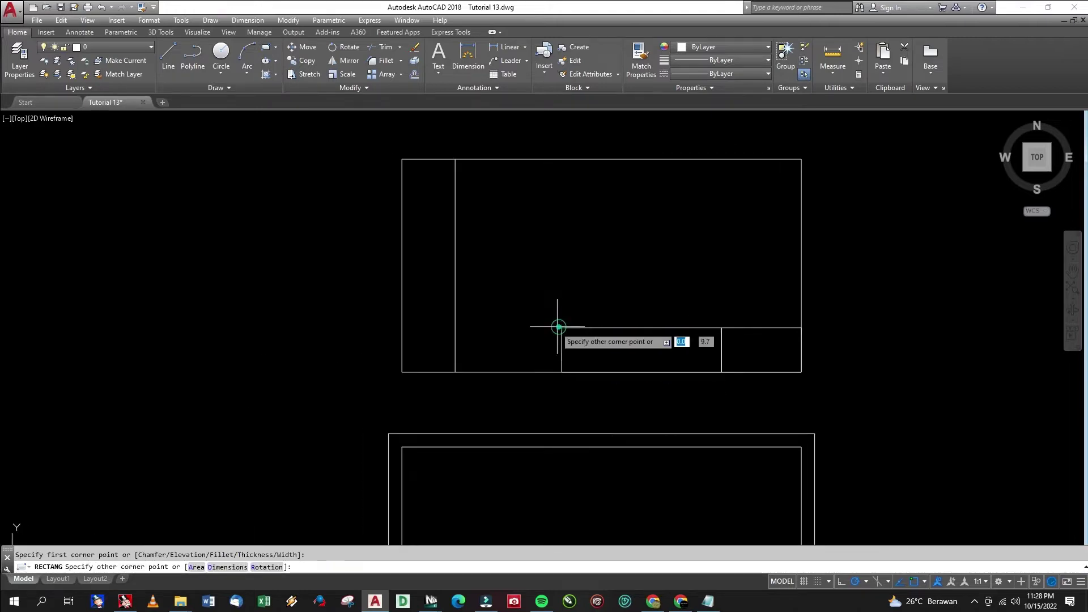
left_click(456, 372)
key("Escape")
scroll(459, 386, "down", 2)
scroll(567, 342, "up", 4)
scroll(564, 359, "down", 2)
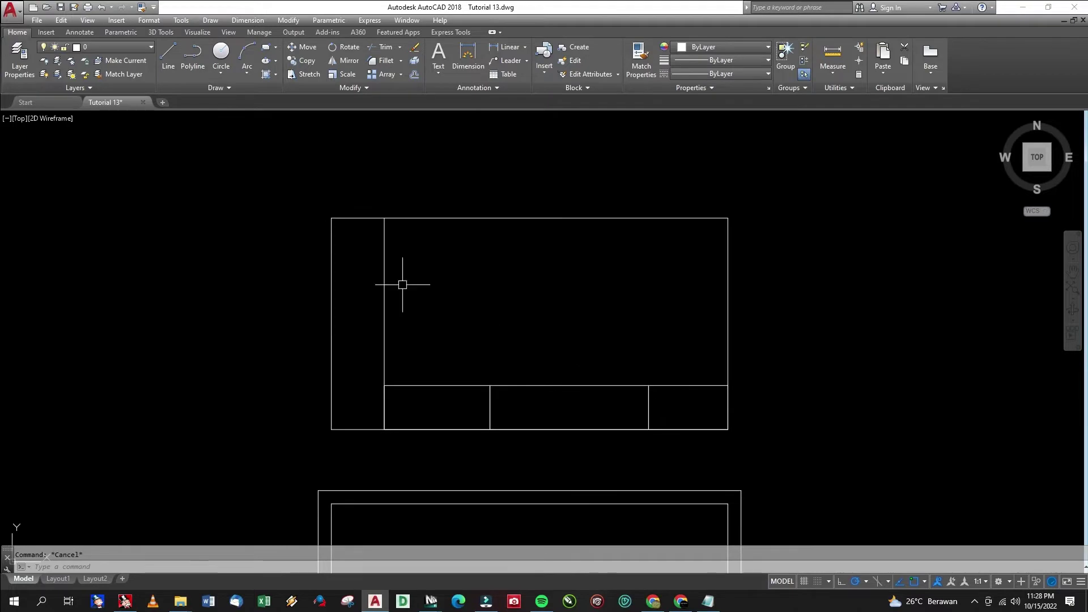
Draw two vertical lines from the strip's top edge up to the cabinet's top edge.
left_click(168, 54)
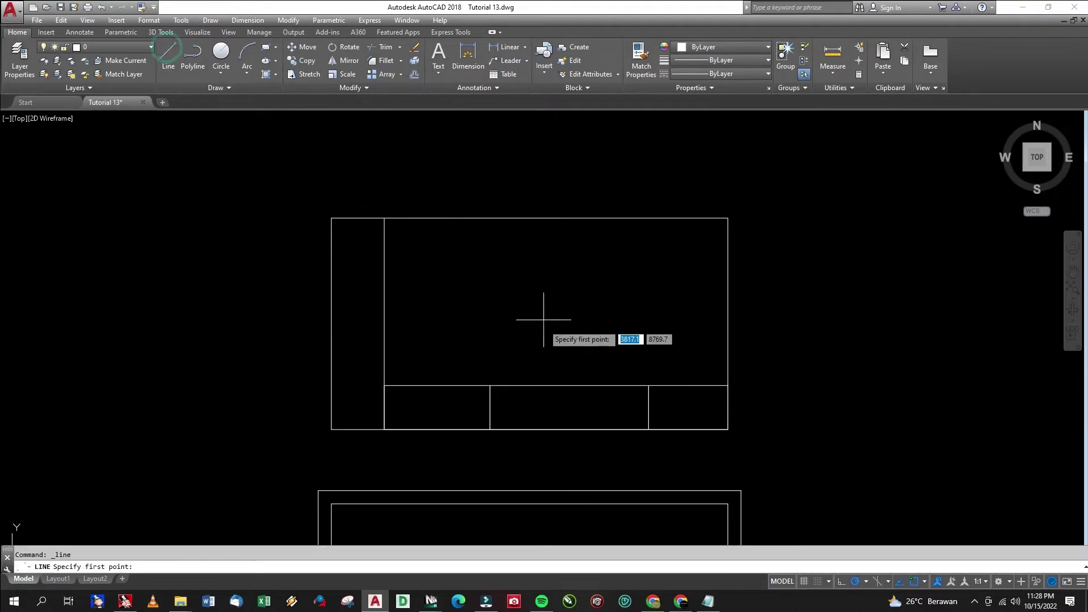
left_click(490, 386)
left_click(490, 219)
key("Return")
key("Return")
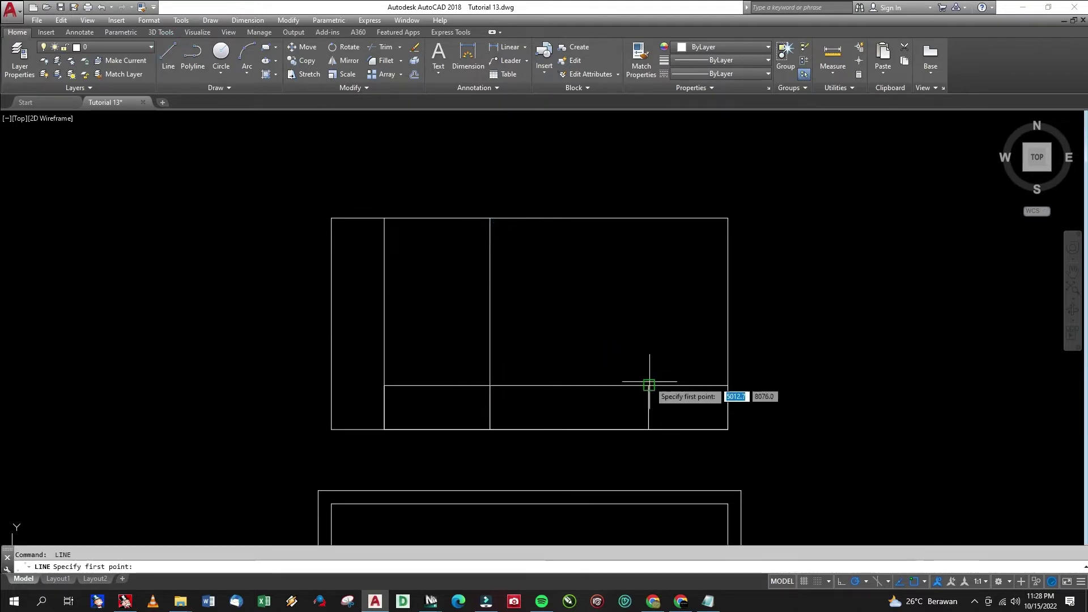
left_click(649, 386)
left_click(649, 218)
key("Escape")
Pan and zoom around the upper cabinet to review the new dividers.
mouse_move(567, 282)
middle_mouse_down()
mouse_move(581, 321)
mouse_move(618, 321)
middle_mouse_up()
scroll(606, 321, "down", 2)
scroll(633, 342, "up", 2)
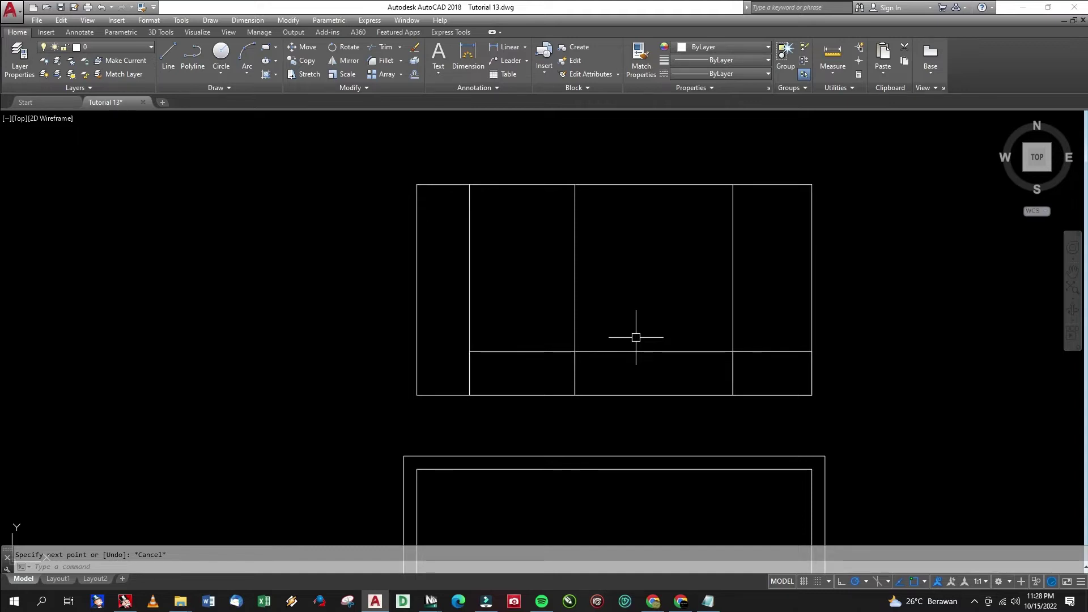
scroll(636, 337, "down", 2)
scroll(668, 352, "up", 2)
scroll(687, 357, "down", 1)
mouse_move(687, 357)
middle_mouse_down()
mouse_move(699, 298)
mouse_move(689, 234)
mouse_move(661, 328)
mouse_move(625, 327)
middle_mouse_up()
scroll(661, 327, "up", 4)
scroll(661, 309, "up", 2)
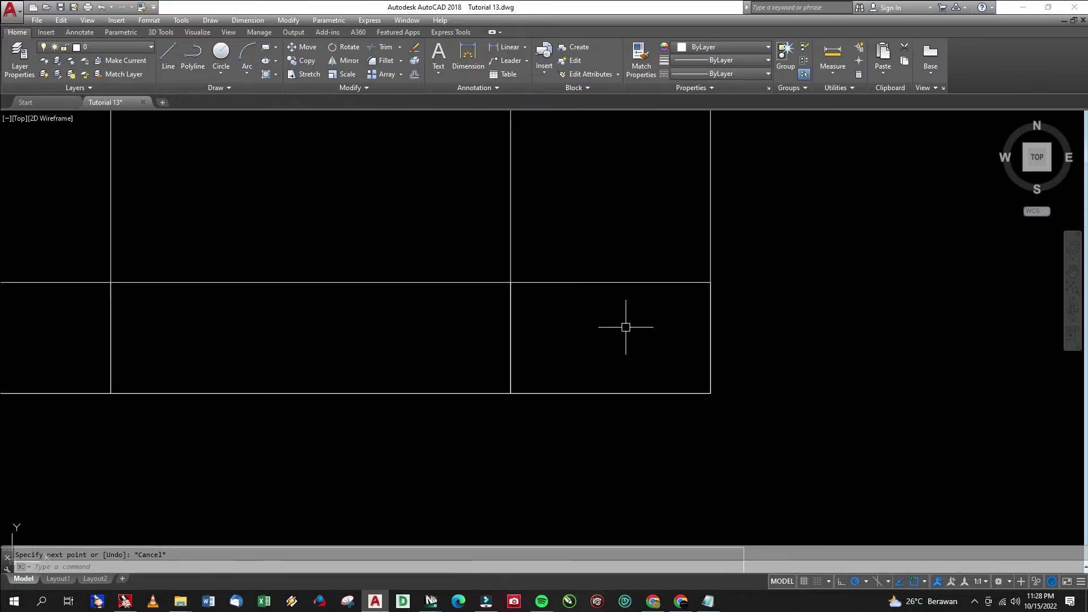
scroll(626, 327, "down", 4)
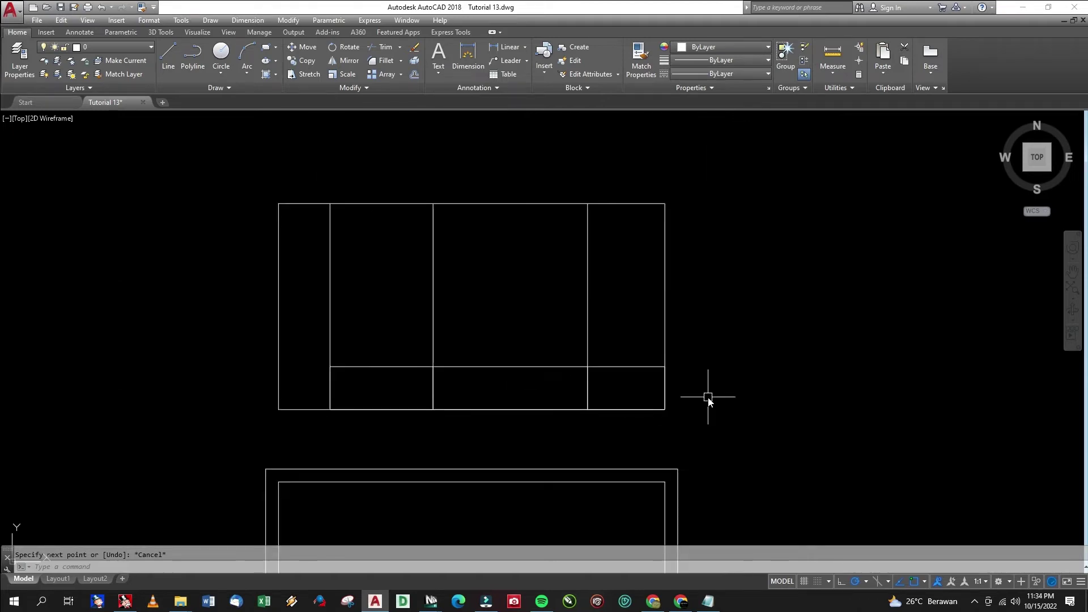
Offset the right and middle vertical dividers by 100.
type("o")
key("Return")
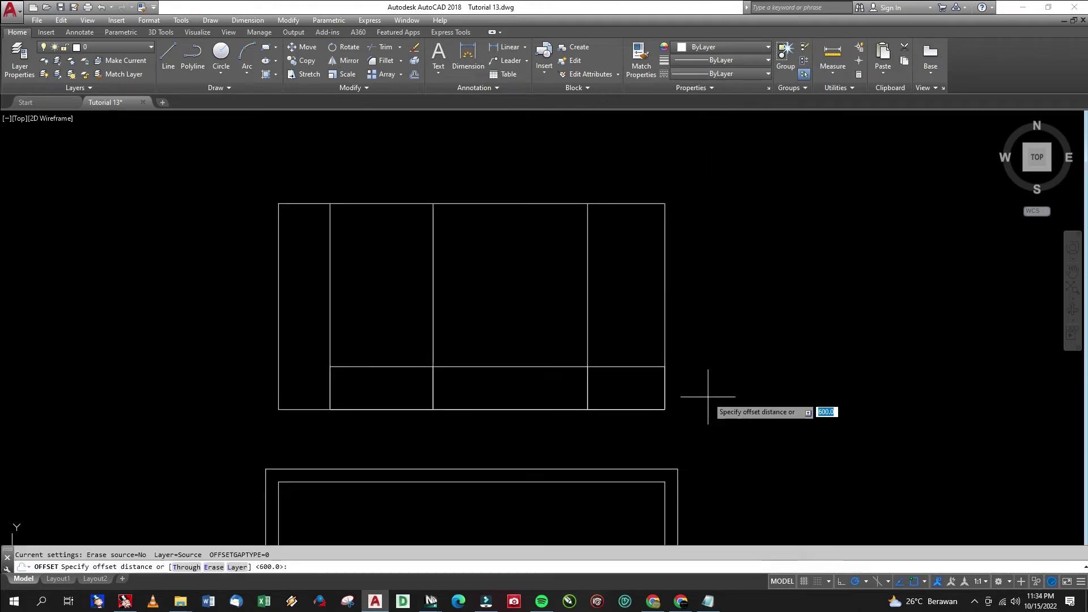
type("00")
key("Return")
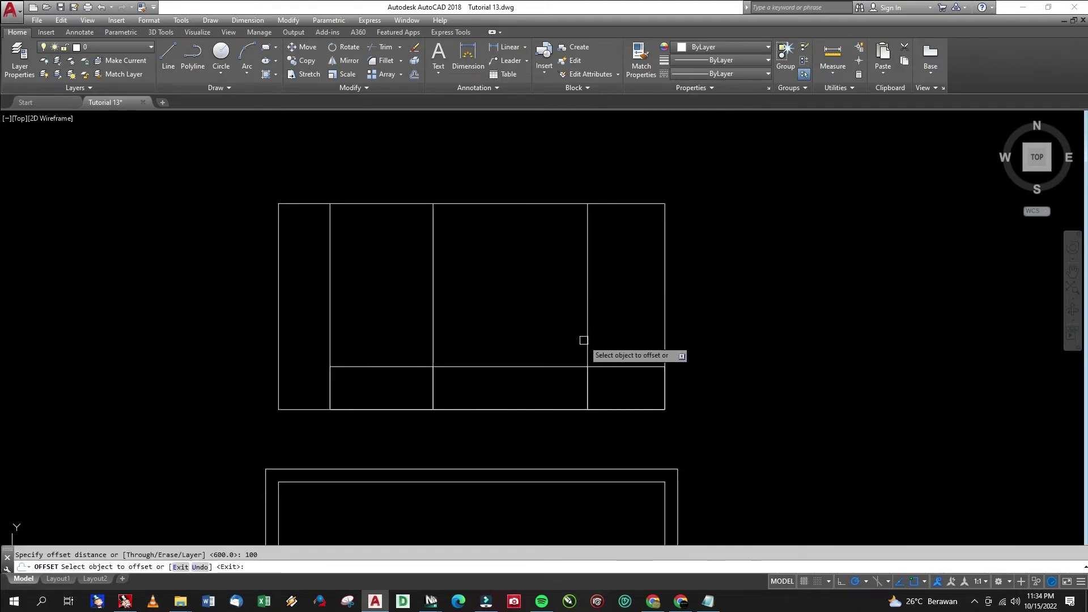
left_click(588, 340)
left_click(620, 348)
left_click(433, 365)
left_click(419, 345)
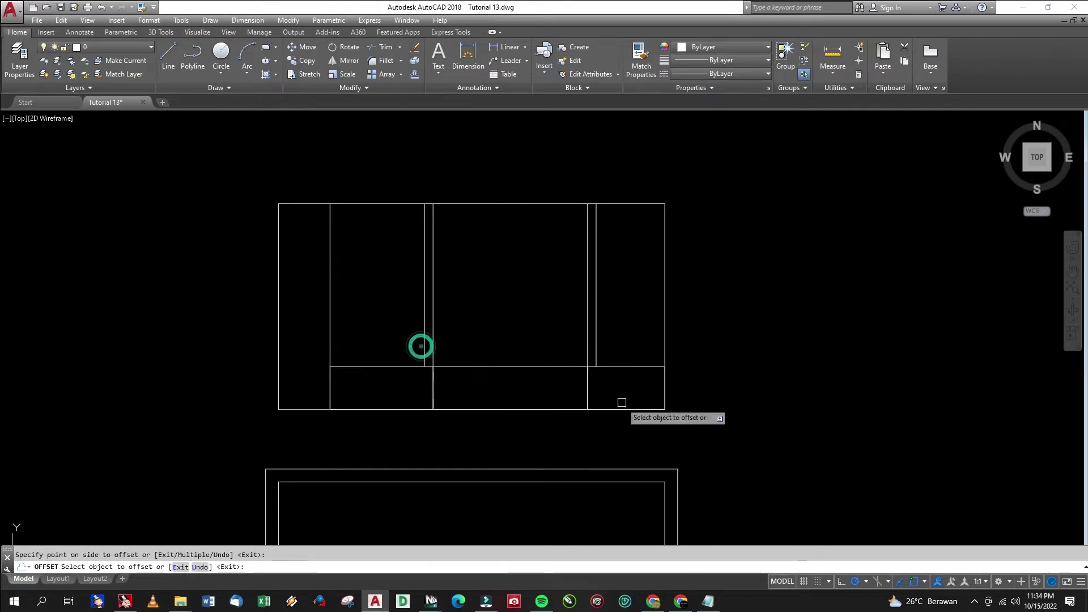
key("Escape")
Delete the surplus offset copy beside the right divider.
left_click(593, 390)
scroll(590, 390, "up", 5)
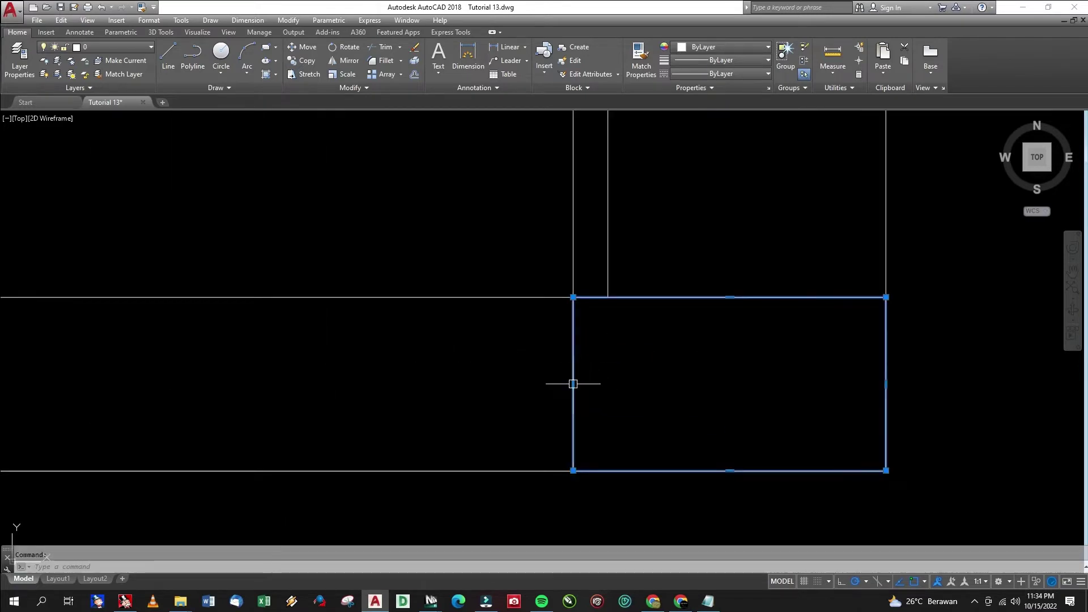
left_click(573, 383)
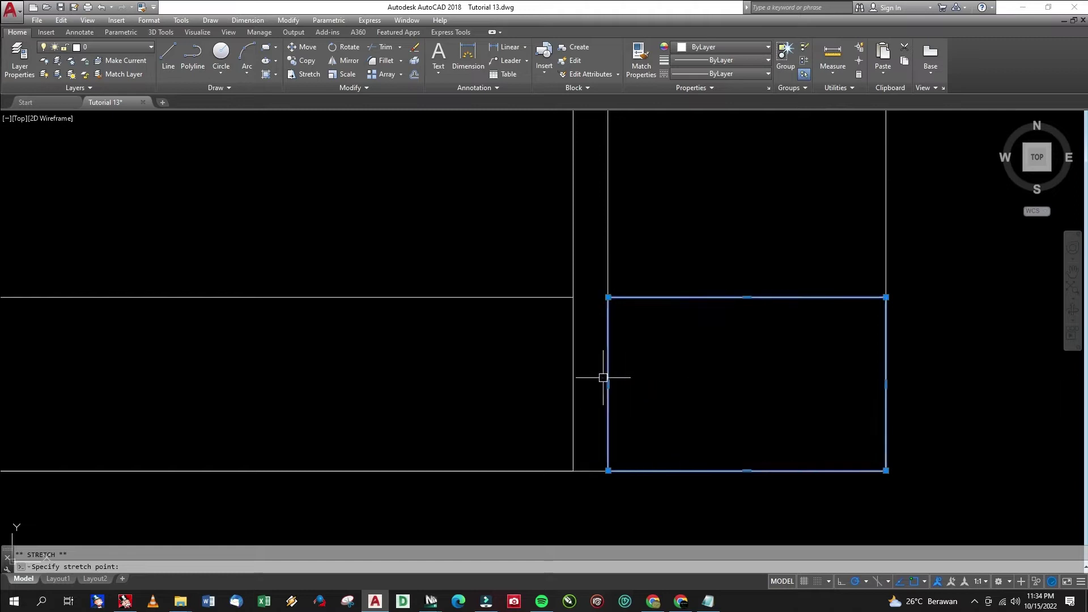
key("Escape")
scroll(598, 377, "down", 2)
scroll(626, 341, "down", 2)
left_click(601, 336)
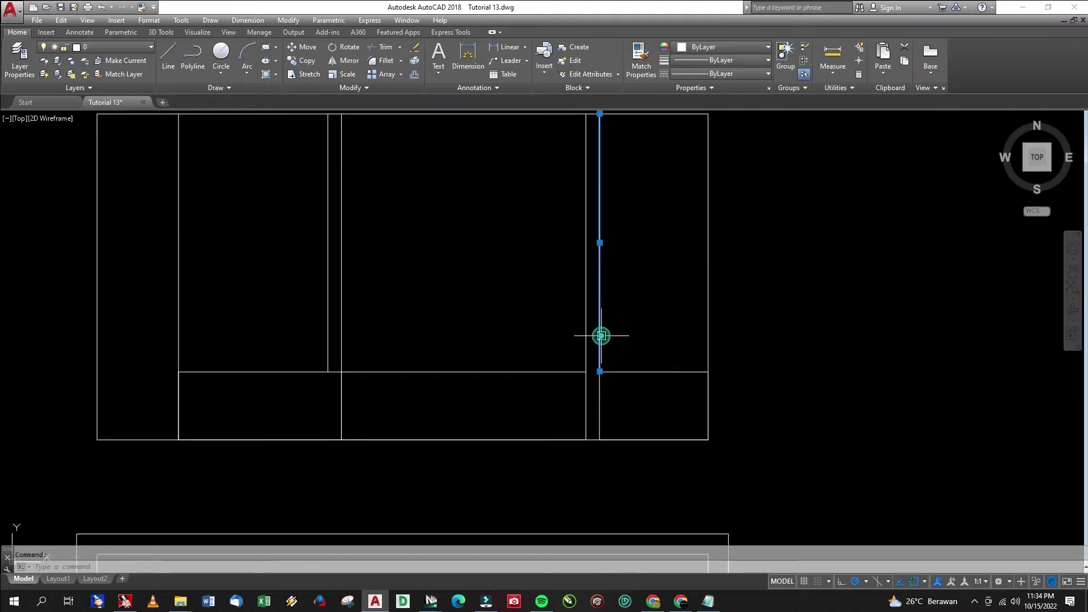
key("Delete")
scroll(575, 350, "up", 2)
scroll(586, 349, "up", 2)
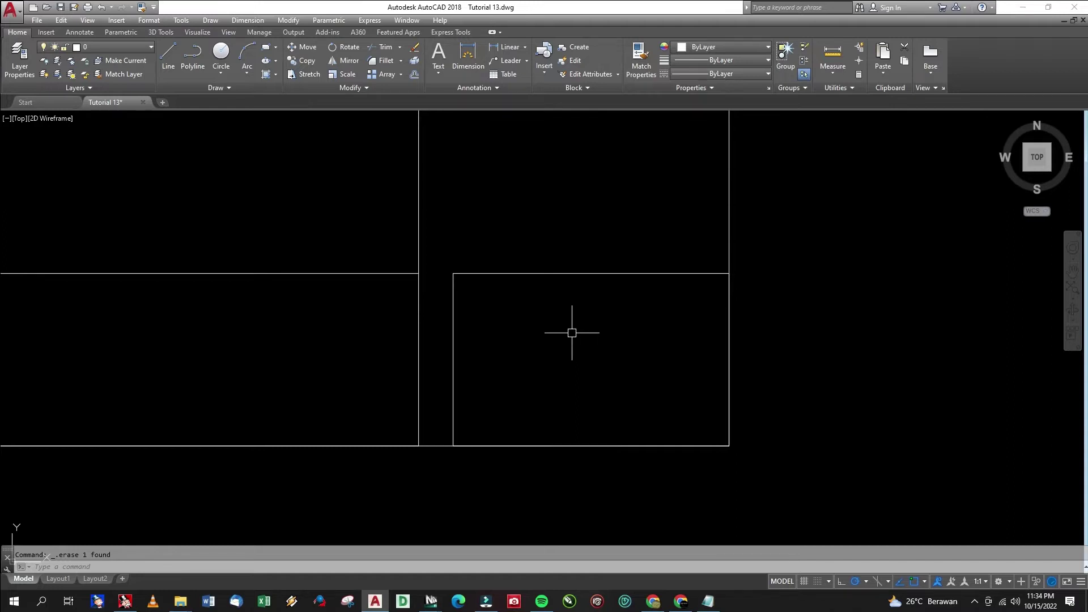
Start a line and another offset, then cancel both without changes.
left_click(170, 49)
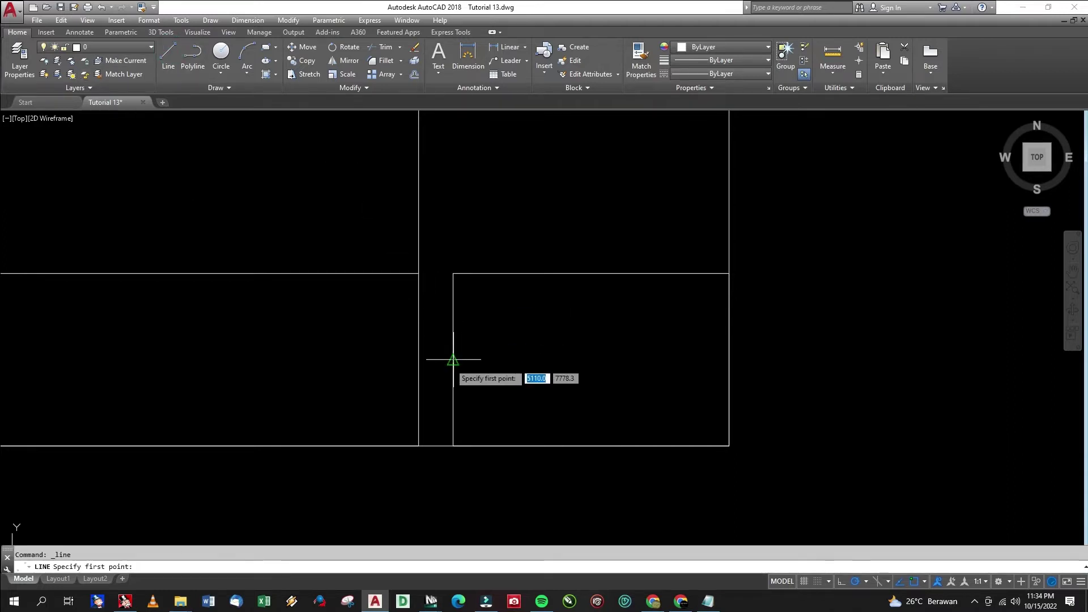
key("Escape")
key("Return")
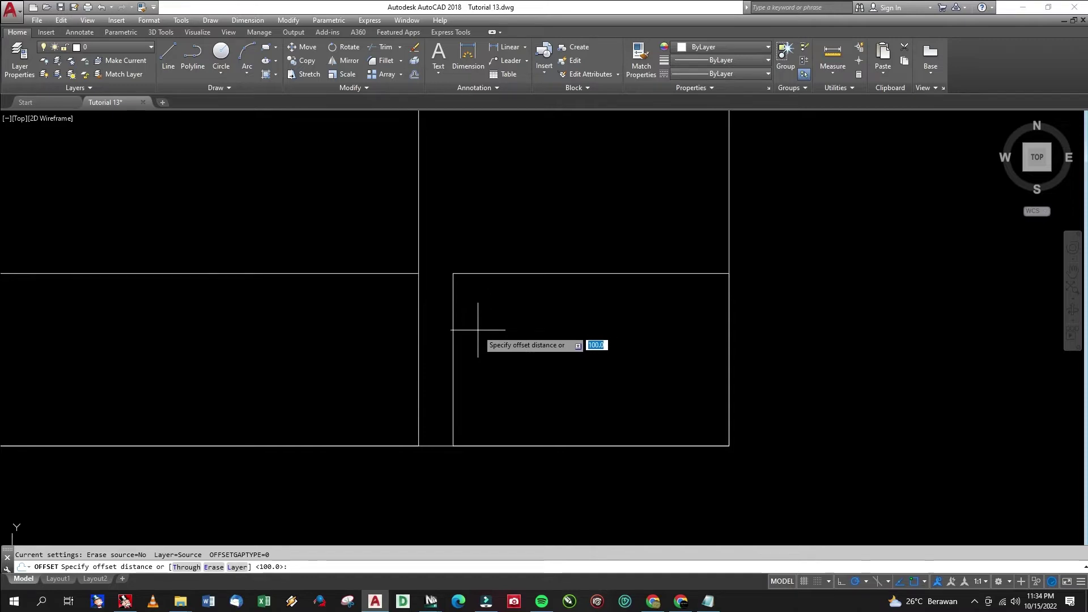
key("Escape")
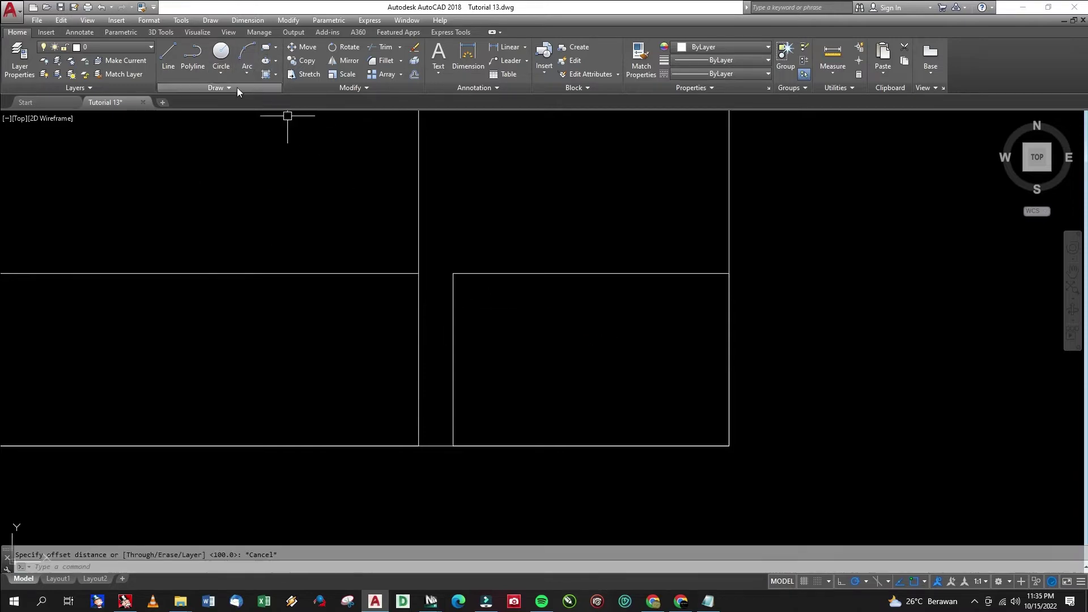
Draw a rectangle filling the lower-right cell and raise its bottom edge by 20.
left_click(275, 50)
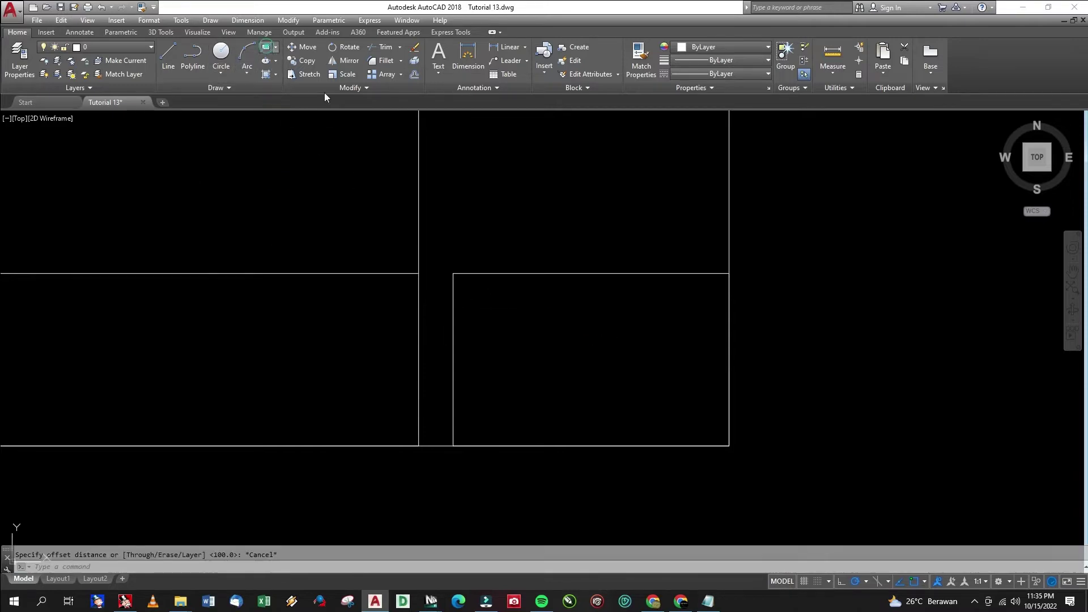
left_click(454, 274)
left_click(730, 446)
left_click(669, 438)
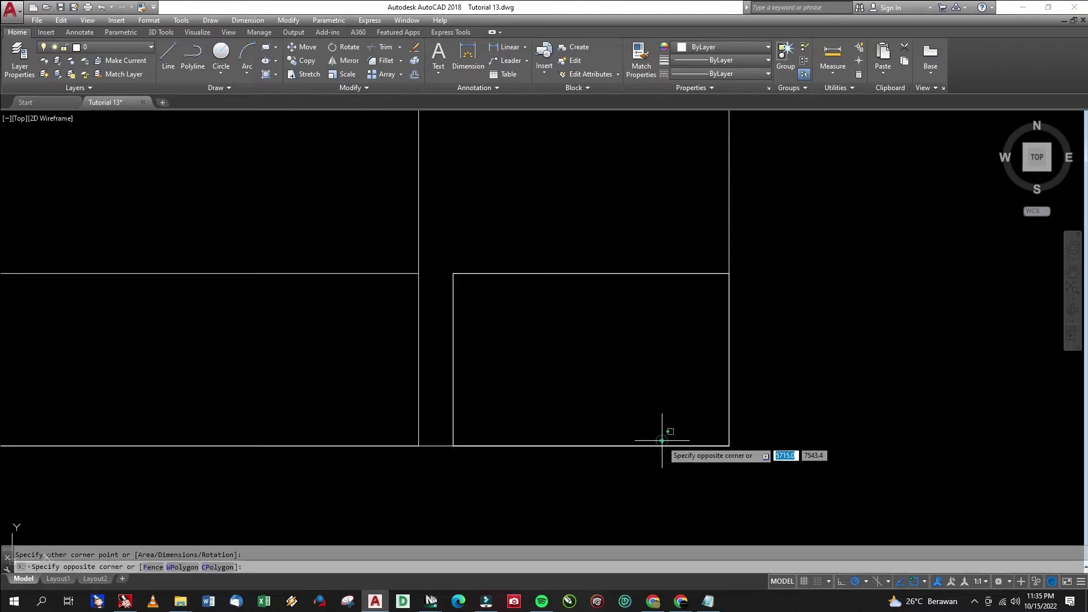
key("Escape")
left_click(661, 444)
left_click(592, 446)
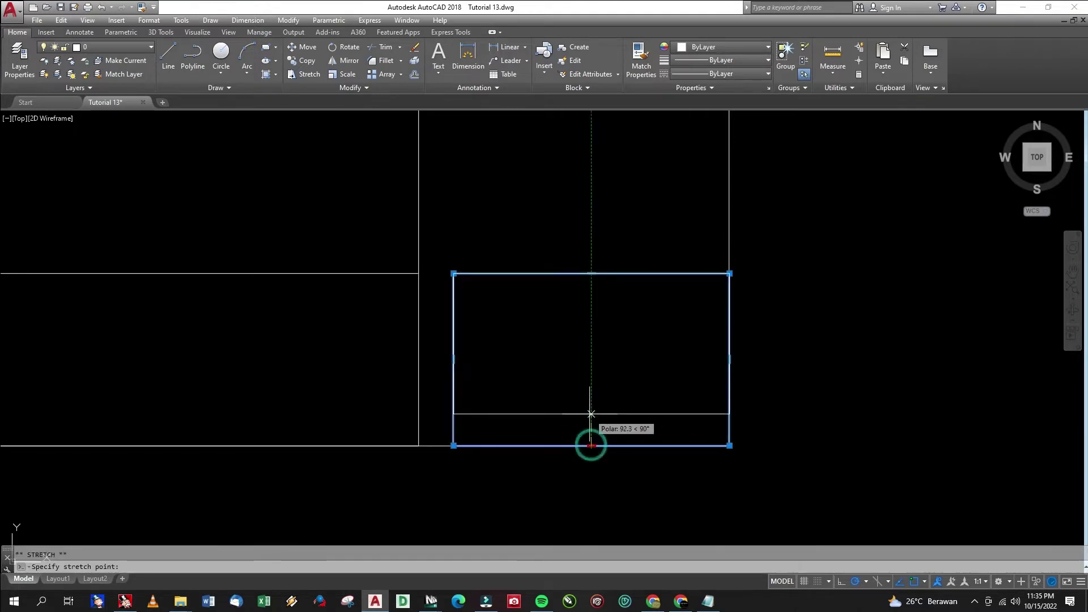
right_click(591, 416)
type("20")
key("Return")
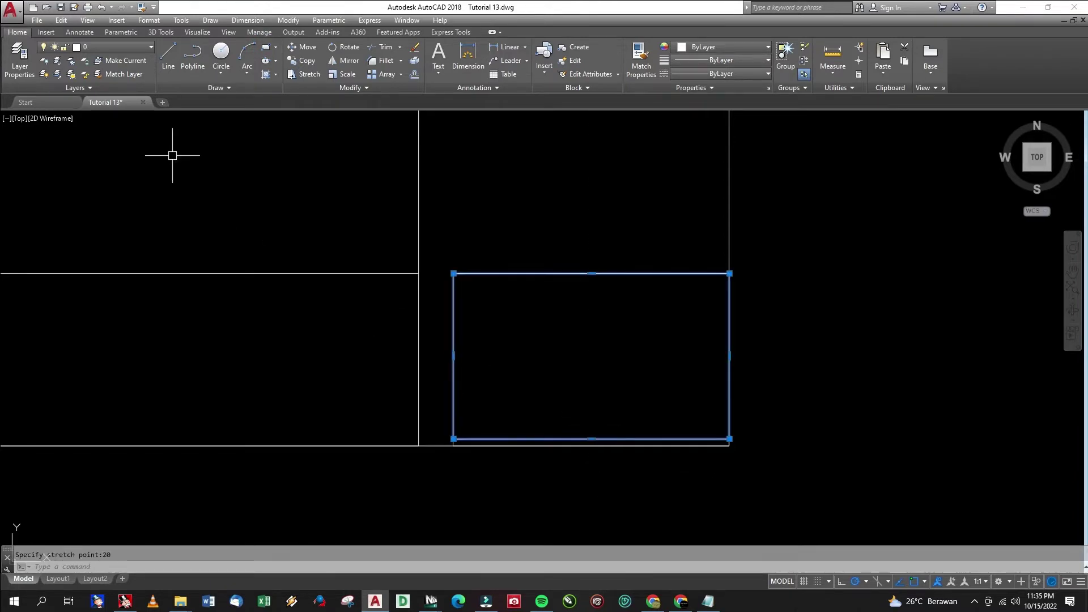
Split the rectangle with a horizontal line across its mid-height.
left_click(169, 50)
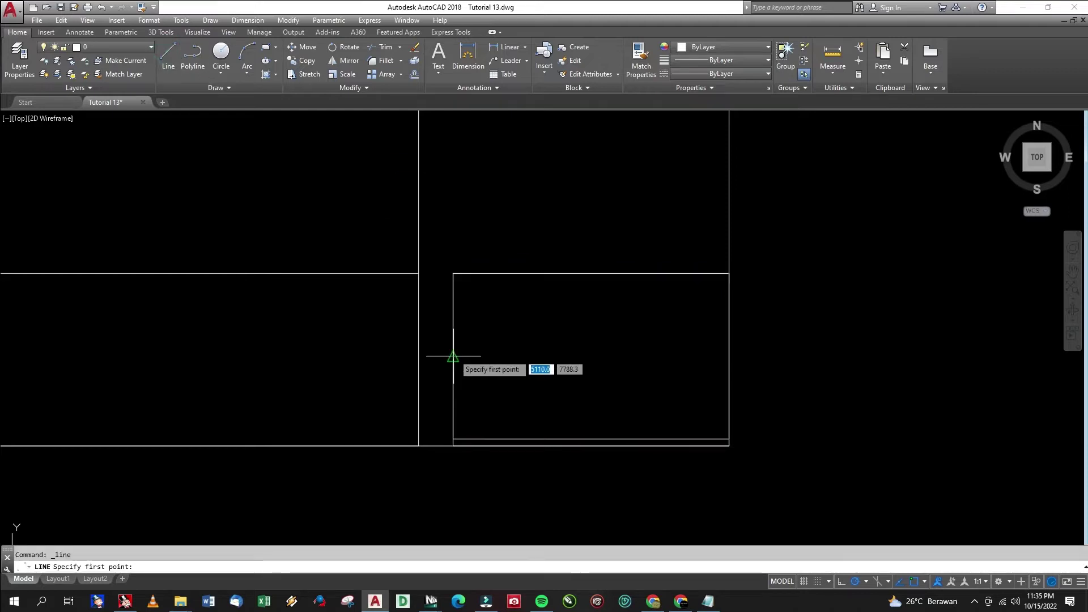
left_click(453, 356)
left_click(729, 356)
key("Escape")
Delete the extra vertical line beside the middle divider.
scroll(751, 367, "down", 4)
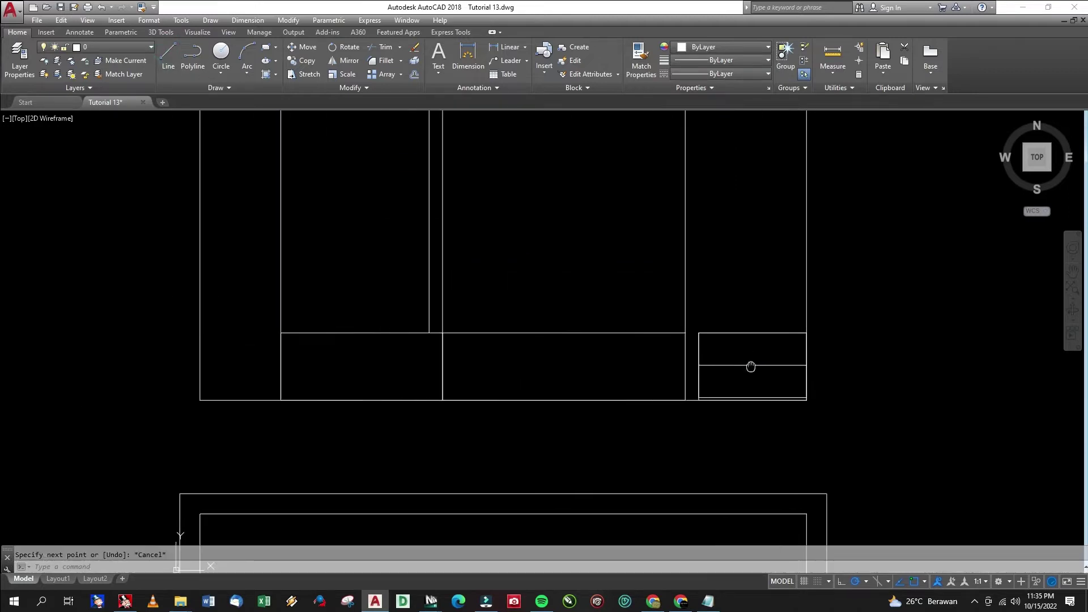
middle_click_drag(692, 387, 755, 380)
scroll(491, 301, "up", 2)
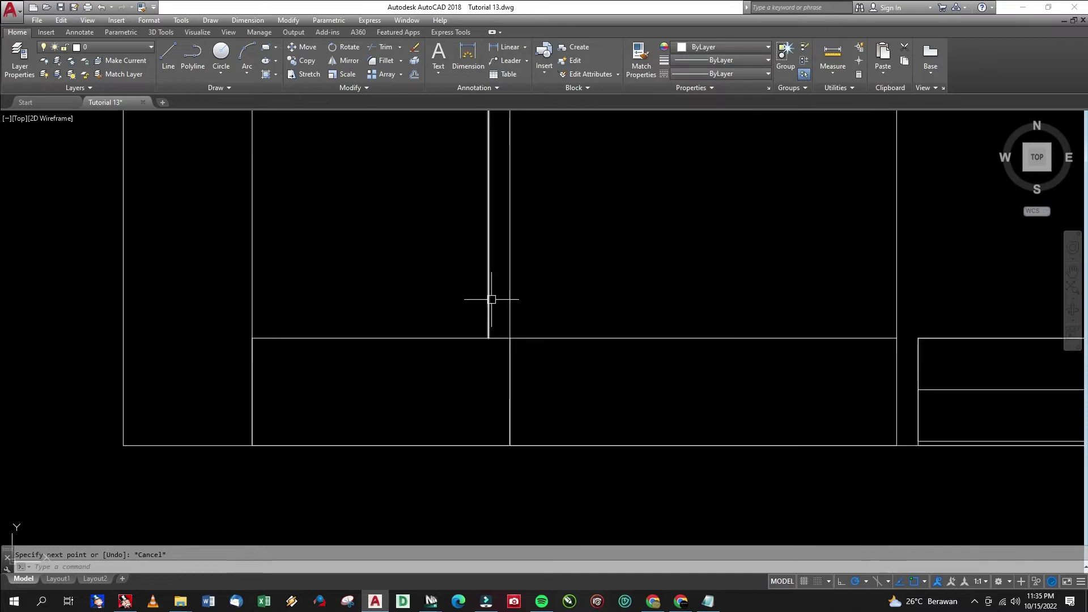
left_click(490, 299)
key("Delete")
Select the split rectangle with a window selection.
middle_click_drag(490, 299, 308, 267)
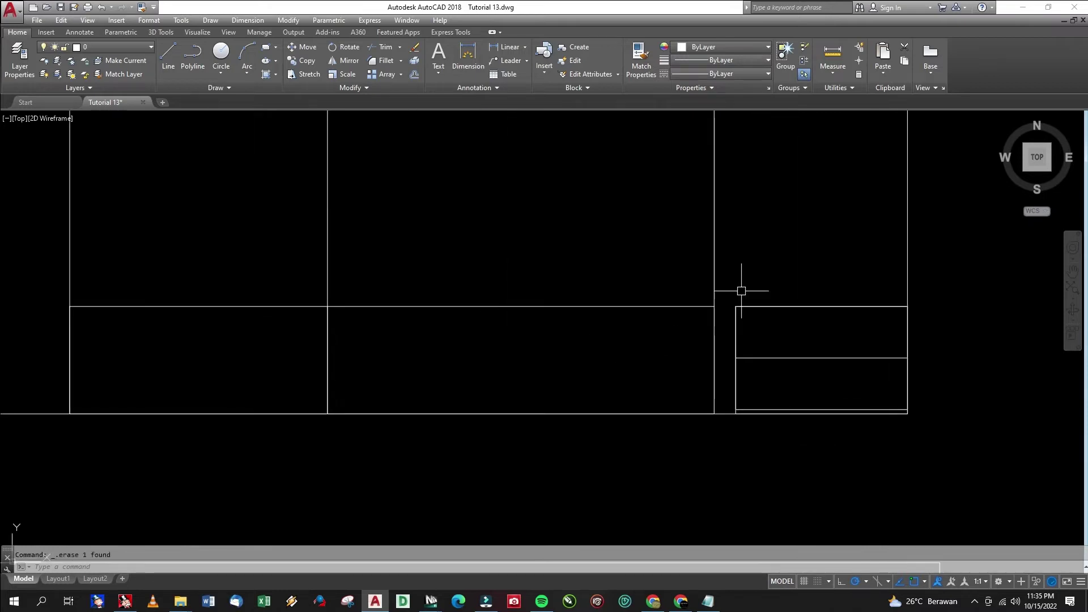
left_click(729, 285)
left_click(943, 427)
scroll(942, 428, "down", 2)
middle_click_drag(798, 440, 835, 438)
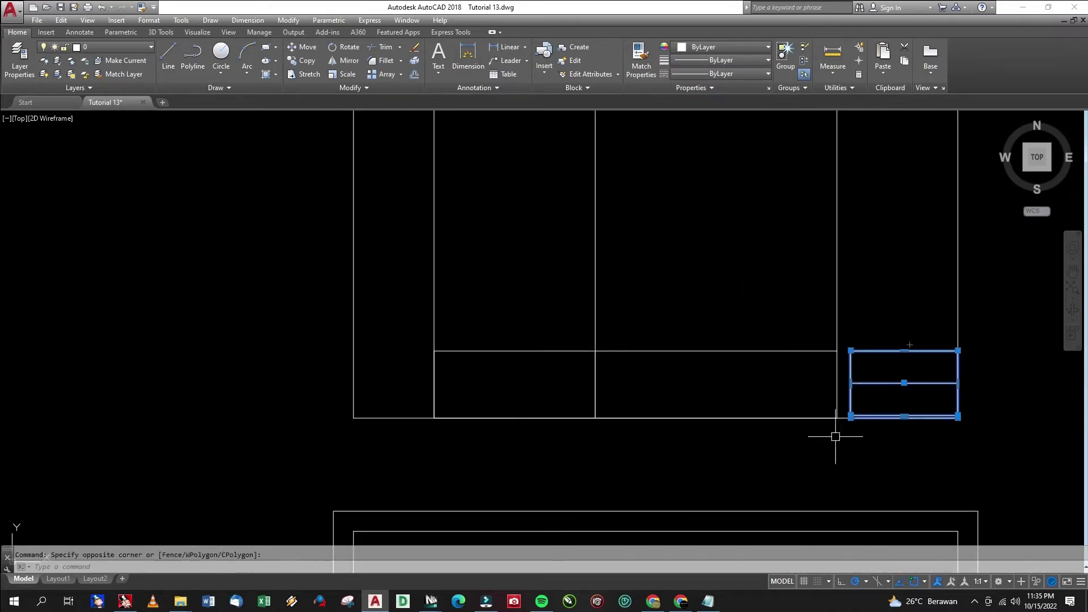
Mirror the split rectangle into the lower-left cell, keeping the original.
type("i")
key("Return")
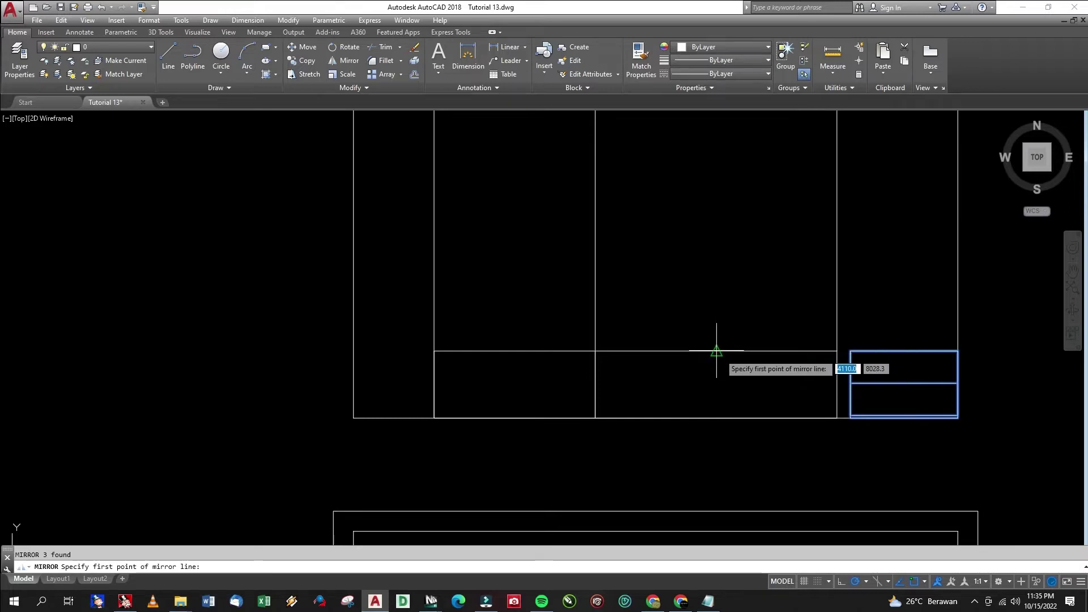
left_click(717, 352)
key("Return")
Stretch the lower-left cell's right edge beside the mirrored rectangle.
left_click(459, 352)
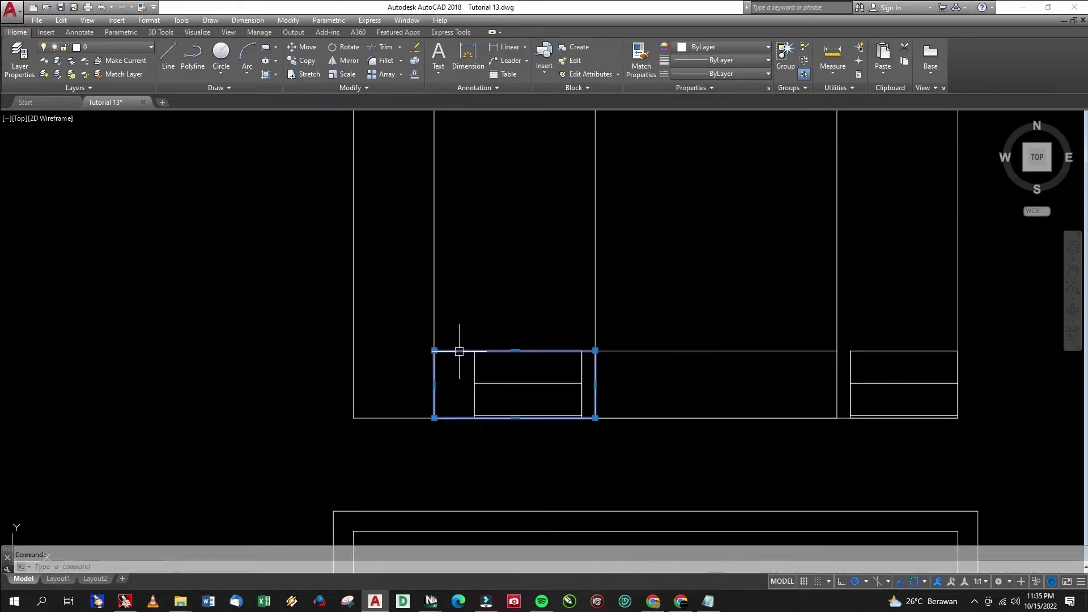
scroll(539, 396, "up", 2)
scroll(682, 408, "up", 2)
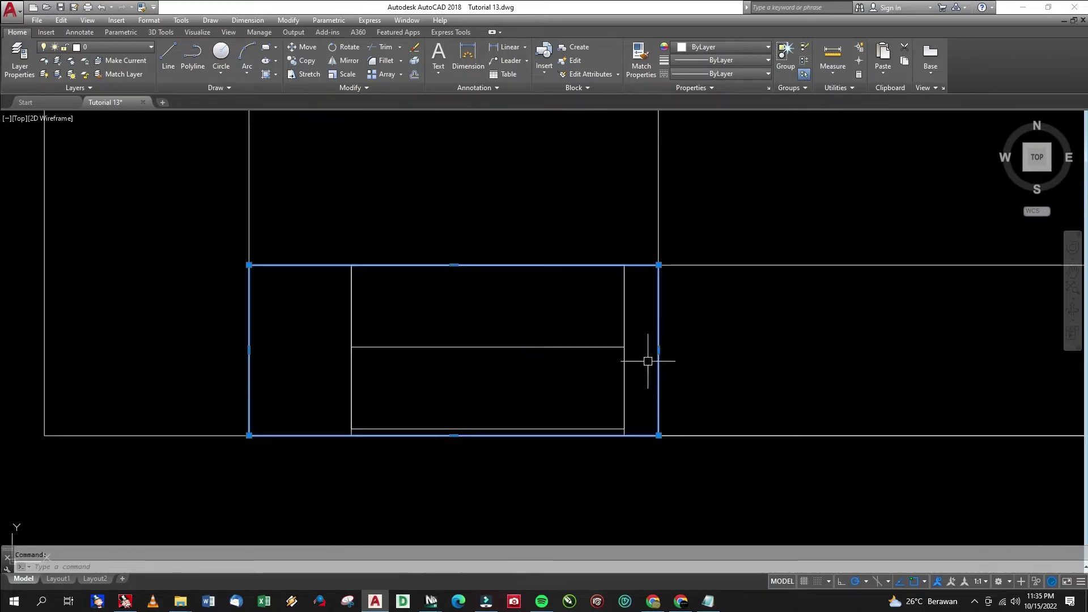
left_click(659, 350)
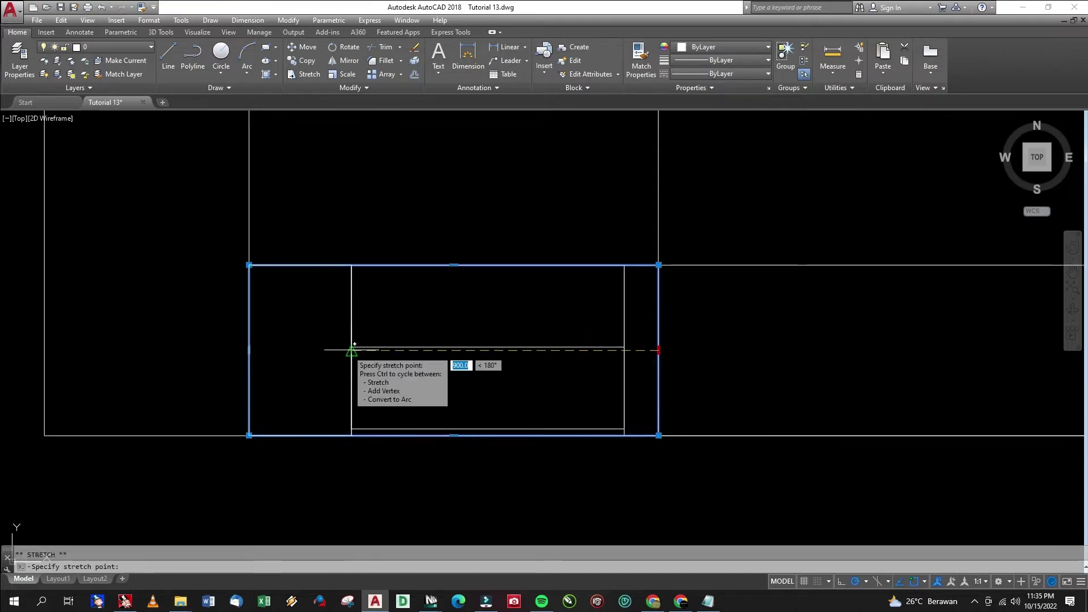
left_click(347, 352)
key("Escape")
scroll(492, 359, "down", 2)
scroll(565, 438, "down", 1)
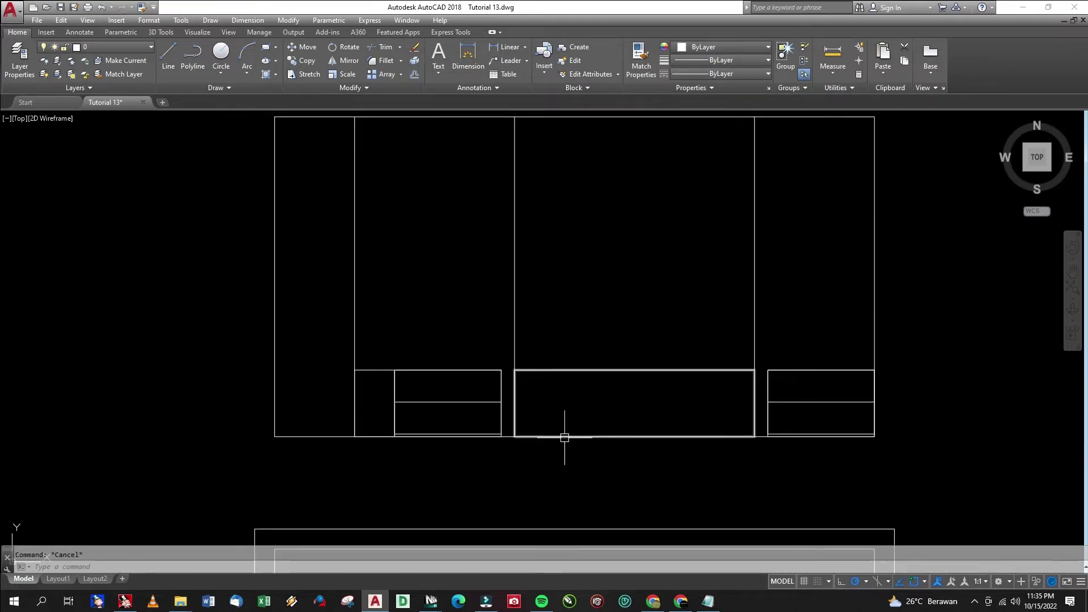
mouse_move(563, 437)
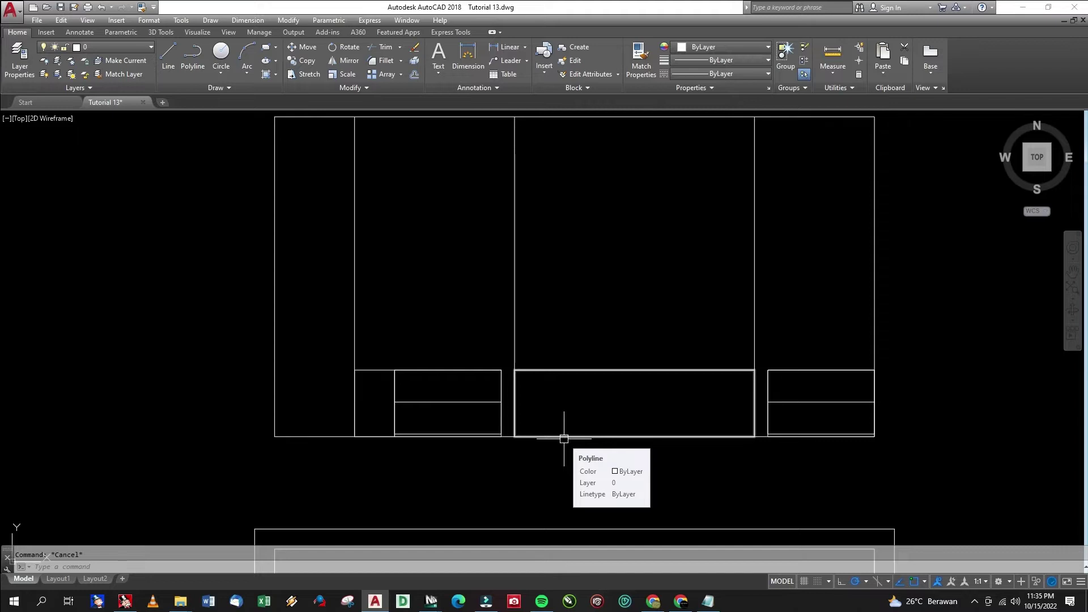
Erase the lower-middle cell and extend the middle divider down to the bottom edge.
left_click(632, 384)
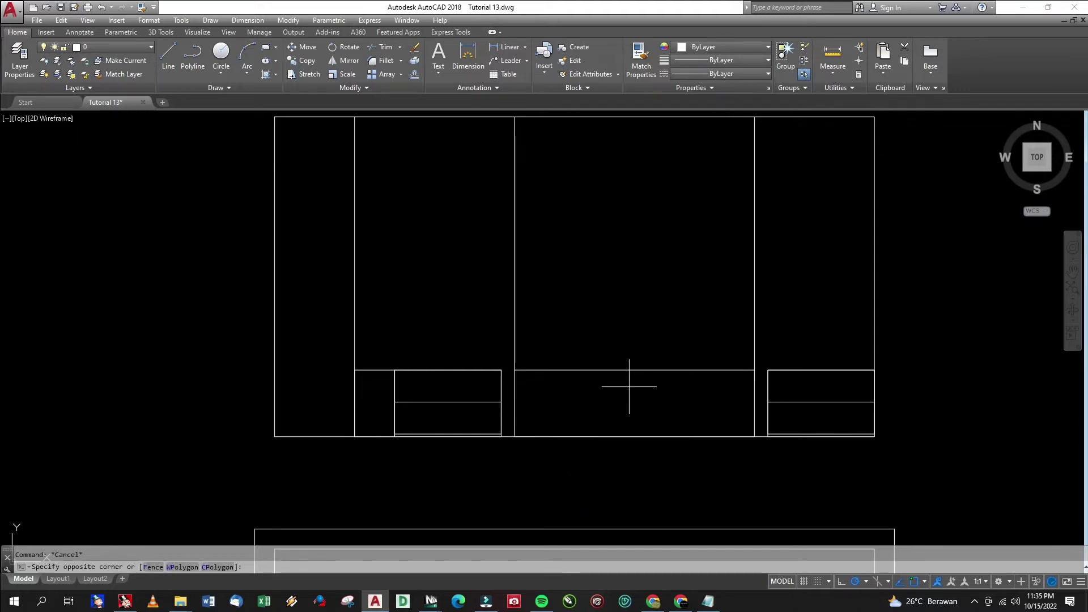
left_click(612, 328)
key("Delete")
type("ex")
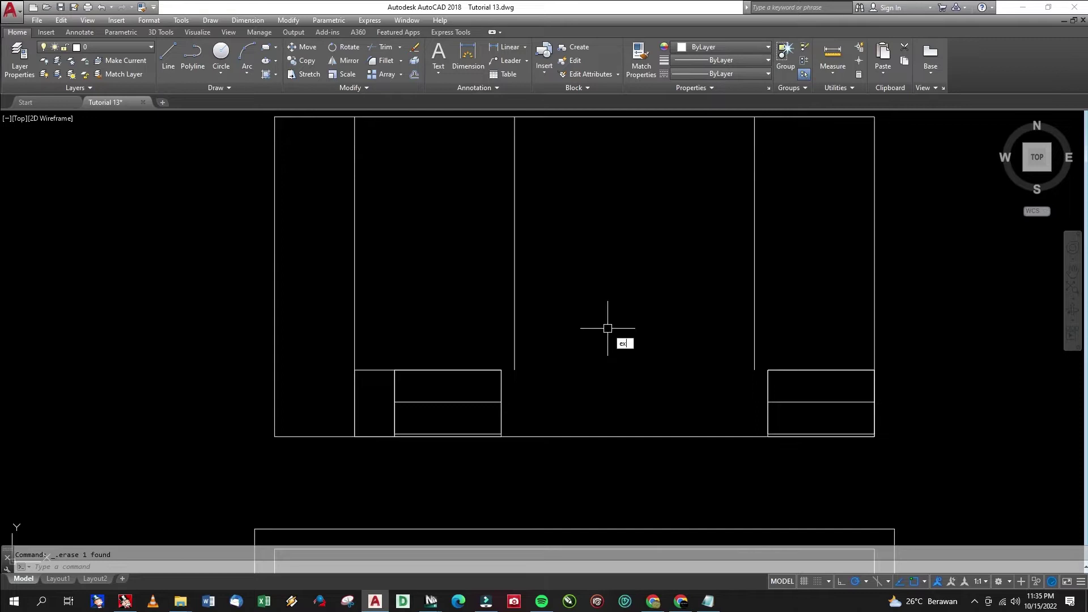
key("Return")
key("Return")
left_click(553, 314)
left_click(474, 286)
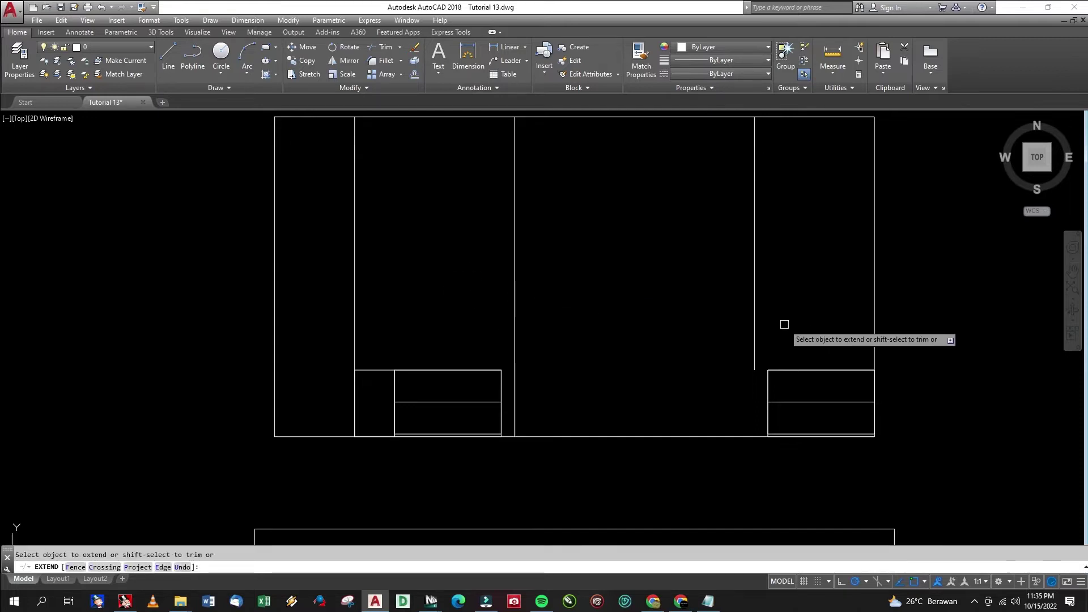
key("Escape")
Delete the right vertical divider.
left_click(755, 317)
key("Delete")
scroll(632, 421, "down", 2)
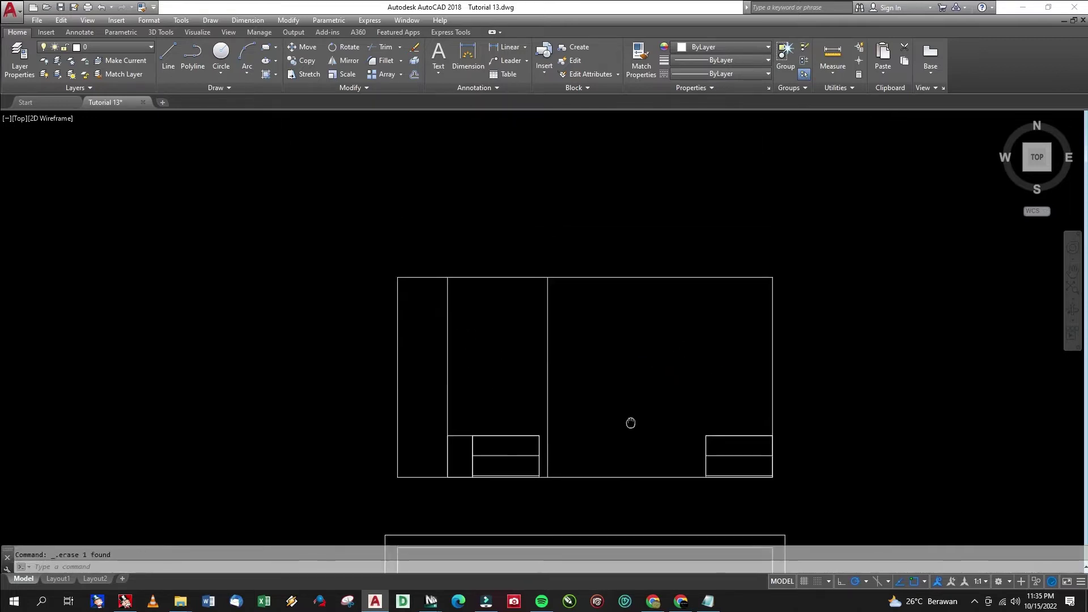
left_click(504, 48)
Add a 120.0 linear dimension from the corner to the partition, above the rectangle.
scroll(464, 306, "up", 2)
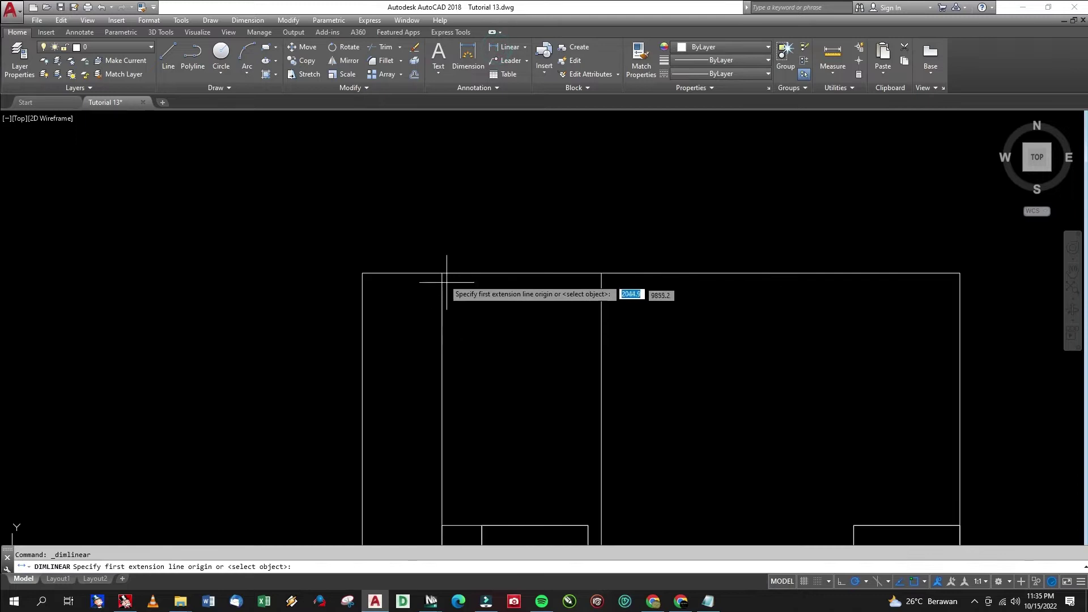
left_click(442, 273)
left_click(601, 274)
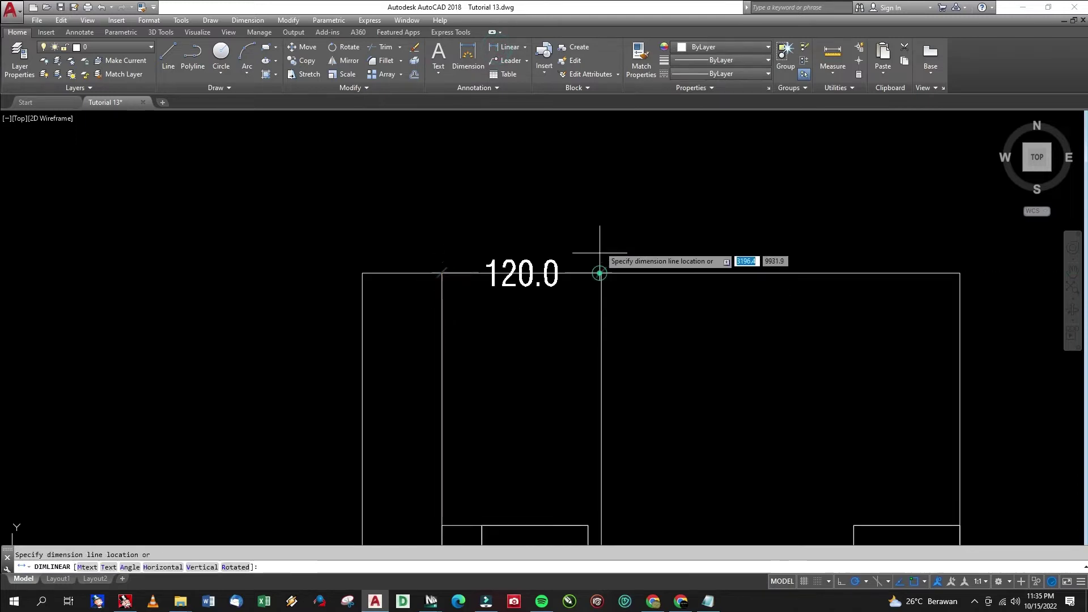
left_click(595, 231)
Move the vertical partition line 500 units with MOVE.
middle_click_drag(627, 340, 564, 268)
left_click(497, 341)
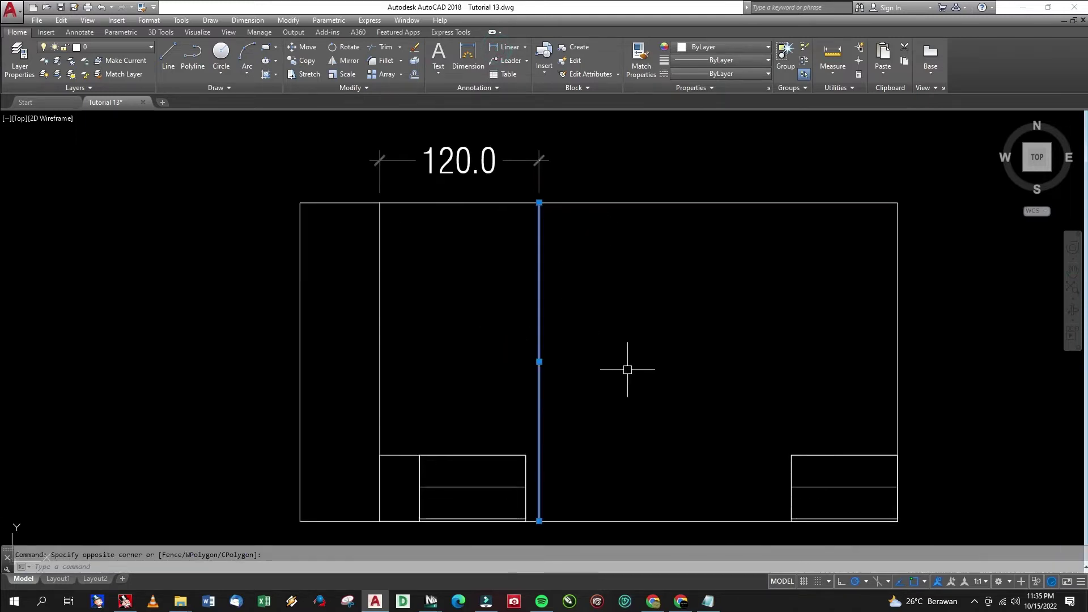
type("m")
key("Return")
left_click(627, 369)
type("500")
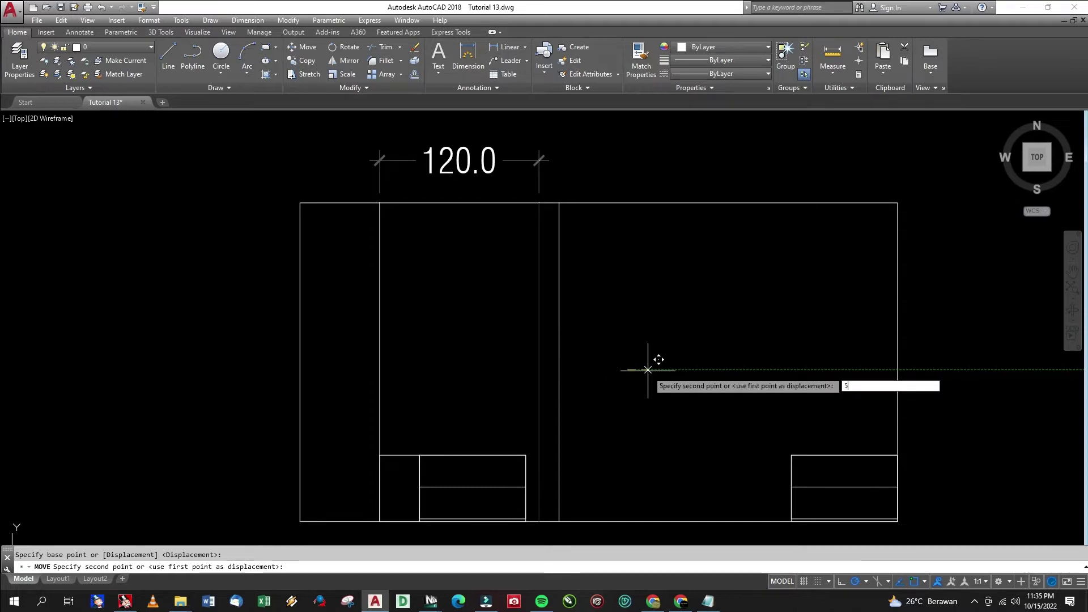
key("Return")
middle_click_drag(648, 371, 582, 348)
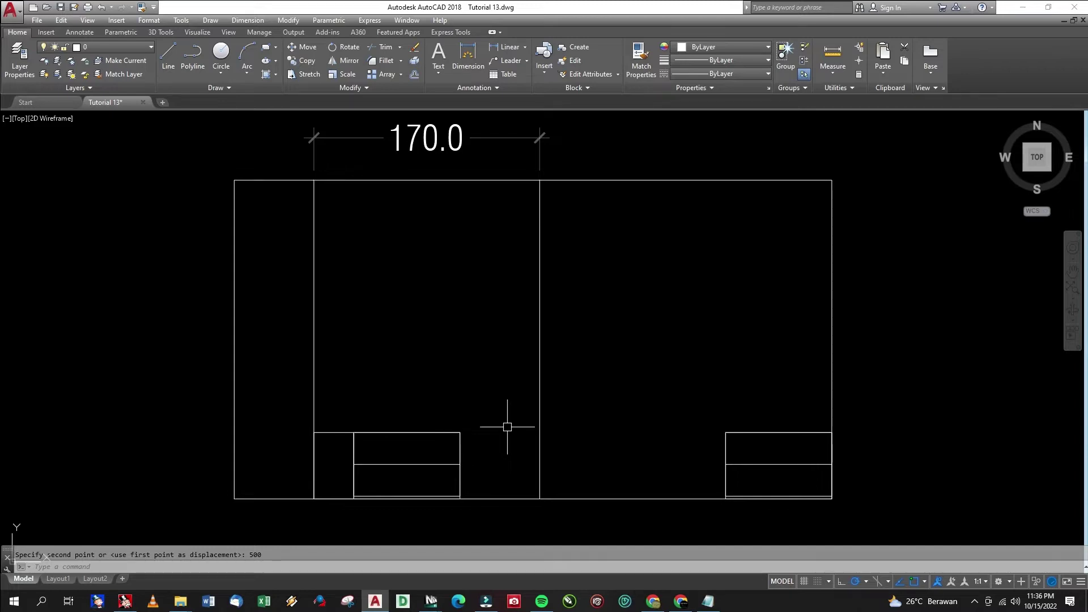
Undo the partition line move and the earlier line erase.
key("Return")
type("u MOVE")
key("Return")
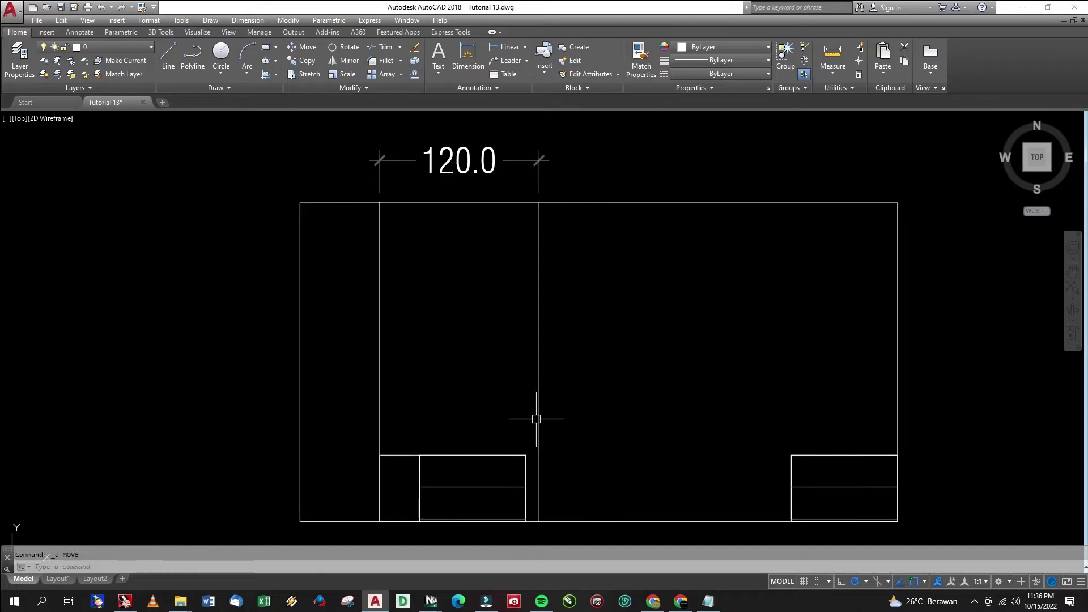
scroll(469, 335, "down", 3)
scroll(473, 337, "up", 3)
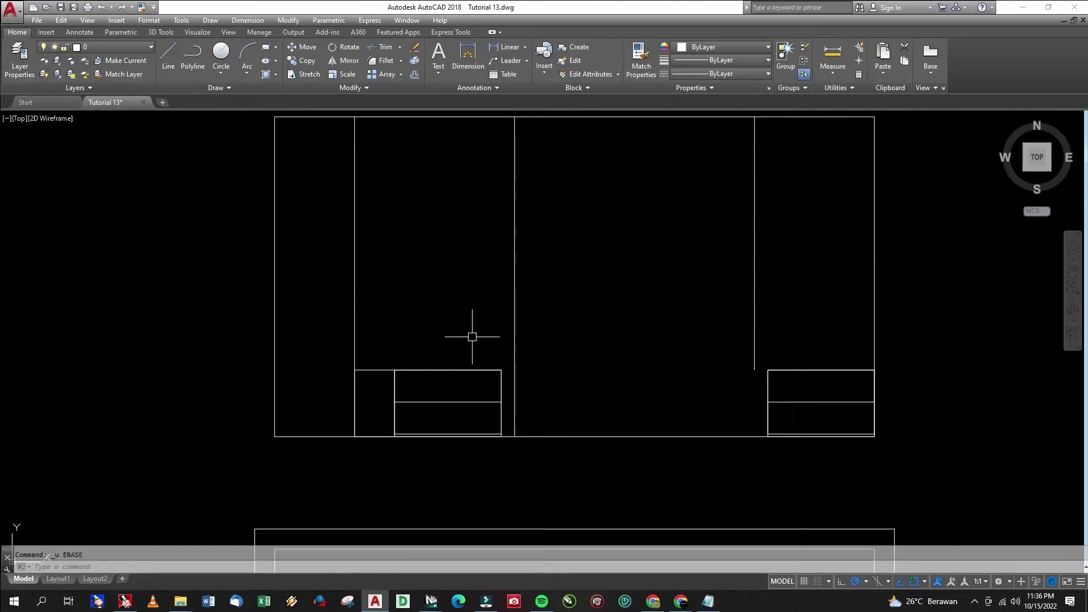
key("ctrl+z")
Shift the right partition line 500 units left so it reaches the base.
key("Return")
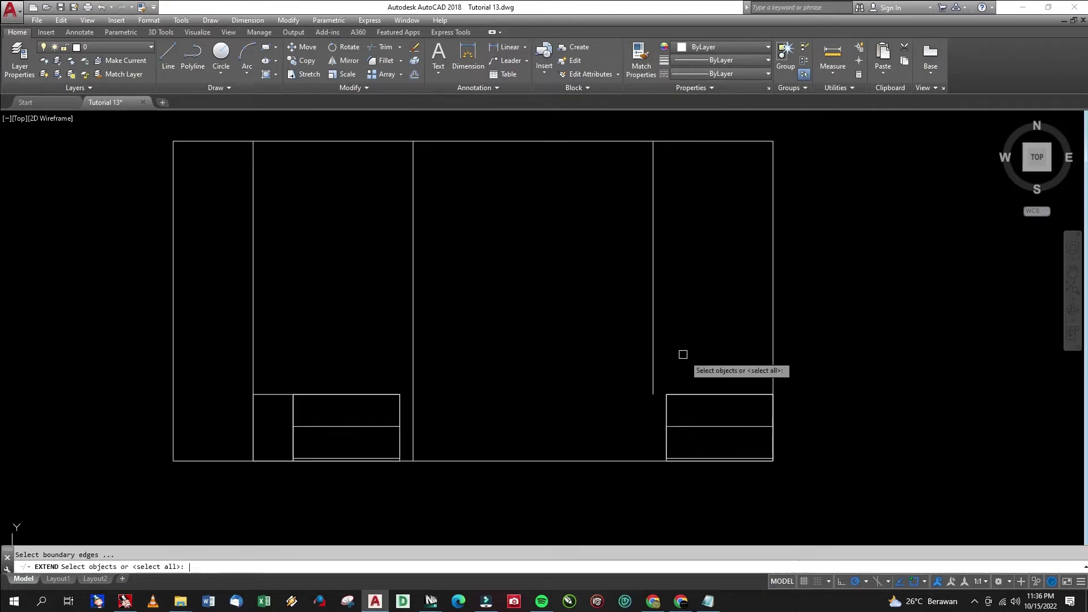
key("Return")
left_click(702, 338)
type("m")
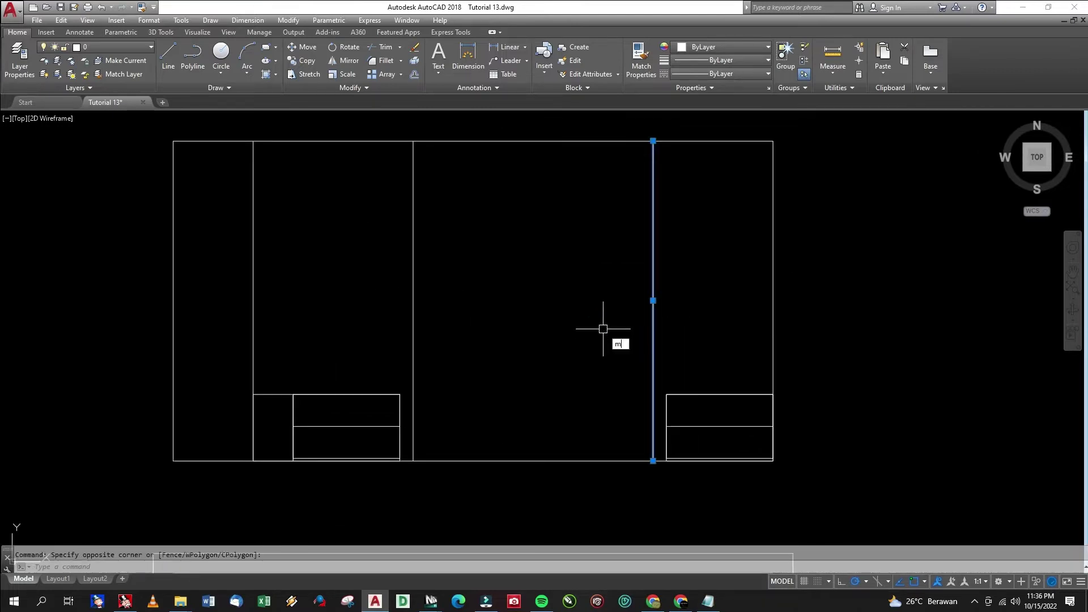
key("Return")
left_click(602, 328)
type("500")
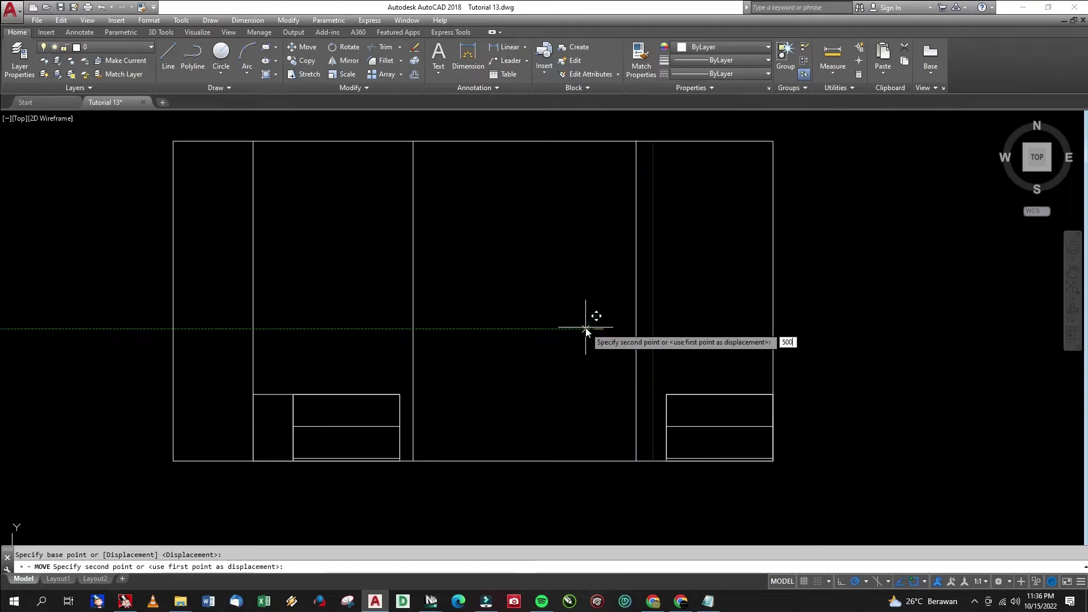
key("Return")
Delete the middle partition line.
left_click(413, 283)
left_click(346, 282)
key("Delete")
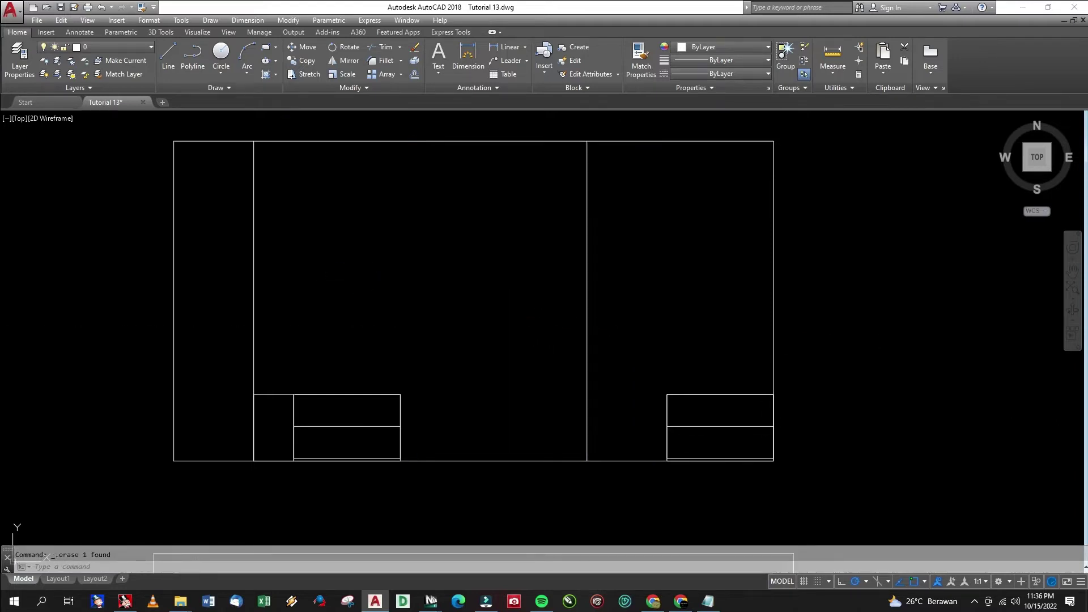
middle_click_drag(483, 308, 502, 278)
scroll(493, 351, "down", 2)
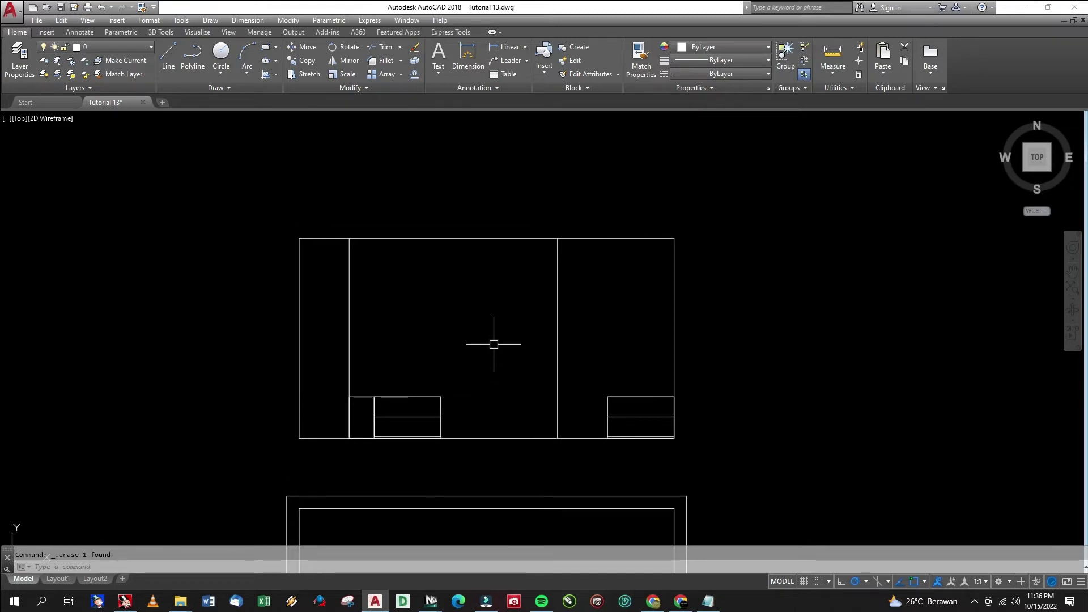
Measure the inner left wall from its top corner with a trial linear dimension, then cancel it.
mouse_move(494, 344)
middle_mouse_down()
mouse_move(498, 384)
mouse_move(510, 280)
mouse_move(514, 332)
middle_mouse_up()
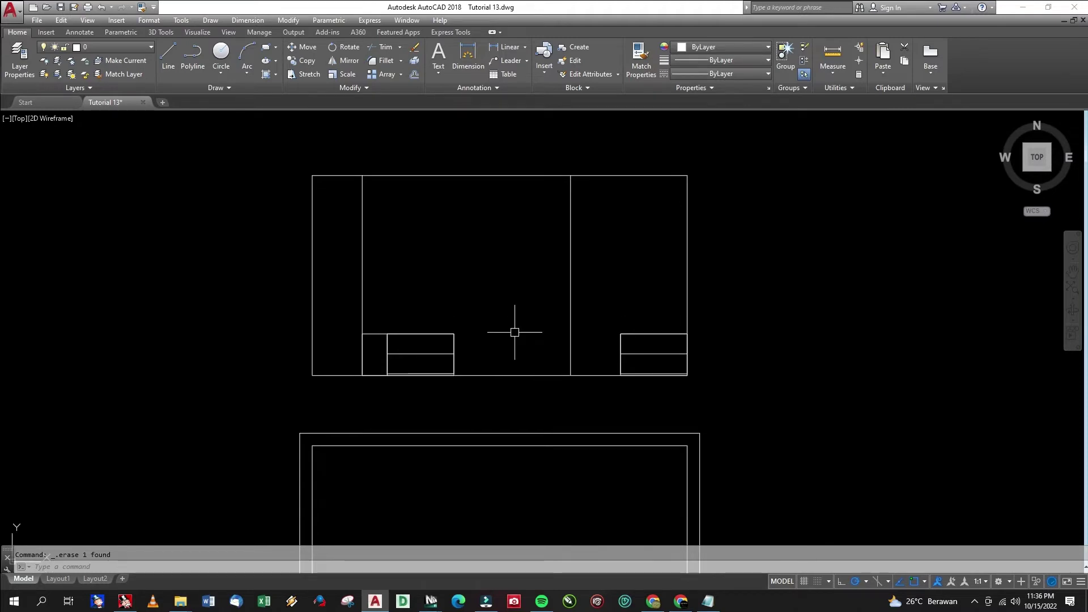
scroll(515, 346, "down", 2)
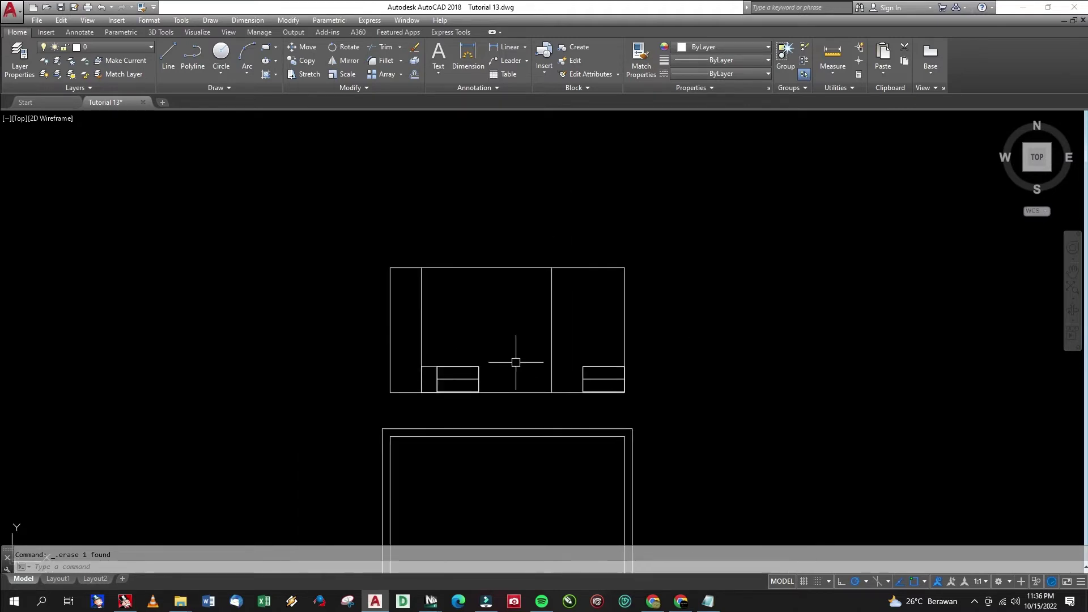
middle_click_drag(416, 320, 450, 243)
middle_click_drag(449, 366, 450, 309)
scroll(449, 309, "up", 2)
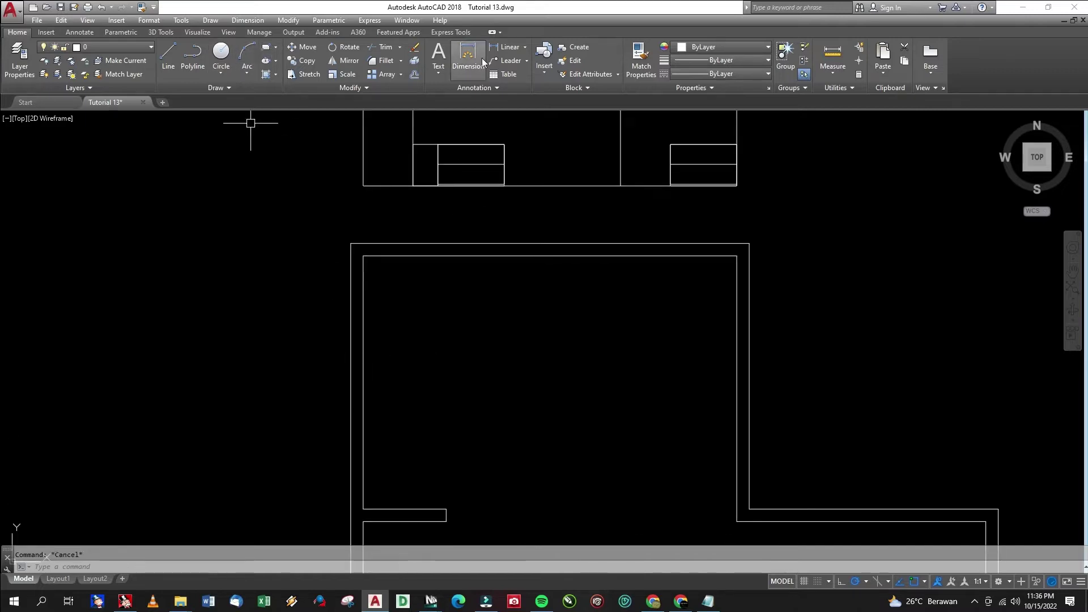
left_click(508, 48)
left_click(363, 257)
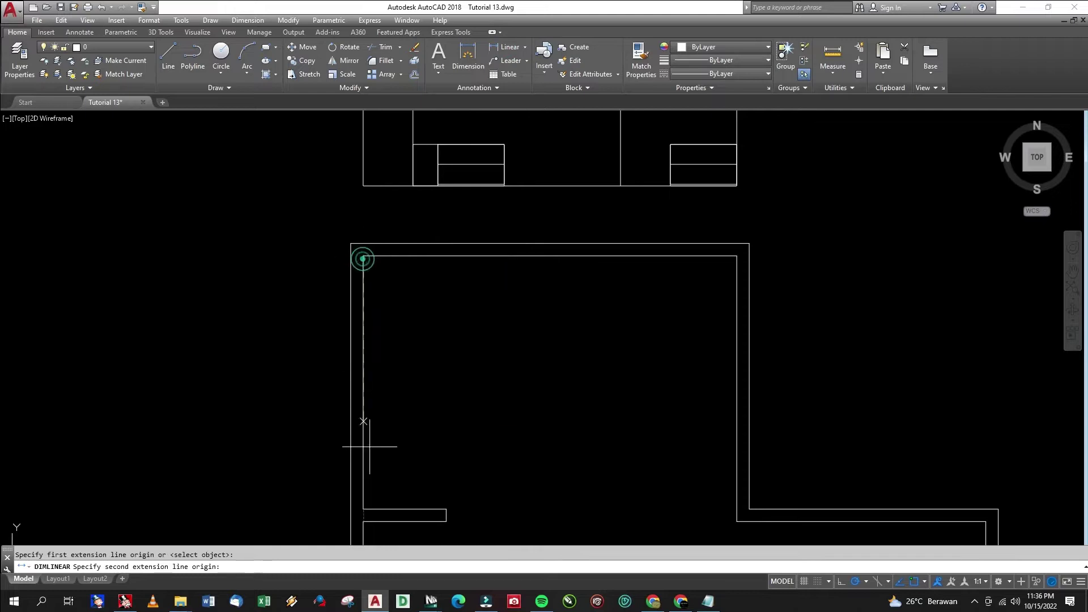
left_click(363, 510)
key("Escape")
Start a trial dimension at the corner above the short wall stub, then cancel it.
middle_click_drag(401, 446, 413, 382)
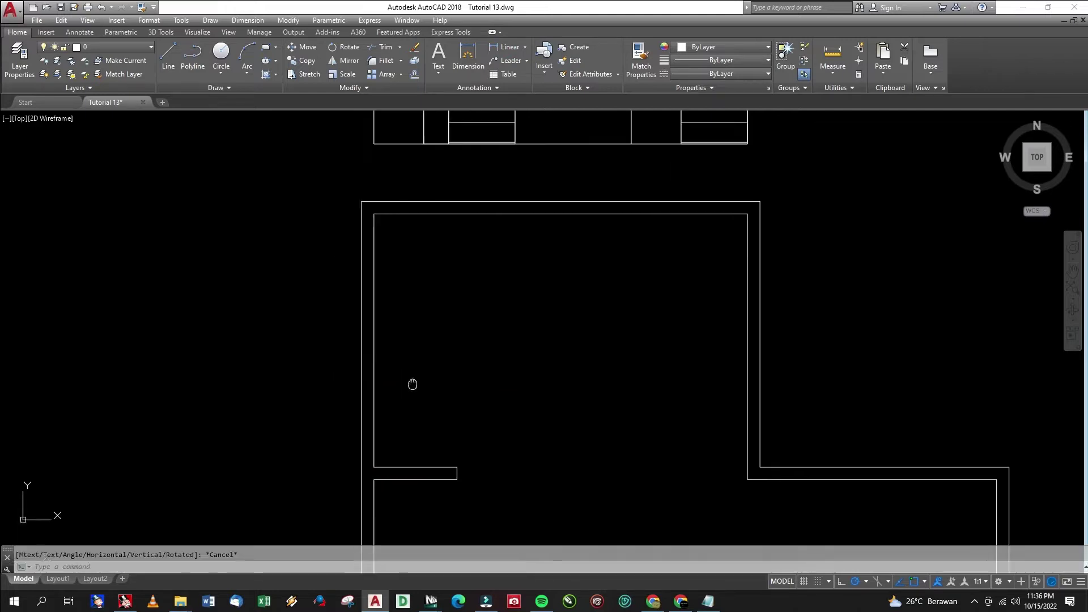
left_click(508, 48)
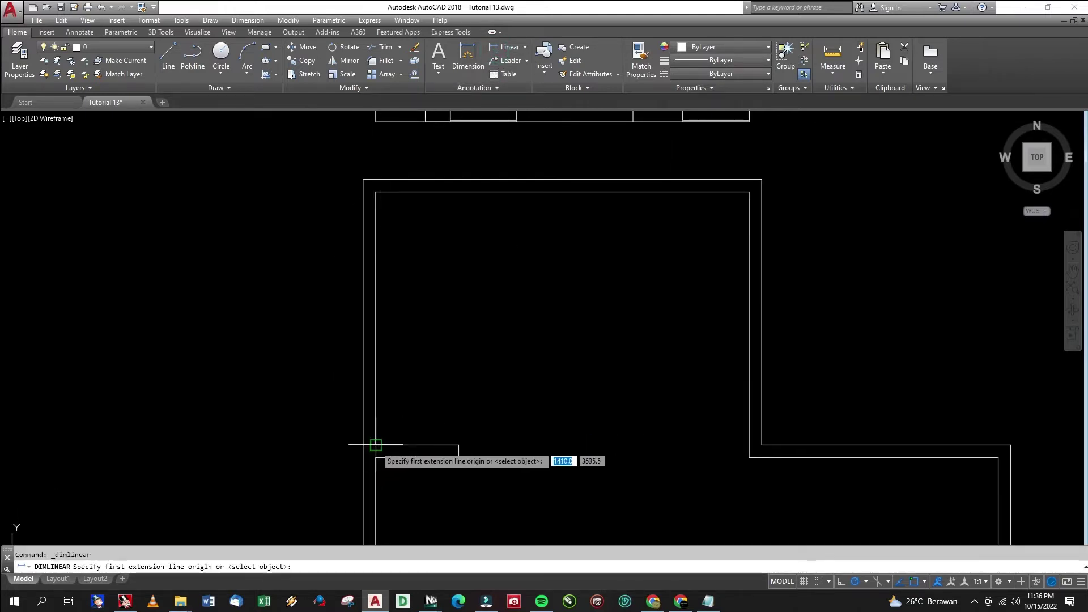
left_click(376, 446)
key("Escape")
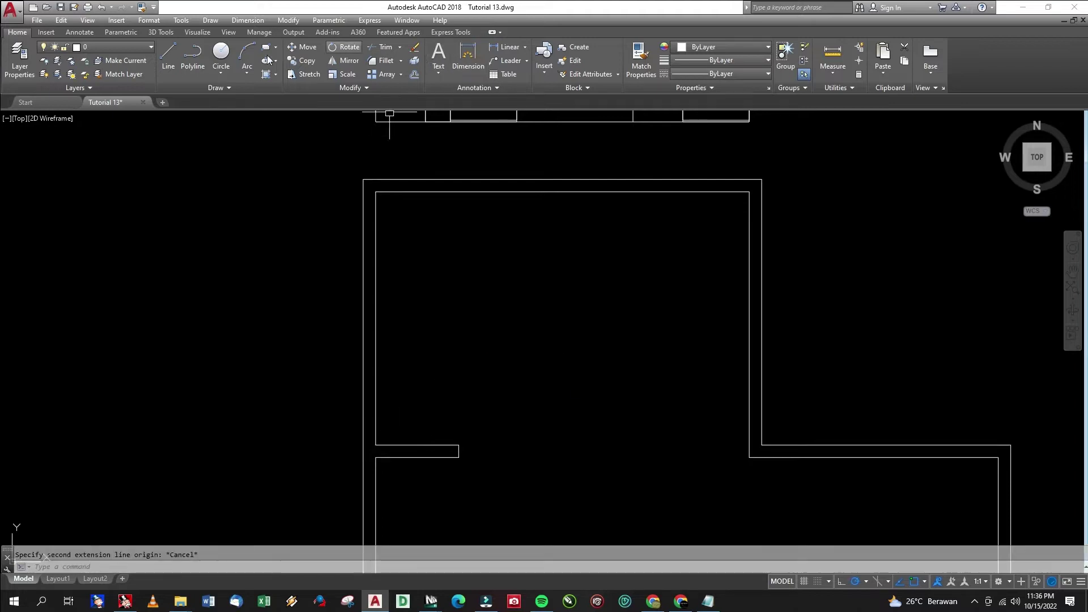
Draw a 600 by 3050 rectangle from the inner wall corner above the stub.
left_click(268, 54)
left_click(376, 445)
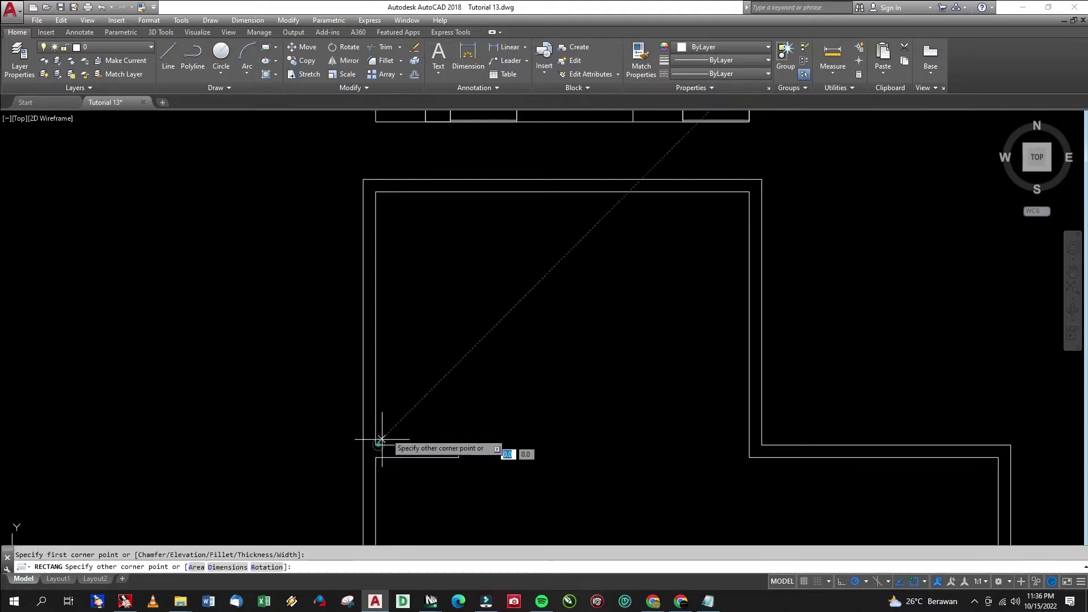
type("@6")
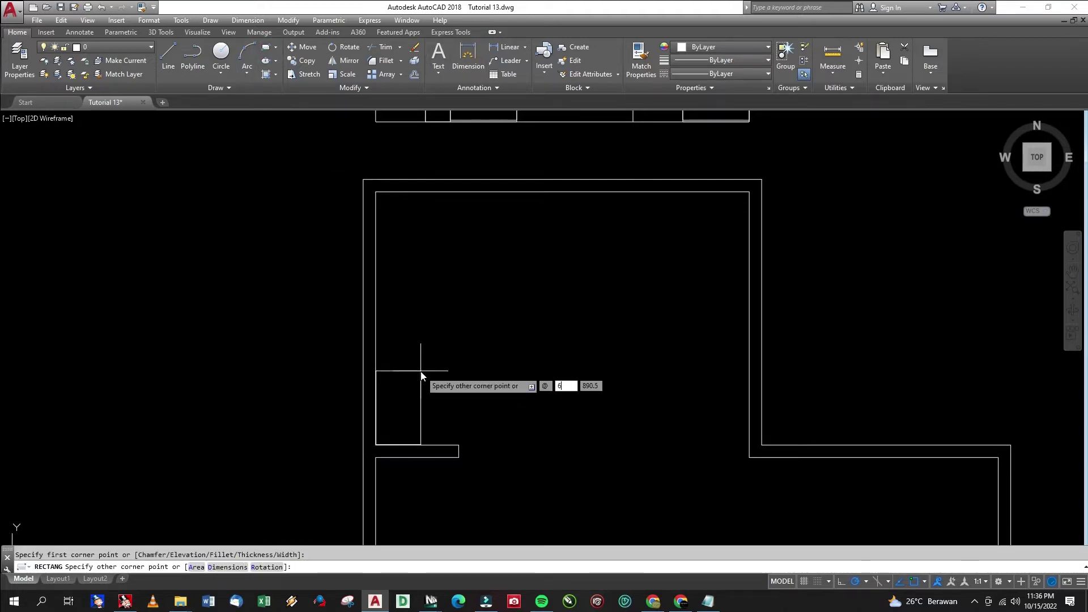
key("Tab")
type("3050")
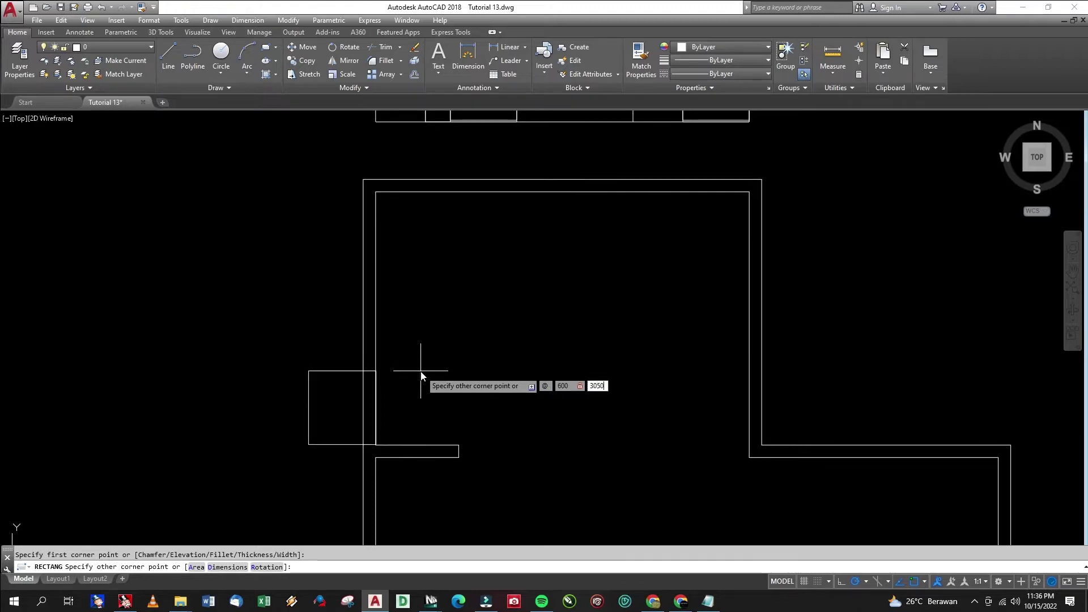
key("Return")
scroll(486, 414, "down", 4)
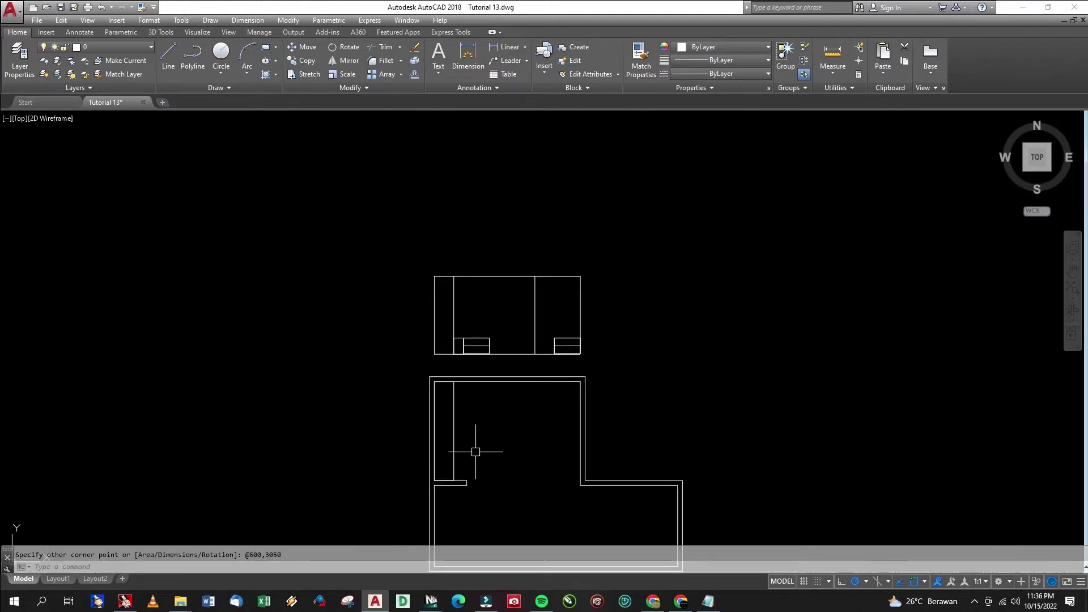
left_click(438, 430)
Copy the tall rectangle to the right of the plan and rotate it horizontal.
type("o")
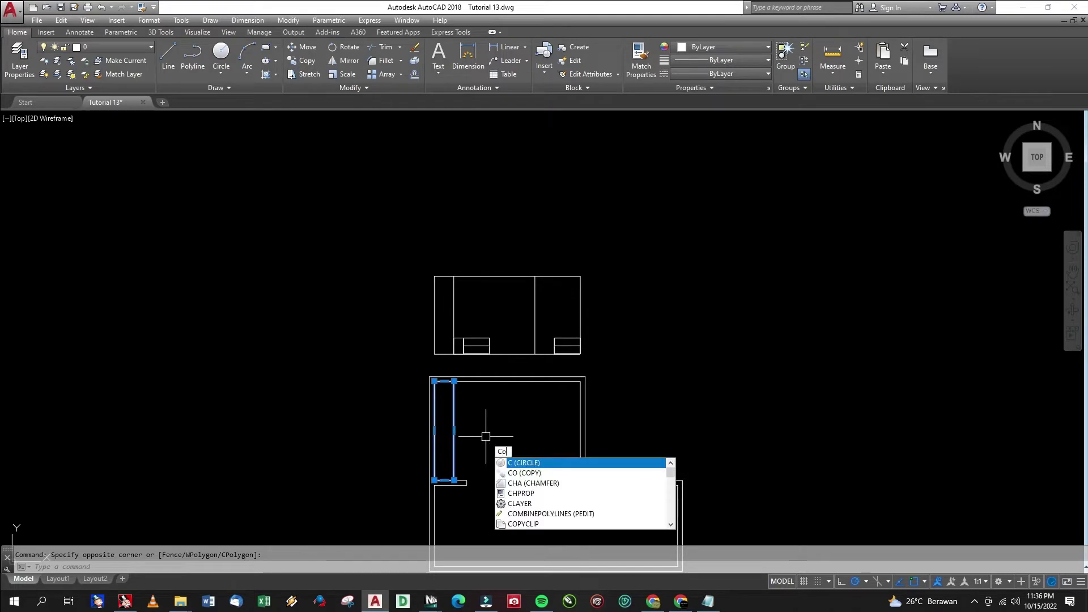
key("Return")
left_click(485, 437)
left_click(657, 419)
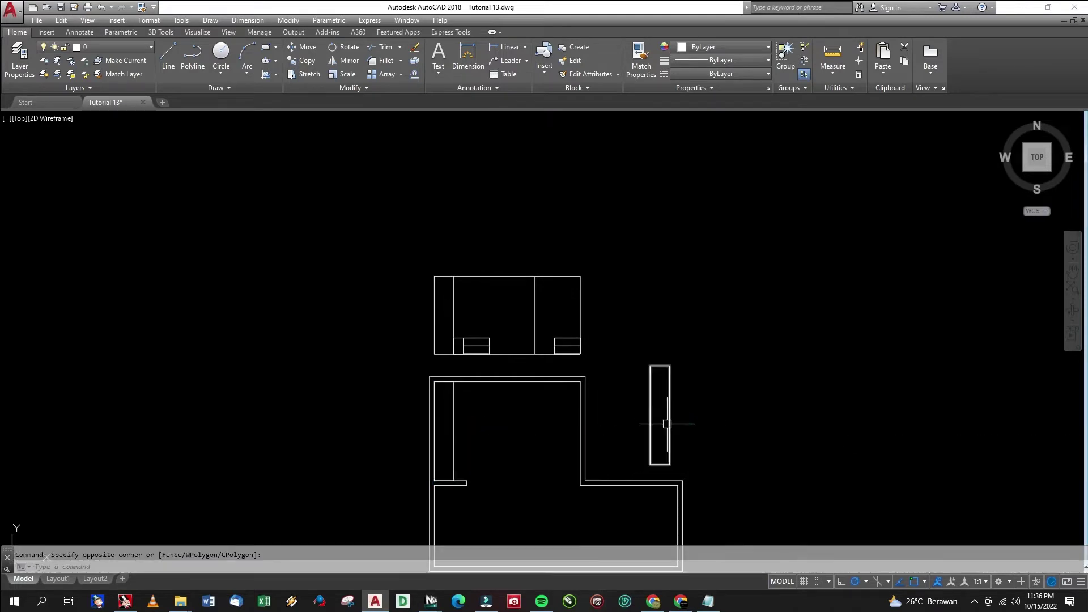
left_click(670, 415)
right_click(669, 417)
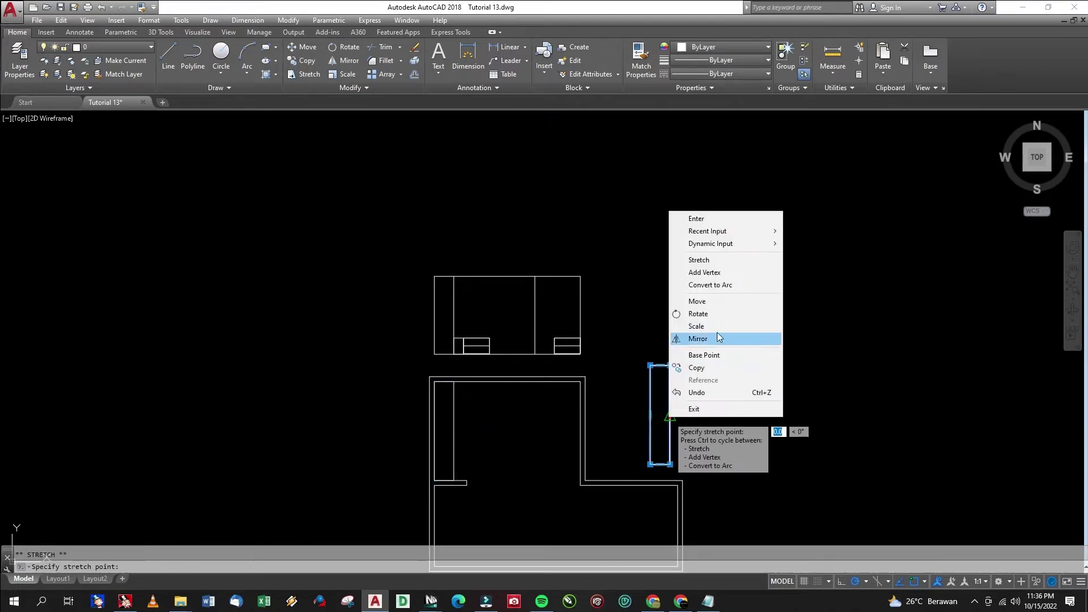
left_click(717, 334)
left_click(675, 445)
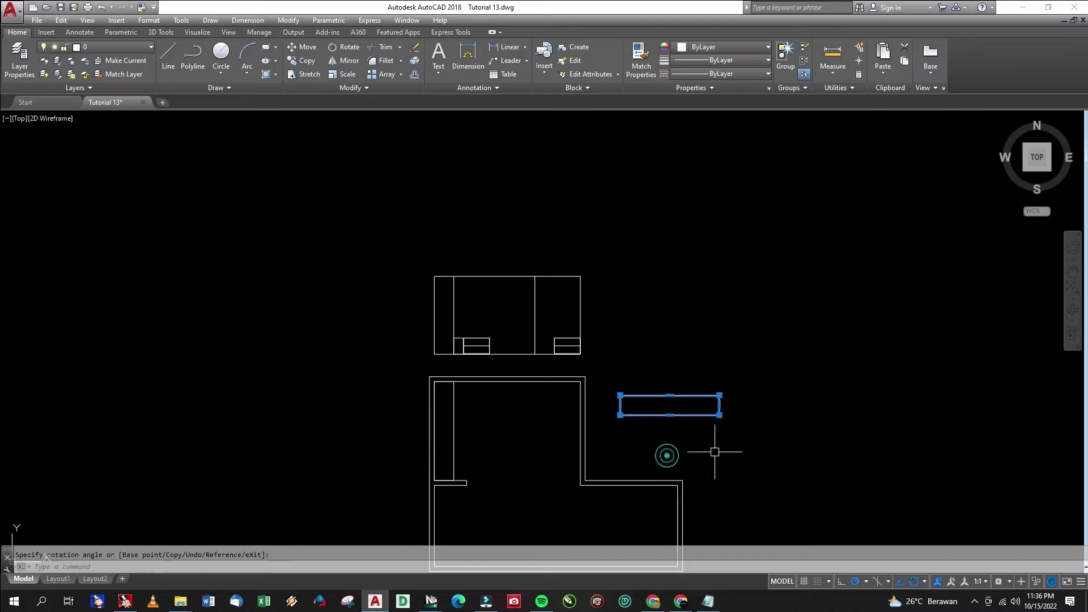
middle_click_drag(717, 450, 656, 433)
Move the horizontal rectangle slightly upward.
type("m")
key("Return")
left_click(701, 436)
left_click(698, 409)
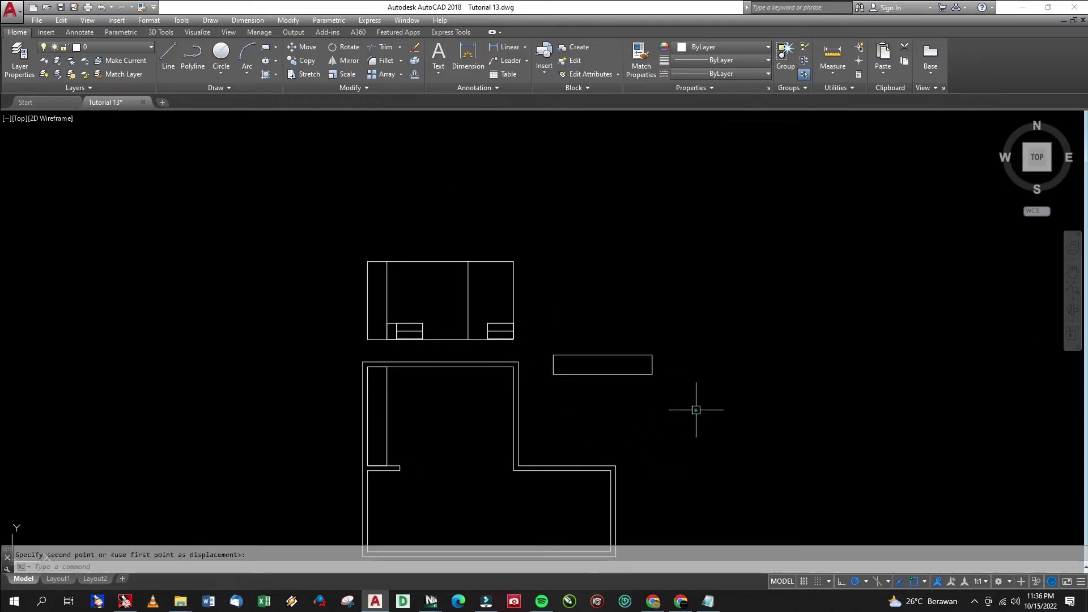
key("Escape")
scroll(584, 375, "up", 4)
mouse_move(600, 335)
middle_mouse_down()
mouse_move(584, 375)
mouse_move(619, 355)
middle_mouse_up()
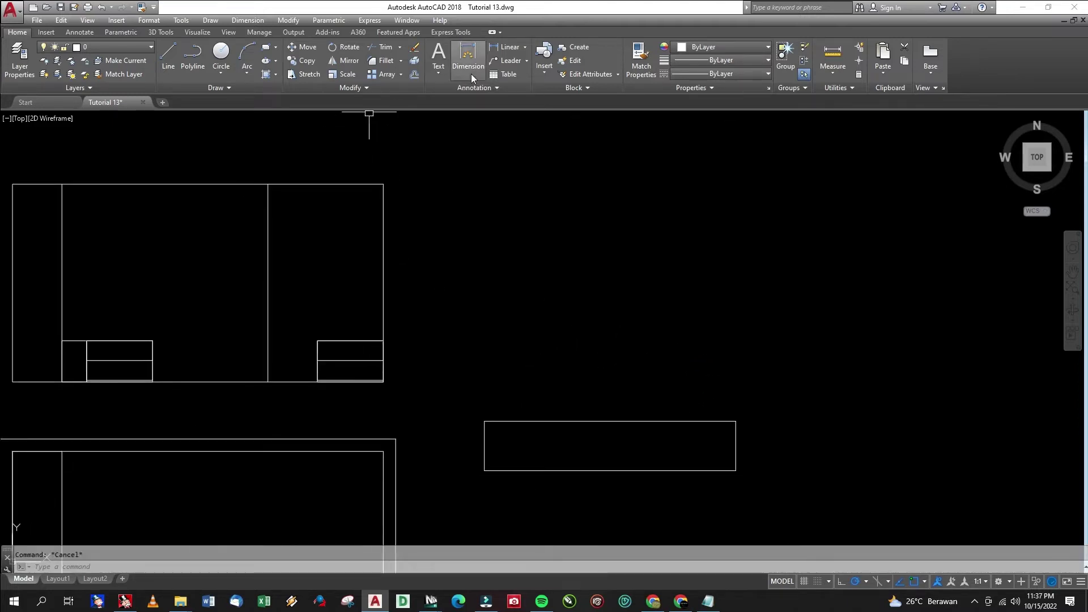
Check the block's right edge with a trial 240.0 dimension, then cancel it.
left_click(507, 47)
left_click(383, 381)
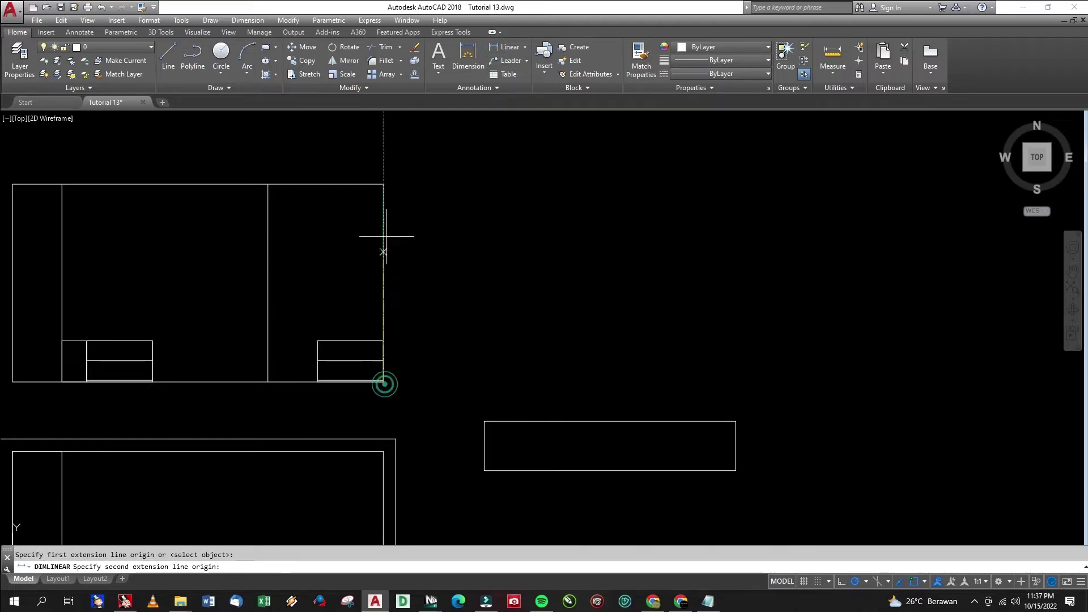
left_click(383, 184)
key("Escape")
scroll(482, 272, "down", 2)
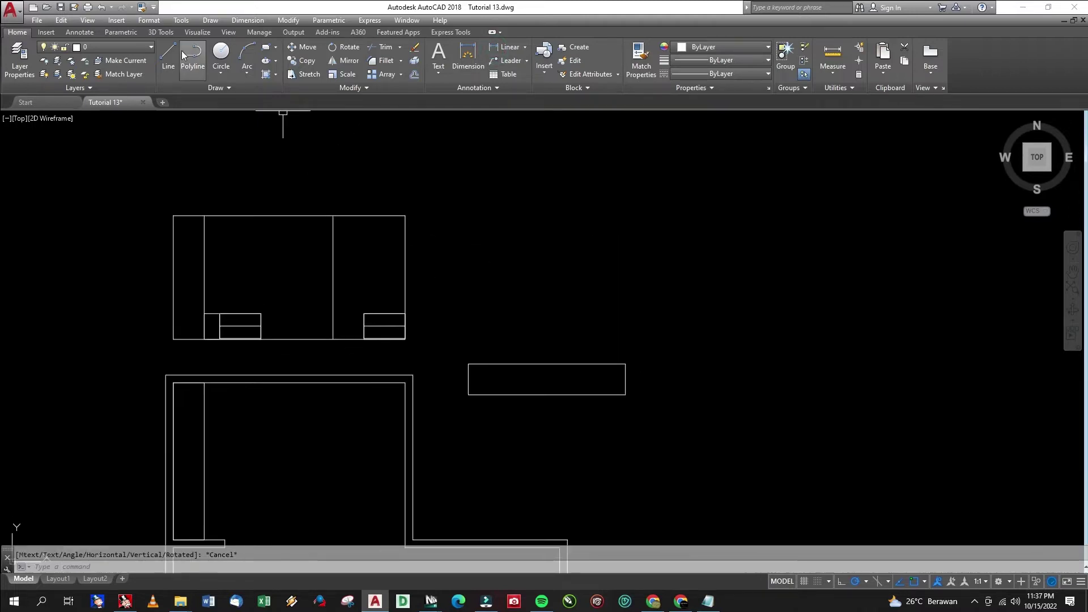
Draw a horizontal line from the fixture box corner across to the right.
left_click(171, 50)
scroll(462, 369, "up", 1)
scroll(340, 311, "up", 1)
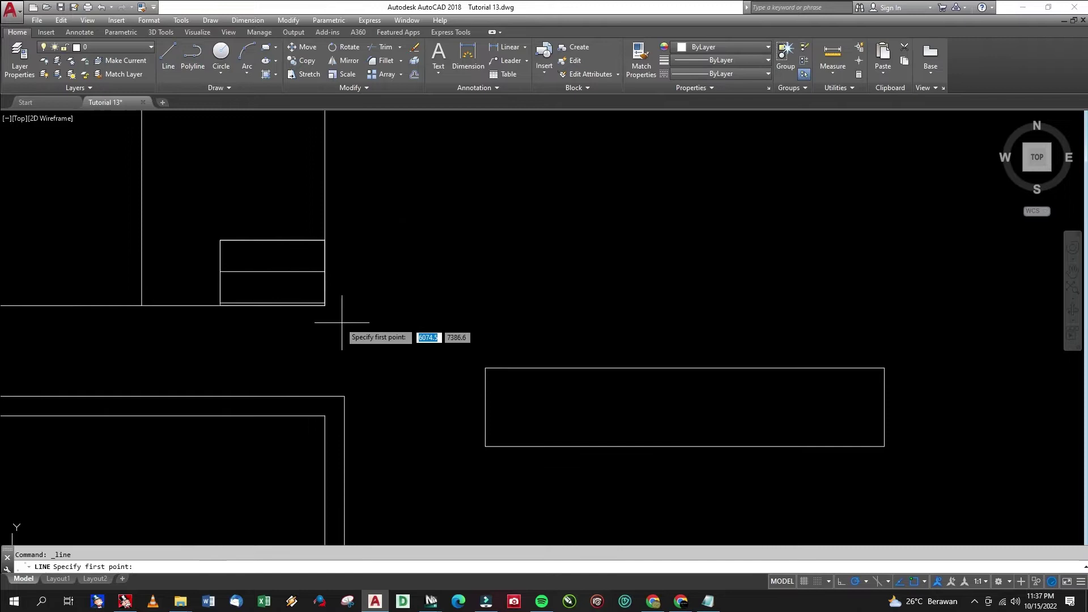
left_click(316, 304)
scroll(379, 347, "down", 1)
left_click(743, 330)
key("Return")
key("Return")
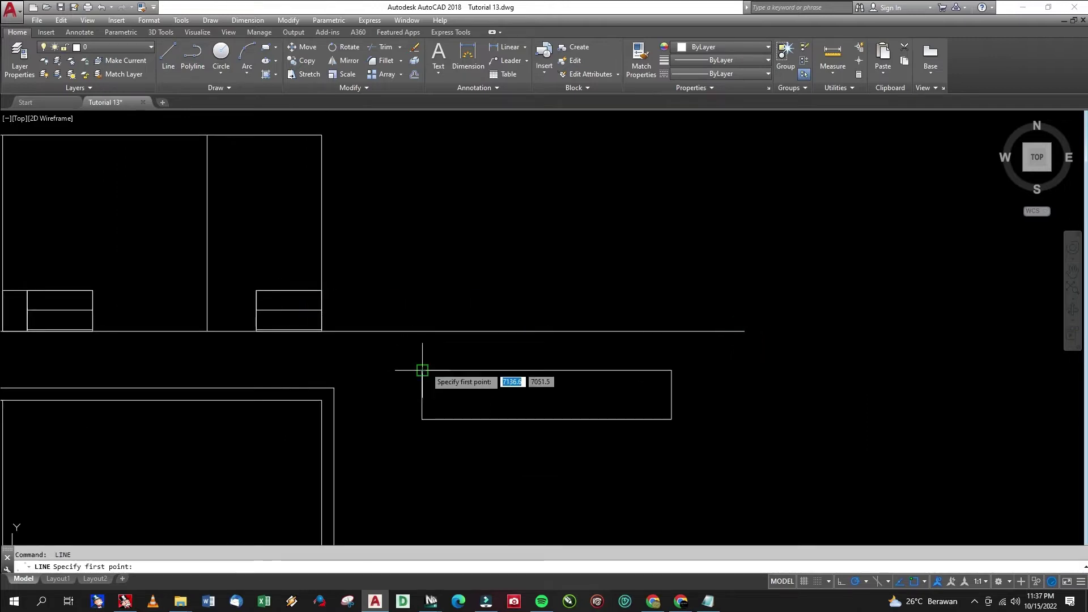
Draw vertical edges up from both strip corners and a horizontal top edge across.
left_click(423, 368)
scroll(430, 418, "down", 3)
left_click(428, 264)
key("Return")
scroll(567, 470, "up", 2)
key("Return")
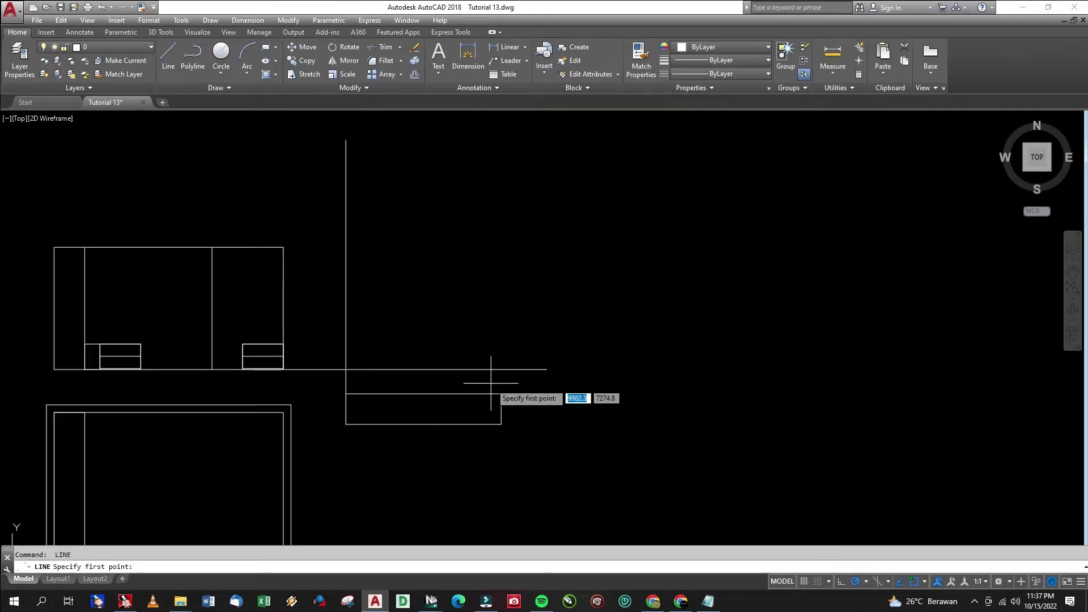
left_click(501, 393)
left_click(501, 221)
key("Return")
key("Return")
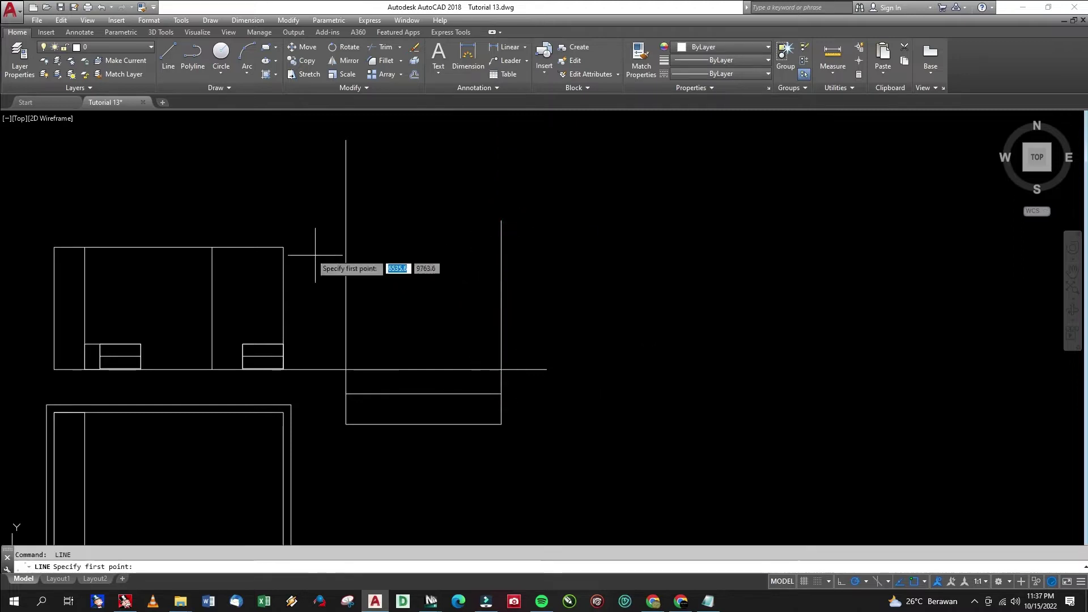
left_click(284, 247)
left_click(555, 246)
key("Escape")
Trim the overhanging line ends and the lines crossing the gap between the rectangles.
middle_click_drag(563, 310, 650, 305)
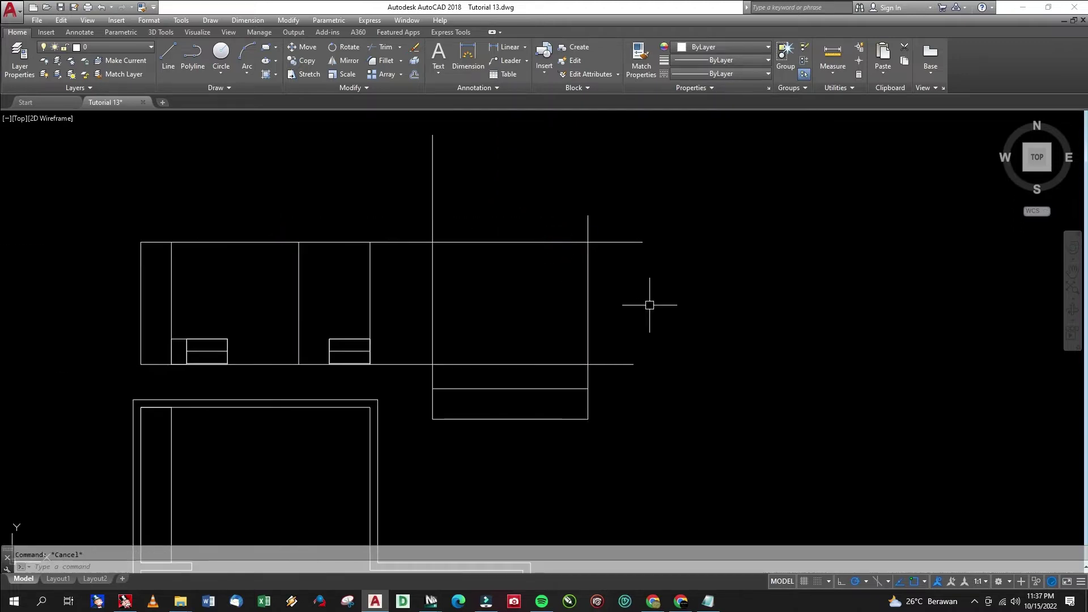
key("Return")
left_click(629, 356)
left_click(621, 374)
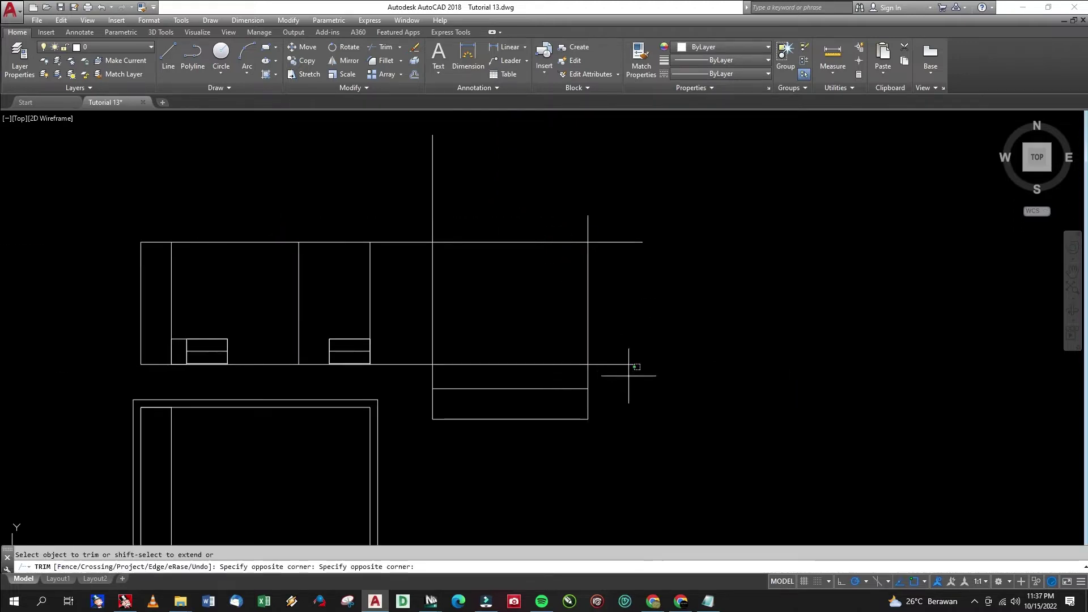
left_click(605, 220)
left_click(544, 220)
left_click(409, 360)
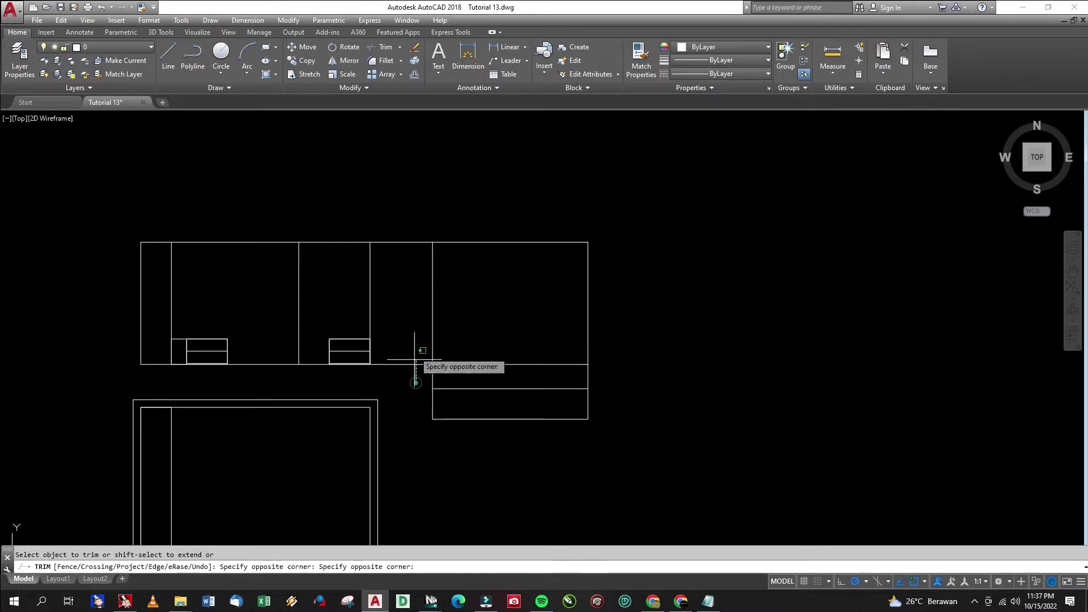
left_click(416, 198)
scroll(610, 397, "up", 4)
scroll(564, 349, "down", 3)
left_click(554, 359)
middle_click_drag(576, 352, 685, 374)
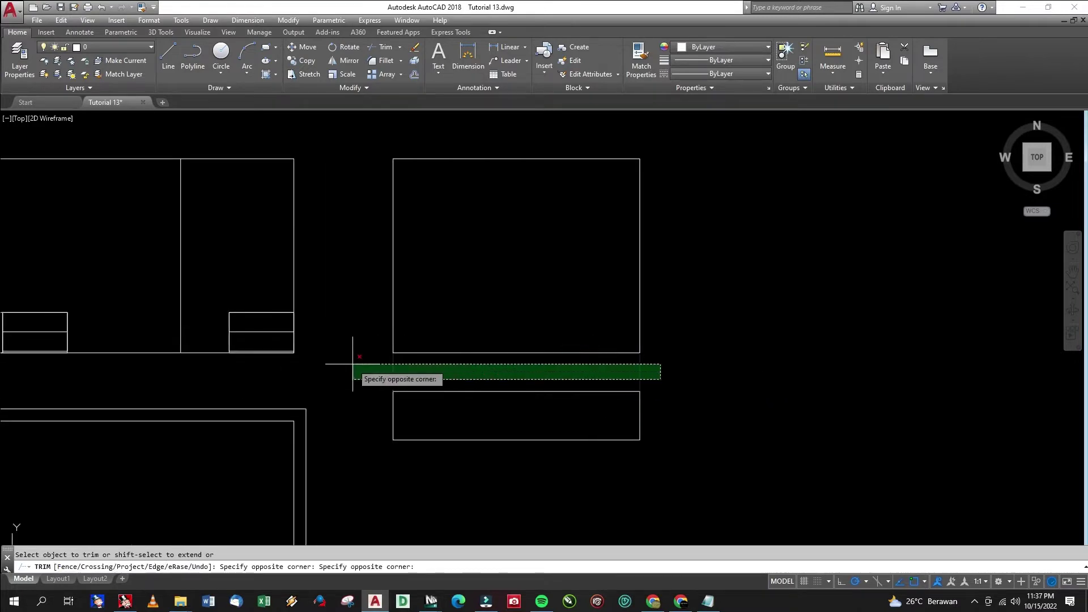
left_click(362, 366)
key("Escape")
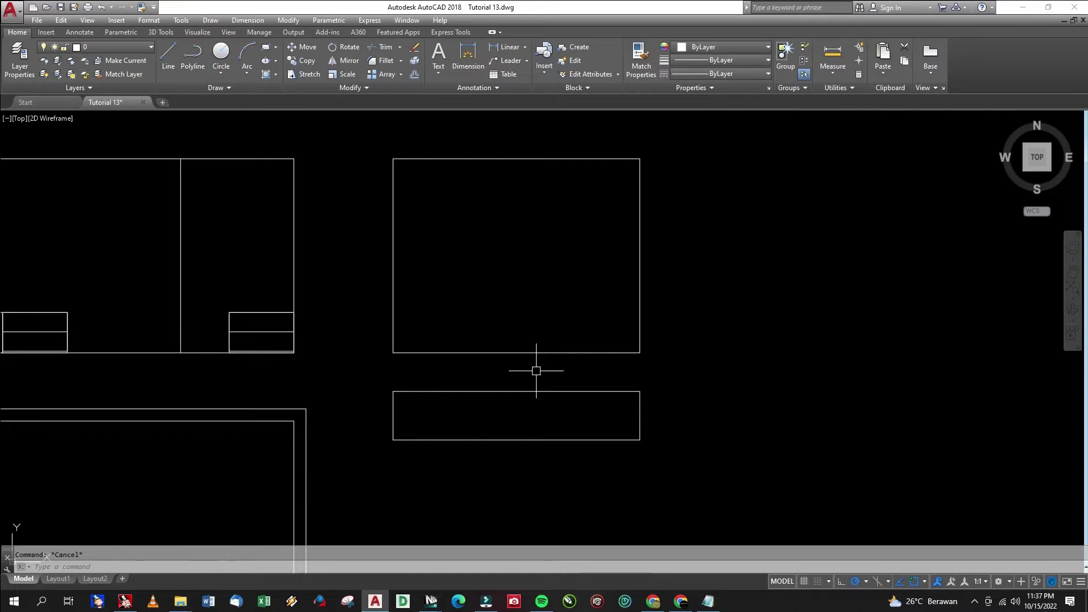
Offset the room's bottom and top edges 20 units inward.
middle_click_drag(536, 370, 538, 385)
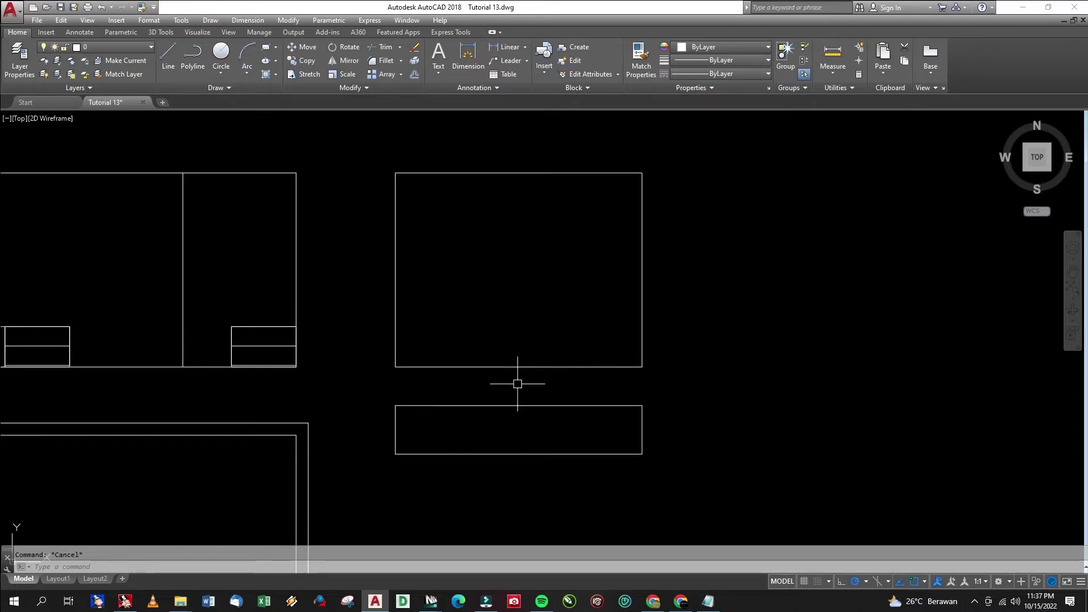
type("o")
key("Return")
key("Return")
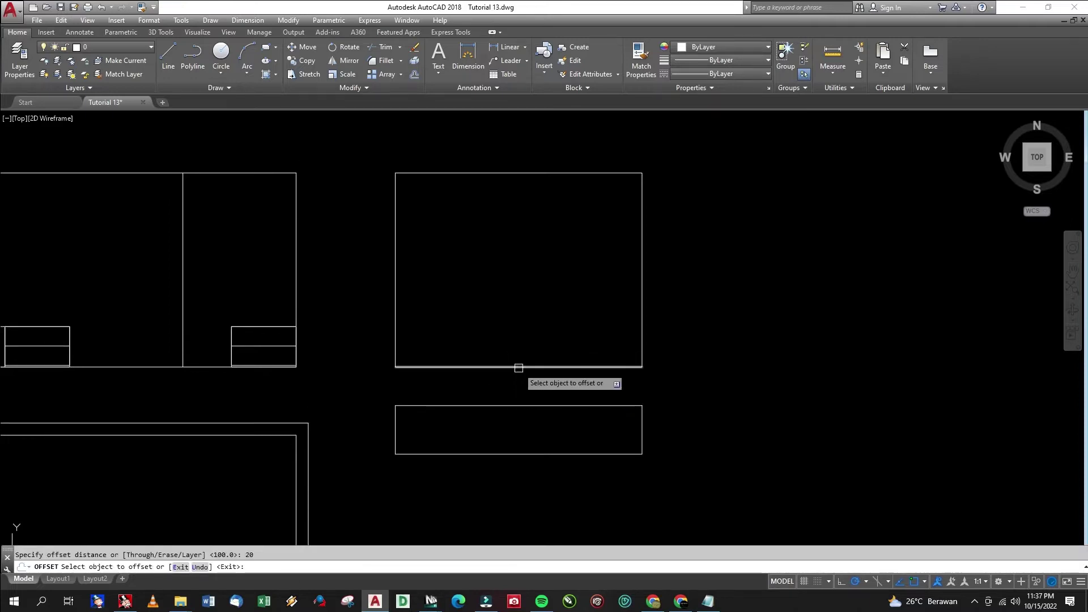
left_click(520, 367)
left_click(520, 338)
left_click(470, 172)
left_click(464, 202)
key("Escape")
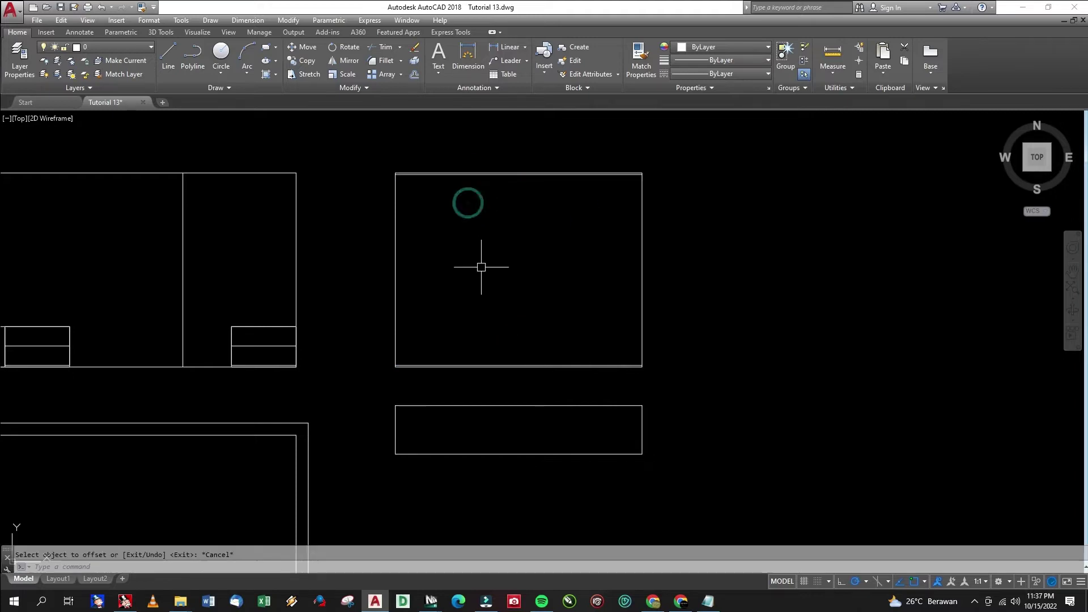
Offset three dividers at 600 spacing from the room's left edge.
mouse_move(483, 267)
middle_mouse_down()
mouse_move(538, 286)
mouse_move(494, 297)
middle_mouse_up()
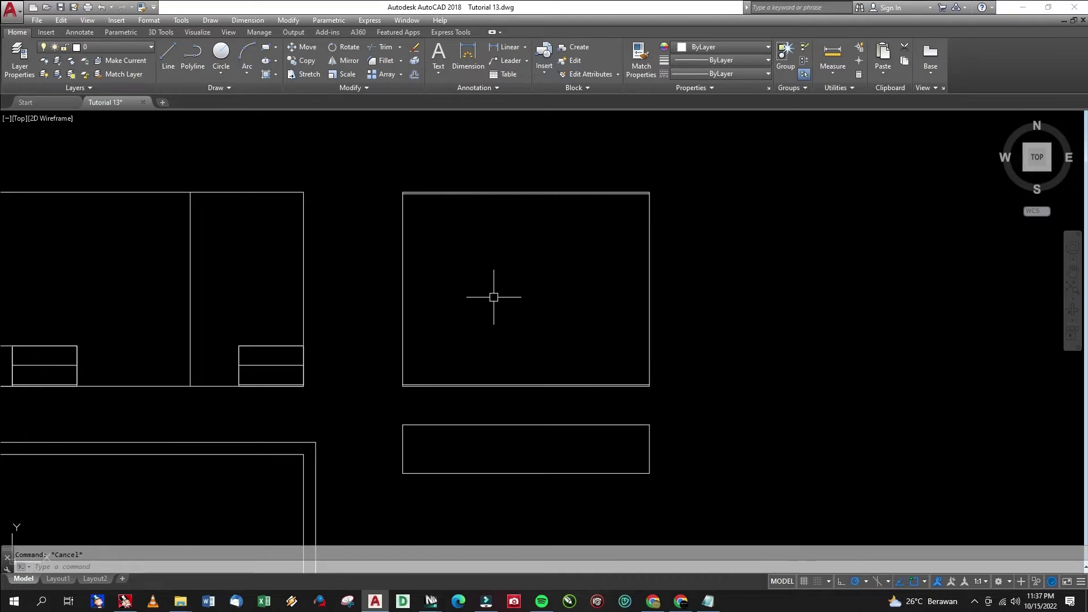
type("o")
key("Return")
type("600")
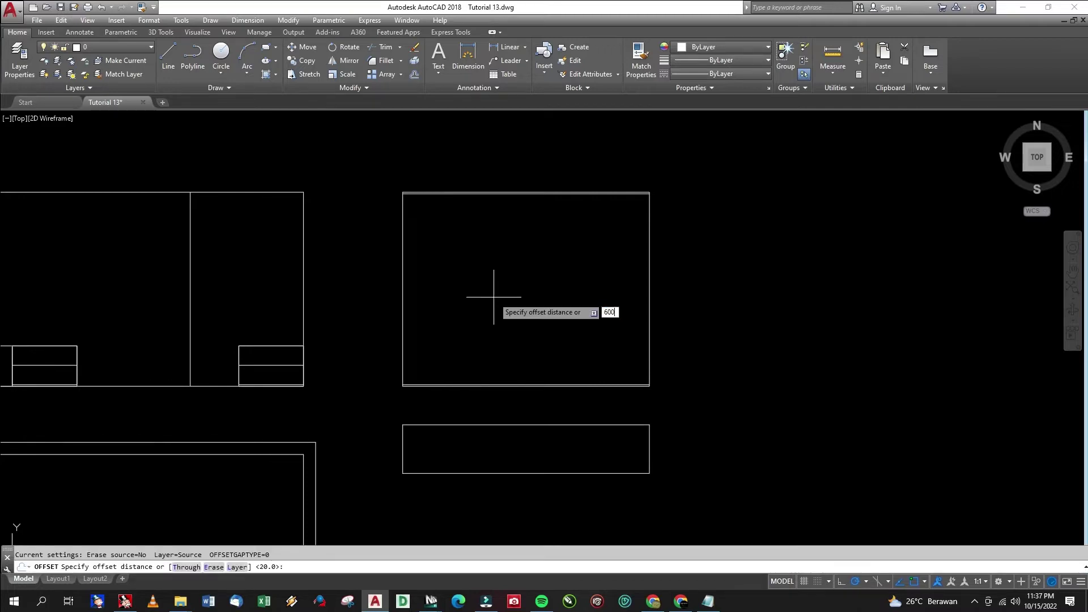
key("Return")
left_click(403, 292)
left_click(492, 335)
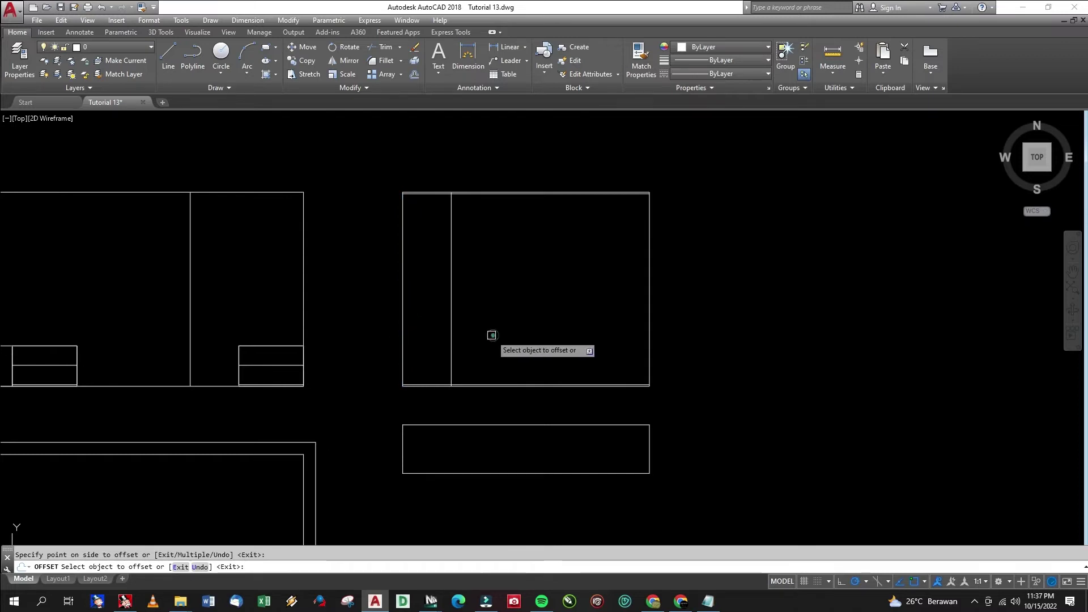
left_click(452, 335)
left_click(493, 339)
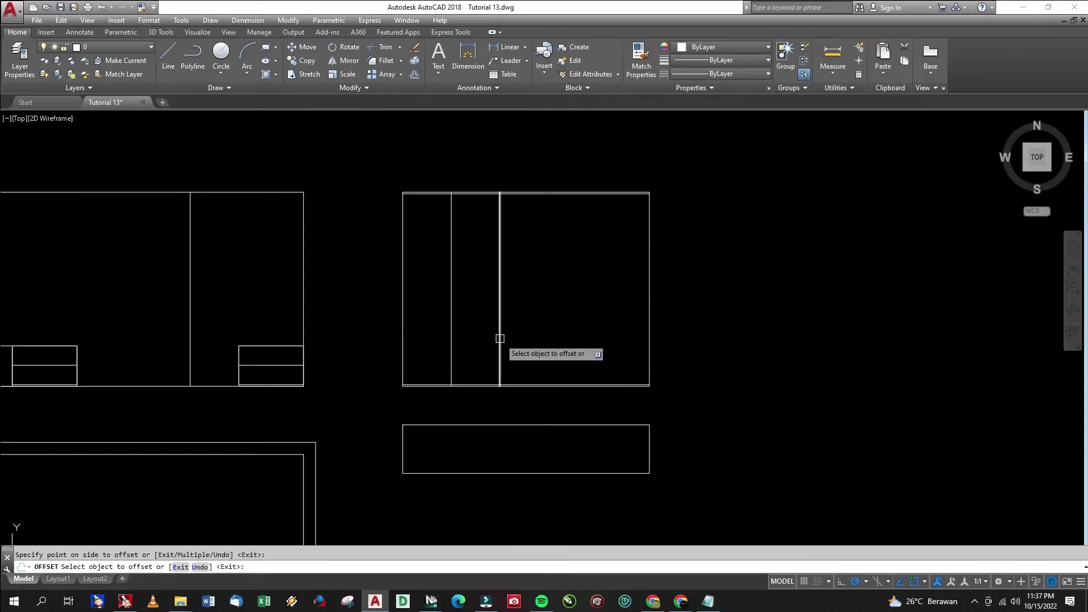
left_click(500, 338)
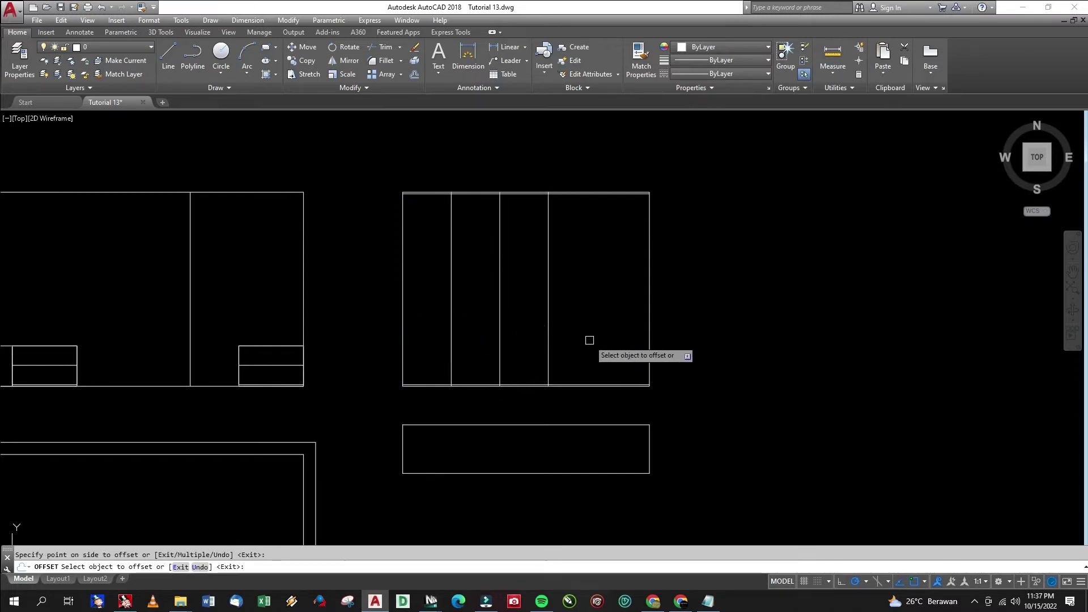
key("Escape")
Window-select the three 600 dividers and delete them.
middle_click_drag(583, 338, 566, 337)
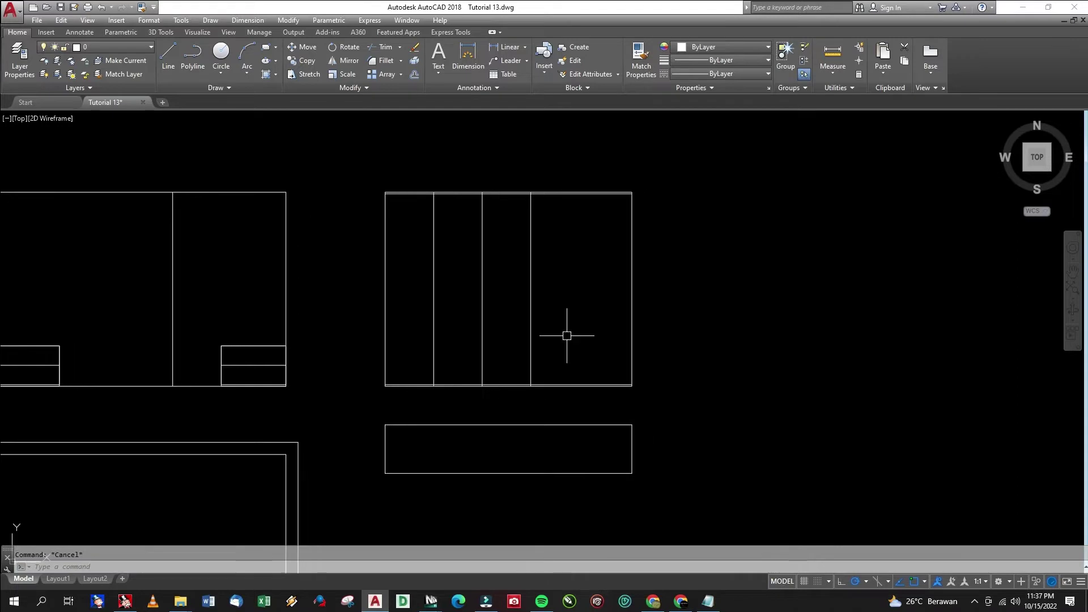
middle_click_drag(500, 318, 534, 333)
scroll(520, 331, "up", 2)
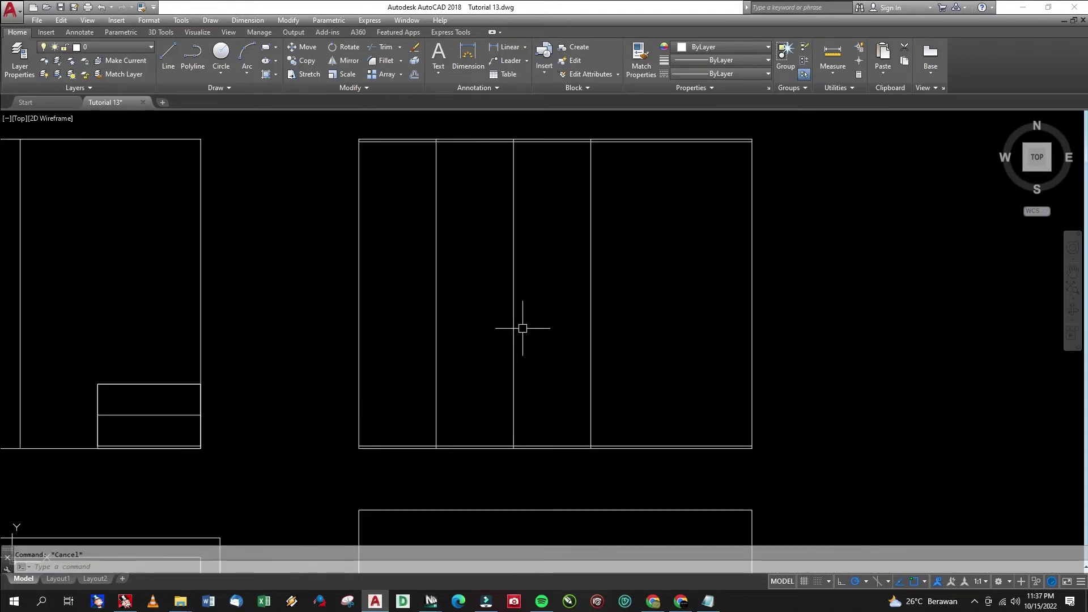
left_click(627, 290)
left_click(417, 265)
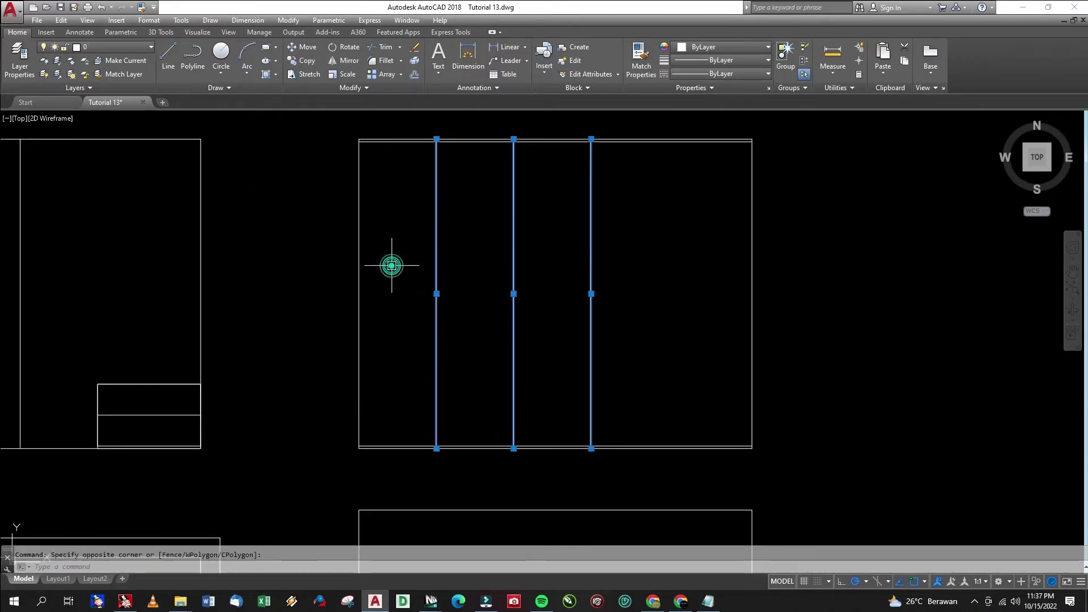
key("Delete")
type("c")
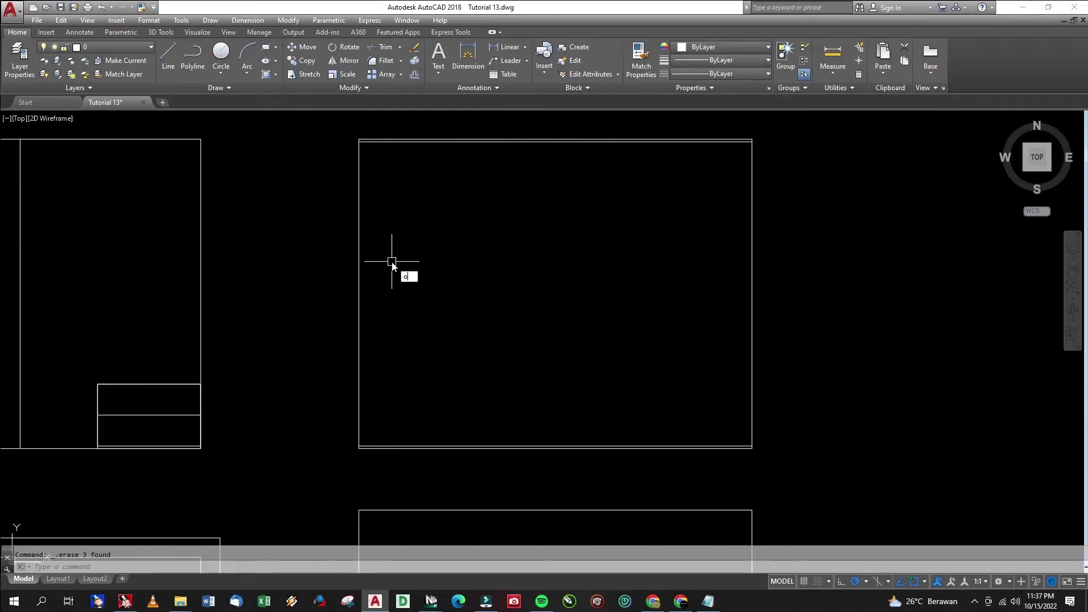
Offset two dividers at 900 spacing from the room's left edge.
key("Return")
type("900")
key("Return")
left_click(358, 285)
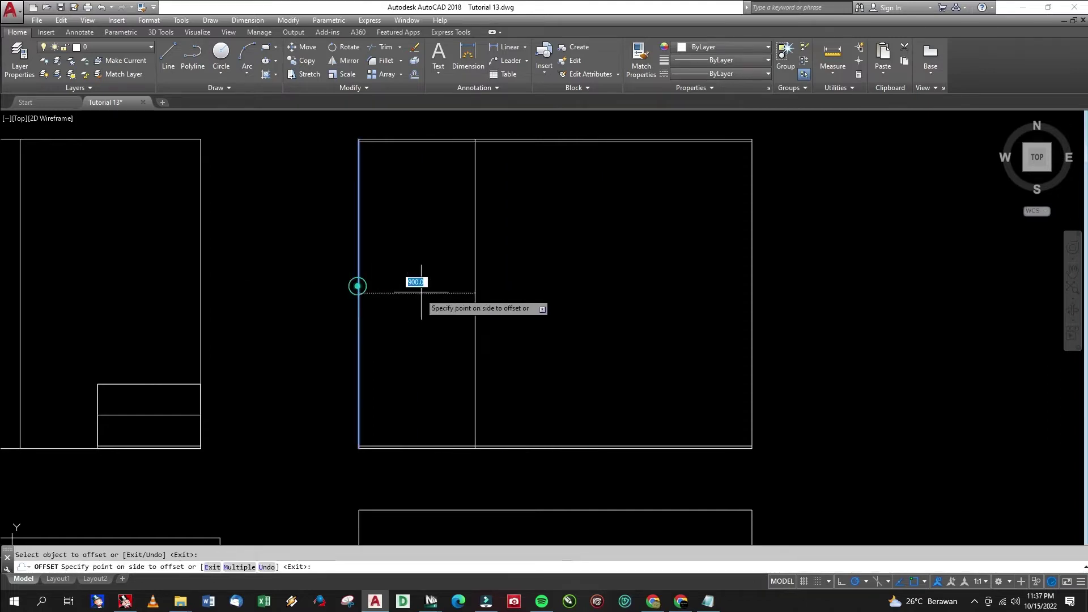
left_click(421, 292)
left_click(474, 299)
left_click(538, 301)
middle_click_drag(625, 321, 535, 308)
key("Escape")
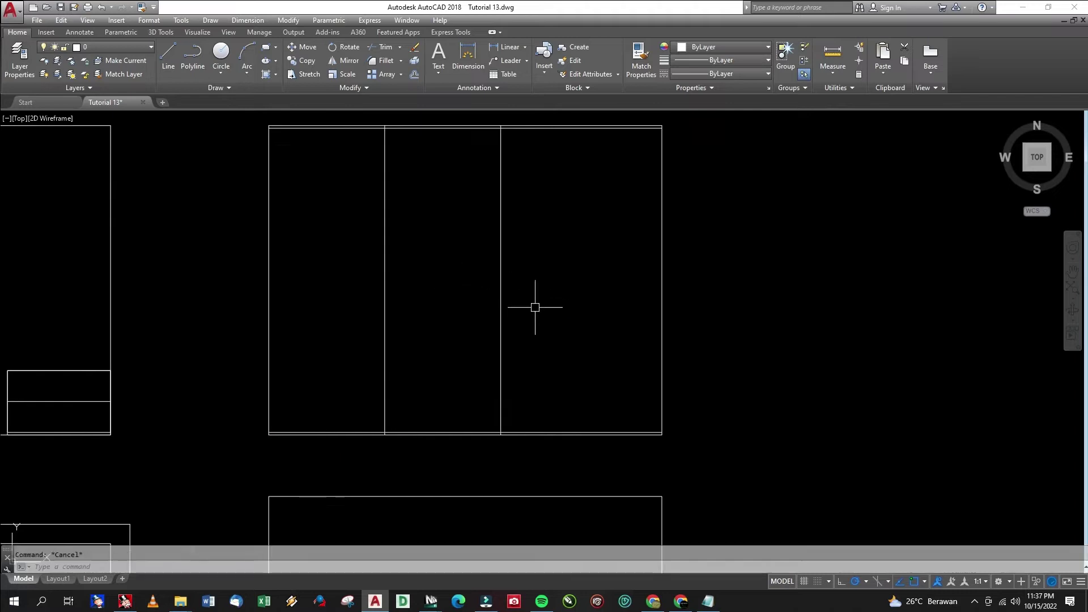
scroll(535, 307, "down", 2)
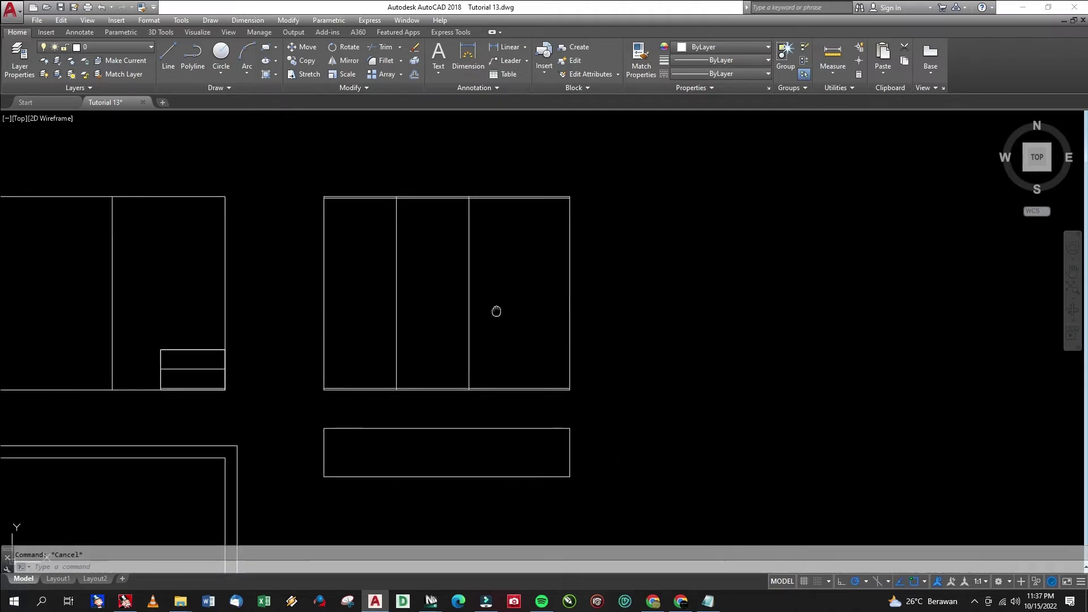
middle_click_drag(497, 311, 480, 296)
scroll(480, 289, "up", 2)
Offset the right room's bottom edge 500 upward to create a new horizontal line.
middle_click_drag(488, 343, 515, 325)
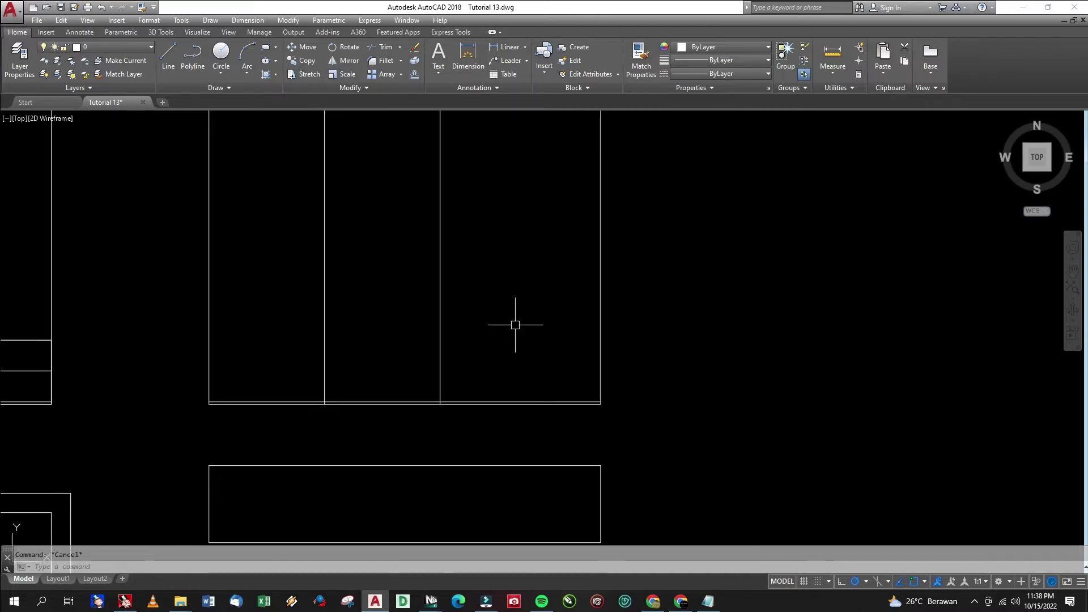
type("o")
key("Return")
type("5")
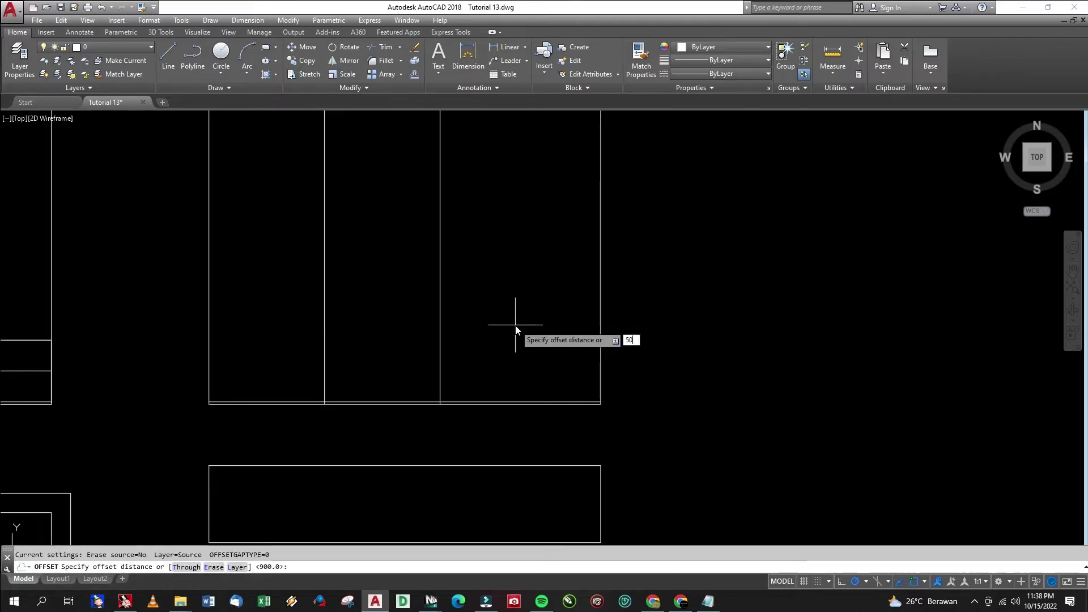
type("0")
key("Return")
left_click(515, 403)
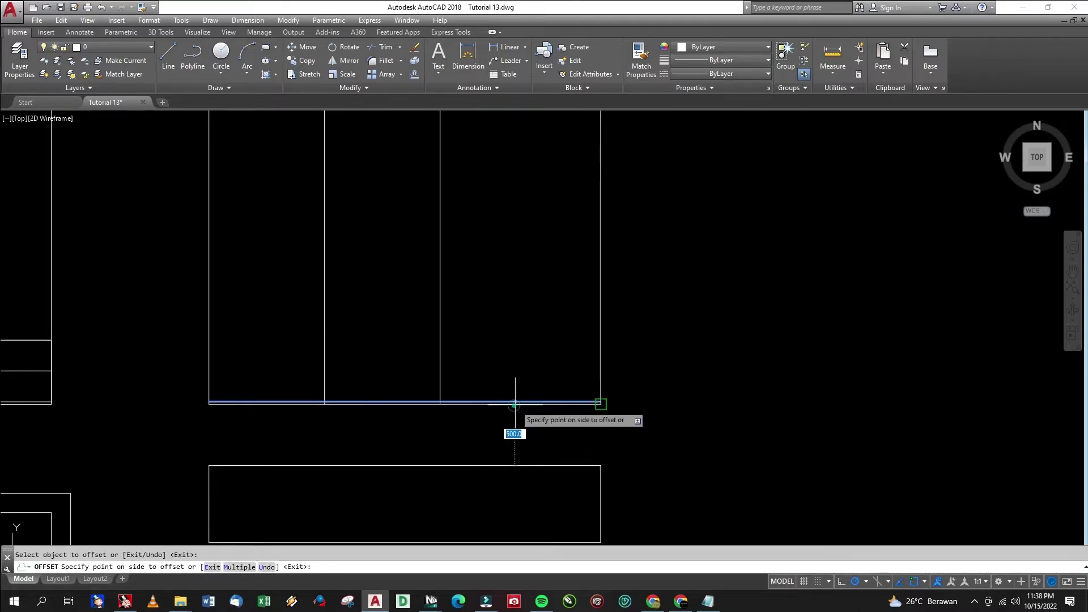
left_click(523, 364)
key("Escape")
Trim the new horizontal line against the cutting edges in the right bay.
type("r")
key("Return")
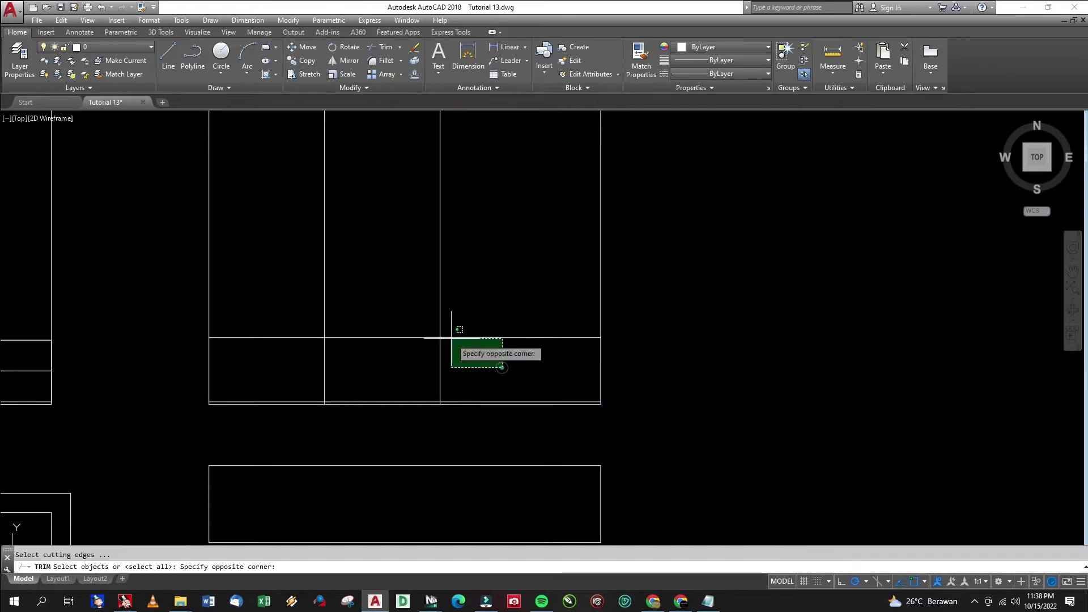
left_click_drag(462, 352, 421, 312)
key("Return")
key("Escape")
scroll(561, 298, "down", 3)
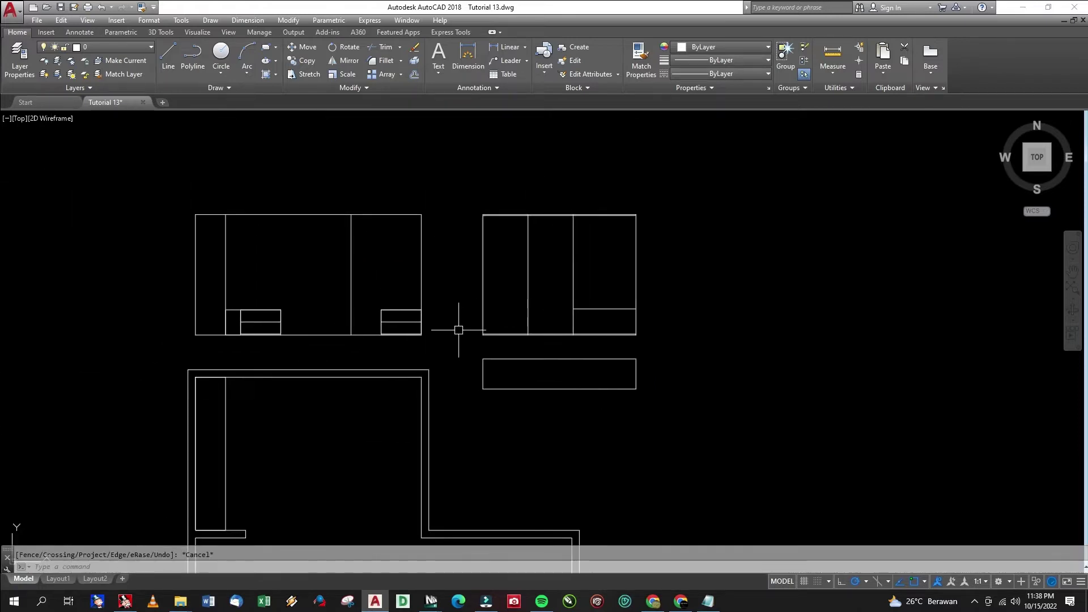
scroll(458, 330, "up", 2)
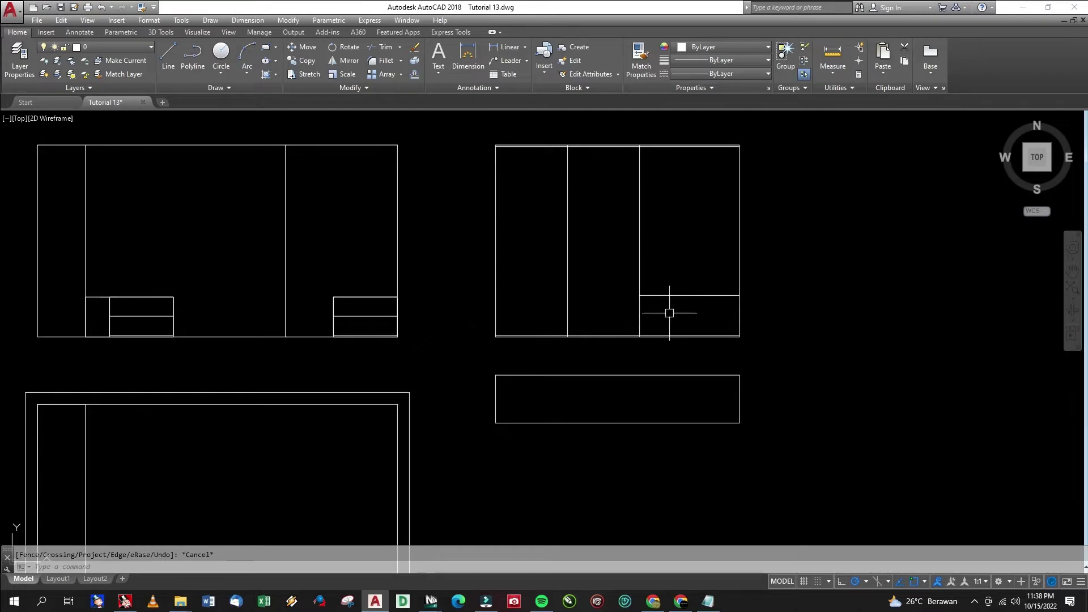
middle_click_drag(669, 313, 554, 319)
scroll(556, 318, "down", 3)
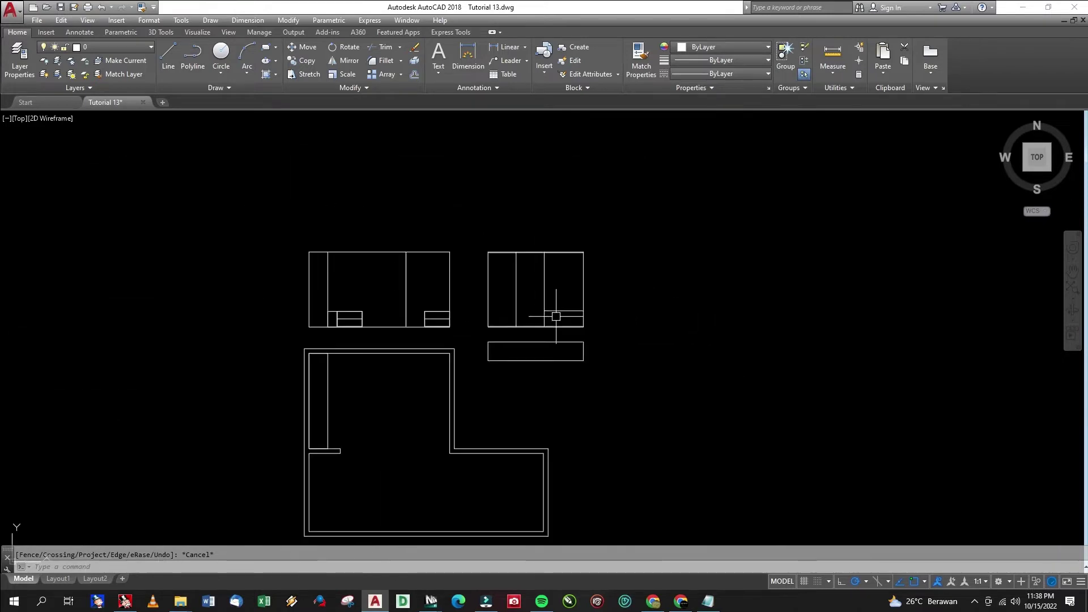
scroll(586, 318, "up", 3)
scroll(583, 309, "up", 2)
Offset the room's right edge 400 inward.
type("o")
key("Return")
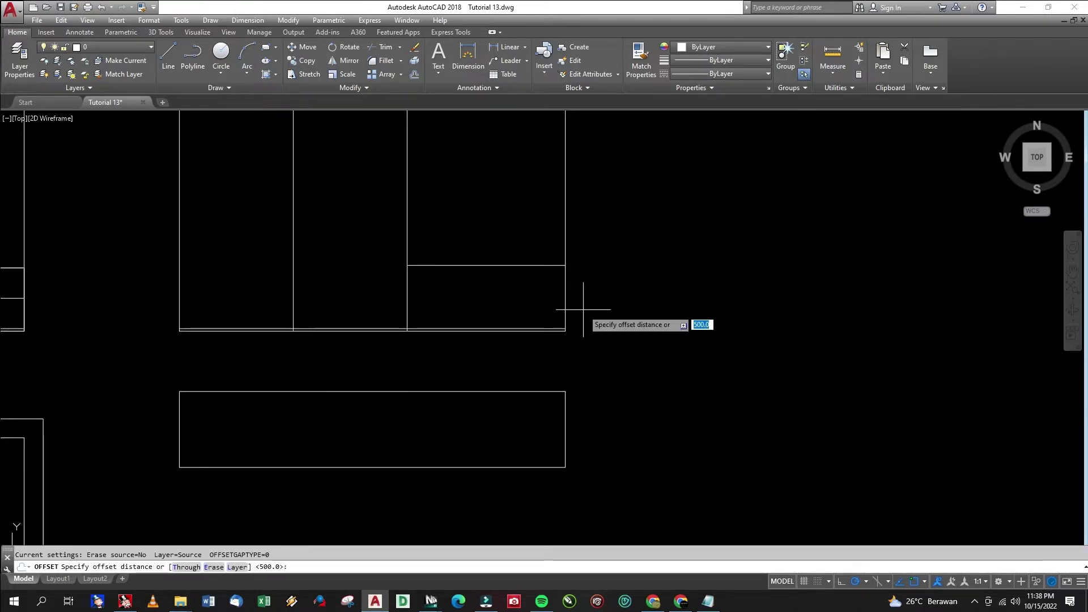
type("400")
key("Return")
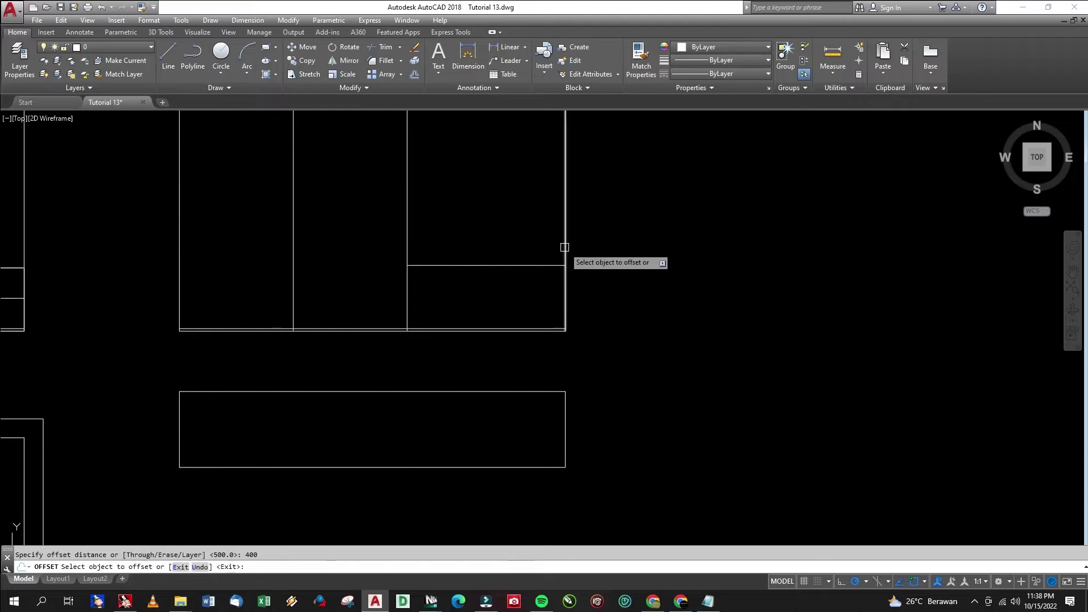
left_click(565, 250)
left_click(526, 251)
key("Escape")
type("tr")
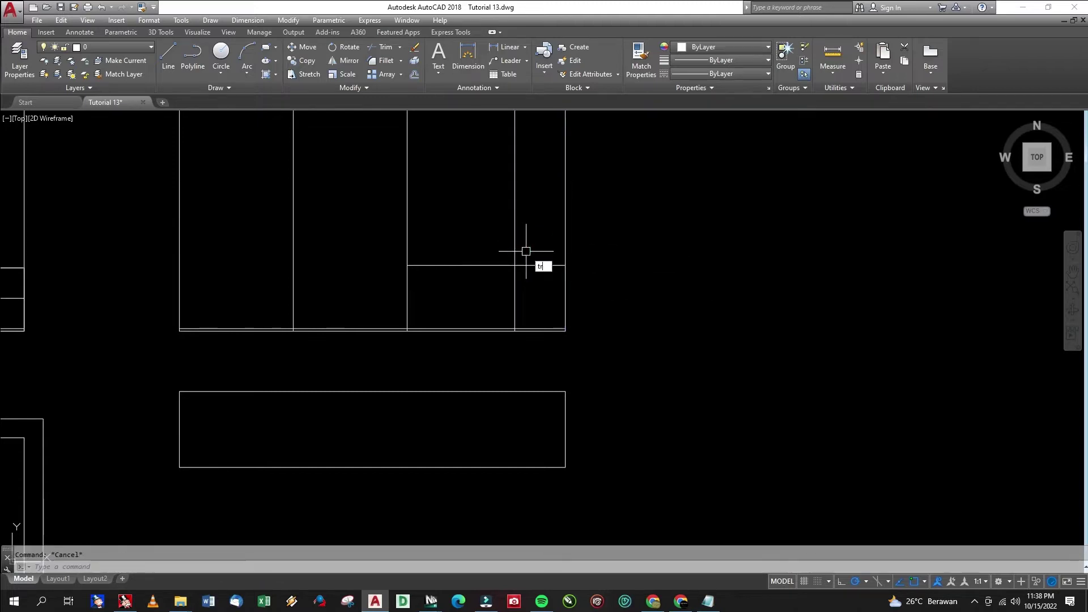
Trim away the overshooting piece of the offset line.
key("Return")
key("Return")
scroll(533, 326, "up", 2)
scroll(534, 324, "up", 2)
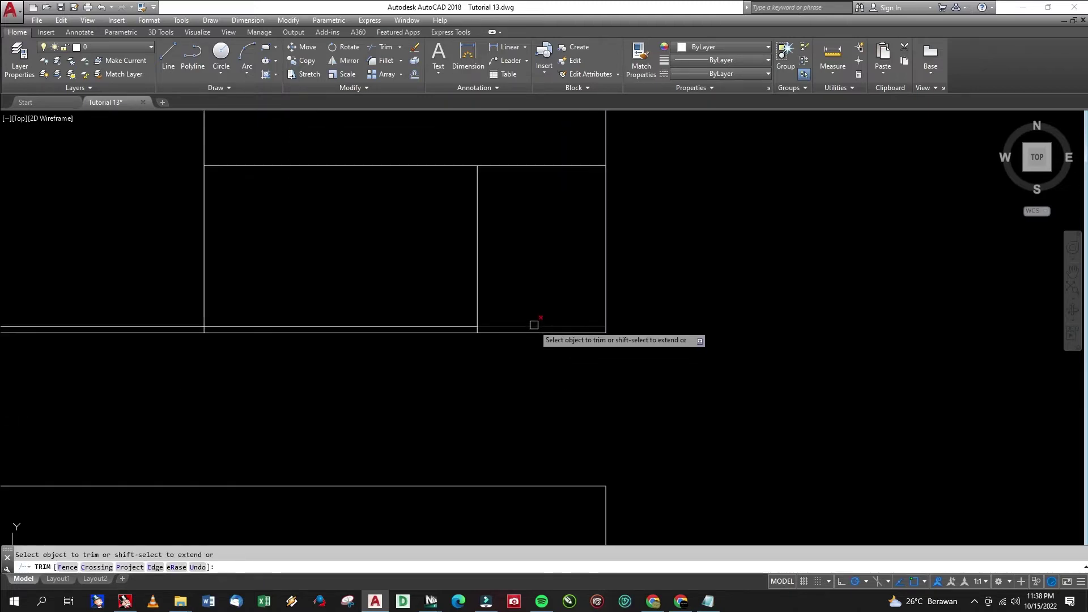
left_click(534, 325)
scroll(567, 329, "down", 2)
scroll(600, 335, "down", 2)
key("Escape")
scroll(583, 355, "up", 3)
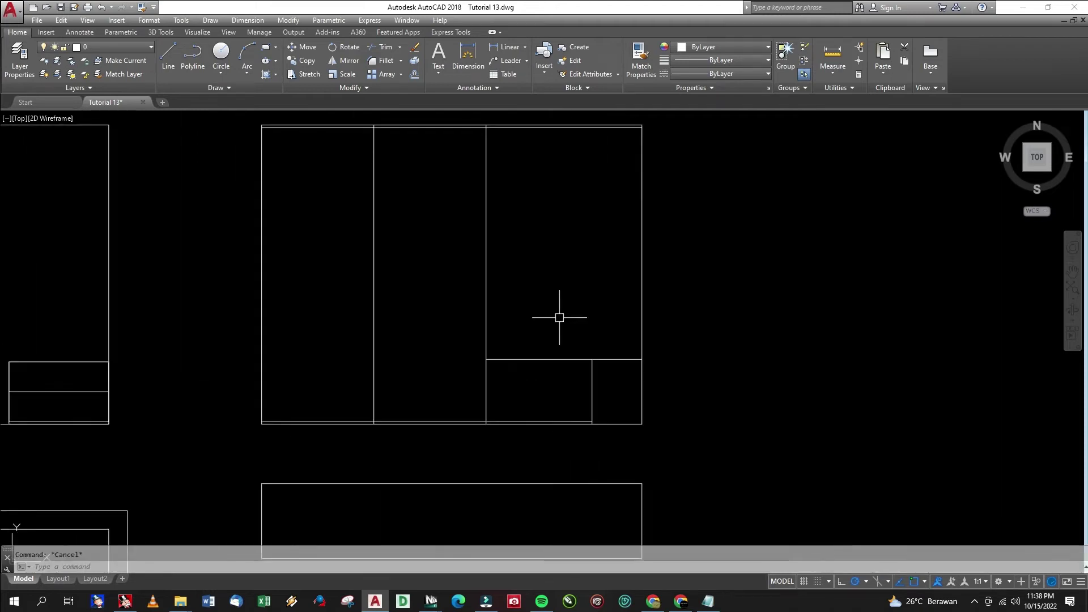
middle_click_drag(560, 318, 559, 339)
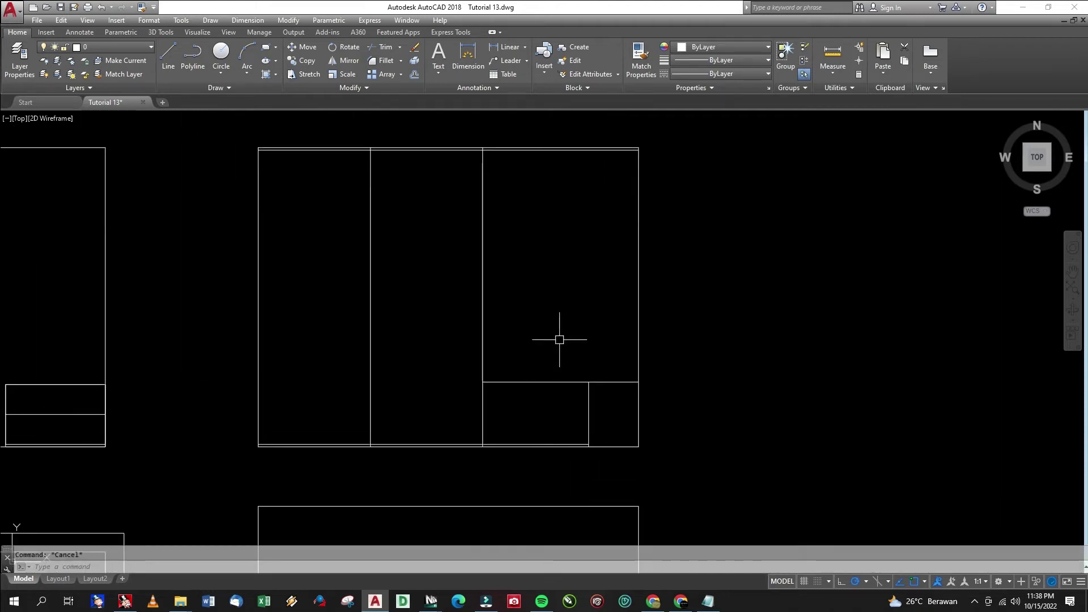
type("o")
Set up a 900 offset on the horizontal line, then cancel it and pan the plan.
key("Return")
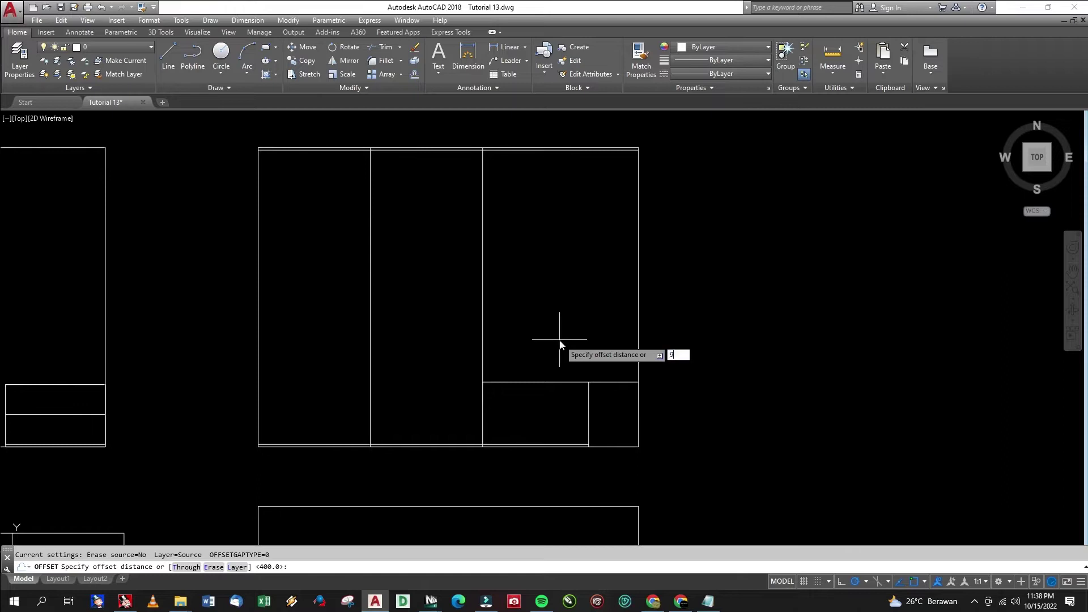
type("00")
key("Return")
left_click(547, 382)
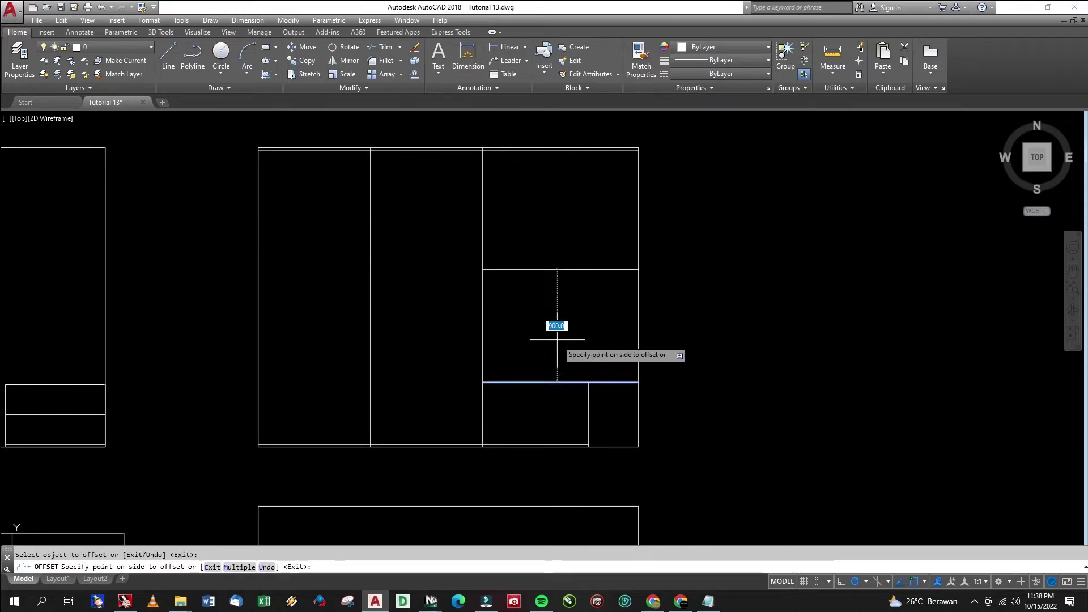
key("Escape")
middle_click_drag(557, 293, 535, 339)
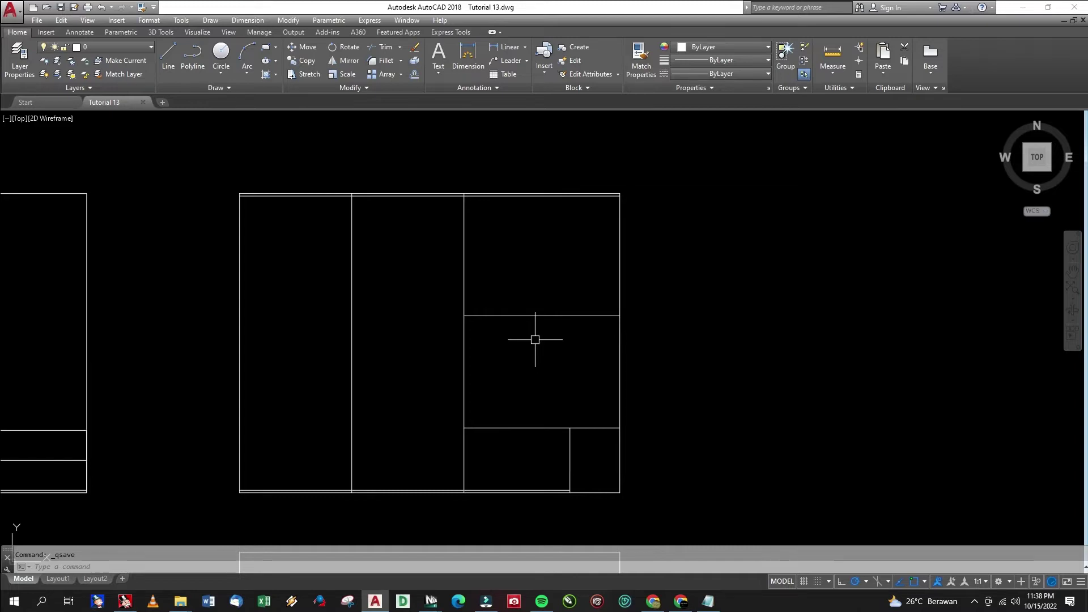
Offset the new partition 150 downward to form a thin wall.
type("o")
key("Return")
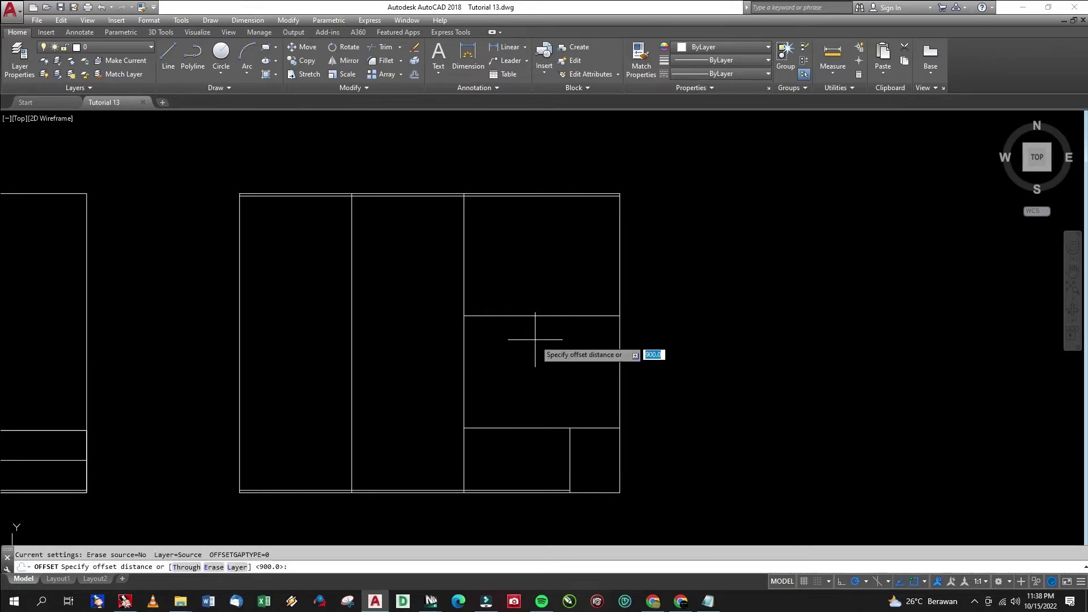
type("150")
key("Return")
left_click(546, 315)
left_click(540, 340)
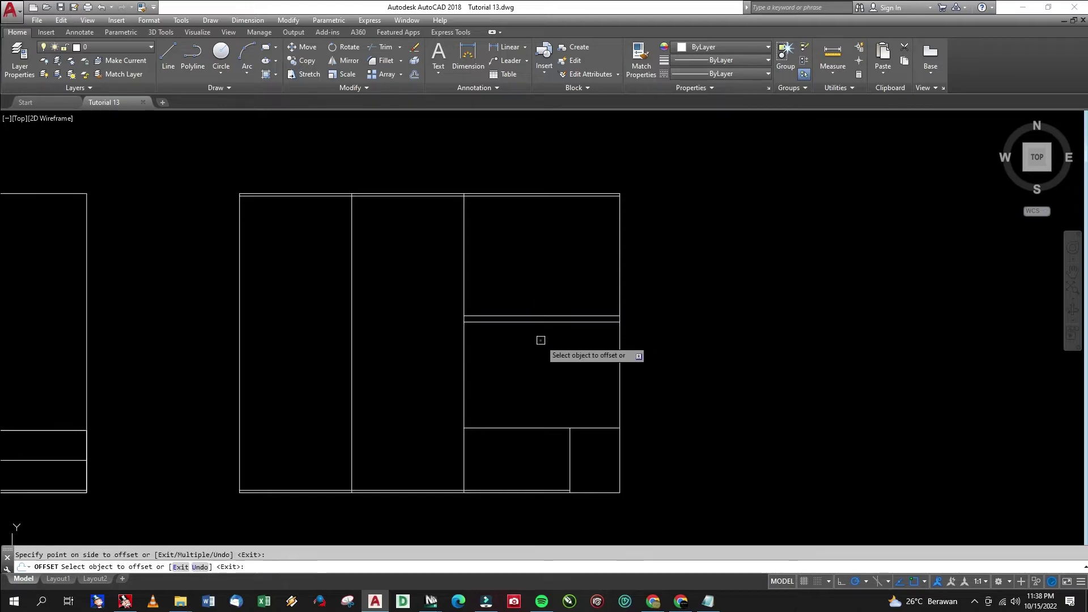
key("Escape")
scroll(541, 341, "up", 2)
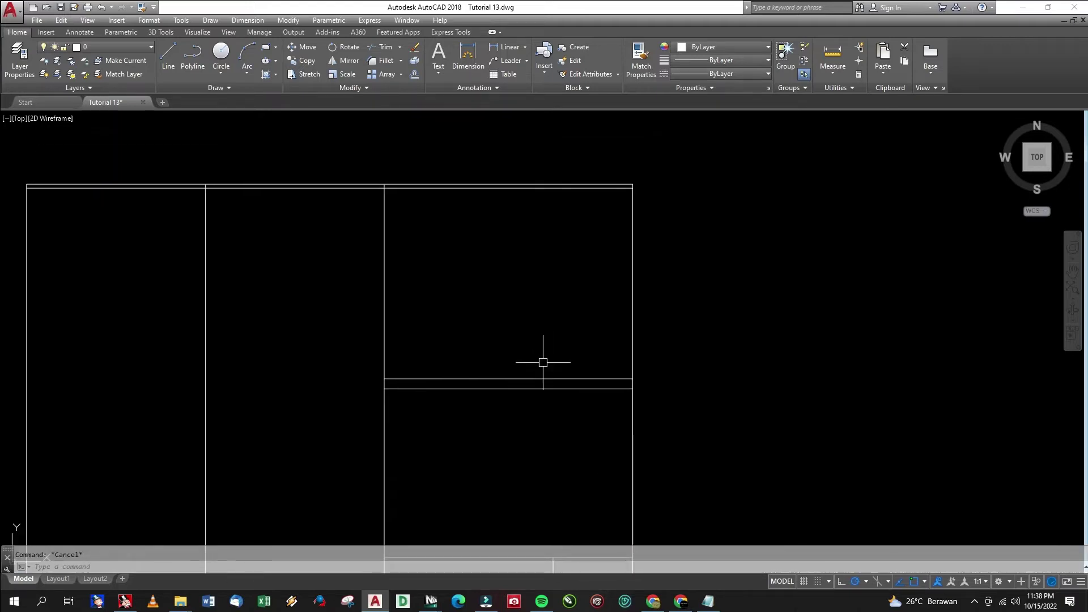
Offset the line 400 upward to add another partition.
type("o")
key("Return")
type("400")
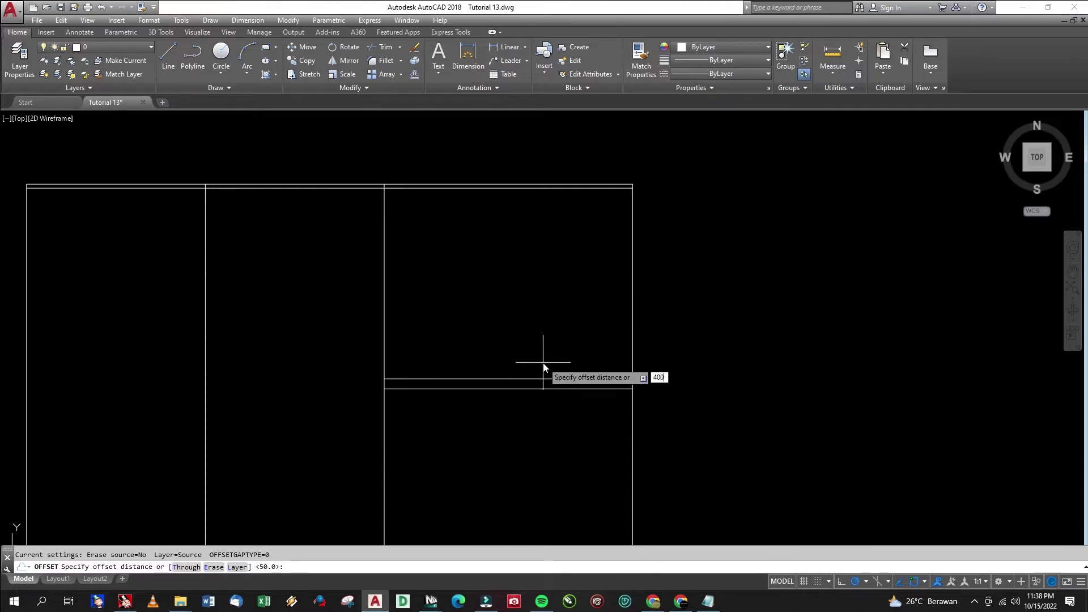
key("Return")
left_click(537, 379)
left_click(542, 330)
key("Escape")
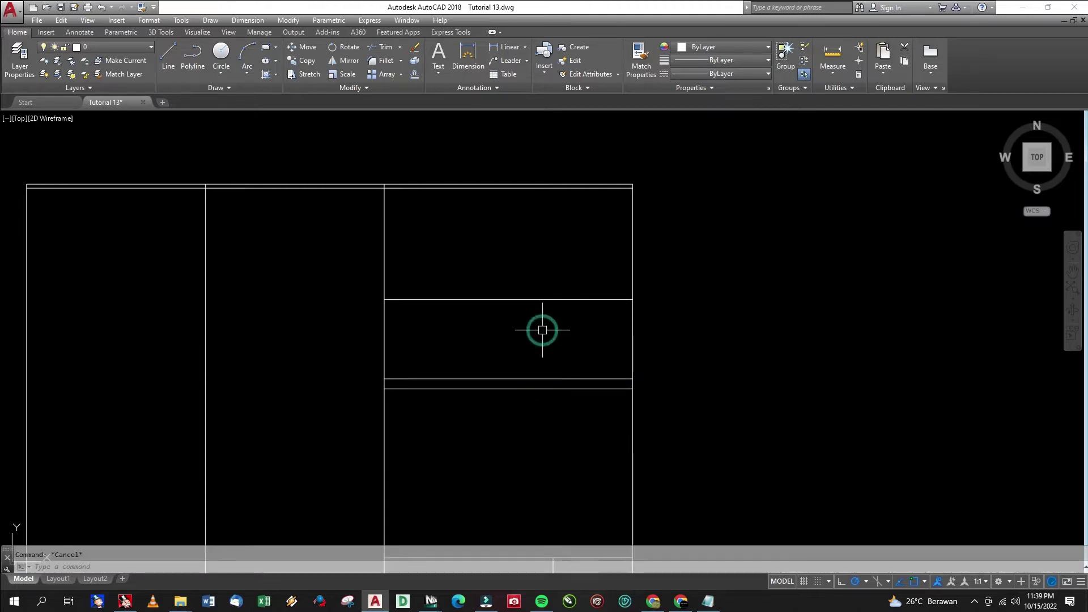
Take a trial linear dimension across the gap, then cancel it.
left_click(173, 55)
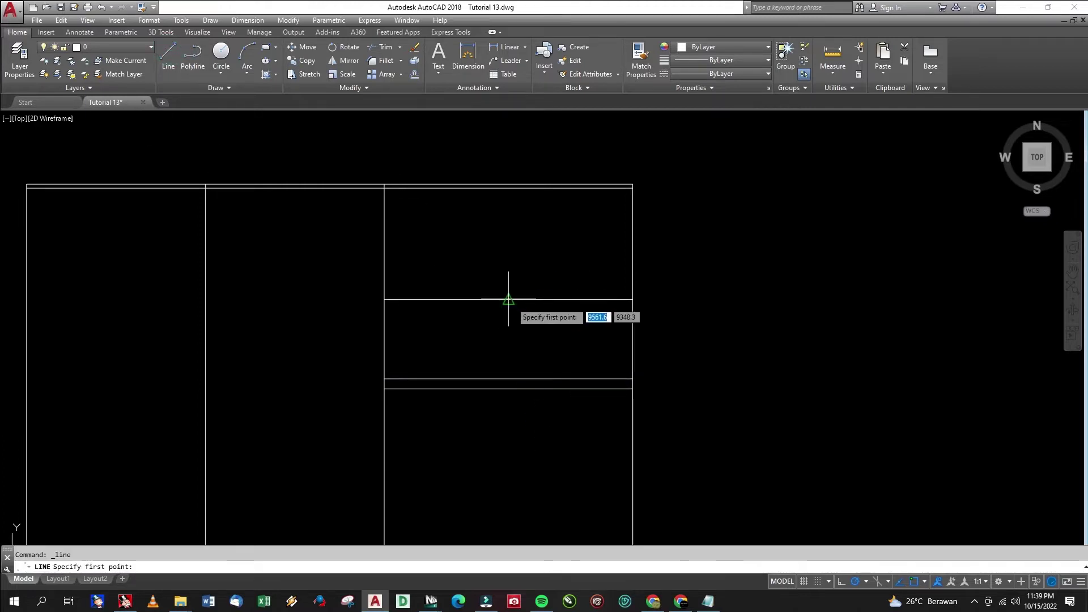
key("Escape")
scroll(530, 278, "down", 2)
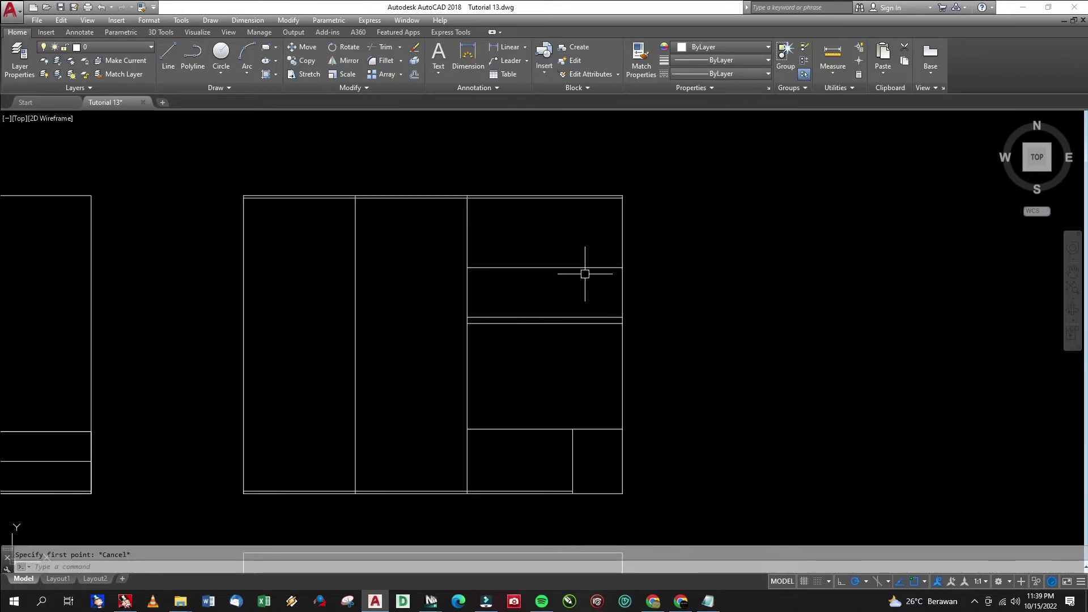
middle_click_drag(585, 273, 542, 289)
left_click(506, 47)
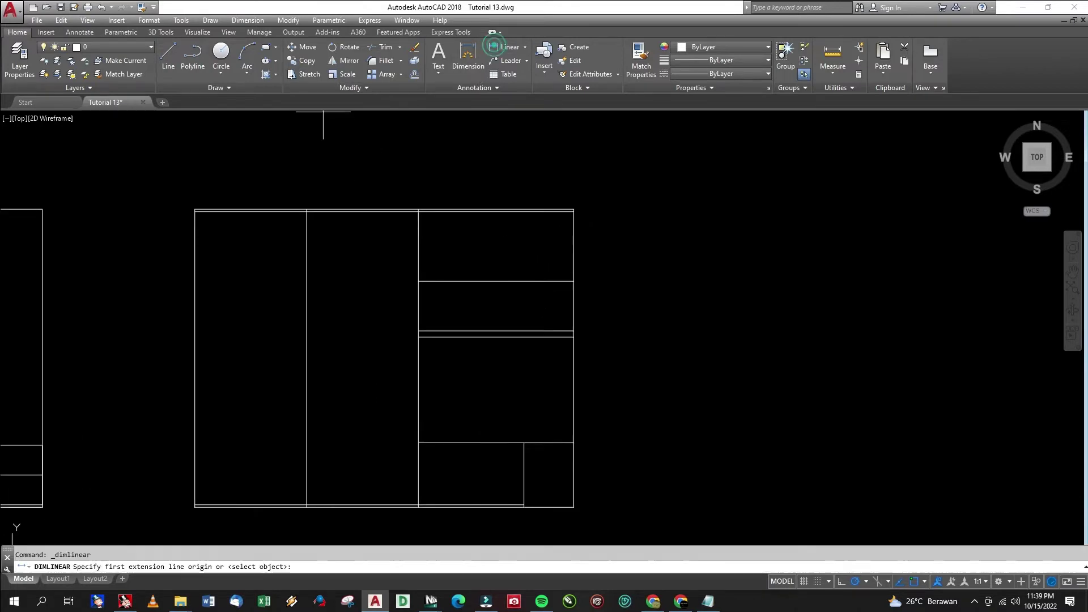
scroll(562, 272, "up", 2)
left_click(555, 311)
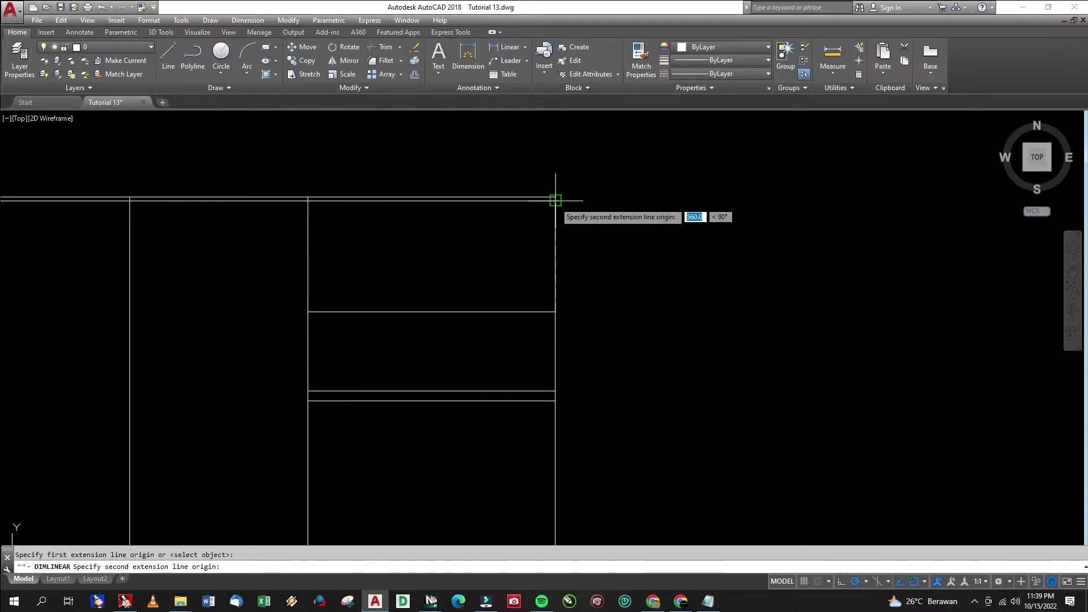
left_click(556, 200)
key("Escape")
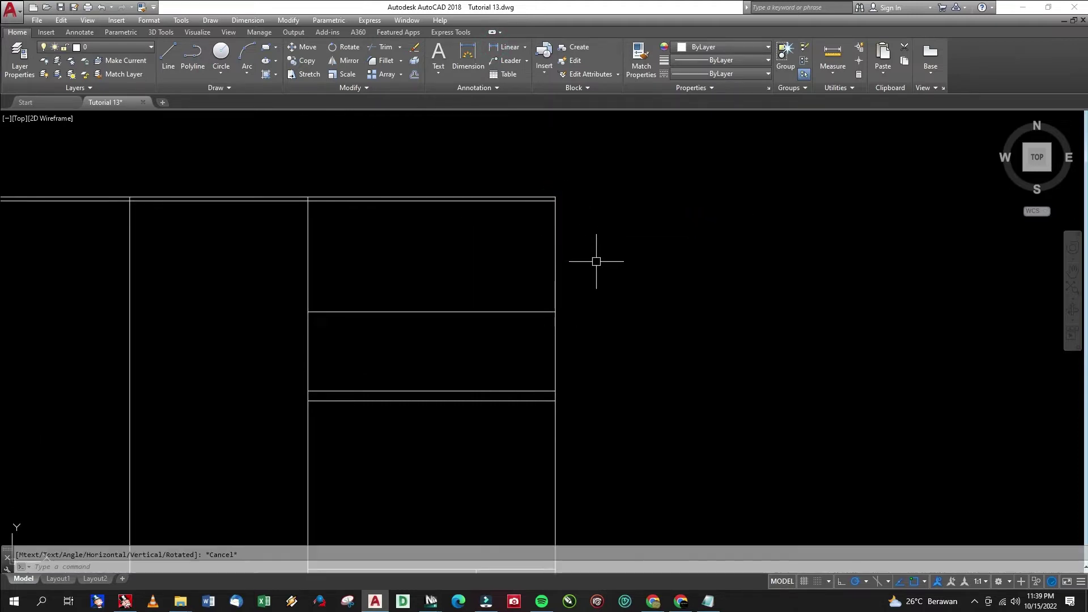
Save the drawing with Ctrl+S and pan to the lower part of the plan.
scroll(617, 276, "down", 2)
key("ctrl+s")
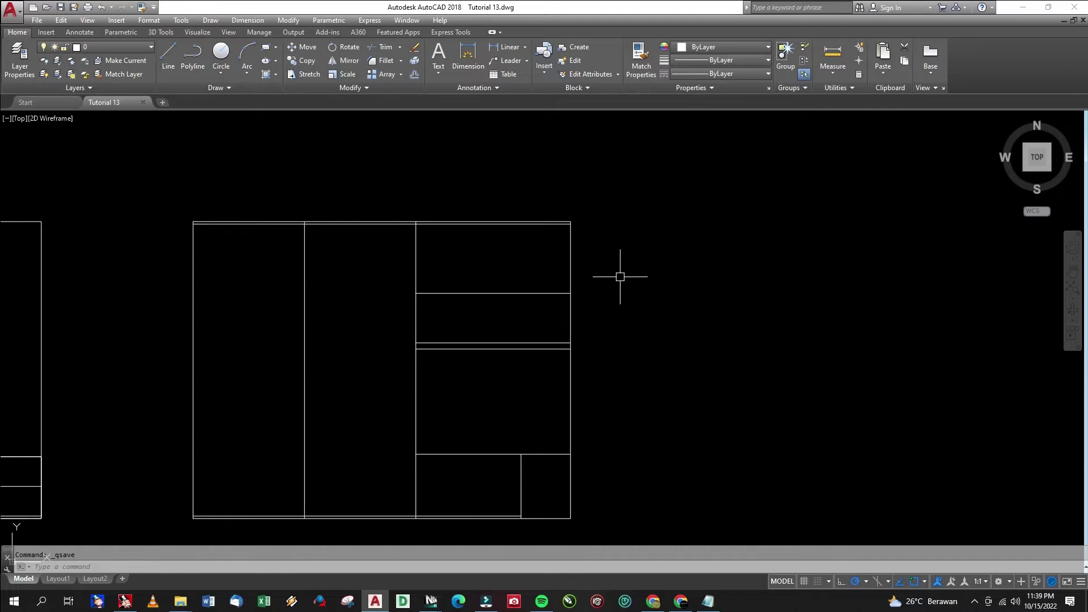
scroll(620, 276, "up", 2)
middle_click_drag(661, 318, 616, 356)
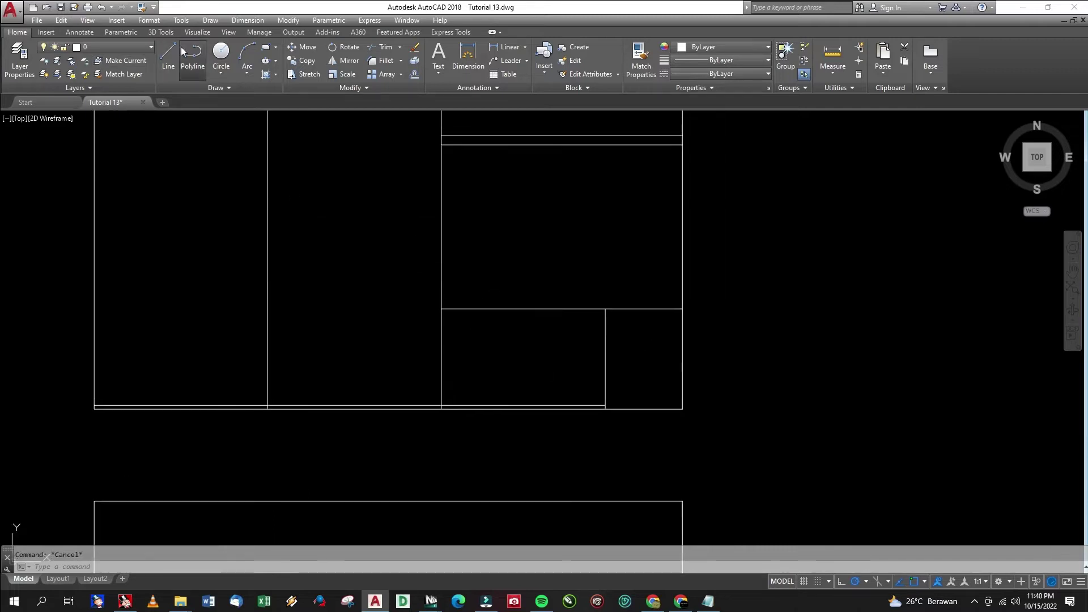
Divide the lower room's vertical line into 3 equal segments.
left_click(168, 57)
scroll(602, 426, "up", 4)
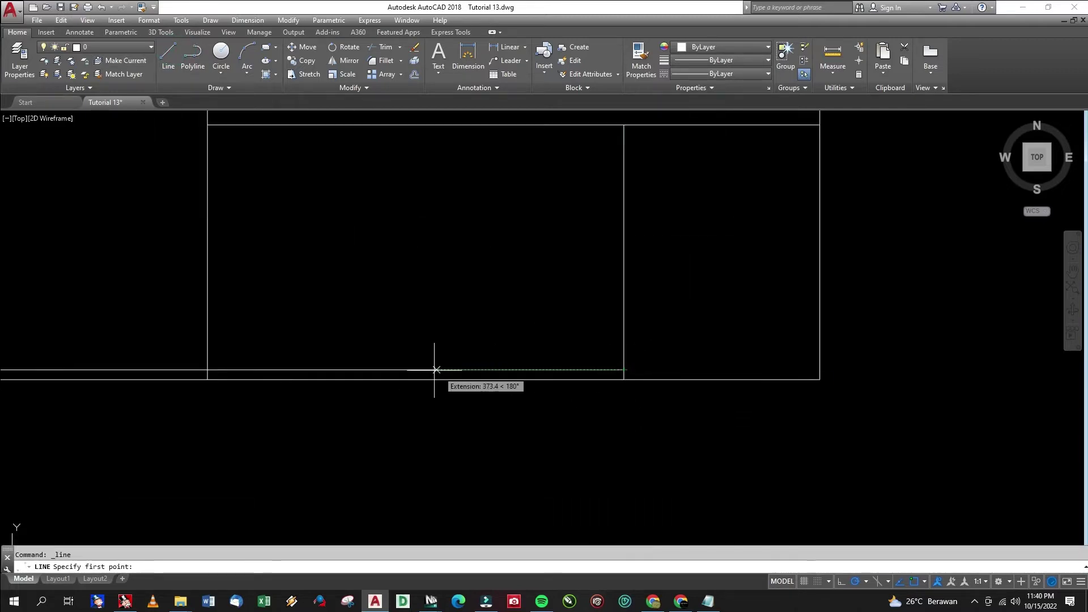
scroll(436, 369, "down", 2)
left_click(434, 243)
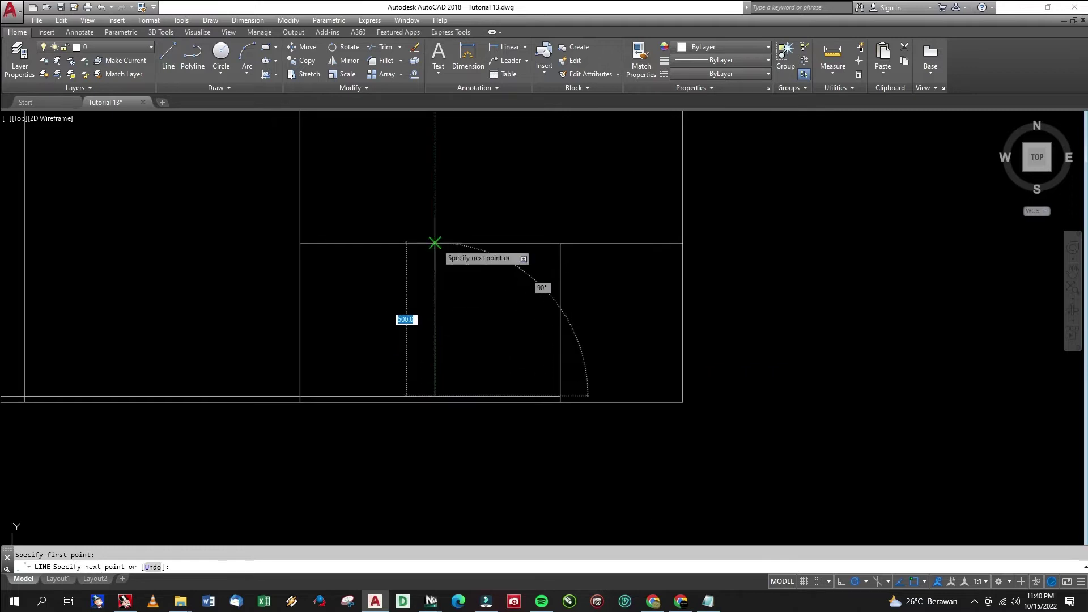
key("Escape")
scroll(493, 332, "down", 2)
mouse_move(588, 336)
middle_mouse_down()
mouse_move(540, 353)
mouse_move(696, 358)
mouse_move(561, 348)
middle_mouse_up()
scroll(654, 355, "up", 3)
type("d")
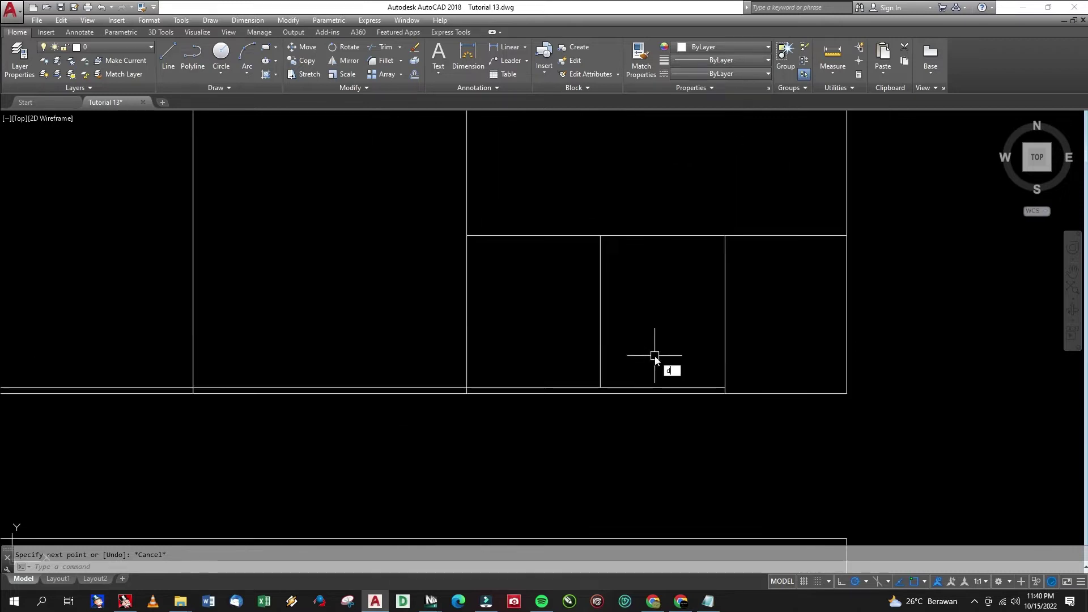
type("iv")
key("Return")
left_click(600, 351)
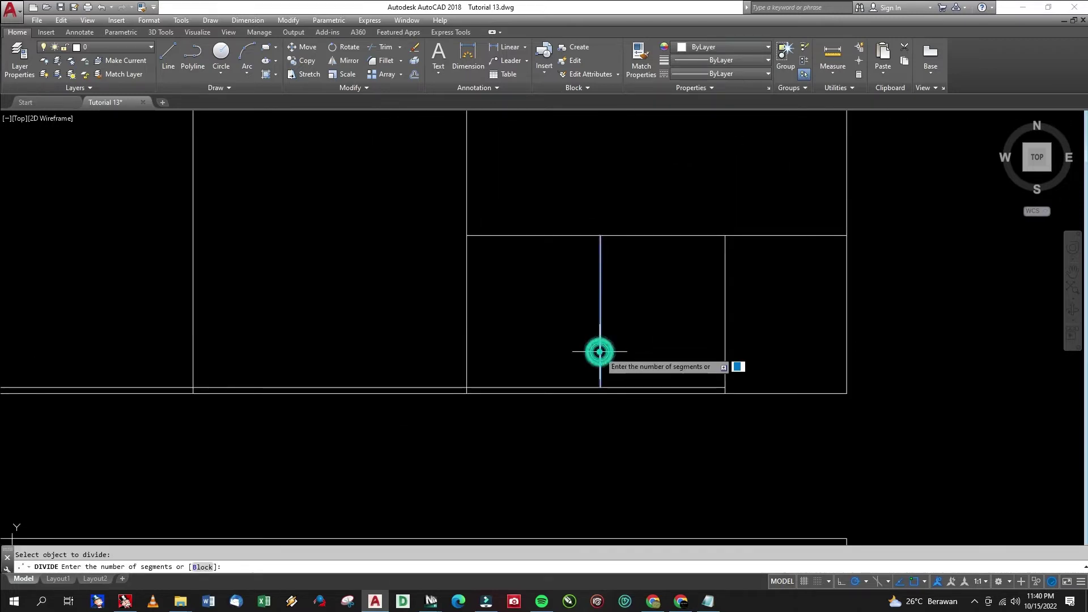
type("3")
key("Return")
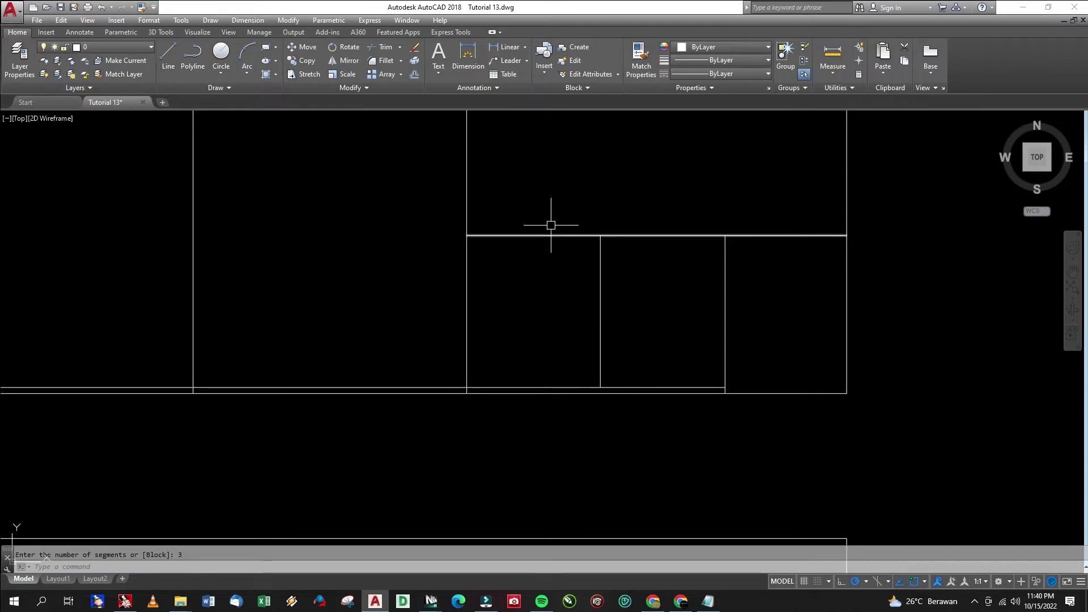
Draw a horizontal line through the upper division point, stretched to the right wall.
left_click(171, 49)
left_click(600, 286)
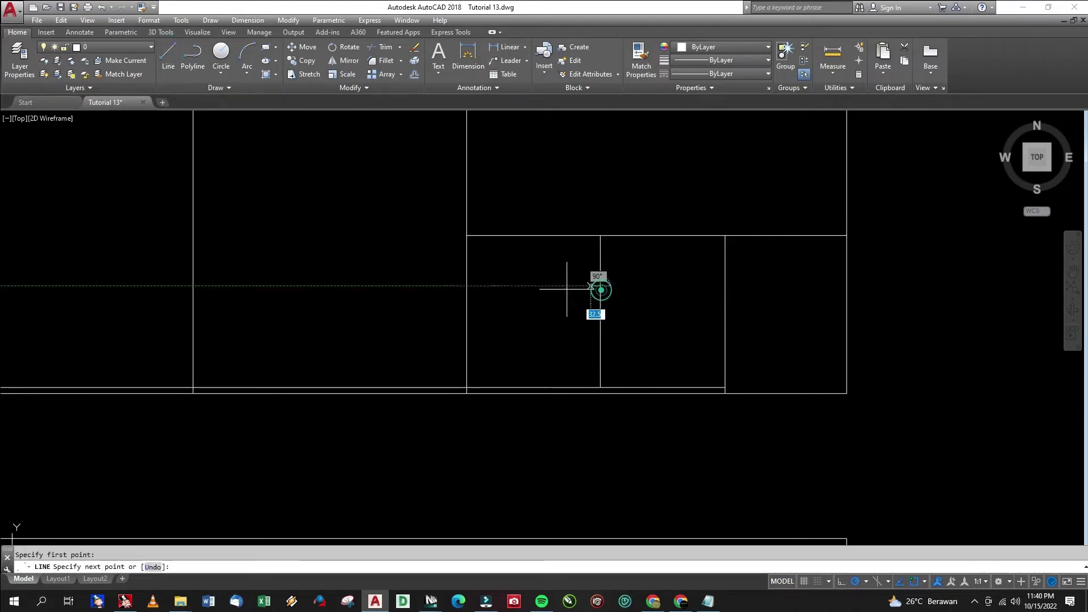
left_click(467, 286)
key("Return")
left_click(585, 287)
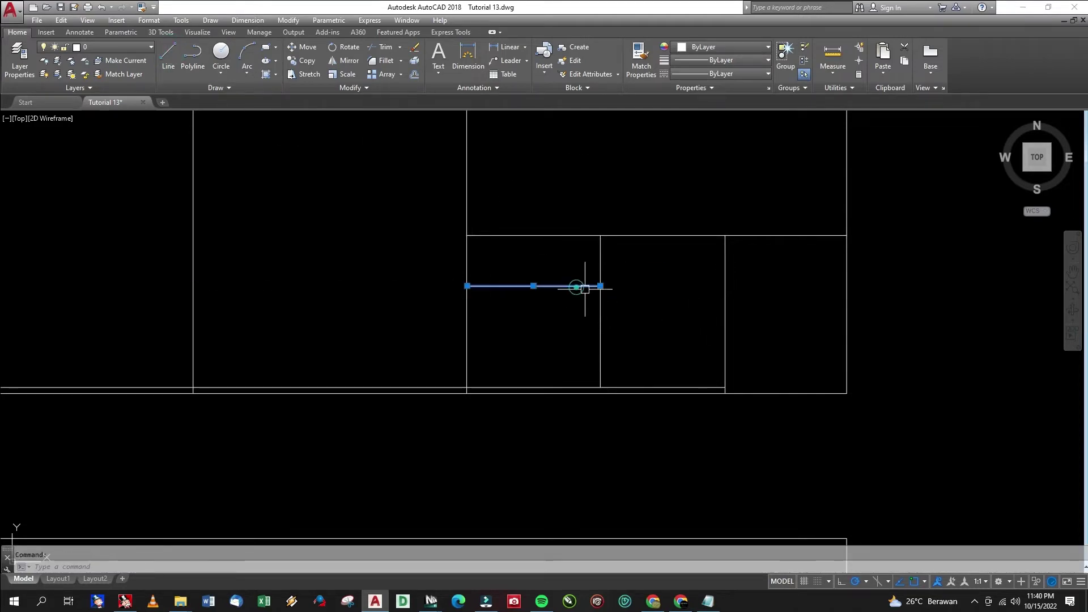
left_click(600, 287)
left_click(725, 286)
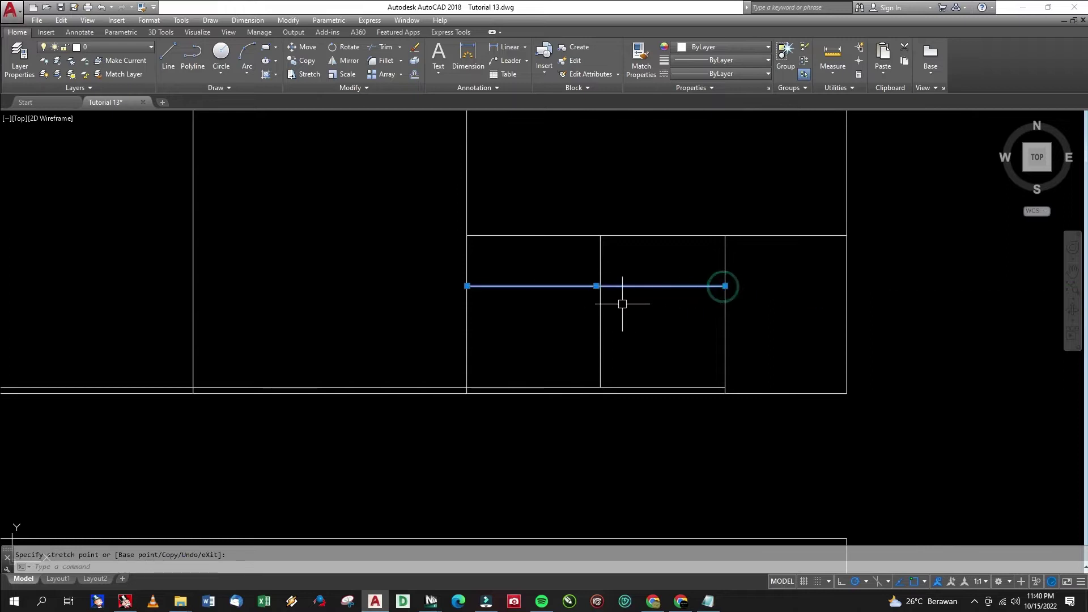
key("Escape")
Copy the horizontal line down to the lower division point.
left_click(627, 287)
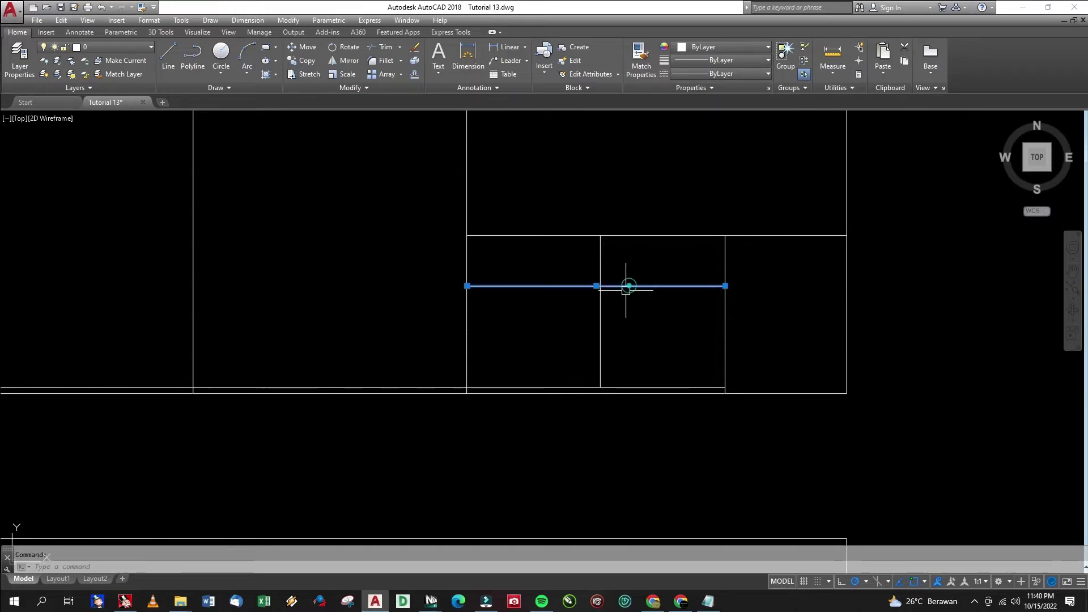
type("co")
key("Return")
scroll(589, 300, "up", 4)
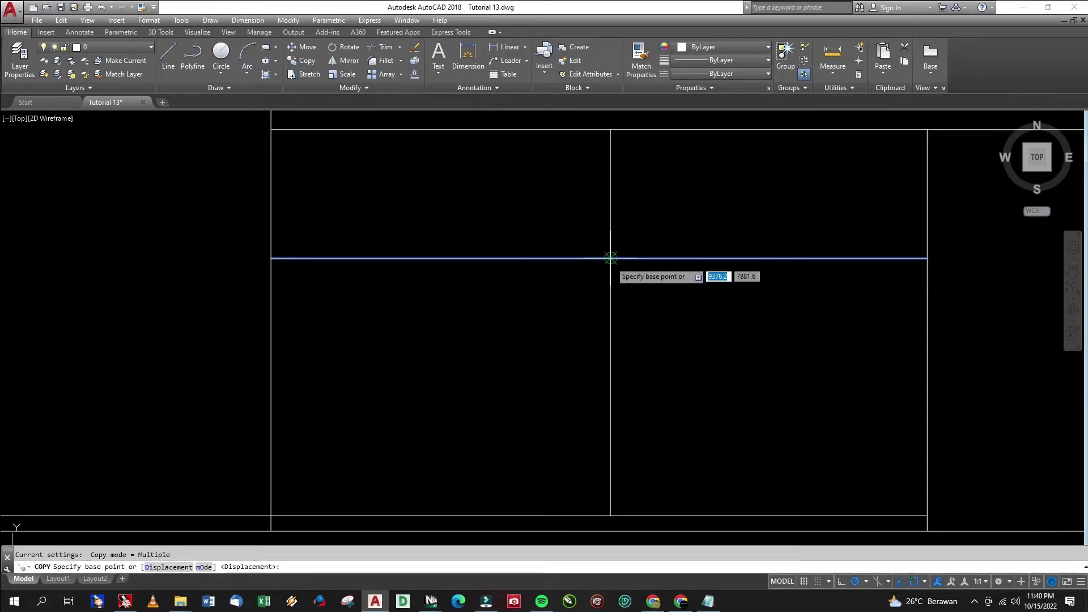
left_click(610, 258)
left_click(611, 392)
scroll(611, 385, "down", 3)
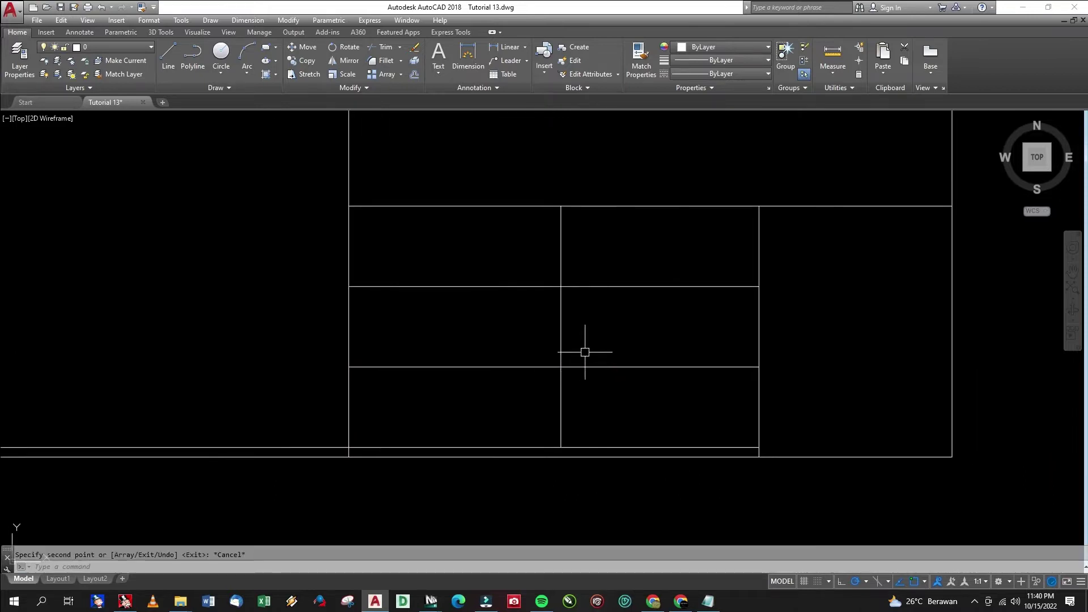
key("Return")
Erase the vertical line running through the strips, then begin a new line at a strip's midpoint.
left_click(567, 321)
left_click(523, 330)
key("Escape")
left_click(510, 163)
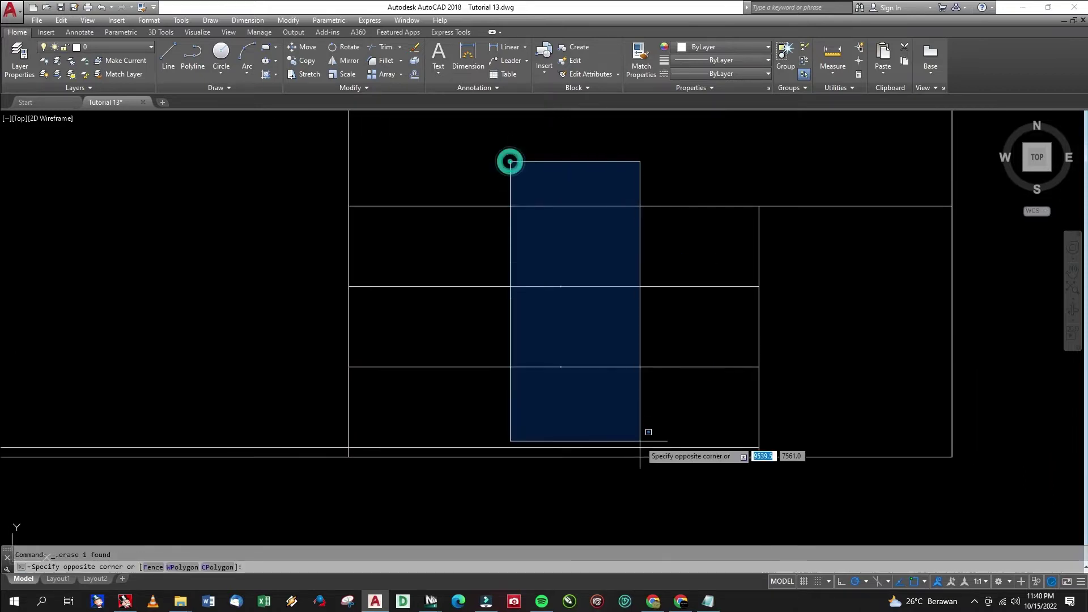
left_click(634, 440)
key("Delete")
left_click(165, 53)
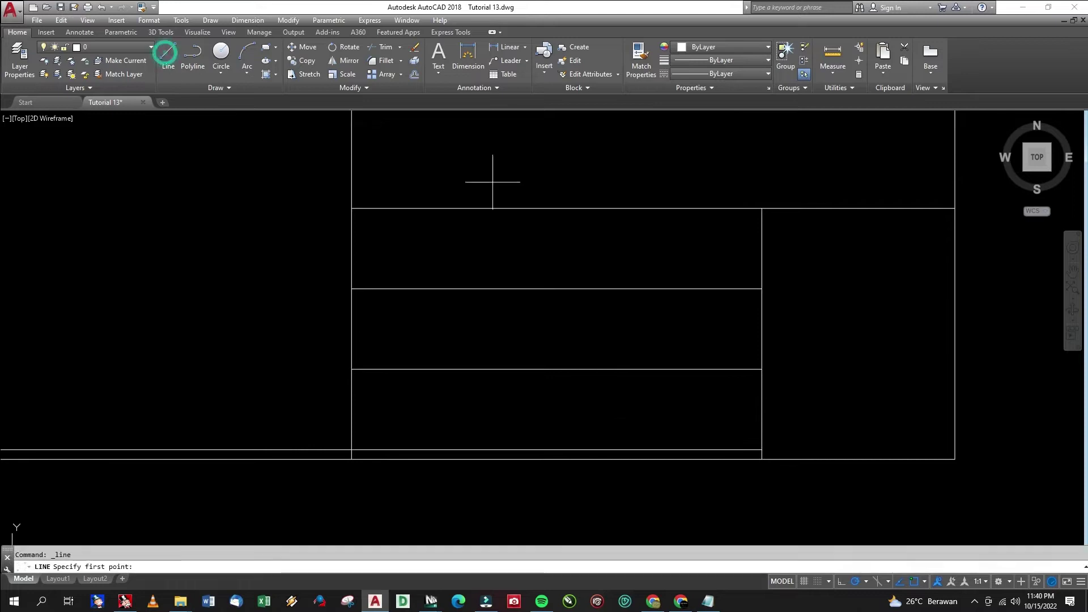
left_click(556, 289)
Finish the vertical line at the upper wall and stretch the right bay 50 units.
left_click(557, 208)
key("Escape")
scroll(575, 280, "down", 3)
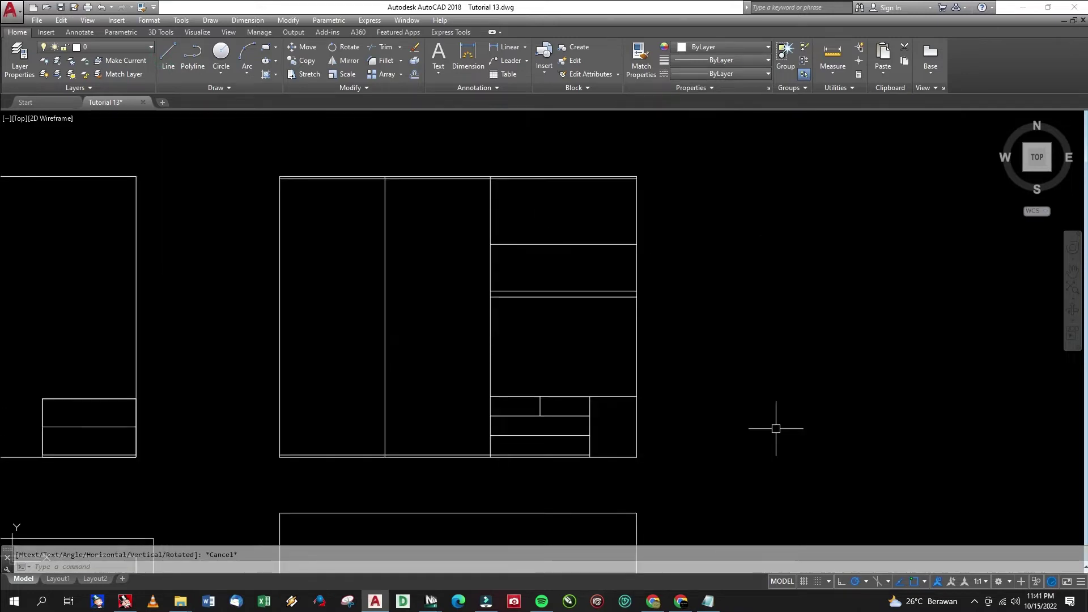
key("s")
key("Return")
left_click(677, 304)
left_click(437, 214)
key("Return")
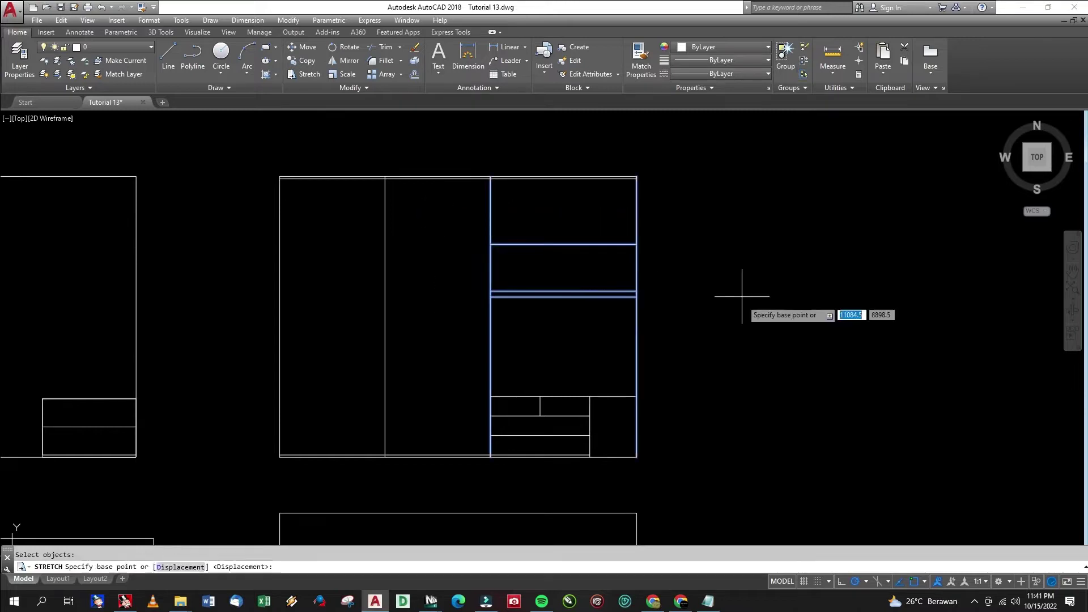
left_click(739, 321)
type("50")
key("Return")
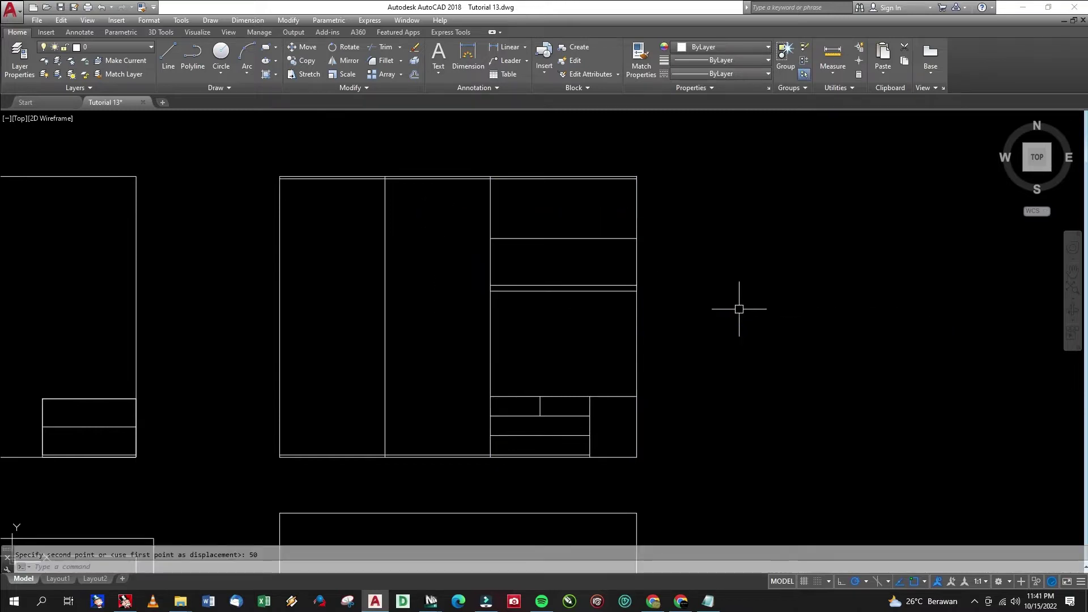
key("Escape")
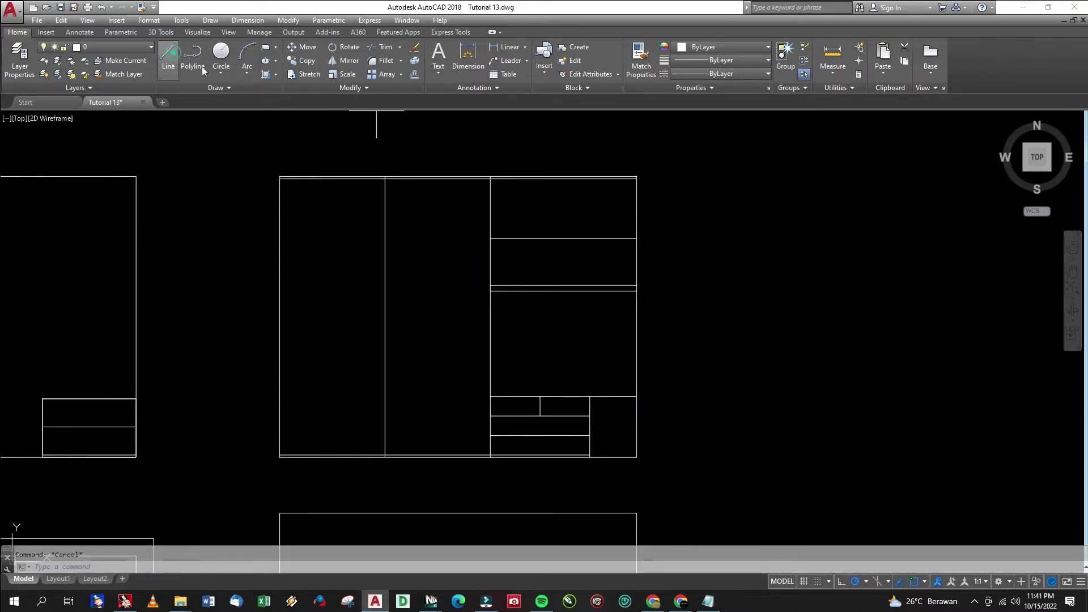
Draw a vertical partition line splitting the top room of the right bay.
left_click(169, 56)
left_click(563, 238)
left_click(564, 179)
key("Escape")
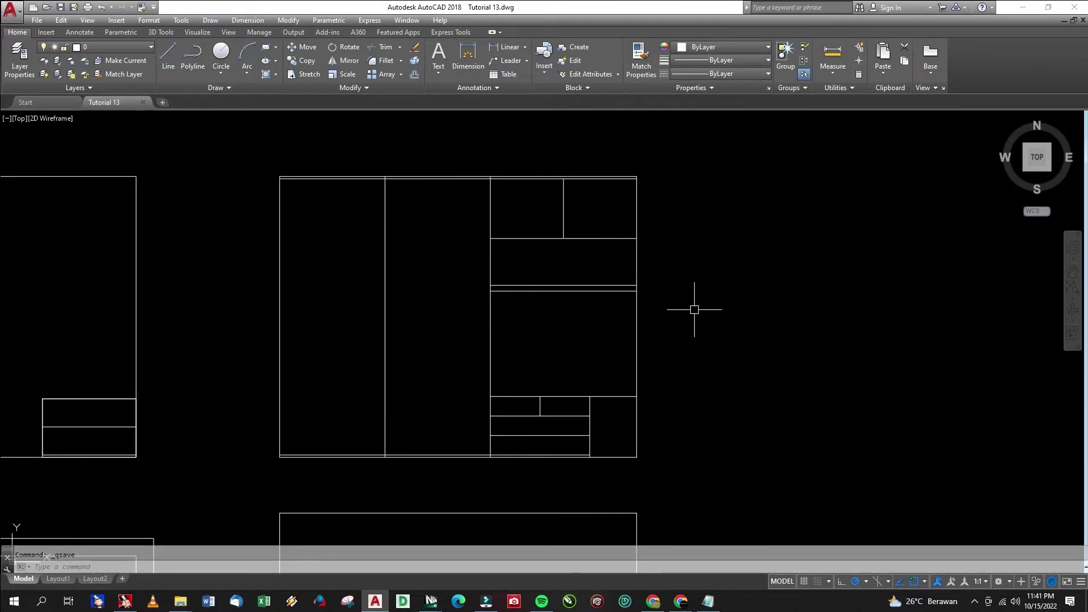
Offset the right wall line 20 units outward to double it.
type("o")
key("Return")
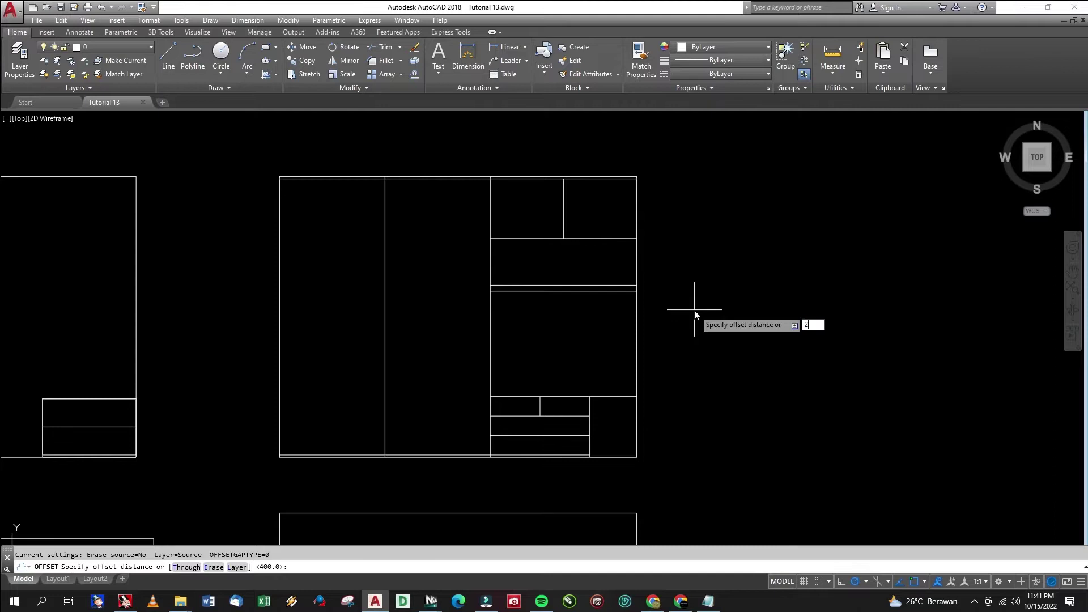
type("0")
key("Return")
scroll(628, 343, "up", 2)
left_click(642, 334)
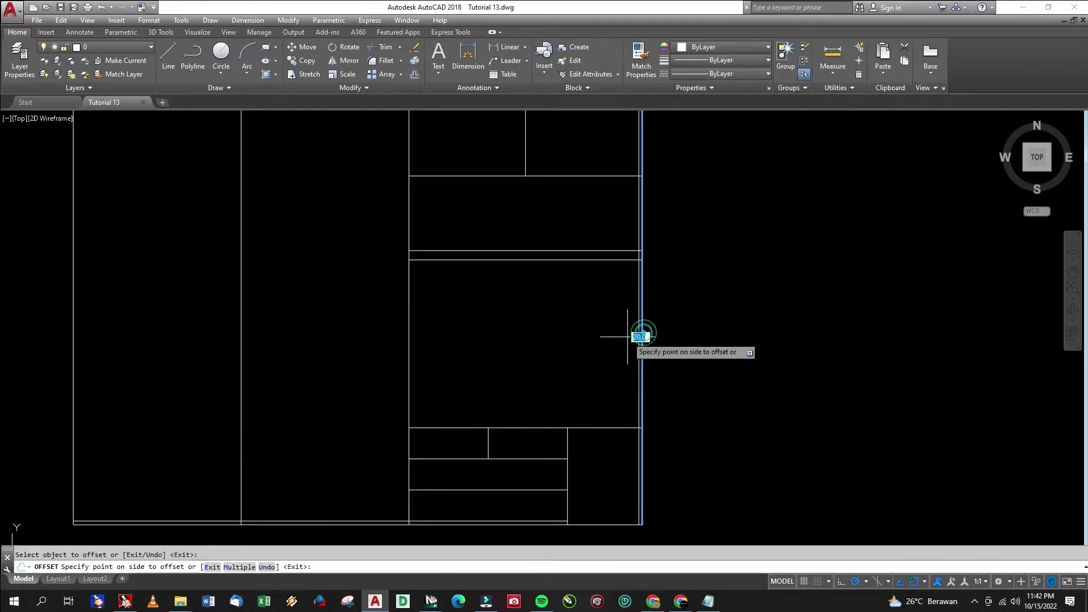
left_click(628, 337)
key("Escape")
Trim the two overlapping lines between the double walls.
scroll(639, 244, "up", 4)
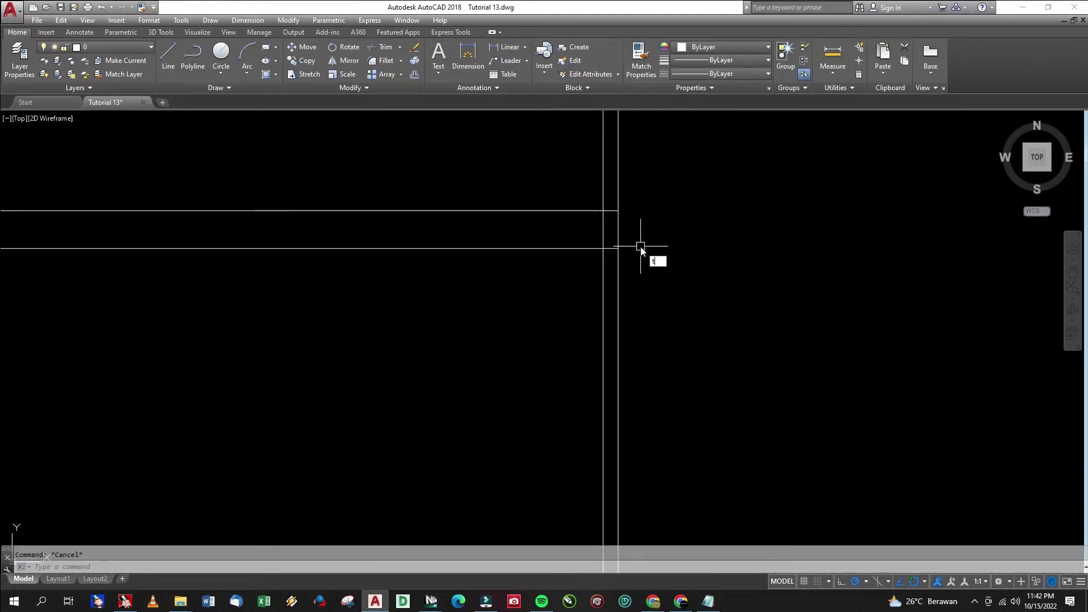
type("r")
key("Return")
key("Return")
scroll(641, 247, "up", 2)
left_click(586, 296)
left_click(588, 160)
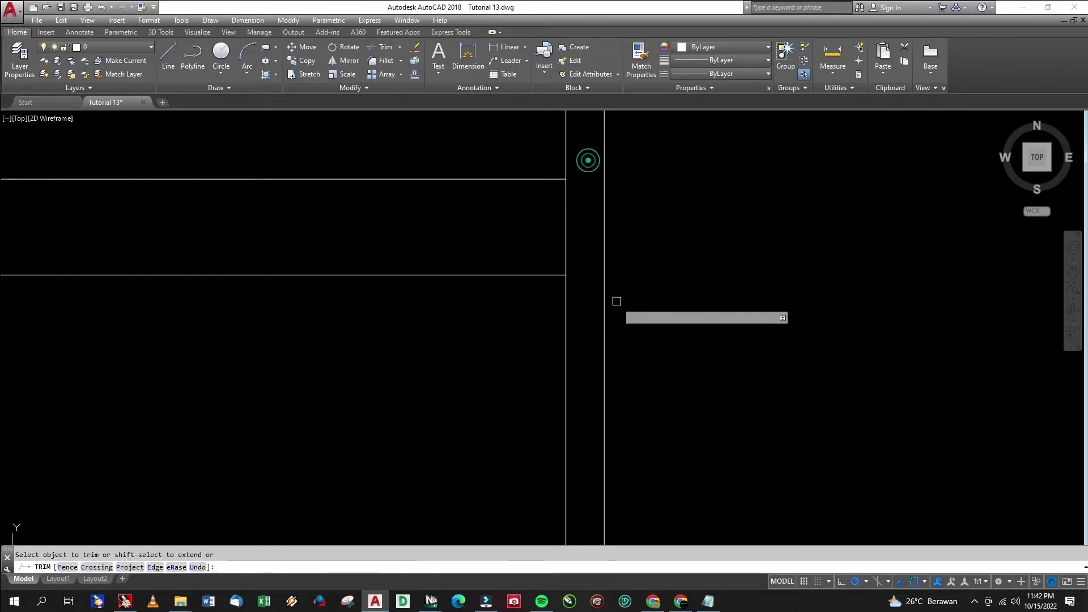
scroll(617, 301, "down", 5)
scroll(560, 318, "up", 3)
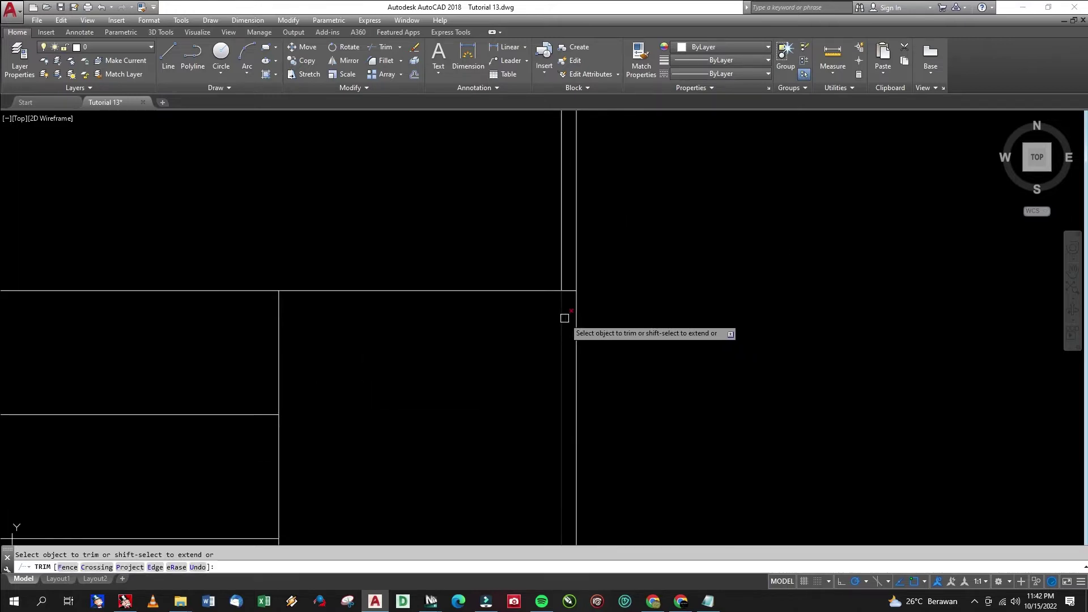
scroll(564, 318, "down", 3)
scroll(612, 352, "down", 2)
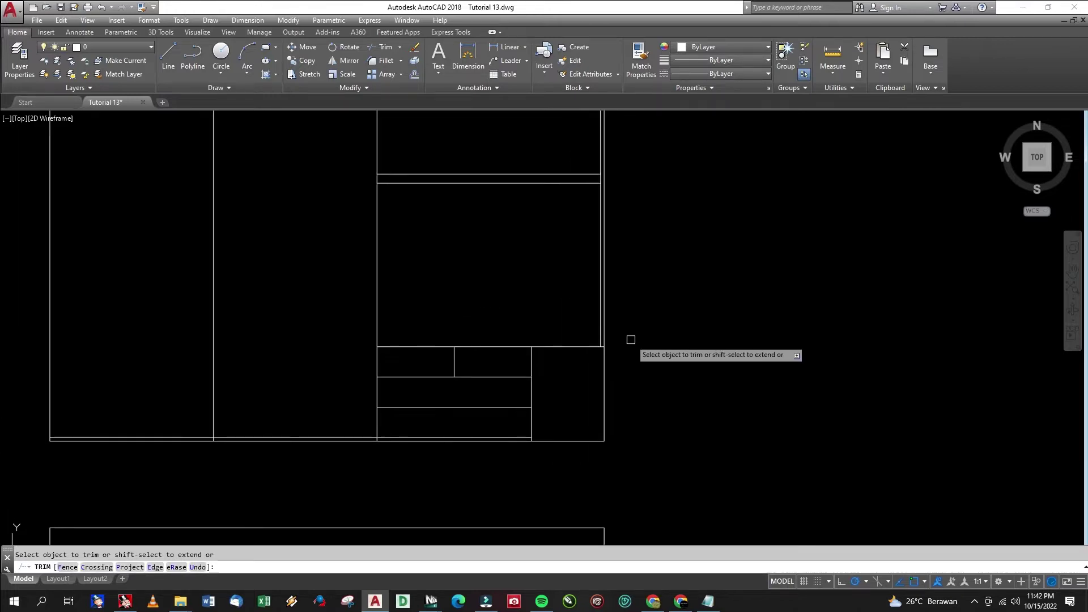
key("Escape")
Check the bay's wall corner and erase the leftover short vertical line.
middle_click_drag(629, 342, 625, 382)
scroll(620, 267, "up", 4)
scroll(620, 288, "up", 2)
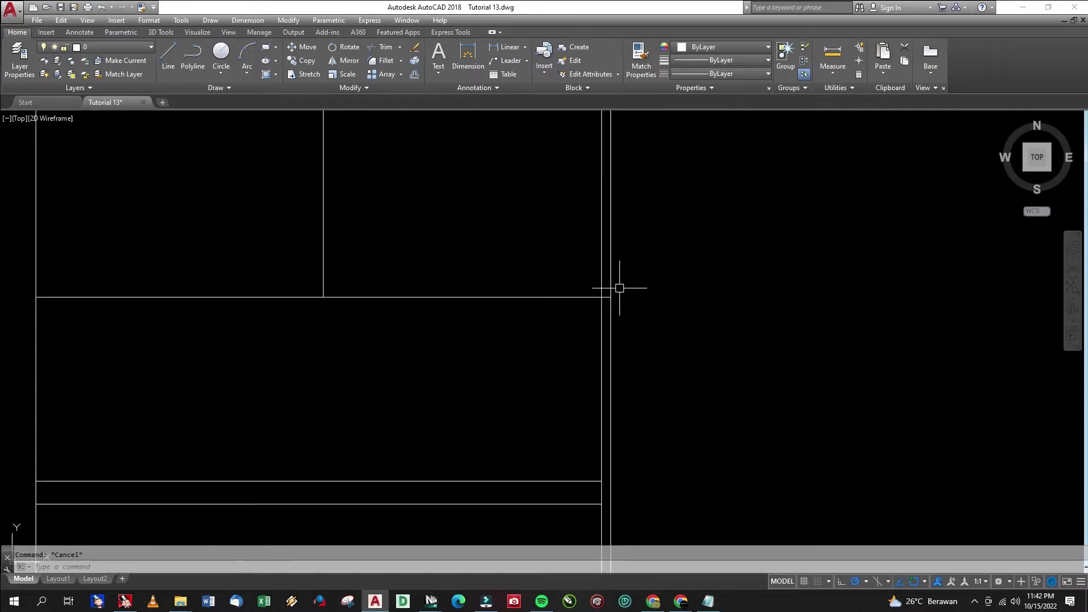
type("tr")
key("Return")
scroll(603, 283, "down", 2)
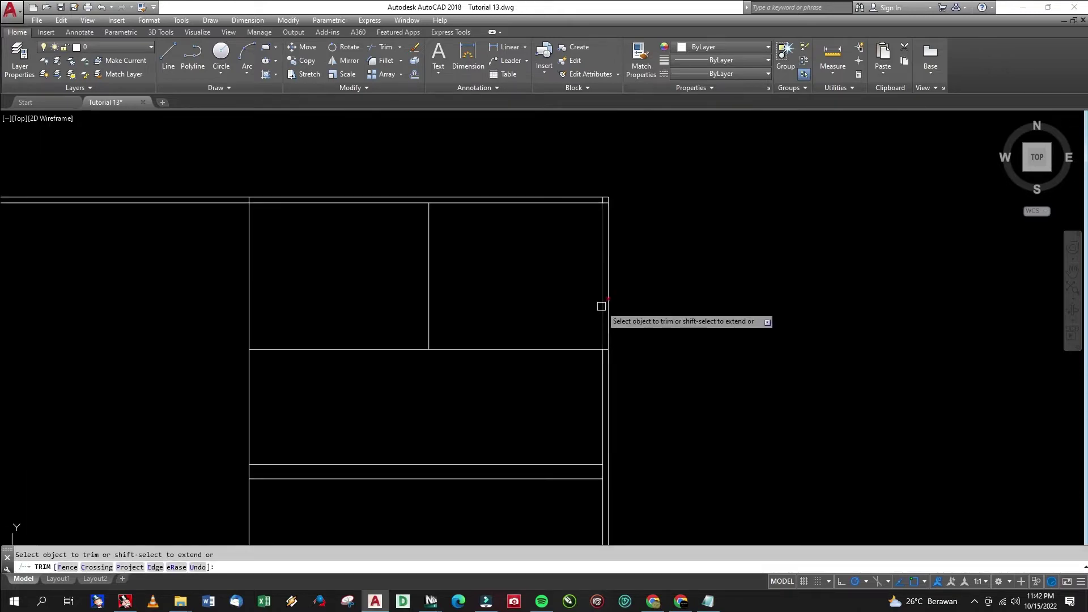
scroll(607, 255, "up", 2)
key("Escape")
left_click(561, 187)
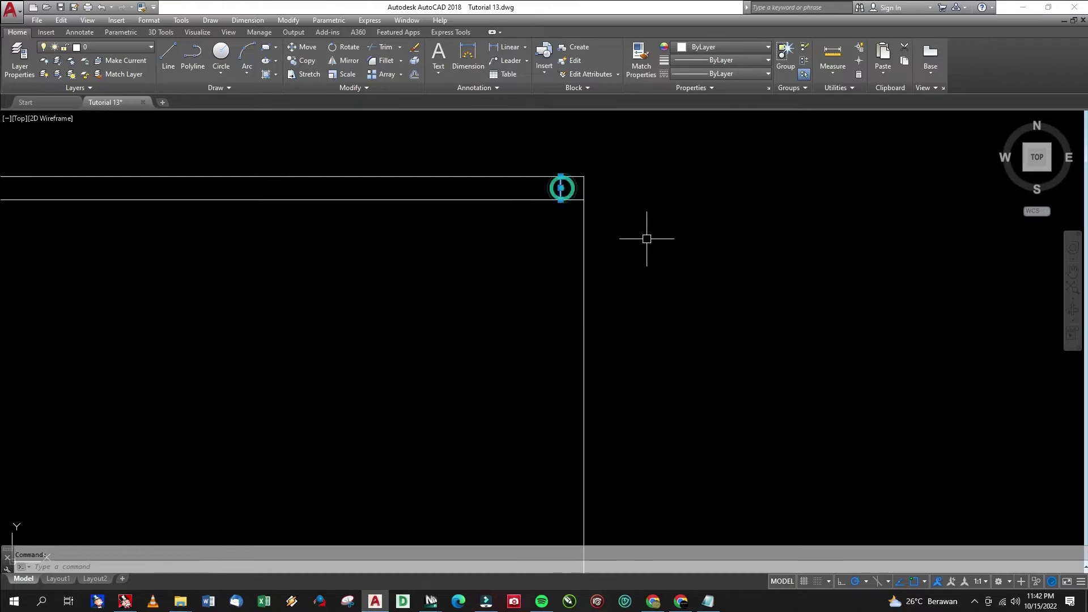
scroll(649, 236, "down", 3)
key("Delete")
scroll(669, 250, "down", 2)
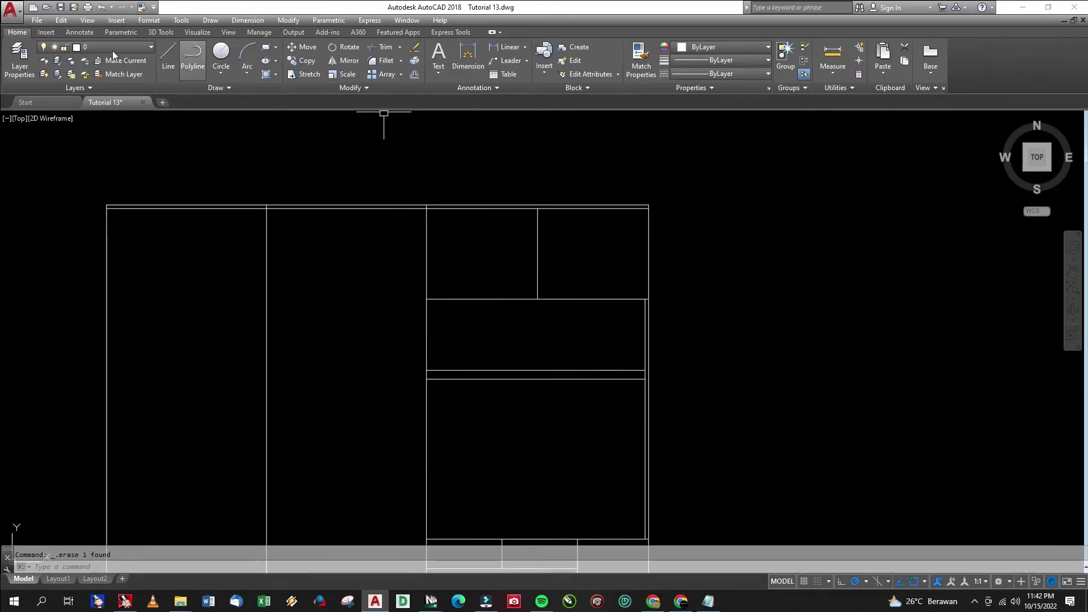
Save the drawing and draw a rectangle matching the left block's outline corners.
left_click(61, 10)
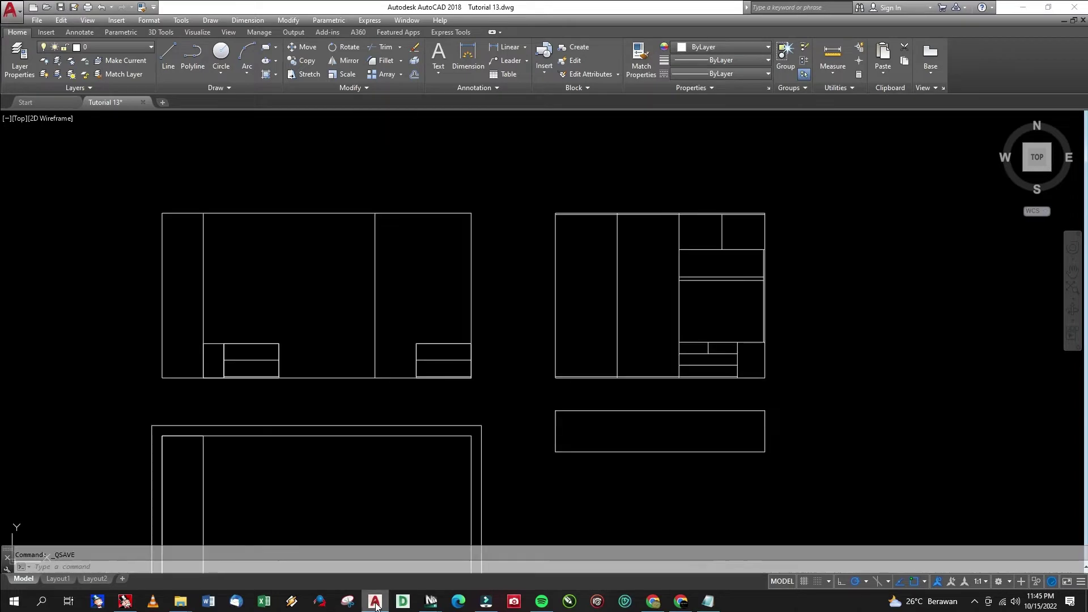
mouse_move(150, 476)
middle_mouse_down()
mouse_move(445, 432)
mouse_move(521, 406)
mouse_move(510, 376)
middle_mouse_up()
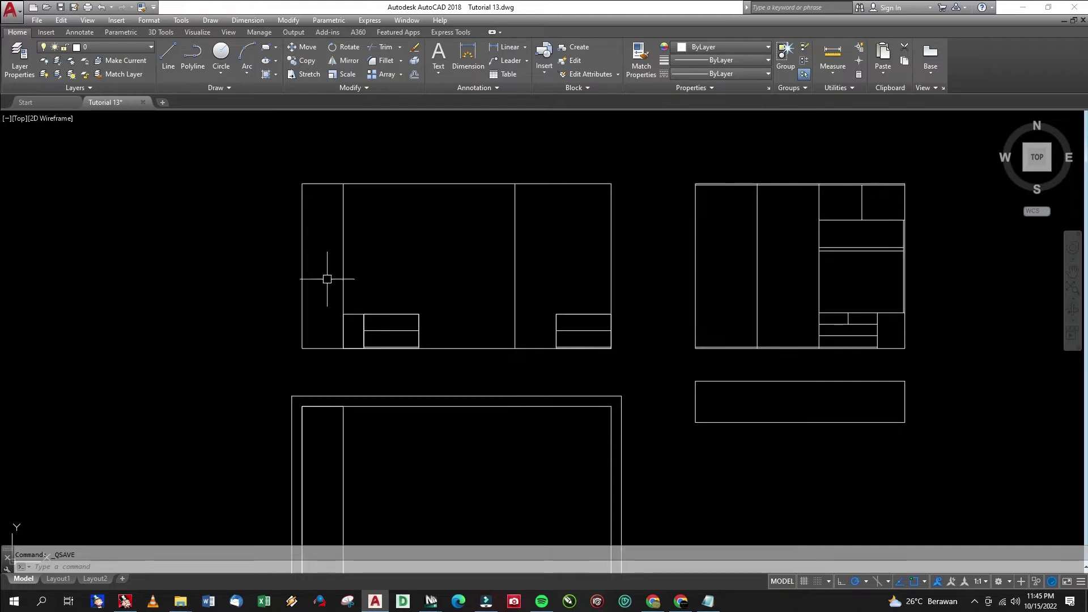
left_click(266, 53)
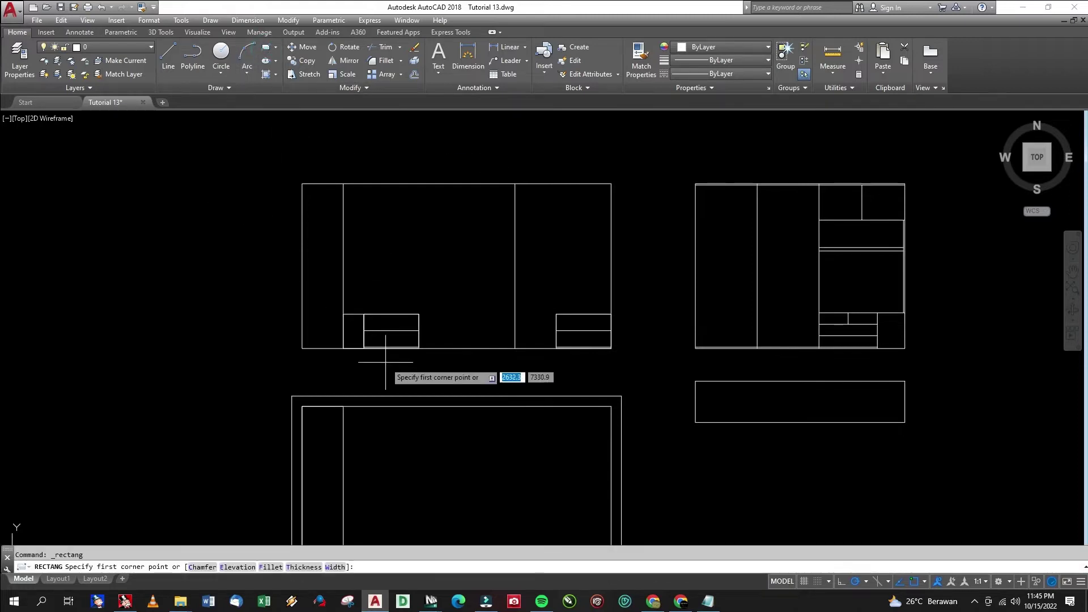
scroll(340, 357, "up", 3)
left_click(293, 321)
scroll(293, 321, "down", 1)
mouse_move(294, 320)
middle_mouse_down()
mouse_move(432, 308)
mouse_move(372, 404)
middle_mouse_up()
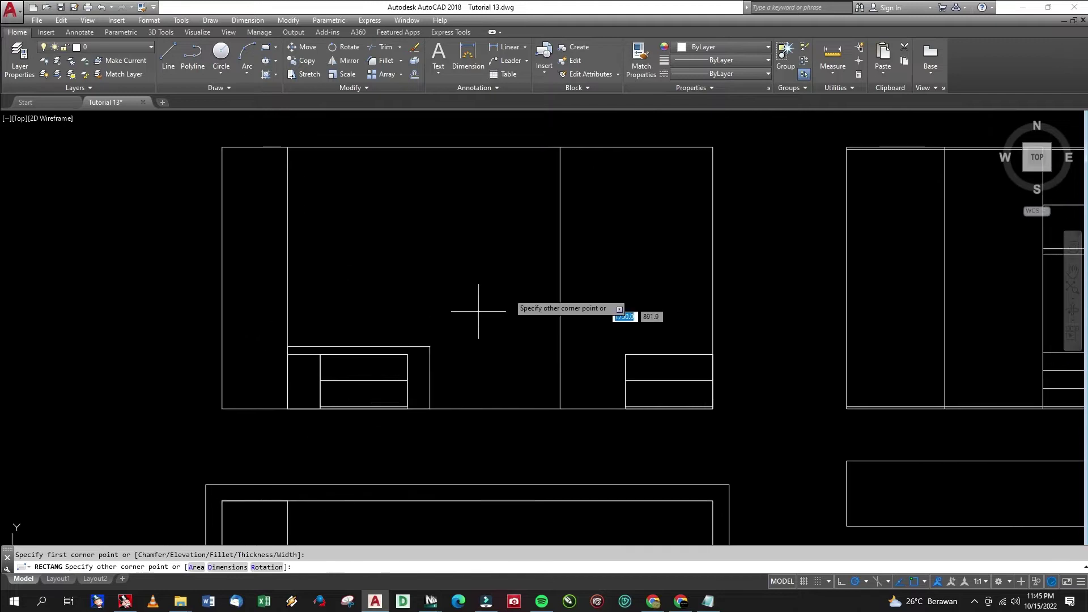
left_click(713, 147)
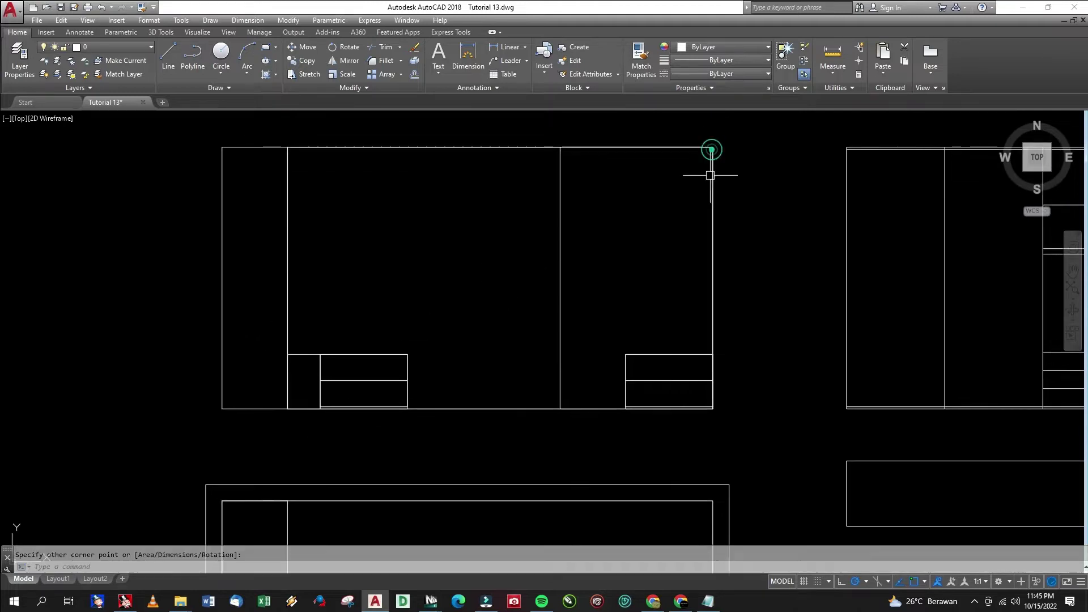
scroll(712, 164, "down", 3)
Copy the new rectangle to the right of the second block.
left_click(530, 244)
middle_click_drag(530, 243, 419, 255)
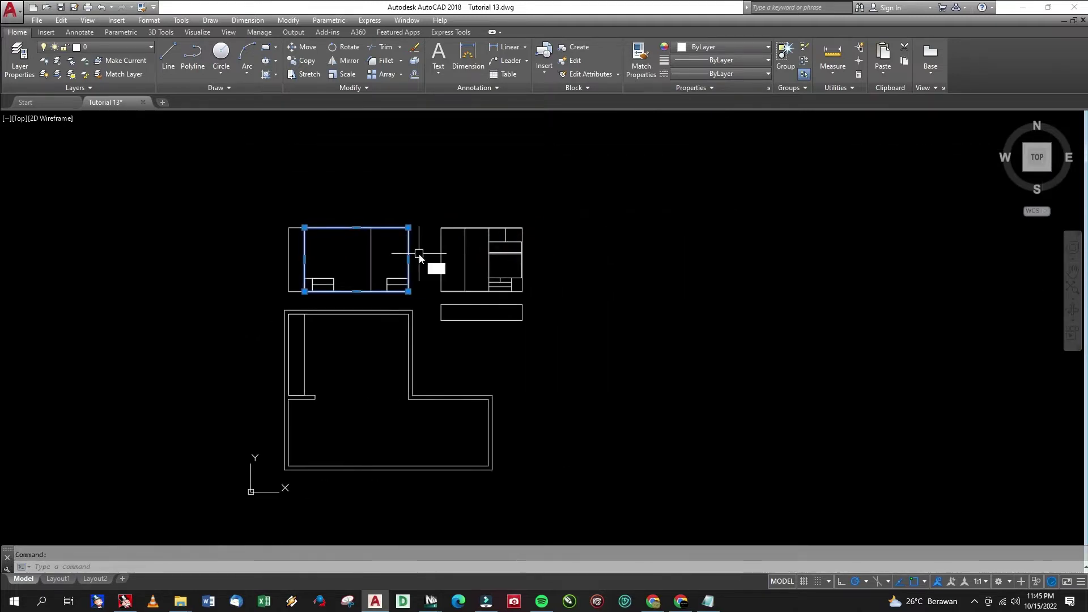
type("co")
key("Return")
left_click(420, 255)
left_click(672, 255)
key("Escape")
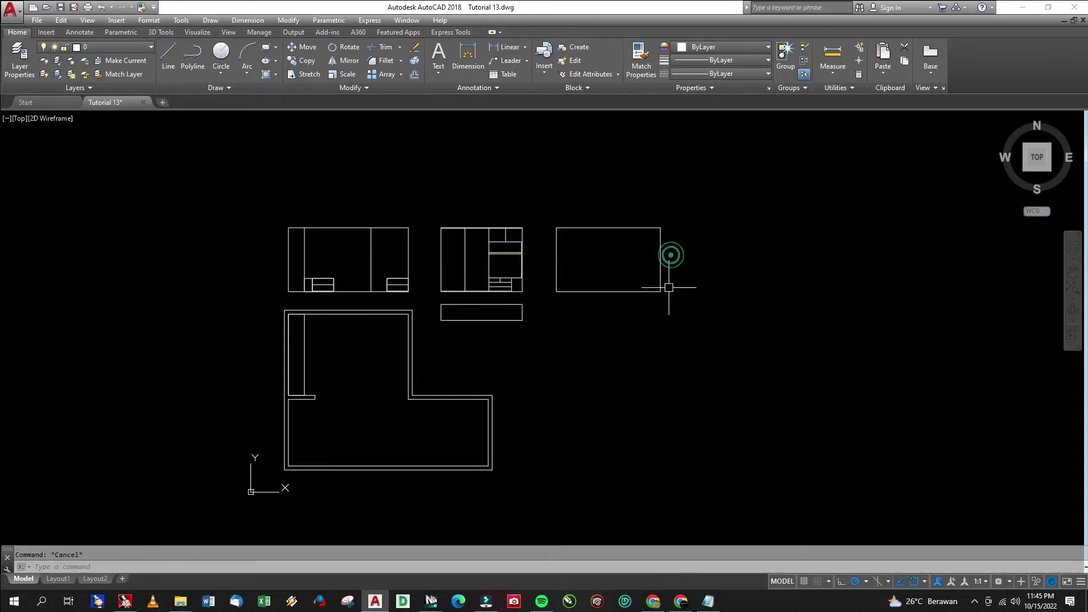
scroll(668, 287, "up", 2)
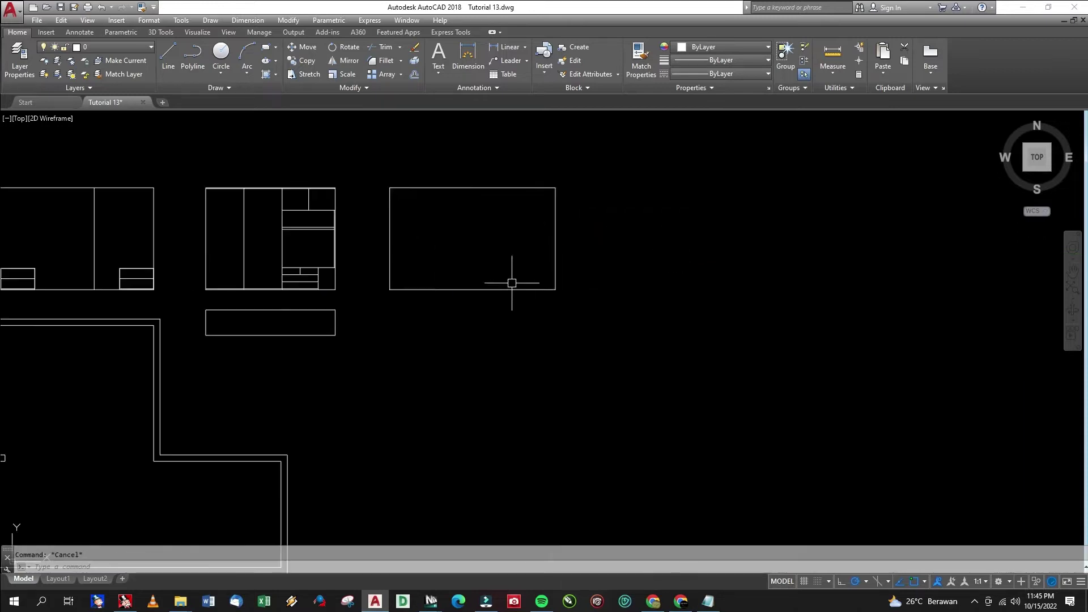
Draw two vertical lines down from the new rectangle and a horizontal strip line across them.
left_click(168, 52)
left_click(390, 289)
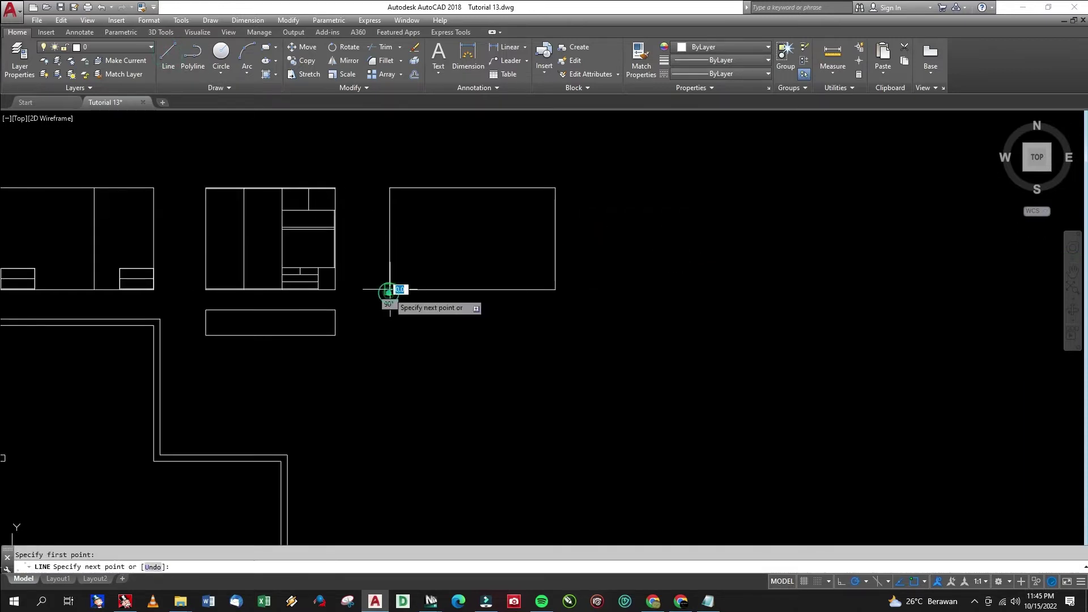
left_click(390, 401)
key("Return")
key("Return")
left_click(555, 289)
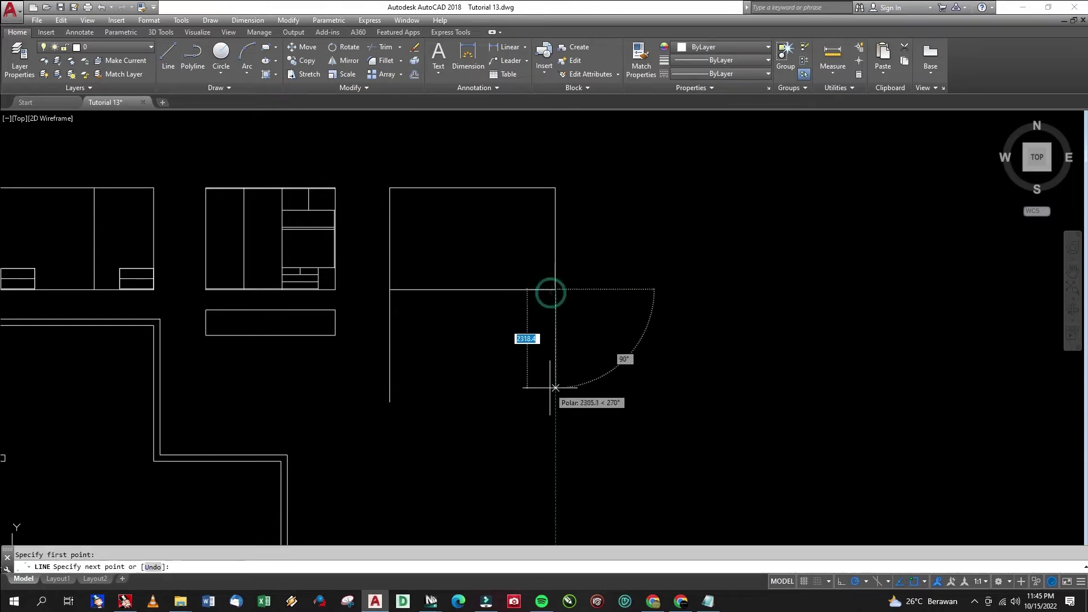
left_click(555, 391)
key("Return")
key("Return")
left_click(337, 309)
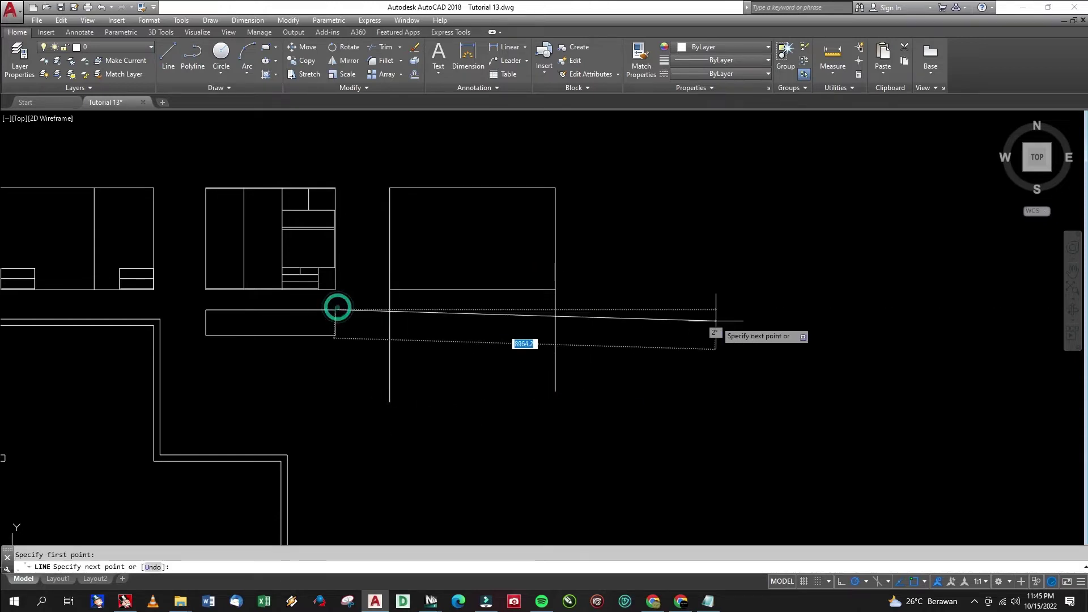
left_click(633, 309)
key("Escape")
Copy the left block's divider line into the third block.
key("Return")
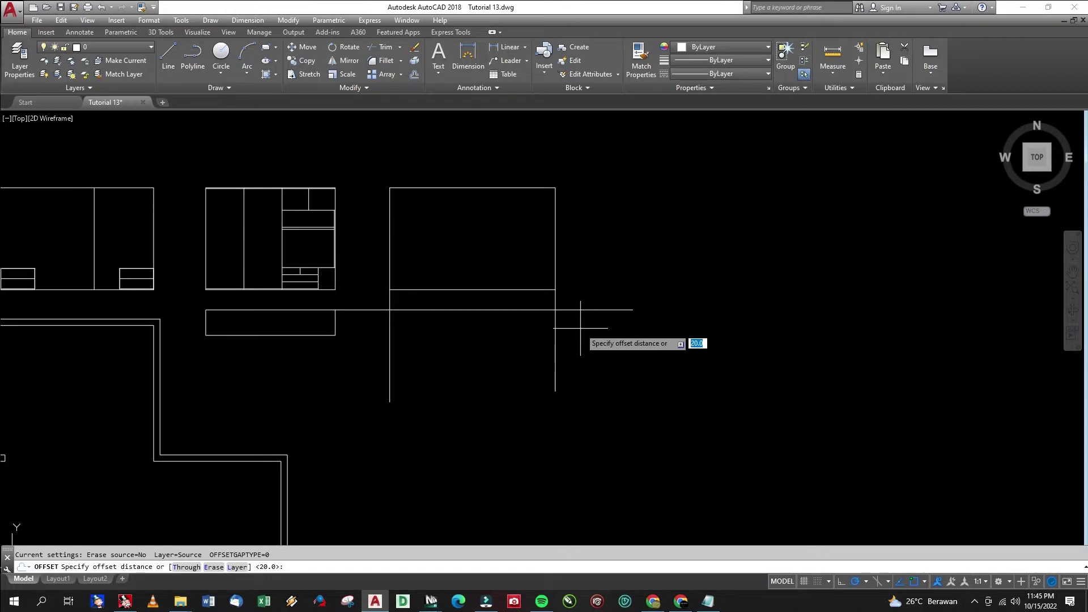
type("20")
key("Return")
left_click(486, 309)
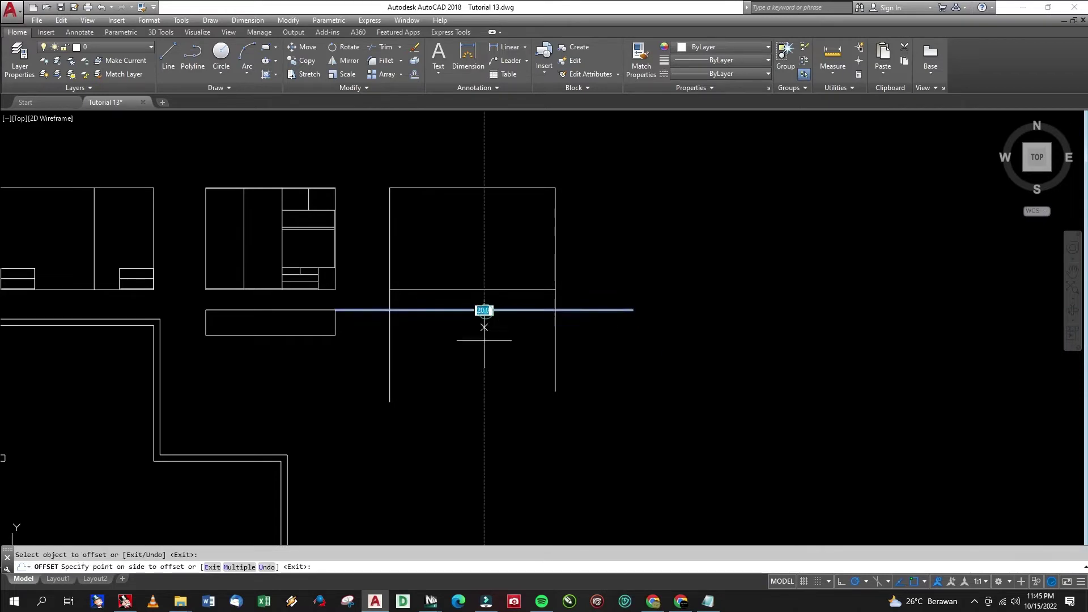
middle_click_drag(344, 326, 484, 352)
key("Escape")
left_click(236, 298)
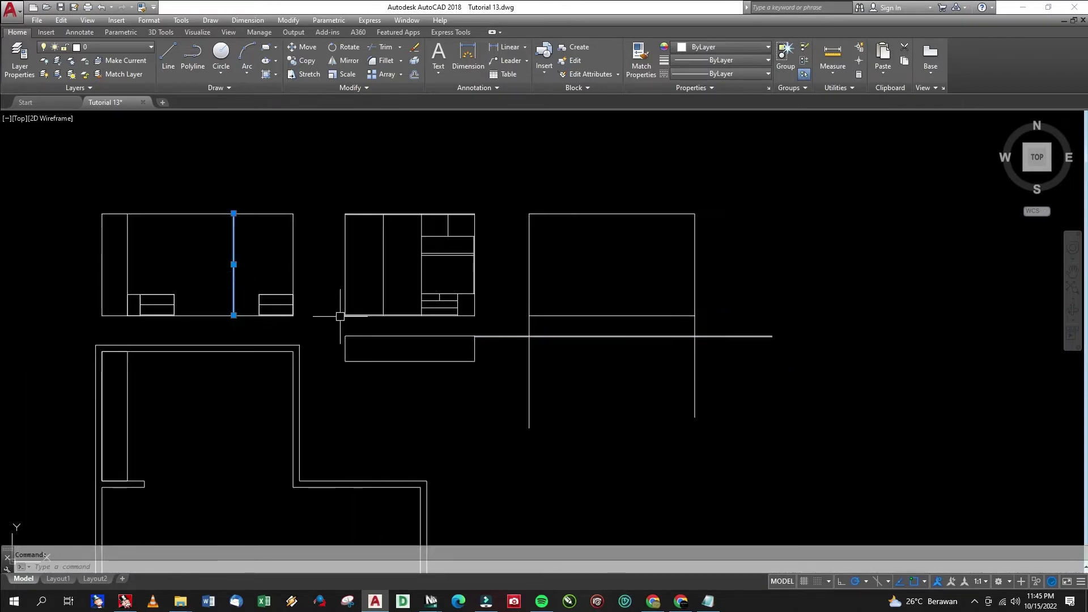
type("co")
key("Return")
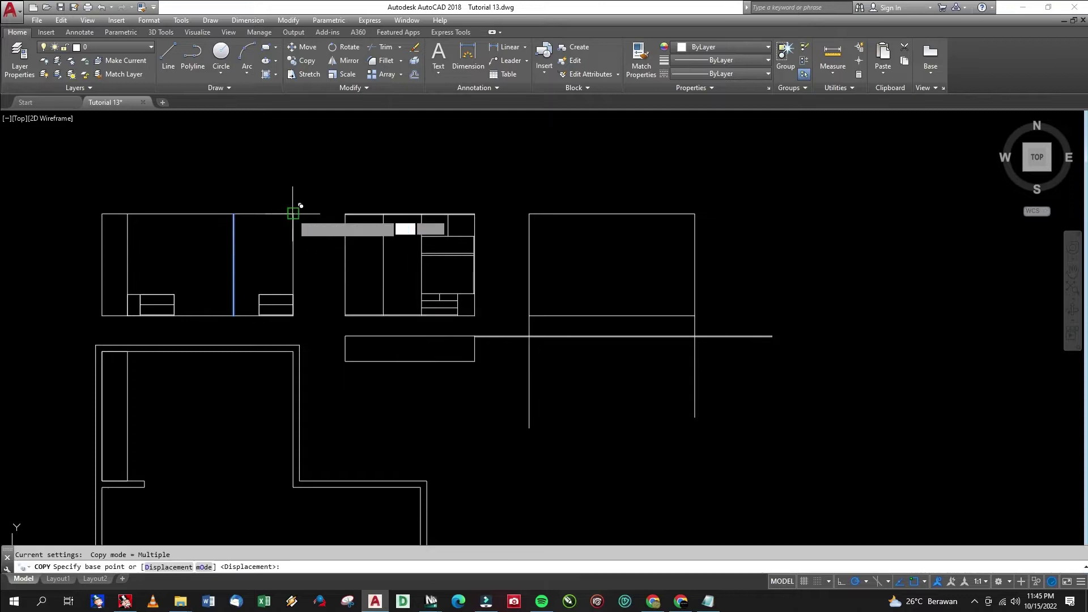
left_click(293, 213)
left_click(695, 214)
key("Escape")
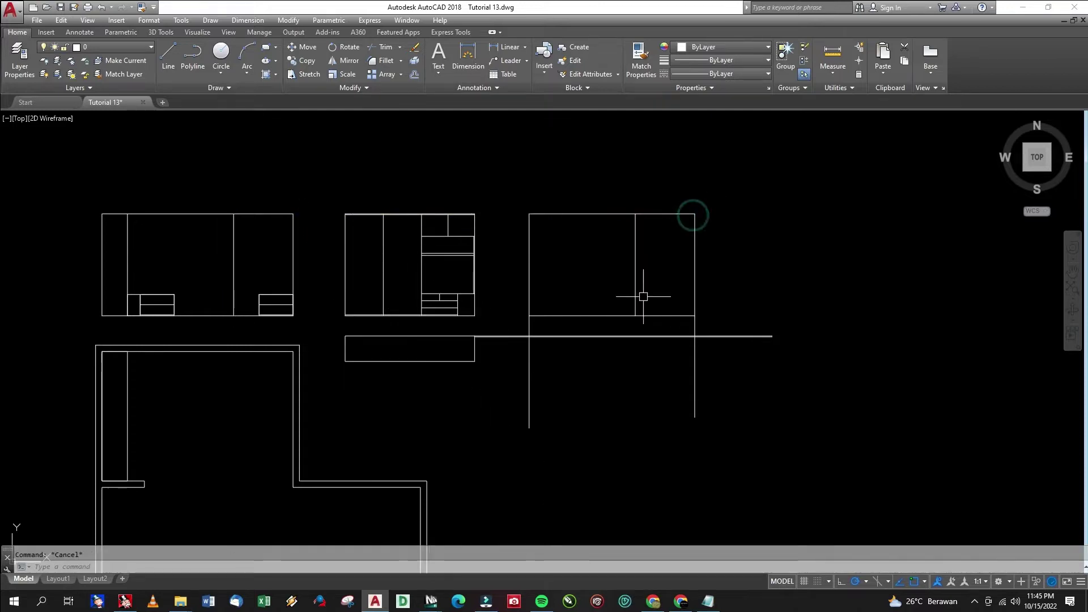
Grip-stretch the copied divider down past the strip.
scroll(640, 276, "up", 4)
left_click(639, 276)
left_click(606, 287)
scroll(604, 272, "down", 2)
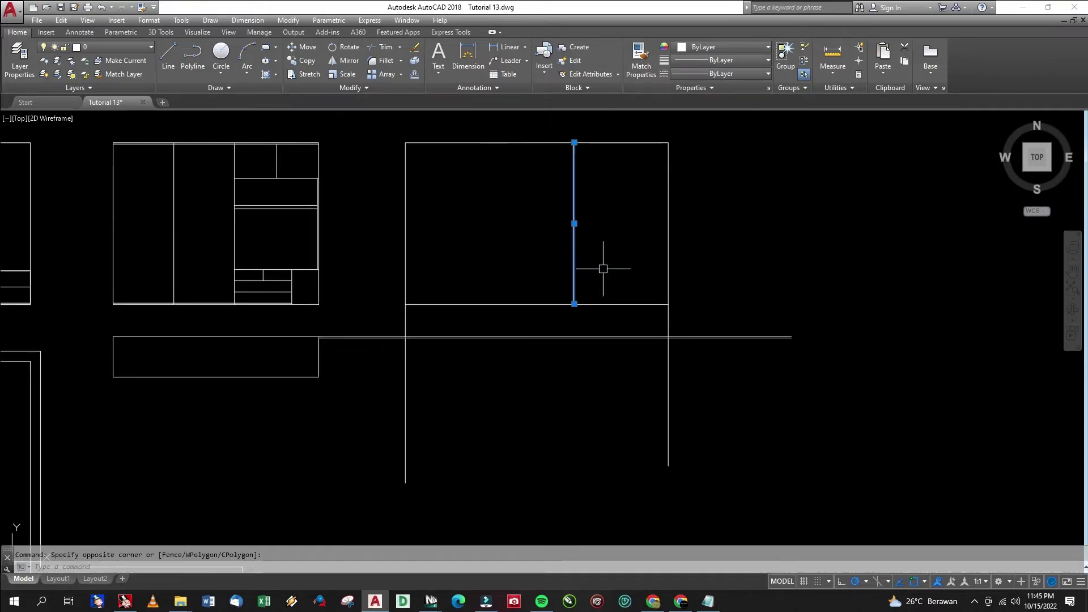
left_click(575, 304)
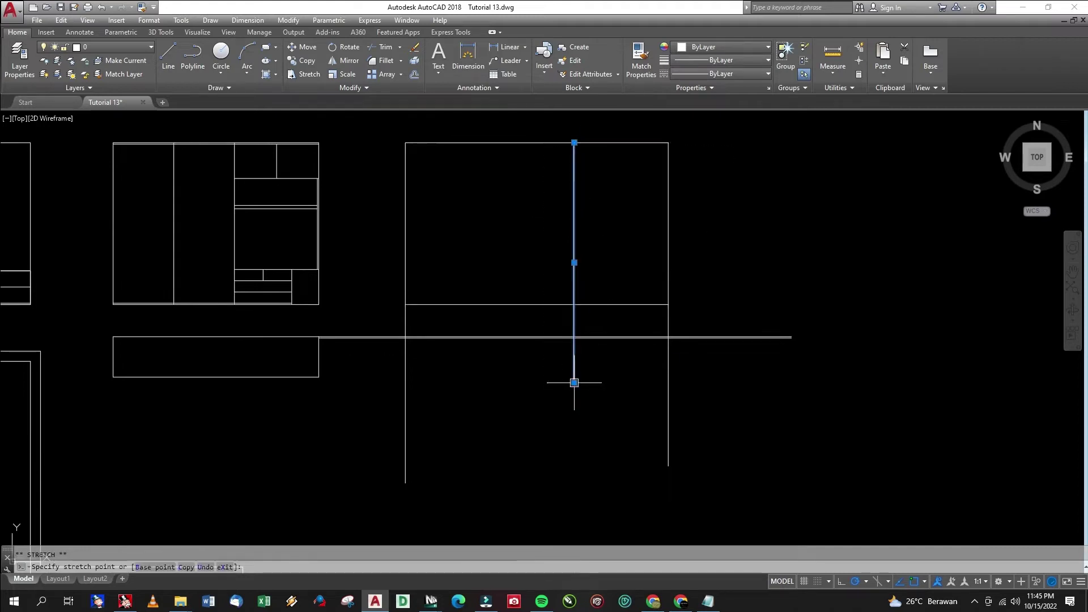
left_click(574, 380)
key("Escape")
Trim the overhanging divider, strip and vertical line ends with crossing windows.
type("tr")
key("Return")
key("Return")
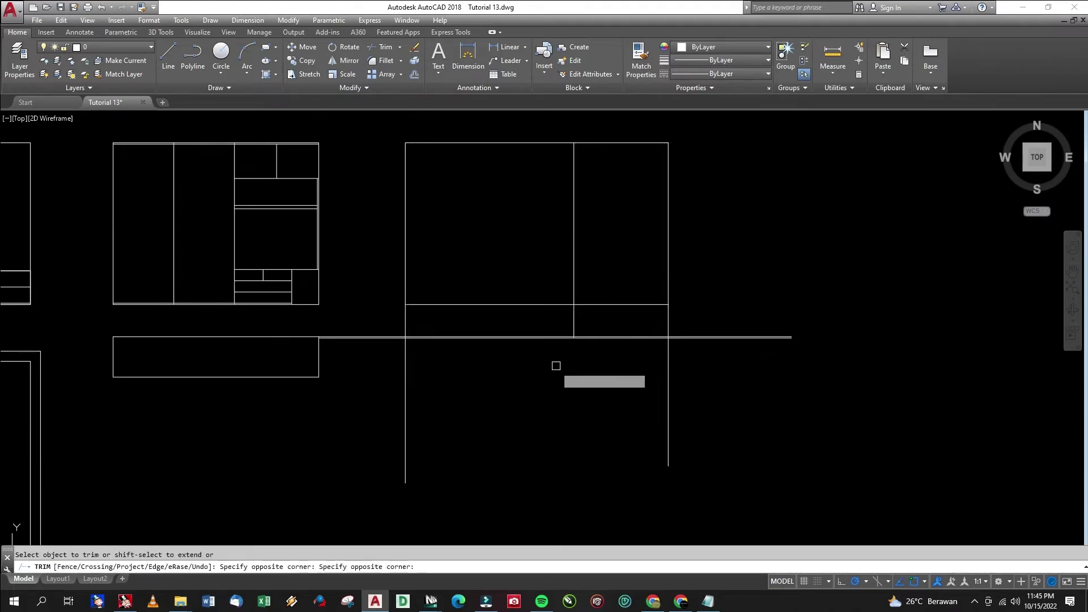
left_click(556, 365)
left_click(593, 312)
left_click(364, 355)
left_click(418, 316)
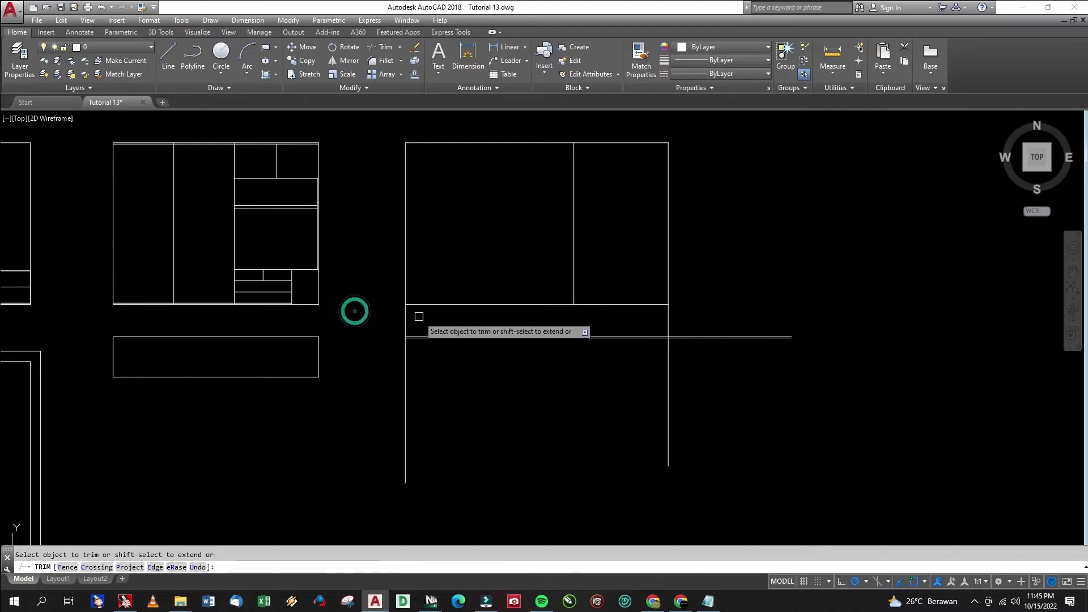
left_click(523, 432)
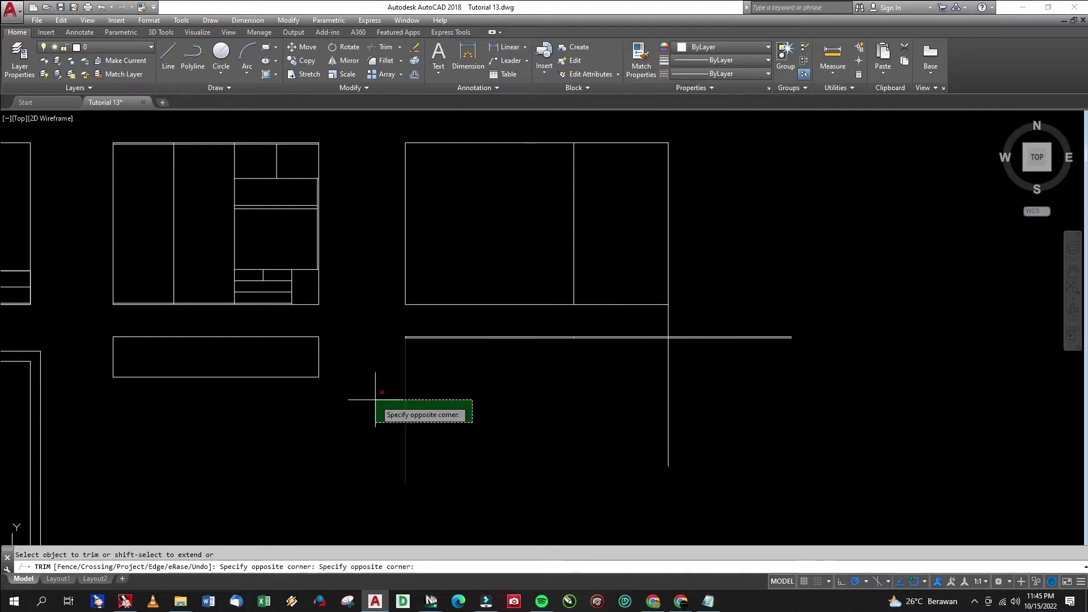
left_click(372, 396)
left_click(714, 393)
left_click(630, 384)
left_click(706, 337)
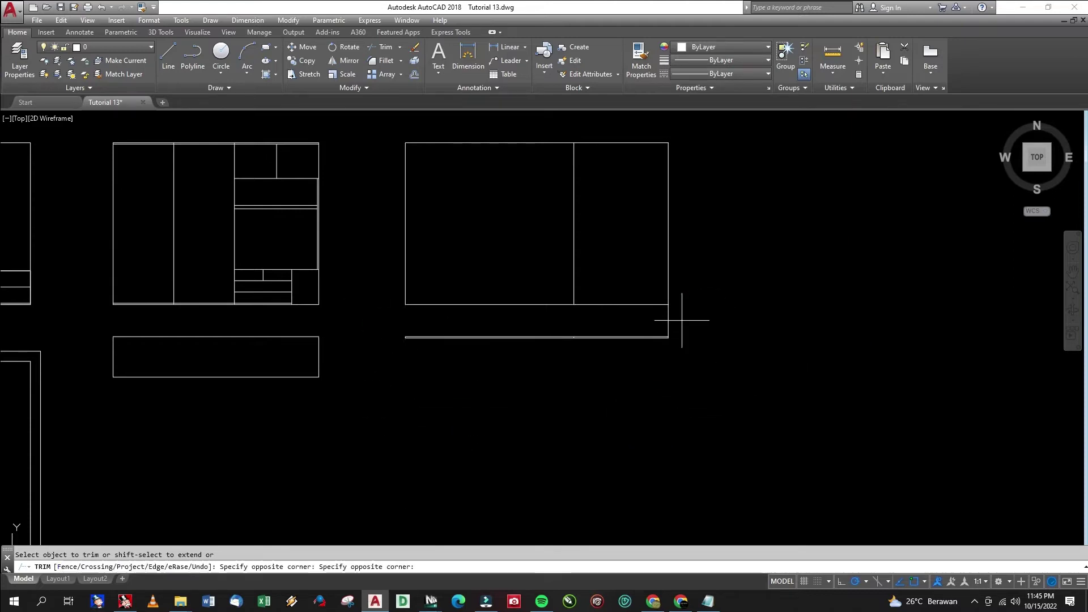
left_click(644, 323)
key("Escape")
Zoom and pan to bring the long wall strip into closer view.
scroll(602, 351, "up", 5)
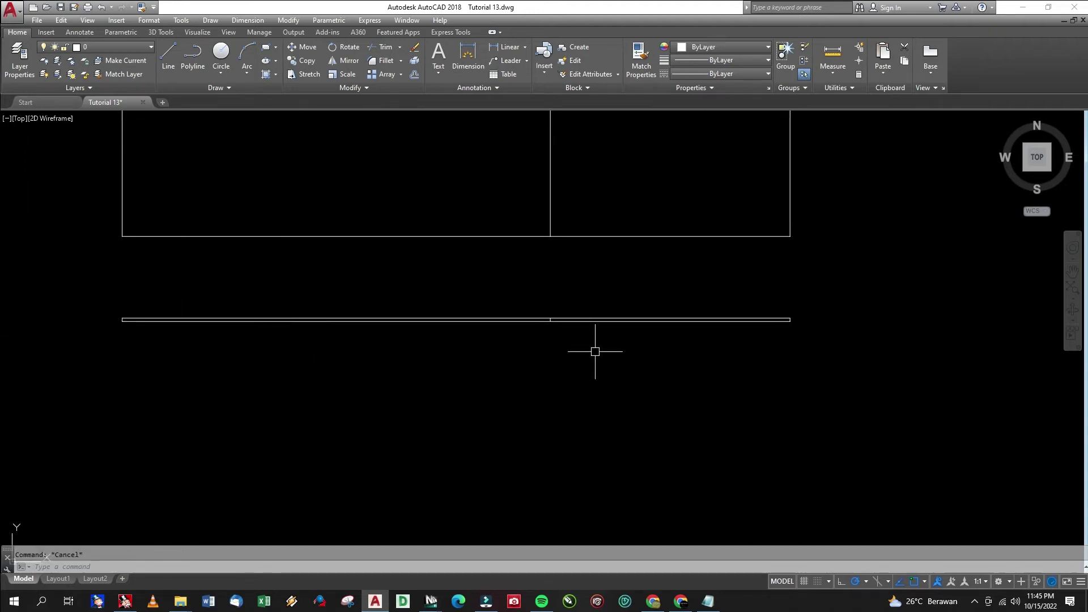
scroll(596, 352, "down", 3)
scroll(680, 344, "down", 2)
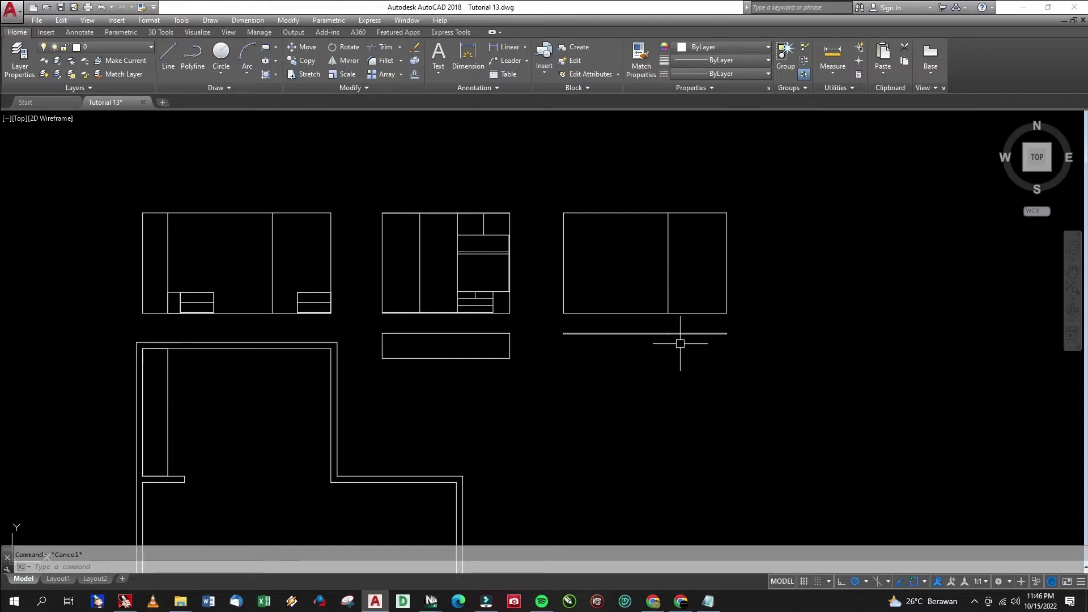
scroll(680, 344, "up", 5)
scroll(690, 338, "up", 2)
middle_click_drag(661, 345, 599, 367)
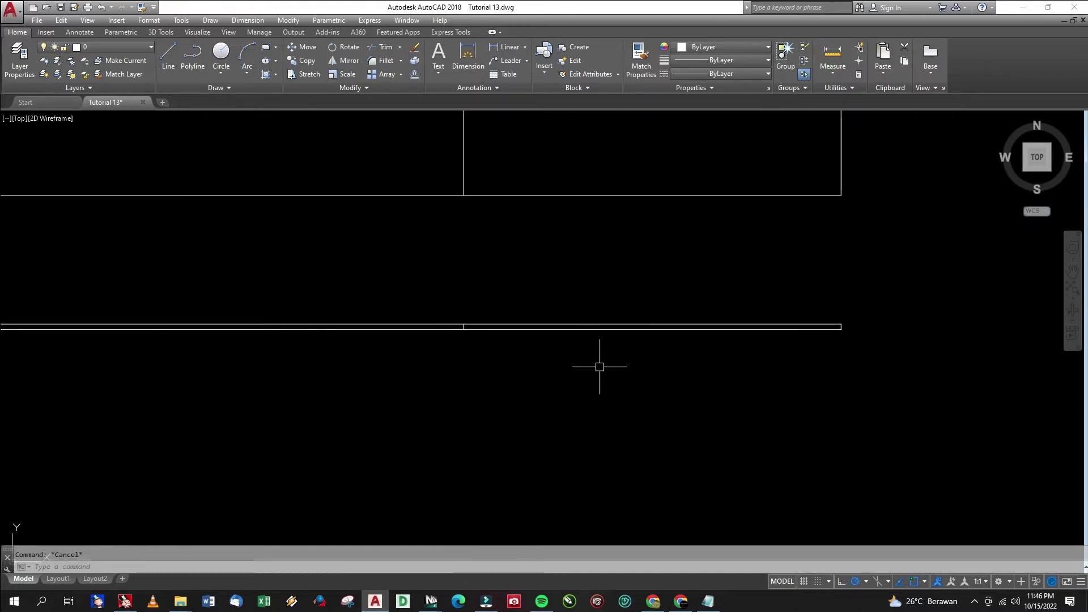
type("0")
key("Return")
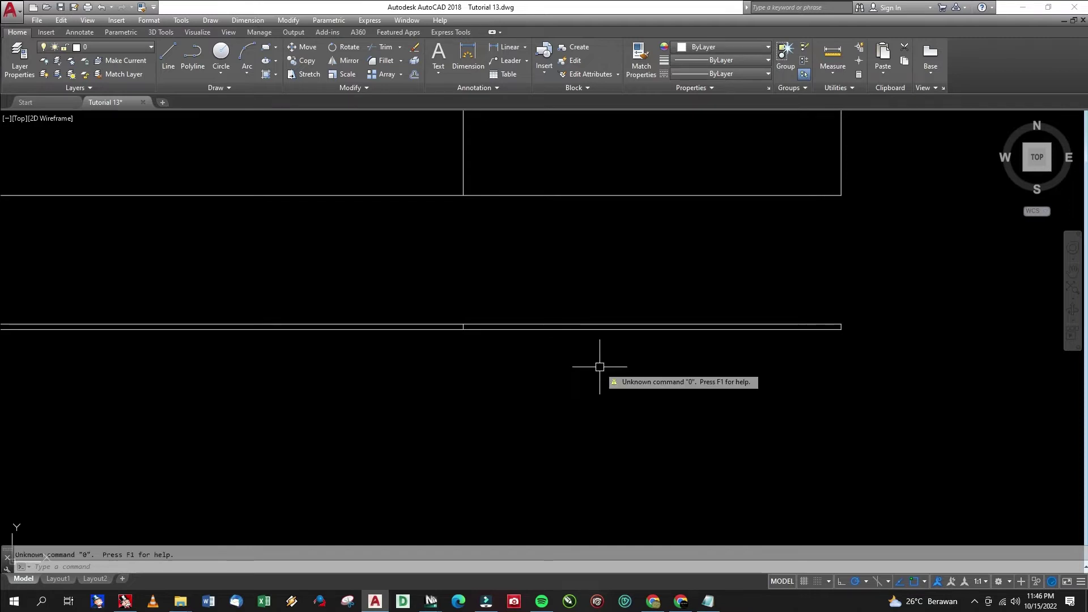
key("Return")
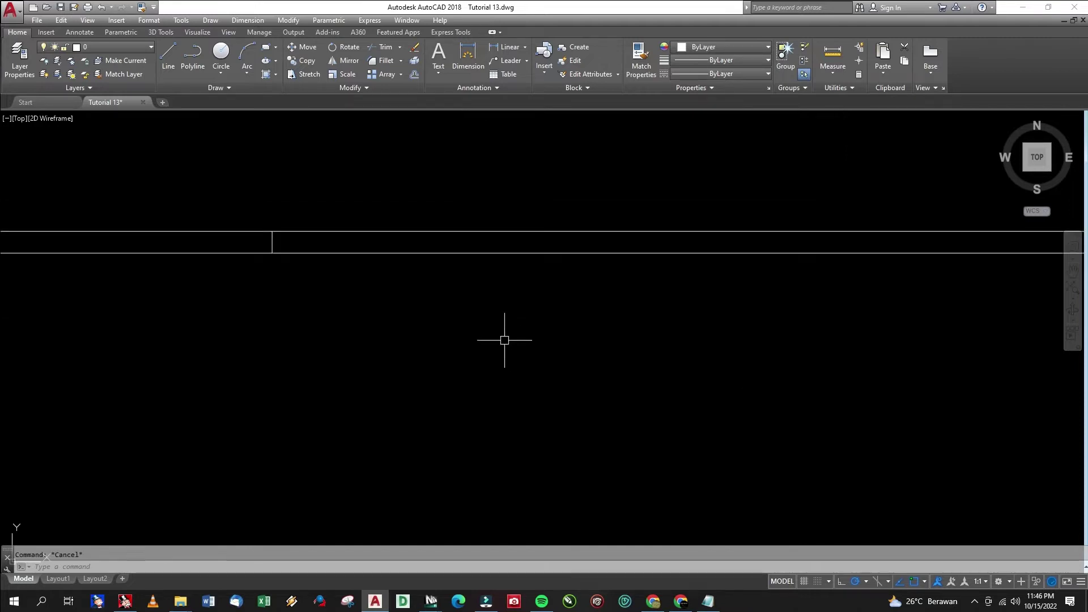
Offset the upper strip line downward and trim the copy back to the divider.
type("o")
key("Return")
key("Return")
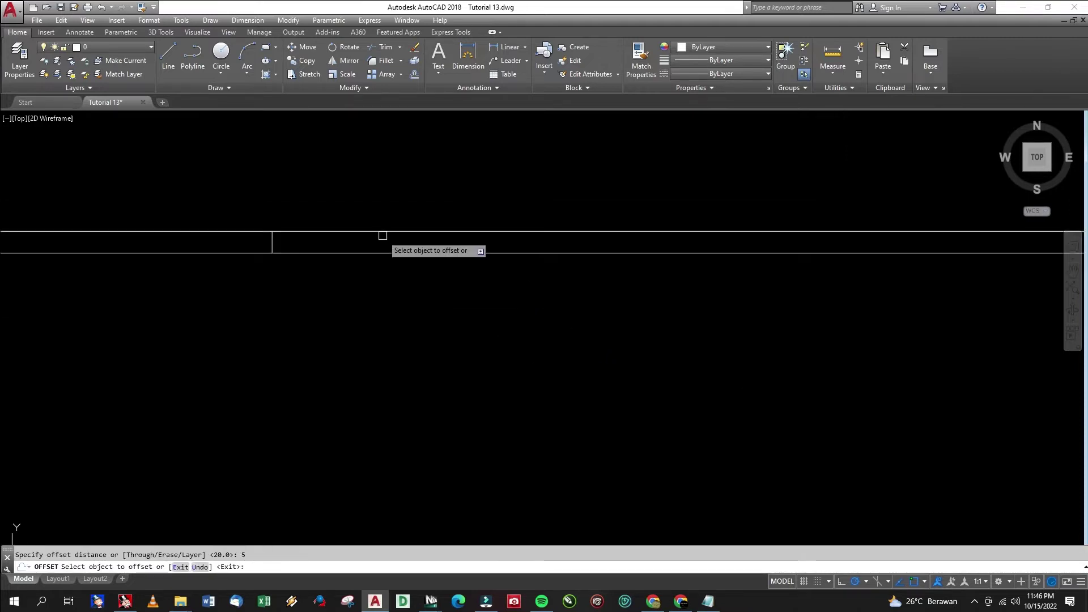
left_click(382, 231)
left_click(295, 243)
key("Escape")
scroll(241, 249, "up", 4)
key("Escape")
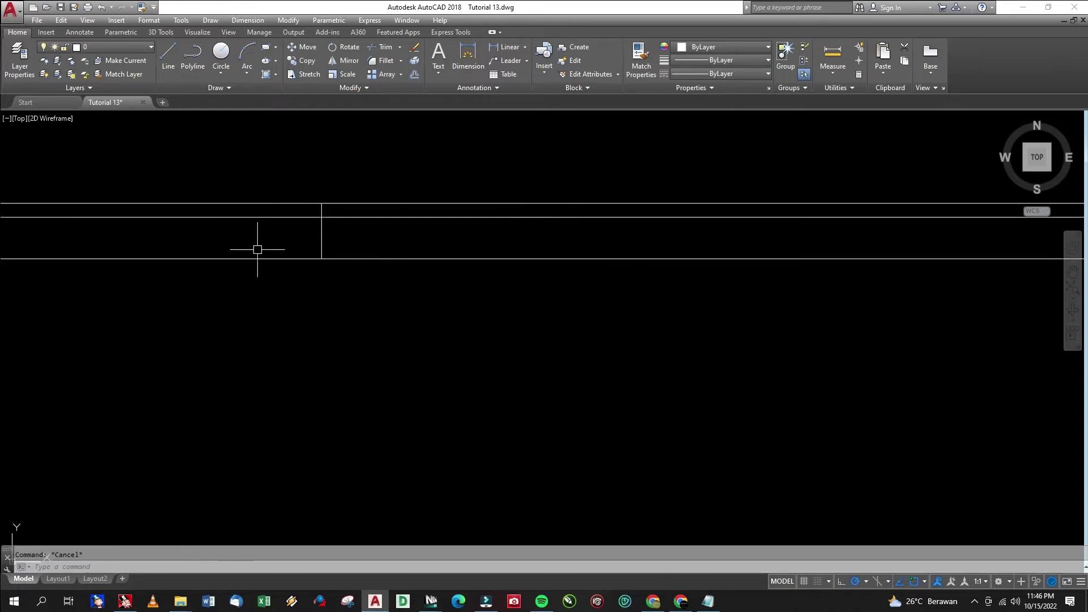
type("tr")
key("Return")
key("Return")
left_click(290, 218)
key("Escape")
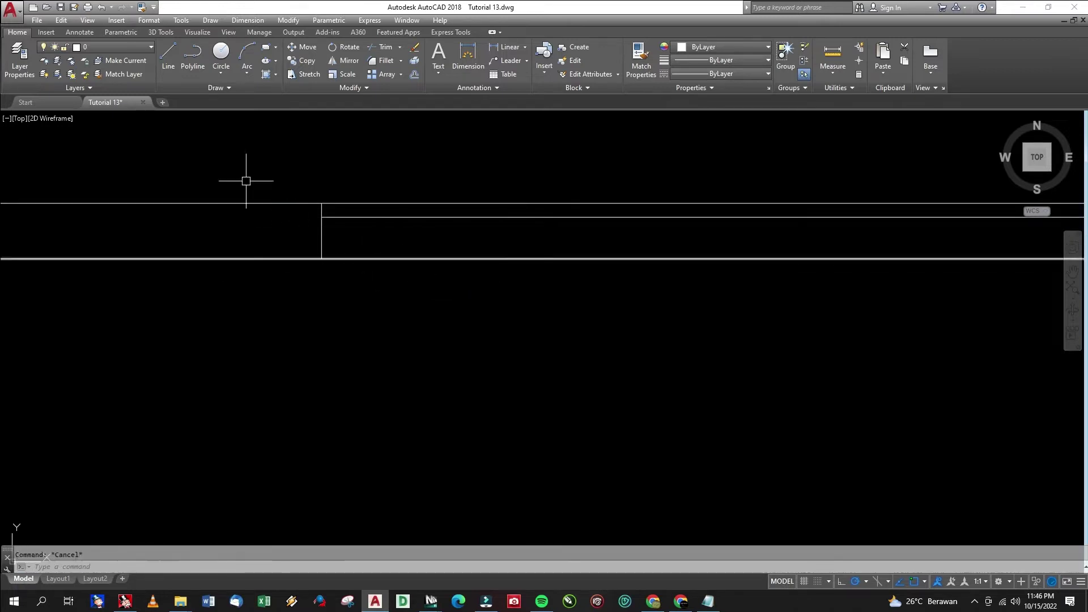
Draw a 20 by 15 rectangle from the divider and inner-line corner.
left_click(267, 49)
left_click(321, 259)
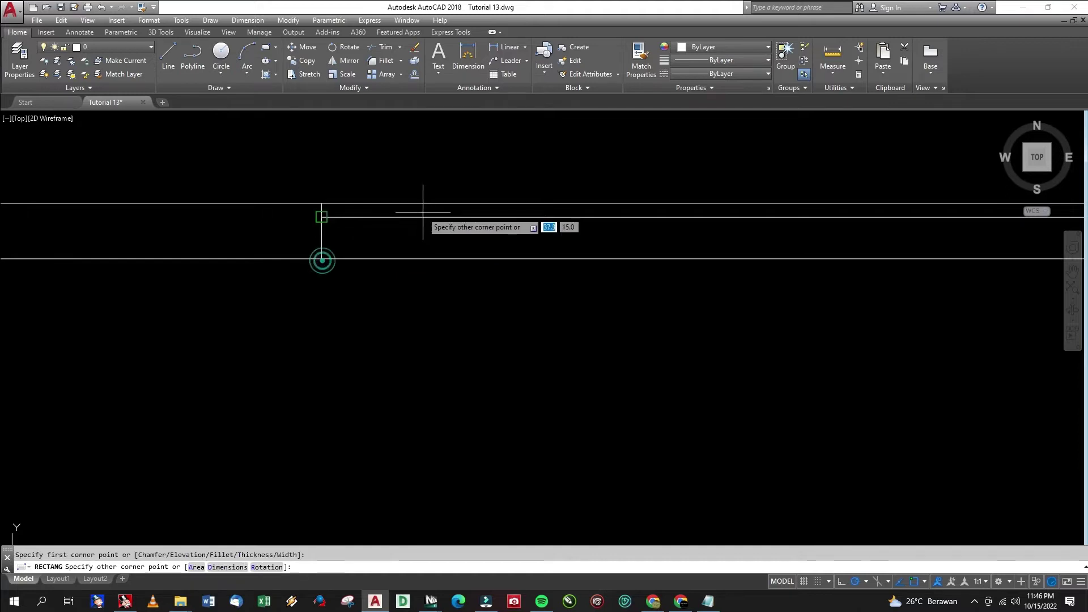
type("@0.0")
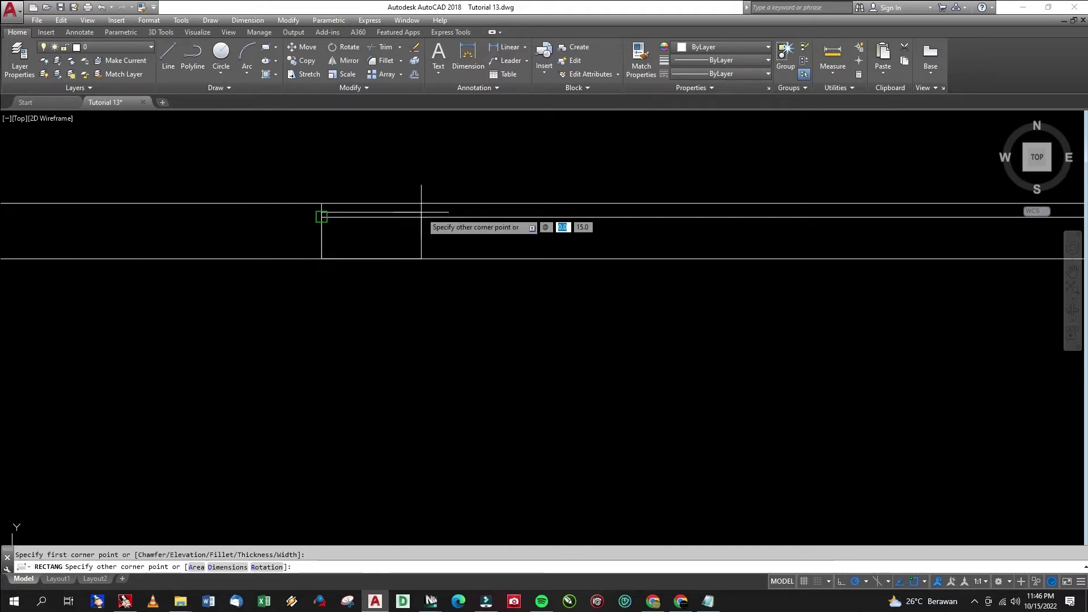
type("20")
key("Tab")
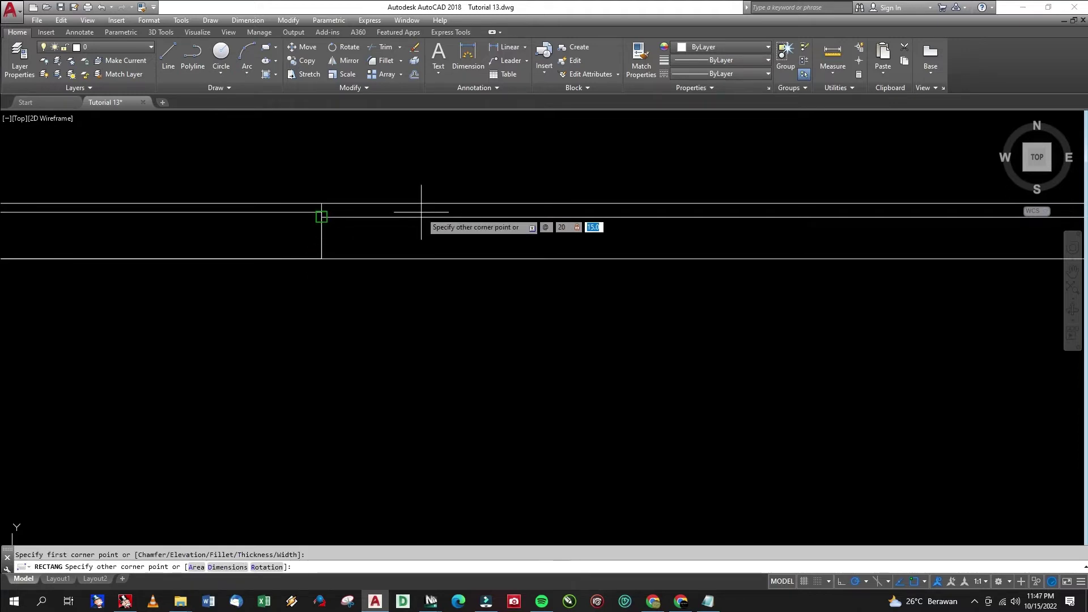
type("15")
key("Return")
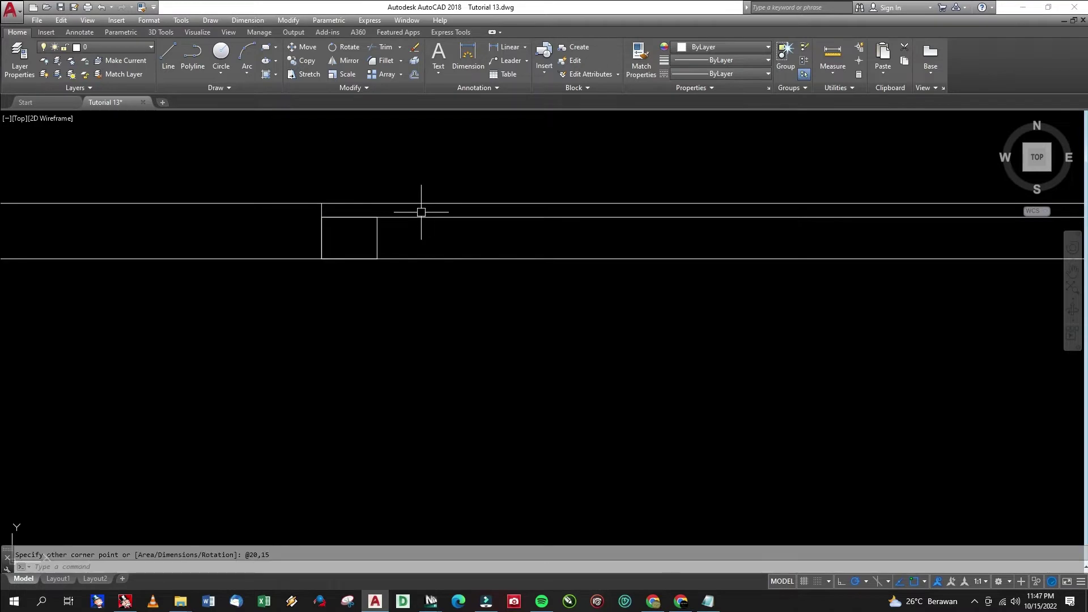
Start copying the new rectangle, cancel, and recentre the view on it.
left_click(377, 248)
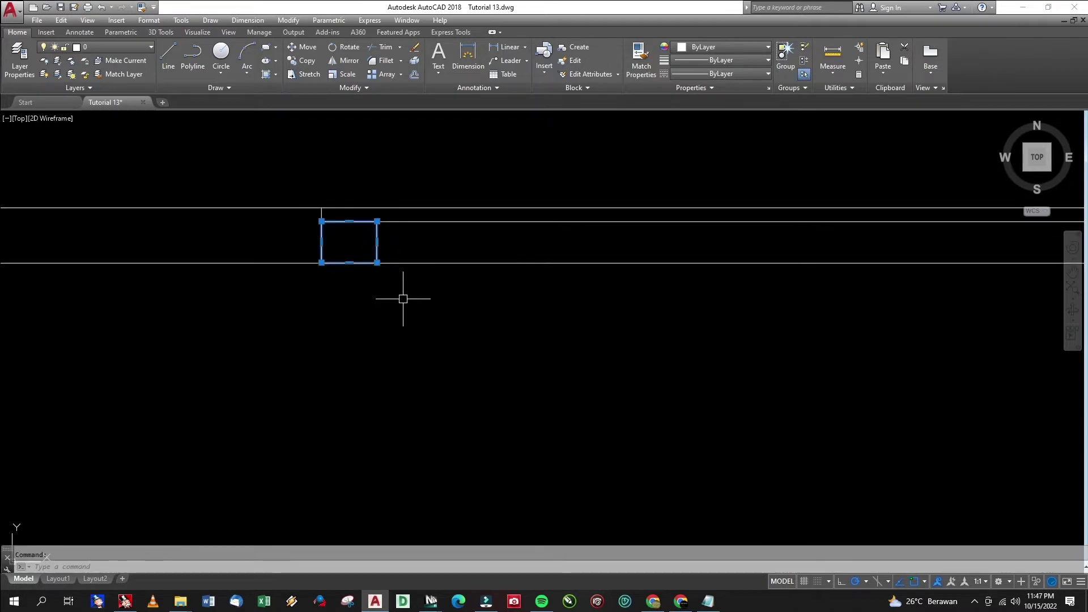
scroll(403, 299, "down", 2)
scroll(405, 303, "down", 2)
scroll(397, 315, "down", 2)
scroll(332, 322, "down", 2)
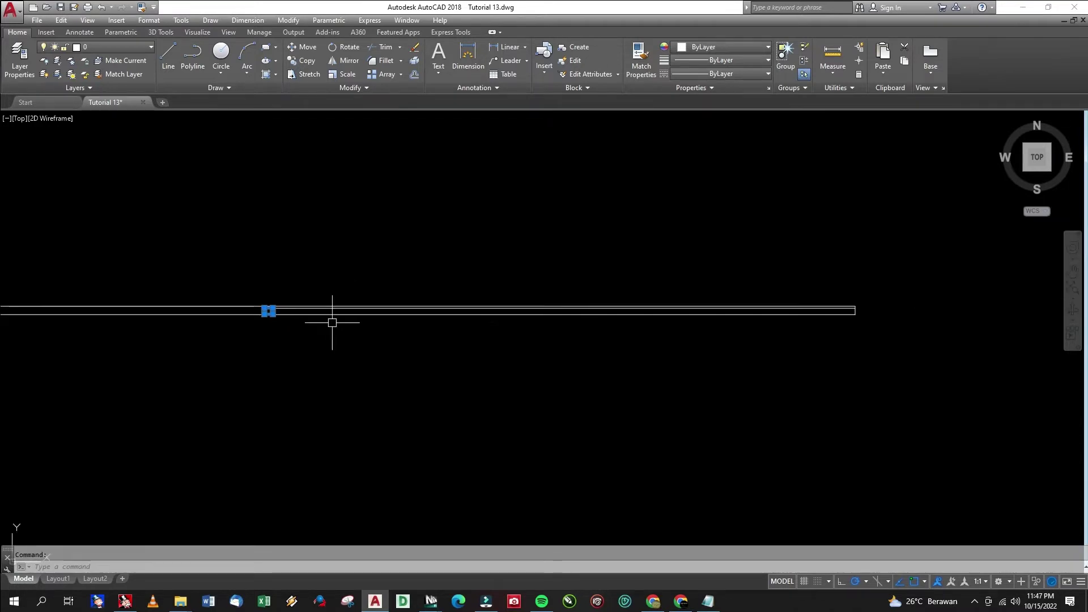
type("co")
key("Return")
scroll(291, 311, "up", 3)
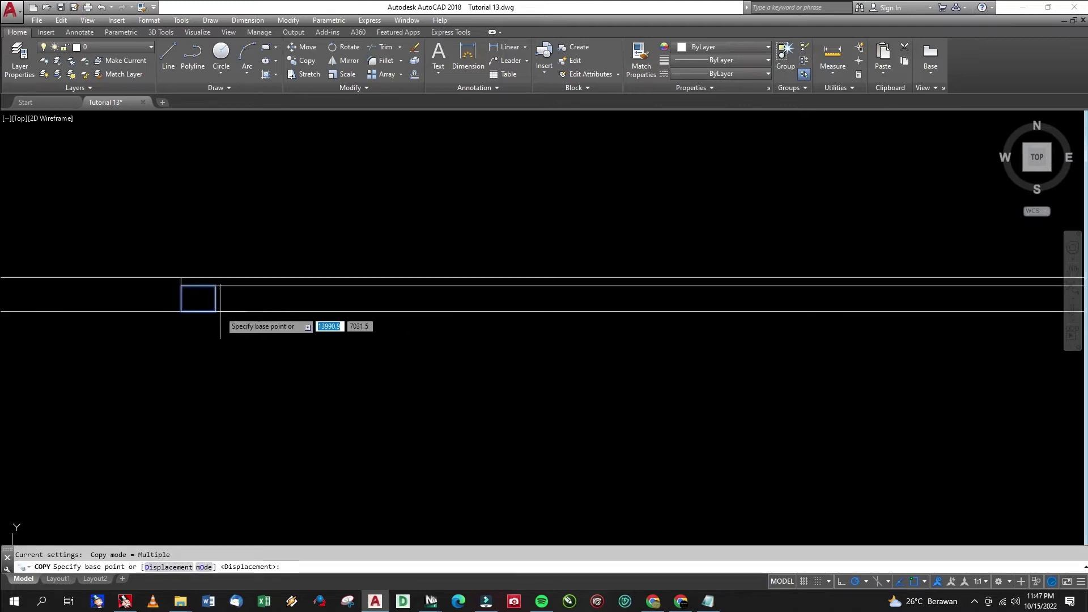
left_click(215, 286)
scroll(287, 300, "down", 2)
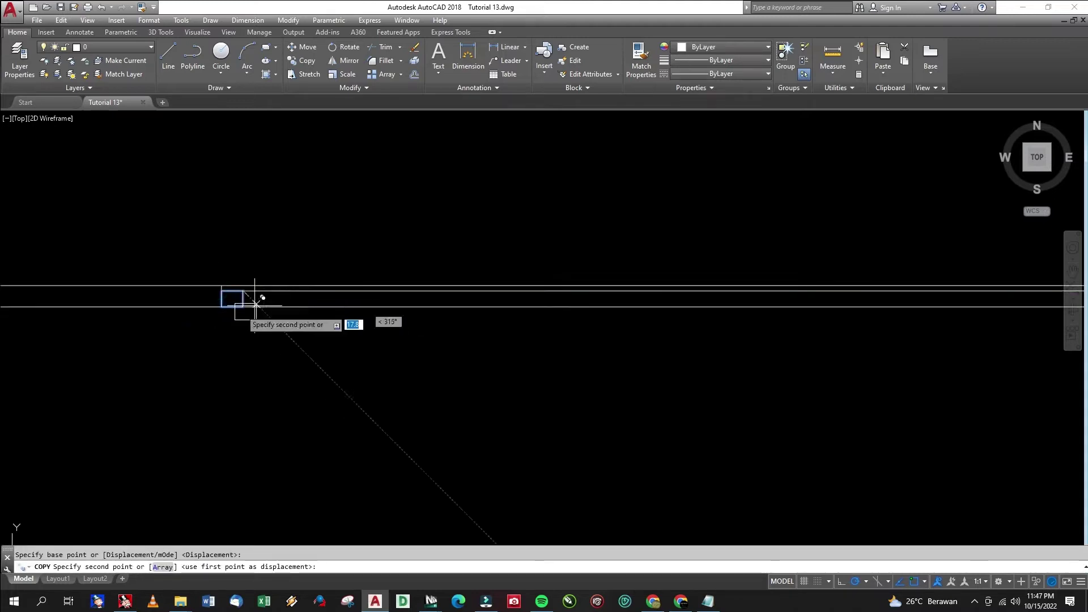
key("Escape")
scroll(255, 305, "up", 4)
middle_click_drag(233, 294, 330, 309)
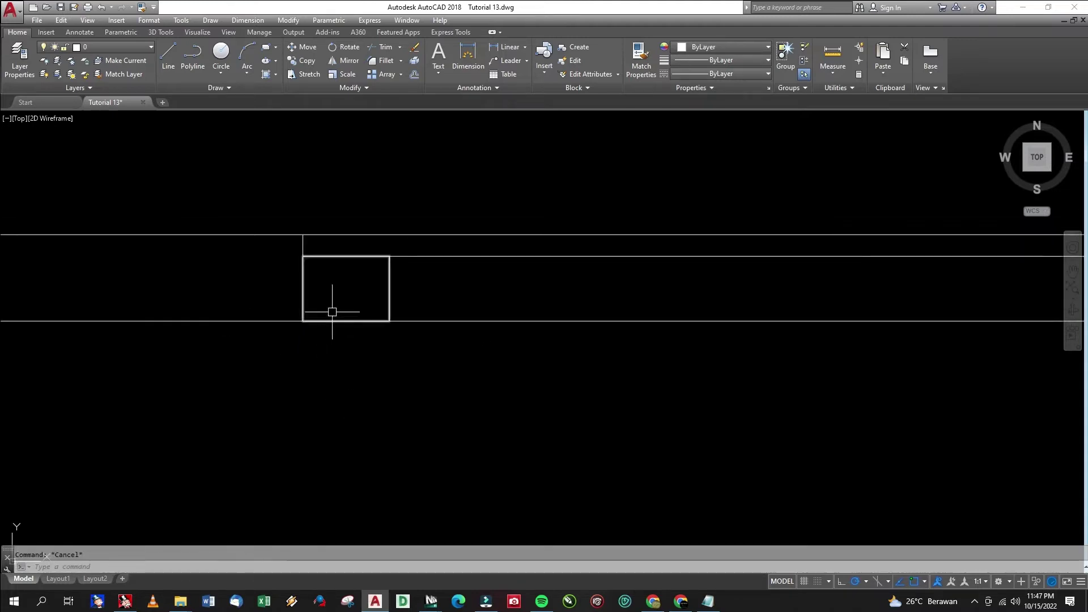
Chamfer the rectangle's bottom-right and bottom-left corners with distances of 3.
left_click(400, 61)
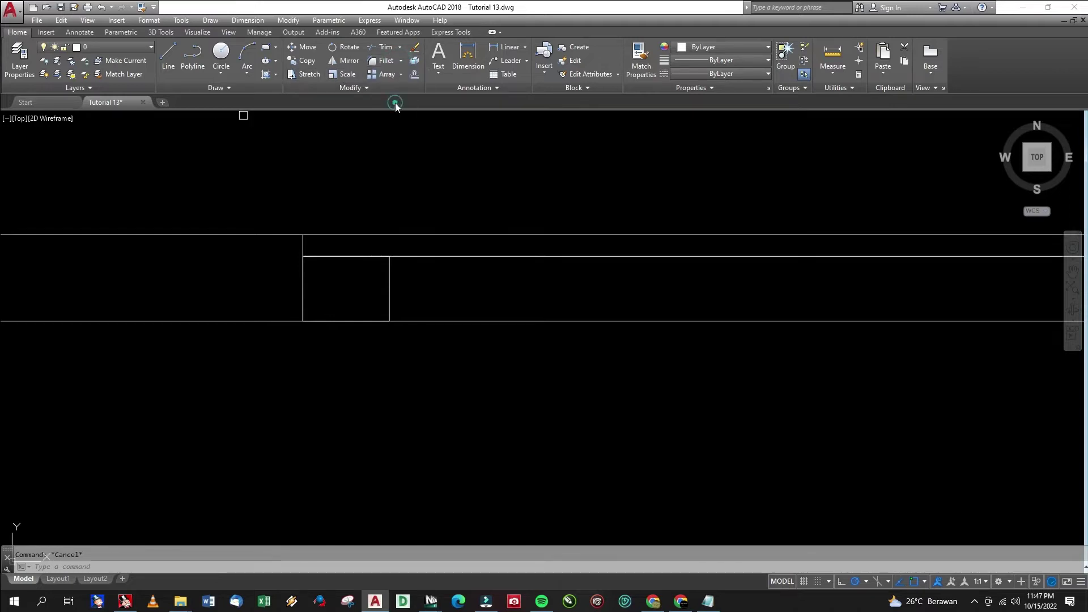
type("d")
key("Return")
type("3")
key("Return")
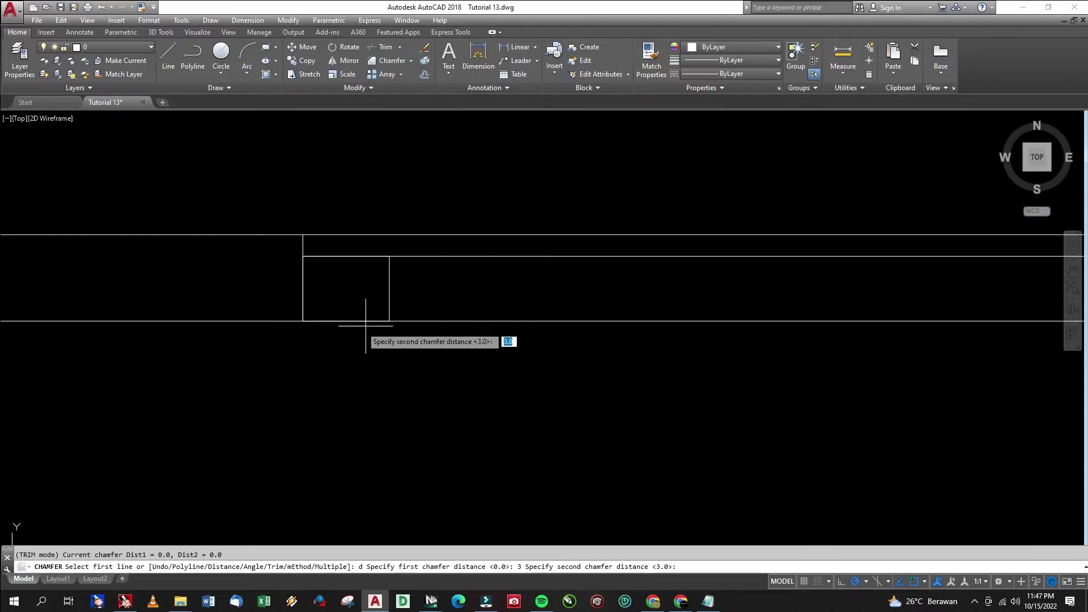
key("Return")
left_click(386, 299)
left_click(369, 320)
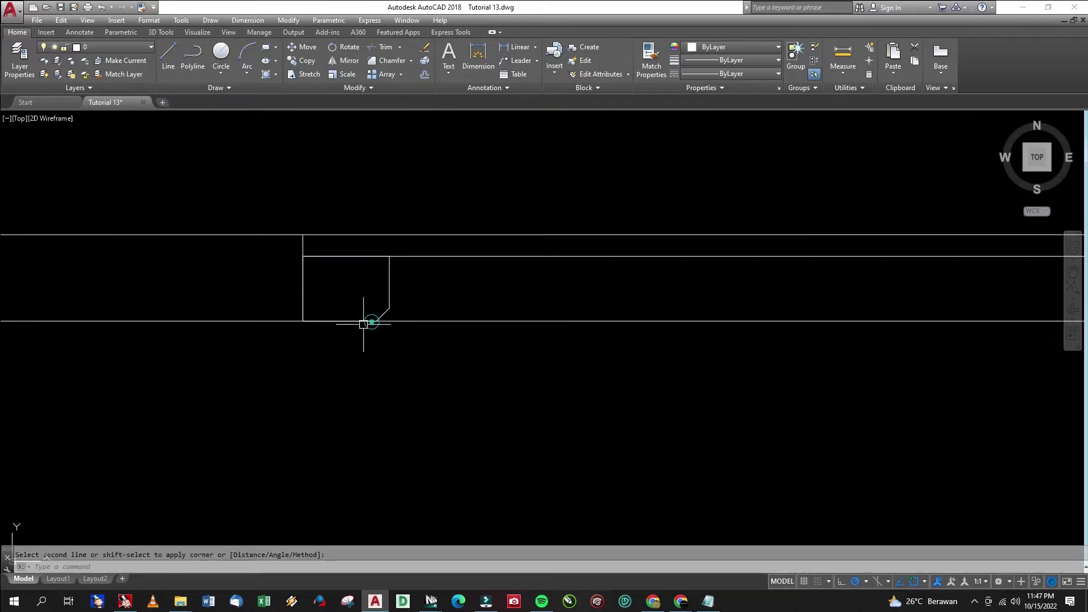
key("Return")
left_click(312, 318)
left_click(304, 309)
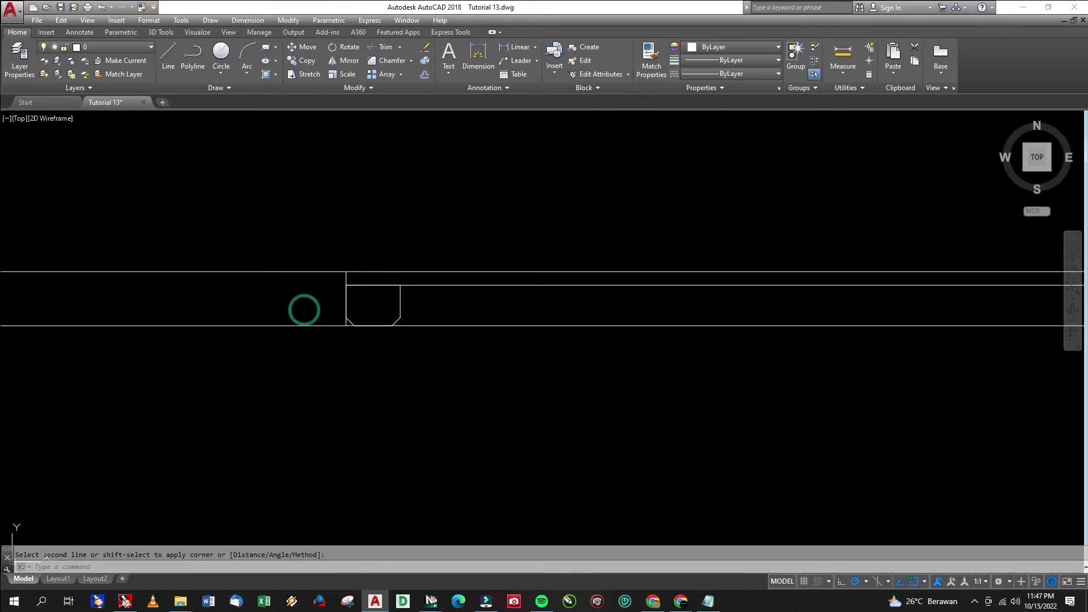
Copy the chamfered block to the right end of the strip.
scroll(410, 329, "down", 2)
left_click(401, 306)
type("co")
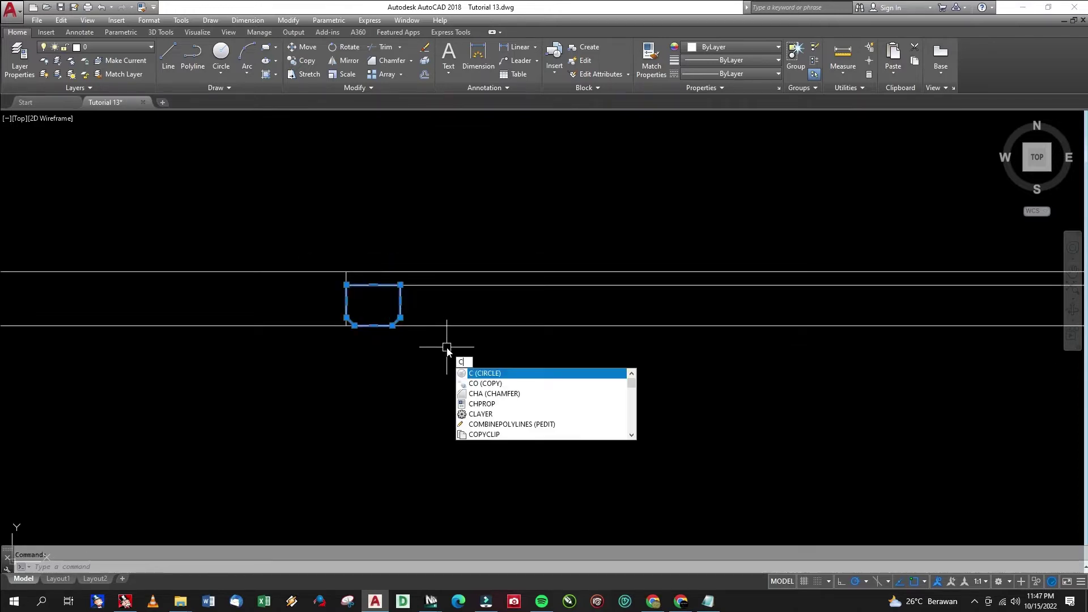
key("Return")
left_click(399, 285)
scroll(499, 330, "down", 3)
middle_click_drag(499, 329, 162, 358)
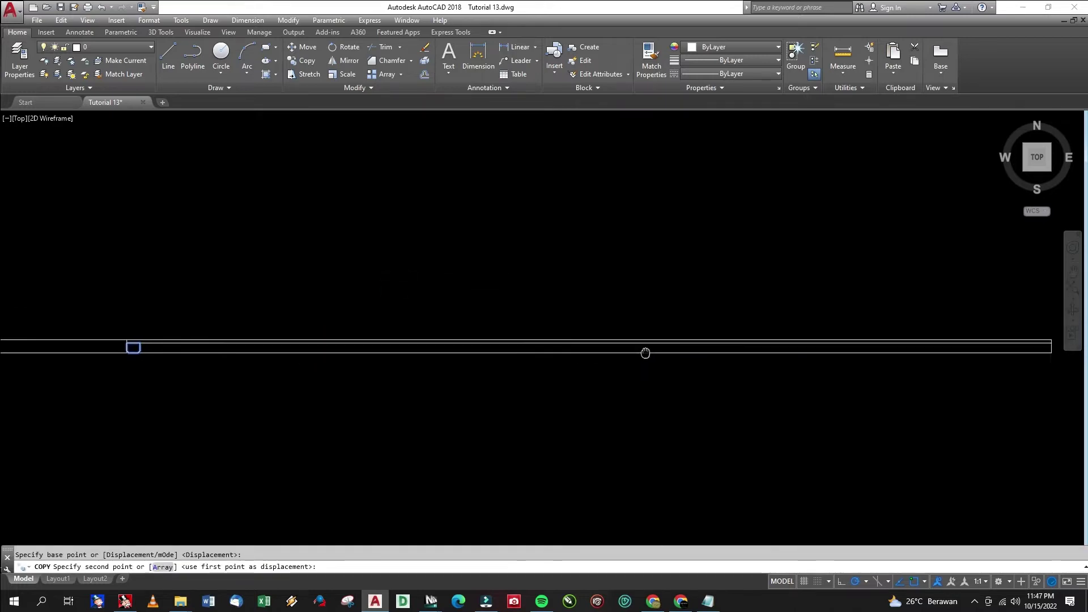
scroll(675, 352, "up", 3)
scroll(714, 340, "up", 3)
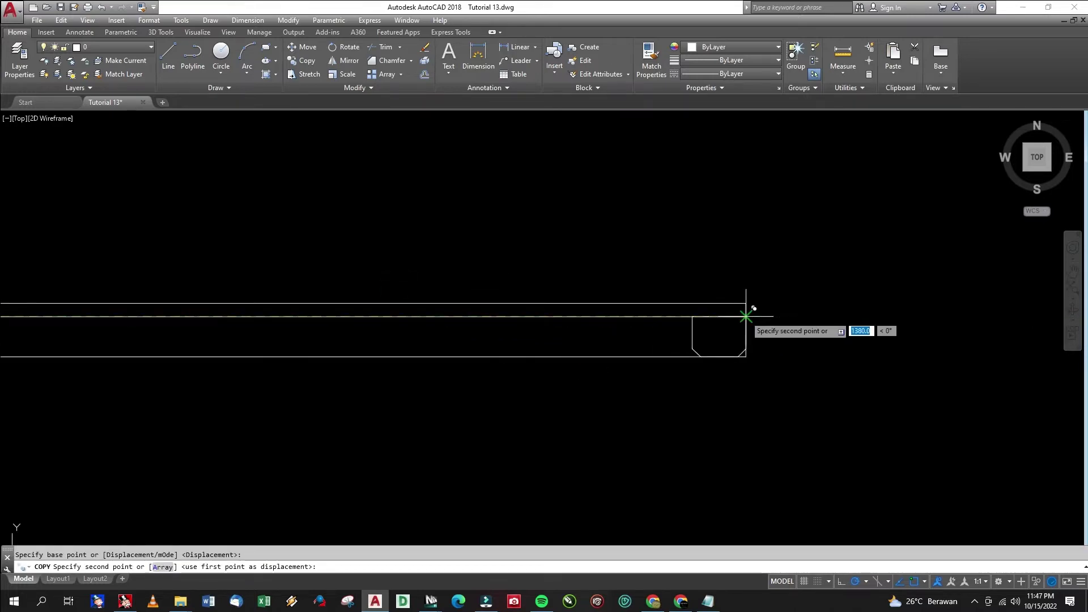
left_click(746, 316)
key("Escape")
Begin a line at the strip's left end, then abandon it.
scroll(746, 315, "down", 5)
scroll(498, 321, "up", 3)
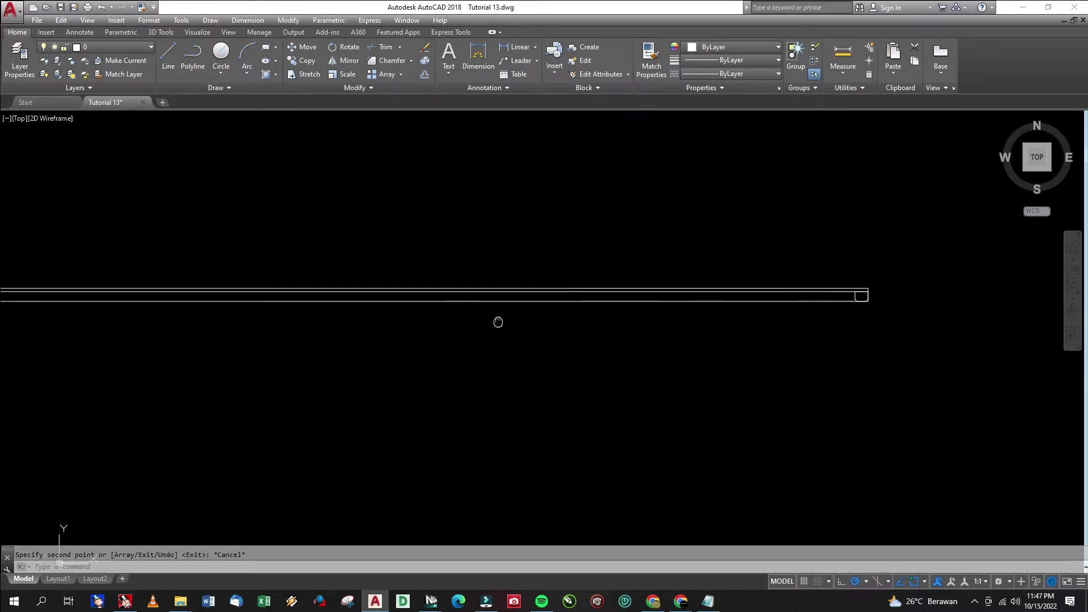
left_click(168, 54)
scroll(227, 340, "up", 4)
left_click(189, 219)
scroll(360, 250, "down", 2)
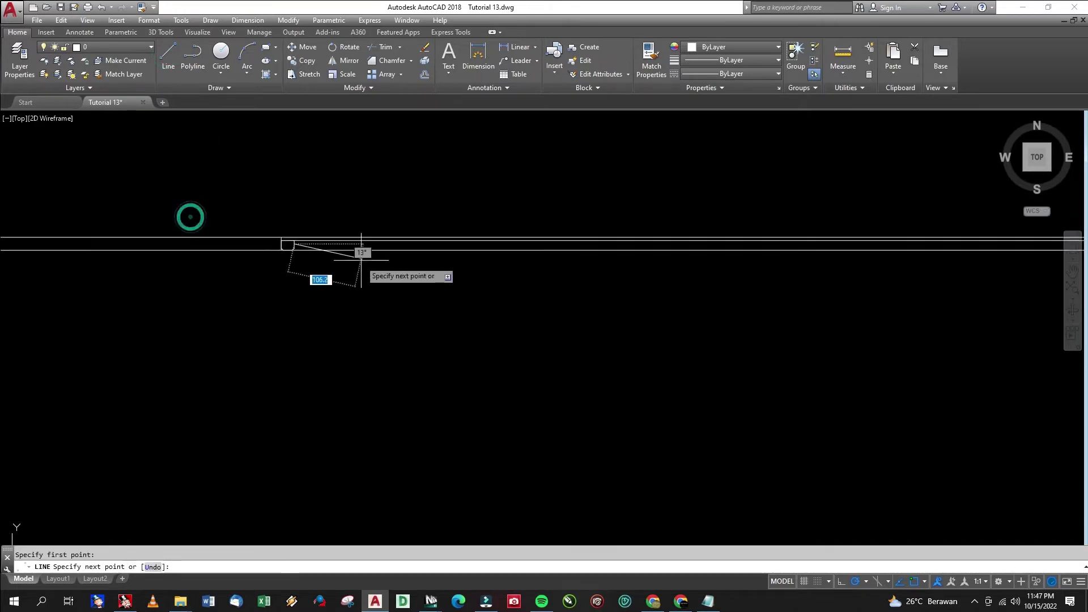
scroll(797, 292, "down", 2)
scroll(907, 275, "up", 4)
key("Escape")
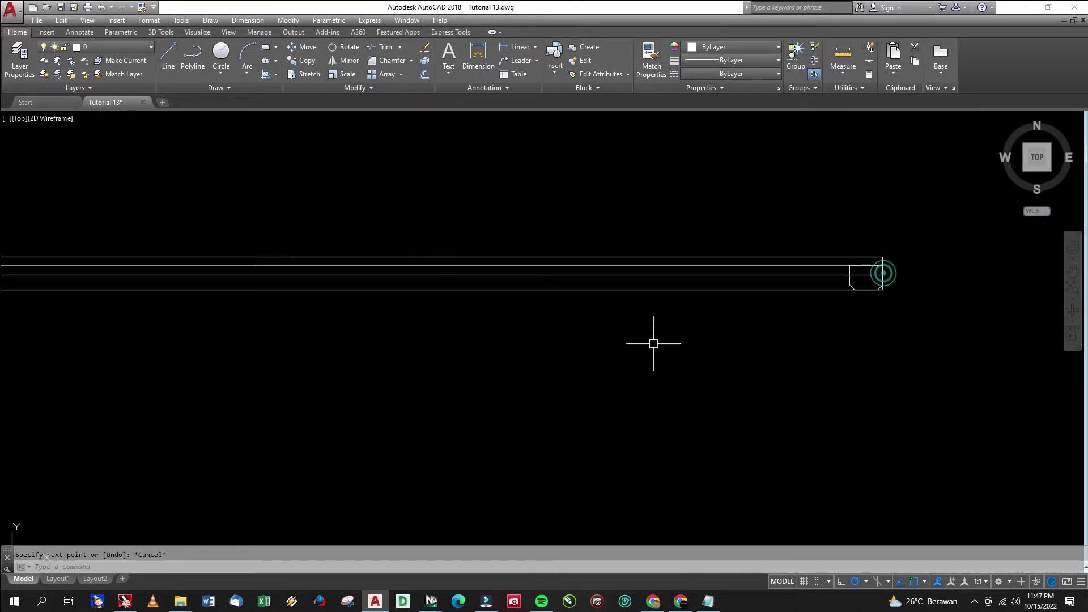
scroll(650, 342, "down", 2)
scroll(734, 341, "down", 1)
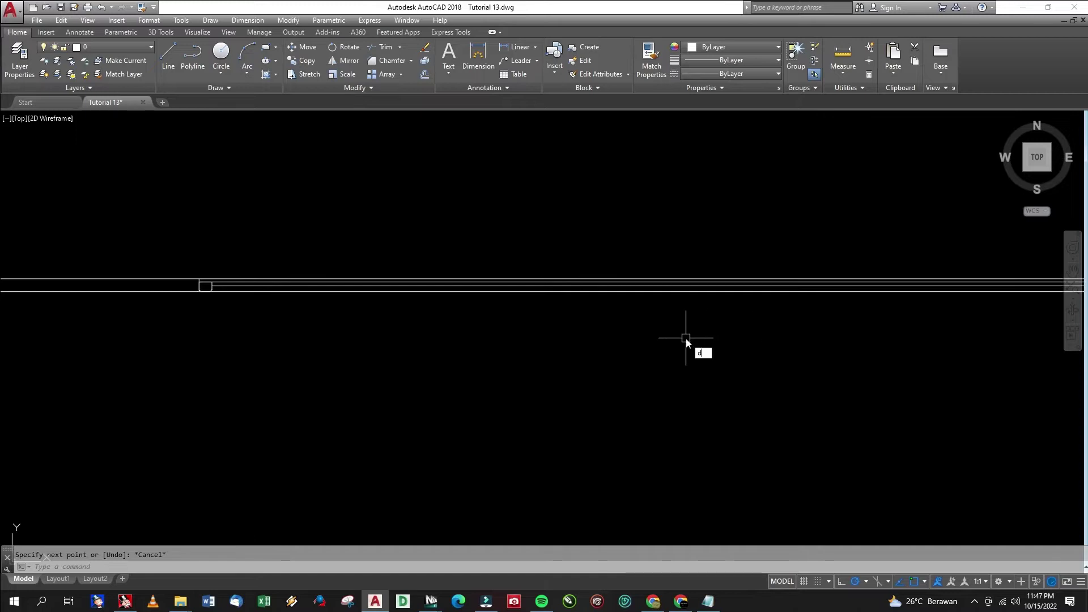
Divide the strip's long line into 30 equal parts.
type("iv")
key("Return")
scroll(576, 296, "up", 1)
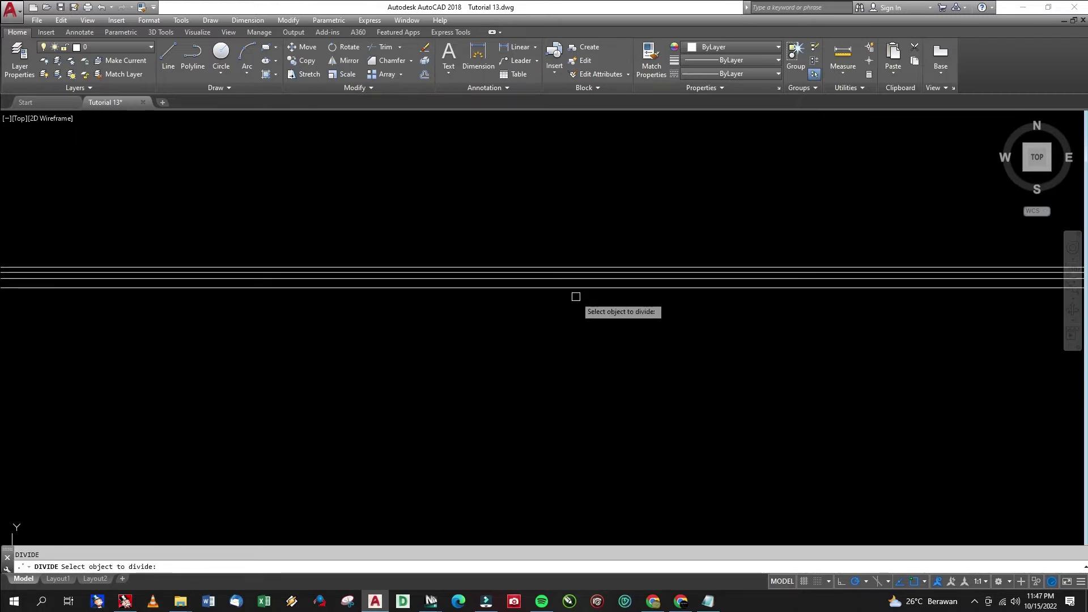
scroll(576, 297, "down", 2)
left_click(575, 301)
type("30")
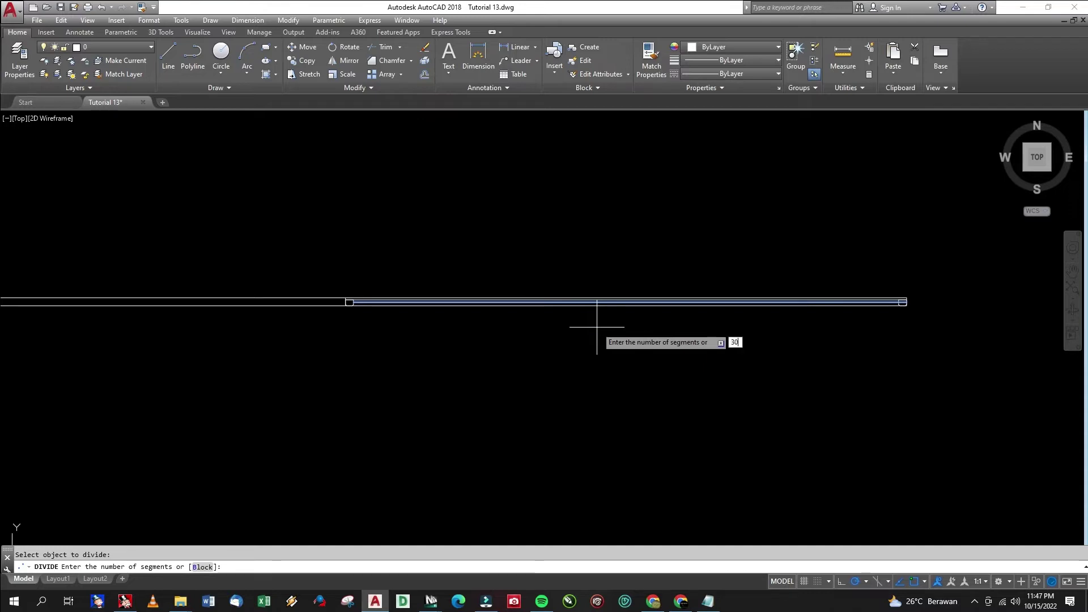
key("Return")
left_click(342, 259)
left_click(970, 333)
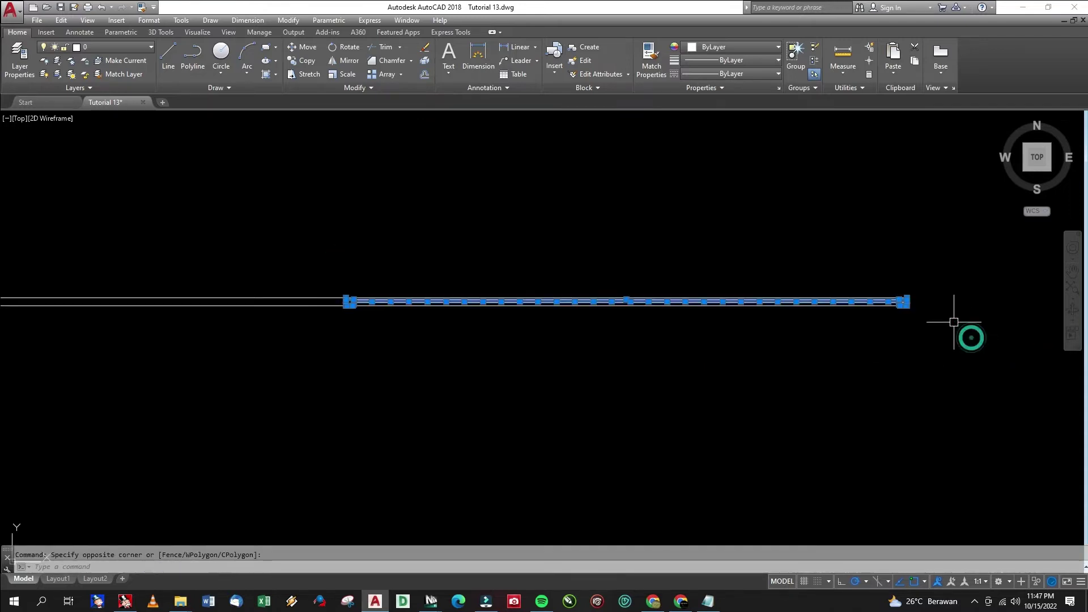
scroll(970, 333, "up", 5)
scroll(668, 340, "up", 2)
key("Escape")
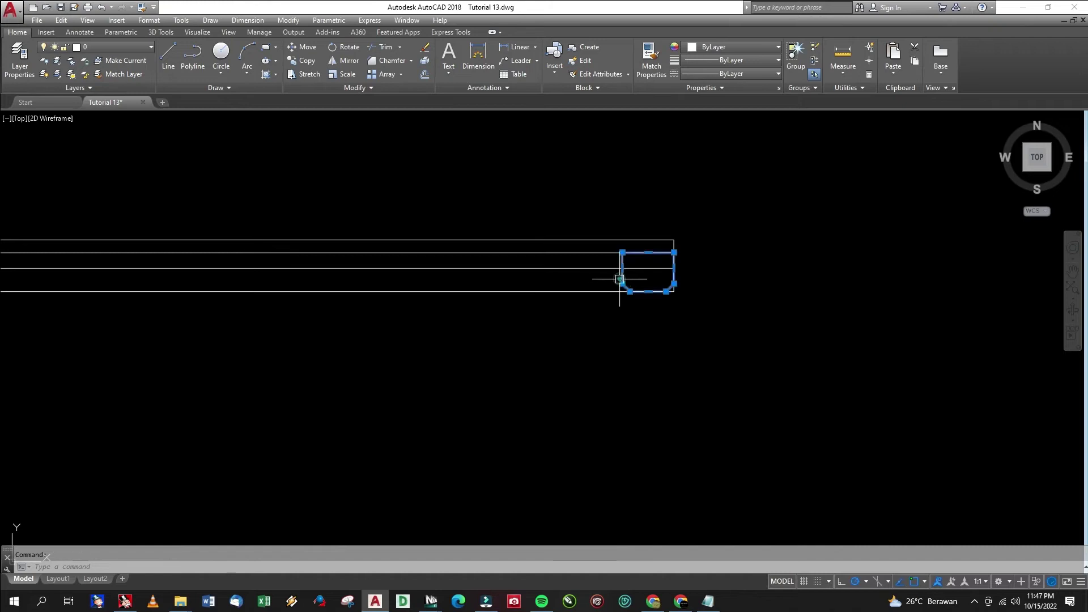
Copy the chamfered pocket shape twice leftward along the strip.
type("o")
key("Return")
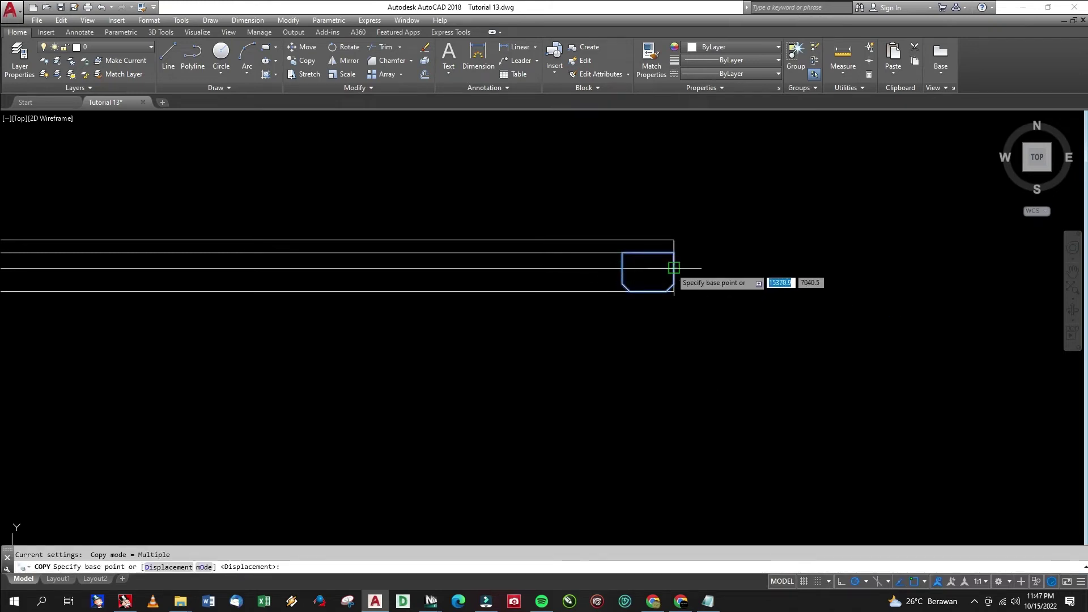
left_click(674, 267)
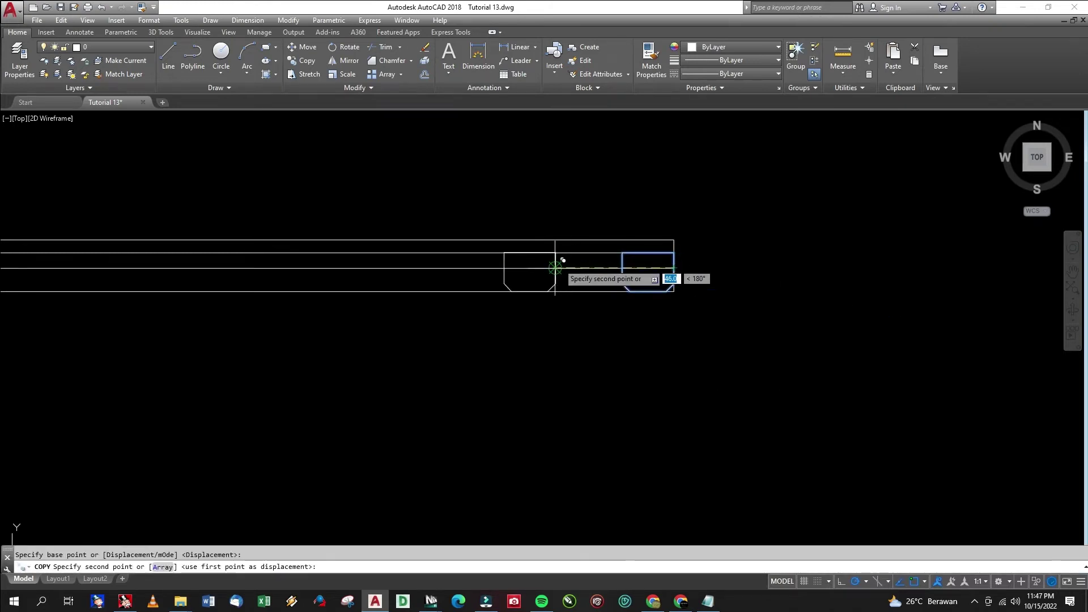
left_click(556, 267)
middle_click_drag(563, 276, 723, 287)
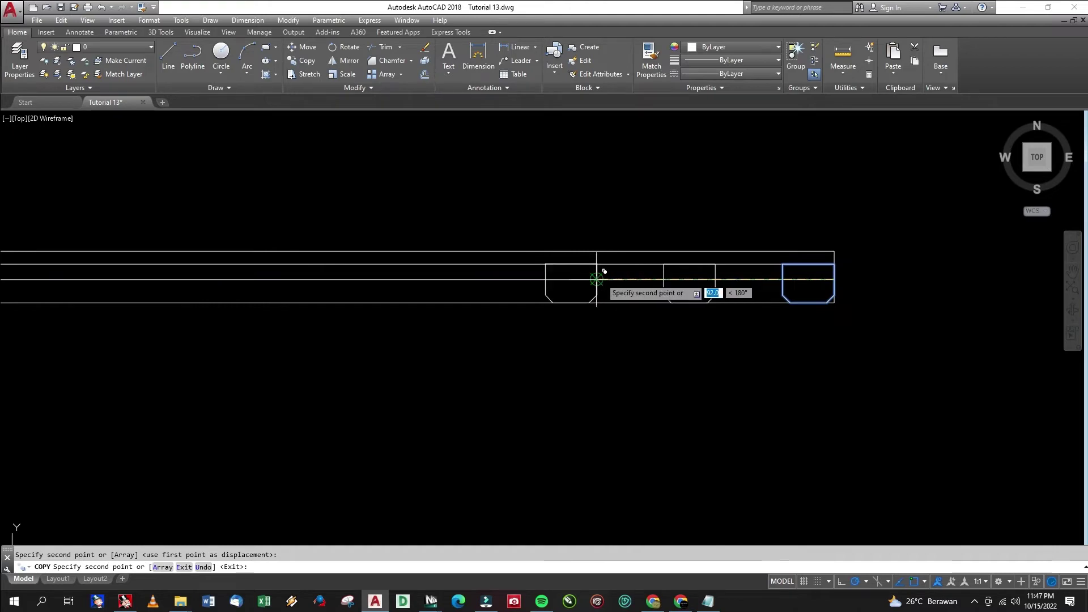
left_click(597, 279)
key("Return")
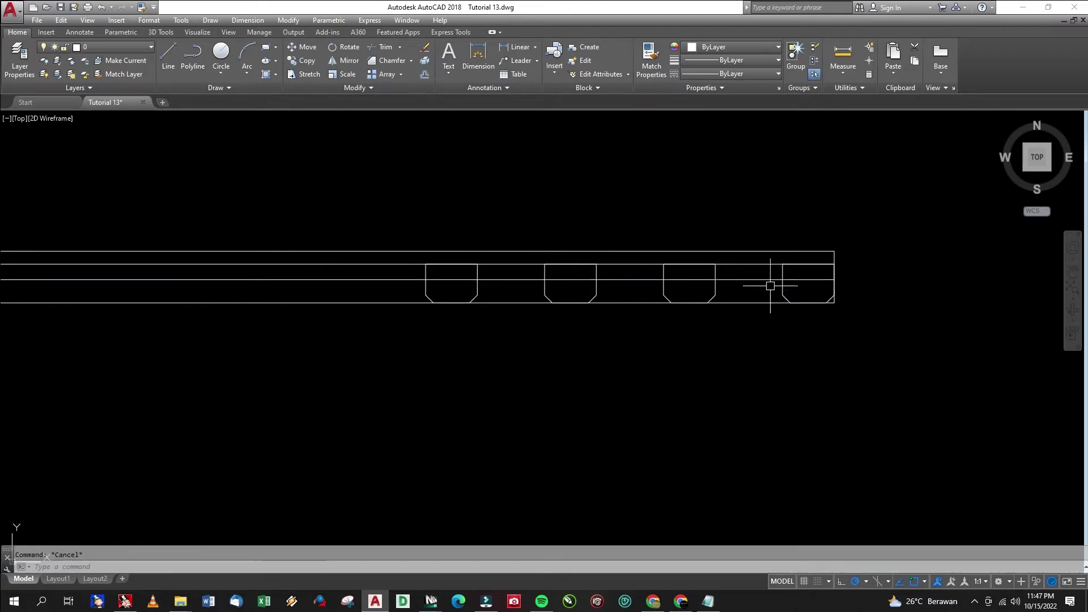
Copy the group of four pocket shapes three more times along the strip.
left_click(795, 292)
left_click(467, 286)
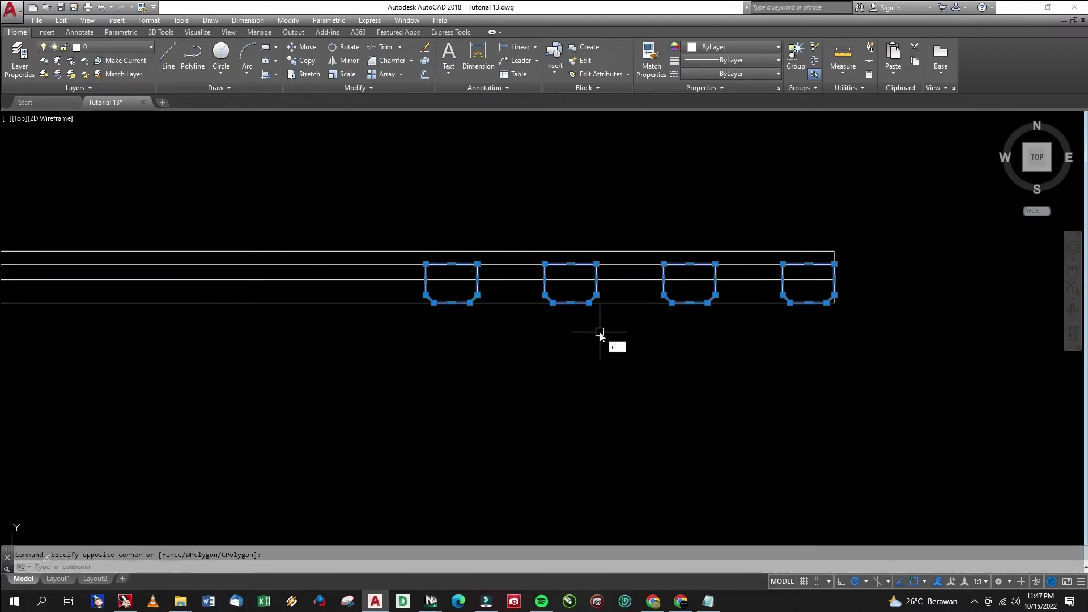
type("co")
key("Return")
left_click(835, 292)
middle_click_drag(397, 283, 689, 296)
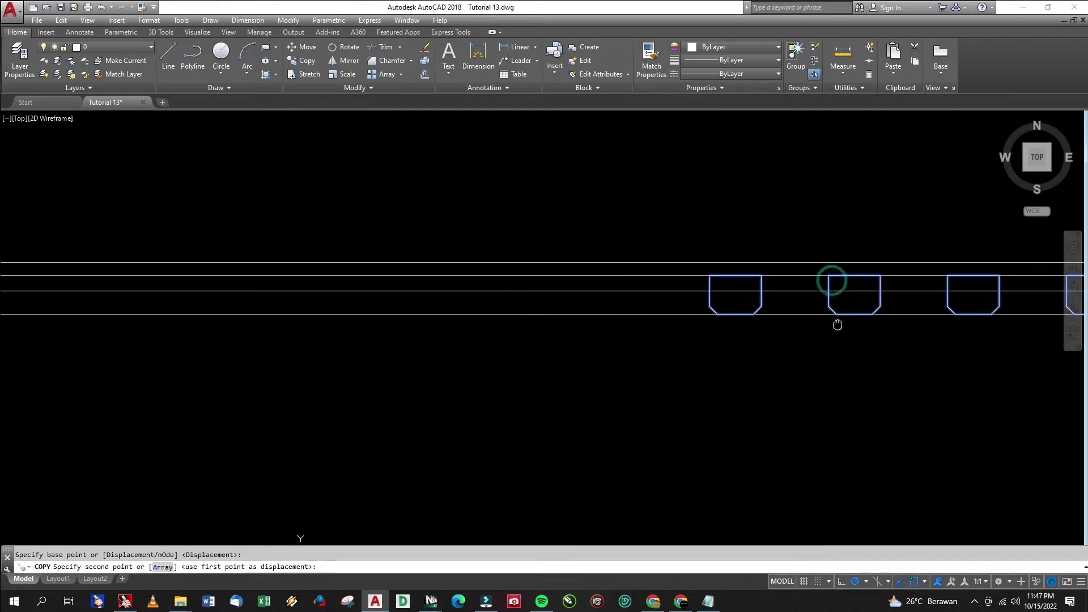
left_click(663, 288)
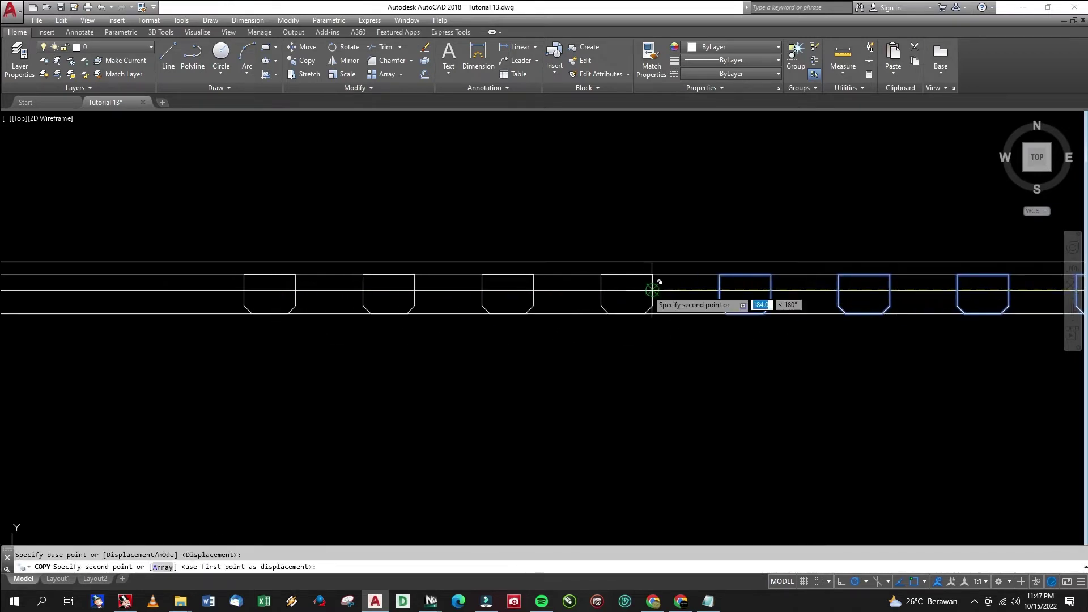
middle_click_drag(653, 291, 838, 291)
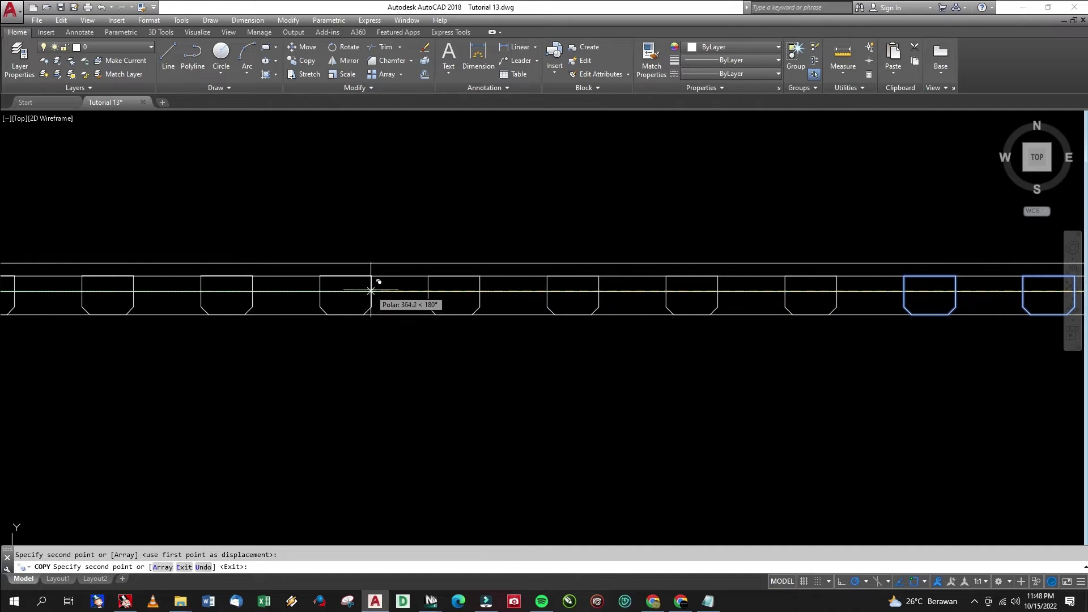
left_click(366, 291)
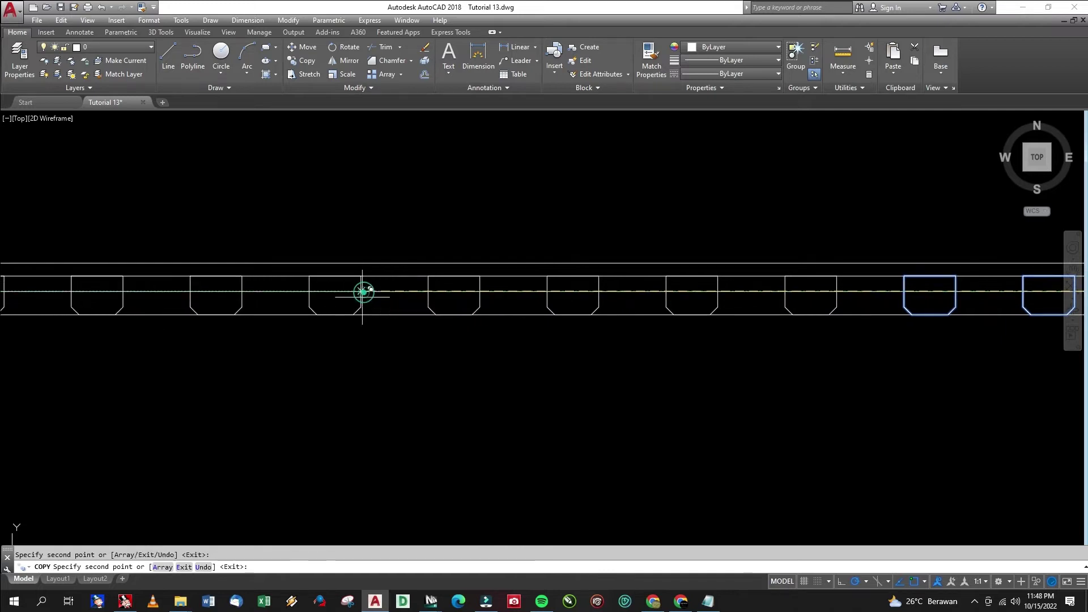
scroll(366, 291, "down", 4)
mouse_move(366, 291)
middle_mouse_down()
mouse_move(928, 321)
mouse_move(499, 303)
mouse_move(684, 323)
middle_mouse_up()
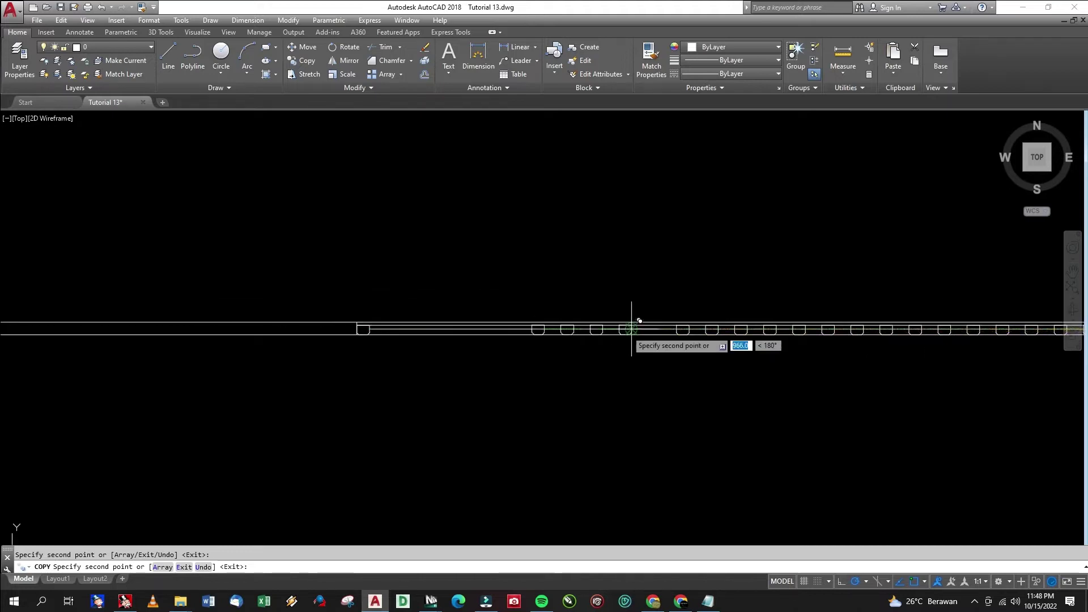
left_click(681, 325)
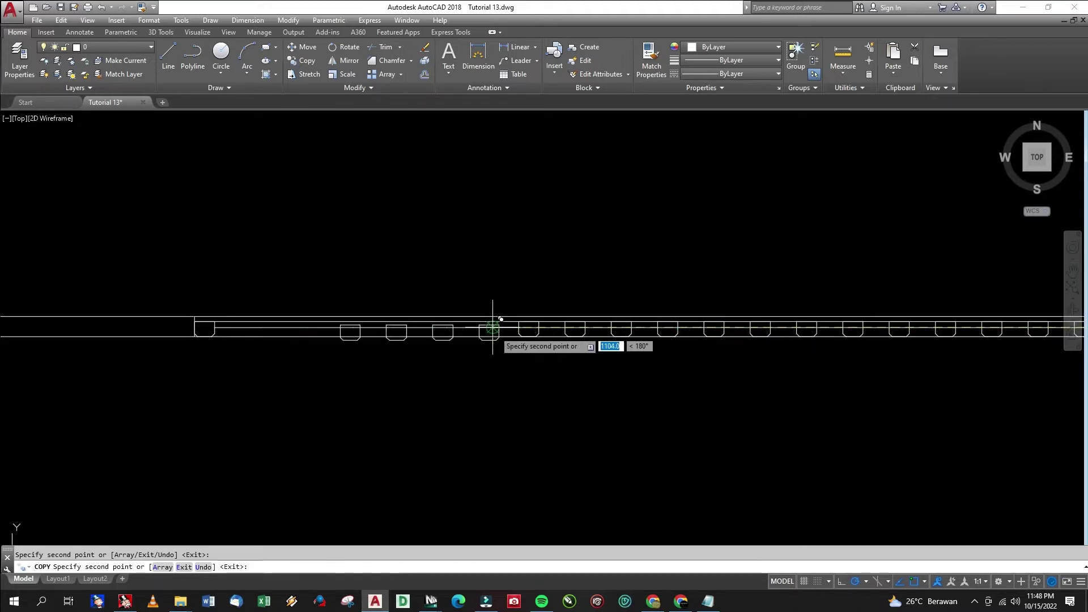
middle_click_drag(442, 352, 728, 382)
scroll(729, 382, "up", 2)
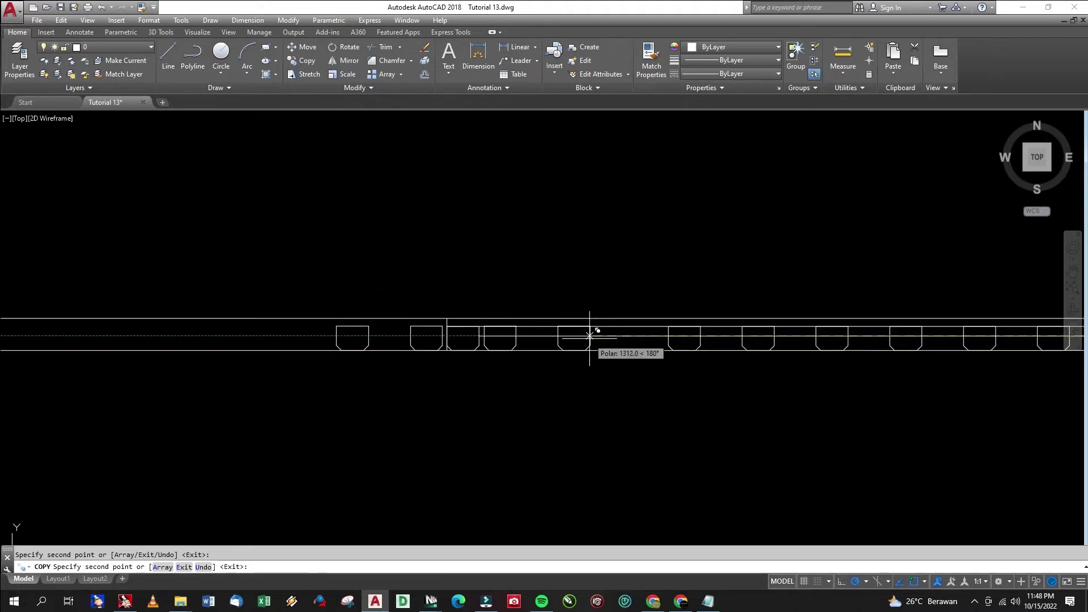
key("Escape")
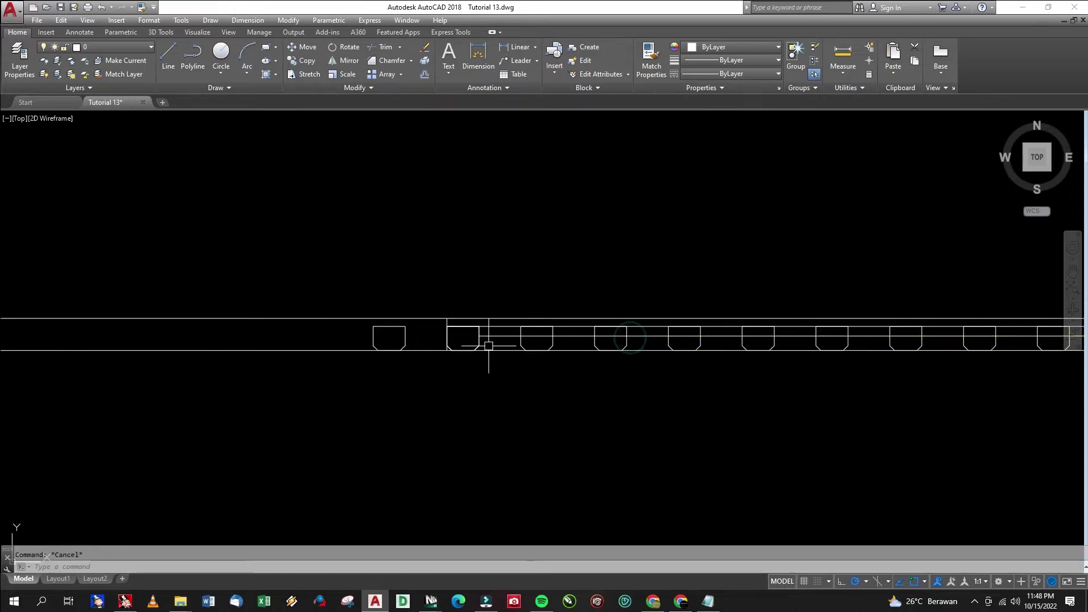
Delete the stray extra pocket shapes.
left_click(479, 345)
key("Delete")
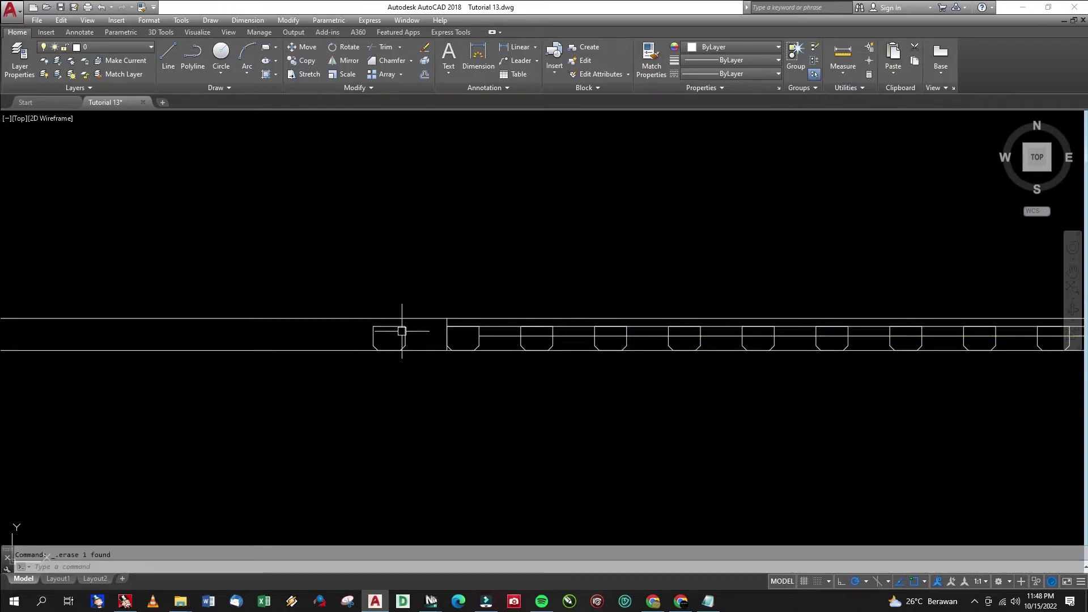
key("Delete")
scroll(527, 363, "up", 3)
Erase the leftover left pocket shape and move the whole row leftward into place.
left_click(404, 308)
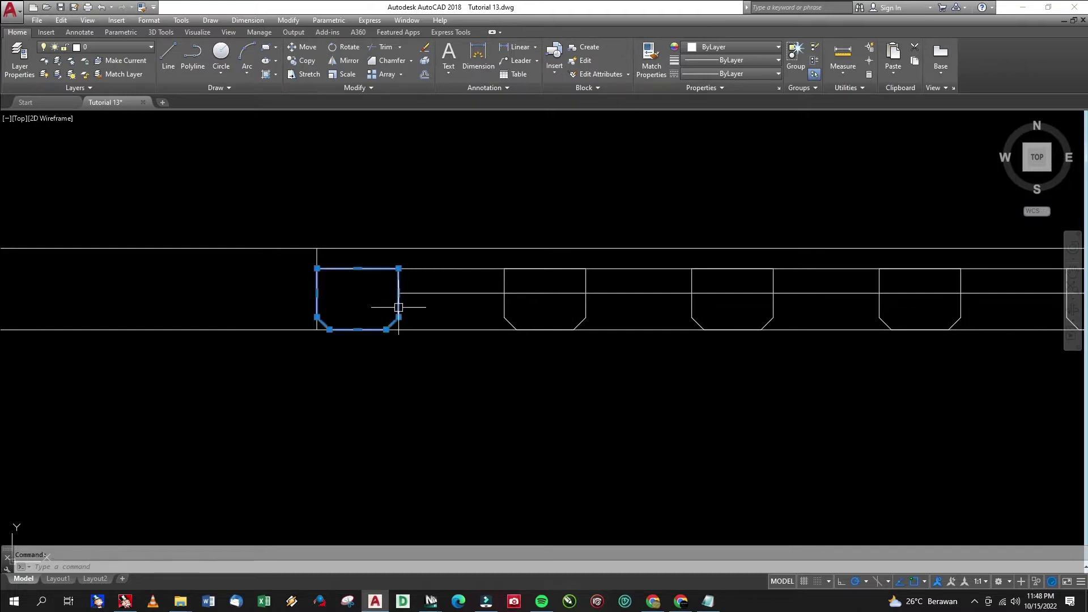
key("Delete")
scroll(453, 351, "down", 3)
scroll(363, 331, "down", 2)
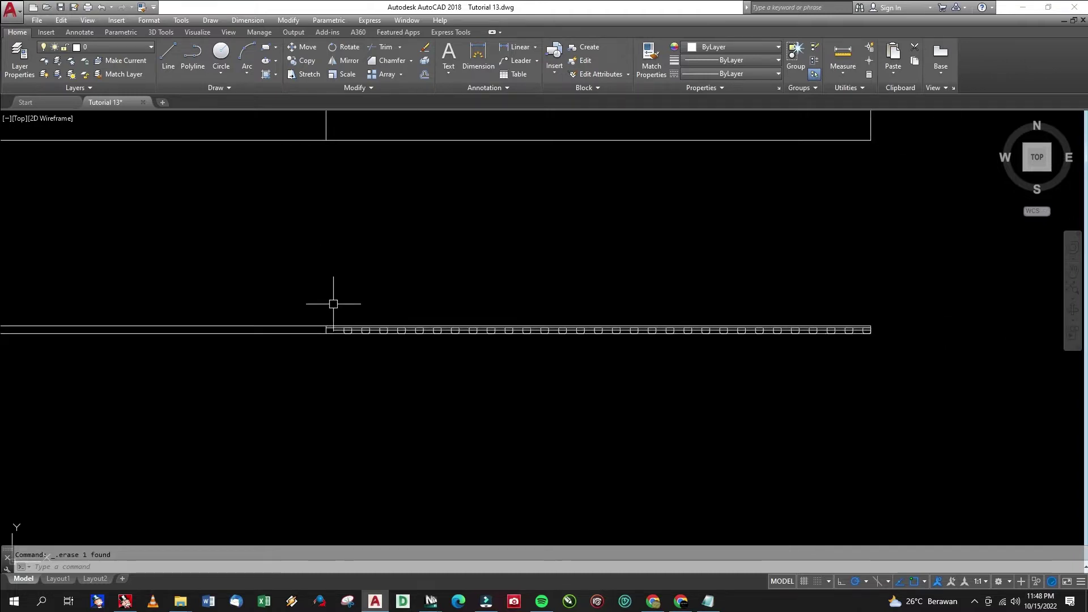
left_click(333, 304)
left_click(907, 350)
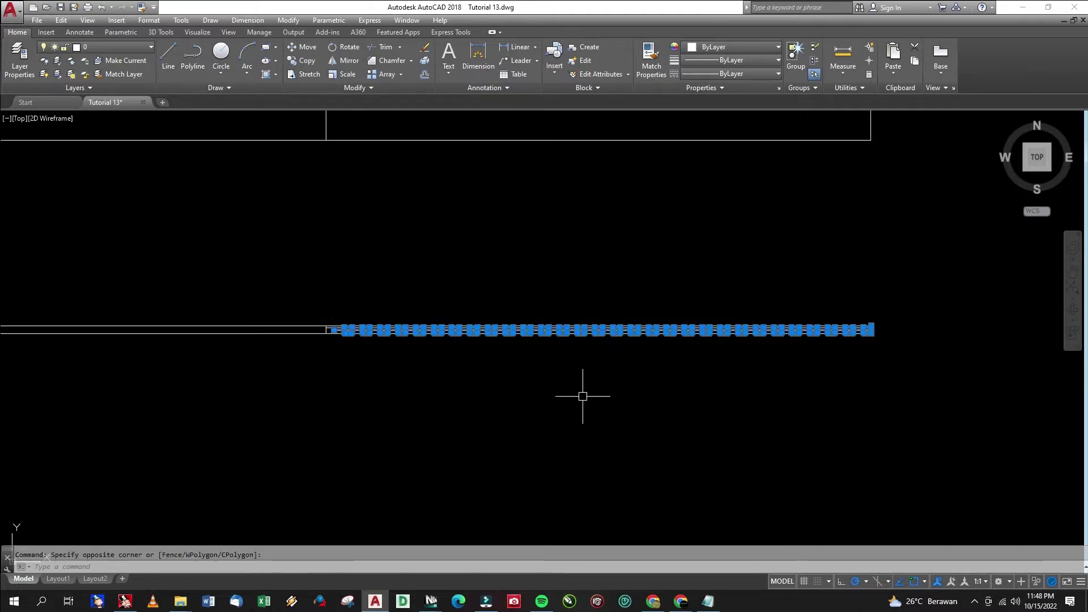
type("m")
key("Return")
scroll(372, 363, "up", 3)
scroll(391, 317, "up", 2)
left_click(394, 266)
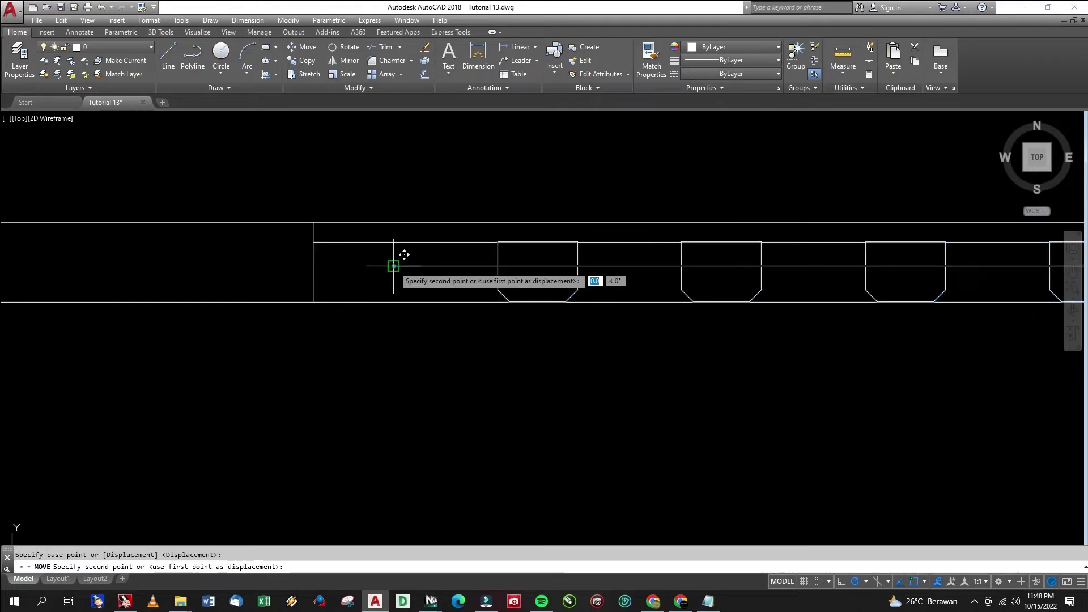
left_click(316, 266)
Select the strip's vertical end line and start moving it, then cancel.
scroll(514, 337, "down", 2)
scroll(204, 341, "down", 2)
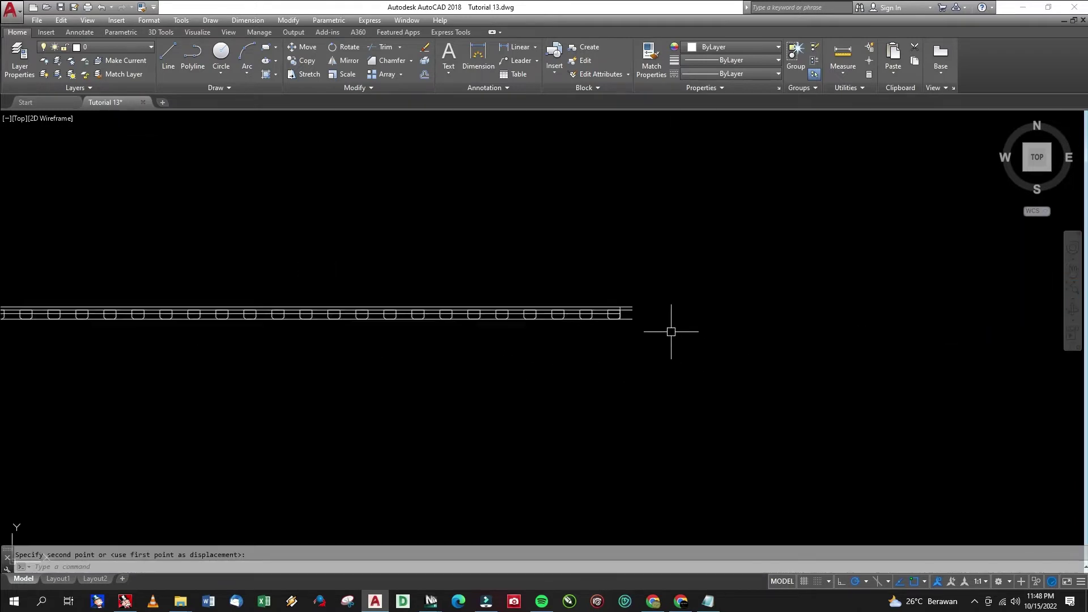
scroll(647, 354, "up", 3)
scroll(605, 326, "up", 1)
scroll(602, 289, "up", 4)
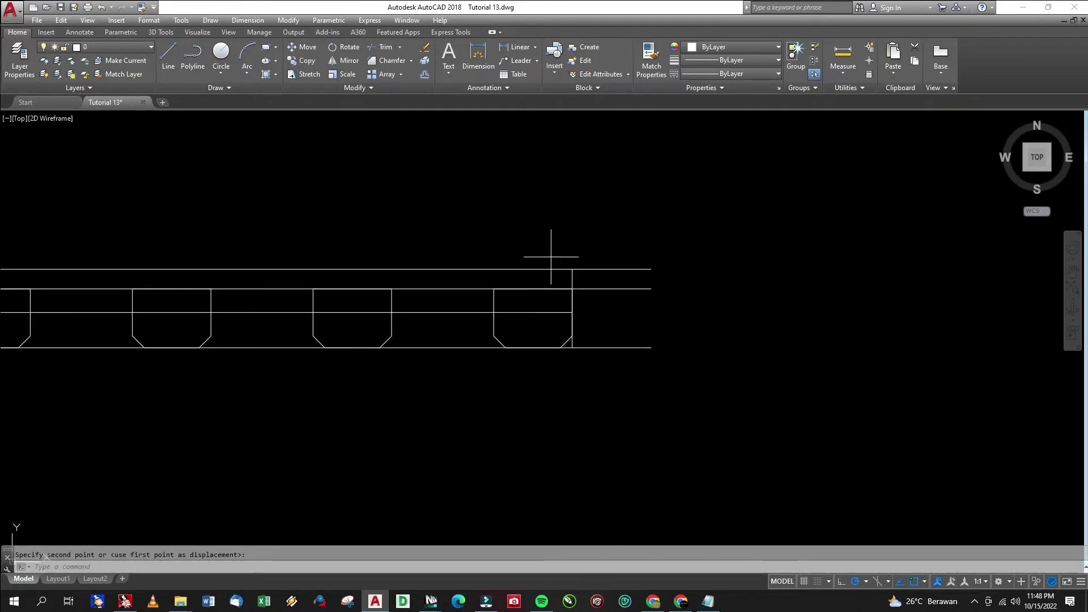
left_click_drag(551, 257, 589, 363)
key("m")
key("Return")
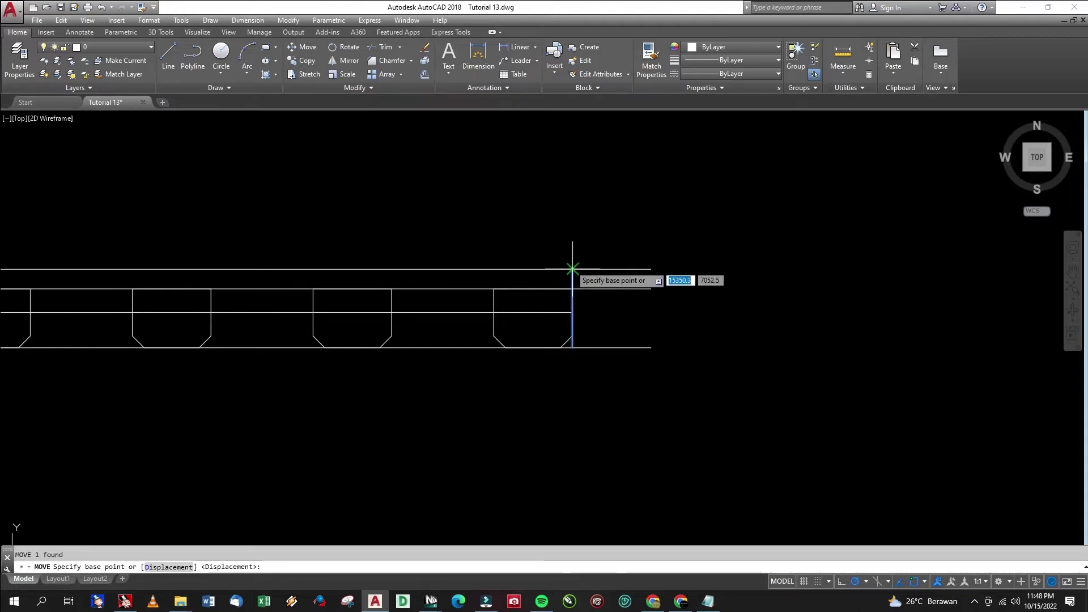
left_click(572, 269)
key("Escape")
Delete the long middle line of the strip.
scroll(684, 320, "down", 4)
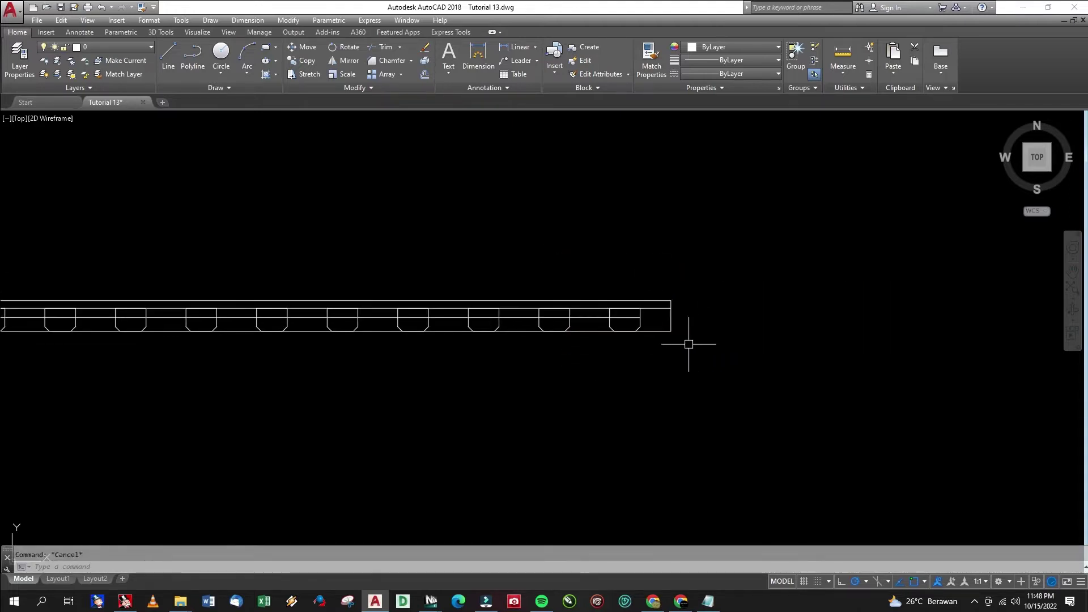
scroll(688, 344, "down", 5)
scroll(701, 346, "up", 3)
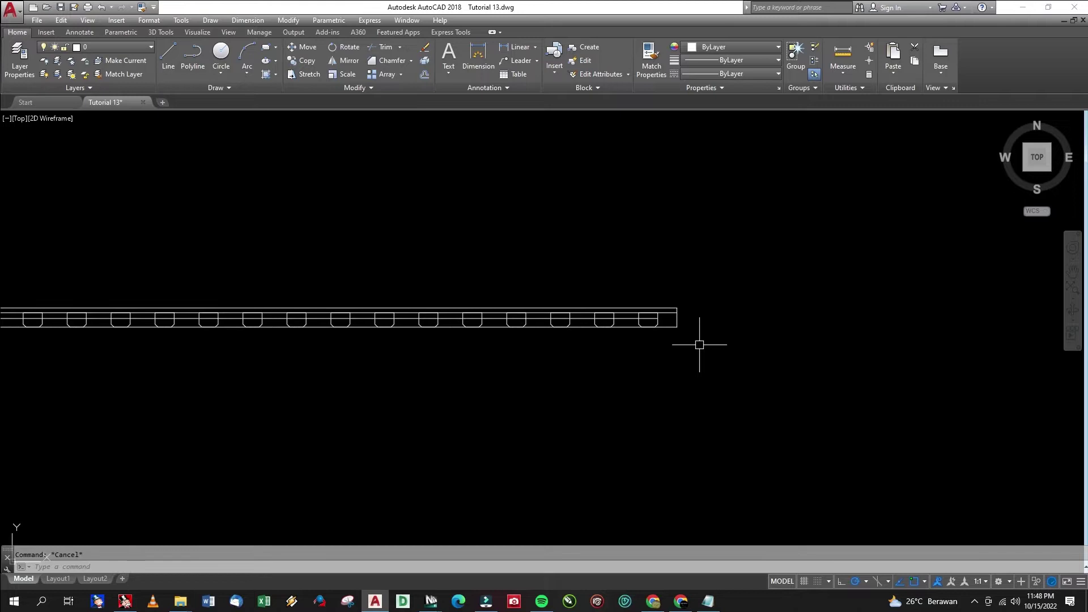
left_click(628, 319)
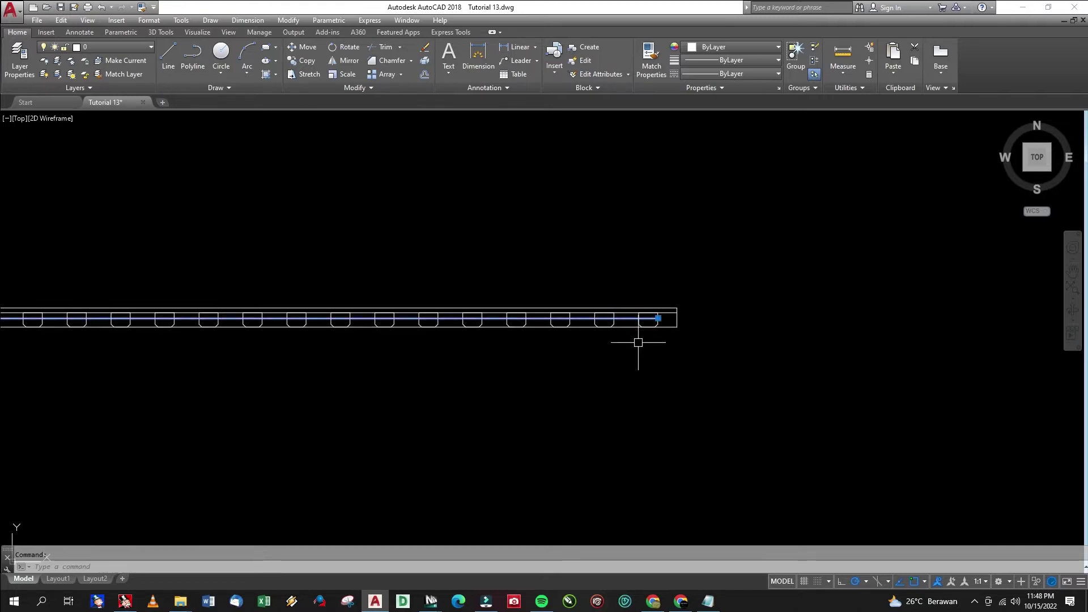
key("Delete")
scroll(725, 313, "down", 3)
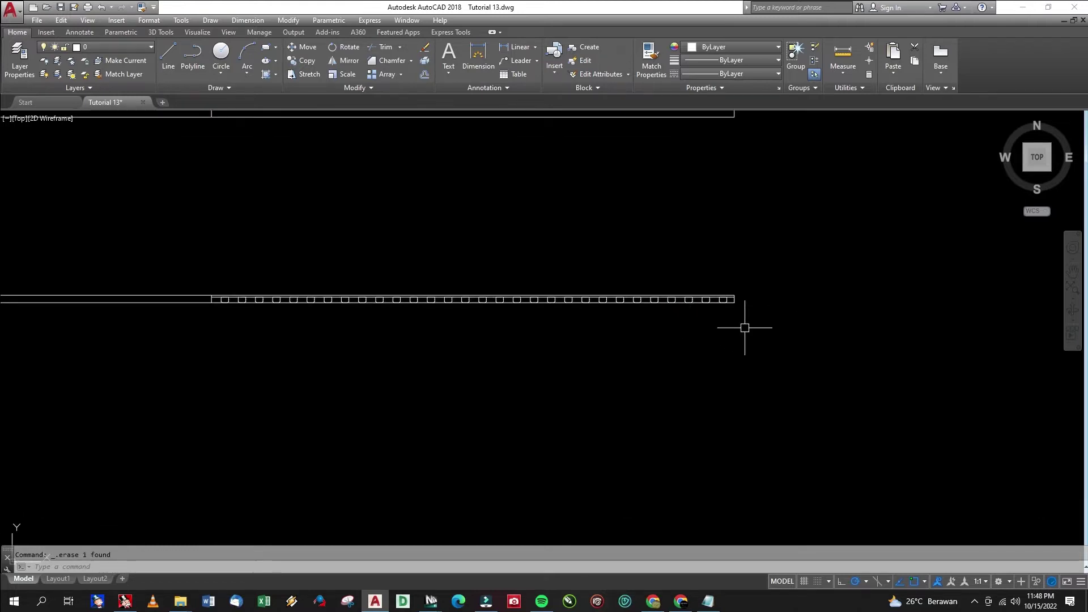
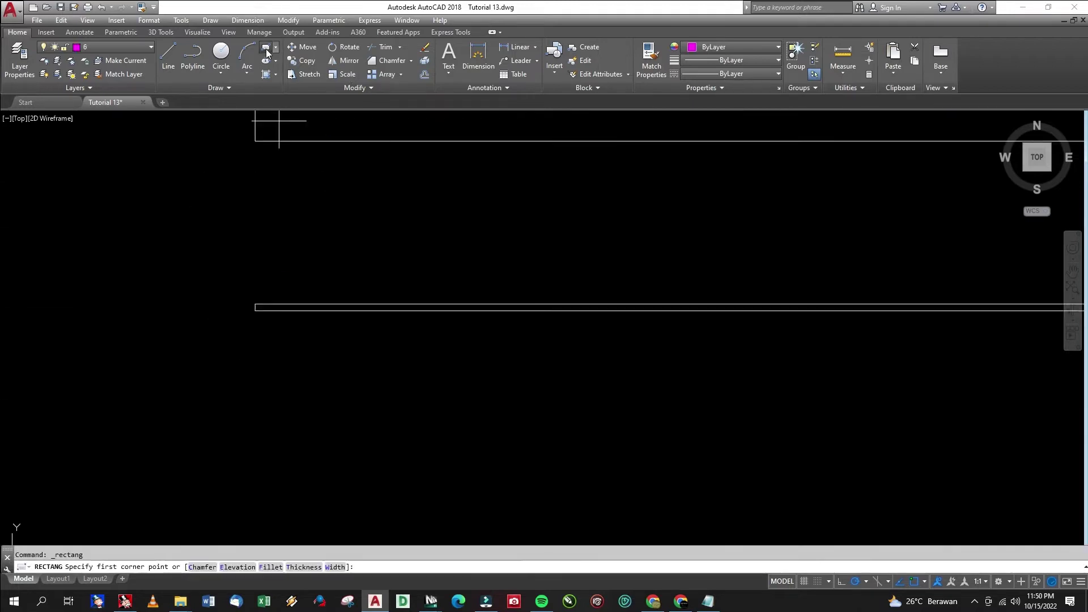
Draw a rectangle from the window line's left endpoint to its right endpoint.
scroll(231, 304, "down", 5)
left_click(219, 280)
scroll(559, 318, "up", 3)
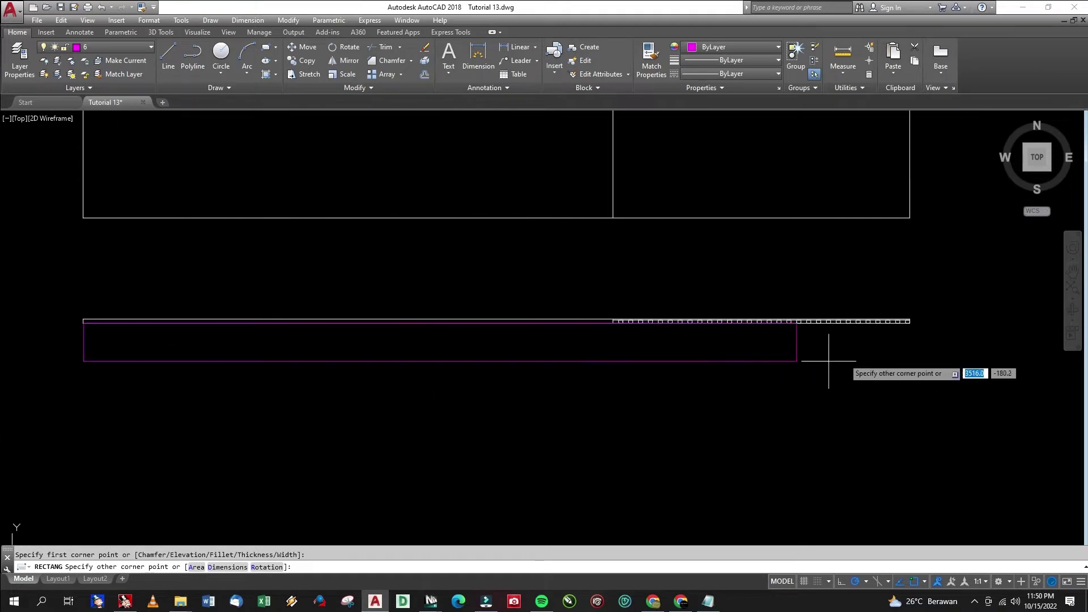
scroll(737, 340, "up", 3)
scroll(624, 300, "up", 2)
left_click(634, 265)
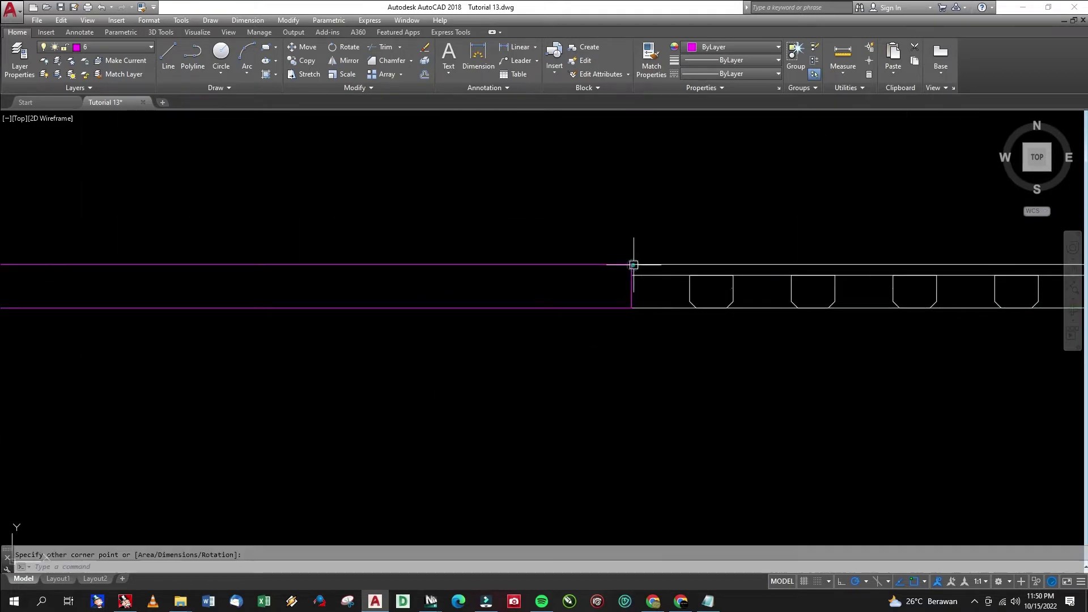
Draw a second rectangle along the strip to the line's far endpoint.
key("space")
left_click(627, 284)
middle_click_drag(627, 284, 318, 306)
scroll(231, 322, "down", 2)
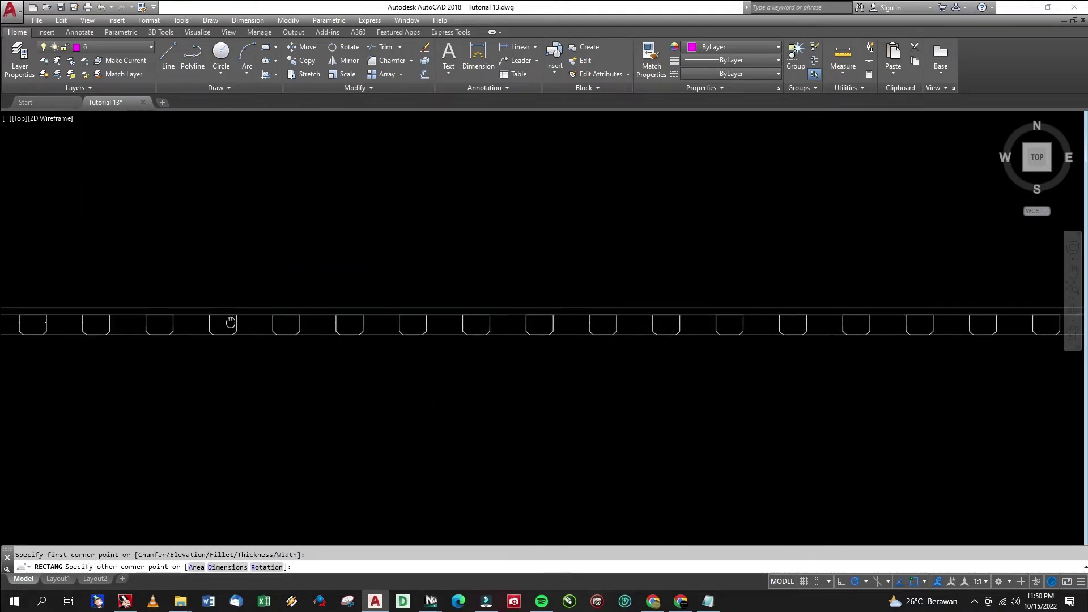
scroll(230, 322, "down", 2)
middle_click_drag(440, 311, 678, 323)
scroll(782, 343, "up", 5)
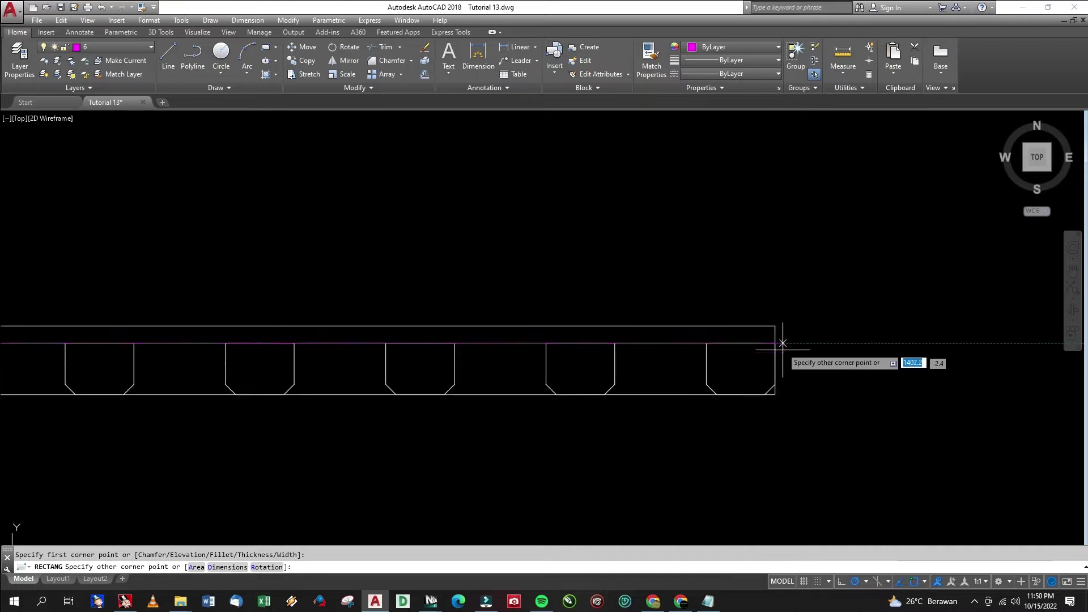
left_click(775, 326)
scroll(773, 323, "up", 4)
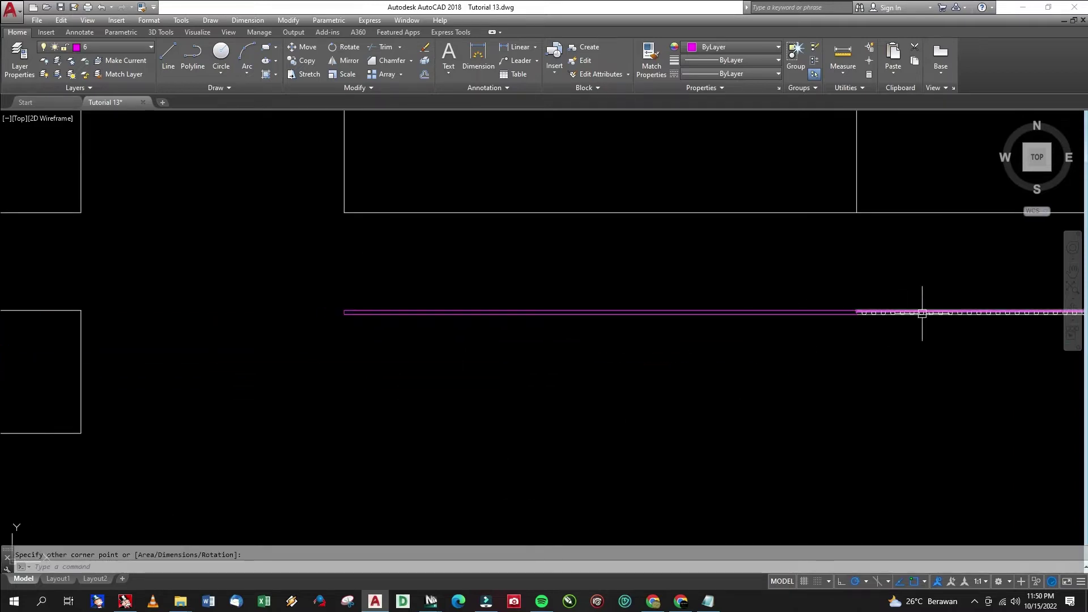
scroll(922, 313, "up", 2)
scroll(661, 323, "up", 2)
scroll(559, 304, "up", 2)
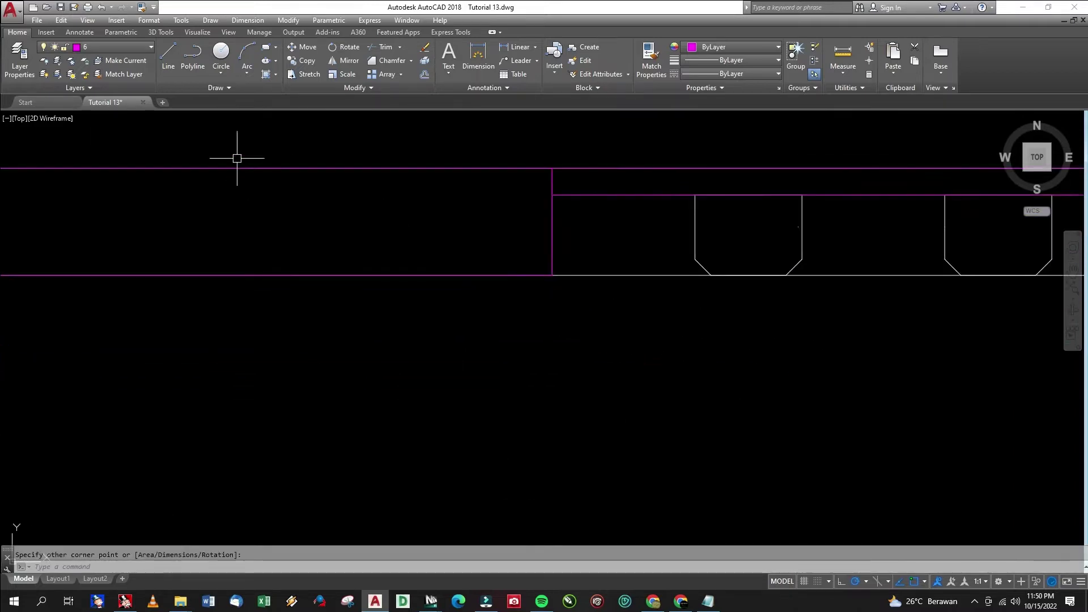
Chamfer the corner between the vertical magenta line and the adjoining line.
left_click(387, 64)
left_click(553, 245)
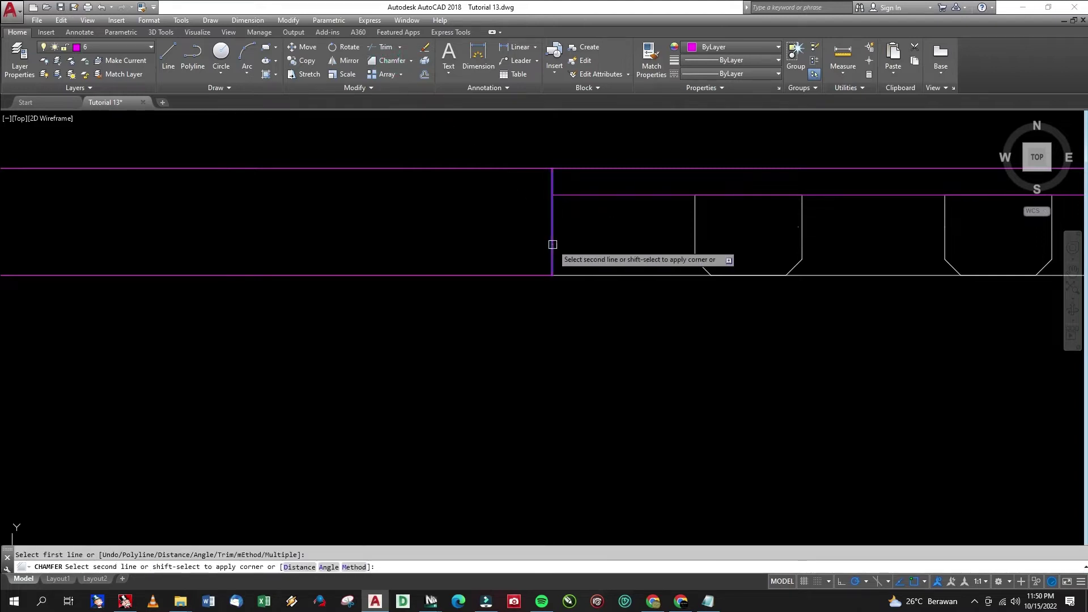
left_click(530, 275)
scroll(530, 292, "down", 4)
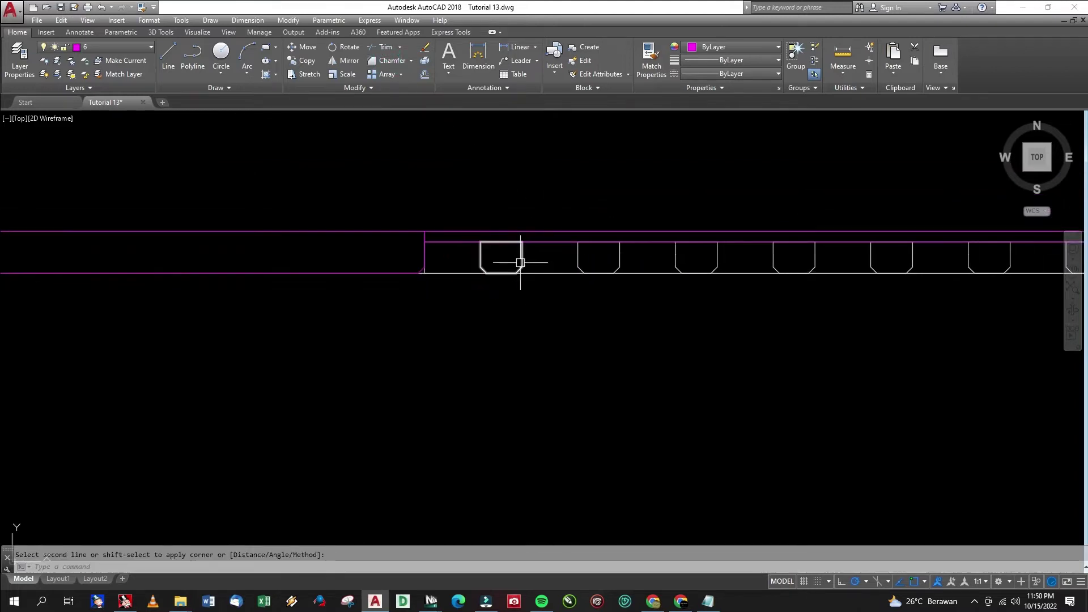
Erase two stray objects and the row of 27 small shapes along the strip.
left_click(497, 199)
left_click(631, 289)
key("Delete")
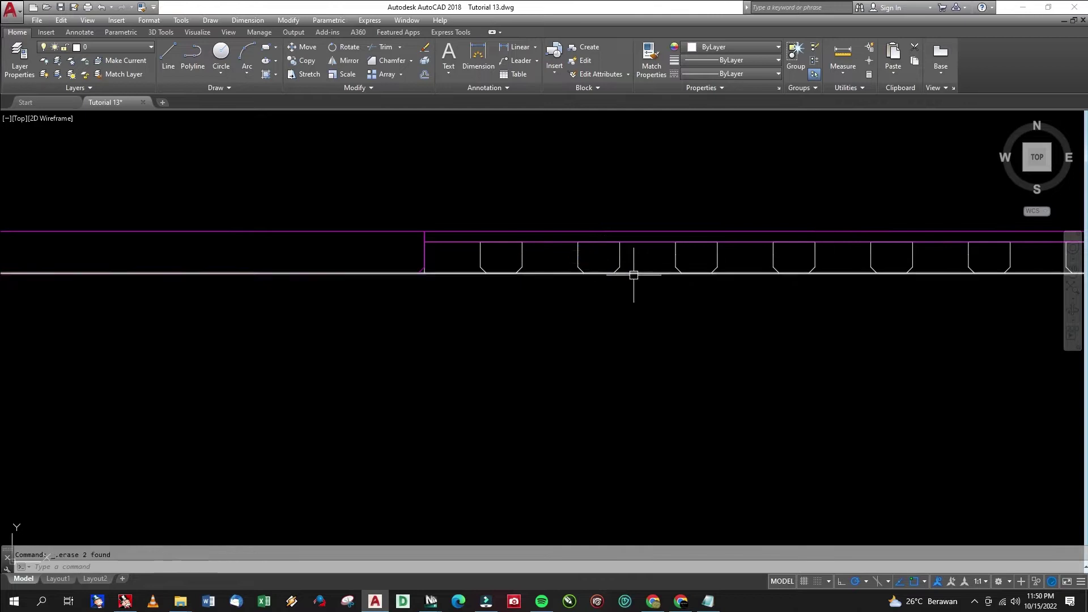
left_click(340, 190)
scroll(364, 293, "down", 6)
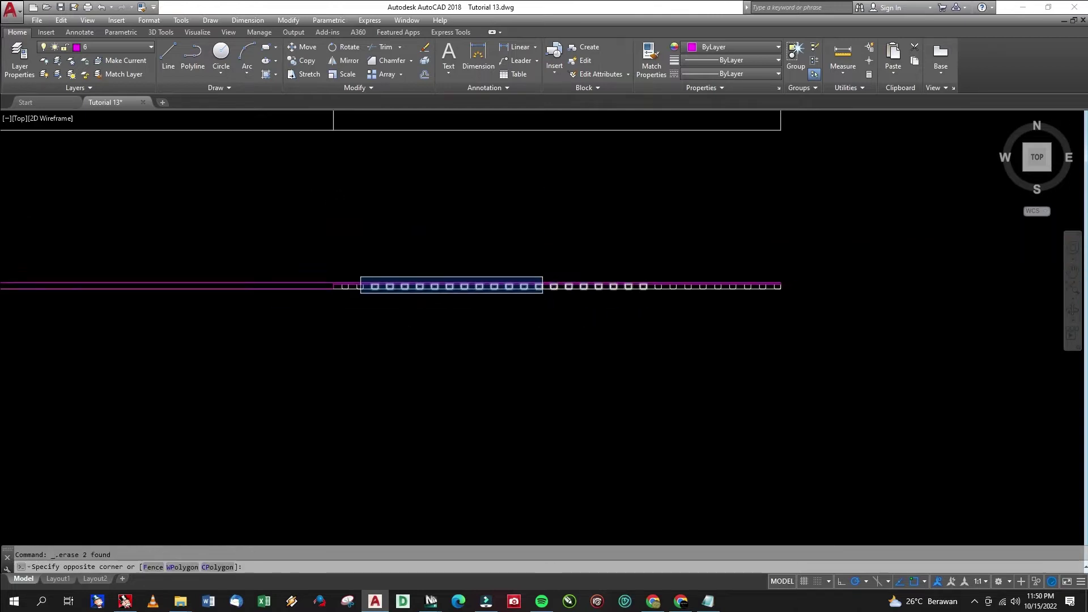
left_click(795, 290)
key("Delete")
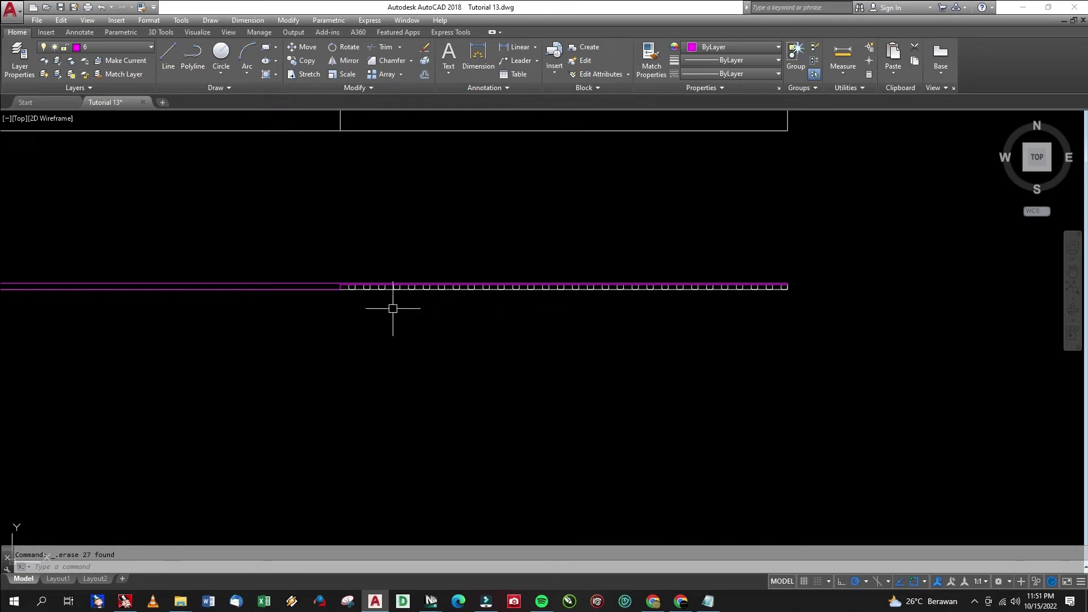
Delete the full-width line beneath the magenta lines.
scroll(365, 284, "up", 4)
left_click(364, 274)
key("Delete")
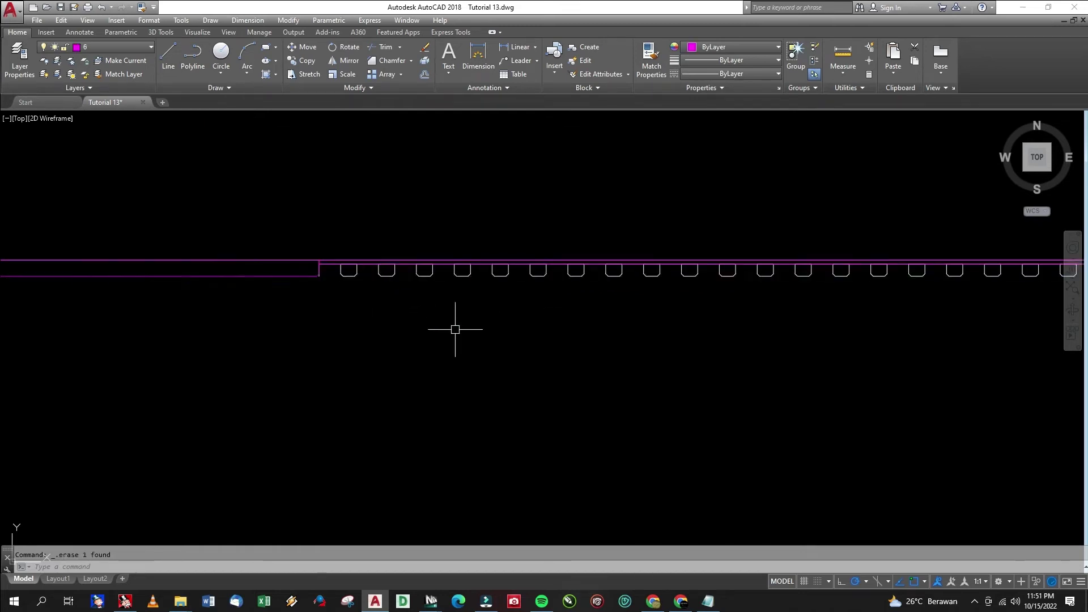
scroll(455, 330, "down", 4)
scroll(468, 331, "down", 3)
scroll(561, 323, "down", 2)
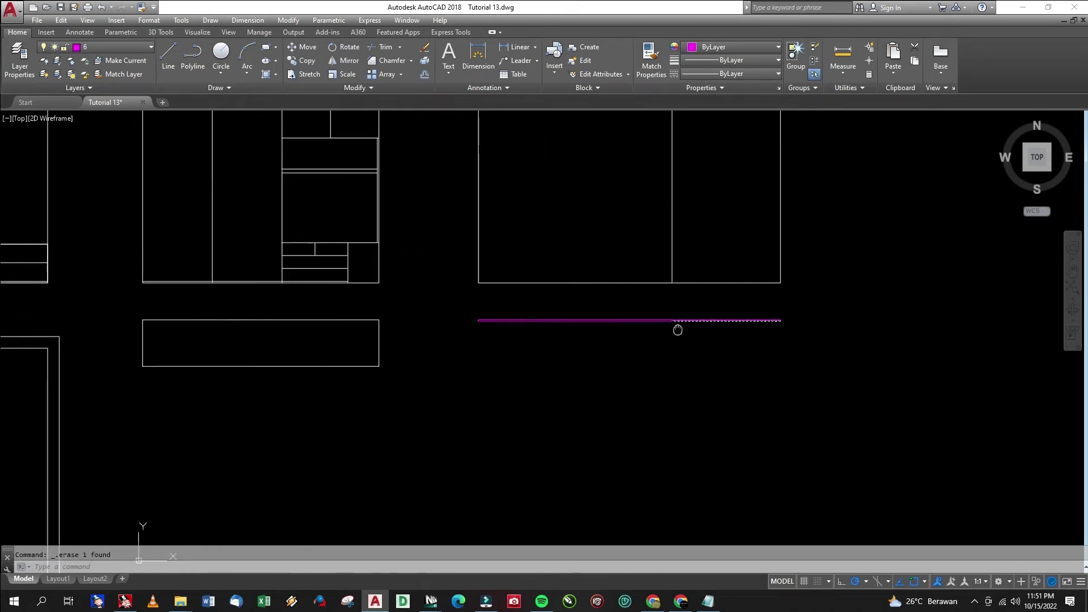
middle_click_drag(564, 330, 660, 381)
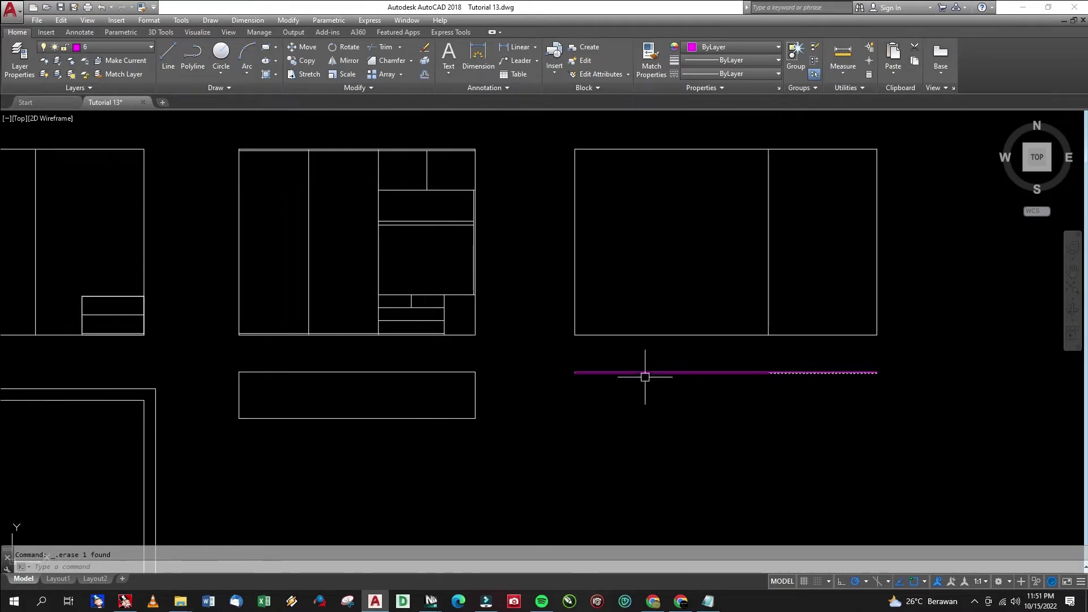
Add five new layers and rename them 7 Panel, 8 Wardrobe, 9 Jalusi, 10 Nakas, 11 Meja Kerja.
left_click(20, 56)
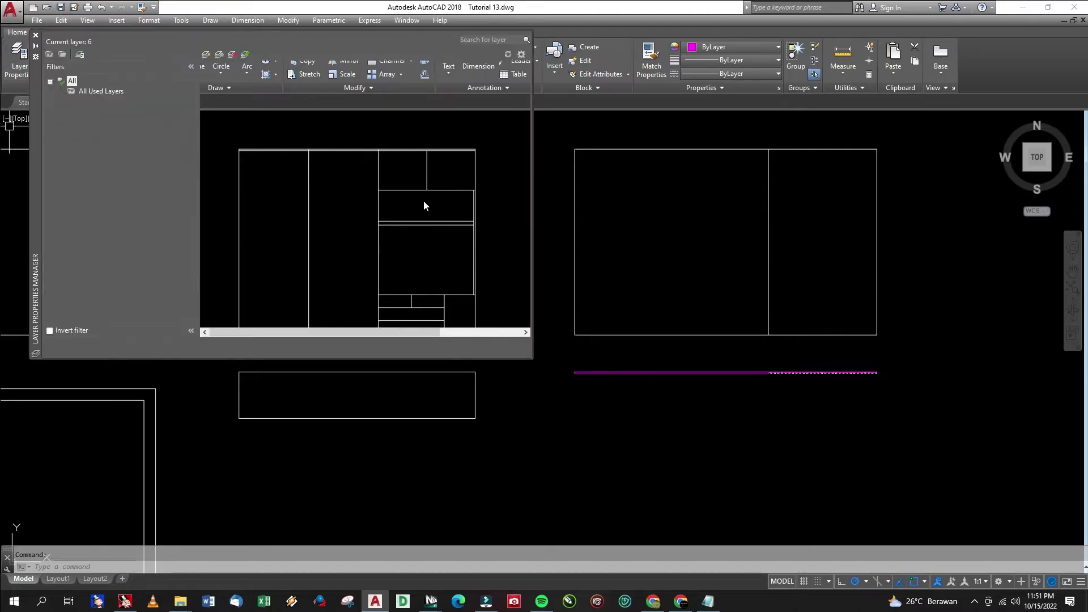
left_click(207, 56)
type("7 Panel")
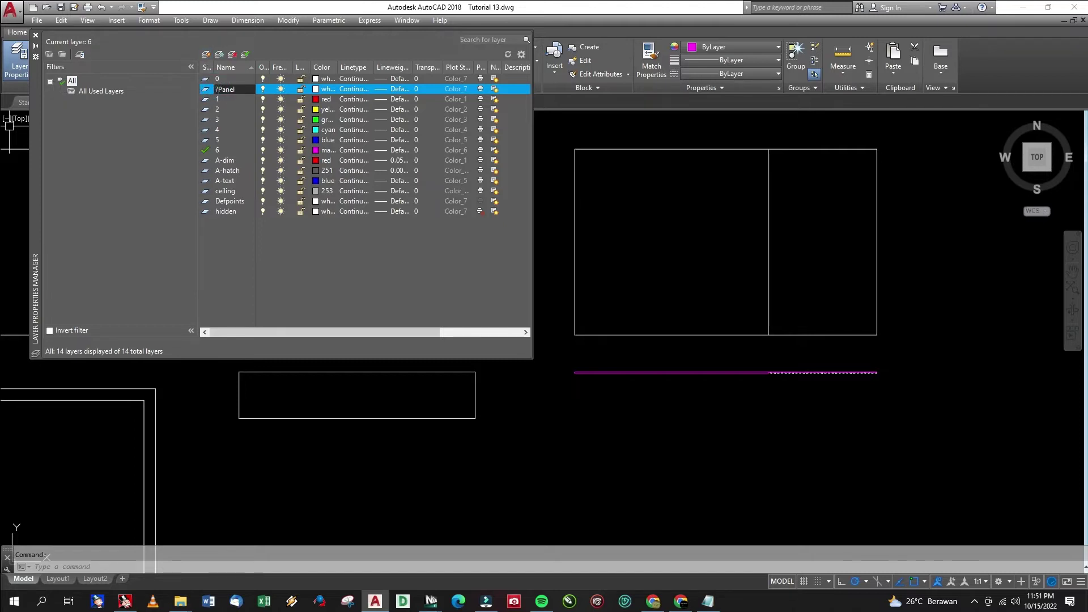
left_click(205, 55)
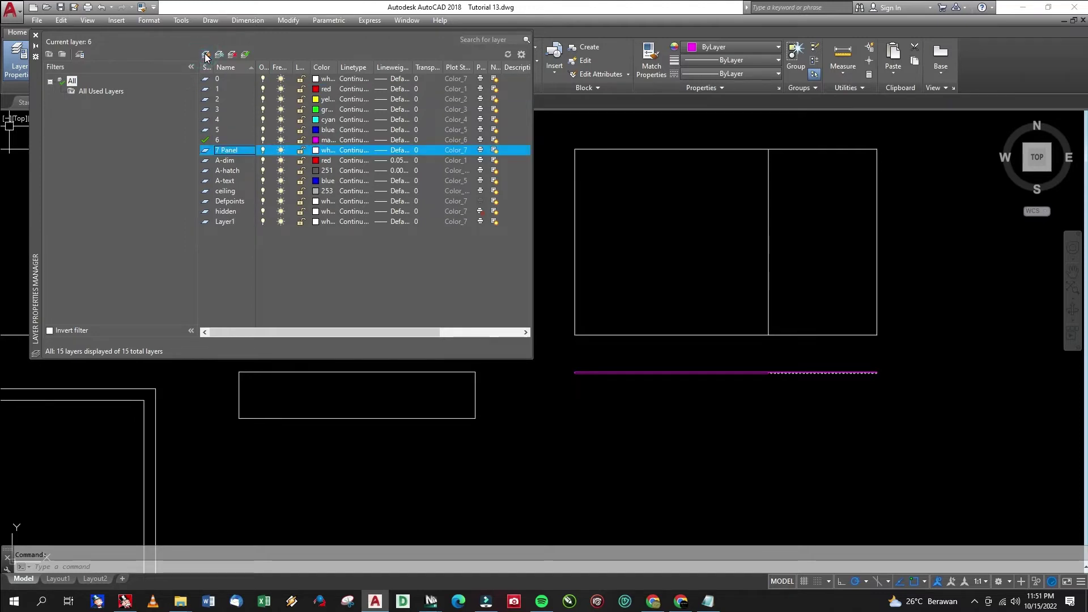
left_click(207, 56)
type("8 Wardrobe")
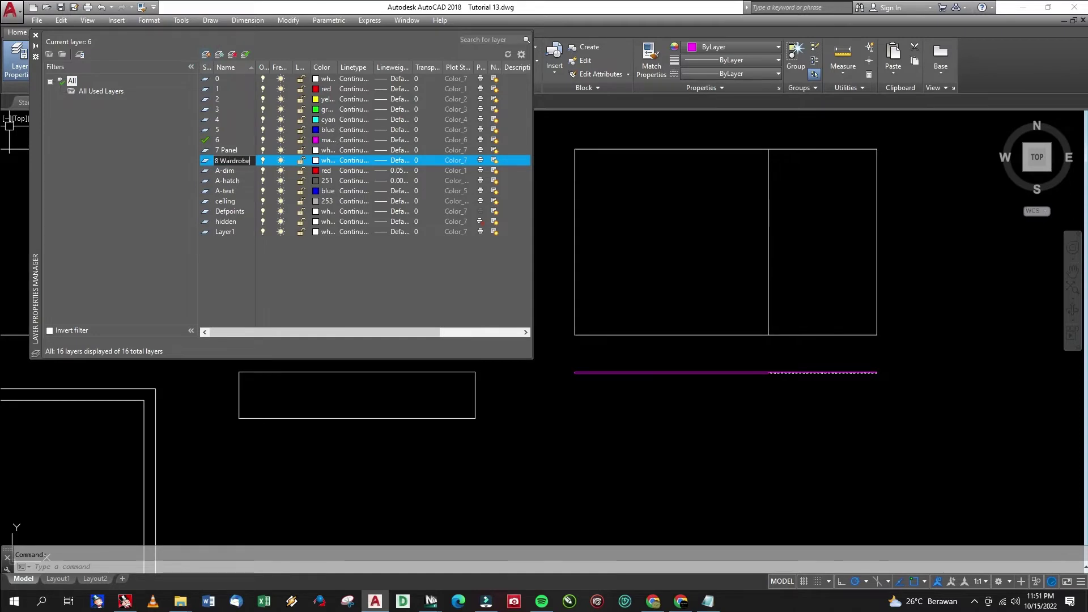
left_click(207, 56)
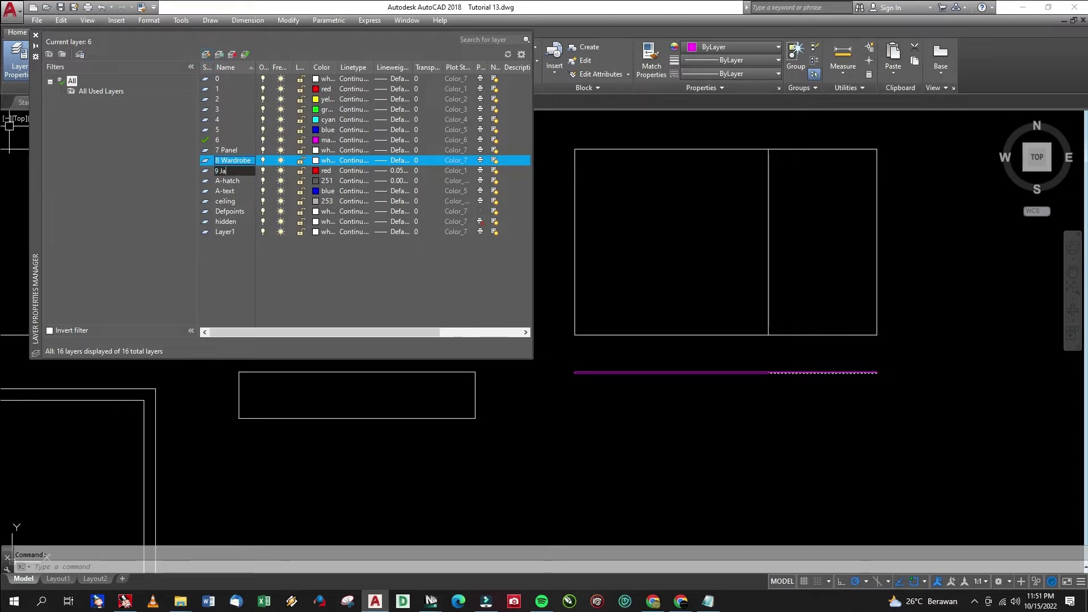
left_click(207, 55)
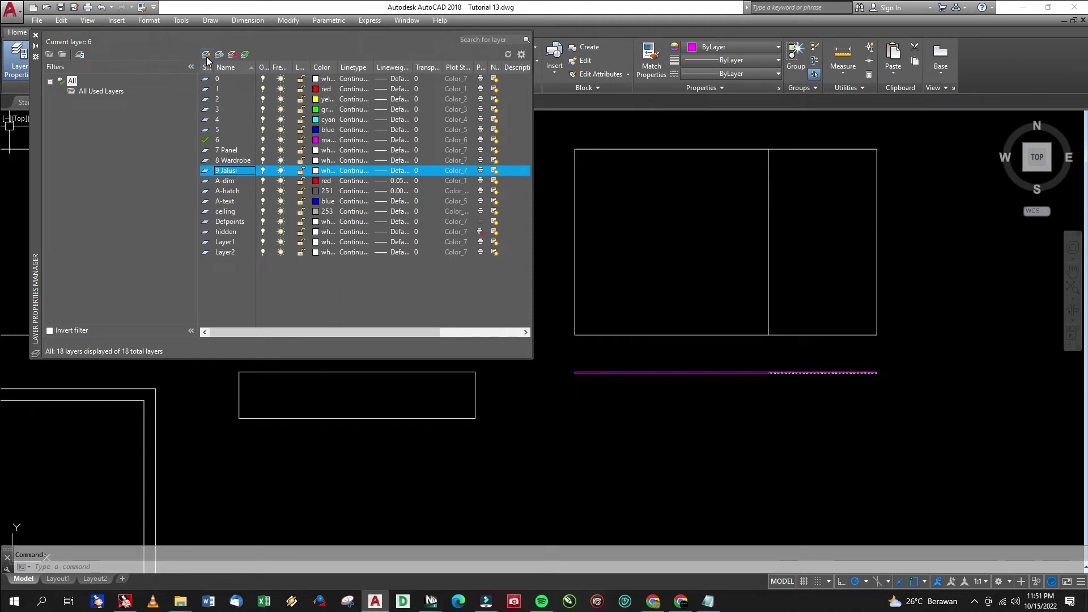
left_click(232, 241)
type("10 Nakas")
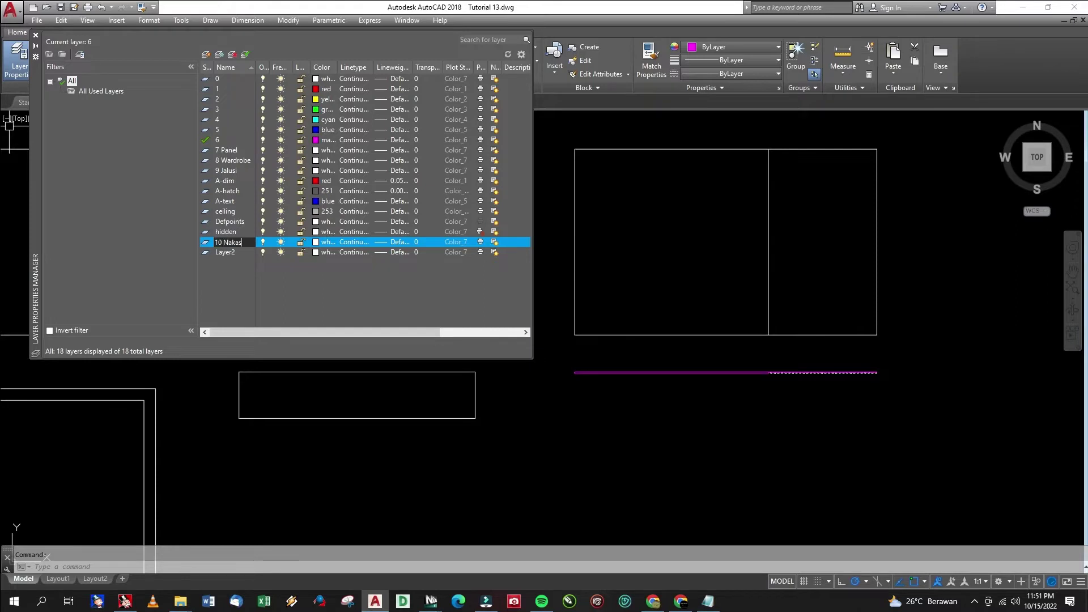
left_click(229, 253)
type("11 Meja Kerja")
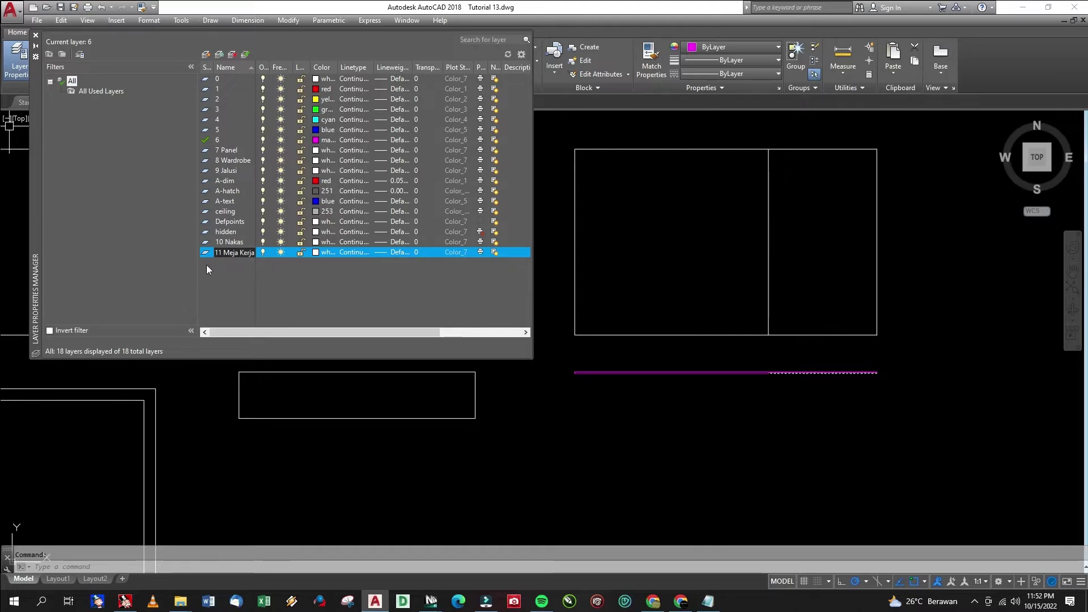
Give layer 7 Panel colour 40 and layer 8 Wardrobe colour 45.
left_click(316, 152)
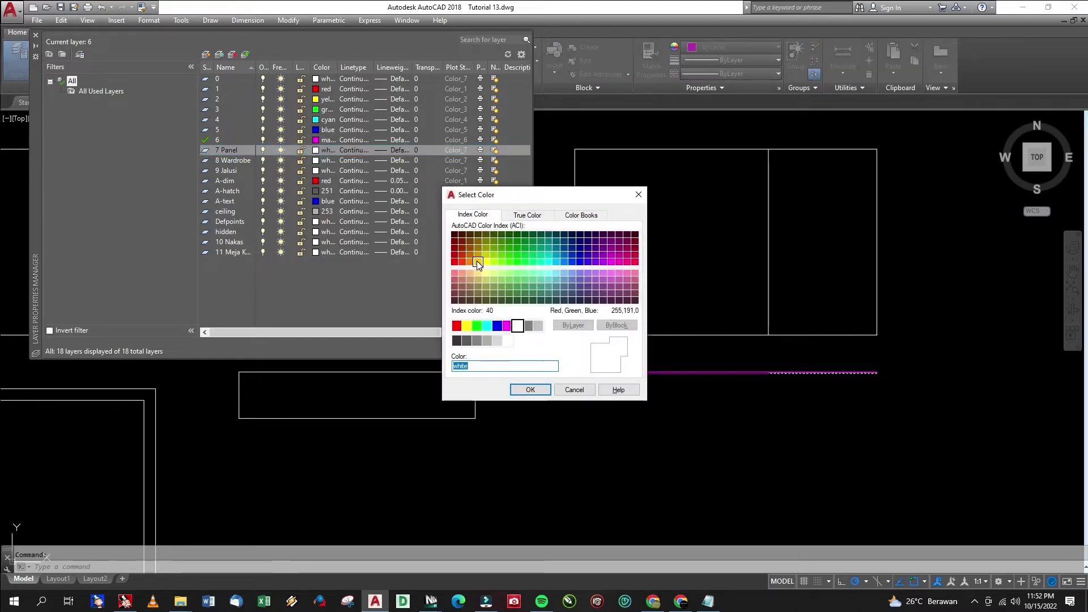
left_click(478, 262)
left_click(527, 390)
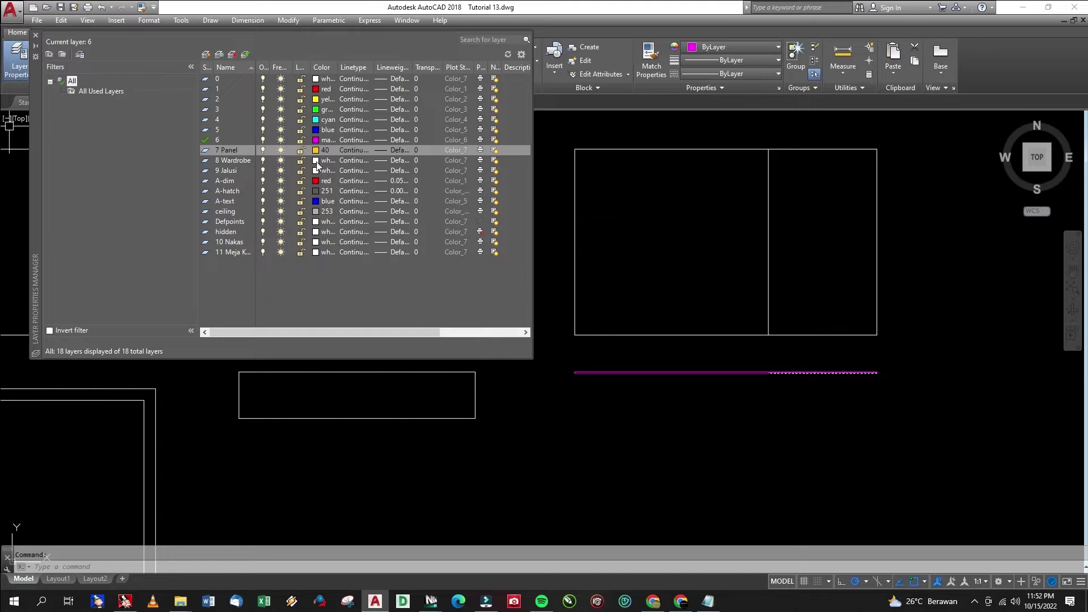
left_click(317, 162)
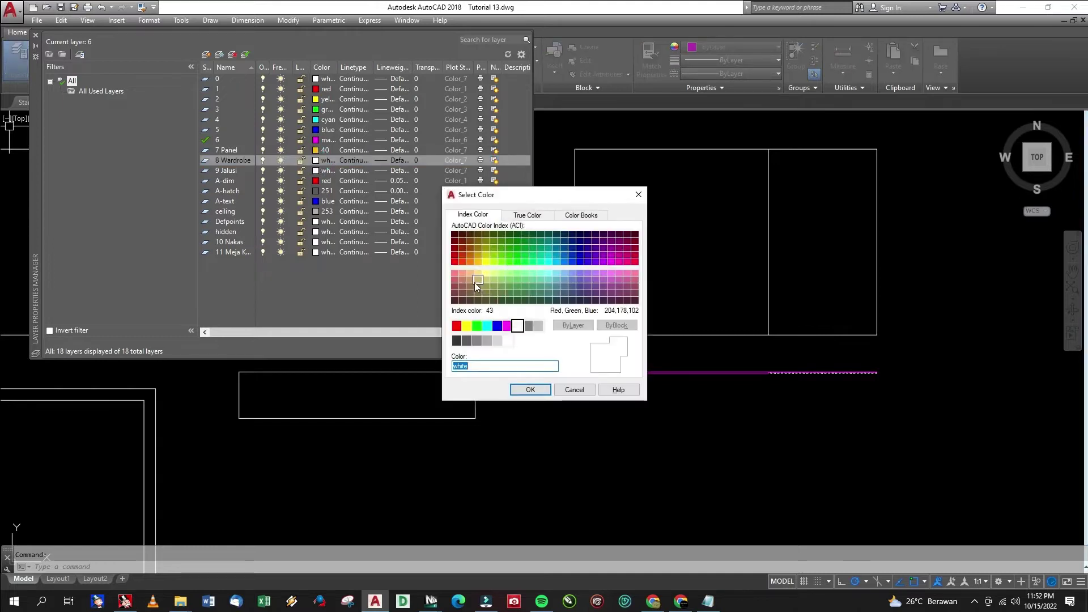
left_click(478, 286)
left_click(530, 390)
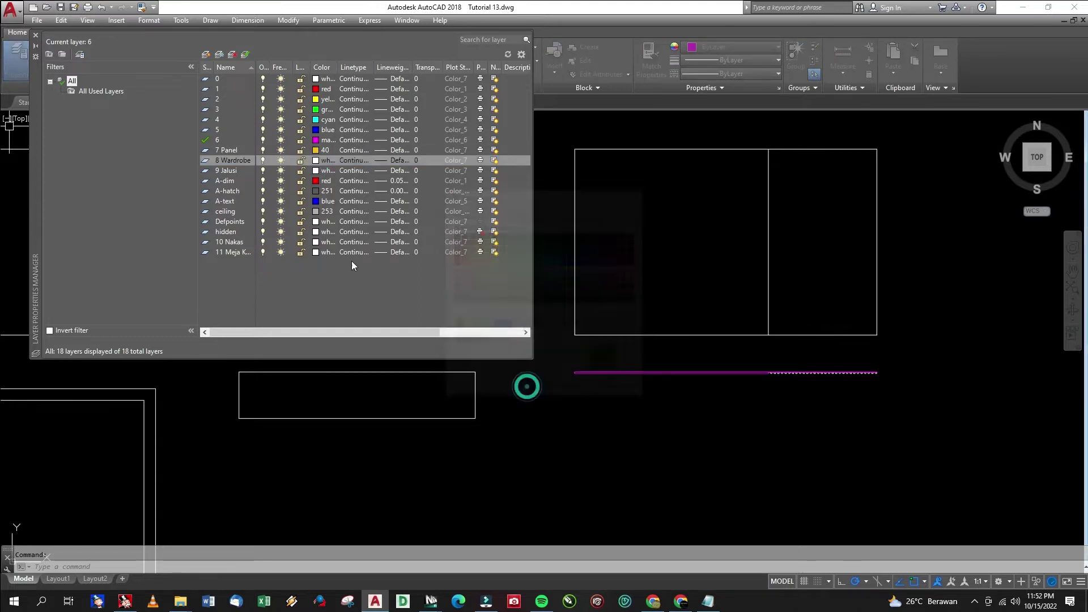
Give layer 9 Jalusi colour 123 and layer 10 Nakas colour 221.
left_click(316, 172)
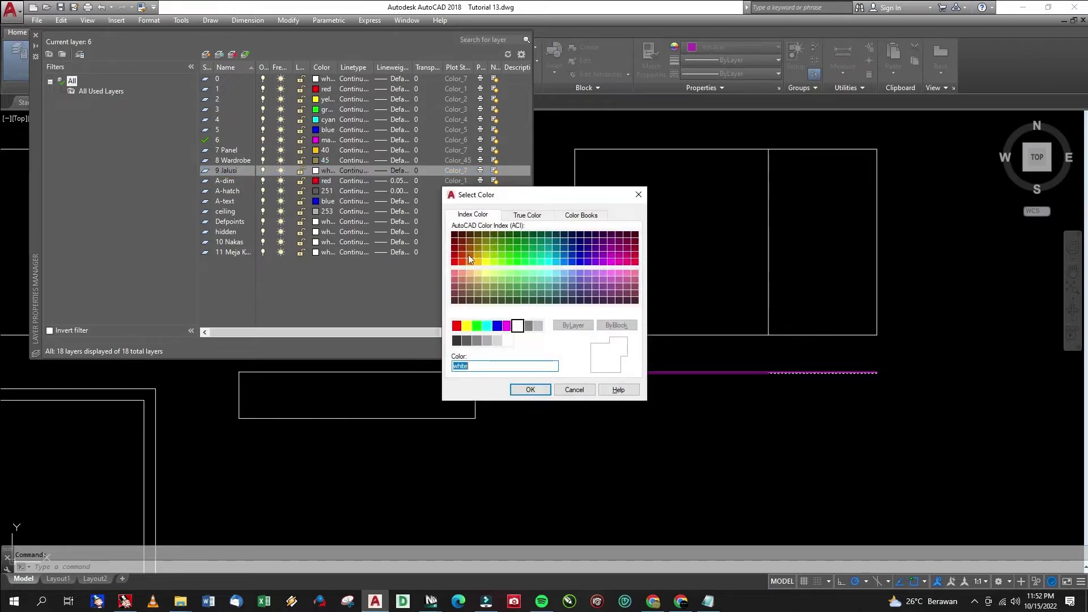
left_click(533, 287)
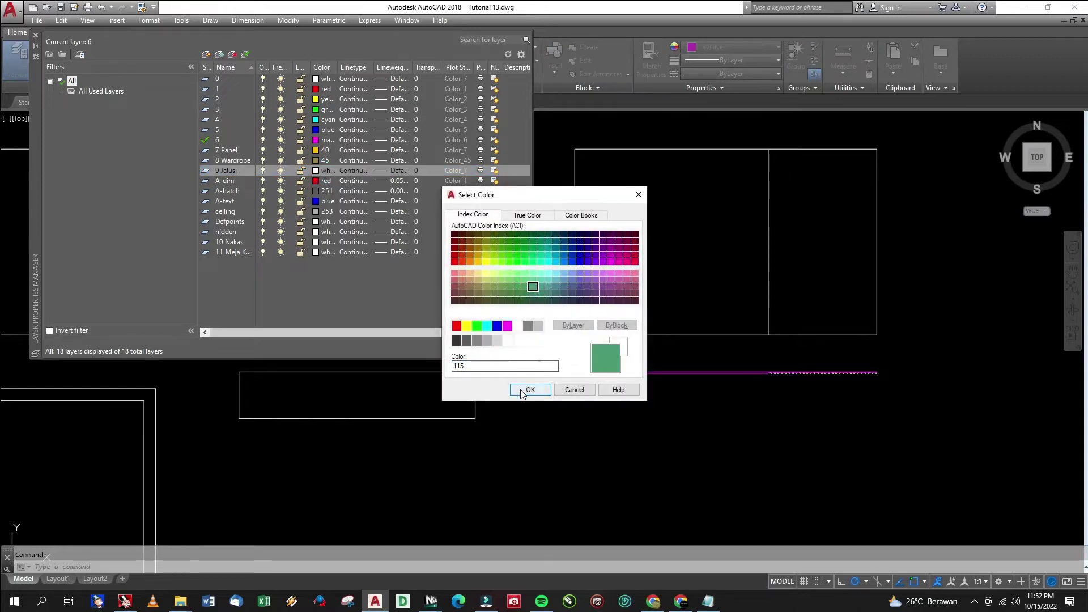
left_click(541, 282)
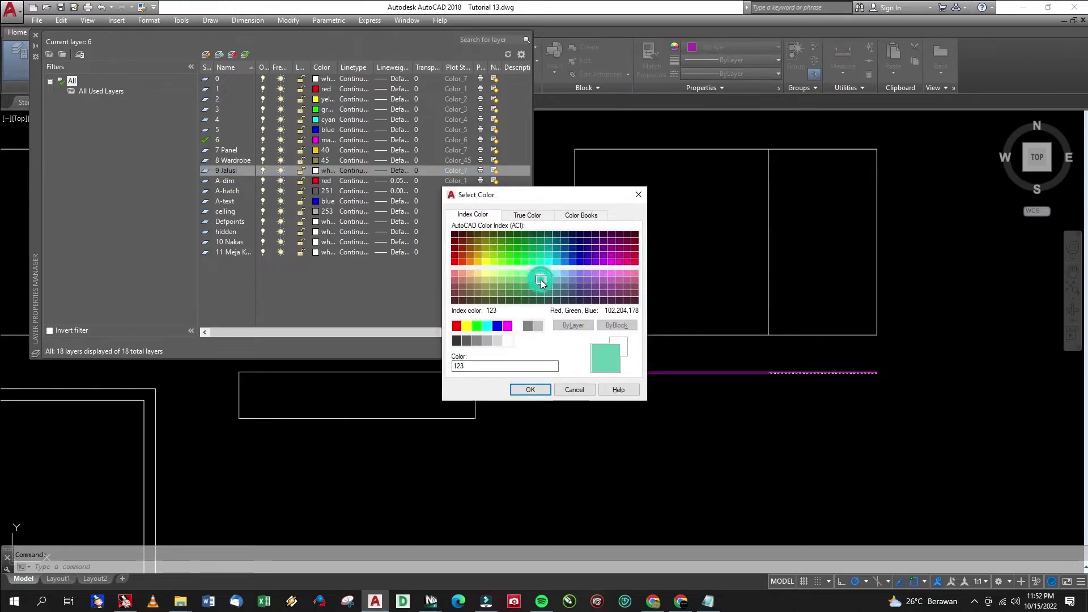
left_click(527, 389)
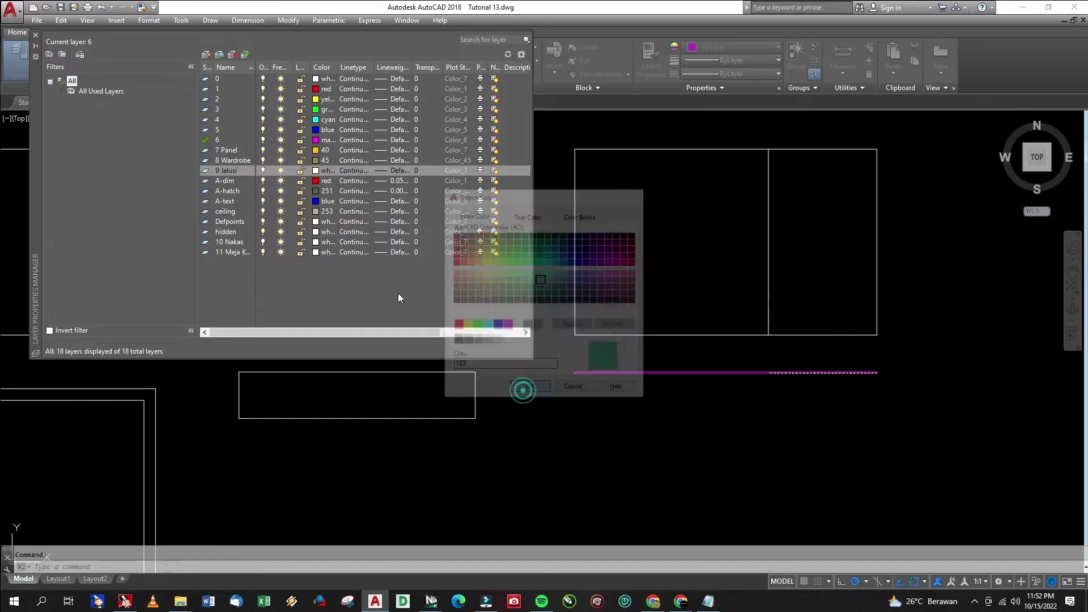
left_click(317, 244)
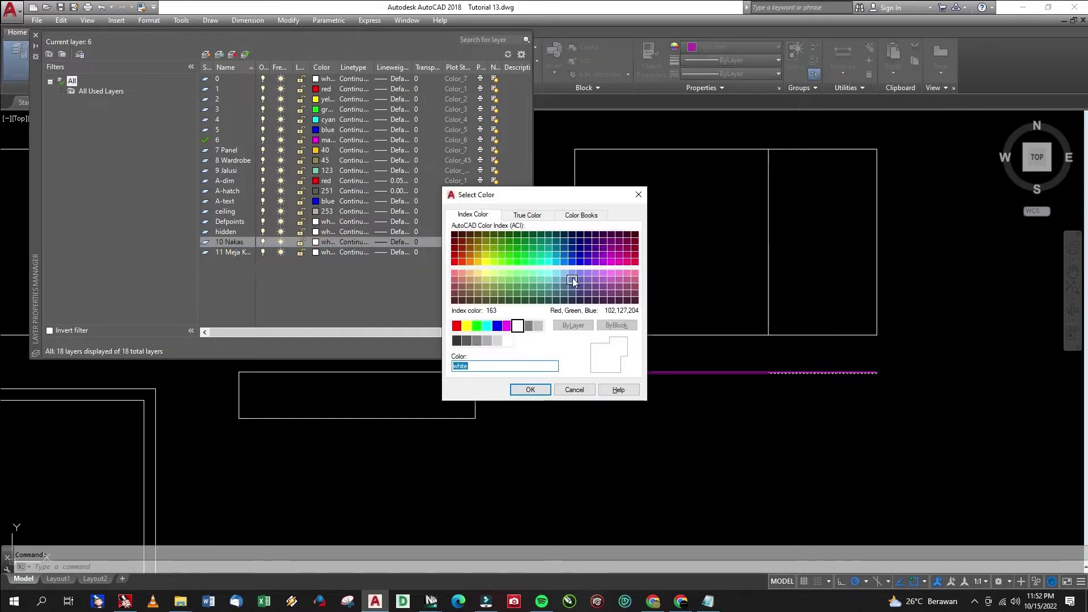
left_click(589, 281)
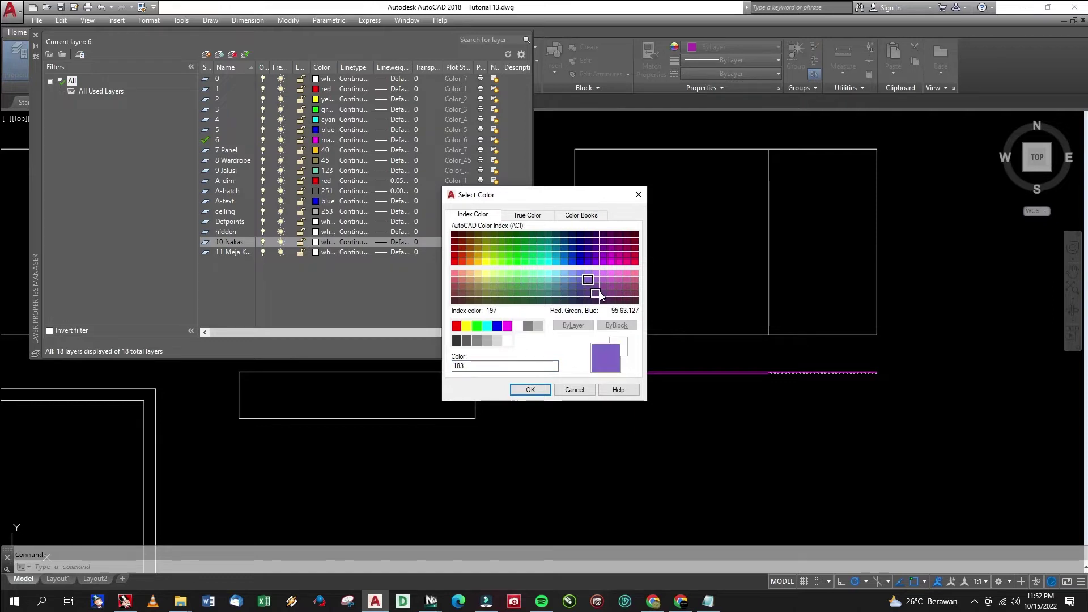
left_click(605, 274)
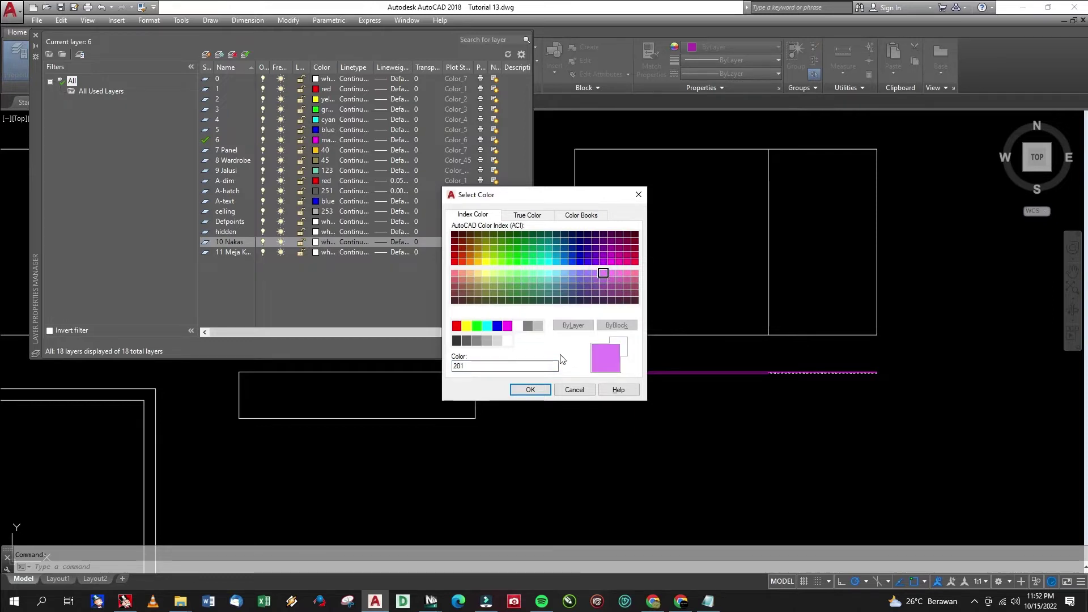
left_click(603, 261)
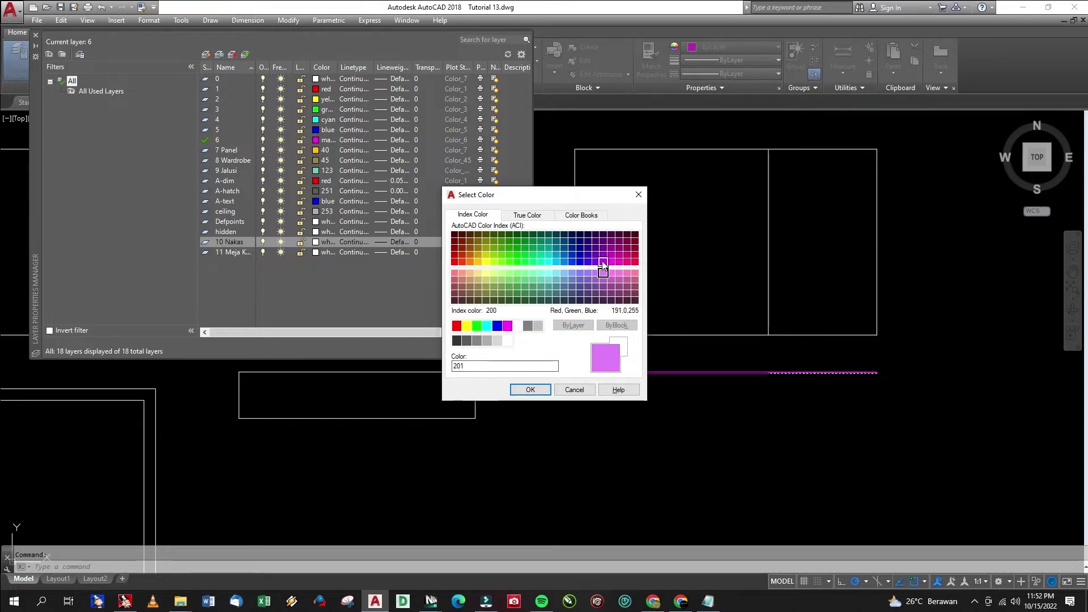
left_click(619, 273)
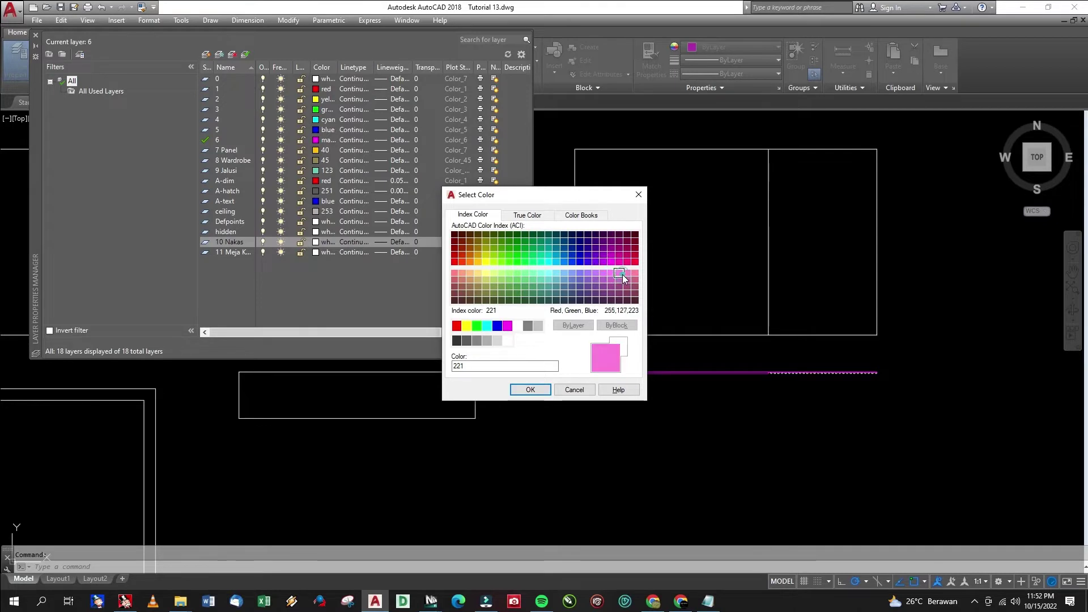
left_click(530, 390)
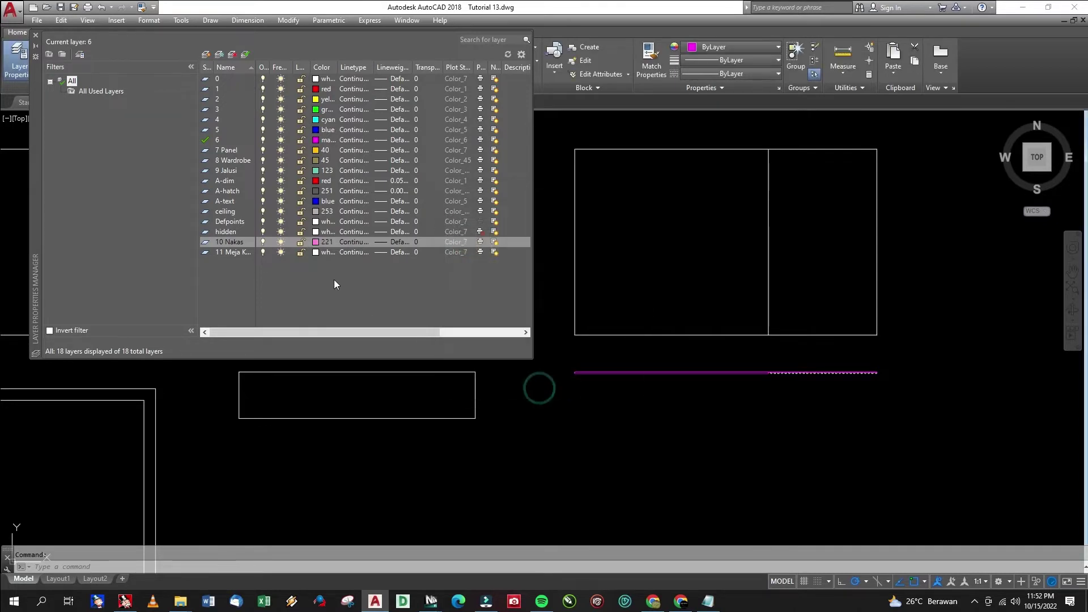
Give layer 11 Meja Kerja colour 186, close Layer Properties and save the drawing.
left_click(316, 252)
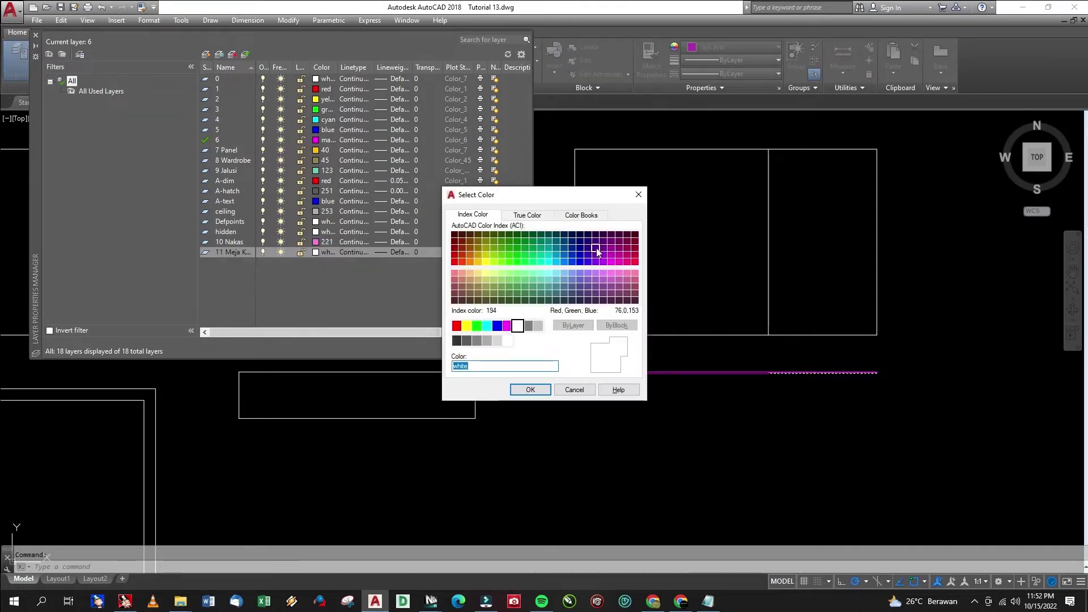
left_click(590, 242)
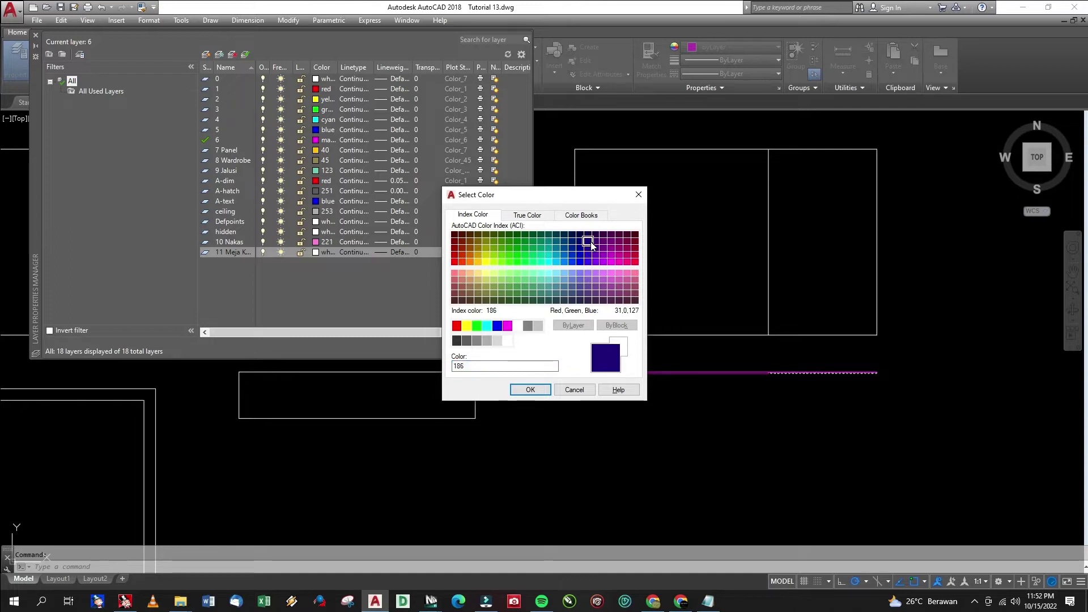
left_click(537, 391)
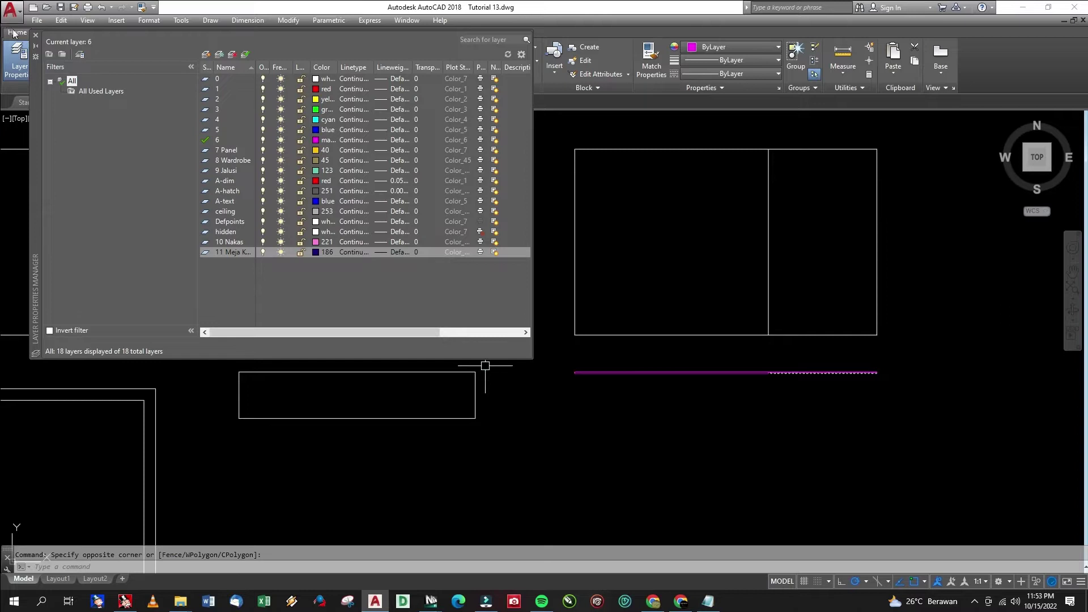
left_click(34, 38)
key("ctrl+s")
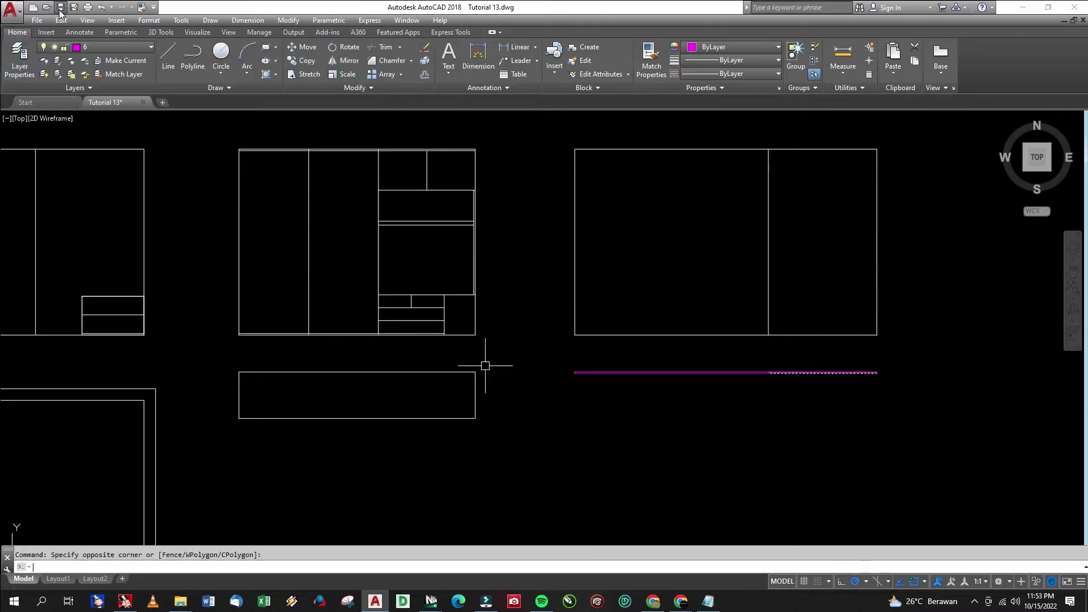
middle_click_drag(445, 274, 517, 312)
scroll(461, 245, "up", 2)
scroll(457, 267, "down", 2)
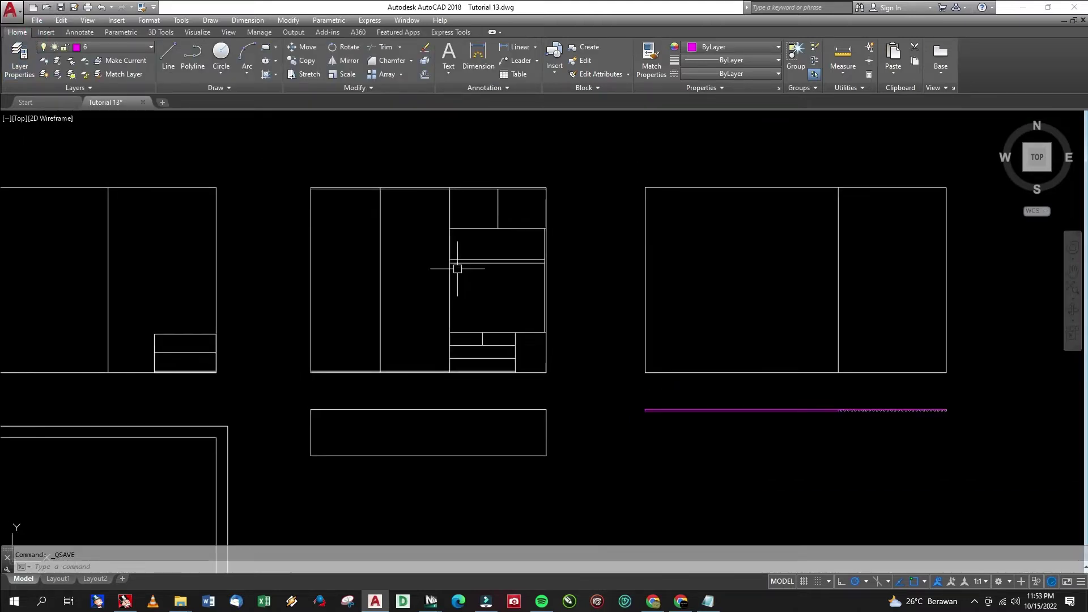
left_click(117, 48)
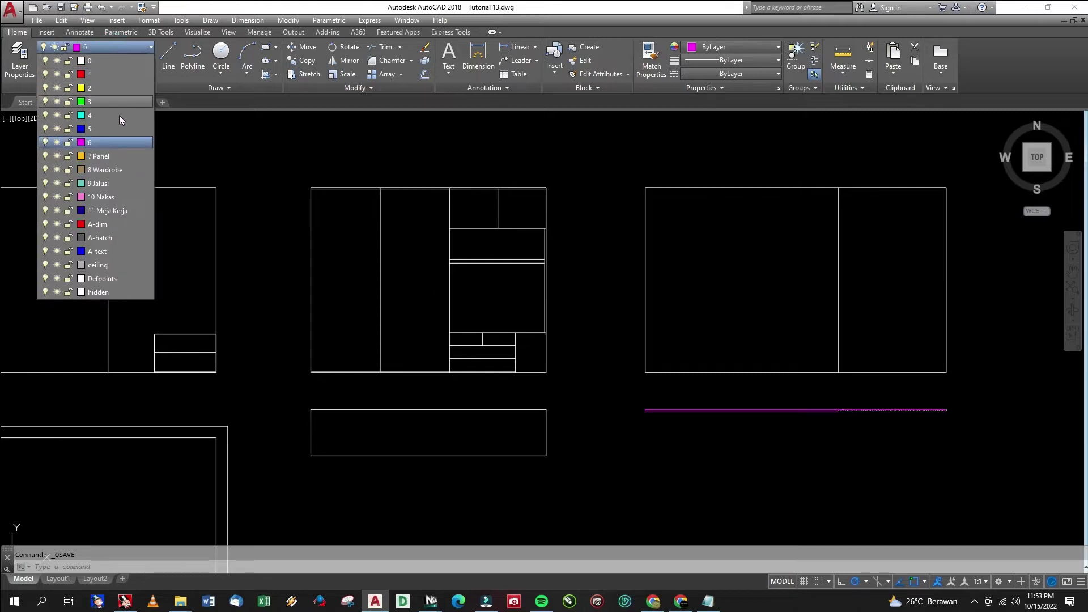
Make 8 Wardrobe the current layer and draw the first wardrobe rectangle.
left_click(117, 170)
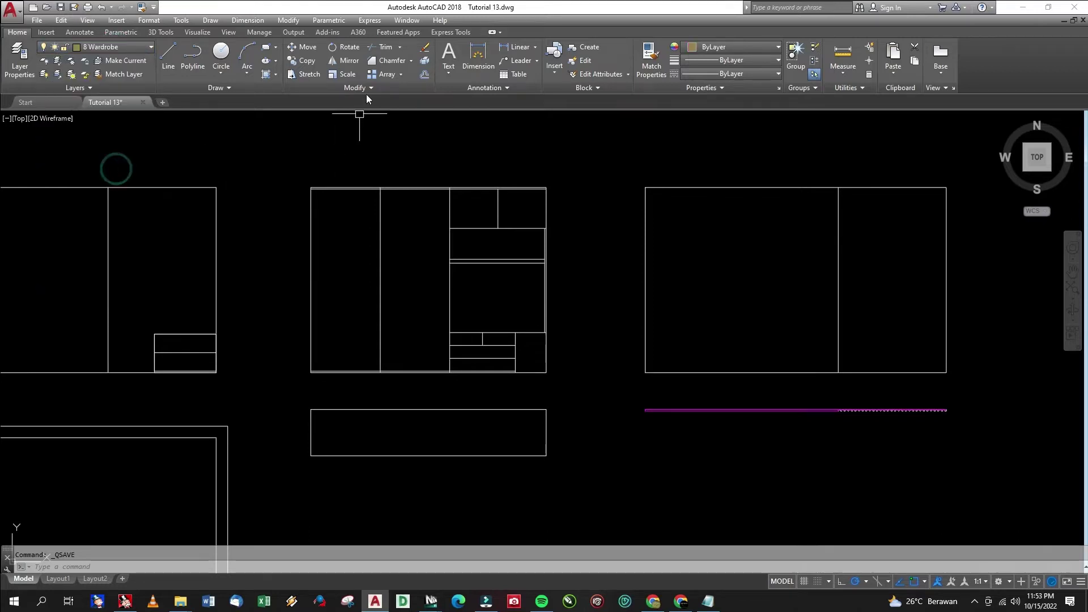
left_click(265, 47)
scroll(309, 184, "up", 3)
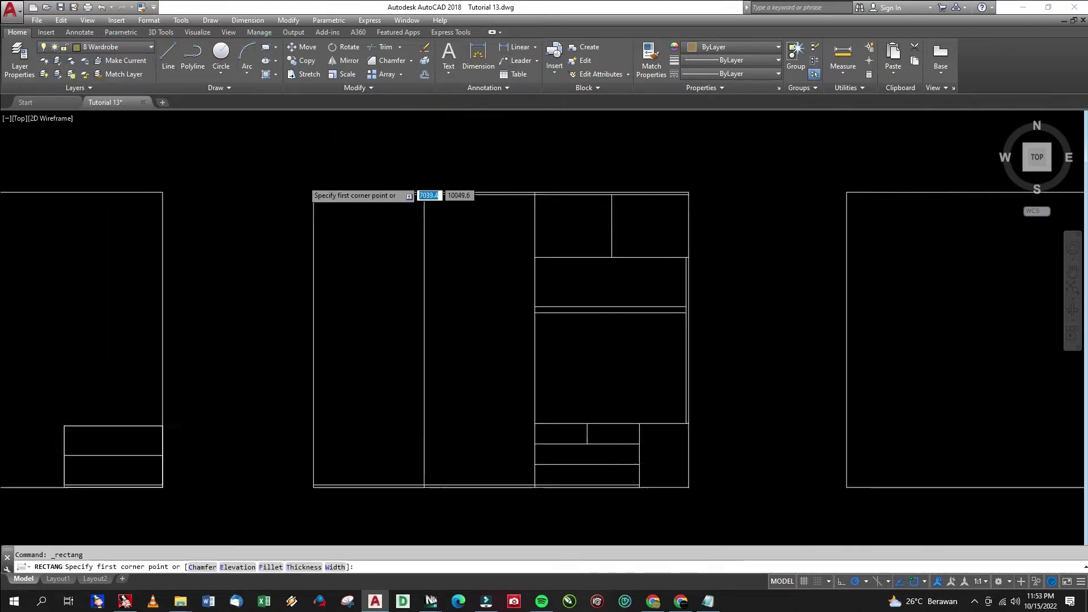
scroll(327, 206, "up", 3)
left_click(327, 206)
scroll(340, 207, "down", 4)
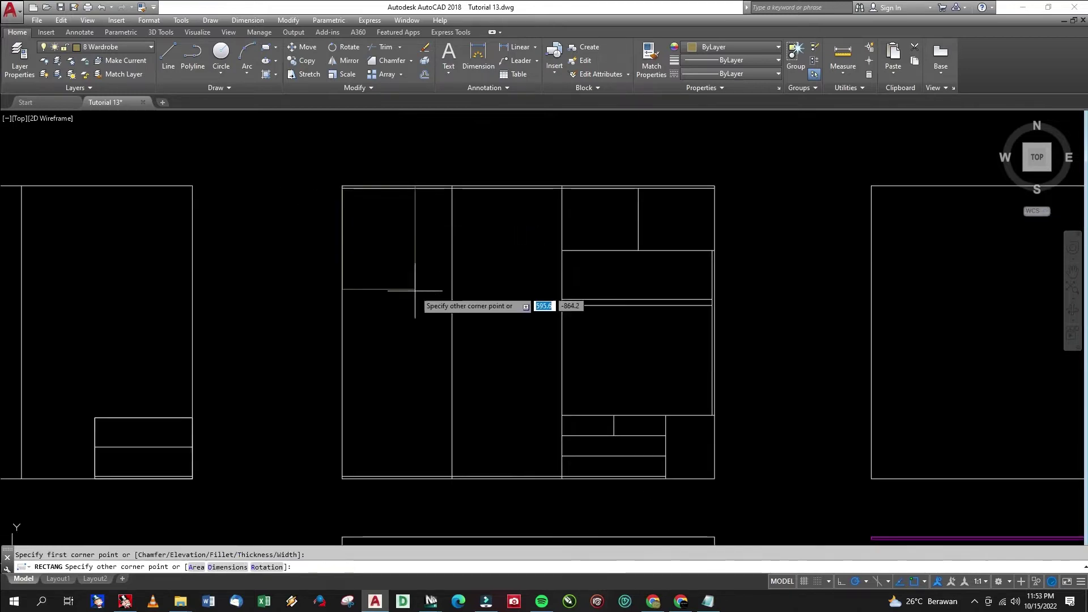
scroll(538, 496, "up", 3)
scroll(569, 476, "up", 2)
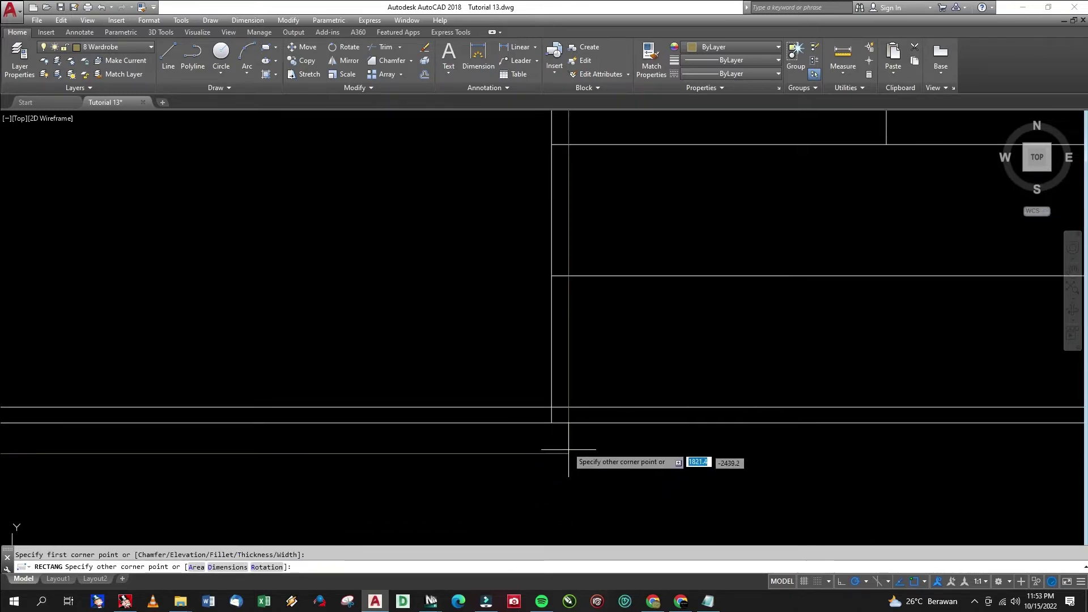
left_click(551, 429)
scroll(552, 426, "down", 2)
scroll(442, 437, "up", 2)
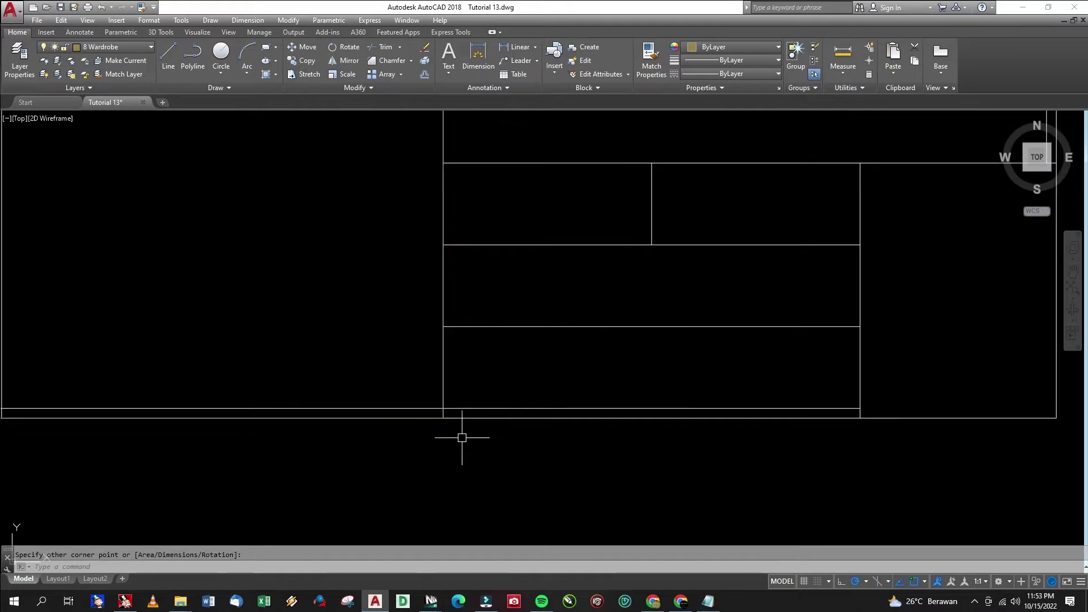
Draw two more thin rectangles along the wardrobe elevation's bottom edge.
key("Return")
left_click(443, 418)
middle_click_drag(756, 425, 583, 432)
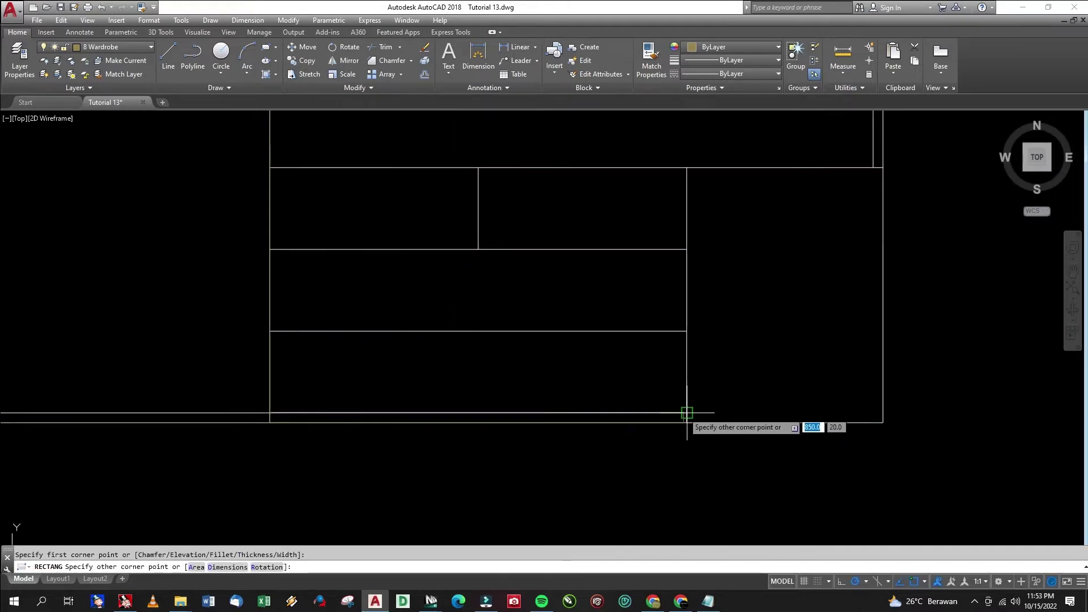
left_click(718, 437)
middle_click_drag(696, 430, 591, 445)
key("Return")
left_click(582, 437)
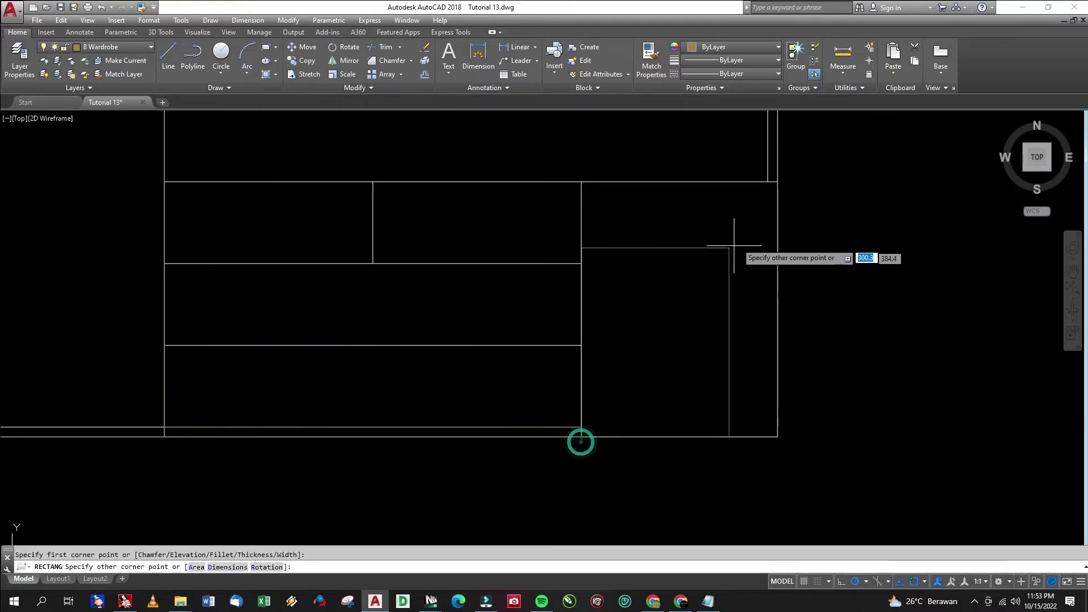
left_click(778, 185)
scroll(778, 185, "down", 5)
mouse_move(714, 347)
middle_mouse_down()
mouse_move(617, 371)
mouse_move(624, 375)
middle_mouse_up()
scroll(624, 368, "up", 1)
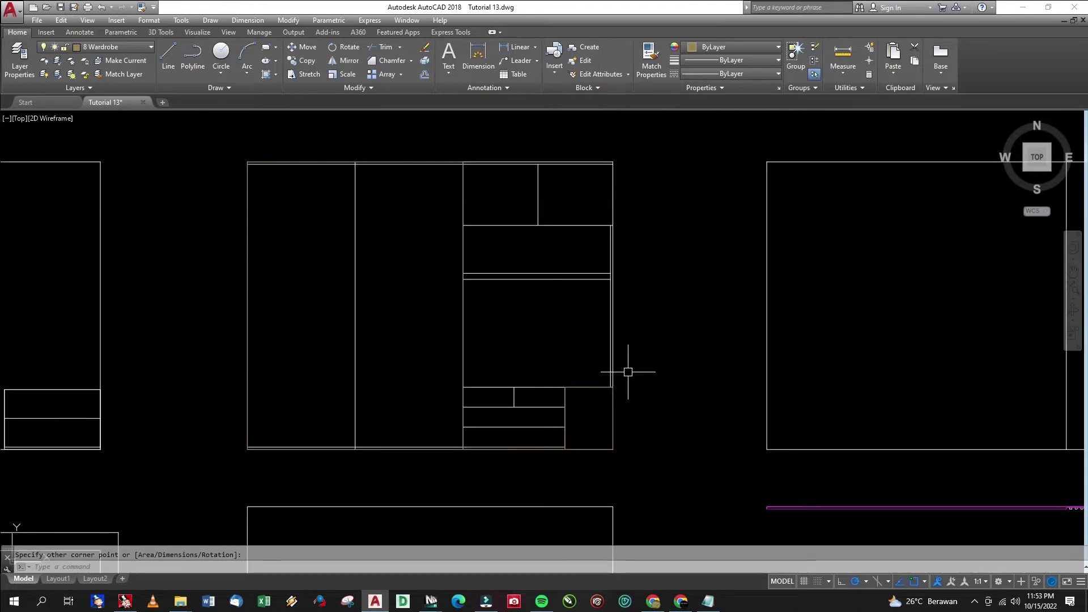
scroll(473, 179, "up", 4)
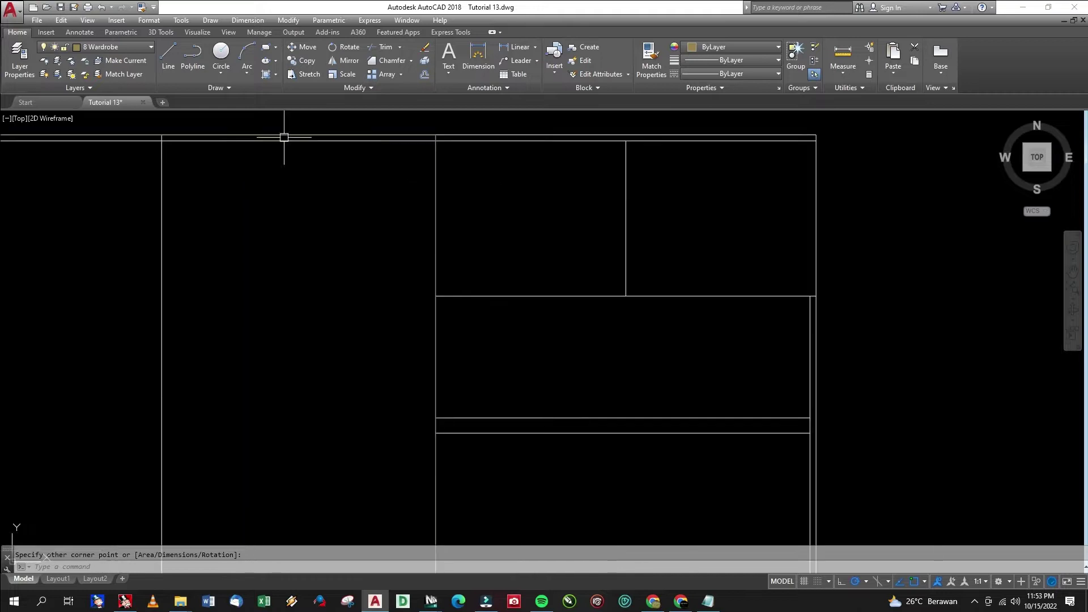
Trace a polyline from the top intersection through the compartment's corner and edge points.
left_click(201, 53)
left_click(436, 135)
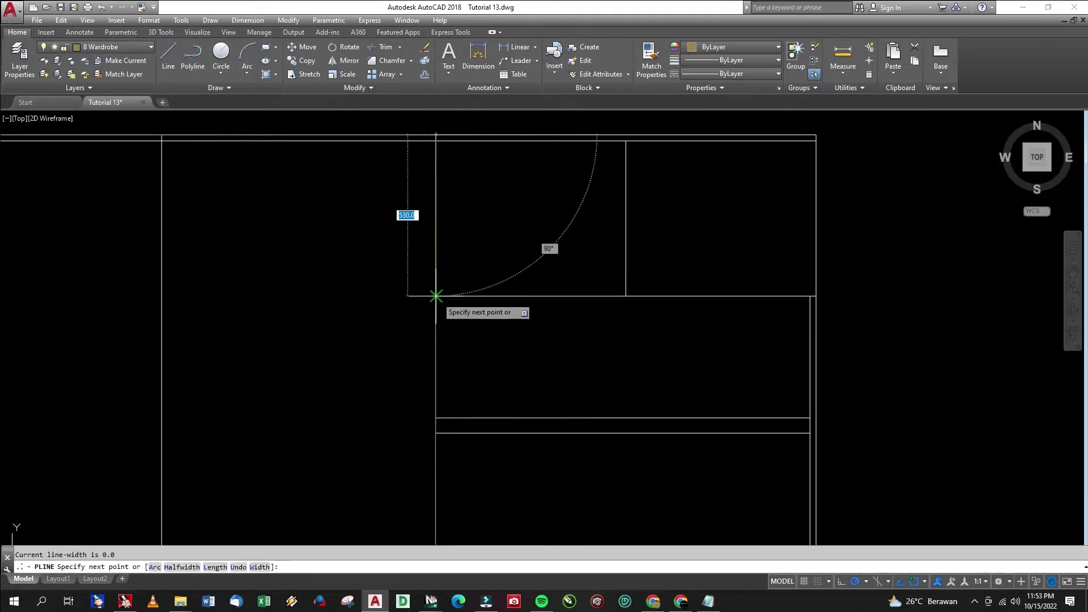
scroll(436, 296, "down", 3)
left_click(435, 274)
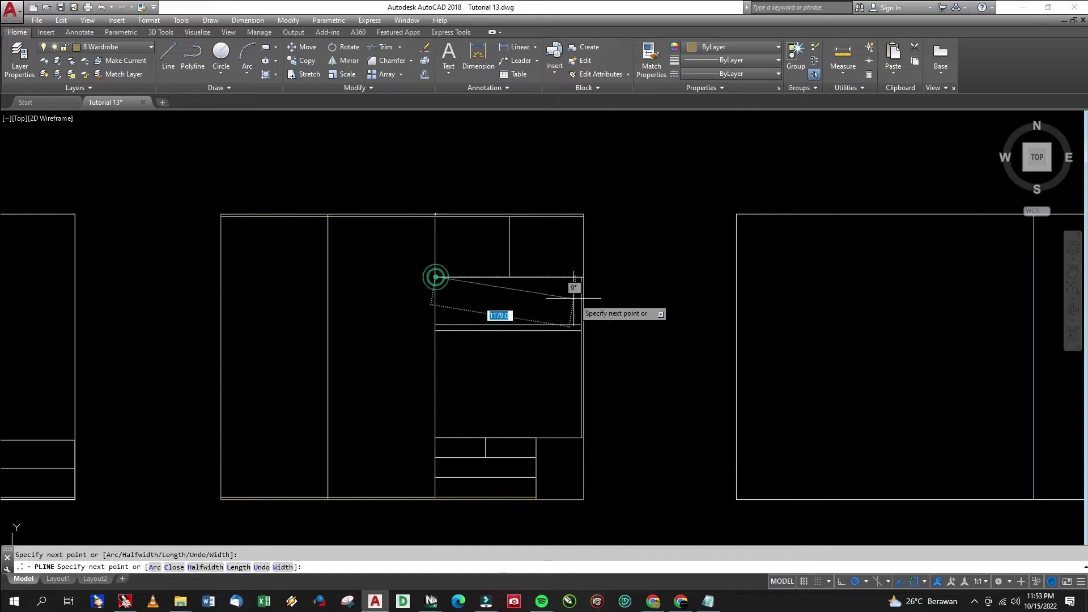
scroll(597, 222, "up", 3)
left_click(597, 212)
scroll(567, 244, "up", 2)
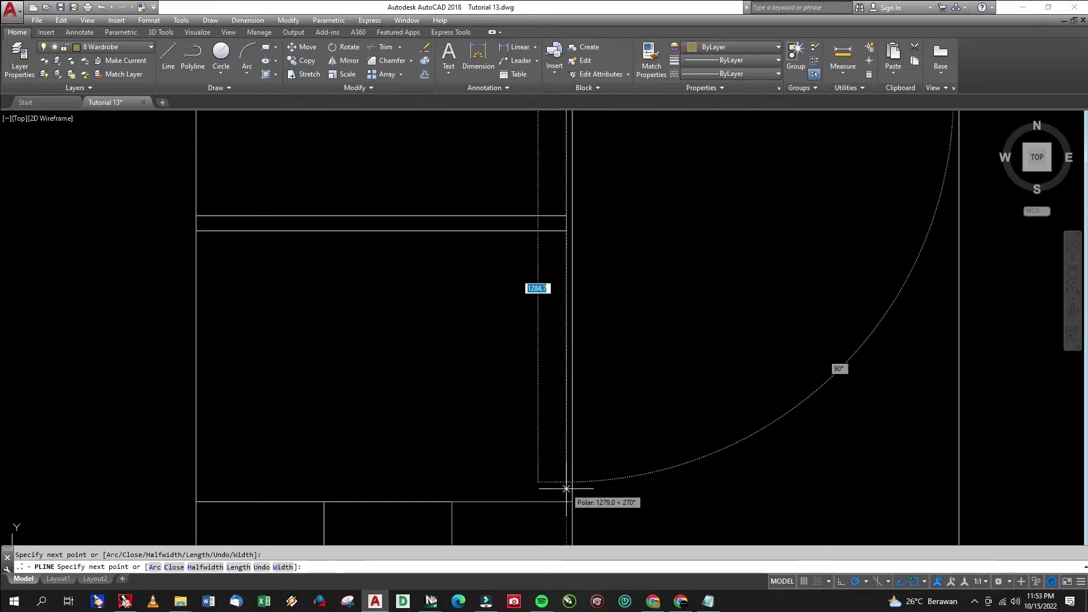
middle_click_drag(565, 488, 554, 367)
left_click(555, 370)
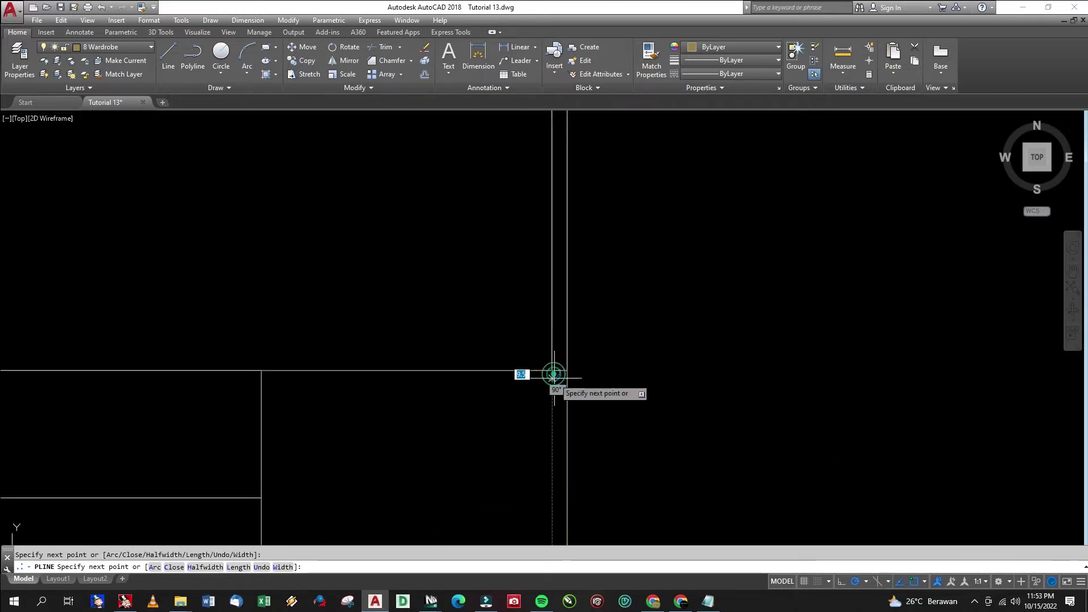
End the compartment polyline and bring the lower wardrobe compartments into view.
scroll(590, 343, "down", 3)
scroll(590, 343, "up", 3)
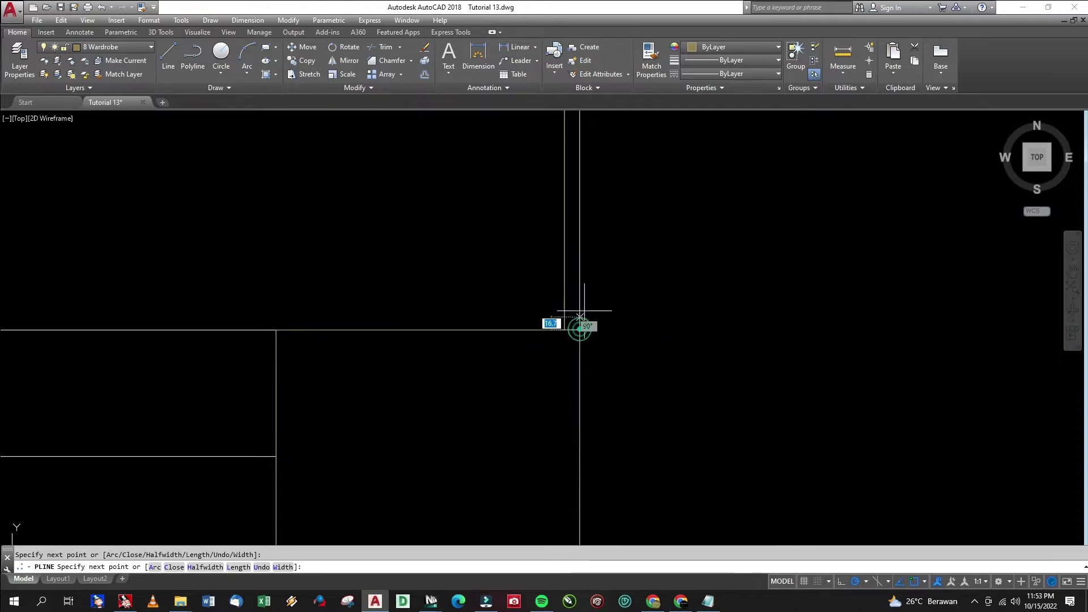
scroll(578, 473, "down", 5)
scroll(567, 215, "up", 1)
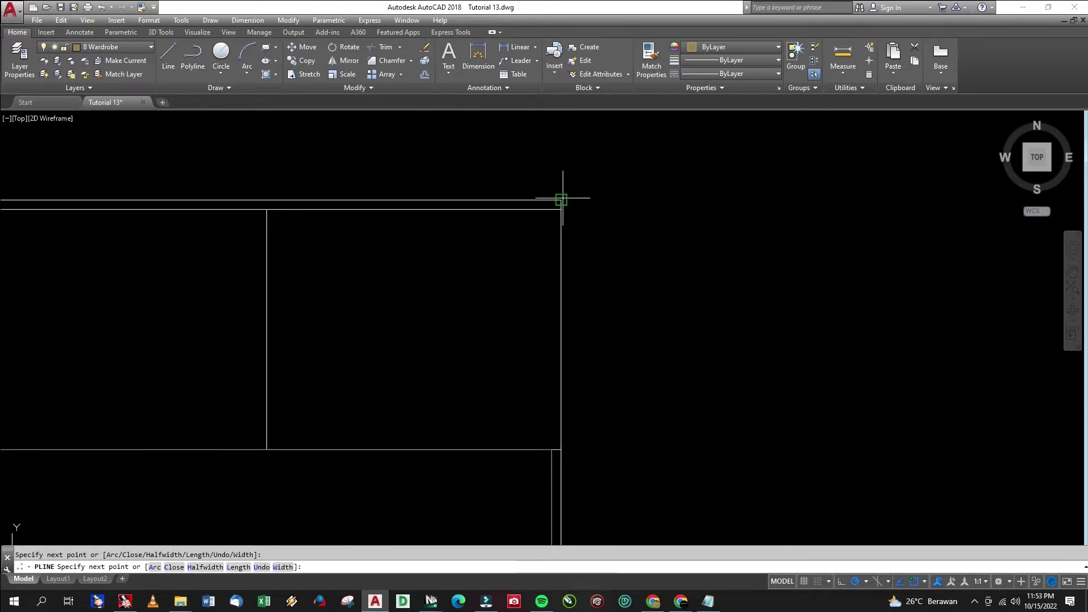
middle_click_drag(564, 202, 632, 271)
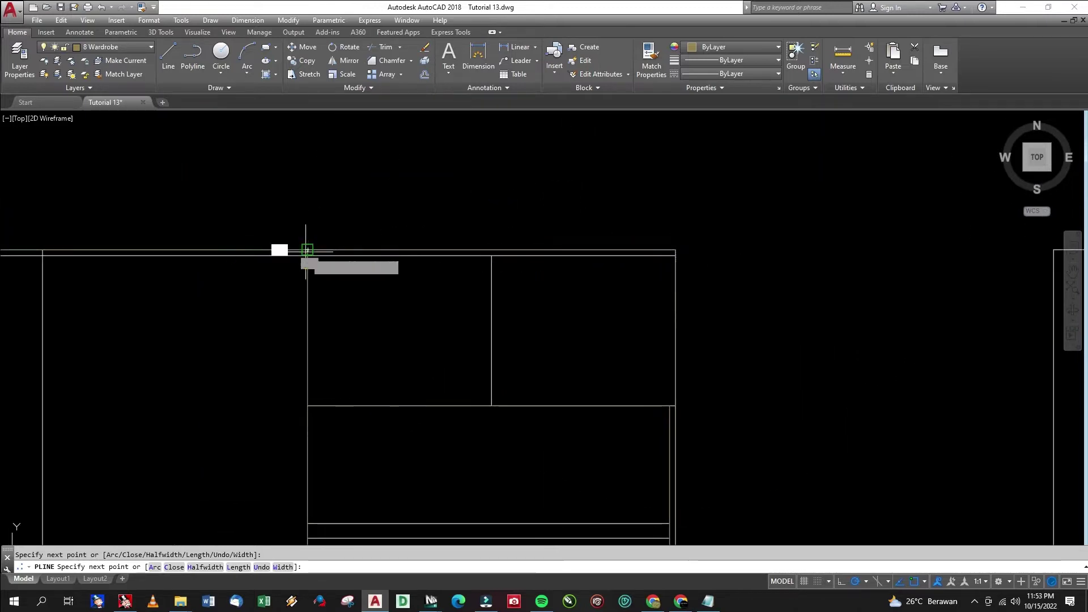
key("Escape")
scroll(461, 328, "down", 4)
scroll(461, 345, "up", 2)
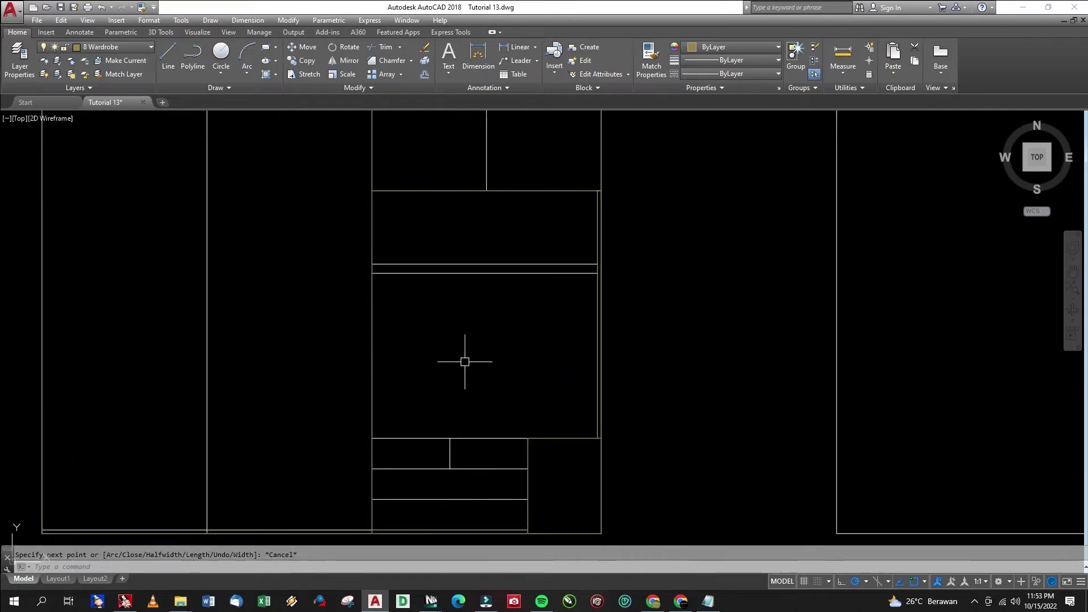
middle_click_drag(464, 359, 487, 262)
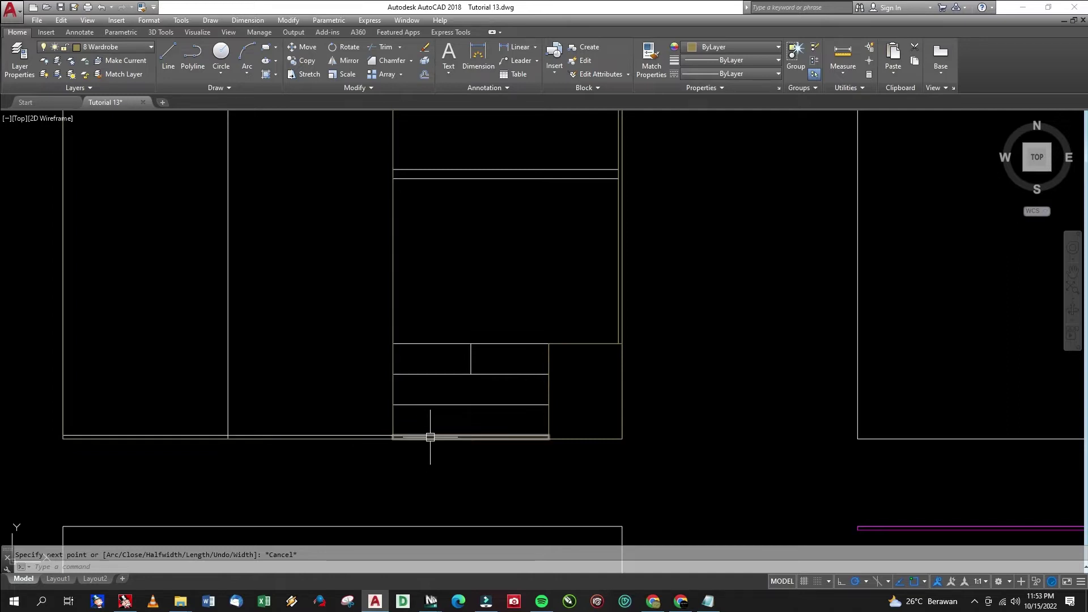
mouse_move(430, 437)
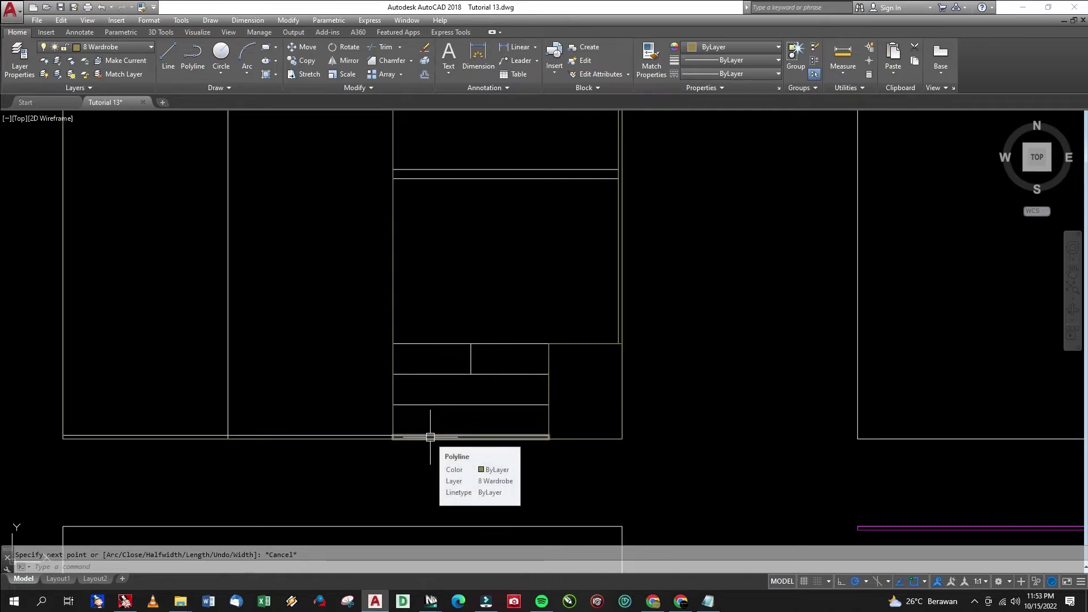
scroll(430, 437, "up", 2)
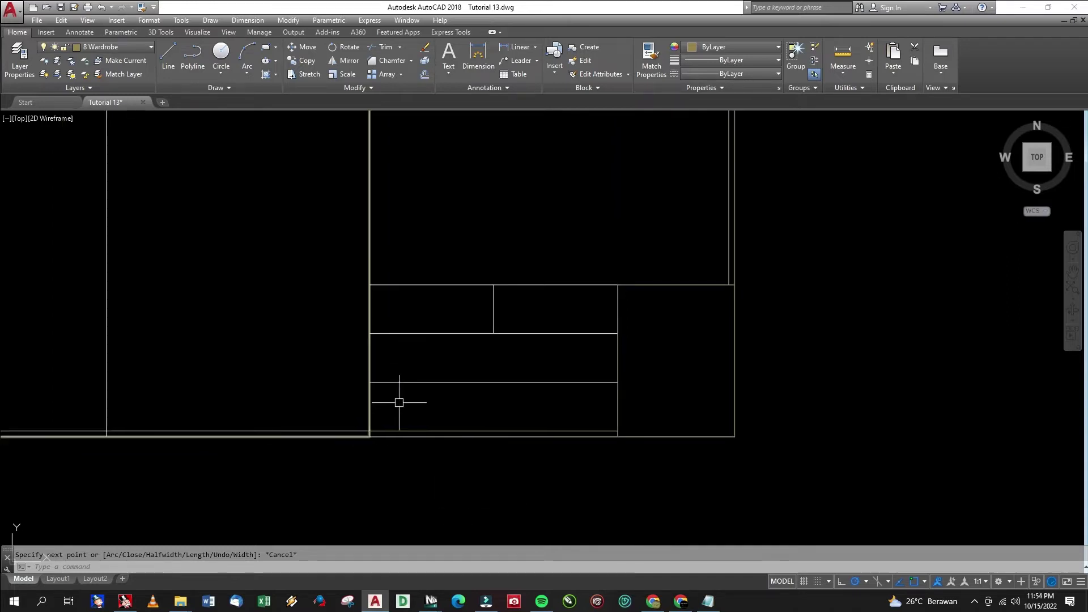
Select the bottom horizontal line, cancel the stretch, and frame the drawer area.
left_click(413, 433)
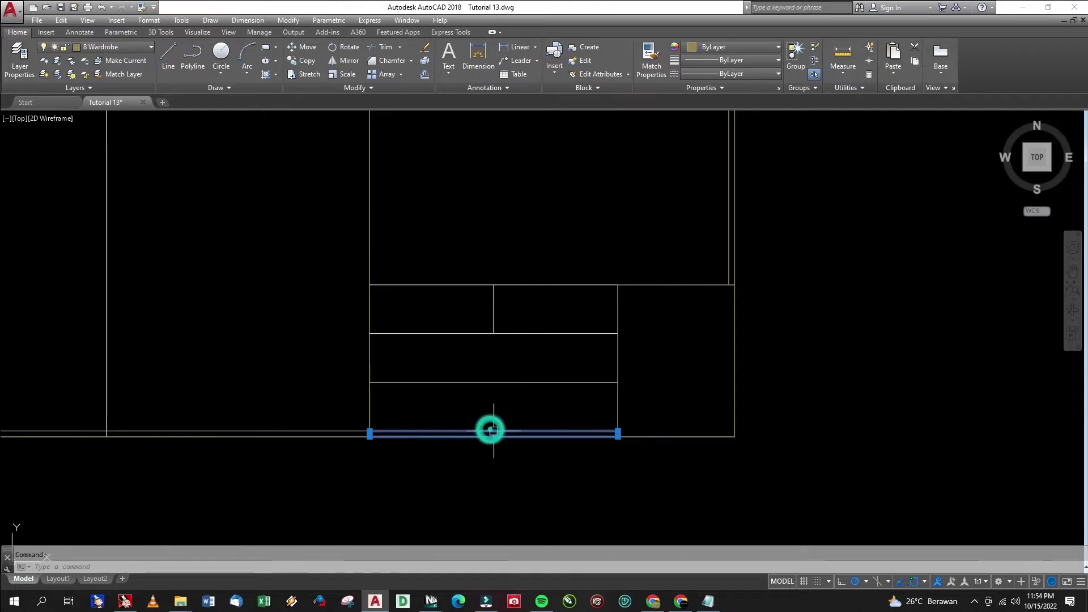
left_click(494, 434)
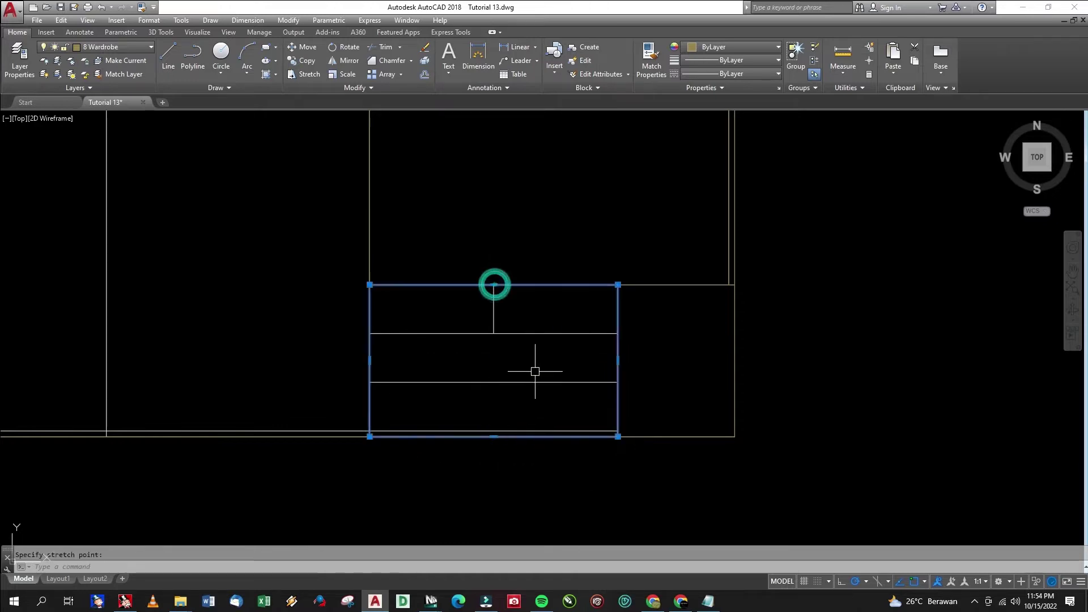
key("Escape")
middle_click_drag(535, 370, 557, 411)
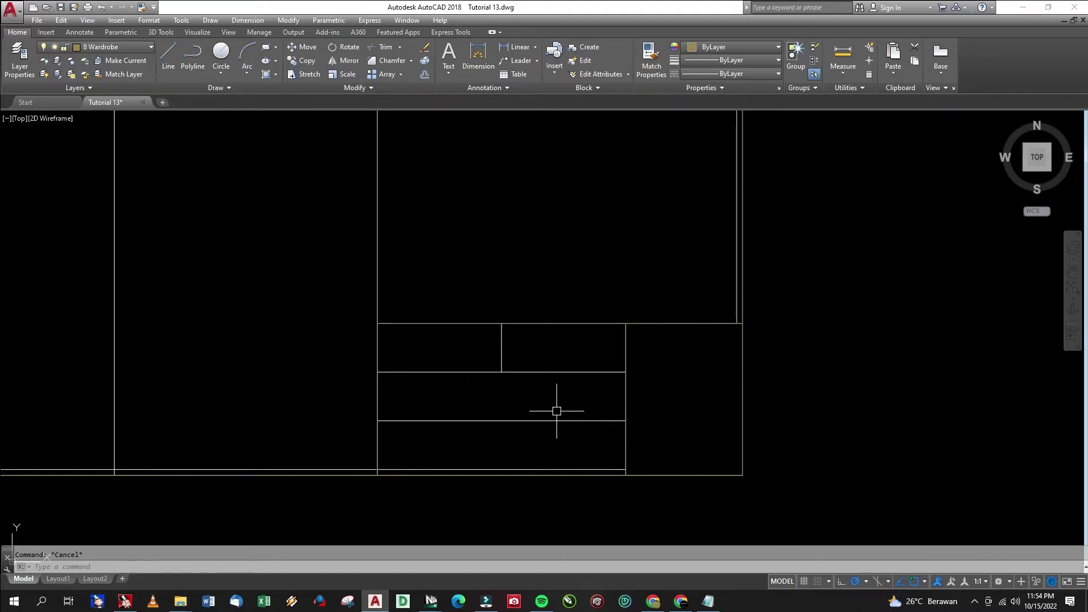
middle_click_drag(557, 411, 572, 387)
Draw two rectangles outlining the wardrobe's drawer panels corner to corner.
left_click(266, 47)
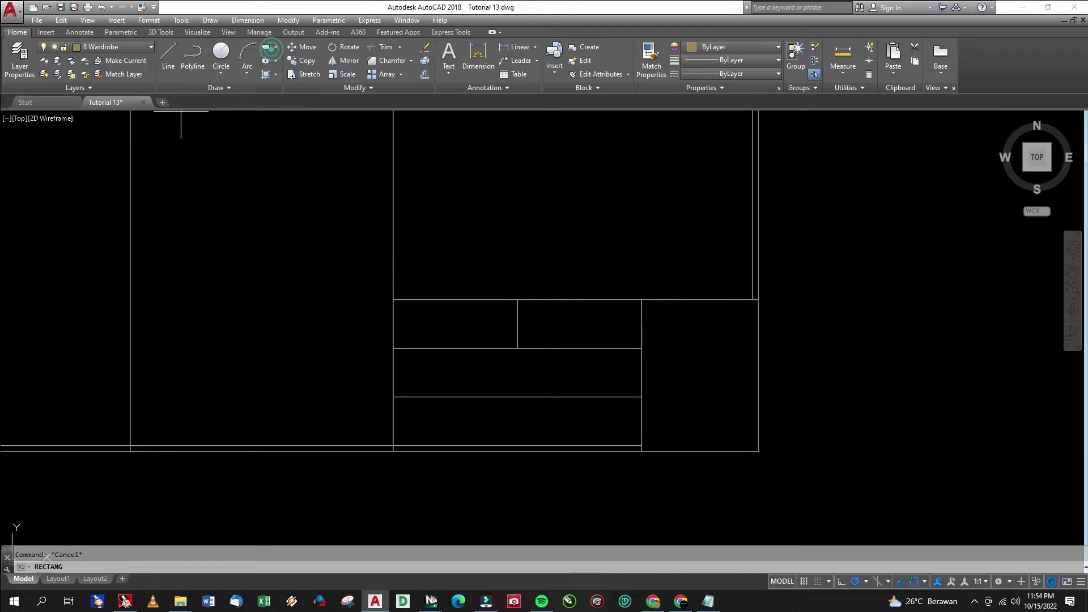
scroll(444, 396, "up", 2)
left_click(363, 319)
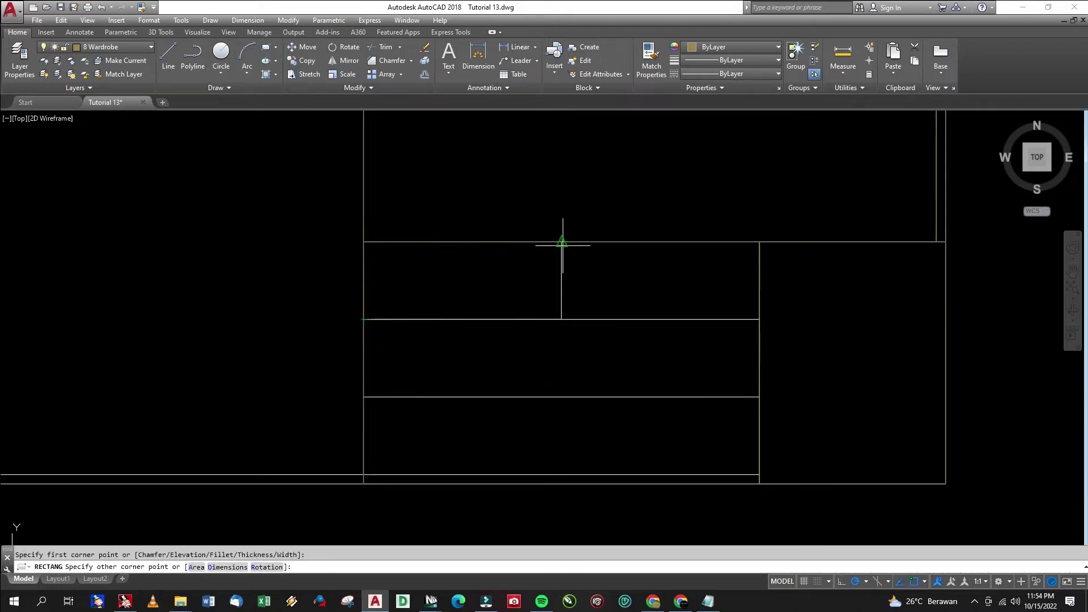
left_click(561, 242)
key("Return")
left_click(363, 397)
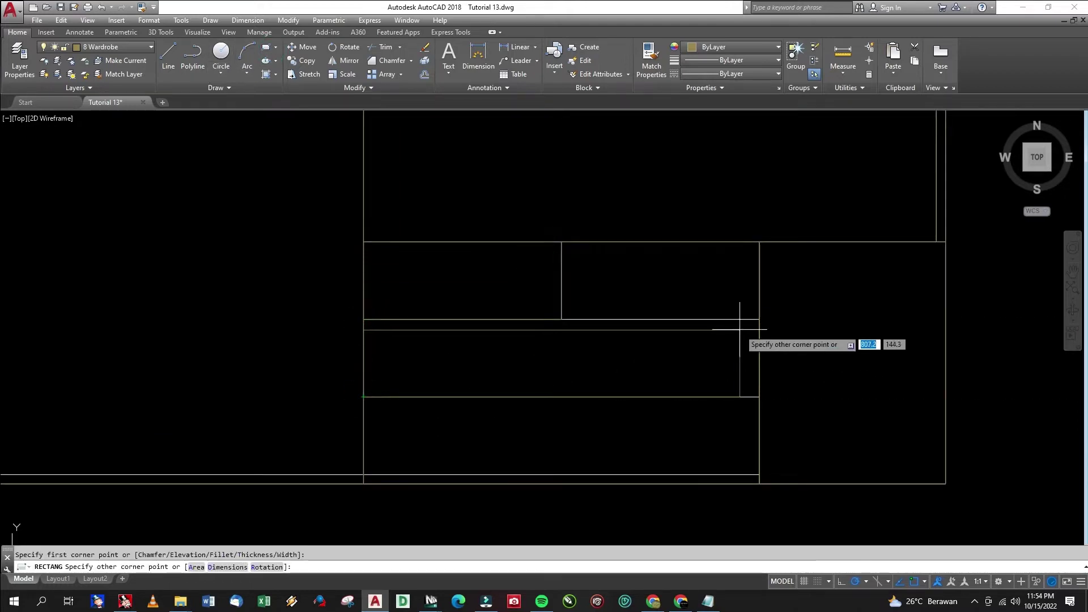
left_click(759, 319)
Draw a thin rectangle tracing the shelf strip between the left and right lines.
scroll(576, 391, "down", 4)
scroll(576, 391, "up", 2)
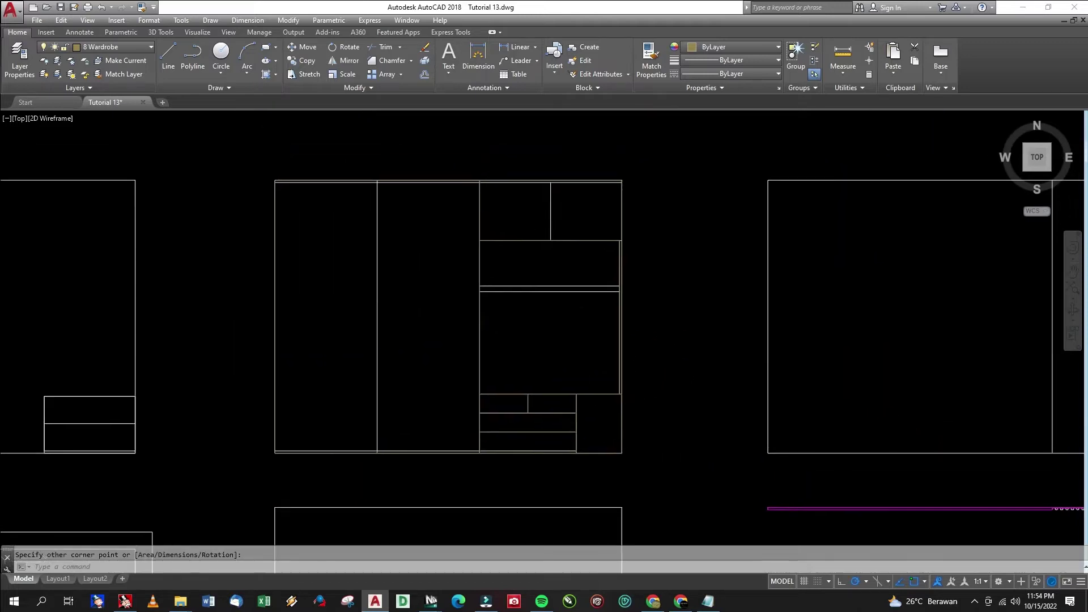
scroll(459, 299, "up", 2)
key("Return")
left_click(394, 268)
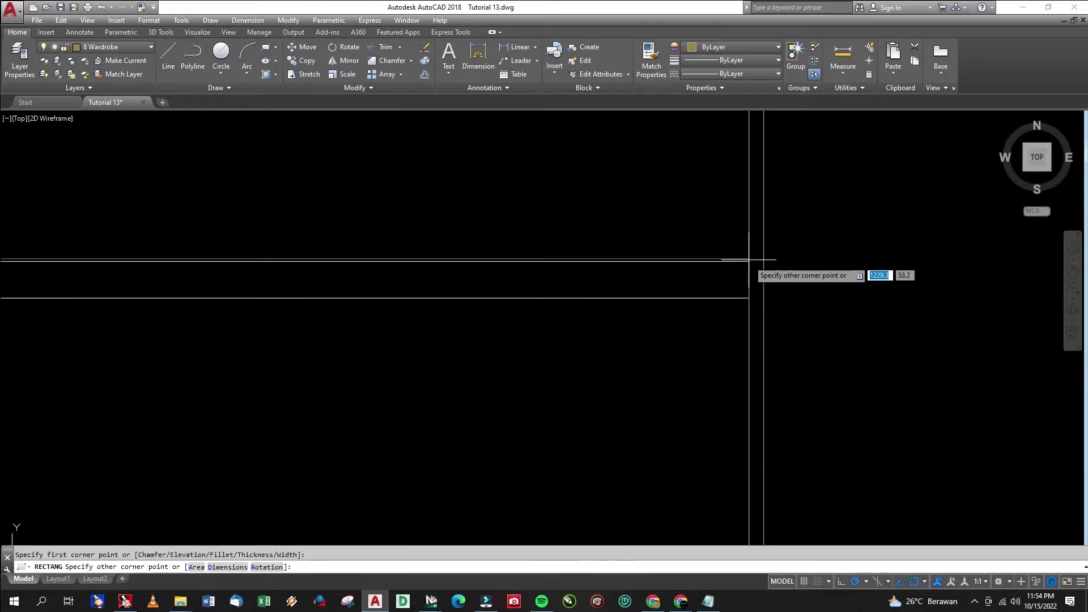
left_click(748, 254)
scroll(745, 312, "down", 3)
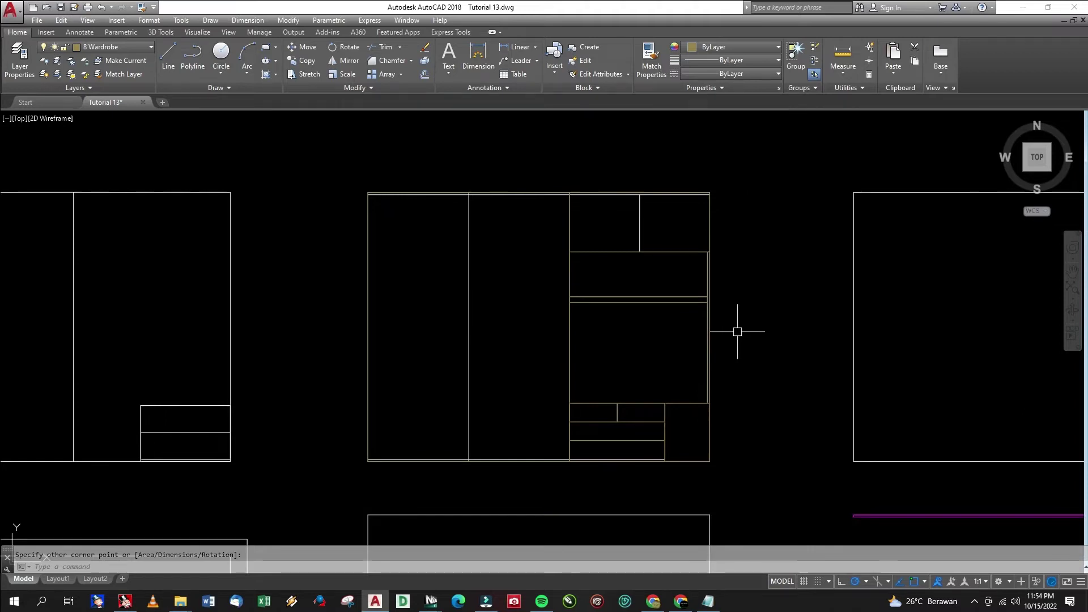
Trace an upper panel of the middle wardrobe as a rectangle up to its top-right corner.
scroll(573, 331, "up", 2)
scroll(470, 311, "up", 2)
key("Return")
left_click(462, 300)
scroll(636, 179, "up", 2)
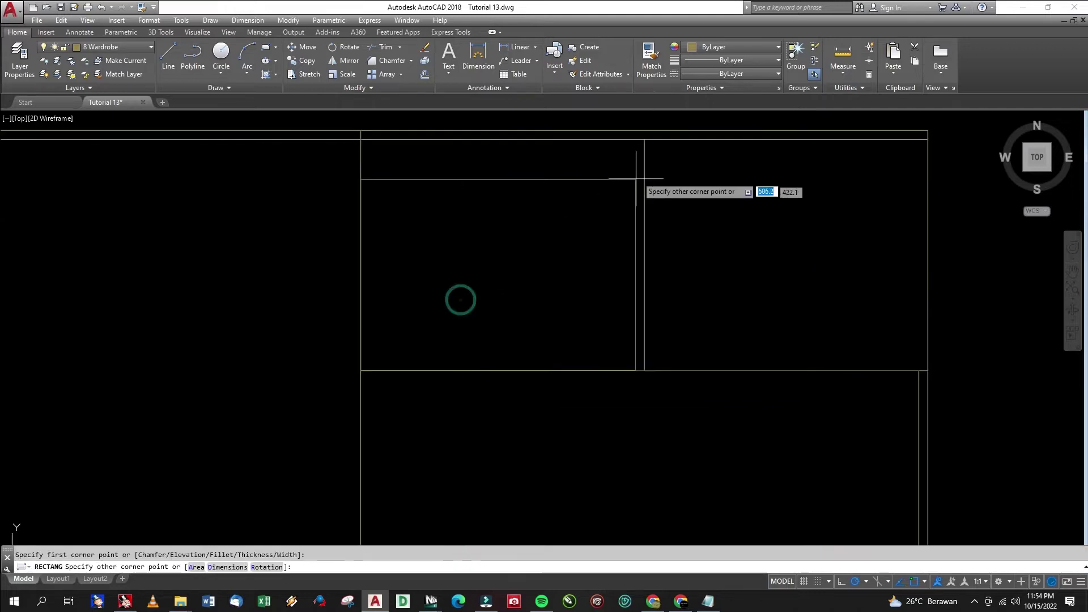
left_click(643, 140)
Trace a second panel rectangle from the lower line corner to the top edge corner.
scroll(678, 272, "down", 3)
scroll(661, 244, "down", 1)
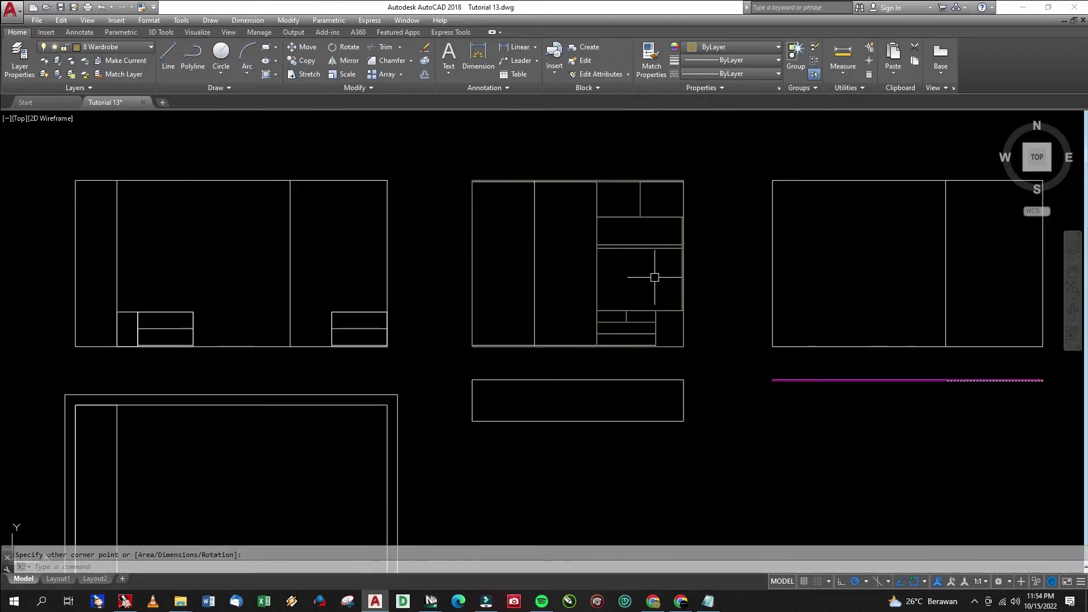
scroll(568, 318, "up", 2)
scroll(425, 376, "up", 3)
key("Return")
left_click(419, 373)
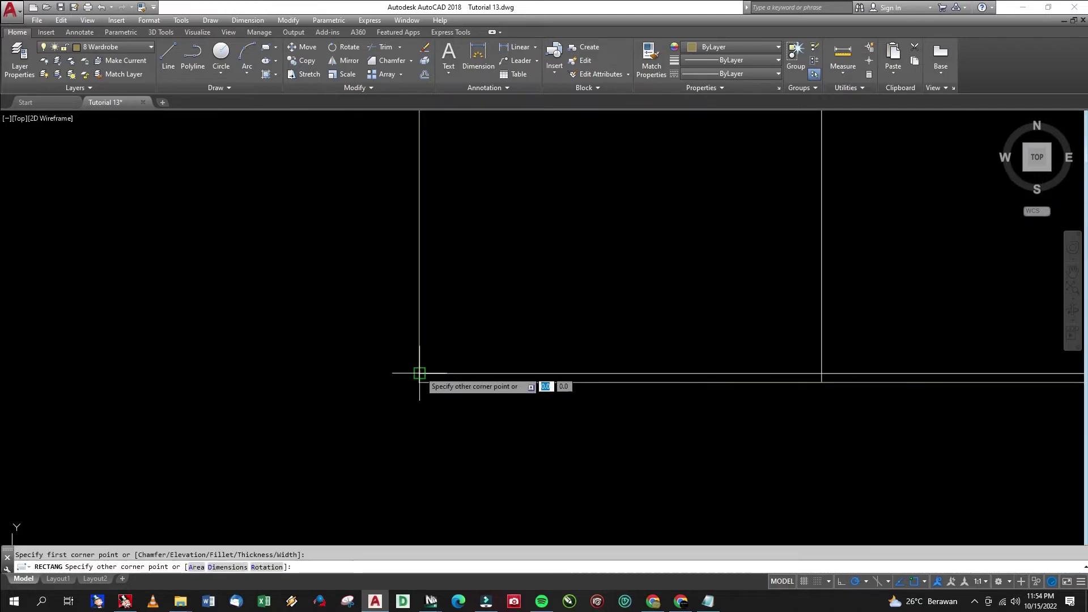
scroll(482, 420, "down", 3)
scroll(558, 178, "up", 3)
left_click(558, 207)
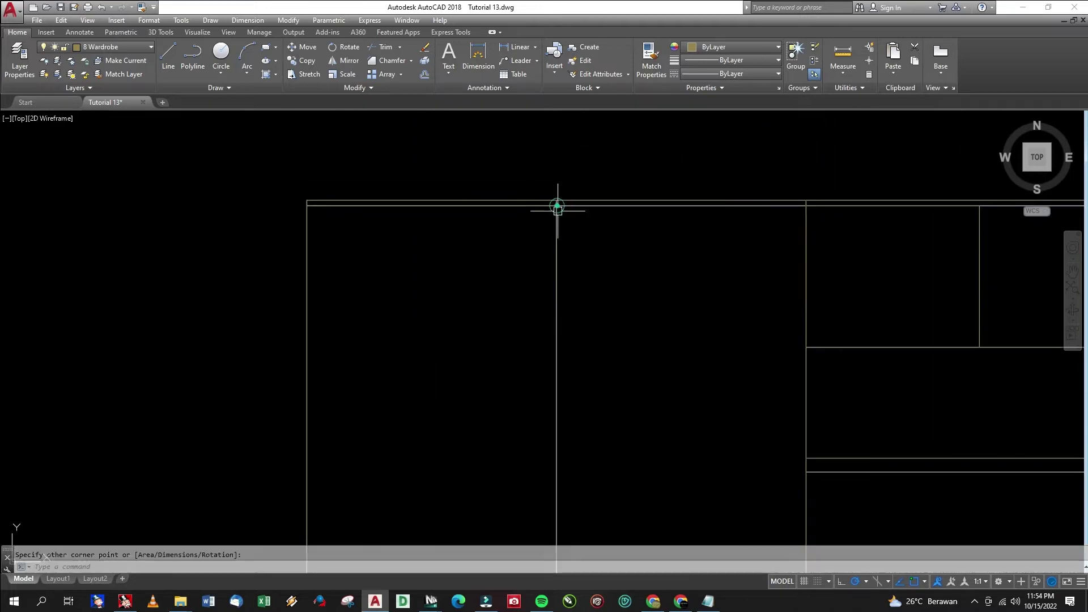
scroll(558, 206, "down", 5)
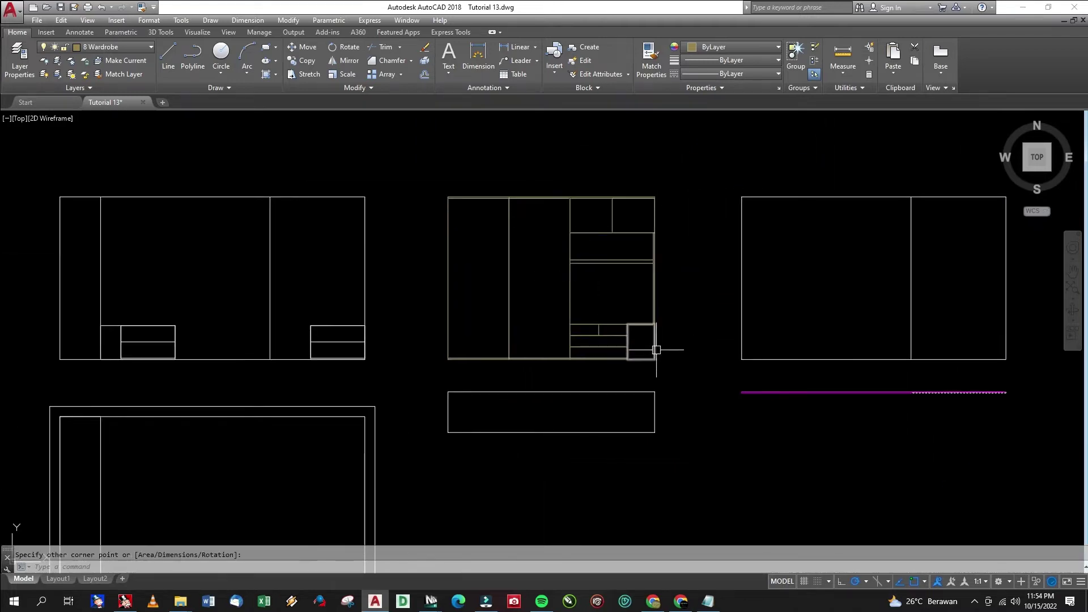
Save the Tutorial 13 drawing.
left_click(60, 7)
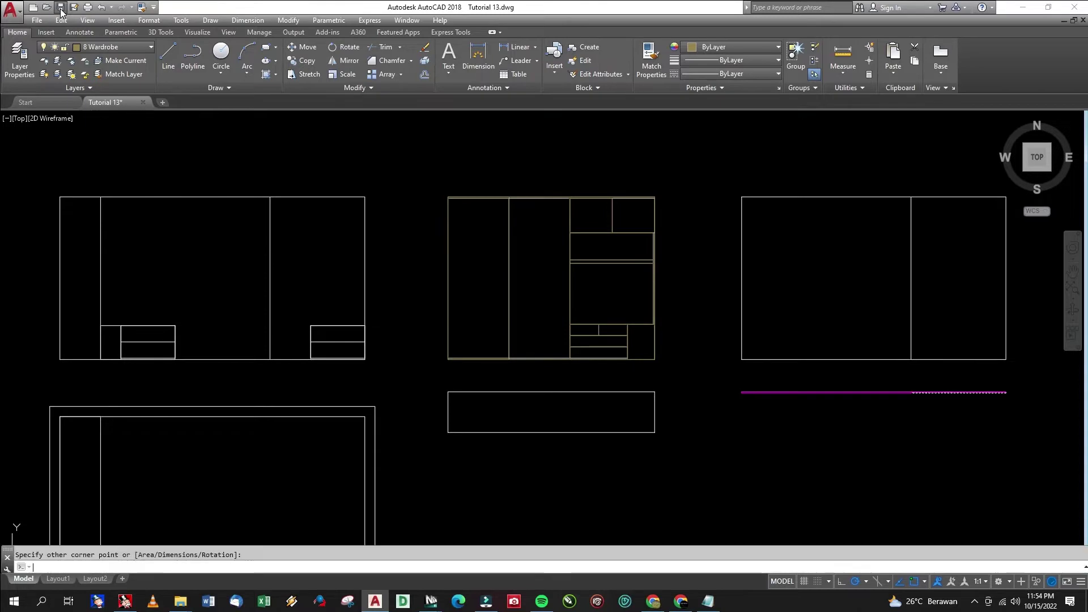
left_click(707, 471)
left_click(707, 471)
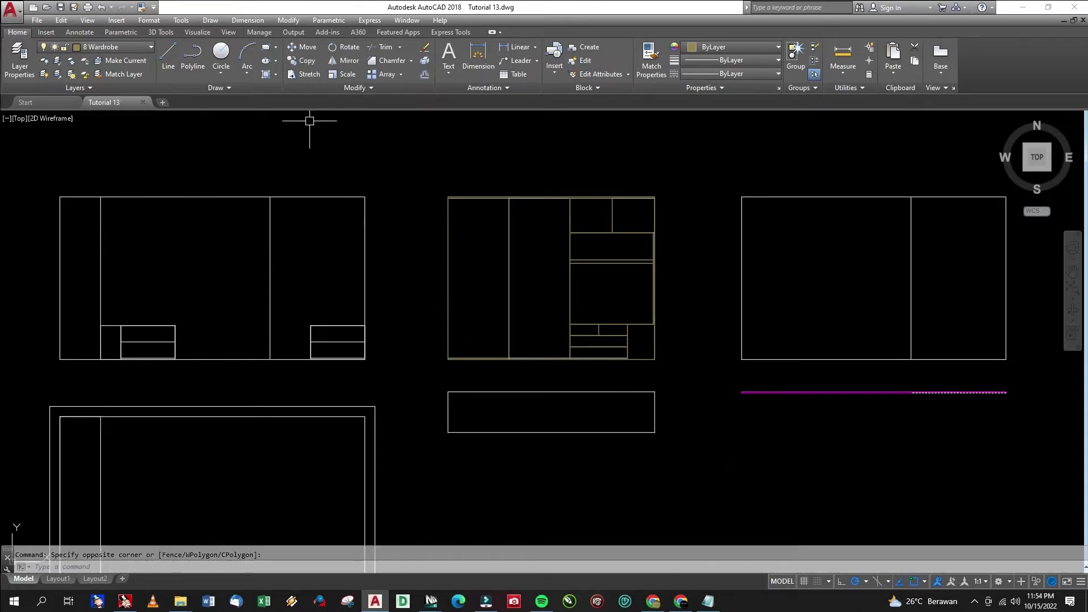
Draw another tall compartment rectangle on layer 8 Wardrobe, snapping to its corners.
left_click(270, 53)
scroll(607, 328, "up", 3)
scroll(436, 315, "up", 3)
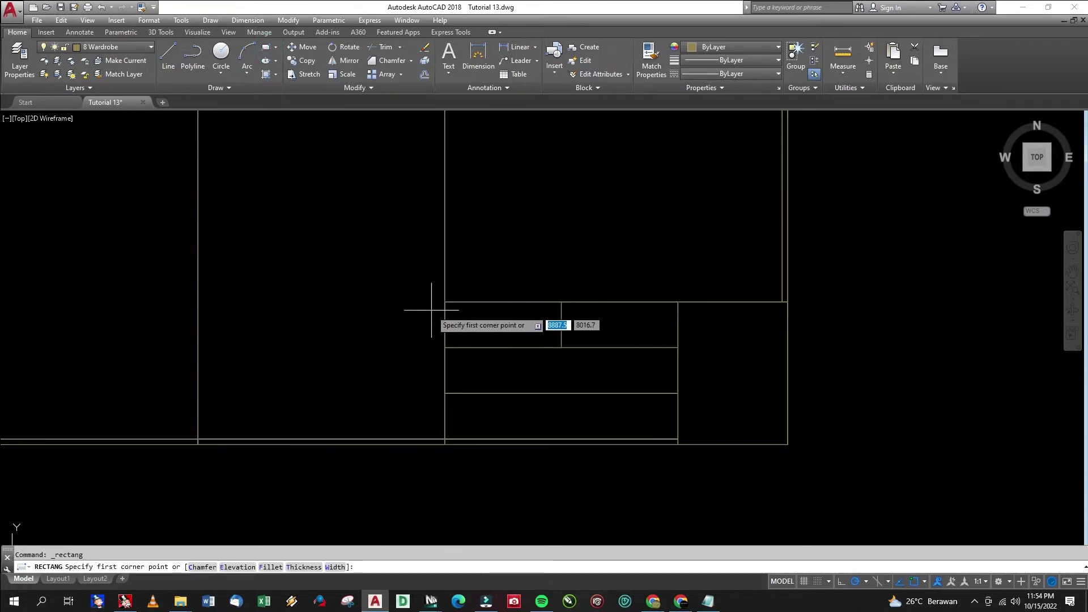
left_click(441, 302)
scroll(592, 227, "up", 2)
scroll(462, 437, "down", 2)
scroll(540, 370, "down", 2)
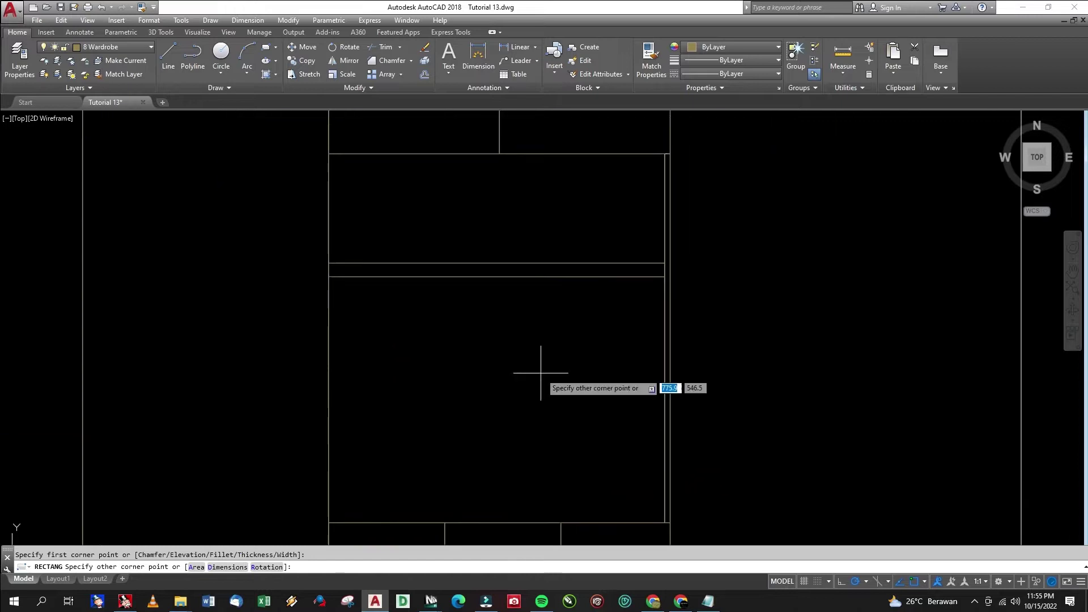
scroll(664, 131, "up", 3)
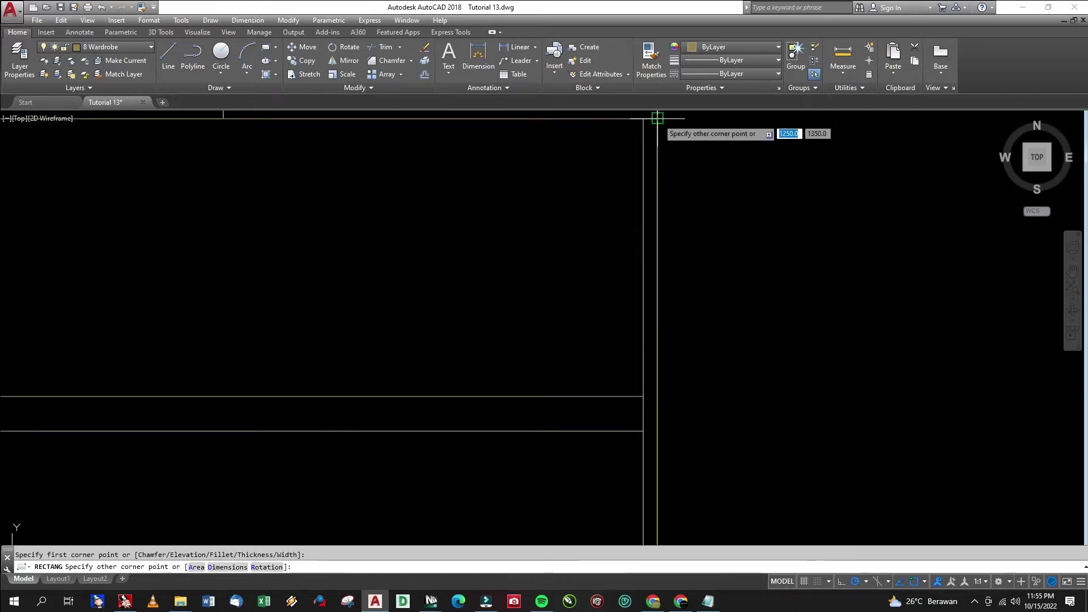
scroll(664, 131, "down", 2)
middle_click_drag(664, 132, 637, 264)
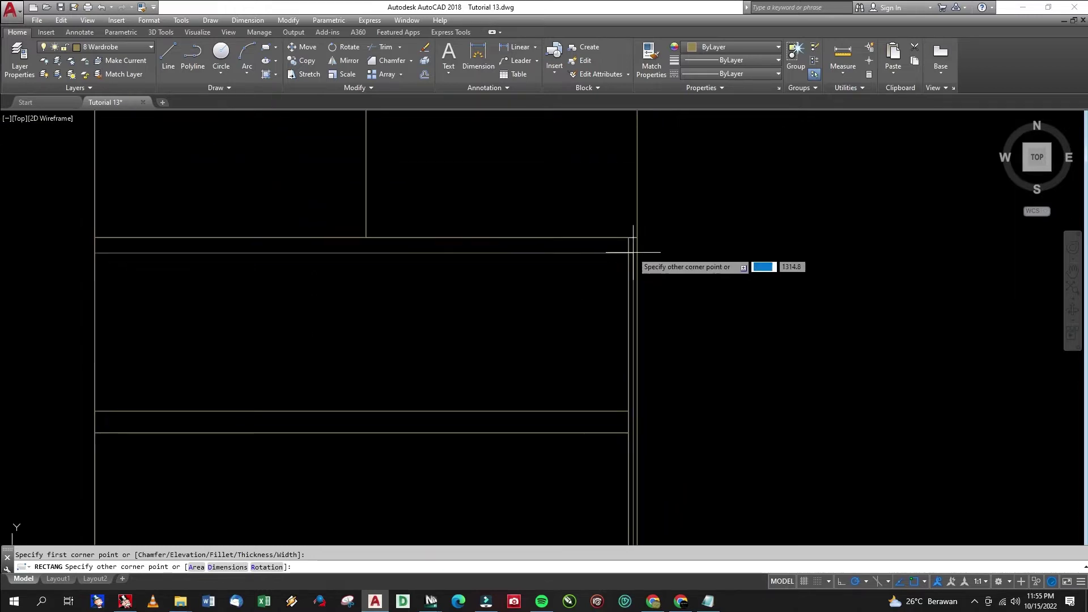
left_click(627, 247)
scroll(627, 247, "down", 3)
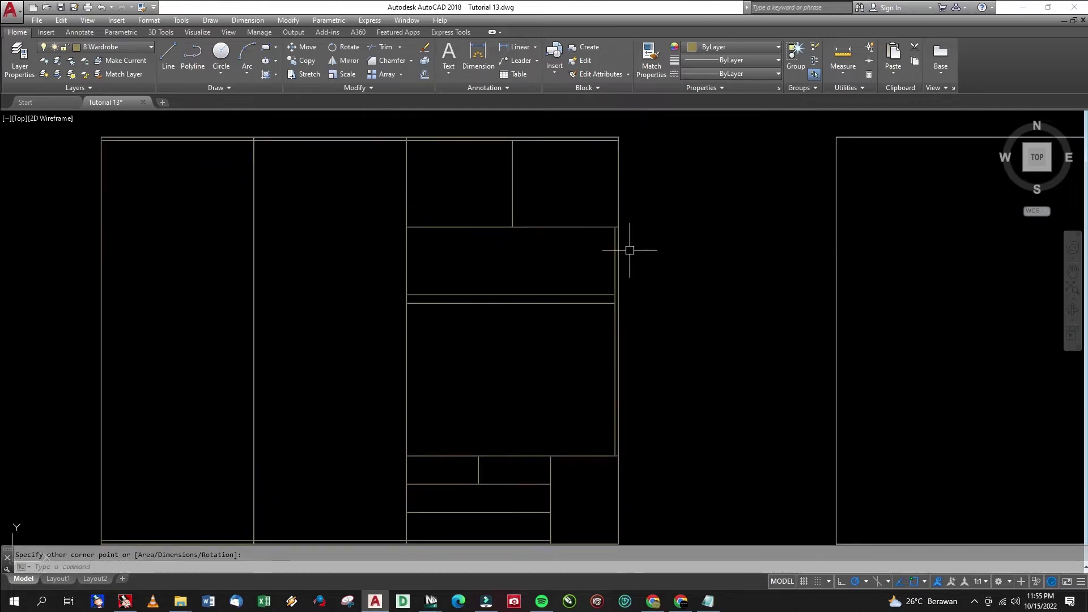
Save the drawing again with Ctrl+S.
key("ctrl+s")
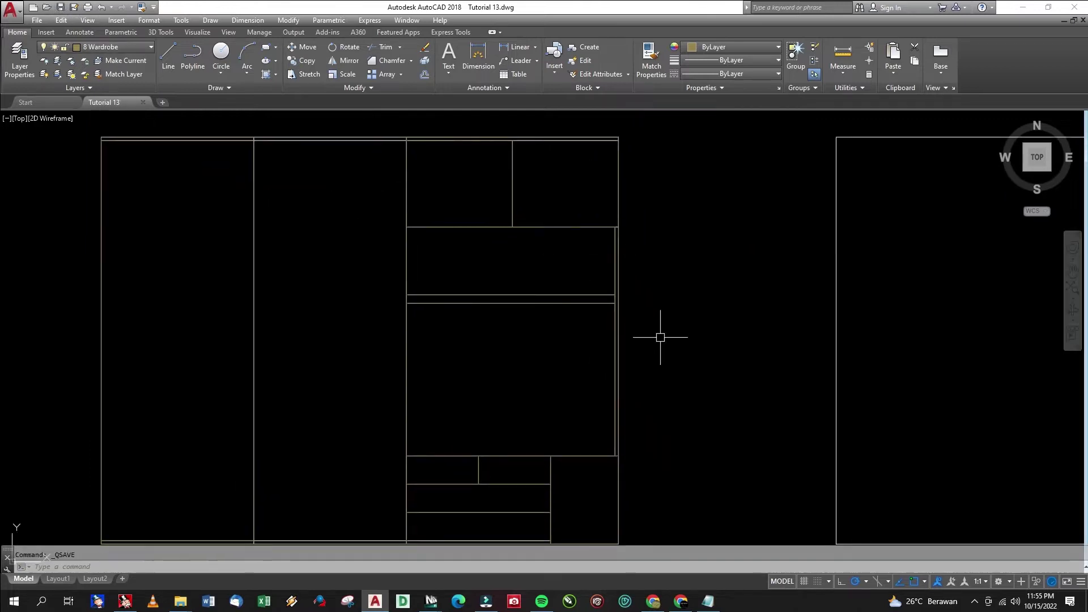
scroll(664, 343, "down", 5)
scroll(655, 308, "up", 2)
Bring the left elevation's drawer unit into view and make 10 Nakas the current layer.
mouse_move(656, 308)
middle_mouse_down()
mouse_move(567, 367)
mouse_move(738, 372)
middle_mouse_up()
scroll(510, 346, "up", 5)
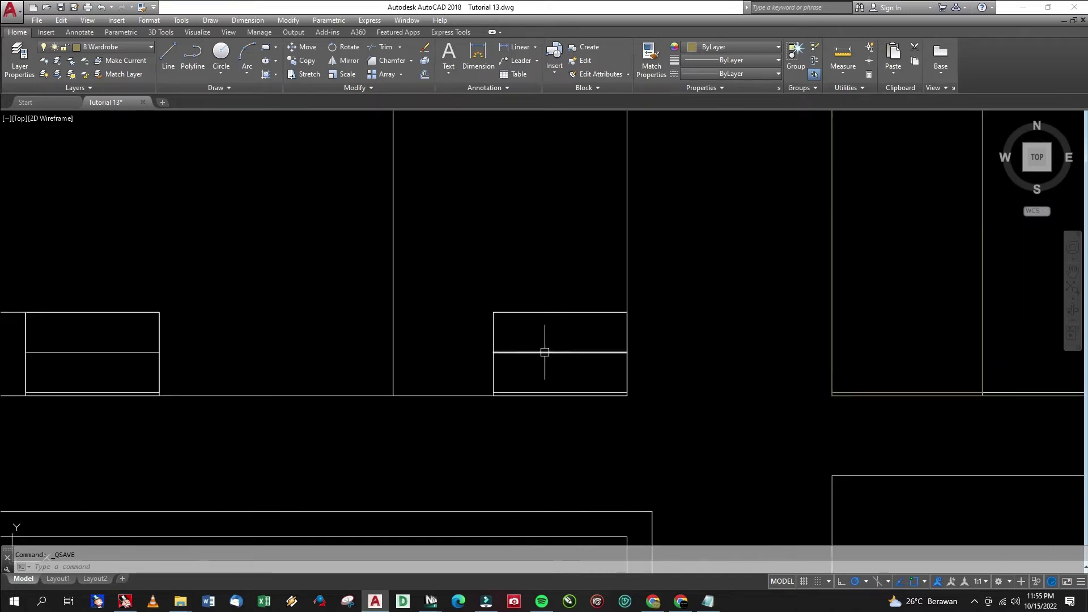
middle_click_drag(556, 356, 624, 346)
scroll(573, 356, "up", 2)
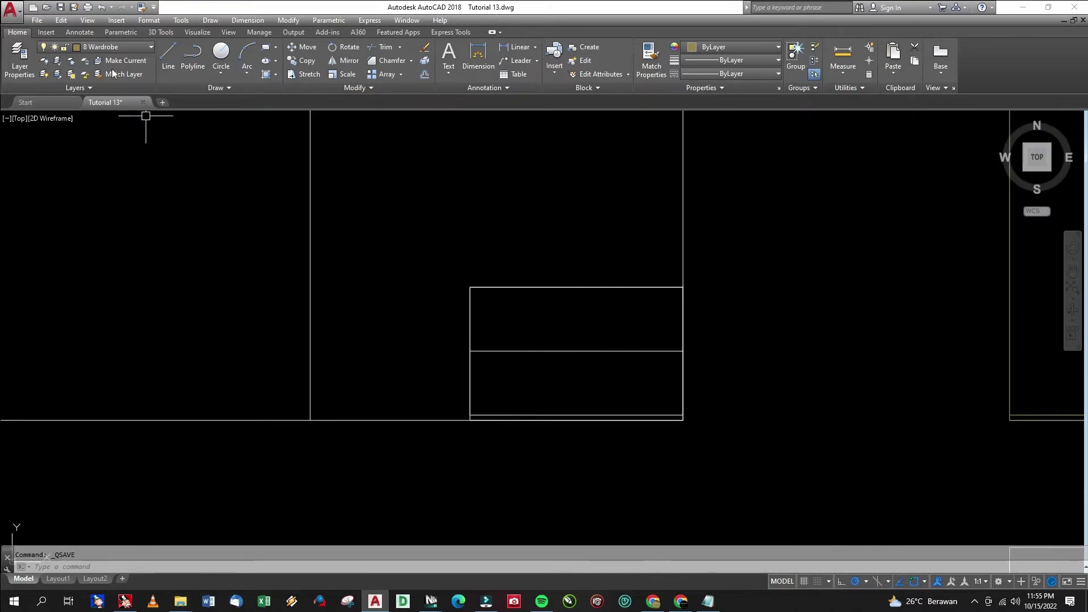
left_click(115, 48)
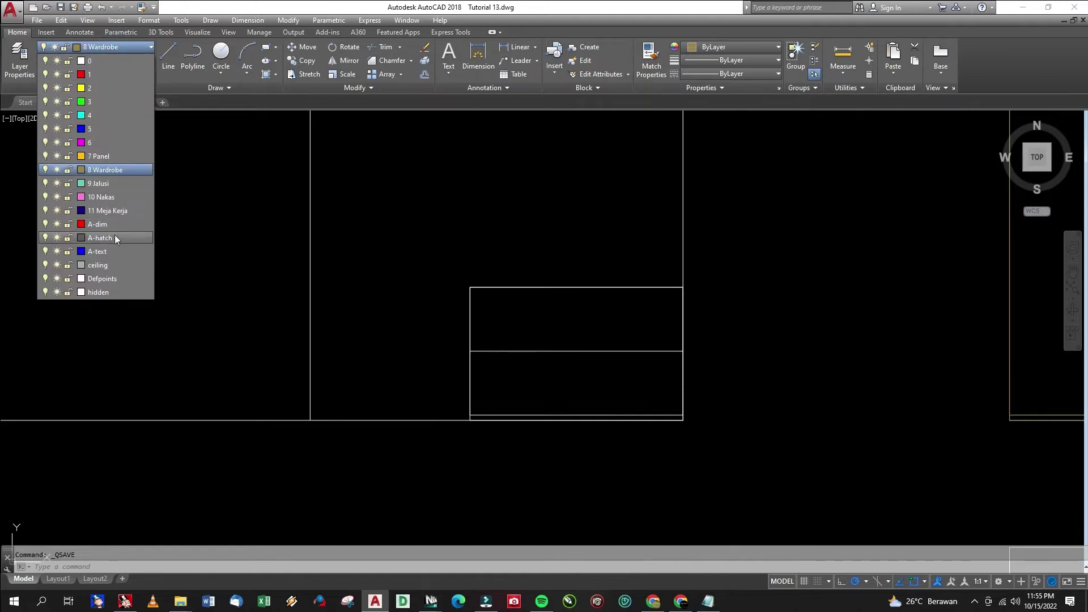
left_click(104, 197)
Outline the drawer unit with a magenta rectangle between its bottom-left and top-right corners.
left_click(264, 48)
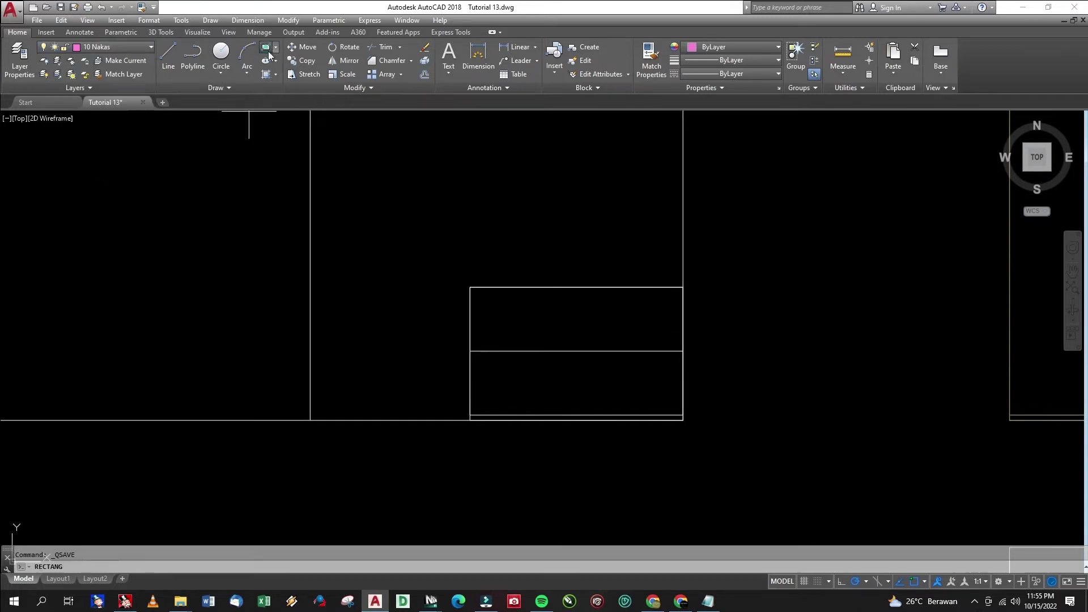
scroll(515, 428, "up", 3)
left_click(402, 418)
scroll(471, 368, "down", 2)
middle_click_drag(470, 368, 437, 397)
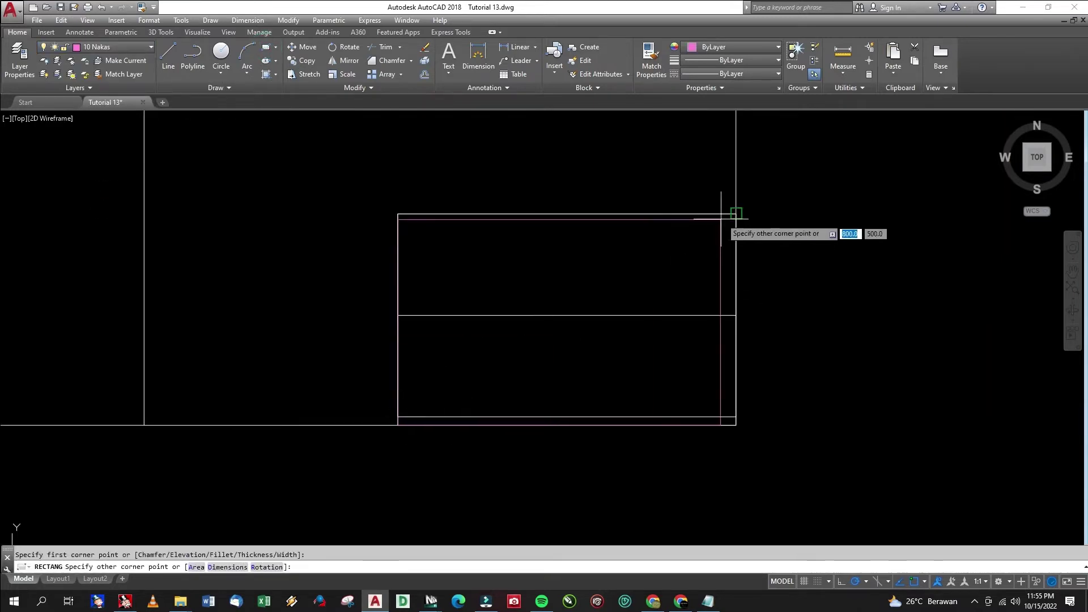
left_click(735, 214)
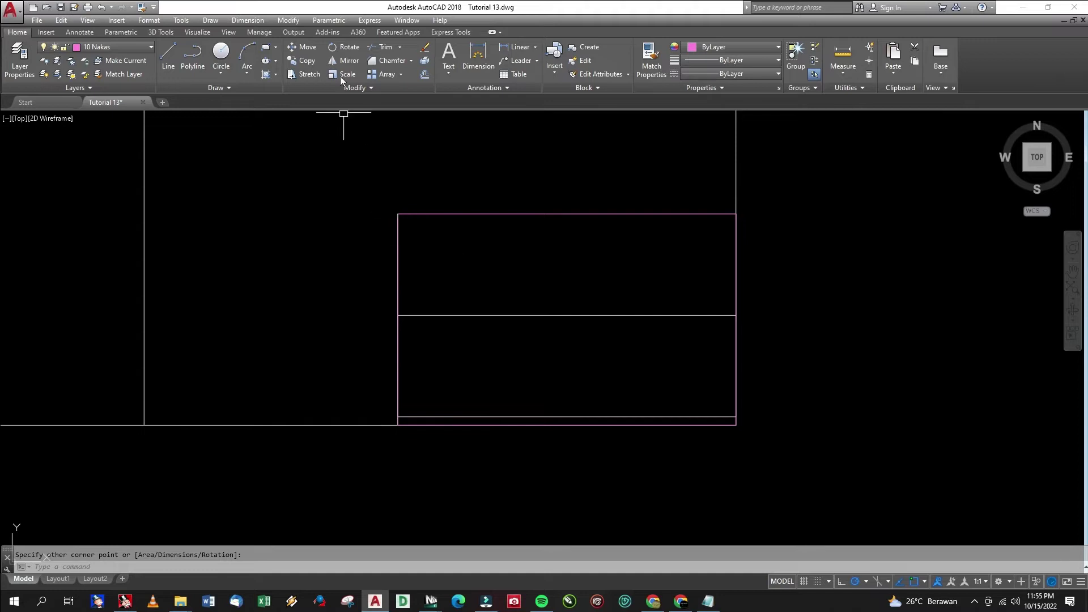
Try a linear dimension on the rectangle's left edge, then cancel it.
left_click(510, 47)
left_click(398, 214)
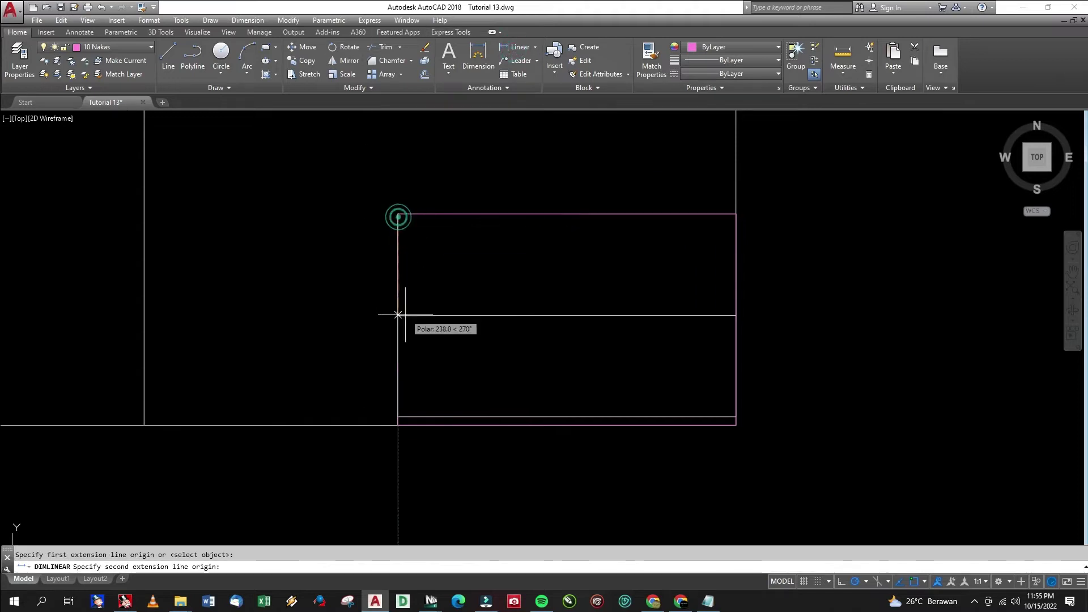
scroll(396, 316, "down", 2)
scroll(394, 315, "up", 1)
left_click(396, 316)
key("Escape")
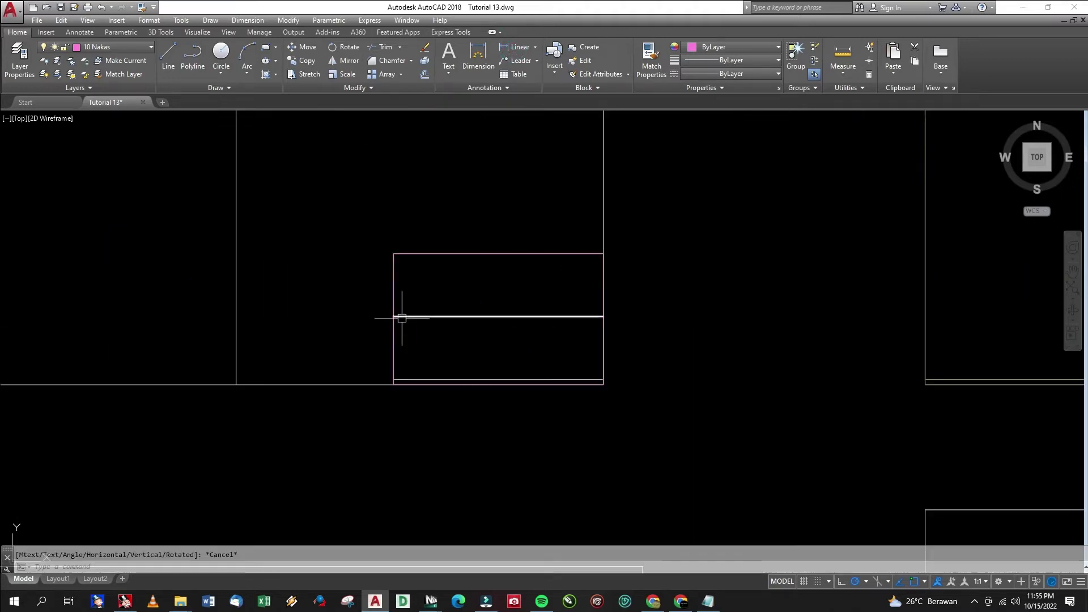
scroll(454, 286, "up", 2)
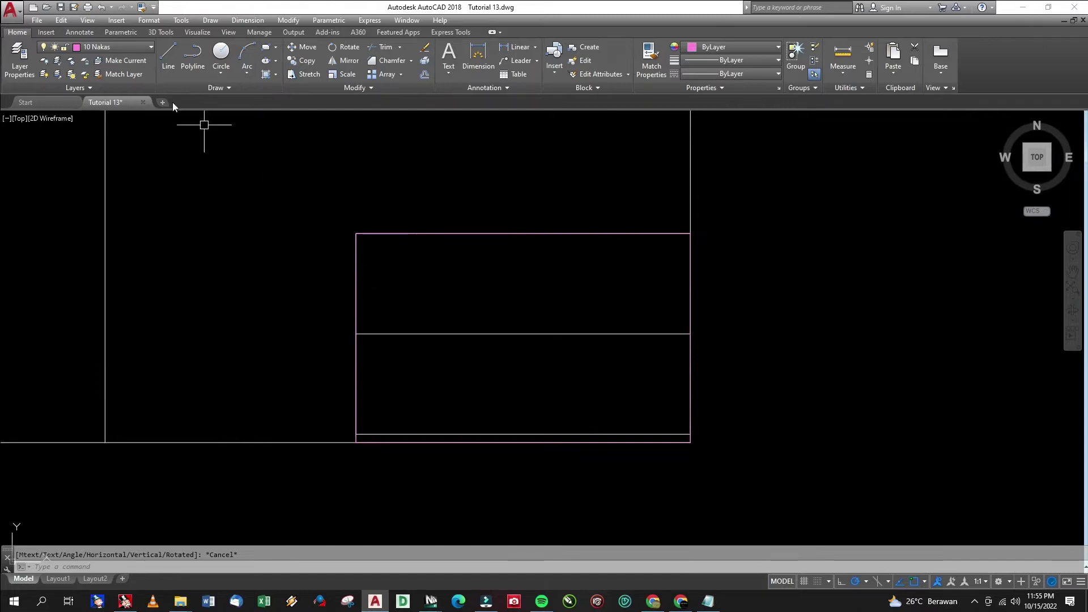
left_click(975, 606)
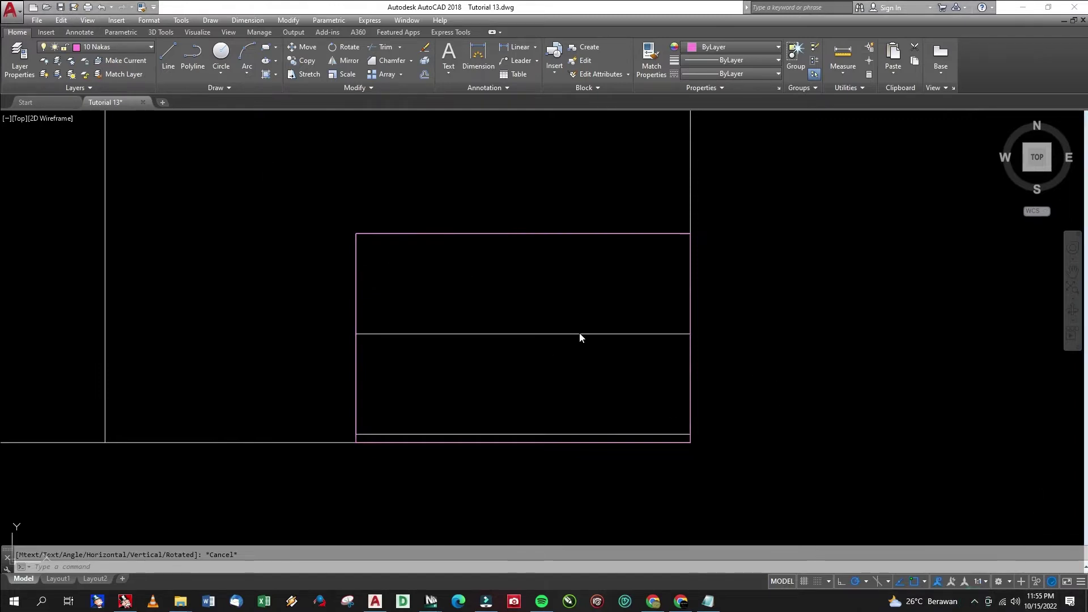
Save the Tutorial 13 drawing with the new nightstand outline.
scroll(559, 309, "down", 4)
scroll(539, 318, "down", 4)
middle_click_drag(497, 335, 467, 334)
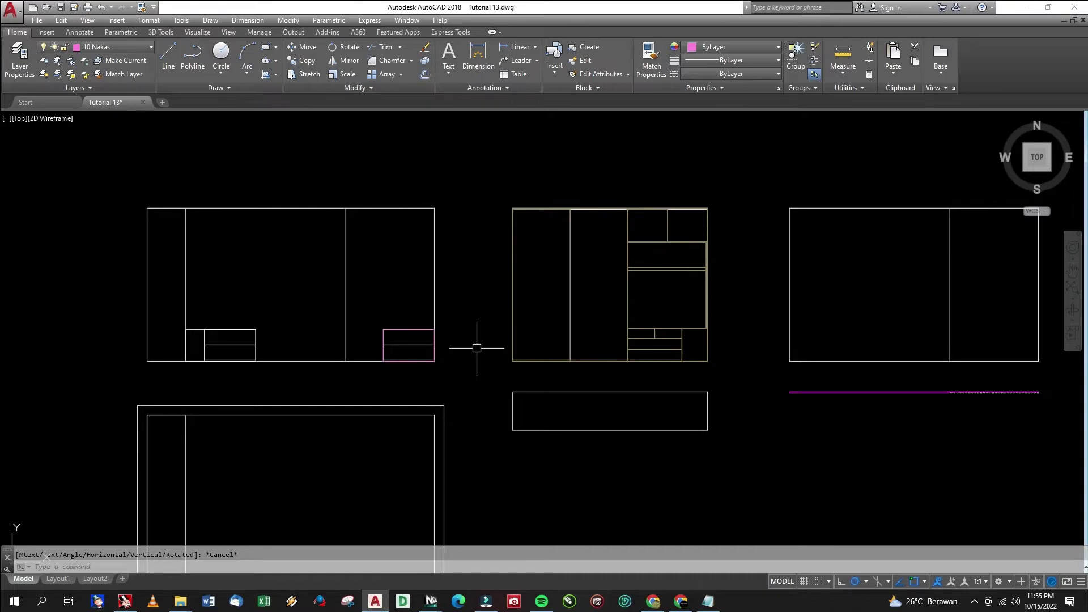
left_click(61, 8)
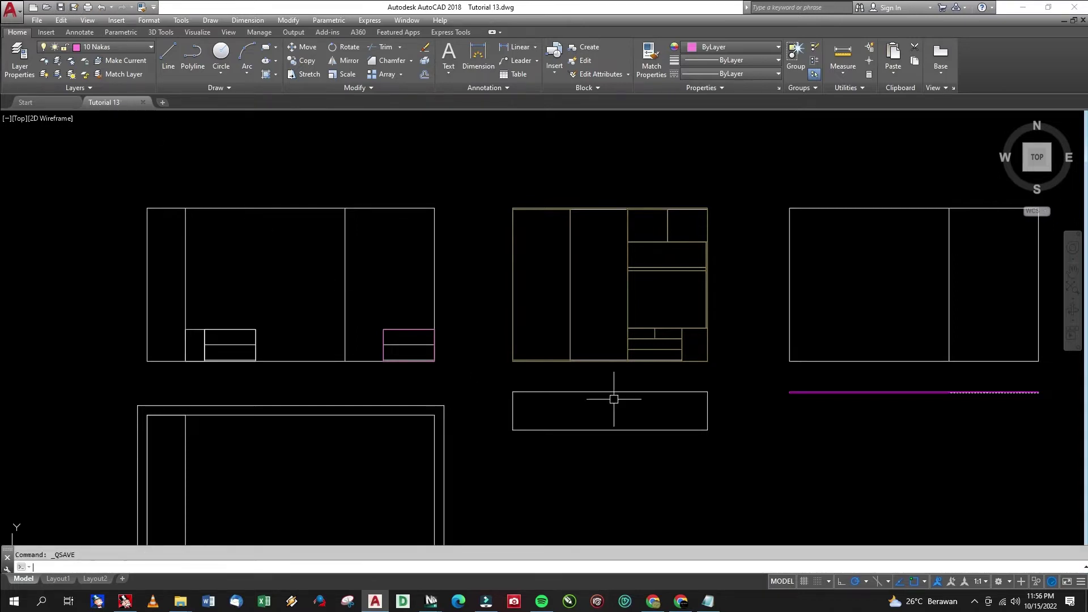
middle_click_drag(614, 399, 648, 360)
On layer 0, draw a horizontal guide line leftward from the box corner.
scroll(648, 360, "up", 2)
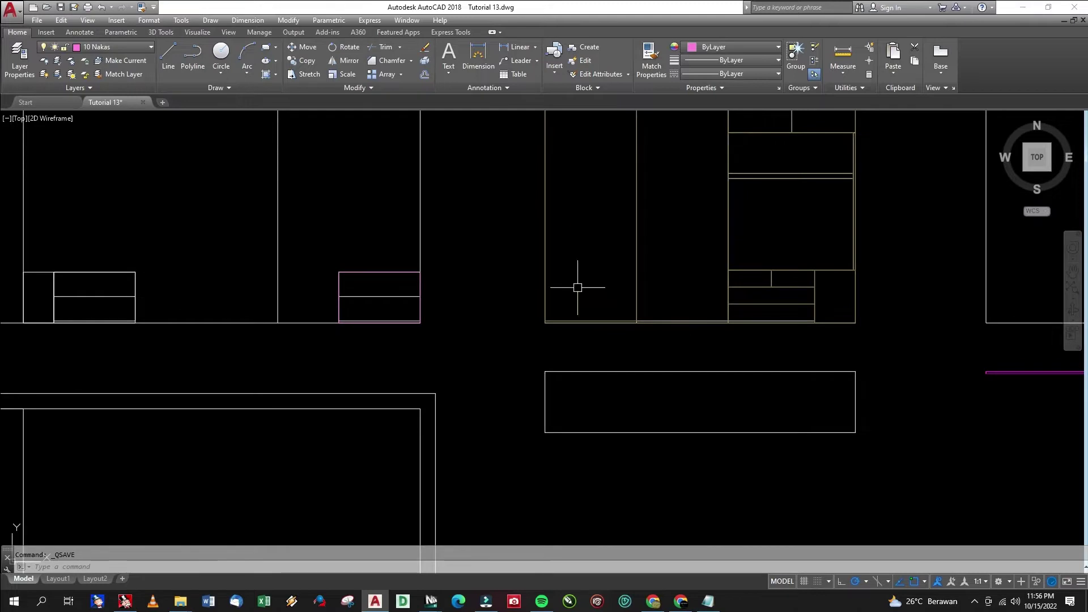
left_click(106, 45)
left_click(119, 50)
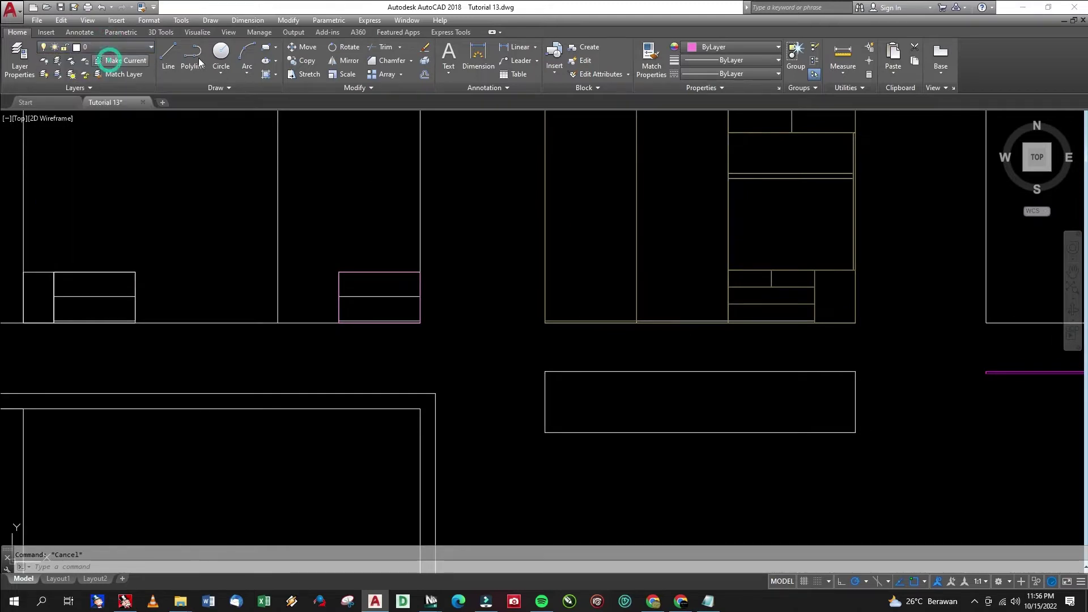
left_click(168, 57)
scroll(776, 317, "up", 2)
left_click(699, 267)
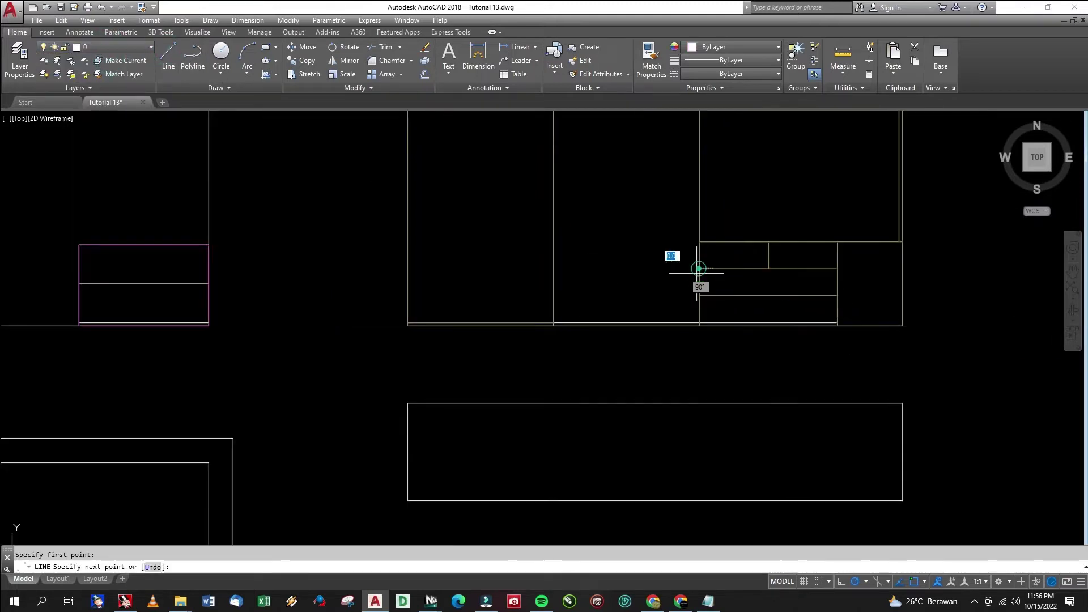
scroll(817, 306, "down", 4)
left_click(236, 296)
key("Escape")
Copy the guide line a little lower to make a second horizontal line.
scroll(794, 301, "up", 3)
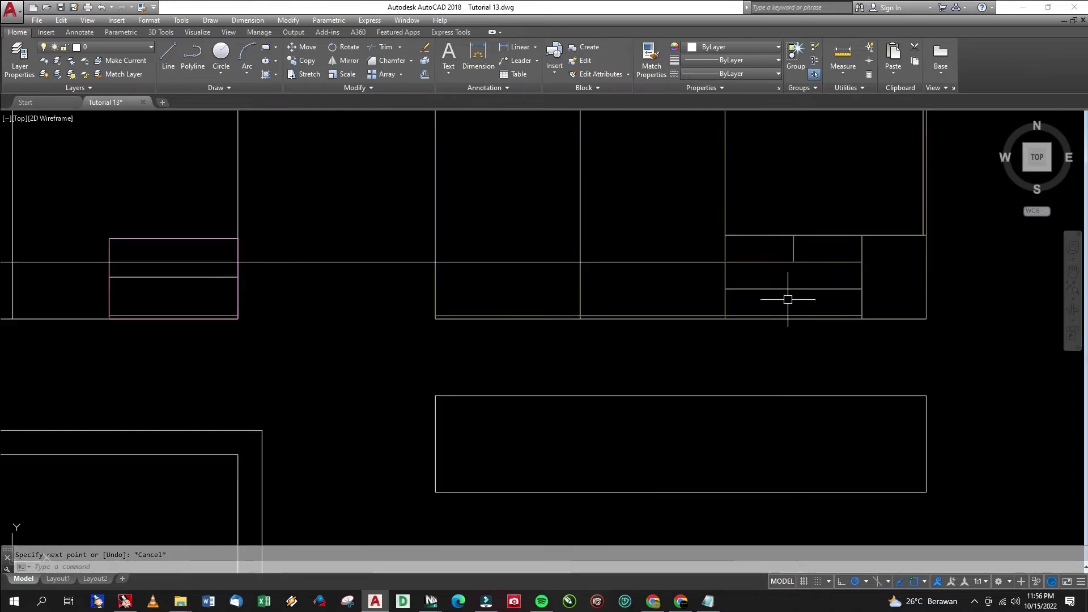
left_click(703, 277)
left_click(690, 246)
type("o")
key("Return")
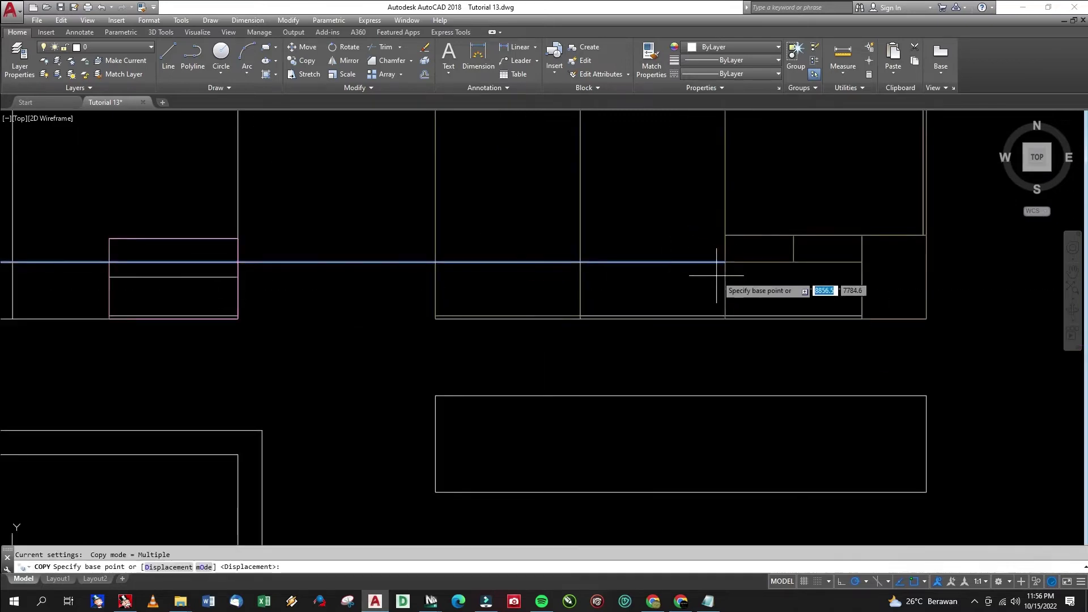
scroll(729, 266, "up", 2)
left_click(725, 255)
left_click(706, 311)
key("Escape")
scroll(705, 310, "down", 3)
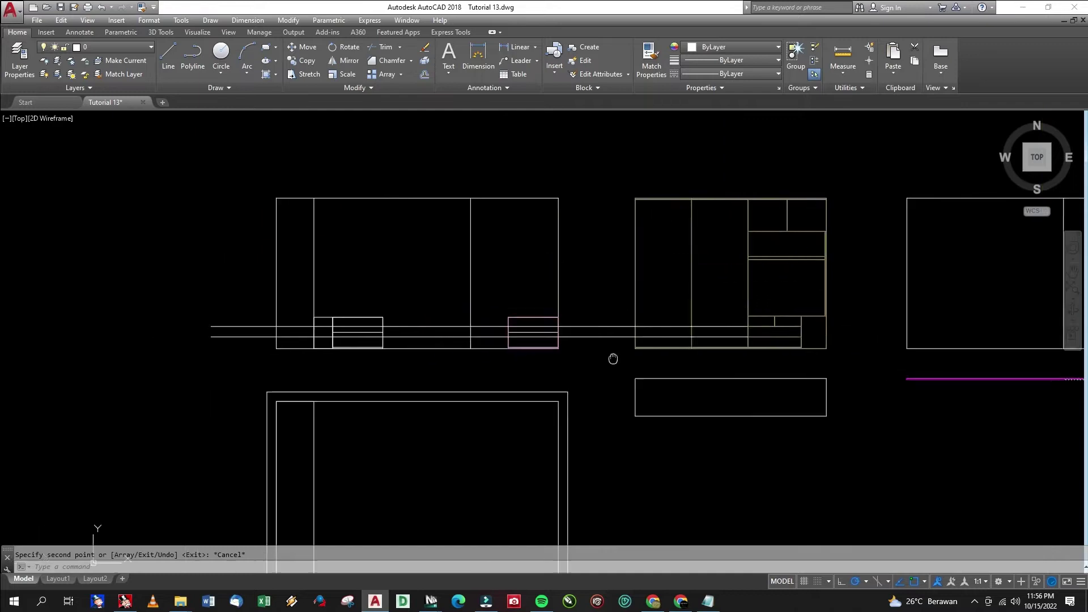
scroll(637, 333, "up", 3)
key("Escape")
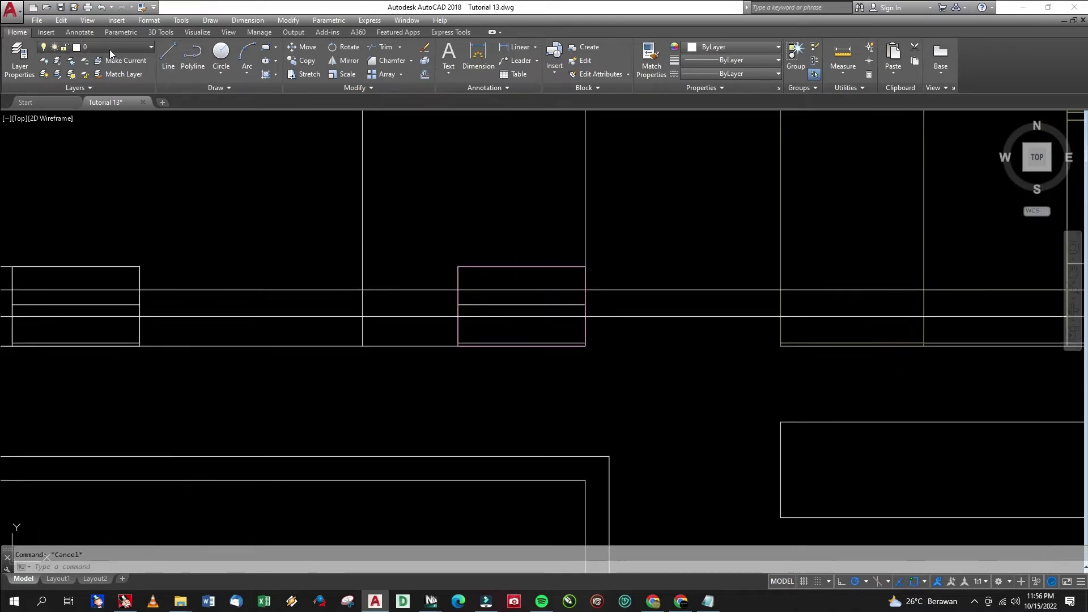
On magenta layer 6, draw a rectangle across the top of the pink box.
left_click(110, 49)
left_click(107, 140)
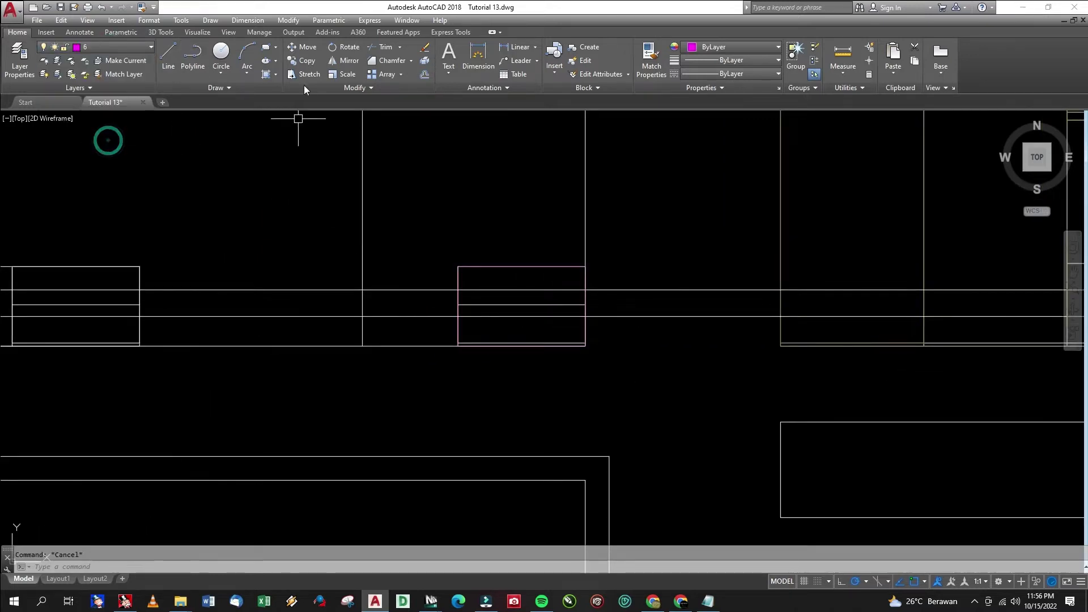
left_click(266, 48)
scroll(457, 266, "up", 4)
left_click(456, 326)
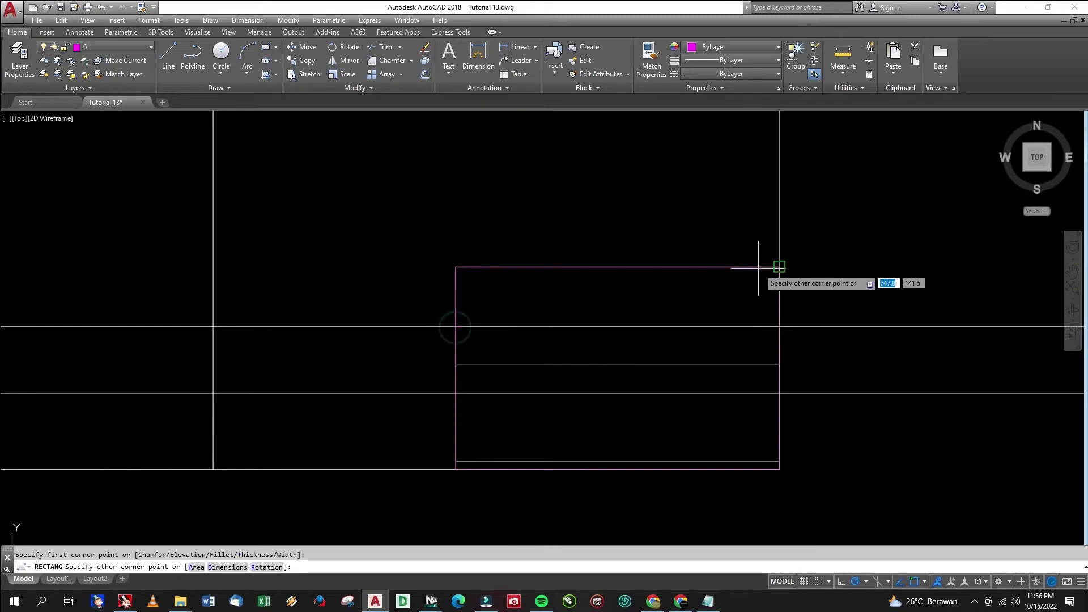
left_click(778, 267)
key("space")
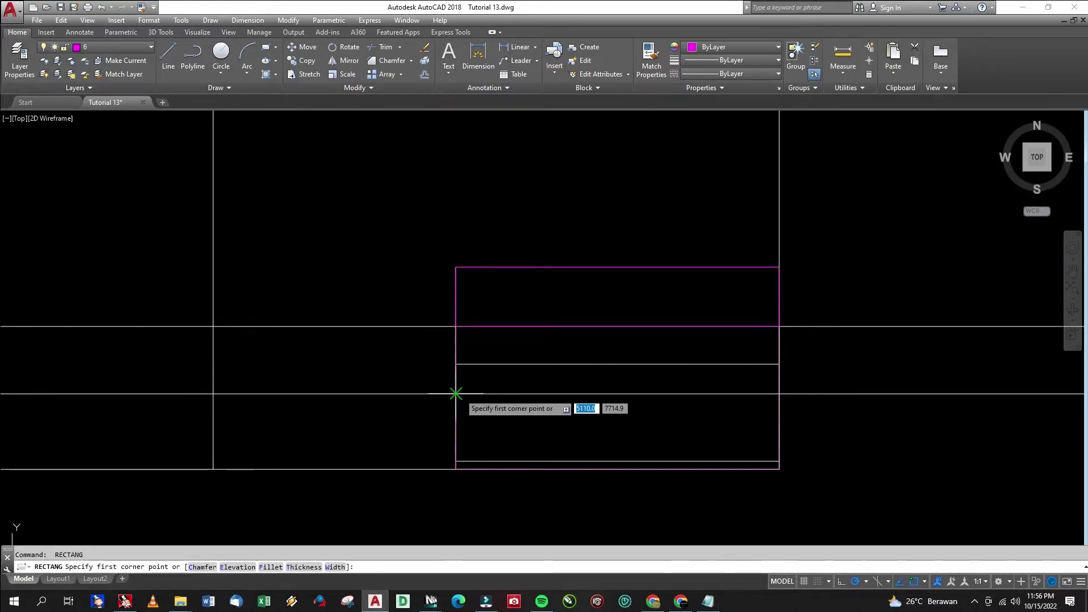
key("Escape")
left_click(457, 296)
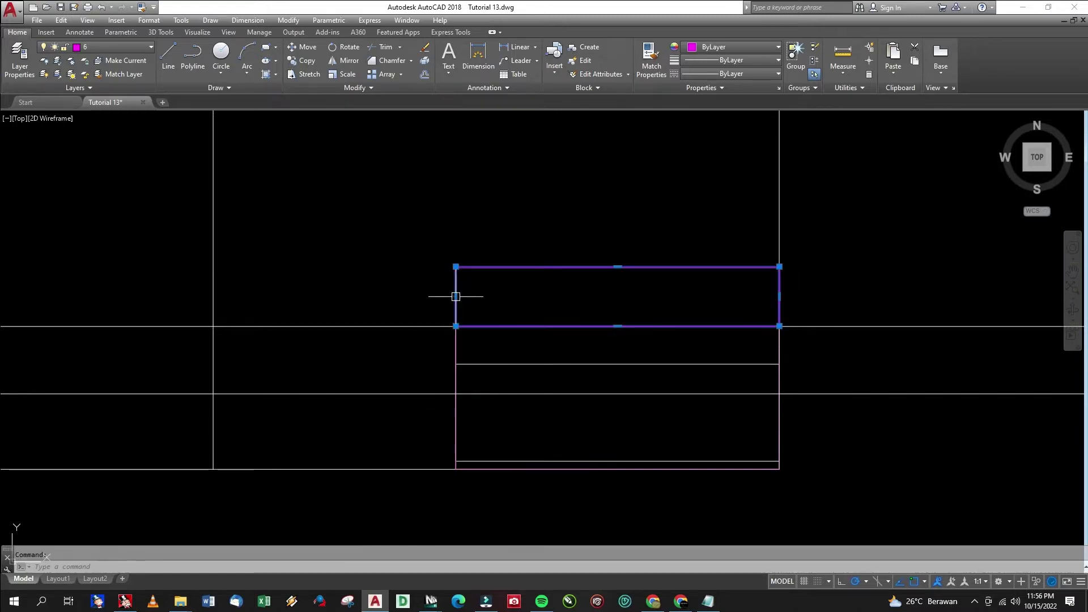
Make layer 10 Nakas current and start another rectangle, then cancel it.
left_click(115, 49)
left_click(113, 193)
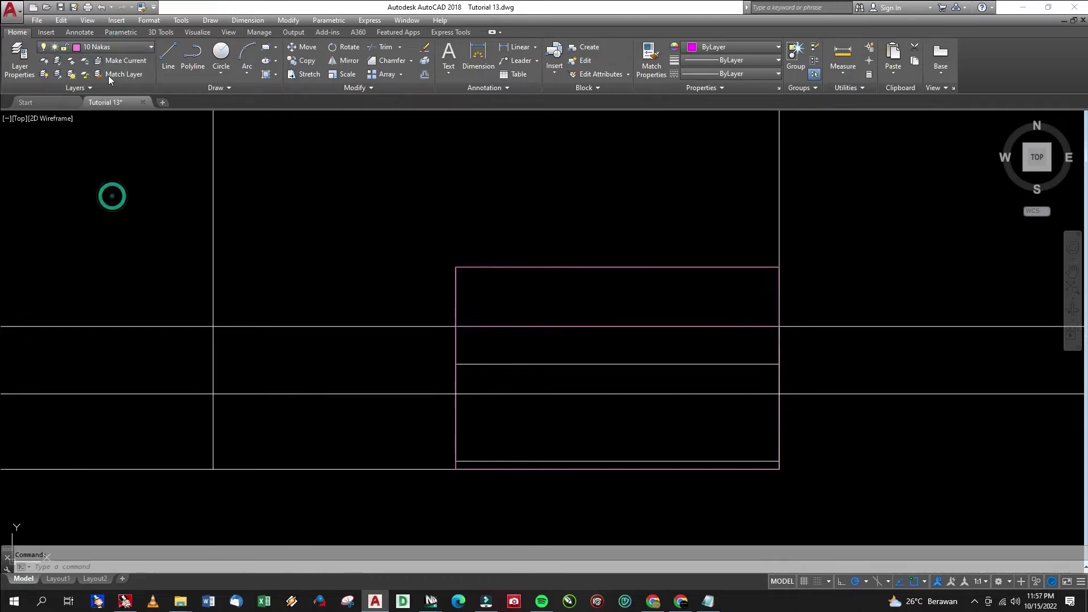
left_click(115, 50)
key("Escape")
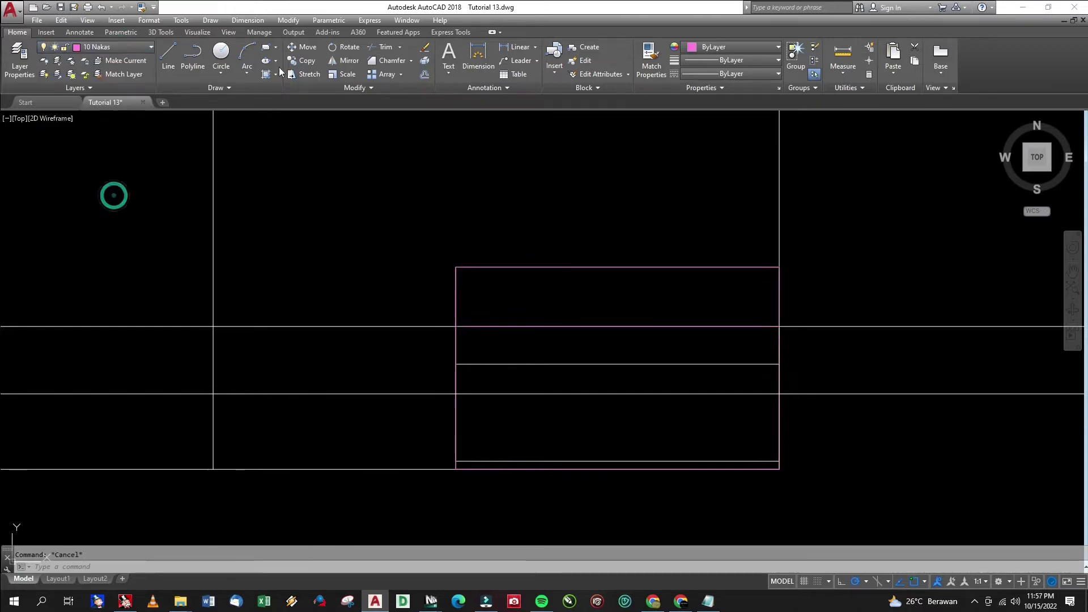
left_click(266, 46)
left_click(456, 395)
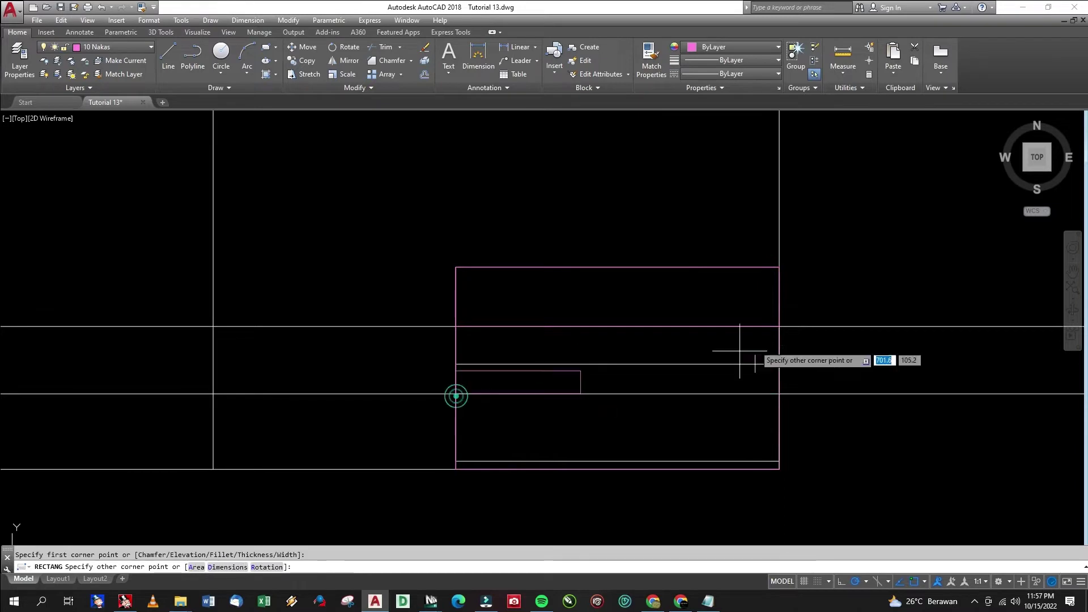
key("Escape")
Pan and zoom to bring the surrounding cabinet outlines into view.
middle_click_drag(562, 384, 541, 335)
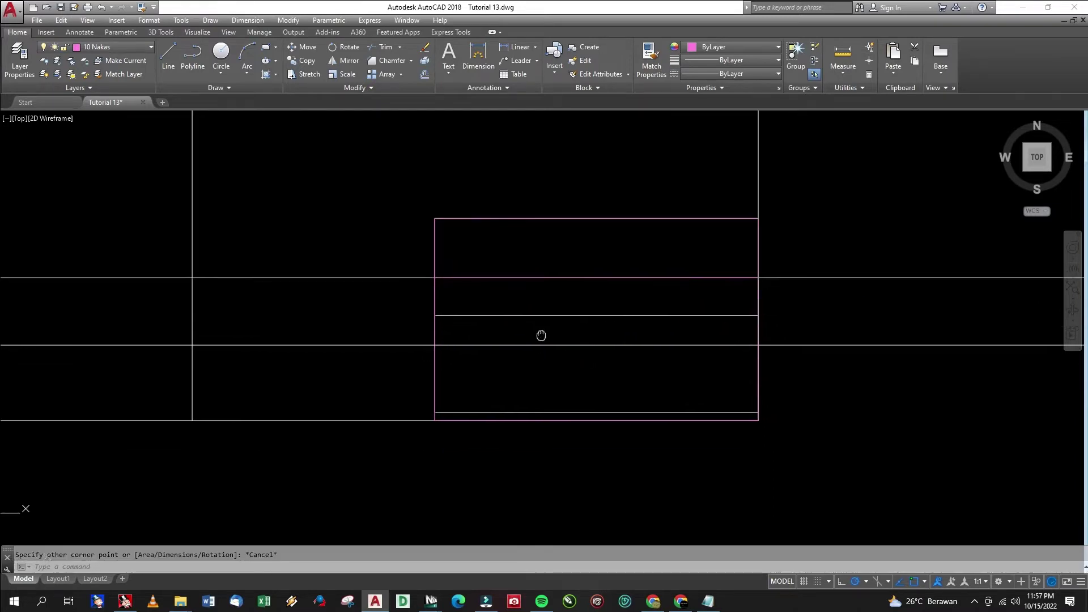
scroll(541, 334, "down", 3)
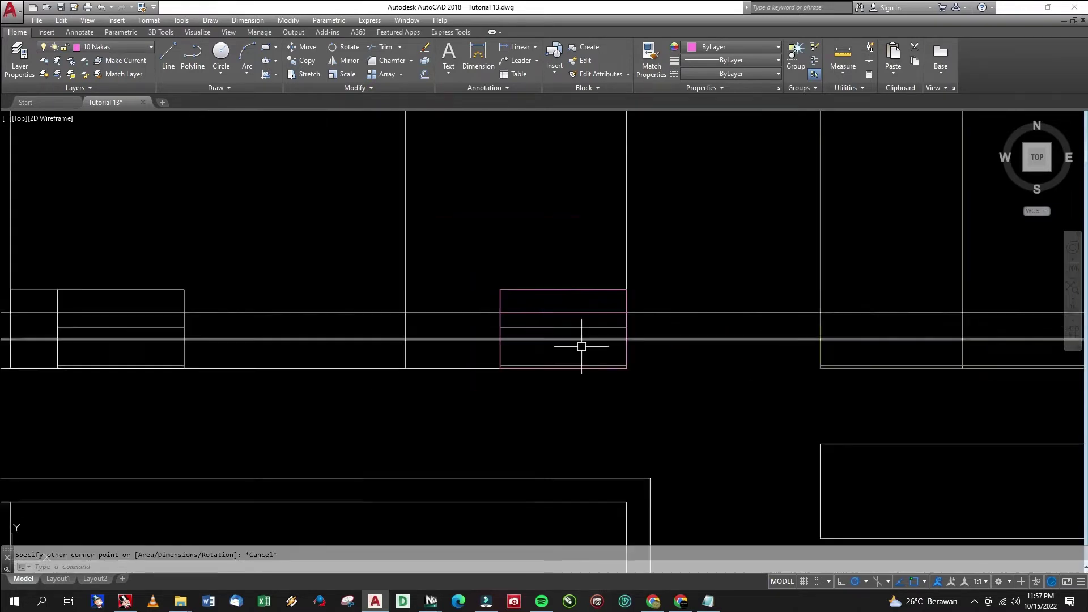
scroll(564, 360, "down", 2)
middle_click_drag(564, 360, 542, 361)
scroll(451, 350, "up", 4)
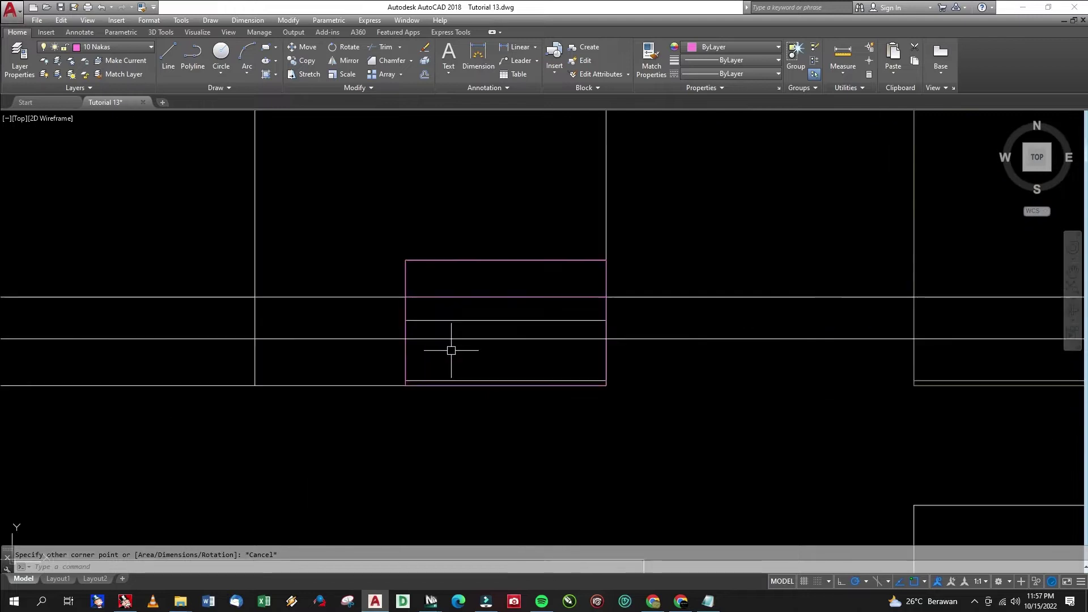
scroll(447, 337, "up", 2)
scroll(386, 279, "down", 3)
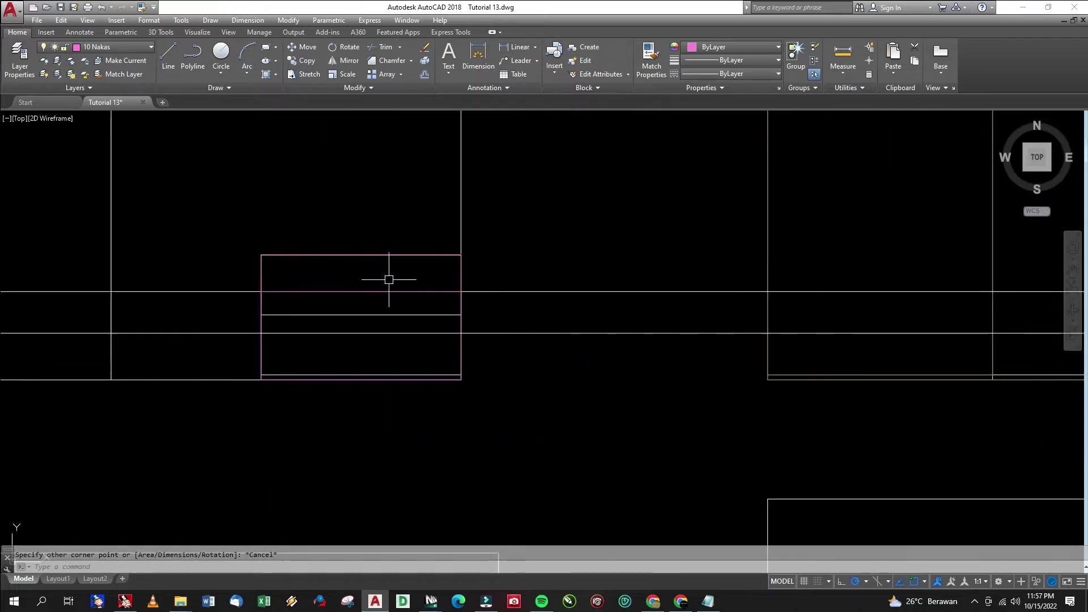
middle_click_drag(386, 280, 394, 295)
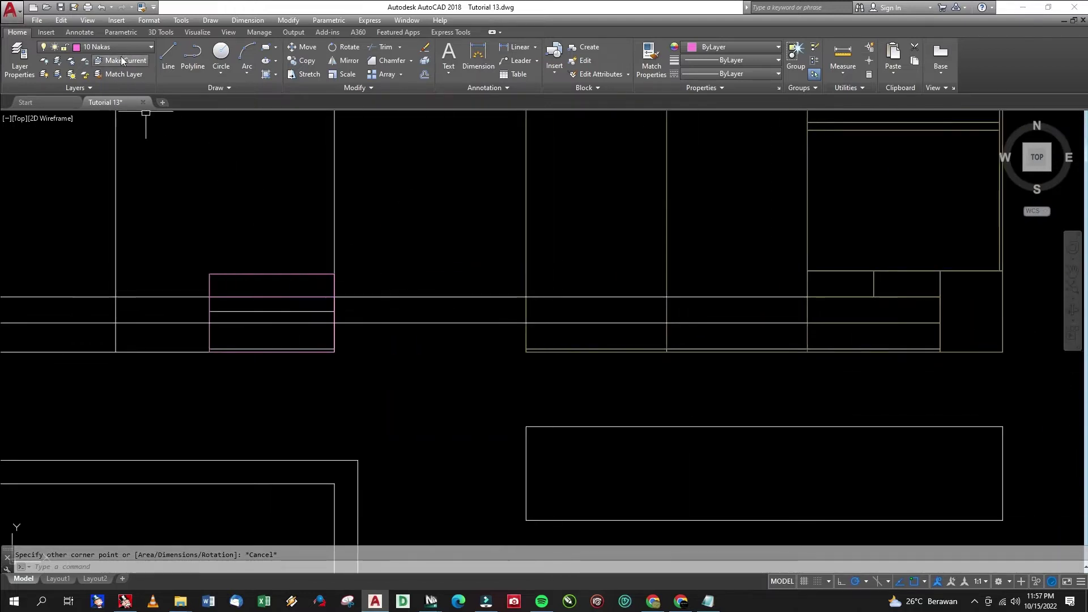
Start a line at the box corner, then cancel it while panning around the plan.
left_click(169, 57)
left_click(808, 271)
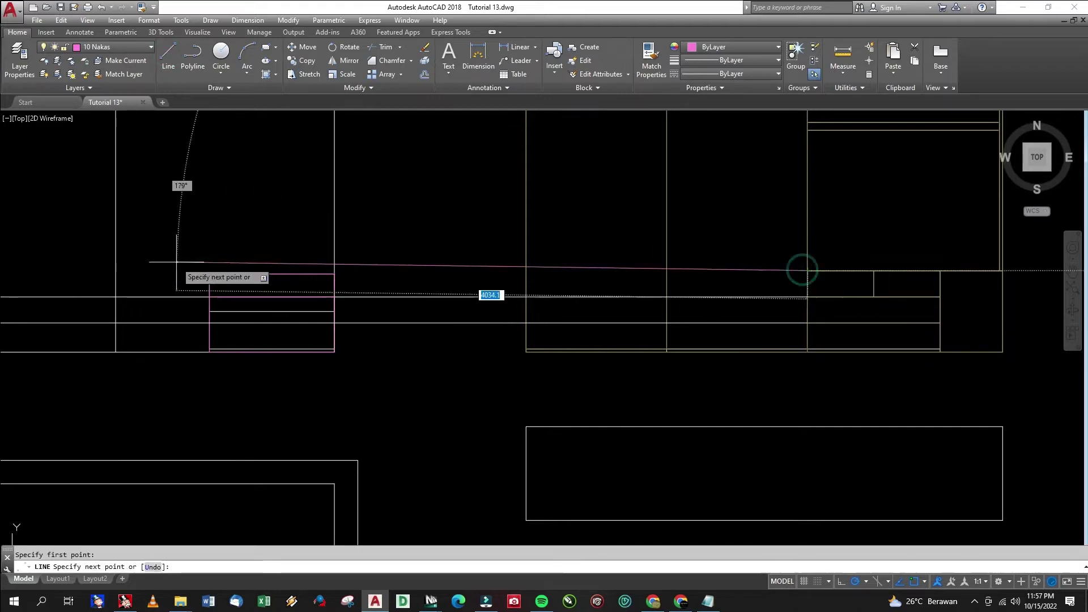
scroll(177, 270, "down", 3)
middle_click_drag(270, 299, 553, 302)
key("Escape")
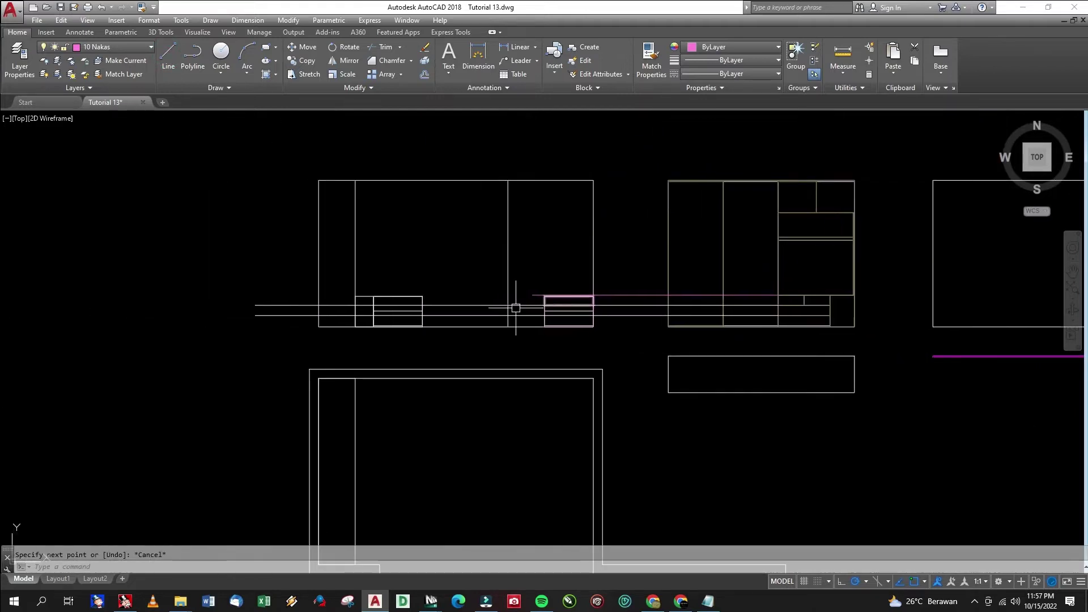
scroll(516, 308, "up", 4)
scroll(455, 319, "down", 2)
scroll(477, 313, "down", 2)
middle_click_drag(477, 313, 493, 317)
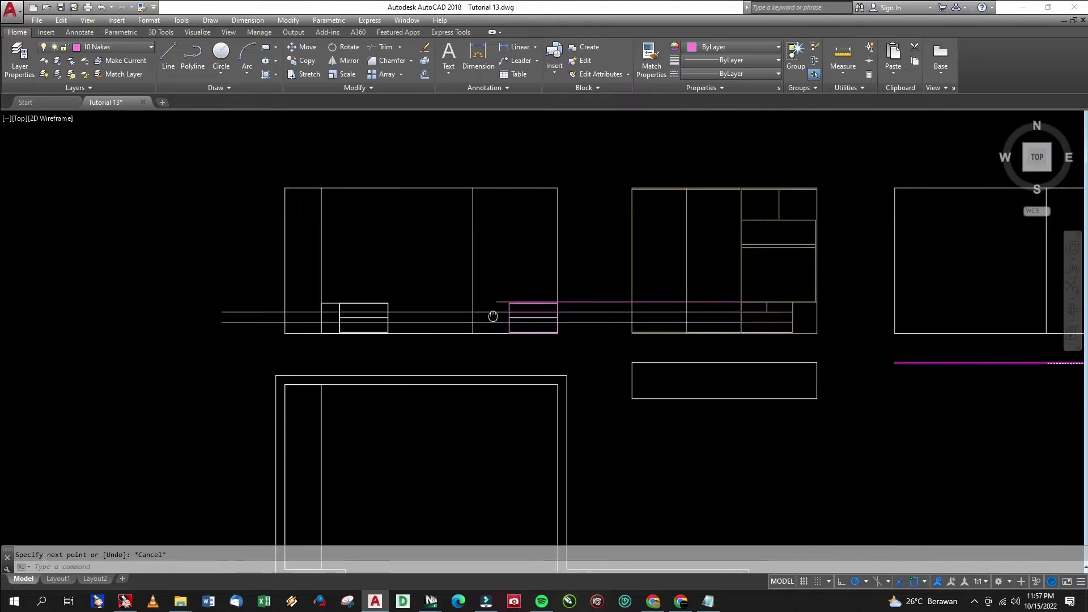
scroll(791, 324, "up", 4)
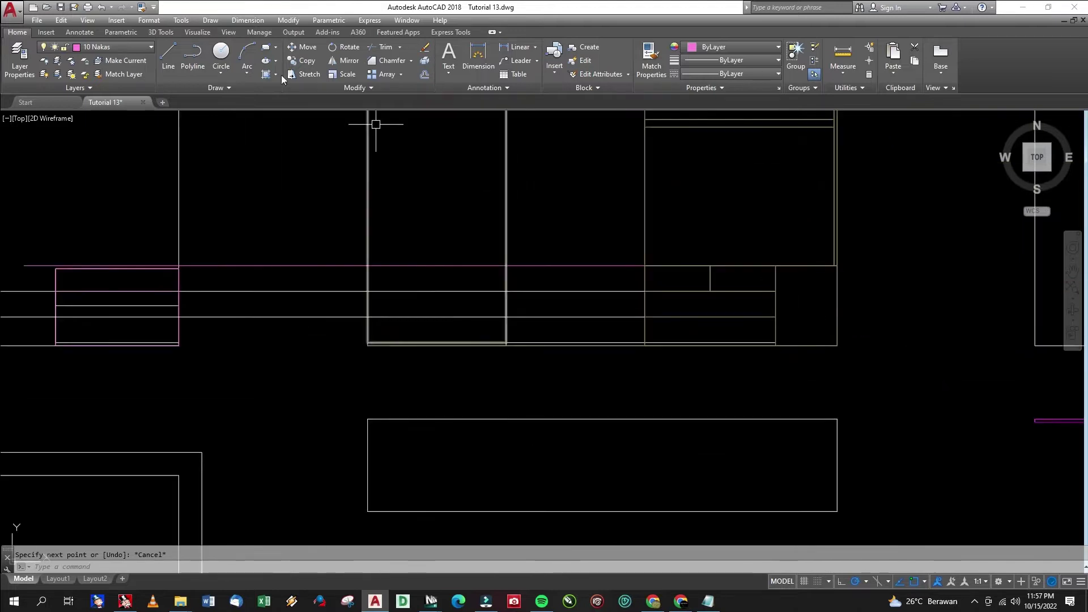
Begin a linear dimension between the rectangle's corner points, then cancel it.
left_click(515, 49)
left_click(837, 345)
scroll(856, 275, "up", 2)
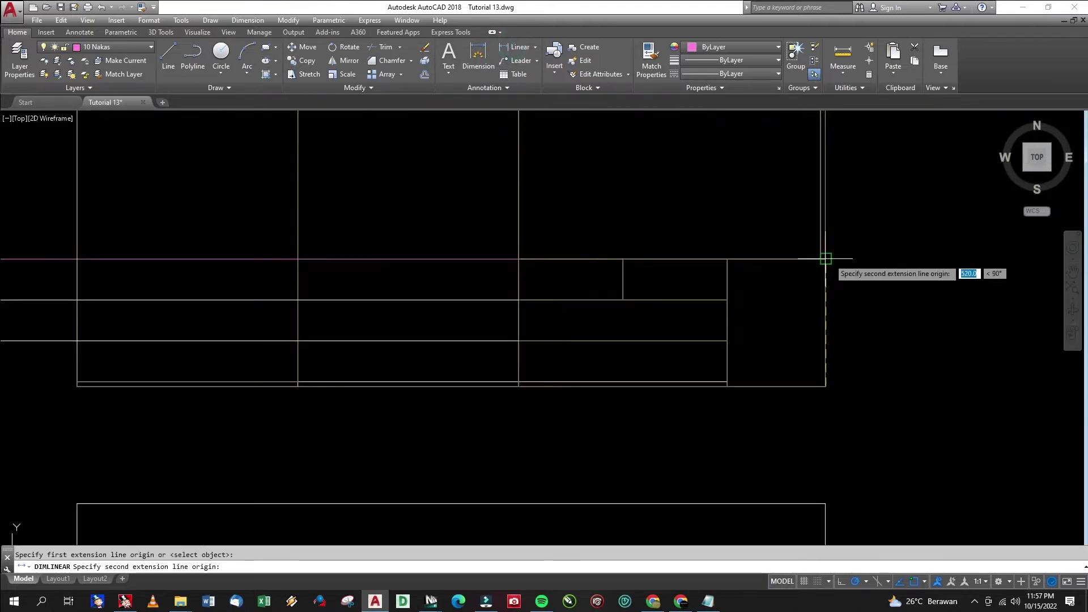
left_click(825, 258)
key("Escape")
scroll(848, 318, "down", 3)
mouse_move(850, 304)
middle_mouse_down()
mouse_move(894, 301)
mouse_move(856, 318)
middle_mouse_up()
scroll(899, 298, "up", 3)
scroll(855, 322, "up", 1)
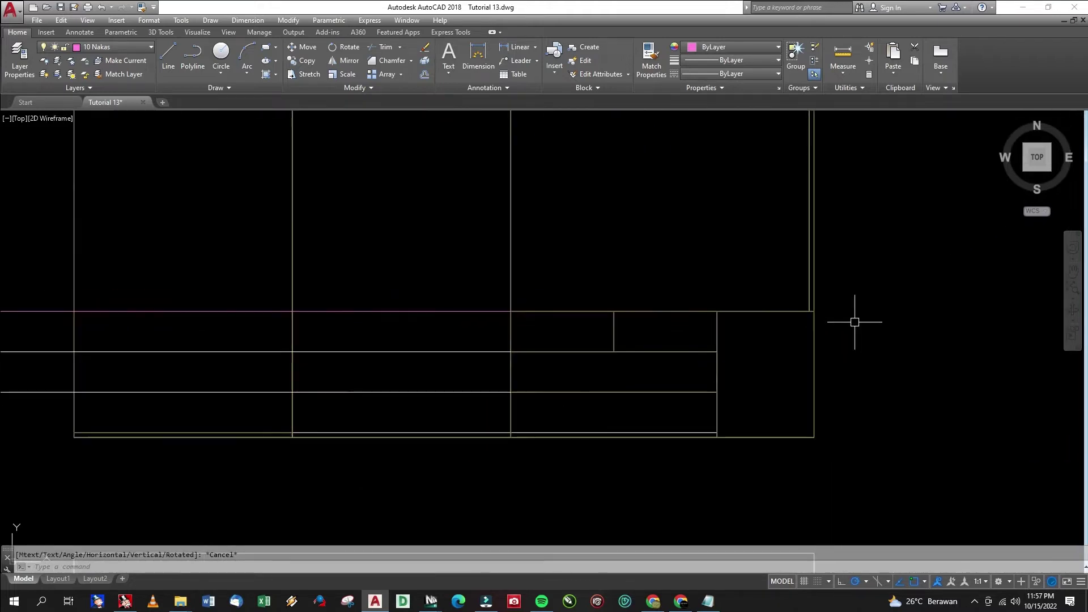
Stretch the cabinet's right part by 20 units using a crossing window.
type("s")
key("Return")
left_click(451, 276)
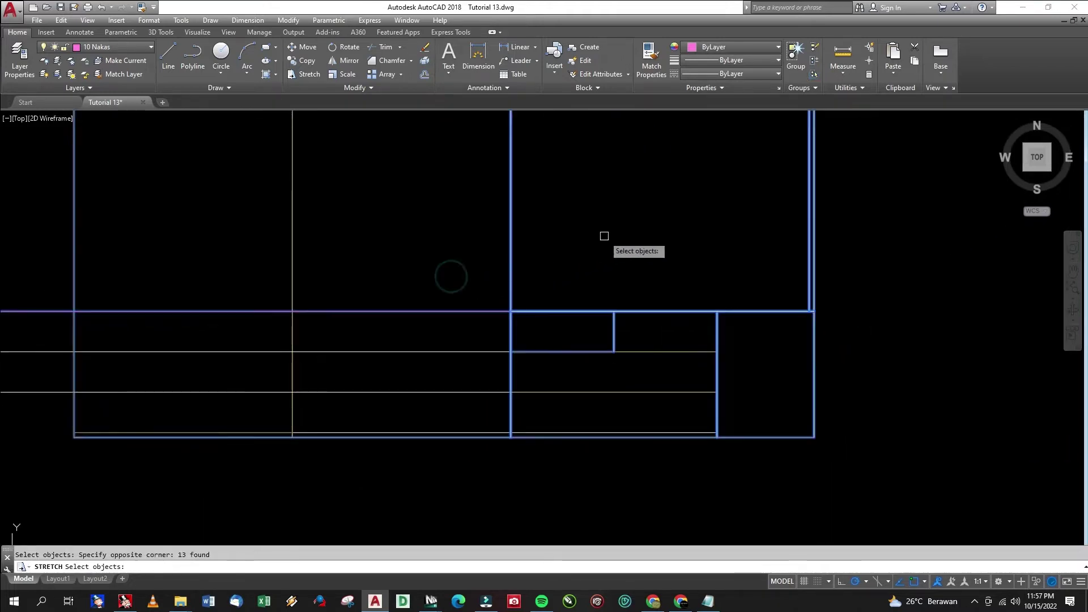
key("Return")
left_click(604, 235)
type("20")
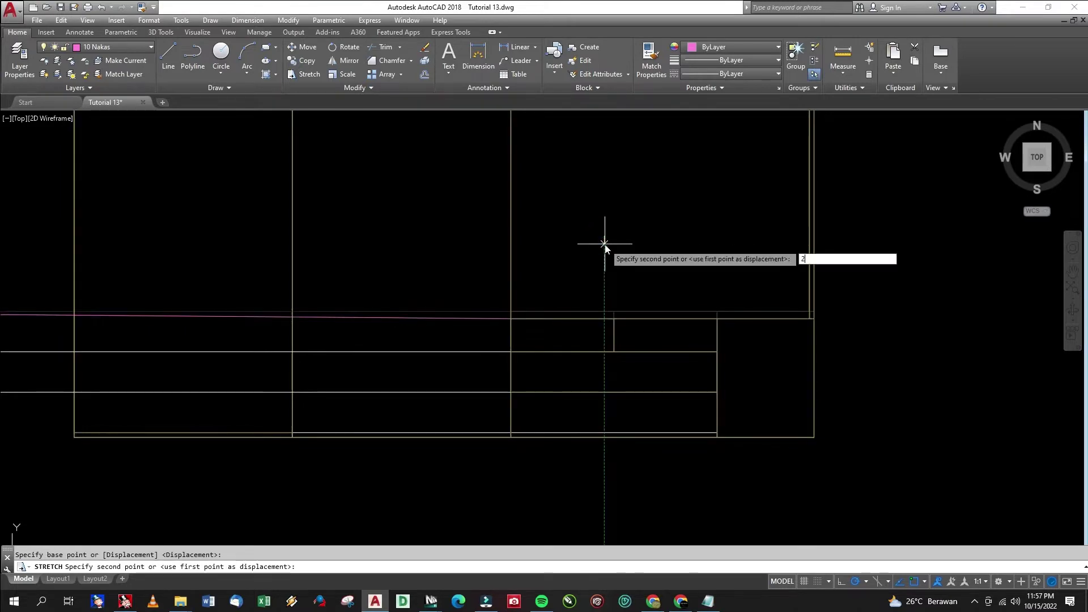
key("Return")
scroll(675, 267, "down", 3)
Delete the stray horizontal line next to the cabinet.
left_click(438, 283)
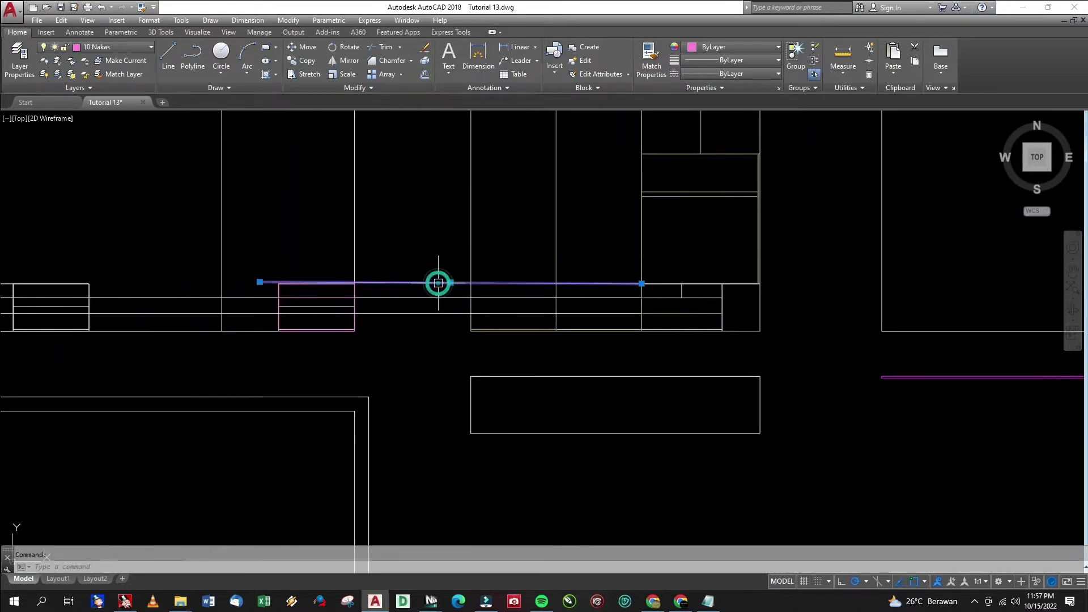
key("Delete")
scroll(670, 309, "up", 2)
scroll(626, 311, "up", 2)
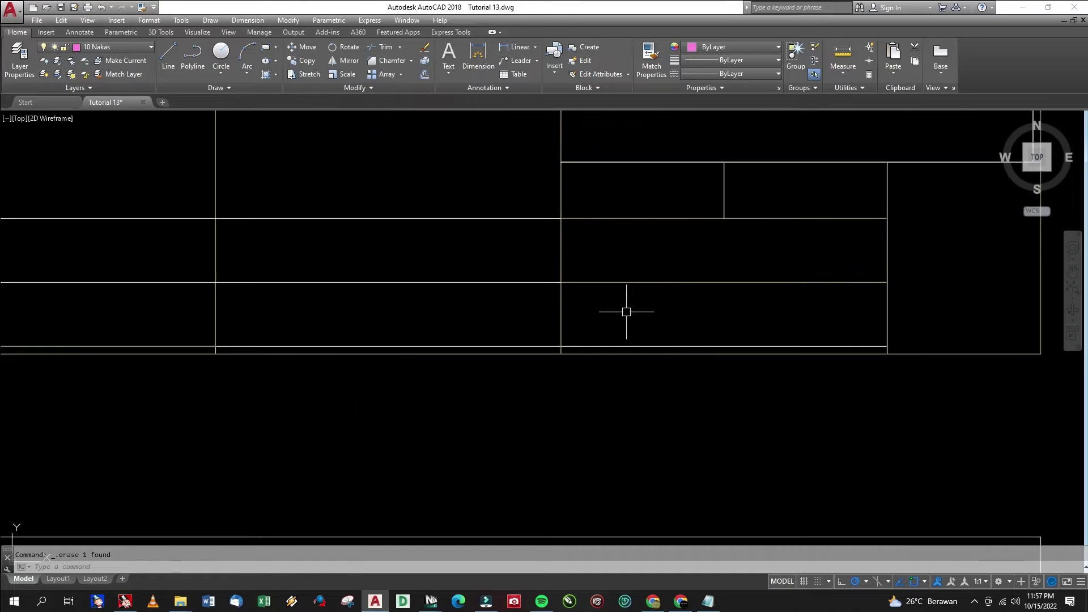
scroll(494, 231, "down", 2)
scroll(559, 241, "up", 2)
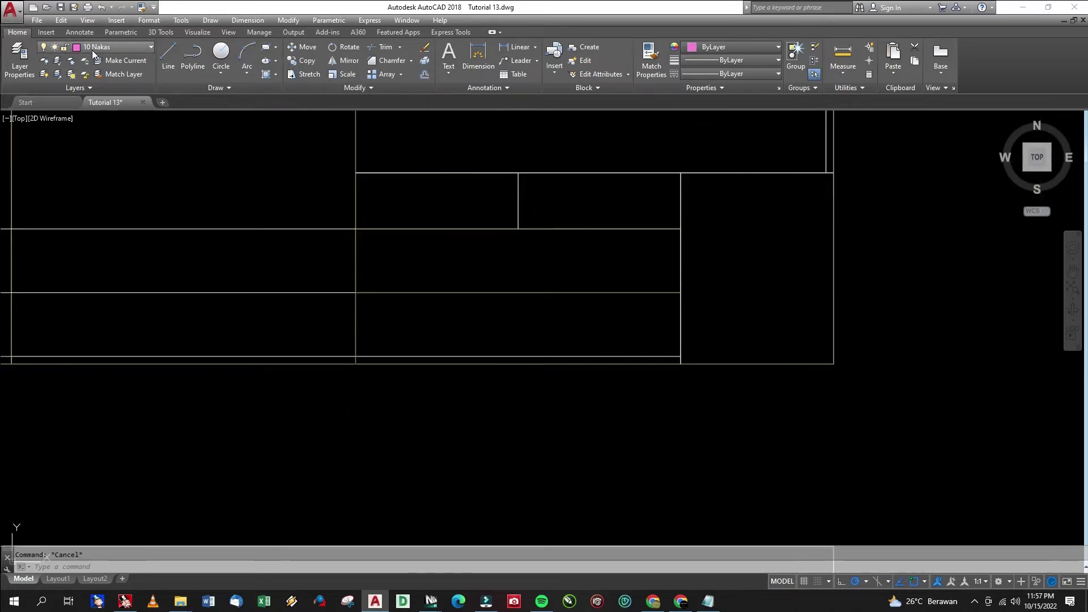
Switch back to layer 0 and abandon a line started at the top endpoint.
left_click(113, 46)
left_click(168, 57)
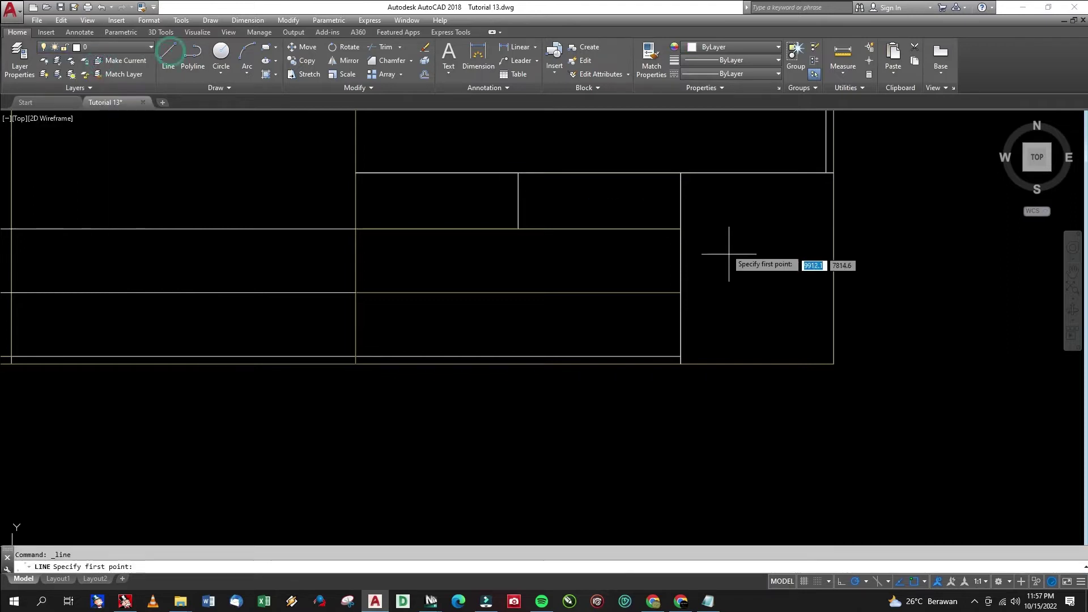
left_click(680, 173)
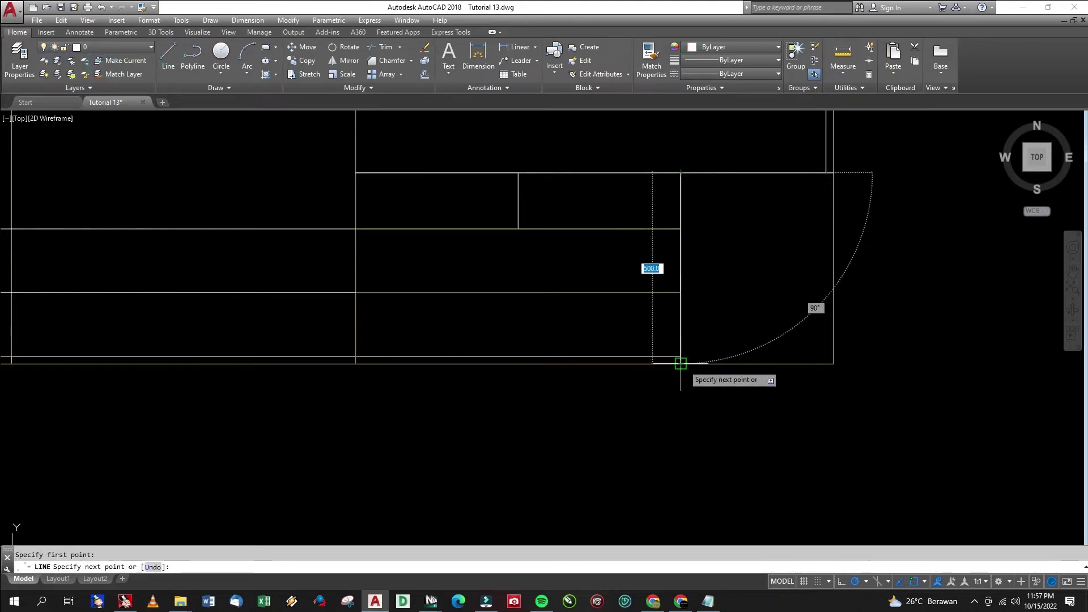
key("Escape")
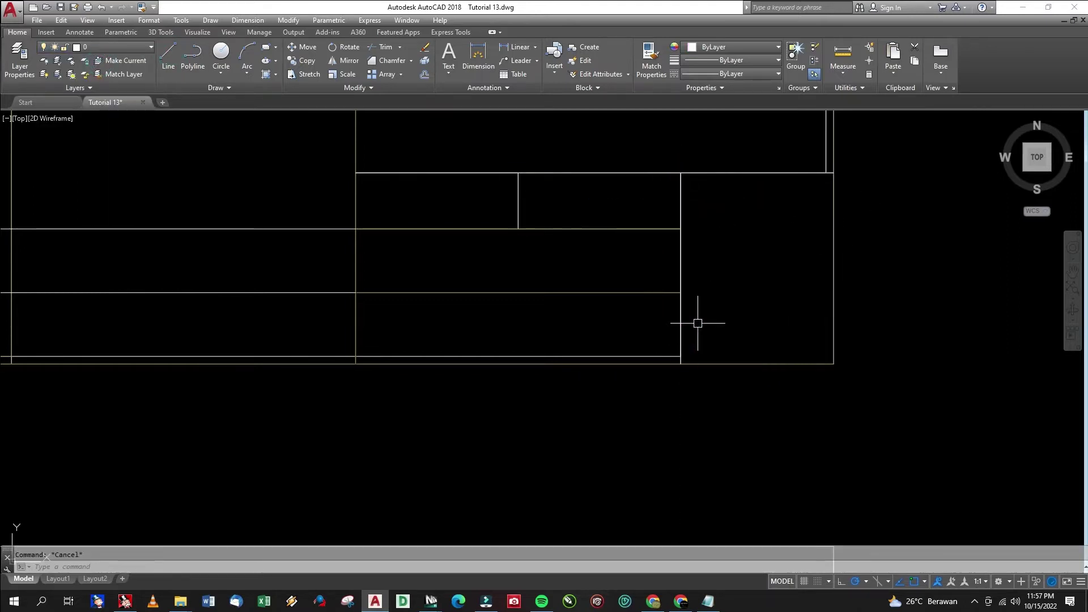
Divide the cabinet's right vertical edge into 3 equal parts with DIVIDE.
type("div")
key("Return")
left_click(681, 327)
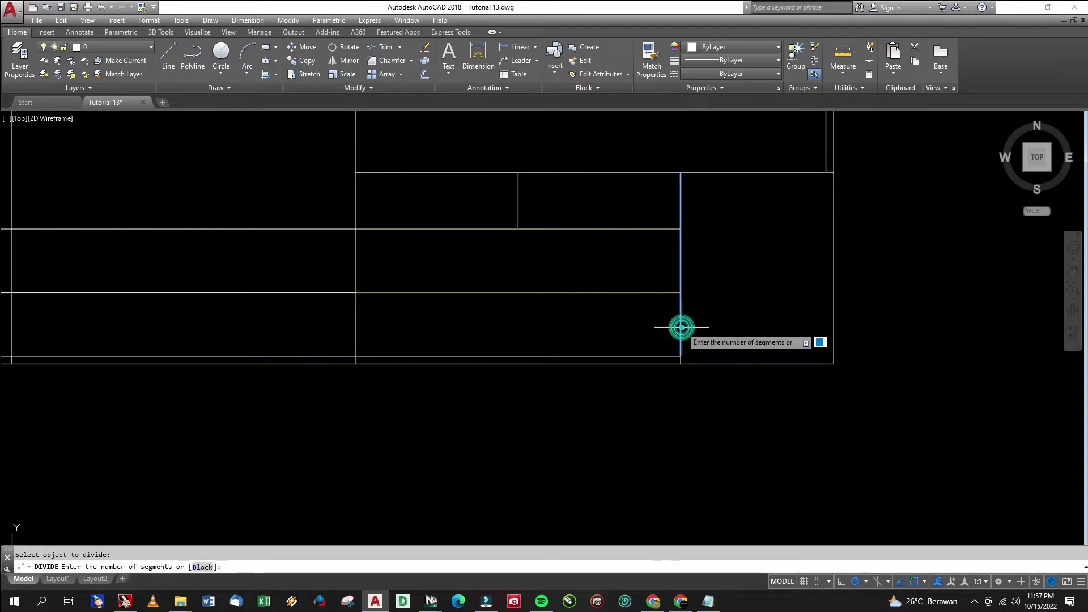
type("3")
key("Return")
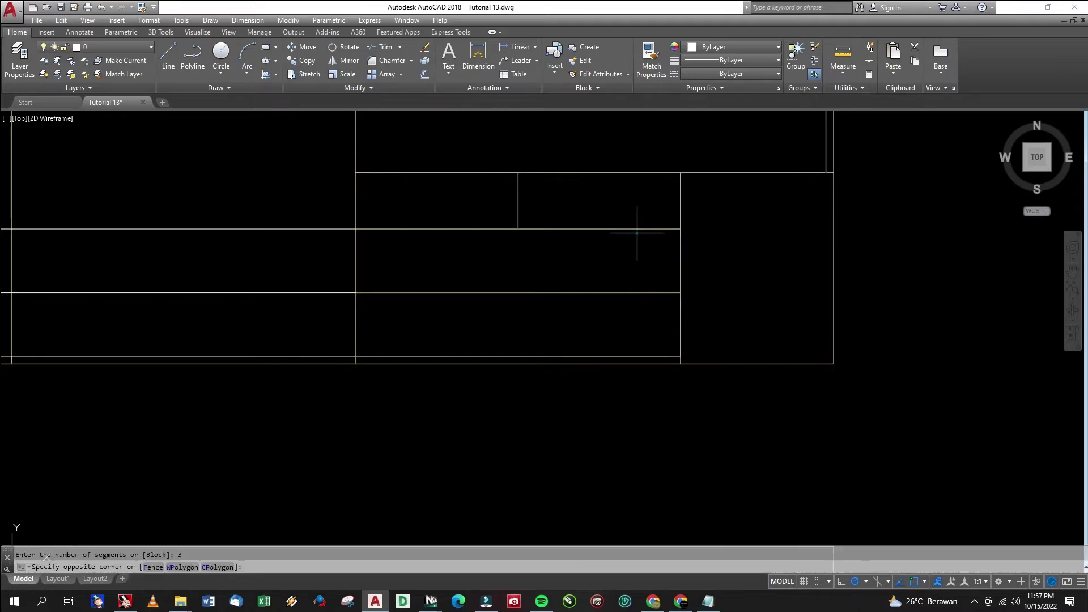
left_click(629, 230)
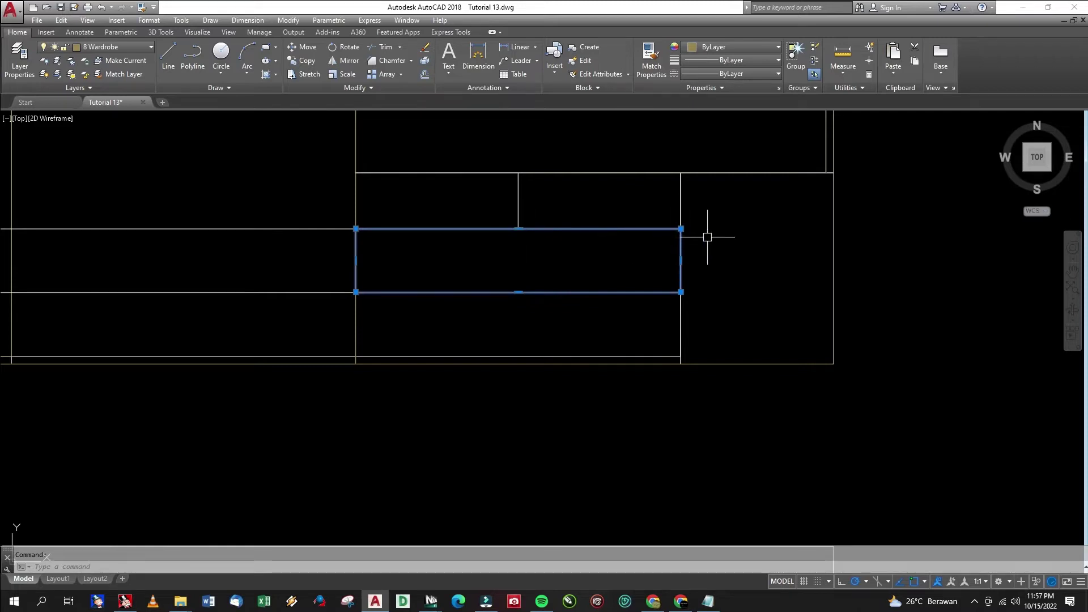
key("Escape")
middle_click_drag(687, 235, 692, 265)
Stretch the cabinet edge caught in a crossing window from a picked base point.
type("s")
key("Return")
left_click(693, 260)
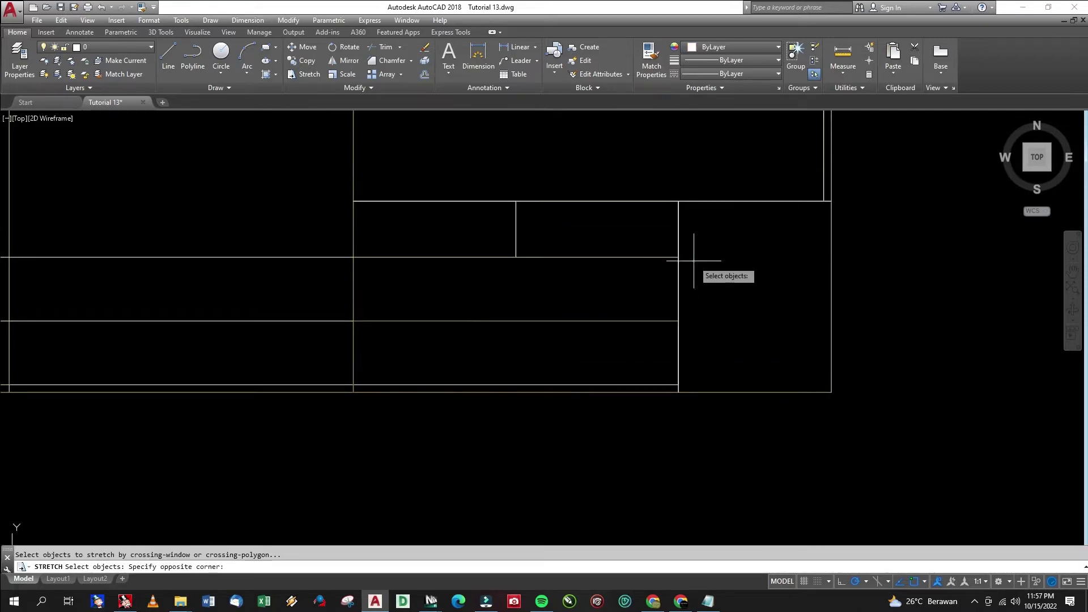
left_click(333, 245)
key("Return")
scroll(686, 266, "up", 2)
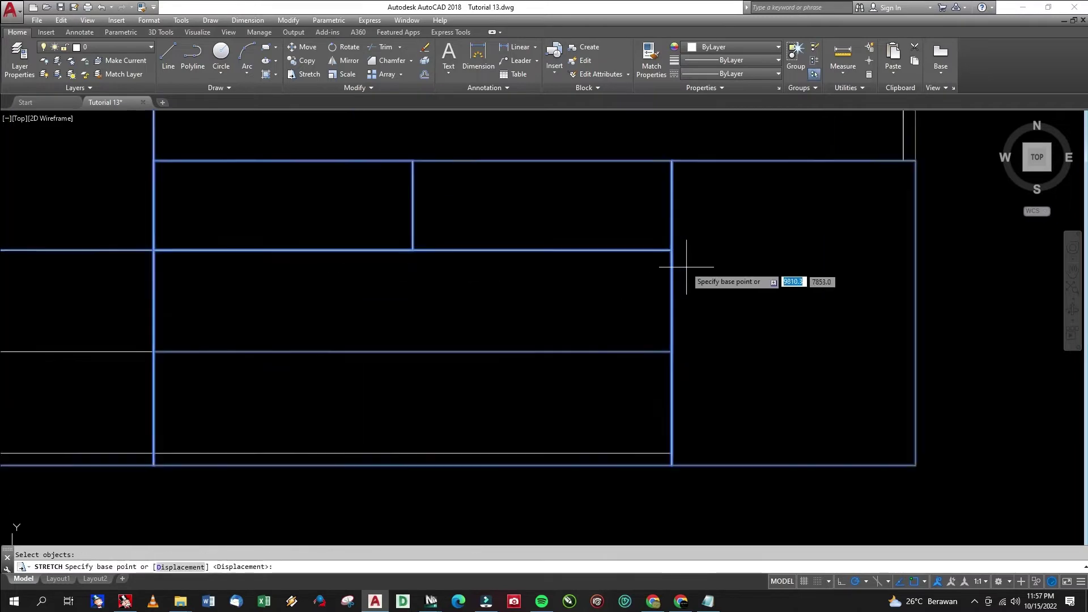
scroll(686, 266, "up", 2)
left_click(662, 238)
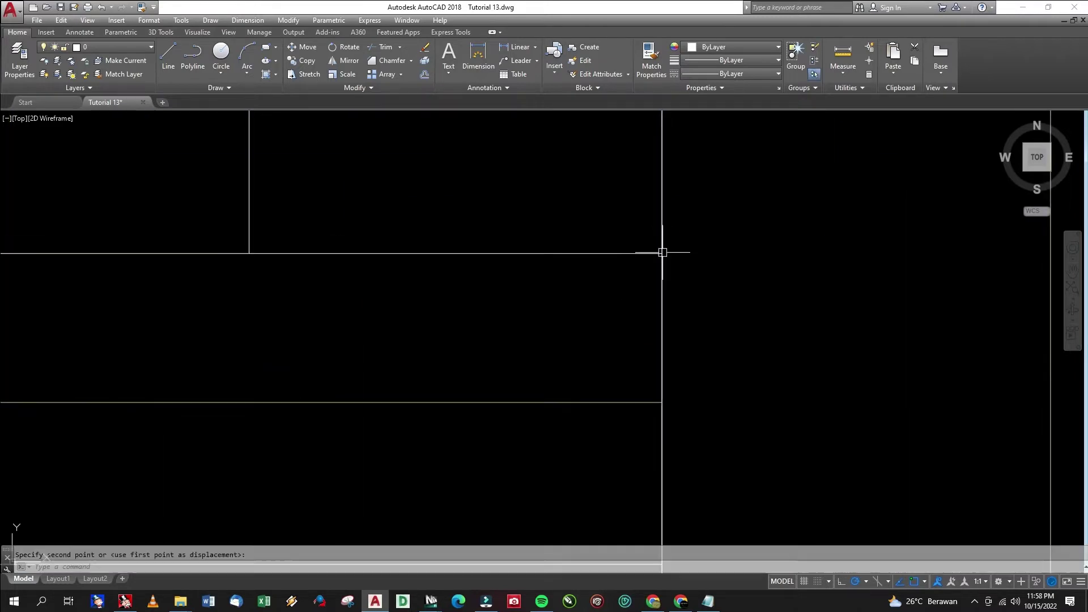
scroll(662, 252, "down", 2)
middle_click_drag(662, 253, 696, 291)
Stretch another part of the cabinet, a ten-object crossing window, from the line corner.
key("Return")
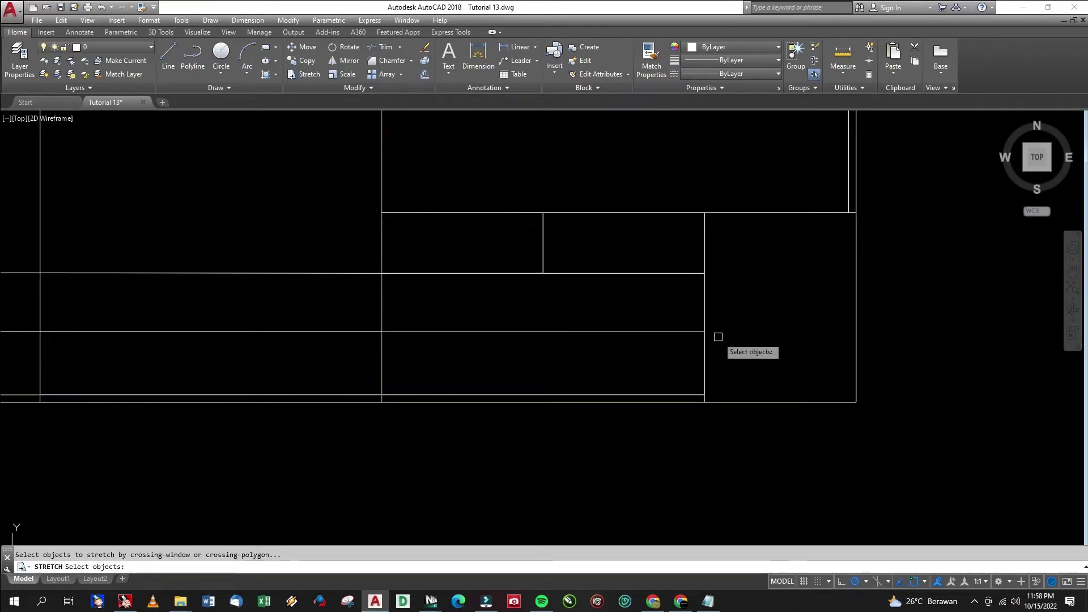
left_click(717, 336)
left_click(363, 320)
scroll(782, 325, "up", 3)
key("Return")
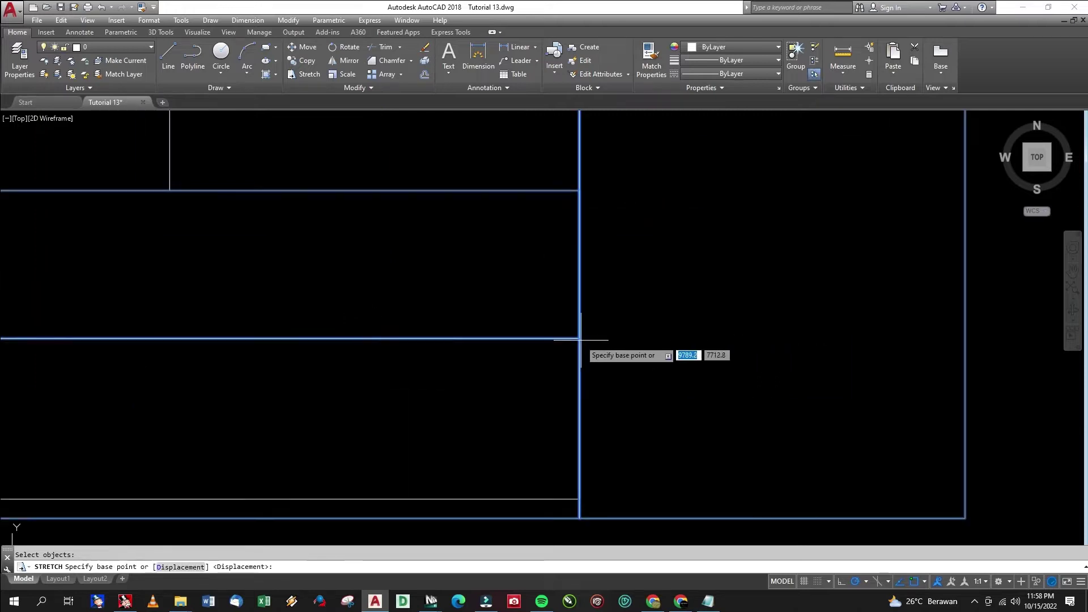
left_click(578, 338)
scroll(578, 346, "down", 4)
middle_click_drag(578, 346, 782, 347)
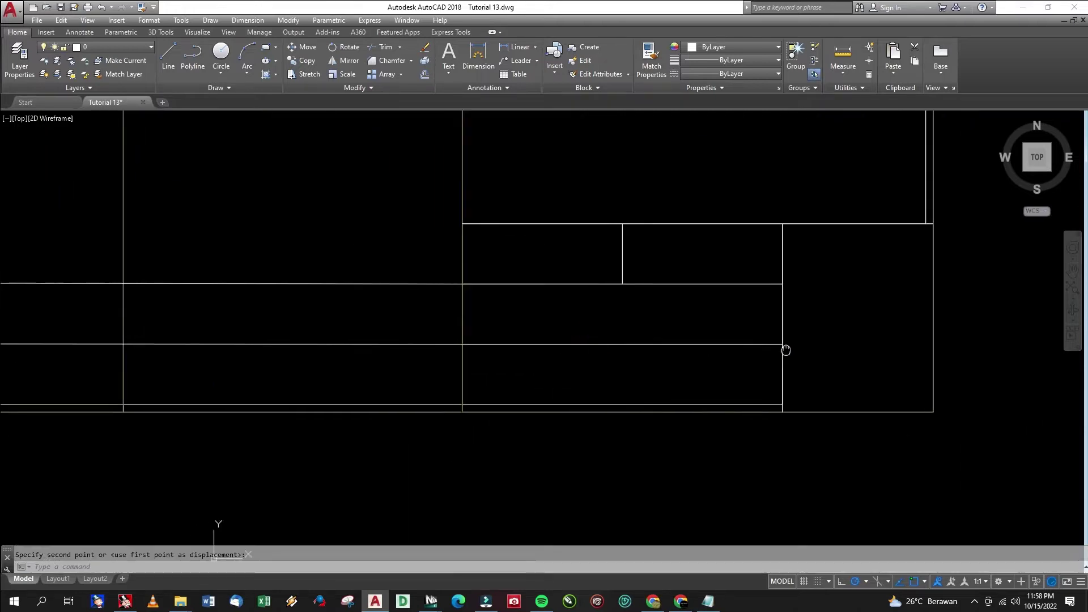
left_click(782, 348)
Erase the two leftover horizontal lines.
left_click(377, 359)
left_click(374, 242)
key("Delete")
Delete the two old pink horizontal lines in the nightstand elevation.
scroll(439, 277, "down", 2)
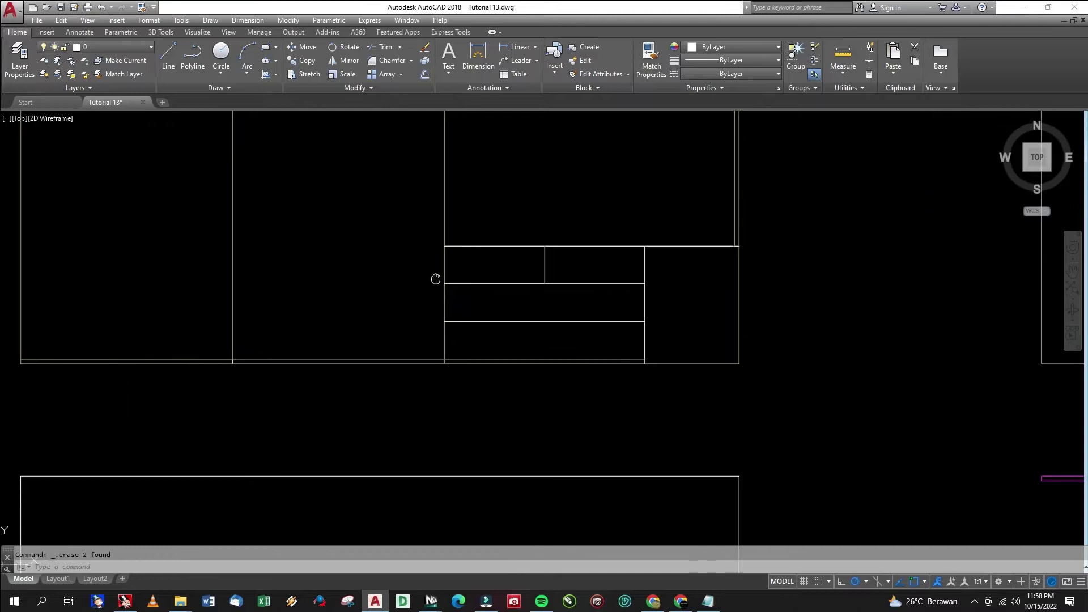
scroll(511, 298, "up", 4)
key("Escape")
scroll(511, 299, "down", 3)
scroll(648, 314, "up", 3)
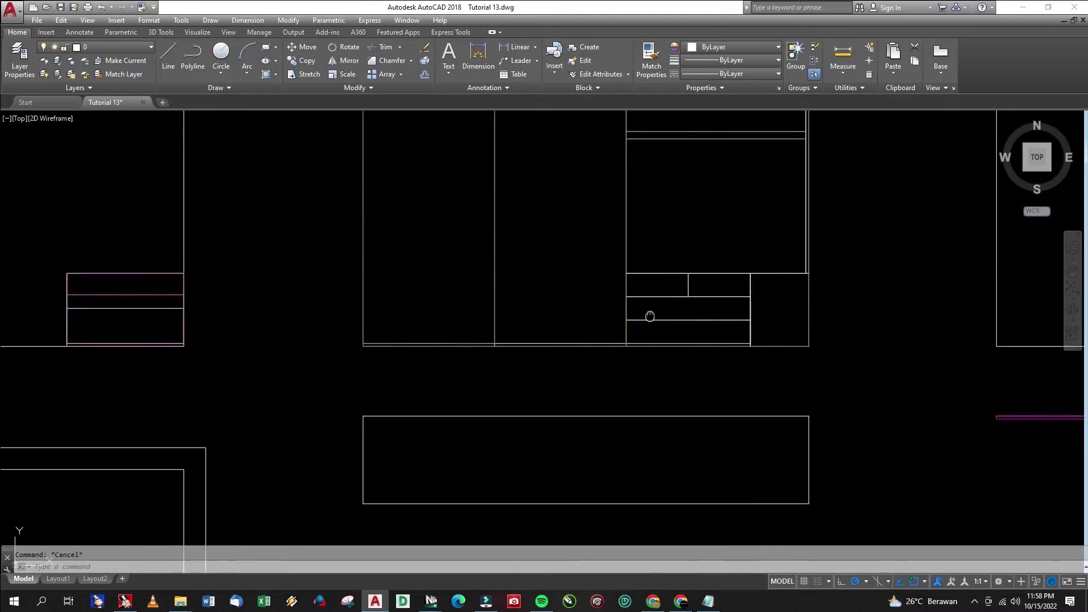
middle_click_drag(510, 325, 610, 325)
left_click(256, 316)
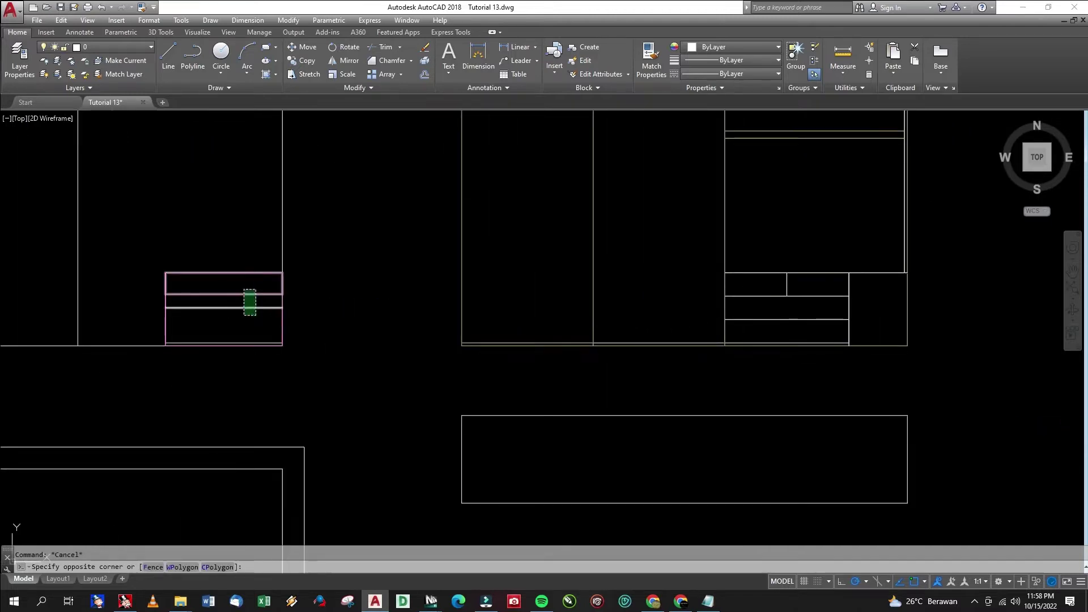
left_click(240, 286)
key("Delete")
Draw two guide lines from the cabinet's division points across the nightstand.
middle_click_drag(267, 335, 316, 324)
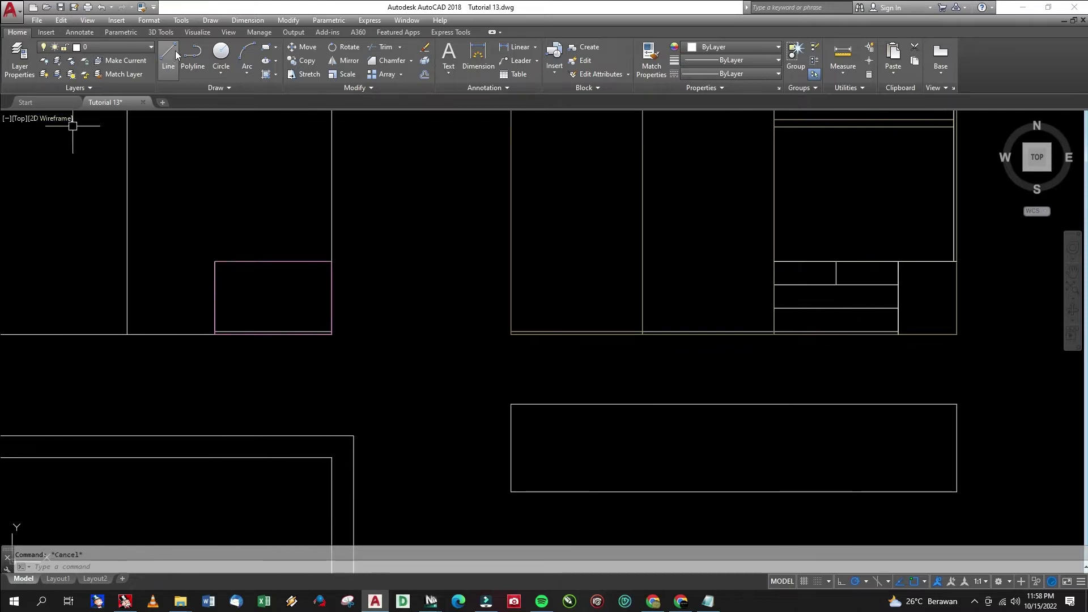
left_click(175, 50)
left_click(775, 287)
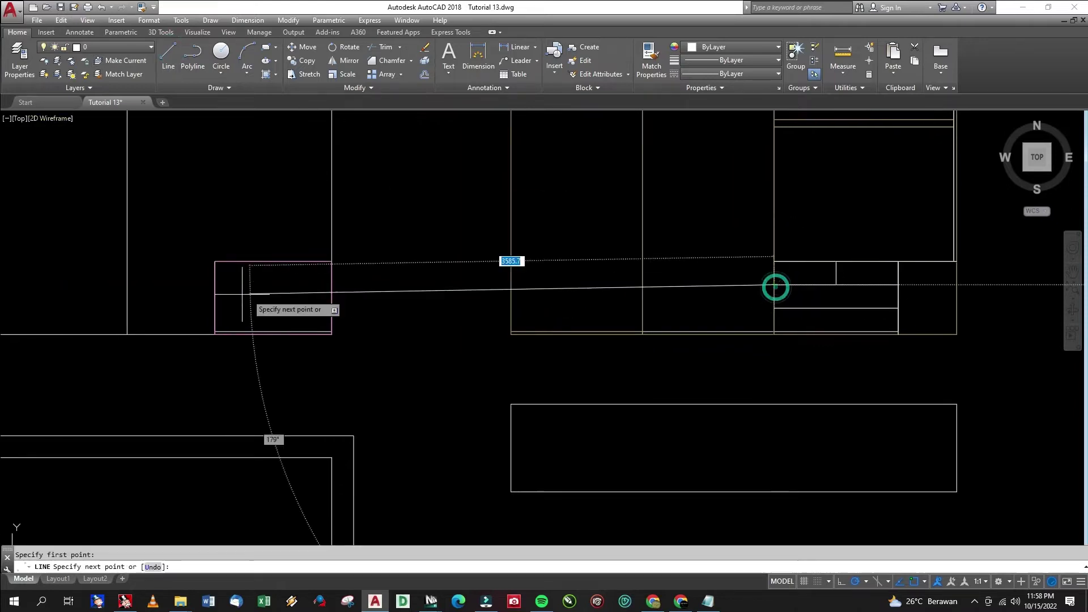
left_click(194, 284)
key("Return")
key("Return")
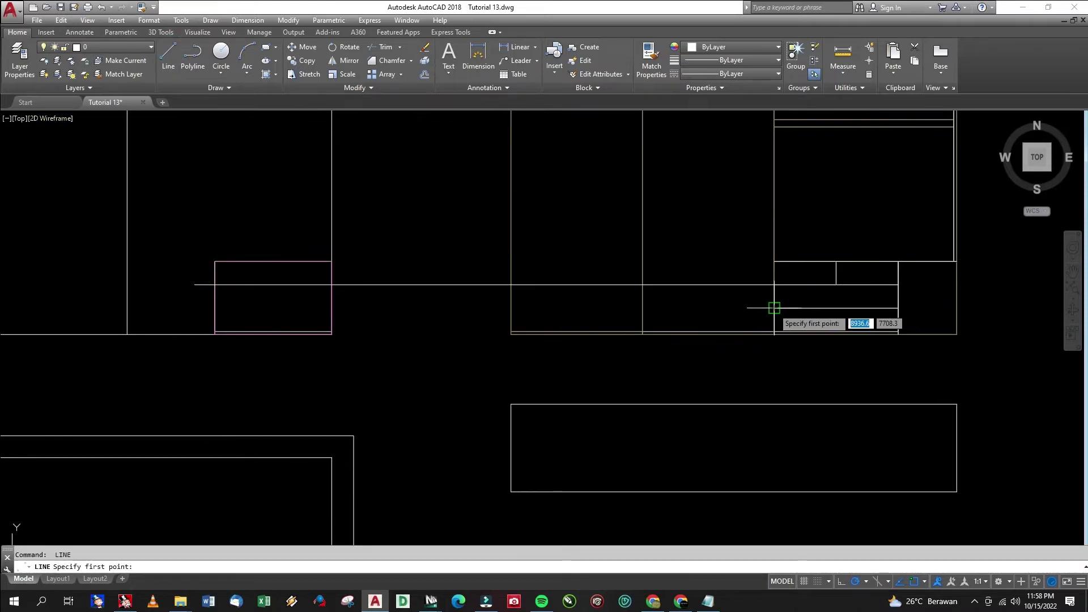
left_click(774, 308)
left_click(182, 309)
key("Escape")
scroll(182, 309, "up", 4)
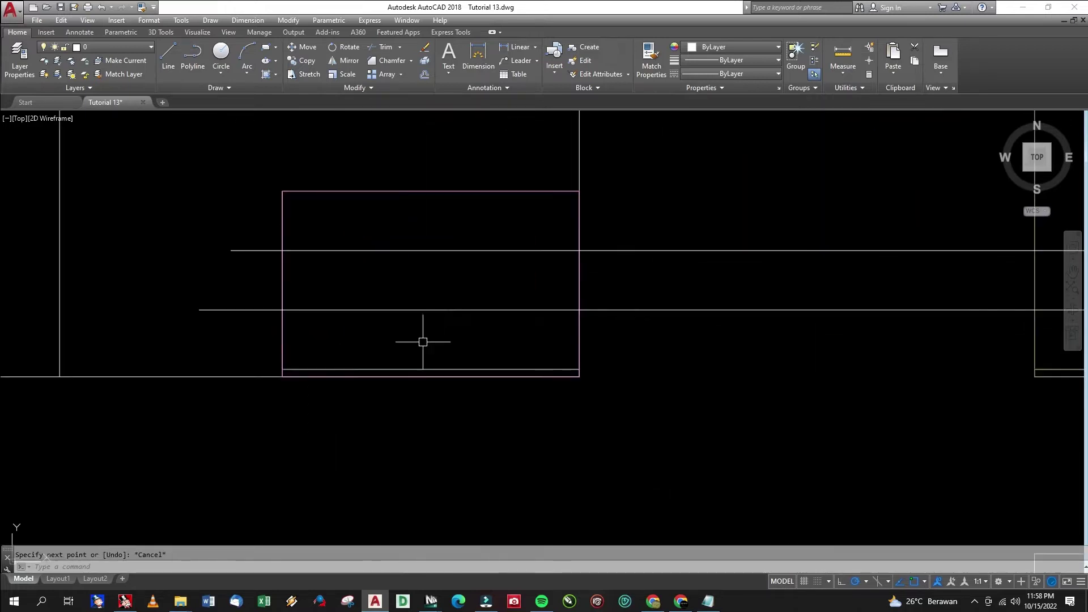
On layer 10 Nakas, draw three stacked drawer rectangles between the guide lines.
left_click(117, 46)
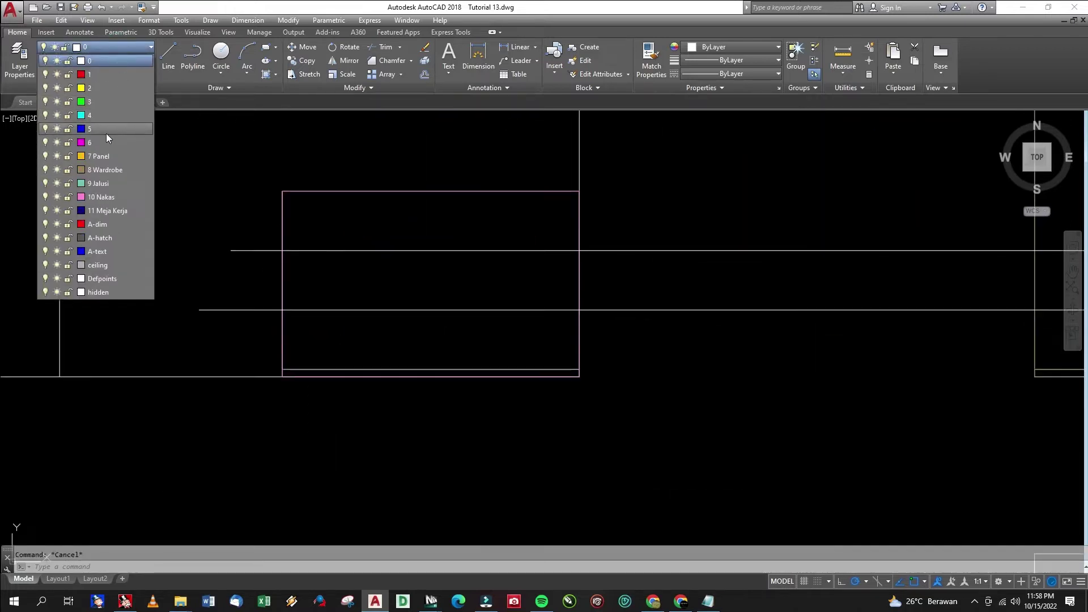
left_click(108, 196)
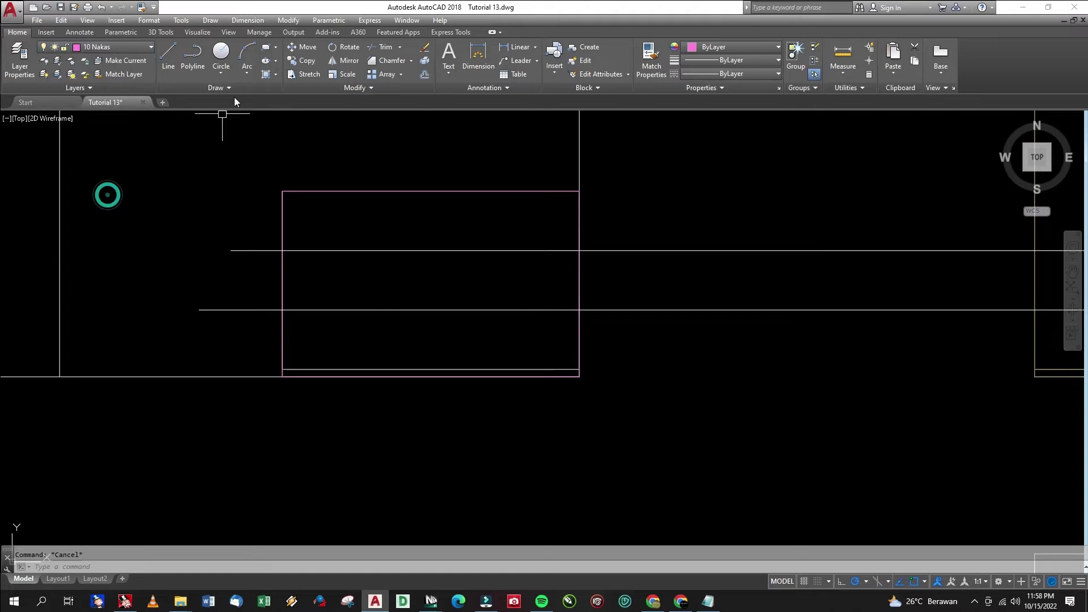
left_click(266, 47)
left_click(283, 250)
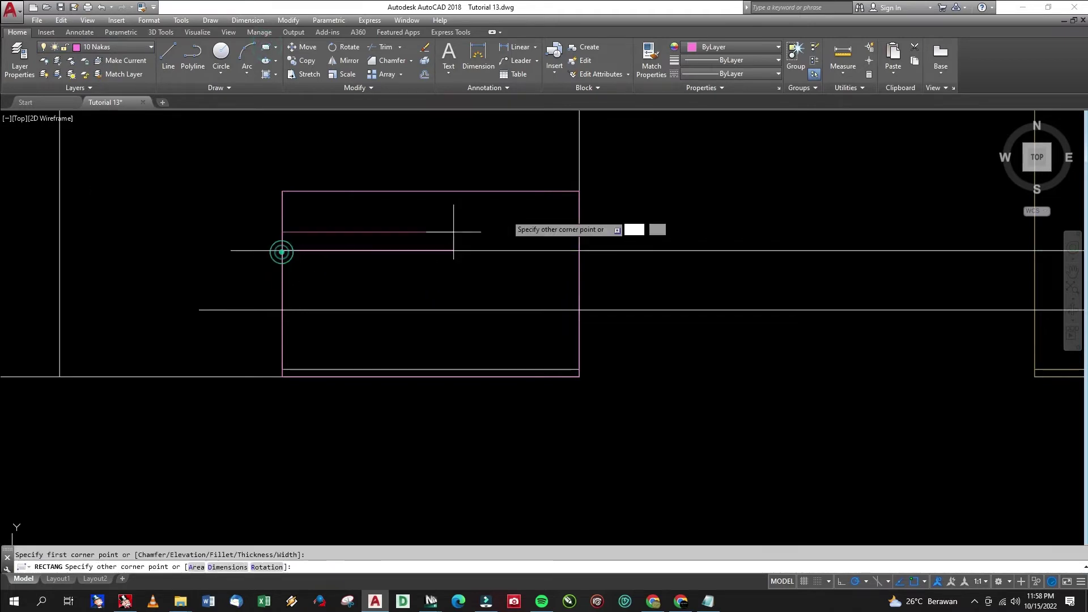
left_click(578, 192)
key("space")
left_click(282, 310)
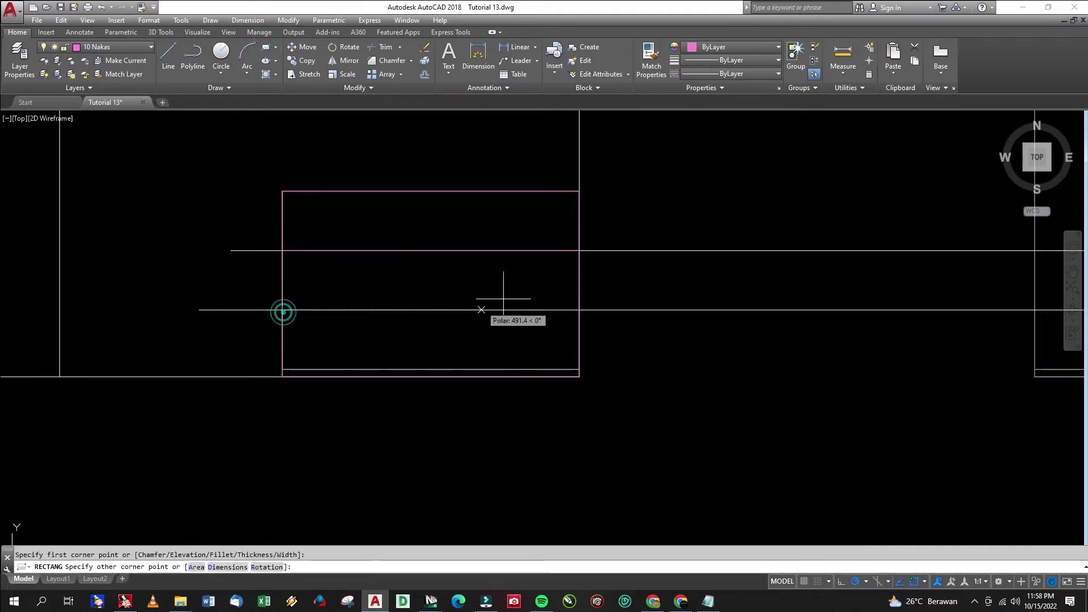
left_click(579, 250)
key("space")
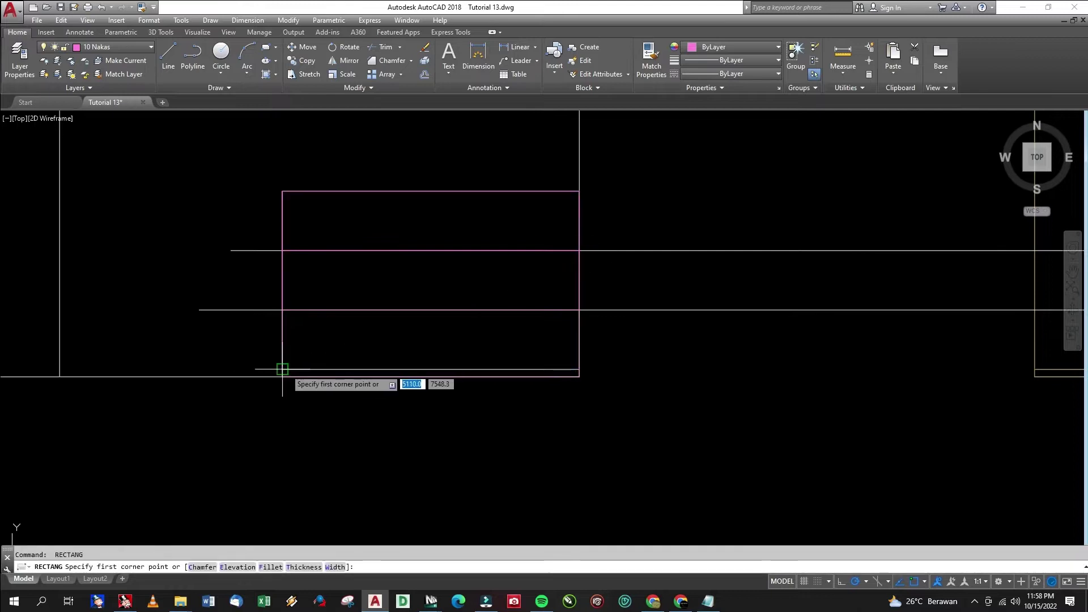
left_click(282, 370)
left_click(579, 309)
Delete the two temporary guide lines.
left_click_drag(692, 340, 644, 191)
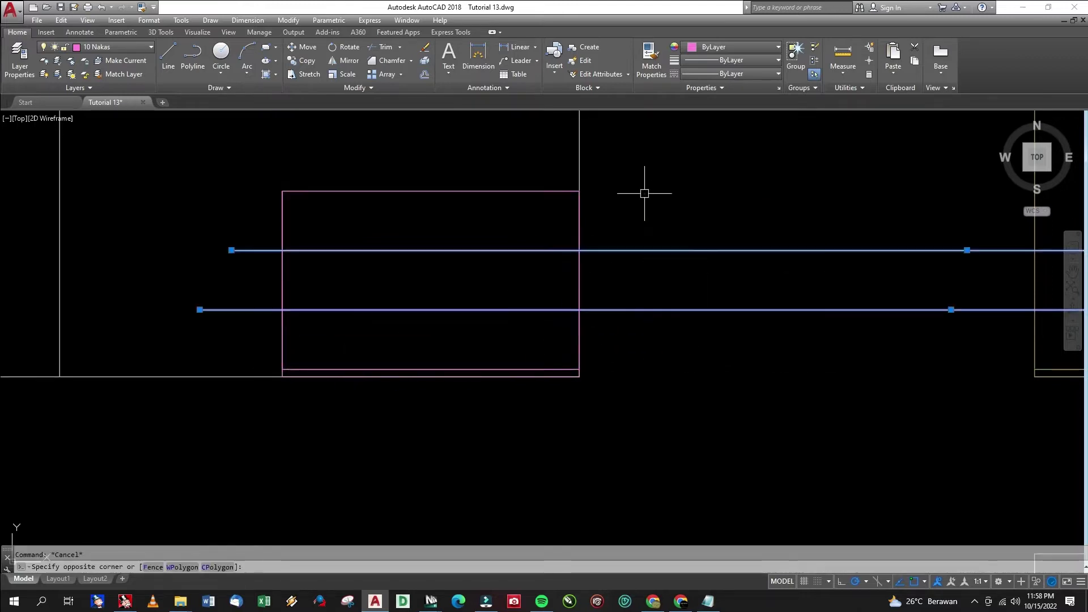
key("Delete")
scroll(675, 260, "down", 3)
middle_click_drag(675, 260, 658, 317)
scroll(658, 317, "up", 2)
middle_click_drag(593, 323, 575, 356)
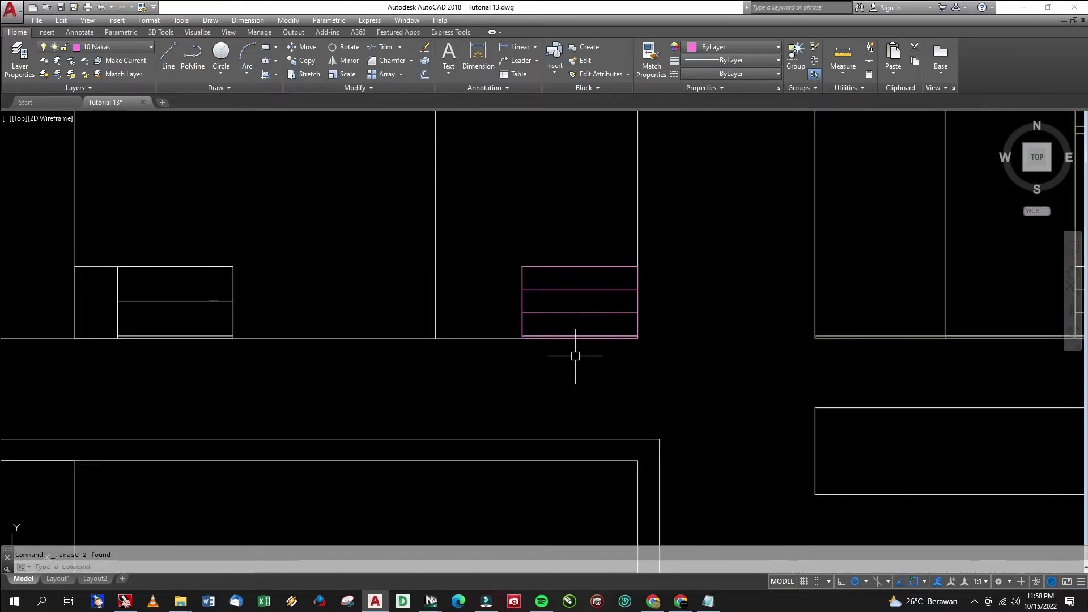
scroll(561, 343, "up", 2)
Move the nightstand and its drawers to a new spot in the cabinet elevation.
left_click(549, 308)
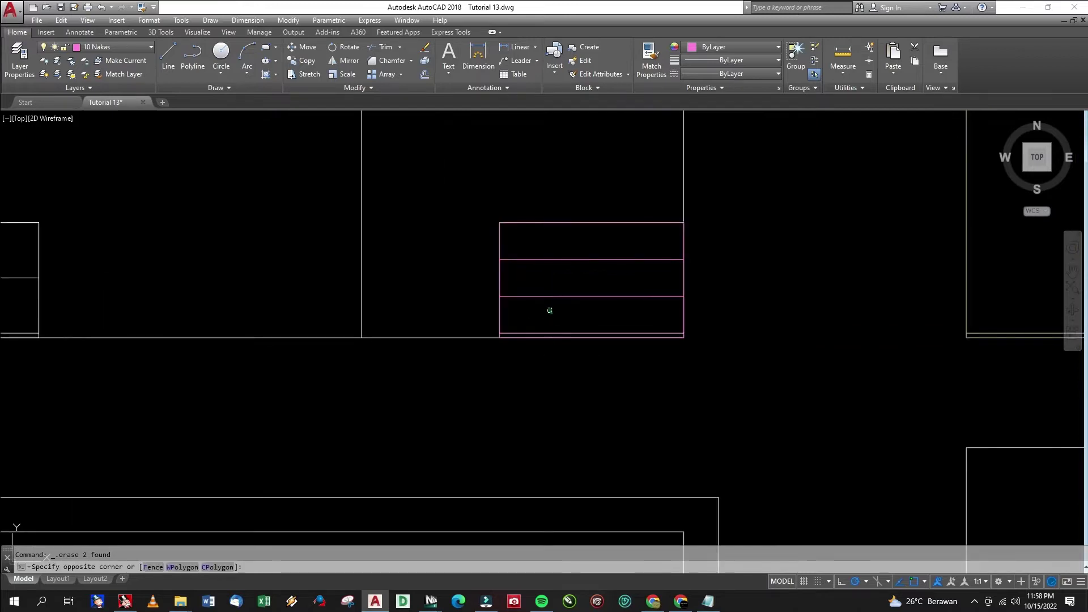
left_click(472, 190)
scroll(607, 304, "down", 2)
middle_click_drag(608, 304, 625, 306)
type("m")
key("Return")
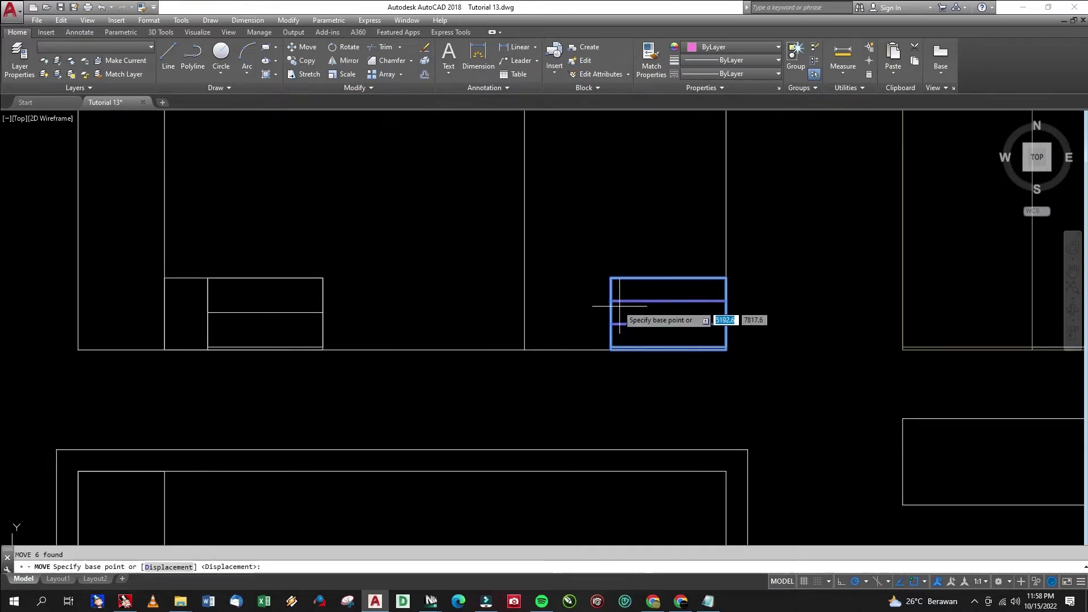
left_click(611, 278)
scroll(214, 262, "up", 4)
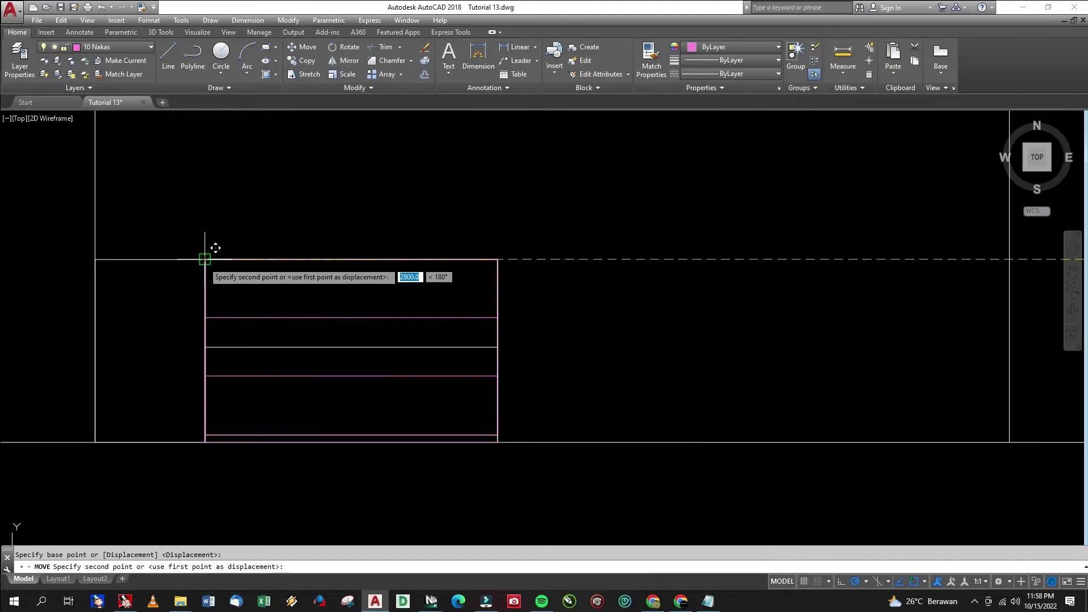
key("Escape")
middle_click_drag(236, 283, 438, 260)
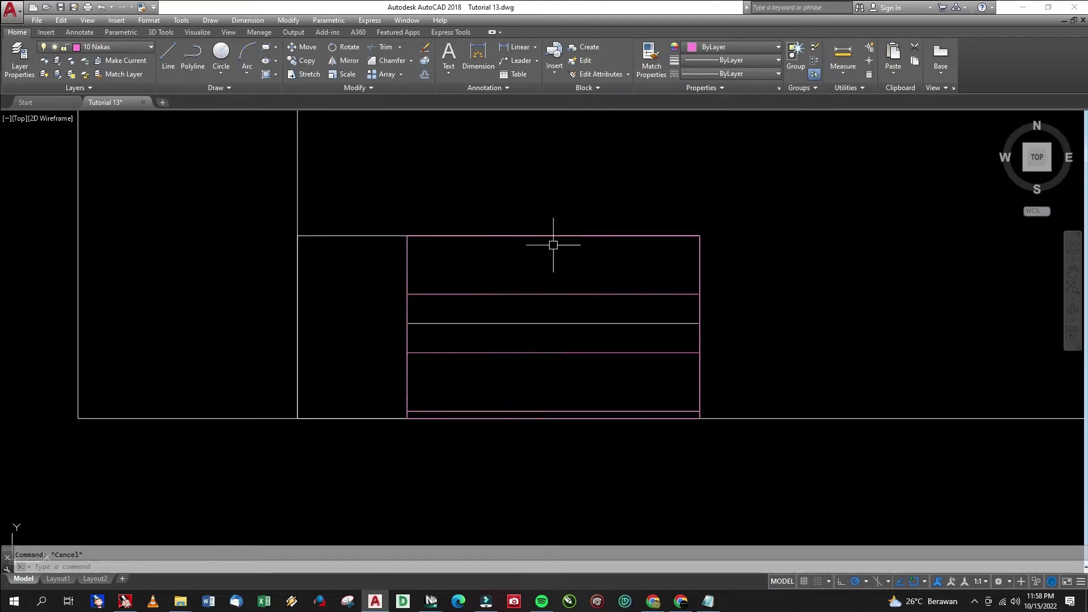
scroll(553, 245, "down", 6)
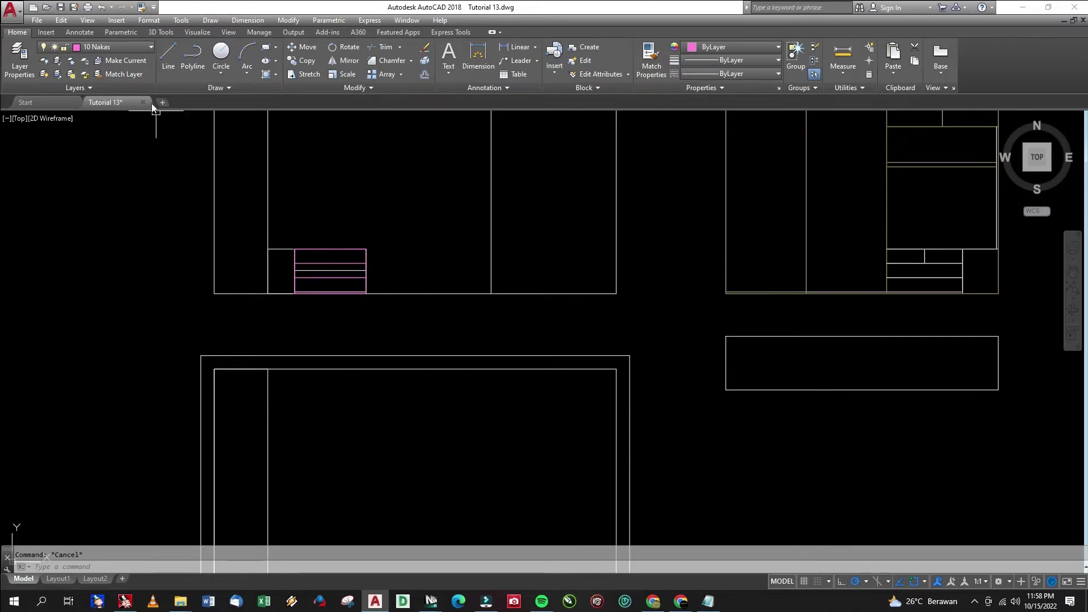
On layer 8 Wardrobe, draw the jalousie rectangle at lower left, then zoom out fully.
left_click(119, 48)
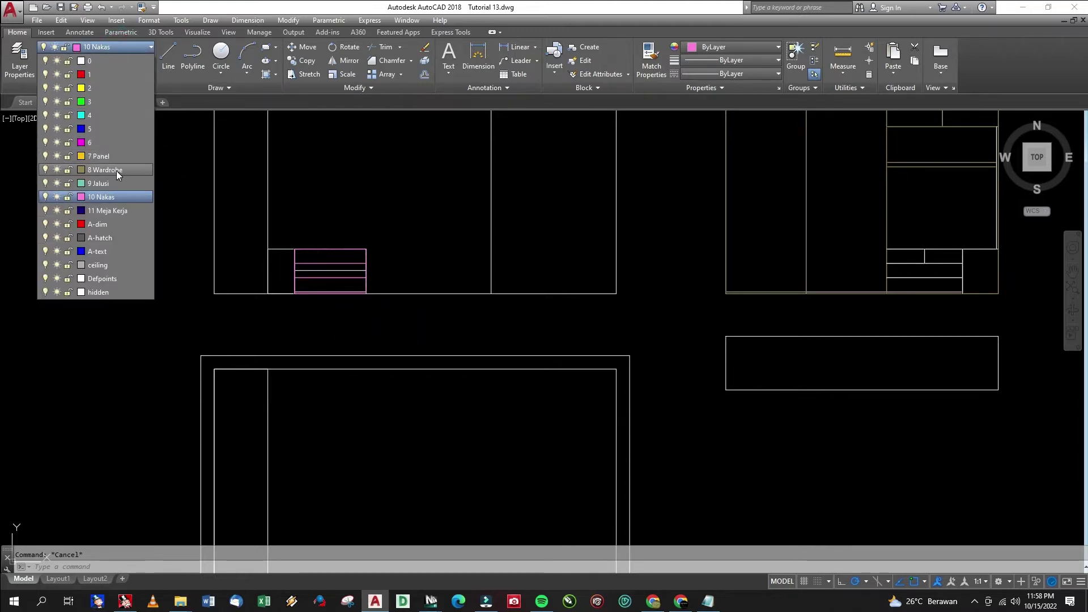
left_click(118, 172)
left_click(266, 49)
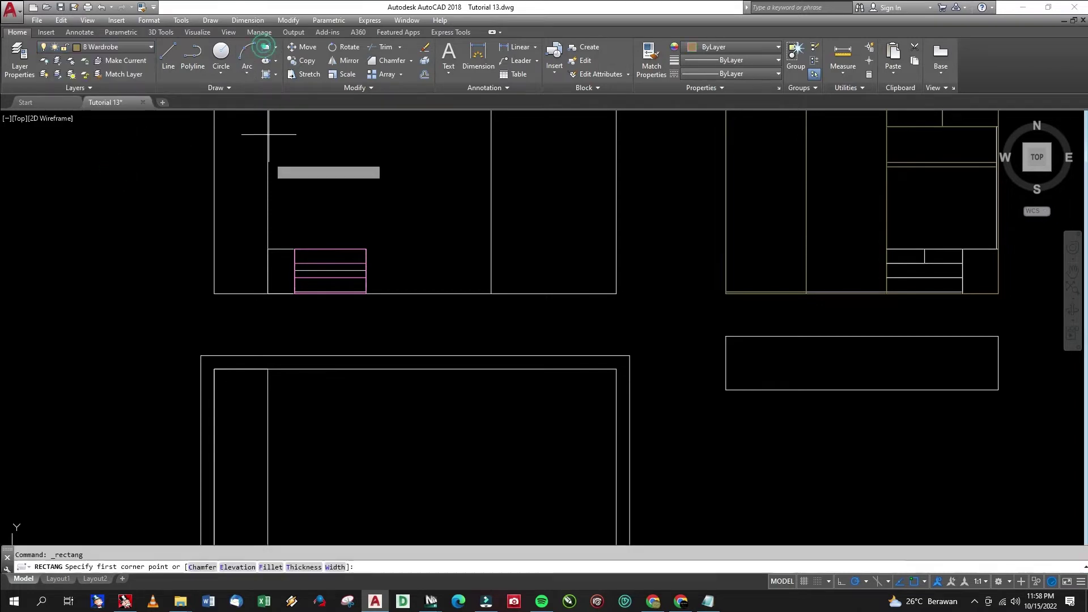
scroll(238, 300, "up", 4)
left_click(243, 275)
scroll(316, 158, "up", 2)
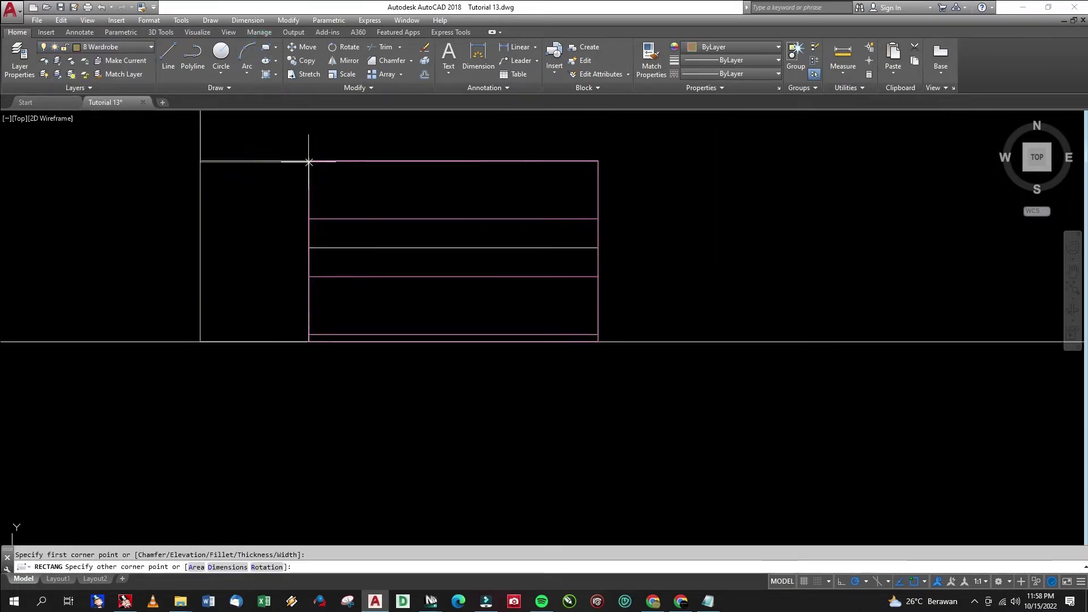
left_click(309, 160)
scroll(454, 295, "down", 5)
scroll(472, 305, "down", 2)
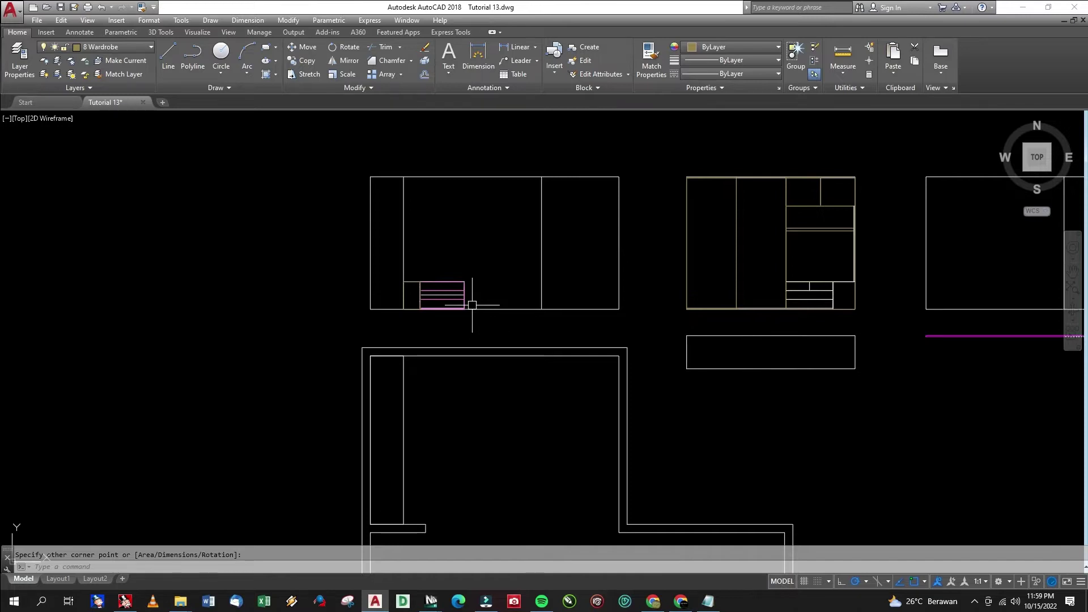
scroll(581, 387, "down", 2)
mouse_move(576, 389)
middle_mouse_down()
mouse_move(532, 252)
mouse_move(539, 311)
middle_mouse_up()
scroll(539, 310, "down", 2)
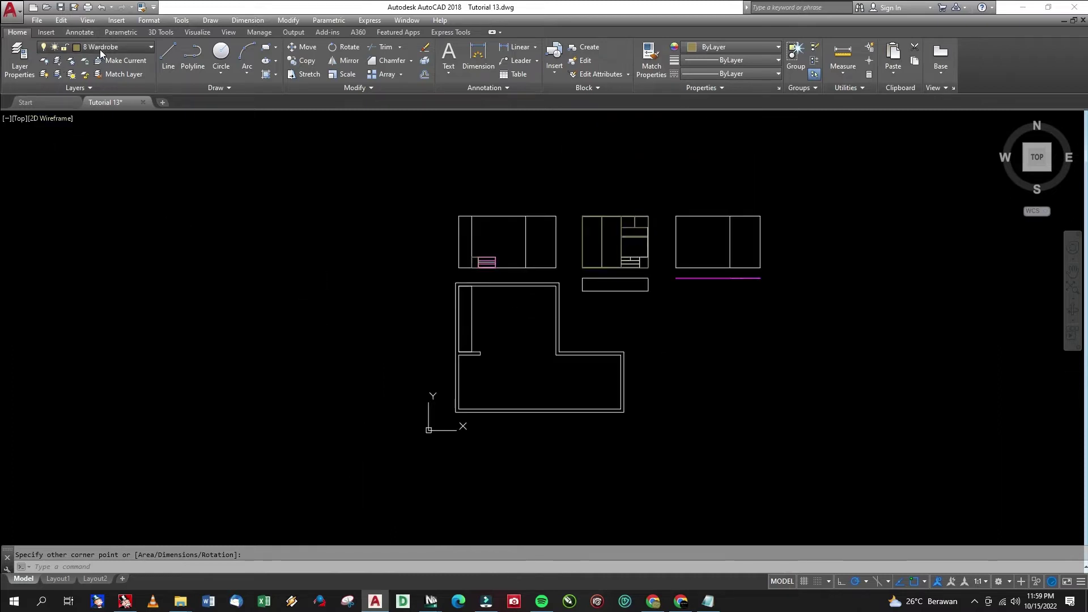
On layer 0, draw two vertical lines down from the window opening's corners past the plan.
left_click(102, 49)
left_click(105, 64)
left_click(168, 57)
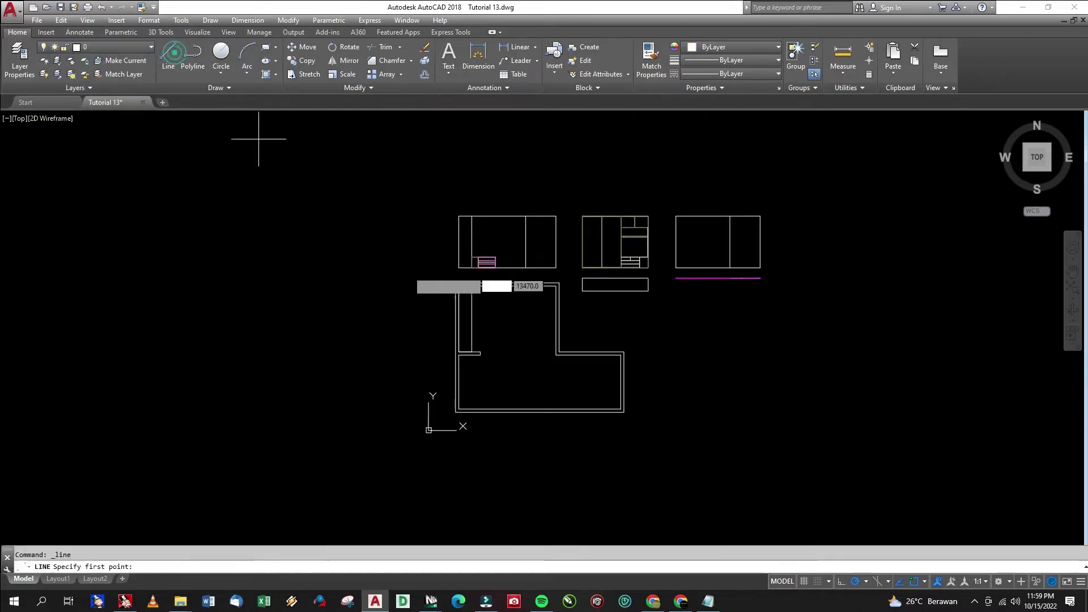
scroll(493, 343, "up", 1)
scroll(493, 343, "up", 2)
left_click(478, 296)
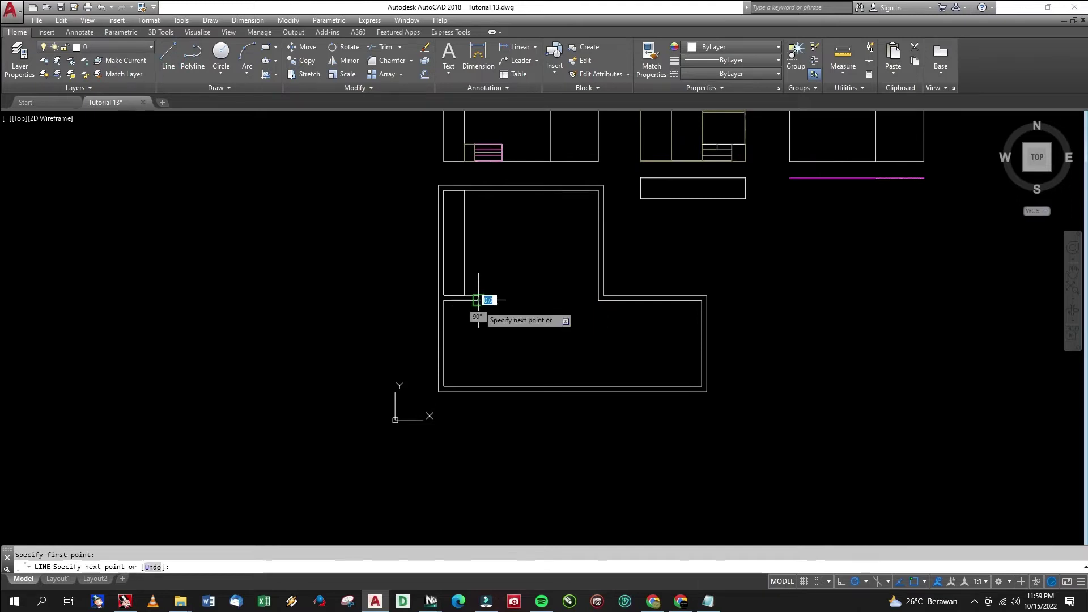
left_click(478, 454)
key("Escape")
key("Return")
left_click(599, 300)
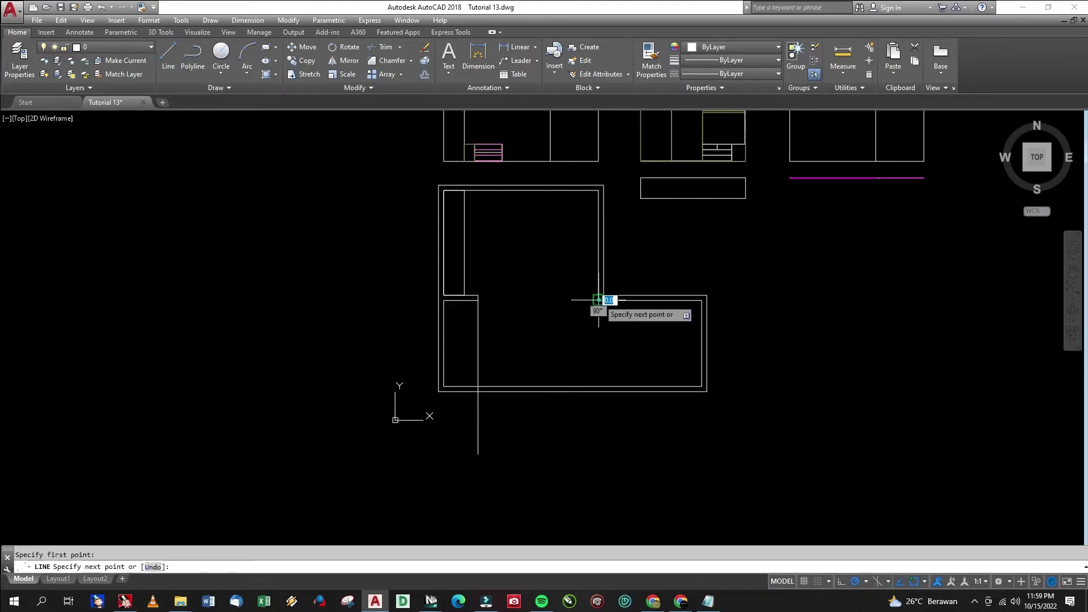
left_click(599, 466)
key("Escape")
Trim both lines inside the room and below the wall, leaving short jamb marks.
scroll(555, 437, "up", 3)
type("tr")
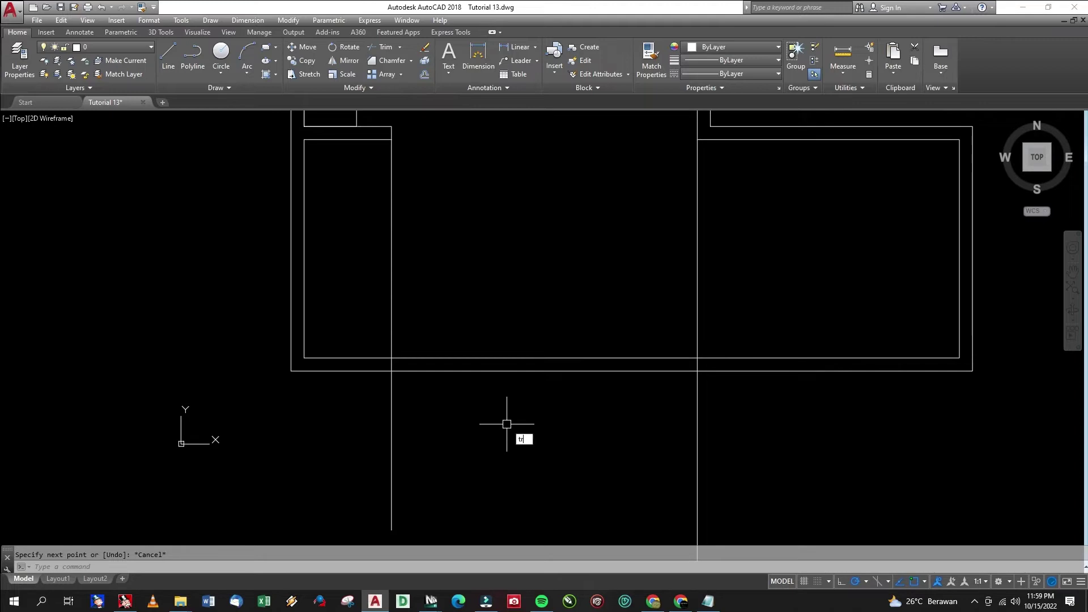
key("Return")
left_click(765, 289)
left_click(333, 255)
left_click(766, 437)
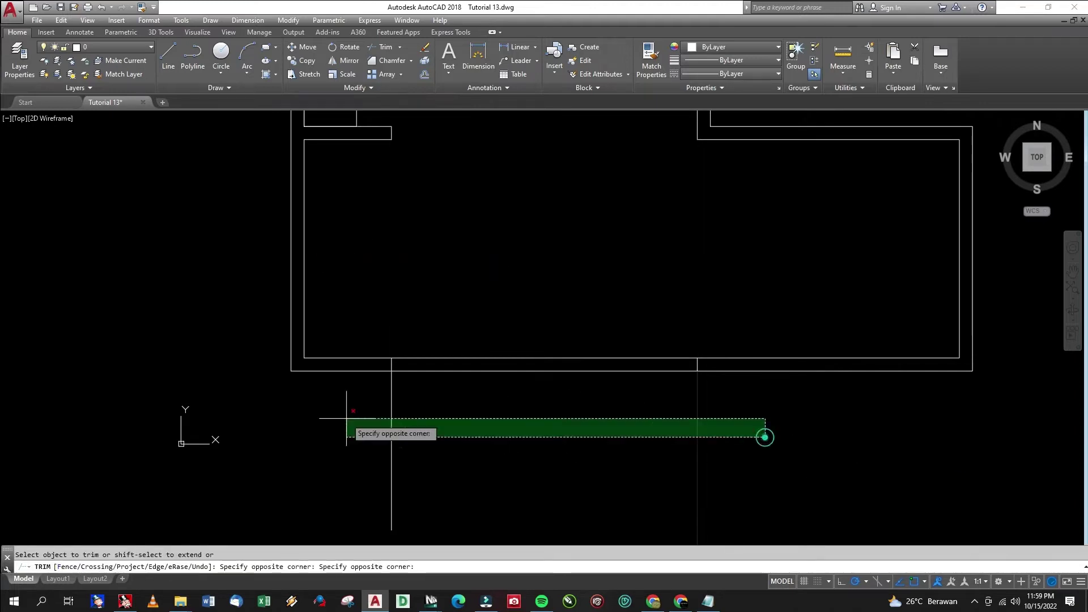
left_click(346, 418)
key("Escape")
Offset the left jamb line by 5.
scroll(458, 408, "up", 2)
key("Return")
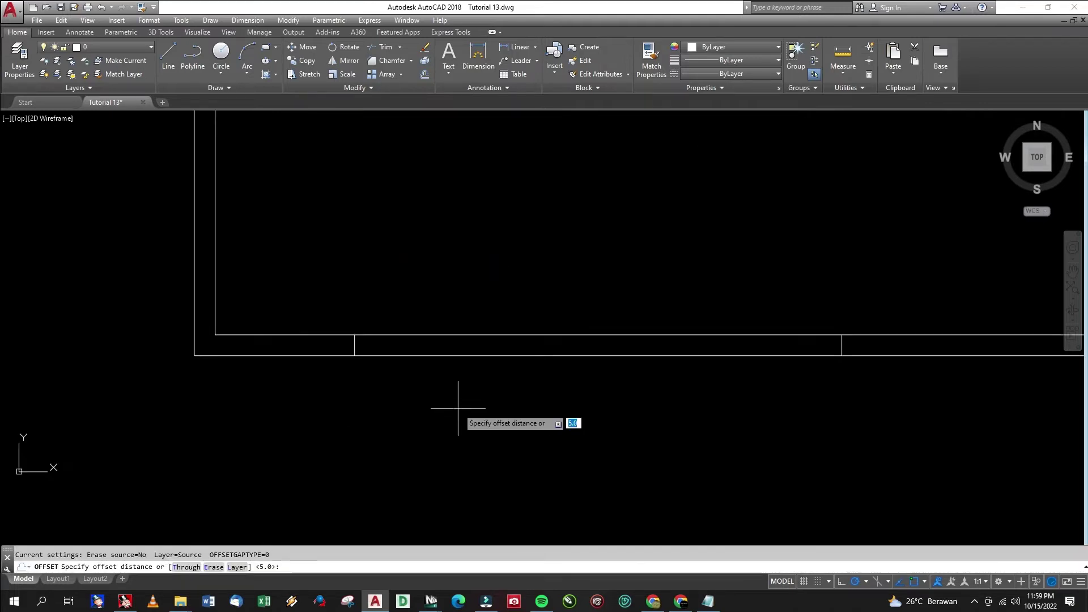
type("5")
key("Return")
left_click(355, 346)
Place the left jamb's offset copy and offset the right jamb inward by 5 too.
left_click(479, 372)
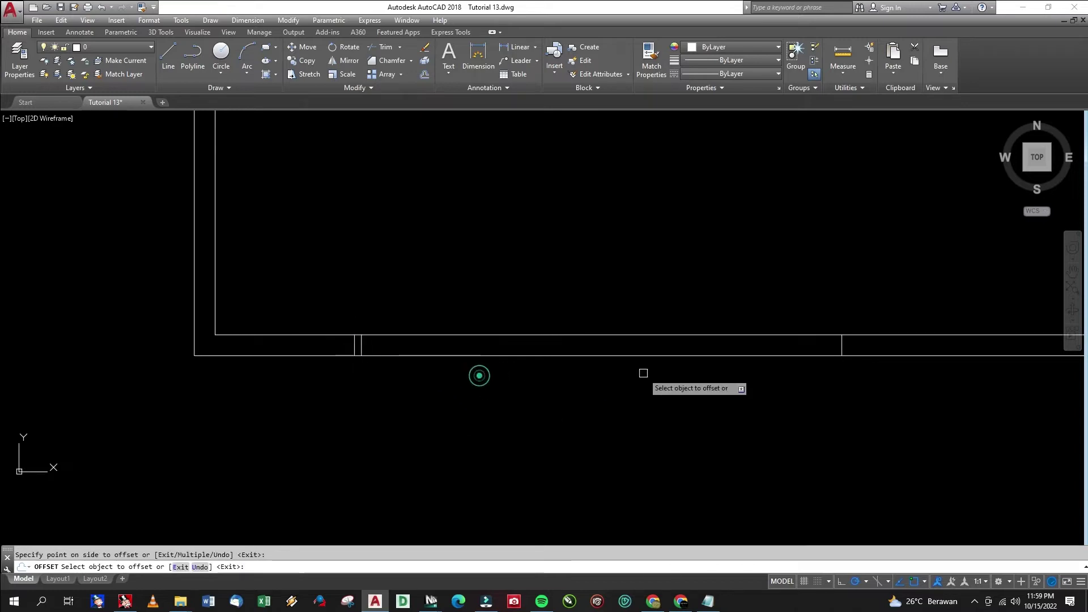
left_click(843, 347)
left_click(729, 377)
key("Escape")
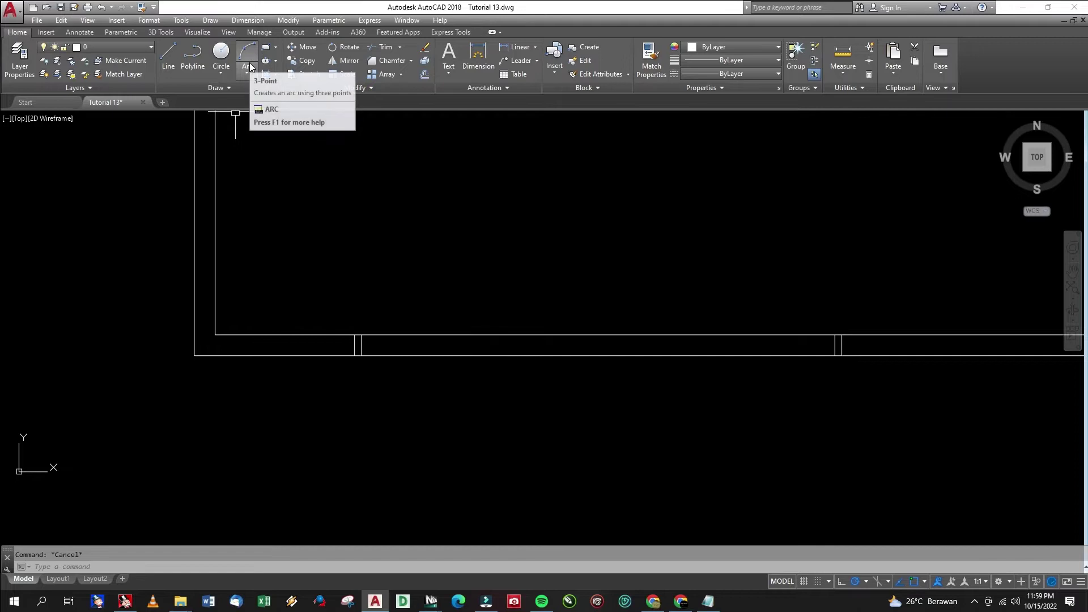
Draw the window line across the opening between the two jambs.
left_click(168, 52)
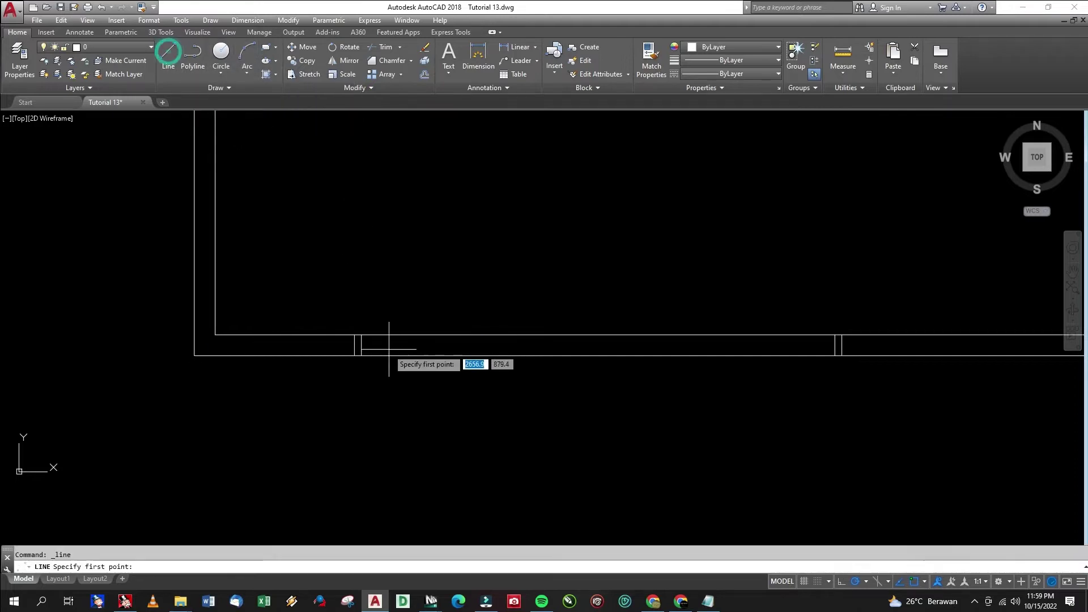
left_click(362, 344)
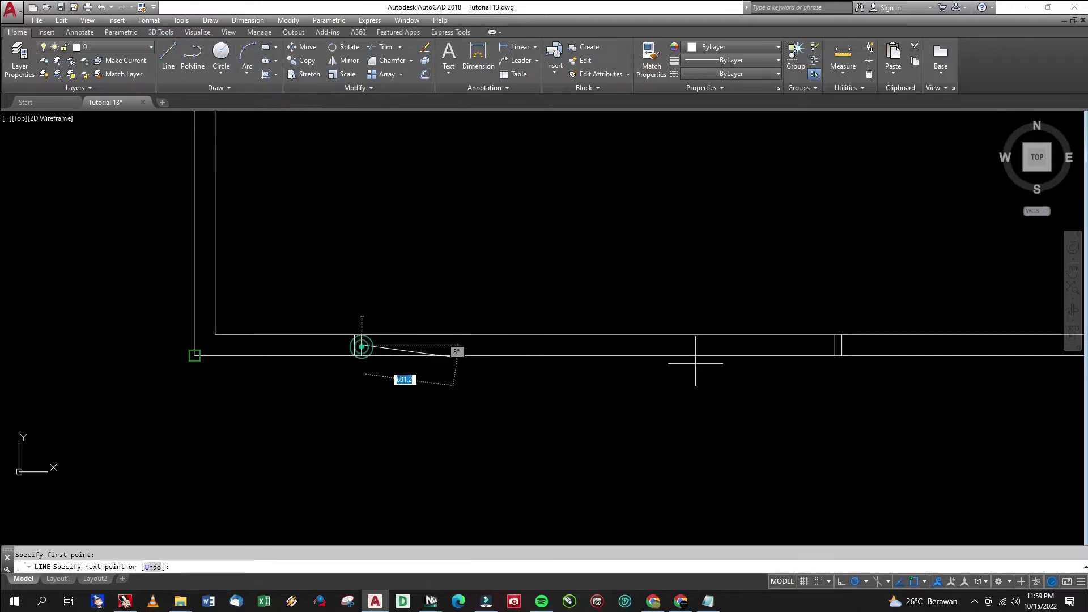
left_click(843, 344)
key("Escape")
Divide the window line into 4 equal parts.
type("iv")
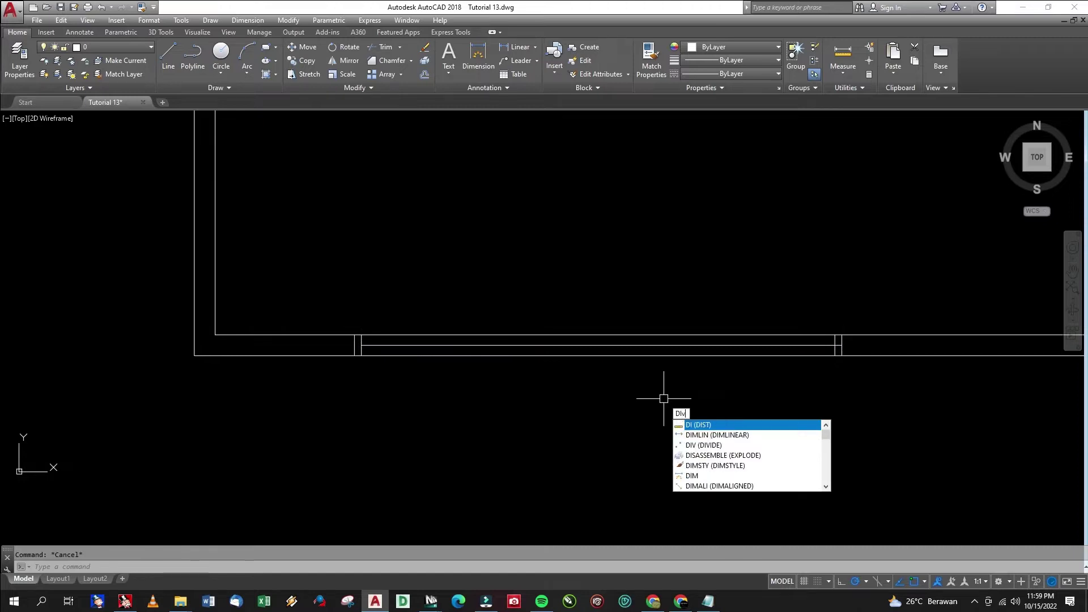
key("Return")
left_click(597, 346)
type("4")
key("Return")
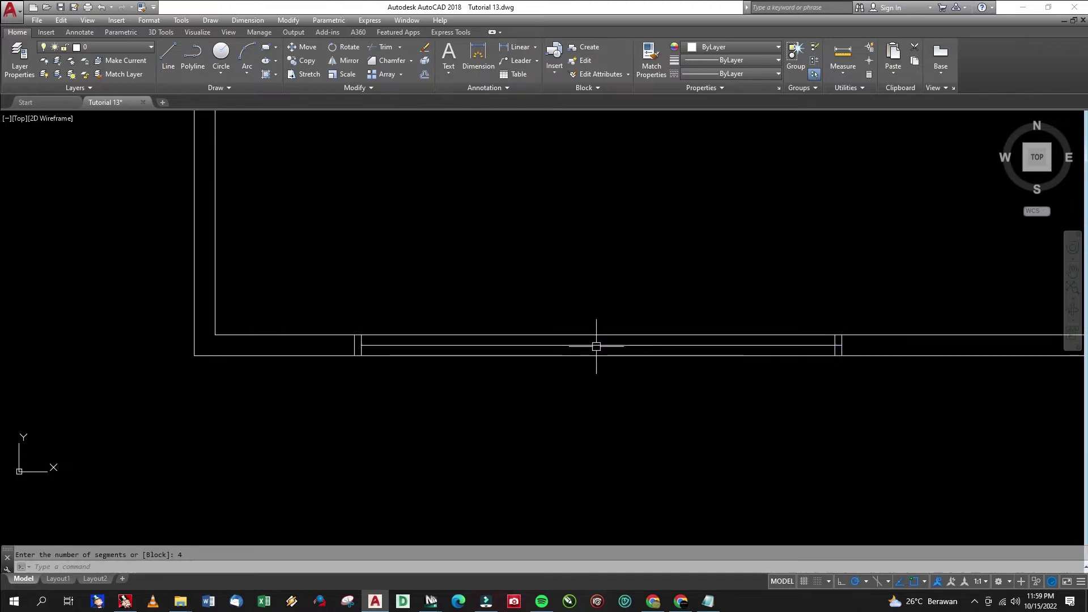
Draw a vertical guide line from the left jamb corner down well below the plan.
scroll(601, 349, "down", 4)
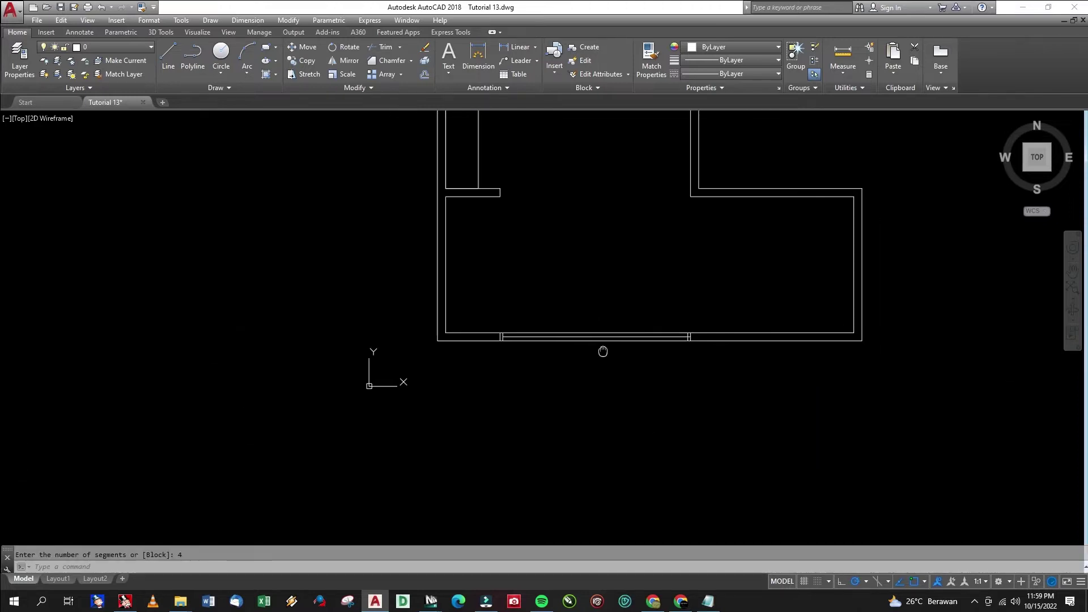
left_click(169, 54)
scroll(476, 334, "up", 3)
left_click(488, 261)
scroll(489, 362, "down", 3)
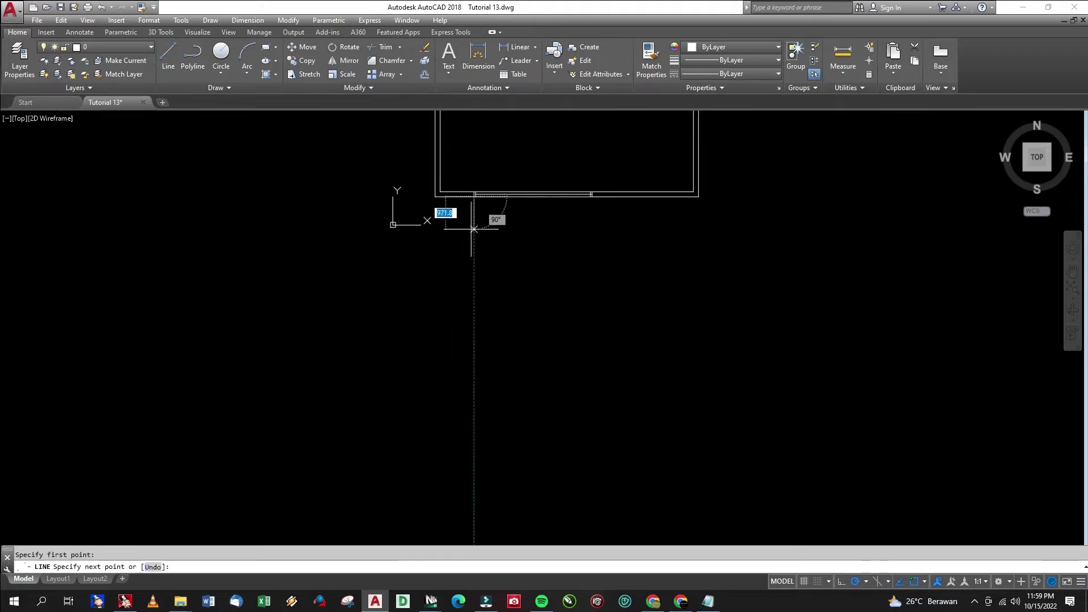
left_click(474, 423)
key("Escape")
Copy the vertical guide to the three division points and the right jamb.
left_click(425, 301)
middle_click_drag(595, 327, 606, 387)
type("c")
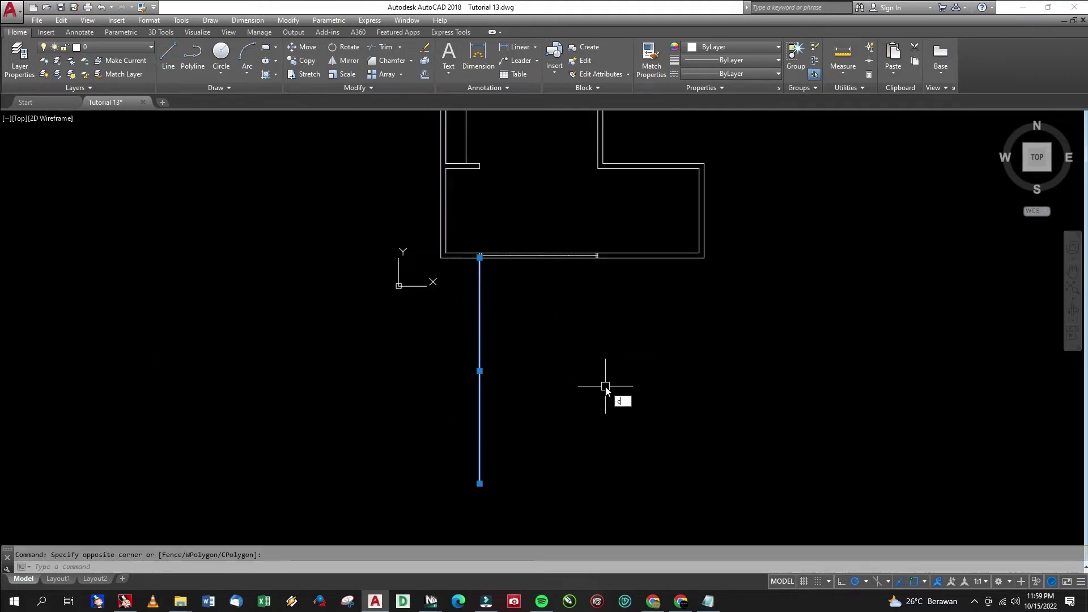
key("Return")
scroll(510, 244, "up", 4)
left_click(420, 282)
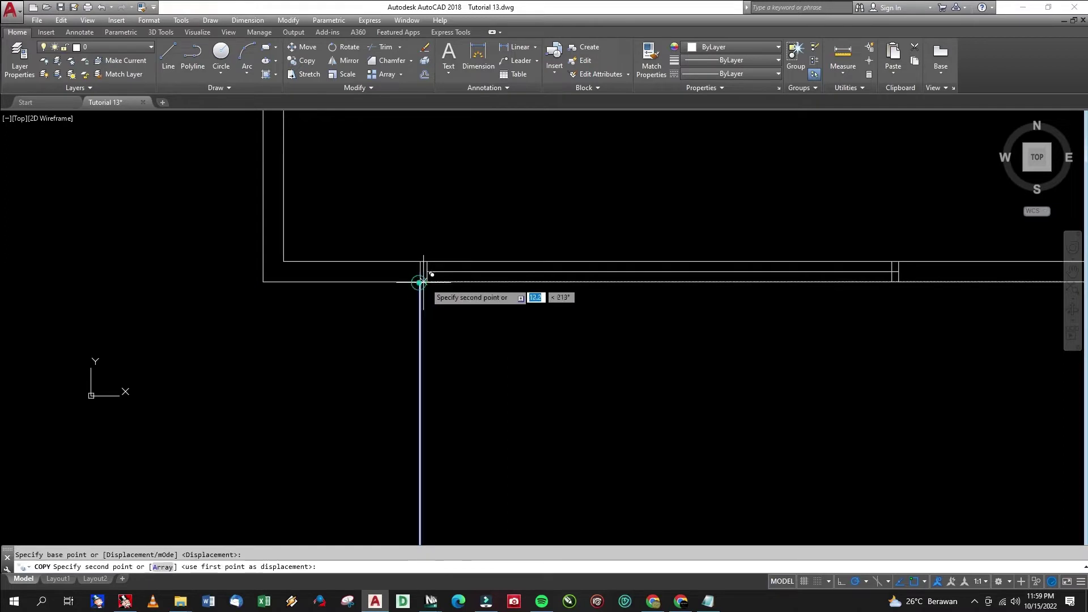
middle_click_drag(431, 275, 366, 279)
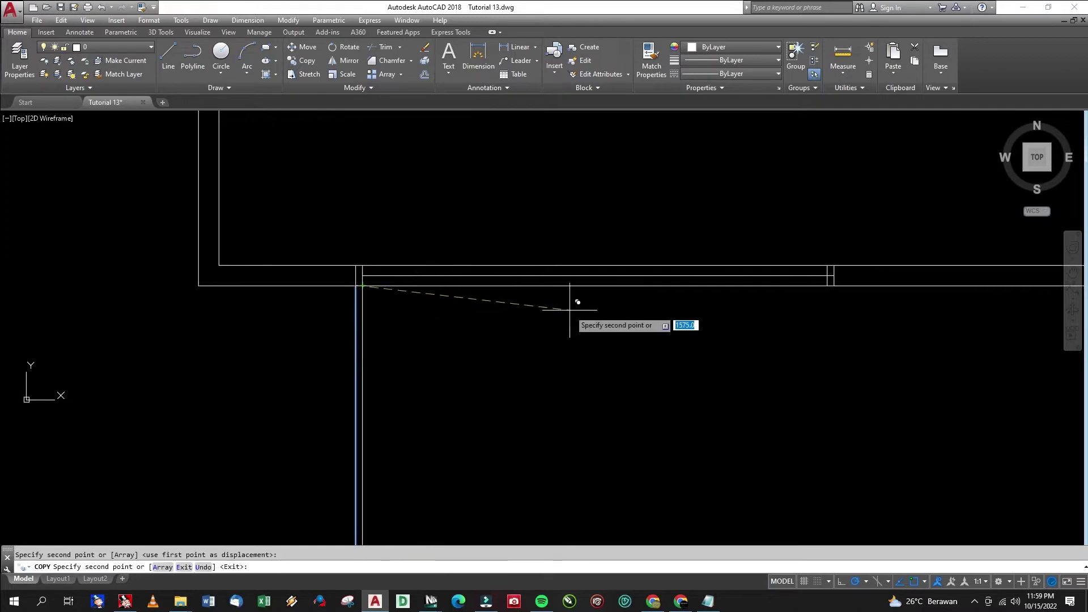
left_click(480, 276)
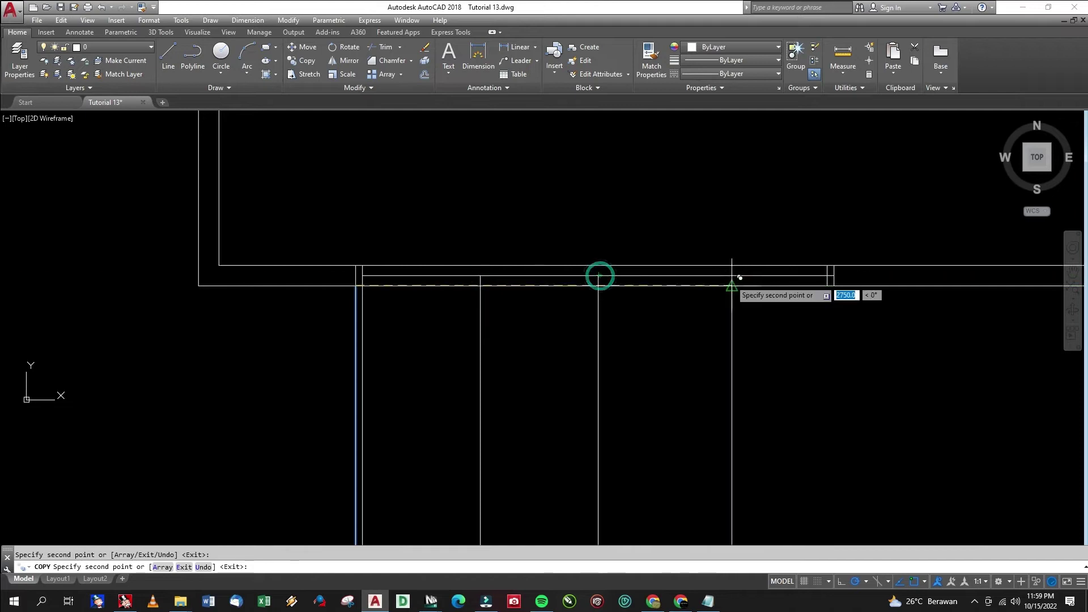
left_click(599, 276)
left_click(716, 276)
left_click(827, 286)
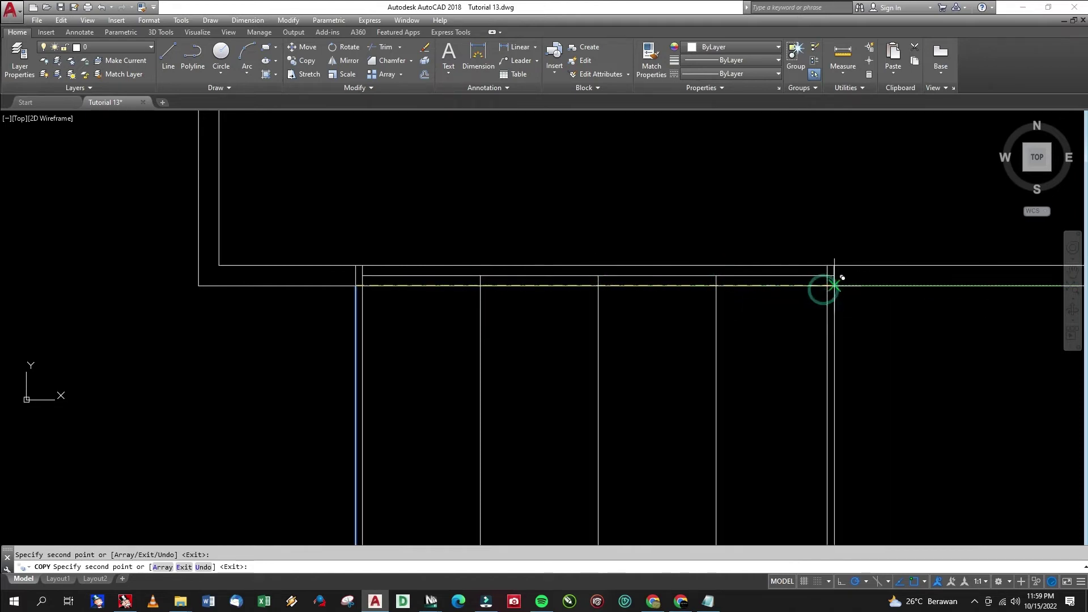
key("Escape")
scroll(627, 311, "down", 4)
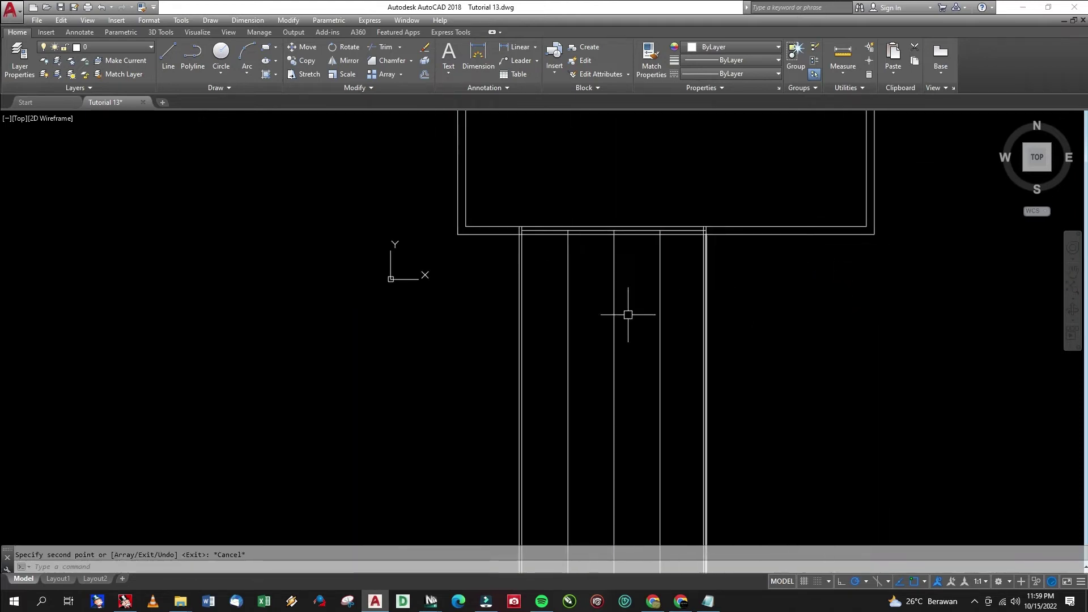
Draw a horizontal line across the projected guides below the plan.
left_click(169, 57)
left_click(480, 275)
left_click(735, 275)
key("Escape")
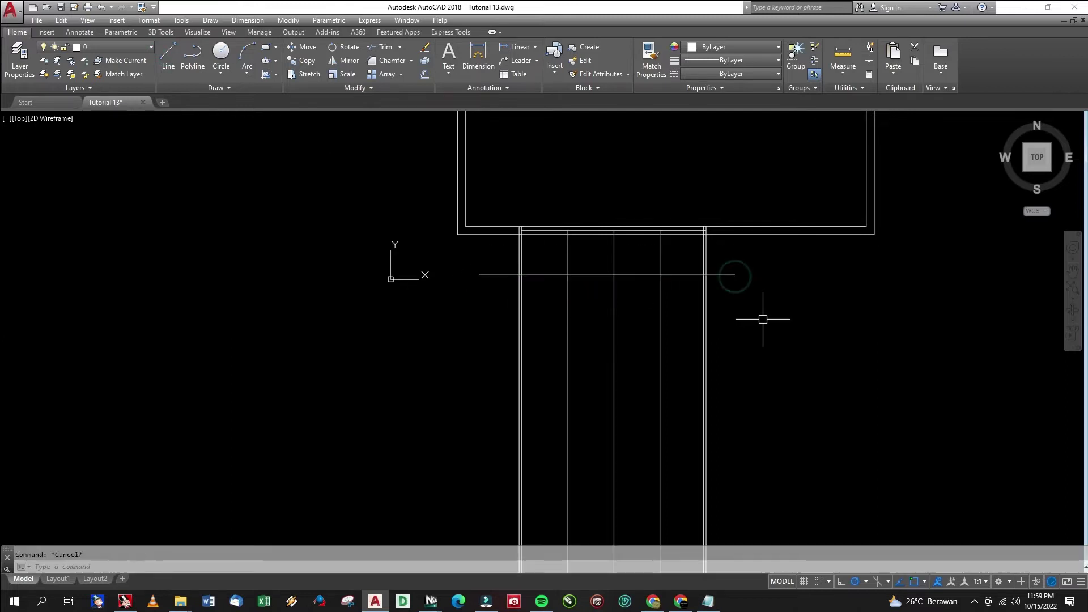
Offset the horizontal line 3000 downward, then offset that copy 2400 back up.
key("Return")
type("3000")
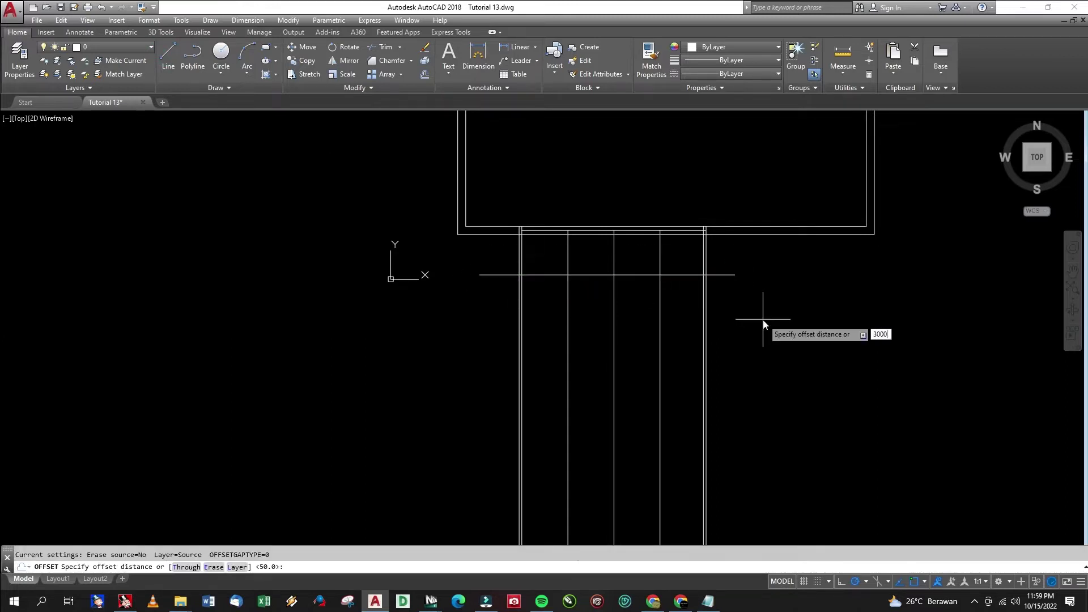
key("Return")
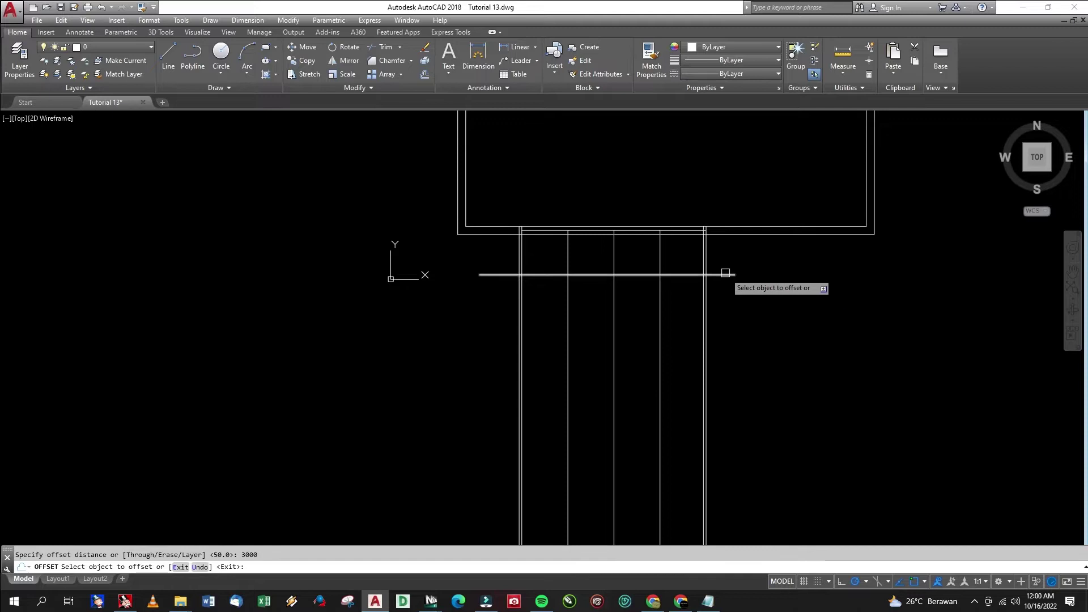
left_click(725, 275)
left_click(738, 395)
key("Escape")
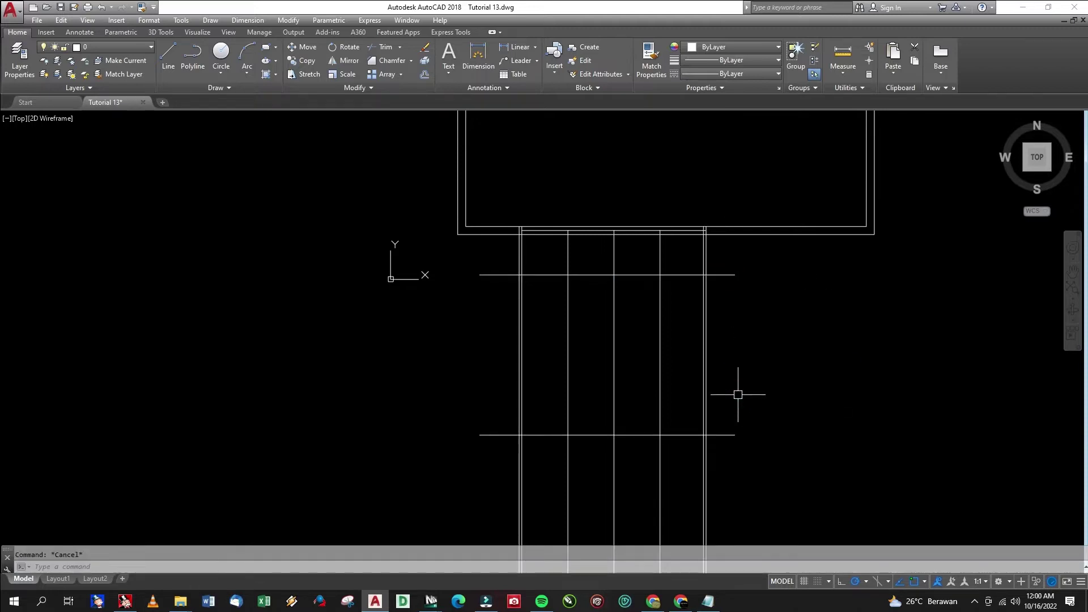
type("o")
key("Return")
type("2400")
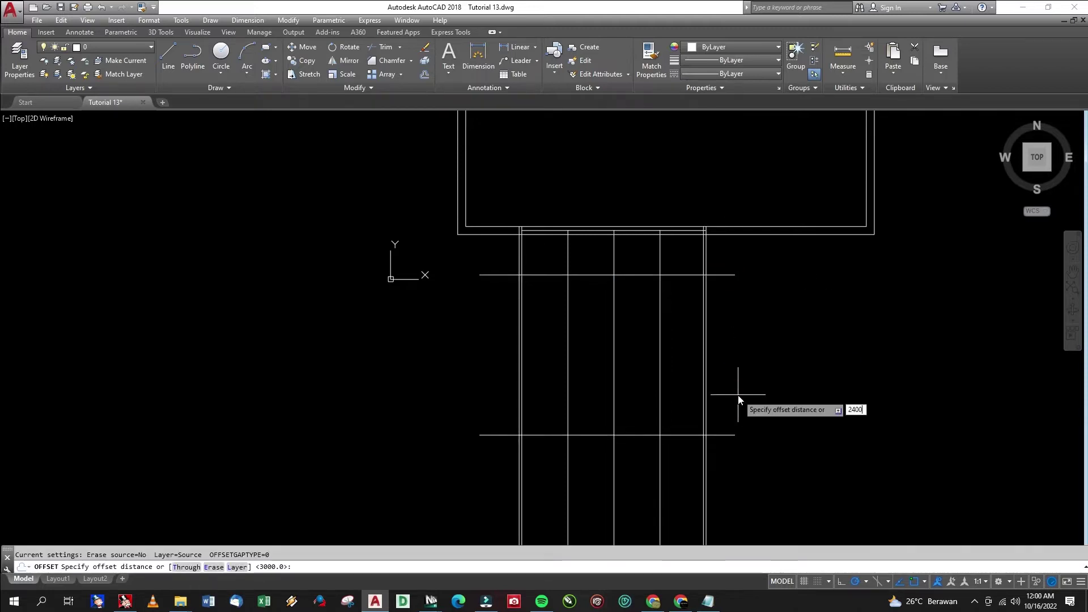
key("Return")
left_click(730, 436)
left_click(731, 376)
key("Escape")
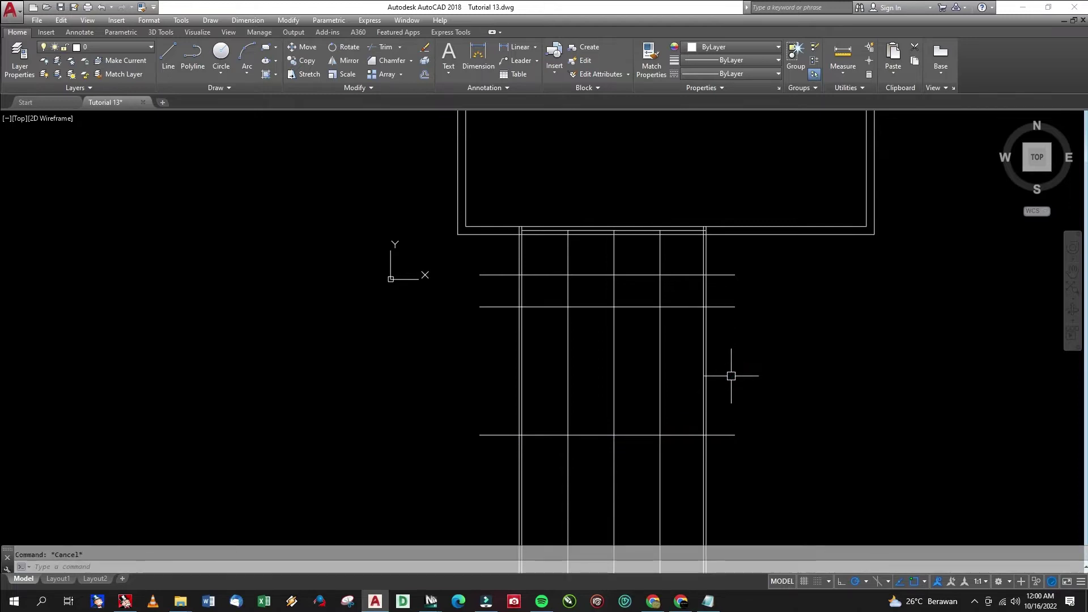
Trim the vertical guides above the top and below the bottom horizontal lines.
type("tr")
key("Return")
left_click(723, 274)
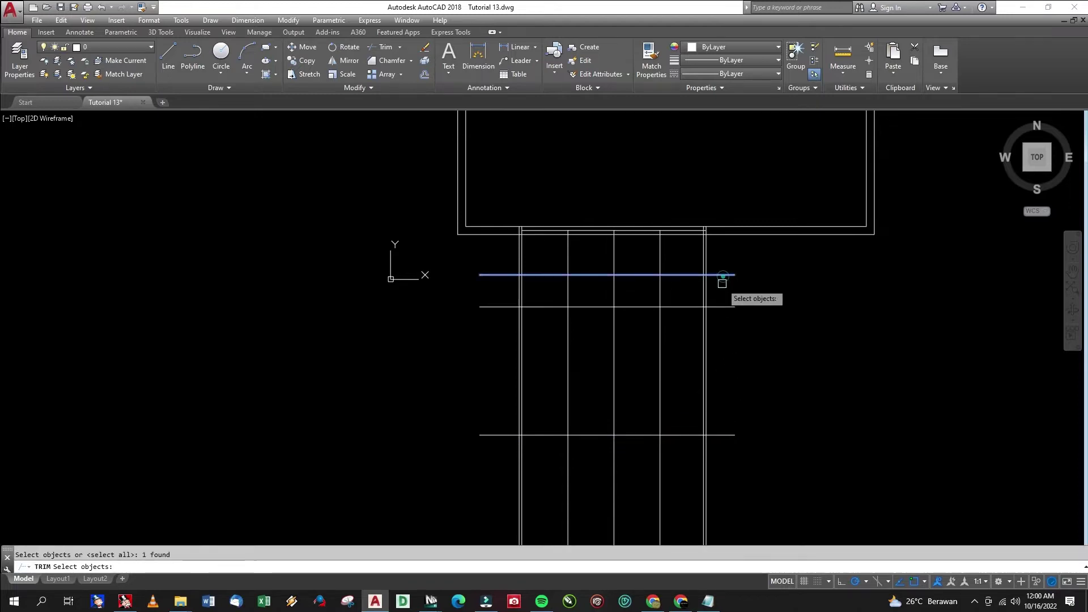
left_click(725, 435)
key("Return")
left_click(734, 464)
left_click(389, 477)
left_click(728, 261)
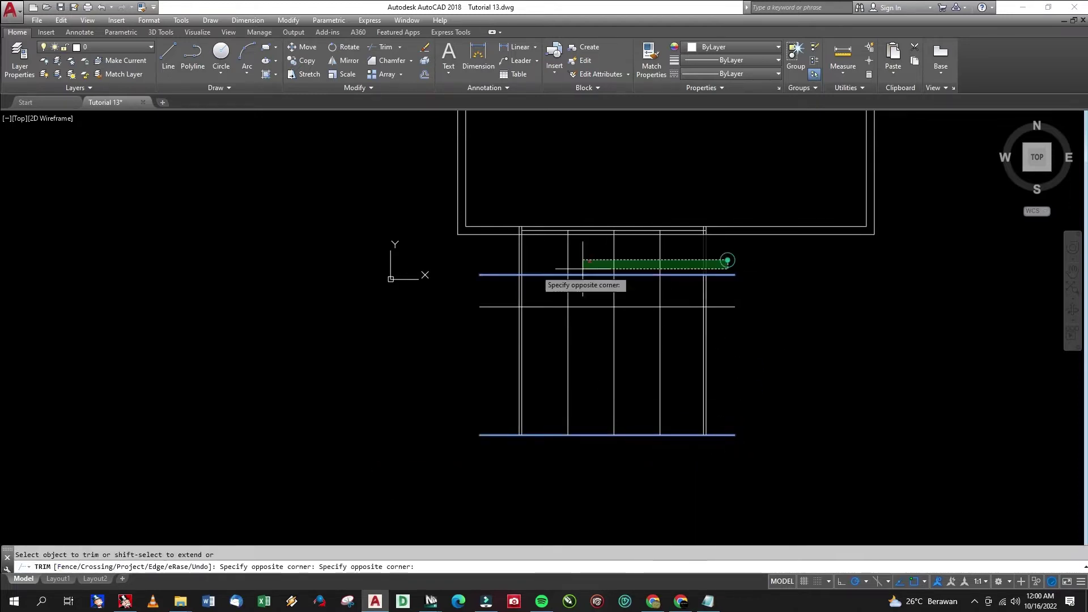
left_click(469, 258)
key("Escape")
type("tr")
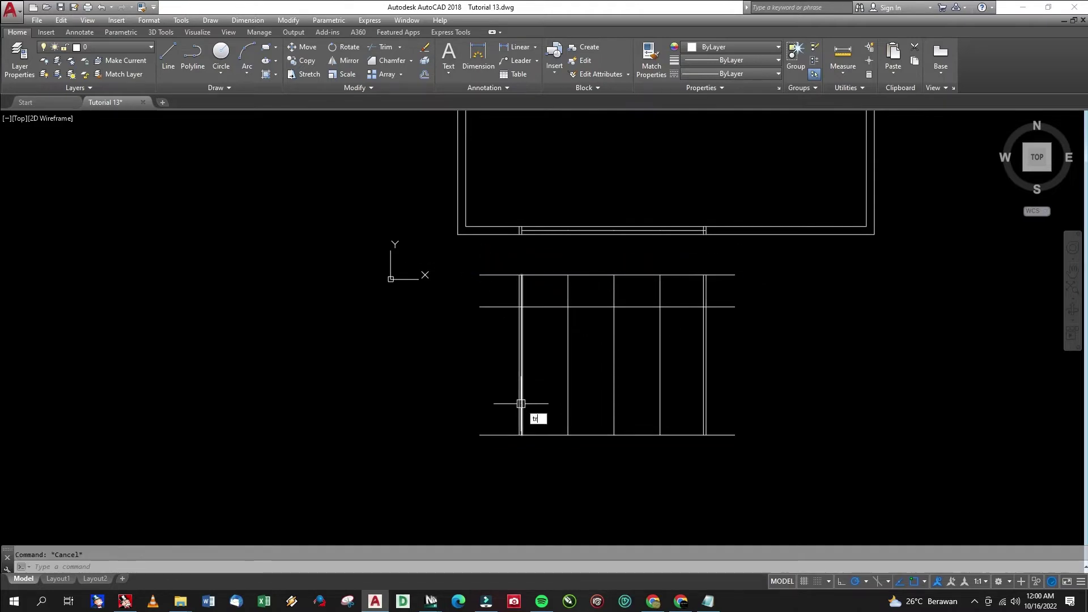
Trim the remaining horizontal and vertical stubs around the elevation, then save the drawing.
key("Return")
key("Return")
left_click(502, 460)
left_click(483, 250)
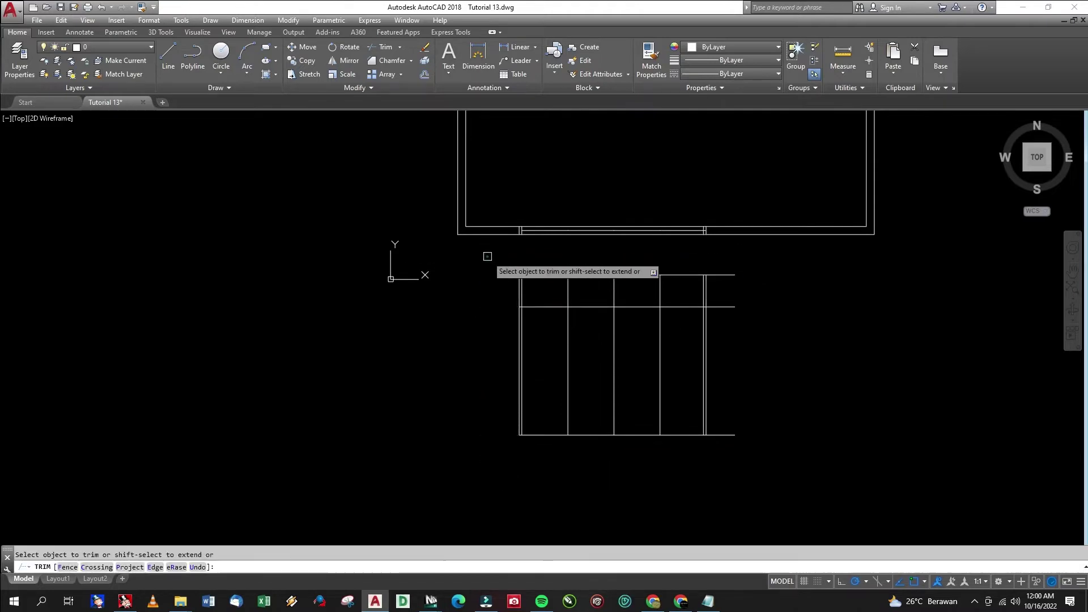
left_click(756, 453)
left_click(722, 258)
left_click(685, 295)
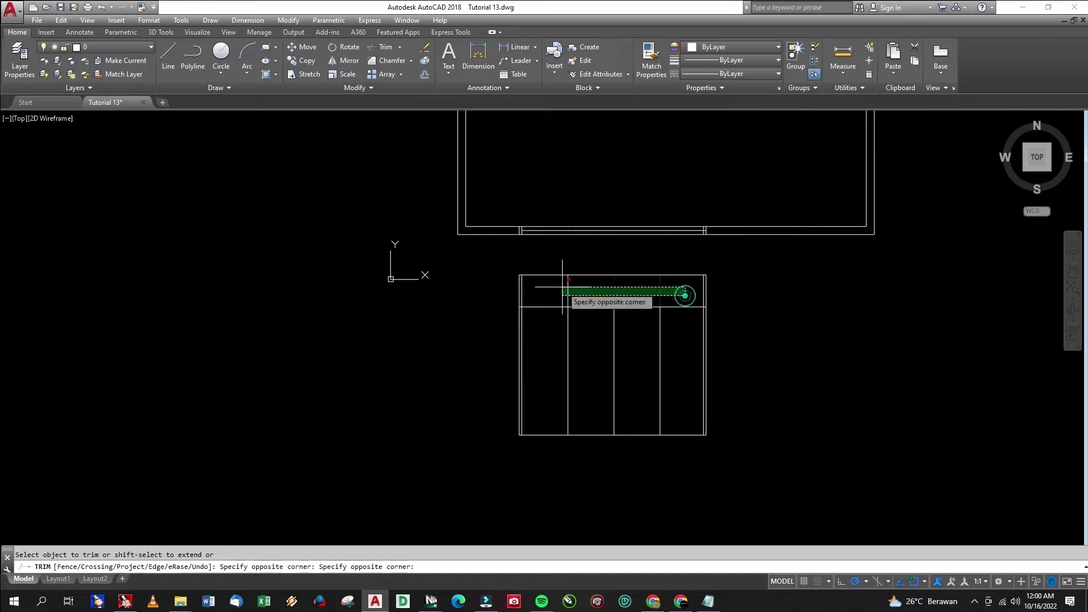
left_click(524, 290)
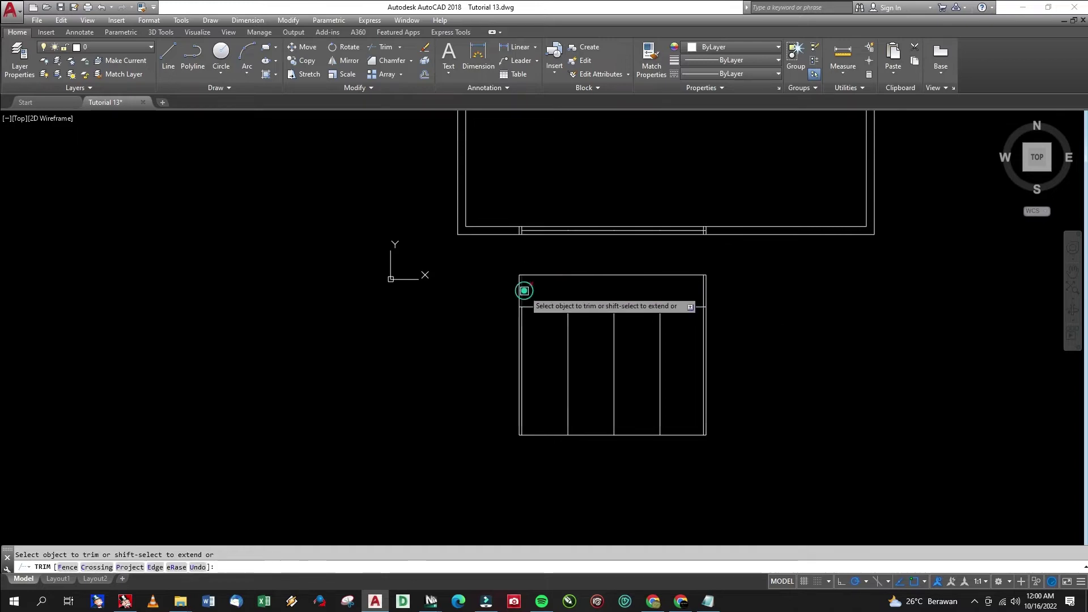
left_click(731, 289)
left_click(486, 264)
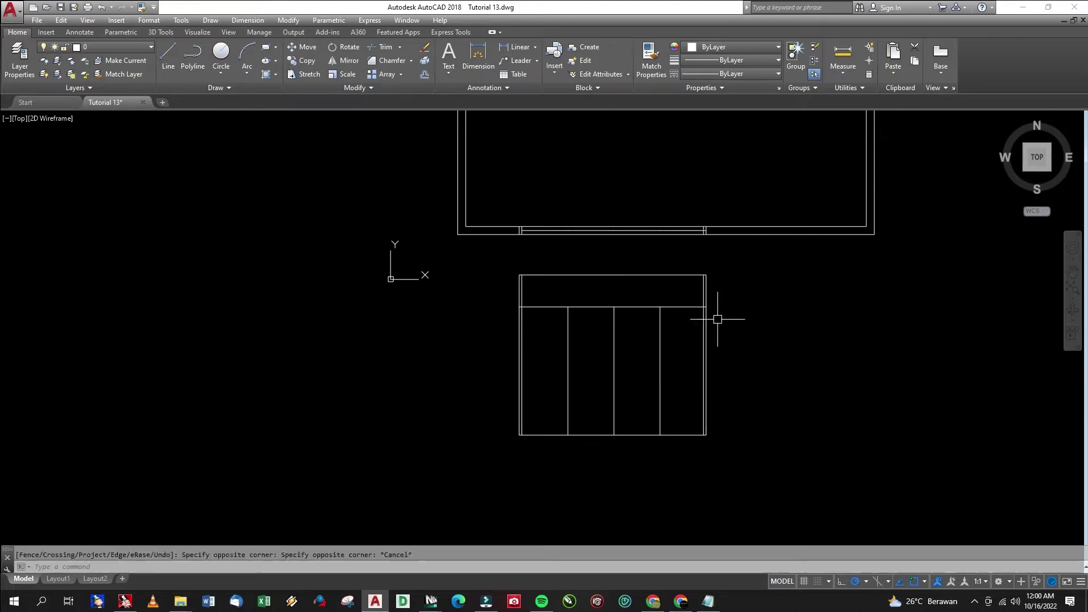
key("Escape")
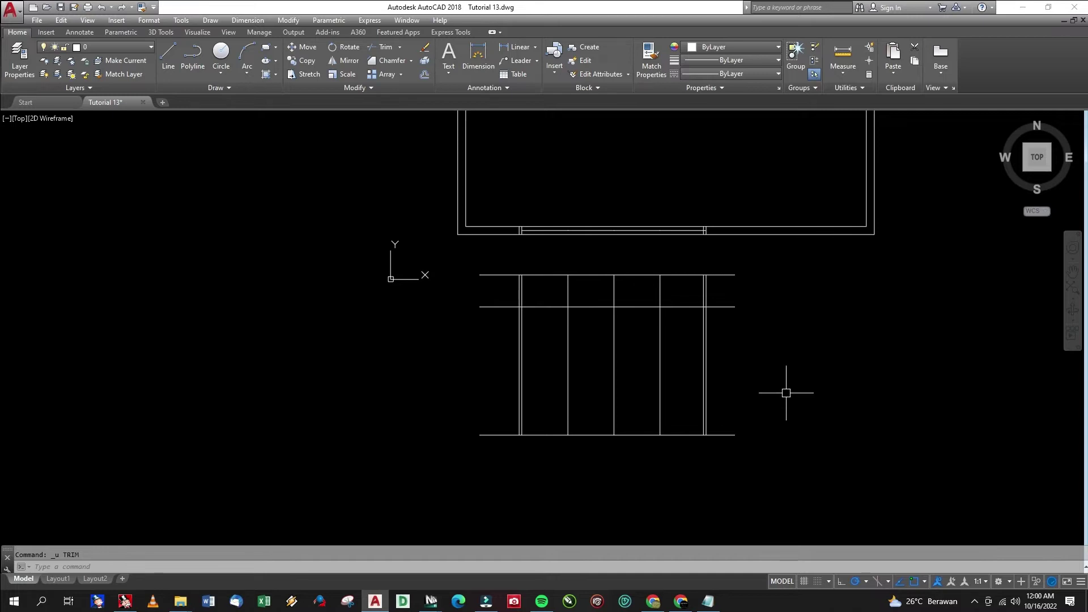
key("ctrl+s")
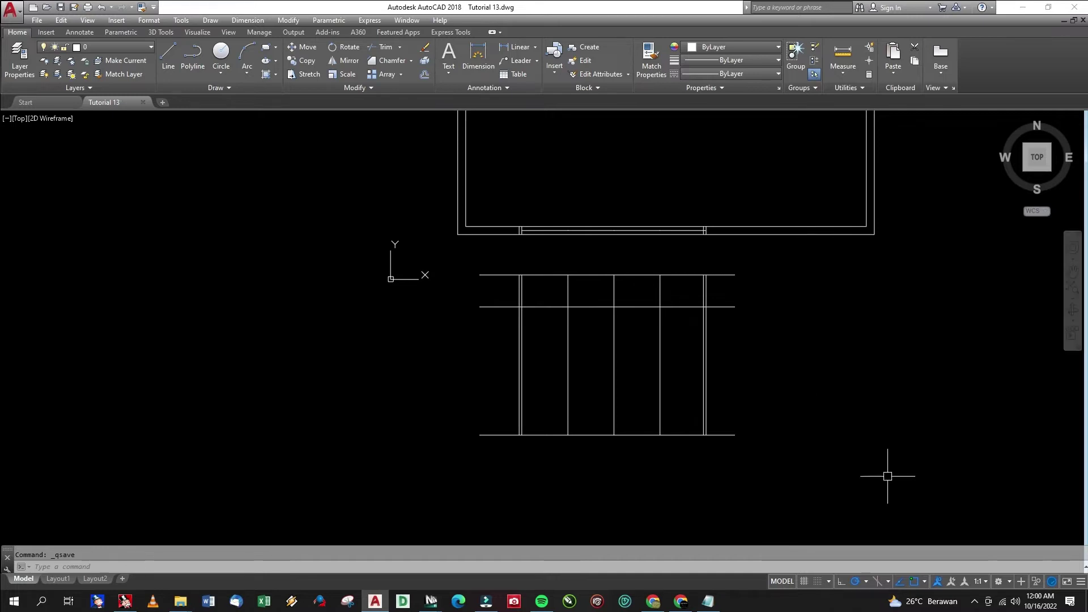
Start a trial linear dimension across the elevation, then cancel it.
left_click(974, 602)
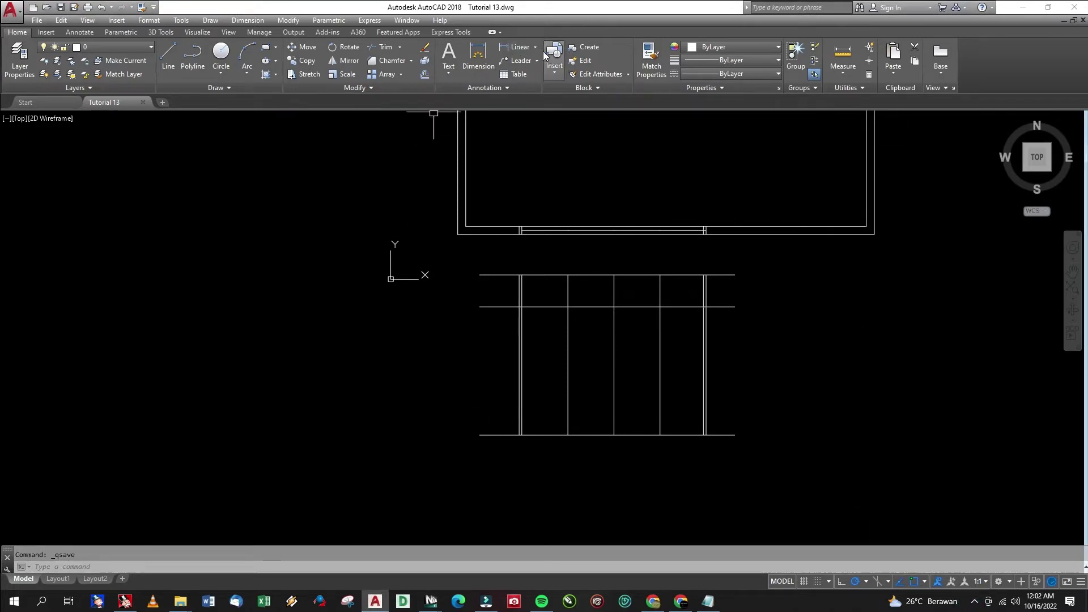
left_click(517, 47)
scroll(530, 428, "up", 6)
left_click(505, 459)
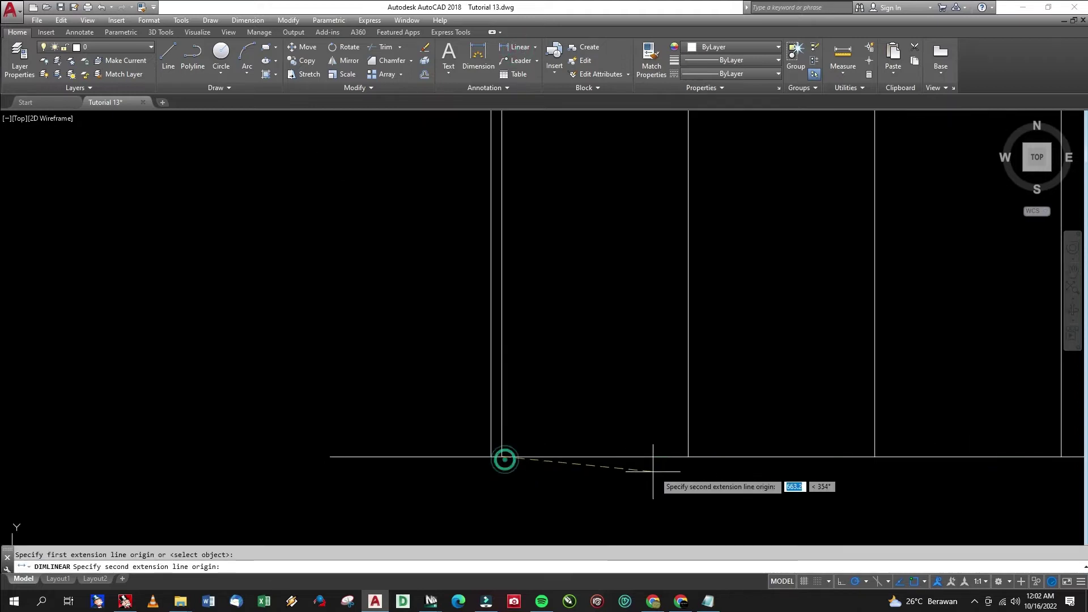
left_click(688, 457)
key("Escape")
Offset the elevation's top line a short distance below itself.
scroll(621, 433, "down", 5)
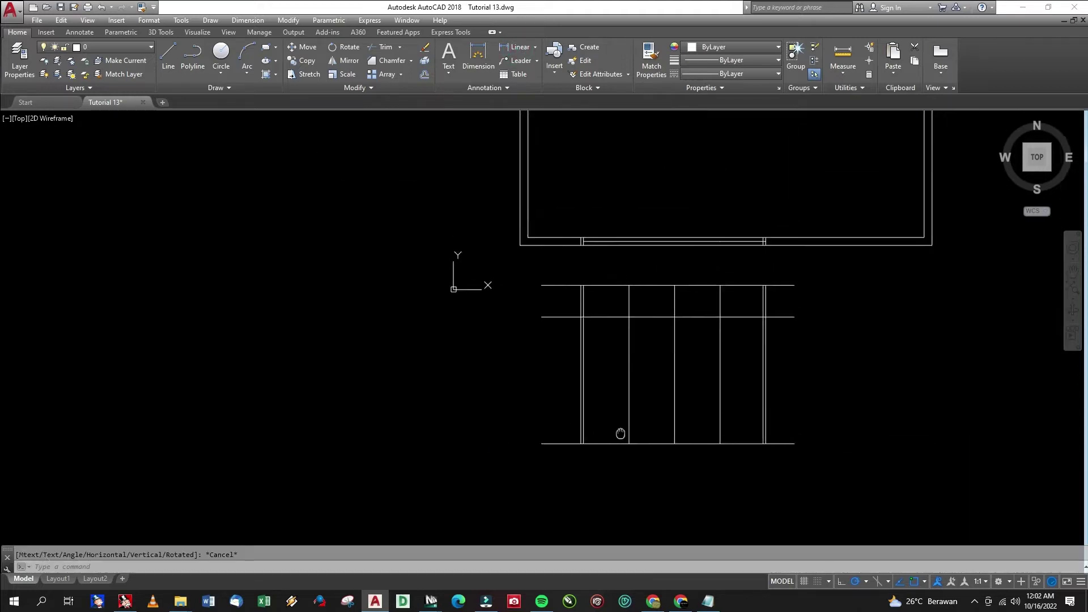
scroll(643, 371, "up", 4)
scroll(626, 359, "down", 2)
scroll(591, 378, "down", 2)
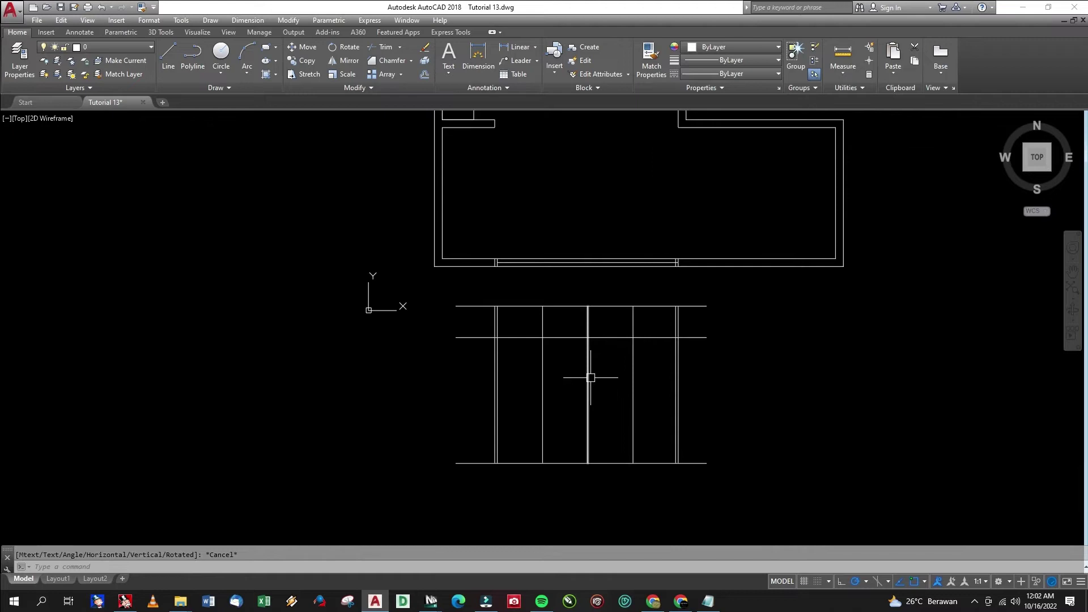
scroll(680, 385, "down", 2)
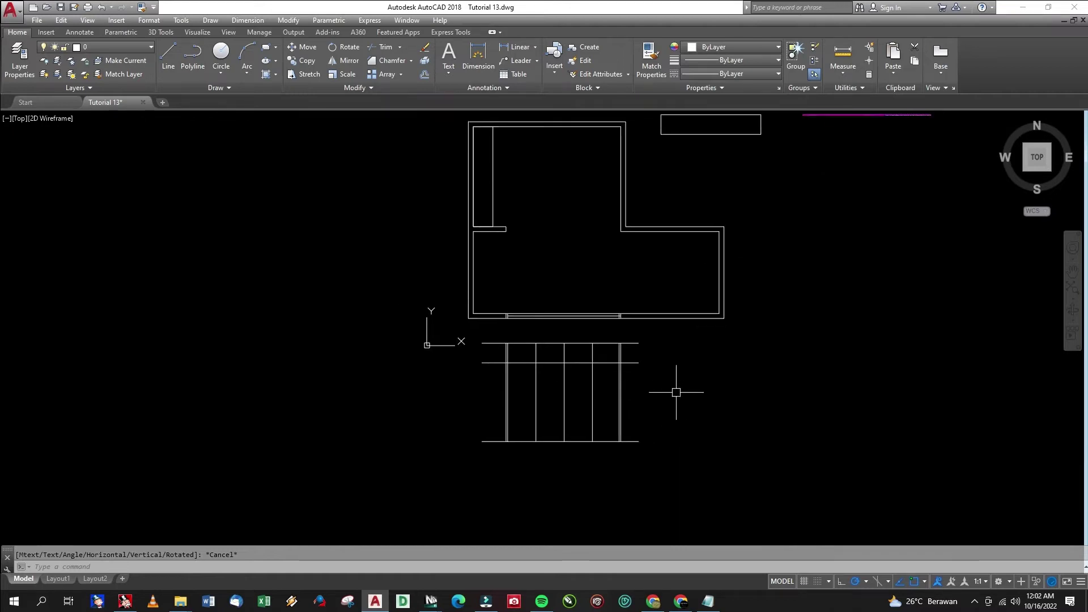
scroll(676, 392, "up", 2)
scroll(666, 392, "up", 1)
middle_click_drag(561, 380, 590, 333)
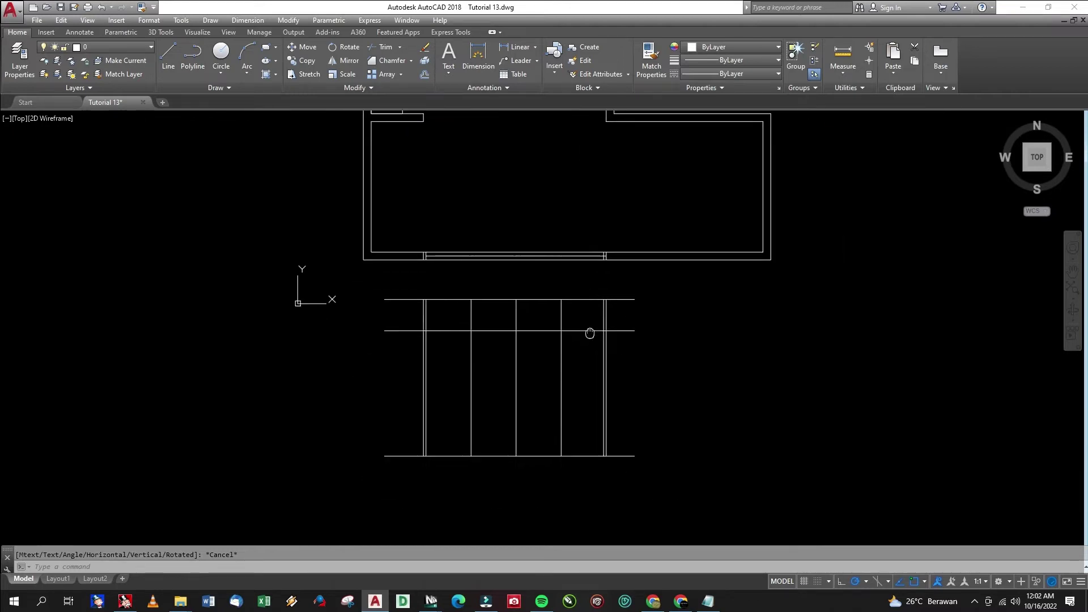
type("o")
key("Return")
key("Return")
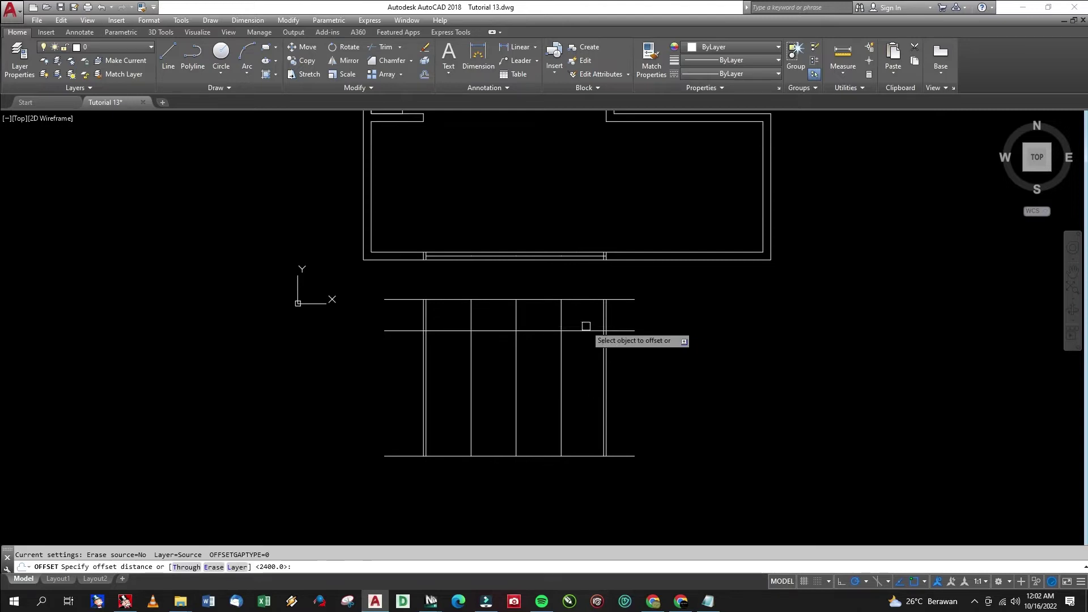
left_click(573, 300)
key("Escape")
Window-select the extra horizontal line and delete it.
middle_click_drag(603, 357, 595, 322)
left_click(642, 327)
key("Delete")
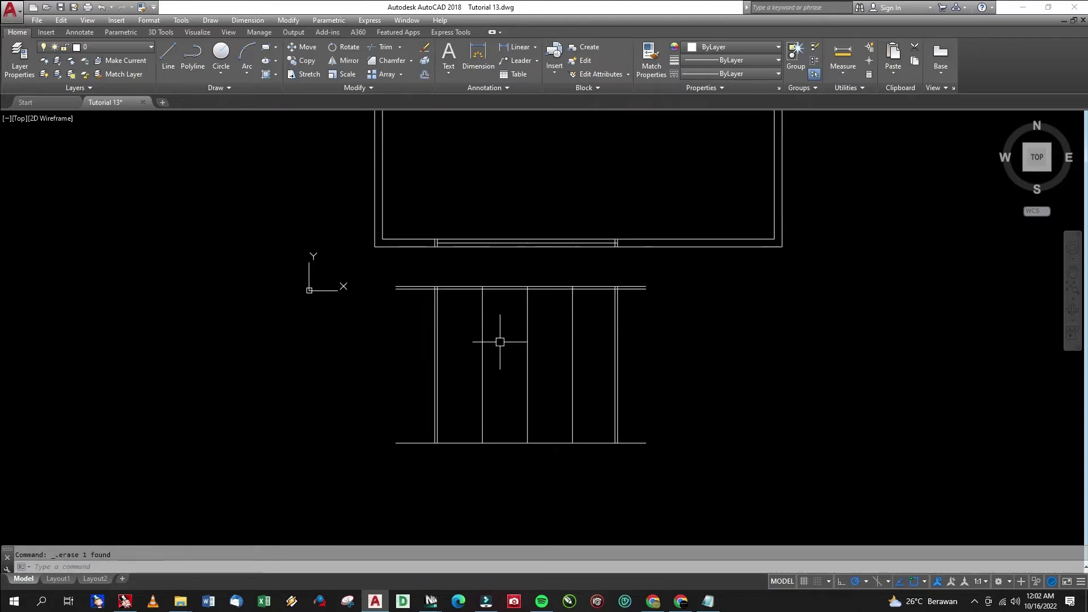
left_click(104, 49)
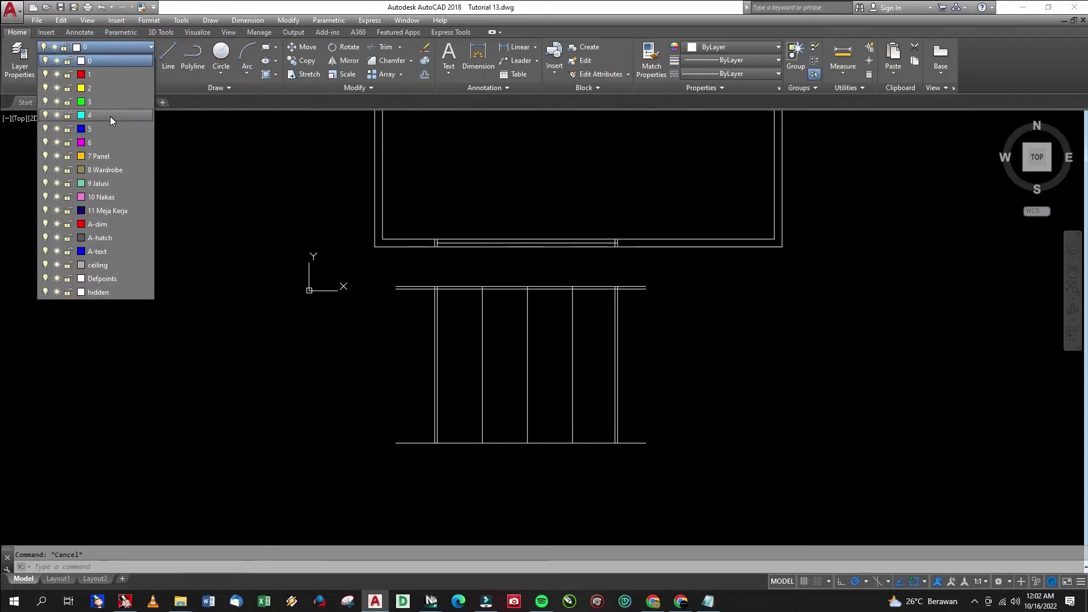
On layer 4, run a polyline up the frame's left side, across the top and down the right.
left_click(110, 116)
left_click(193, 57)
scroll(425, 462, "up", 2)
scroll(401, 372, "up", 3)
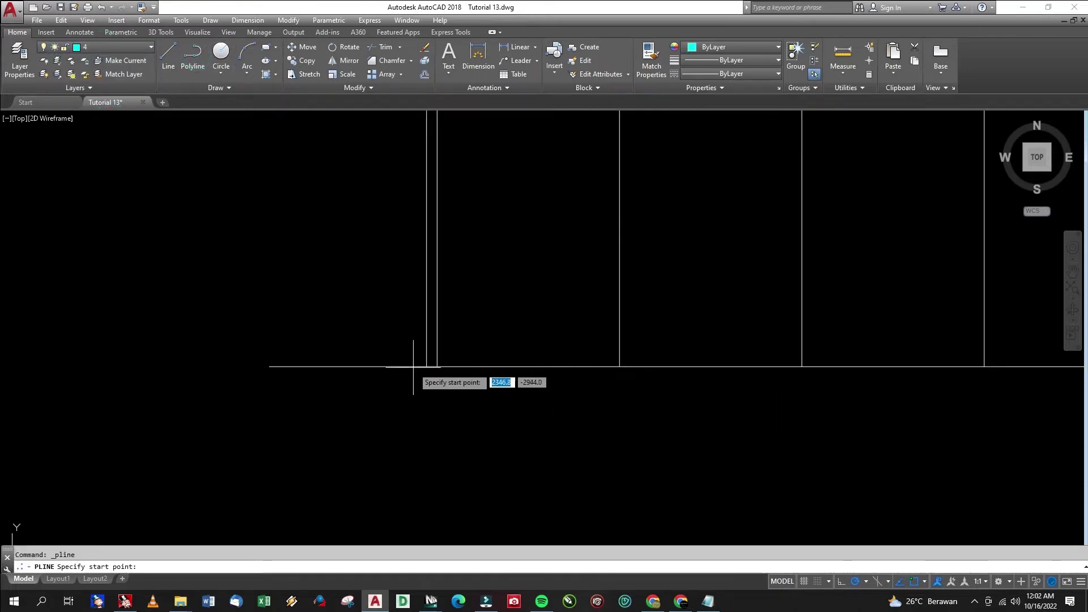
left_click(426, 368)
scroll(426, 370, "down", 4)
scroll(396, 204, "up", 2)
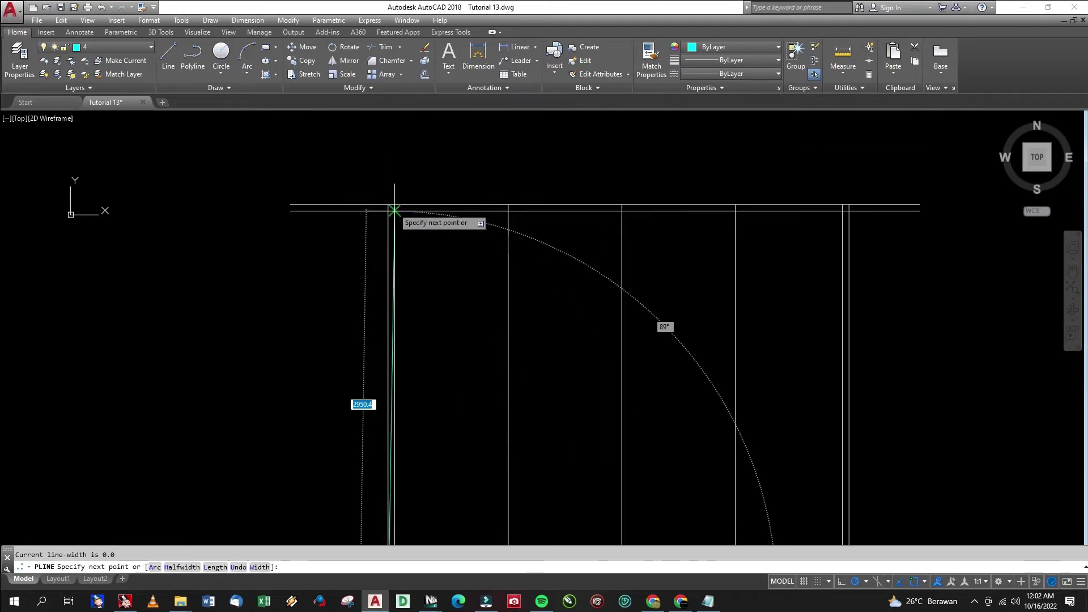
left_click(387, 204)
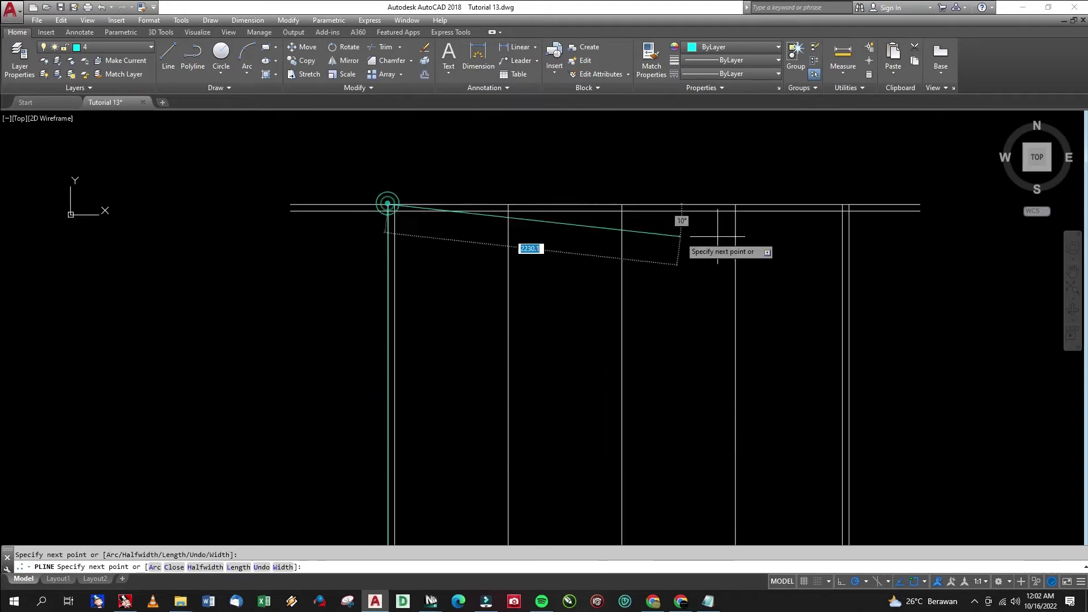
left_click(849, 204)
scroll(850, 317, "down", 2)
scroll(767, 309, "up", 4)
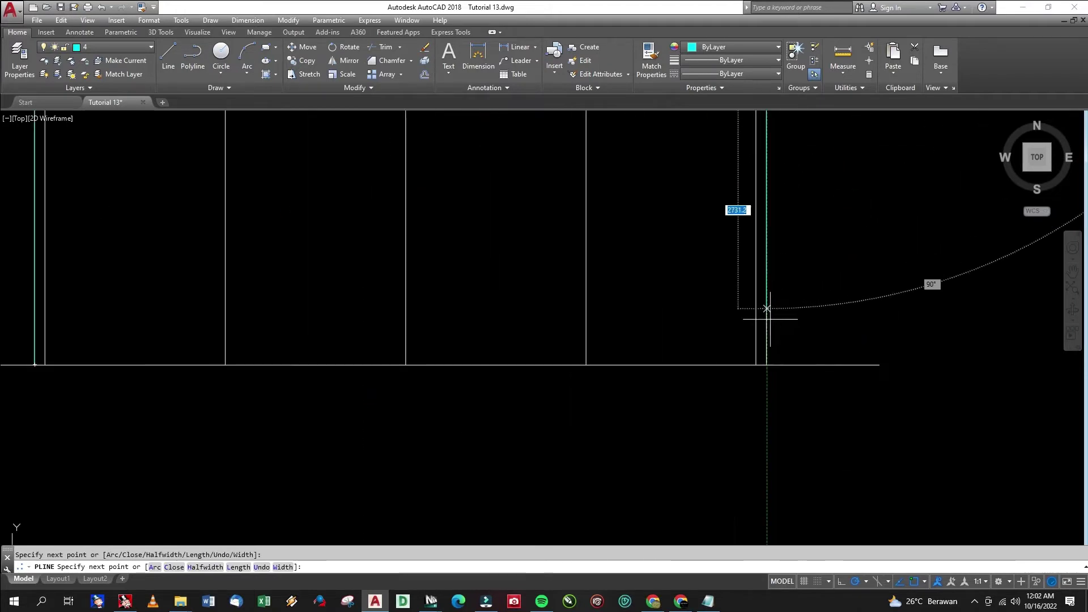
left_click(767, 365)
Continue the polyline through the inner top corners to the lower-left corner and finish it.
scroll(718, 431, "down", 4)
scroll(717, 258, "up", 4)
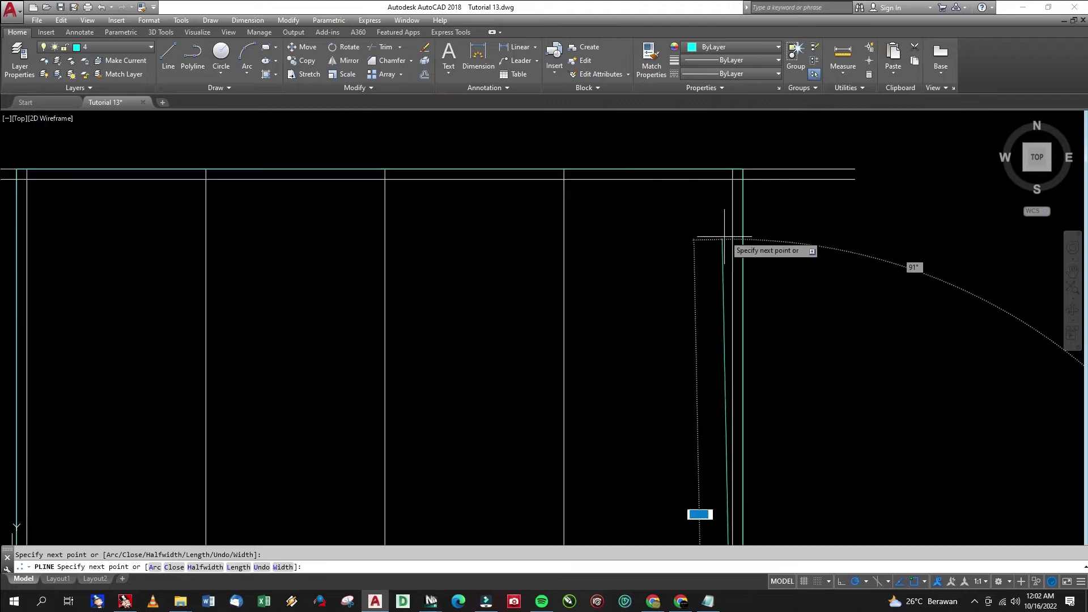
left_click(734, 173)
scroll(715, 255, "down", 4)
scroll(448, 247, "up", 4)
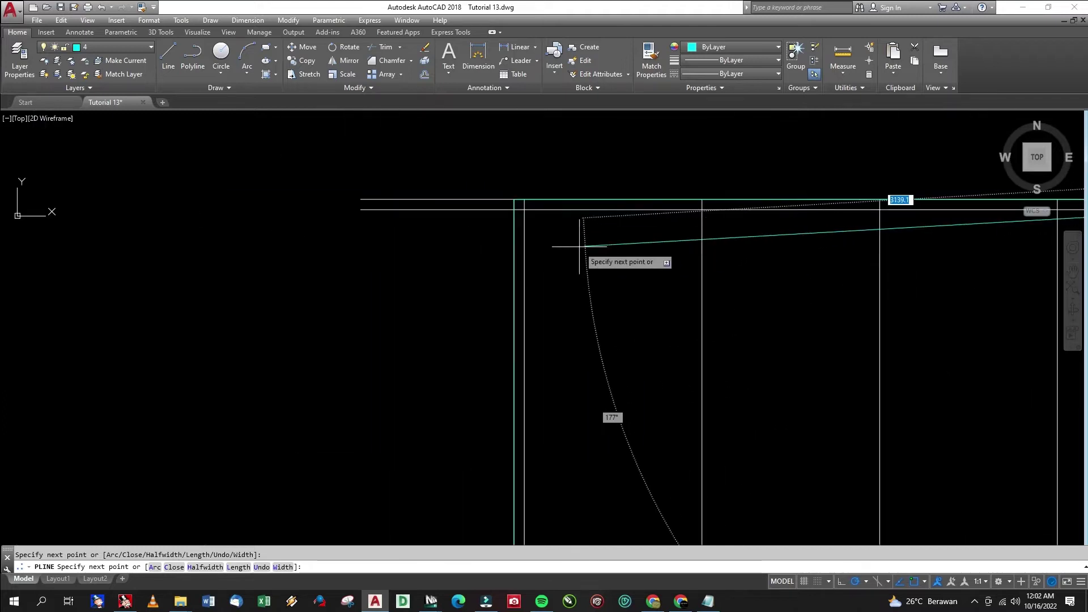
left_click(518, 202)
scroll(537, 400, "down", 4)
middle_click_drag(538, 397, 551, 212)
scroll(545, 470, "up", 4)
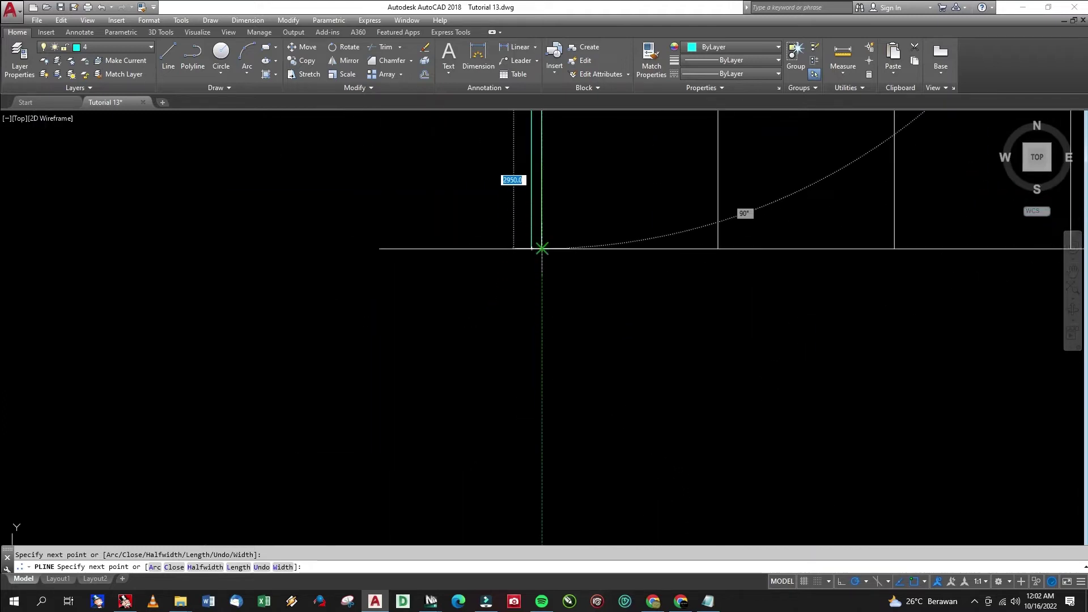
left_click(535, 244)
key("Escape")
scroll(595, 275, "down", 3)
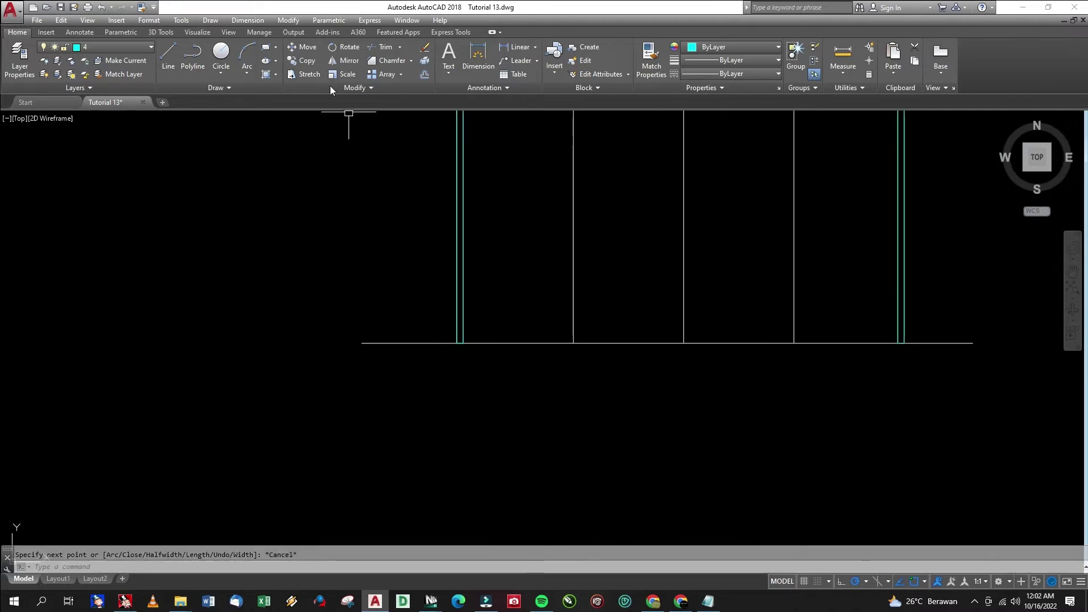
Begin a rectangle at the elevation's bottom-left corner, then cancel it.
left_click(266, 46)
scroll(494, 328, "up", 2)
scroll(419, 349, "up", 2)
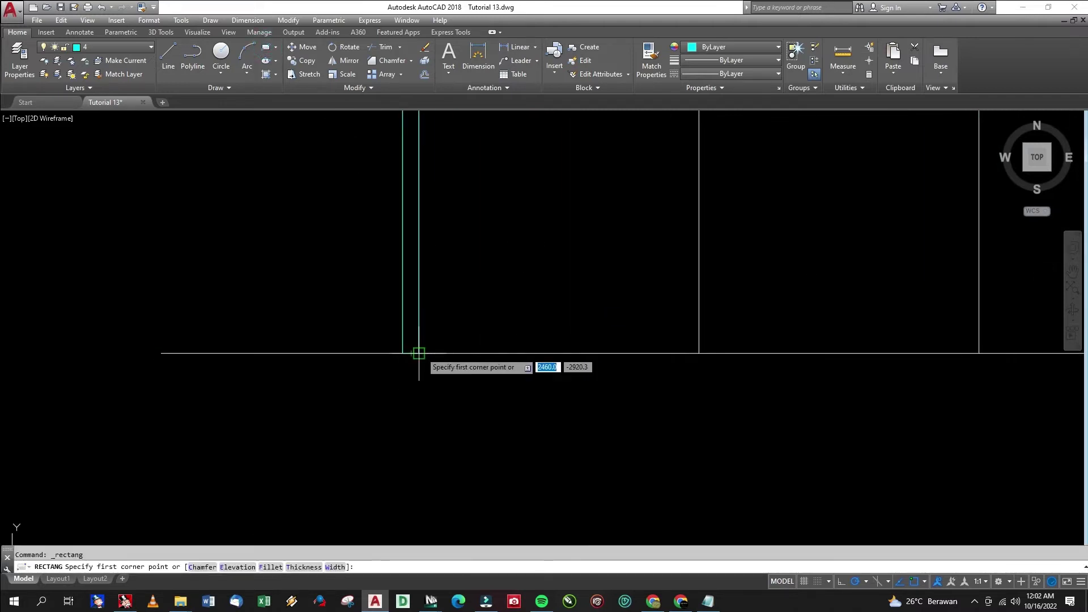
left_click(419, 353)
scroll(462, 340, "down", 3)
scroll(482, 221, "up", 3)
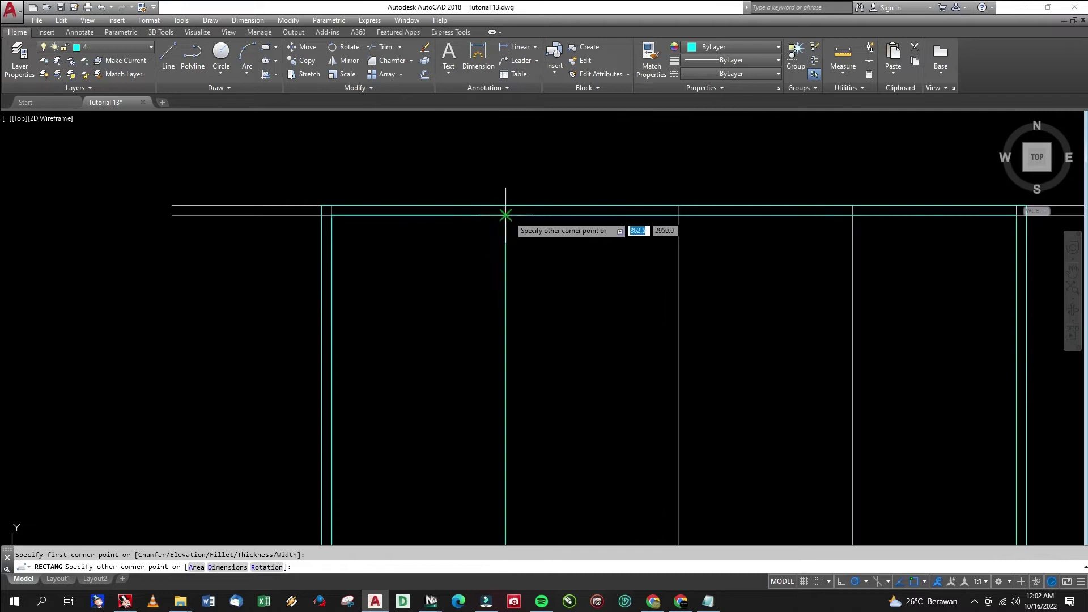
key("Escape")
Offset the first panel's outline 100 inward.
type("o")
key("Return")
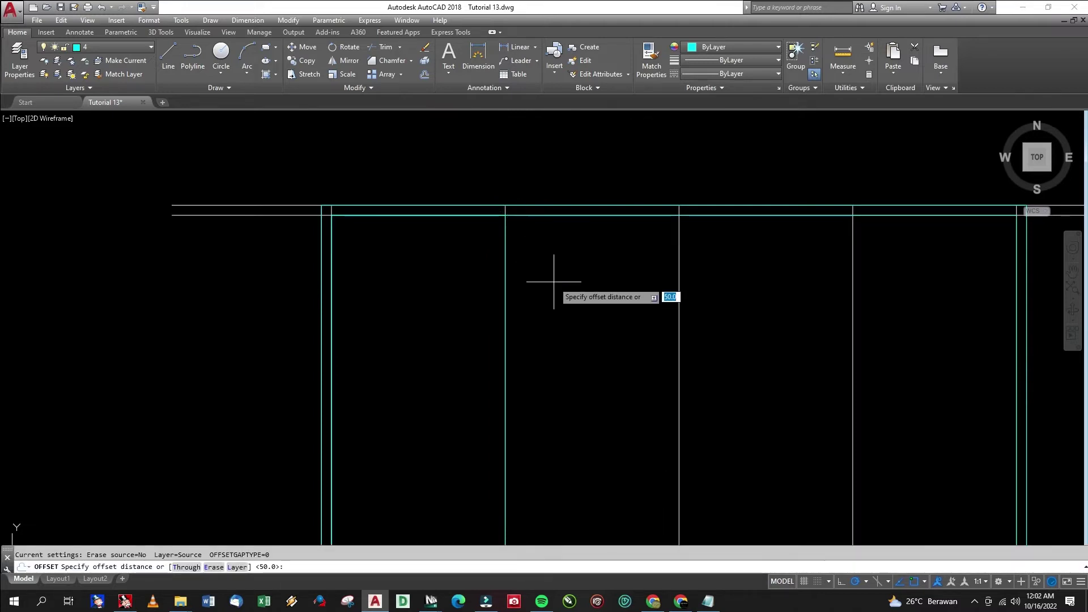
type("1")
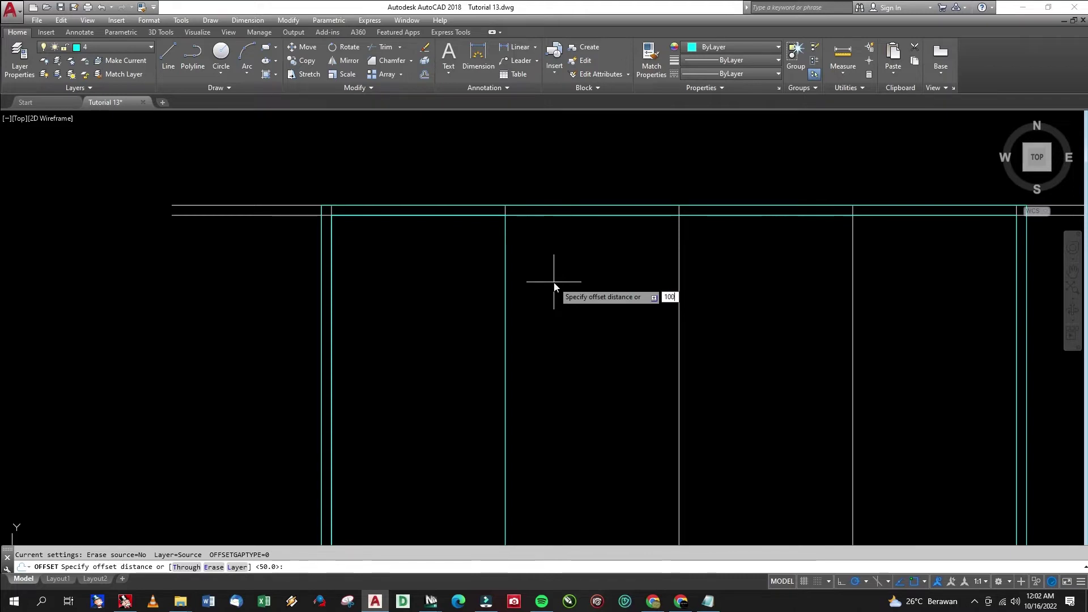
key("Return")
left_click(506, 287)
left_click(450, 328)
scroll(455, 236, "down", 4)
key("Escape")
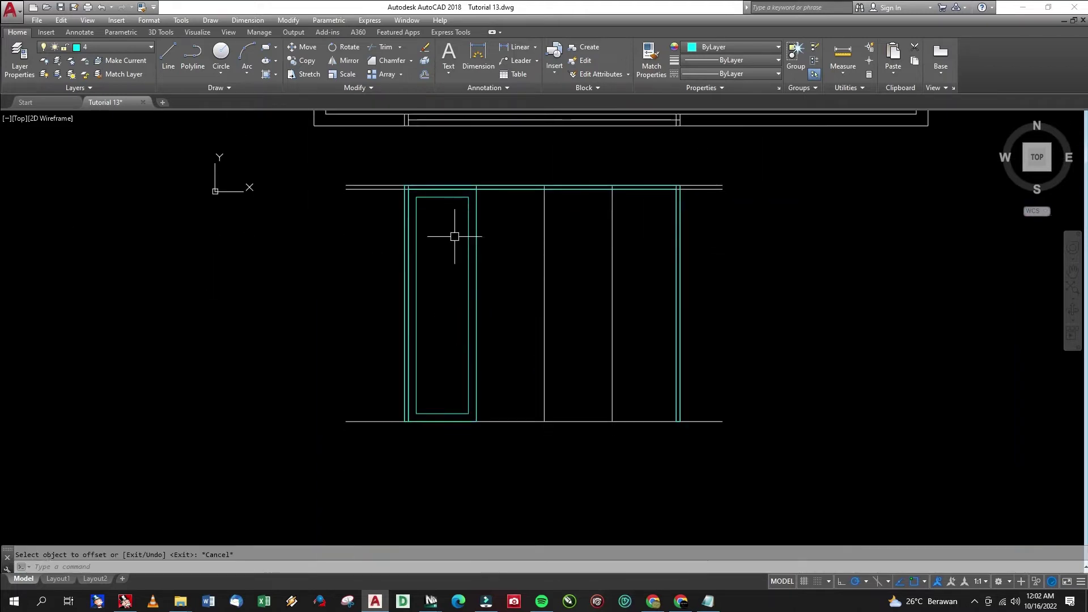
scroll(455, 237, "up", 2)
middle_click_drag(444, 274, 448, 297)
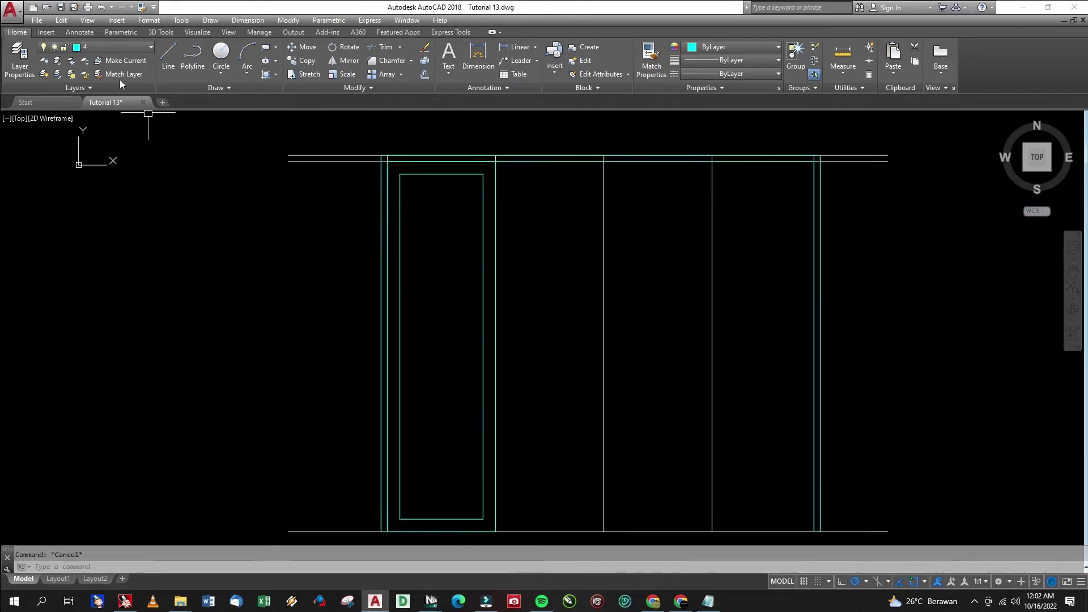
On layer 5, draw a rectangle over the inset outline's top-left and bottom-right corners.
left_click(100, 48)
left_click(106, 132)
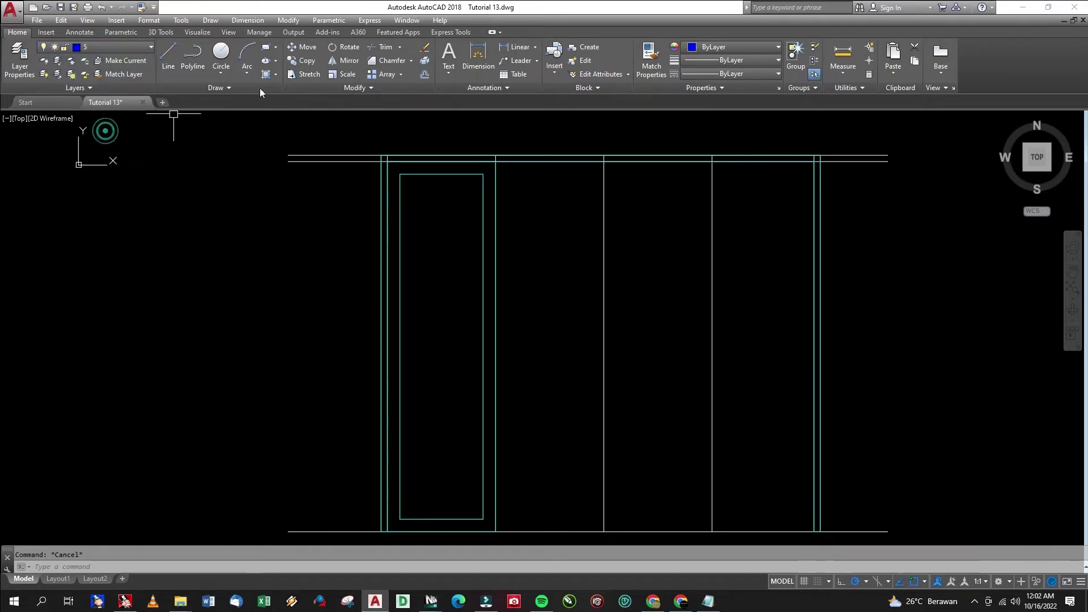
left_click(267, 47)
left_click(400, 173)
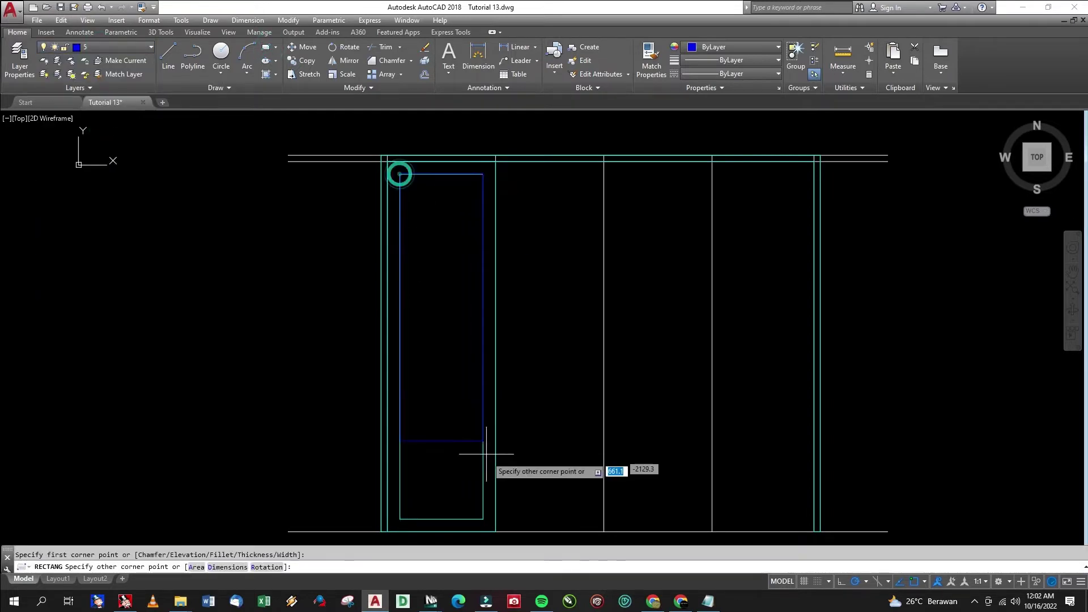
left_click(483, 519)
scroll(486, 517, "down", 3)
middle_click_drag(498, 472, 451, 412)
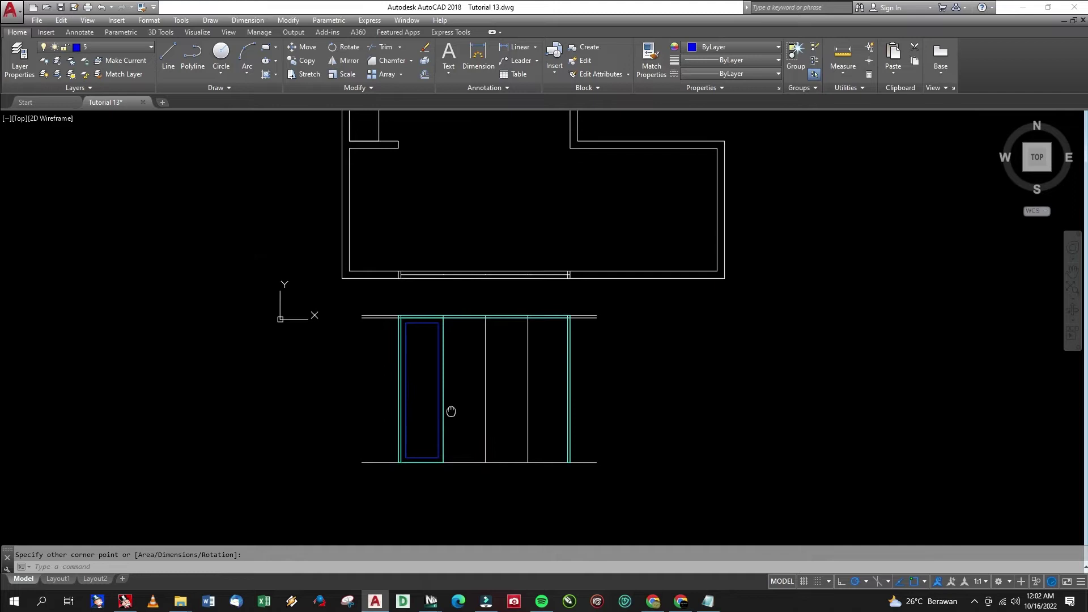
left_click(398, 477)
Erase the overhanging horizontal lines, the two interior vertical lines and the leftover teal line.
left_click(355, 295)
key("Delete")
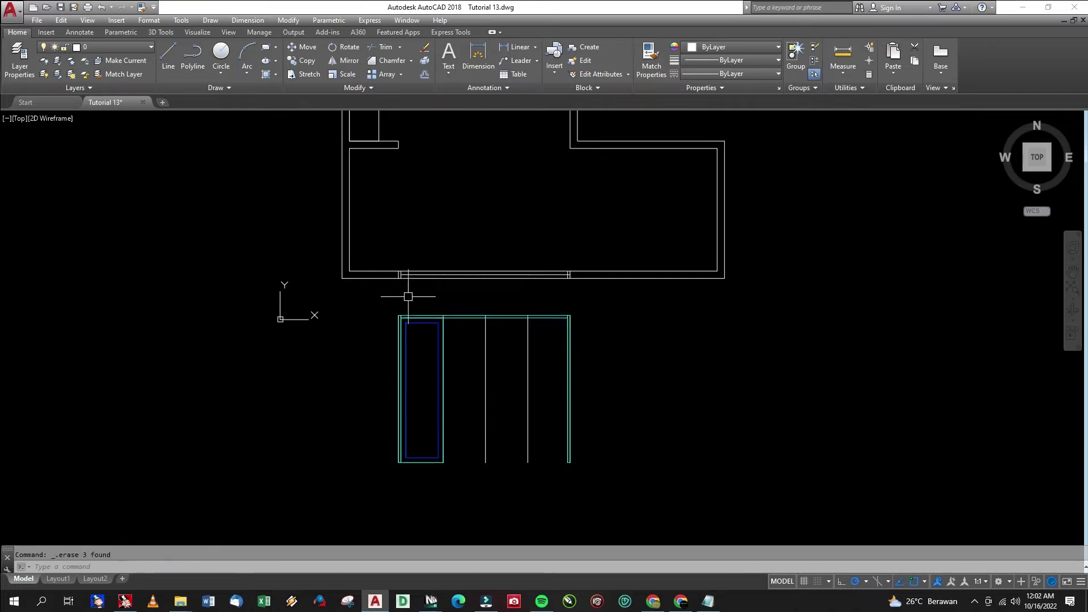
left_click(480, 301)
left_click(620, 493)
key("Delete")
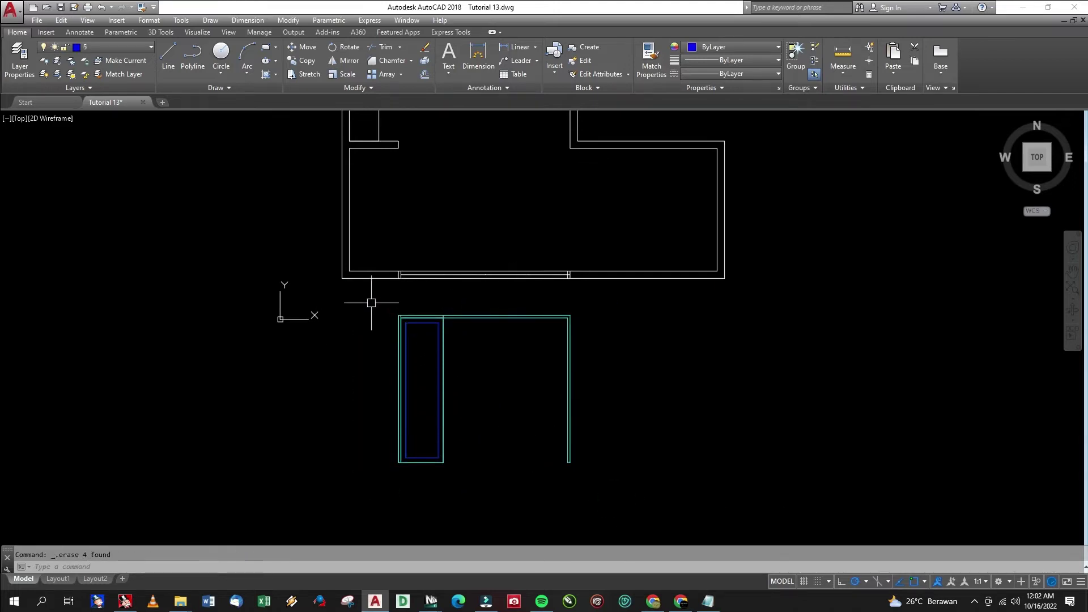
left_click(369, 301)
left_click(641, 387)
left_click(426, 305)
left_click(476, 499)
key("Delete")
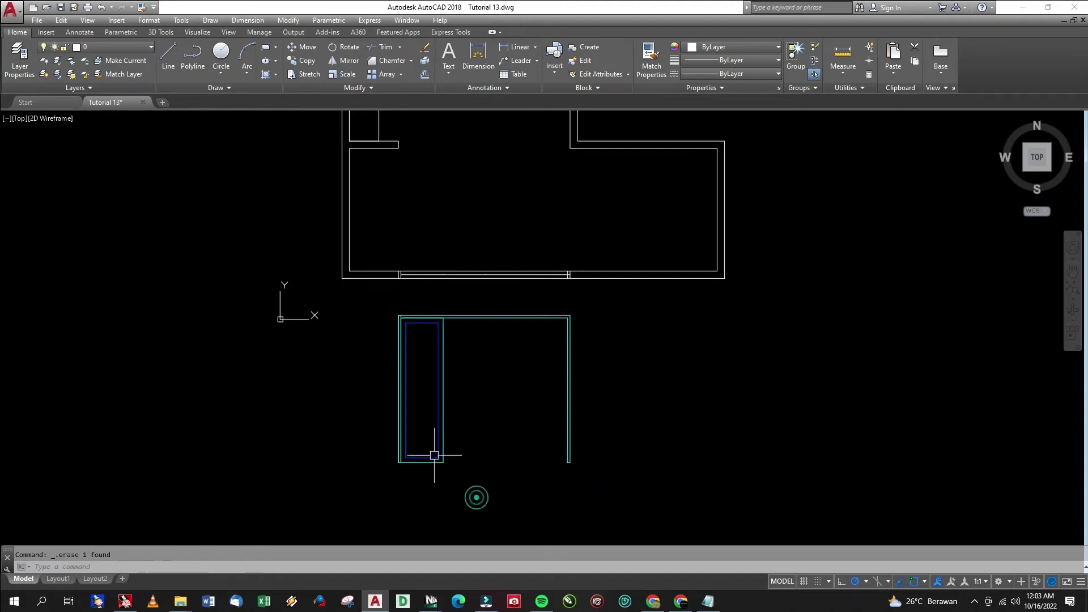
Window-select remaining lines at the elevation's lower left, then cancel the selection.
left_click(378, 300)
left_click(418, 503)
left_click(369, 444)
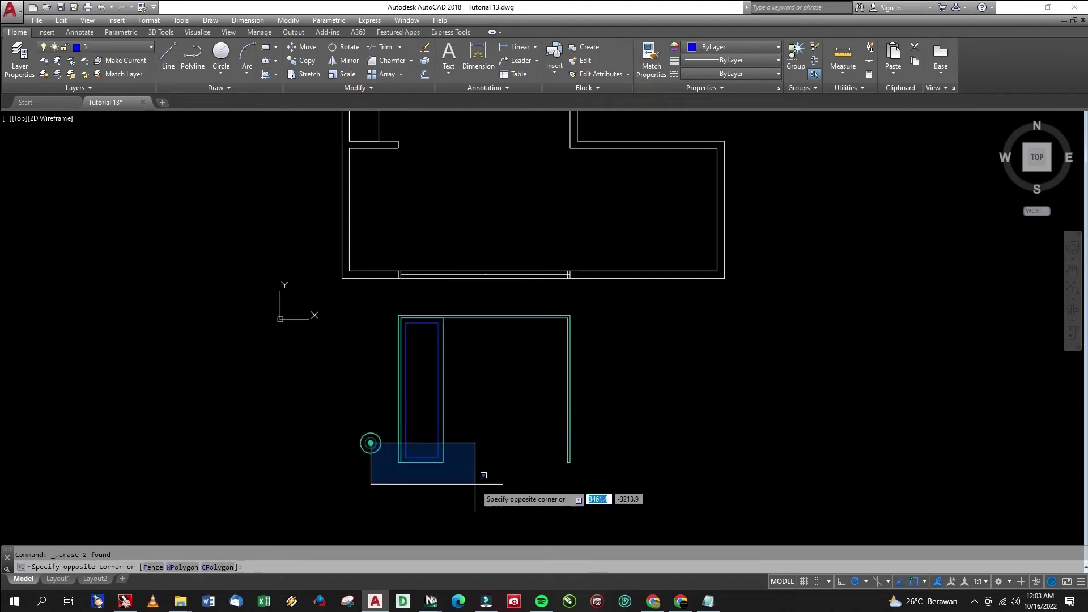
left_click(480, 483)
left_click(369, 303)
left_click(609, 352)
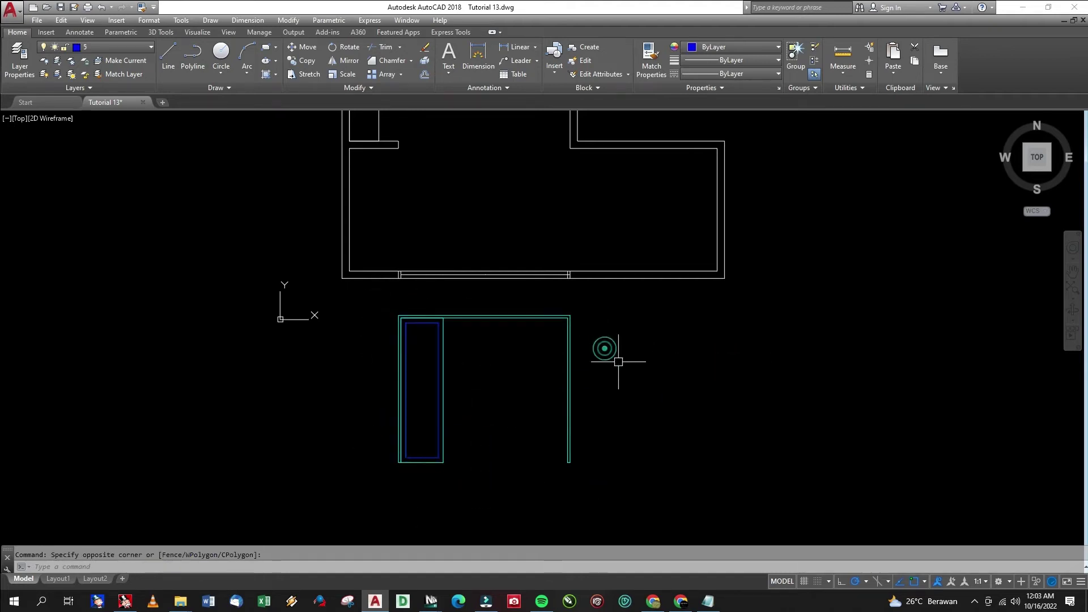
scroll(625, 412, "down", 4)
scroll(626, 412, "up", 2)
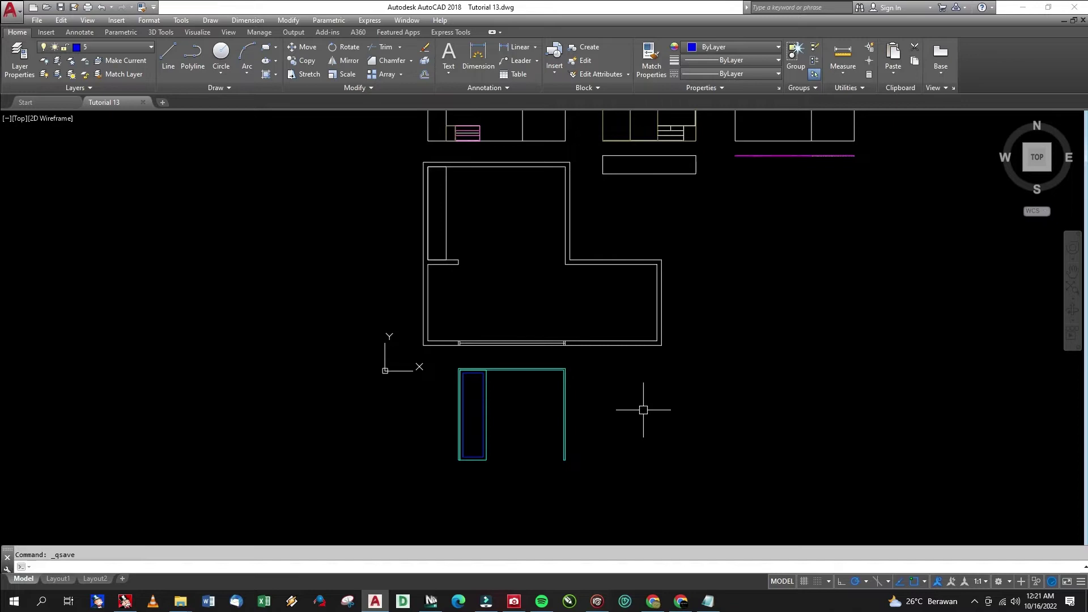
key("Escape")
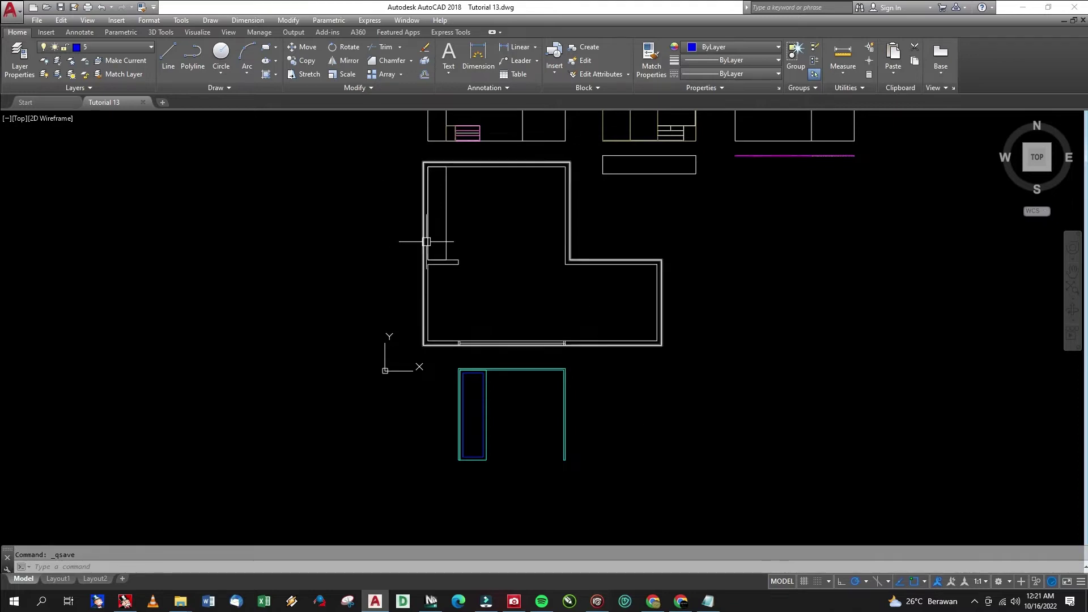
scroll(448, 240, "up", 5)
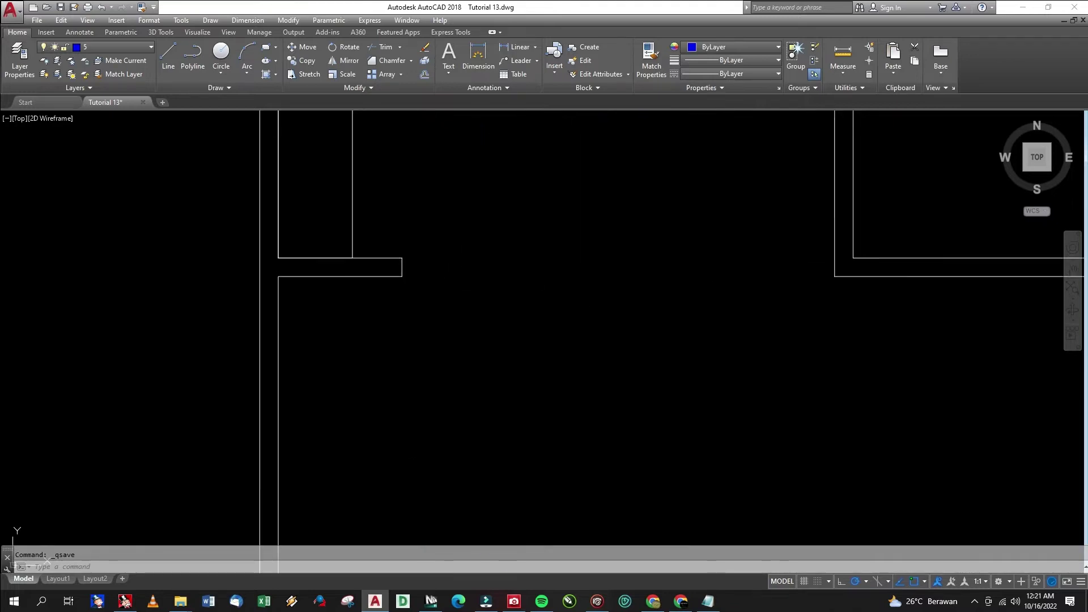
On layer 9 Jalusi, draw a 50×150 rectangle at the wall end.
left_click(113, 47)
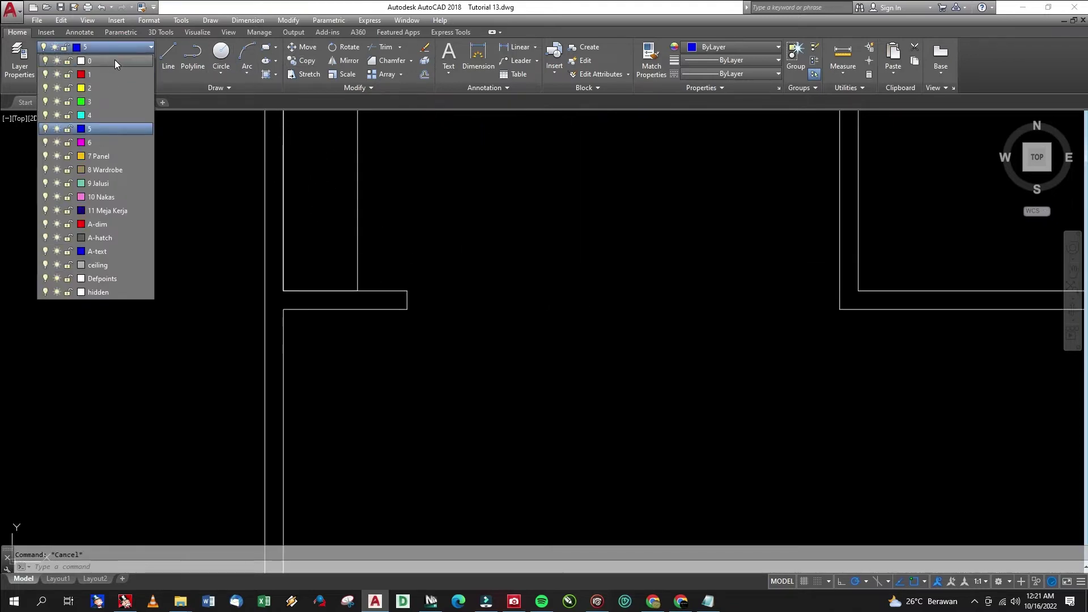
left_click(115, 183)
left_click(270, 46)
scroll(493, 312, "up", 4)
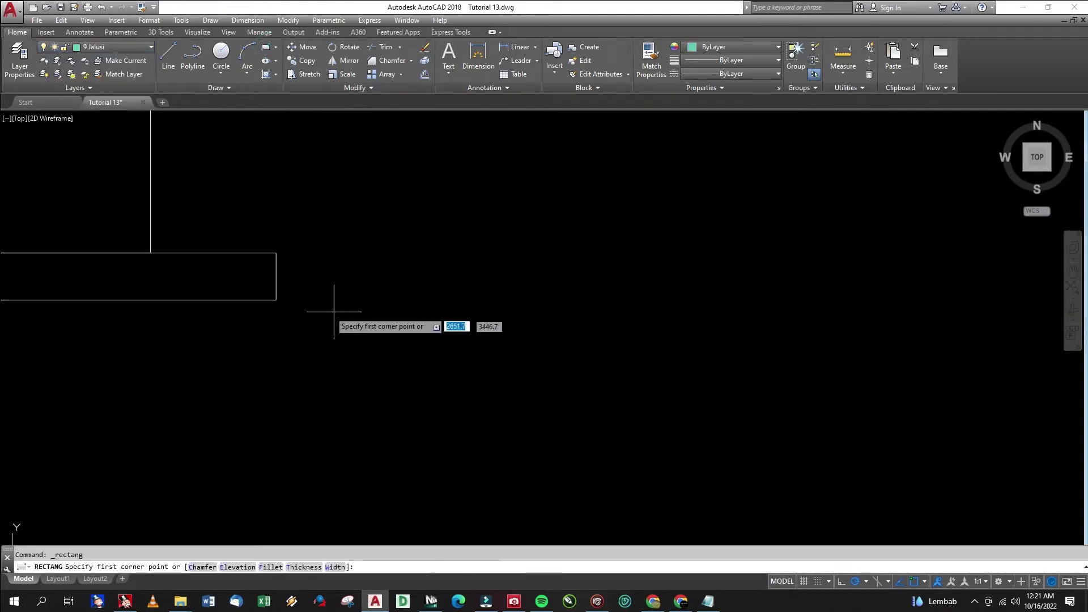
left_click(276, 300)
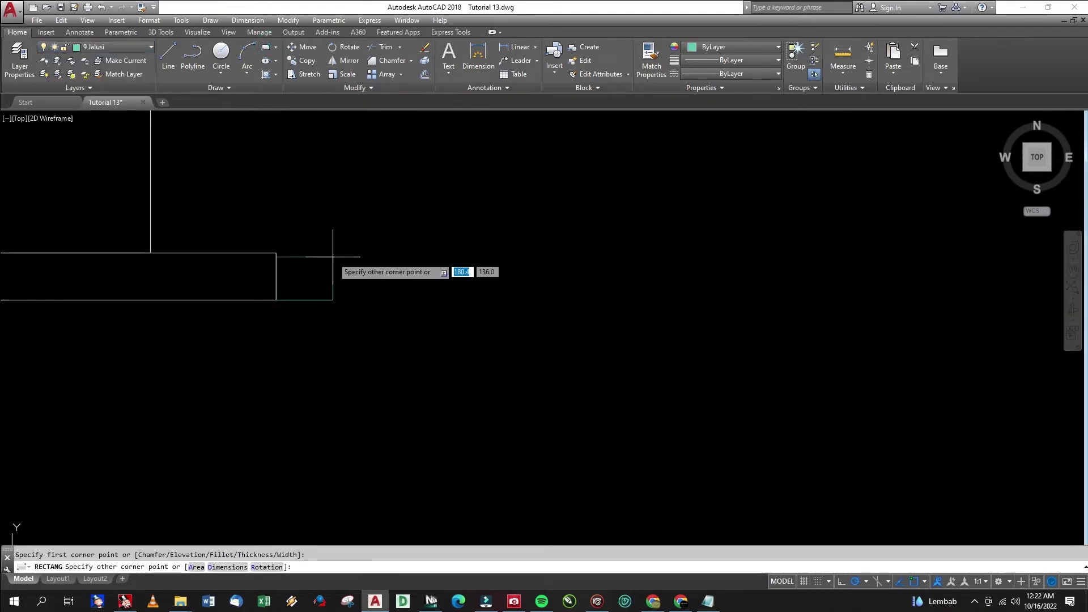
type("@50")
key("Tab")
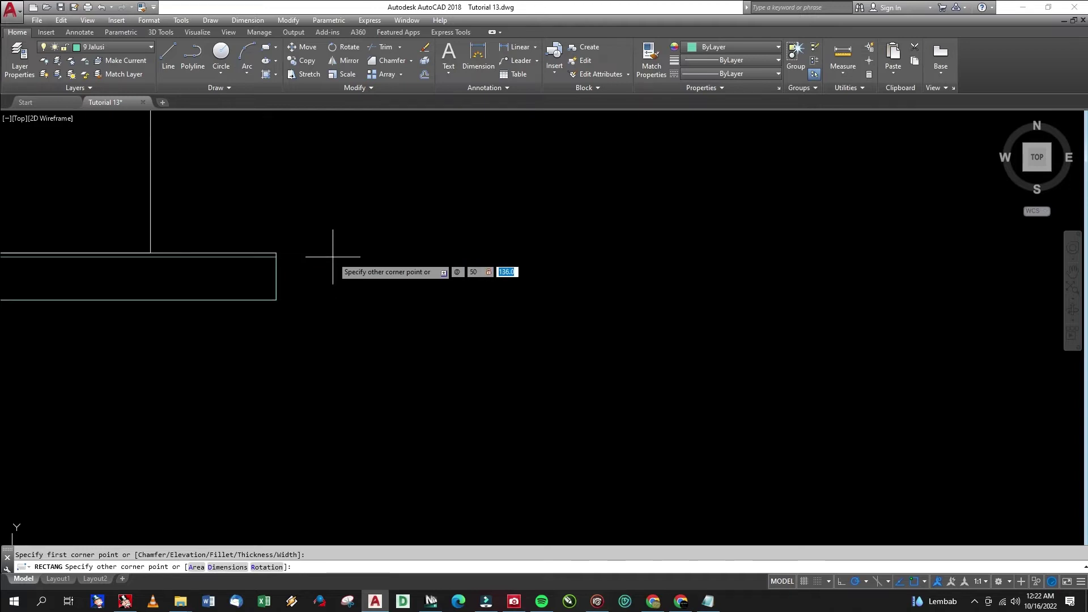
type("150")
key("Return")
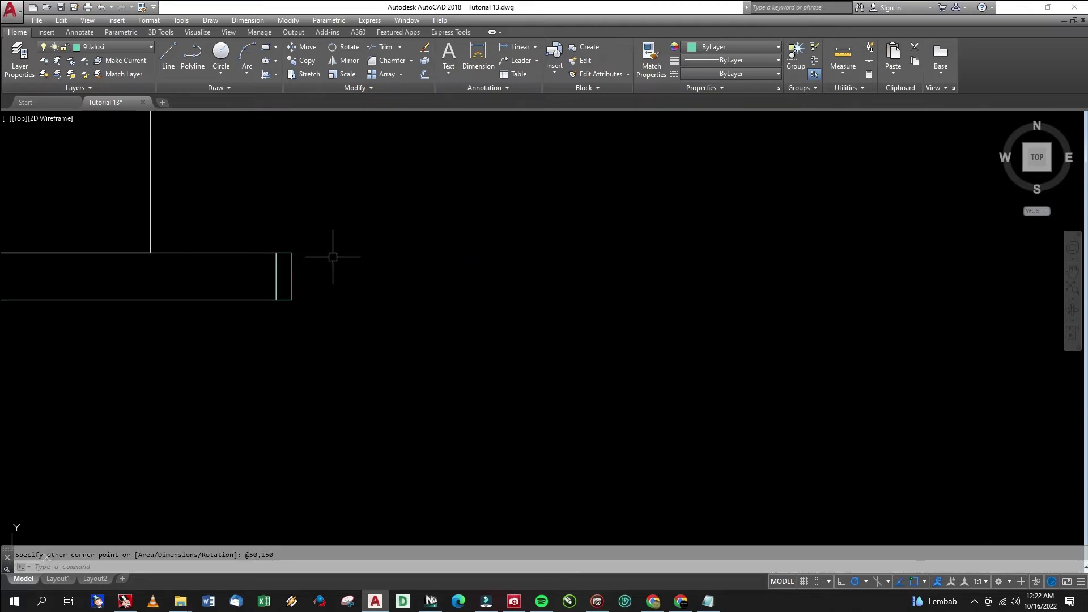
Move the small rectangle 700 to the right.
scroll(332, 255, "down", 2)
scroll(329, 266, "up", 1)
scroll(317, 261, "up", 1)
left_click(296, 255)
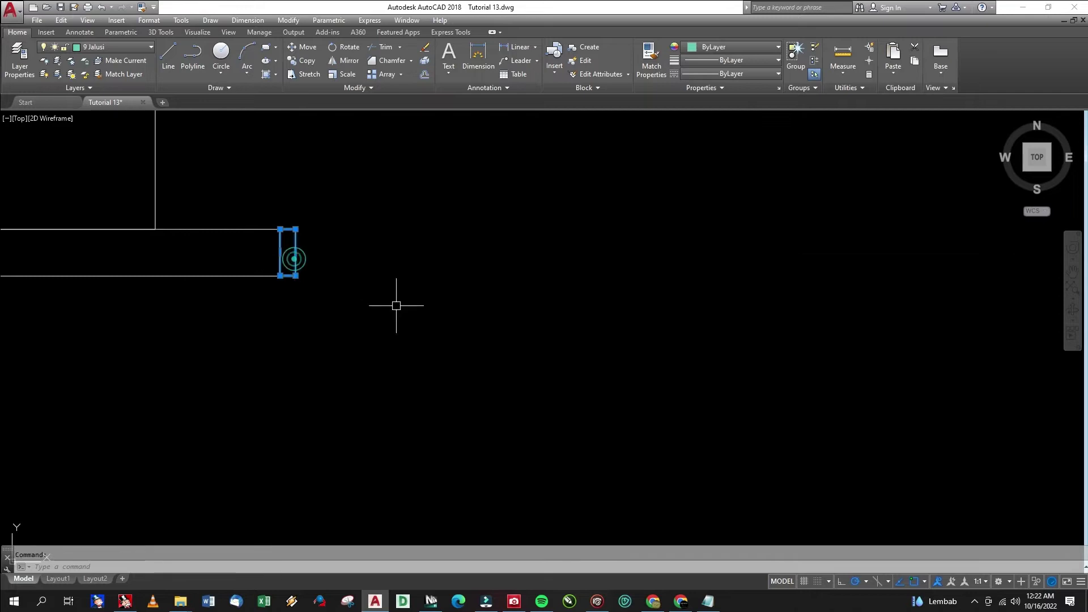
type("m")
key("Return")
left_click(375, 336)
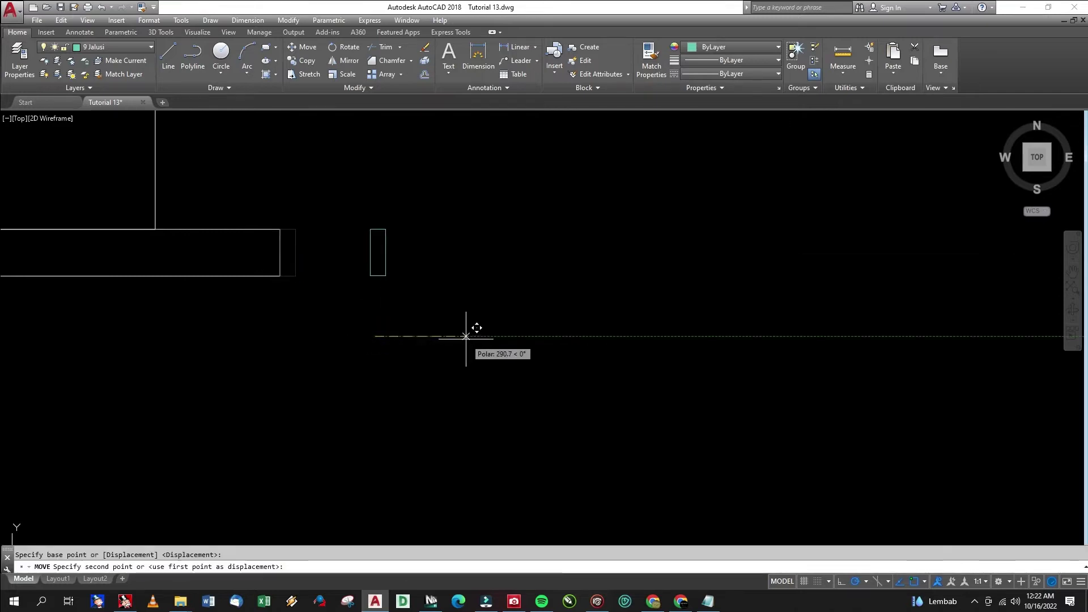
type("700")
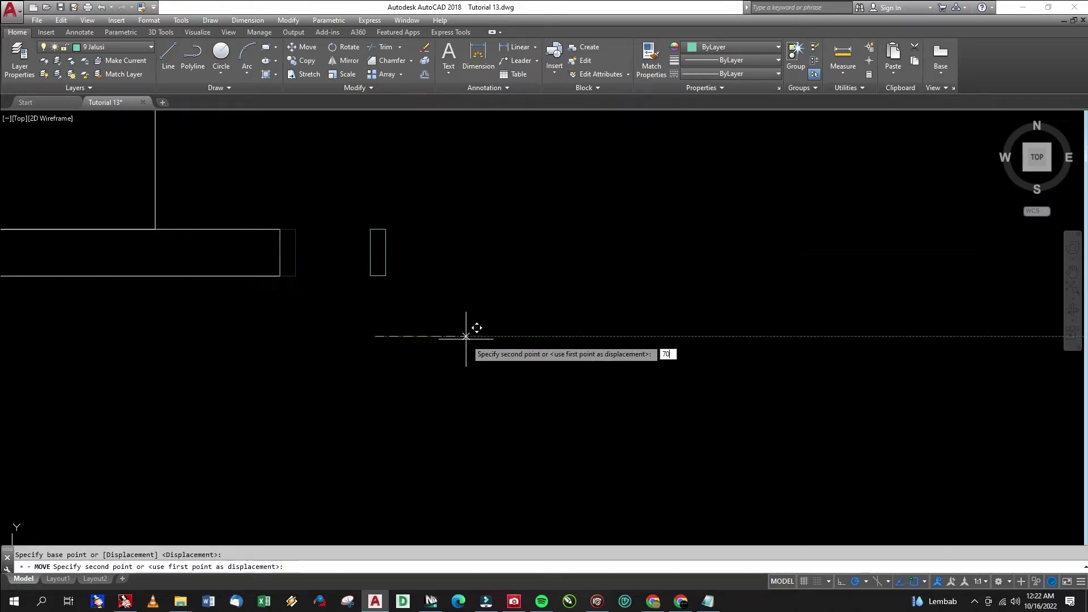
key("Return")
Copy the rectangle to the right wall end of the opening.
scroll(420, 353, "down", 4)
scroll(549, 355, "up", 4)
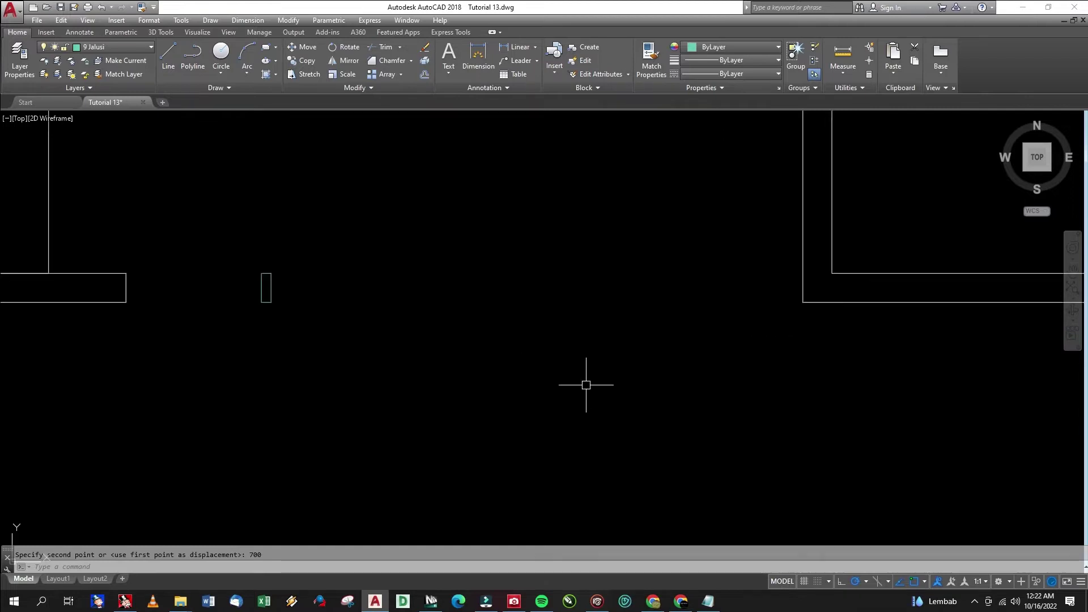
left_click_drag(235, 247, 293, 333)
type("co")
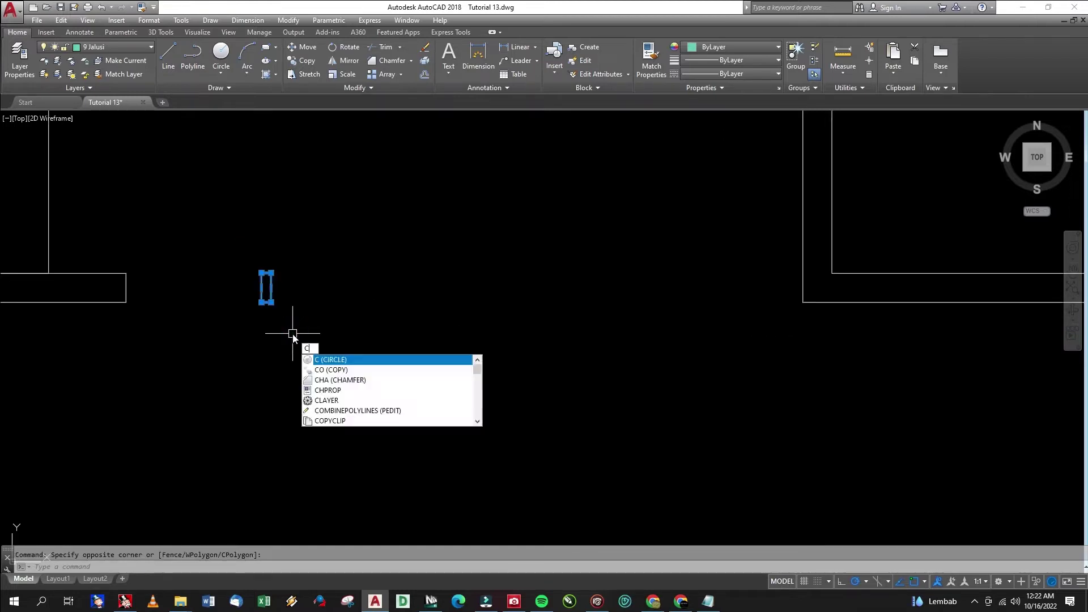
key("Return")
left_click(261, 303)
left_click(812, 302)
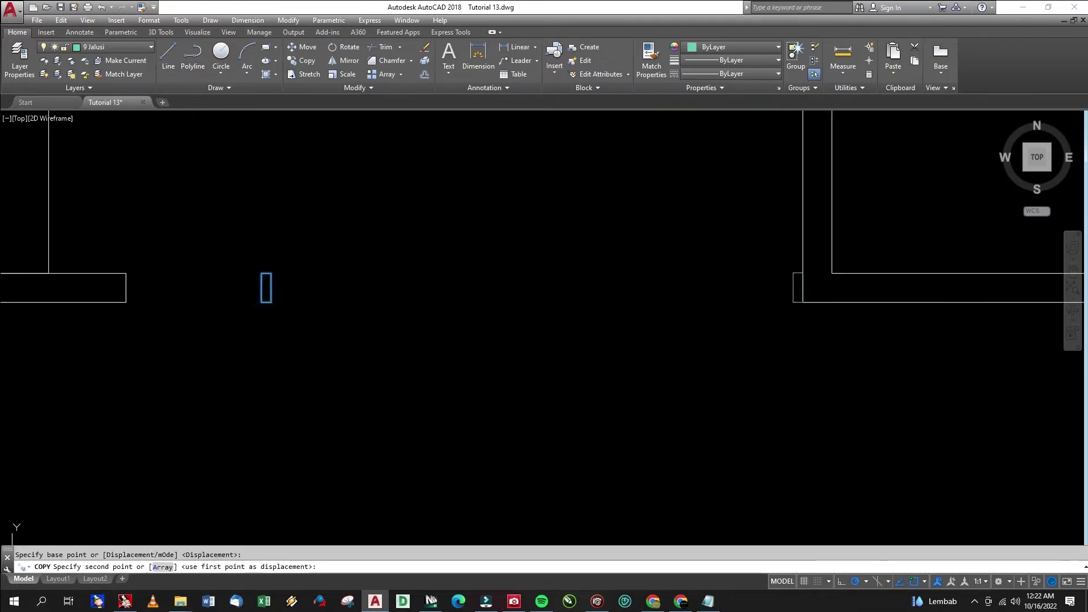
key("Return")
Move the copied rectangle 700 to the left.
left_click(795, 286)
type("m")
key("Return")
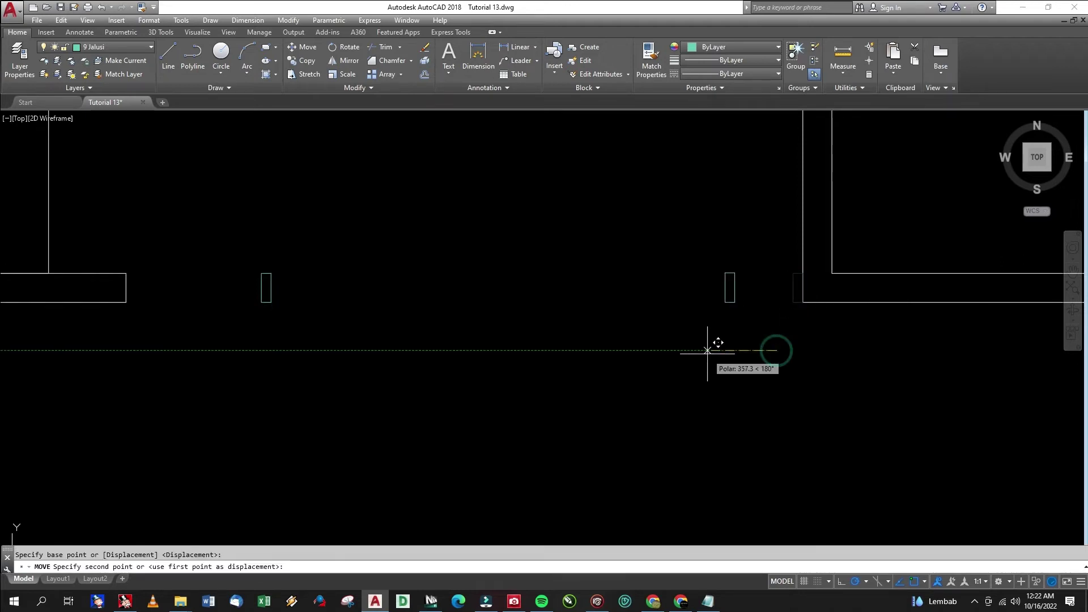
type("70")
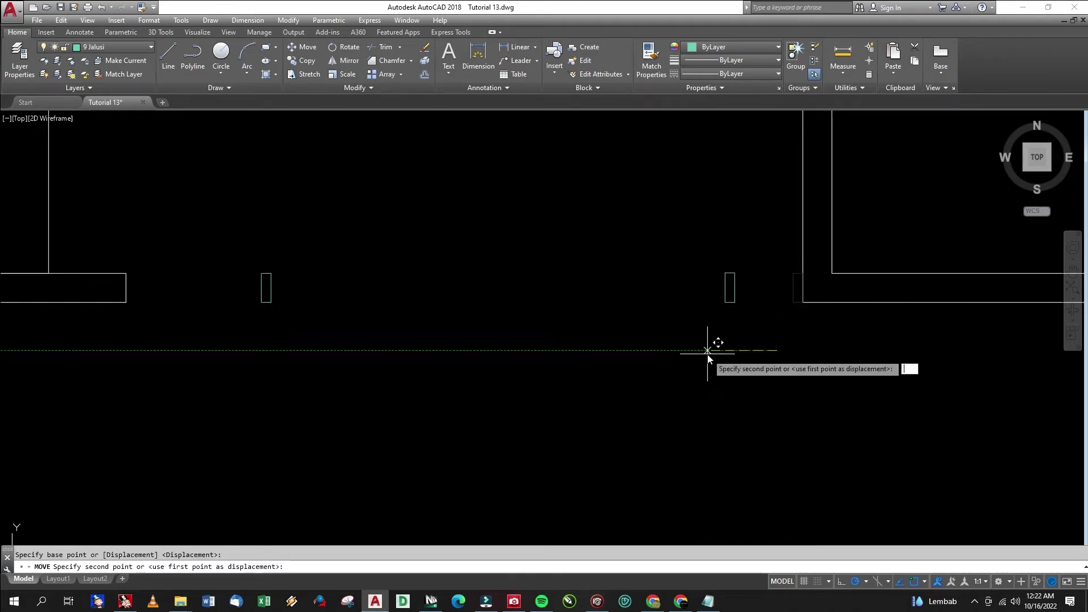
type("0")
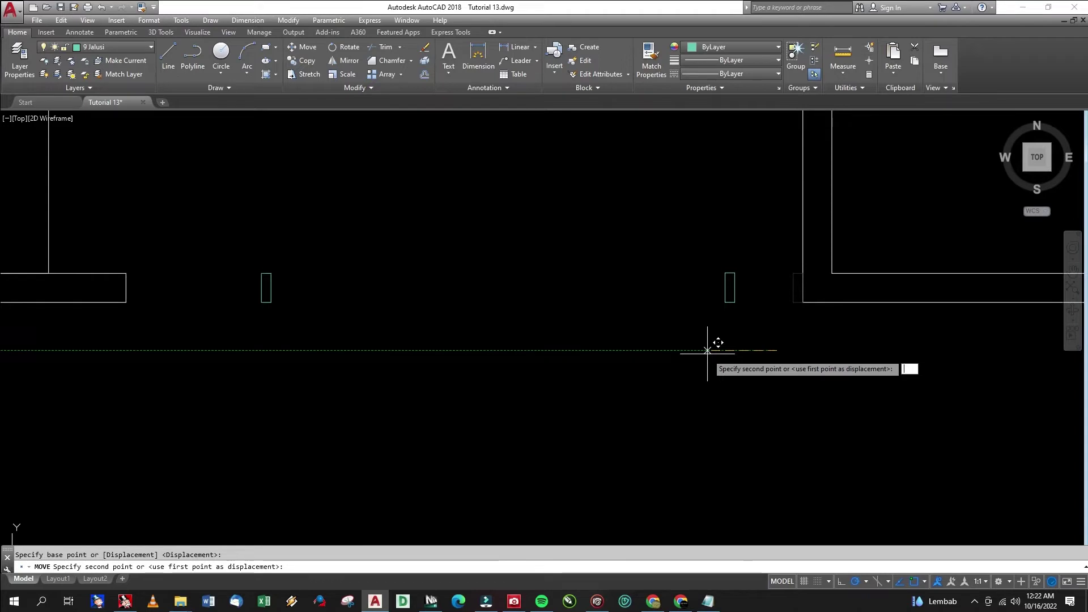
key("Return")
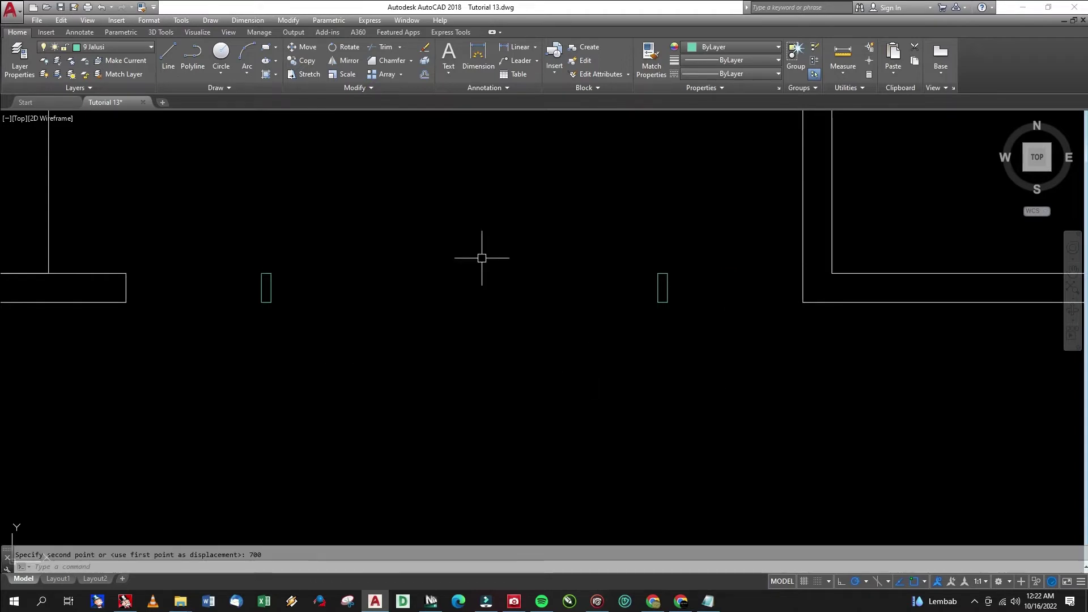
Check the gap between the two rectangles (210.0) with a dimension, then cancel it.
left_click(513, 48)
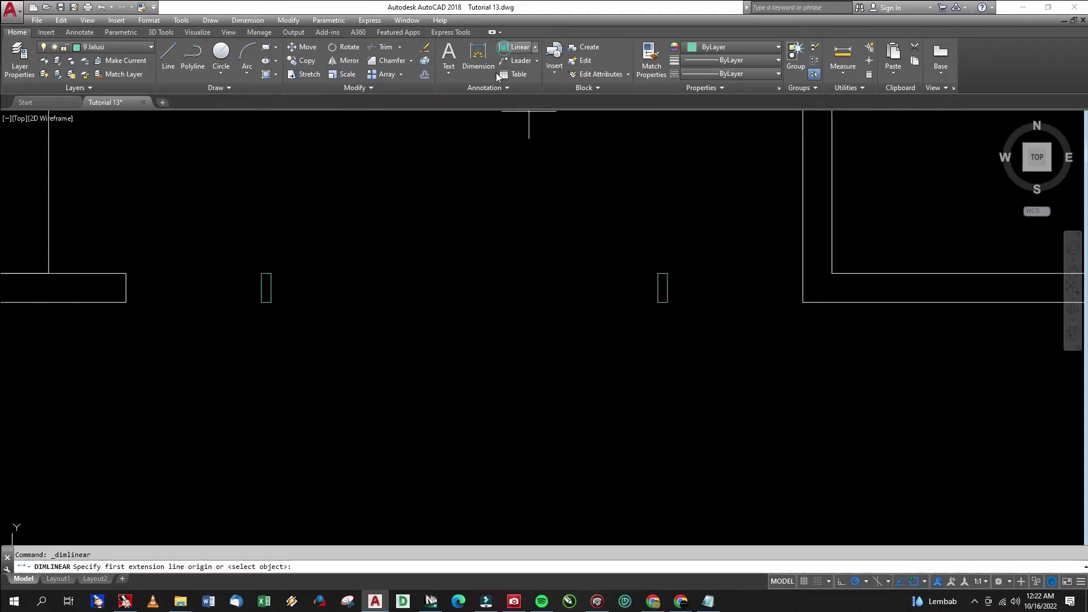
left_click(262, 303)
left_click(665, 302)
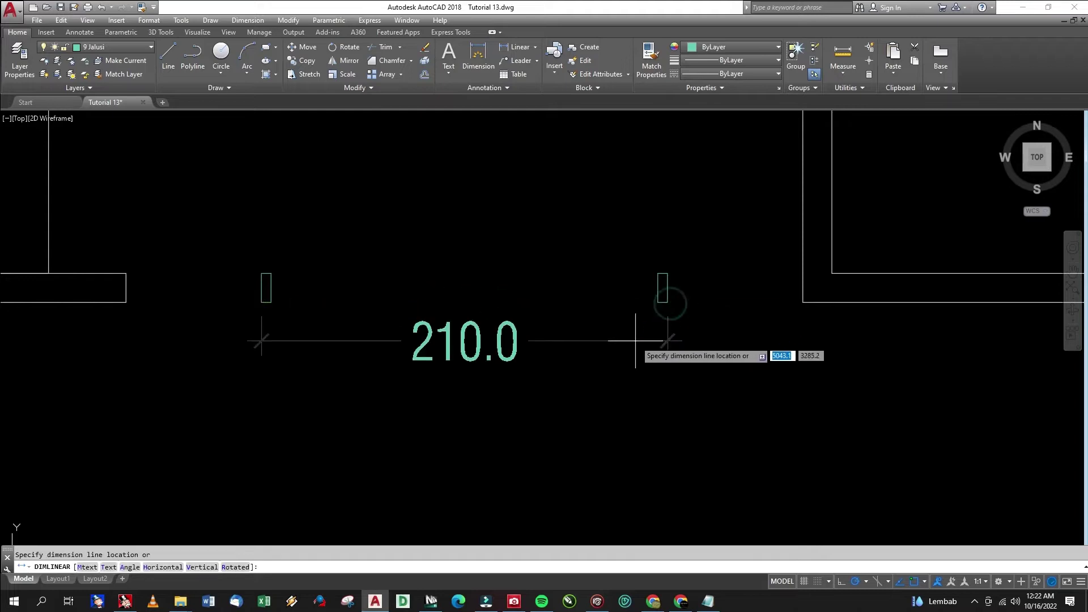
key("Escape")
scroll(605, 380, "down", 3)
middle_click_drag(605, 384, 593, 396)
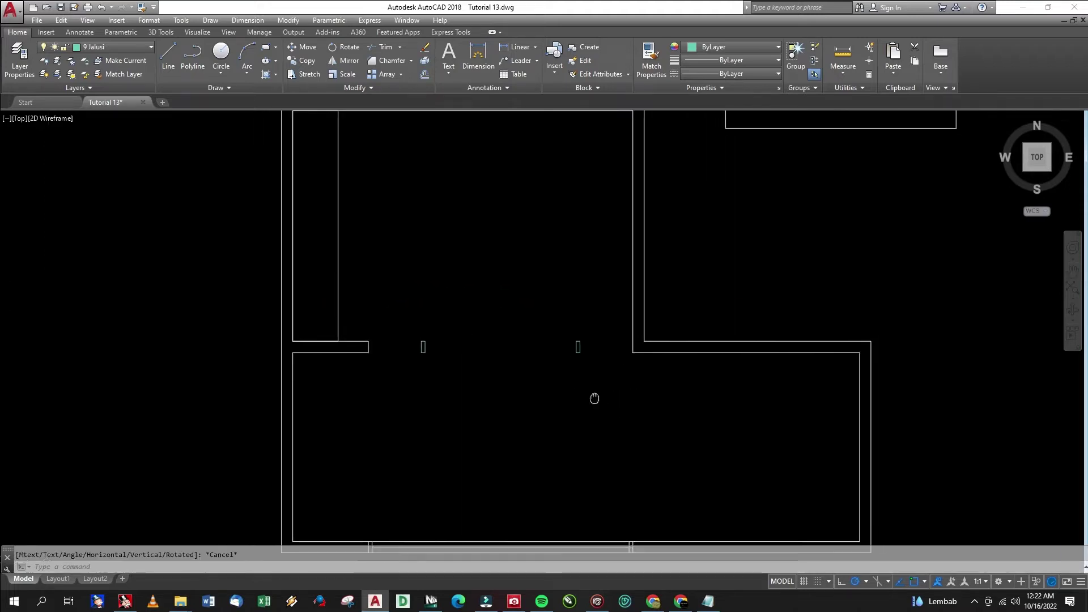
scroll(567, 400, "up", 2)
scroll(567, 401, "down", 2)
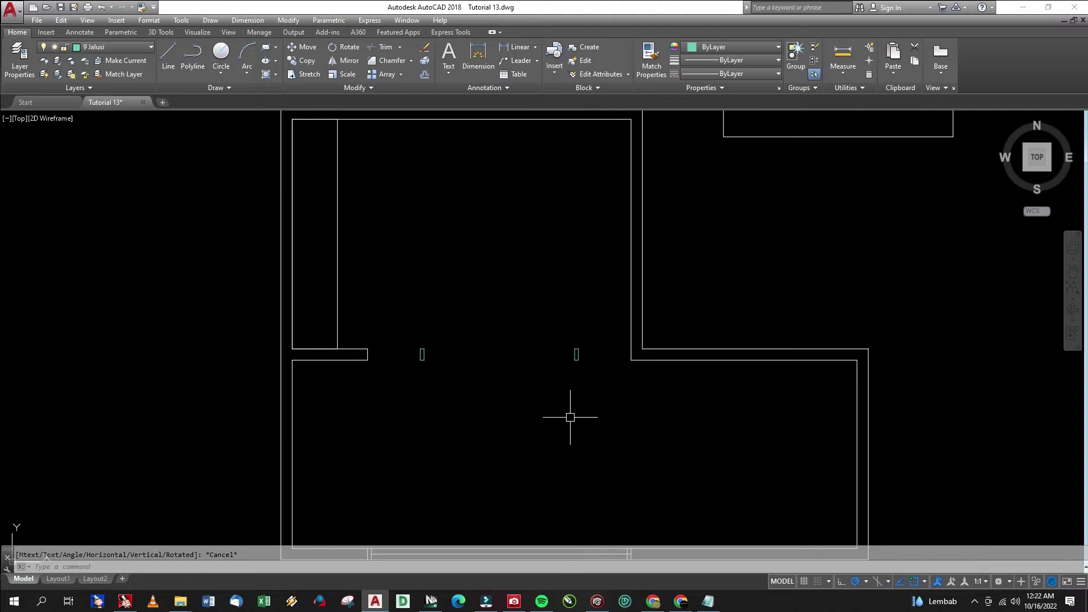
Move the left frame rectangle 200 units to the right.
scroll(456, 347, "up", 2)
scroll(442, 340, "up", 2)
left_click_drag(342, 318, 384, 414)
left_click(387, 416)
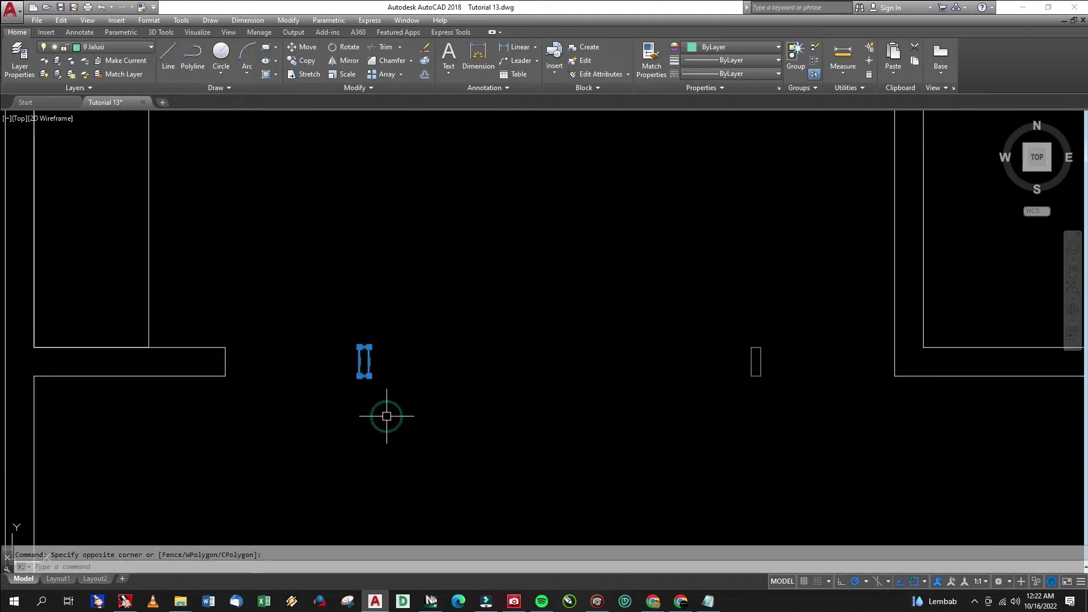
type("m")
key("Return")
left_click(387, 417)
type("200")
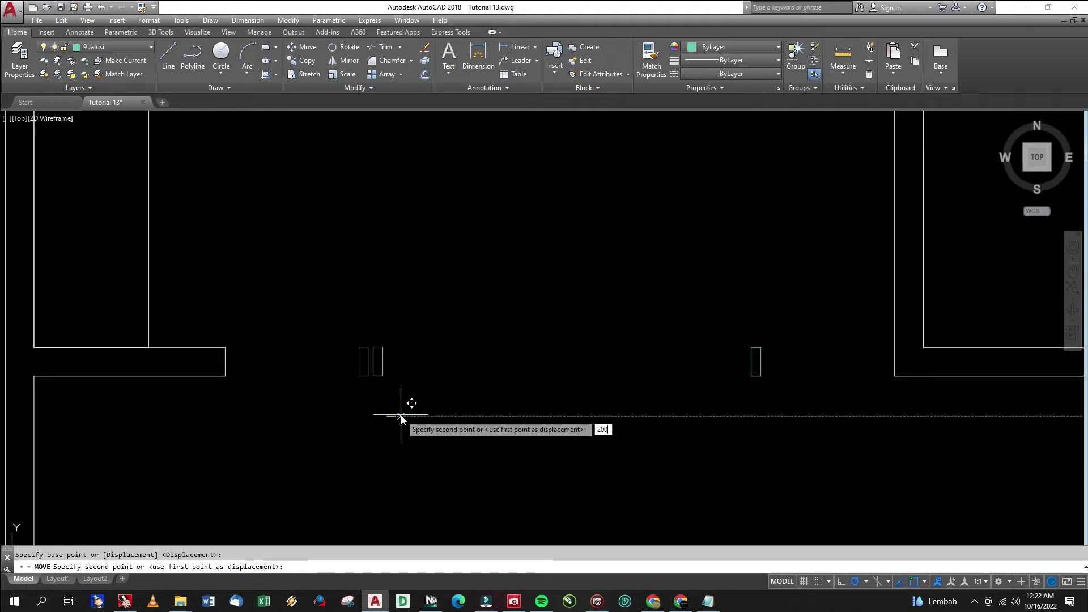
key("Return")
Move the right frame rectangle 200 units to the left.
left_click_drag(689, 323, 805, 419)
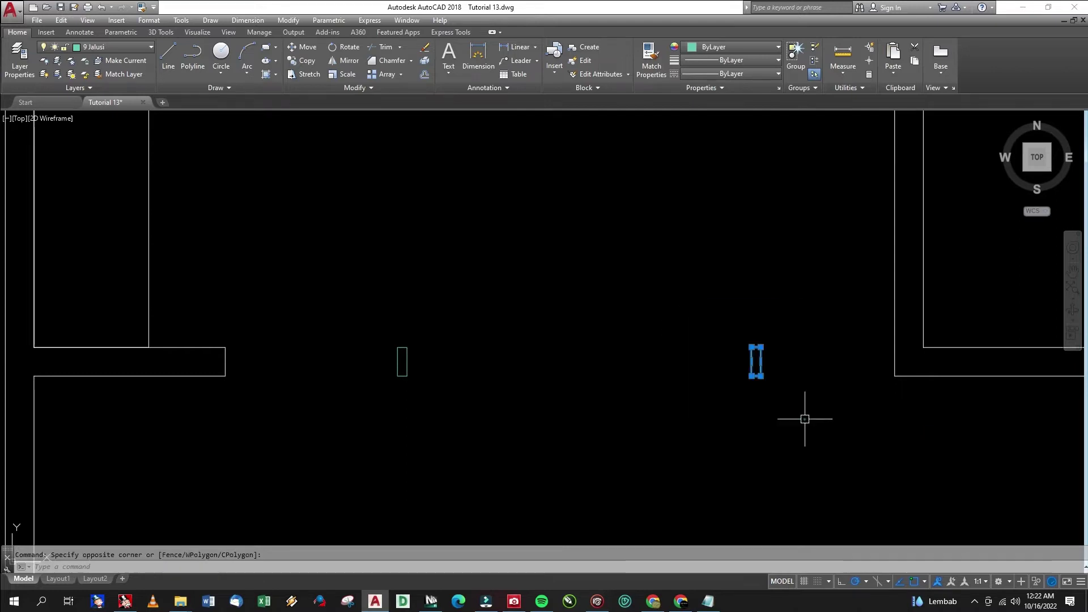
type("m")
key("Return")
left_click(778, 433)
type("2")
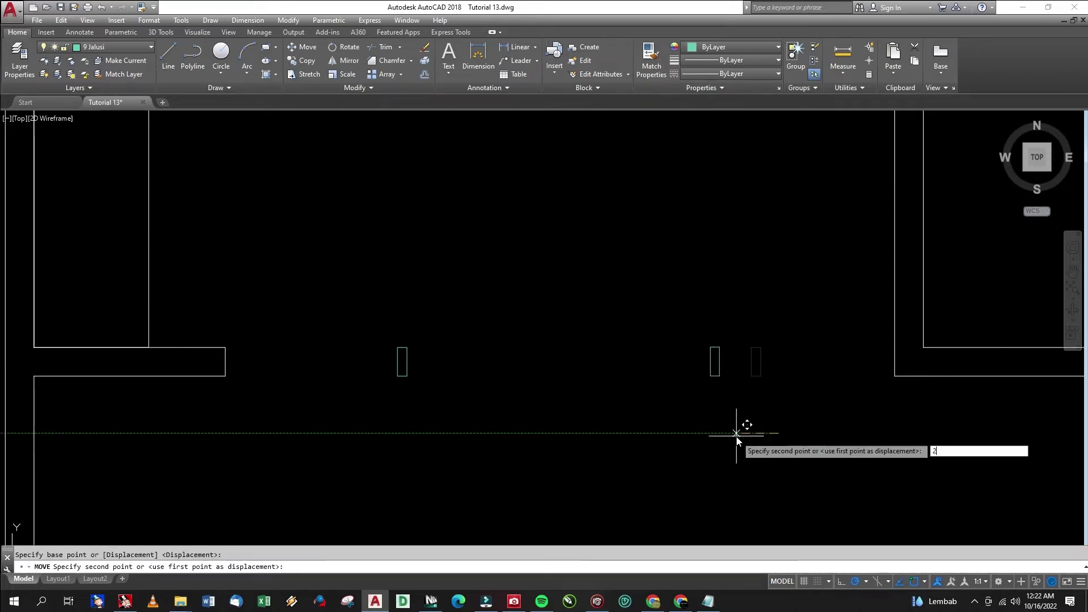
type("0")
key("Return")
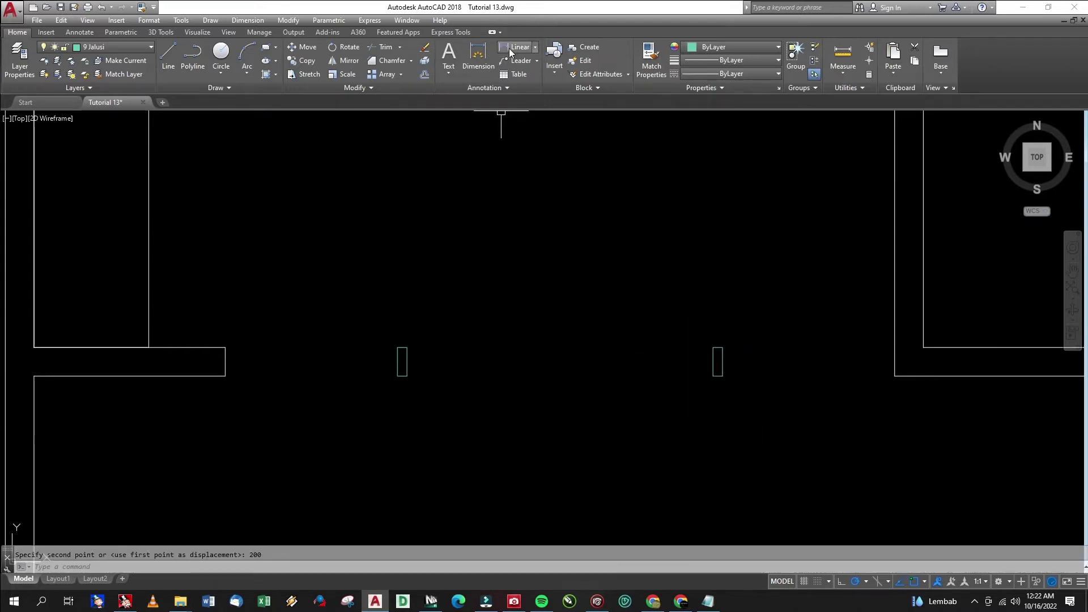
Check the gap between the two rectangles with a linear dimension, then cancel it.
left_click(510, 50)
left_click(398, 376)
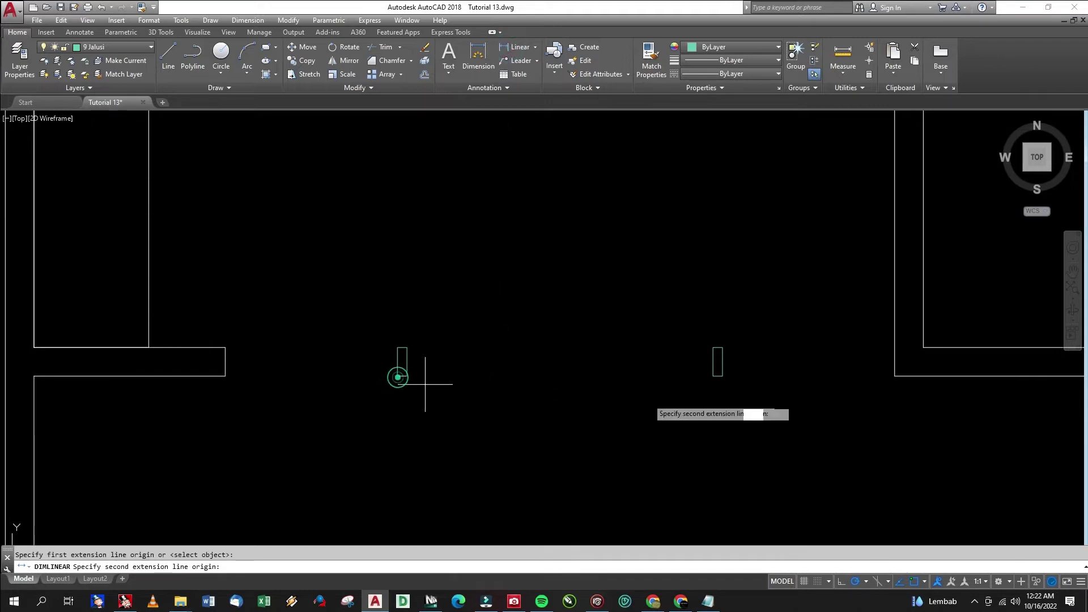
left_click(722, 376)
scroll(645, 445, "down", 2)
key("Escape")
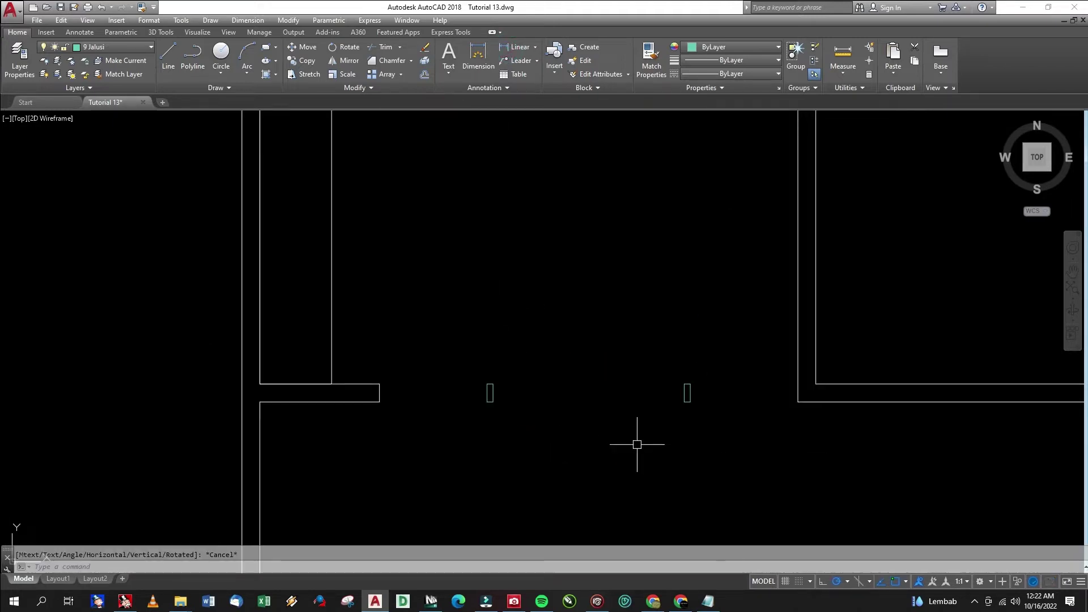
middle_click_drag(637, 444, 567, 360)
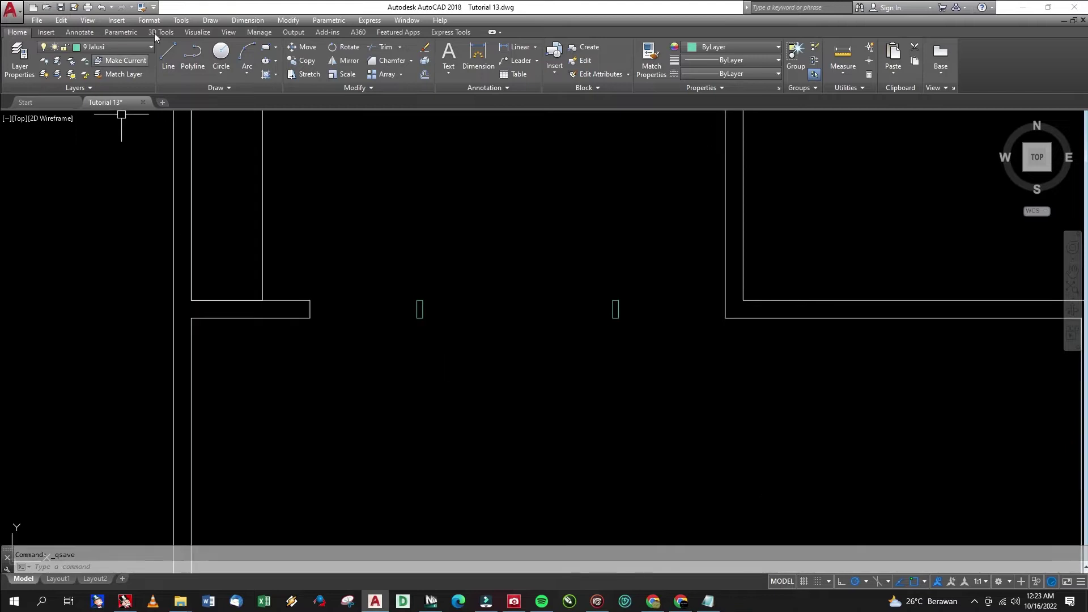
On layer 0, draw a line joining the left and right frame rectangles.
left_click(97, 46)
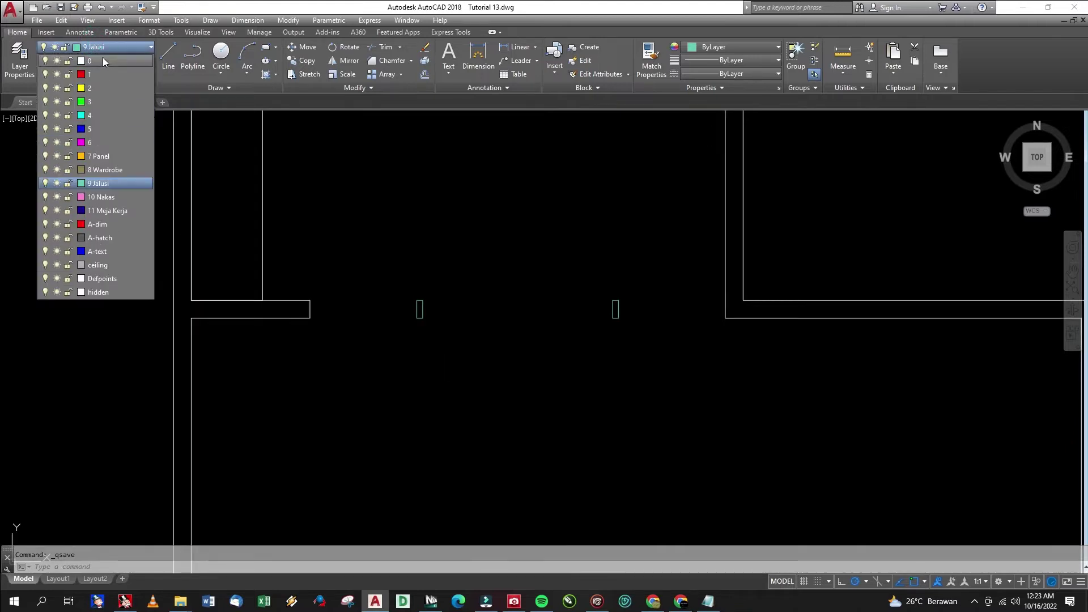
left_click(103, 56)
left_click(168, 54)
scroll(436, 309, "up", 4)
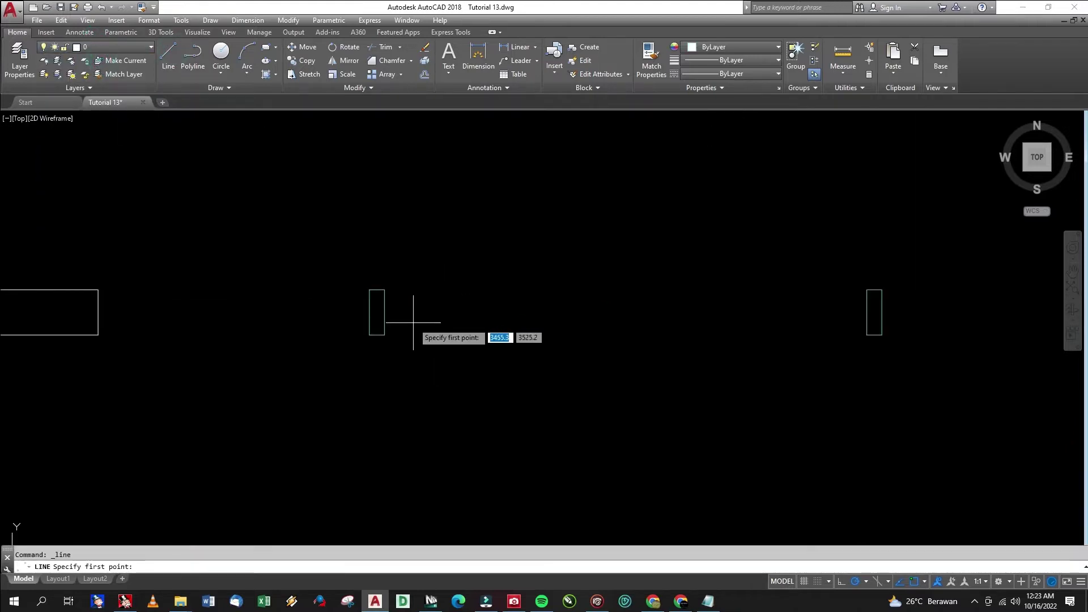
left_click(385, 311)
left_click(882, 312)
key("Return")
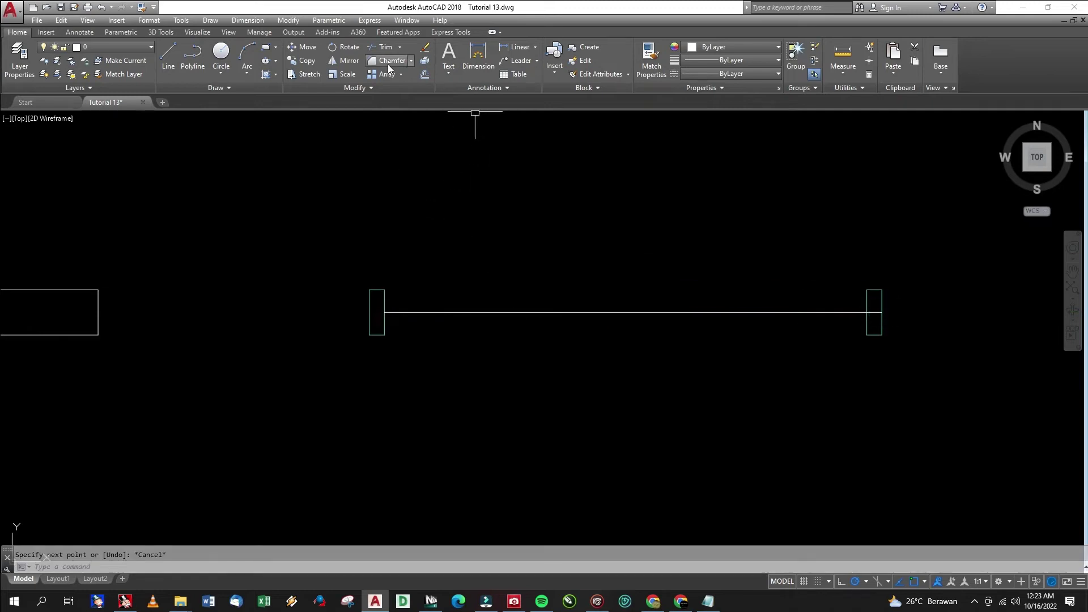
Chamfer the four corners of the left rectangle with distance 3.
left_click(390, 61)
scroll(377, 320, "up", 4)
left_click(371, 244)
key("Return")
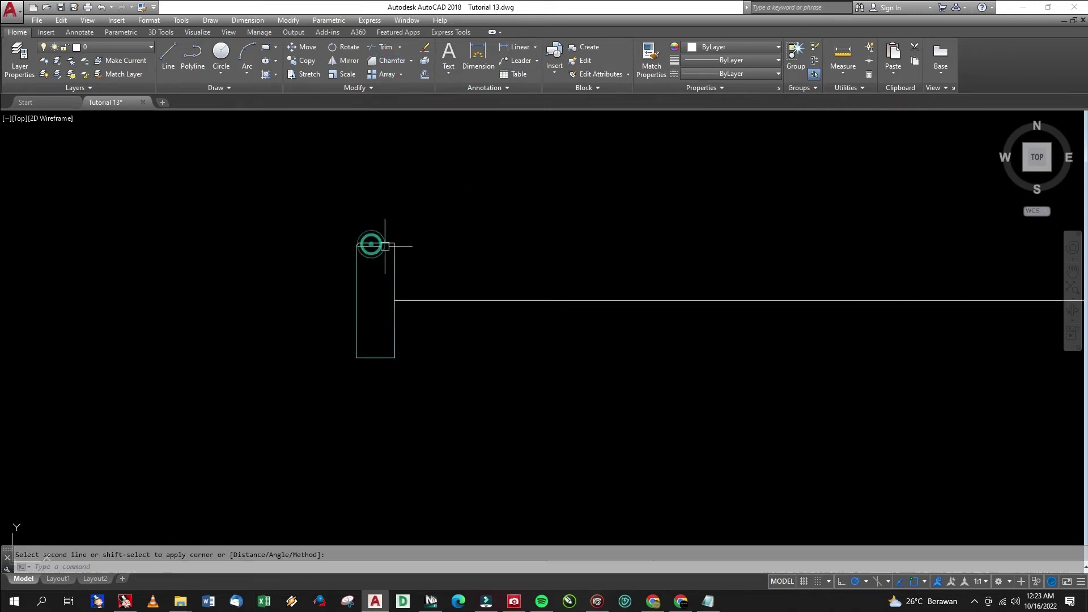
left_click(395, 255)
key("Return")
left_click(396, 345)
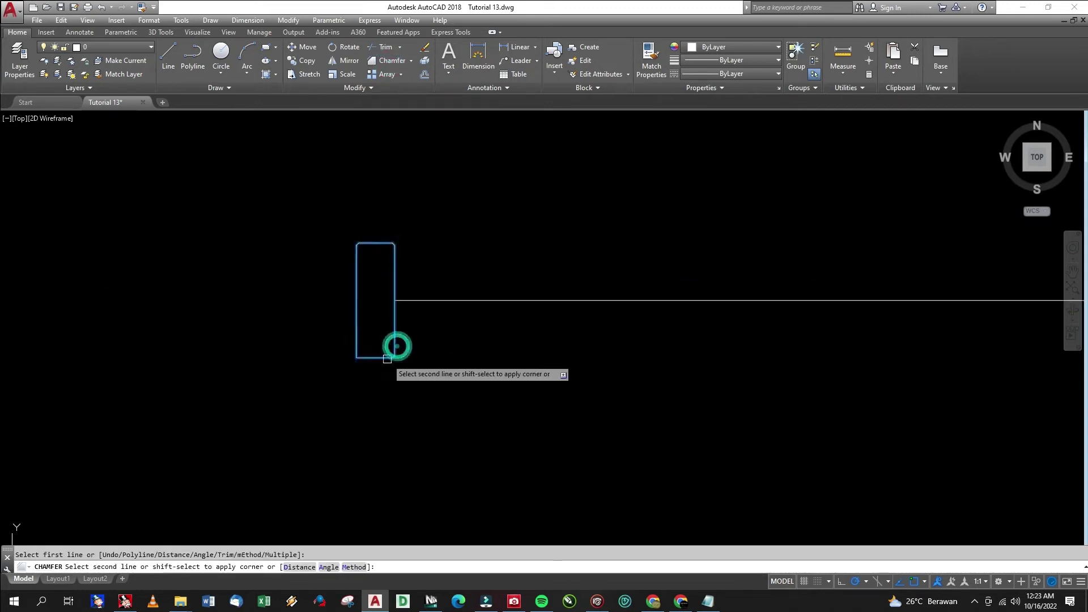
key("Return")
left_click(371, 357)
scroll(391, 354, "down", 3)
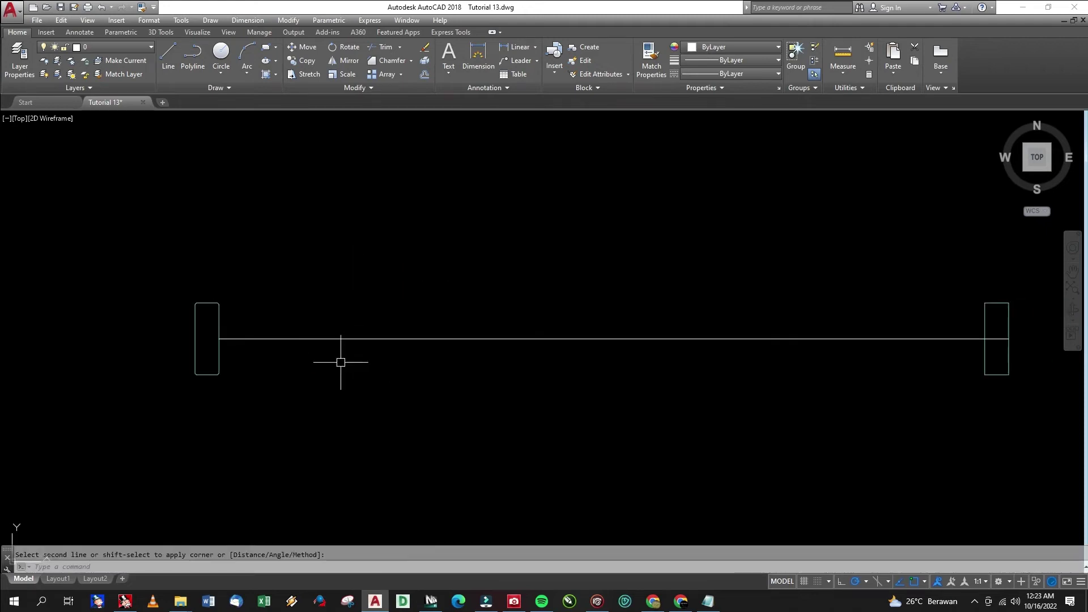
Chamfer the four corners of the right rectangle with distance 3.
middle_click_drag(826, 345, 517, 346)
scroll(673, 316, "up", 3)
key("Escape")
key("Return")
left_click(675, 305)
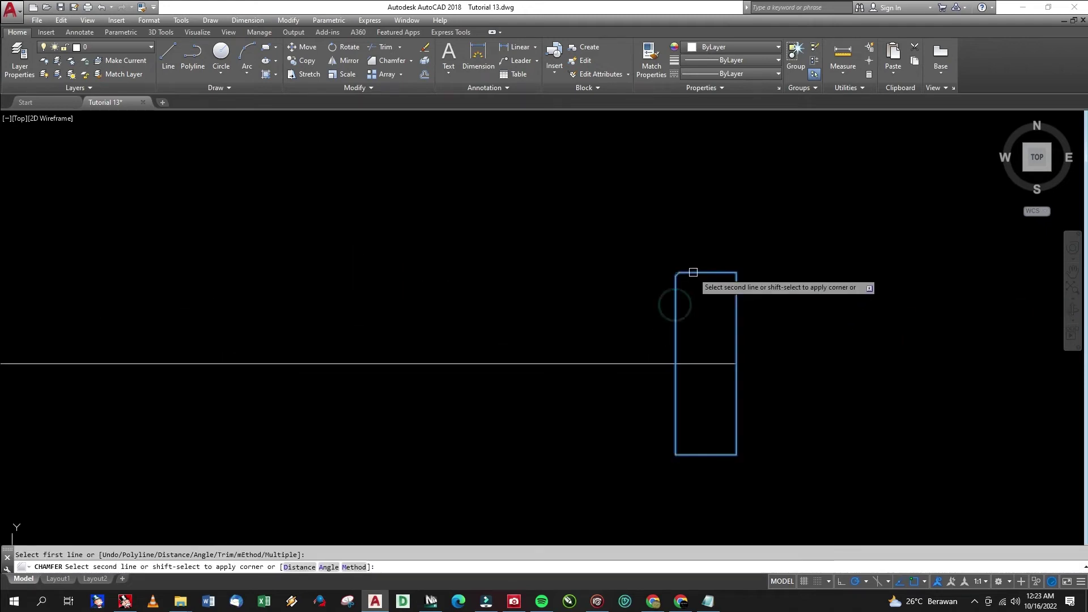
left_click(694, 272)
key("Return")
left_click(737, 293)
key("Return")
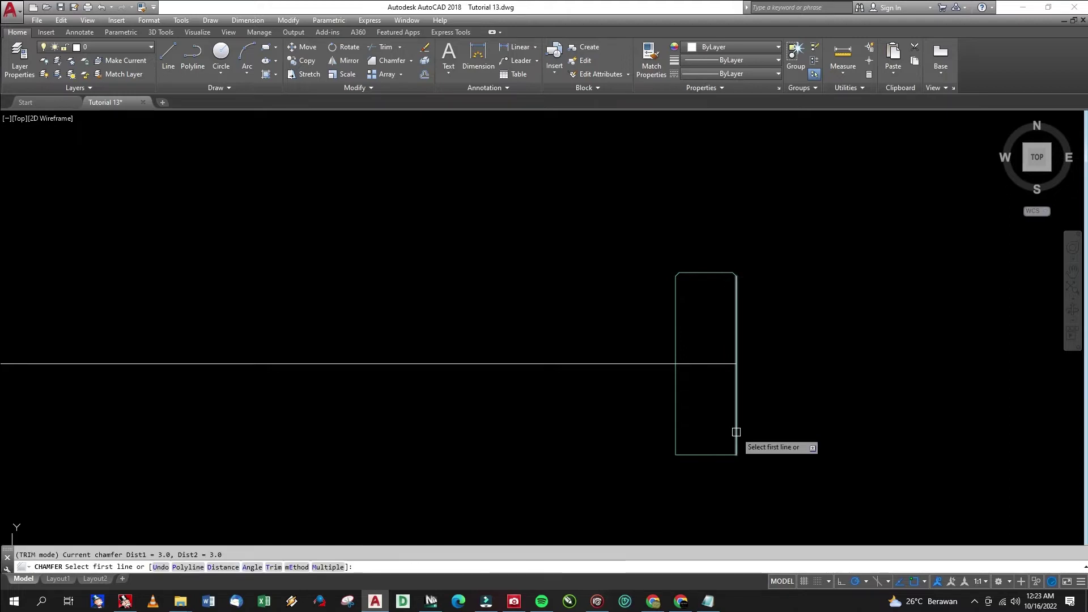
left_click(737, 438)
left_click(703, 454)
key("Return")
left_click(673, 438)
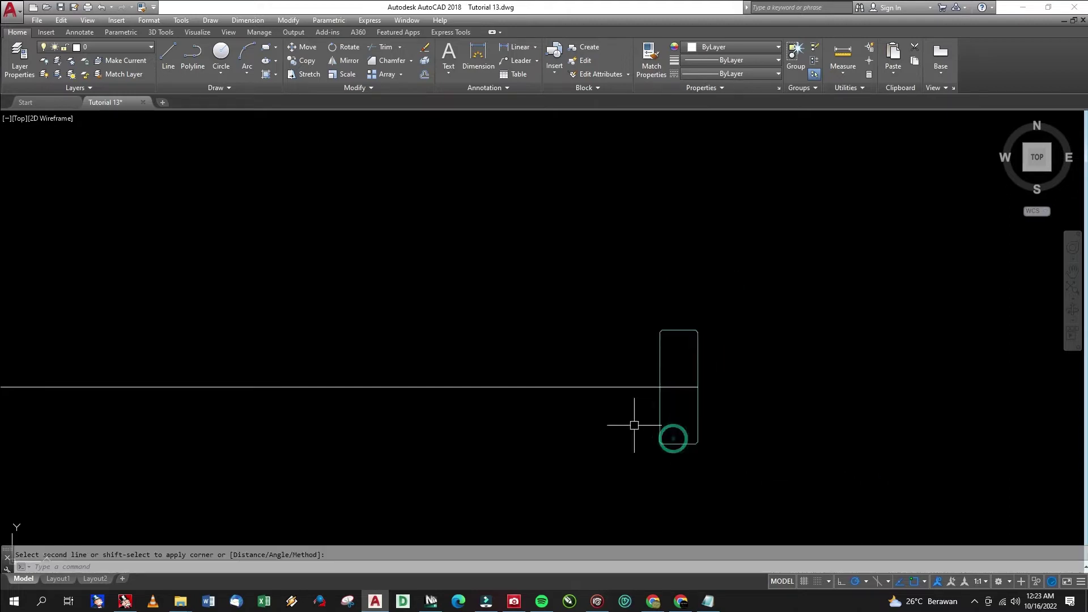
scroll(637, 391, "down", 5)
Divide the connecting line into 15 equal parts and select the resulting points.
type("iv")
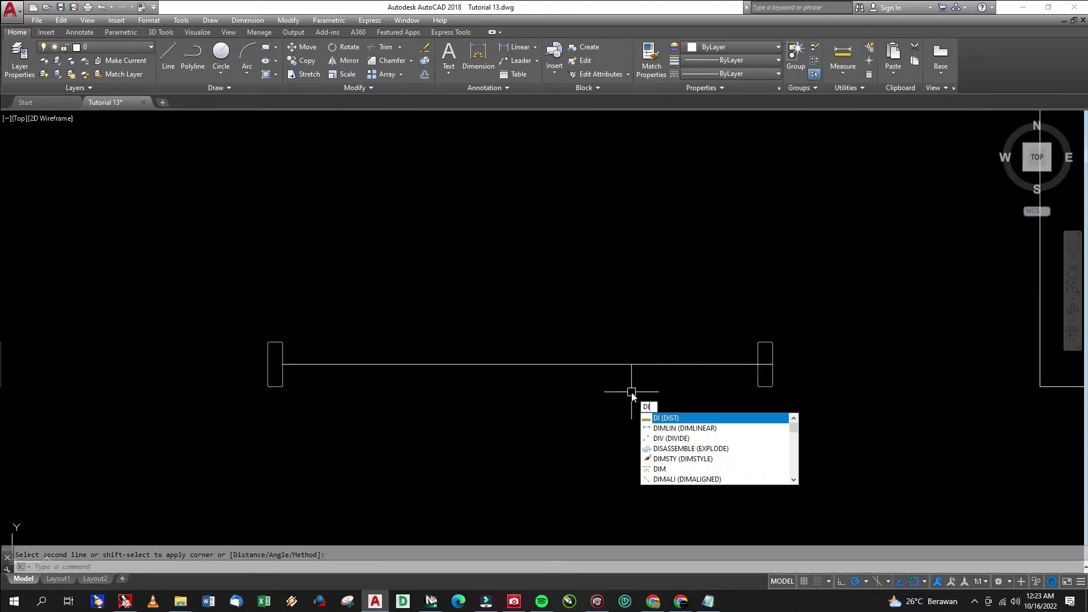
key("Return")
left_click(607, 364)
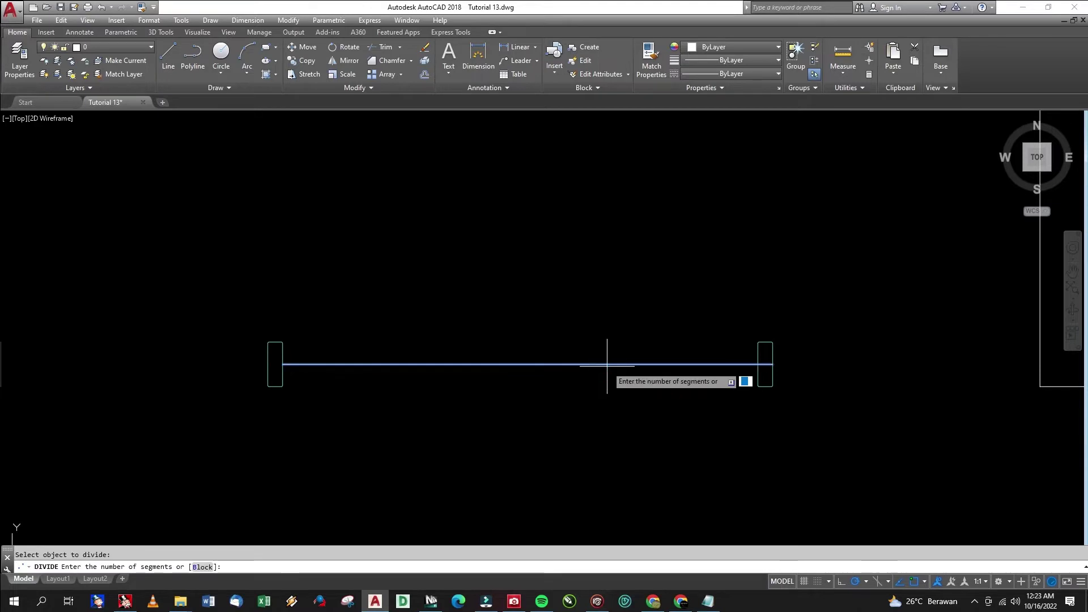
type("5")
key("Return")
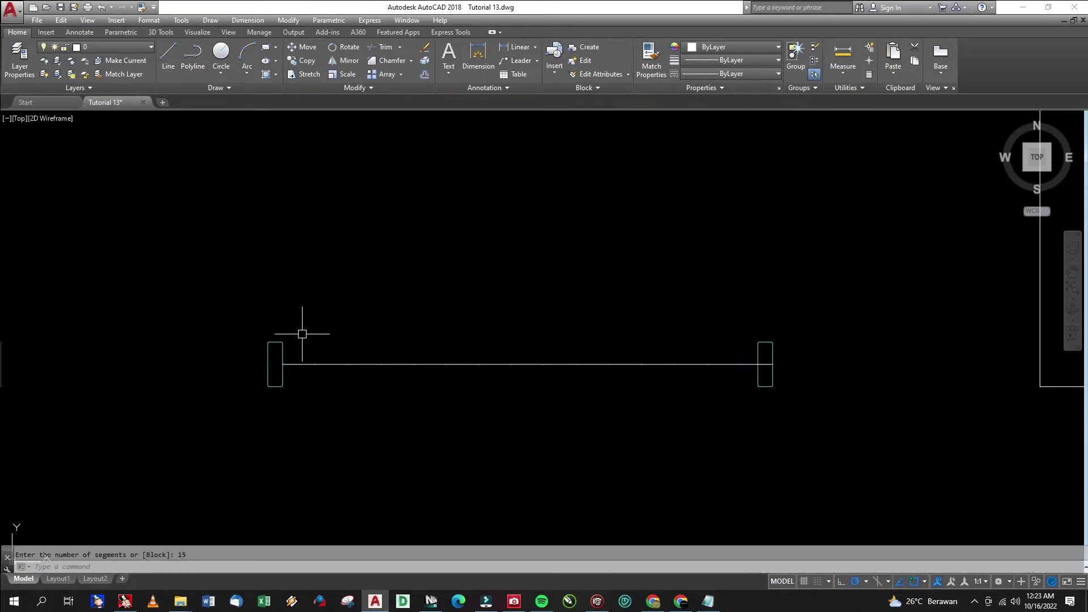
left_click_drag(296, 335, 741, 382)
scroll(742, 383, "up", 3)
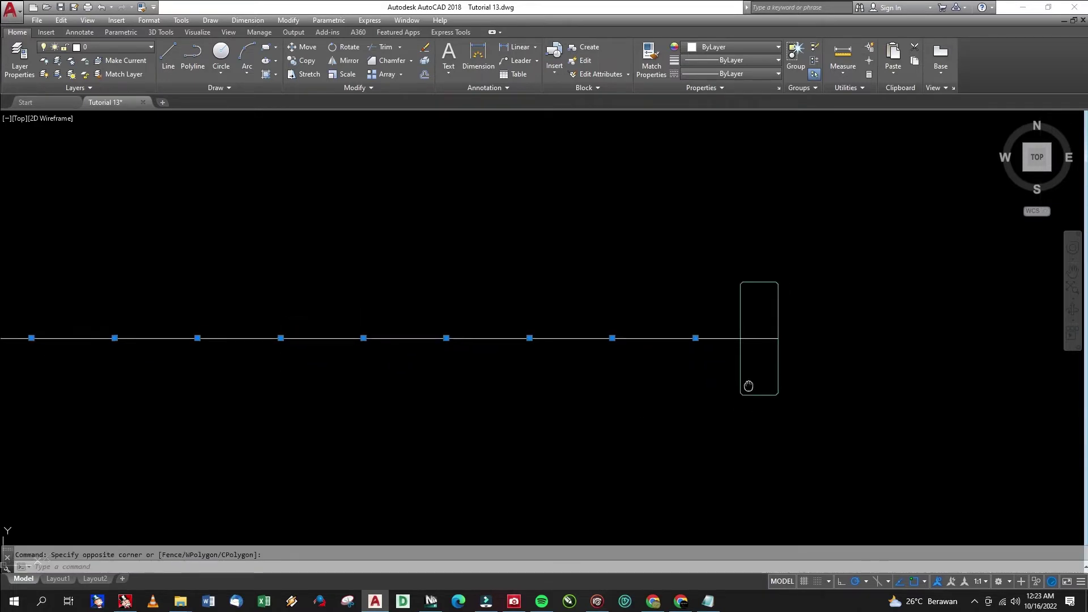
scroll(748, 385, "down", 3)
scroll(499, 391, "up", 1)
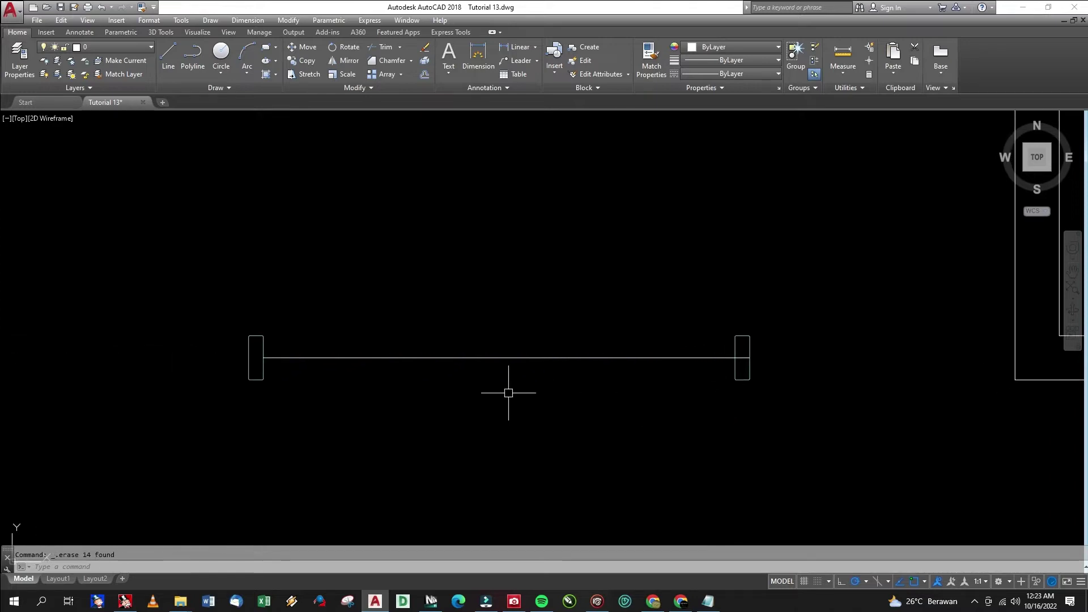
Divide the connecting line again into 12 equal parts, then select the right post.
type("div")
key("Return")
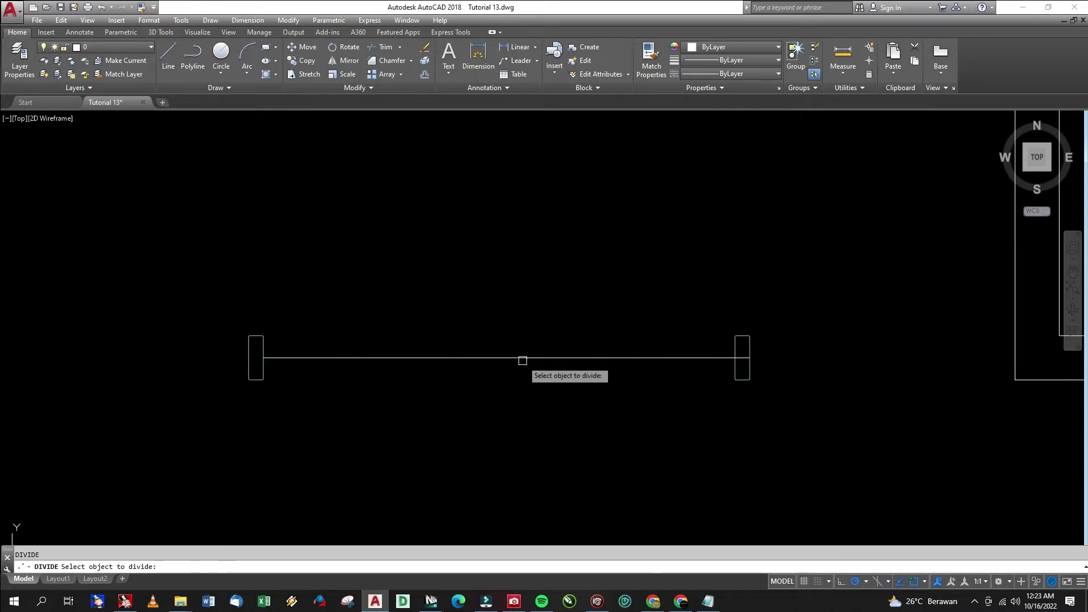
left_click(525, 358)
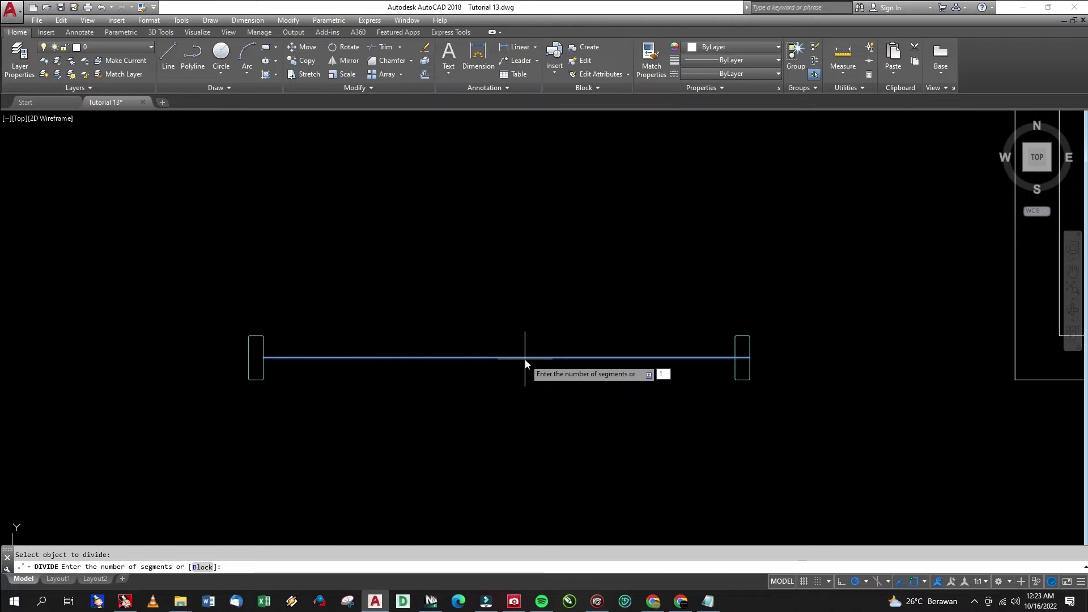
type("2")
key("Return")
left_click(283, 318)
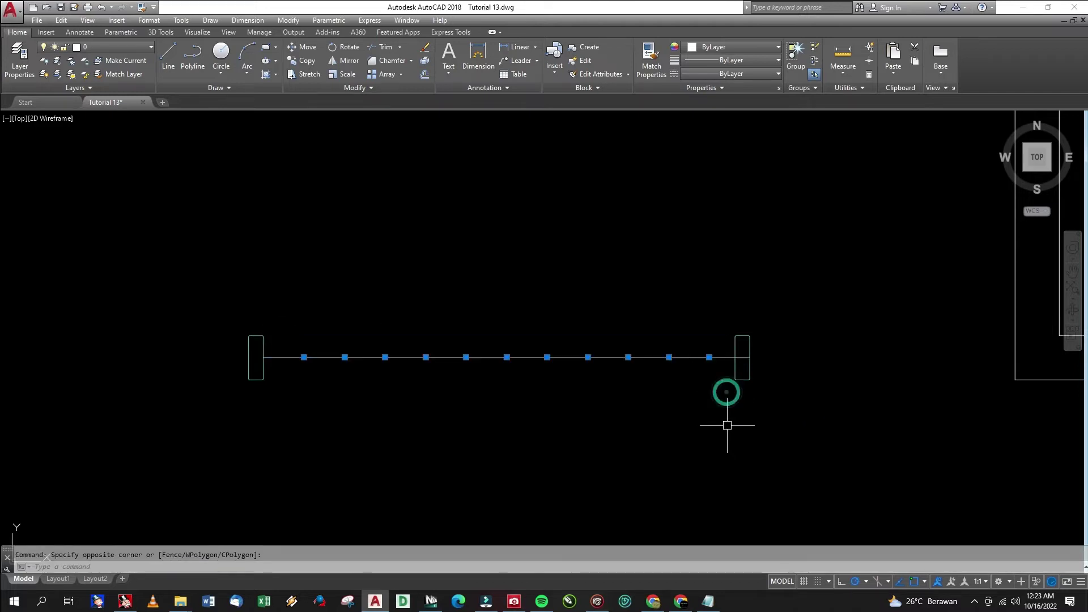
scroll(732, 369, "up", 3)
left_click(746, 368)
type("c")
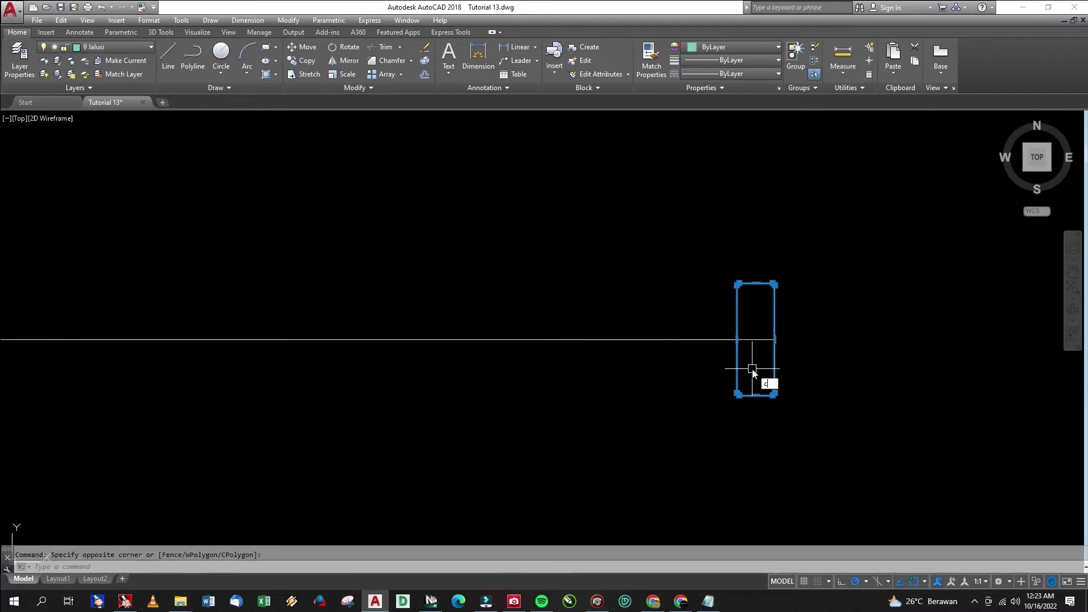
Copy the right post leftward onto the first division points along the line.
type("o")
key("Return")
left_click(774, 339)
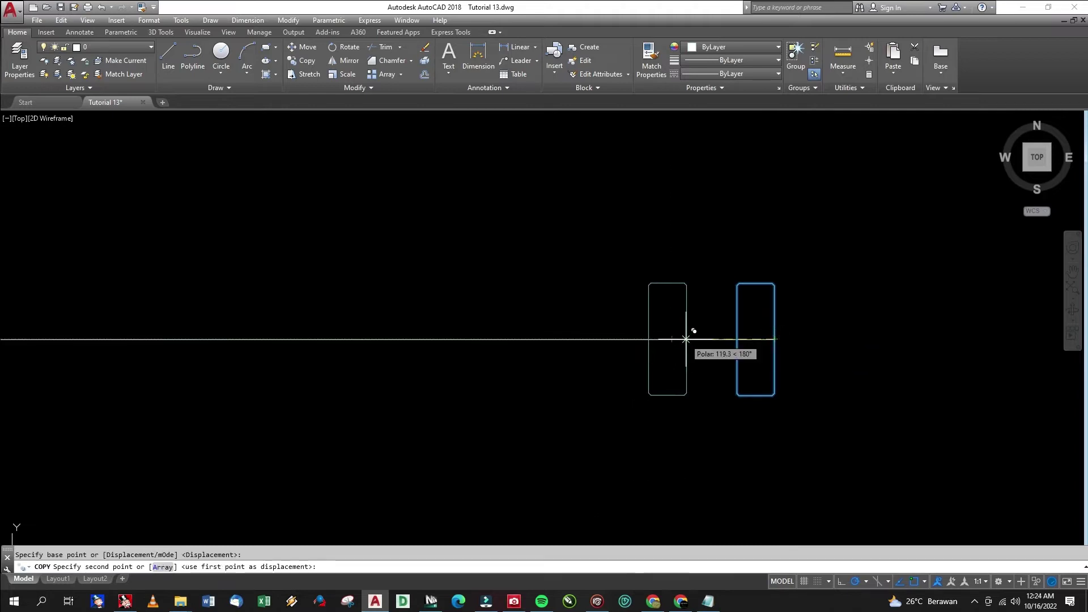
left_click(673, 339)
scroll(697, 358, "down", 2)
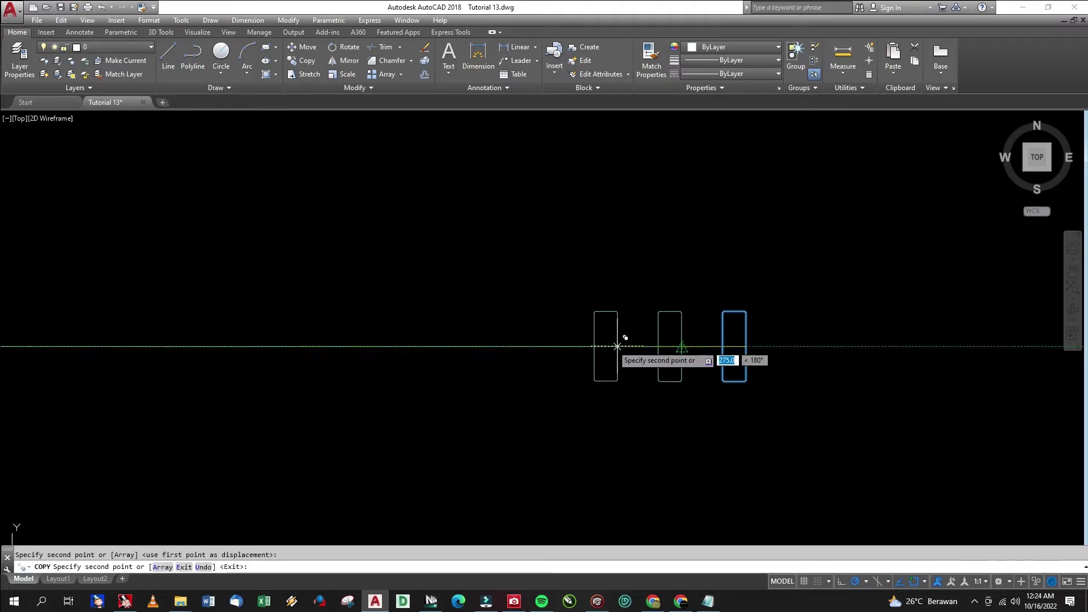
left_click(617, 347)
middle_click_drag(567, 345, 682, 348)
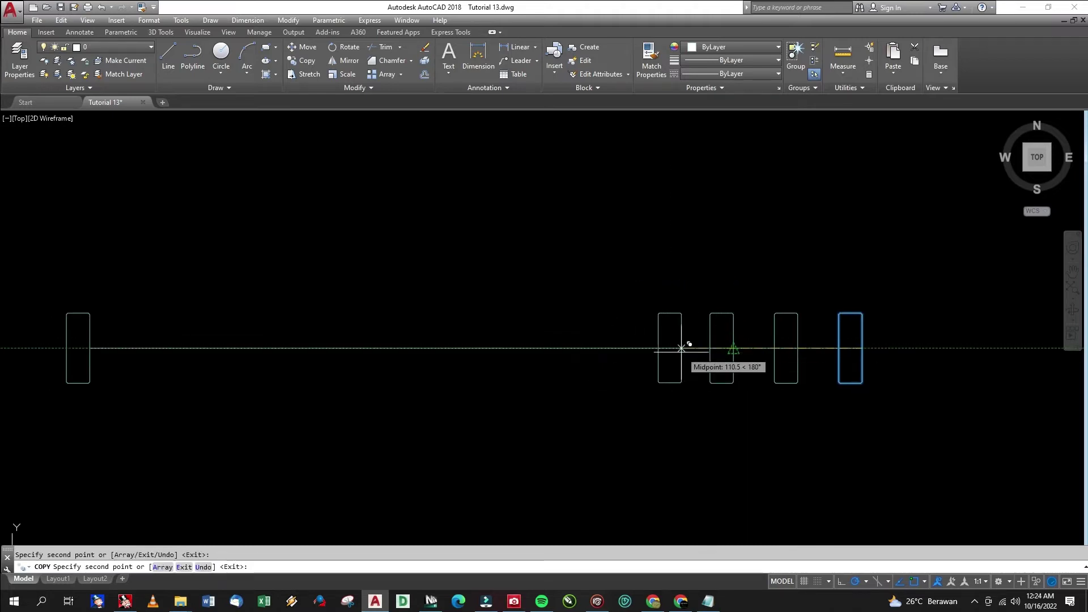
left_click(670, 348)
left_click(605, 348)
middle_click_drag(605, 350, 718, 356)
Place the remaining post copies to the line's left end, then window-select the guide line.
left_click(651, 341)
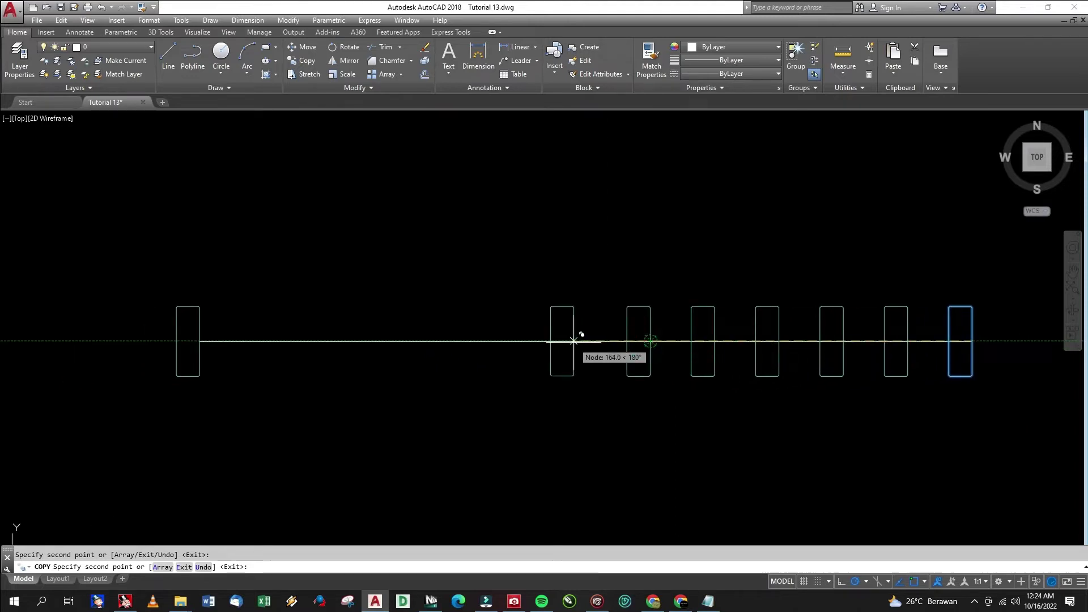
left_click(586, 340)
middle_click_drag(586, 341, 695, 332)
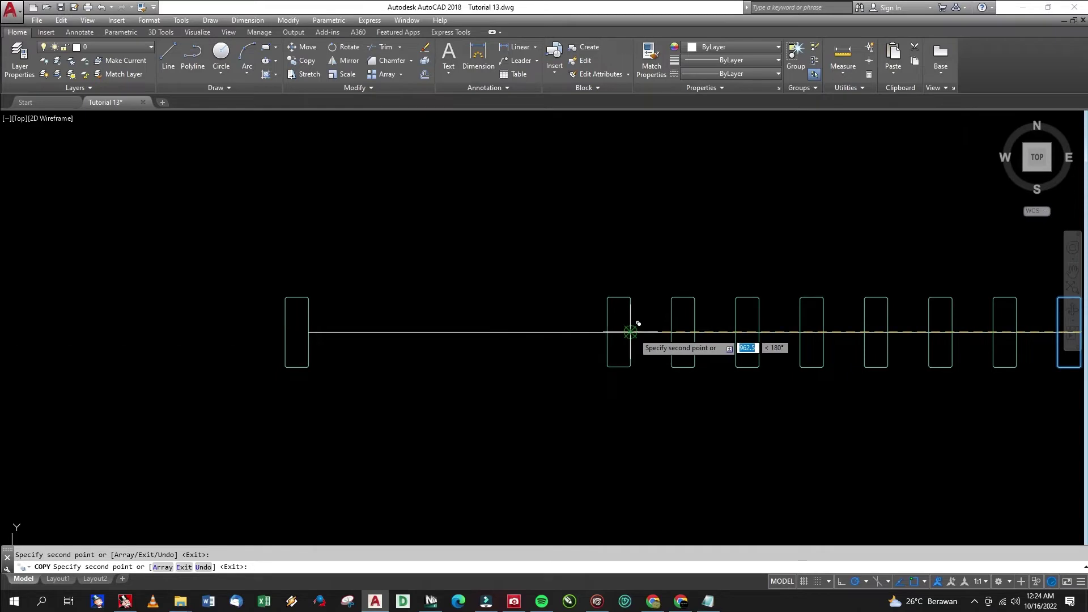
left_click(630, 332)
left_click(566, 332)
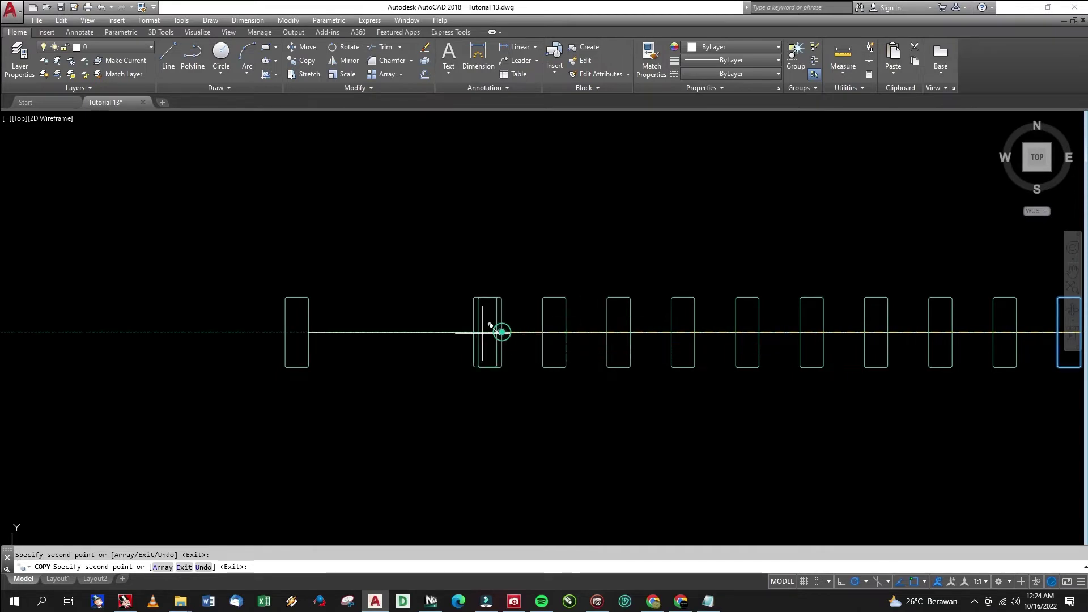
left_click(501, 331)
left_click(437, 332)
left_click(373, 332)
key("Escape")
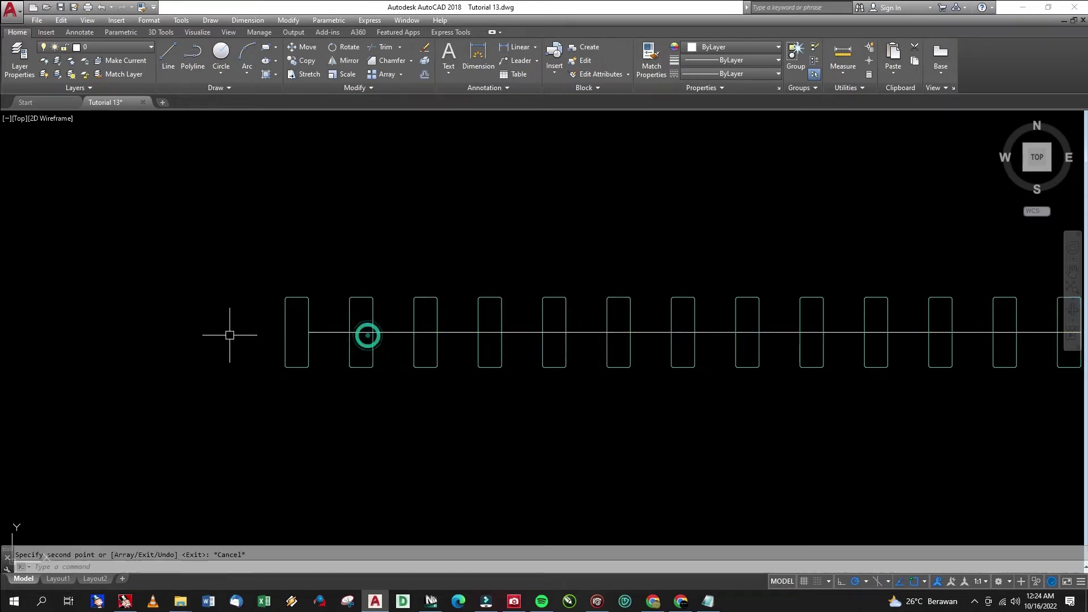
left_click(229, 335)
scroll(457, 351, "down", 4)
left_click(744, 374)
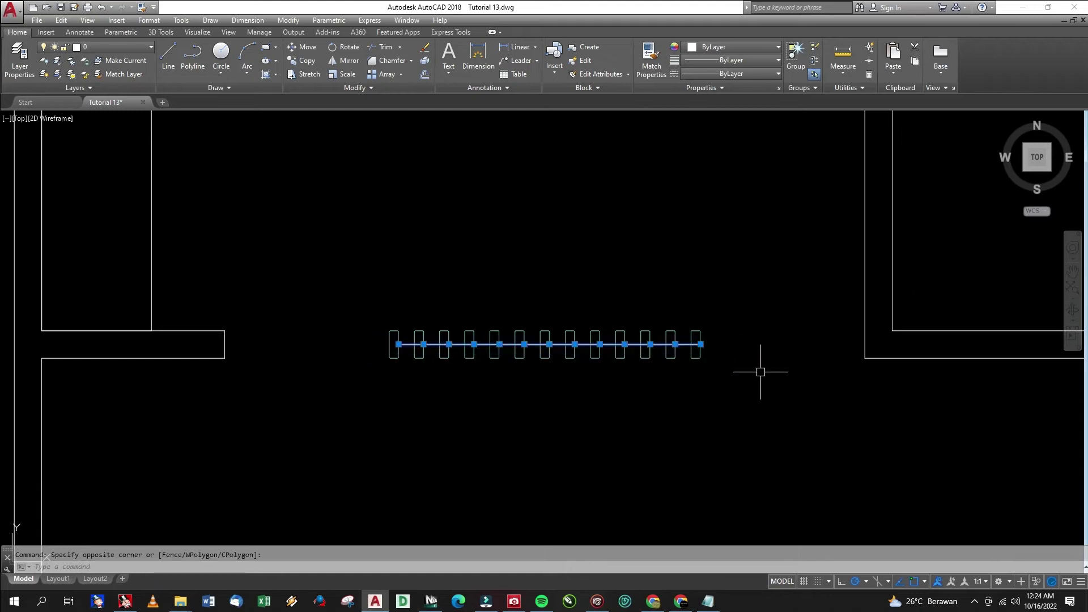
Delete the selected guide line and zoom around the plan to check the posts.
key("Delete")
scroll(649, 342, "down", 4)
scroll(656, 369, "down", 2)
middle_click_drag(688, 338, 634, 341)
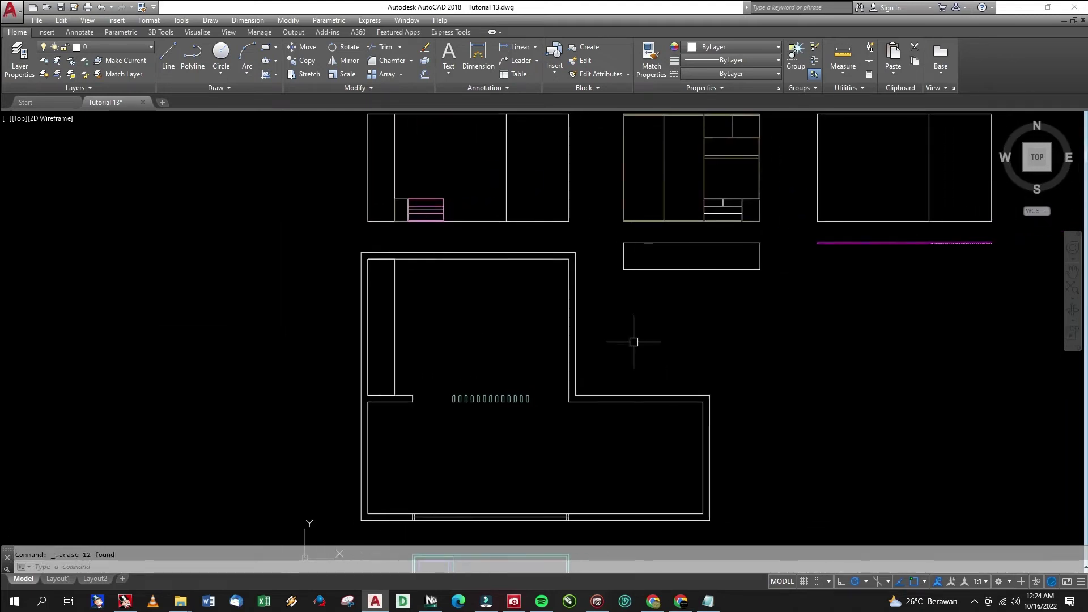
scroll(634, 342, "up", 2)
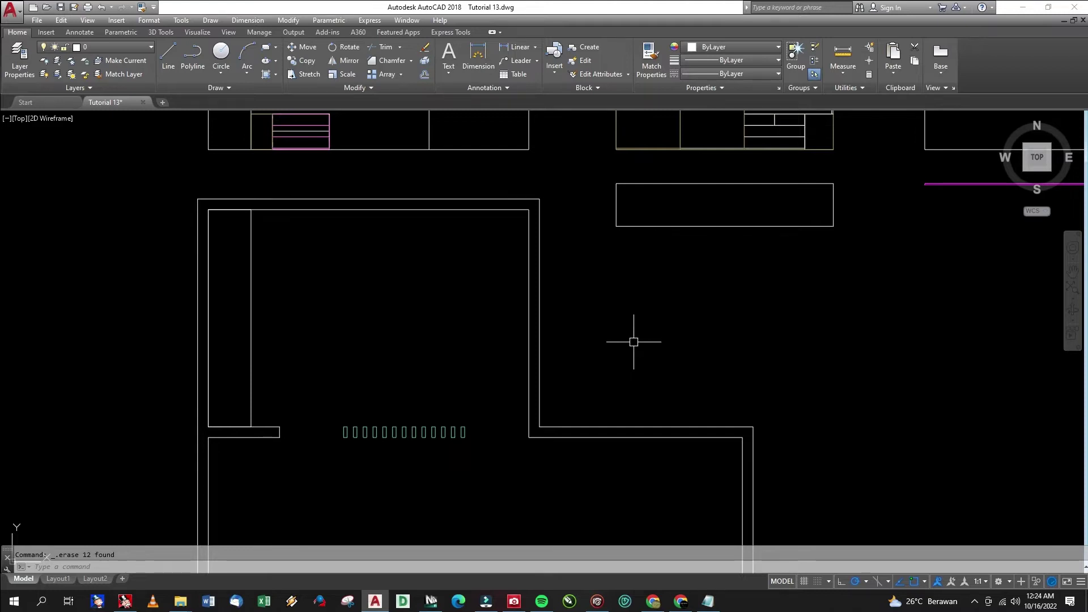
scroll(633, 342, "down", 2)
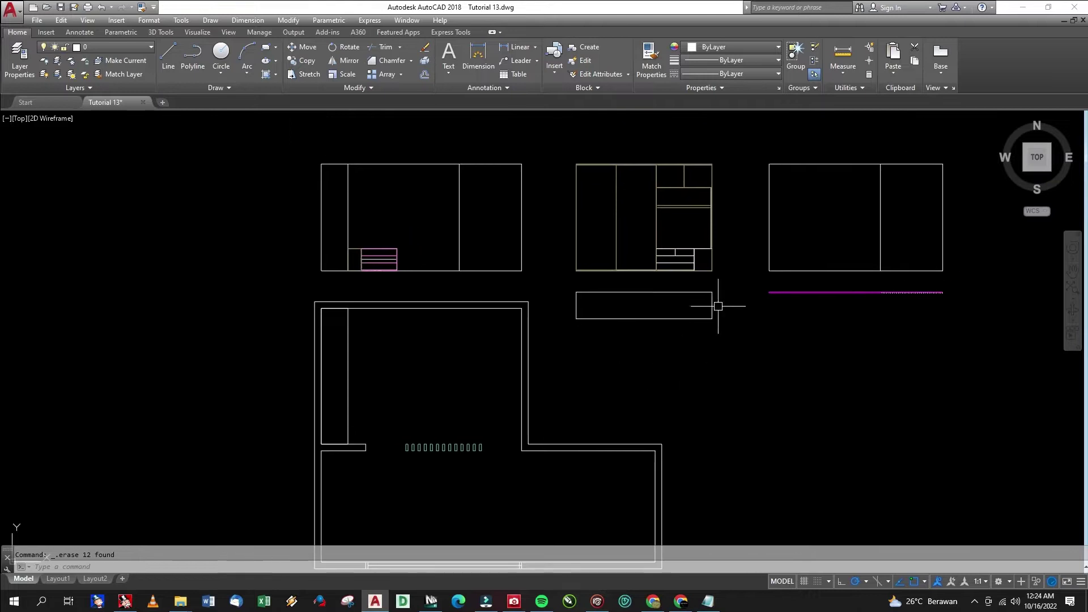
scroll(723, 289, "up", 2)
scroll(680, 284, "down", 1)
scroll(906, 306, "up", 2)
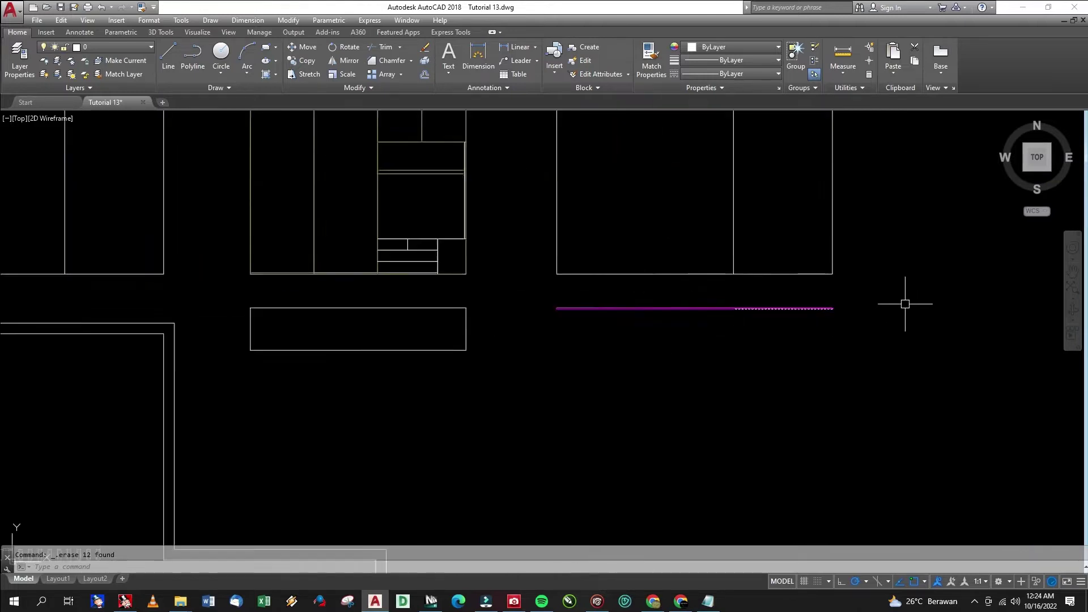
scroll(907, 307, "up", 2)
scroll(784, 315, "up", 2)
scroll(802, 318, "down", 2)
scroll(802, 318, "up", 2)
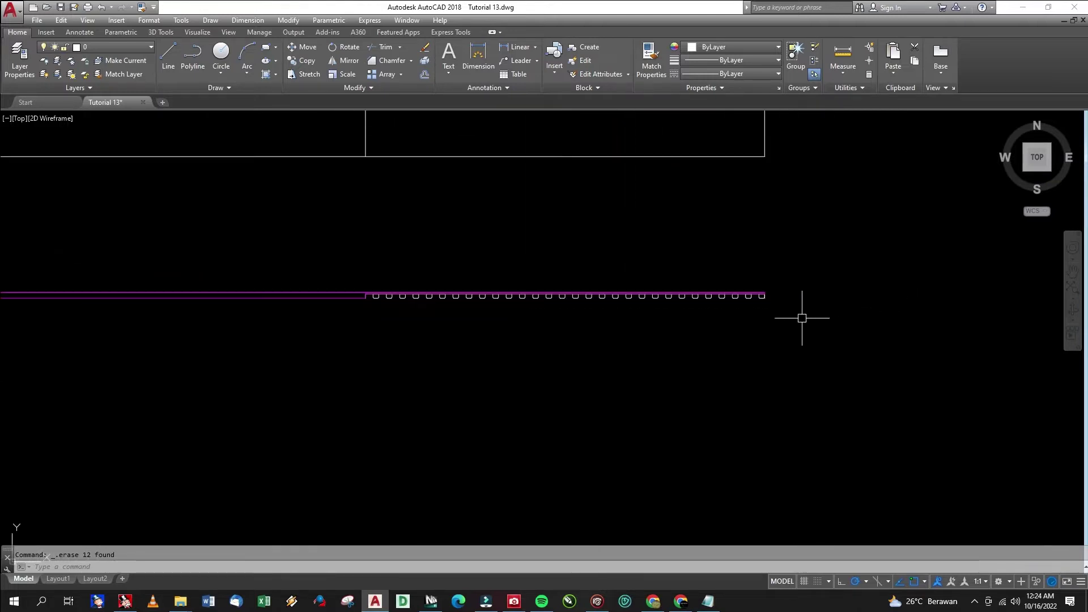
scroll(800, 315, "up", 2)
scroll(797, 316, "down", 2)
scroll(782, 311, "up", 2)
scroll(770, 307, "up", 3)
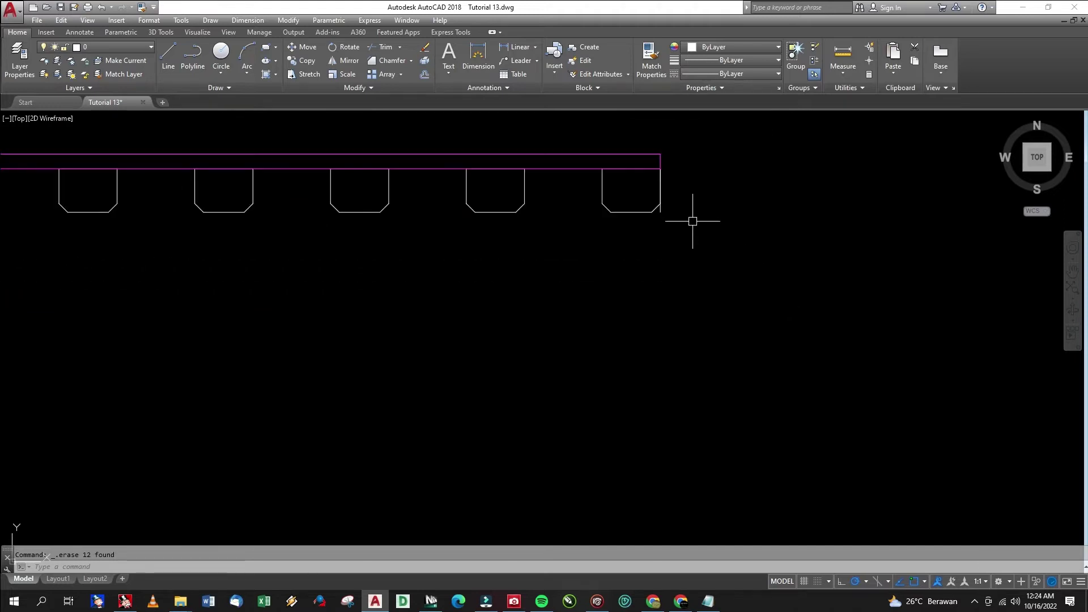
scroll(722, 243, "down", 2)
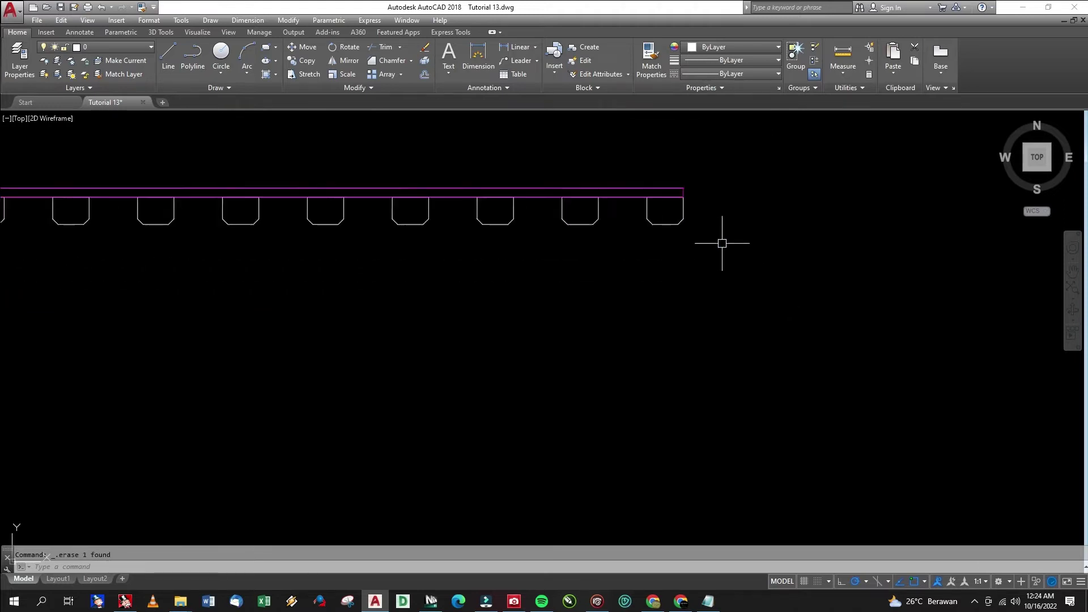
scroll(731, 267, "down", 10)
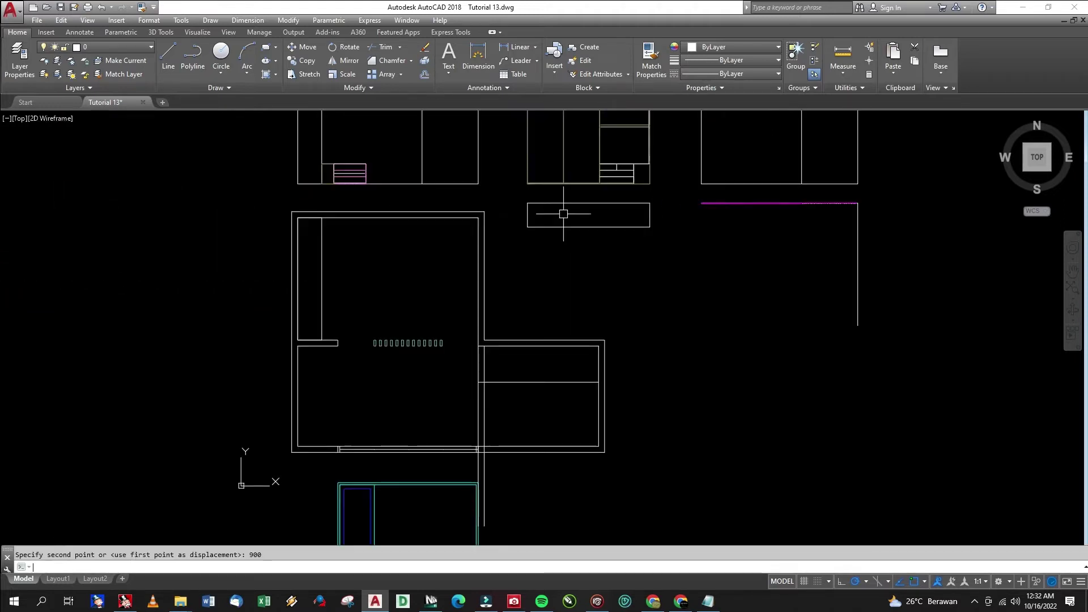
Crossing-select the floor plan walls and move them down to a lower position.
scroll(569, 261, "down", 5)
scroll(590, 340, "up", 3)
left_click(628, 448)
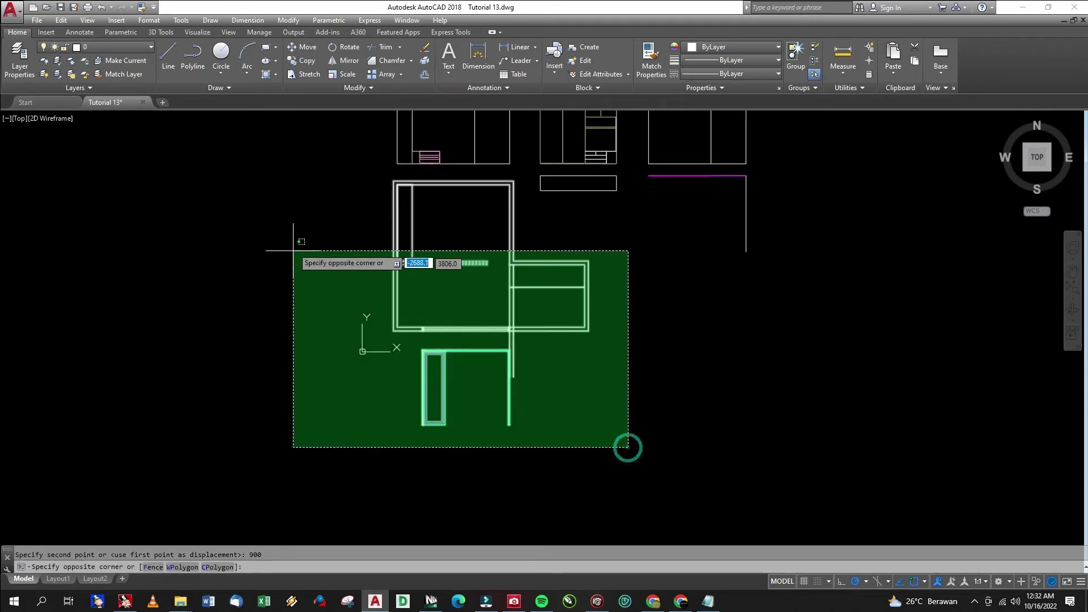
left_click(293, 212)
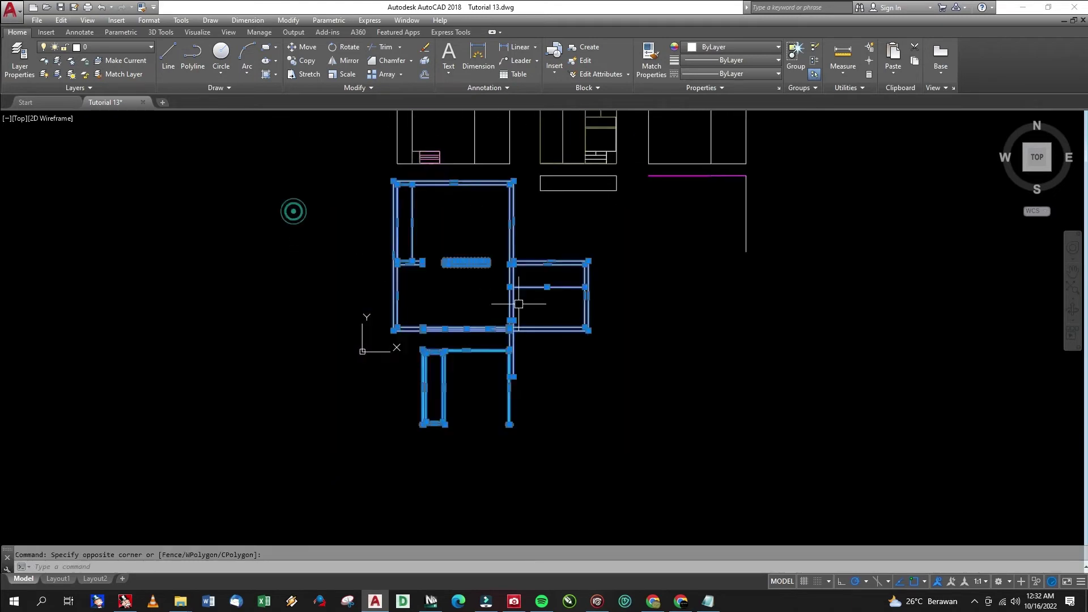
type("m")
key("Return")
left_click(666, 278)
left_click(663, 360)
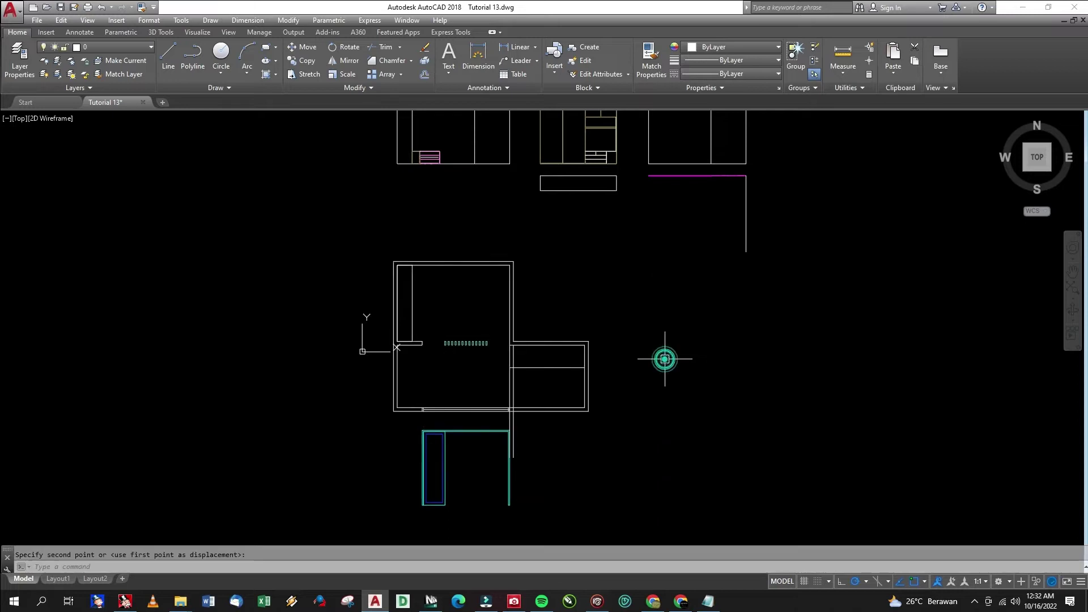
Pan around to check the plan and cancel the pending command.
scroll(594, 374, "up", 4)
middle_click_drag(585, 345, 587, 309)
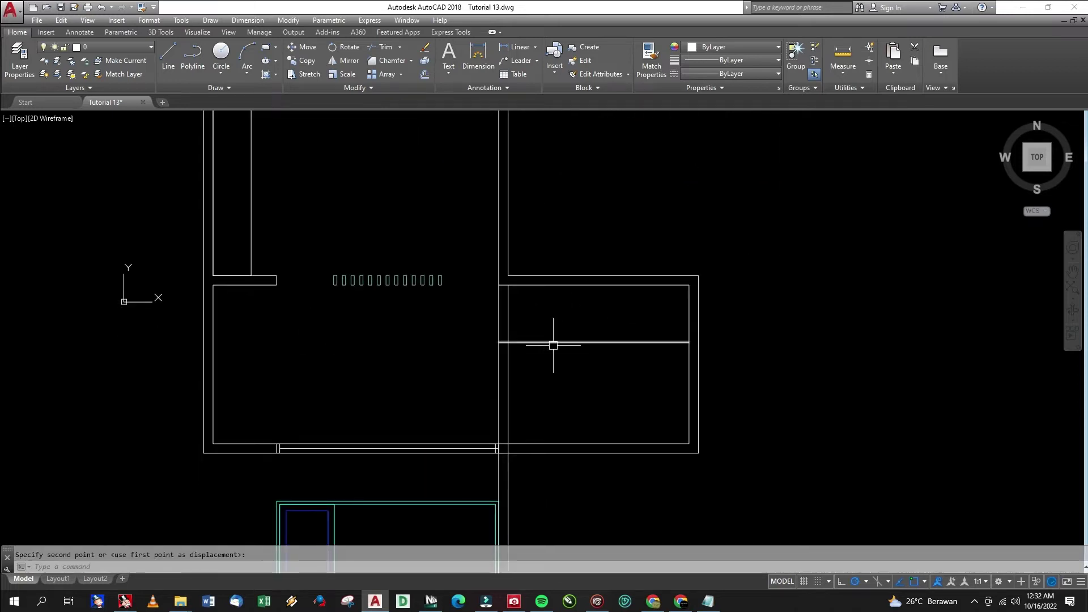
mouse_move(554, 345)
middle_mouse_down()
mouse_move(541, 296)
mouse_move(537, 377)
middle_mouse_up()
middle_click_drag(585, 330, 560, 364)
key("Escape")
middle_click_drag(576, 302, 540, 339)
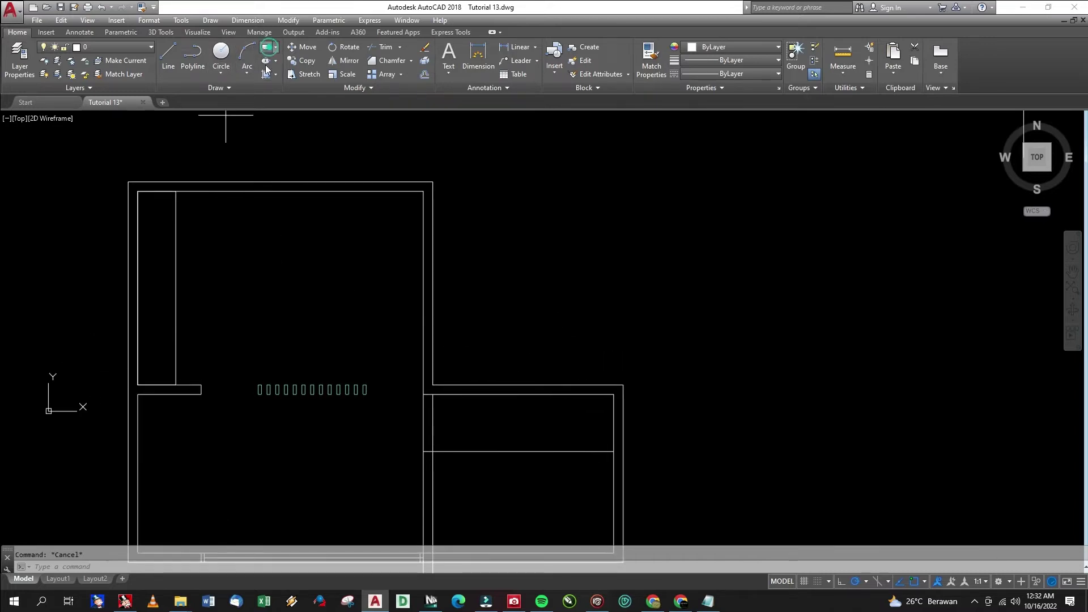
Draw a thin vertical rectangle at the wall corner and shift it to the right.
left_click(267, 47)
left_click(423, 394)
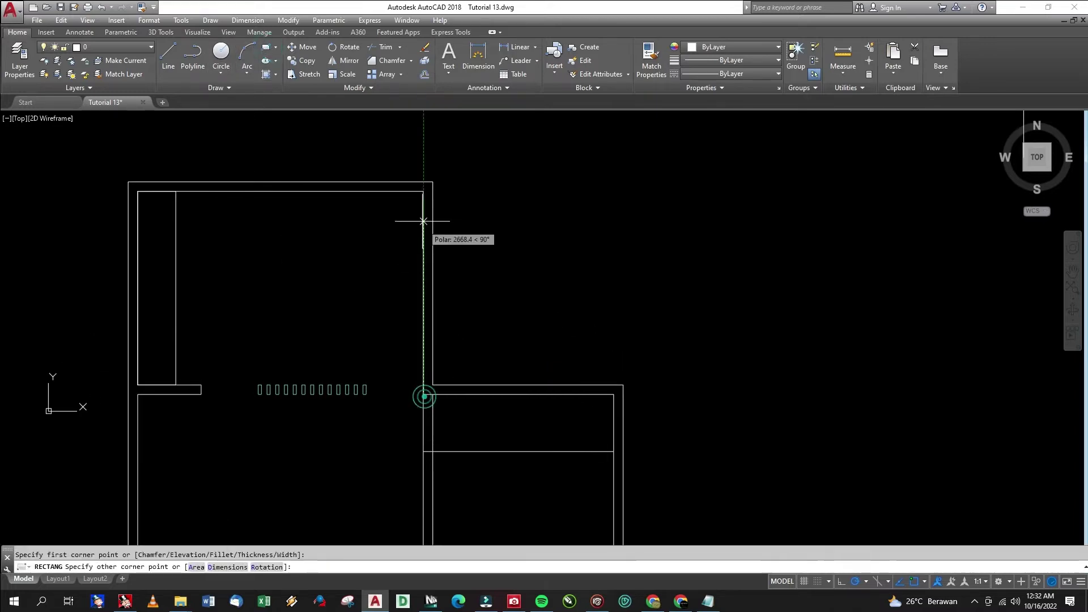
left_click(433, 181)
left_click(435, 297)
type("m")
key("Return")
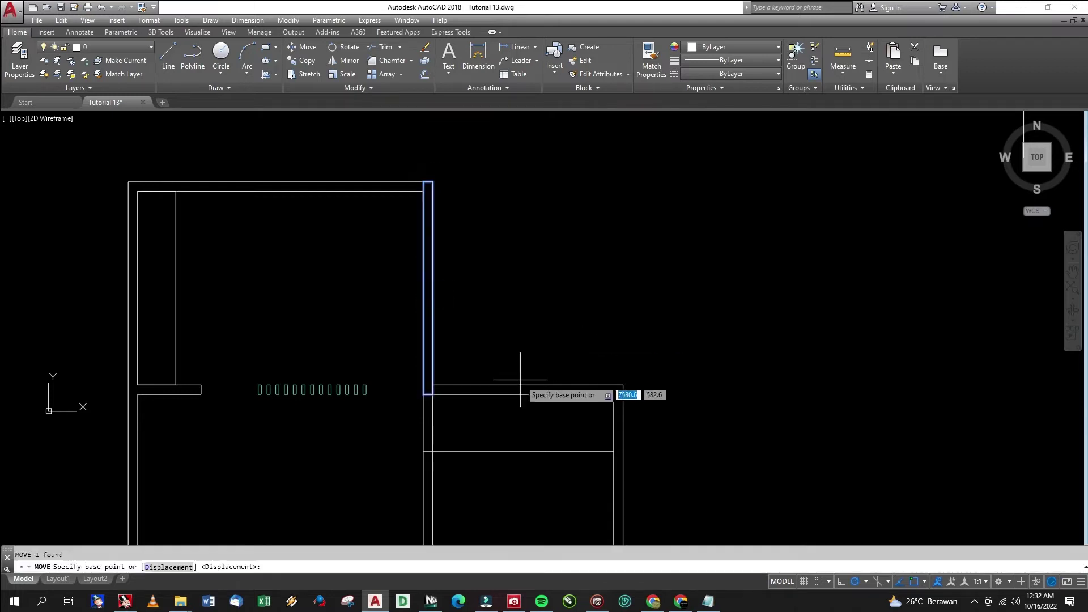
left_click(432, 394)
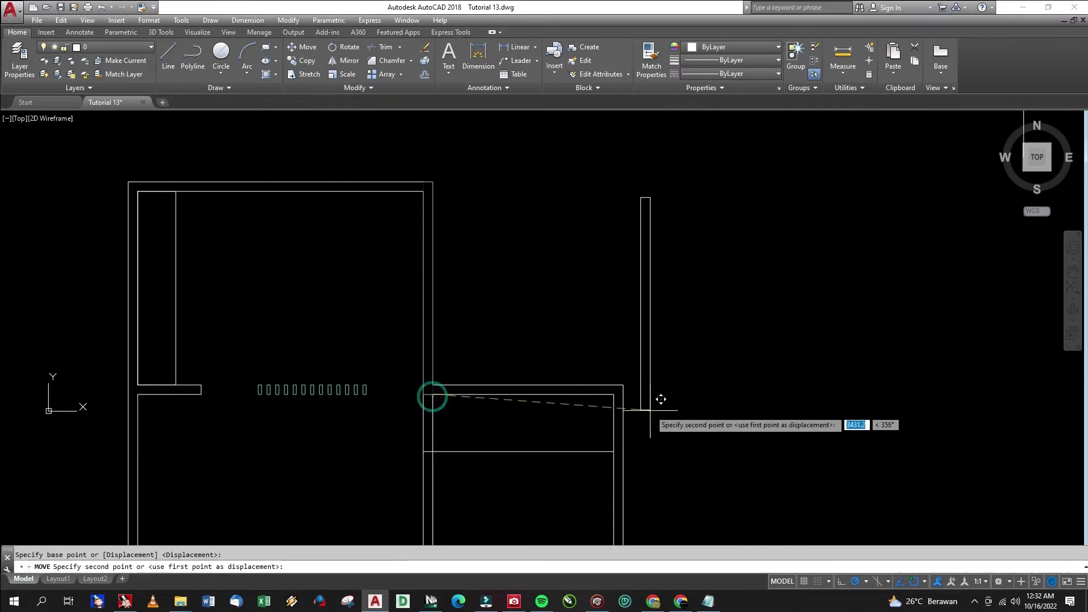
left_click(613, 394)
key("Escape")
Move the thin wall strip again by a 900-unit distance.
left_click(642, 350)
left_click(549, 333)
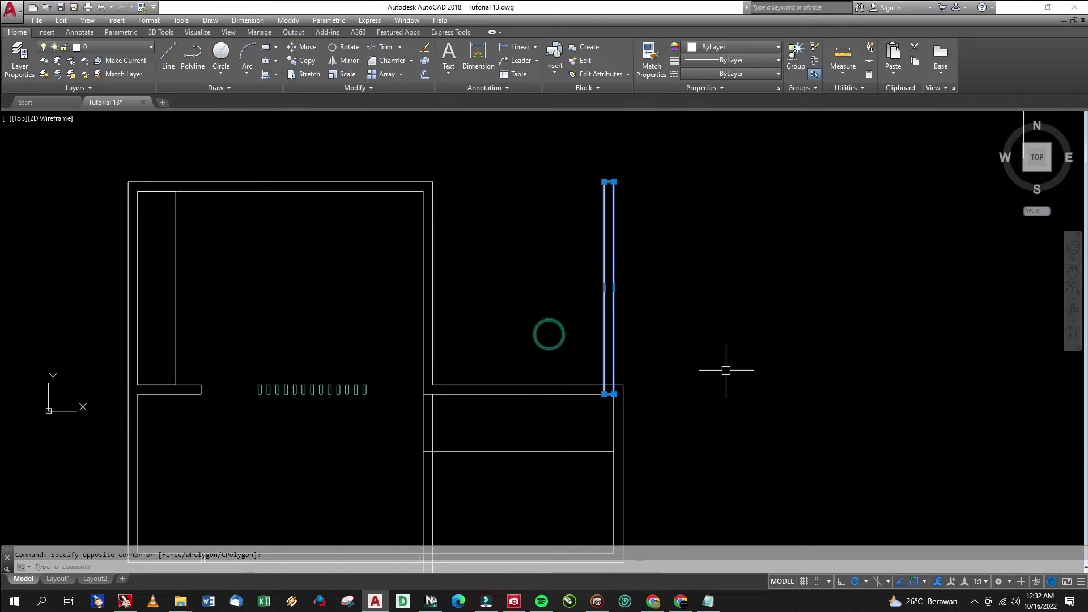
type("m")
key("Return")
left_click(725, 370)
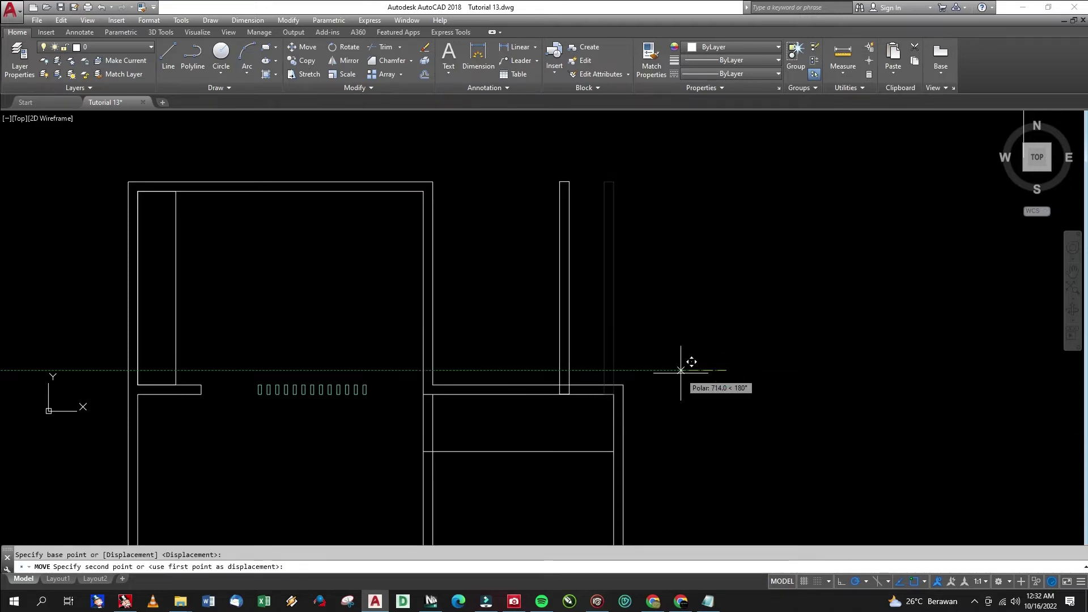
type("900")
key("Return")
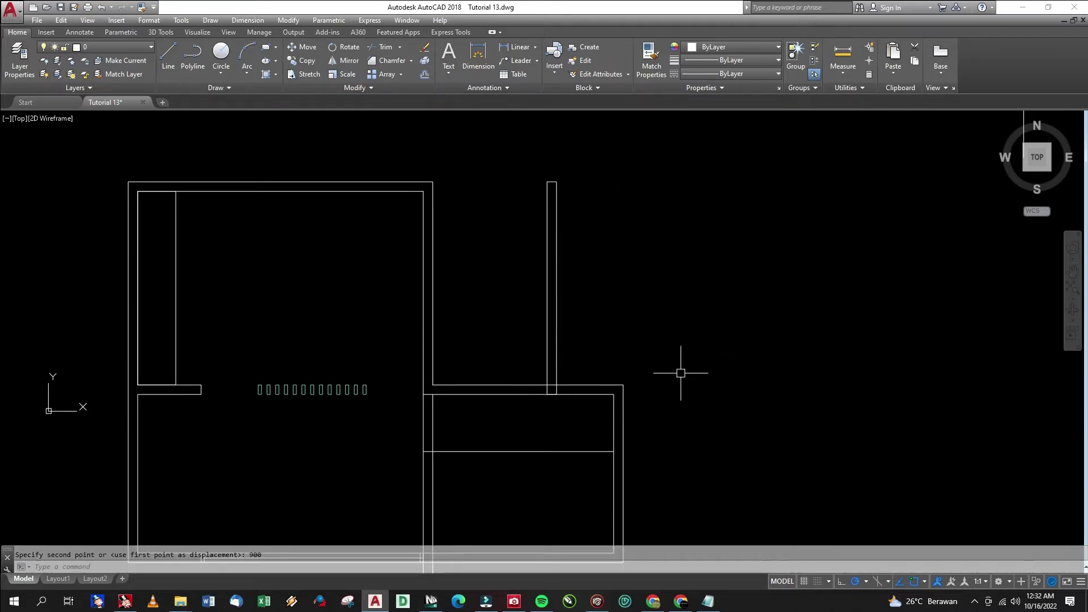
middle_click_drag(622, 358, 624, 382)
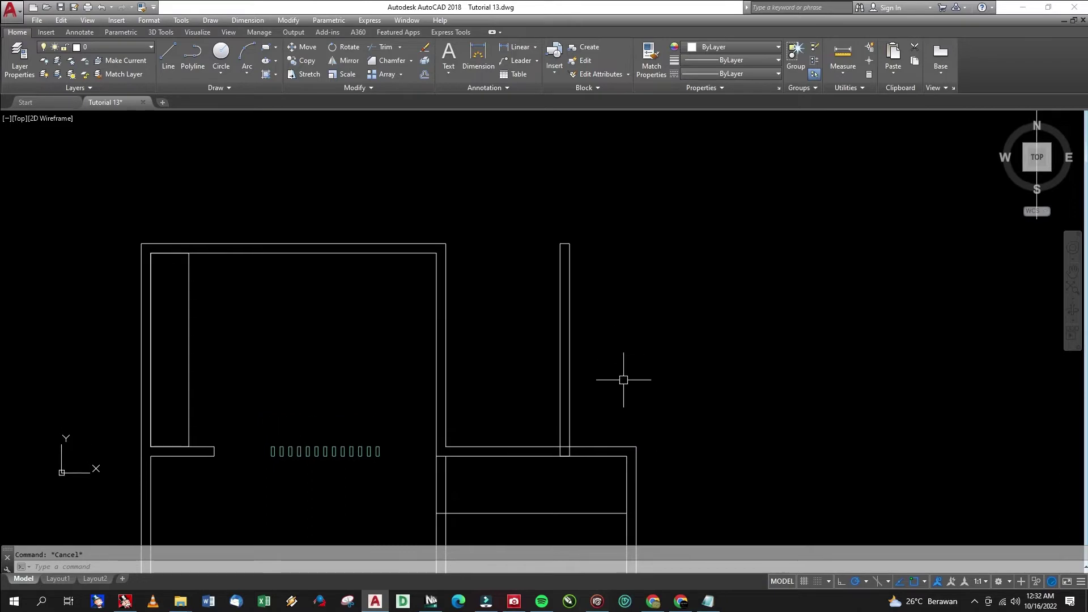
middle_click_drag(609, 335, 620, 371)
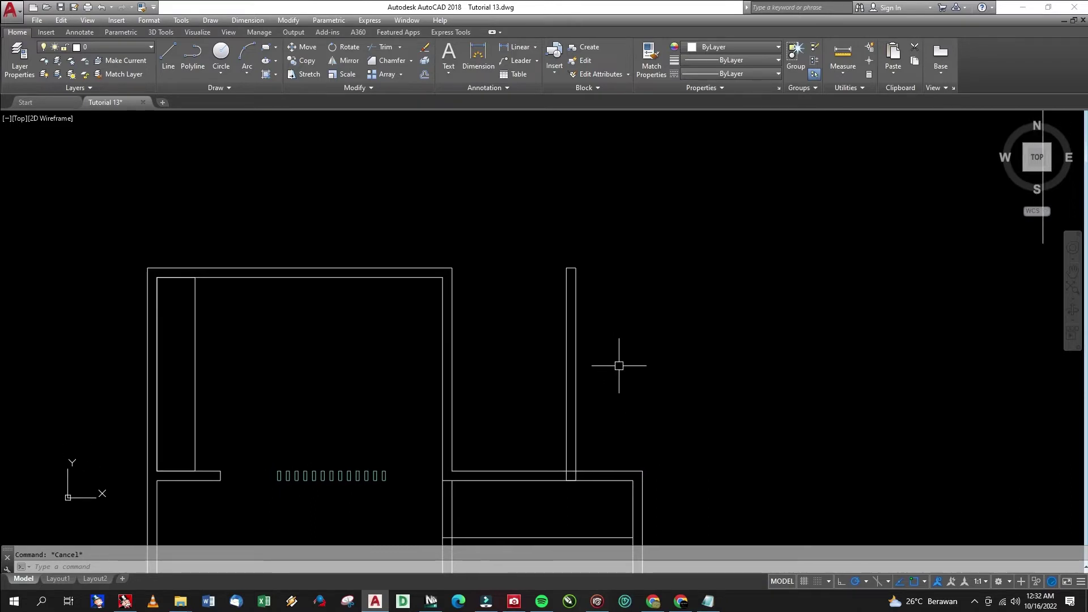
middle_click_drag(462, 343, 496, 306)
Offset a copy of the horizontal wall line just below it.
scroll(537, 261, "down", 2)
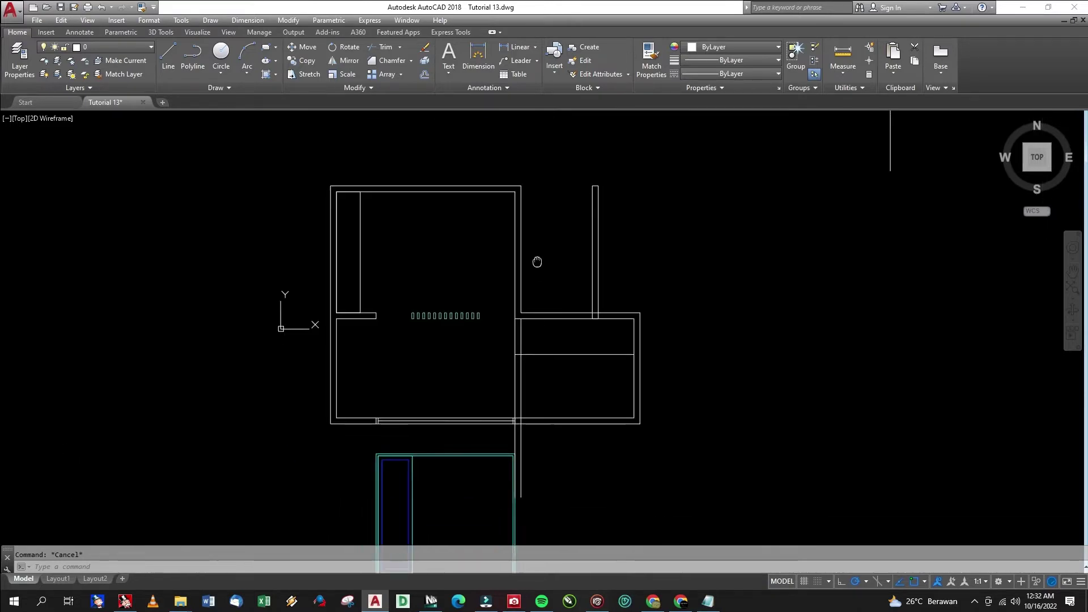
scroll(537, 343, "up", 2)
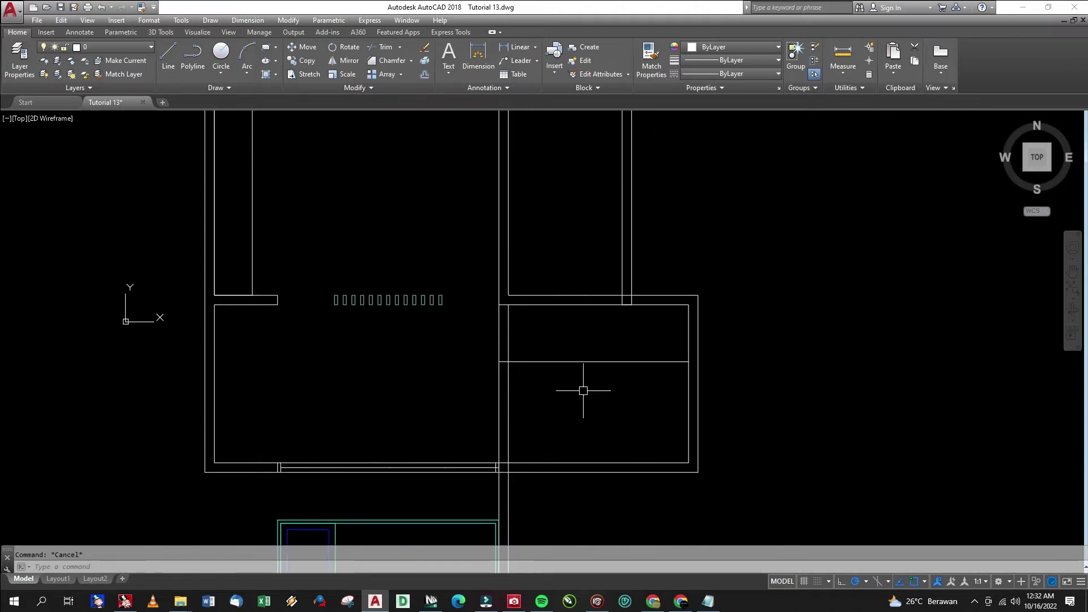
type("O")
key("Return")
type("1")
type("0")
key("Return")
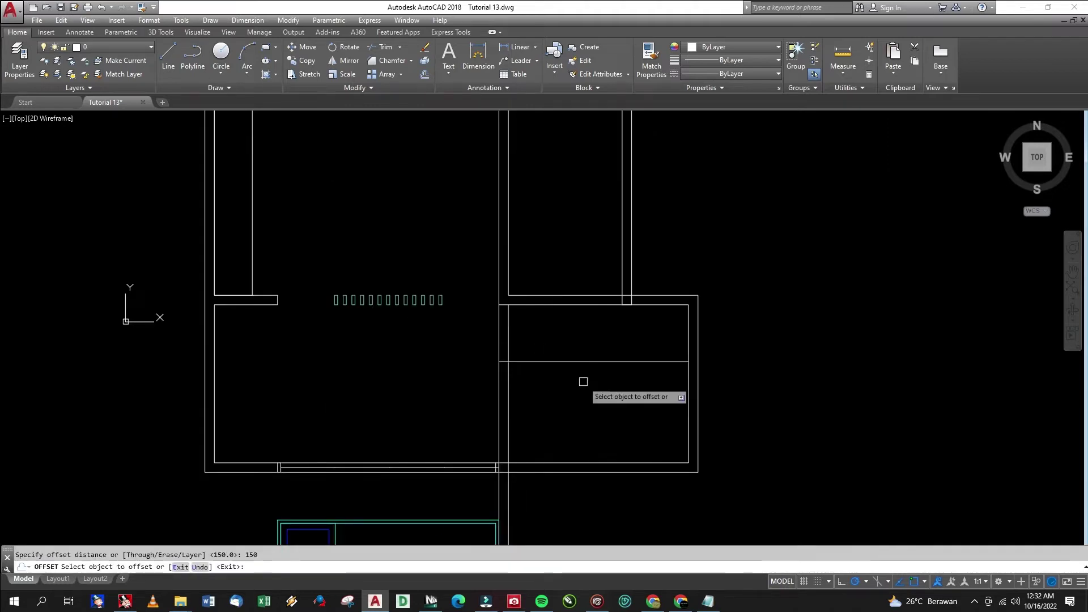
left_click(583, 361)
left_click(583, 389)
key("Escape")
middle_click_drag(583, 389, 580, 346)
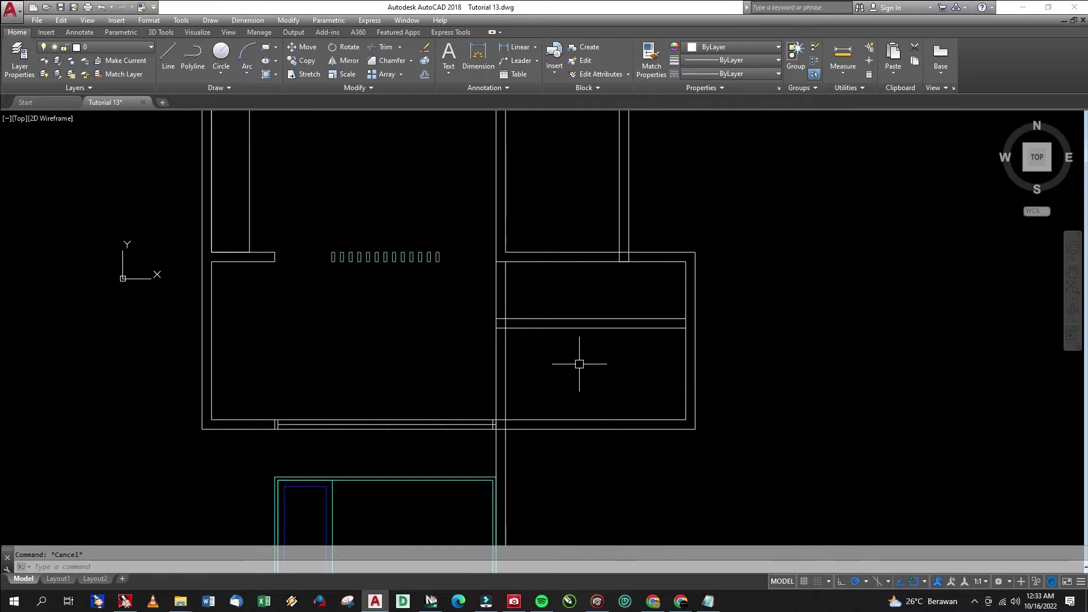
scroll(567, 387, "up", 2)
Trace the lower-right room's L-shaped partition as a single polyline outline.
left_click(193, 56)
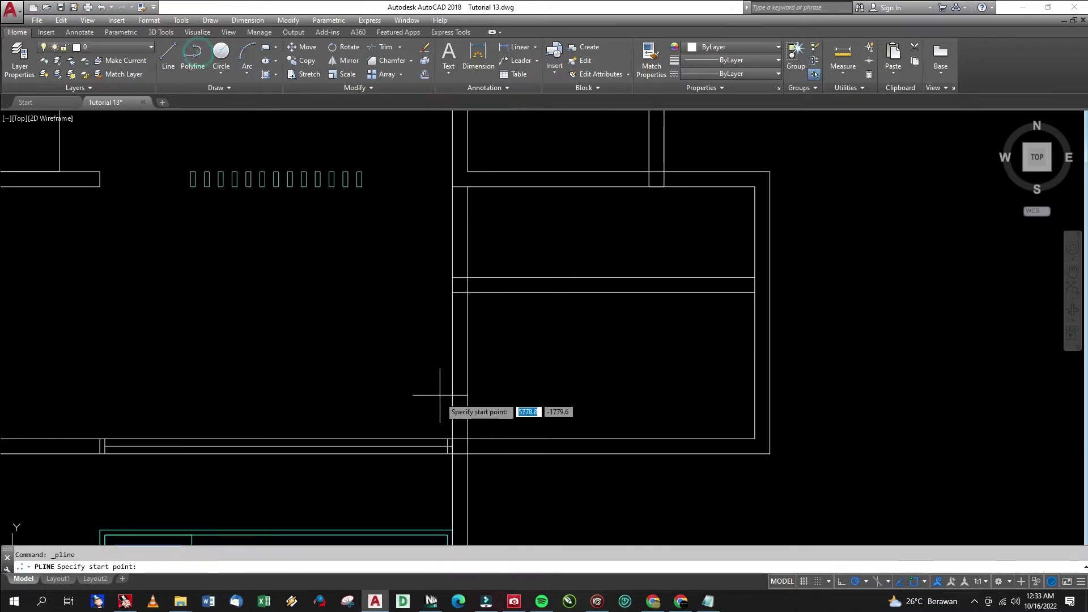
left_click(453, 438)
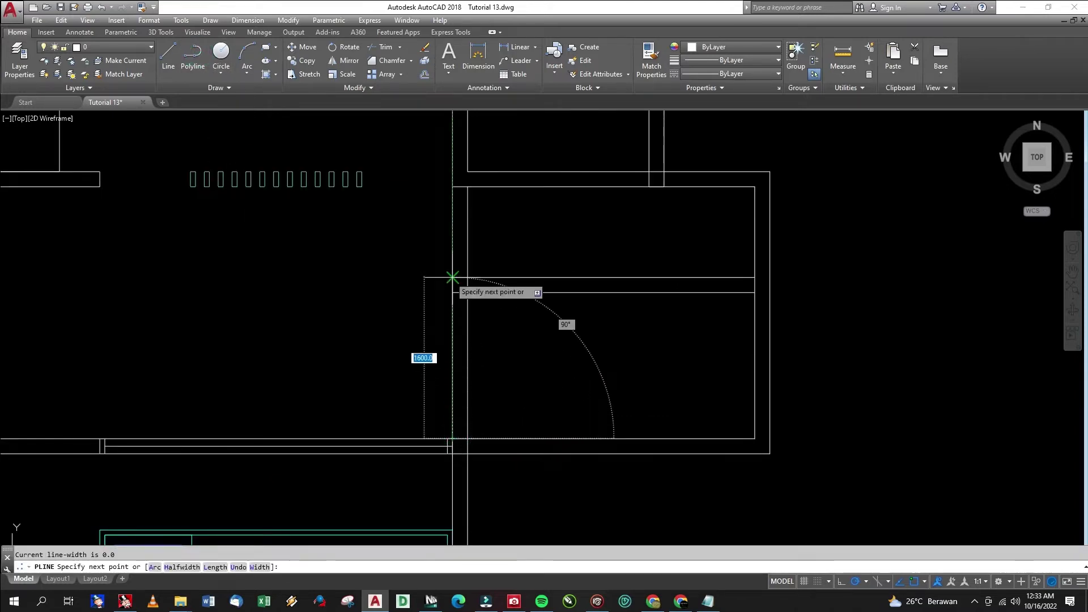
left_click(453, 278)
left_click(755, 278)
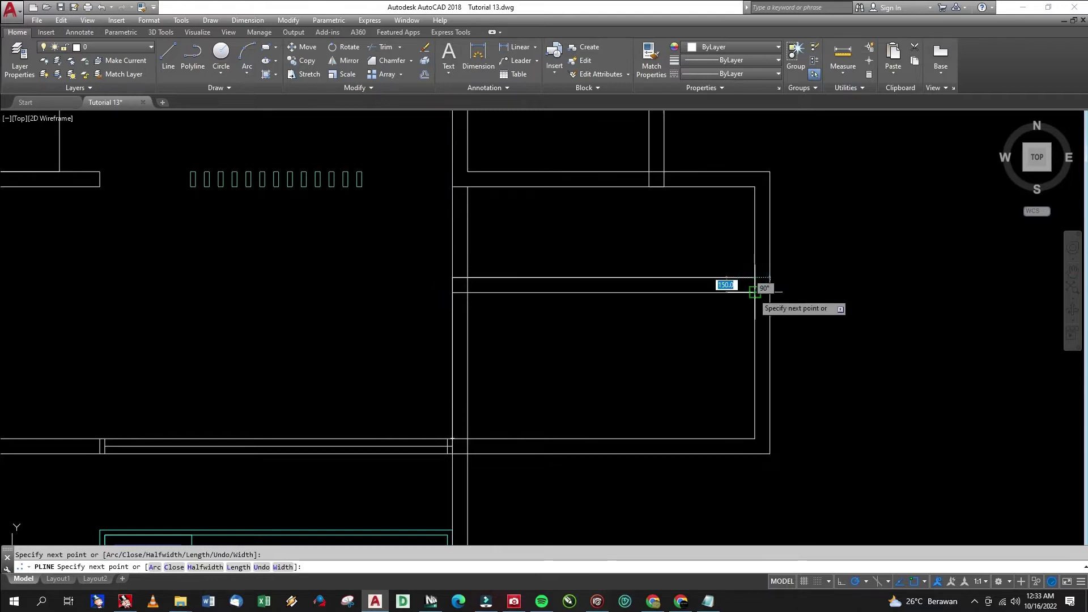
left_click(755, 292)
left_click(468, 292)
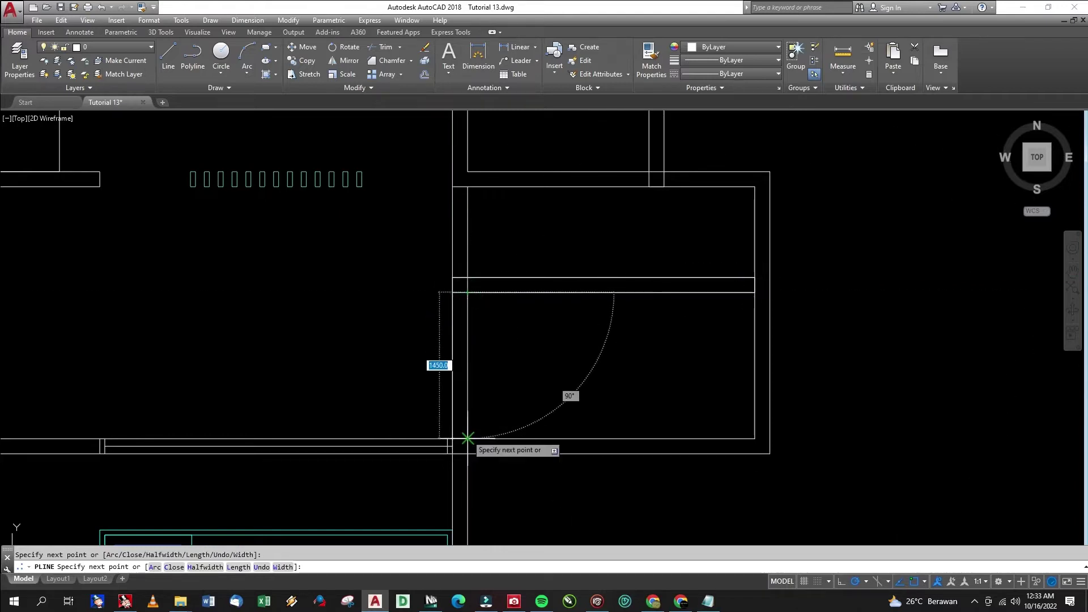
left_click(467, 438)
key("Return")
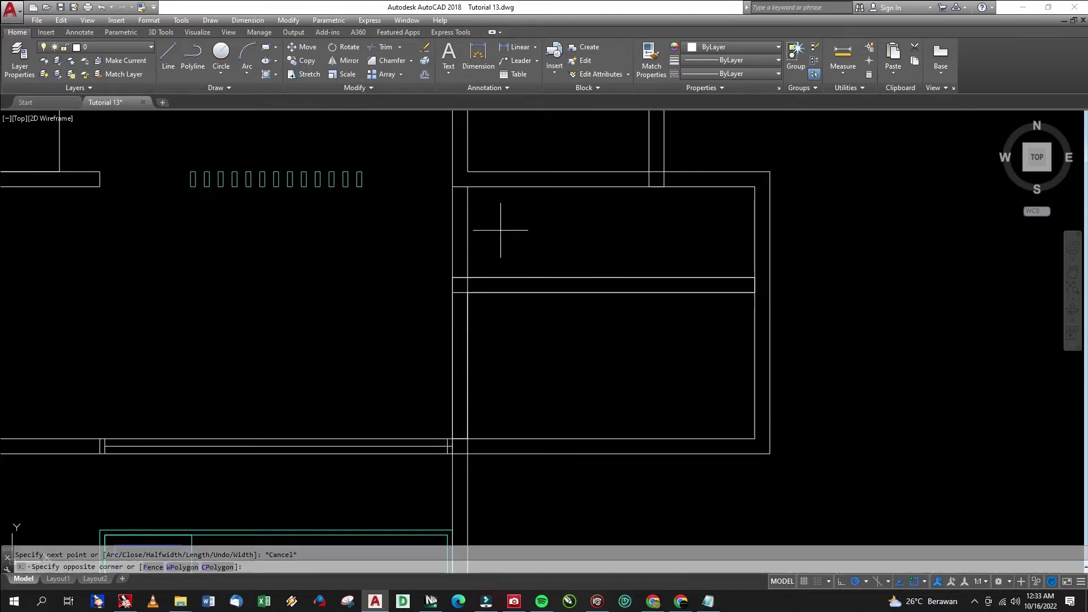
Erase the old wall segments and leftover wall lines replaced by the outline.
left_click_drag(498, 230, 401, 231)
key("Delete")
middle_click_drag(513, 251, 503, 292)
scroll(675, 212, "up", 2)
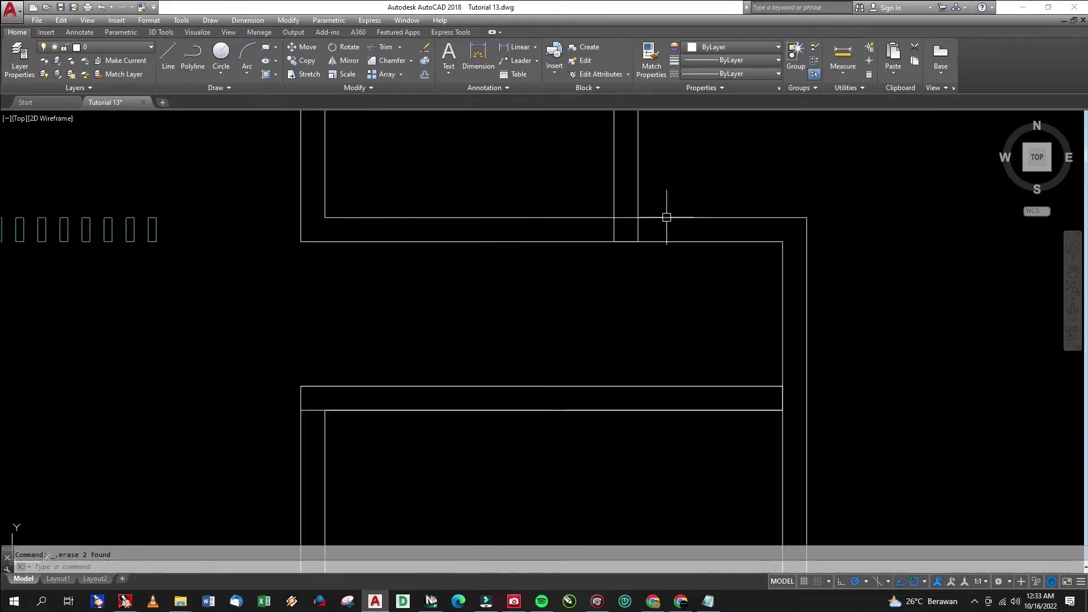
scroll(652, 227, "down", 4)
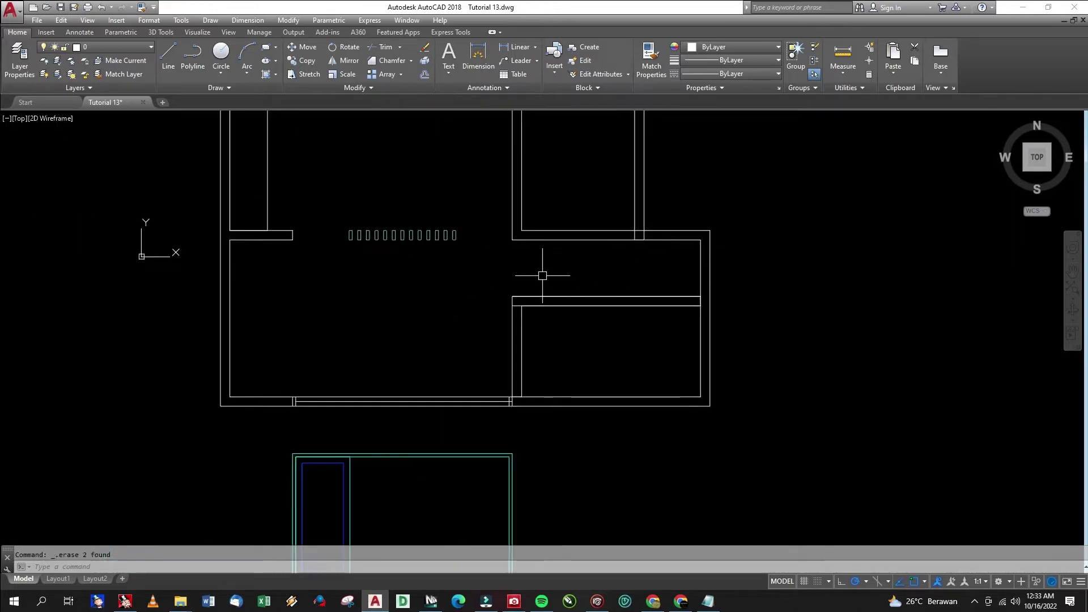
left_click(475, 275)
left_click(804, 339)
key("Delete")
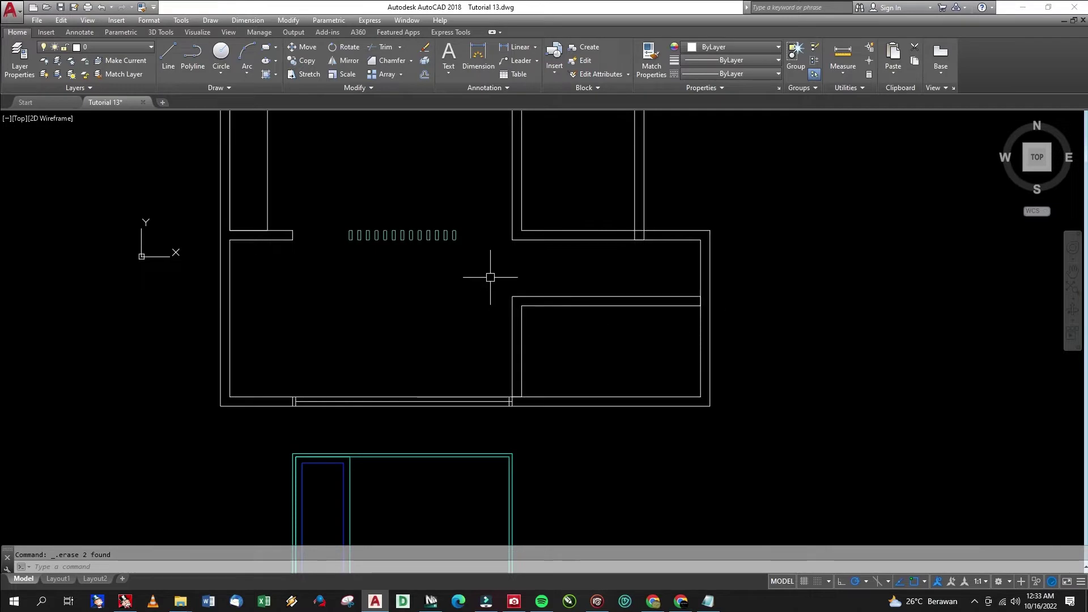
Pan across the floor plan to bring the wardrobe elevation into view.
left_click(490, 277)
left_click(553, 397)
scroll(567, 377, "down", 2)
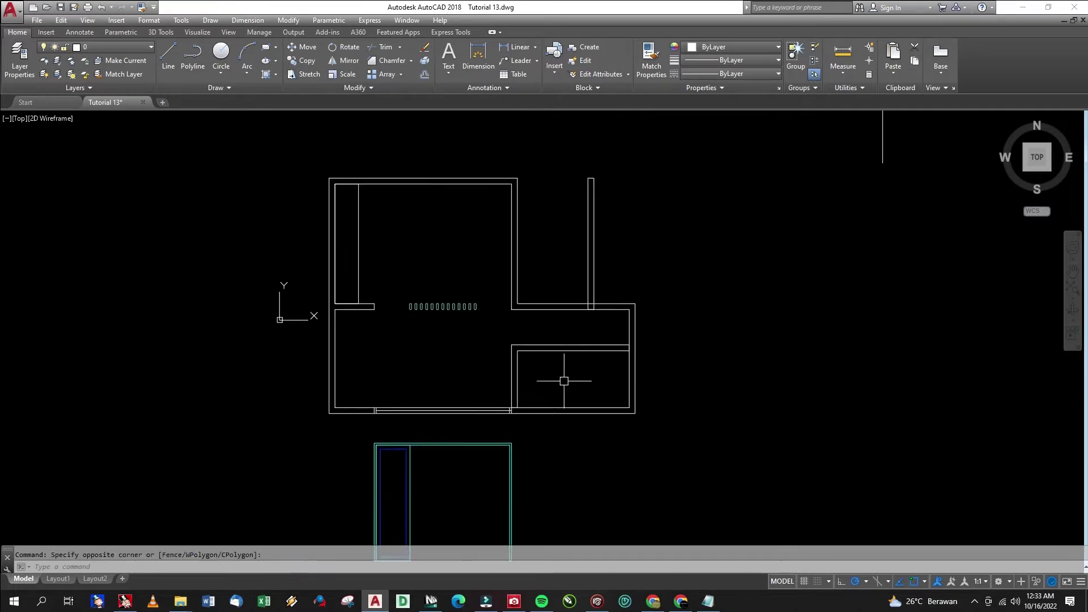
scroll(606, 326, "up", 2)
middle_click_drag(612, 357, 615, 351)
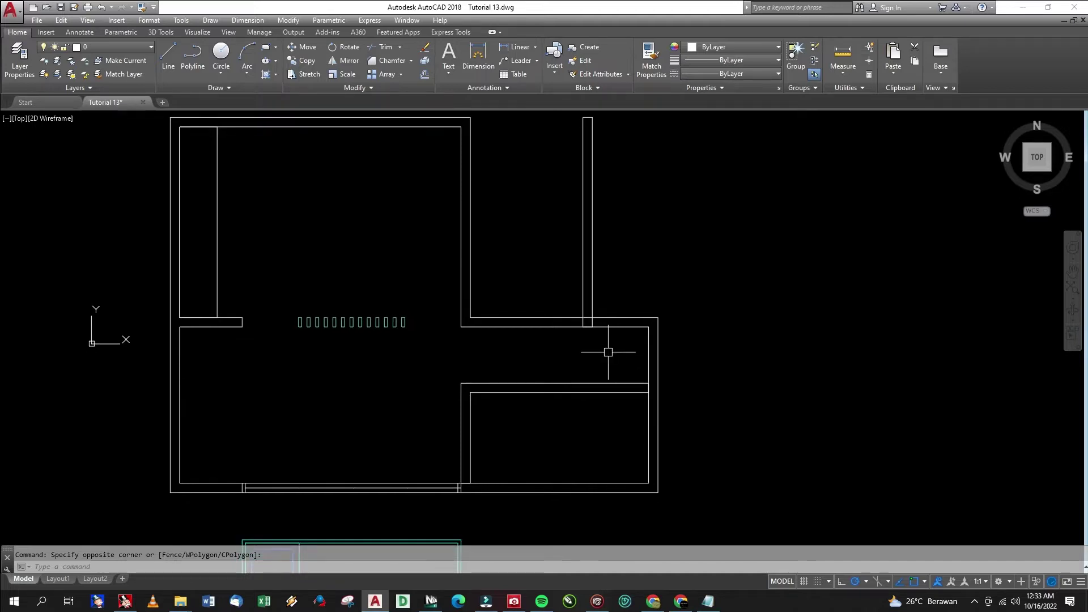
middle_click_drag(608, 352, 633, 352)
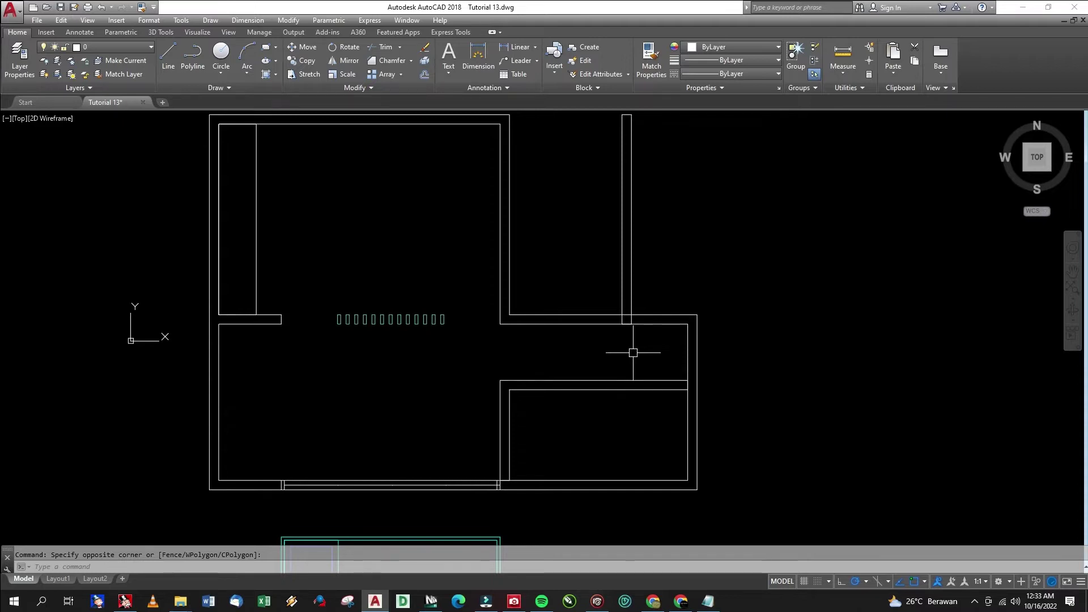
middle_click_drag(629, 359, 672, 272)
scroll(673, 272, "down", 2)
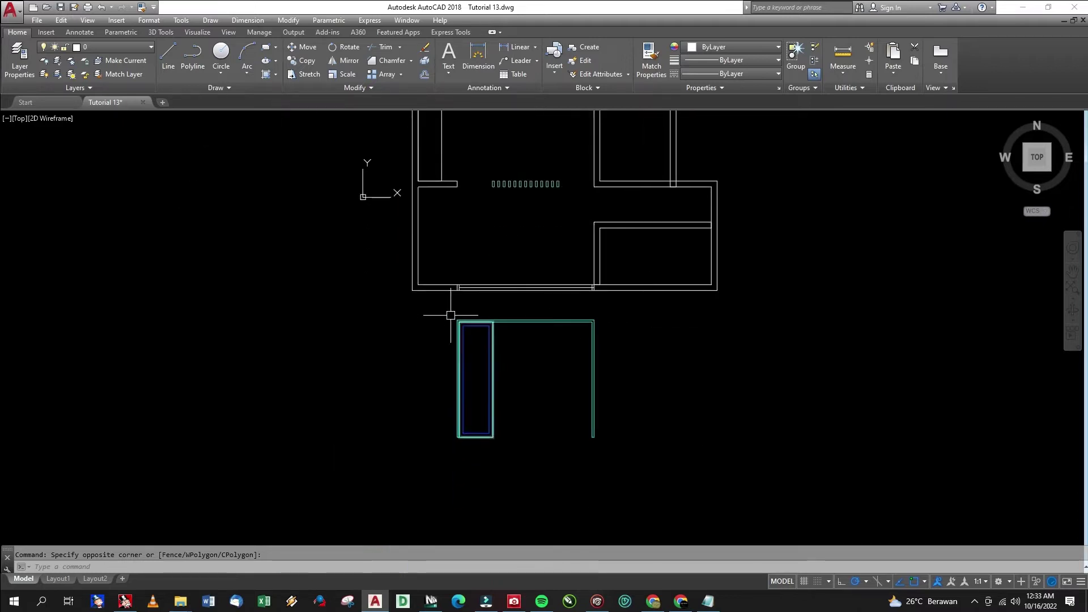
Select the wardrobe elevation and start a move, but cancel it in place.
left_click(433, 306)
left_click(642, 484)
type("m")
key("Return")
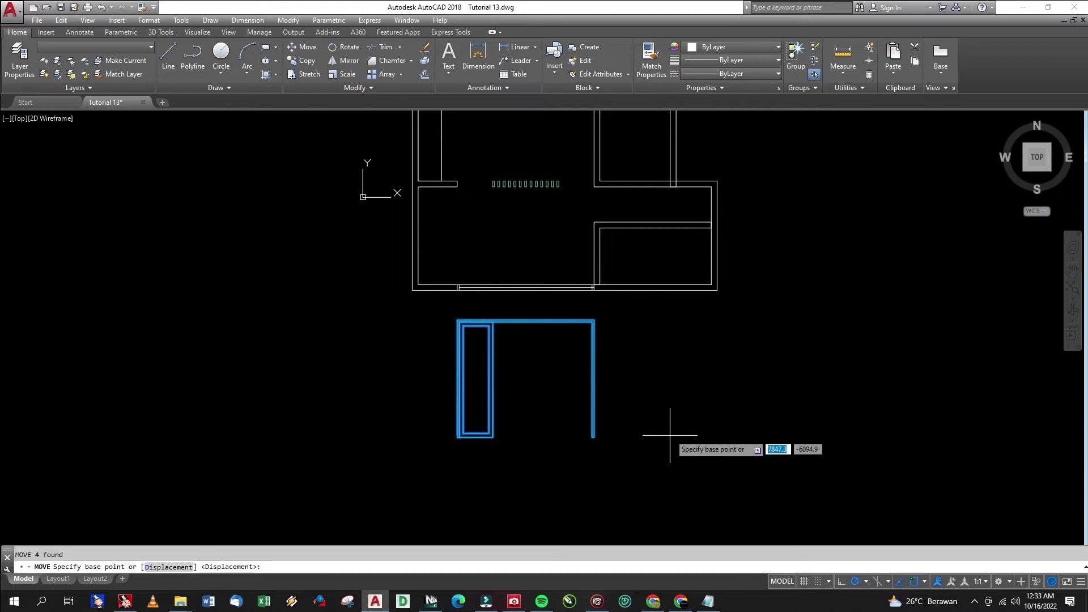
left_click(670, 414)
key("Escape")
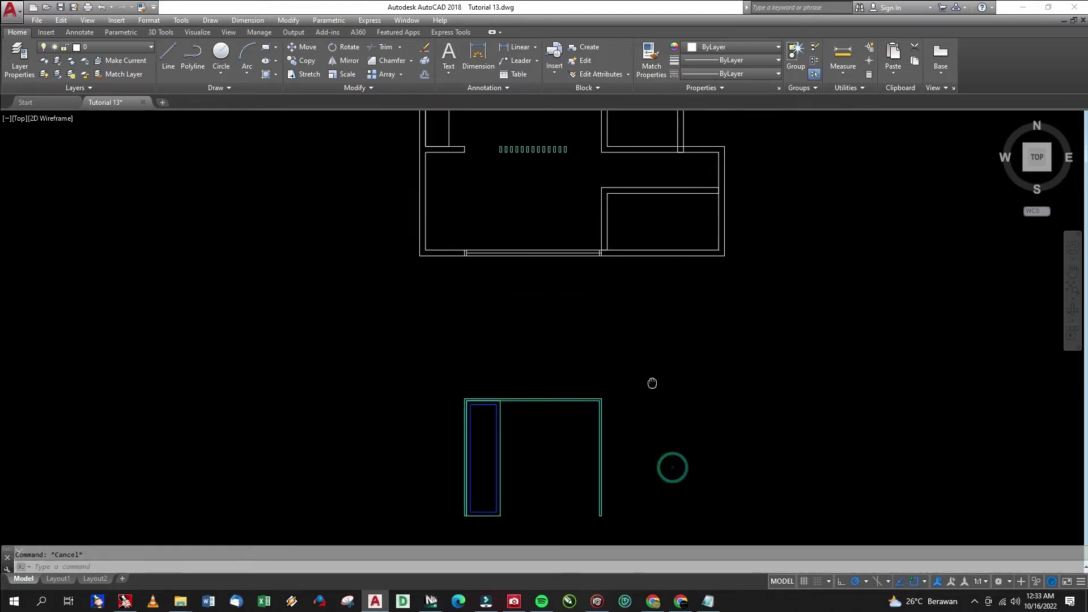
scroll(658, 386, "up", 2)
middle_click_drag(658, 386, 662, 411)
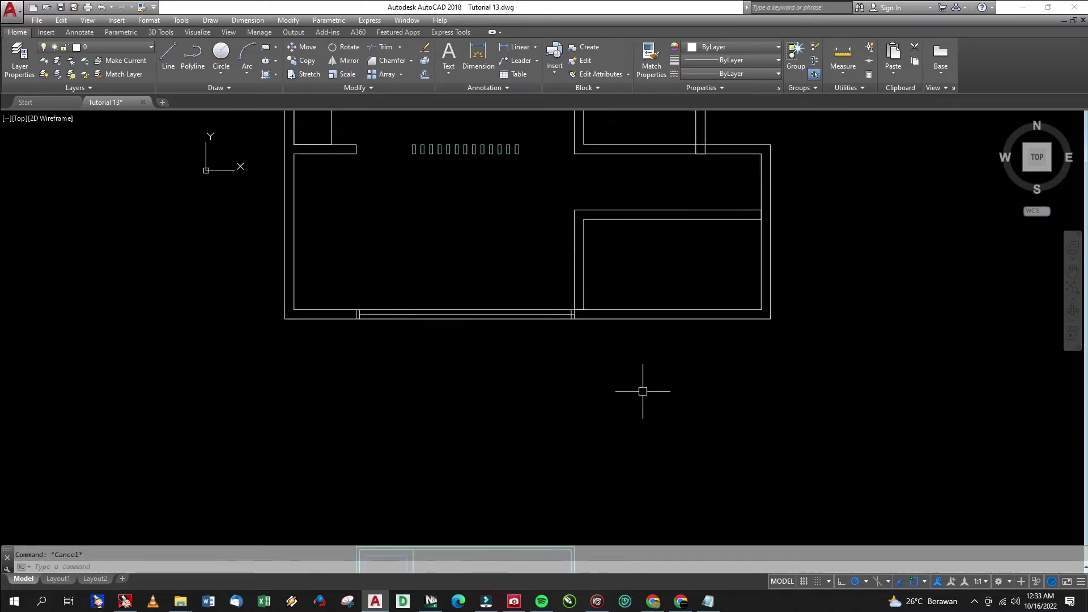
scroll(585, 297, "up", 4)
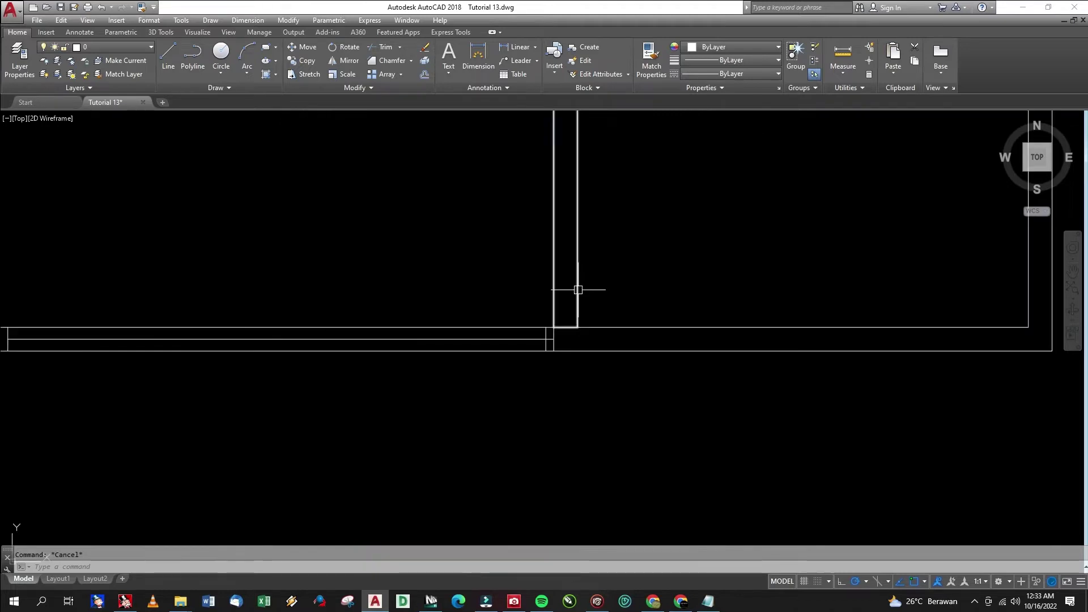
scroll(578, 288, "down", 2)
Attempt to grip-stretch the L-shaped wall's bottom corner, abandoning each try.
left_click(578, 290)
left_click(558, 299)
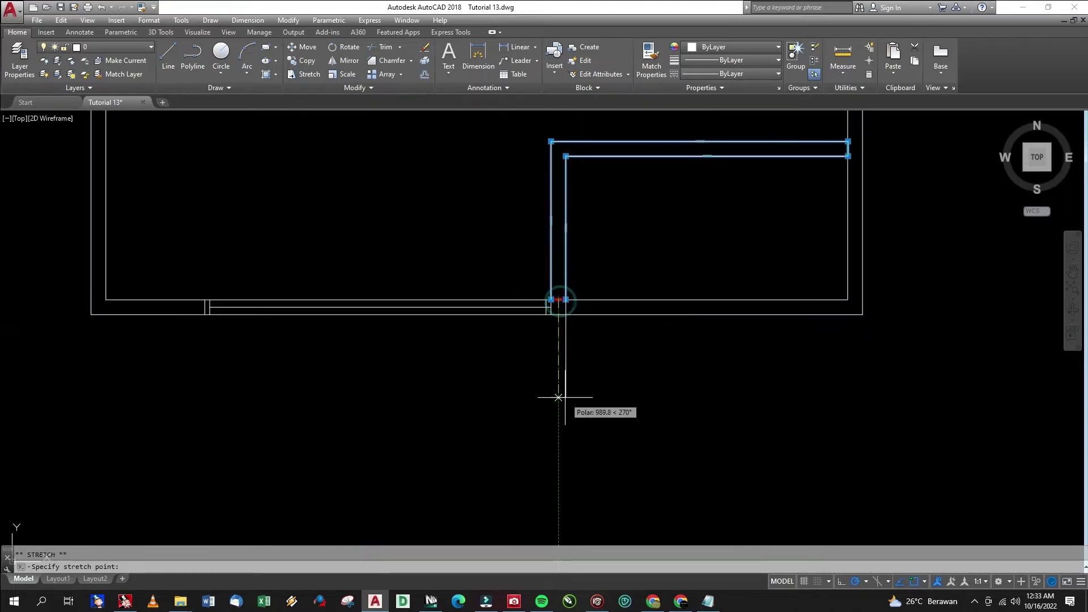
key("Escape")
scroll(567, 301, "up", 4)
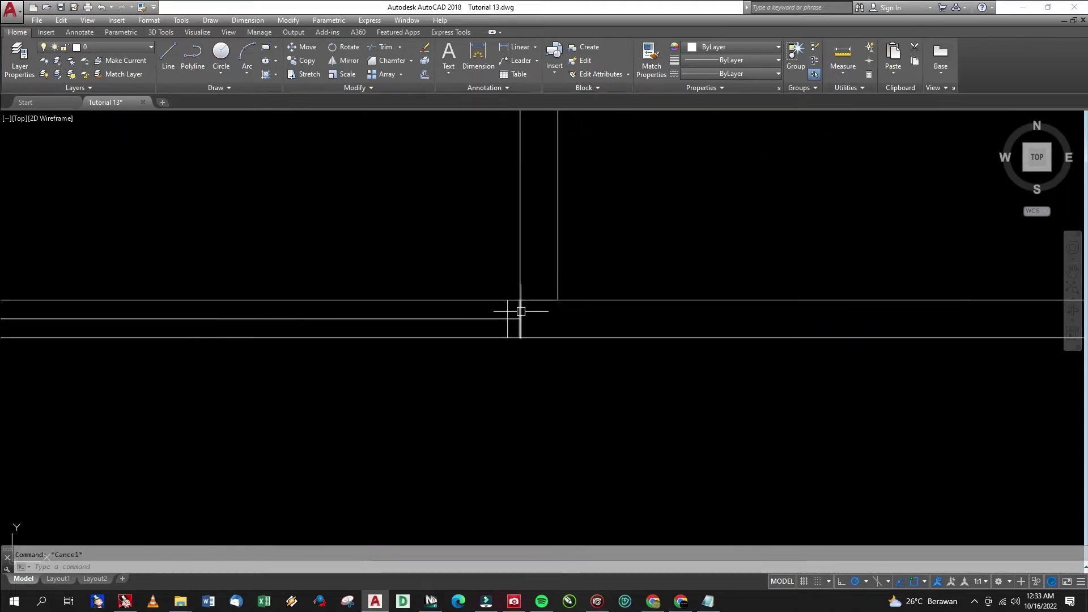
left_click(518, 288)
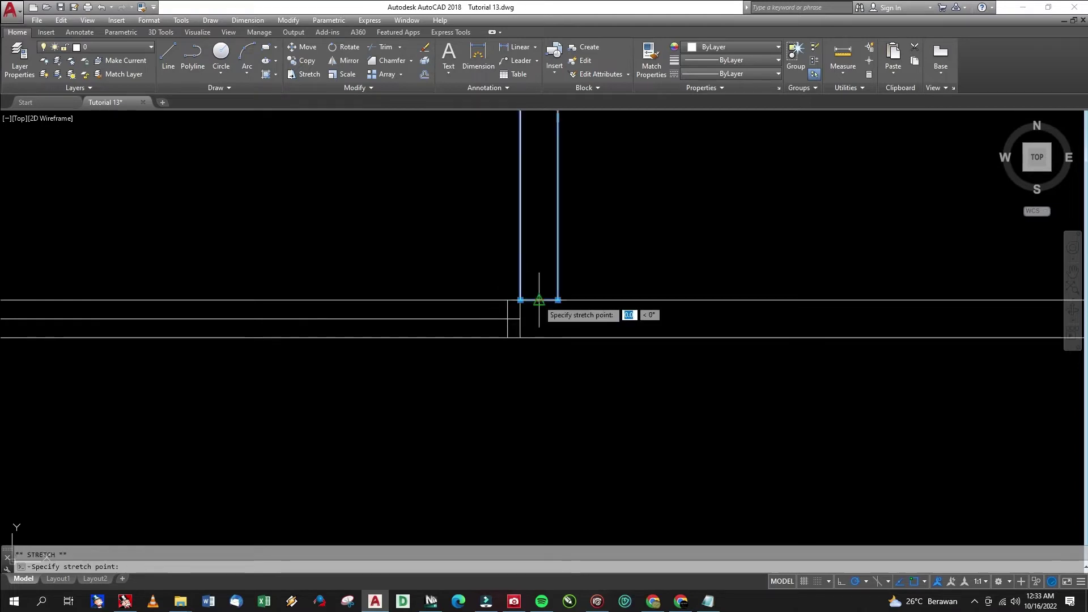
key("Escape")
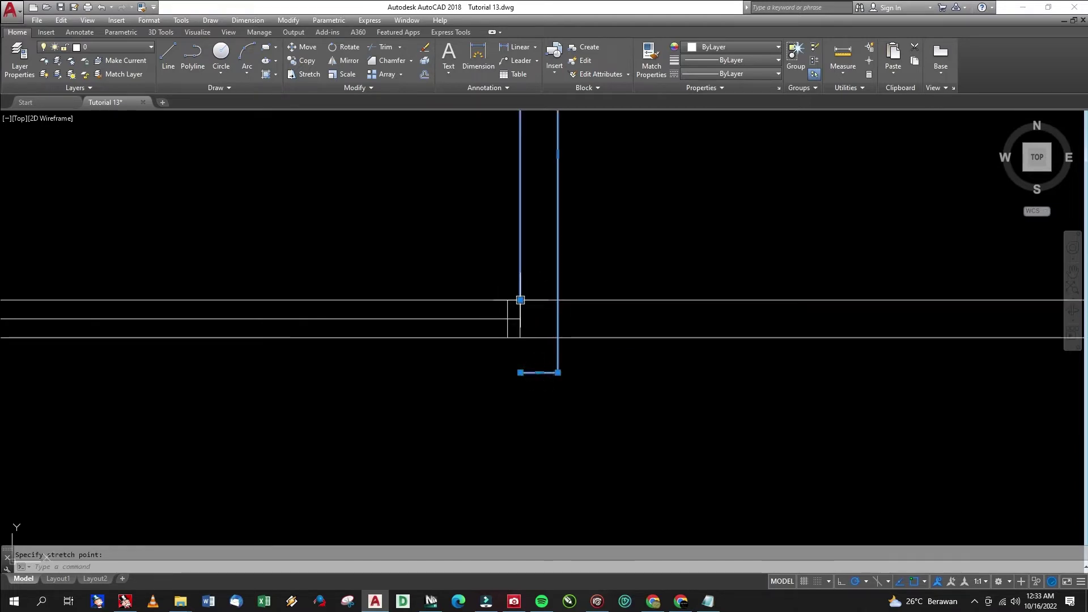
left_click(520, 300)
key("Escape")
scroll(520, 373, "down", 4)
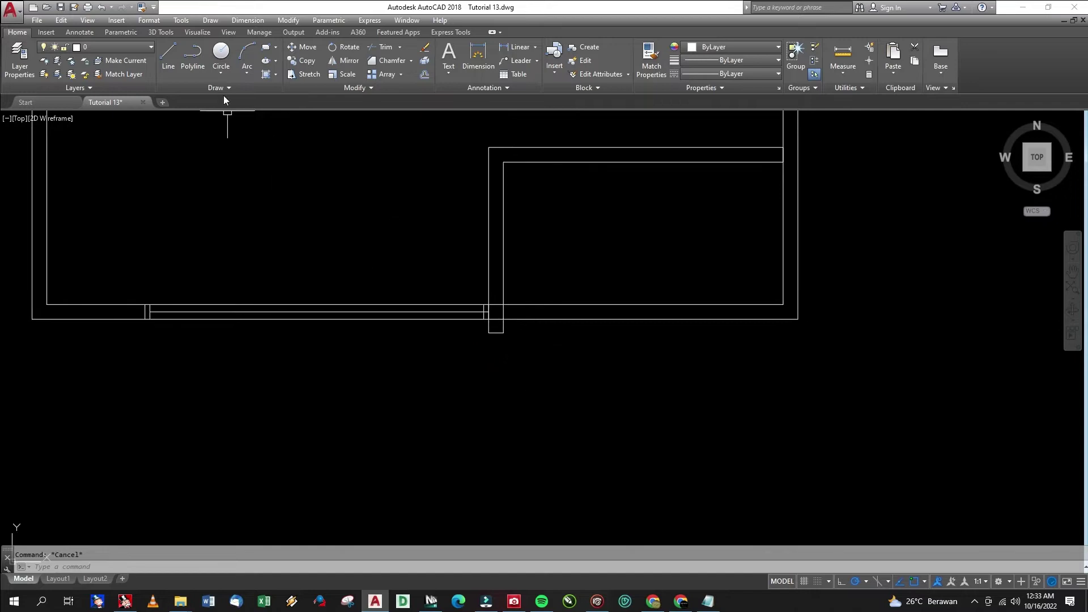
Draw a 600-unit guide line downward from the wall corner.
left_click(172, 52)
left_click(503, 319)
type("600")
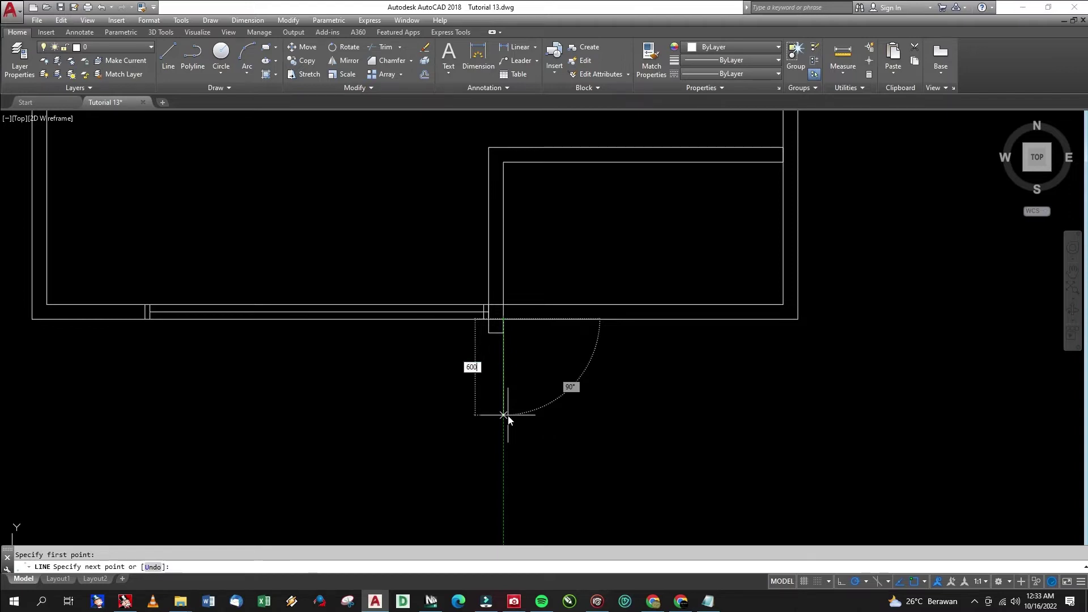
key("Return")
key("Escape")
scroll(510, 332, "up", 3)
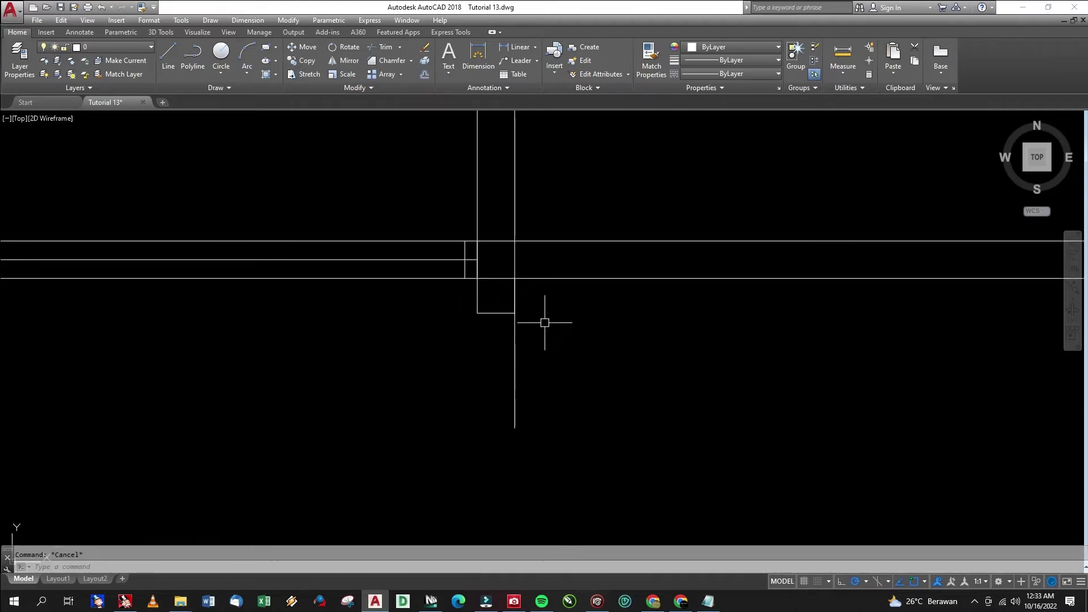
Stretch the wall end down to the guide line using a crossing window.
type("s")
key("Return")
left_click(554, 320)
left_click(468, 305)
key("Return")
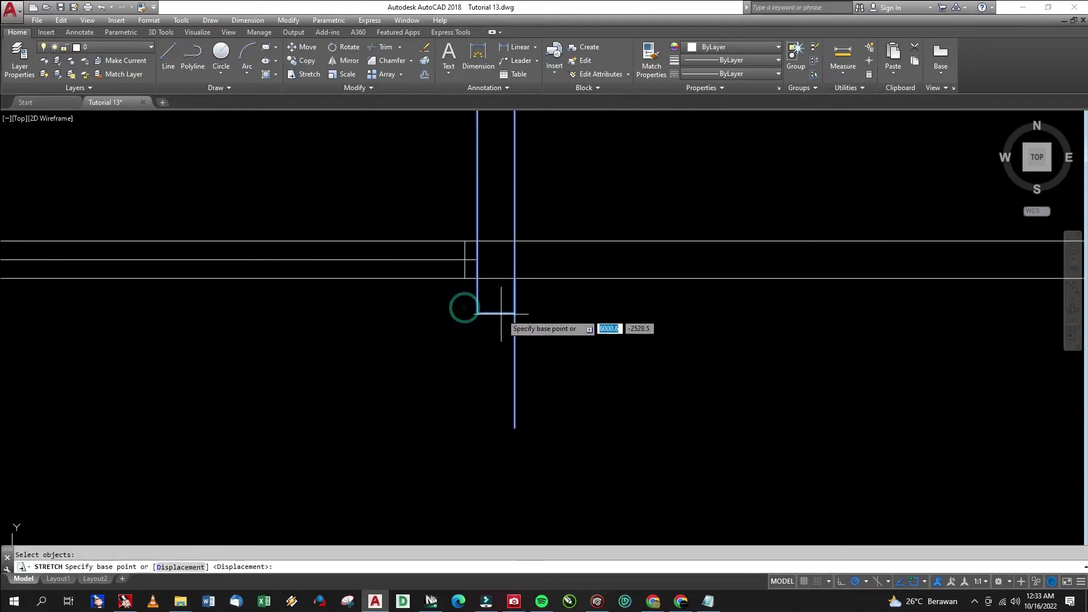
left_click(515, 313)
left_click(515, 429)
scroll(515, 392, "down", 3)
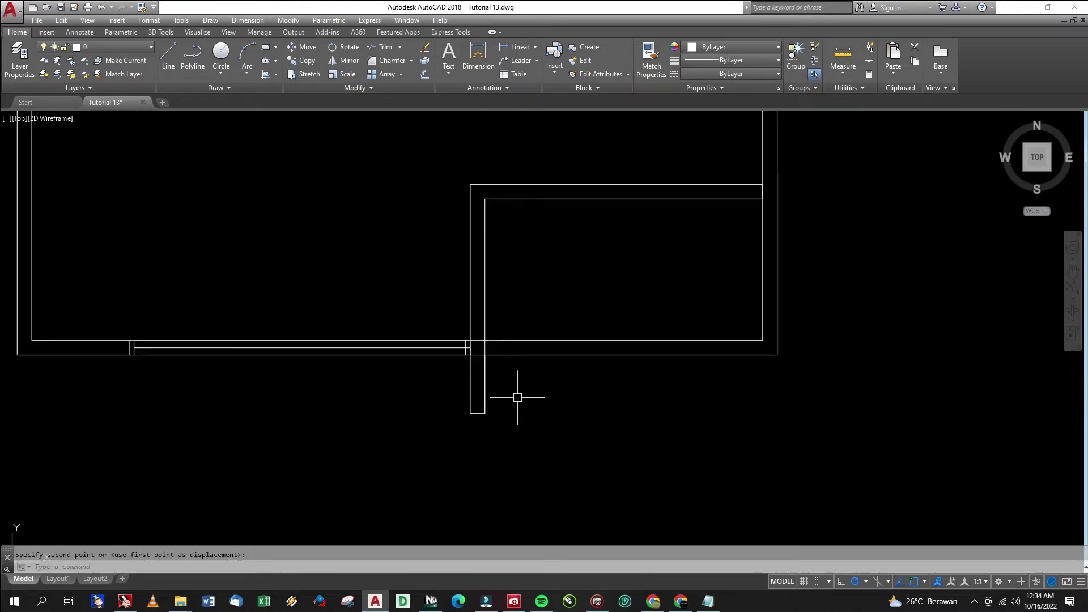
scroll(534, 392, "down", 2)
scroll(534, 391, "up", 2)
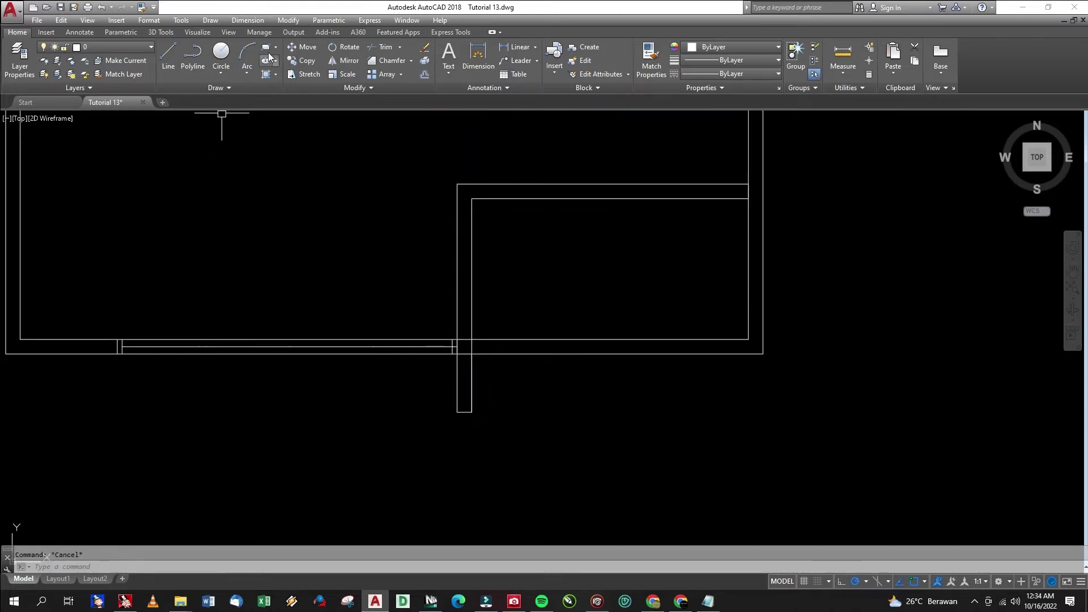
Draw a rectangle from the wall bottom to the room's top-right, erasing the old L-wall and guide line.
left_click(266, 48)
left_click(457, 412)
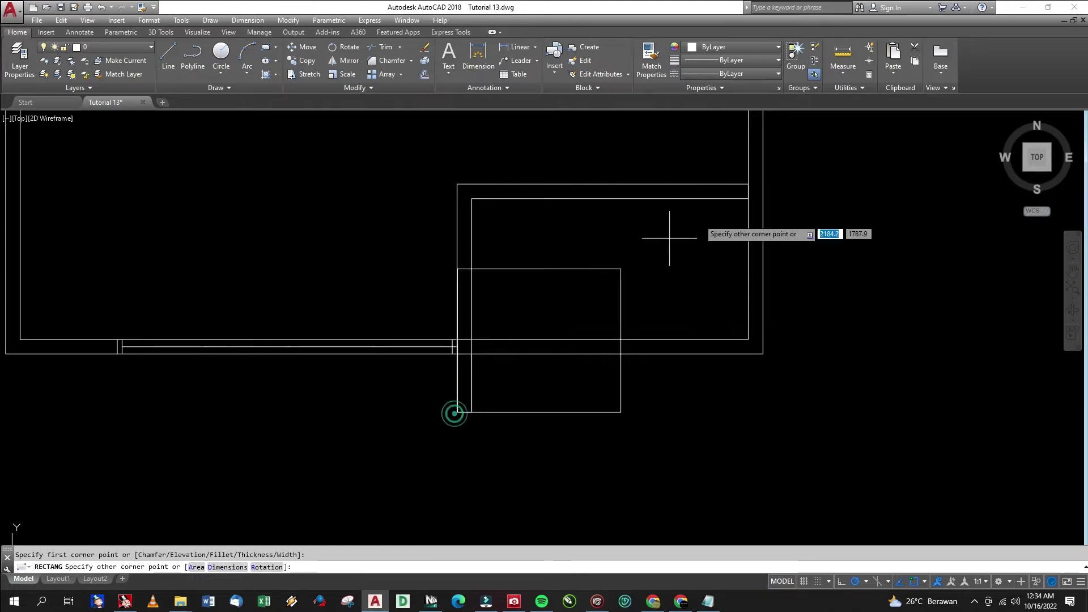
left_click(748, 184)
left_click(698, 198)
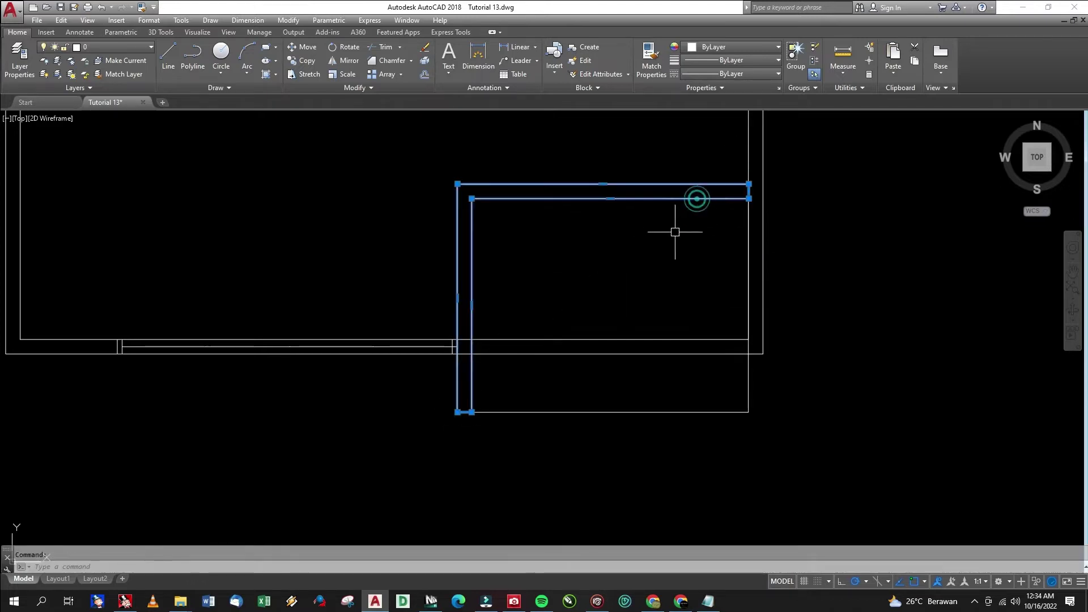
key("Delete")
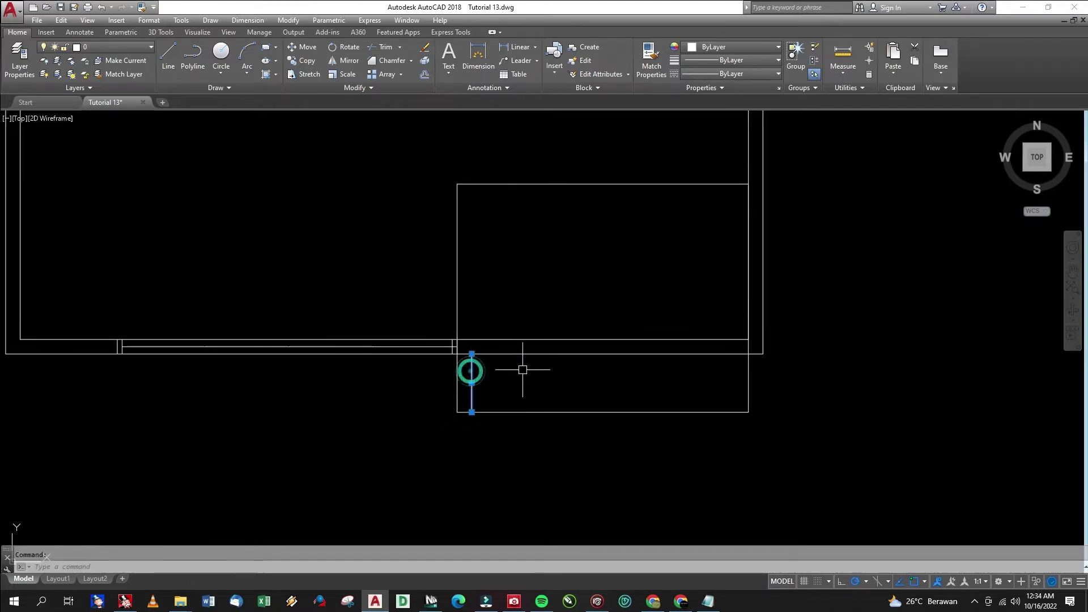
key("Delete")
Offset the rectangle 150 units to the inside.
key("Return")
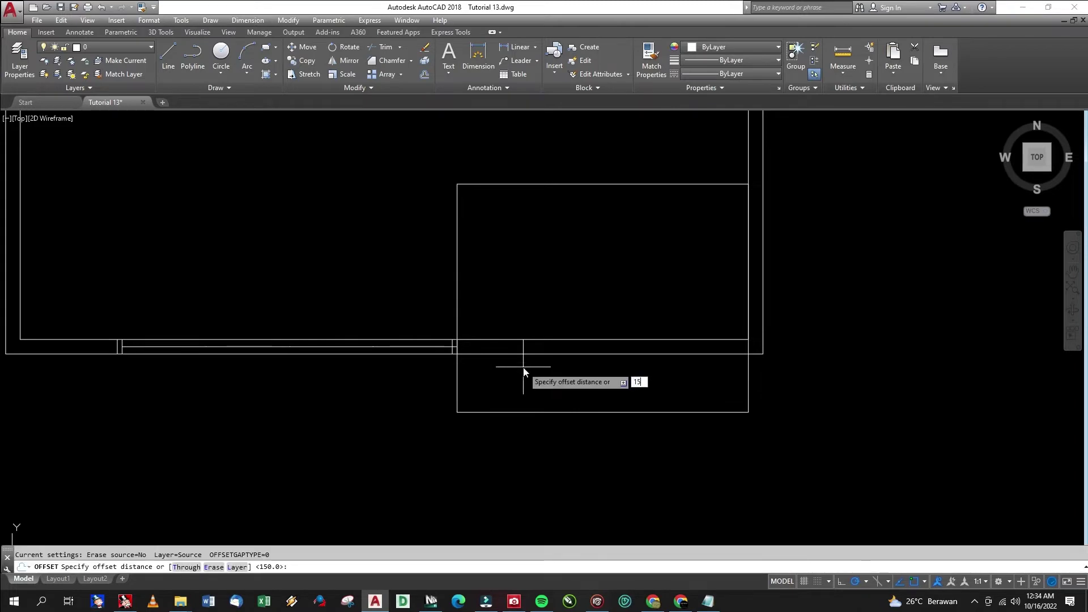
type("0")
key("Return")
left_click(457, 304)
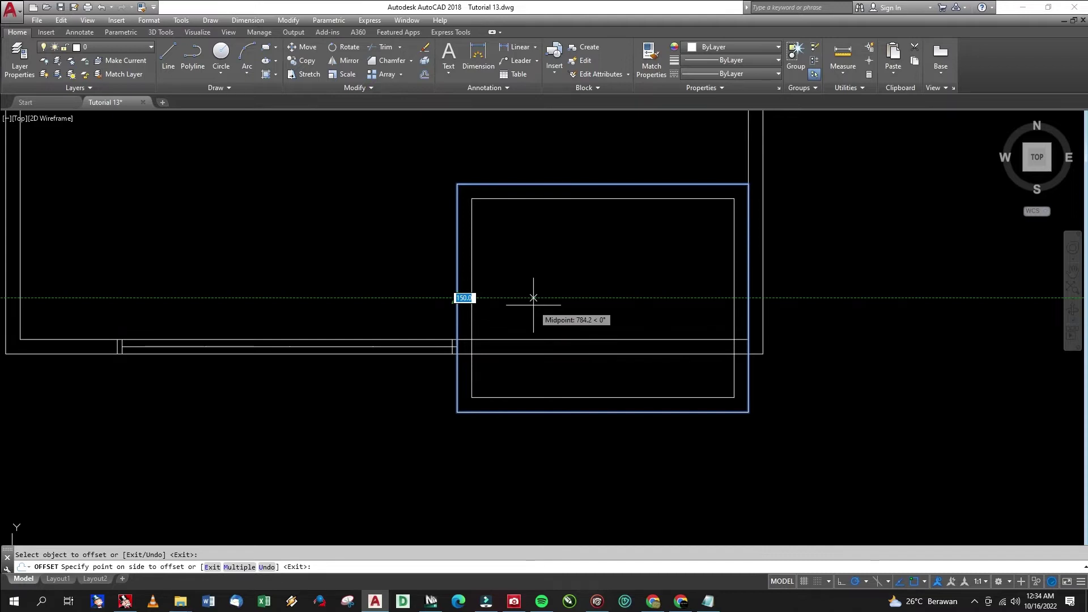
left_click(534, 298)
key("Return")
Stretch the right sides of both rectangles outward using their grips.
left_click(737, 296)
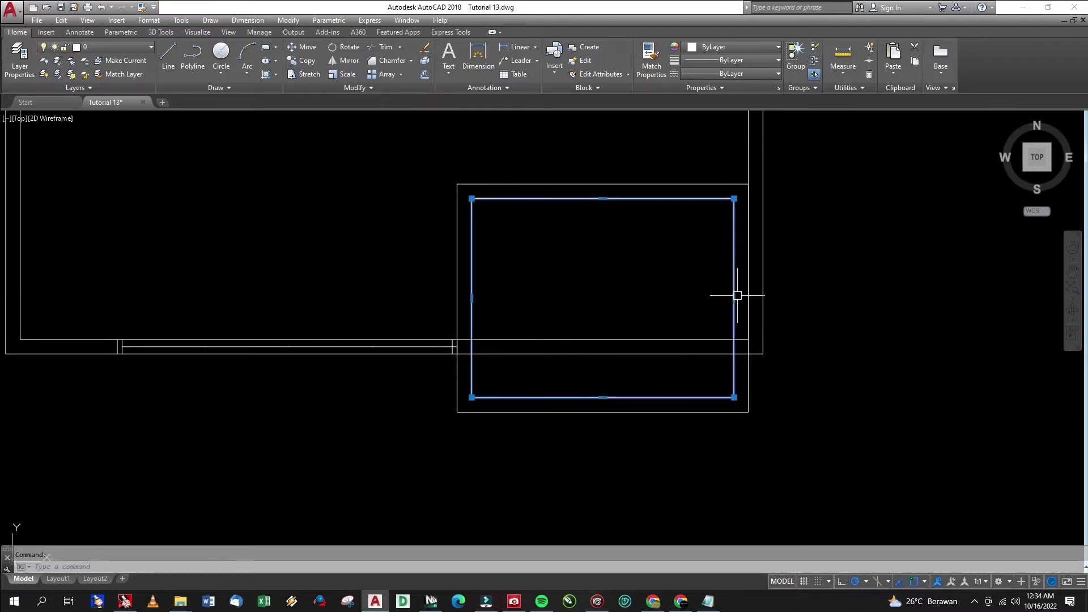
left_click(734, 297)
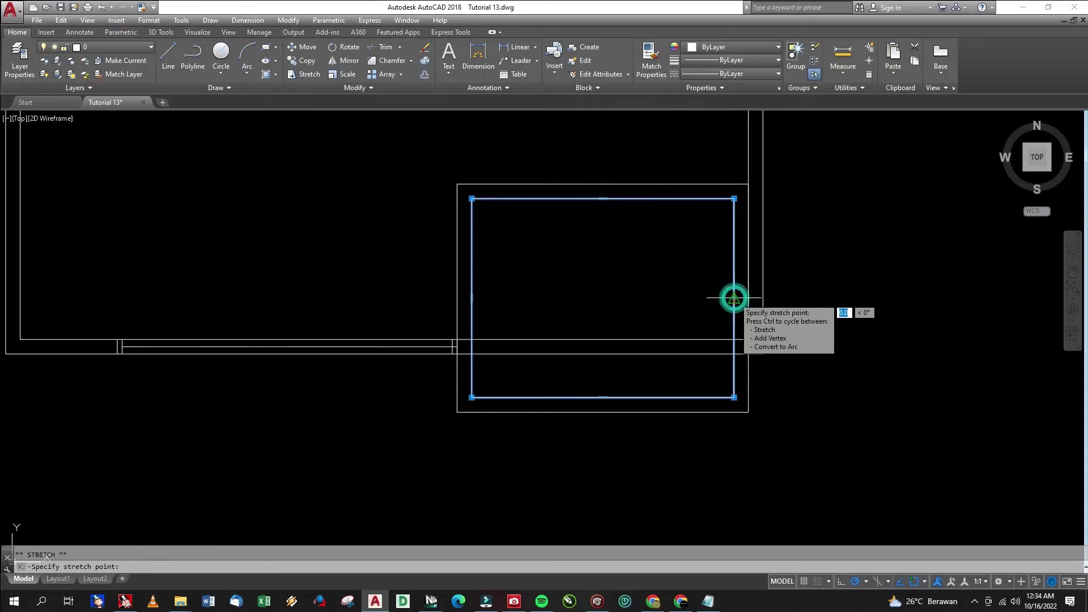
key("Escape")
key("Escape")
middle_click_drag(734, 298, 651, 316)
left_click(658, 326)
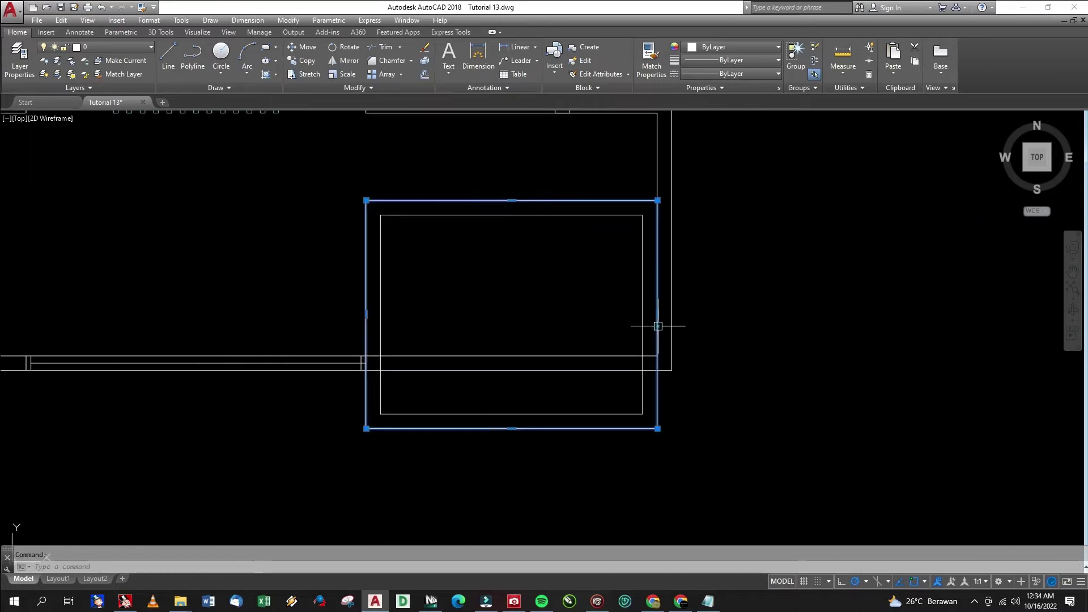
left_click(658, 314)
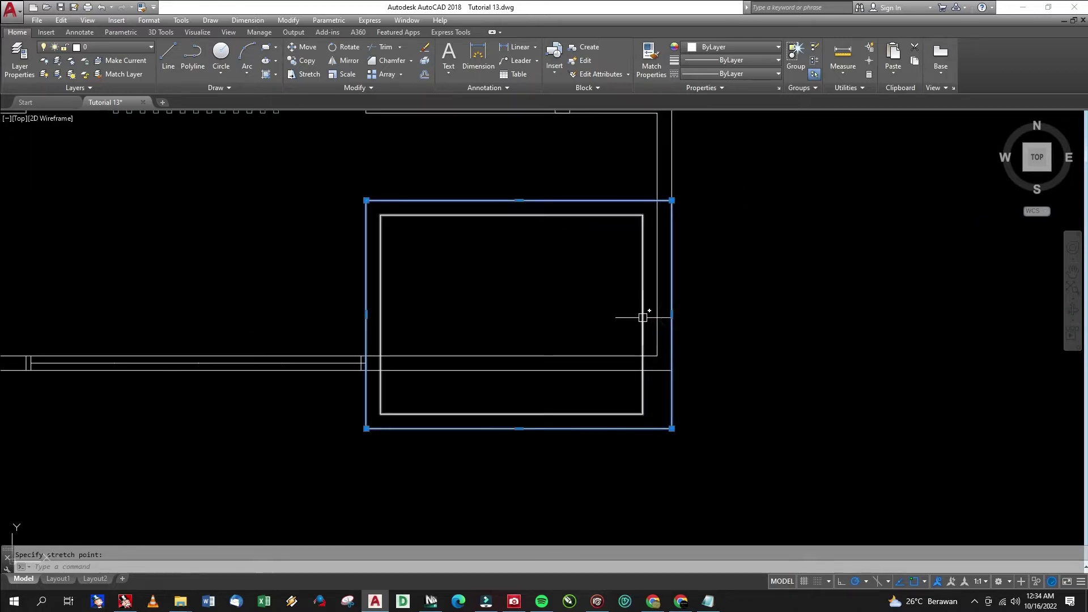
left_click(644, 317)
Measure the wall height near the right rectangles with a linear dimension, then cancel.
key("Escape")
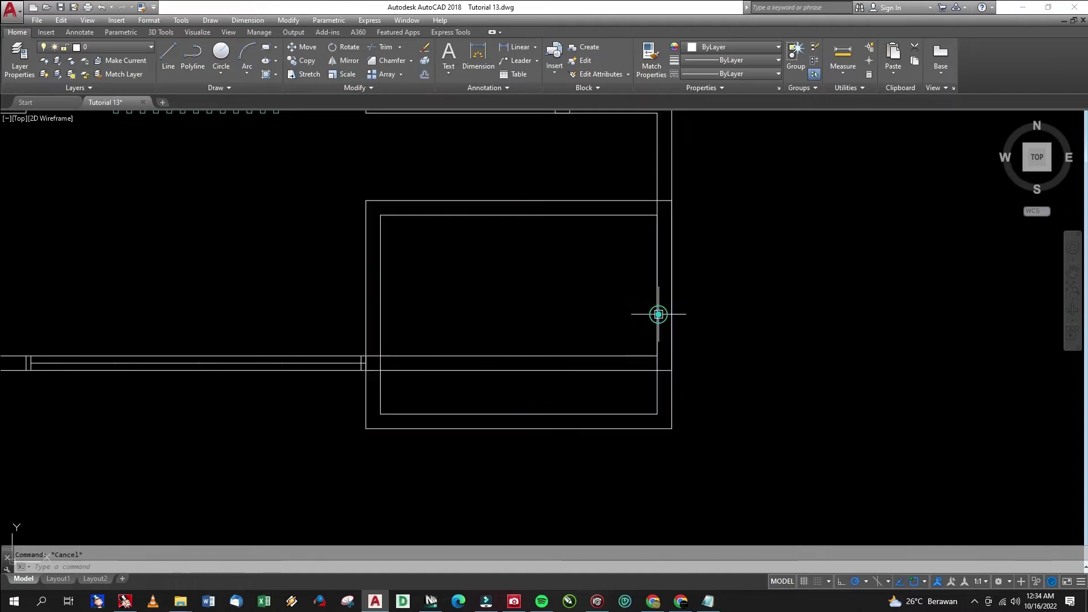
scroll(658, 314, "down", 2)
middle_click_drag(658, 313, 683, 351)
scroll(698, 334, "down", 4)
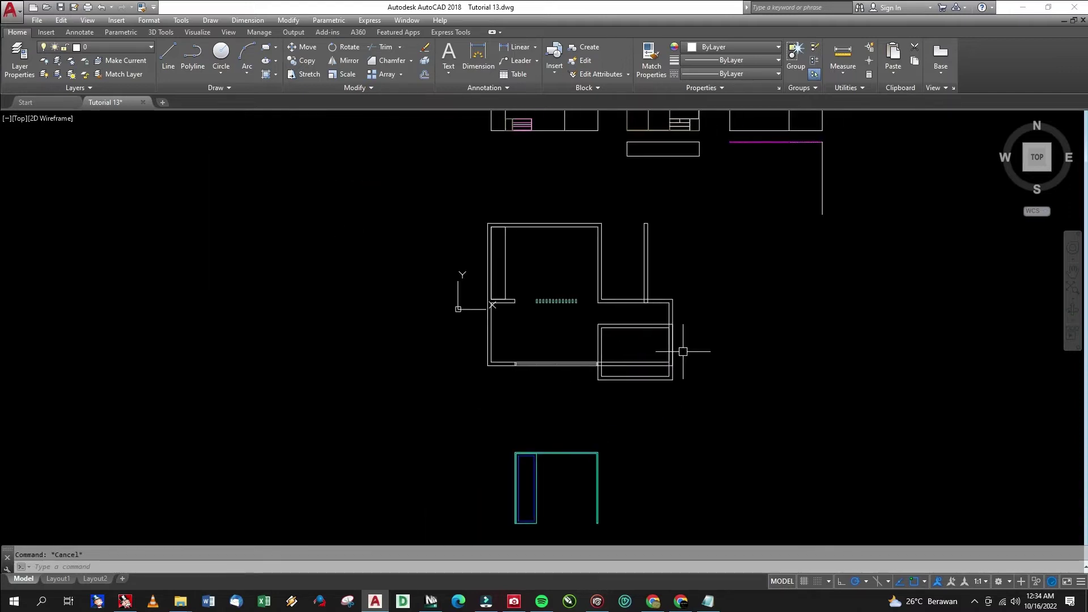
scroll(684, 347, "up", 2)
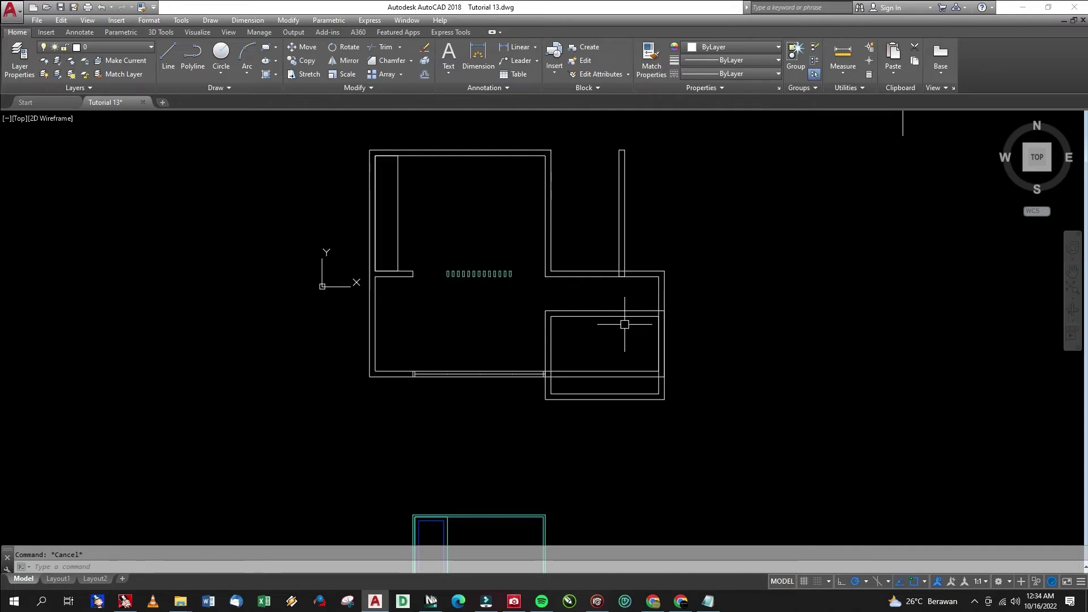
middle_click_drag(624, 325, 624, 278)
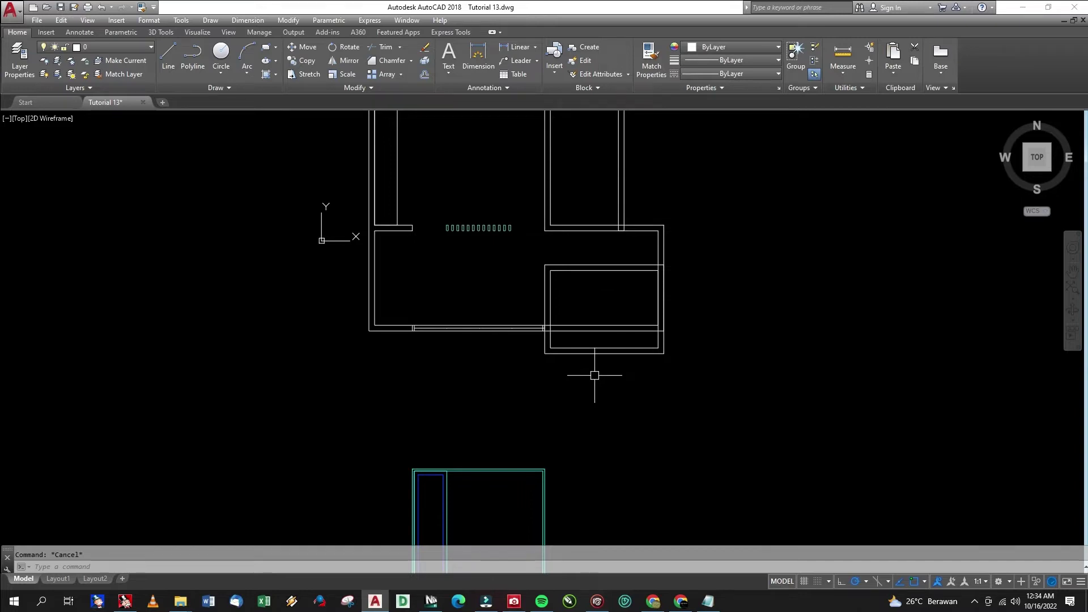
scroll(574, 248, "up", 4)
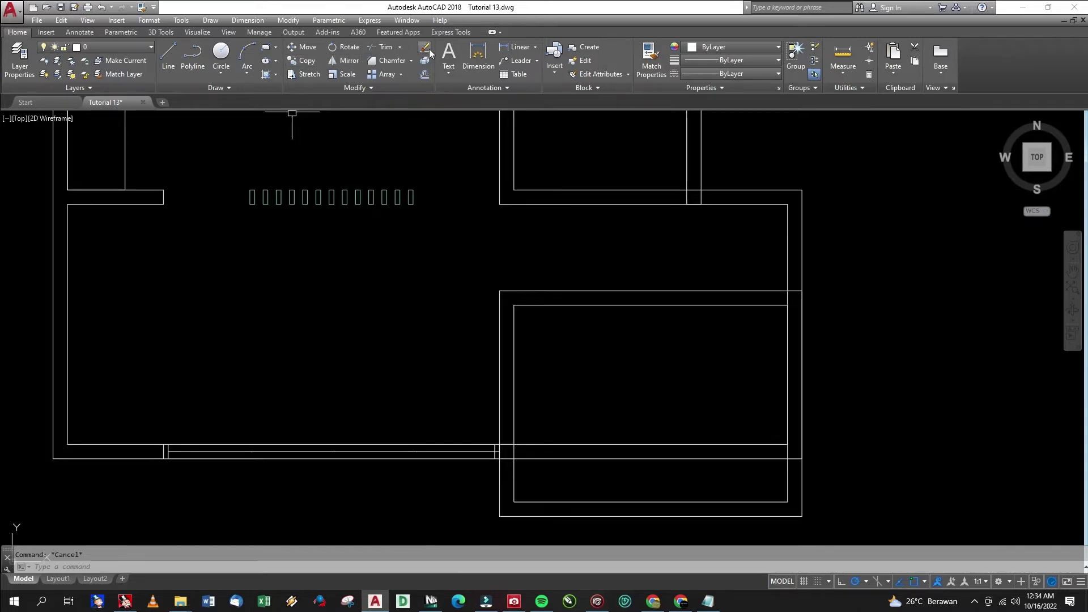
left_click(516, 47)
left_click(499, 204)
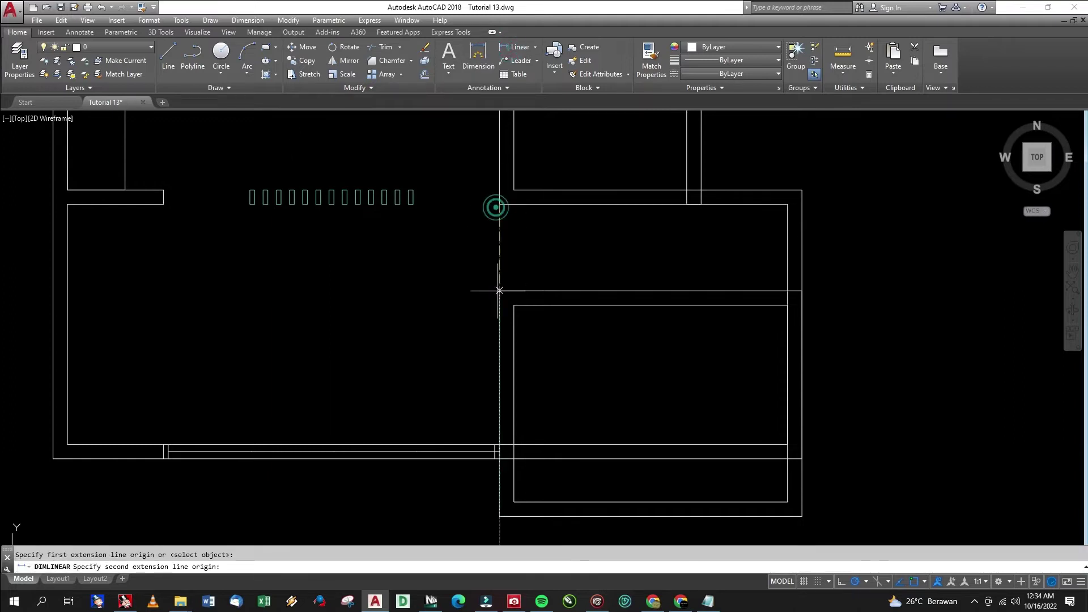
left_click(500, 291)
key("Escape")
scroll(525, 303, "down", 2)
Move the lower-right room's rectangles 100 units downward.
middle_click_drag(524, 303, 496, 282)
left_click(539, 298)
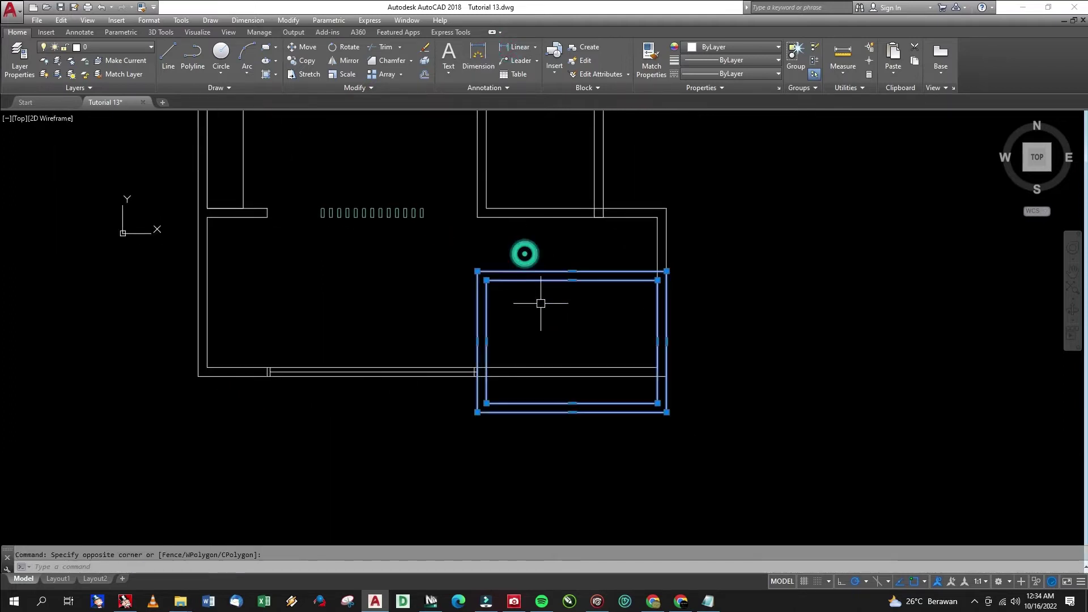
key("m")
key("Return")
left_click(541, 304)
type("100")
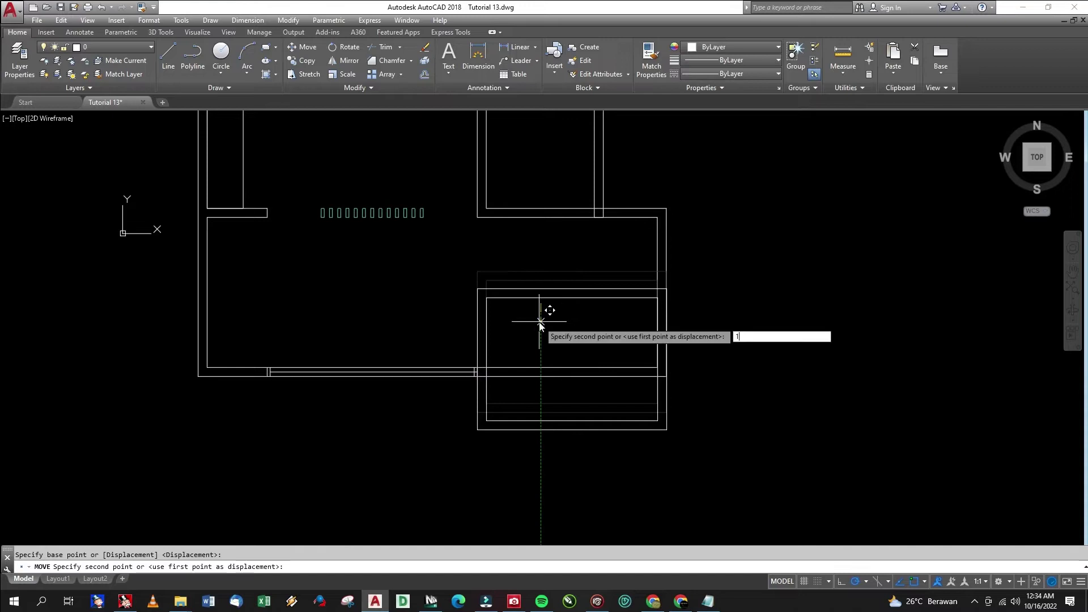
key("Return")
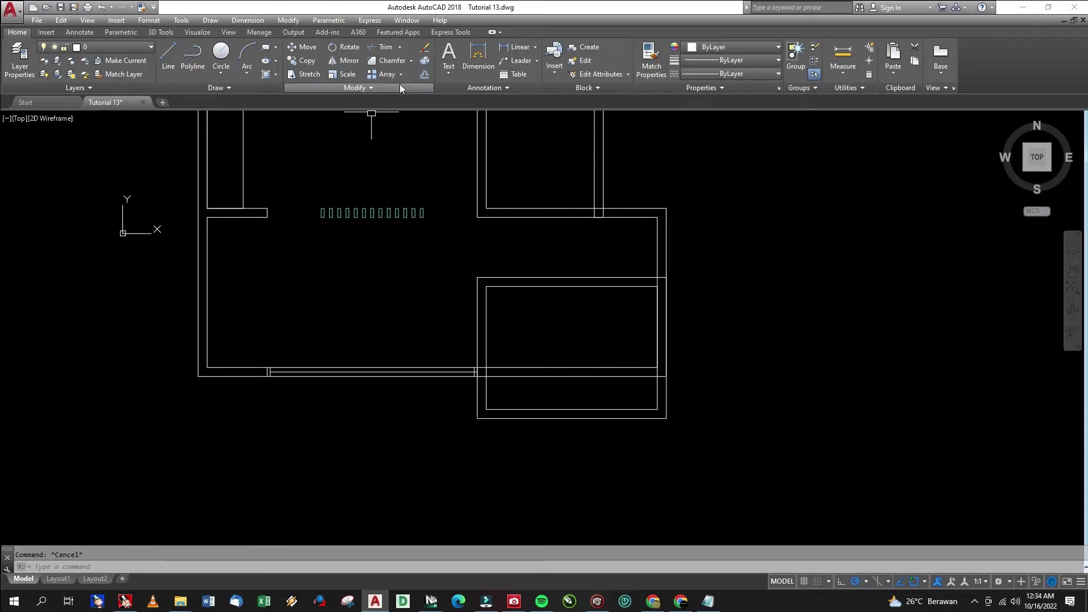
Check the rectangle's 70.0 width with a linear dimension and cancel it.
left_click(516, 48)
scroll(490, 443, "up", 2)
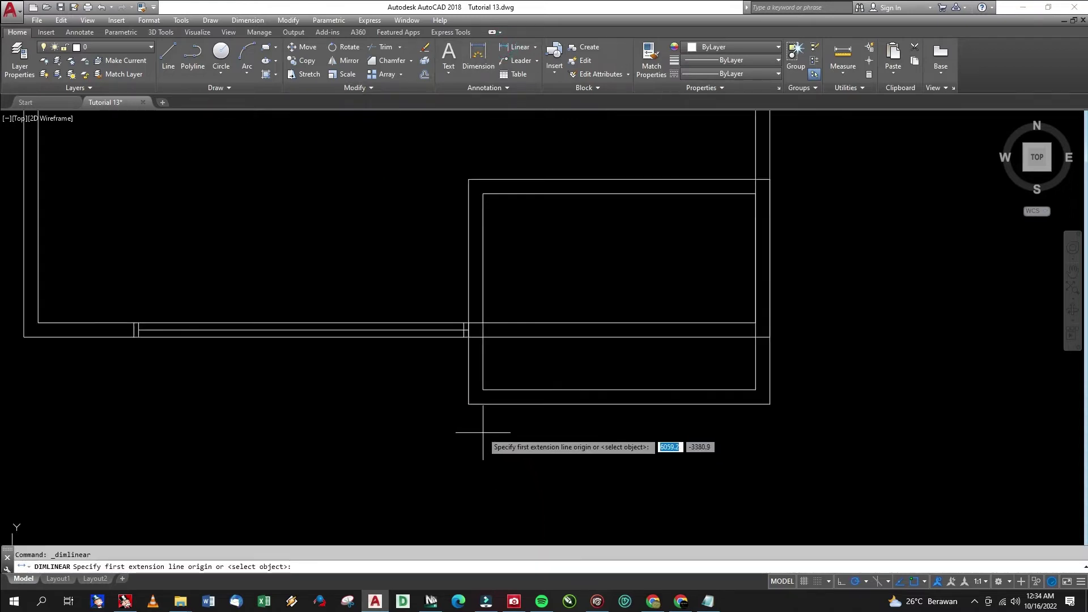
left_click(469, 404)
left_click(468, 337)
key("Escape")
scroll(471, 389, "down", 2)
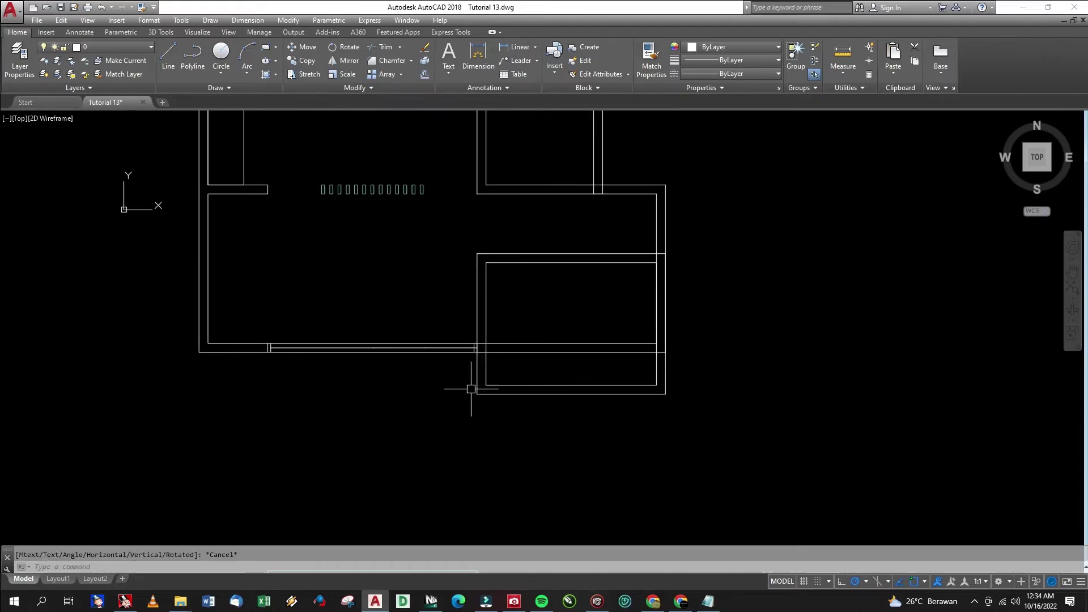
scroll(523, 411, "down", 2)
scroll(597, 384, "up", 2)
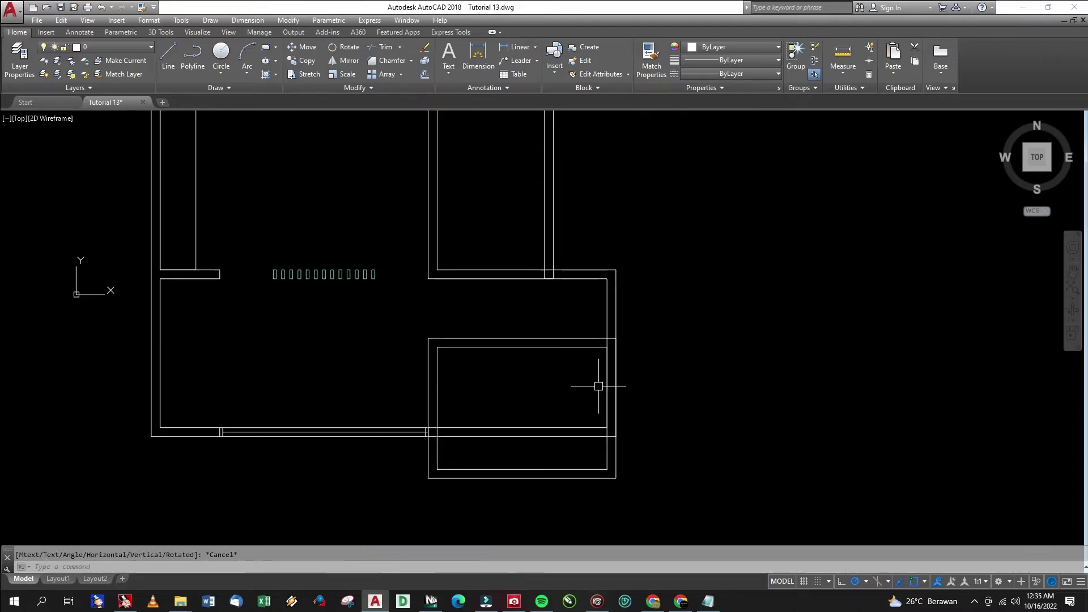
scroll(567, 402, "down", 1)
scroll(539, 420, "up", 1)
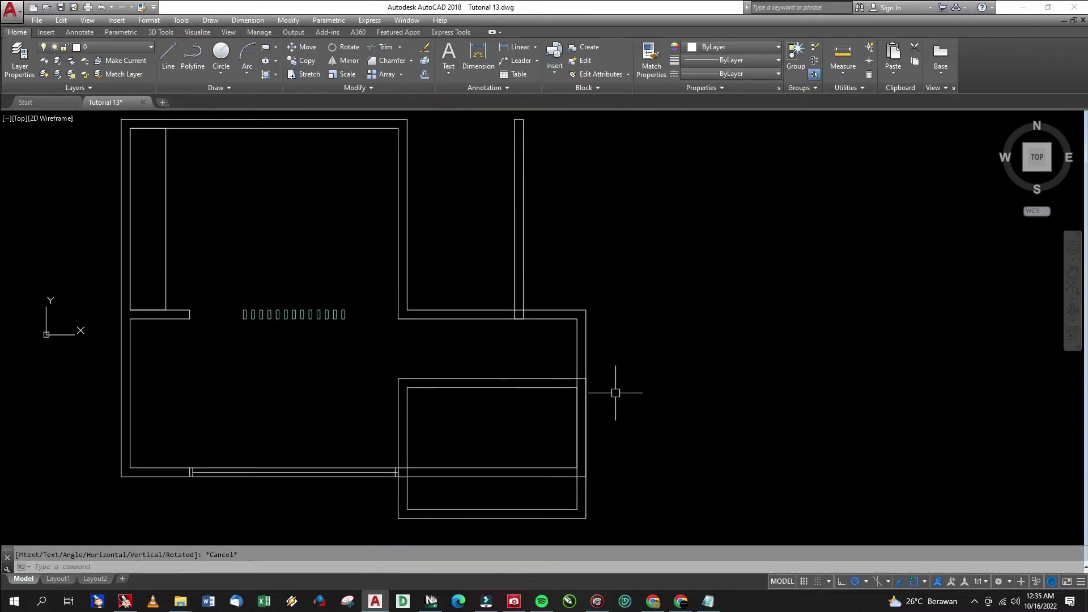
scroll(602, 375, "down", 2)
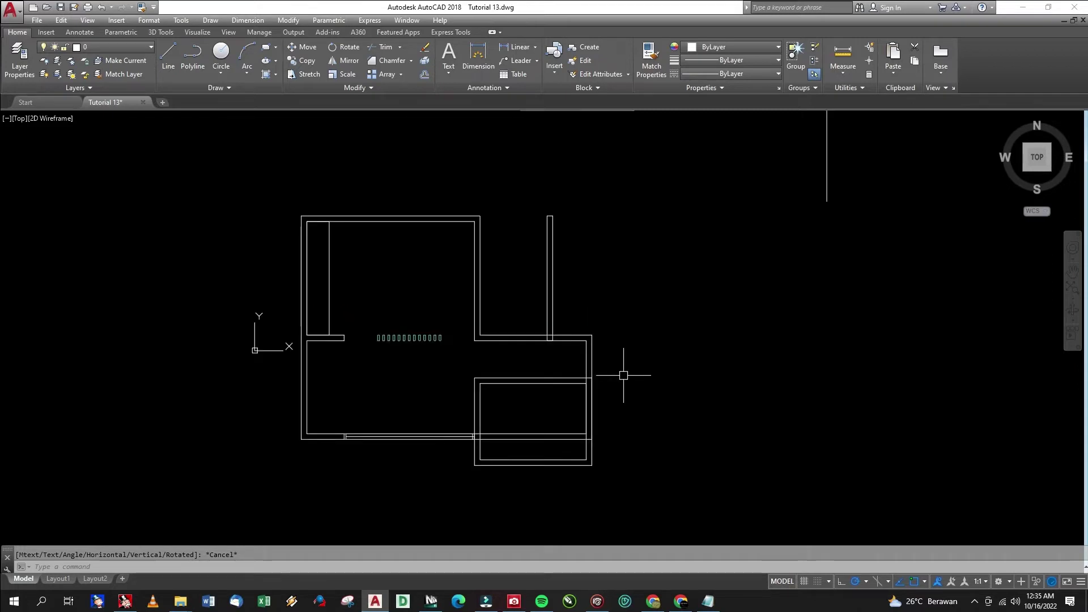
scroll(558, 334, "up", 5)
Pull the right vertical wall's bottom grips up to the horizontal wall's top line.
left_click(546, 336)
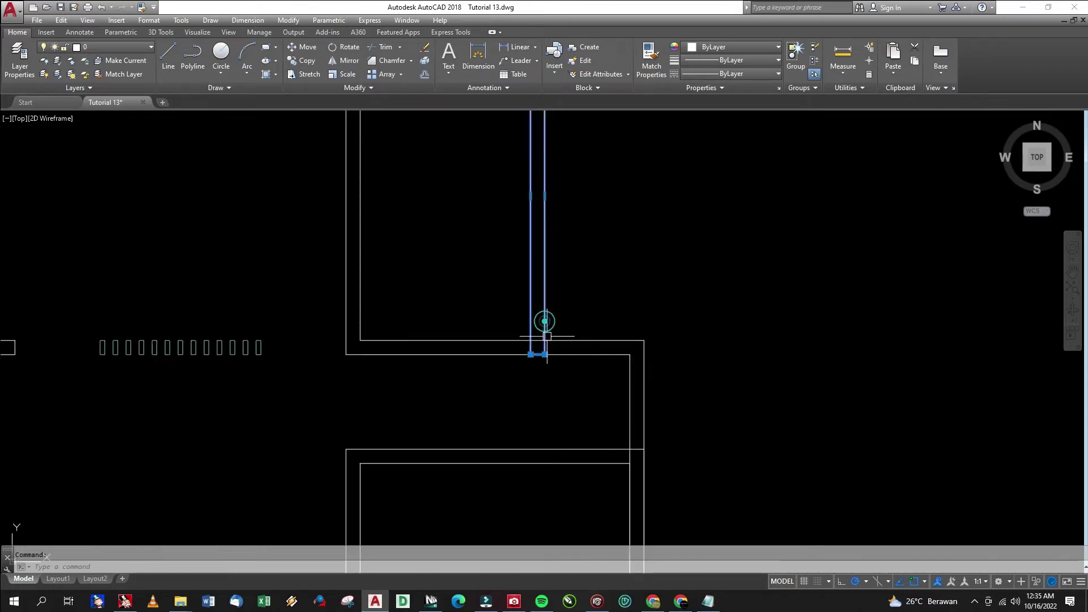
scroll(546, 340, "up", 2)
left_click(533, 358)
left_click(532, 336)
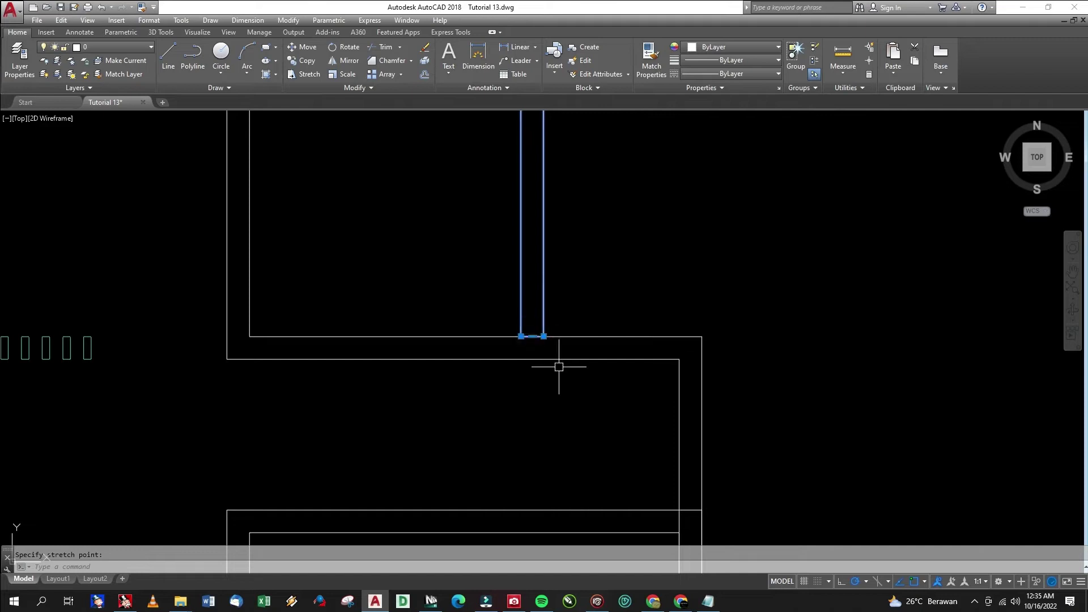
scroll(559, 366, "down", 4)
key("Escape")
scroll(645, 370, "down", 2)
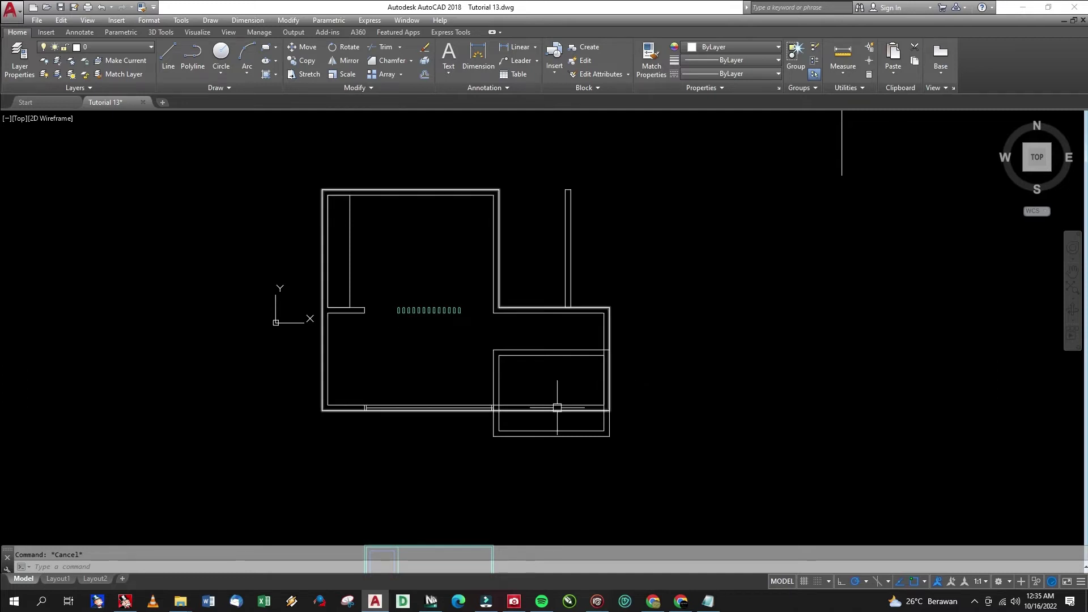
scroll(557, 386, "up", 2)
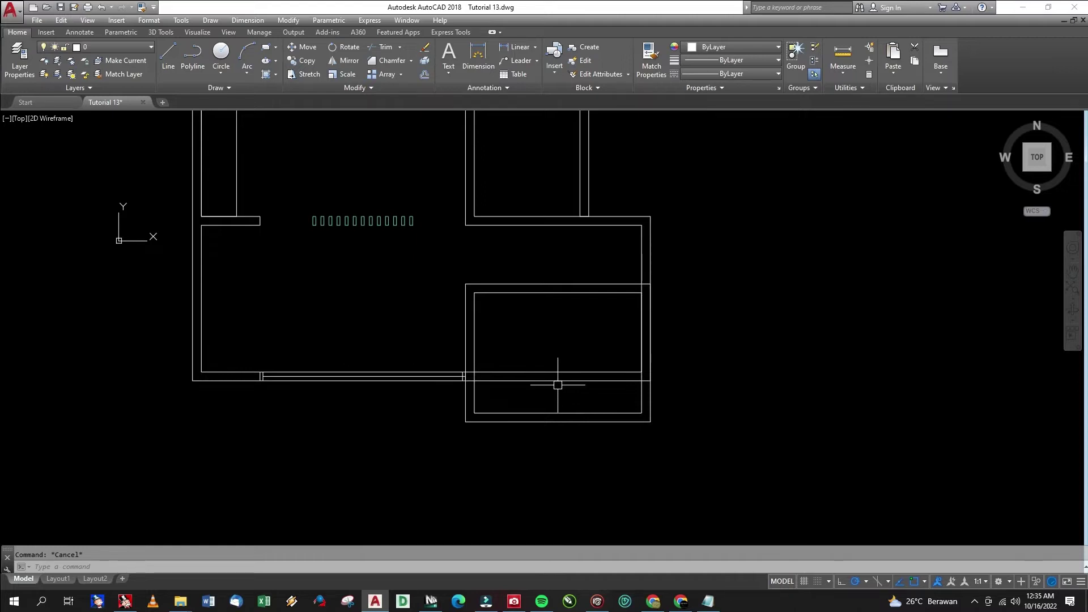
scroll(557, 385, "down", 1)
scroll(541, 318, "down", 3)
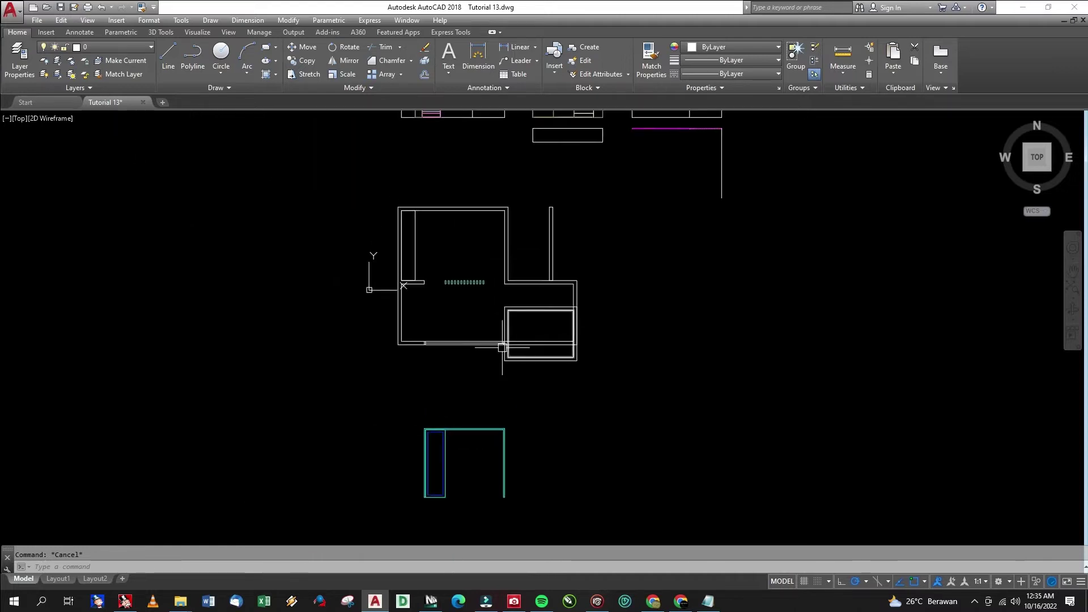
scroll(503, 342, "up", 2)
scroll(517, 336, "up", 2)
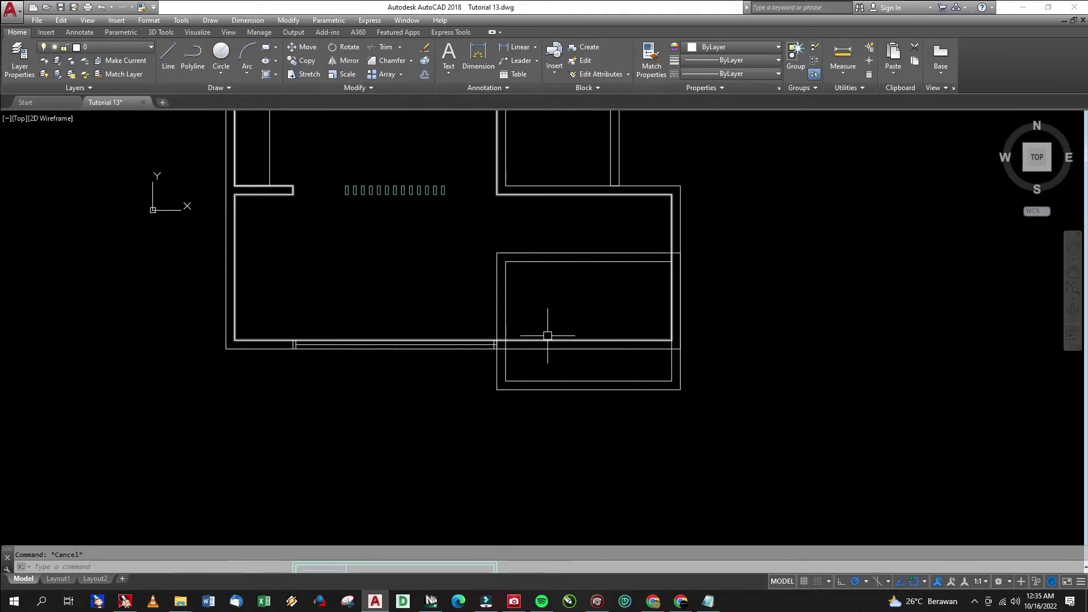
Measure the wardrobe elevation's bottom width with a temporary linear dimension.
middle_click_drag(485, 458, 506, 330)
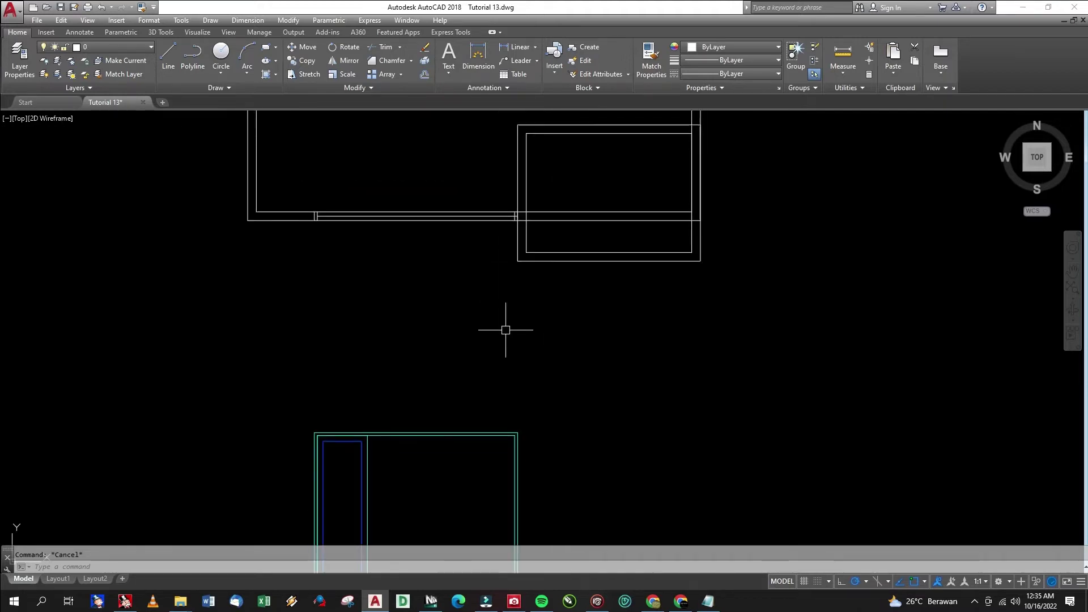
mouse_move(402, 504)
middle_mouse_down()
mouse_move(464, 379)
mouse_move(516, 335)
middle_mouse_up()
scroll(515, 335, "up", 2)
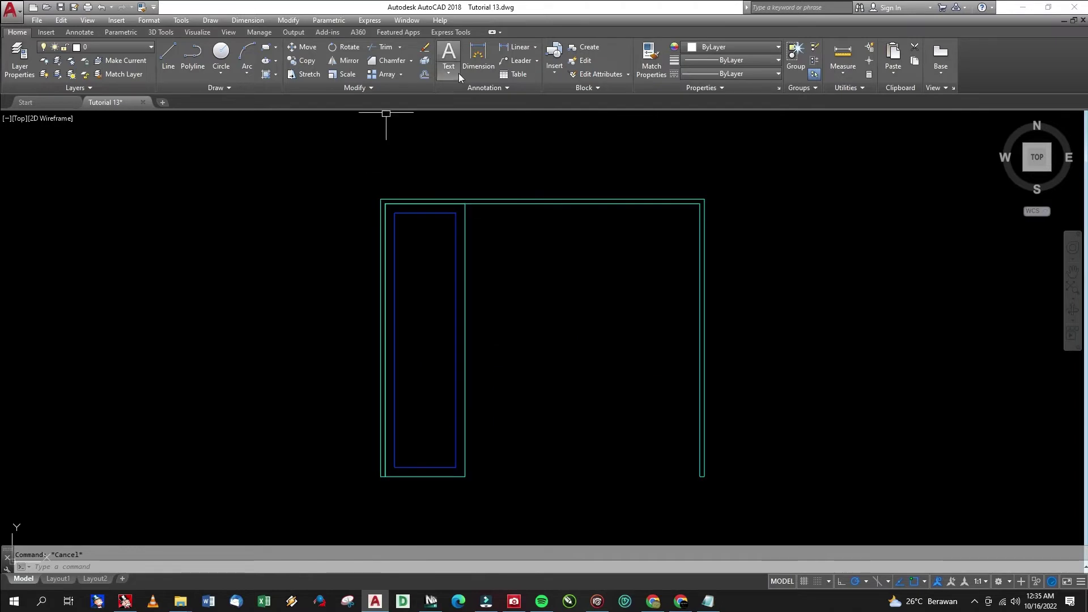
left_click(509, 50)
scroll(452, 468, "up", 3)
scroll(352, 487, "up", 3)
left_click(267, 474)
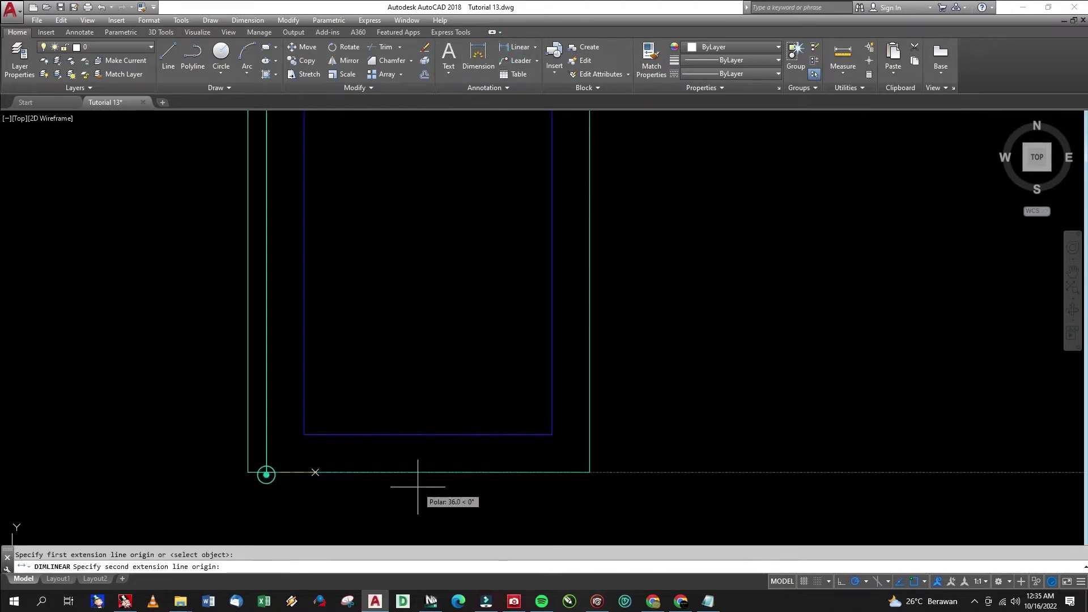
left_click(589, 471)
scroll(589, 471, "down", 2)
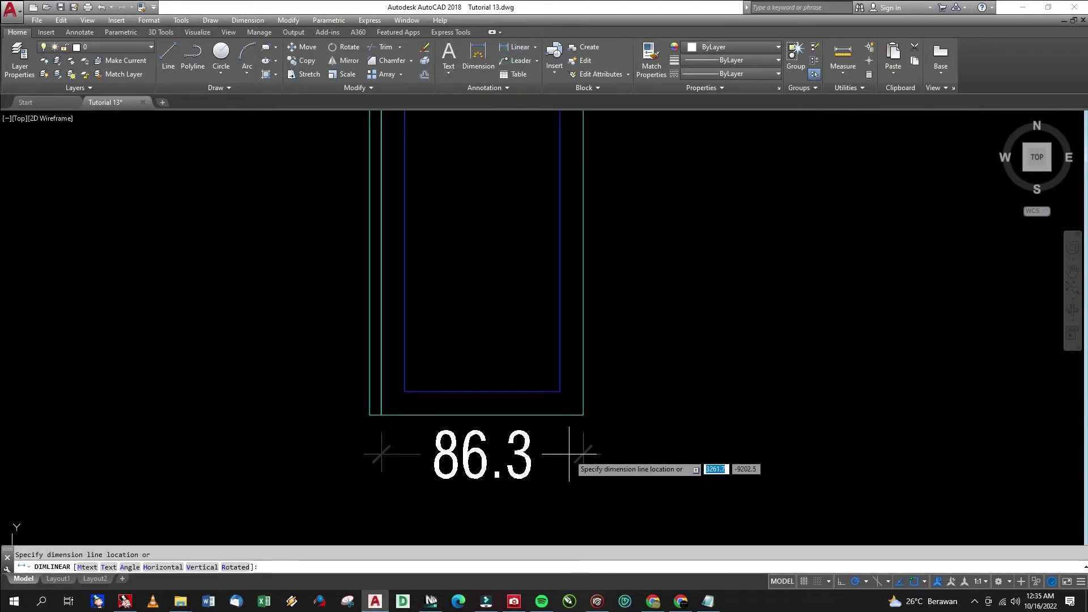
key("Escape")
scroll(555, 471, "down", 3)
Stretch the left door panel's right edge by 6 units.
type("s")
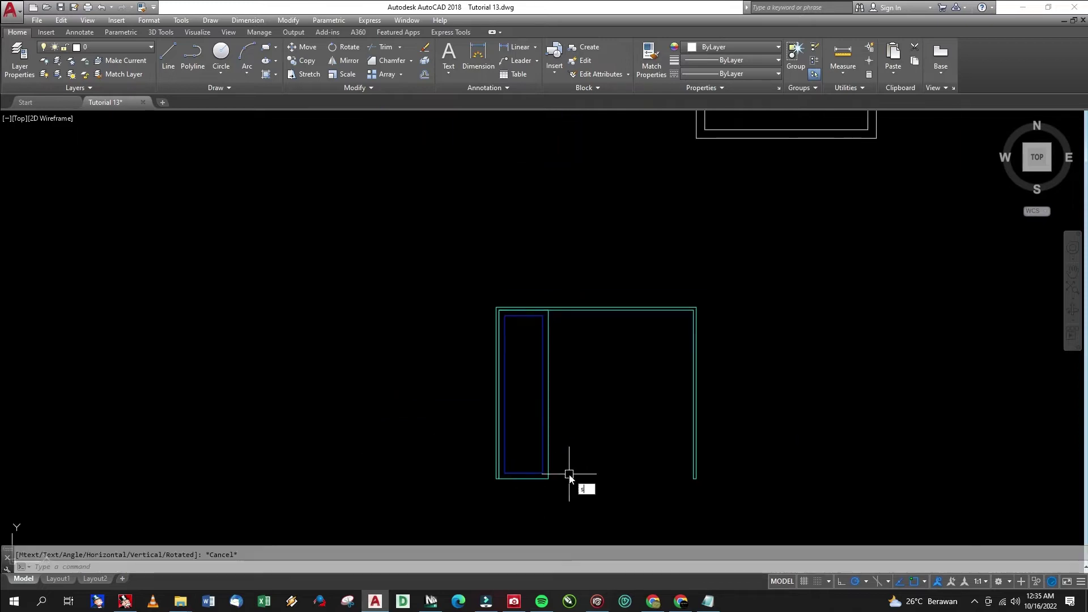
key("Return")
left_click(564, 494)
left_click(528, 283)
key("Return")
left_click(607, 271)
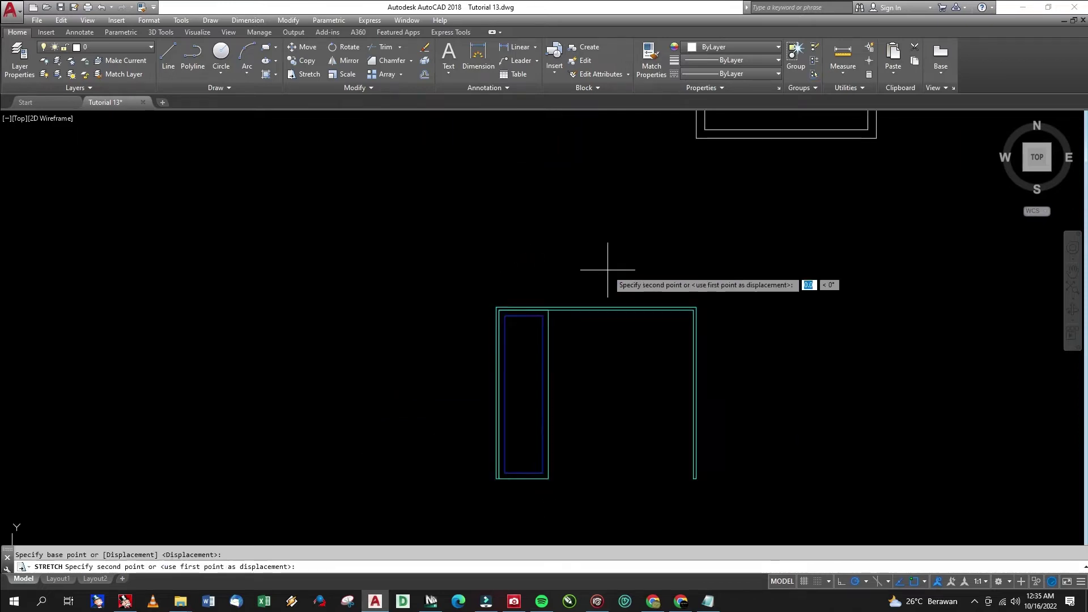
type("63")
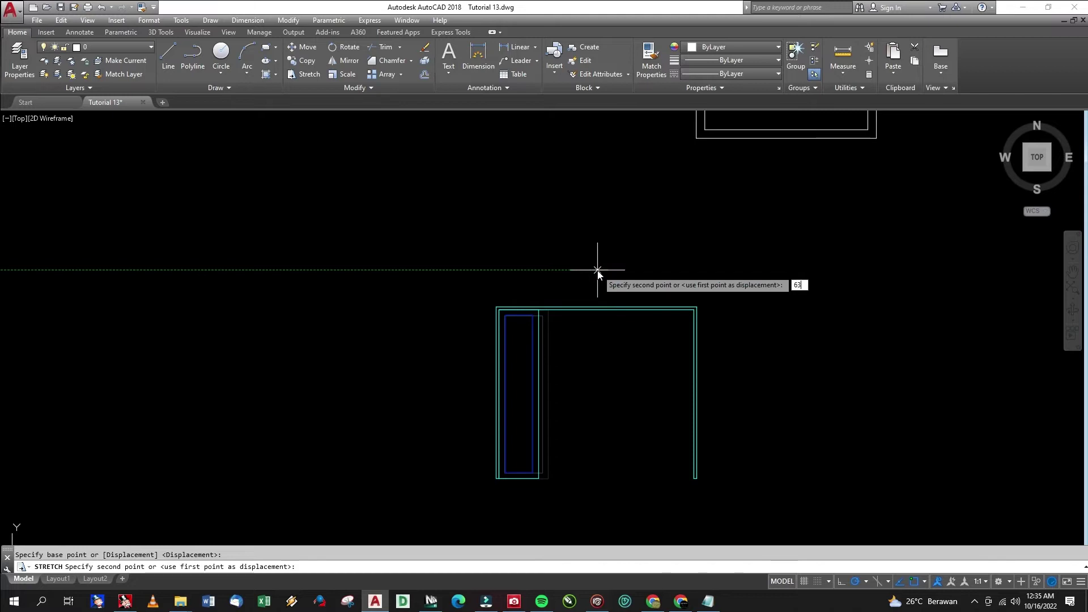
key("Return")
scroll(573, 382, "up", 1)
key("Escape")
scroll(570, 400, "up", 2)
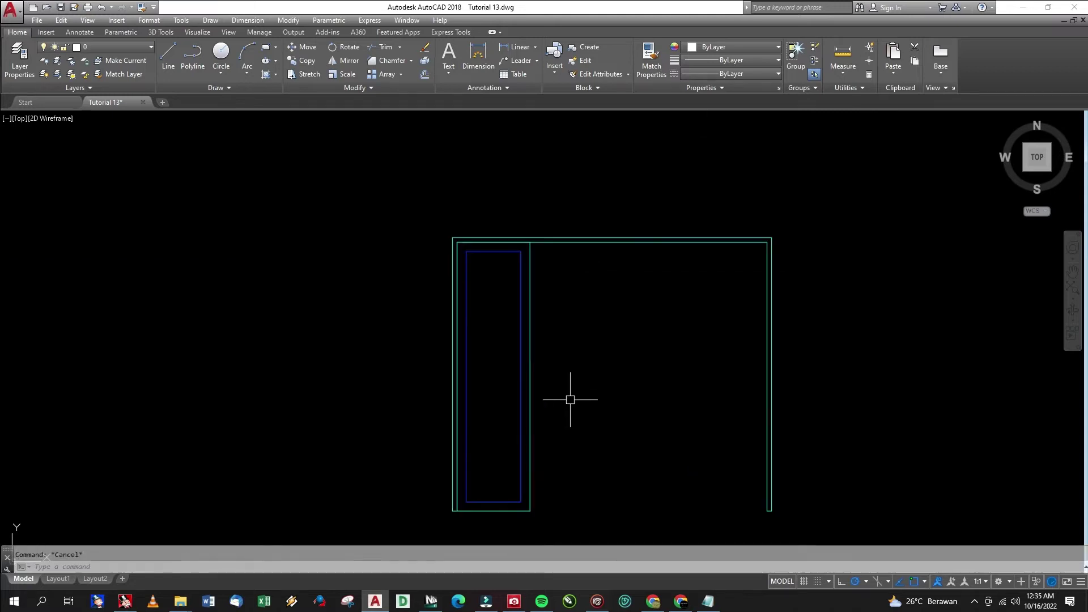
Copy the left door panel to two further positions on the right.
left_click(531, 358)
scroll(559, 415, "down", 1)
type("c")
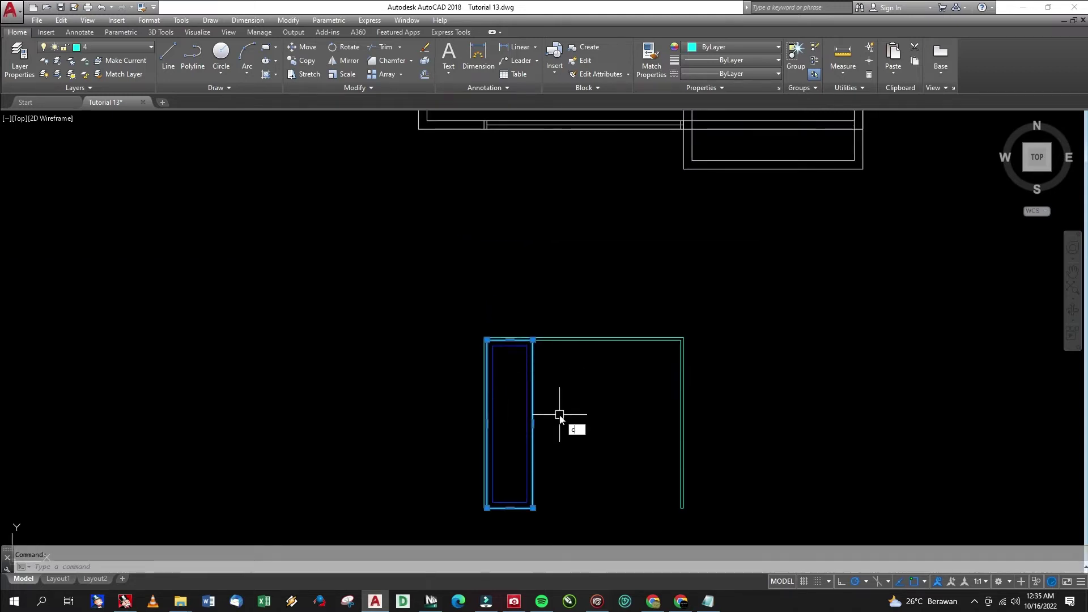
key("Return")
scroll(500, 362, "up", 4)
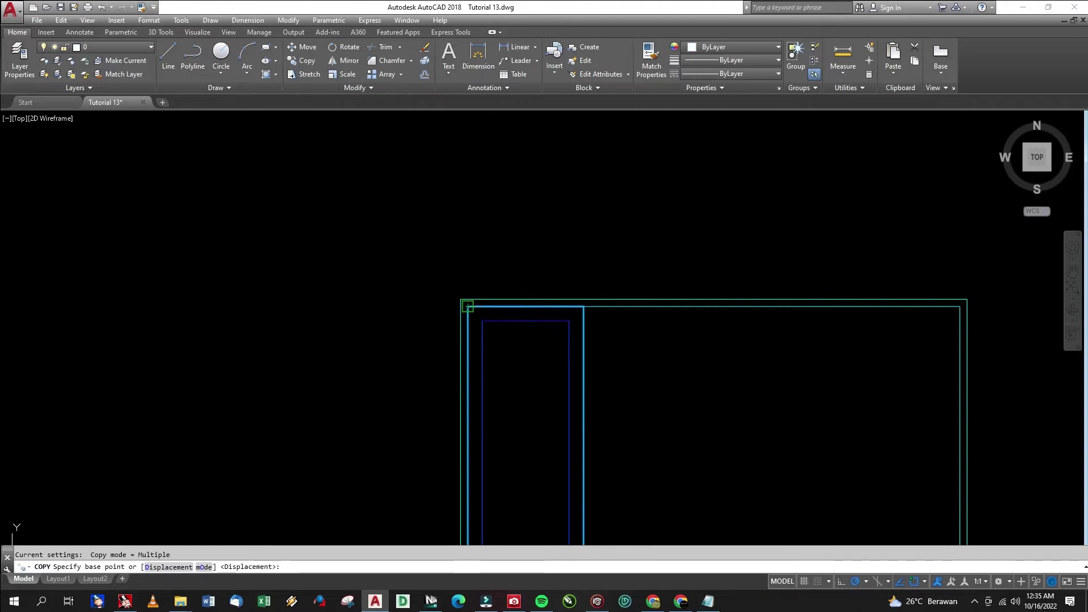
left_click(467, 306)
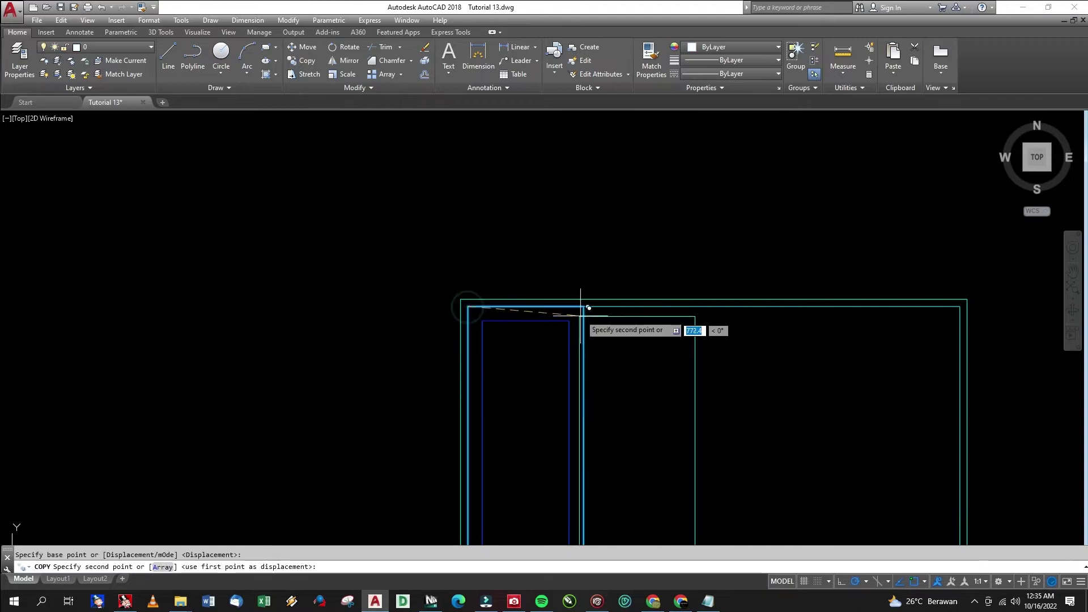
left_click(700, 307)
left_click(817, 307)
key("Escape")
scroll(694, 384, "down", 3)
middle_click_drag(693, 384, 616, 376)
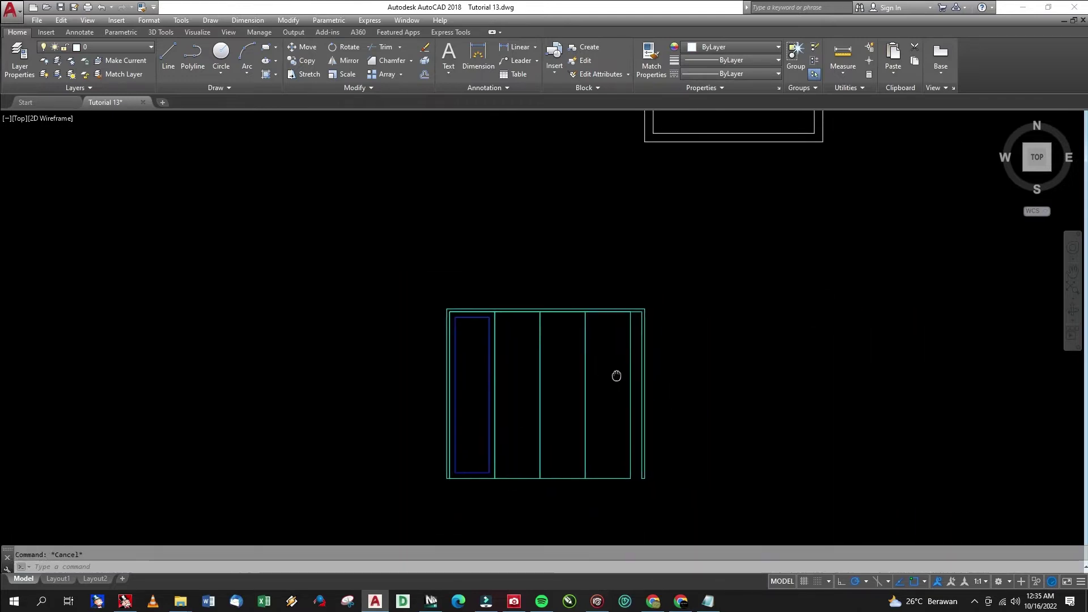
scroll(623, 408, "down", 2)
Stretch the wardrobe frame's right edge to meet the last panel.
type("s")
key("Return")
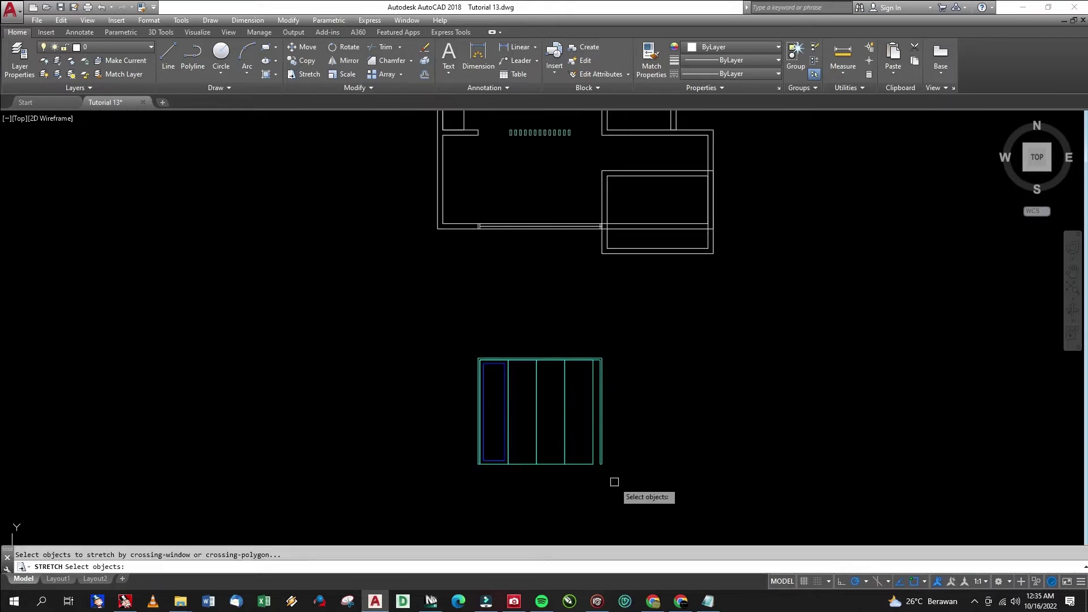
left_click(612, 478)
left_click(594, 340)
key("Return")
scroll(601, 360, "up", 4)
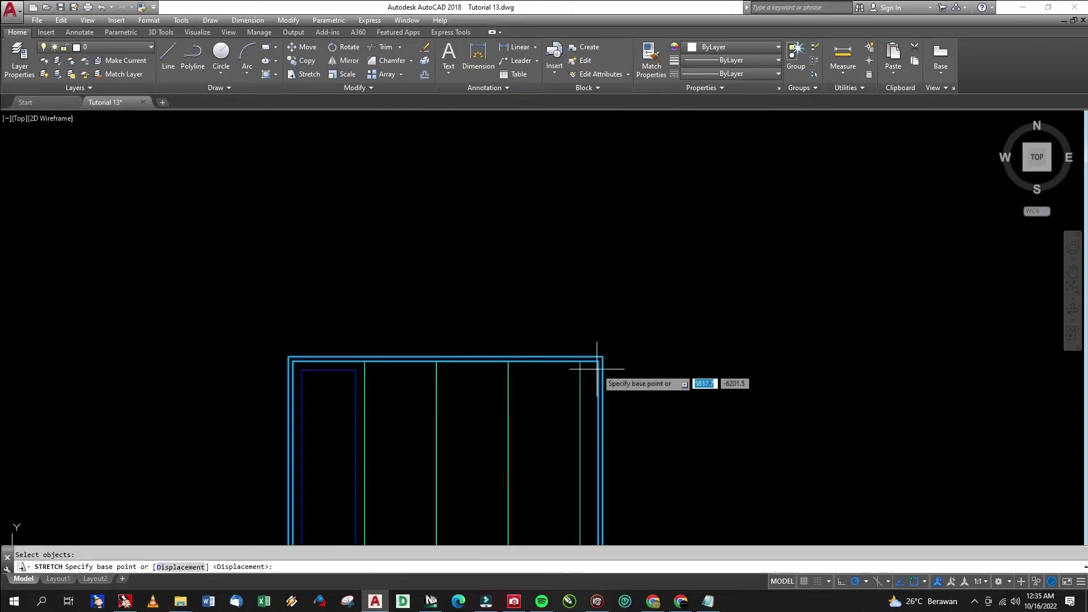
left_click(581, 363)
scroll(604, 371, "down", 2)
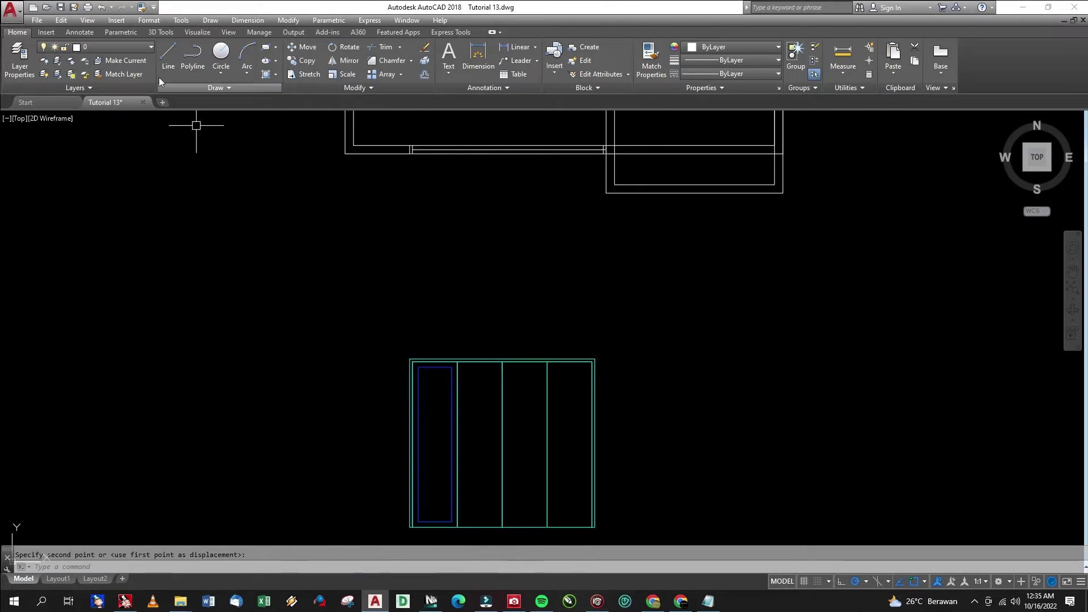
Start a line at the wardrobe corner, then cancel it.
left_click(169, 57)
left_click(595, 359)
scroll(595, 359, "down", 2)
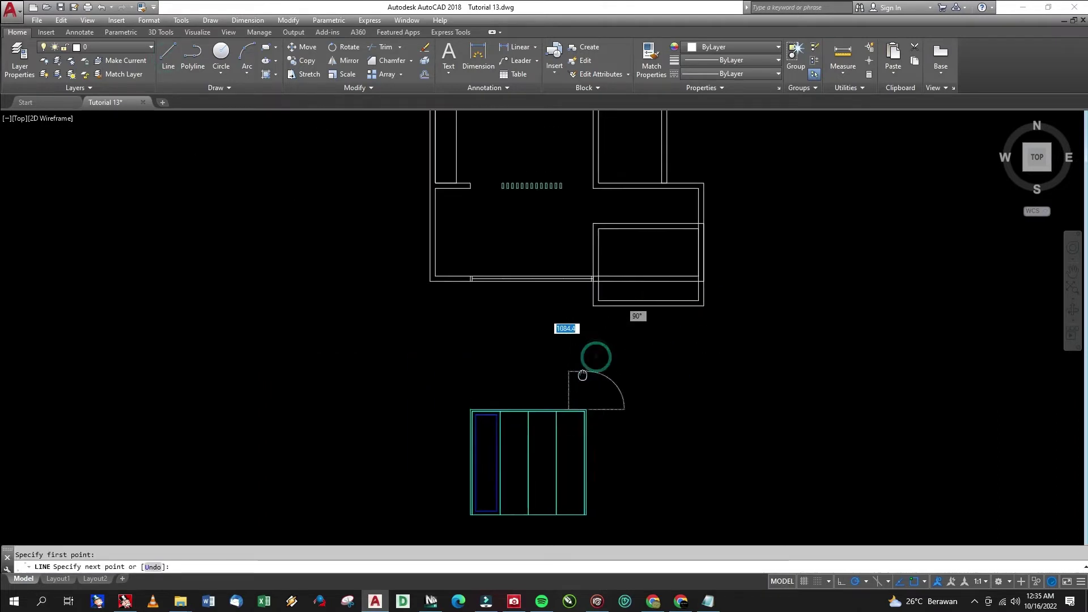
scroll(583, 221, "up", 3)
scroll(588, 259, "up", 3)
key("Escape")
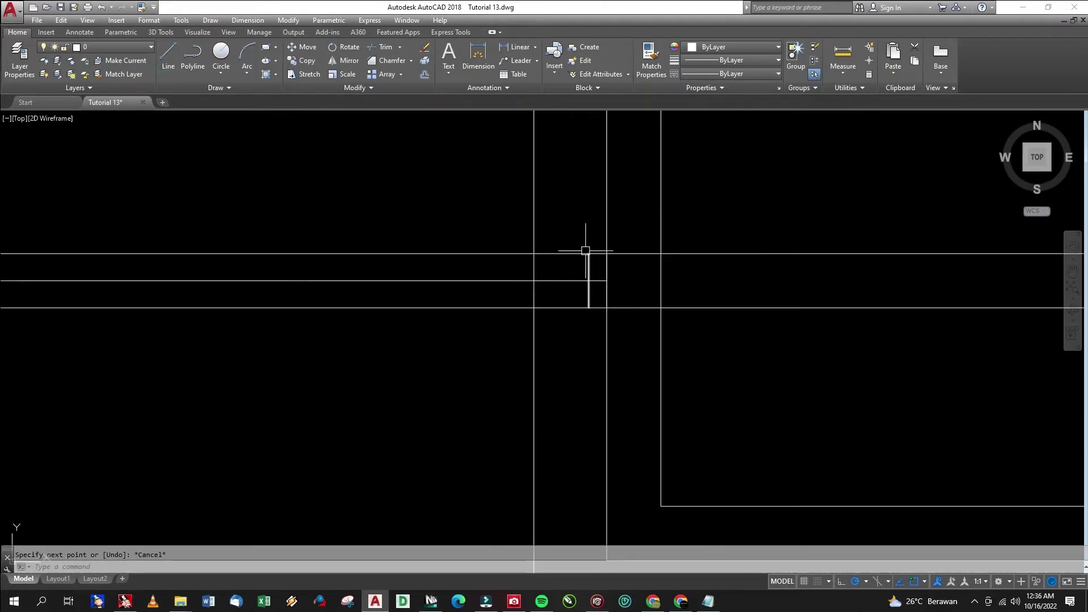
key("Escape")
Make layer 4 current and start, then abandon, a rectangle at the wall intersection.
left_click(108, 46)
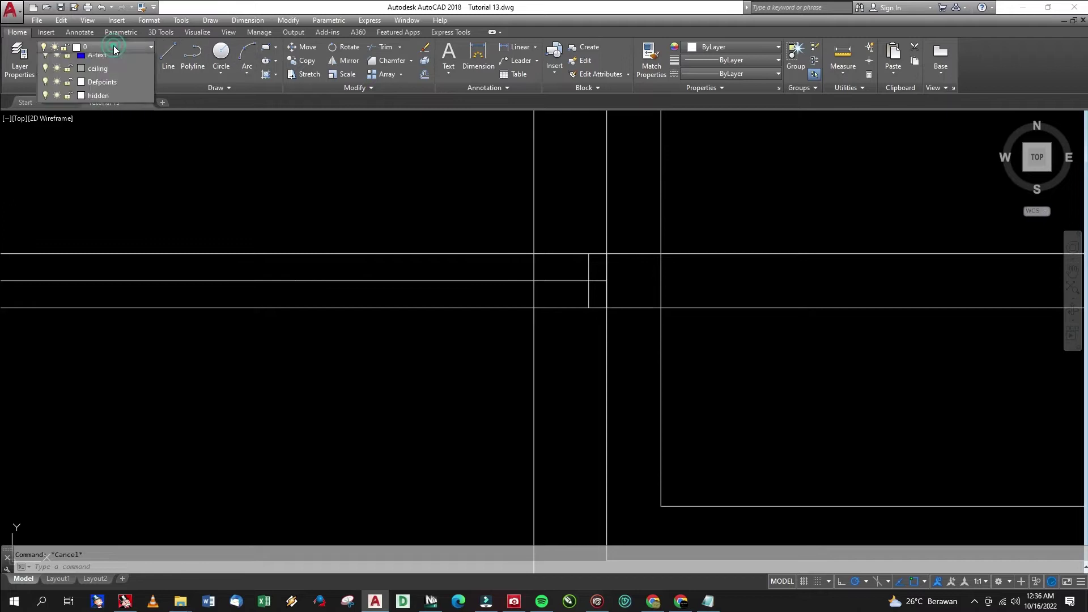
left_click(96, 116)
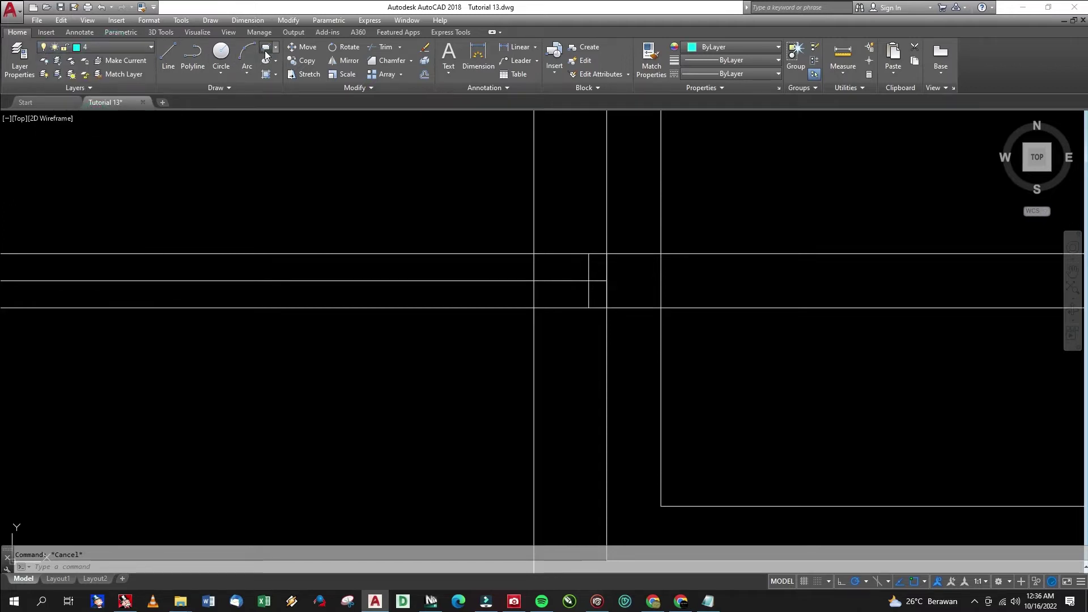
left_click(266, 46)
scroll(661, 282, "up", 2)
left_click(546, 323)
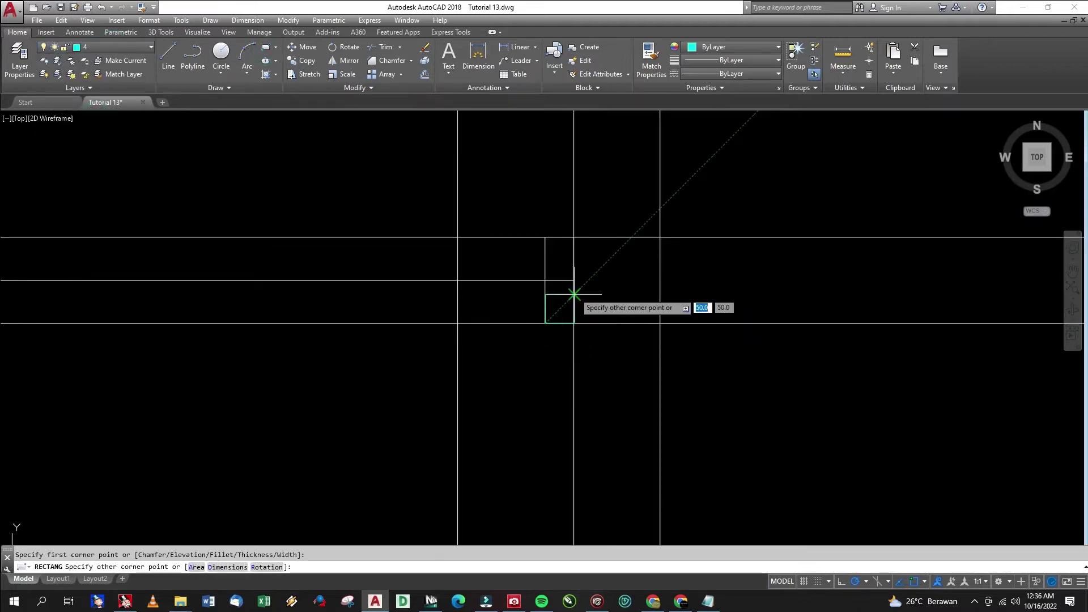
type("@40")
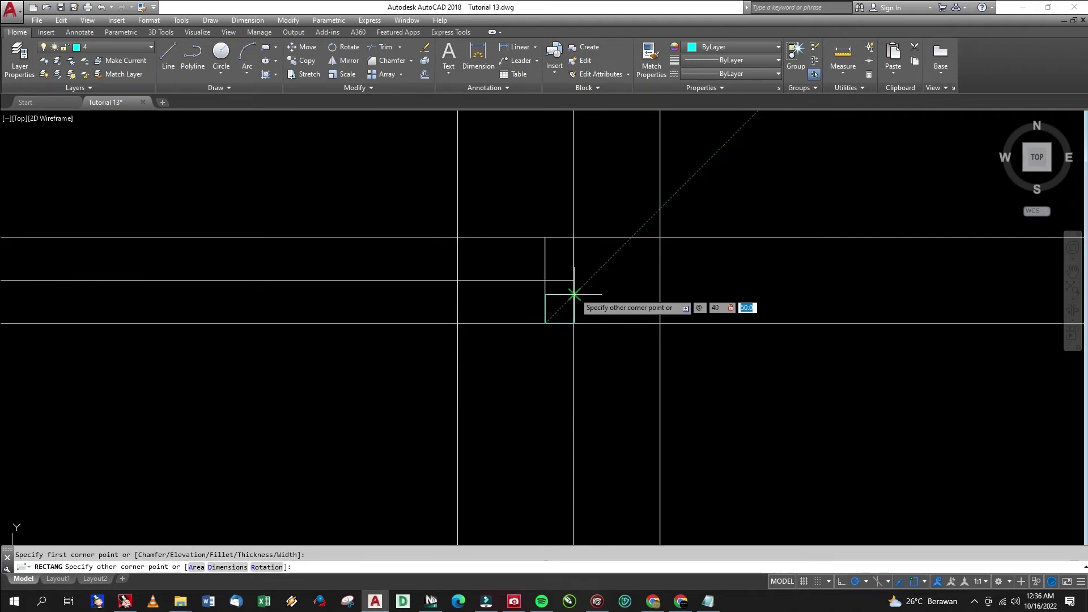
key("Escape")
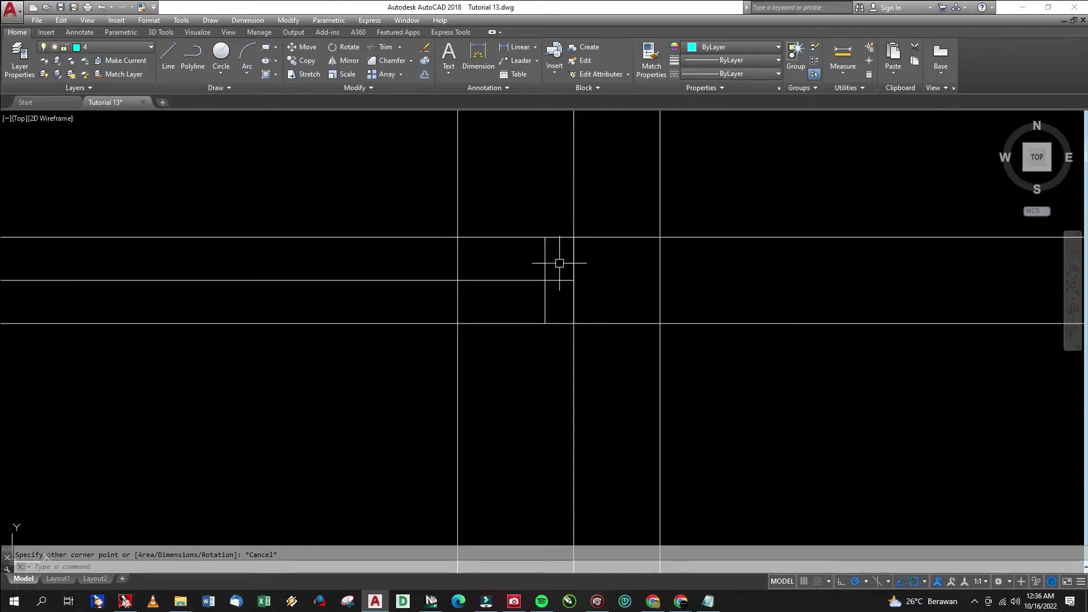
Move the short vertical wall line to the left.
left_click(530, 264)
left_click(545, 267)
type("m")
key("Return")
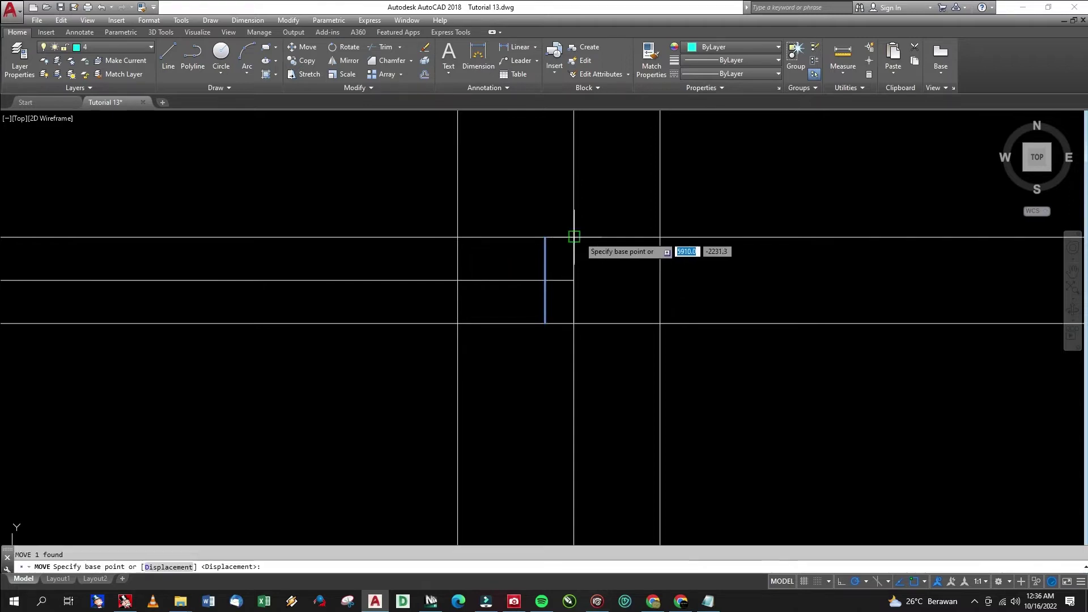
left_click(574, 237)
left_click(458, 237)
key("Escape")
type("tr")
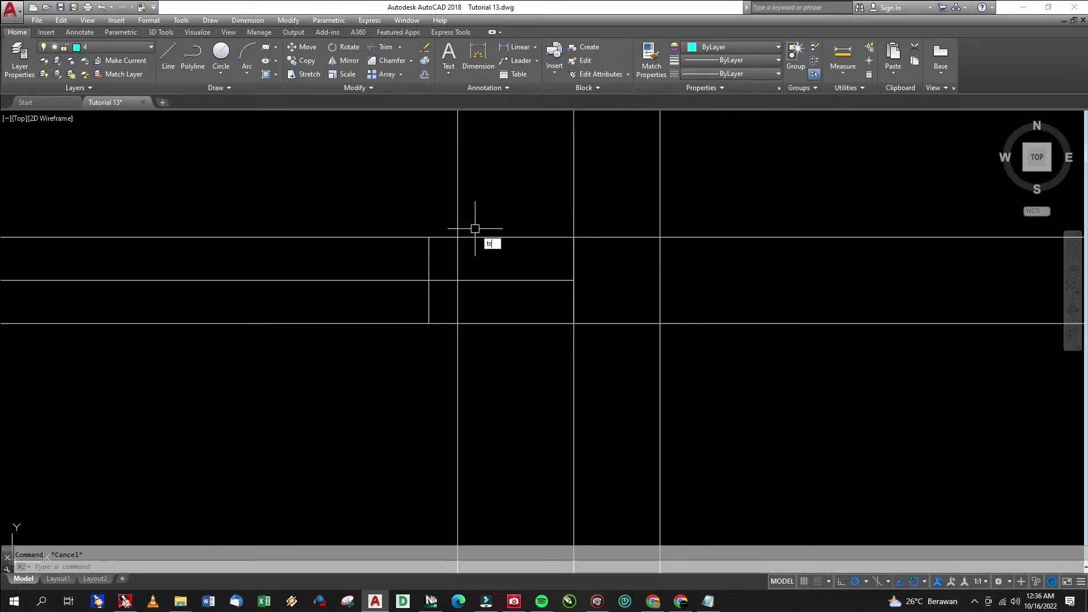
Trim the vertical line above and below the wall and the excess middle wall line.
key("Return")
key("Return")
left_click(457, 197)
left_click(458, 368)
left_click(500, 280)
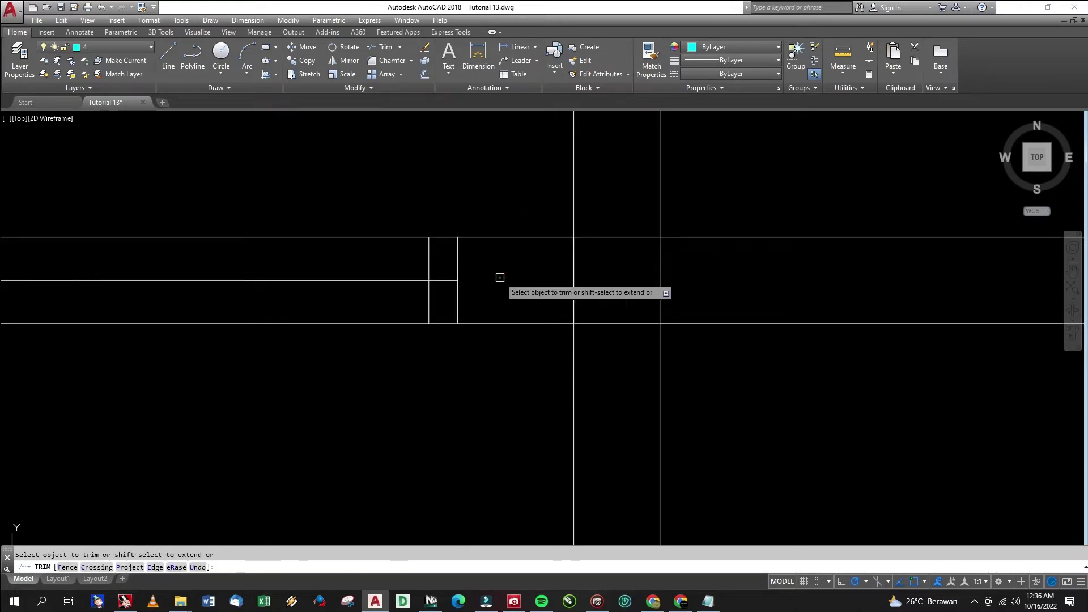
End the trim and zoom in on the building's lower-right walls.
key("Escape")
scroll(467, 311, "down", 5)
middle_click_drag(467, 311, 518, 270)
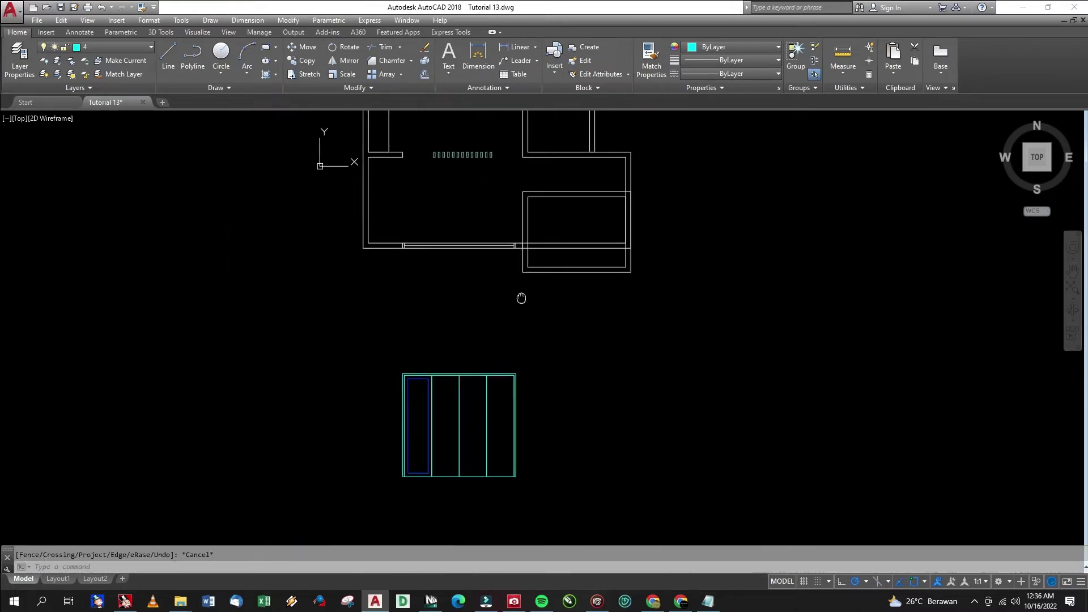
scroll(521, 298, "up", 4)
scroll(529, 306, "down", 2)
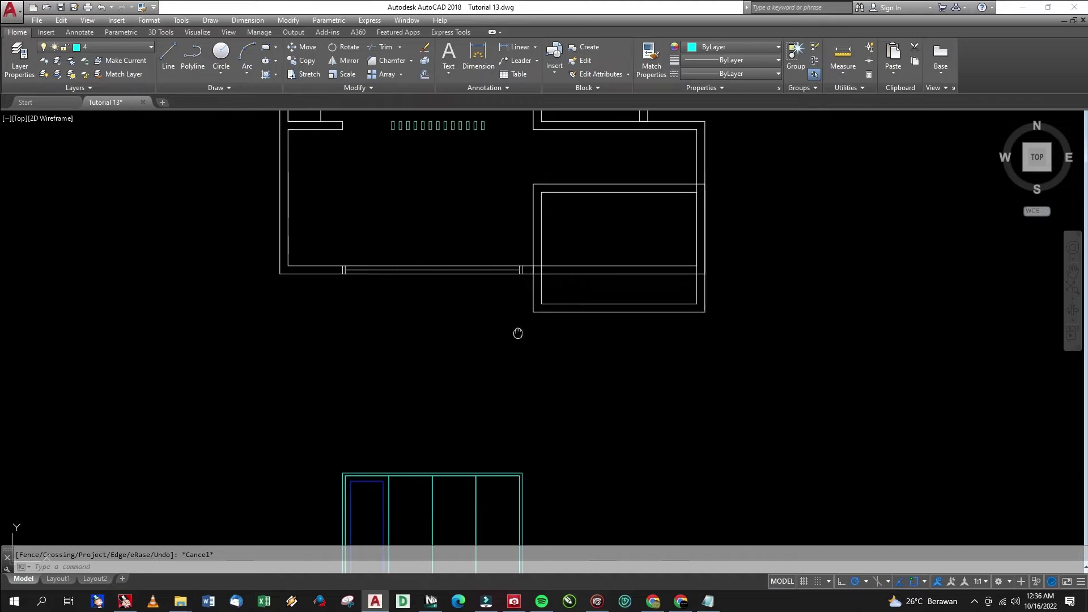
middle_click_drag(518, 333, 509, 270)
scroll(509, 270, "down", 2)
scroll(508, 287, "down", 2)
scroll(546, 340, "up", 2)
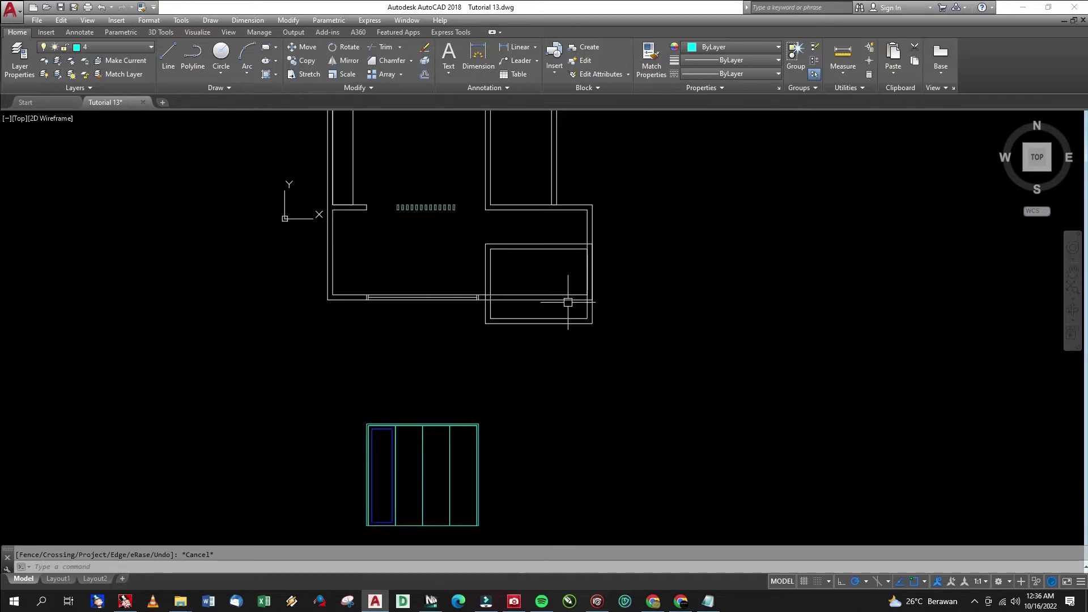
mouse_move(566, 301)
middle_mouse_down()
mouse_move(556, 318)
mouse_move(601, 348)
mouse_move(605, 338)
mouse_move(602, 293)
mouse_move(563, 351)
middle_mouse_up()
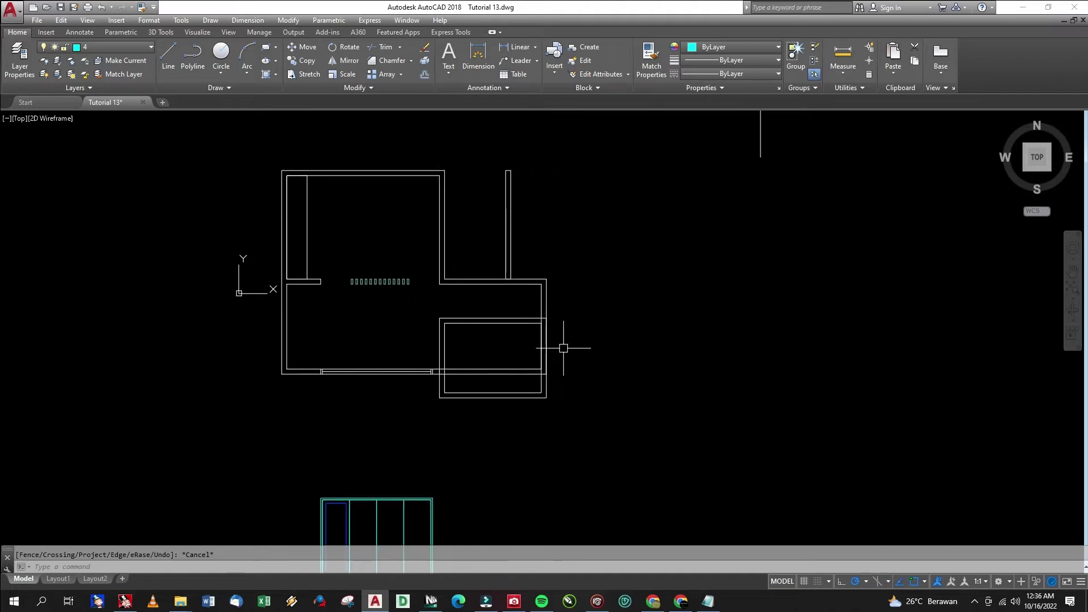
scroll(551, 304, "up", 4)
middle_click_drag(551, 304, 549, 343)
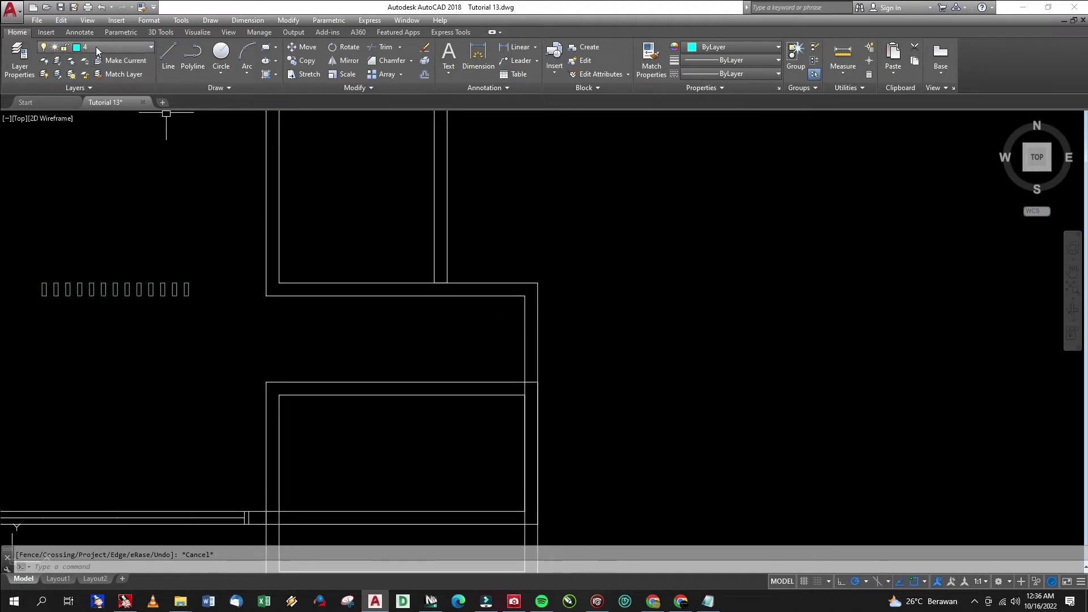
On layer 0, draw a 50 by 150 jamb rectangle in the wall.
left_click(96, 47)
left_click(103, 61)
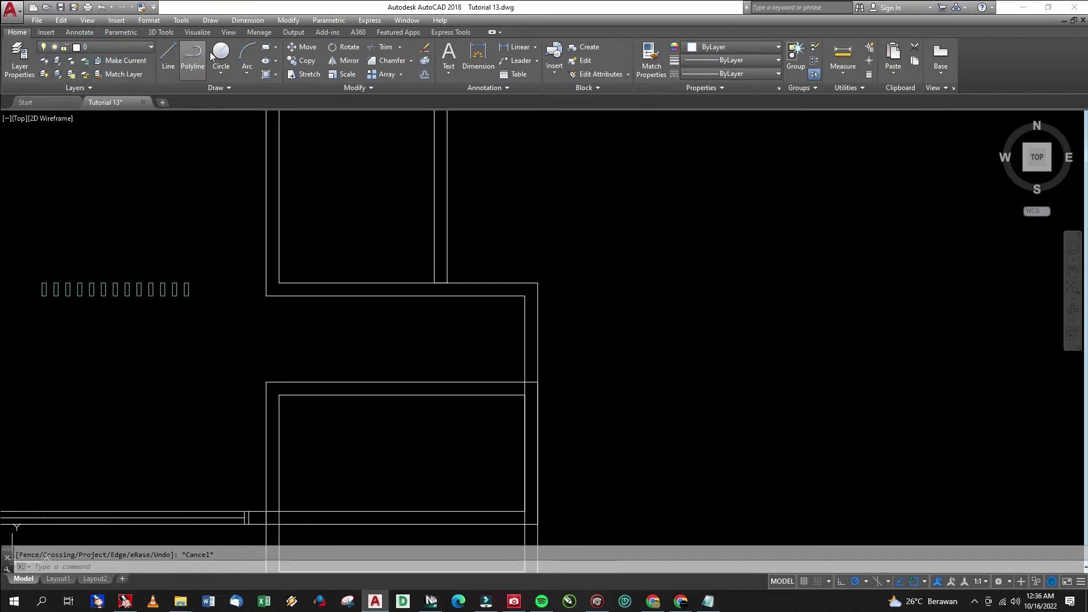
left_click(266, 46)
scroll(484, 312, "up", 4)
left_click(390, 240)
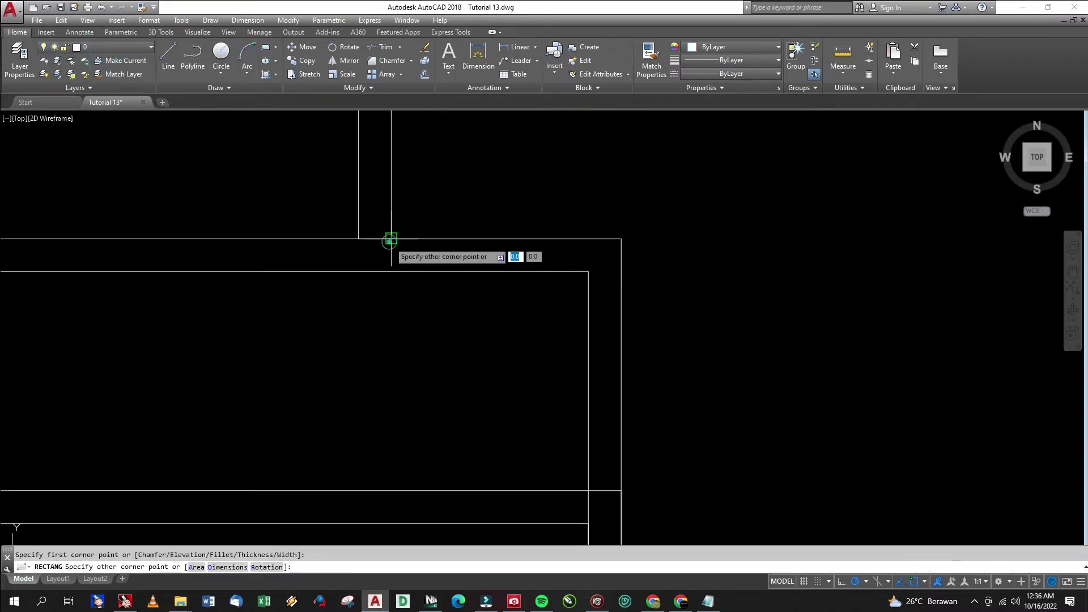
middle_click_drag(453, 314, 478, 362)
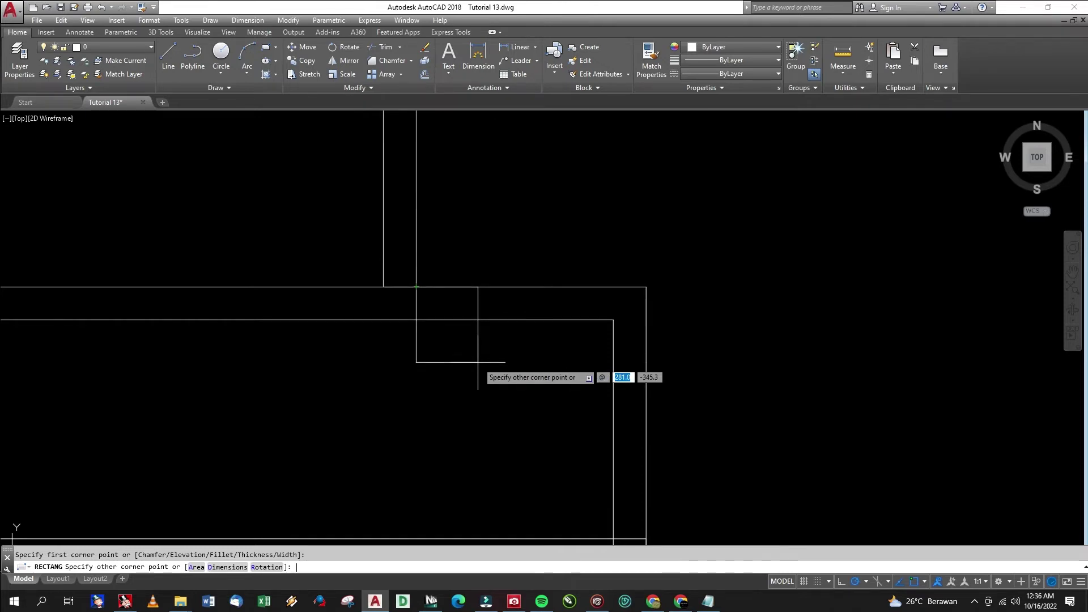
key("Tab")
type("-150")
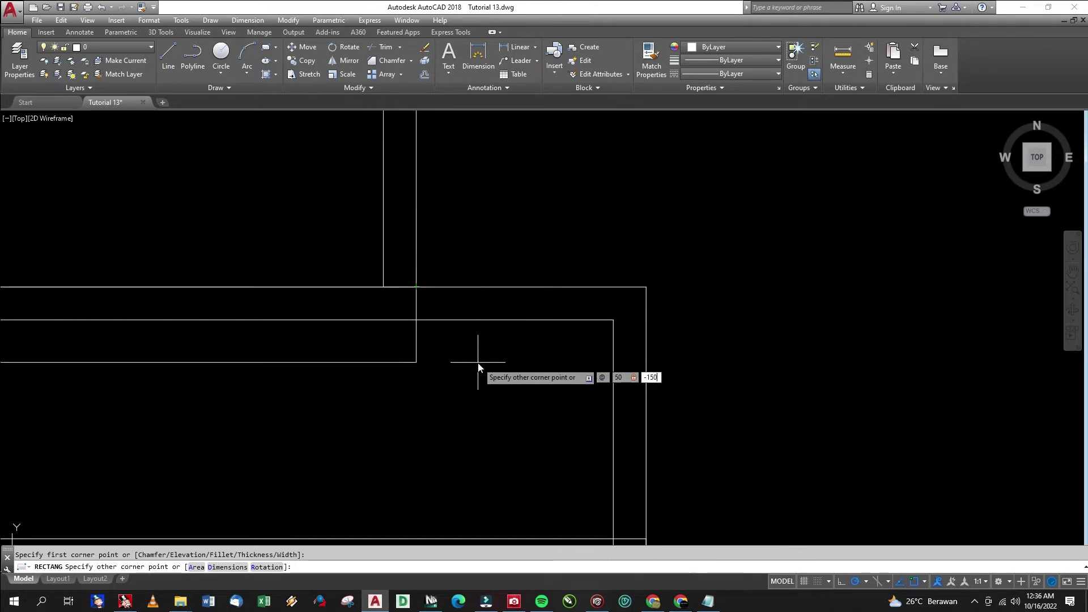
key("Return")
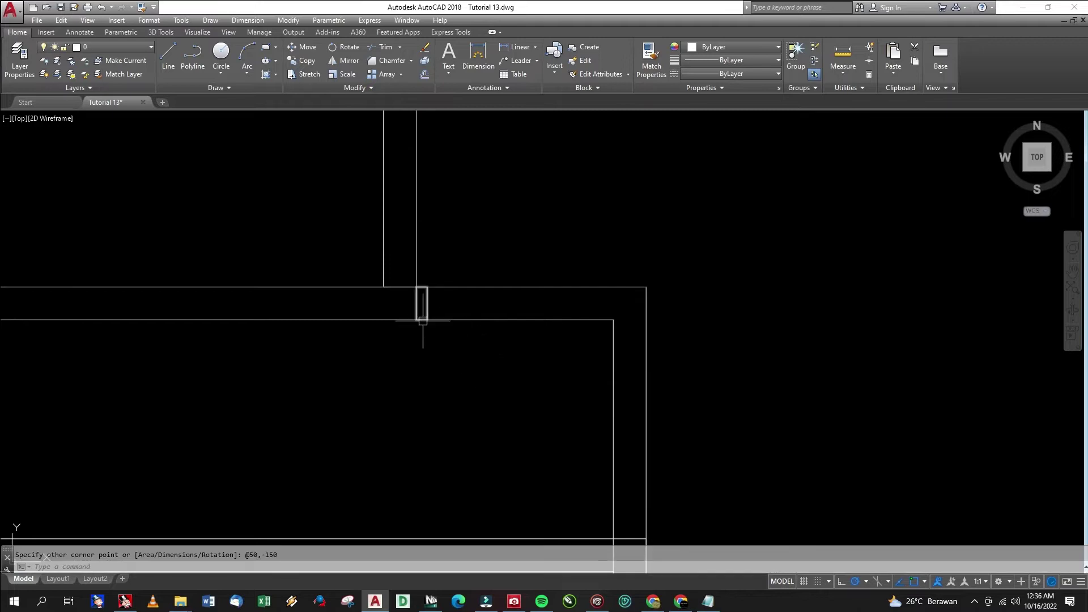
Copy the jamb rectangle to the opening's right corner.
left_click(428, 310)
type("o")
key("Return")
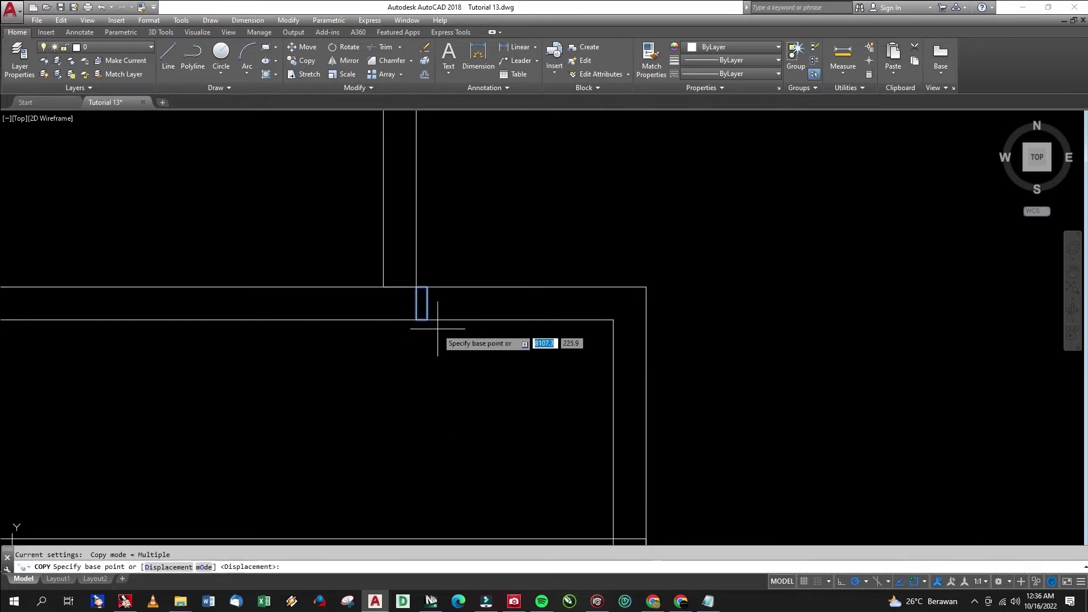
left_click(428, 320)
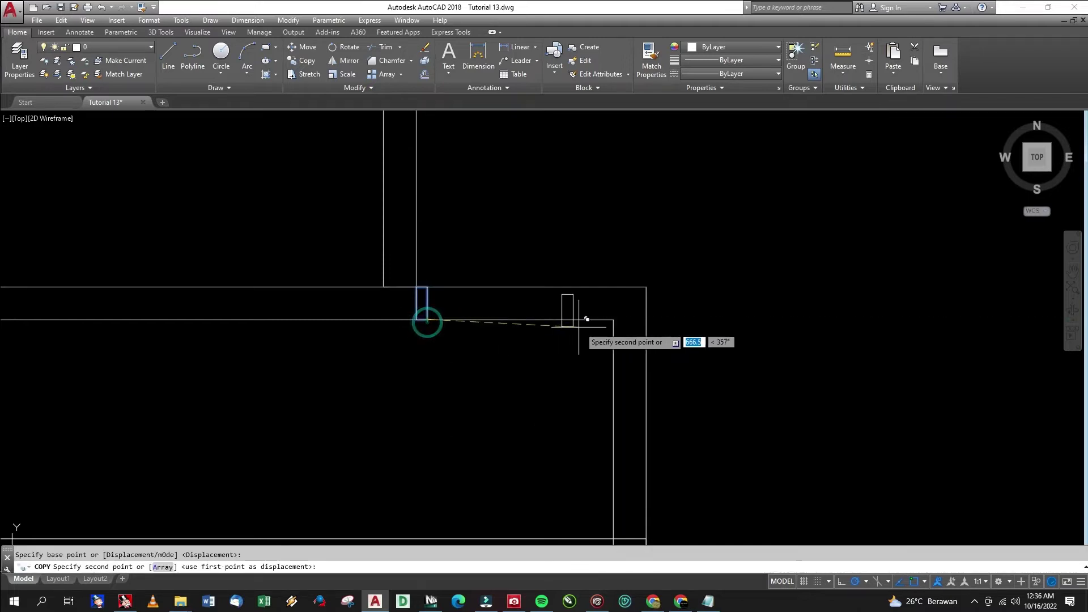
left_click(613, 319)
key("Return")
Select both jamb rectangles and begin moving them left.
left_click_drag(622, 306, 389, 296)
scroll(439, 340, "down", 4)
left_click_drag(462, 303, 389, 316)
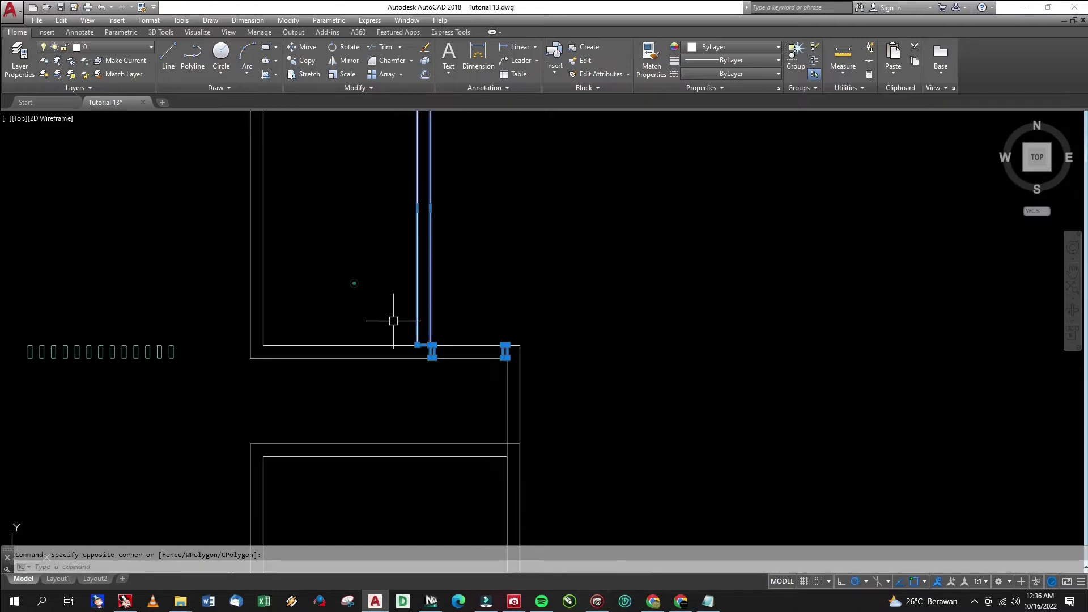
scroll(442, 377, "up", 2)
scroll(483, 368, "up", 2)
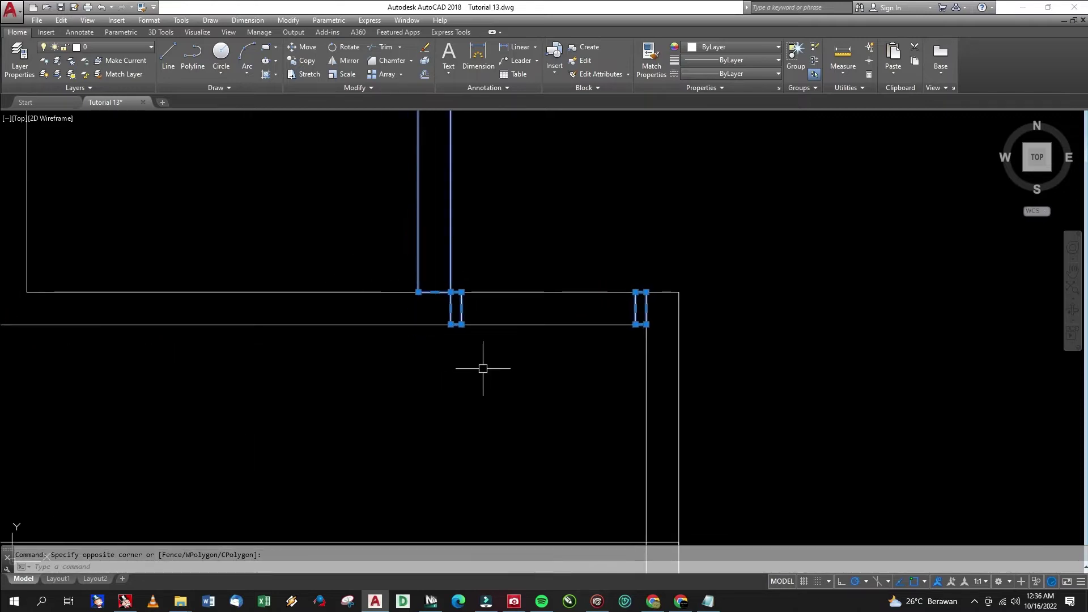
type("m")
key("Return")
left_click(542, 368)
Move the window jambs 100 units to the left.
type("1")
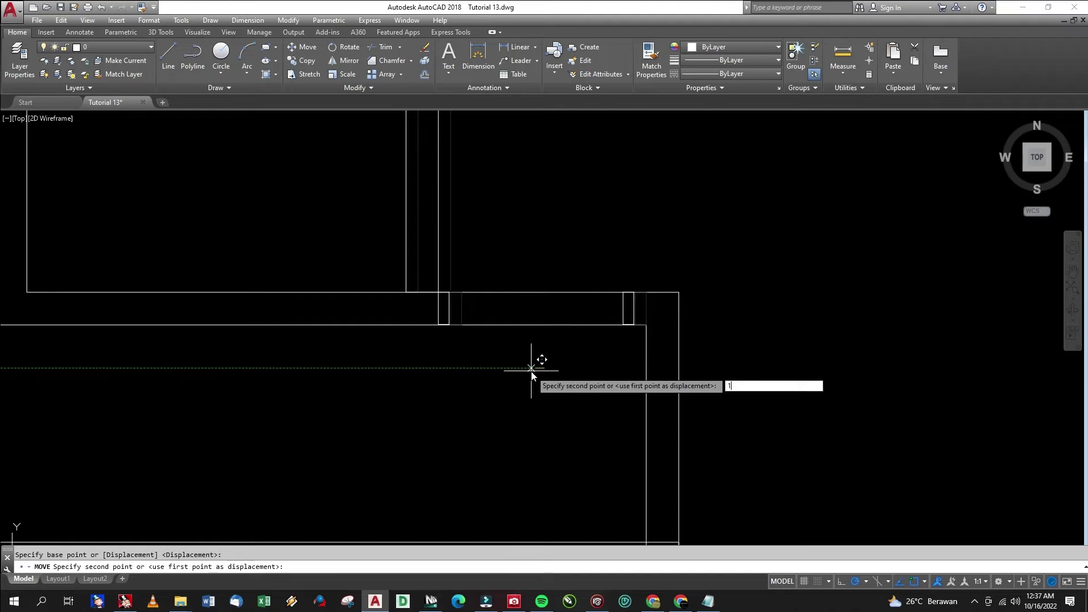
type("00")
key("Return")
scroll(510, 347, "up", 2)
left_click(401, 253)
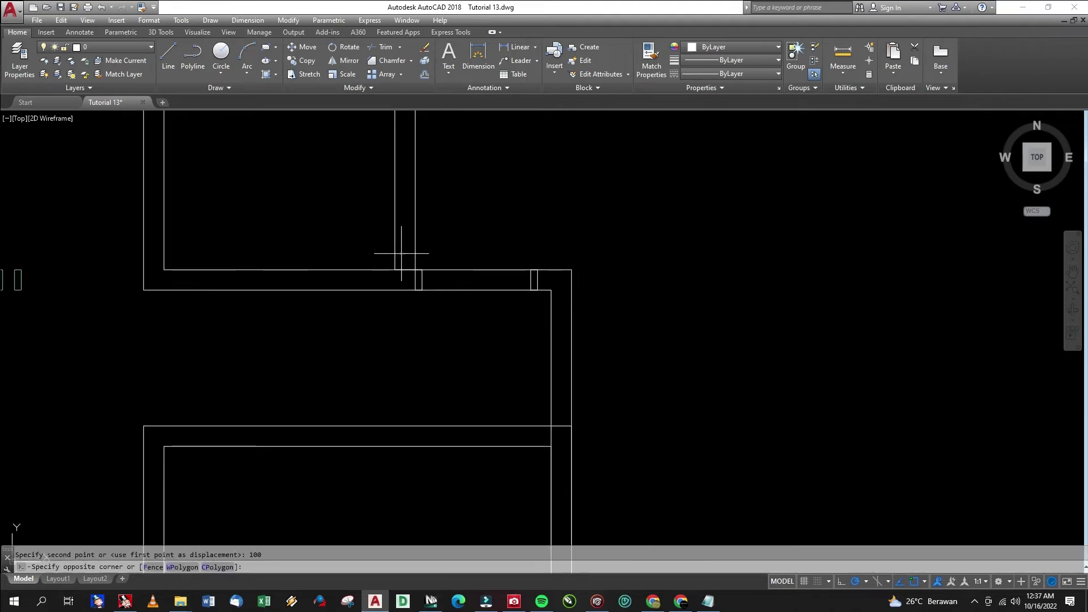
left_click(535, 316)
Draw an 800 by 40 sill rectangle starting at the jamb corner.
left_click(266, 46)
scroll(427, 340, "up", 3)
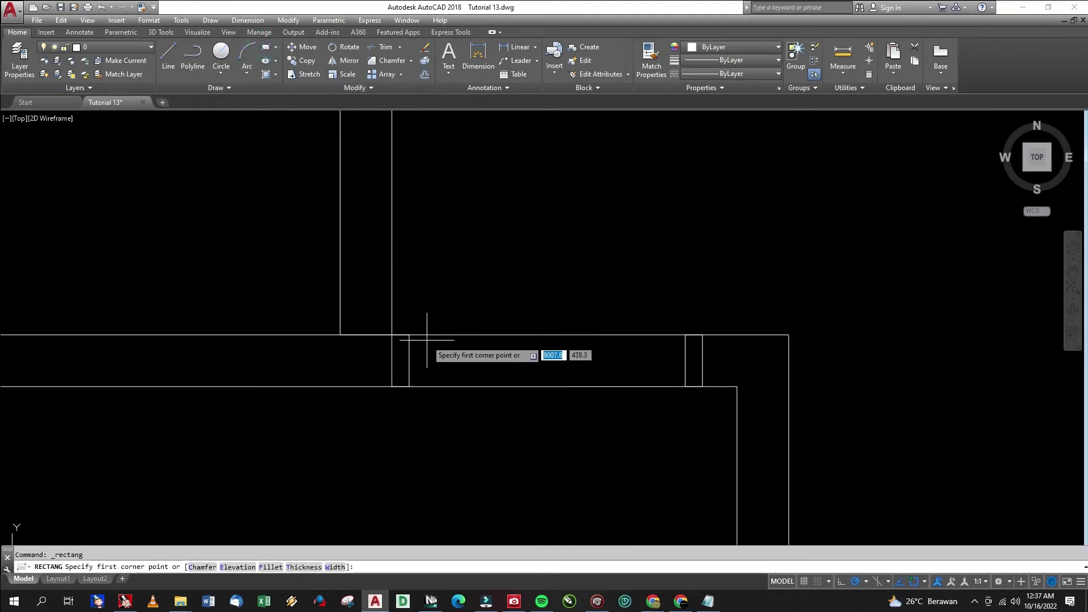
left_click(409, 386)
type("800")
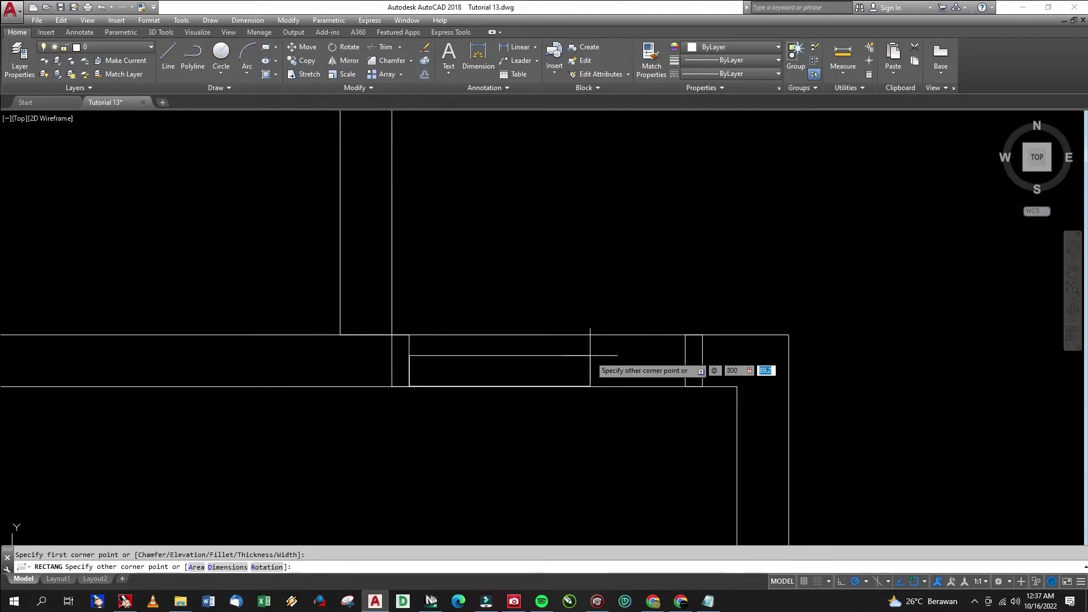
type("40")
key("Return")
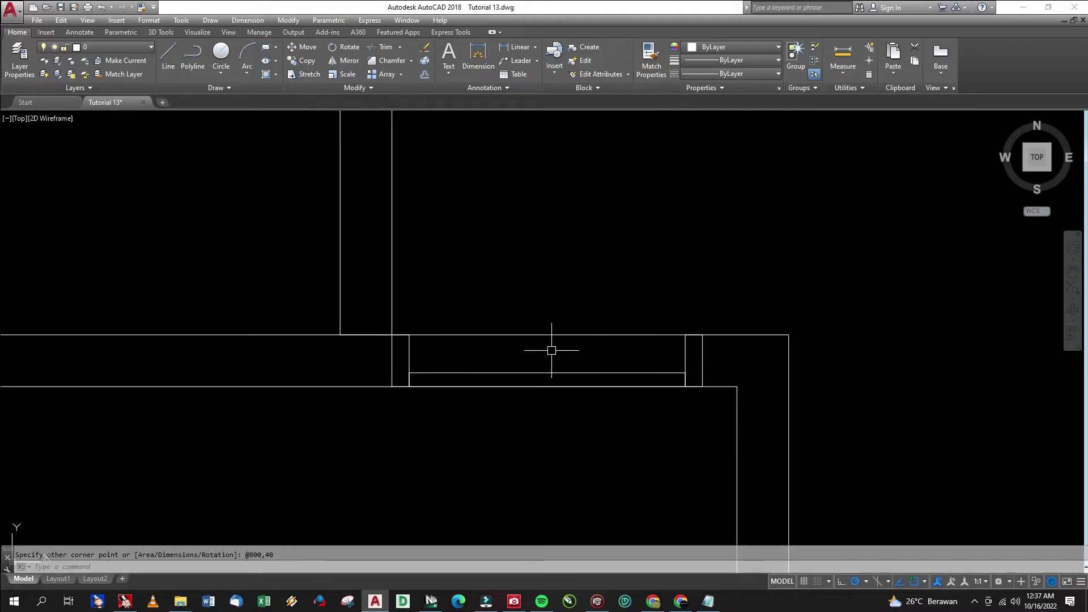
Mirror the window frame about a horizontal line, keeping the original.
scroll(554, 347, "down", 2)
middle_click_drag(554, 347, 463, 231)
scroll(588, 395, "down", 4)
scroll(583, 394, "up", 2)
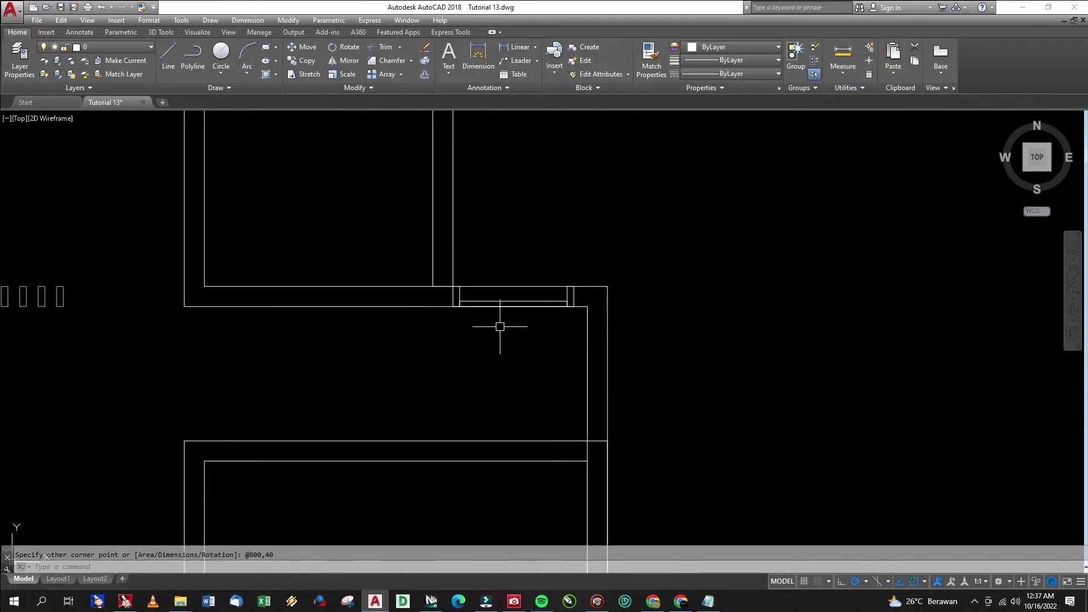
left_click(440, 270)
left_click(604, 325)
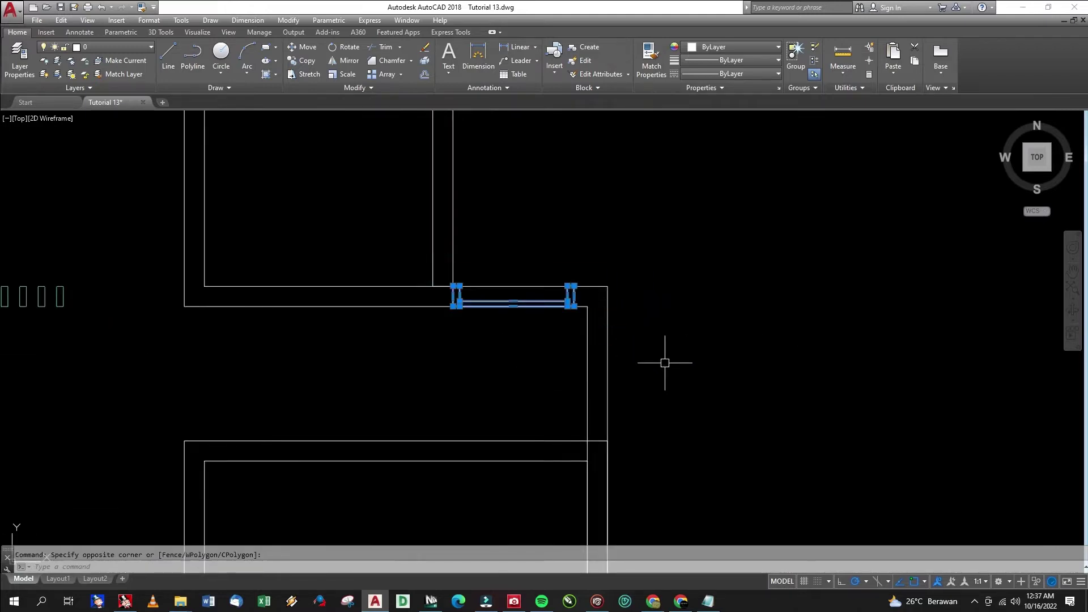
type("mi")
key("Return")
left_click(586, 344)
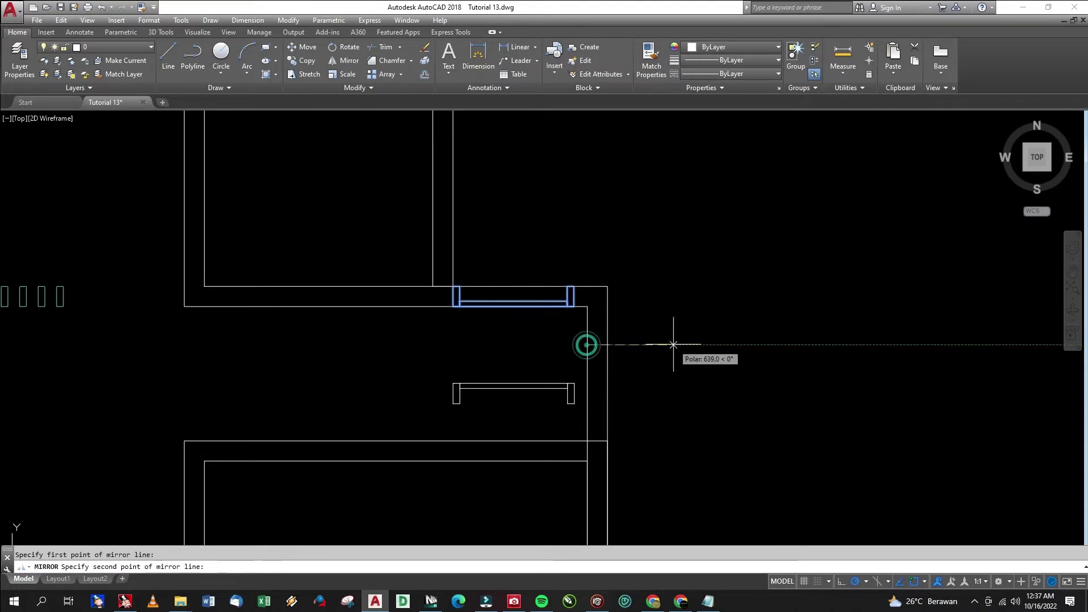
left_click(673, 345)
key("Return")
Delete the mirrored lower window frame.
left_click(426, 367)
key("Escape")
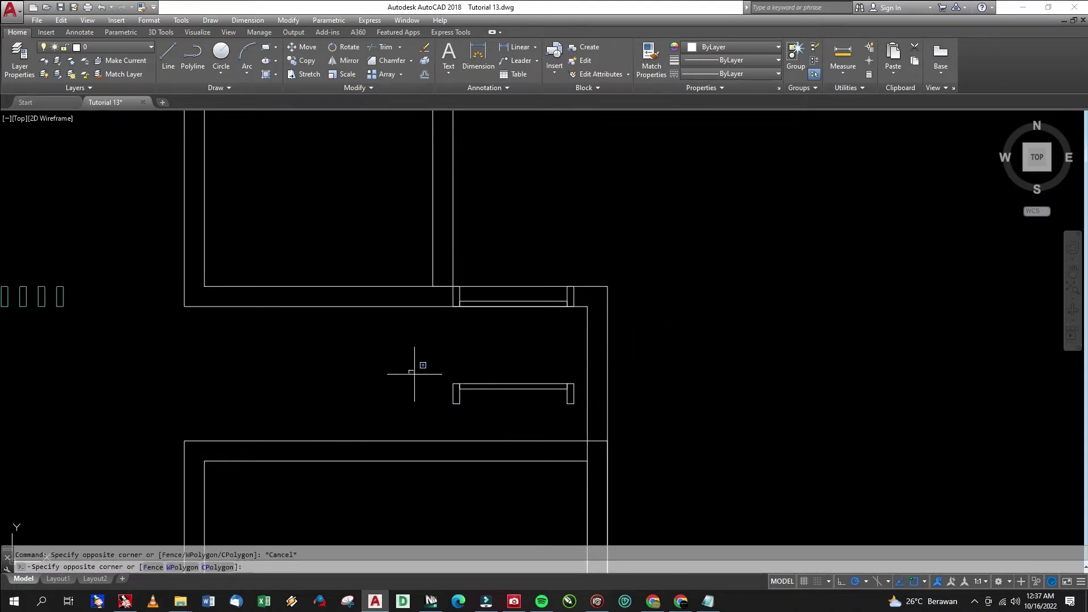
left_click(409, 371)
left_click(589, 417)
key("Delete")
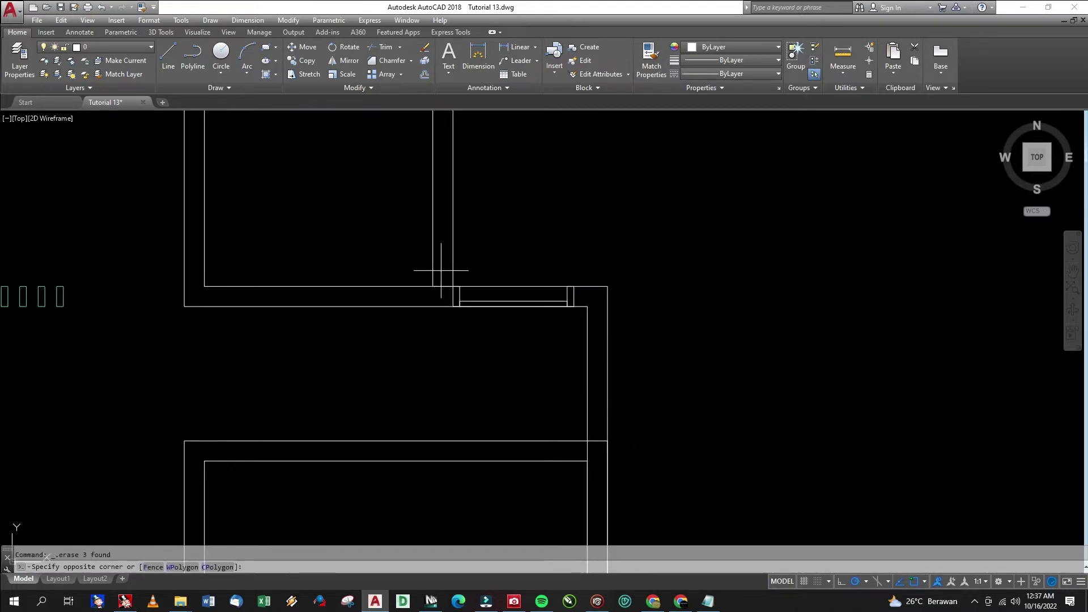
Copy the upper window frame down into the lower right-wall opening.
left_click(441, 271)
left_click(597, 311)
type("co")
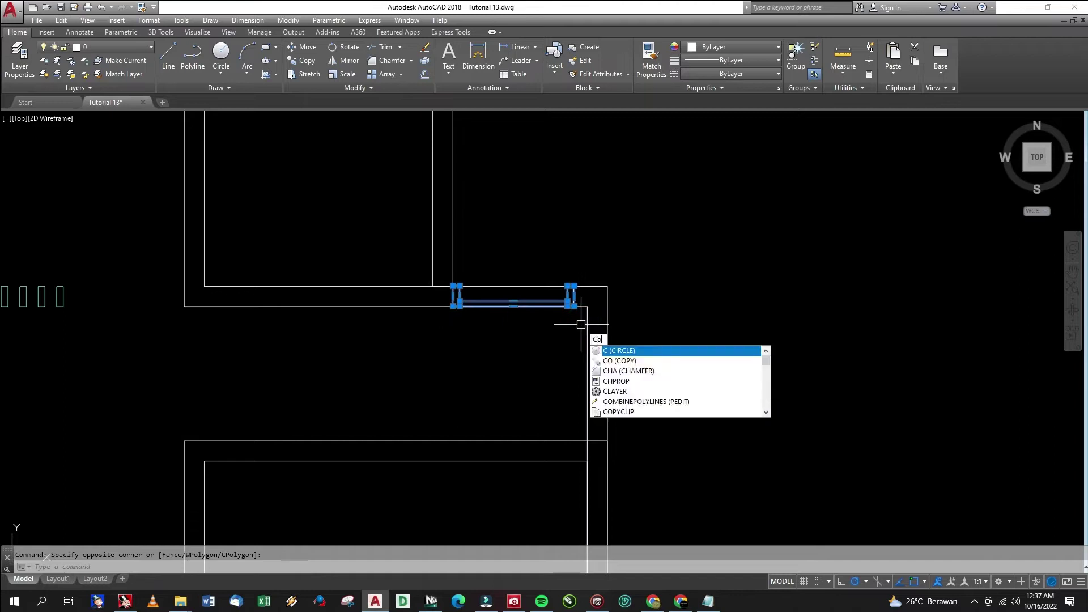
key("Return")
left_click(574, 306)
left_click(572, 460)
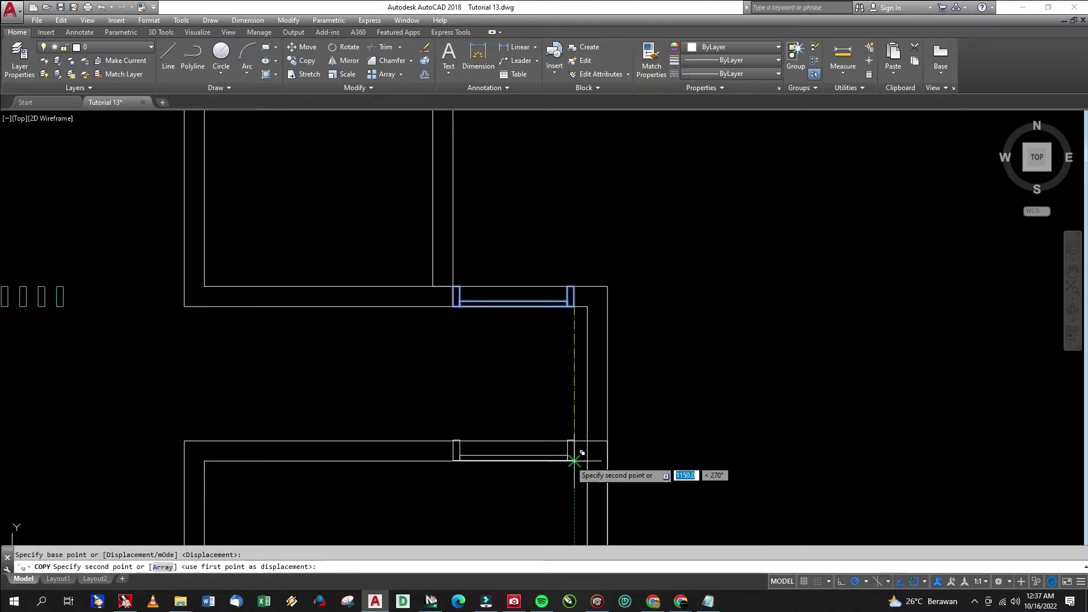
key("Escape")
scroll(572, 464, "down", 4)
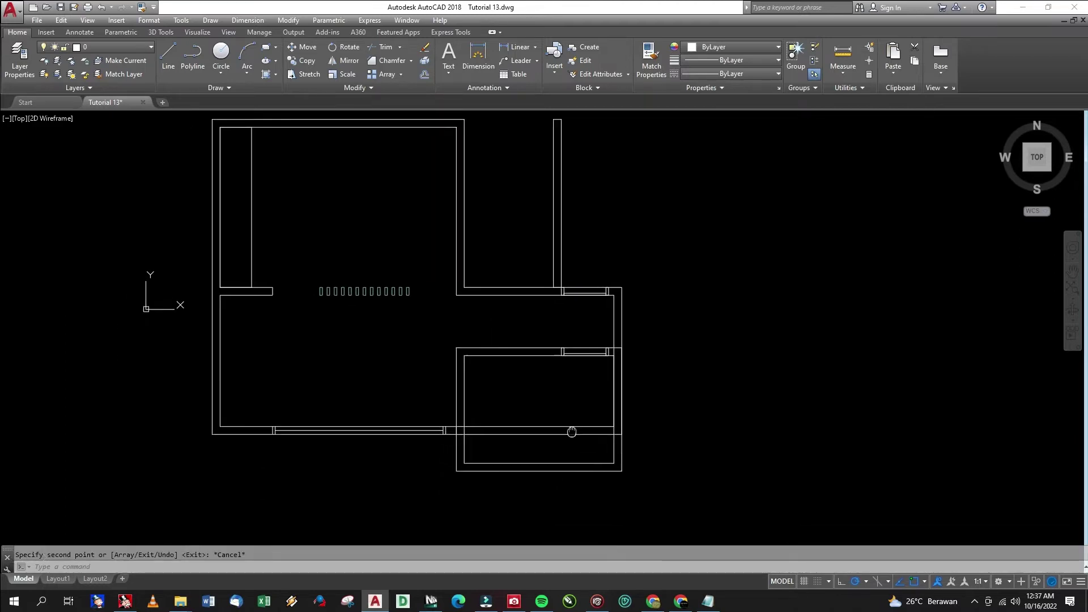
middle_click_drag(666, 349, 675, 387)
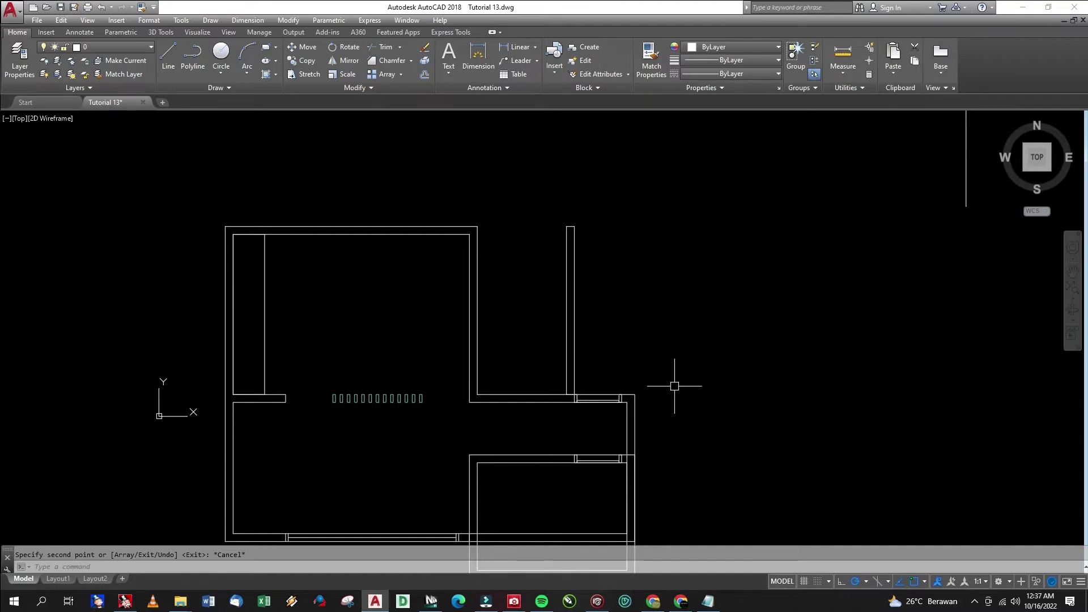
middle_click_drag(674, 386, 678, 338)
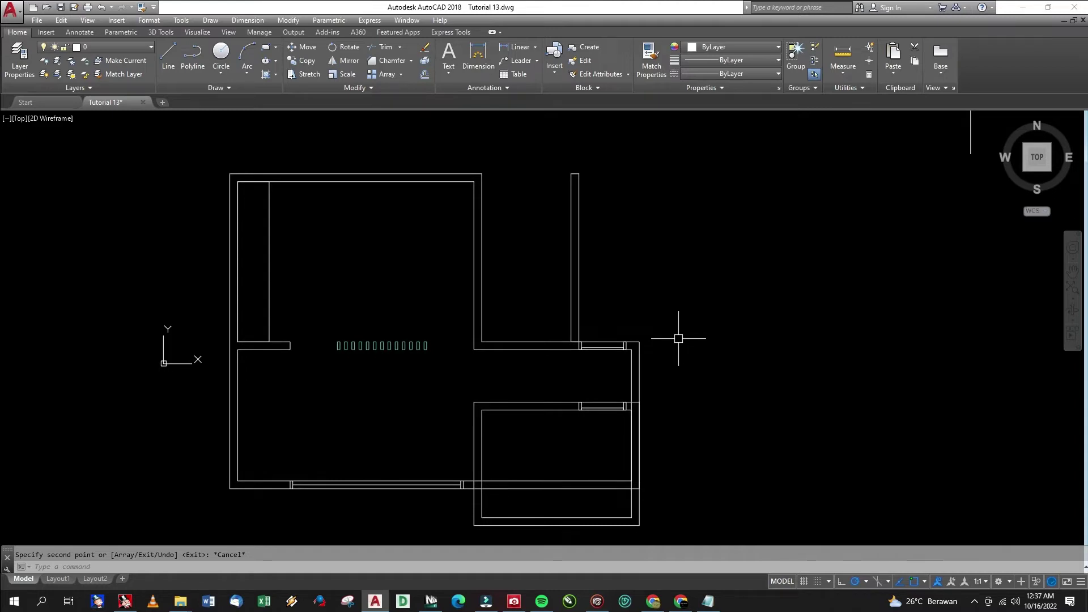
scroll(679, 338, "down", 2)
scroll(632, 369, "up", 4)
scroll(389, 243, "down", 2)
Make red layer 1 the current layer.
key("Escape")
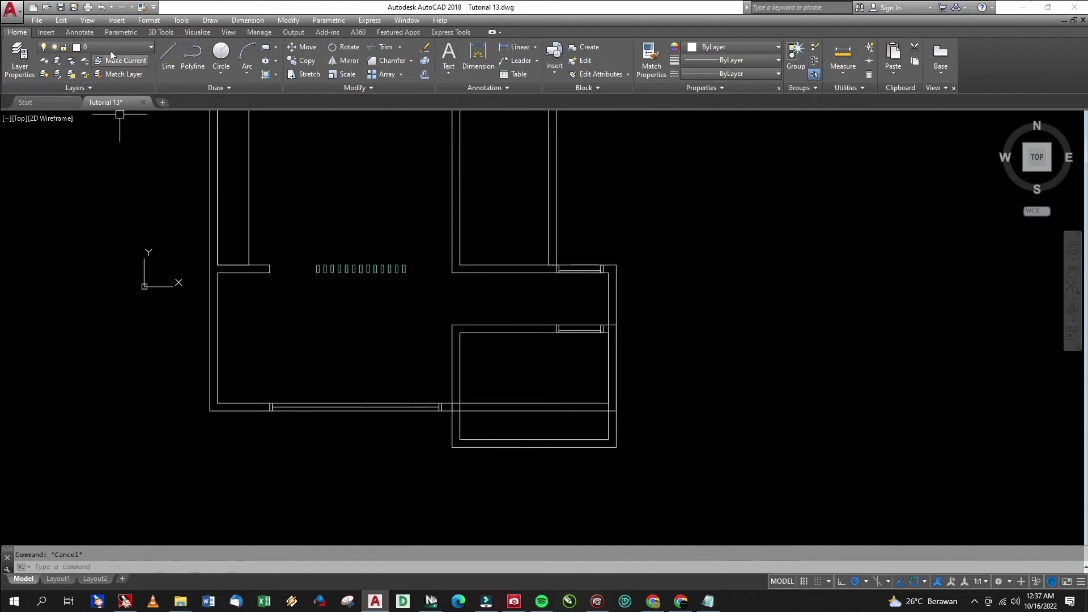
left_click(110, 47)
left_click(107, 74)
Start the outline polyline at the outer lower-left corner and trace to the bottom-right corner.
left_click(192, 54)
middle_click_drag(307, 172, 312, 179)
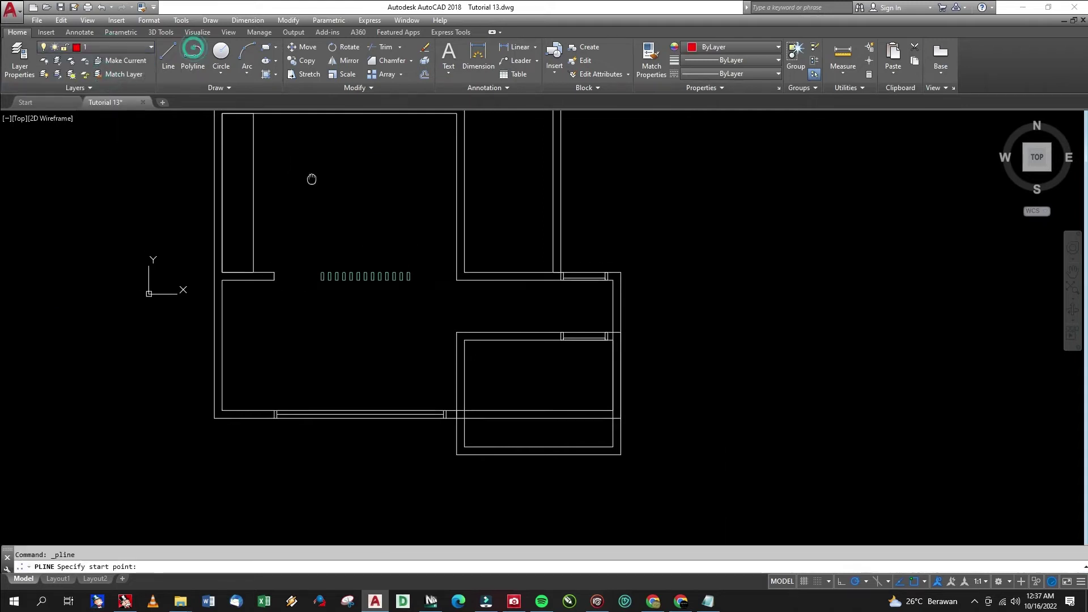
scroll(363, 238, "down", 2)
left_click(311, 401)
scroll(296, 384, "up", 4)
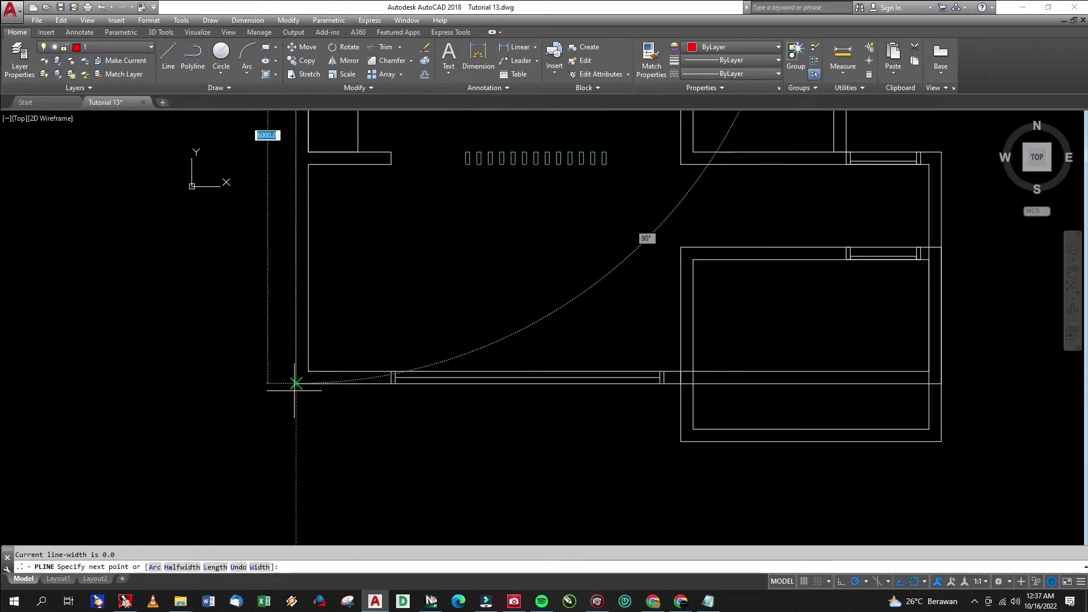
scroll(295, 384, "down", 2)
scroll(665, 365, "up", 3)
left_click(662, 348)
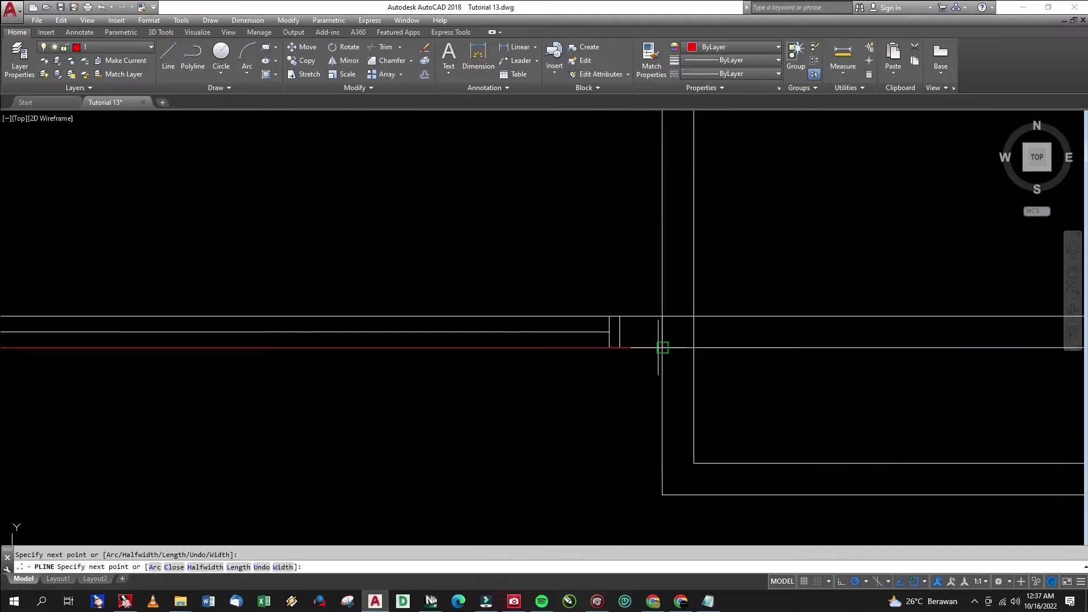
left_click(663, 495)
scroll(658, 502, "down", 3)
scroll(658, 501, "up", 1)
left_click(820, 493)
Continue the outline up the right wall to the top-left corner and finish it.
scroll(816, 493, "down", 5)
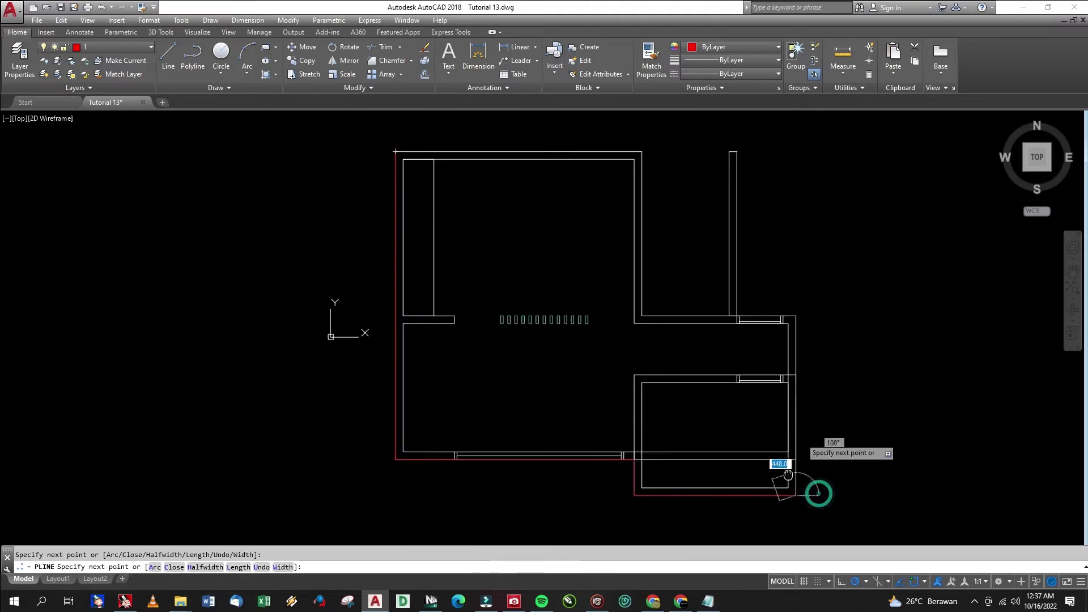
scroll(773, 436, "up", 3)
left_click(777, 337)
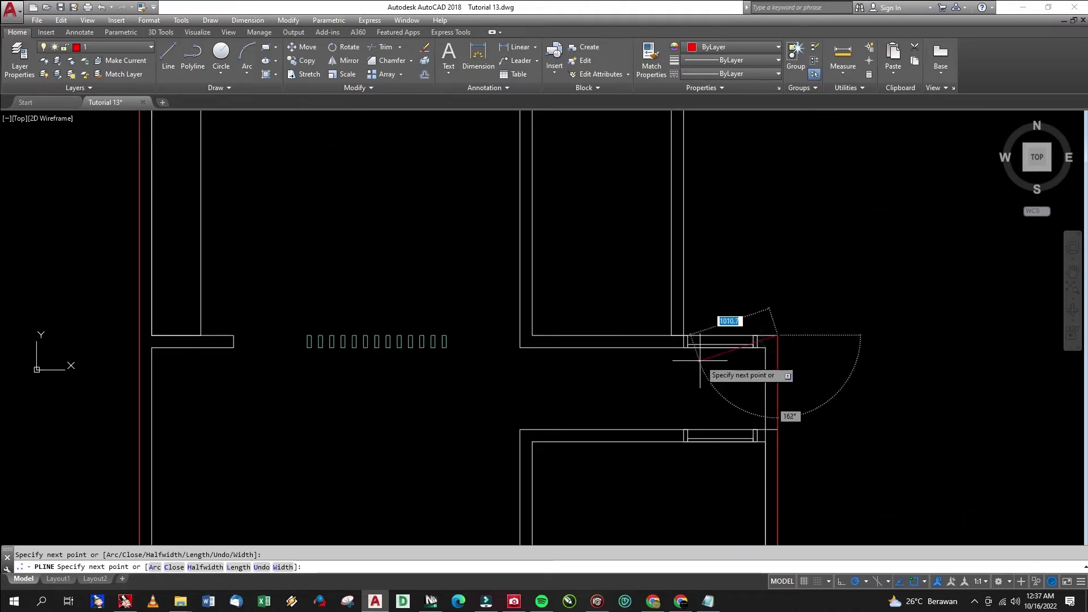
scroll(533, 335, "up", 4)
left_click(496, 327)
scroll(496, 327, "down", 4)
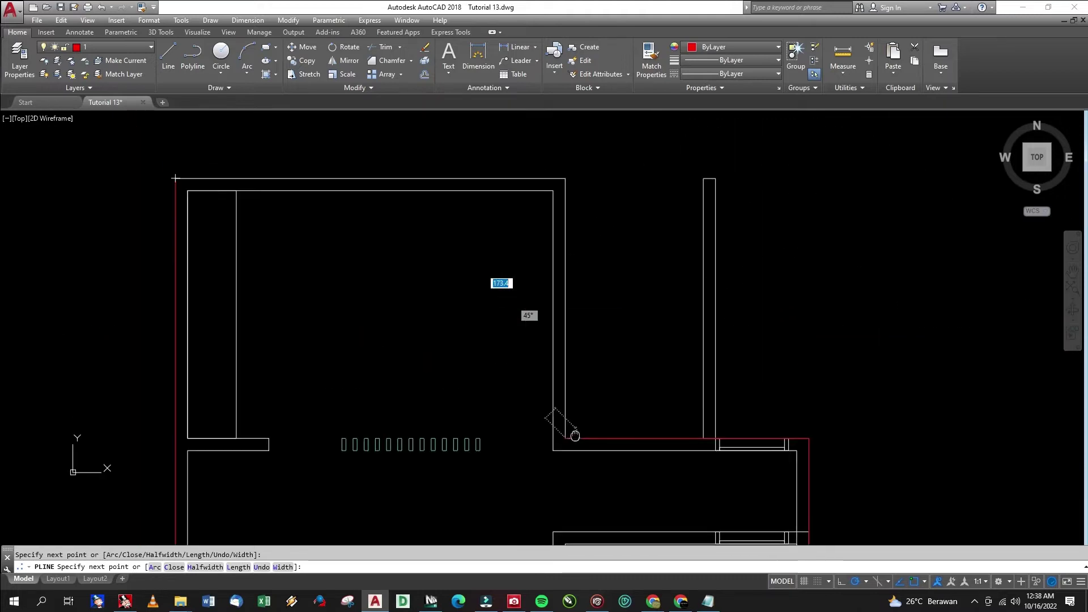
left_click(566, 182)
left_click(176, 182)
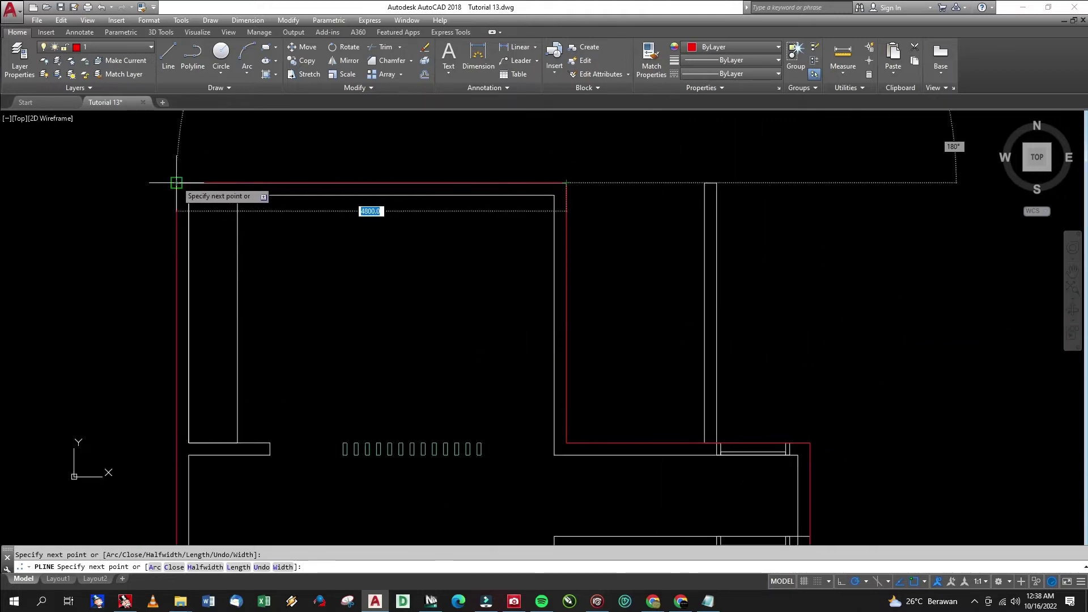
key("Return")
key("Return")
Trace a second polyline along the inner walls from the top inner corner around the right side.
left_click(189, 195)
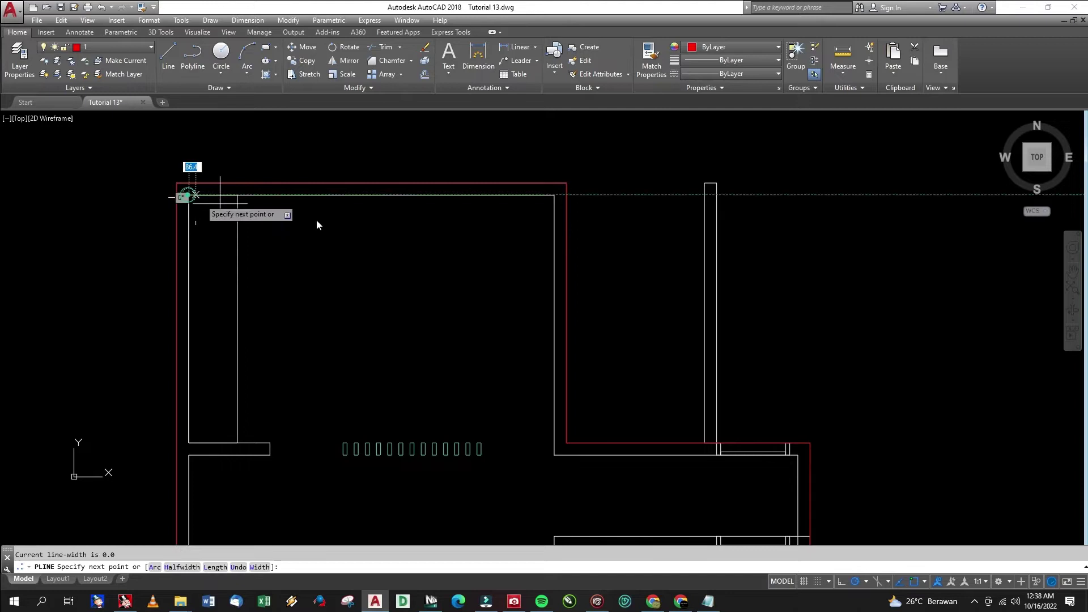
left_click(554, 195)
left_click(554, 453)
middle_click_drag(554, 453, 417, 352)
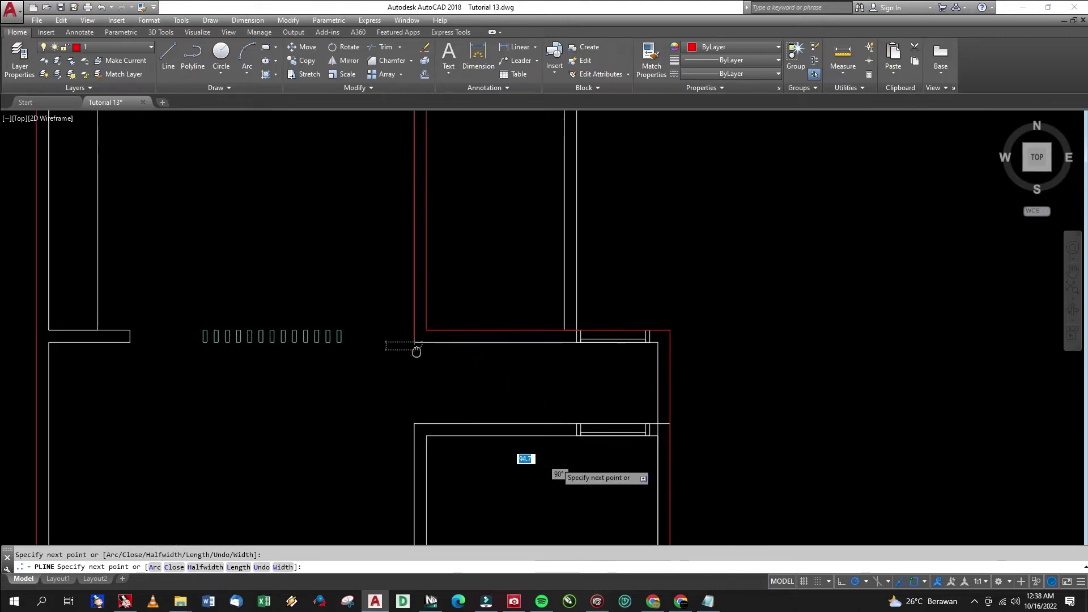
scroll(656, 315, "up", 2)
left_click(659, 319)
left_click(658, 450)
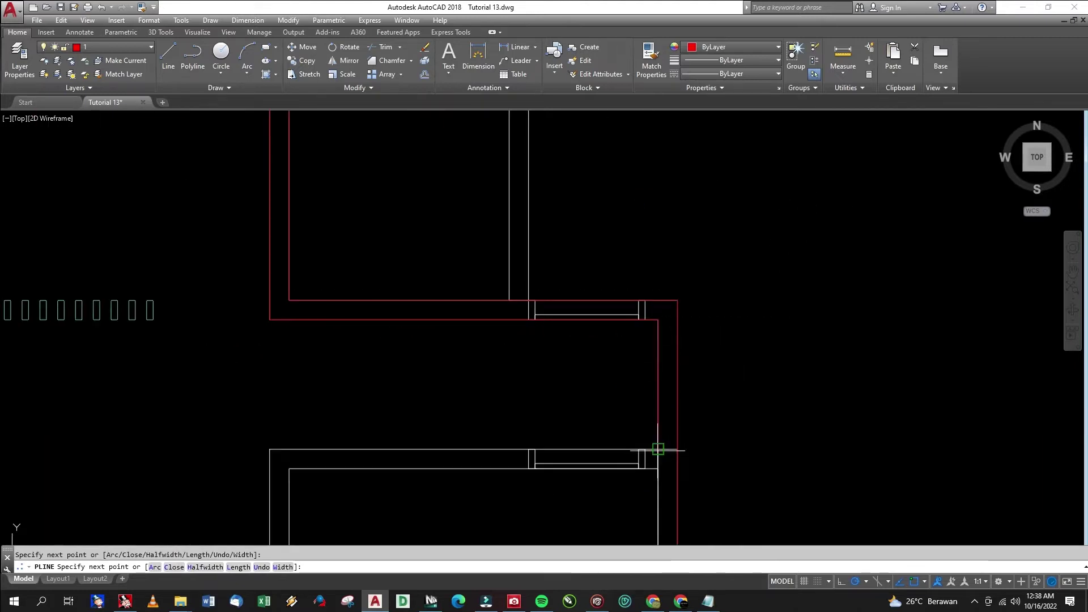
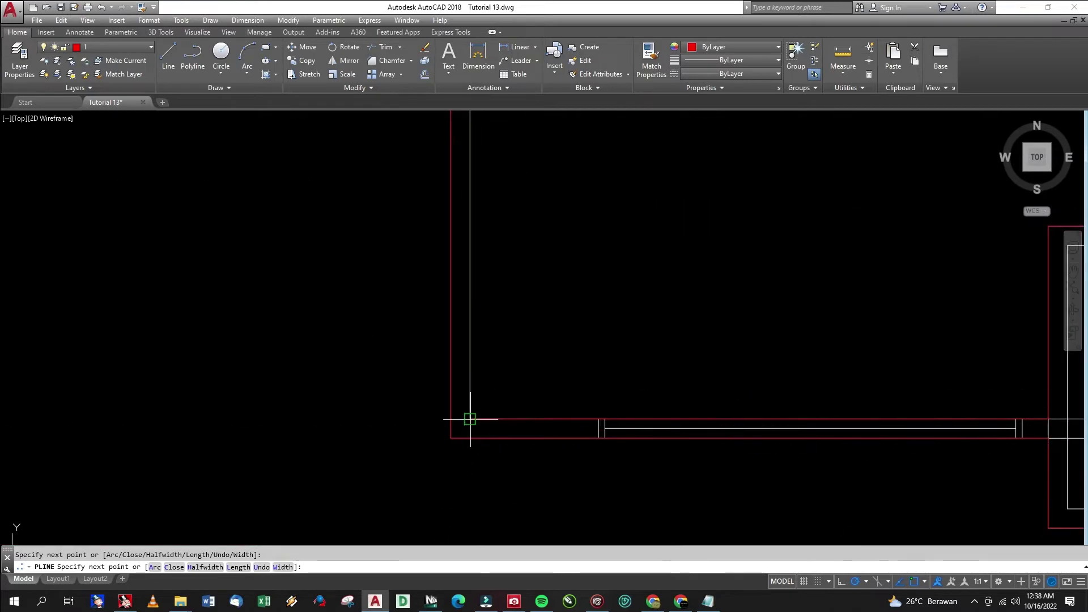
Begin tracing an outline along the wall end, then cancel it and pan the plan.
middle_click_drag(462, 418, 486, 359)
scroll(469, 431, "up", 2)
left_click(464, 438)
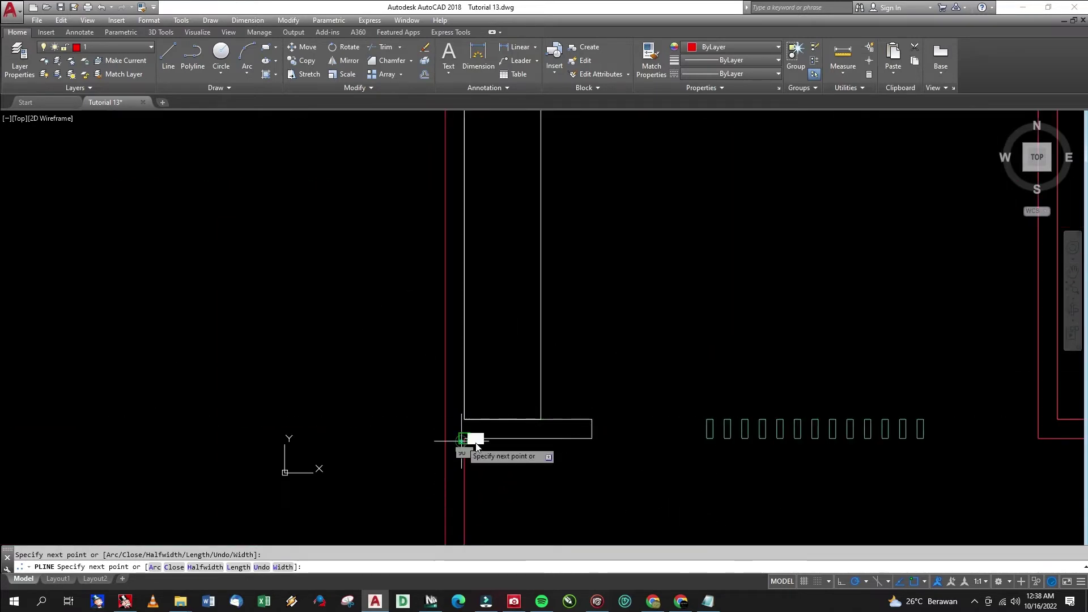
left_click(592, 438)
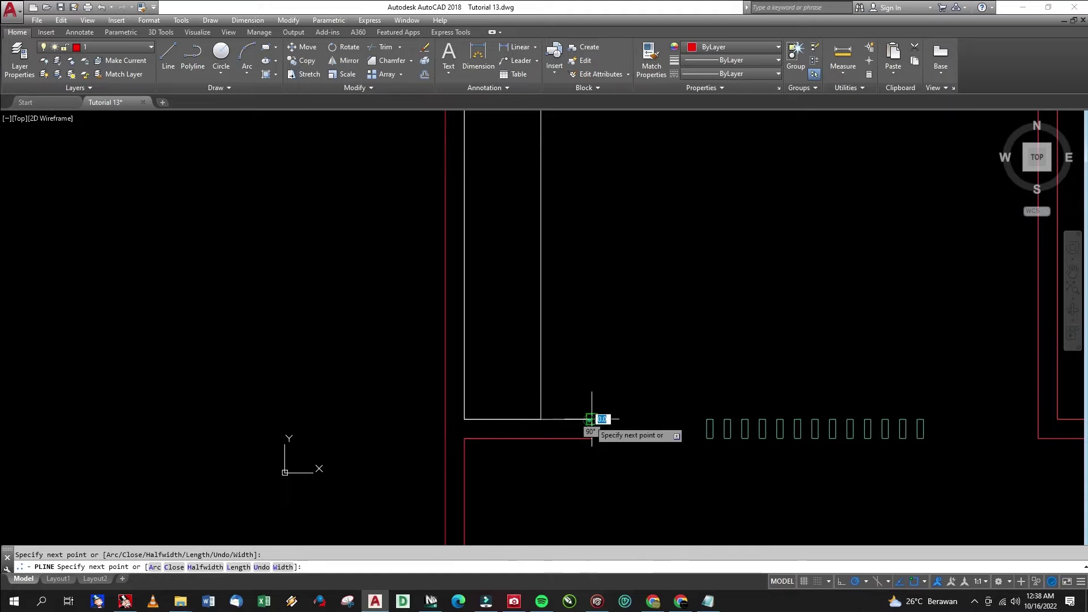
left_click(592, 419)
left_click(465, 419)
scroll(470, 420, "down", 2)
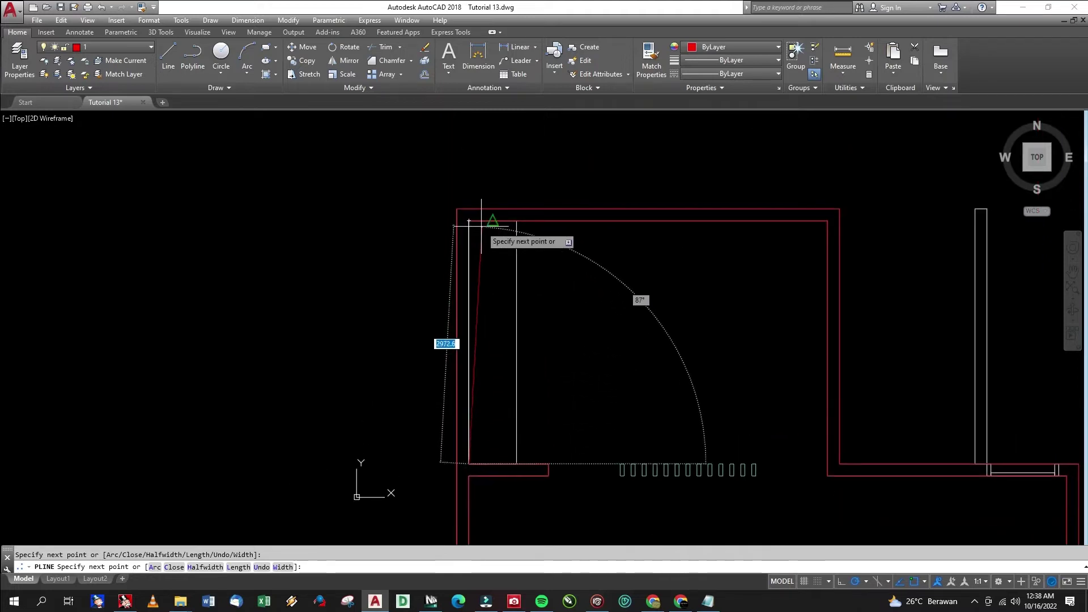
key("Escape")
scroll(576, 320, "down", 2)
middle_click_drag(569, 347, 482, 173)
scroll(586, 343, "up", 2)
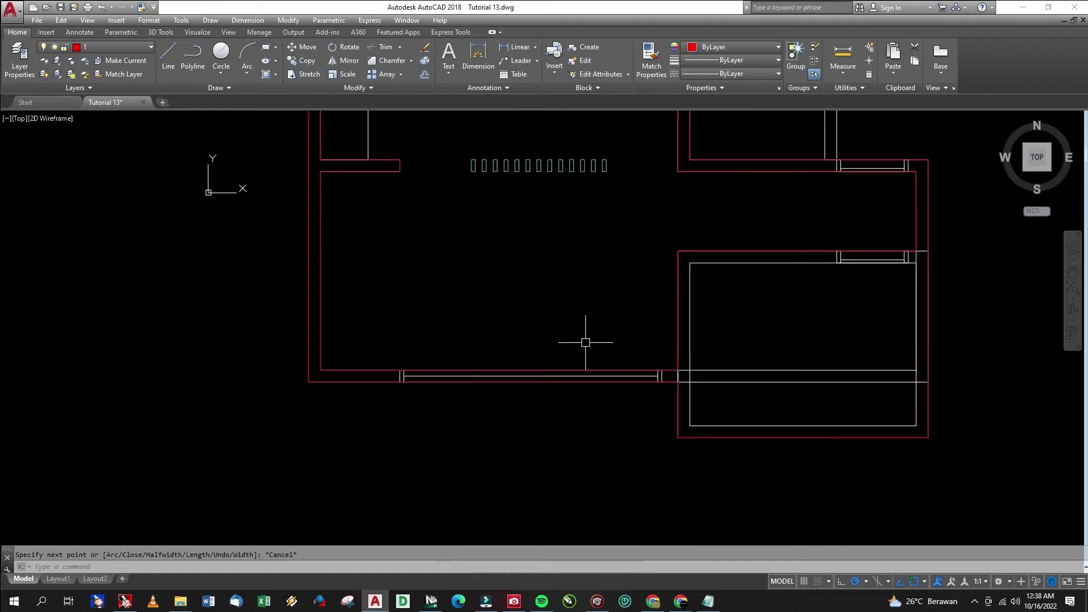
Draw rectangles around the bottom window and the next opening.
left_click(266, 51)
scroll(403, 370, "up", 2)
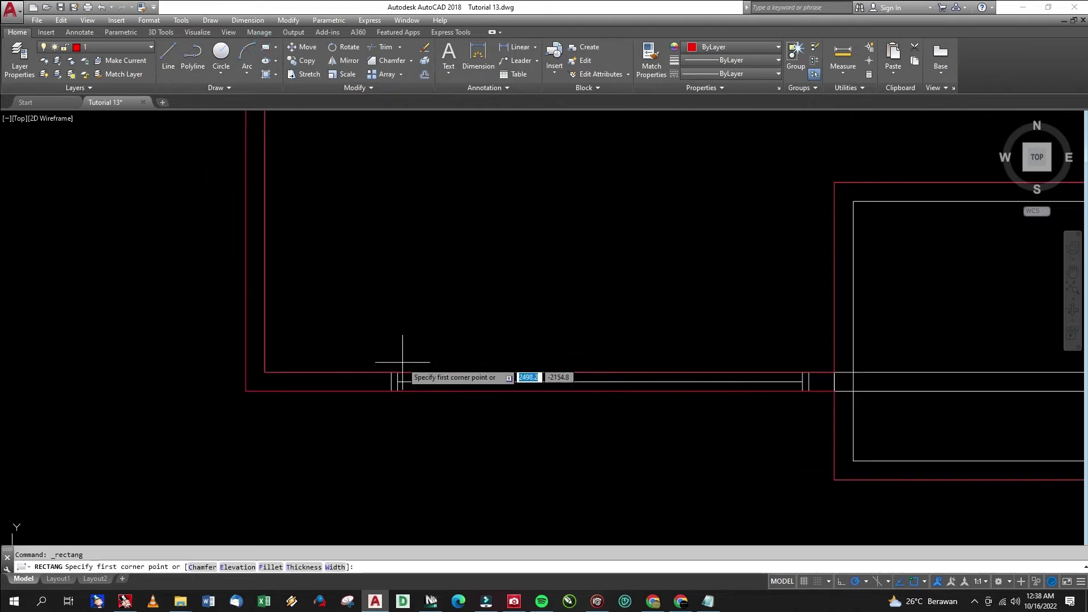
left_click(390, 339)
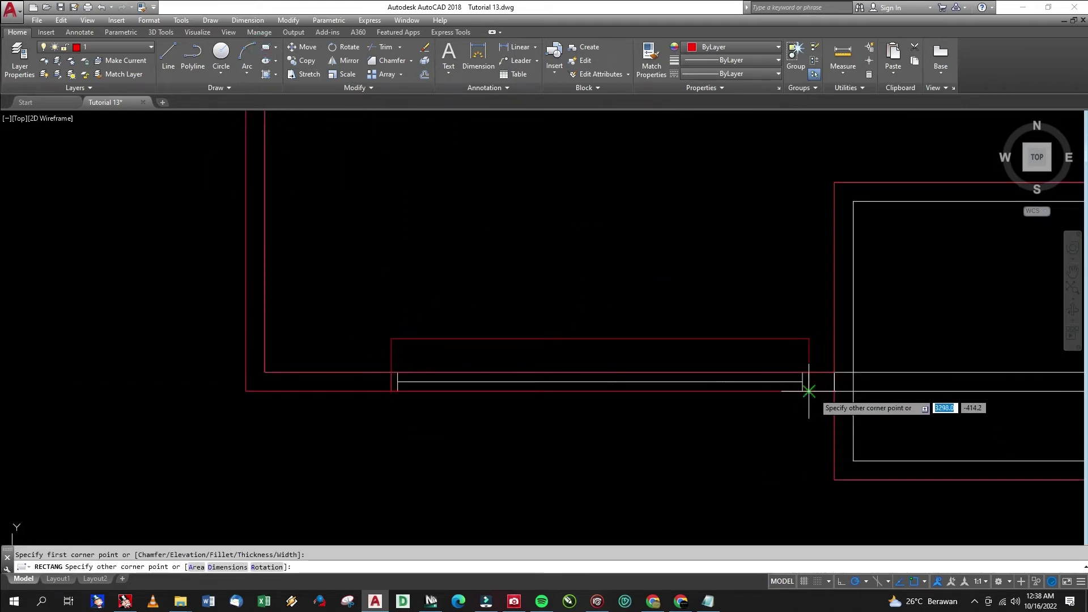
left_click(806, 421)
middle_click_drag(887, 342, 559, 349)
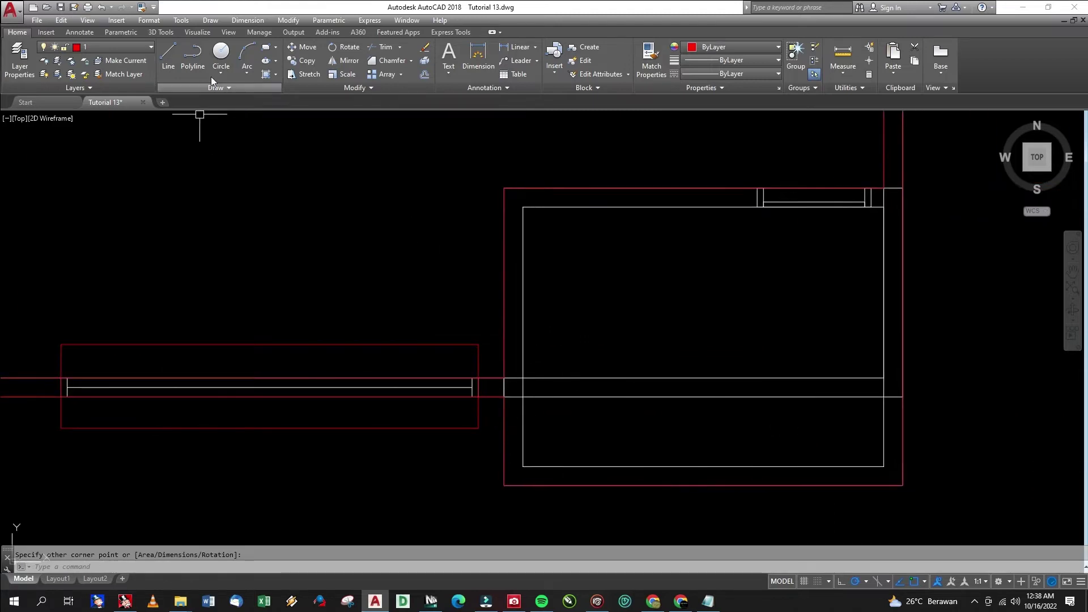
left_click(267, 51)
left_click(523, 206)
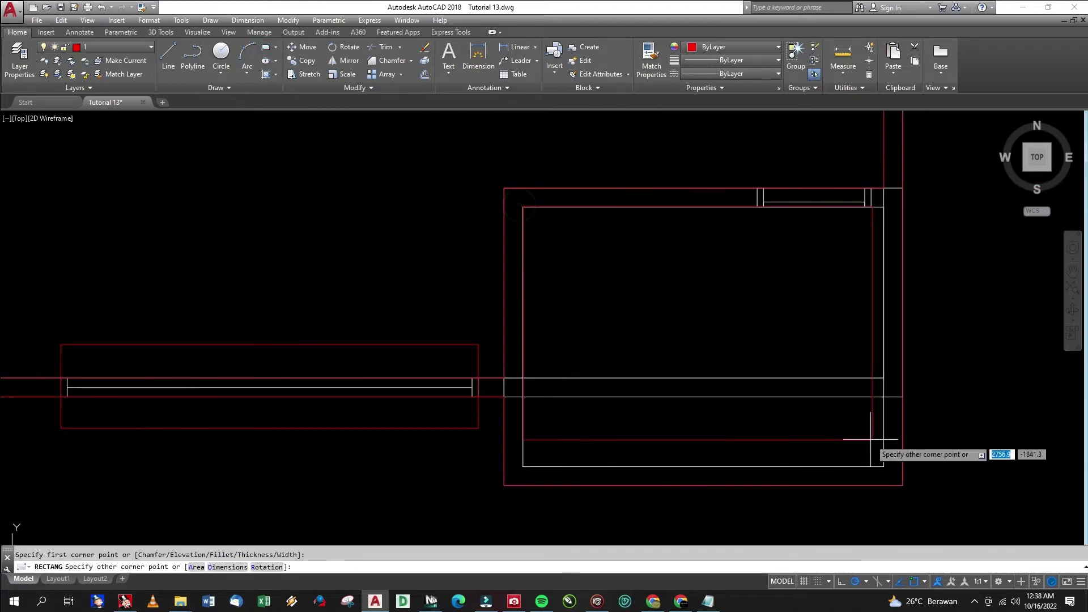
left_click(884, 467)
key("Return")
Draw rectangles around the top window and the right-wall opening.
scroll(509, 420, "up", 2)
scroll(497, 187, "up", 2)
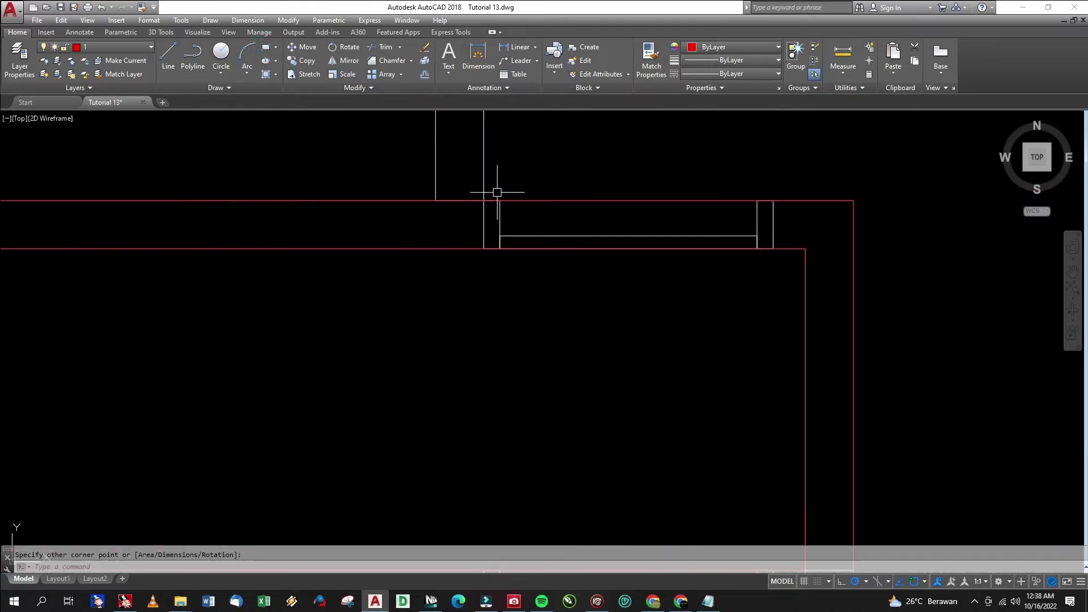
left_click(484, 149)
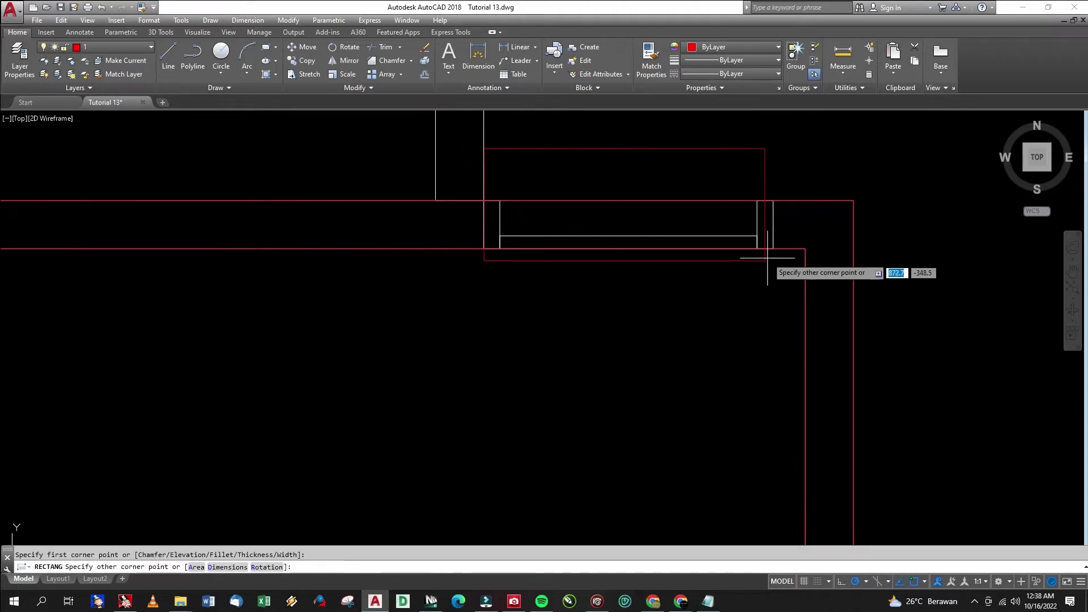
left_click(772, 301)
key("Return")
scroll(716, 397, "down", 2)
scroll(520, 311, "up", 1)
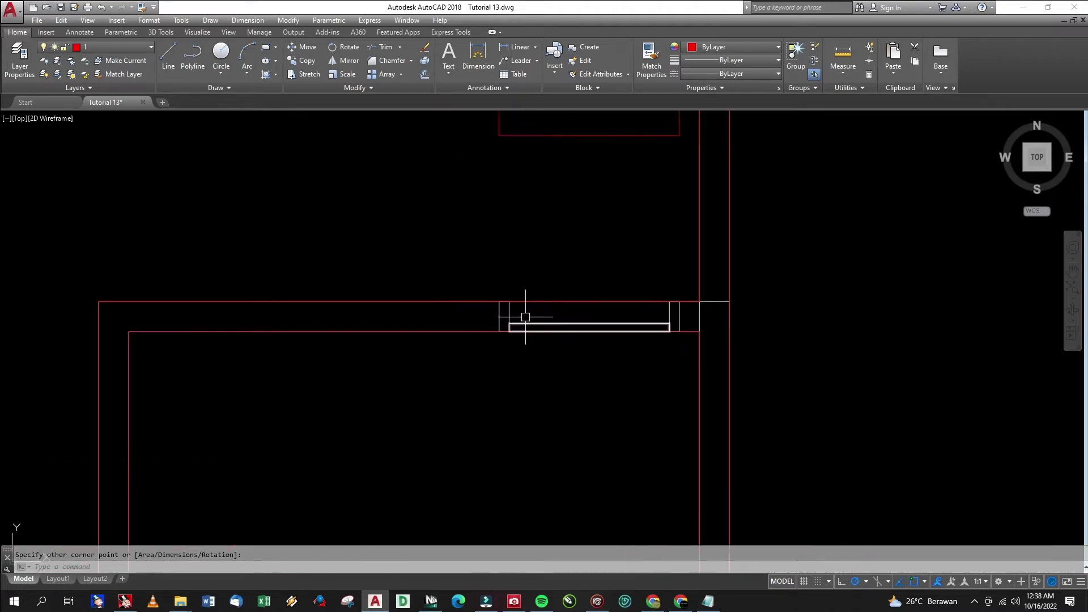
left_click(499, 302)
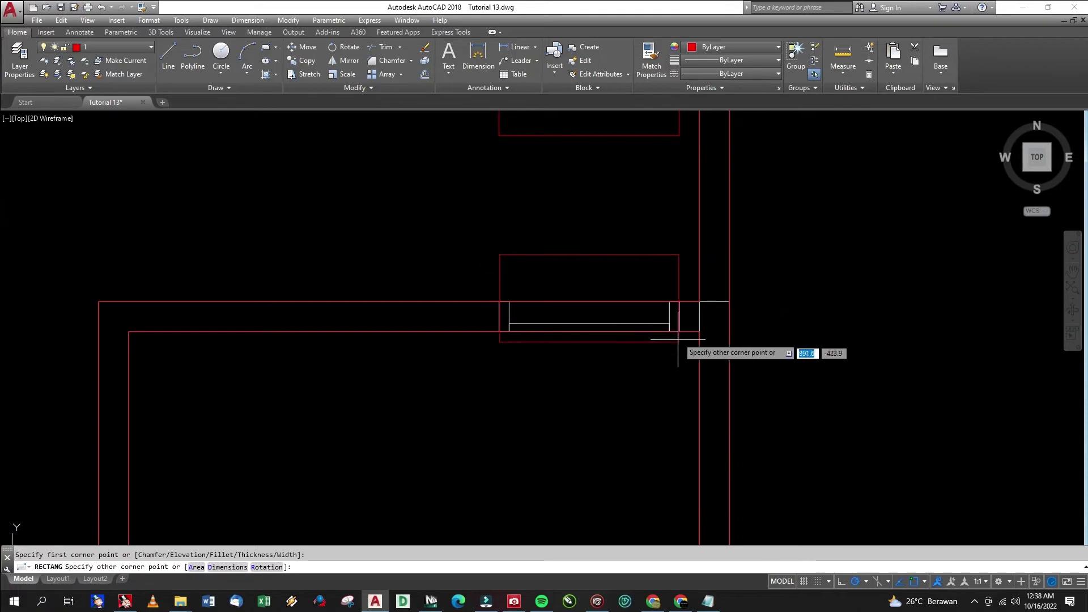
left_click(682, 369)
Select the right wall's two vertical lines.
scroll(689, 379, "down", 2)
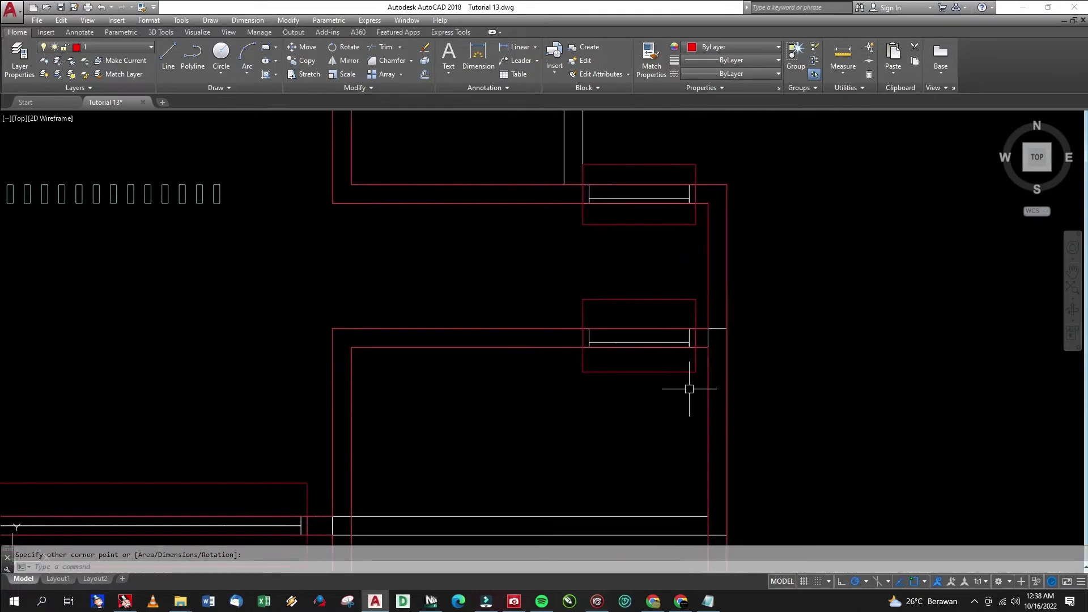
scroll(681, 408, "down", 2)
left_click(660, 340)
scroll(648, 245, "up", 3)
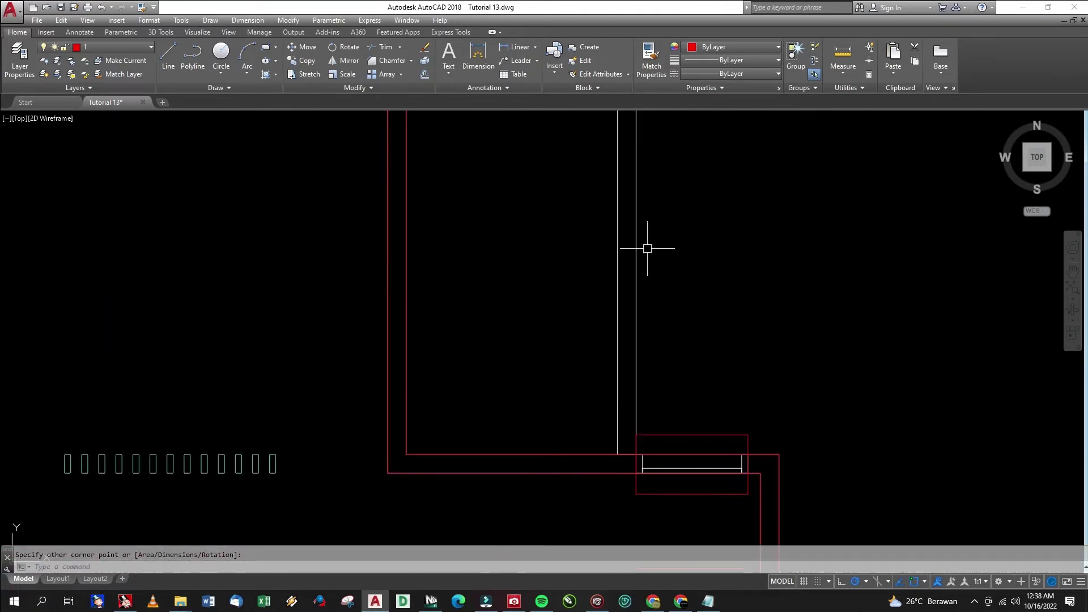
left_click(636, 250)
Put the selected right-wall lines on layer 1 and clear the selection.
left_click(107, 52)
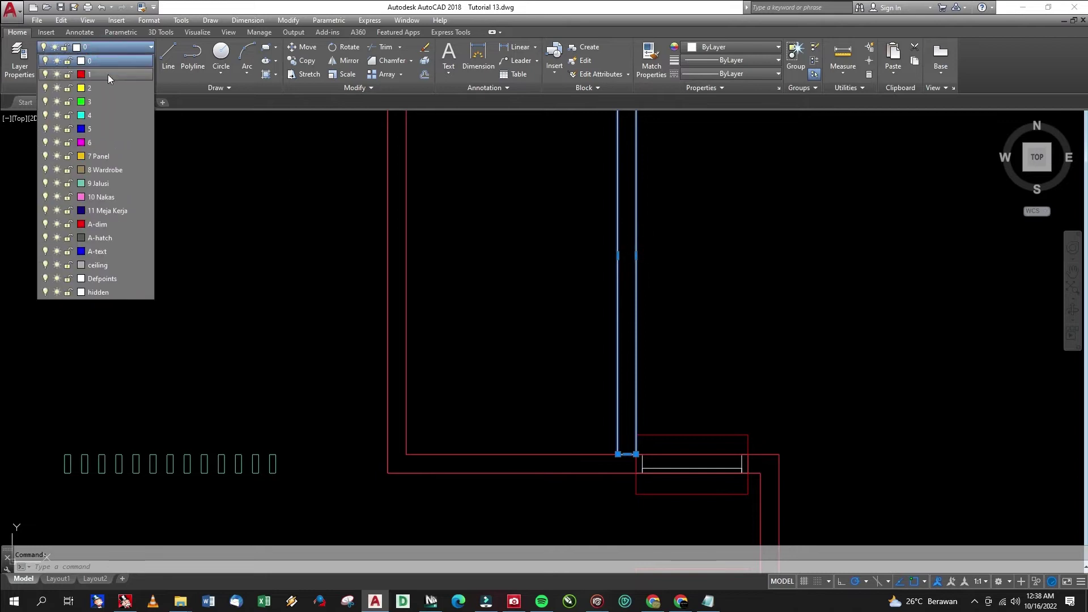
left_click(108, 74)
key("Escape")
scroll(547, 323, "down", 3)
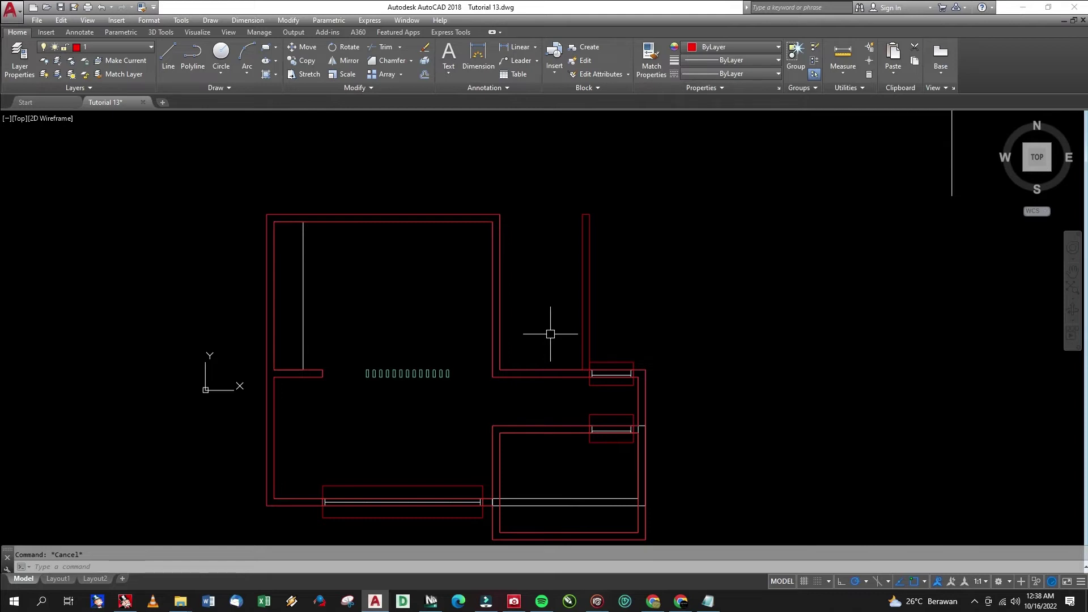
scroll(550, 334, "down", 2)
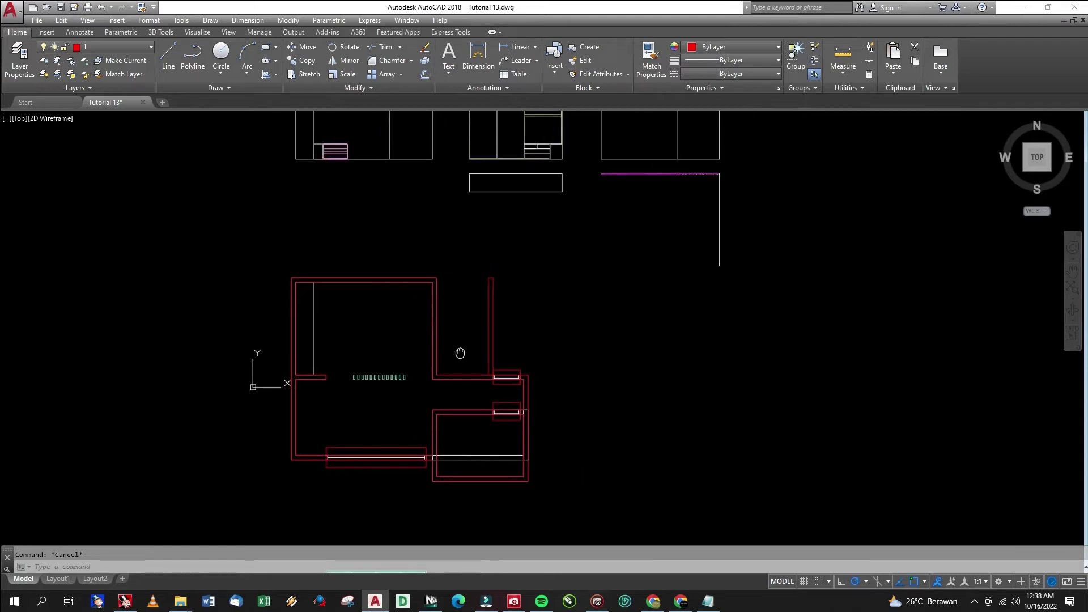
scroll(462, 318, "up", 2)
Zoom and pan over the elevations and floor plan to review the red rectangles.
middle_click_drag(461, 318, 518, 369)
scroll(514, 356, "down", 2)
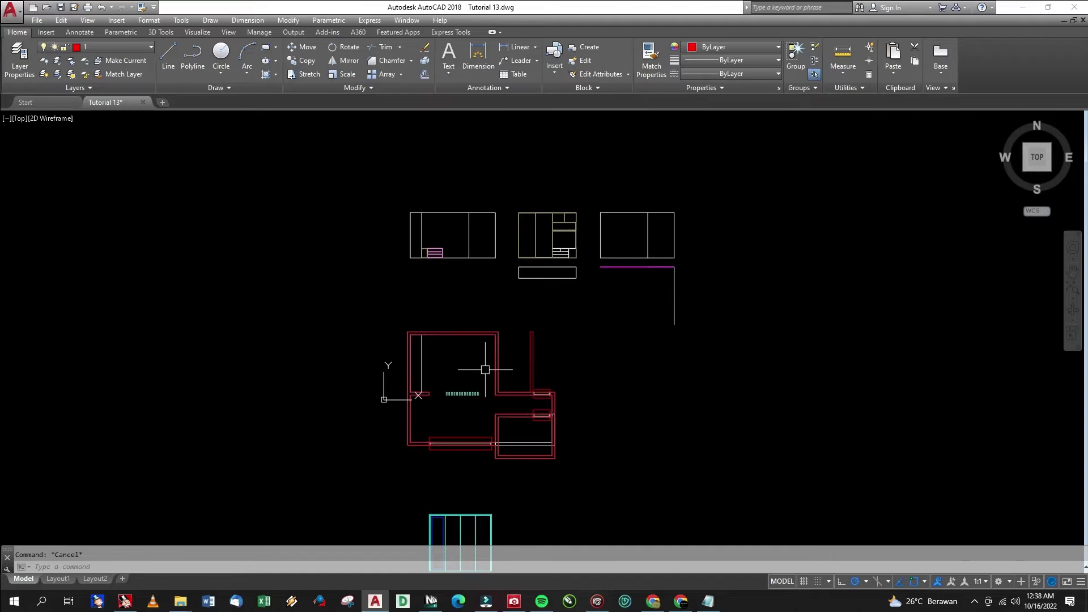
scroll(571, 335, "up", 5)
scroll(648, 355, "down", 1)
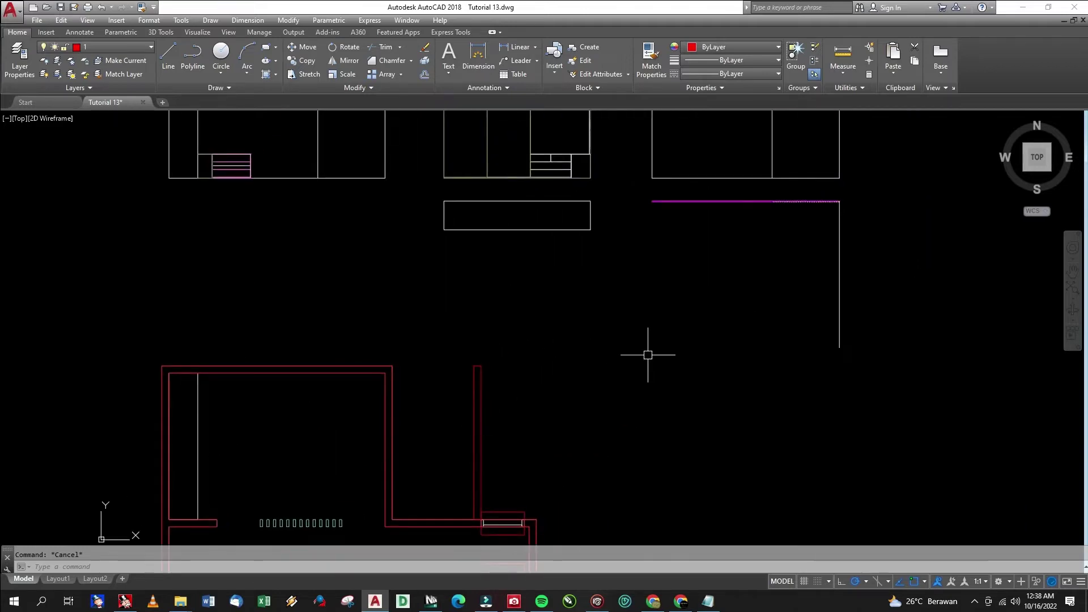
scroll(679, 359, "down", 2)
scroll(679, 359, "up", 2)
scroll(607, 324, "up", 4)
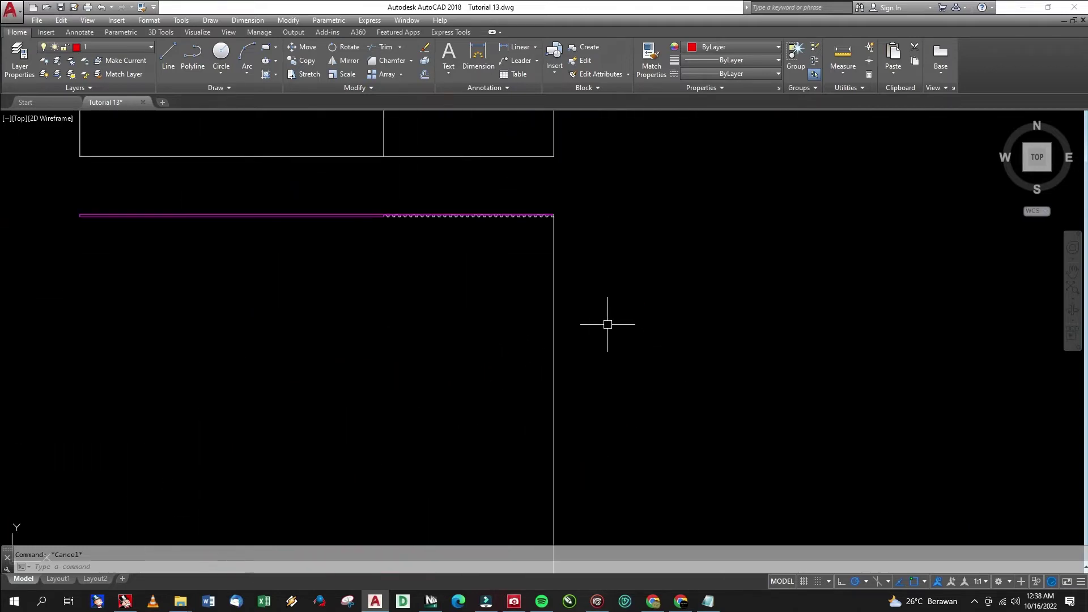
scroll(618, 365, "down", 2)
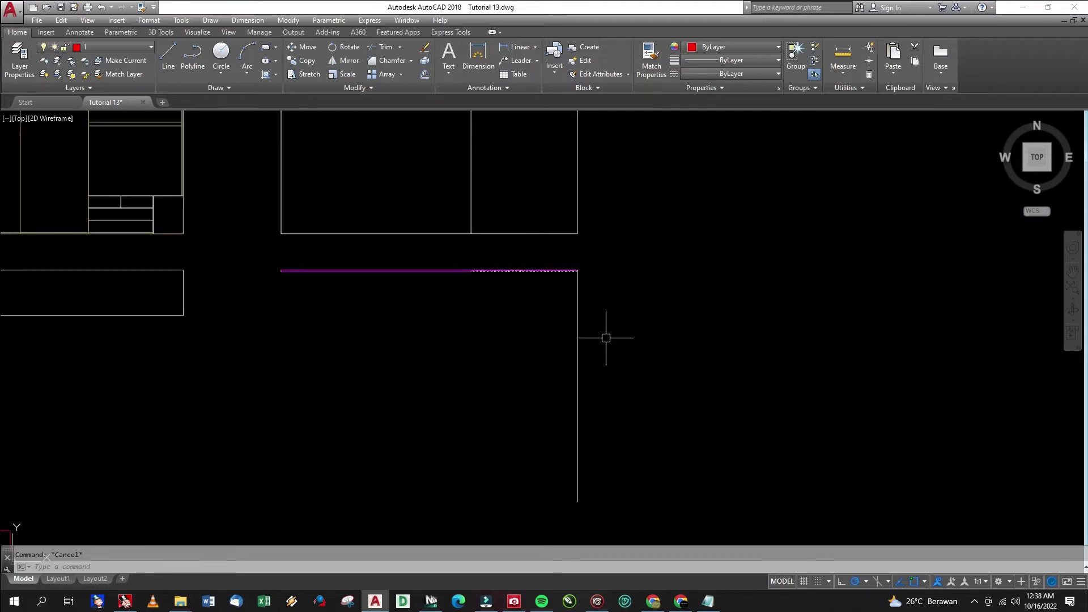
scroll(606, 340, "down", 2)
scroll(616, 334, "down", 2)
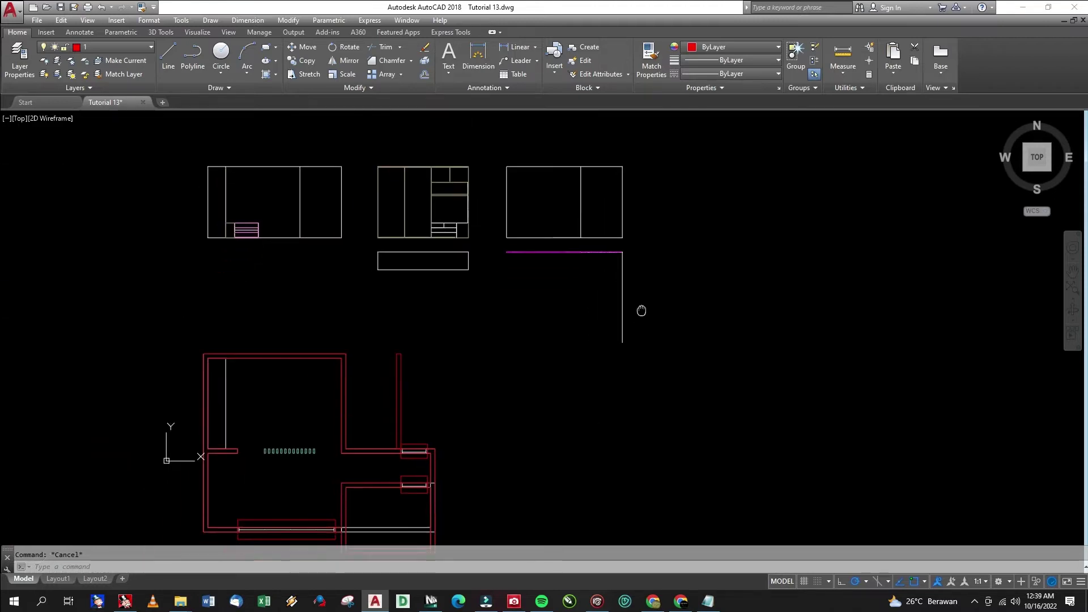
middle_click_drag(639, 311, 637, 318)
middle_click_drag(565, 379, 600, 361)
scroll(502, 396, "up", 2)
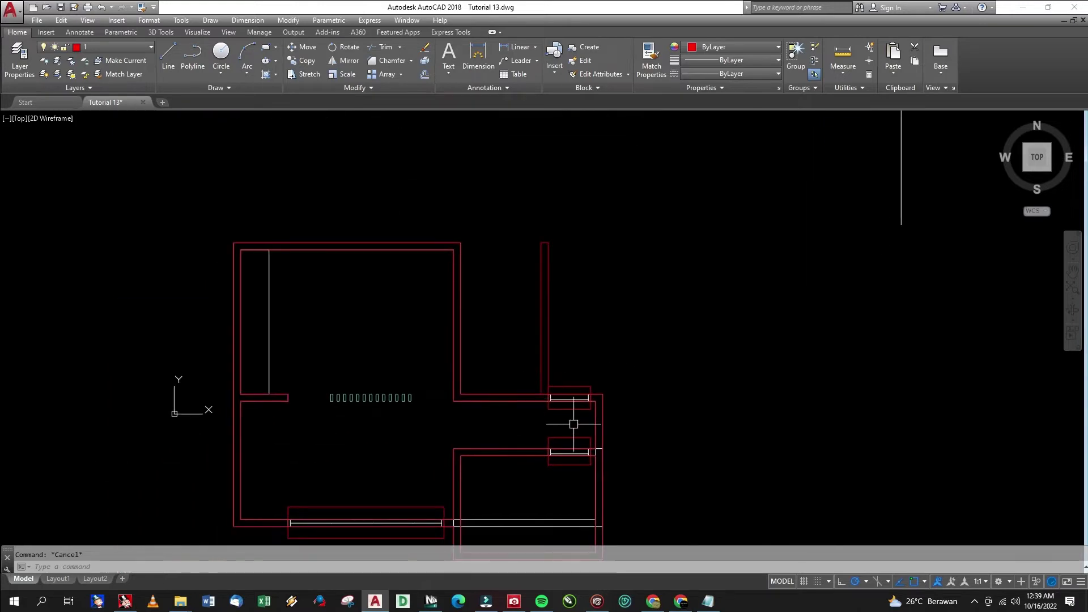
scroll(573, 424, "up", 3)
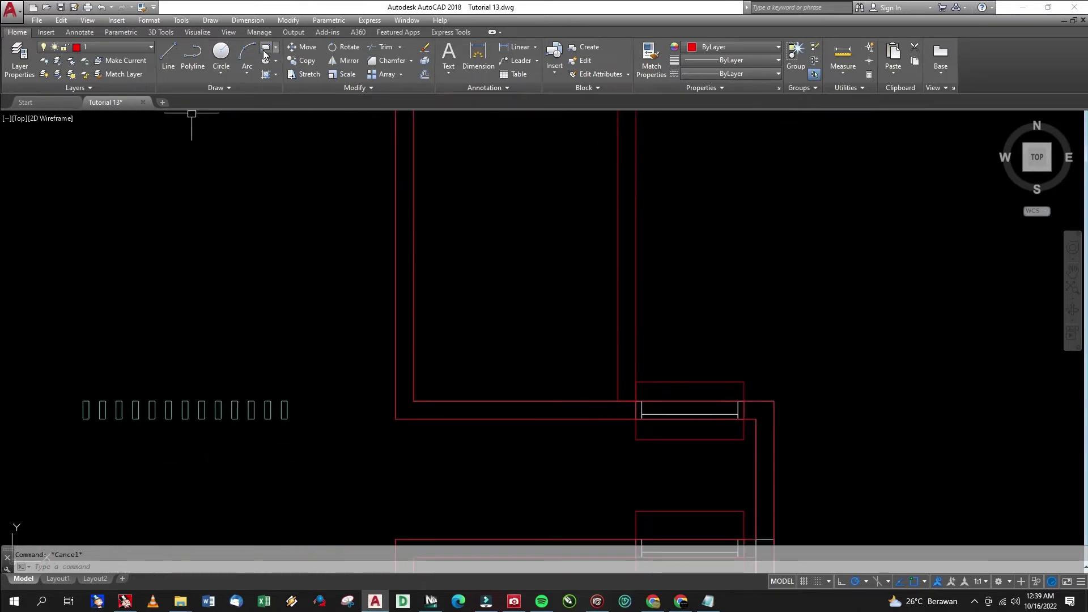
Make layer 0 current and draw a 150 by 50 rectangle at the wall corner.
left_click(113, 48)
left_click(107, 61)
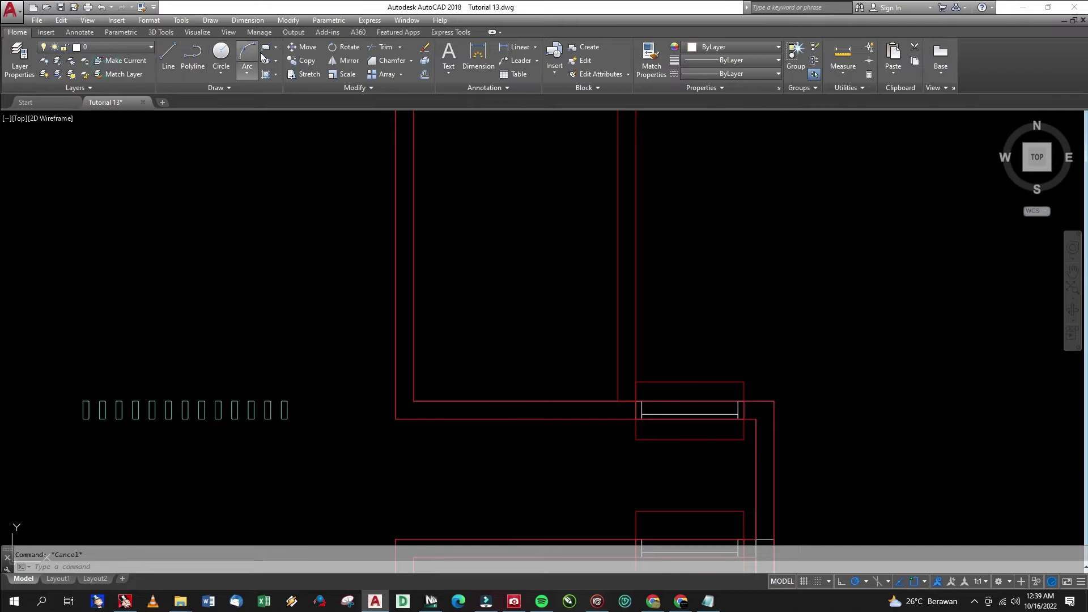
left_click(266, 48)
scroll(418, 400, "up", 1)
left_click(409, 400)
type("-150")
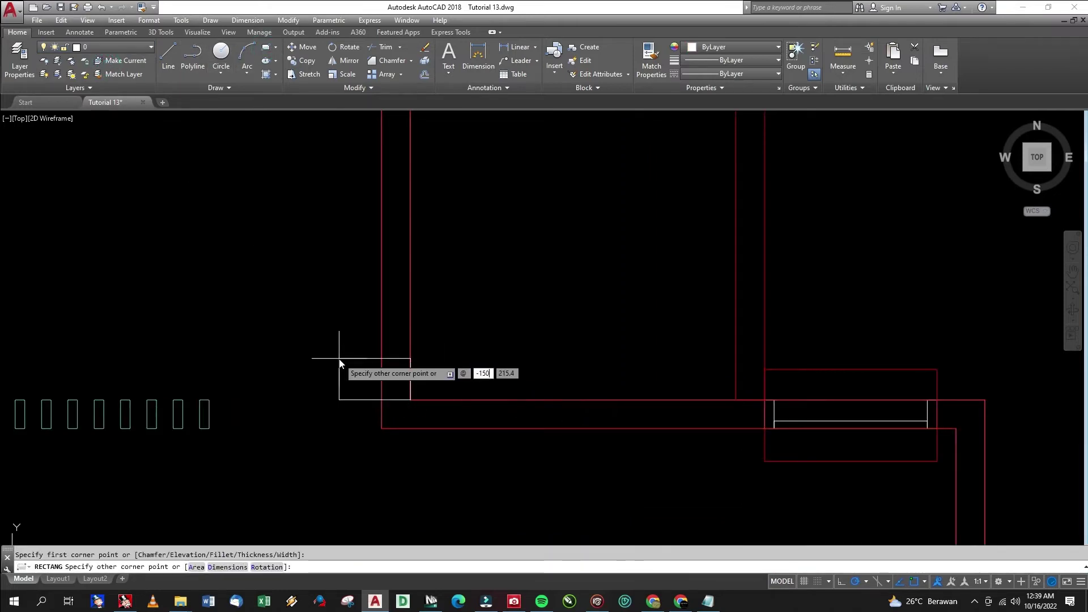
key("Tab")
key("Return")
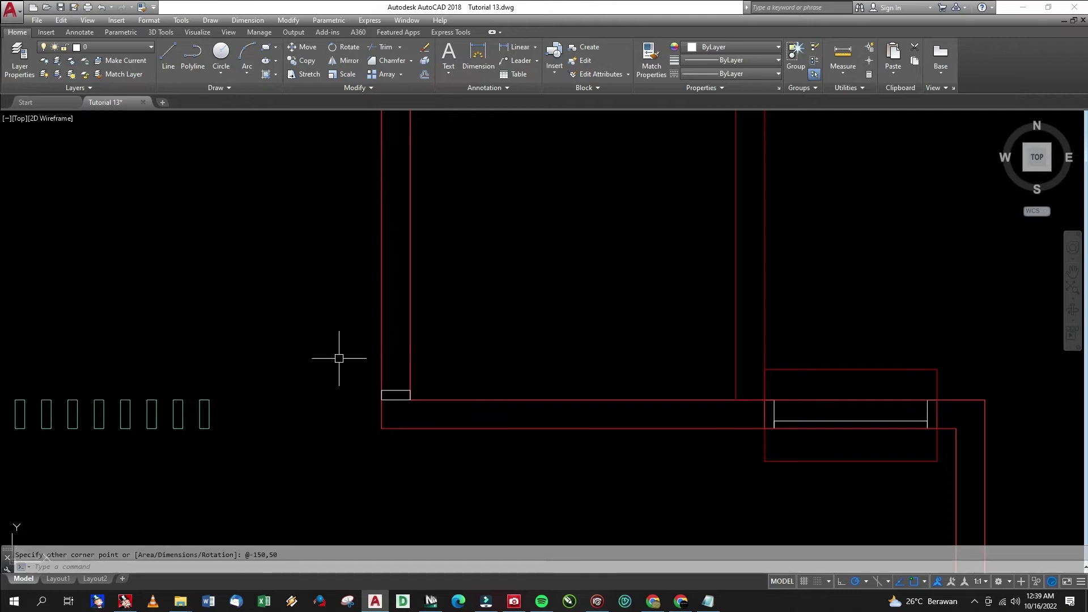
scroll(498, 369, "down", 2)
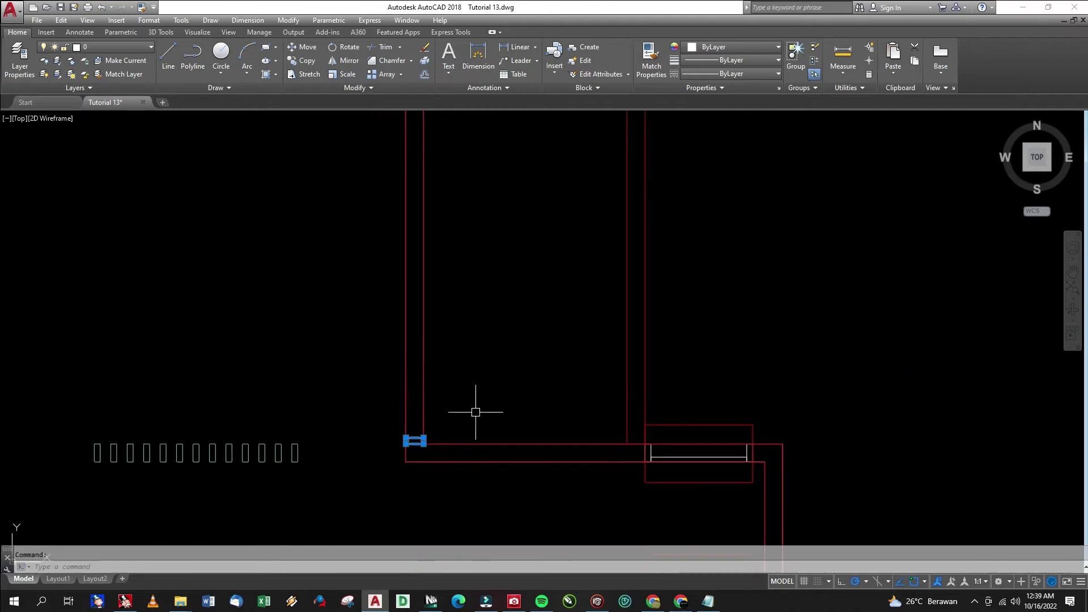
Move the small rectangle 300 units up.
type("m")
key("Return")
left_click(476, 411)
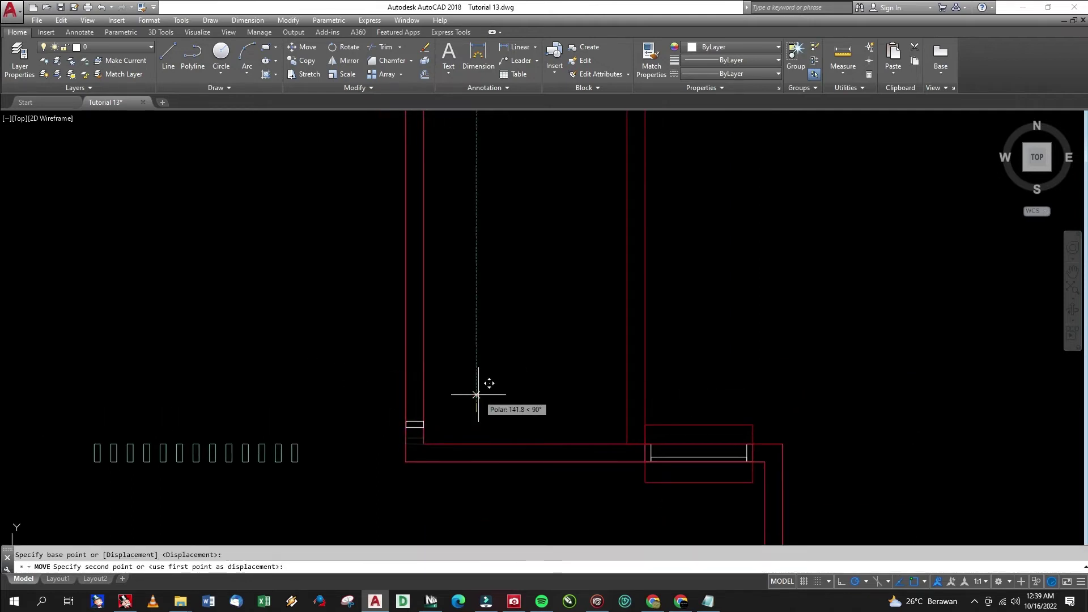
type("300")
key("Return")
scroll(459, 408, "up", 2)
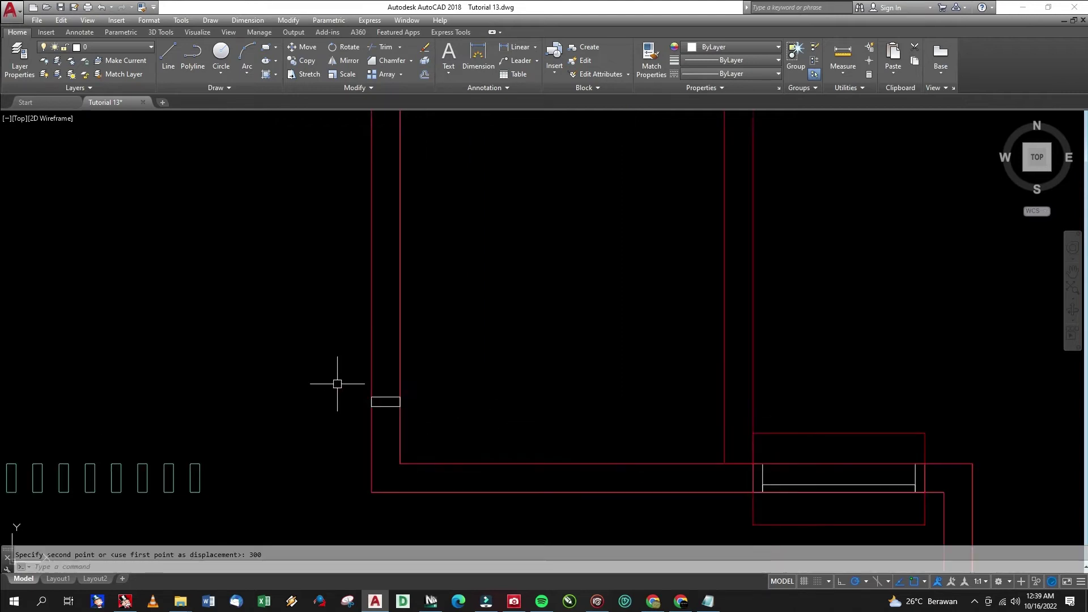
Copy the small rectangle 150 units higher.
left_click(343, 383)
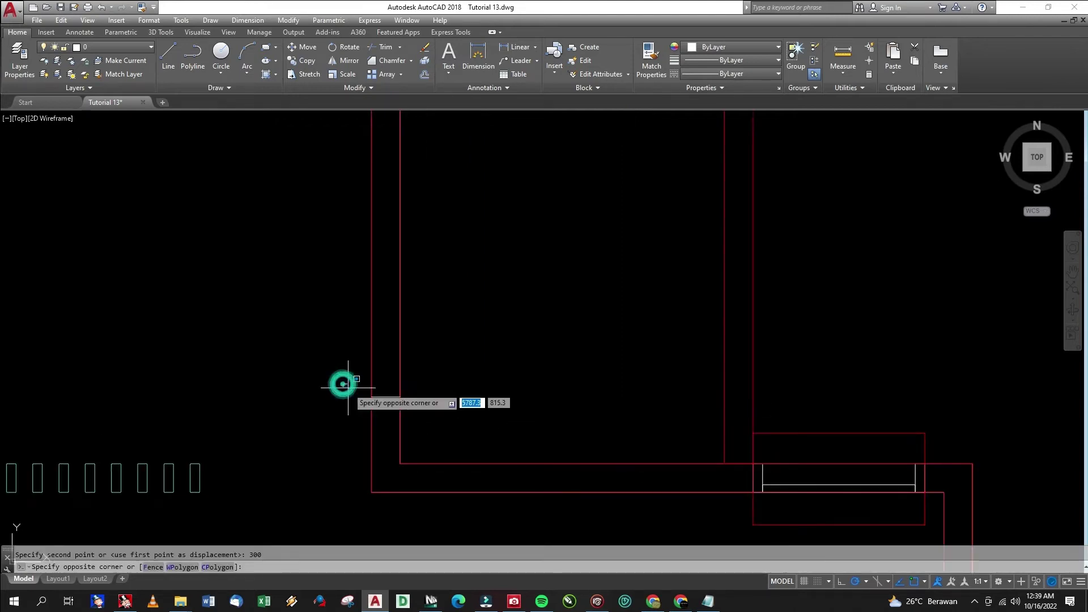
left_click(427, 415)
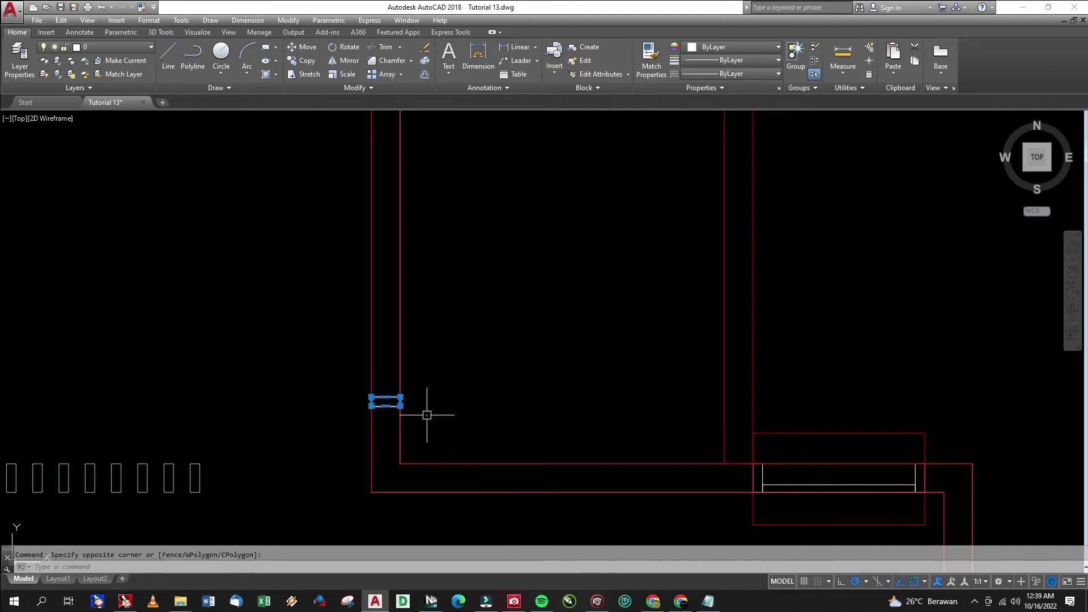
type("c")
key("Return")
left_click(477, 400)
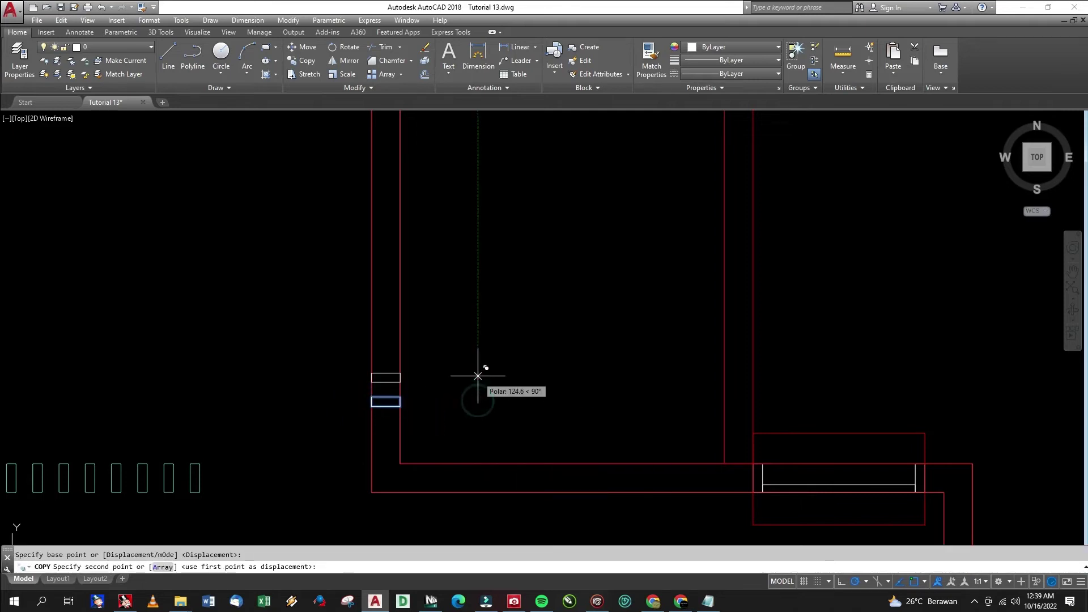
type("15")
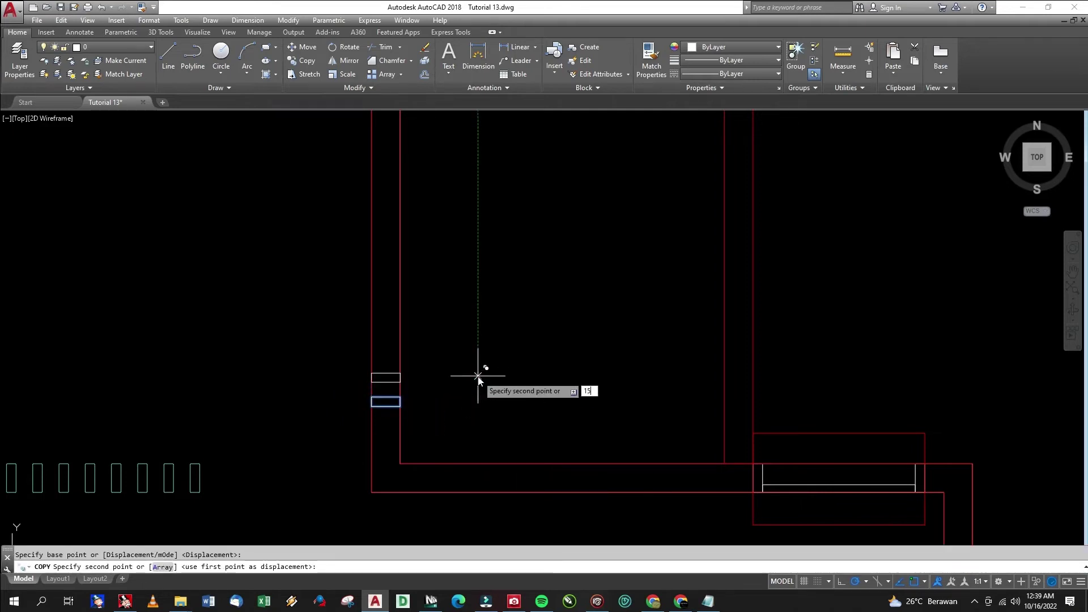
type("0")
key("Return")
scroll(478, 377, "down", 3)
key("Escape")
scroll(475, 410, "up", 4)
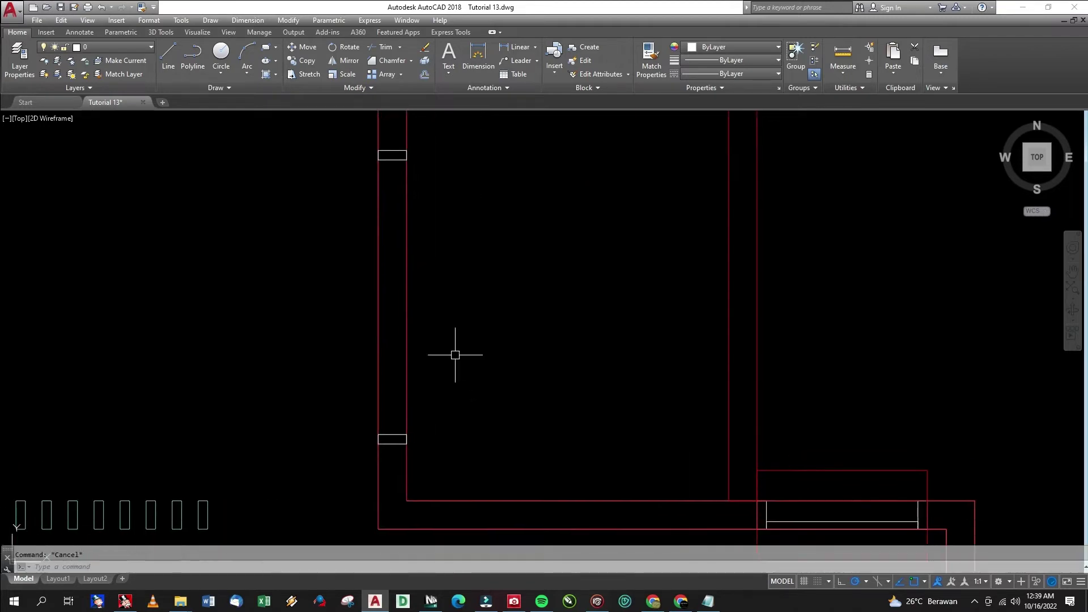
Measure the 145.0 gap from the rectangle corner down the wall.
left_click(518, 47)
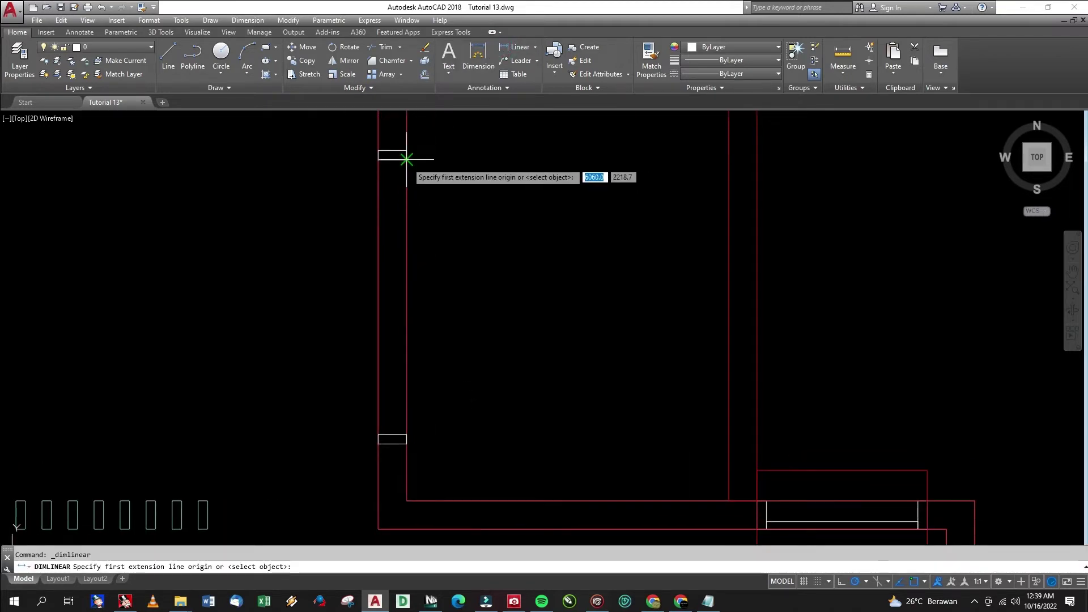
left_click(406, 163)
left_click(407, 436)
key("Escape")
scroll(452, 396, "down", 2)
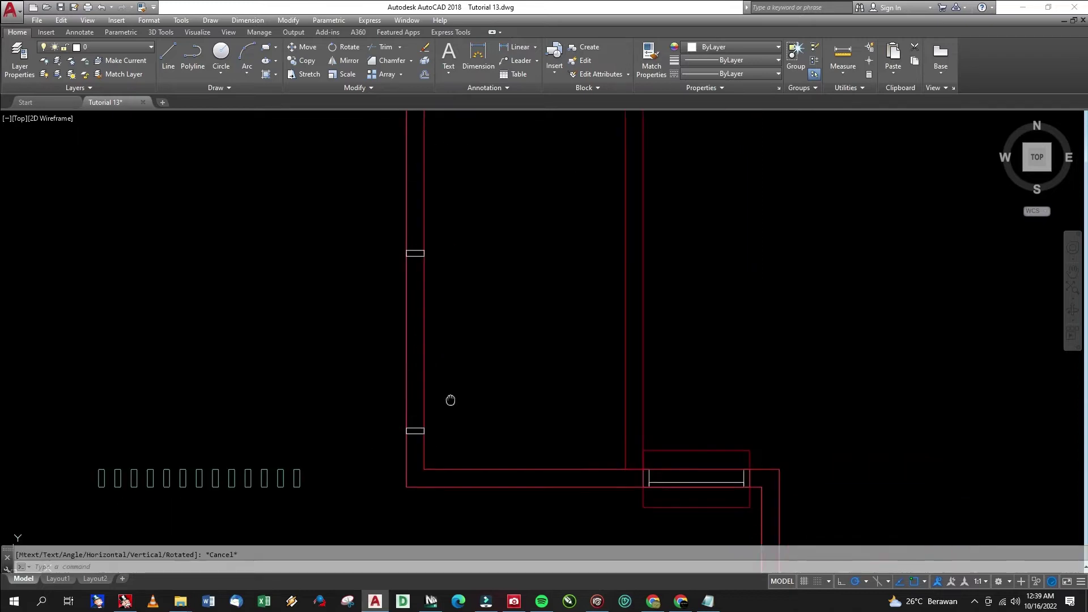
Move the small rectangle 450 units down and verify the 100.0 gap.
left_click(382, 230)
left_click(473, 271)
key("Return")
left_click(474, 271)
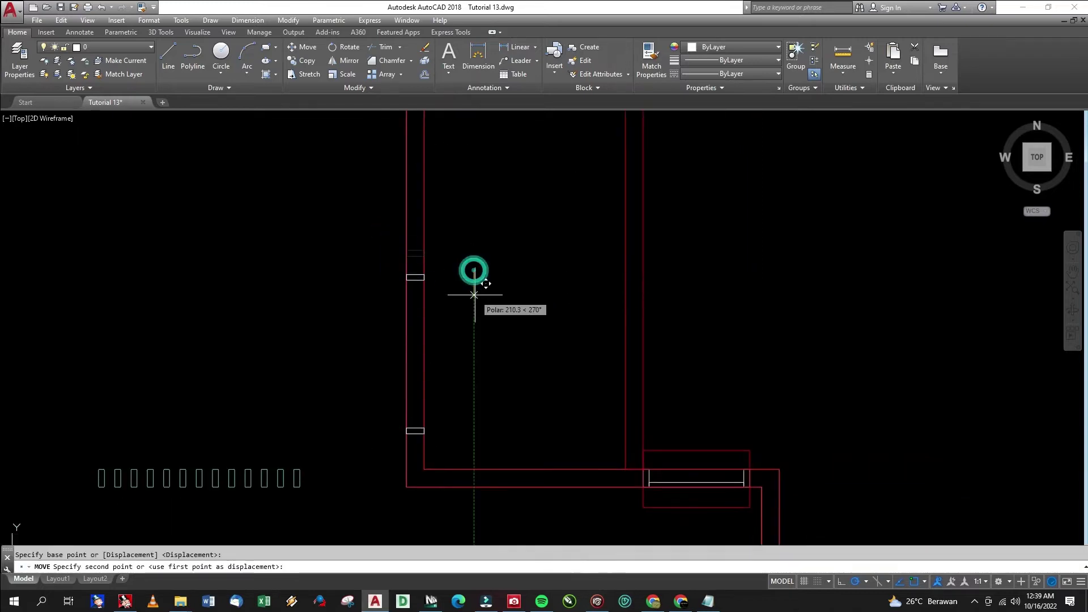
type("450")
key("Return")
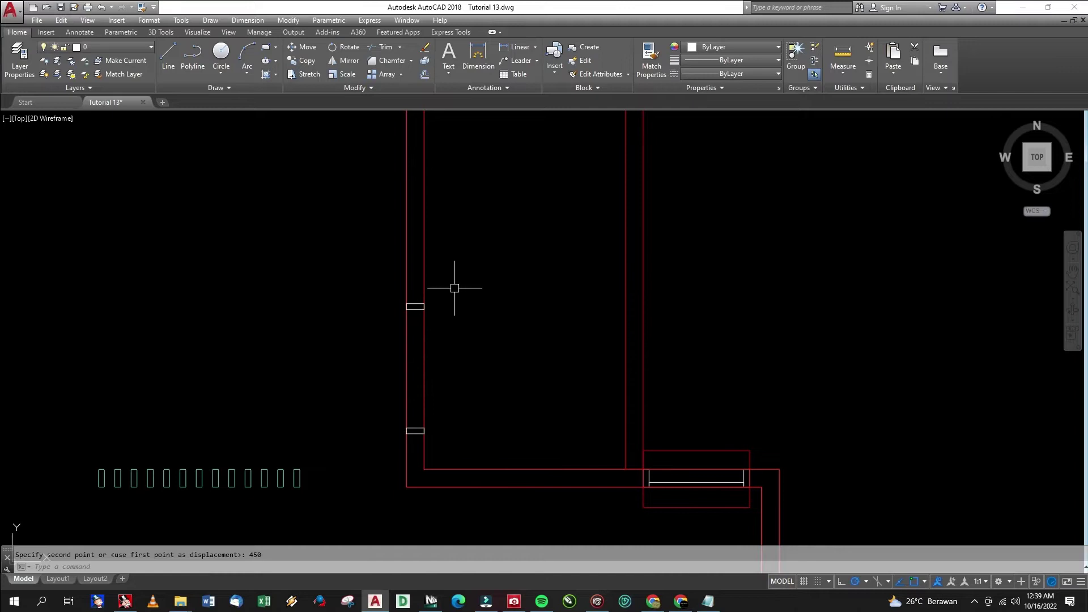
left_click(493, 61)
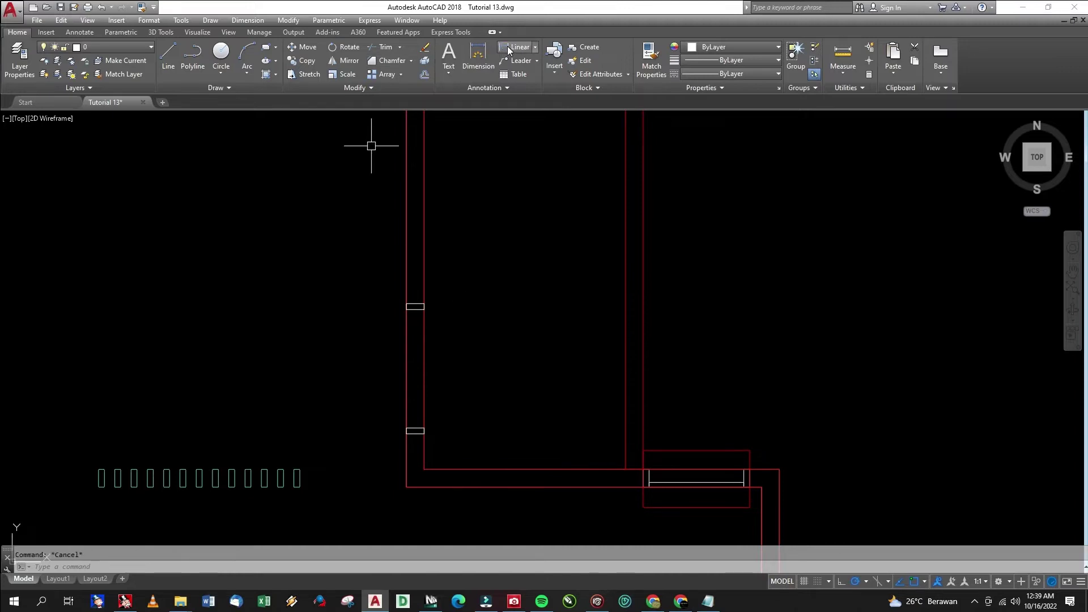
left_click(424, 310)
left_click(424, 430)
key("Escape")
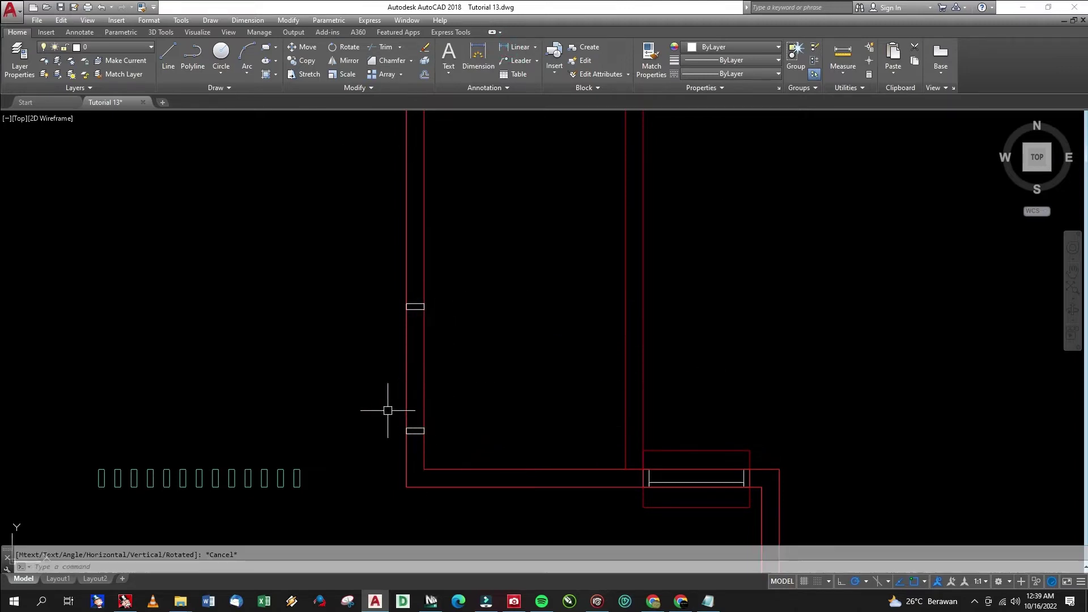
Mirror the small rectangle across a horizontal line, keeping the original.
left_click(384, 418)
left_click(472, 448)
key("Return")
scroll(425, 306, "up", 5)
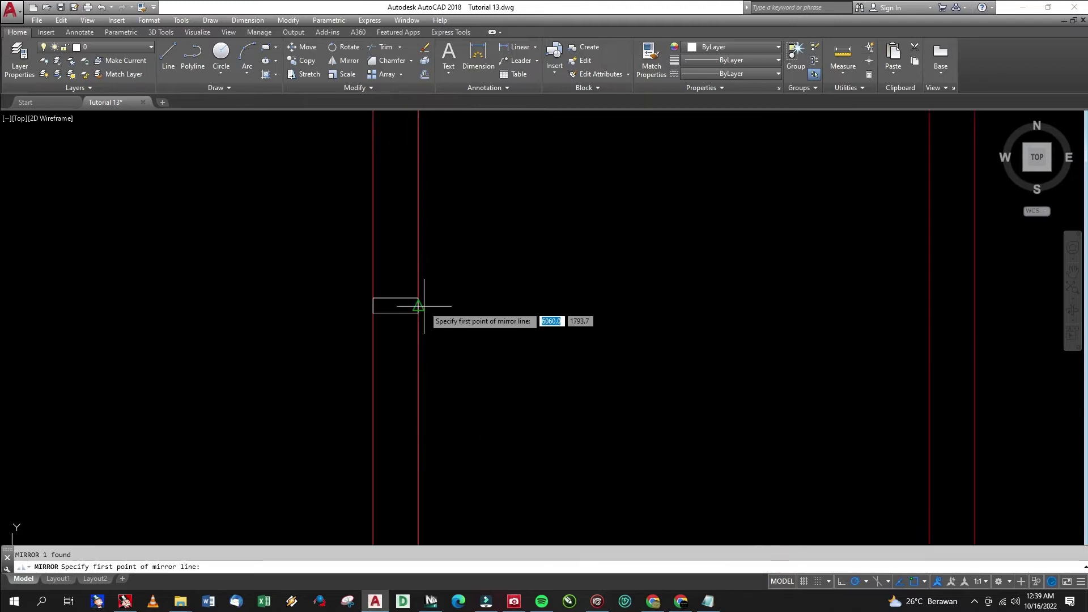
left_click(419, 305)
left_click(472, 302)
scroll(472, 303, "down", 5)
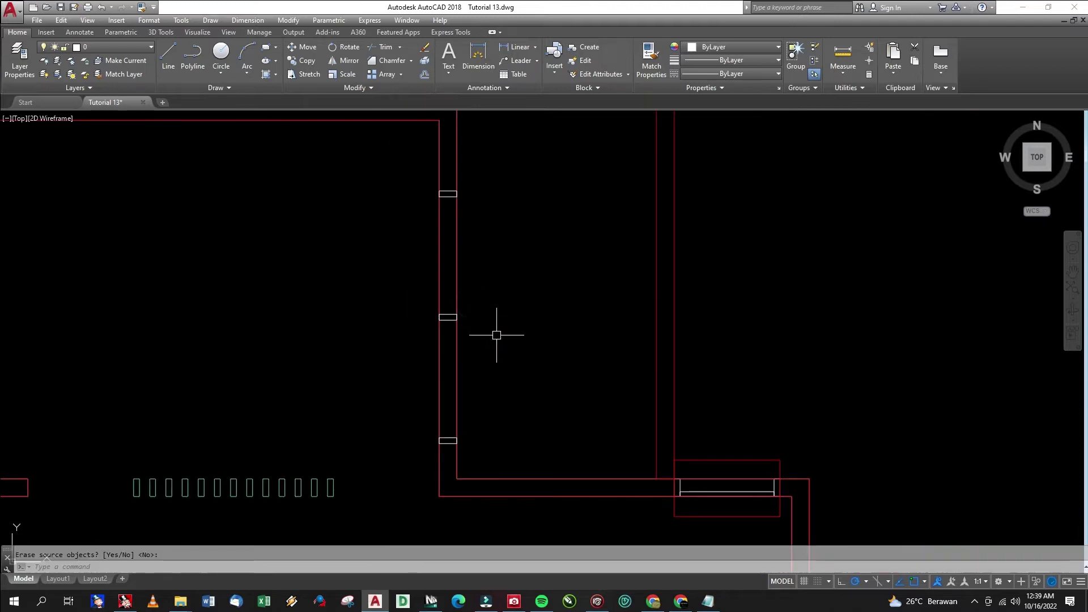
key("Return")
scroll(498, 255, "up", 2)
scroll(493, 245, "up", 2)
middle_click_drag(493, 245, 500, 320)
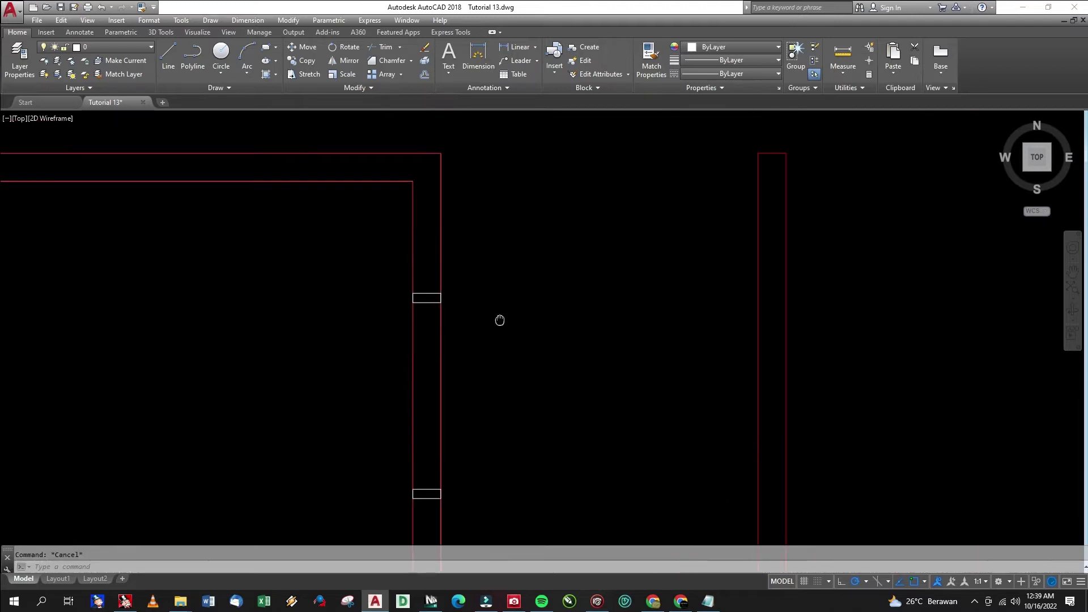
Check the 60.0 distance and the gap from the wall corner to the frames.
left_click(519, 46)
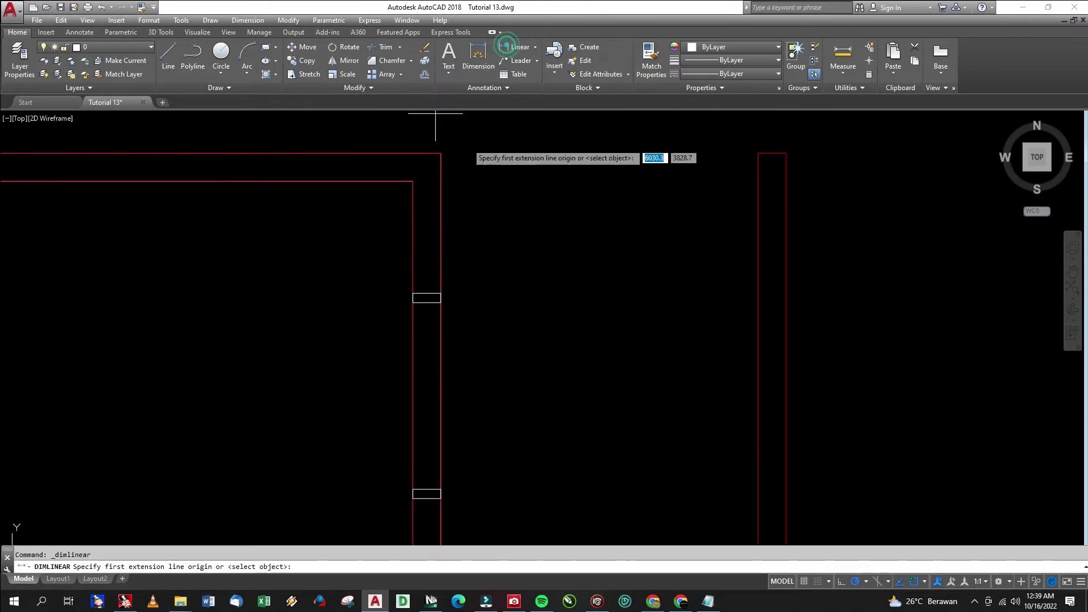
left_click(412, 182)
left_click(412, 295)
scroll(396, 295, "down", 2)
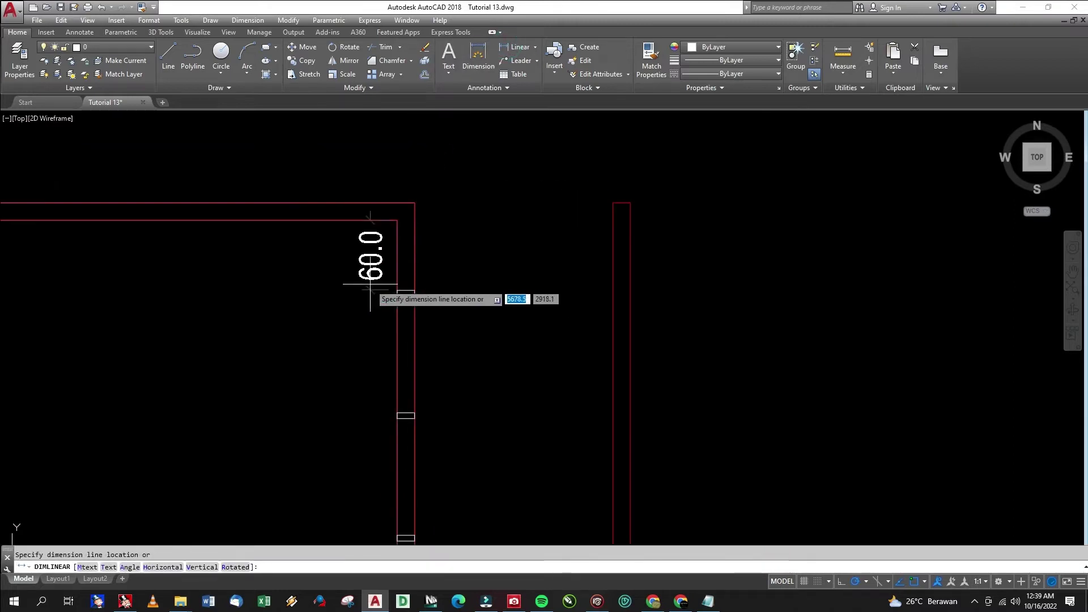
key("Escape")
middle_click_drag(377, 295, 390, 263)
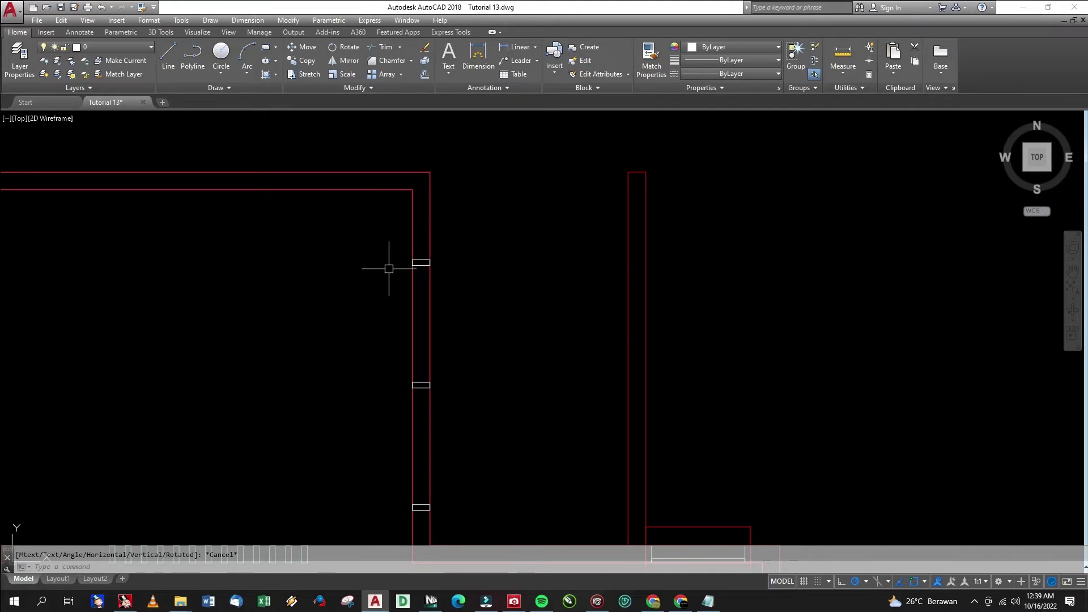
scroll(388, 269, "down", 3)
scroll(394, 311, "up", 1)
scroll(394, 311, "up", 2)
scroll(396, 348, "up", 1)
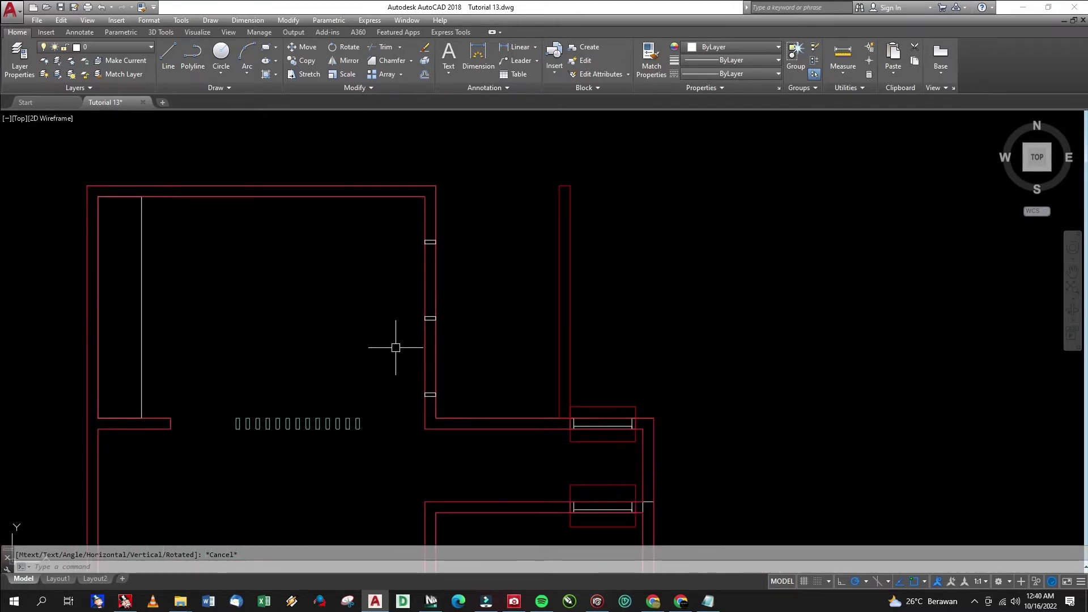
scroll(395, 347, "up", 3)
scroll(462, 406, "up", 1)
key("Return")
left_click(388, 418)
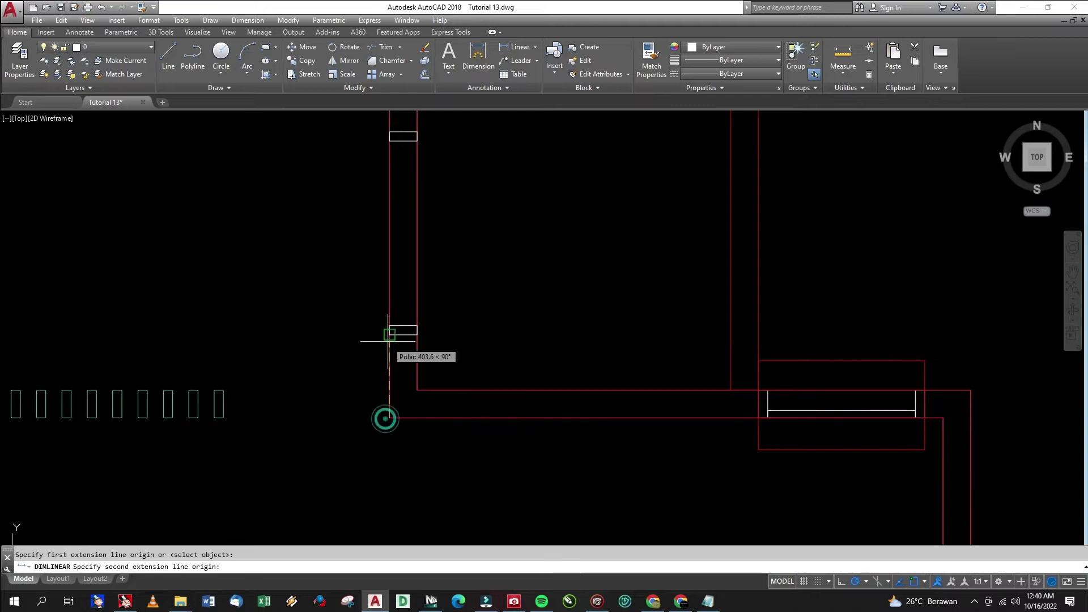
left_click(389, 334)
key("Escape")
scroll(365, 333, "down", 3)
Move all three small frames on the wall 50 units down.
left_click(361, 233)
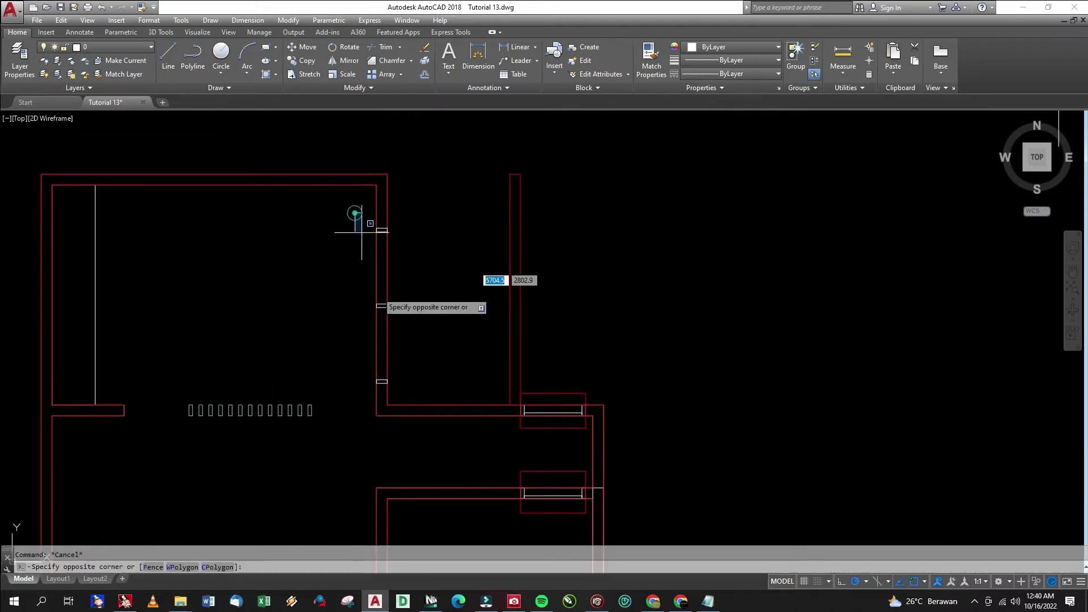
left_click(406, 397)
type("m")
key("Return")
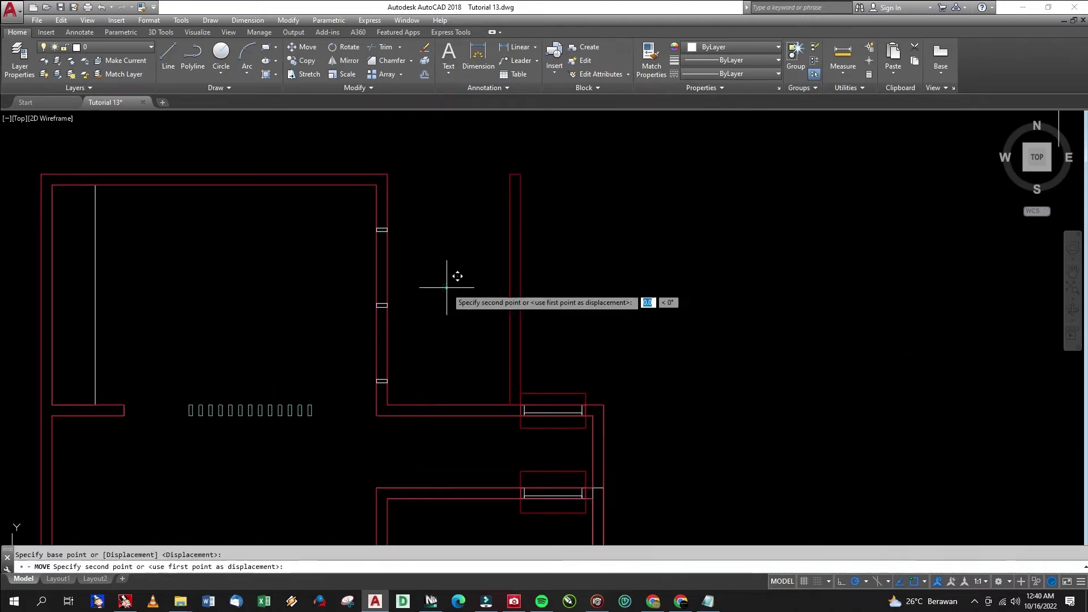
left_click(446, 287)
type("50")
key("Return")
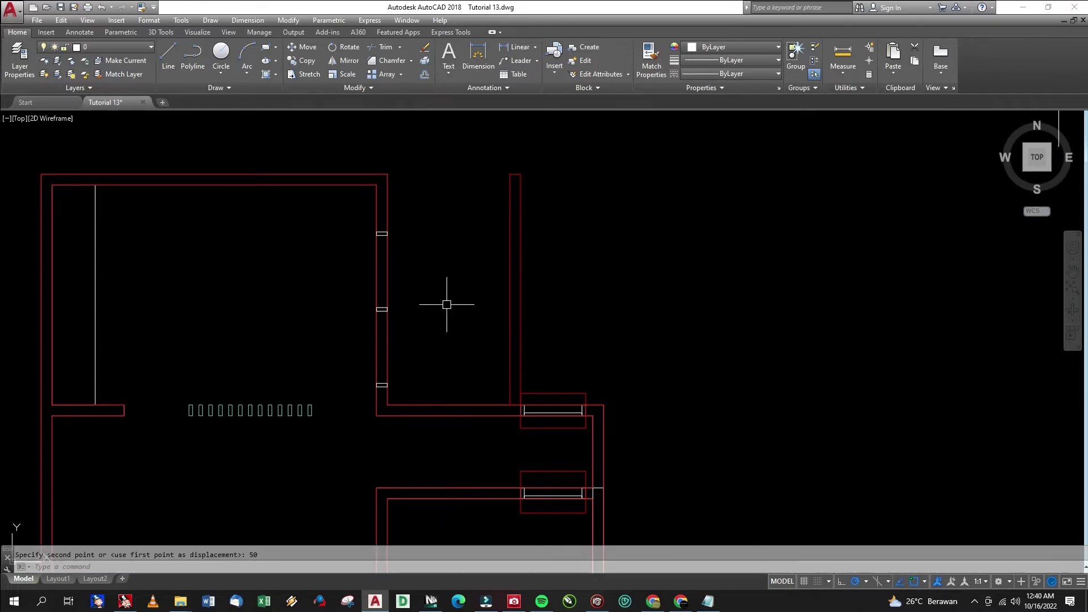
left_click(502, 49)
scroll(375, 255, "up", 4)
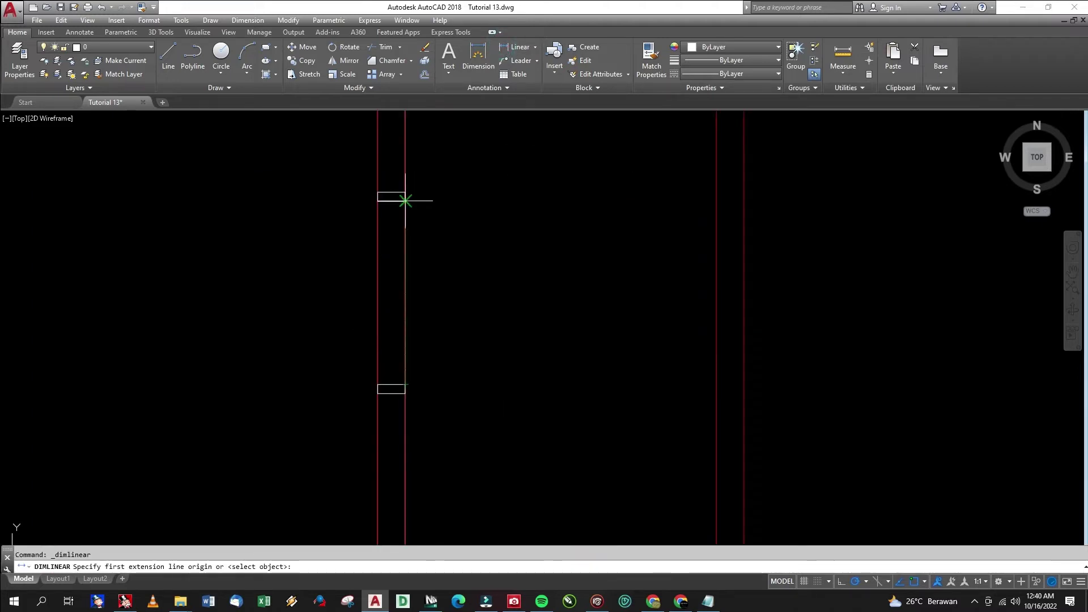
Draw a 40 by 500 glass-pane rectangle from the window frame corner.
left_click(405, 200)
key("Escape")
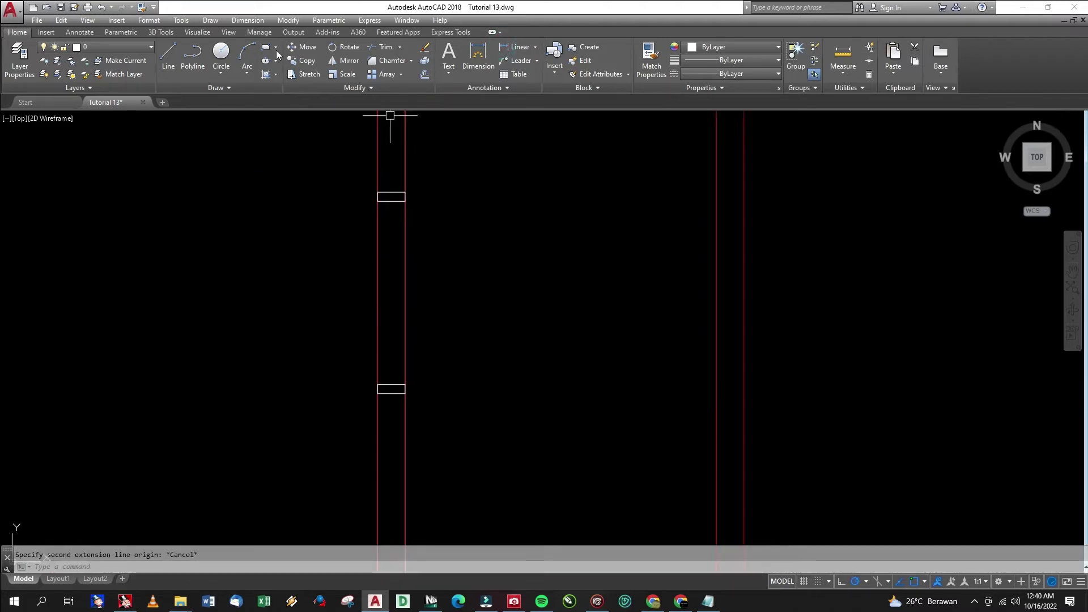
left_click(265, 47)
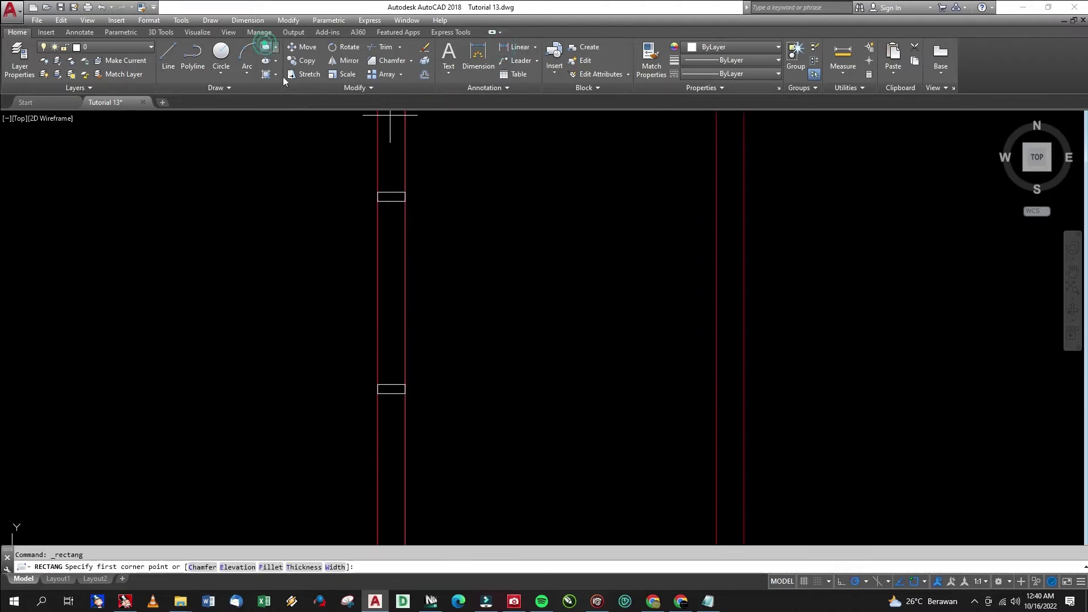
left_click(401, 203)
type("@-40")
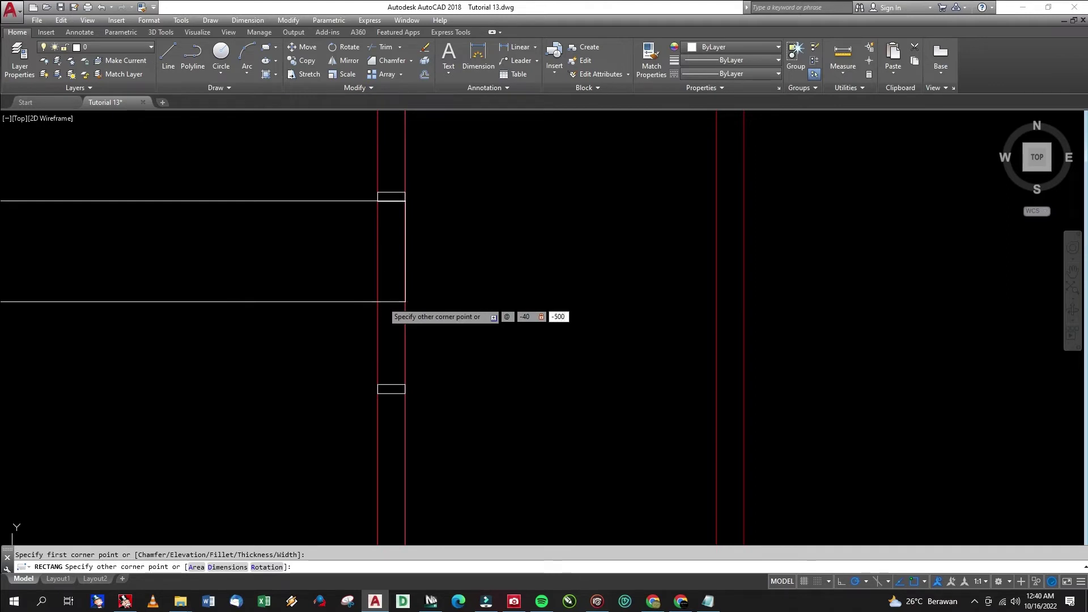
key("Return")
Mirror the new narrow rectangle with MI, keeping the original.
left_click(394, 289)
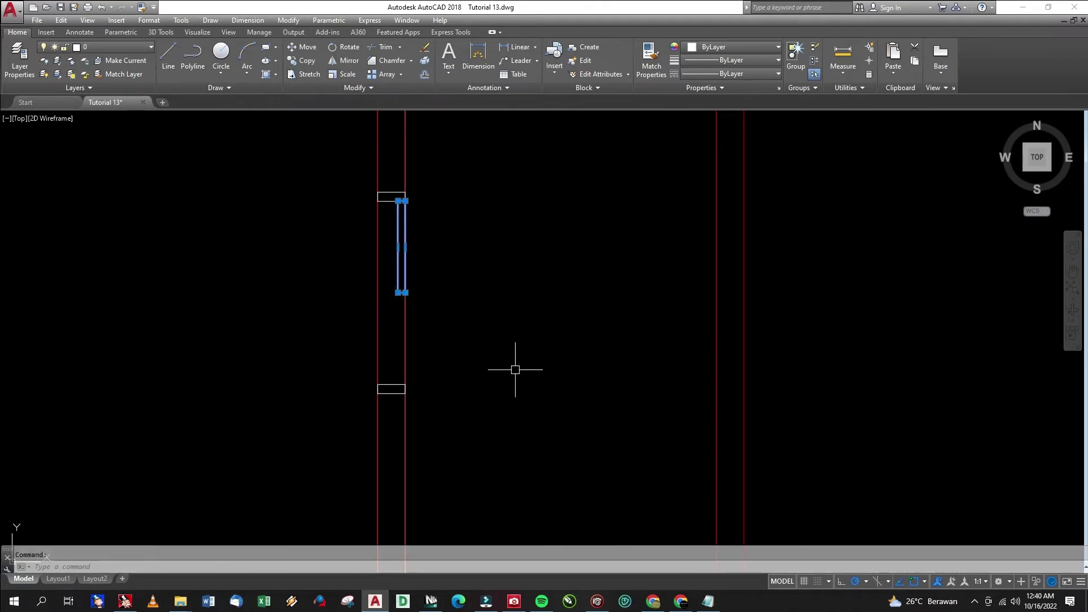
type("mi")
key("space")
left_click(402, 292)
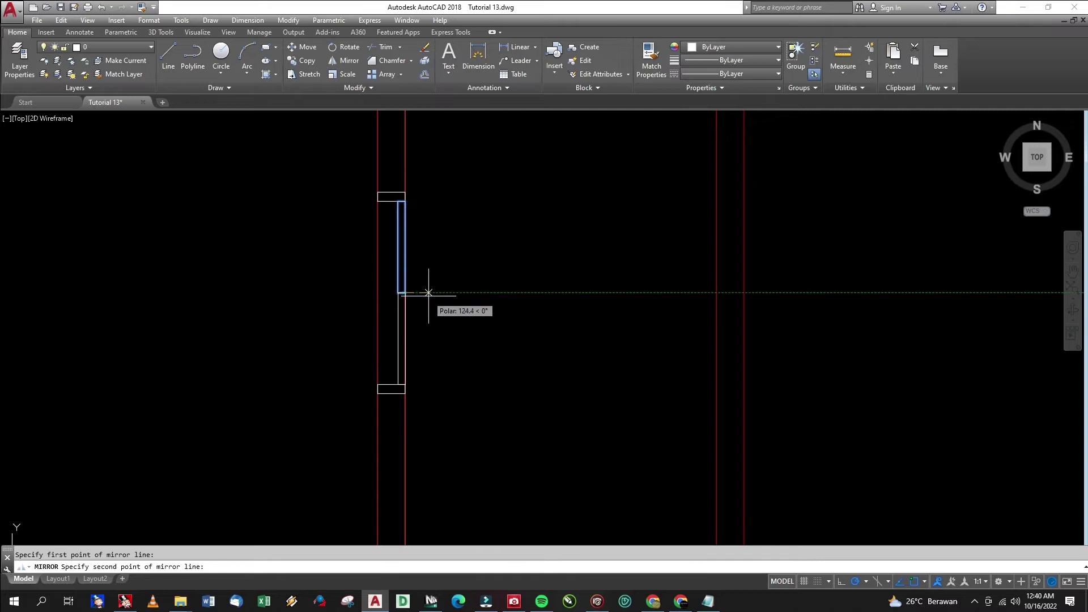
scroll(403, 297, "up", 2)
key("Return")
left_click(393, 289)
Mirror the window lines about a horizontal line at the window end, keeping the originals.
left_click(340, 250)
scroll(456, 362, "down", 2)
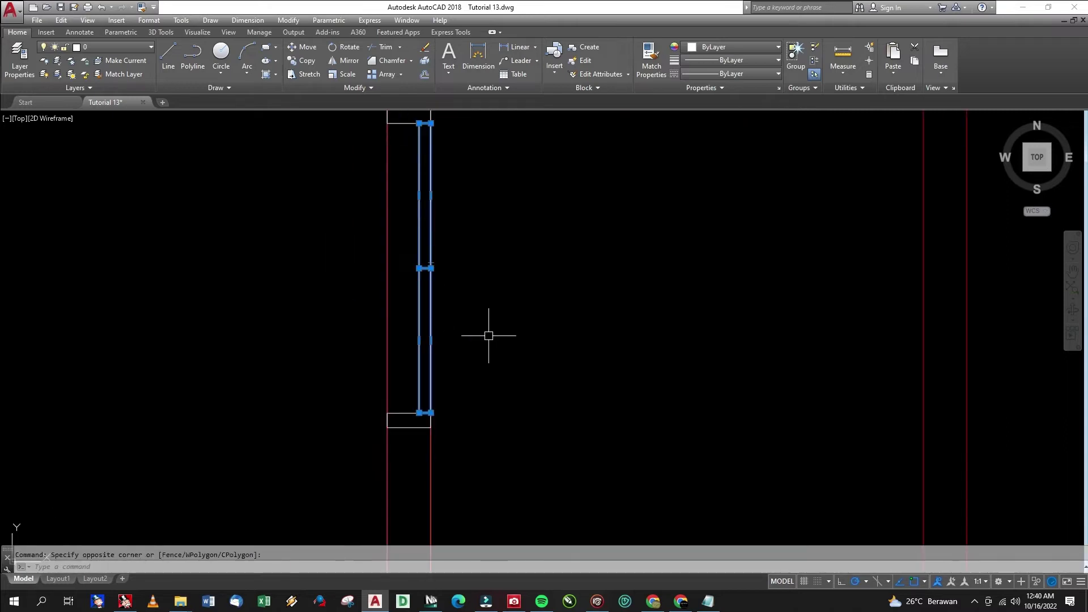
type("i")
key("space")
scroll(435, 436, "up", 2)
left_click(428, 392)
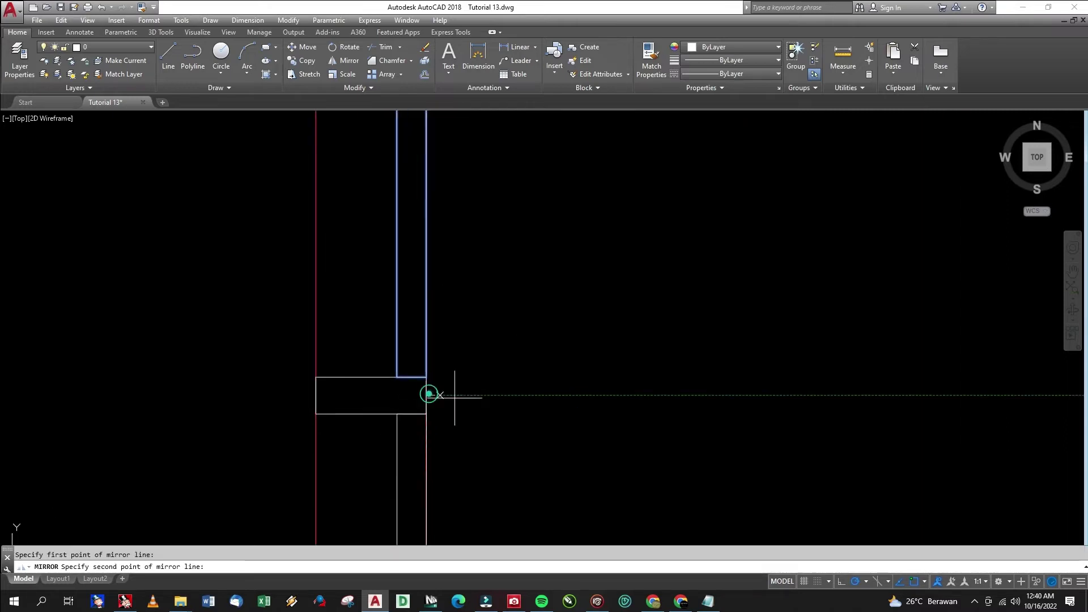
scroll(467, 399, "down", 2)
left_click(526, 396)
scroll(529, 363, "down", 2)
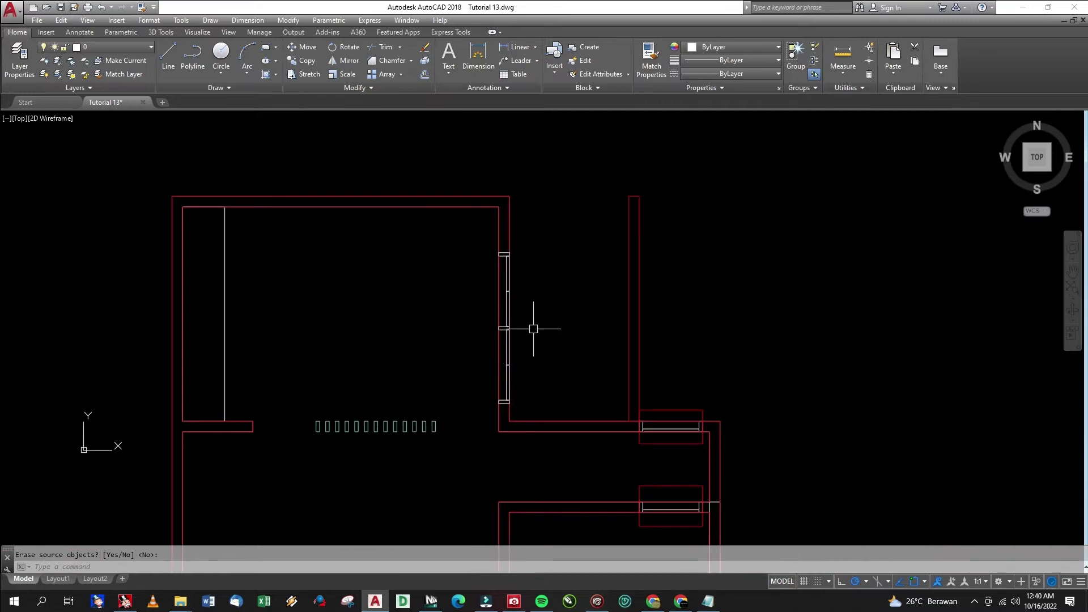
key("Return")
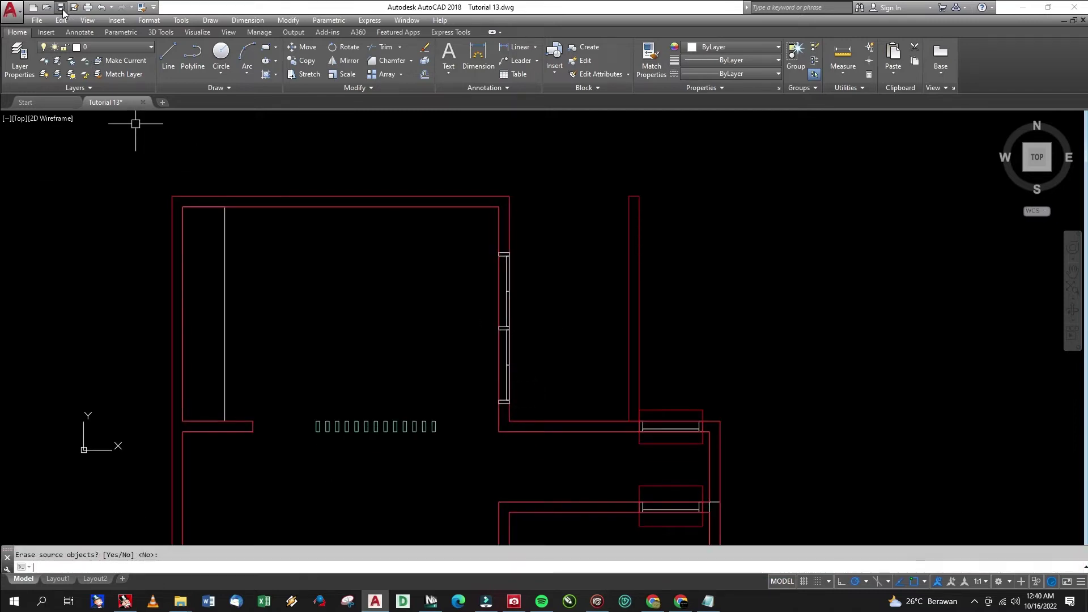
Mirror the upper corridor window about a 45° line from the wall corner, erasing the source.
scroll(607, 295, "up", 2)
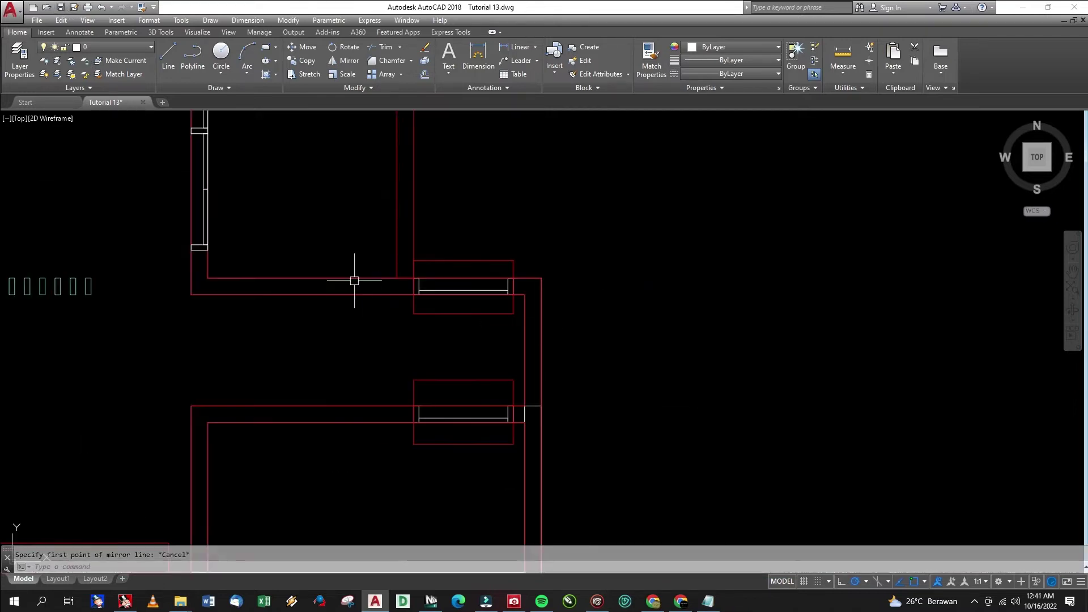
left_click(403, 241)
left_click(523, 327)
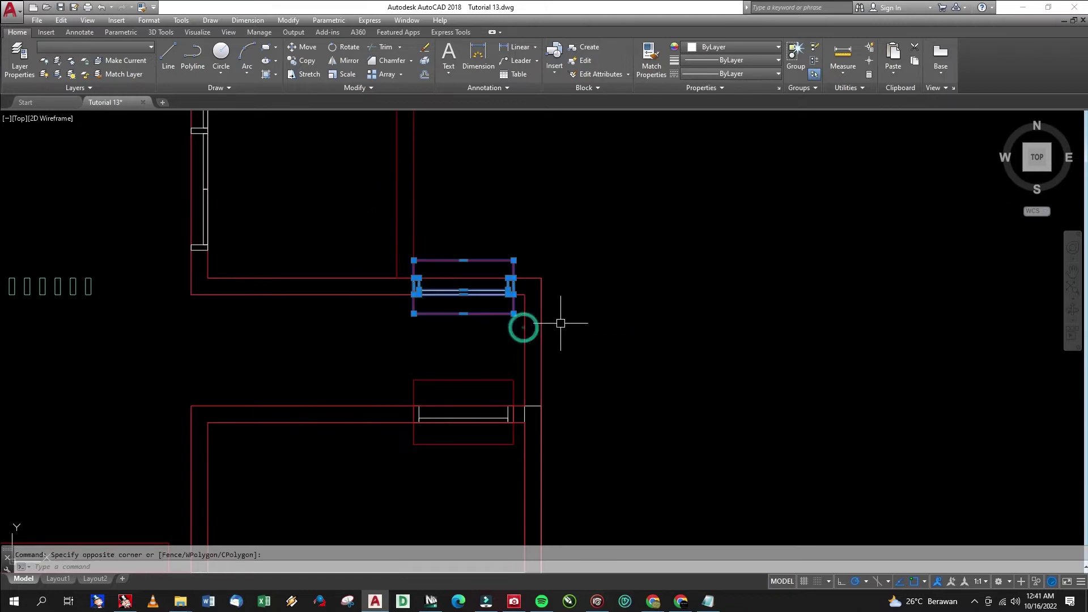
type("mi")
key("Return")
left_click(542, 277)
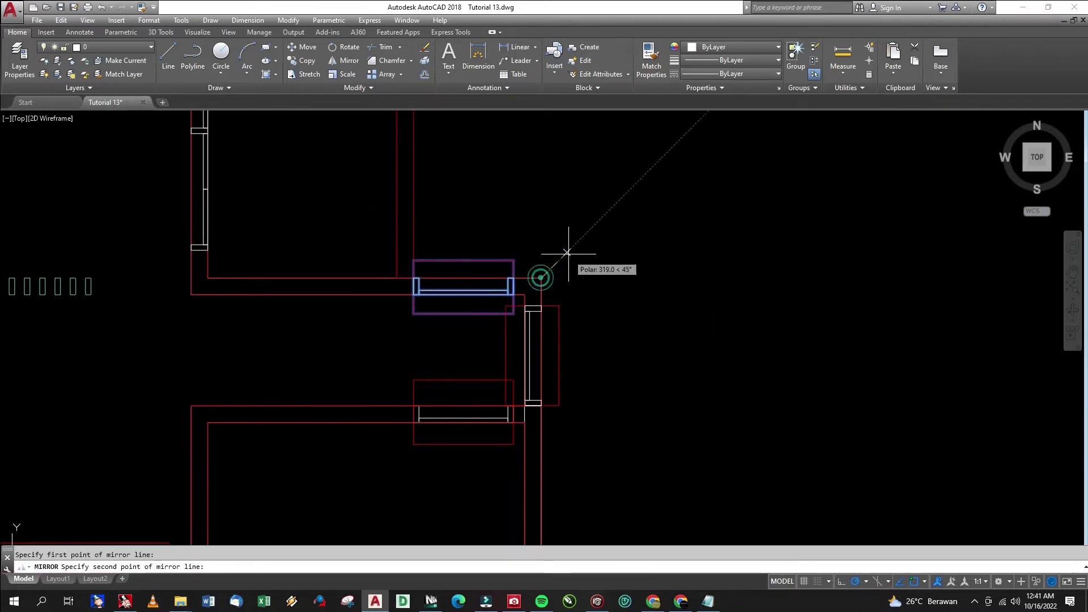
left_click(569, 254)
type("y")
key("Return")
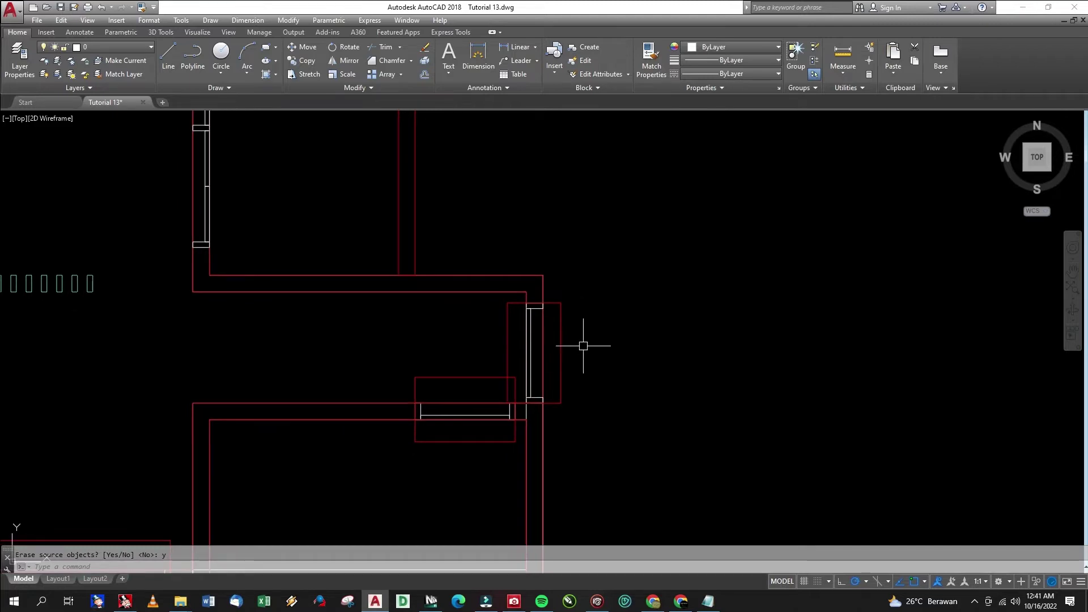
Move the lower corridor window further left along the wall.
scroll(582, 353, "up", 2)
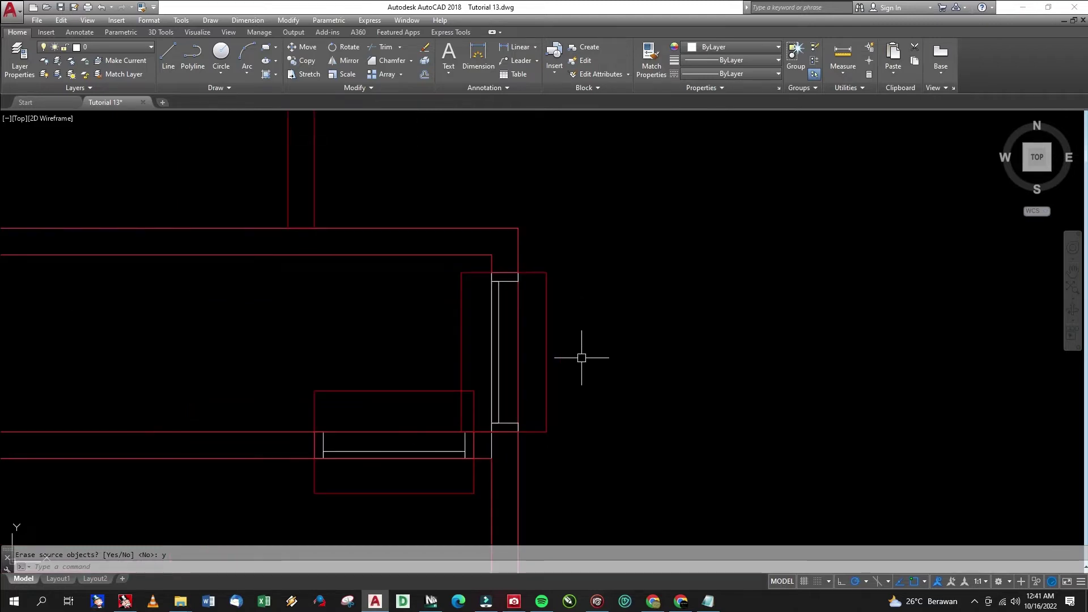
scroll(683, 276, "down", 2)
left_click(436, 337)
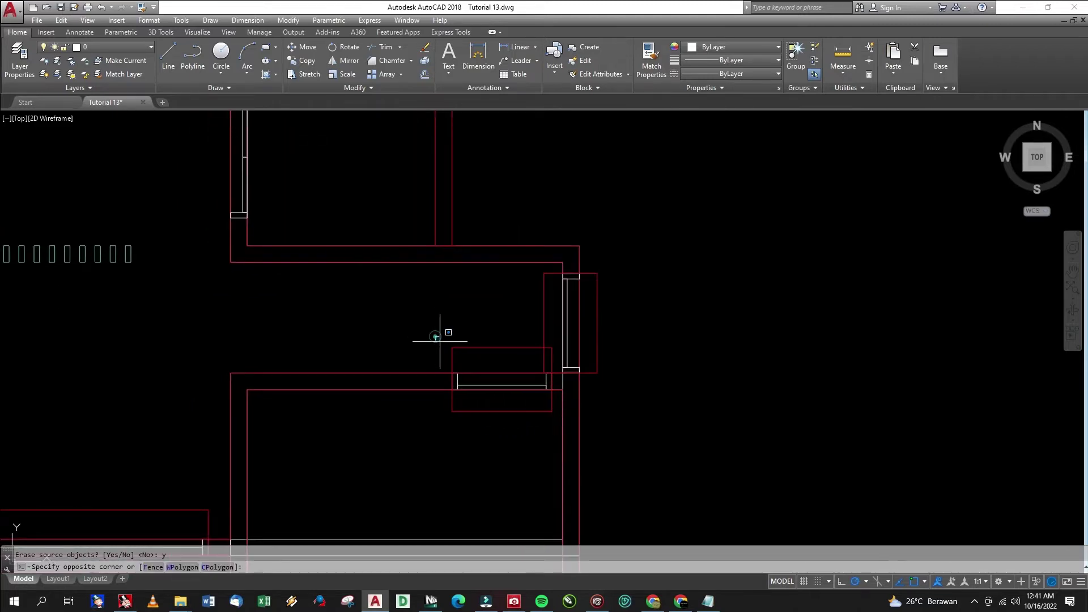
left_click(562, 431)
key("m")
key("Return")
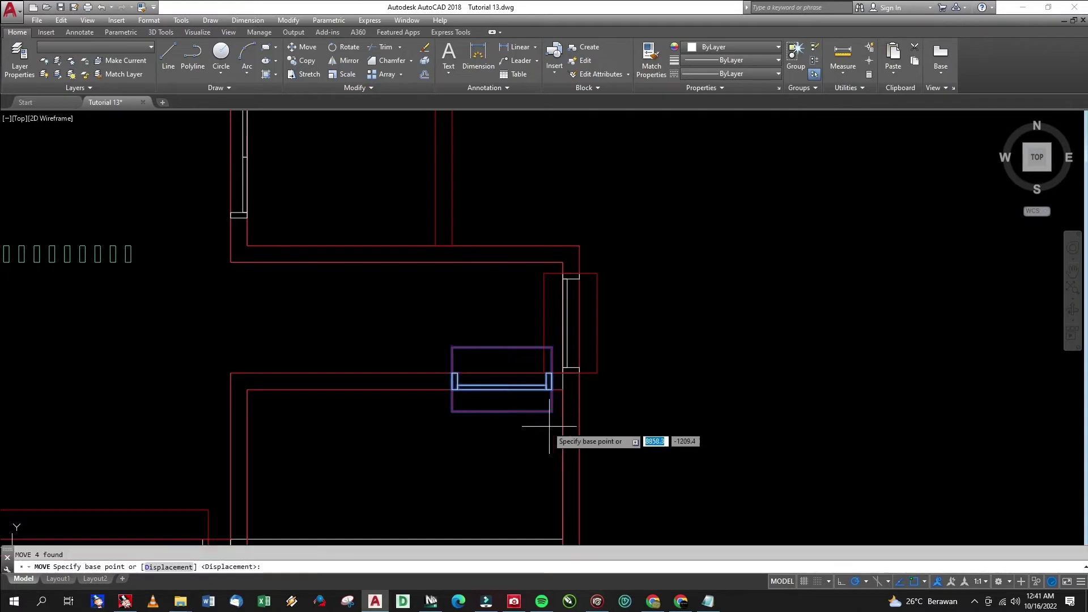
left_click(502, 347)
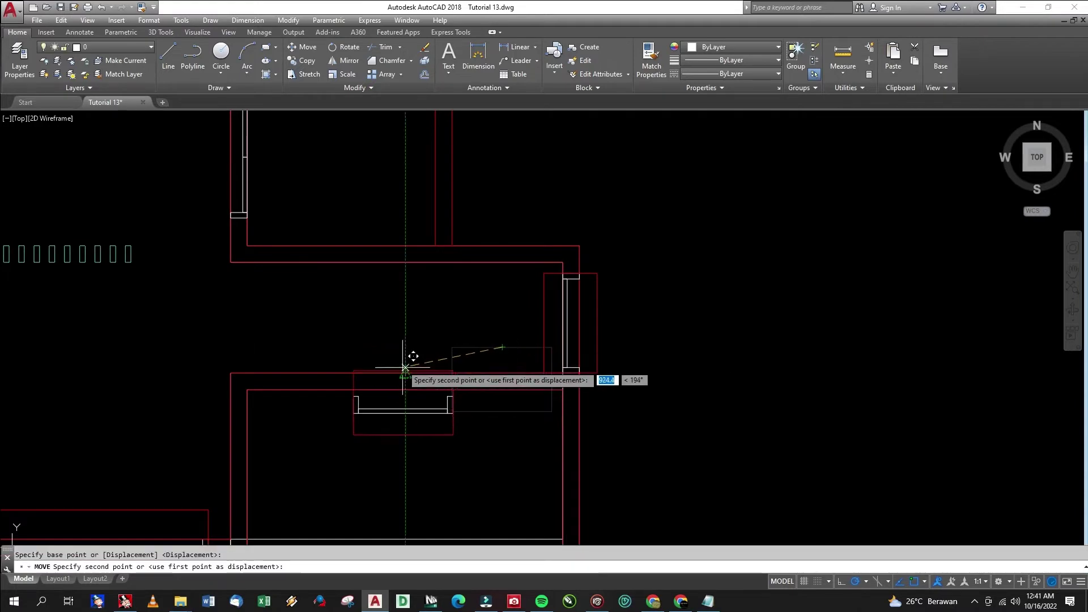
left_click(405, 347)
key("Escape")
Select the vertical wall pair above the corridor and pan the view up-left.
scroll(457, 409, "down", 2)
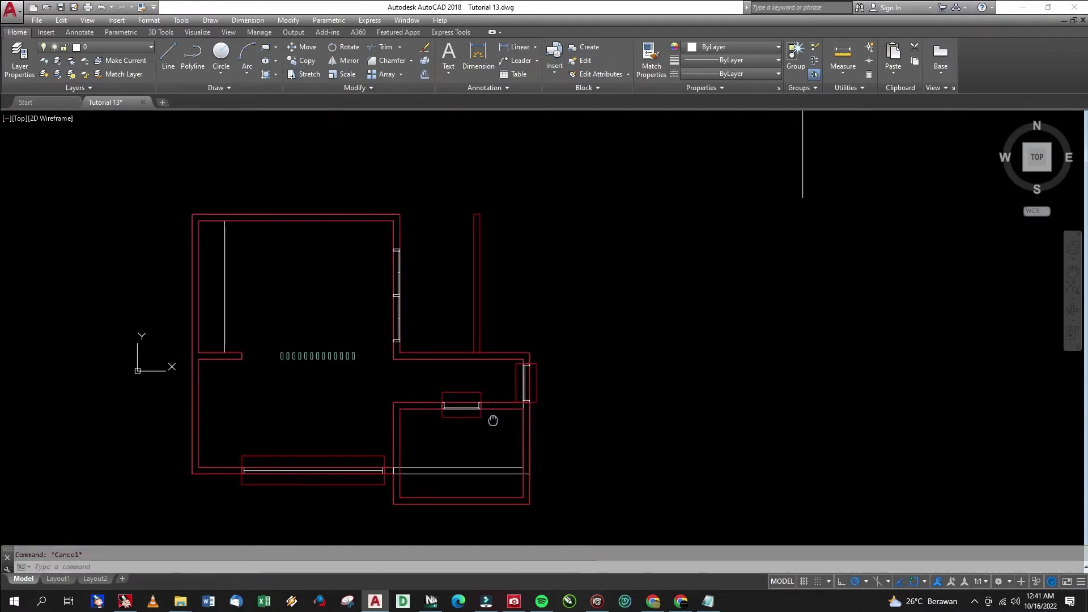
scroll(547, 421, "up", 2)
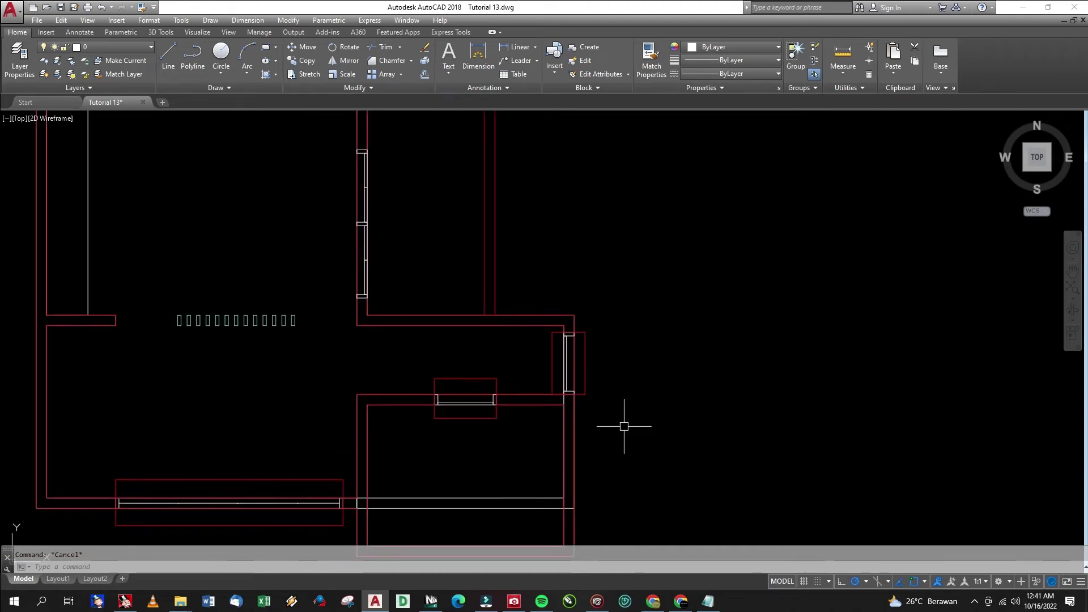
scroll(624, 426, "down", 2)
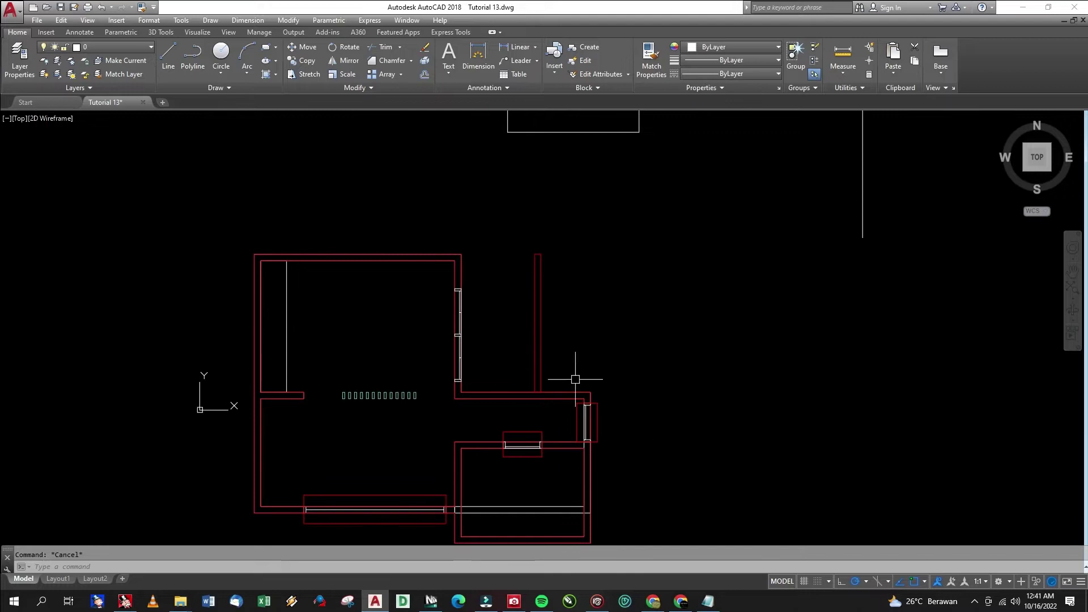
scroll(576, 379, "up", 2)
left_click_drag(556, 370, 490, 352)
middle_click_drag(563, 363, 553, 335)
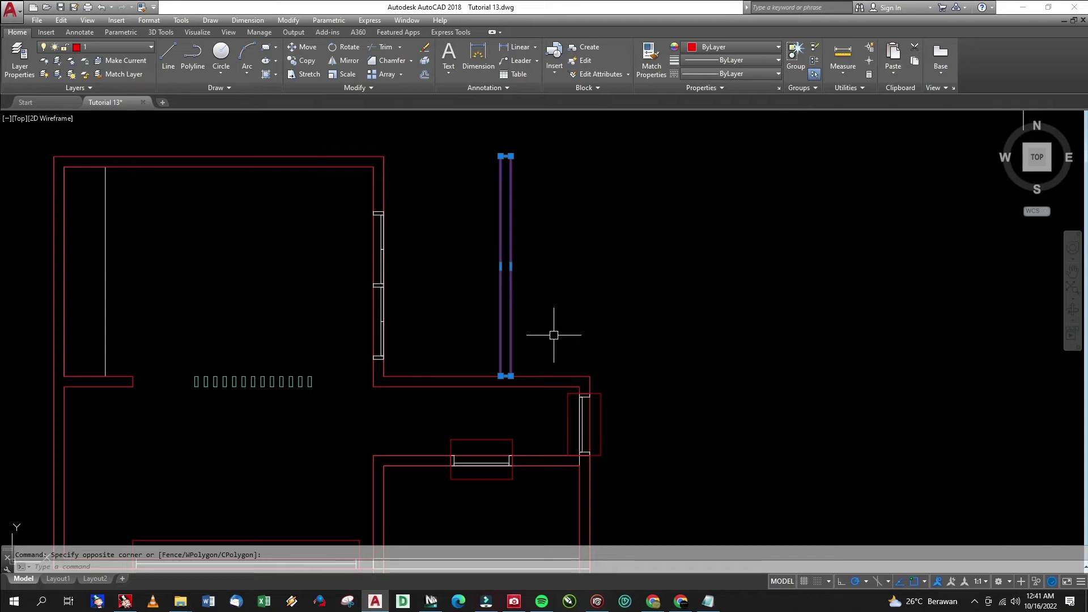
Rotate the wall using its bottom corner grip, then abandon a move of it.
left_click(510, 376)
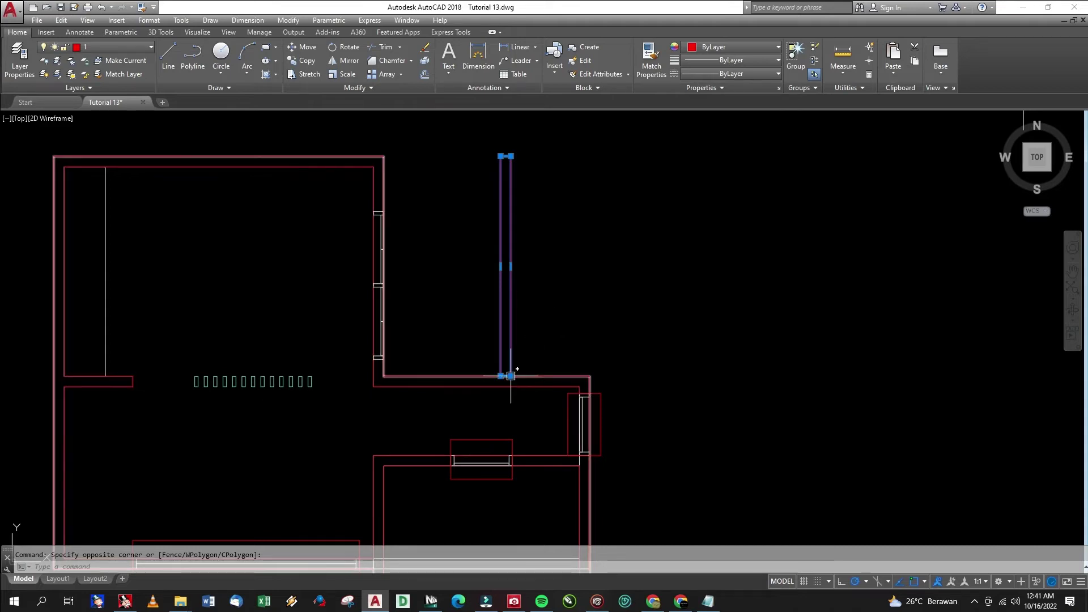
right_click(510, 377)
left_click(548, 474)
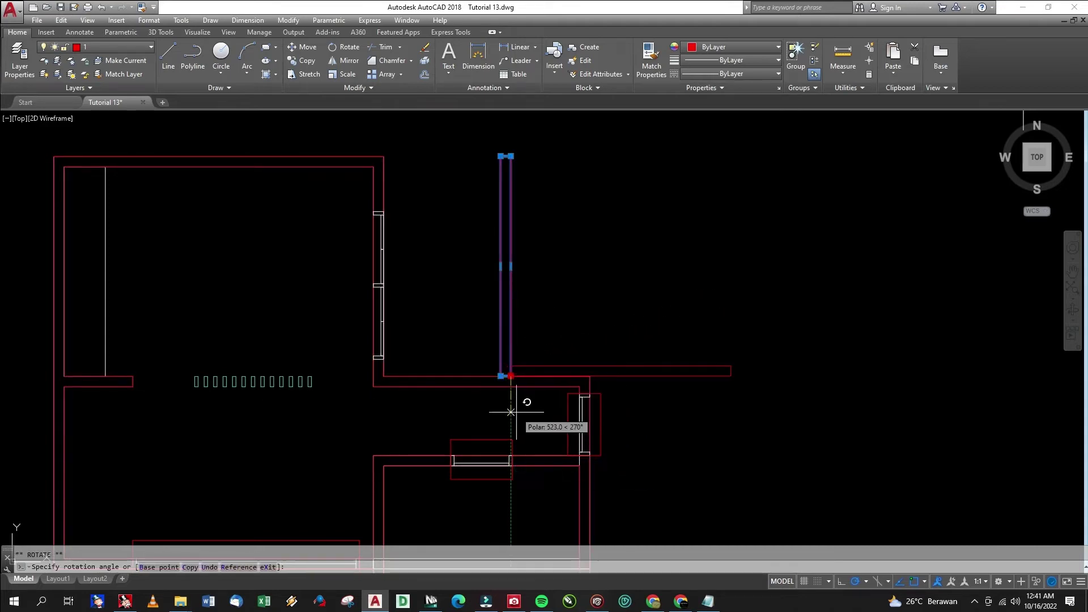
scroll(518, 412, "up", 2)
type("m")
key("Return")
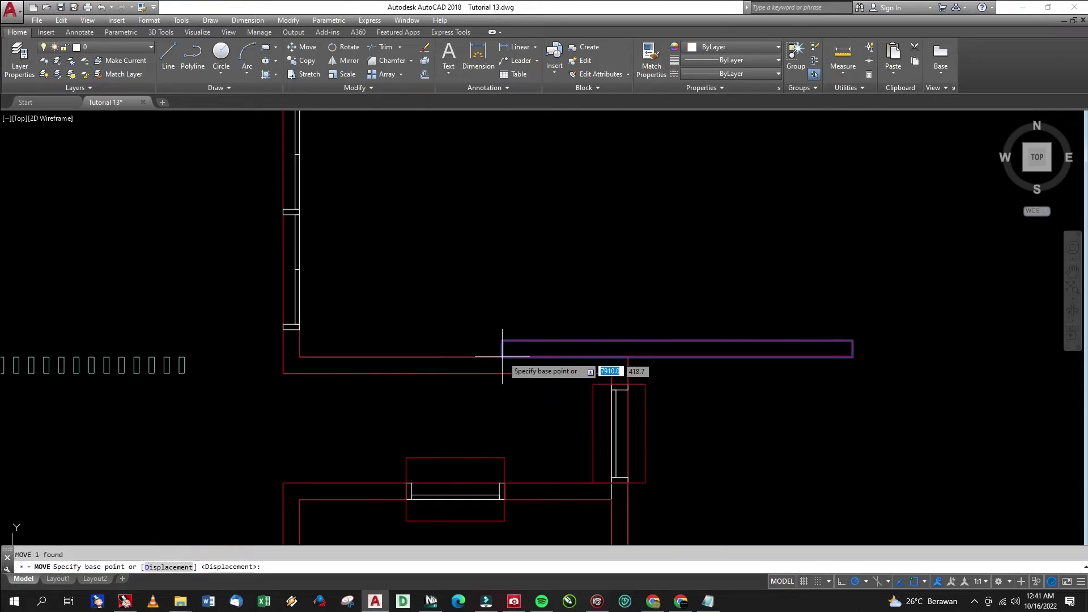
left_click(502, 341)
key("Escape")
Copy the window rectangle on the upper room wall to the right of the wall.
scroll(631, 354, "down", 2)
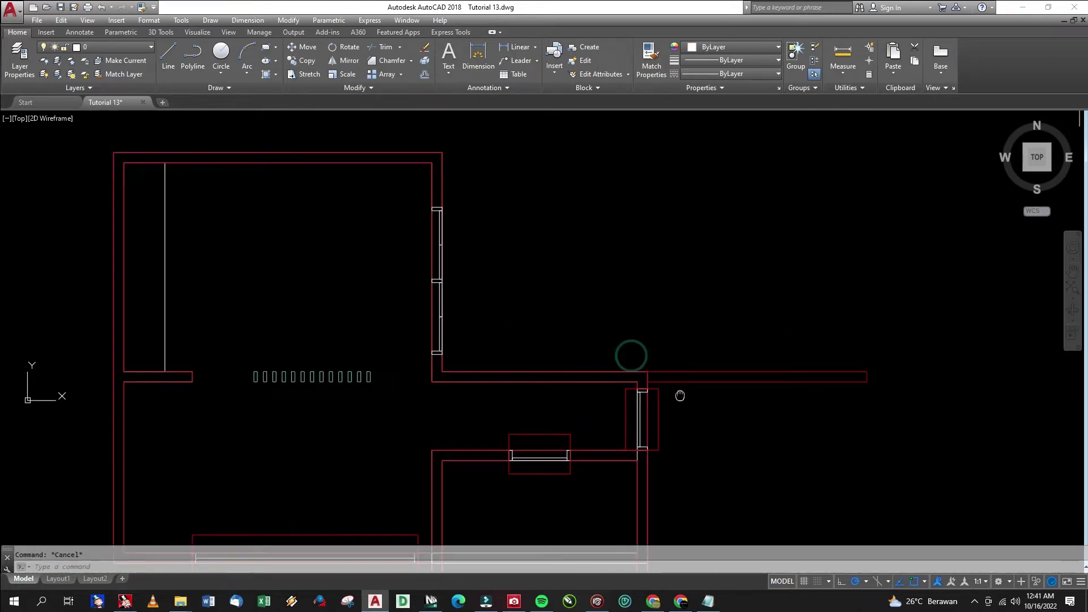
scroll(680, 397, "down", 3)
middle_click_drag(694, 417, 653, 378)
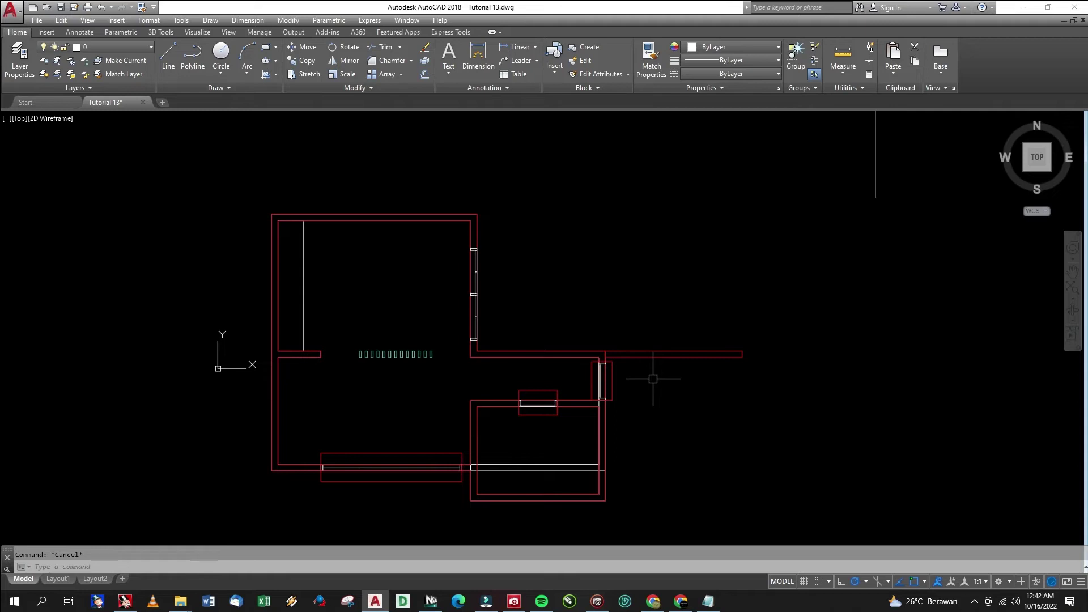
scroll(692, 399, "up", 8)
scroll(693, 400, "down", 6)
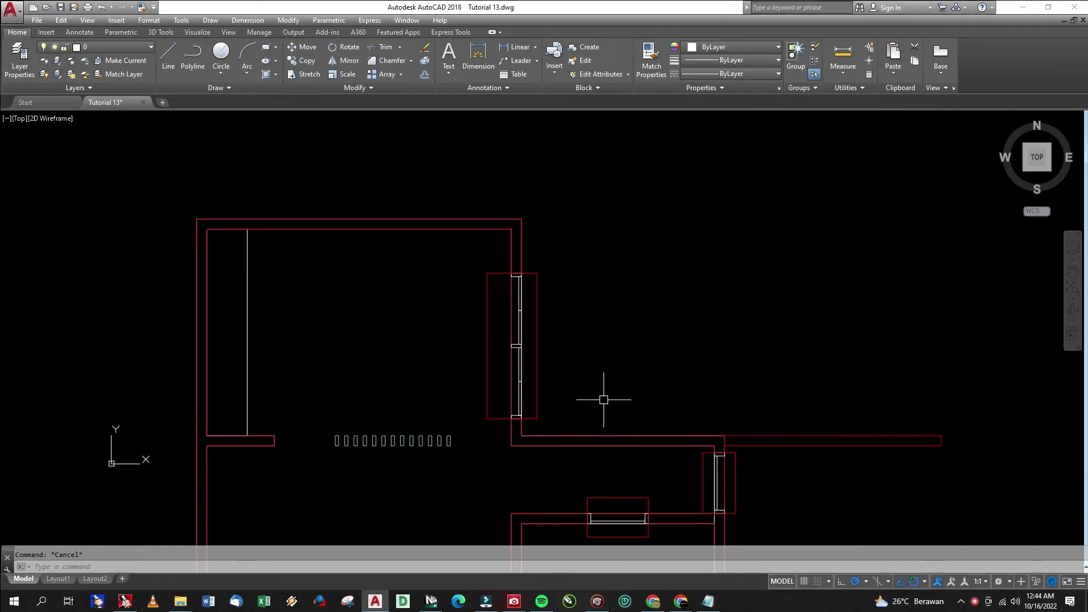
middle_click_drag(602, 389, 501, 337)
left_click(459, 338)
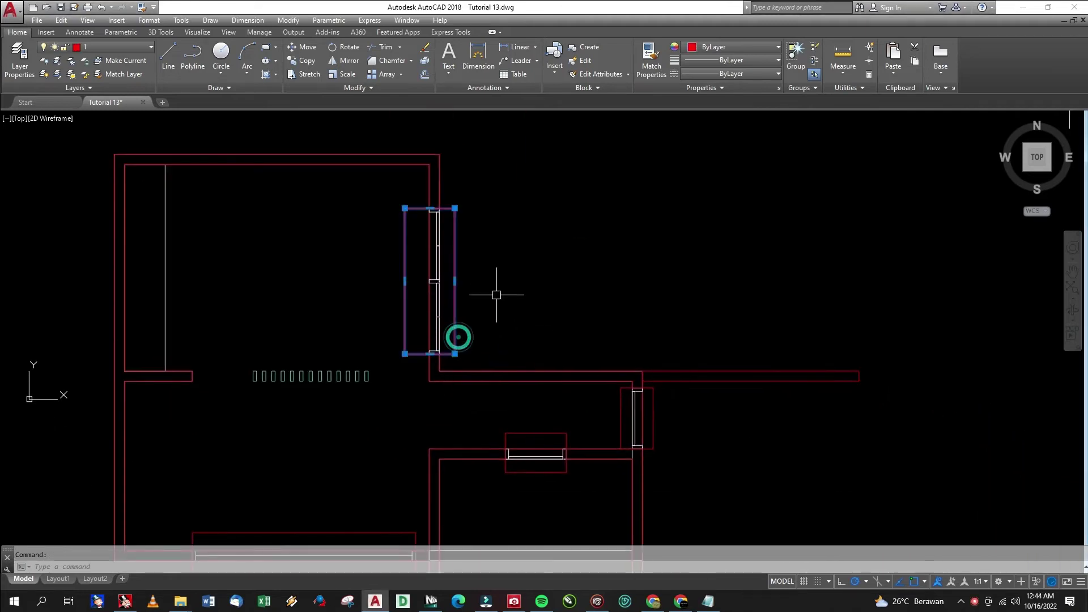
type("co")
key("Return")
left_click(533, 303)
left_click(724, 282)
Rotate the copied rectangle 270 degrees about its bottom-middle grip so it lies horizontal.
left_click(614, 295)
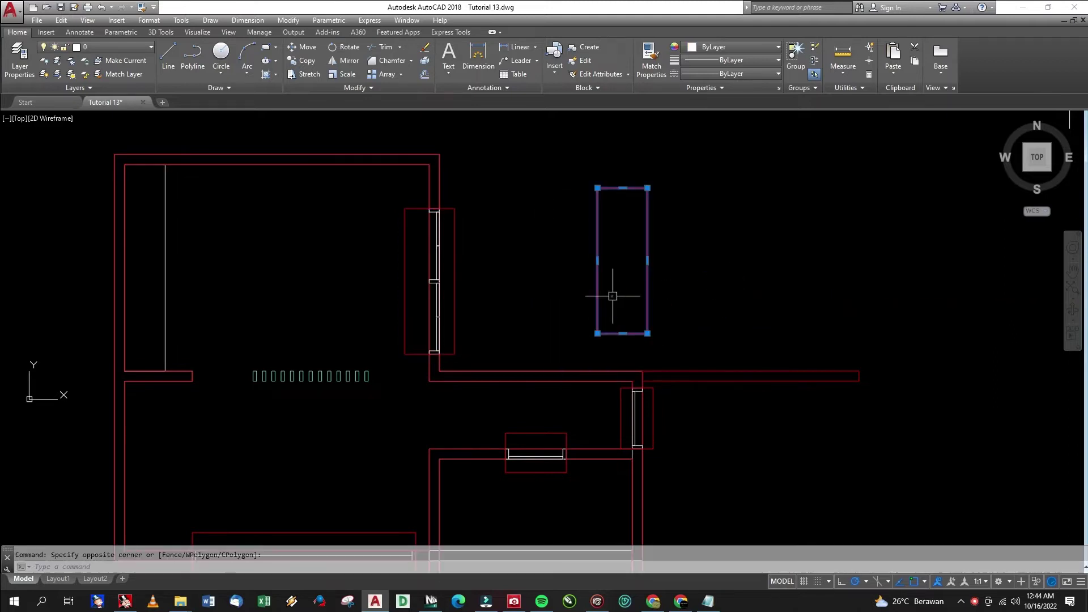
left_click(623, 333)
right_click(624, 339)
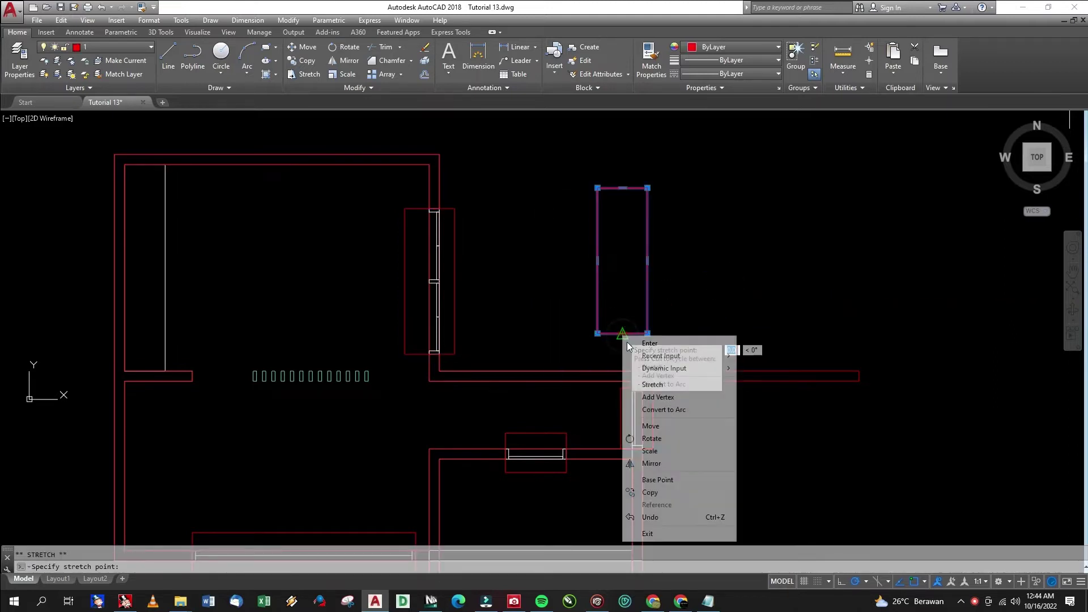
left_click(662, 446)
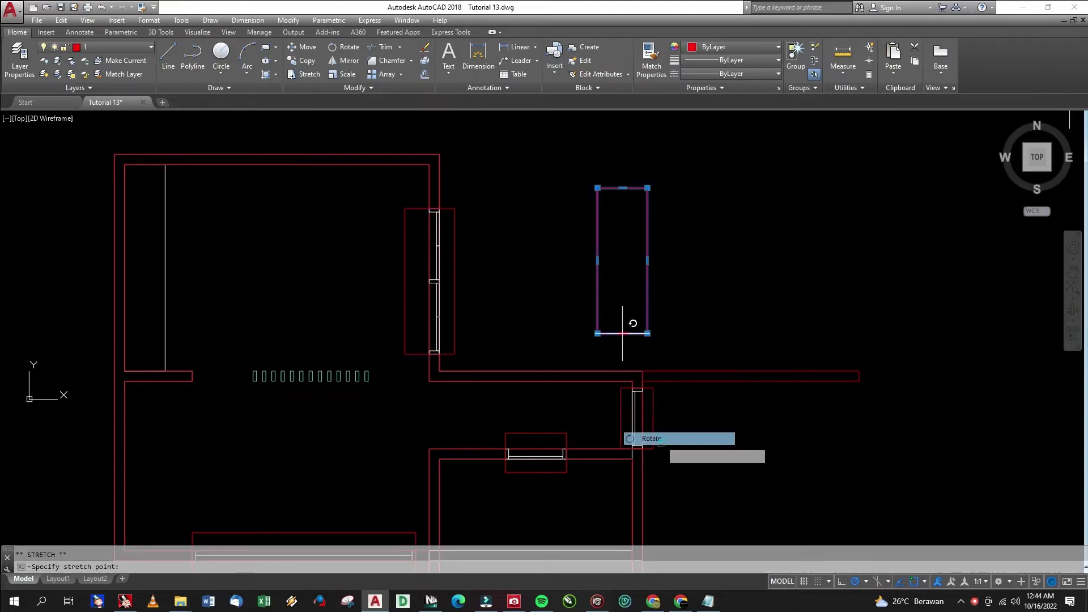
left_click(624, 495)
Move the rotated rectangle over the wall extension on the right.
middle_click_drag(719, 461, 650, 397)
type("m")
key("Return")
left_click(650, 397)
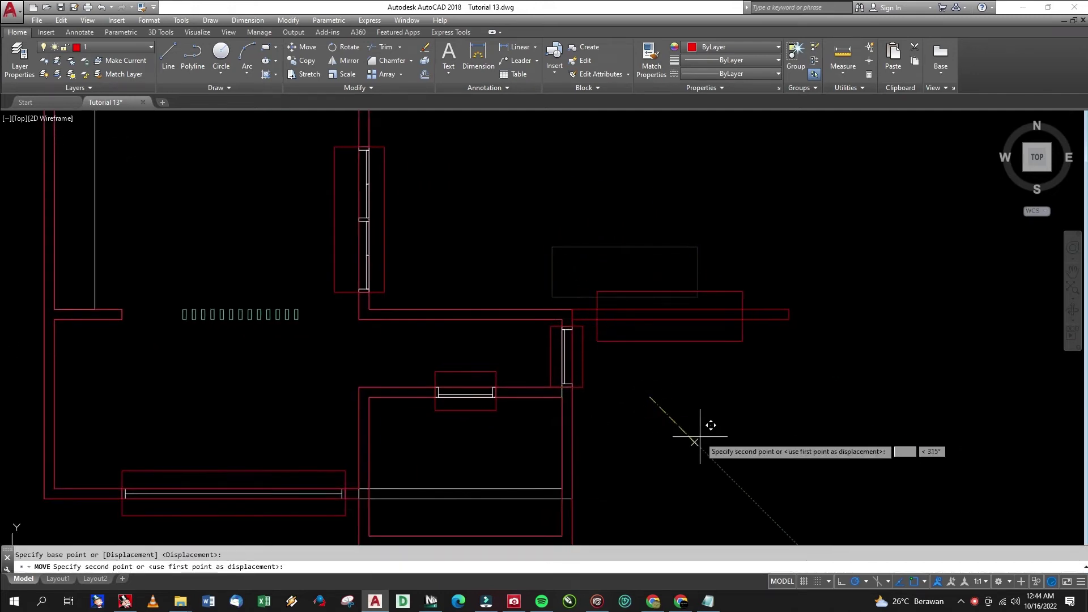
left_click(702, 436)
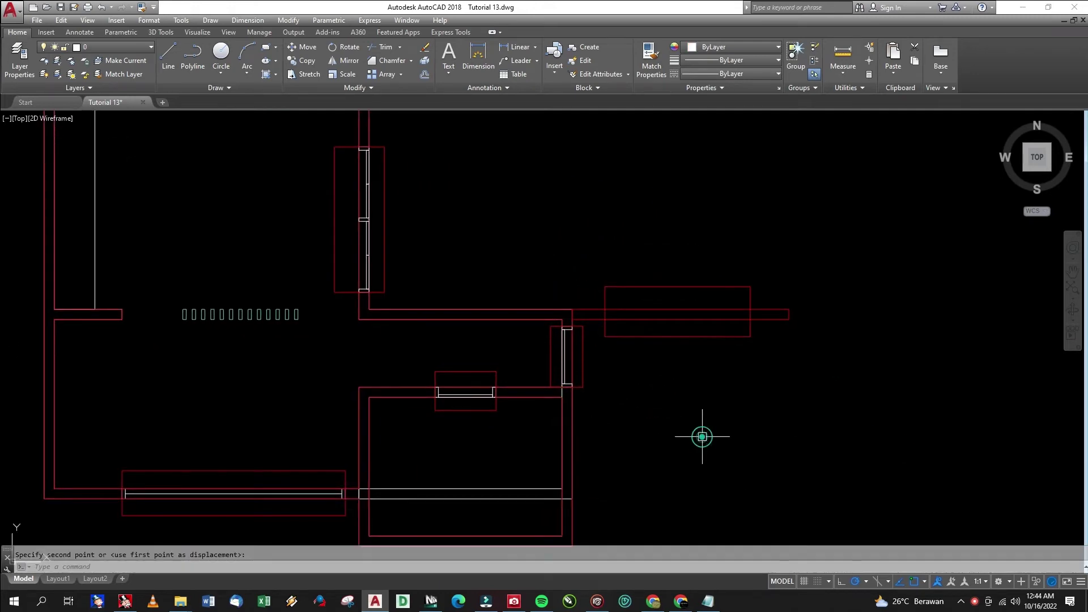
scroll(590, 284, "up", 3)
scroll(590, 289, "up", 2)
Window-select the rectangle and move it onto the wall line.
left_click(525, 273)
left_click(585, 320)
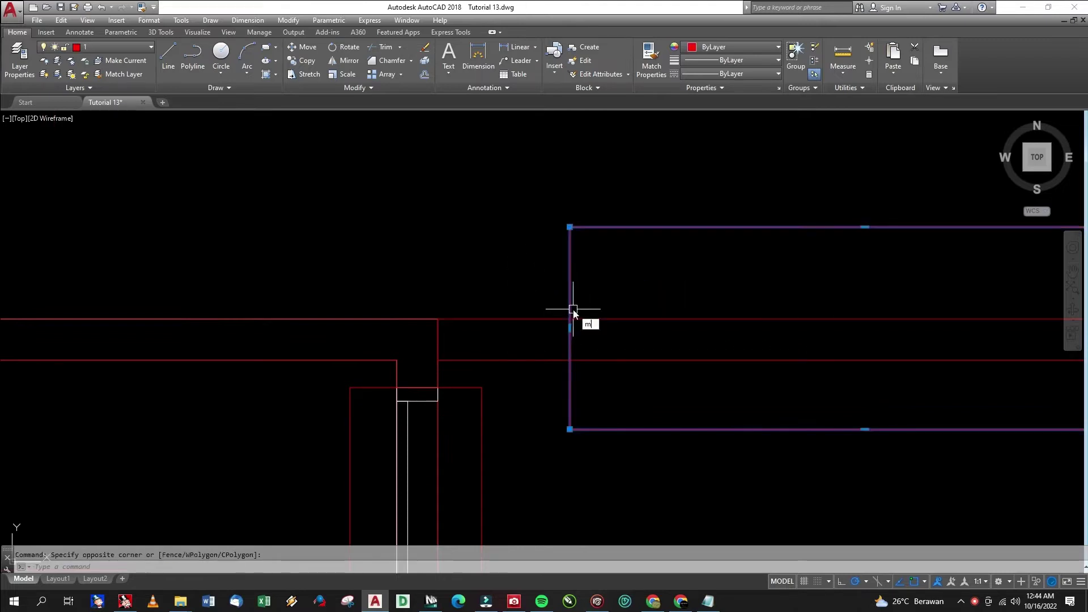
type("m")
key("Return")
left_click(570, 319)
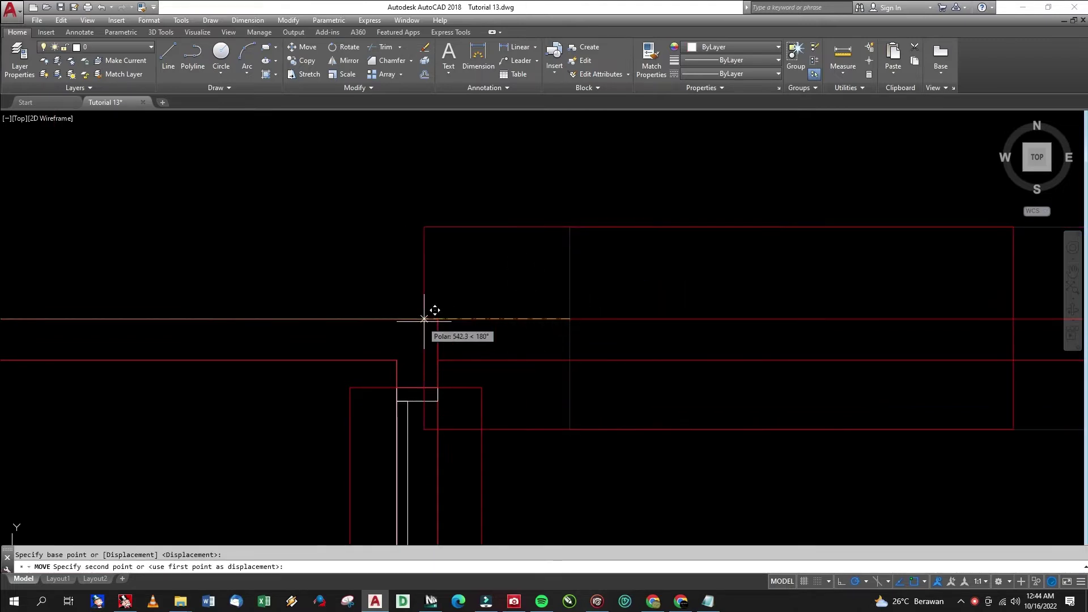
left_click(438, 318)
scroll(466, 274, "down", 4)
Move the rectangle 500 units further right and recentre the floor plan.
left_click(373, 276)
left_click(568, 301)
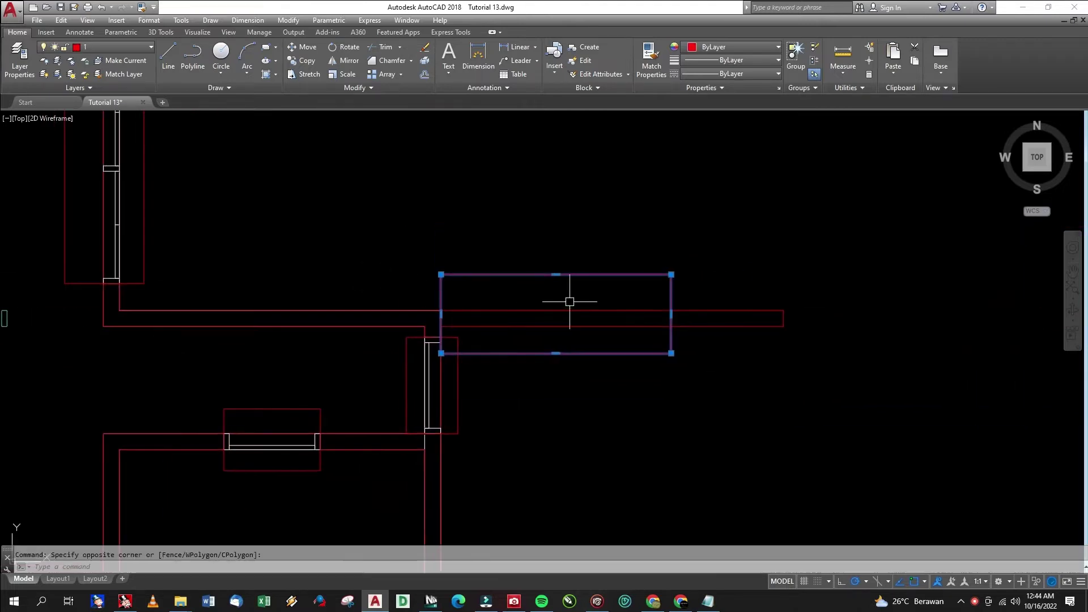
scroll(571, 302, "up", 2)
type("m")
key("Return")
left_click(520, 299)
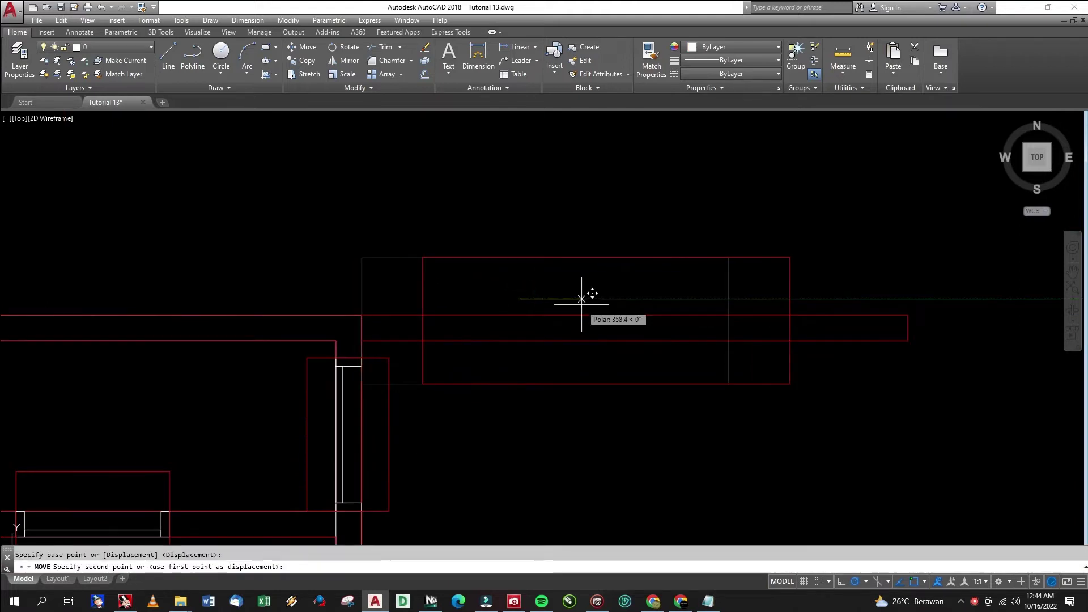
type("500")
key("Return")
scroll(582, 304, "down", 2)
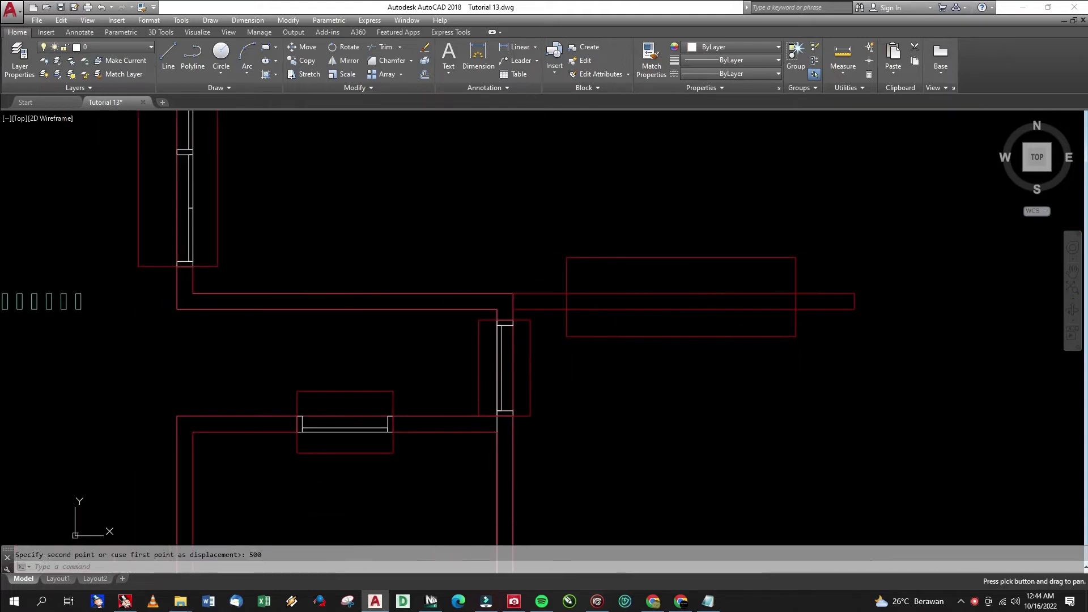
scroll(719, 318, "down", 2)
middle_click_drag(719, 318, 723, 331)
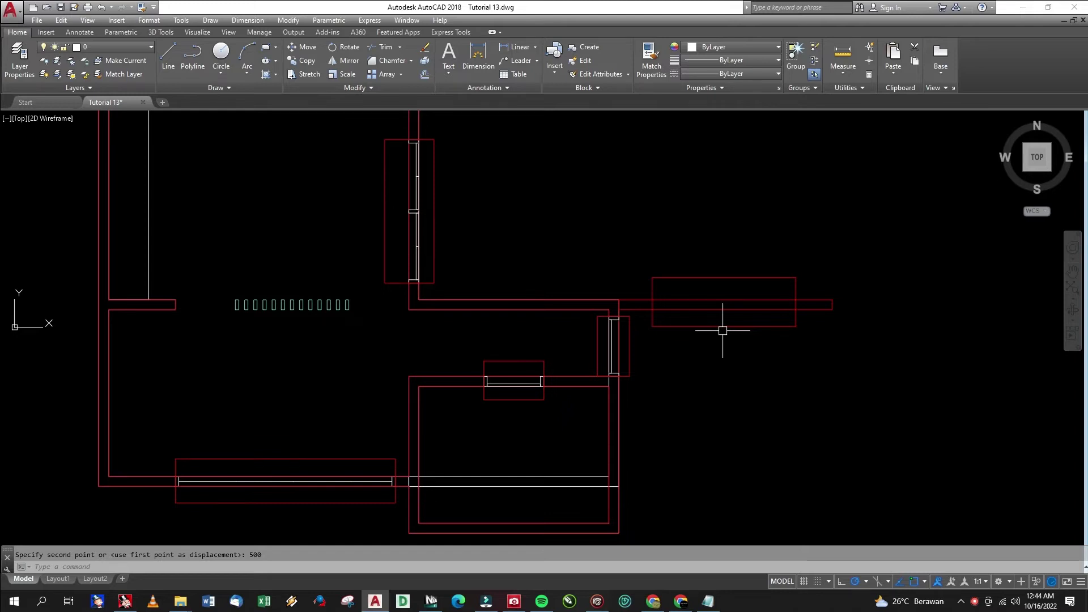
scroll(723, 331, "down", 2)
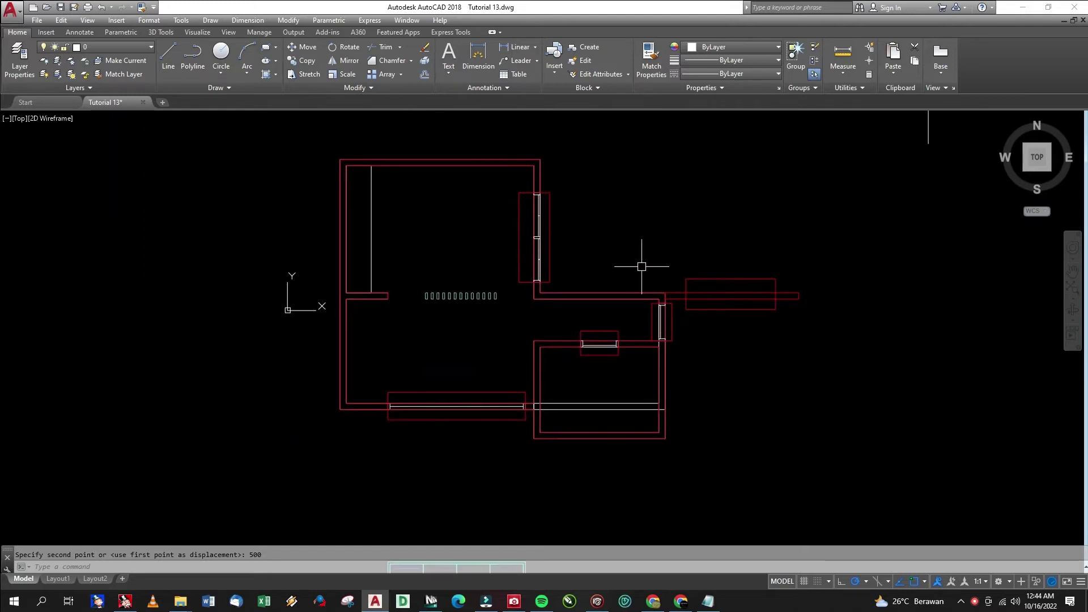
mouse_move(638, 257)
middle_mouse_down()
mouse_move(648, 284)
mouse_move(606, 291)
middle_mouse_up()
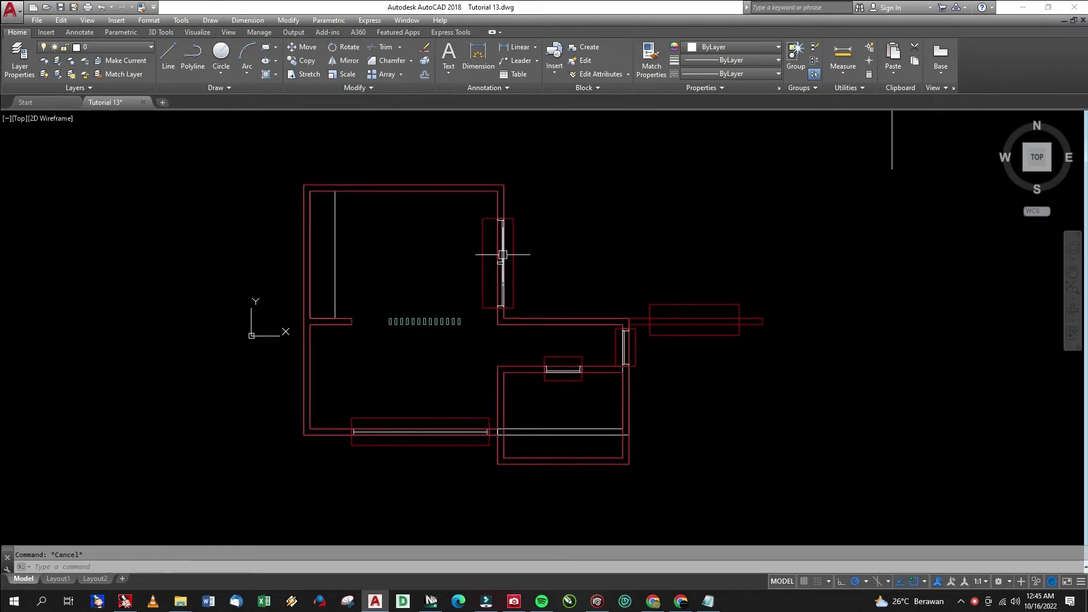
Make layer 2 current and trace a polyline from the top-left corner past the inner wall corner, eastward.
left_click(95, 45)
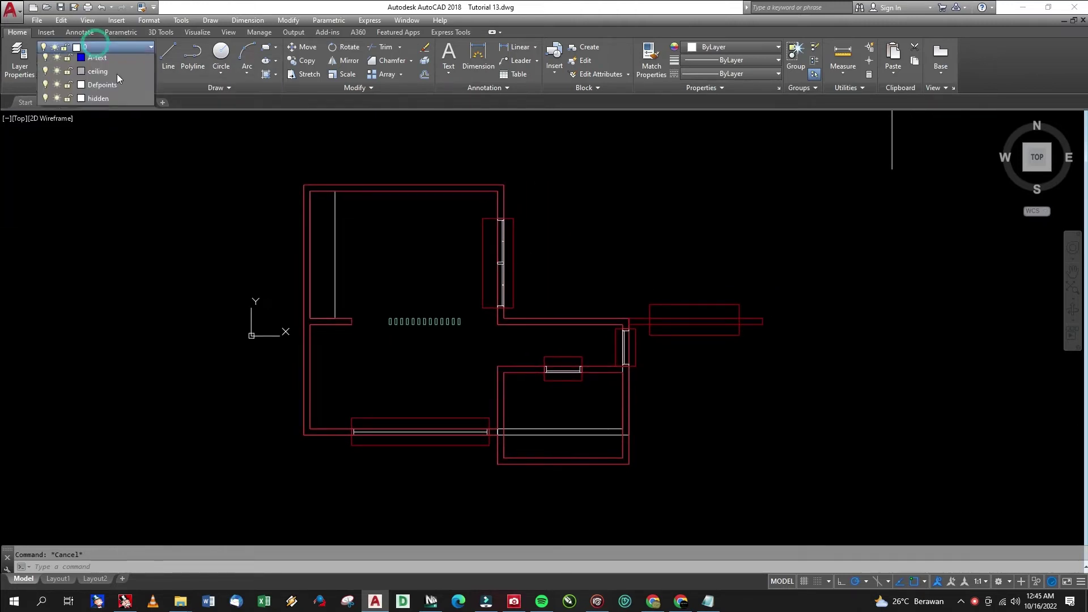
left_click(104, 90)
left_click(193, 57)
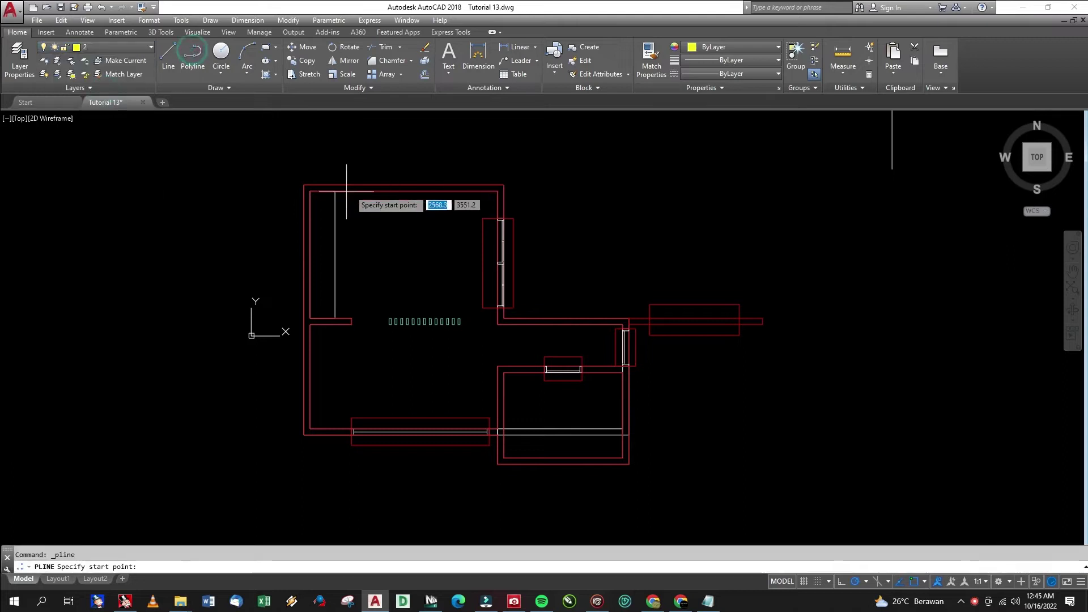
left_click(304, 184)
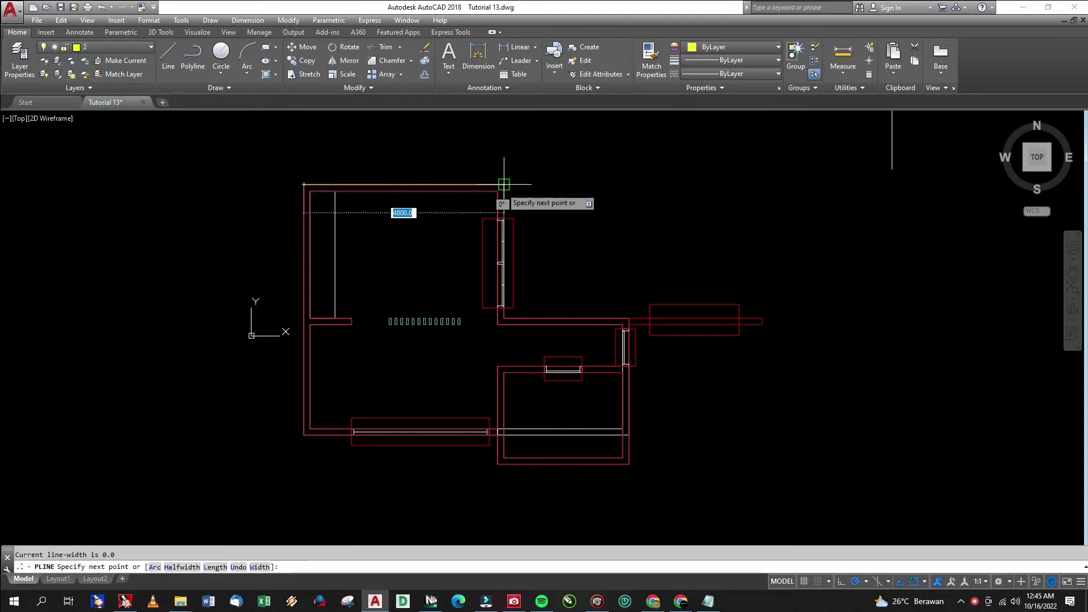
scroll(510, 312, "up", 4)
scroll(470, 306, "down", 3)
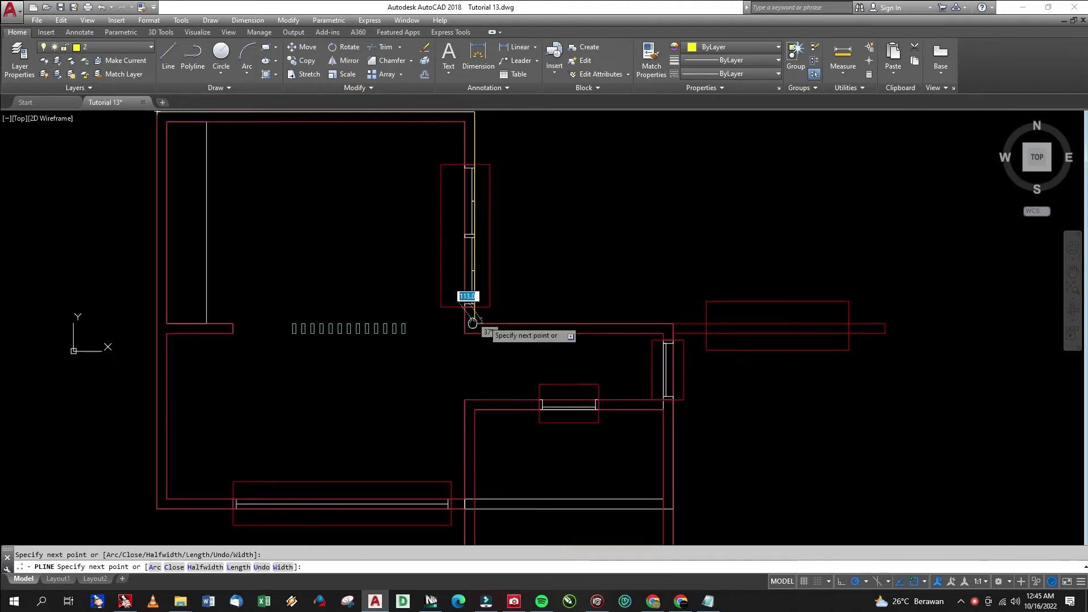
left_click(451, 320)
middle_click_drag(450, 320, 393, 306)
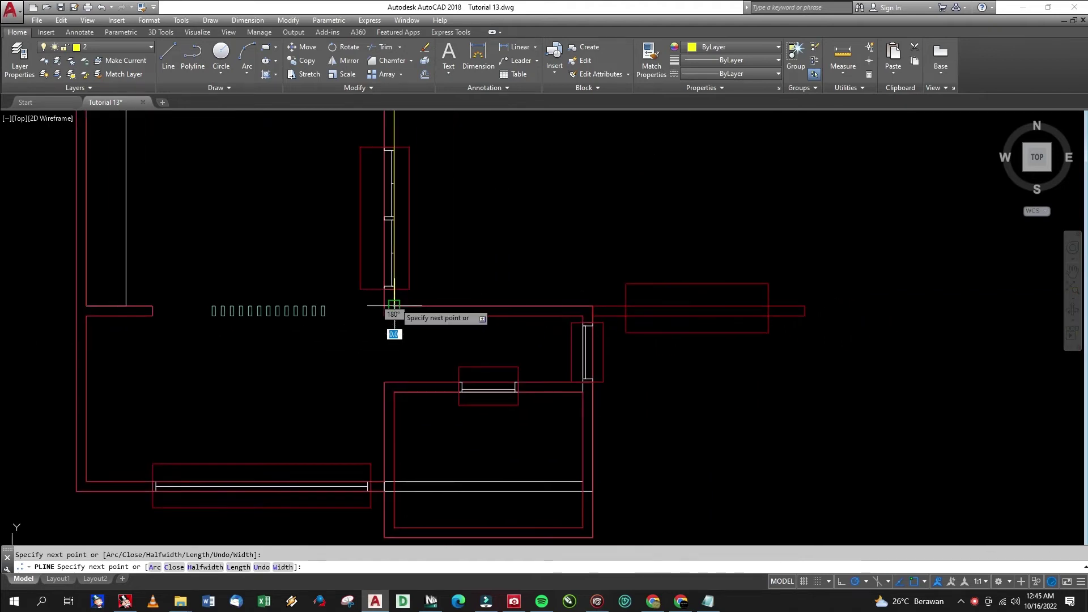
left_click(805, 305)
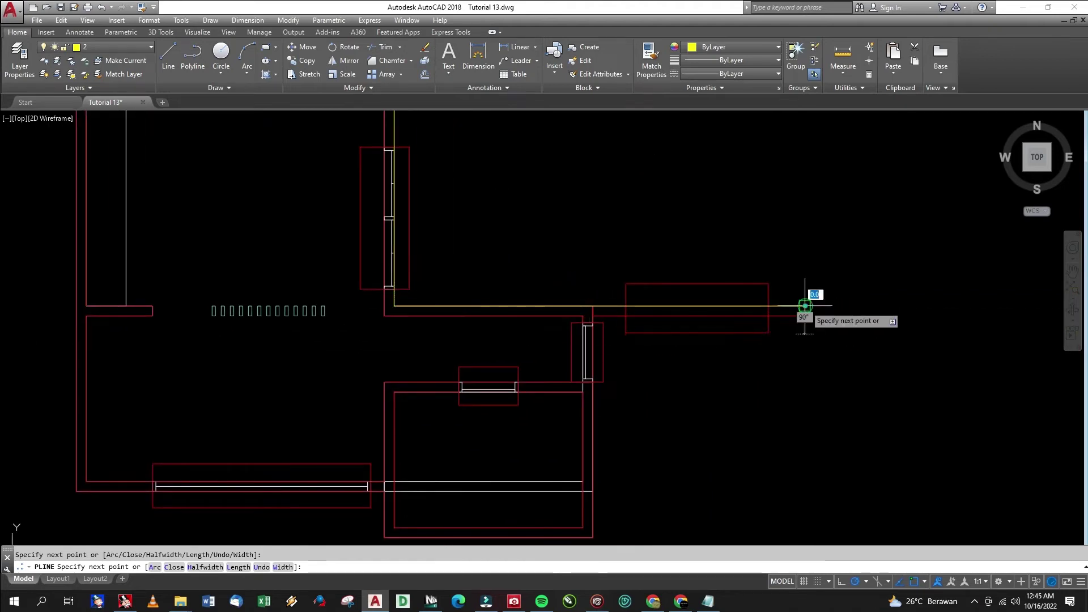
Add the boundary's bottom-right and bottom-left corners, close it at the start, and select it.
middle_click_drag(802, 309, 769, 211)
middle_click_drag(583, 449, 570, 422)
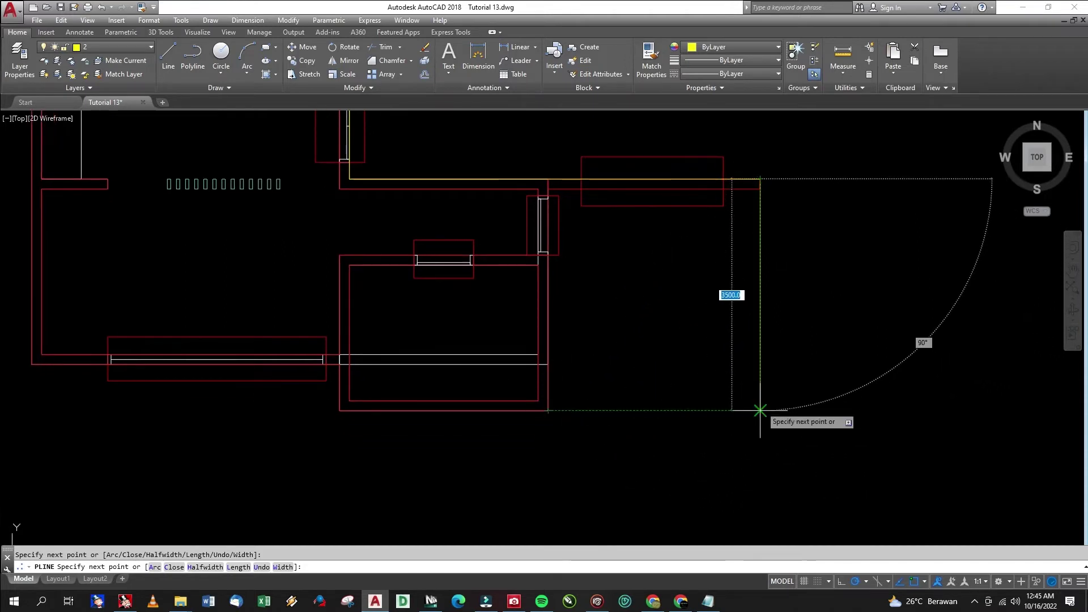
left_click(760, 410)
middle_click_drag(342, 428, 548, 416)
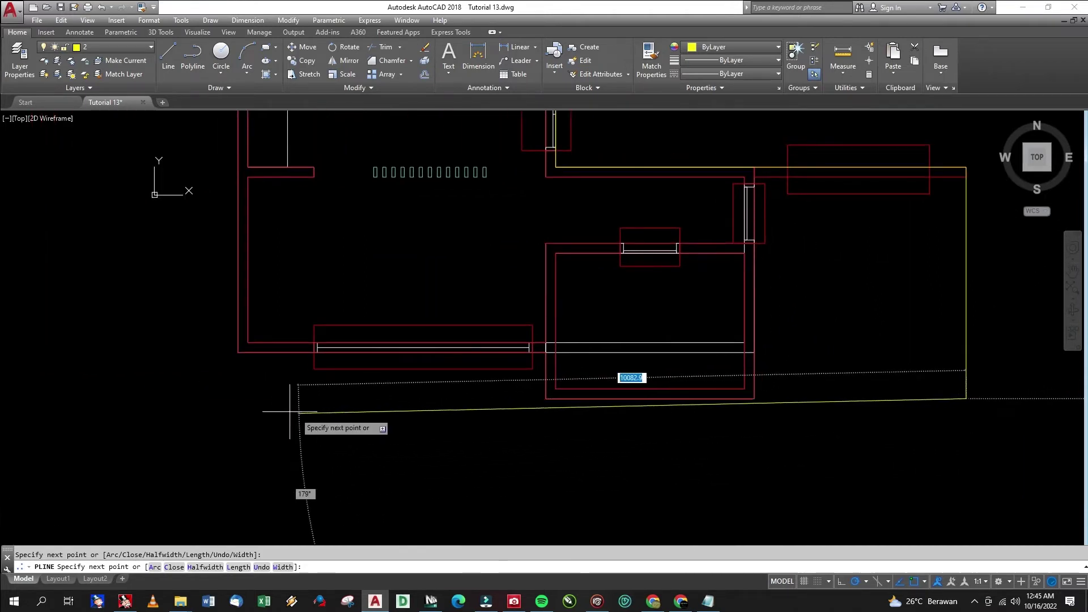
left_click(238, 399)
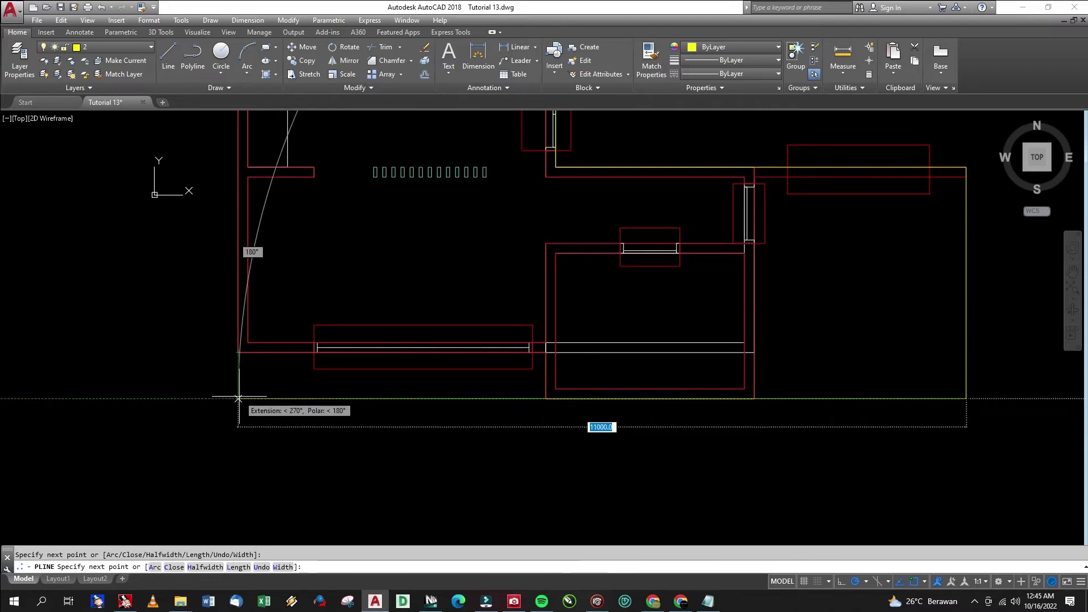
scroll(239, 399, "down", 2)
middle_click_drag(245, 363, 262, 395)
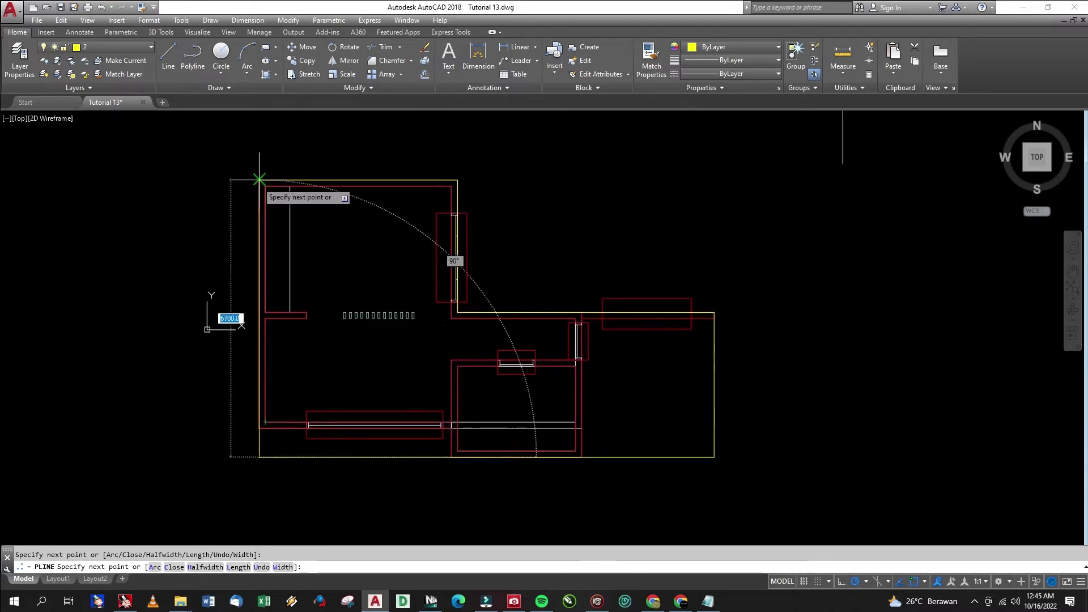
left_click(255, 174)
key("Escape")
scroll(449, 195, "up", 2)
left_click(446, 191)
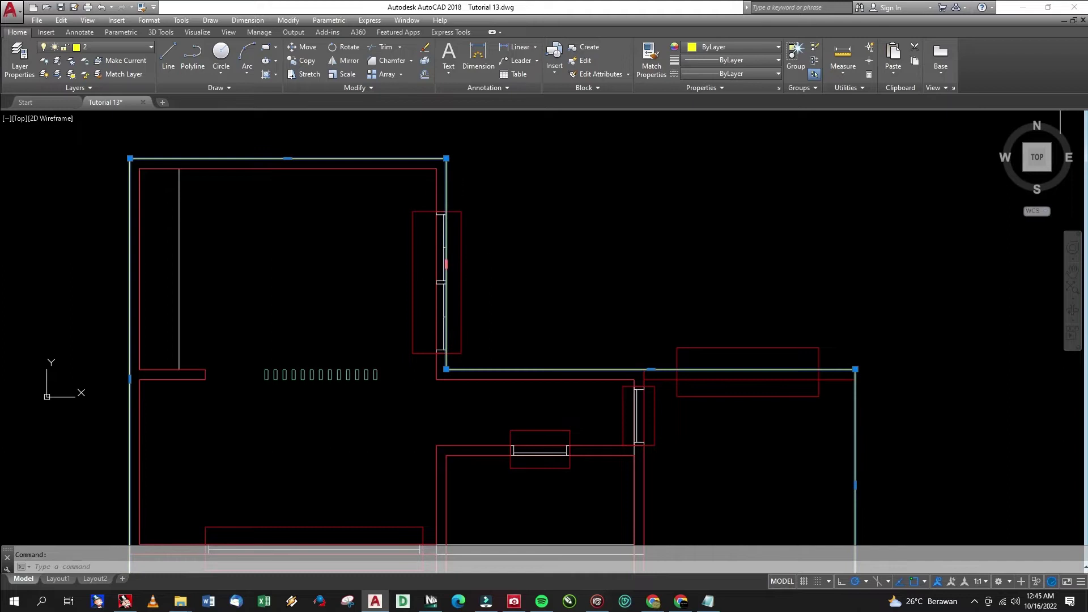
Stretch the boundary's inner vertical edge, stepped horizontal edge and bottom edge outward by 1000 each.
left_click(446, 264)
type("1000")
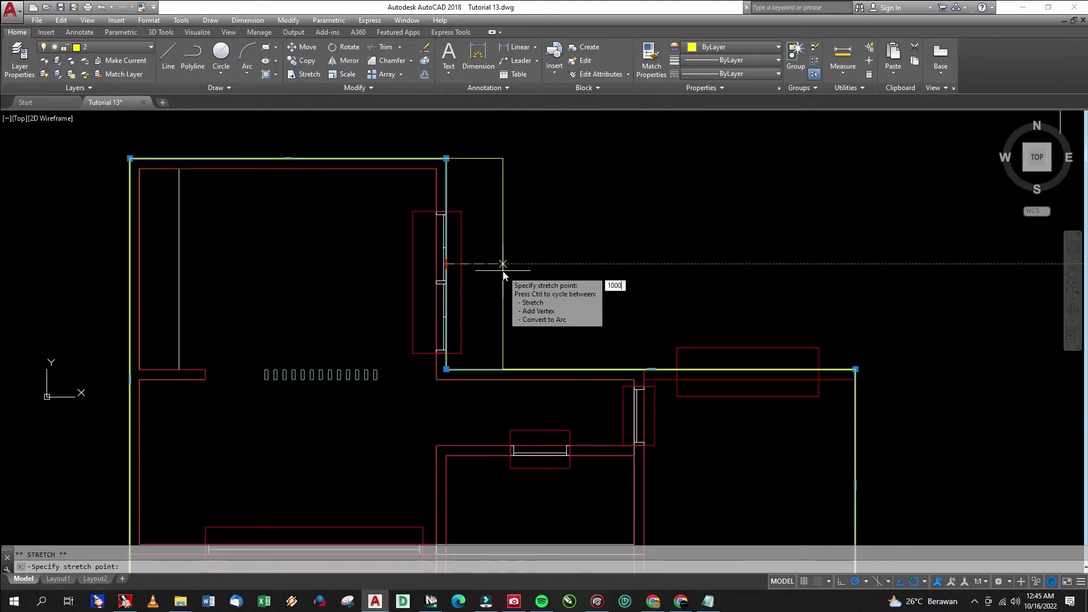
key("Return")
left_click(684, 369)
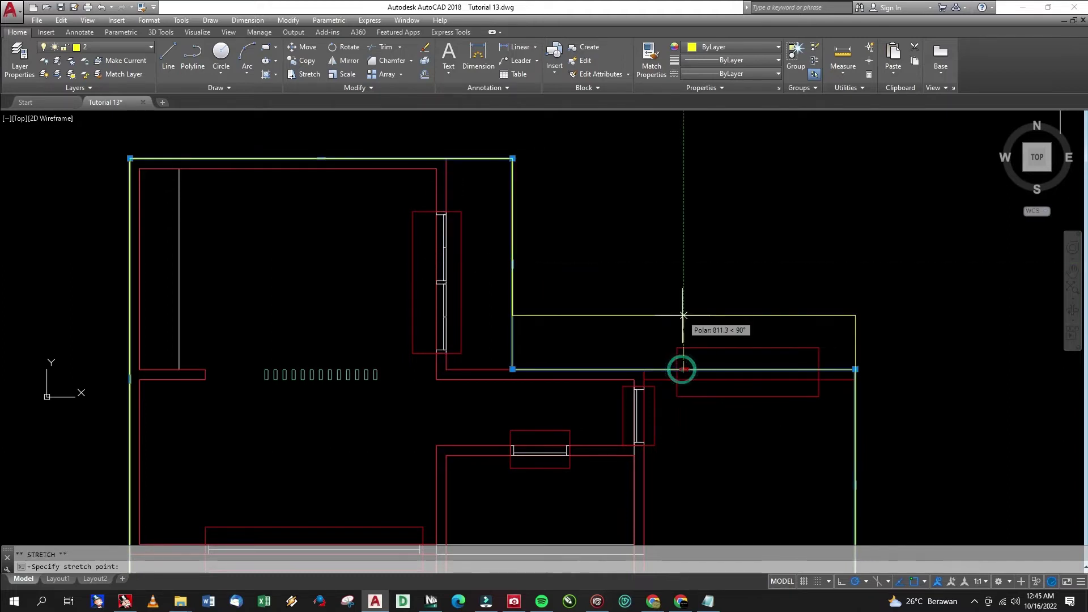
type("1000")
key("Return")
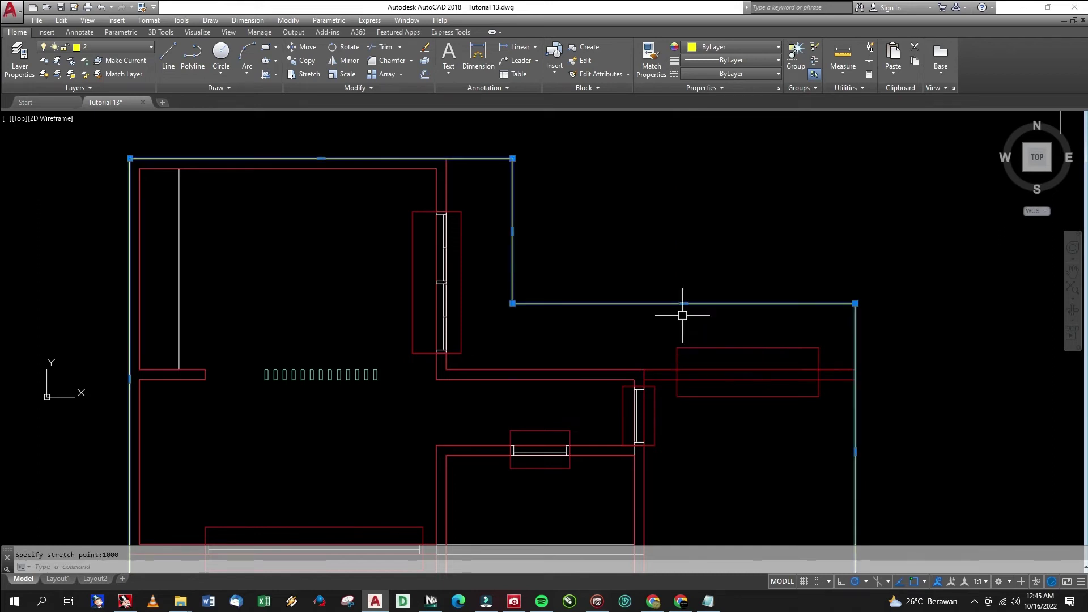
scroll(637, 274, "down", 2)
left_click(528, 391)
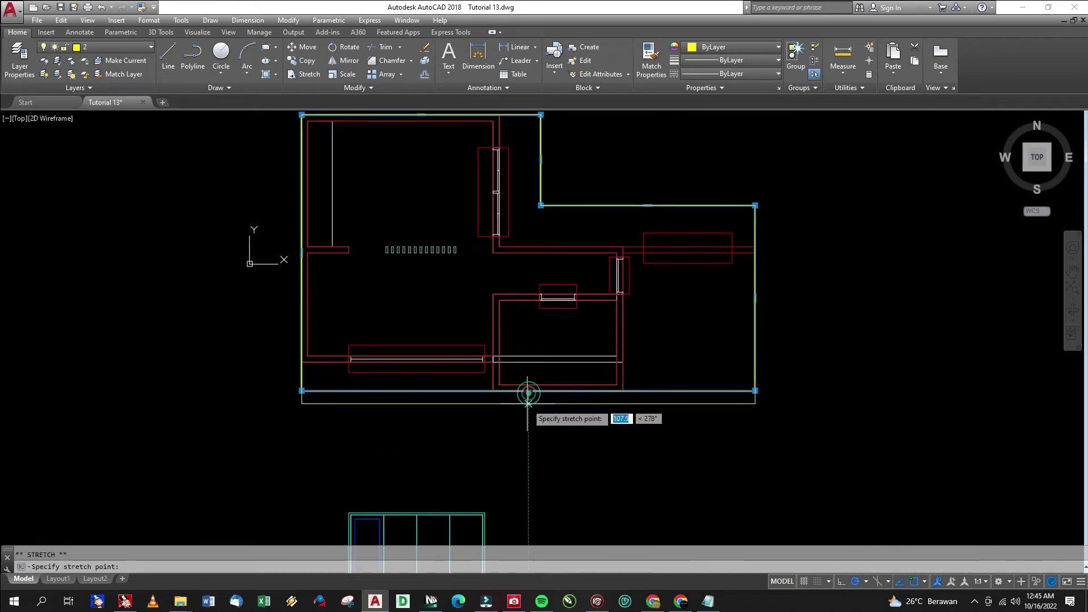
type("1000")
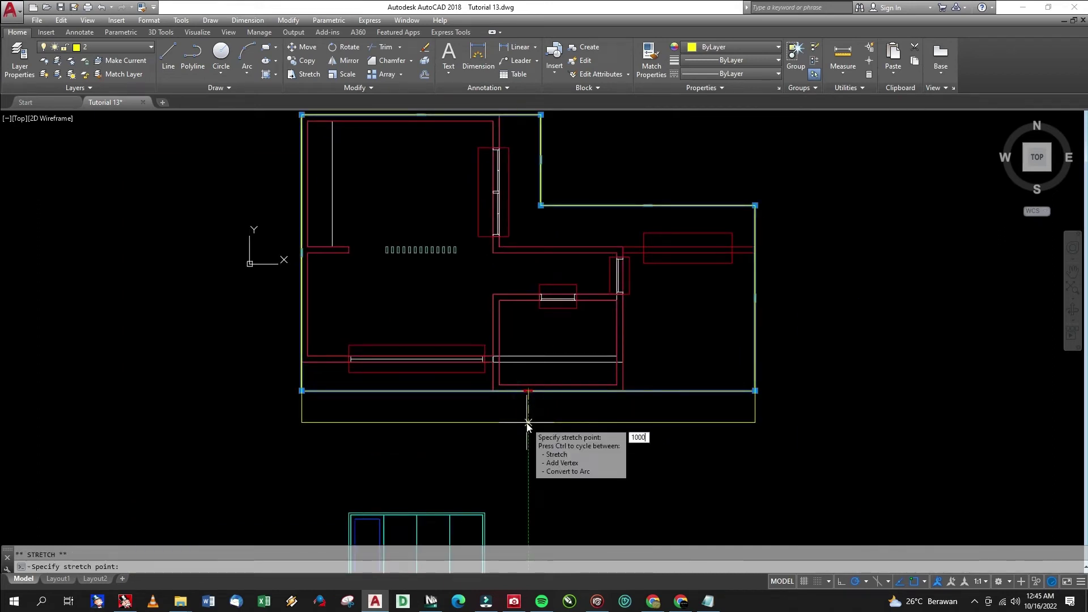
key("Return")
key("Escape")
scroll(531, 409, "down", 2)
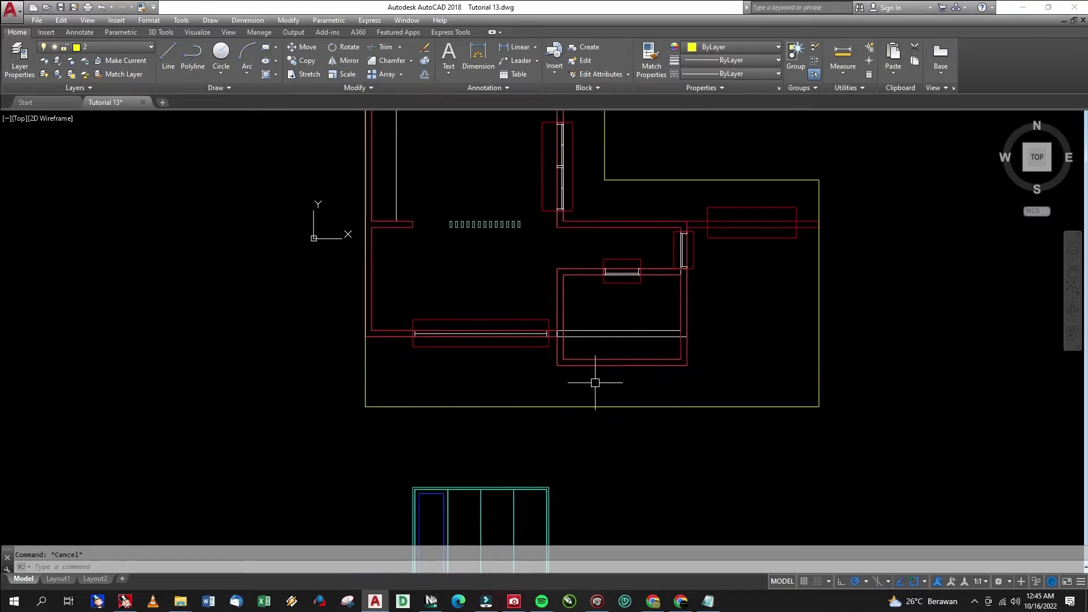
scroll(661, 397, "up", 2)
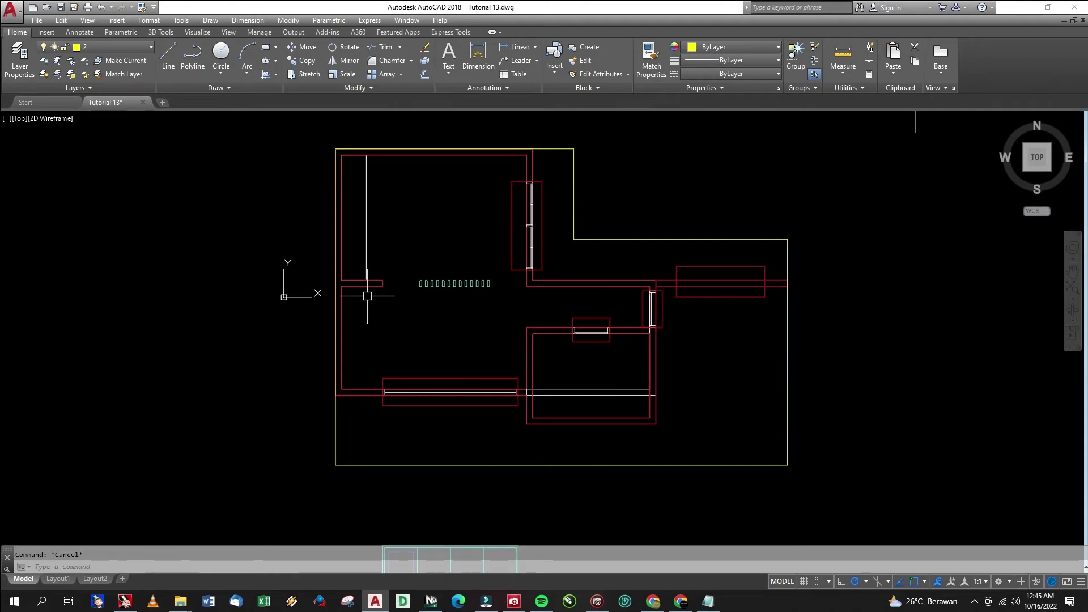
Start a polyline at the boundary's top-left corner and trace the top edge and first wall corners.
left_click(196, 57)
left_click(336, 149)
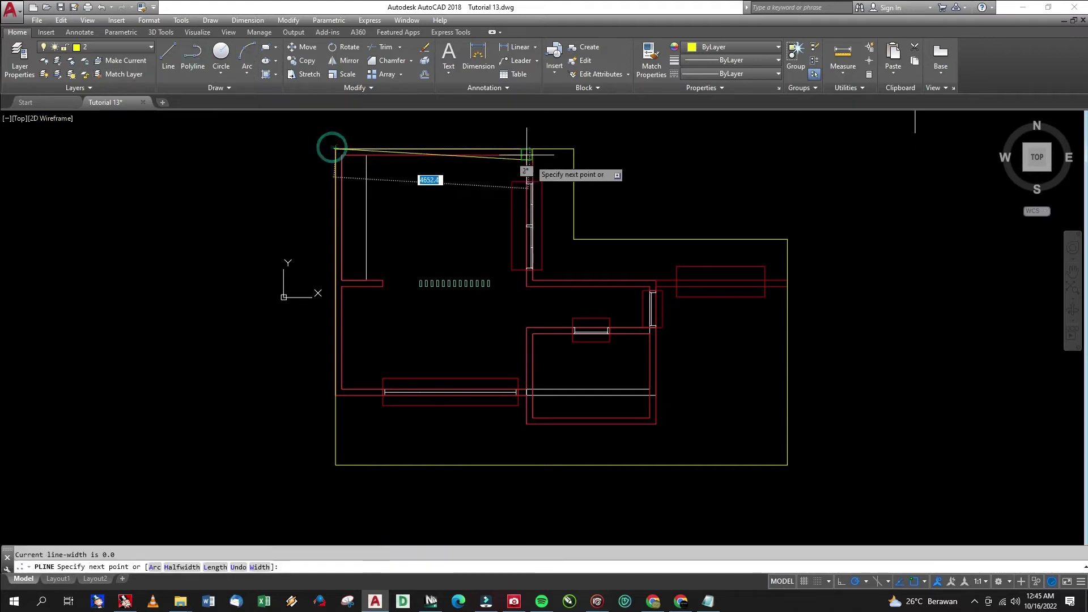
left_click(533, 149)
scroll(538, 278, "up", 2)
left_click(529, 278)
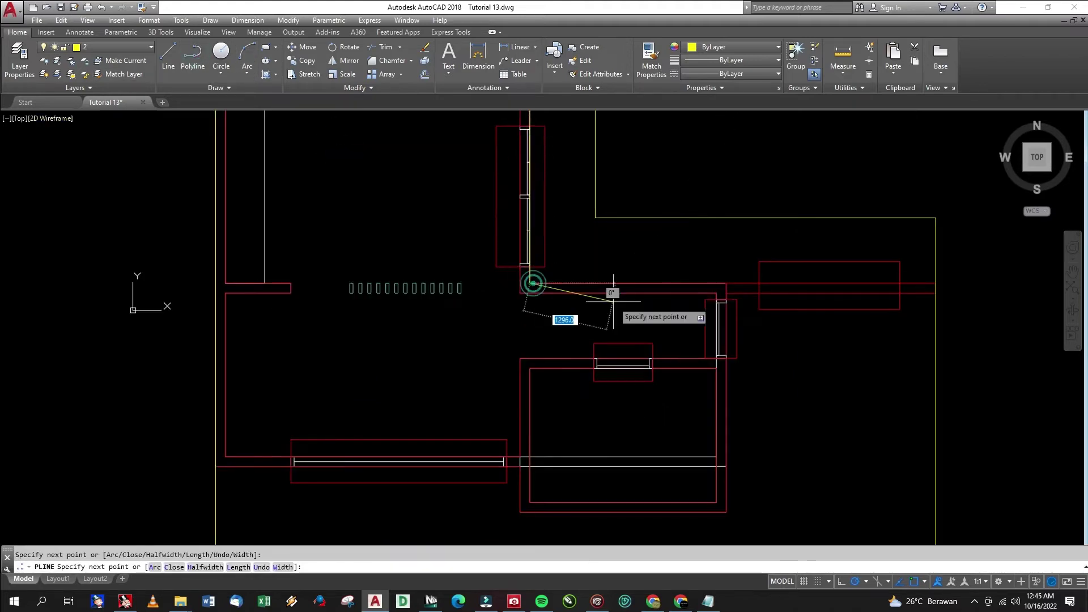
middle_click_drag(668, 295, 515, 252)
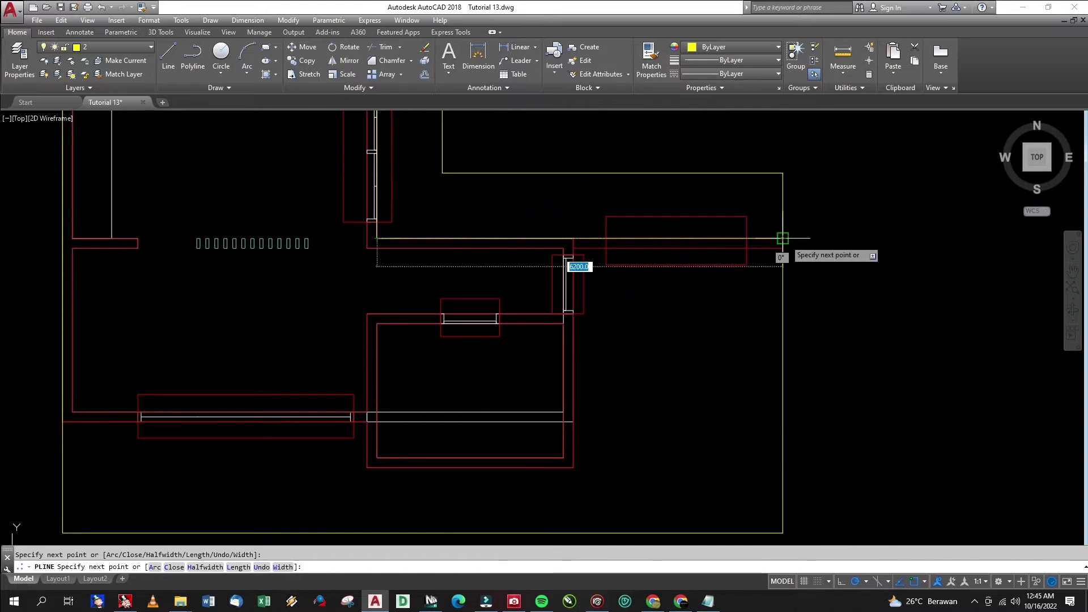
left_click(573, 238)
Continue the polyline around the lower-right and bottom wall corners, closing it at the start corner.
middle_click_drag(587, 453, 717, 363)
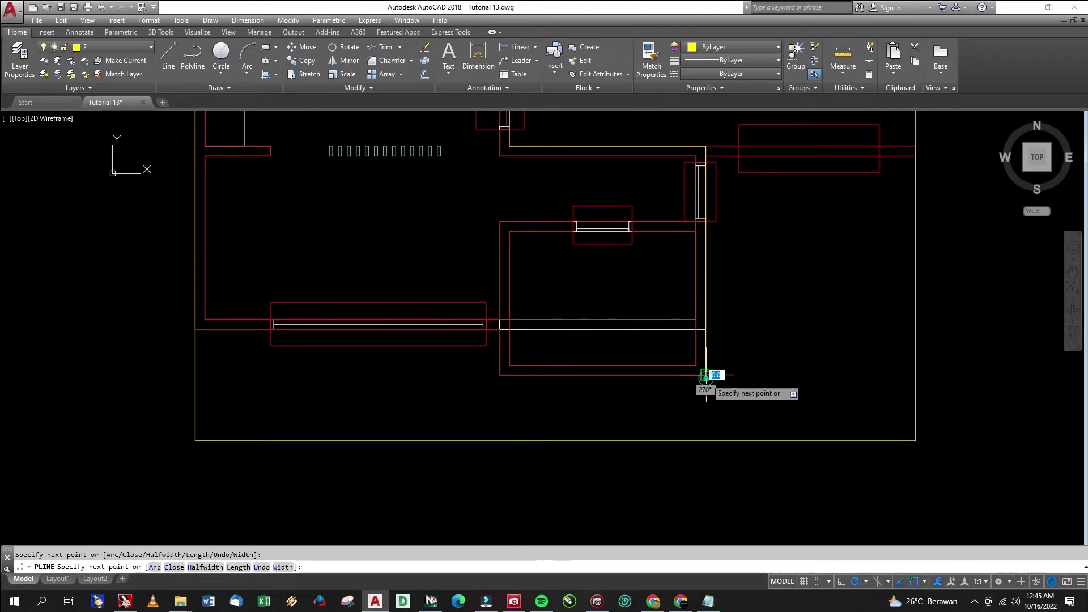
left_click(706, 374)
left_click(500, 375)
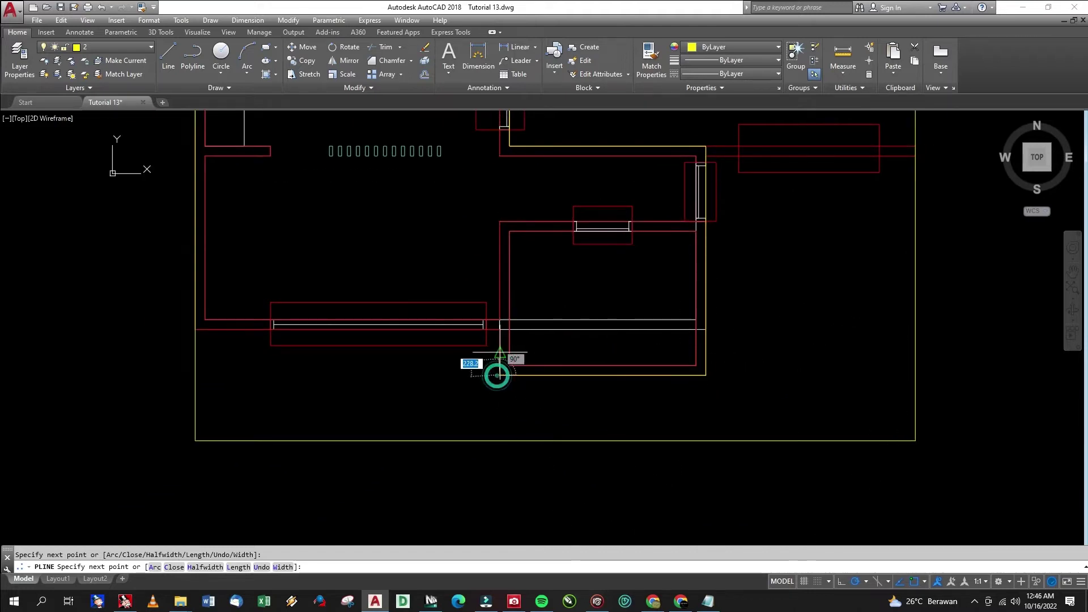
scroll(498, 332, "down", 2)
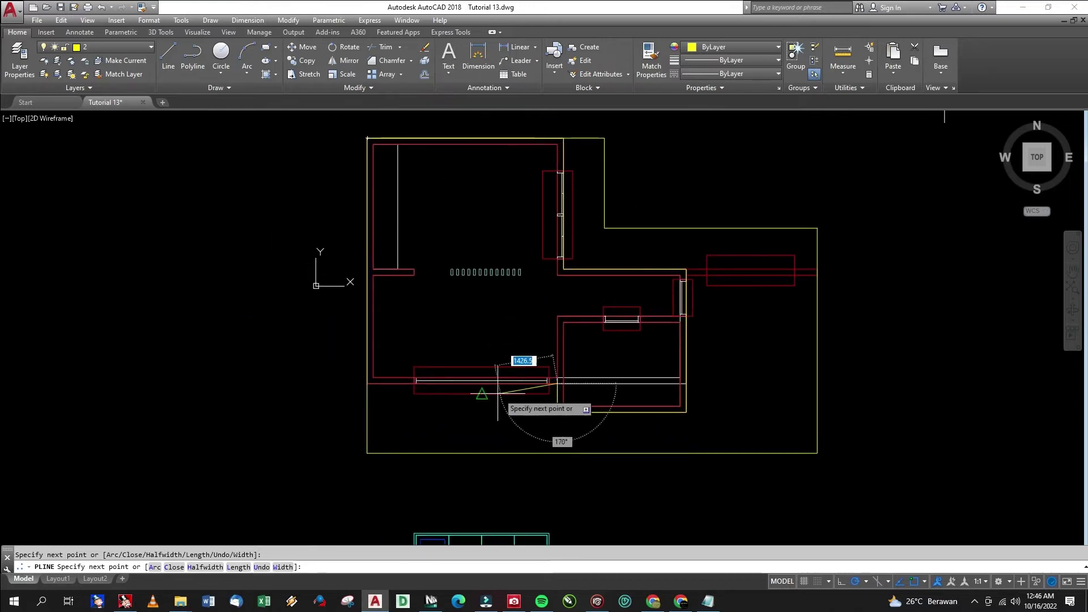
left_click(368, 383)
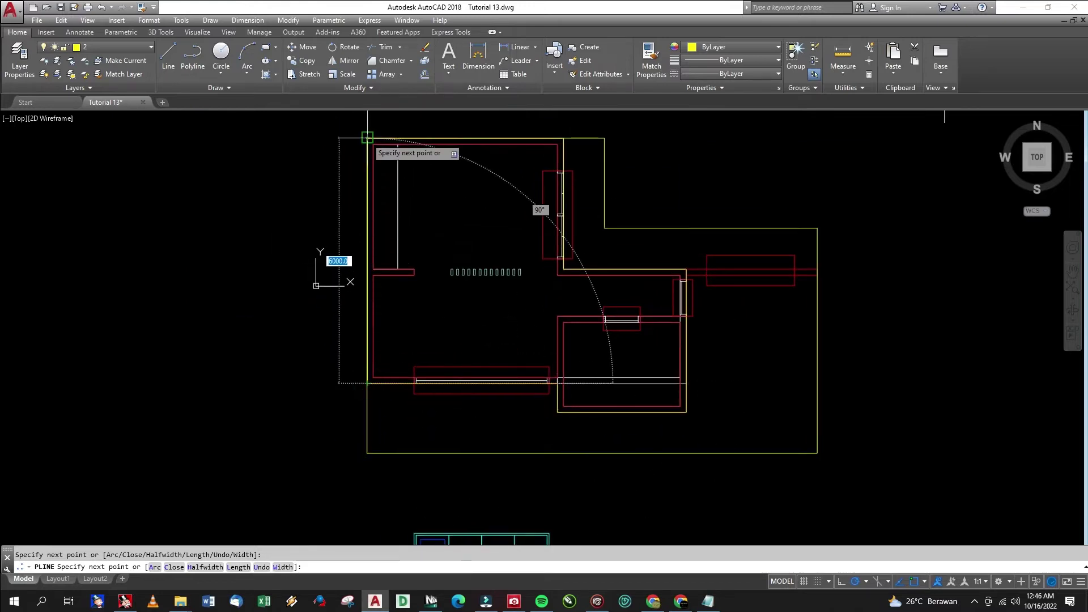
left_click(367, 138)
key("Return")
Move the room outline onto layer 3 and make layer 3 current.
left_click(99, 49)
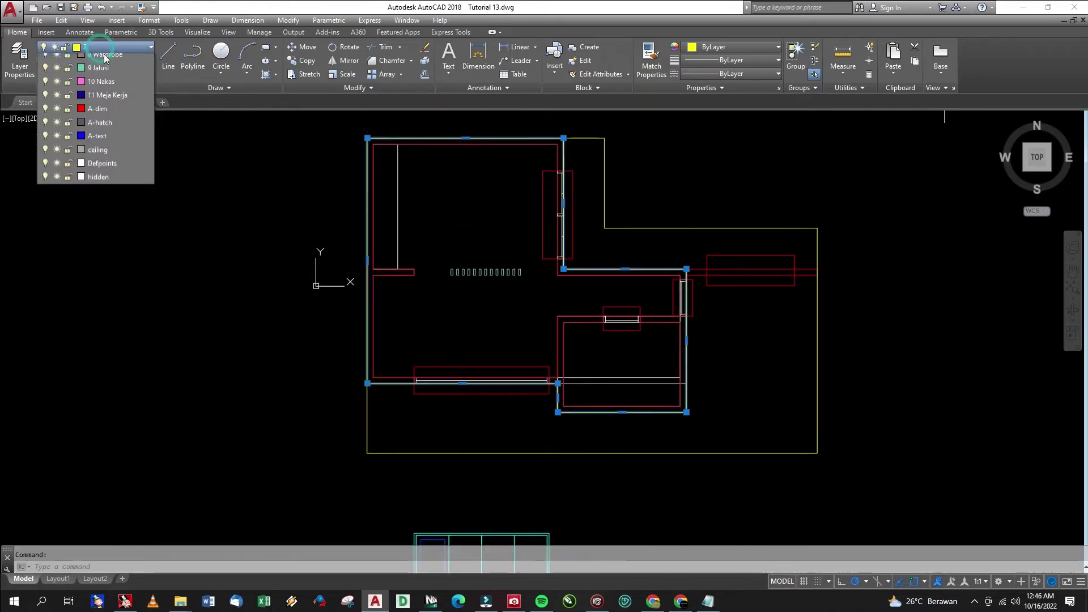
left_click(104, 104)
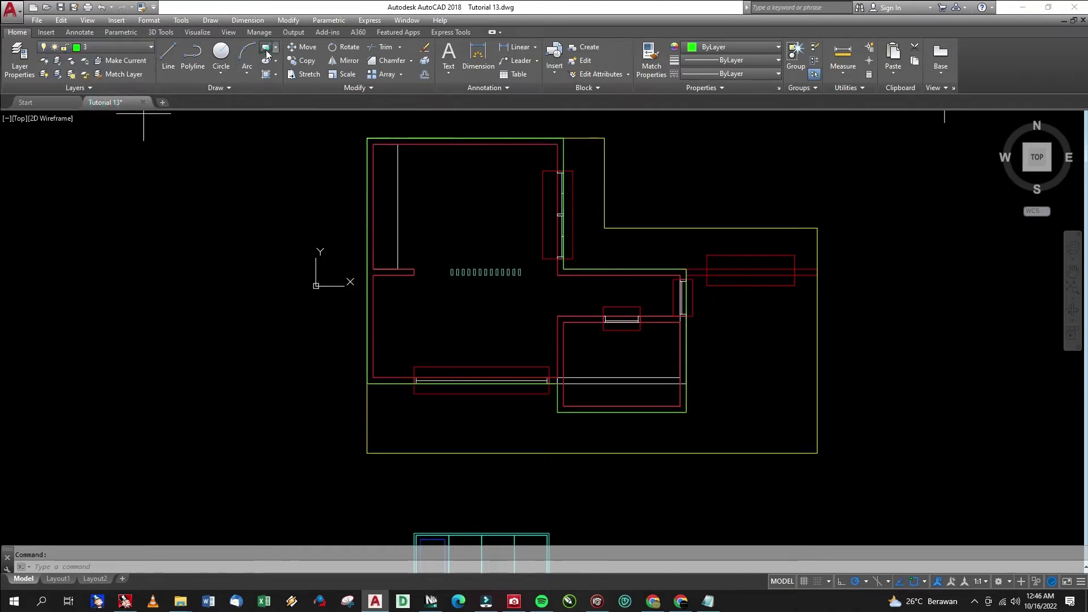
left_click(266, 48)
left_click(110, 50)
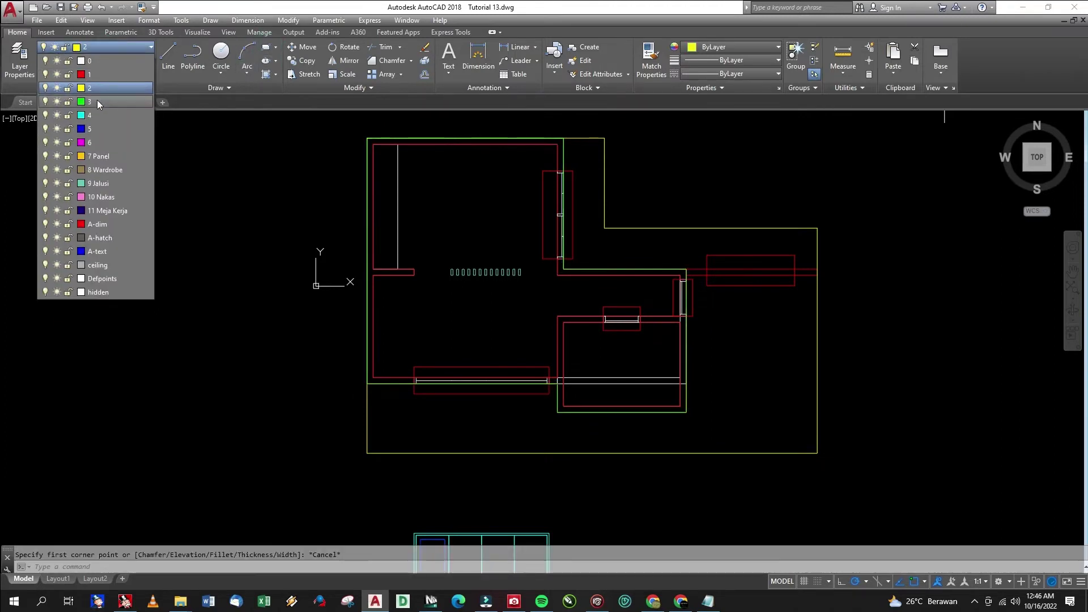
left_click(97, 100)
scroll(514, 354, "up", 2)
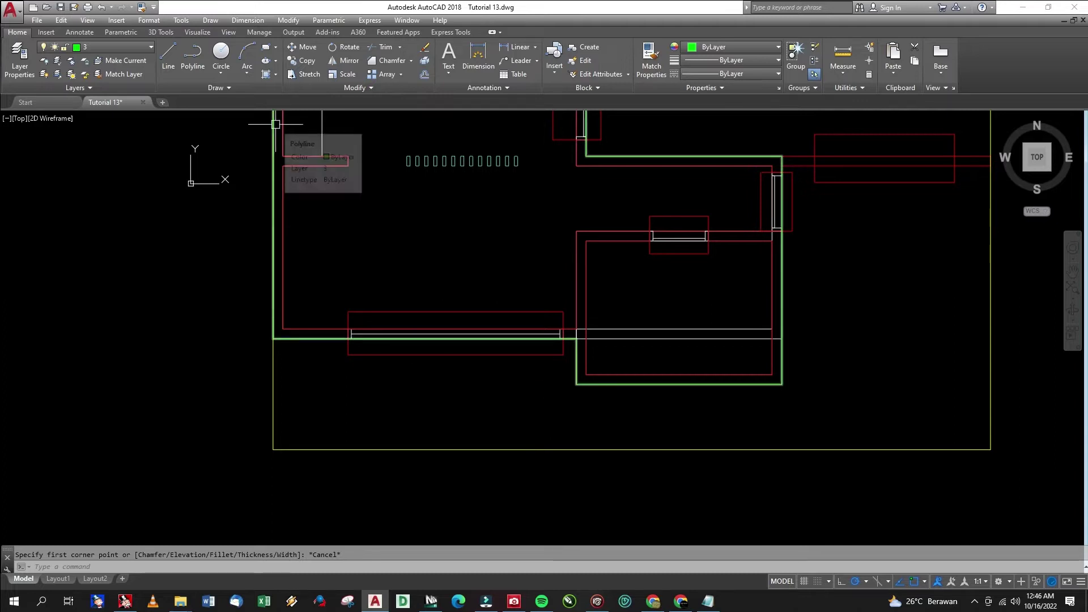
Draw a rectangle from the plan's lower-left corner to the bottom wall corner.
left_click(266, 47)
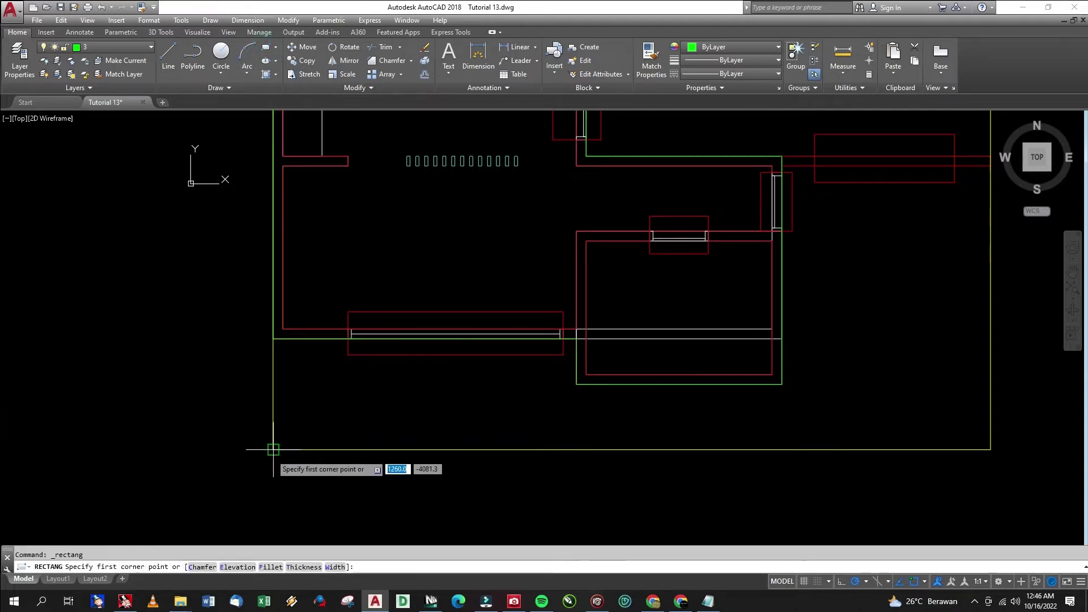
left_click(273, 449)
left_click(577, 338)
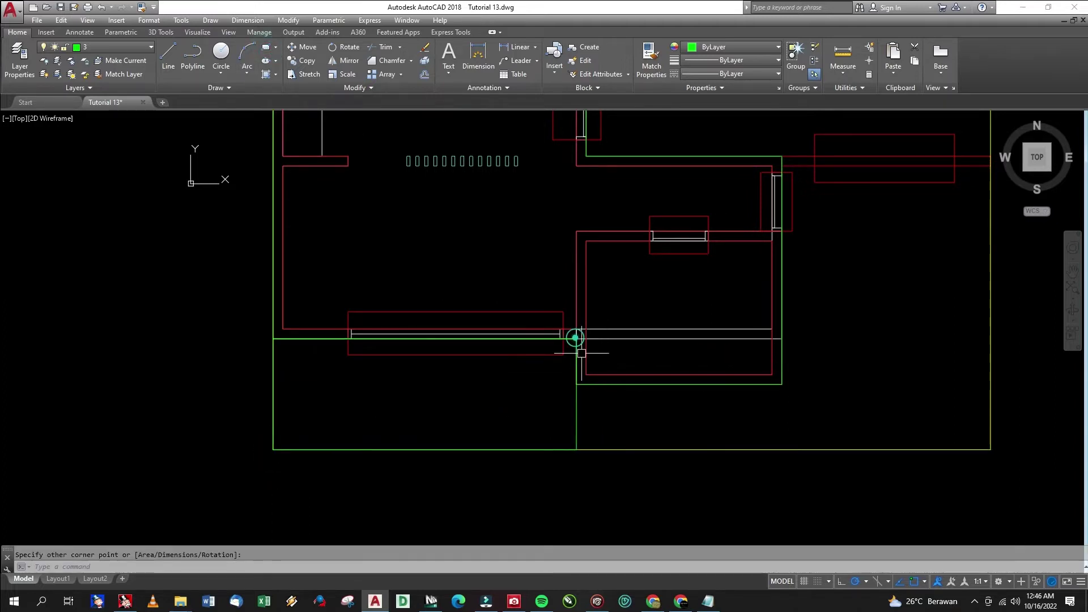
middle_click_drag(631, 406, 562, 406)
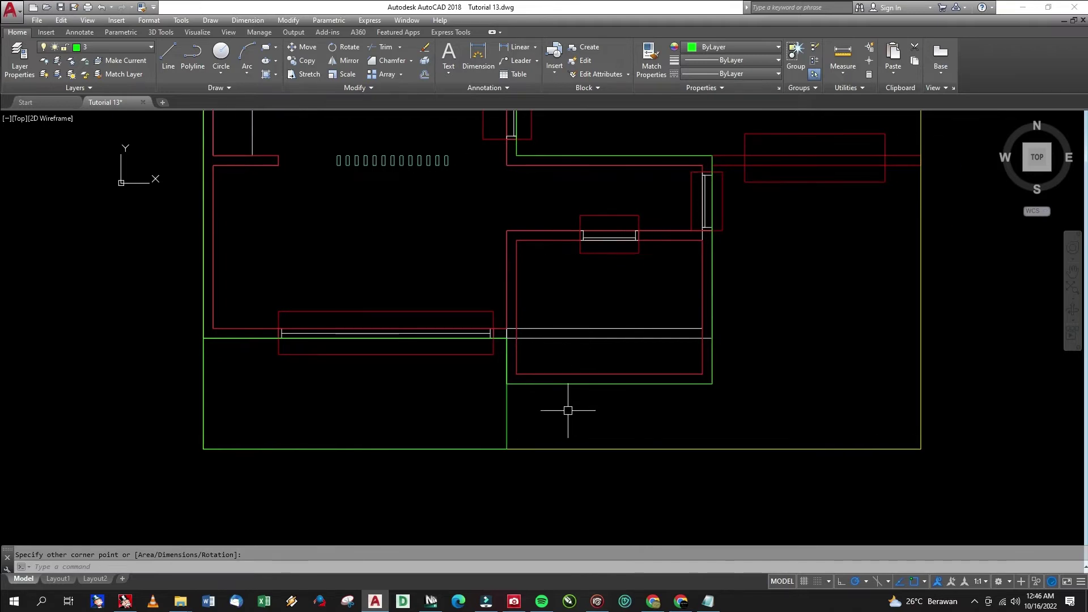
scroll(568, 411, "down", 4)
scroll(651, 407, "up", 2)
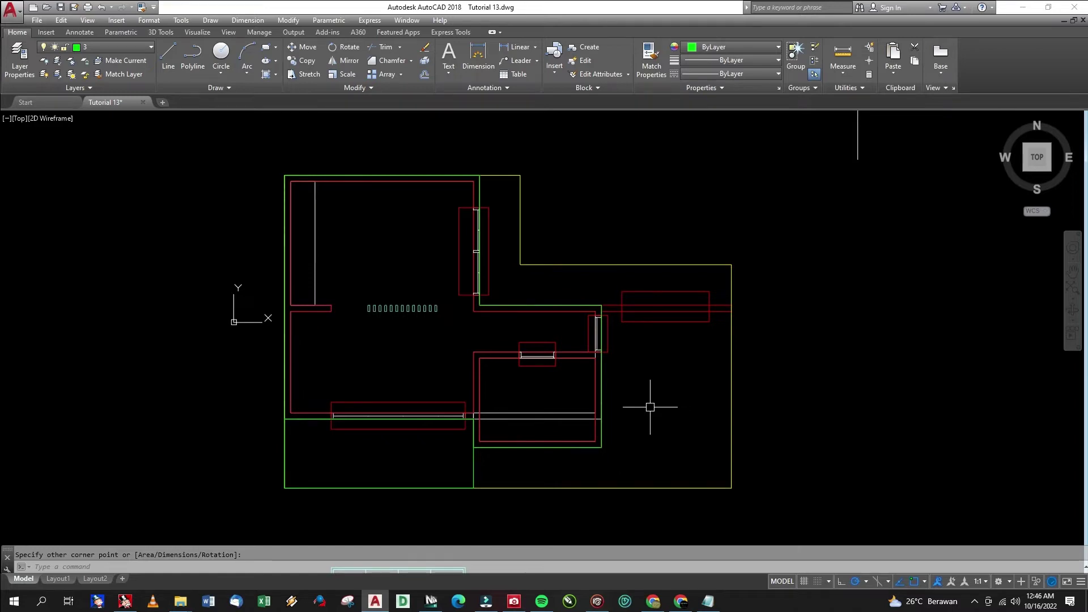
scroll(651, 407, "down", 2)
scroll(627, 348, "down", 2)
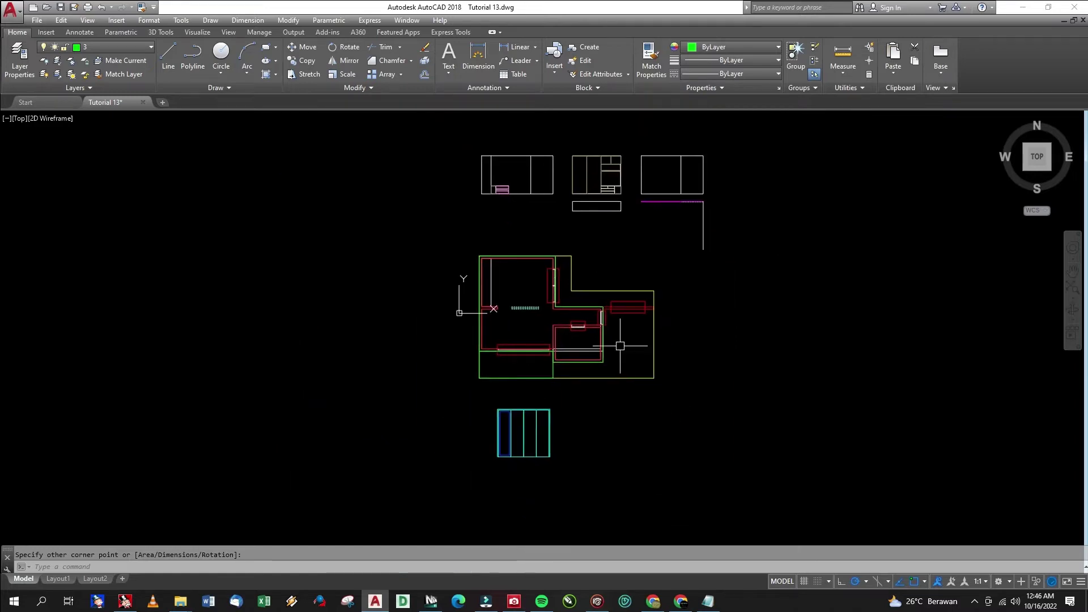
scroll(617, 359, "up", 2)
middle_click_drag(617, 359, 624, 421)
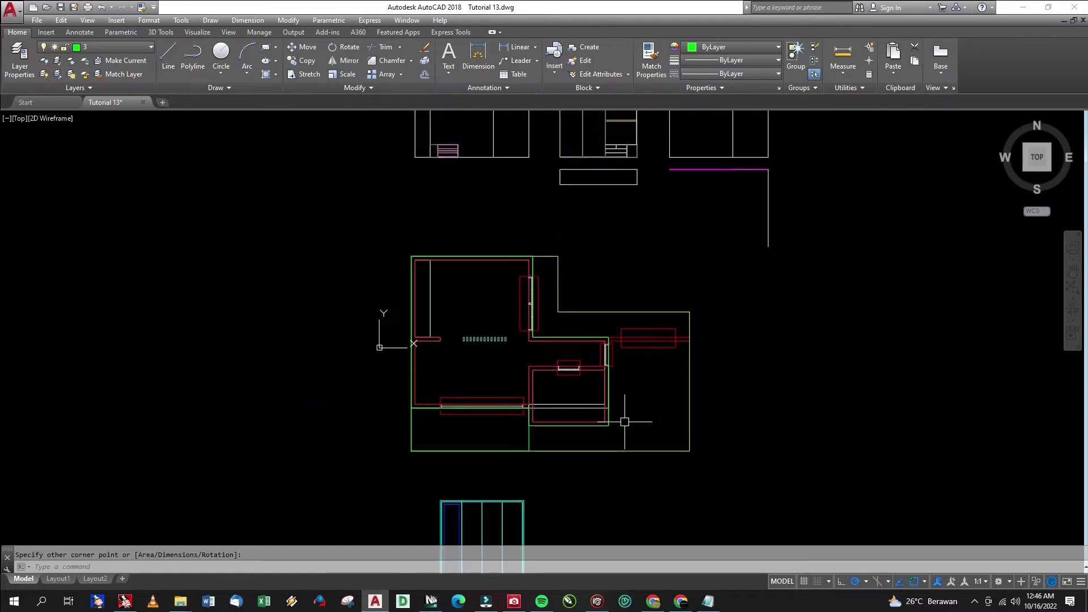
scroll(448, 342, "up", 2)
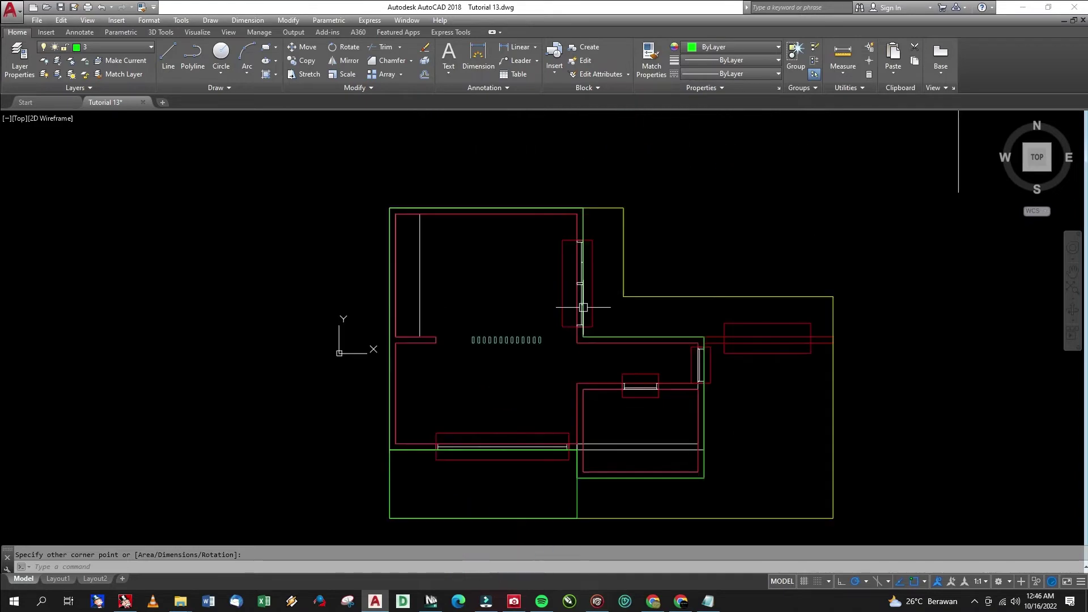
scroll(600, 318, "up", 2)
key("Escape")
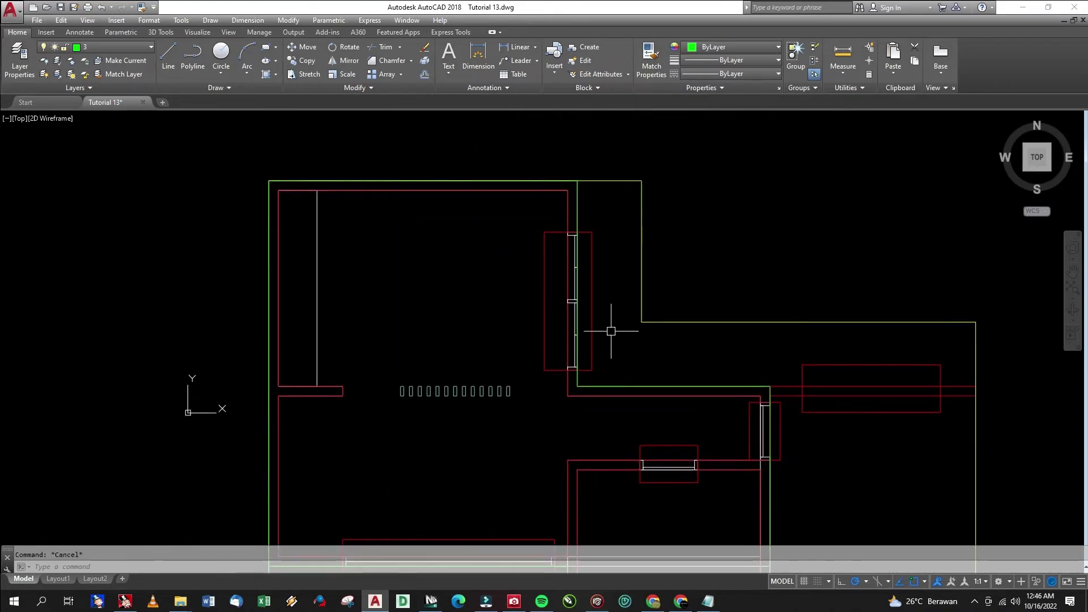
Measure the 320.0 wall span beside the window with DIMLINEAR without keeping the dimension.
left_click(517, 47)
left_click(567, 190)
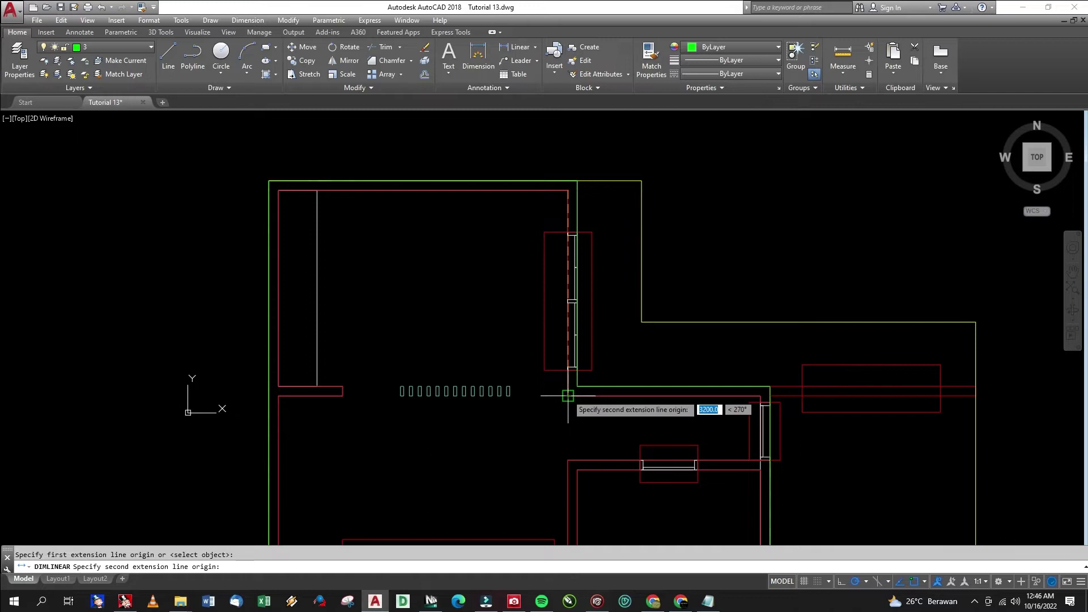
left_click(568, 396)
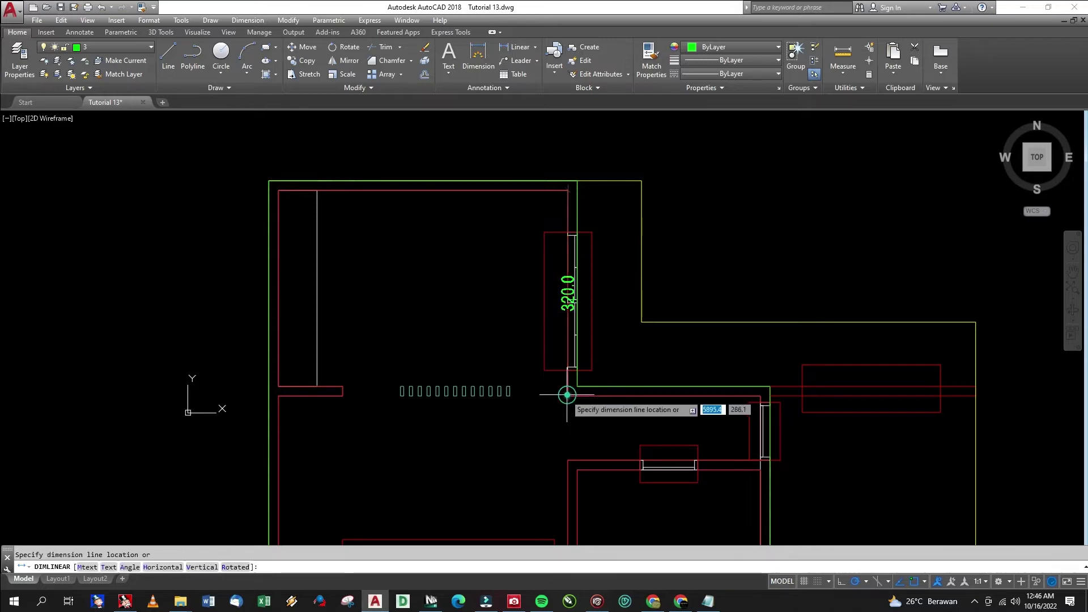
scroll(545, 395, "up", 2)
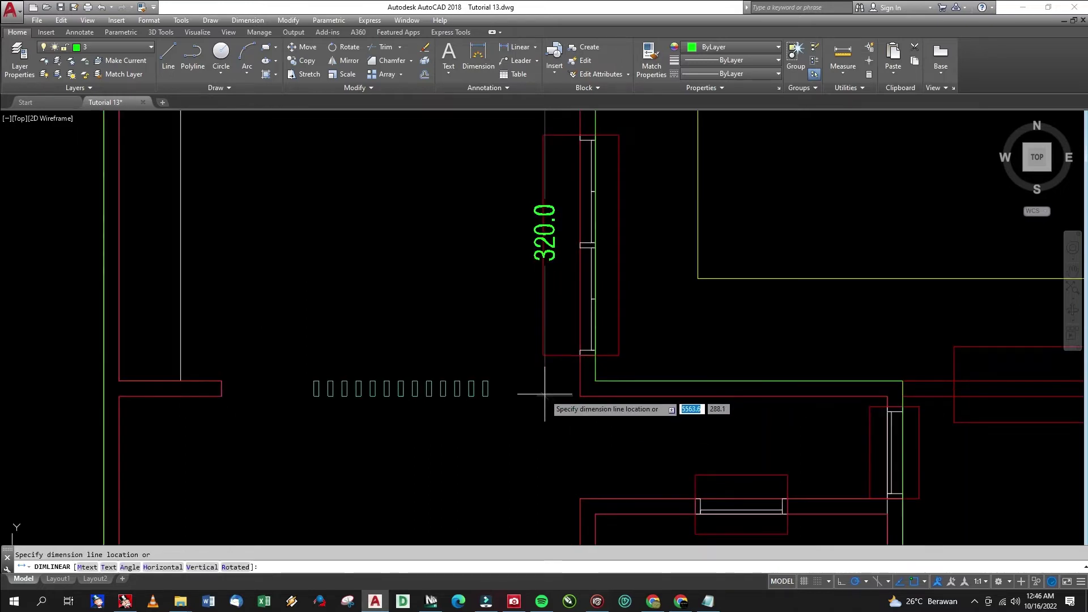
key("Escape")
Check the 305.0 wall span the same way and discard that dimension too.
scroll(546, 401, "down", 1)
scroll(572, 401, "down", 2)
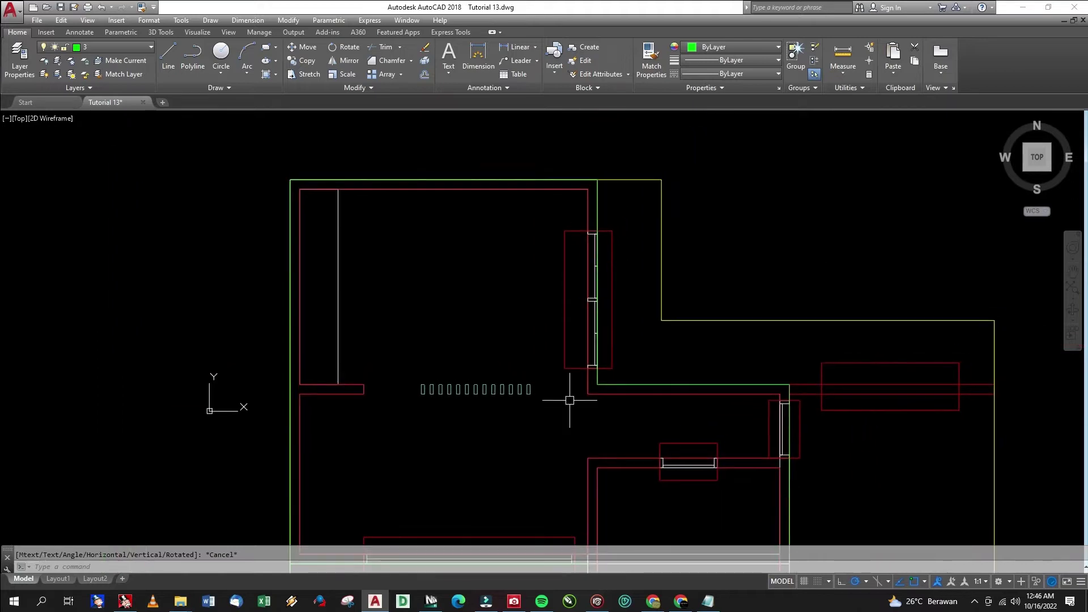
scroll(584, 401, "up", 2)
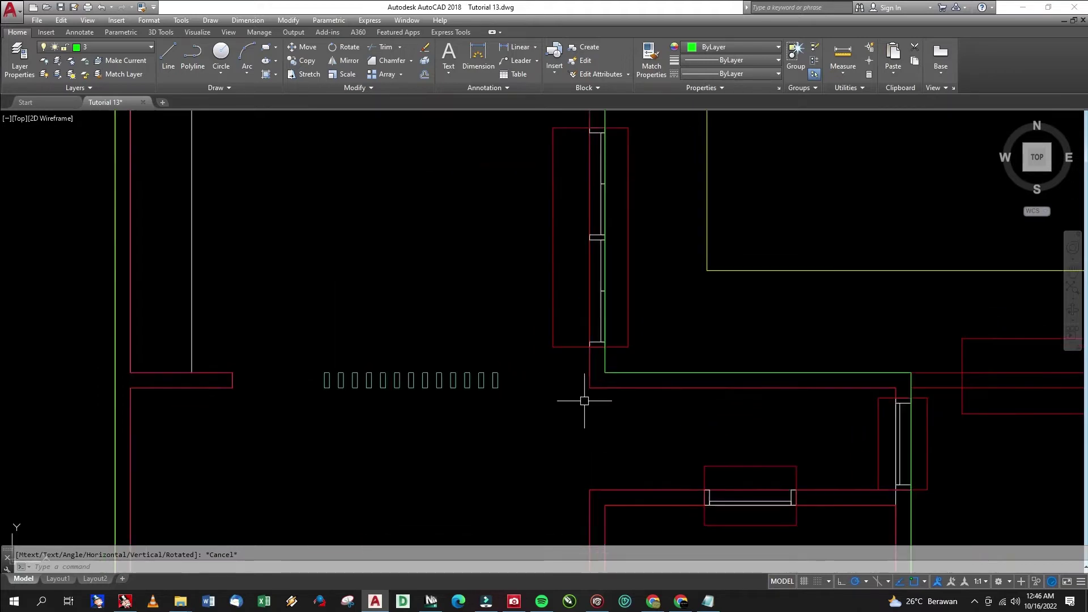
key("Return")
left_click(606, 384)
scroll(600, 363, "down", 2)
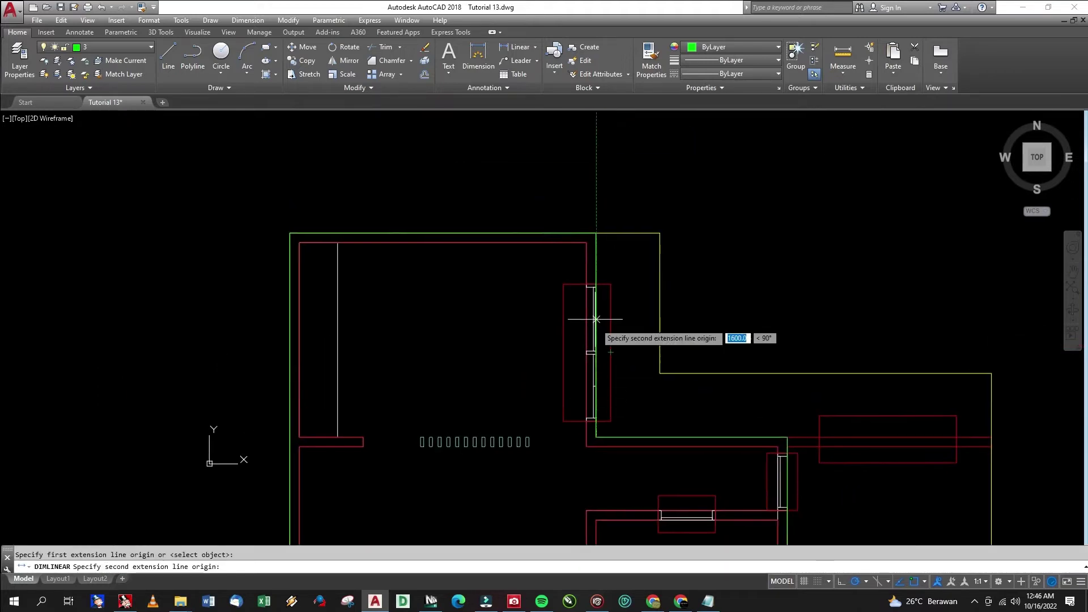
left_click(587, 243)
scroll(518, 318, "up", 2)
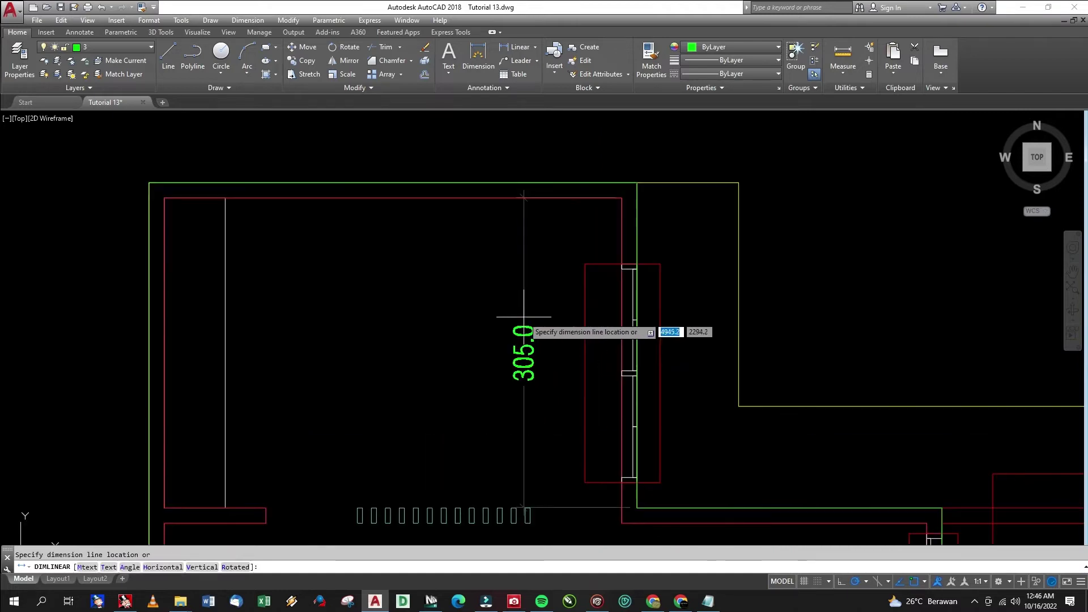
key("Escape")
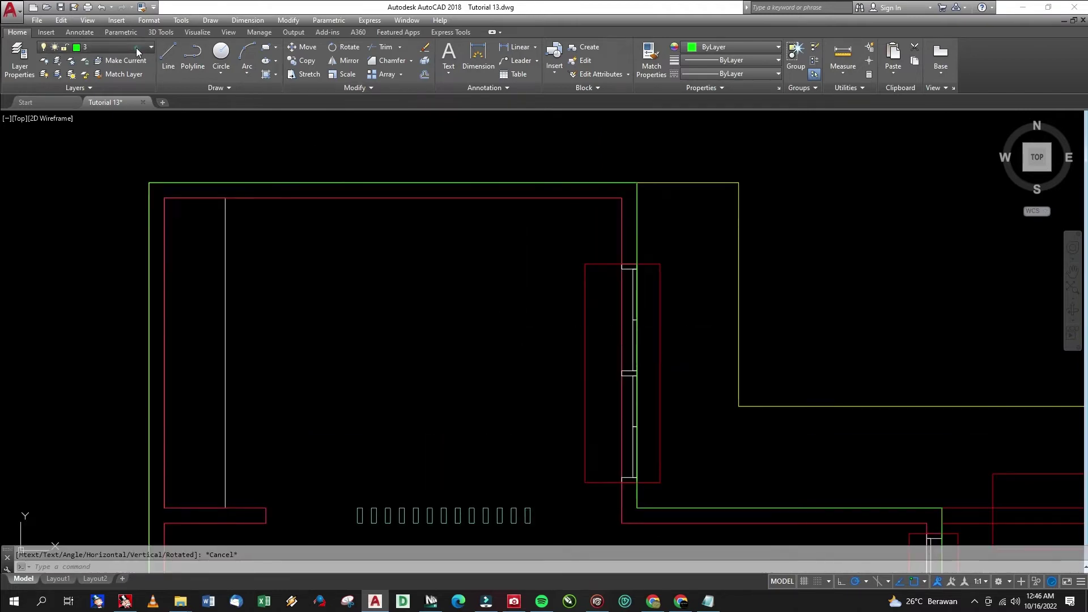
left_click(136, 47)
On layer 2, draw a 200 by 3050 rectangle anchored at the wall corner.
left_click(106, 88)
left_click(265, 49)
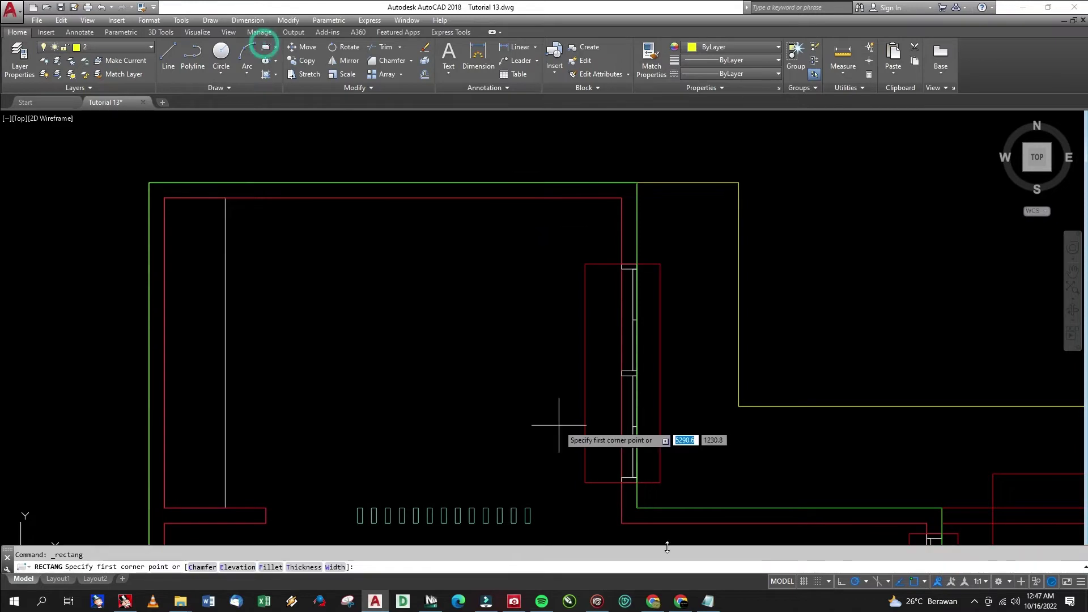
scroll(640, 502, "up", 2)
left_click(624, 441)
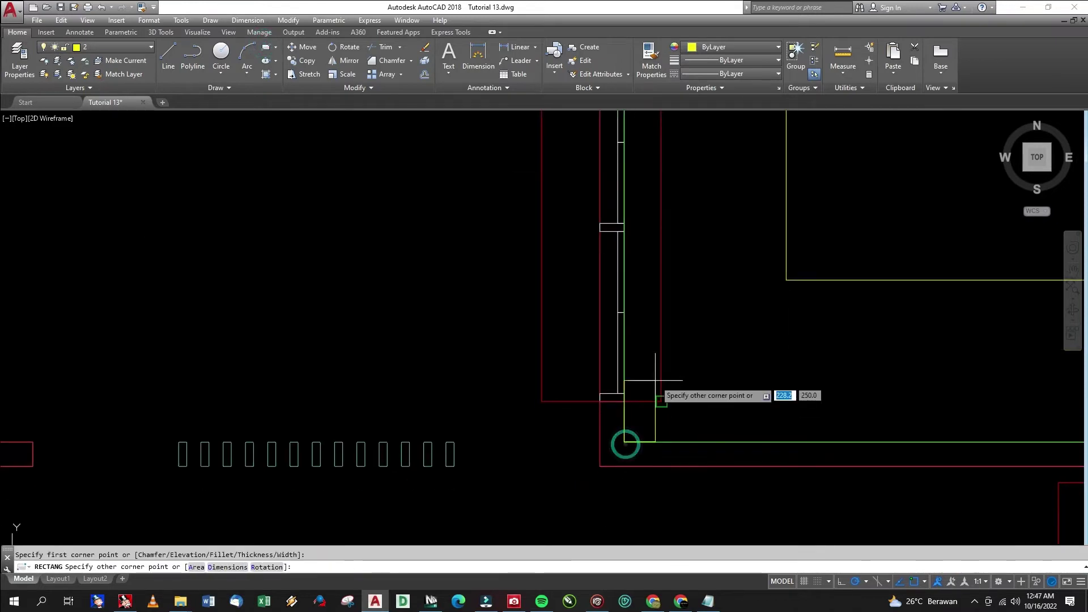
type("@")
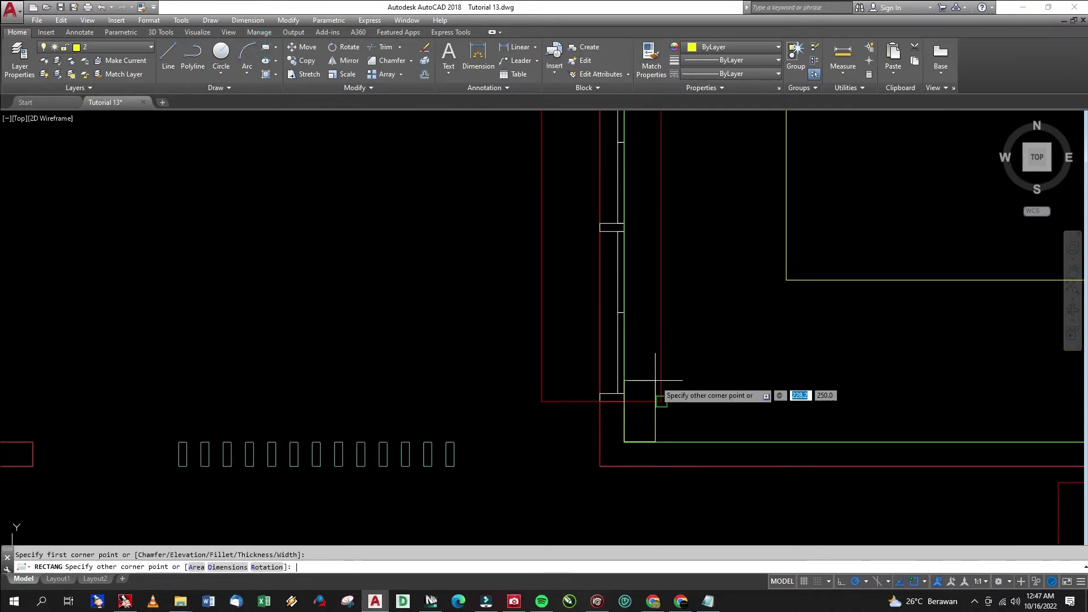
type("00")
key("Tab")
type("3050")
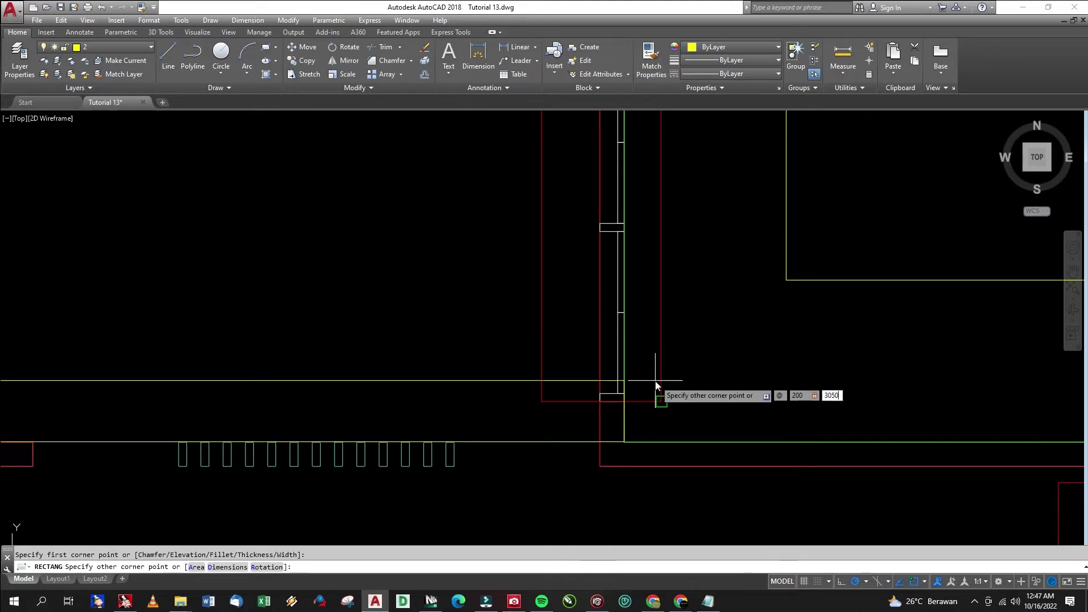
key("Return")
scroll(655, 378, "down", 2)
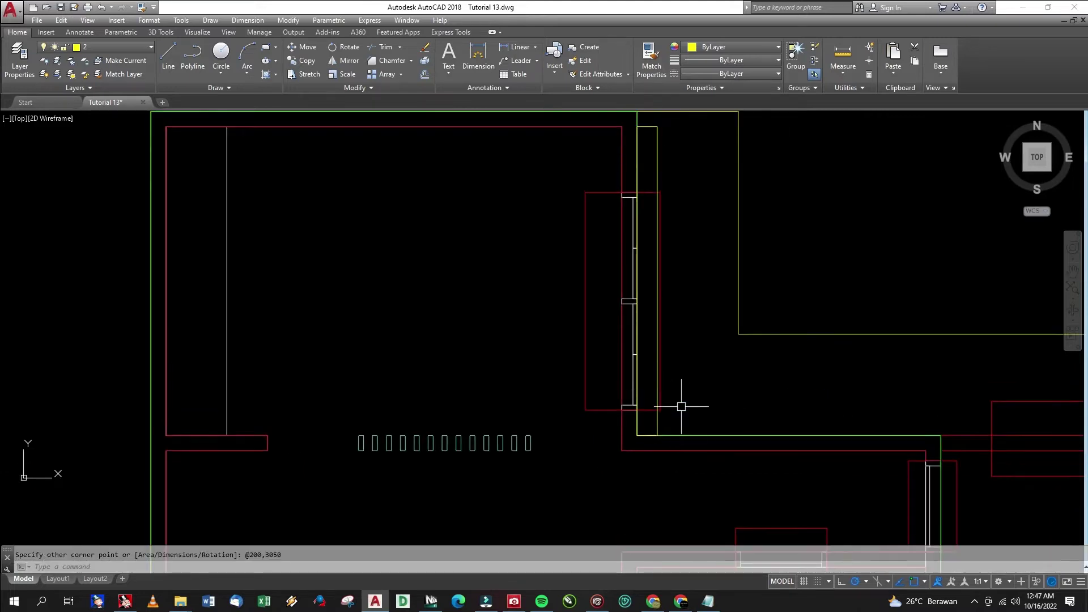
scroll(658, 386, "up", 2)
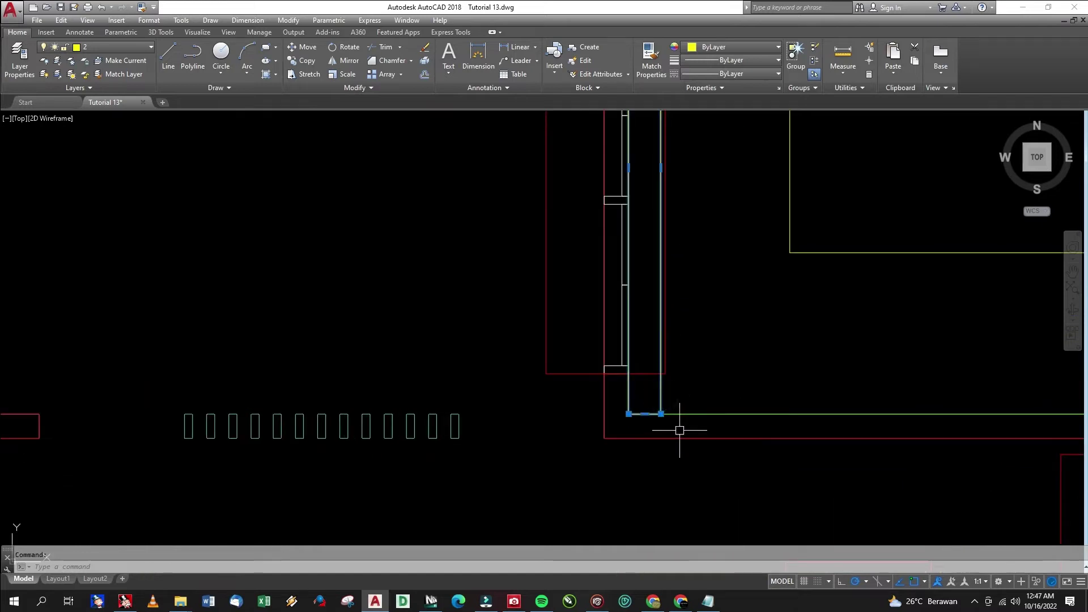
Begin moving the rectangle from a base point, then cancel the move.
type("m")
key("Return")
left_click(661, 414)
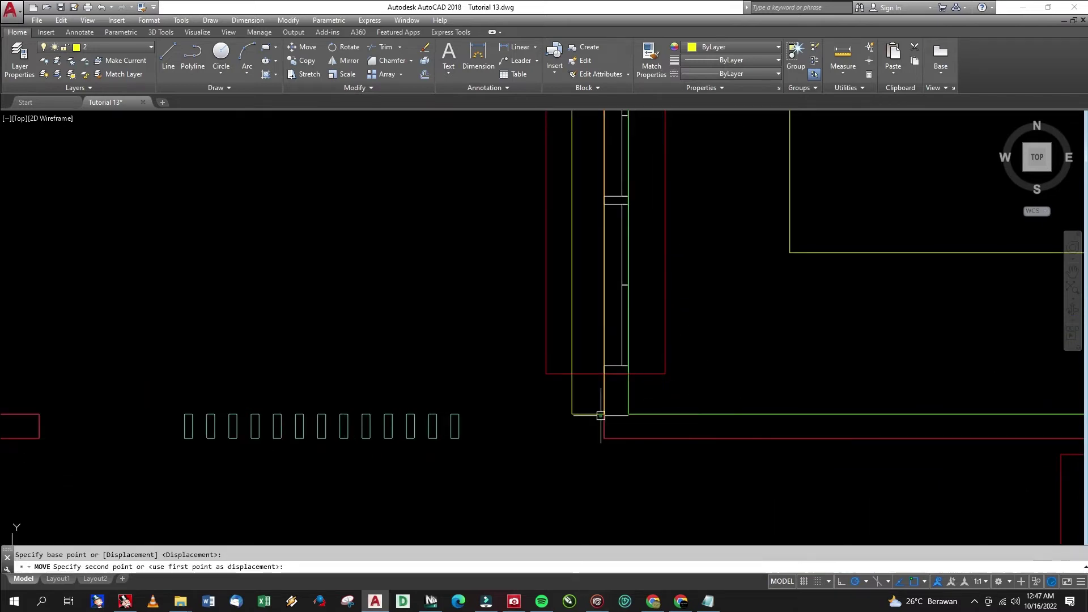
scroll(598, 414, "down", 2)
middle_click_drag(598, 413, 657, 406)
key("Escape")
scroll(666, 384, "down", 2)
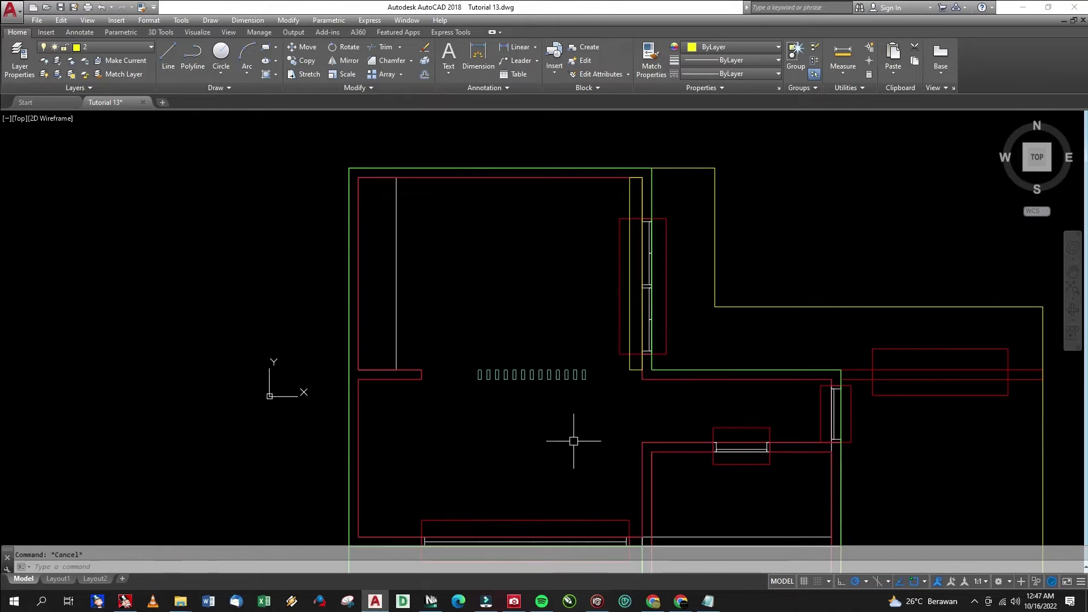
Make layer 1 current and draw a rectangle between the wall corners around the jalousie slats.
left_click(111, 47)
left_click(105, 78)
left_click(270, 53)
scroll(431, 397, "up", 2)
left_click(408, 359)
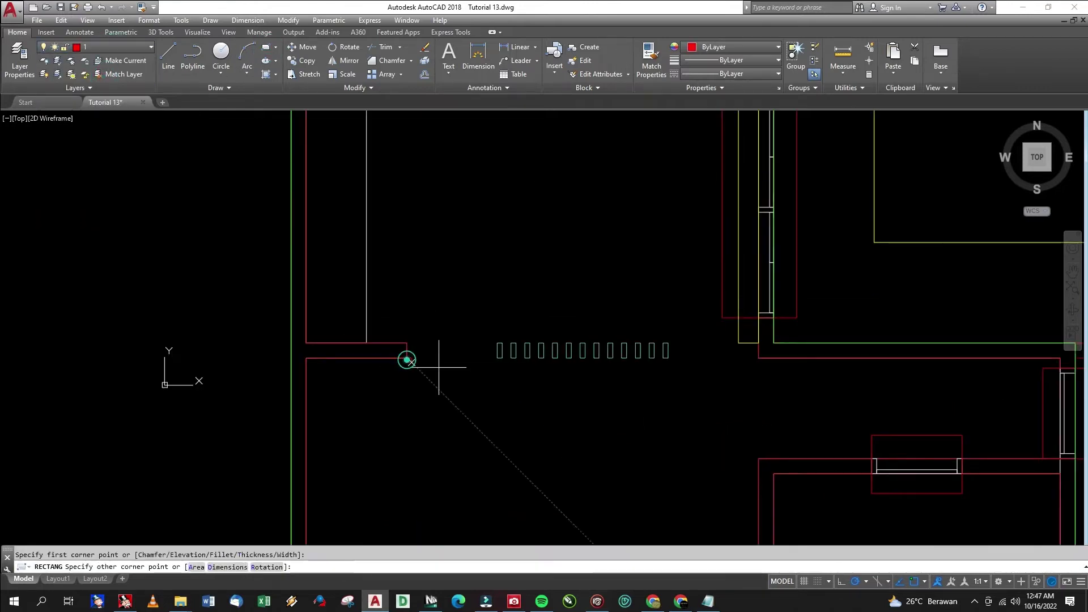
scroll(759, 346, "up", 2)
left_click(752, 323)
scroll(644, 420, "down", 3)
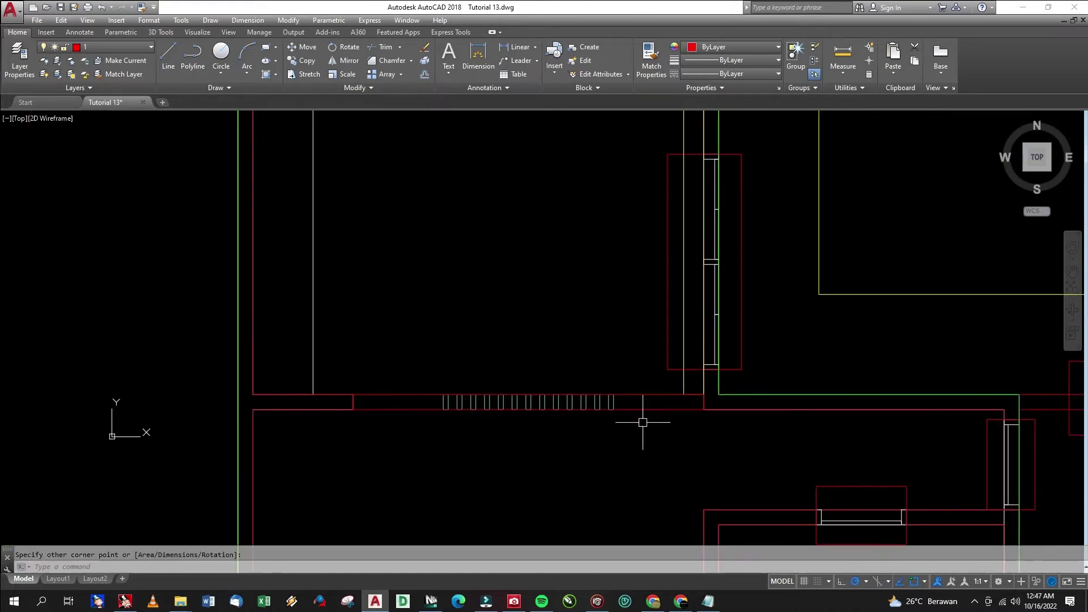
scroll(510, 378, "up", 1)
middle_click_drag(510, 379, 510, 381)
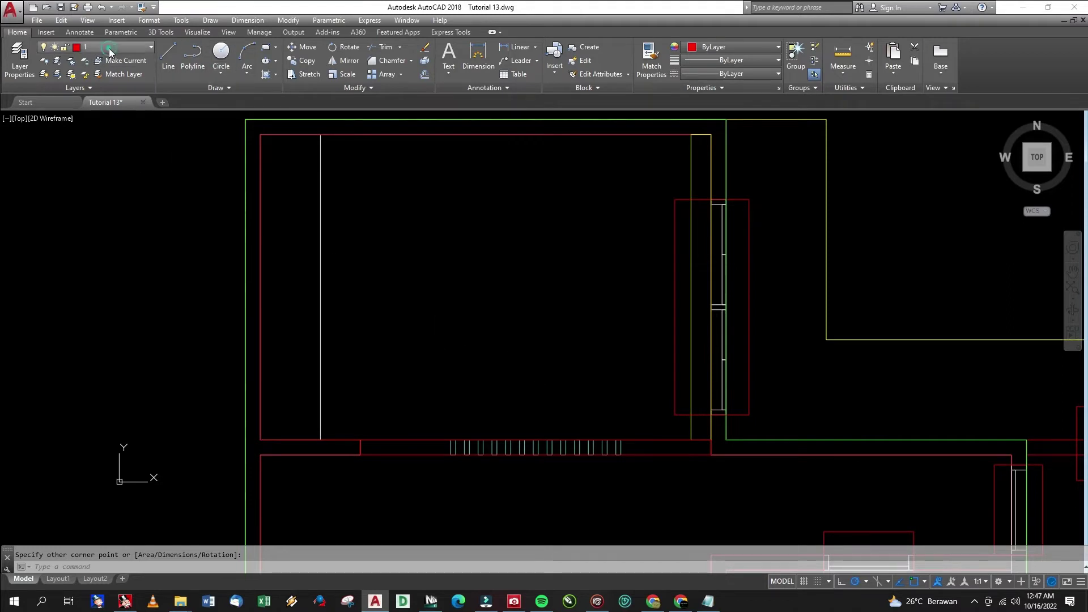
left_click(109, 49)
Draw a layer 2 rectangle from the room's lower-left inner corner to its upper-right corner.
left_click(103, 88)
left_click(265, 47)
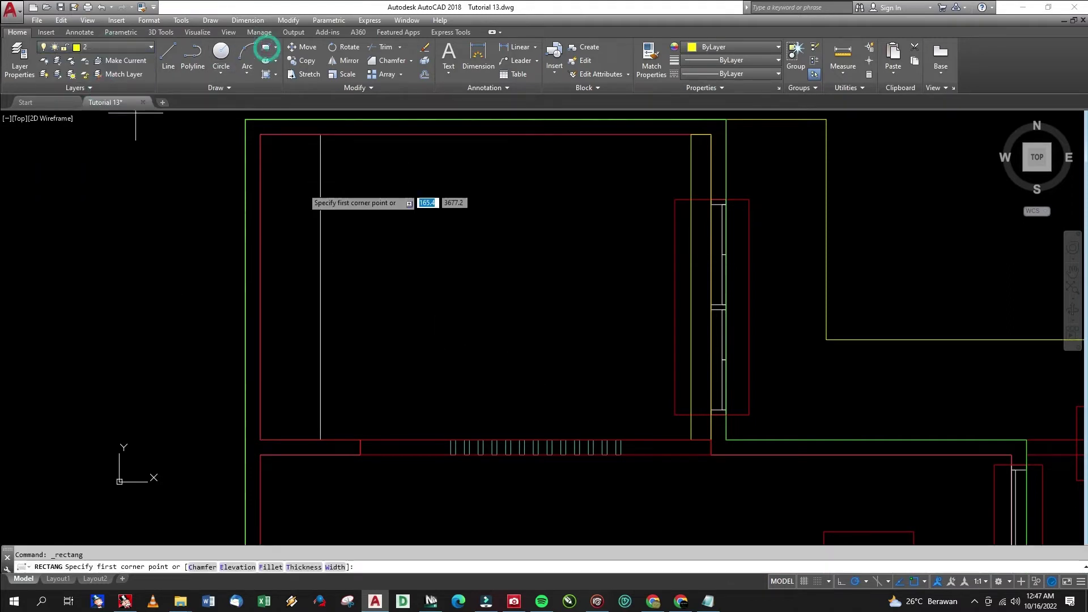
left_click(260, 439)
middle_click_drag(561, 330, 498, 352)
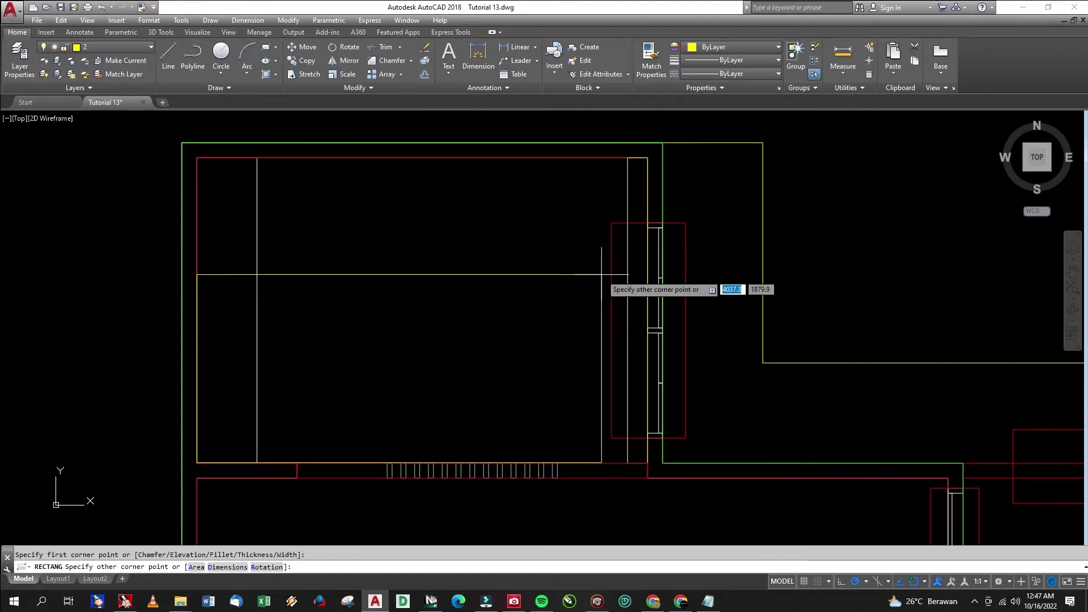
left_click(627, 157)
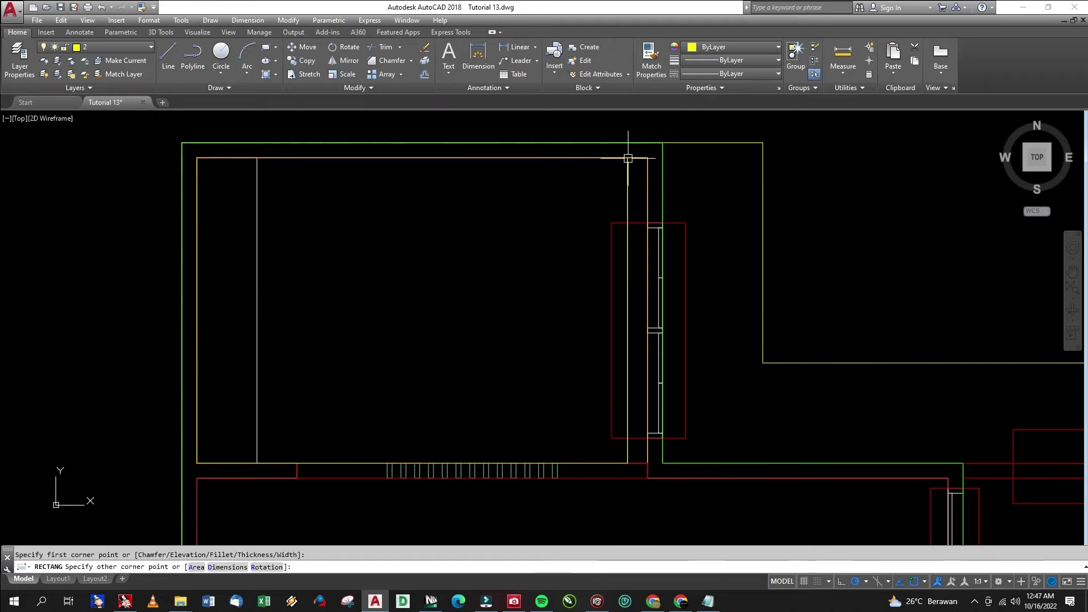
scroll(537, 275, "down", 2)
scroll(536, 336, "down", 2)
middle_click_drag(543, 285, 439, 260)
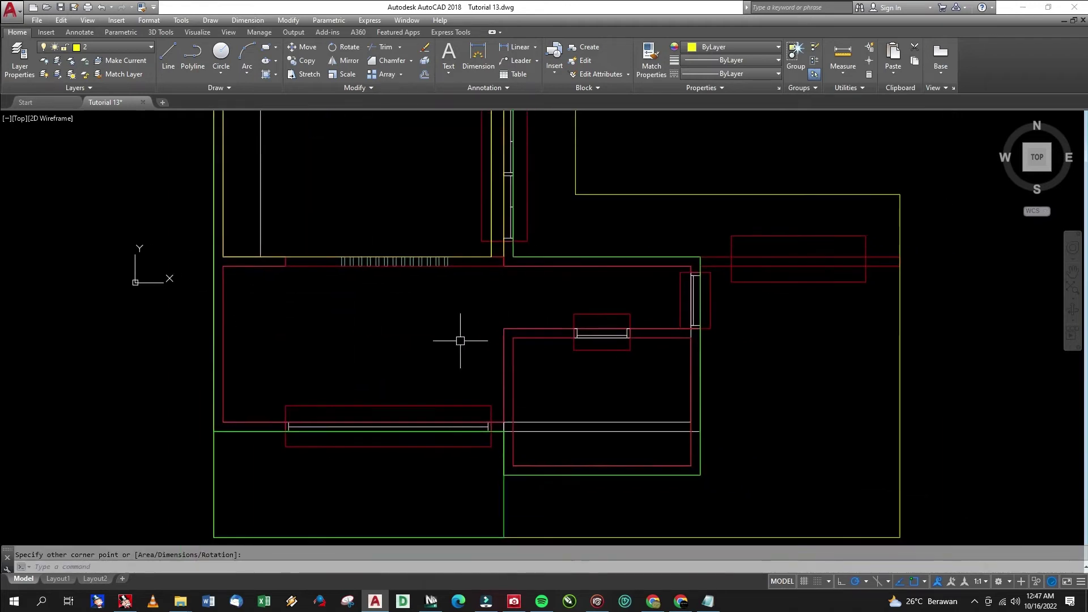
left_click(501, 476)
scroll(523, 425, "up", 2)
key("Return")
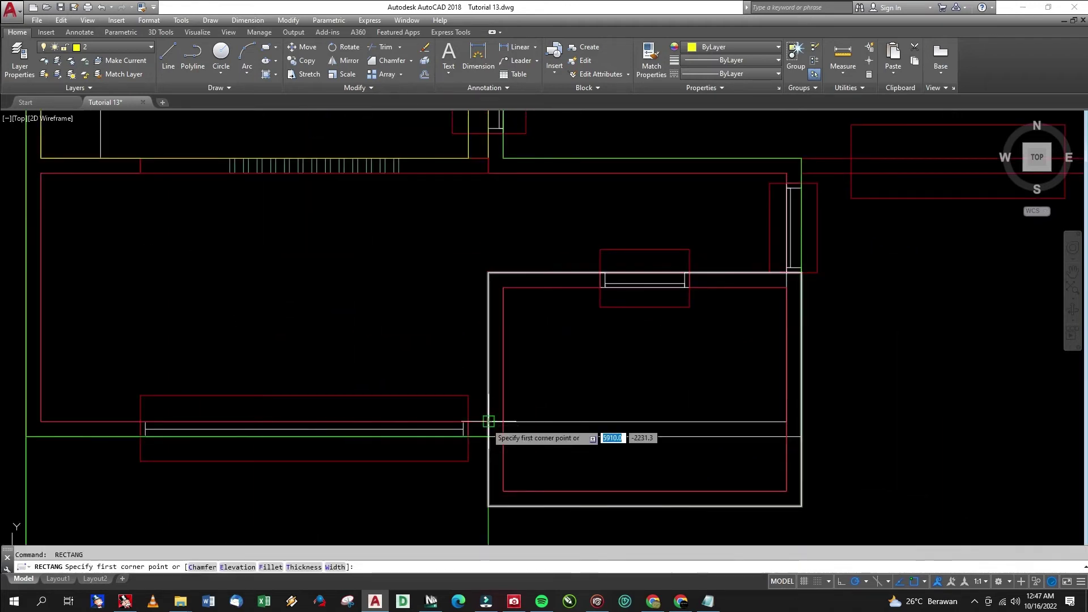
key("Escape")
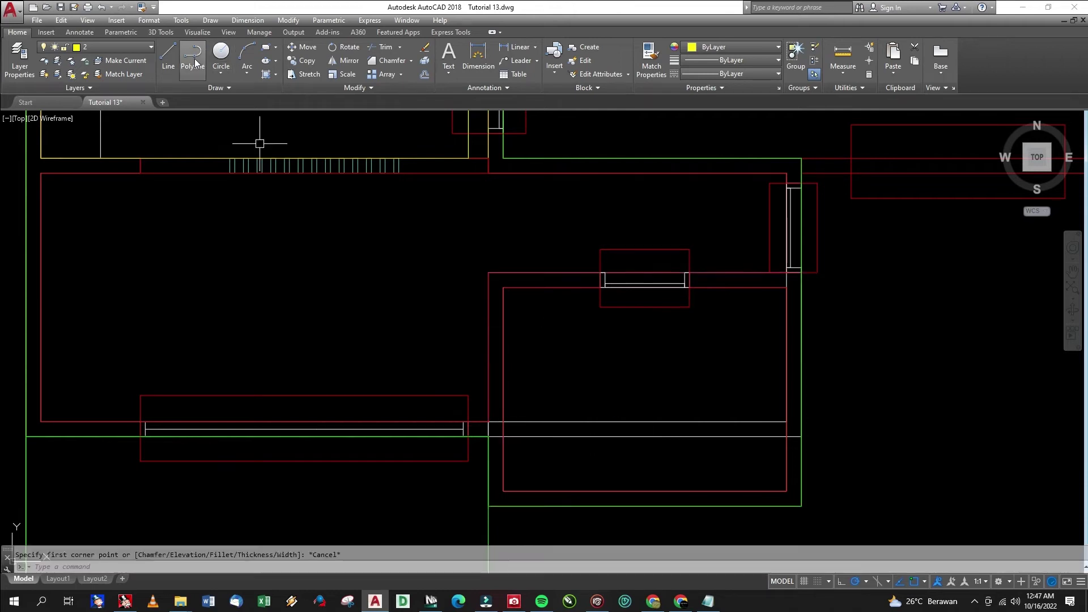
Make layer 1 current and draw a rectangle snapped to the wall lines after discarding a first try.
left_click(101, 47)
left_click(101, 75)
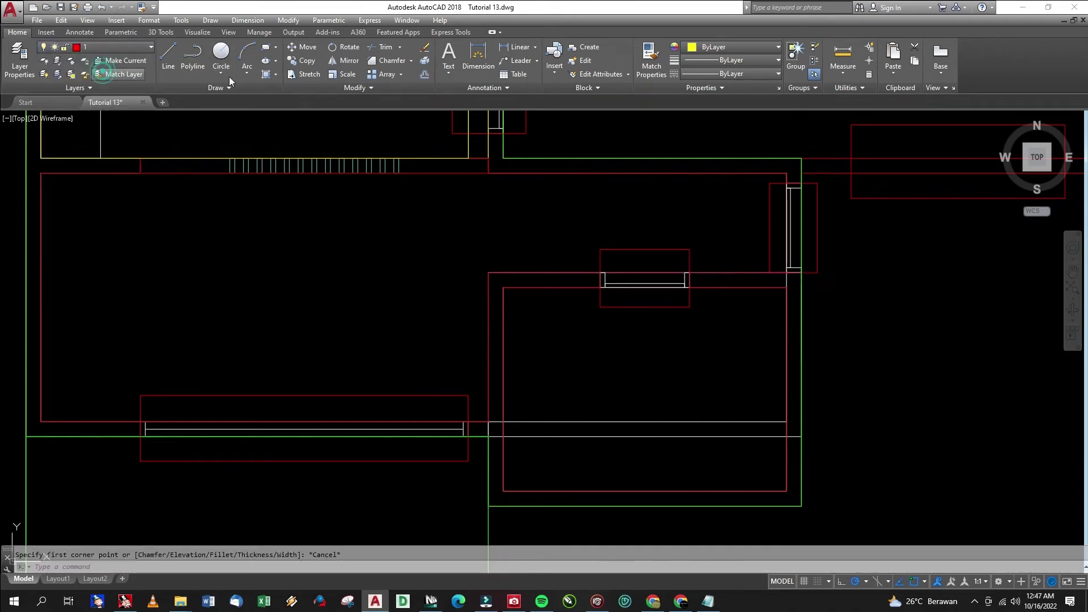
left_click(266, 47)
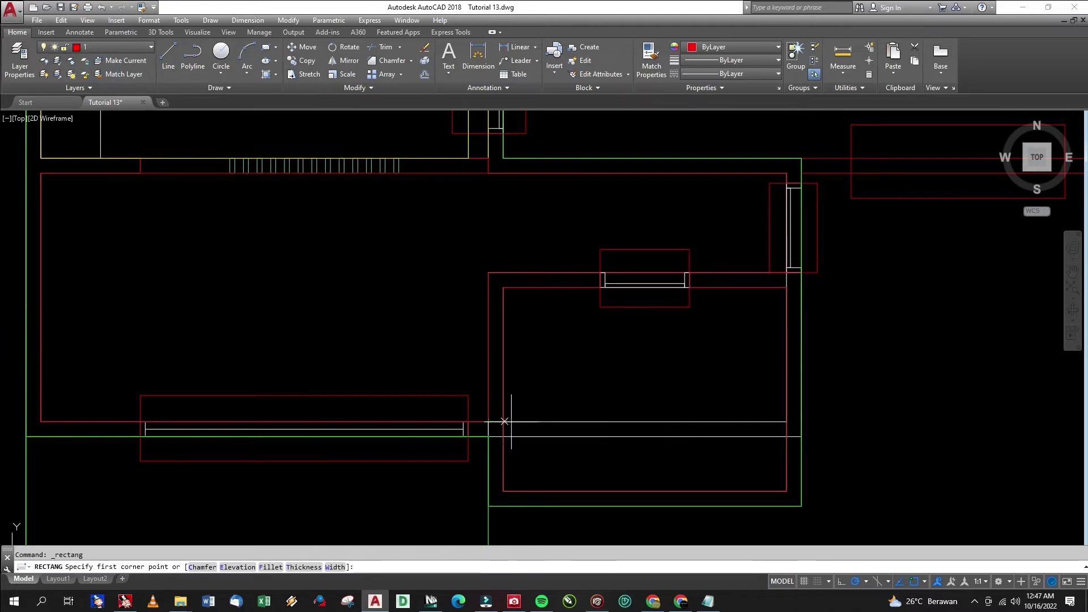
left_click(489, 422)
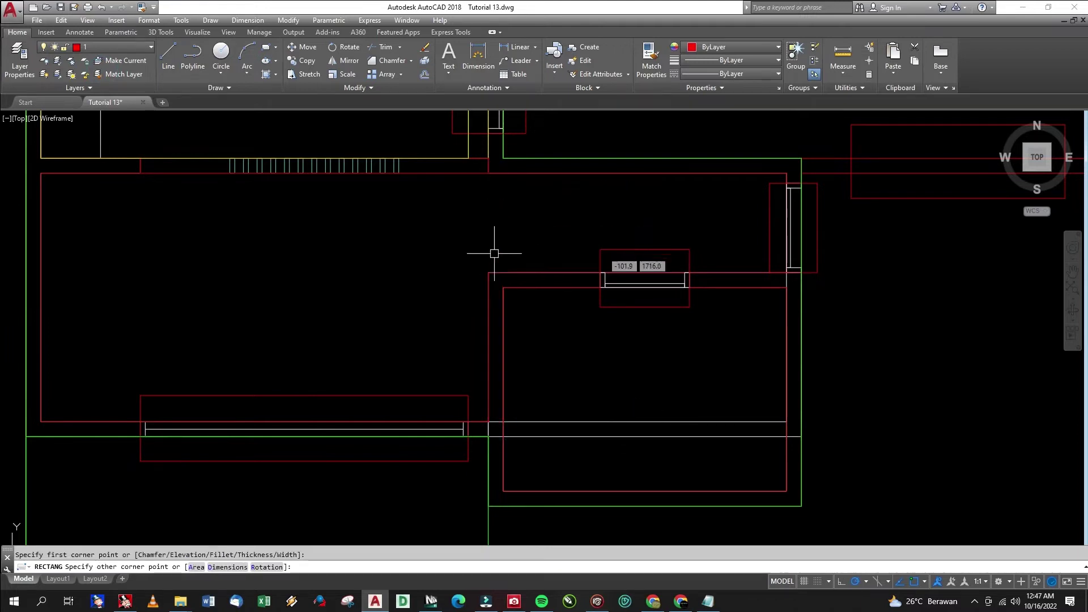
key("Escape")
key("Return")
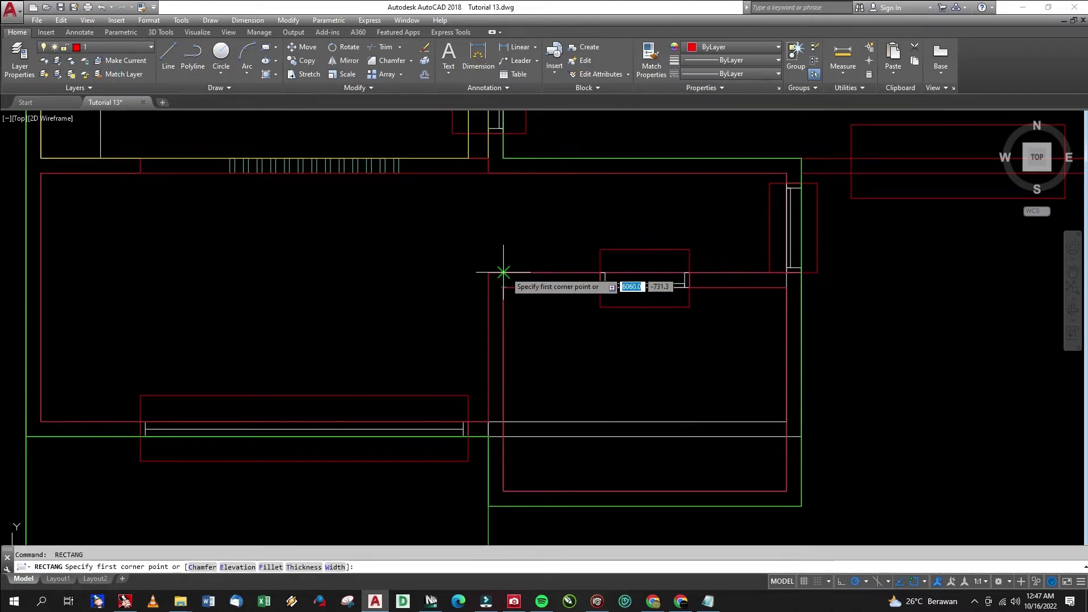
left_click(504, 271)
left_click(486, 174)
middle_click_drag(561, 249, 531, 285)
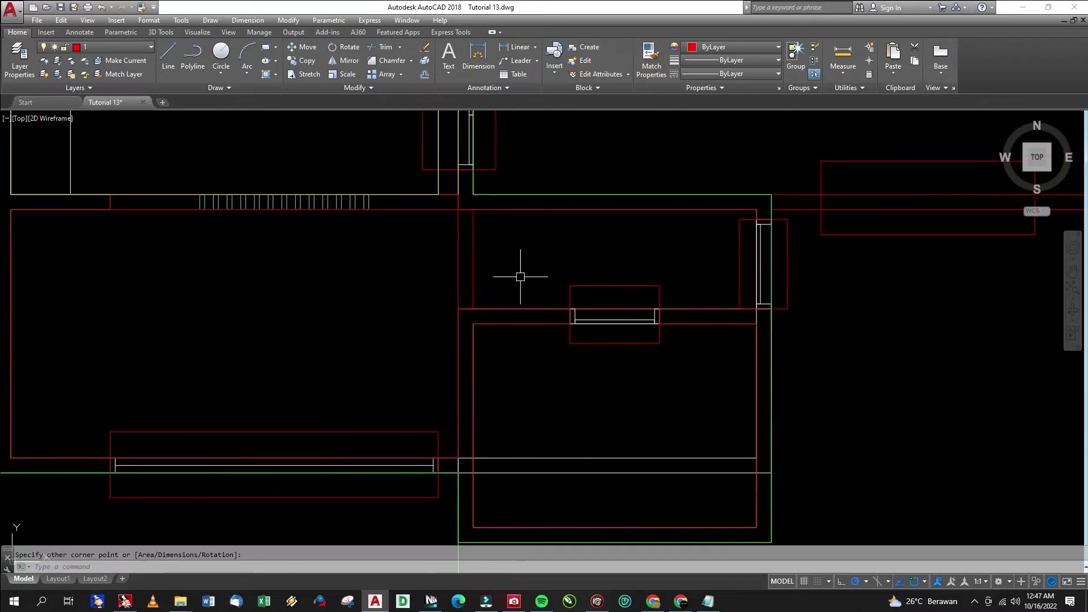
Start a rectangle at the red wall corner, then cancel it.
left_click(265, 48)
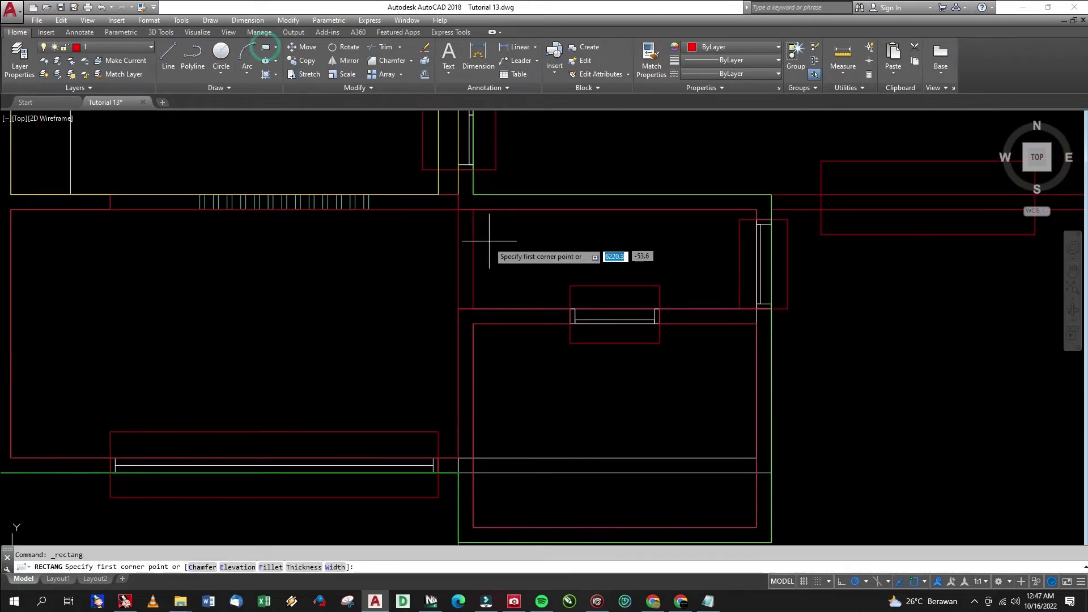
left_click(473, 210)
middle_click_drag(661, 396, 628, 385)
key("Escape")
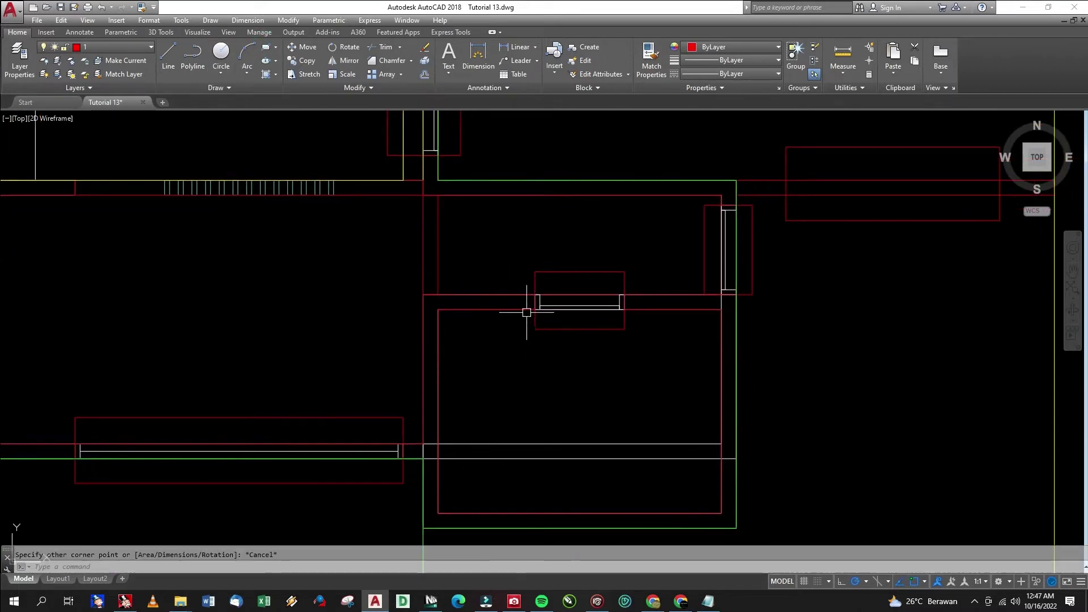
middle_click_drag(524, 260, 527, 298)
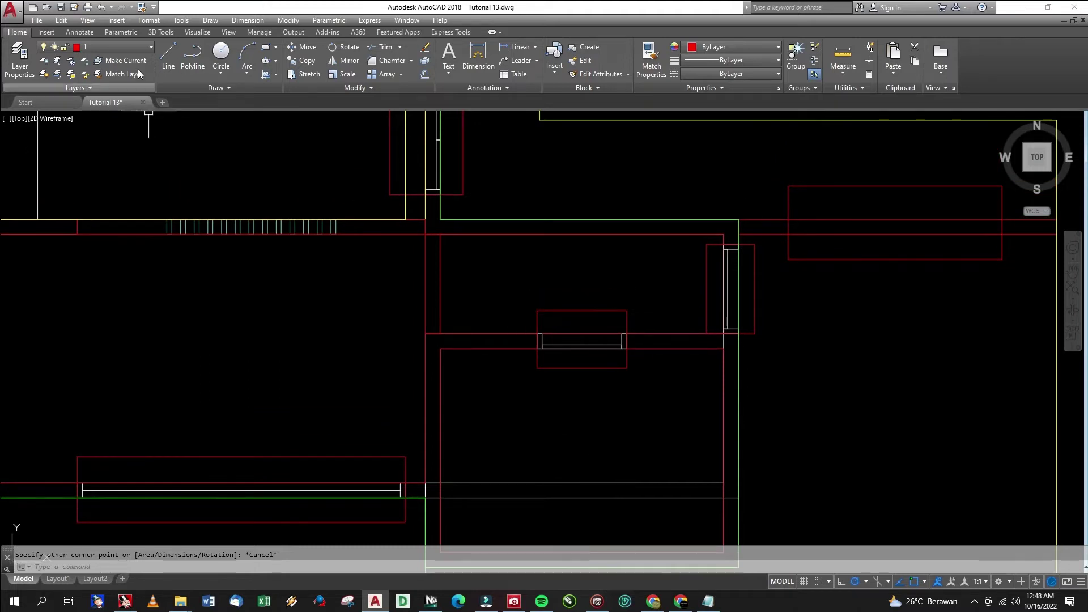
Make layer 2 current and start a rectangle at the lower-right room's corner, then cancel it.
left_click(102, 46)
left_click(97, 88)
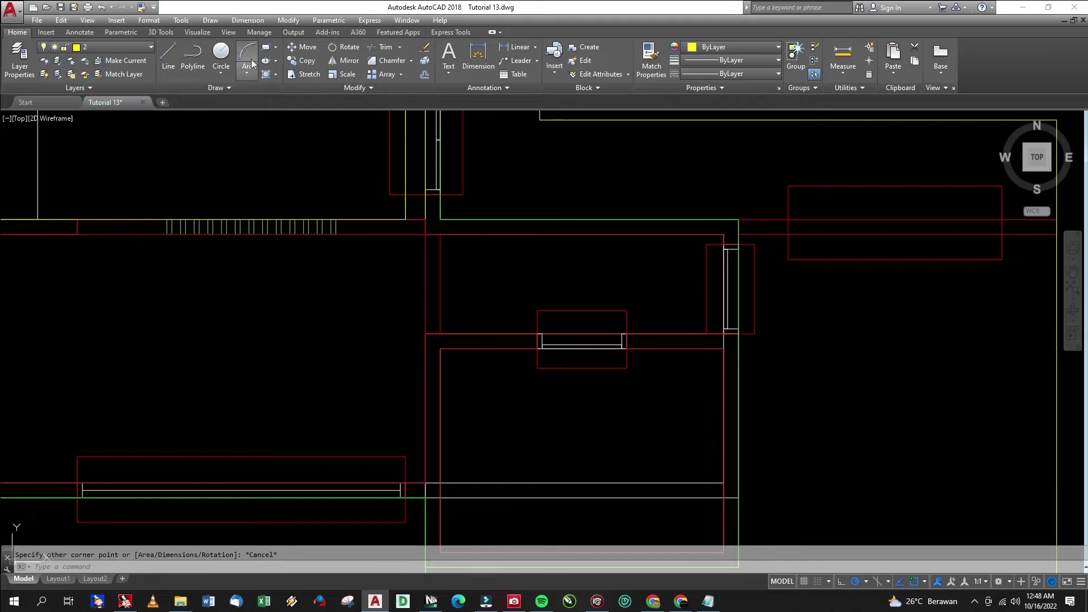
left_click(265, 48)
left_click(441, 233)
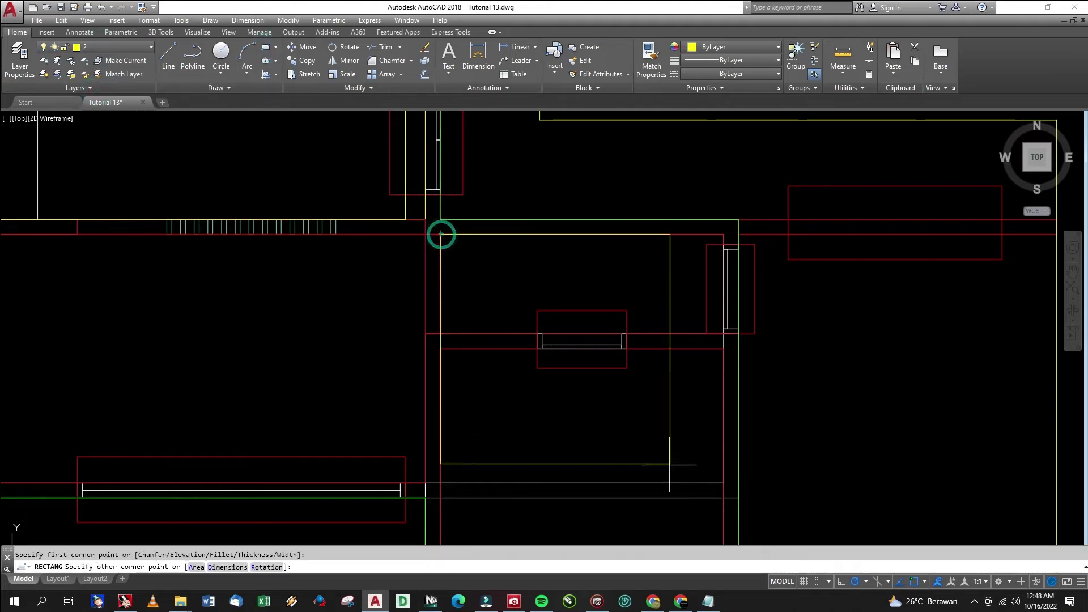
scroll(658, 410, "down", 4)
middle_click_drag(658, 409, 663, 394)
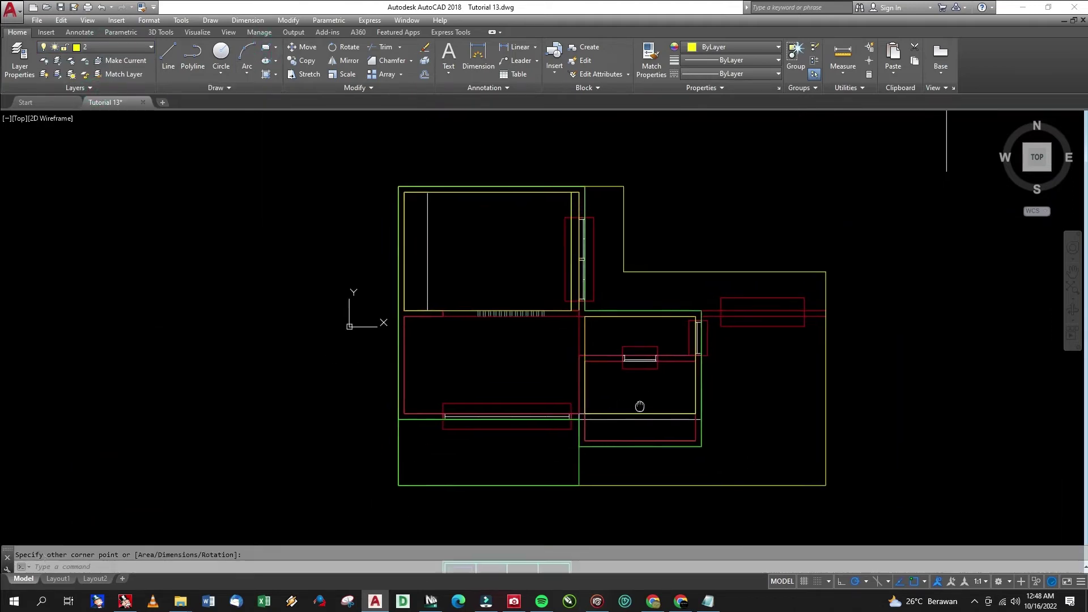
scroll(549, 406, "up", 3)
mouse_move(569, 397)
middle_mouse_down()
mouse_move(592, 357)
mouse_move(593, 367)
middle_mouse_up()
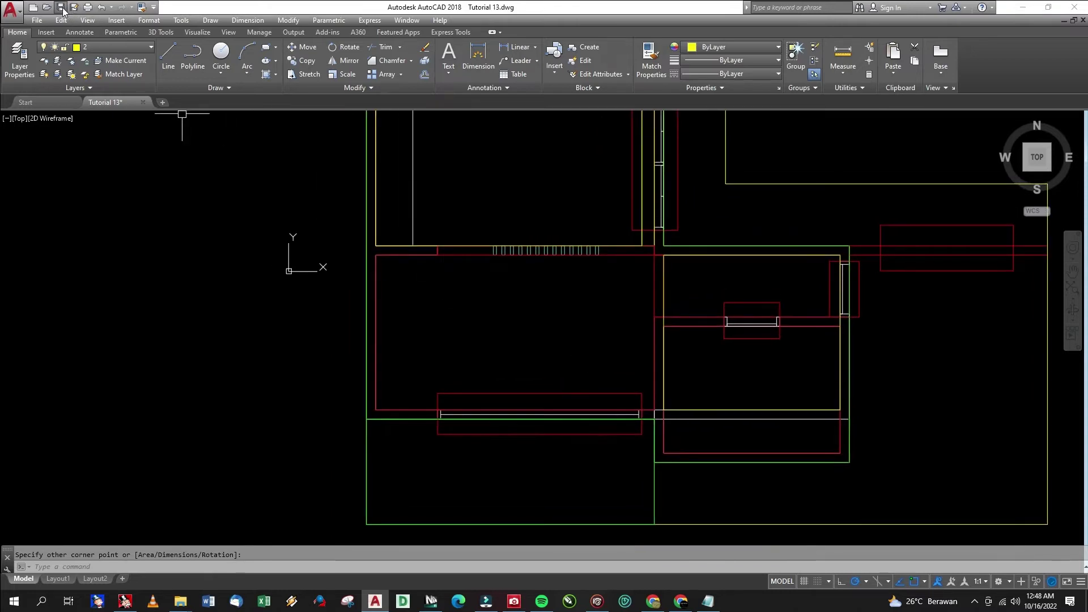
key("Escape")
scroll(512, 271, "up", 5)
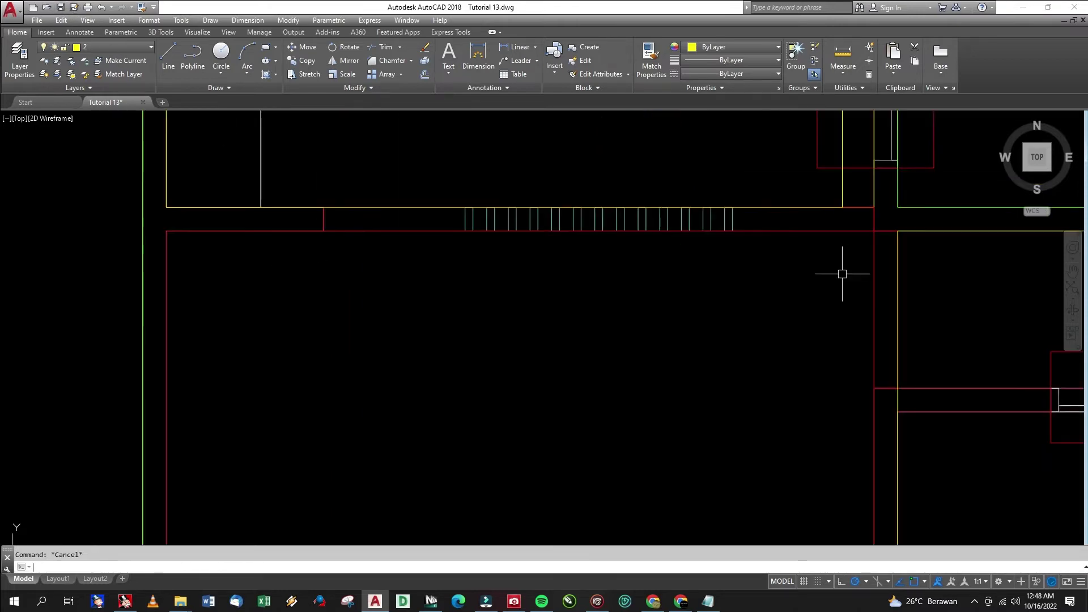
Make 9 Jalusi the current layer and draw a rectangle over the first slat.
left_click(113, 47)
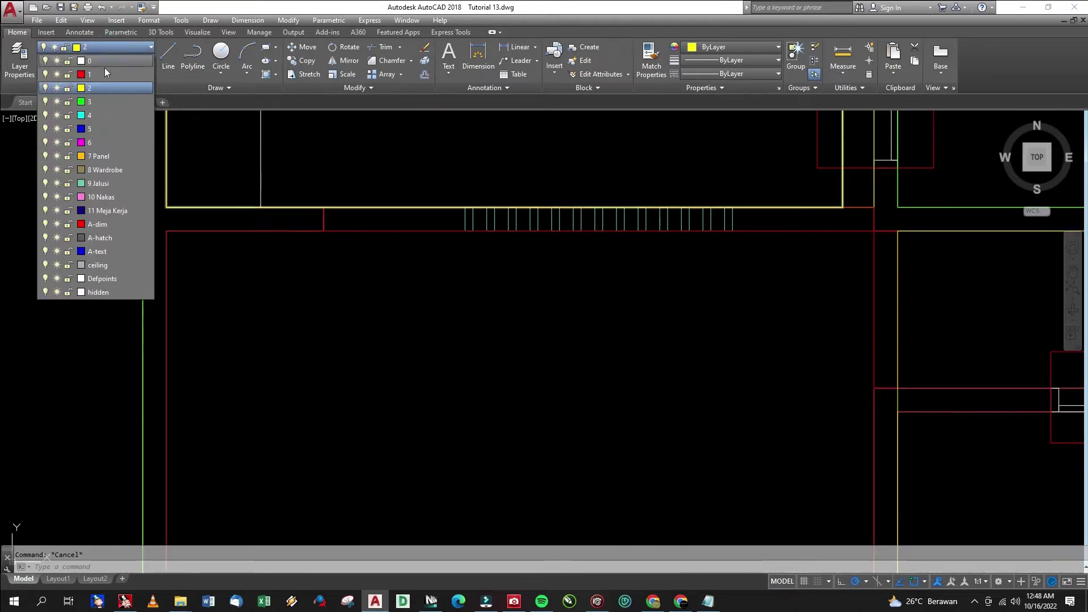
left_click(112, 183)
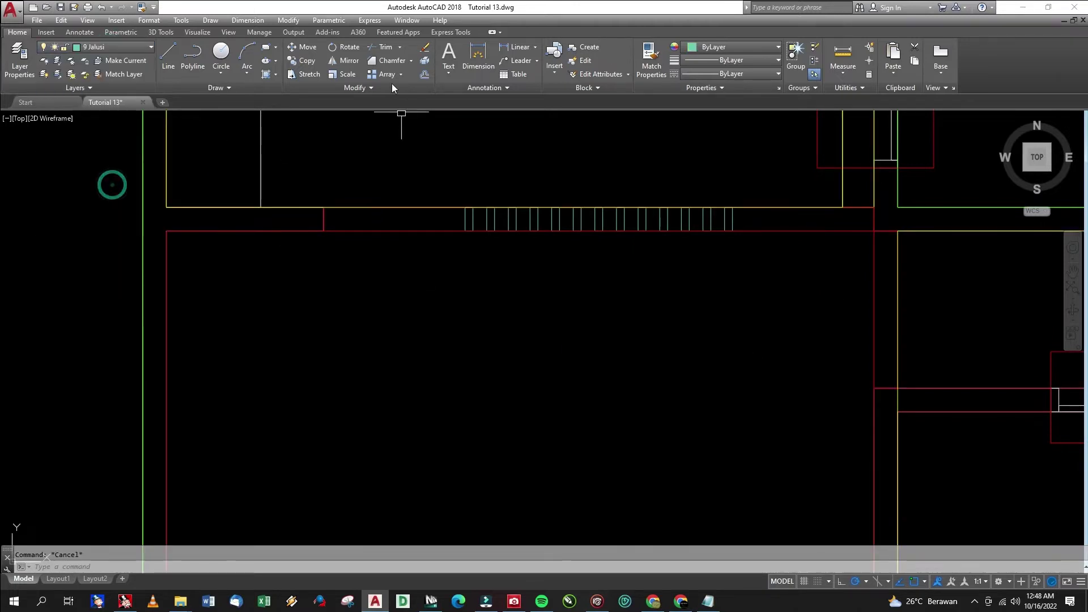
left_click(263, 47)
scroll(462, 241, "up", 2)
left_click(455, 226)
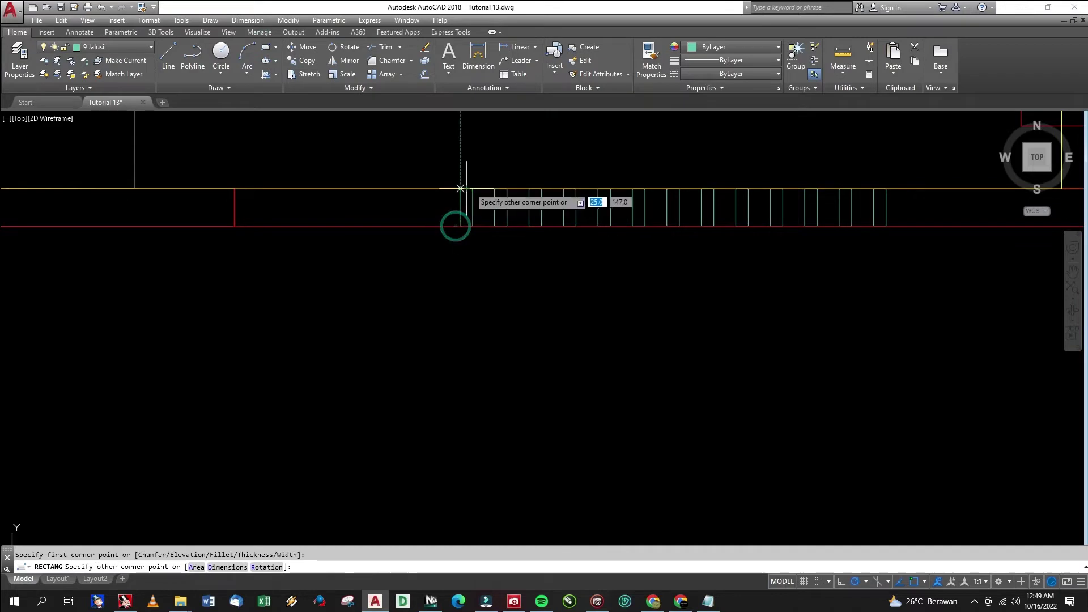
left_click(472, 188)
Move the new slat rectangle below the red line.
left_click(472, 207)
key("m")
key("Return")
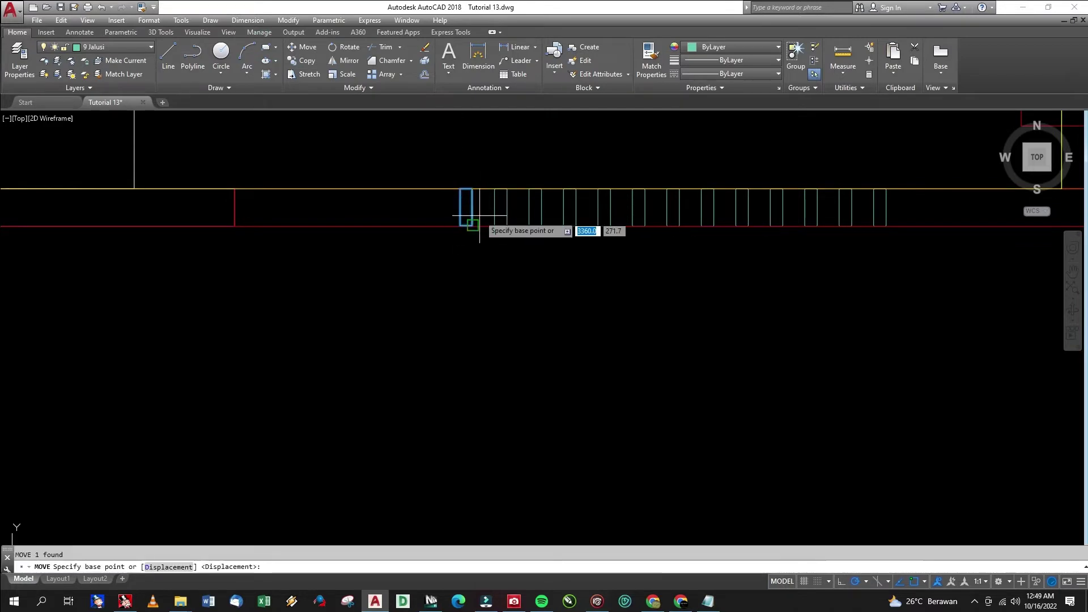
scroll(480, 224, "up", 1)
left_click(457, 172)
left_click(460, 235)
key("Escape")
Window-select the rectangle and move it from its top edge to just under the red line.
scroll(471, 256, "up", 3)
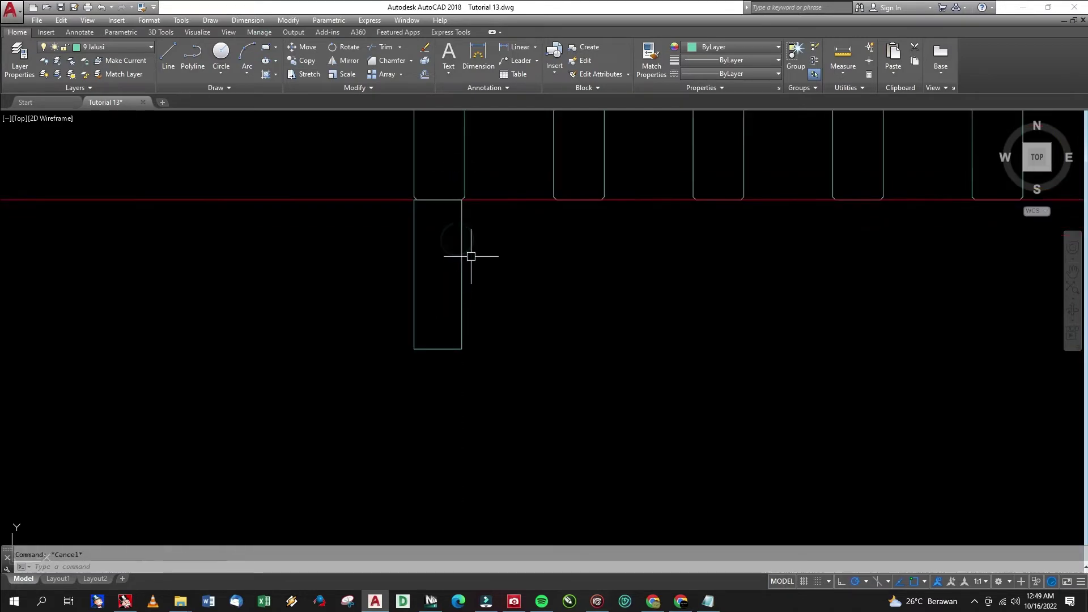
scroll(474, 262, "up", 2)
middle_click_drag(468, 252, 504, 349)
left_click(473, 333)
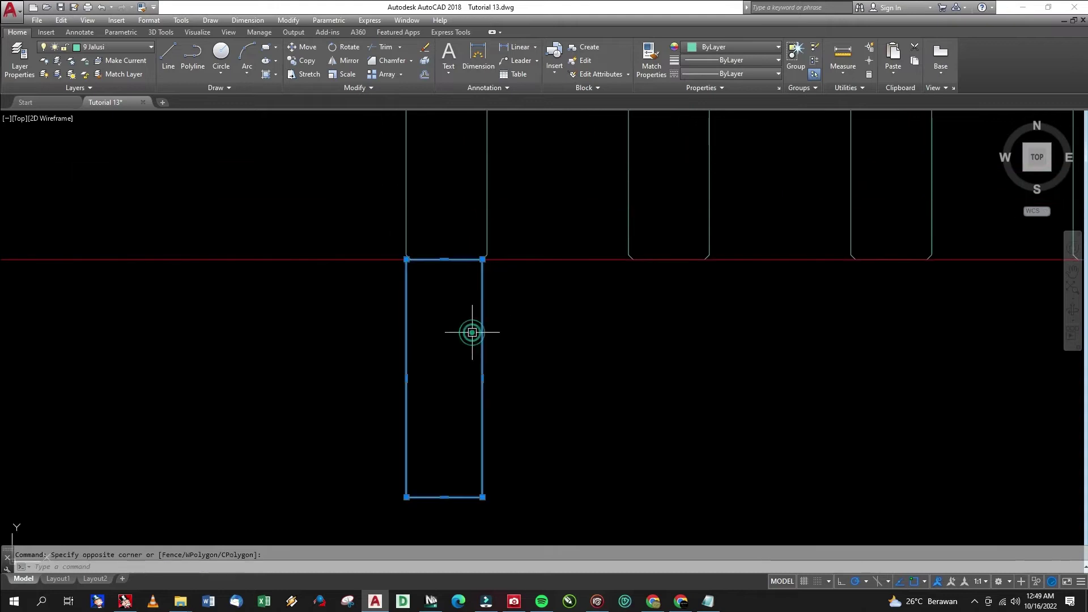
key("m")
key("Return")
scroll(455, 306, "up", 2)
left_click(438, 231)
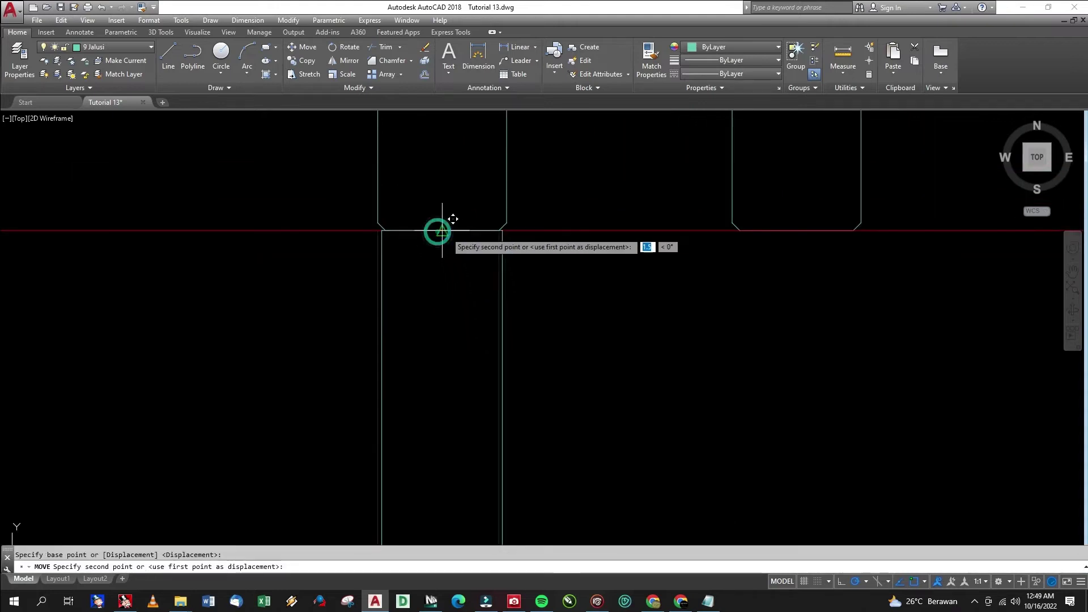
scroll(459, 252, "down", 2)
scroll(471, 263, "down", 2)
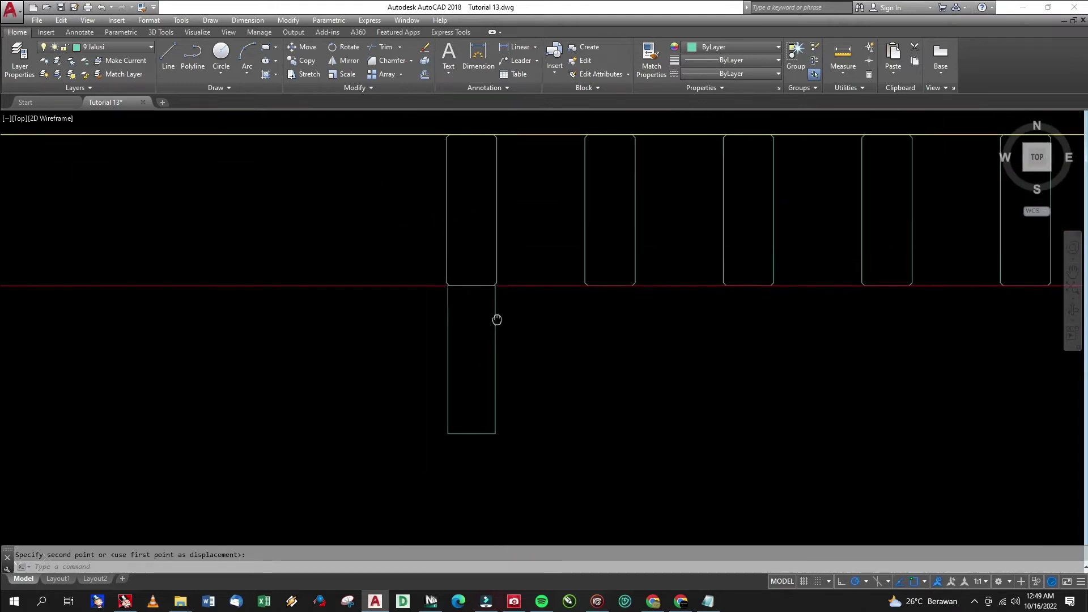
left_click(520, 347)
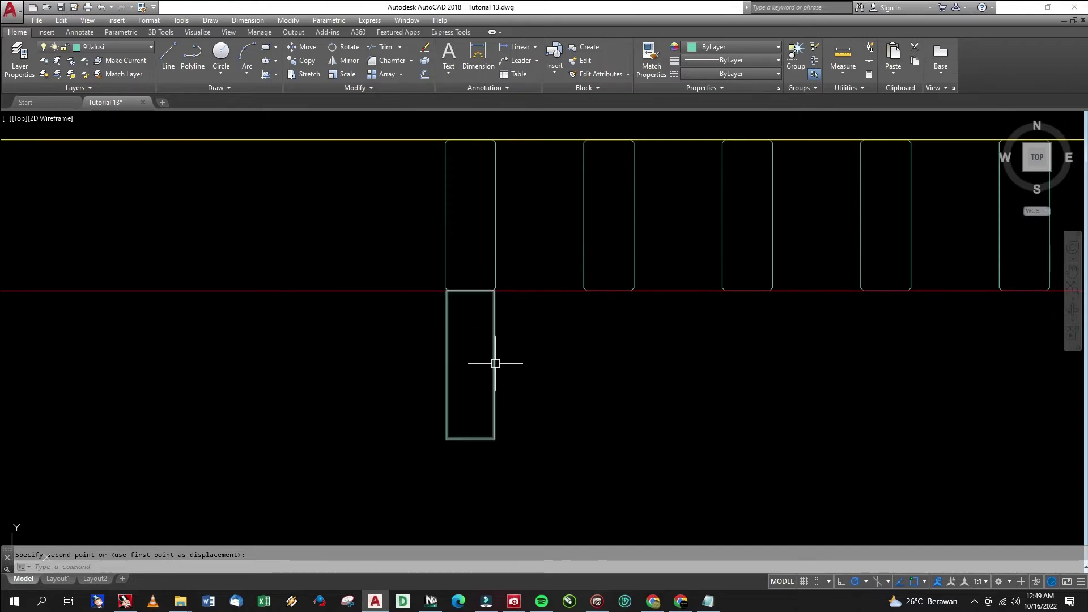
Widen the rectangle by stretching its right edge 6 units.
left_click(494, 364)
left_click(495, 364)
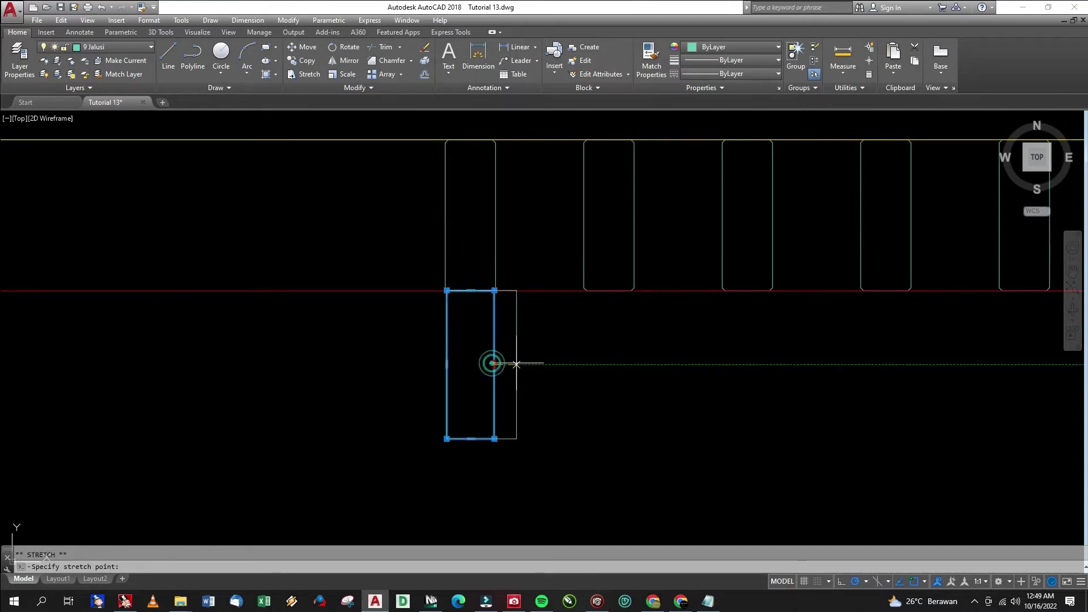
type("6")
key("Return")
scroll(523, 365, "up", 4)
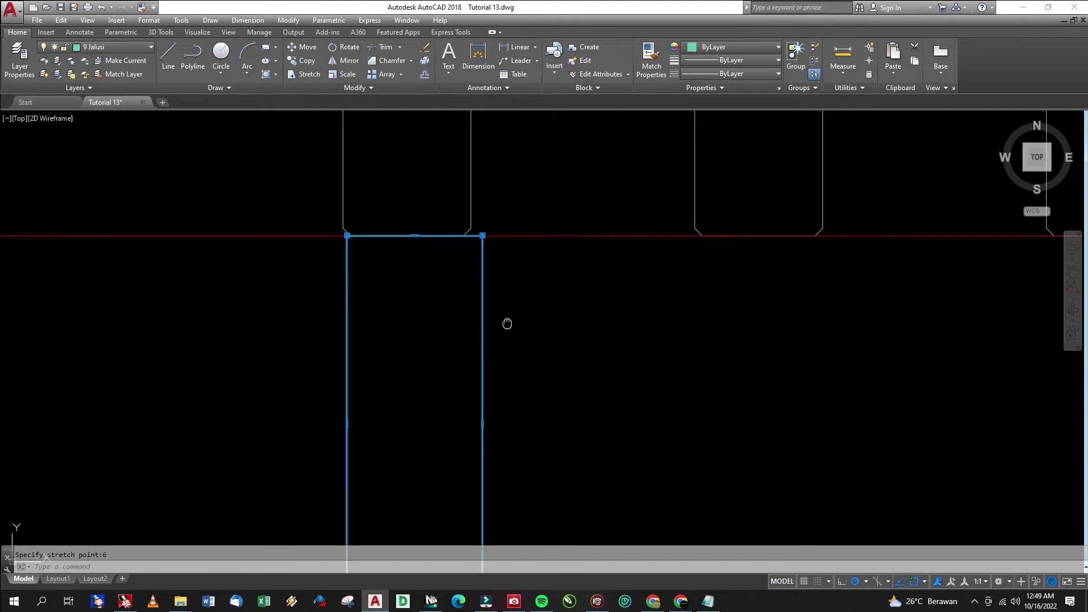
type("m")
key("Return")
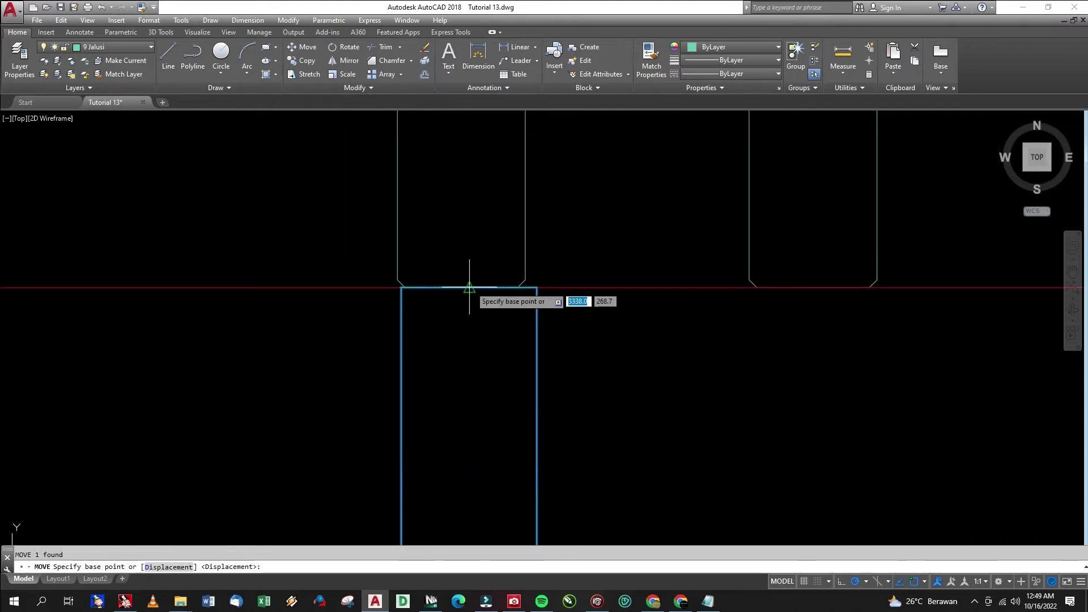
left_click(469, 288)
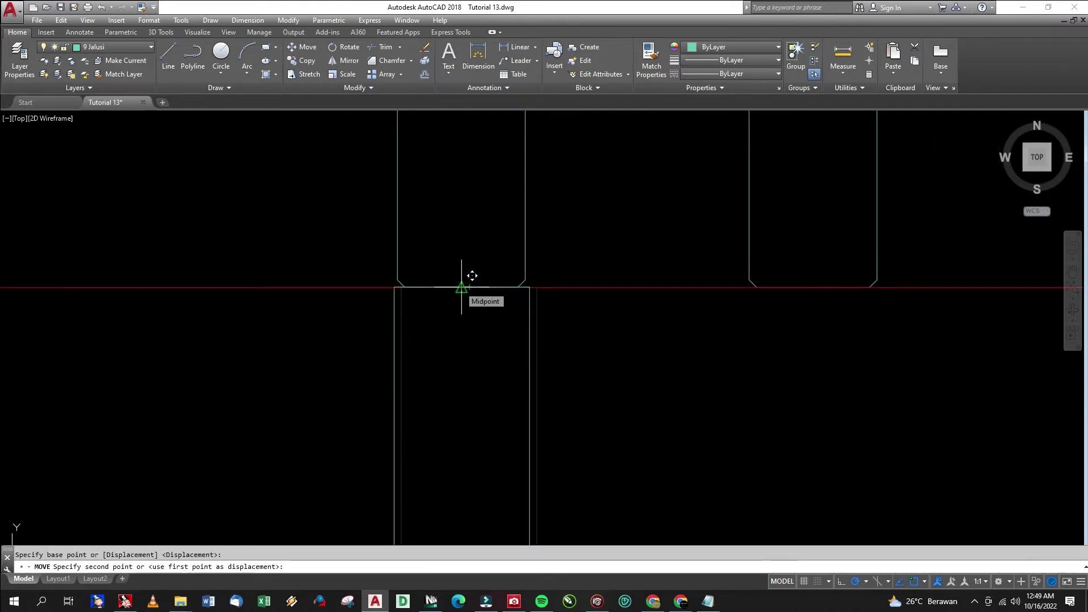
key("Escape")
Widen the rectangle by another 3 units with a right-edge grip stretch.
scroll(566, 369, "down", 2)
left_click(537, 380)
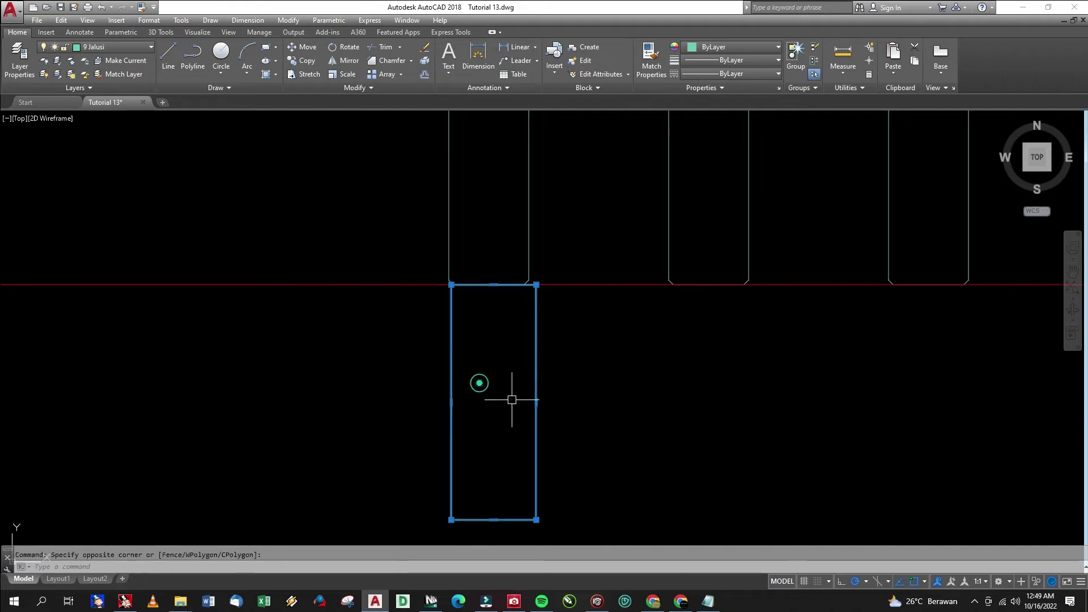
left_click(537, 402)
type("3")
key("Return")
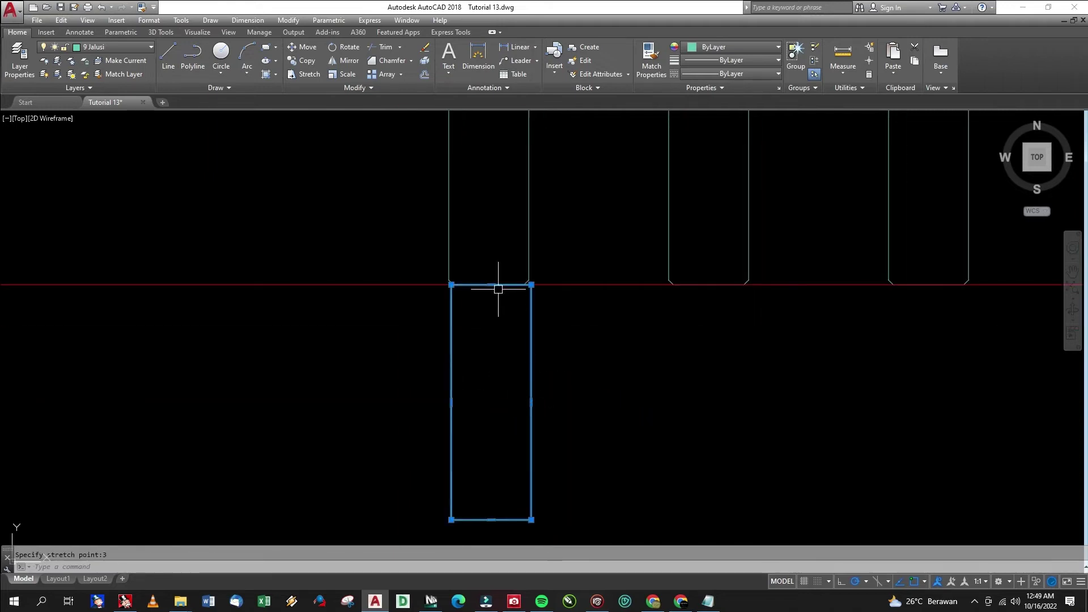
scroll(500, 292, "up", 2)
left_click(485, 282)
scroll(485, 281, "up", 1)
type("m")
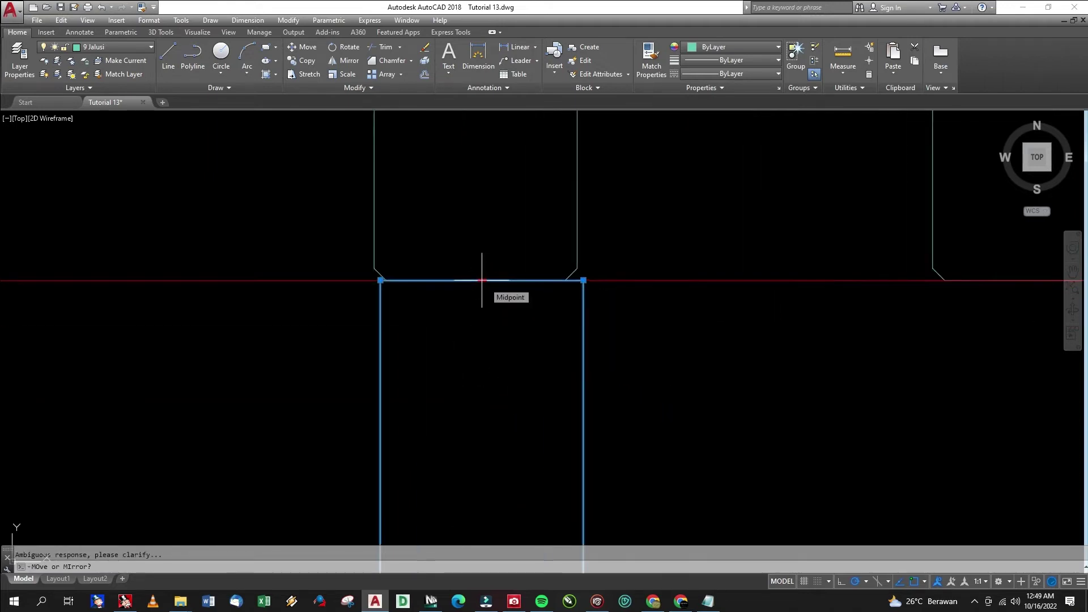
key("Return")
key("Escape")
key("Escape")
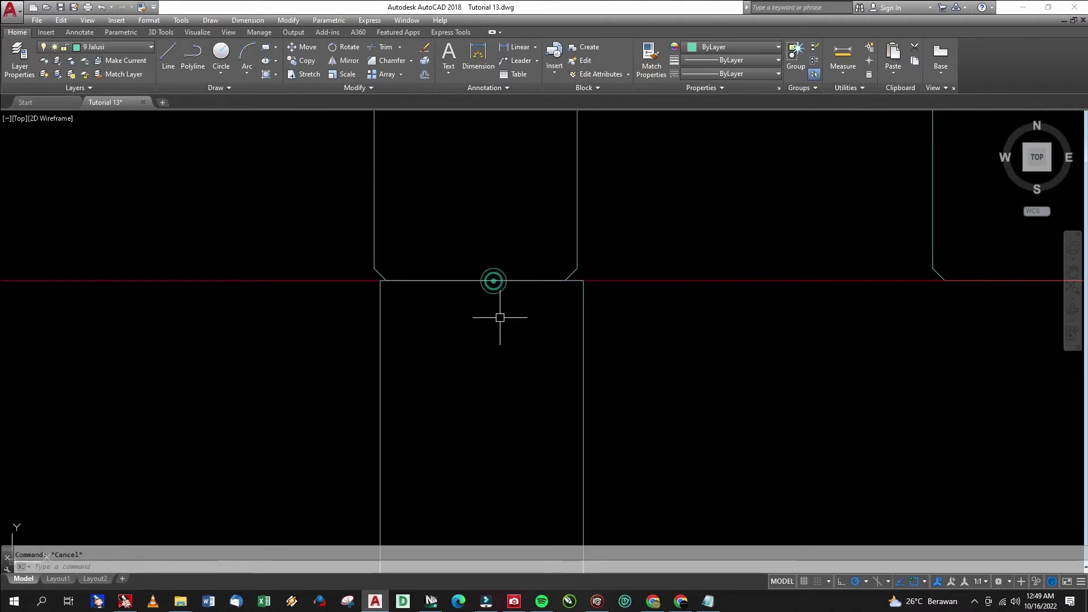
Attempt to move the rectangle from its top-edge midpoint, then cancel the move.
left_click(583, 321)
type("m")
key("Return")
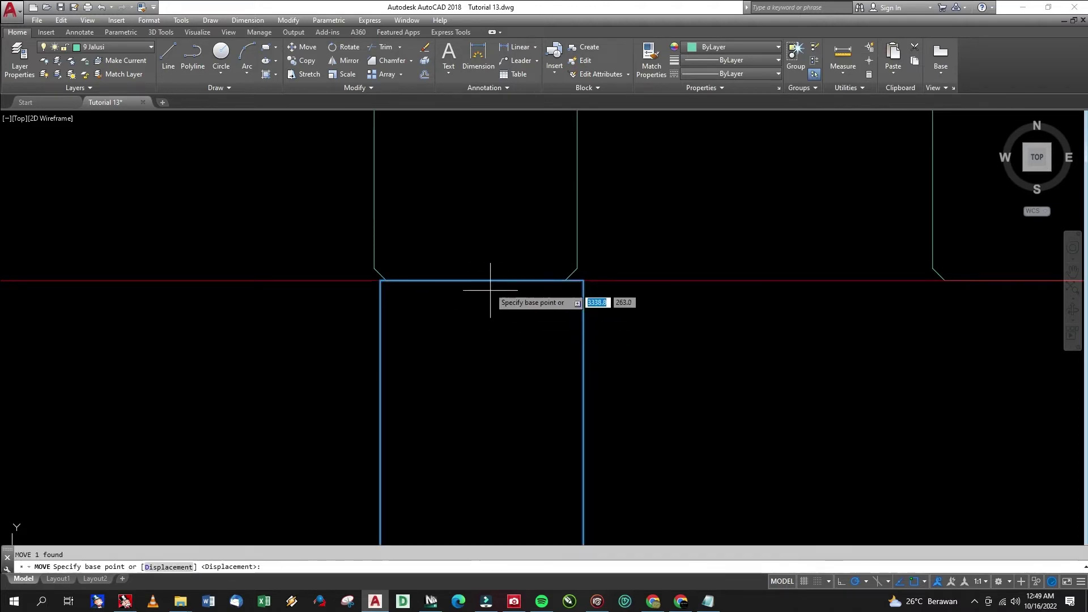
left_click(482, 280)
key("Escape")
scroll(512, 282, "down", 2)
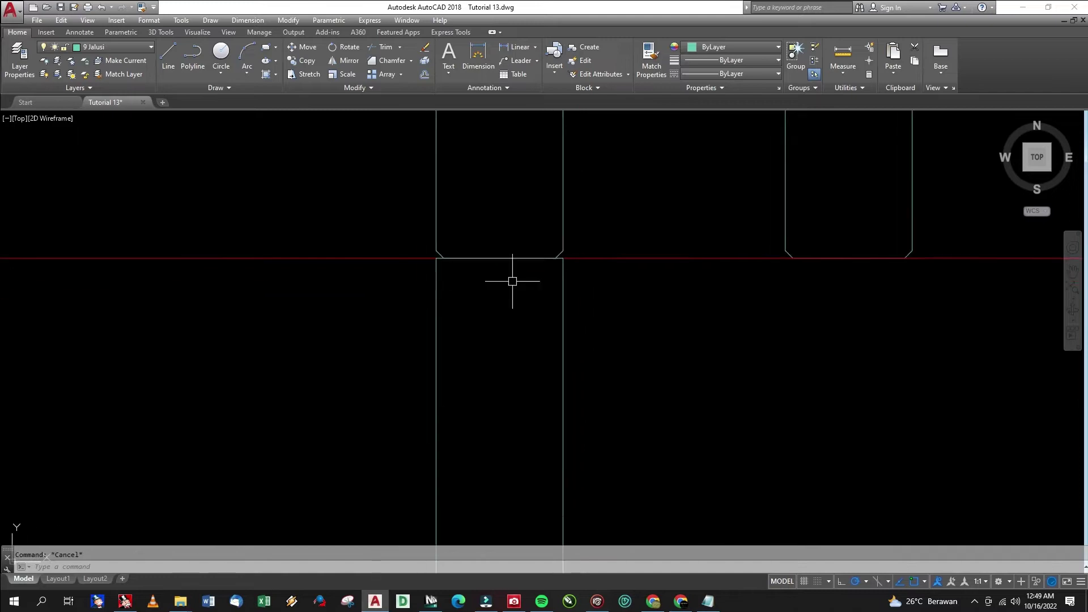
scroll(567, 301, "down", 4)
Select the rectangle and start a bottom-edge stretch, then cancel it.
middle_click_drag(589, 313, 591, 228)
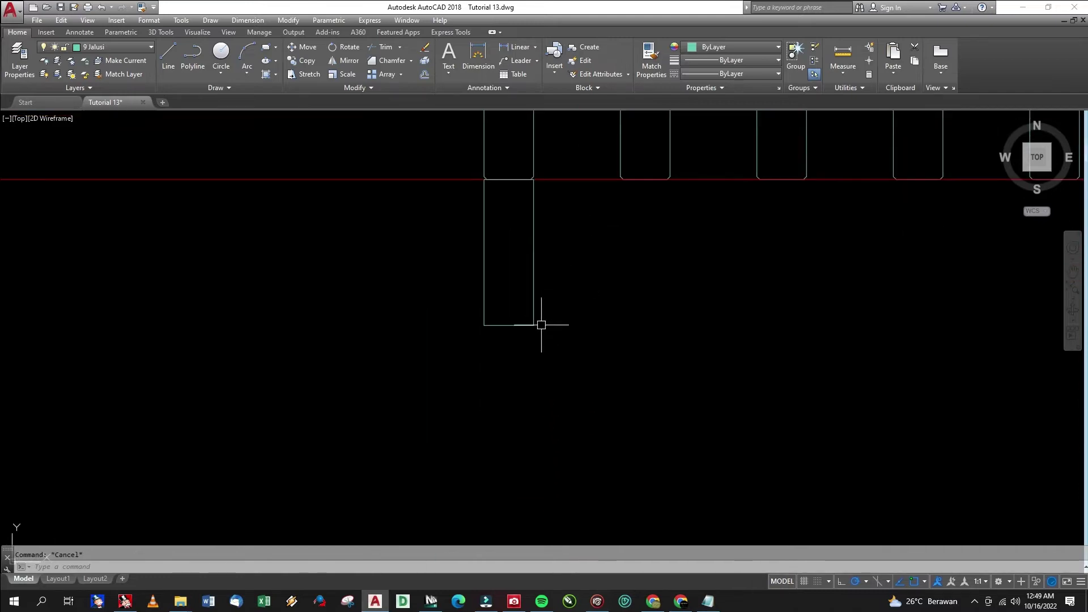
left_click(518, 325)
left_click(509, 325)
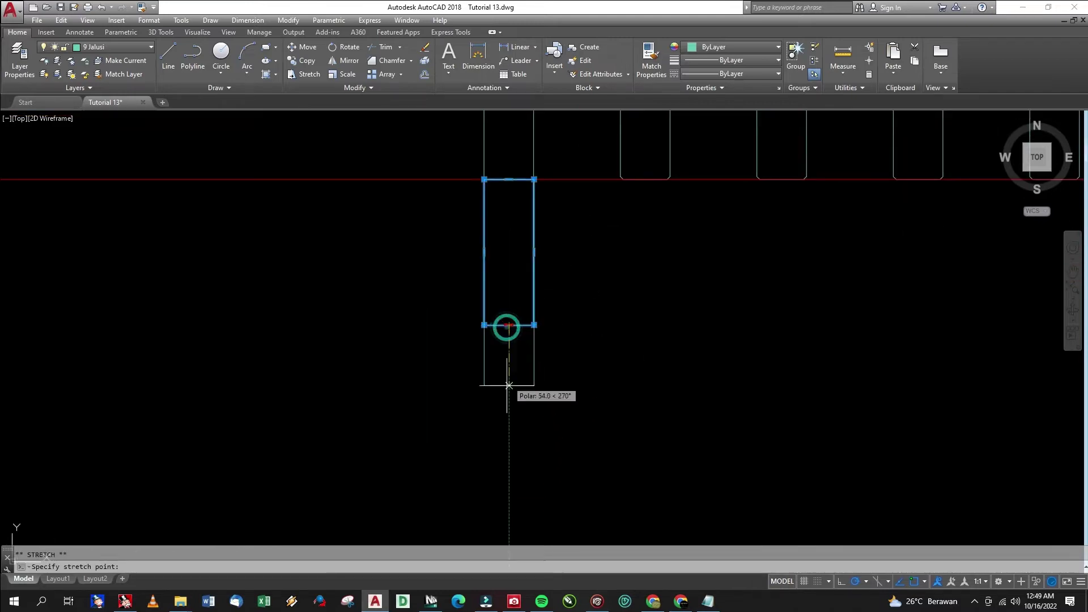
scroll(493, 204, "down", 5)
scroll(488, 194, "up", 4)
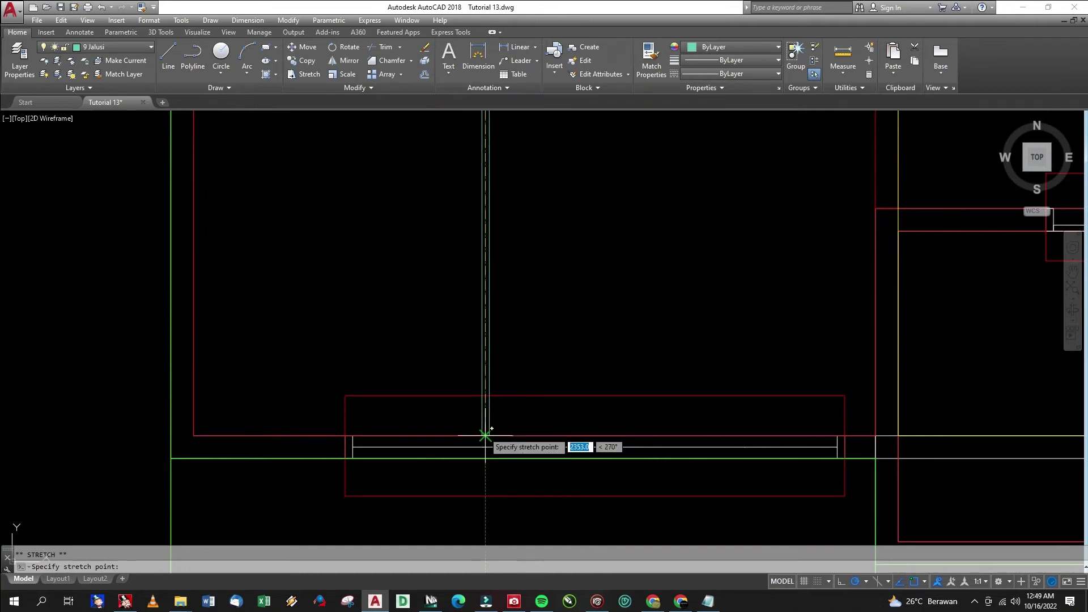
key("Down")
key("Escape")
scroll(507, 386, "down", 3)
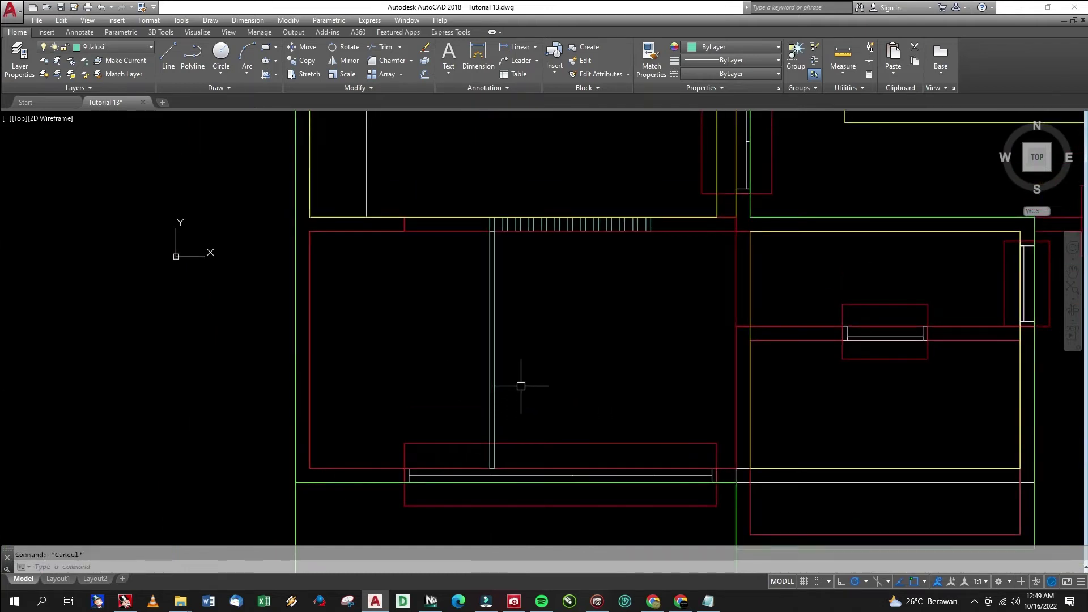
scroll(493, 227, "up", 8)
scroll(488, 255, "up", 4)
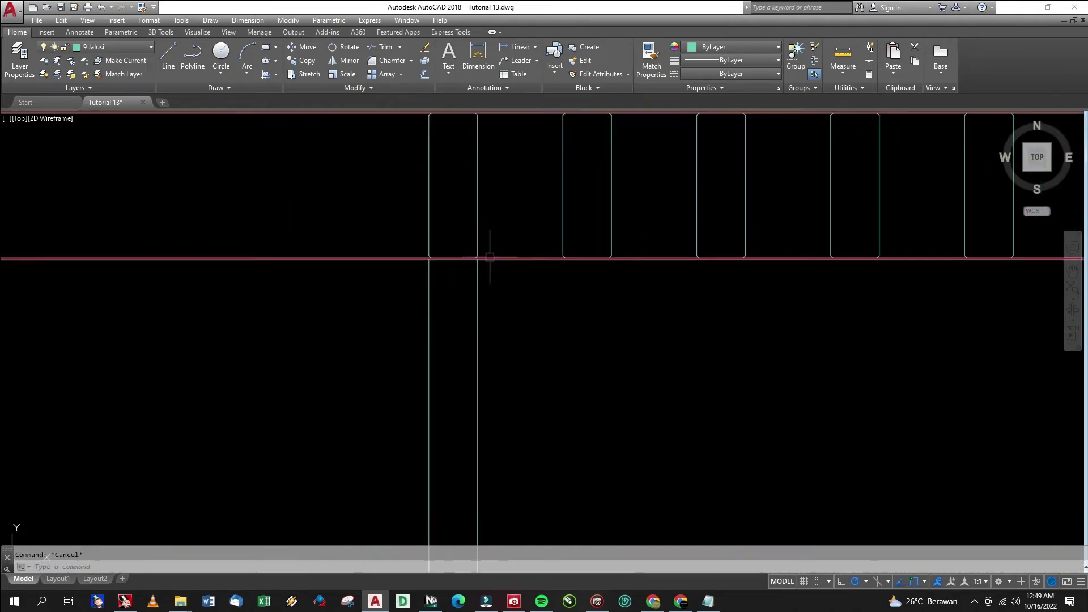
scroll(488, 255, "up", 2)
Chamfer the rectangle's top-left and top-right corners by 3.
left_click(395, 63)
scroll(391, 282, "up", 2)
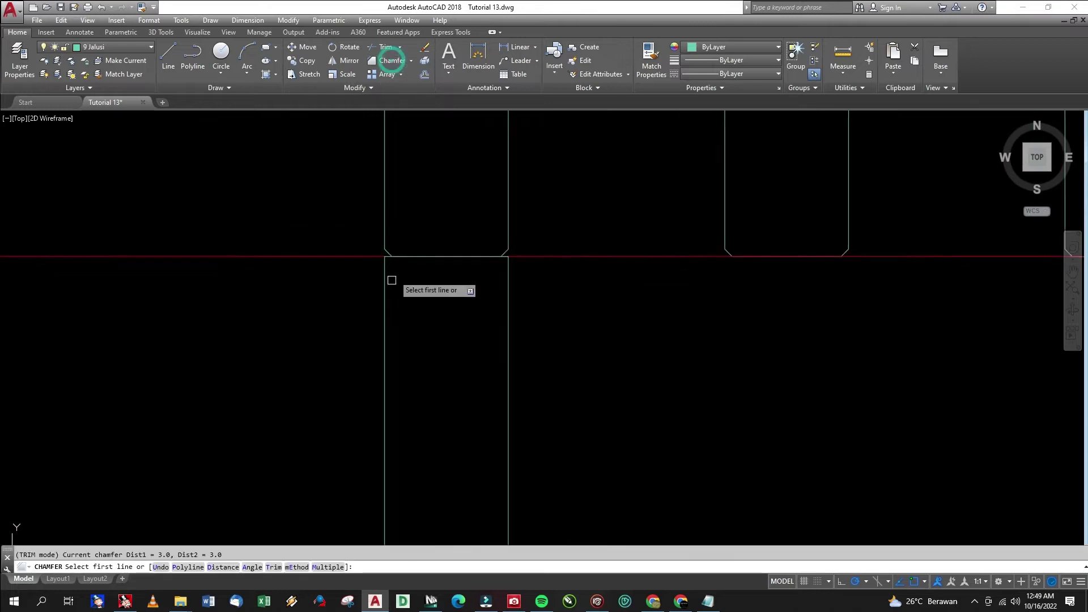
scroll(380, 283, "up", 2)
scroll(373, 283, "up", 2)
left_click(371, 284)
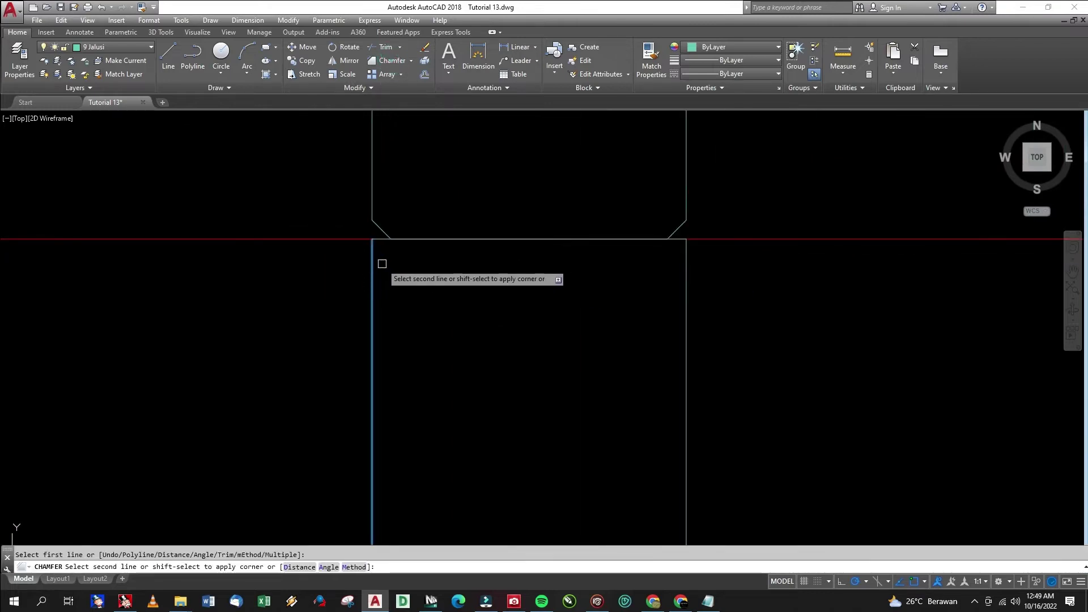
left_click(396, 239)
left_click(685, 243)
key("Return")
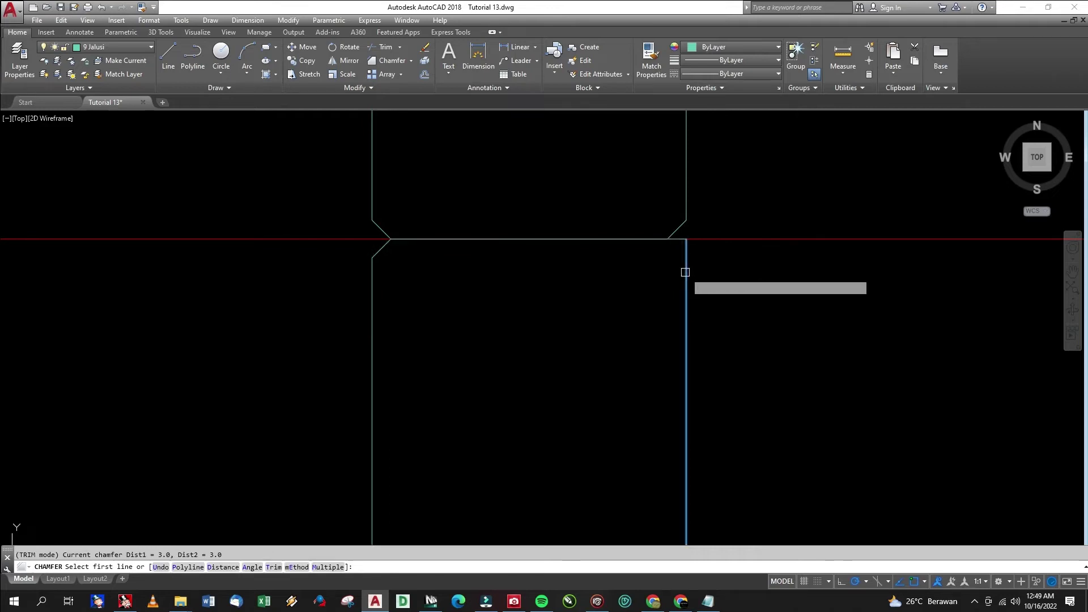
Chamfer the slat's bottom-left corner by 3.
scroll(637, 364, "down", 5)
scroll(565, 164, "down", 2)
mouse_move(638, 364)
middle_mouse_down()
mouse_move(565, 164)
mouse_move(523, 151)
middle_mouse_up()
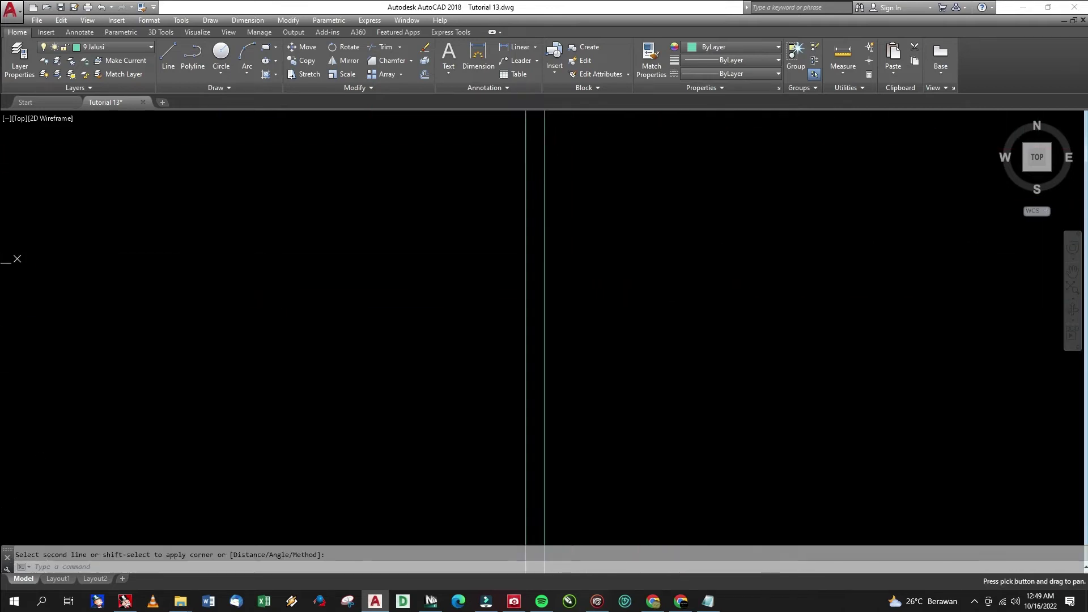
scroll(510, 255, "down", 2)
scroll(505, 336, "up", 4)
key("Escape")
key("Return")
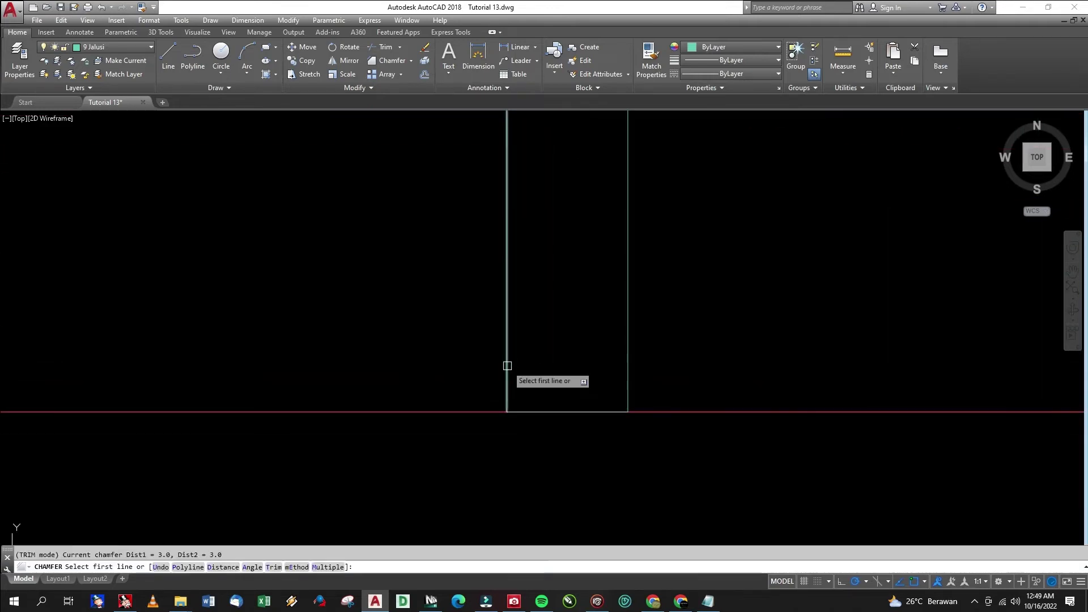
left_click(508, 369)
left_click(537, 411)
Abandon a chamfer on the slat's bottom edge and save Tutorial 13.dwg.
key("Return")
left_click(599, 413)
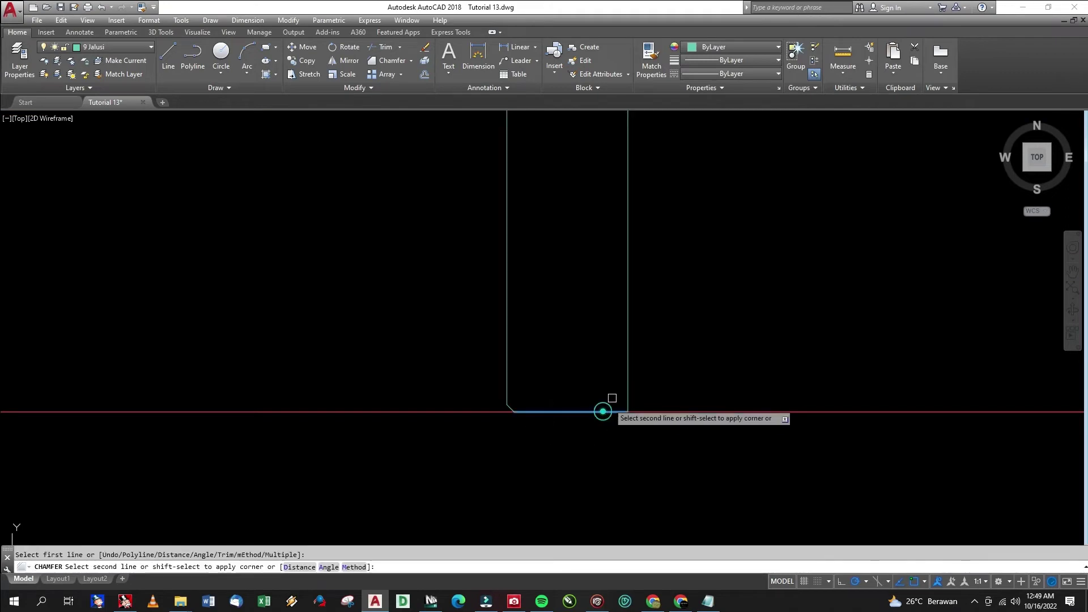
scroll(627, 379, "down", 5)
scroll(598, 329, "down", 2)
scroll(598, 328, "down", 3)
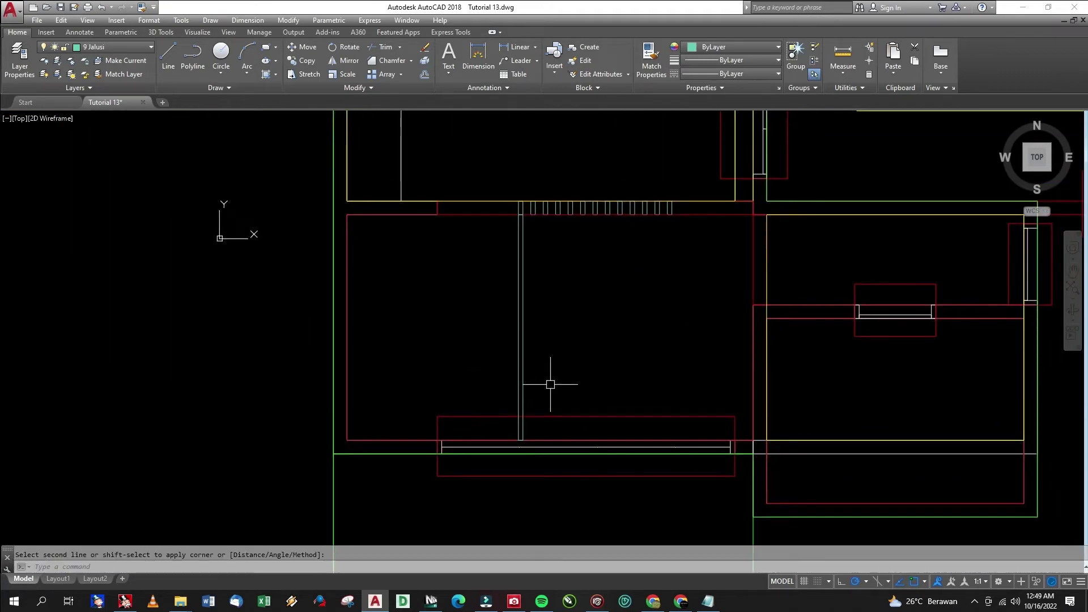
key("Escape")
key("ctrl+s")
Create a new layer named 12 Hollow in Layer Properties.
scroll(652, 385, "up", 4)
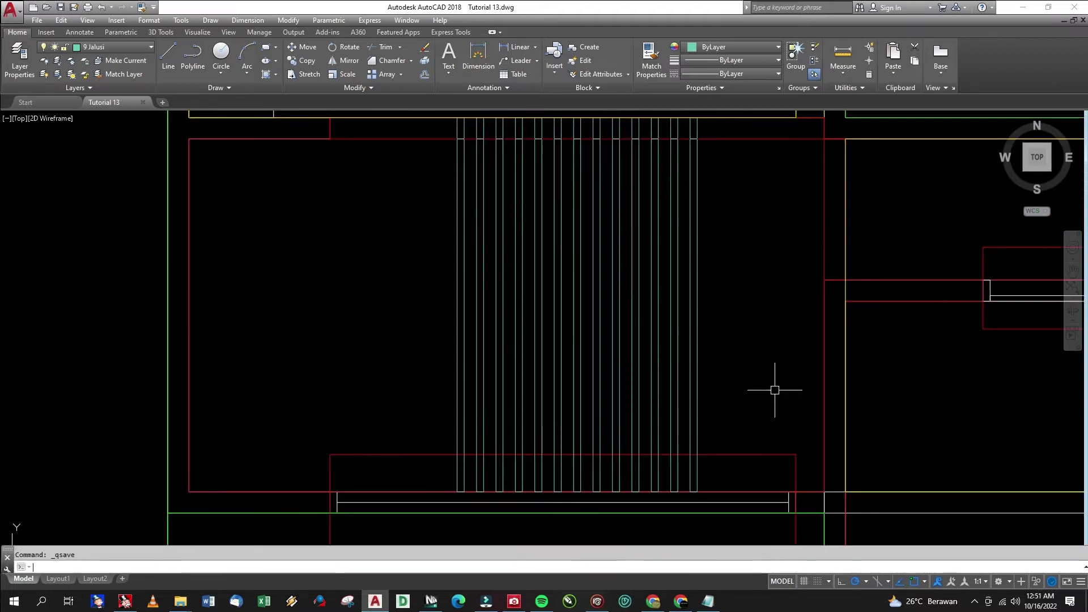
scroll(586, 345, "down", 2)
scroll(527, 363, "up", 3)
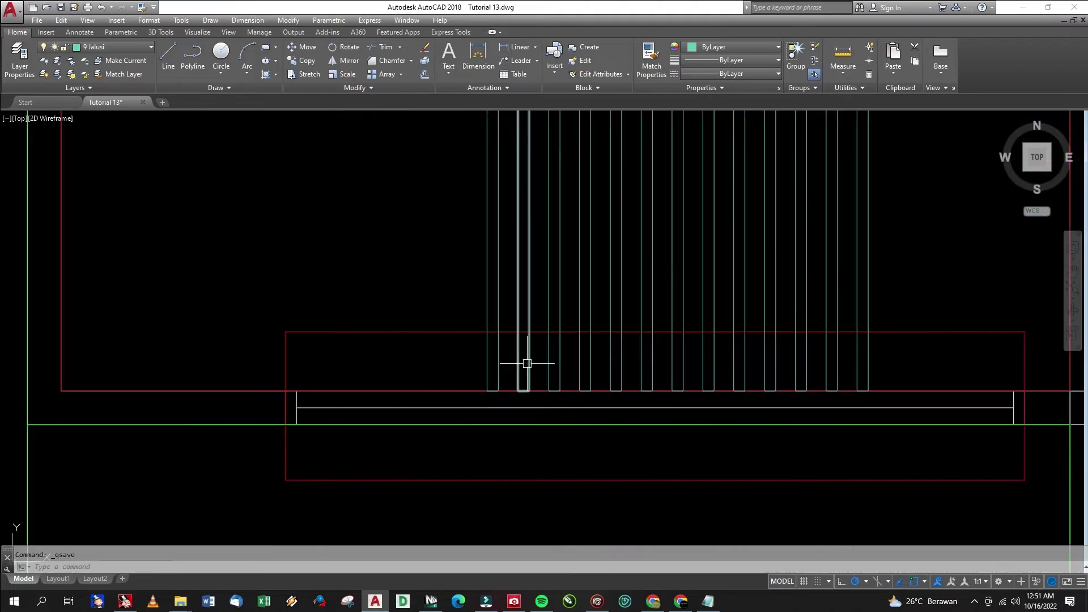
left_click(19, 51)
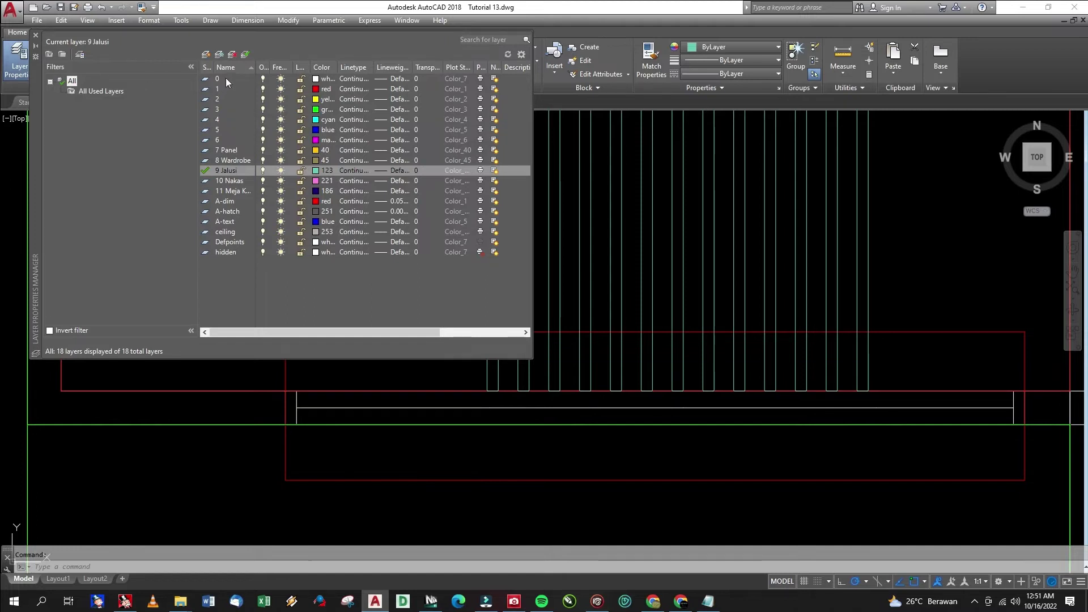
left_click(205, 57)
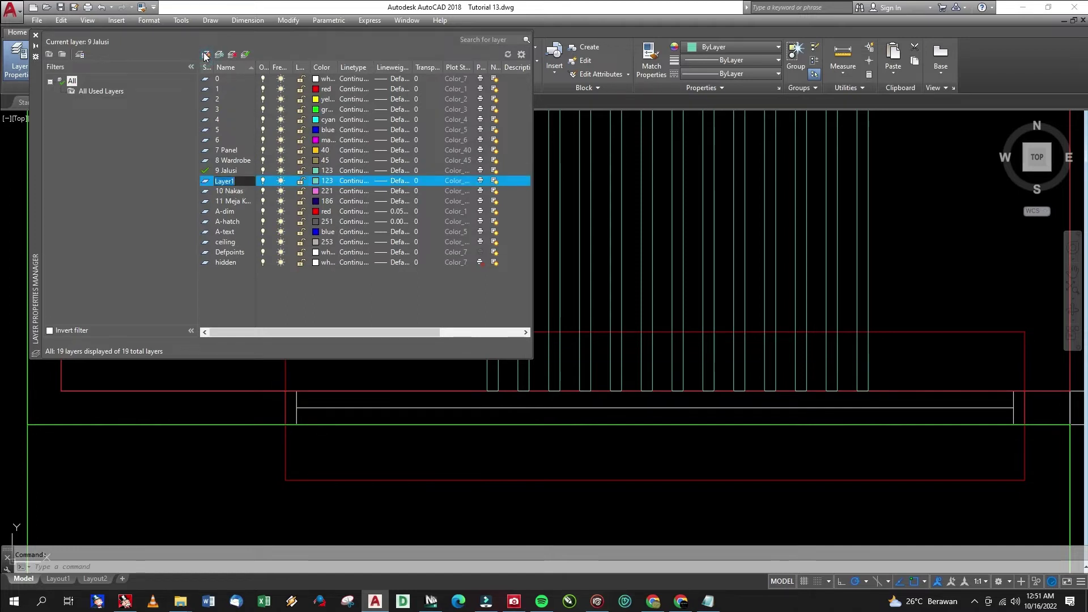
type("12 Hollow")
Give the 12 Hollow layer colour index 16 (dark red) and close the layer manager.
left_click(315, 184)
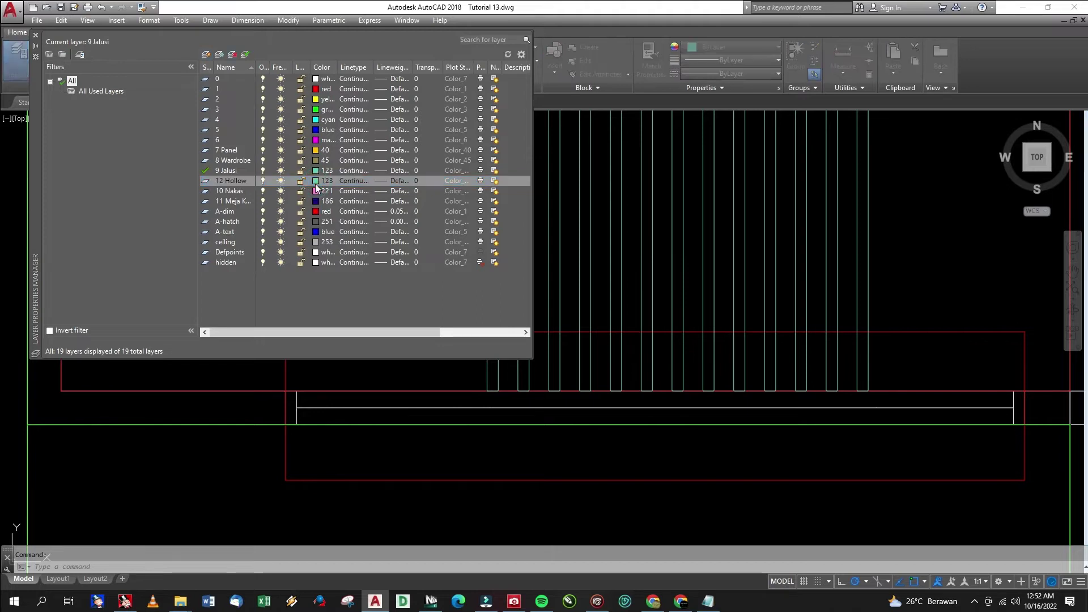
left_click(572, 264)
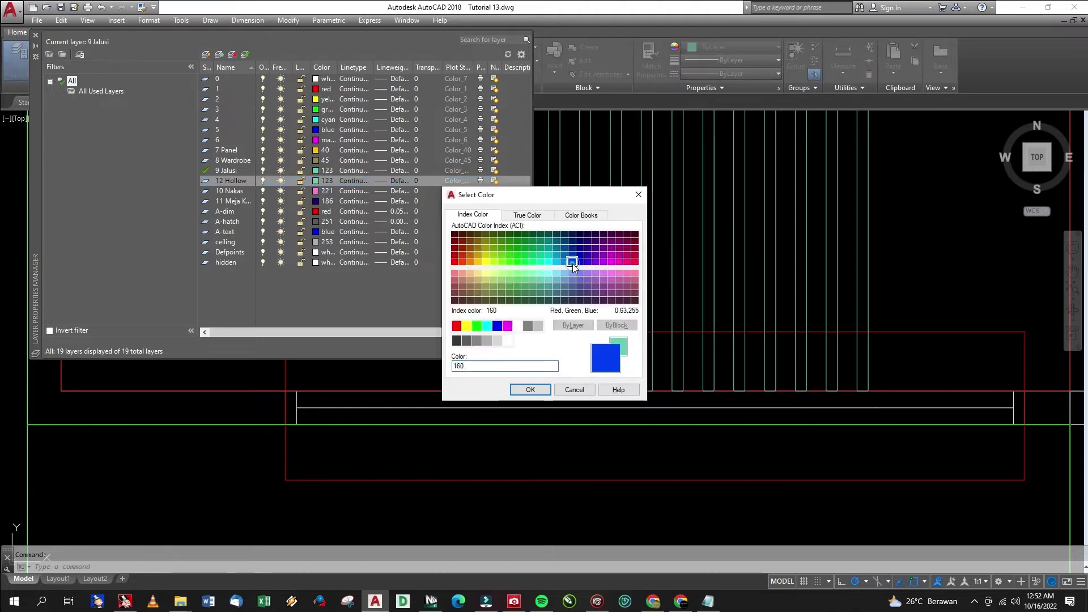
left_click(526, 294)
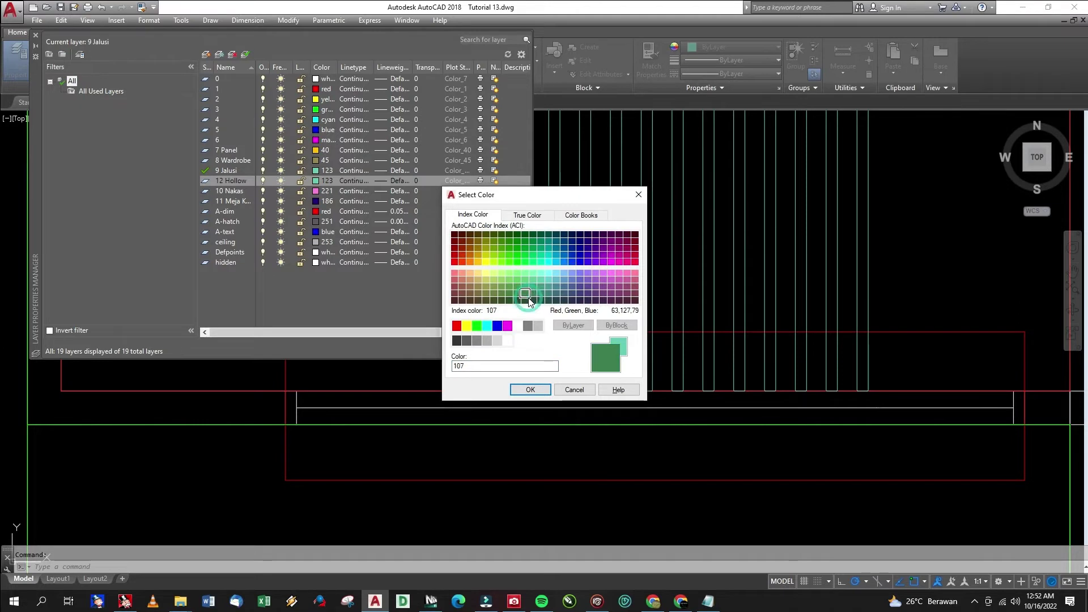
left_click(478, 300)
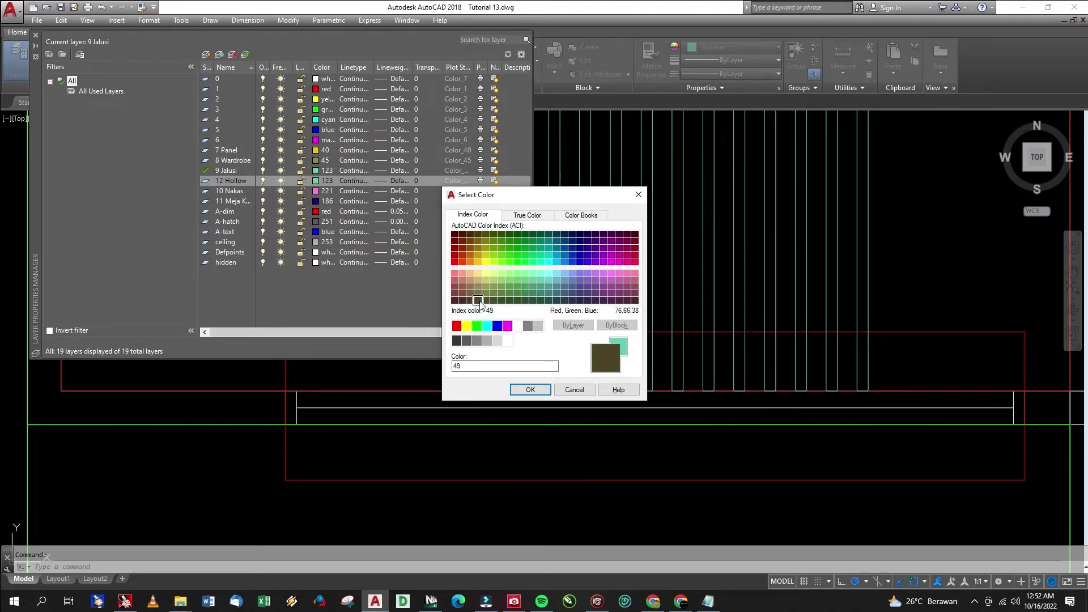
left_click(454, 243)
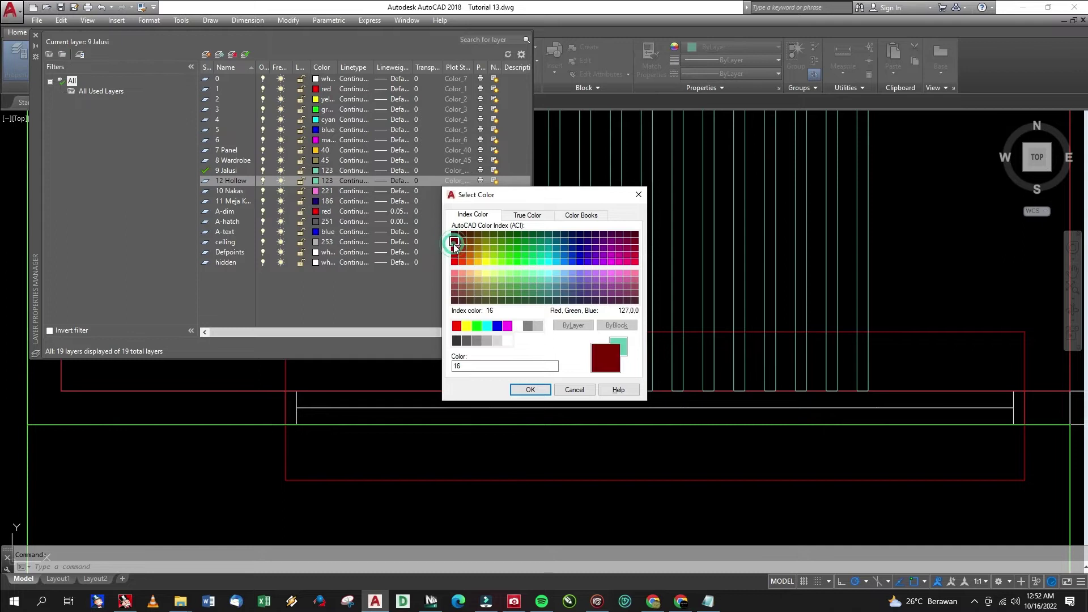
left_click(530, 390)
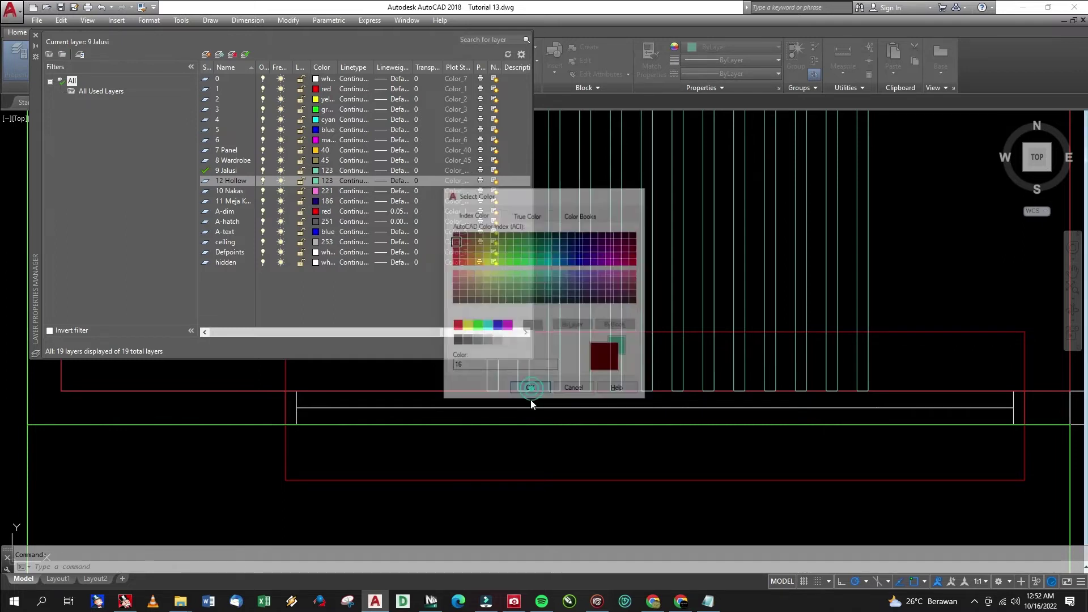
left_click(37, 37)
Make 12 Hollow the current layer and set a rectangle's first corner on the column corner.
left_click(109, 53)
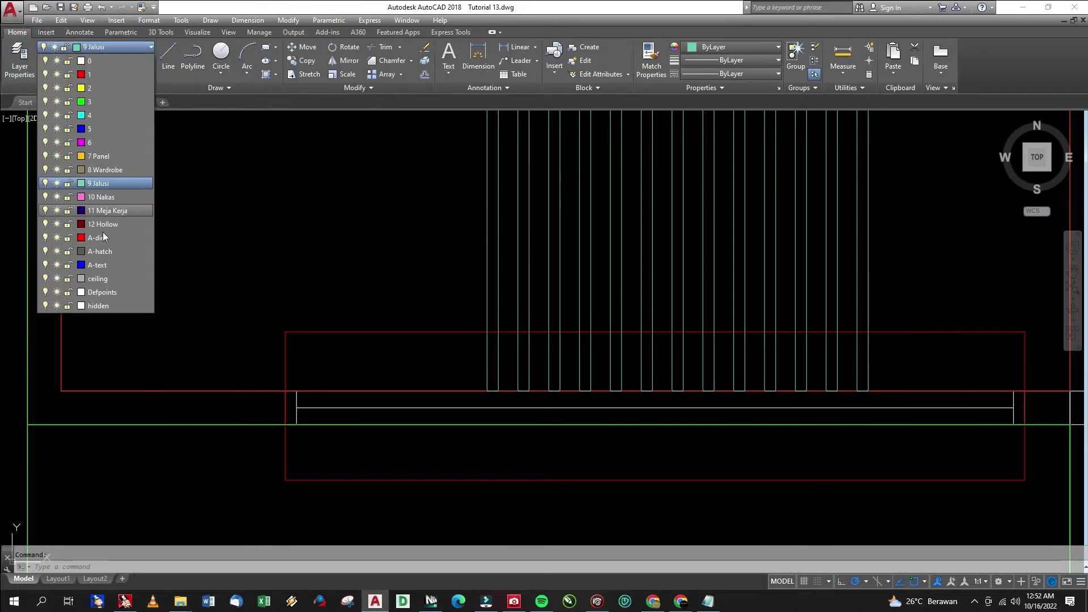
left_click(113, 215)
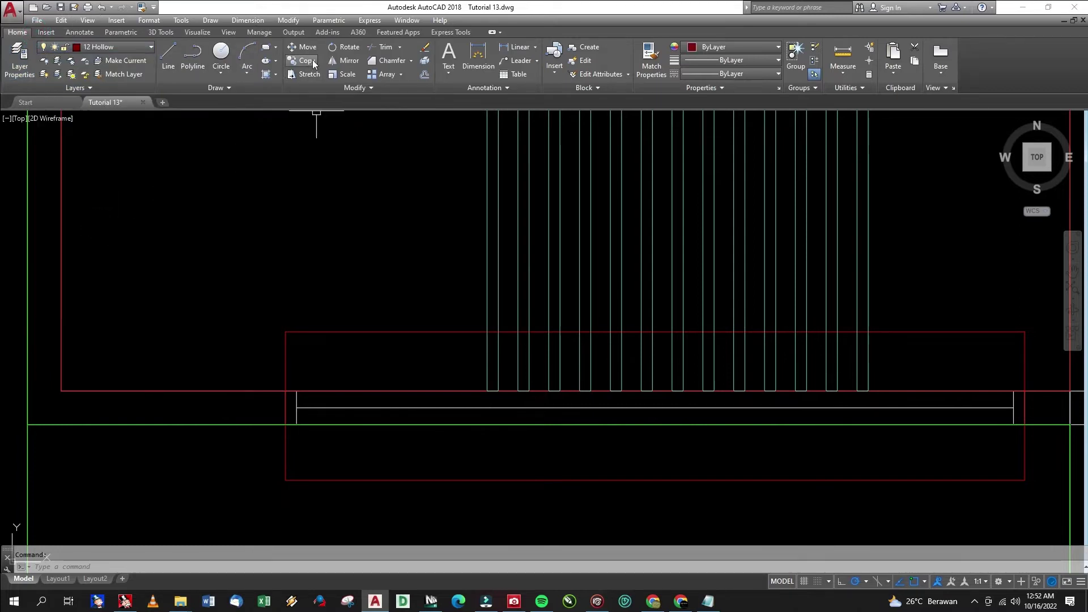
left_click(266, 47)
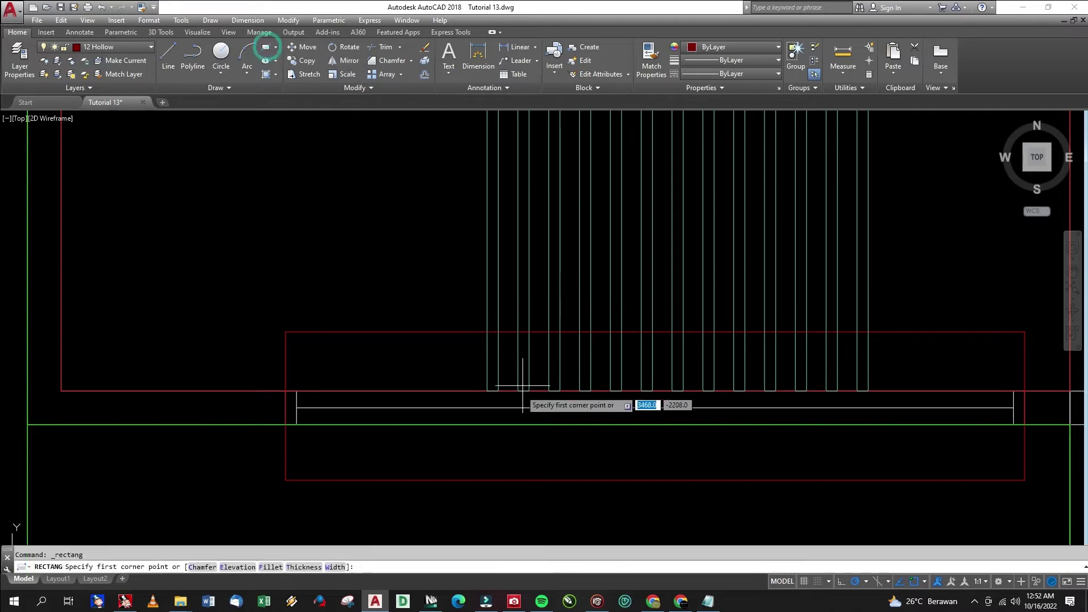
scroll(482, 390, "up", 5)
scroll(483, 390, "up", 5)
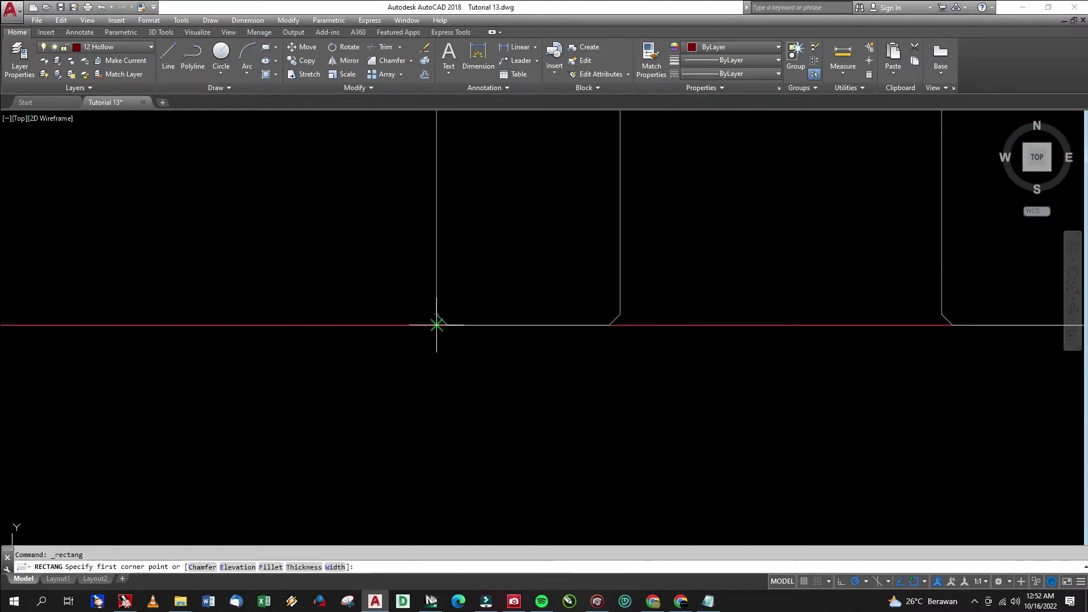
left_click(436, 325)
Complete the rectangle at the column's opposite corner.
scroll(447, 340, "down", 5)
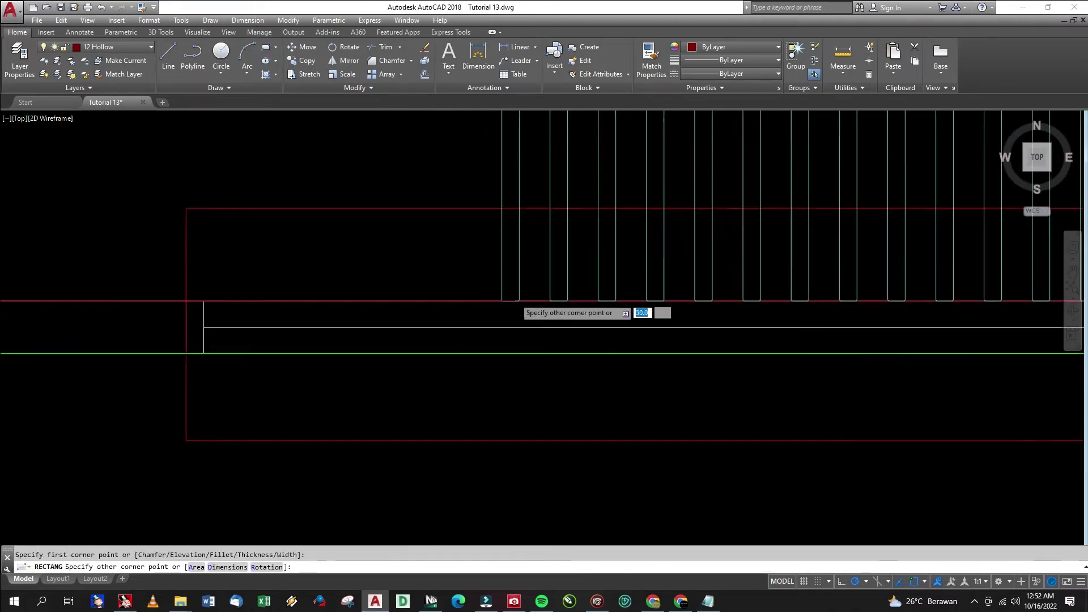
middle_click_drag(453, 352, 468, 388)
scroll(532, 264, "up", 2)
scroll(527, 249, "up", 3)
scroll(533, 255, "up", 3)
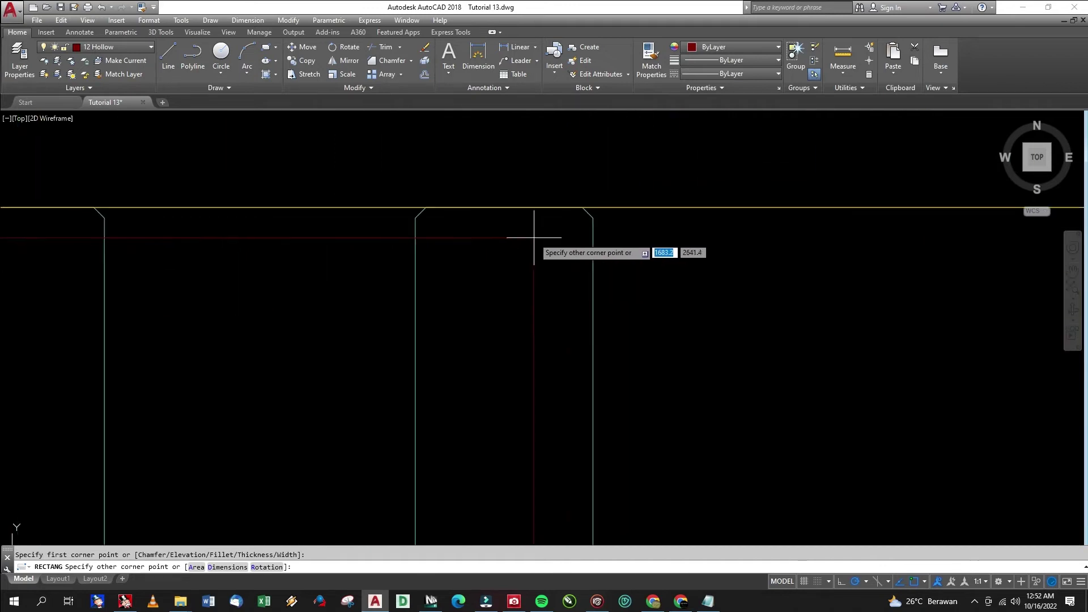
scroll(553, 270, "down", 3)
scroll(539, 376, "up", 3)
scroll(583, 434, "up", 2)
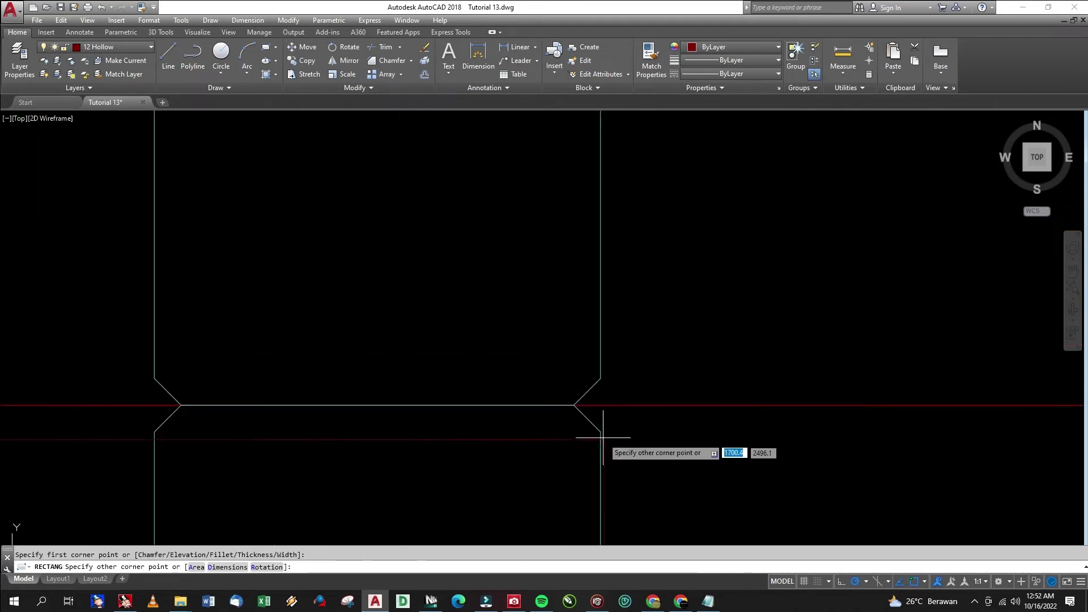
left_click(601, 432)
scroll(609, 422, "down", 1)
scroll(651, 386, "down", 3)
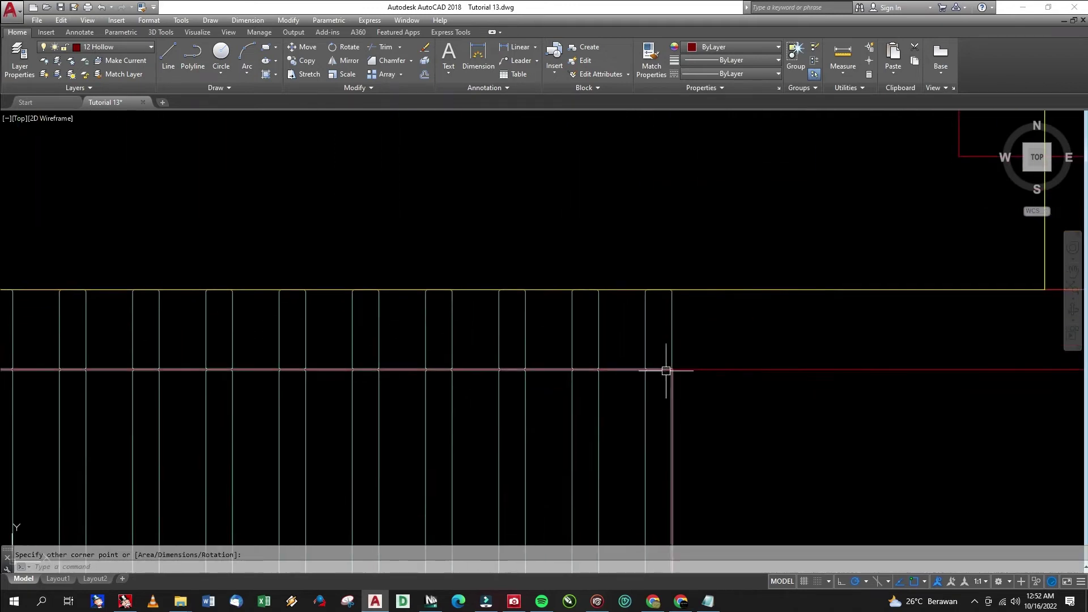
scroll(708, 340, "up", 1)
scroll(646, 354, "down", 1)
scroll(483, 323, "up", 3)
key("Escape")
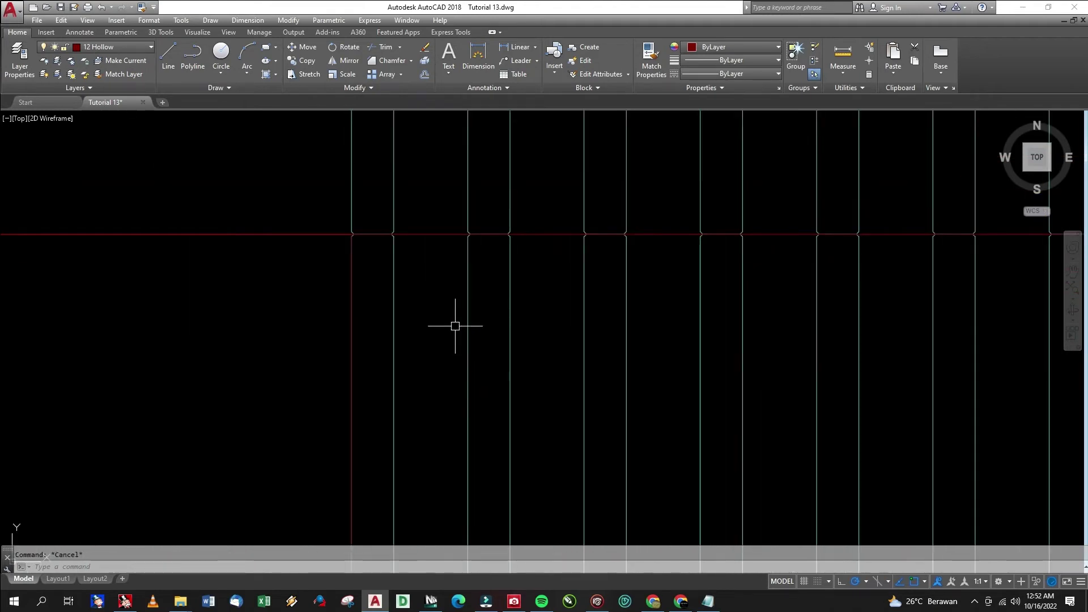
Offset the rectangle by 70 to form the hollow frame.
key("Return")
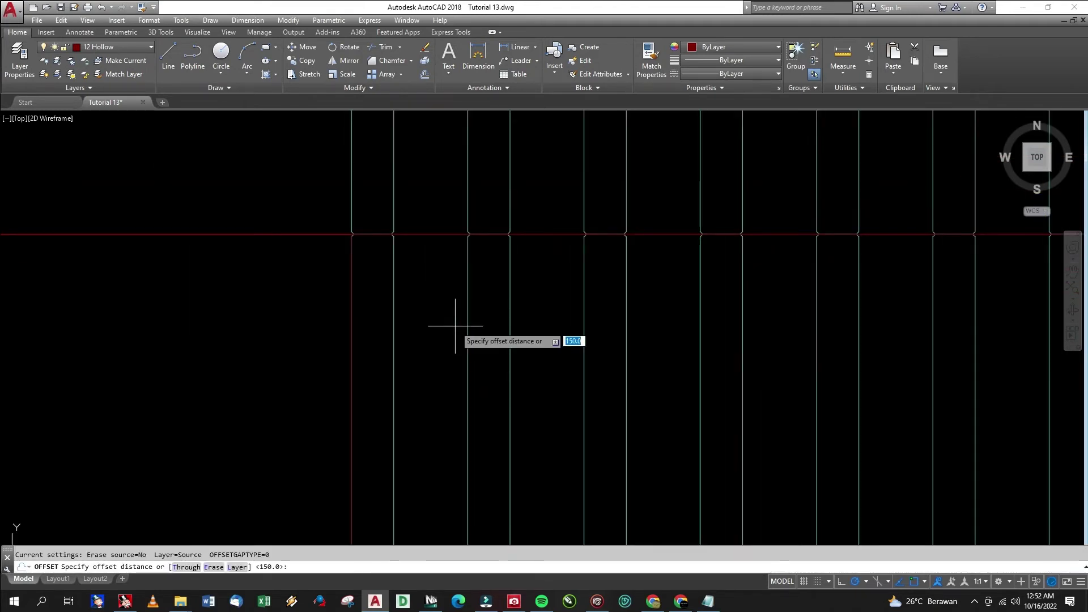
type("0")
key("Return")
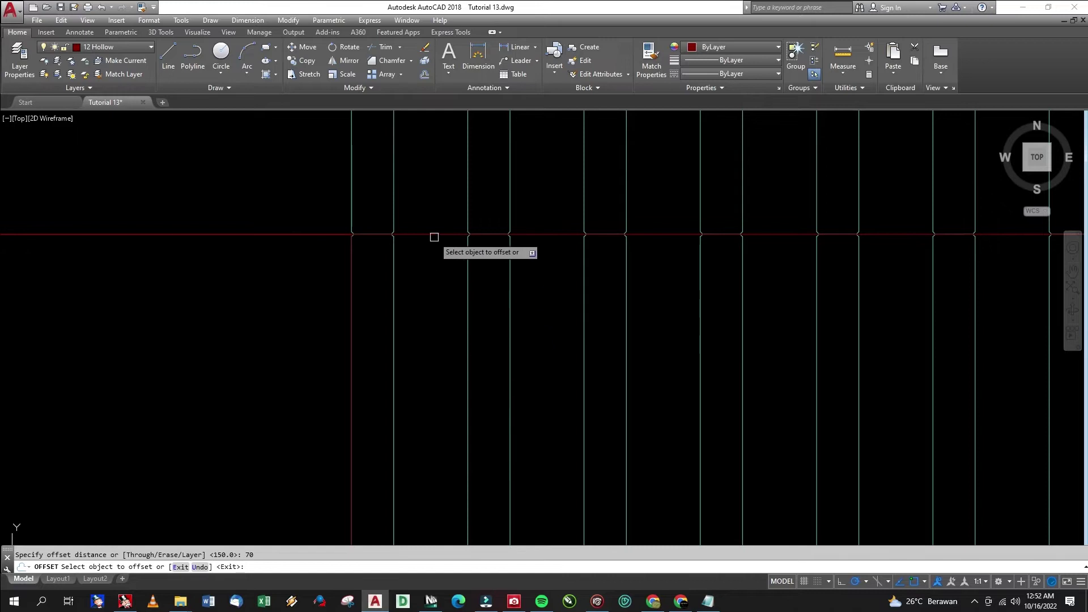
left_click(437, 234)
left_click(438, 295)
key("Escape")
scroll(433, 276, "down", 2)
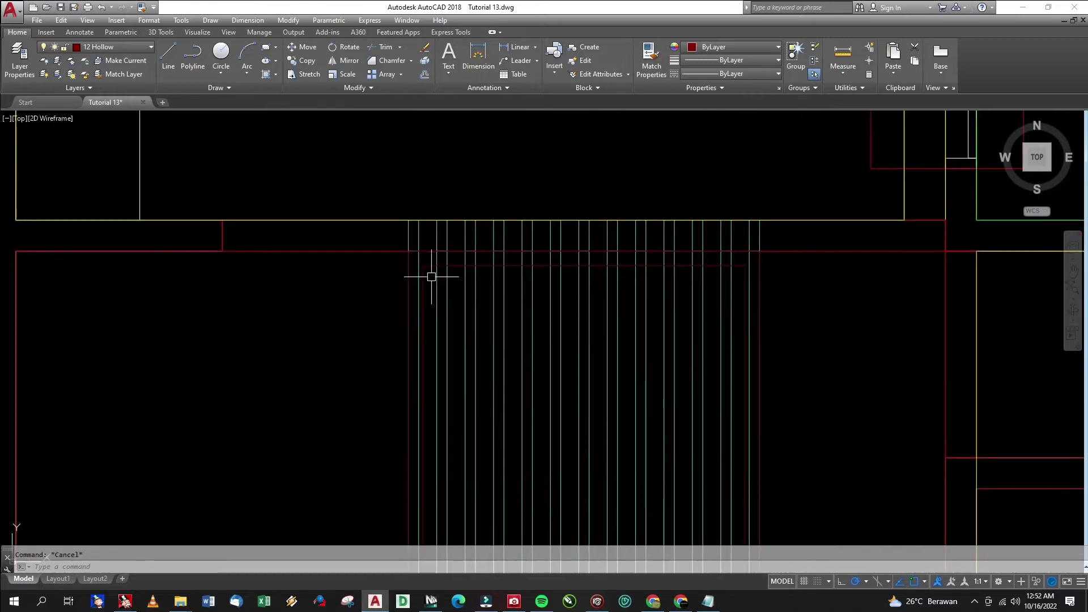
scroll(433, 277, "up", 3)
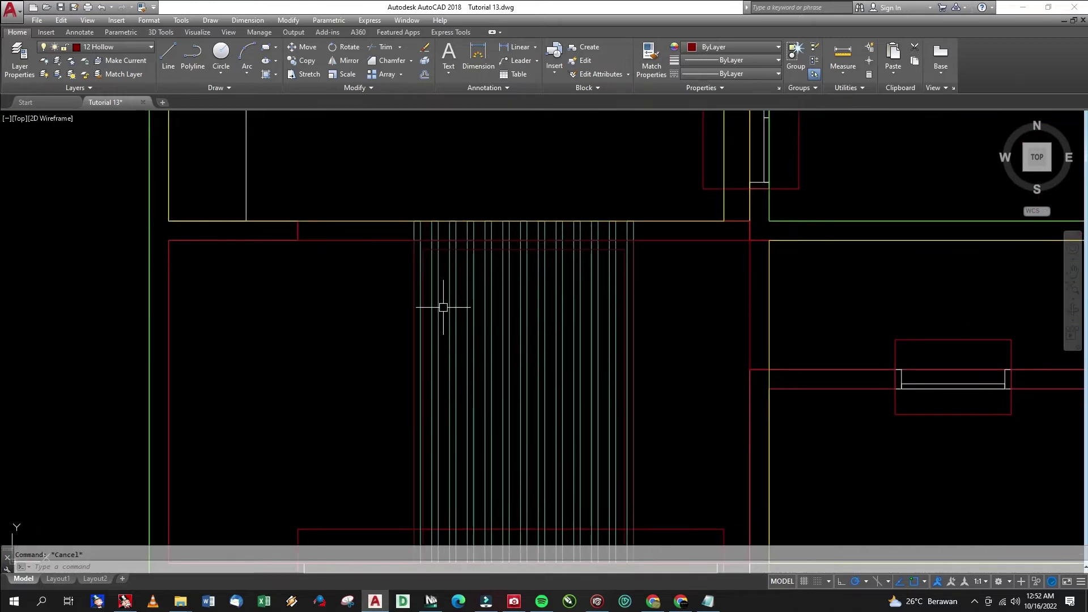
scroll(451, 316, "down", 2)
middle_click_drag(451, 316, 462, 248)
scroll(591, 329, "up", 2)
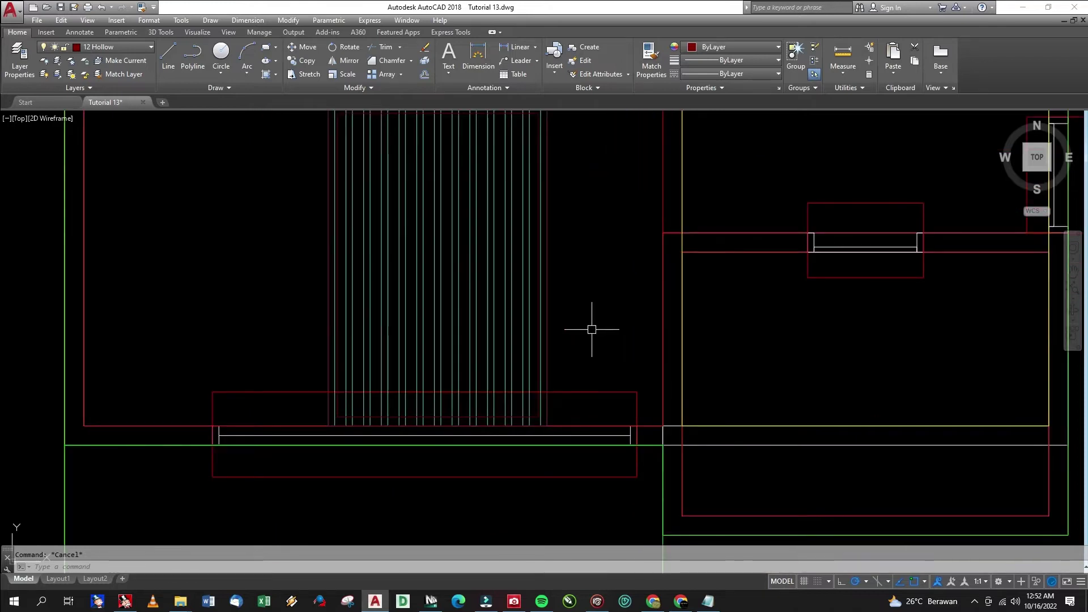
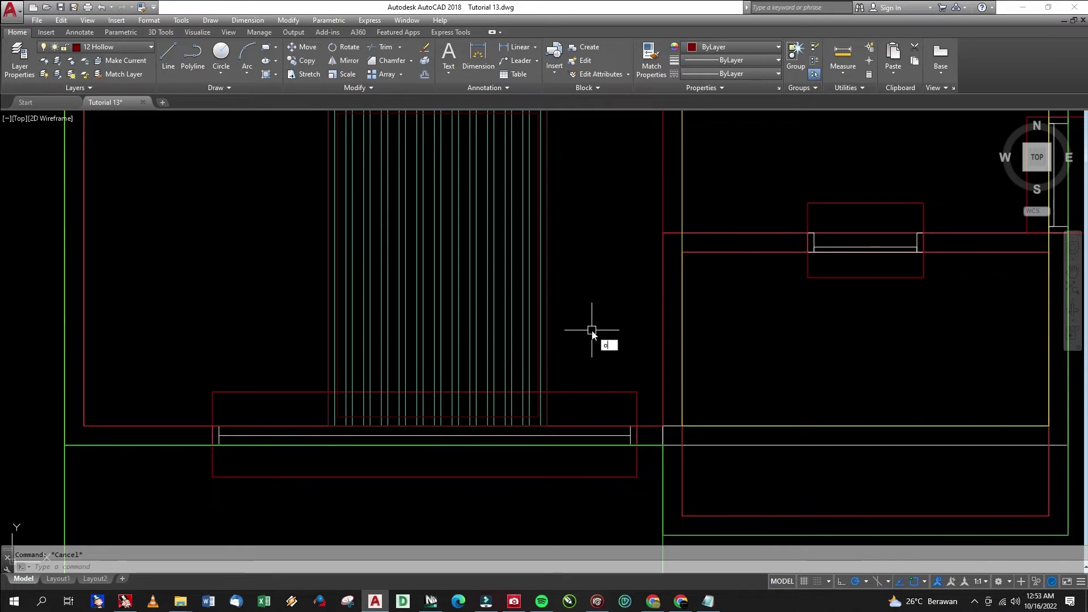
Offset the vertical line by 50 into the opening.
key("Return")
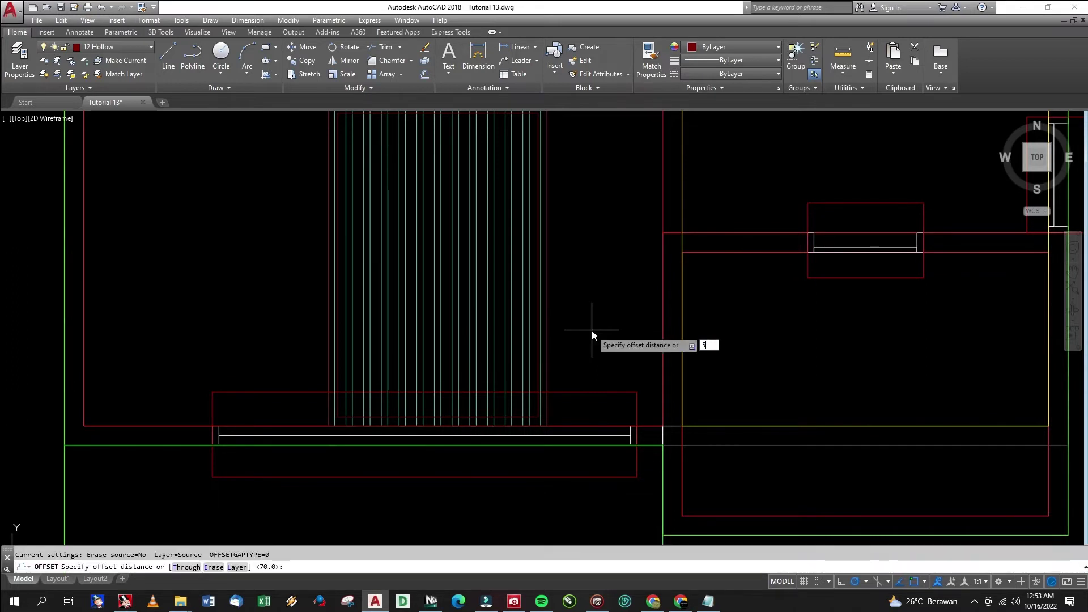
type("0")
key("Return")
scroll(552, 366, "up", 5)
left_click(530, 334)
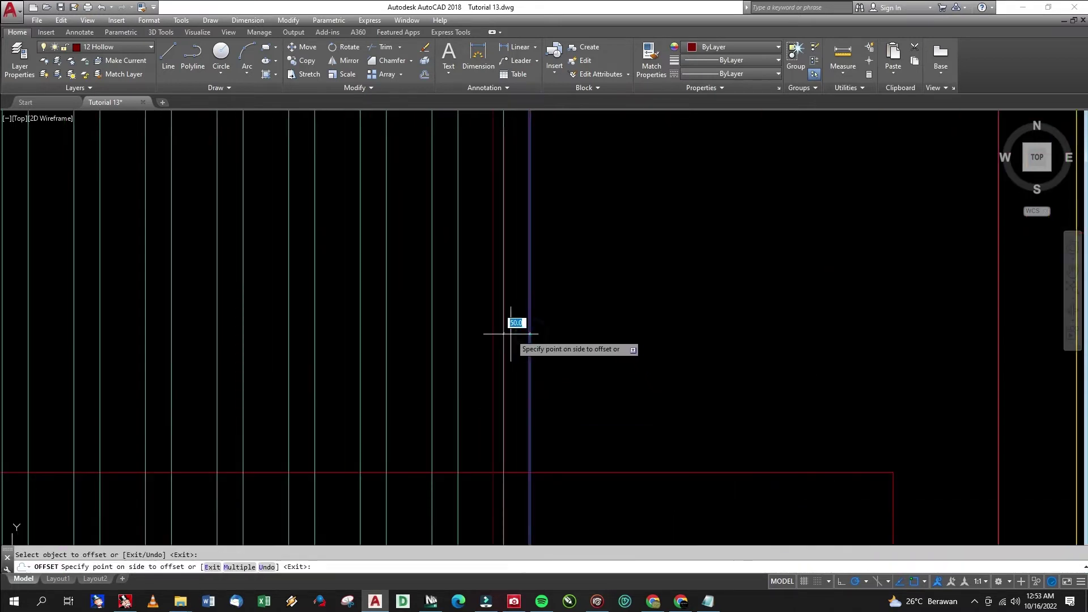
Erase the unwanted line and pan across the floor plan.
key("Delete")
scroll(568, 340, "down", 2)
middle_click_drag(569, 340, 583, 263)
scroll(587, 306, "down", 2)
scroll(590, 348, "down", 2)
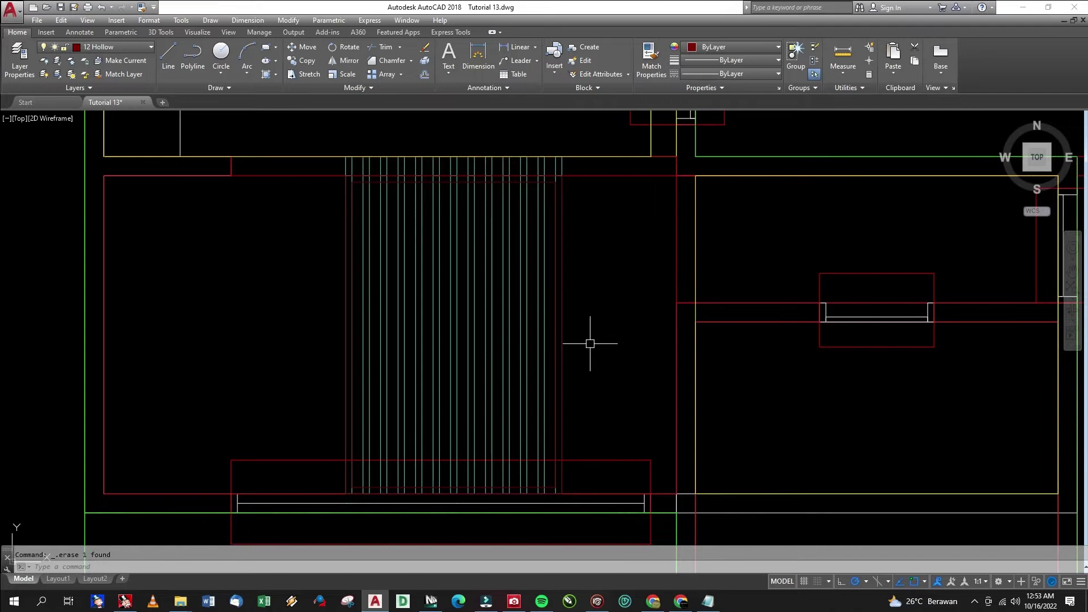
scroll(590, 343, "down", 2)
middle_click_drag(588, 340, 573, 306)
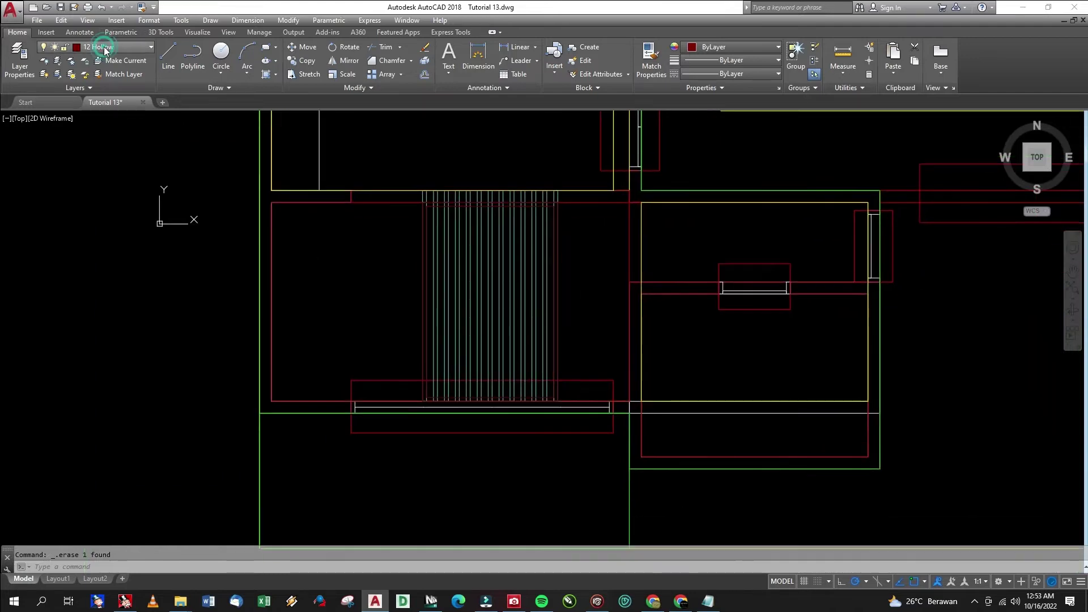
Make layer 2 current and draw a rectangle between two snapped corners near the stairs.
left_click(106, 49)
left_click(113, 90)
left_click(265, 47)
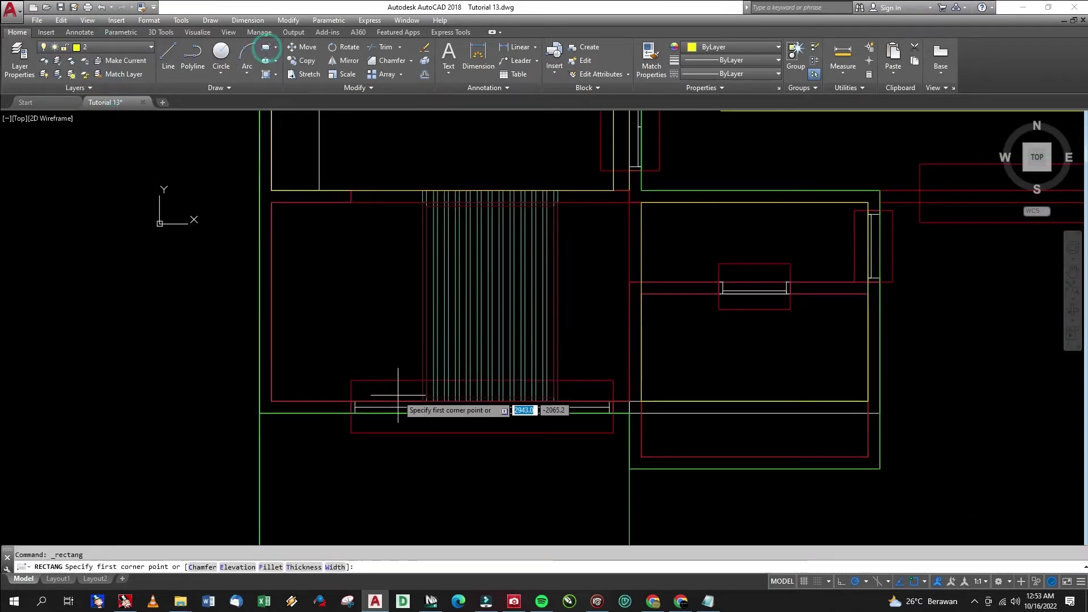
scroll(449, 430, "up", 2)
scroll(376, 323, "up", 2)
scroll(381, 294, "up", 2)
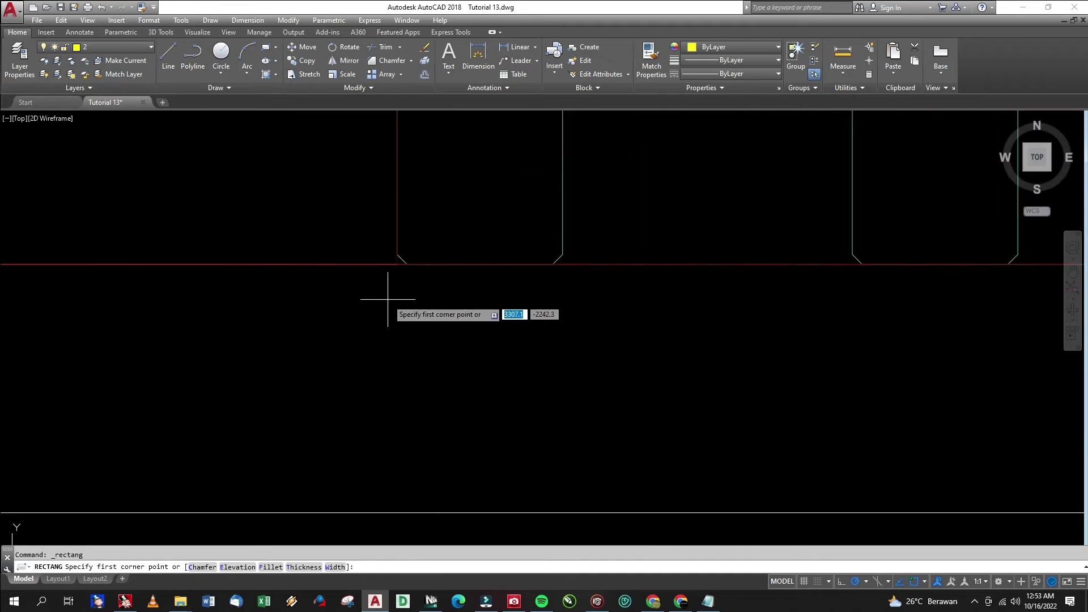
left_click(397, 264)
scroll(462, 242, "down", 3)
scroll(474, 279, "up", 2)
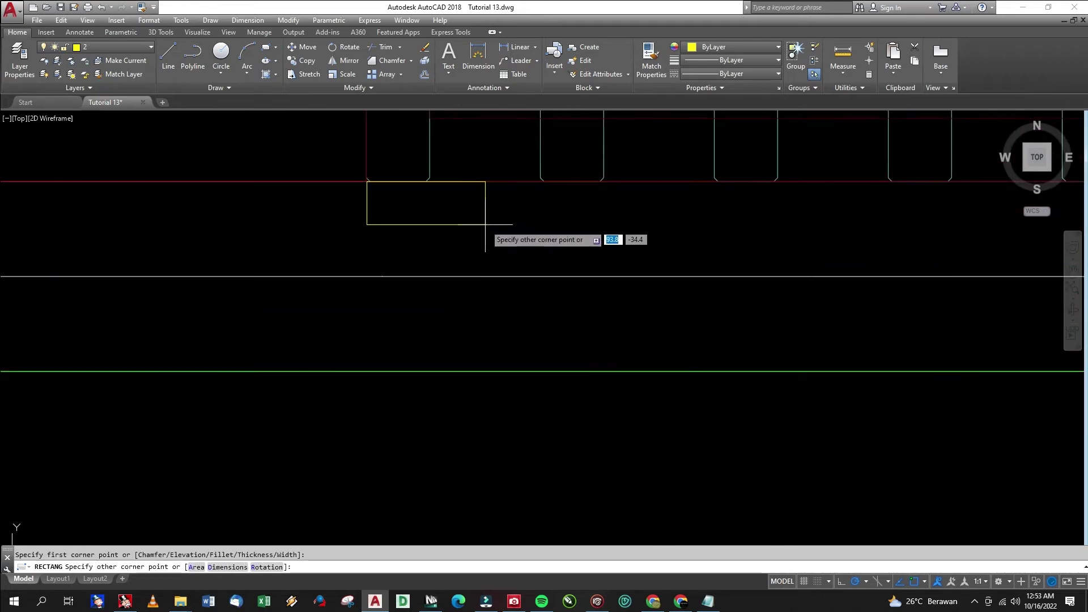
scroll(459, 222, "down", 5)
scroll(500, 250, "down", 3)
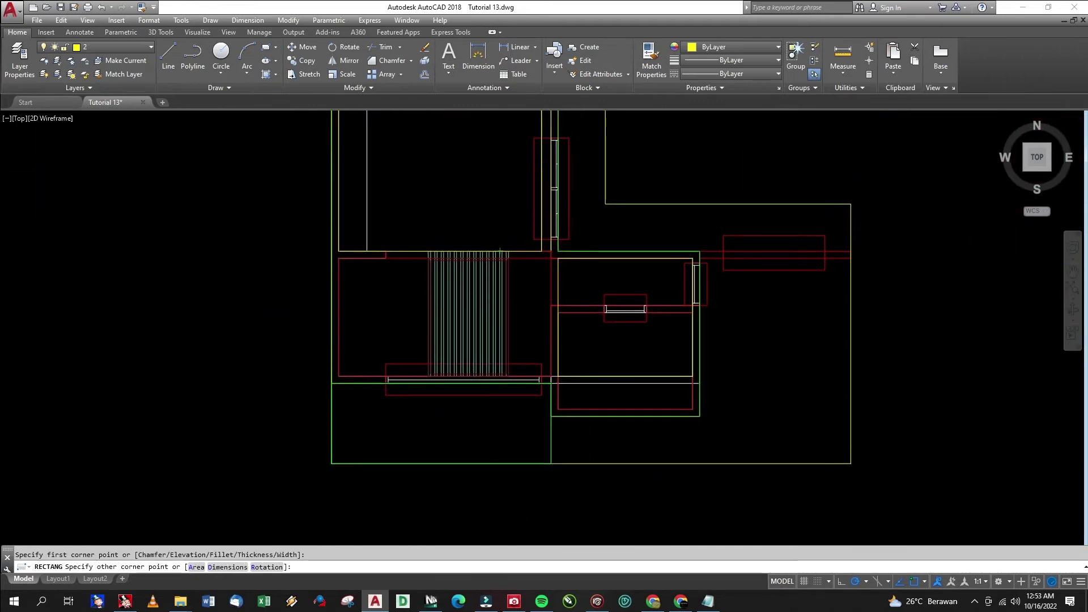
scroll(492, 250, "up", 2)
scroll(578, 255, "up", 3)
scroll(607, 255, "up", 2)
scroll(623, 242, "up", 2)
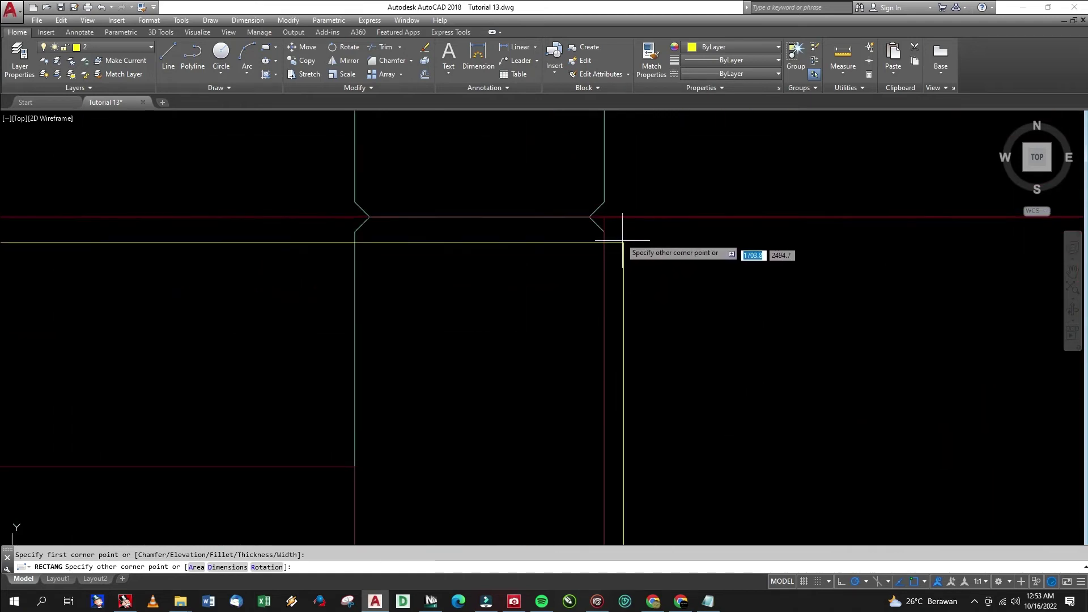
left_click(604, 217)
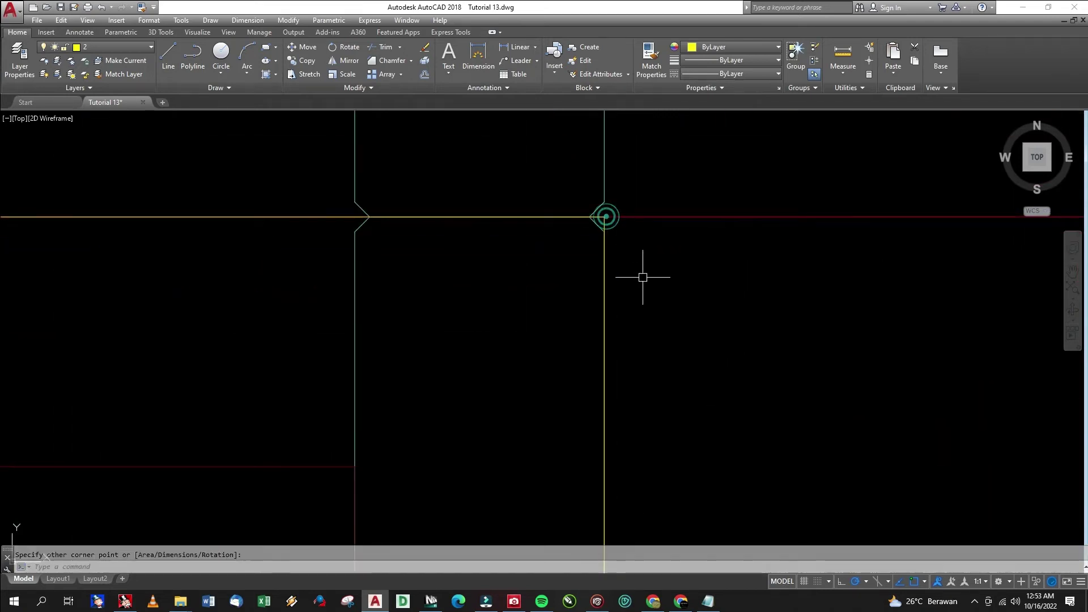
Start a second rectangle at the stair wall intersection, then cancel it.
scroll(641, 275, "down", 3)
scroll(688, 284, "down", 3)
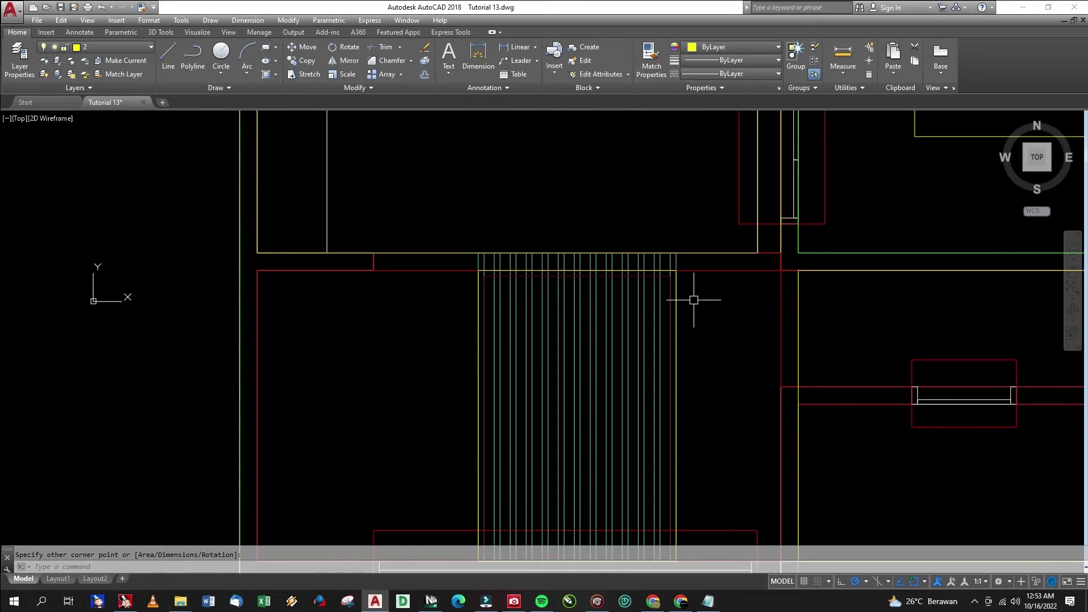
scroll(694, 299, "down", 3)
middle_click_drag(664, 280, 617, 244)
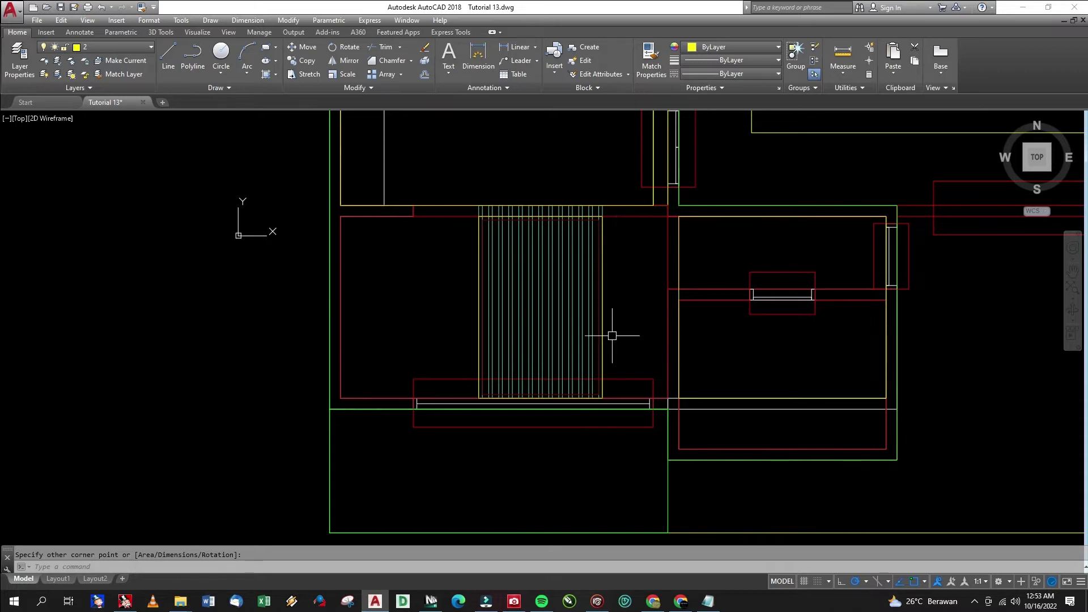
scroll(598, 364, "up", 2)
middle_click_drag(597, 364, 613, 381)
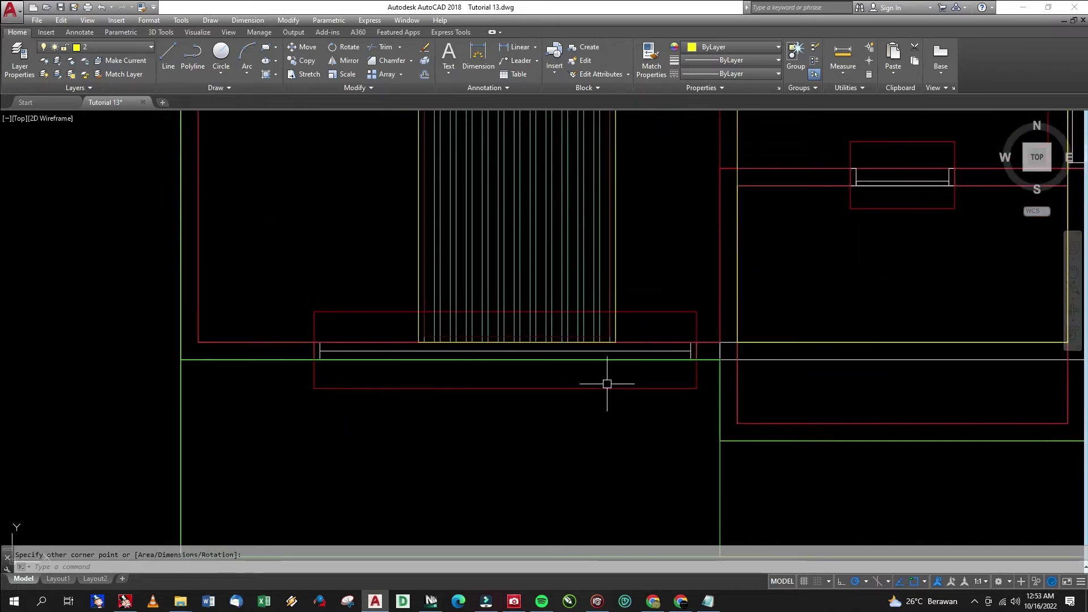
scroll(647, 377, "up", 3)
scroll(708, 357, "up", 2)
scroll(692, 370, "up", 1)
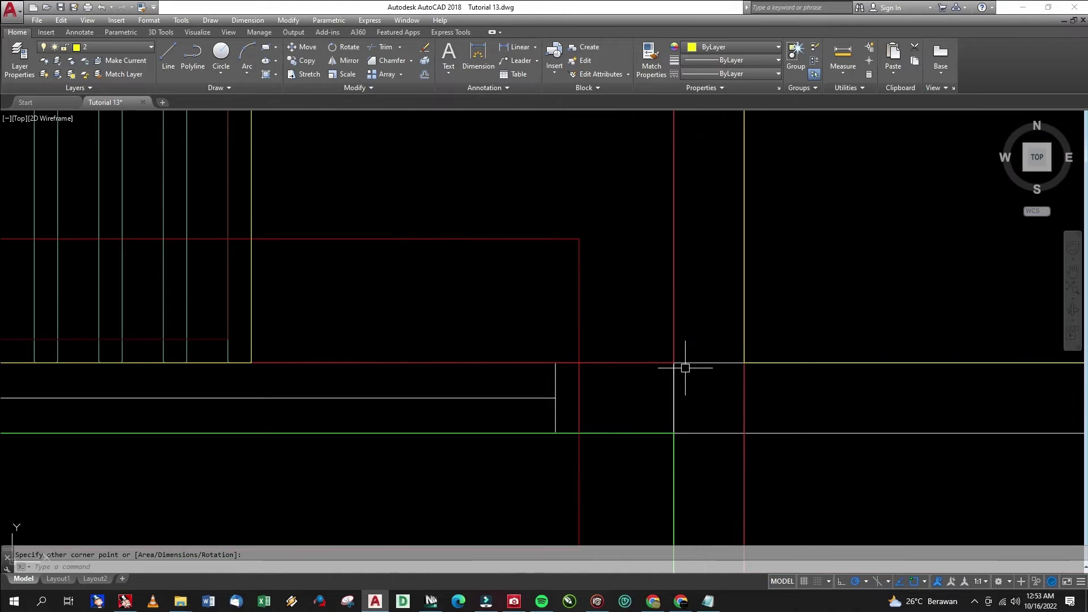
key("Return")
left_click(674, 363)
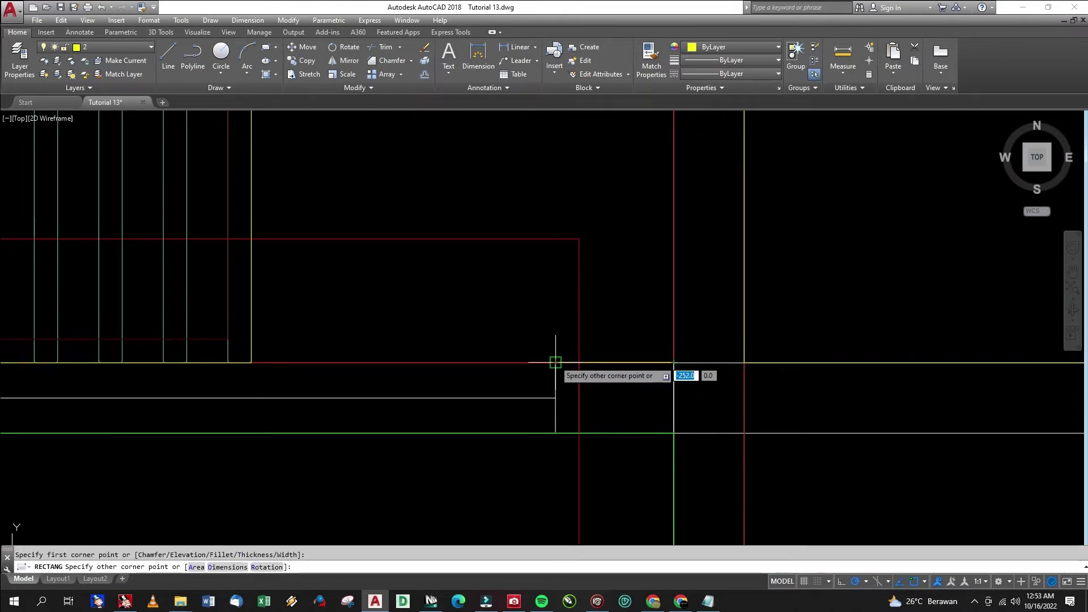
key("Escape")
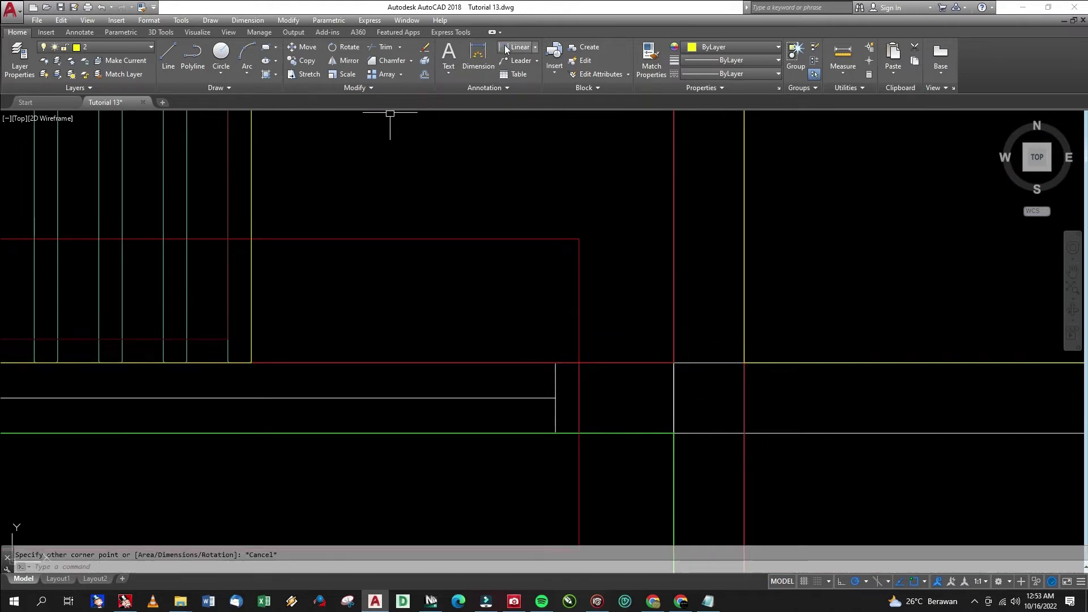
Measure a linear distance from the wall intersection, then cancel it.
left_click(511, 46)
left_click(674, 363)
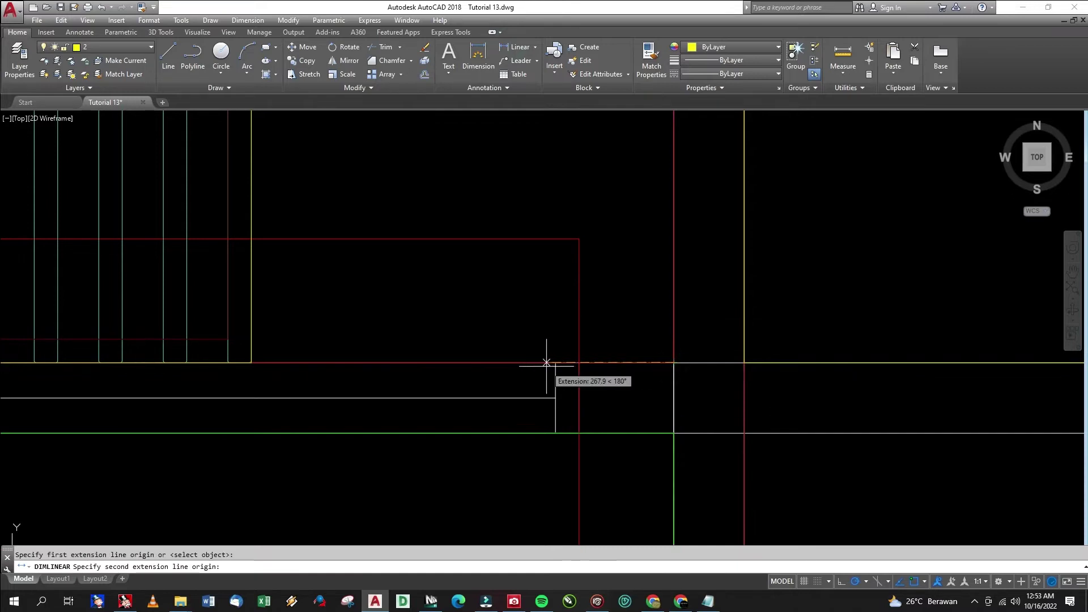
left_click(579, 363)
key("Escape")
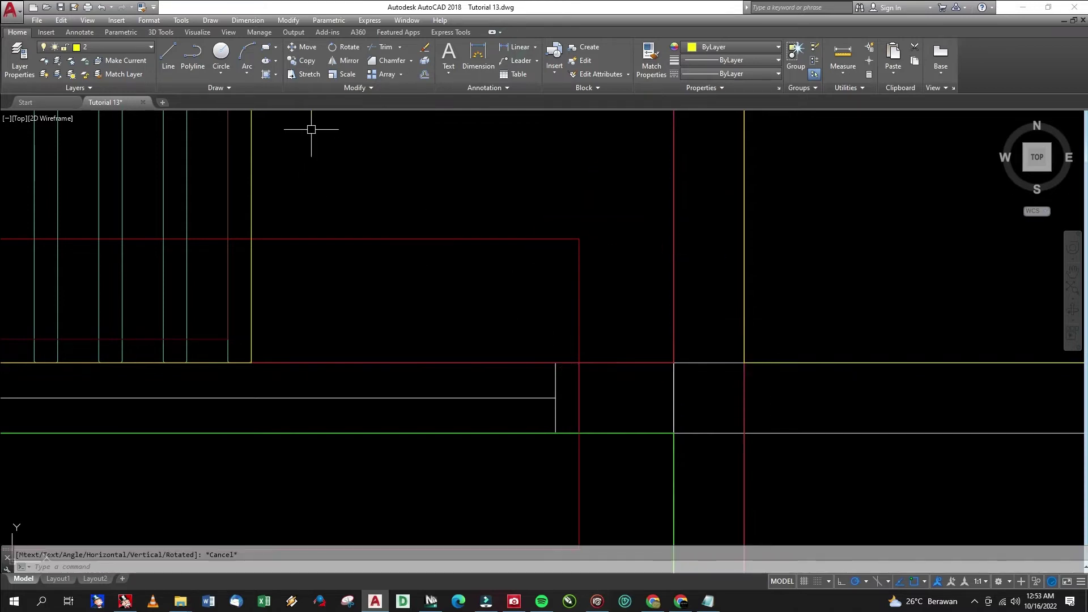
scroll(569, 316, "down", 2)
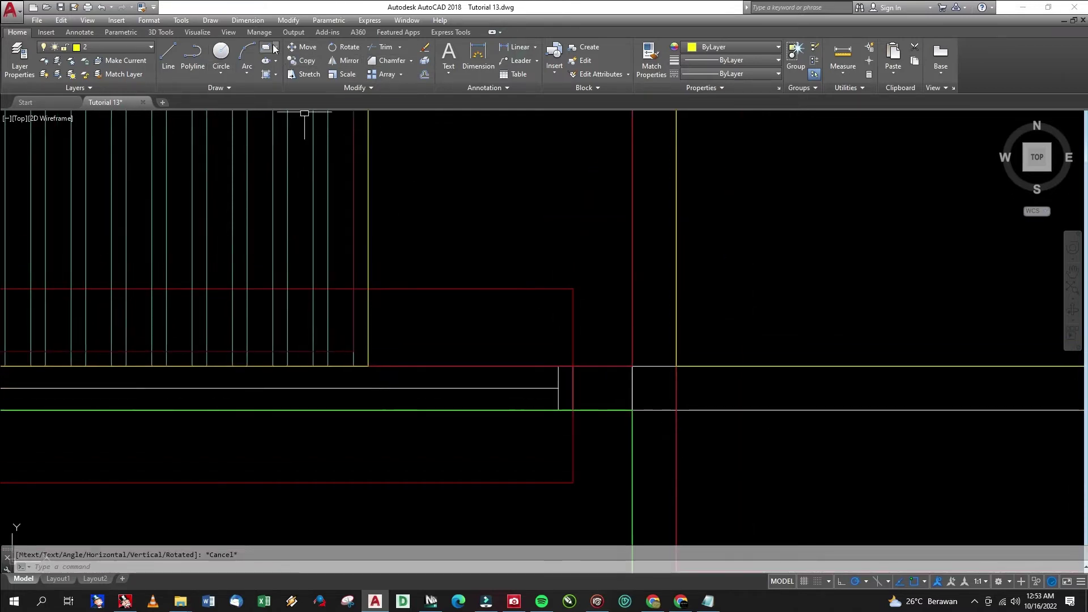
Draw a small rectangle at the wall corner and move it onto the wall line.
left_click(270, 47)
left_click(633, 409)
scroll(633, 409, "up", 2)
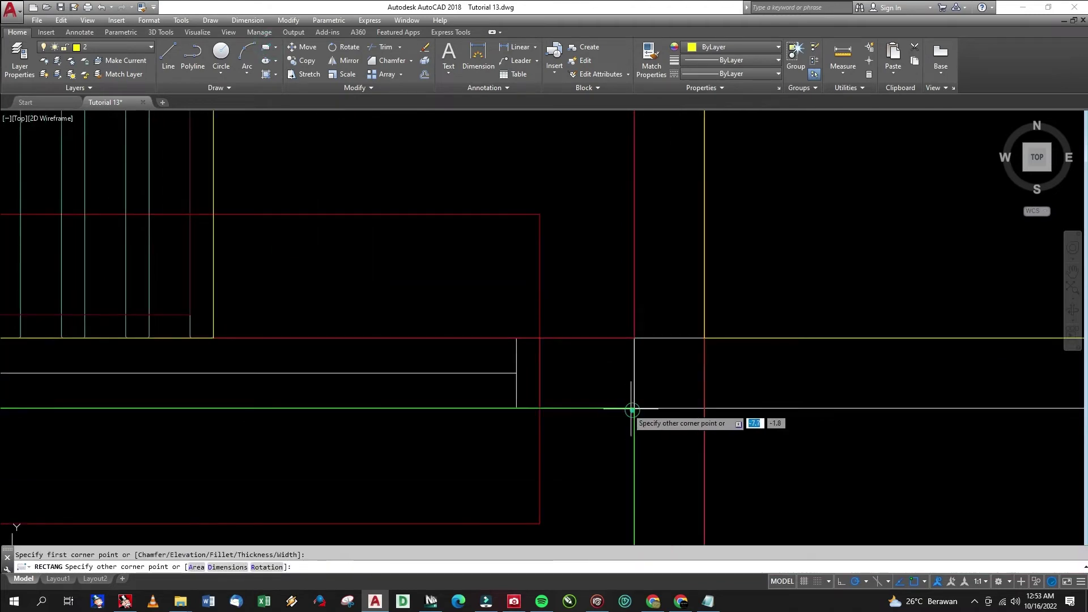
left_click(539, 338)
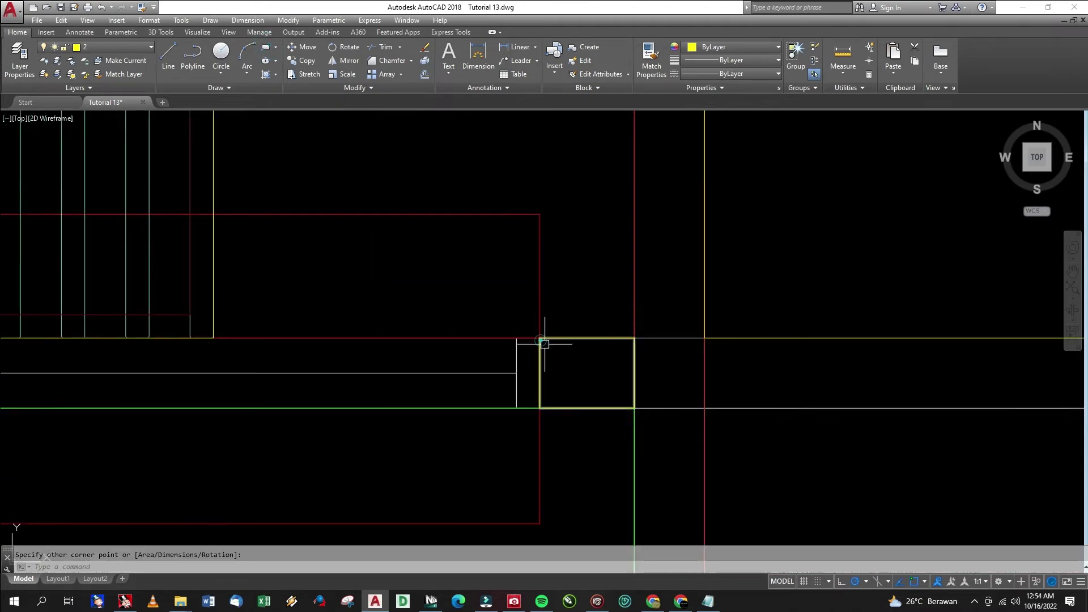
key("m")
key("Return")
left_click(634, 408)
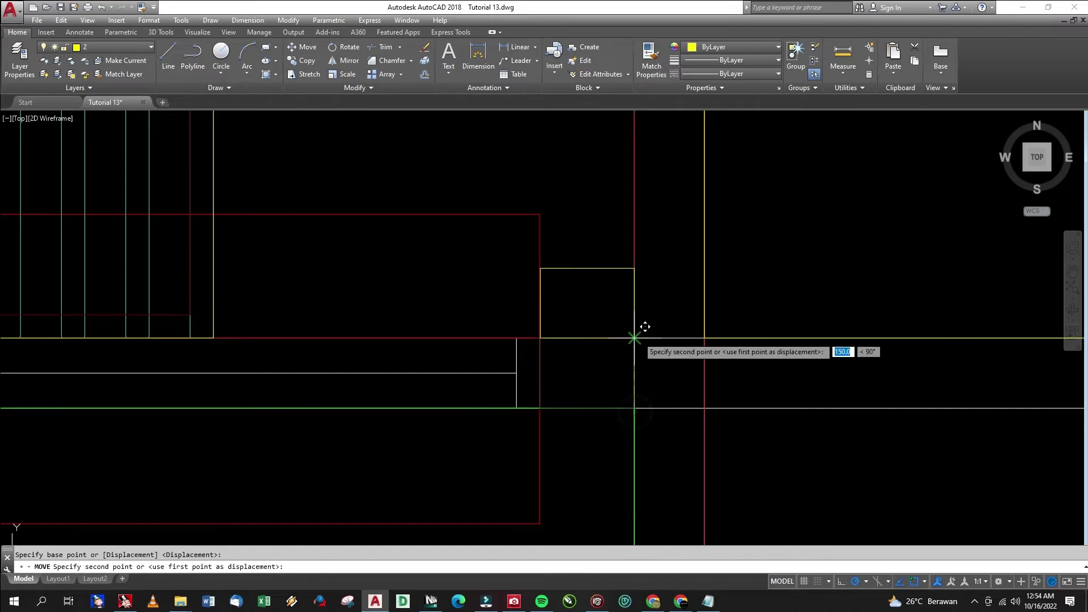
Stretch the square's top edge up by 50 and mirror it to the wall's other end.
left_click(587, 268)
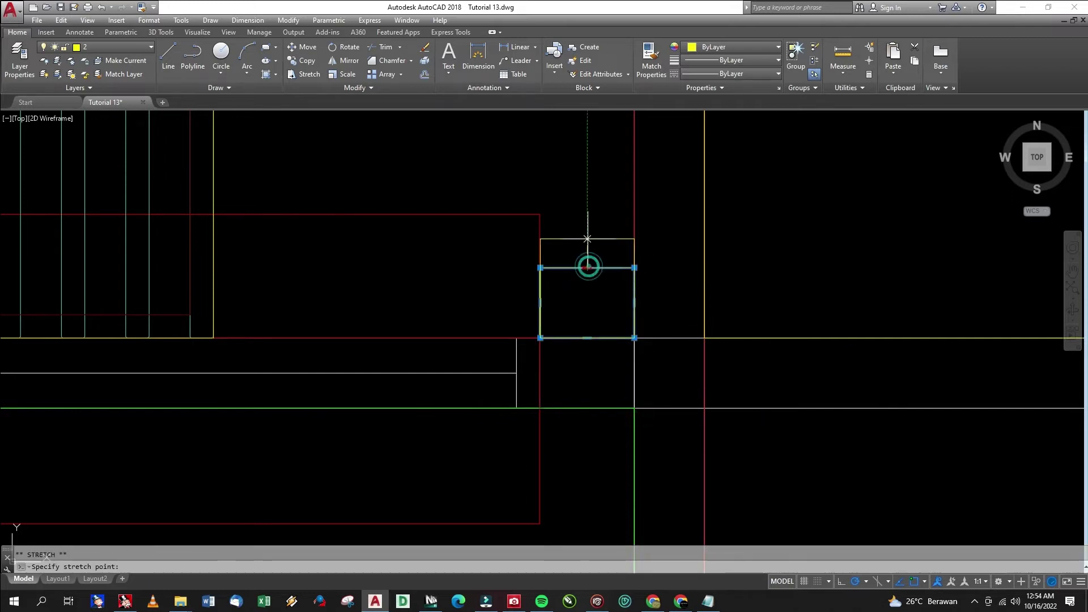
type("5")
key("Return")
scroll(623, 295, "down", 3)
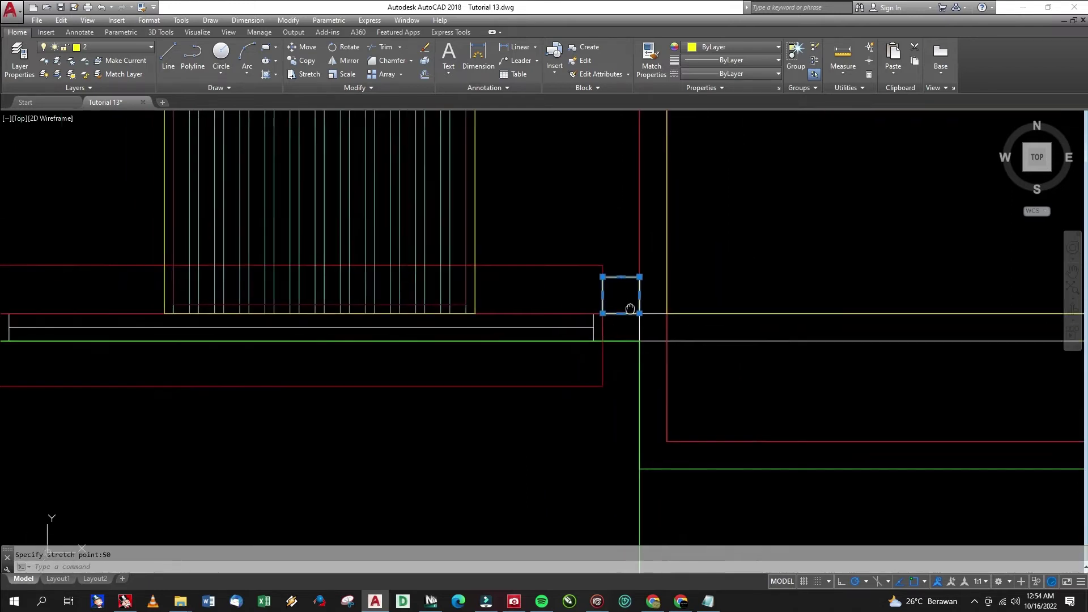
middle_click_drag(632, 306, 599, 351)
type("m")
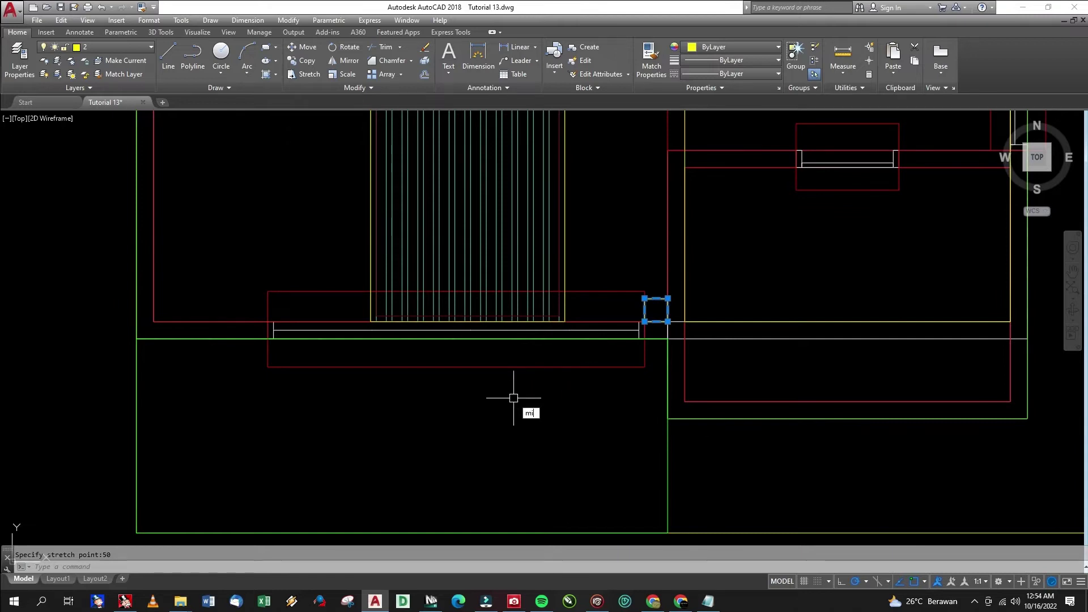
key("Return")
left_click(457, 369)
left_click(455, 389)
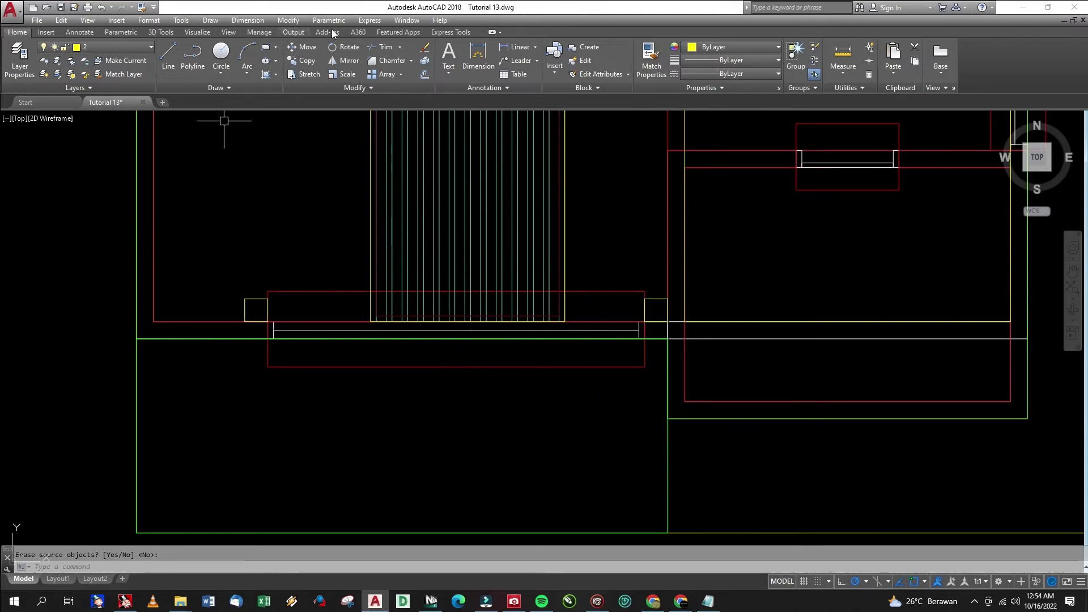
Draw another rectangle ending at the wall corner.
left_click(266, 47)
scroll(230, 369, "up", 3)
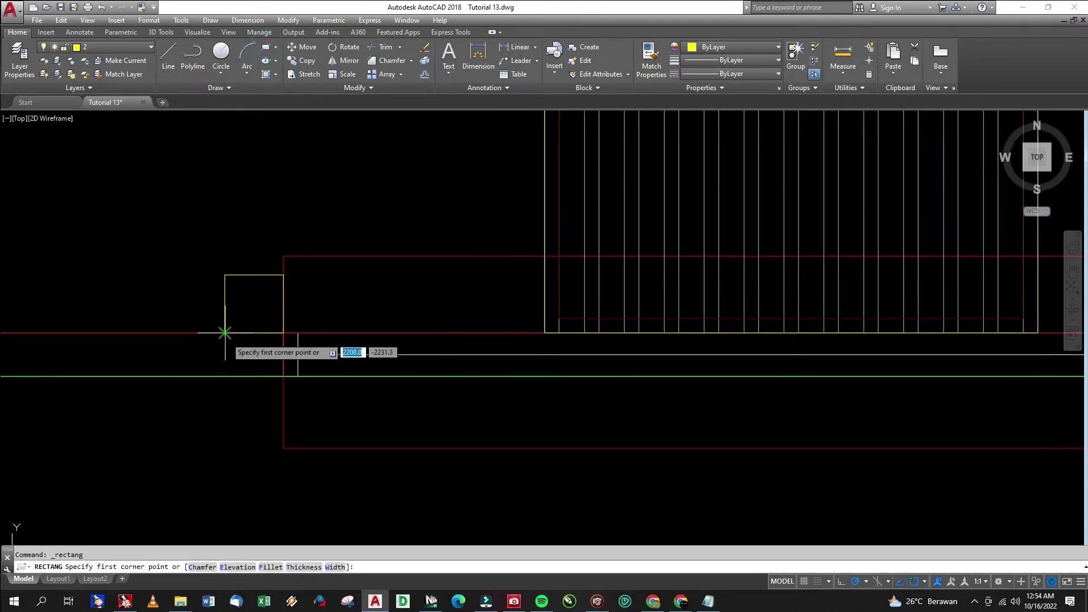
left_click(223, 333)
scroll(226, 333, "down", 3)
scroll(541, 326, "up", 4)
left_click(549, 279)
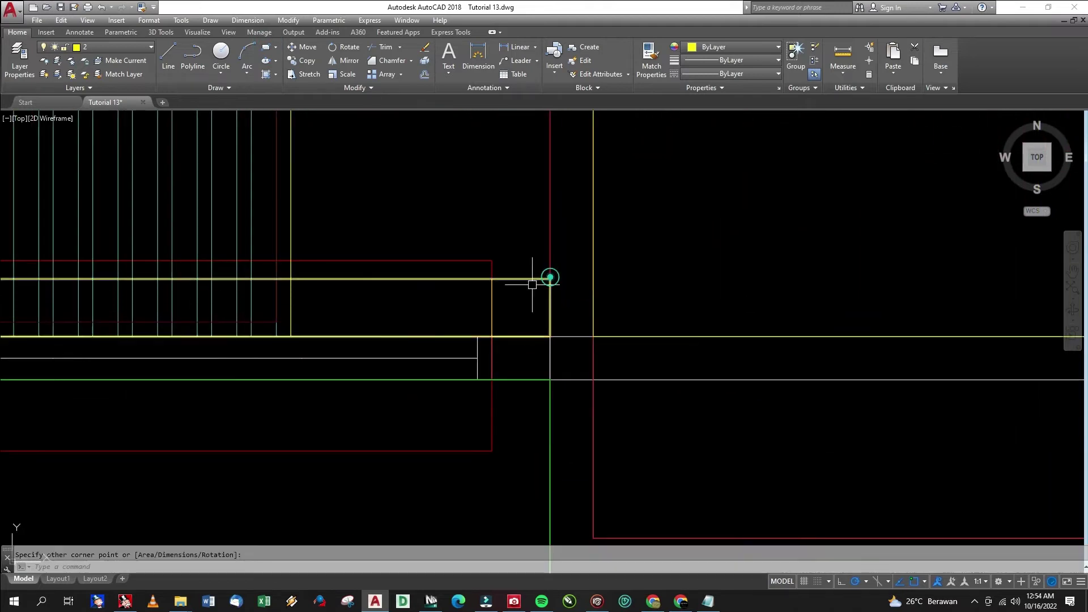
Select and delete the extra square.
left_click(467, 233)
left_click(562, 358)
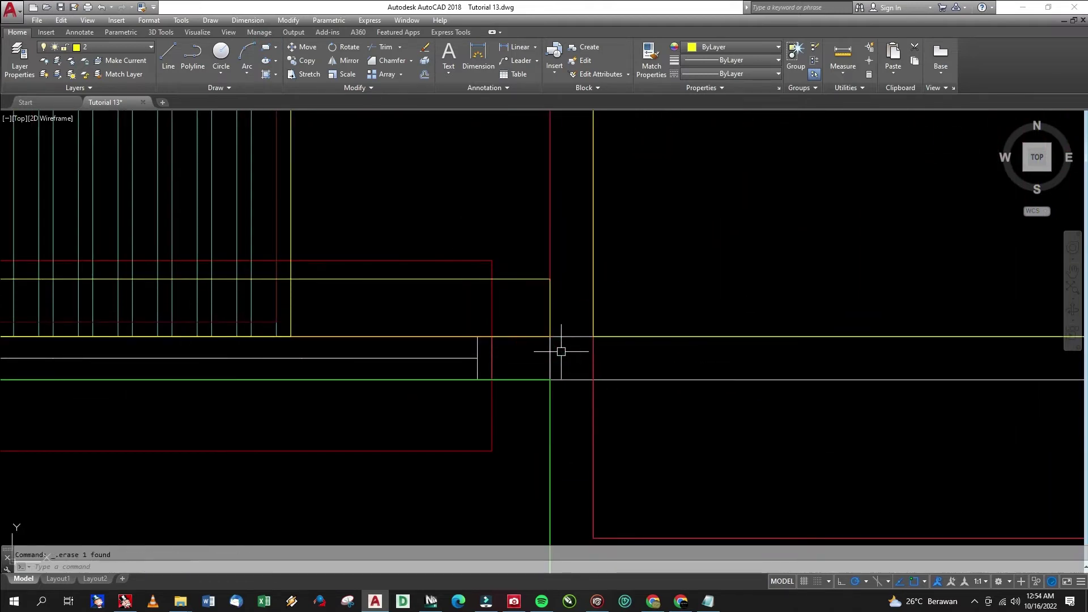
scroll(561, 351, "down", 3)
scroll(250, 280, "up", 3)
left_click(219, 264)
left_click(331, 346)
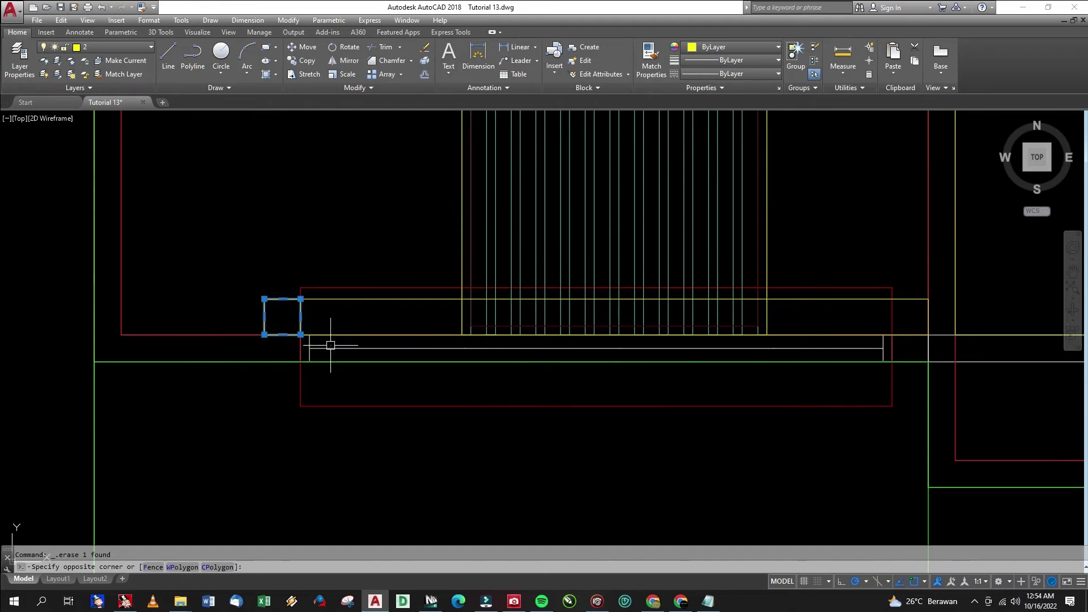
key("Delete")
scroll(323, 354, "down", 2)
middle_click_drag(360, 366, 366, 416)
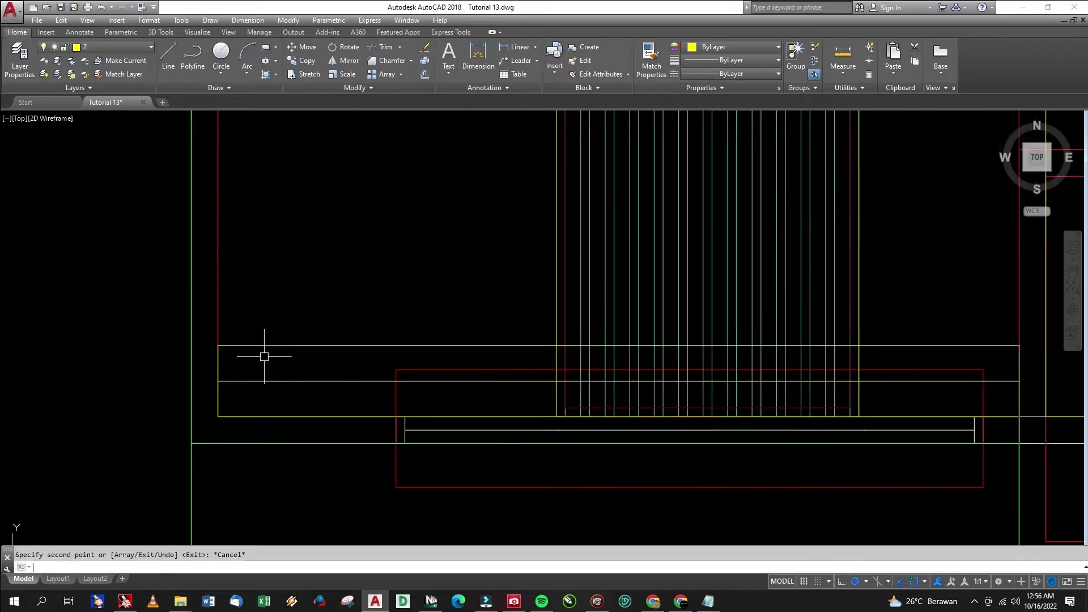
Move the two long horizontal wall lines up 15 units.
key("Escape")
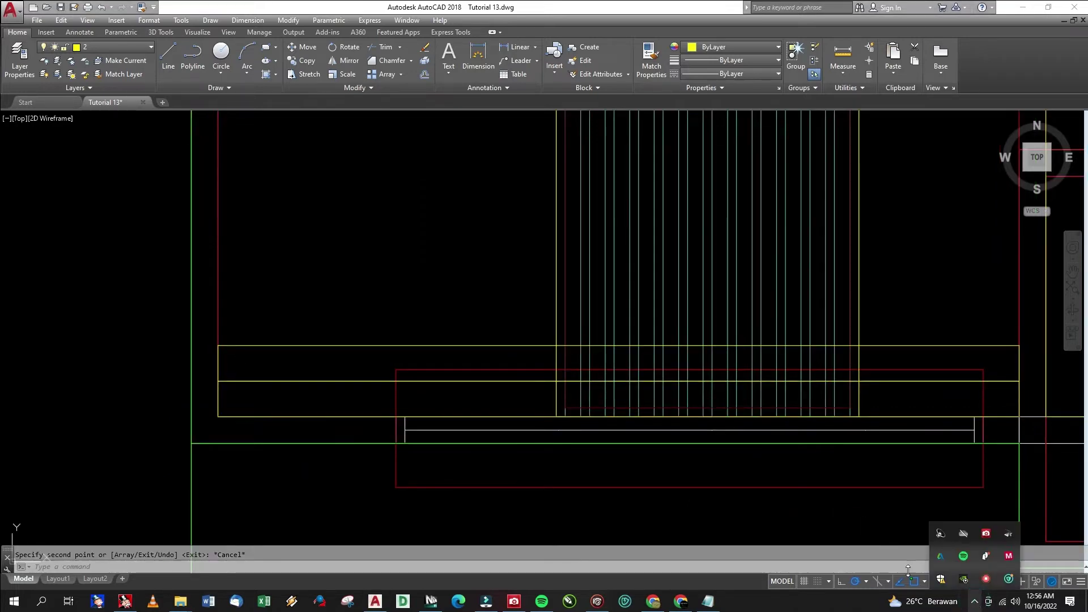
left_click(368, 396)
left_click(341, 300)
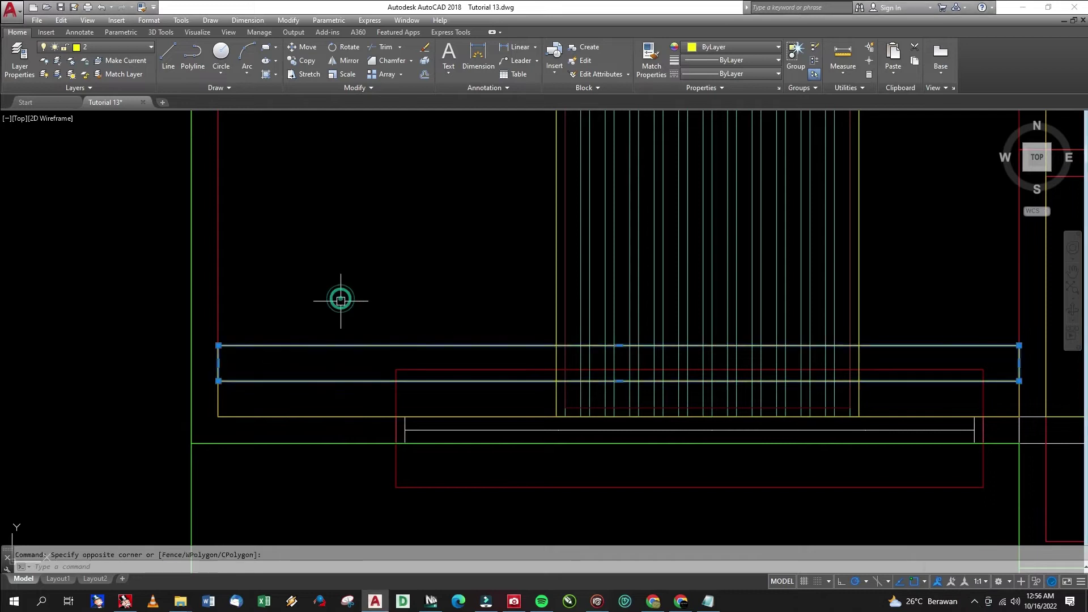
key("m")
key("Return")
left_click(371, 296)
type("15")
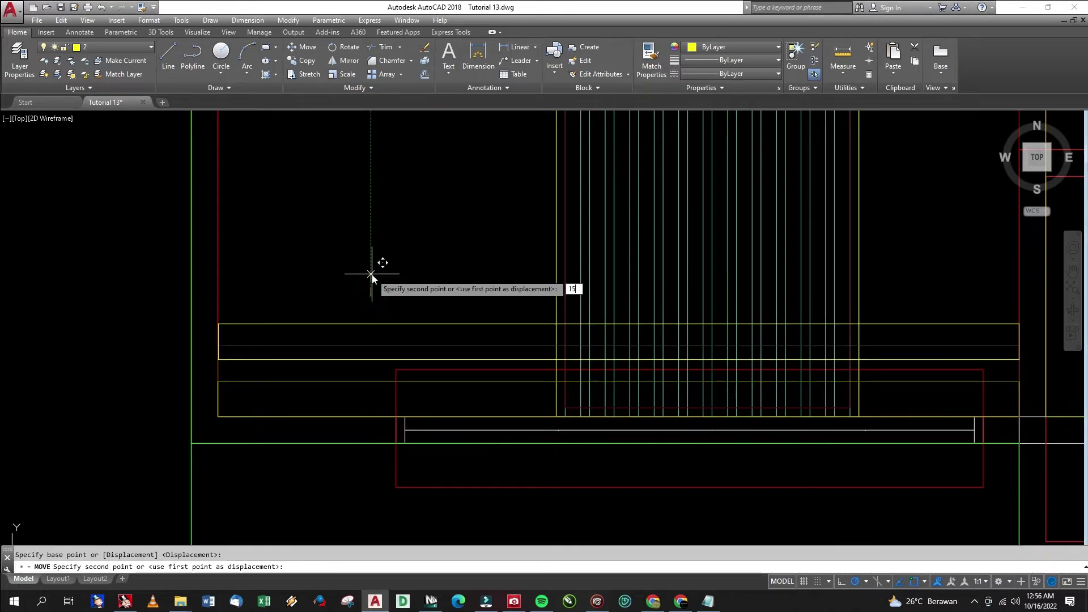
key("Return")
scroll(371, 275, "down", 2)
middle_click_drag(370, 275, 376, 347)
Grip-stretch the room rectangle's top edge upward.
left_click(377, 357)
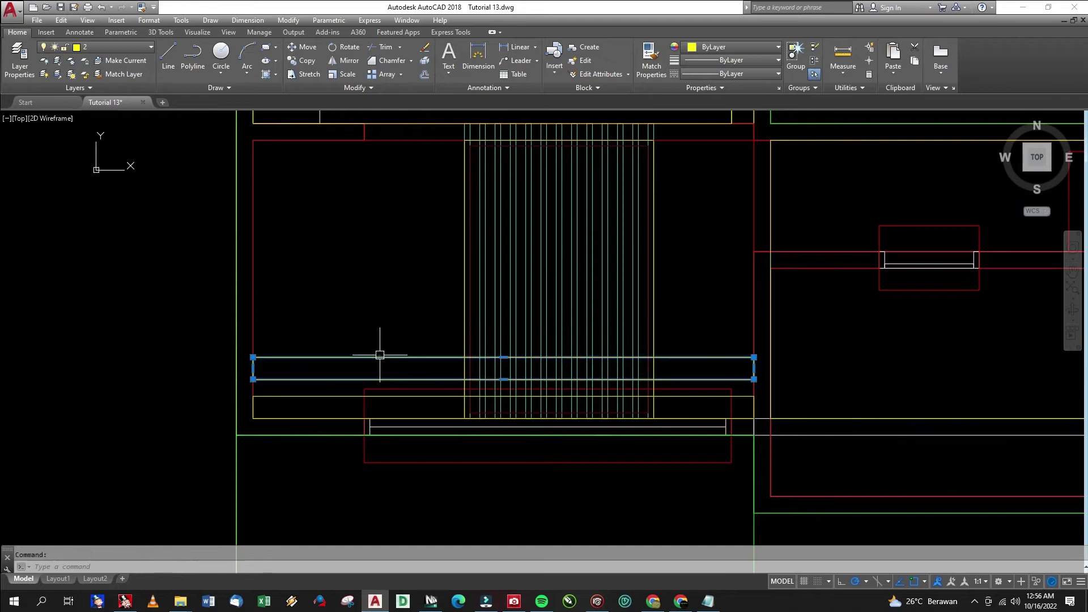
left_click(504, 358)
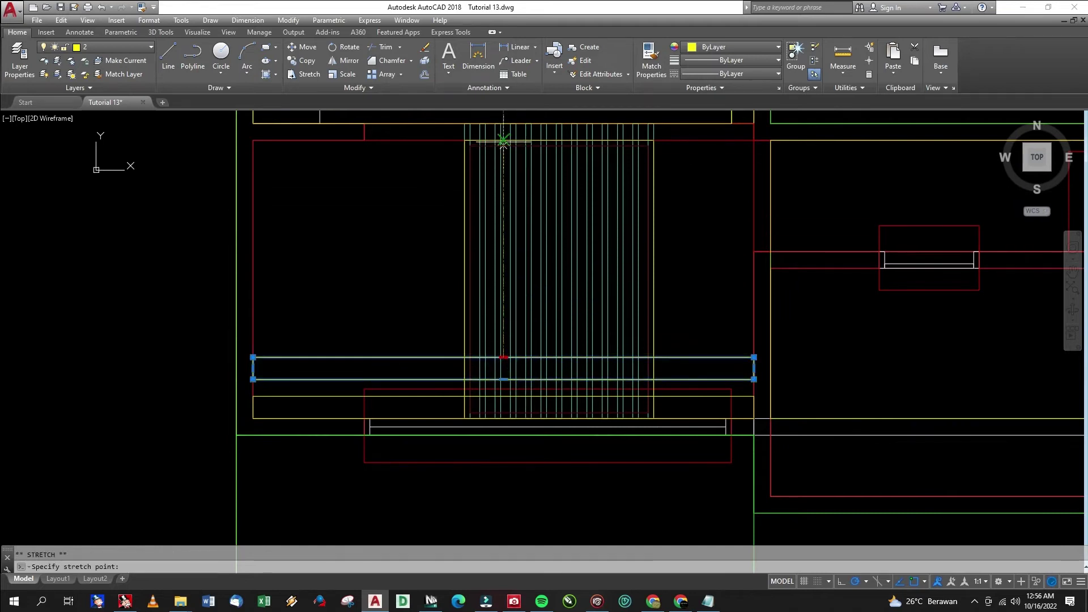
left_click(503, 139)
key("Escape")
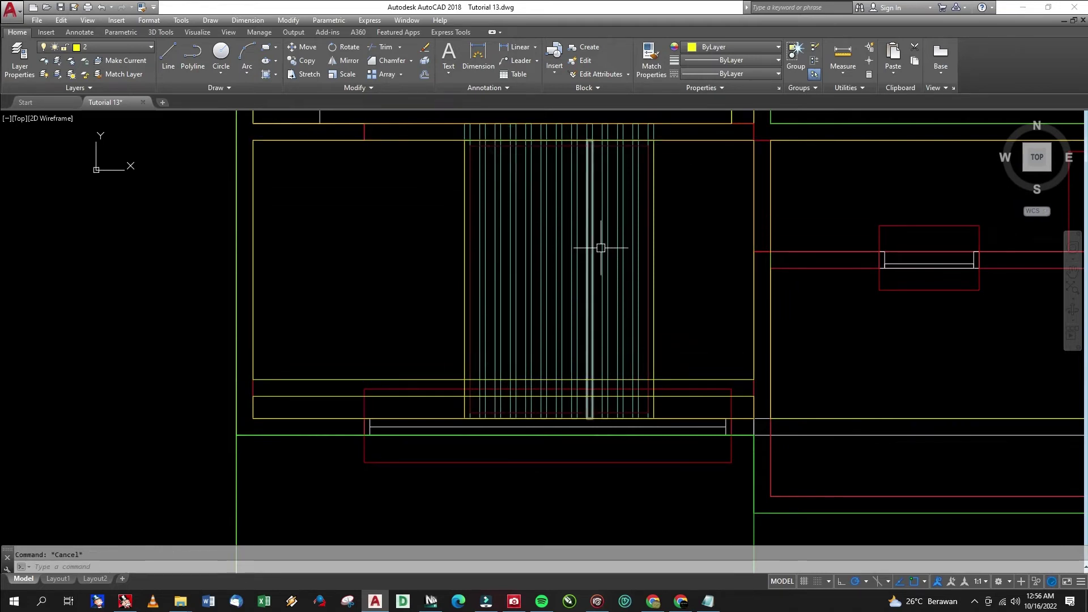
left_click(754, 158)
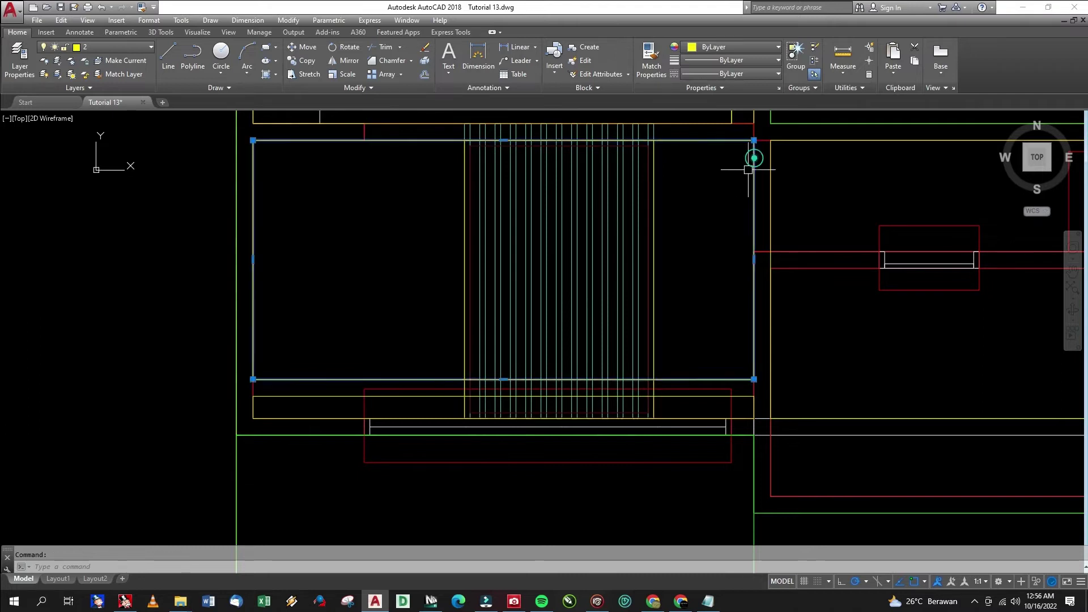
key("Escape")
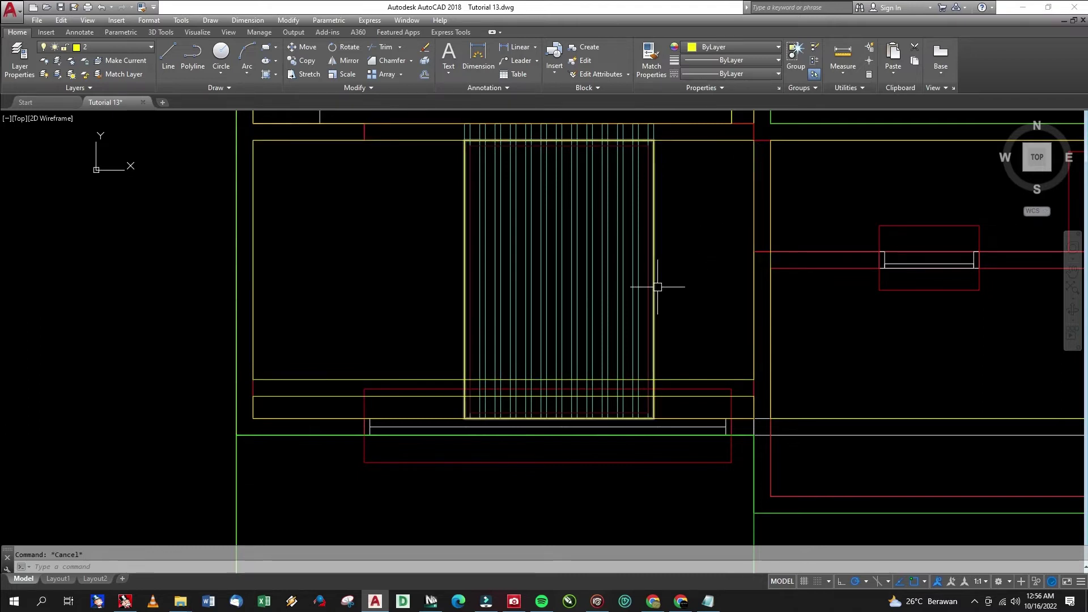
Start STRETCH and crossing-select the stair line ends.
scroll(589, 429, "up", 2)
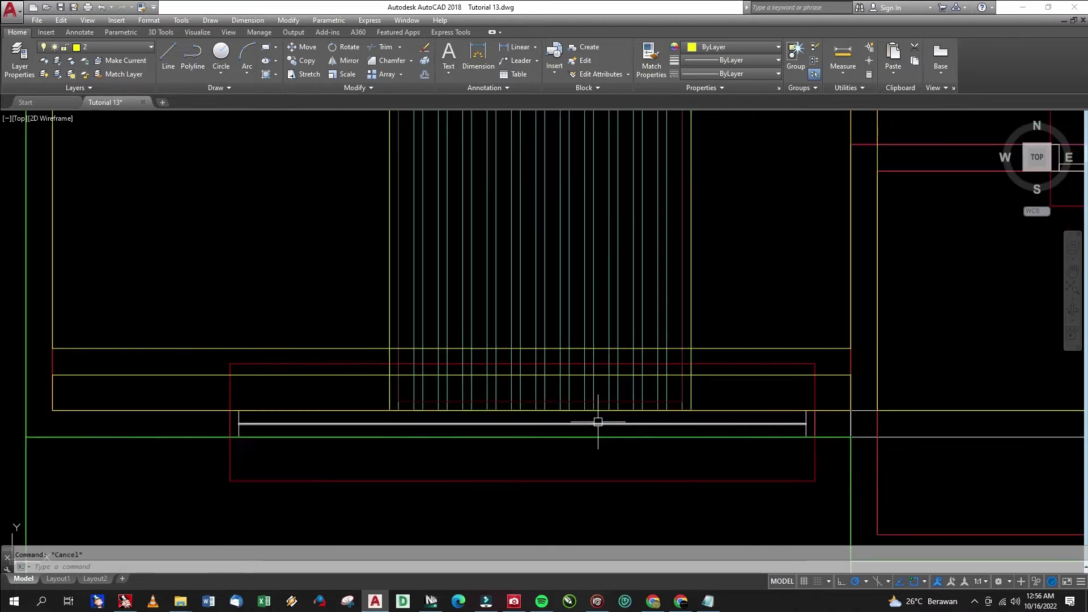
middle_click_drag(598, 420, 648, 414)
type("s")
key("Return")
scroll(761, 408, "up", 1)
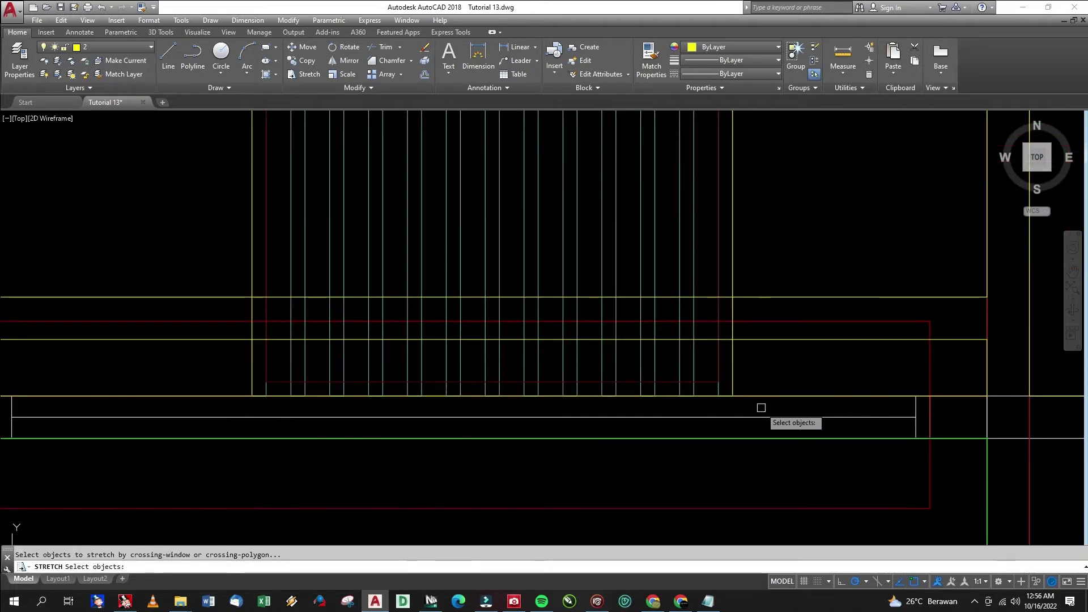
left_click(760, 408)
left_click(213, 355)
key("Return")
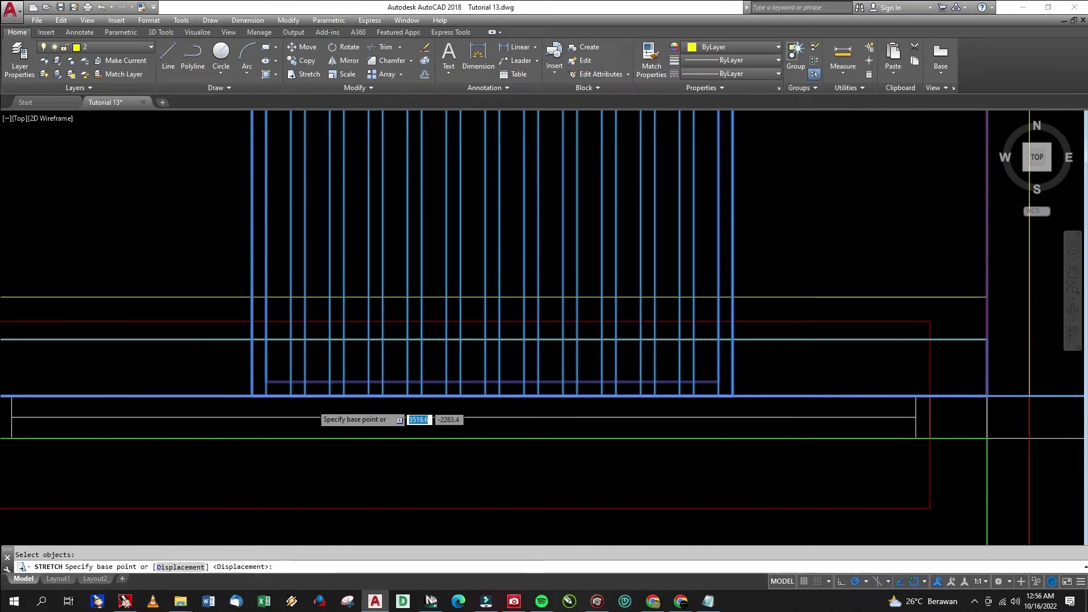
Stretch the stair lines down to the wall line.
scroll(306, 399, "up", 2)
scroll(267, 398, "up", 2)
left_click(181, 389)
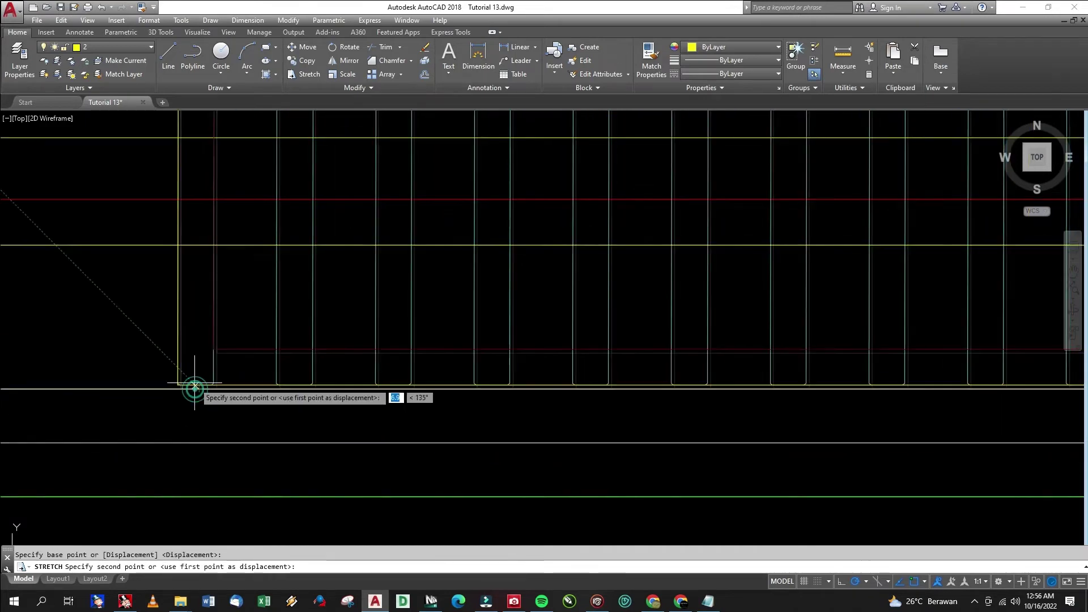
scroll(190, 384, "down", 2)
left_click(213, 294)
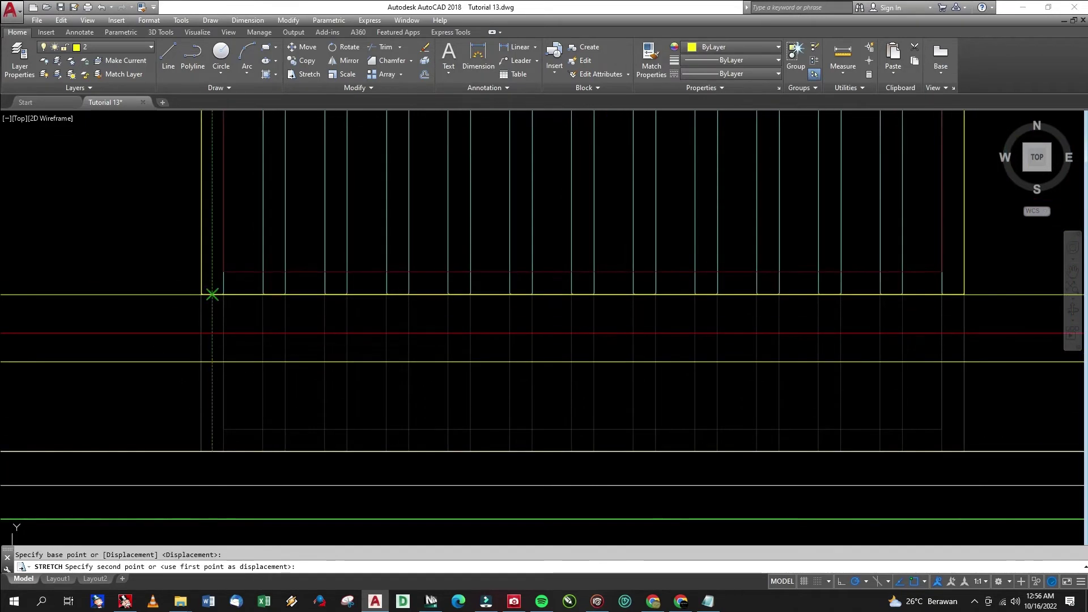
scroll(214, 294, "down", 3)
middle_click_drag(353, 323, 402, 335)
scroll(402, 334, "down", 3)
scroll(403, 362, "up", 3)
key("Escape")
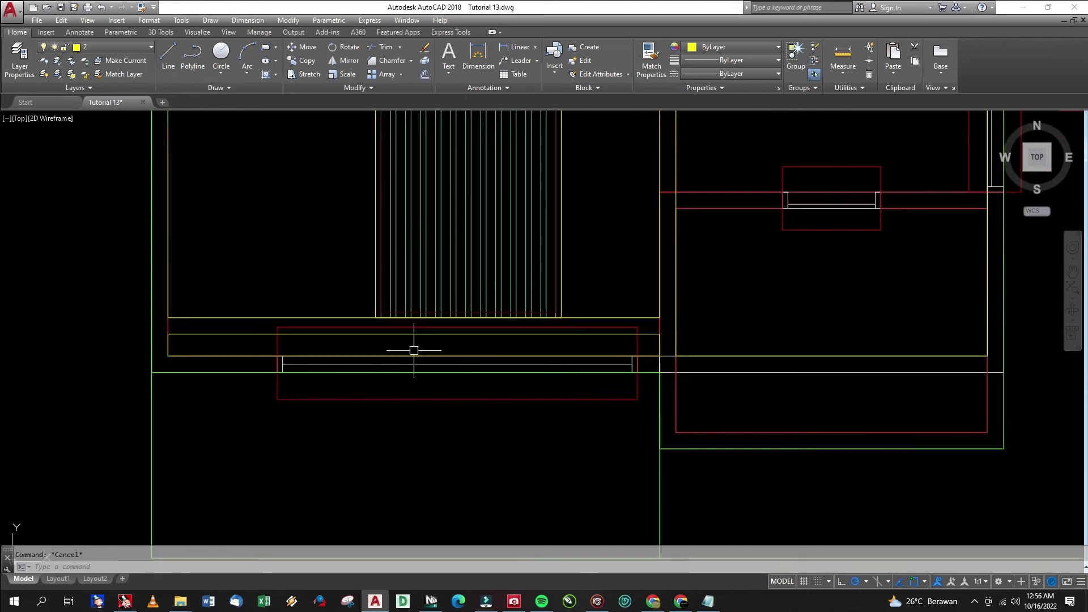
Save the drawing.
key("ctrl+s")
scroll(414, 348, "down", 3)
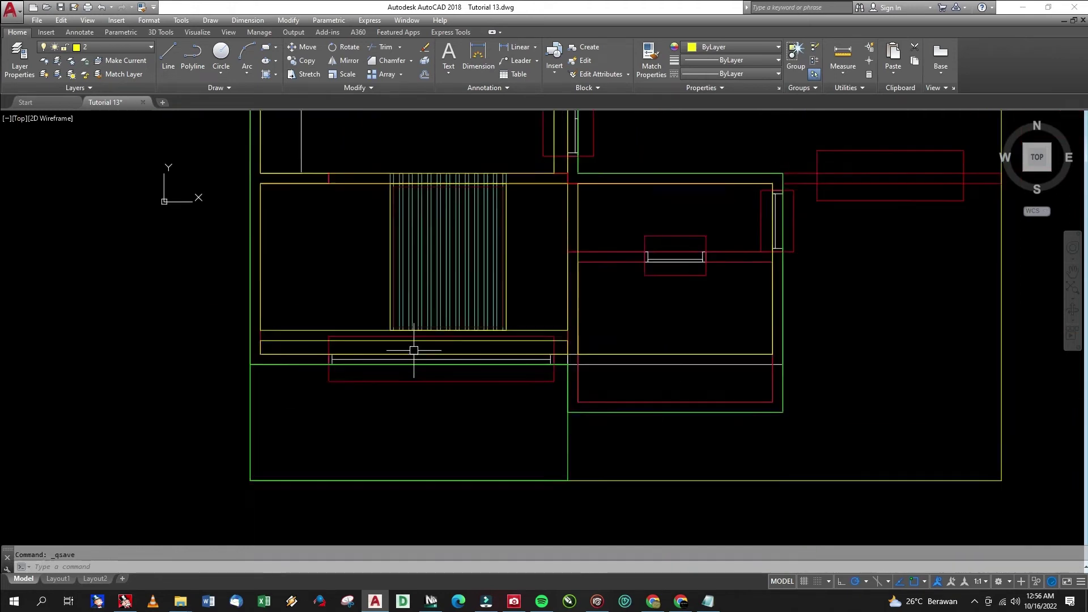
scroll(359, 396, "up", 1)
scroll(348, 389, "up", 3)
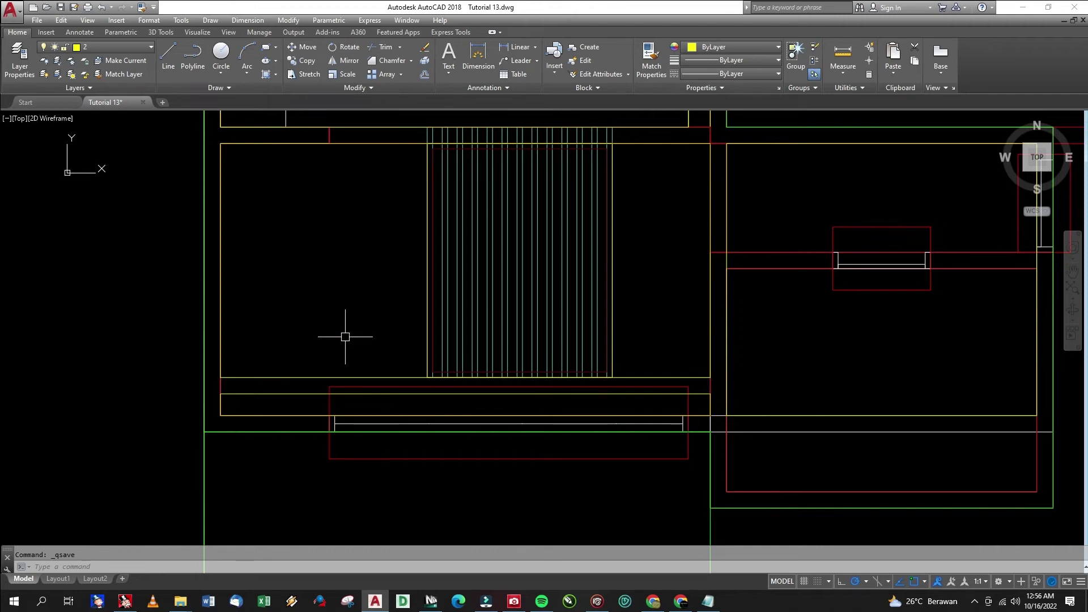
Start a polyline at the wall corner, add the next corner, and undo the misplaced point.
scroll(298, 359, "down", 3)
scroll(279, 340, "up", 3)
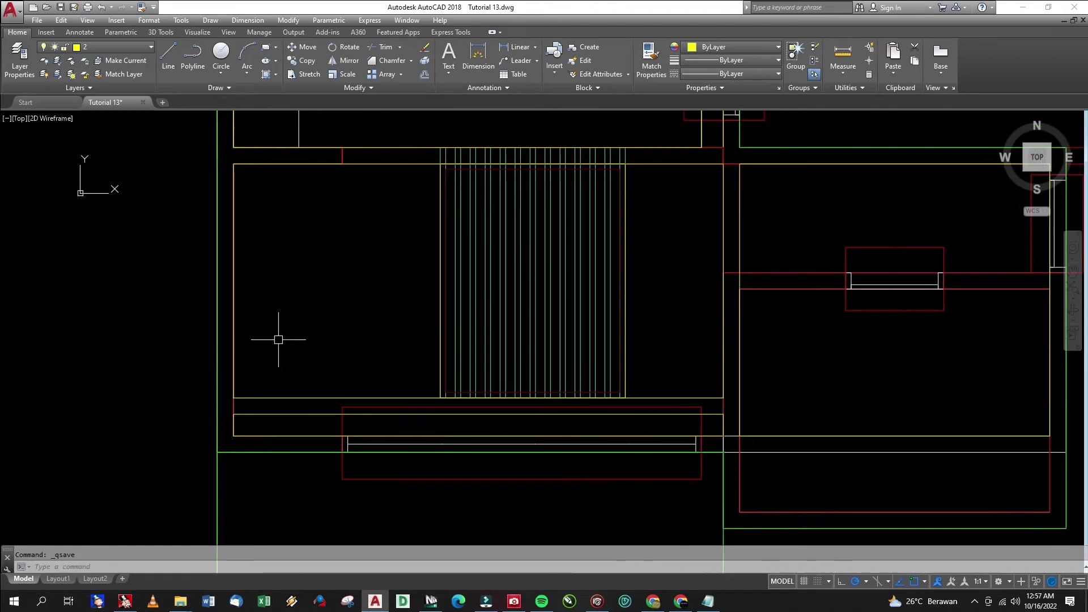
left_click(187, 61)
scroll(232, 419, "up", 2)
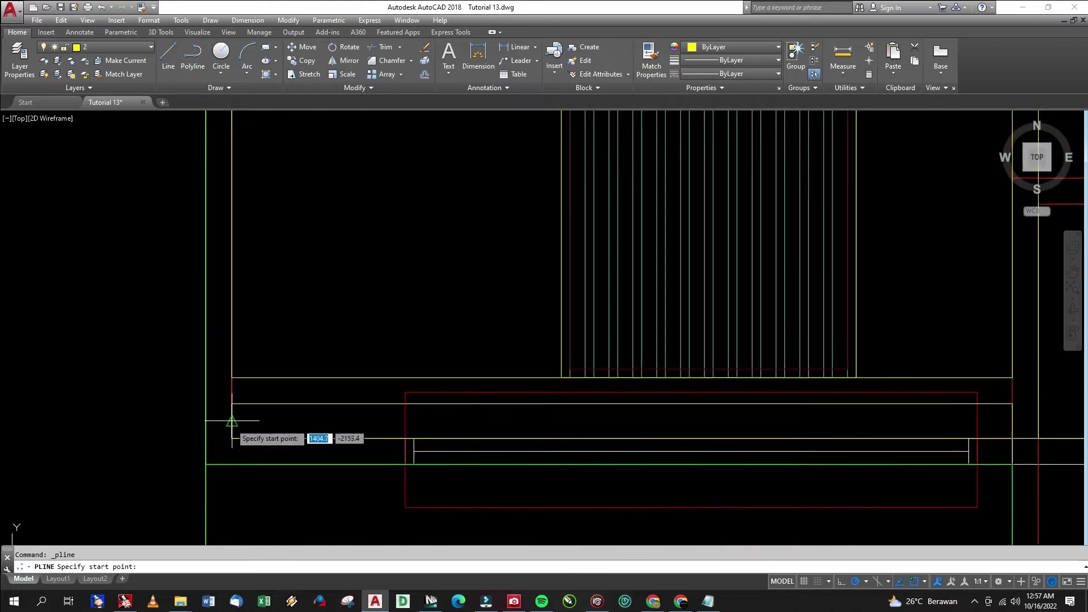
left_click(230, 407)
scroll(253, 338, "down", 2)
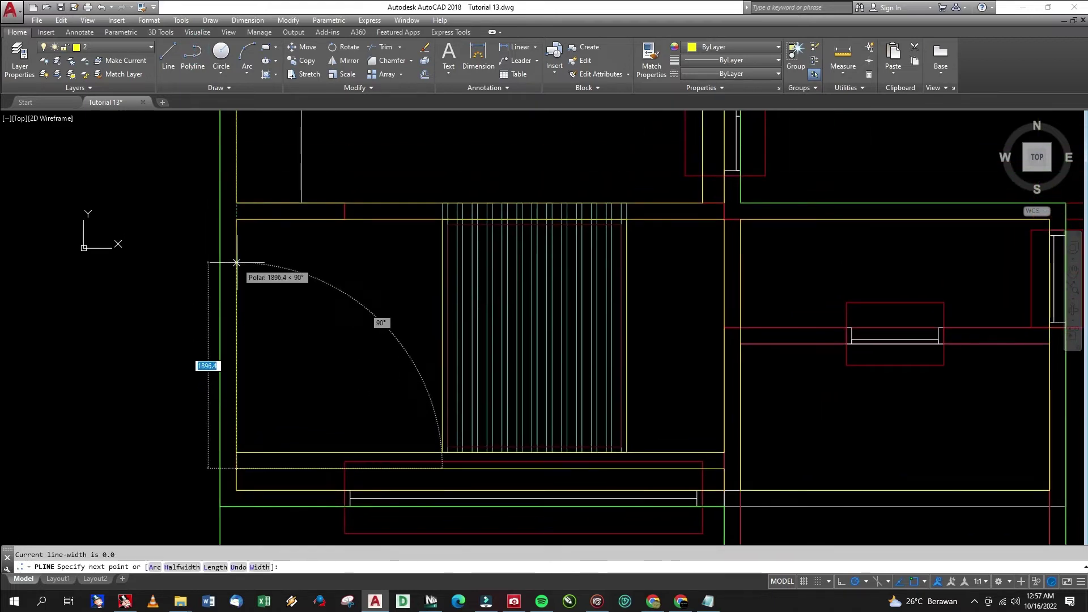
left_click(236, 218)
scroll(236, 214, "up", 5)
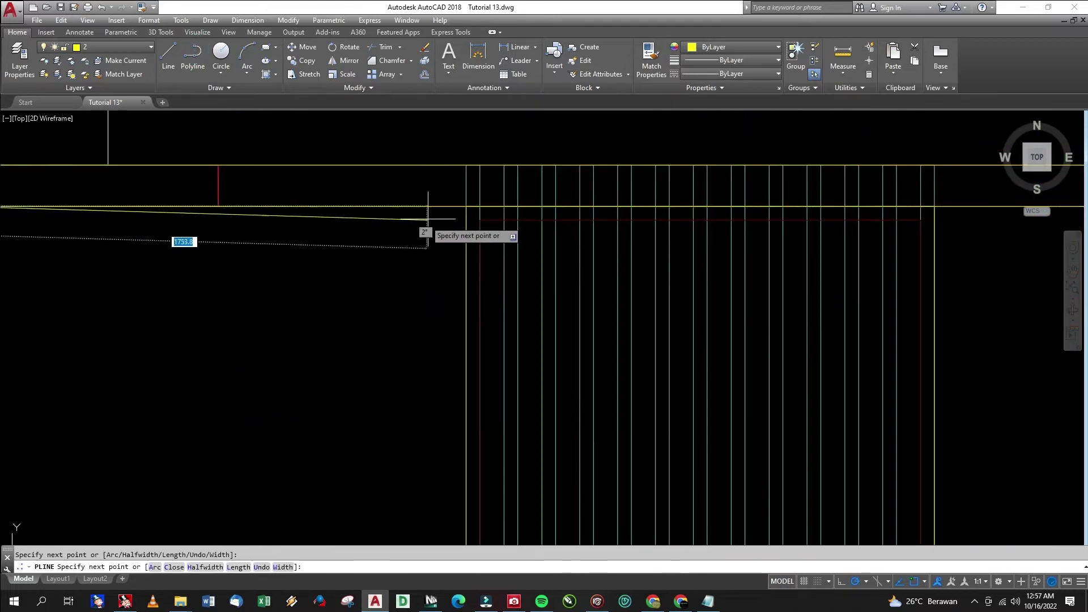
scroll(465, 349, "down", 5)
scroll(464, 363, "up", 2)
scroll(433, 408, "up", 3)
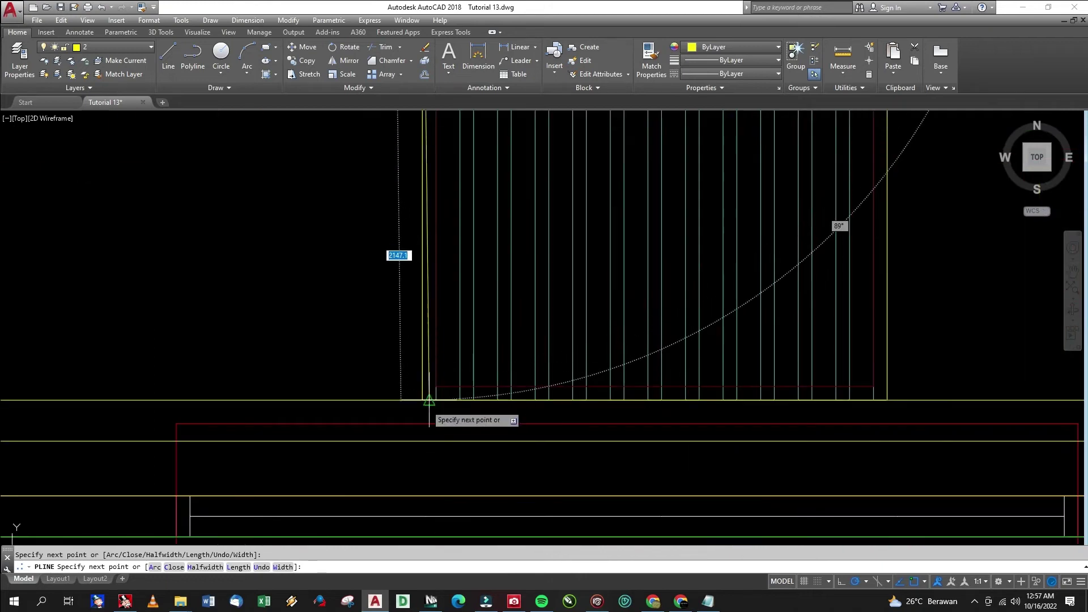
scroll(591, 422, "up", 2)
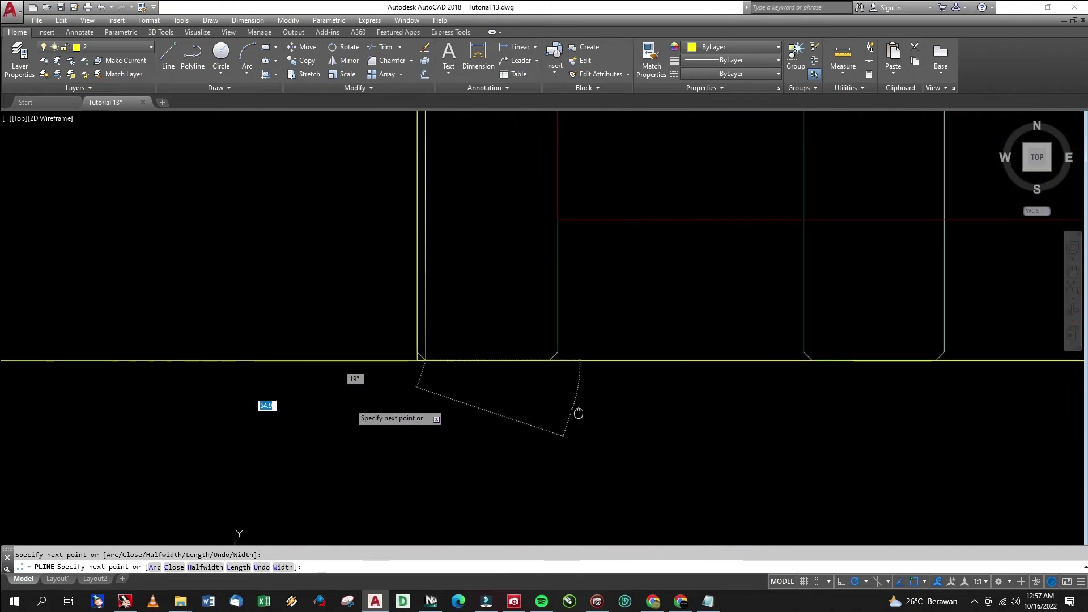
key("ctrl+z")
scroll(363, 361, "up", 1)
Continue the outline through the stair base and stair corners, then end the polyline.
left_click(363, 360)
scroll(364, 360, "down", 3)
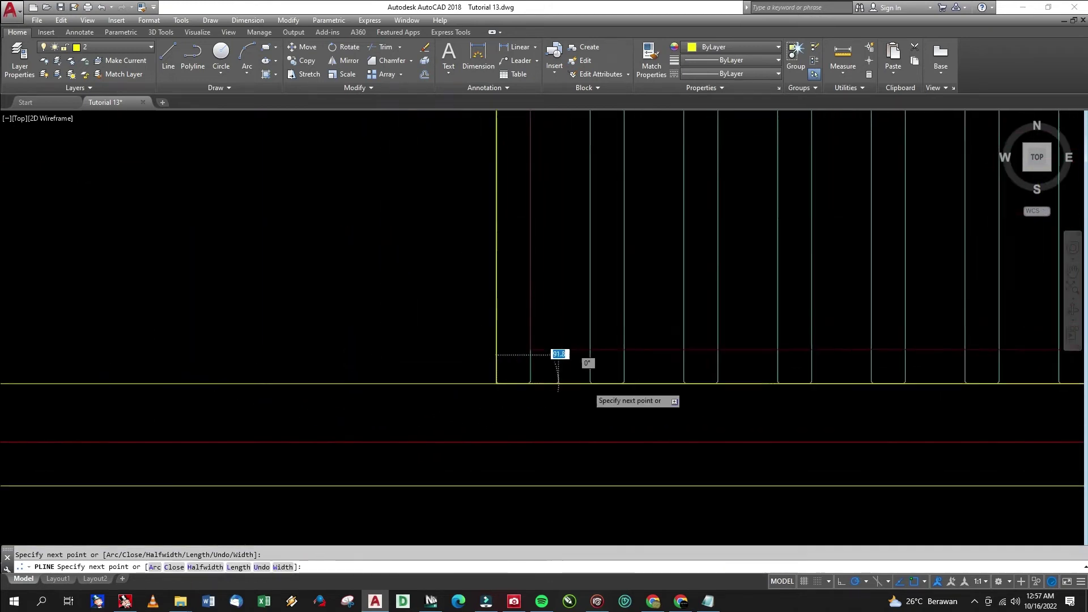
scroll(474, 377, "up", 3)
scroll(445, 371, "up", 2)
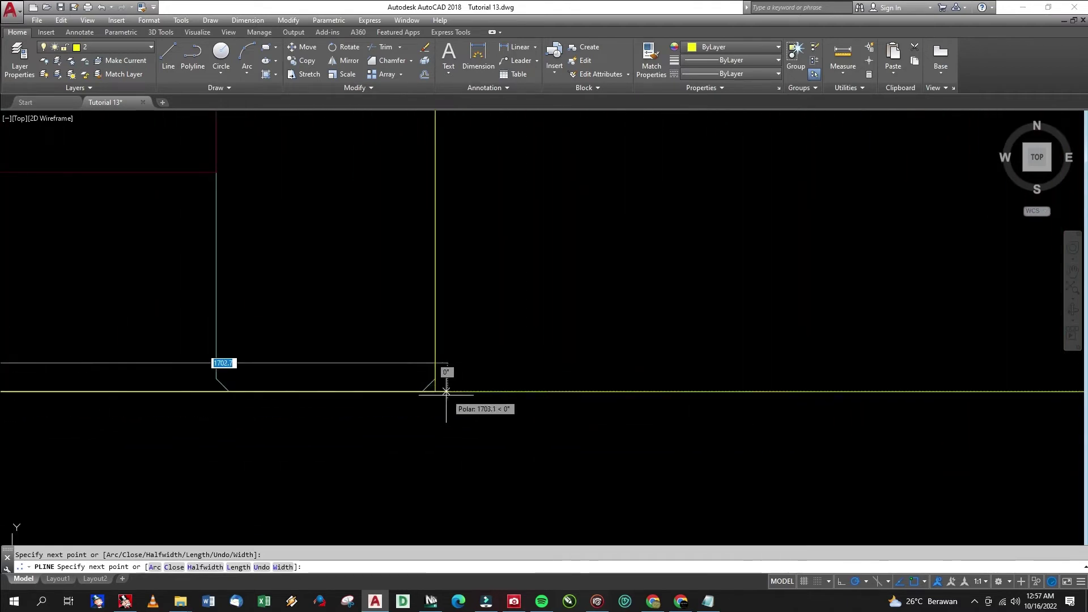
left_click(436, 393)
scroll(499, 396, "down", 10)
scroll(517, 193, "up", 1)
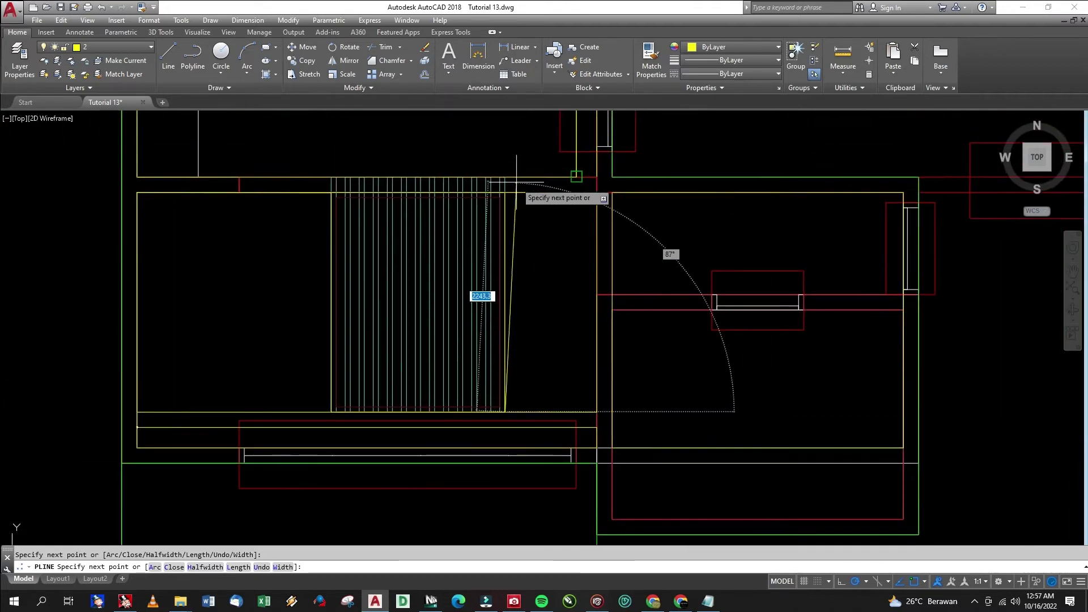
scroll(489, 224, "up", 2)
scroll(483, 208, "up", 2)
scroll(484, 209, "up", 2)
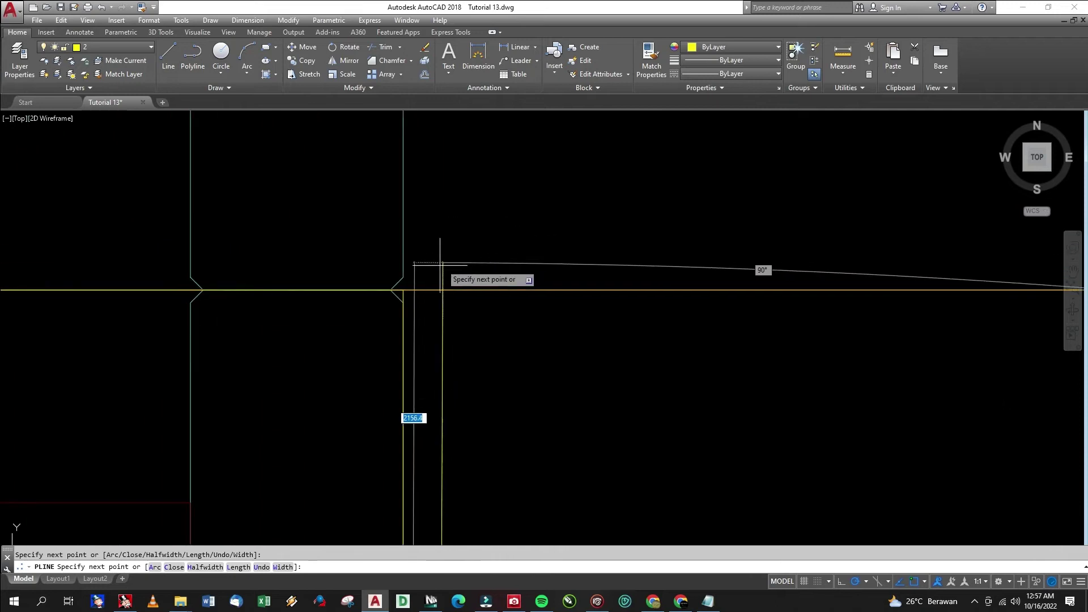
left_click(401, 291)
scroll(570, 313, "down", 1)
scroll(570, 314, "down", 2)
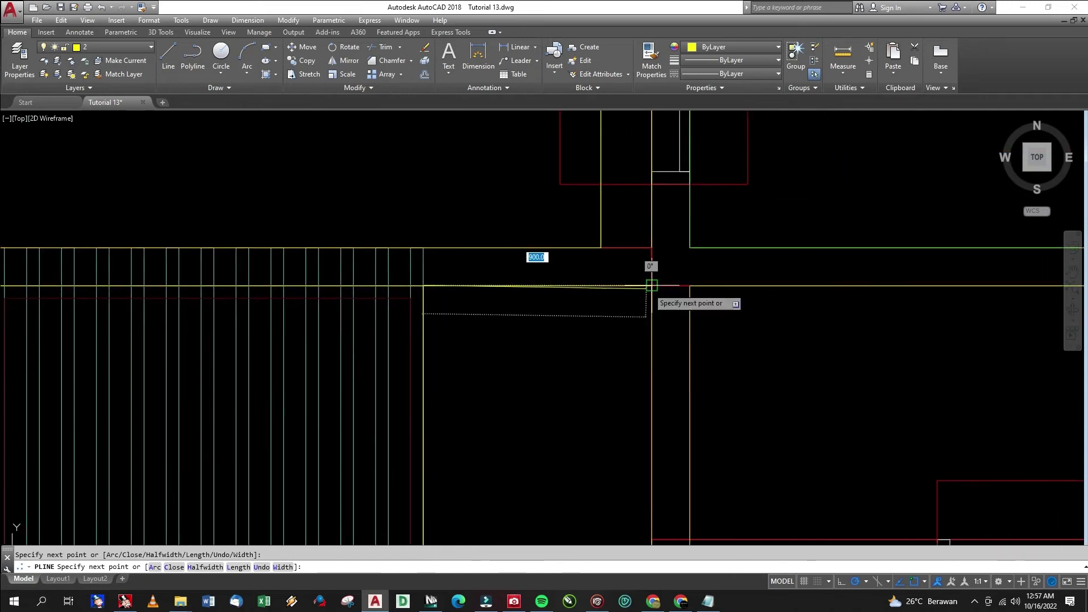
scroll(651, 287, "down", 2)
scroll(644, 368, "up", 2)
scroll(612, 292, "up", 1)
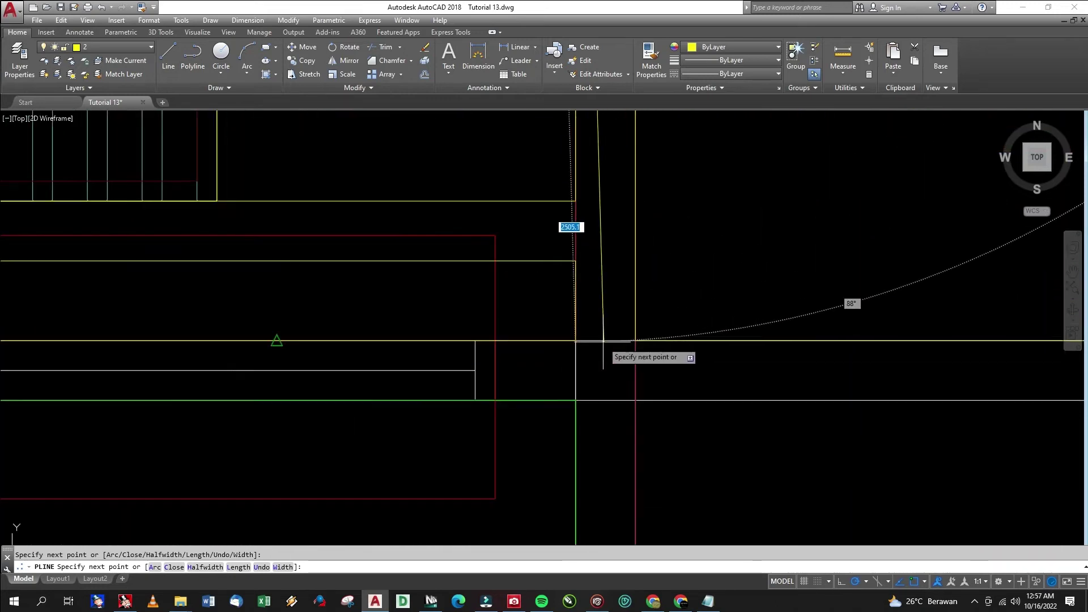
left_click(576, 261)
scroll(576, 261, "down", 2)
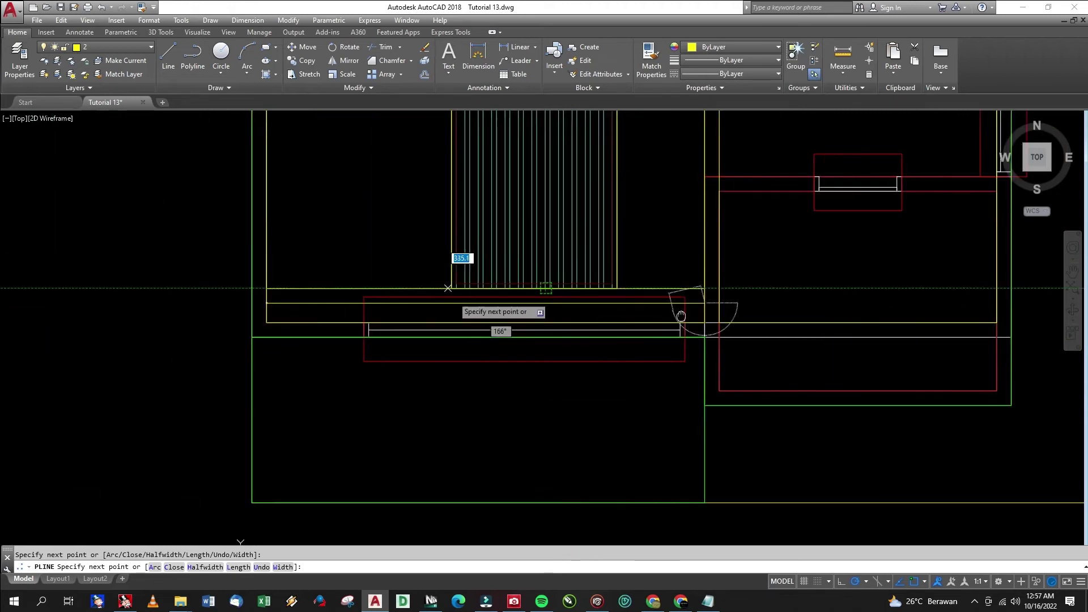
scroll(390, 317, "up", 1)
scroll(353, 287, "up", 2)
key("Escape")
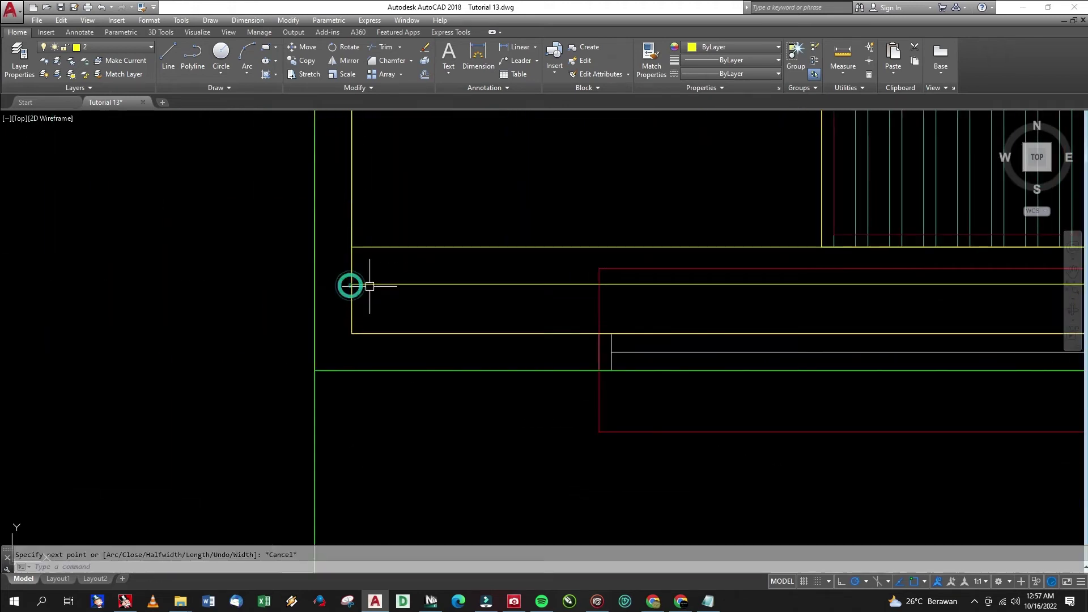
scroll(353, 285, "up", 1)
middle_click_drag(352, 285, 334, 353)
Delete the long yellow line, review the stair area and hatched block, then undo the change.
left_click(470, 291)
key("Delete")
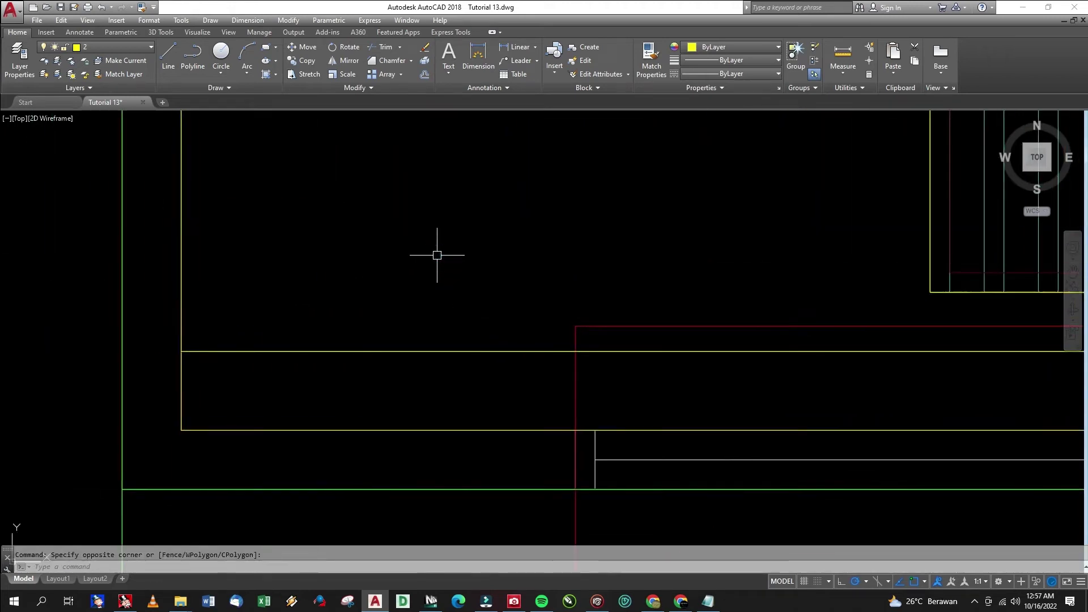
middle_click_drag(777, 282, 324, 333)
scroll(527, 357, "down", 2)
scroll(573, 354, "down", 1)
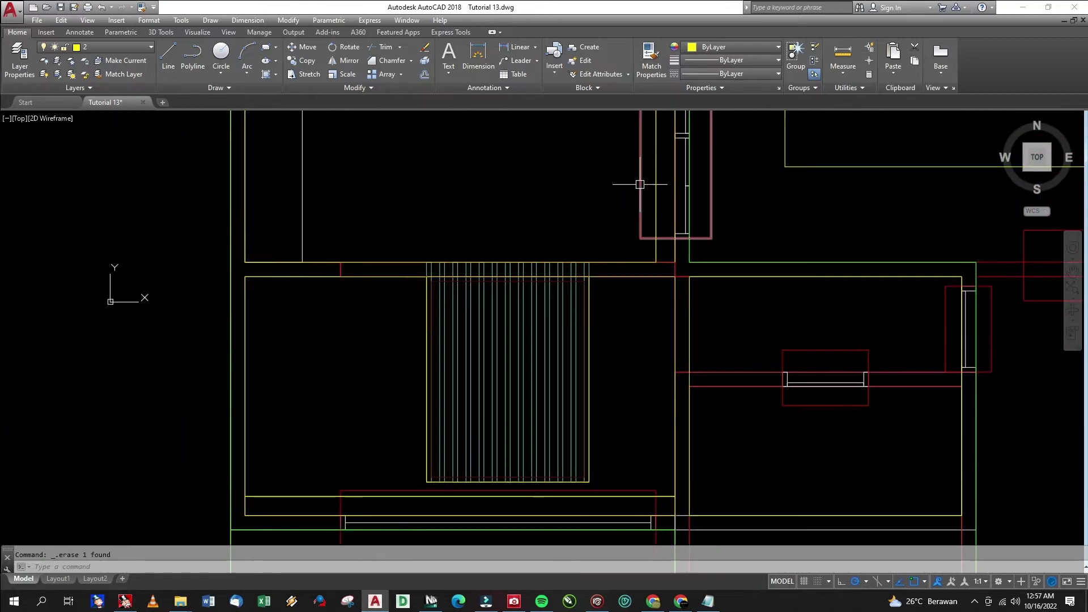
scroll(584, 288, "up", 4)
scroll(584, 284, "up", 2)
scroll(624, 287, "down", 1)
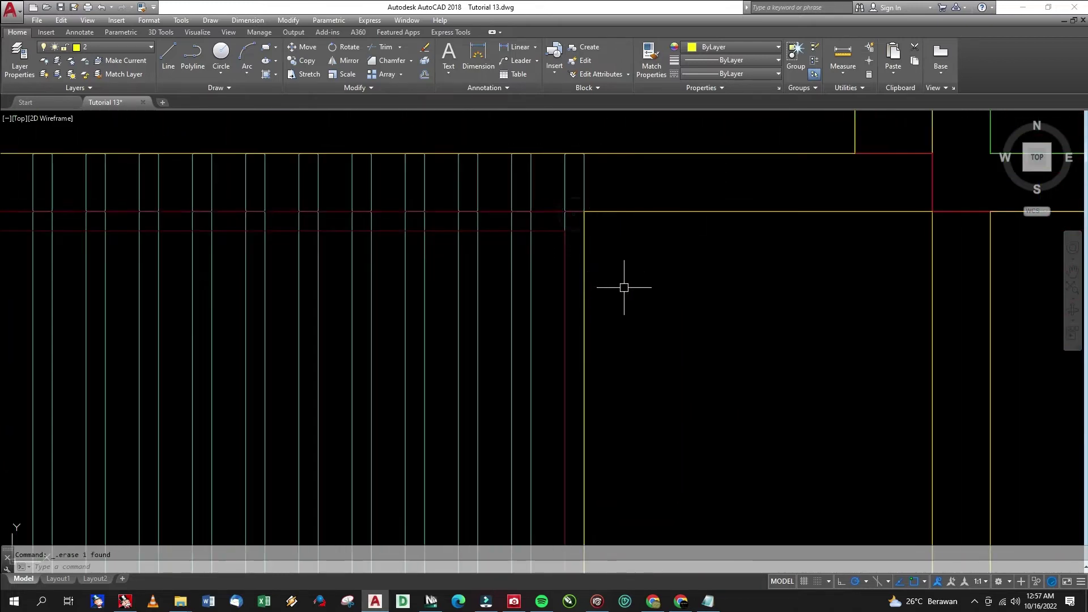
scroll(624, 287, "down", 2)
scroll(652, 272, "down", 2)
middle_click_drag(659, 267, 661, 245)
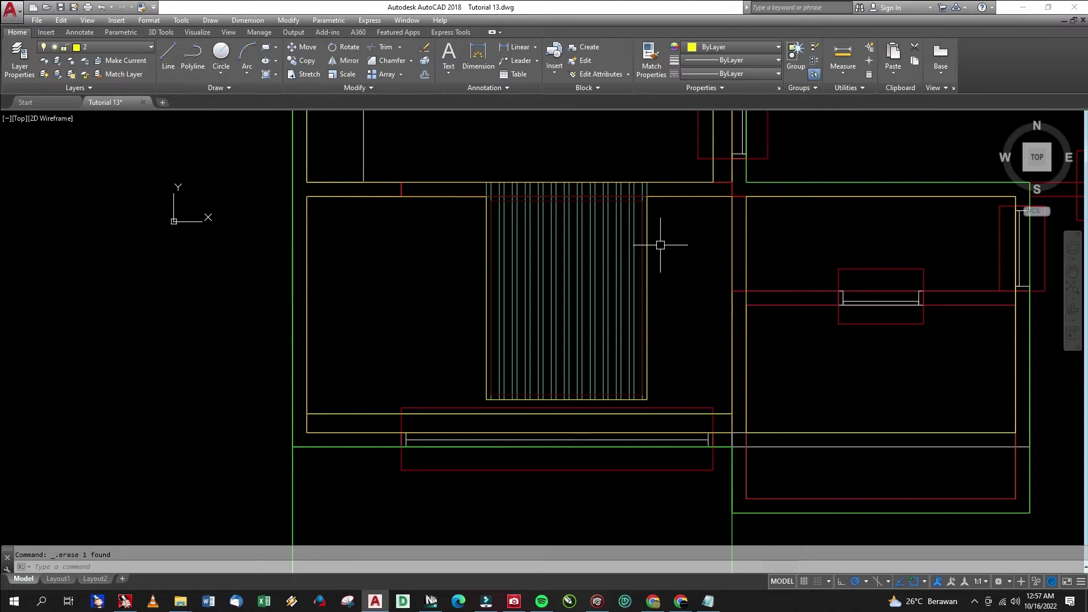
key("ctrl+z")
scroll(661, 245, "down", 4)
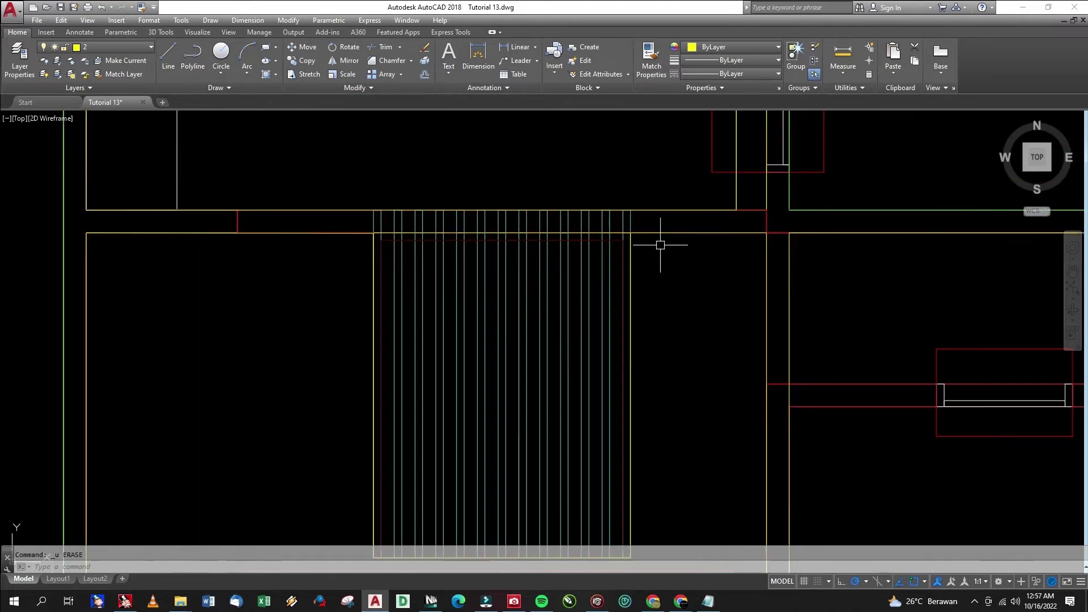
scroll(661, 243, "down", 2)
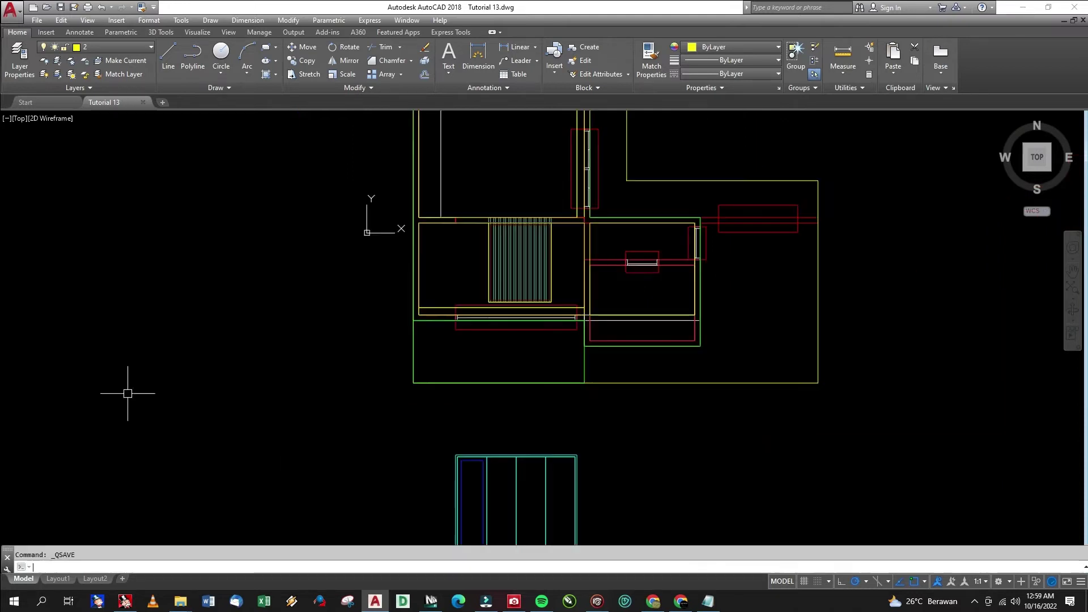
Make layer 0 current and draw two vertical guide lines extending below the plan.
left_click(113, 49)
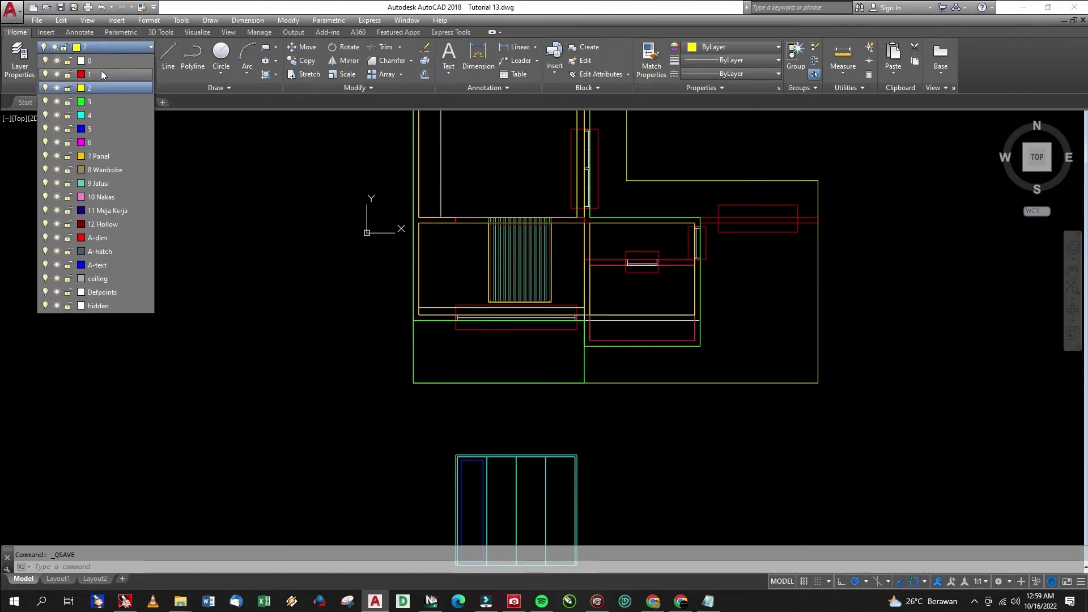
left_click(167, 50)
scroll(570, 224, "up", 2)
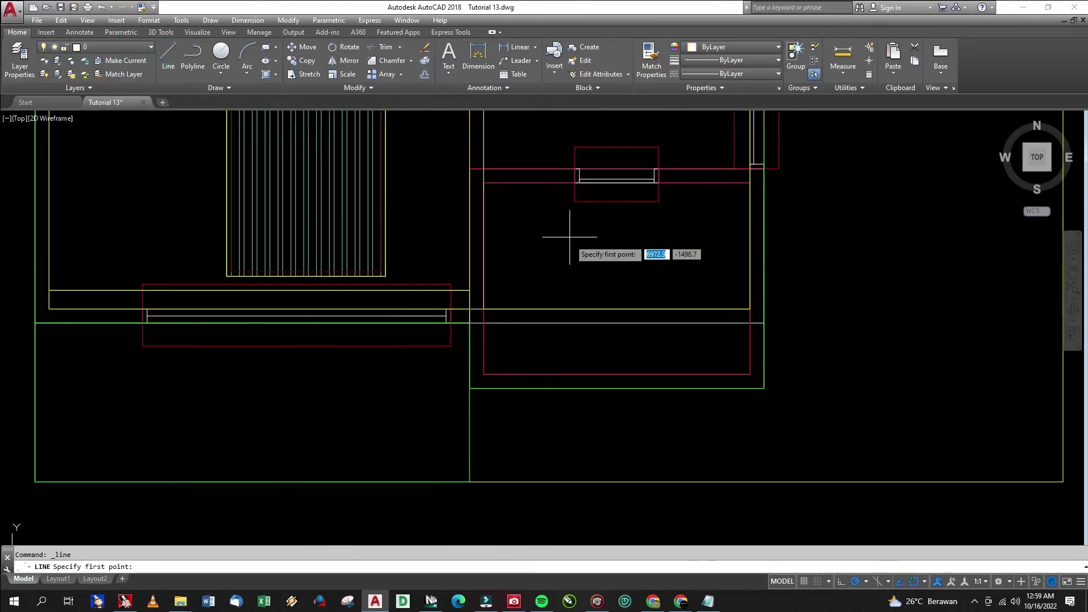
left_click(566, 207)
scroll(569, 213, "down", 2)
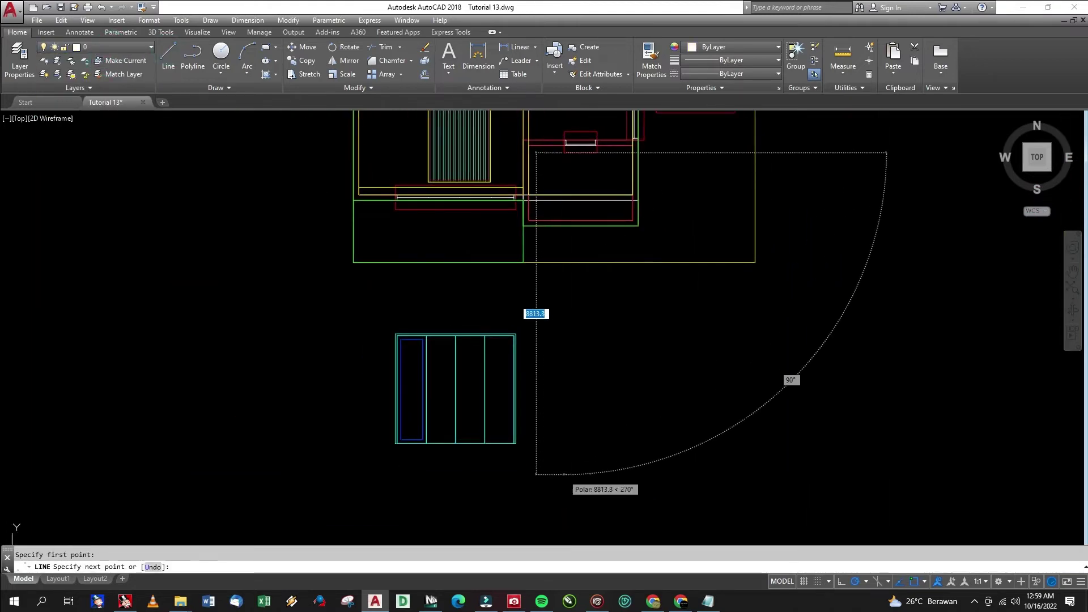
left_click(564, 478)
key("Return")
key("Return")
middle_click_drag(602, 191, 593, 180)
left_click(592, 180)
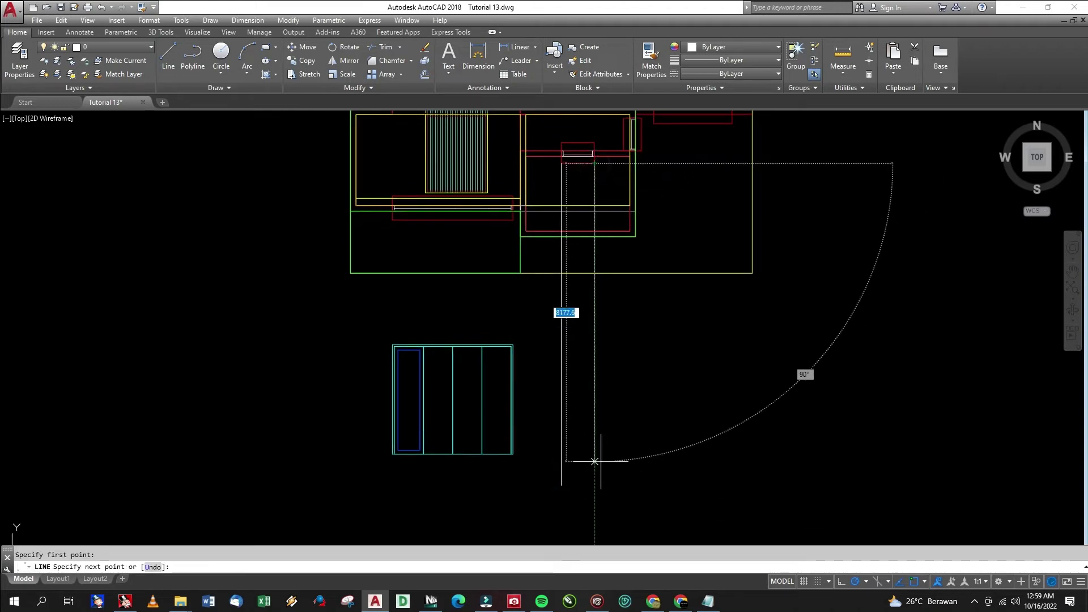
left_click(594, 465)
key("Escape")
Draw a horizontal base line from the panel's bottom corner and offset a copy 2400 above.
scroll(555, 466, "up", 2)
key("Return")
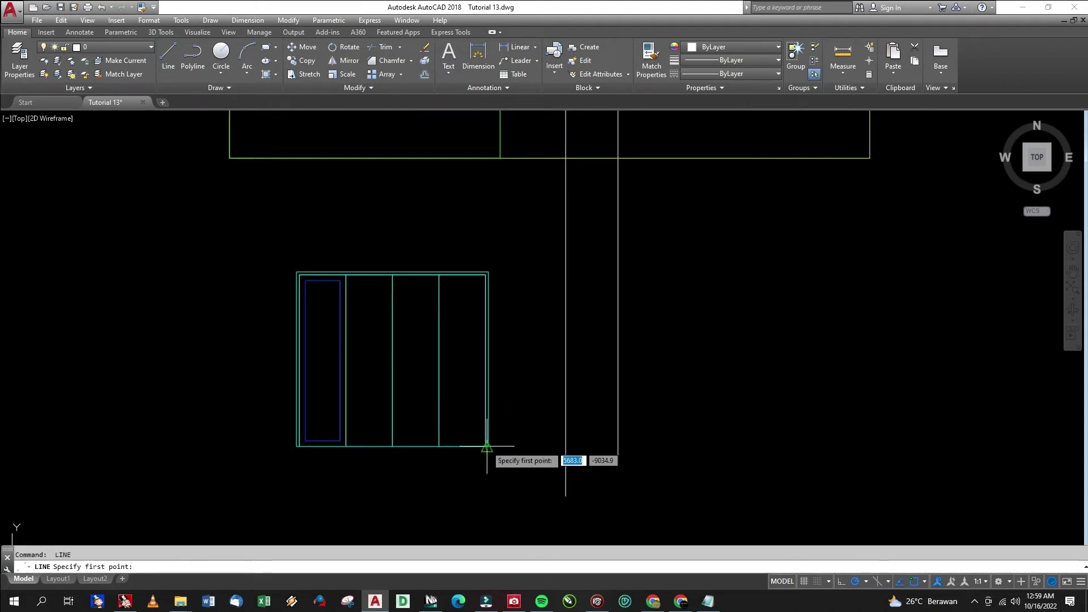
left_click(488, 446)
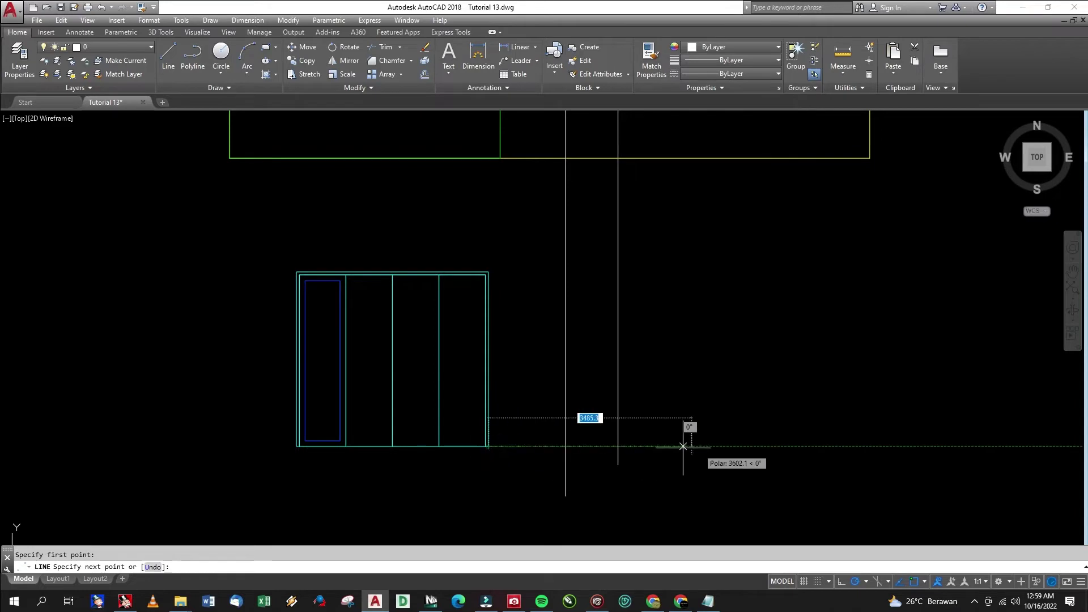
left_click(659, 447)
key("Escape")
type("o")
key("Return")
type("2400")
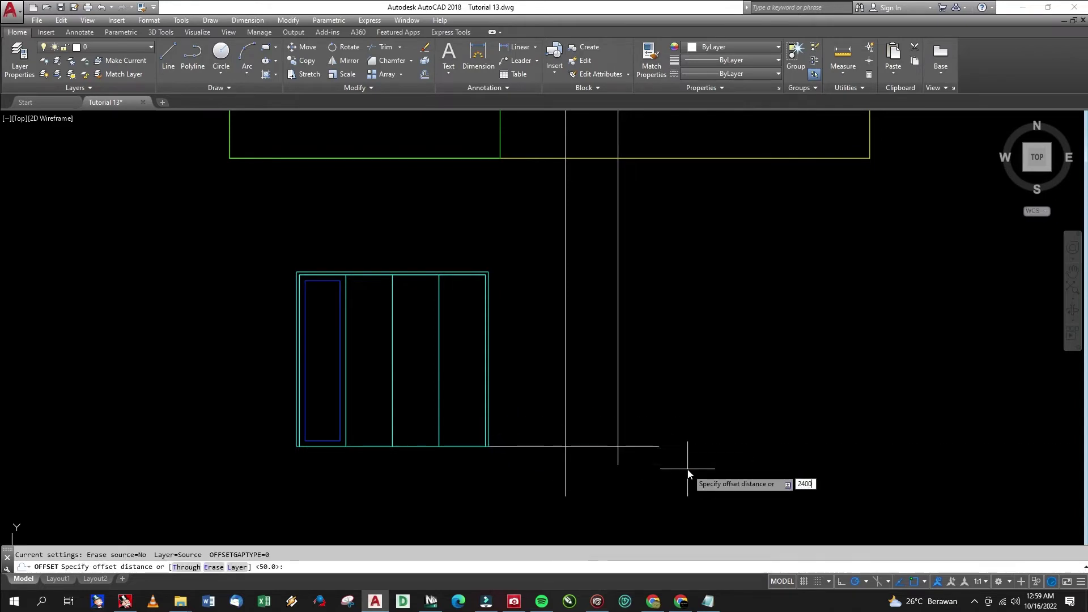
key("Return")
left_click(592, 446)
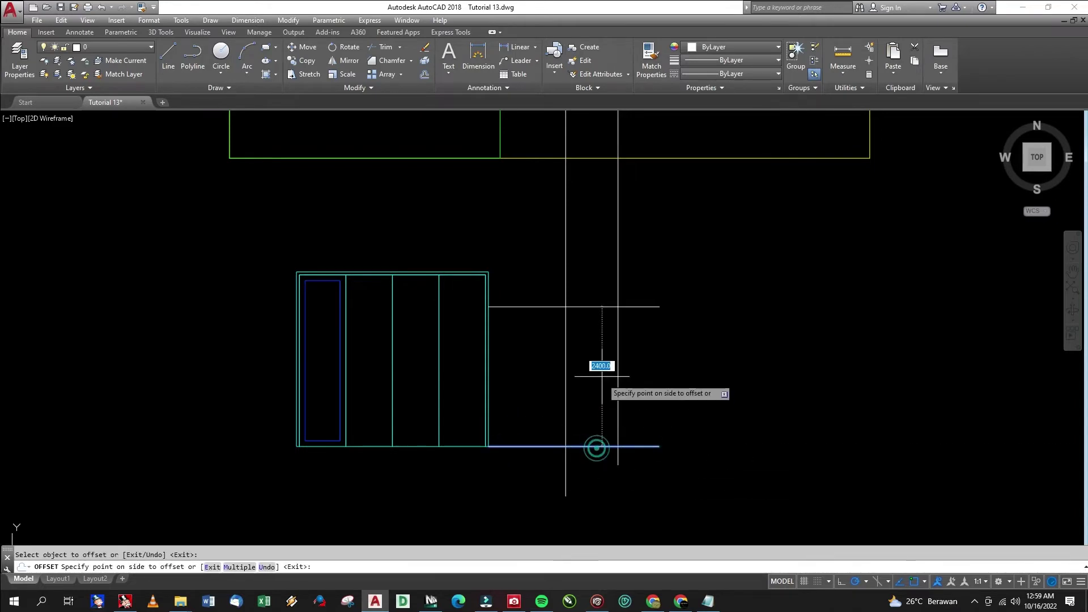
left_click(598, 367)
key("Escape")
scroll(601, 426, "up", 4)
scroll(602, 426, "down", 2)
middle_click_drag(601, 425, 588, 480)
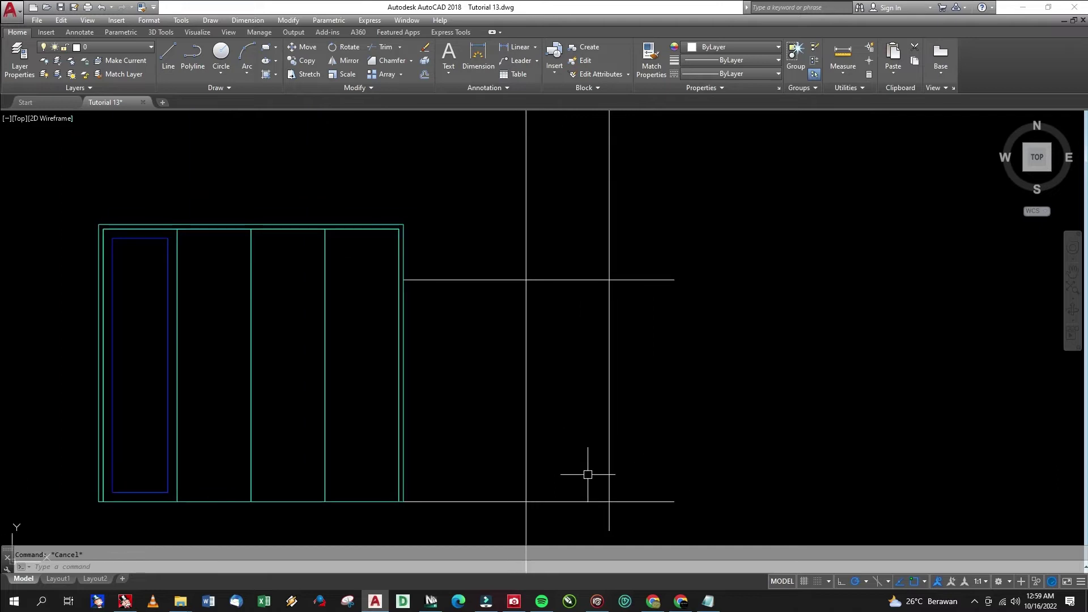
Offset the upper horizontal and both vertical guide lines 50 inward.
type("o")
key("Return")
type("0")
key("Return")
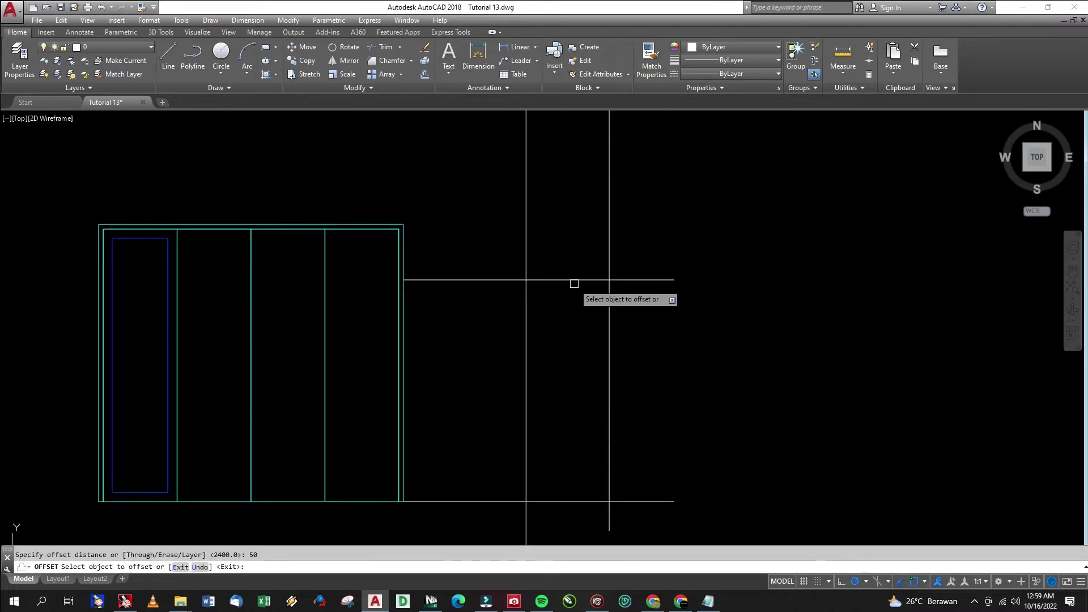
left_click(575, 280)
left_click(547, 342)
left_click(527, 340)
left_click(576, 347)
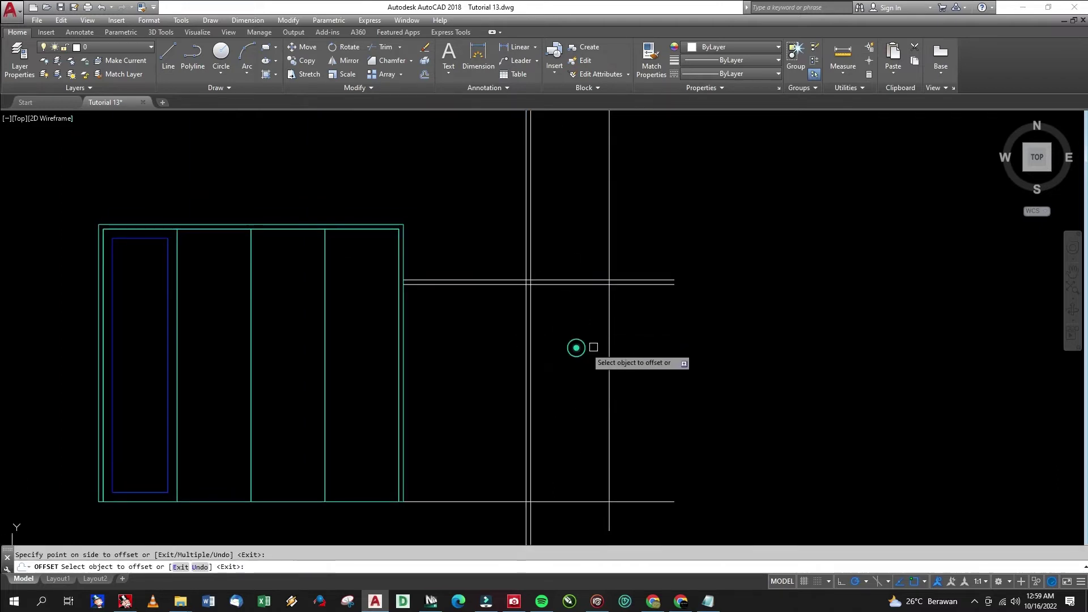
left_click(606, 343)
left_click(566, 403)
key("Escape")
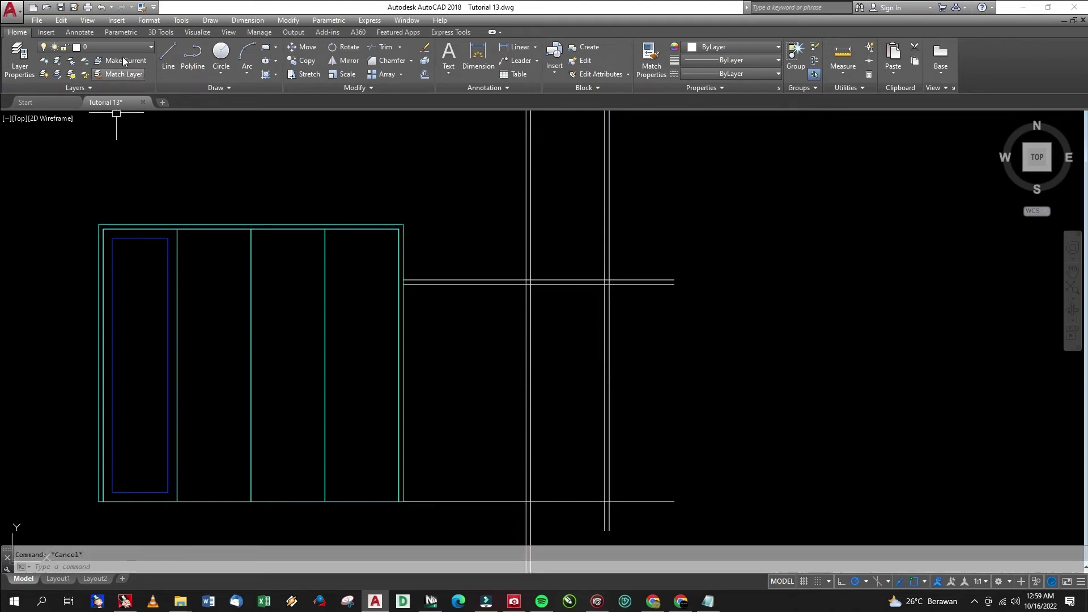
Make layer 4 current and trace a trial polyline along the guide corners, then cancel it.
left_click(120, 48)
left_click(104, 116)
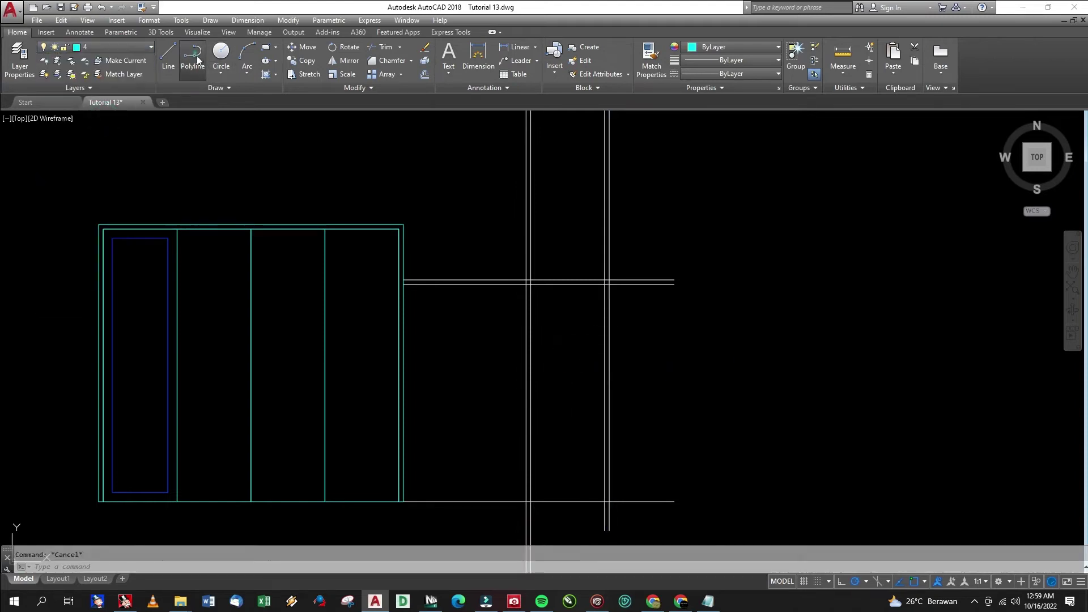
left_click(198, 59)
scroll(527, 502, "up", 3)
left_click(528, 498)
scroll(520, 227, "up", 2)
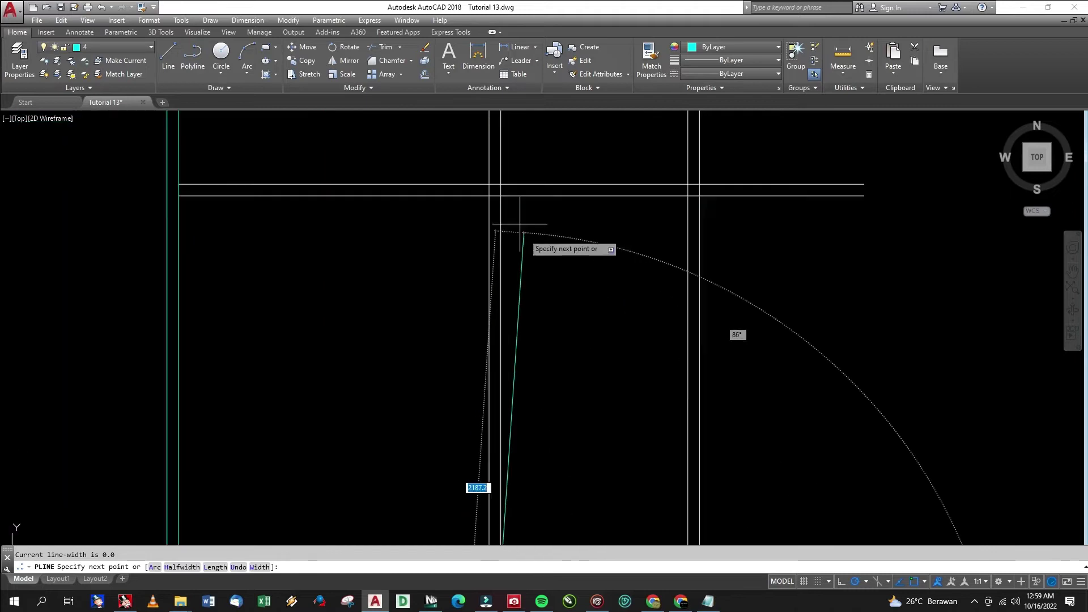
scroll(520, 224, "up", 2)
left_click(472, 168)
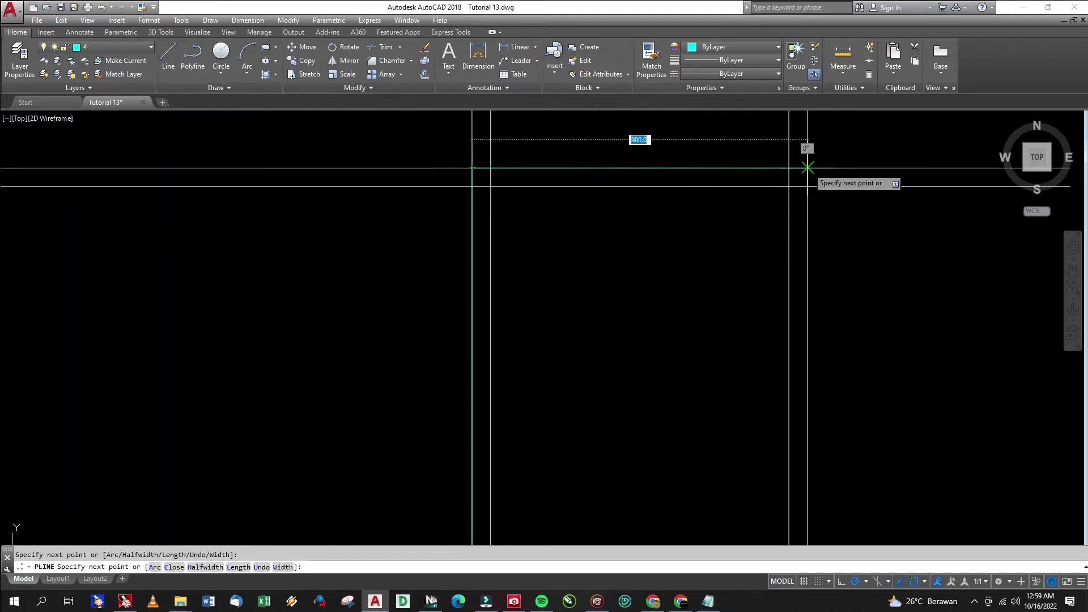
left_click(807, 168)
scroll(811, 363, "down", 2)
scroll(736, 386, "up", 2)
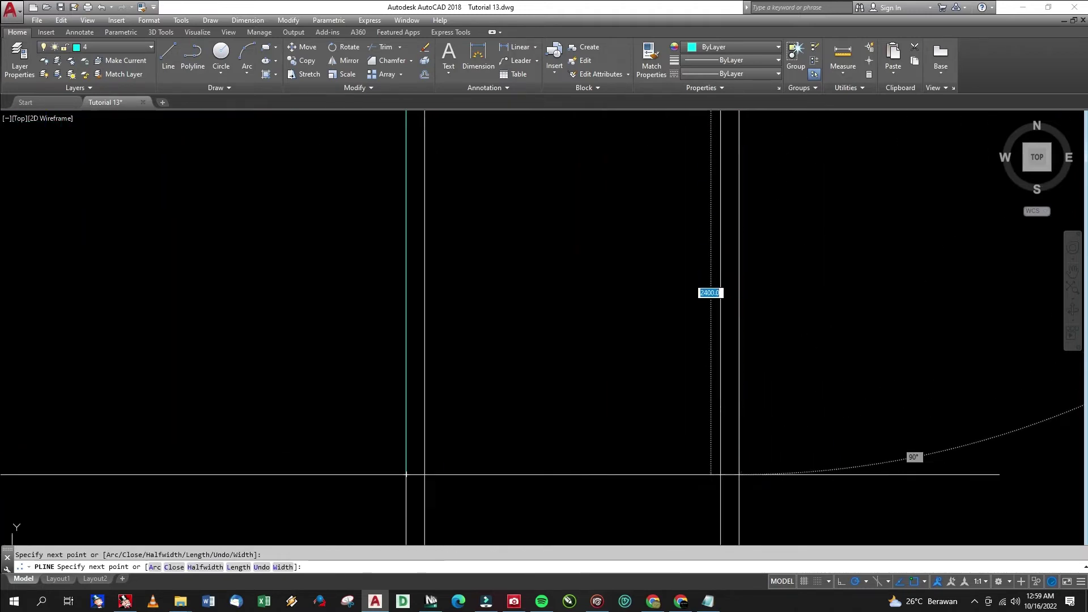
scroll(720, 471, "down", 2)
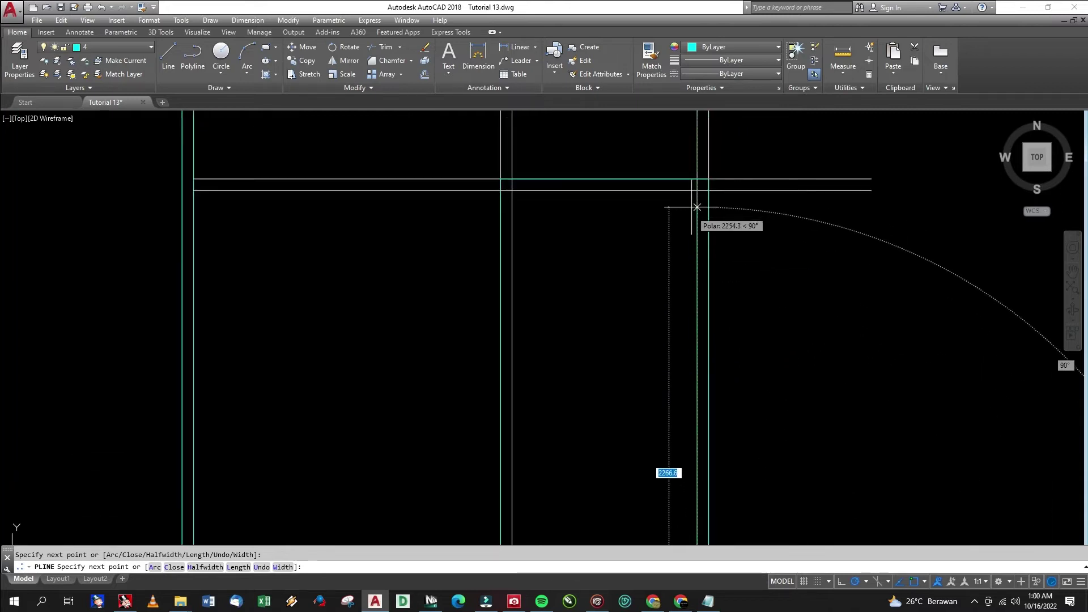
scroll(513, 190, "down", 3)
middle_click_drag(513, 248, 535, 338)
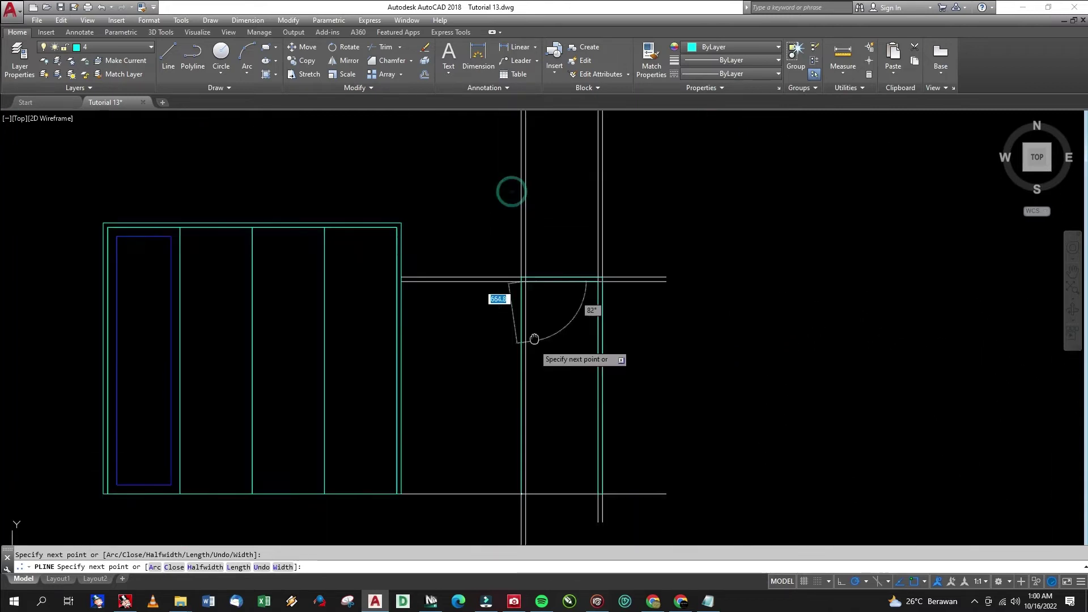
scroll(536, 343, "up", 3)
key("Escape")
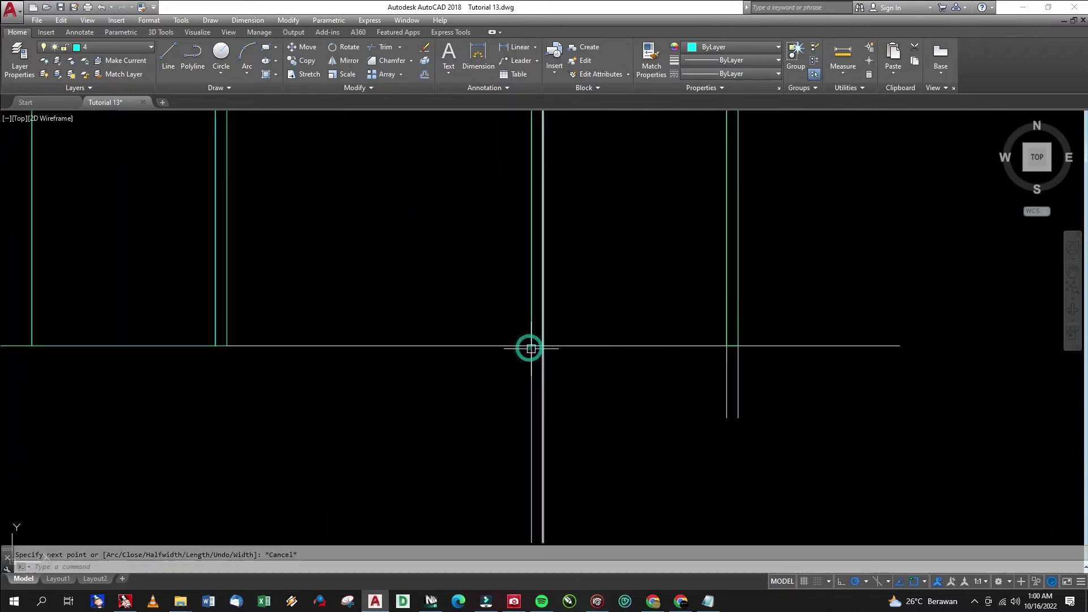
Draw a rectangle from the lower guide intersection to the top guide intersection.
left_click(268, 54)
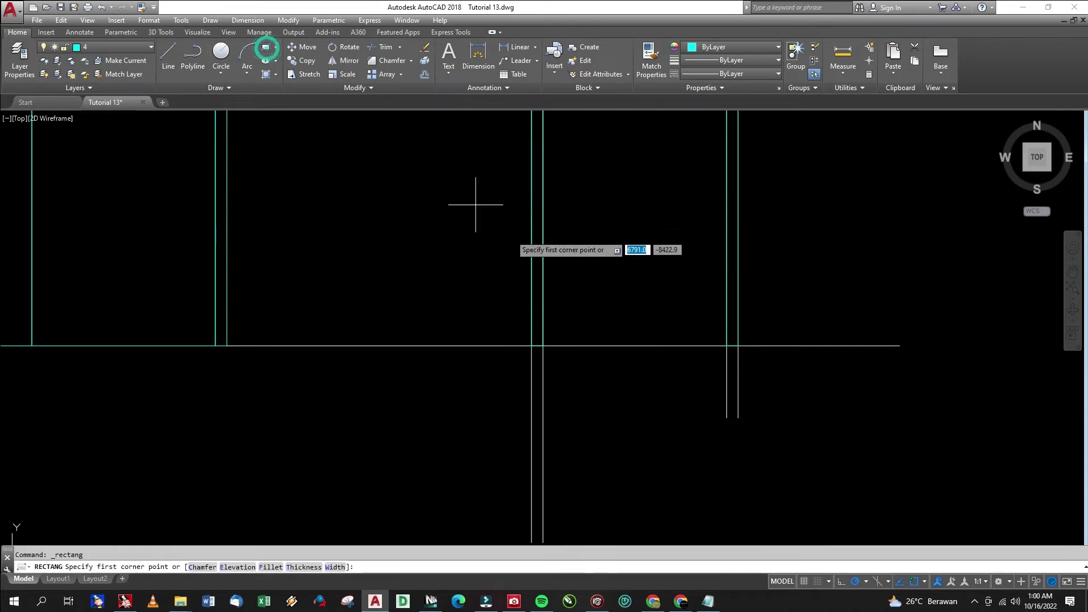
left_click(543, 345)
scroll(543, 346, "down", 2)
mouse_move(543, 347)
middle_mouse_down()
mouse_move(536, 375)
mouse_move(508, 163)
middle_mouse_up()
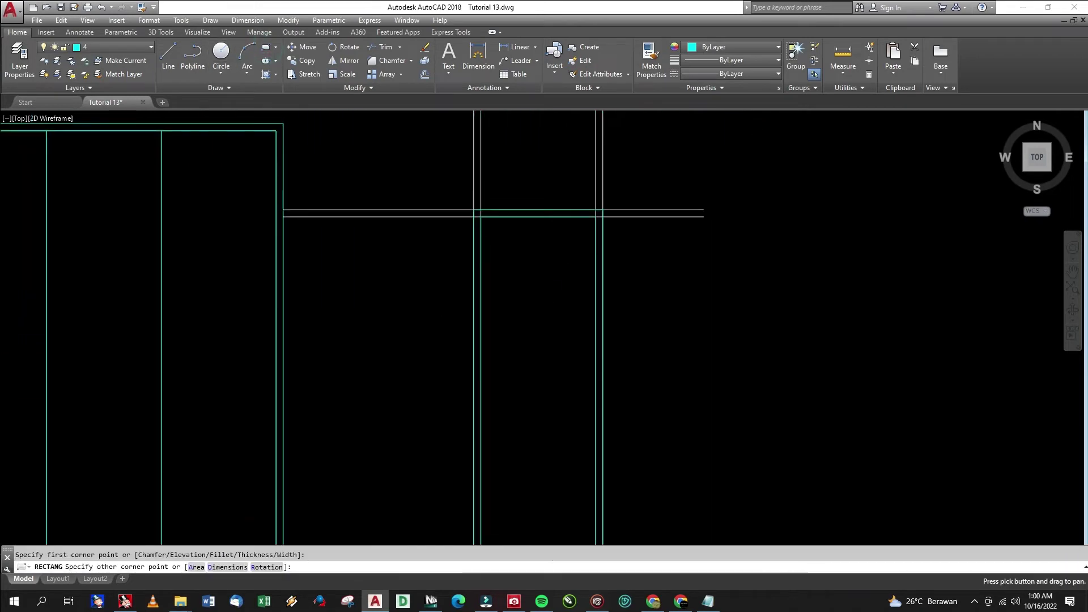
left_click(591, 215)
Erase the temporary guide lines and the long floor line.
key("Escape")
left_click(666, 241)
left_click(636, 175)
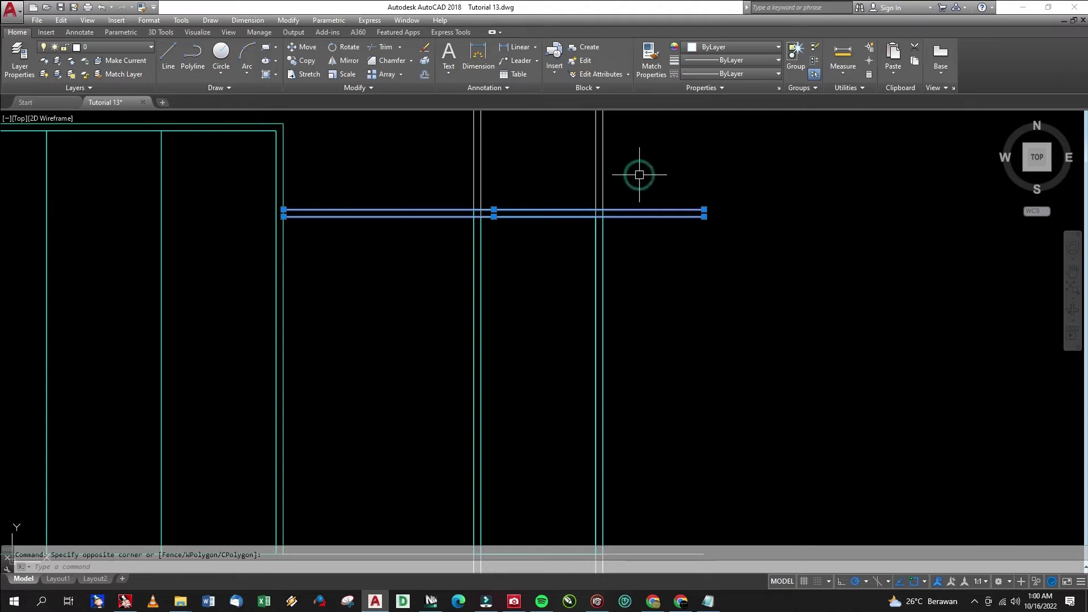
key("Delete")
left_click(629, 165)
left_click(437, 157)
scroll(578, 214, "down", 3)
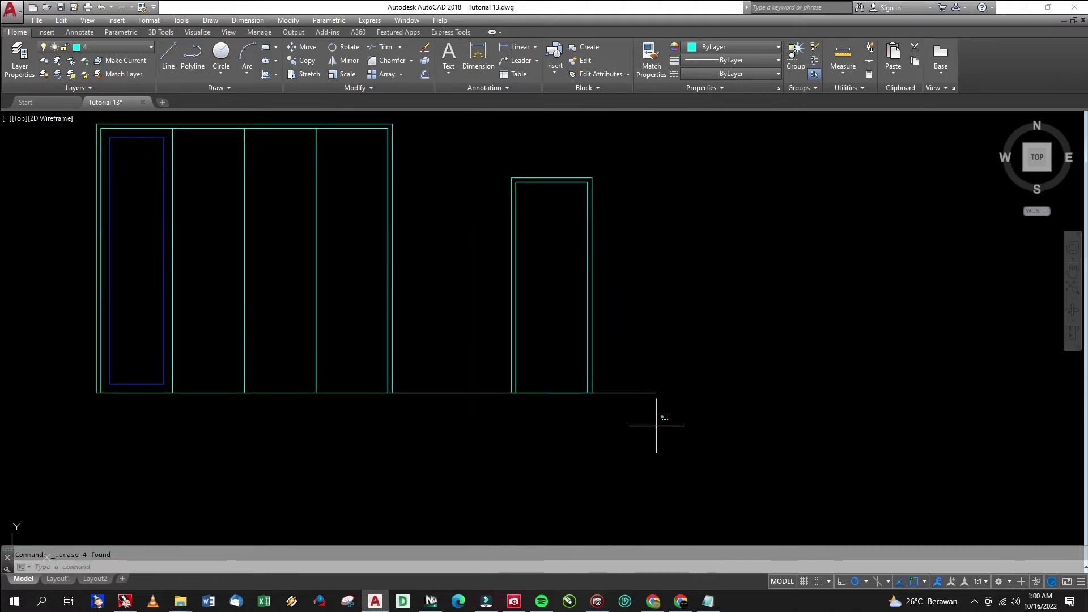
left_click(651, 393)
key("Delete")
scroll(629, 355, "down", 2)
middle_click_drag(629, 355, 632, 464)
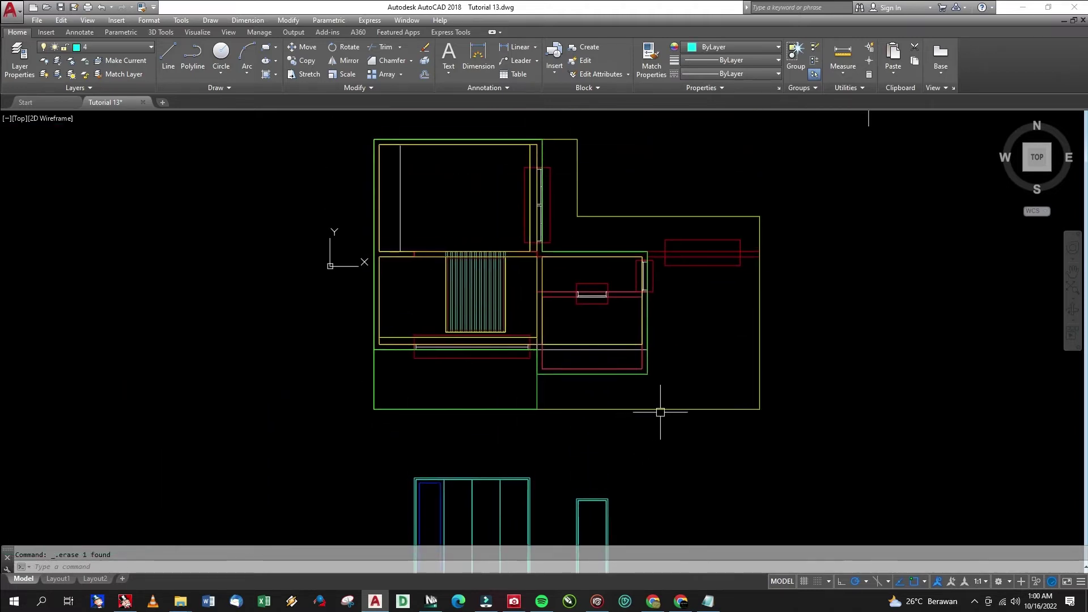
Copy the selected opening to a spot below the floor plan.
middle_click_drag(664, 385, 650, 424)
scroll(552, 246, "up", 2)
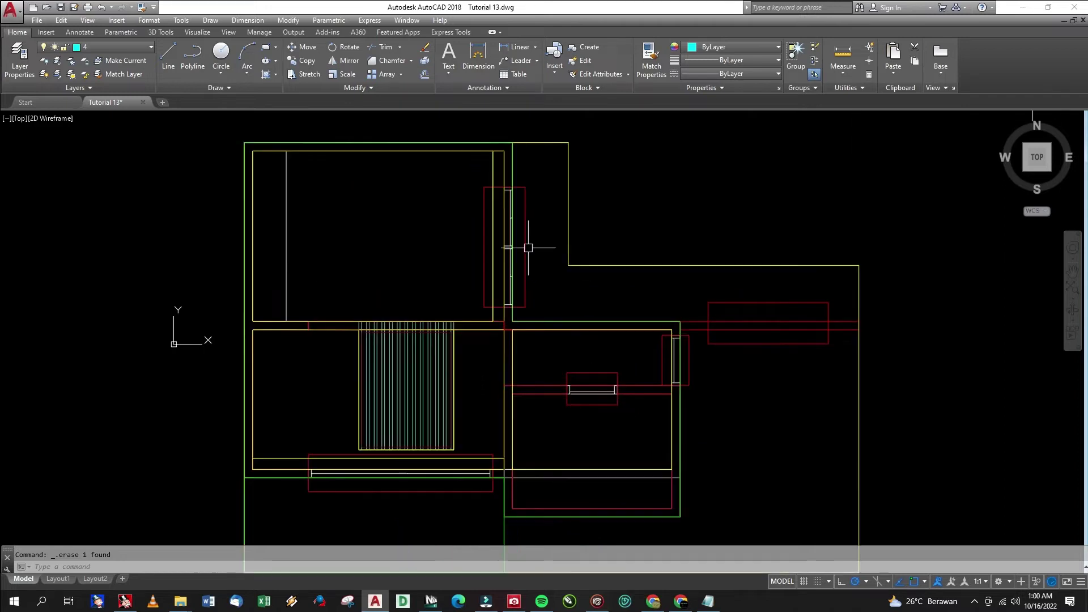
scroll(526, 247, "down", 2)
middle_click_drag(549, 280, 518, 269)
type("c")
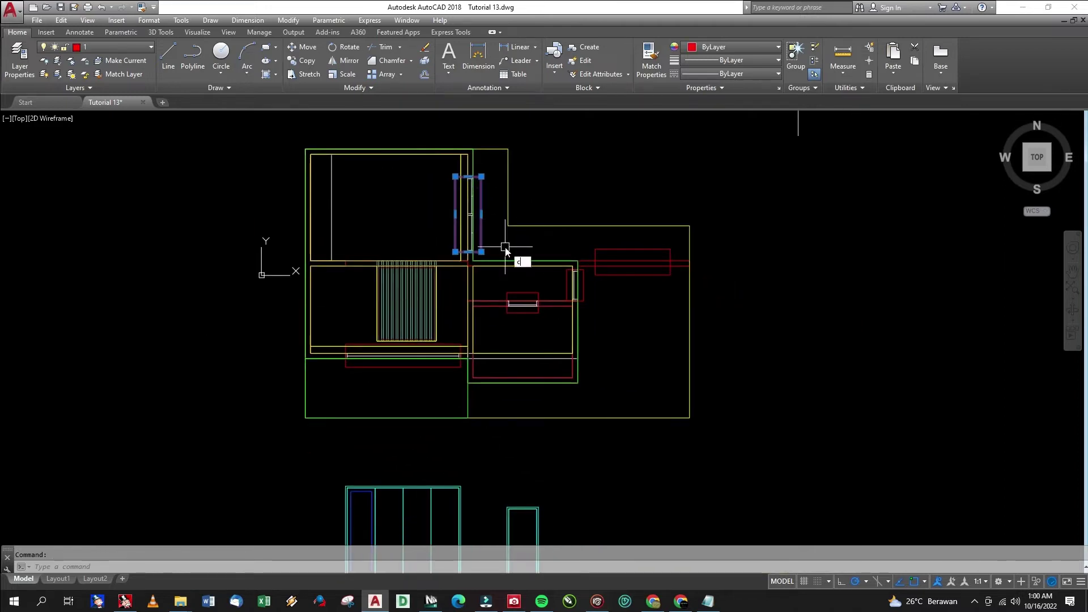
key("Return")
scroll(505, 249, "down", 3)
left_click(505, 244)
left_click(583, 480)
key("Escape")
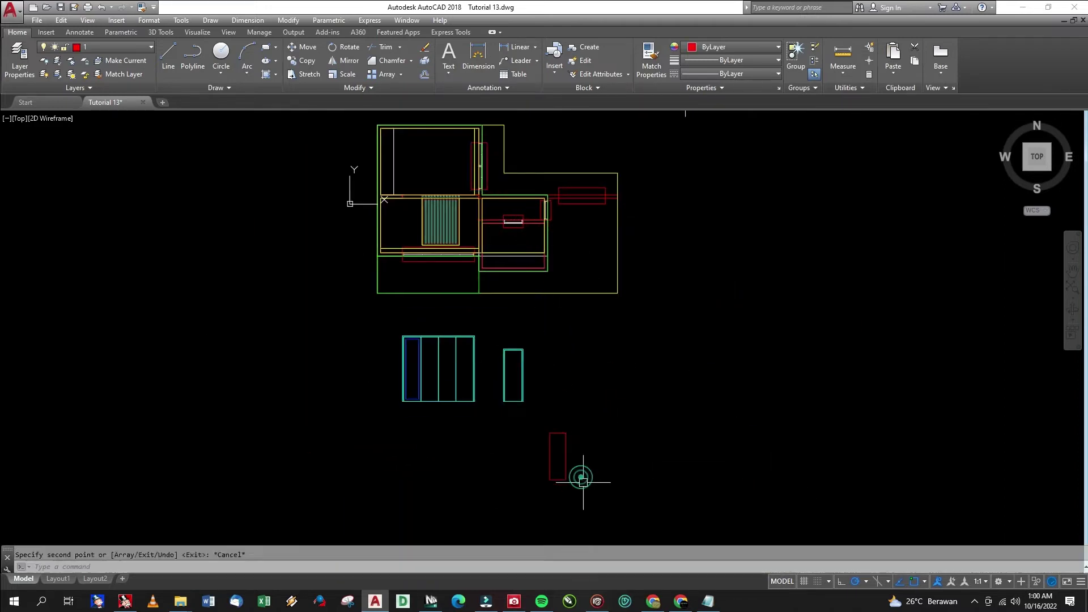
Put the copied red rectangle on layer 0, cancelling a trial grip rotate, and make layer 0 current.
scroll(583, 480, "up", 4)
left_click(530, 420)
left_click(530, 357)
right_click(532, 360)
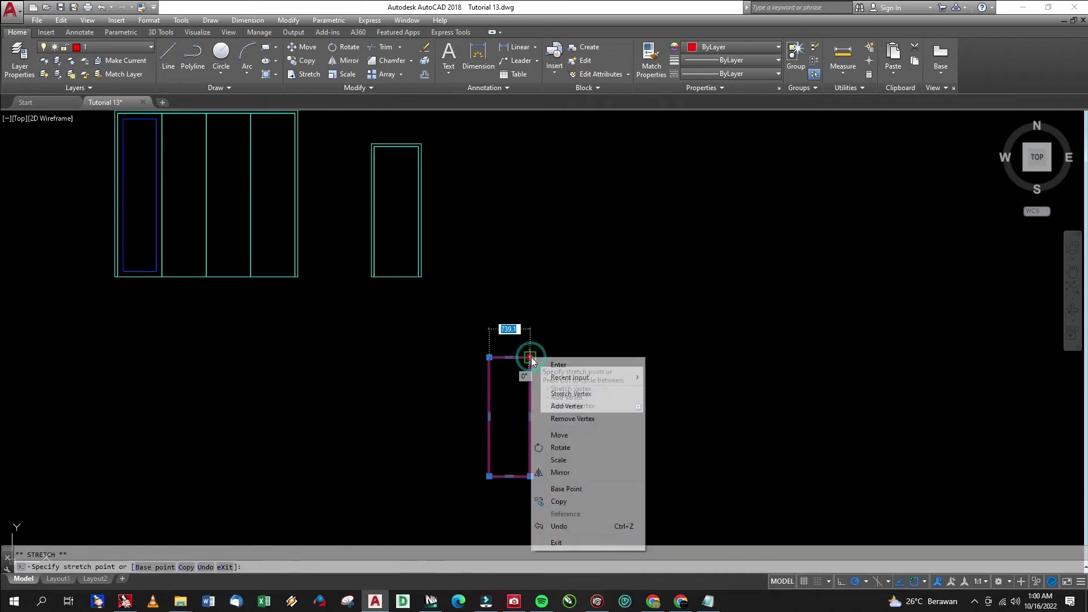
left_click(560, 447)
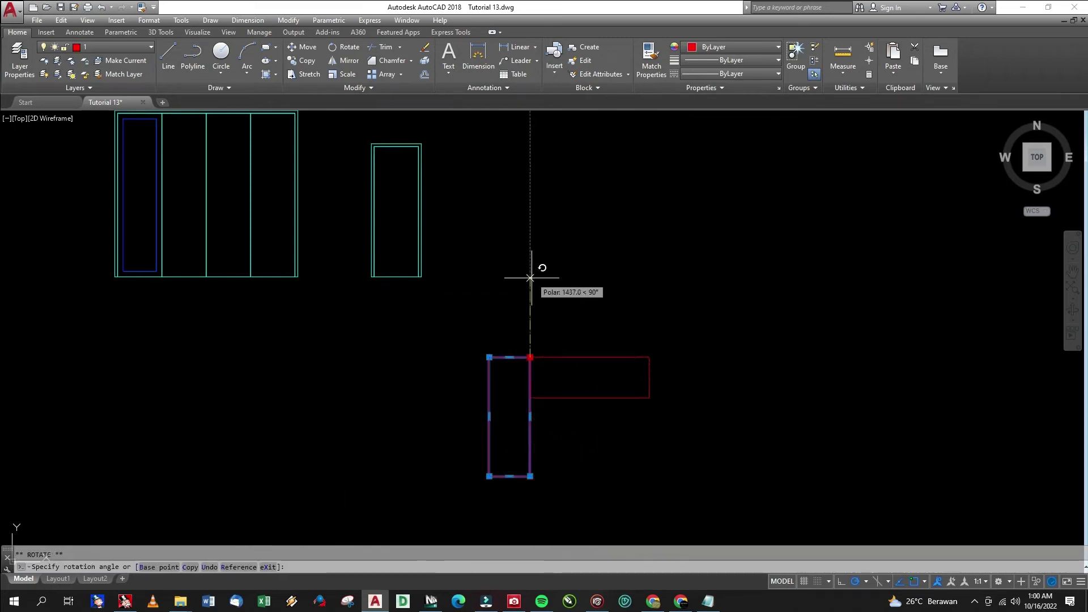
key("Escape")
left_click(111, 53)
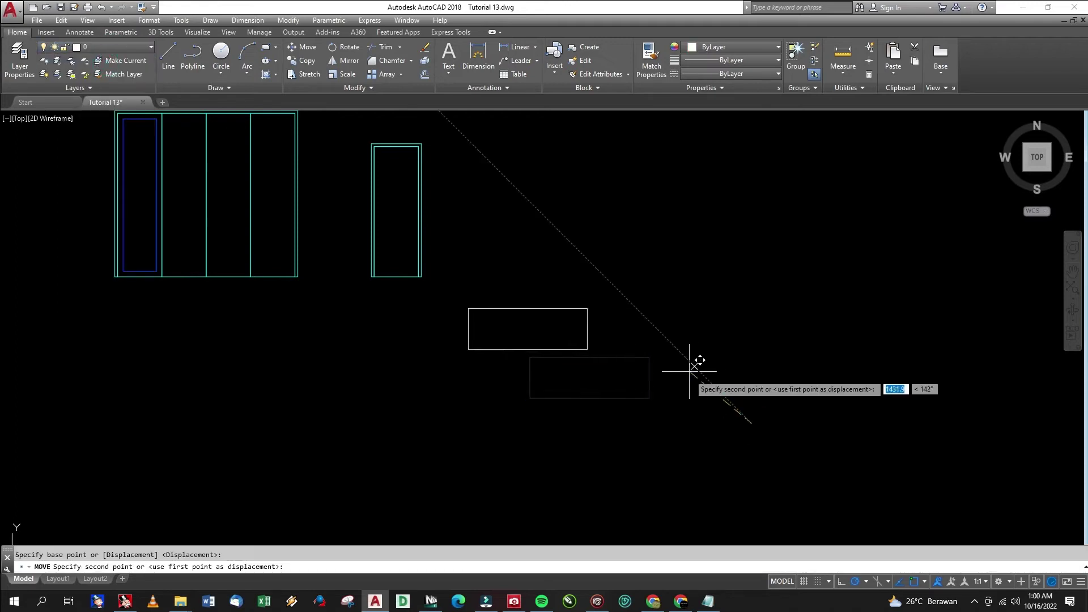
key("Escape")
middle_click_drag(661, 357, 642, 412)
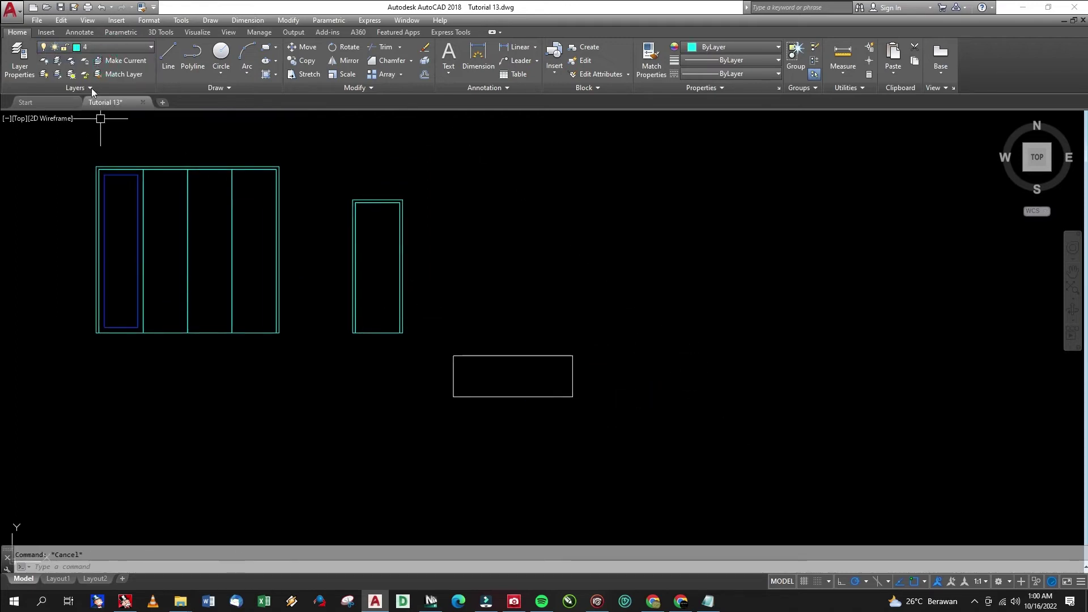
left_click(104, 47)
Draw two vertical guide lines rising from the rectangle's top-left and top-right corners.
left_click(166, 54)
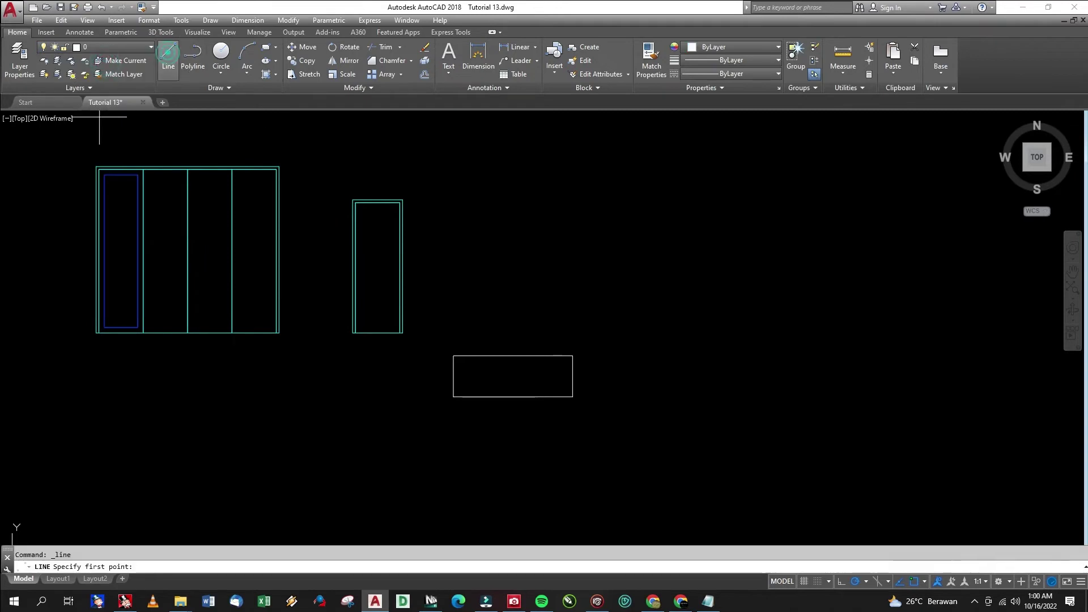
left_click(453, 356)
left_click(453, 166)
key("Return")
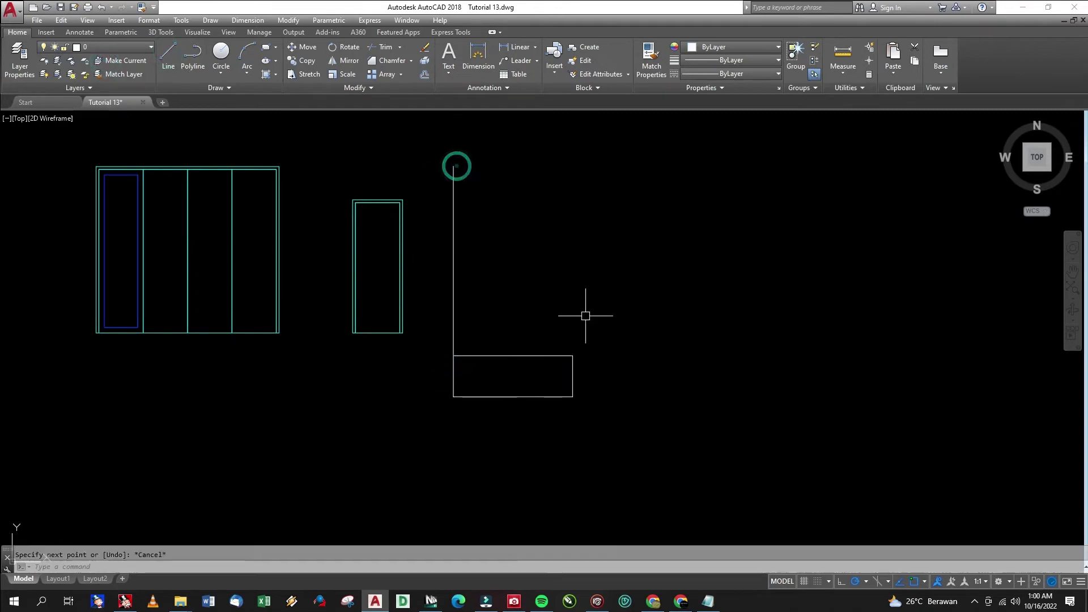
key("Return")
left_click(572, 356)
left_click(572, 170)
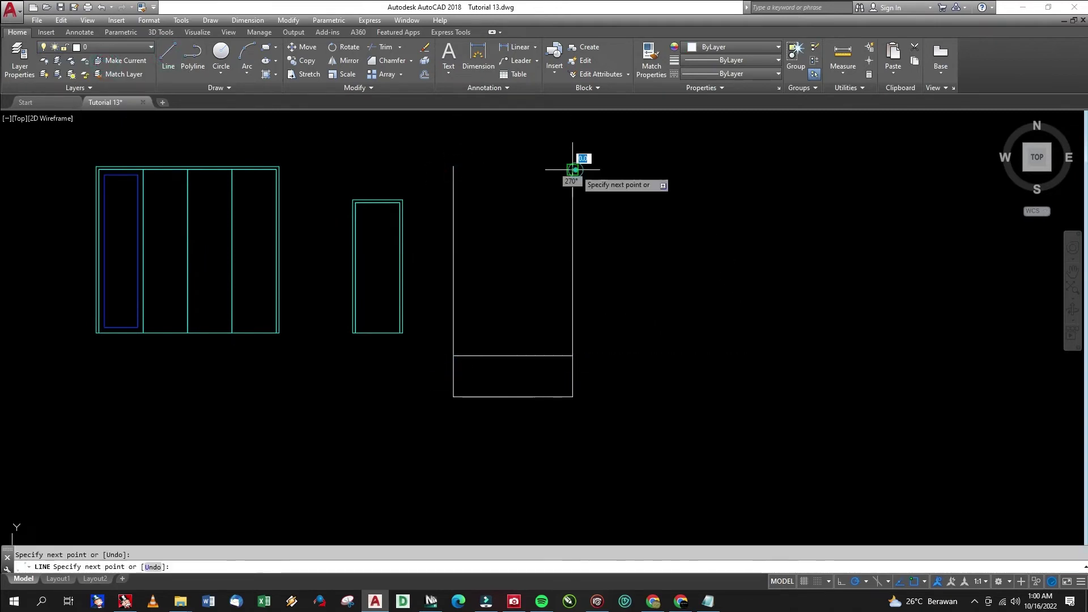
key("Return")
Draw horizontal guide lines rightward from the cyan rectangle's top and bottom corners.
key("Return")
left_click(402, 199)
left_click(616, 200)
key("Return")
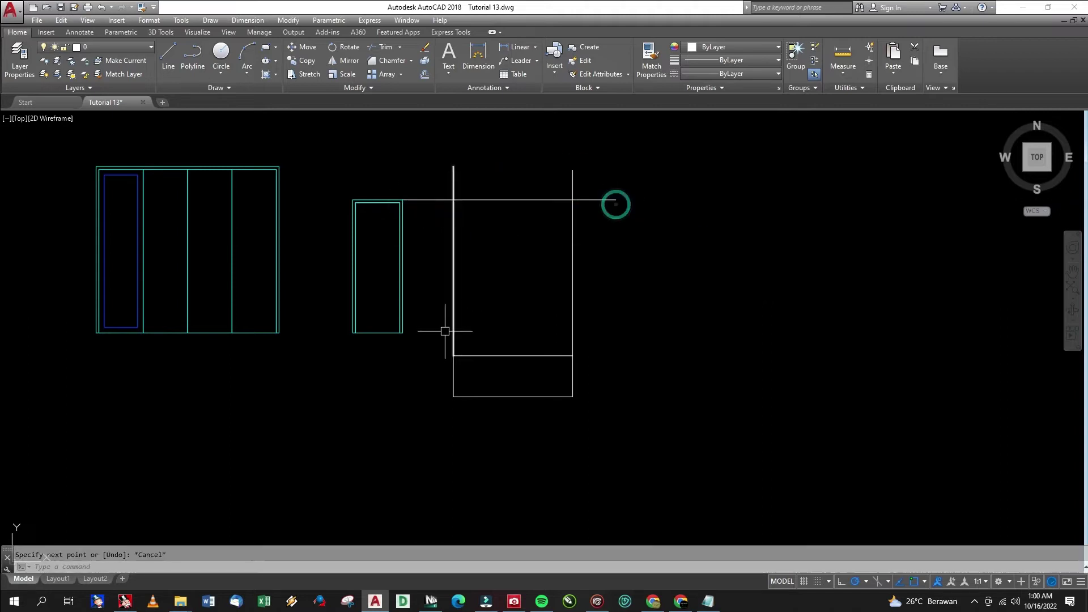
key("Return")
left_click(403, 333)
left_click(611, 333)
key("Escape")
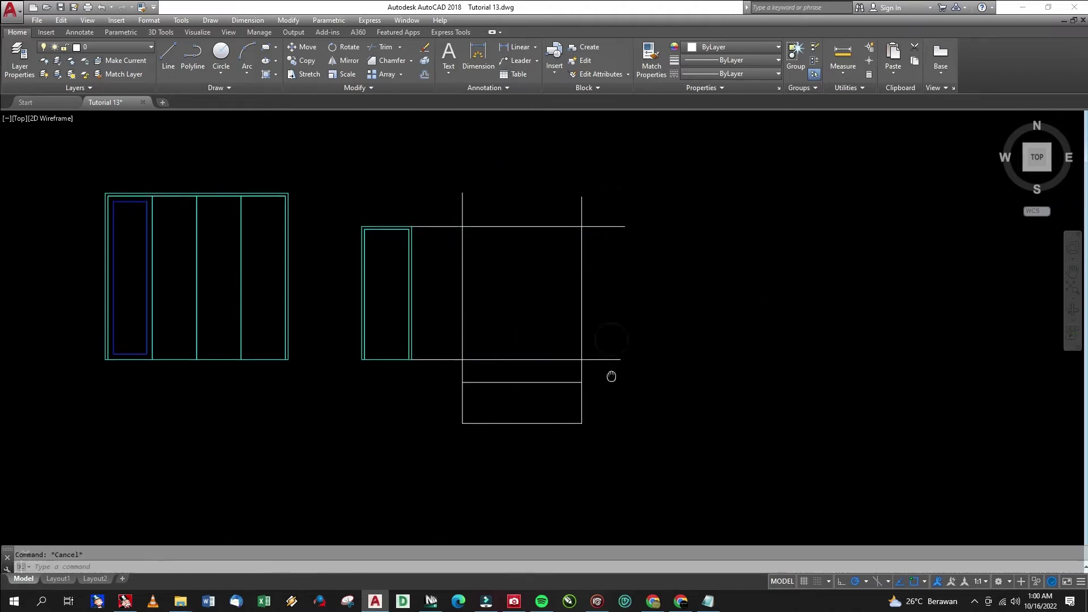
Move the lower horizontal guide line up 200.
middle_click_drag(621, 306, 631, 342)
scroll(632, 406, "down", 3)
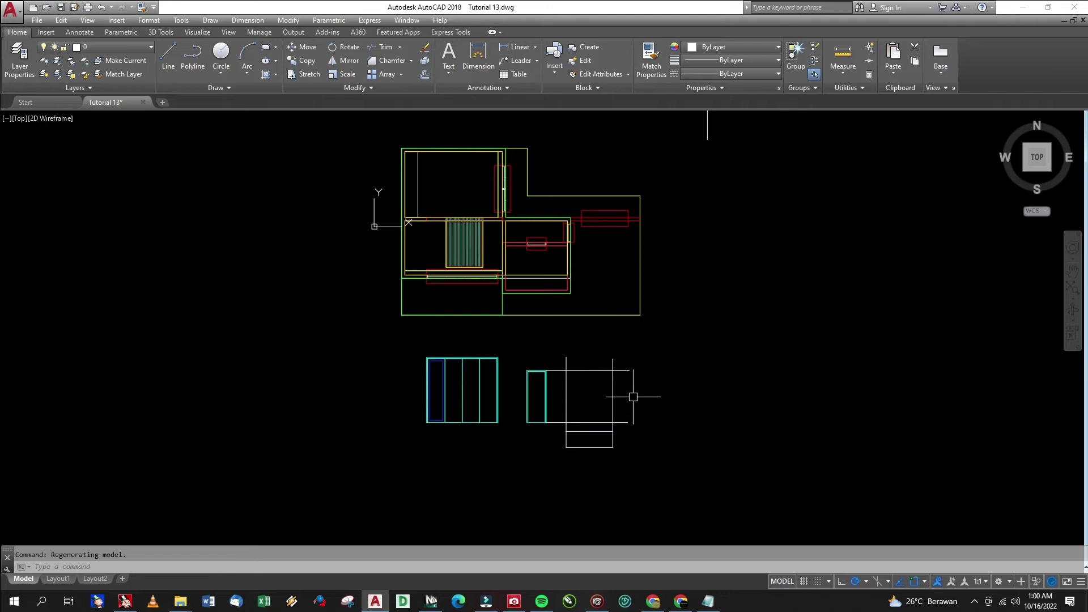
scroll(633, 397, "up", 2)
middle_click_drag(644, 418, 645, 432)
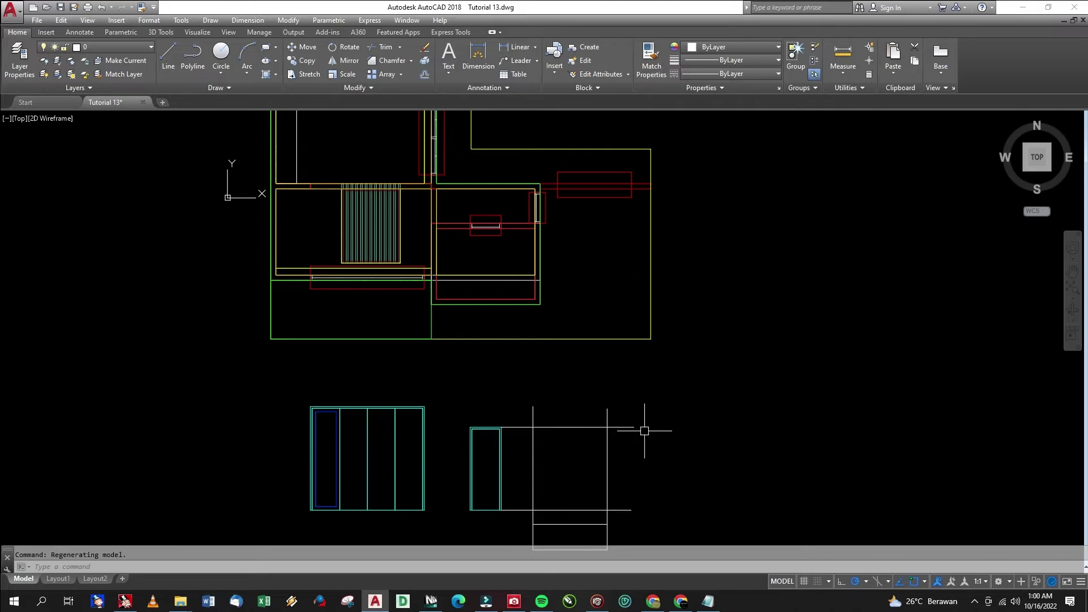
scroll(644, 431, "up", 1)
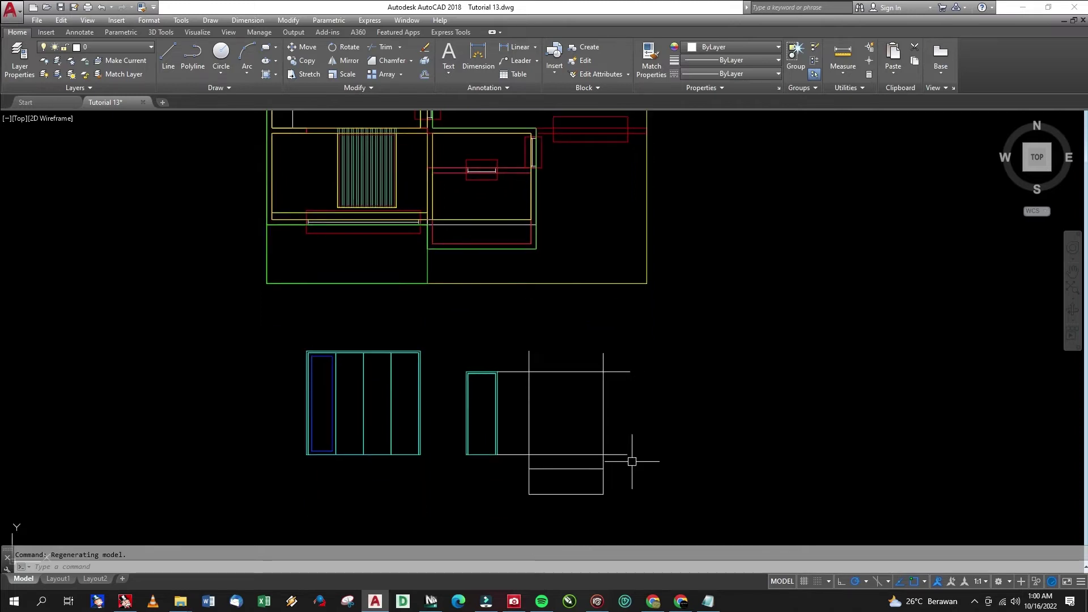
scroll(629, 457, "up", 3)
left_click(608, 443)
left_click(638, 425)
type("m")
key("Return")
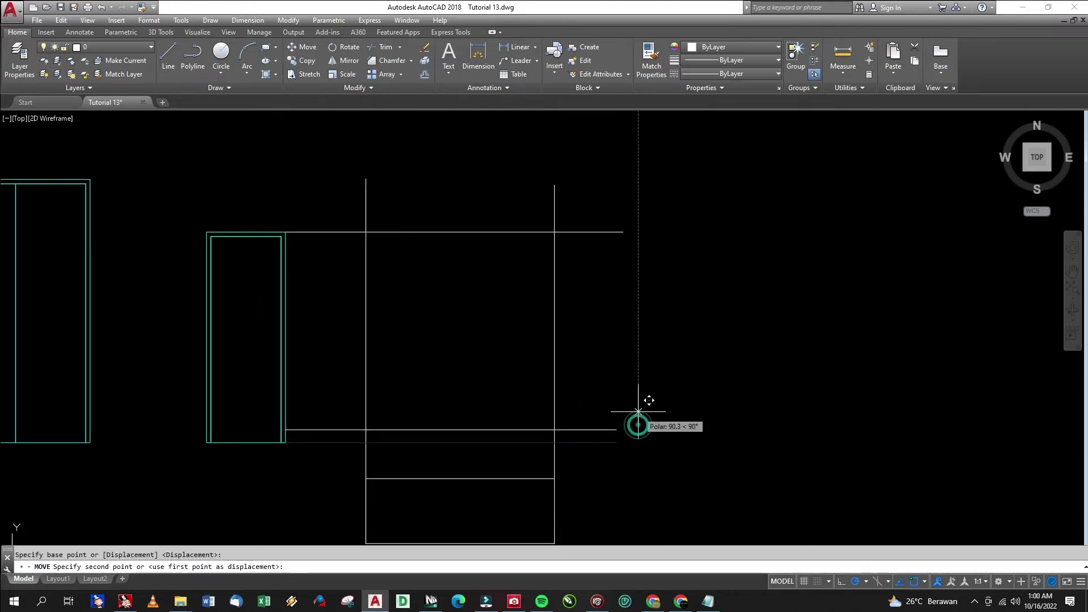
left_click(638, 425)
type("200")
key("Escape")
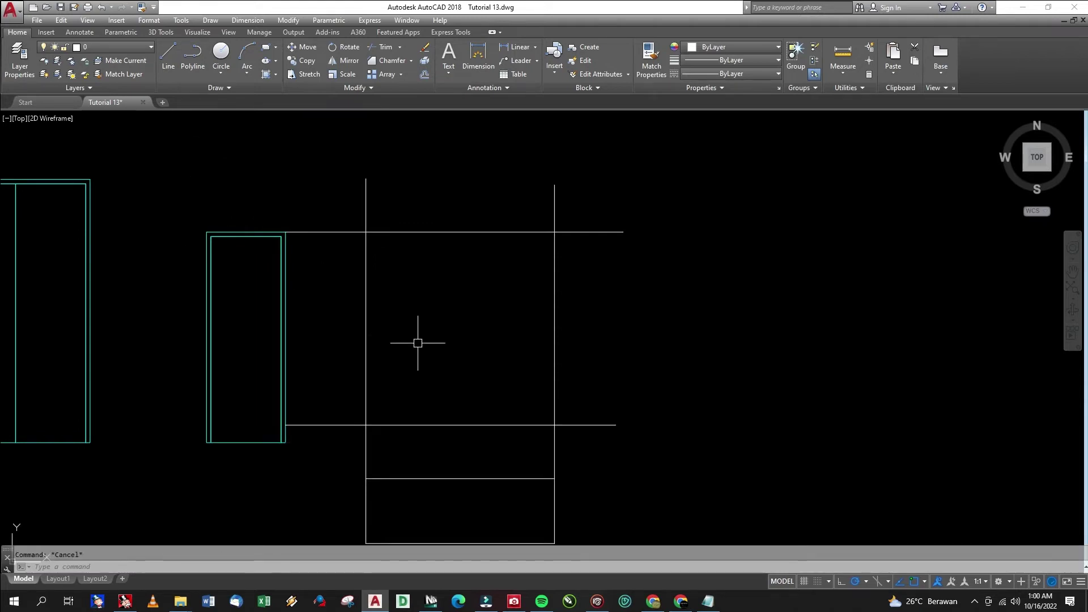
Adjust the view, then start an offset and cancel it.
scroll(420, 334, "down", 3)
middle_click_drag(423, 328, 427, 369)
scroll(426, 362, "up", 3)
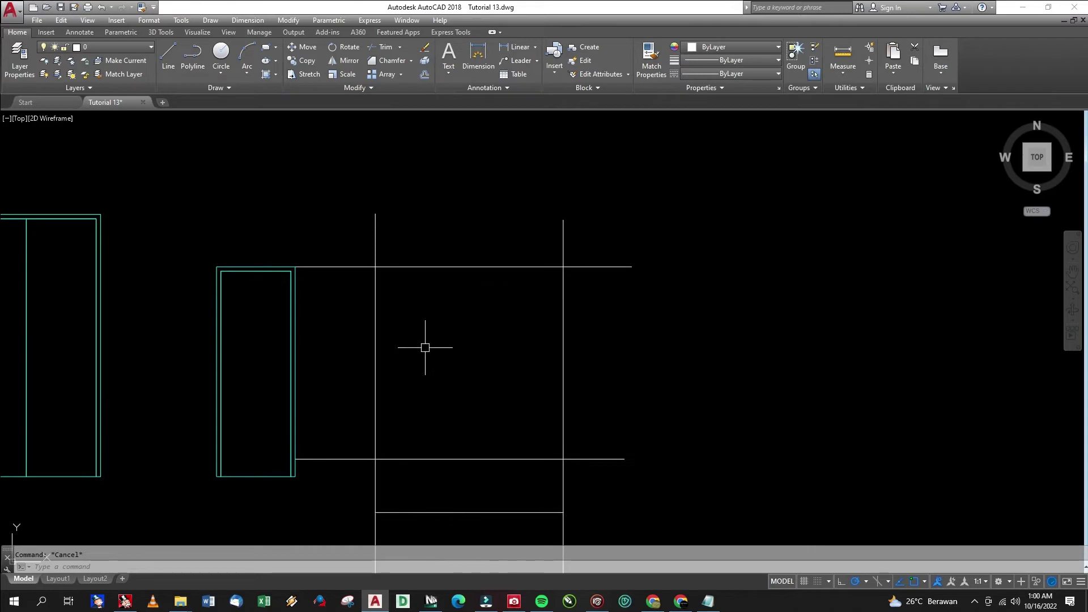
type("o")
key("Return")
key("Escape")
Abandon the trim of the guide lines and make layer 4 current.
key("Return")
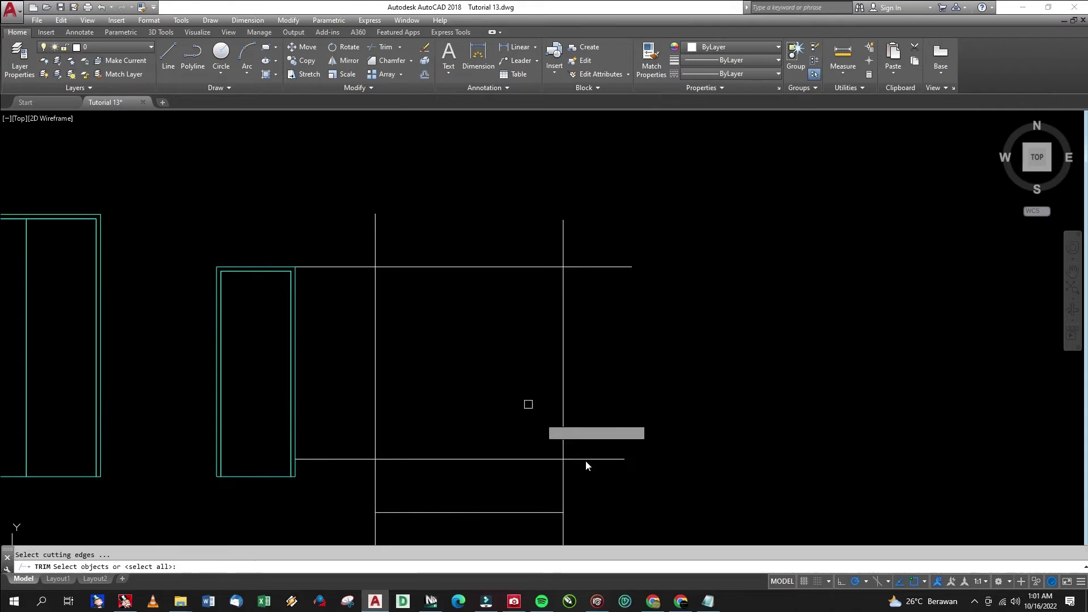
key("Return")
left_click_drag(601, 494, 578, 245)
key("Escape")
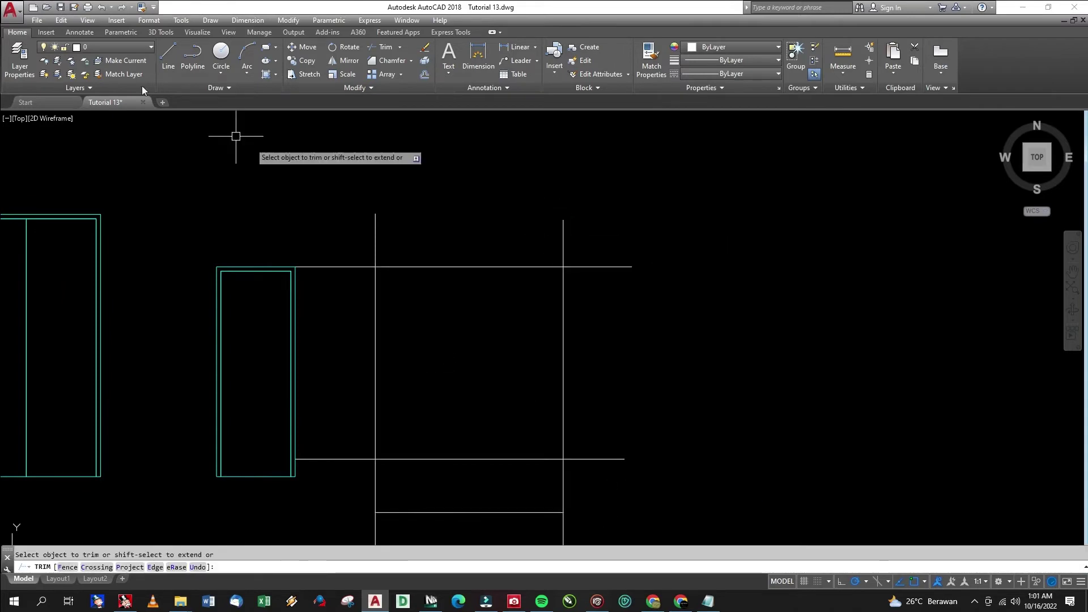
key("Escape")
left_click(107, 45)
left_click(103, 115)
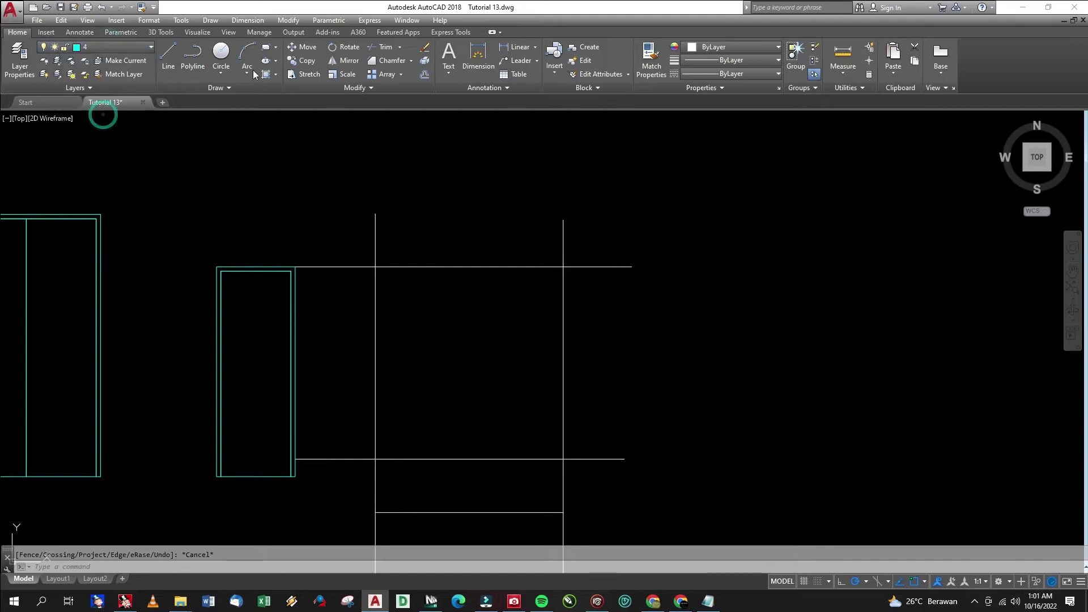
Draw the window rectangle between guide intersections and offset it 50 inward.
left_click(267, 49)
left_click(375, 266)
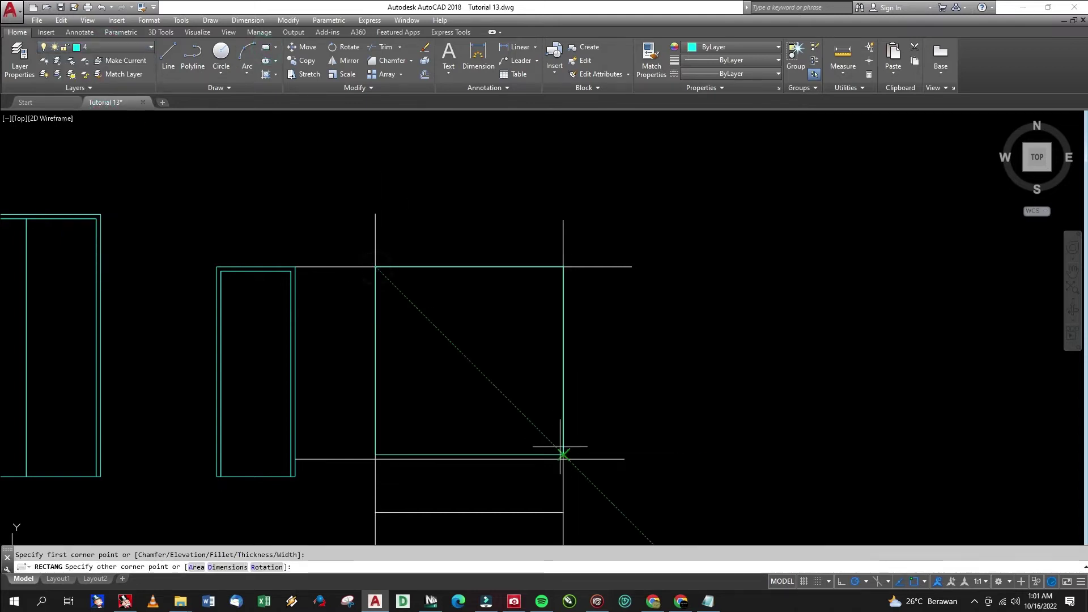
left_click(563, 454)
key("Escape")
middle_click_drag(564, 455, 575, 445)
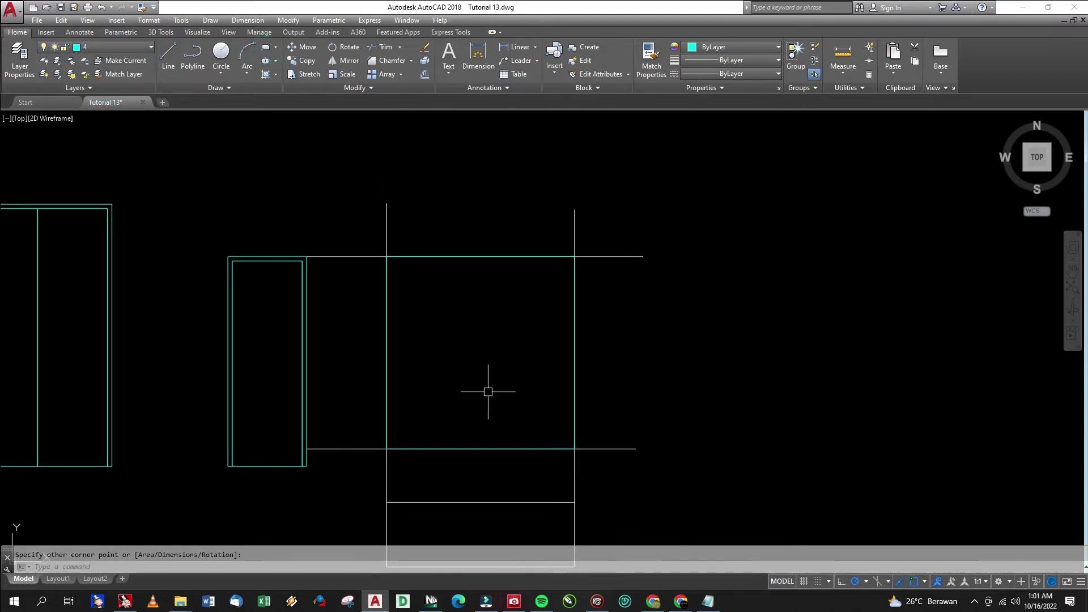
type("o")
key("Return")
type("50")
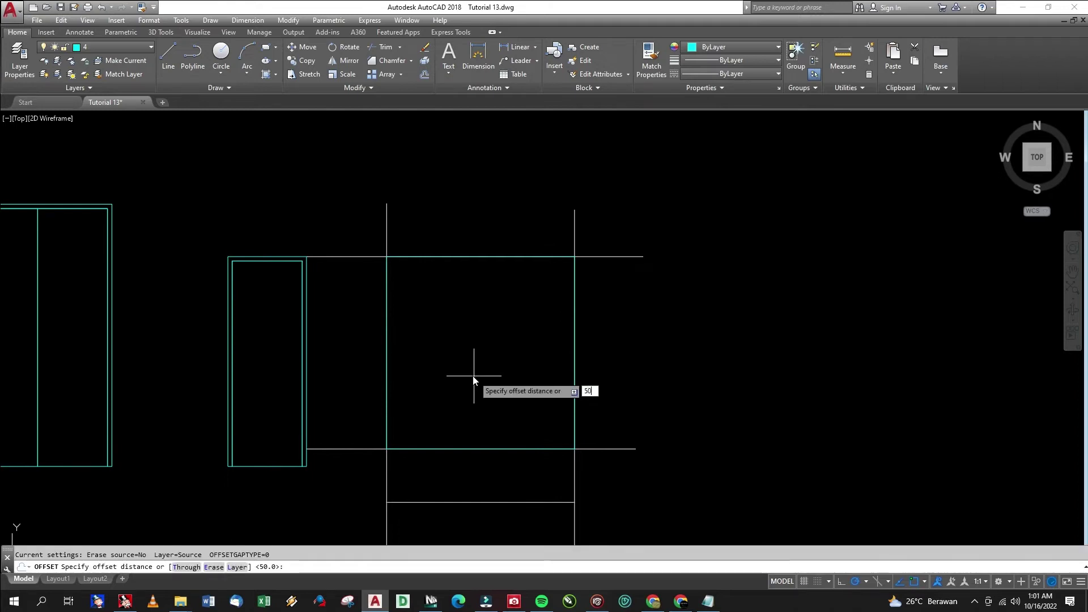
key("Return")
left_click(387, 363)
left_click(461, 369)
key("Escape")
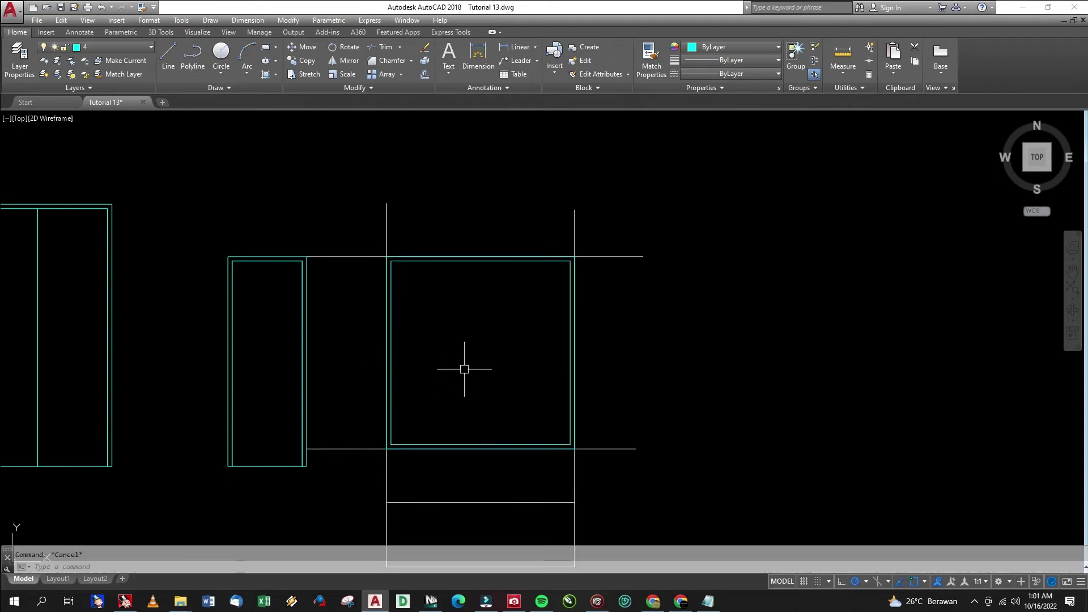
Draw a pane rectangle from the inner lower-left corner up to the top edge.
left_click(265, 47)
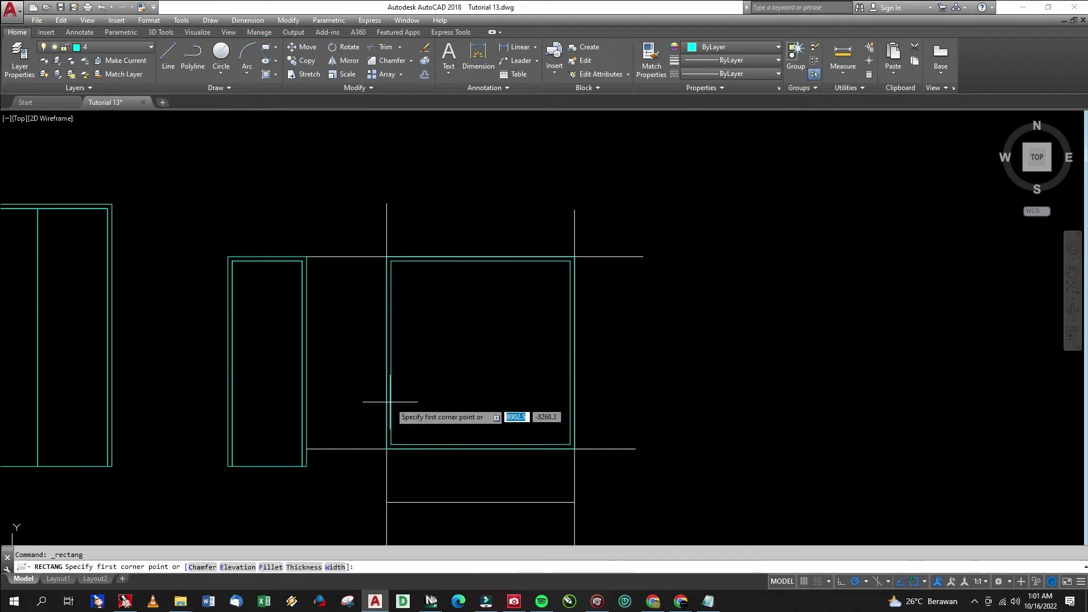
left_click(392, 445)
left_click(481, 261)
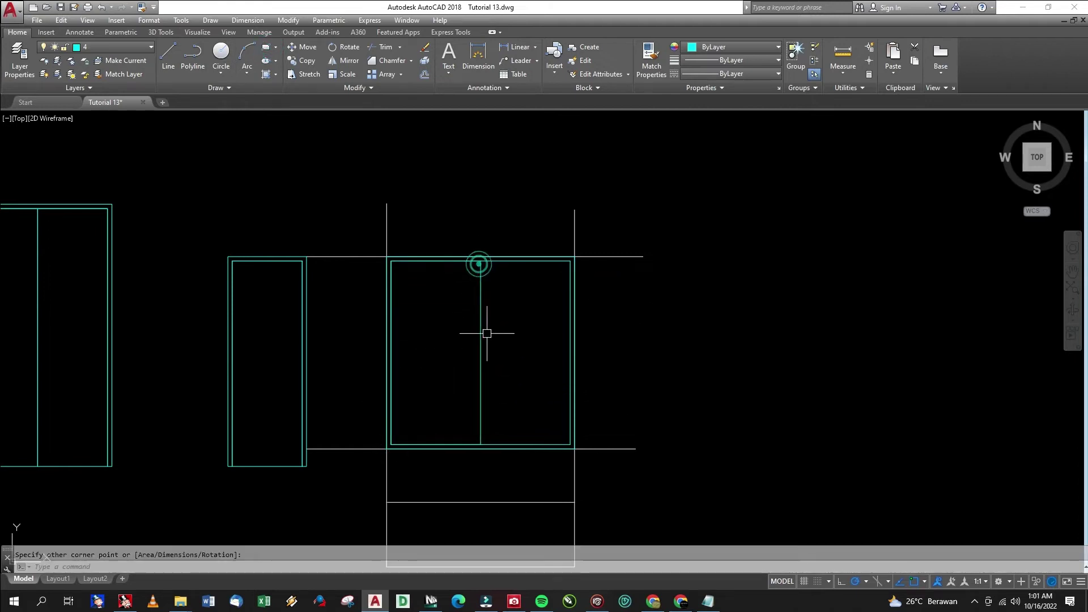
left_click(481, 335)
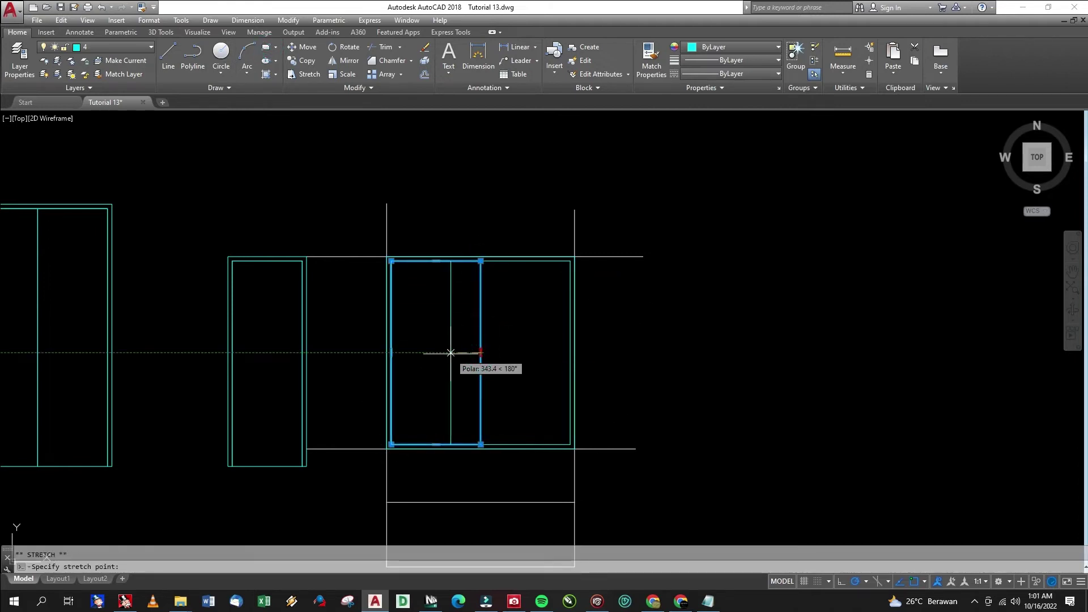
key("Escape")
Mirror the pane rectangle across a vertical line and delete the unwanted object.
type("mi")
key("Return")
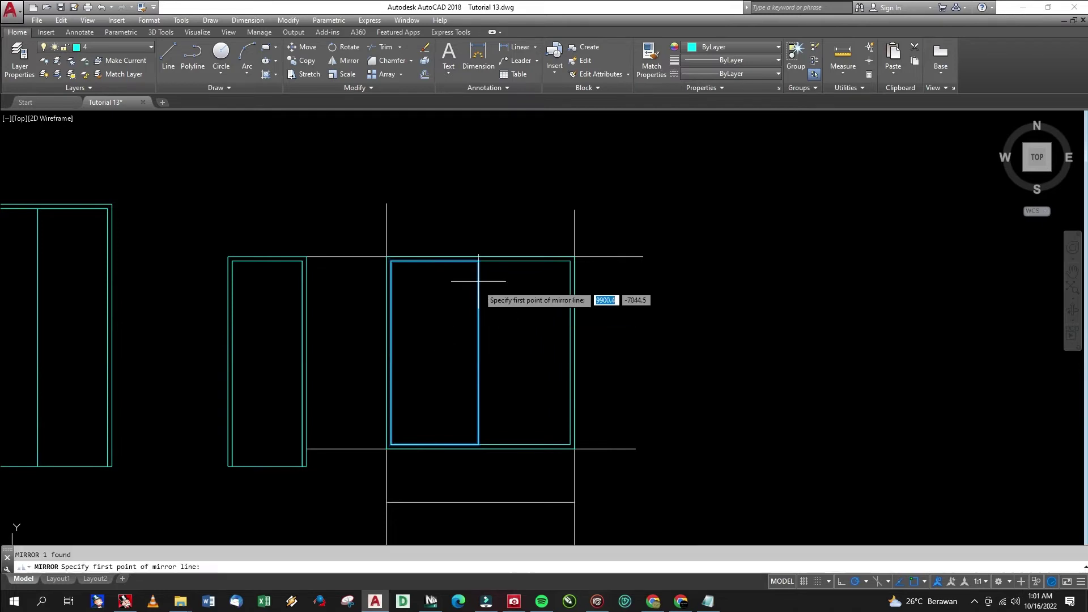
scroll(482, 272, "up", 3)
left_click(476, 250)
left_click(479, 210)
scroll(479, 210, "up", 3)
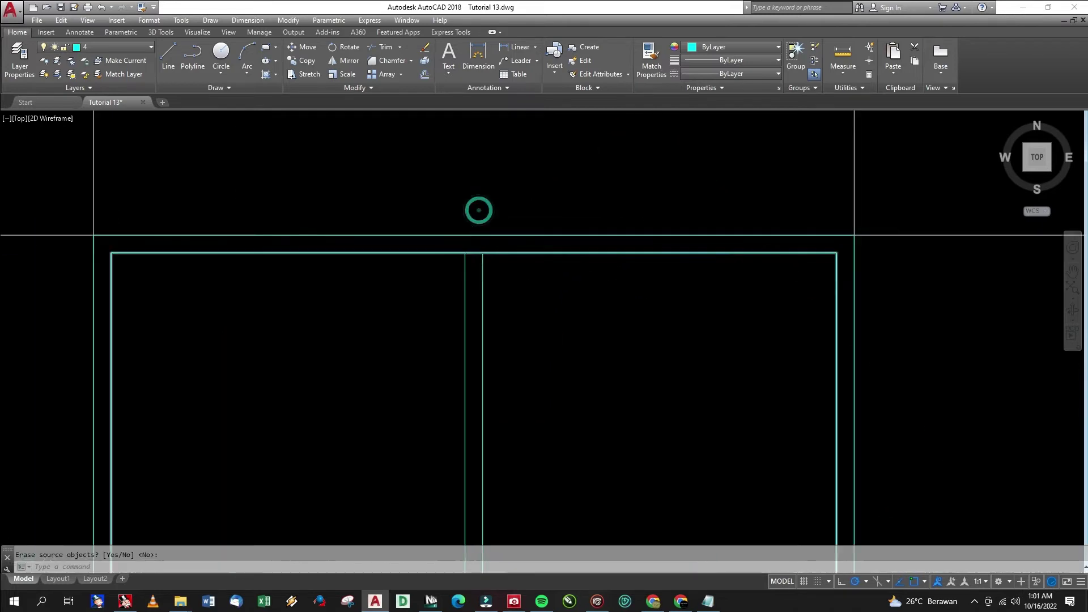
key("Return")
scroll(476, 243, "down", 3)
key("Delete")
scroll(607, 343, "down", 2)
middle_click_drag(607, 343, 573, 306)
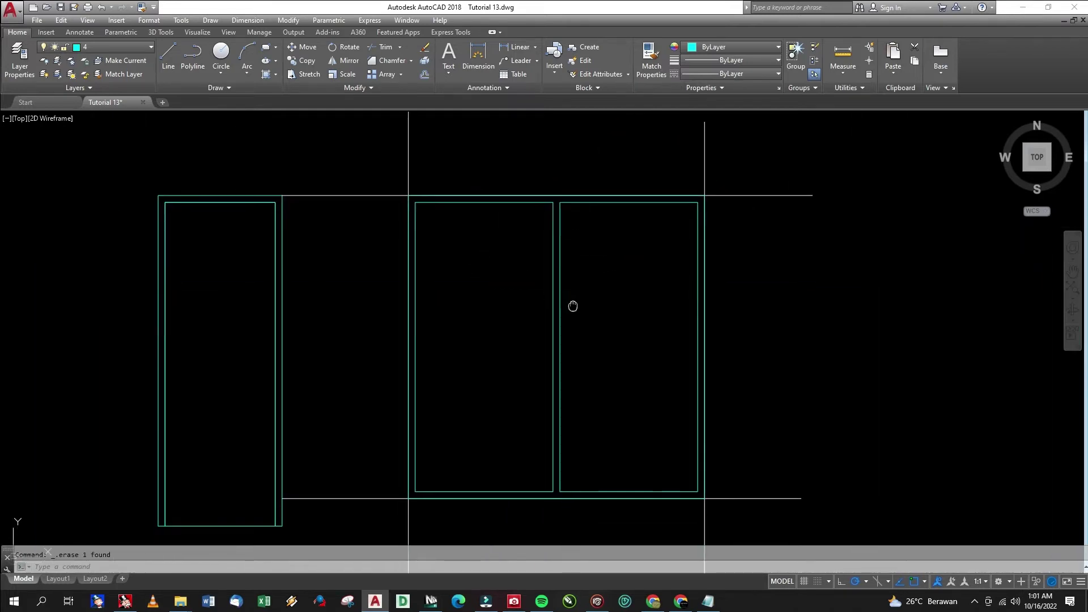
key("Escape")
Draw the left pane rectangle to the top midpoint and offset it 70 inward.
left_click(265, 46)
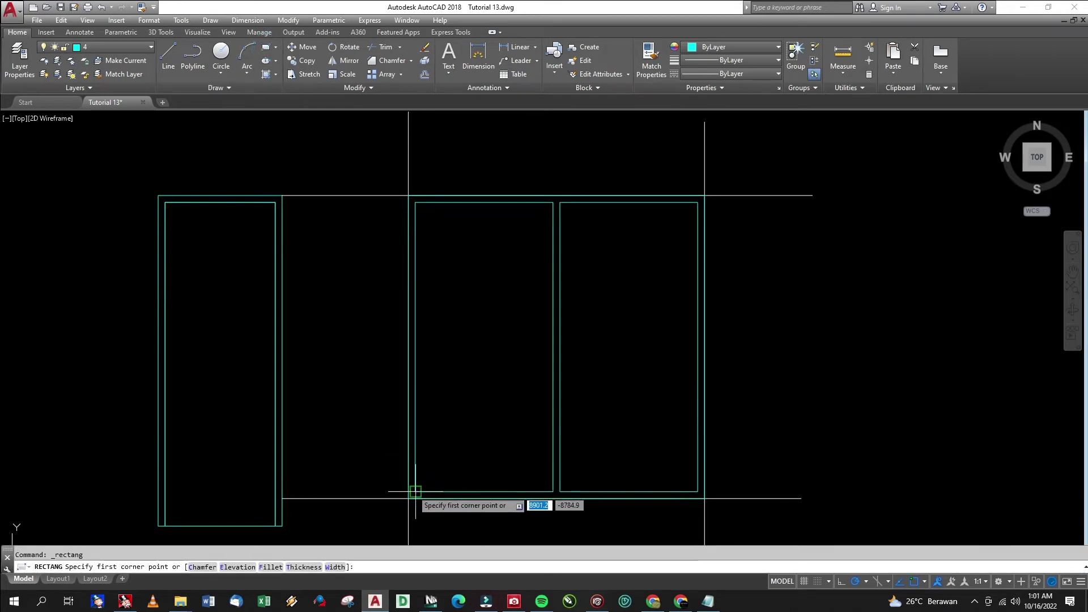
left_click(415, 491)
left_click(484, 202)
key("Escape")
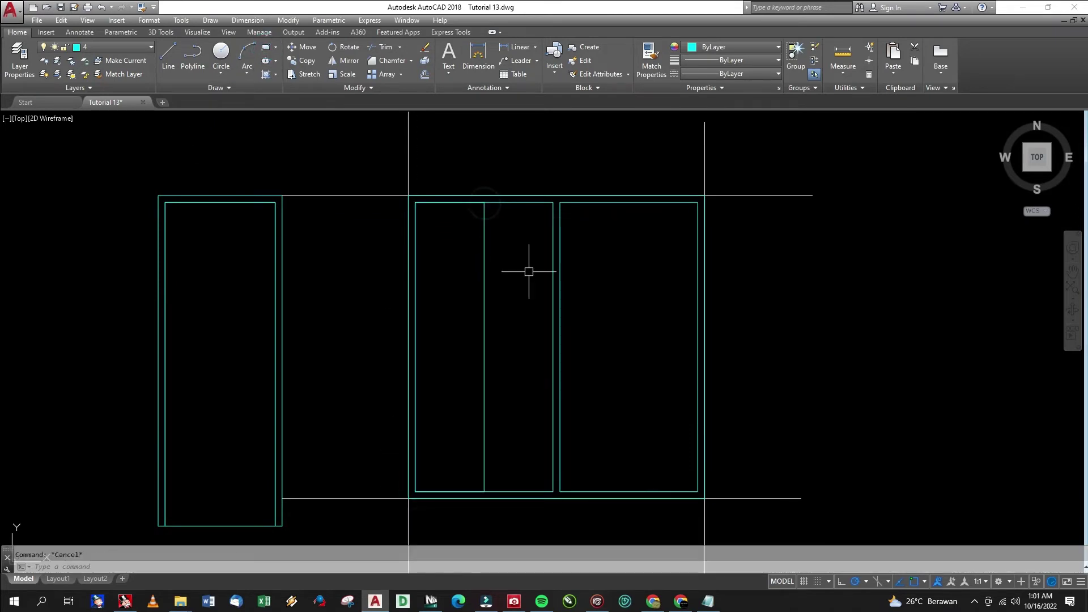
type("o")
key("Return")
key("Return")
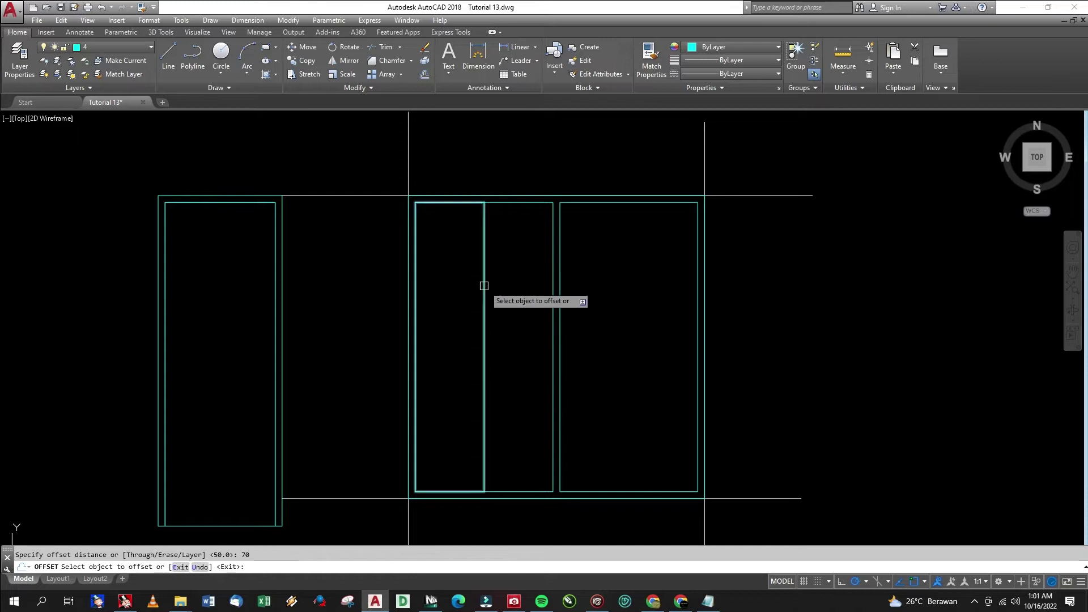
left_click(484, 284)
key("Escape")
Delete the lower rectangle's leftover guide lines.
scroll(503, 380, "down", 2)
scroll(503, 379, "down", 1)
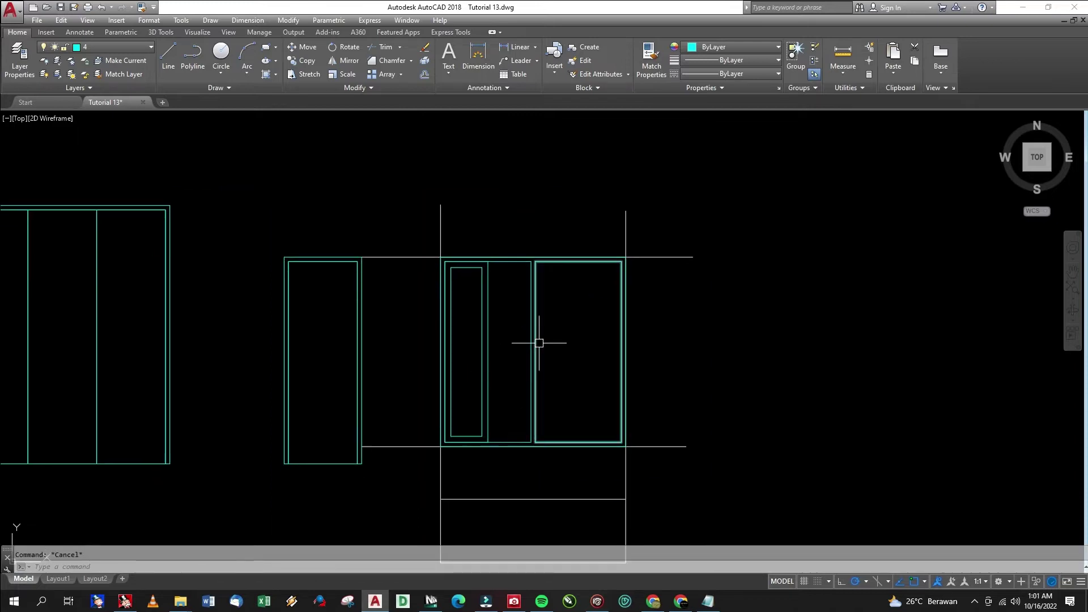
scroll(631, 420, "up", 1)
left_click(656, 503)
left_click(372, 401)
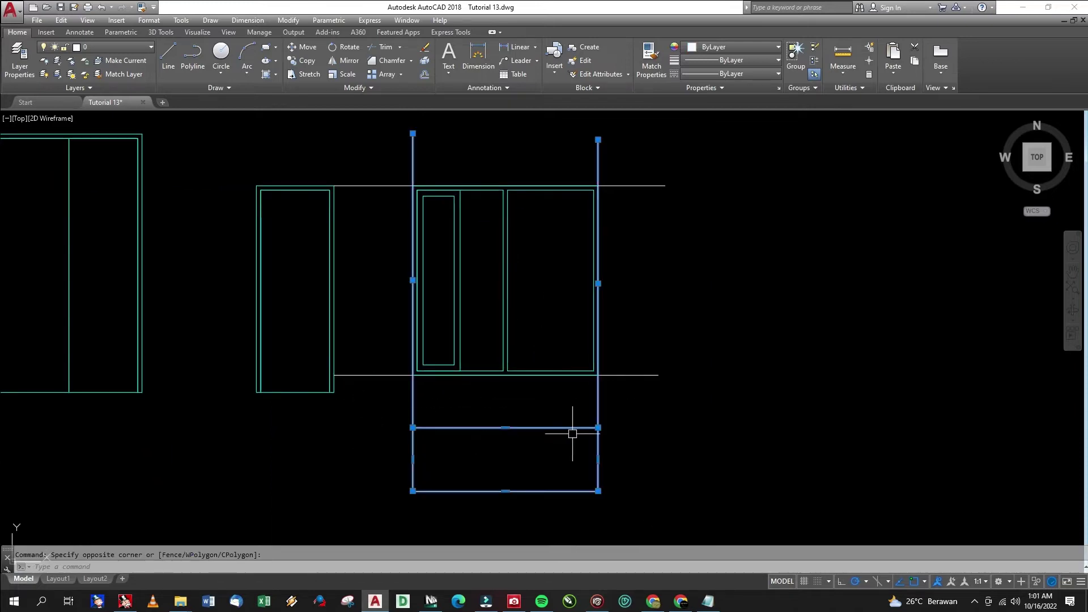
key("Delete")
Delete the two long horizontal guide lines.
left_click(657, 418)
left_click(614, 149)
key("Delete")
middle_click_drag(636, 317, 626, 372)
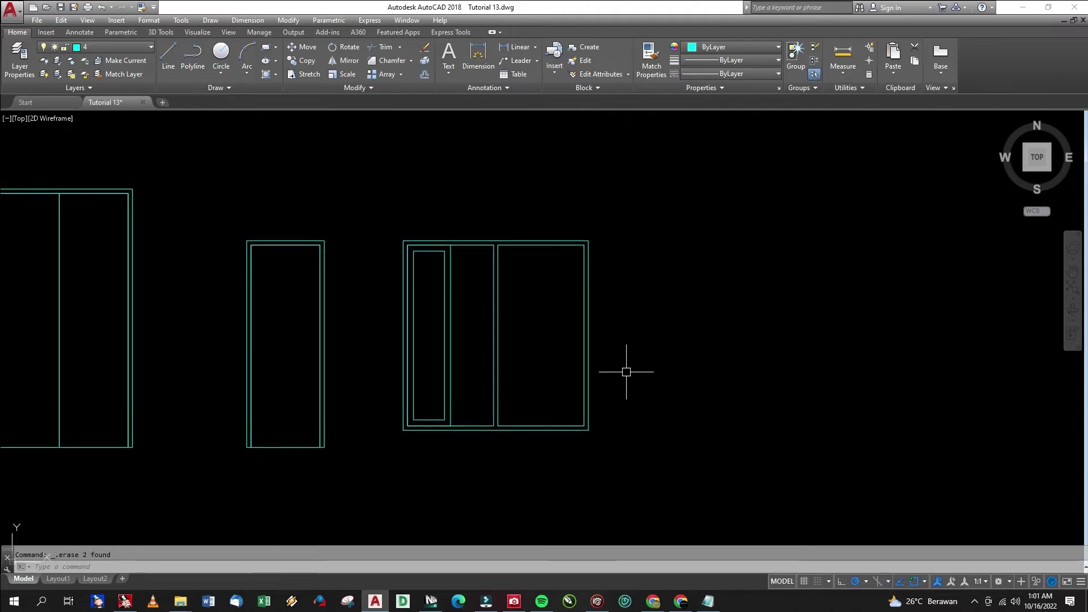
scroll(627, 372, "down", 4)
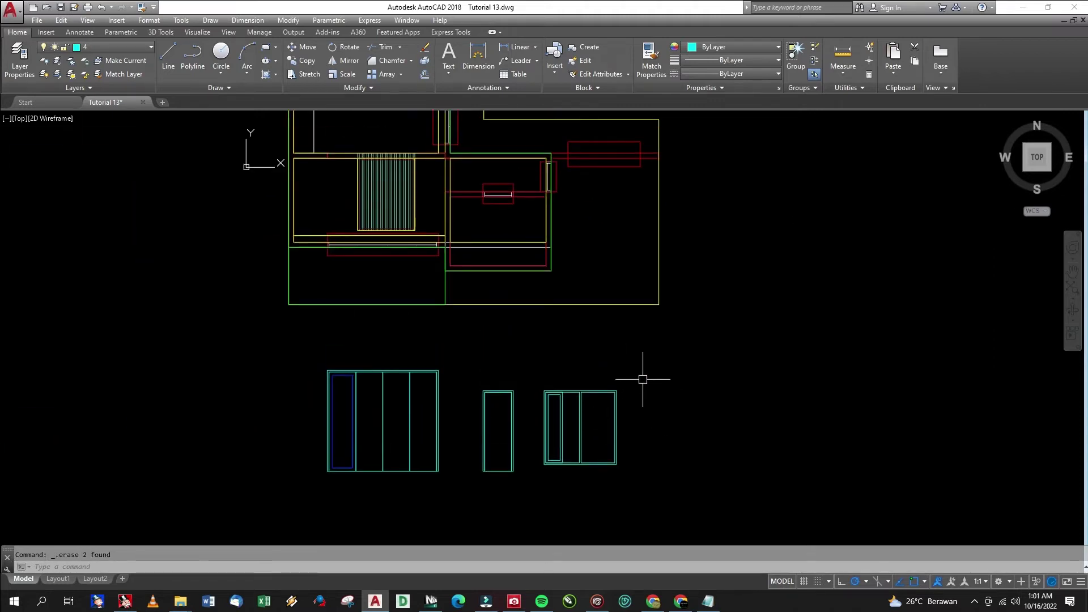
scroll(643, 379, "down", 1)
scroll(606, 375, "up", 1)
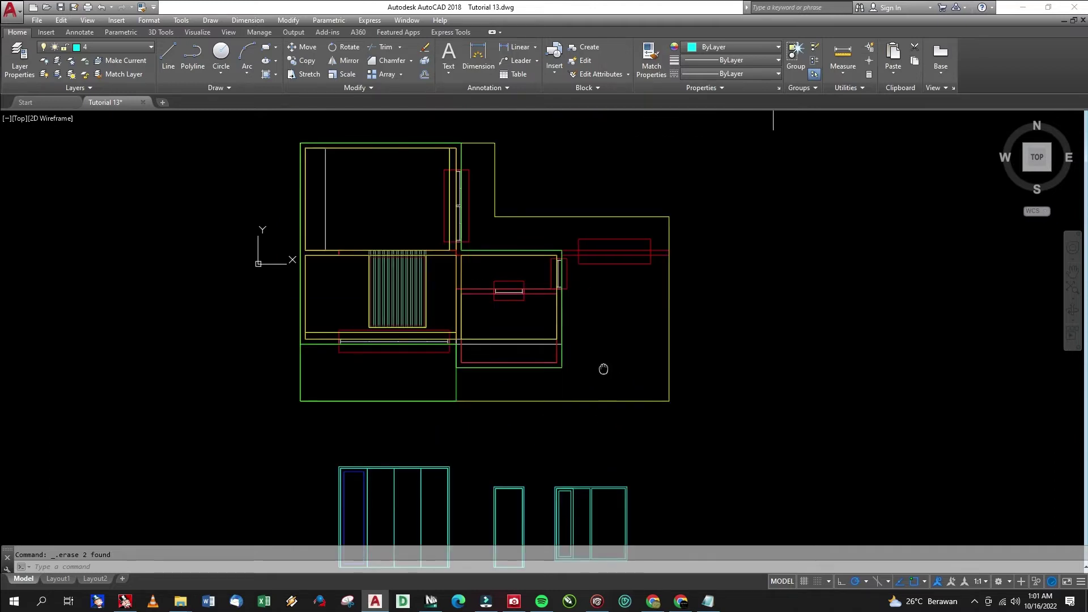
Review the floor plan and elevations, then save Tutorial 13.
middle_click_drag(603, 369, 595, 295)
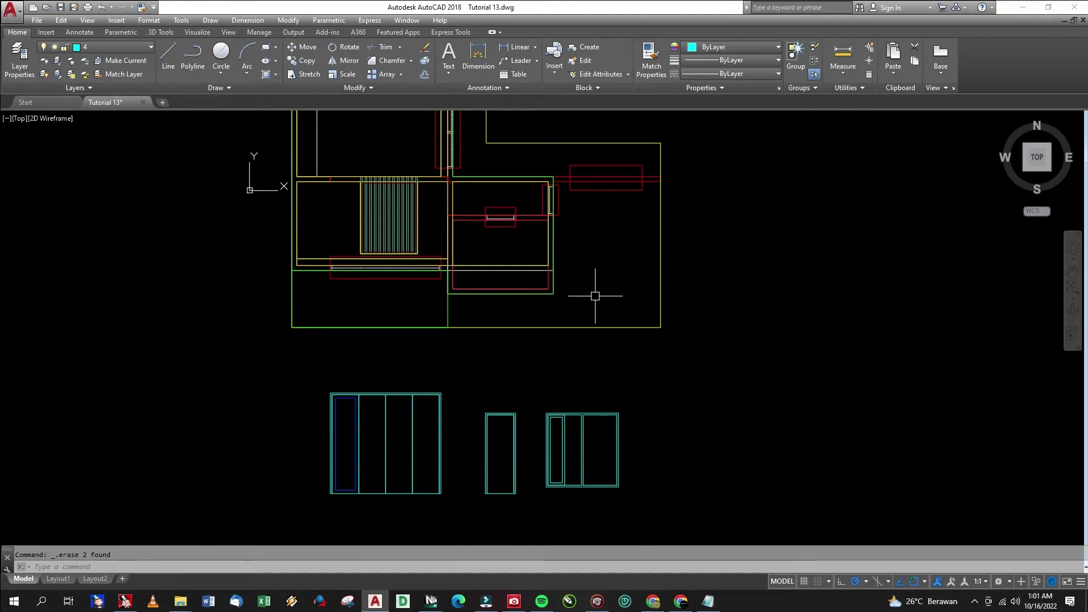
scroll(595, 295, "down", 2)
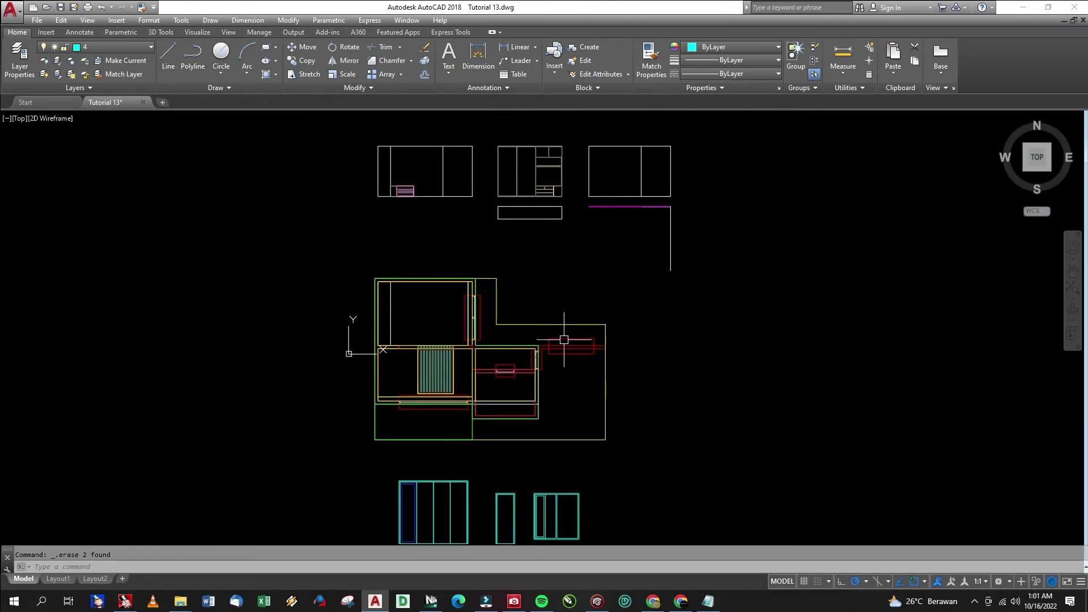
middle_click_drag(578, 272, 569, 327)
scroll(527, 217, "up", 4)
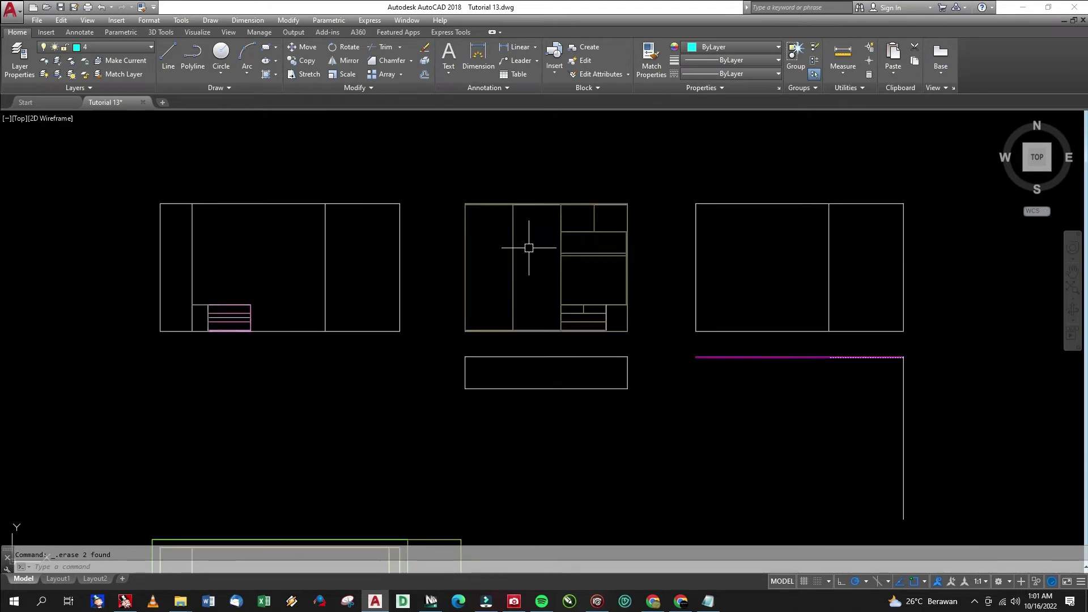
middle_click_drag(596, 272, 549, 222)
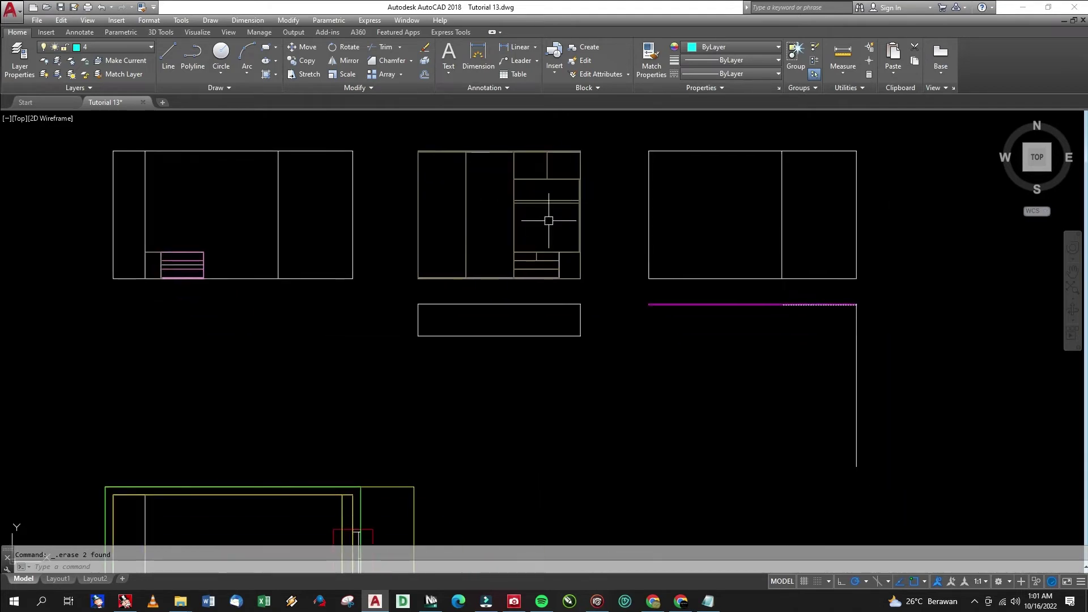
scroll(549, 221, "down", 4)
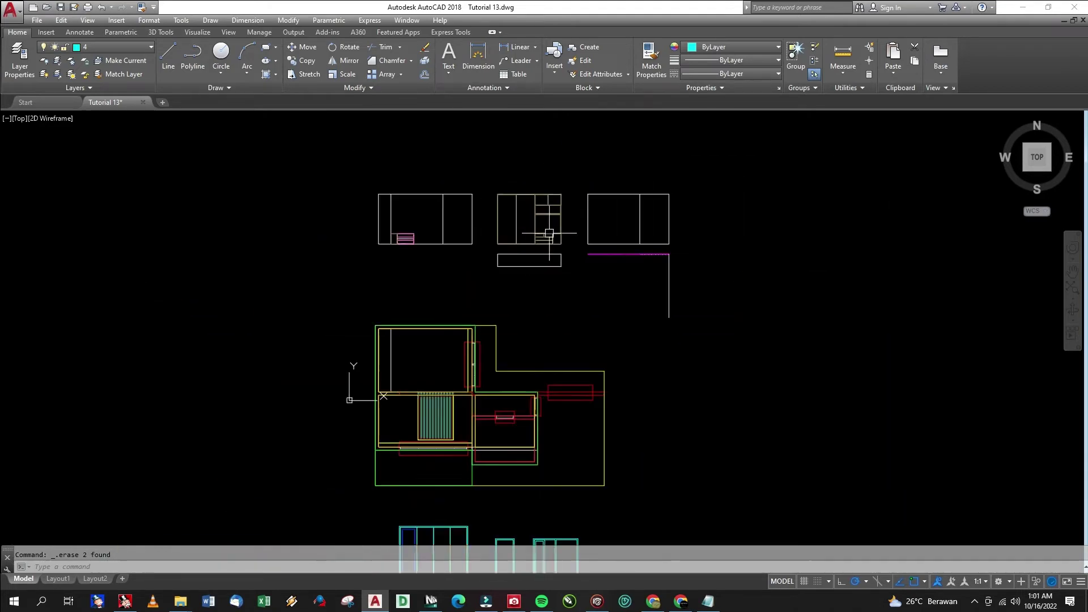
middle_click_drag(549, 261, 548, 221)
scroll(566, 325, "up", 2)
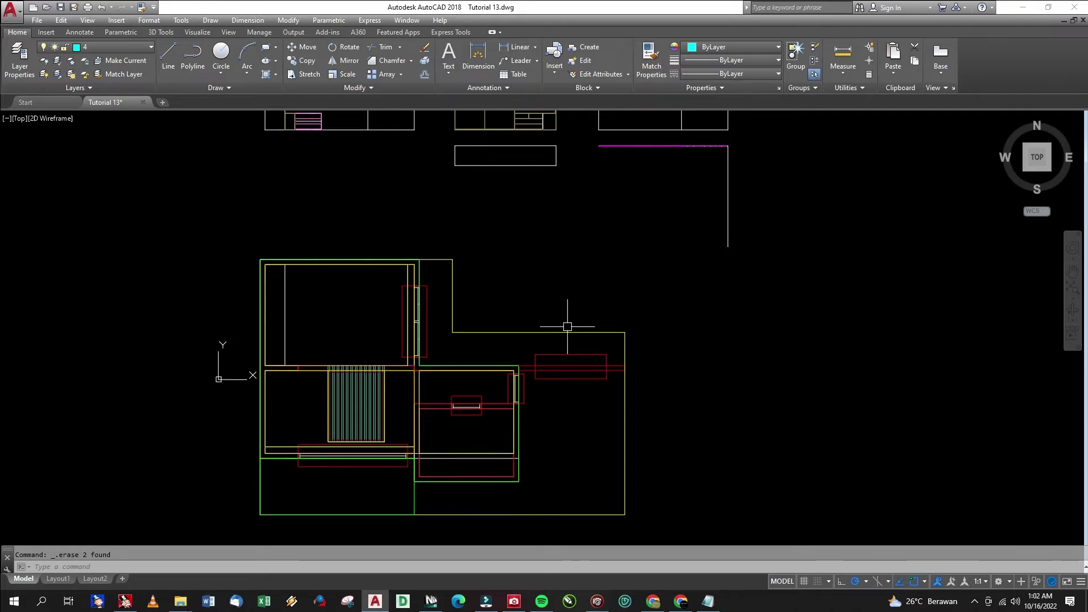
scroll(567, 327, "up", 2)
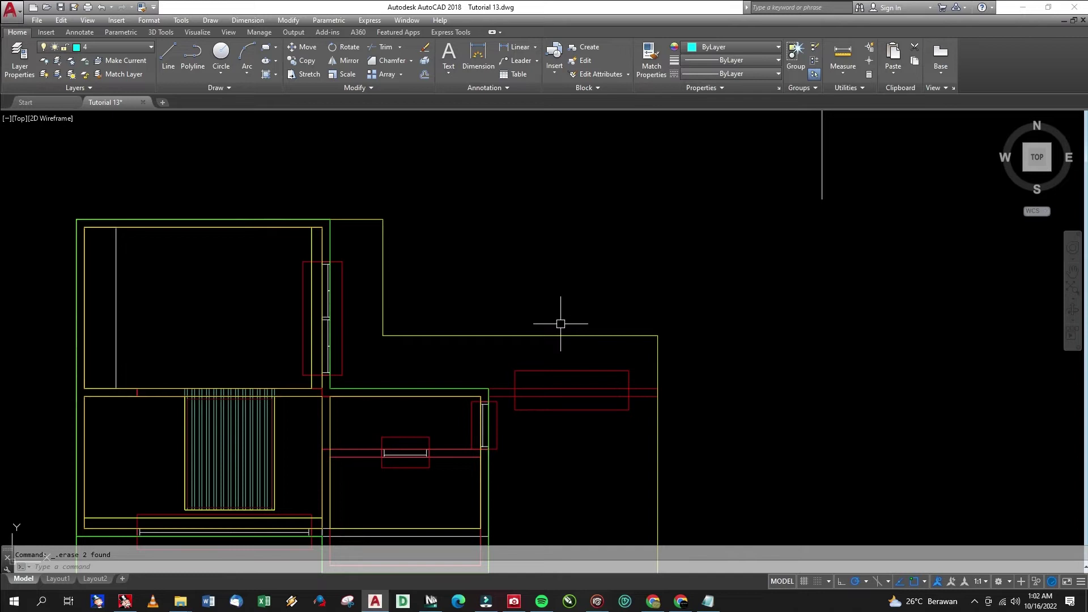
scroll(643, 217, "down", 2)
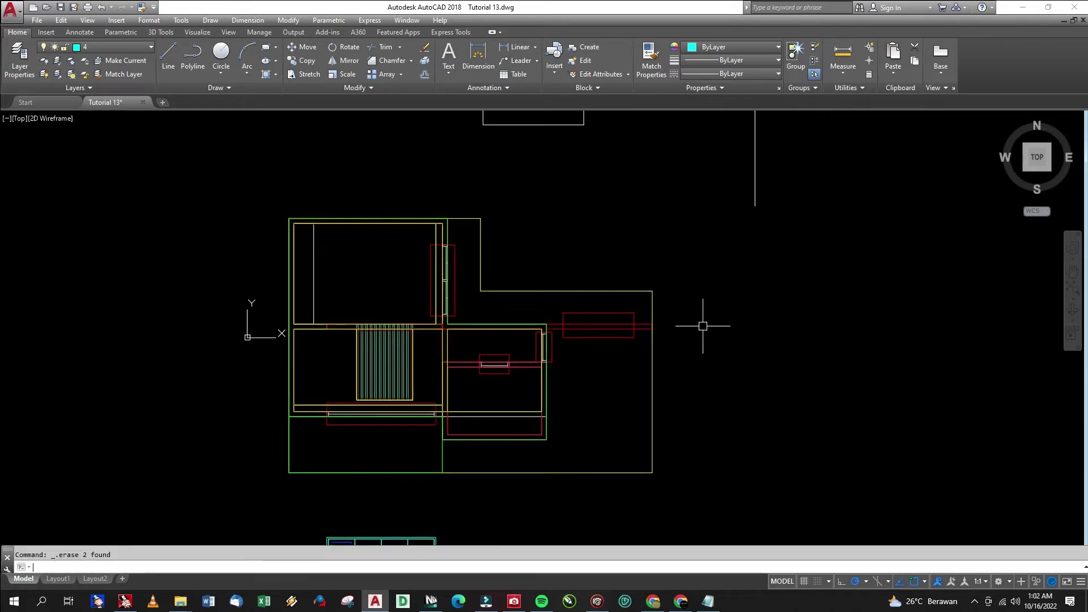
left_click(61, 8)
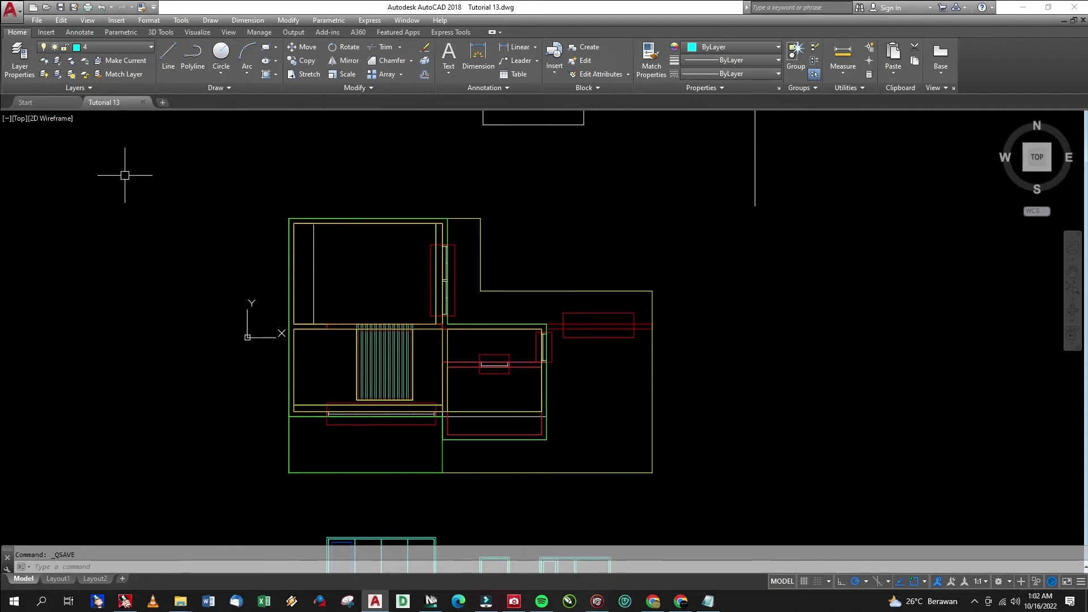
Switch to a 3-viewport layout: right viewport SE Isometric, lower-left viewport Right view.
left_click(87, 21)
mouse_move(108, 182)
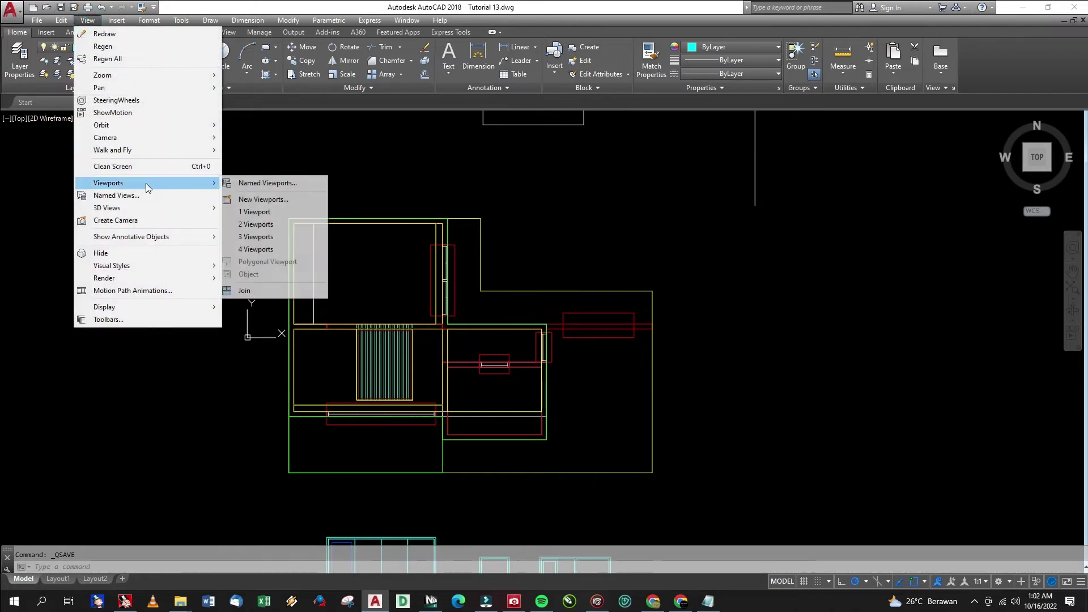
left_click(258, 237)
key("Return")
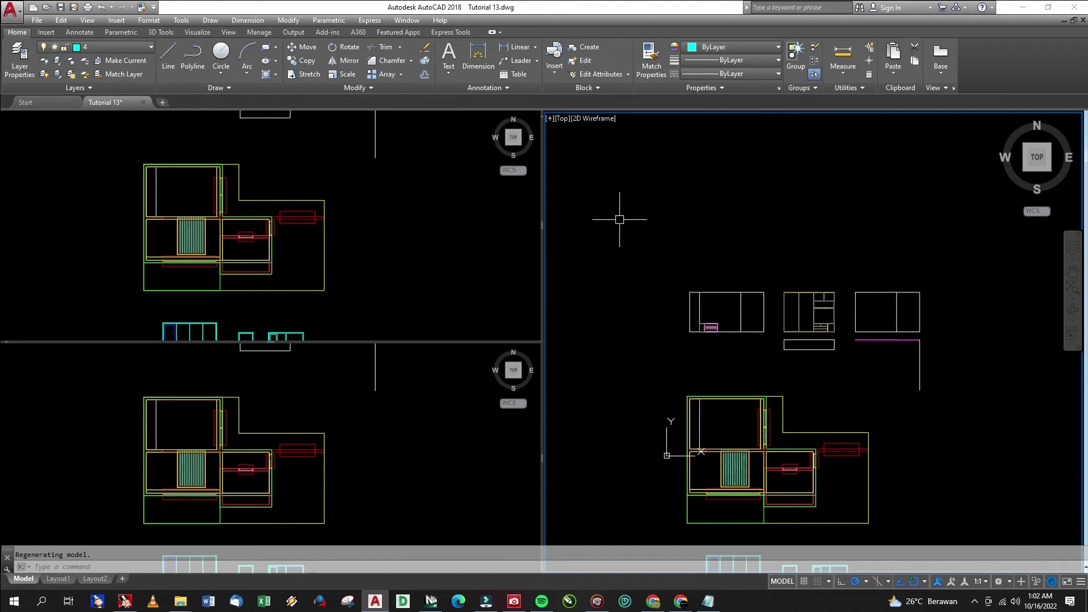
left_click(564, 120)
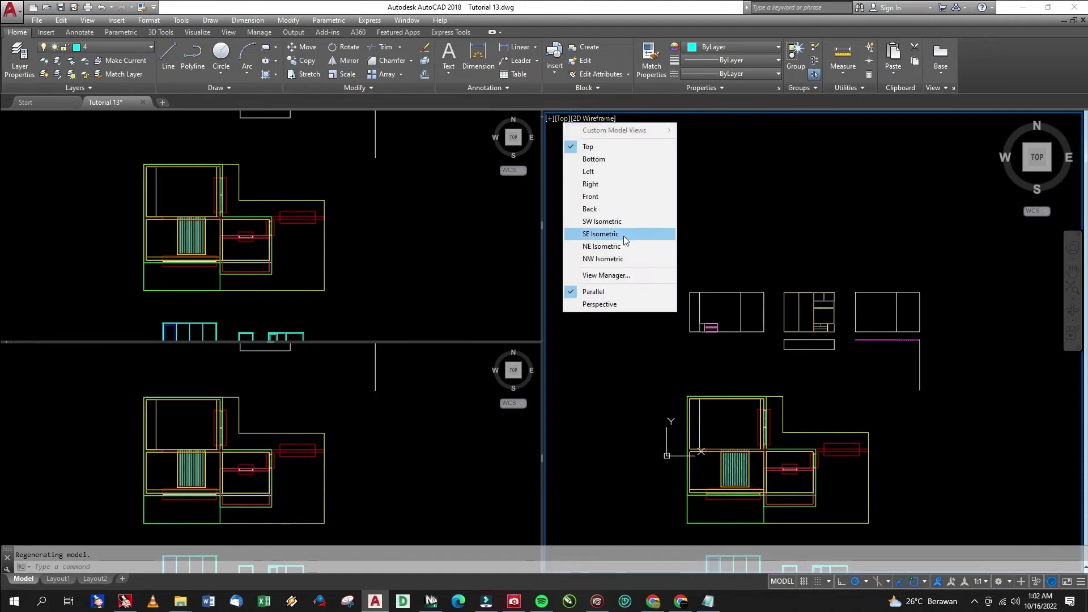
left_click(623, 235)
left_click(83, 403)
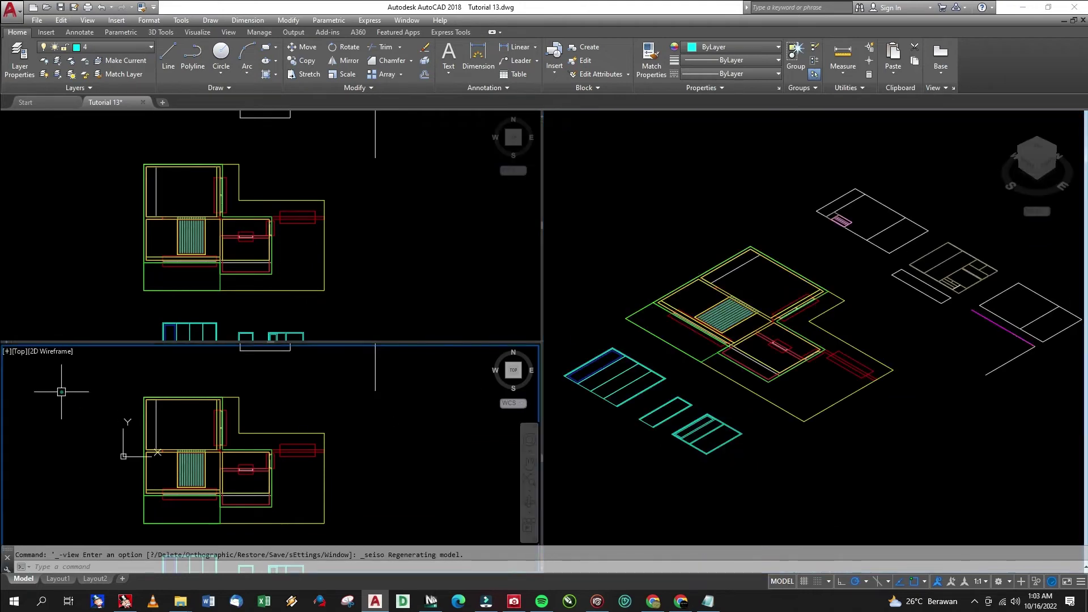
left_click(18, 352)
left_click(47, 416)
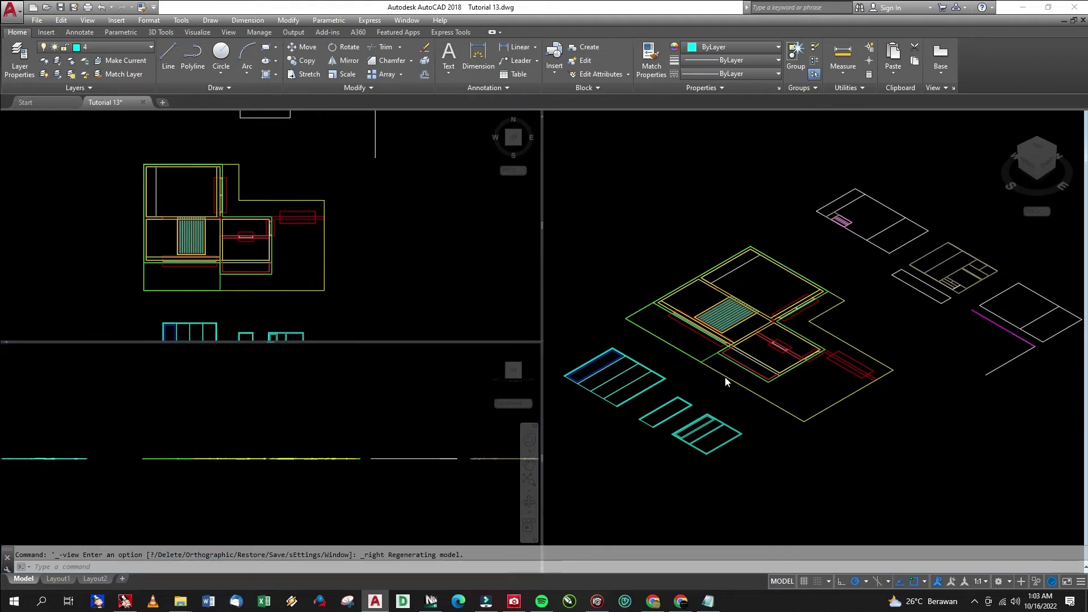
Make layer 1 the current layer.
mouse_move(713, 326)
middle_mouse_down()
mouse_move(727, 351)
mouse_move(834, 346)
middle_mouse_up()
scroll(727, 352, "up", 5)
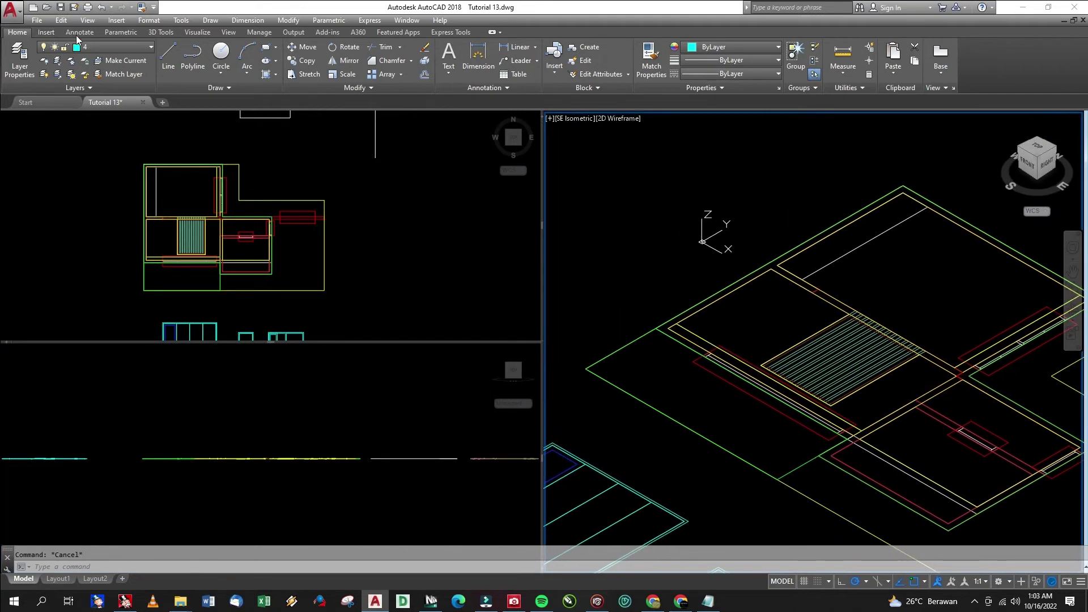
left_click(38, 21)
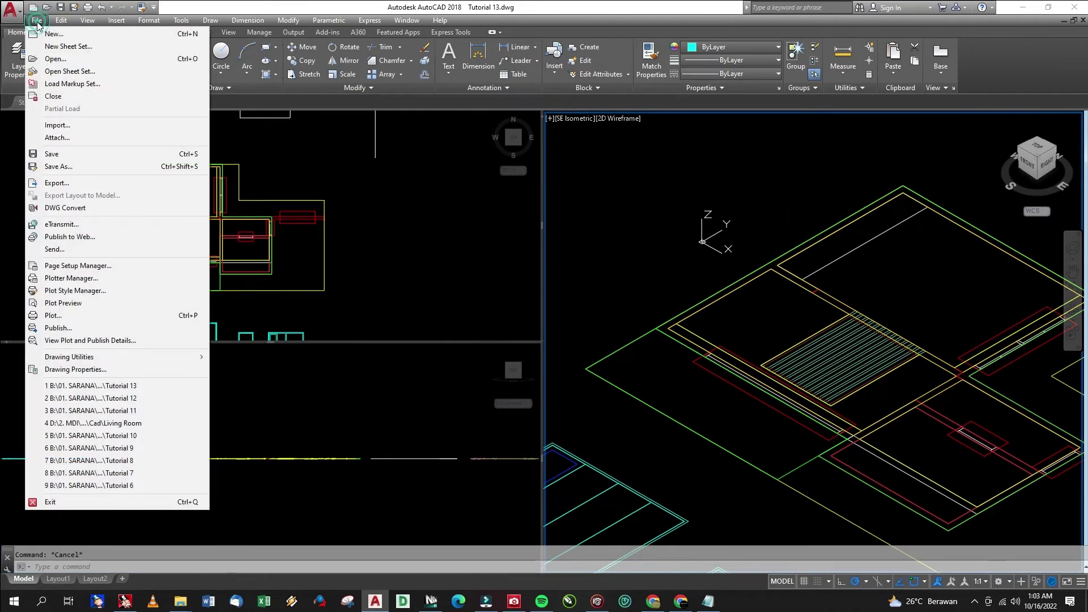
left_click(38, 21)
left_click(107, 47)
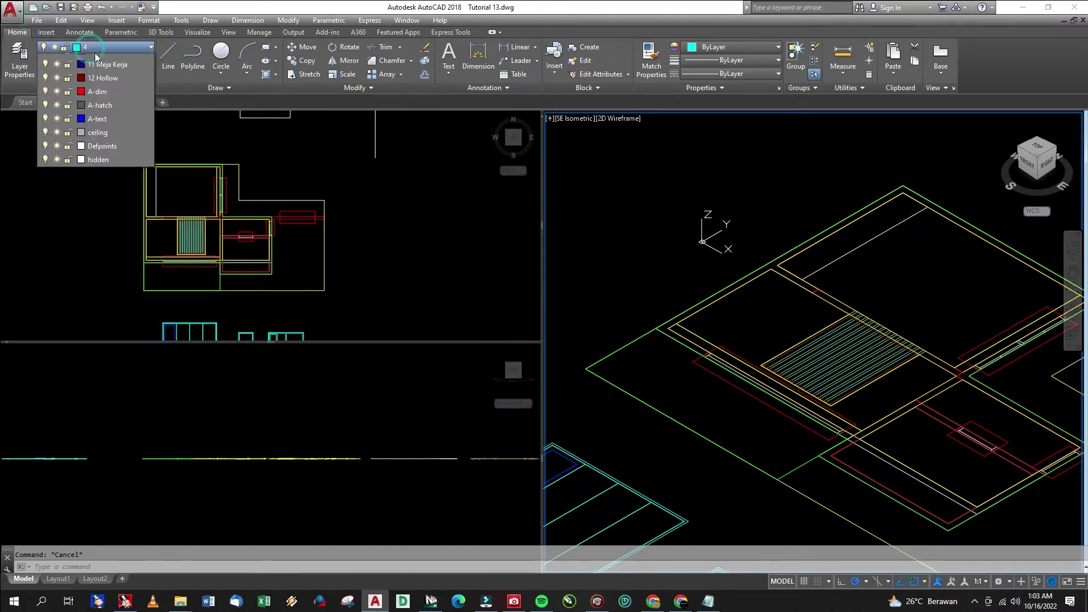
left_click(105, 74)
Turn off layers 2, 4 and 3 so mainly red walls remain.
left_click(113, 47)
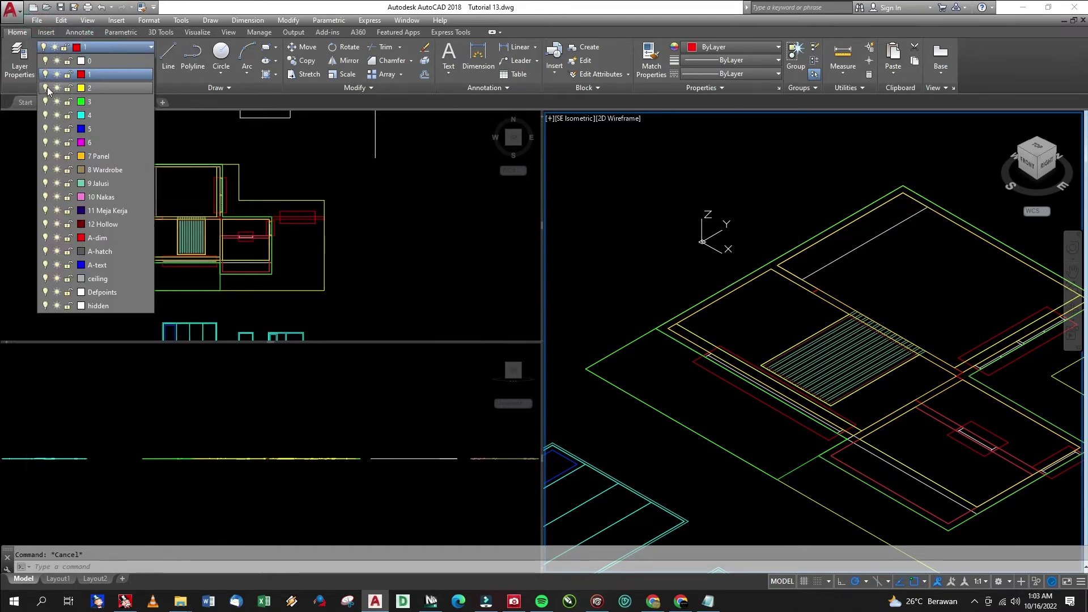
left_click(45, 88)
left_click(45, 115)
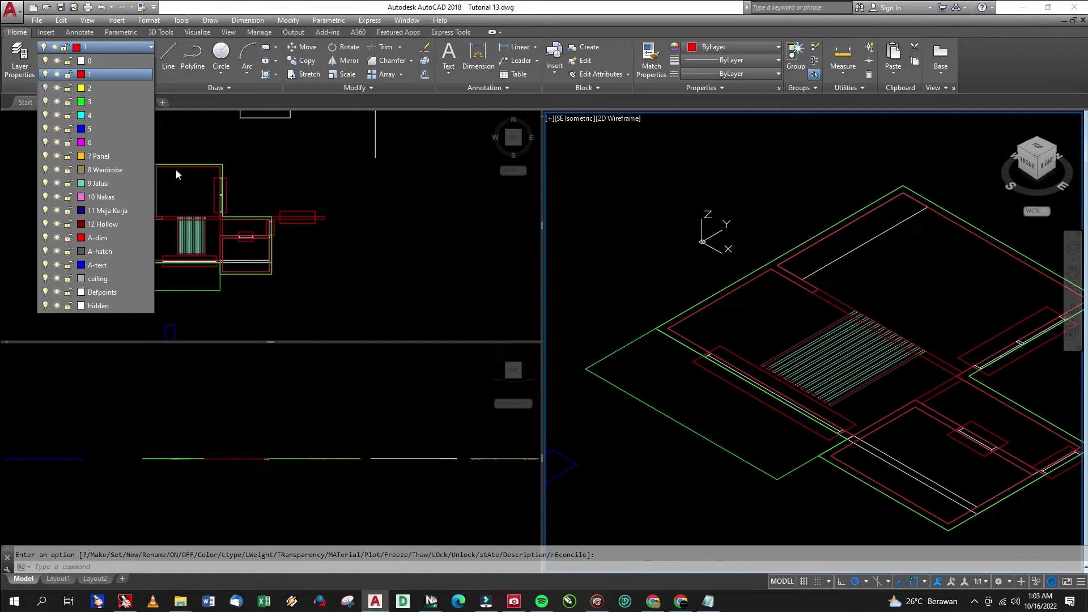
left_click(44, 103)
middle_click_drag(773, 316, 753, 353)
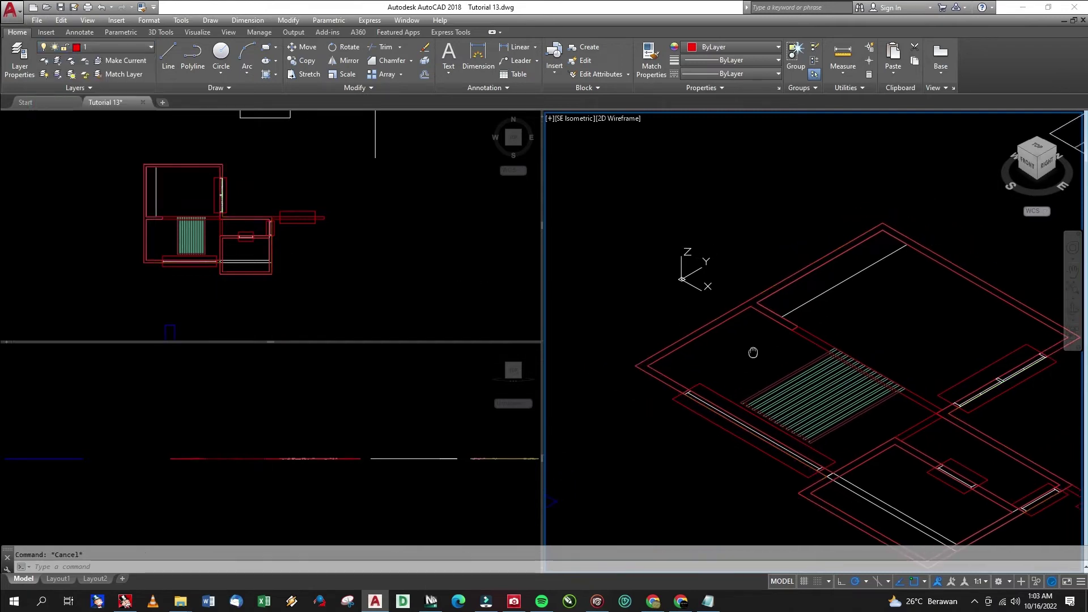
Extrude the upper and lower room wall outlines 3000 high into solids.
type("ext")
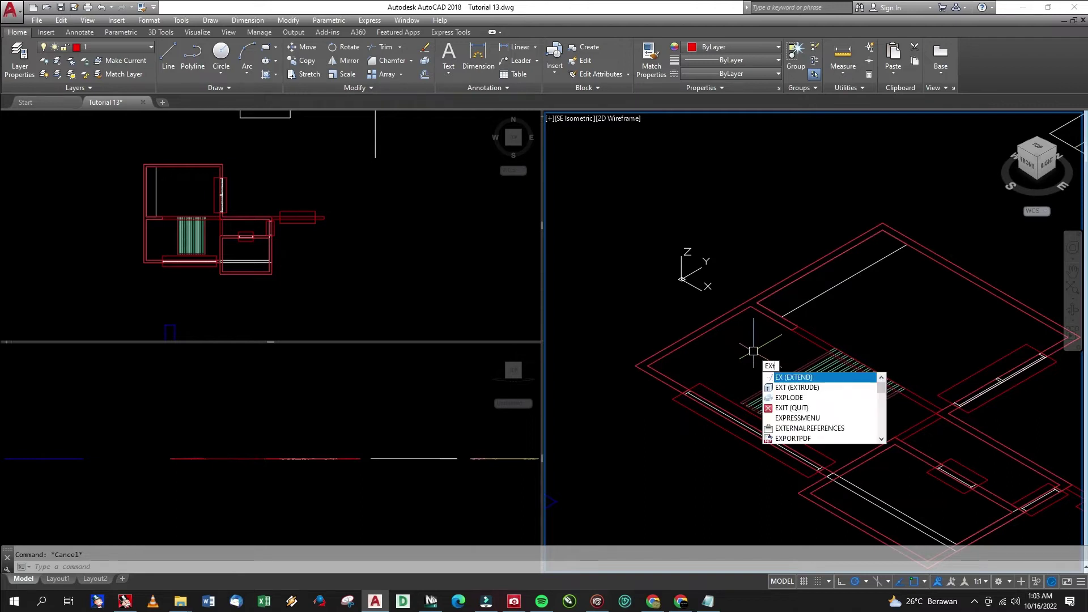
key("Return")
middle_click_drag(754, 351, 760, 341)
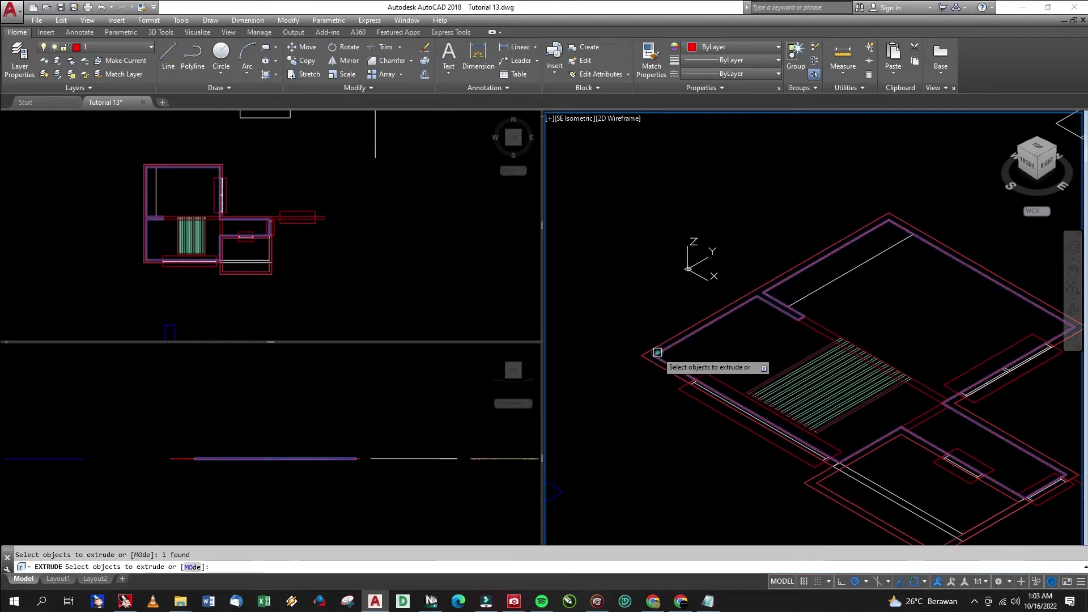
left_click(658, 352)
scroll(664, 365, "down", 2)
scroll(736, 405, "up", 1)
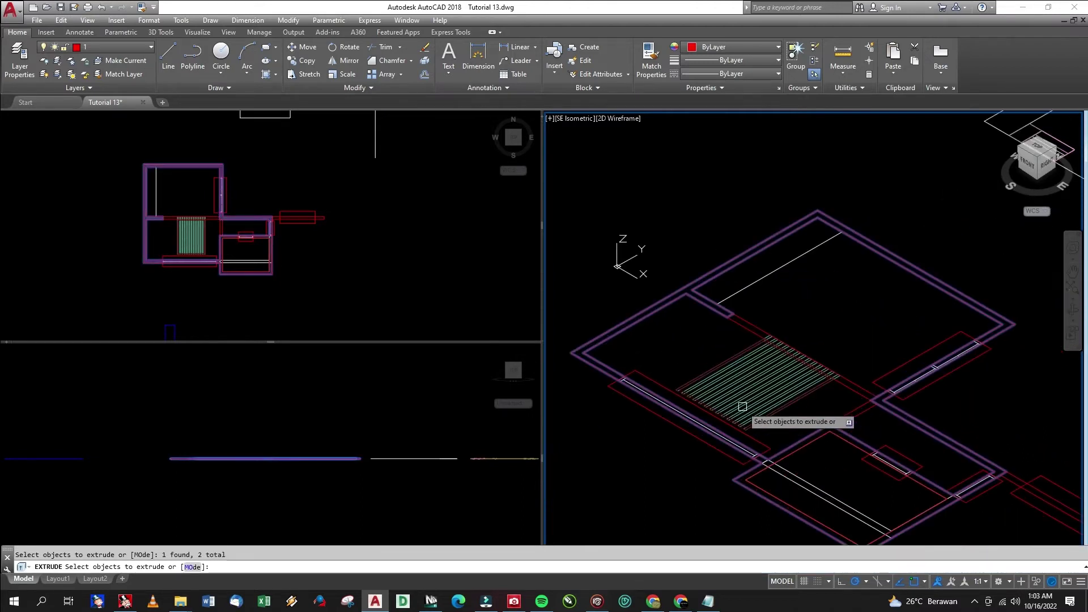
scroll(754, 414, "up", 1)
left_click(793, 430)
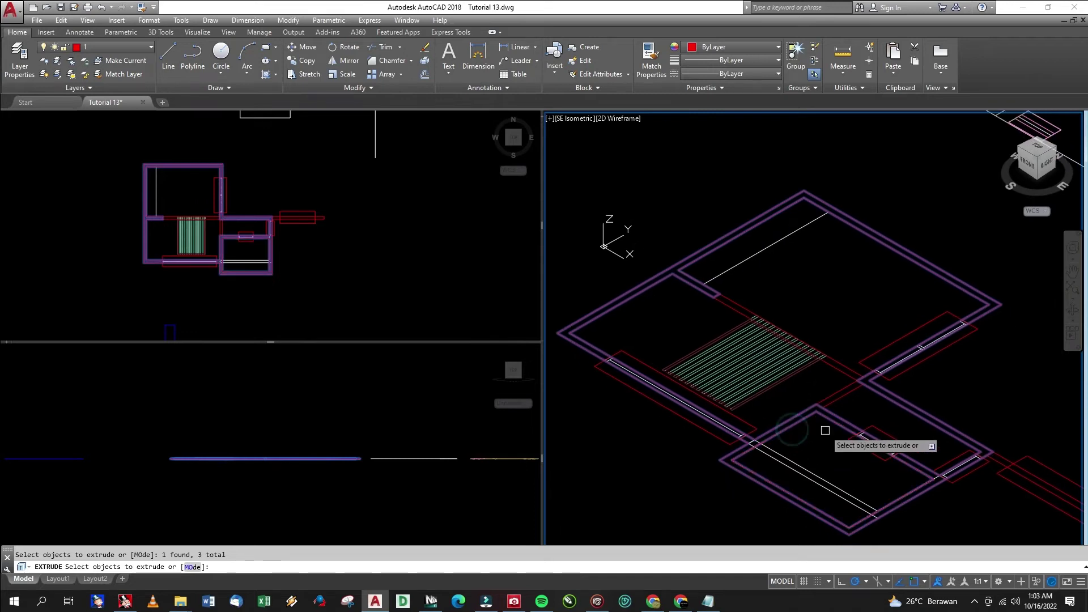
scroll(819, 448, "down", 2)
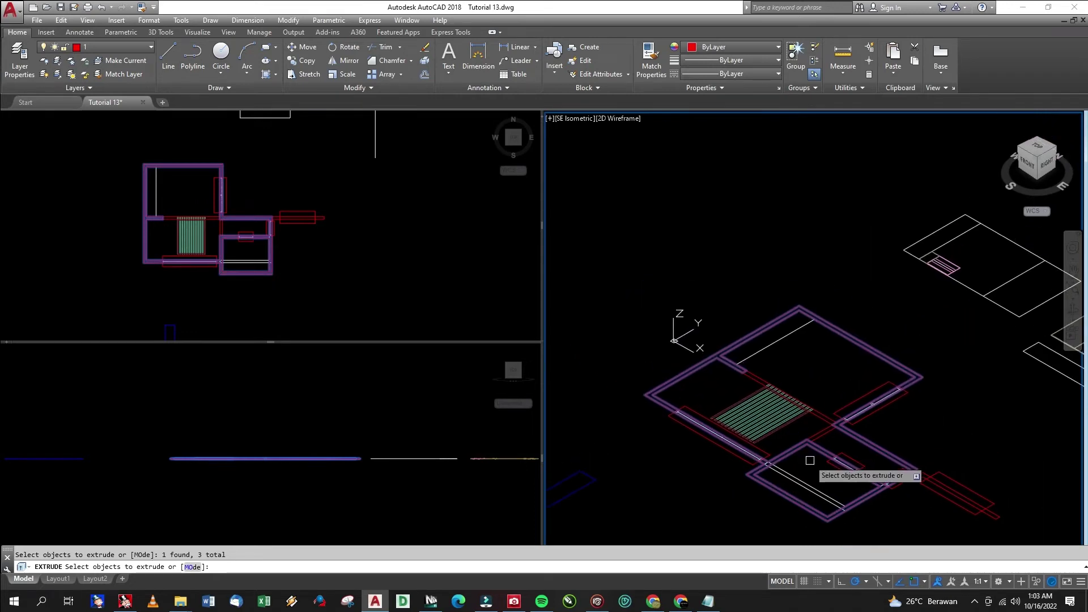
key("Return")
type("3000")
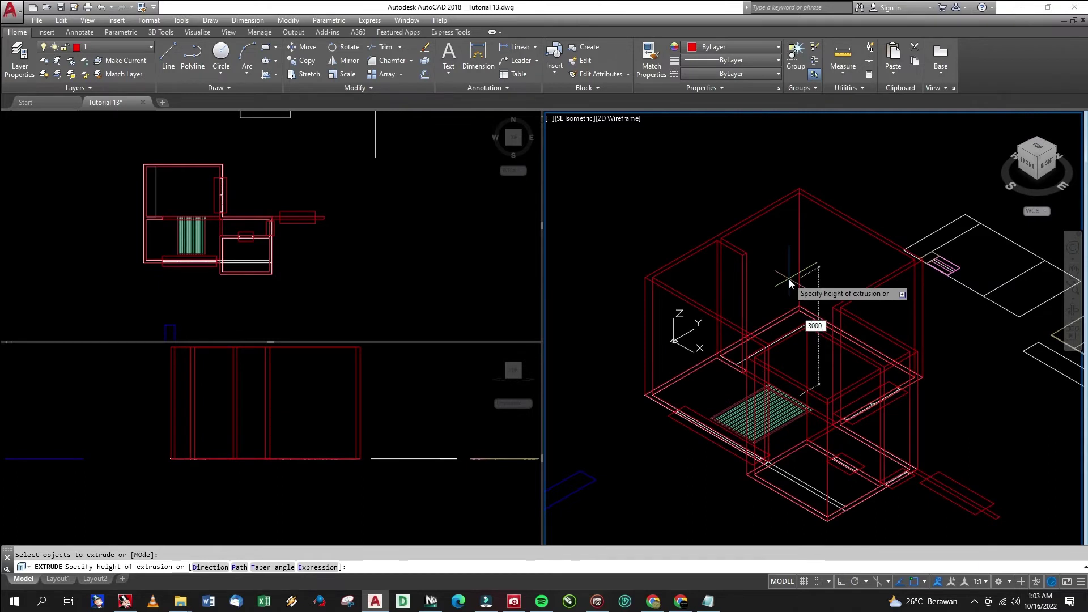
type("3000")
key("Escape")
scroll(785, 295, "up", 2)
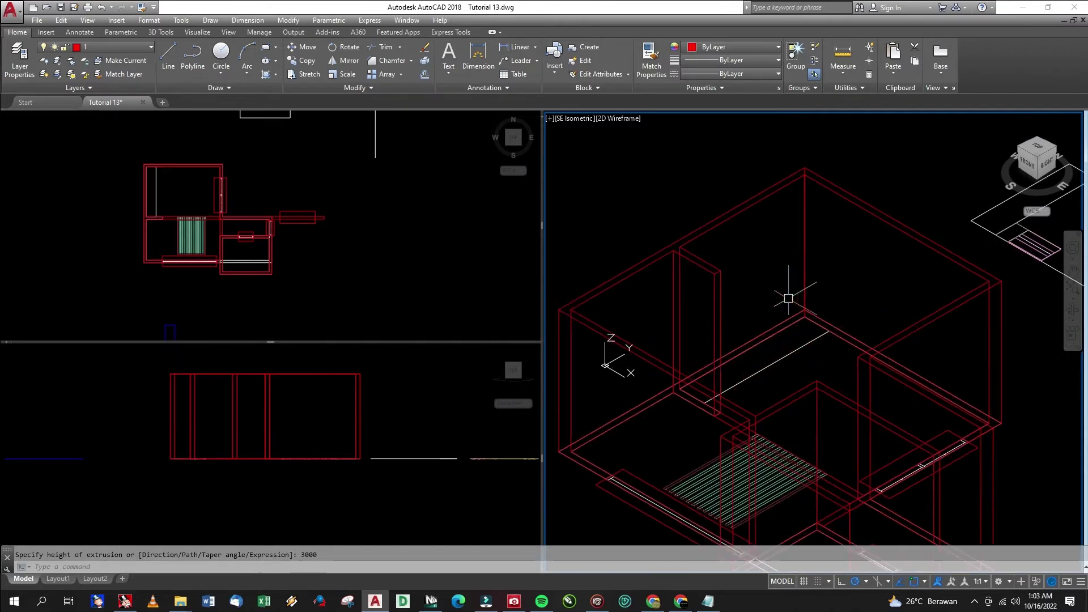
scroll(785, 295, "up", 1)
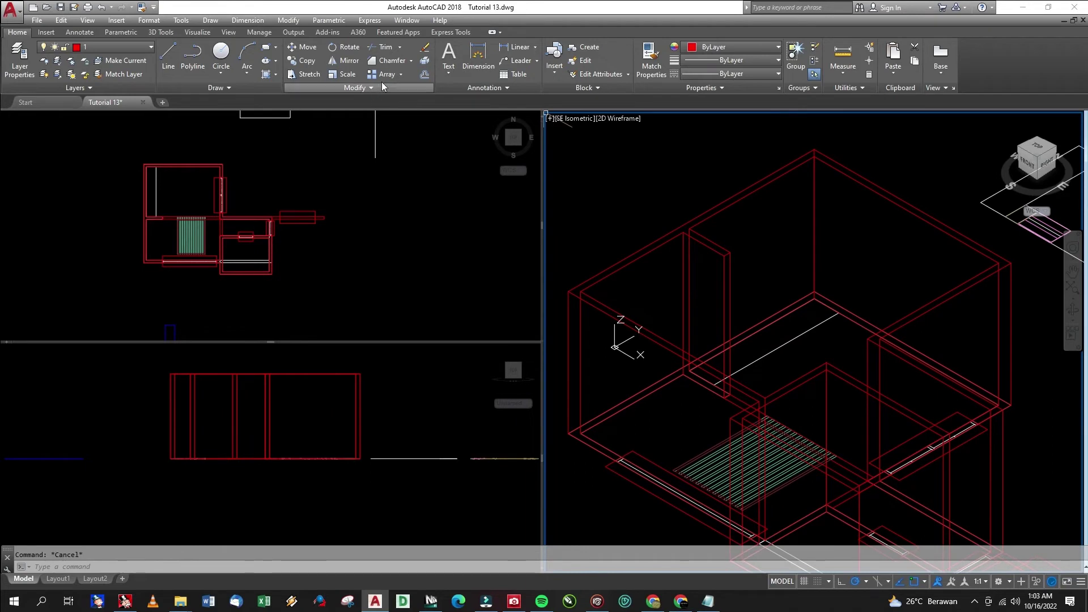
Subtract the opening solid from the outer wall solid, then cancel the leftover prompt.
left_click(161, 33)
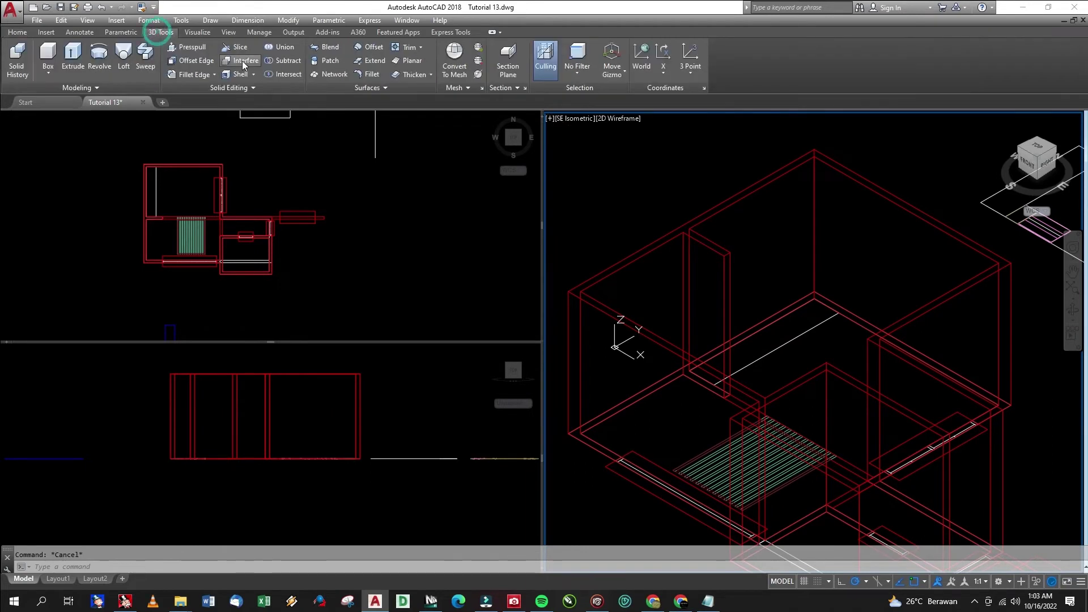
left_click(284, 61)
scroll(737, 207, "up", 2)
left_click(705, 210)
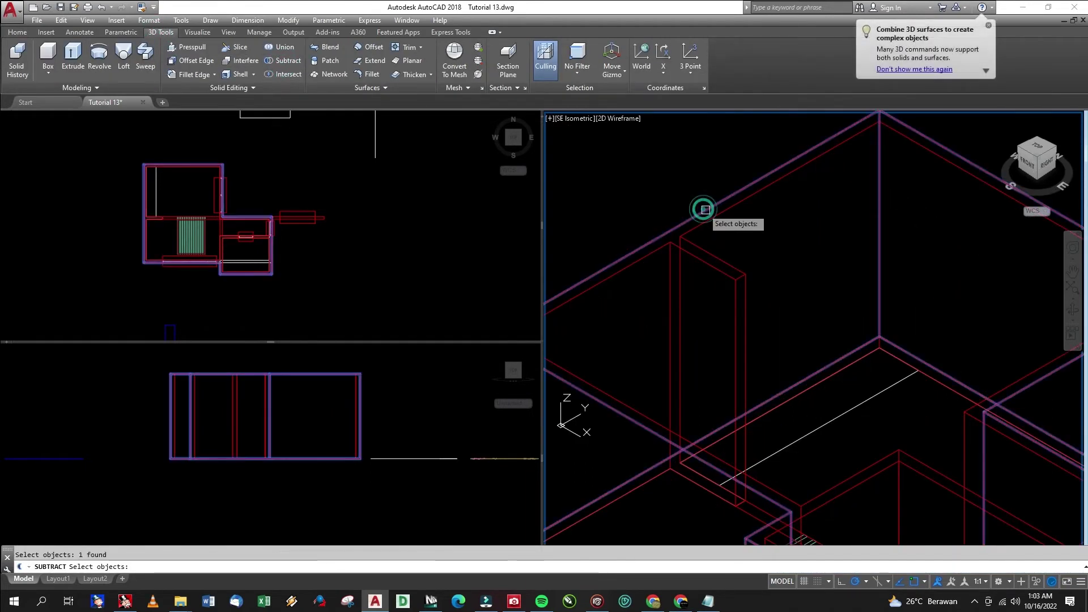
key("Return")
left_click(705, 210)
key("Return")
scroll(742, 272, "down", 2)
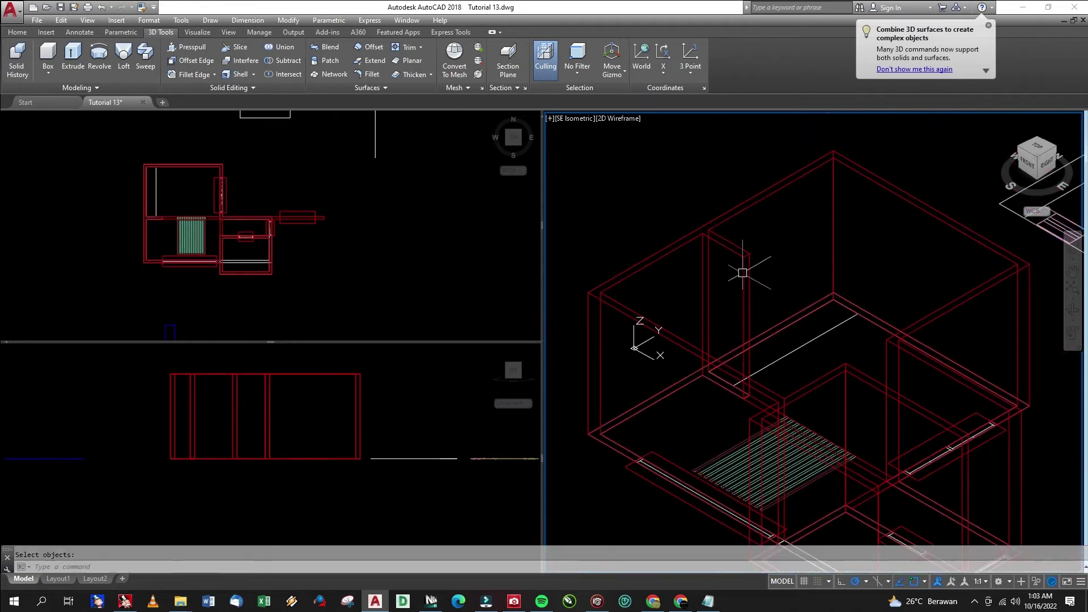
scroll(742, 273, "up", 1)
key("Escape")
scroll(771, 252, "up", 2)
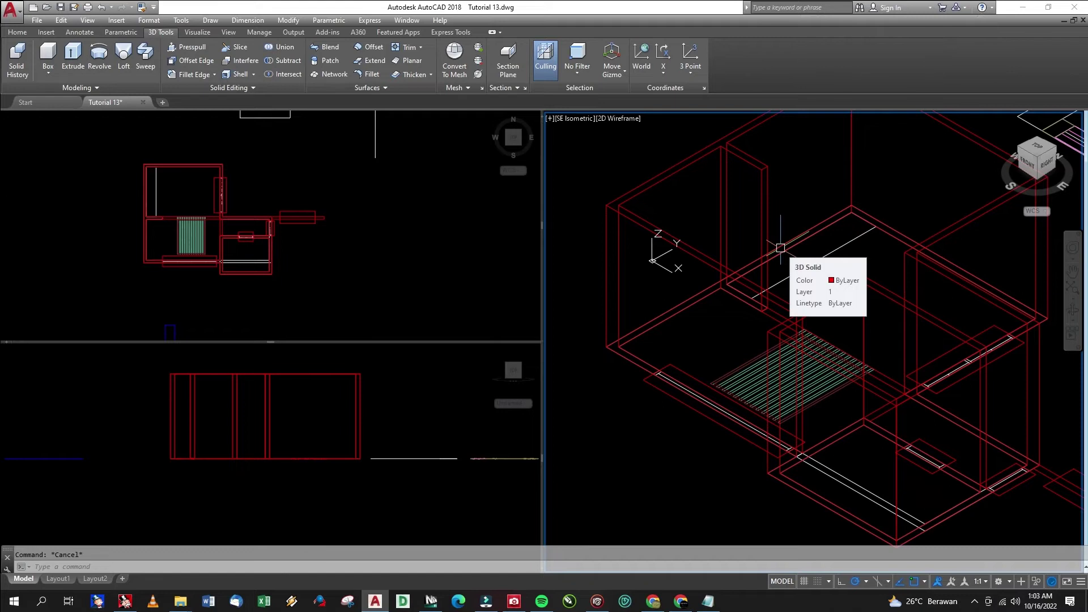
left_click(17, 33)
Turn on layer 3 and make it current, and turn off red wall layer 1.
left_click(93, 51)
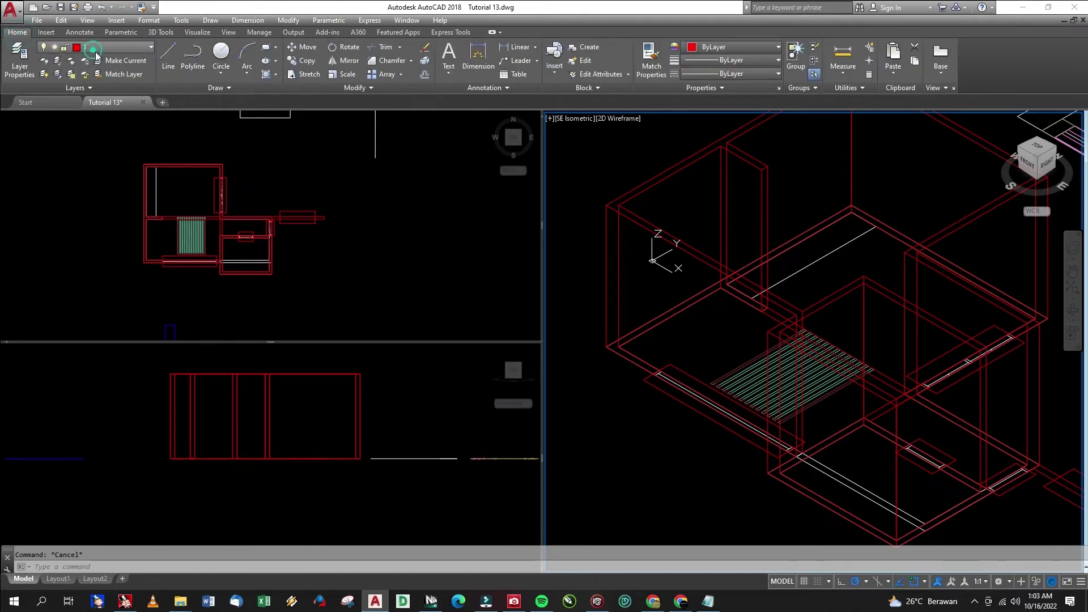
left_click(46, 102)
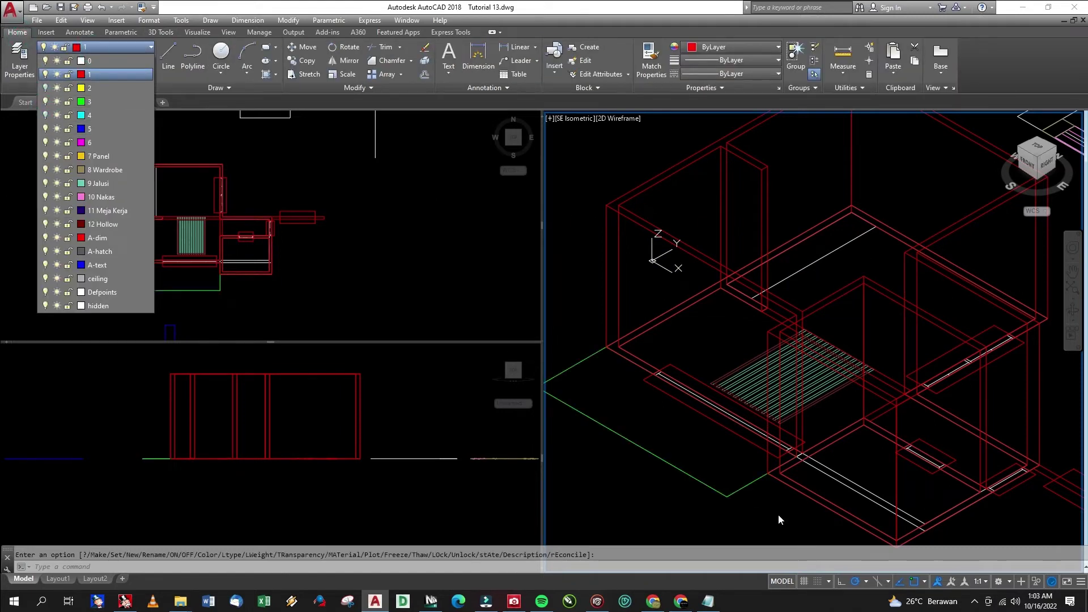
key("Escape")
scroll(613, 372, "down", 2)
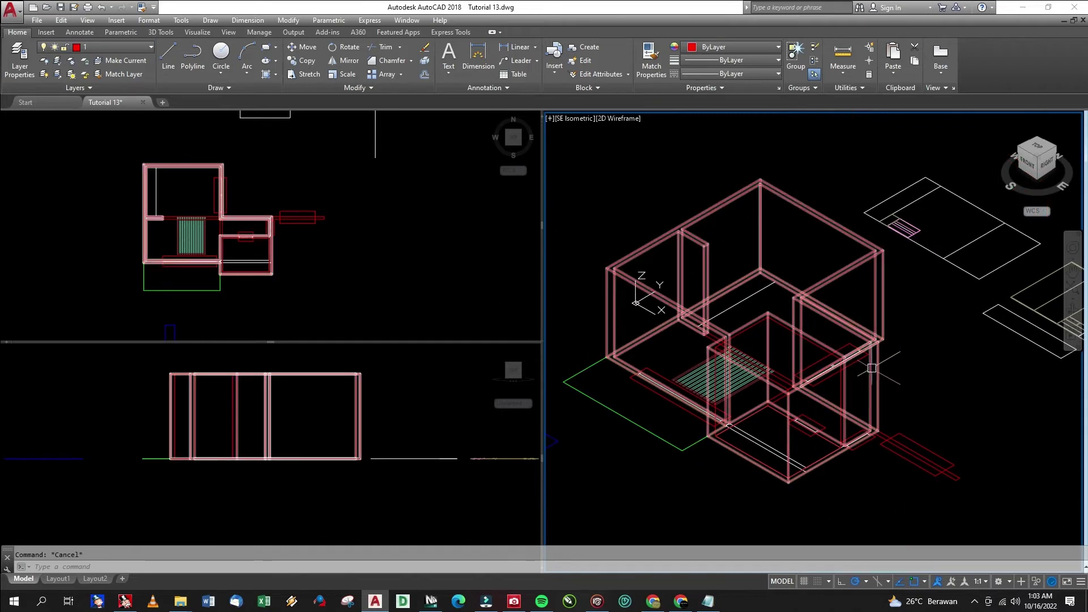
left_click(108, 47)
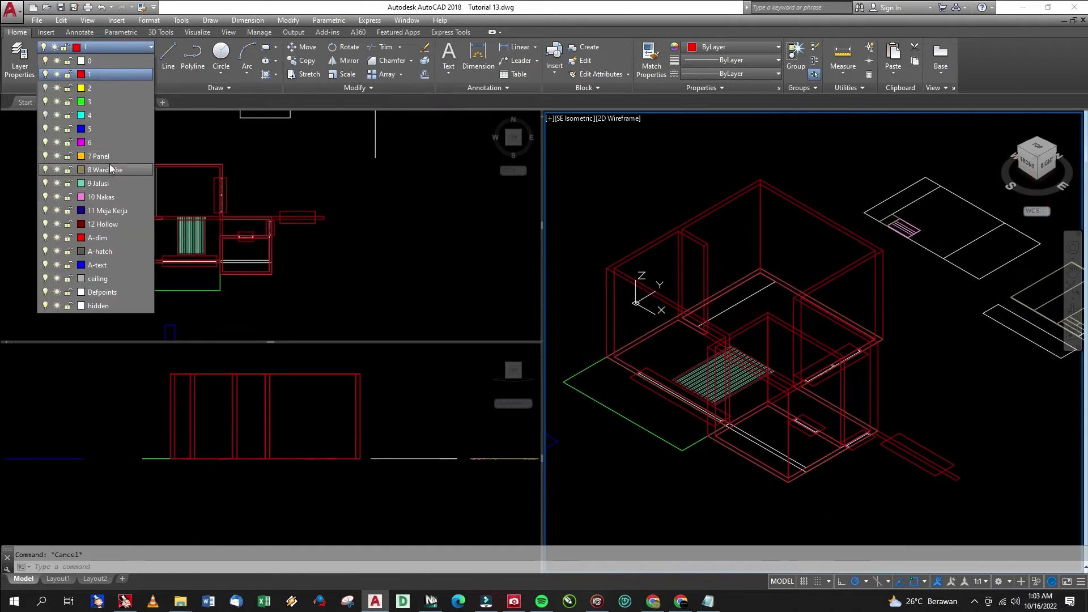
left_click(109, 103)
left_click(104, 48)
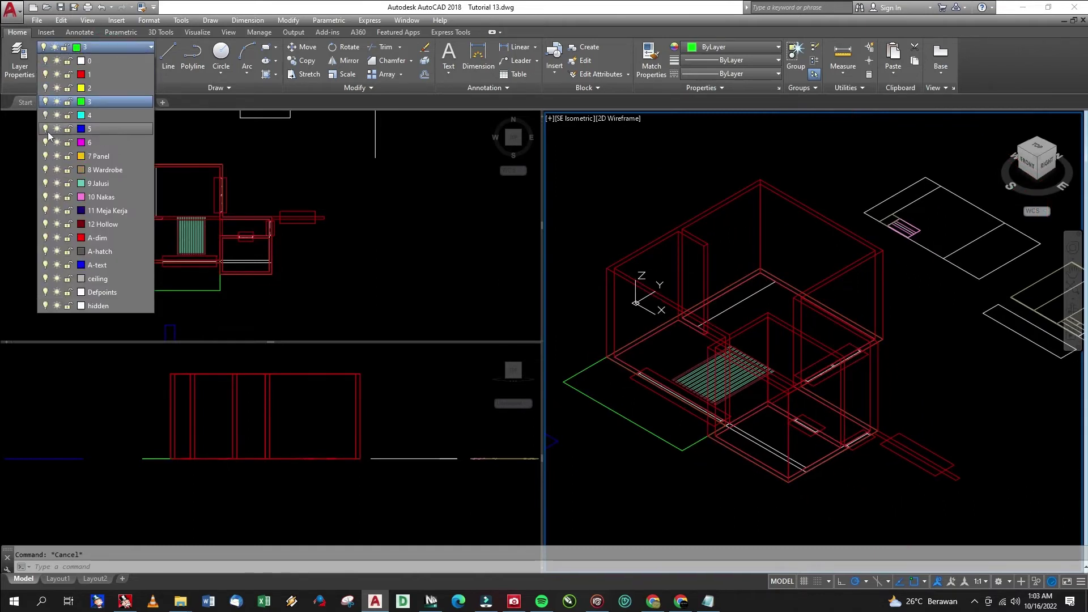
left_click(45, 101)
left_click(431, 315)
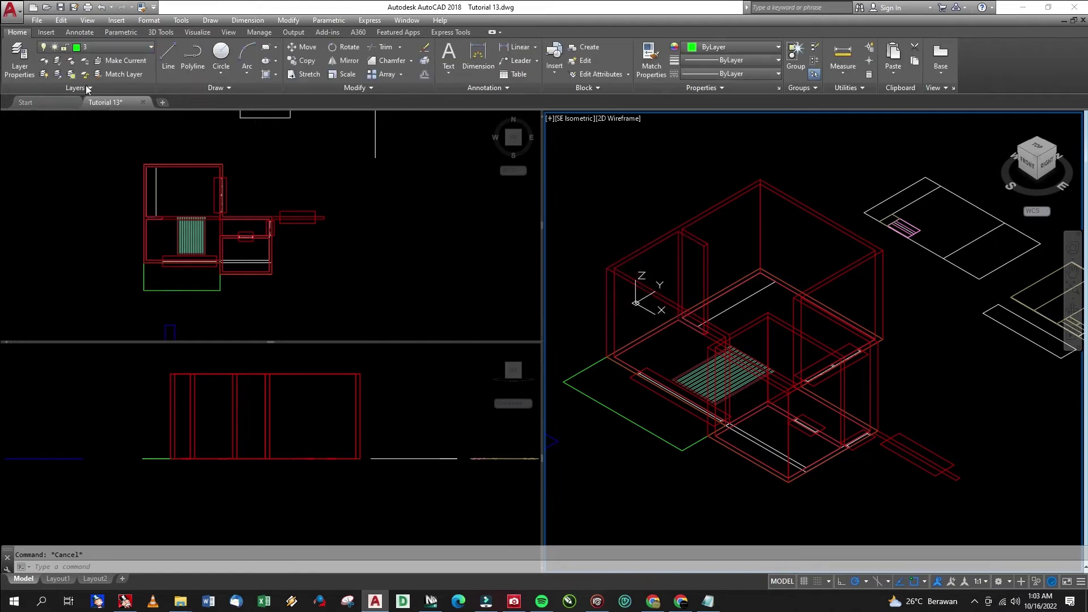
left_click(101, 49)
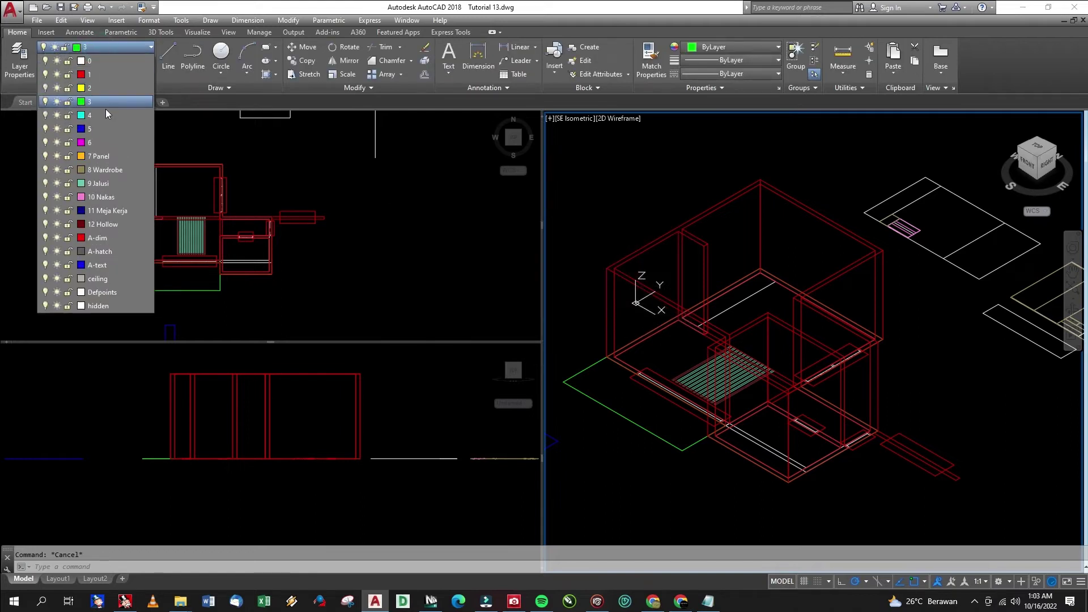
left_click(45, 74)
left_click(833, 385)
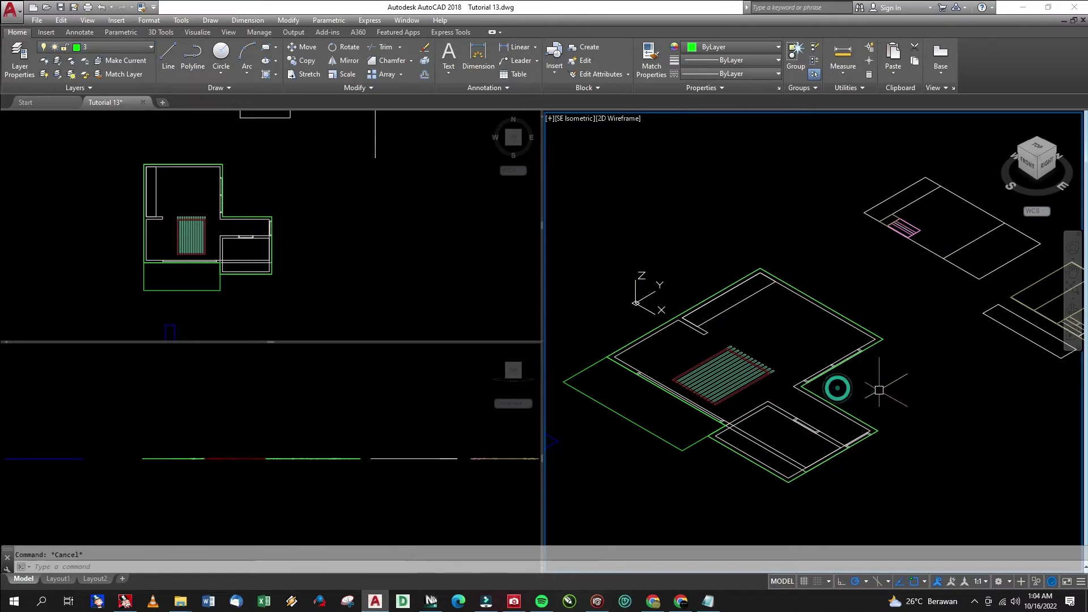
Move the lower-left green rectangle by 50 in the side view.
scroll(879, 369, "up", 3)
scroll(862, 376, "down", 1)
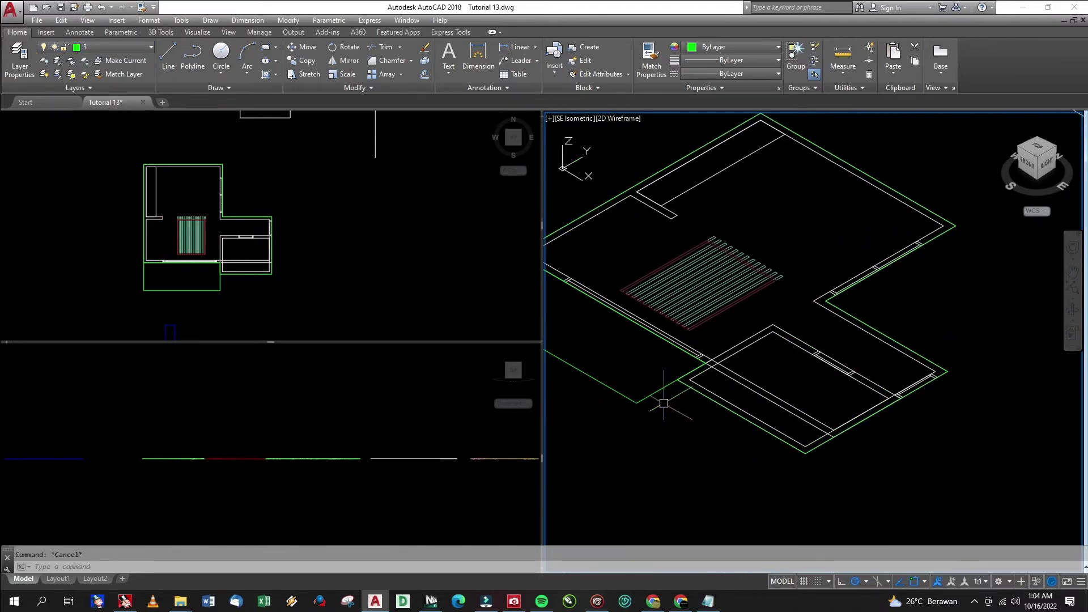
left_click(657, 389)
middle_click_drag(657, 388, 779, 336)
left_click(254, 492)
middle_click_drag(254, 492, 312, 477)
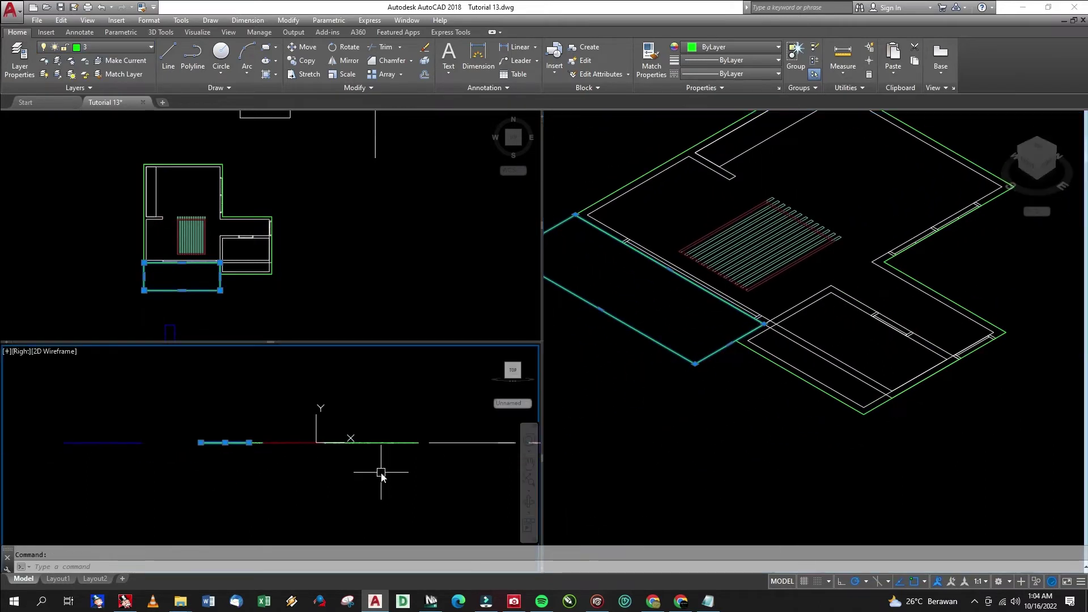
type("m")
key("Return")
left_click(377, 476)
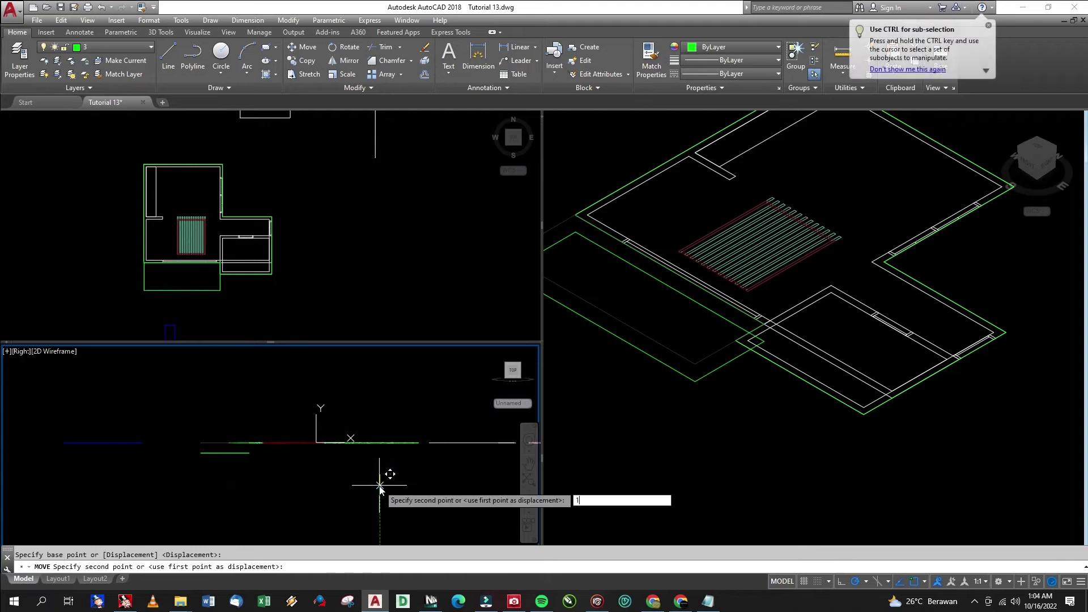
type("50")
key("Escape")
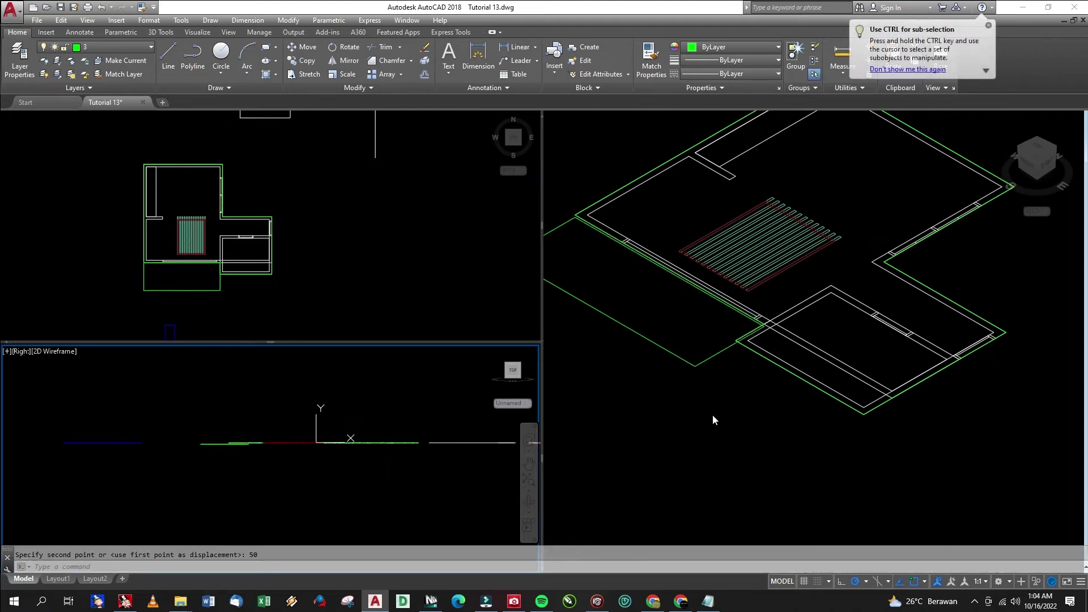
left_click(713, 413)
Extrude the green floor outline 100 high.
key("Return")
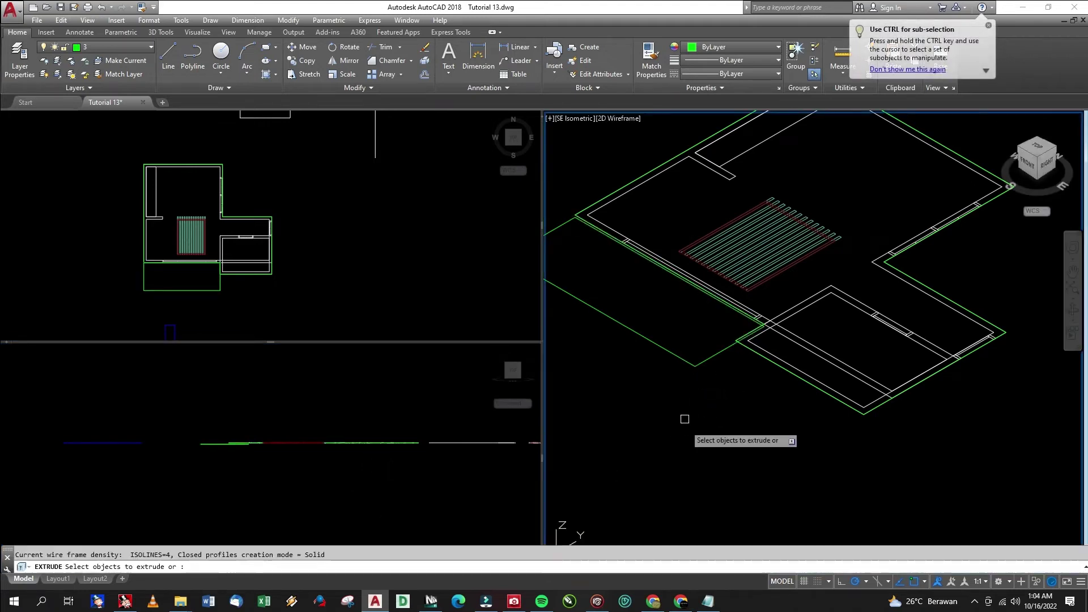
left_click(706, 360)
key("Return")
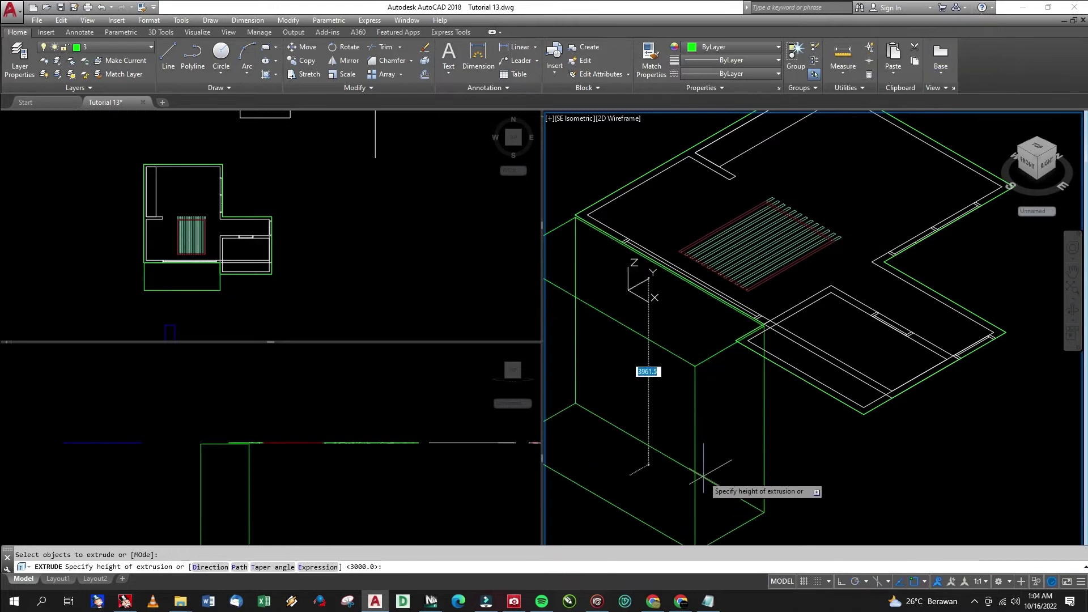
type("100")
key("Return")
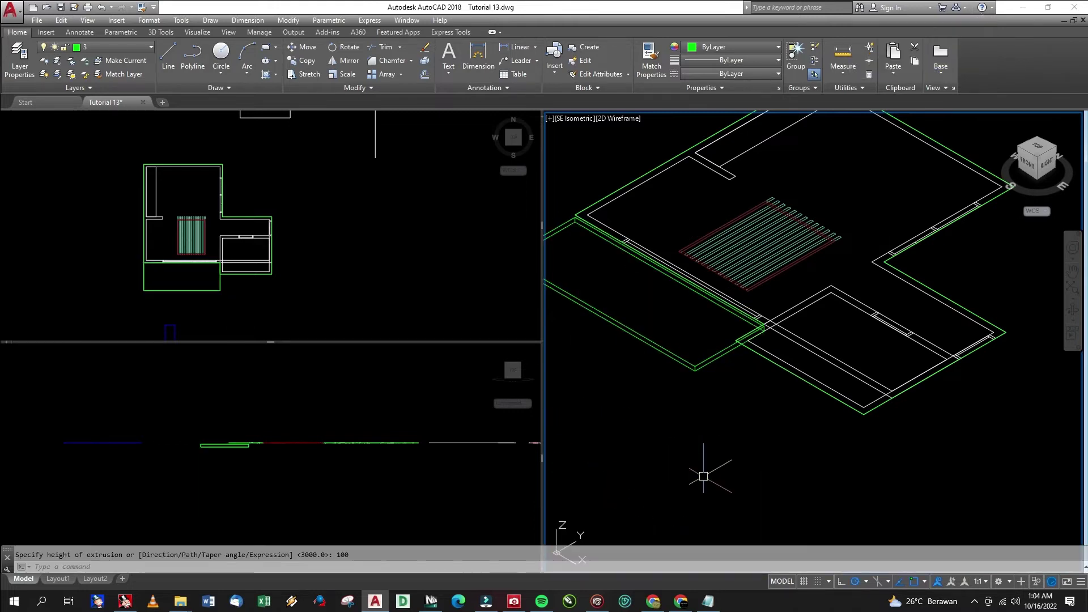
Select the outer green floor outline for extrusion, then cancel the pending prompt.
scroll(782, 368, "up", 1)
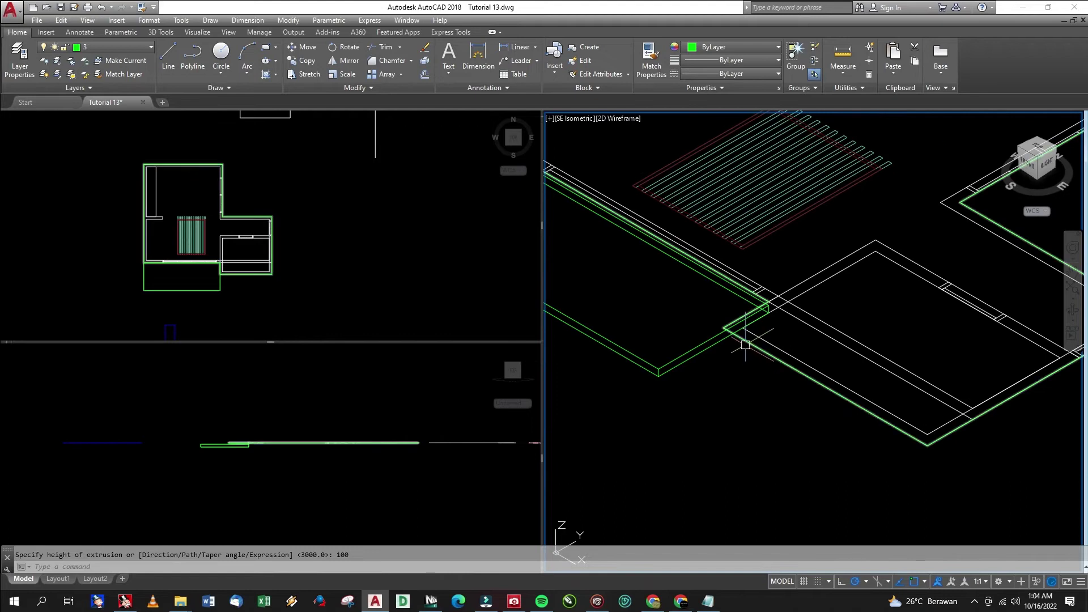
left_click(743, 340)
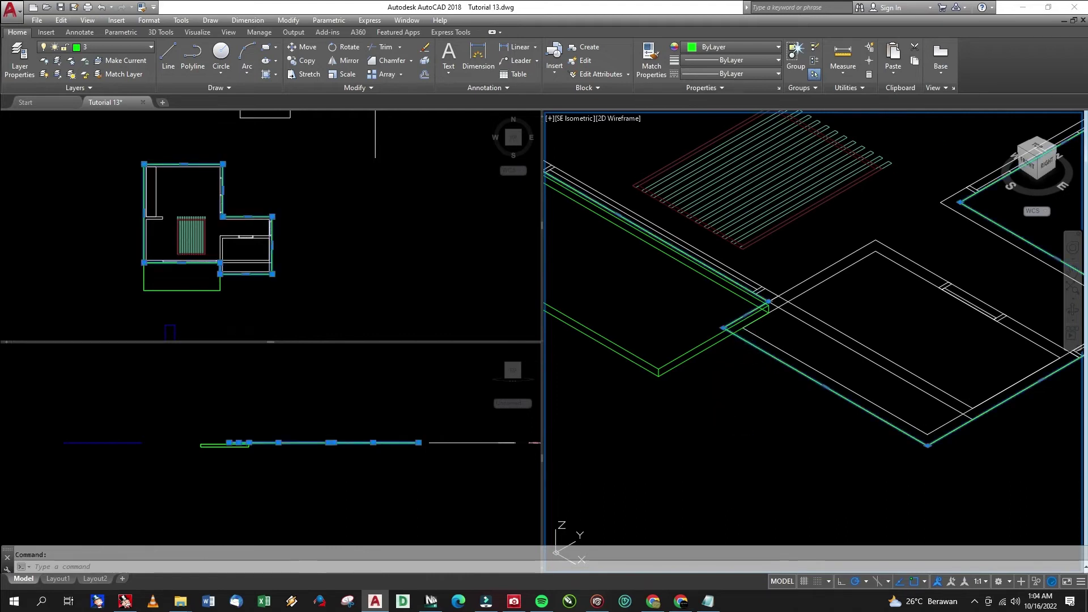
key("Return")
middle_click_drag(704, 394, 713, 417)
scroll(717, 419, "down", 2)
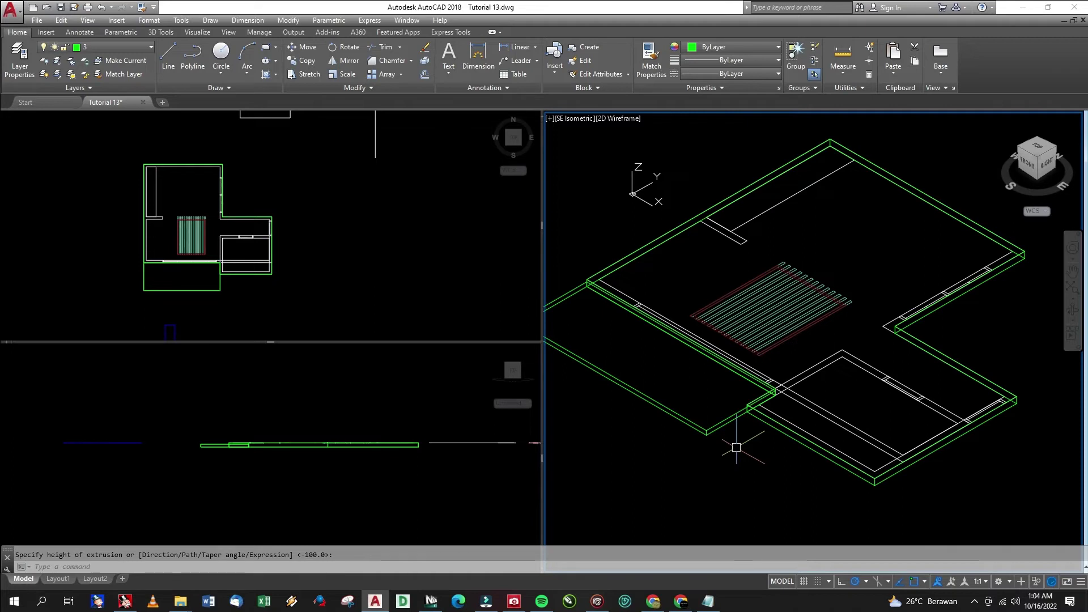
middle_click_drag(737, 447, 731, 459)
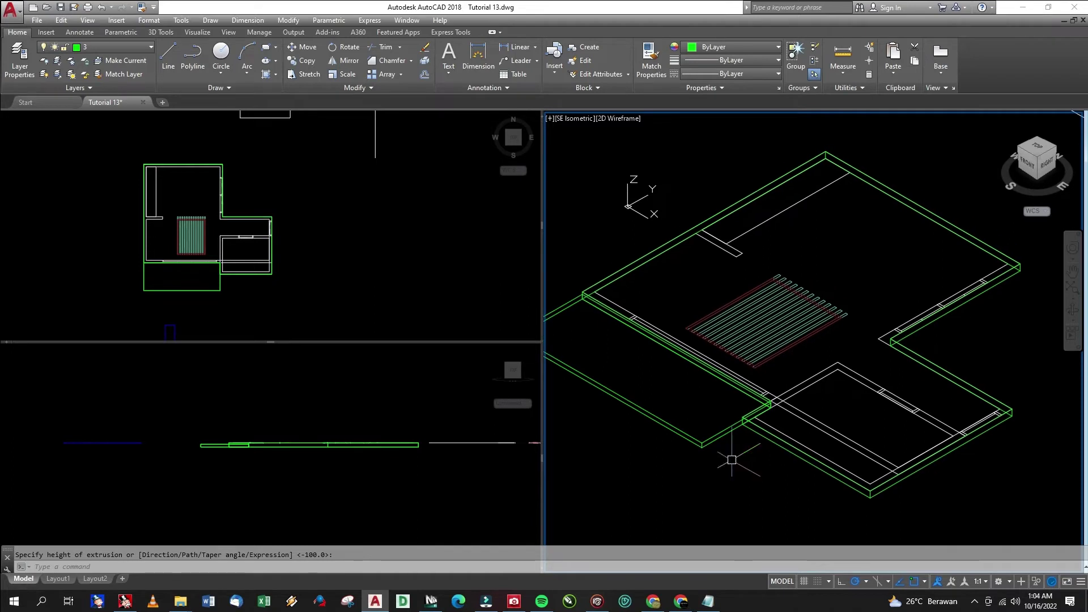
key("Escape")
Turn on layer 2 and make it current, hiding green layer 3.
left_click(105, 47)
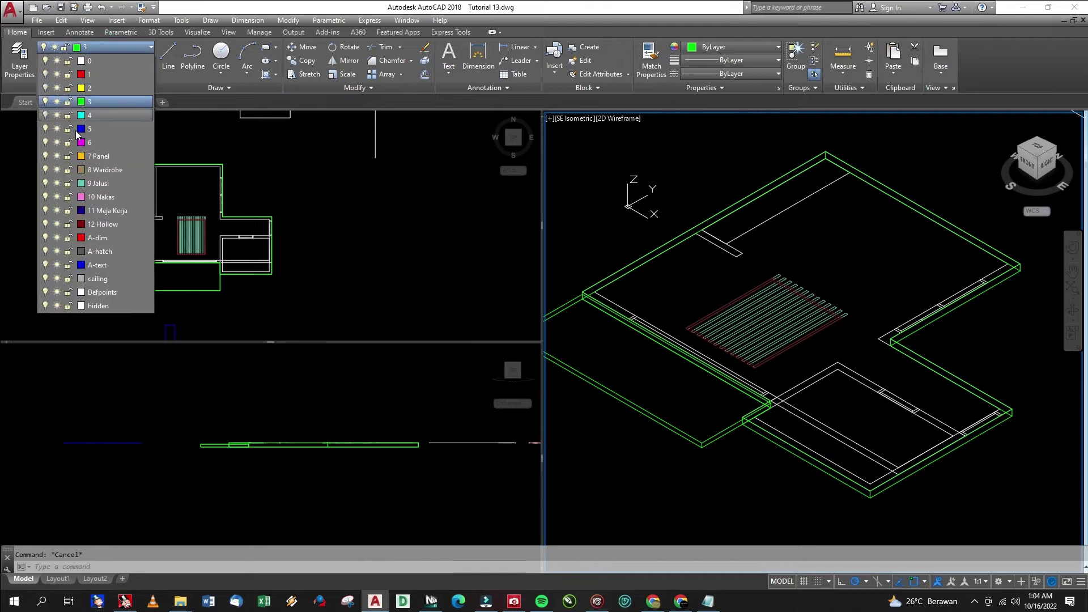
left_click(46, 87)
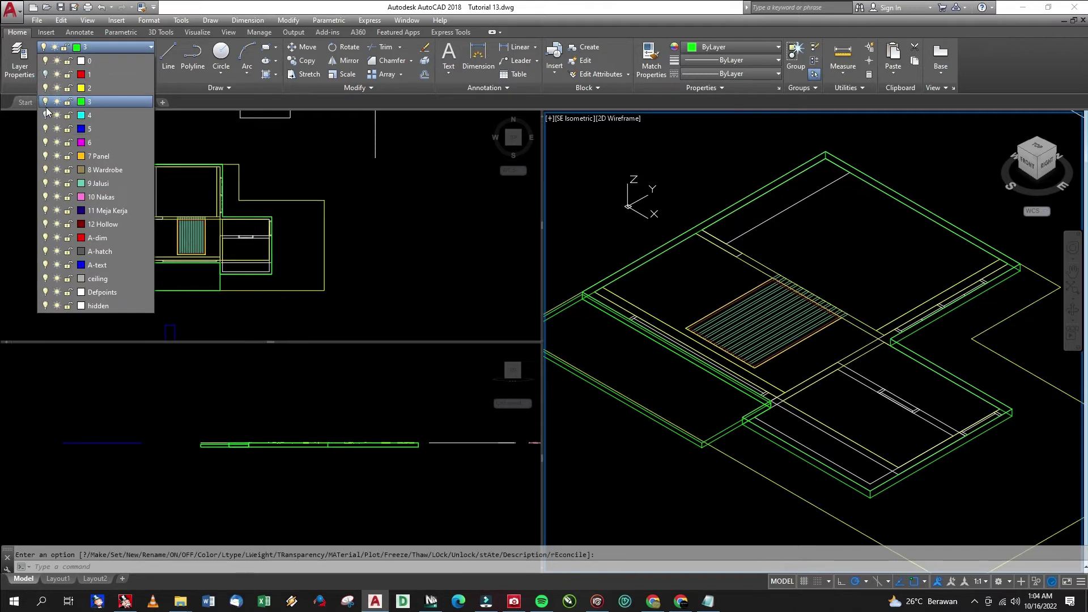
left_click(103, 88)
left_click(96, 49)
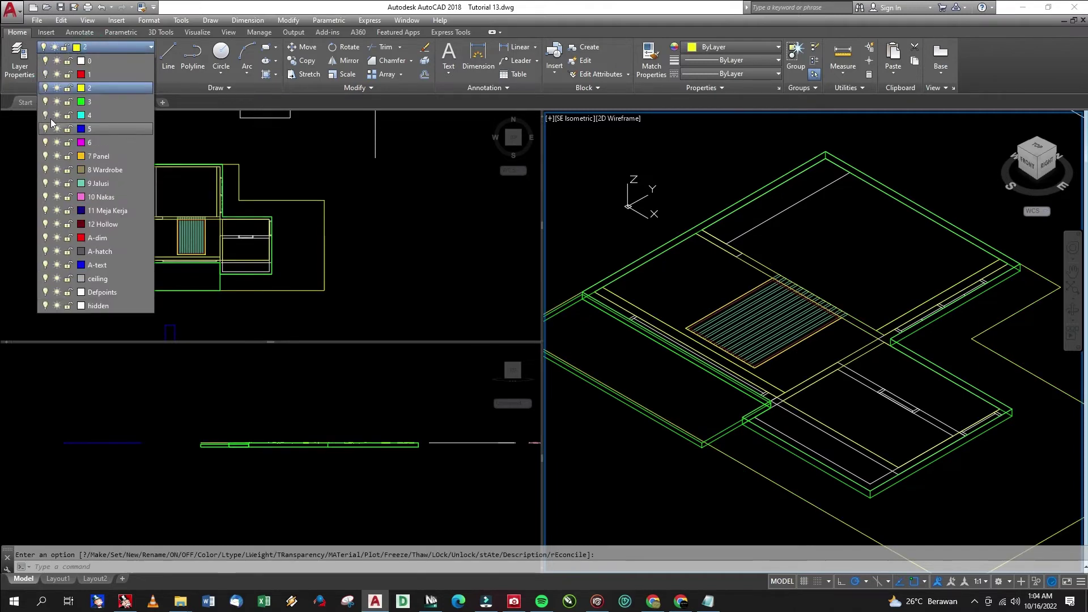
left_click(46, 102)
key("Escape")
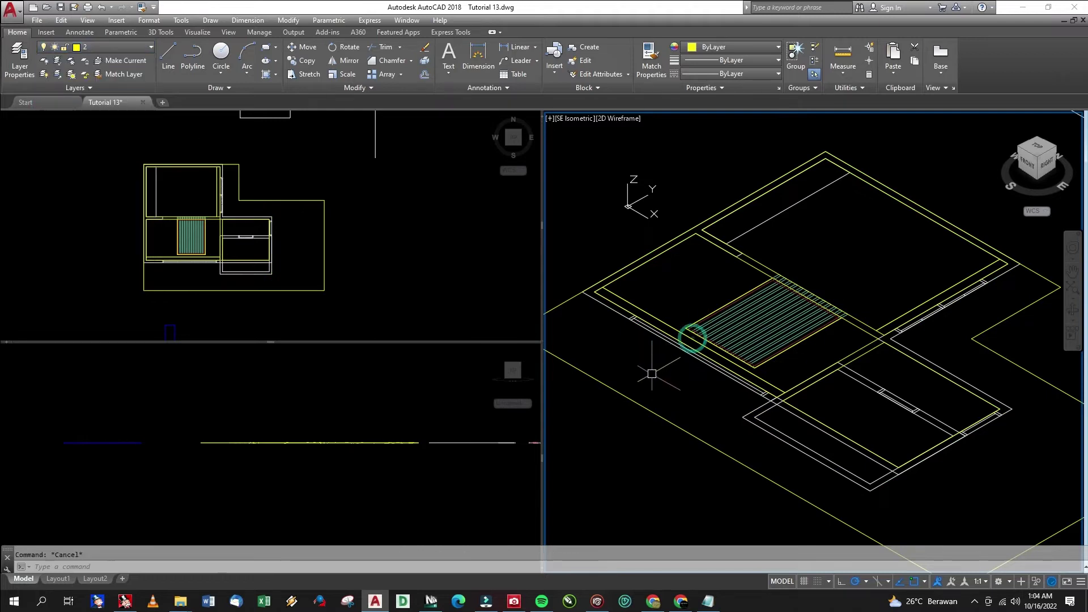
scroll(675, 375, "down", 3)
scroll(693, 404, "up", 2)
Raise the outer boundary outline 3000 using MOVE in the side view.
left_click(693, 405)
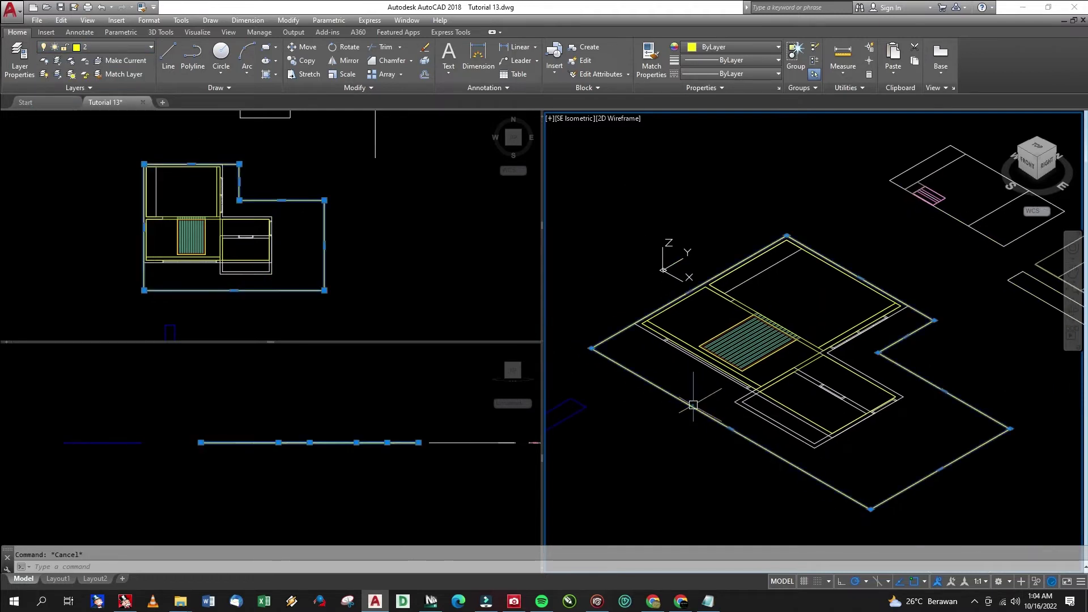
left_click(402, 462)
scroll(408, 470, "down", 3)
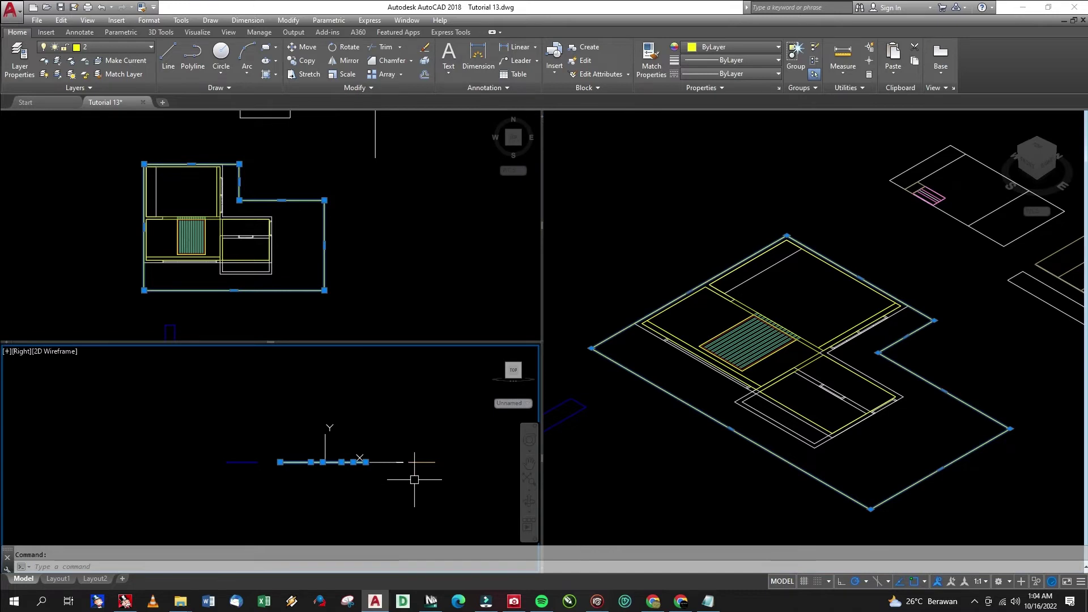
type("m")
key("Return")
left_click(459, 486)
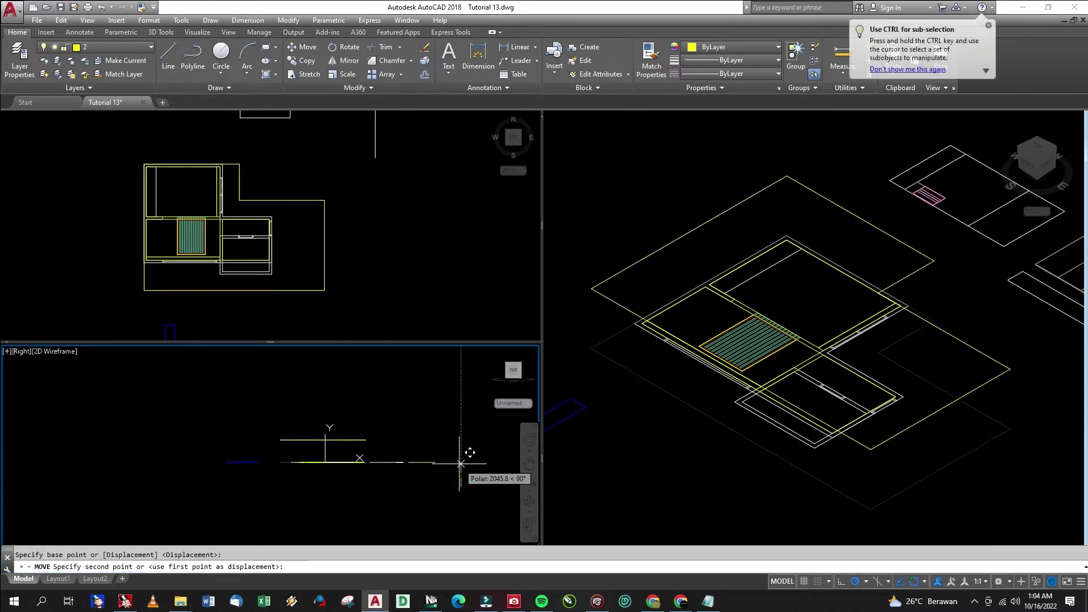
type("3000")
key("Return")
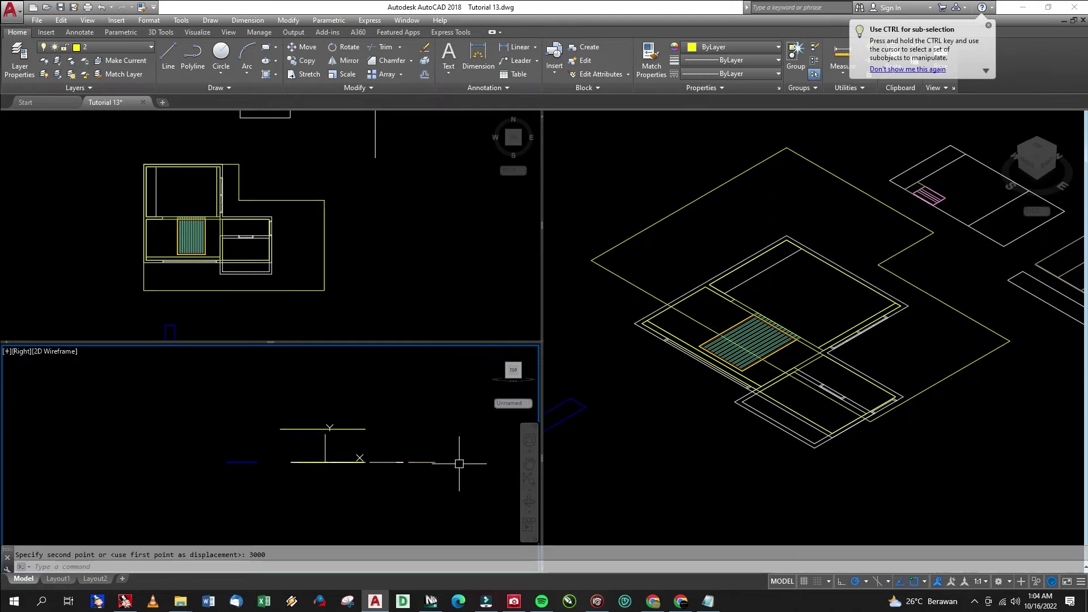
Extrude the raised outer outline 300 high.
left_click(358, 429)
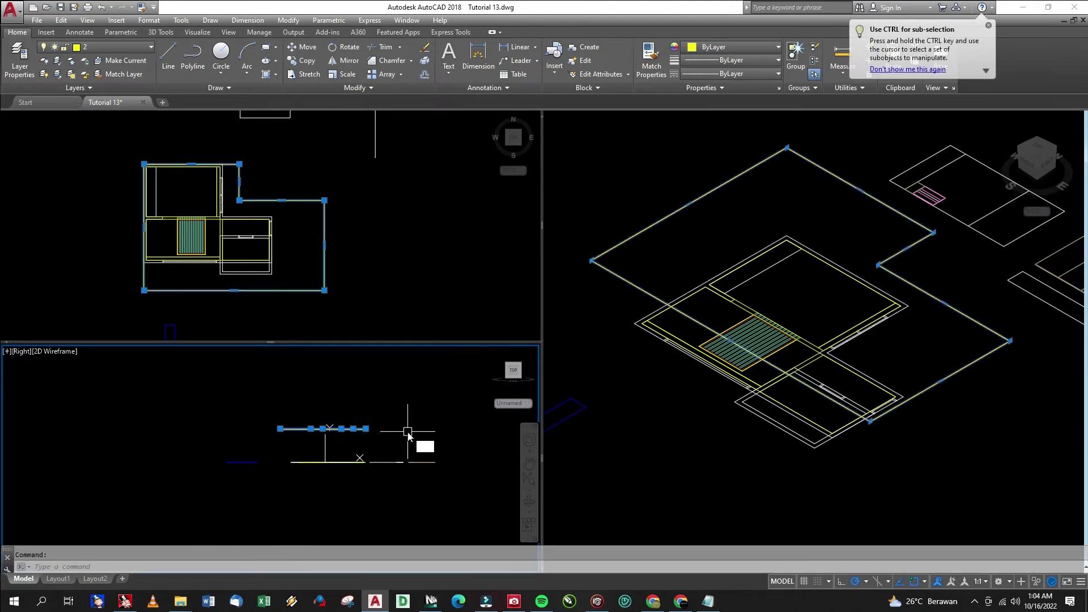
type("ext")
key("Return")
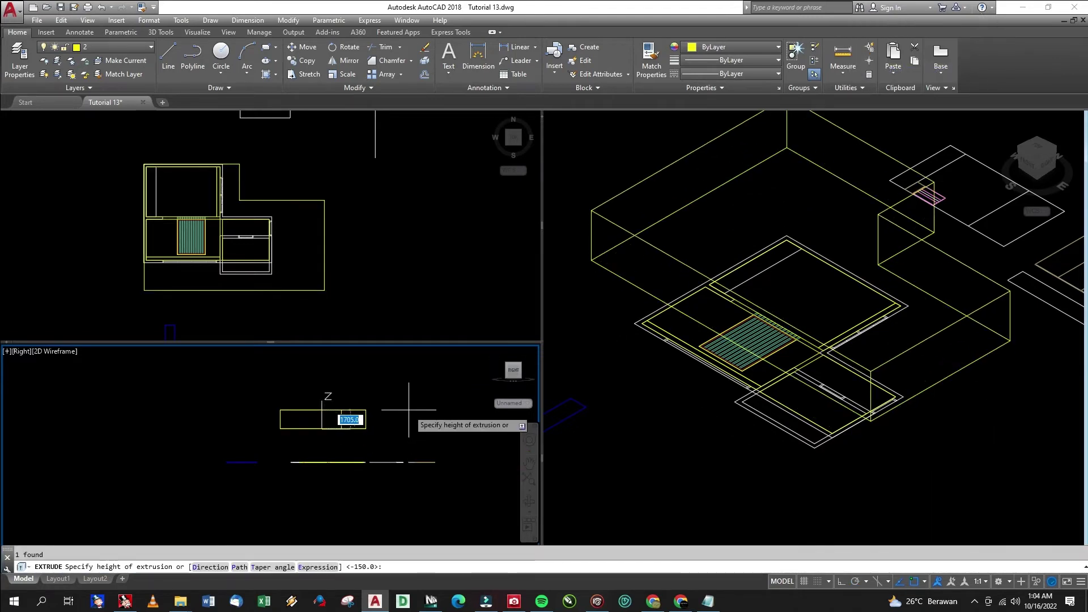
type("300")
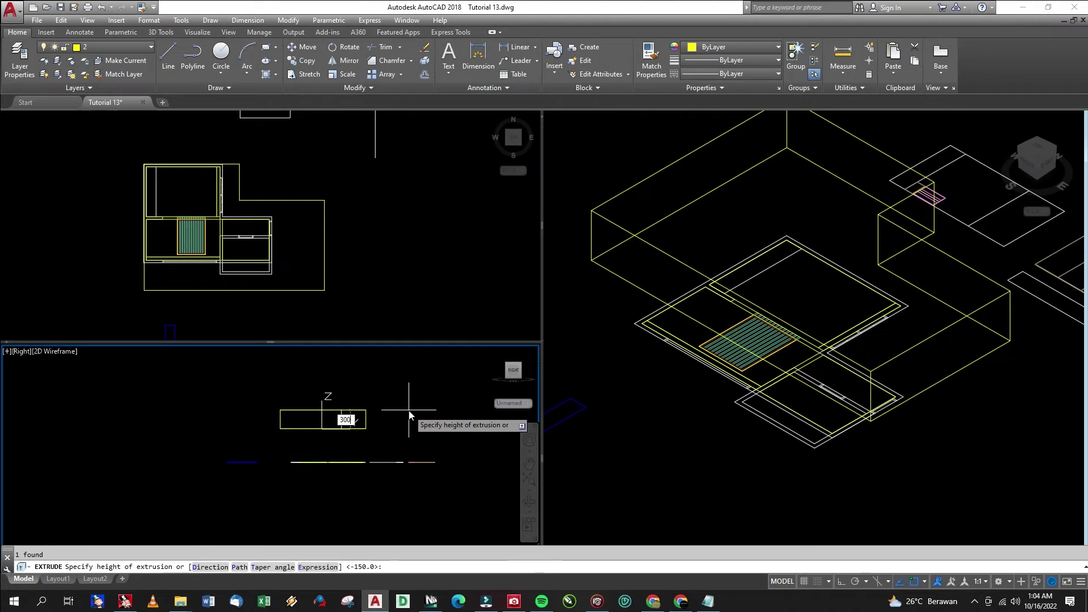
key("Return")
scroll(660, 340, "up", 1)
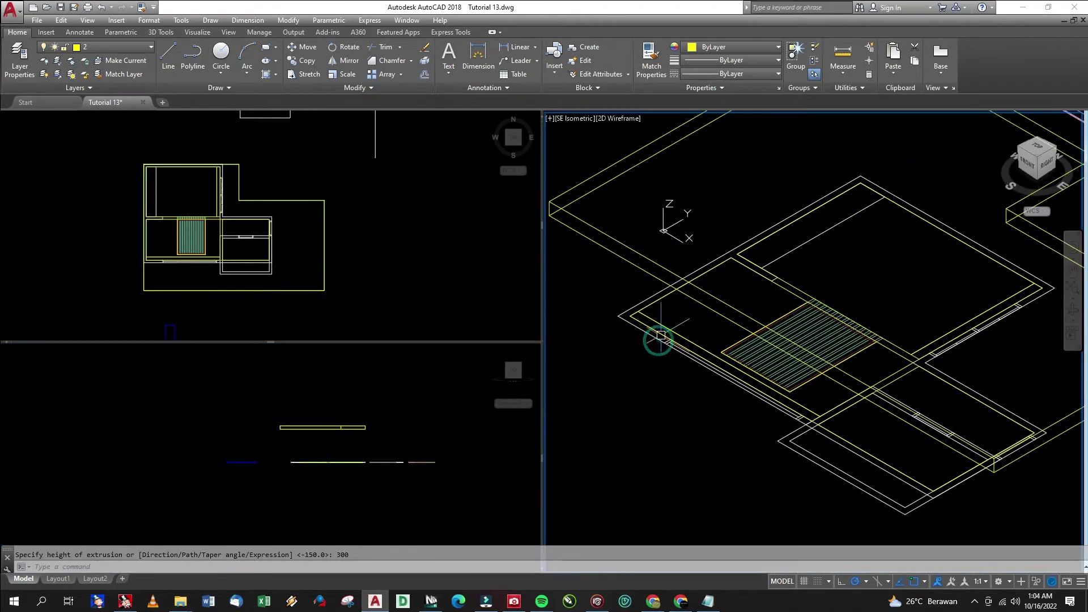
scroll(652, 363, "up", 2)
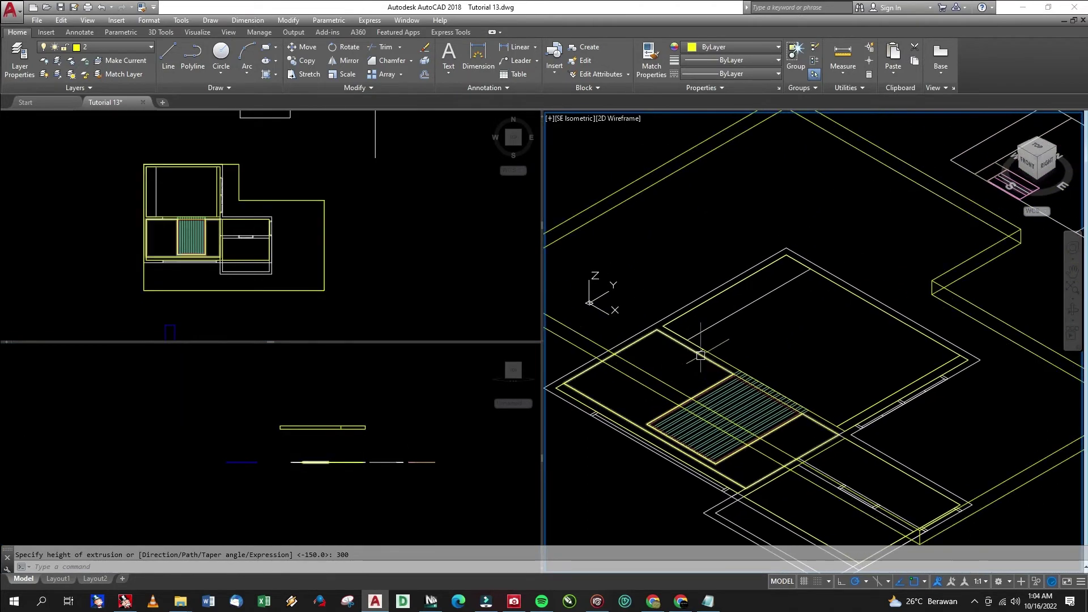
scroll(715, 356, "up", 2)
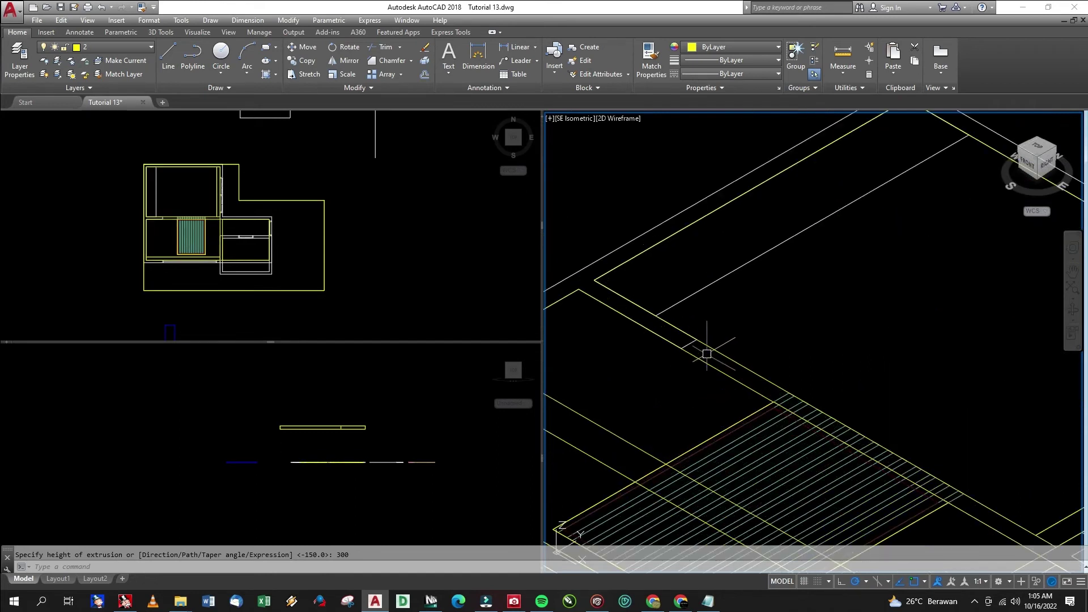
scroll(812, 409, "down", 1)
middle_click_drag(812, 409, 687, 338)
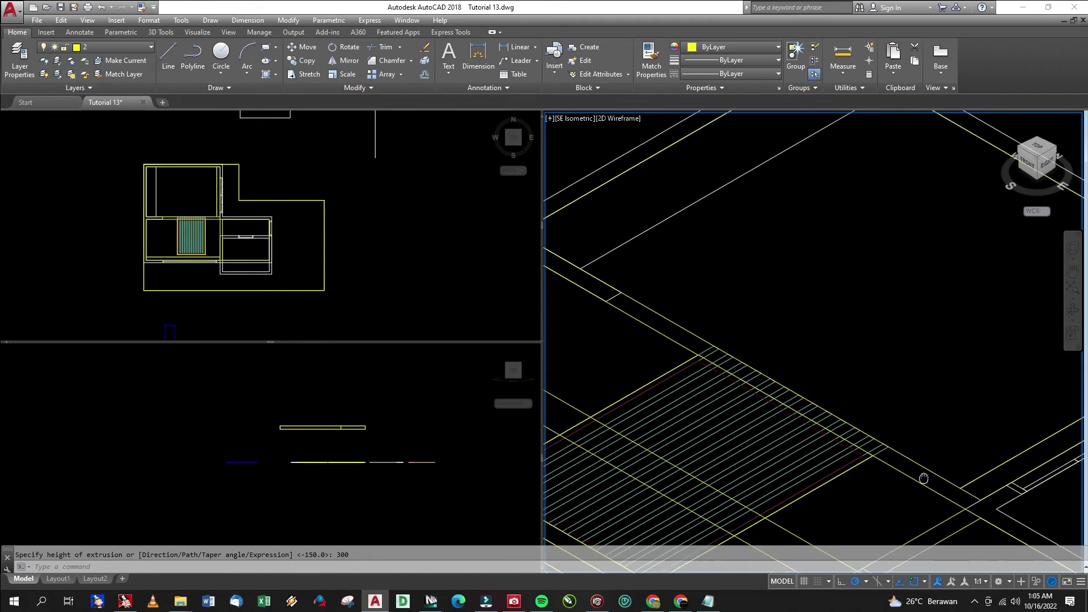
key("Escape")
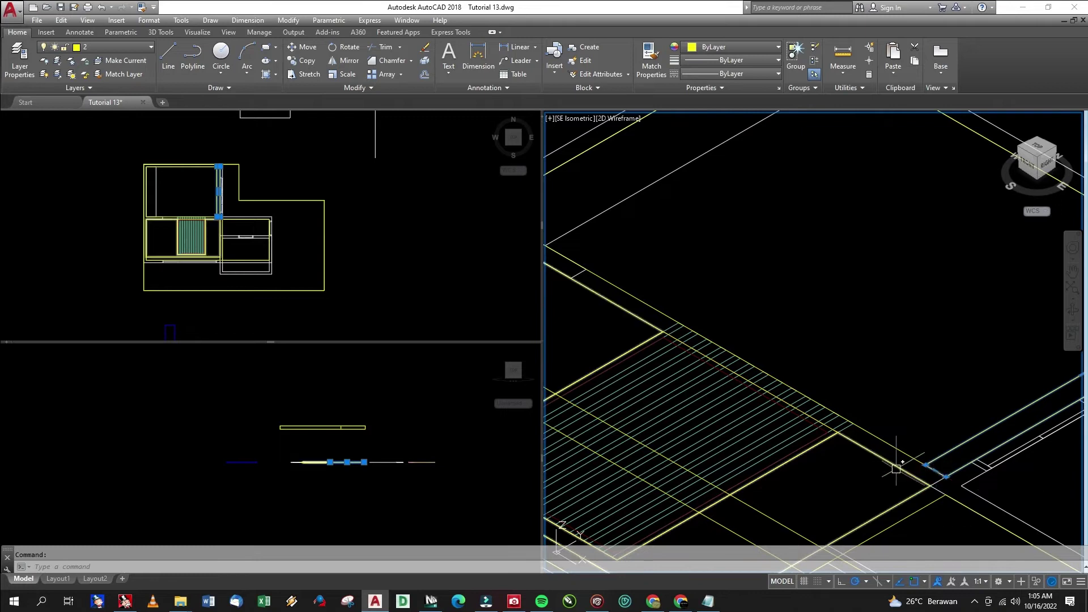
Zoom and pan the plan view to inspect the stair area.
scroll(952, 473, "up", 4)
scroll(931, 466, "down", 3)
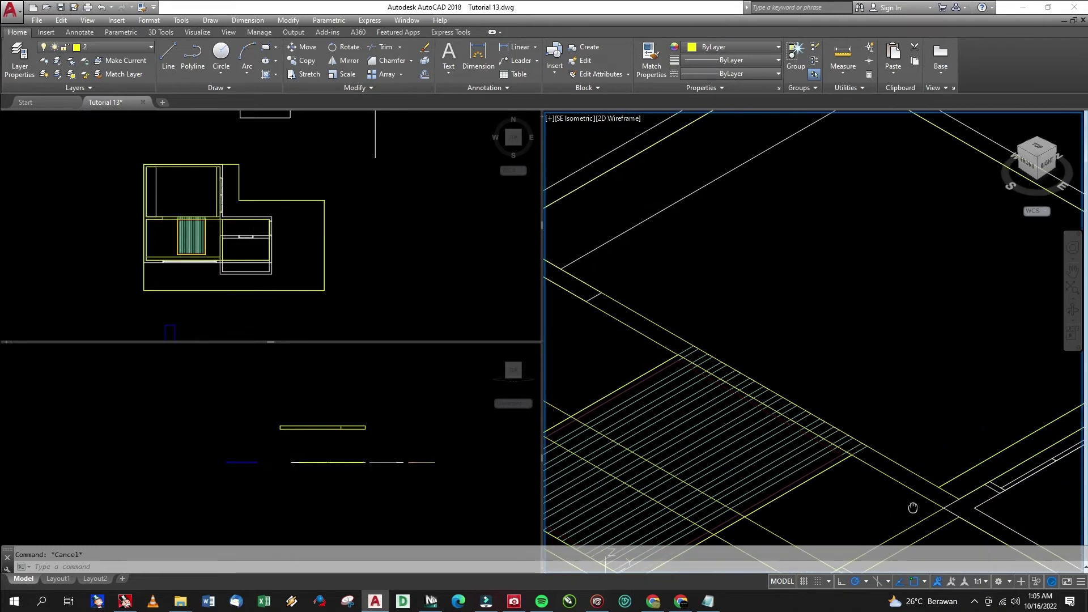
left_click(162, 238)
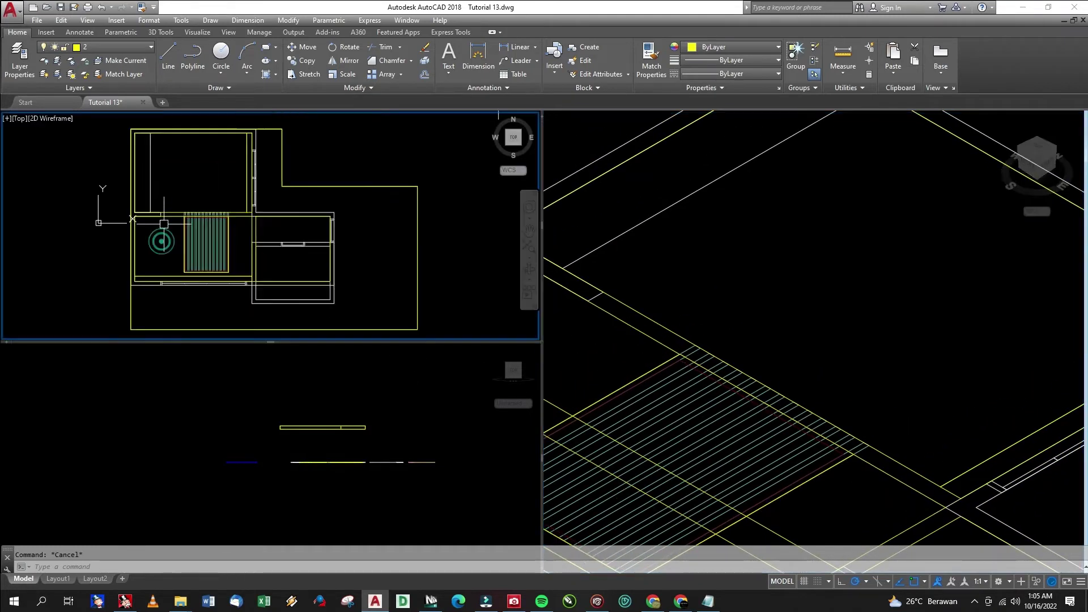
scroll(164, 218, "up", 8)
scroll(161, 237, "down", 2)
middle_click_drag(161, 237, 174, 265)
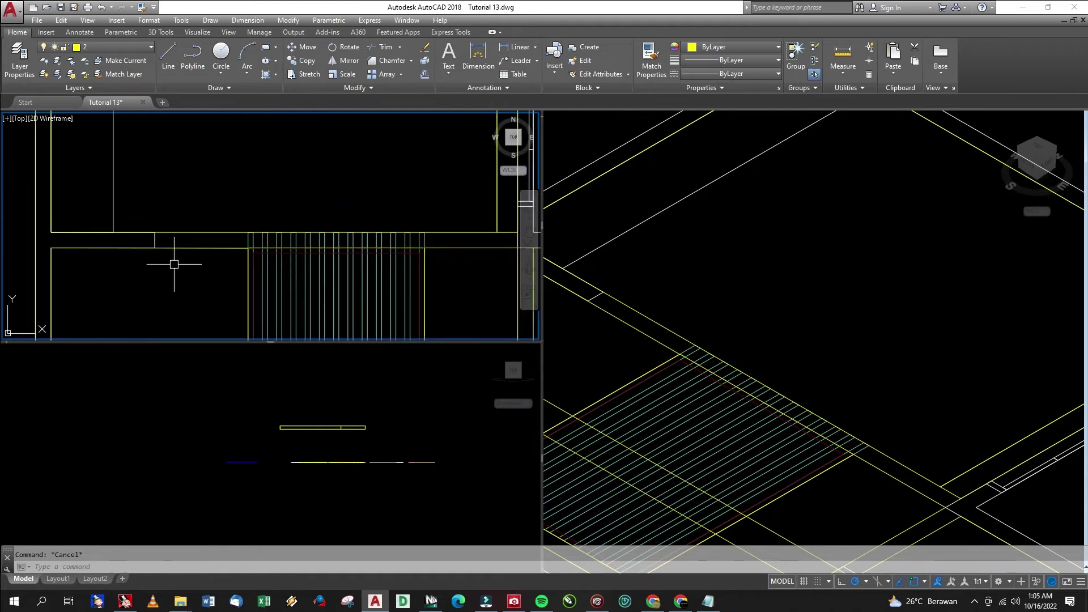
scroll(174, 264, "down", 1)
scroll(176, 268, "down", 1)
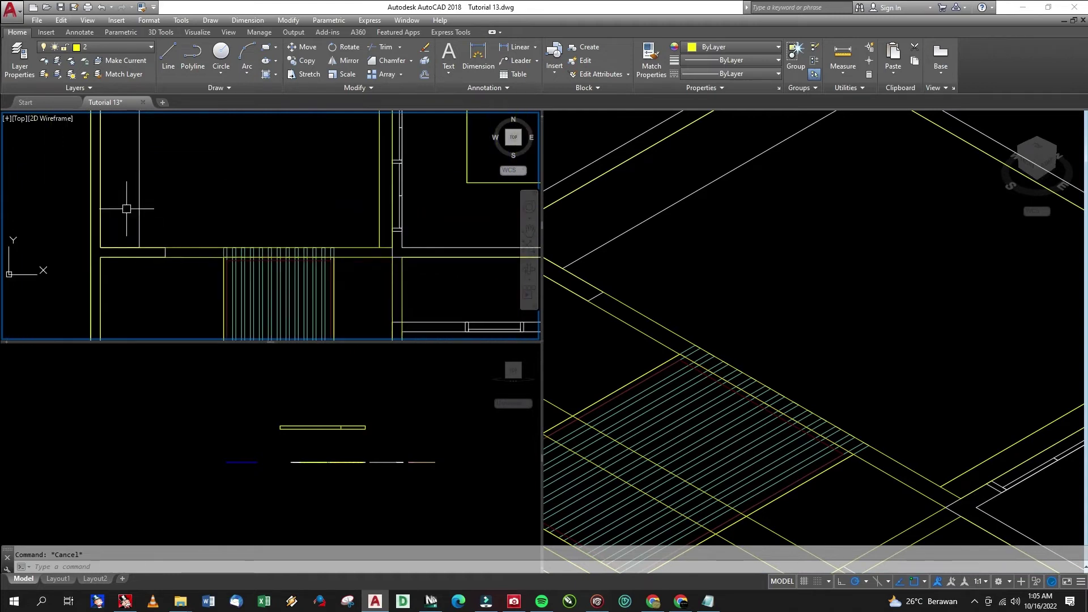
Draw a beam rectangle along the wall beside the stairs on layer 2.
left_click(108, 47)
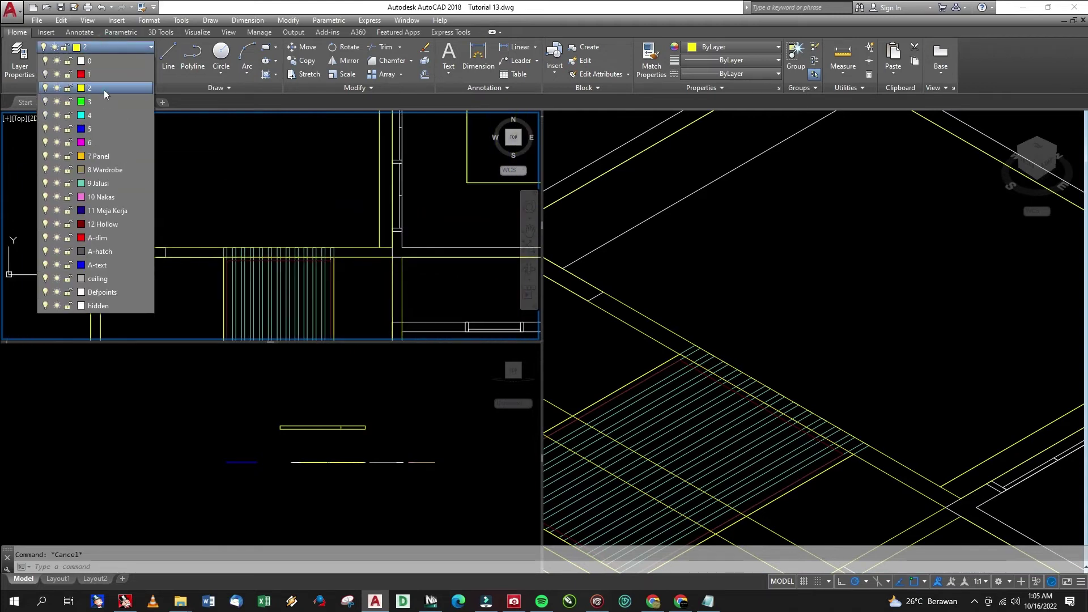
left_click(104, 90)
left_click(266, 47)
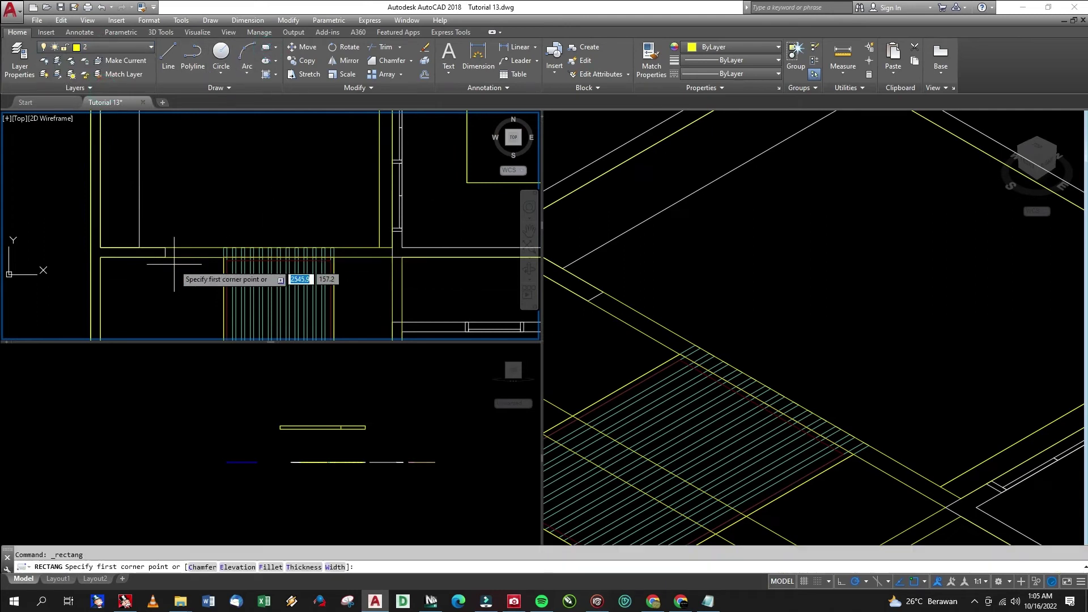
scroll(164, 252, "up", 3)
left_click(164, 248)
middle_click_drag(163, 248, 117, 260)
left_click(432, 245)
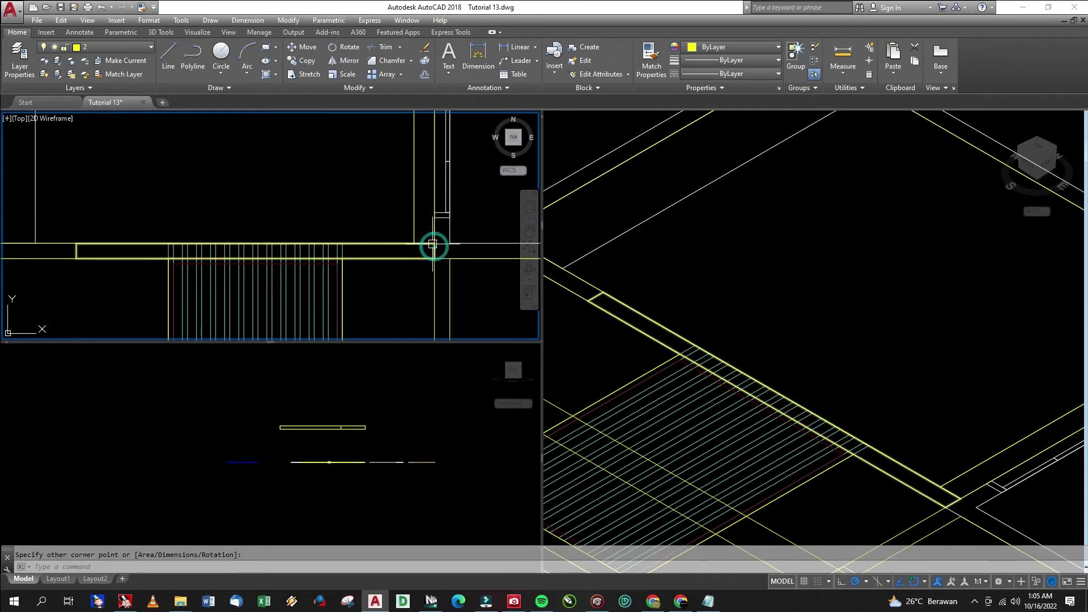
Lift the beam rectangle 2400 in the side elevation view.
left_click(434, 257)
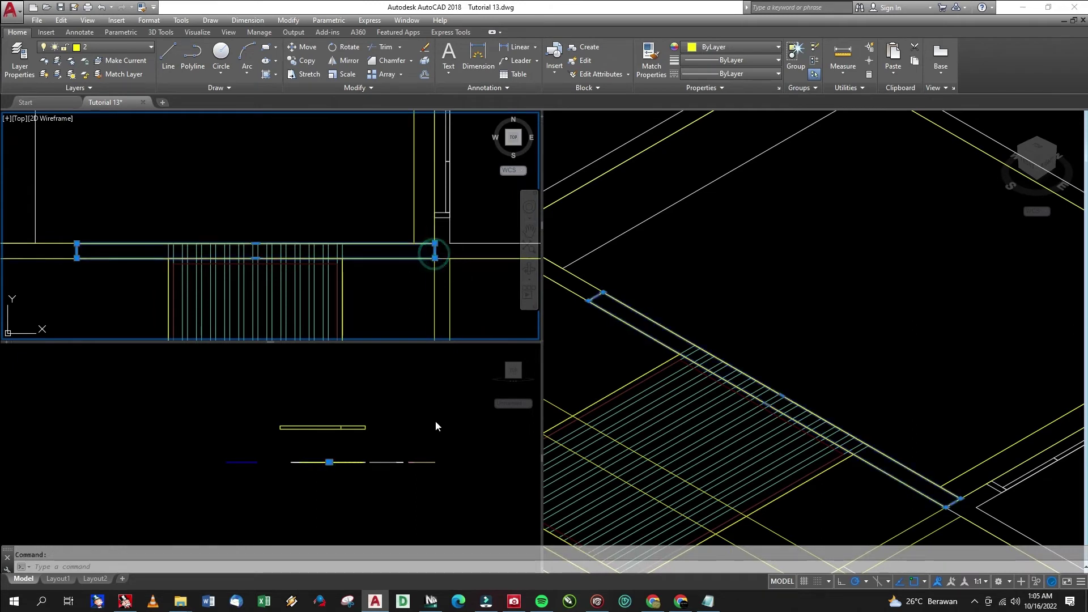
left_click(432, 444)
key("Return")
left_click(432, 438)
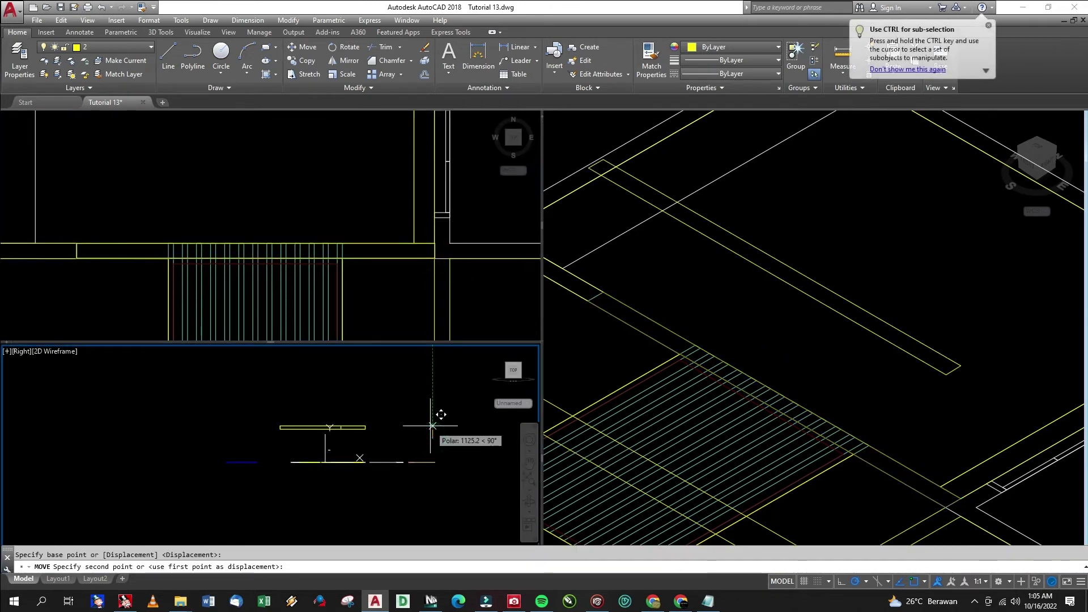
type("24")
key("Escape")
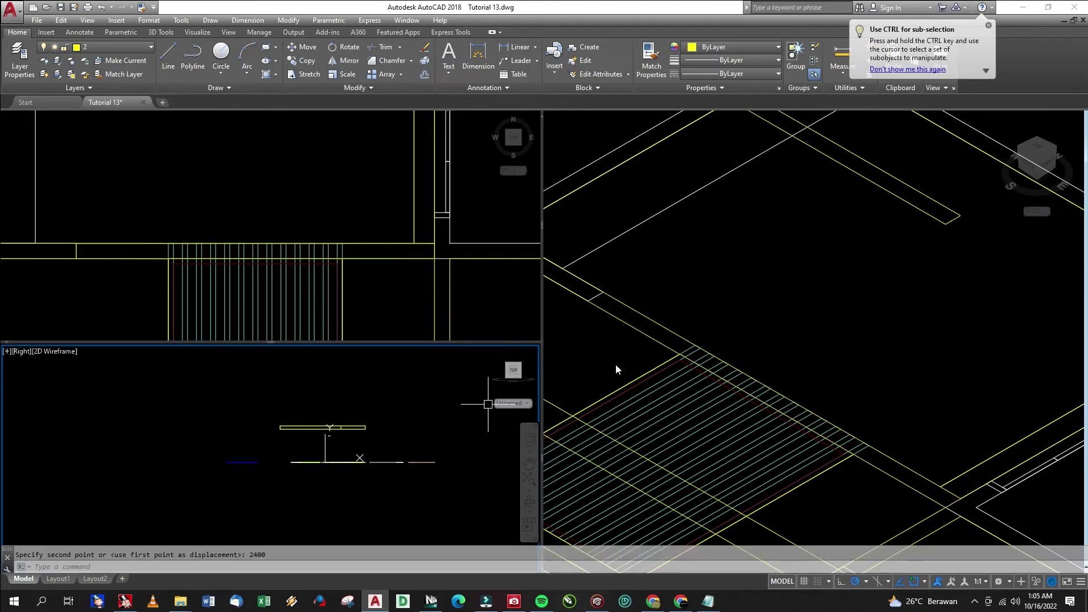
left_click(807, 261)
scroll(793, 317, "down", 4)
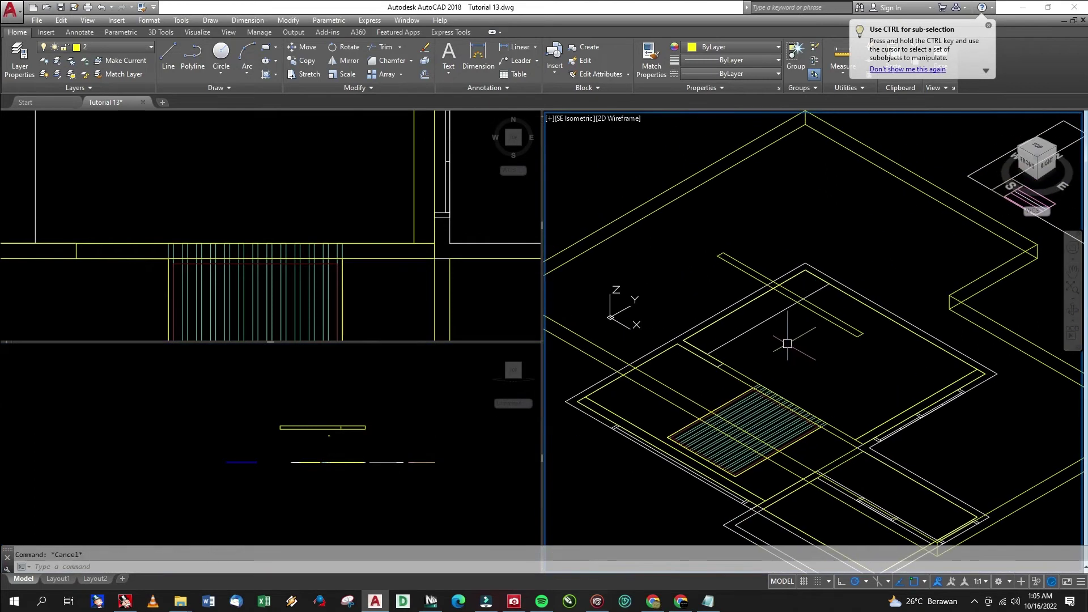
Turn red layer 1 back on, move the beam onto it, and make it current.
left_click(104, 50)
left_click(43, 75)
left_click(789, 297)
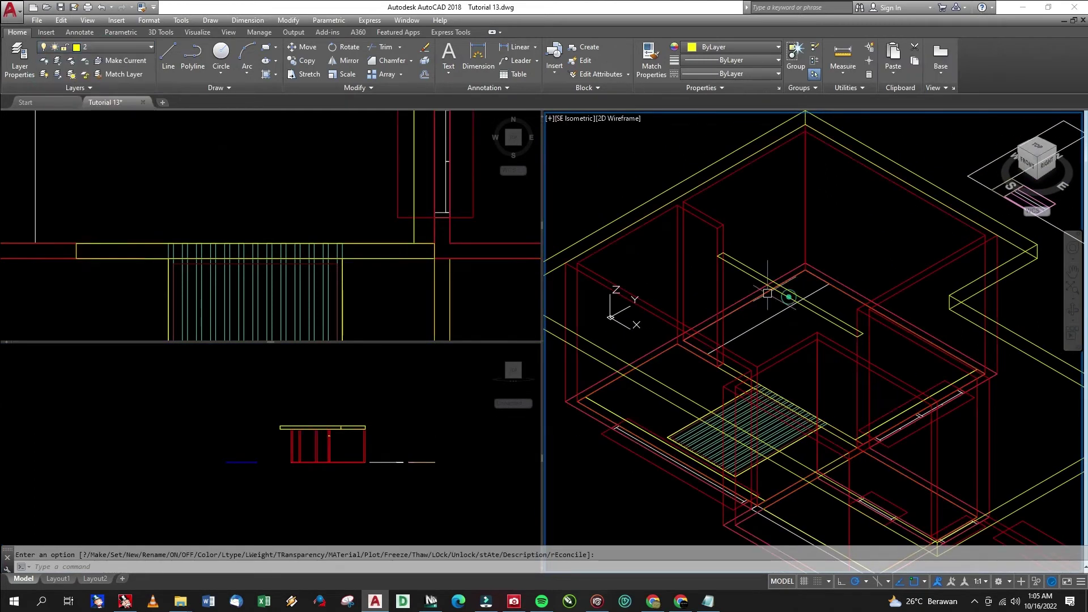
left_click(105, 50)
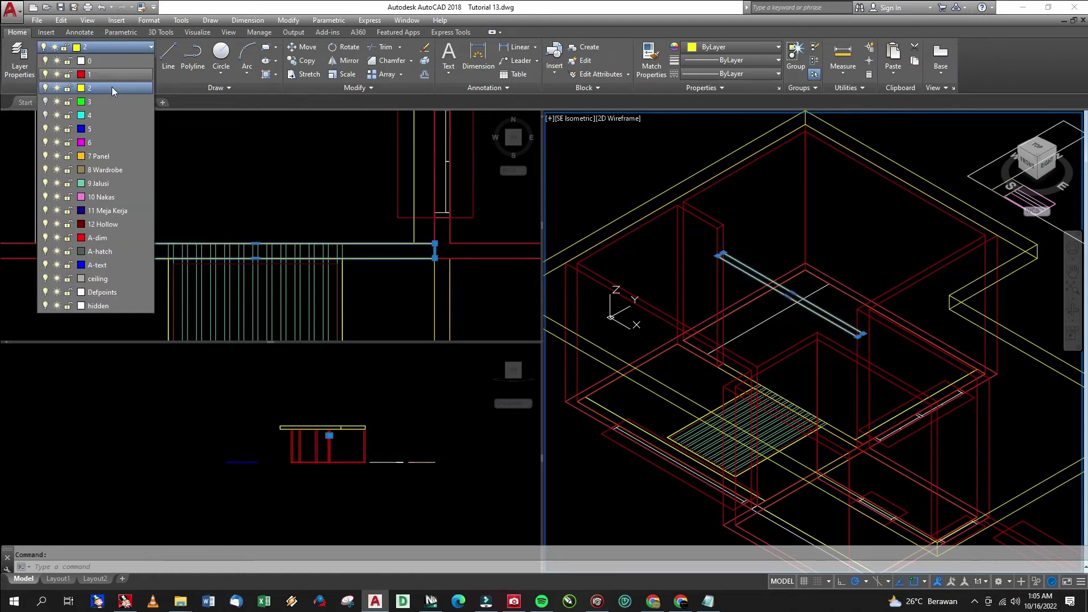
left_click(90, 75)
key("Escape")
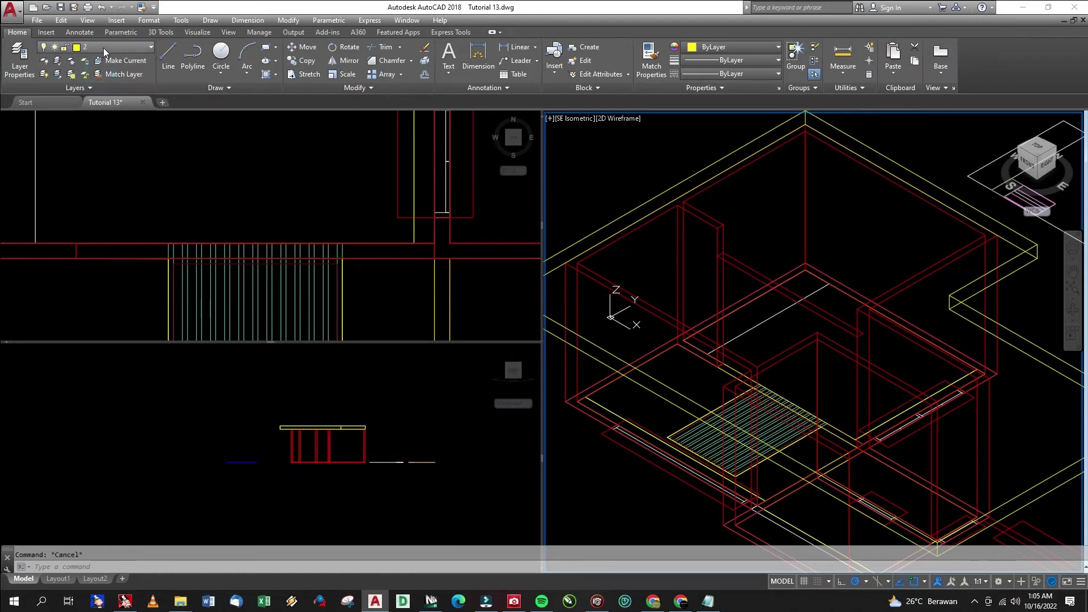
left_click(103, 47)
left_click(103, 74)
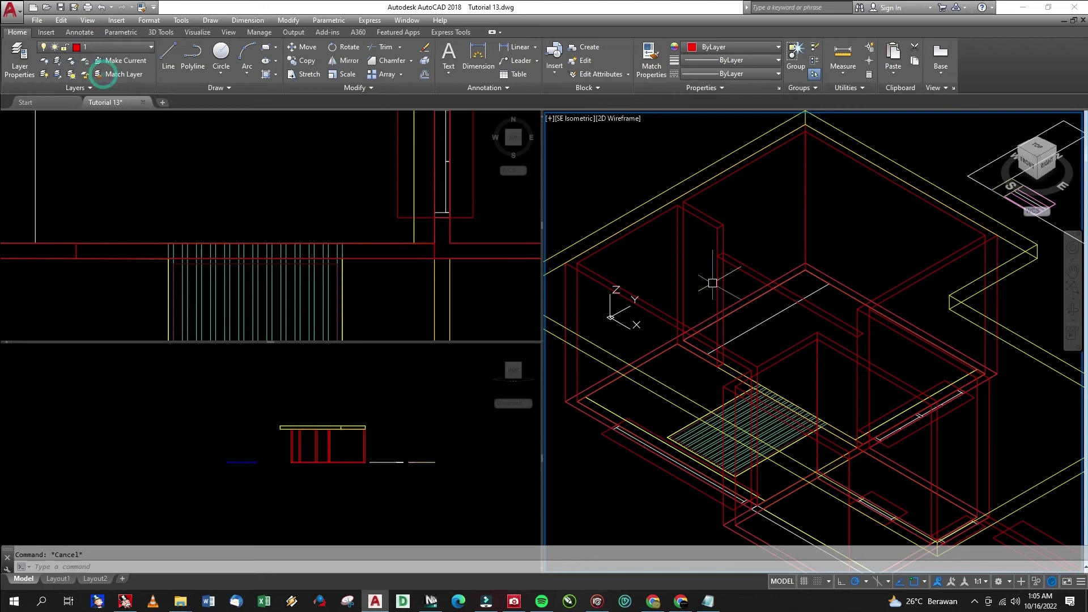
Select the raised beam outline and start extruding it.
left_click(740, 272)
type("t")
key("Return")
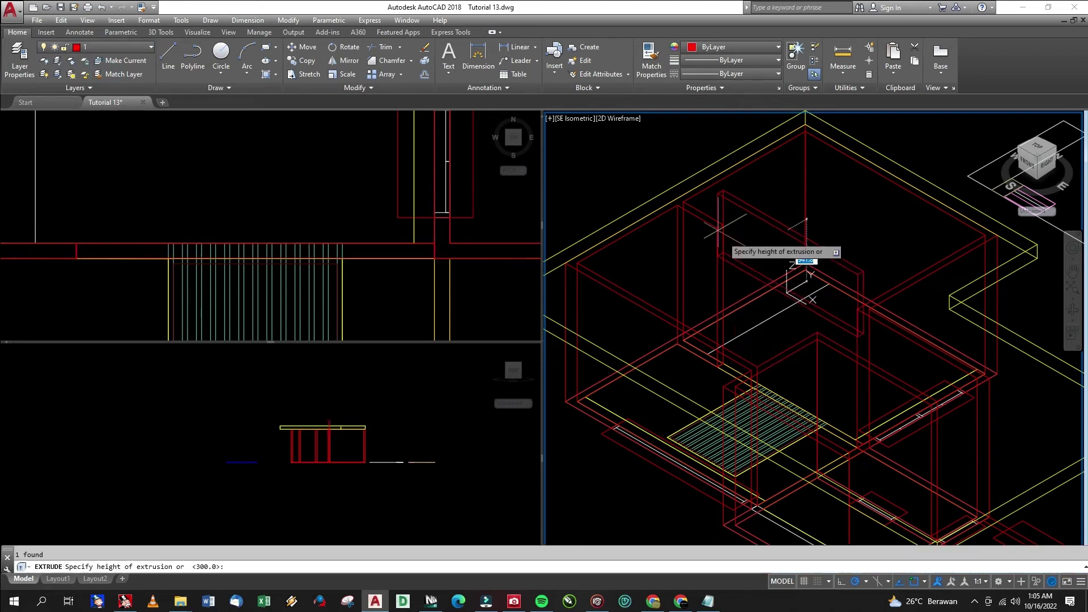
scroll(732, 272, "up", 3)
scroll(728, 234, "down", 3)
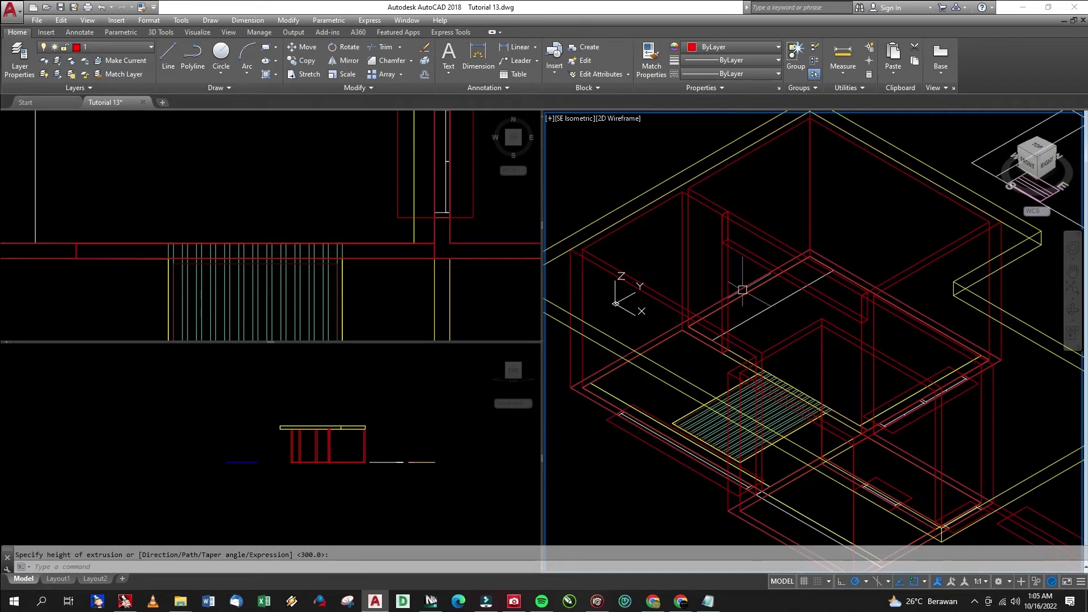
scroll(782, 352, "up", 2)
scroll(831, 422, "up", 2)
scroll(830, 408, "up", 3)
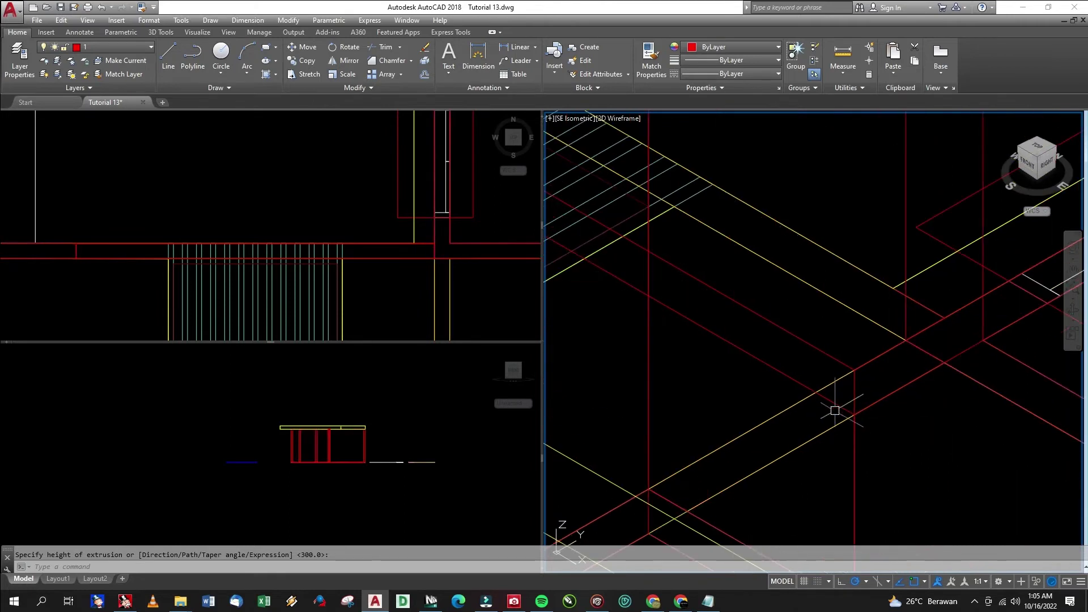
scroll(470, 270, "down", 2)
middle_click_drag(469, 269, 376, 235)
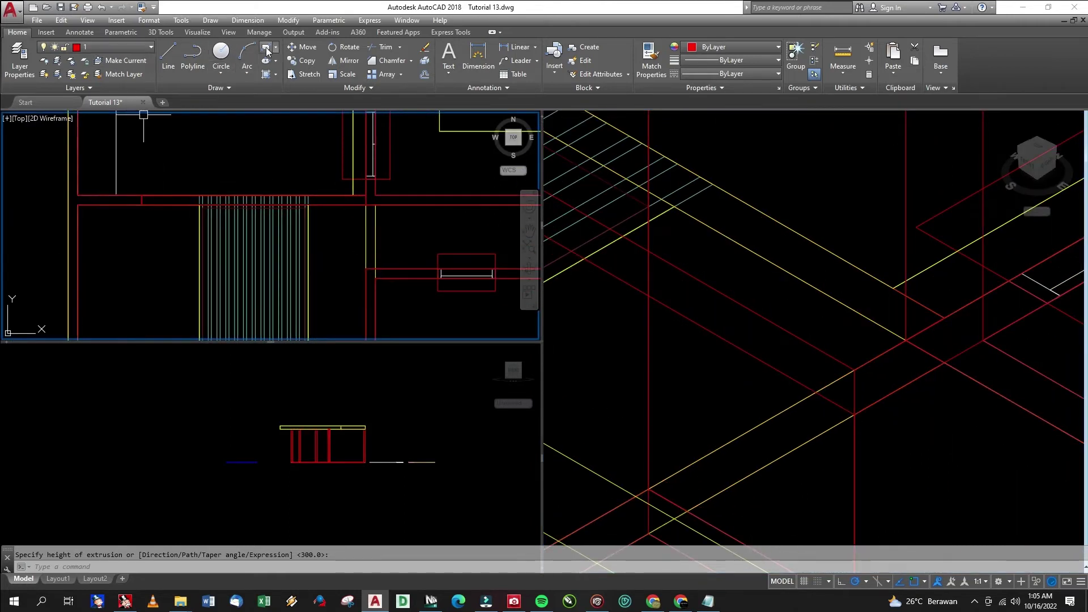
Draw the second beam rectangle along the wall beside the stairs.
left_click(265, 47)
scroll(367, 220, "up", 2)
left_click(363, 190)
scroll(376, 289, "up", 2)
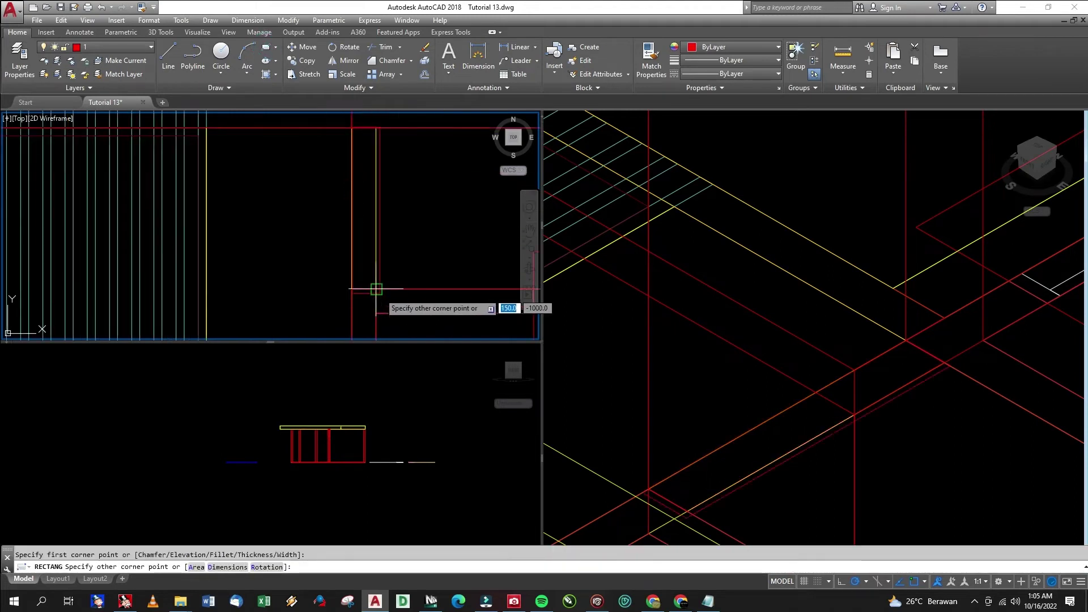
left_click(377, 289)
Lift the new beam rectangle 2400 up in the side elevation view.
left_click(412, 459)
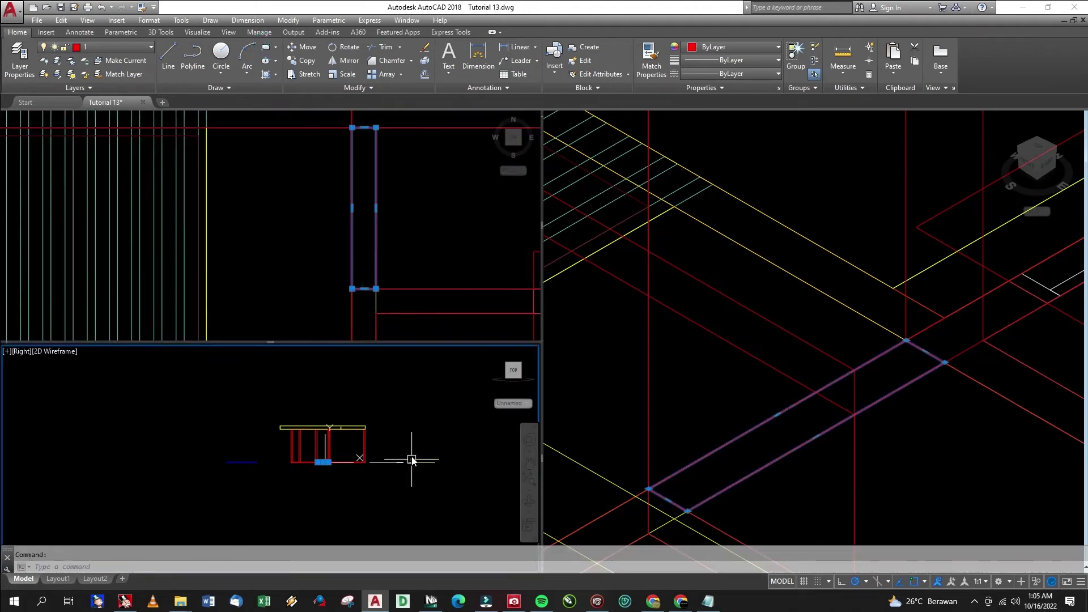
key("m")
key("Return")
left_click(424, 431)
type("2400")
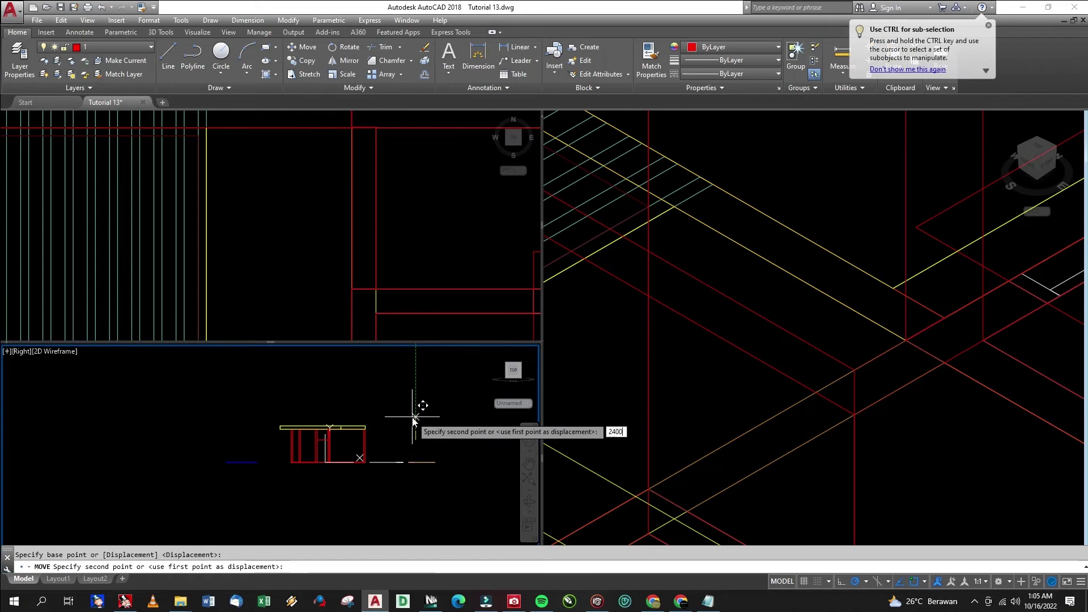
key("Return")
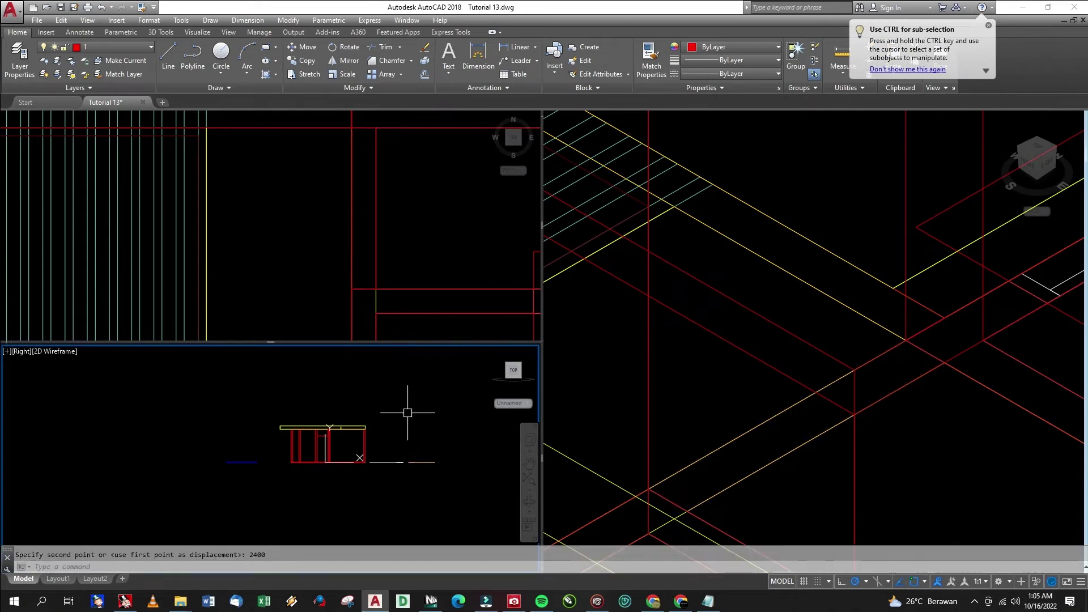
Select the new beam rectangle and start extruding it with EXT.
scroll(314, 439, "up", 3)
left_click(338, 430)
left_click(855, 420)
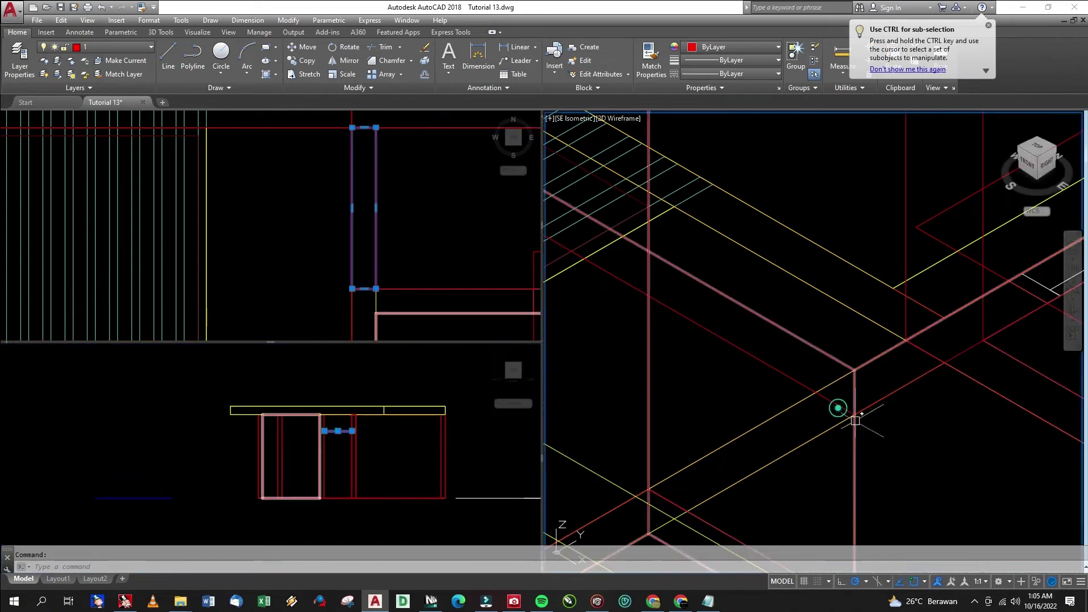
scroll(855, 421, "down", 3)
scroll(814, 381, "up", 2)
scroll(802, 377, "up", 2)
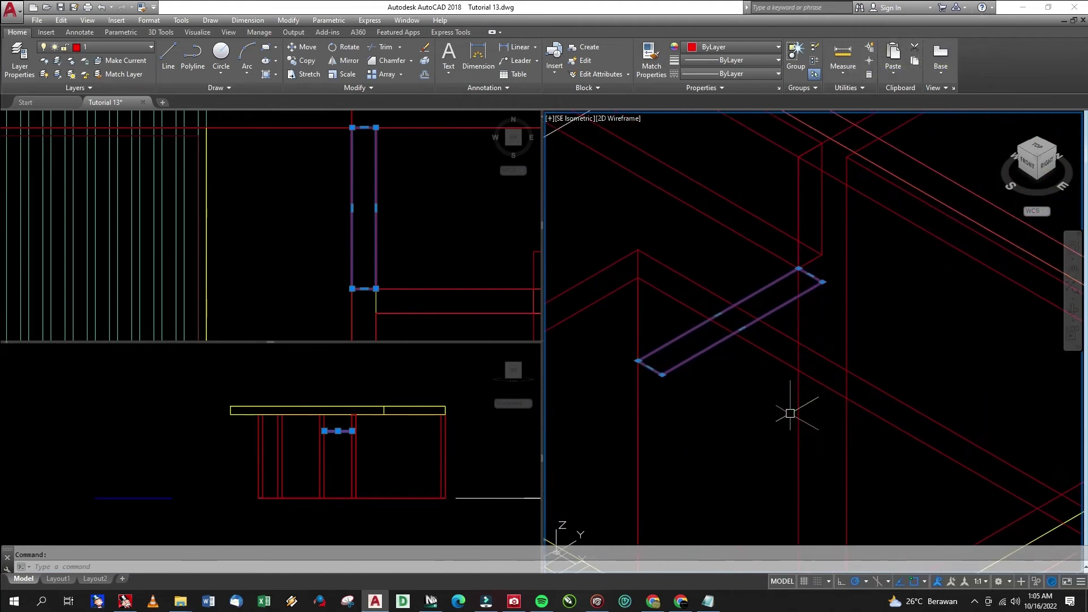
type("ext")
key("Return")
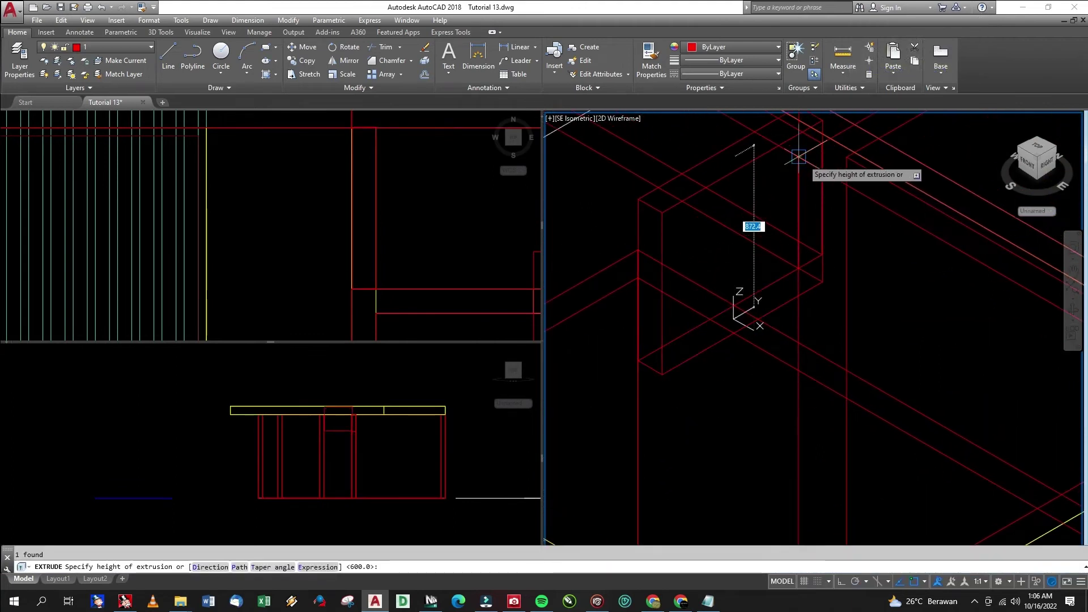
key("Return")
left_click(974, 601)
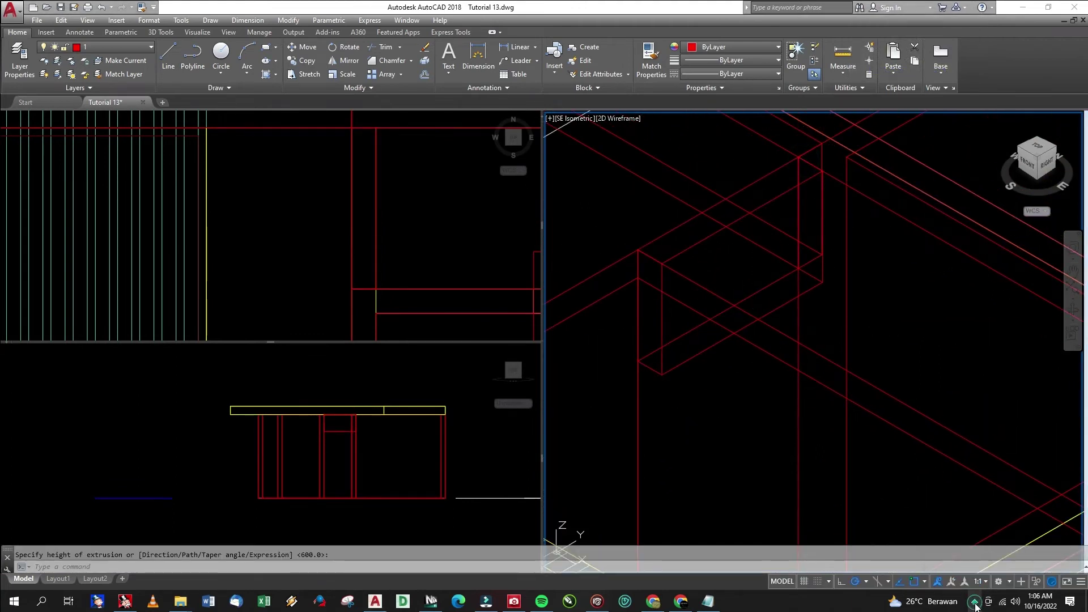
Cancel the pending extrusion while reviewing the whole house in the SE Isometric view.
scroll(710, 377, "down", 3)
middle_click_drag(778, 389, 785, 413)
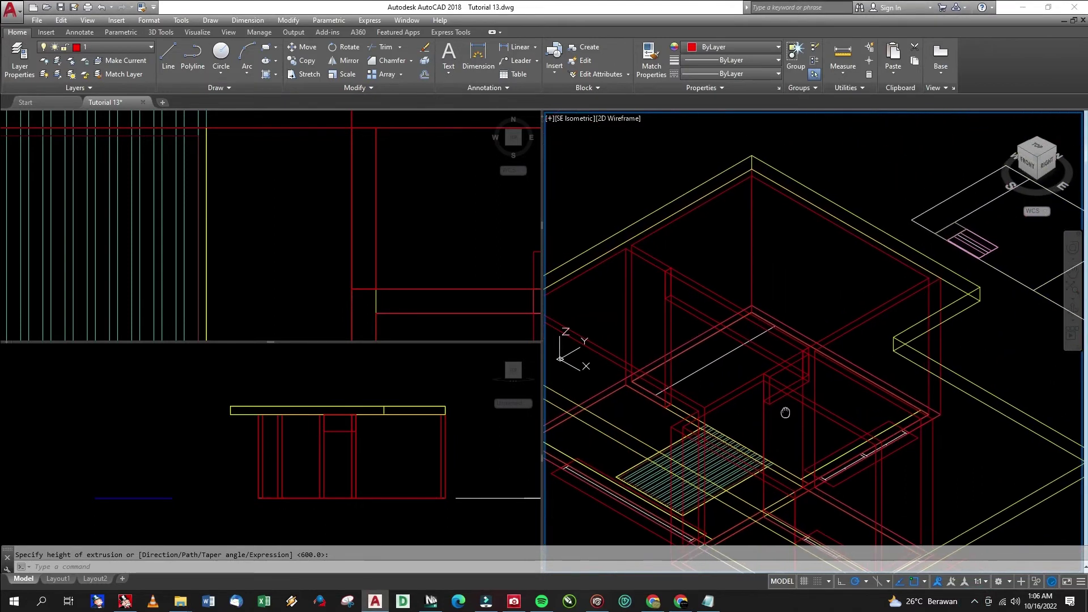
scroll(784, 415, "up", 1)
scroll(805, 425, "up", 1)
key("Escape")
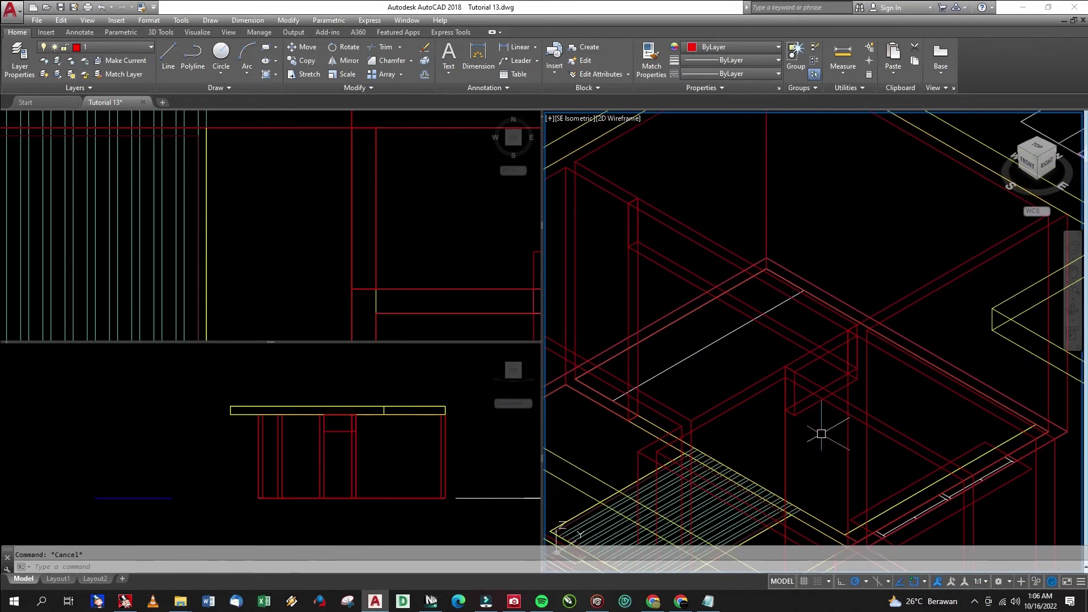
scroll(819, 434, "down", 3)
scroll(818, 424, "up", 2)
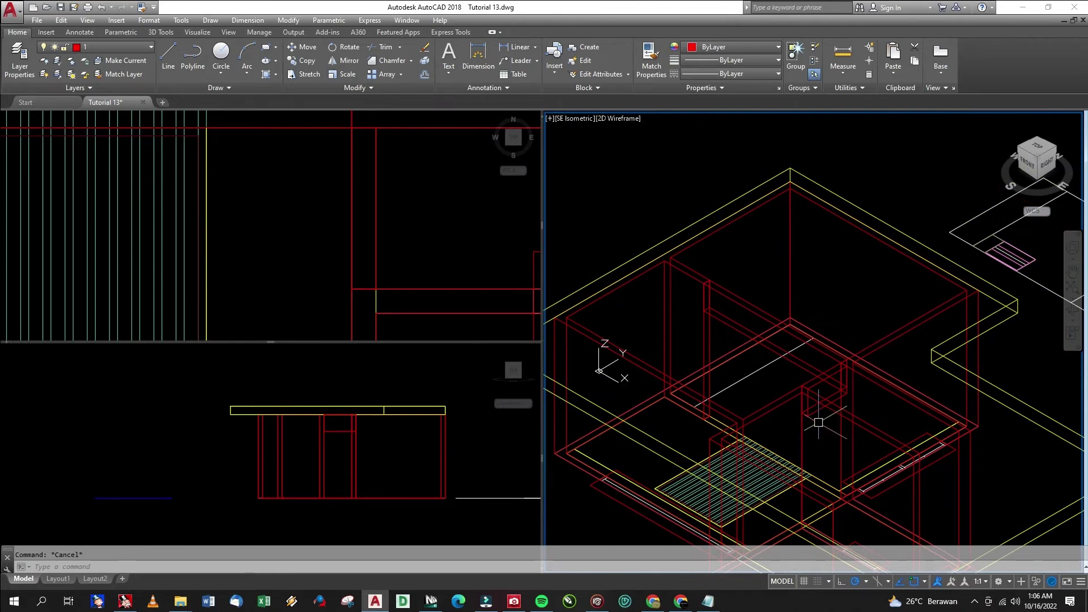
Recentre the 3D view and pick outlines beside the stair hatch.
middle_click_drag(818, 422, 836, 380)
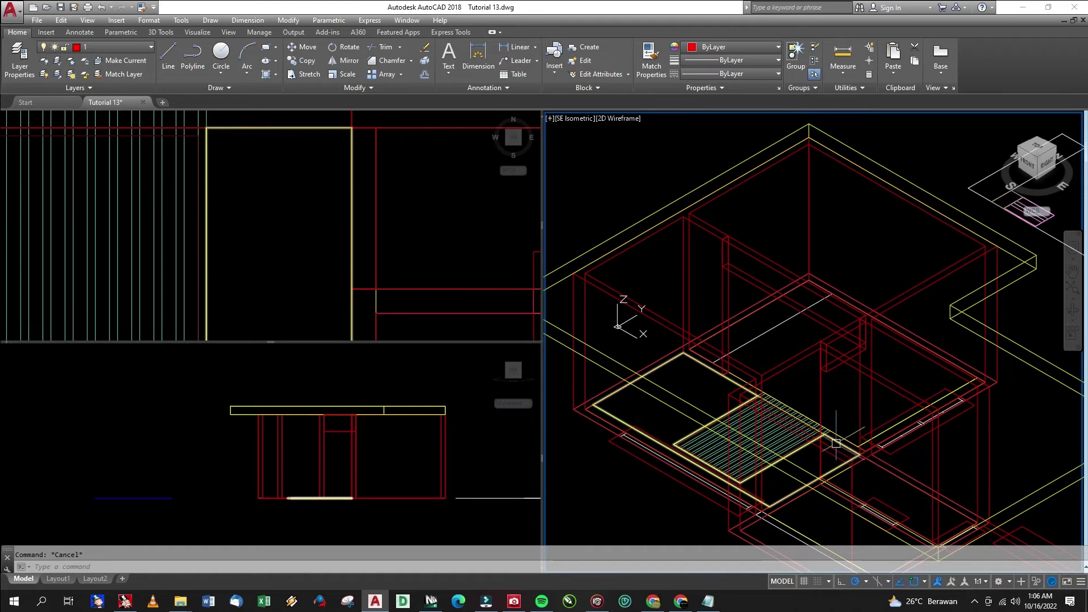
scroll(754, 419, "down", 2)
scroll(749, 414, "up", 2)
scroll(749, 414, "up", 1)
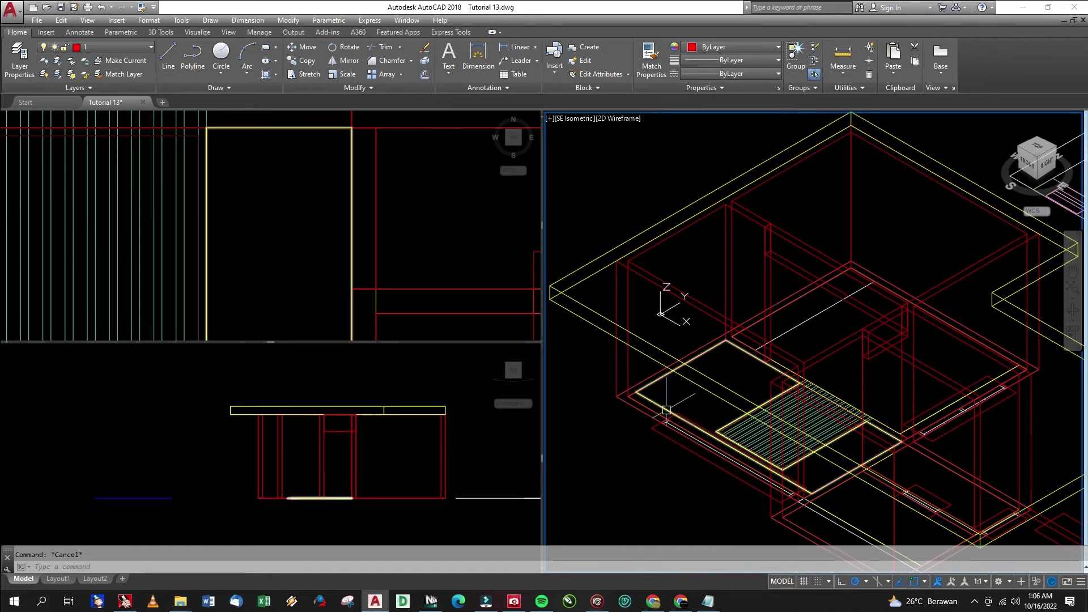
scroll(671, 401, "up", 1)
scroll(657, 397, "up", 2)
scroll(655, 394, "up", 1)
left_click(655, 394)
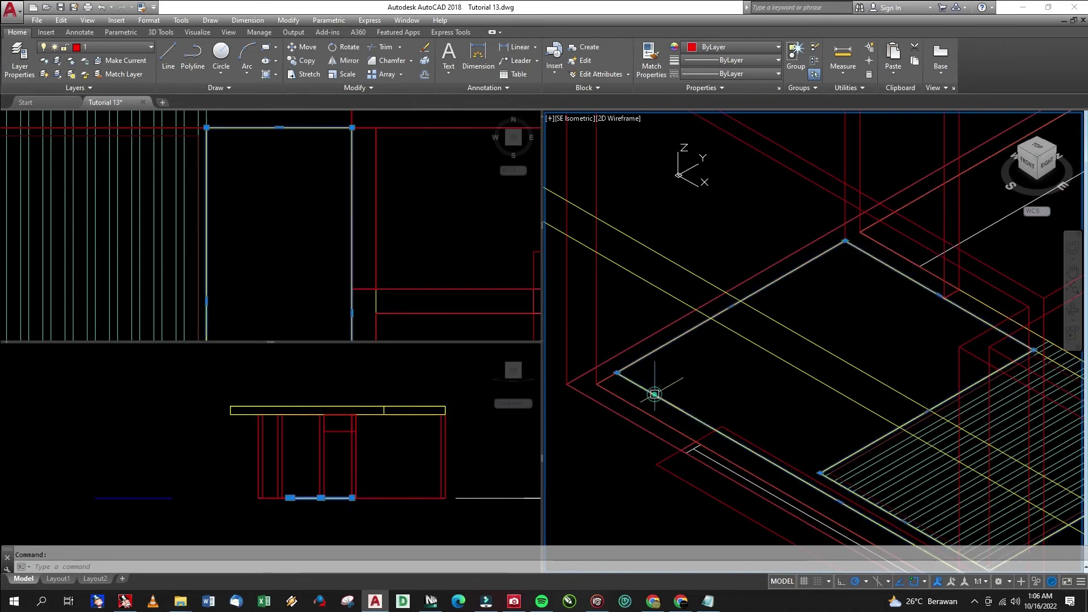
scroll(668, 377, "down", 2)
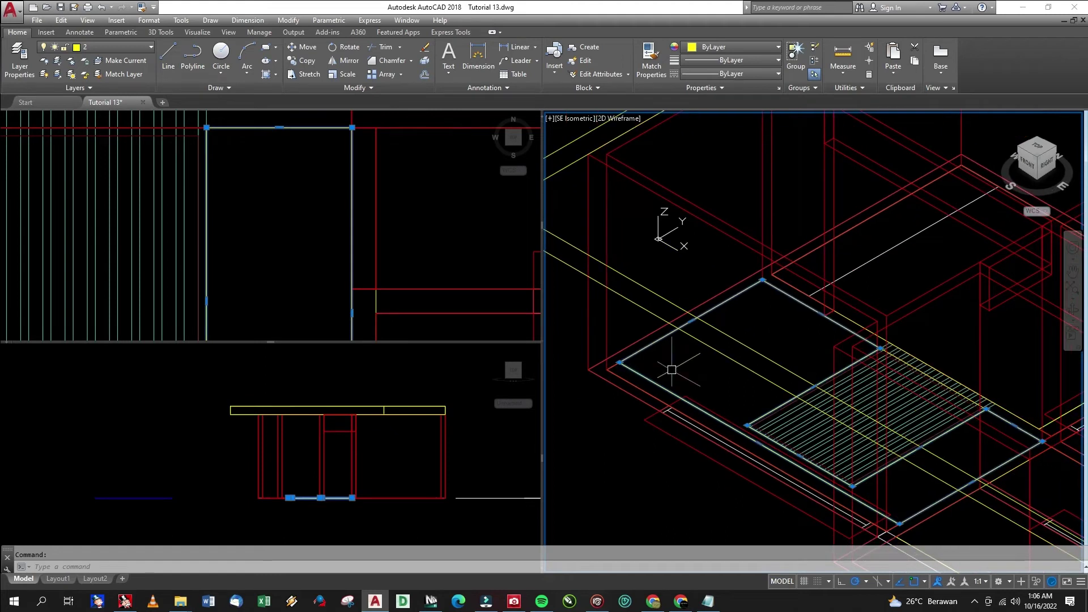
key("Escape")
left_click(649, 382)
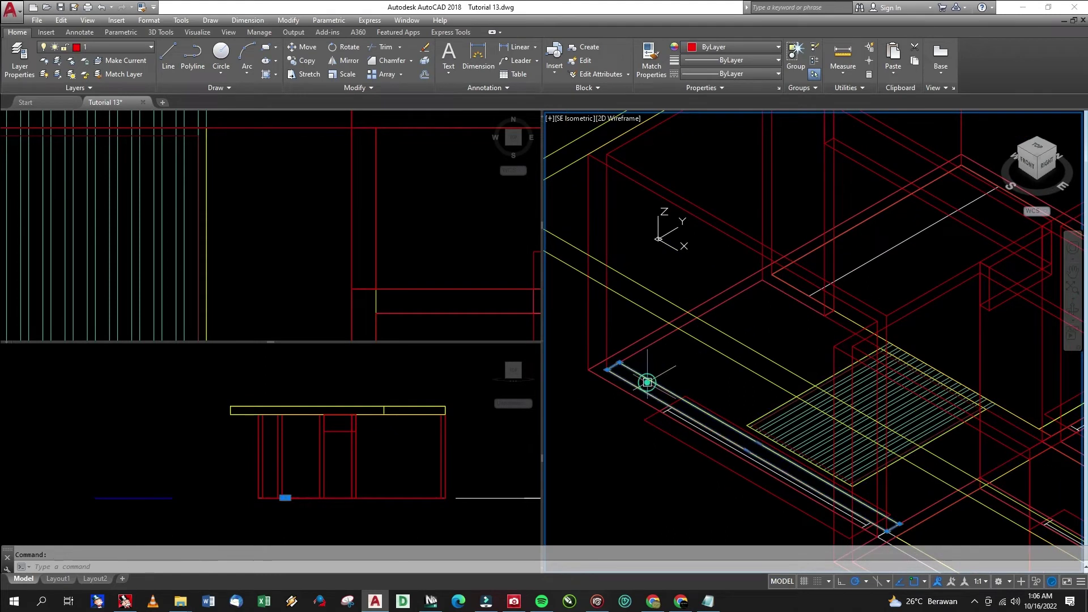
middle_click_drag(1079, 409, 916, 405)
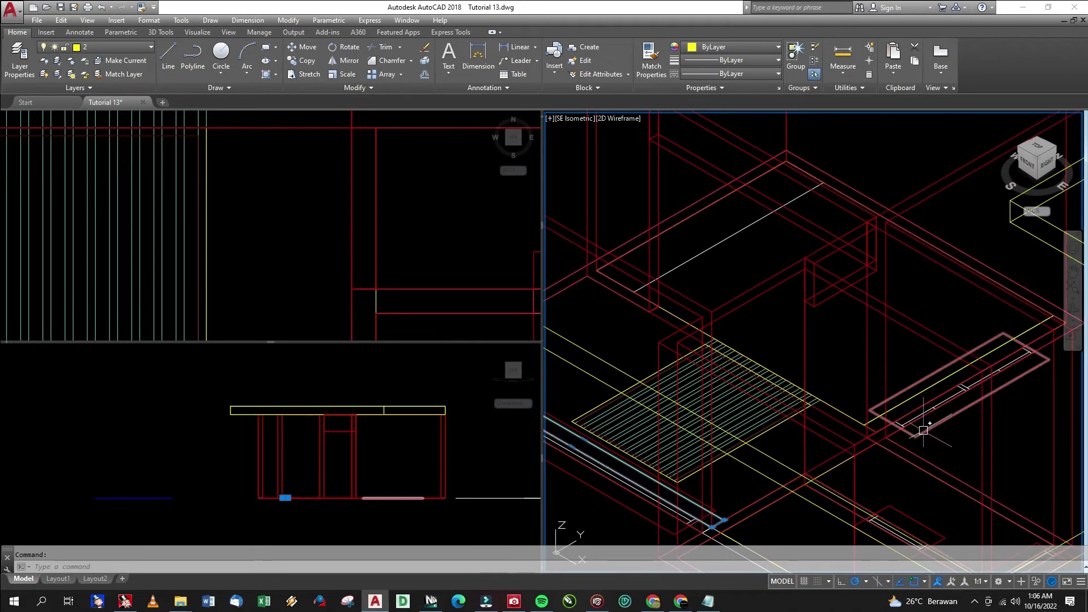
Select the large upper room rectangle in the top plan view.
left_click(446, 285)
scroll(437, 272, "down", 3)
scroll(433, 267, "down", 2)
scroll(397, 238, "up", 4)
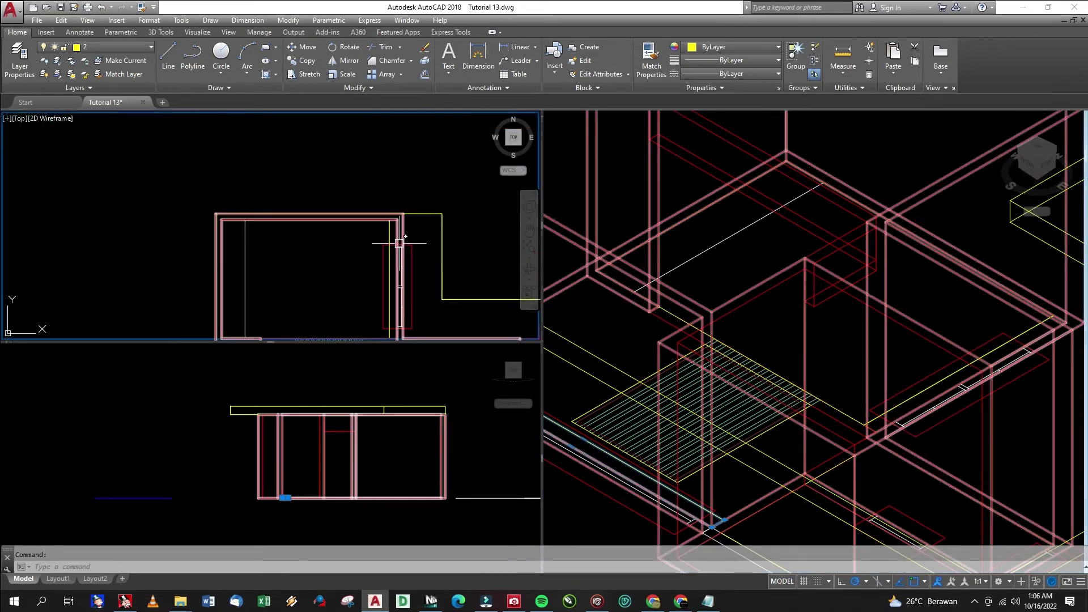
middle_click_drag(390, 232, 386, 178)
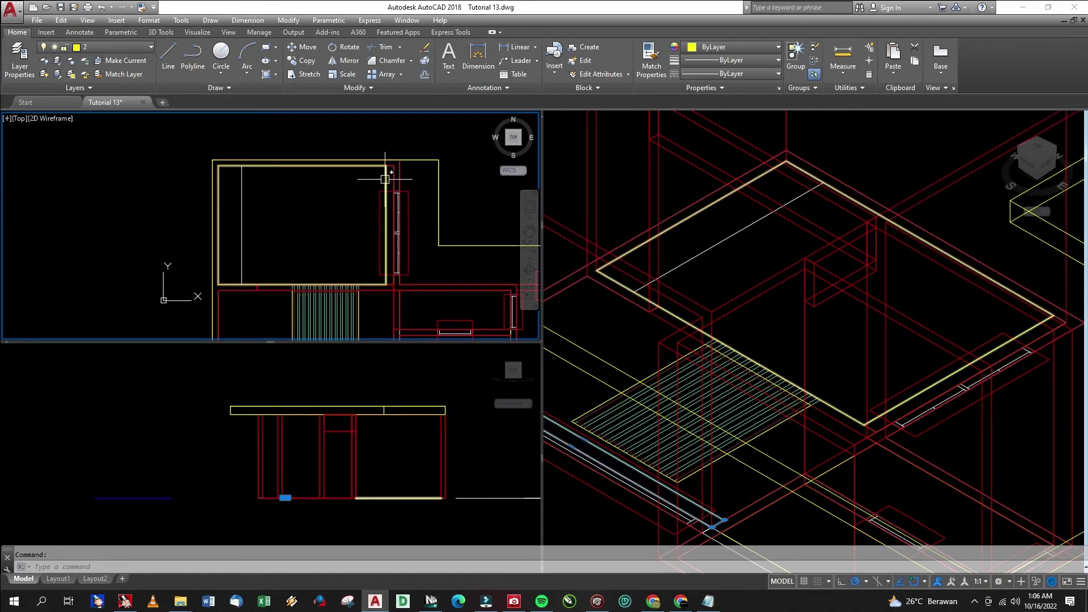
left_click(385, 177)
left_click(384, 179)
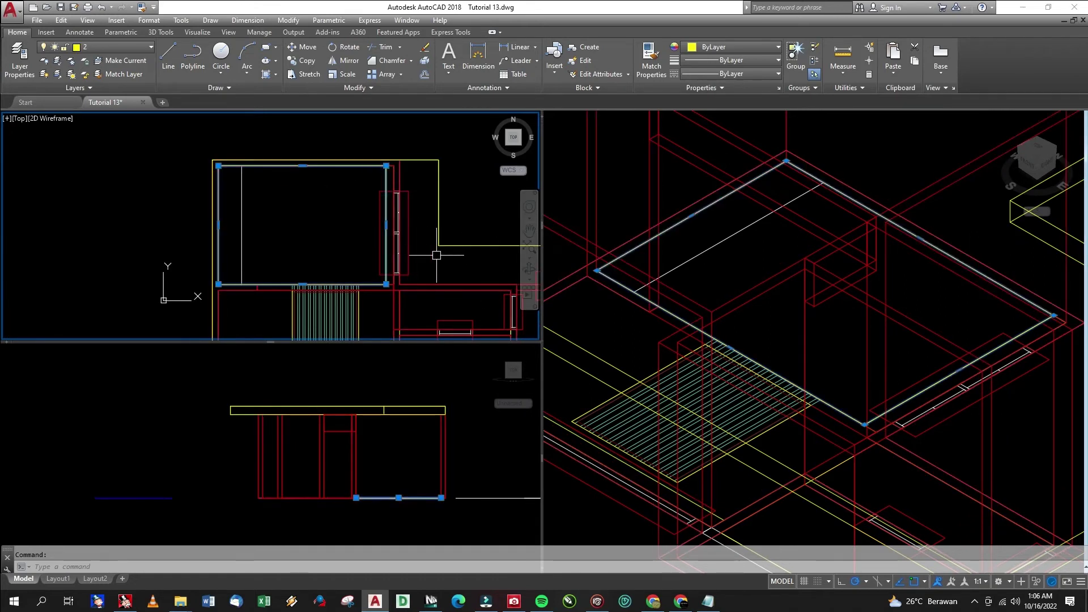
Add the smaller room rectangle to the selection in the 3D view.
left_click(636, 324)
left_click(430, 447)
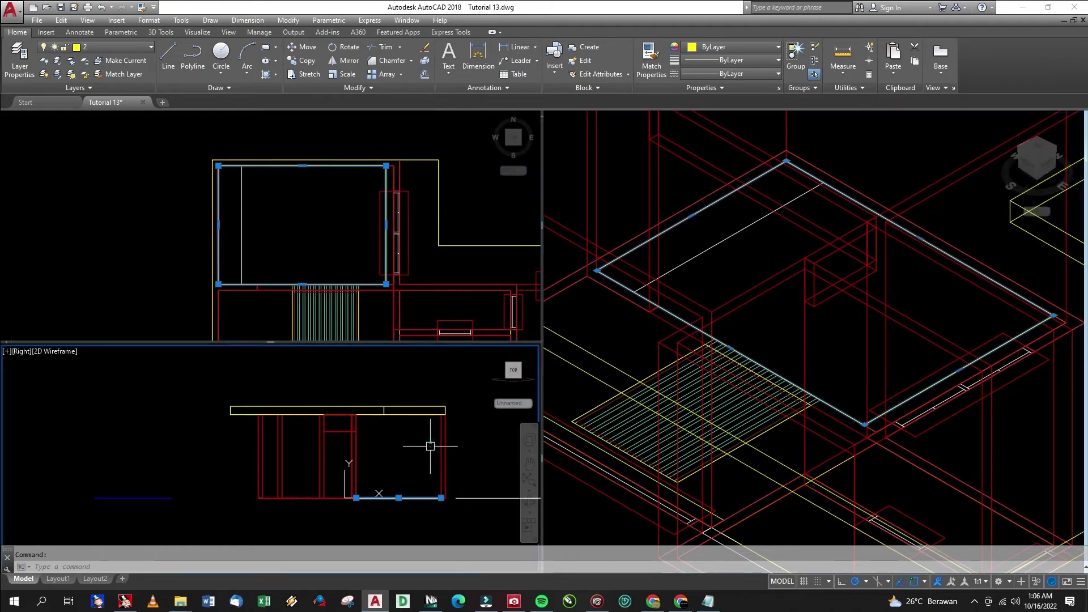
middle_click_drag(431, 446, 396, 463)
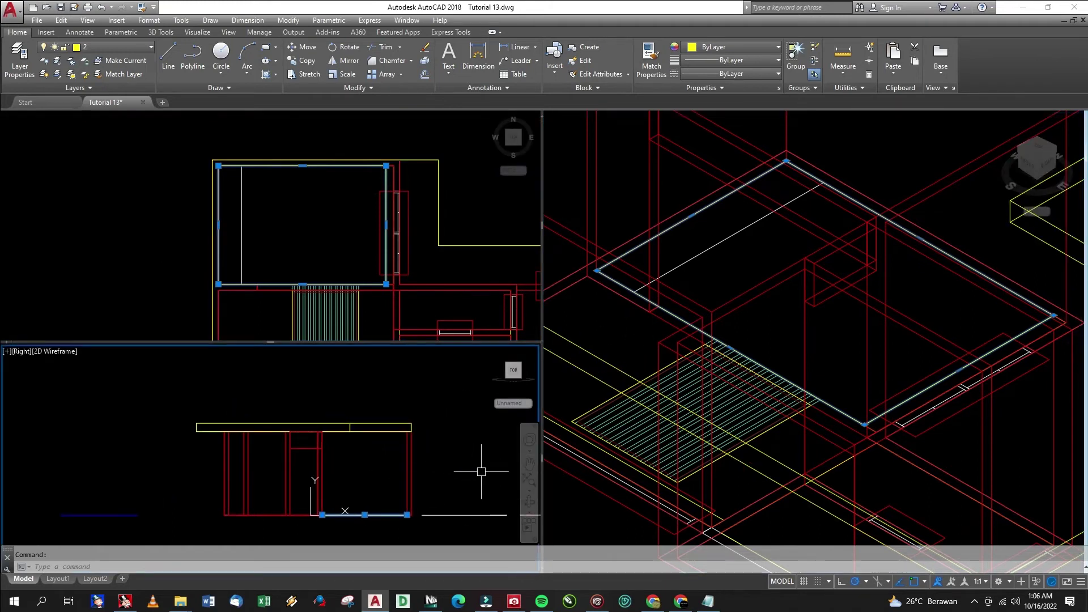
left_click(880, 489)
left_click(837, 469)
scroll(803, 407, "down", 2)
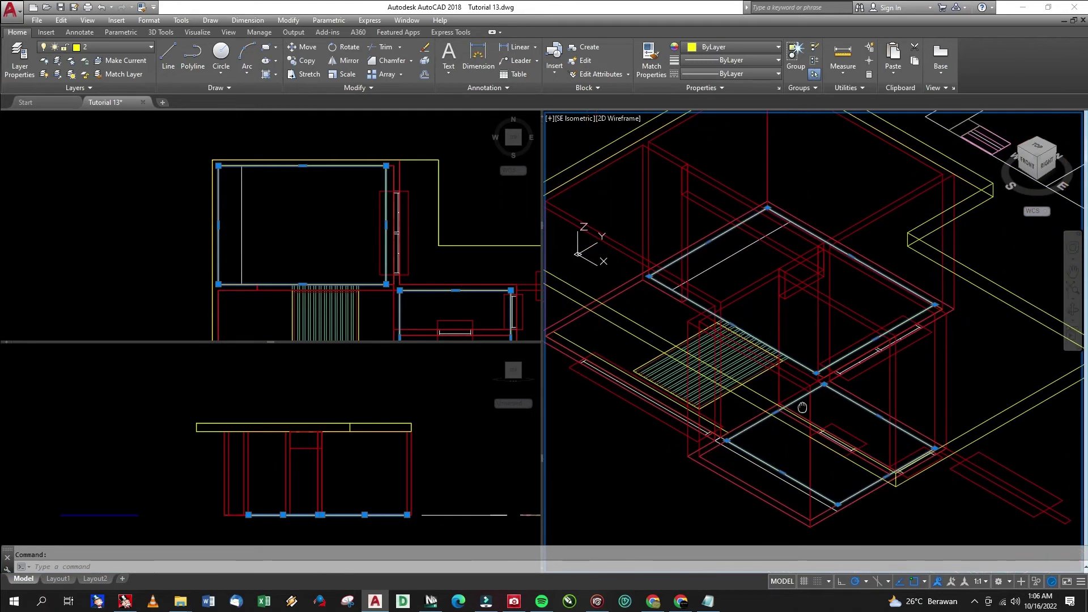
left_click(466, 470)
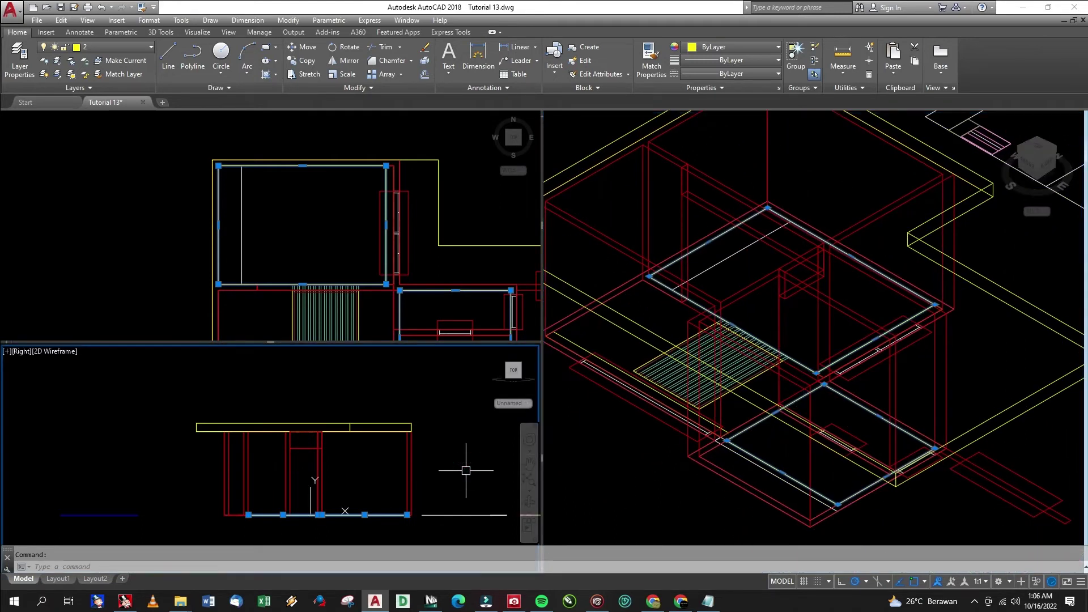
Move both room outlines 2400 units up in the side elevation.
type("m")
key("Return")
left_click(466, 471)
type("2")
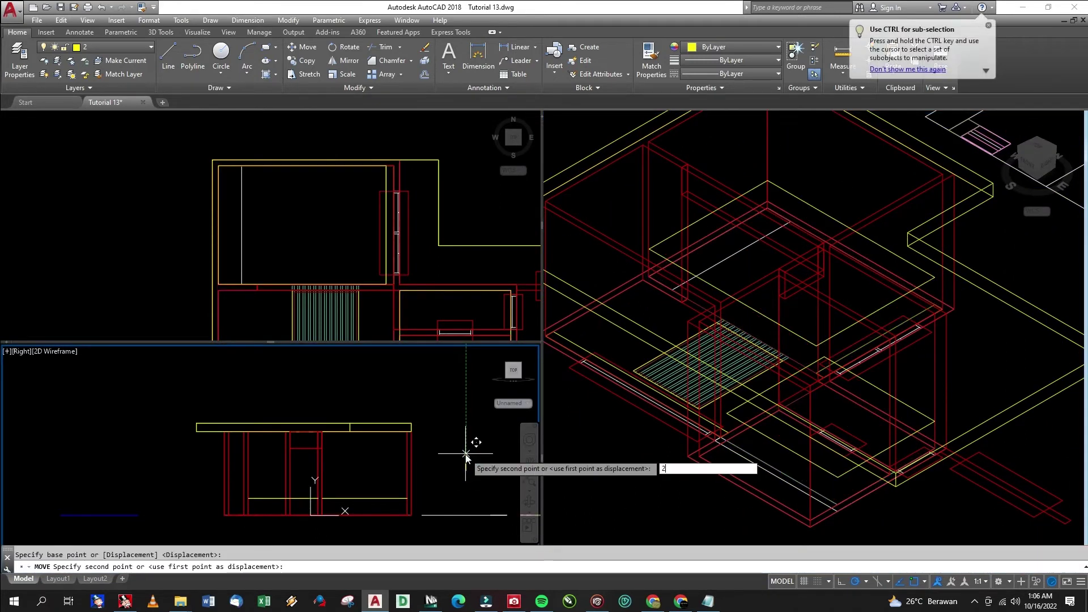
type("400")
key("Return")
left_click(786, 323)
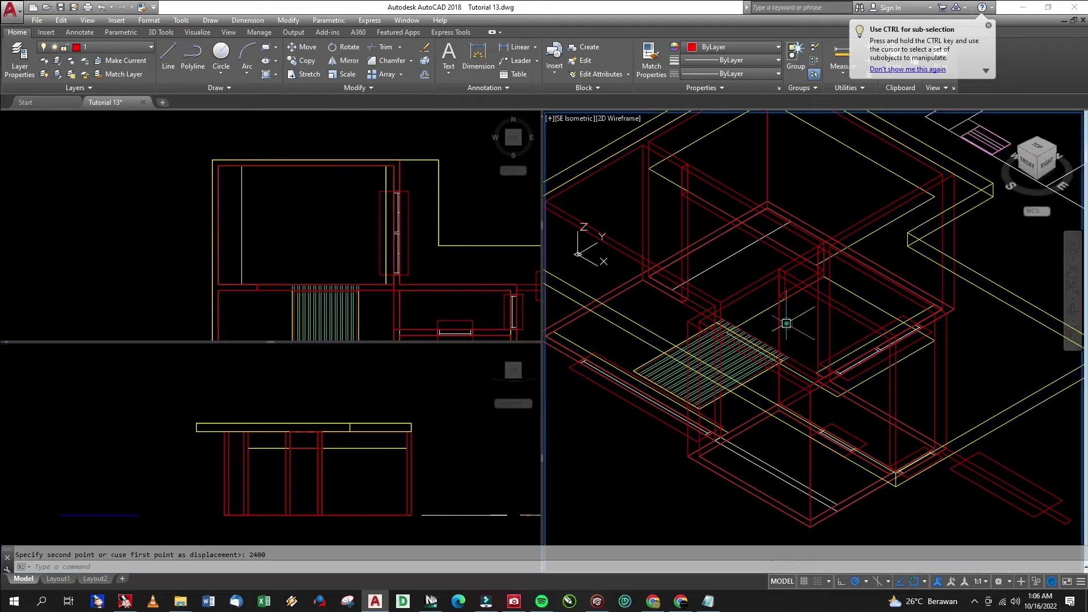
Select both raised rectangles, then abandon a first extrusion attempt.
left_click(880, 227)
left_click(360, 445)
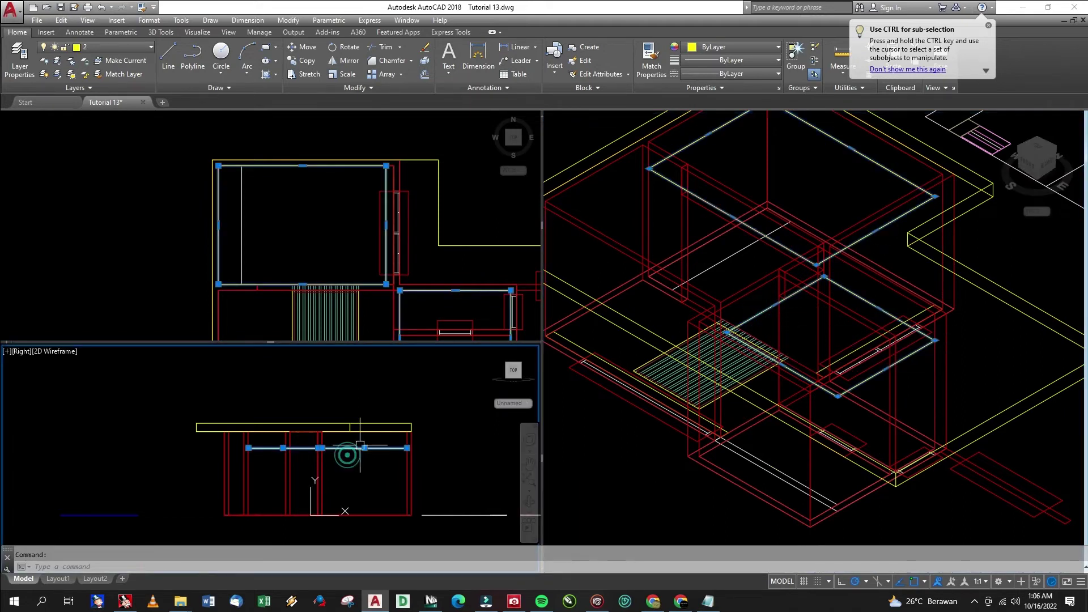
scroll(360, 445, "up", 2)
type("ext")
key("Return")
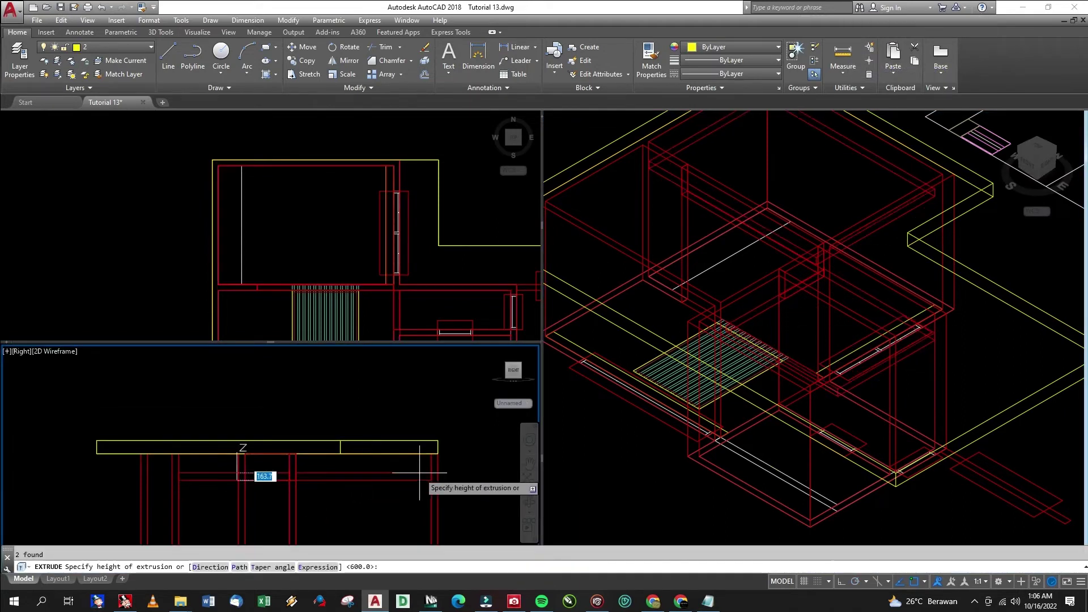
key("Escape")
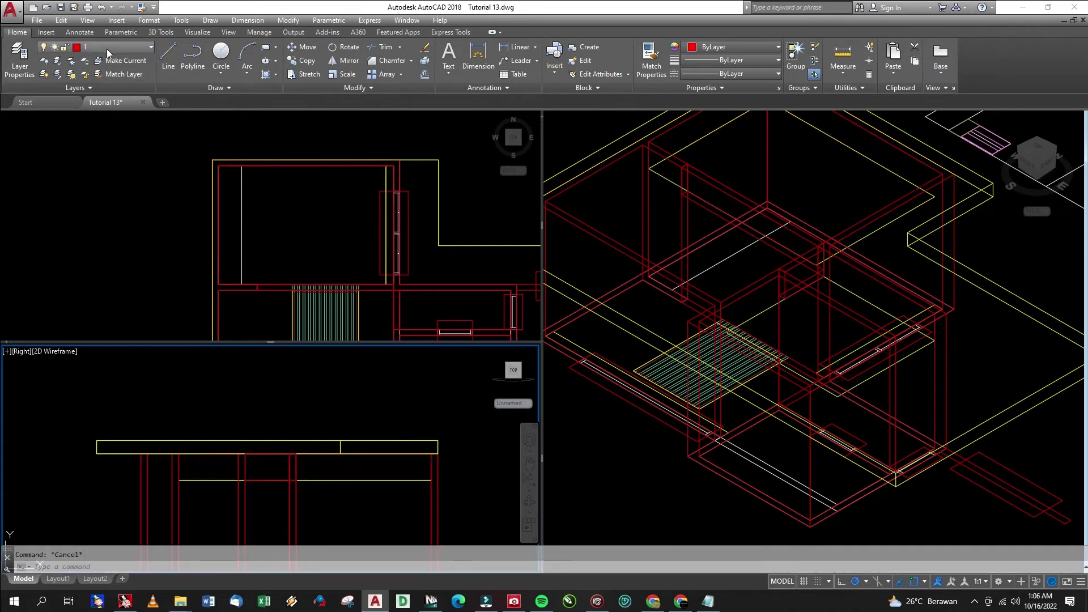
Make layer 2 current and extrude both raised rectangles into ceiling slabs.
left_click(107, 49)
left_click(101, 87)
left_click(378, 480)
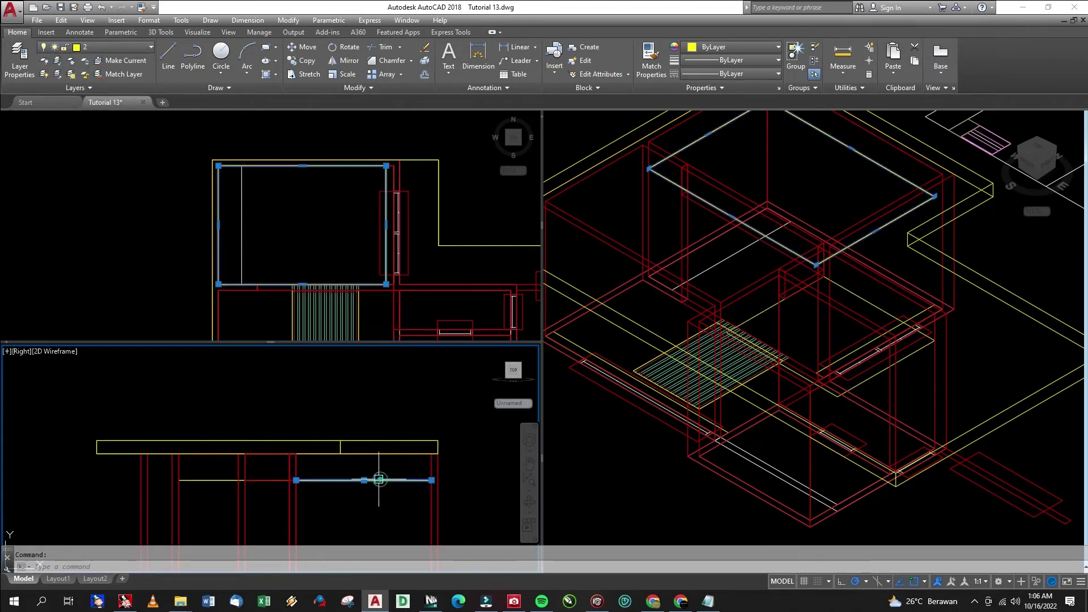
left_click(206, 481)
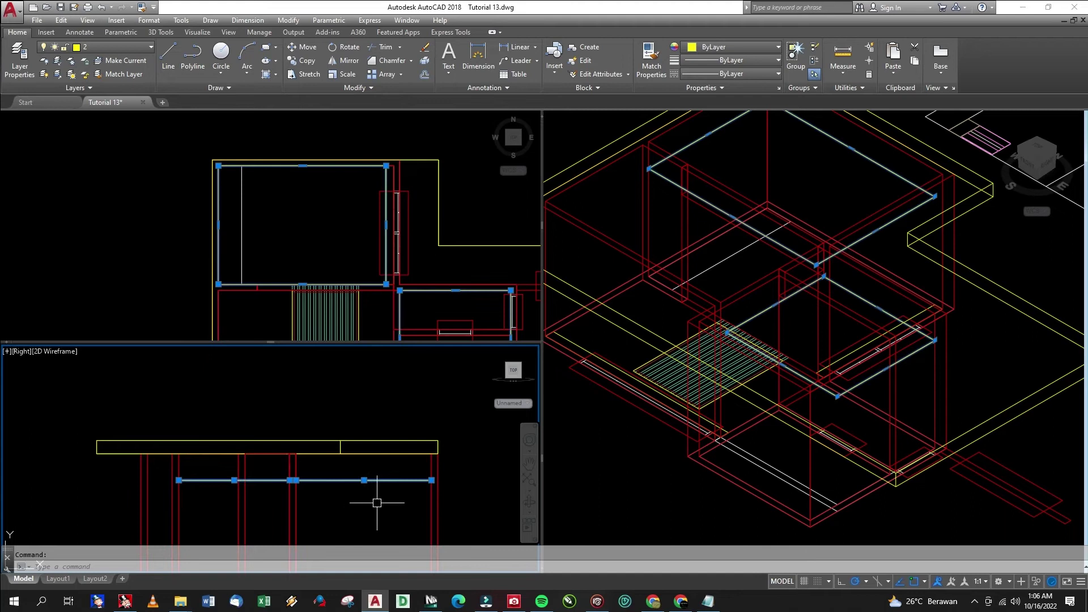
type("ex")
key("Return")
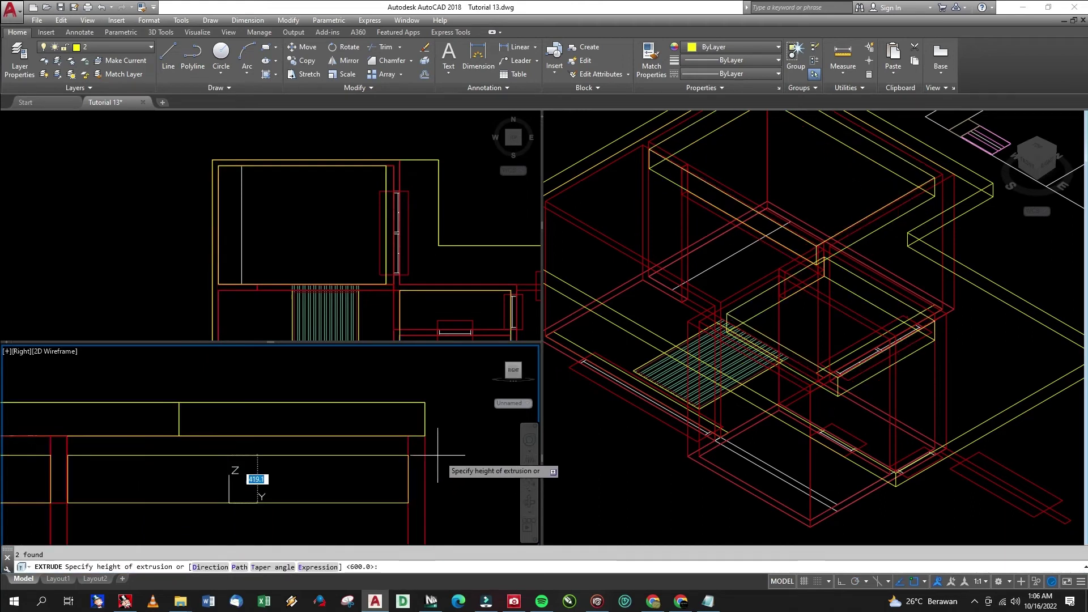
Check the new slabs in plan and select the long thin beam outline.
scroll(424, 438, "down", 2)
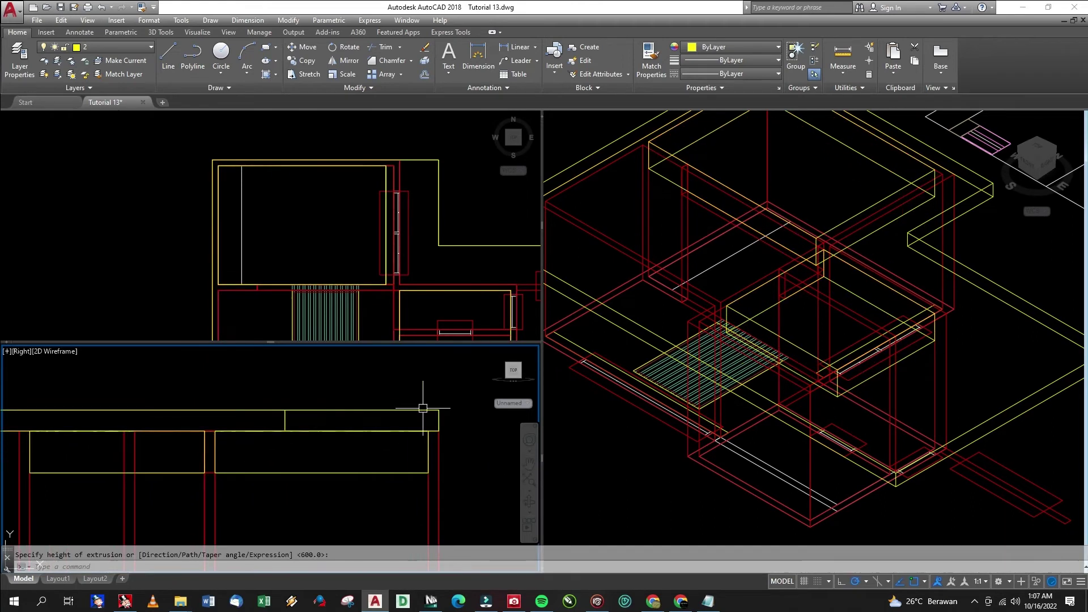
left_click(389, 226)
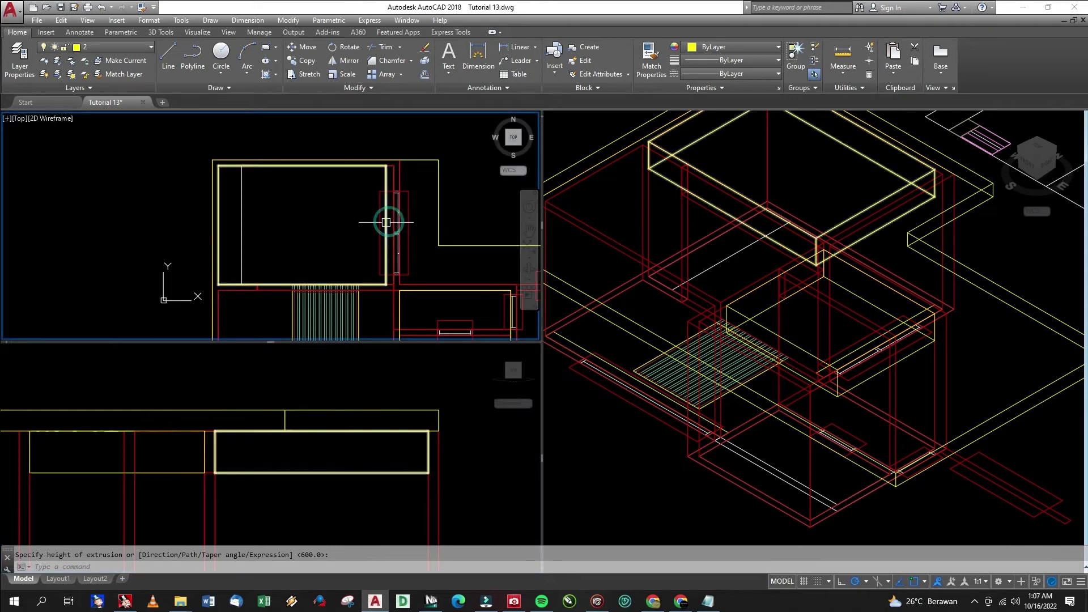
key("Escape")
left_click(957, 331)
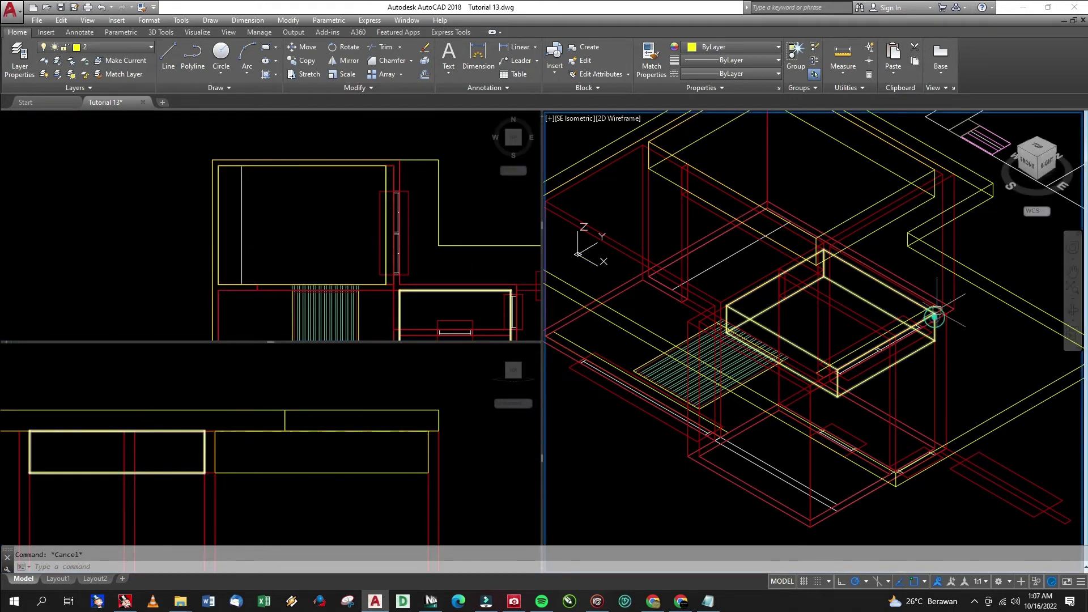
scroll(930, 306, "up", 4)
left_click(921, 301)
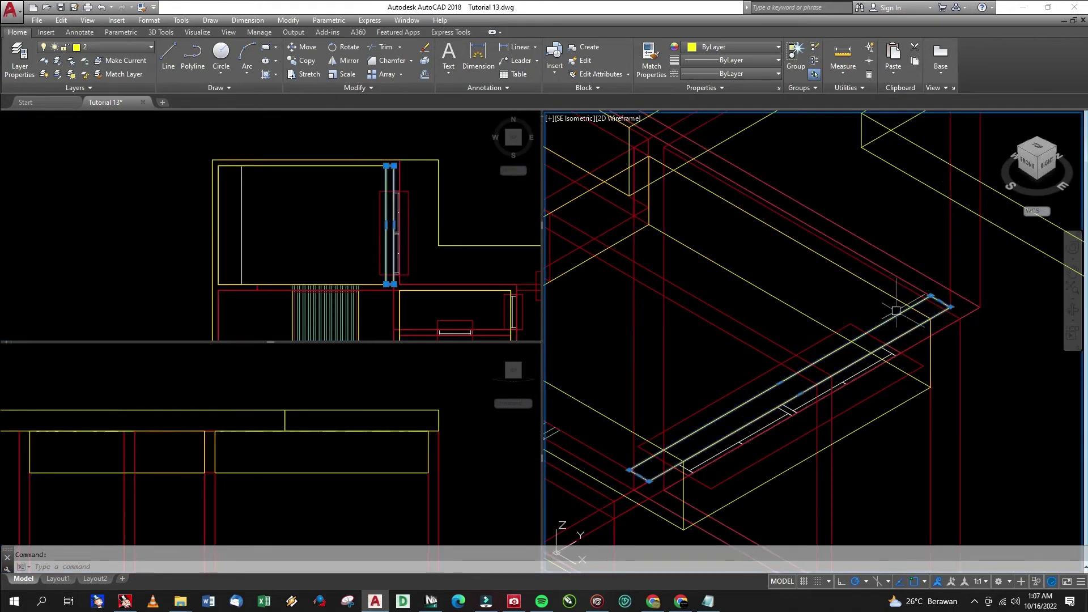
Move the beam outline 2800 up in the side elevation view.
left_click(450, 478)
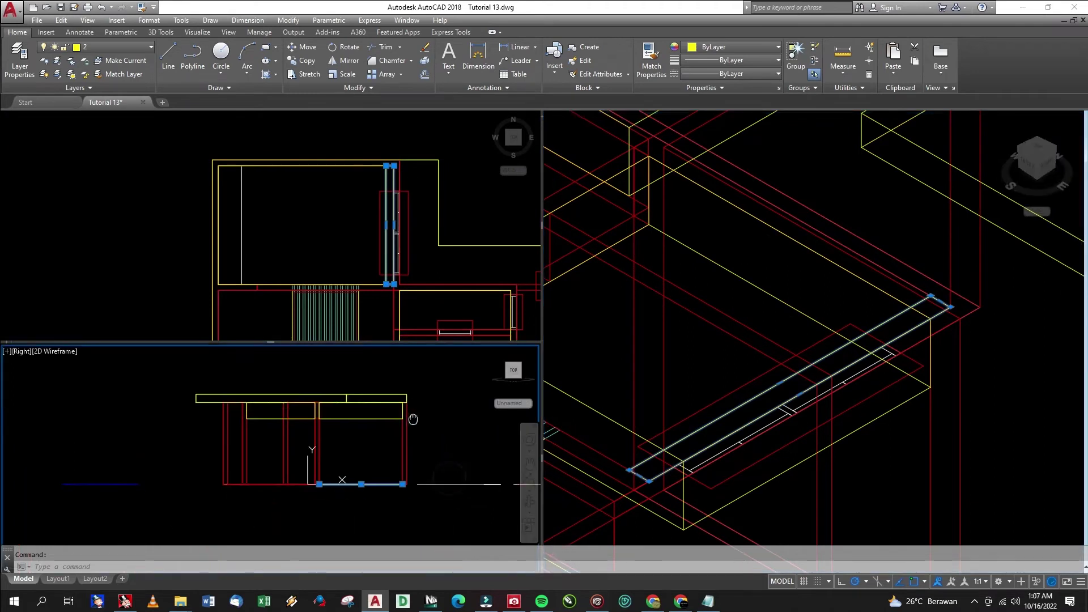
scroll(440, 478, "down", 5)
scroll(440, 478, "up", 2)
key("m")
key("Return")
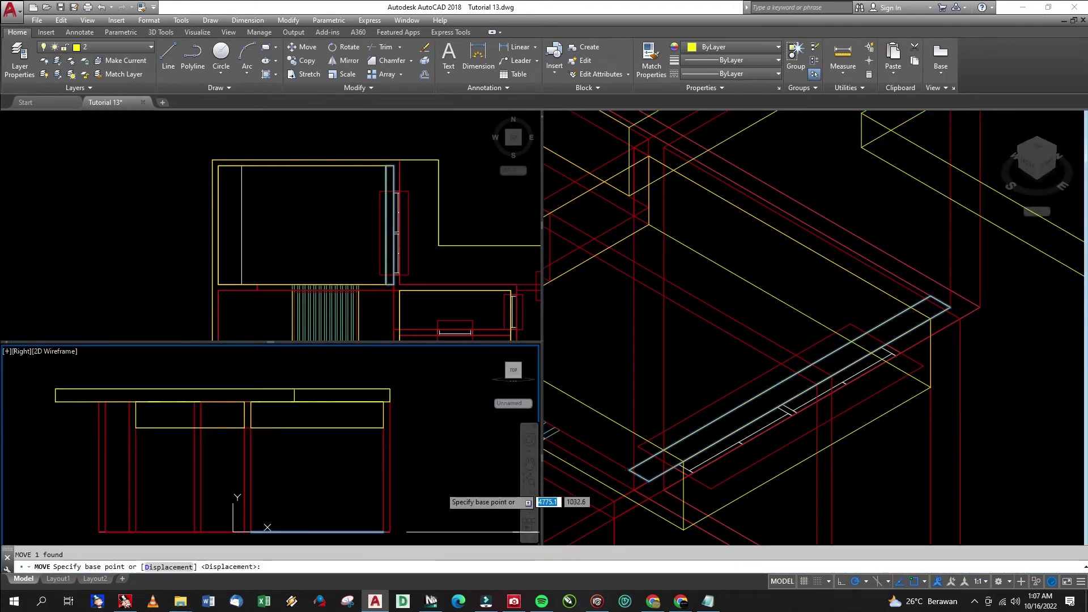
left_click(440, 487)
type("2")
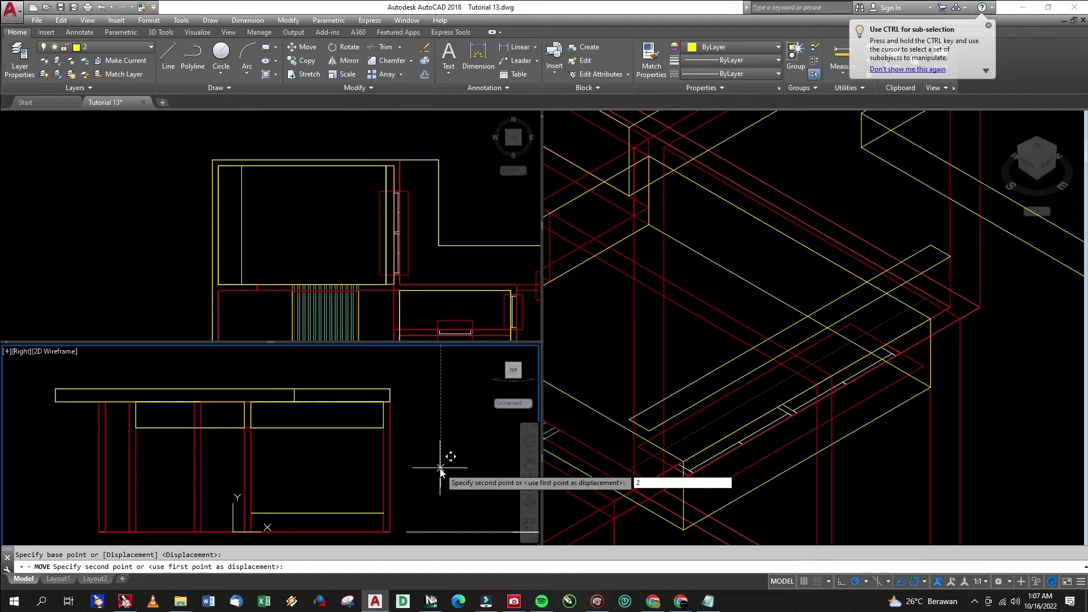
type("800")
key("Return")
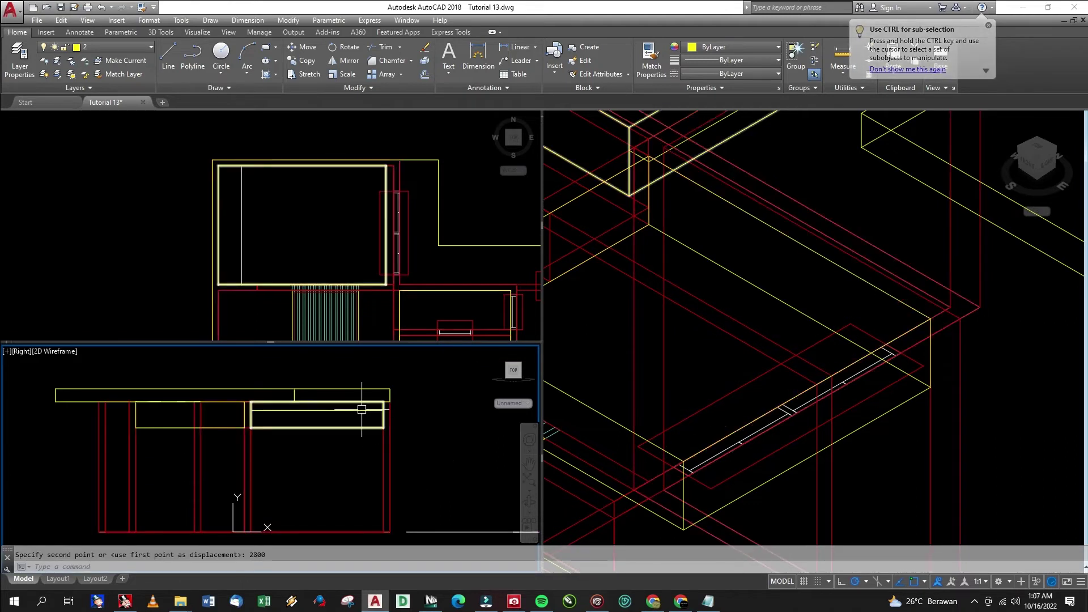
Extrude the side-view profile into a solid.
left_click(377, 417)
middle_click_drag(393, 423, 395, 448)
scroll(394, 448, "up", 2)
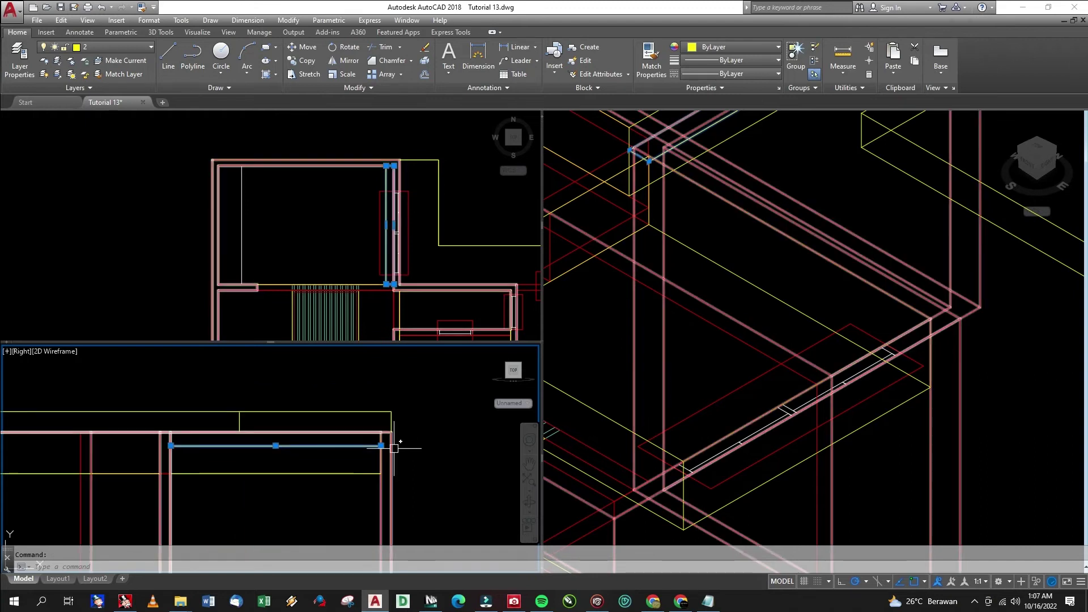
left_click(390, 432)
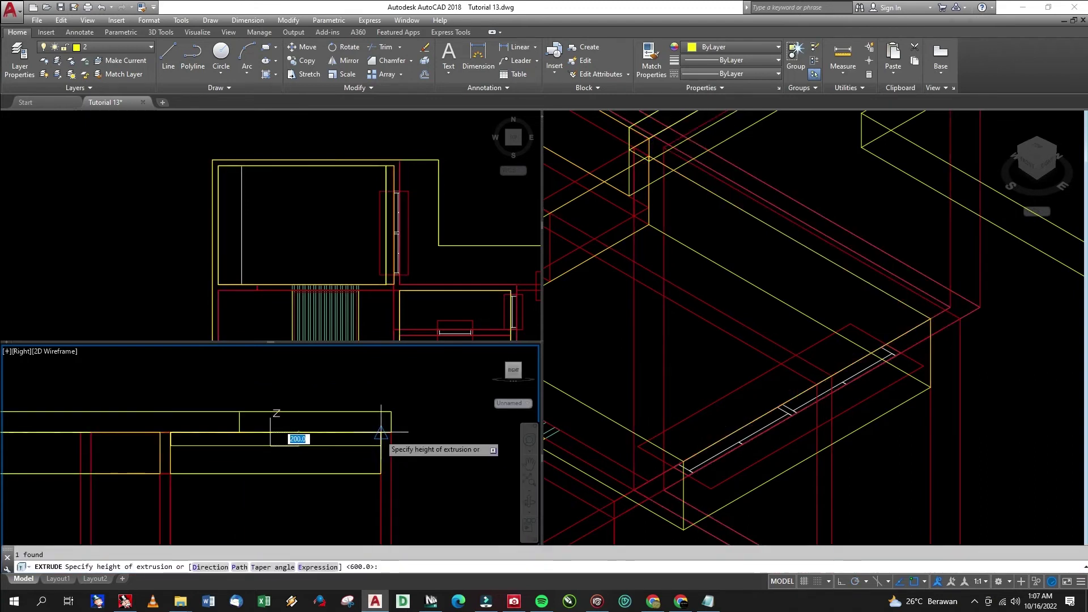
left_click(379, 439)
scroll(808, 401, "down", 3)
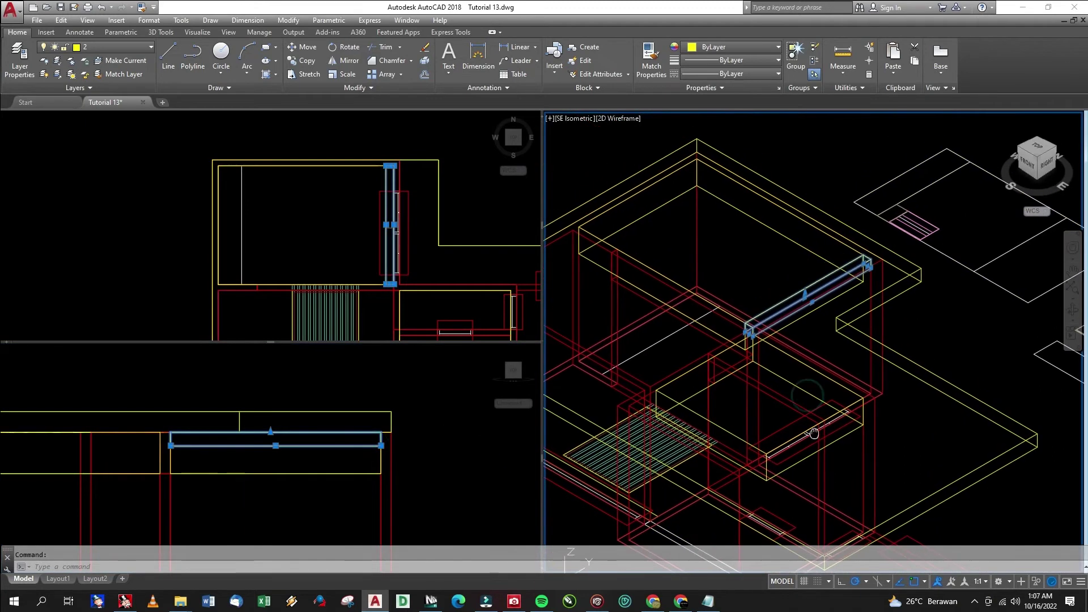
key("Escape")
scroll(694, 406, "up", 2)
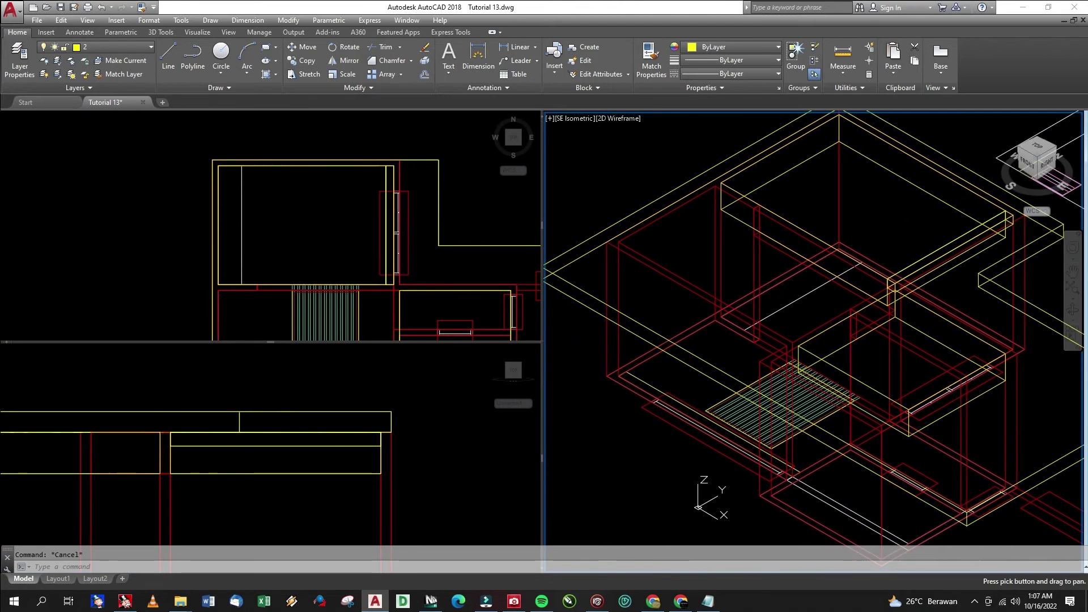
scroll(694, 406, "up", 2)
scroll(650, 383, "up", 2)
Lift the thin beam outline 3000 units in the side elevation.
left_click(649, 383)
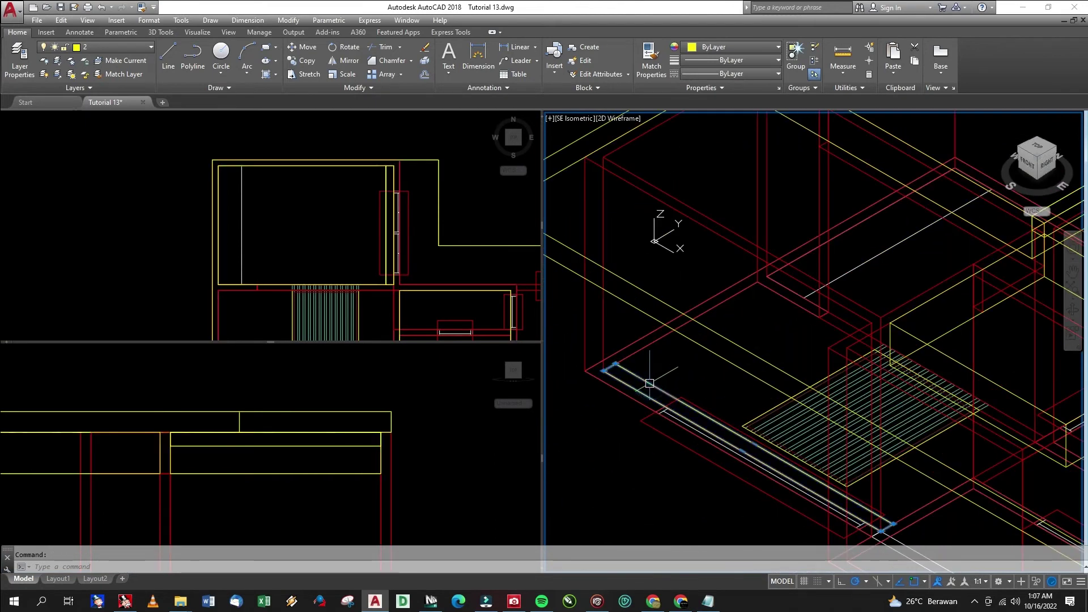
left_click(291, 475)
scroll(432, 440, "down", 2)
scroll(440, 465, "down", 1)
type("m")
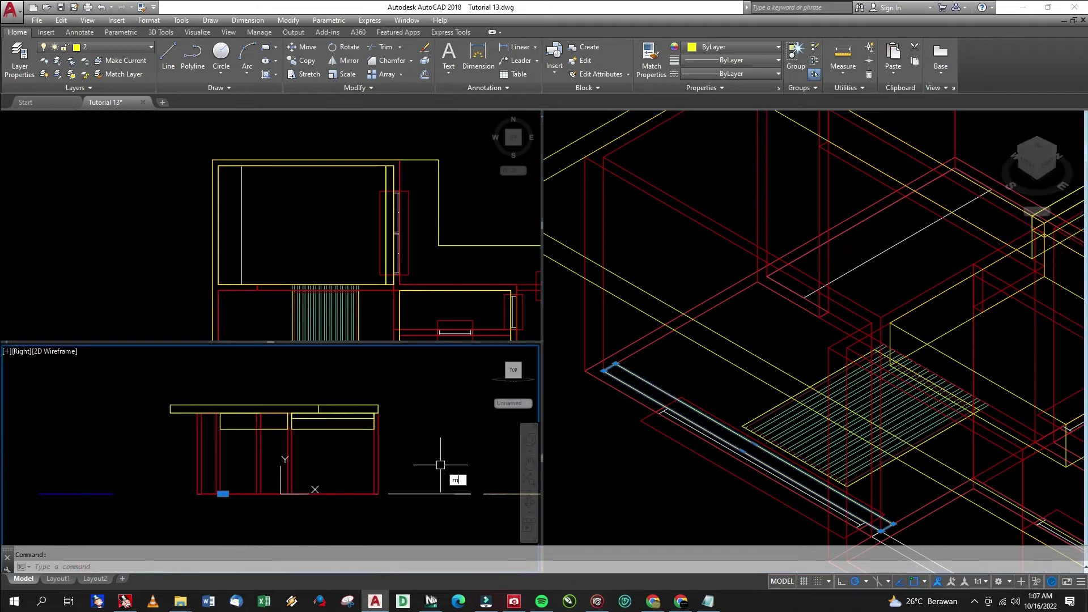
key("Return")
left_click(440, 456)
type("3")
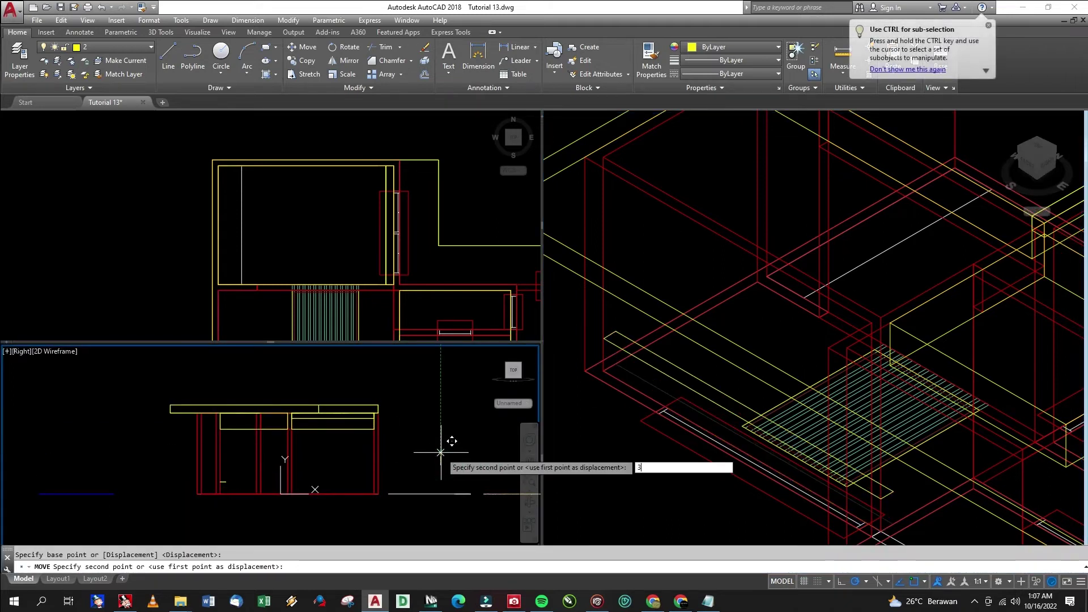
type("00")
key("Return")
Extrude the raised beam outline 200 high into a thin solid.
key("ctrl+r")
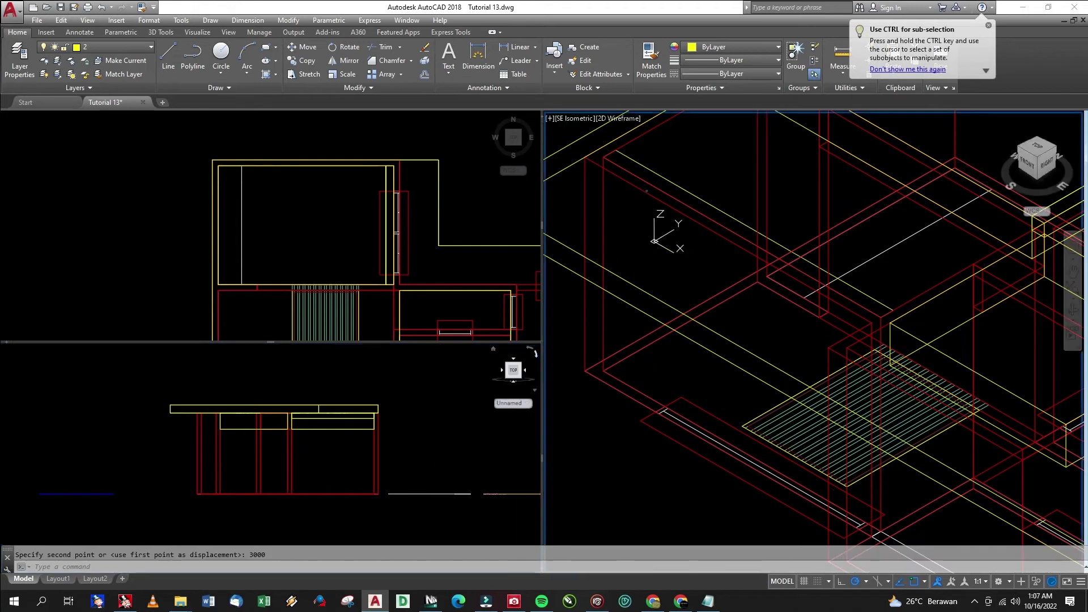
left_click(404, 508)
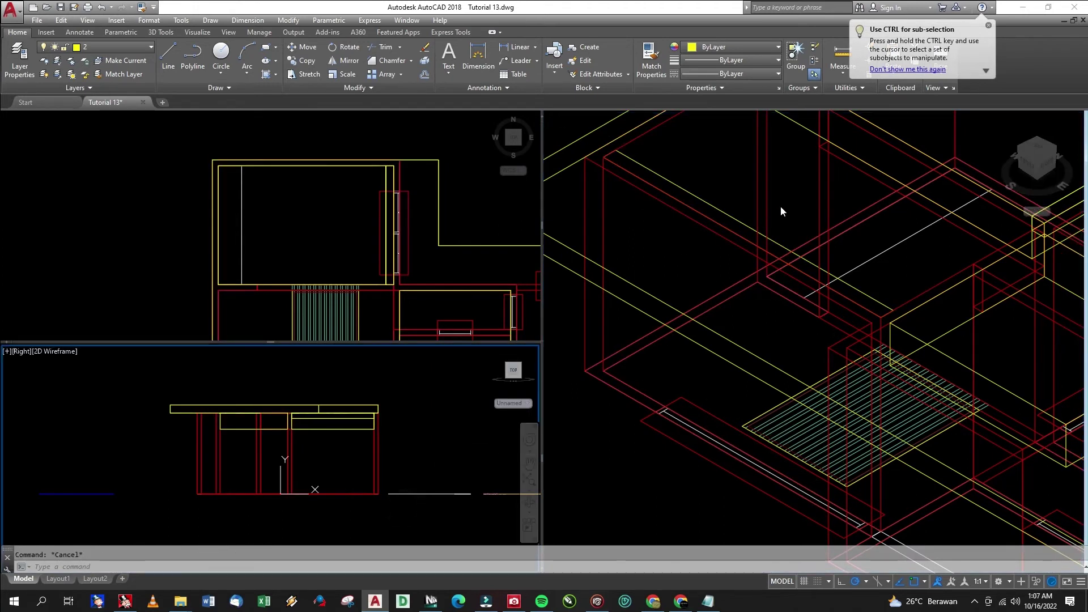
left_click(716, 195)
left_click(219, 408)
scroll(219, 409, "up", 6)
middle_click_drag(219, 408, 278, 447)
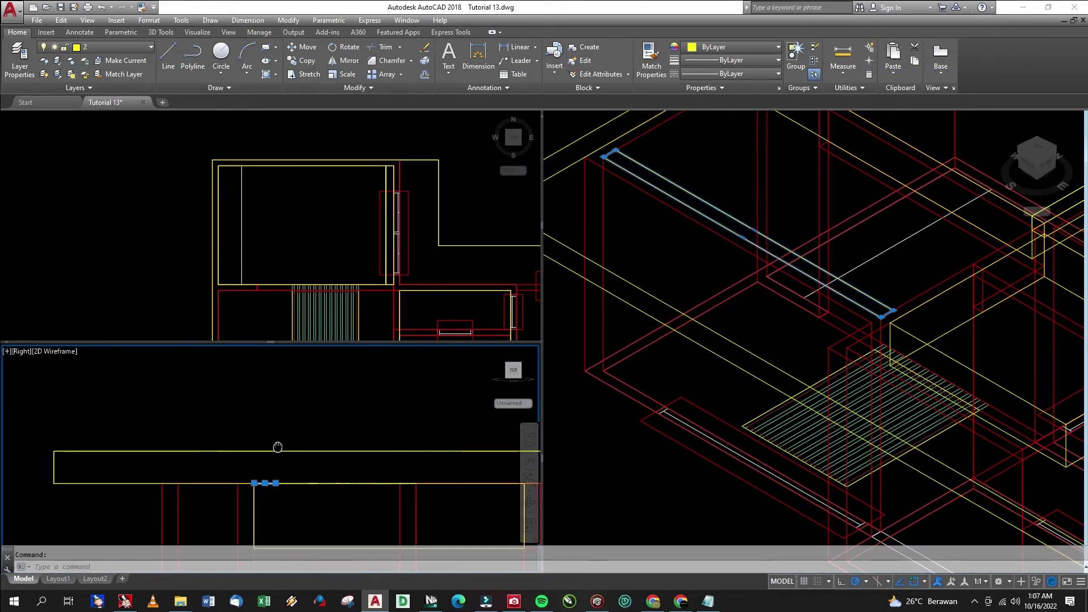
type("ex")
key("Return")
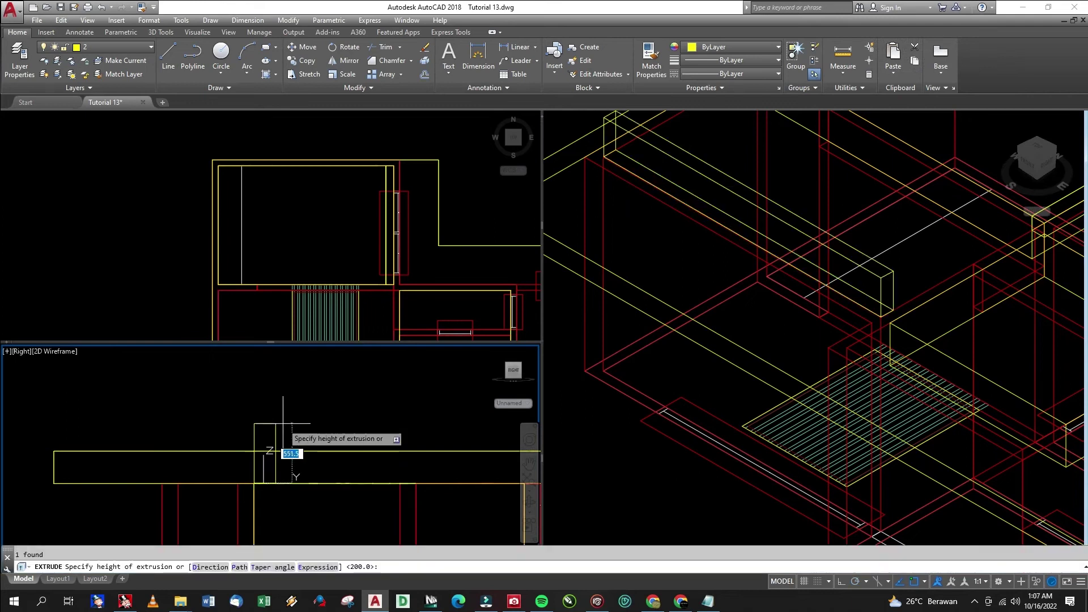
key("Escape")
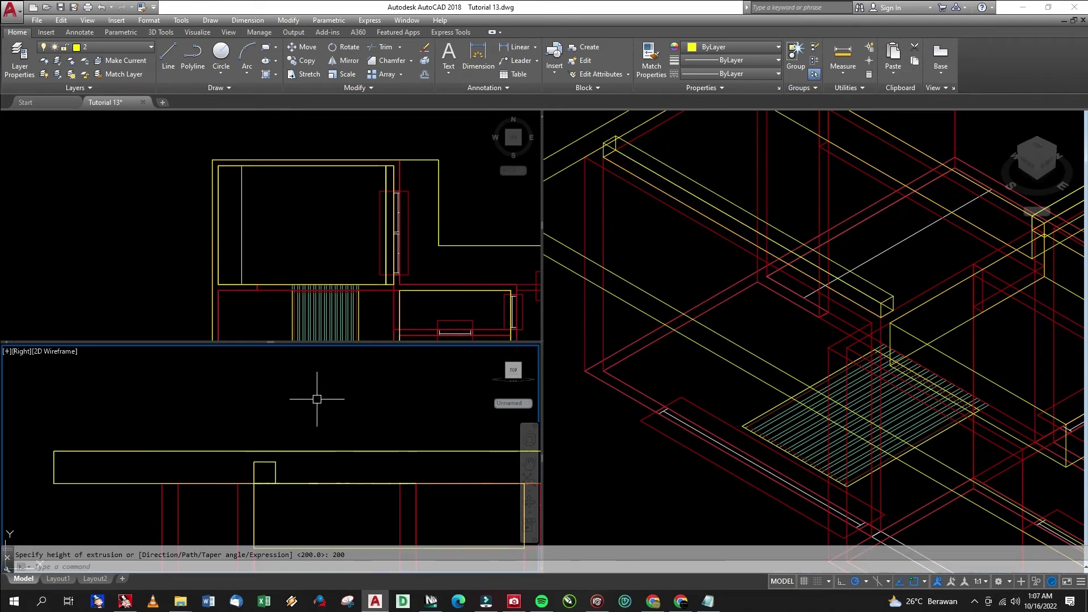
Inspect the new beam in the isometric view and bring up the 3D Tools.
left_click(652, 231)
scroll(669, 283, "up", 2)
scroll(681, 321, "up", 1)
middle_click_drag(654, 300, 656, 310)
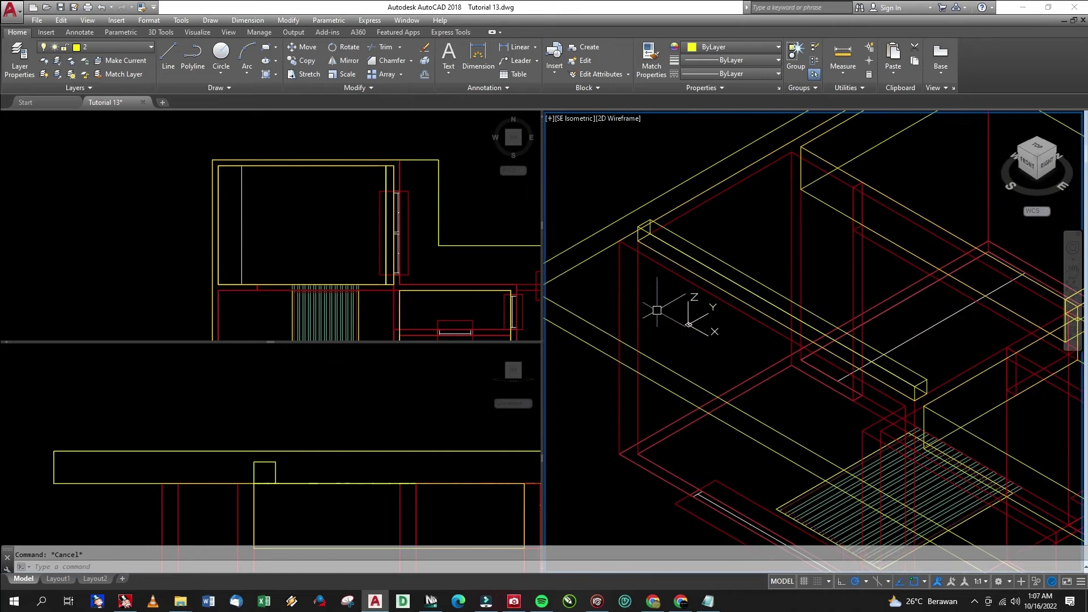
left_click(162, 32)
Cancel the pending subtraction and select the hatched area outline in the plan view.
left_click(287, 64)
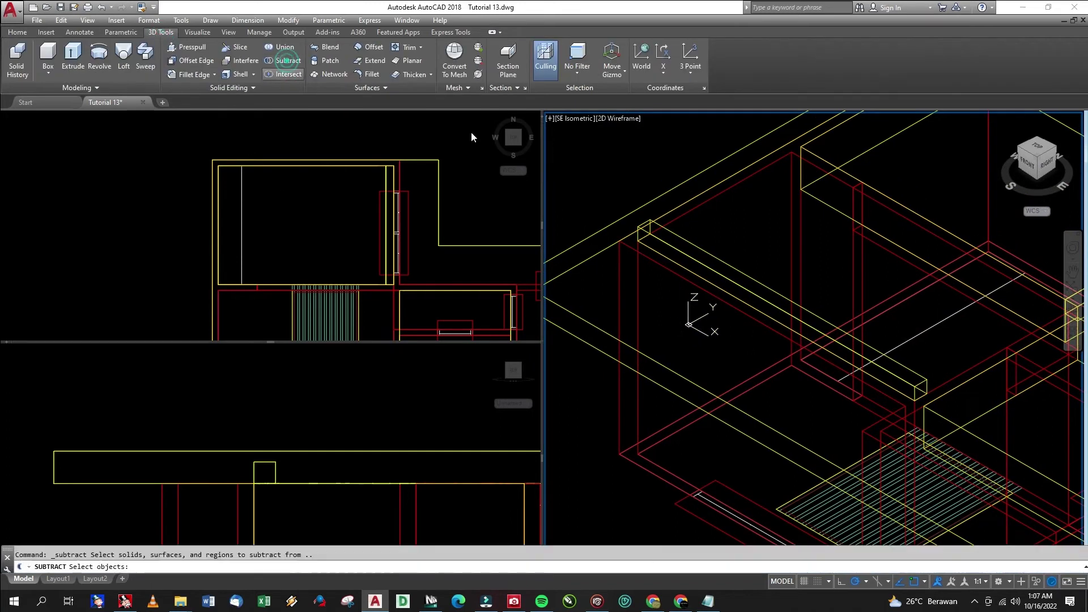
key("Return")
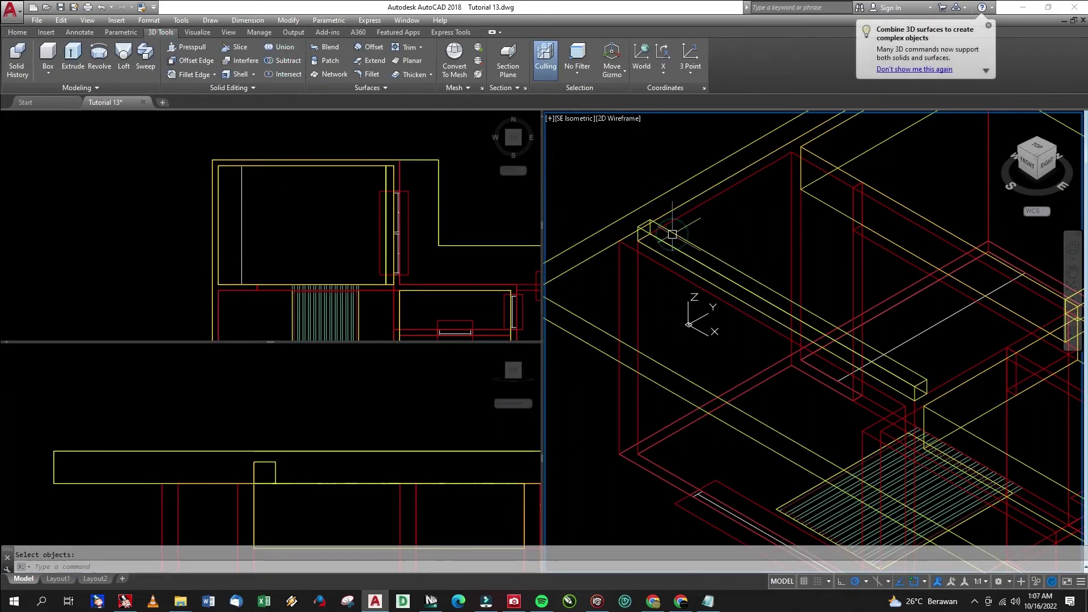
middle_click_drag(773, 293, 718, 291)
left_click(316, 243)
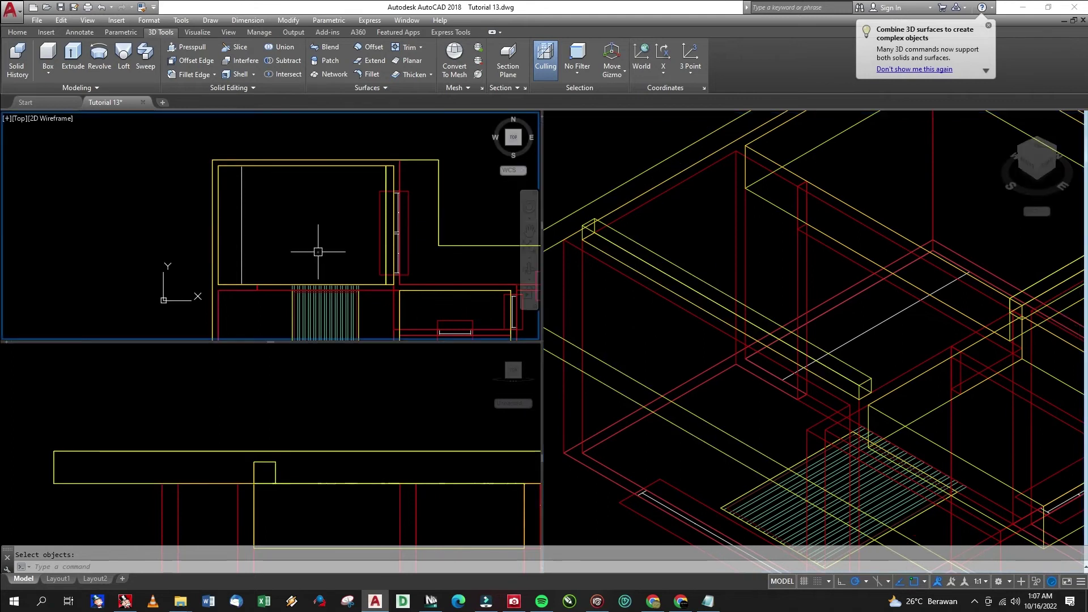
middle_click_drag(315, 243, 311, 160)
scroll(348, 285, "up", 2)
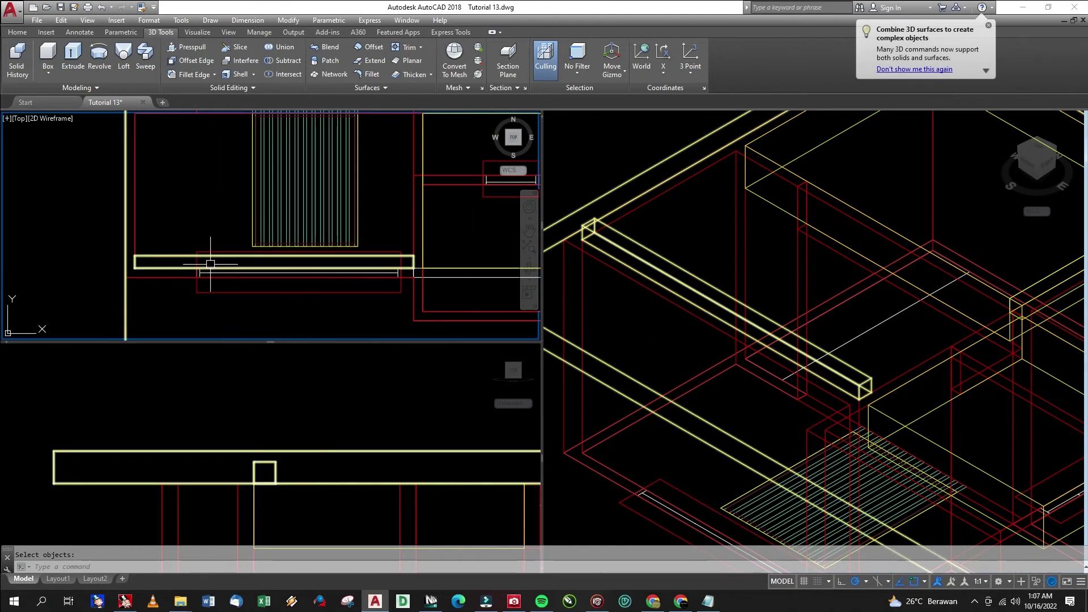
left_click(253, 233)
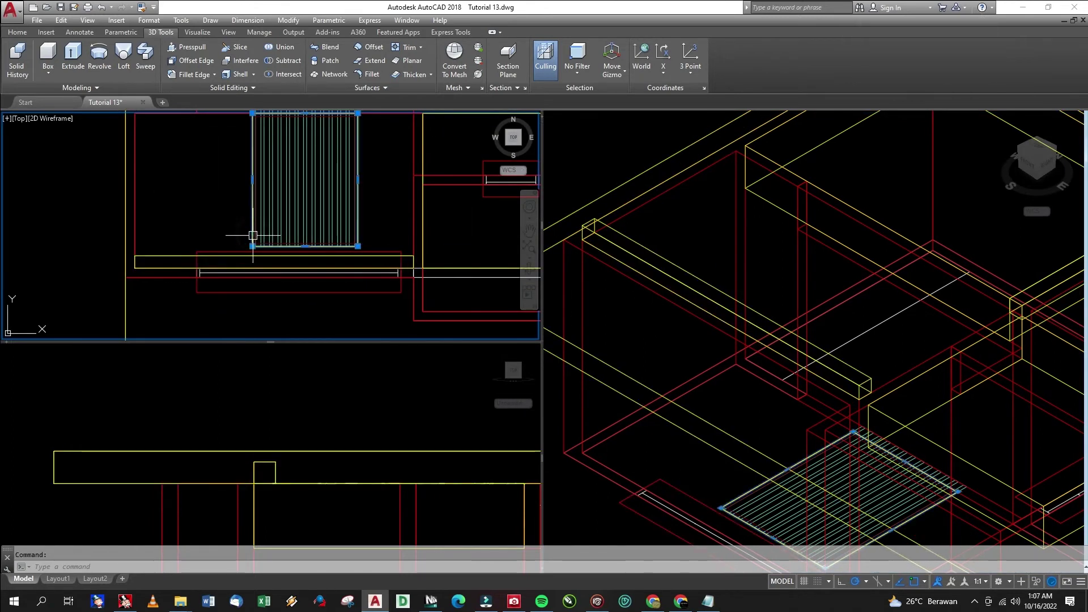
Extrude the hatched outline into a tall block.
left_click(354, 476)
scroll(355, 476, "down", 3)
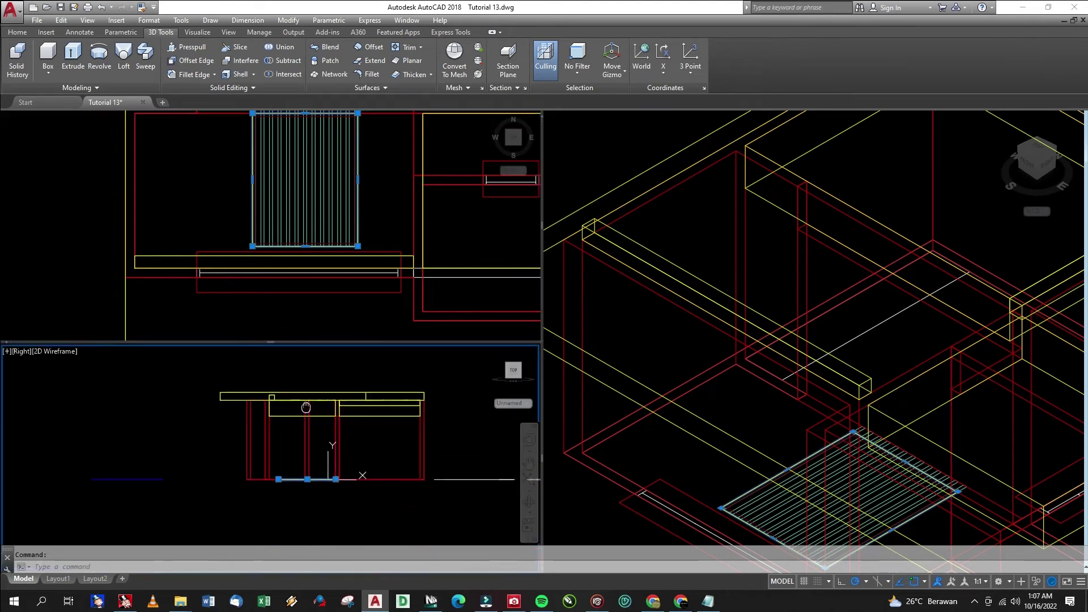
middle_click_drag(306, 403, 305, 424)
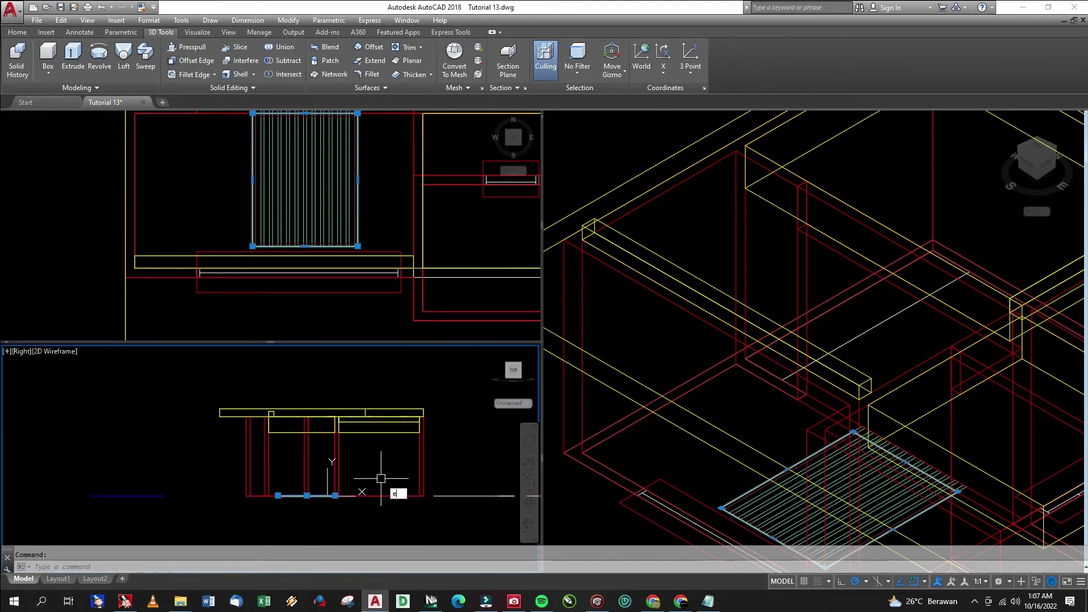
type("xt")
key("Return")
key("Return")
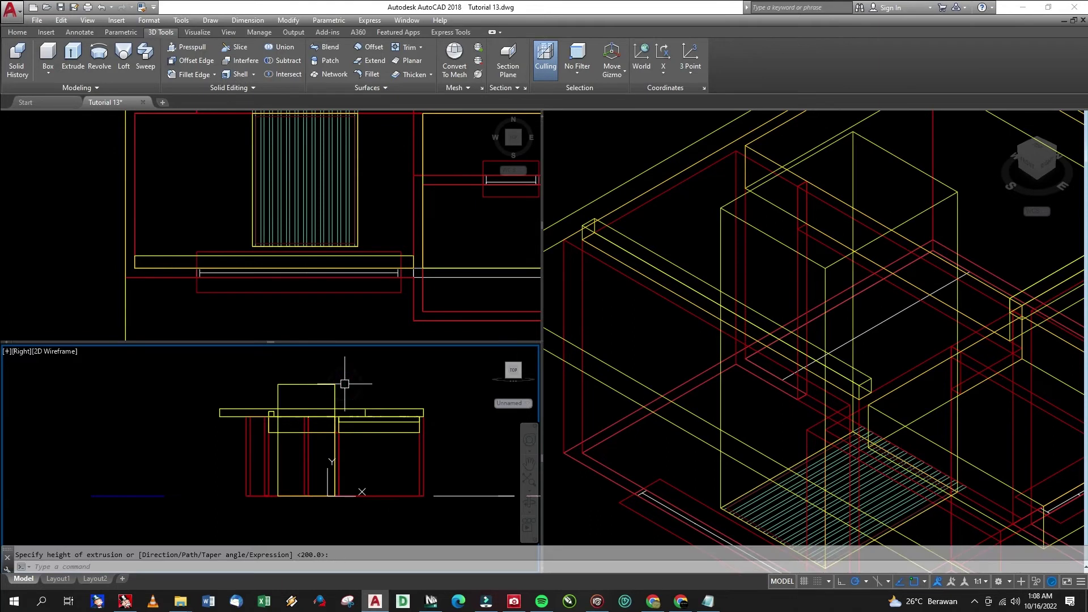
left_click(781, 358)
middle_click_drag(780, 358, 763, 408)
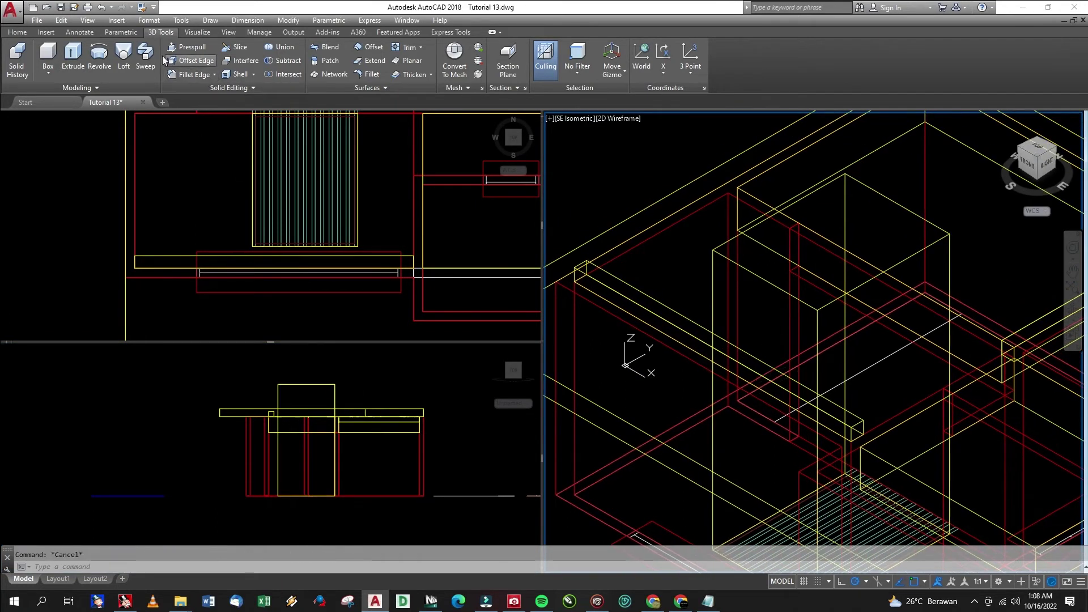
Subtract the tall block from the slab to cut the opening.
left_click(279, 64)
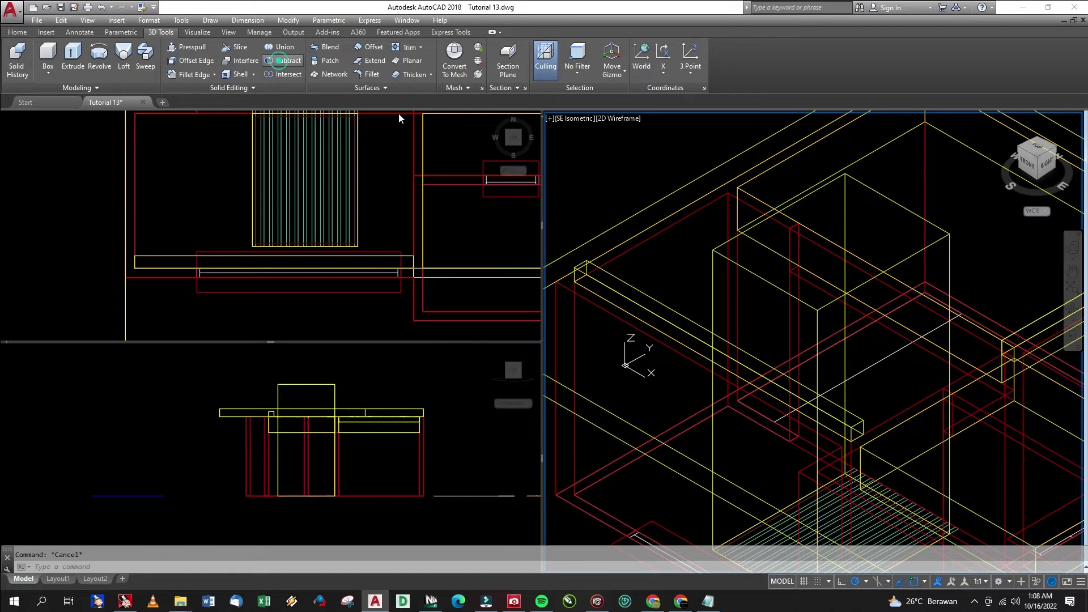
left_click(627, 223)
key("Return")
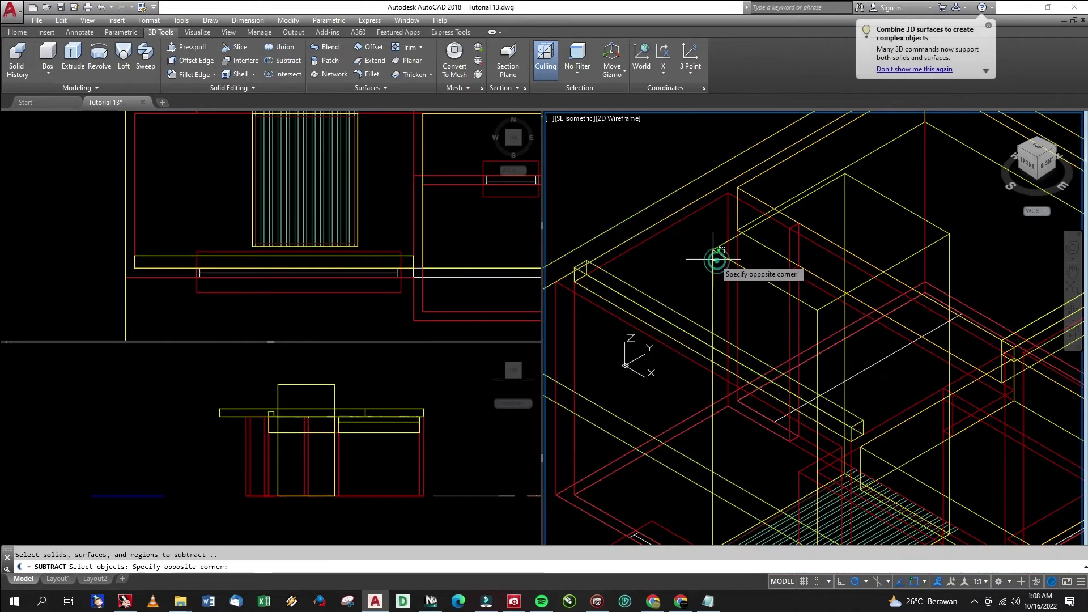
left_click(717, 260)
key("Return")
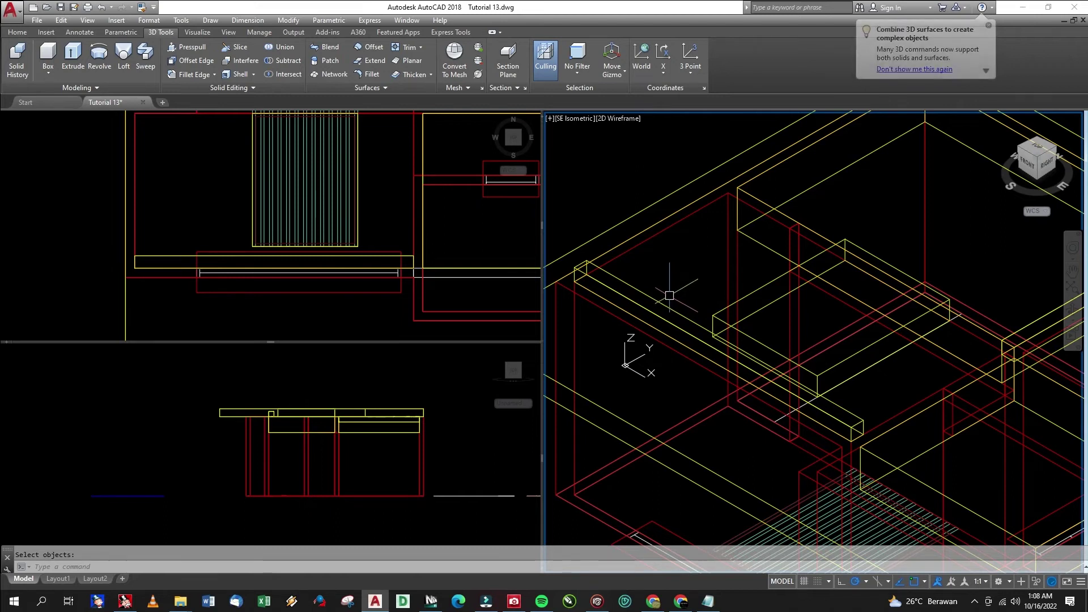
Zoom into the side and isometric views to inspect the opening, then cancel the selection.
left_click(352, 437)
scroll(340, 403, "up", 2)
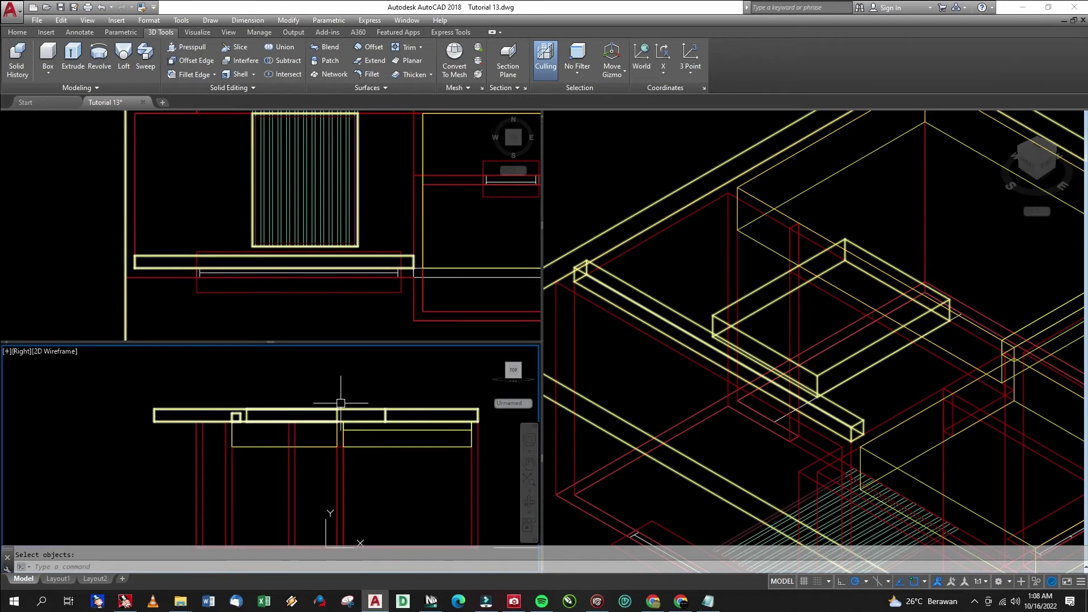
left_click(741, 435)
scroll(737, 439, "up", 3)
scroll(720, 447, "up", 3)
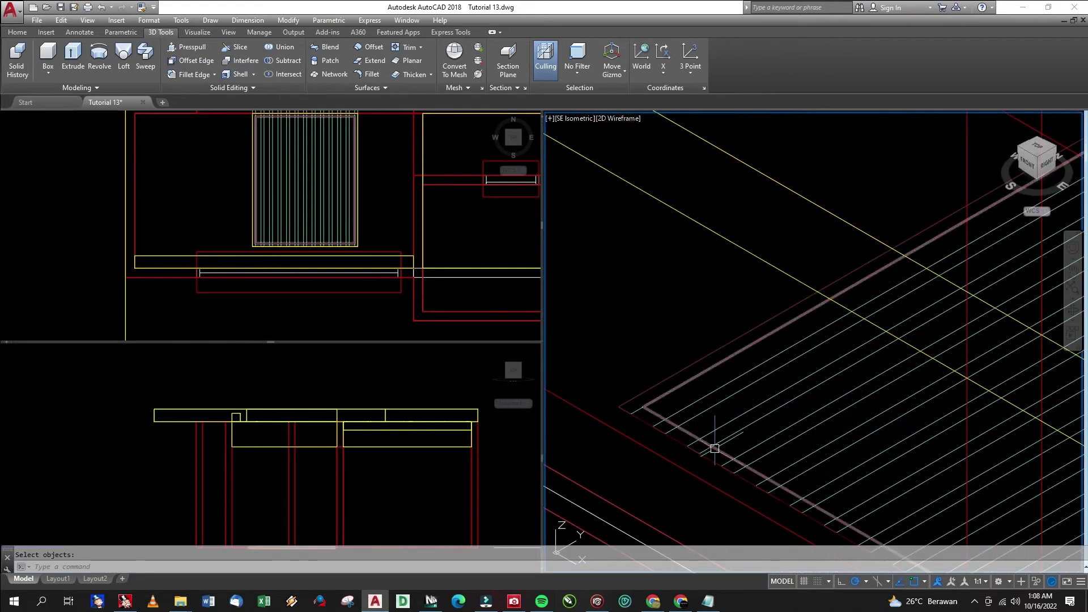
key("Escape")
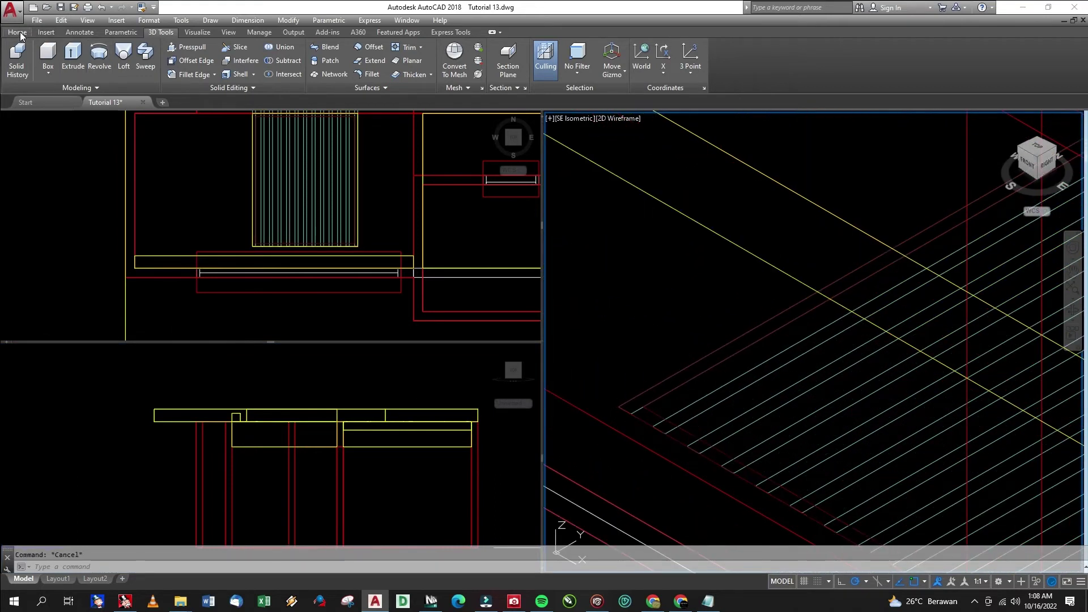
left_click(19, 33)
Make 12 Hollow the current layer and start a new extrude with EXT.
left_click(102, 48)
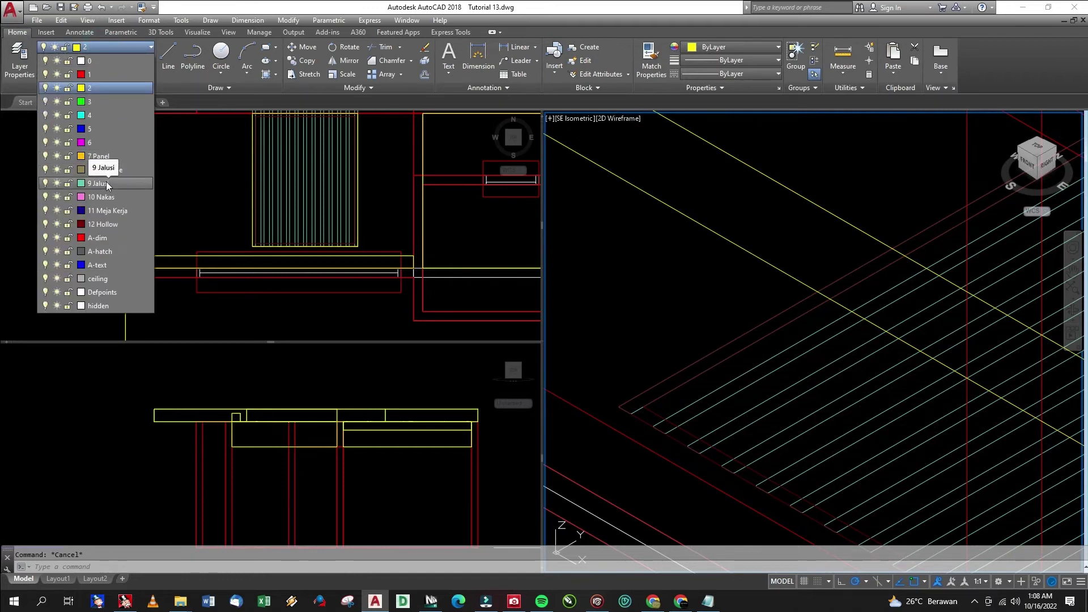
left_click(104, 223)
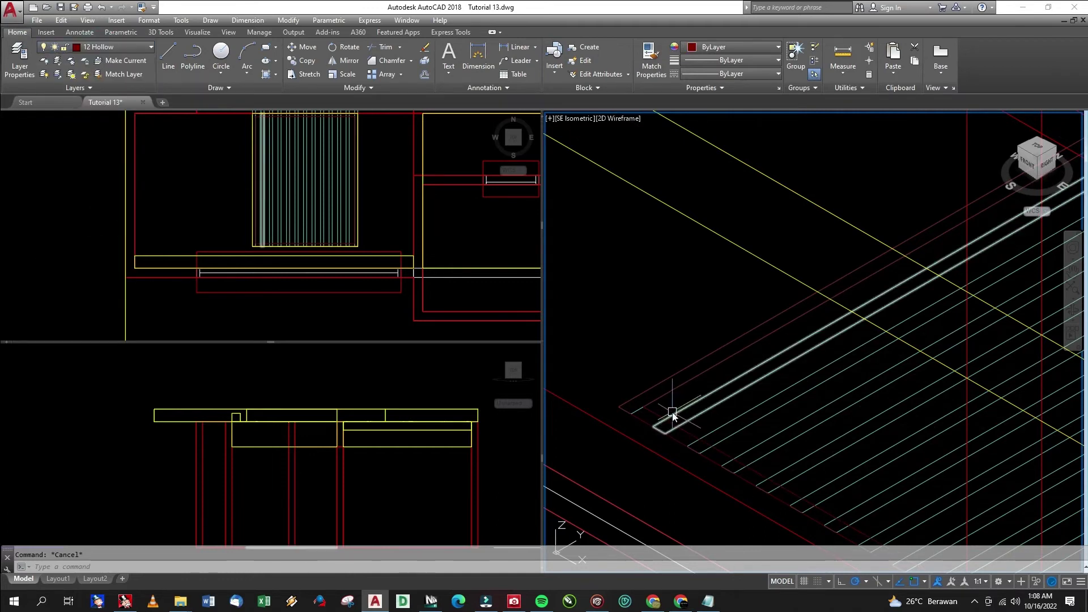
type("ext")
key("Return")
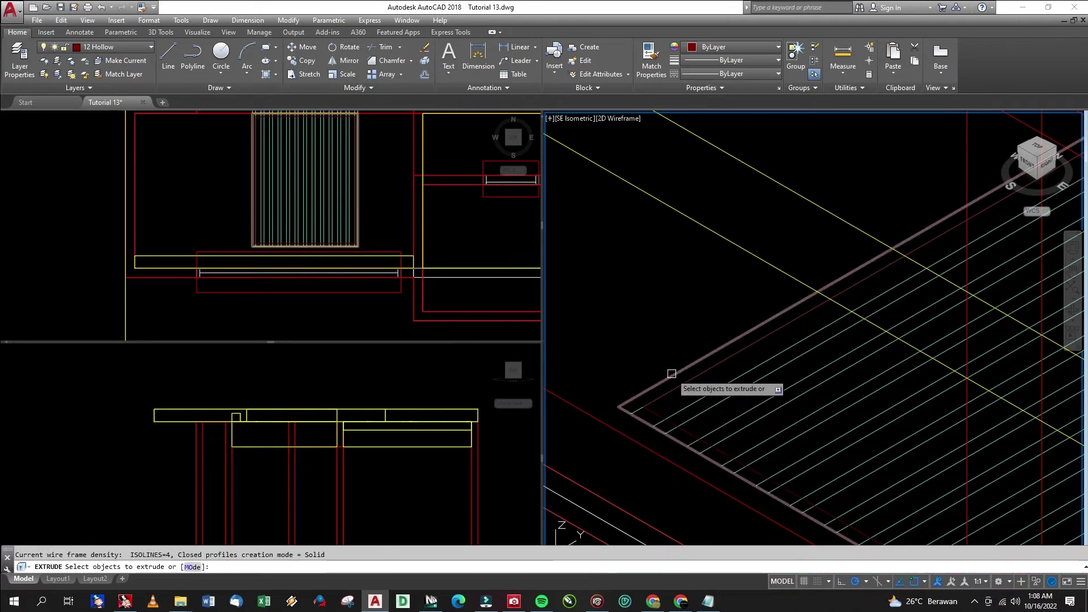
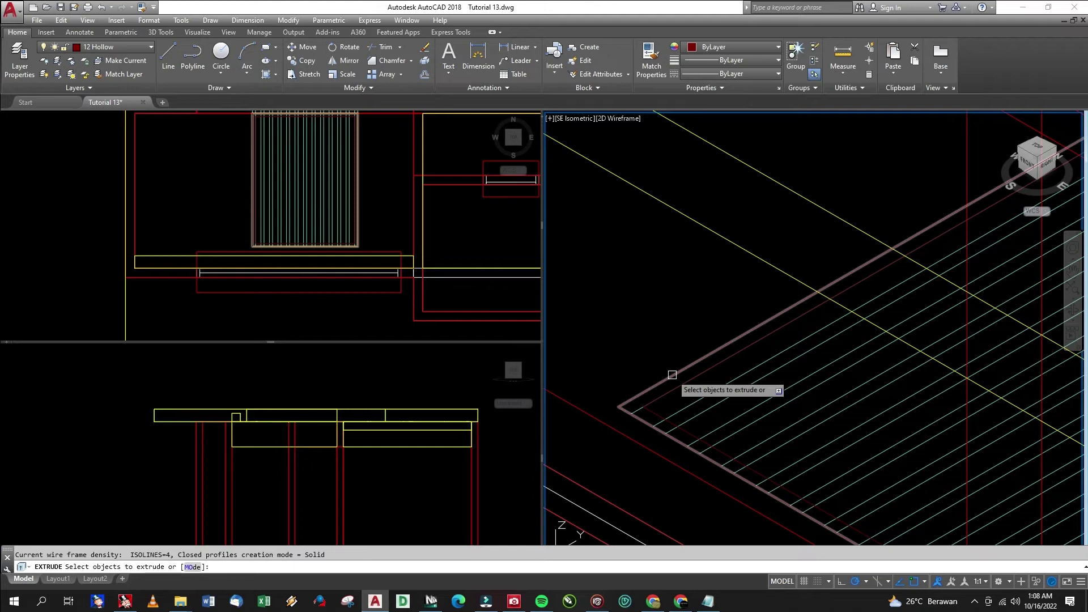
Extrude both slab outlines around the grille to a height of 100.
left_click(672, 375)
left_click(670, 381)
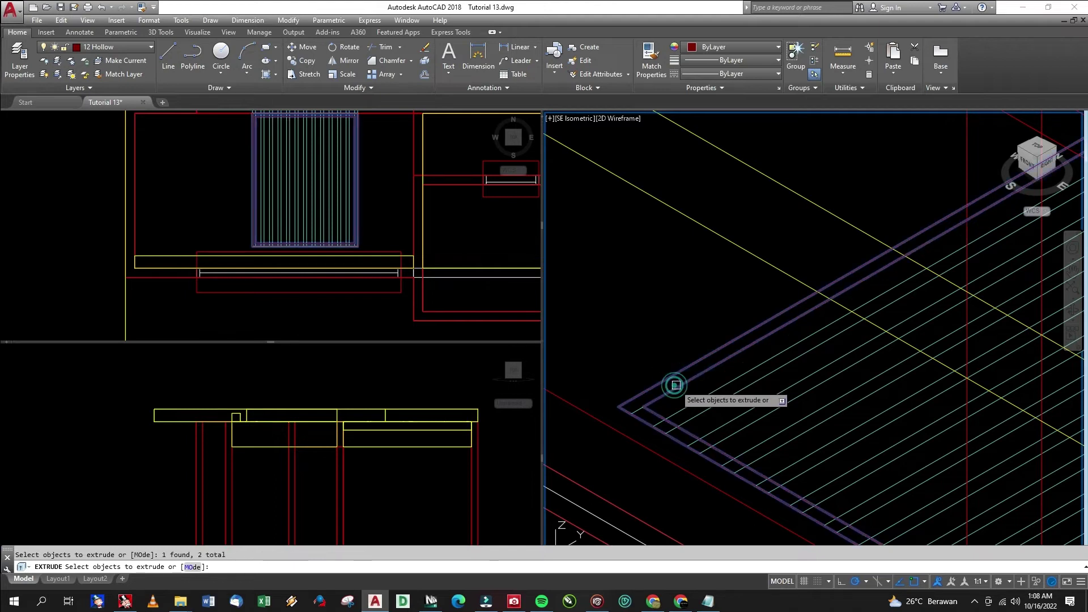
scroll(667, 383, "down", 3)
middle_click_drag(667, 382, 673, 393)
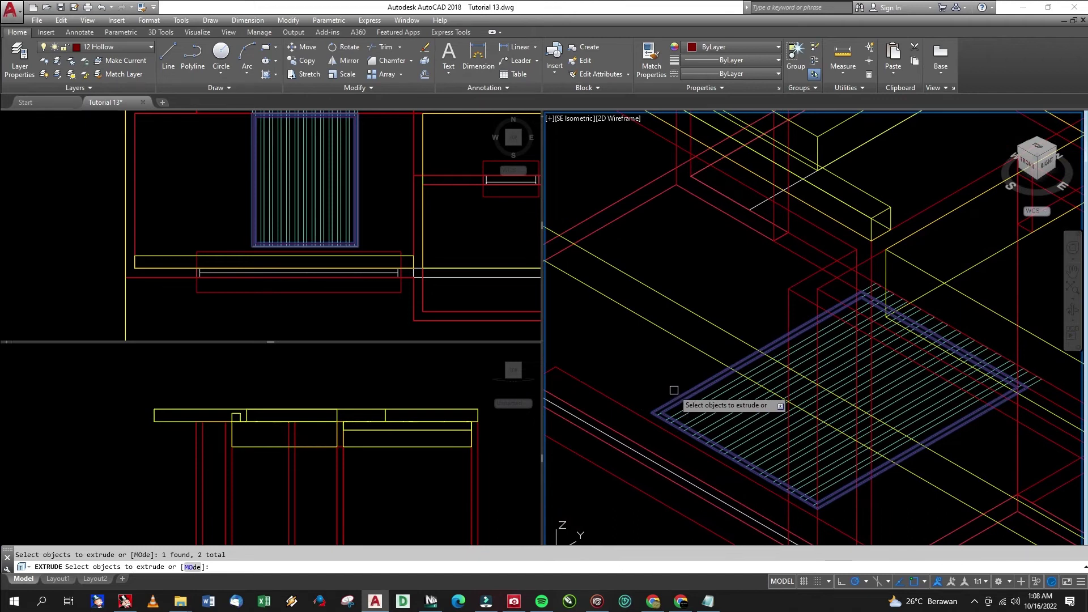
key("Return")
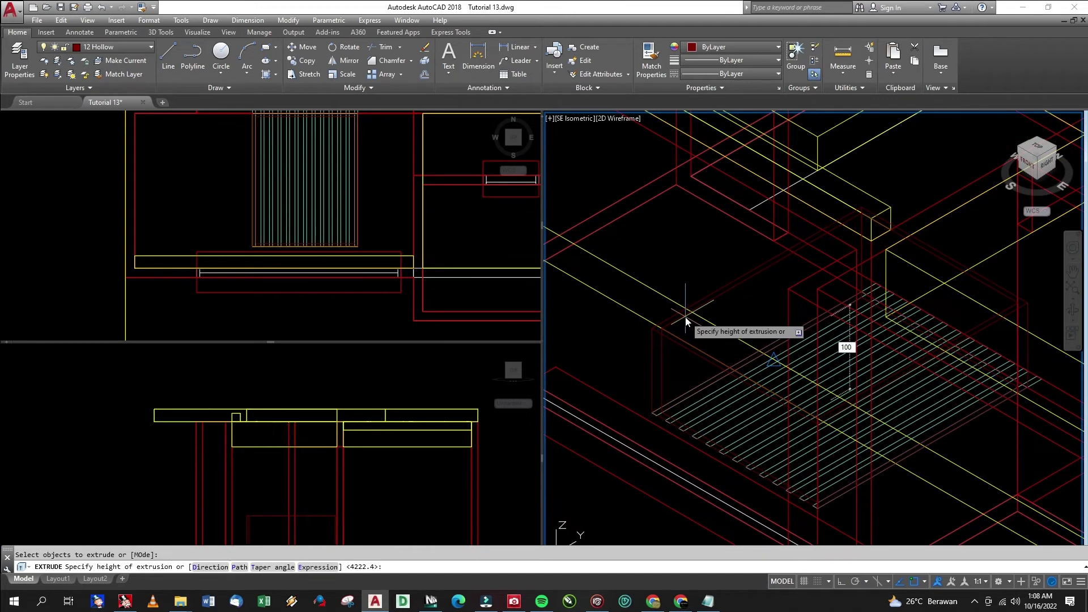
key("Escape")
scroll(674, 392, "up", 4)
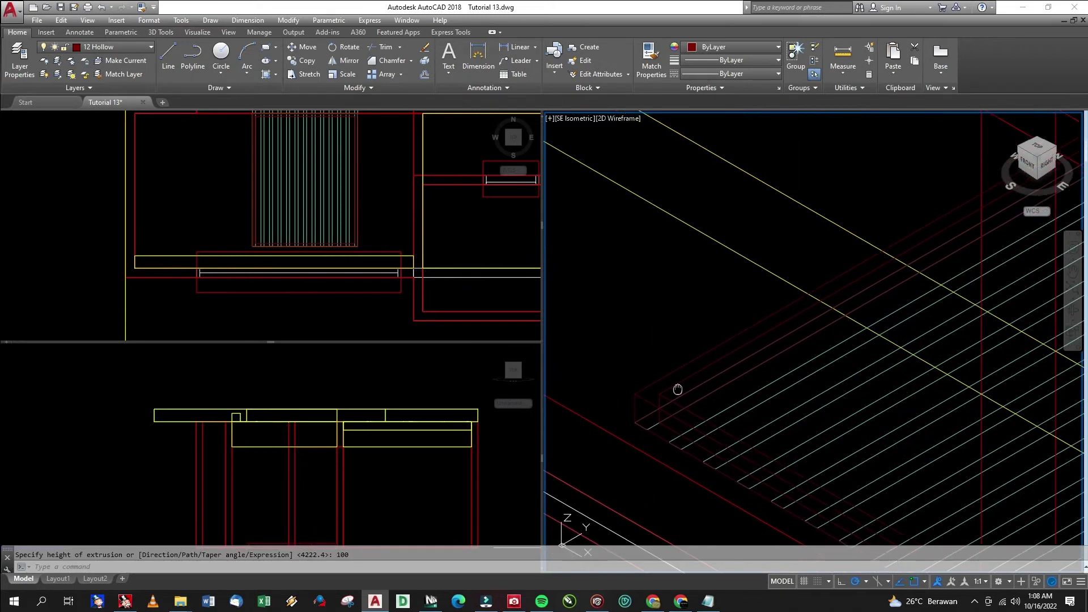
scroll(674, 392, "up", 2)
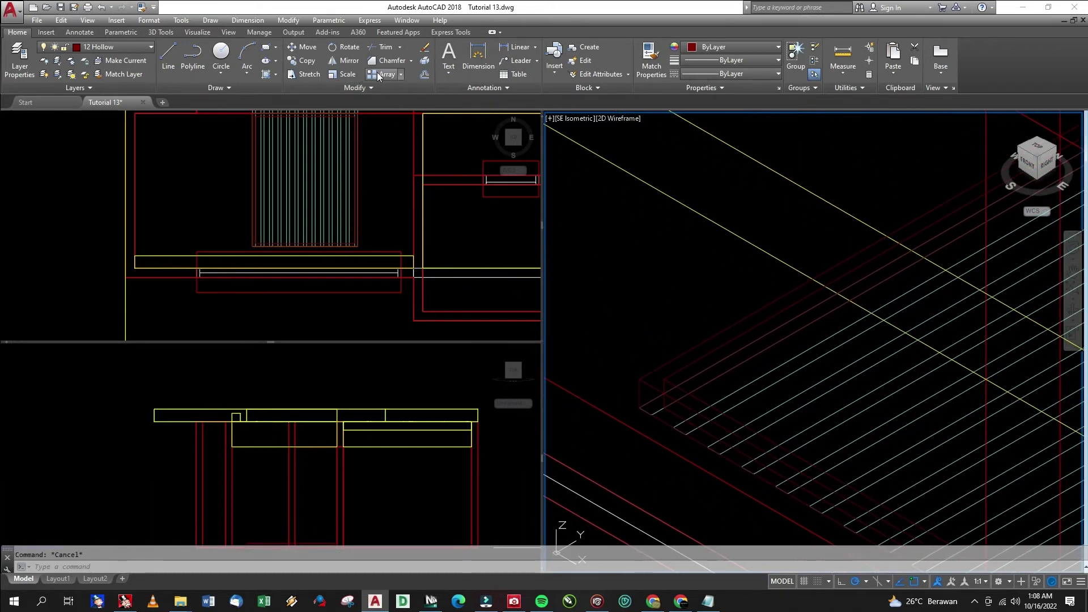
Try subtracting from the slab solid via 3D Tools, then cancel the subtraction.
left_click(156, 33)
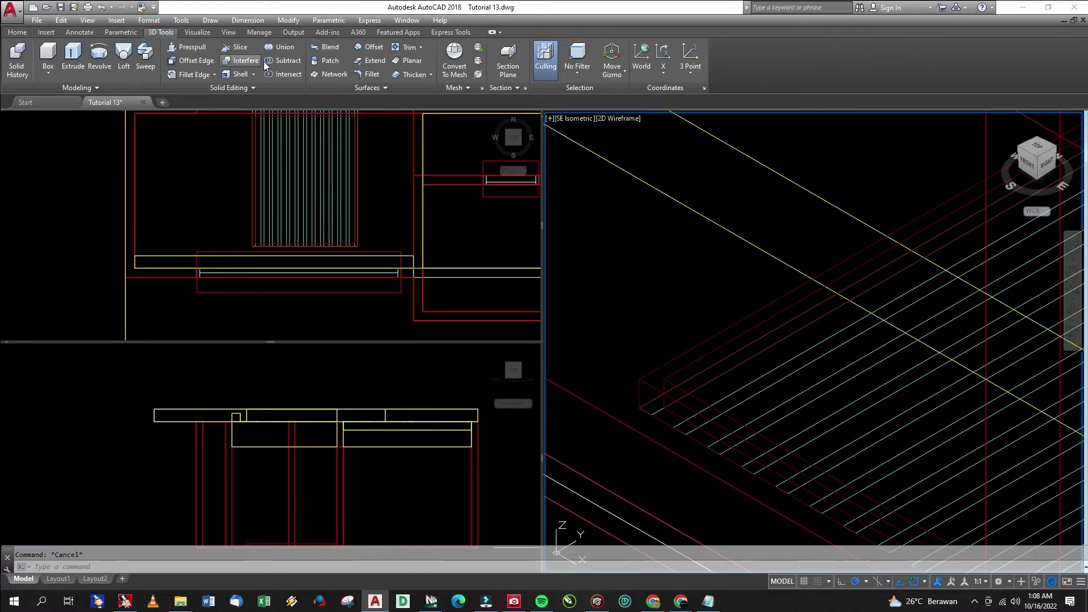
left_click(690, 331)
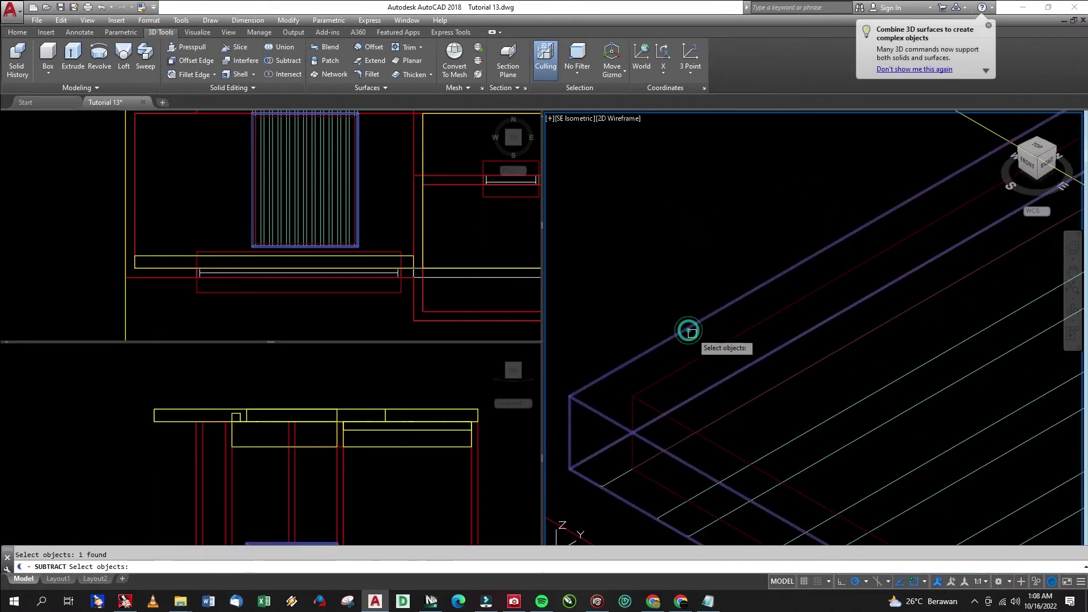
left_click(701, 356)
key("Escape")
scroll(686, 359, "down", 1)
scroll(651, 408, "down", 1)
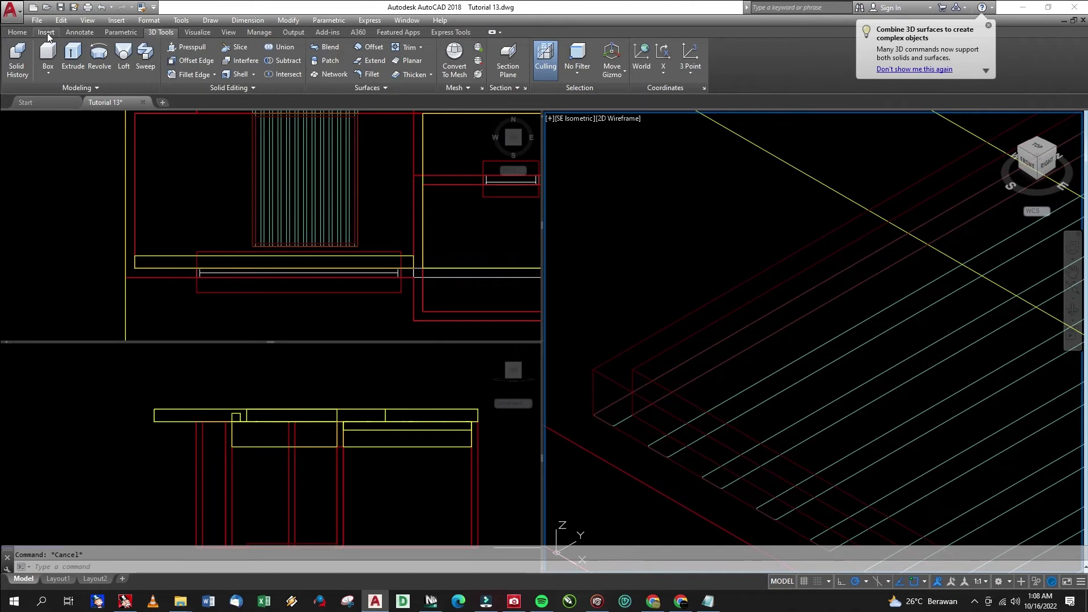
Make 9 Jalusi the current layer.
left_click(19, 34)
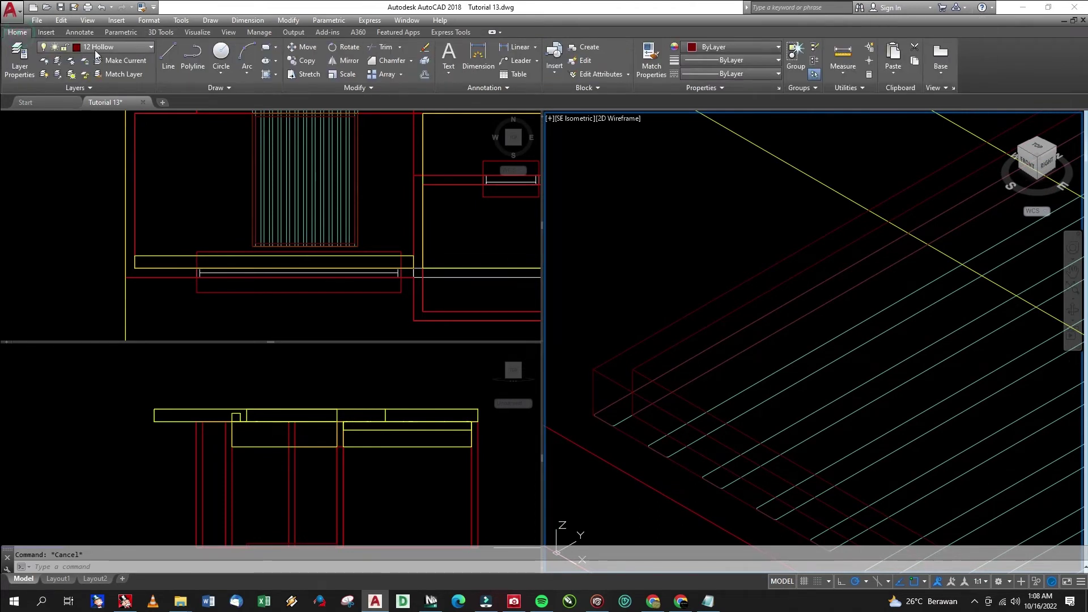
left_click(108, 50)
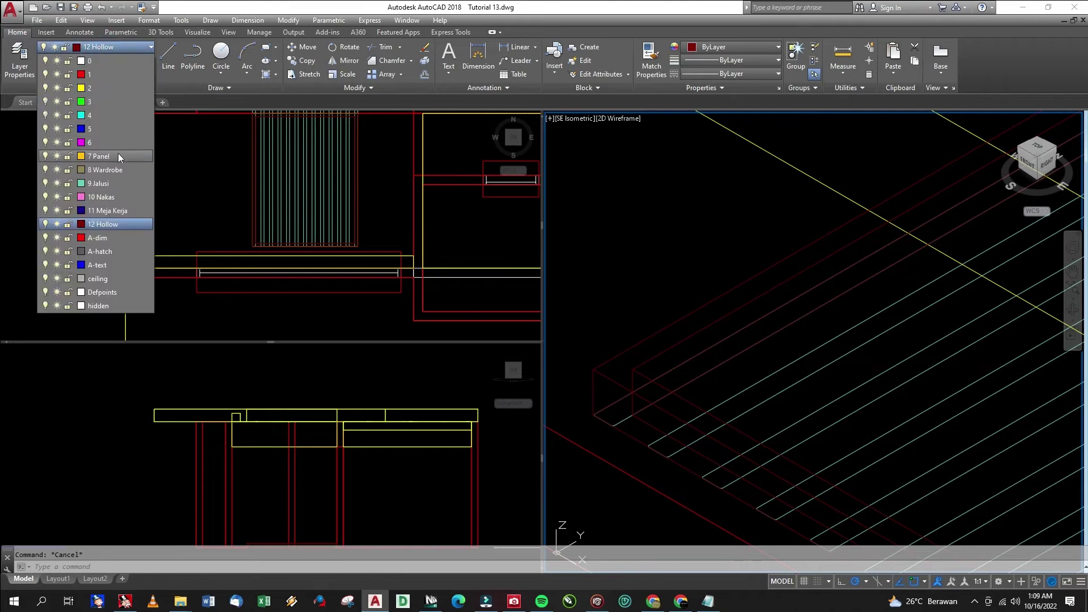
left_click(106, 187)
type("EX")
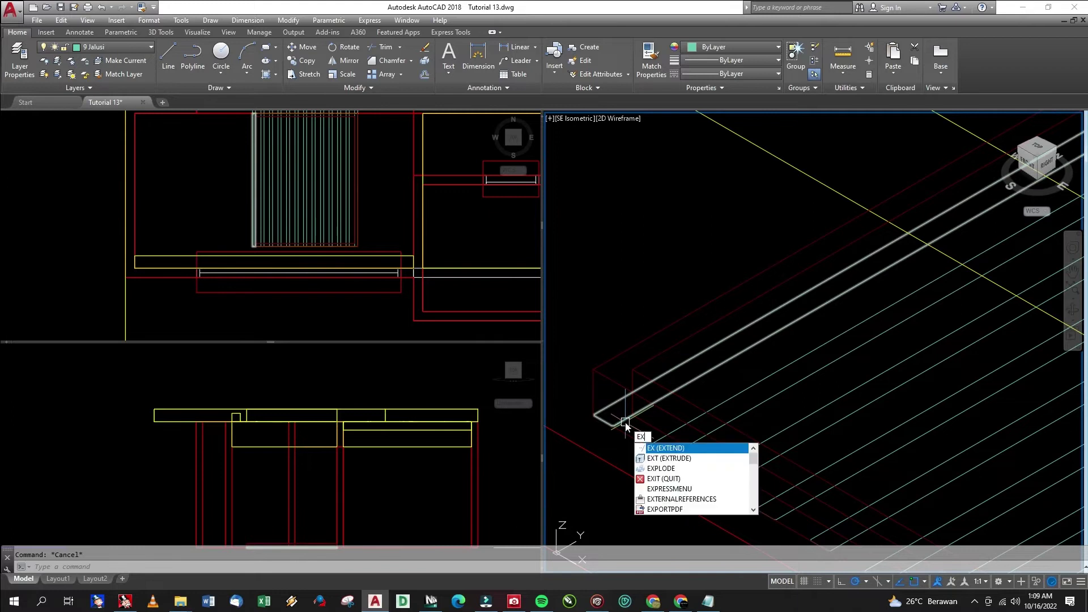
Start extruding six slat outlines, then cancel the extrusion.
key("Return")
left_click(626, 421)
left_click(655, 442)
scroll(731, 474, "up", 3)
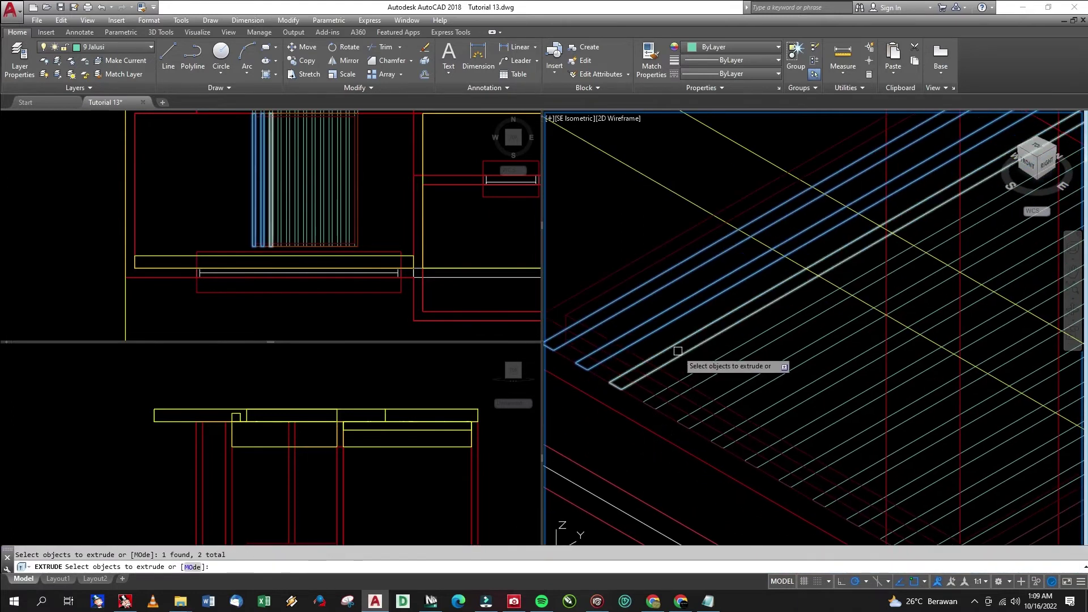
left_click(693, 366)
left_click(706, 370)
left_click(751, 384)
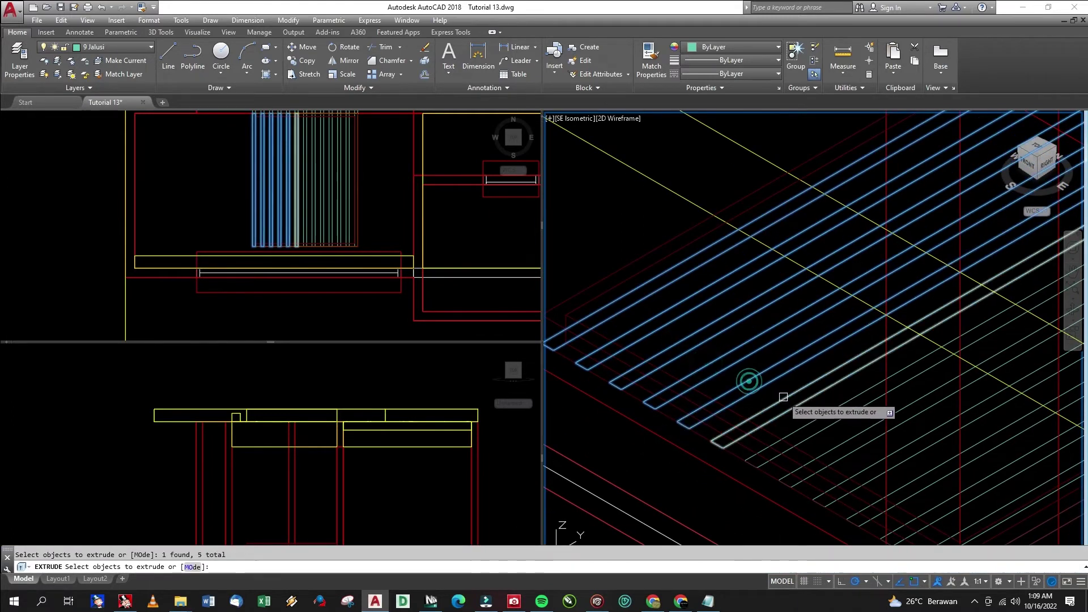
left_click(790, 405)
scroll(816, 422, "up", 2)
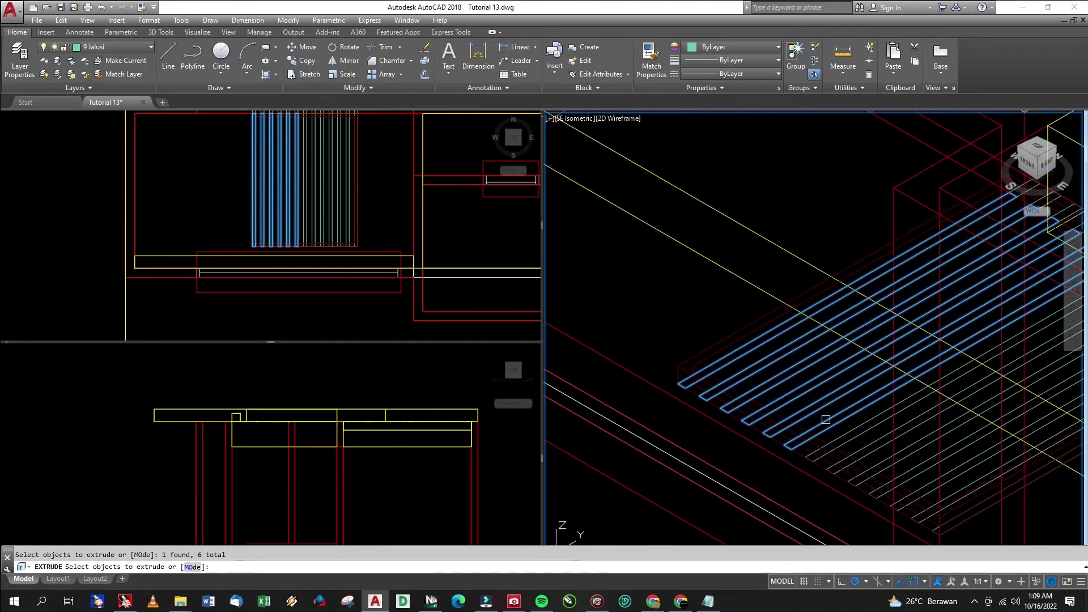
key("Escape")
scroll(741, 389, "up", 1)
scroll(357, 248, "up", 2)
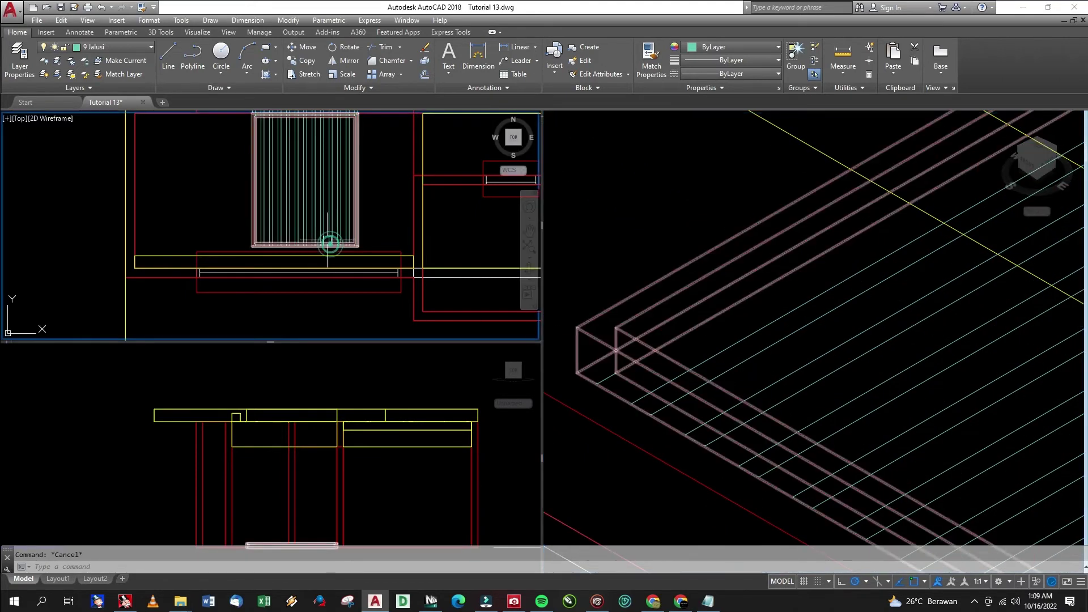
scroll(328, 238, "up", 1)
scroll(367, 231, "up", 1)
Crossing-select all slats, put them on layer 0, and make layer 0 current.
left_click(383, 234)
scroll(354, 236, "down", 2)
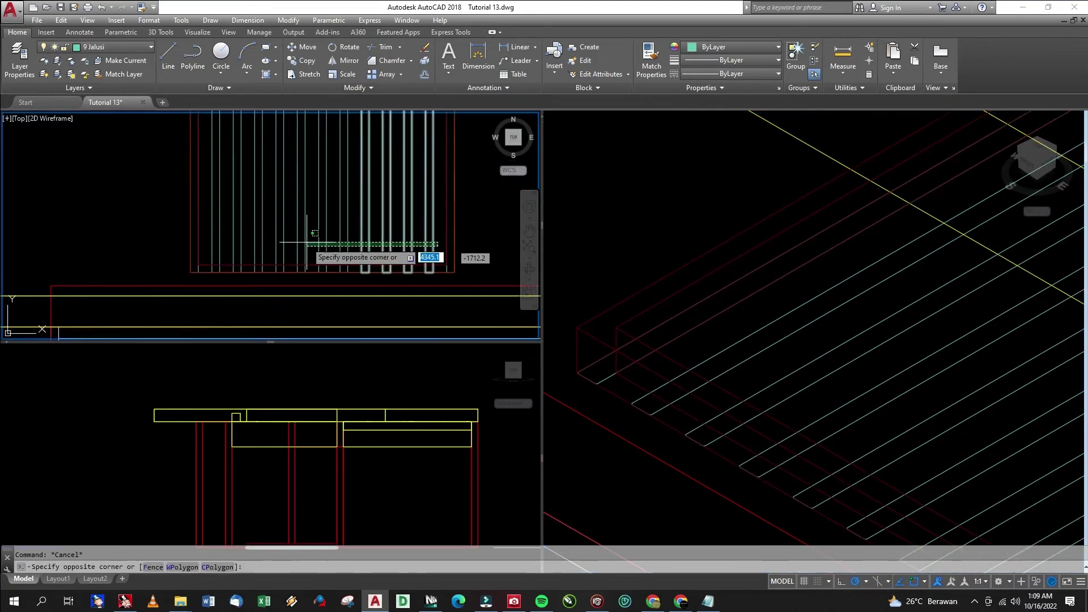
left_click(215, 225)
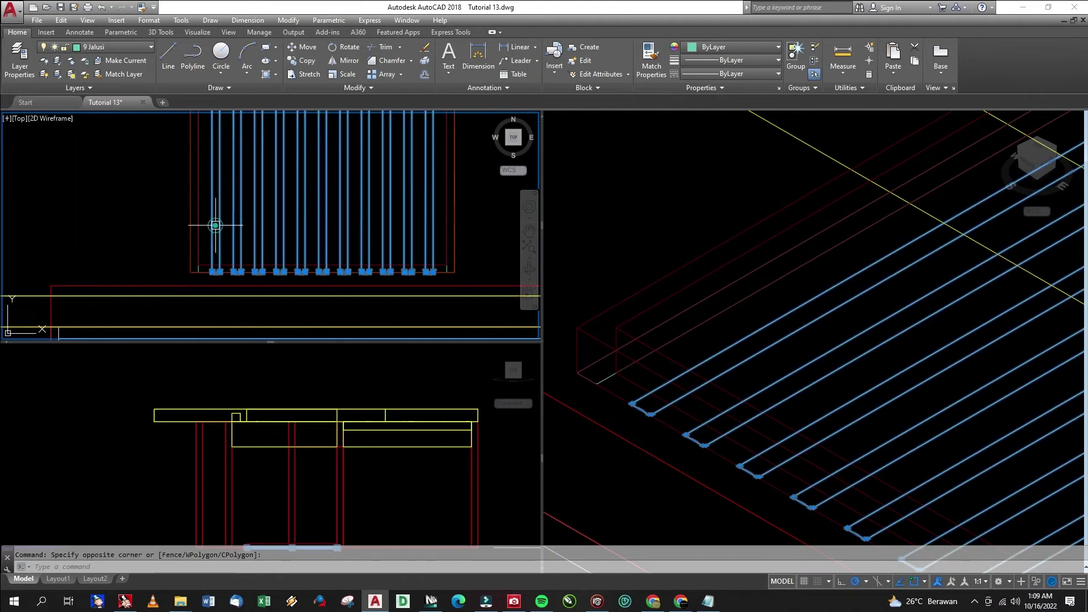
left_click(116, 50)
left_click(114, 62)
key("Escape")
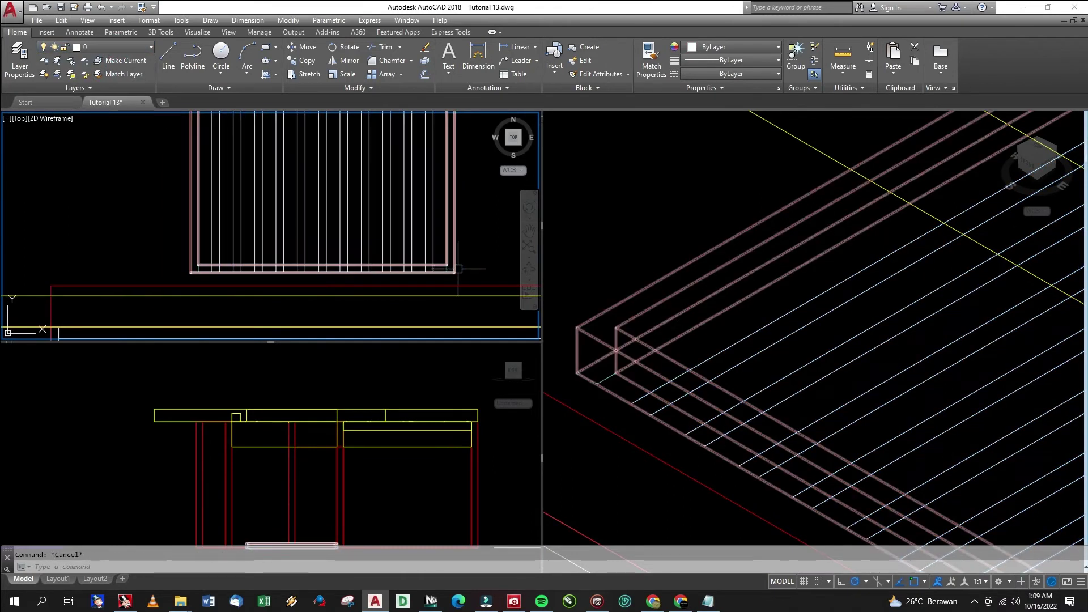
scroll(438, 262, "up", 3)
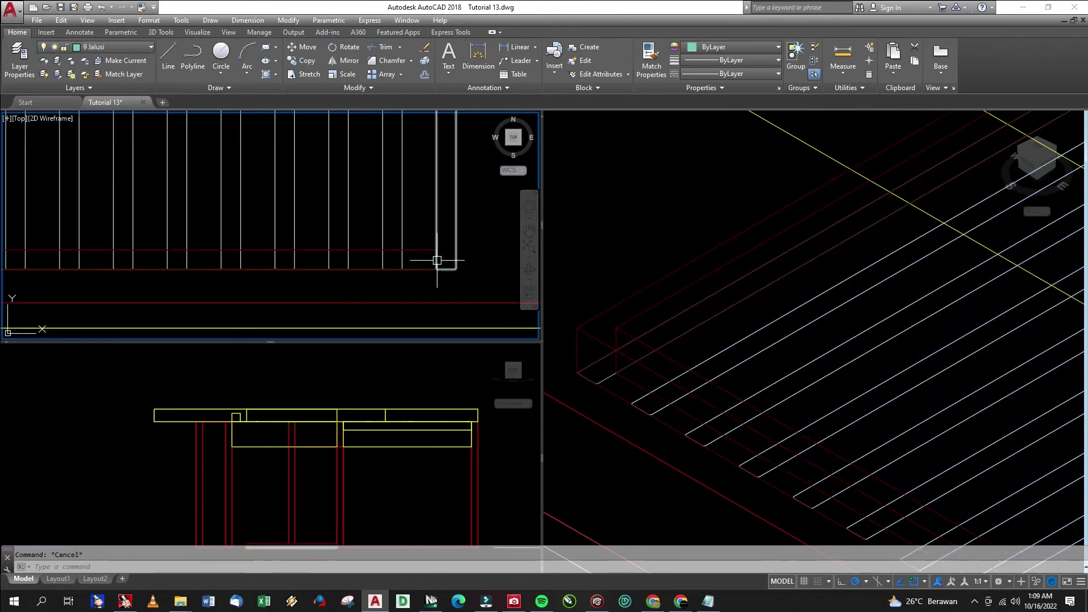
left_click(105, 48)
left_click(115, 60)
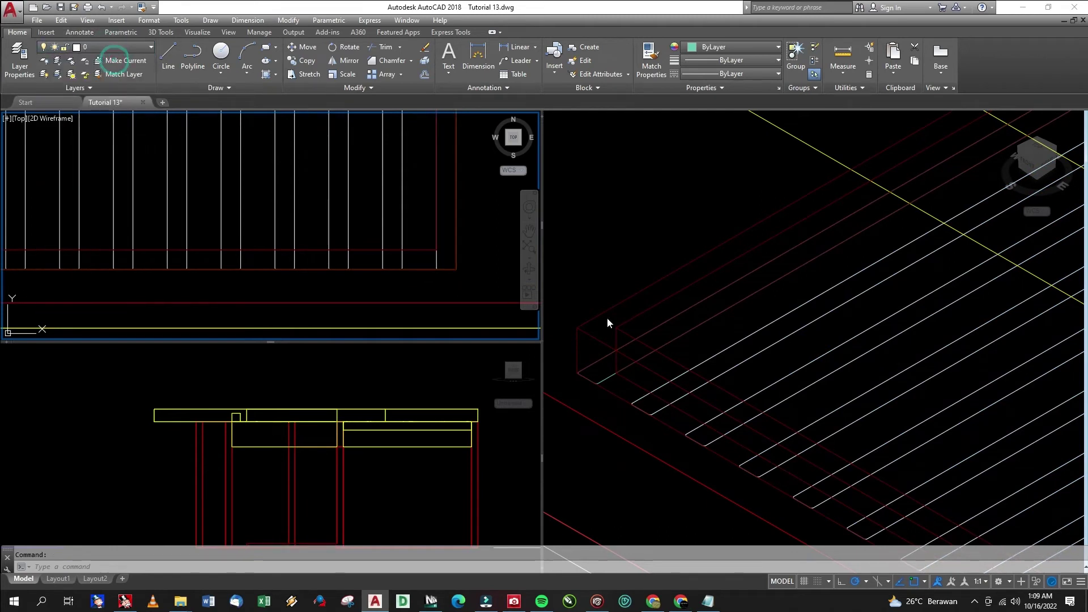
left_click(607, 382)
Extrude a single slat outline to a height of 150.
left_click(608, 376)
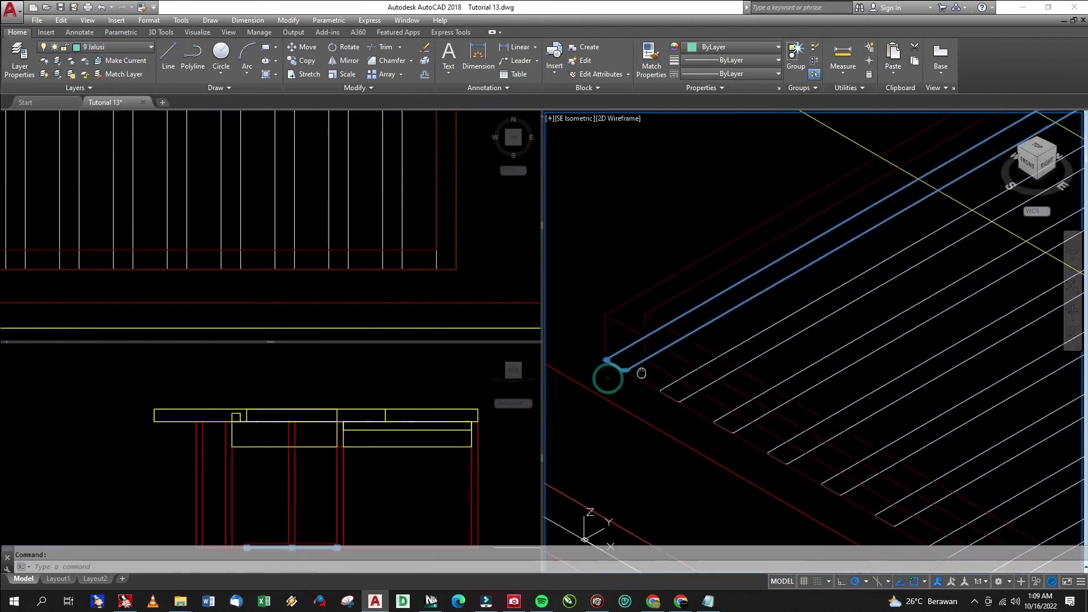
middle_click_drag(607, 377, 640, 380)
type("ext")
key("Return")
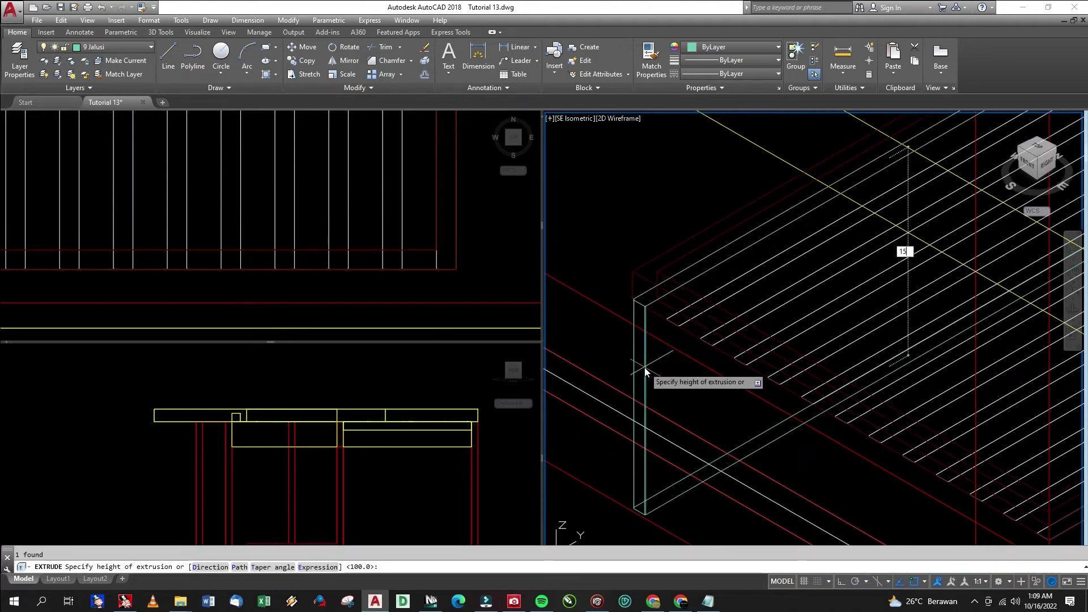
type("0")
key("Return")
scroll(644, 368, "up", 3)
middle_click_drag(664, 372, 668, 387)
Chamfer the slat solid's edges with 3.0 distances.
left_click(393, 62)
scroll(652, 363, "up", 2)
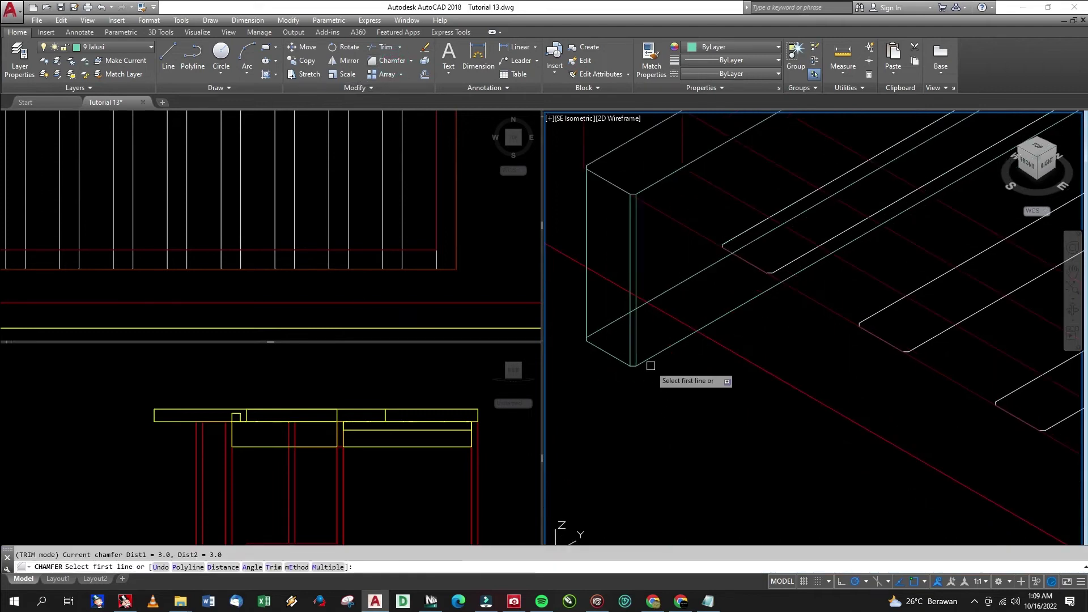
left_click(654, 358)
key("Return")
key("Return")
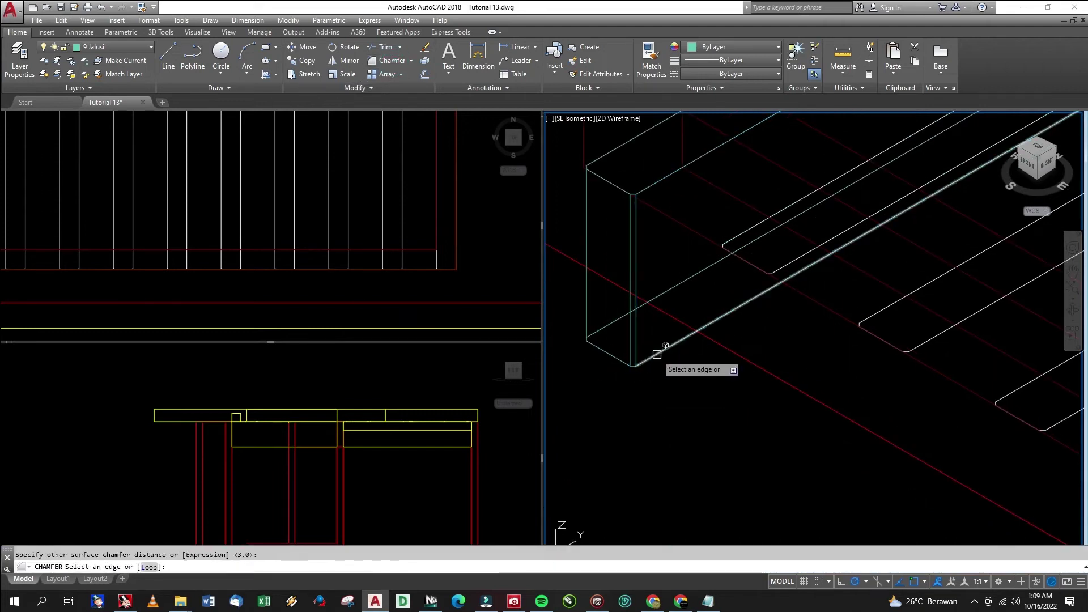
key("Return")
left_click(657, 355)
key("Return")
key("Return")
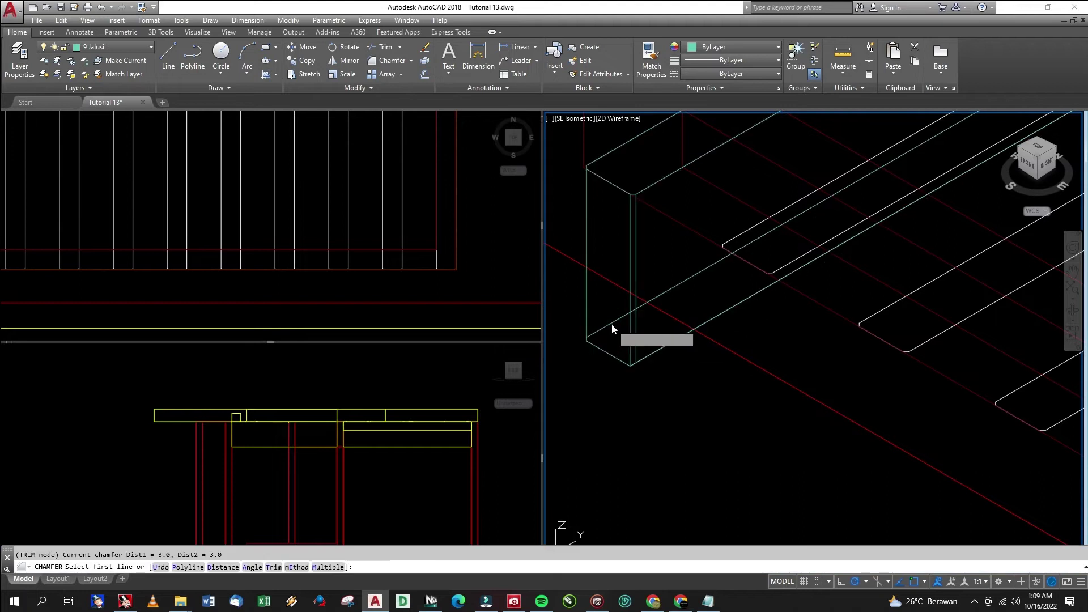
left_click(612, 329)
key("Return")
key("Return")
key("Return")
key("Return")
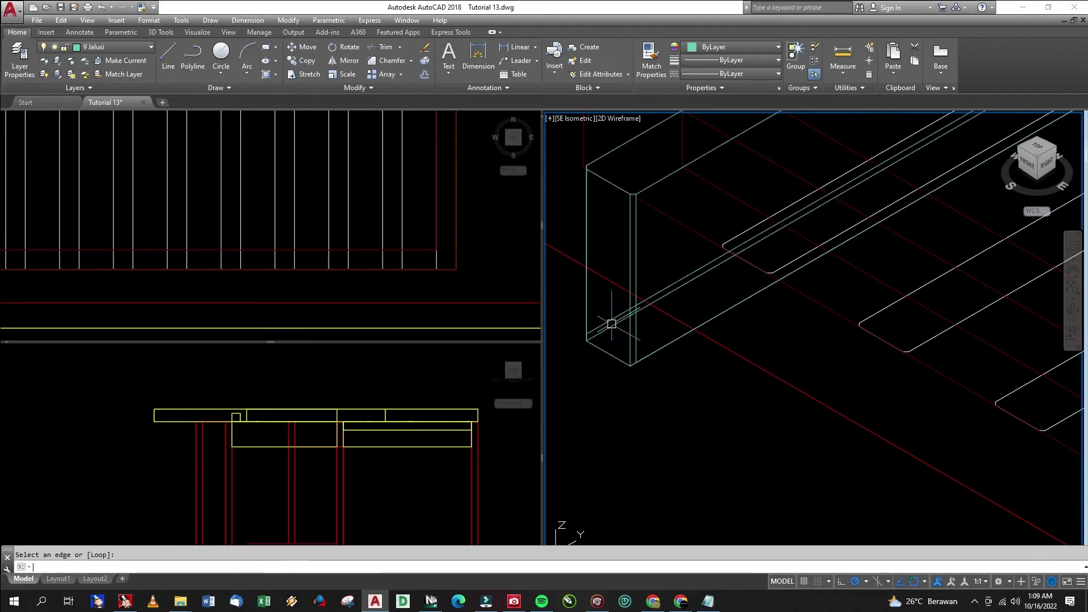
Reframe the views around the slat row and end the chamfer command.
scroll(611, 323, "down", 3)
scroll(700, 376, "down", 2)
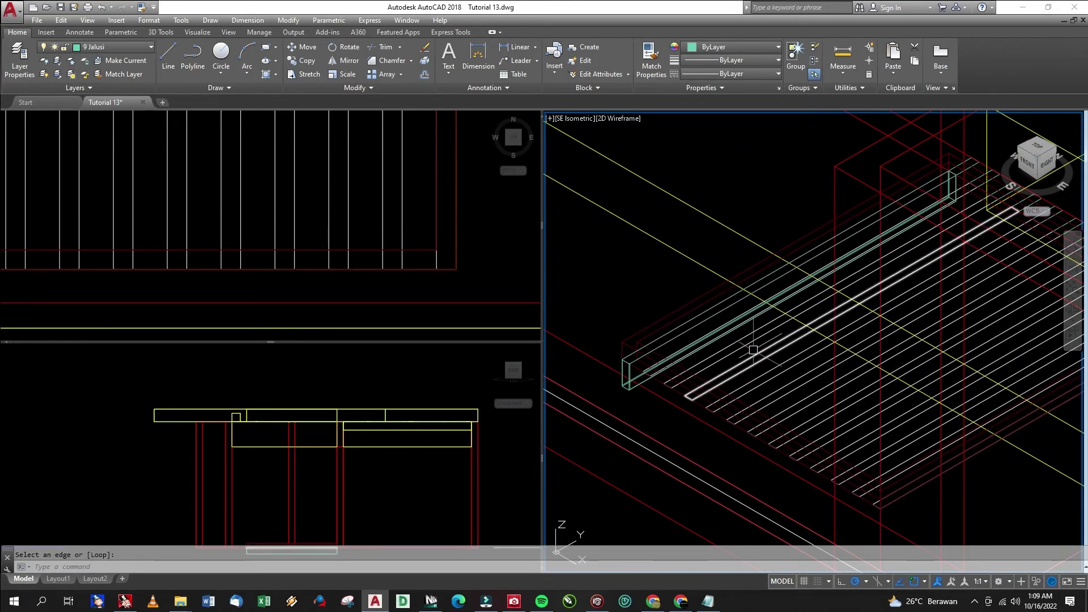
middle_click_drag(753, 352, 839, 318)
scroll(737, 340, "up", 1)
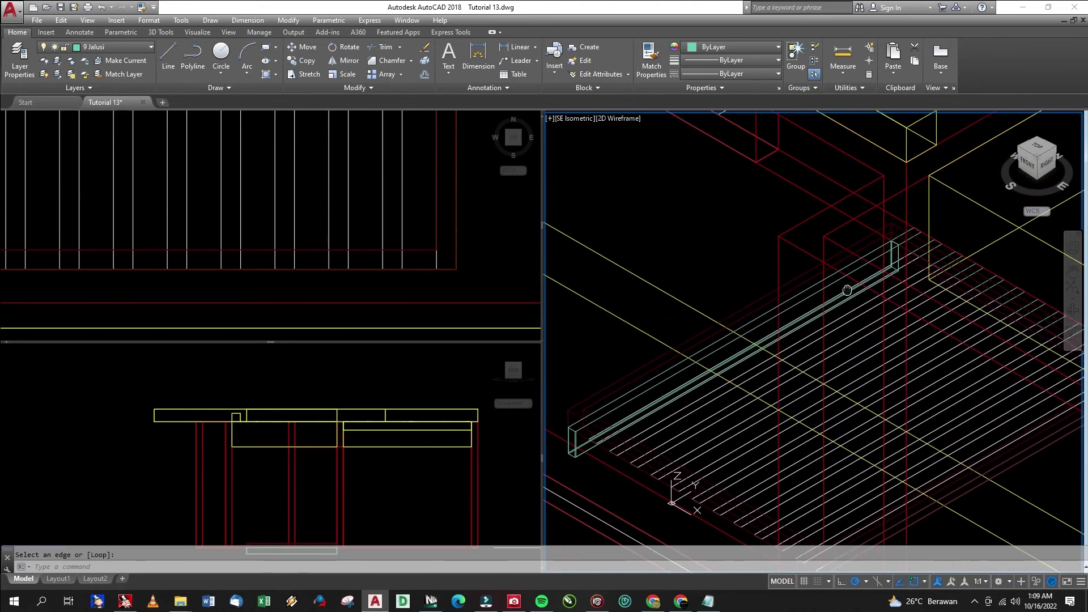
middle_click_drag(661, 408, 789, 327)
scroll(653, 409, "up", 2)
scroll(675, 425, "down", 2)
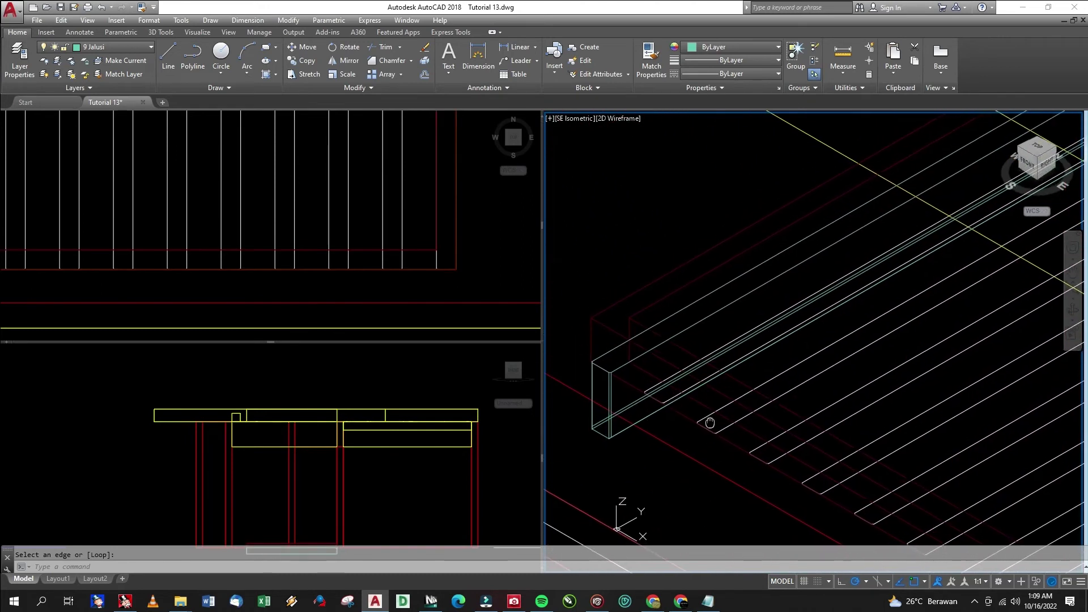
left_click(345, 275)
scroll(218, 272, "up", 2)
key("Escape")
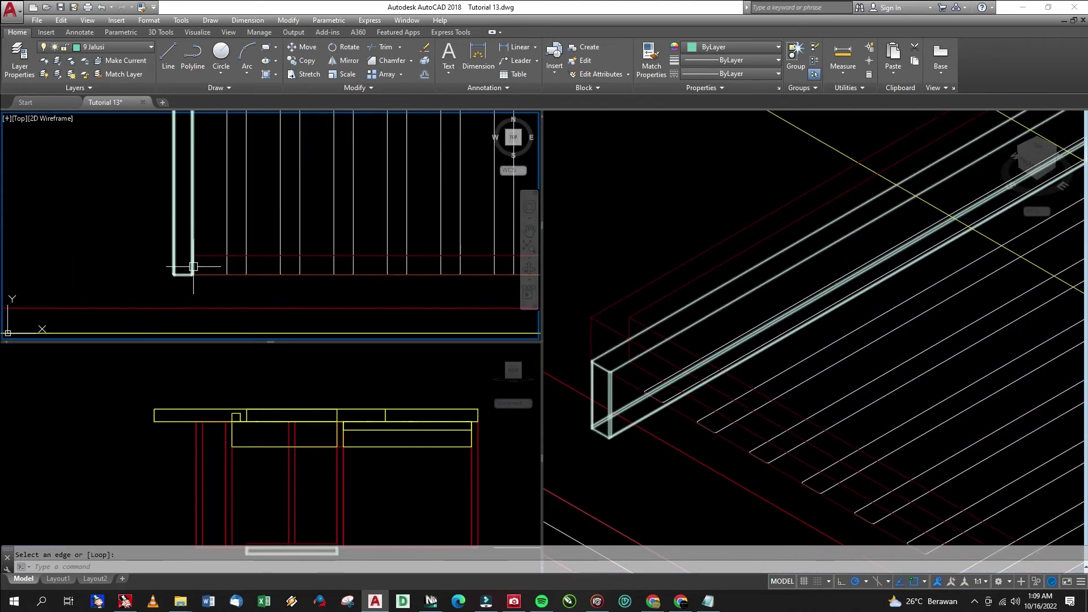
Select the slat solid and zoom in on its end at the rail corner.
left_click(647, 445)
middle_click_drag(689, 427, 870, 307)
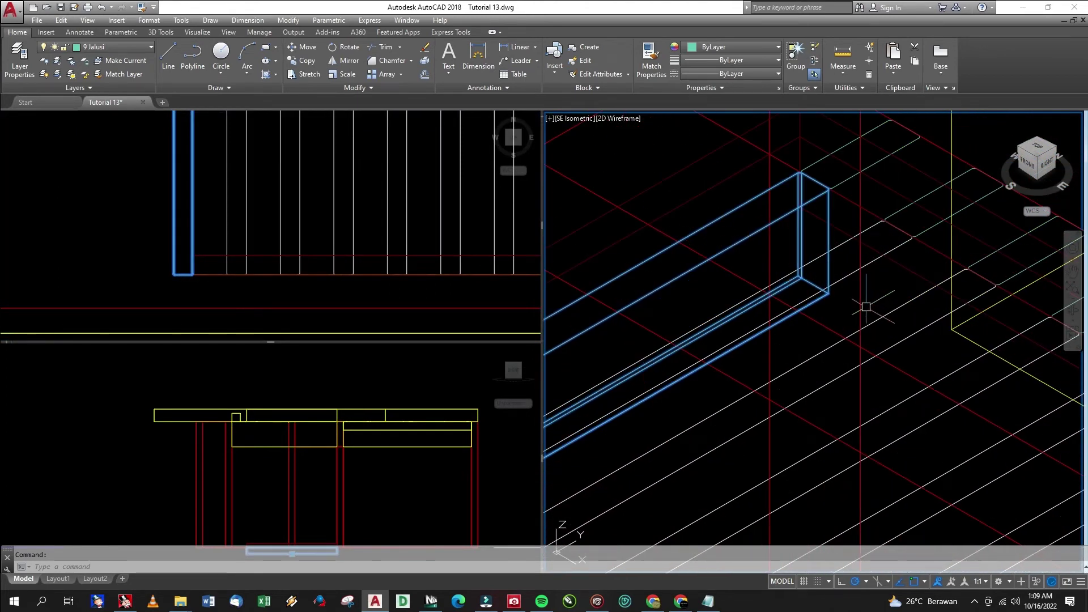
scroll(763, 369, "up", 1)
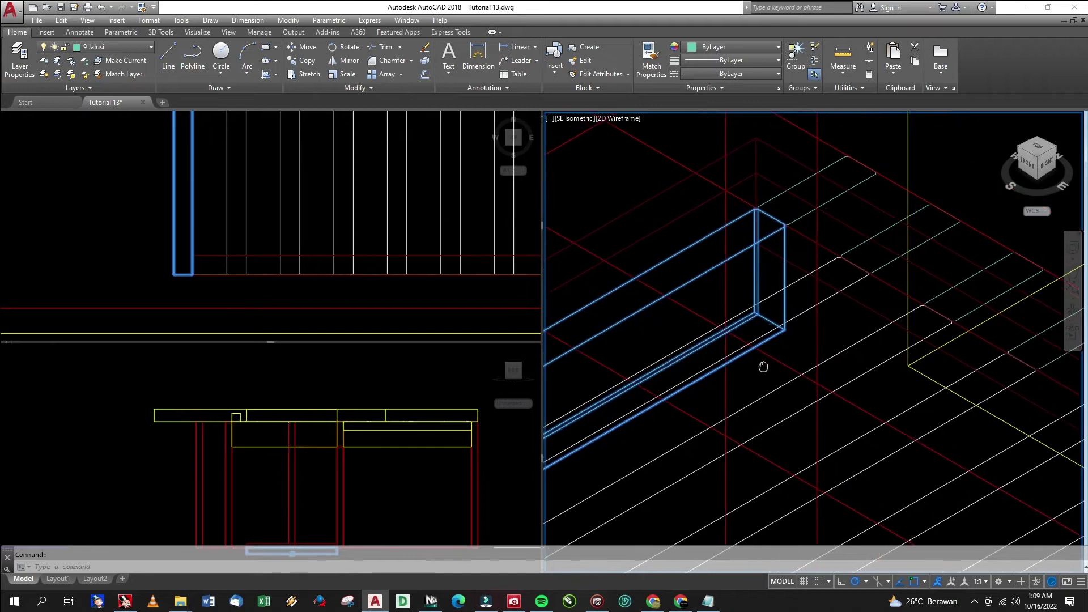
scroll(809, 289, "up", 1)
scroll(766, 343, "up", 1)
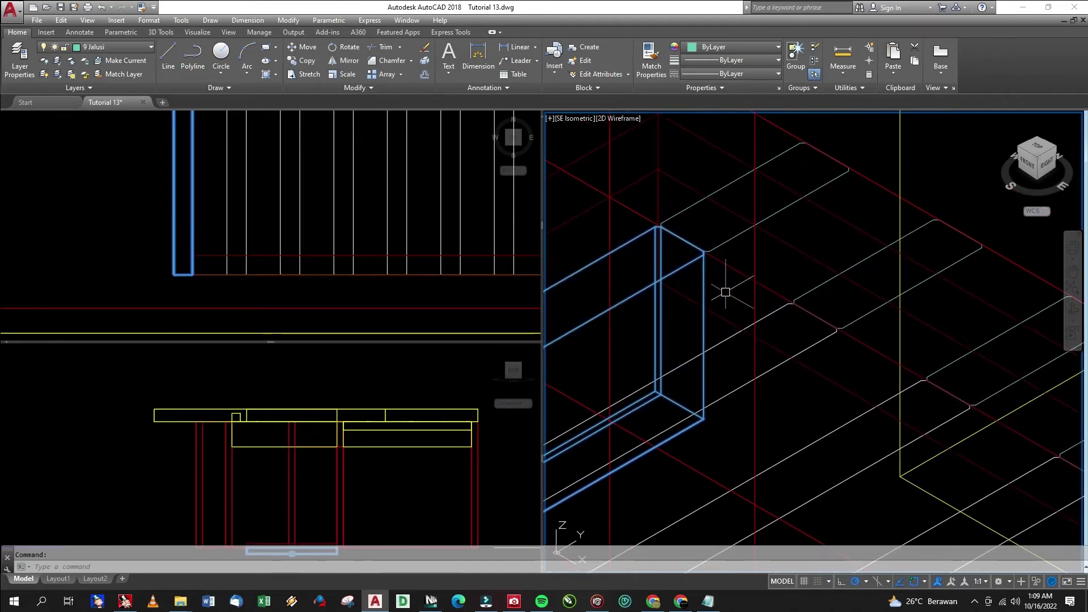
Copy the slat to five evenly spaced points along the rail.
type("co")
key("Return")
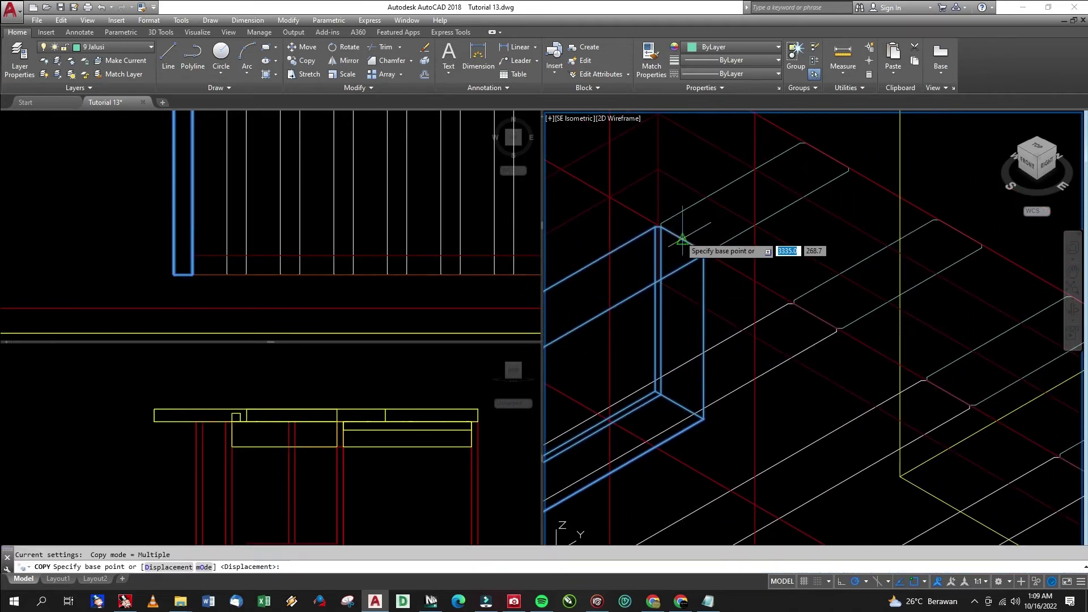
left_click(680, 237)
left_click(816, 312)
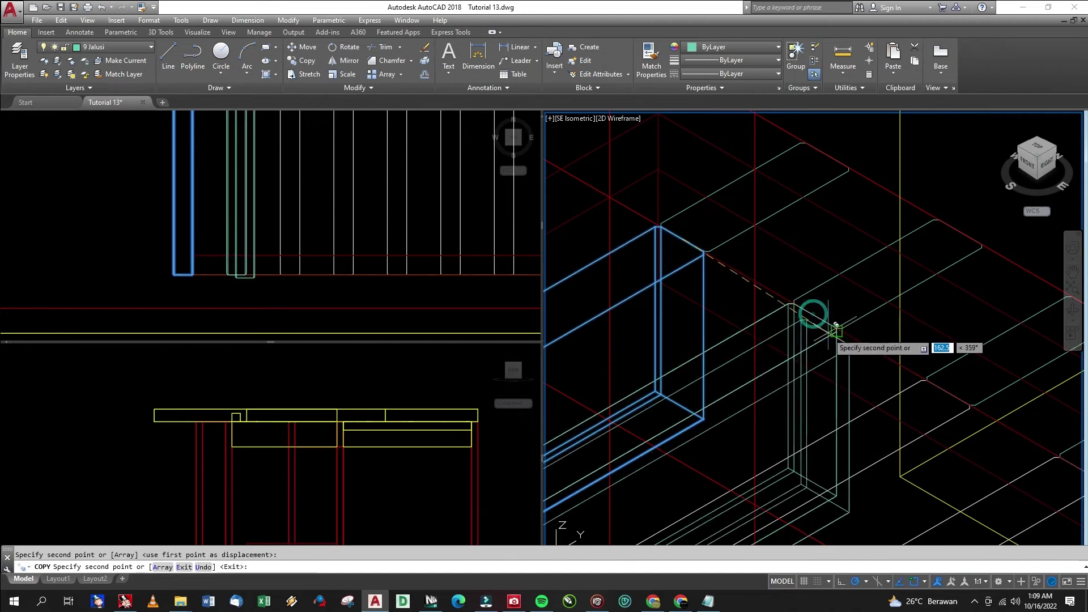
scroll(808, 317, "down", 2)
scroll(777, 328, "down", 1)
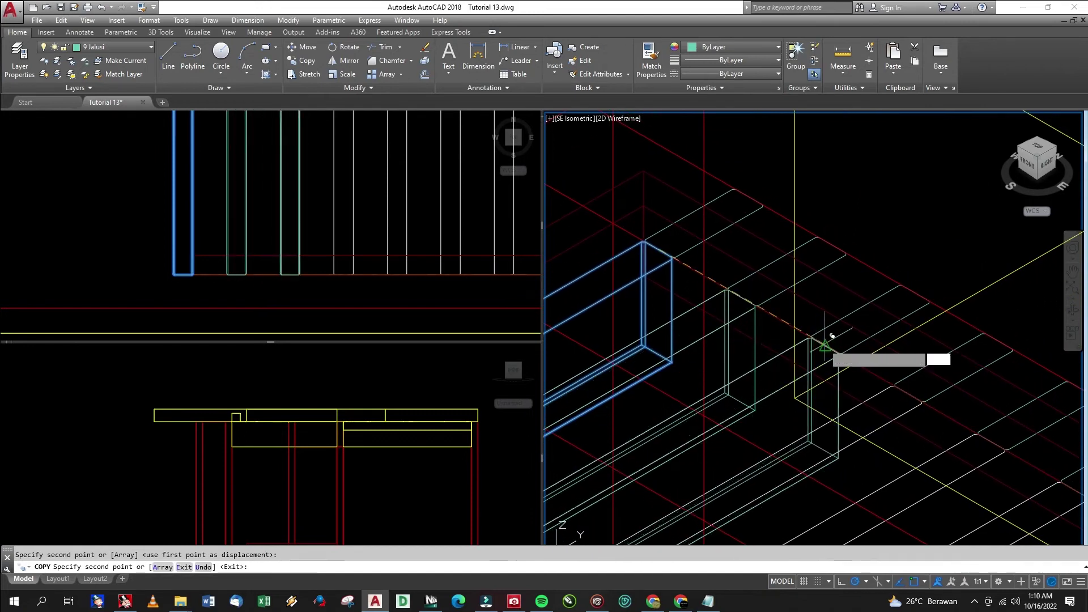
left_click(908, 393)
middle_click_drag(908, 393, 792, 324)
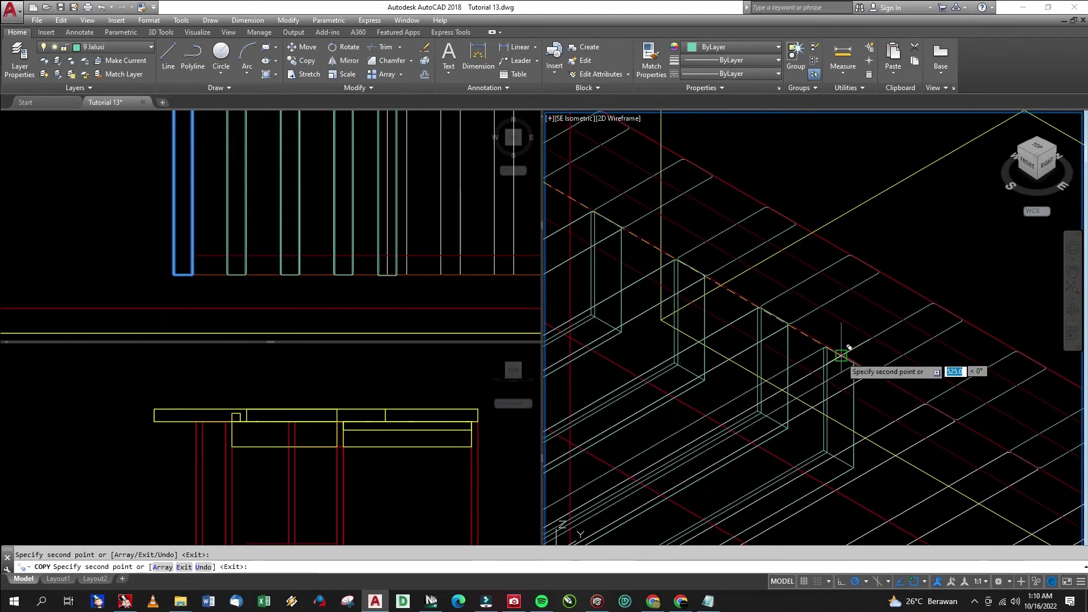
left_click(859, 364)
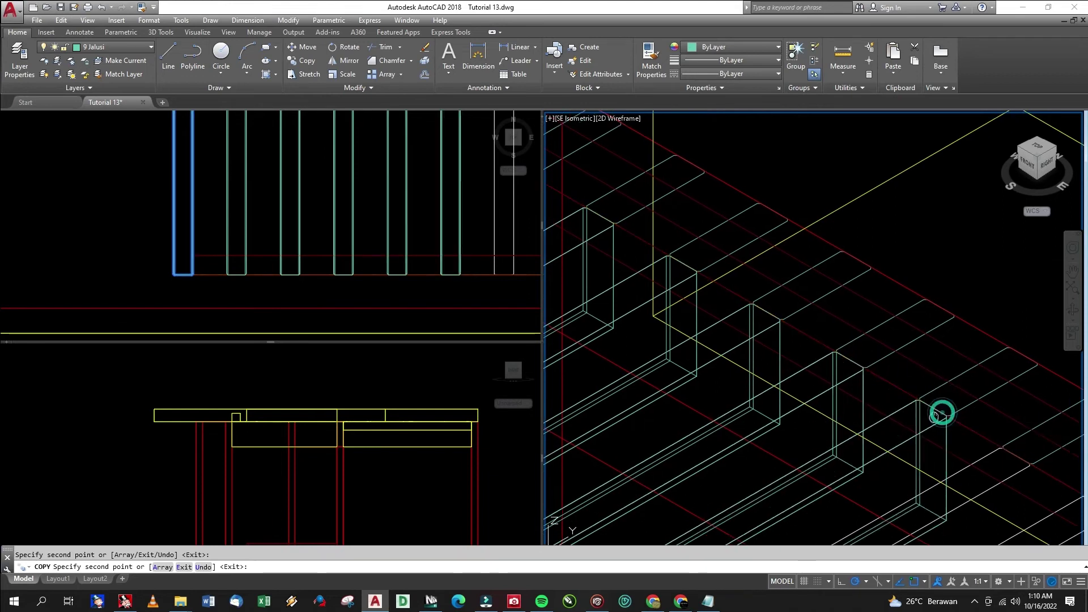
middle_click_drag(941, 411, 852, 352)
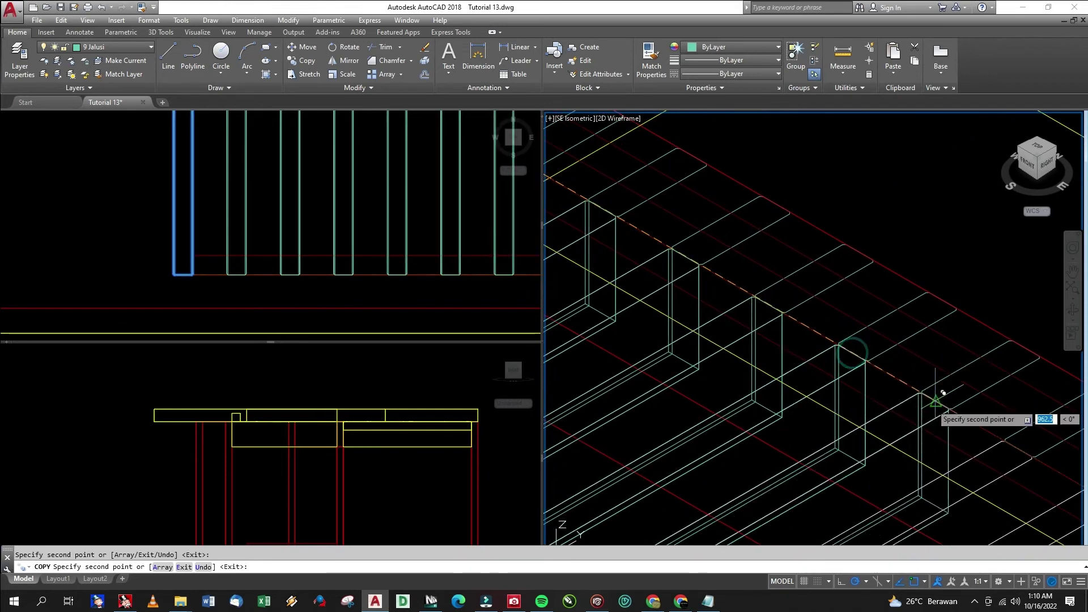
middle_click_drag(935, 388, 942, 397)
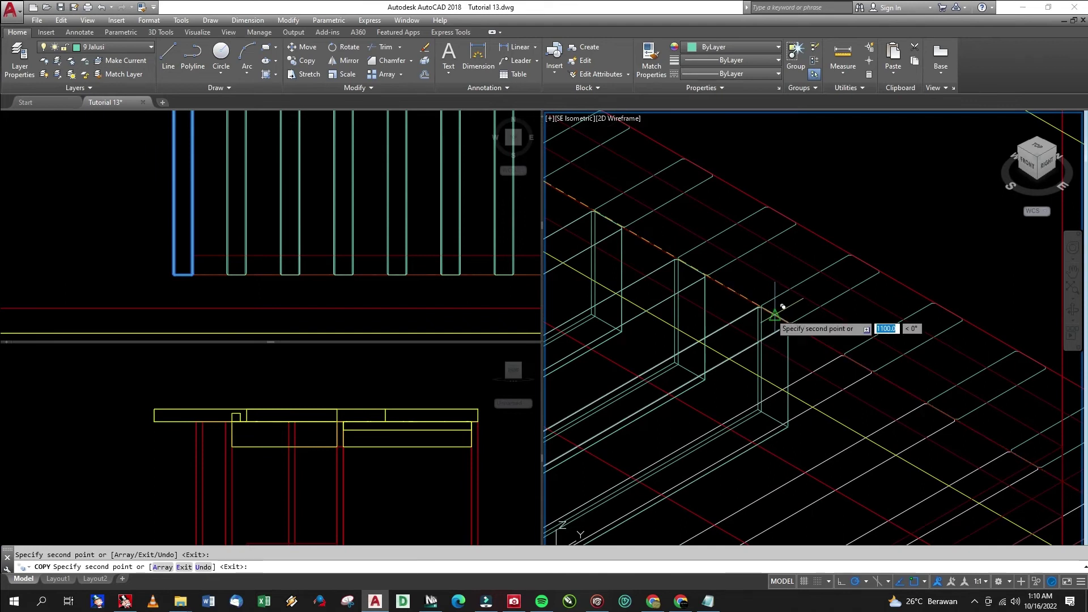
left_click(775, 313)
left_click(860, 364)
middle_click_drag(921, 395, 943, 412)
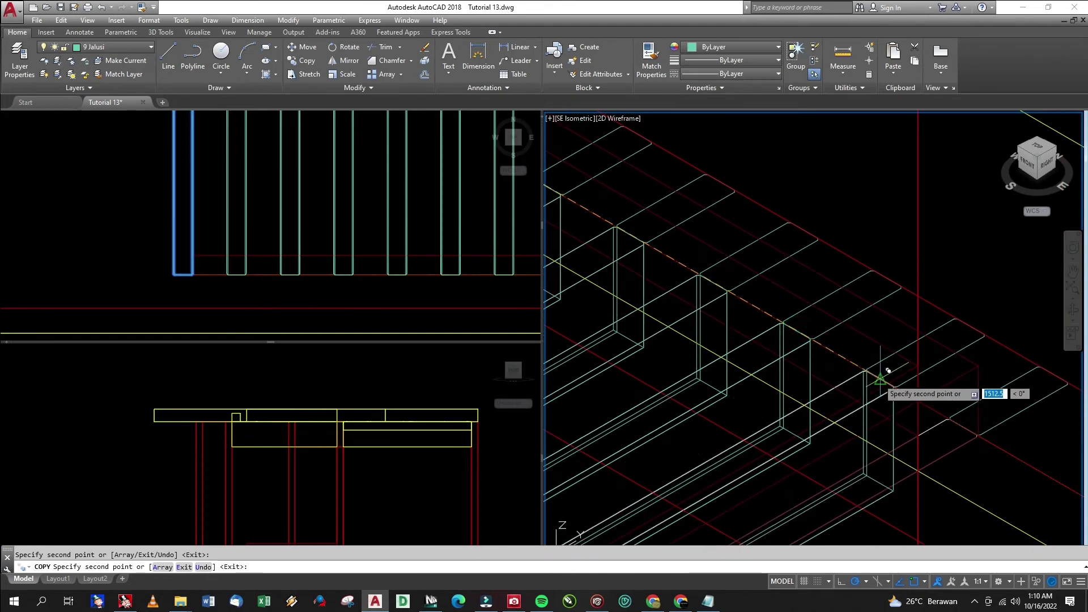
scroll(880, 379, "down", 2)
scroll(874, 376, "down", 1)
key("Escape")
Pick the last slat in the row from the top view.
left_click(431, 297)
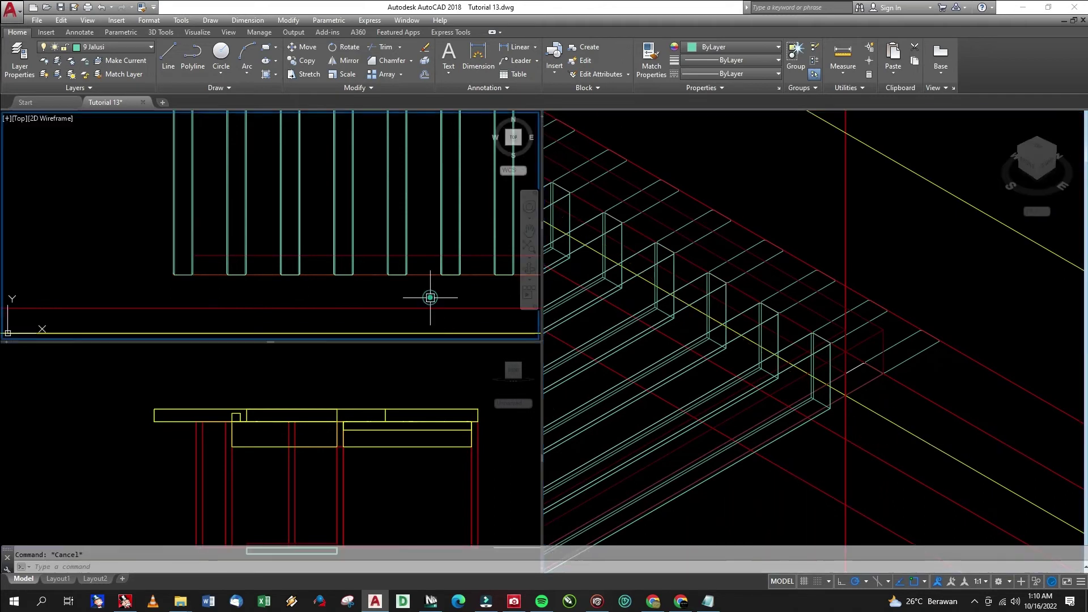
scroll(430, 297, "down", 1)
scroll(340, 283, "down", 1)
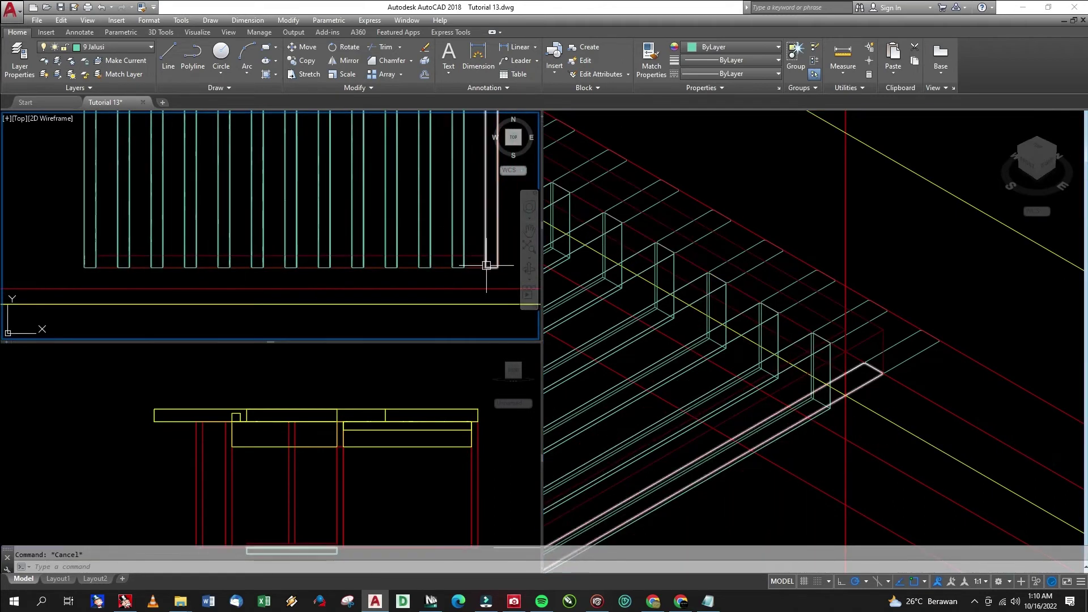
scroll(487, 265, "up", 3)
left_click(426, 249)
left_click(802, 418)
scroll(802, 418, "down", 2)
middle_click_drag(802, 418, 895, 326)
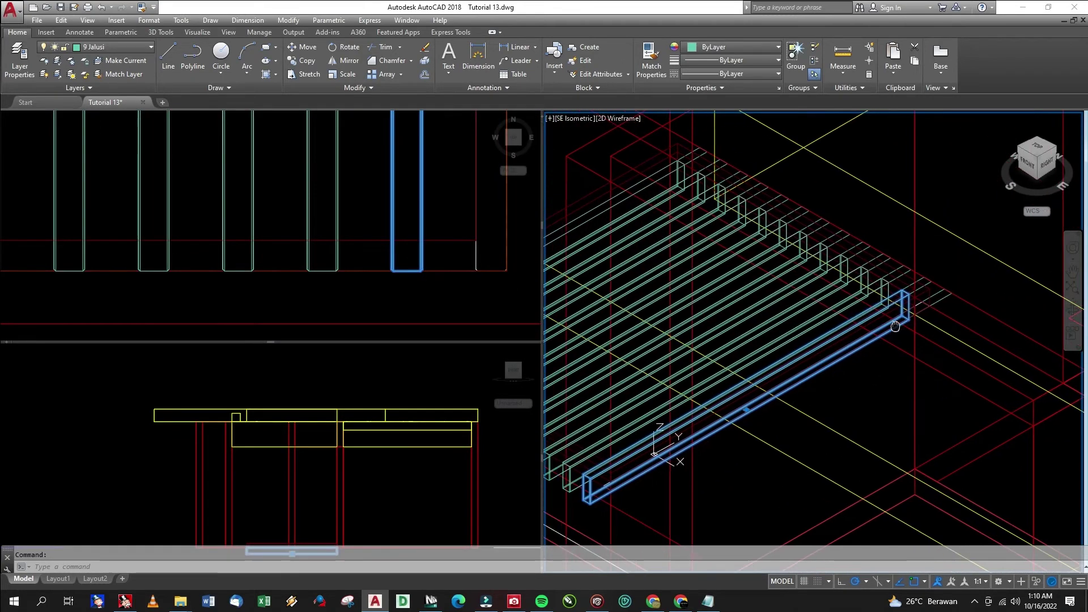
scroll(935, 311, "up", 2)
scroll(918, 311, "up", 2)
scroll(918, 311, "down", 3)
left_click(454, 294)
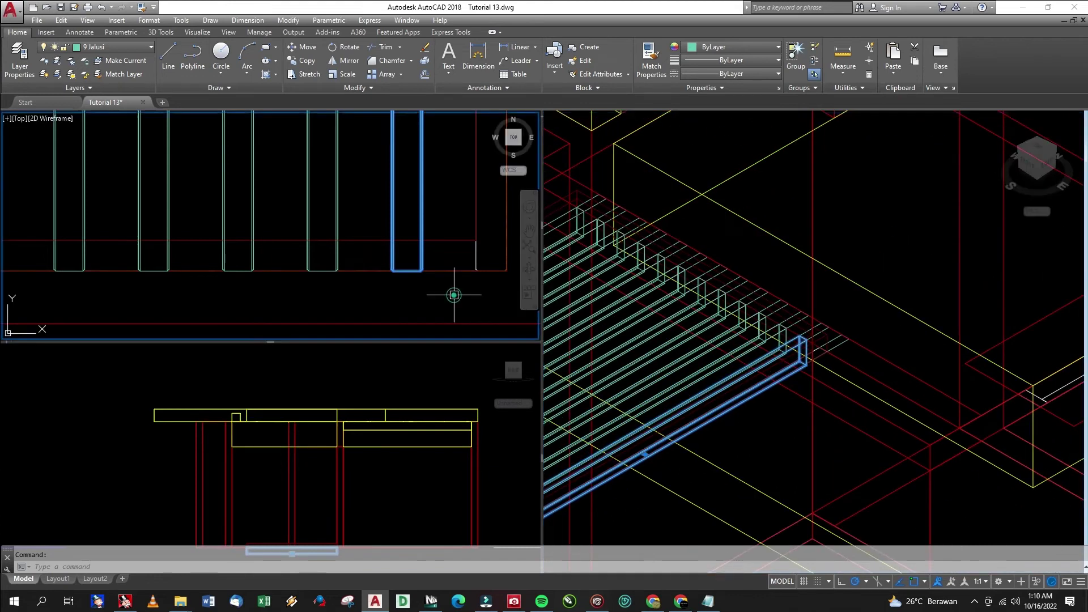
scroll(413, 286, "up", 2)
left_click(359, 260)
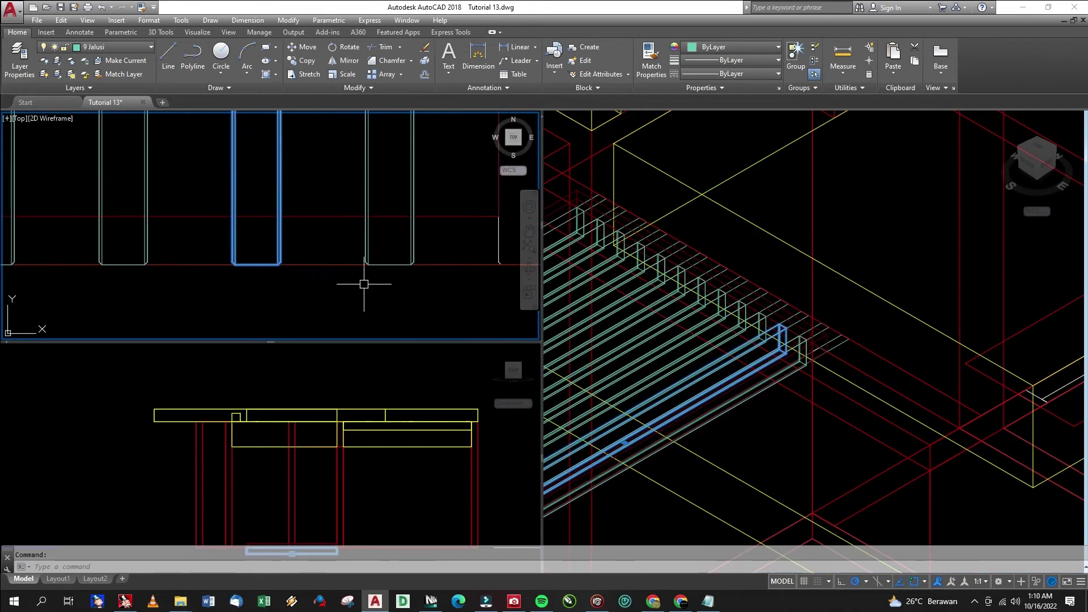
Mirror the last slat about its midpoint, keeping the original.
type("mi")
key("Return")
left_click(390, 264)
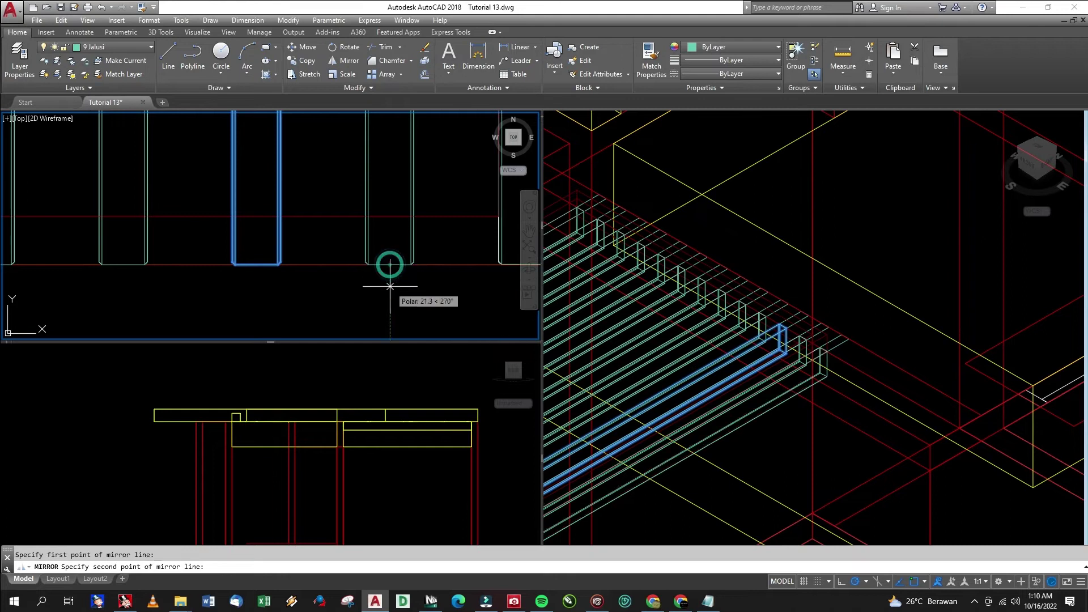
left_click(390, 287)
key("Return")
scroll(401, 285, "down", 2)
left_click(429, 236)
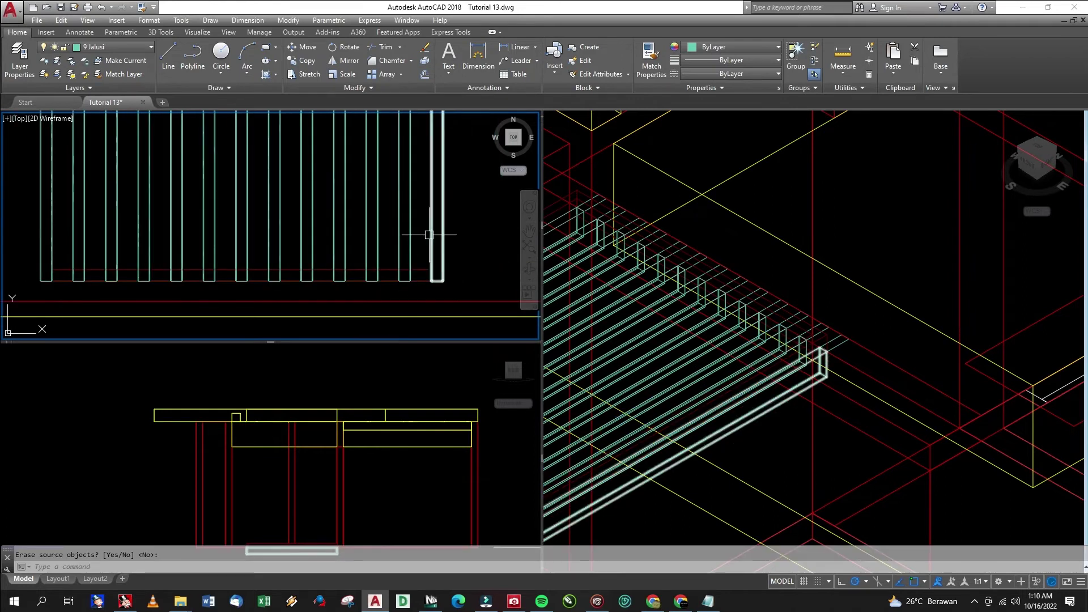
left_click(418, 234)
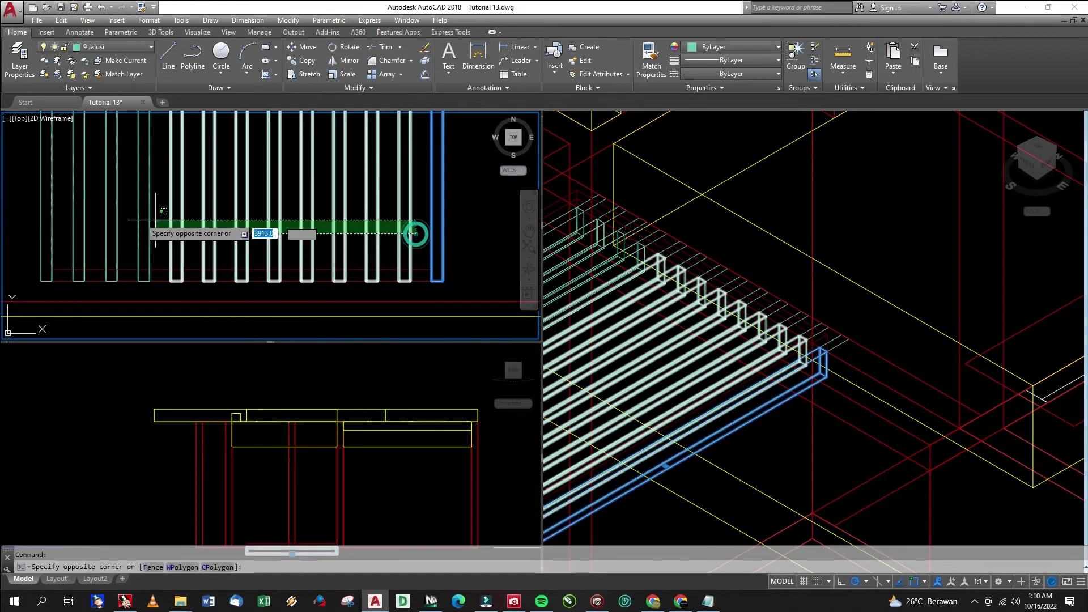
Move all the selected slats 3150 upward in the Right view.
left_click(47, 211)
left_click(359, 454)
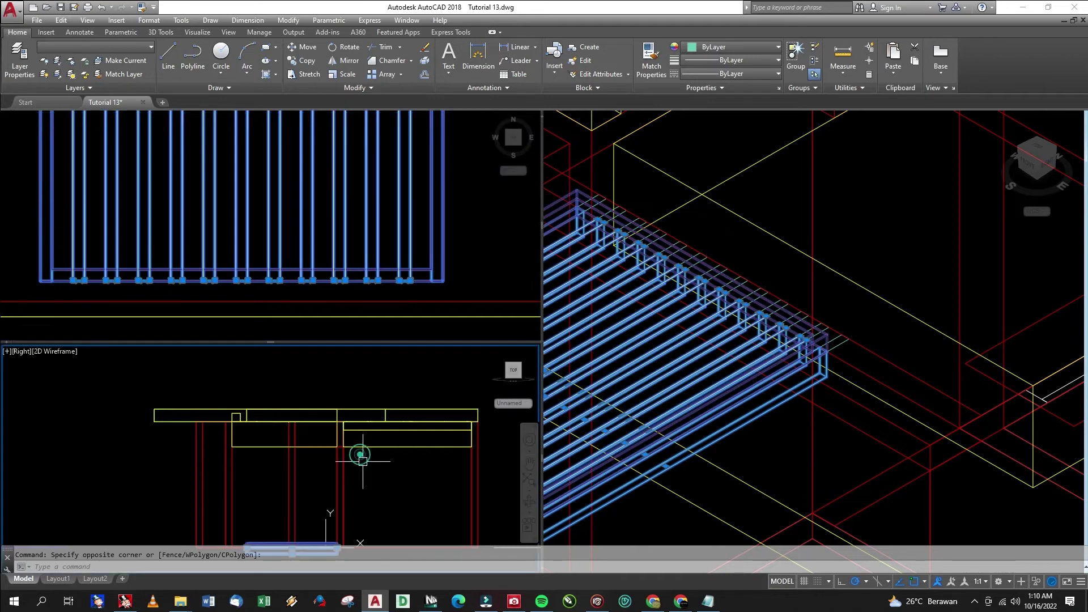
scroll(360, 454, "down", 3)
scroll(392, 471, "up", 3)
type("m")
key("Return")
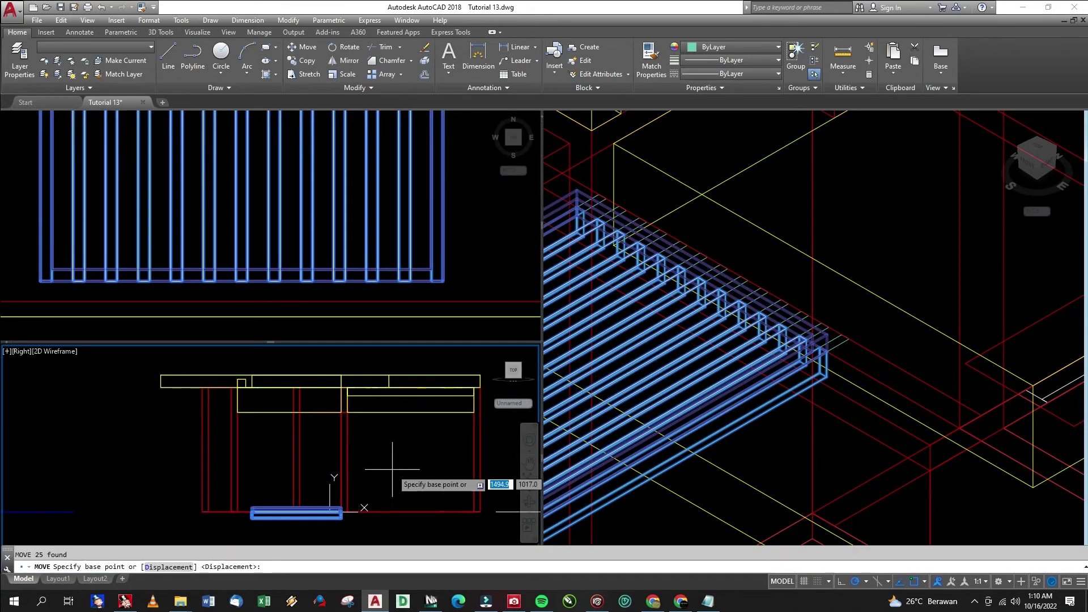
left_click(395, 475)
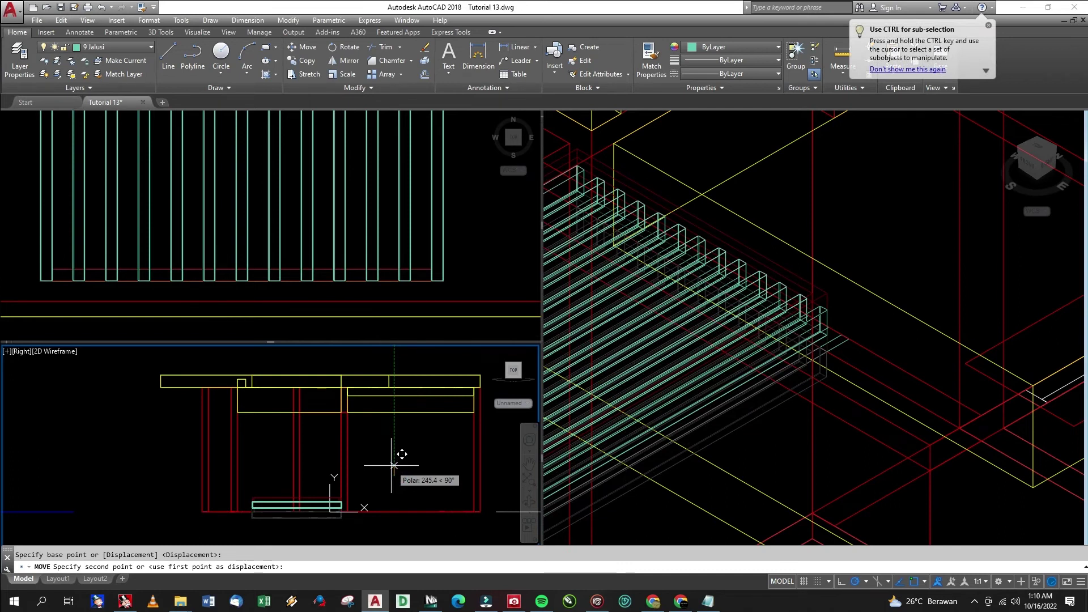
type("3150")
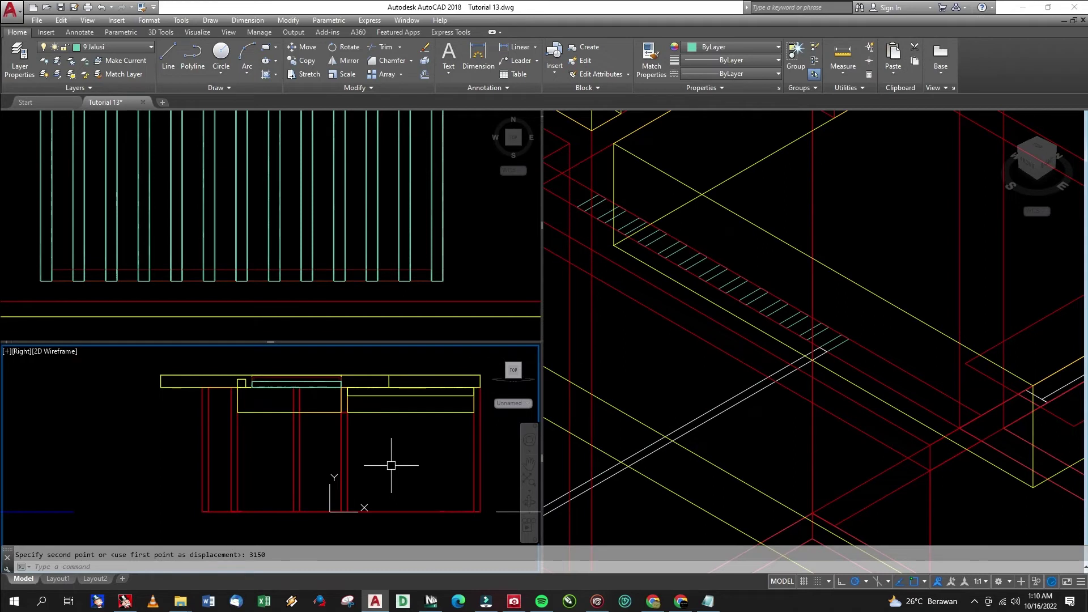
scroll(243, 380, "up", 3)
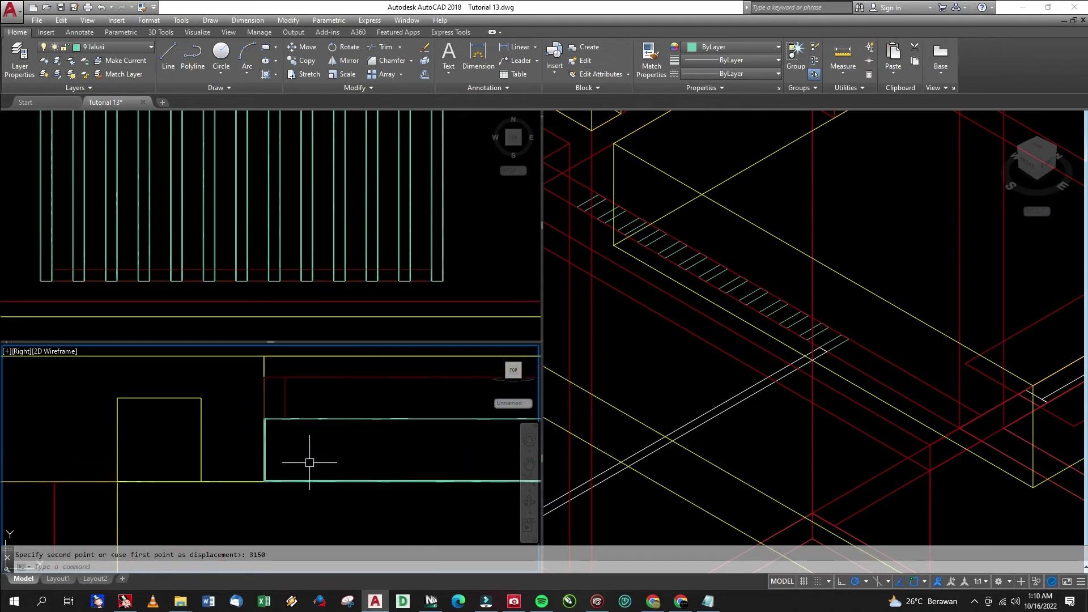
scroll(315, 449, "down", 2)
scroll(318, 449, "down", 1)
scroll(318, 449, "down", 2)
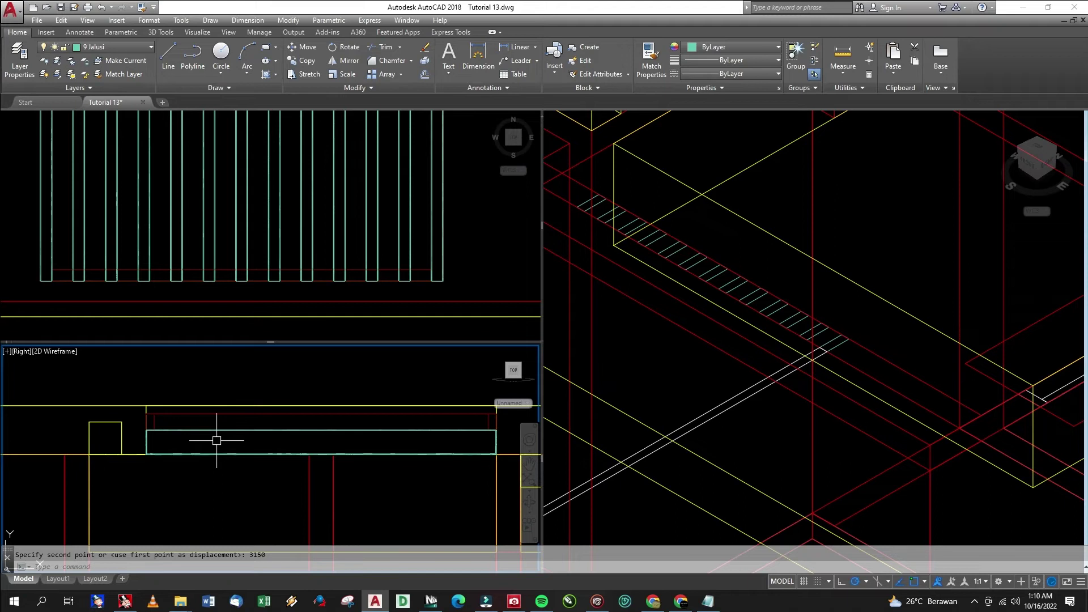
scroll(484, 437, "up", 2)
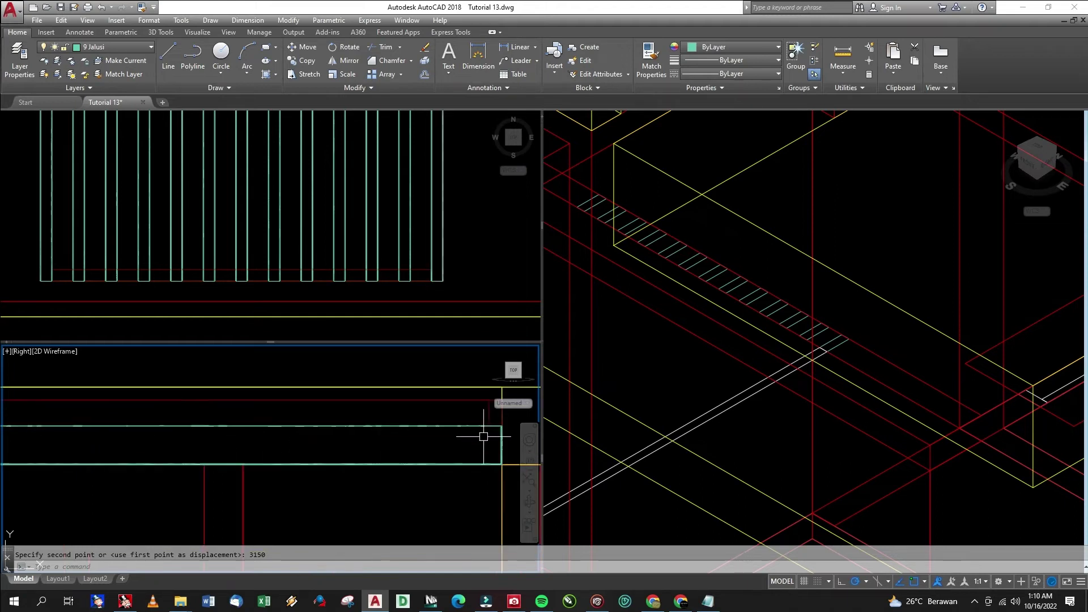
scroll(492, 436, "down", 1)
Reselect the slat geometry and move it up another 20.
left_click(510, 410)
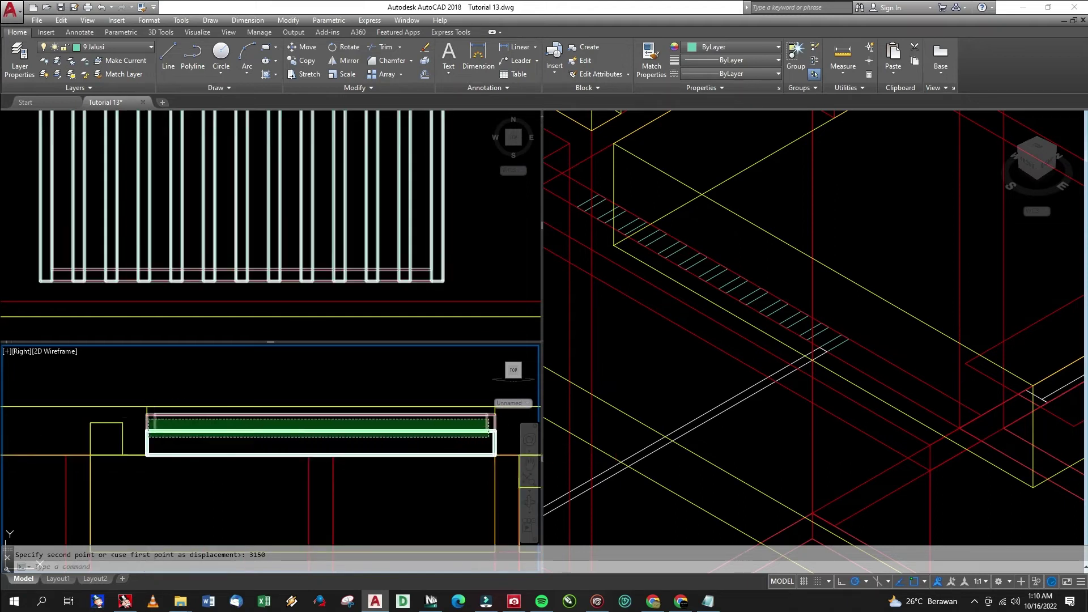
left_click(146, 454)
key("Return")
left_click(222, 485)
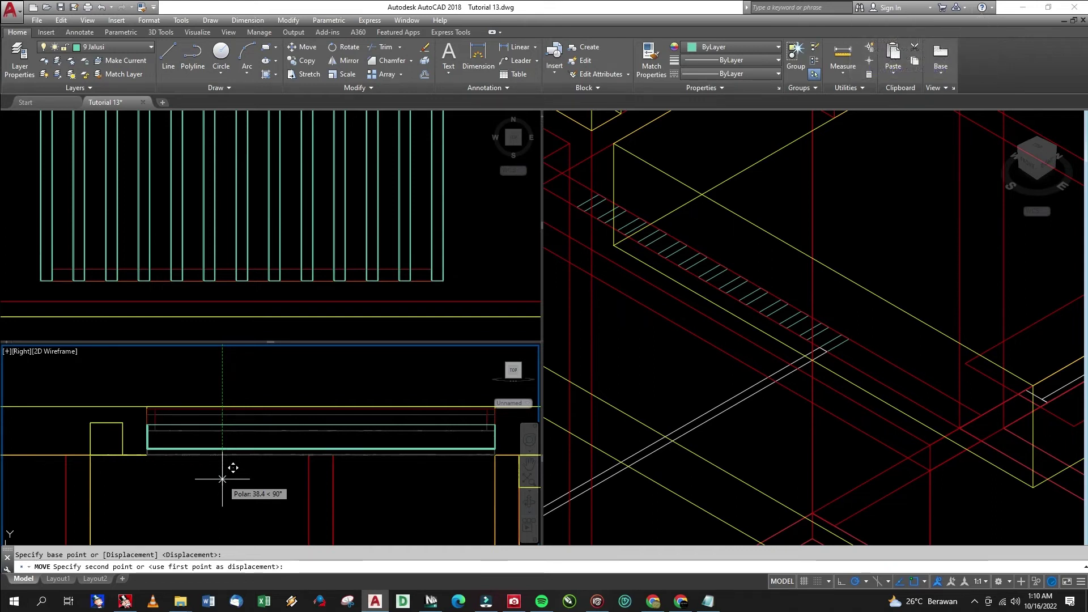
type("20")
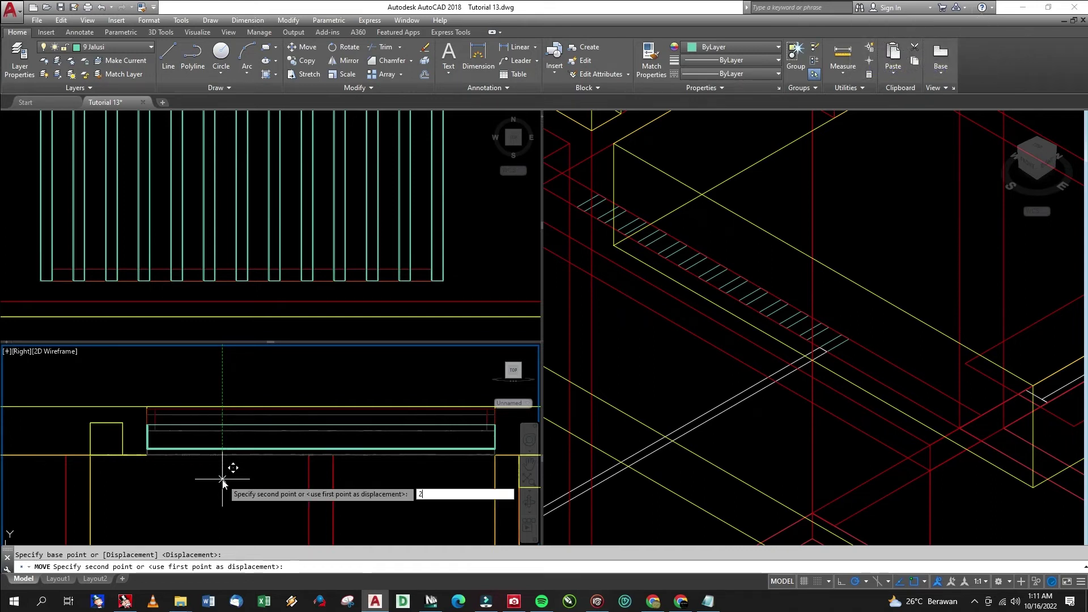
key("Return")
scroll(195, 283, "down", 3)
Make layer 5 current and draw a new rectangle in the Top view.
scroll(195, 284, "down", 3)
key("Escape")
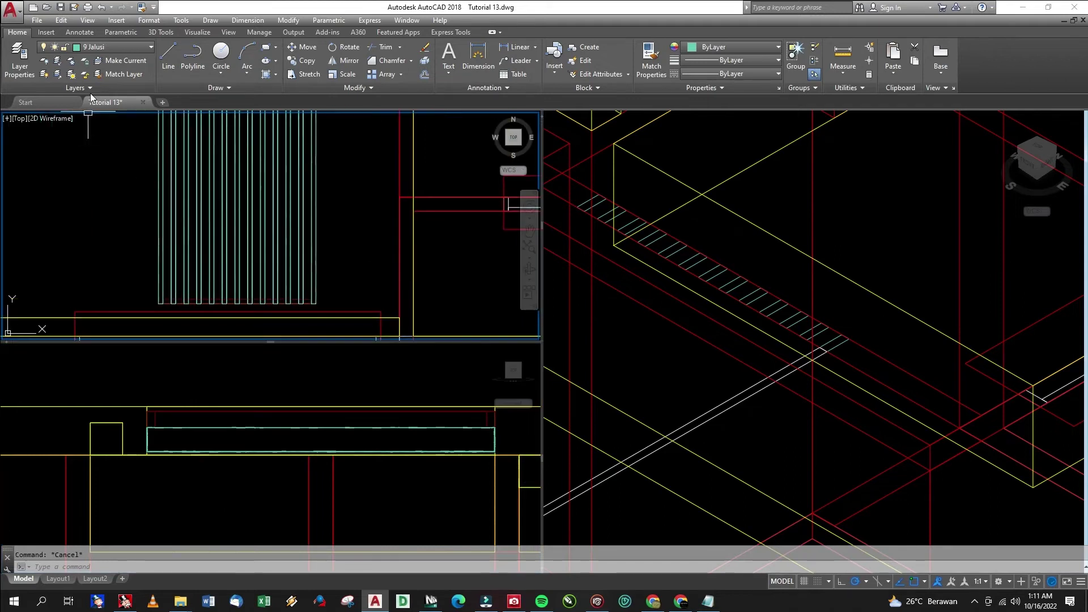
left_click(122, 46)
left_click(104, 131)
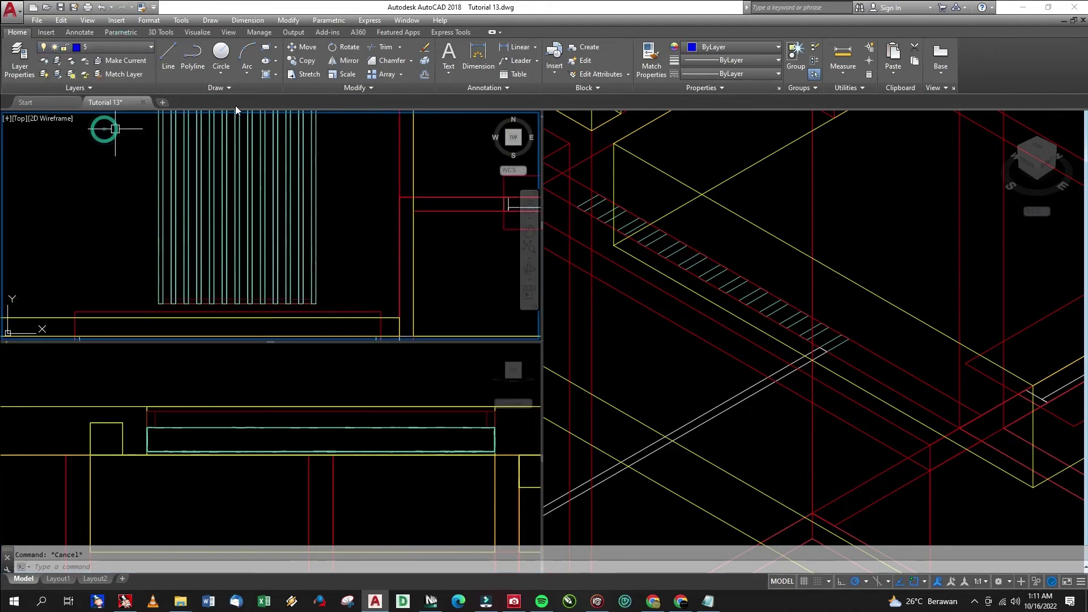
left_click(265, 48)
scroll(215, 181, "up", 3)
scroll(214, 182, "up", 3)
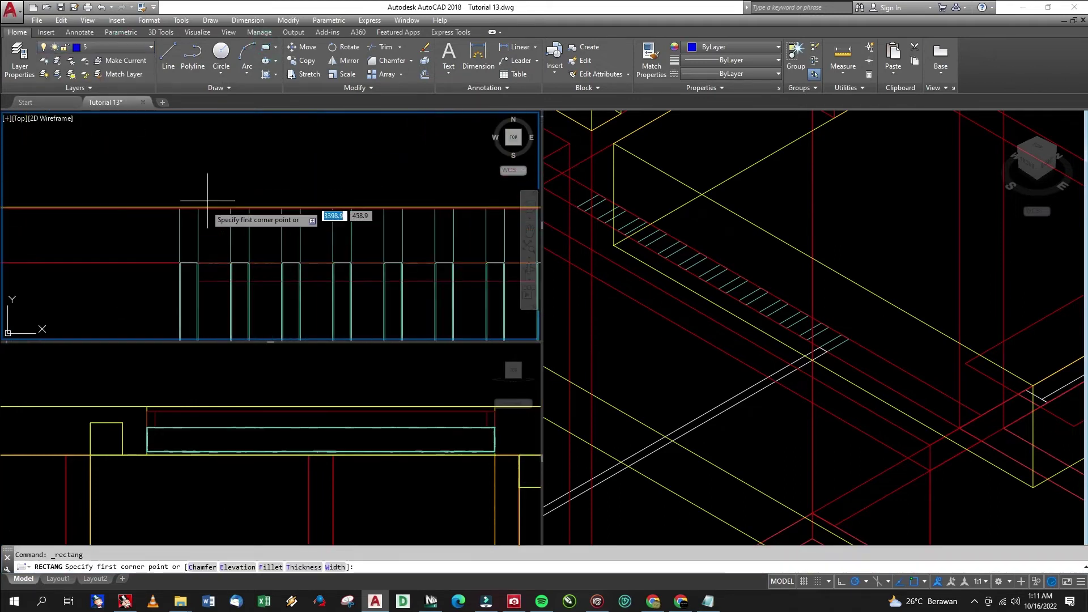
scroll(170, 255, "up", 2)
scroll(164, 272, "up", 2)
scroll(164, 272, "up", 2)
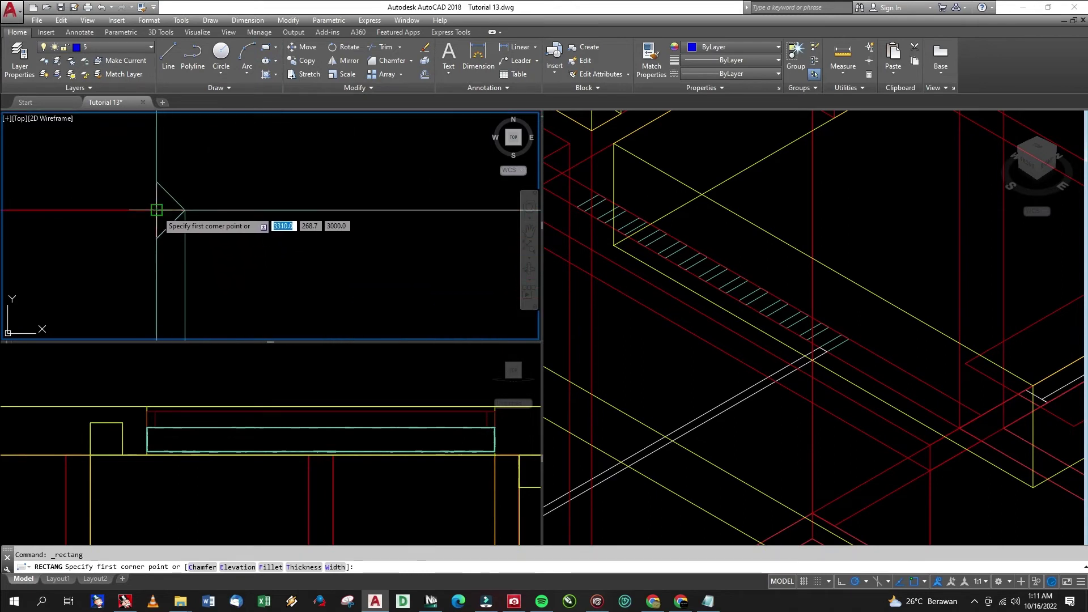
left_click(157, 210)
scroll(172, 225, "down", 3)
scroll(317, 283, "down", 2)
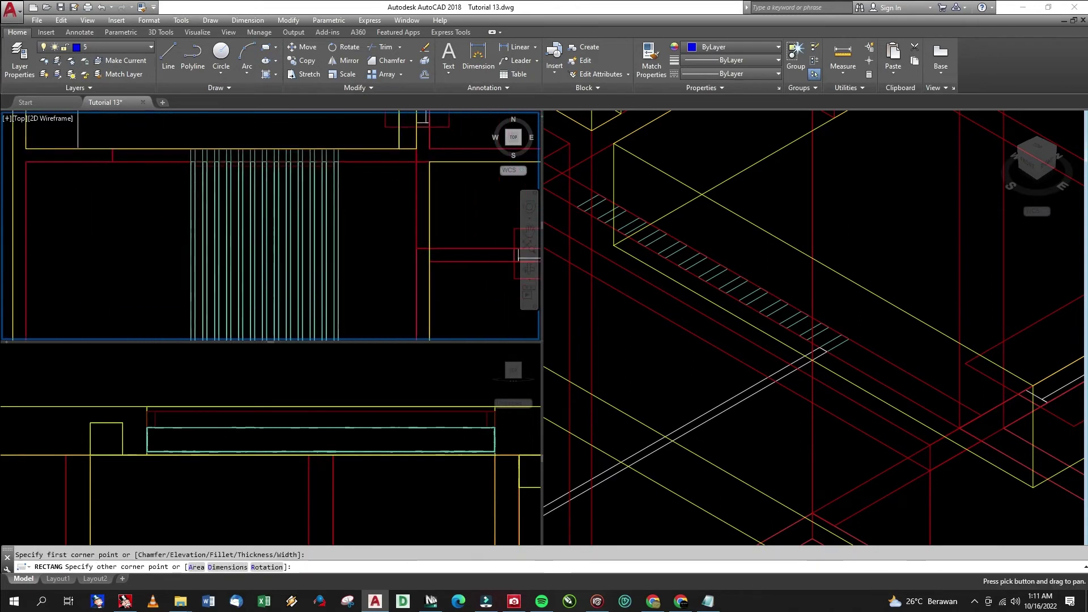
scroll(340, 268, "up", 2)
scroll(363, 292, "up", 2)
scroll(365, 293, "up", 2)
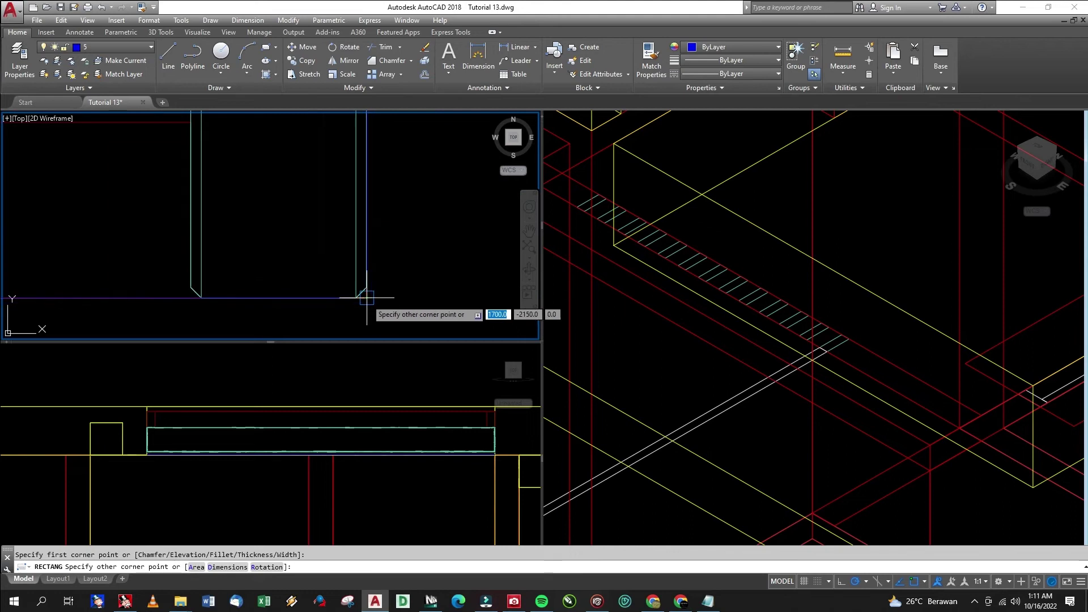
left_click(365, 295)
In the side view, move the new rectangle 180 units upward.
left_click(232, 479)
scroll(249, 482, "up", 2)
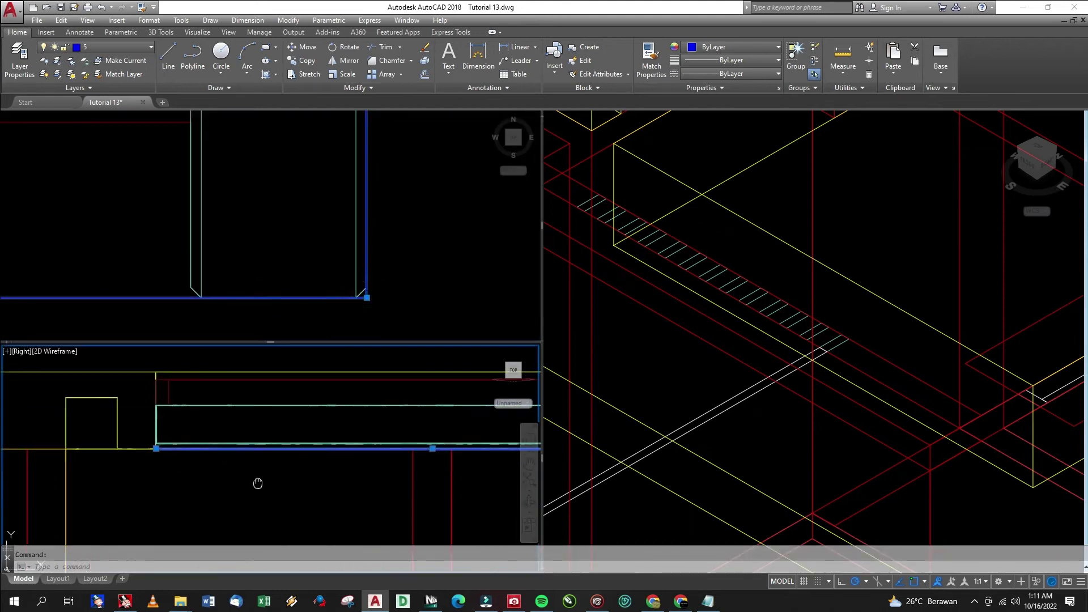
scroll(250, 479, "up", 2)
scroll(278, 491, "up", 2)
type("m")
key("Return")
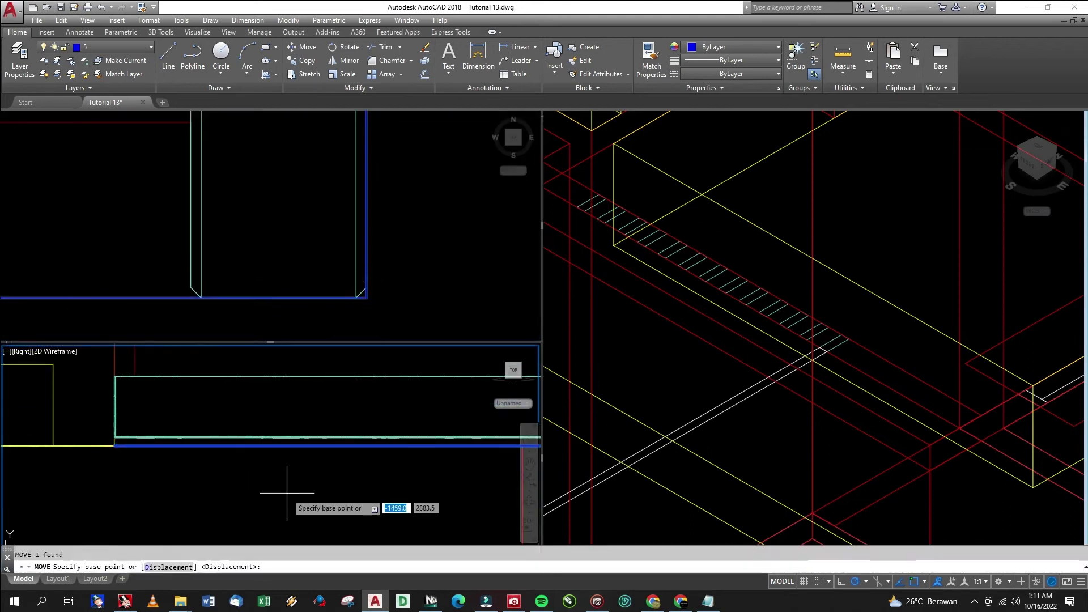
left_click(287, 493)
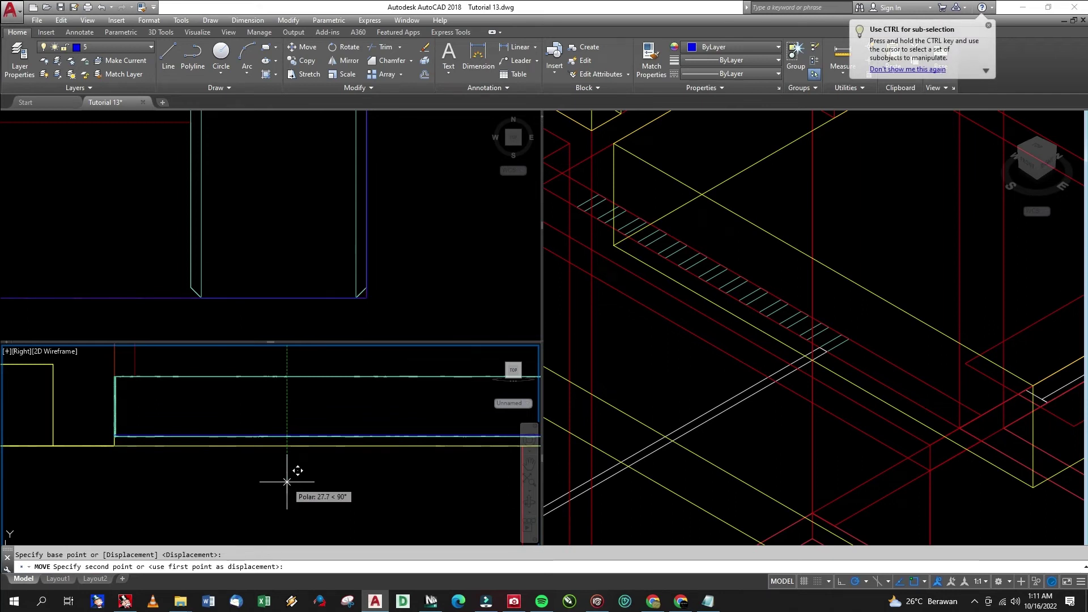
type("1")
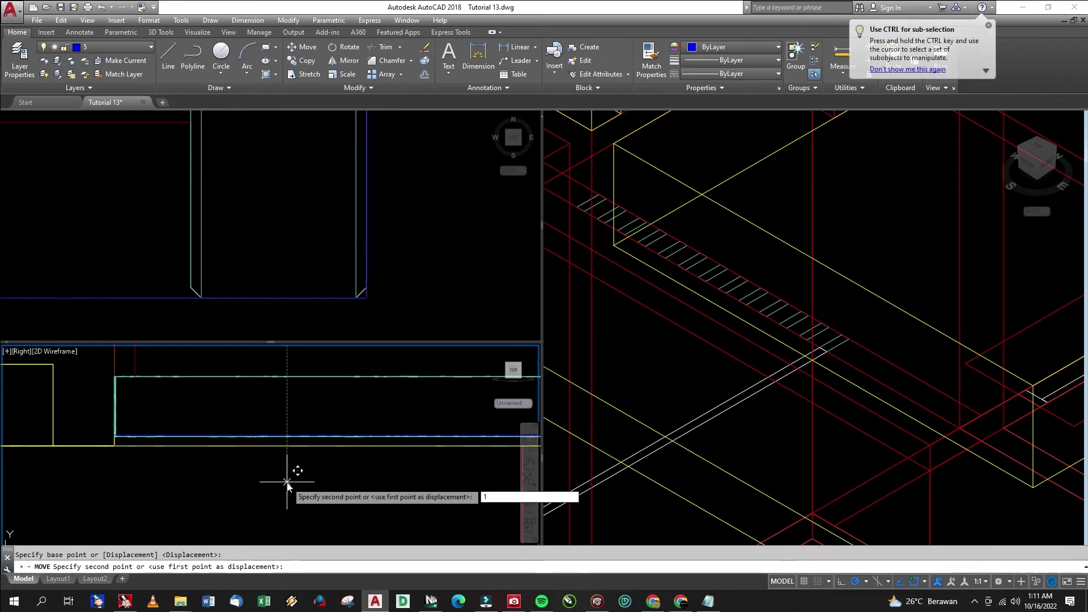
type("80")
key("Return")
Move the raised rectangle a further 9 units upward.
scroll(101, 368, "up", 2)
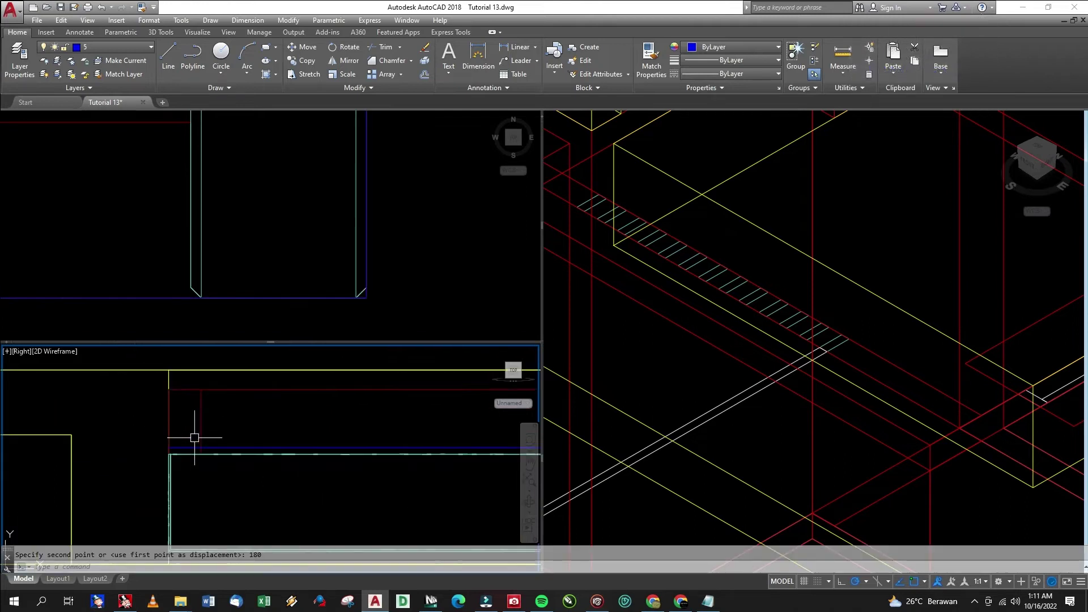
left_click(219, 450)
scroll(252, 442, "down", 2)
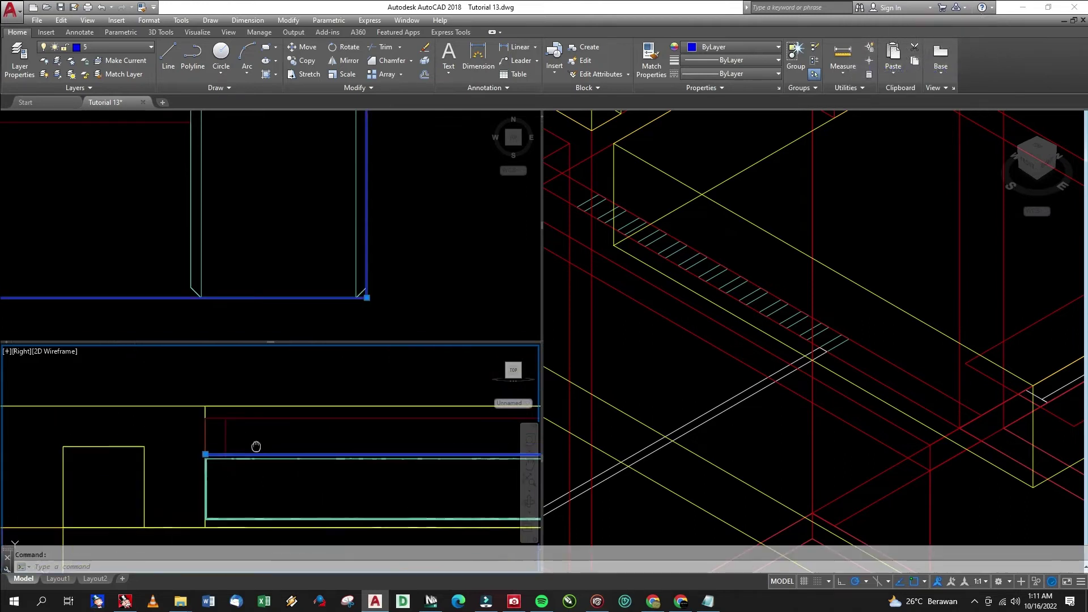
key("m")
key("Return")
left_click(168, 452)
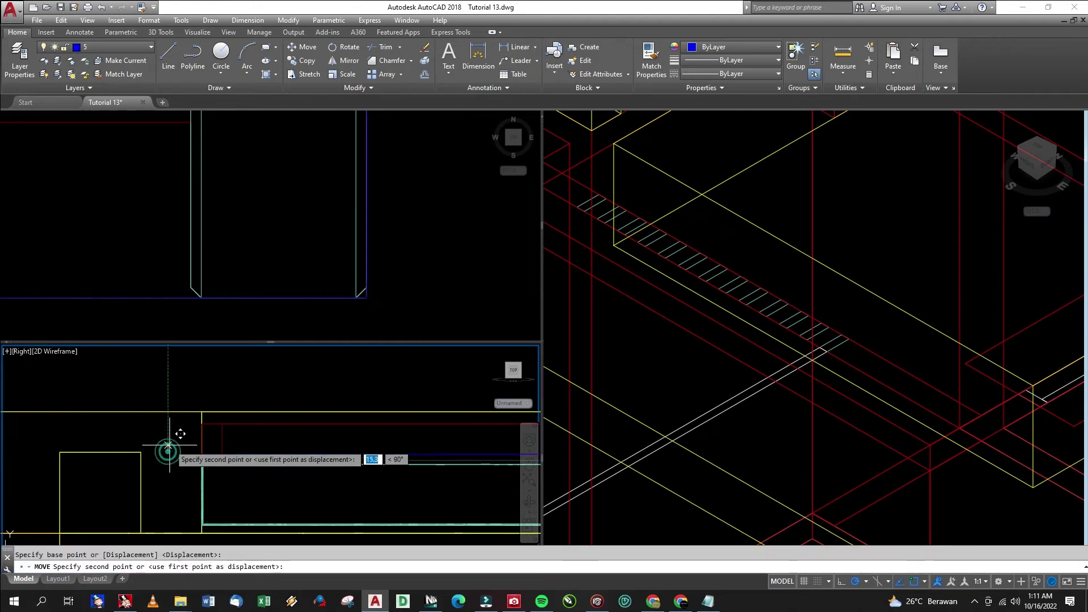
type("9")
key("Return")
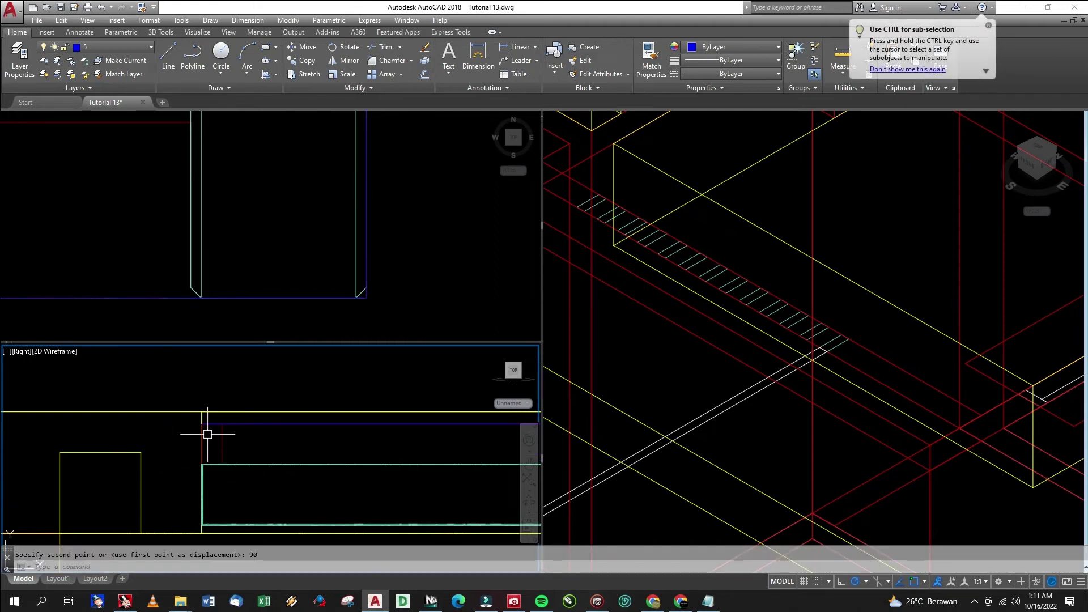
scroll(215, 428, "up", 2)
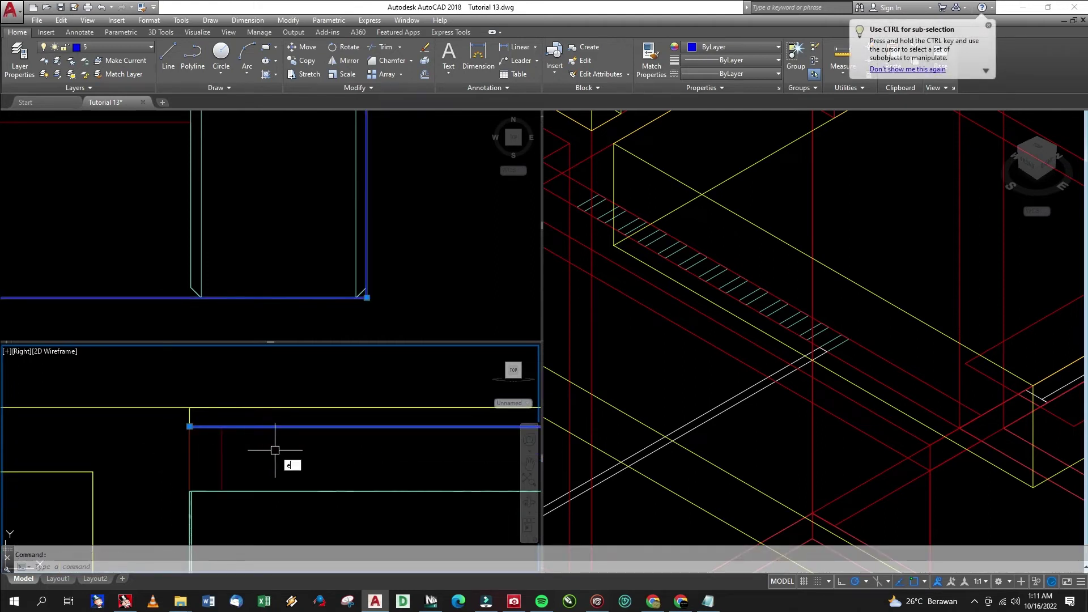
Extrude the raised rectangle into a 10-unit-thick slab.
type("xt")
key("Return")
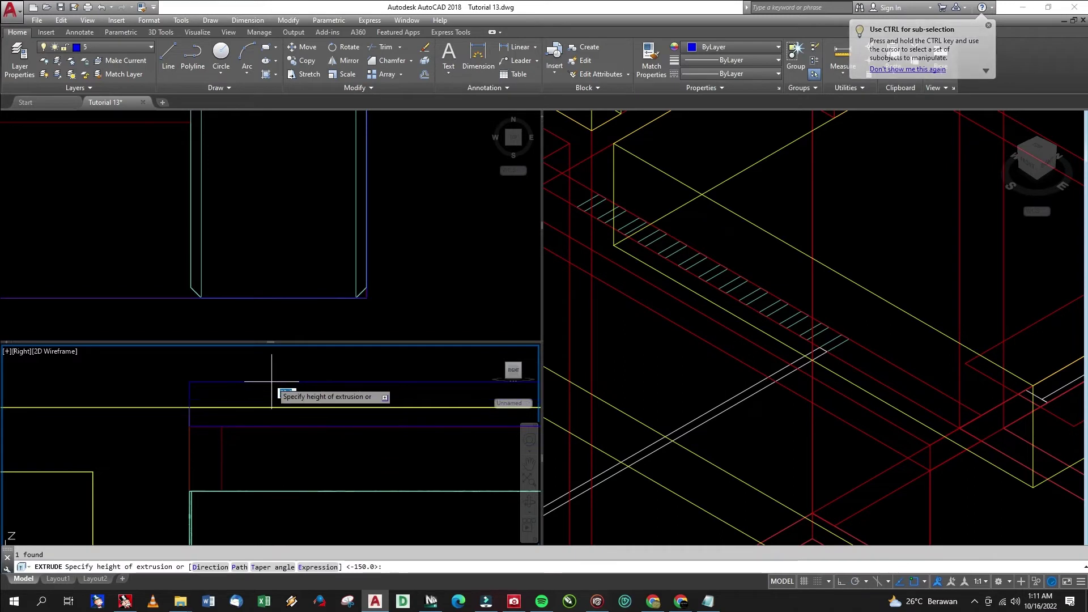
type("10")
key("Return")
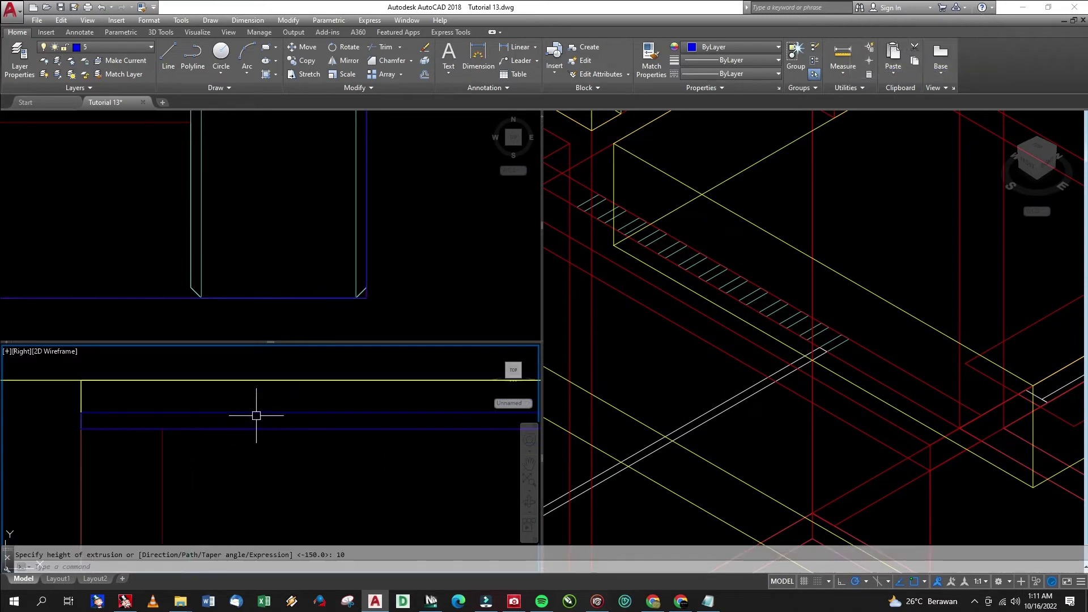
Move the extruded slab up 5 units.
left_click(256, 413)
type("m")
key("Return")
left_click(285, 458)
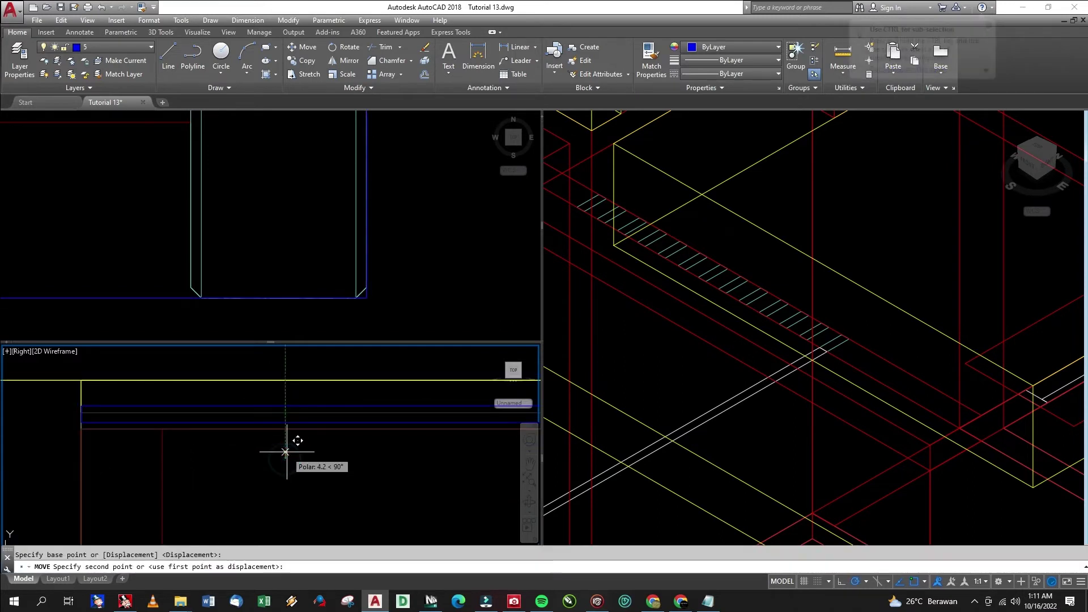
type("5")
key("Return")
Set the 3D viewport's visual style to Shaded.
scroll(285, 448, "up", 2)
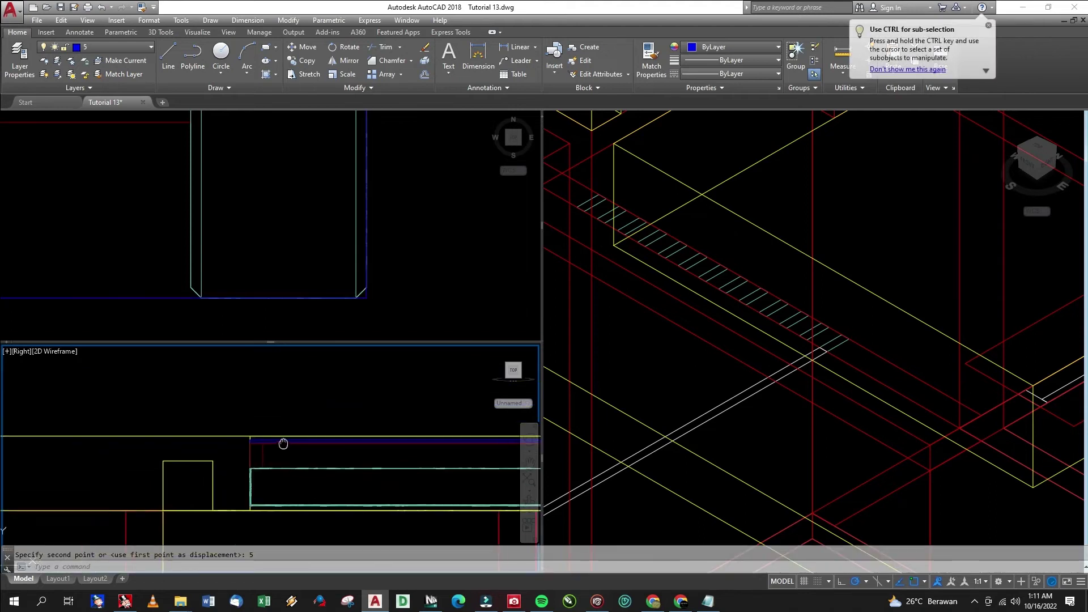
double_click(746, 400)
scroll(731, 404, "up", 1)
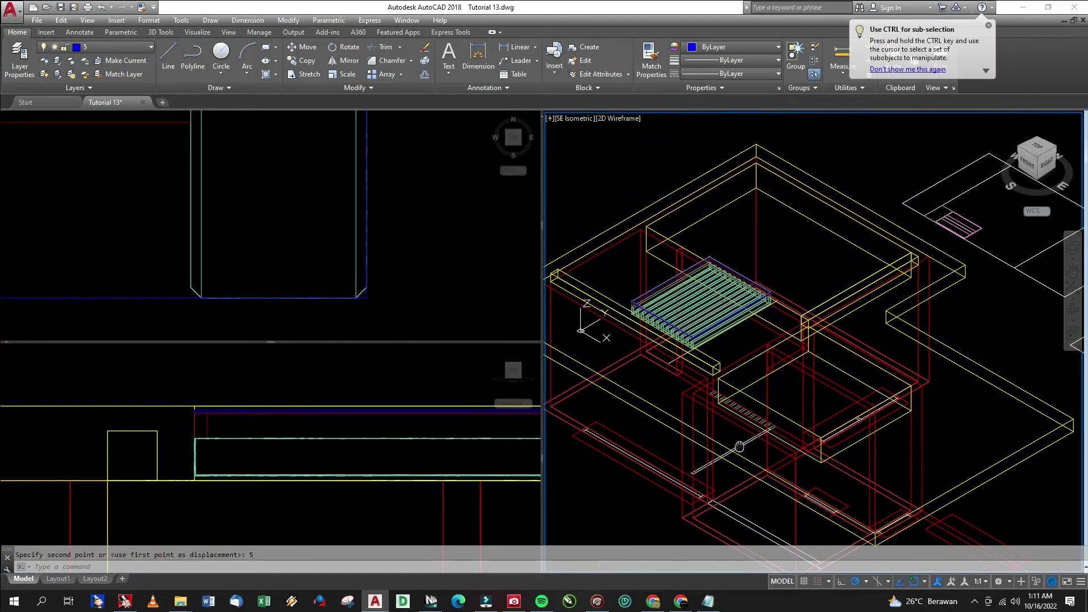
scroll(714, 408, "up", 2)
scroll(706, 412, "up", 1)
middle_click_drag(705, 413, 697, 479)
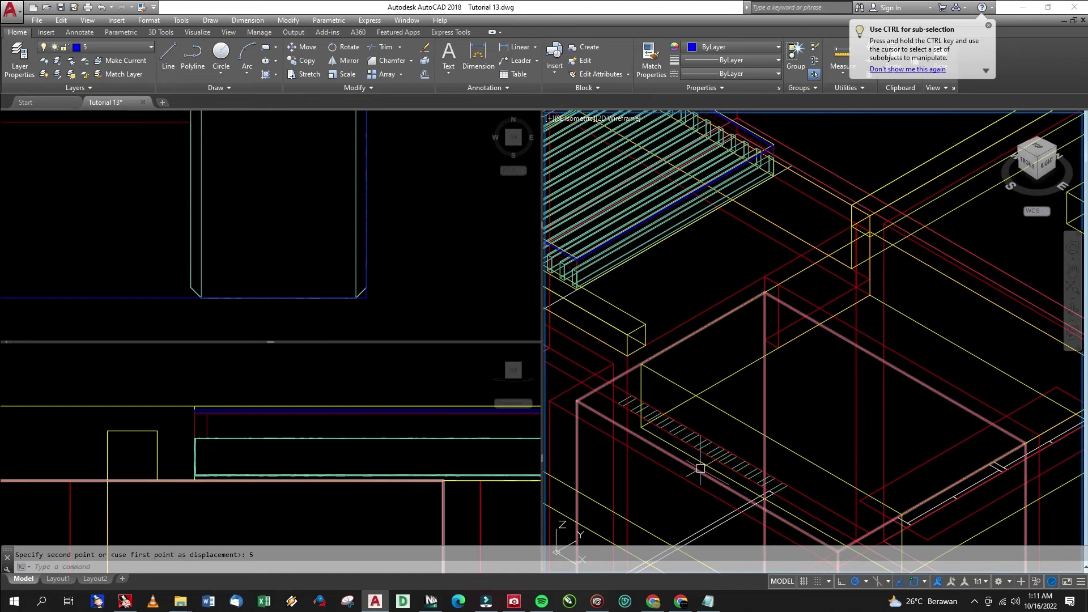
left_click(675, 317)
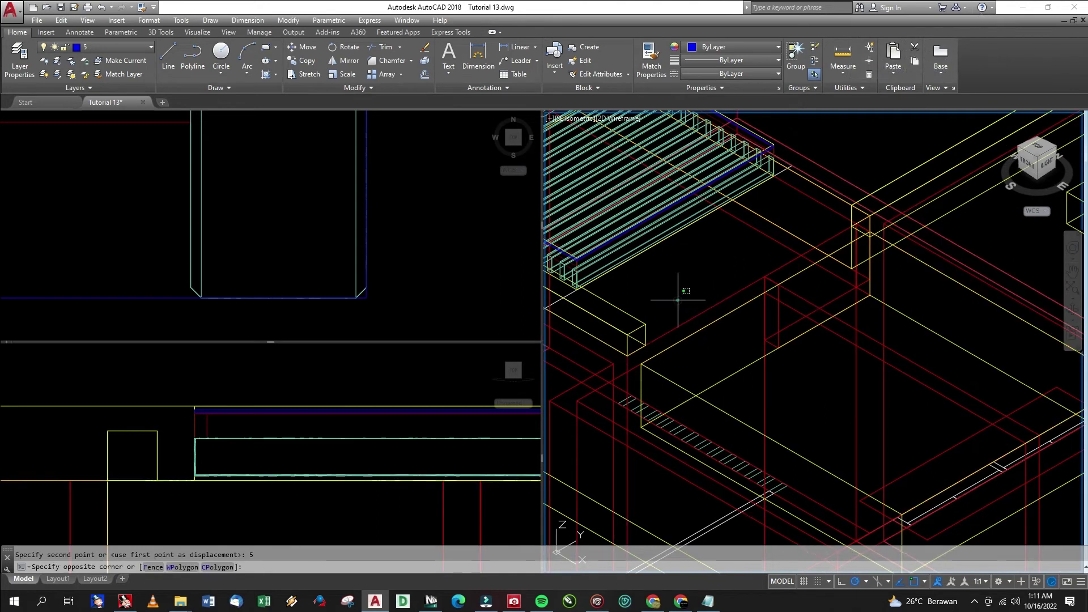
key("Escape")
scroll(675, 303, "down", 3)
scroll(715, 355, "down", 2)
key("Escape")
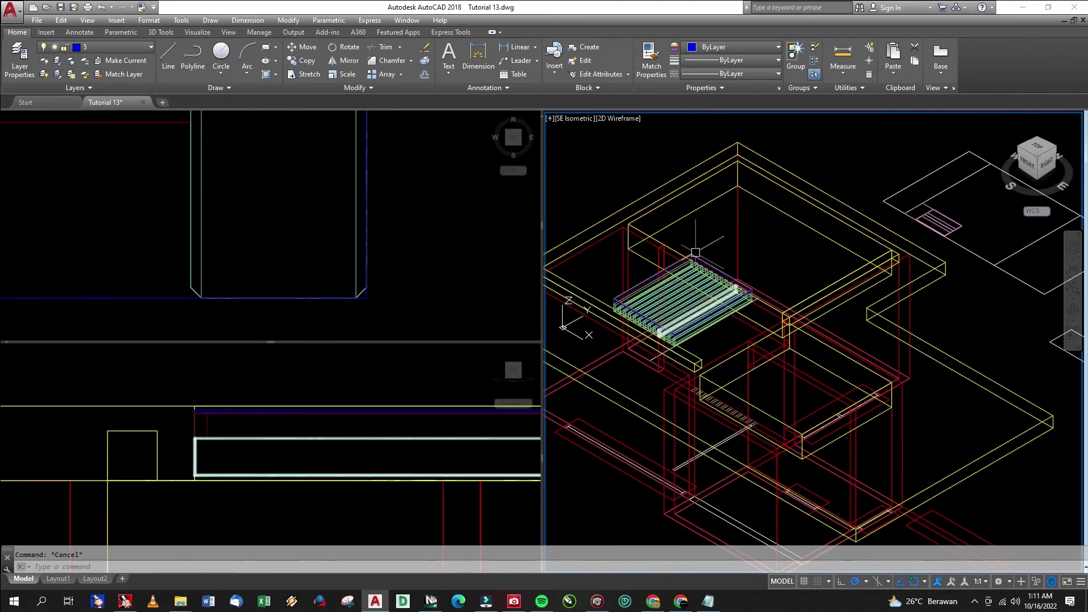
left_click(624, 119)
left_click(672, 196)
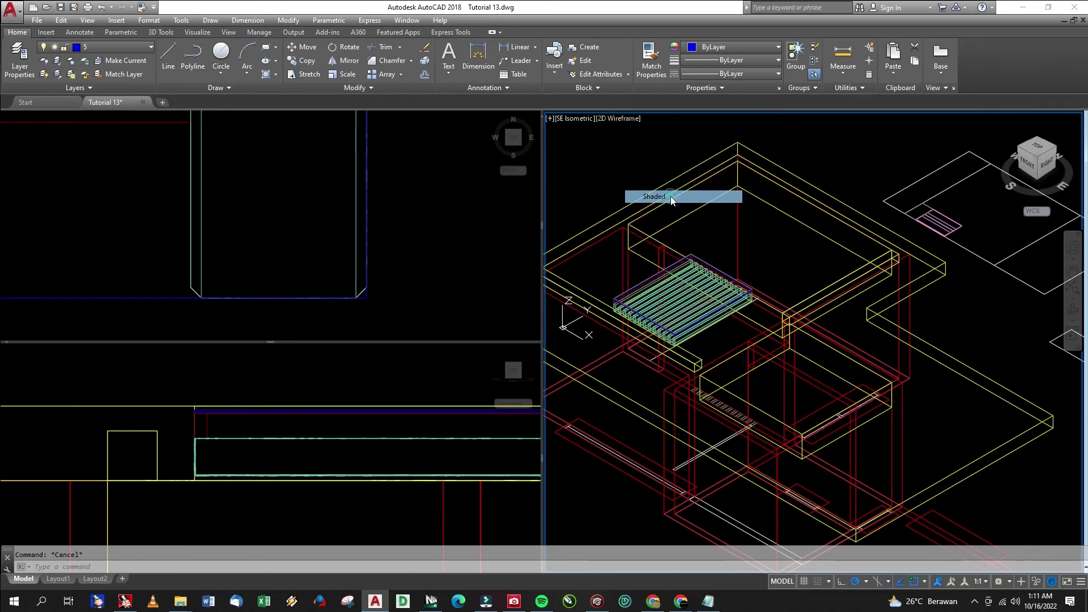
scroll(632, 302, "up", 5)
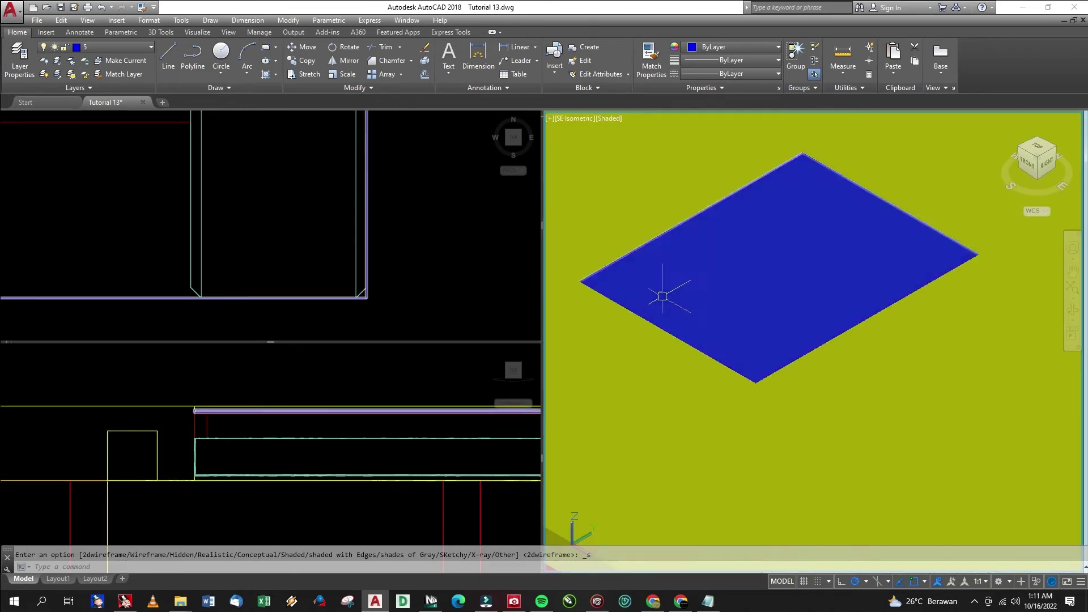
Make layer 0 current and turn off layer 5.
left_click(104, 47)
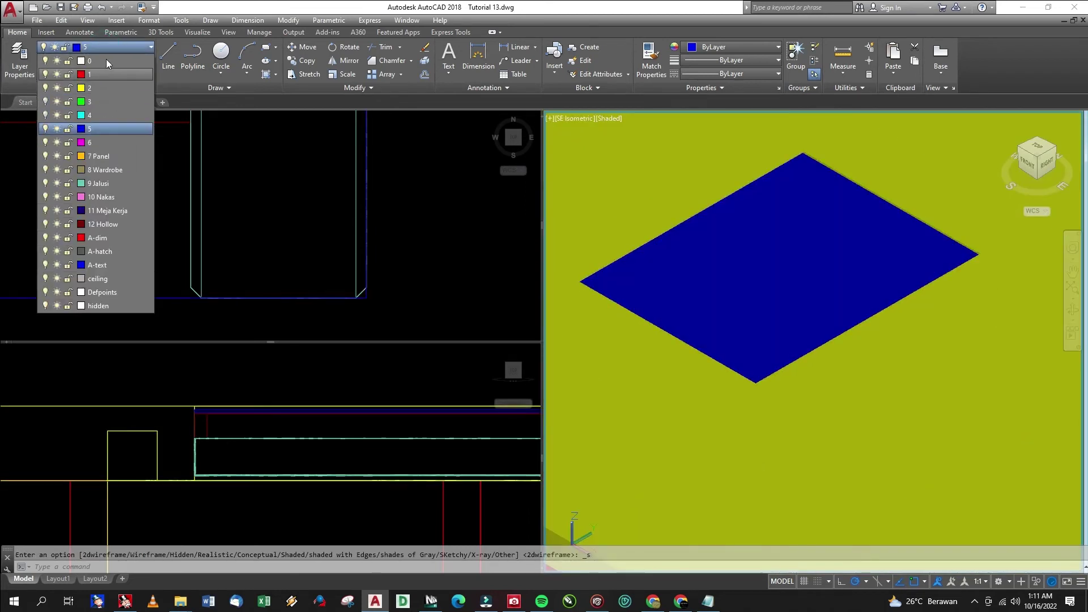
left_click(106, 60)
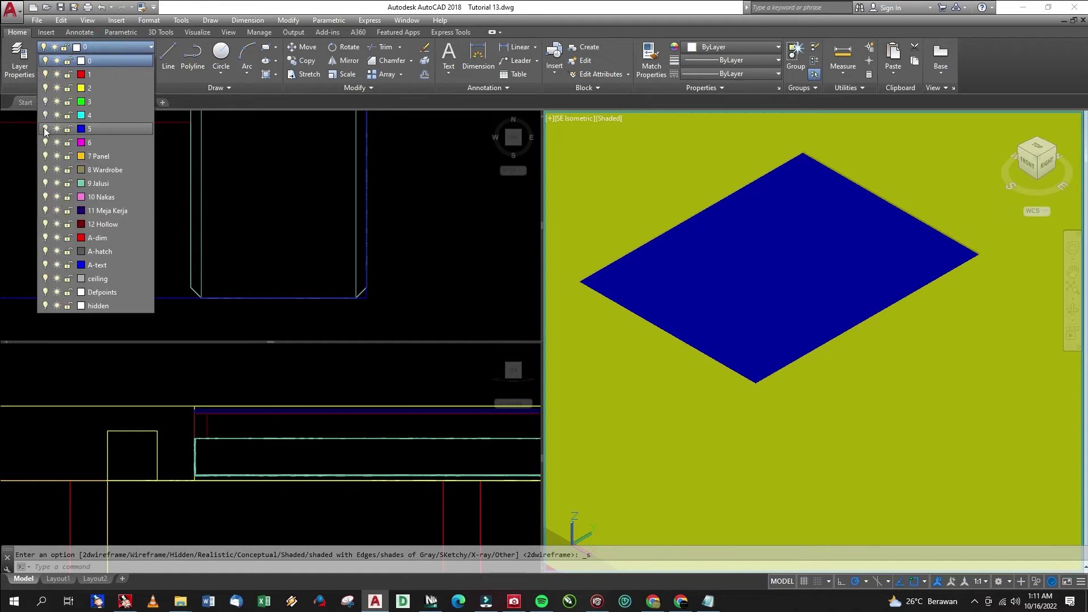
left_click(46, 130)
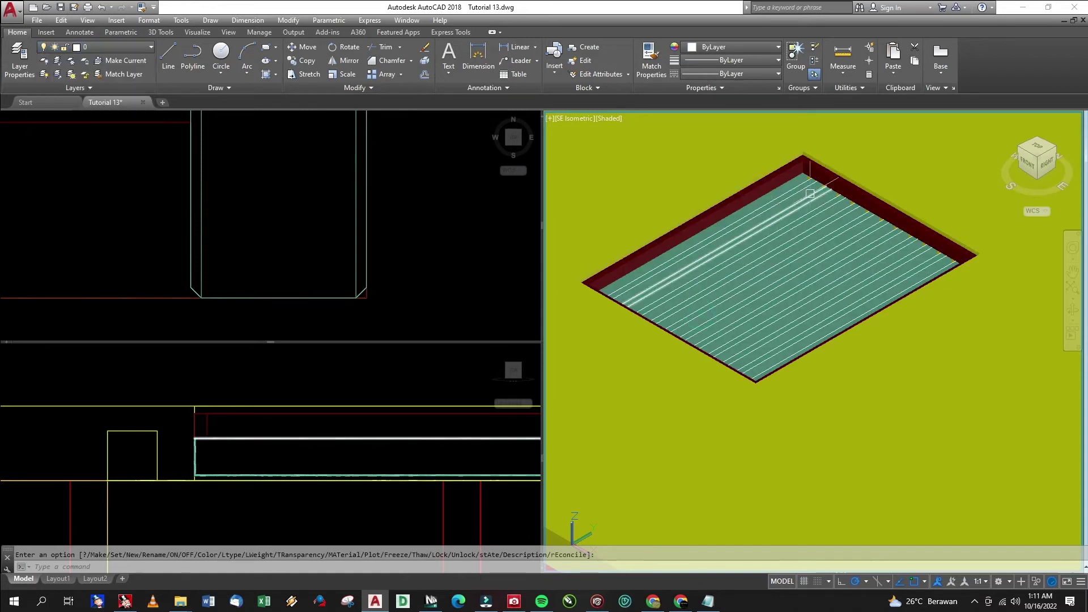
scroll(811, 194, "up", 5)
scroll(791, 183, "down", 5)
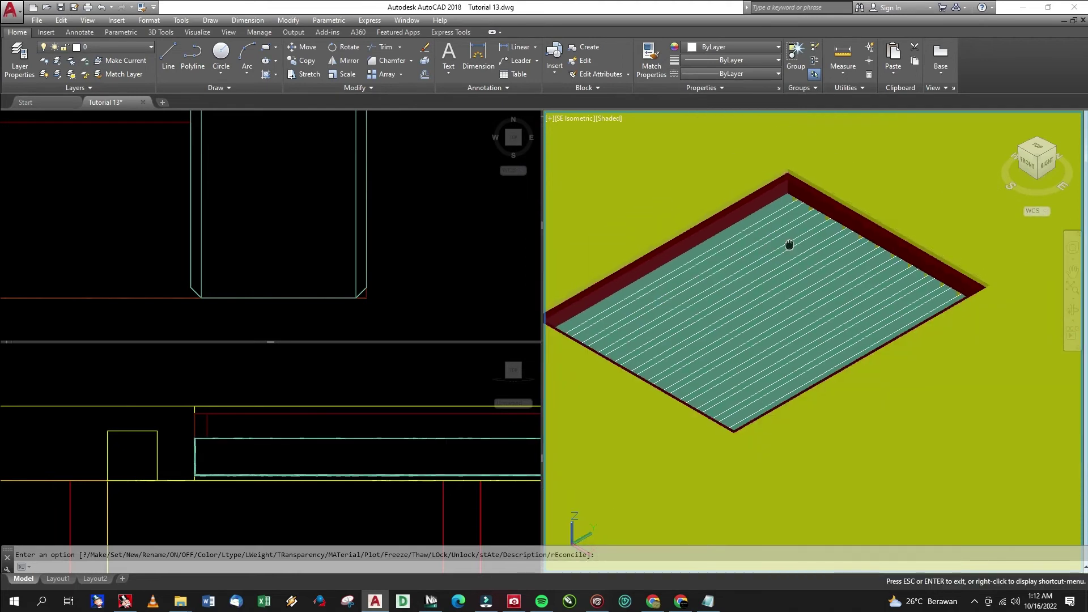
key("Escape")
Return the 3D view to SE Isometric.
scroll(791, 270, "down", 2)
middle_click_drag(790, 270, 791, 219)
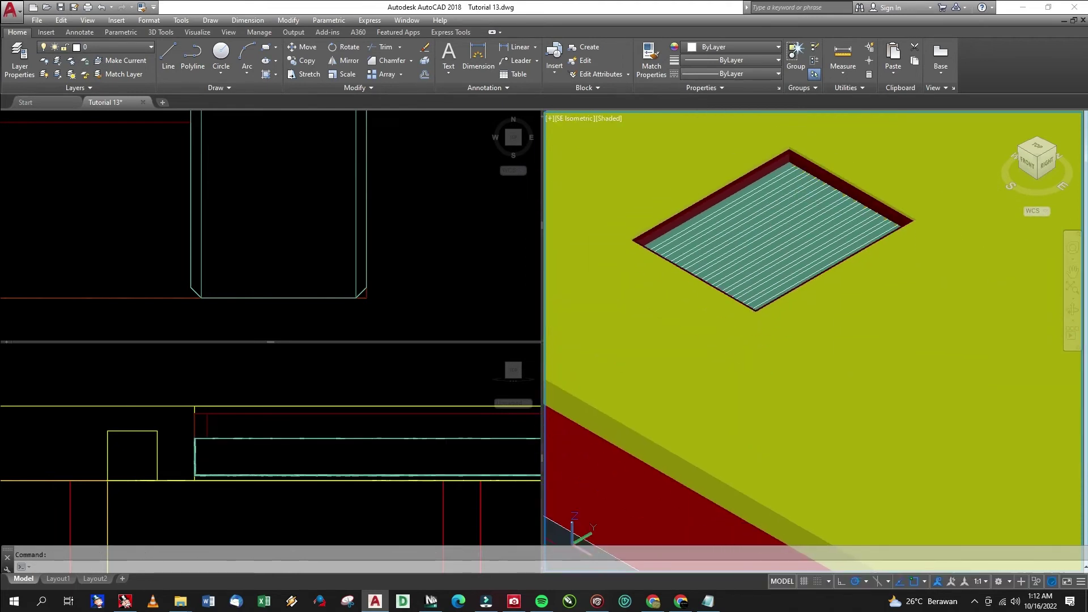
scroll(790, 248, "down", 2)
scroll(791, 254, "up", 2)
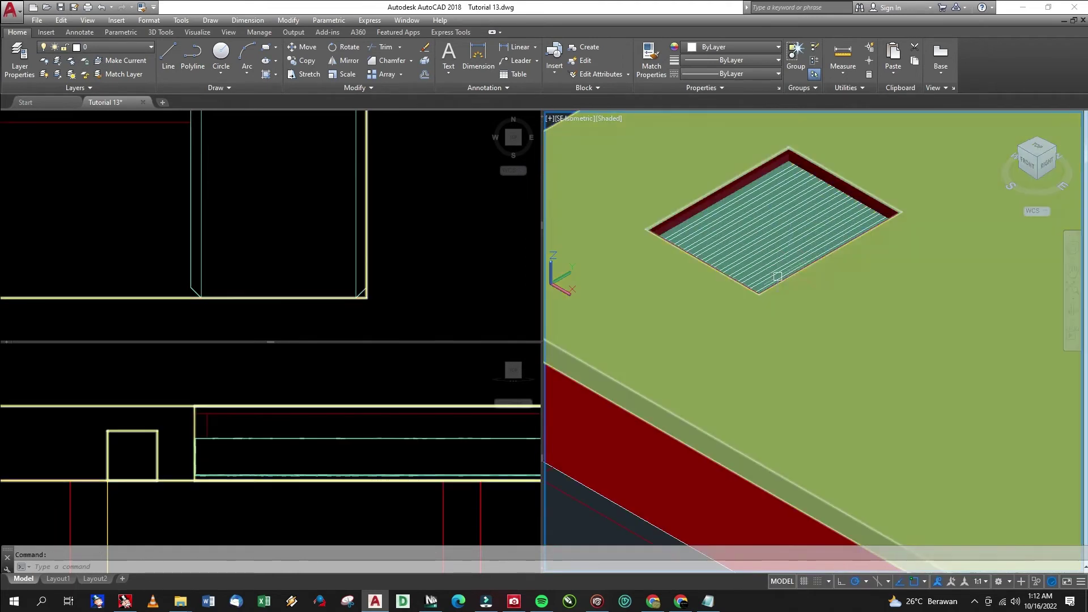
mouse_move(1018, 297)
middle_mouse_down("shift")
mouse_move(774, 329)
mouse_move(741, 233)
middle_mouse_up("shift")
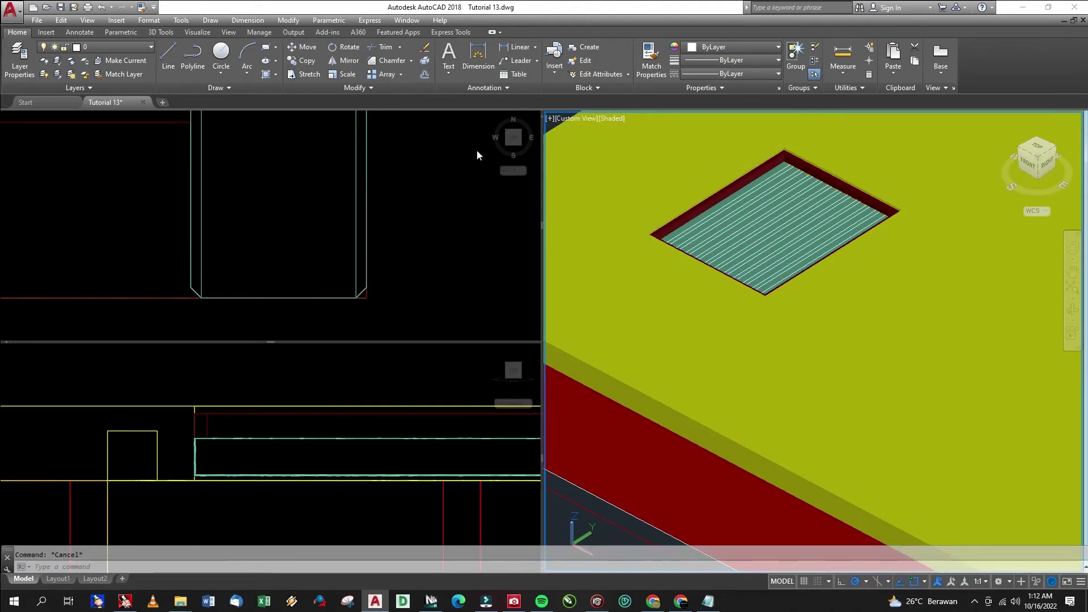
left_click(568, 120)
left_click(604, 234)
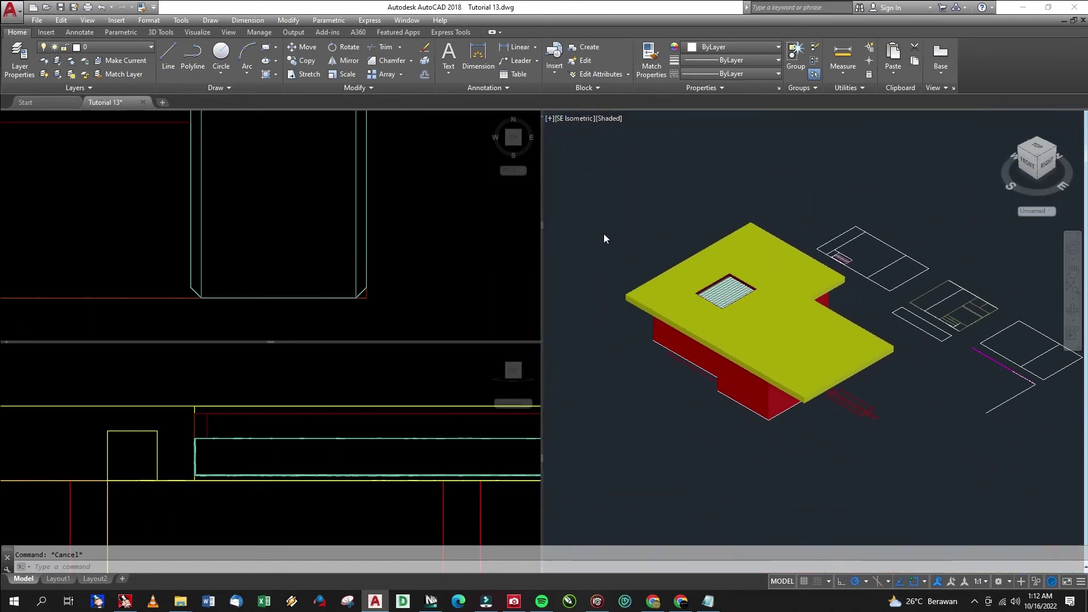
Switch the 3D view back to wireframe and make layer 9 Jalusi current.
left_click(610, 120)
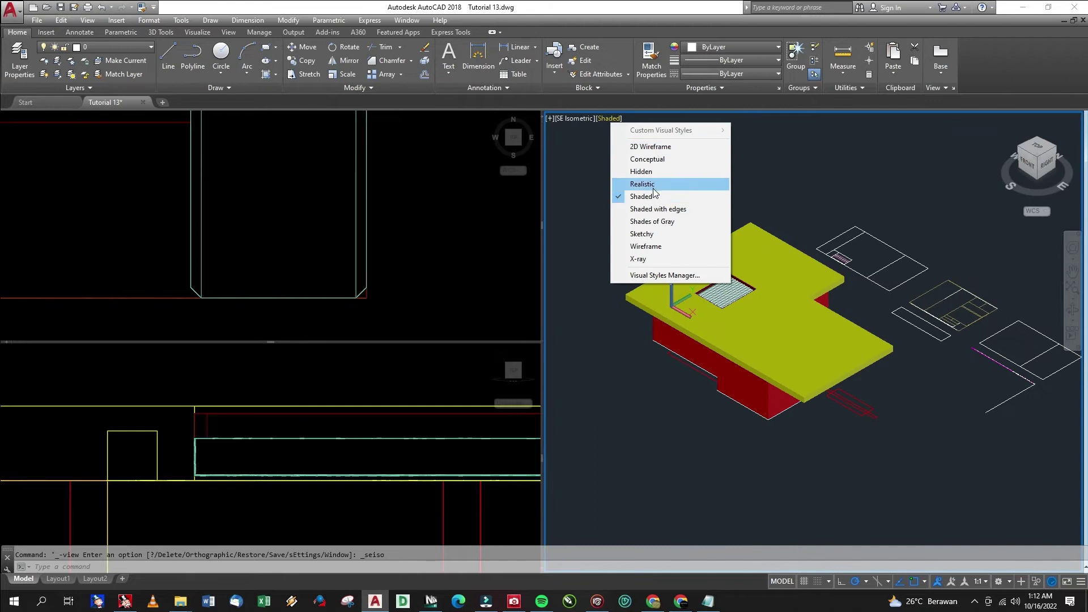
left_click(652, 246)
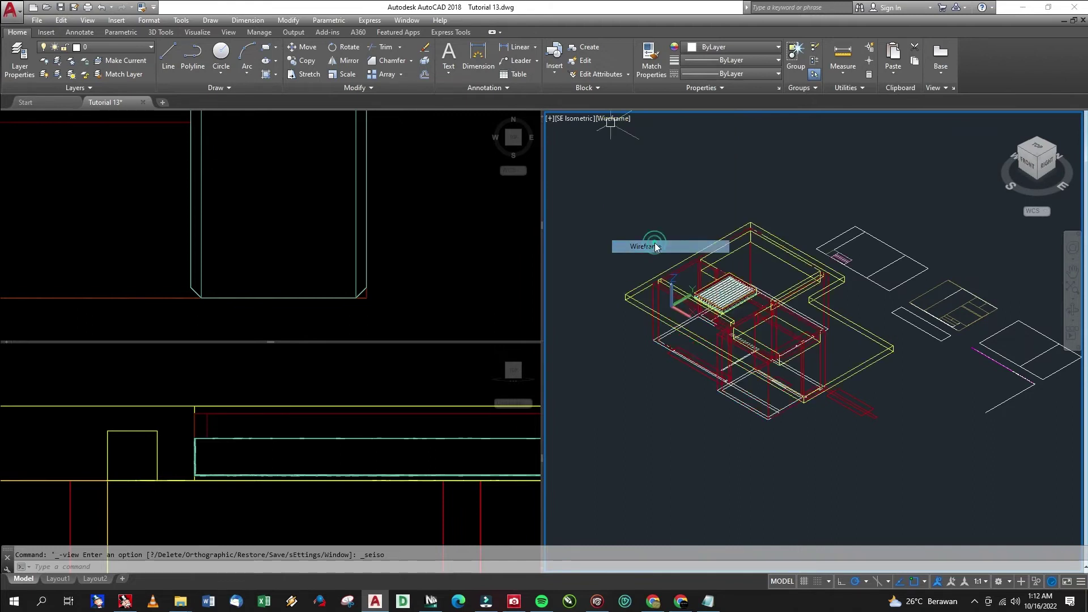
scroll(776, 351, "up", 3)
scroll(776, 350, "up", 3)
scroll(776, 350, "up", 2)
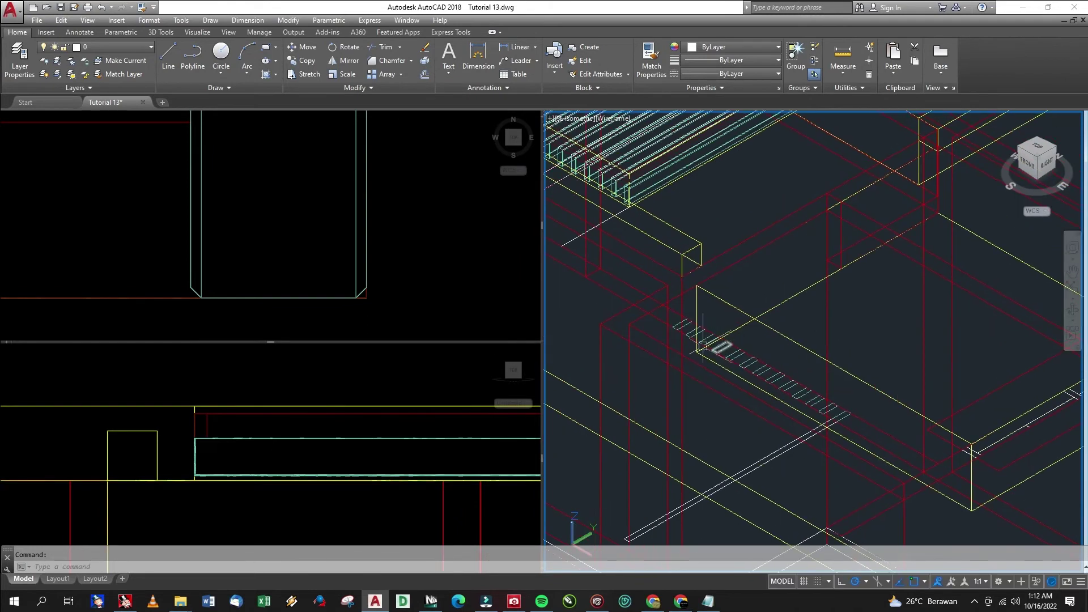
key("Escape")
left_click(103, 47)
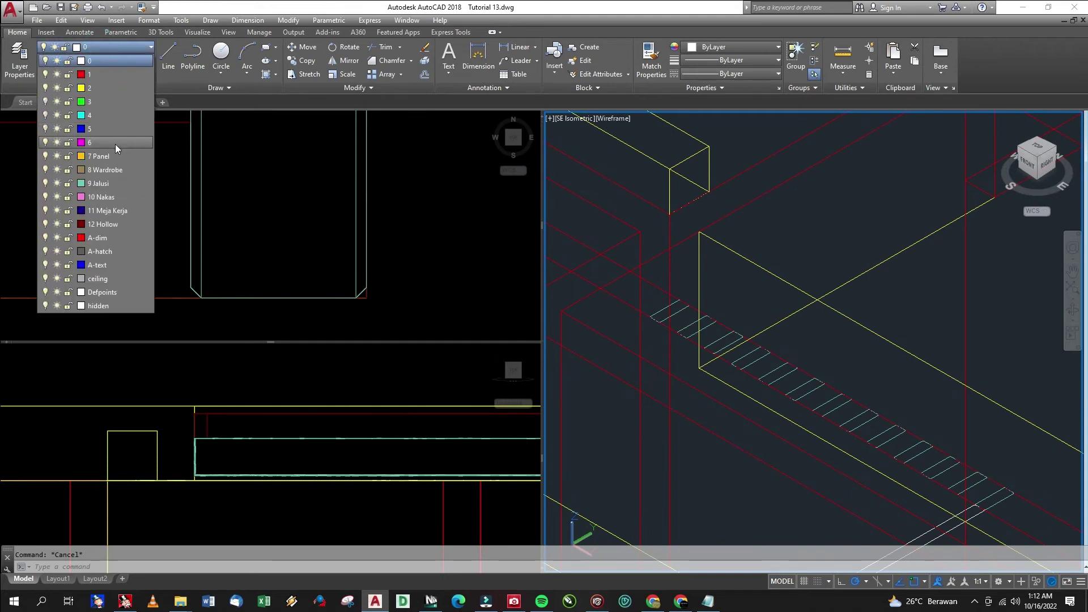
left_click(111, 186)
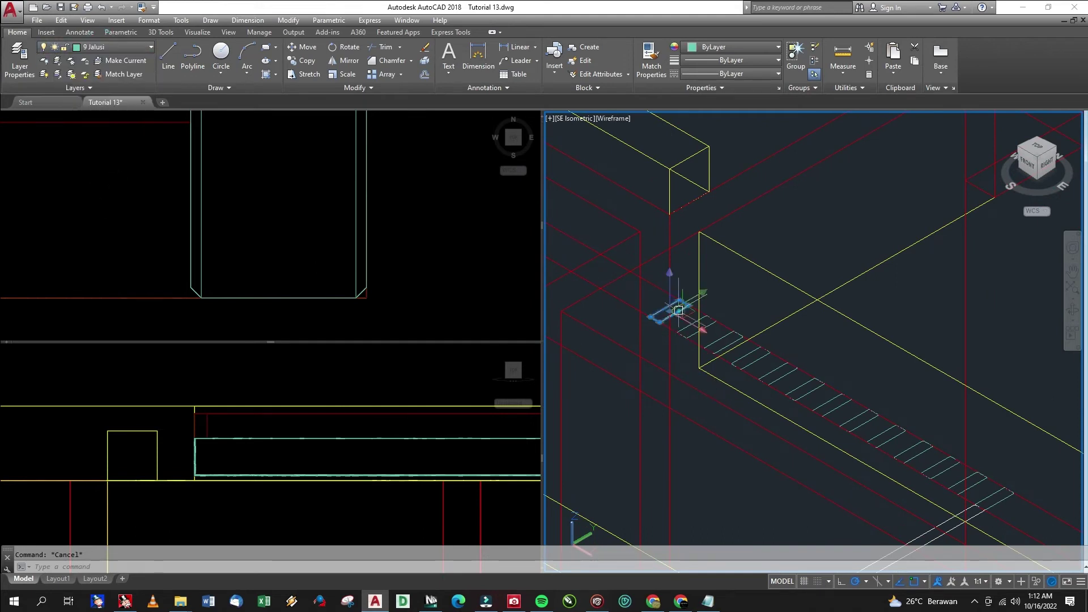
Select all 13 louvre slat outlines with clicks and a crossing window.
scroll(711, 331, "up", 2)
left_click(705, 318)
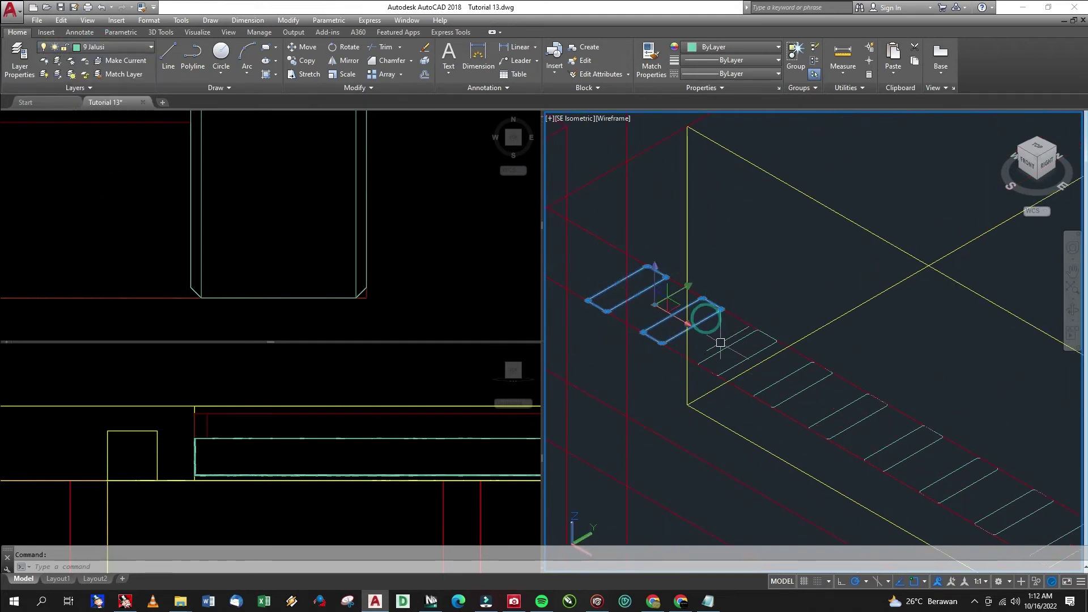
left_click(783, 377)
left_click(850, 425)
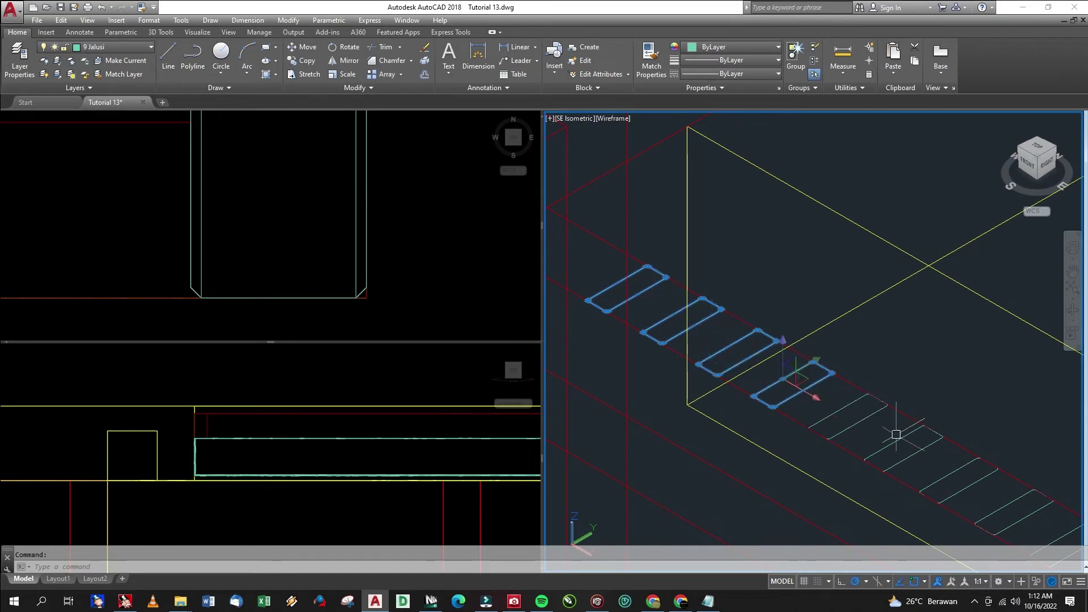
middle_click_drag(861, 423, 746, 327)
left_click(743, 327)
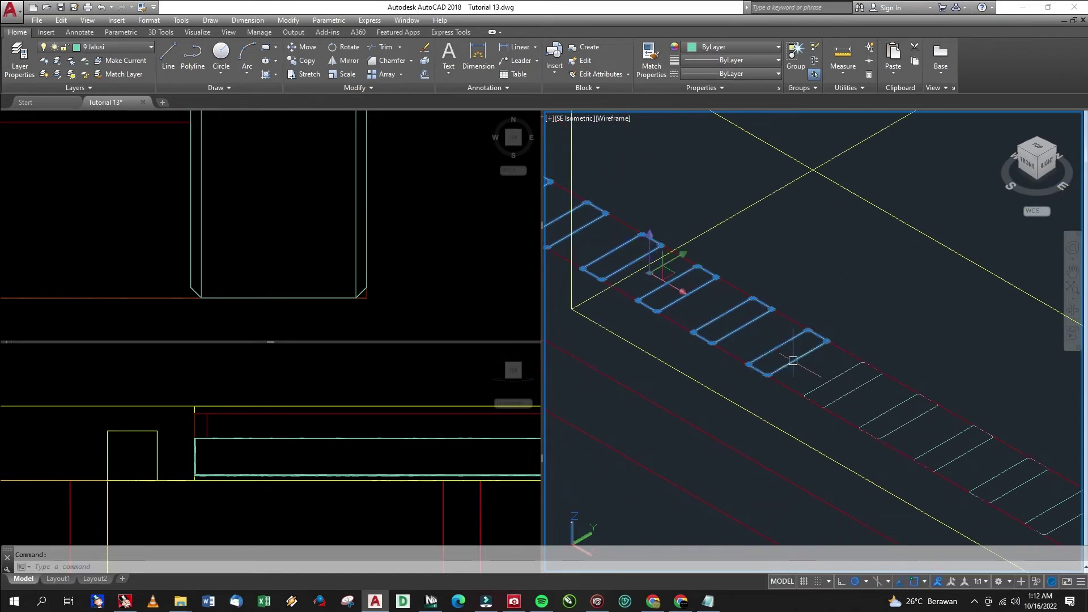
scroll(312, 214, "down", 2)
scroll(287, 236, "down", 2)
scroll(301, 247, "down", 2)
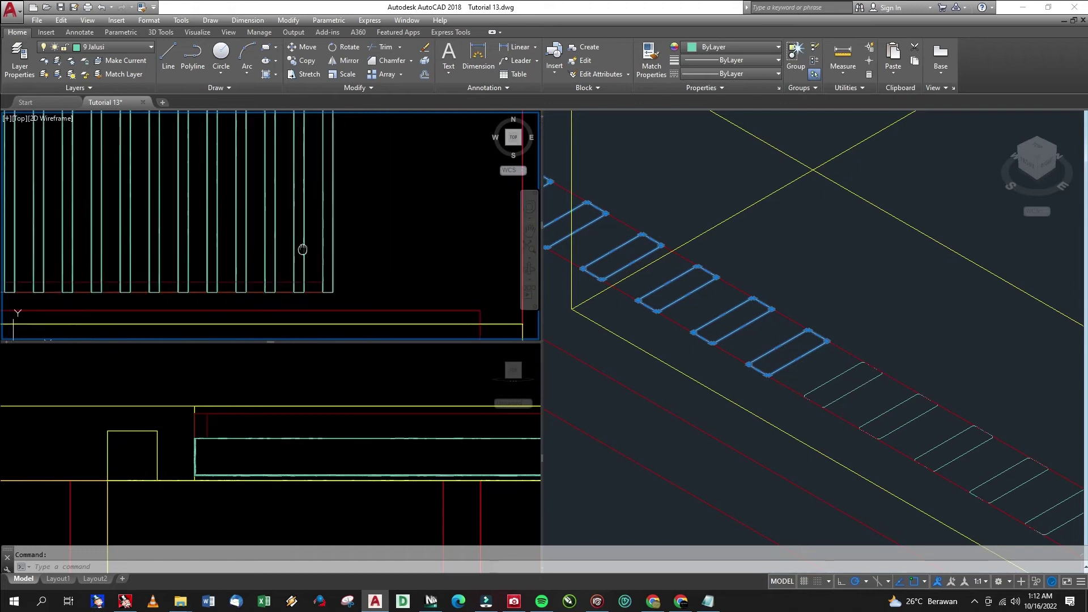
scroll(280, 207, "down", 2)
scroll(315, 280, "down", 2)
scroll(389, 170, "up", 2)
middle_click_drag(389, 170, 391, 255)
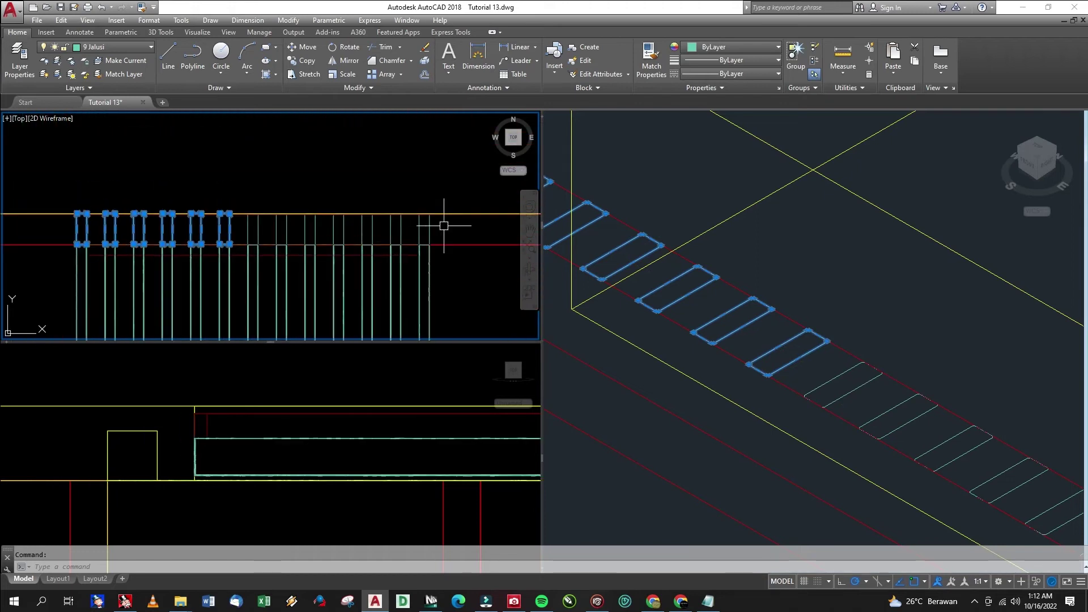
left_click(439, 230)
left_click(60, 221)
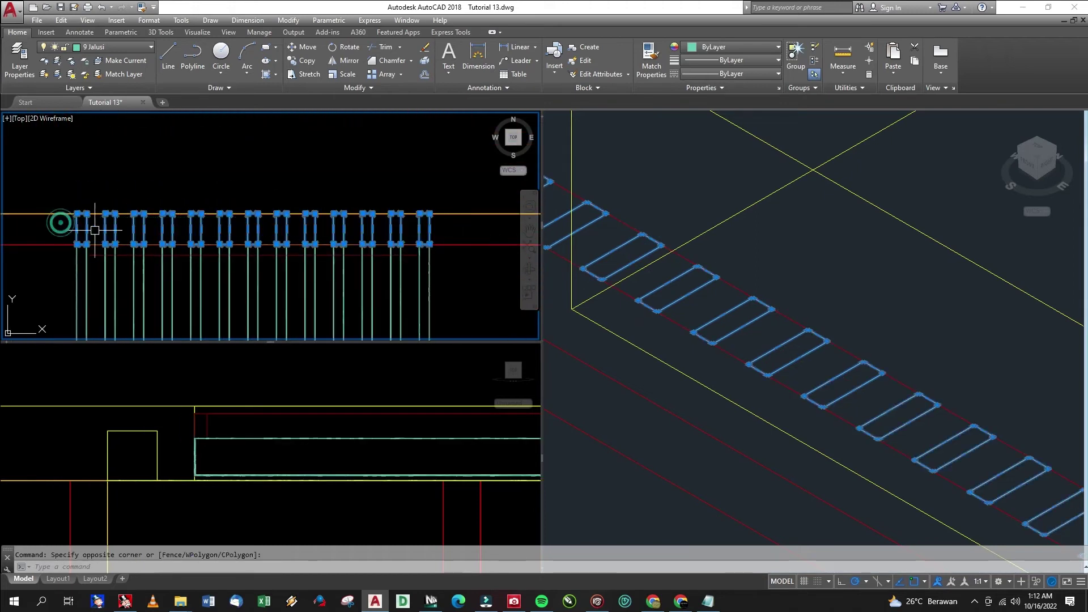
Extrude the selected slats 2400 units high and check them in the side view.
left_click(703, 339)
scroll(706, 340, "down", 3)
scroll(709, 340, "down", 1)
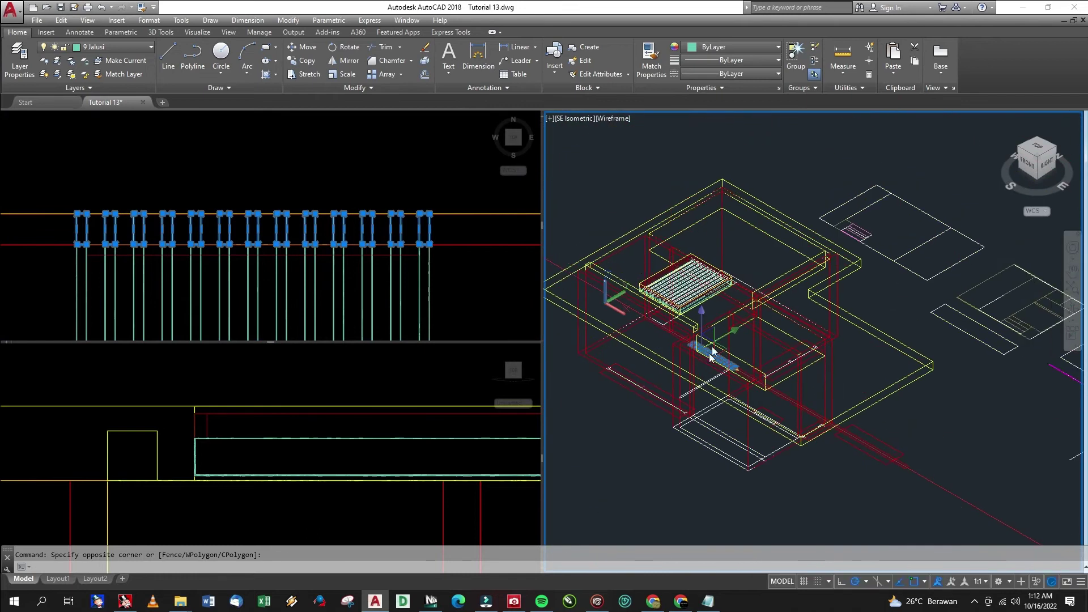
scroll(715, 341, "up", 2)
type("xt")
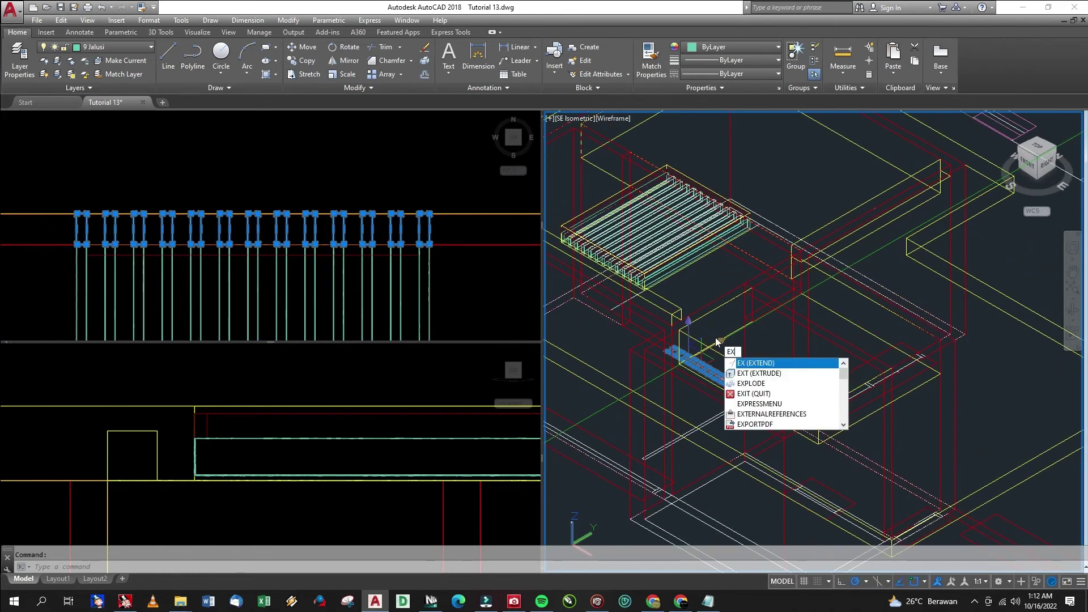
key("Return")
type("2400")
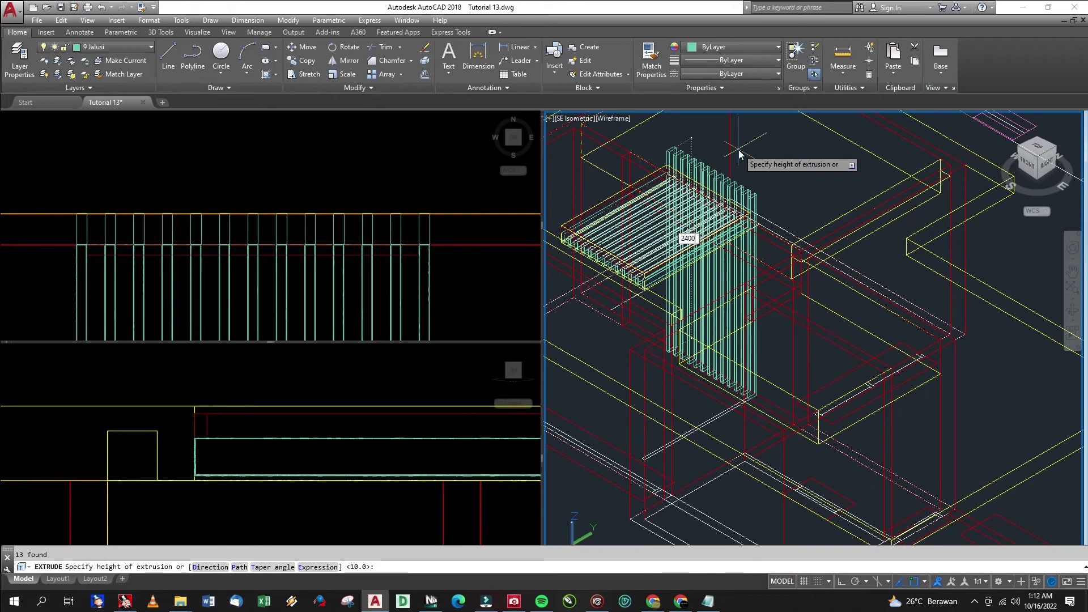
key("Return")
left_click(331, 493)
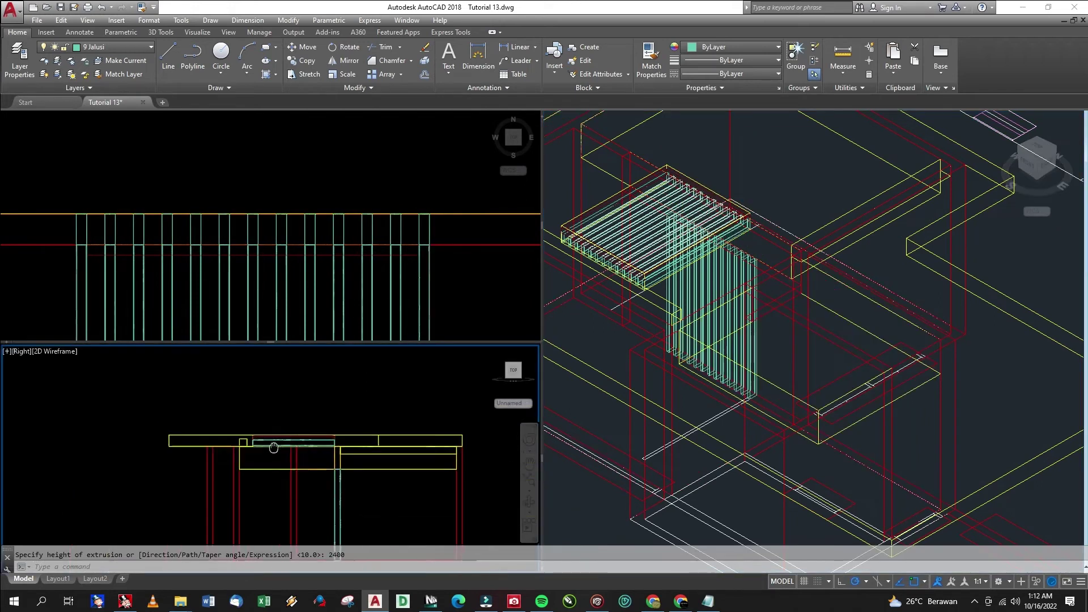
scroll(337, 431, "up", 3)
scroll(336, 431, "up", 5)
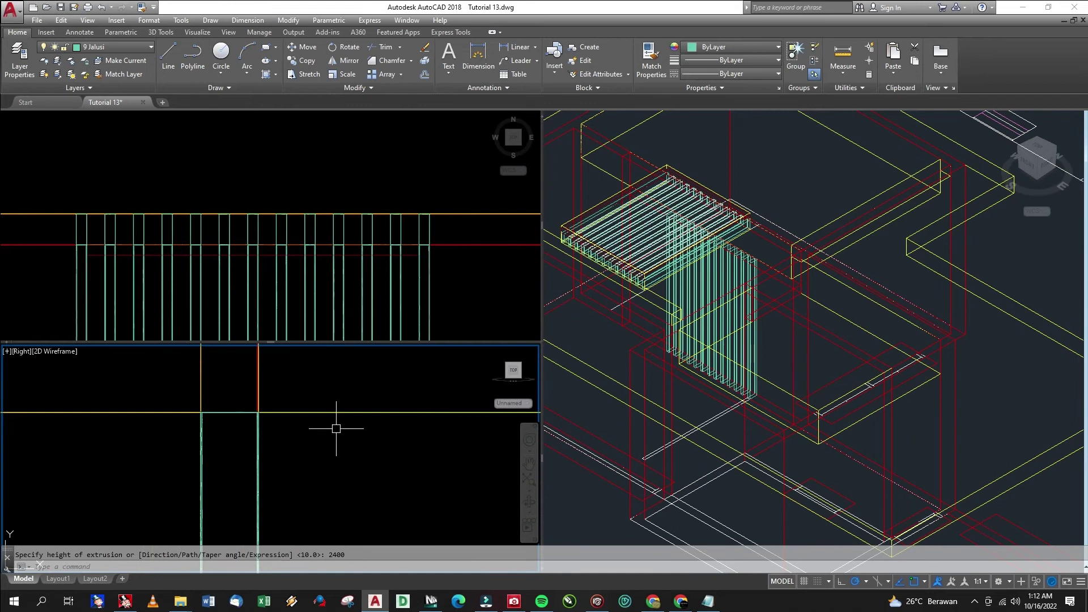
left_click(695, 393)
scroll(695, 392, "down", 3)
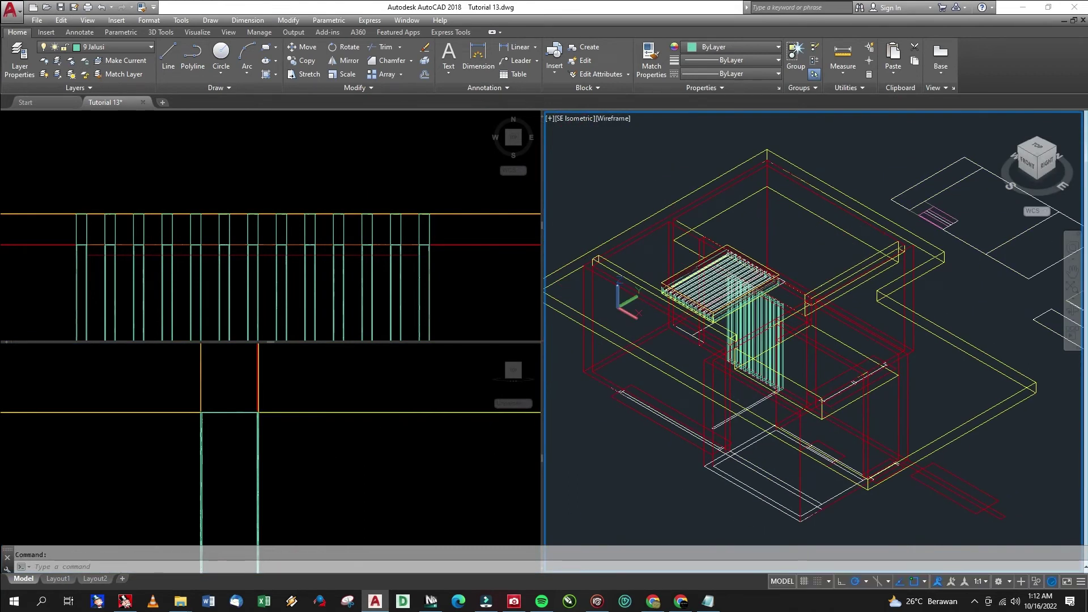
scroll(708, 431, "up", 1)
Make layer 1 the current layer.
scroll(707, 423, "up", 2)
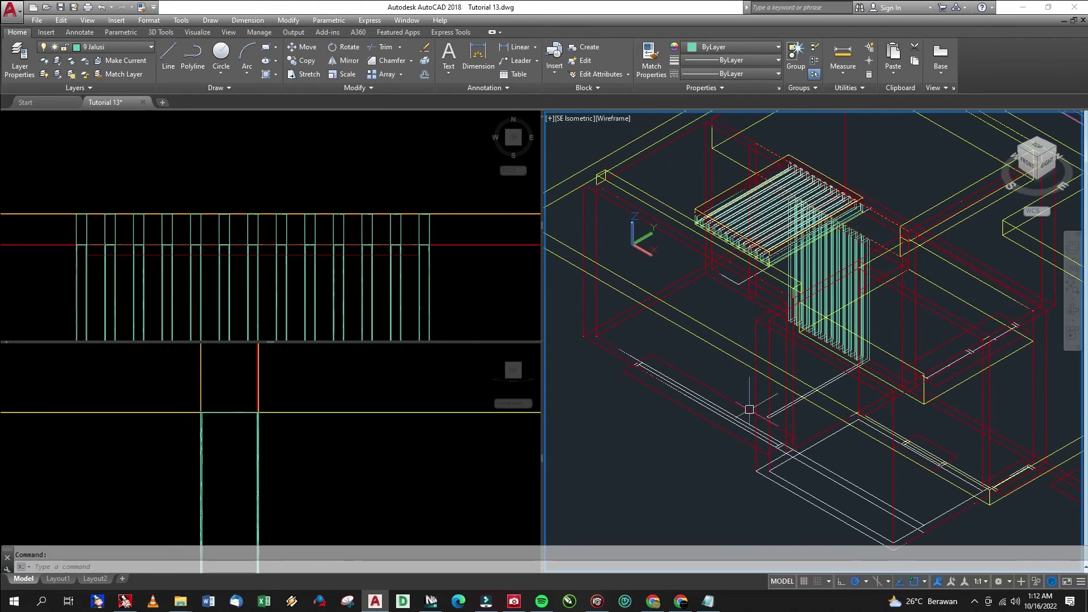
left_click(705, 418)
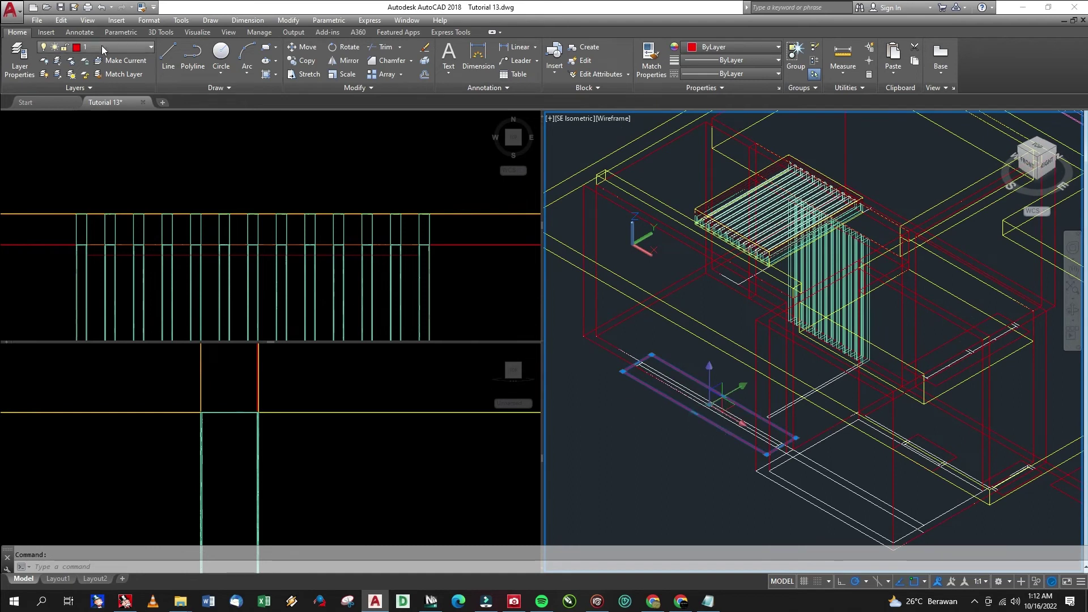
key("Escape")
left_click(102, 46)
left_click(103, 77)
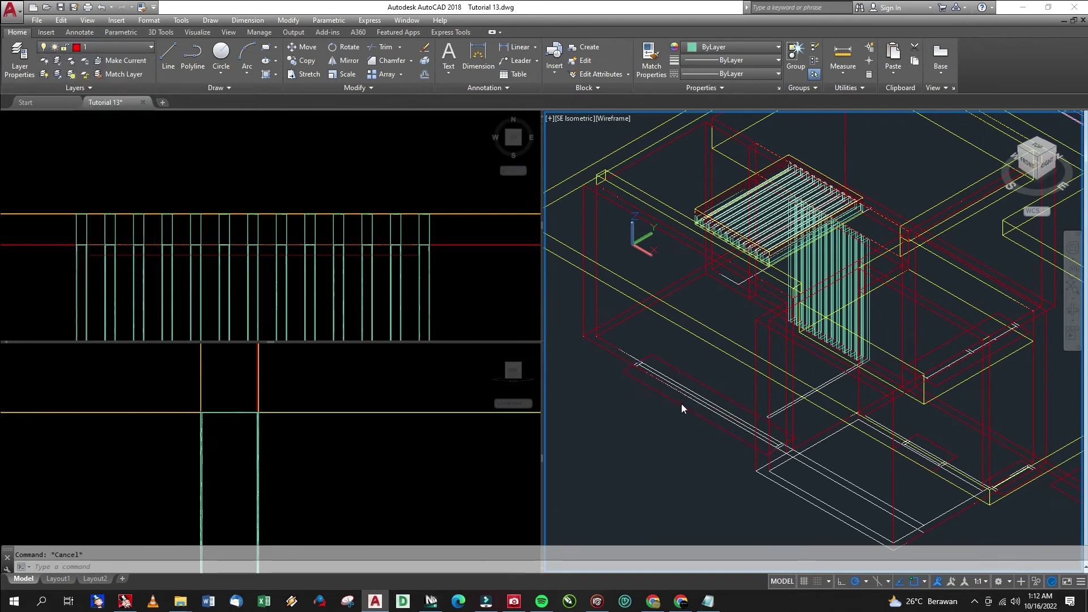
Extrude the long rectangle beside the slats to a height of 3000.
left_click(662, 395)
scroll(709, 408, "down", 2)
scroll(804, 420, "up", 2)
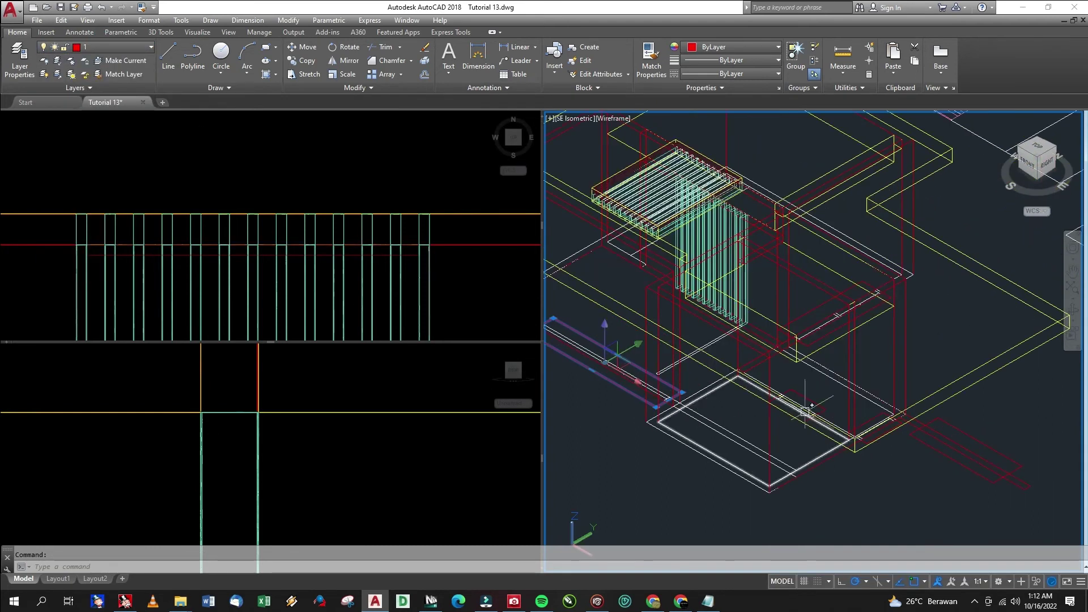
scroll(637, 416, "down", 1)
middle_click_drag(637, 416, 651, 427)
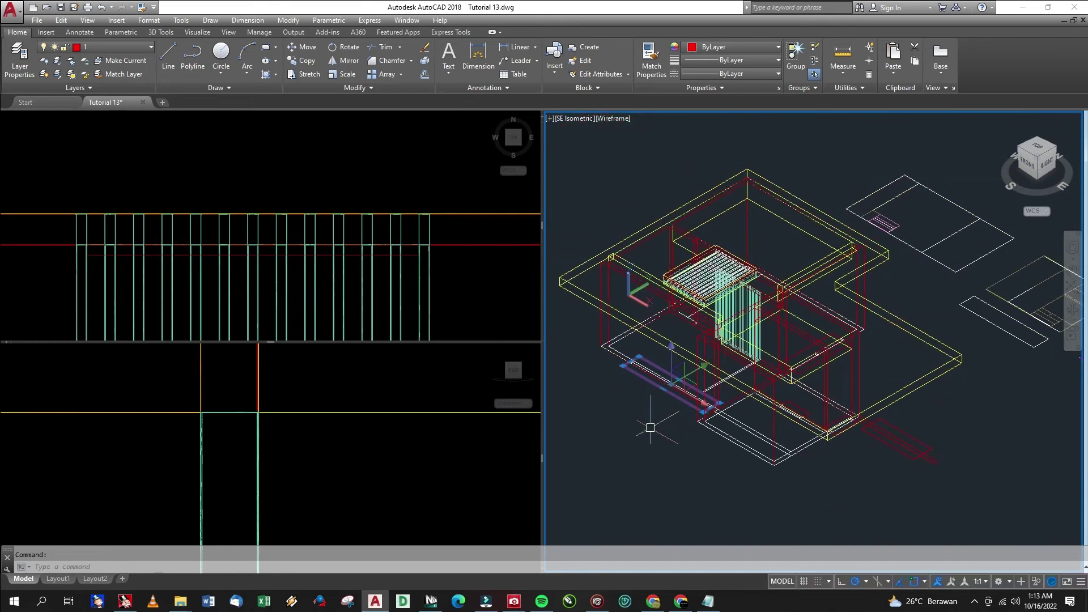
type("ex")
key("Return")
type("3000")
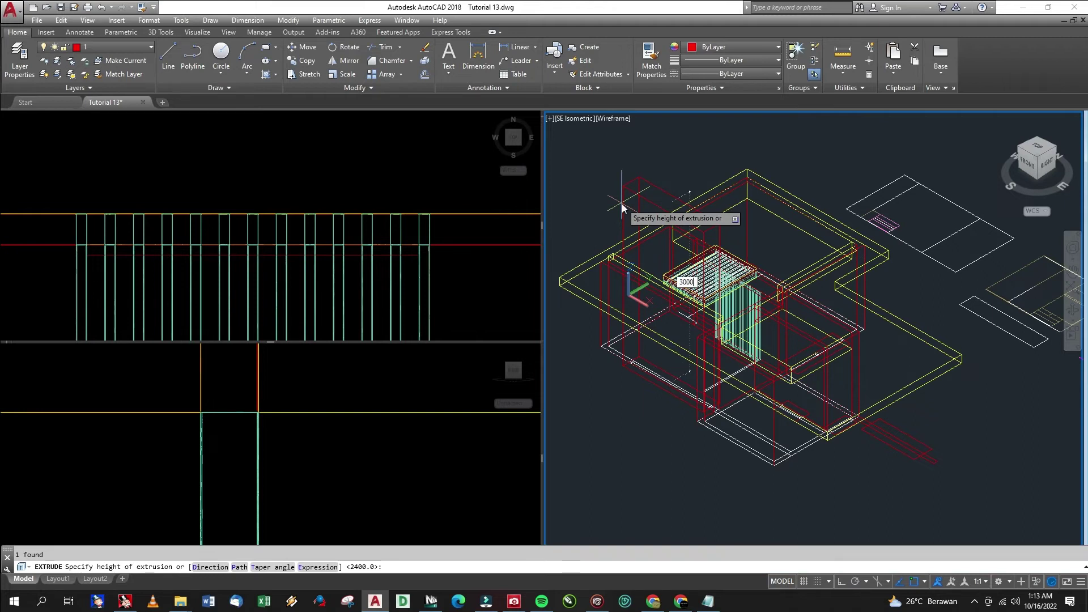
key("Return")
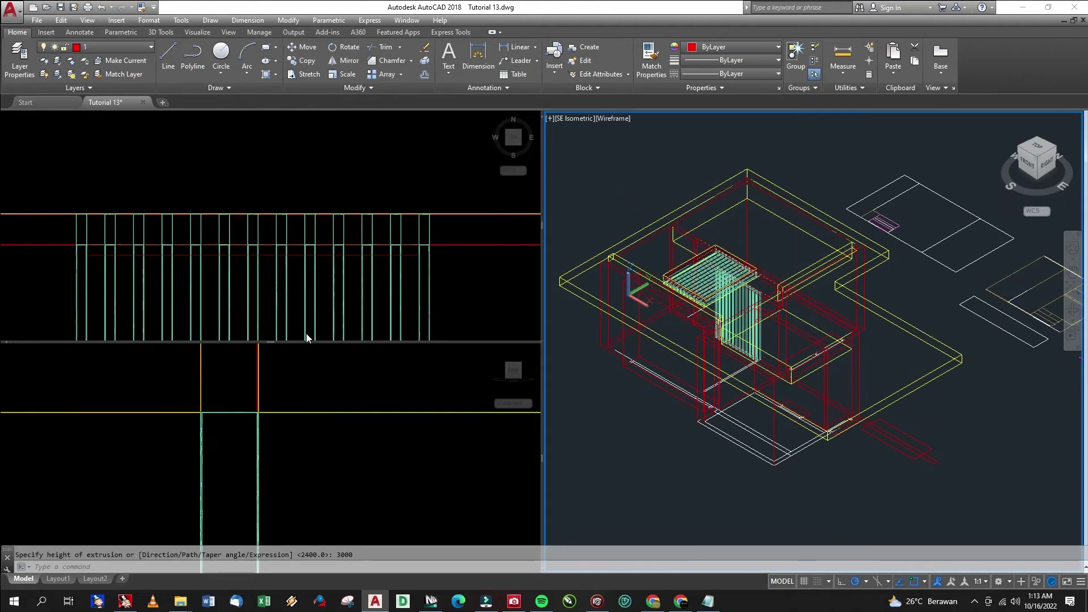
left_click(352, 450)
scroll(357, 451, "down", 10)
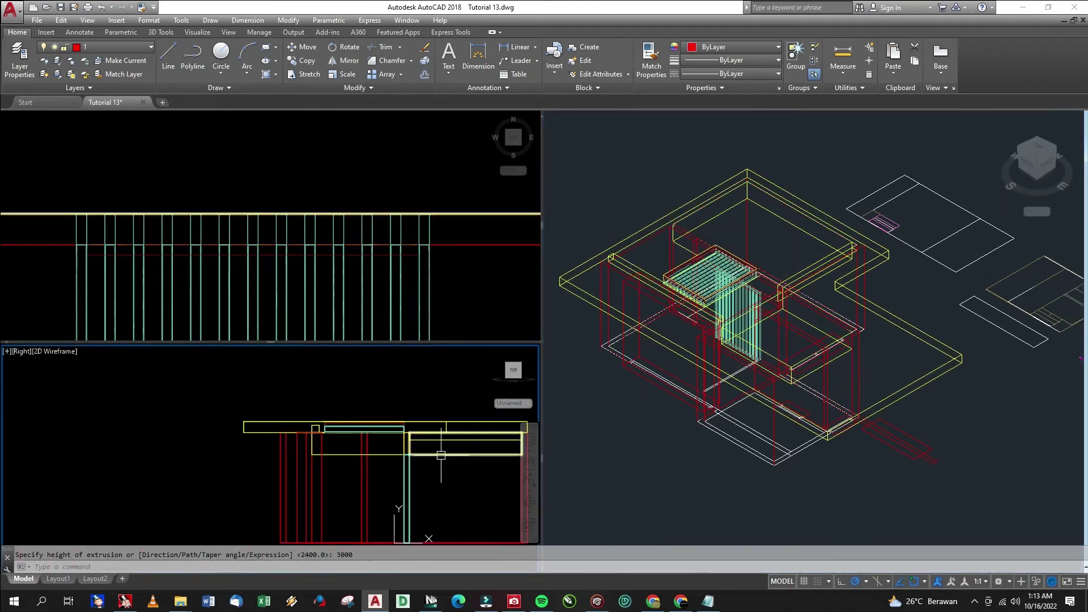
left_click(619, 373)
scroll(654, 277, "up", 2)
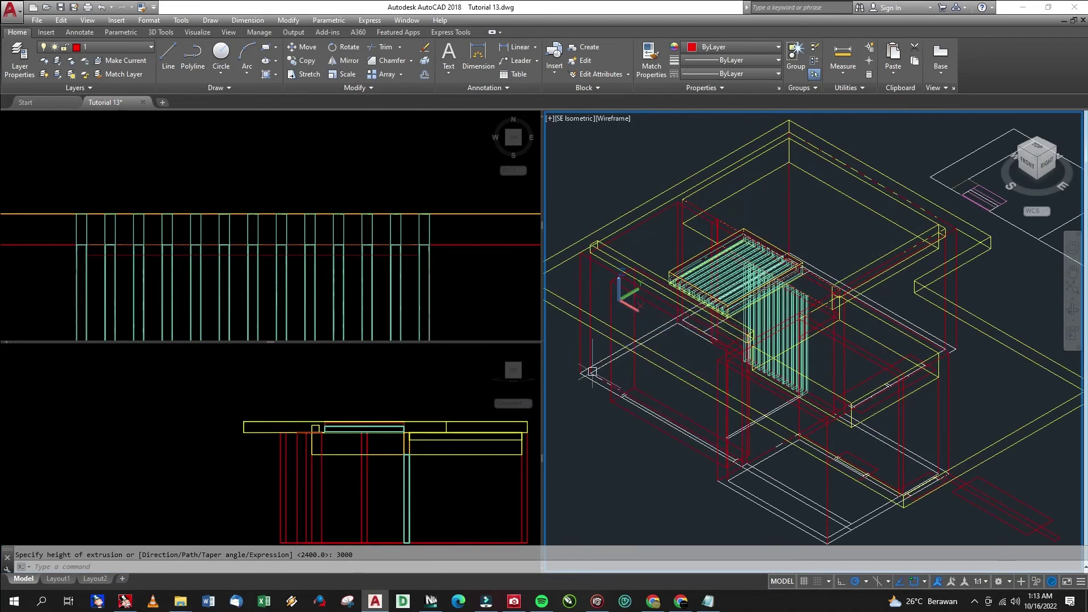
scroll(606, 280, "up", 4)
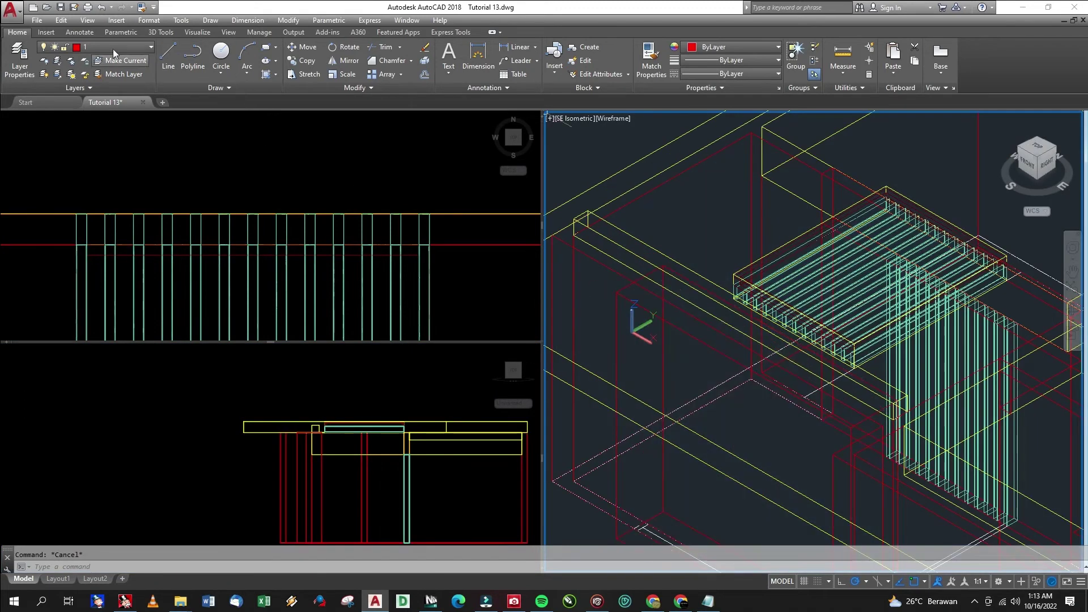
Set the 3D view to 2D Wireframe and Subtract the 3000-high solid from the red wall.
left_click(608, 120)
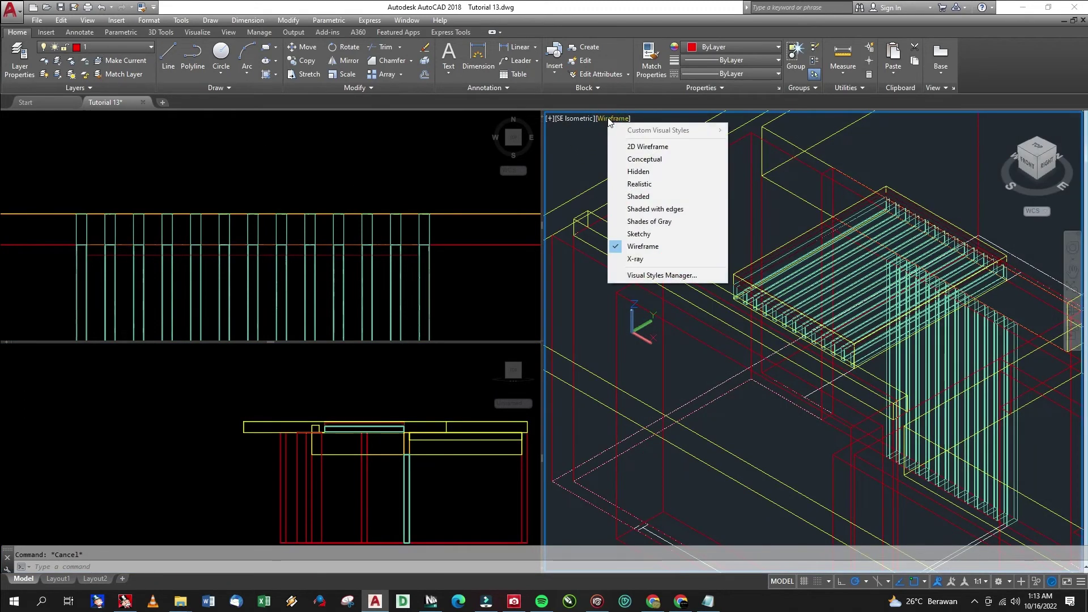
left_click(646, 147)
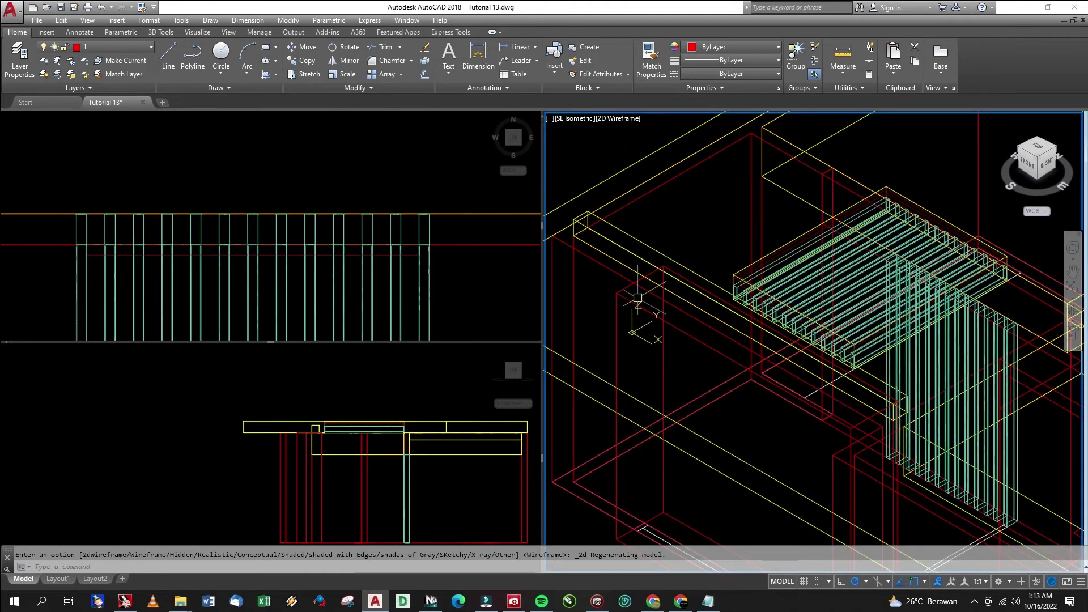
left_click(149, 34)
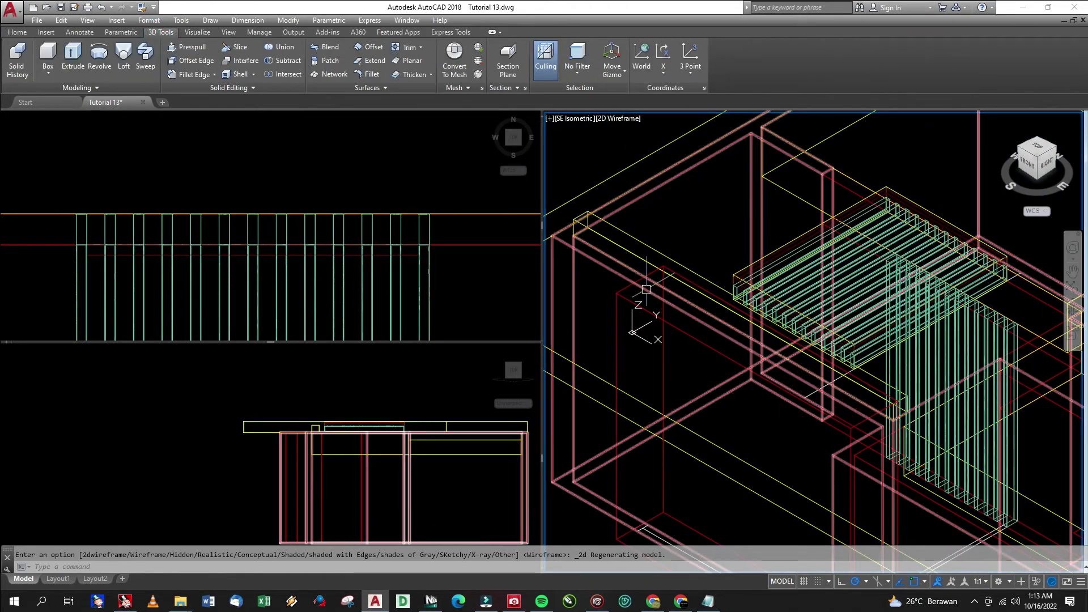
left_click(289, 61)
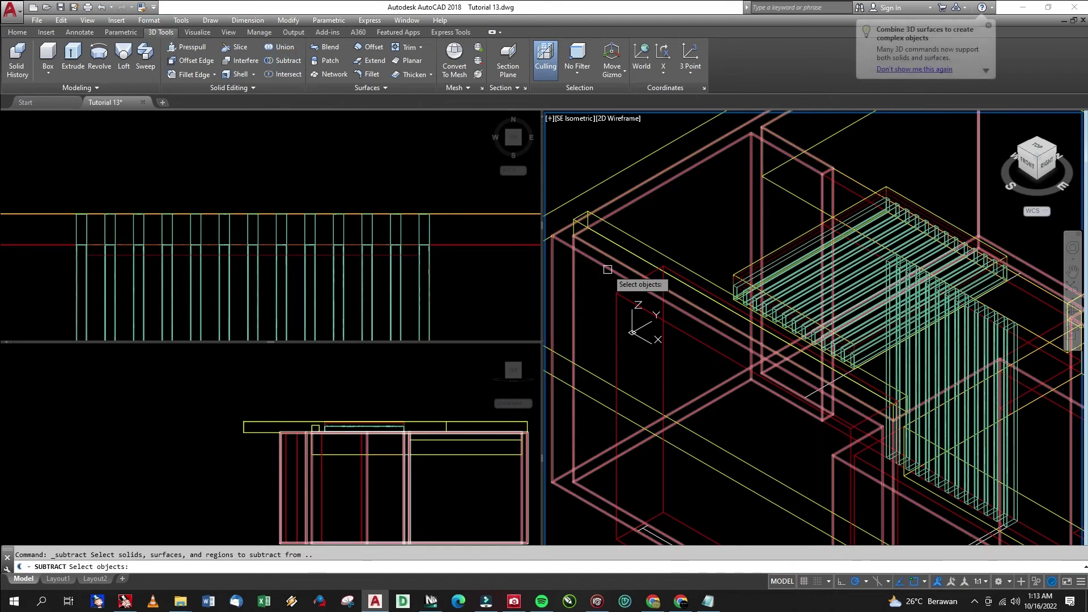
left_click(623, 292)
key("Return")
left_click(623, 291)
key("Return")
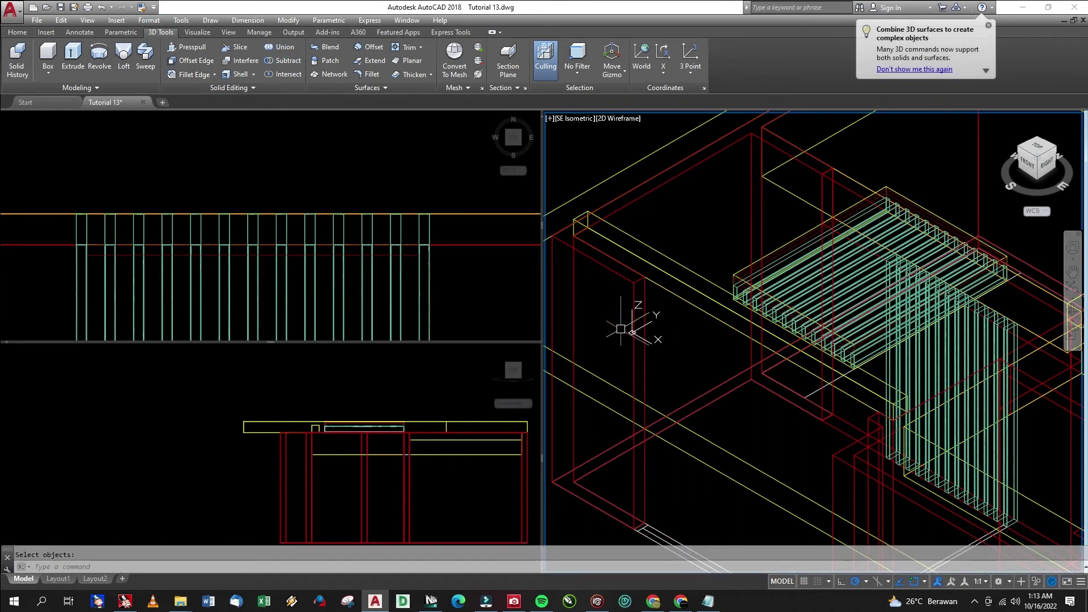
scroll(621, 329, "down", 5)
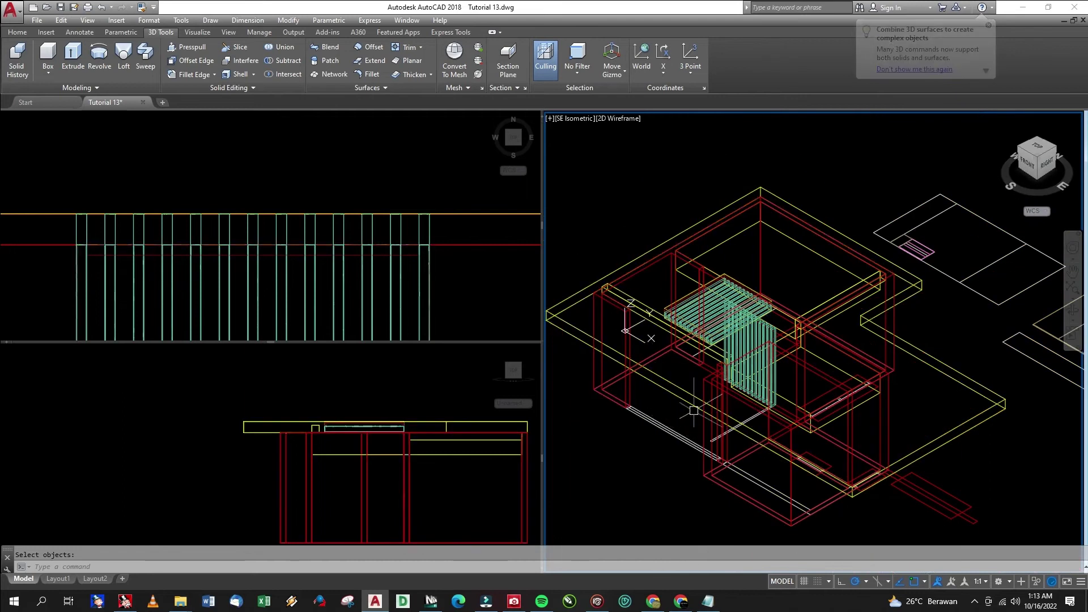
middle_click_drag(742, 425, 639, 380)
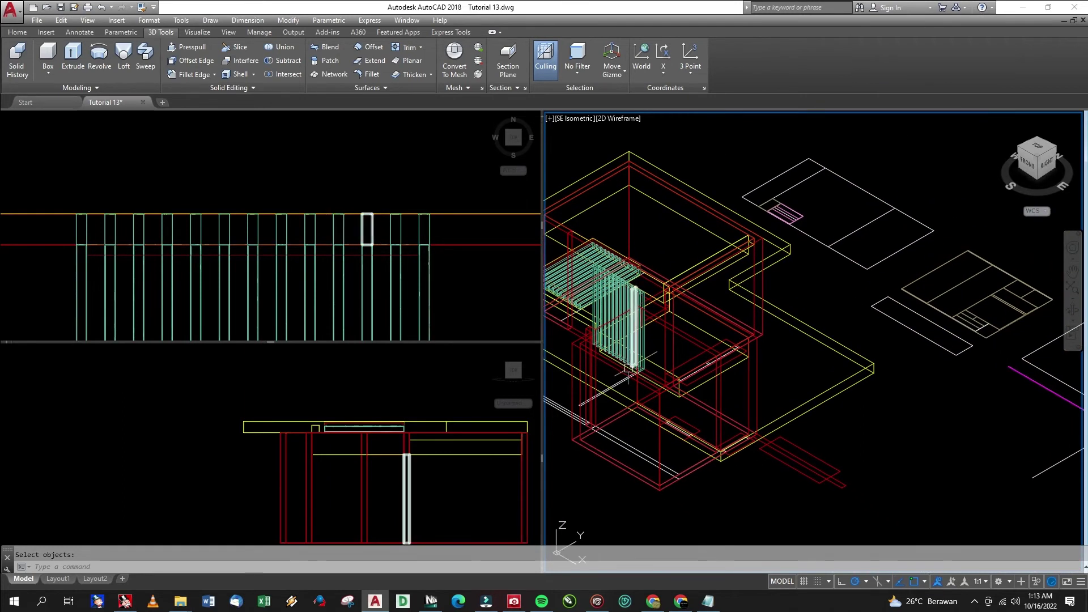
Extrude the selected outline to a snapped endpoint, then undo that mistaken extrusion.
scroll(851, 471, "up", 2)
key("Escape")
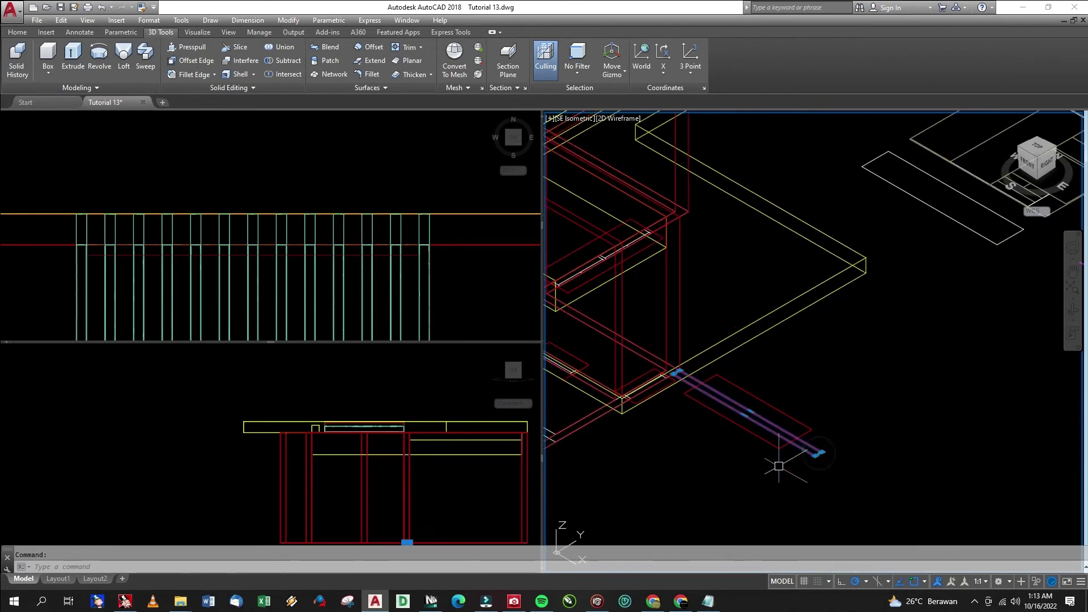
scroll(773, 471, "down", 3)
scroll(775, 479, "up", 2)
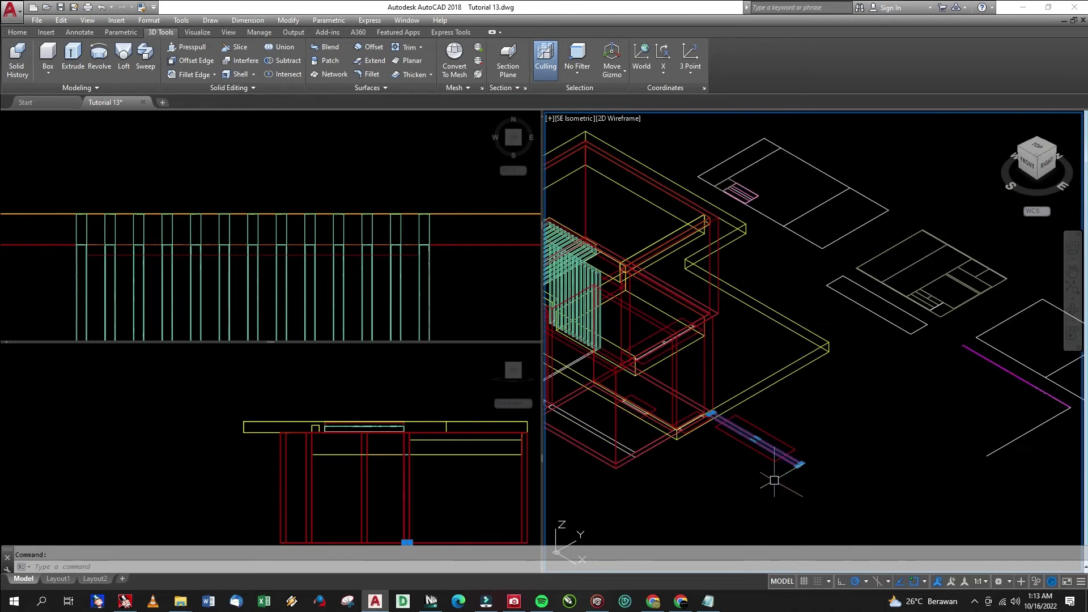
type("EX")
key("Return")
scroll(728, 348, "up", 3)
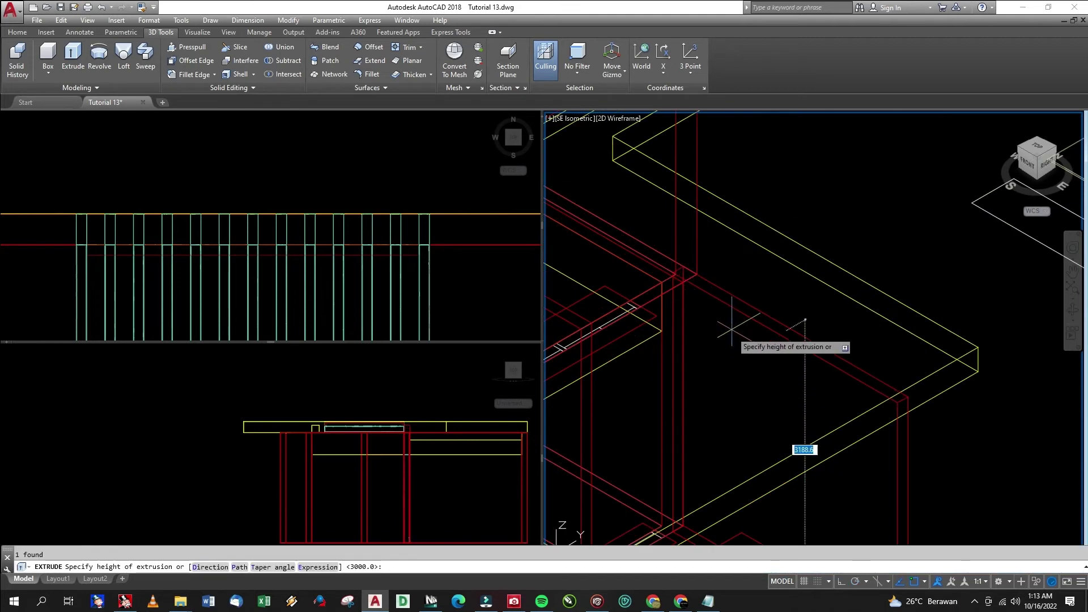
scroll(680, 272, "up", 2)
scroll(717, 266, "up", 2)
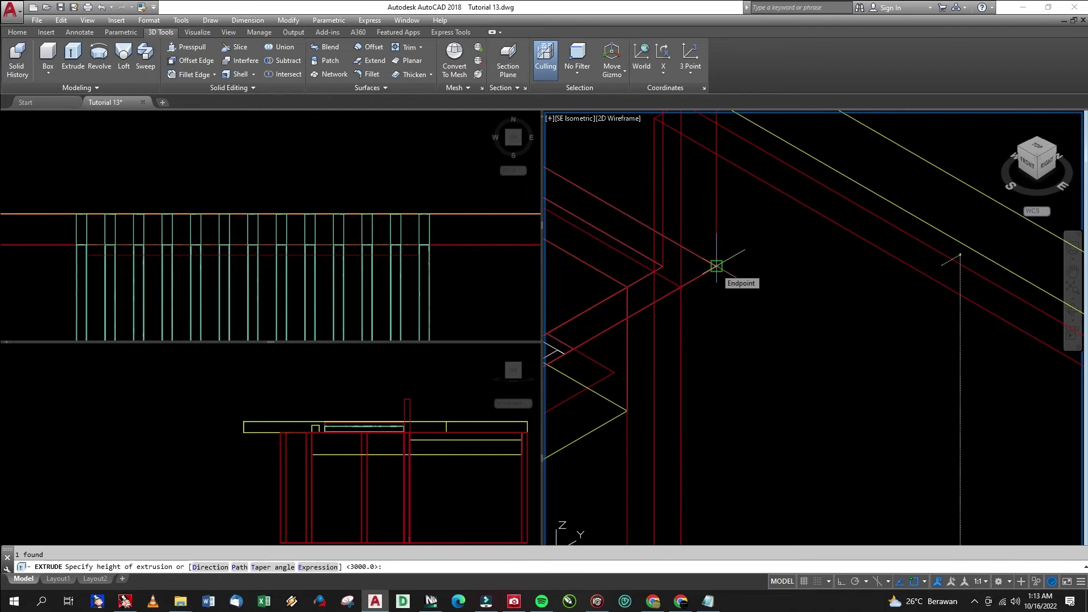
left_click(716, 266)
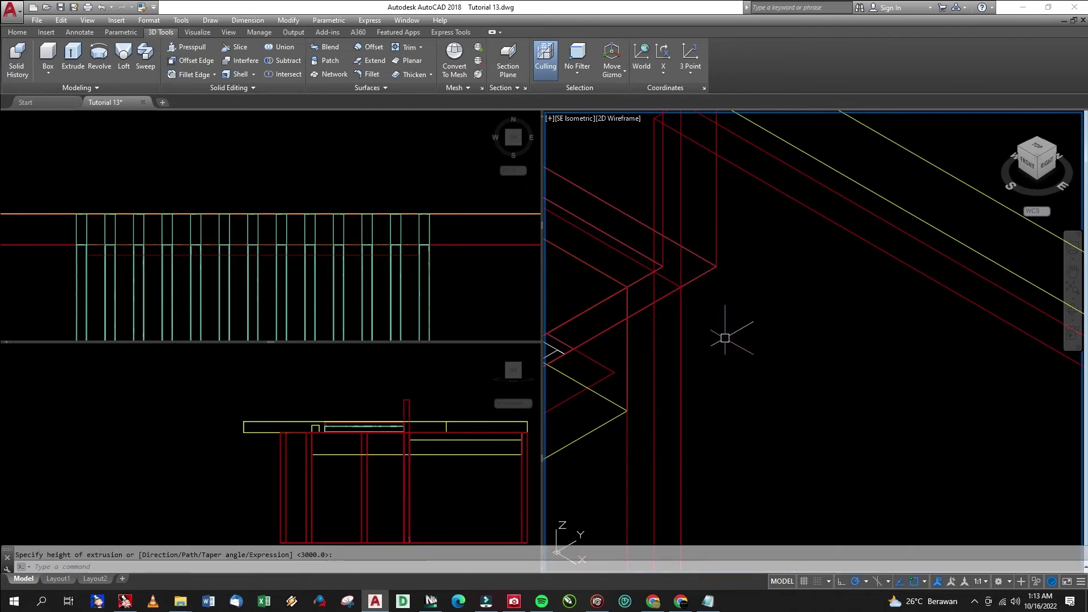
scroll(725, 338, "down", 2)
scroll(704, 309, "down", 3)
key("ctrl+z")
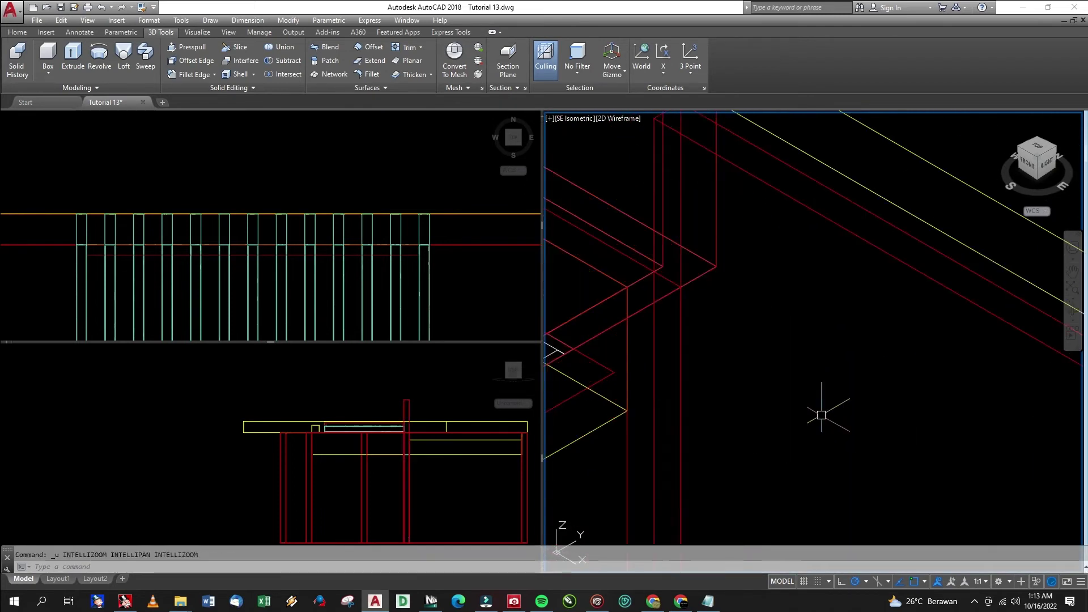
key("ctrl+z")
Start an extrusion of the outline in the Right viewport, then cancel it.
left_click(445, 492)
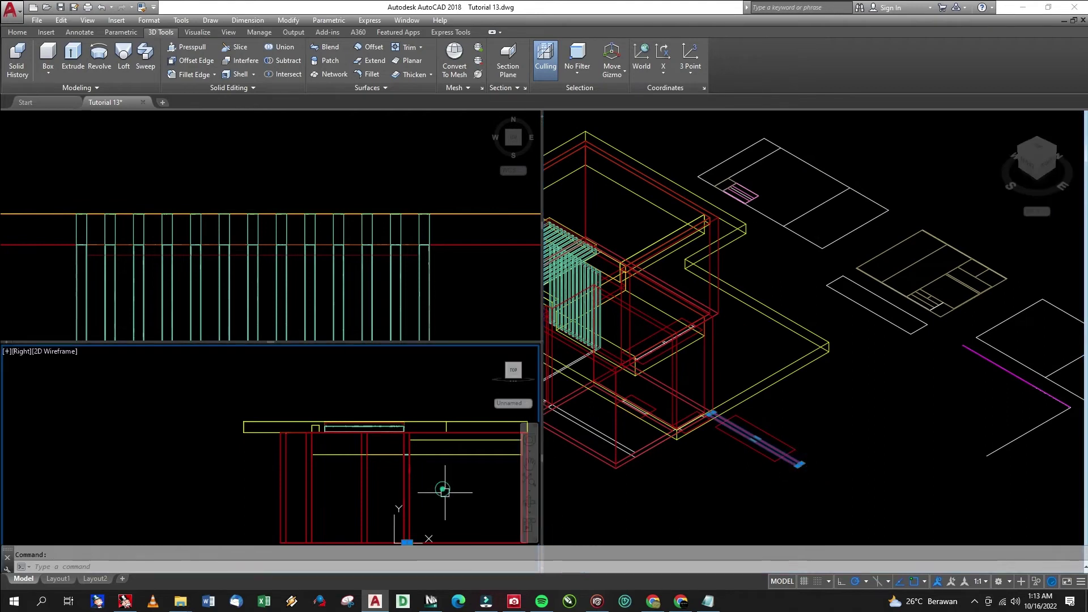
type("ex")
key("Return")
left_click(445, 476)
key("Return")
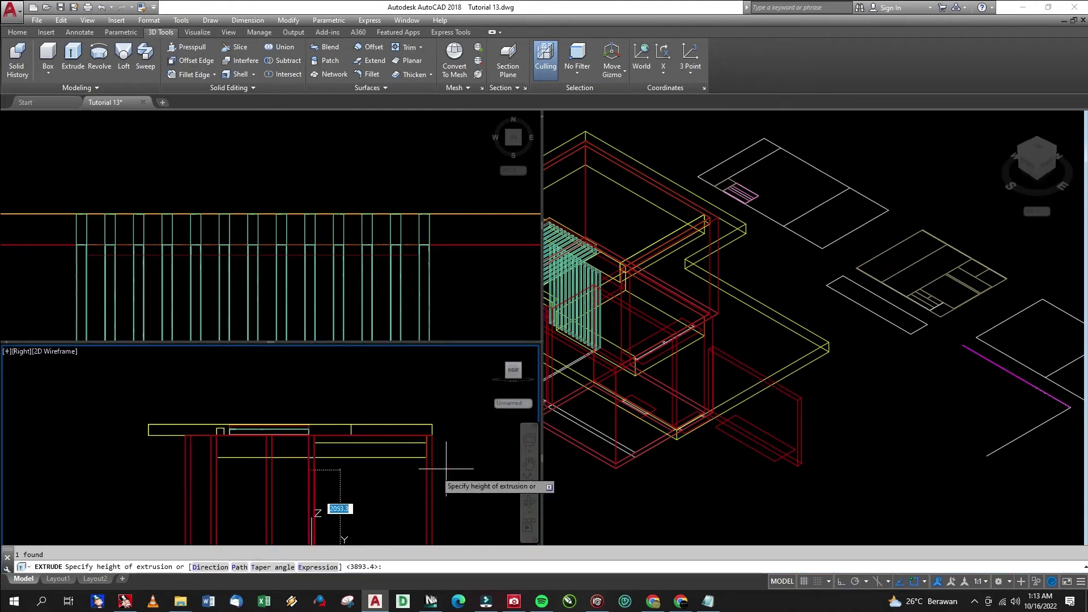
key("Escape")
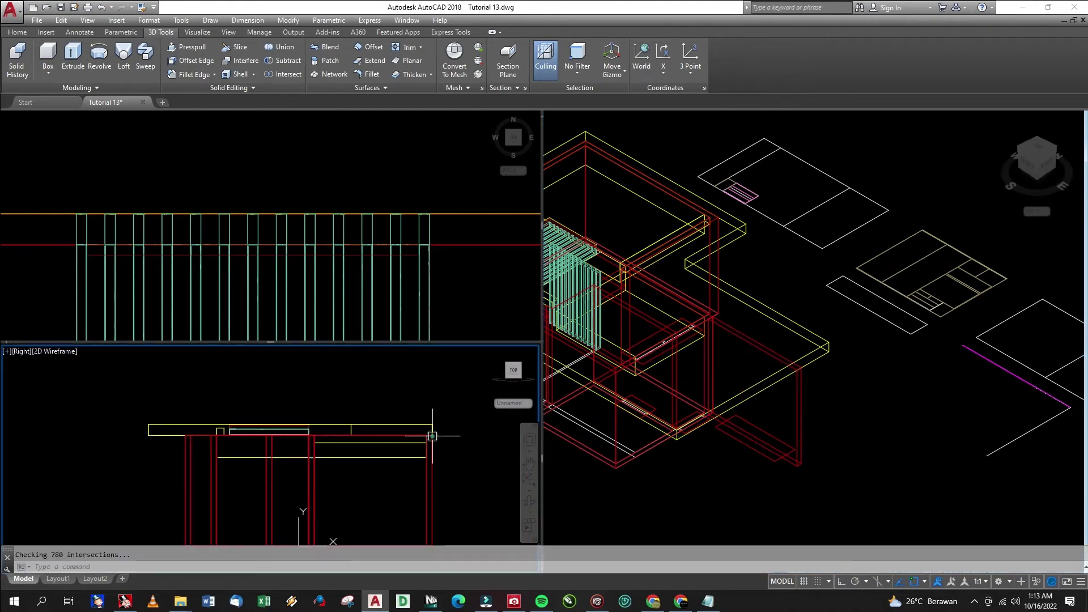
scroll(770, 453, "up", 5)
scroll(773, 447, "down", 5)
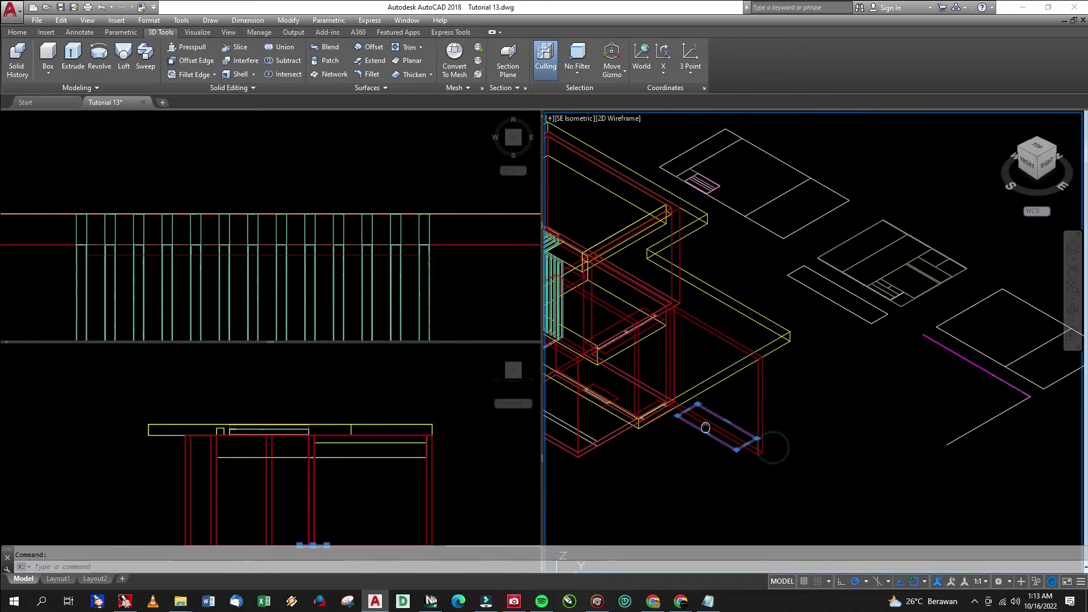
scroll(650, 389, "up", 5)
scroll(439, 476, "down", 3)
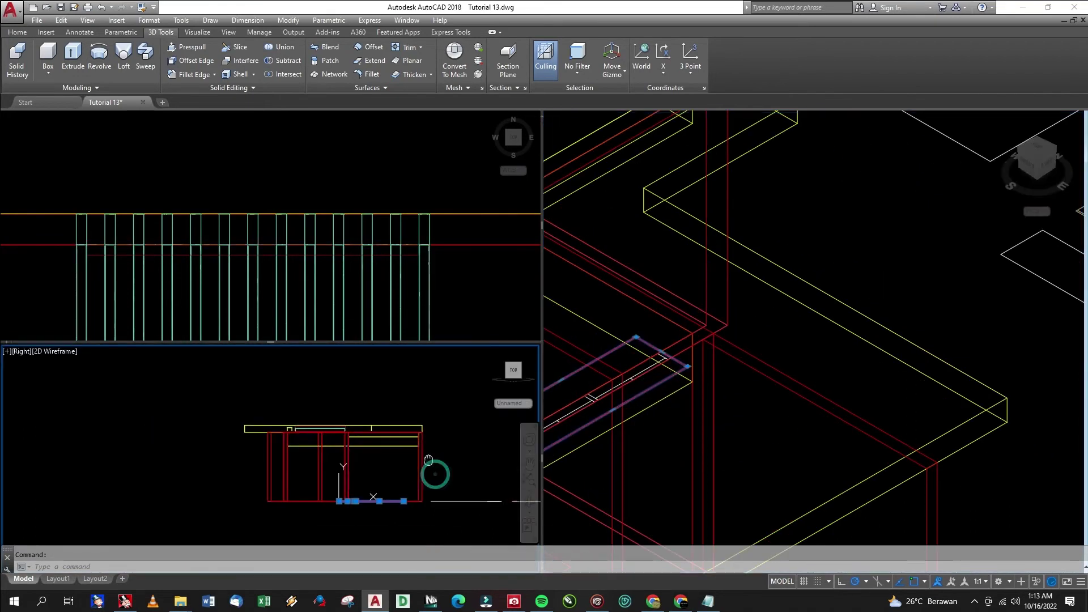
scroll(445, 471, "up", 3)
Move the outline 200 units up in the Right viewport.
type("m")
key("Return")
left_click(468, 476)
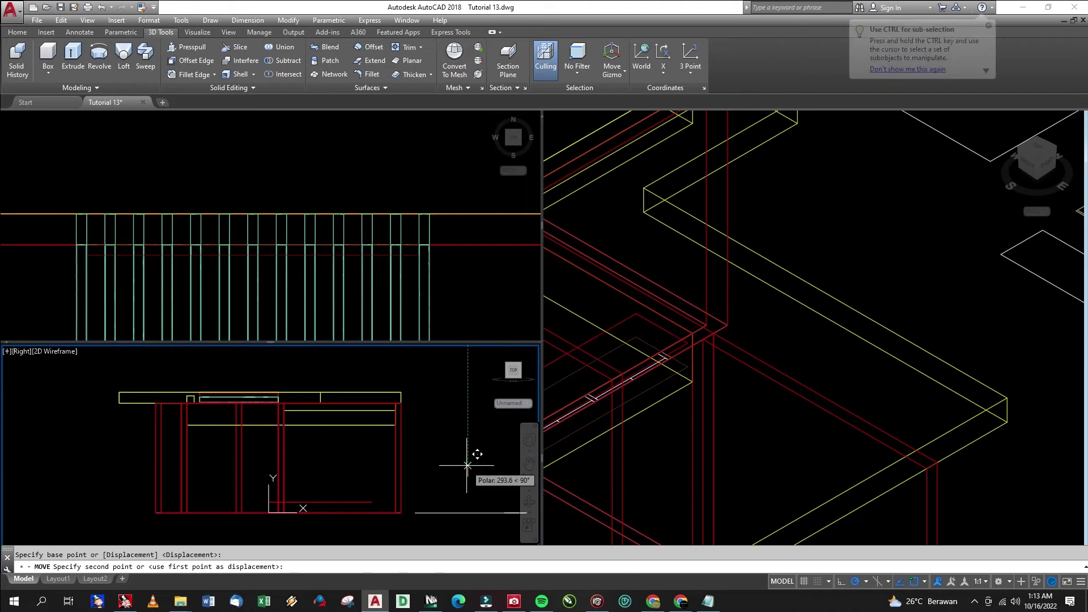
type("200")
key("Return")
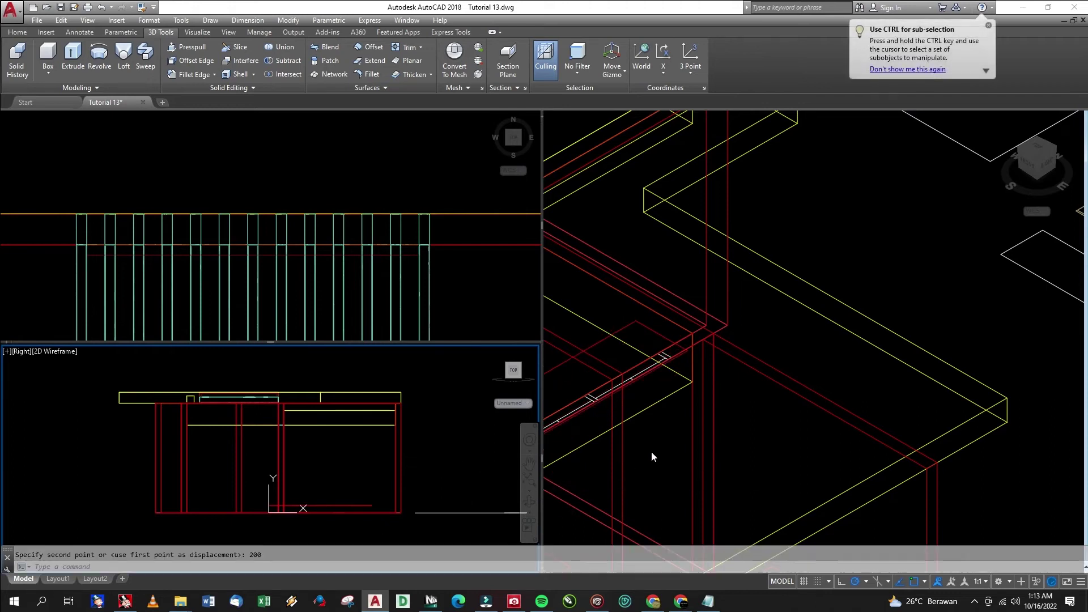
Extrude the two raised outlines 2200 high into a tall box.
left_click(657, 447)
left_click(651, 324)
scroll(672, 413, "down", 4)
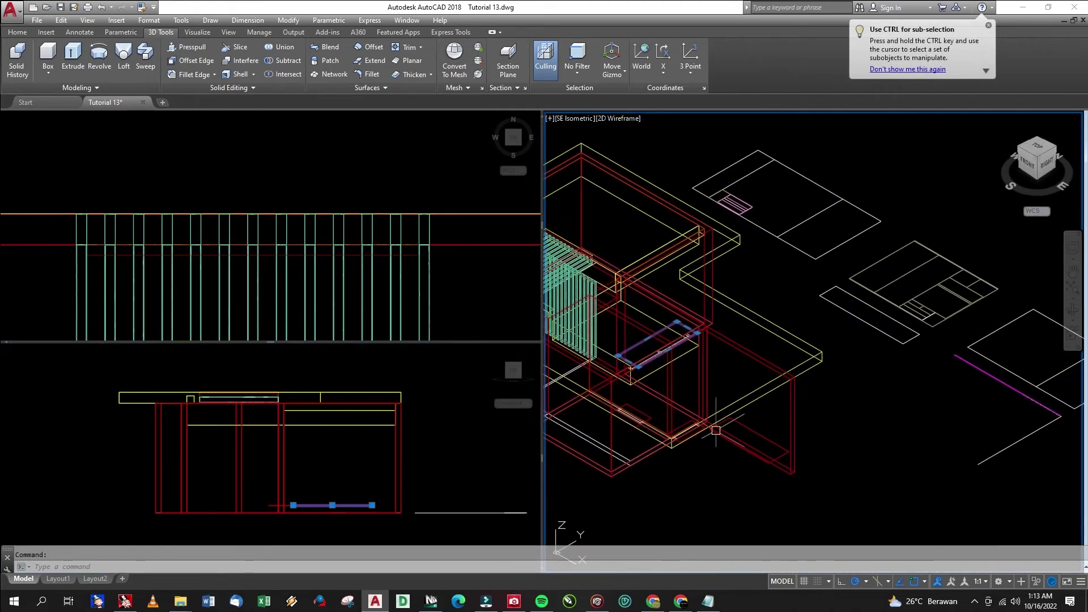
scroll(746, 419, "up", 3)
left_click(443, 464)
type("2200")
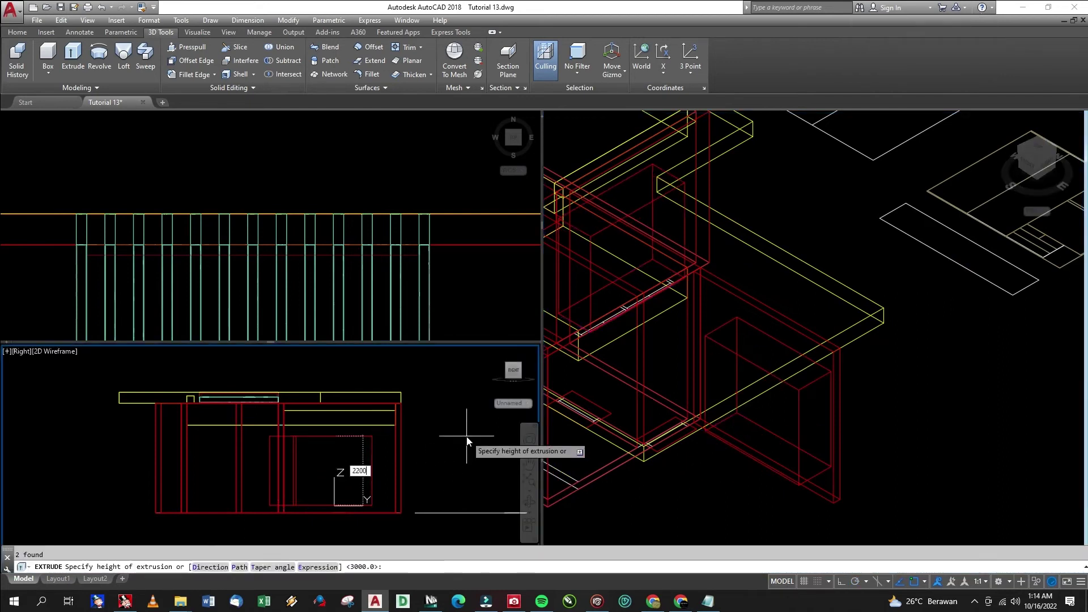
key("Return")
middle_click_drag(779, 429, 726, 441)
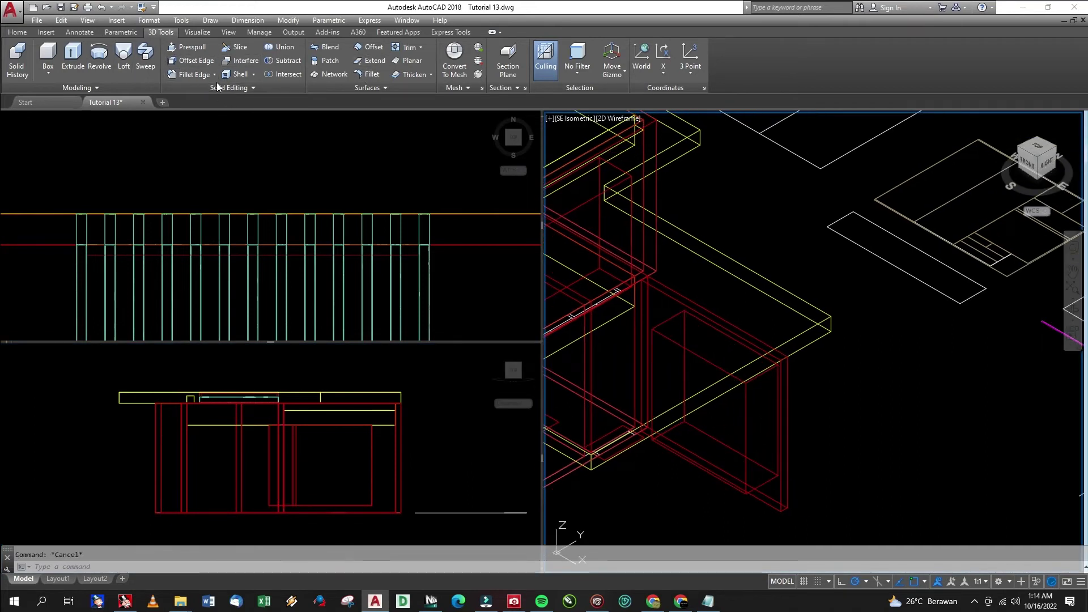
Subtract the tall box from the wall solid to leave an opening.
left_click(290, 61)
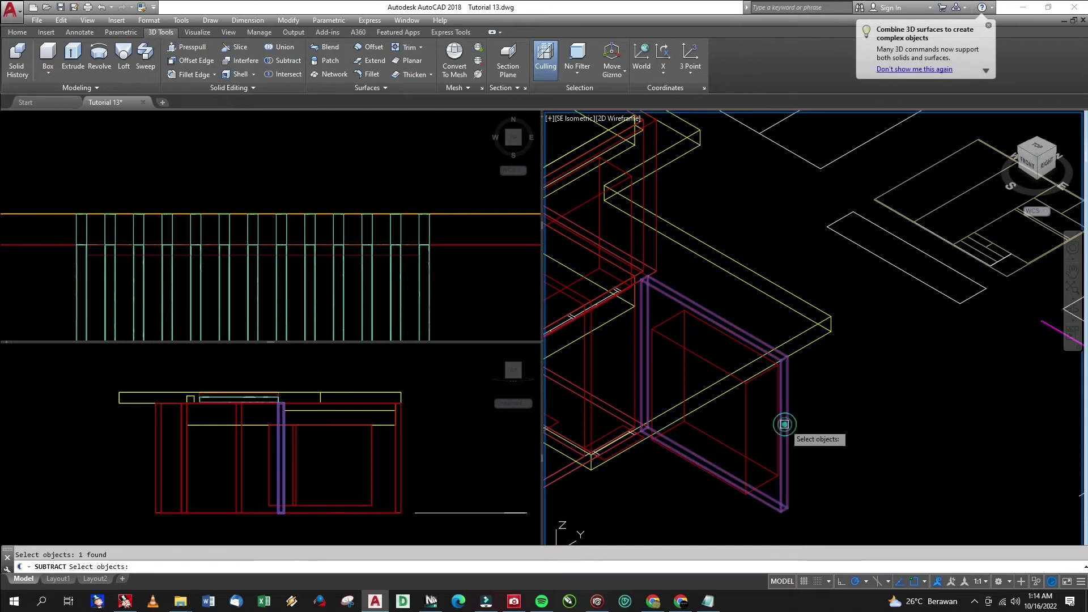
left_click(733, 424)
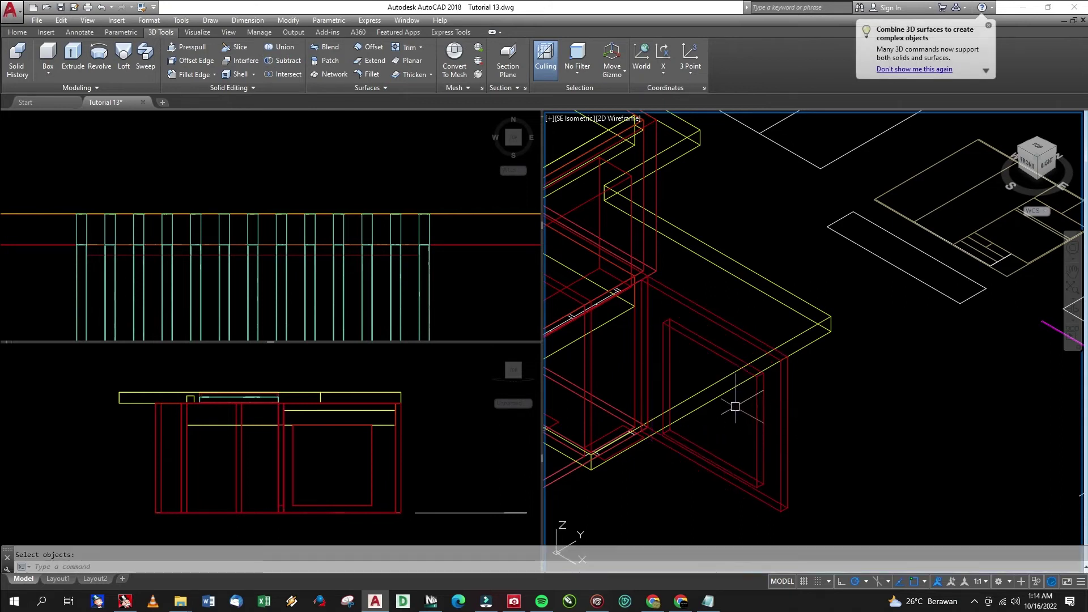
scroll(692, 392, "down", 2)
scroll(692, 392, "up", 3)
key("Return")
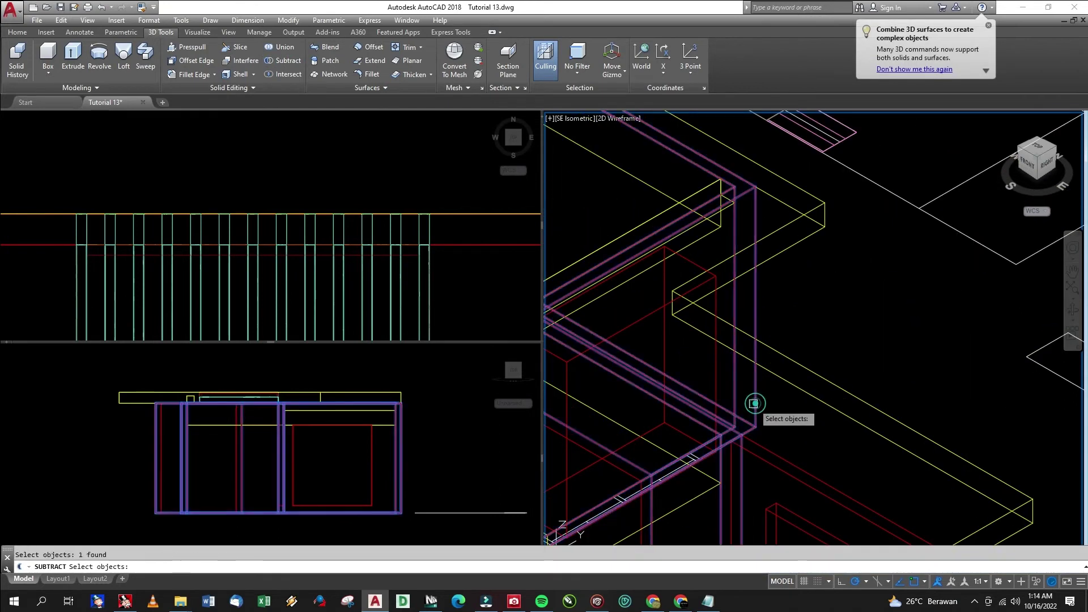
left_click(720, 379)
key("Return")
scroll(715, 441, "down", 3)
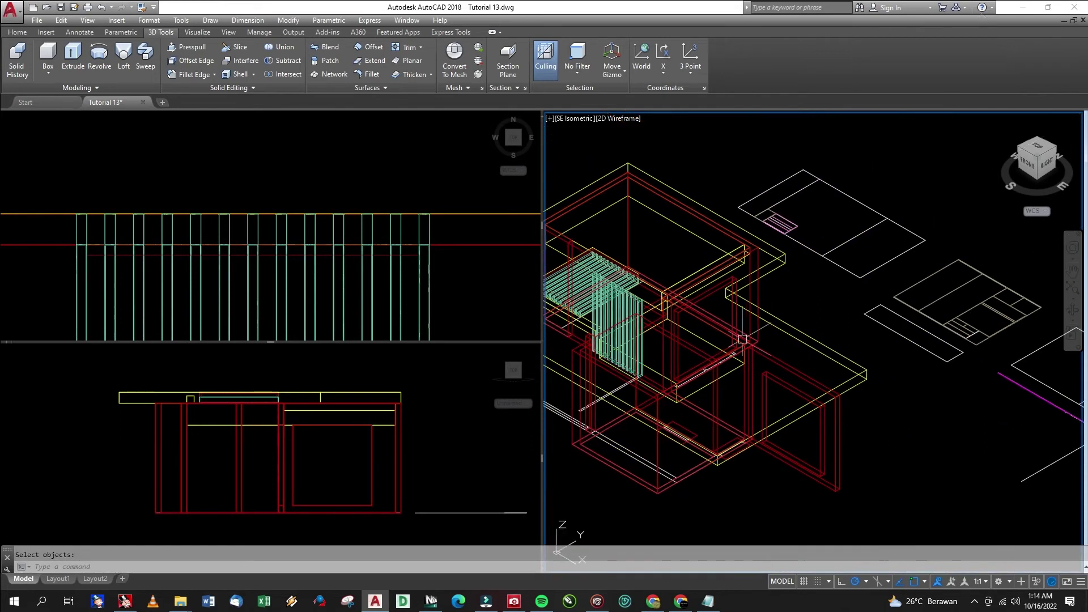
middle_click_drag(743, 430, 758, 412)
scroll(759, 412, "up", 3)
key("Escape")
Extrude the two small floor outlines 2400 high.
left_click(706, 411)
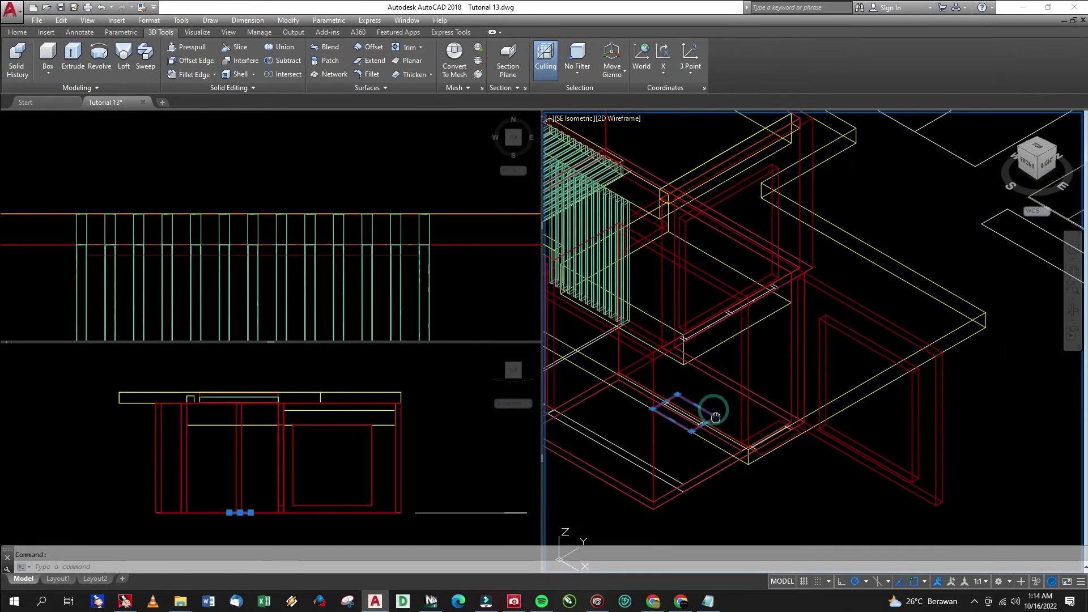
scroll(773, 444, "up", 1)
left_click(774, 445)
left_click(444, 461)
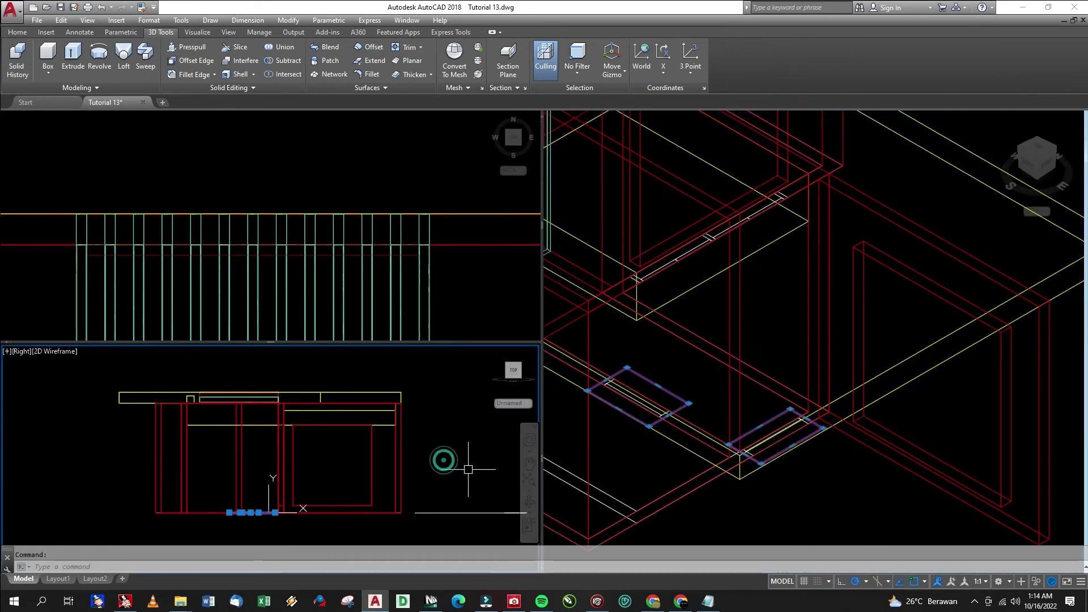
type("ext")
key("Return")
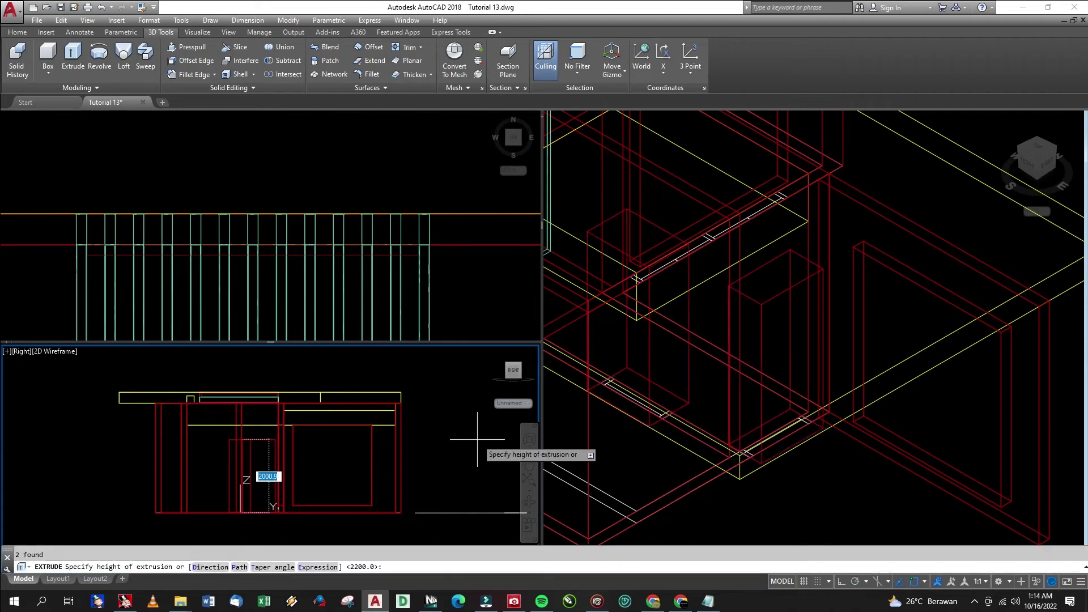
type("00")
key("Return")
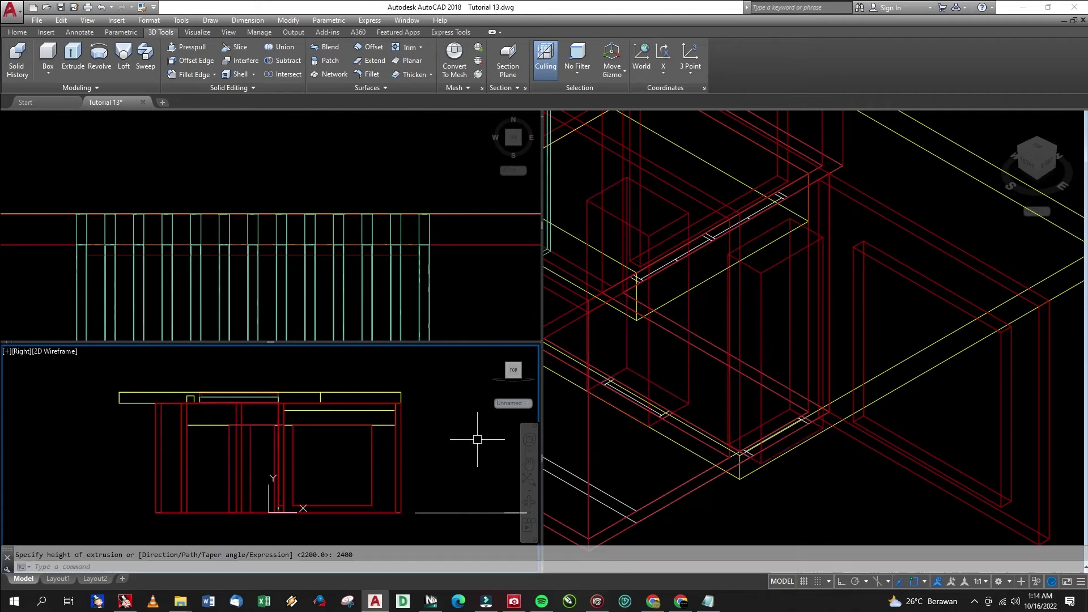
left_click(750, 520)
key("Escape")
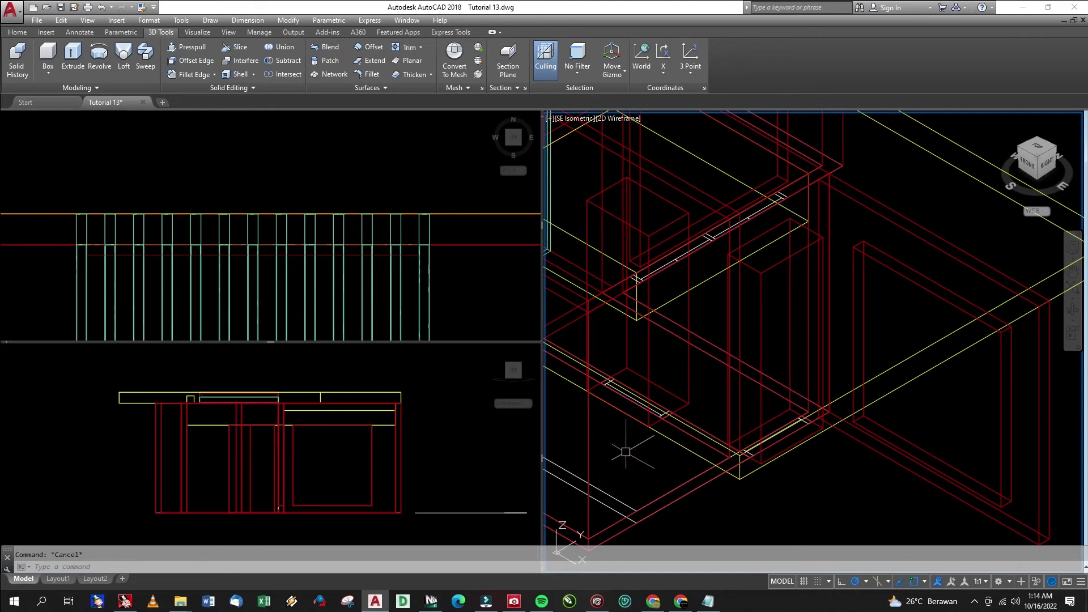
Abandon two subtraction attempts and select the new tall column in plan.
left_click(285, 60)
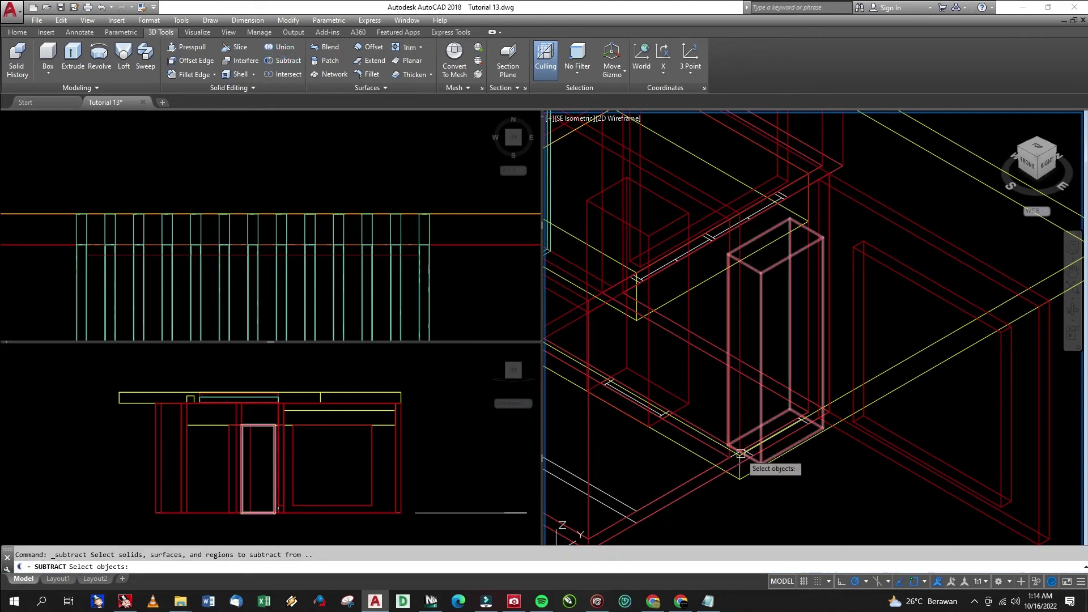
left_click(698, 477)
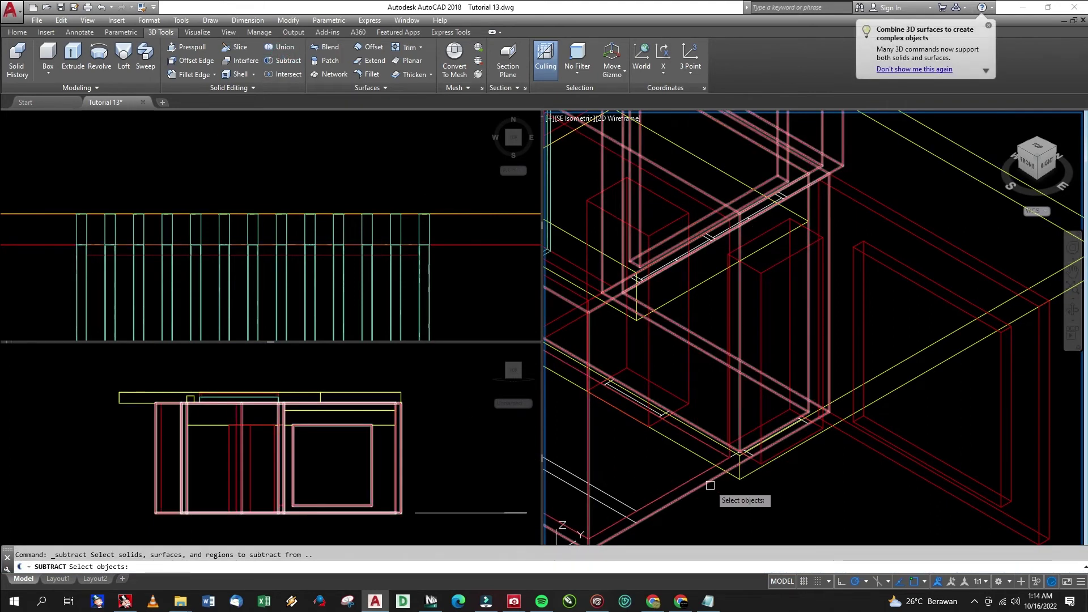
key("Escape")
left_click(290, 62)
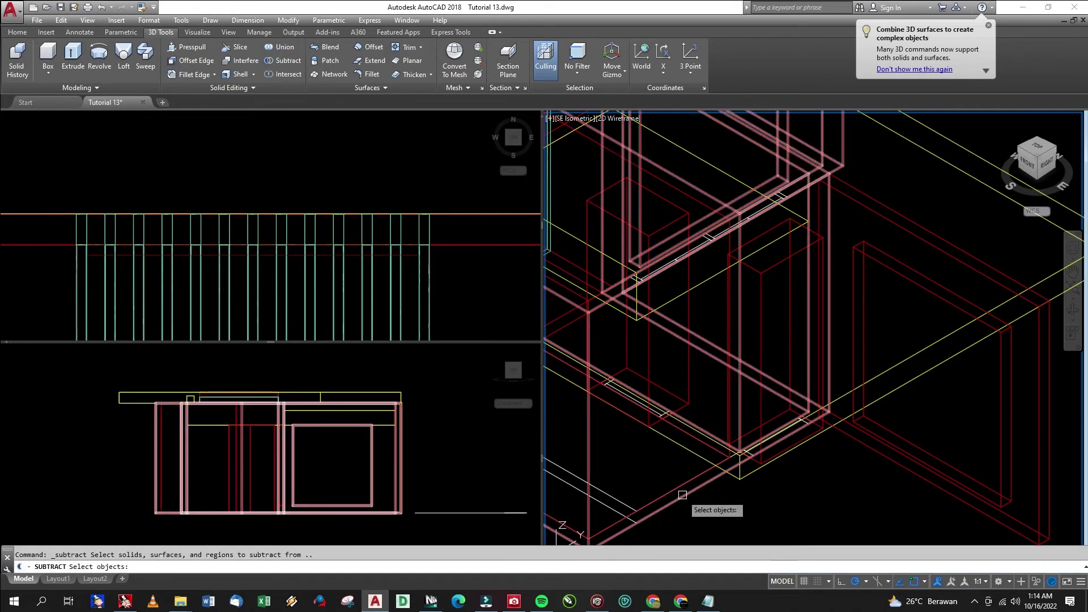
key("Return")
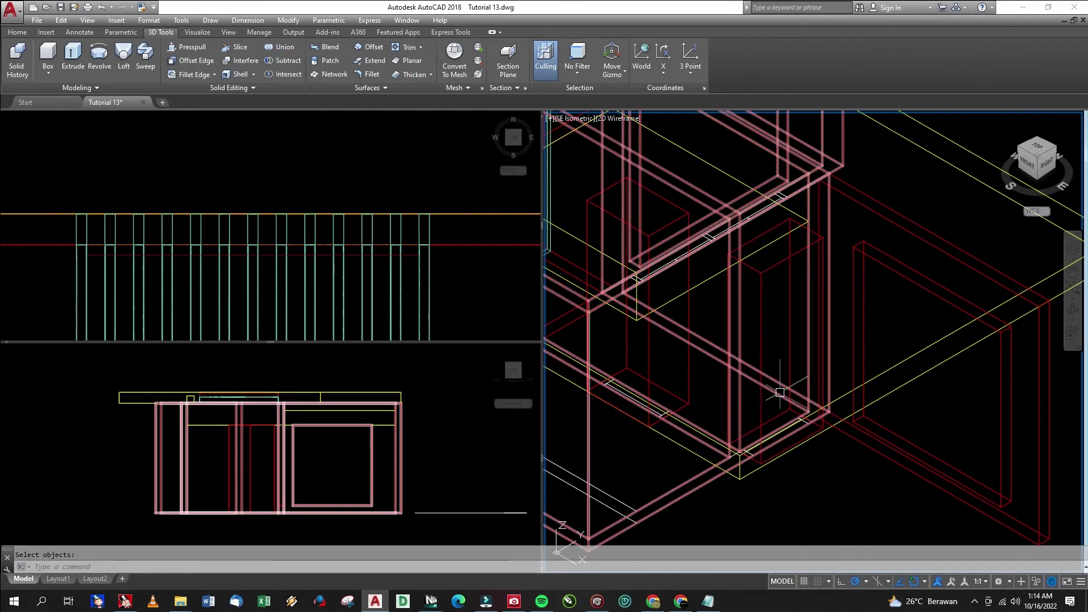
scroll(440, 272, "down", 6)
left_click(391, 285)
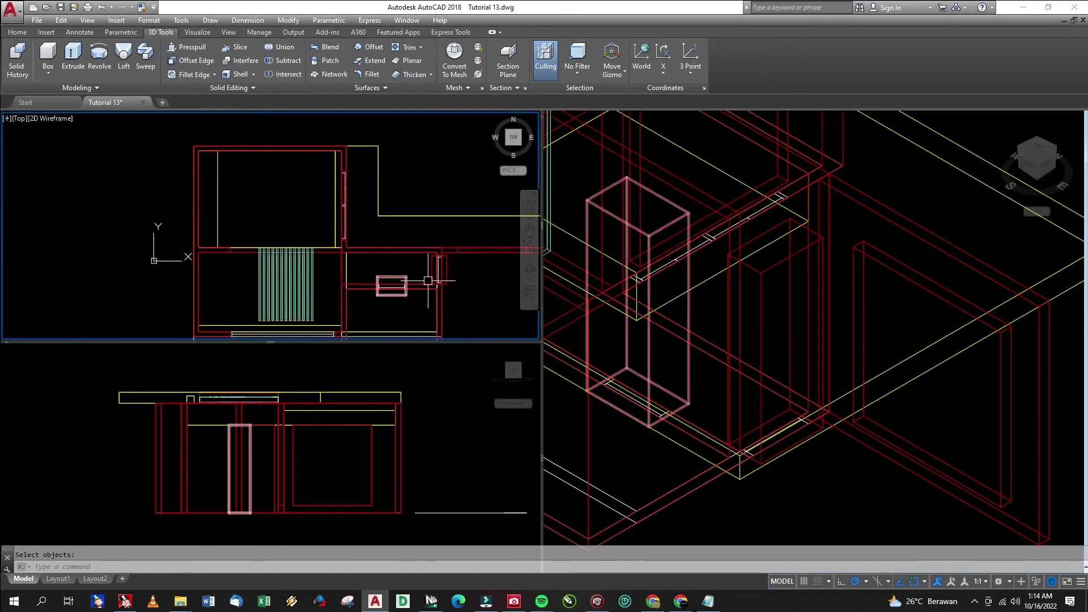
scroll(427, 281, "up", 2)
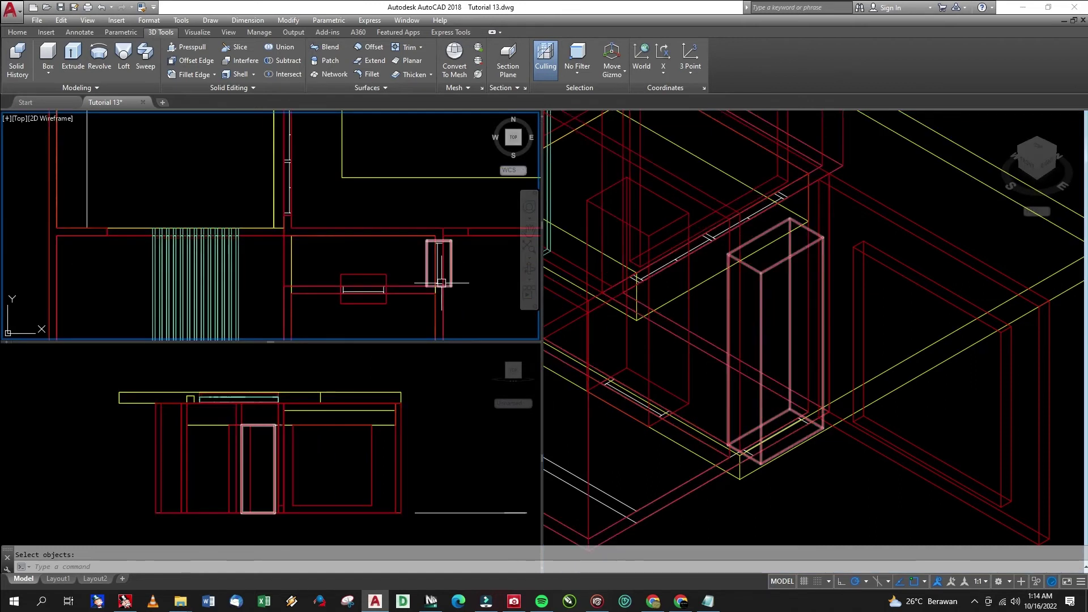
Subtract the small box from the tall column in the plan view.
left_click(286, 61)
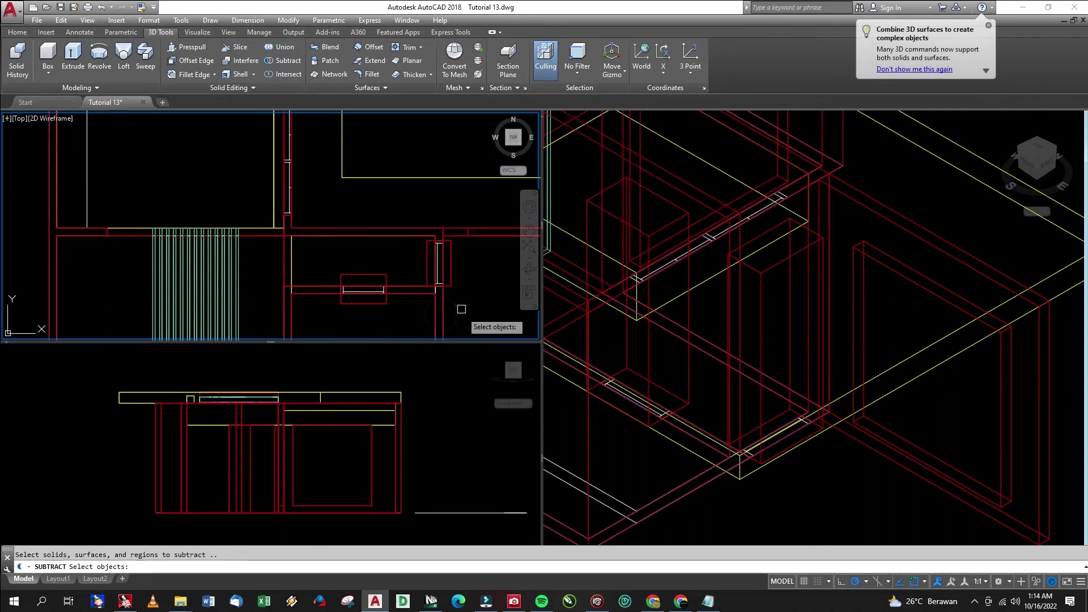
left_click(438, 260)
key("Return")
left_click(363, 286)
key("Return")
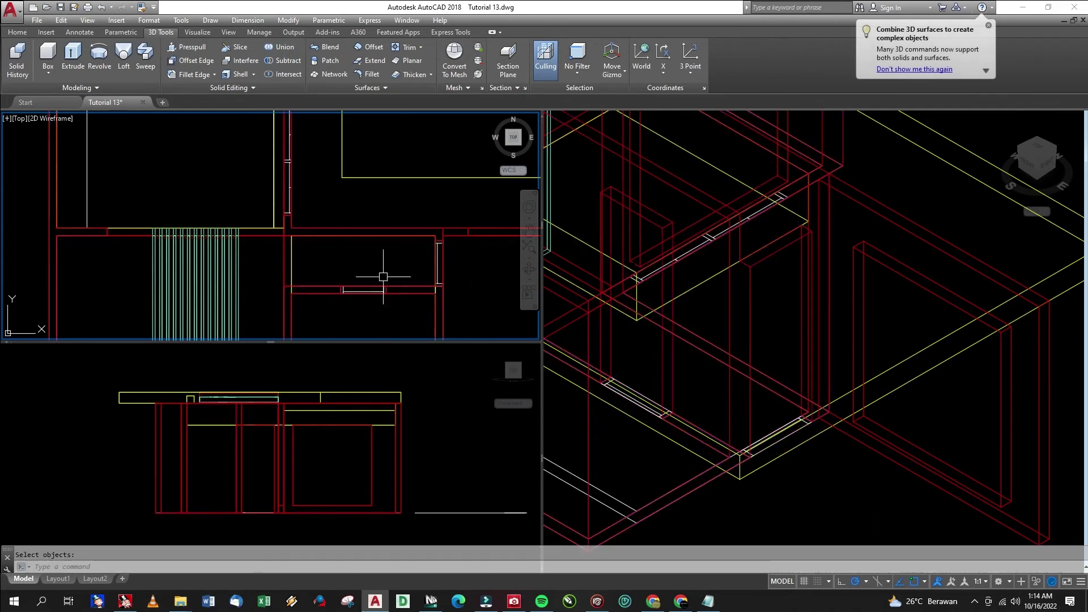
scroll(383, 278, "down", 3)
middle_click_drag(318, 284, 386, 283)
scroll(340, 284, "up", 1)
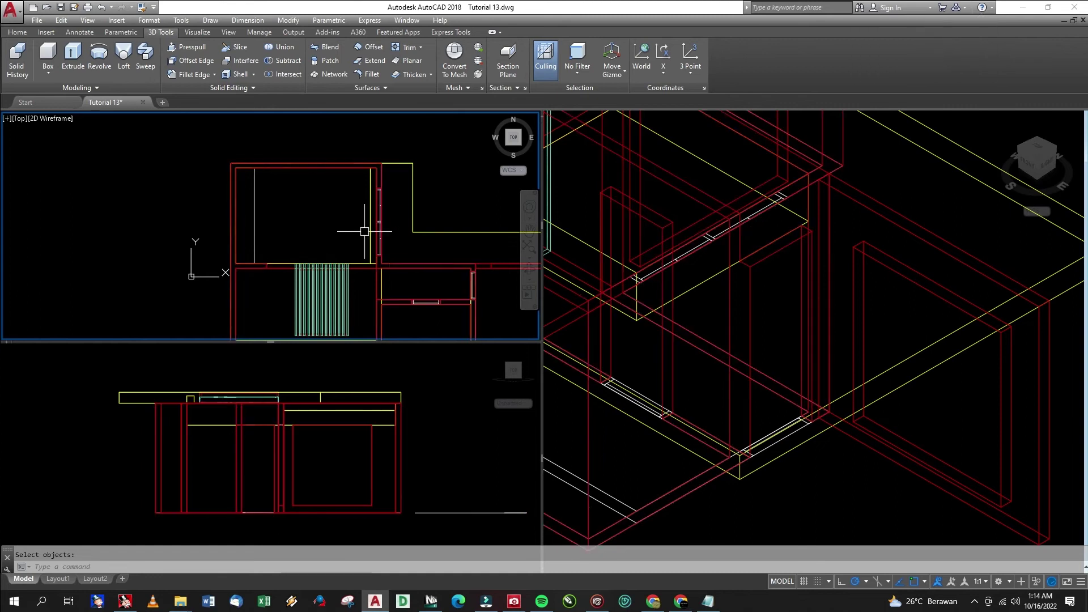
left_click(692, 438)
scroll(692, 438, "down", 3)
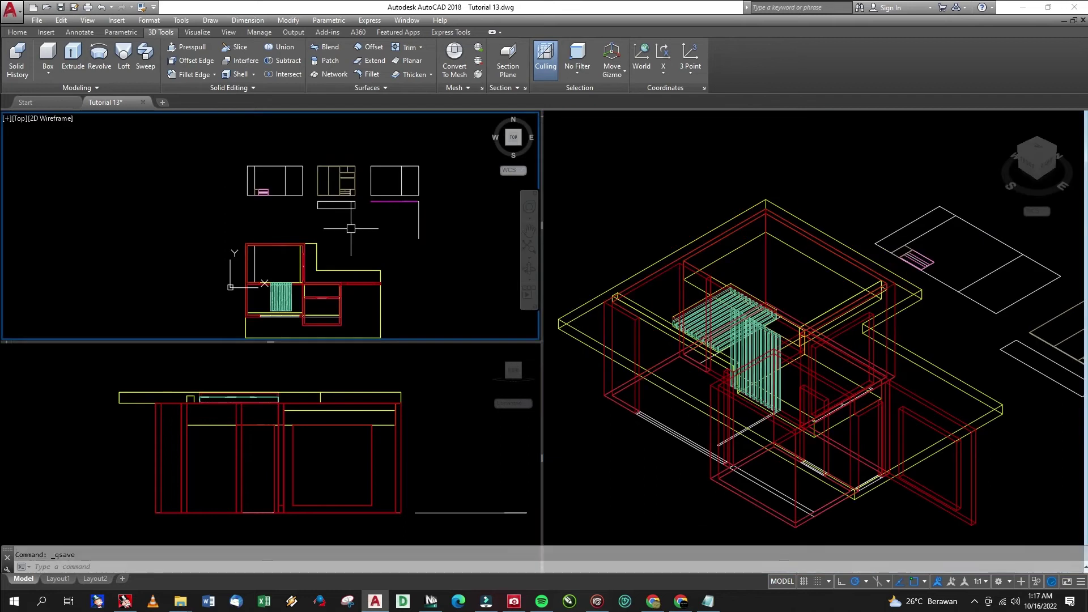
scroll(362, 193, "up", 2)
Crossing-select the middle and right plan outlines and stretch them 2 units.
scroll(374, 235, "up", 2)
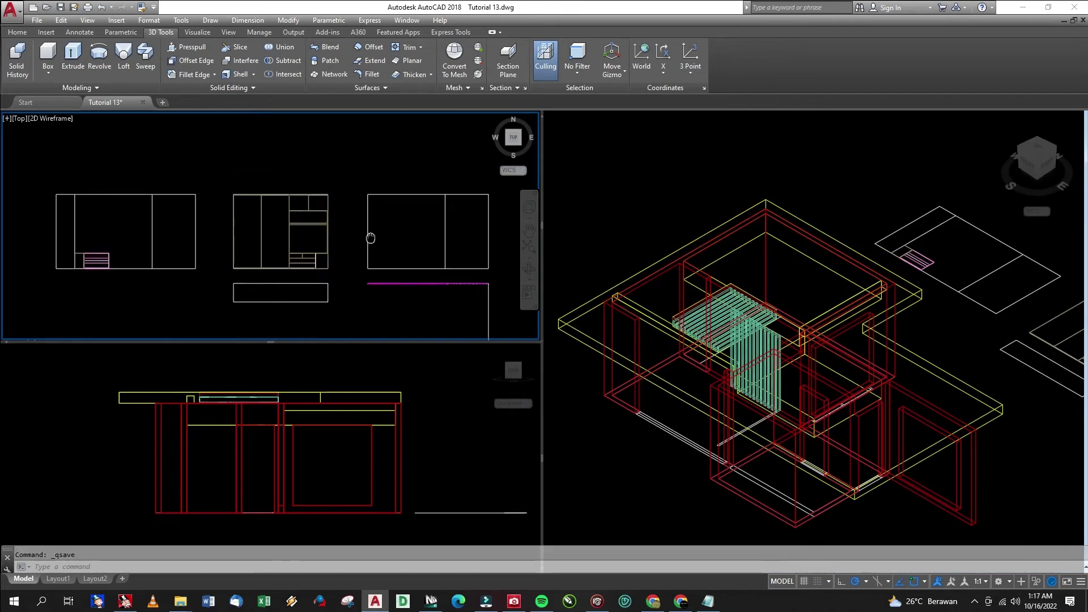
middle_click_drag(377, 237, 320, 275)
type("s")
key("Return")
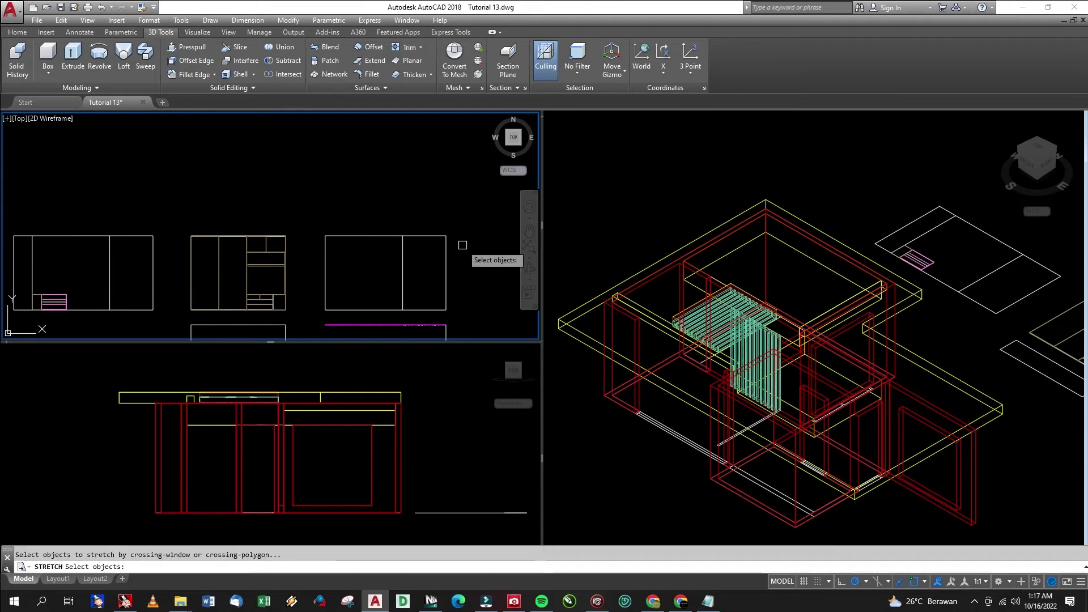
left_click(475, 244)
left_click(164, 197)
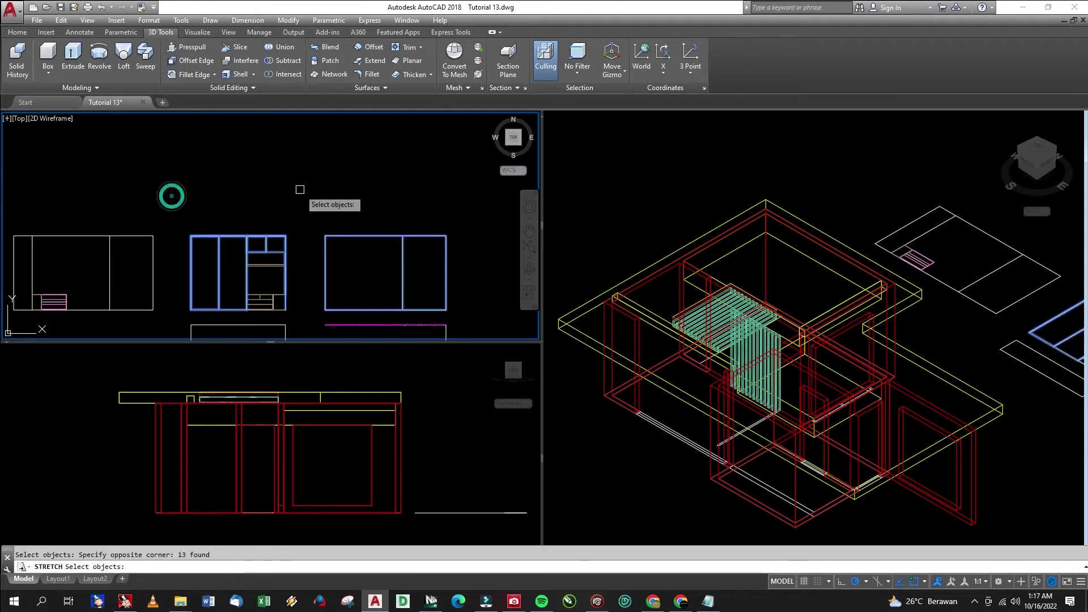
key("Return")
left_click(297, 200)
type("2")
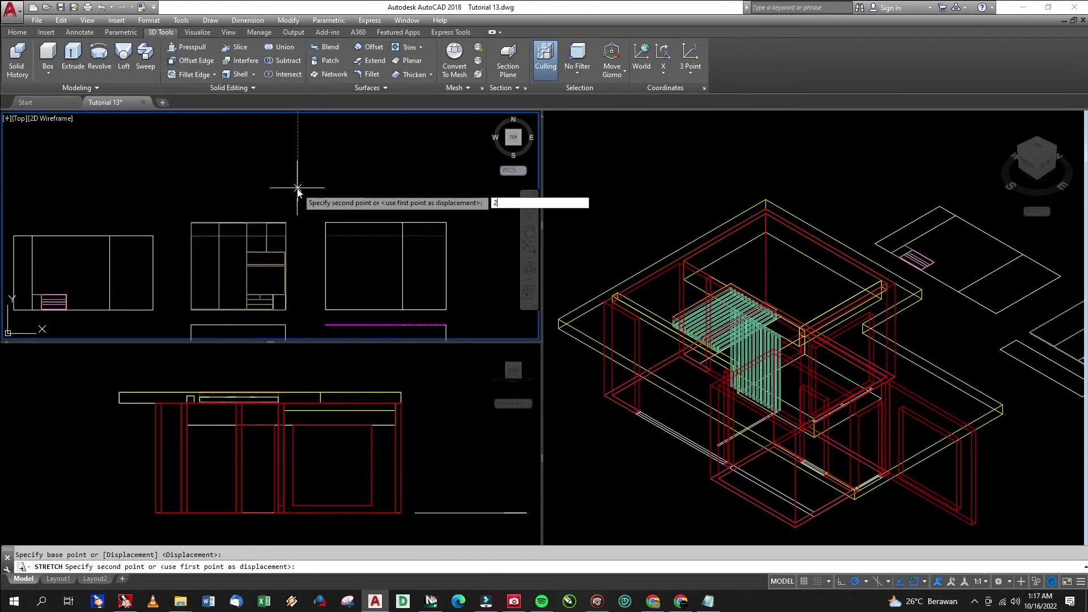
key("Return")
Select the upper wardrobe box and begin moving it in the side view.
left_click(737, 285)
left_click(736, 248)
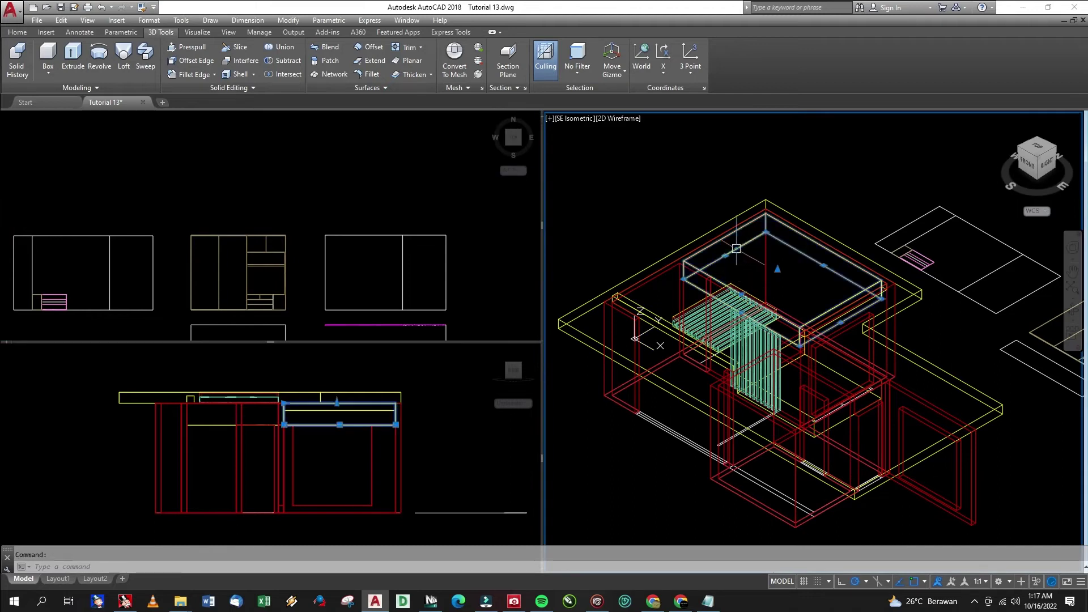
left_click(344, 421)
scroll(433, 414, "up", 2)
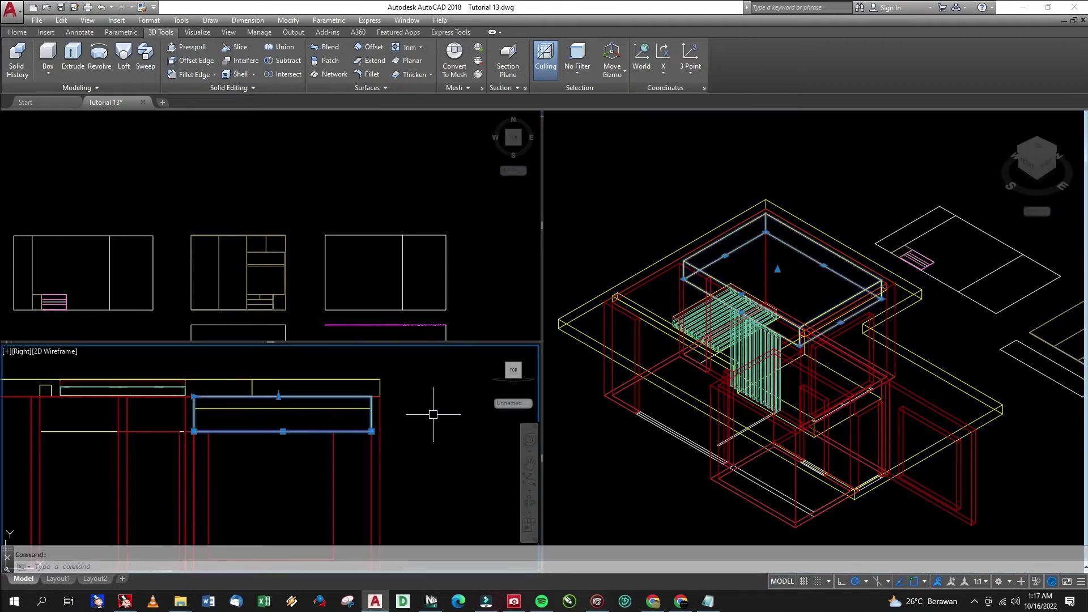
middle_click_drag(433, 417, 439, 454)
type("m")
key("Return")
Lift the upper wardrobe box 1000 units.
left_click(438, 452)
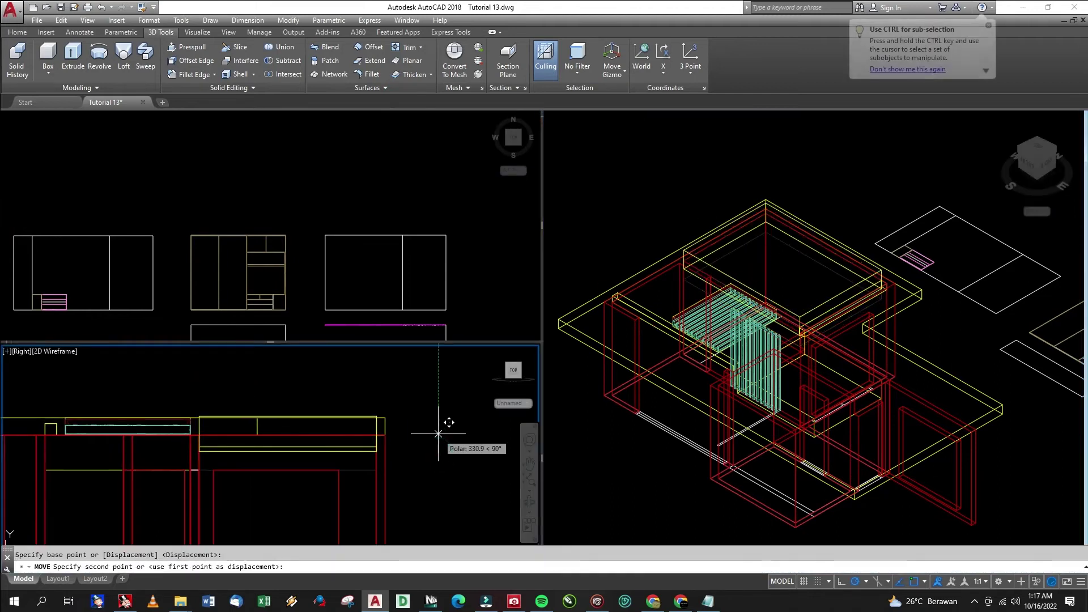
type("1000")
key("Return")
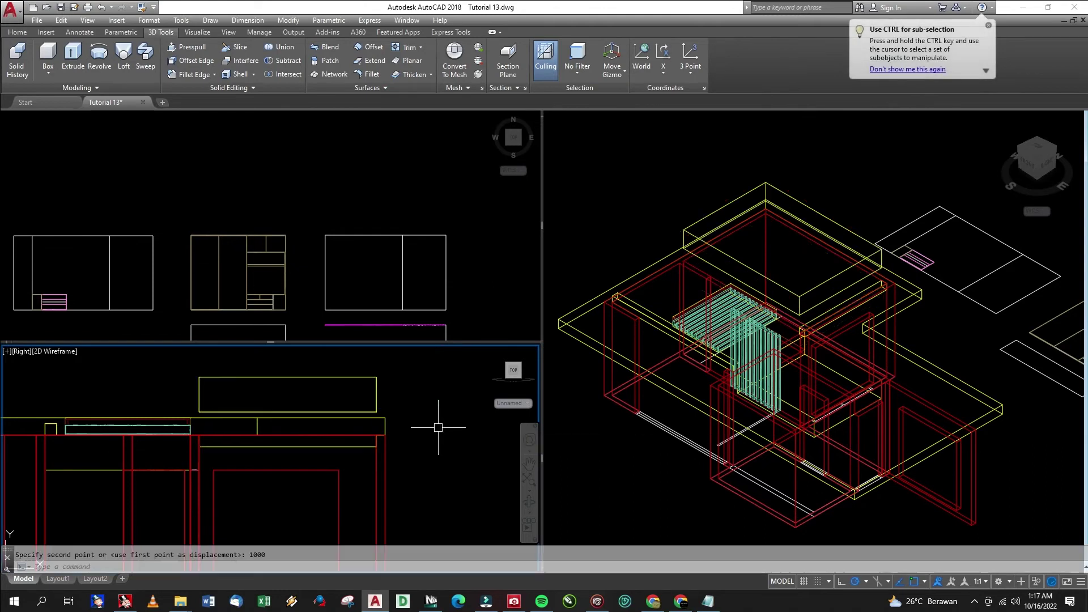
key("Escape")
Extrude the box's top face by -20 with no taper.
left_click(807, 238)
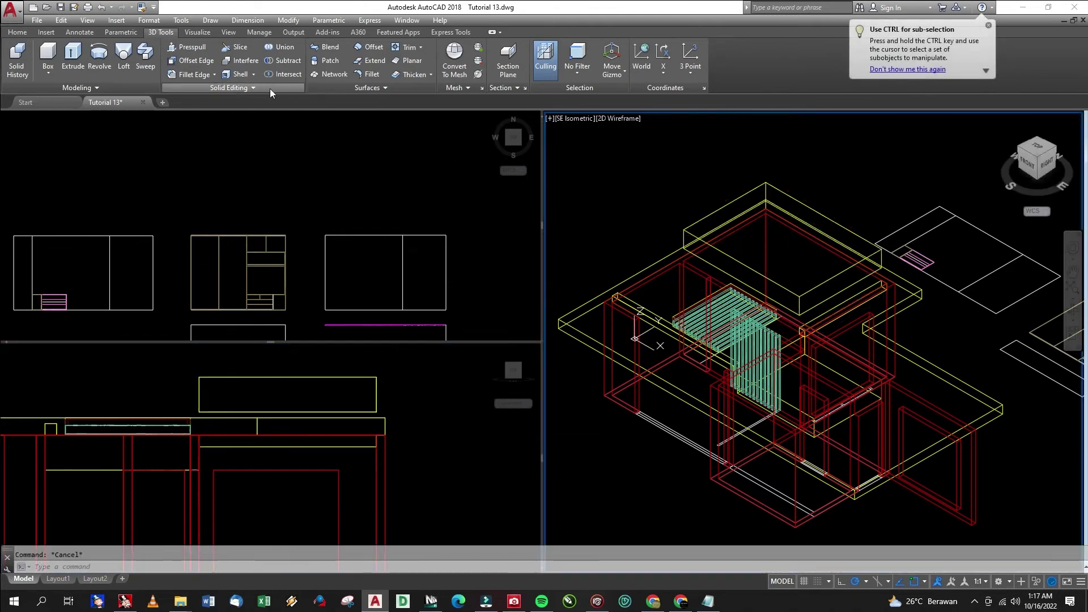
left_click(269, 88)
left_click(168, 113)
scroll(782, 236, "up", 2)
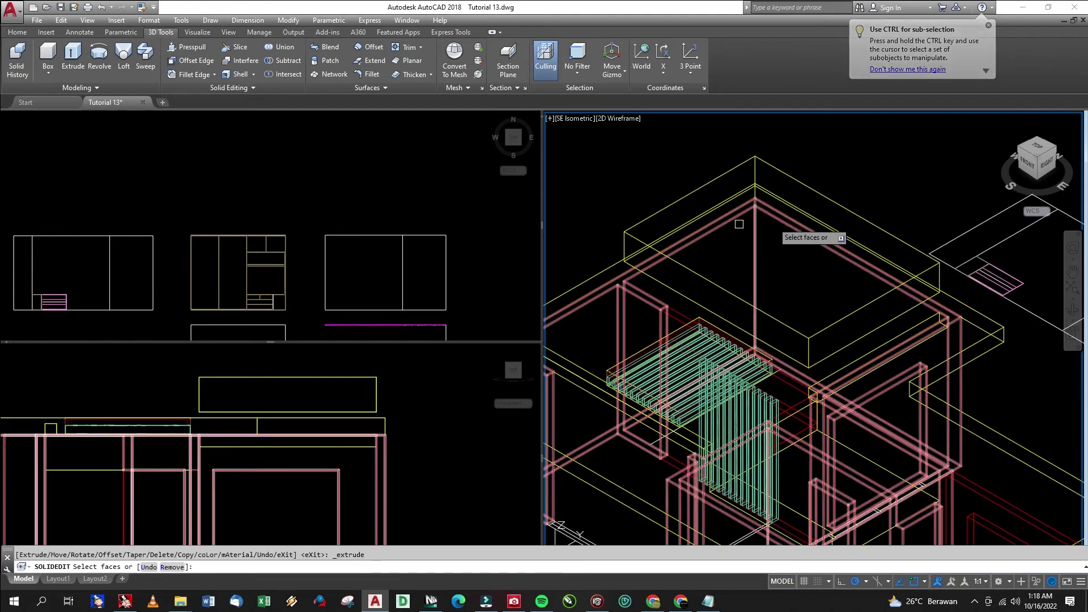
left_click(808, 270)
key("Return")
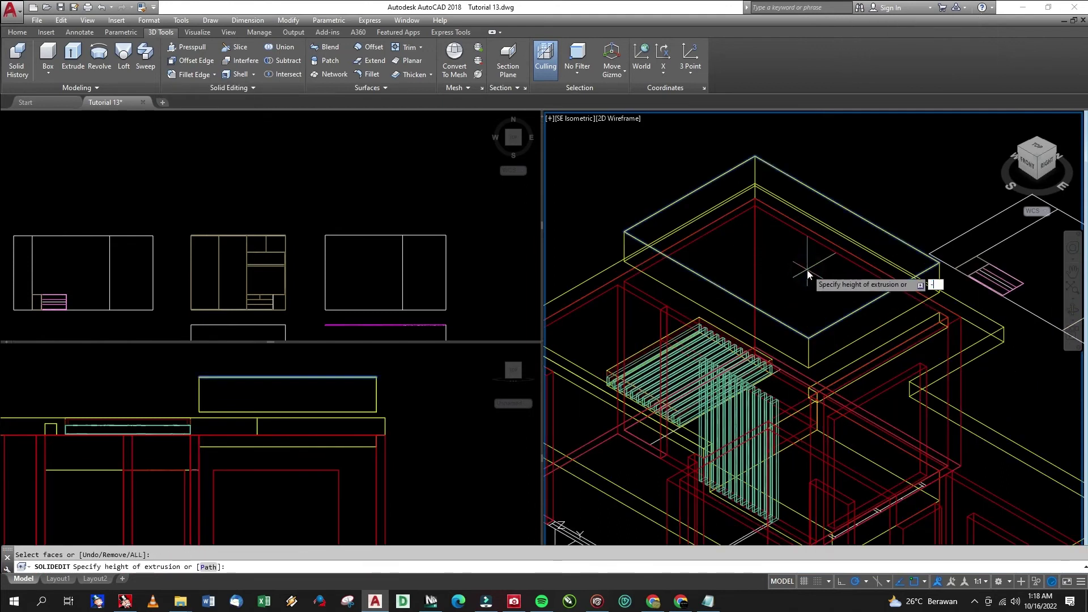
key("Return")
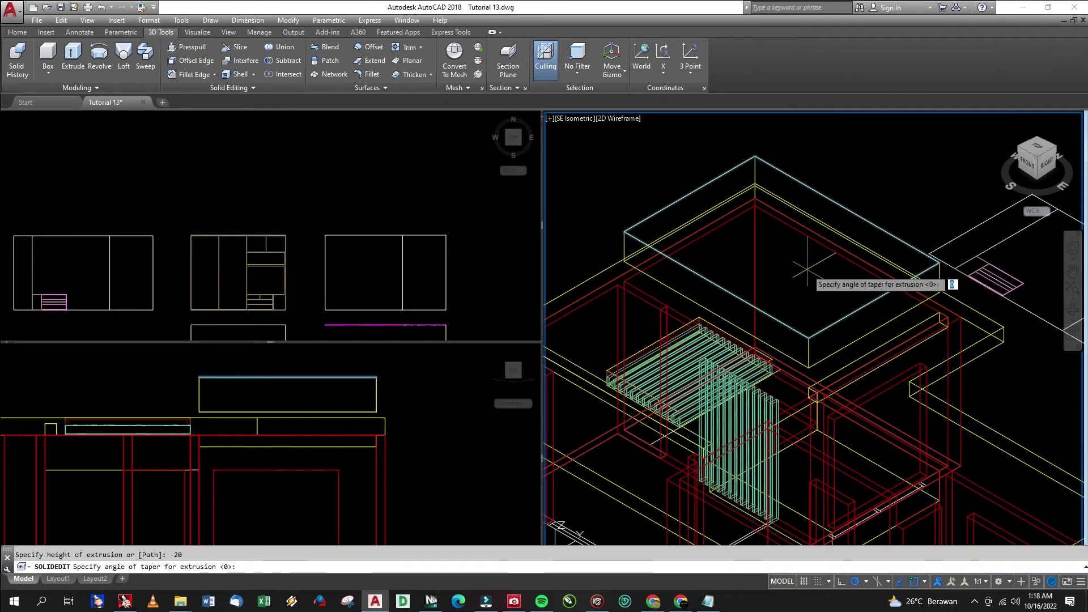
key("Return")
Move the edited box back down 1000 units.
key("Return")
key("Return")
left_click(372, 392)
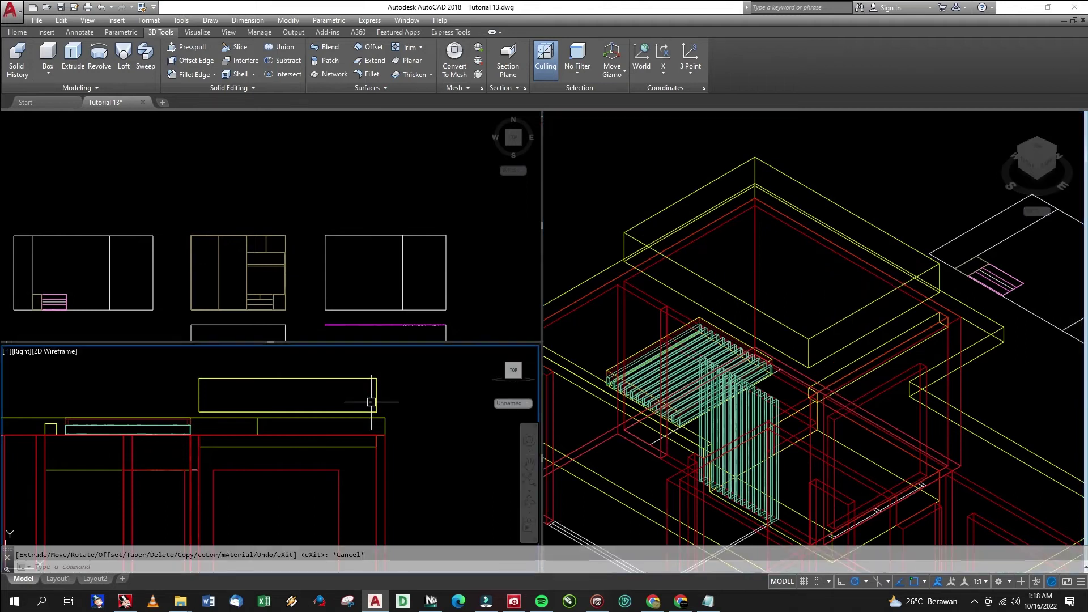
type("m")
key("Return")
left_click(459, 407)
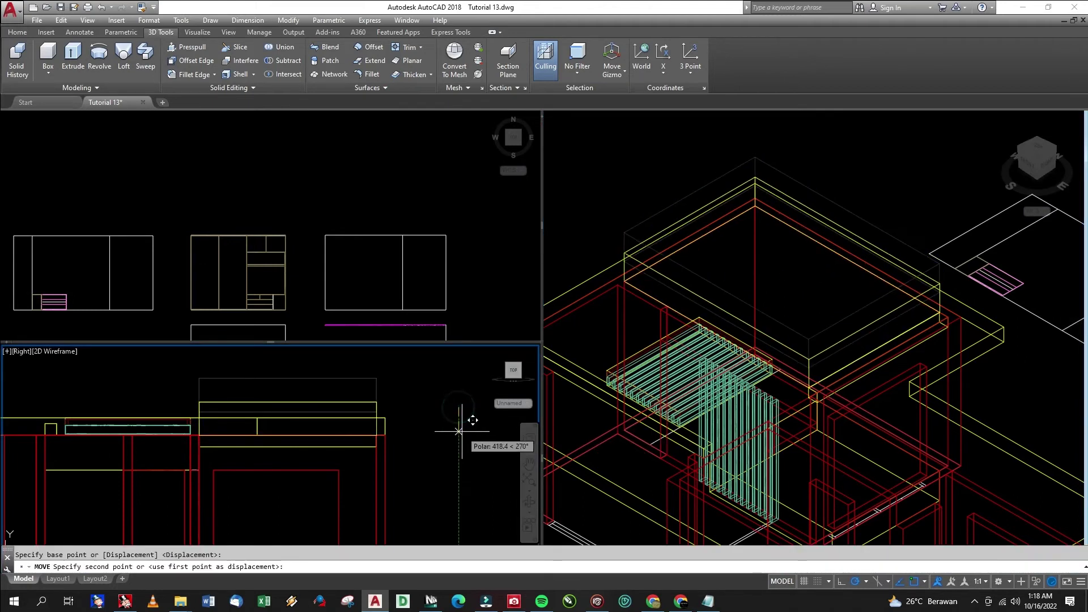
type("1000")
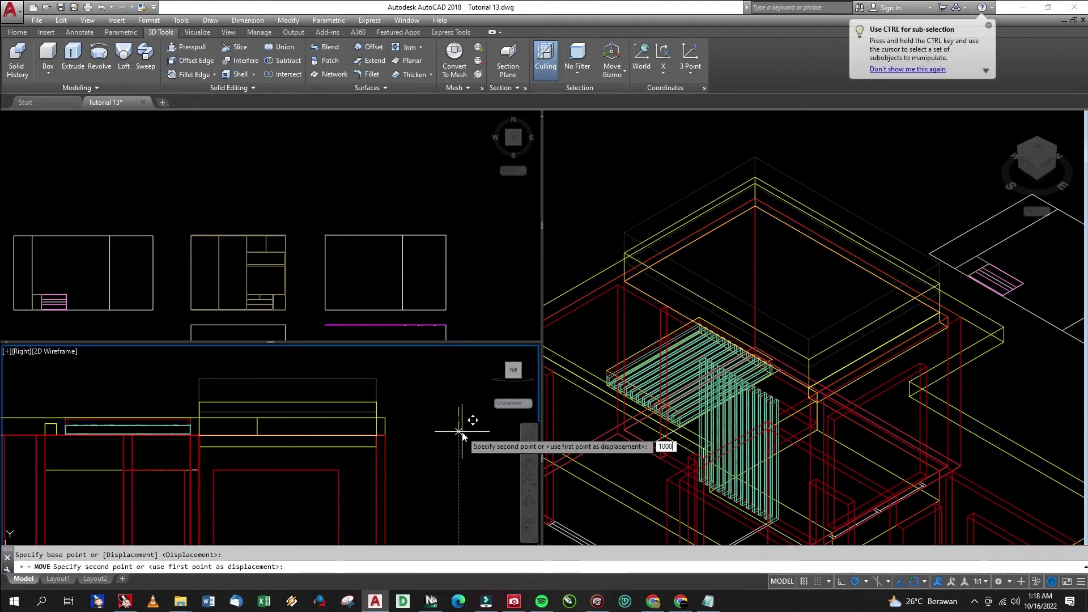
key("Return")
Raise the box 20 units and check it in the side and isometric views.
scroll(387, 481, "up", 4)
left_click(363, 457)
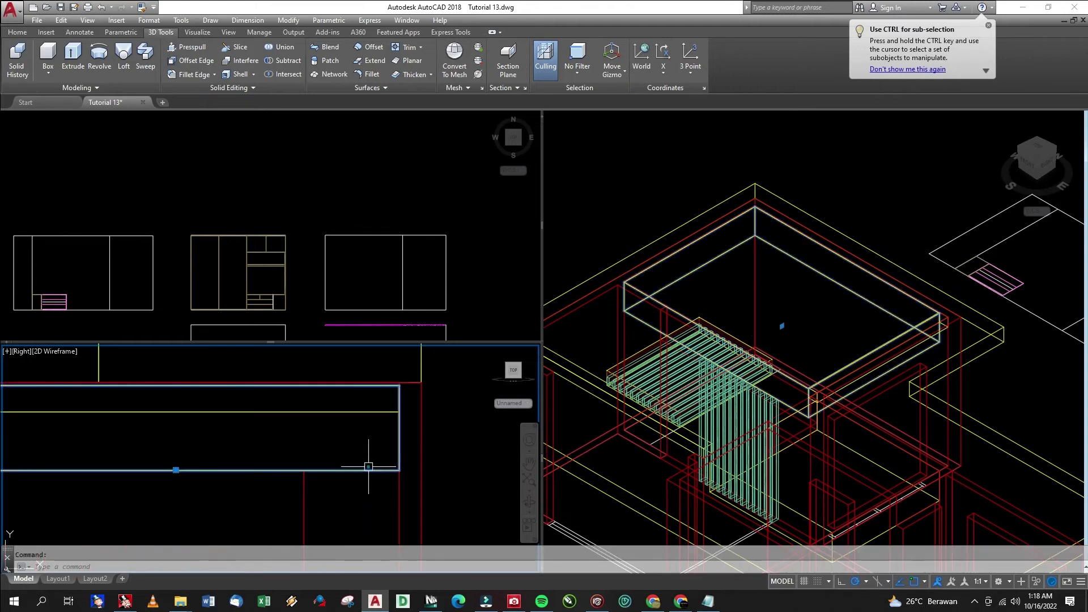
type("m")
key("Return")
left_click(425, 464)
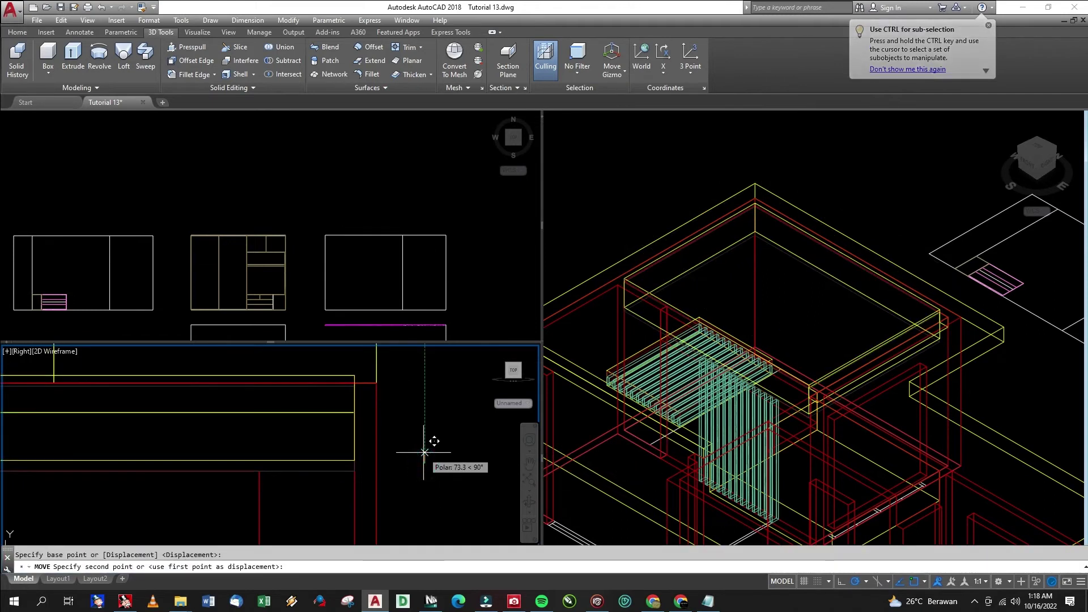
type("20")
key("Return")
middle_click_drag(424, 452, 461, 432)
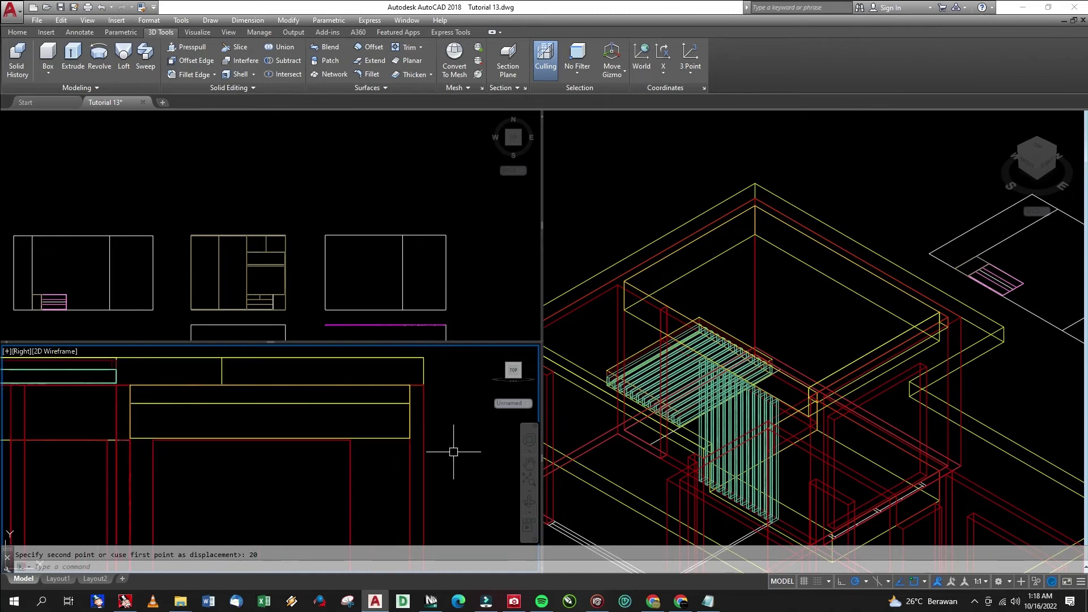
left_click(648, 418)
scroll(648, 418, "down", 5)
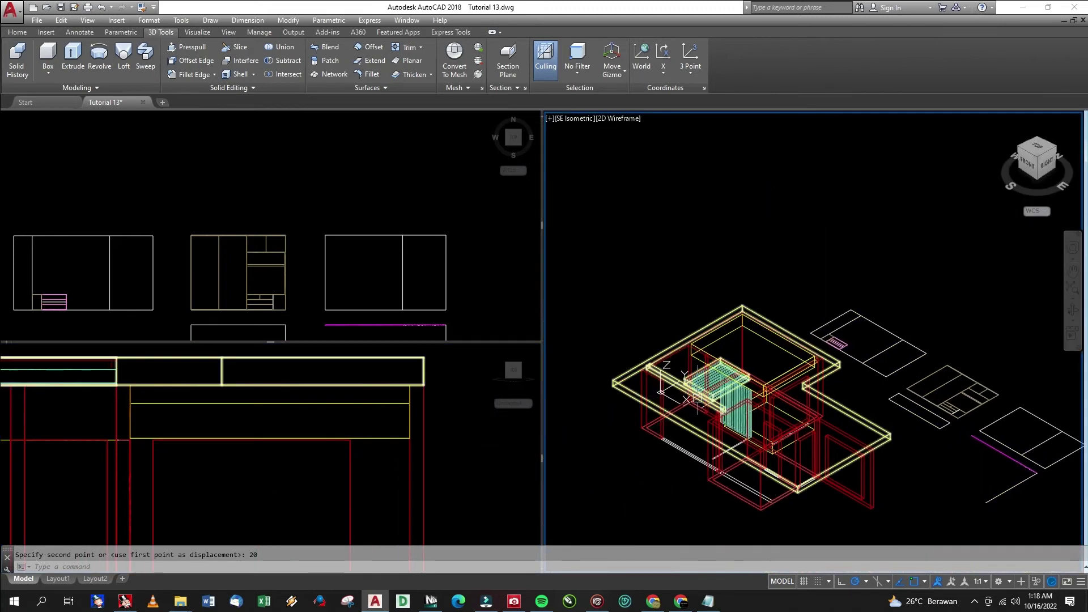
Pan the plan and isometric views to bring the wardrobe plan outlines into view.
left_click(278, 272)
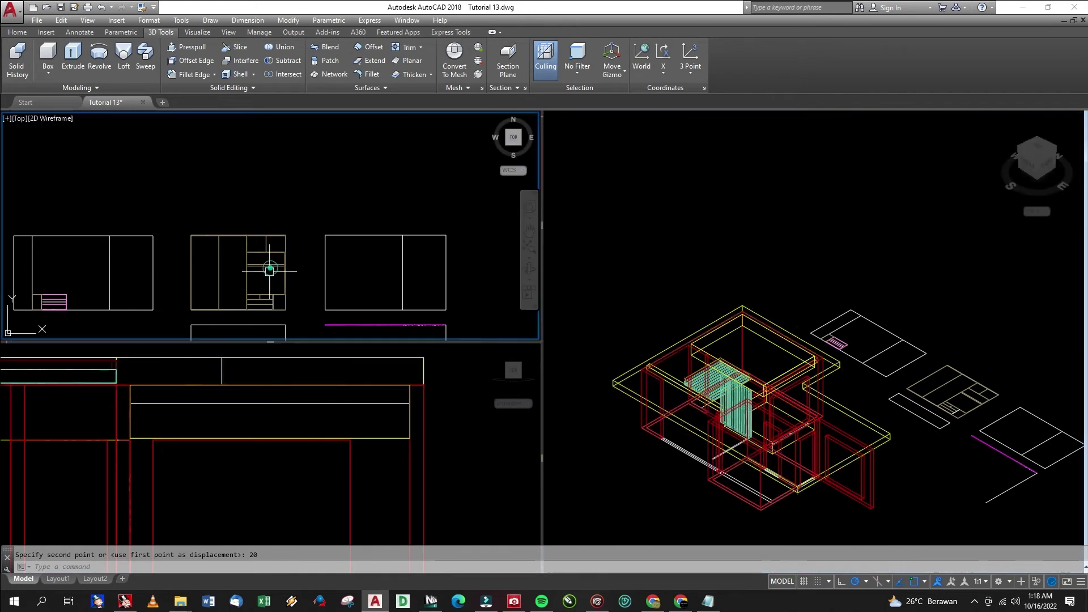
middle_click_drag(277, 272, 313, 231)
left_click(938, 385)
scroll(938, 385, "up", 1)
scroll(937, 385, "up", 2)
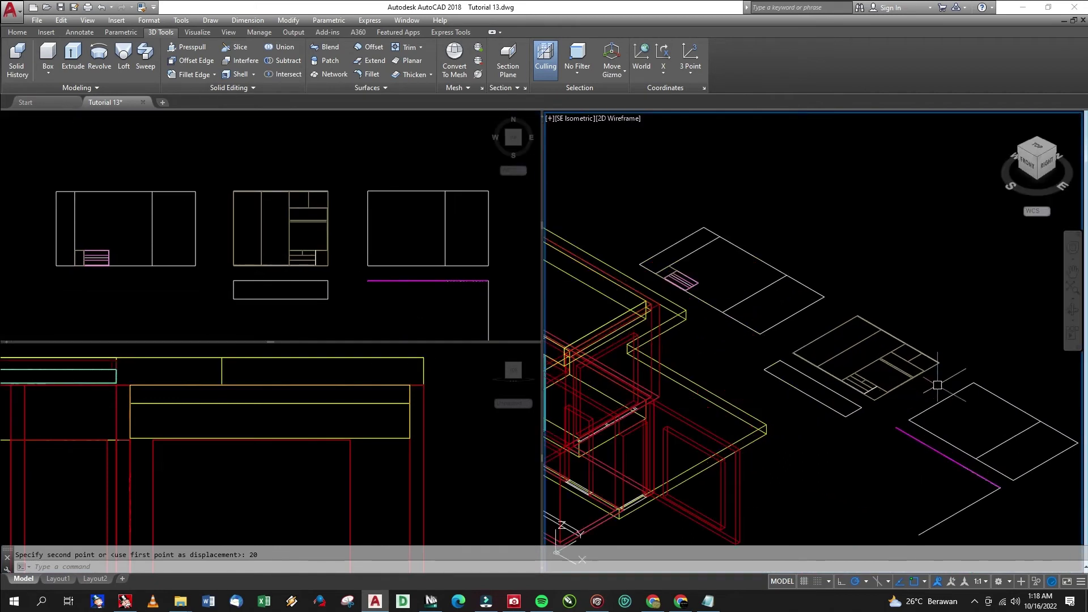
key("Escape")
scroll(862, 374, "up", 4)
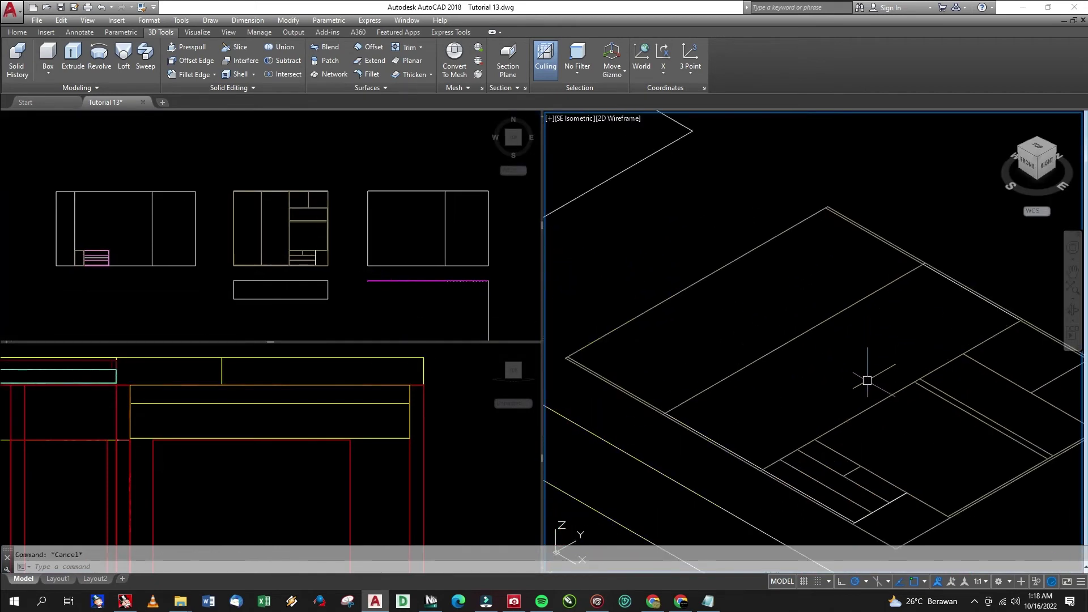
middle_click_drag(862, 377, 827, 370)
Make 8 Wardrobe the current layer and switch off another layer's outlines.
left_click(17, 33)
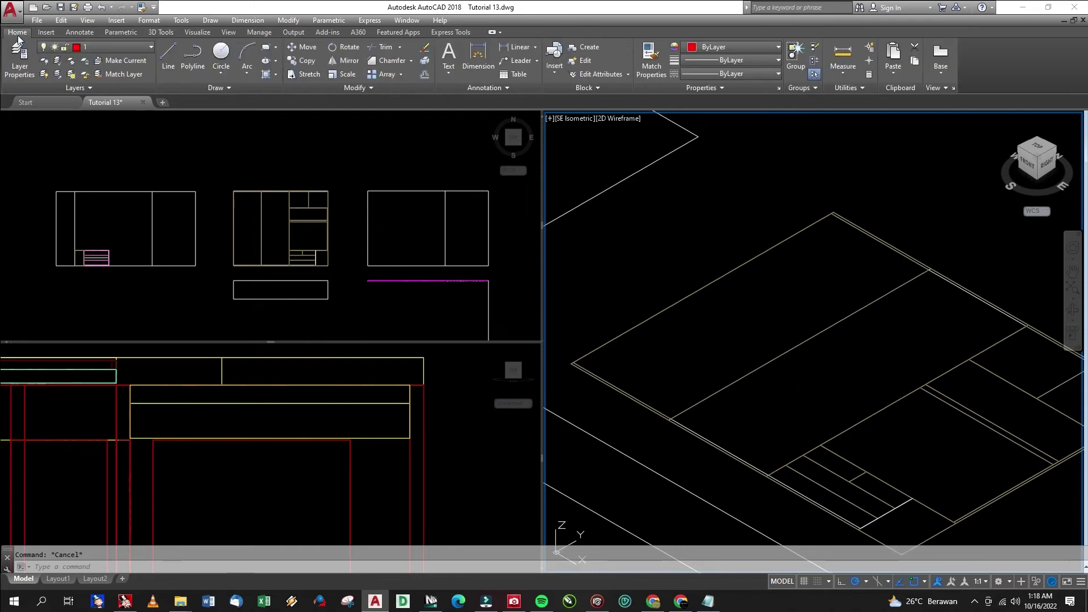
left_click(87, 49)
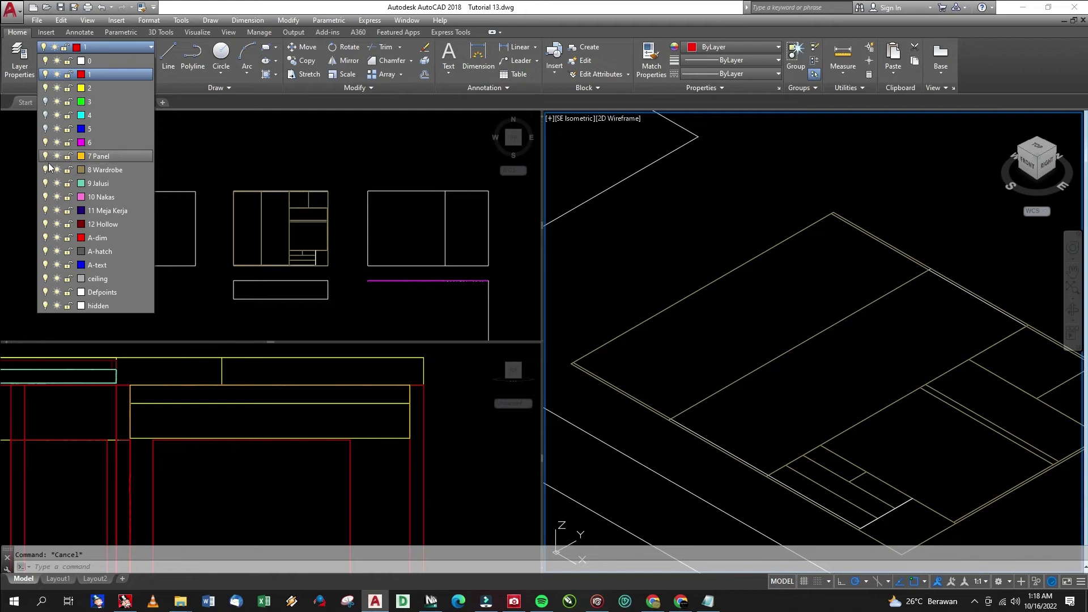
left_click(111, 172)
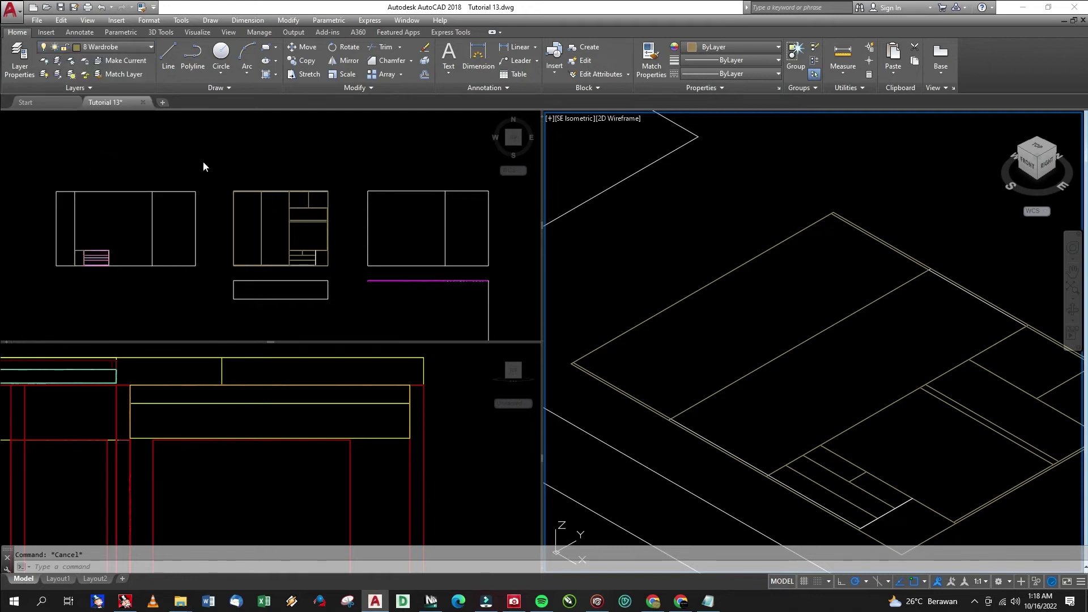
left_click(102, 53)
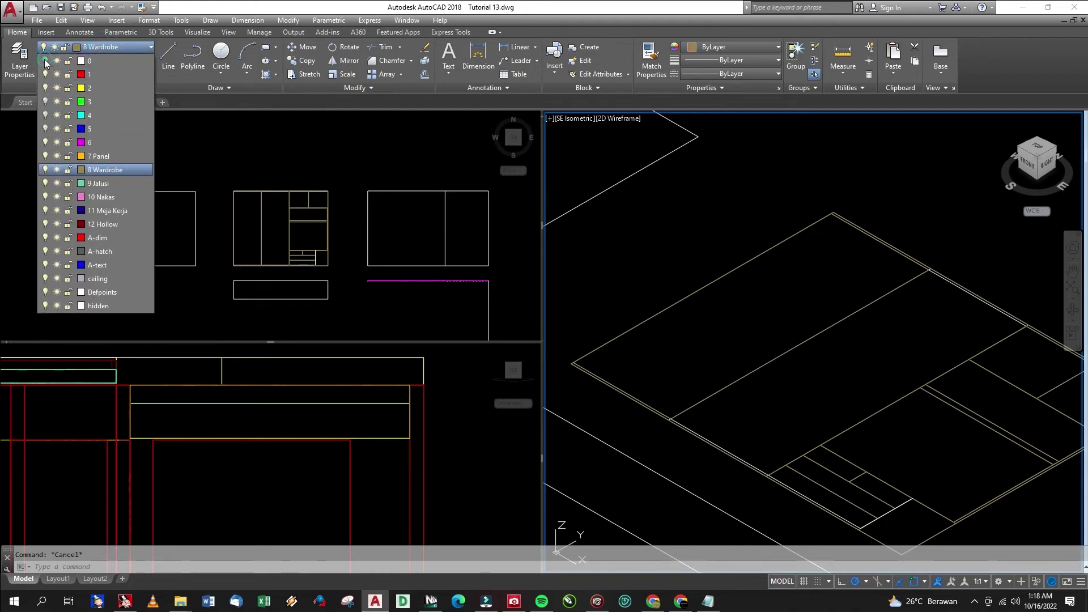
left_click(45, 60)
key("Escape")
scroll(794, 376, "down", 5)
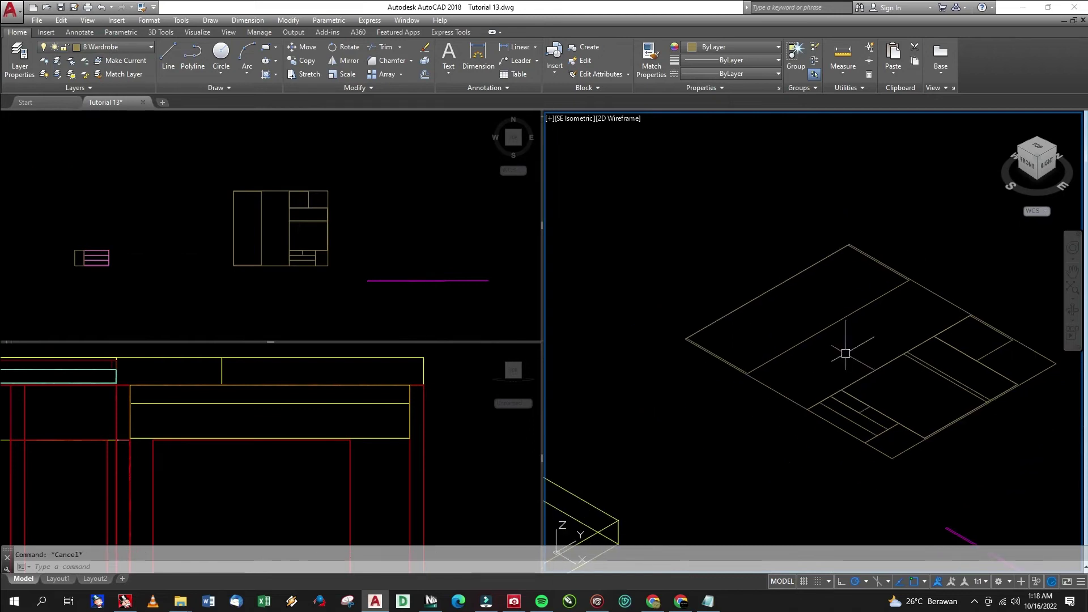
scroll(793, 376, "up", 2)
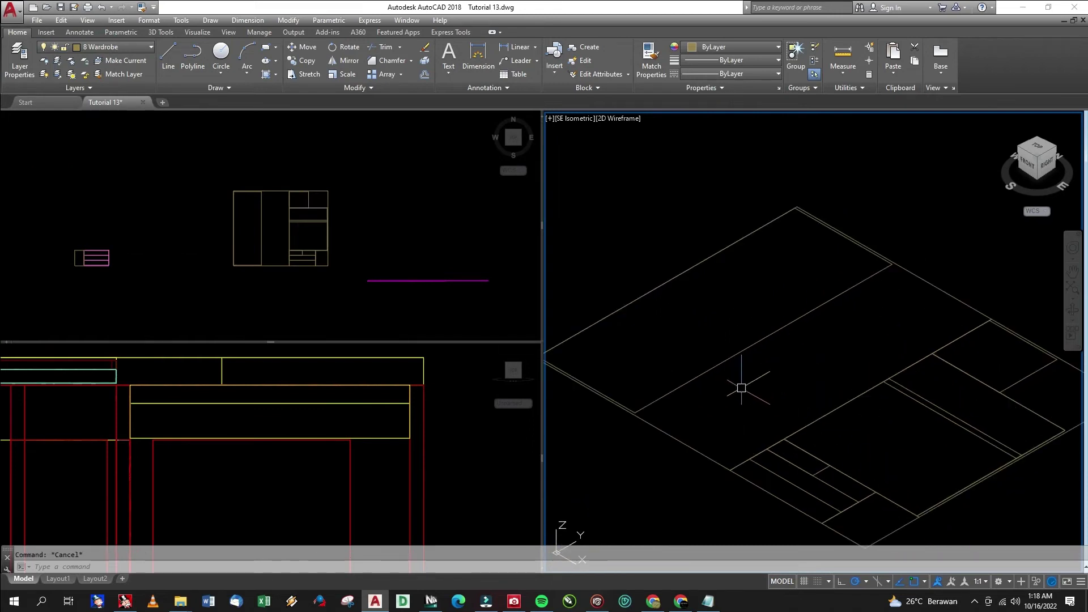
Extrude the middle wardrobe rectangle with a height of 10.
type("ext")
key("Return")
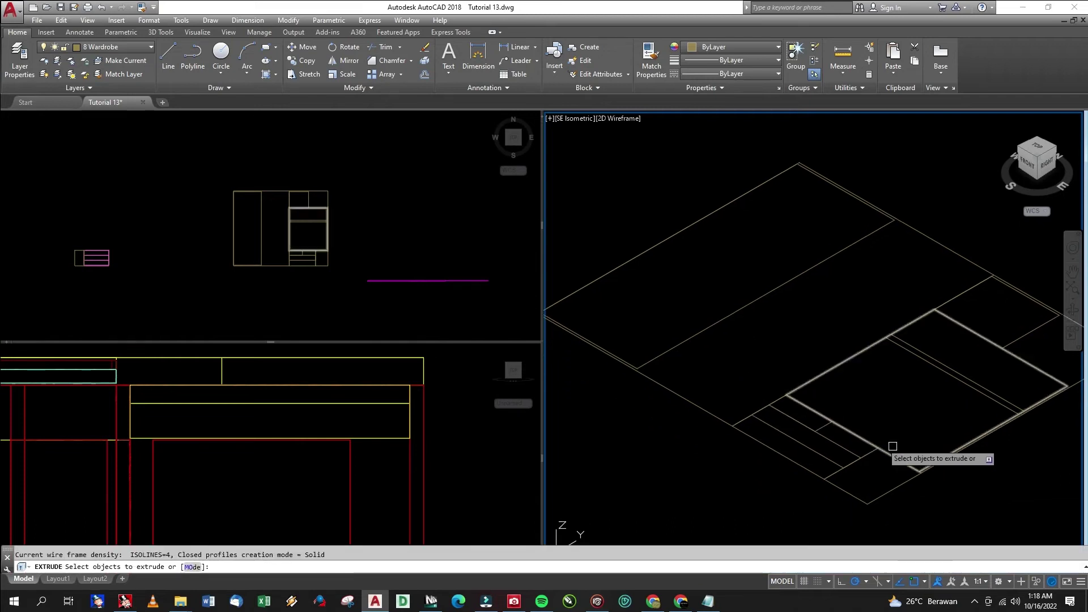
left_click(898, 457)
scroll(898, 457, "down", 2)
key("Return")
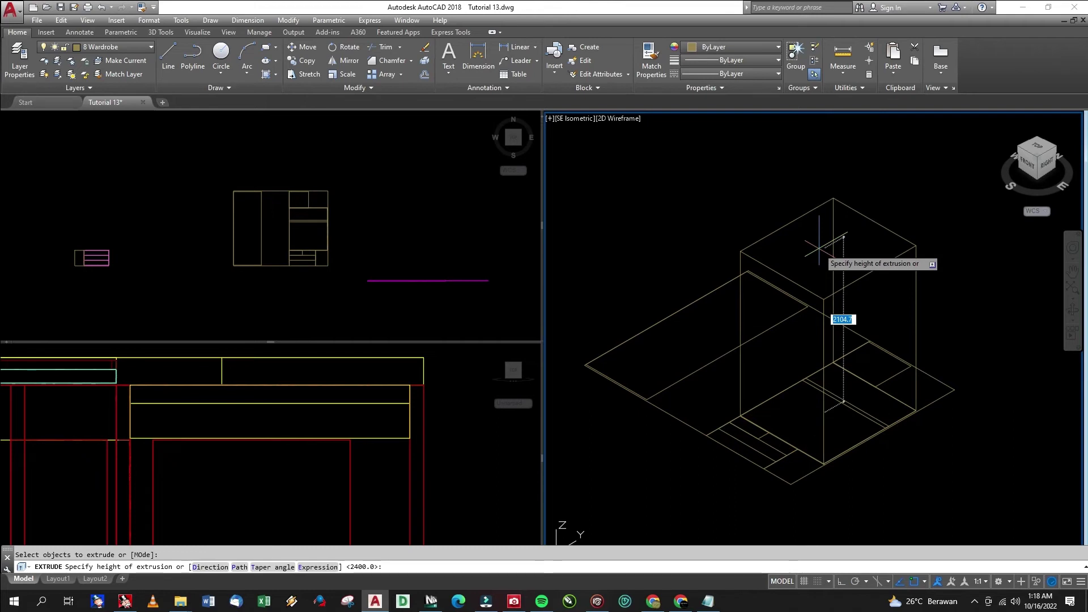
type("10")
key("Return")
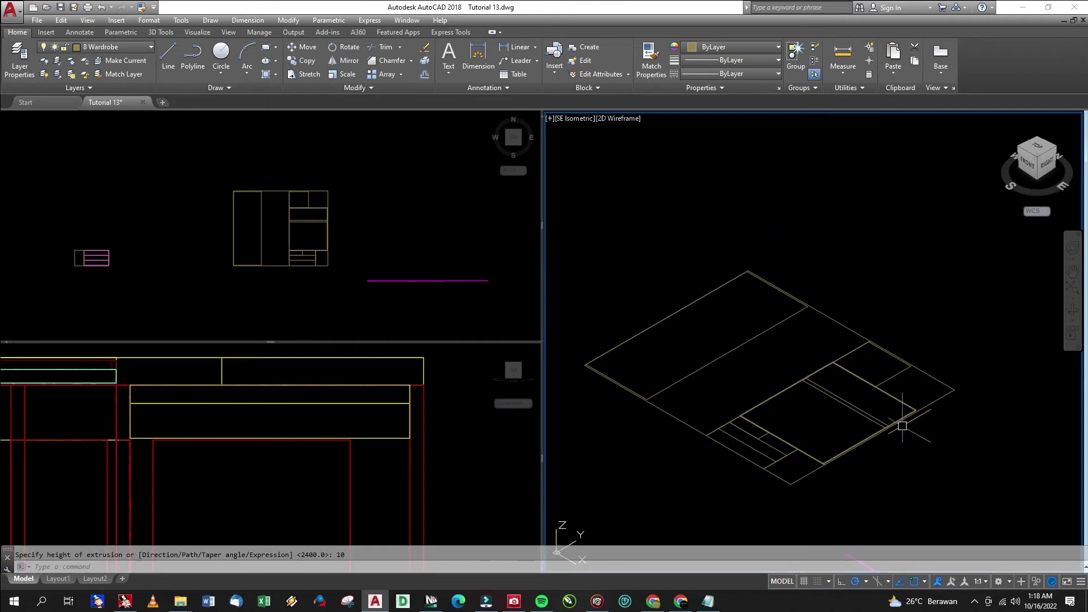
left_click(940, 397)
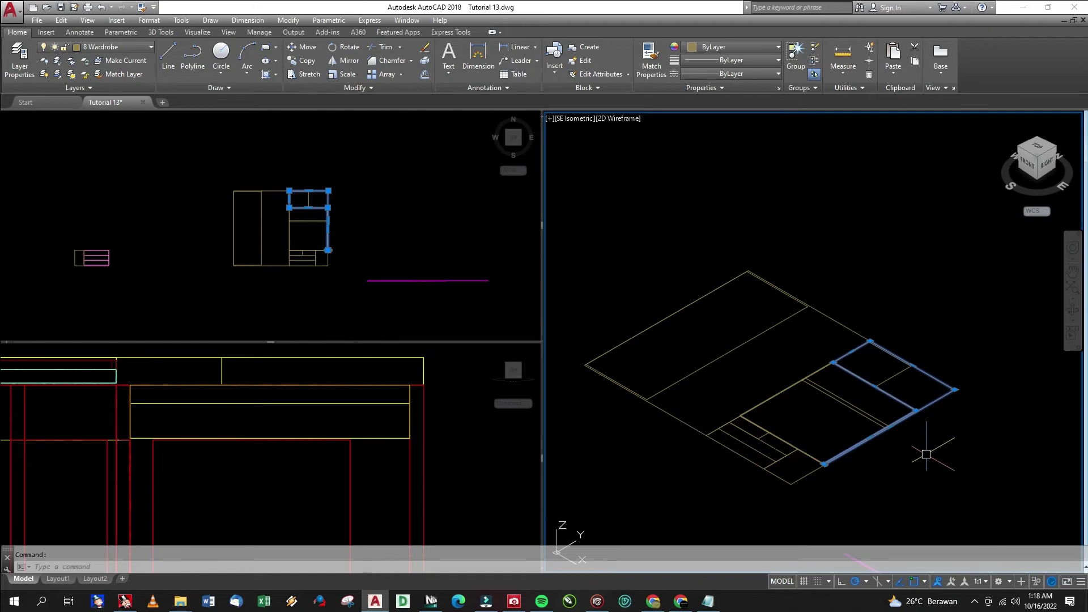
Extrude the large wardrobe outline and the other rectangles into 580-high boxes.
left_click(695, 427)
left_click(777, 476)
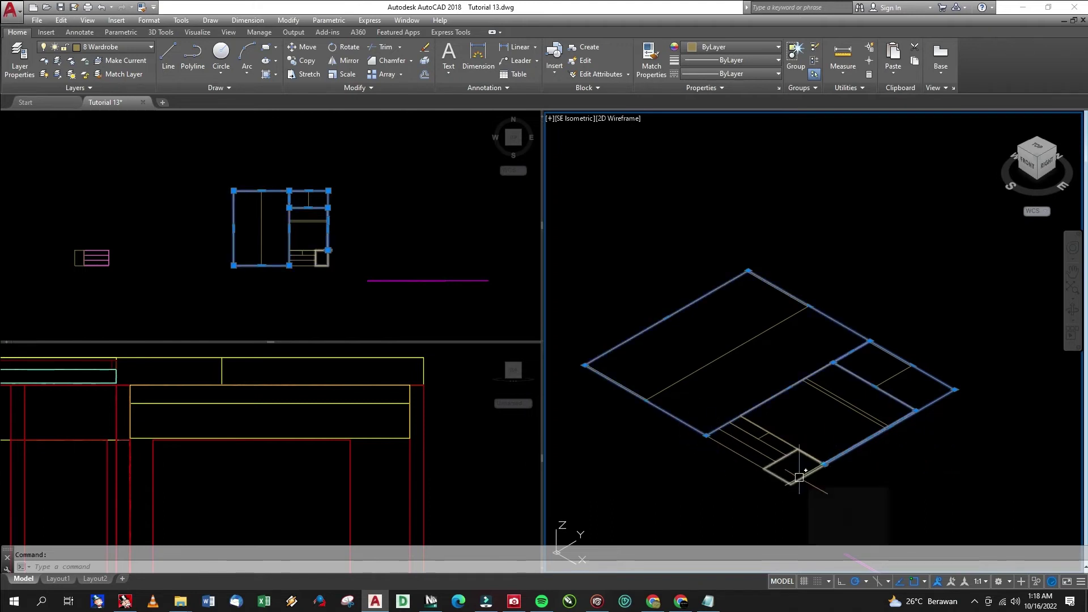
left_click(737, 453)
type("E")
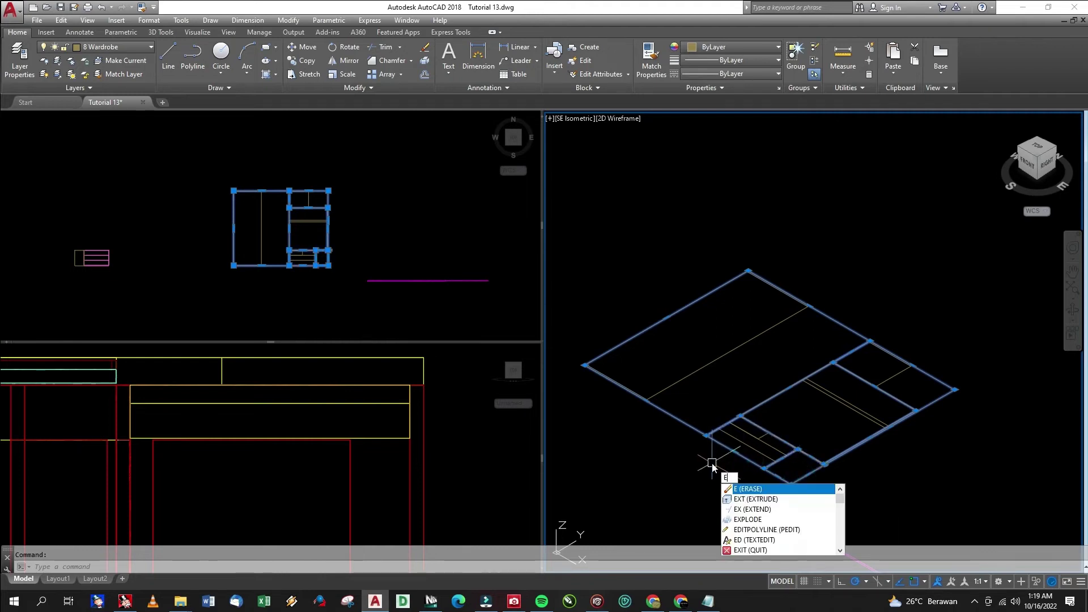
type("t")
key("Return")
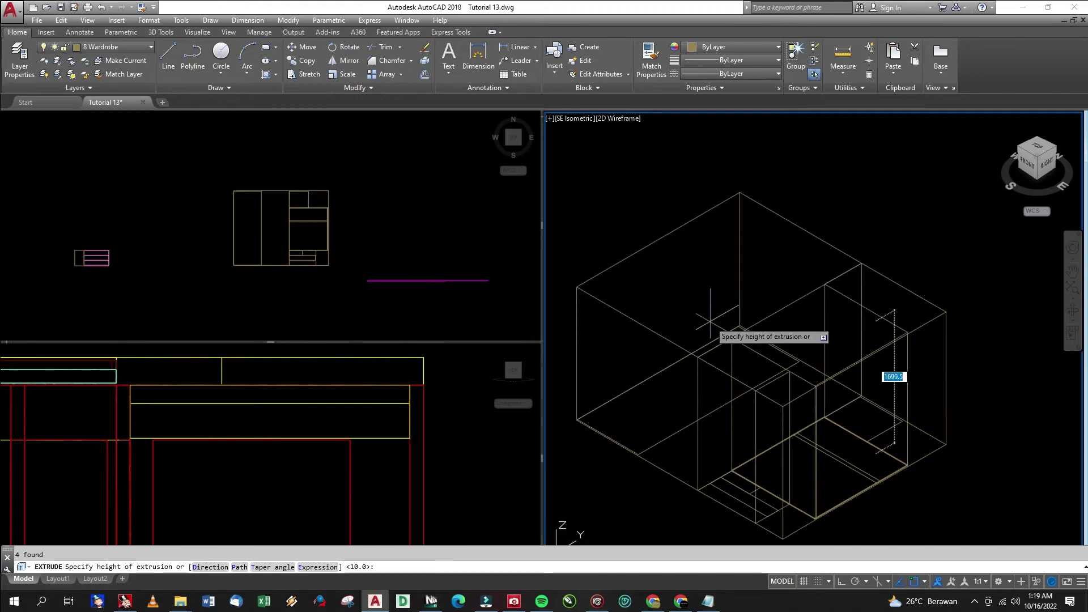
key("BackSpace")
type("580")
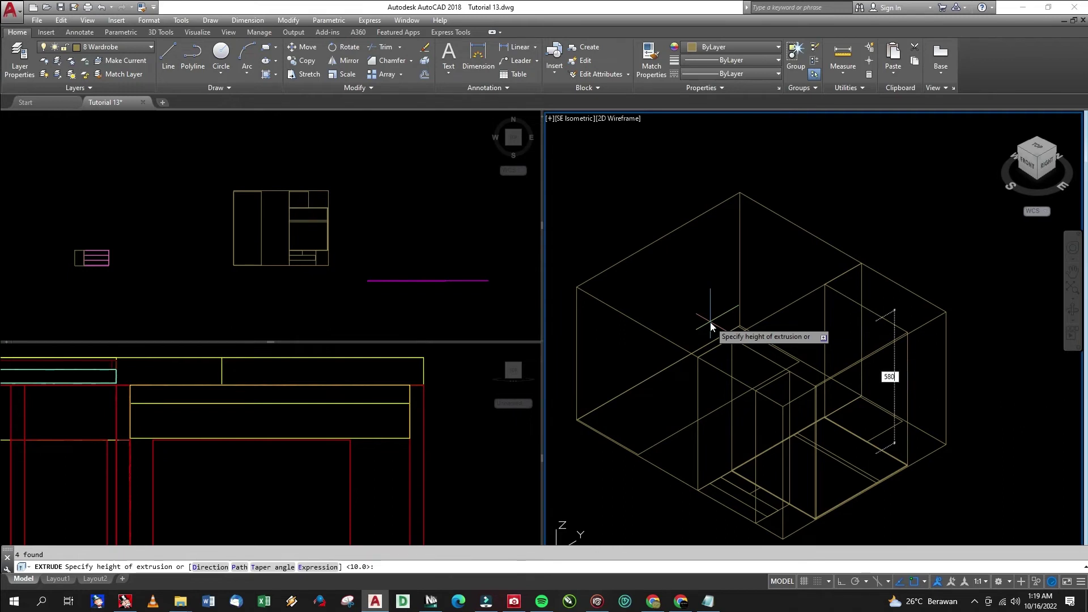
key("Return")
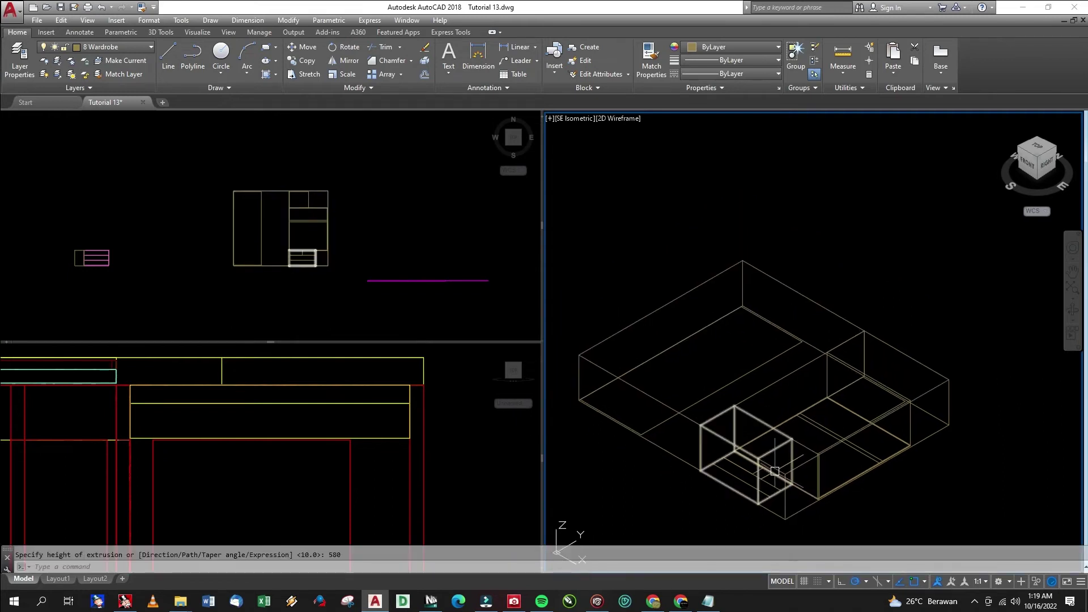
scroll(657, 433, "up", 2)
left_click(649, 432)
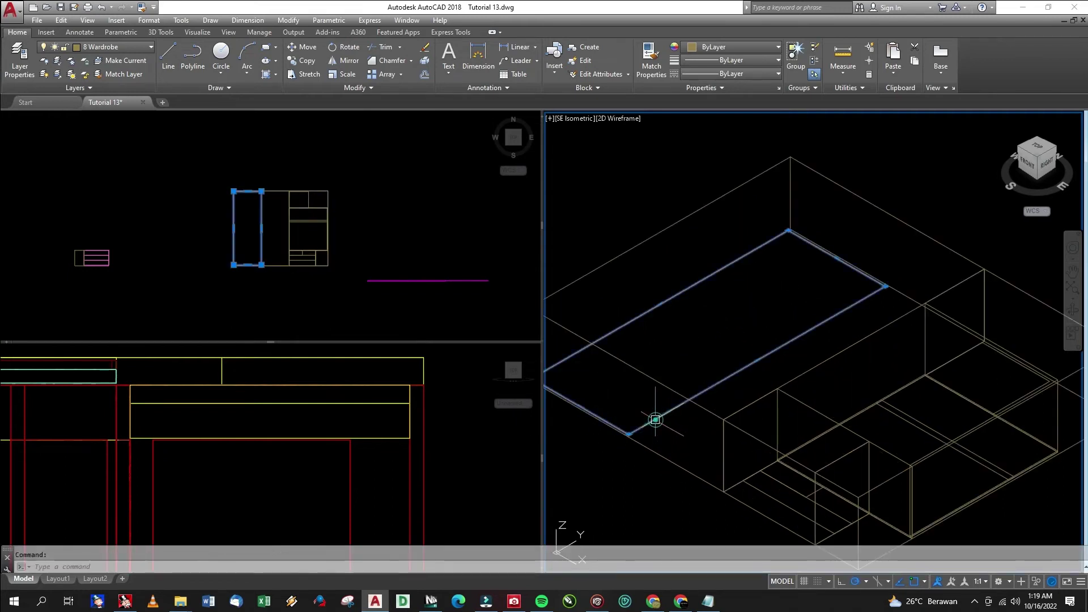
key("Escape")
type("ex")
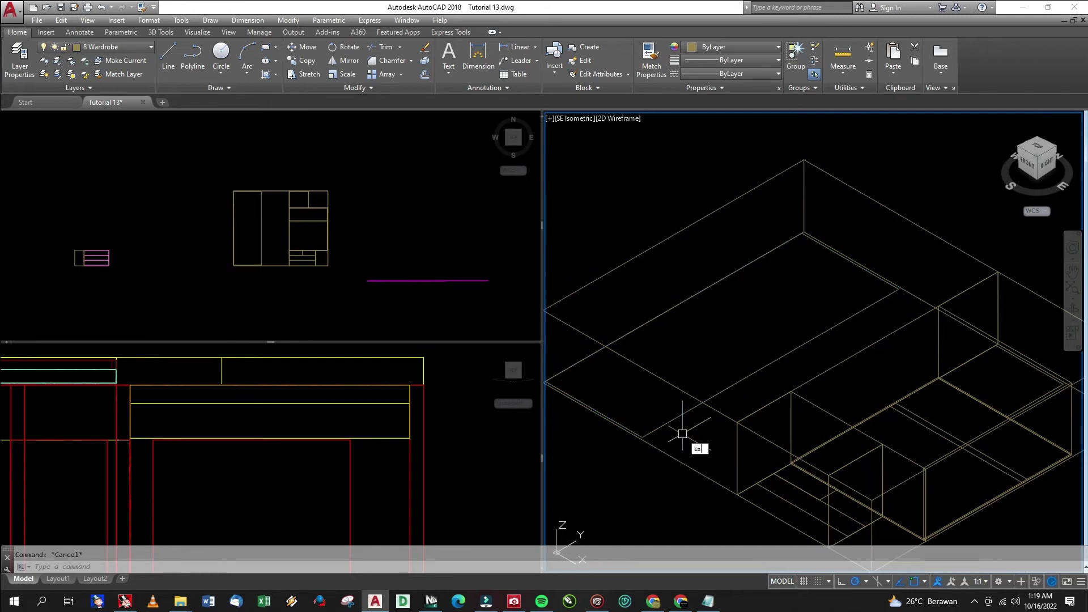
Begin a new extrusion with the first rectangle and two drawer-tray rectangles selected.
type("t")
key("Return")
left_click(675, 416)
scroll(829, 501, "up", 3)
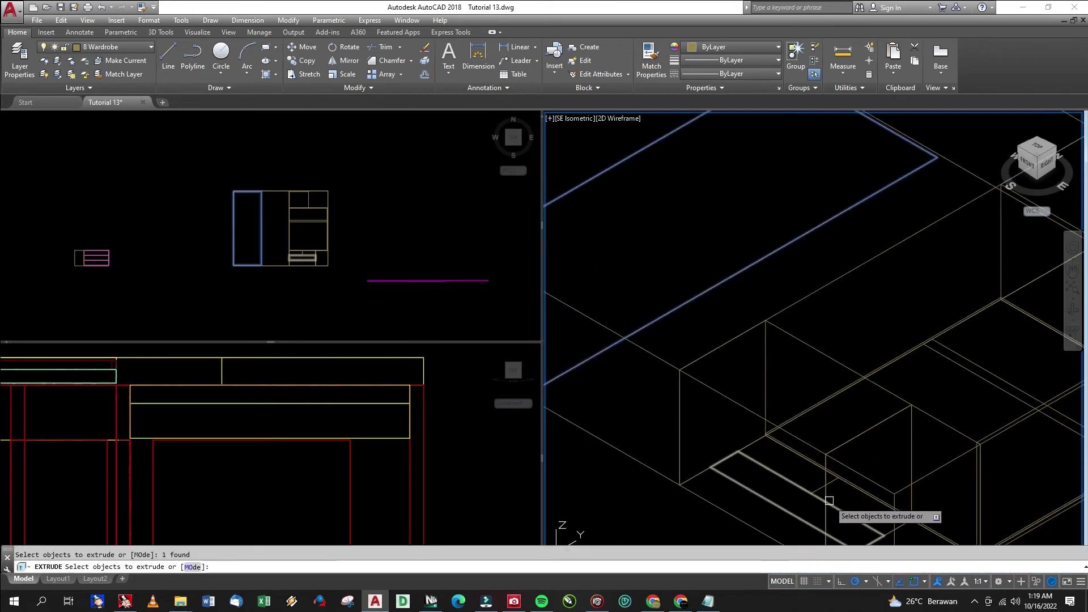
left_click(830, 501)
left_click(828, 486)
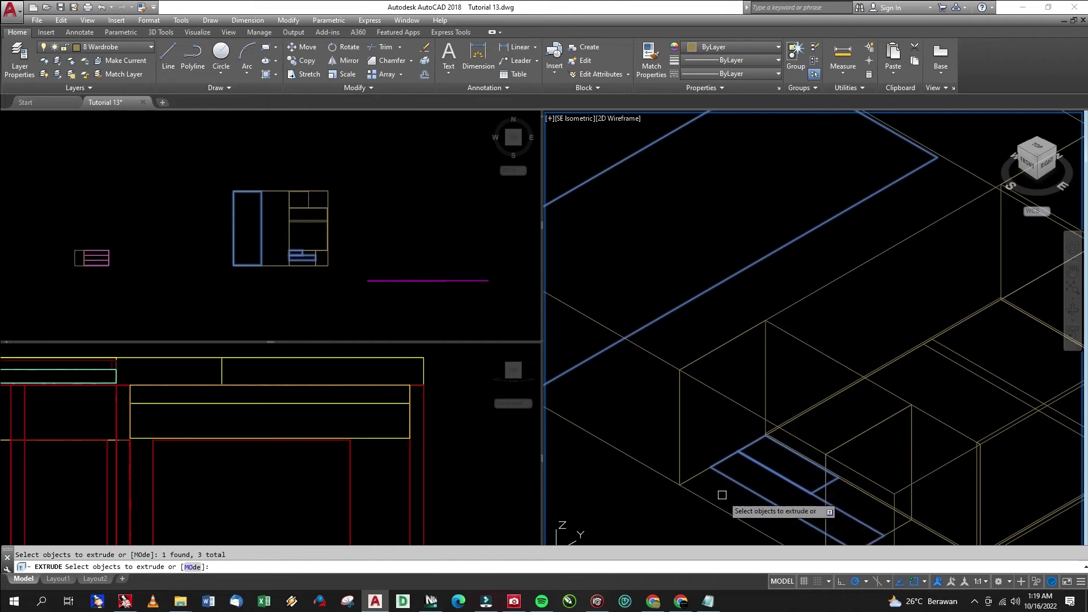
middle_click_drag(841, 544, 822, 497)
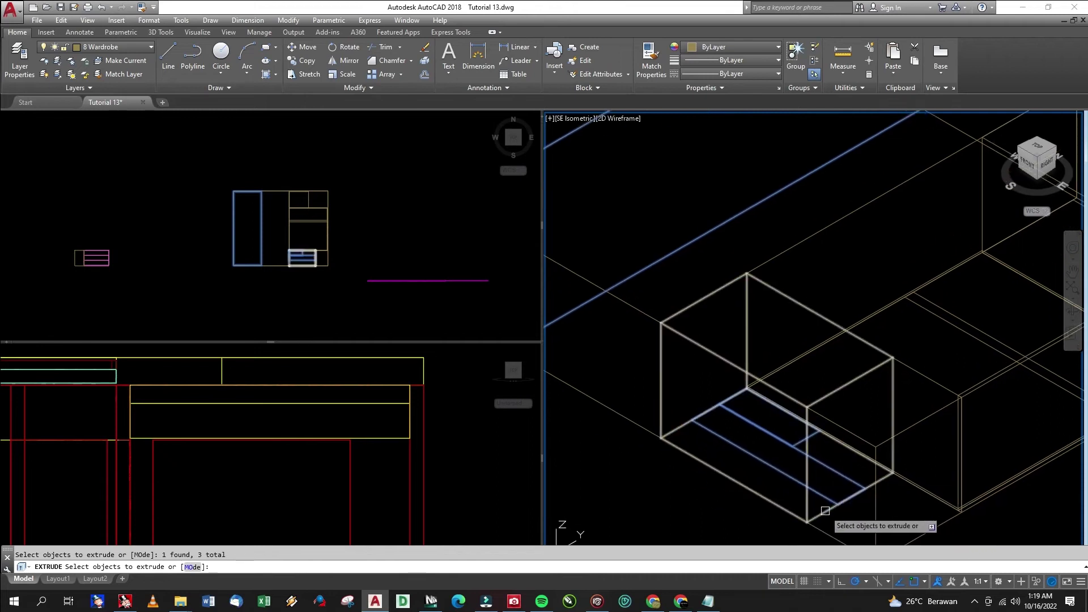
scroll(839, 496, "down", 2)
scroll(854, 479, "down", 1)
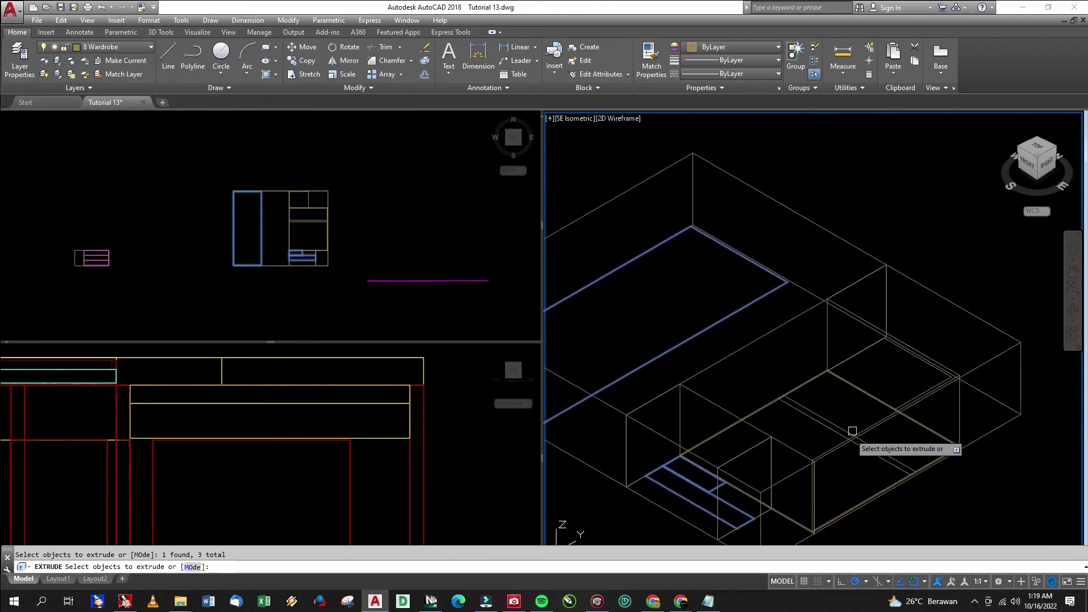
middle_click_drag(935, 454, 944, 420)
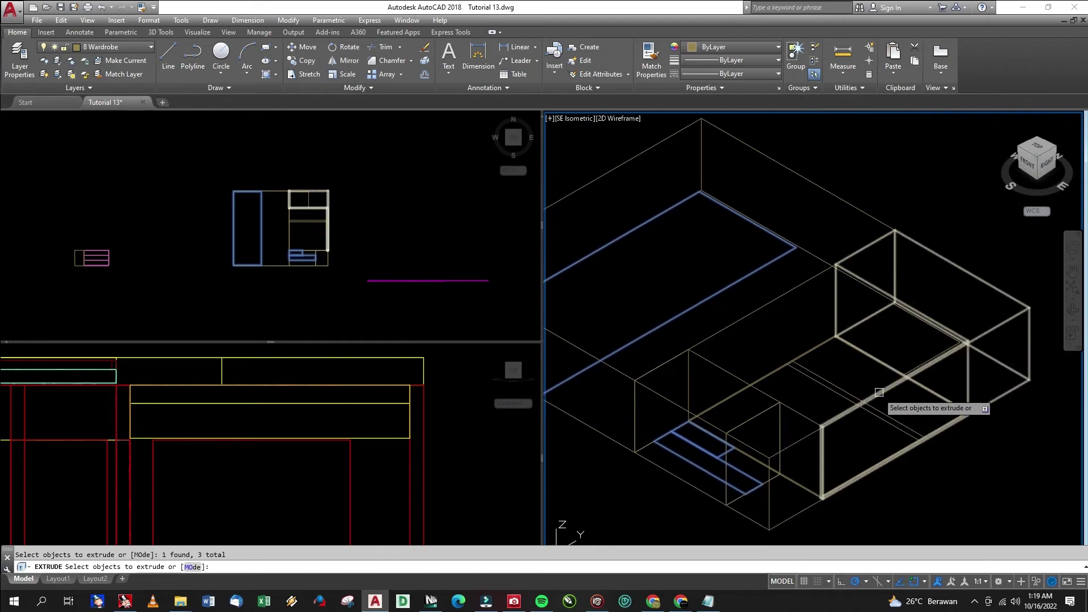
scroll(941, 357, "up", 2)
scroll(933, 358, "down", 3)
Add the upper-right rectangle and extrude all selected rectangles into thin slabs.
left_click(931, 352)
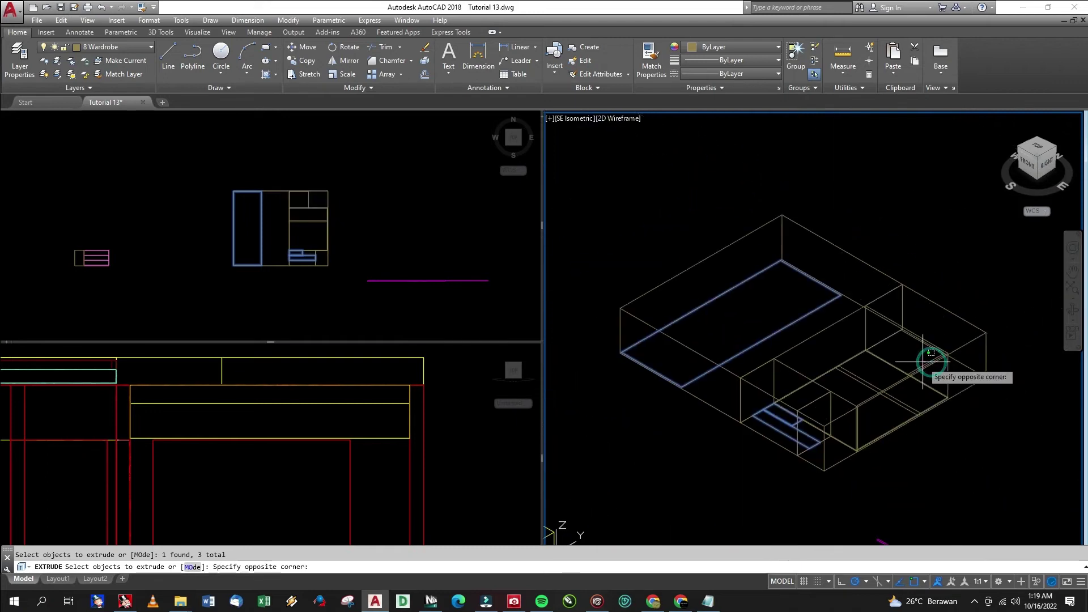
left_click(914, 354)
scroll(921, 369, "up", 4)
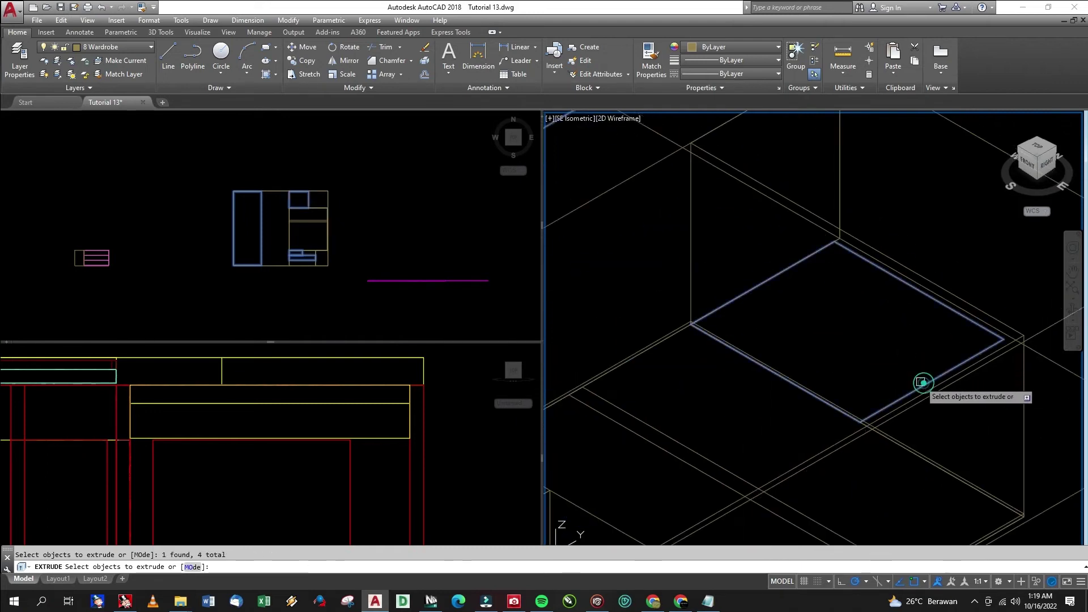
scroll(923, 383, "down", 5)
key("Return")
type("17")
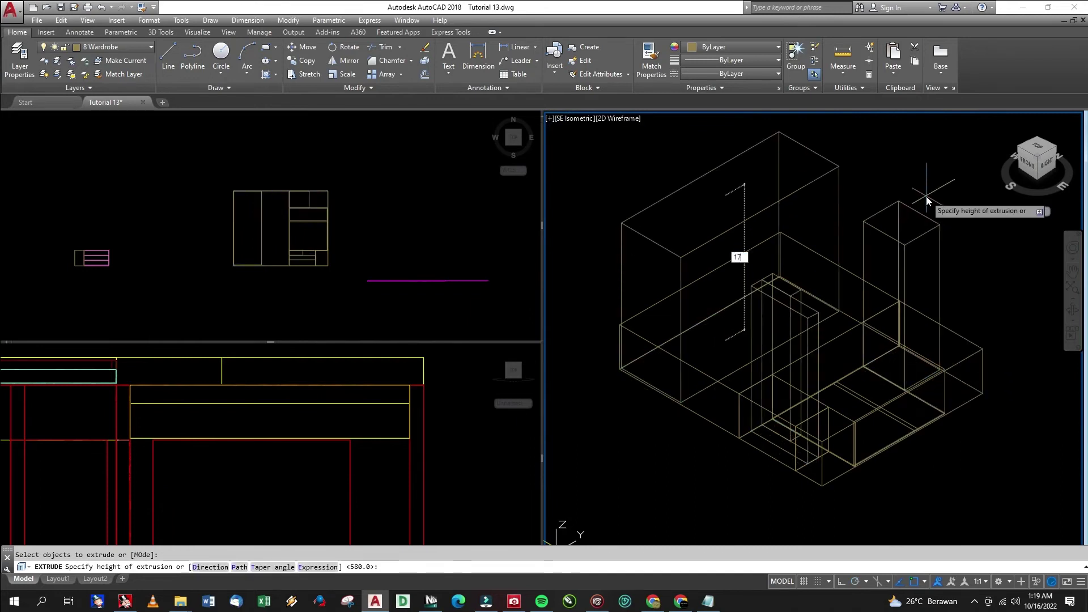
key("Return")
scroll(704, 384, "up", 3)
left_click(697, 389)
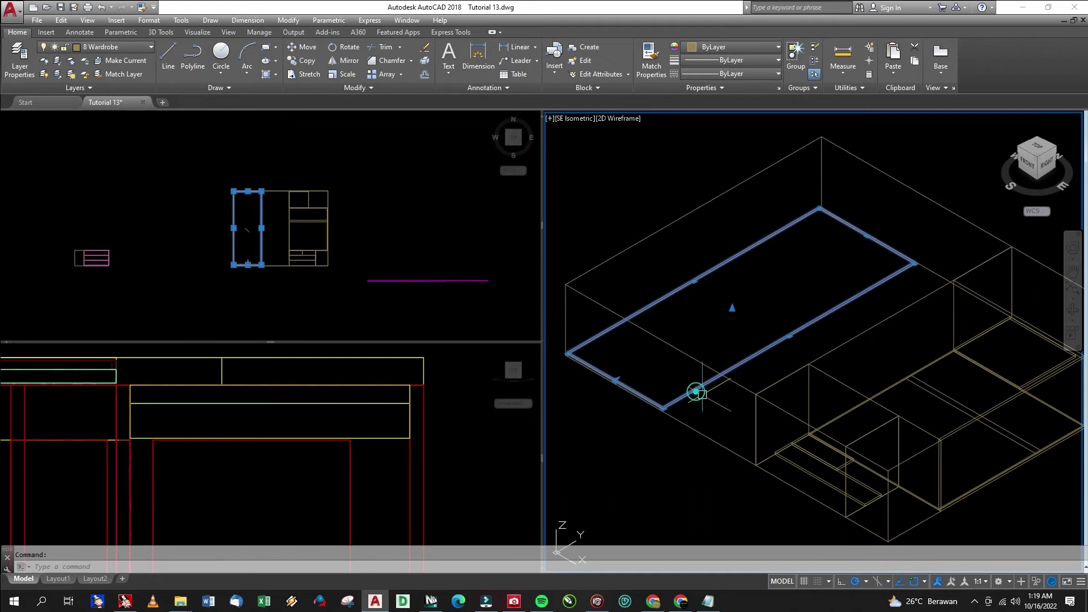
scroll(797, 459, "up", 3)
left_click(799, 461)
Select the drawer-tray slabs and the upper-right square slab in the side elevation viewport.
middle_click_drag(799, 454, 730, 455)
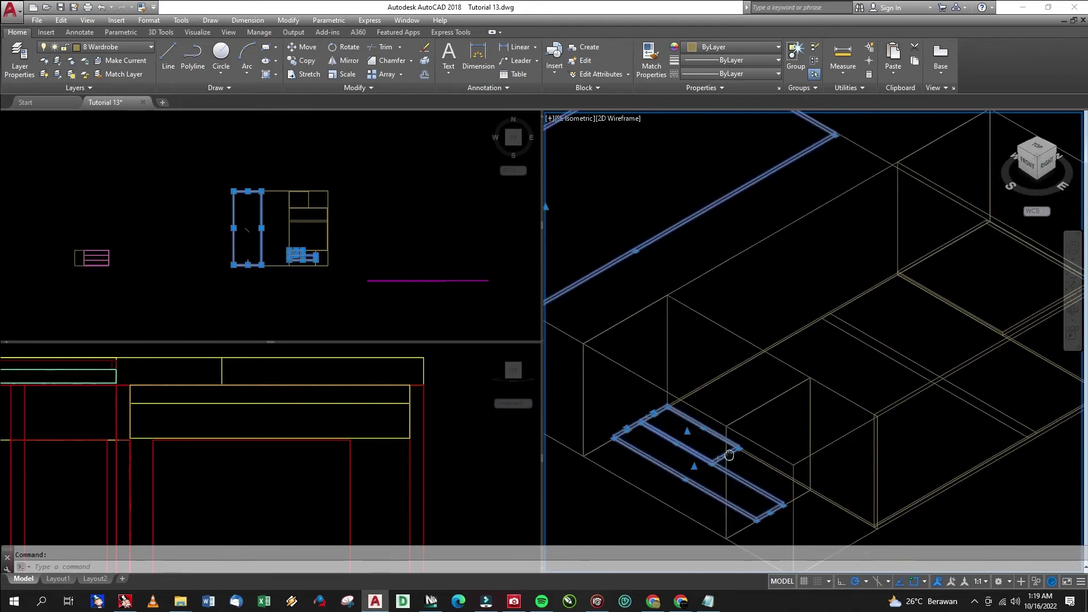
left_click(932, 256)
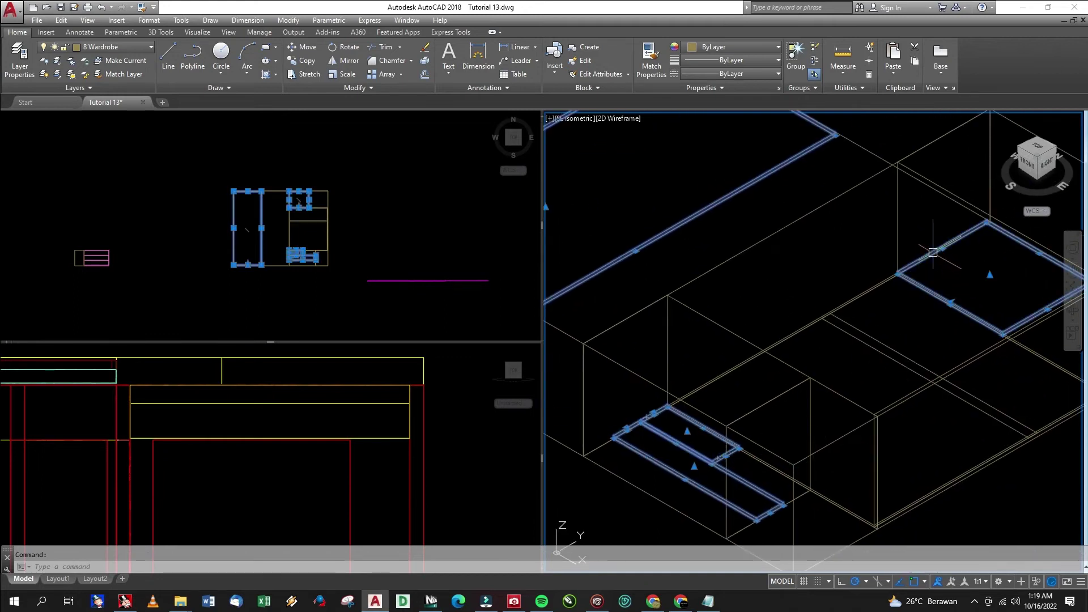
left_click(430, 451)
scroll(423, 431, "down", 3)
scroll(381, 452, "down", 2)
scroll(458, 463, "up", 1)
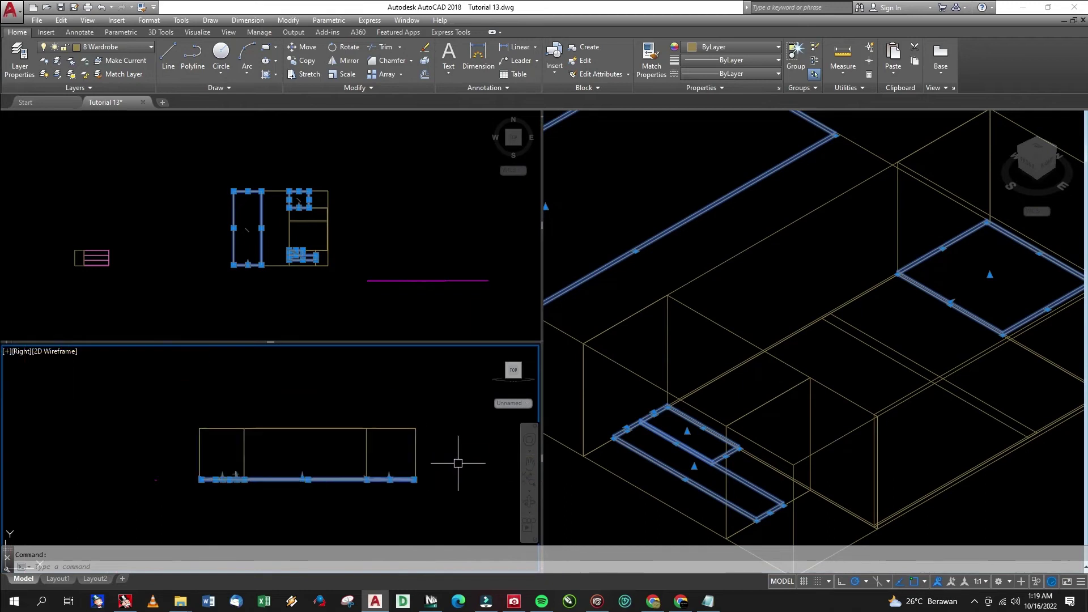
Move the selected slabs up 580, then return to the isometric view and clear the selection.
type("m")
key("Return")
left_click(470, 467)
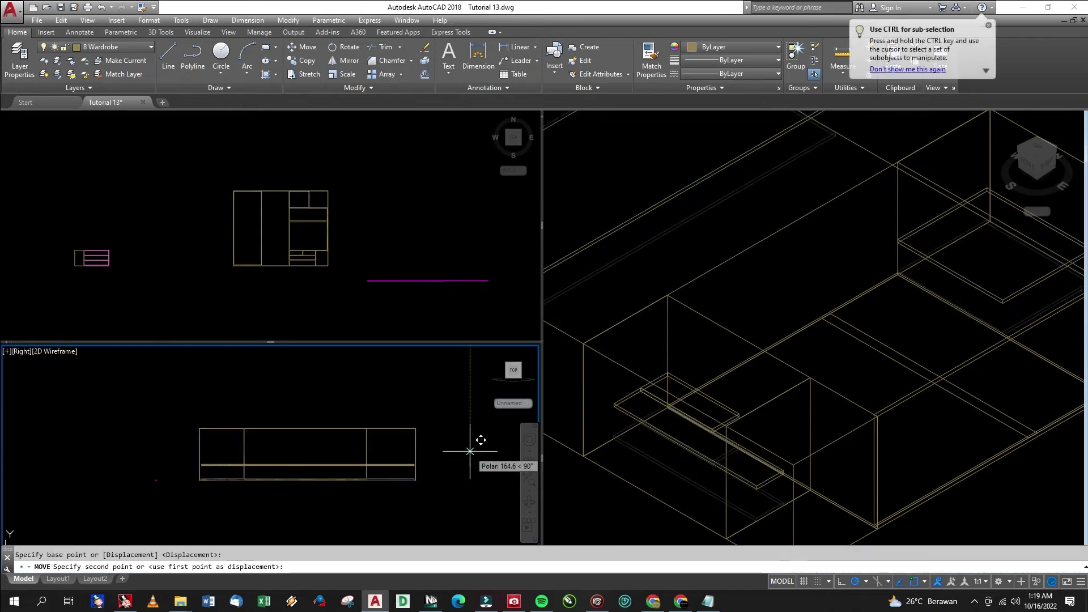
type("580")
key("Return")
left_click(705, 316)
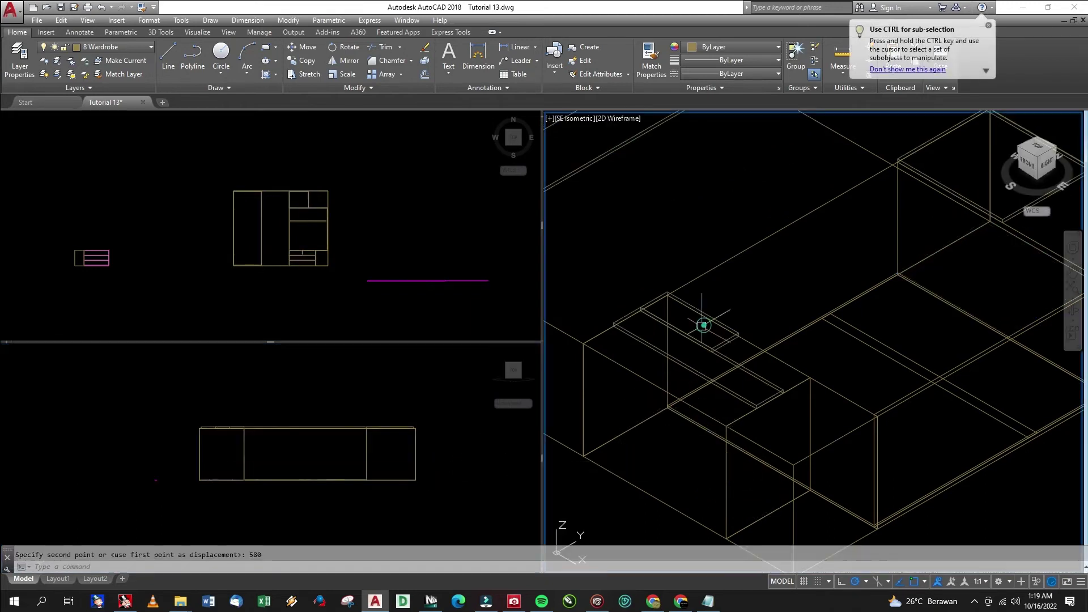
scroll(705, 328, "down", 2)
key("Escape")
scroll(737, 363, "down", 2)
scroll(775, 387, "up", 3)
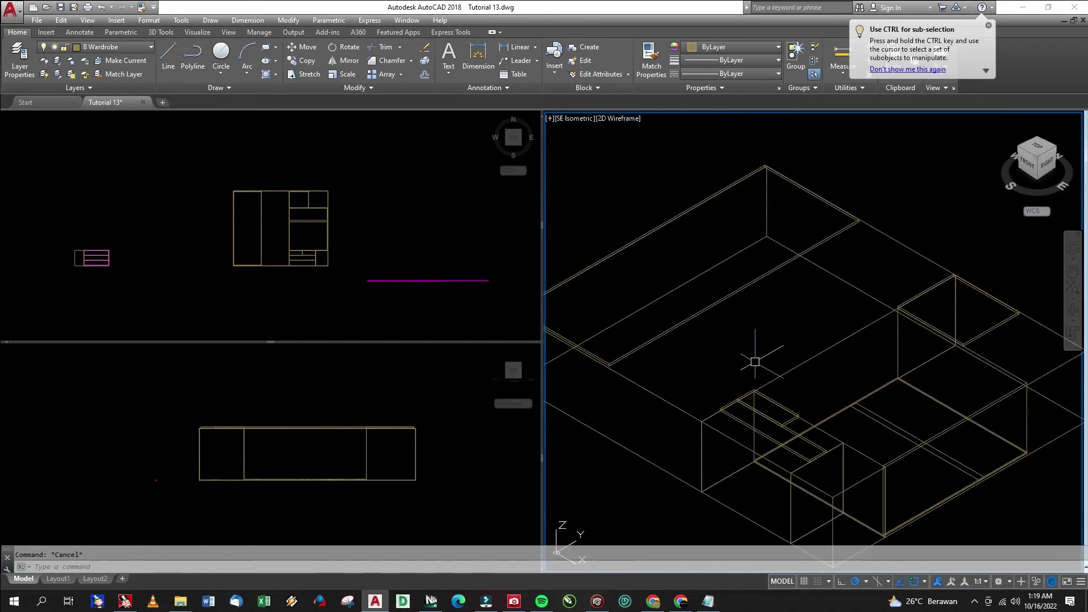
scroll(759, 391, "down", 2)
scroll(737, 384, "up", 2)
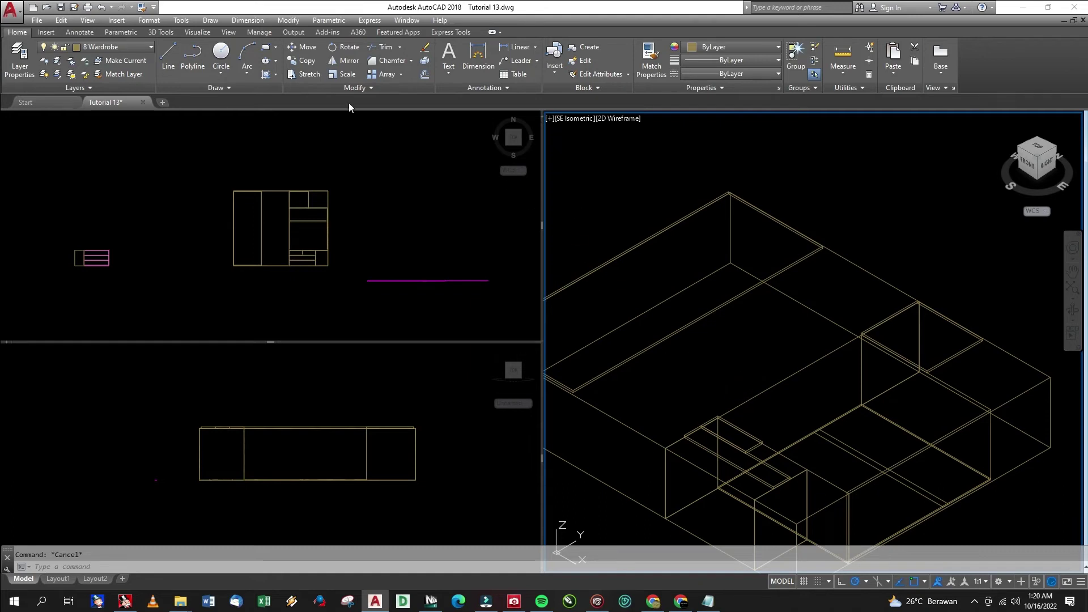
Try a face extrusion on the left slab's top face, then cancel and close Help.
left_click(160, 31)
left_click(169, 118)
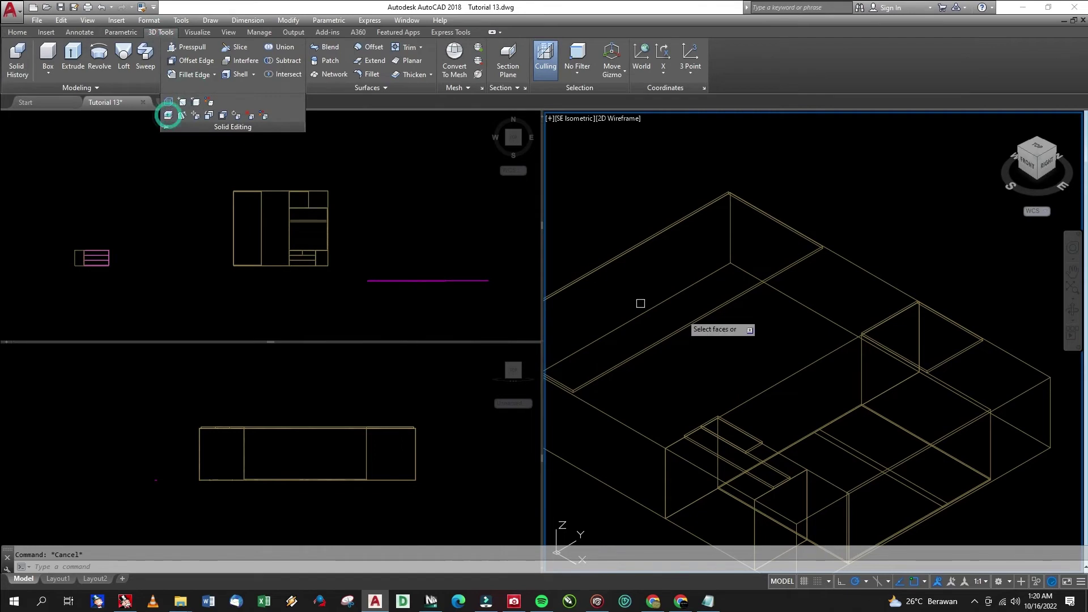
left_click(696, 249)
key("Return")
key("Return")
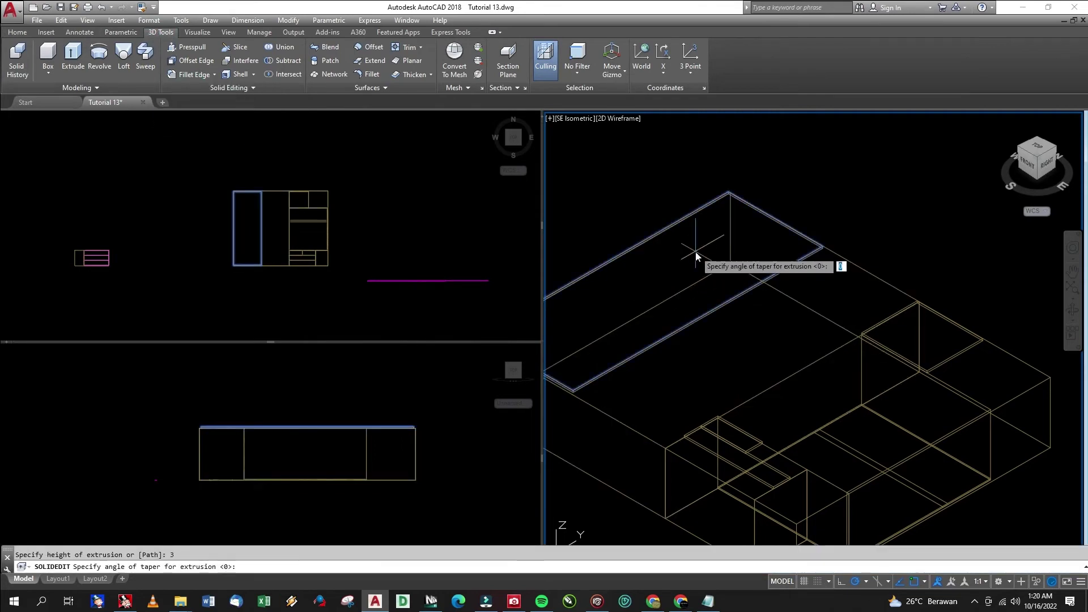
key("Return")
key("F1")
key("Escape")
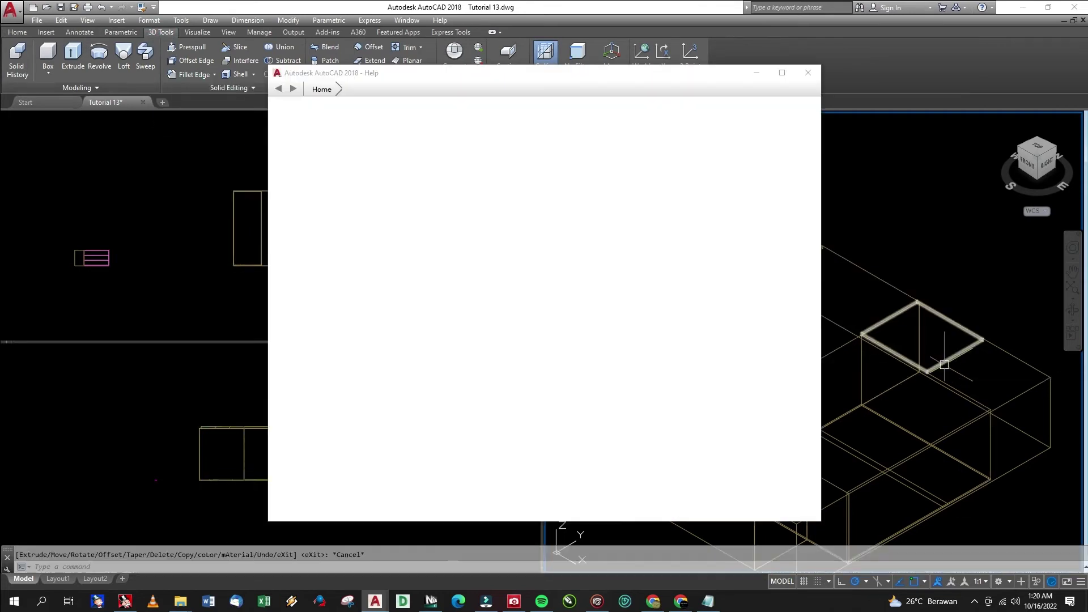
left_click(809, 74)
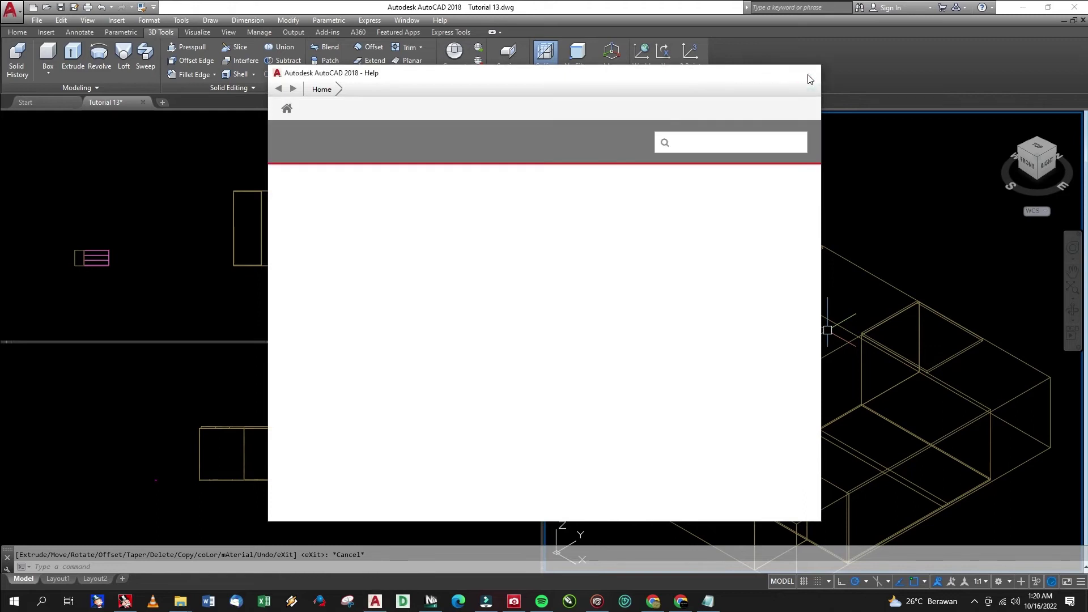
scroll(800, 264, "up", 5)
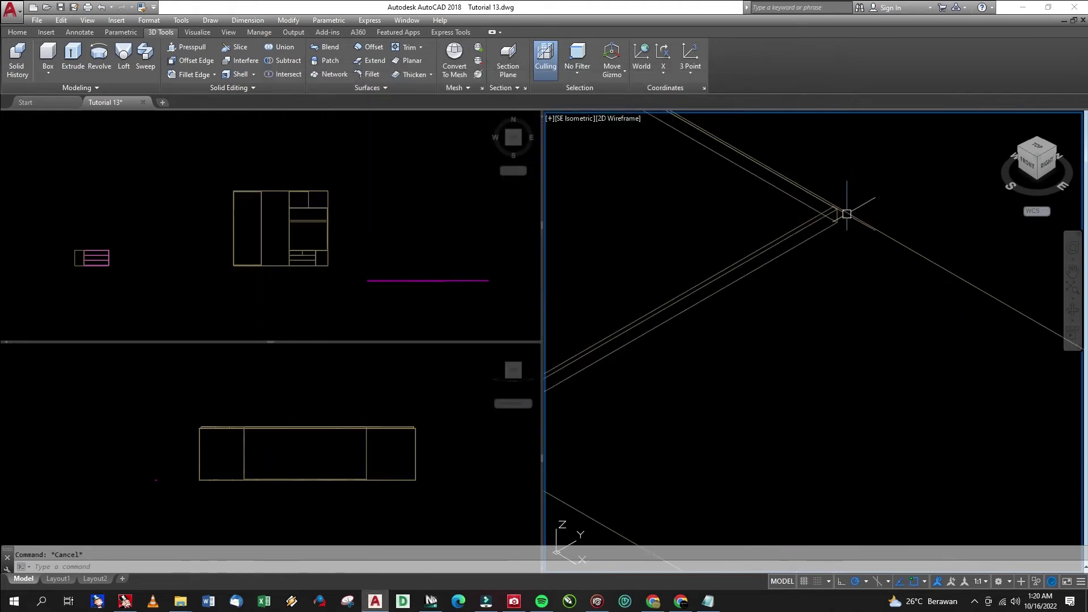
scroll(723, 227, "down", 5)
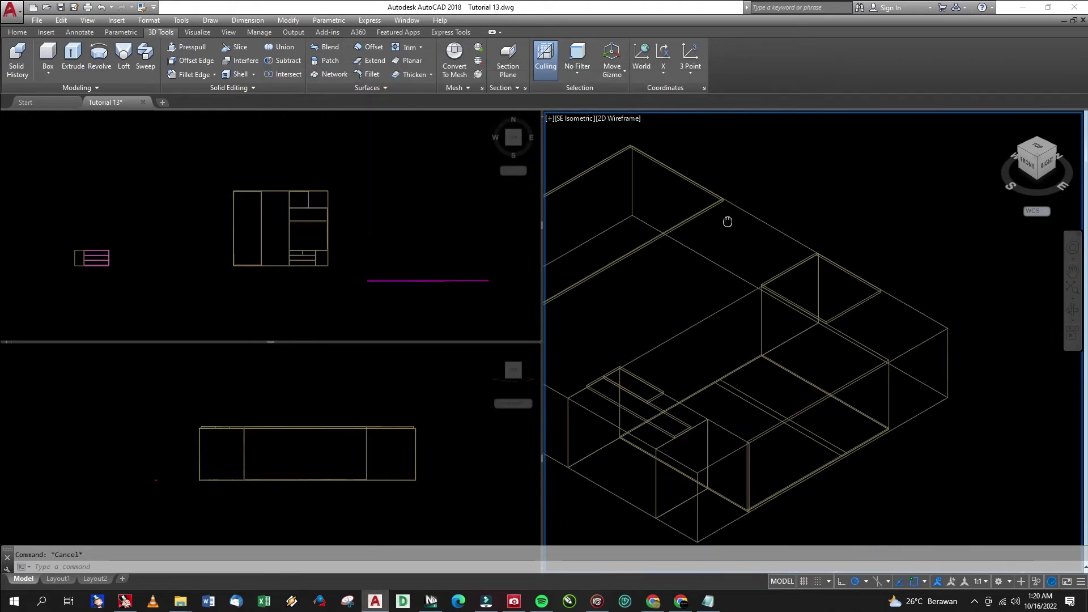
Extrude one slab's top face by 18 units.
left_click(199, 90)
left_click(168, 112)
scroll(813, 287, "up", 5)
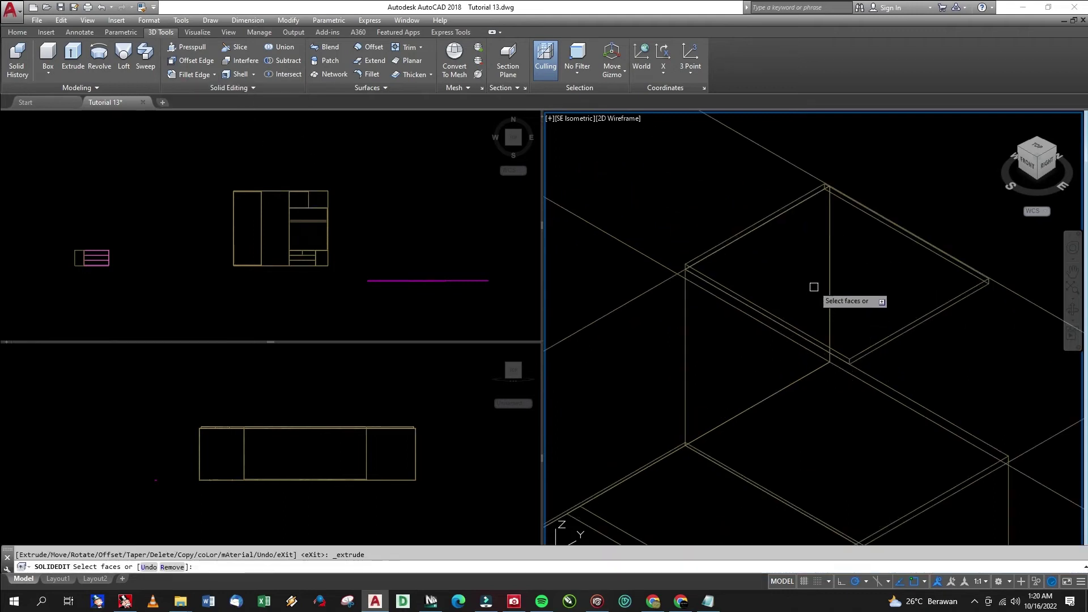
left_click(814, 286)
key("Return")
type("18")
key("Return")
key("Return")
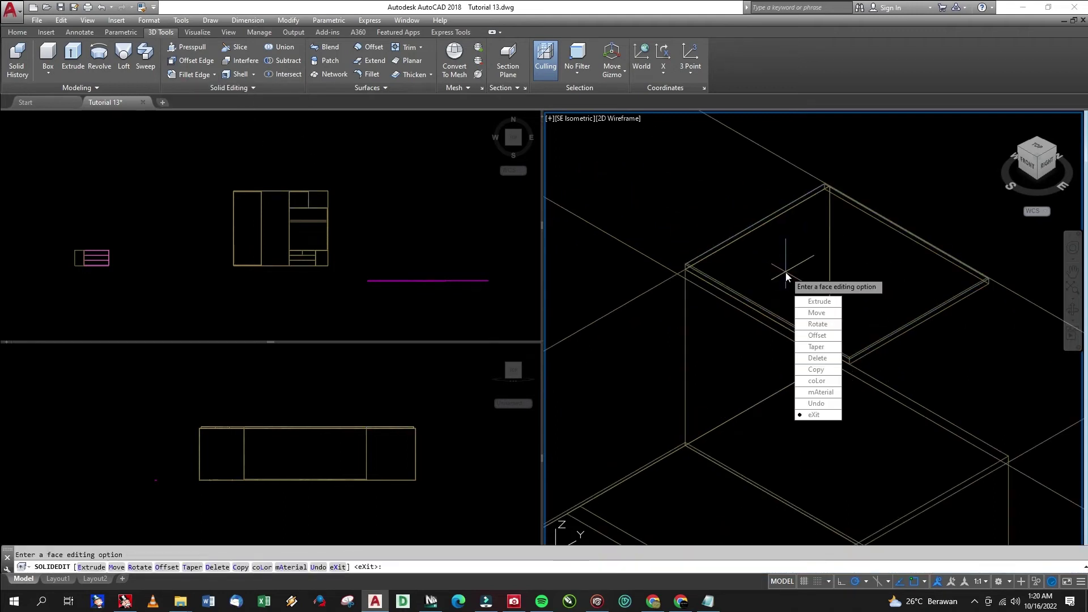
key("Escape")
scroll(738, 280, "up", 3)
middle_click_drag(567, 215, 698, 251)
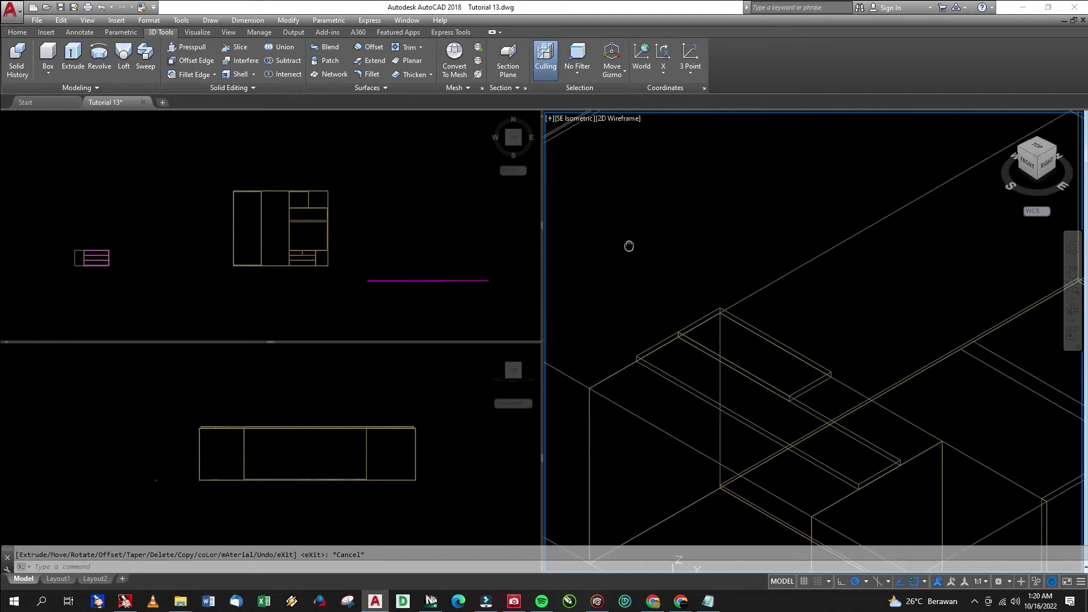
Extrude a second slab's top face by 18 units.
left_click(205, 89)
left_click(169, 114)
scroll(763, 356, "up", 2)
left_click(763, 357)
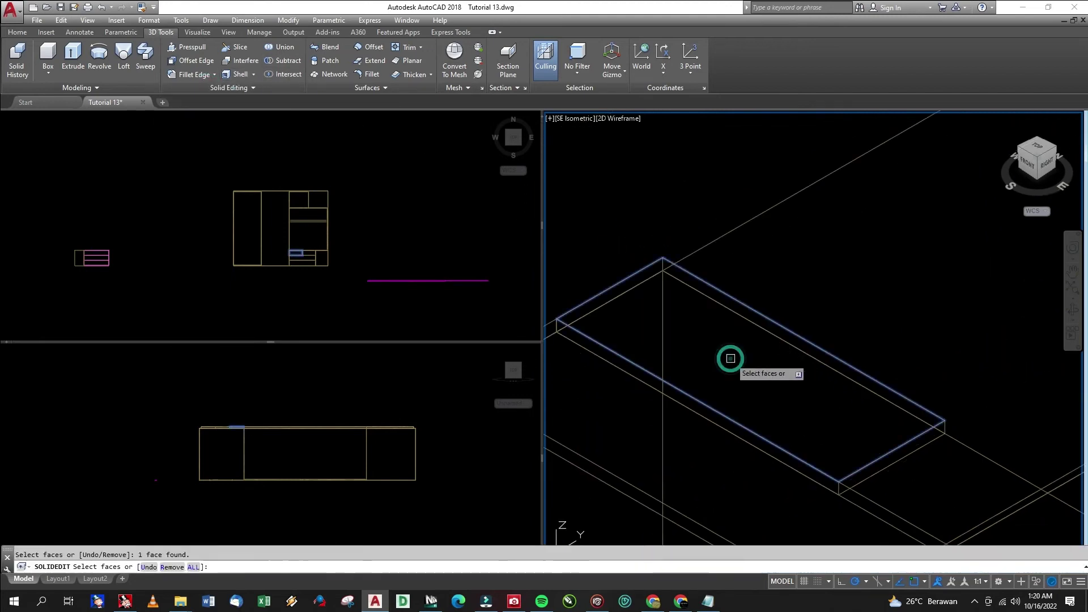
key("Return")
type("18")
key("Return")
key("Return")
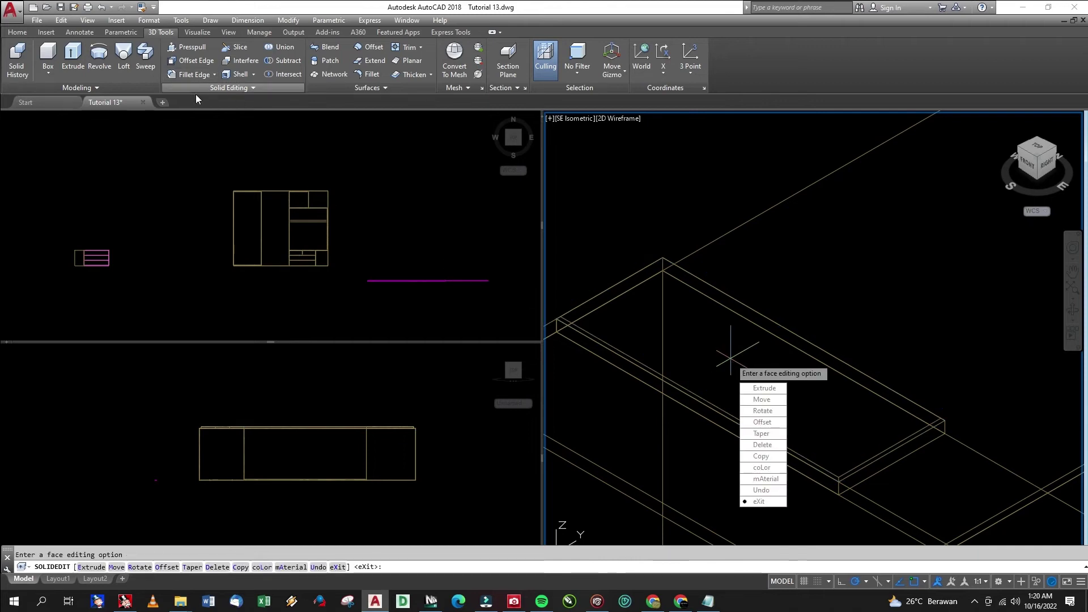
Extrude another slab face by 3 units, then select the square box solid.
left_click(224, 90)
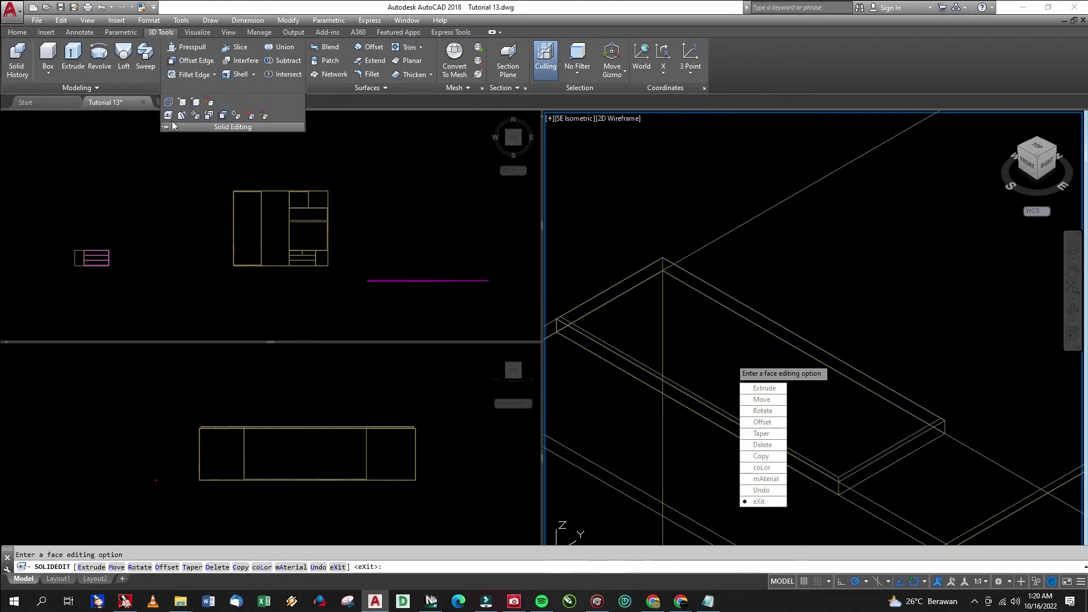
left_click(172, 121)
scroll(837, 382, "down", 2)
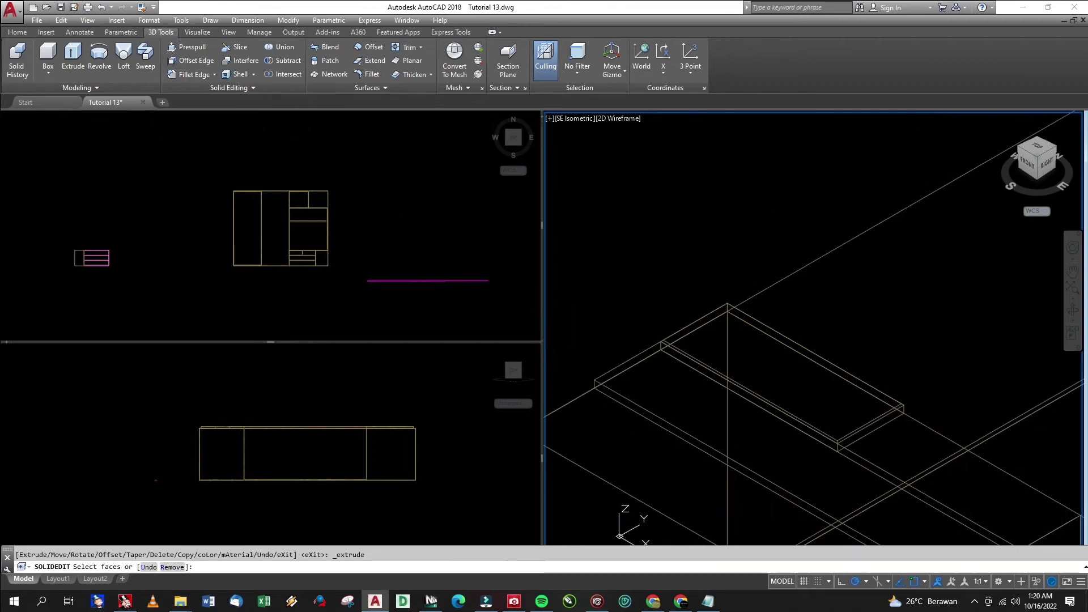
left_click(685, 393)
key("Return")
type("3")
key("Return")
key("Return")
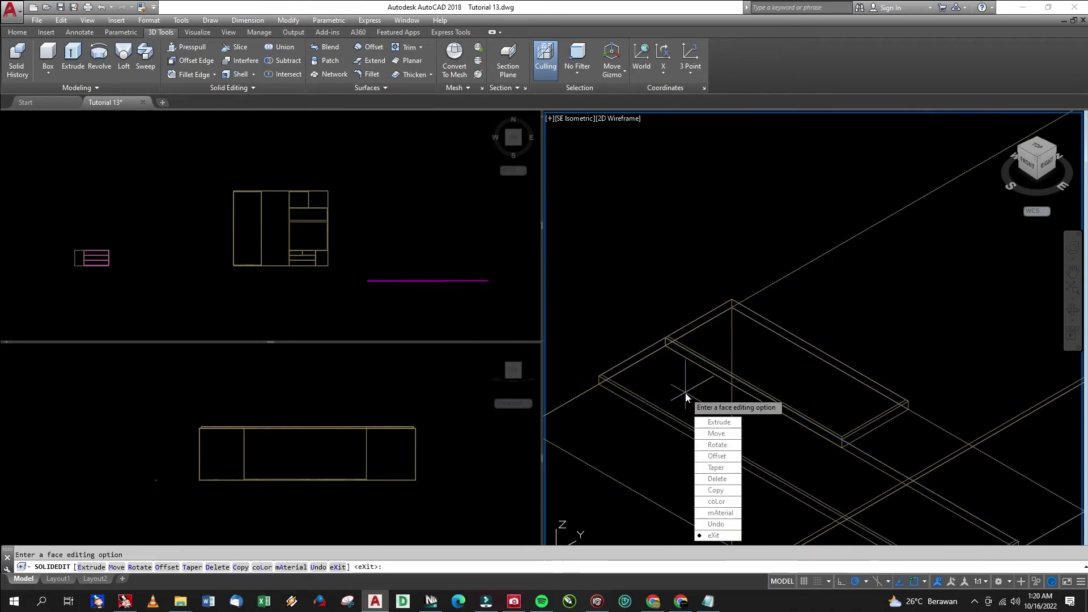
key("Escape")
scroll(731, 403, "down", 2)
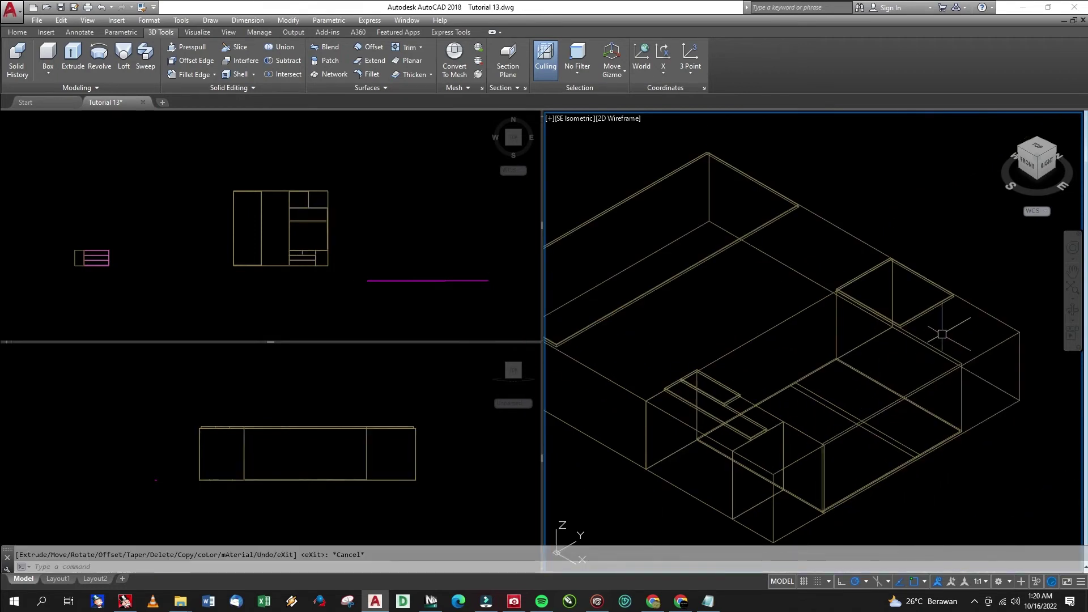
scroll(940, 333, "up", 3)
left_click(914, 308)
scroll(913, 309, "up", 2)
scroll(877, 342, "up", 3)
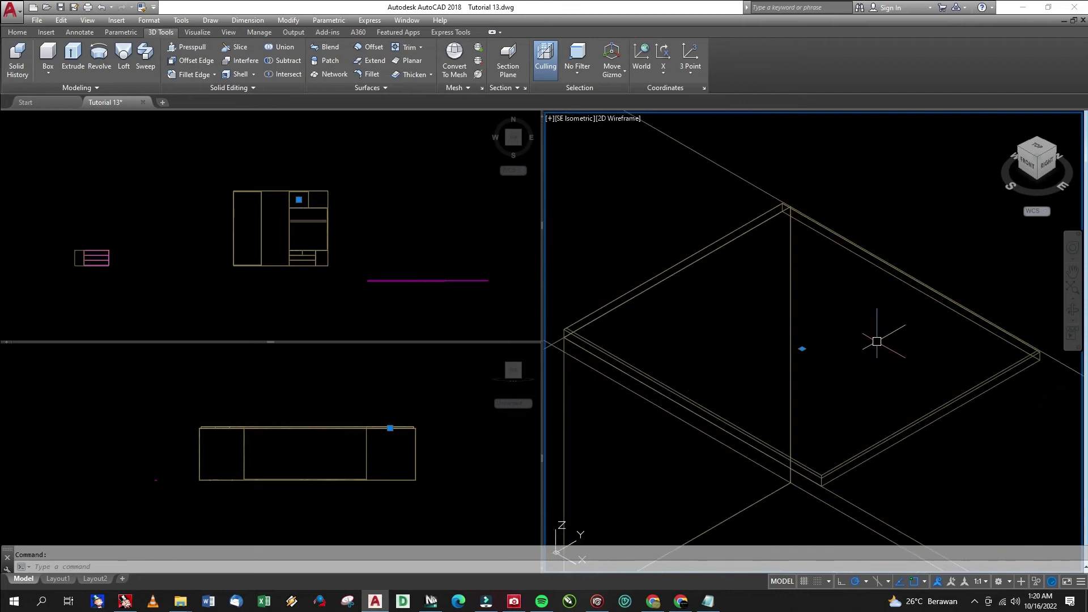
Copy the square slab from one box corner to the opposite corner.
middle_click_drag(741, 360, 784, 340)
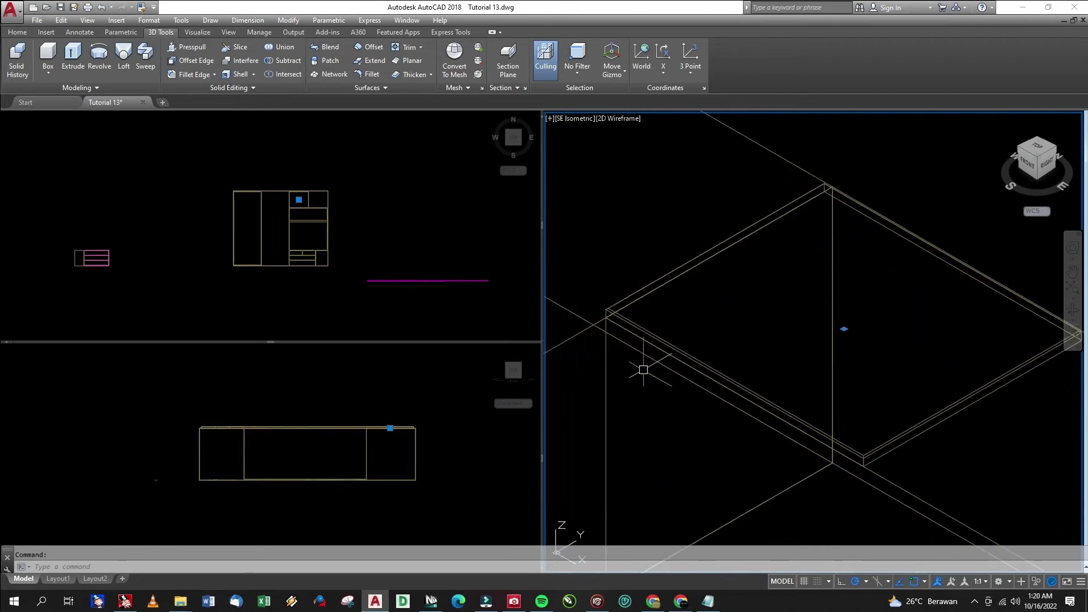
type("co")
key("Return")
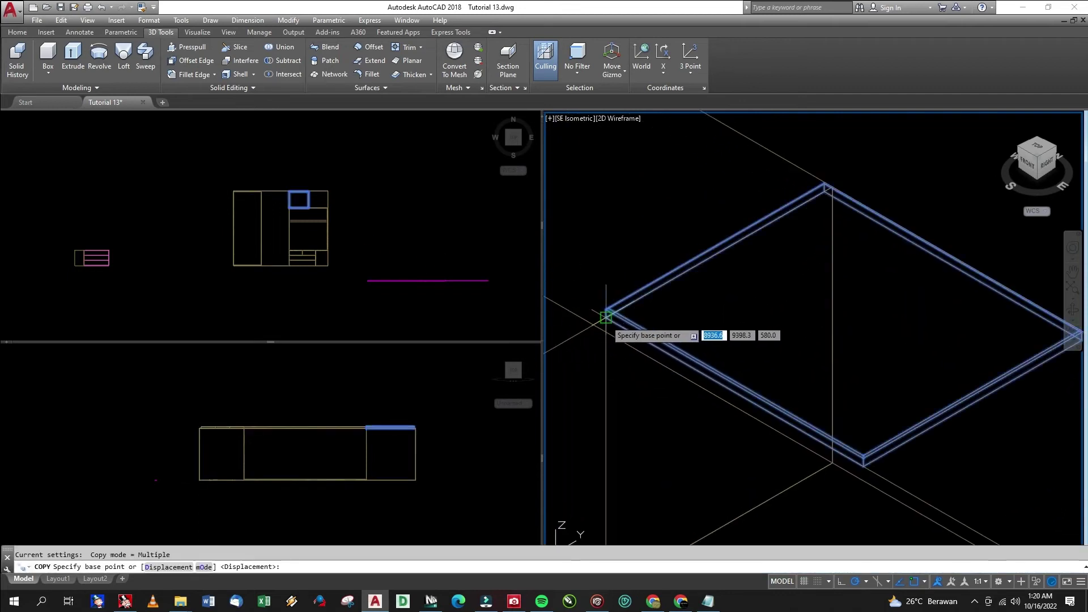
left_click(606, 320)
scroll(816, 453, "up", 2)
left_click(815, 453)
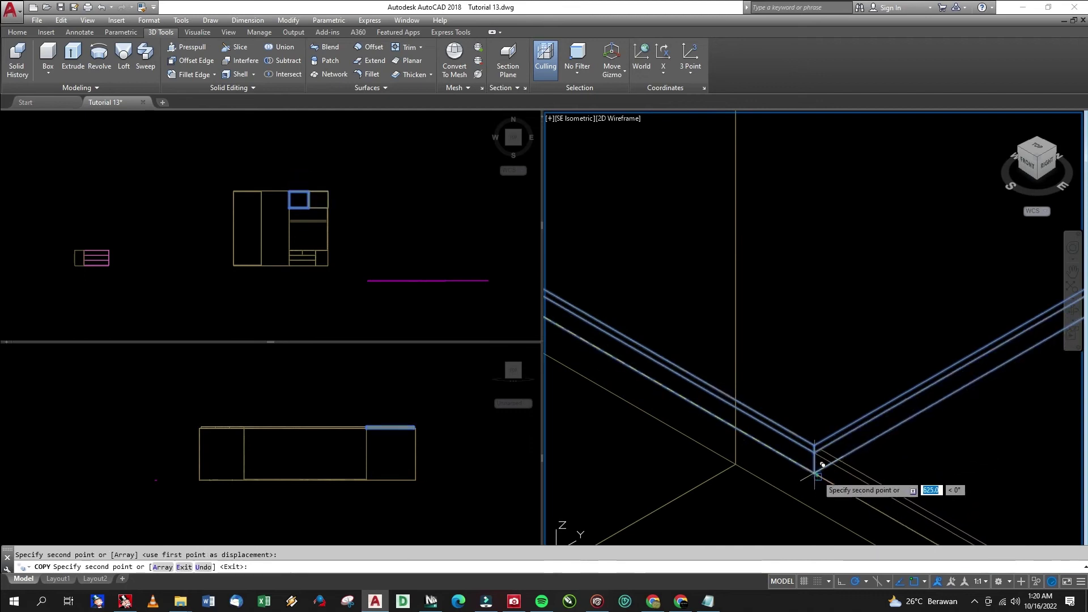
middle_click_drag(835, 456, 885, 376)
key("Escape")
scroll(965, 291, "down", 3)
scroll(890, 370, "up", 3)
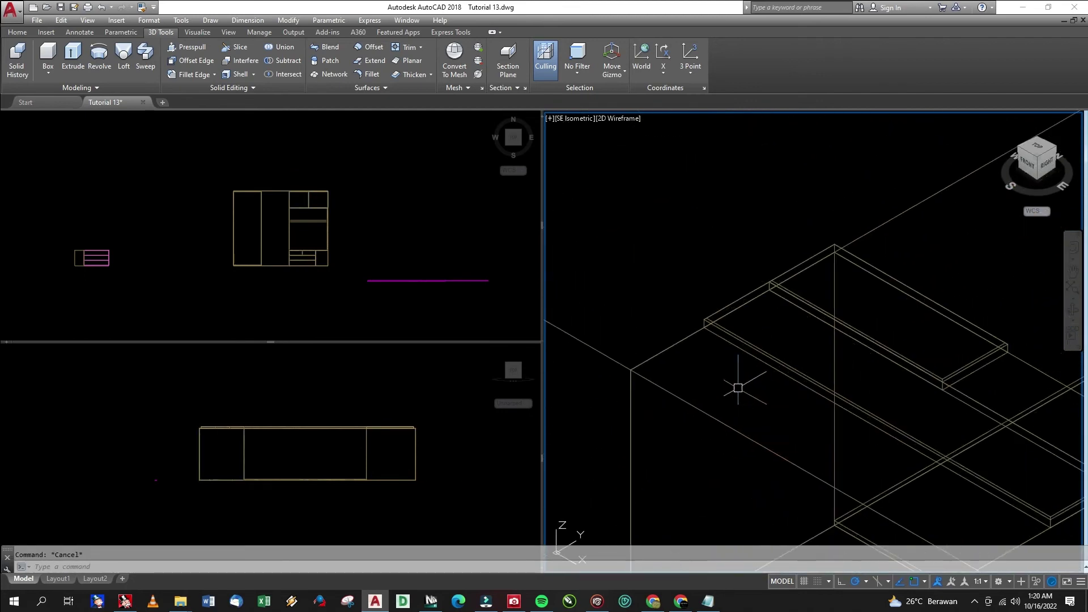
Start copying the long shelf slab, cancel it, and switch to the plan viewport.
left_click(756, 357)
middle_click_drag(819, 372, 792, 338)
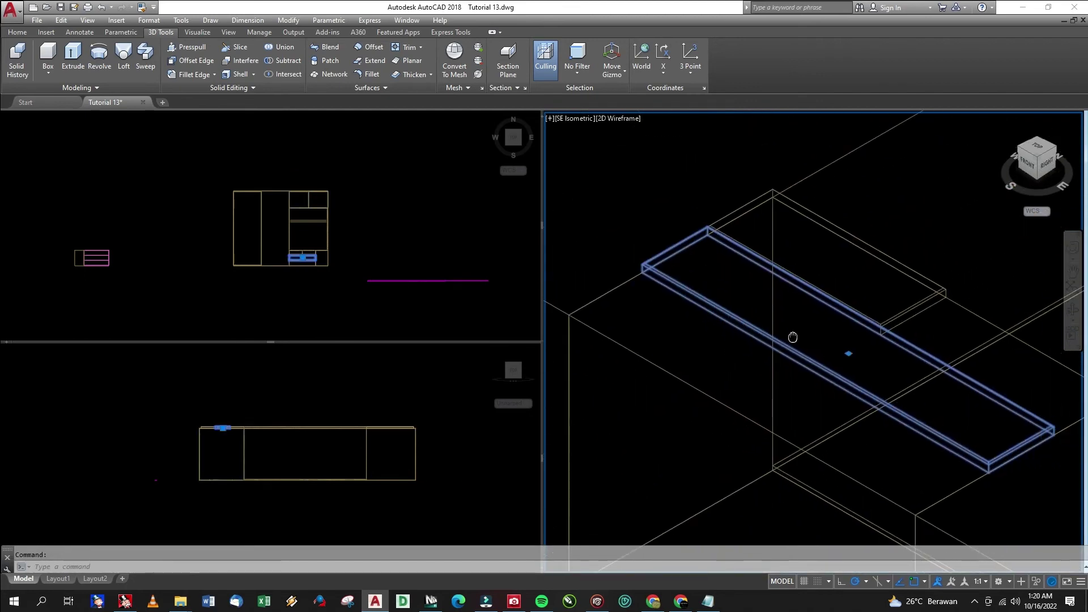
scroll(938, 414, "up", 2)
type("o")
key("Return")
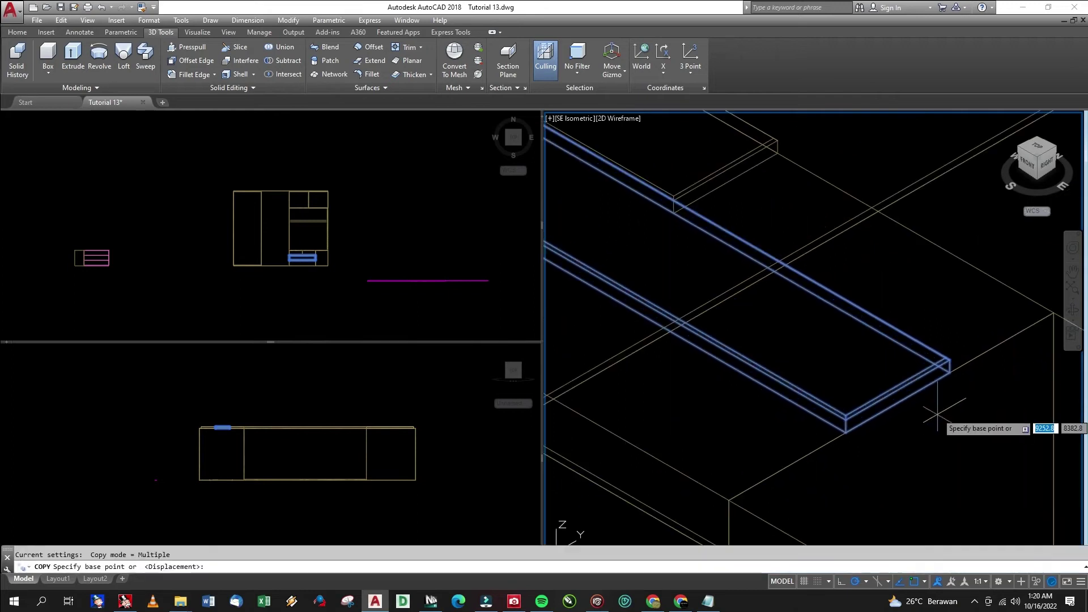
scroll(938, 415, "up", 3)
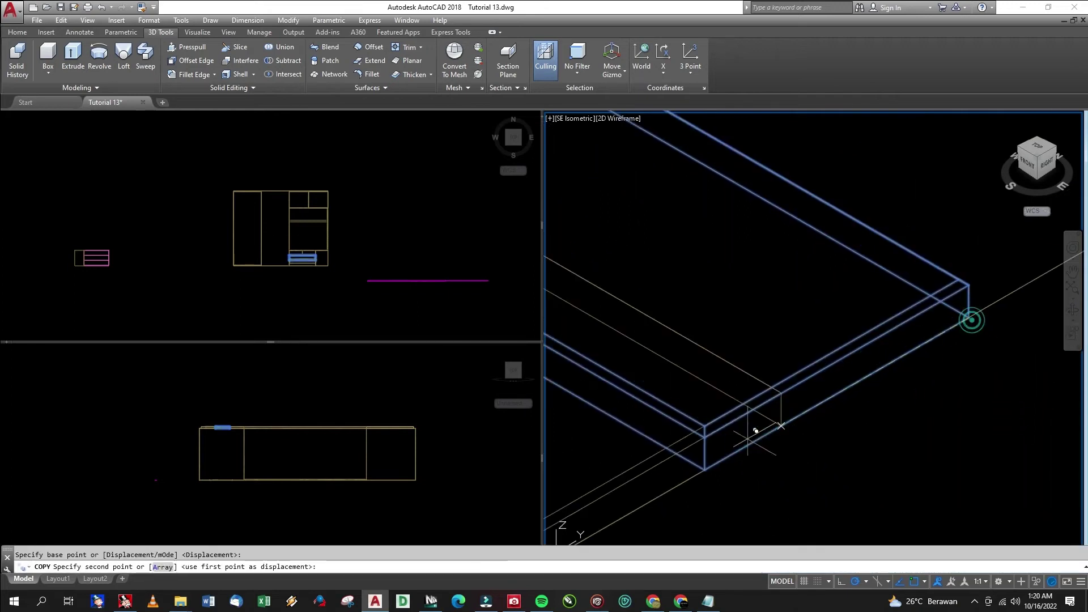
left_click(704, 470)
key("Escape")
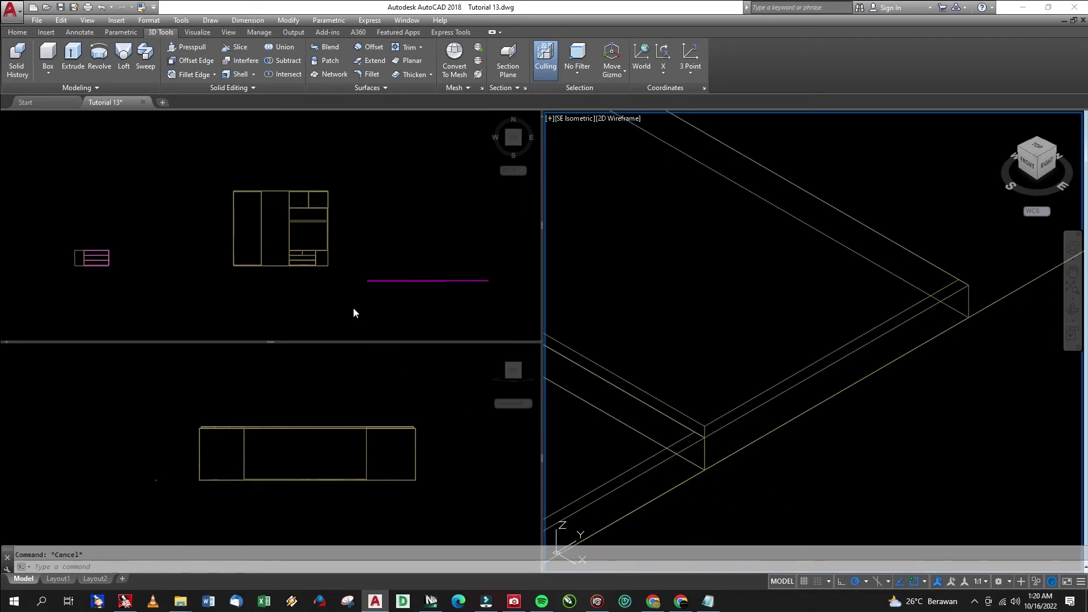
left_click(291, 268)
scroll(294, 261, "up", 5)
In the Top view, mirror the first wardrobe rectangle across a vertical line, keeping the original.
scroll(295, 249, "up", 4)
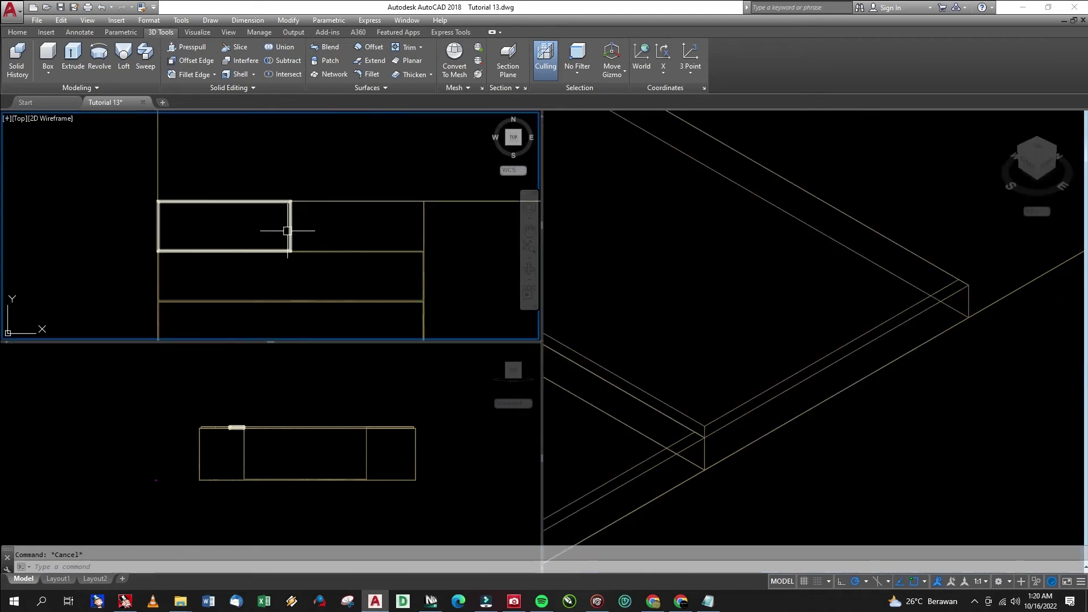
left_click(287, 231)
key("Return")
scroll(289, 249, "up", 5)
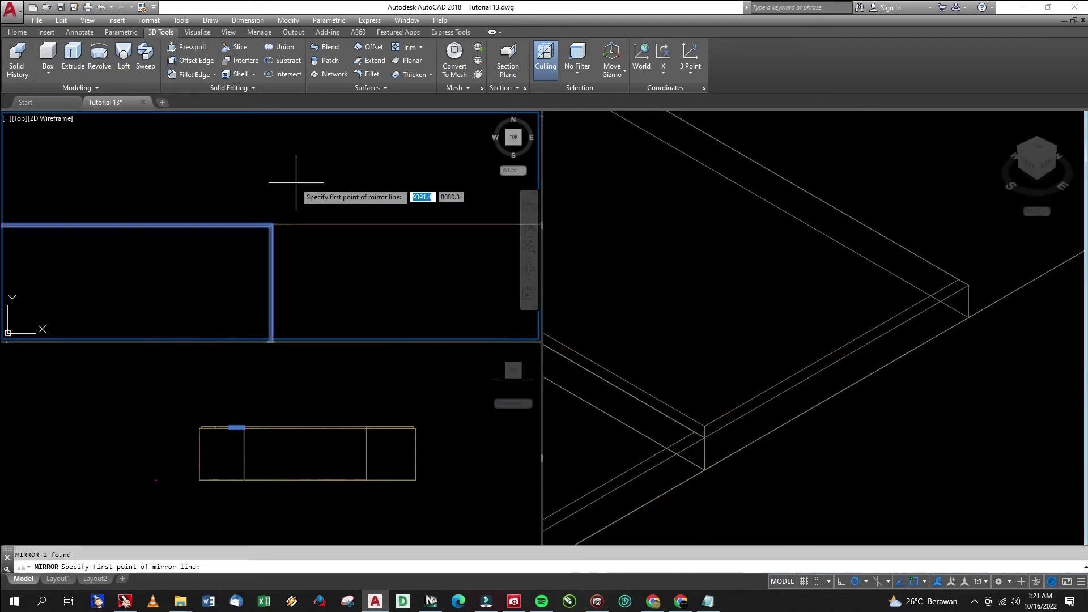
left_click(272, 225)
left_click(272, 181)
key("Return")
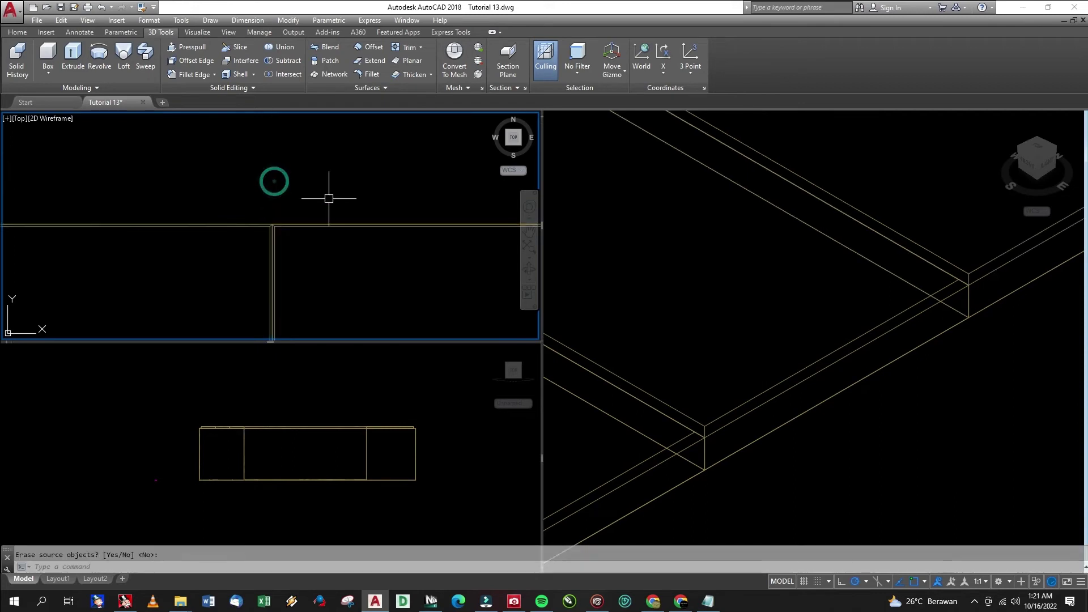
Mirror the tall wardrobe rectangle across a vertical line, keeping the original.
scroll(326, 214, "down", 4)
scroll(294, 246, "down", 3)
left_click(306, 248)
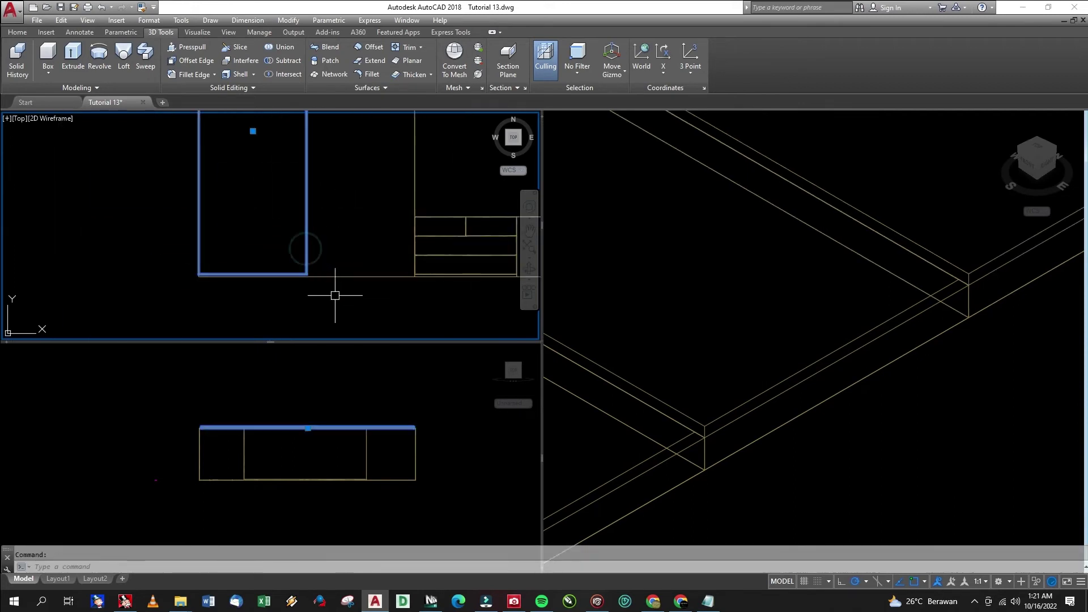
key("Return")
scroll(288, 262, "up", 3)
scroll(288, 262, "up", 2)
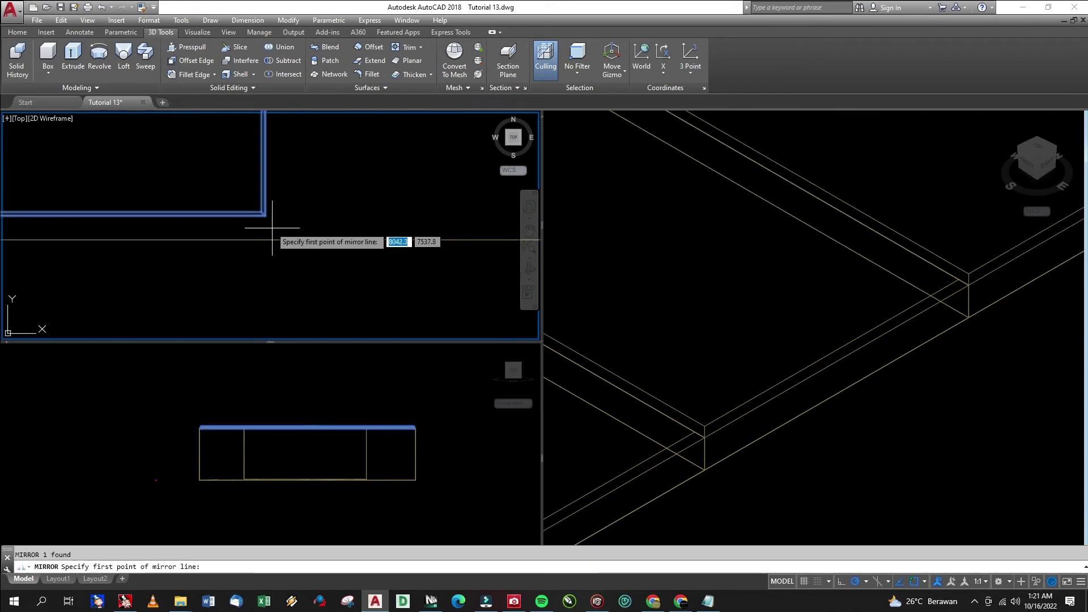
left_click(264, 213)
left_click(264, 266)
key("Return")
In the isometric view, select the wardrobe floor polyline and start extruding it upward.
left_click(720, 306)
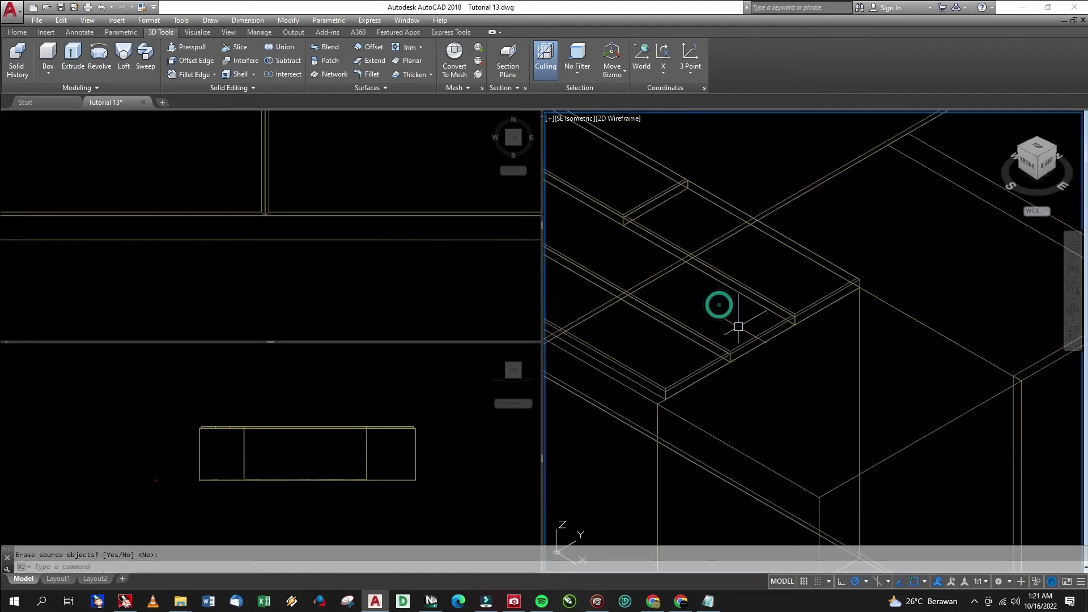
scroll(720, 306, "down", 3)
scroll(742, 362, "down", 2)
scroll(752, 379, "down", 2)
scroll(752, 380, "up", 4)
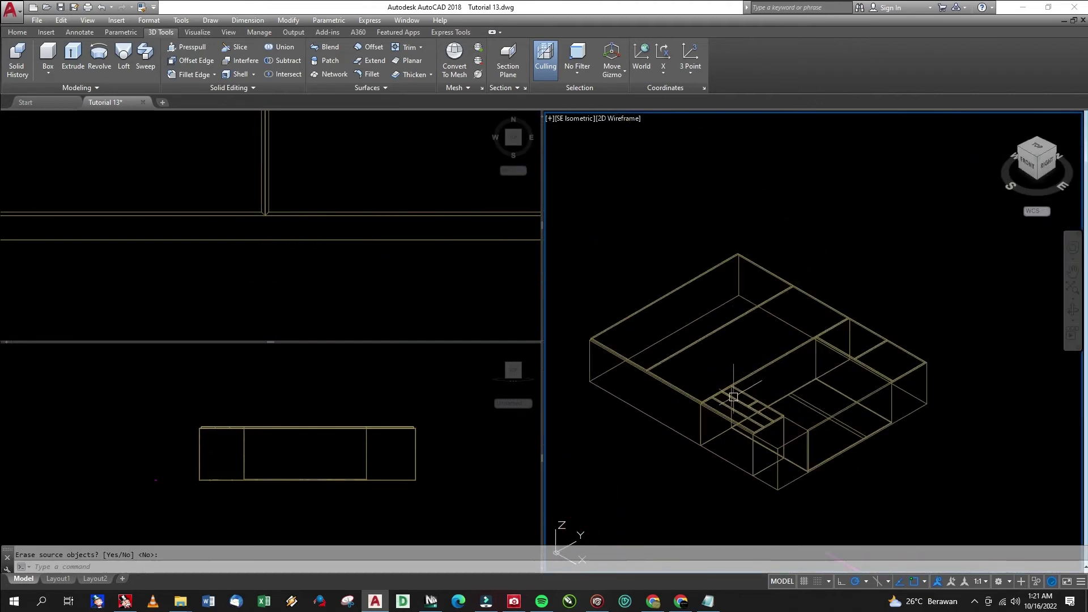
scroll(845, 434, "up", 3)
mouse_move(845, 434)
middle_mouse_down()
mouse_move(847, 420)
mouse_move(820, 437)
middle_mouse_up()
key("Return")
left_click(846, 421)
scroll(848, 419, "down", 2)
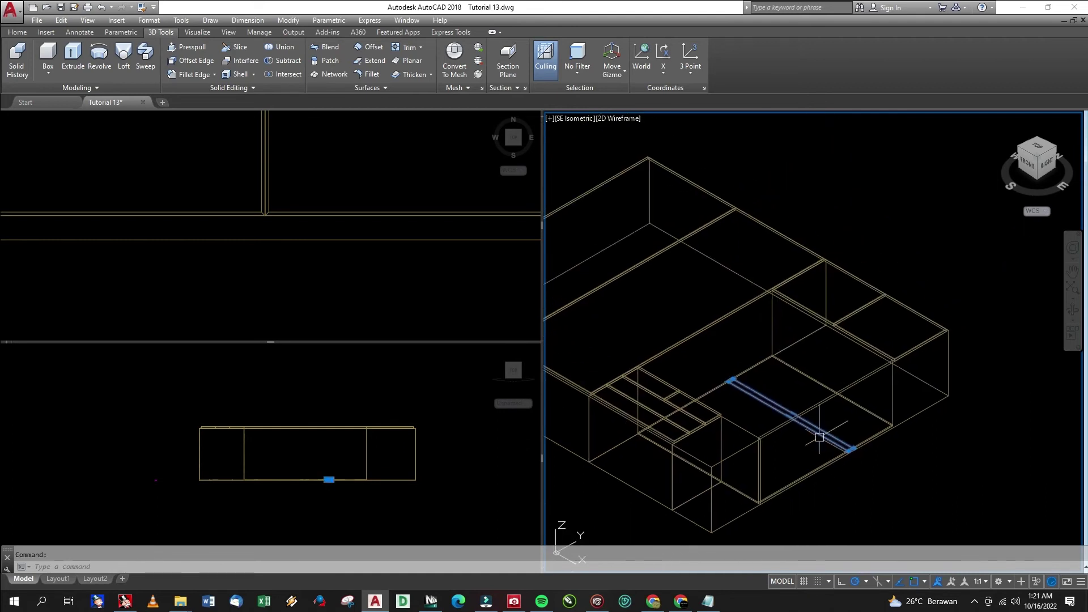
mouse_move(819, 437)
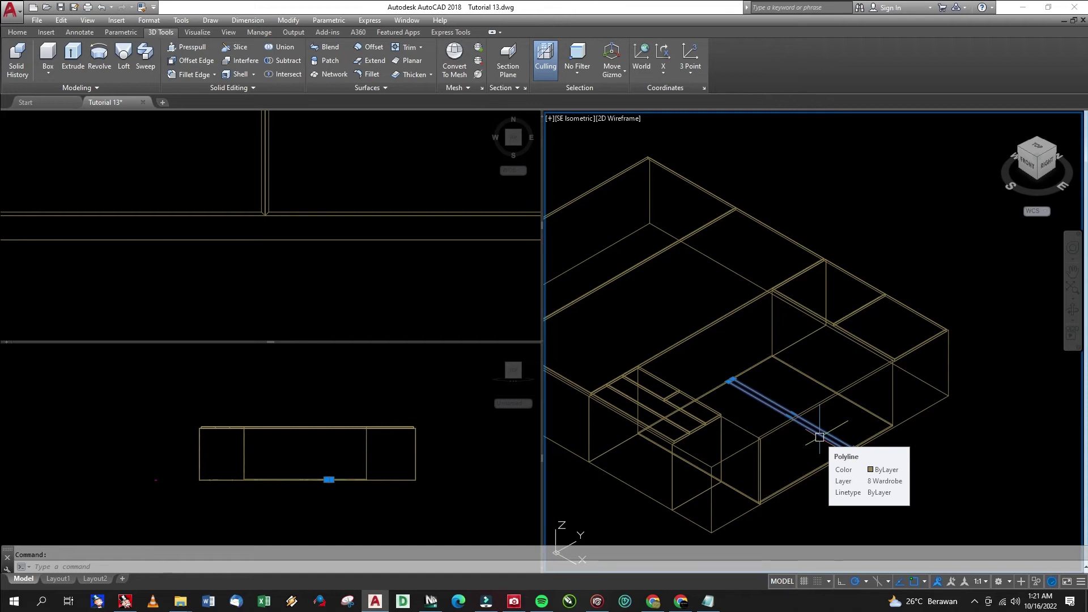
type("e")
key("Return")
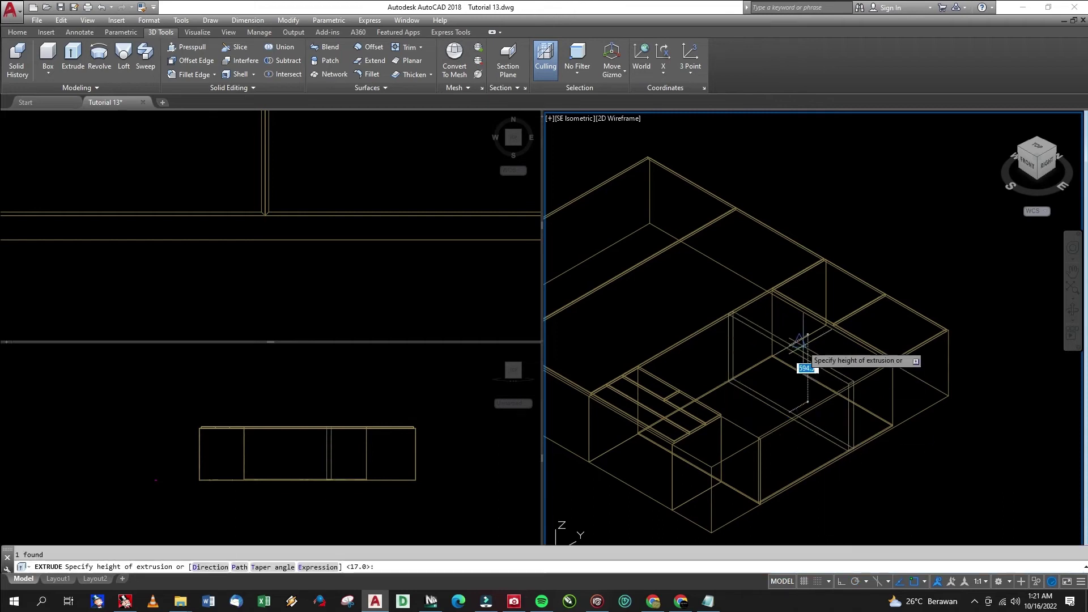
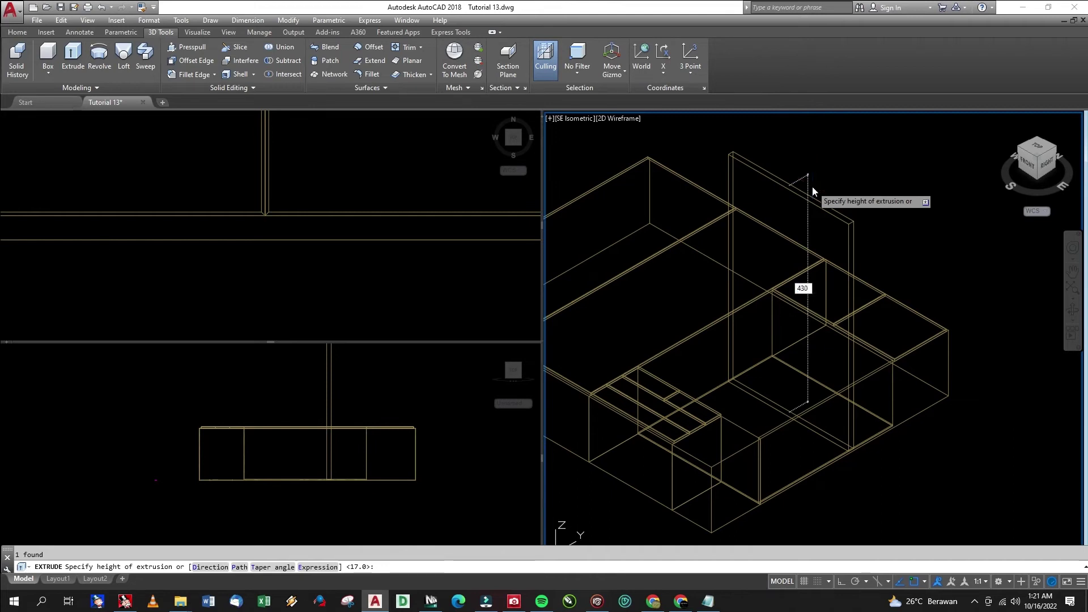
Finish extruding the upright panel and move it 10 units over.
key("Return")
left_click(790, 363)
left_click(457, 471)
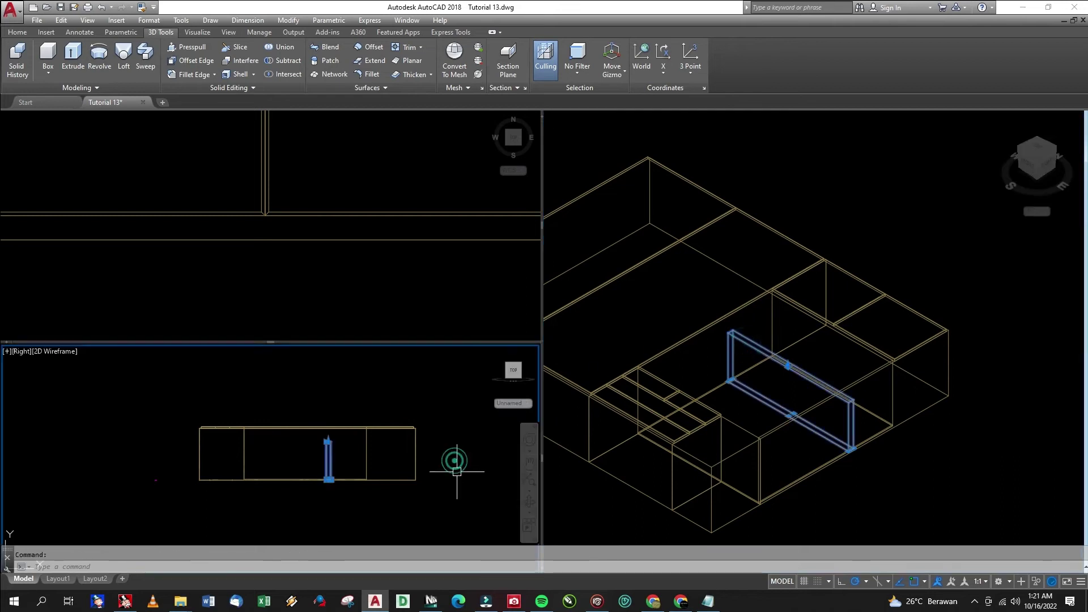
scroll(457, 471, "up", 2)
type("m")
key("Return")
left_click(459, 470)
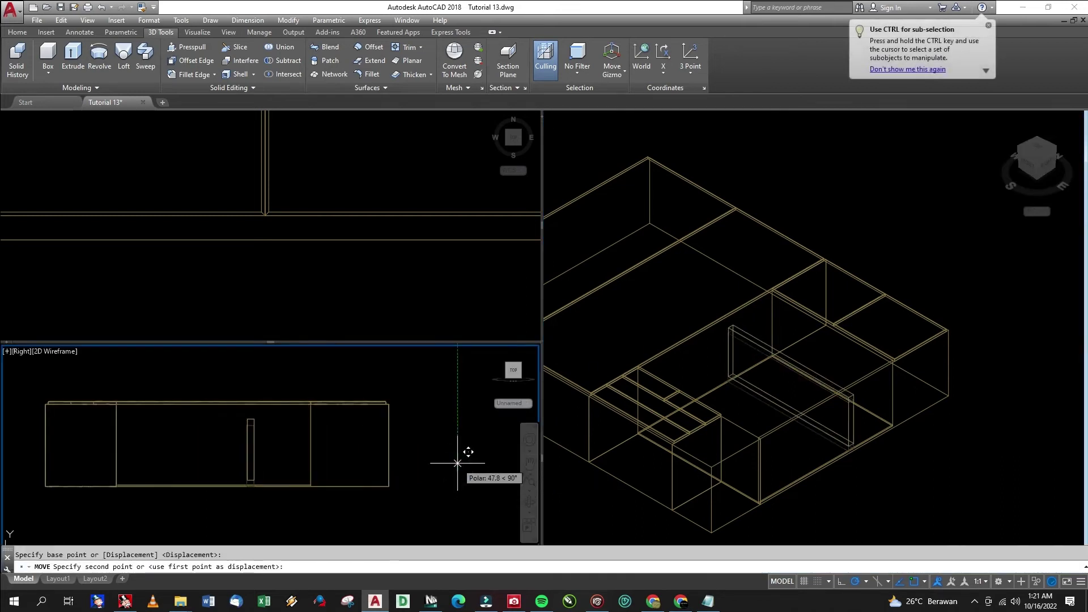
type("10")
key("Return")
In the isometric view, try extruding the panel's top face, then cancel the face edit.
left_click(697, 357)
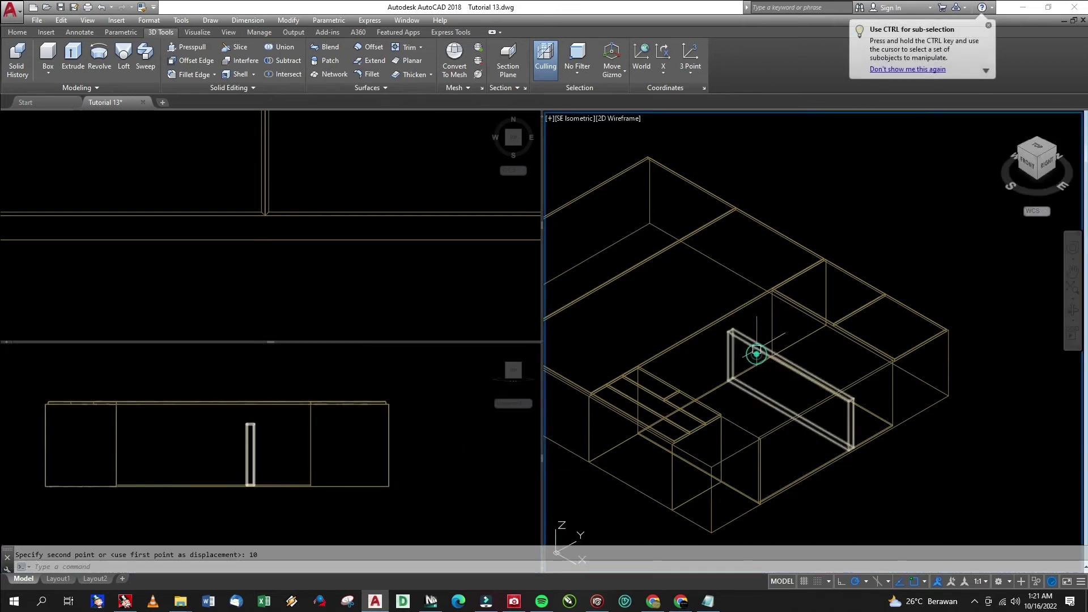
scroll(756, 363, "up", 3)
scroll(719, 359, "up", 2)
scroll(719, 360, "up", 1)
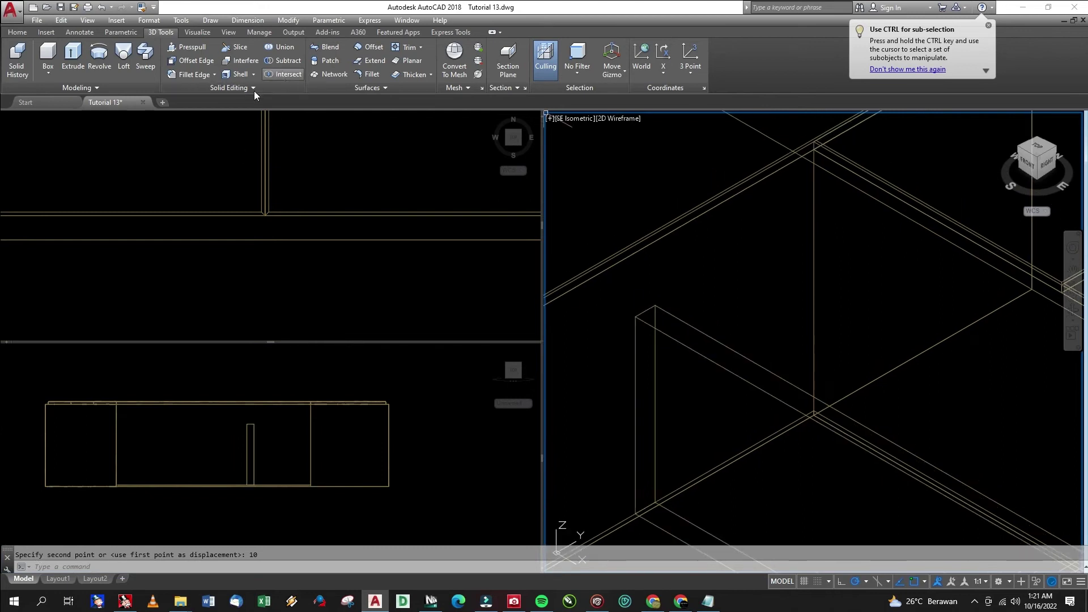
left_click(251, 92)
left_click(169, 102)
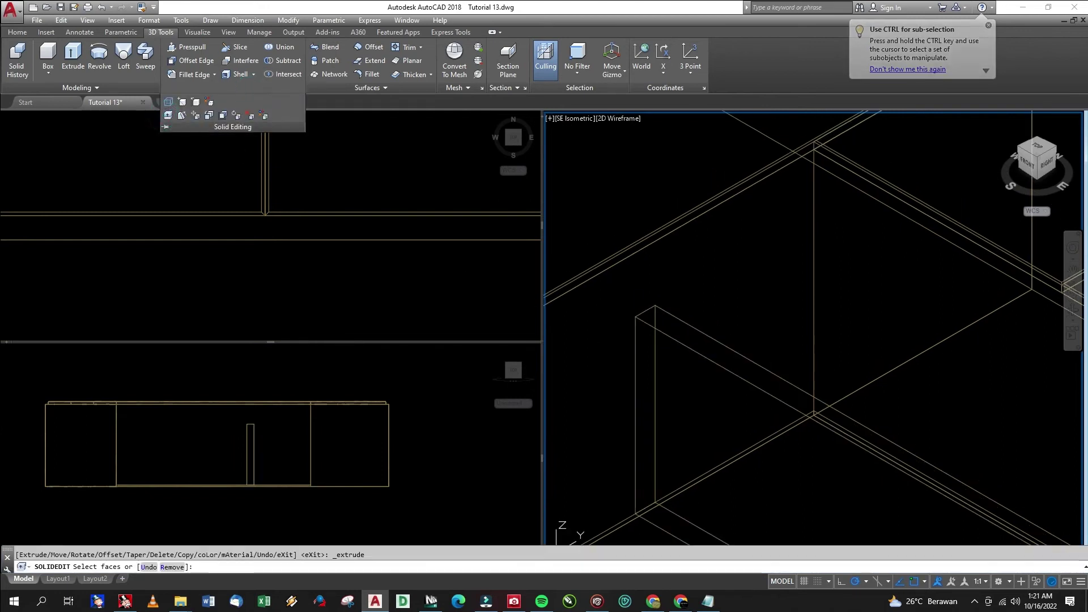
scroll(723, 308, "up", 2)
left_click(753, 304)
key("Return")
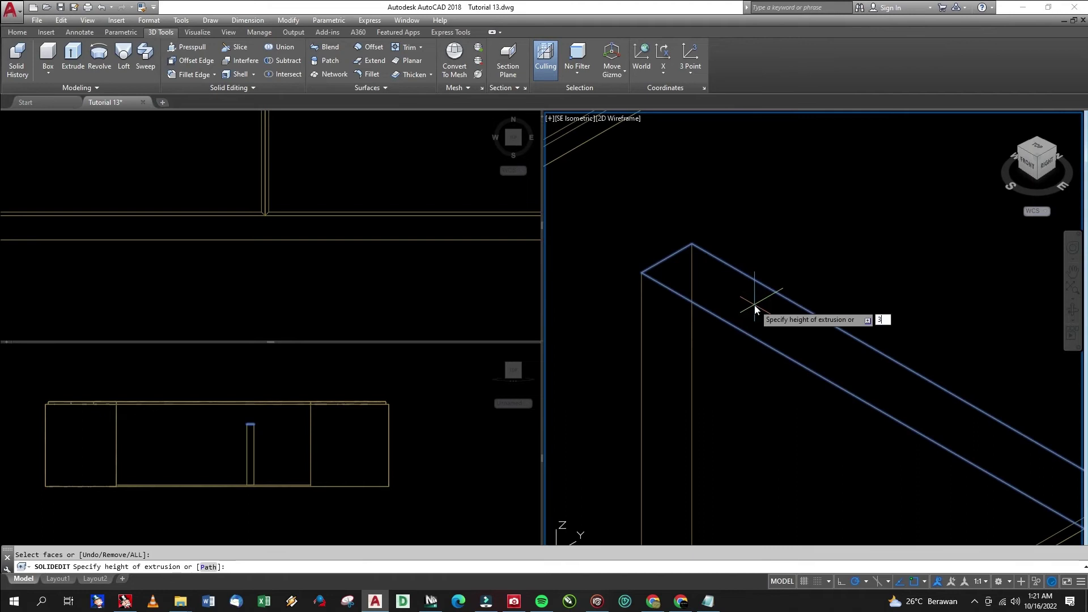
right_click(755, 309)
key("Escape")
scroll(766, 338, "down", 4)
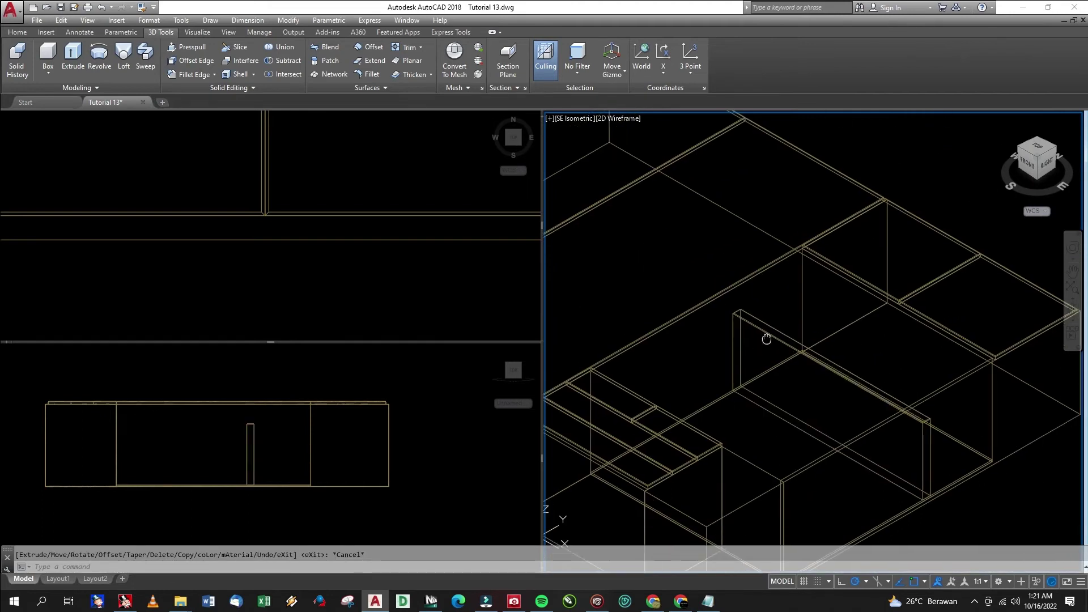
Pan and zoom the 3D view to bring the front box into view.
mouse_move(767, 338)
middle_mouse_down()
mouse_move(750, 328)
mouse_move(750, 292)
middle_mouse_up()
scroll(750, 328, "down", 2)
scroll(703, 381, "up", 3)
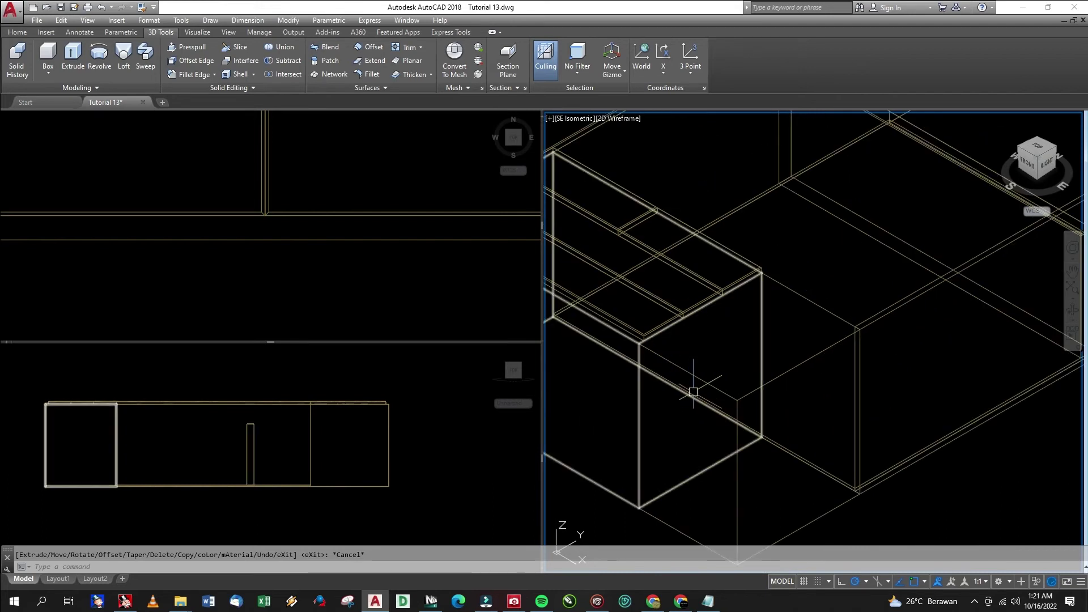
scroll(696, 371, "up", 1)
left_click(700, 378)
middle_click_drag(700, 379, 693, 404)
key("Escape")
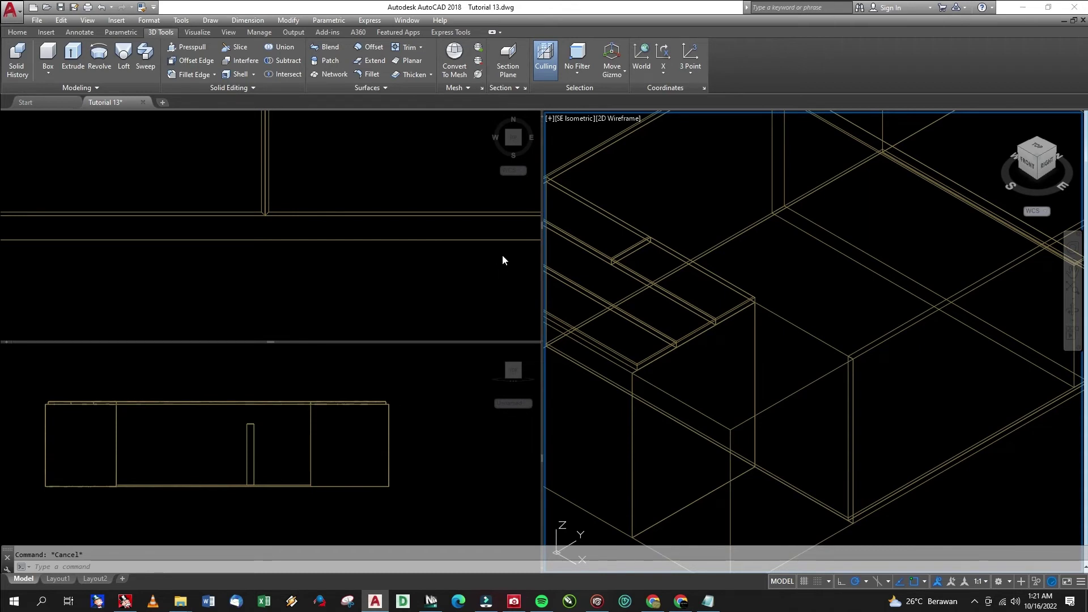
middle_click_drag(720, 372, 775, 392)
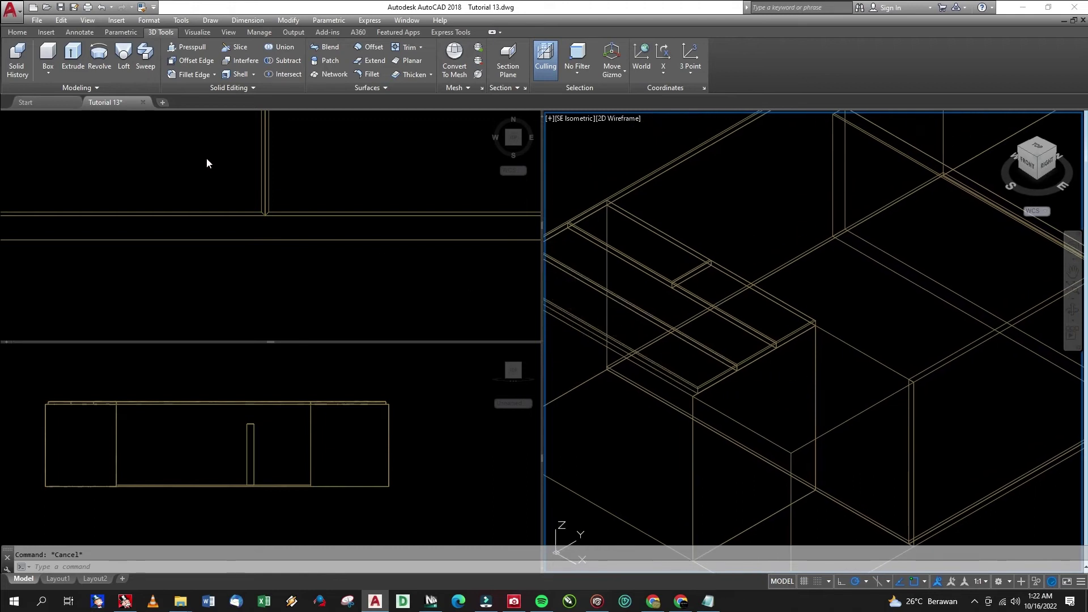
Extrude the front box's top face by 17 with zero taper, then undo it.
left_click(192, 88)
left_click(168, 115)
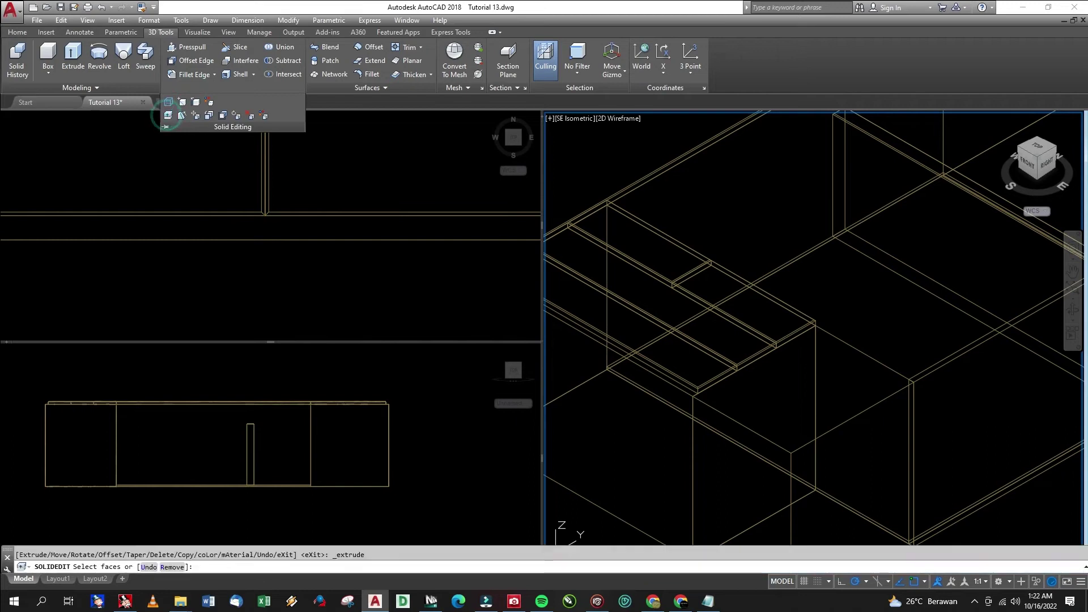
left_click(789, 383)
key("Return")
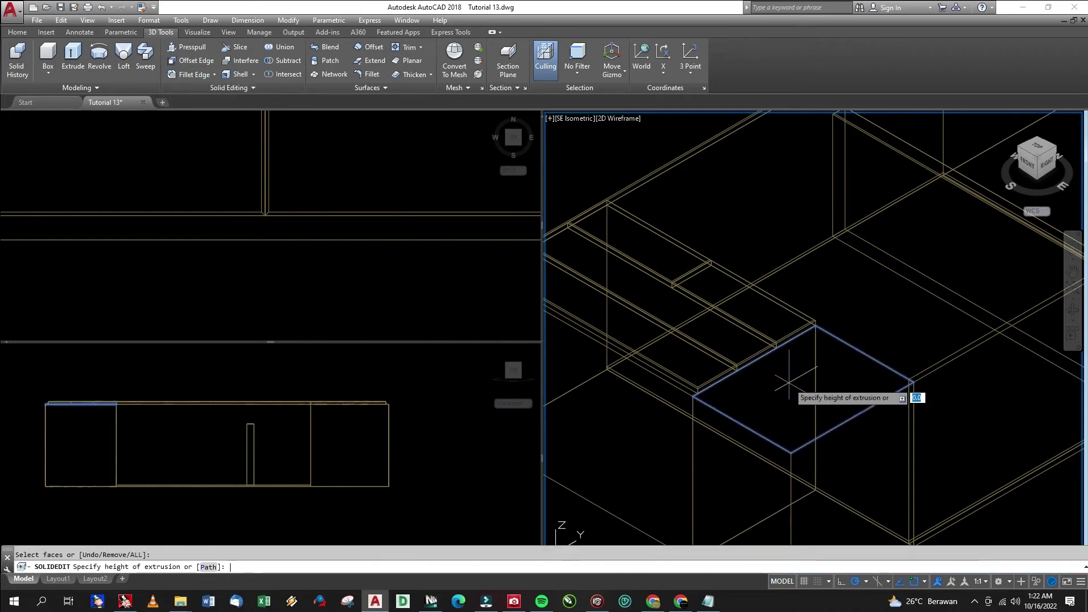
type("17")
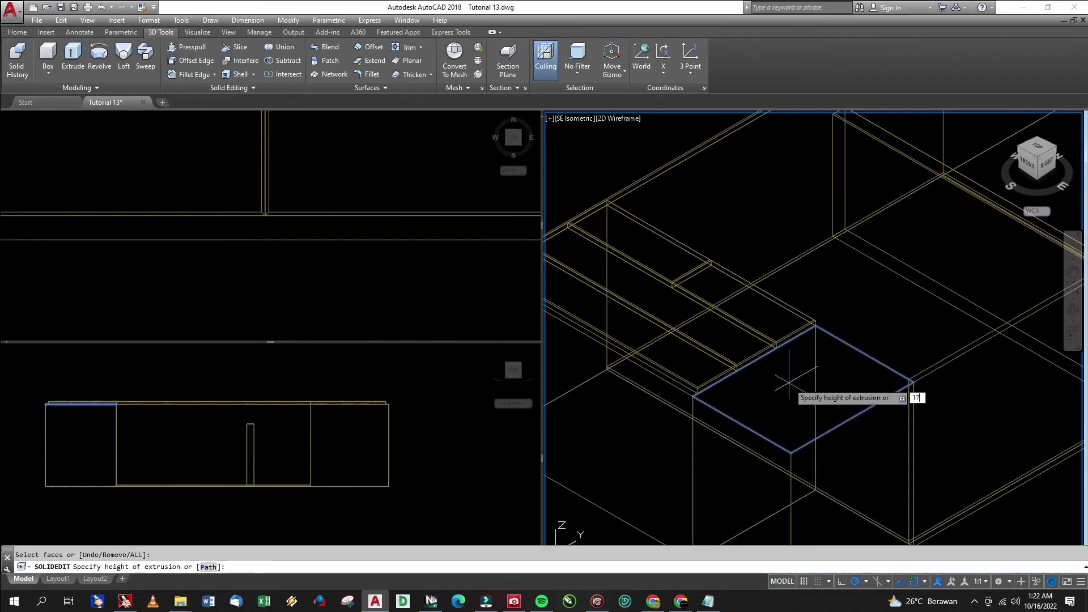
key("Return")
key("Return")
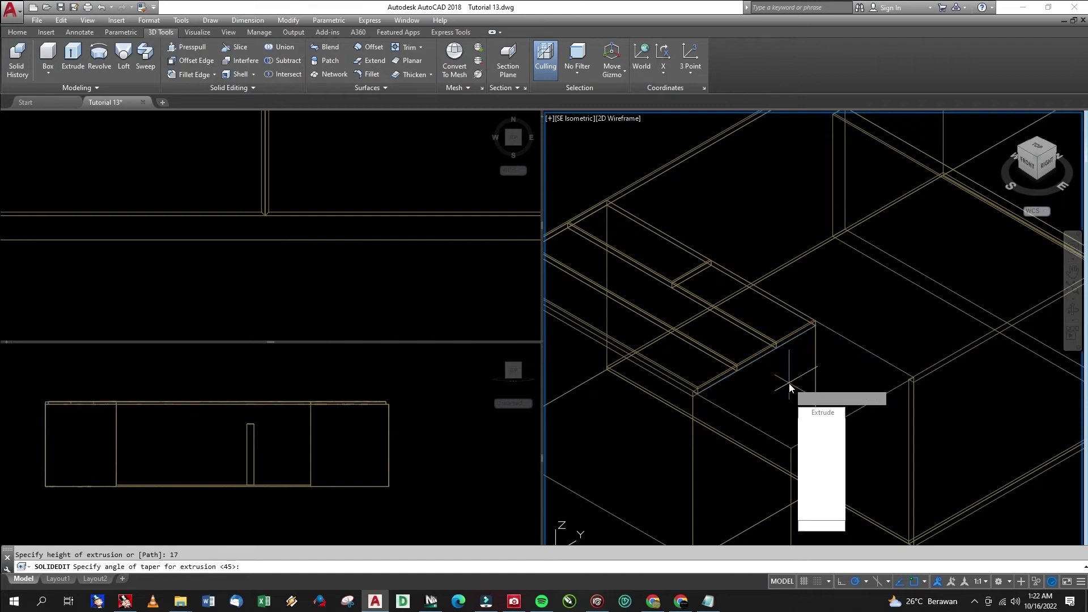
key("Escape")
scroll(761, 399, "up", 2)
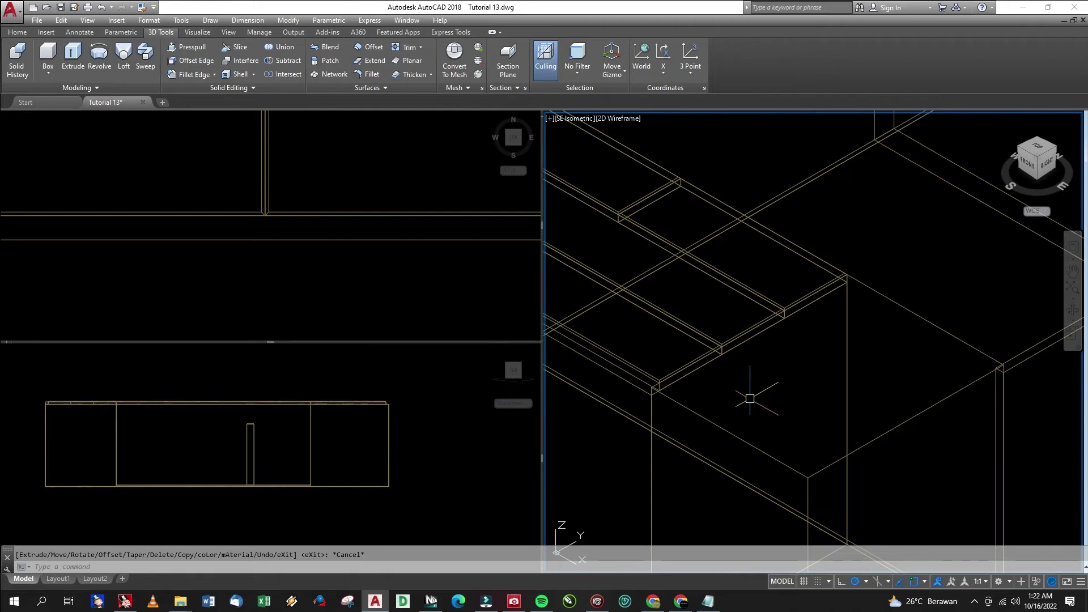
key("ctrl+z")
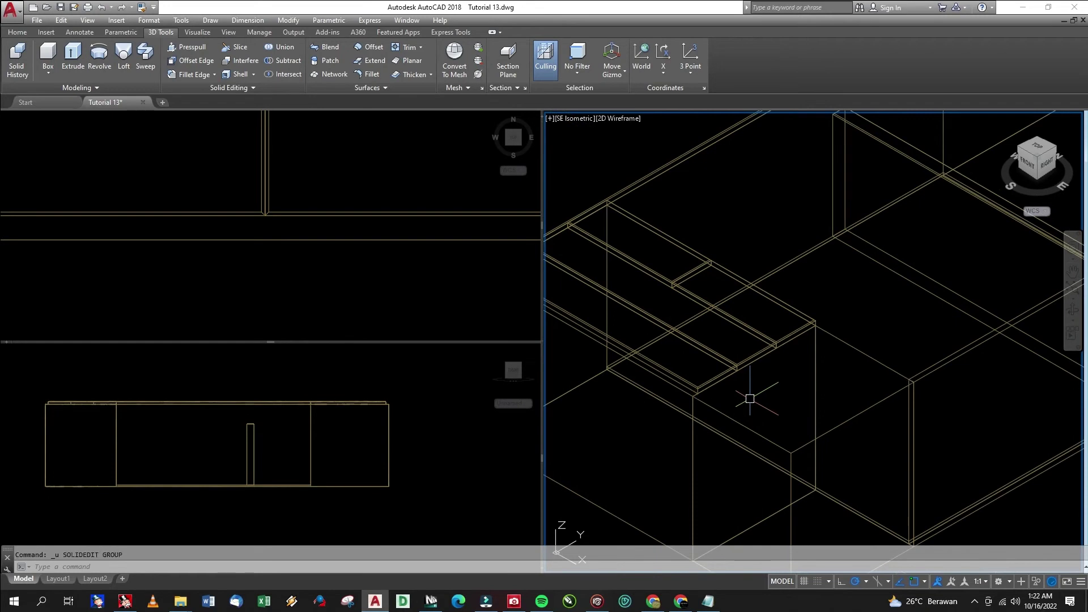
scroll(750, 399, "up", 2)
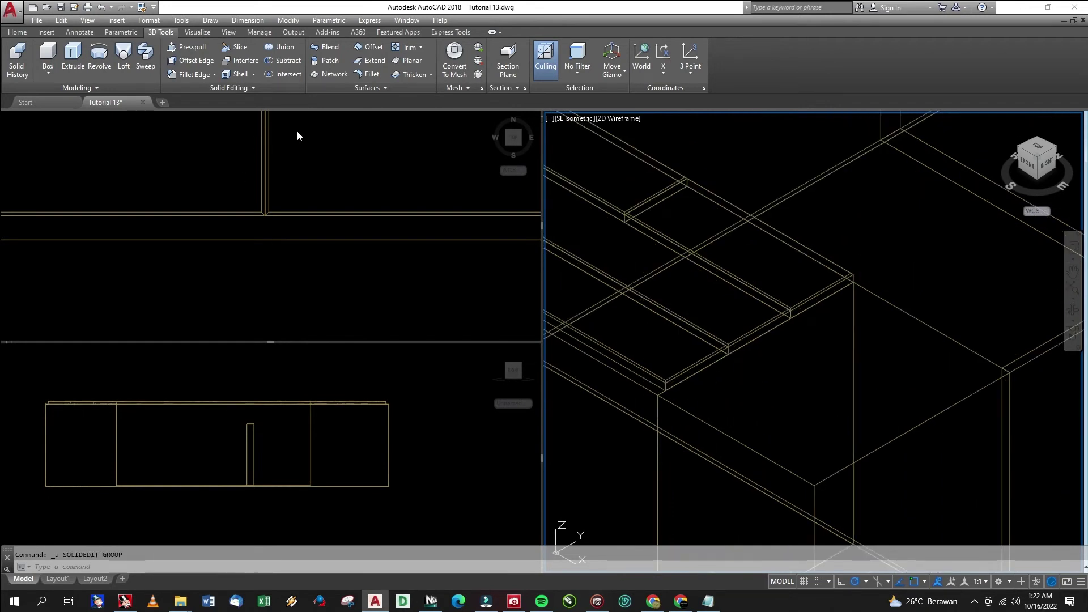
Re-extrude the front box's top face by the smaller height of 2.
left_click(226, 87)
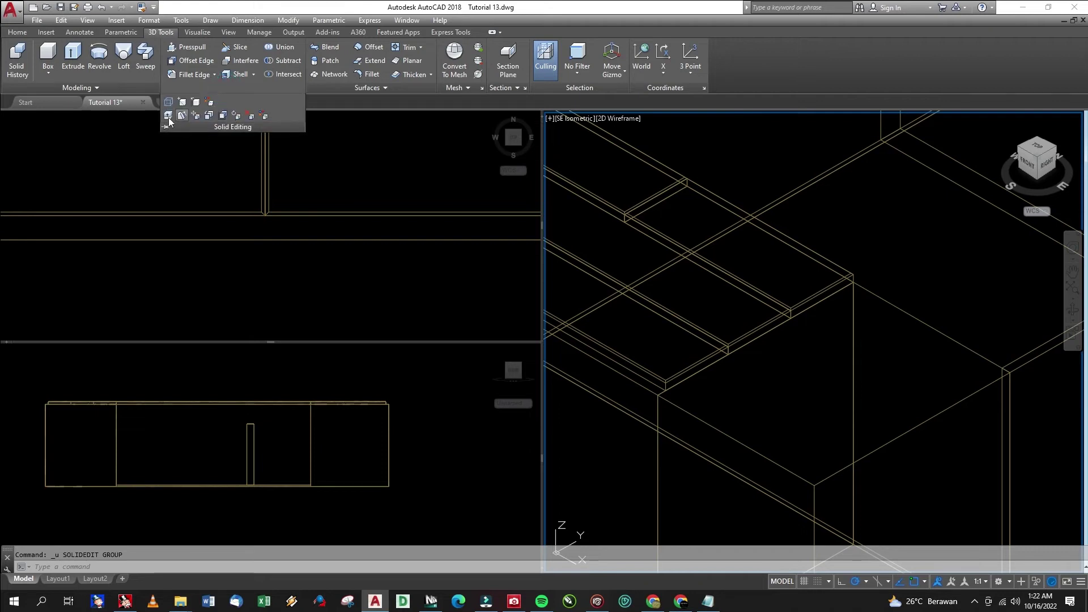
left_click(168, 115)
left_click(771, 383)
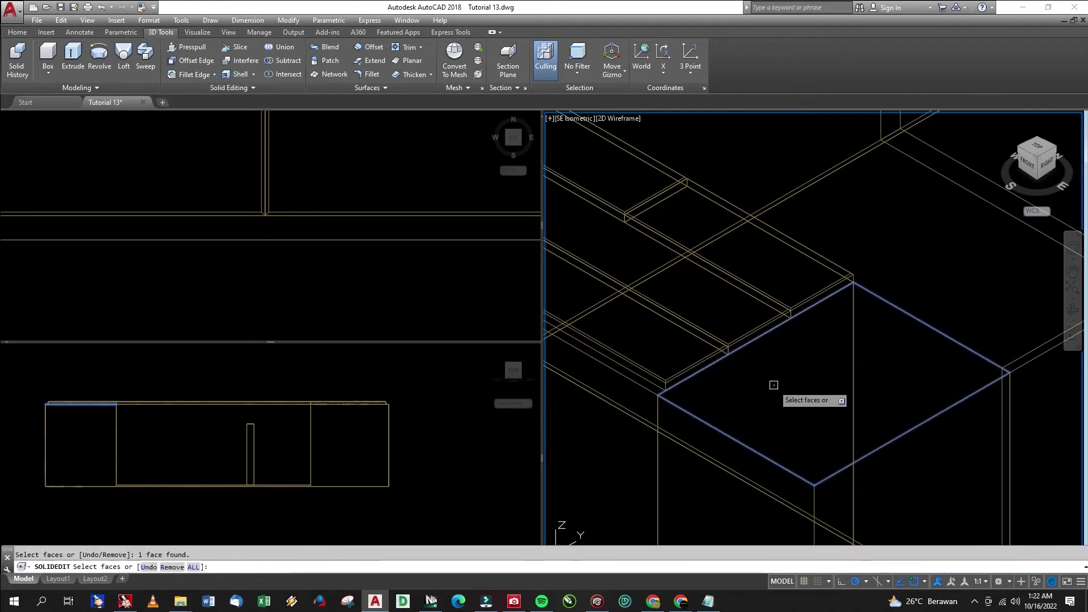
key("Return")
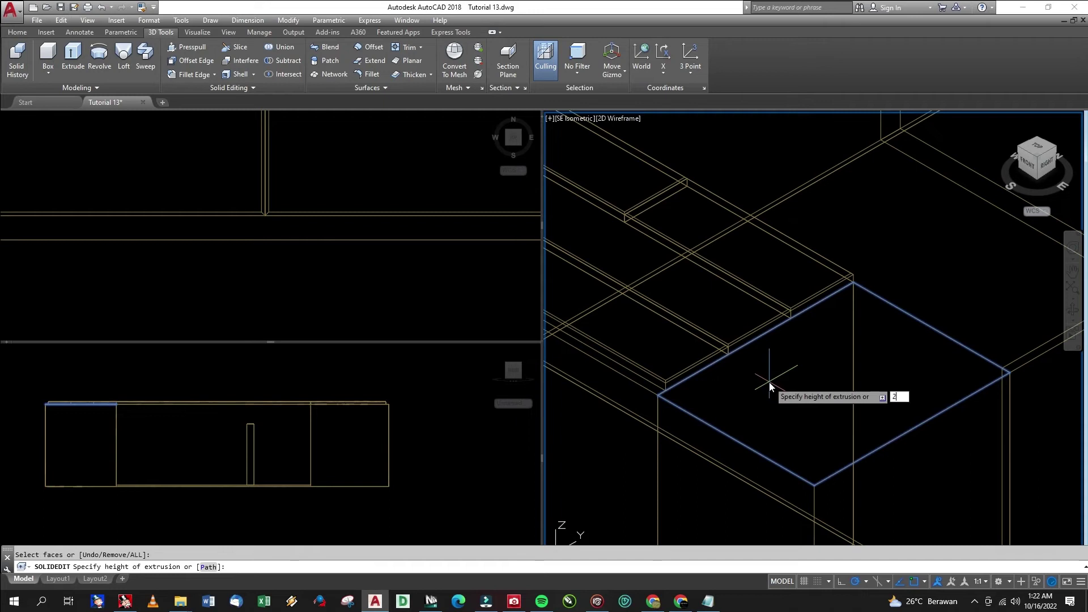
key("Return")
key("Return")
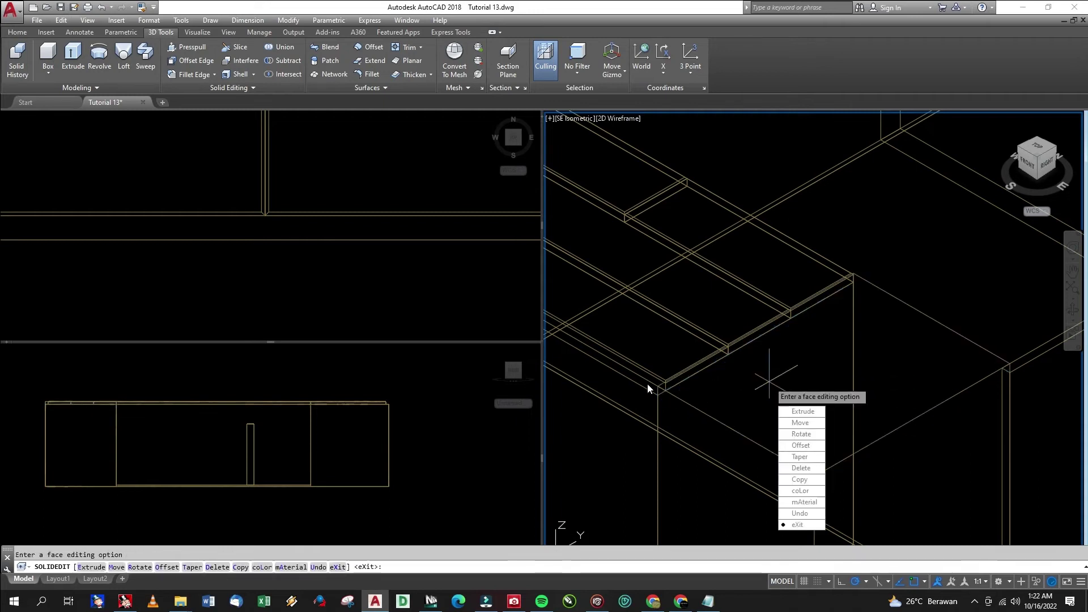
key("Escape")
scroll(647, 383, "up", 2)
scroll(663, 385, "up", 2)
key("Escape")
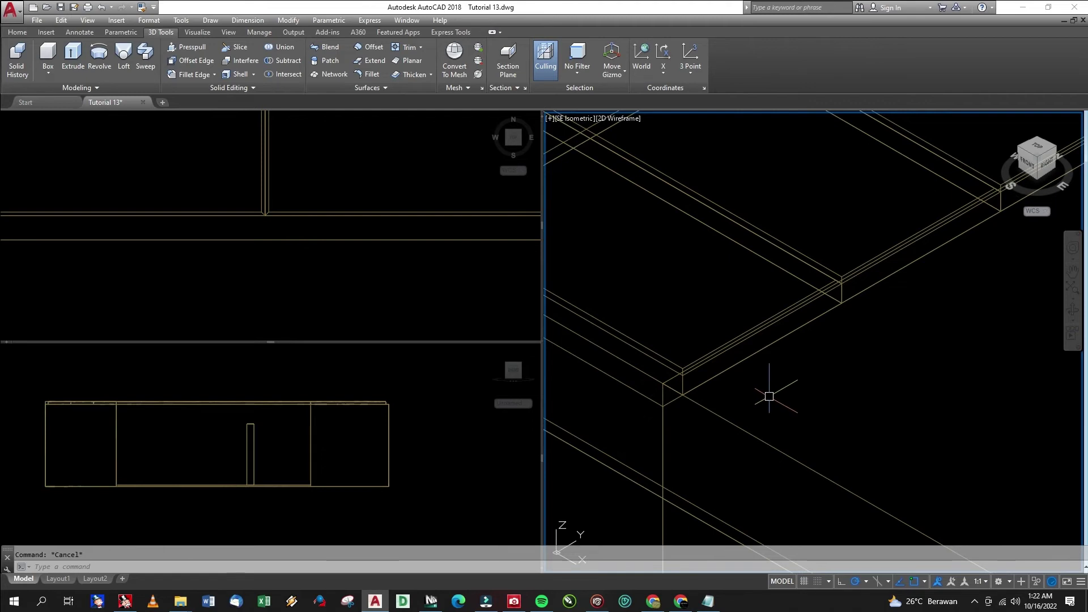
scroll(794, 391, "down", 1)
scroll(773, 404, "down", 1)
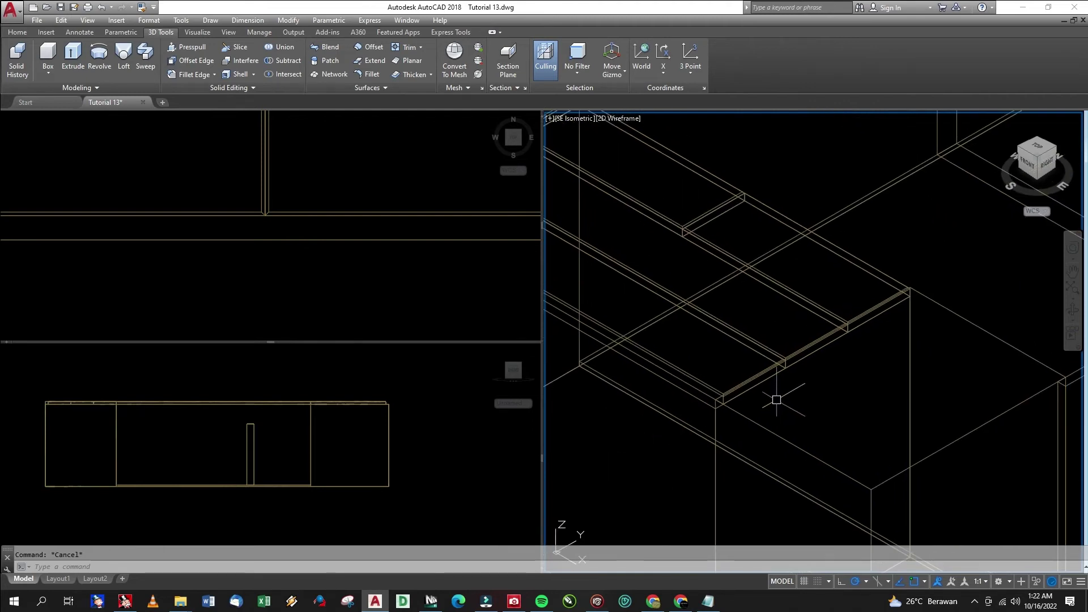
scroll(777, 400, "down", 2)
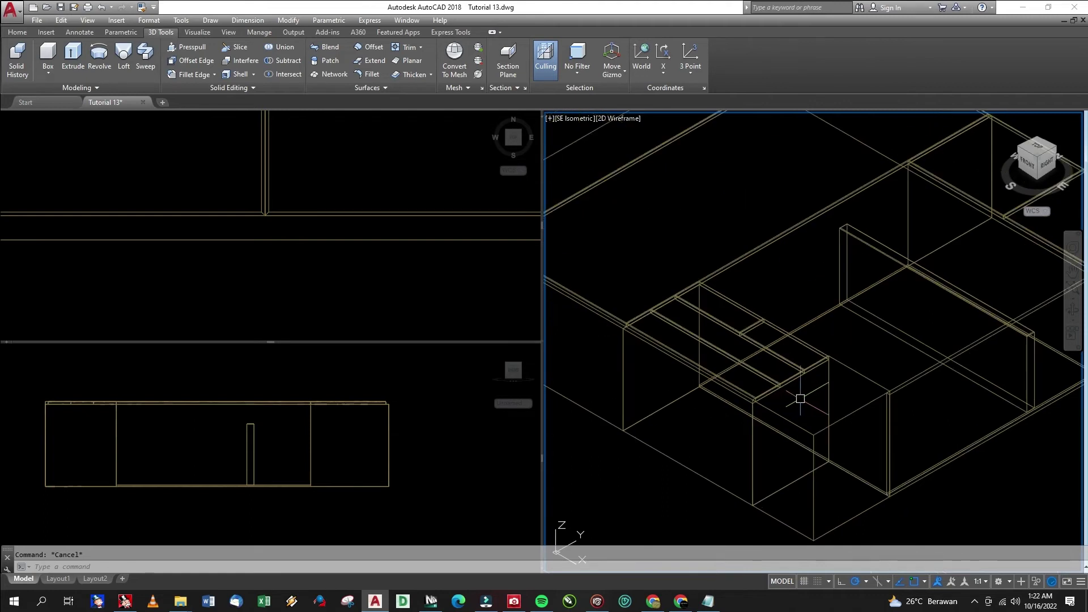
scroll(794, 396, "down", 2)
scroll(779, 385, "down", 2)
Select the whole wardrobe and rotate it upright about its lower-left corner grip.
middle_click_drag(803, 403, 811, 392)
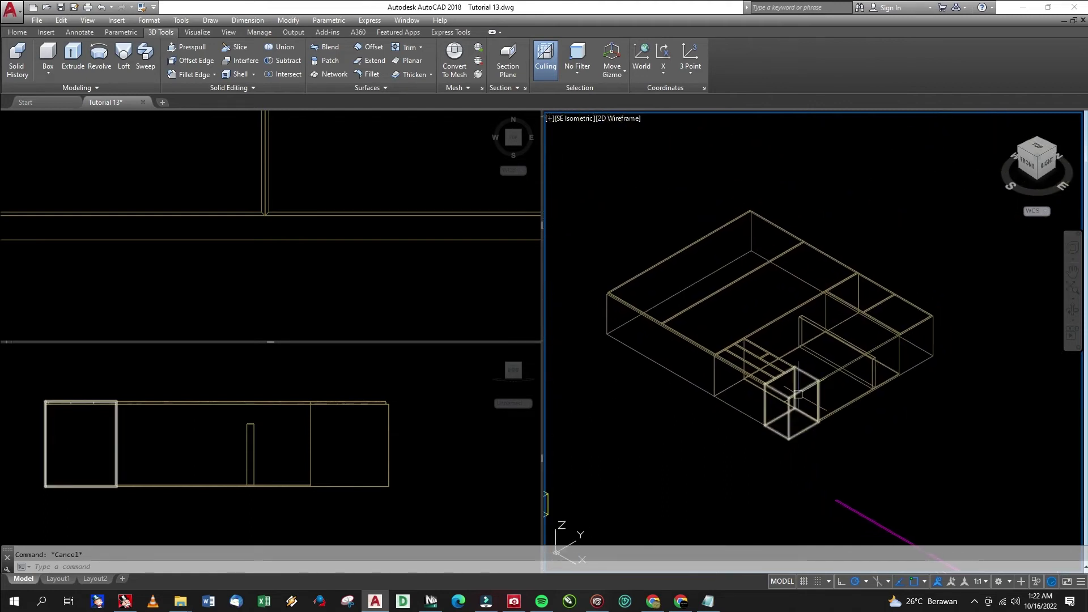
left_click(378, 426)
scroll(411, 440, "down", 4)
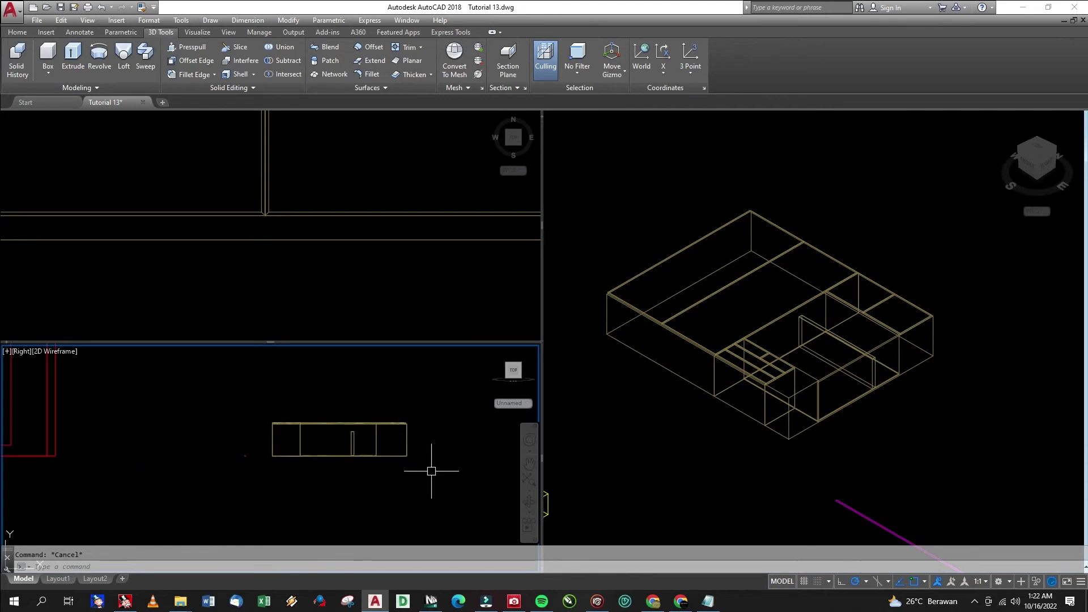
left_click(431, 470)
left_click(263, 404)
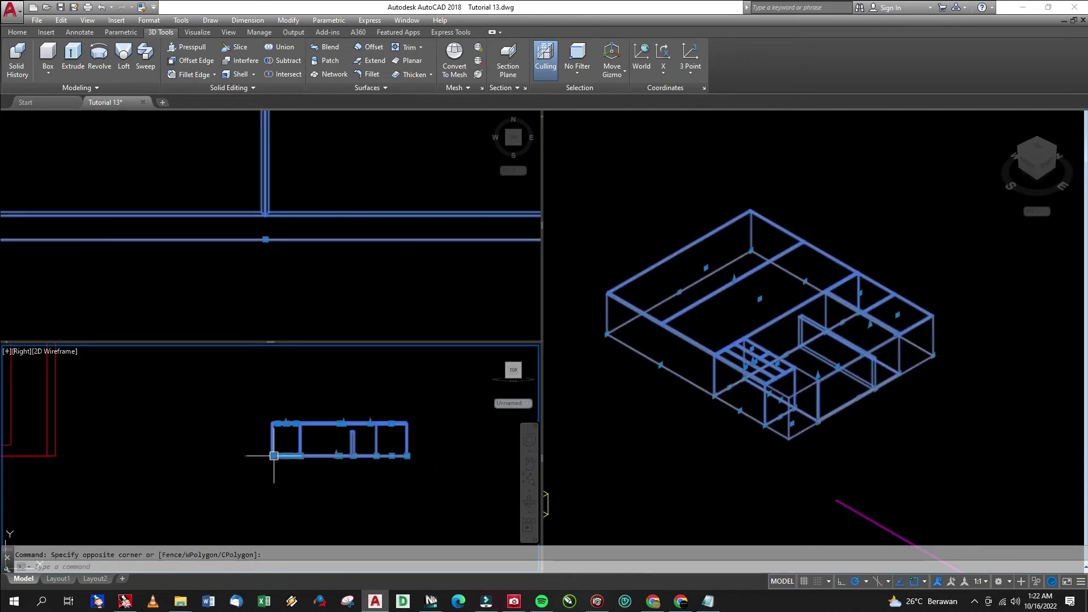
left_click(274, 455)
right_click(266, 511)
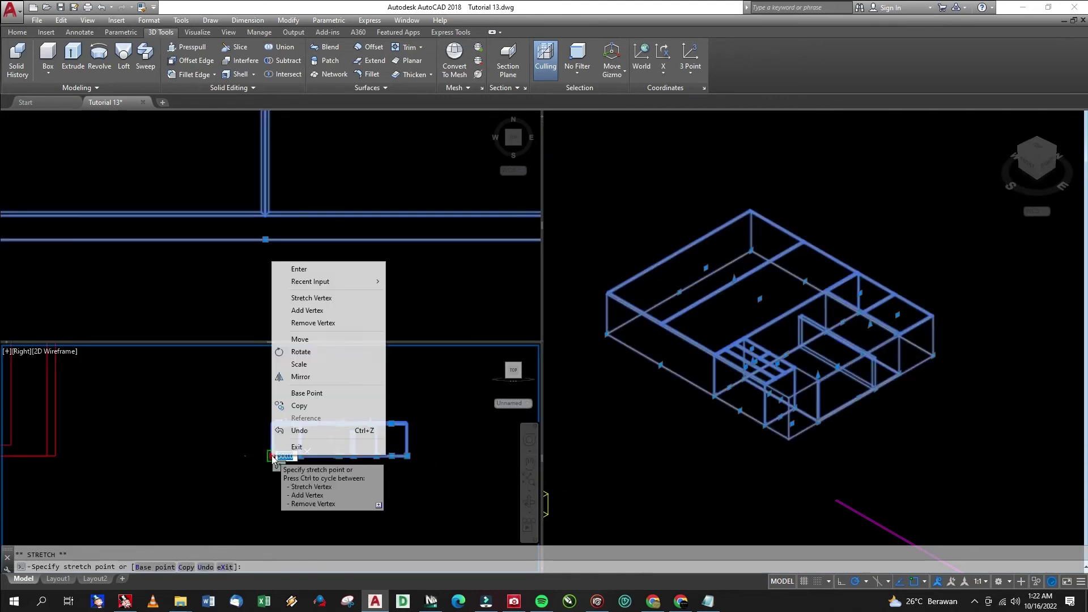
left_click(302, 352)
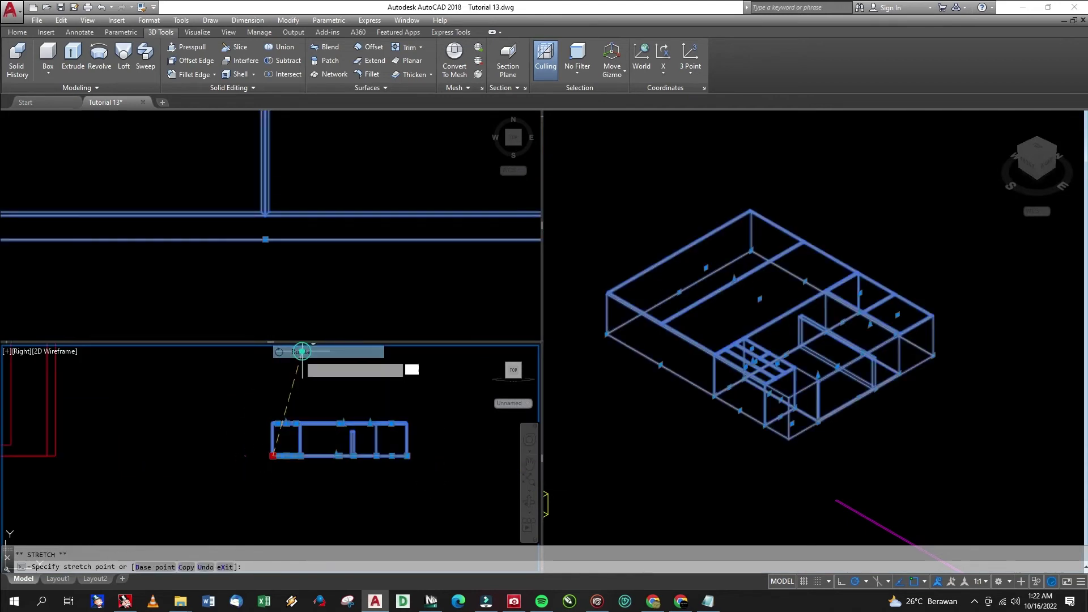
left_click(342, 294)
scroll(366, 297, "down", 3)
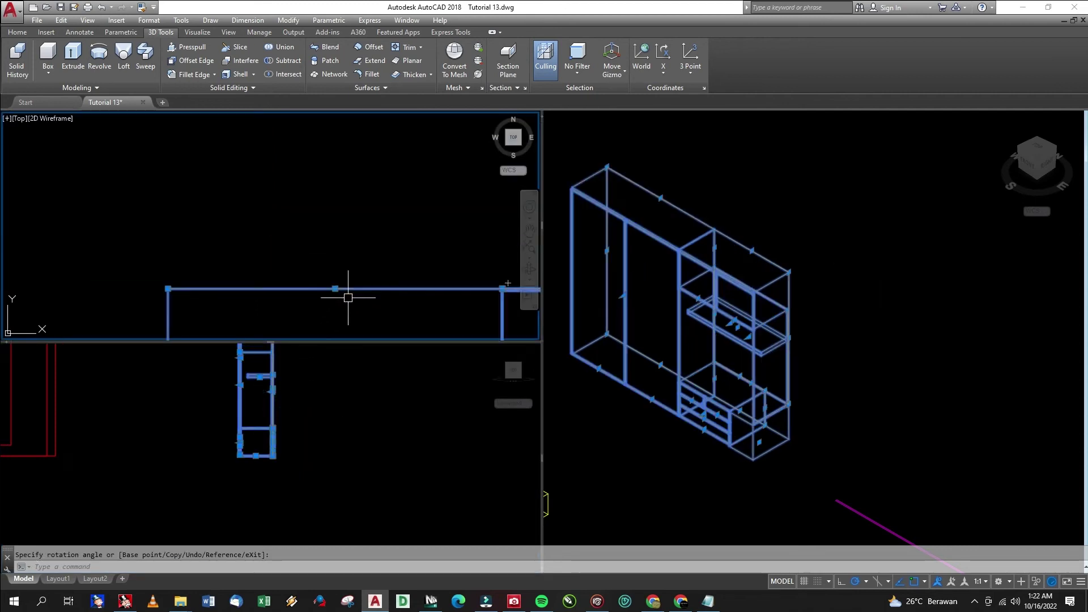
Rotate the wardrobe again in top view and zoom the isometric view onto it.
left_click(308, 241)
right_click(317, 237)
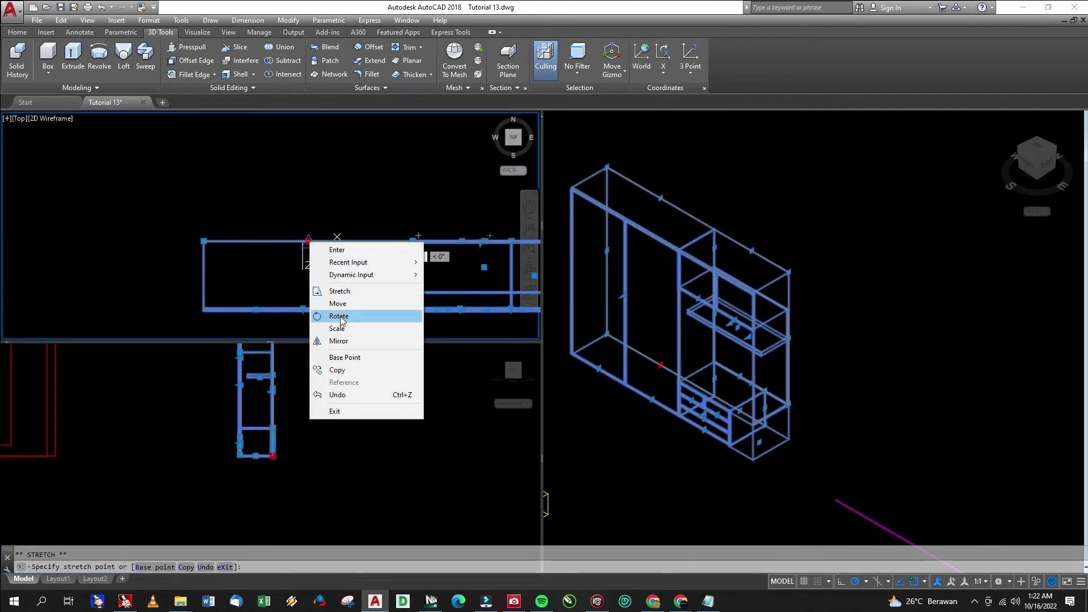
left_click(339, 312)
left_click(309, 184)
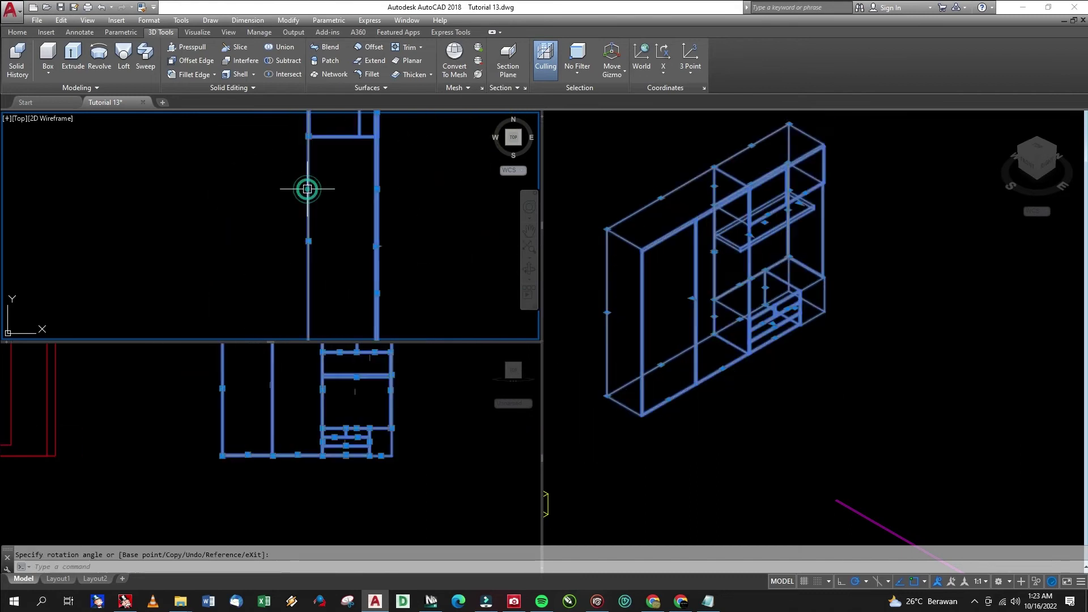
scroll(751, 306, "down", 5)
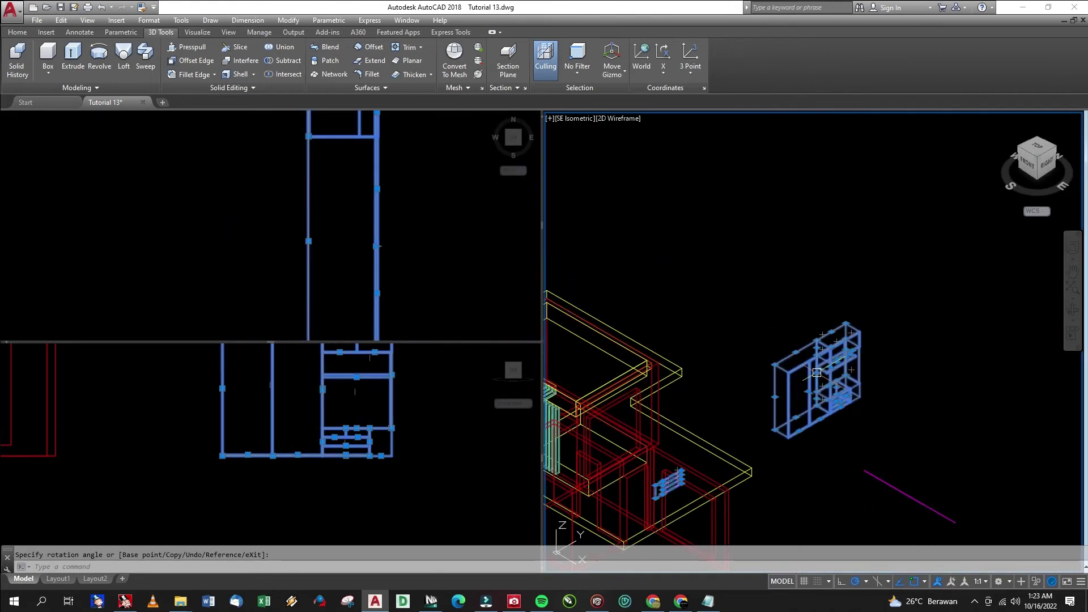
middle_click_drag(785, 378, 918, 311)
scroll(904, 340, "up", 3)
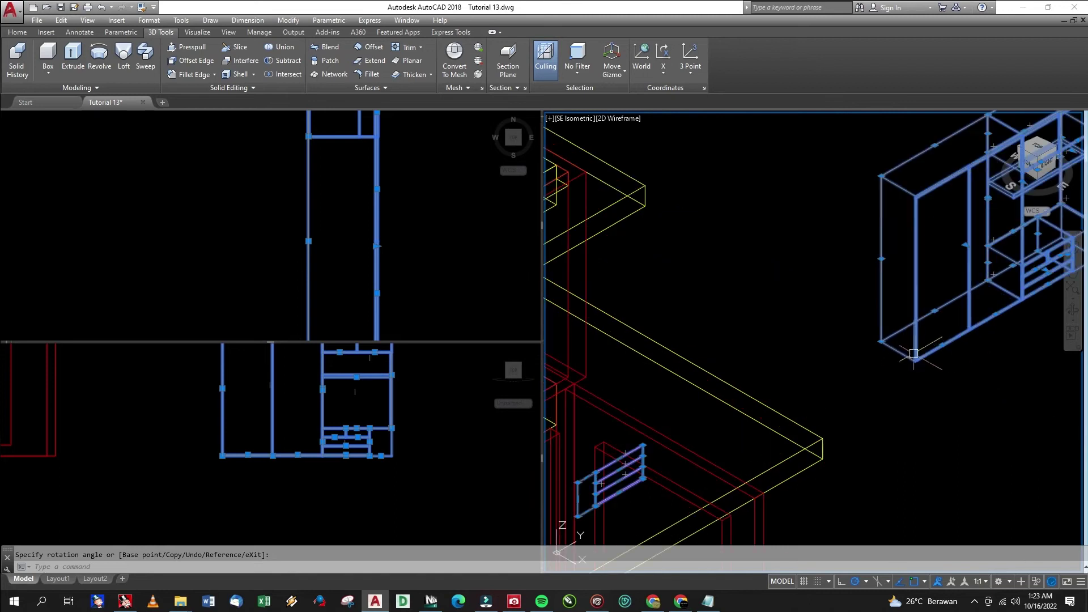
scroll(902, 353, "up", 2)
Move the rotated wardrobe from a base corner to its destination point in the room.
type("m")
key("Return")
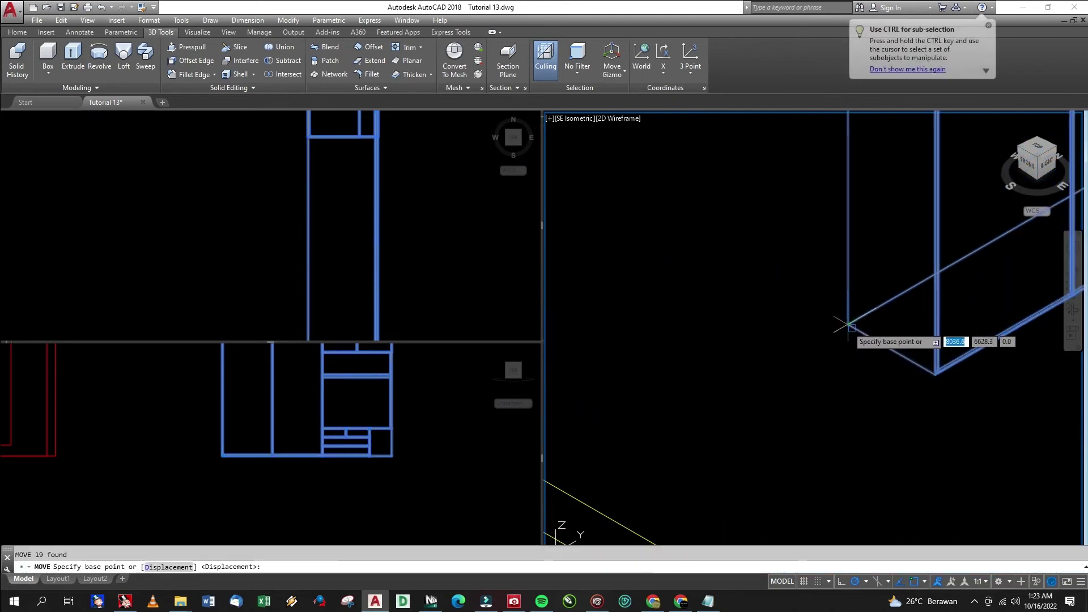
left_click(848, 324)
middle_click_drag(851, 365, 992, 381)
scroll(729, 384, "down", 3)
scroll(692, 376, "down", 2)
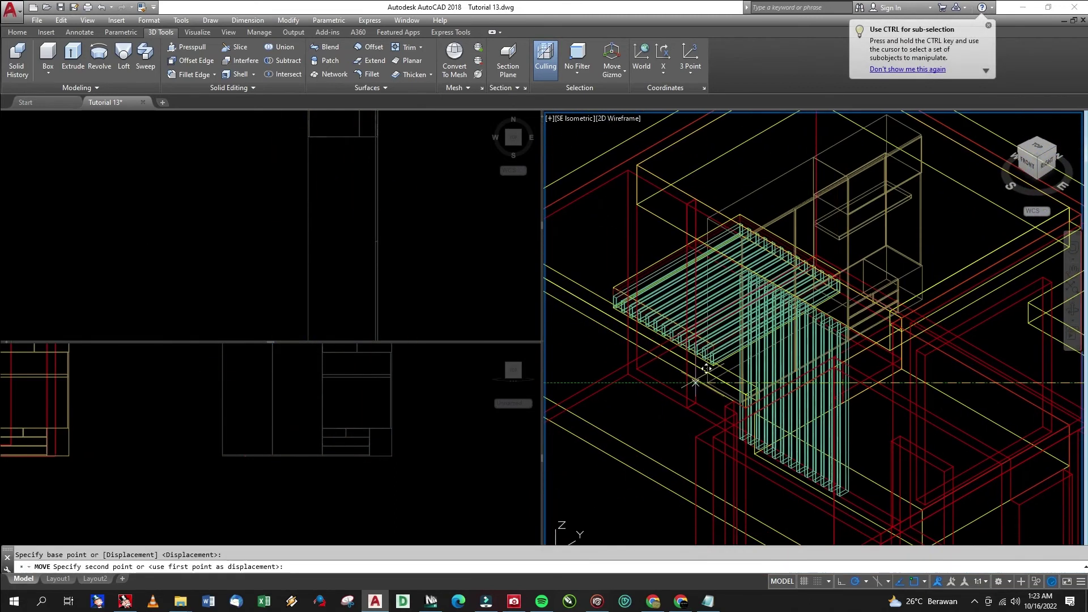
scroll(648, 359, "up", 4)
left_click(637, 349)
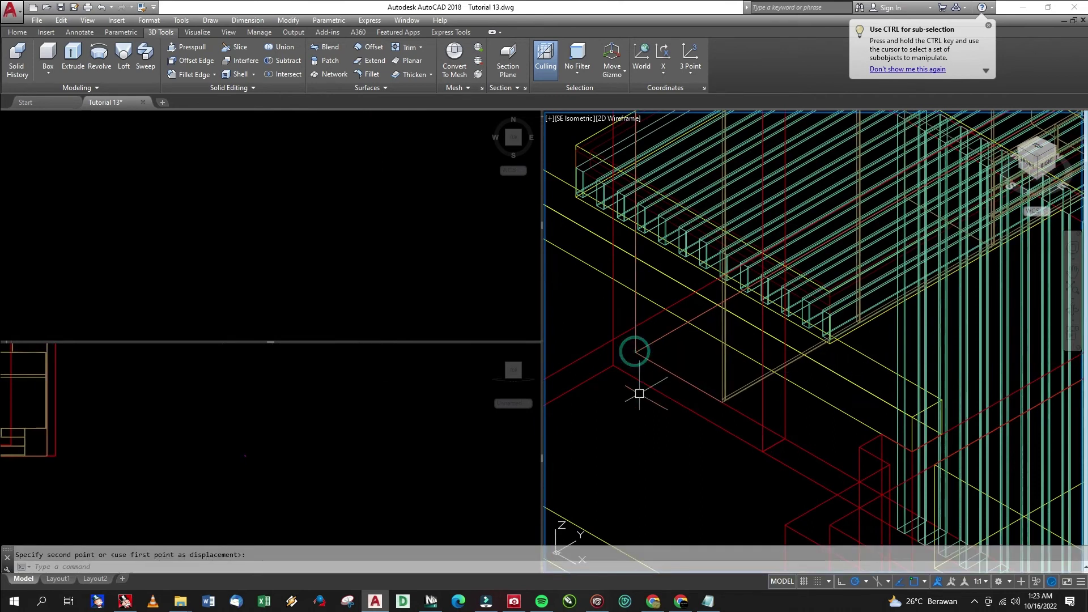
Pan and zoom the plan and isometric views, then cancel the pending command.
left_click(202, 274)
mouse_move(202, 274)
middle_mouse_down()
mouse_move(320, 275)
mouse_move(359, 178)
middle_mouse_up()
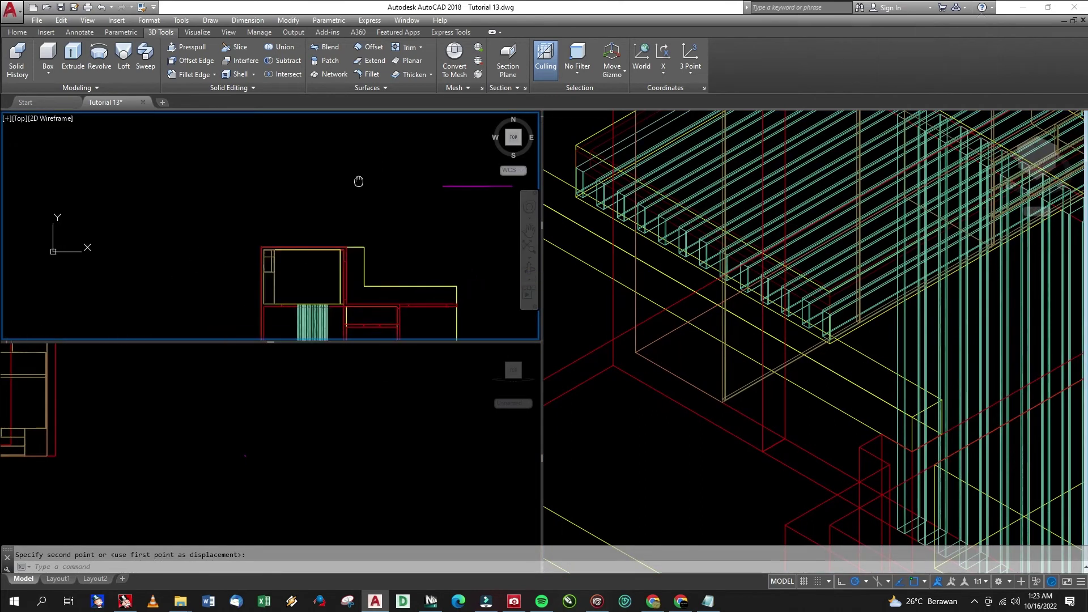
scroll(275, 262, "up", 3)
scroll(283, 212, "up", 2)
scroll(283, 212, "up", 4)
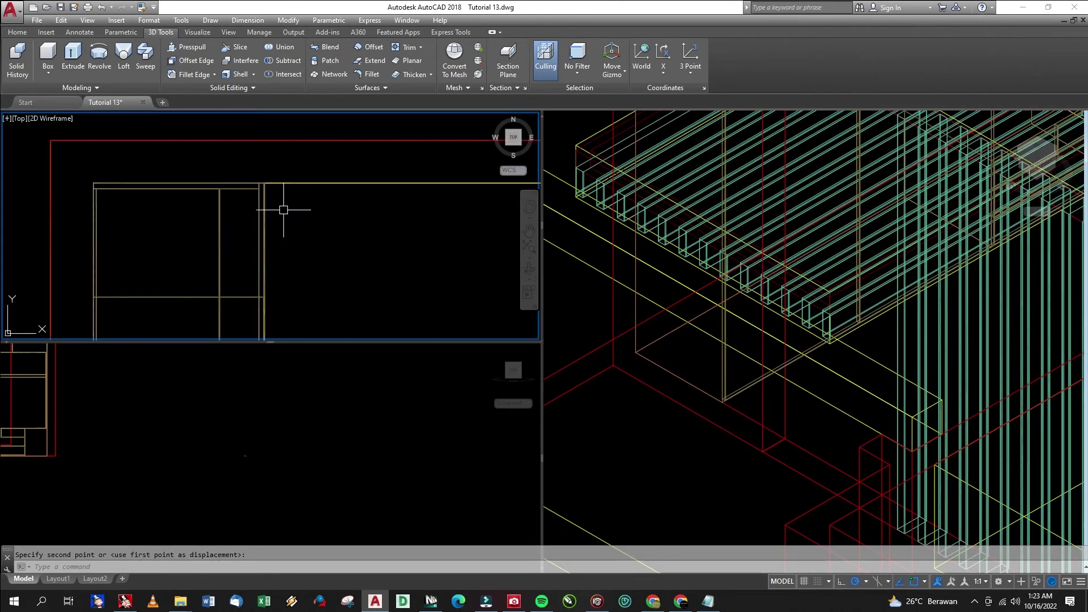
left_click(784, 348)
scroll(784, 347, "down", 5)
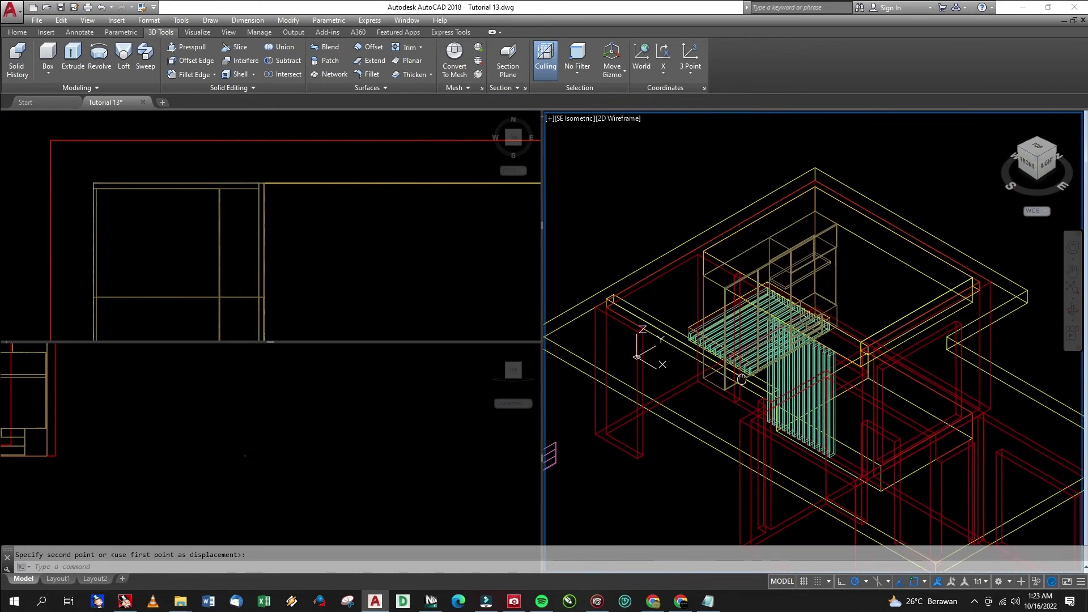
scroll(813, 306, "up", 5)
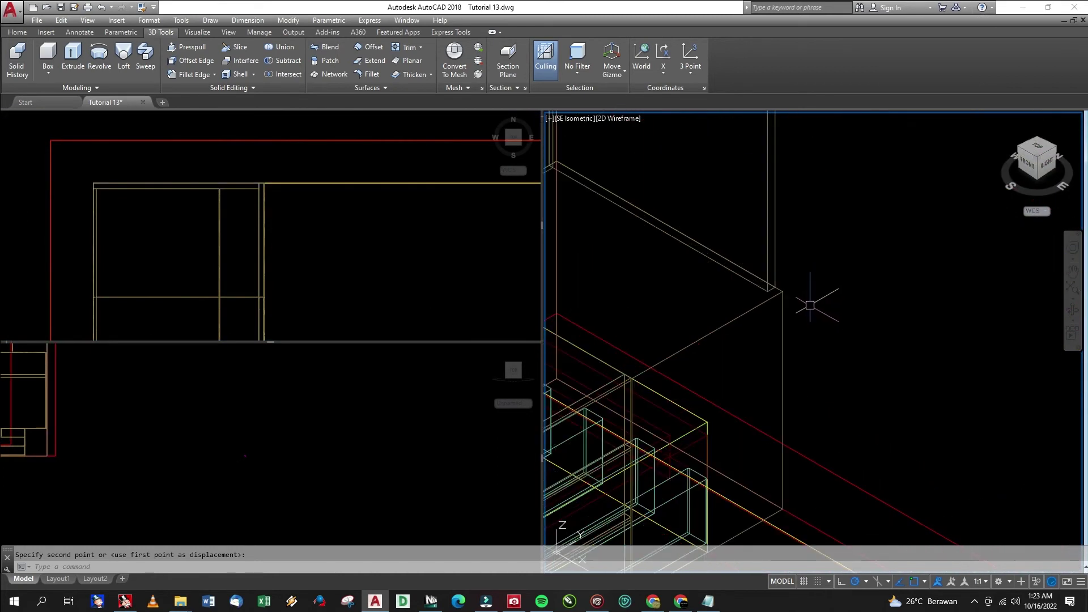
scroll(811, 307, "down", 2)
scroll(840, 316, "down", 3)
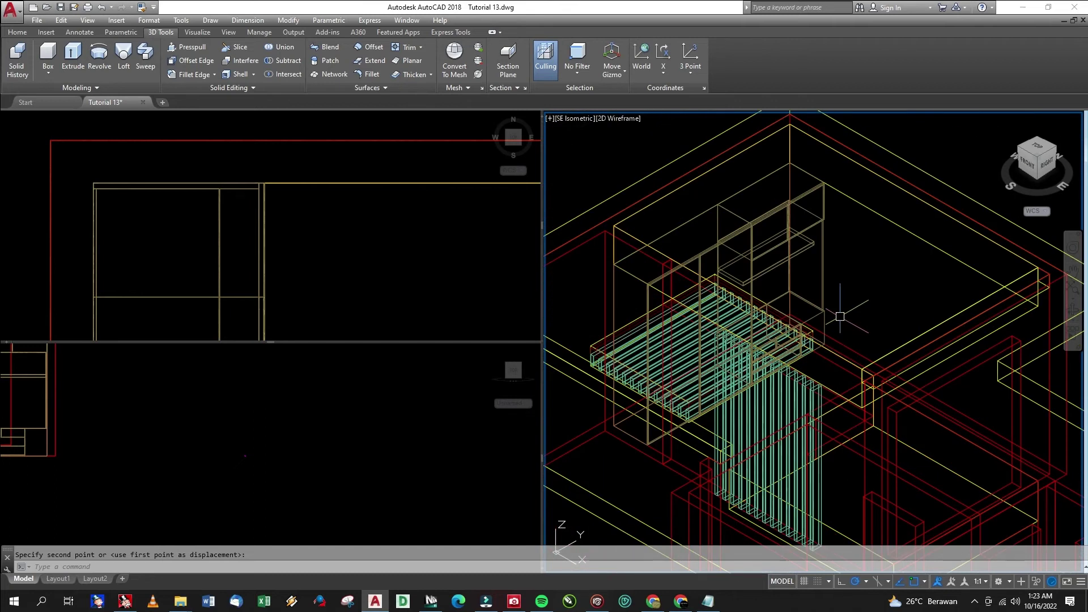
scroll(840, 316, "down", 3)
mouse_move(940, 382)
middle_mouse_down()
mouse_move(826, 359)
mouse_move(764, 374)
middle_mouse_up()
key("Escape")
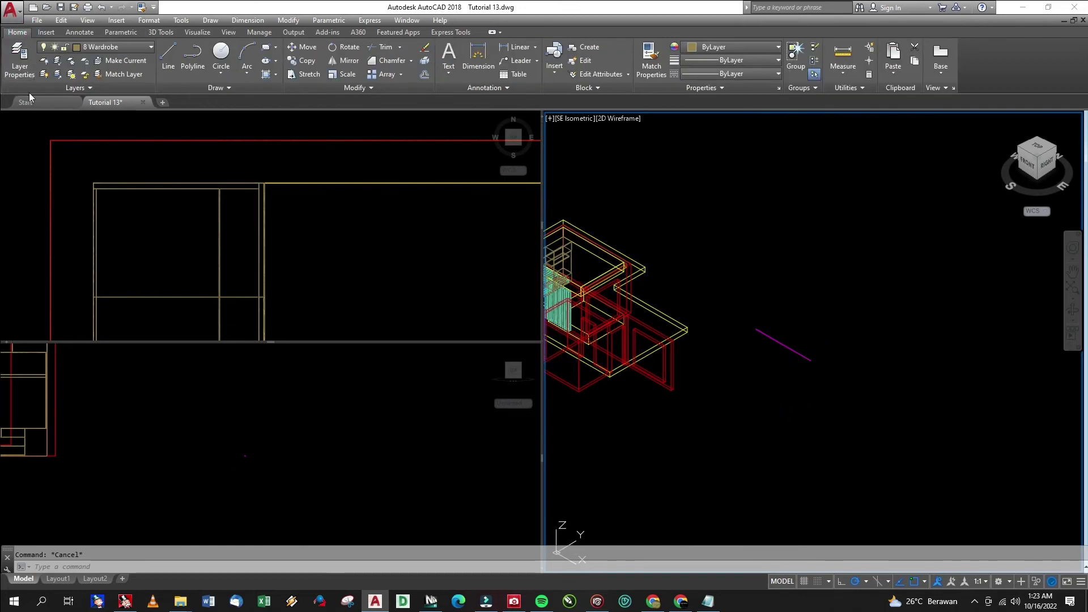
Toggle visibility of the 10 Nakas layer and zoom in on the pink nightstand profile.
left_click(90, 50)
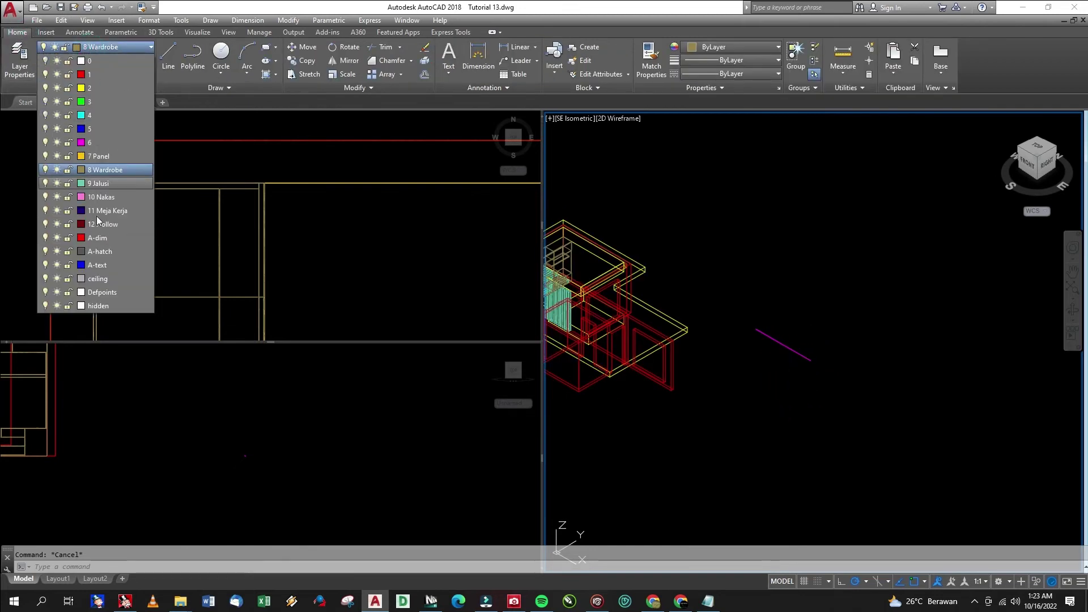
left_click(45, 197)
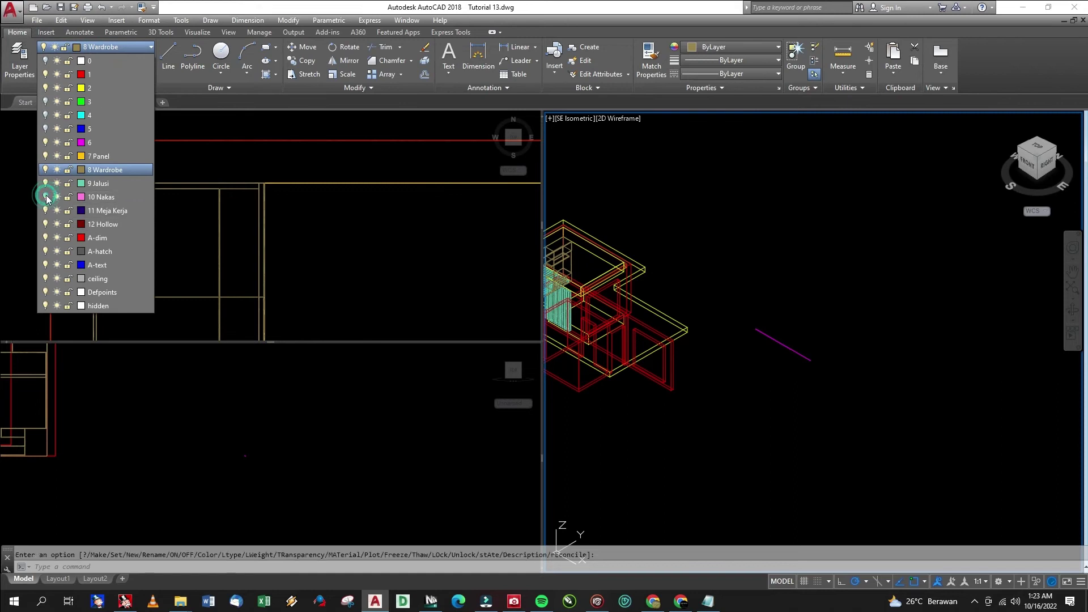
left_click(720, 417)
key("Escape")
scroll(783, 410, "down", 3)
scroll(657, 377, "up", 3)
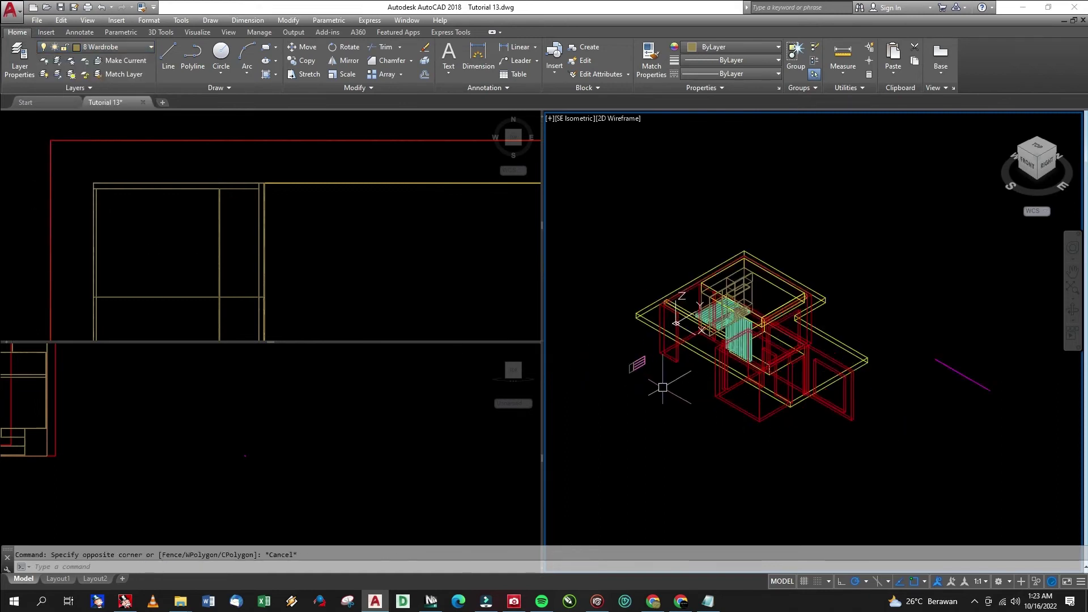
scroll(652, 365, "up", 5)
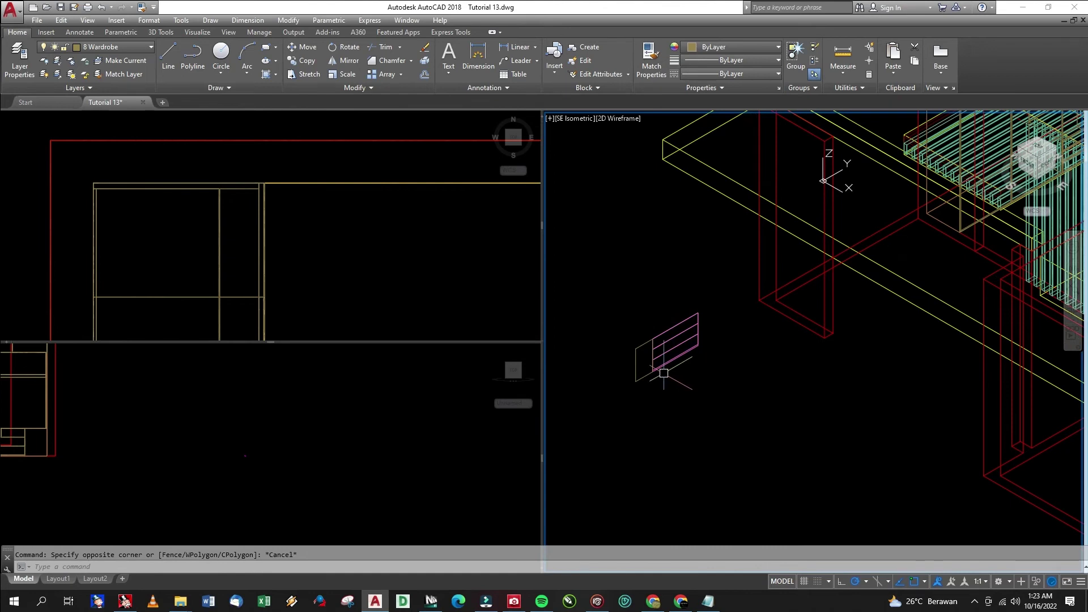
scroll(664, 373, "up", 2)
scroll(647, 372, "up", 2)
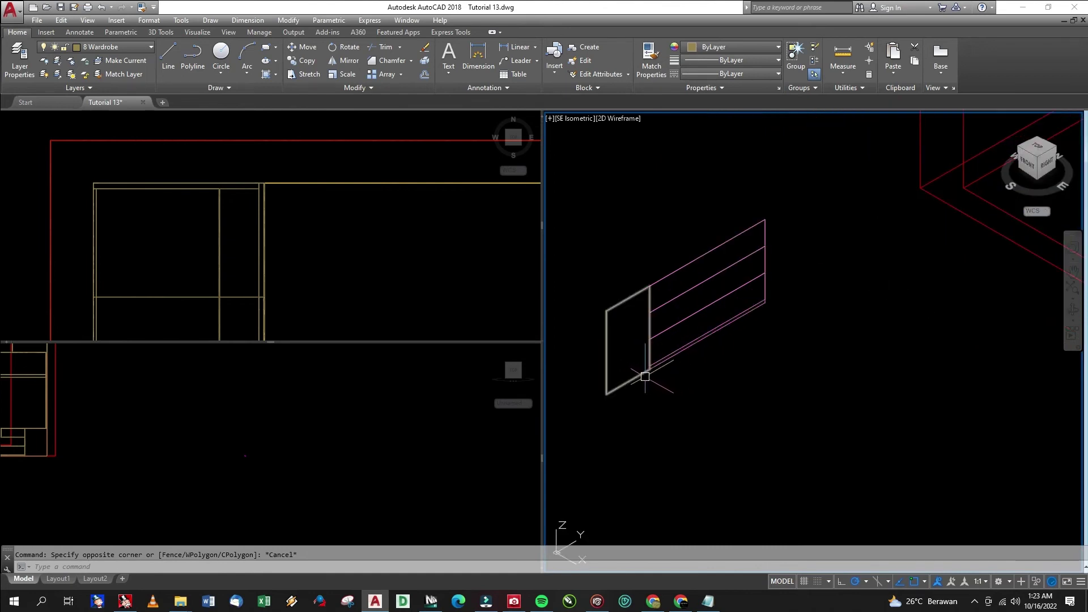
Measure the wardrobe in plan with a linear dimension's two points, then cancel it.
left_click(301, 280)
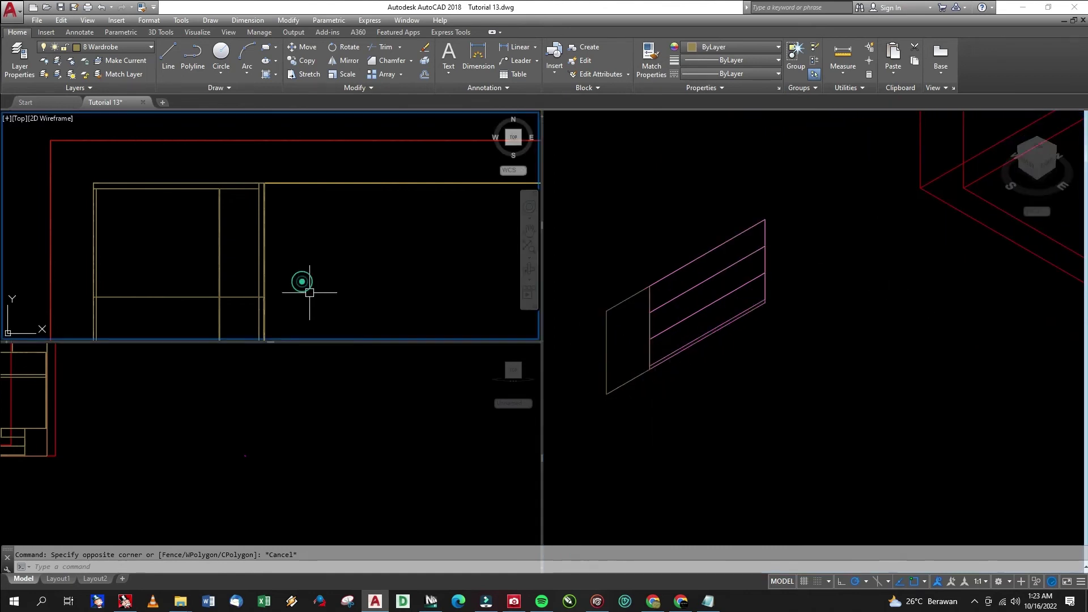
middle_click_drag(301, 279, 325, 251)
left_click(513, 47)
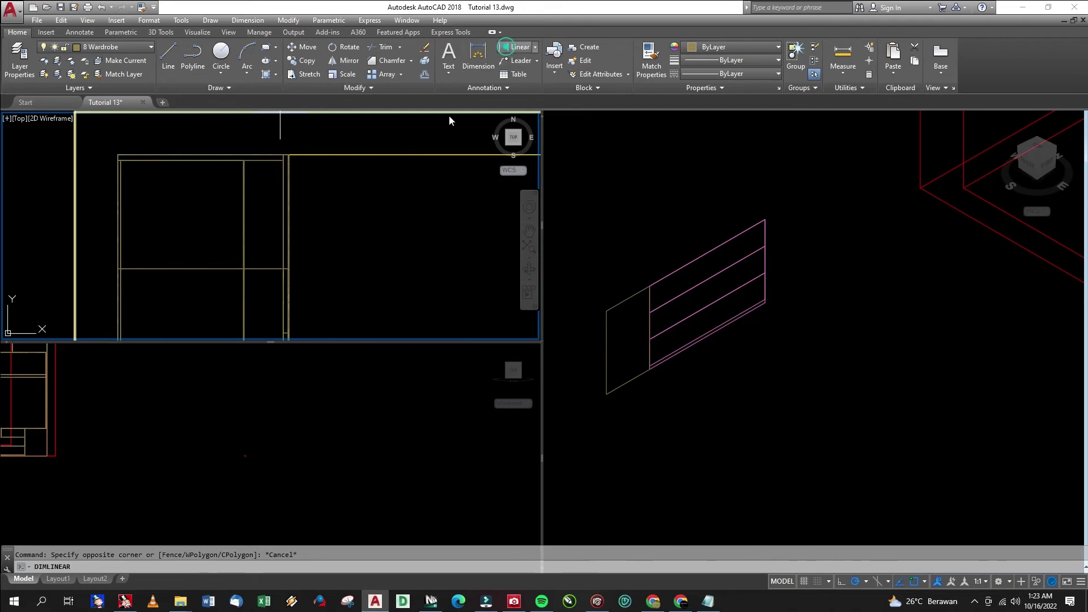
scroll(294, 287, "up", 2)
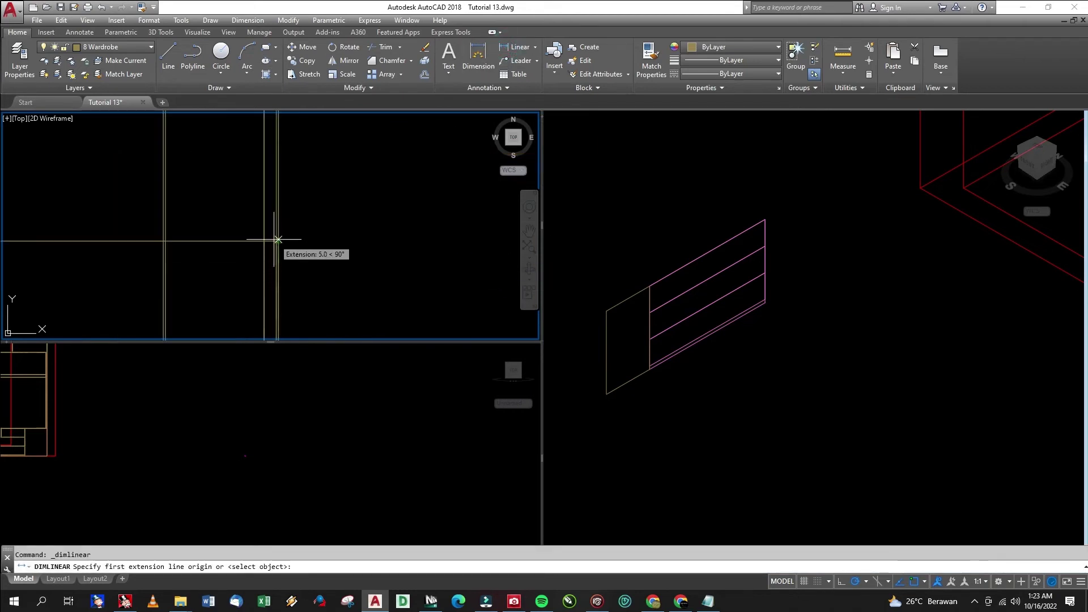
scroll(270, 241, "up", 3)
left_click(80, 264)
scroll(80, 264, "down", 4)
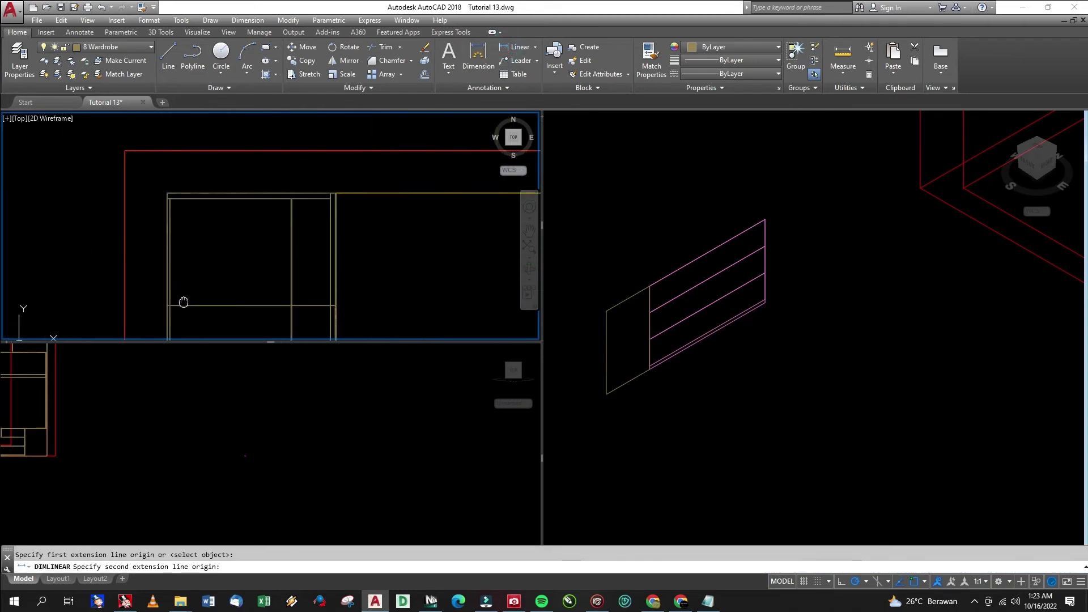
left_click(170, 199)
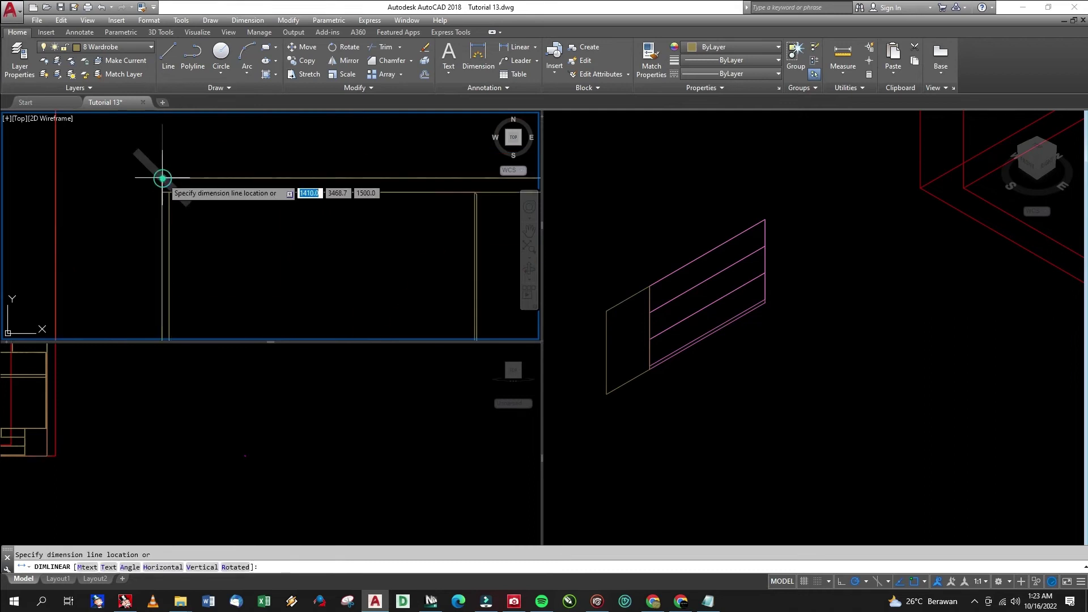
key("Escape")
left_click(669, 390)
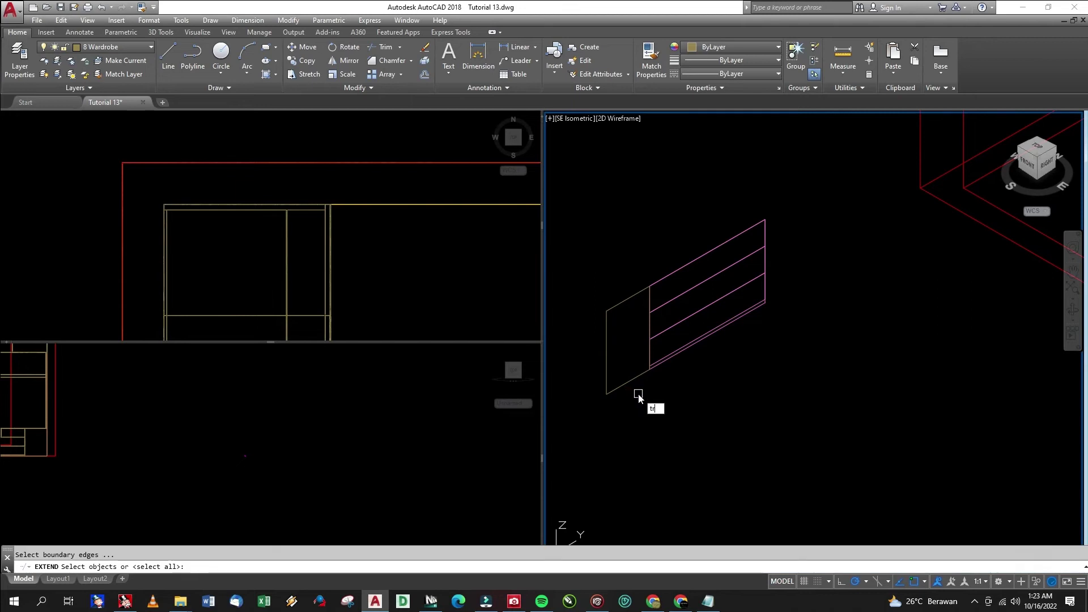
Extrude the grey rectangle beside the pink profile to a height of 400.
type("ext")
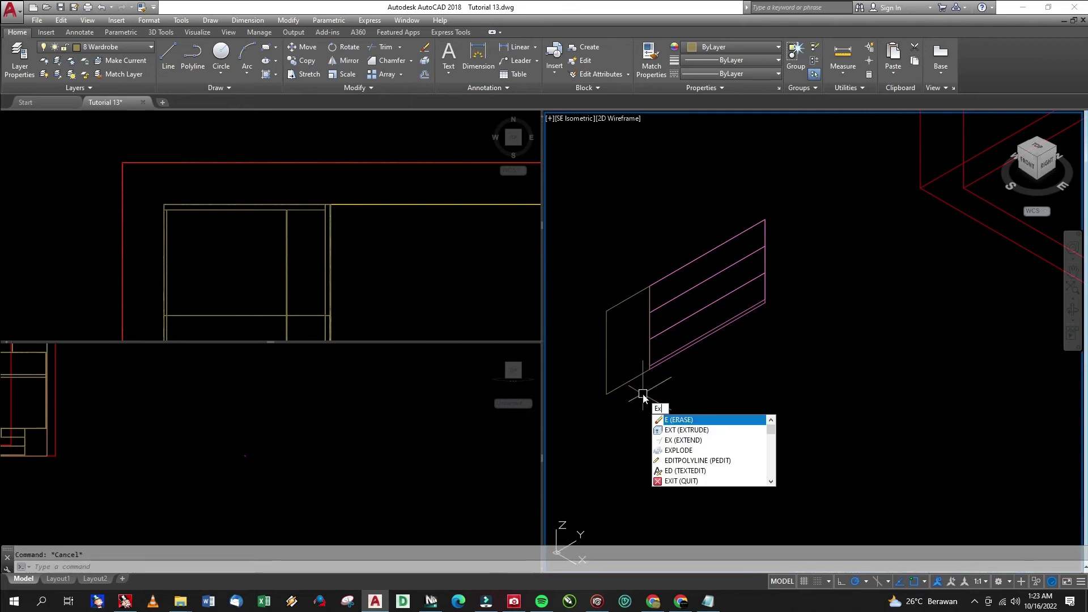
key("Return")
left_click(630, 381)
key("Return")
type("400")
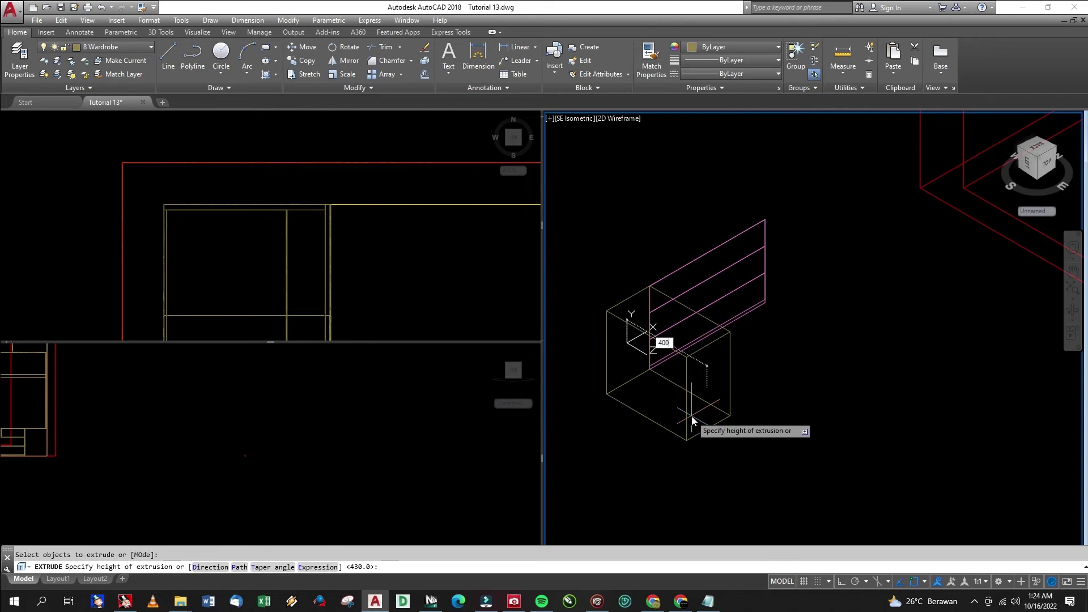
key("Return")
scroll(709, 396, "up", 3)
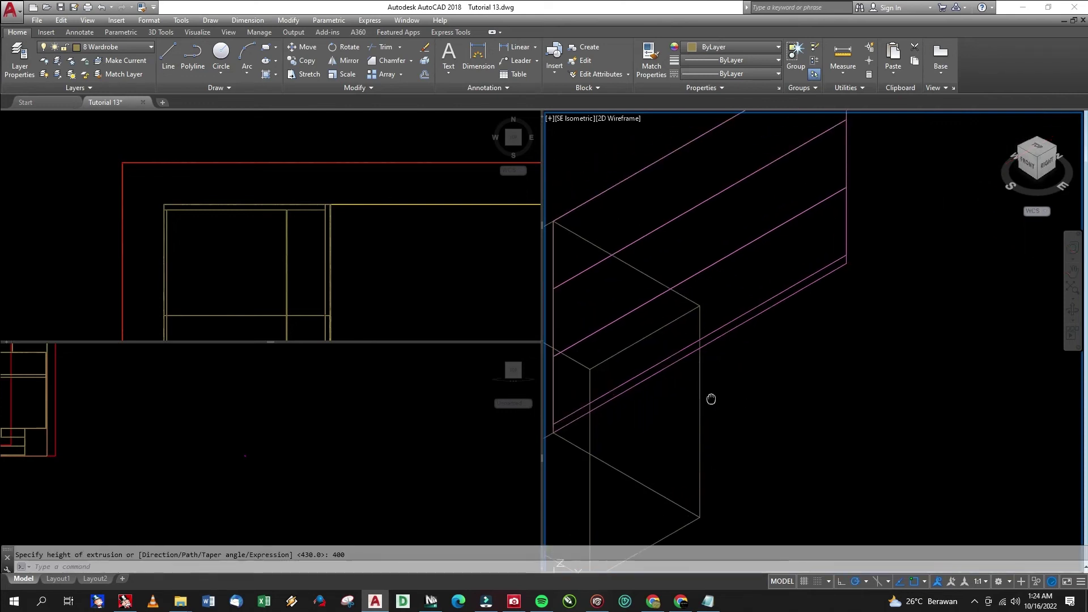
scroll(754, 401, "down", 1)
key("Escape")
Make 10 Nakas the current layer.
left_click(120, 49)
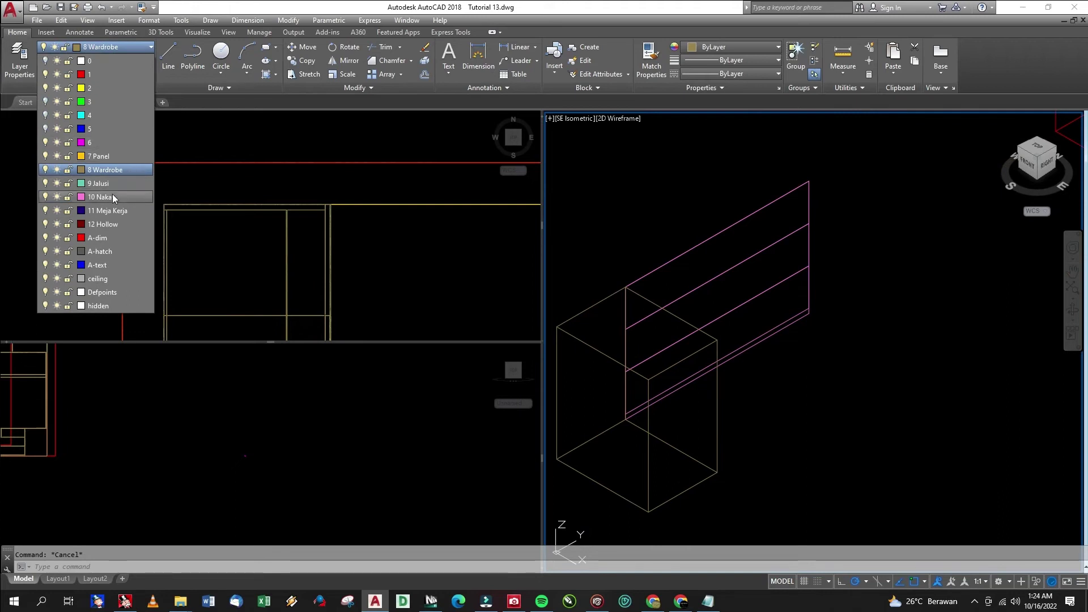
left_click(112, 195)
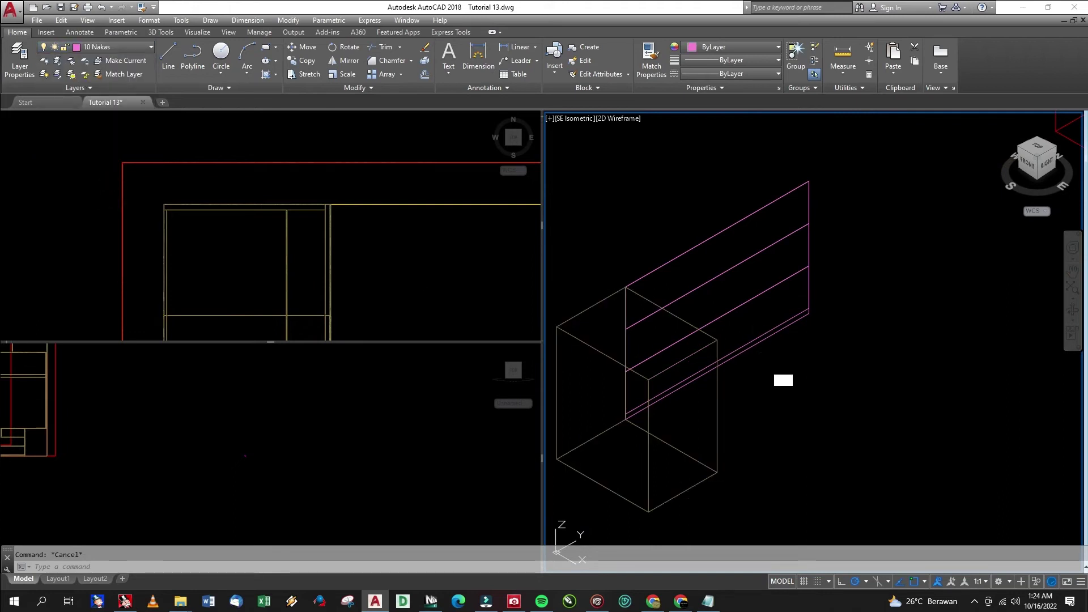
key("Return")
scroll(760, 357, "down", 1)
scroll(759, 356, "up", 1)
key("Escape")
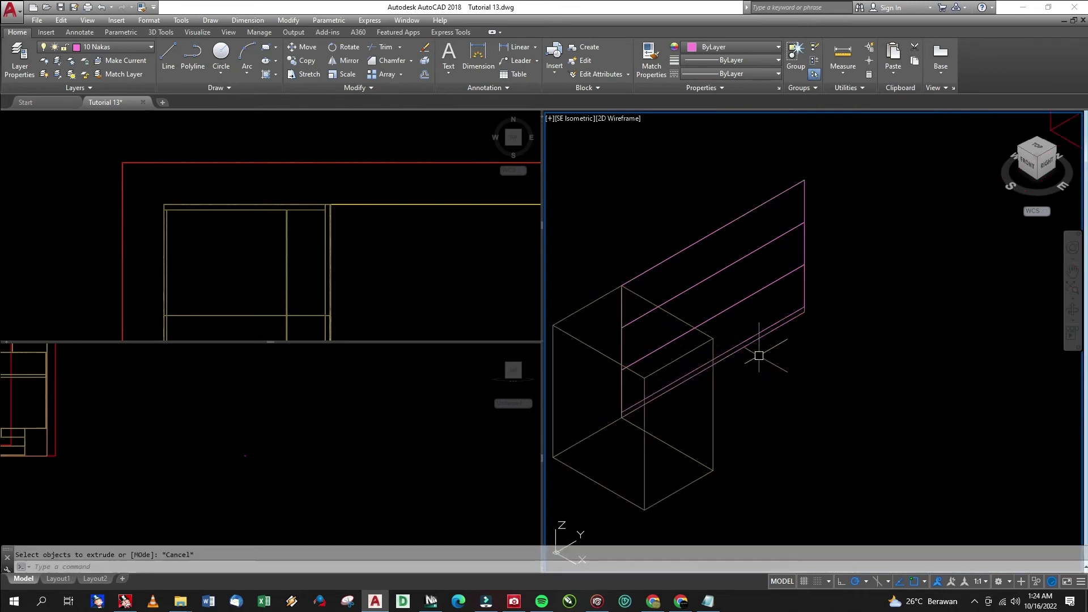
Extrude the pink nightstand profile to a height of 380.
key("Return")
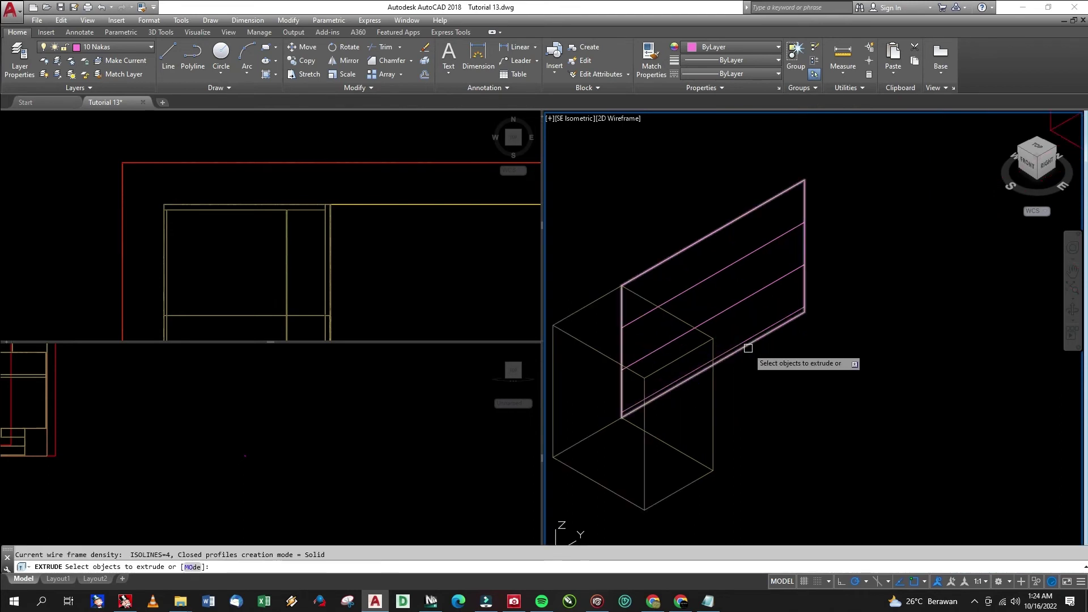
left_click(748, 345)
key("Return")
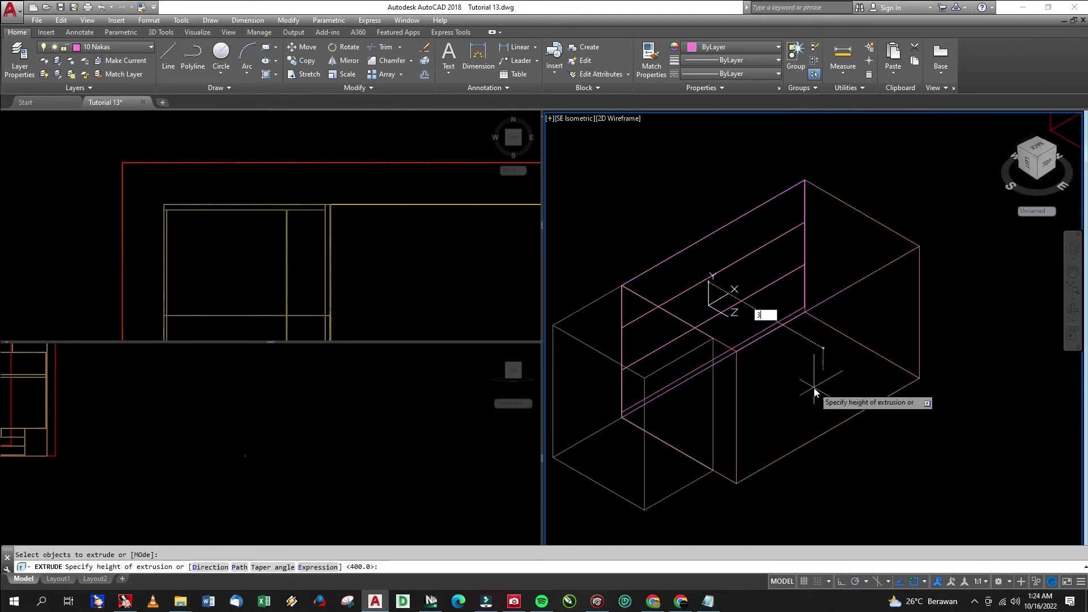
type("380")
key("Return")
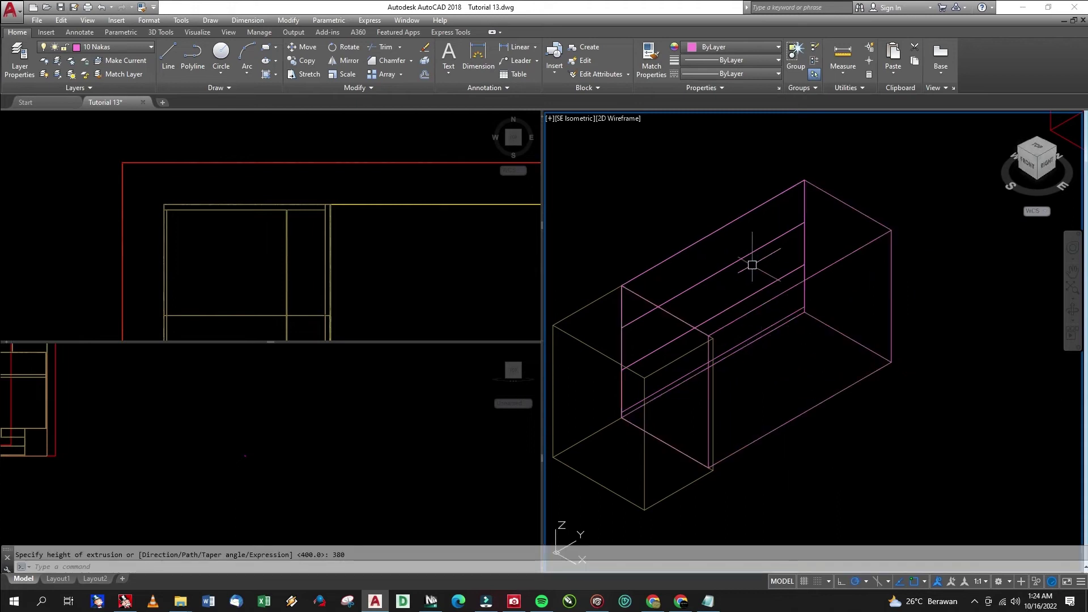
key("Escape")
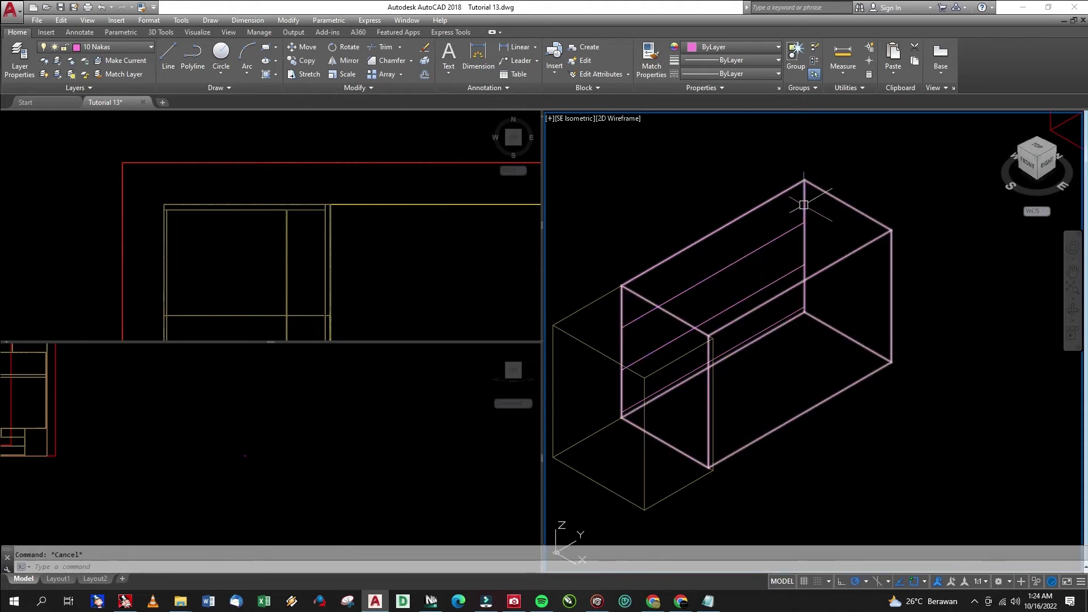
scroll(781, 286, "up", 2)
Extrude the three drawer outlines to a height of 17.
left_click(773, 282)
left_click(712, 165)
scroll(715, 170, "down", 3)
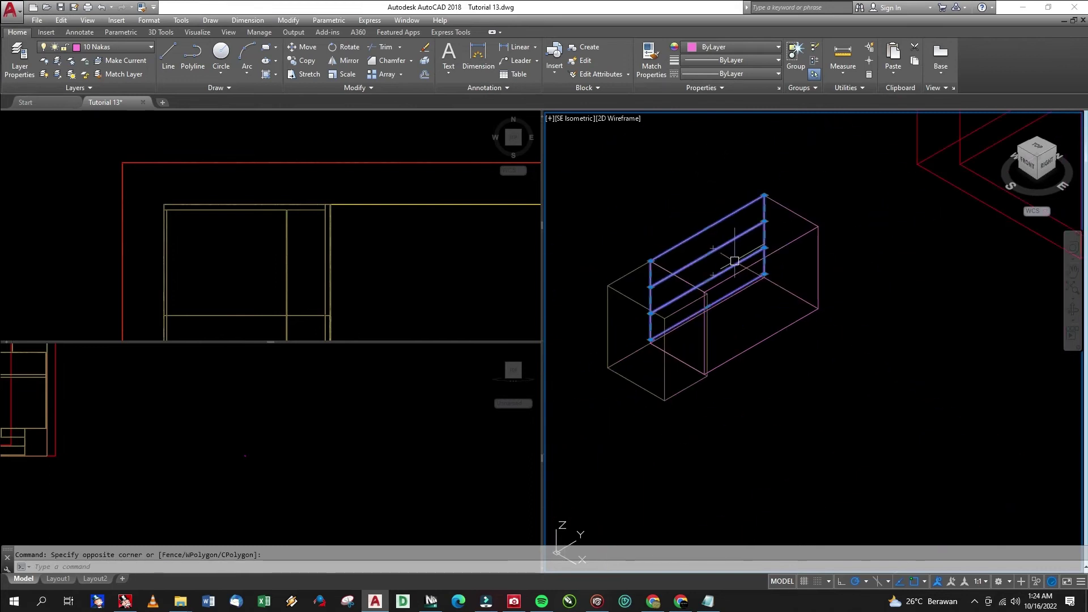
type("t")
key("Return")
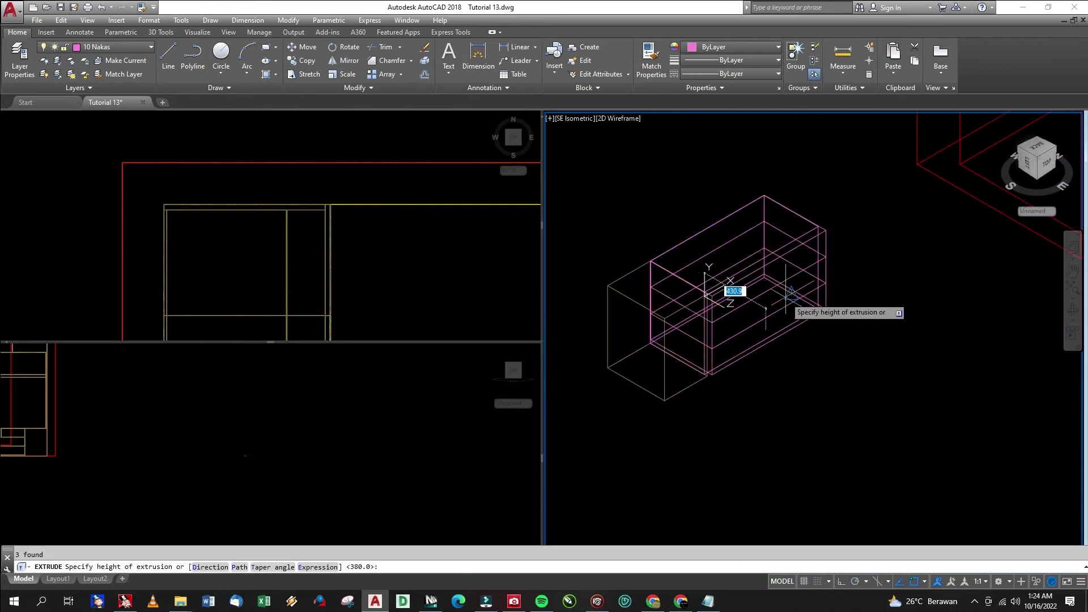
type("17")
key("Return")
In the Top viewport, move the three drawer panels 38 units forward onto the nightstand front.
left_click(434, 214)
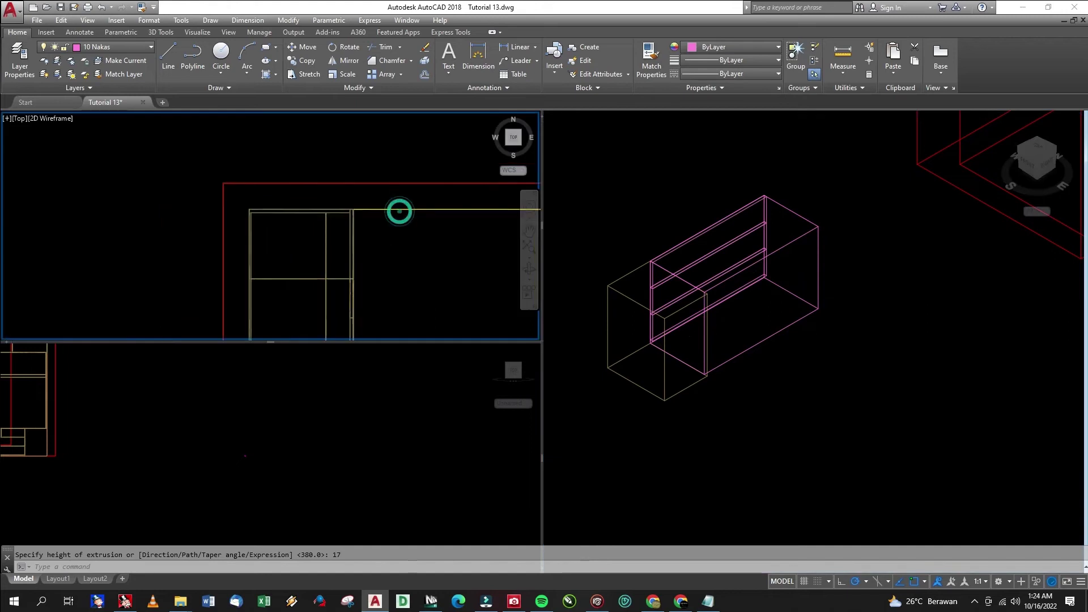
scroll(400, 211, "down", 3)
middle_click_drag(368, 221, 330, 183)
scroll(328, 226, "up", 2)
scroll(312, 238, "up", 3)
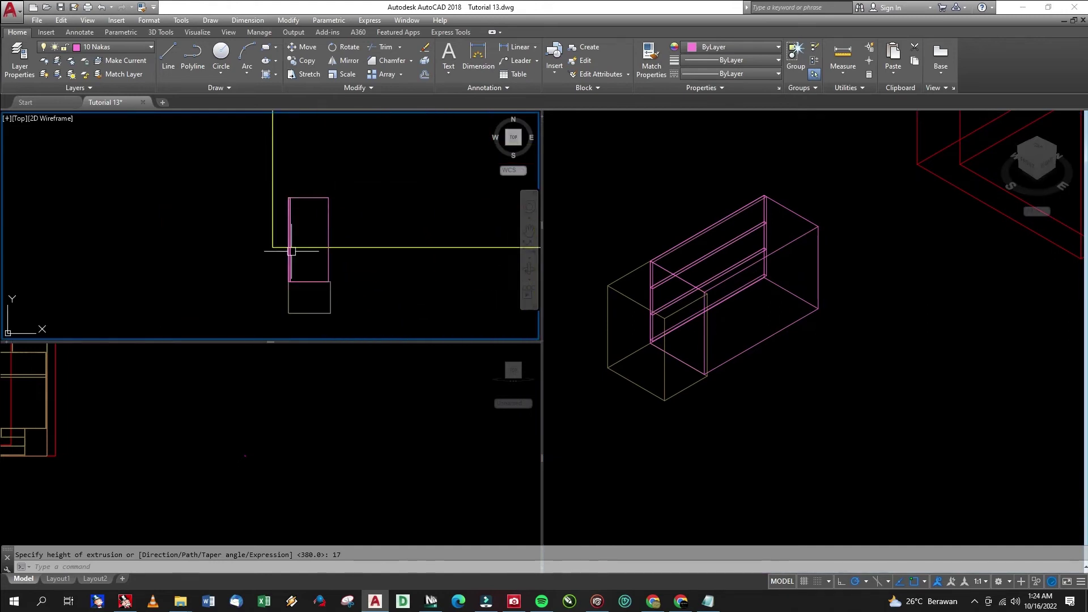
scroll(297, 244, "up", 3)
scroll(284, 216, "up", 2)
left_click(284, 216)
left_click(243, 217)
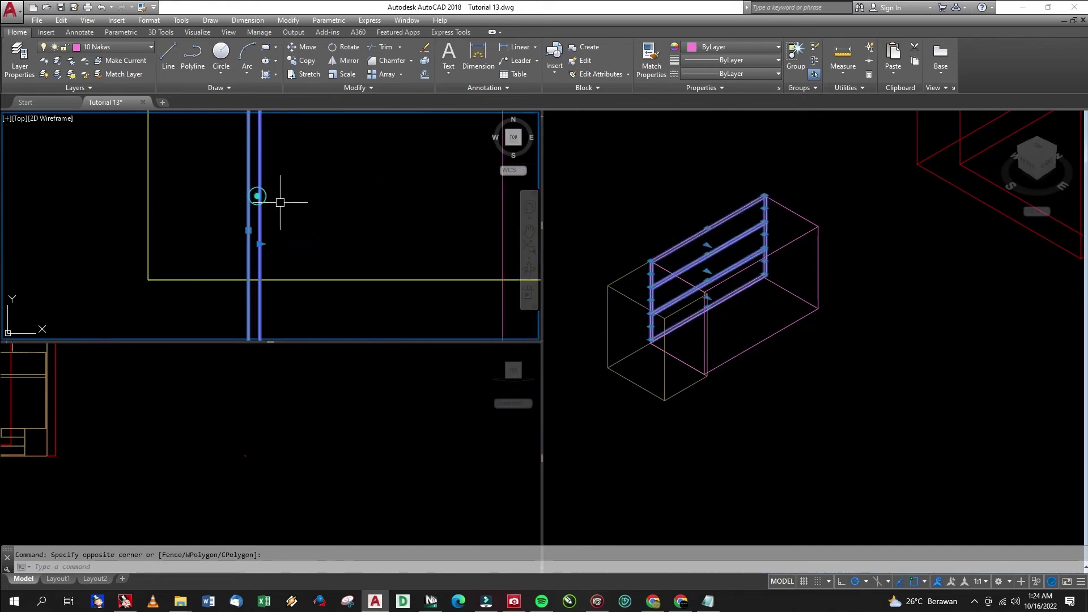
type("m")
key("Return")
left_click(335, 212)
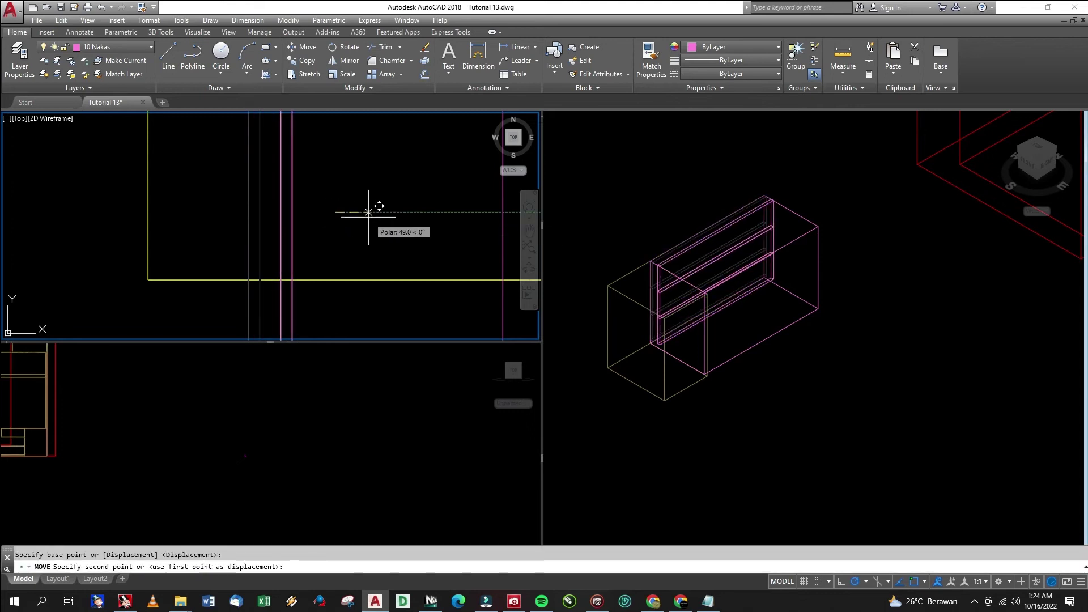
type("380")
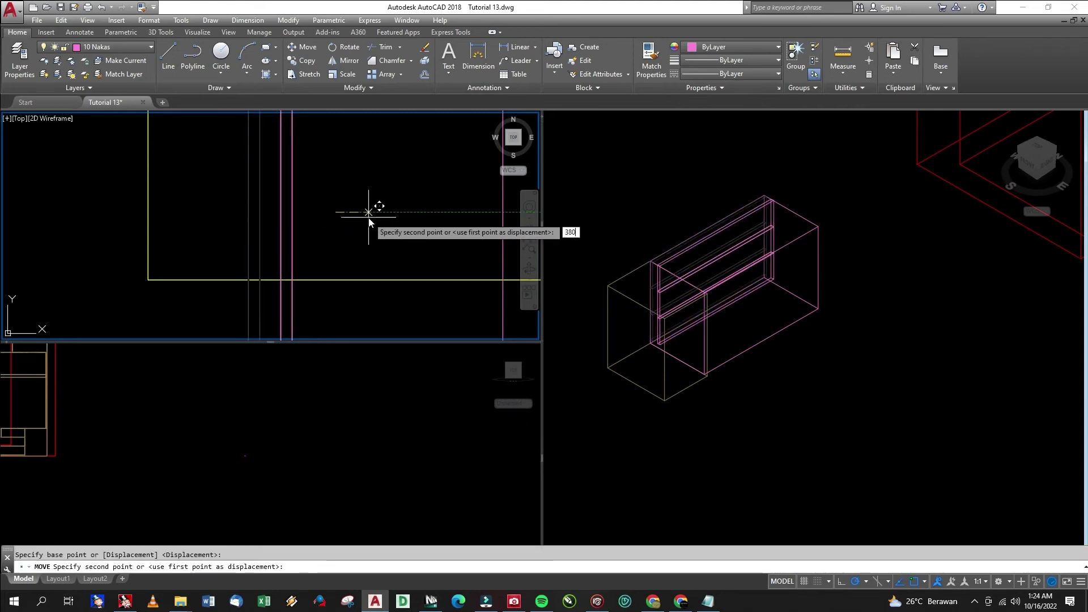
key("Return")
Pan and zoom the 3D view to check the drawer fronts on the cabinet.
left_click(801, 254)
scroll(778, 311, "up", 3)
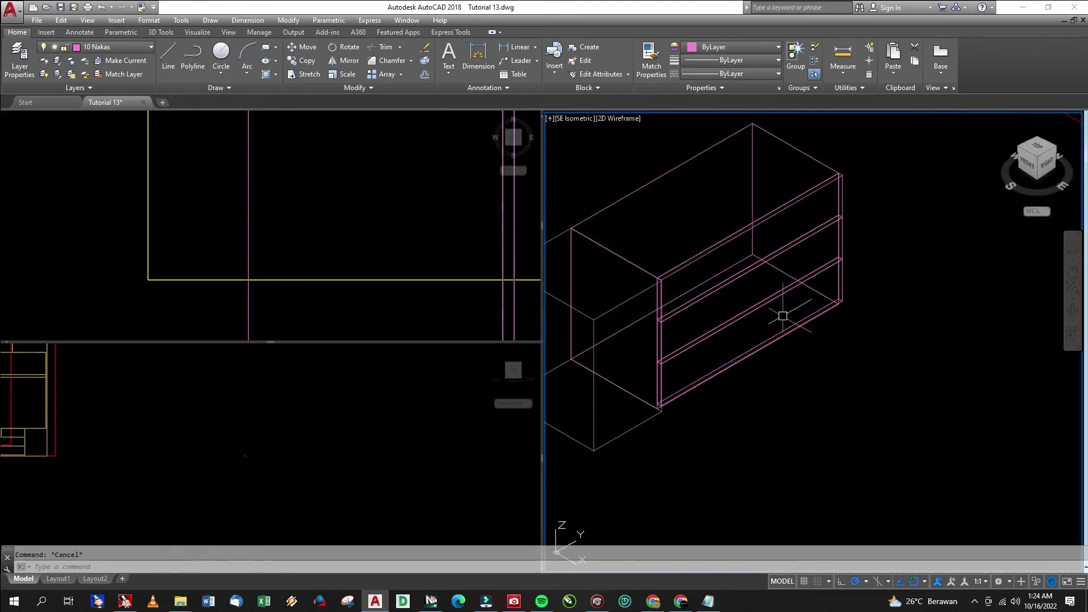
middle_click_drag(778, 311, 787, 347)
scroll(730, 441, "up", 5)
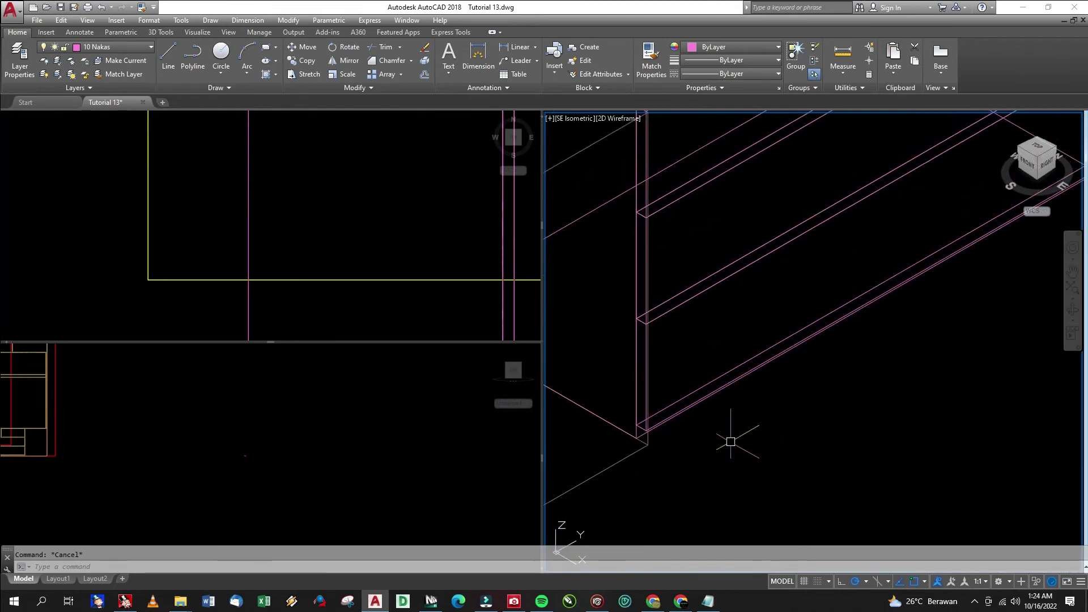
scroll(721, 440, "down", 5)
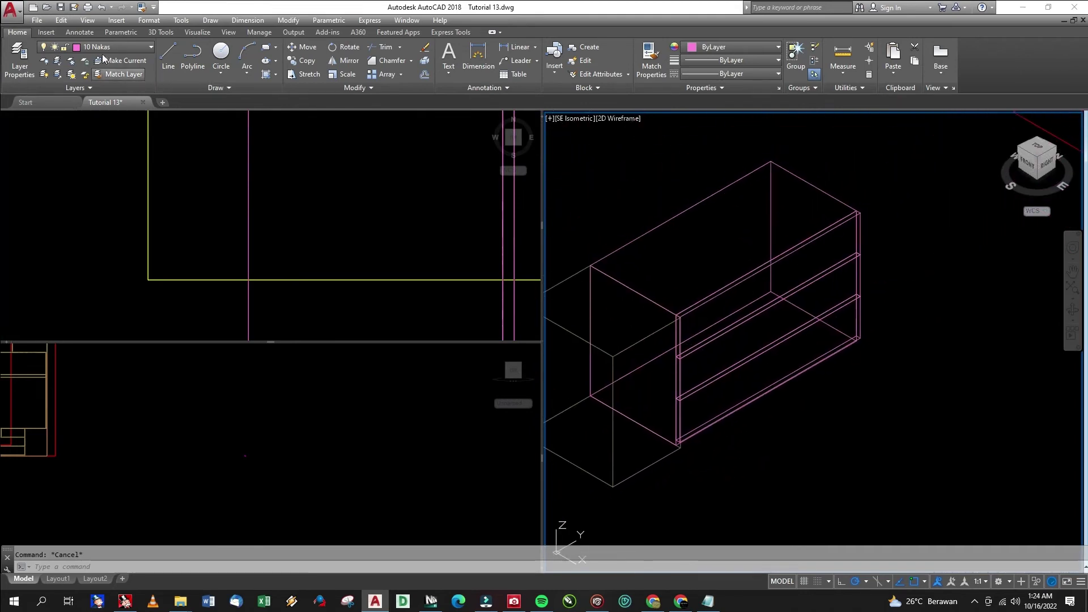
Extrude the top drawer face outward with Solid Editing Extrude Faces.
left_click(160, 32)
left_click(203, 86)
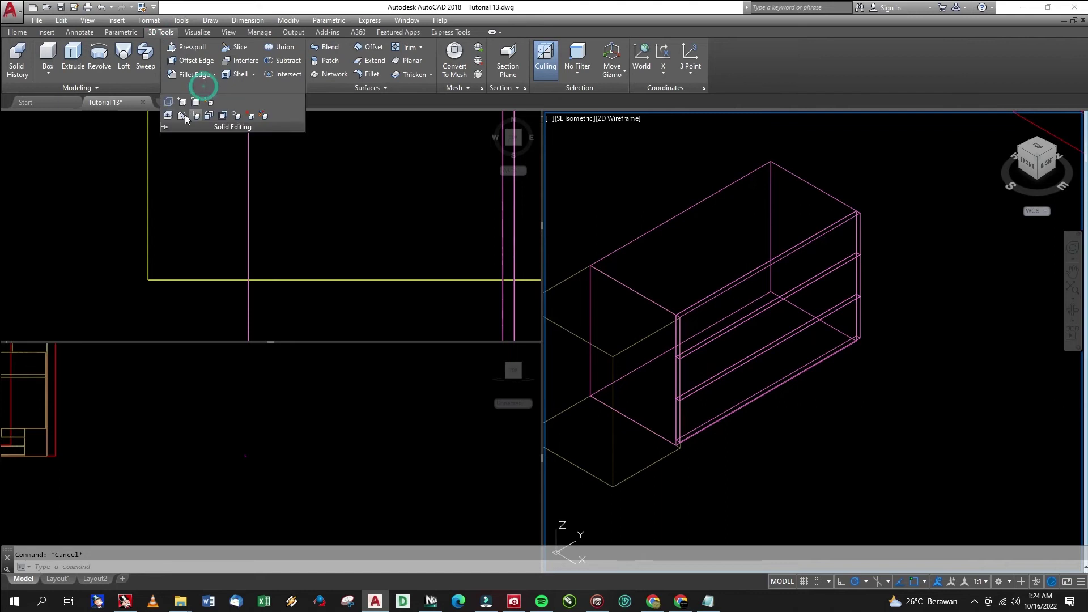
left_click(170, 115)
scroll(839, 238, "up", 3)
left_click(809, 224)
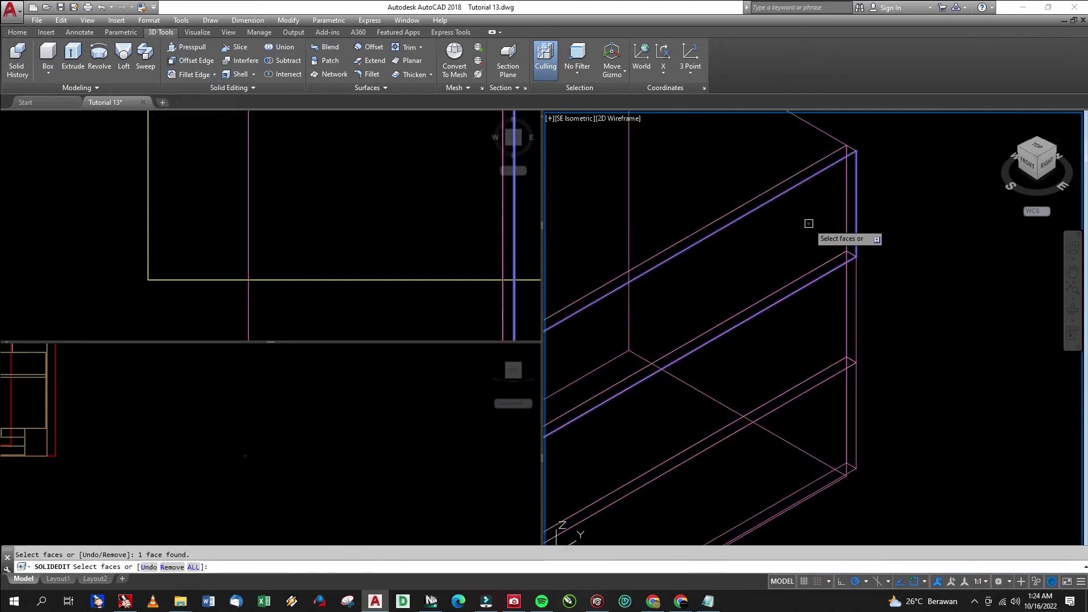
key("Return")
key("Return")
type("45")
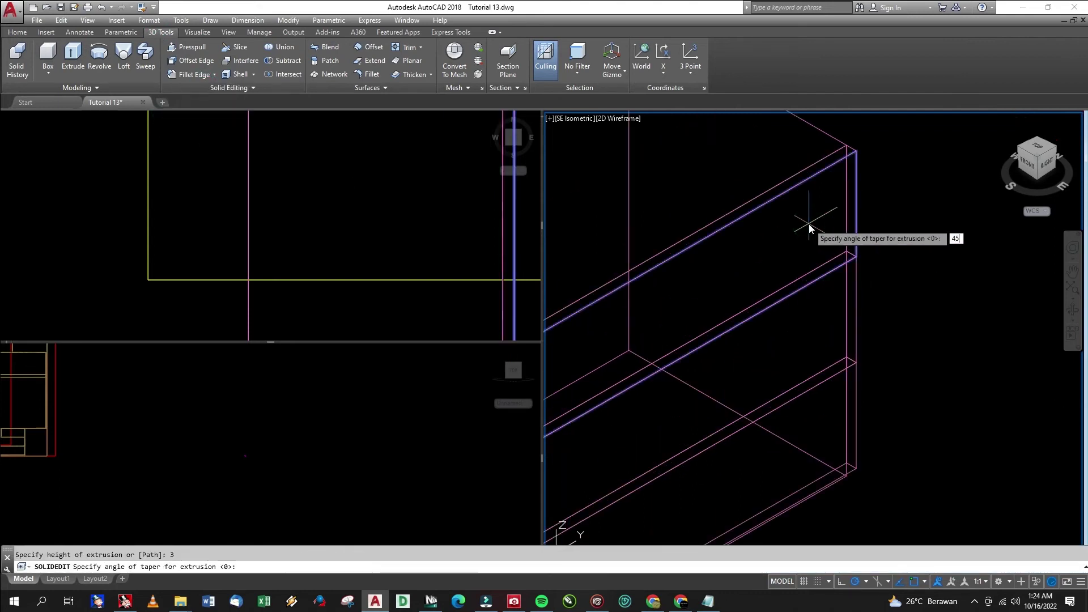
key("Return")
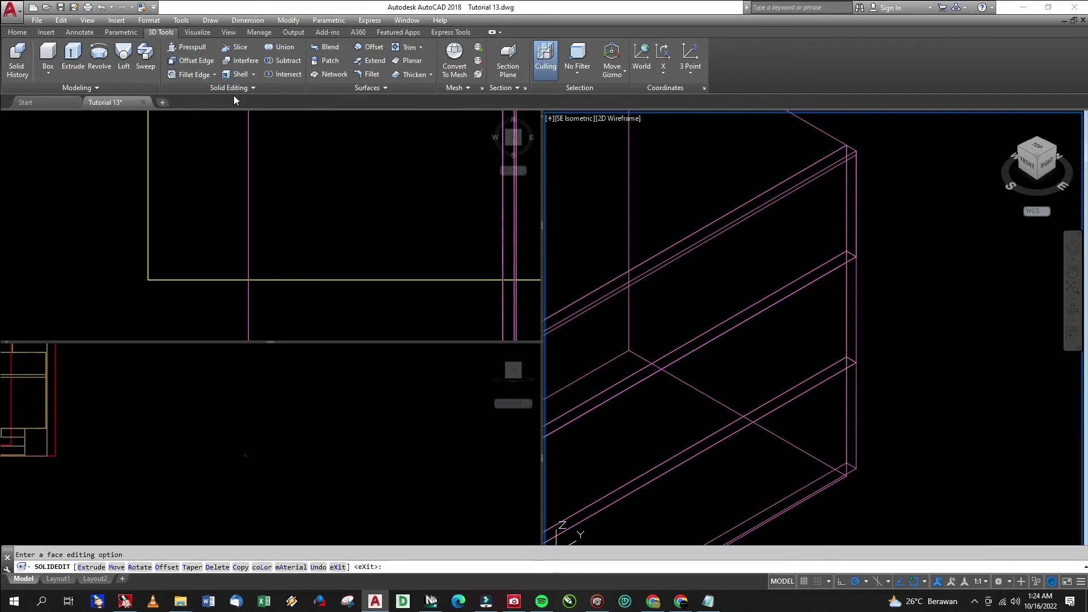
Extrude the middle and bottom drawer faces by a height of 3.
left_click(236, 89)
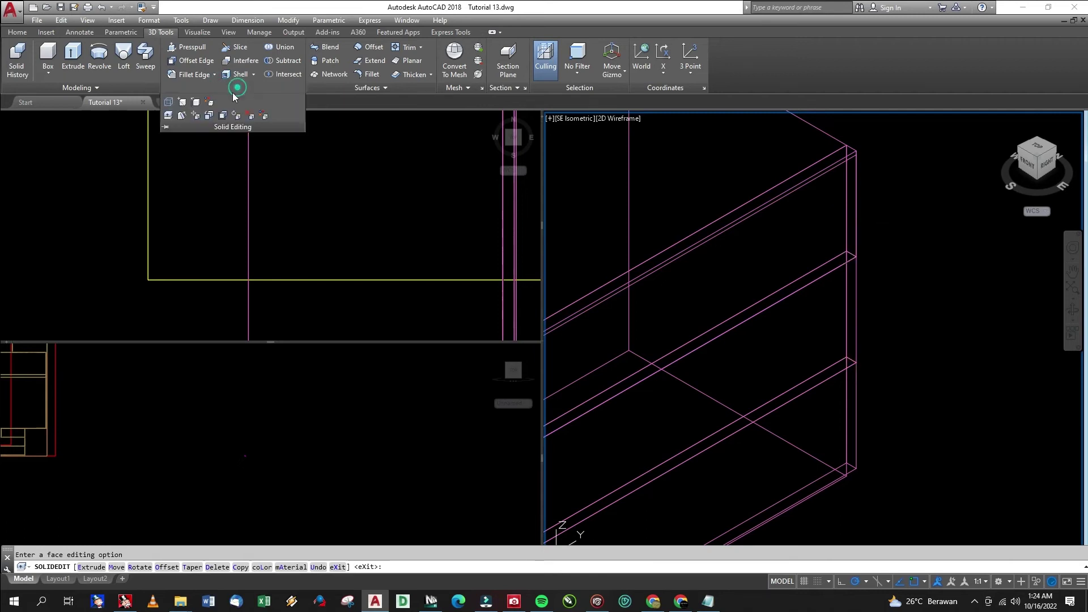
left_click(820, 335)
key("Return")
key("Return")
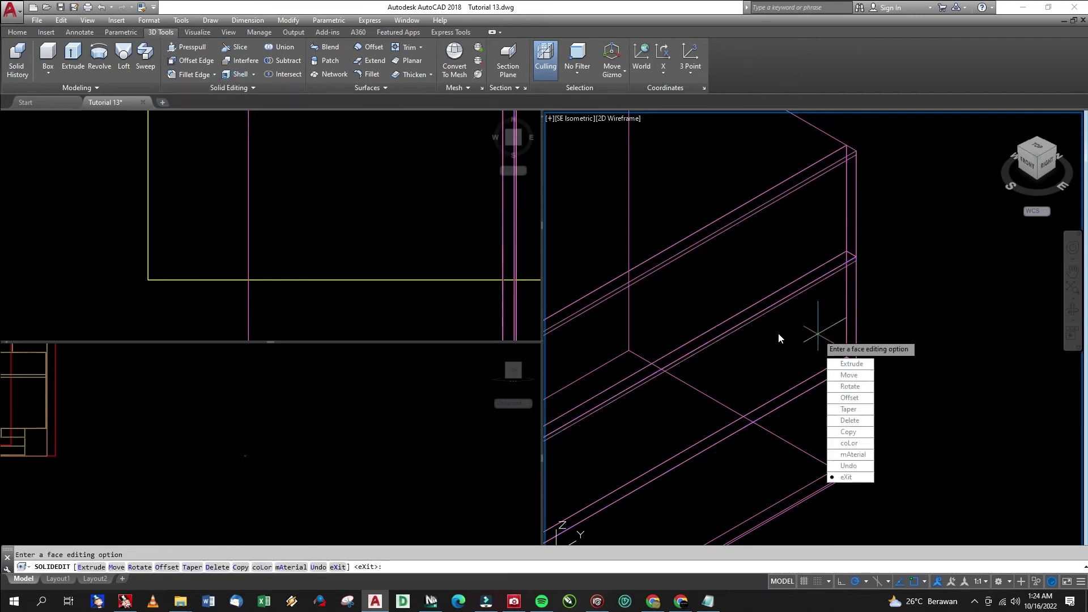
key("Escape")
left_click(222, 87)
left_click(169, 114)
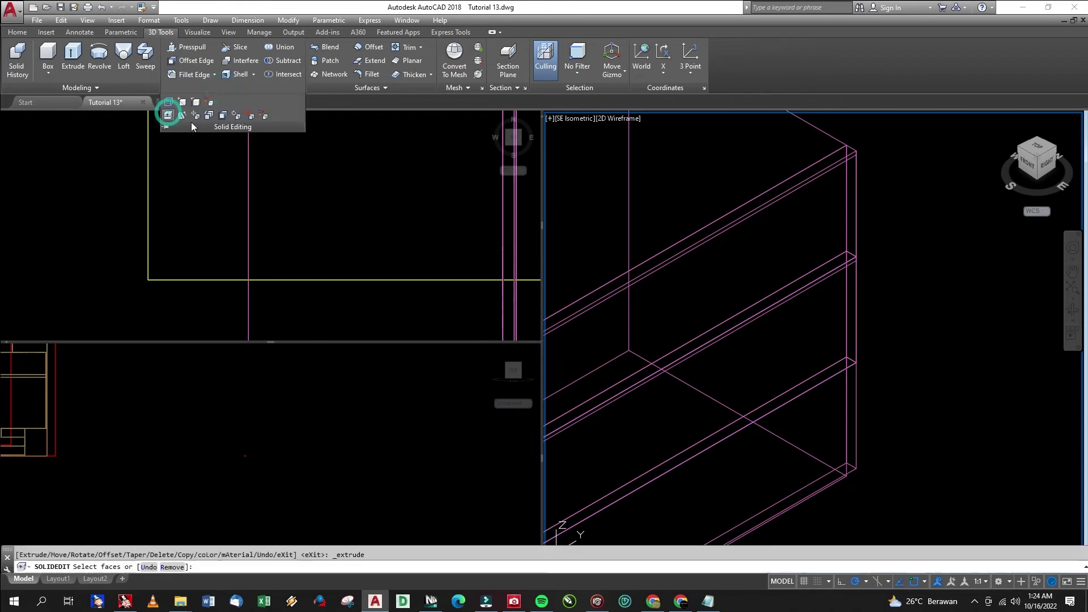
left_click(825, 424)
key("Return")
type("3")
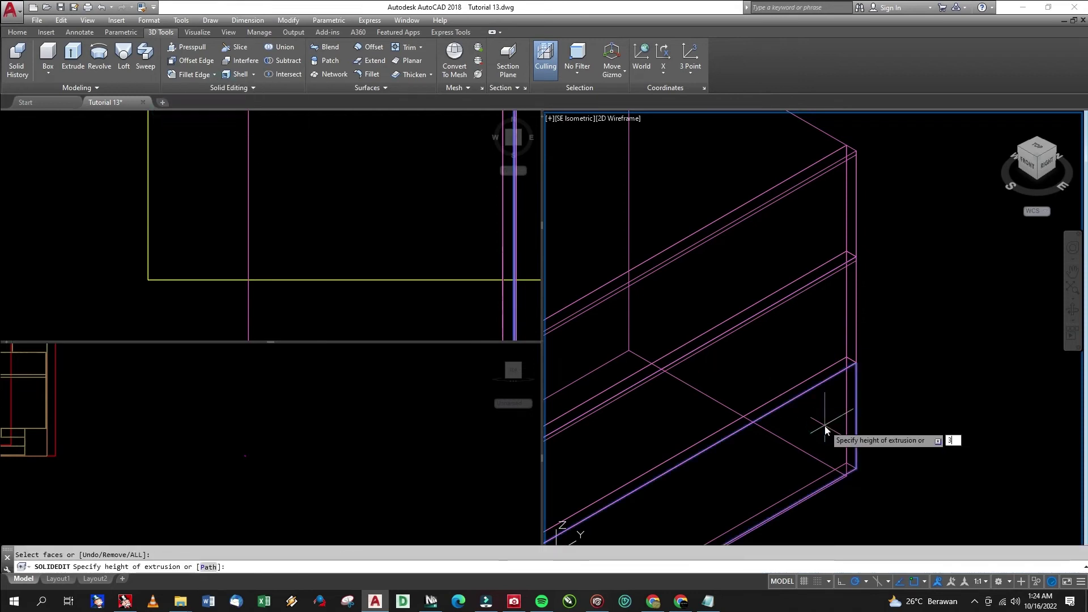
key("Return")
key("Return")
scroll(825, 426, "down", 5)
key("Escape")
Rotate the whole nightstand 90 degrees in the plan view using the grip Rotate option.
left_click(360, 231)
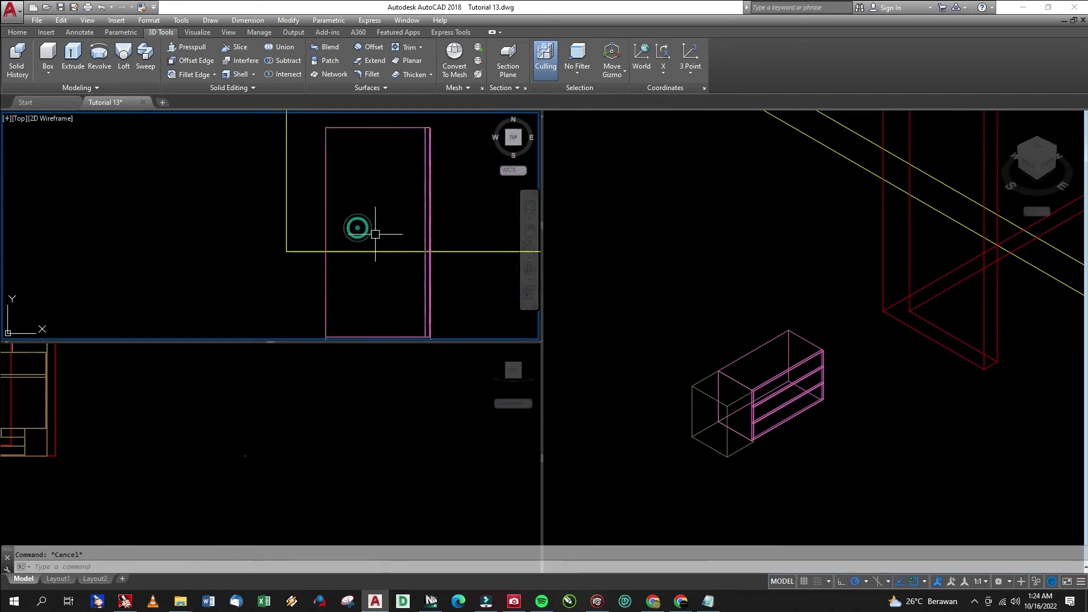
scroll(359, 230, "down", 3)
left_click(277, 192)
left_click(361, 295)
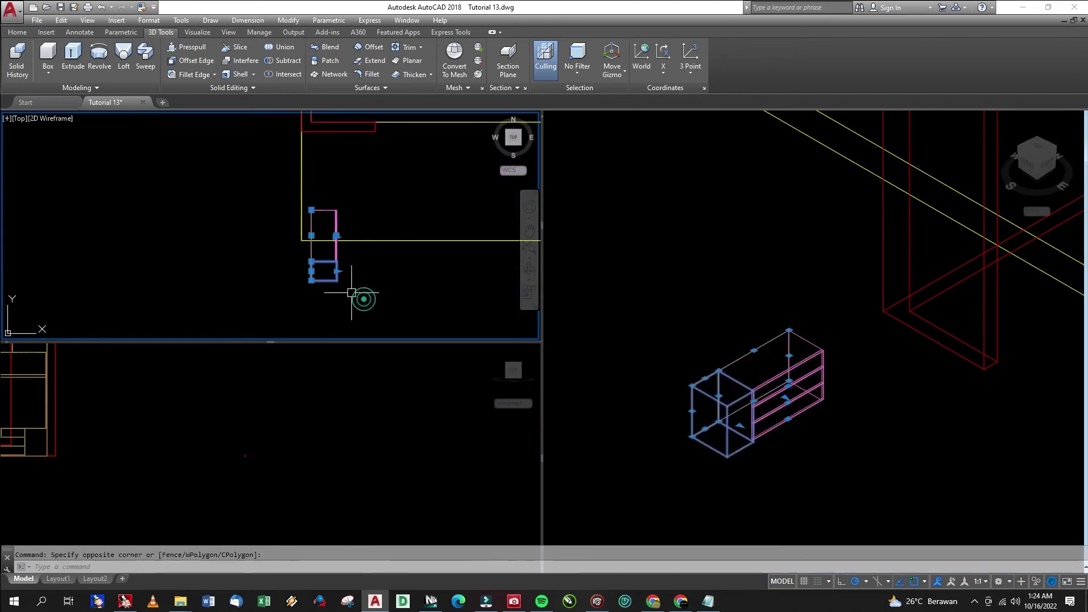
left_click(311, 279)
right_click(326, 289)
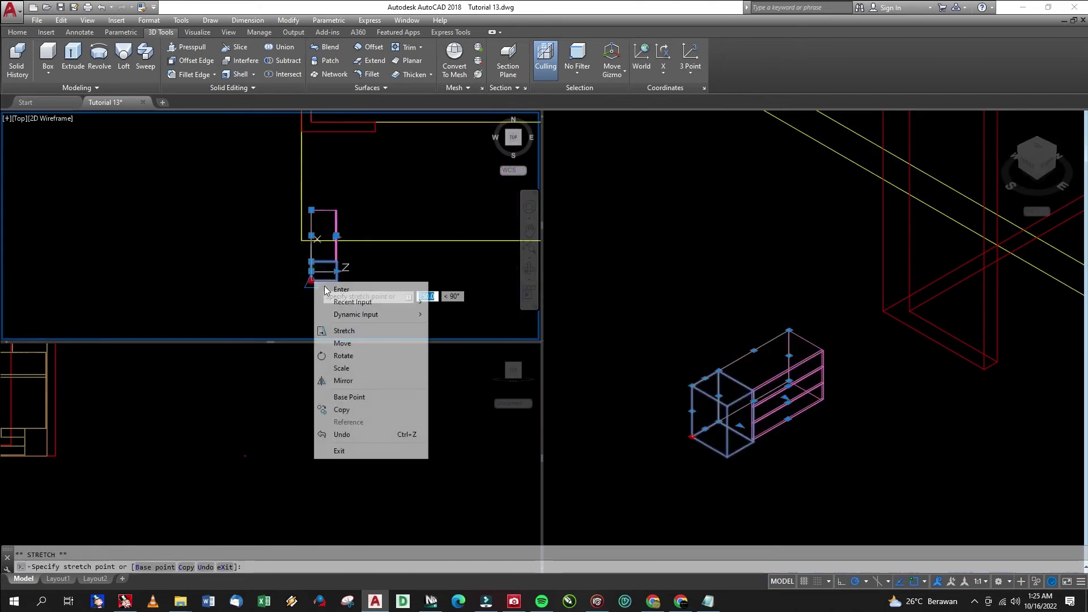
left_click(343, 355)
left_click(315, 315)
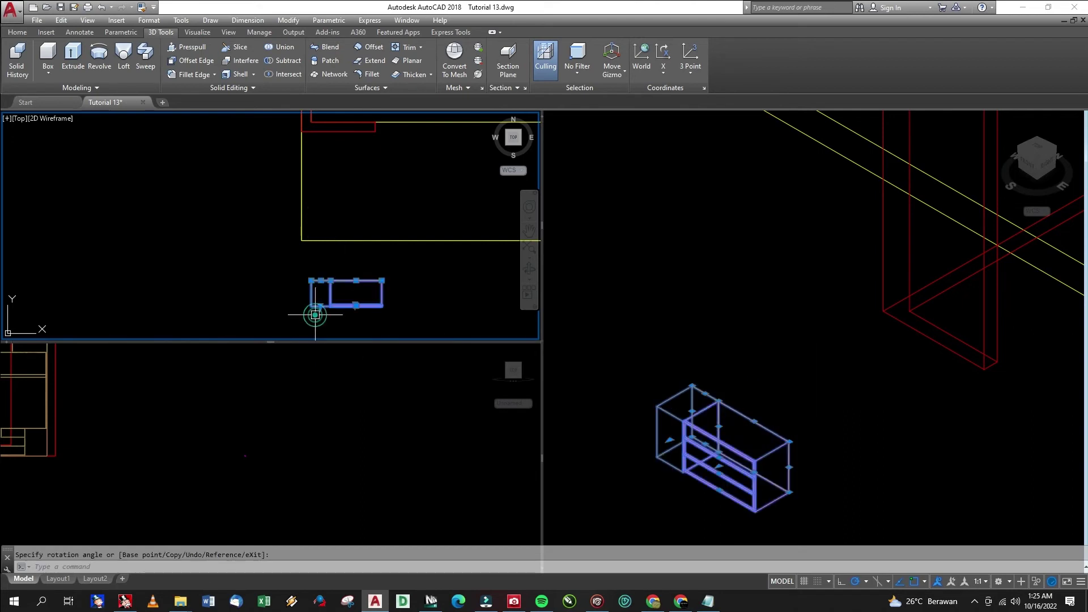
Move the nightstand from its corner to the room corner in the 3D view.
left_click(709, 426)
type("m")
key("Return")
left_click(692, 387)
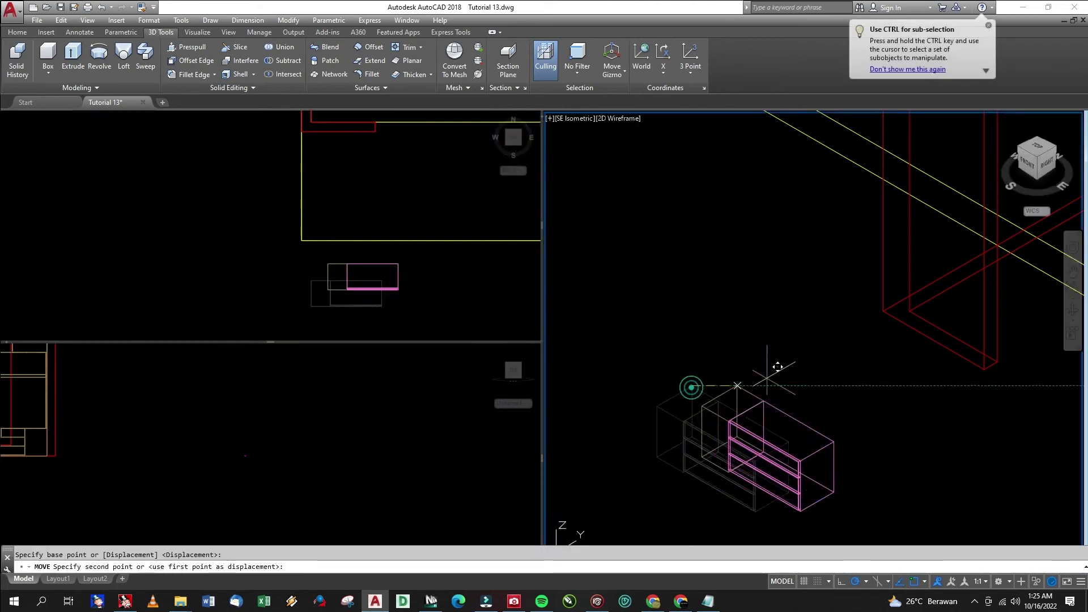
scroll(778, 367, "up", 3)
scroll(816, 334, "up", 3)
scroll(821, 295, "up", 3)
scroll(830, 268, "up", 1)
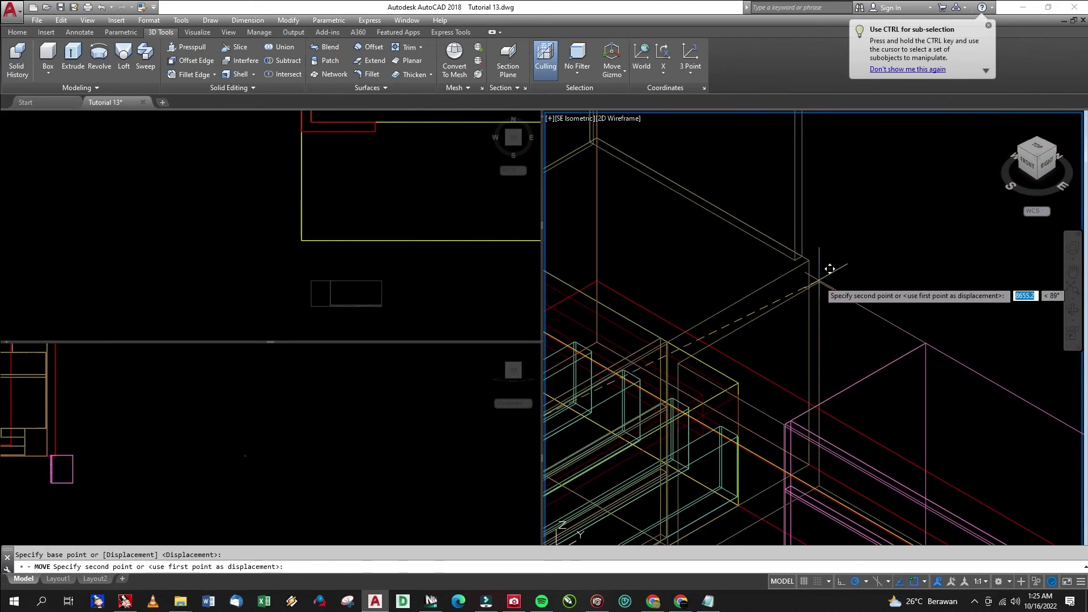
left_click(809, 261)
Check the nightstand placement in the plan and 3D views, then cancel the leftover move.
left_click(395, 192)
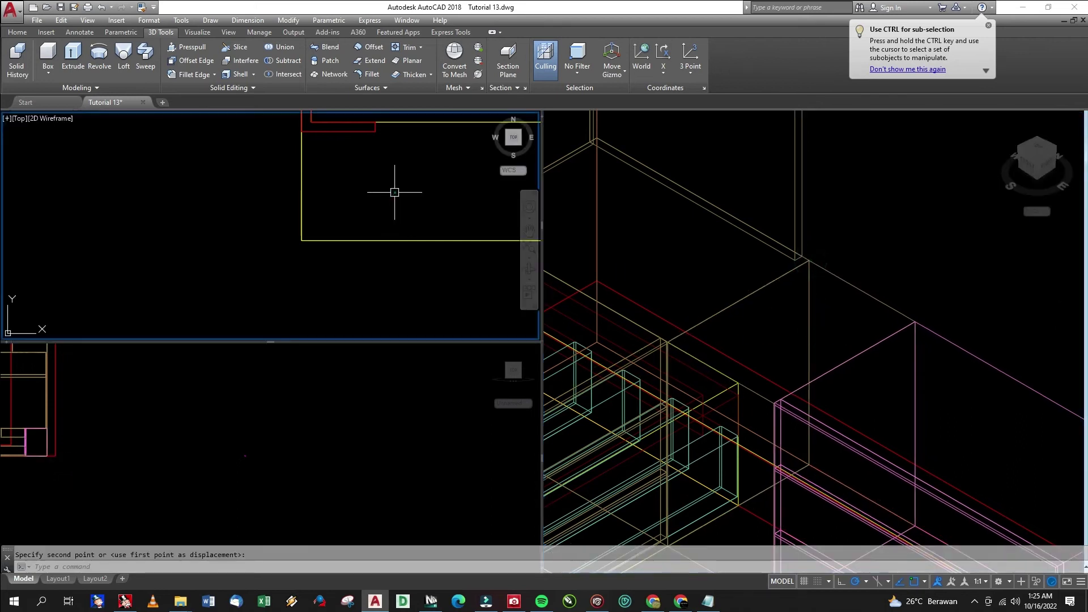
scroll(396, 193, "down", 4)
scroll(369, 216, "down", 2)
scroll(377, 242, "up", 5)
scroll(322, 214, "up", 1)
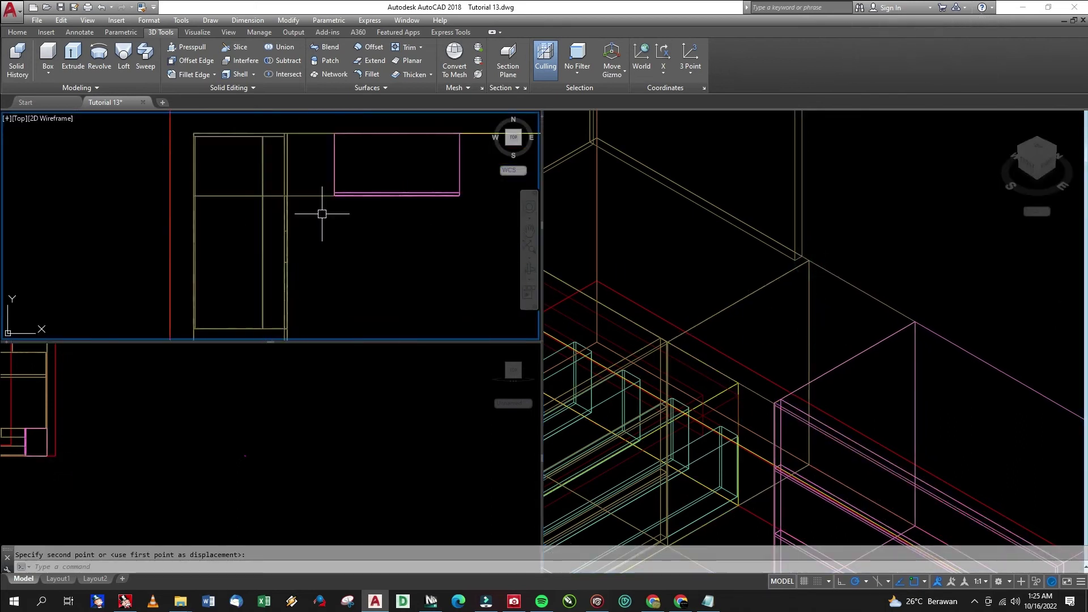
scroll(317, 210, "up", 2)
left_click(787, 399)
scroll(789, 389, "down", 3)
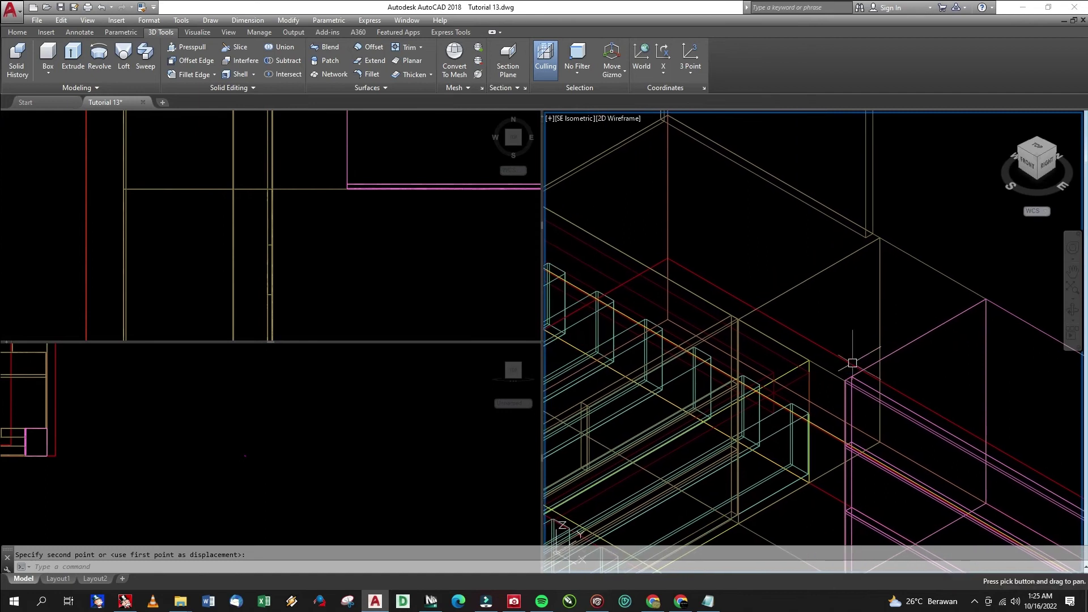
key("Escape")
Turn off layers 9 Jalusi, 1, 2 and 12 Hollow.
left_click(17, 32)
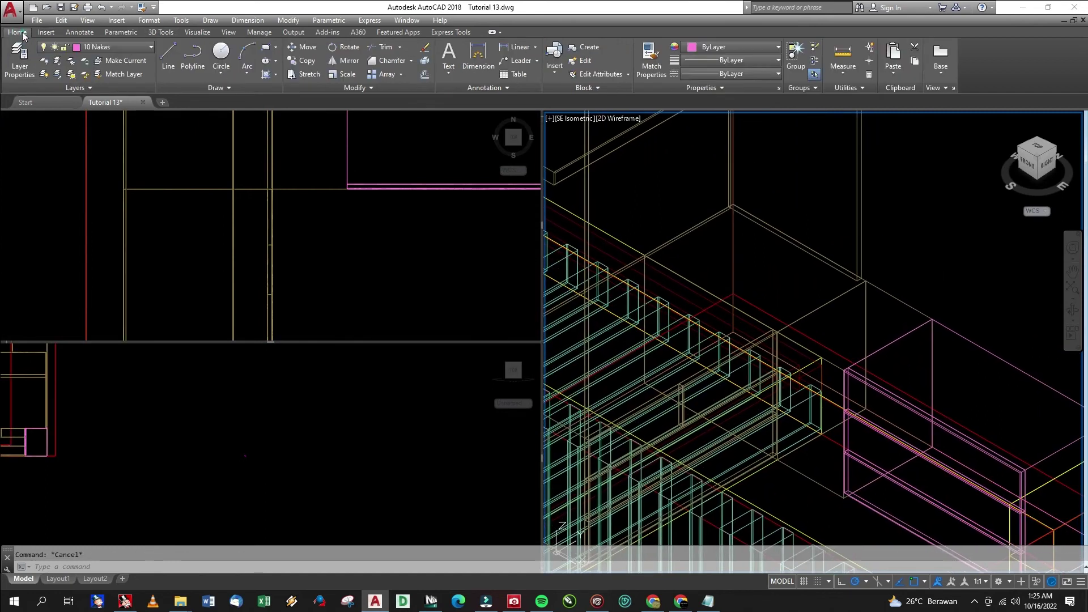
left_click(107, 47)
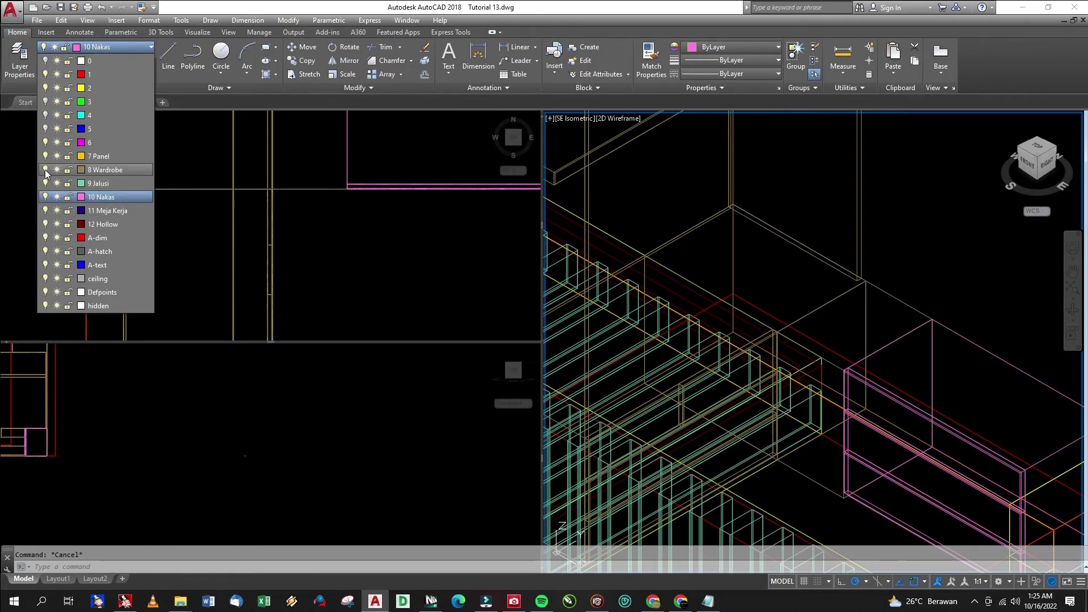
left_click(45, 184)
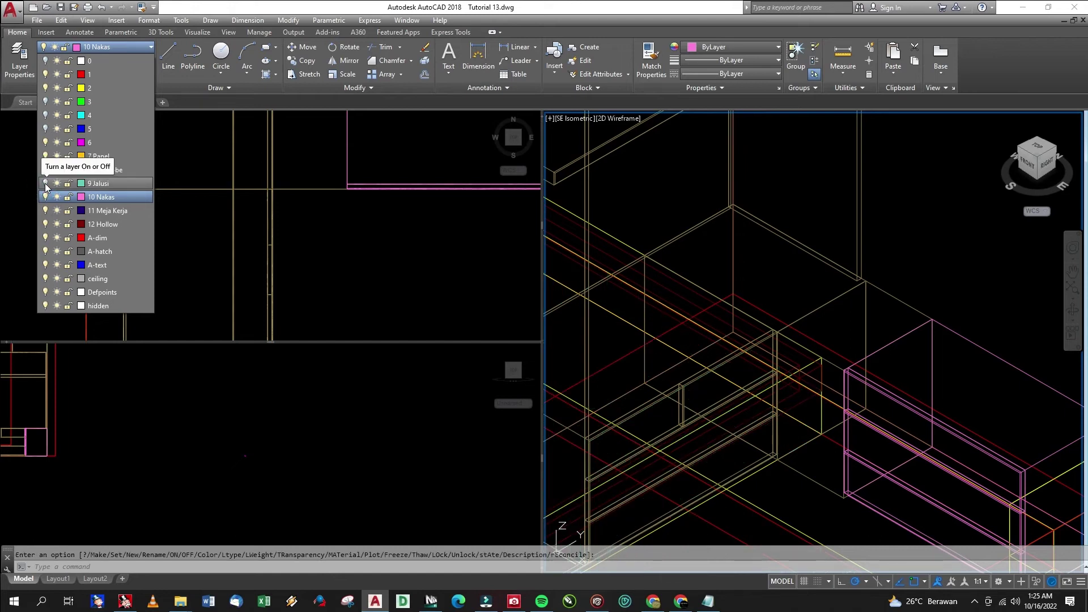
left_click(46, 75)
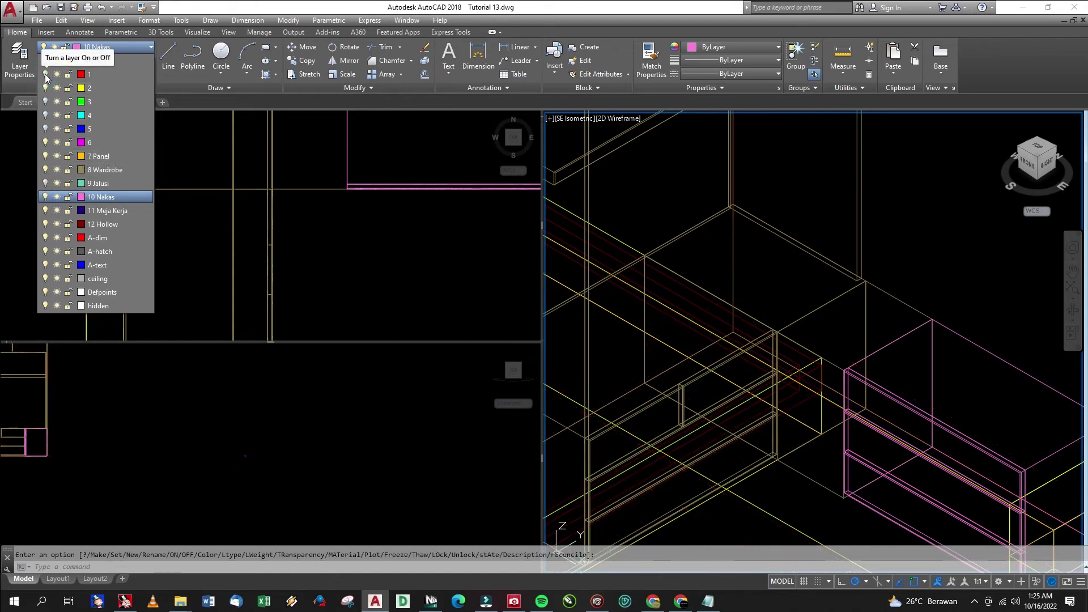
left_click(45, 88)
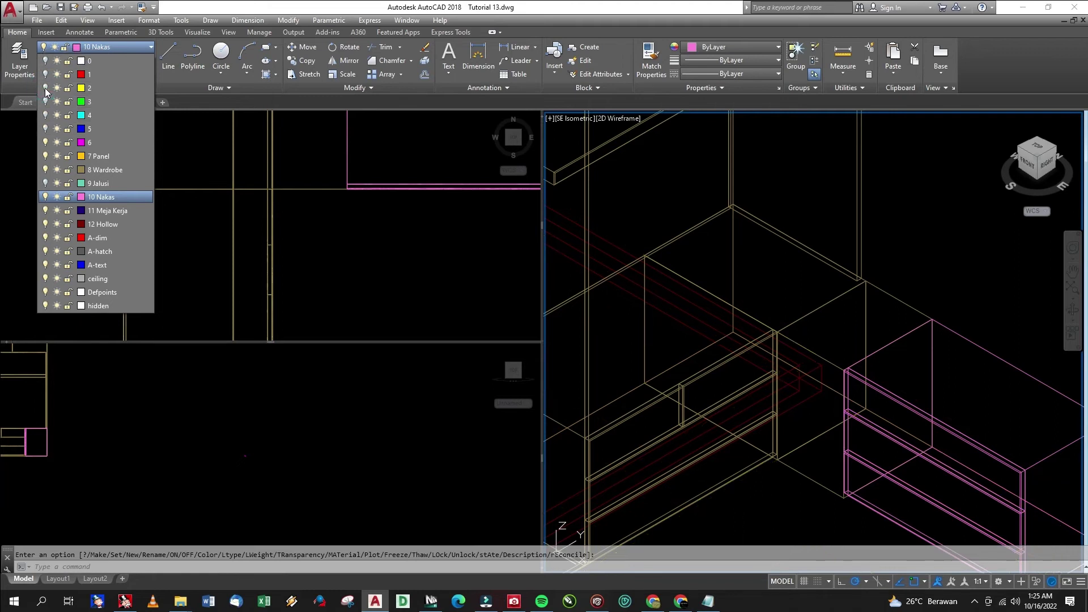
left_click(785, 417)
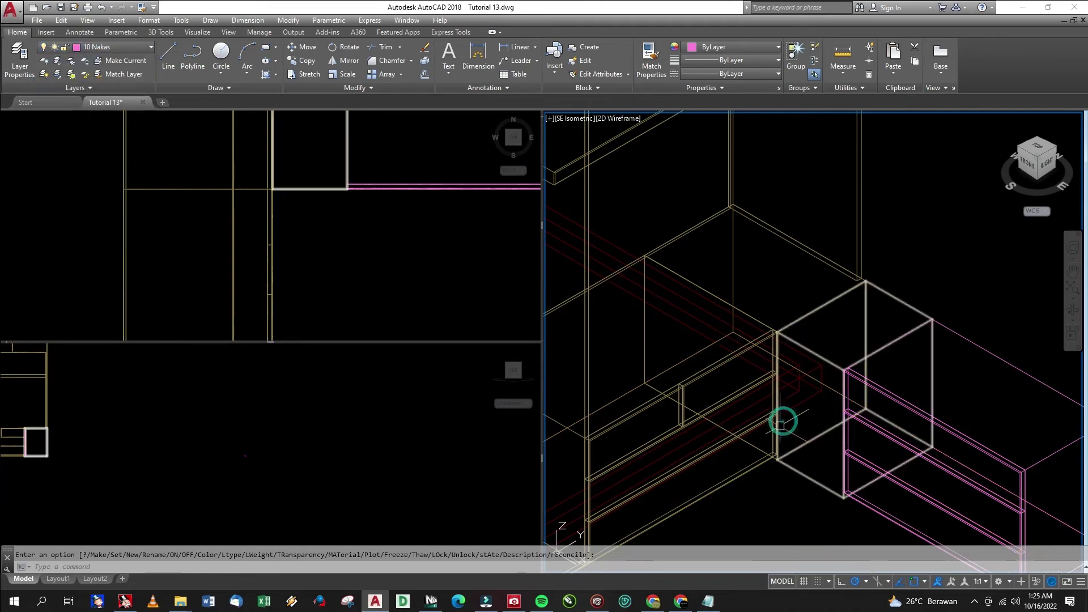
left_click(110, 48)
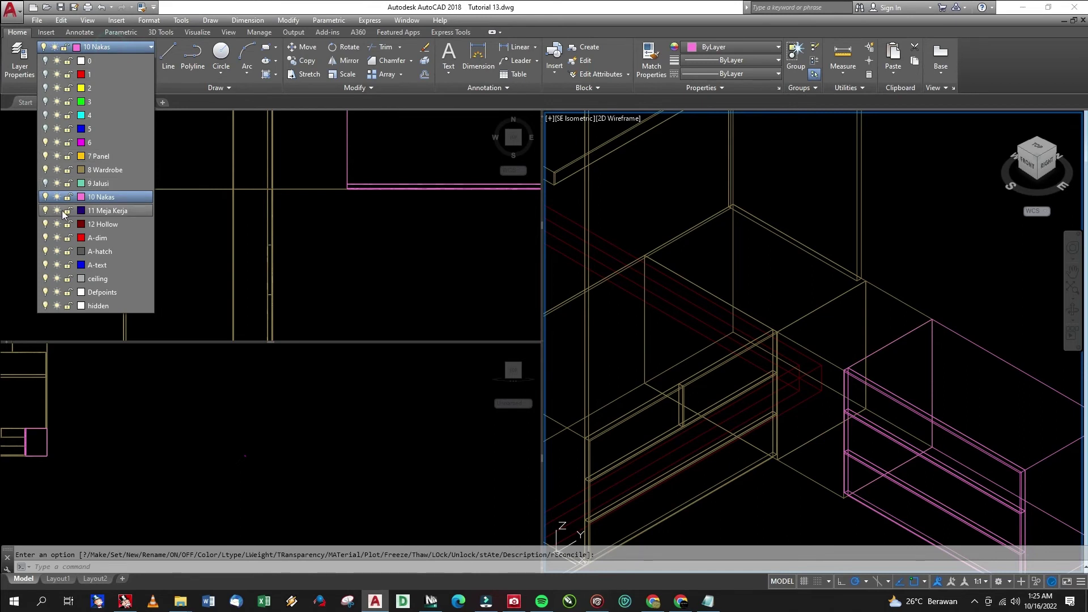
left_click(45, 225)
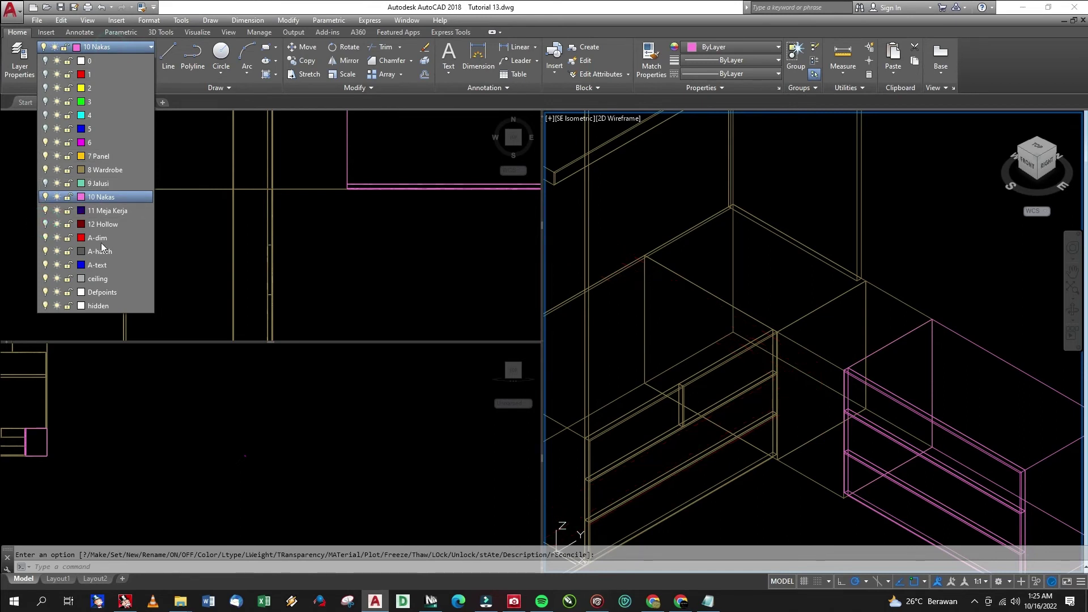
left_click(848, 513)
Zoom and pan the isometric view to bring the magenta drawers into view.
scroll(790, 466, "up", 3)
scroll(778, 459, "up", 3)
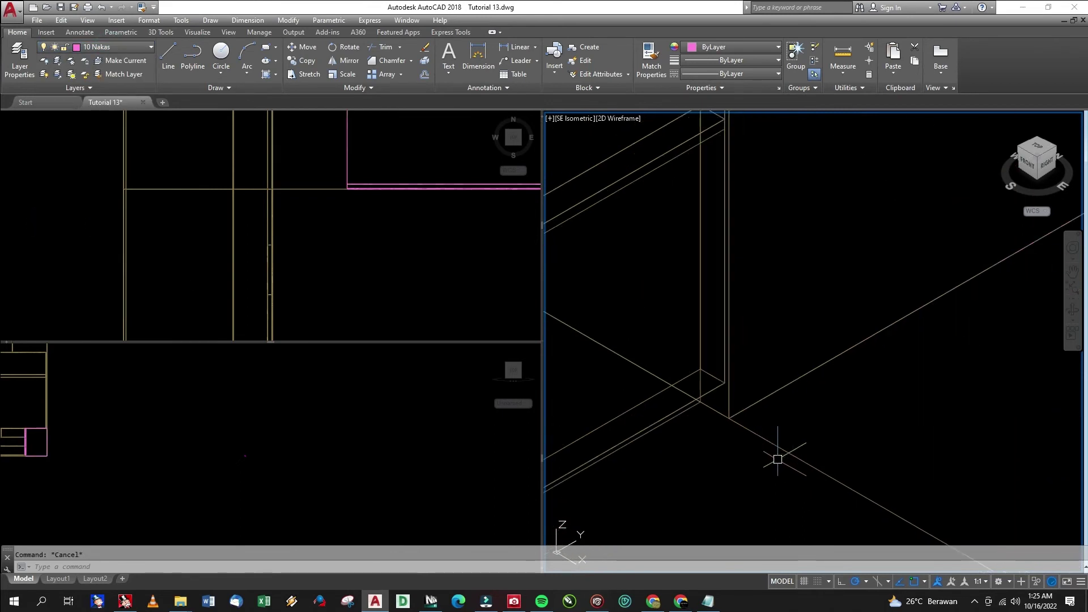
scroll(778, 459, "down", 2)
scroll(777, 454, "down", 2)
middle_click_drag(801, 461, 785, 483)
scroll(712, 369, "up", 2)
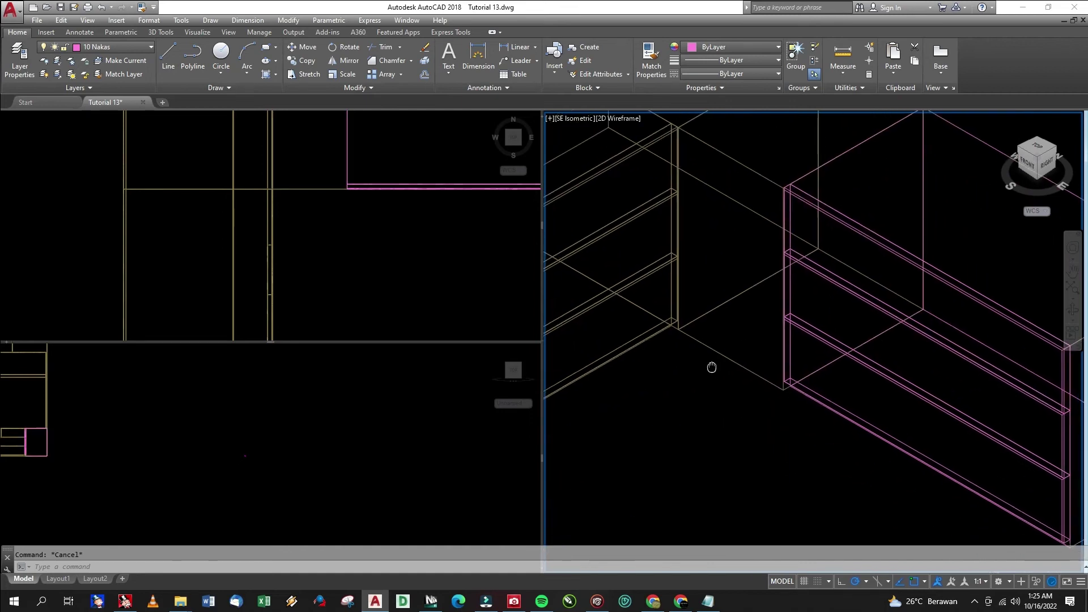
scroll(794, 384, "up", 2)
scroll(775, 366, "up", 2)
scroll(774, 366, "down", 2)
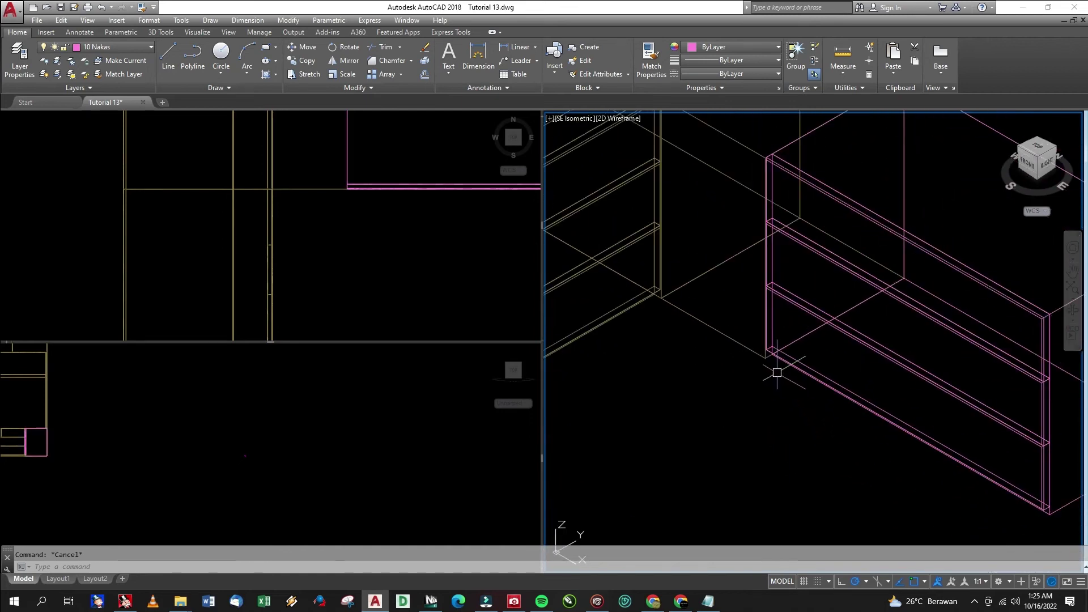
middle_click_drag(773, 369, 781, 445)
scroll(756, 192, "up", 2)
scroll(743, 214, "up", 1)
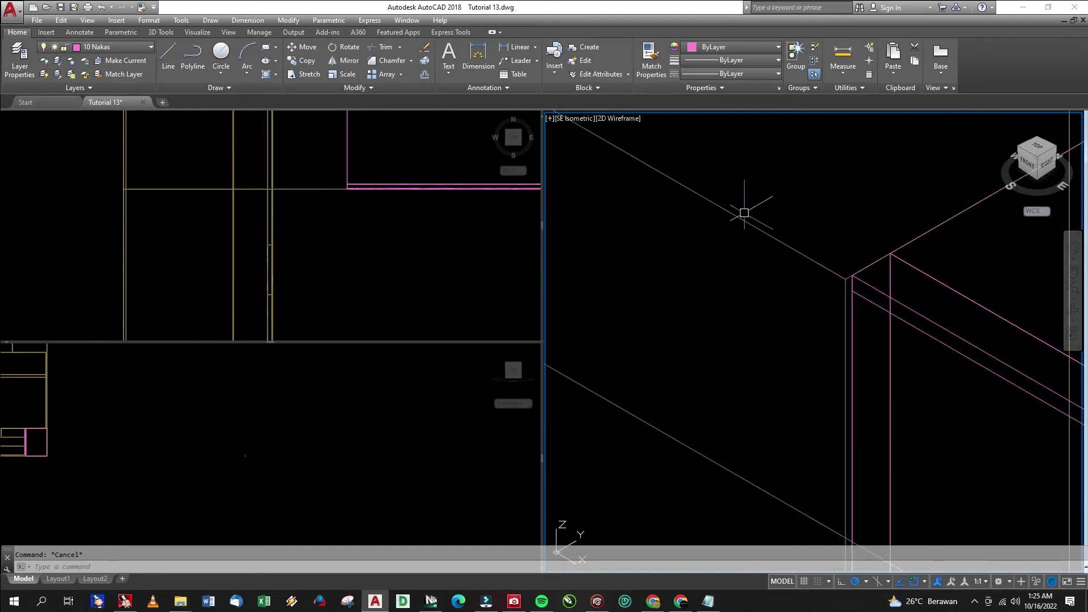
Center the view on the nightstand's corner posts.
middle_click_drag(748, 219, 760, 280)
scroll(794, 291, "down", 2)
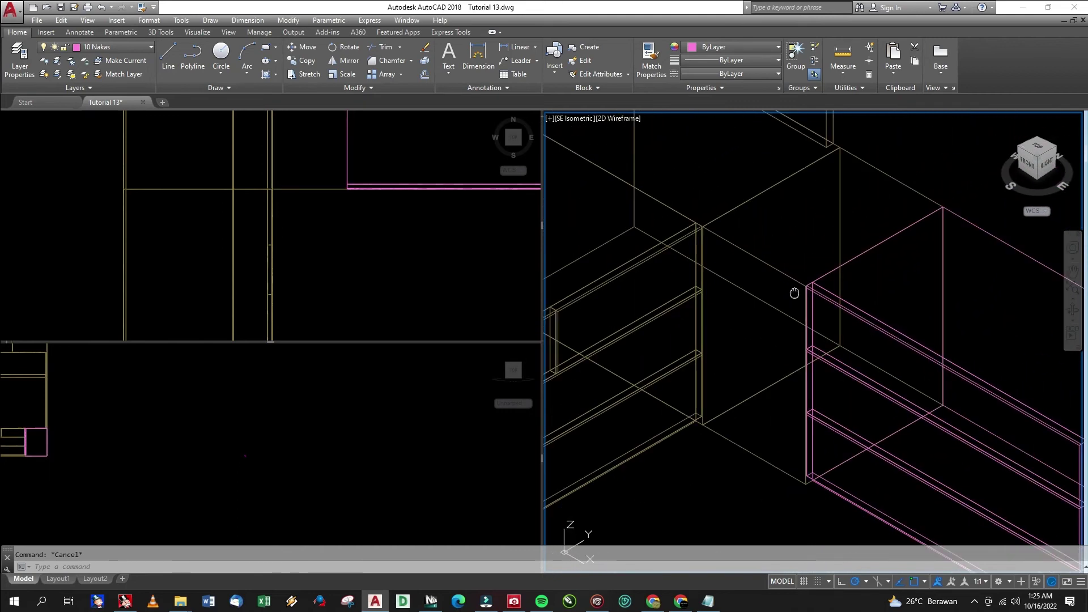
scroll(701, 226, "up", 2)
scroll(715, 241, "up", 2)
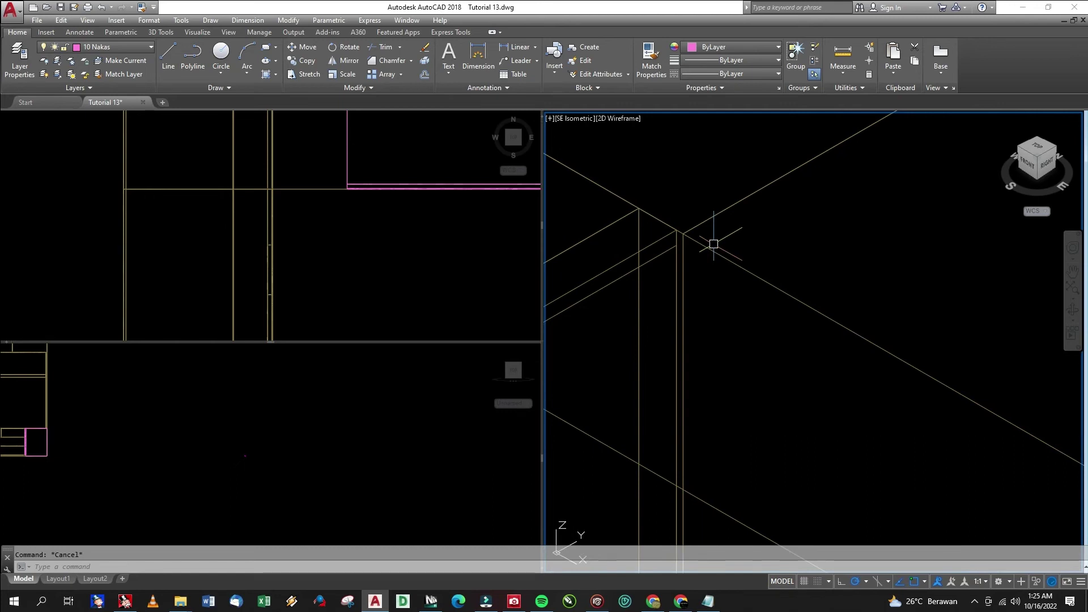
scroll(713, 244, "down", 2)
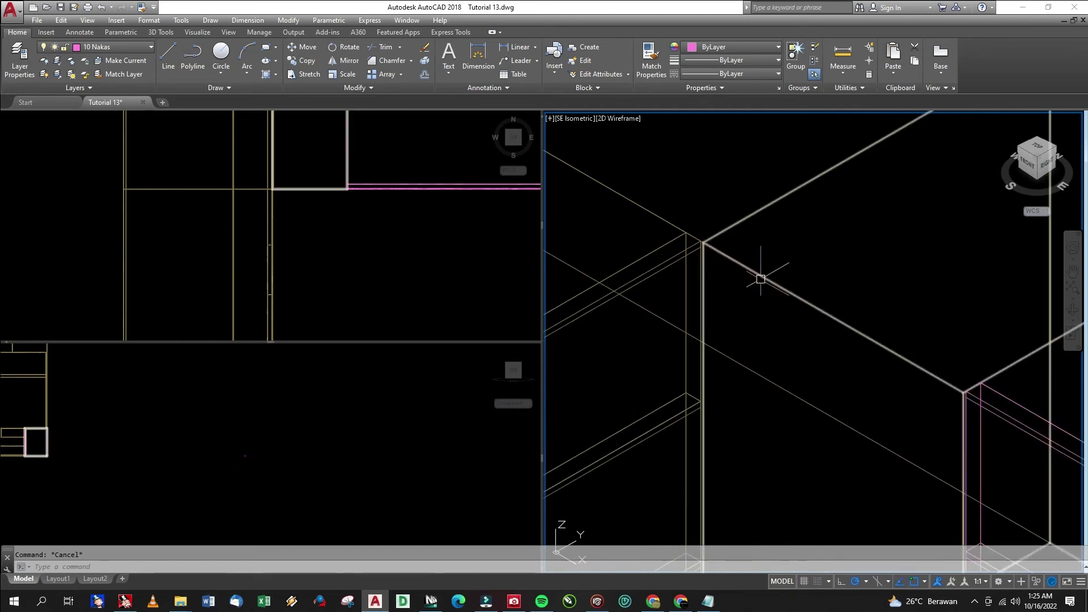
scroll(760, 275, "up", 1)
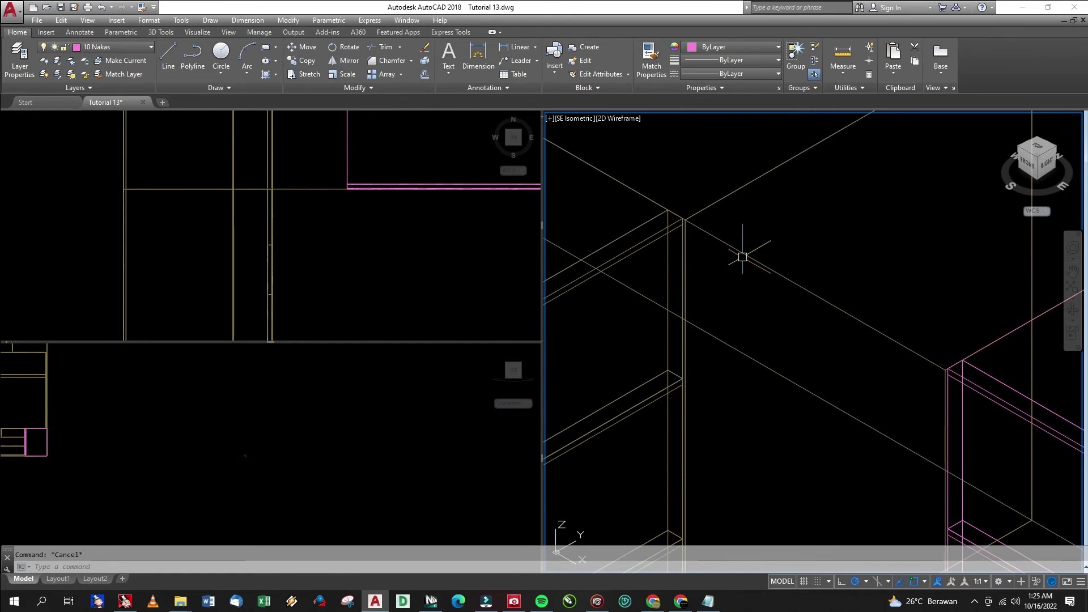
scroll(742, 257, "down", 1)
scroll(741, 243, "down", 1)
scroll(738, 259, "up", 1)
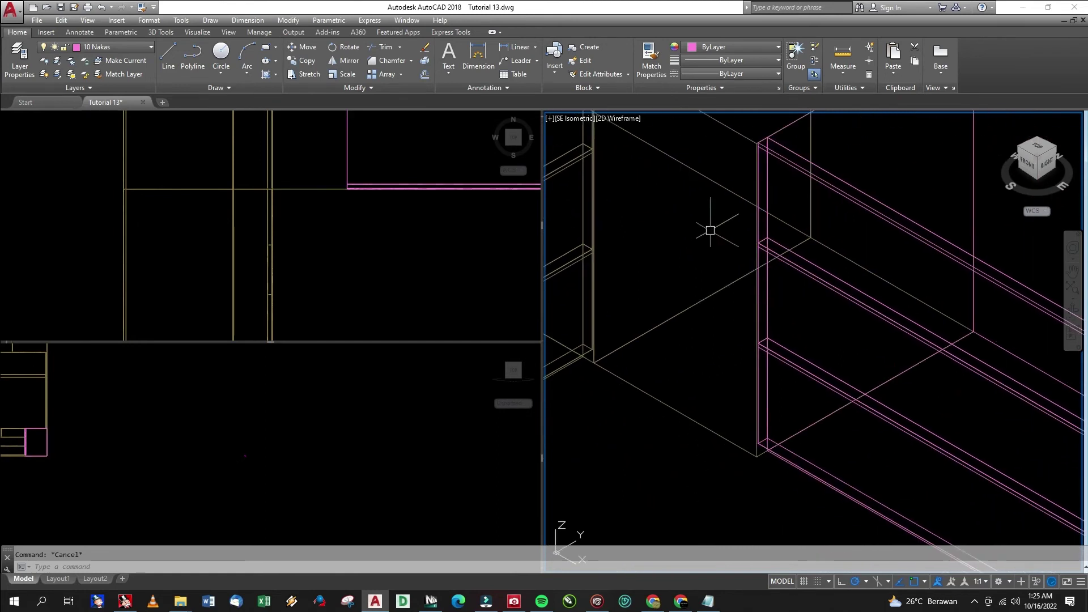
middle_click_drag(707, 231, 748, 415)
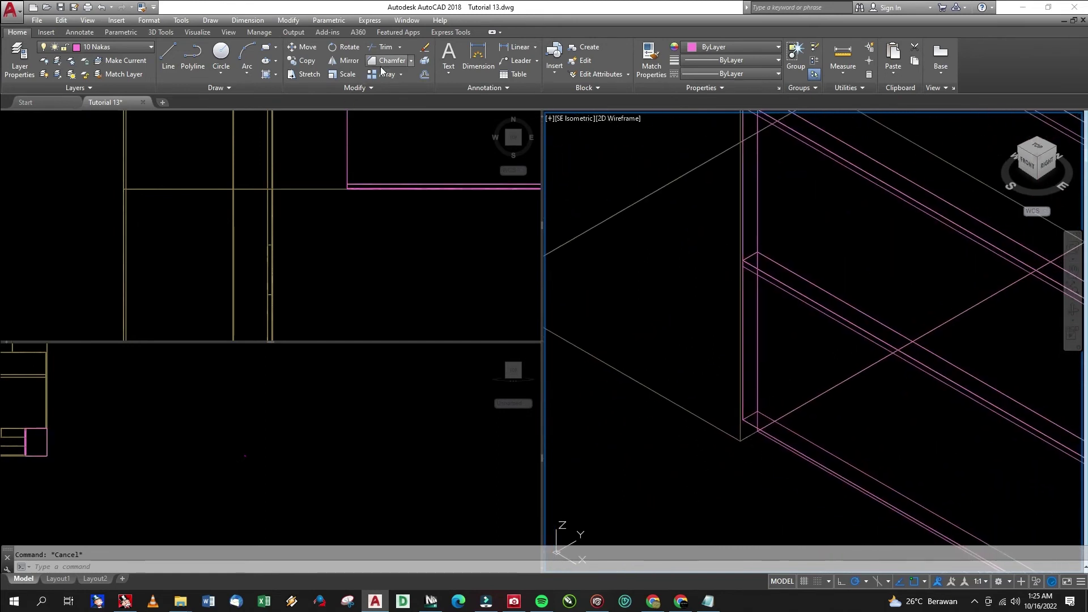
Chamfer a nightstand corner edge with 3.0 distances on the base surface.
scroll(731, 437, "up", 3)
left_click(767, 444)
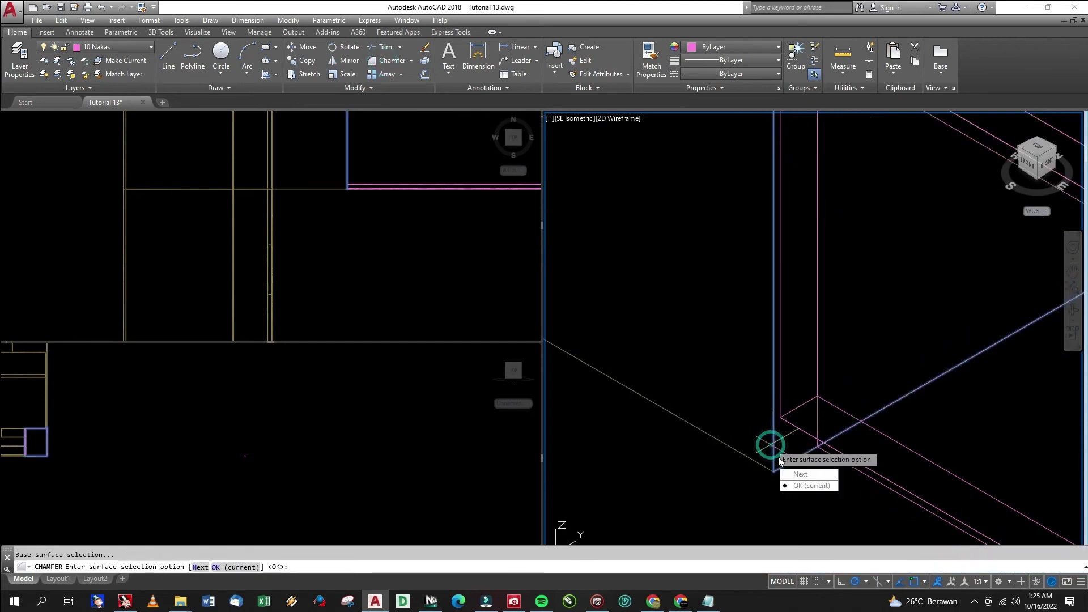
key("Return")
key("Return")
key("Return")
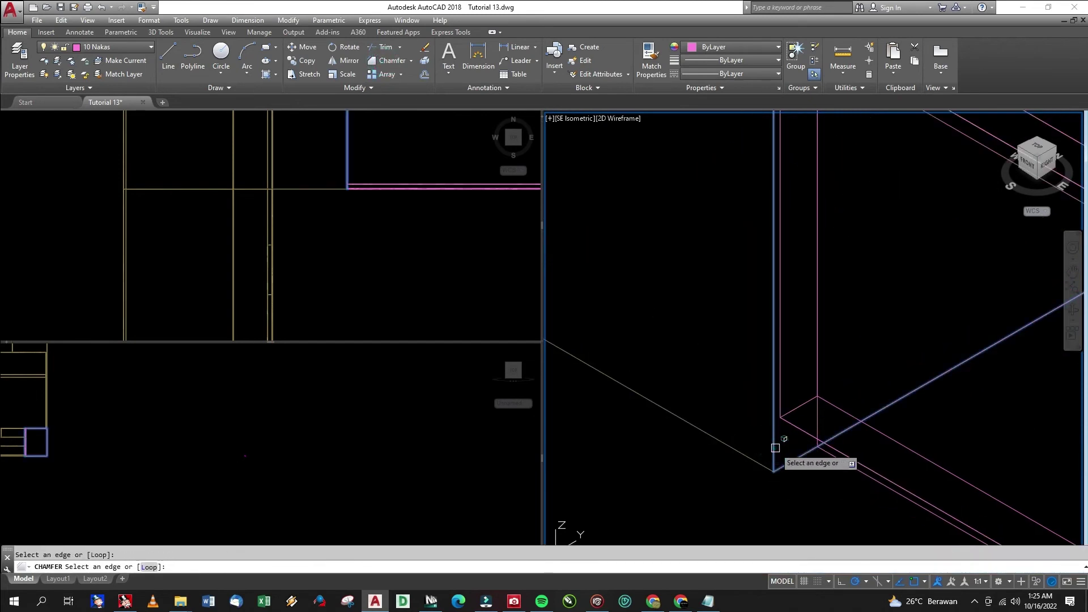
left_click(776, 448)
key("Return")
Inspect the chamfered corner by panning and zooming in the top and isometric views.
scroll(764, 444, "up", 3)
middle_click_drag(739, 485, 703, 304)
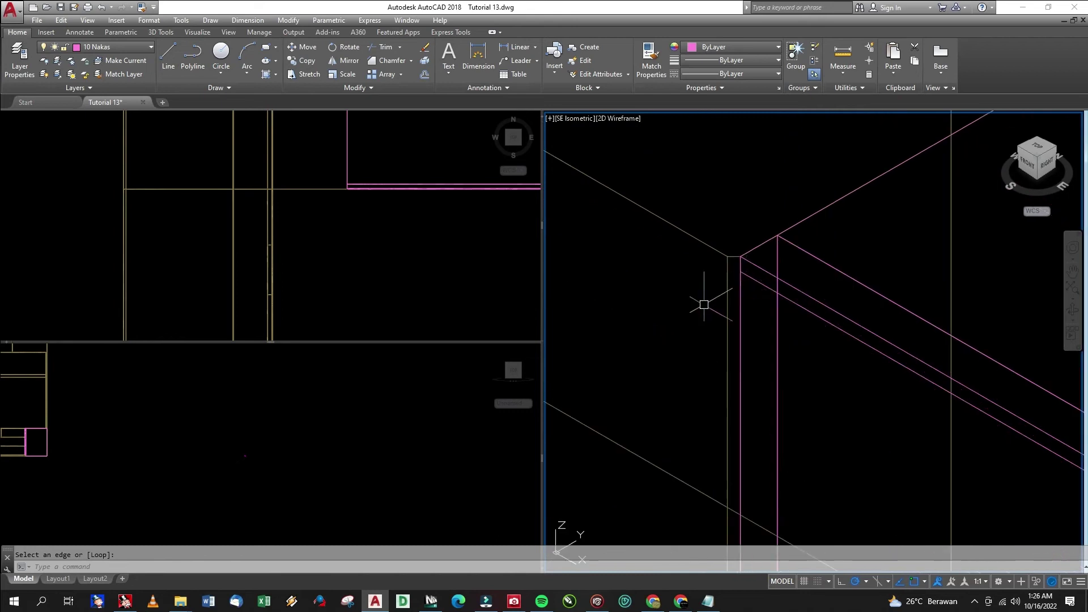
scroll(639, 284, "down", 3)
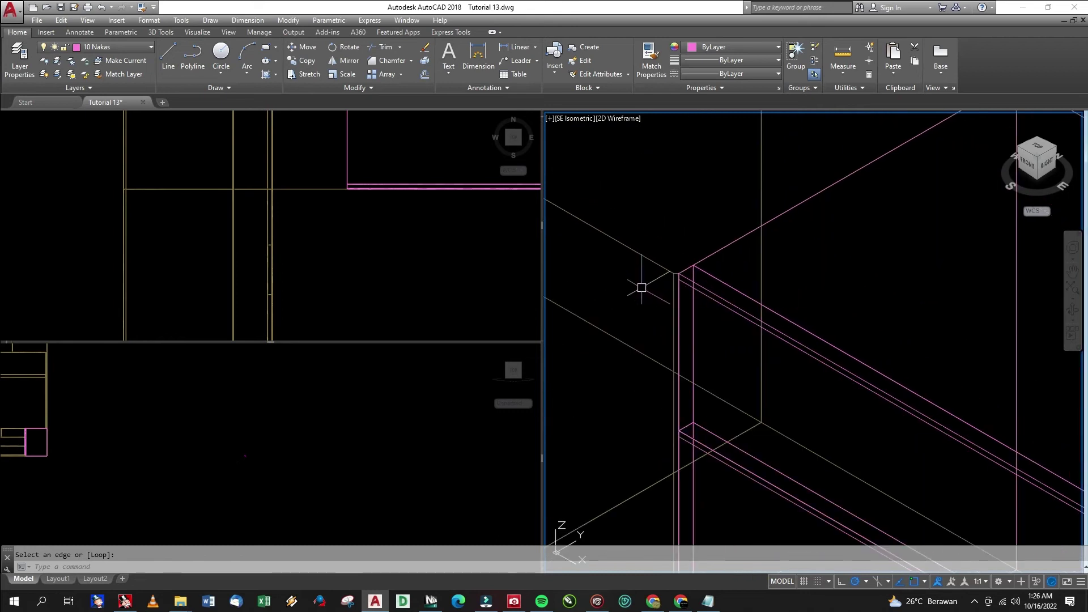
scroll(642, 287, "up", 4)
left_click(390, 228)
scroll(360, 184, "up", 4)
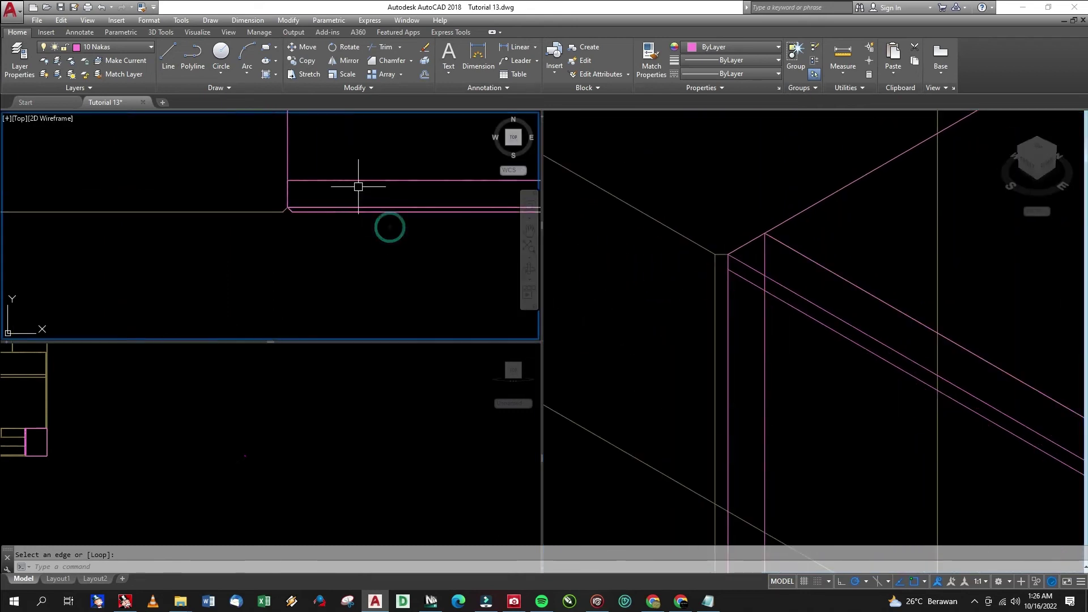
scroll(359, 188, "up", 2)
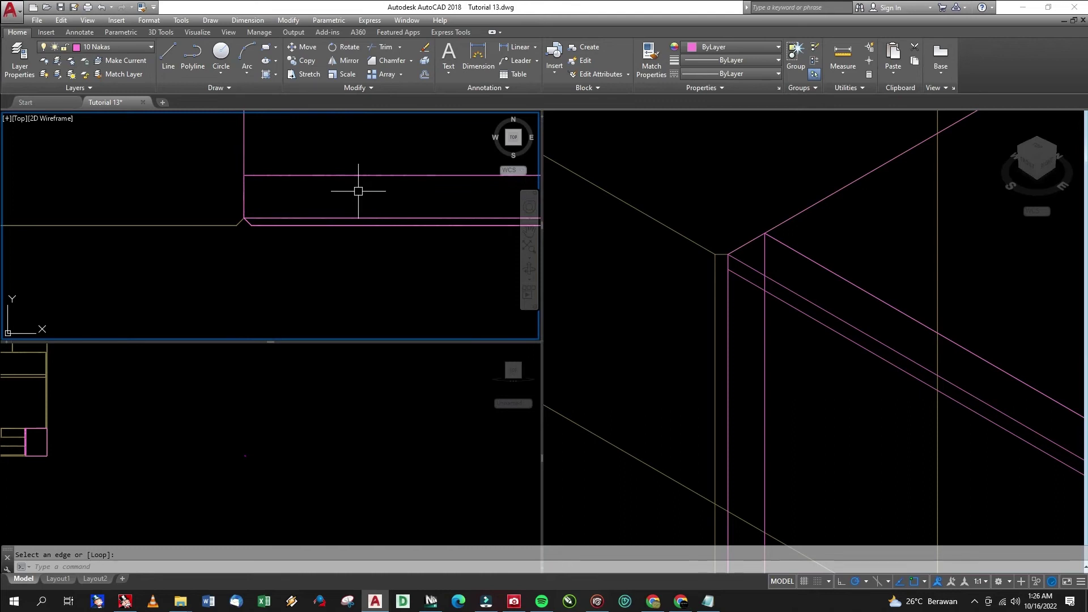
left_click(744, 322)
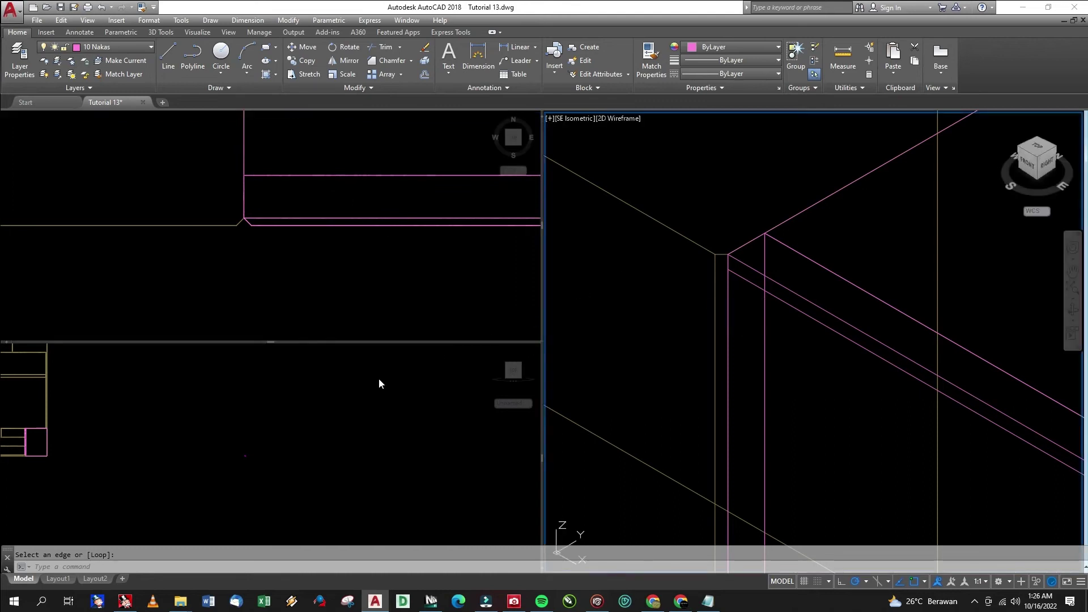
scroll(809, 376, "down", 2)
scroll(794, 362, "down", 3)
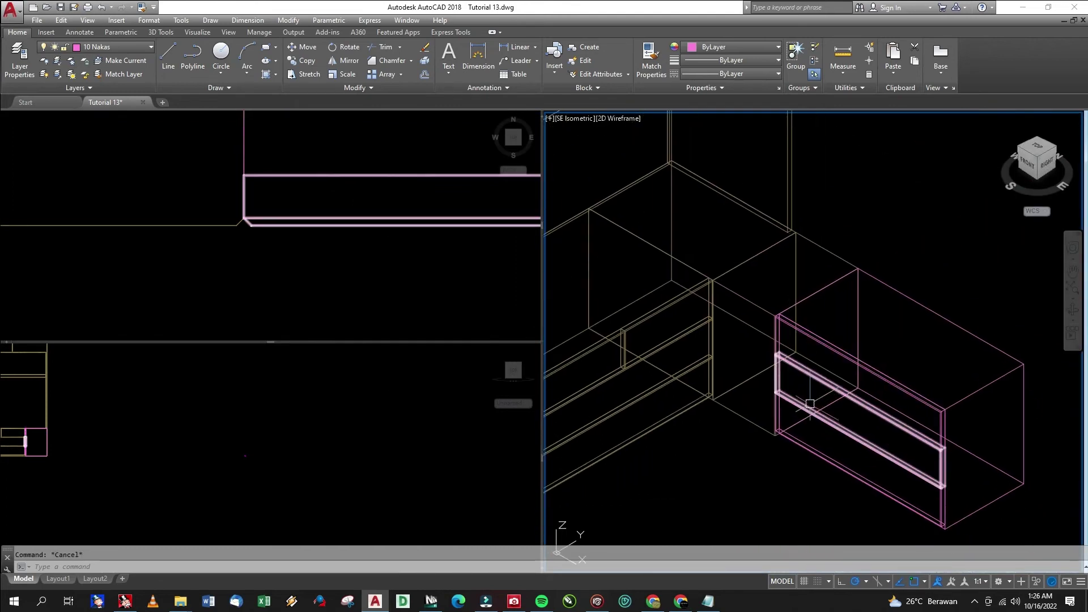
Cancel the pending edge selection and zoom out over the nightstand.
key("Escape")
scroll(753, 346, "down", 1)
scroll(751, 374, "down", 2)
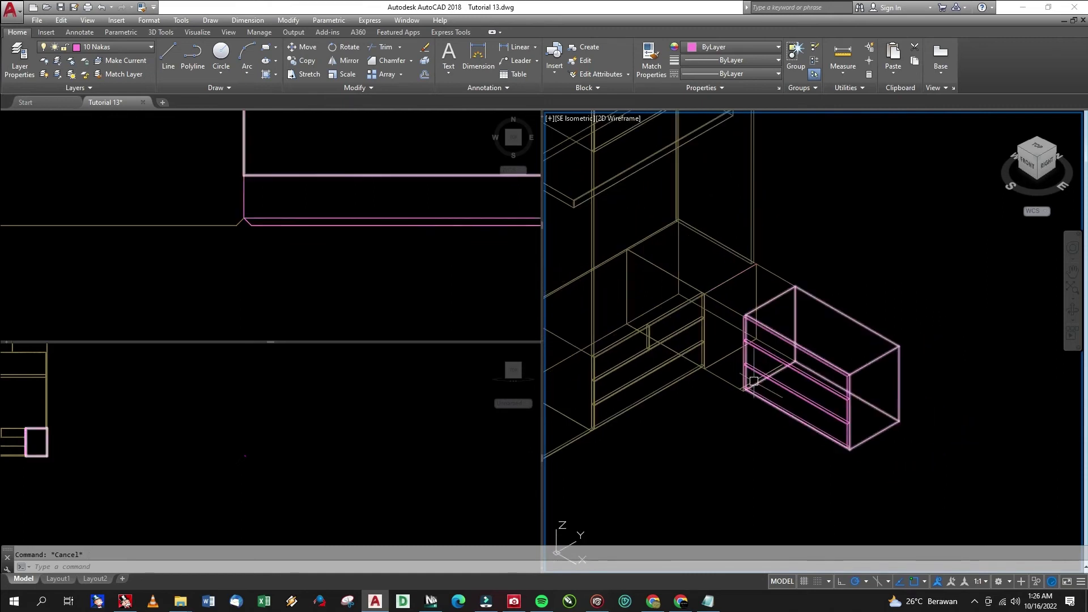
scroll(748, 403, "down", 1)
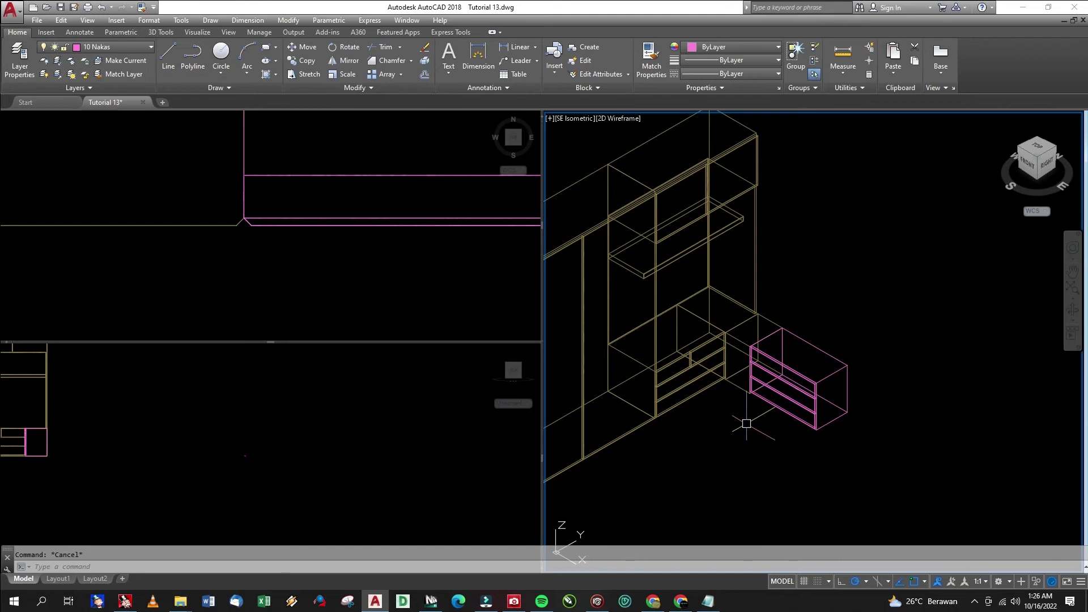
scroll(747, 423, "down", 5)
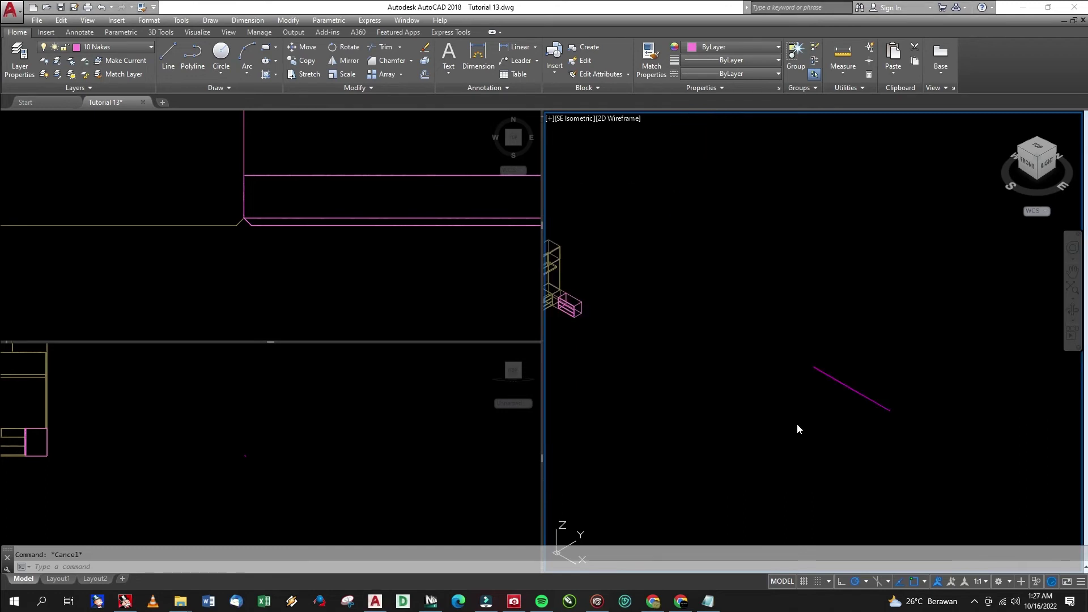
Turn layer 0 back on so the floor plan is visible.
left_click(125, 48)
left_click(46, 61)
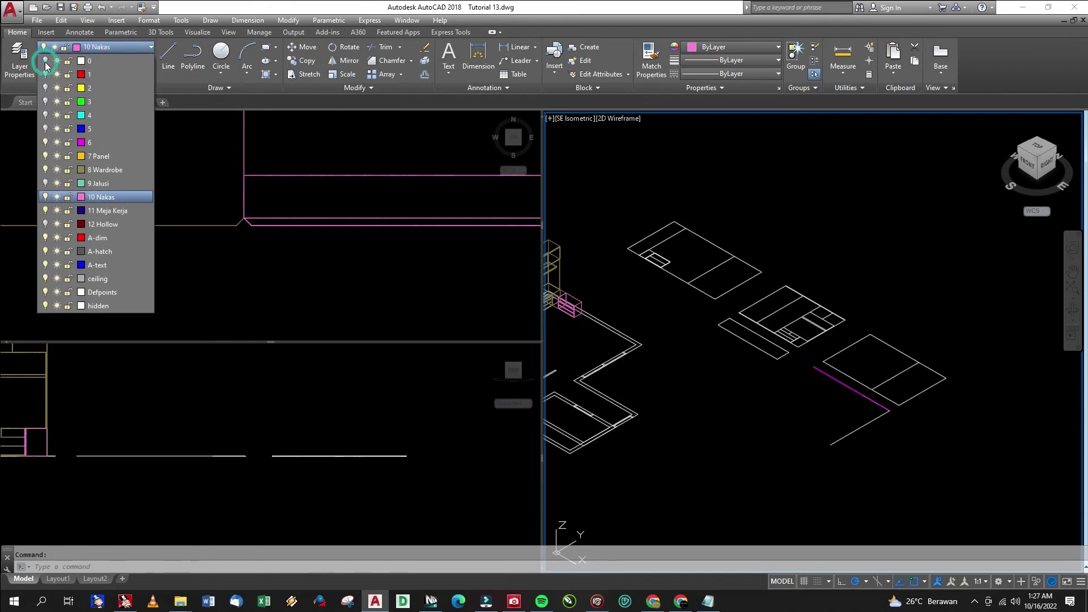
left_click(876, 419)
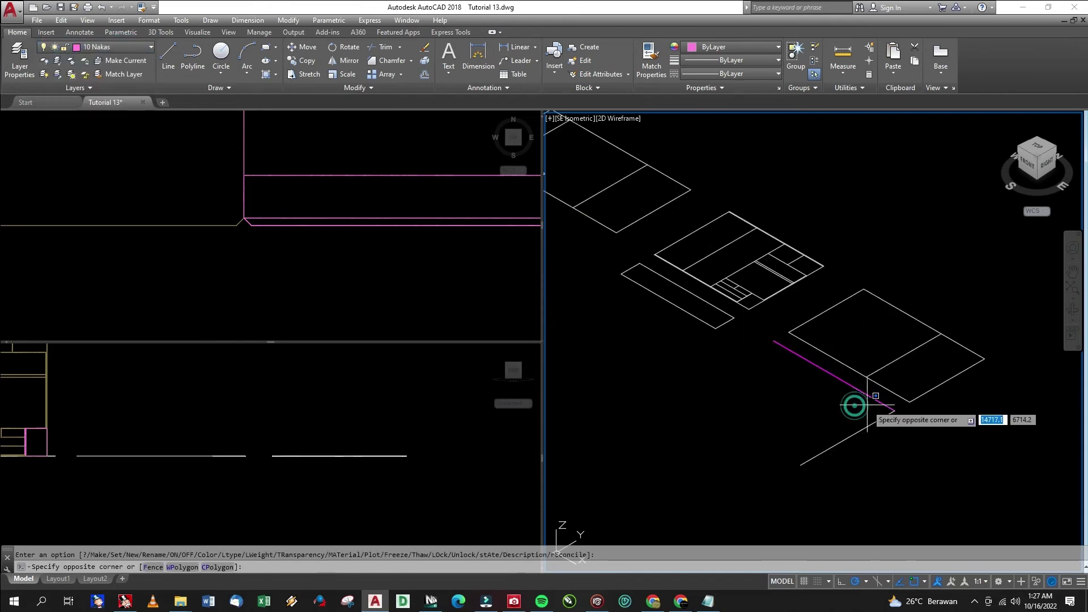
scroll(875, 419, "up", 2)
scroll(601, 258, "up", 1)
key("Escape")
In the top view, window-select the magenta wall line.
left_click(314, 175)
scroll(315, 176, "down", 2)
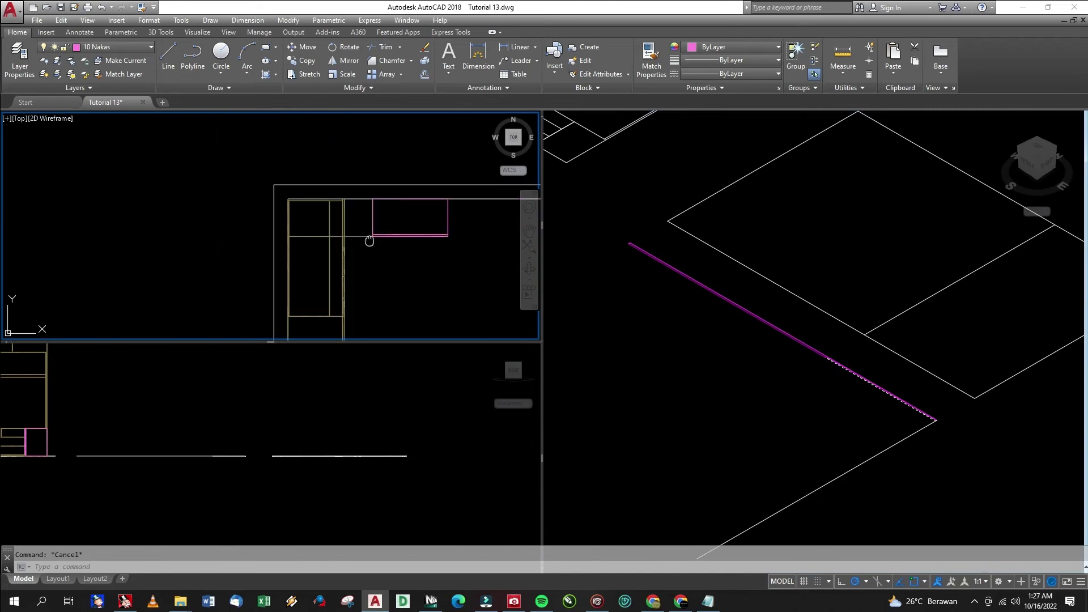
scroll(396, 238, "down", 2)
scroll(395, 246, "down", 1)
scroll(395, 246, "down", 2)
middle_click_drag(335, 267, 355, 226)
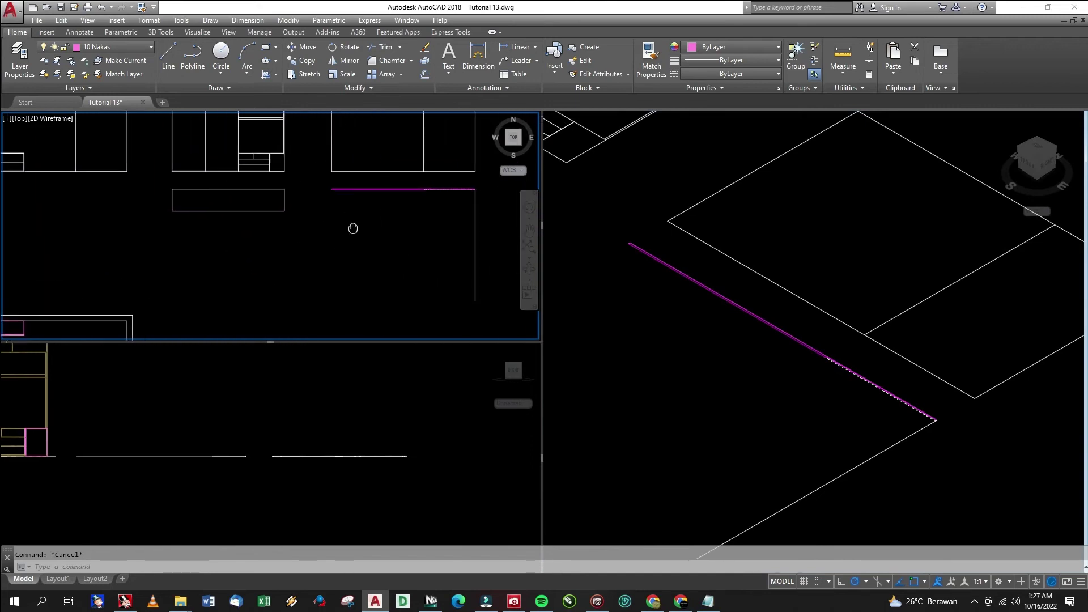
scroll(376, 216, "up", 2)
left_click(119, 226)
left_click(413, 287)
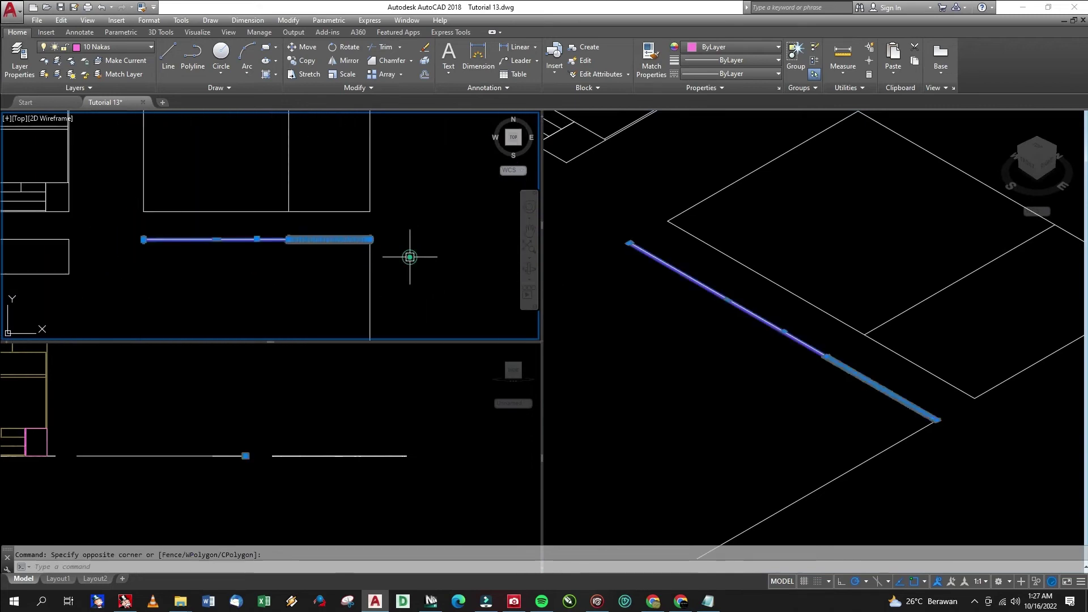
scroll(653, 277, "up", 2)
middle_click_drag(653, 276, 729, 345)
Move the magenta wall line from its top end to its new spot beside the nightstand.
type("m")
key("Return")
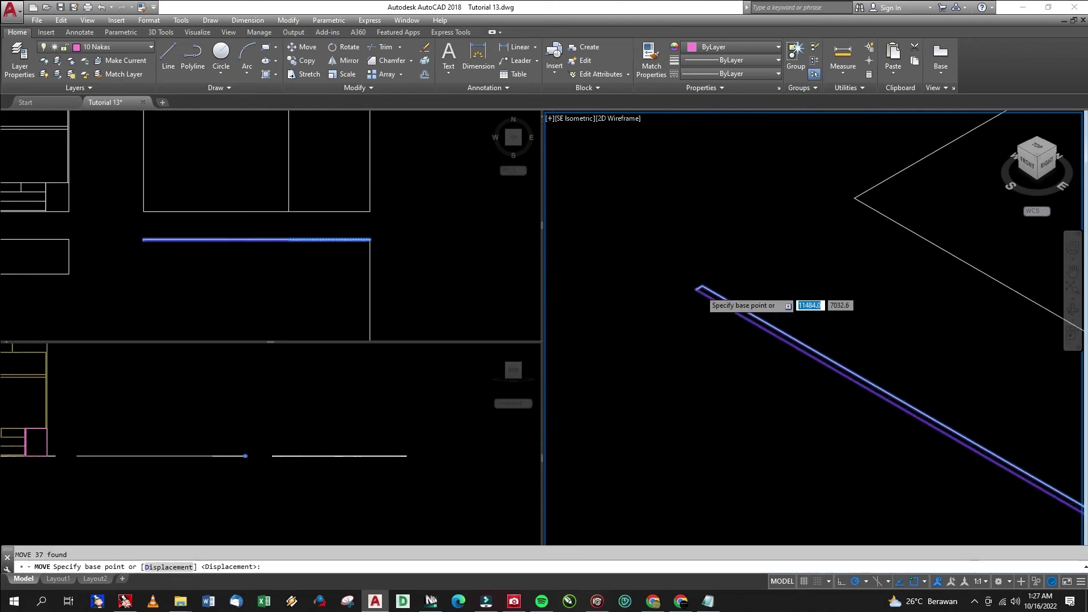
scroll(719, 306, "up", 3)
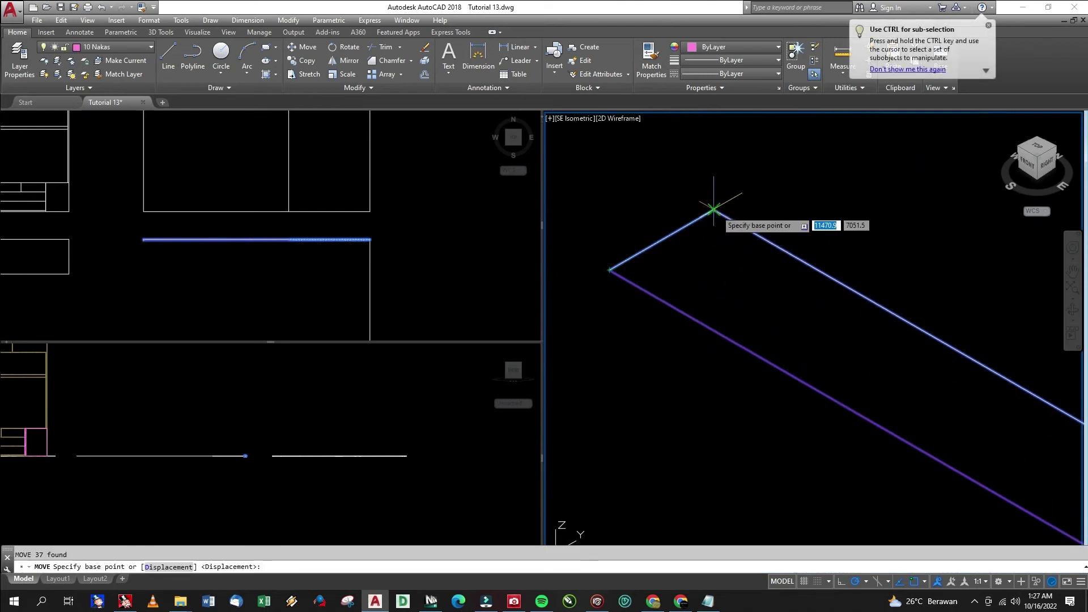
left_click(713, 211)
scroll(715, 211, "down", 3)
mouse_move(716, 211)
middle_mouse_down()
mouse_move(723, 313)
mouse_move(715, 369)
middle_mouse_up()
scroll(703, 340, "up", 3)
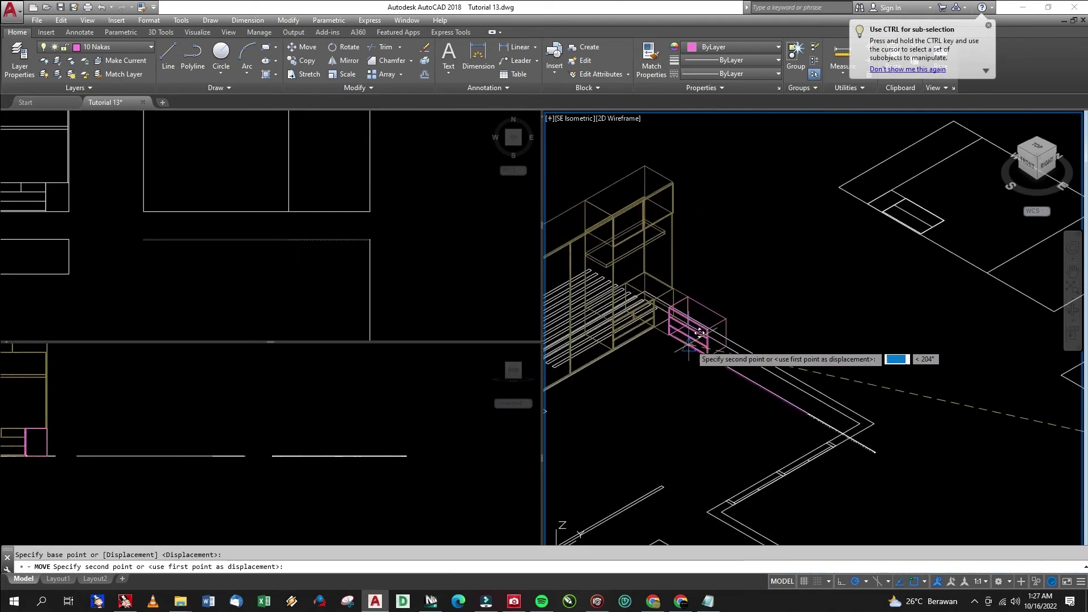
scroll(680, 306, "up", 3)
scroll(704, 321, "up", 3)
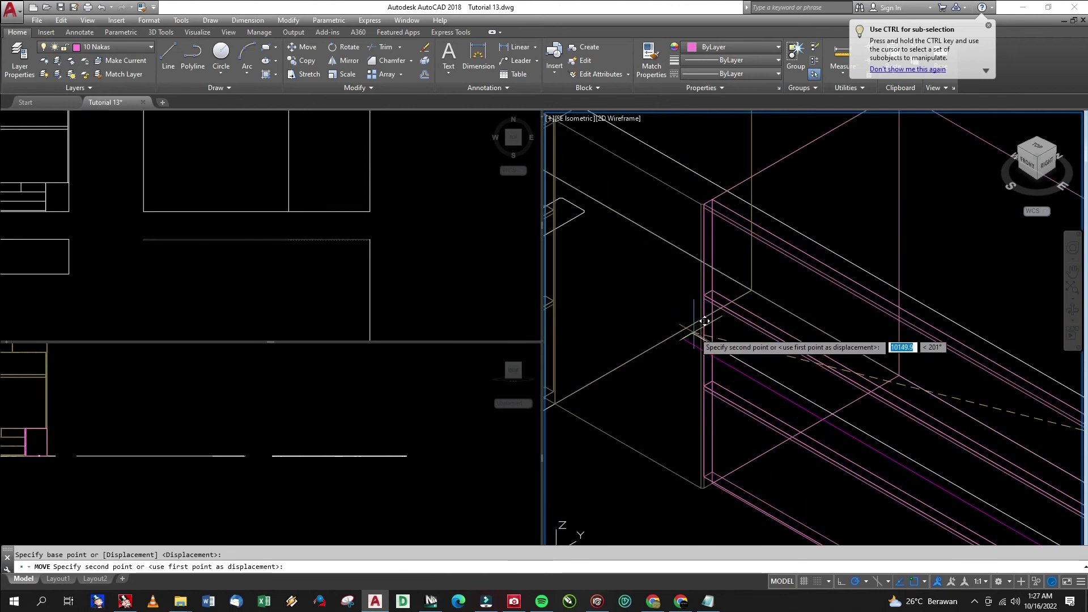
scroll(757, 283, "up", 2)
left_click(754, 285)
Zoom in and out to check where the moved magenta line sits.
scroll(750, 287, "down", 3)
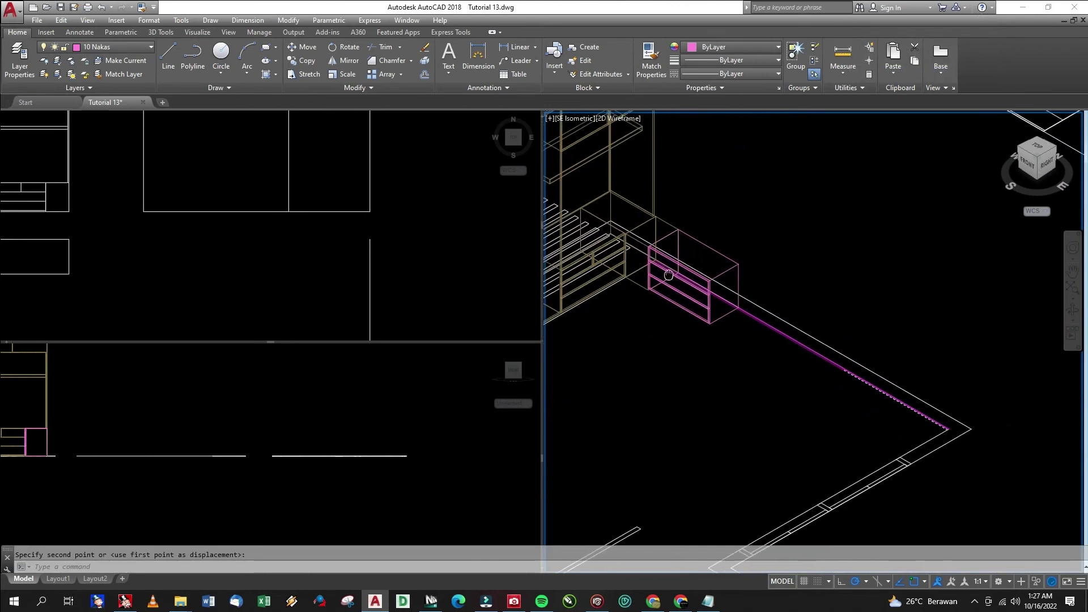
scroll(870, 412, "up", 3)
scroll(856, 404, "down", 5)
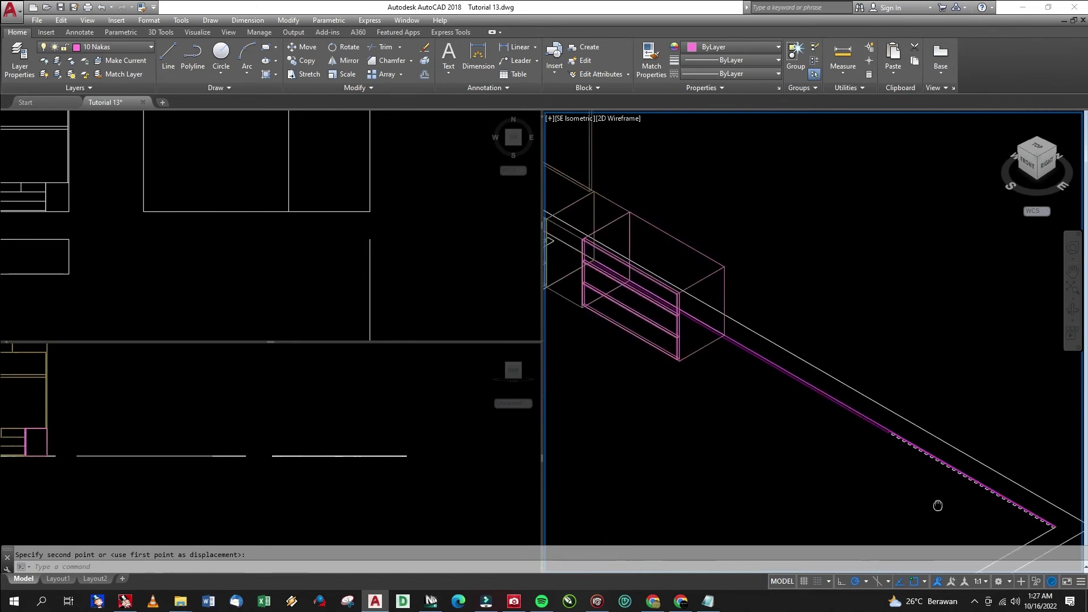
scroll(746, 393, "up", 2)
scroll(754, 425, "up", 2)
scroll(739, 407, "up", 2)
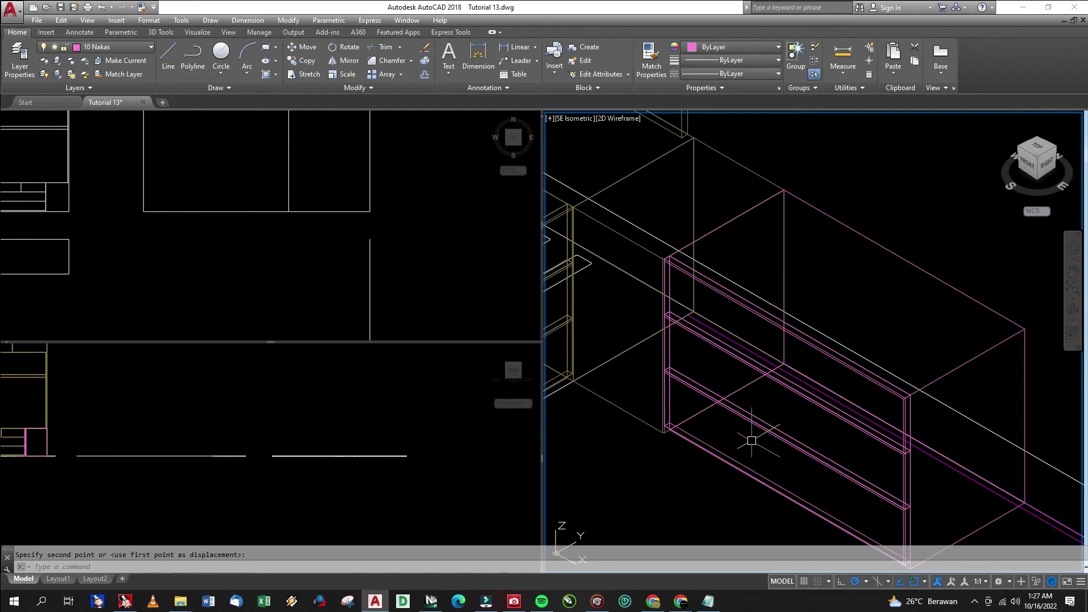
scroll(751, 440, "down", 2)
scroll(760, 431, "down", 3)
scroll(771, 404, "down", 3)
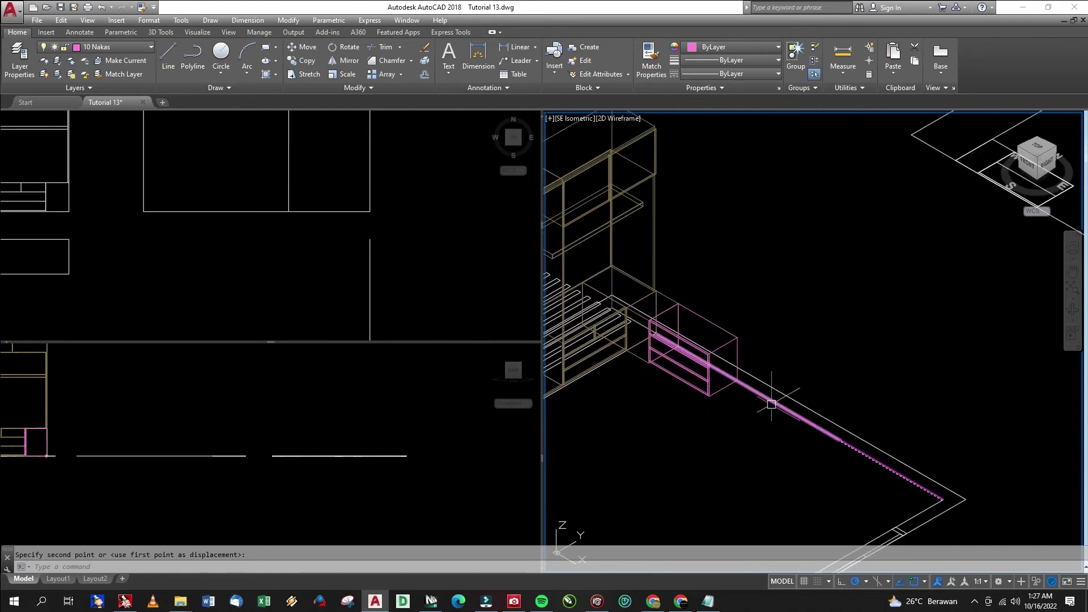
scroll(771, 404, "up", 2)
scroll(770, 400, "down", 3)
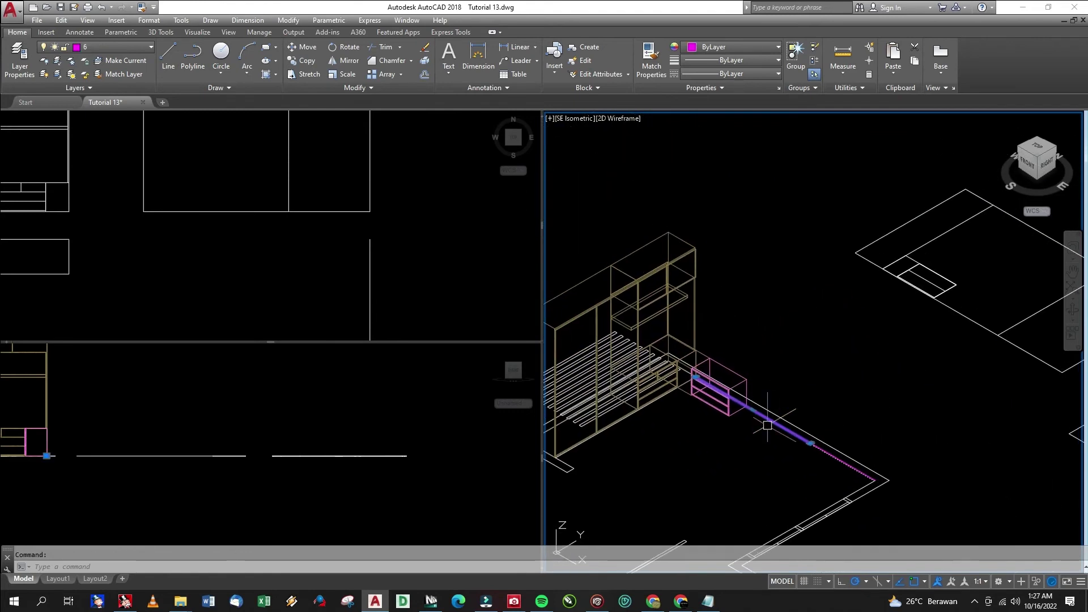
Cancel the pending move and make 7 Panel the current layer.
key("Escape")
left_click(125, 49)
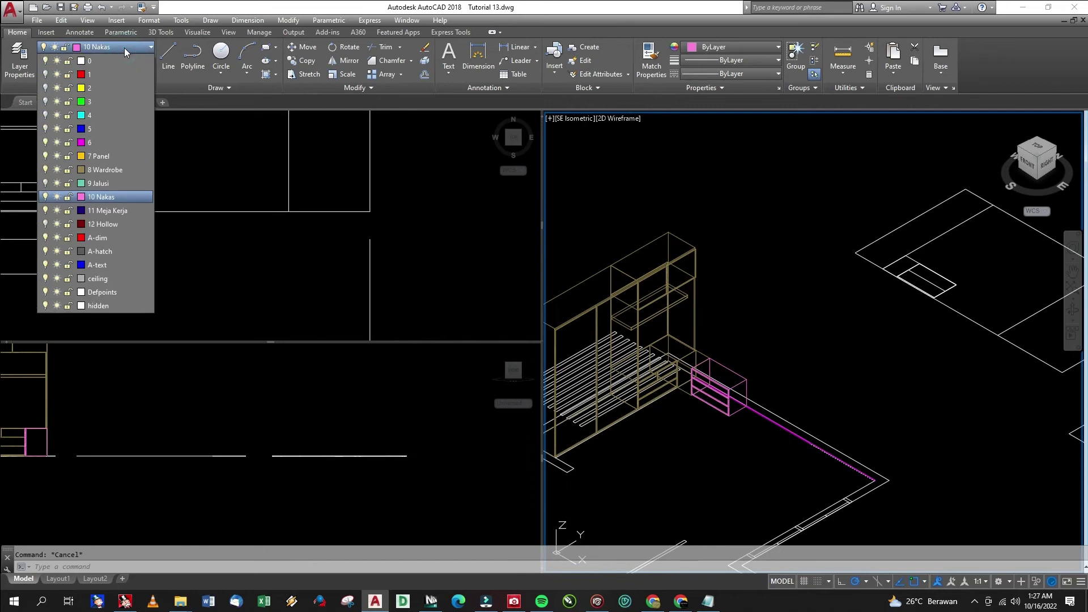
left_click(111, 158)
scroll(783, 419, "up", 2)
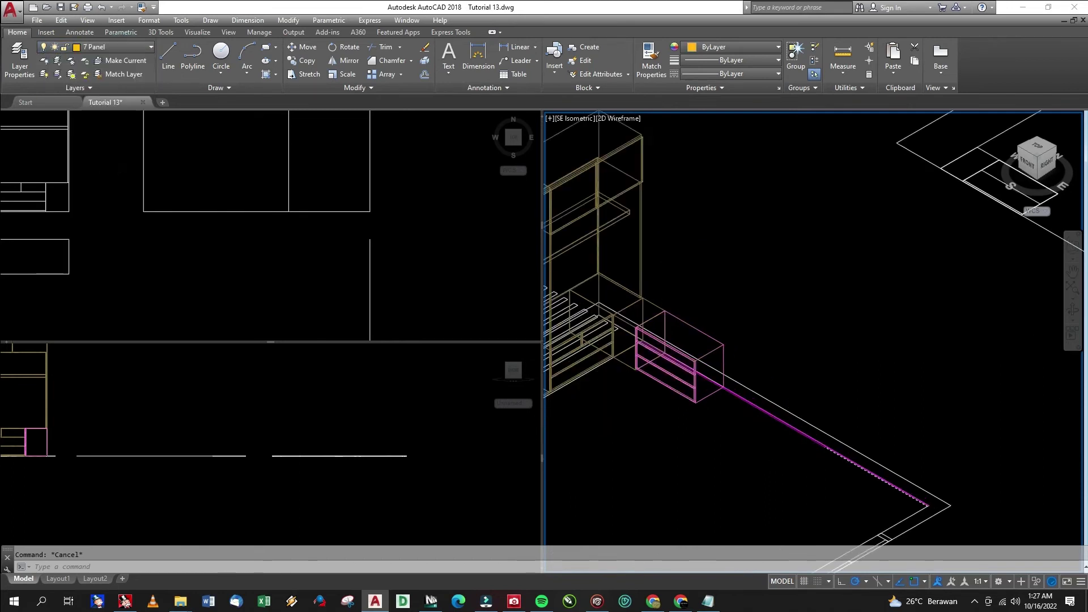
scroll(783, 419, "up", 2)
Trial-extrude the magenta wall line, then undo the extrusion.
left_click(783, 418)
scroll(771, 433, "down", 2)
scroll(760, 447, "down", 2)
type("ex")
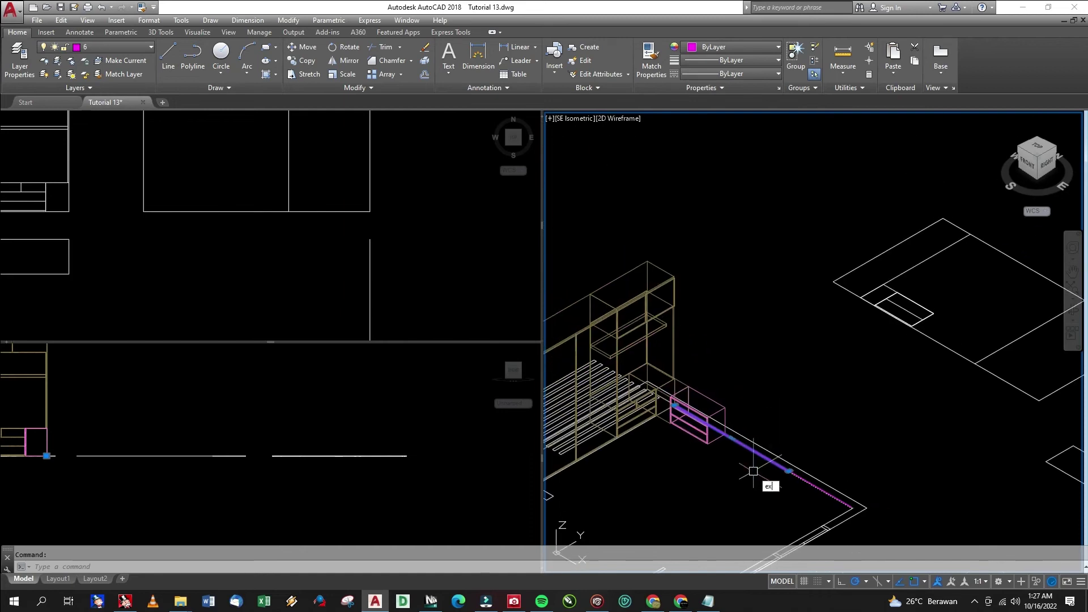
key("Return")
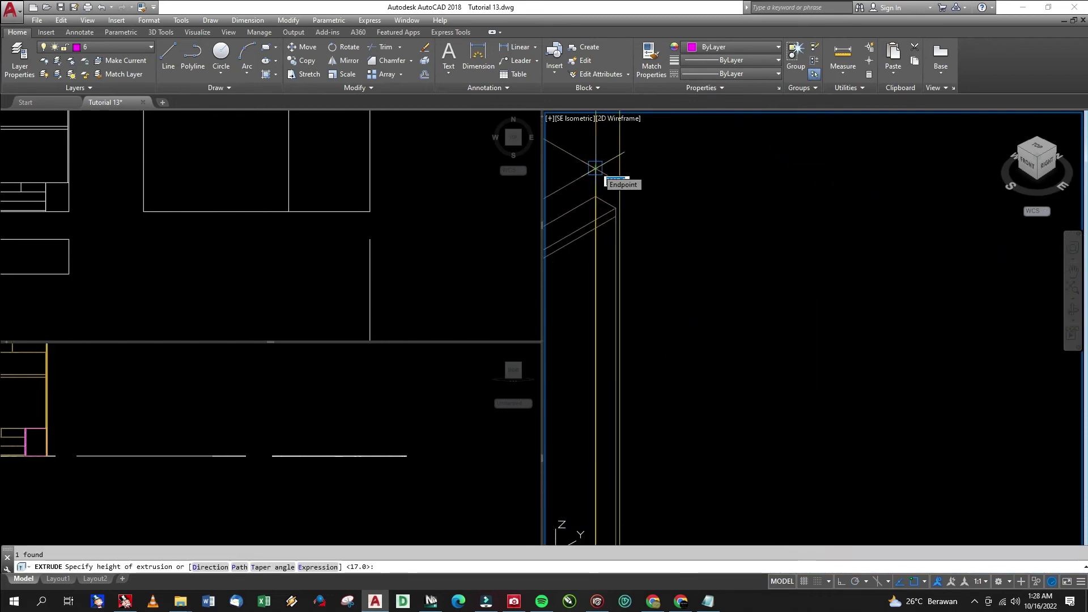
left_click(595, 168)
scroll(710, 259, "down", 3)
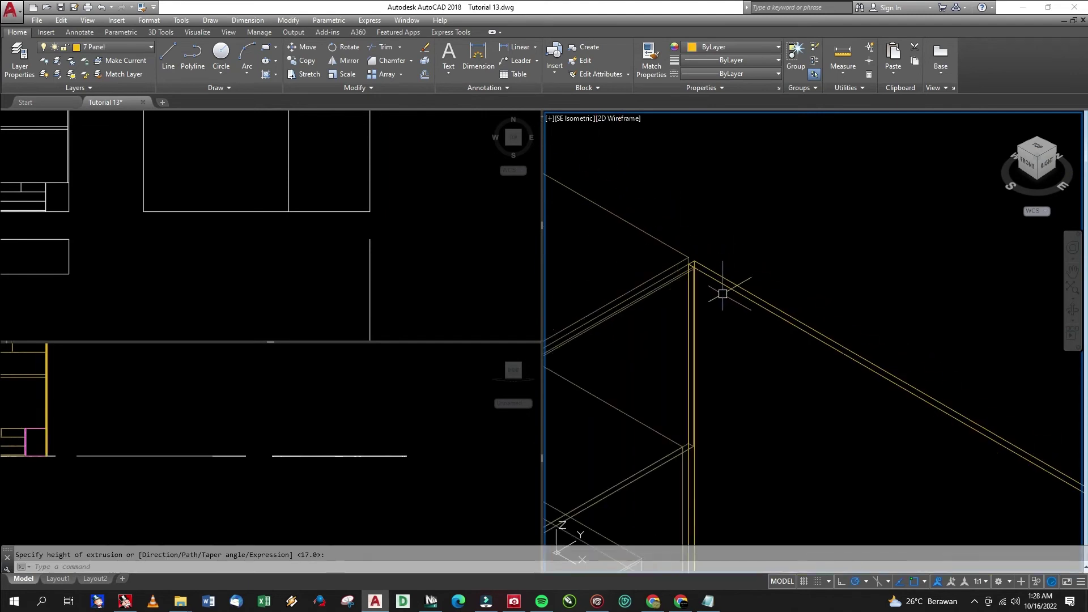
scroll(687, 273, "up", 2)
scroll(687, 272, "up", 1)
scroll(688, 272, "up", 1)
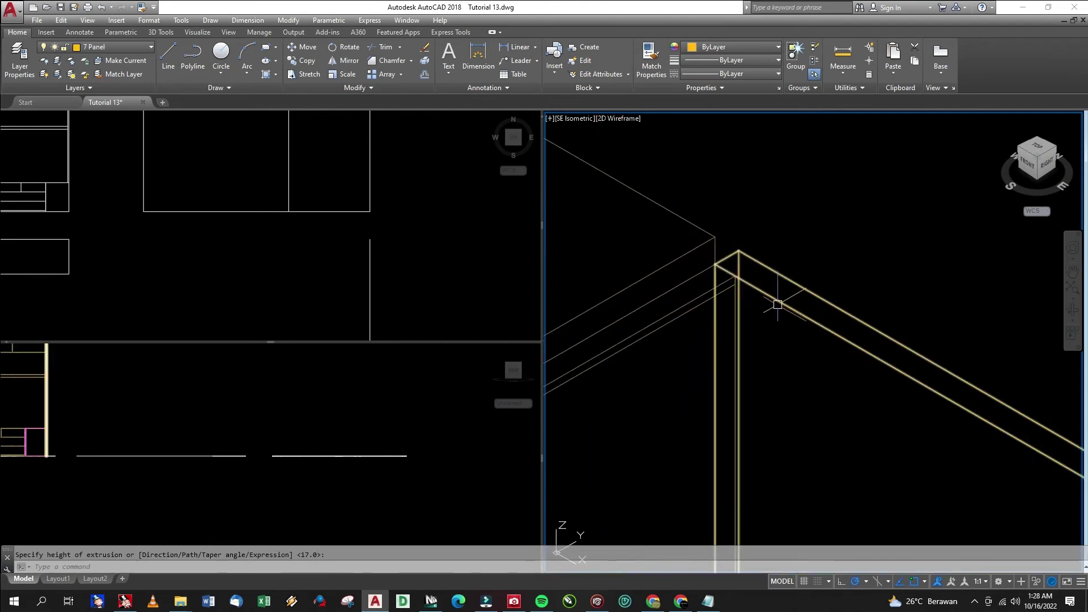
key("Escape")
key("ctrl+z")
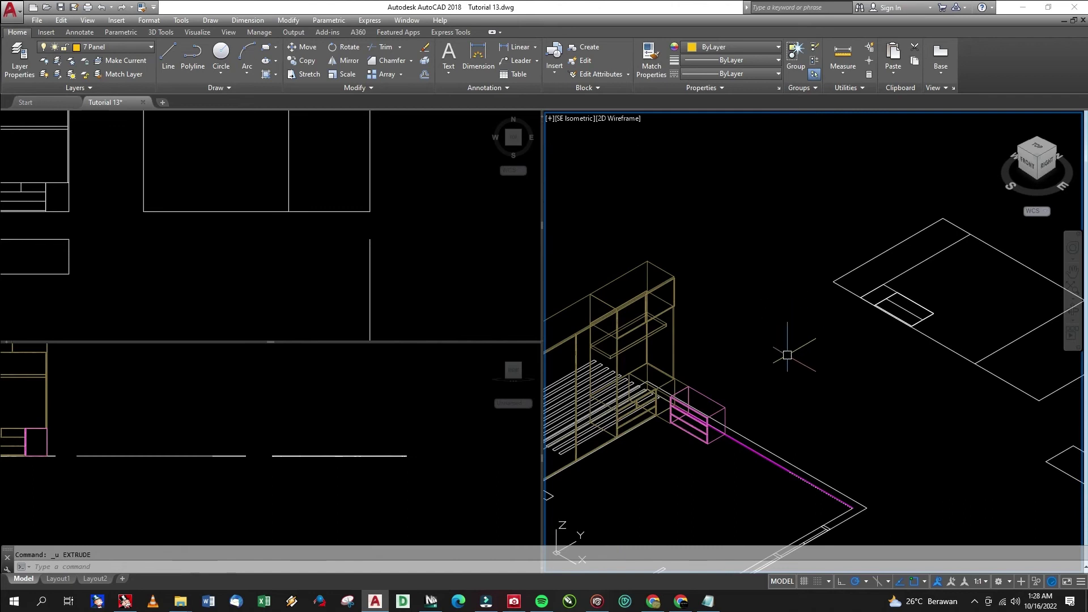
Reselect the magenta wall line along the floor.
scroll(753, 444, "up", 3)
scroll(743, 434, "down", 1)
scroll(736, 425, "down", 2)
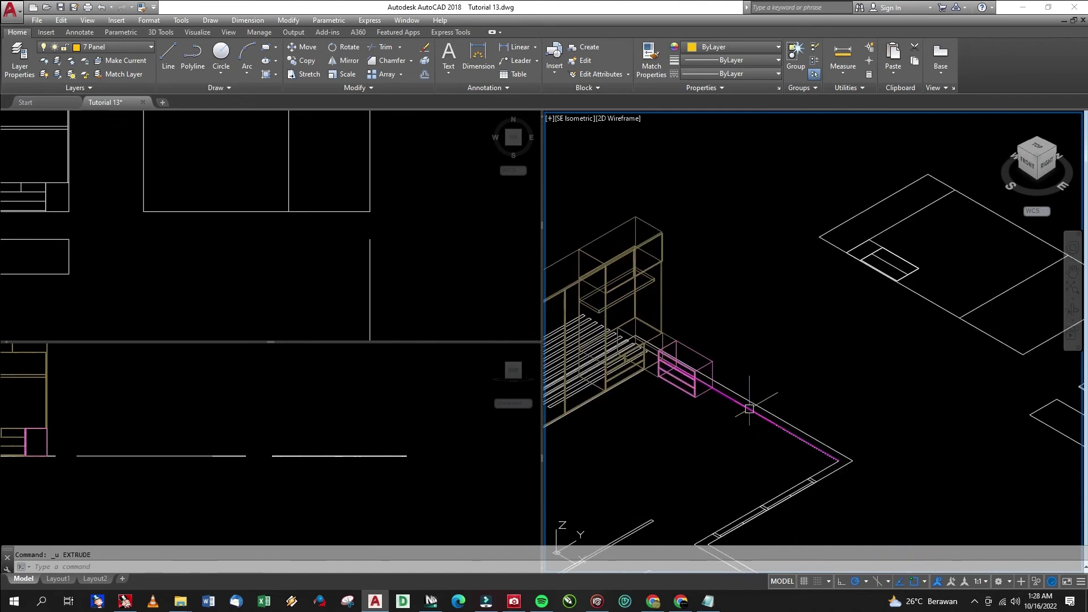
scroll(734, 422, "up", 4)
left_click(778, 404)
Extrude the wall line to a height of 33020, then undo the overly tall result.
scroll(461, 437, "down", 2)
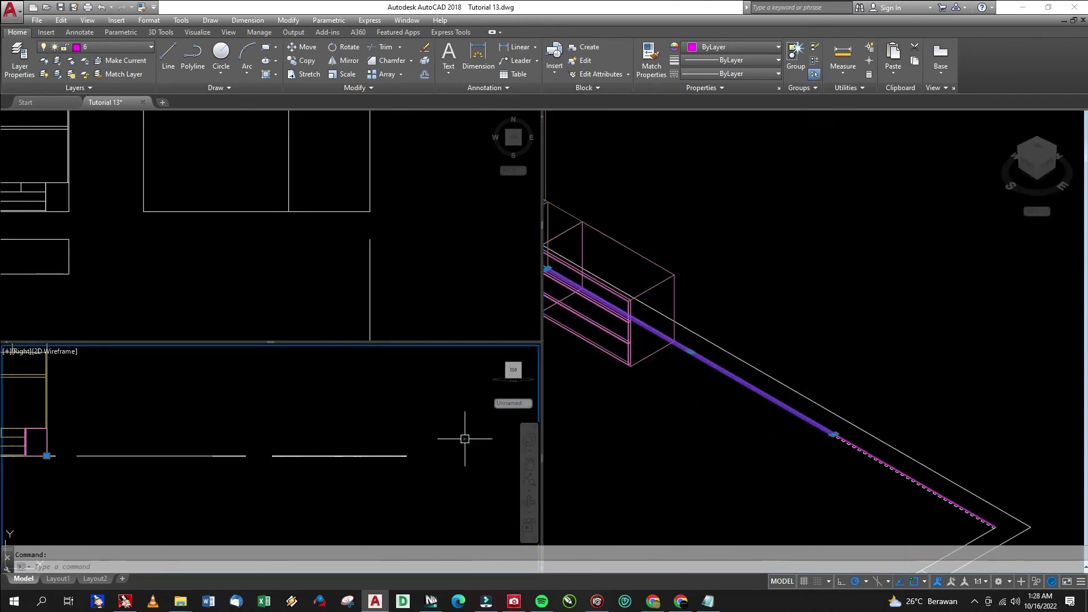
middle_click_drag(462, 437, 468, 469)
type("t")
key("Return")
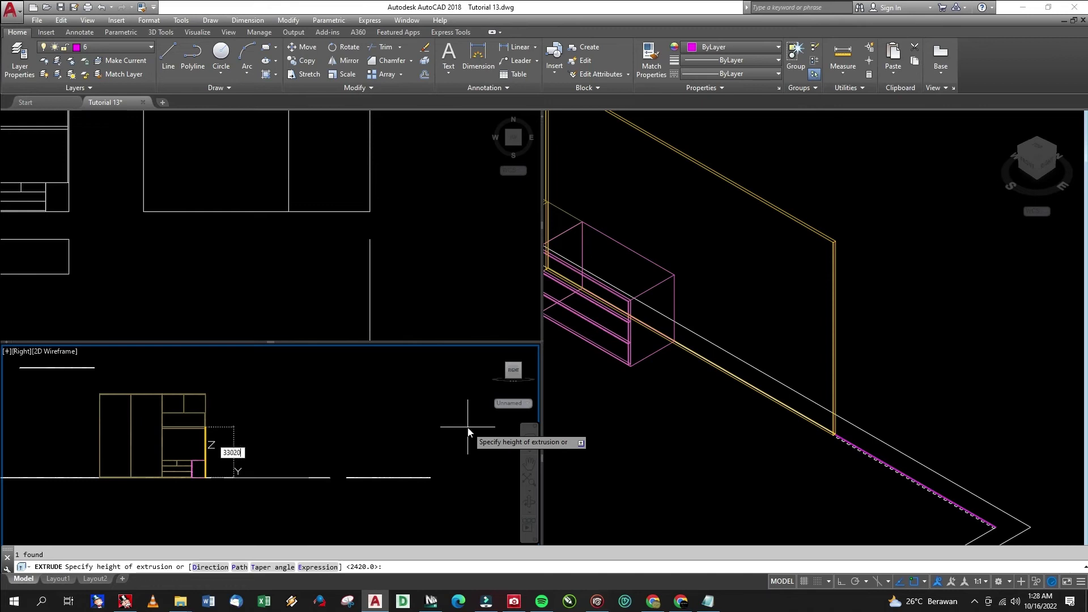
key("Return")
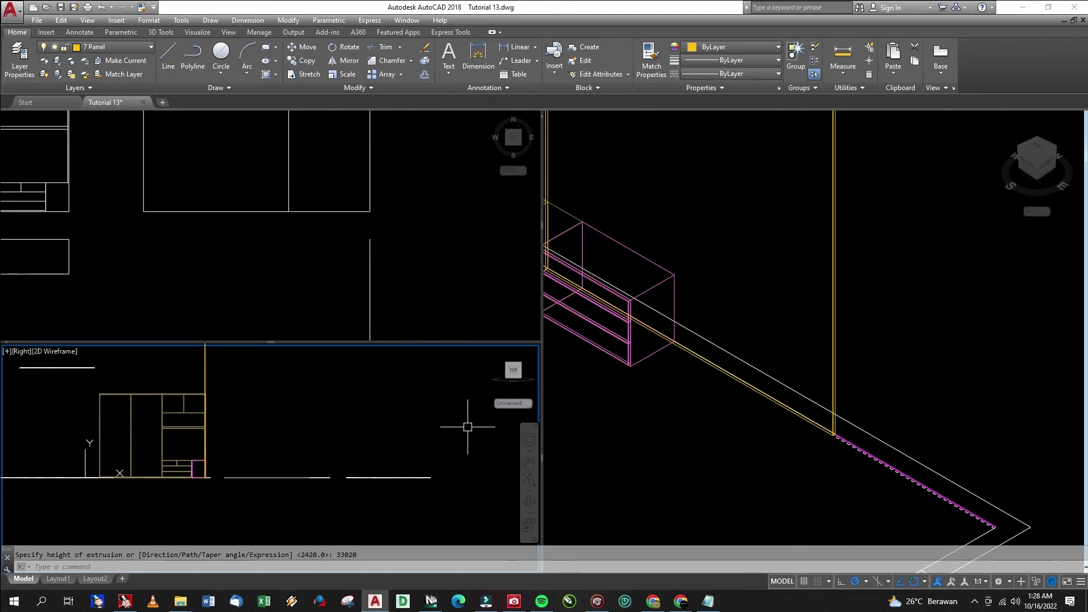
key("ctrl+z")
Reselect the magenta wall line and extrude it to a height picked in the Right viewport.
left_click(696, 447)
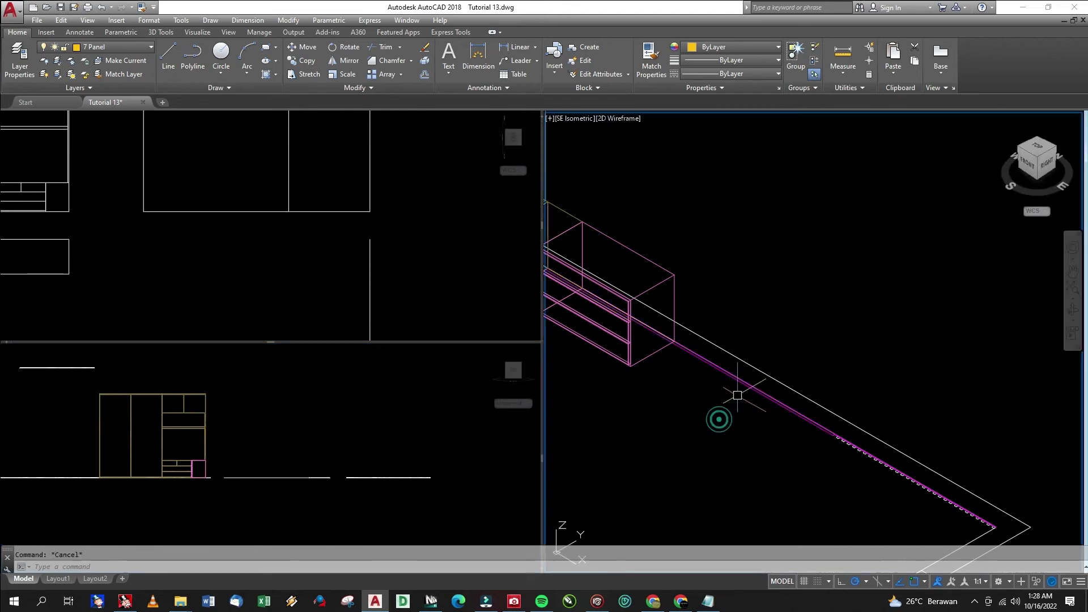
left_click(749, 385)
left_click(284, 441)
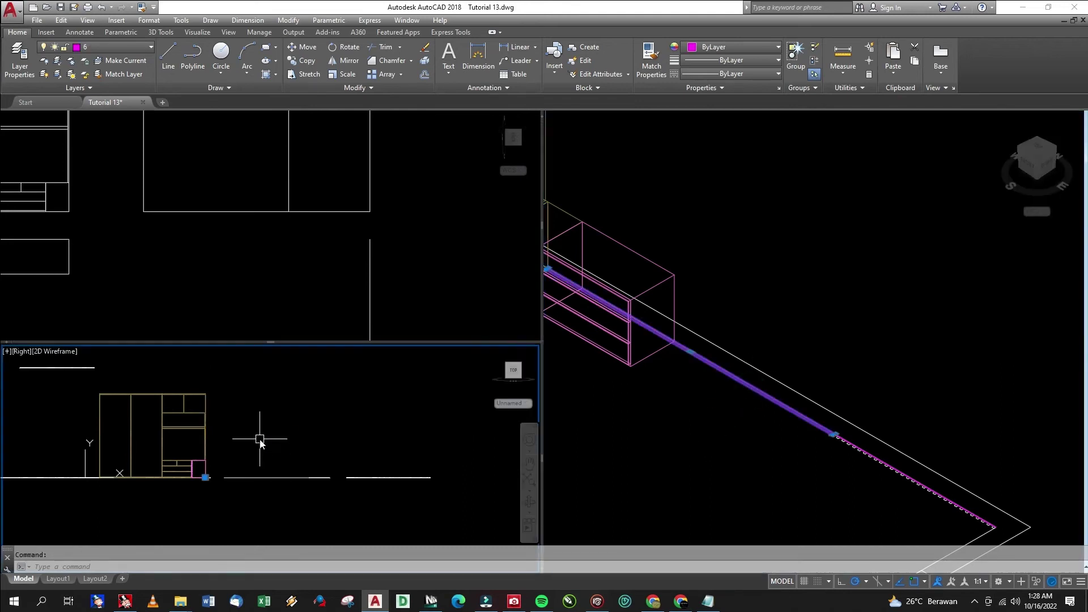
type("et")
key("Return")
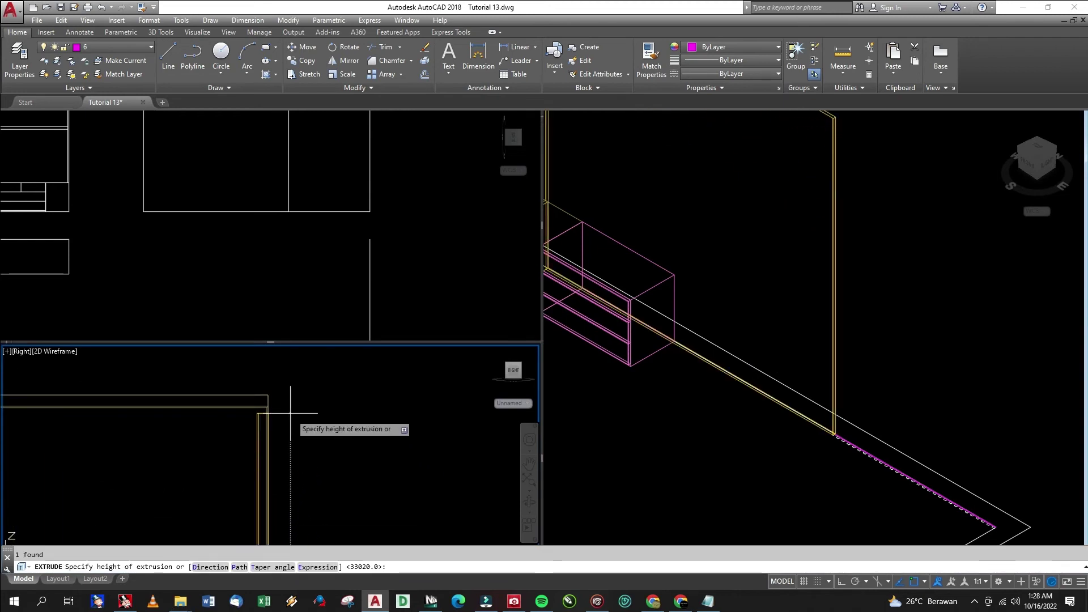
left_click(263, 412)
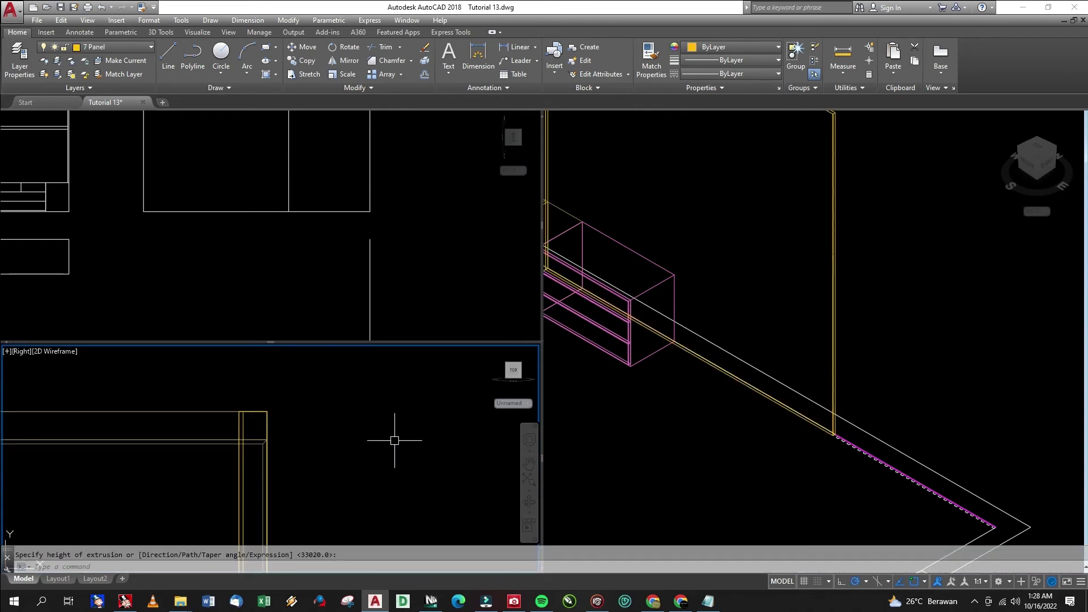
left_click(774, 499)
scroll(773, 500, "down", 5)
scroll(758, 393, "up", 4)
scroll(719, 340, "up", 2)
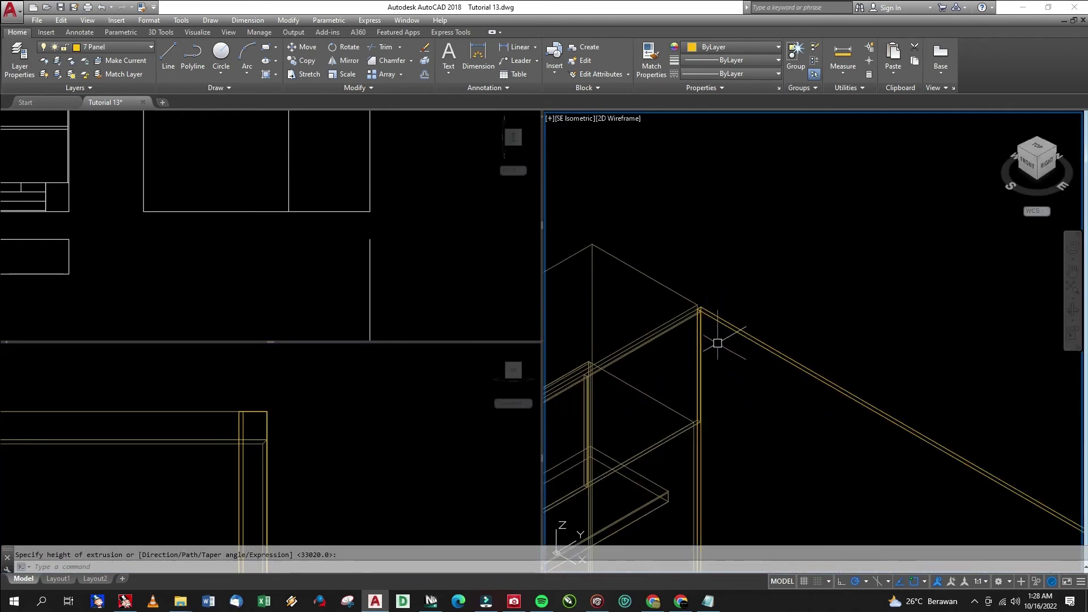
scroll(702, 321, "up", 2)
scroll(702, 321, "up", 1)
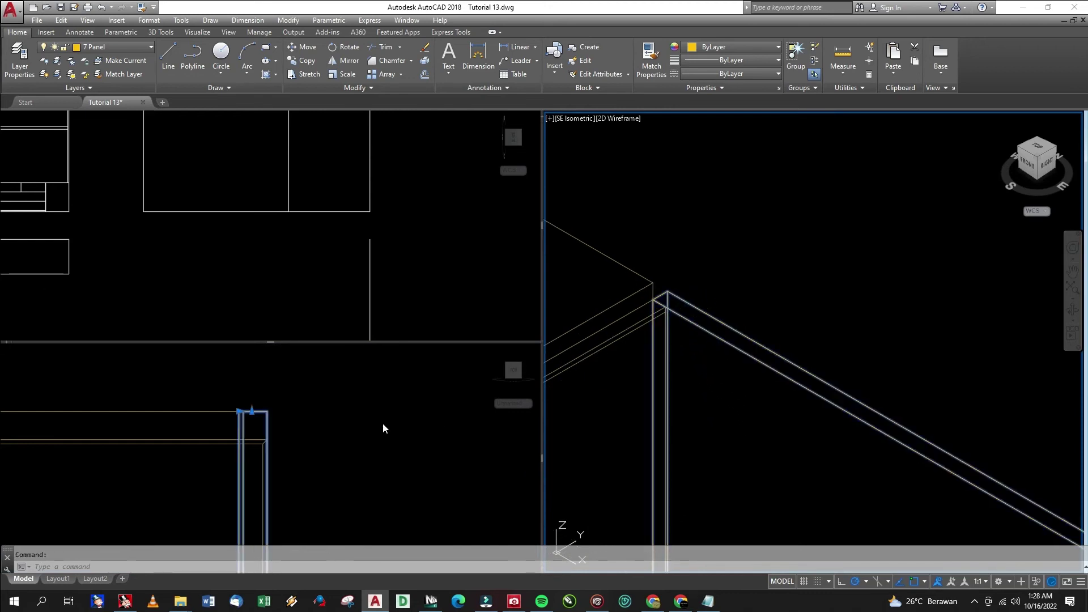
Cancel the leftover command, briefly select the frame's beam and post, then deselect them.
key("Escape")
scroll(850, 287, "down", 2)
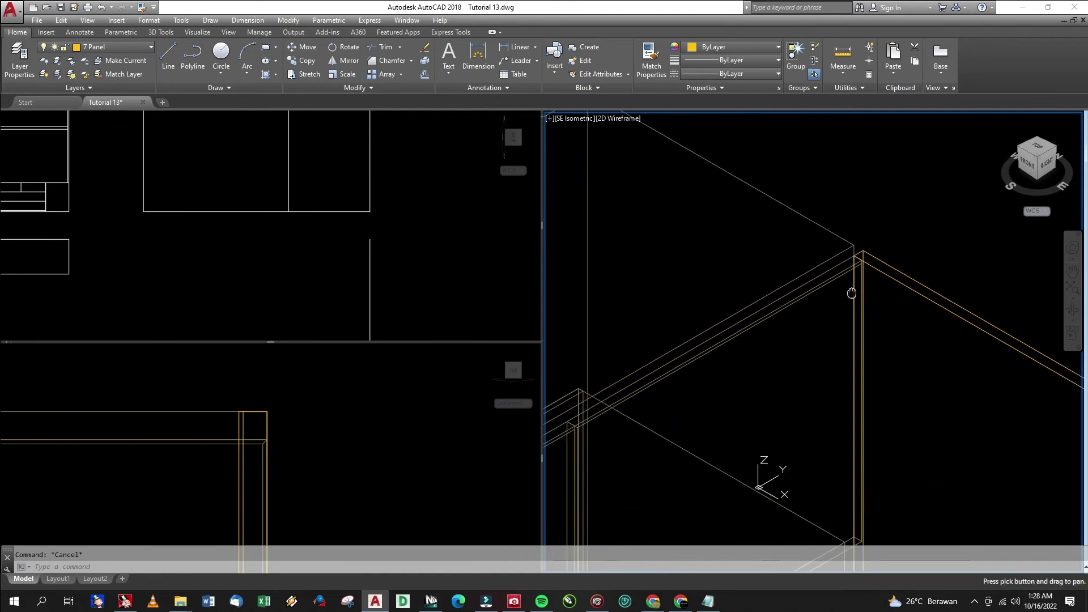
scroll(870, 335, "down", 1)
scroll(873, 306, "up", 2)
scroll(881, 280, "up", 1)
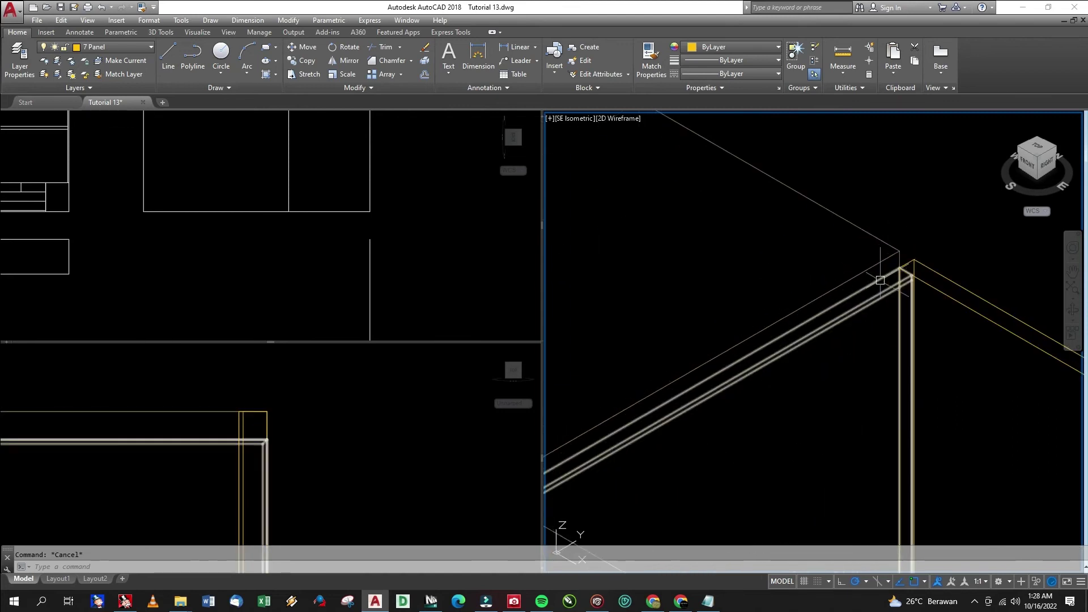
left_click(878, 285)
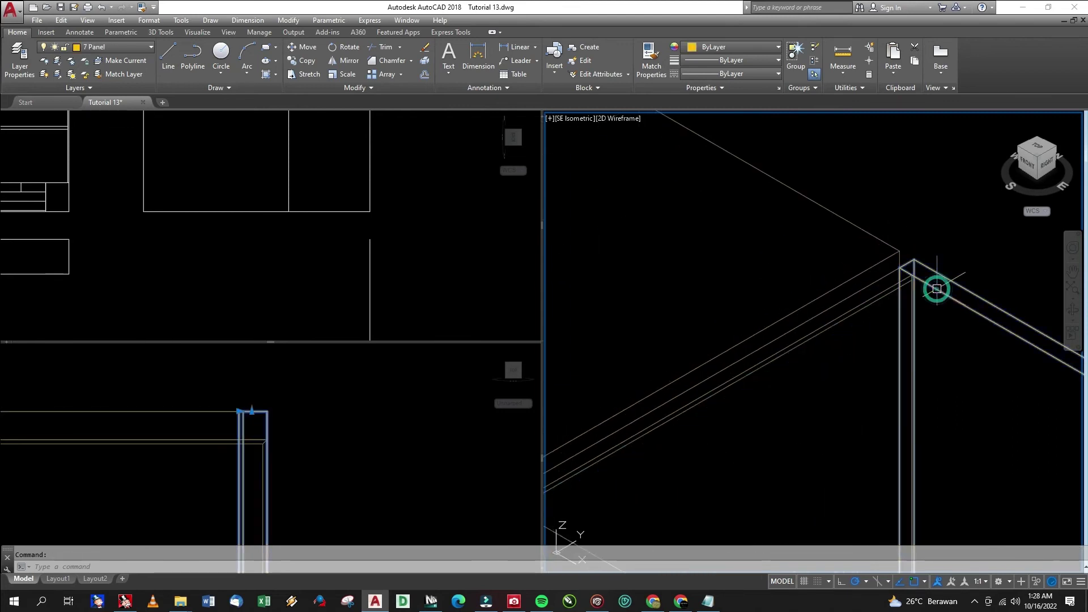
left_click(376, 437)
left_click(821, 335)
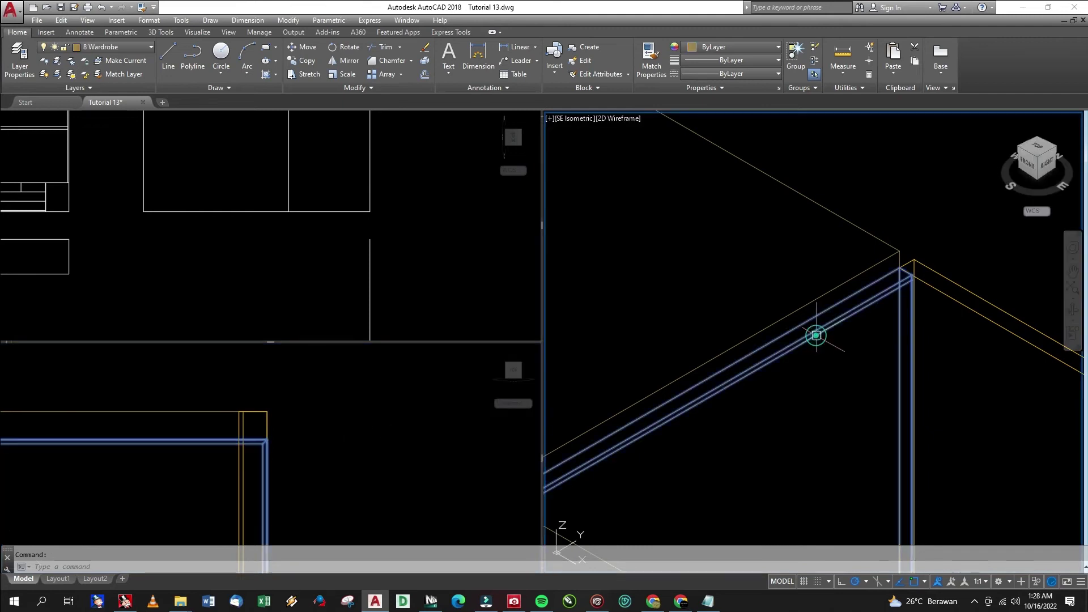
key("Escape")
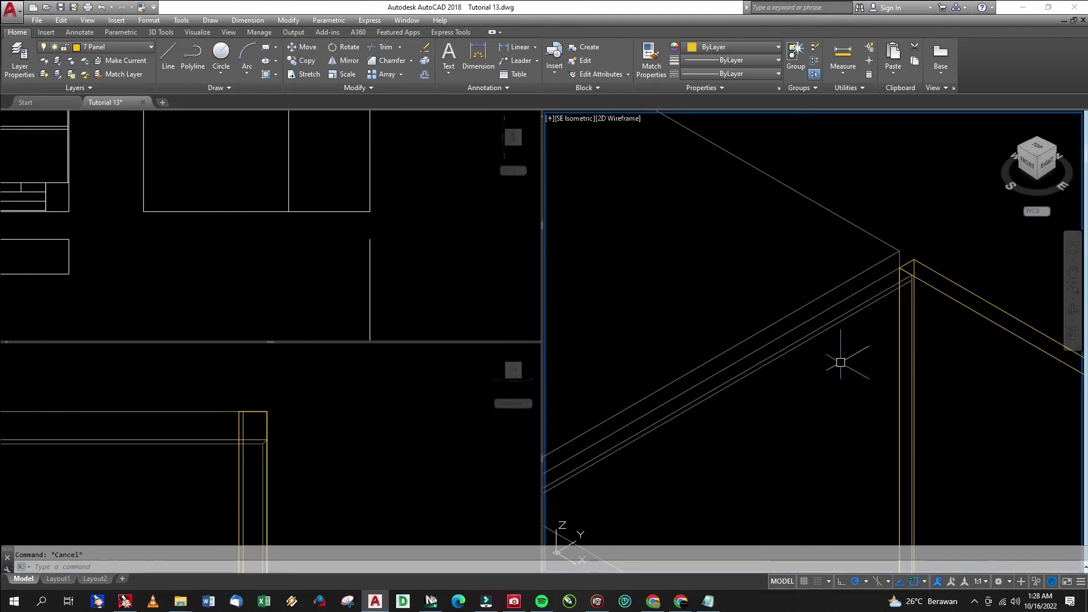
Zoom out and pan the isometric view to show the whole room and wall panel.
scroll(840, 359, "down", 2)
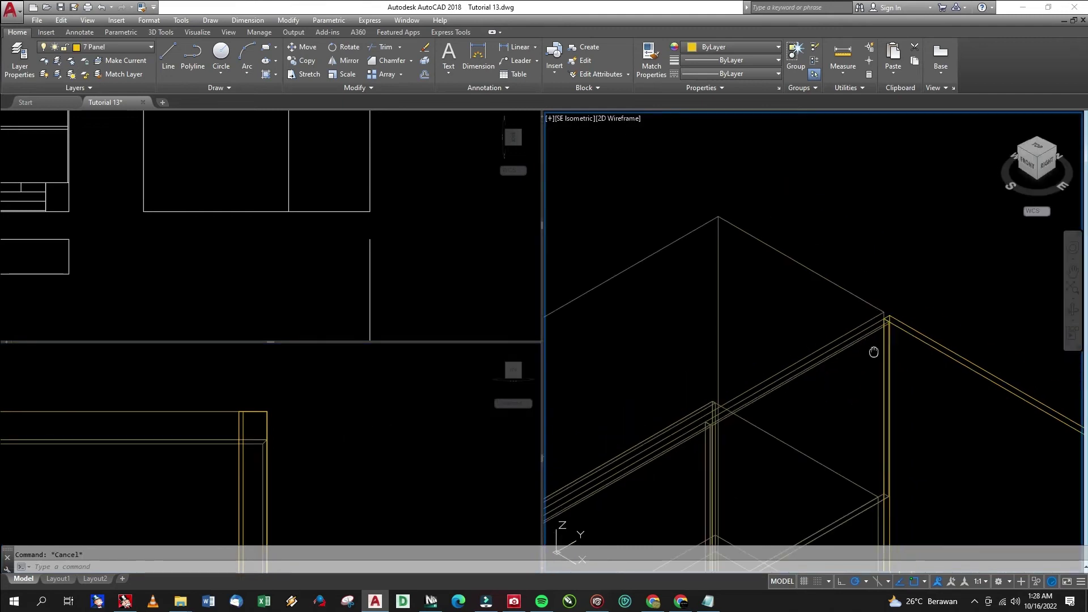
scroll(833, 318, "down", 2)
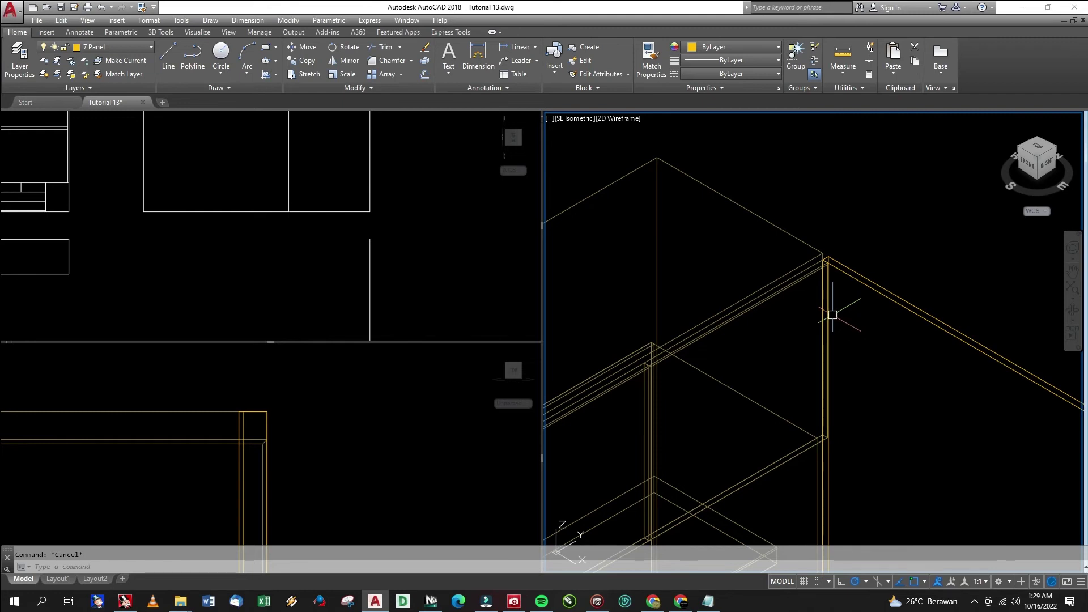
scroll(832, 315, "down", 2)
scroll(833, 301, "down", 1)
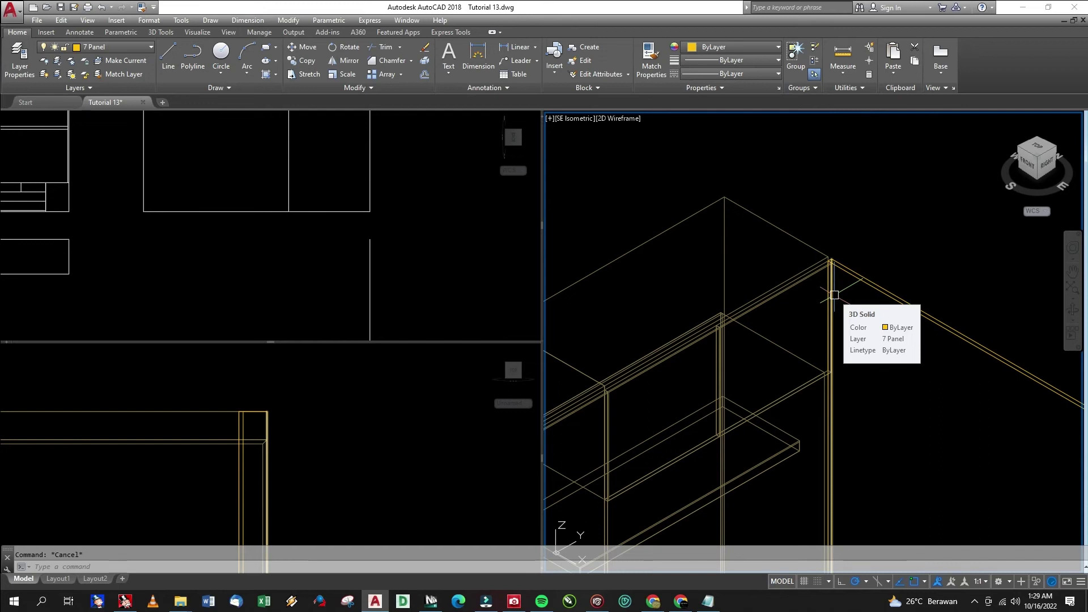
scroll(834, 295, "up", 3)
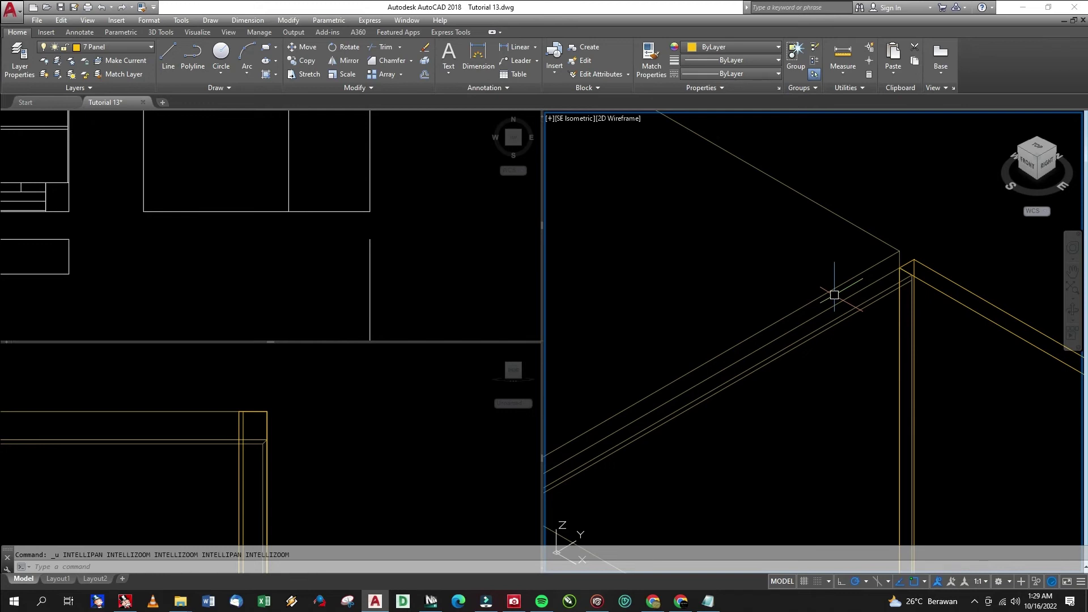
scroll(834, 295, "down", 2)
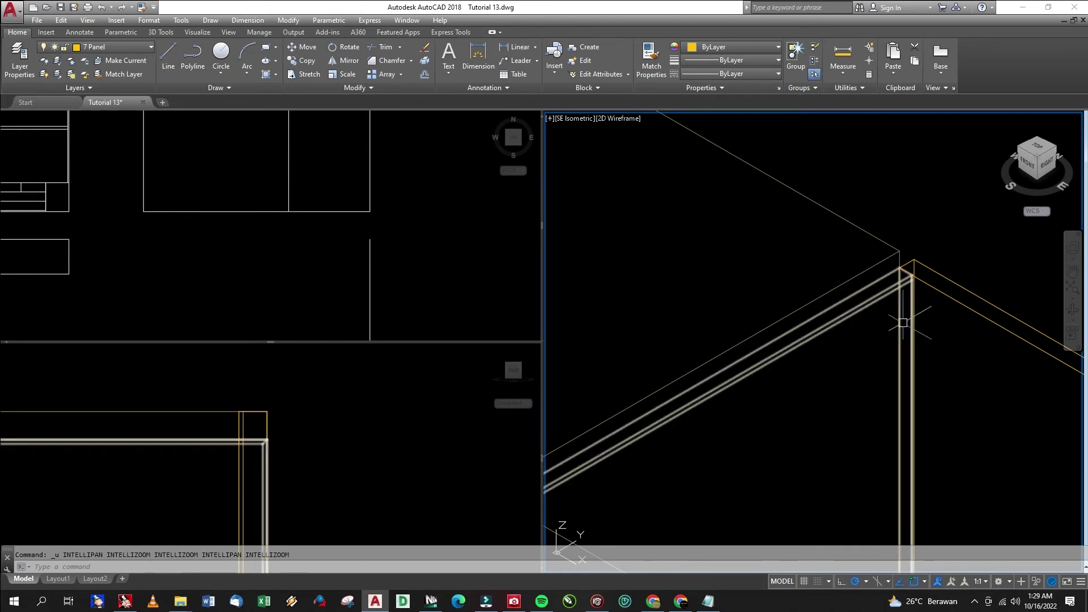
middle_click_drag(834, 294, 711, 264)
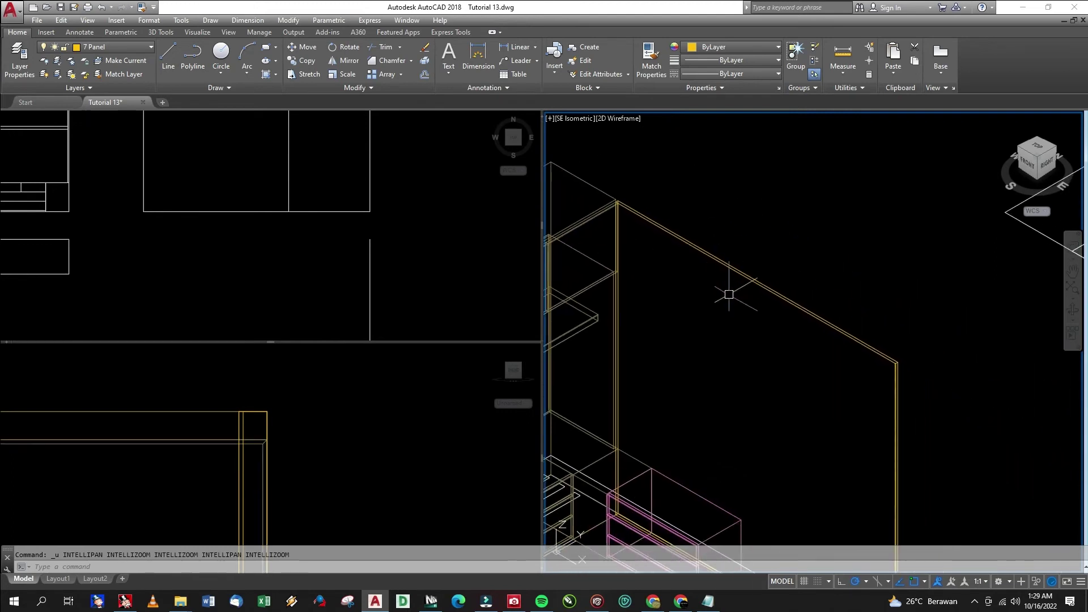
scroll(729, 291, "down", 2)
scroll(736, 328, "down", 2)
key("Escape")
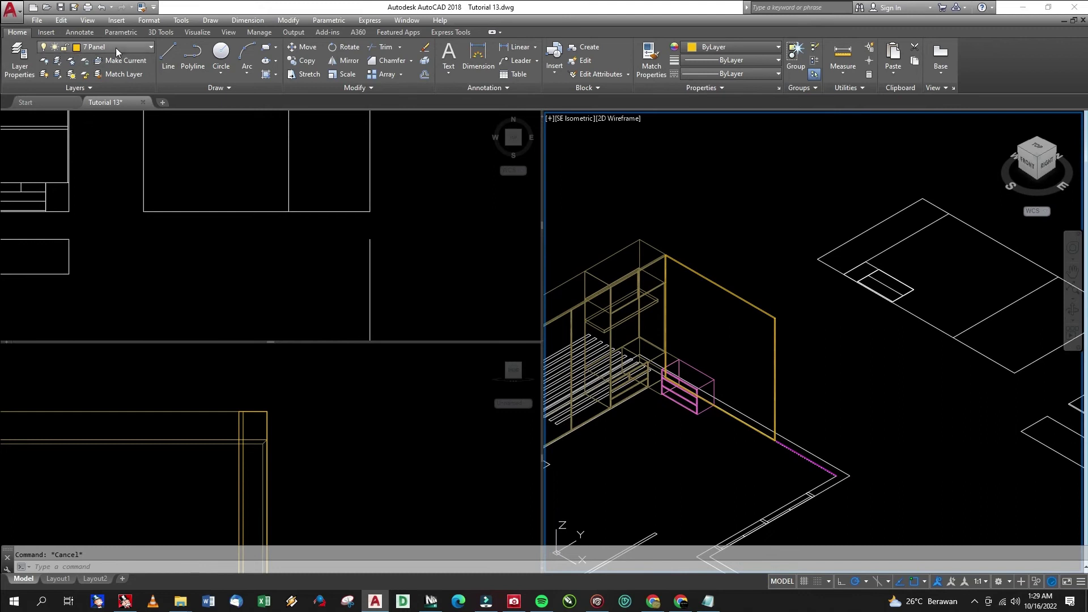
Turn layer 1 back on to show the red geometry.
left_click(115, 47)
left_click(45, 75)
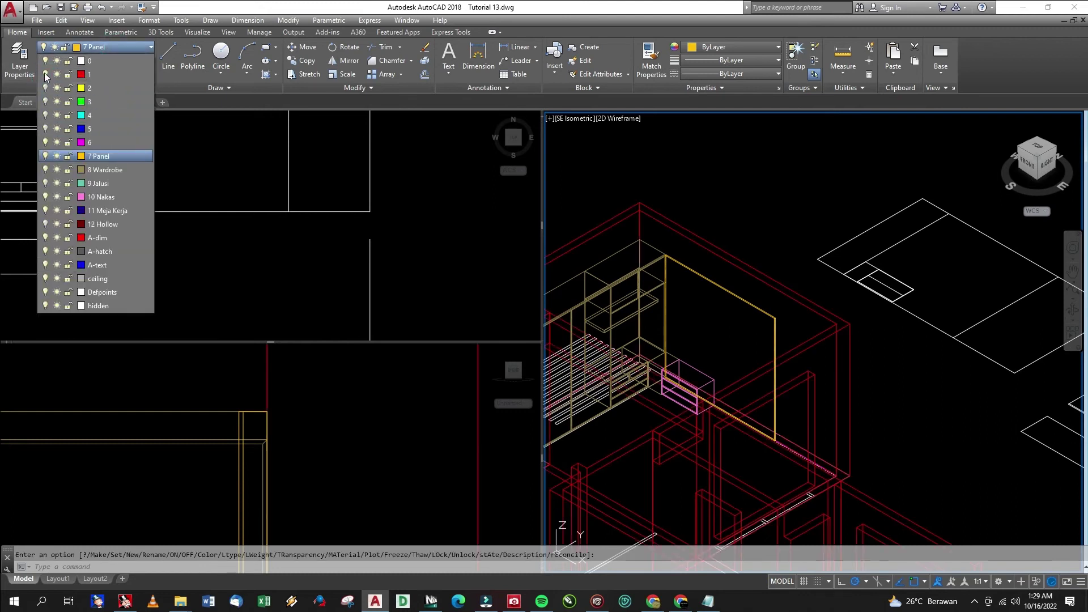
scroll(787, 322, "up", 3)
middle_click_drag(787, 323, 794, 338)
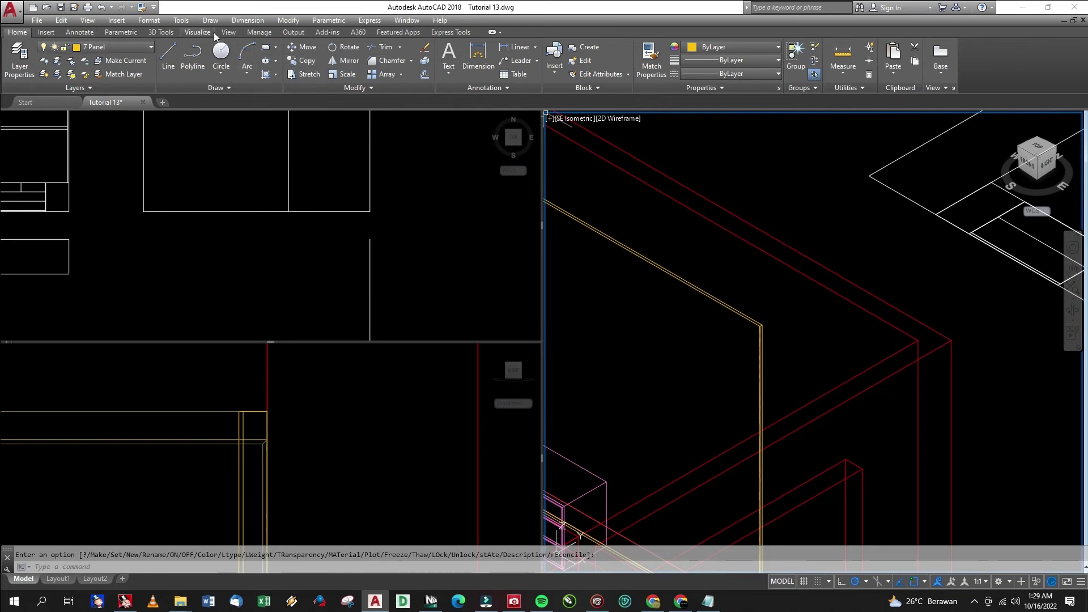
Start an Extrude Faces of -20 on the wall panel face, then cancel it.
left_click(160, 32)
left_click(209, 90)
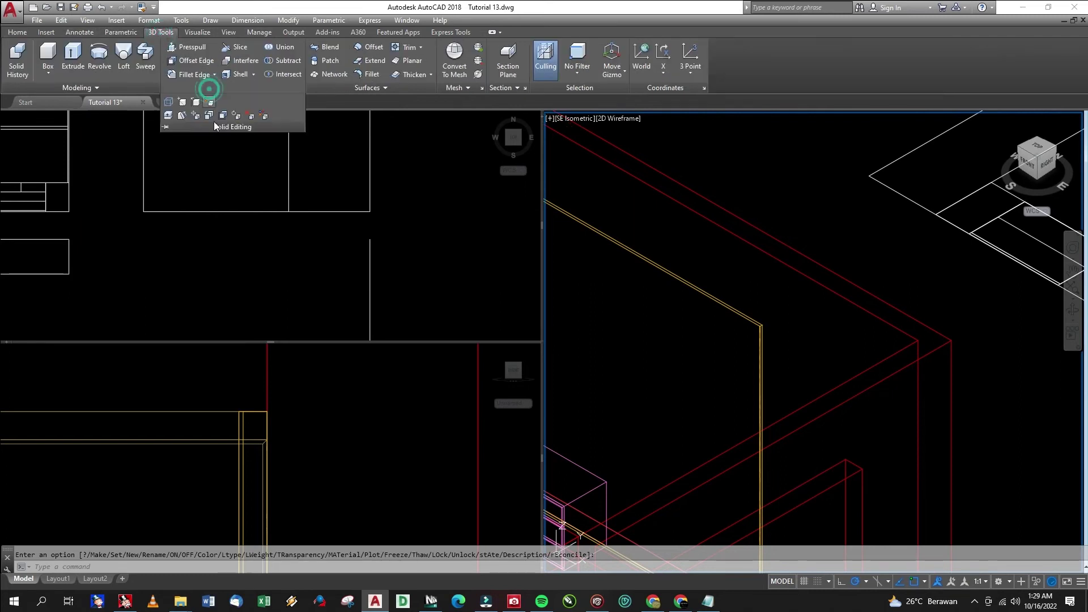
left_click(168, 116)
left_click(785, 300)
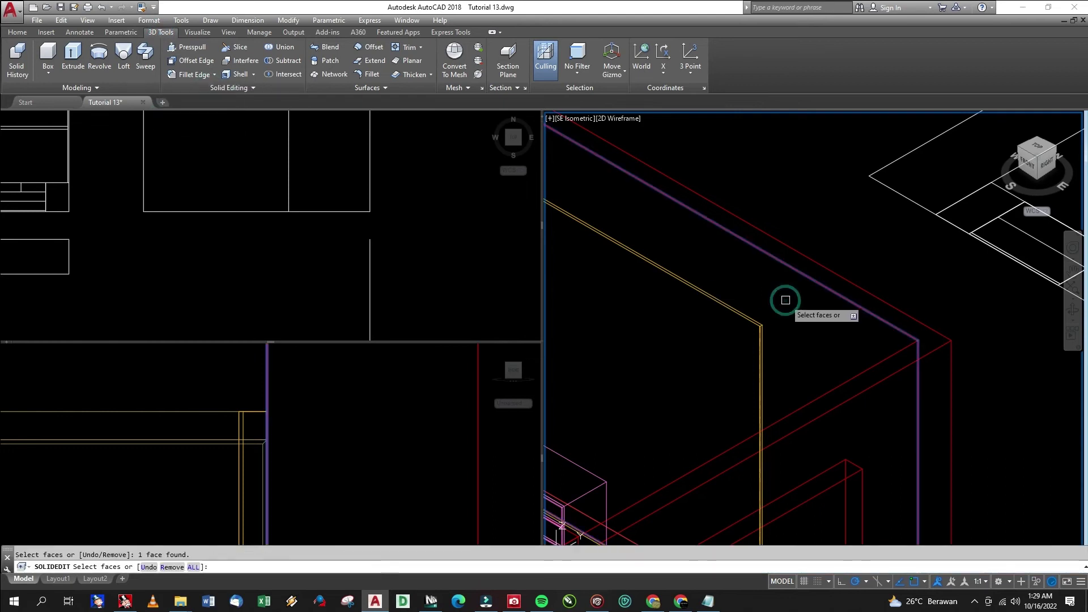
key("Return")
type("-20")
key("Return")
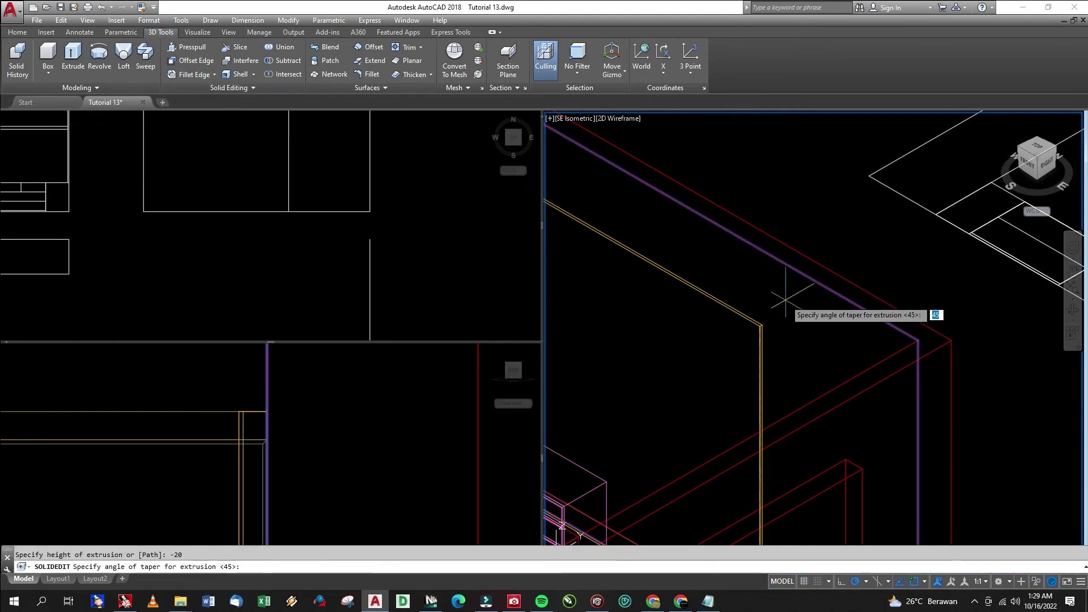
right_click(785, 301)
left_click(811, 335)
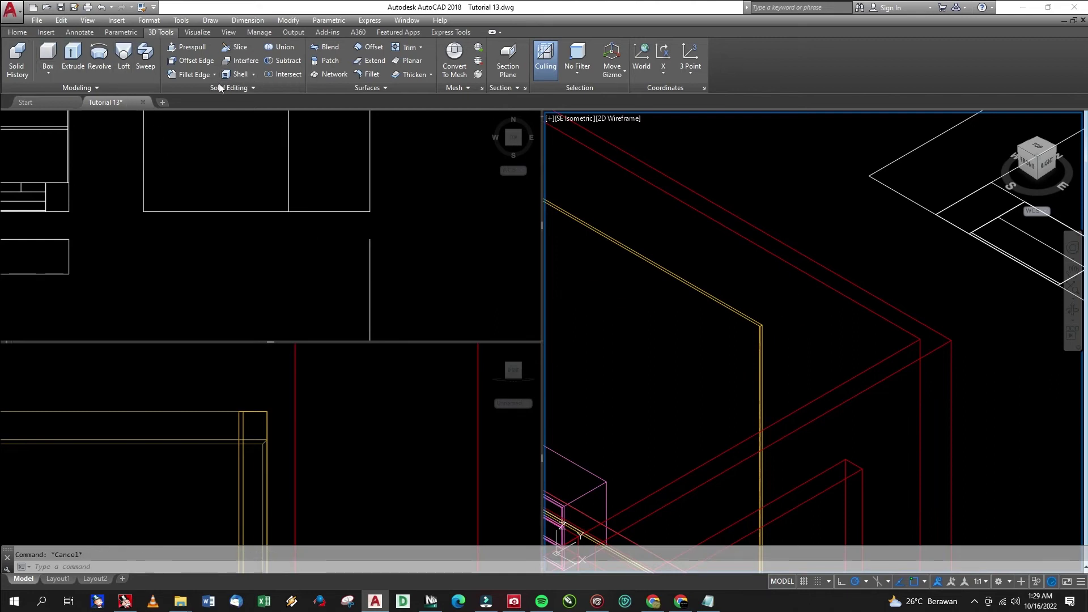
Window-select the wall panel pieces in the Top viewport.
scroll(768, 311, "down", 3)
scroll(399, 182, "down", 2)
mouse_move(399, 181)
middle_mouse_down()
mouse_move(414, 268)
mouse_move(340, 227)
middle_mouse_up()
scroll(309, 221, "up", 3)
scroll(311, 238, "up", 3)
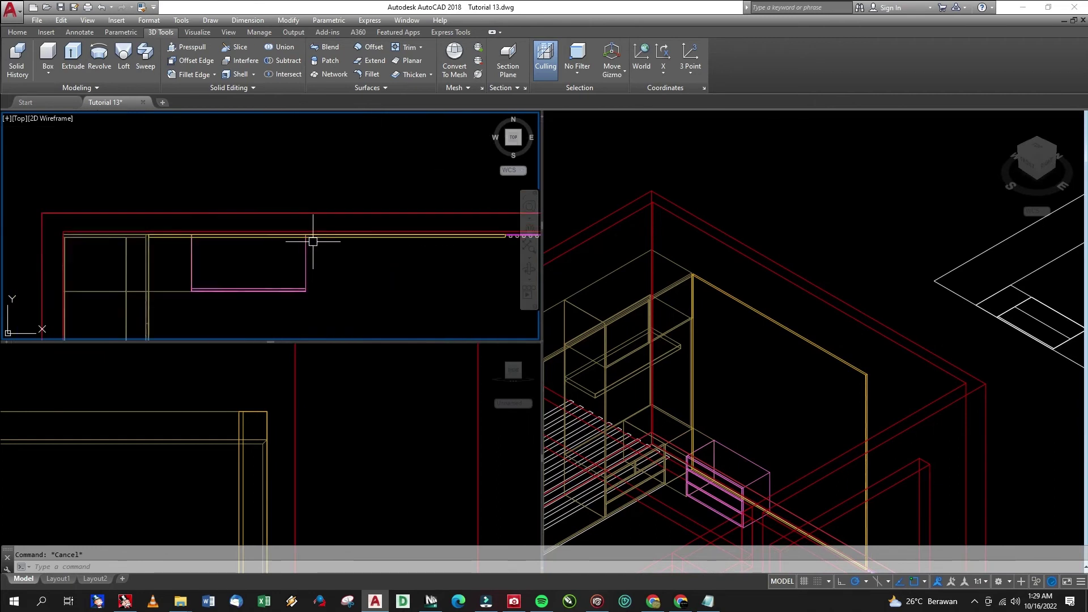
left_click(135, 221)
scroll(170, 238, "down", 1)
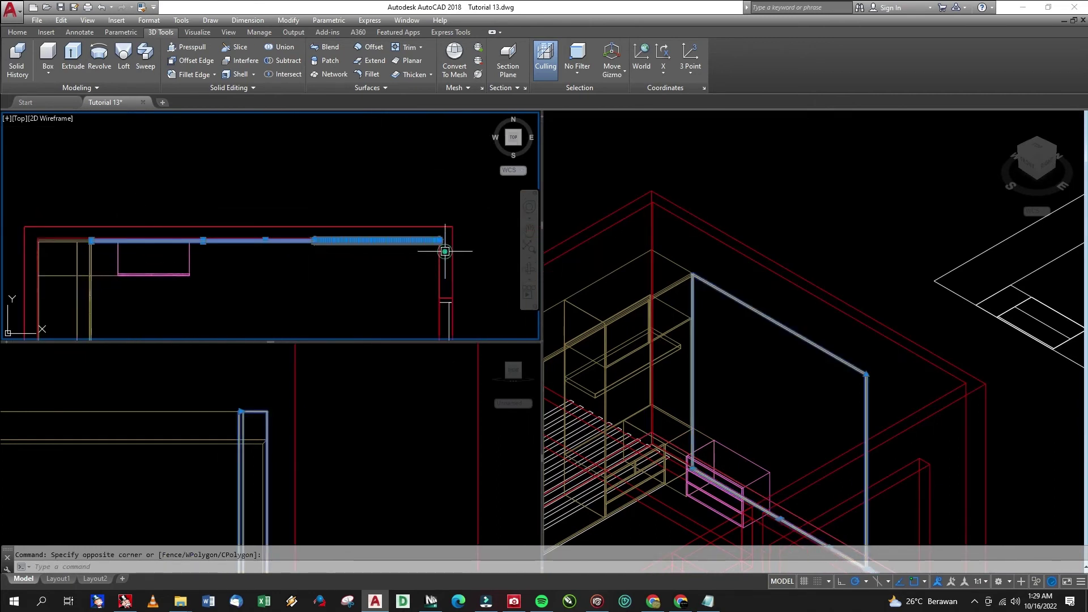
left_click(252, 272)
scroll(324, 273, "up", 2)
scroll(324, 272, "up", 2)
Move the selected panel pieces 20 units and return to the Home tab.
type("m")
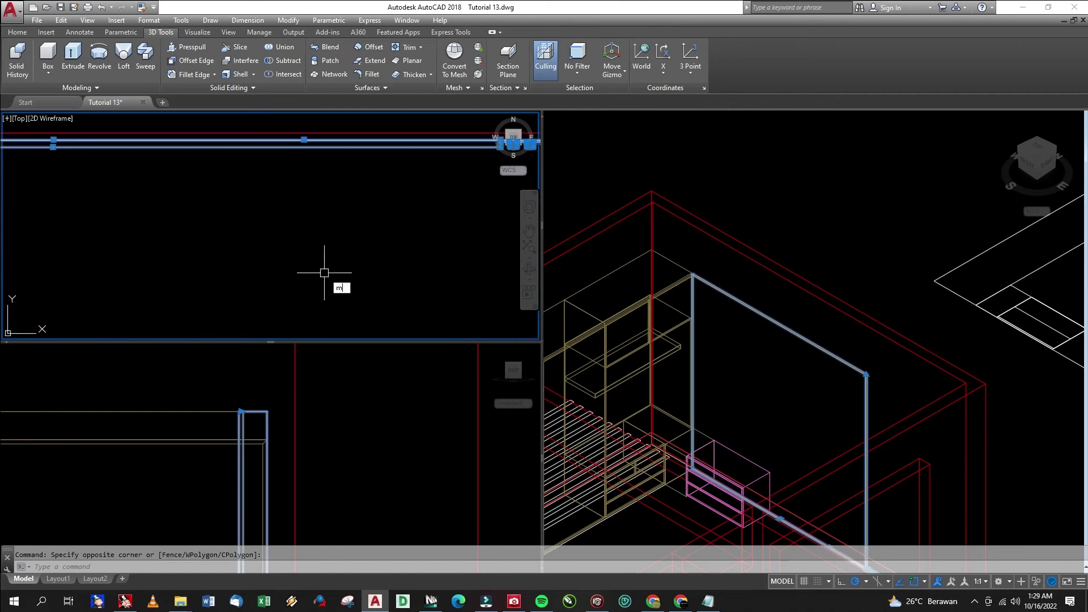
key("Return")
left_click(324, 271)
type("2")
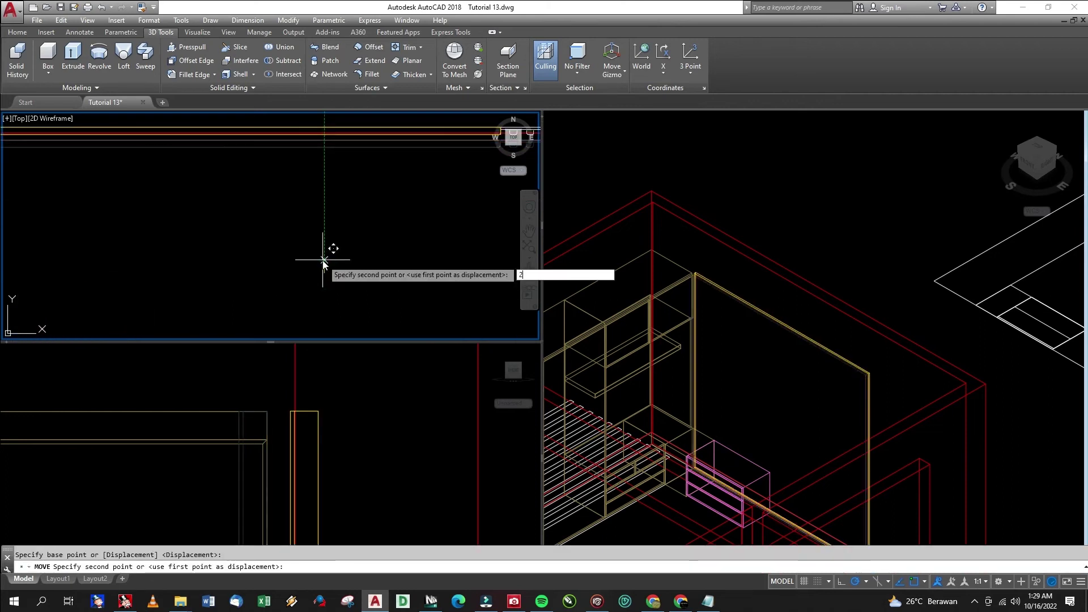
type("0")
key("Return")
mouse_move(321, 255)
middle_mouse_down()
mouse_move(396, 267)
mouse_move(246, 245)
middle_mouse_up()
scroll(315, 226, "up", 2)
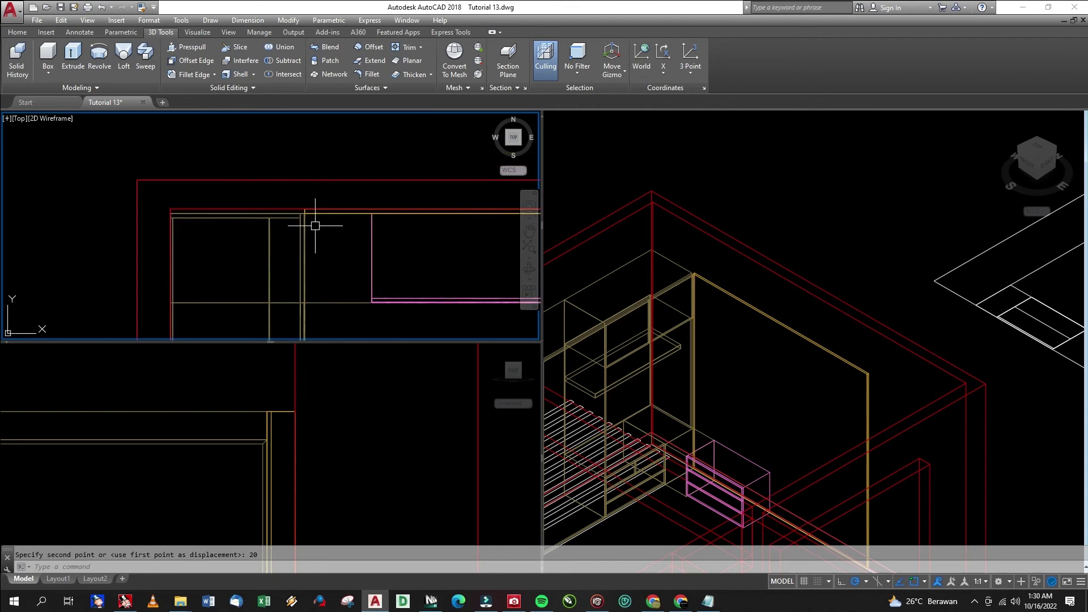
scroll(315, 226, "up", 4)
key("Escape")
left_click(17, 32)
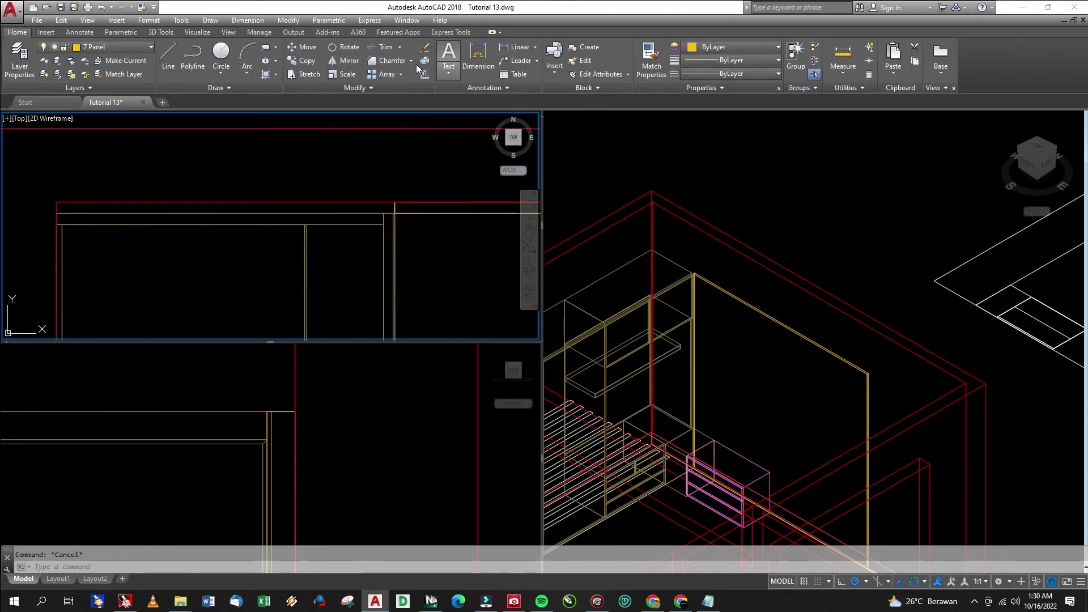
Make layer 1 current and draw a thin rectangle along the wall in the Top view.
left_click(103, 51)
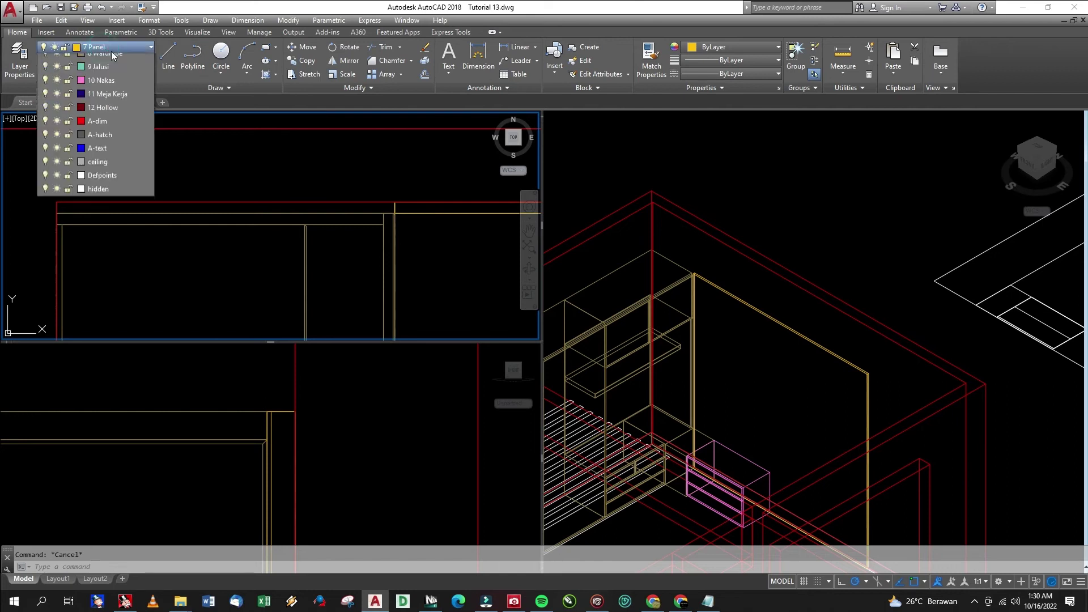
left_click(80, 57)
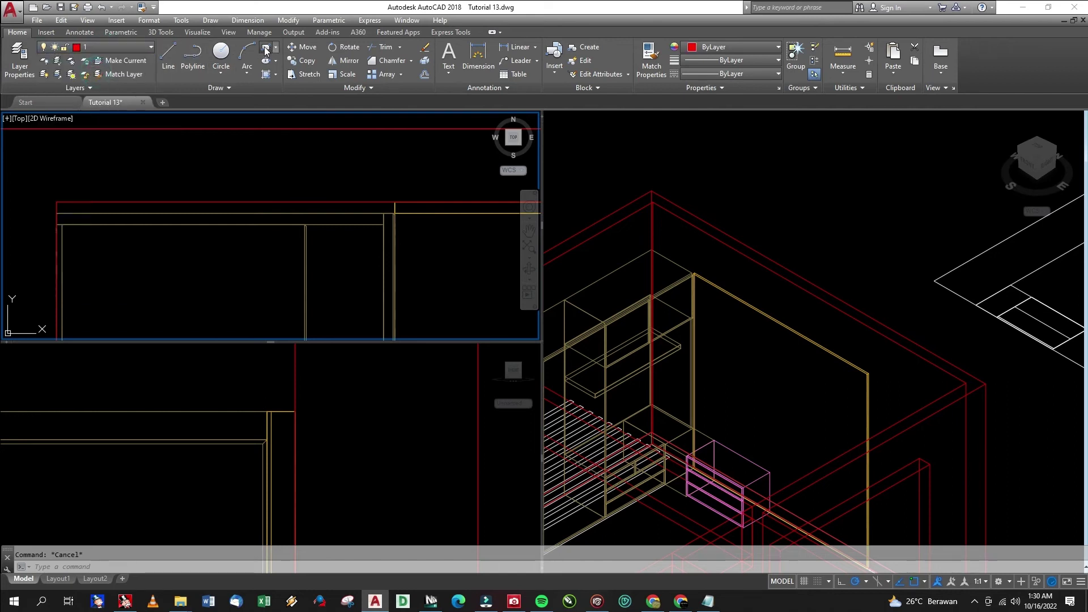
left_click(265, 47)
left_click(57, 201)
scroll(57, 201, "up", 2)
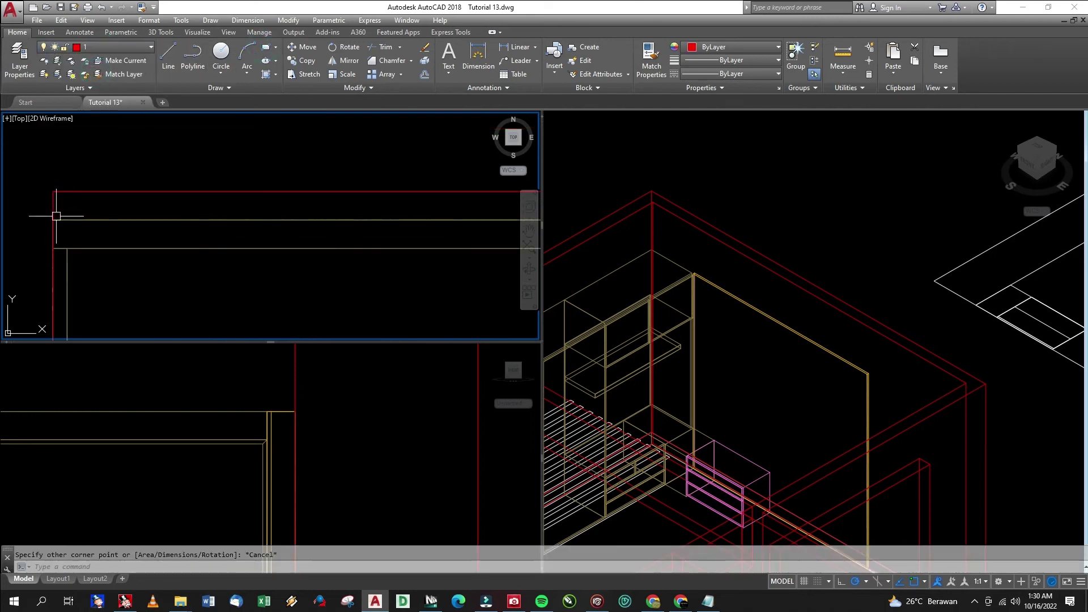
mouse_move(54, 218)
middle_mouse_down()
mouse_move(118, 223)
mouse_move(66, 227)
middle_mouse_up()
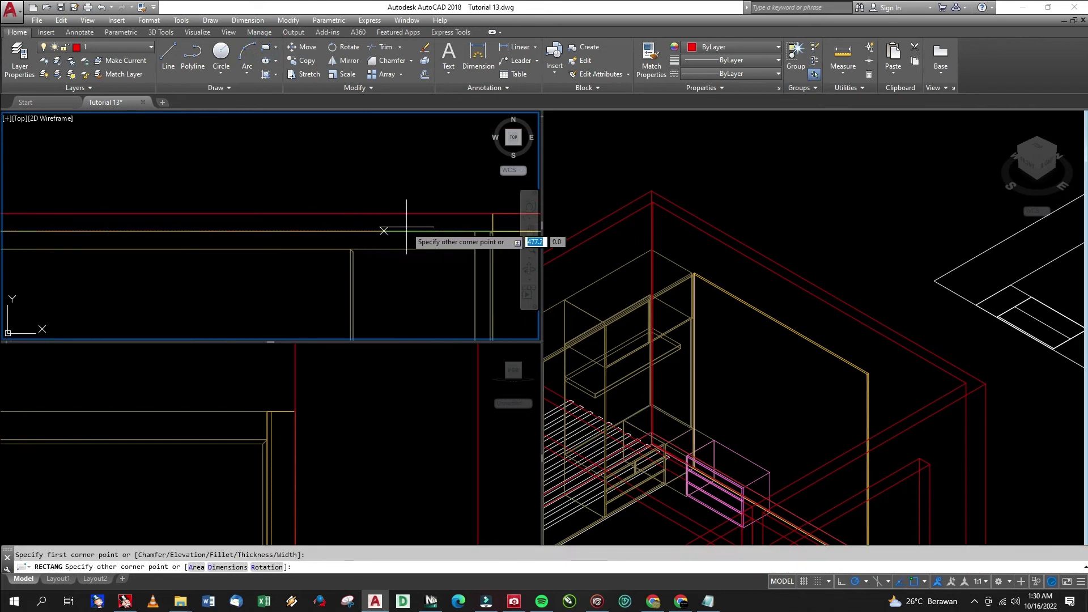
left_click(490, 218)
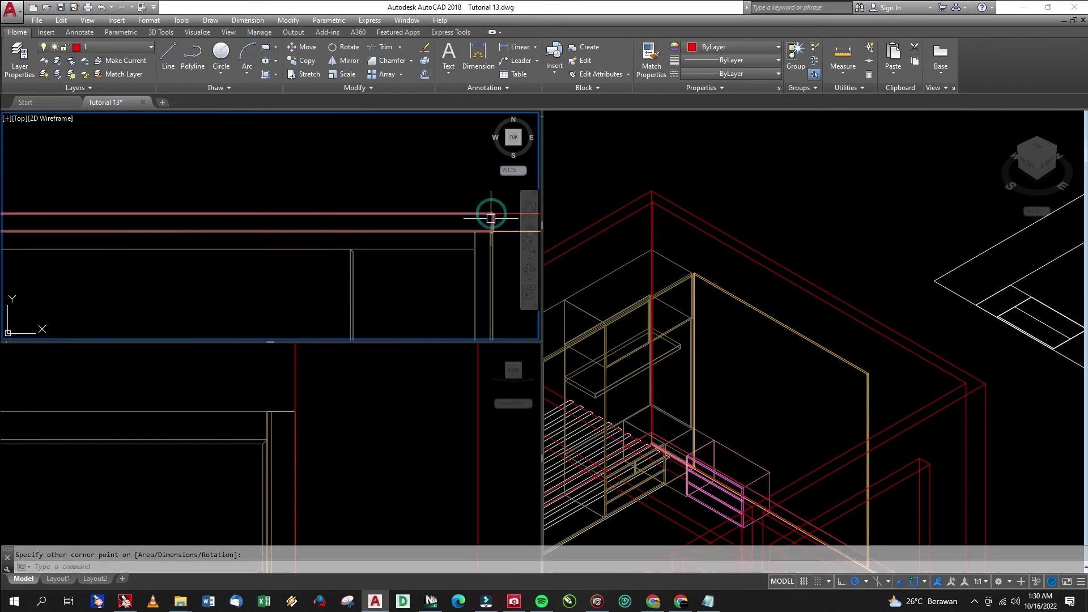
Select the new rectangle and start extruding it, with 2420.0 offered as the height.
left_click(646, 376)
scroll(651, 408, "up", 4)
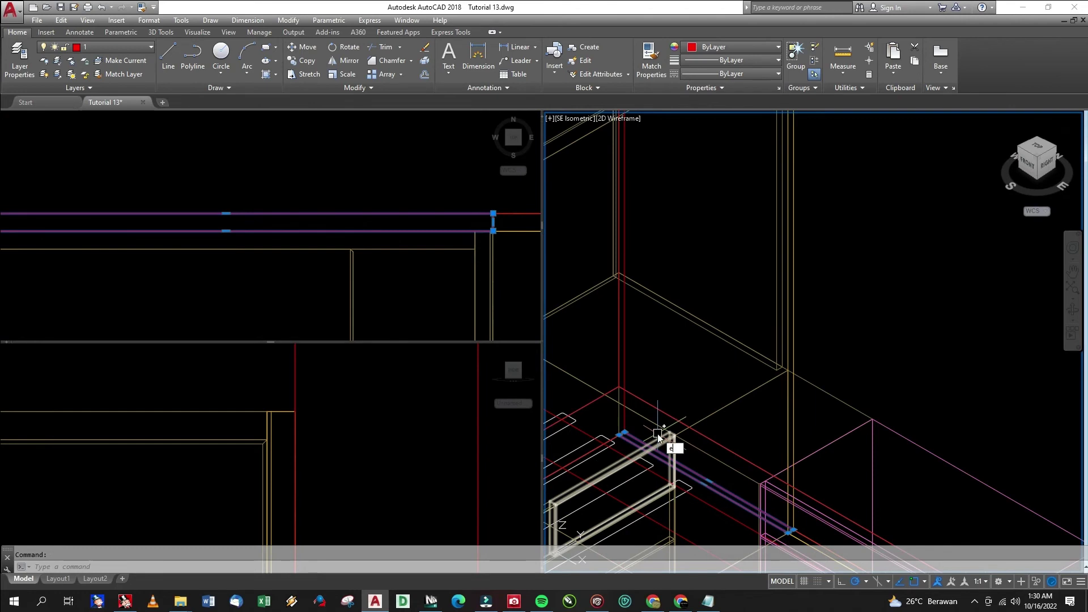
type("t")
key("Return")
scroll(714, 369, "up", 4)
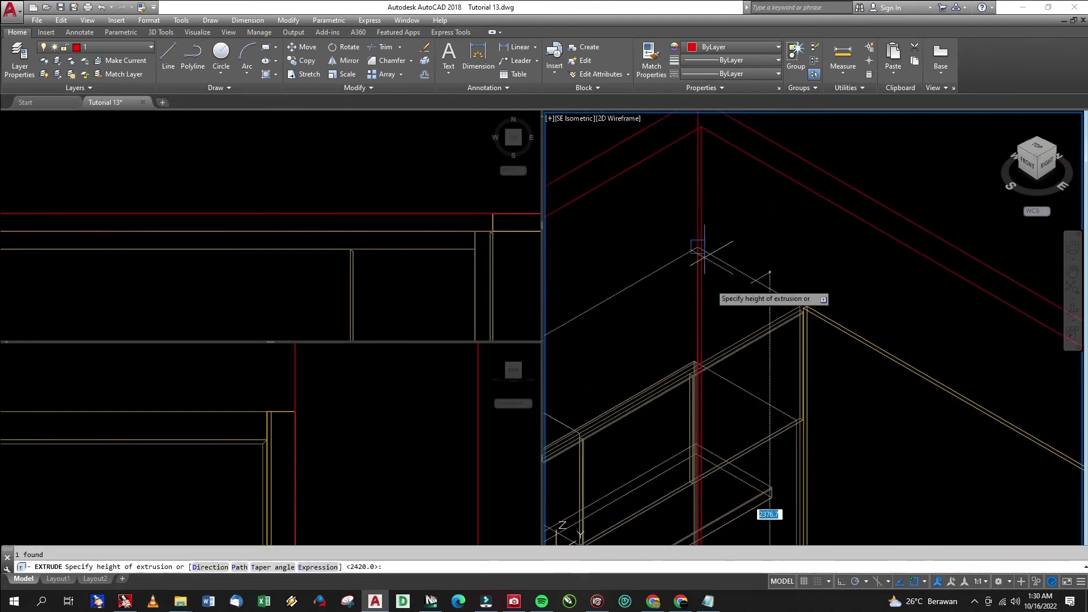
scroll(700, 187, "up", 2)
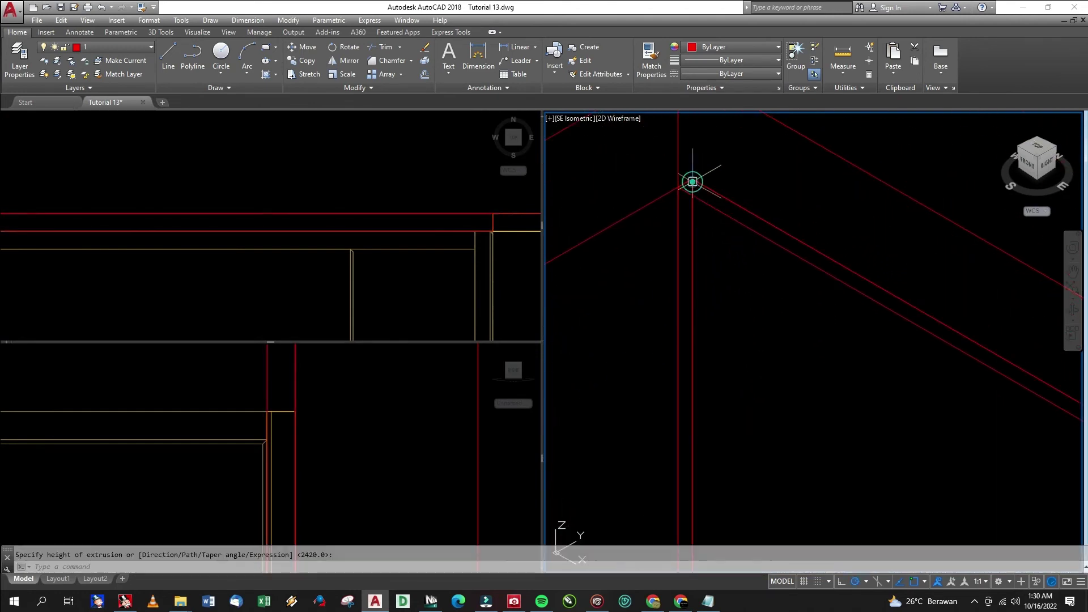
mouse_move(693, 177)
middle_mouse_down()
mouse_move(680, 215)
mouse_move(665, 199)
middle_mouse_up()
scroll(666, 199, "down", 3)
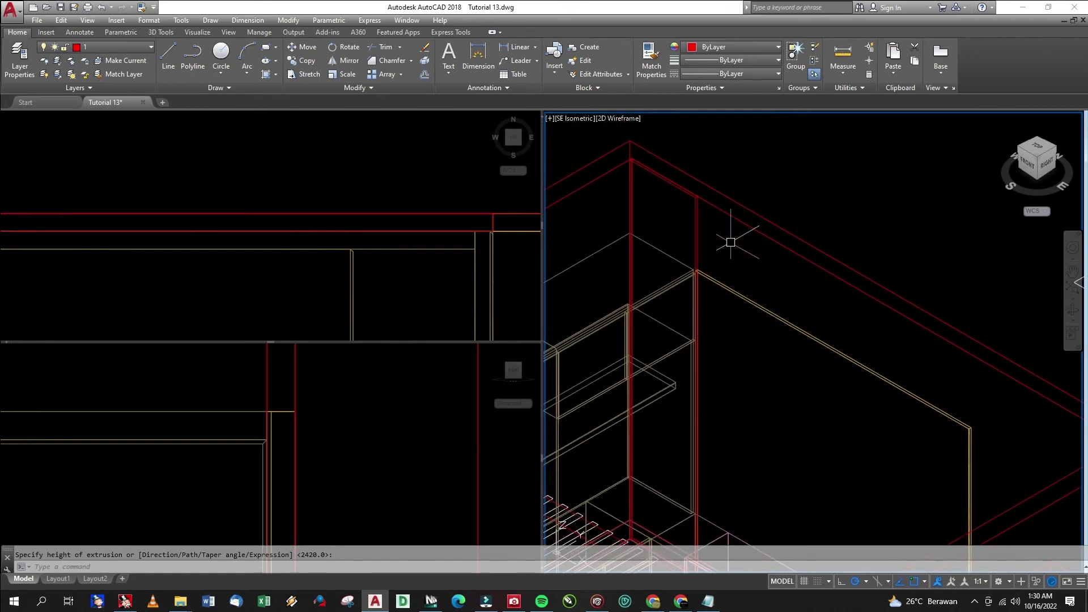
left_click(318, 418)
Cancel the pending extrusion and switch the lower-left viewport to a Front view.
scroll(396, 444, "down", 3)
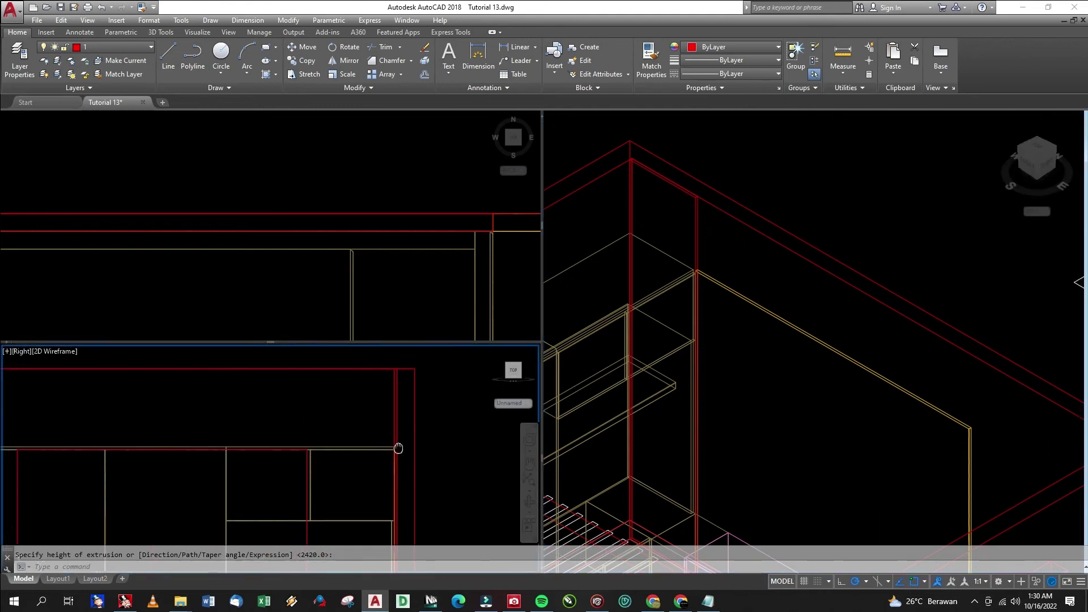
middle_click_drag(396, 444, 405, 443)
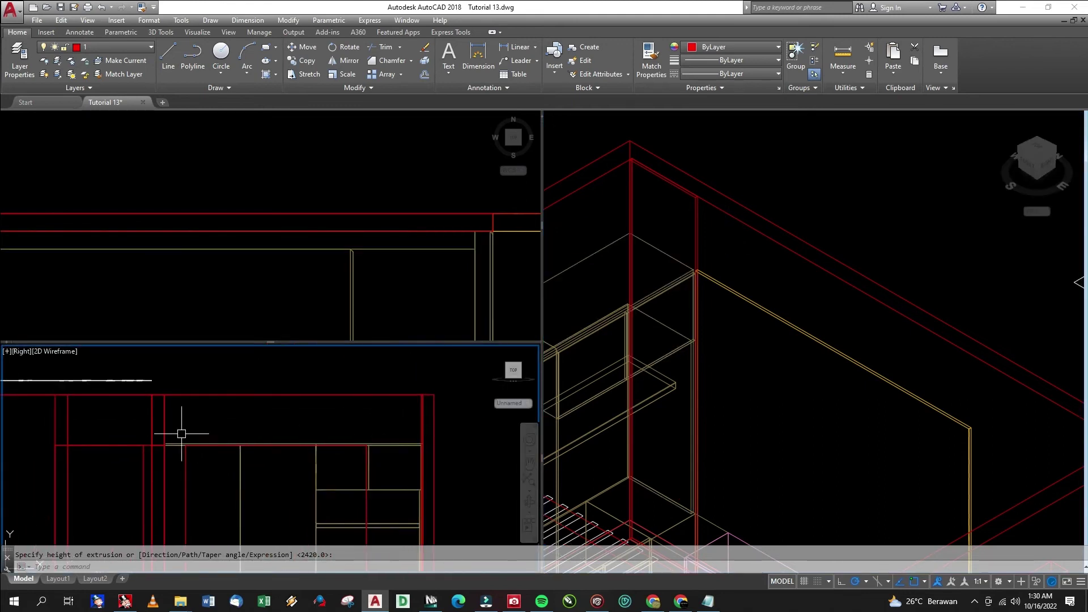
scroll(179, 432, "up", 2)
key("Escape")
left_click(705, 232)
left_click(697, 230)
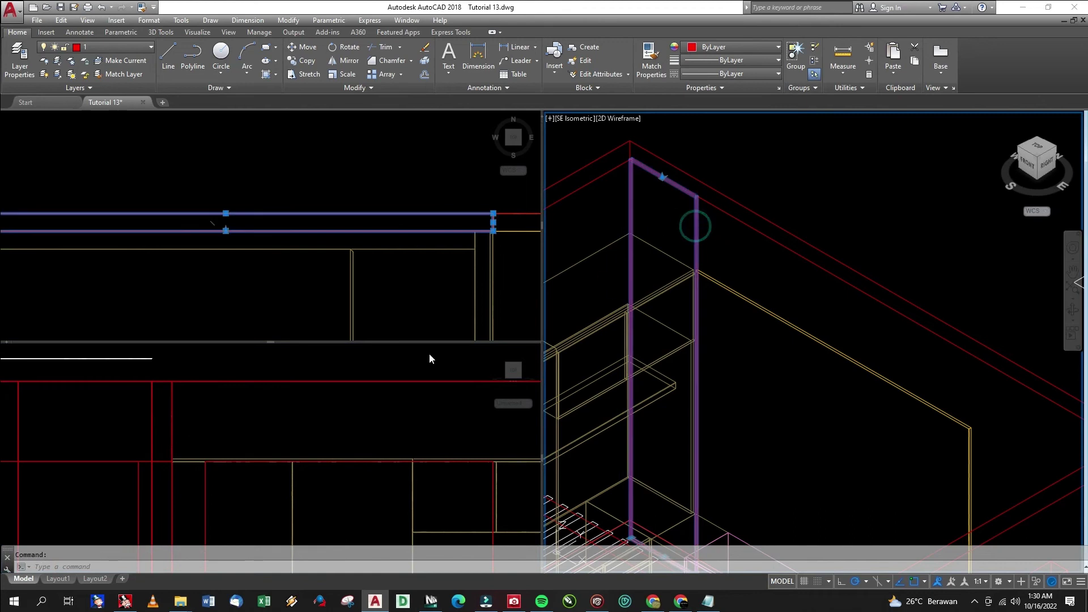
scroll(303, 436, "down", 4)
key("Escape")
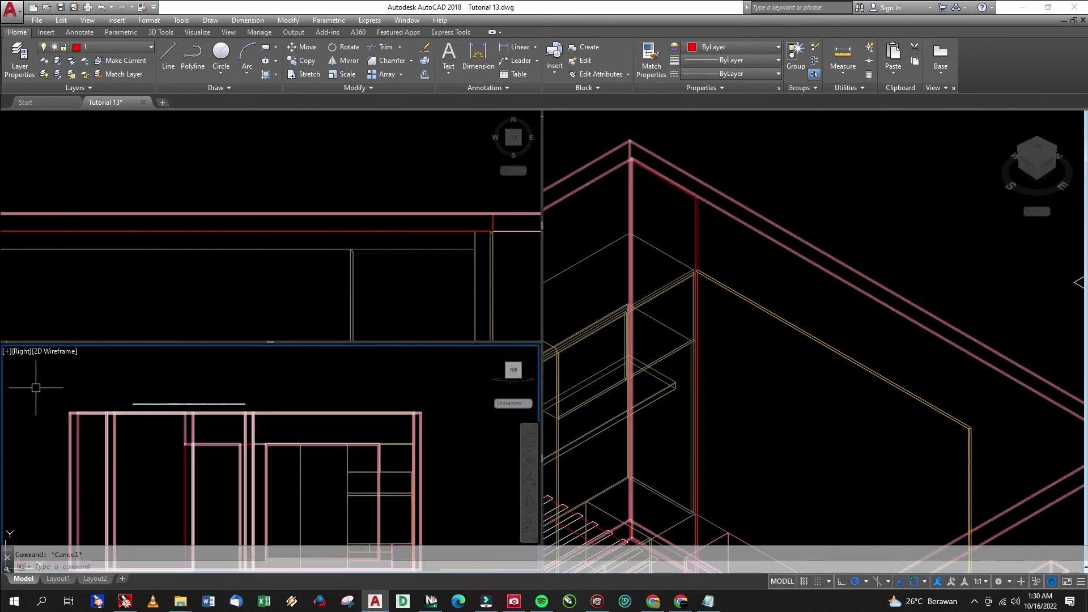
left_click(22, 351)
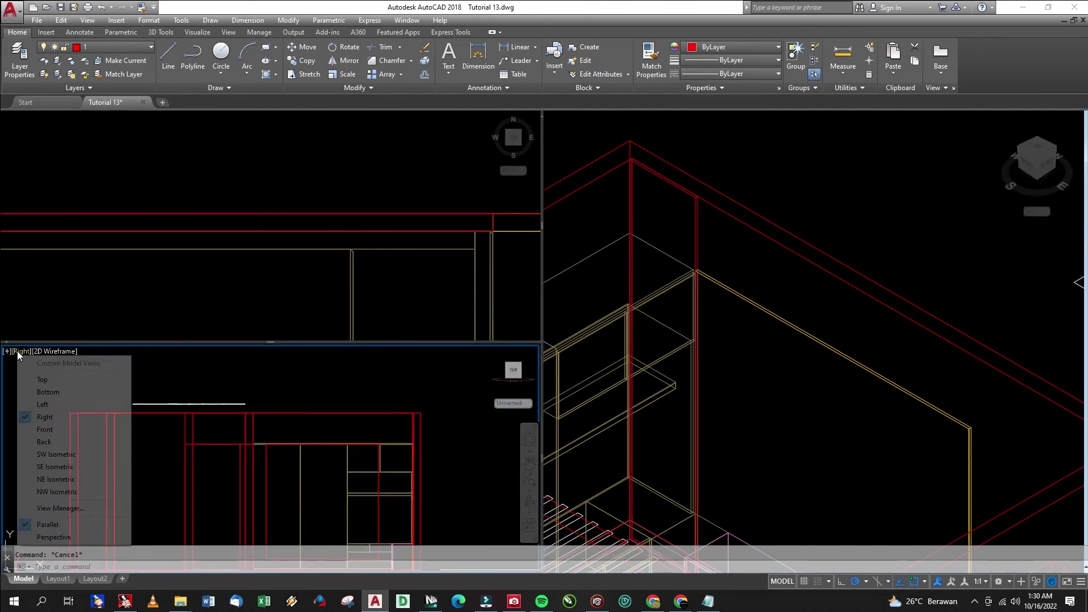
left_click(45, 429)
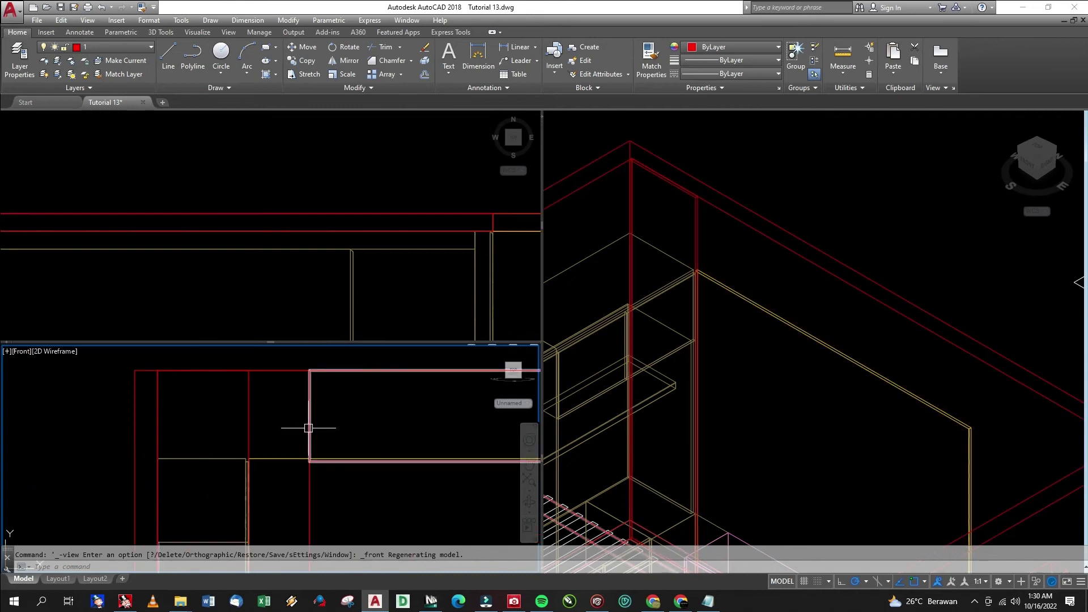
left_click(696, 227)
left_click(207, 413)
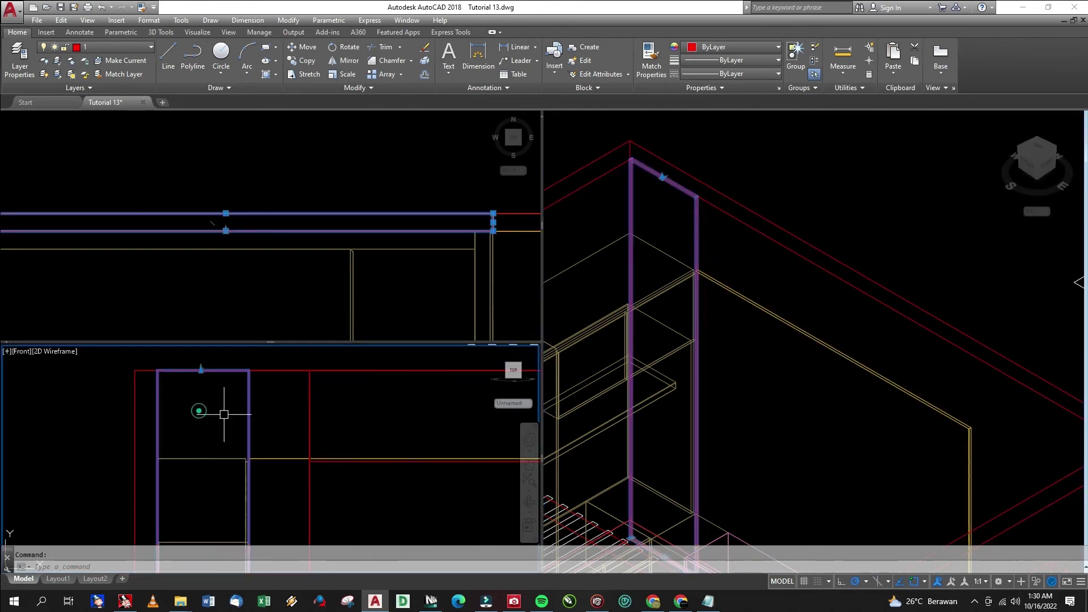
Draw a rectangle at the frame corner in the Front viewport.
left_click(269, 51)
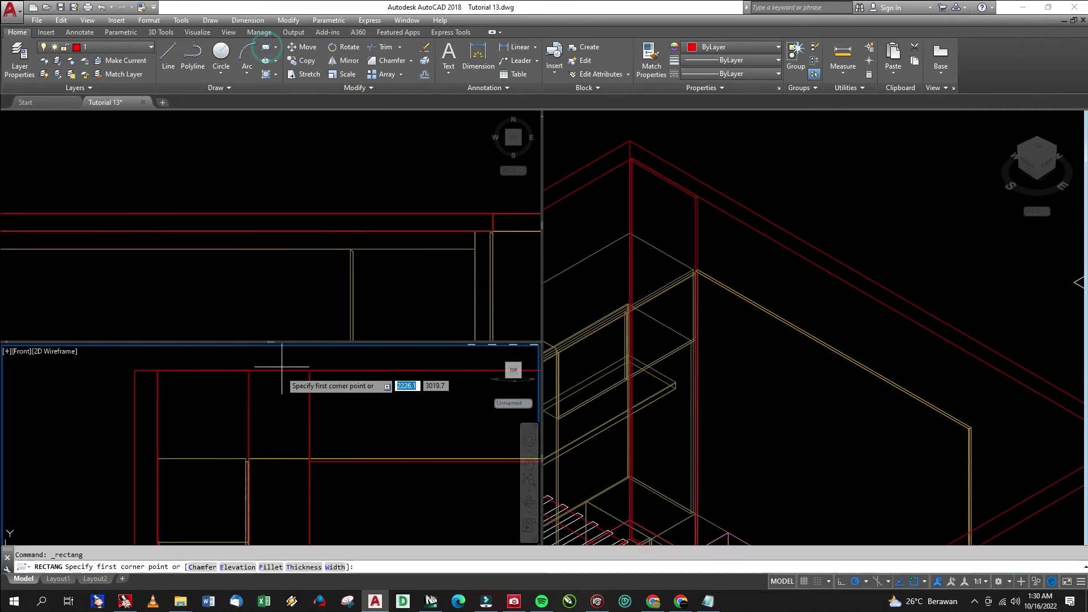
left_click(250, 370)
middle_click_drag(377, 425, 192, 409)
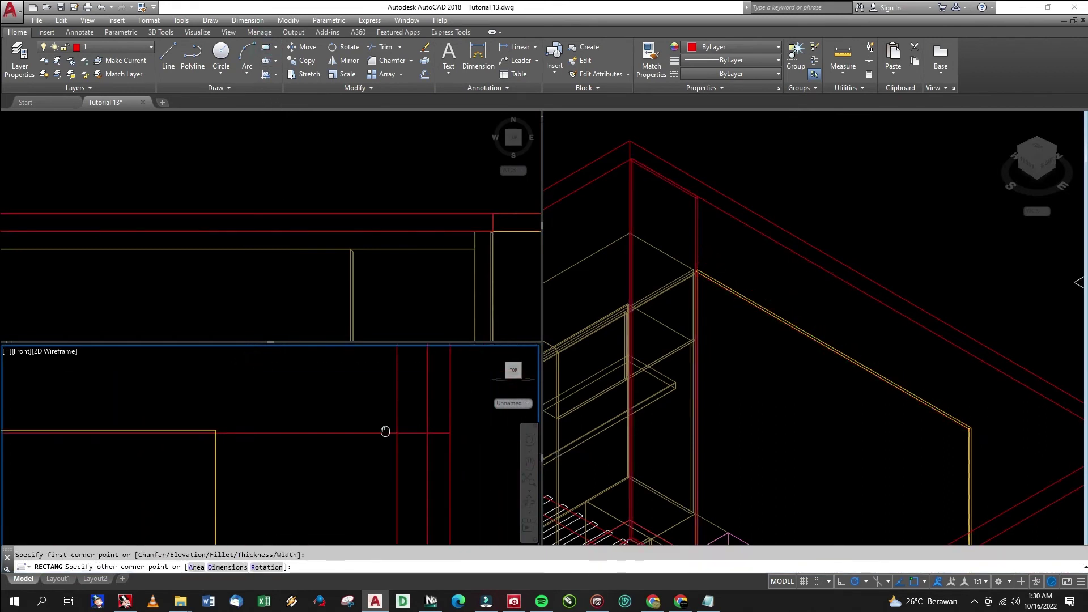
scroll(385, 431, "up", 2)
scroll(409, 428, "up", 2)
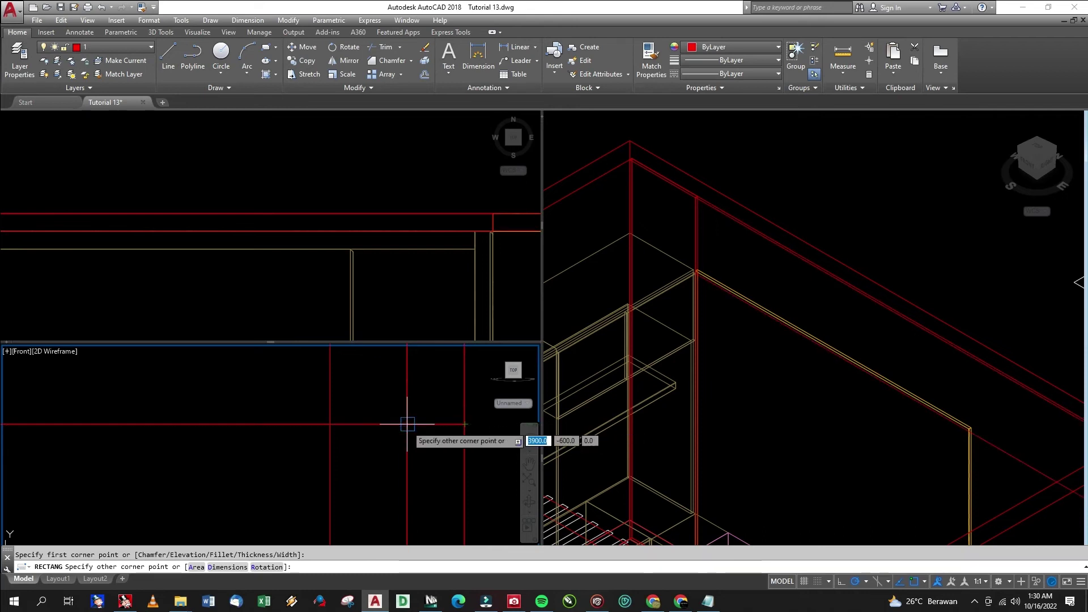
left_click(407, 424)
Start extruding the new rectangle from the isometric view, with 3000.0 offered as height.
left_click(823, 385)
scroll(876, 397, "up", 2)
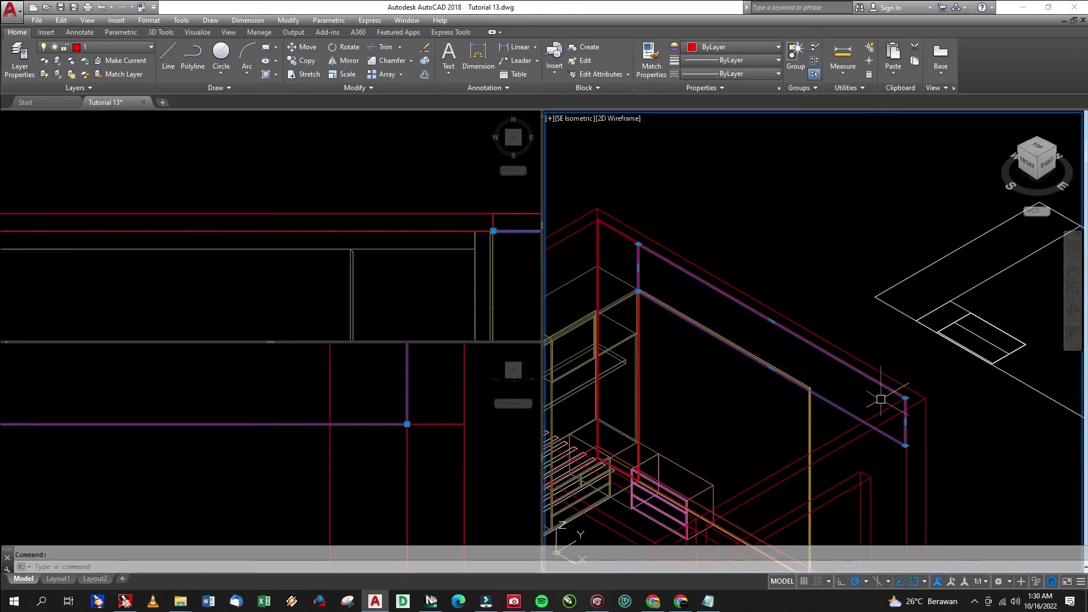
scroll(923, 412, "up", 2)
scroll(943, 396, "up", 2)
middle_click_drag(943, 397, 869, 425)
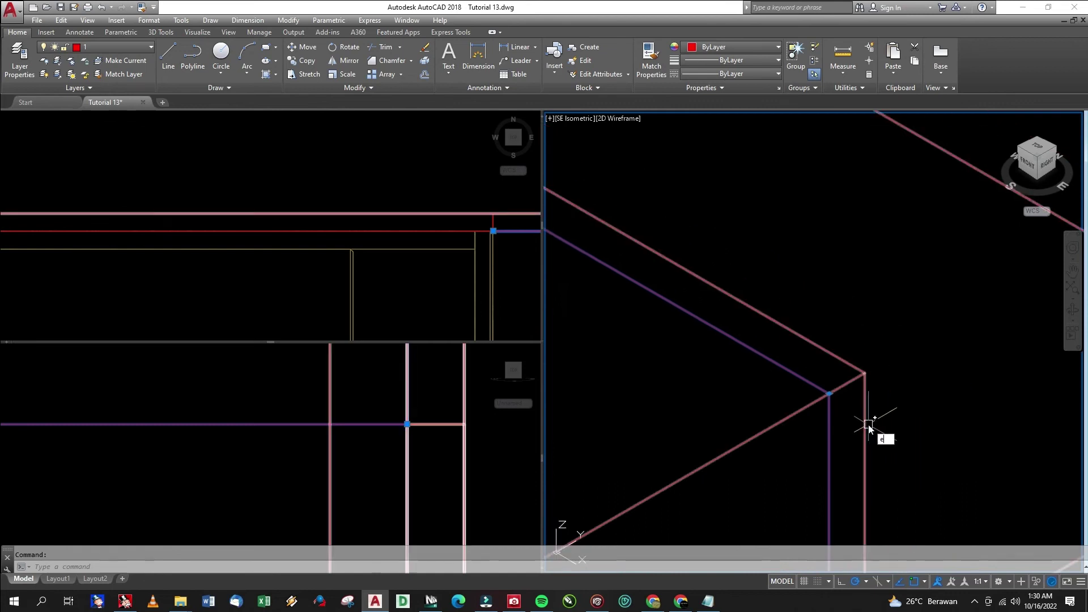
type("t")
key("Return")
key("Return")
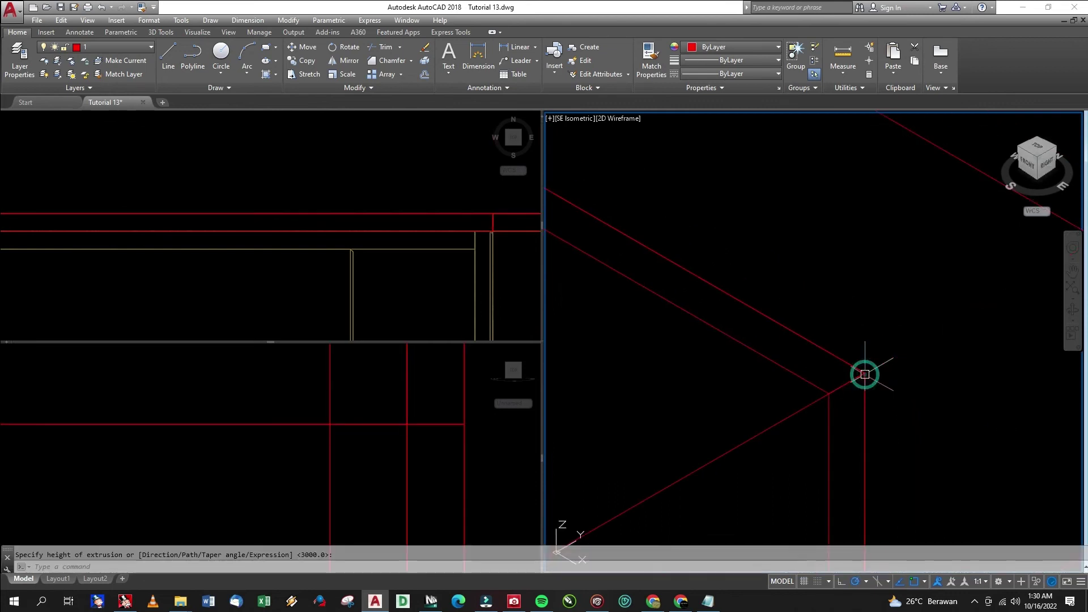
scroll(865, 371, "down", 5)
scroll(866, 409, "up", 3)
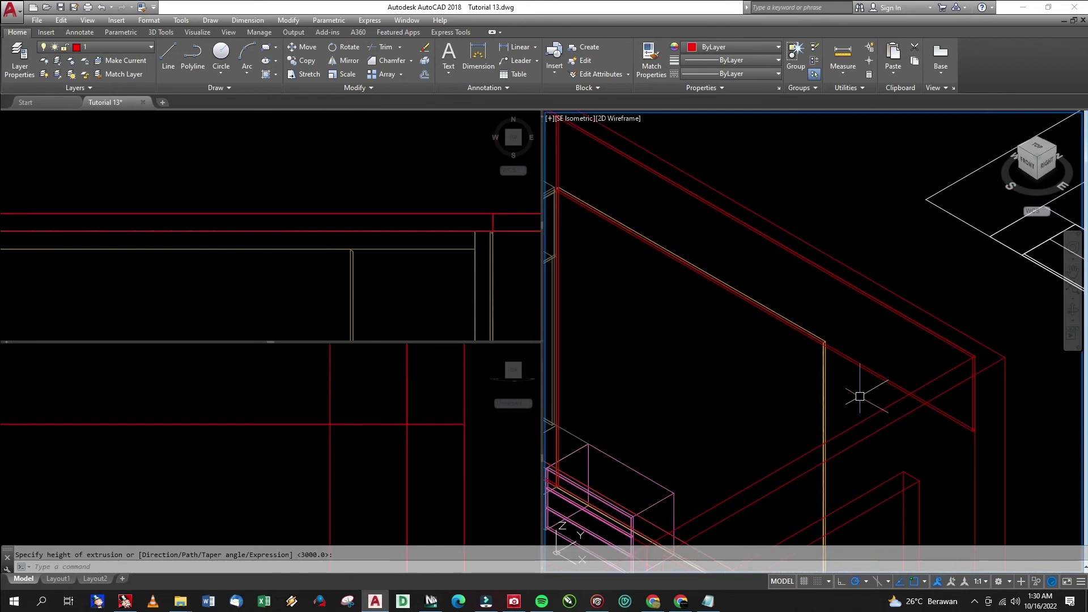
scroll(855, 391, "up", 3)
scroll(831, 348, "up", 2)
Accept the default extrusion height to create the beam solid.
left_click(360, 275)
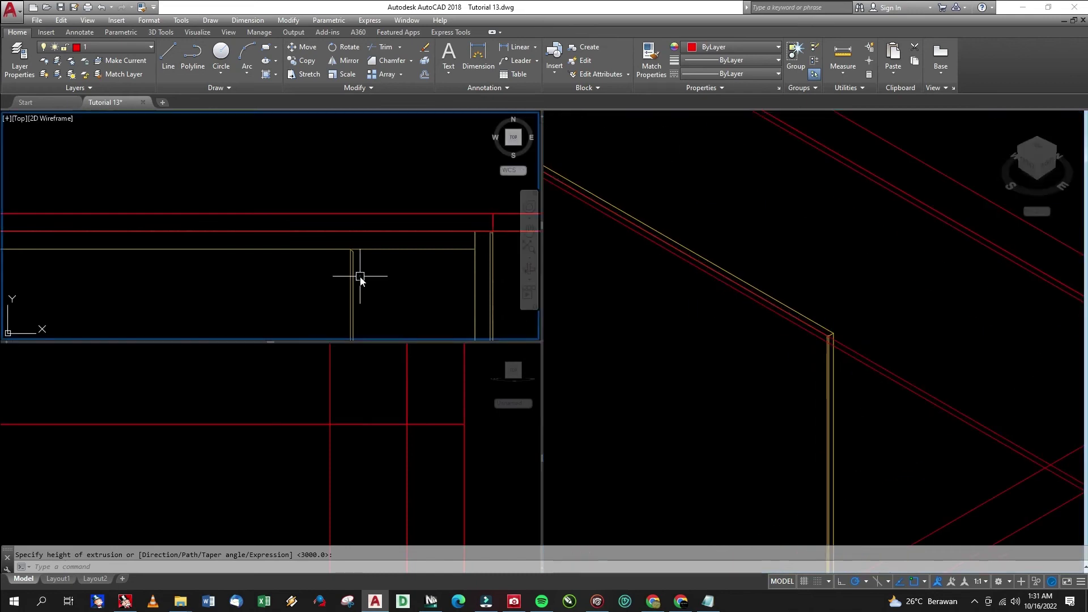
scroll(365, 274, "up", 2)
scroll(211, 272, "up", 2)
scroll(272, 263, "down", 2)
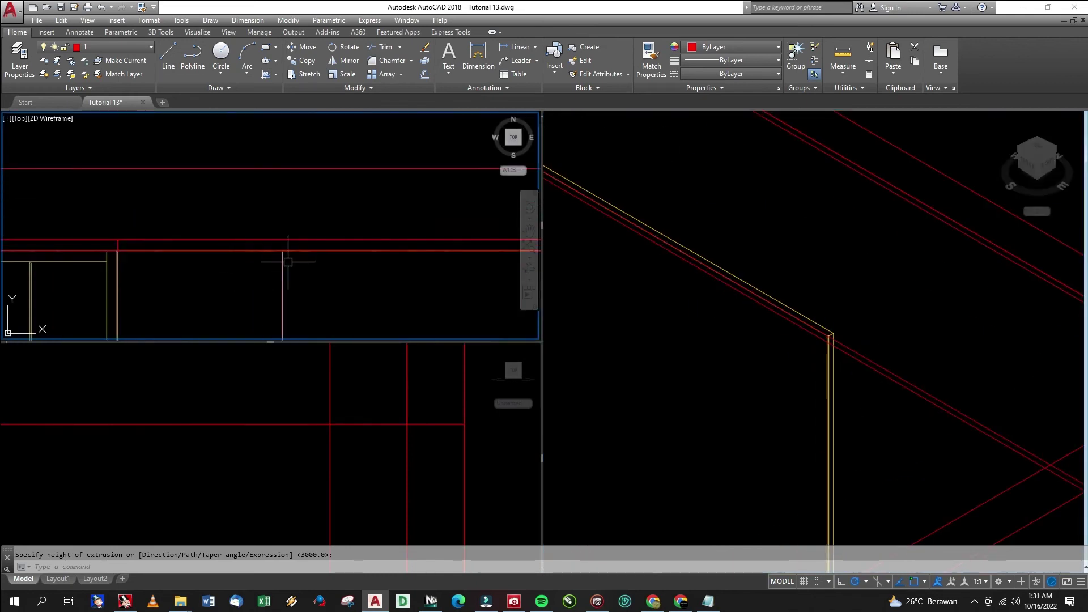
left_click(855, 352)
left_click(461, 296)
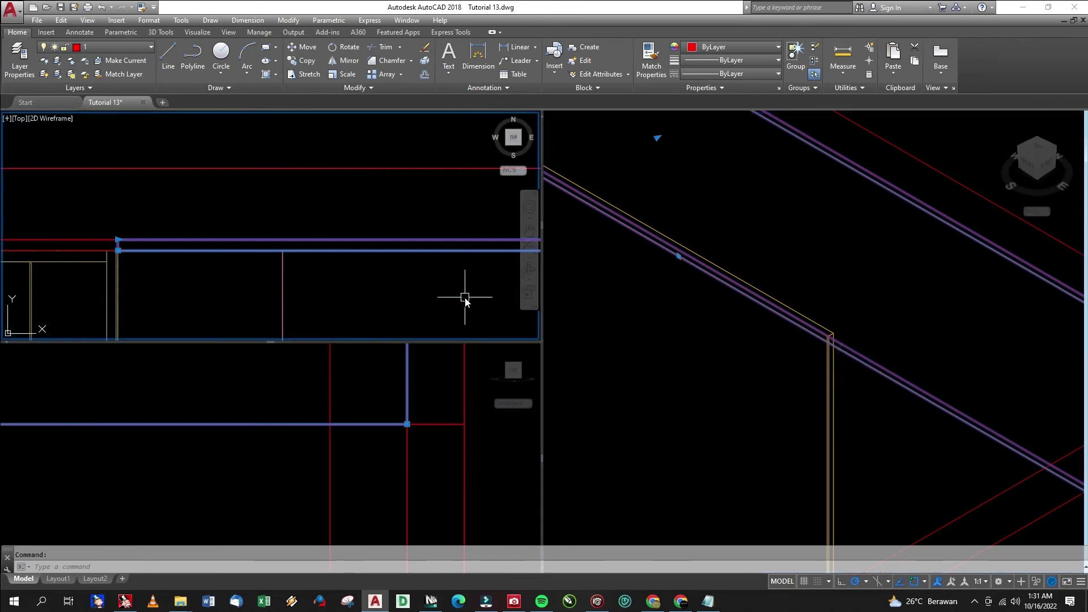
mouse_move(461, 296)
middle_mouse_down()
mouse_move(267, 285)
mouse_move(413, 267)
middle_mouse_up()
scroll(194, 280, "up", 2)
scroll(287, 275, "up", 1)
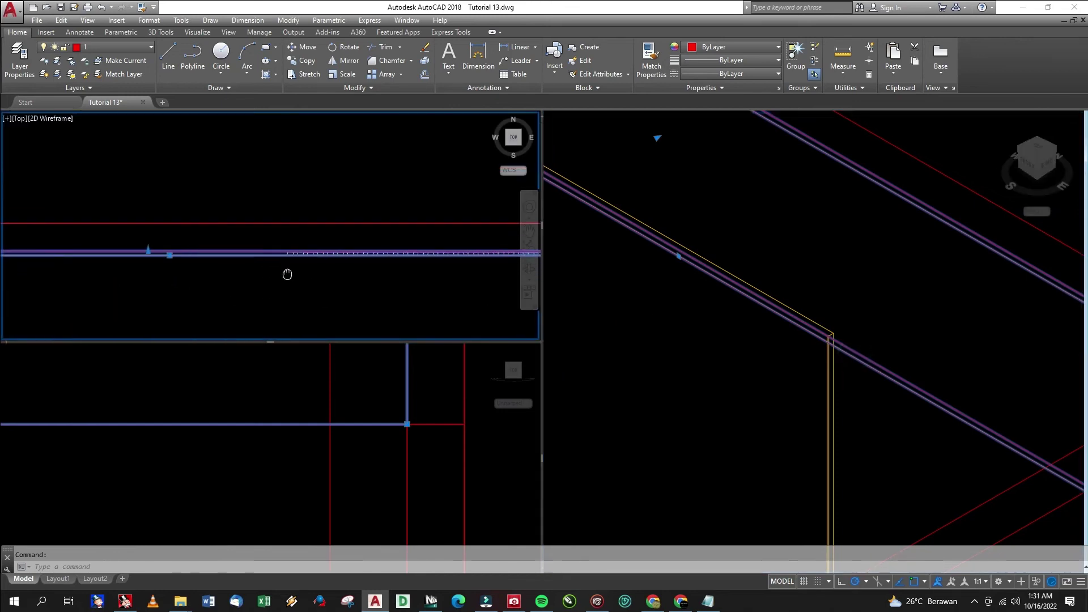
scroll(367, 273, "up", 1)
scroll(283, 275, "down", 1)
Clear the selection and frame the front elevation in the Front viewport.
left_click(933, 442)
key("Escape")
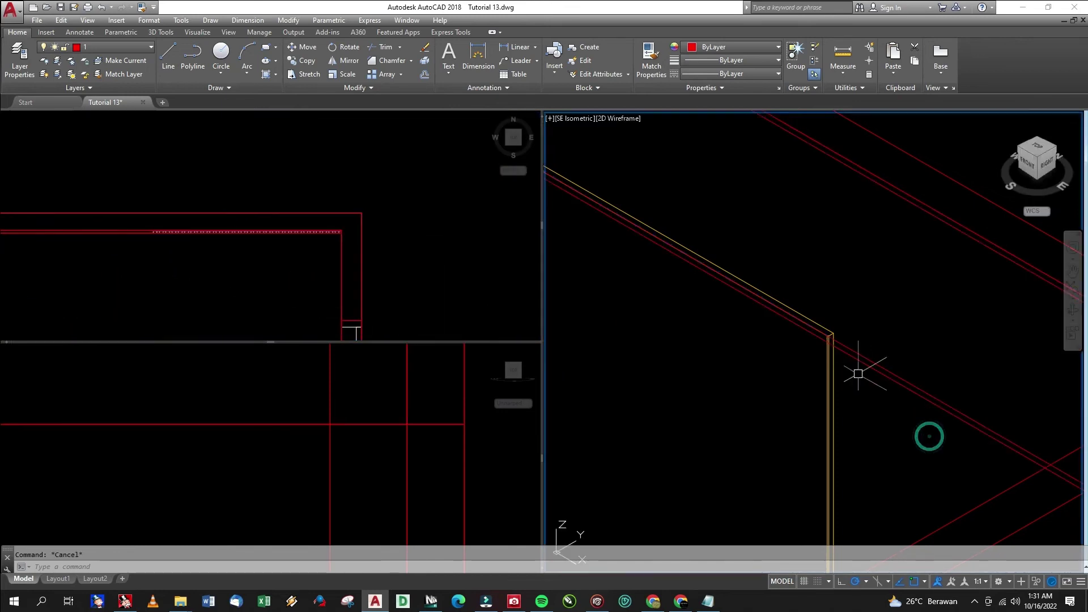
scroll(838, 348, "up", 3)
scroll(822, 363, "down", 3)
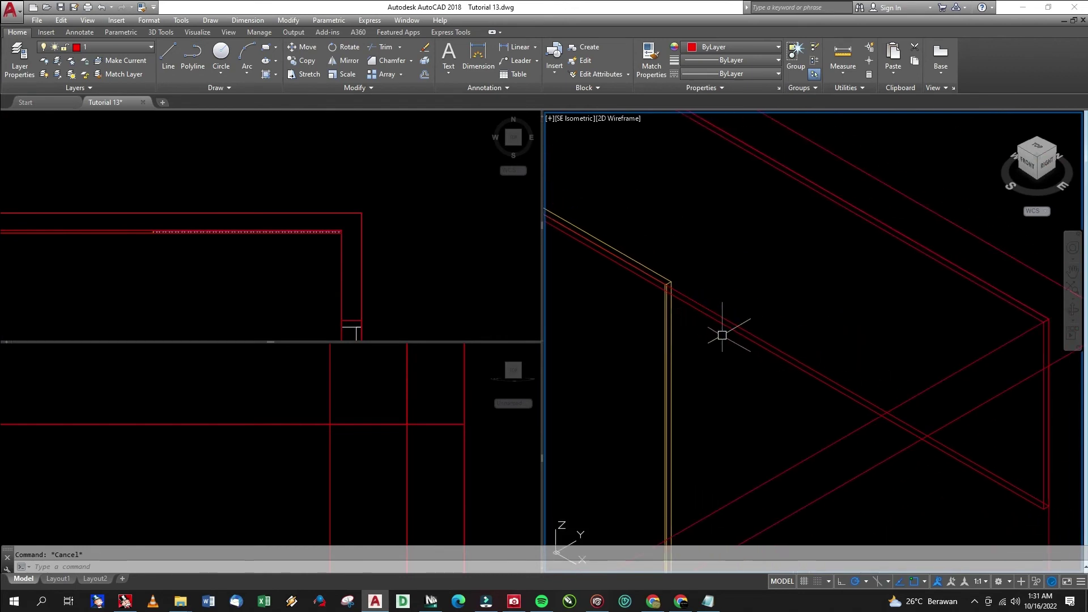
left_click(474, 448)
scroll(457, 448, "down", 3)
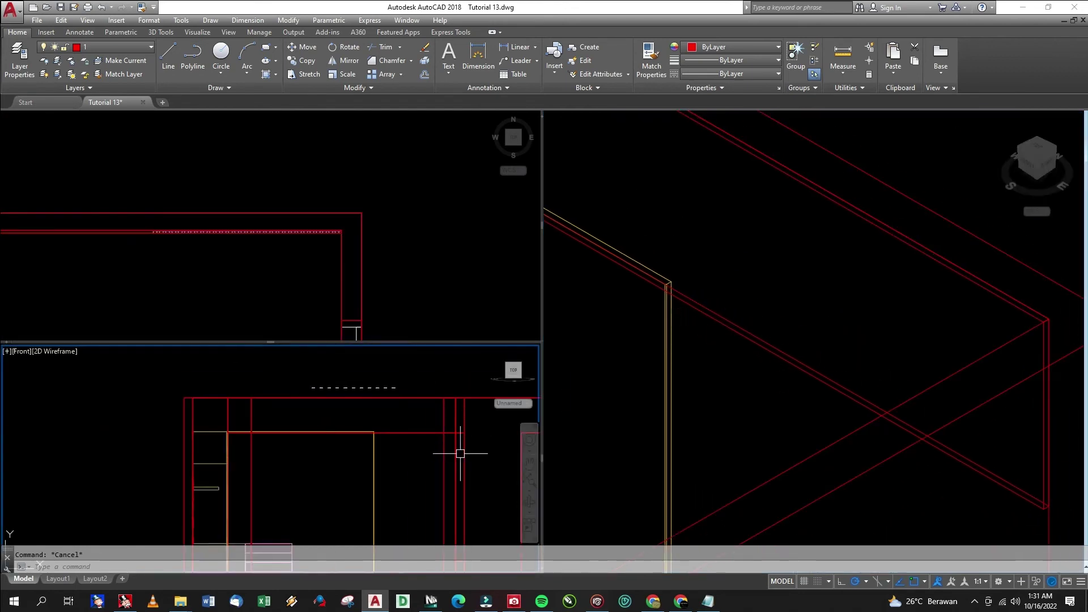
scroll(356, 431, "up", 3)
middle_click_drag(356, 432, 420, 419)
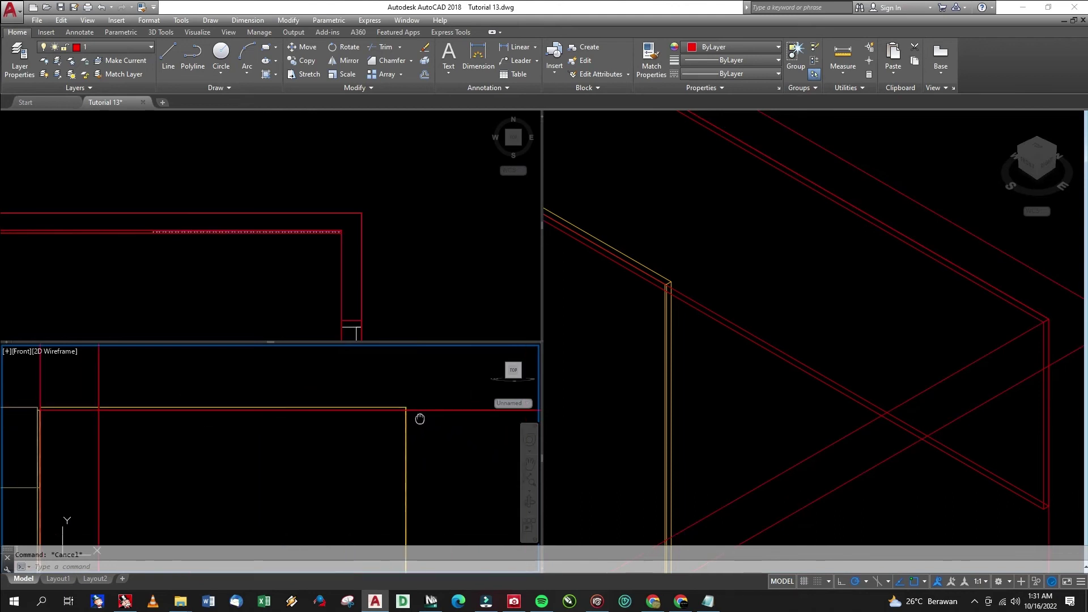
scroll(420, 418, "down", 2)
scroll(418, 418, "down", 2)
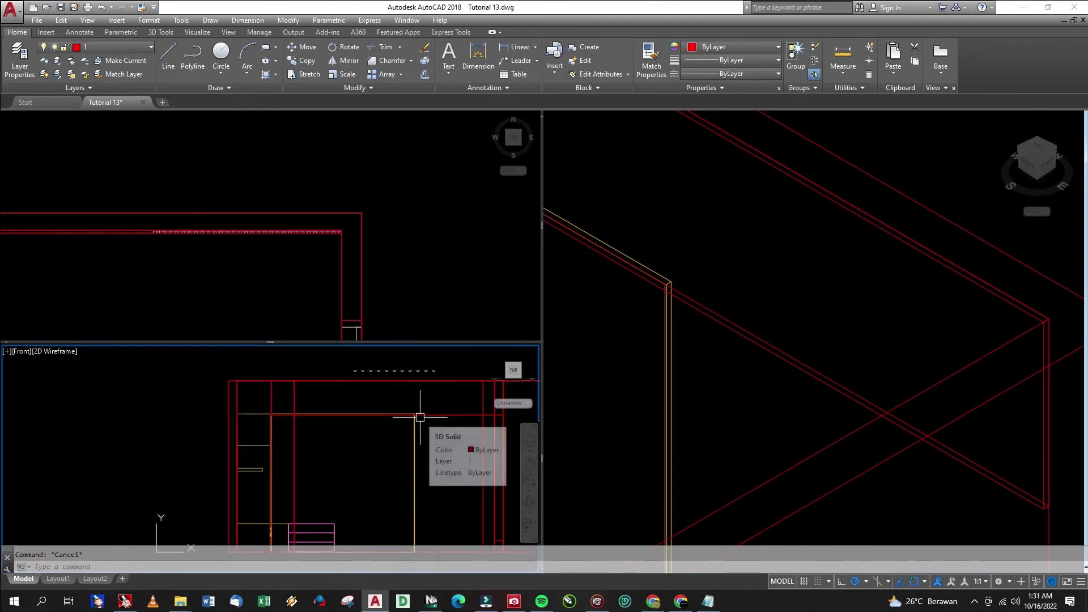
Move the top beam 20 units upward with the Move command.
left_click(454, 419)
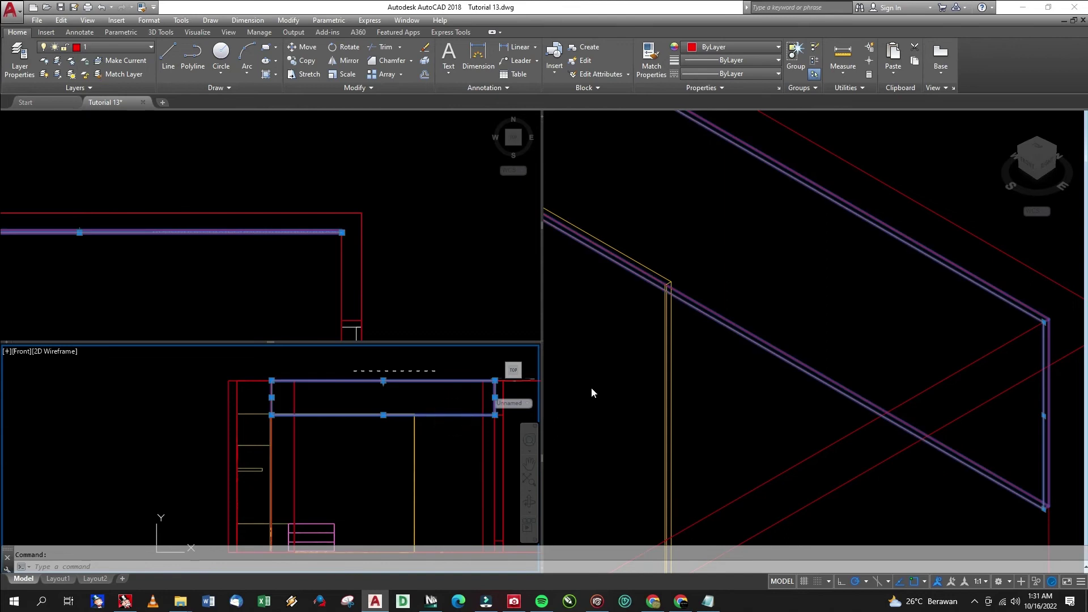
type("m")
key("Return")
left_click(403, 446)
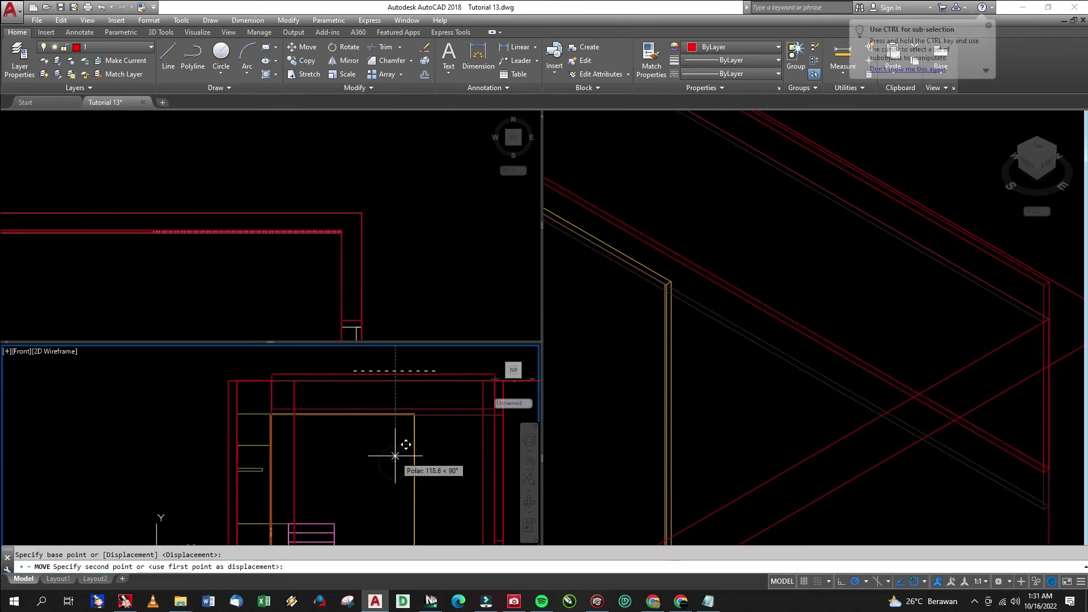
type("20")
key("Return")
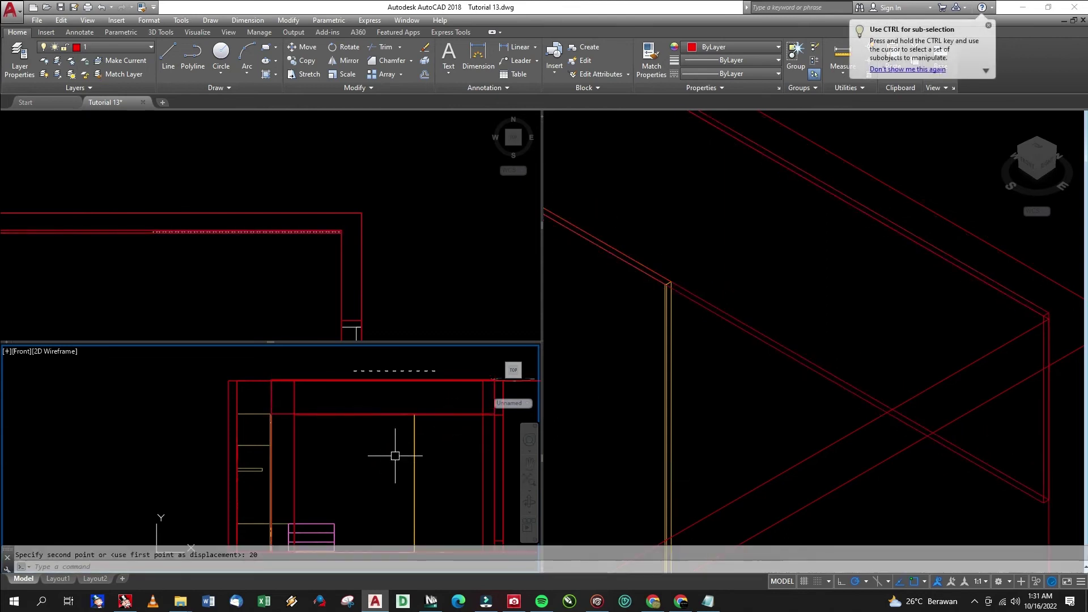
left_click(749, 357)
scroll(748, 352, "up", 3)
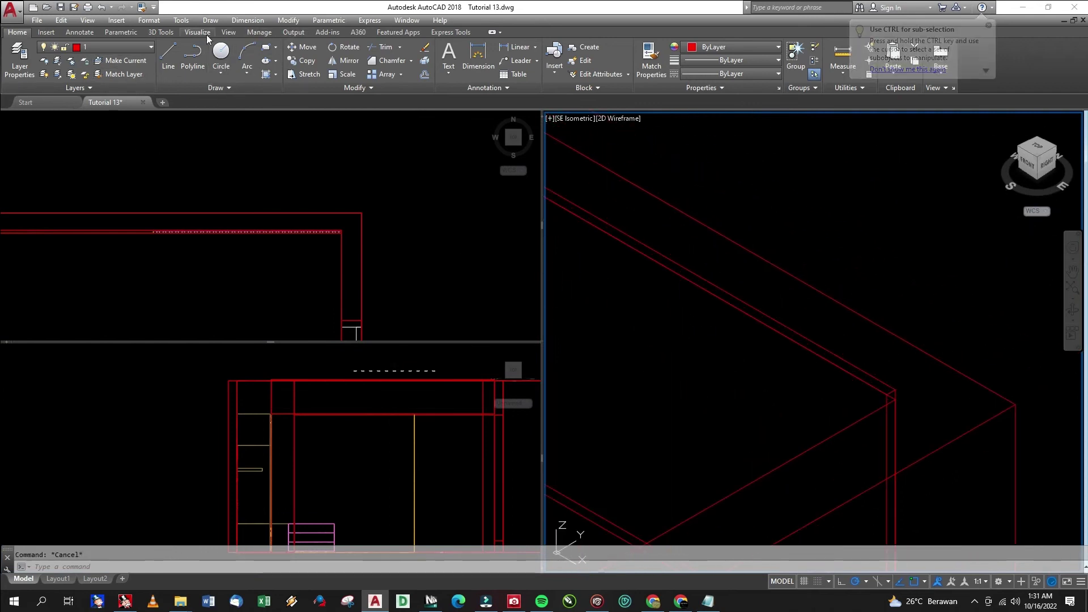
Run Extrude Faces on the beam's top face with -20 height, cancelling at the taper prompt.
left_click(164, 33)
left_click(220, 87)
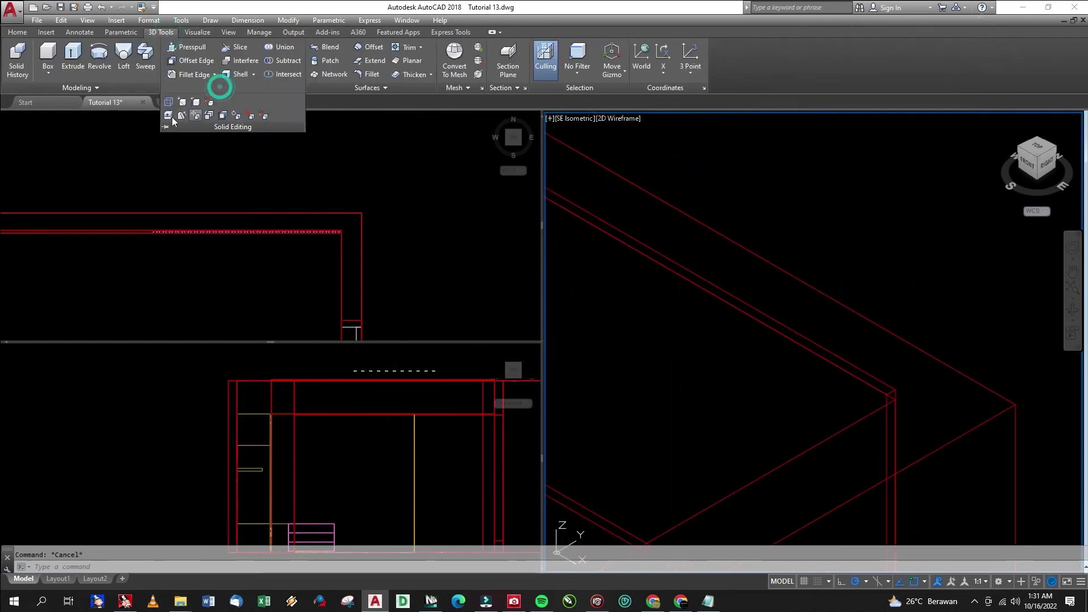
left_click(168, 117)
left_click(886, 393)
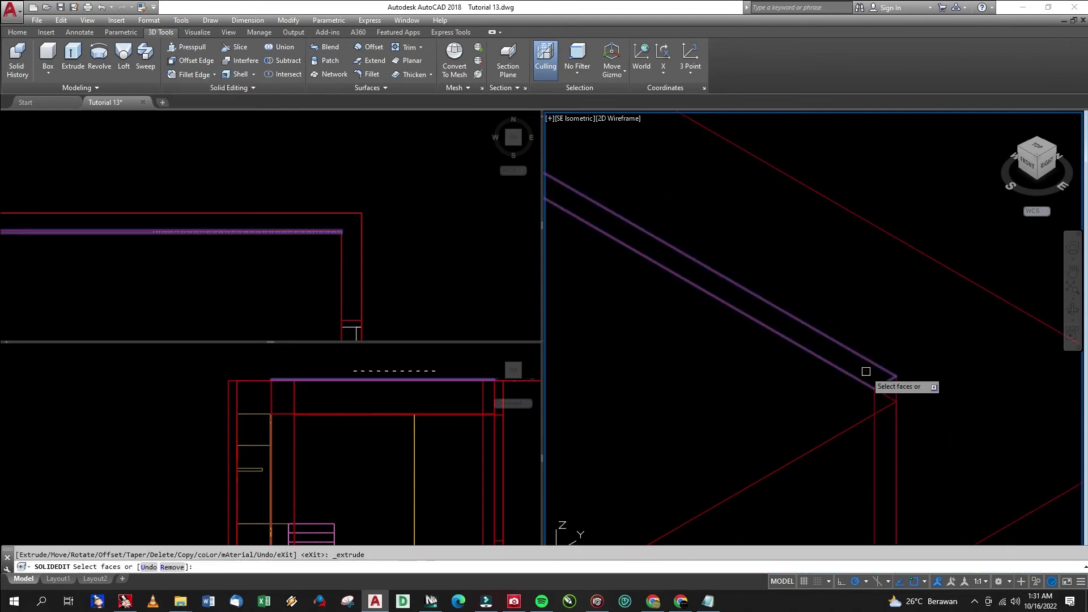
key("Return")
key("Return")
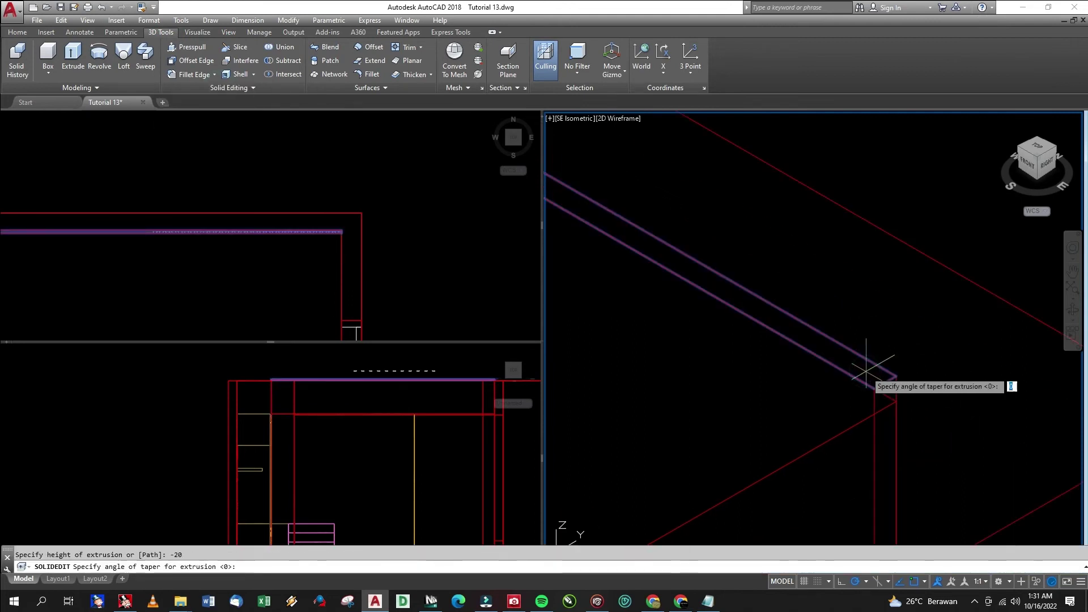
key("Return")
key("Escape")
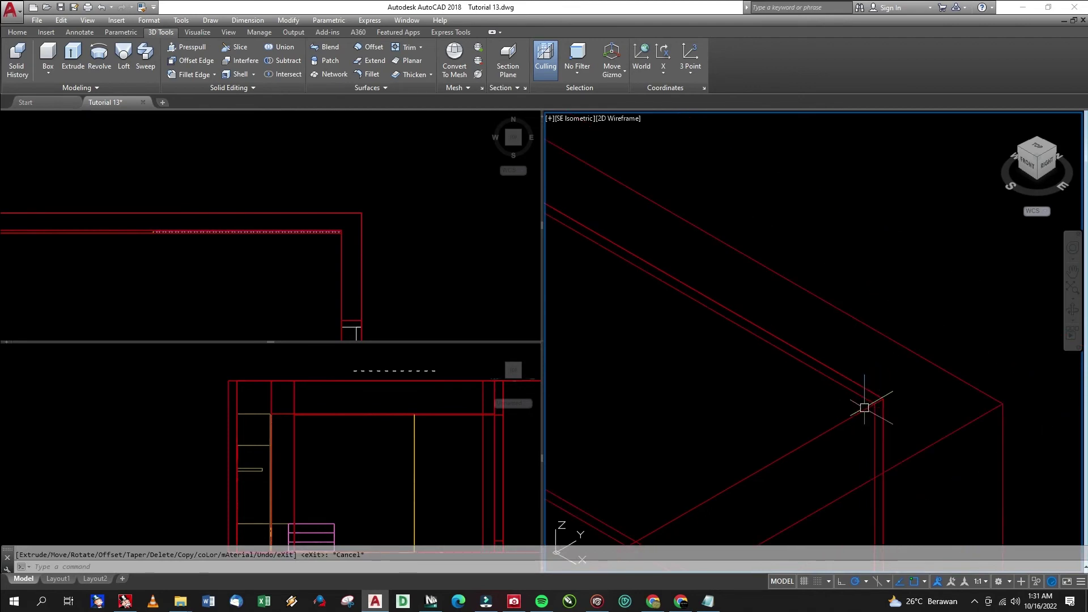
left_click(314, 436)
scroll(284, 413, "up", 2)
scroll(306, 431, "up", 2)
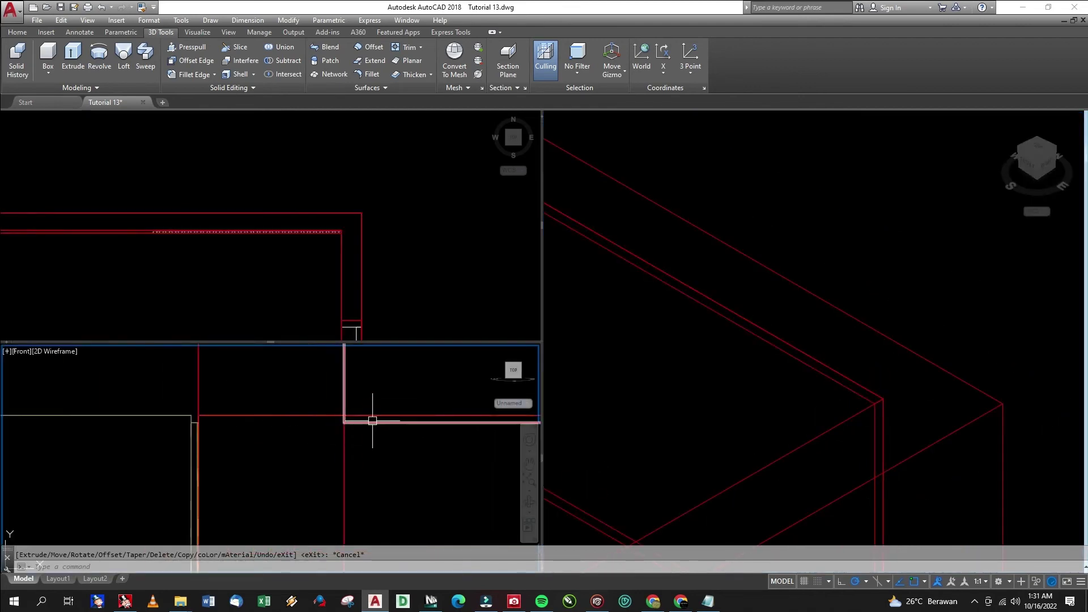
left_click(656, 413)
scroll(669, 417, "down", 3)
scroll(697, 442, "down", 2)
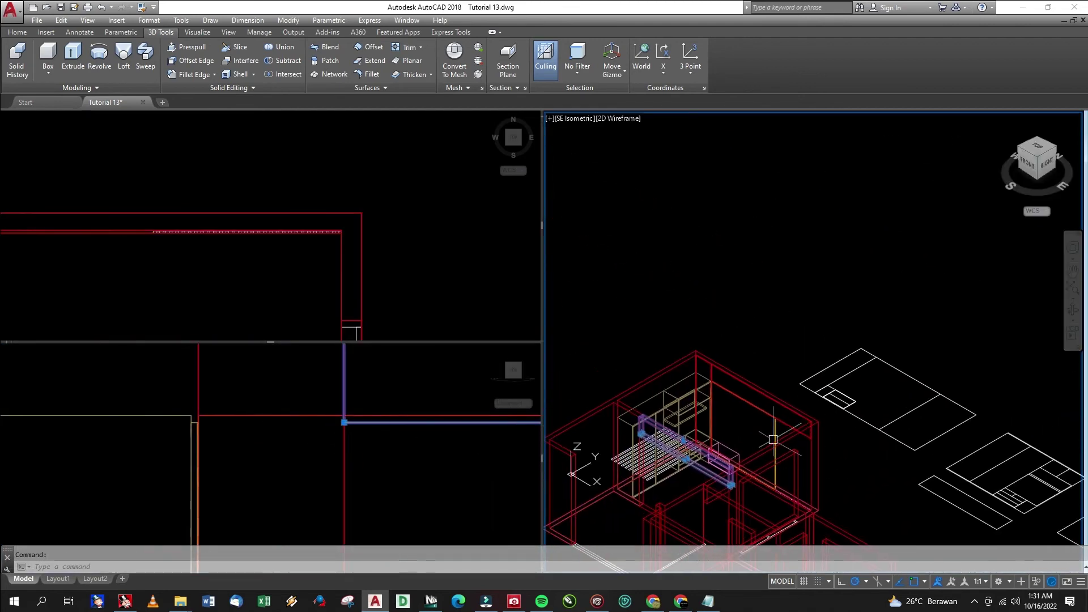
key("Escape")
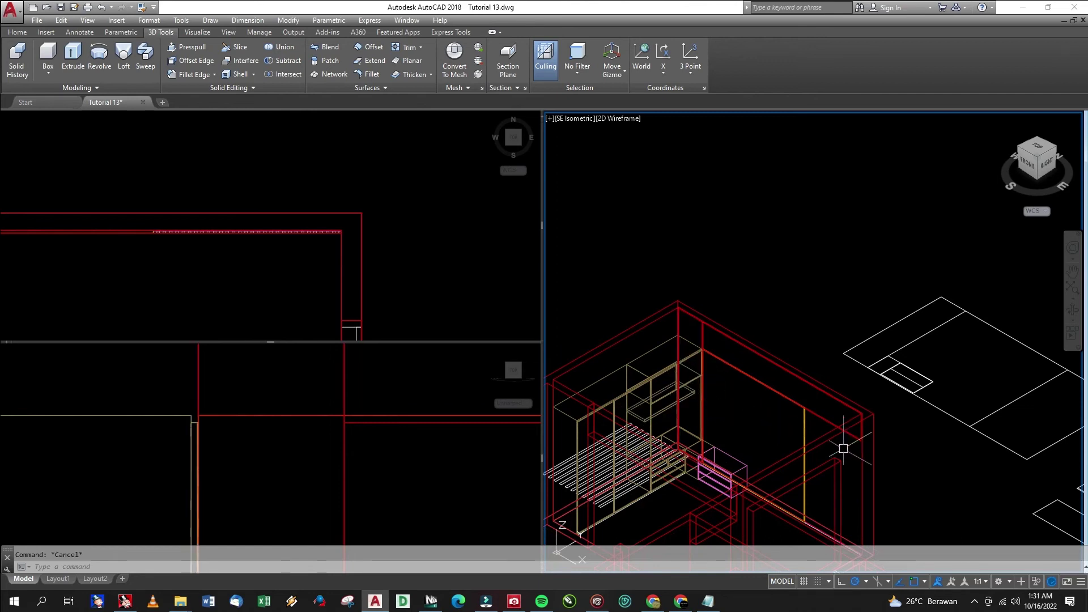
scroll(843, 449, "up", 2)
scroll(816, 453, "up", 2)
scroll(788, 462, "up", 2)
scroll(758, 472, "up", 2)
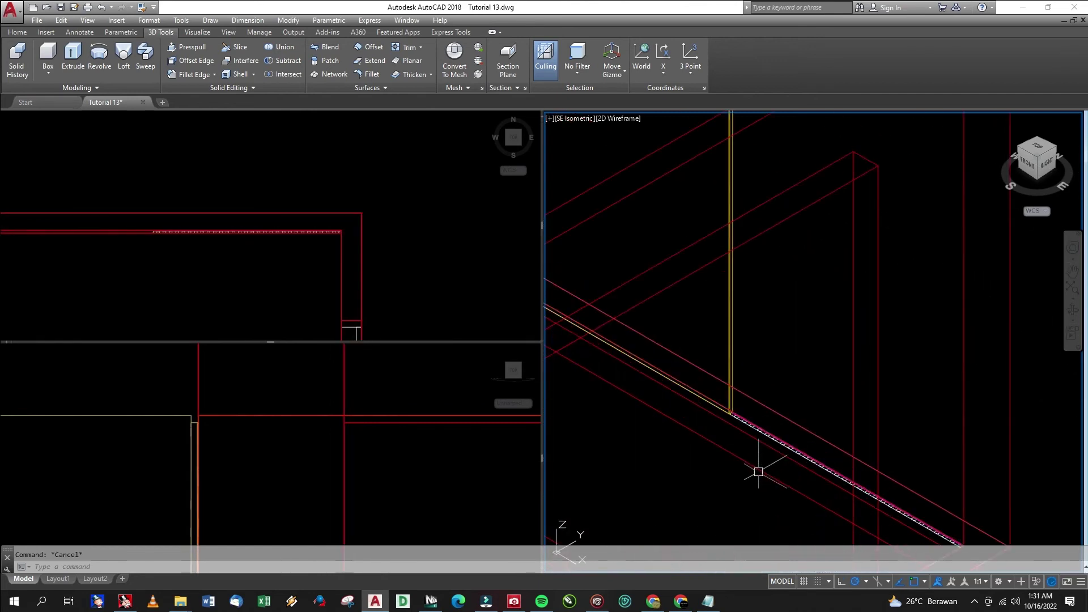
scroll(763, 462, "up", 2)
scroll(690, 360, "up", 3)
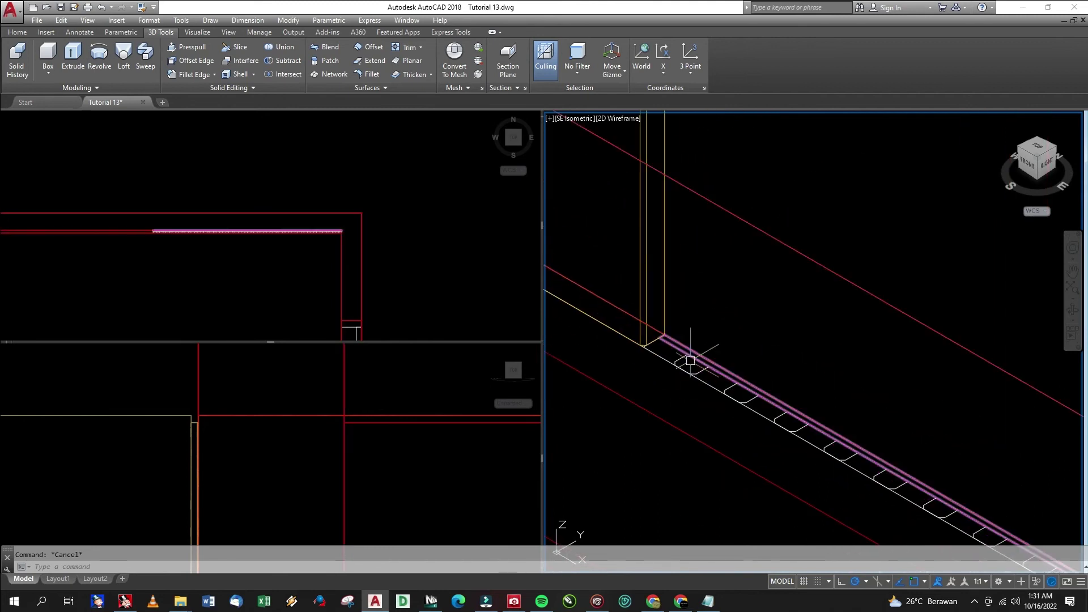
left_click(680, 350)
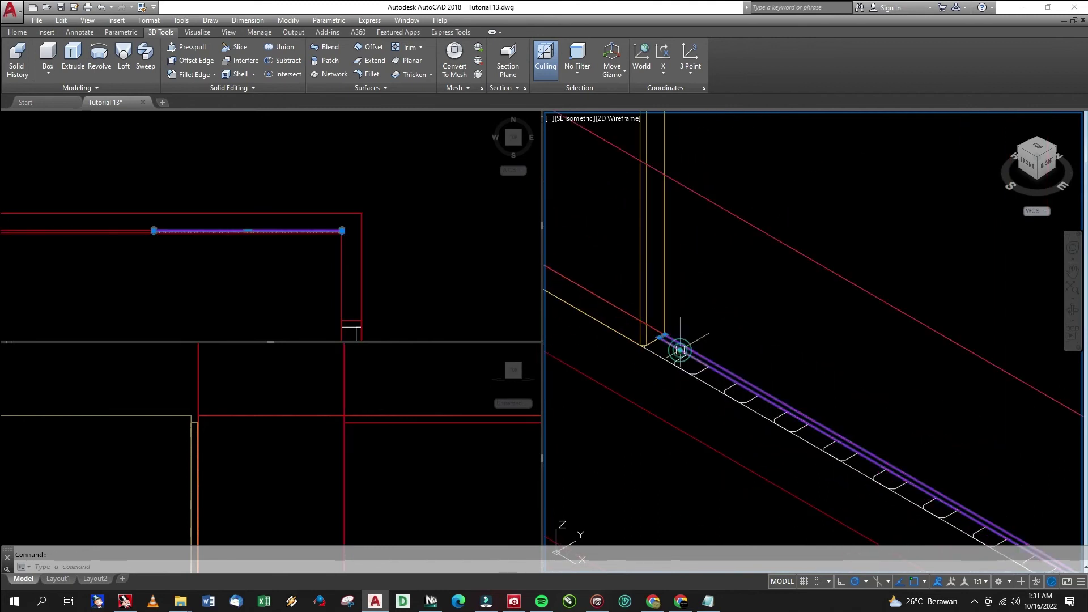
left_click(680, 350)
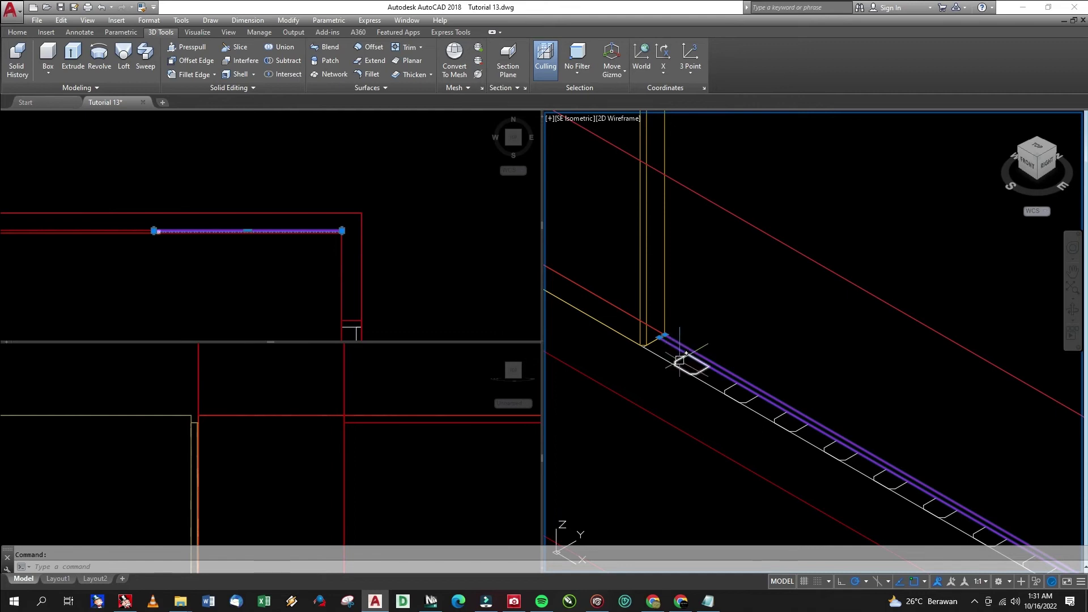
left_click(250, 284)
key("Escape")
scroll(202, 253, "up", 3)
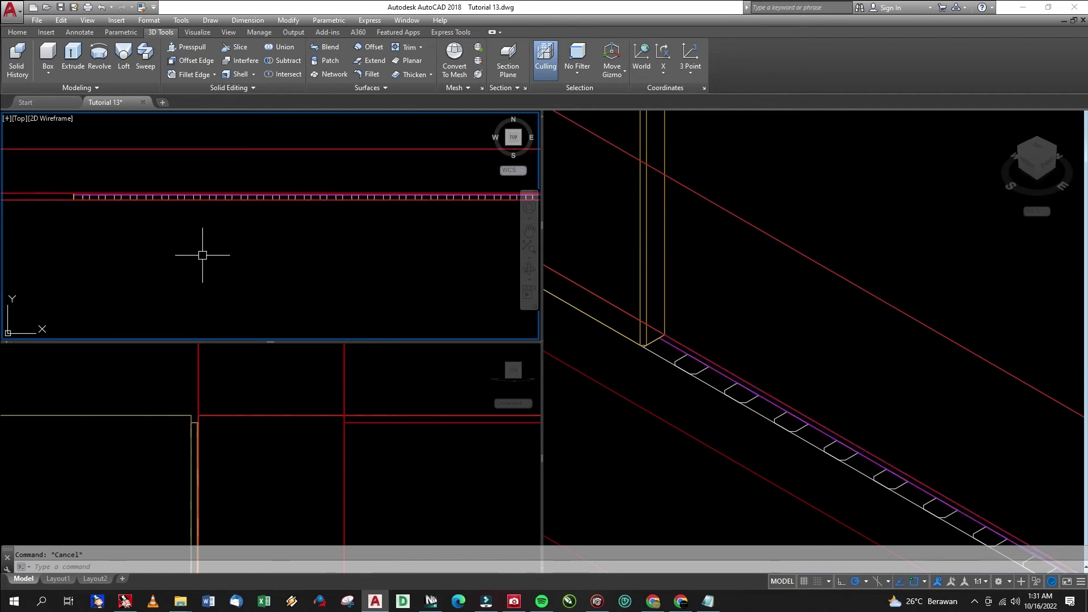
Select the louvre profiles along the wall and move them onto the 9 Jalusi layer.
left_click(62, 187)
scroll(357, 232, "down", 2)
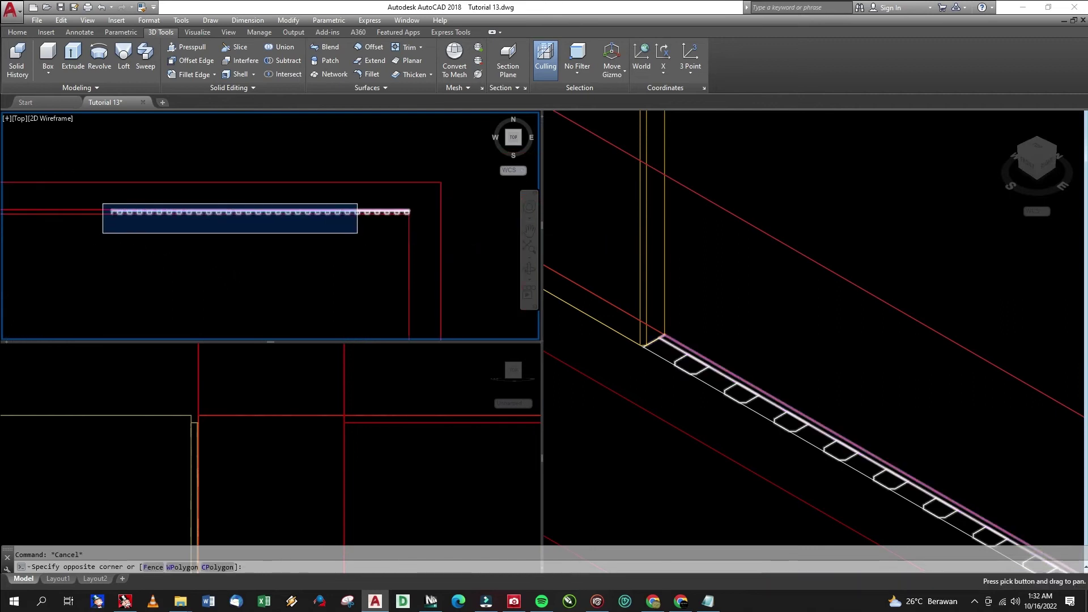
key("Escape")
left_click(17, 32)
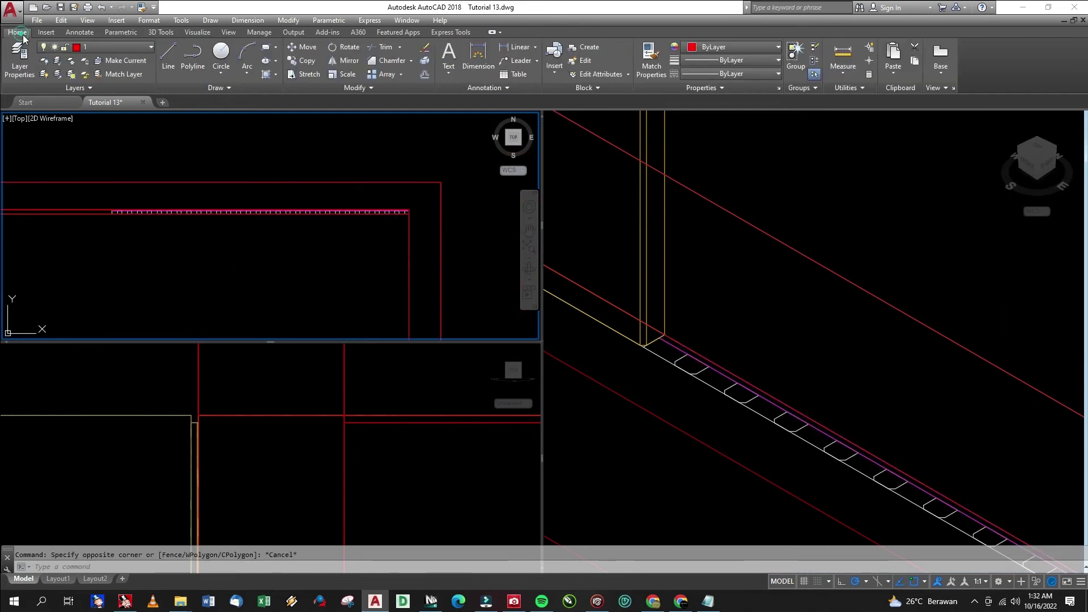
left_click(109, 53)
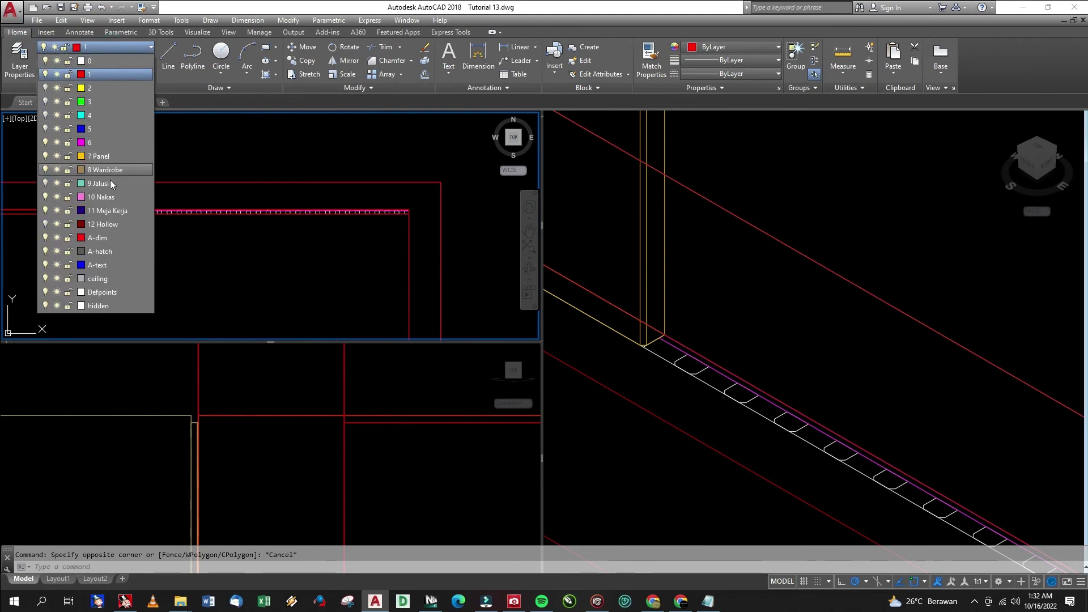
left_click(44, 182)
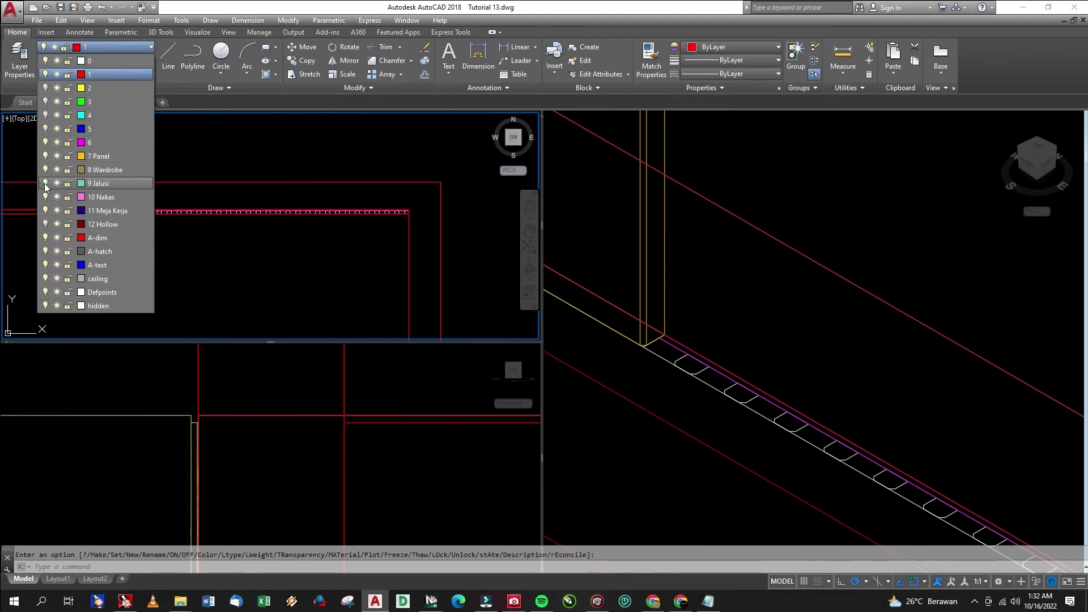
left_click(256, 263)
left_click(97, 195)
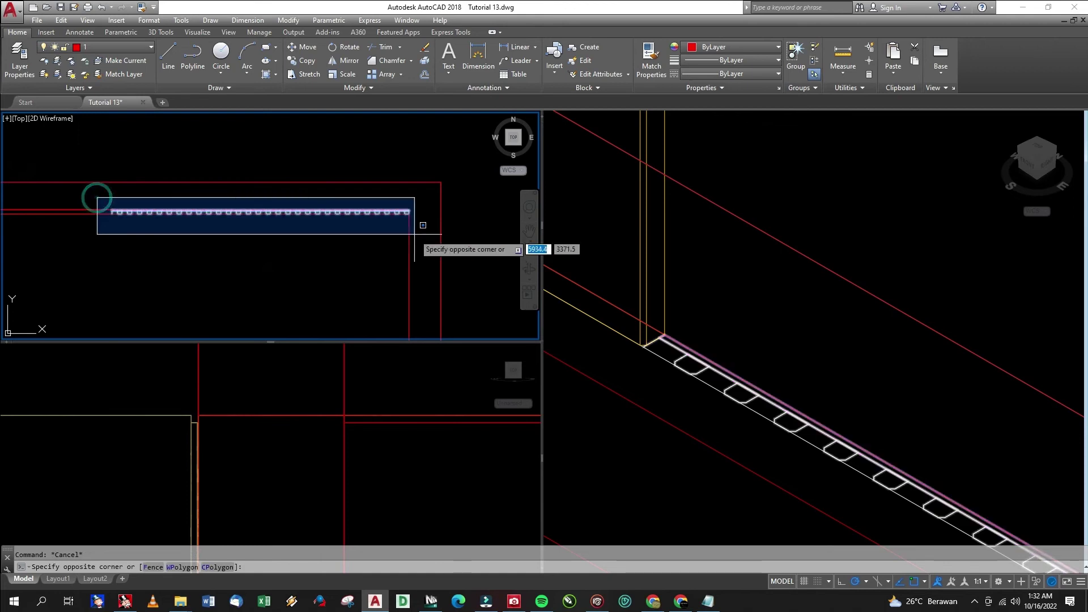
left_click(418, 229)
left_click(108, 47)
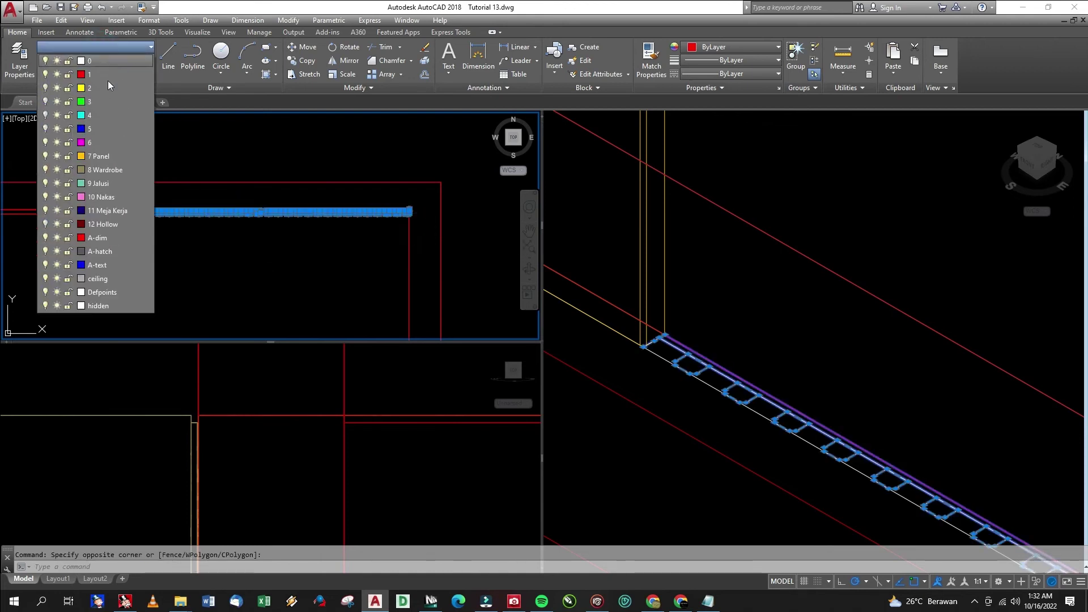
left_click(104, 143)
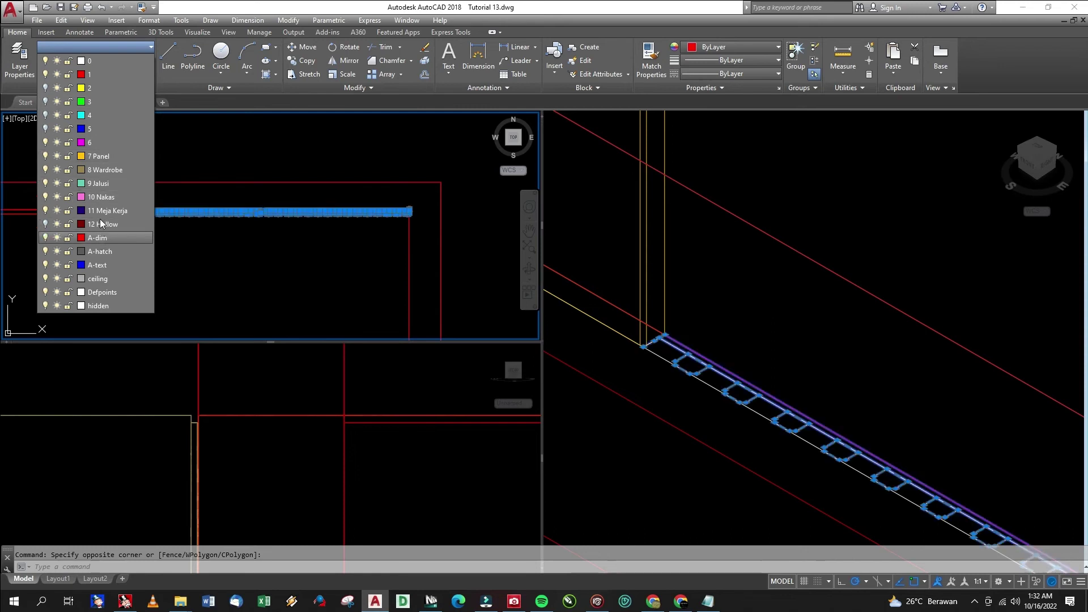
left_click(105, 184)
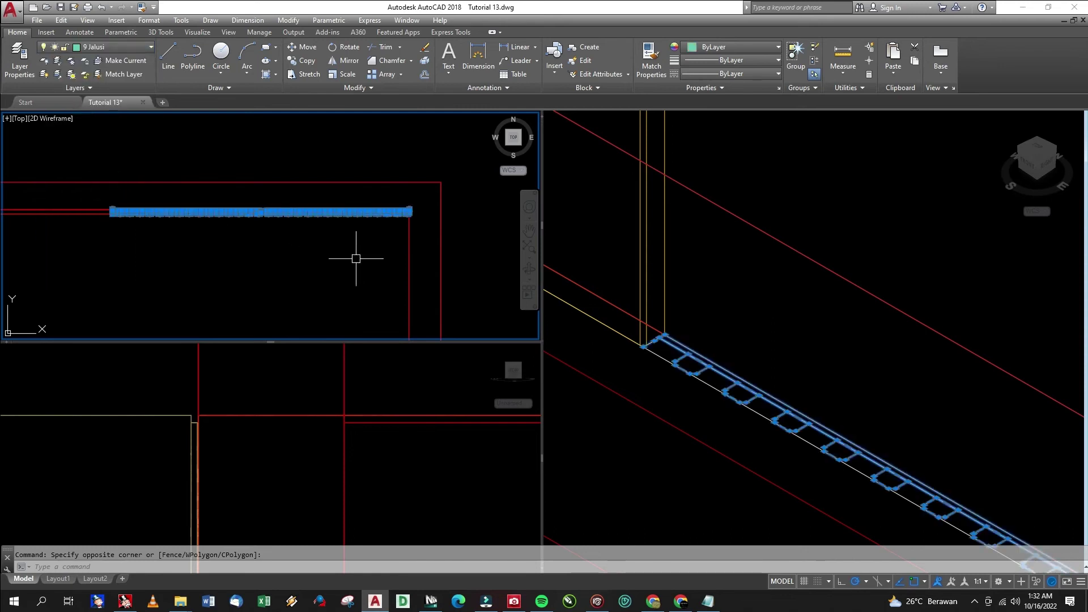
Window-select the louvre profiles in the top view and try extruding them, cancelling each attempt.
left_click(748, 324)
scroll(748, 324, "down", 3)
type("t")
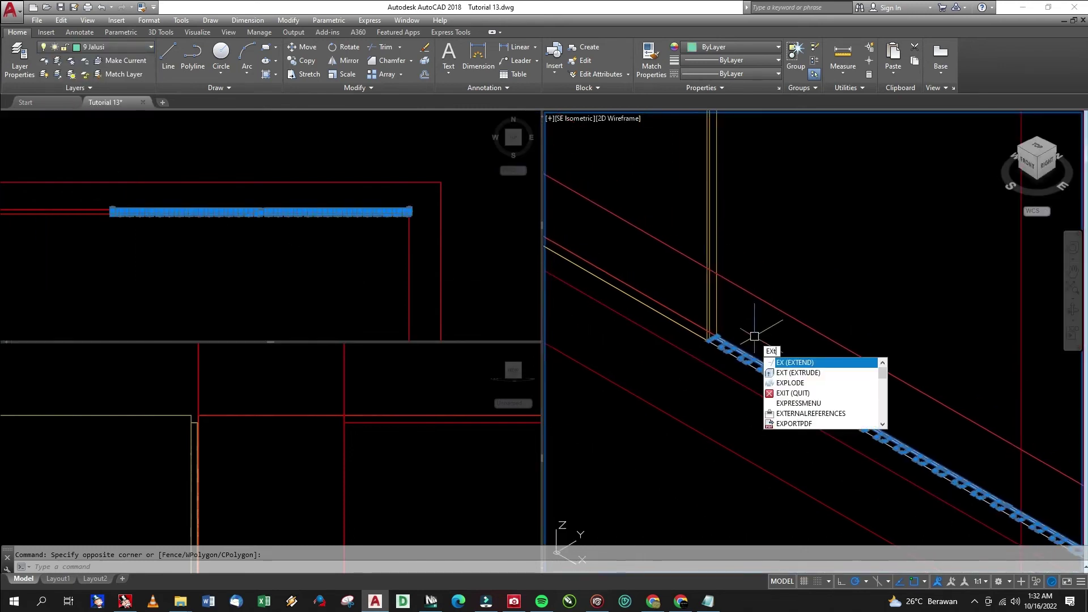
key("Return")
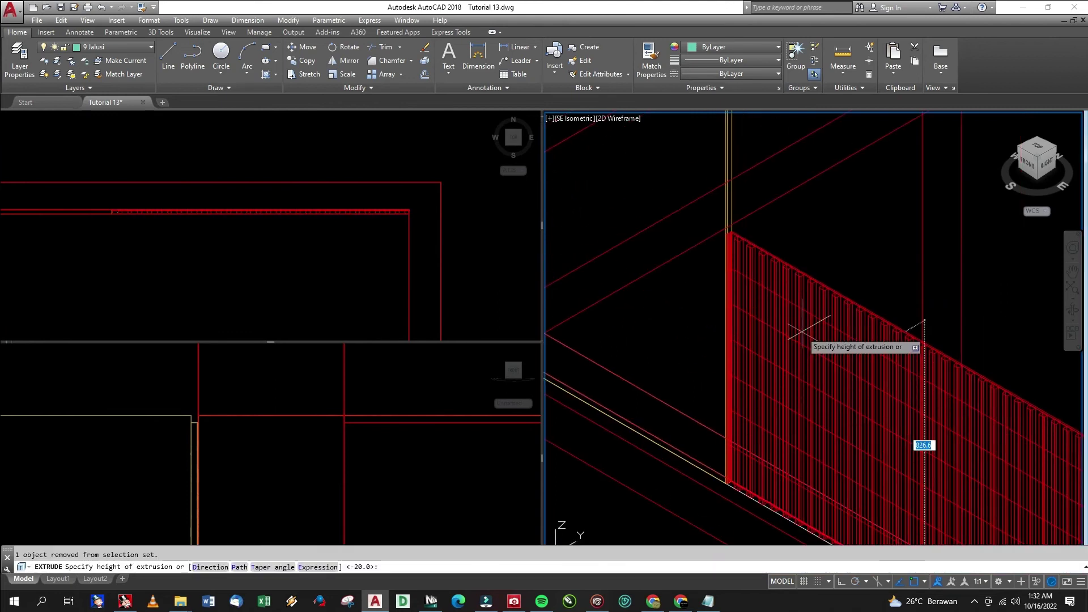
key("Escape")
left_click(286, 230)
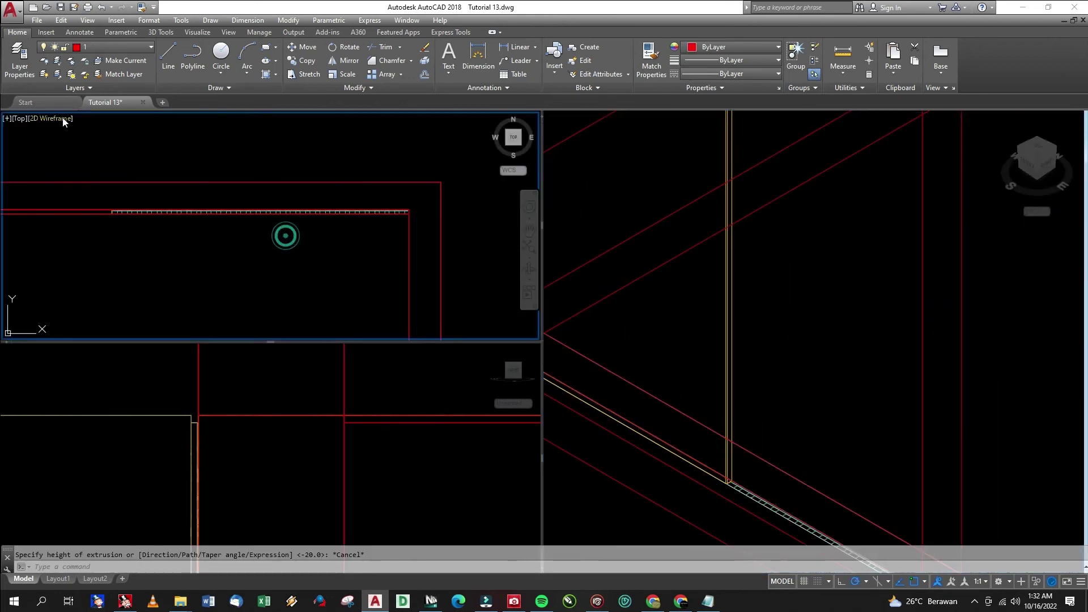
left_click(97, 47)
left_click(44, 59)
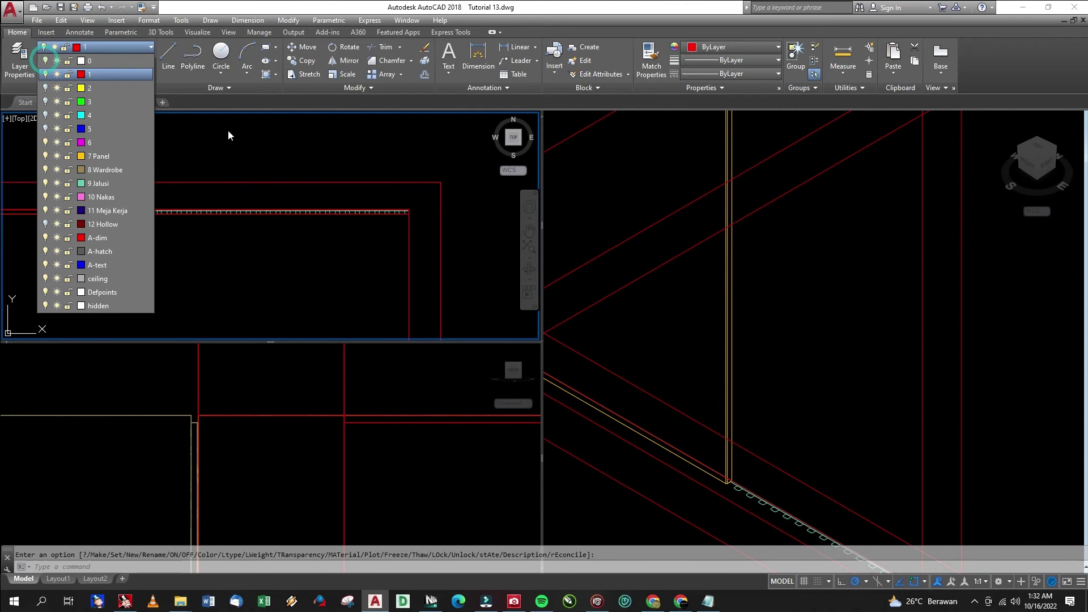
left_click(283, 153)
left_click(425, 233)
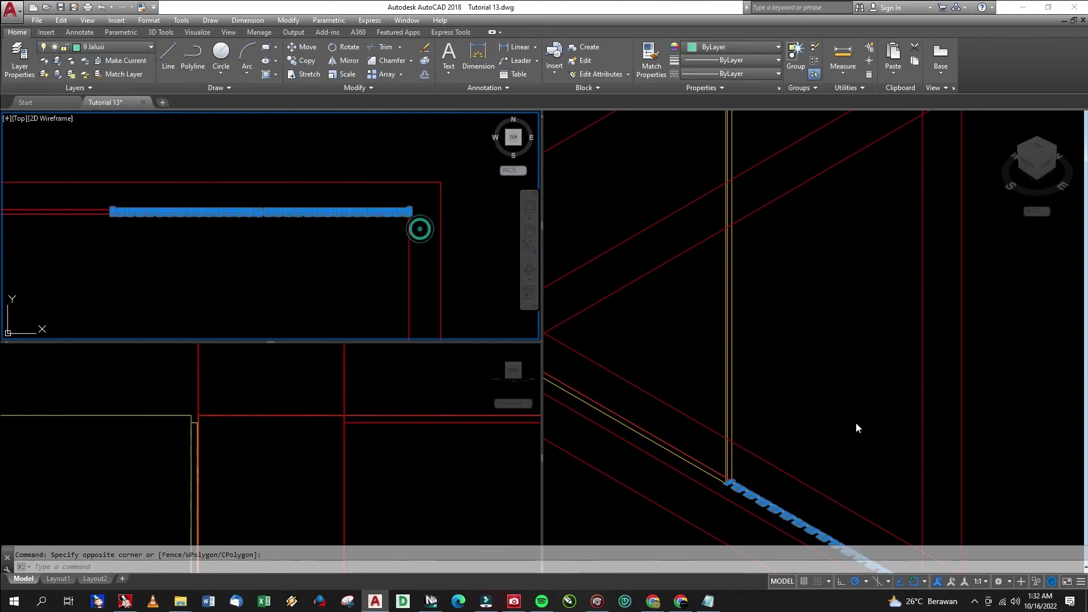
left_click(818, 427)
key("Return")
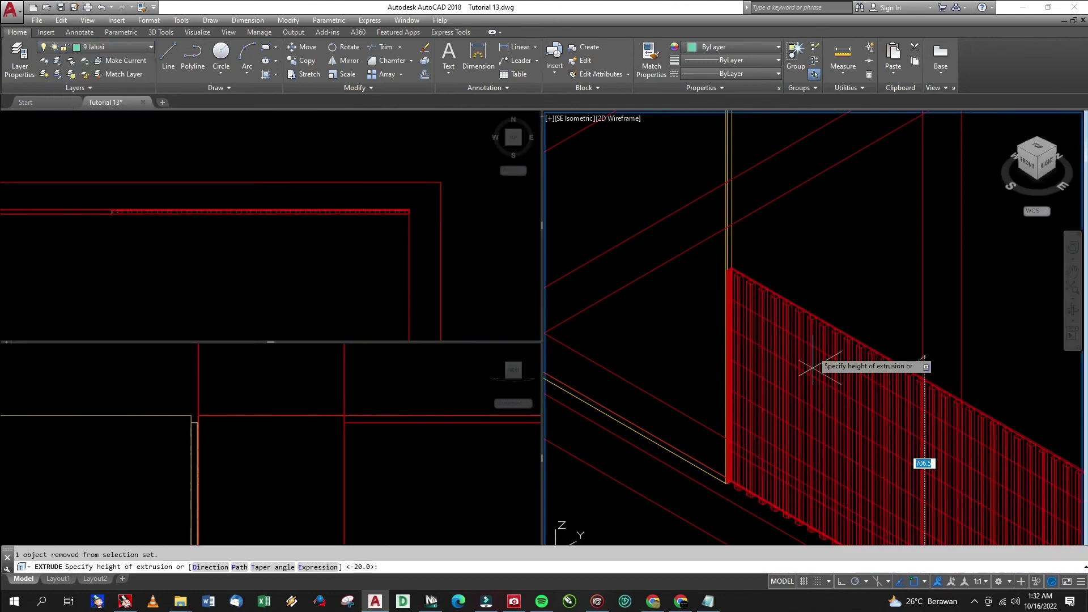
key("Escape")
Select a single louvre profile in the isometric view and start, then cancel, an extrusion.
left_click(126, 224)
scroll(122, 215, "up", 4)
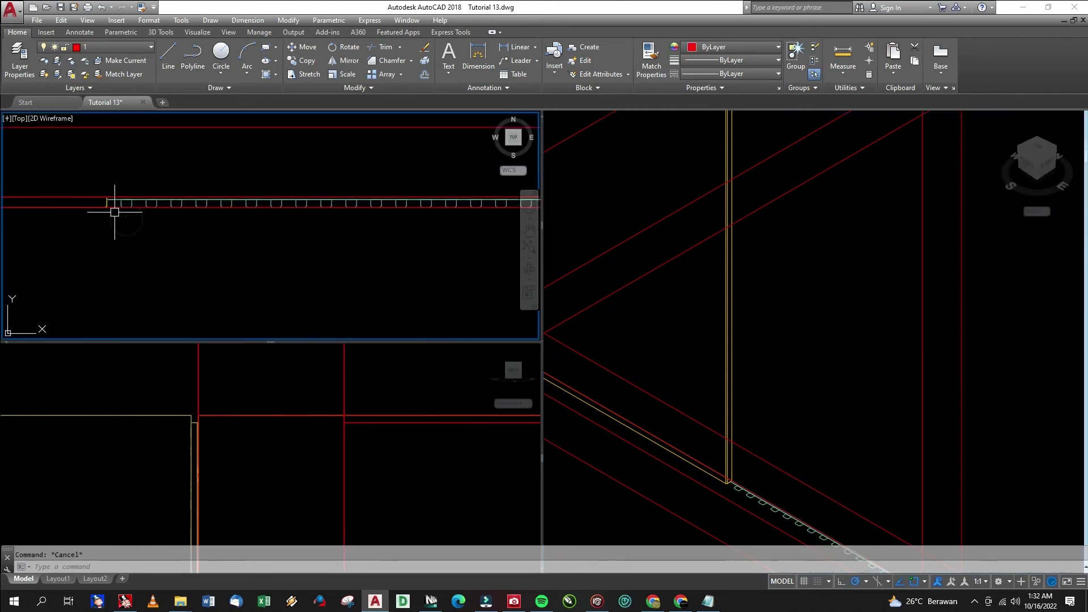
scroll(134, 206, "up", 5)
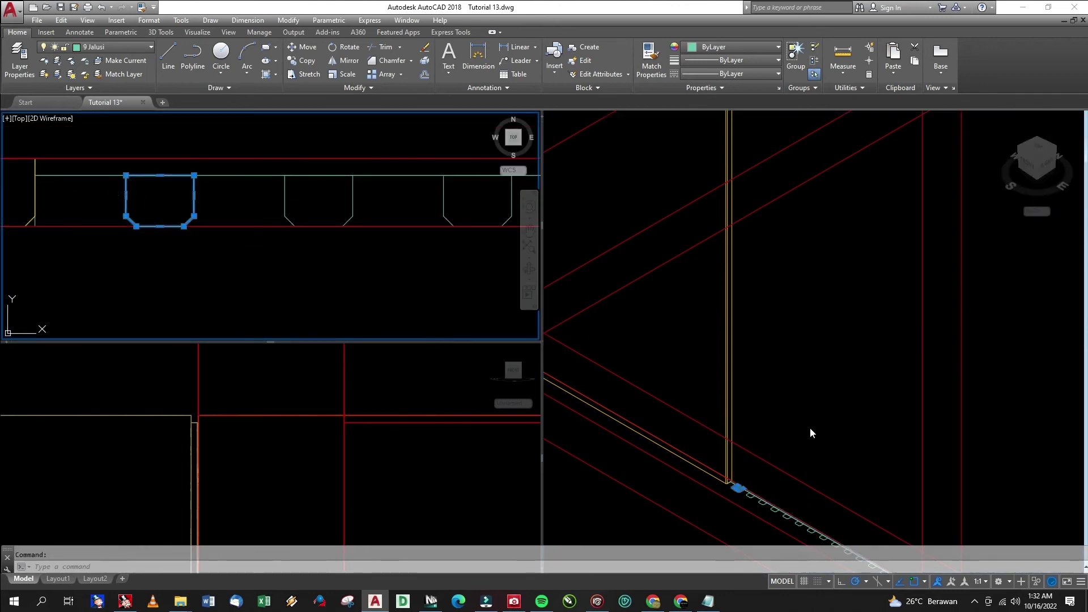
key("Escape")
left_click(800, 408)
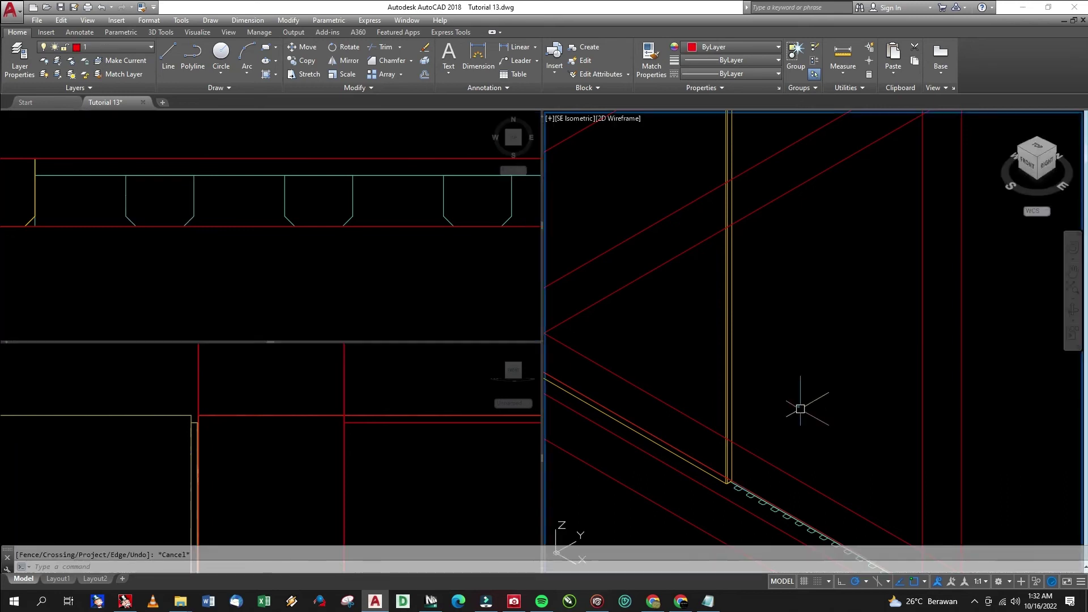
scroll(734, 490, "up", 2)
left_click(721, 478)
type("ext")
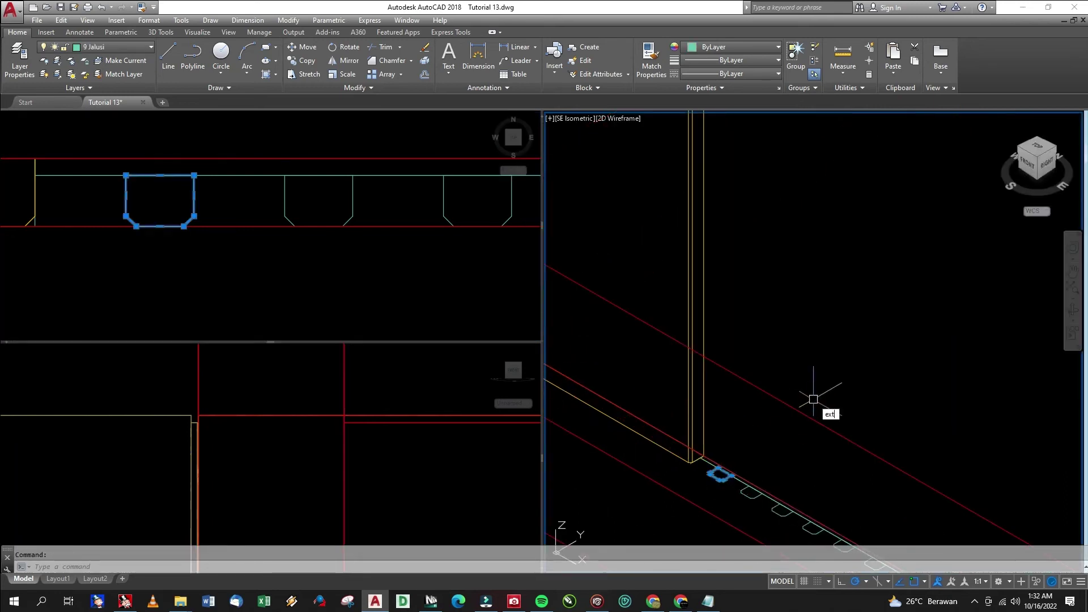
key("Return")
key("Escape")
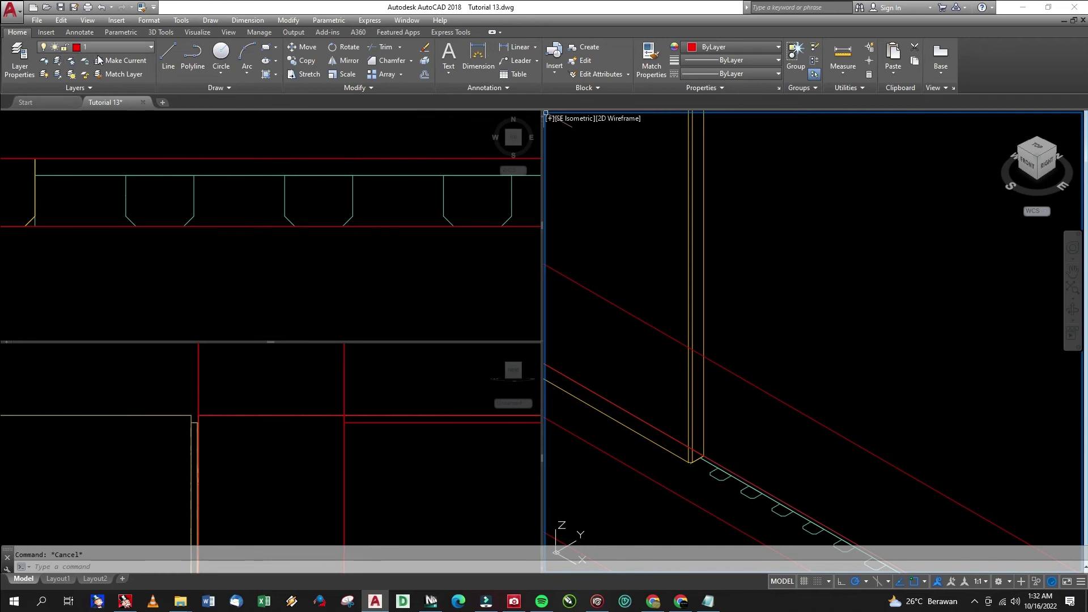
Make 9 Jalusi the current layer and window-select the whole louvre row in the top view.
left_click(99, 55)
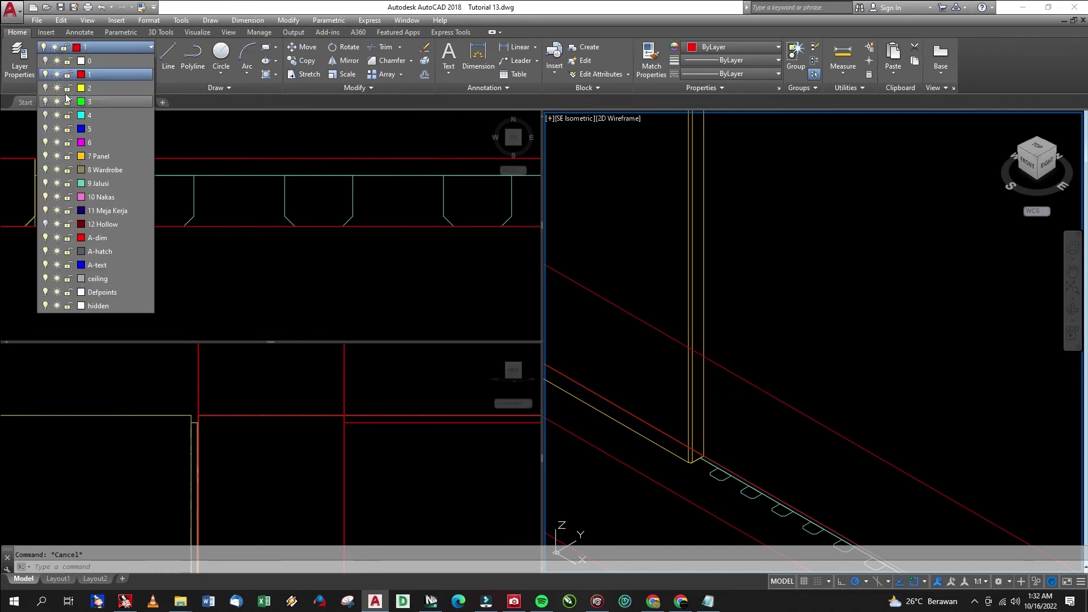
left_click(105, 189)
left_click(78, 170)
scroll(181, 213, "down", 2)
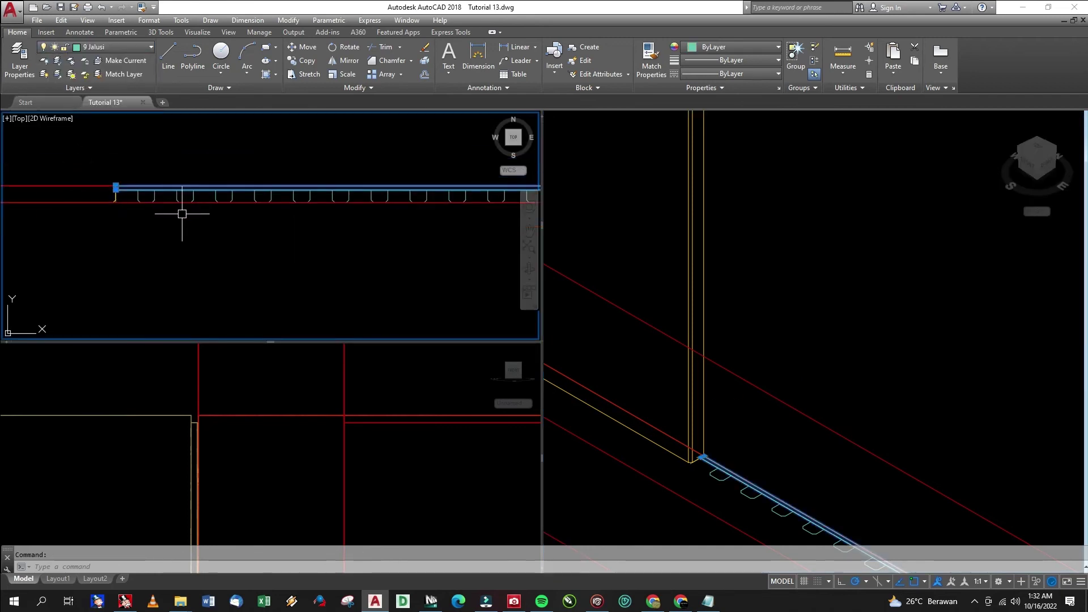
scroll(102, 190, "down", 2)
scroll(69, 156, "down", 2)
left_click(93, 181)
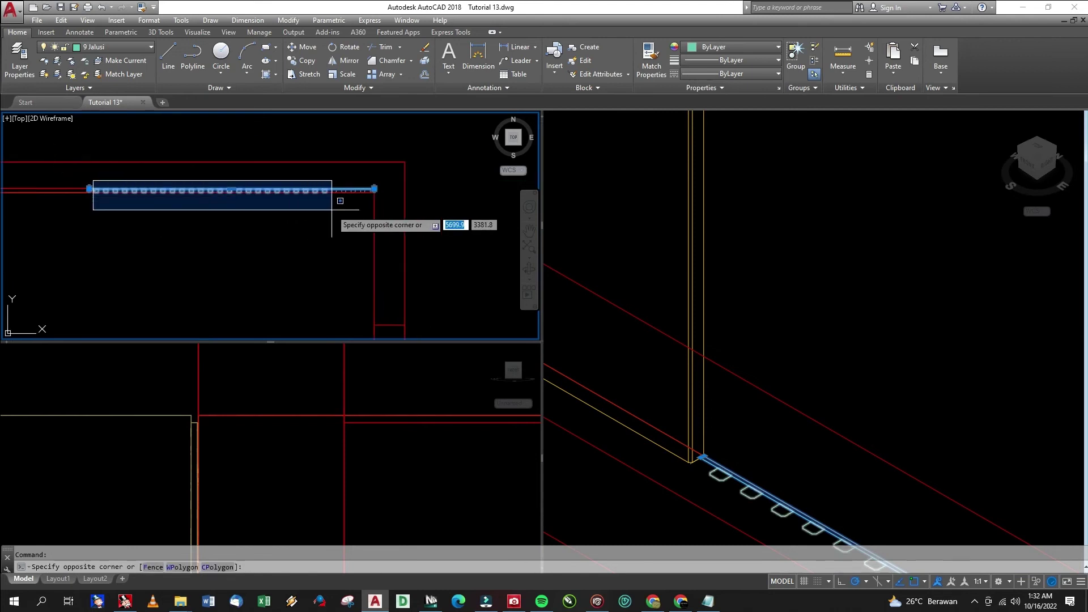
left_click(369, 202)
scroll(347, 200, "up", 5)
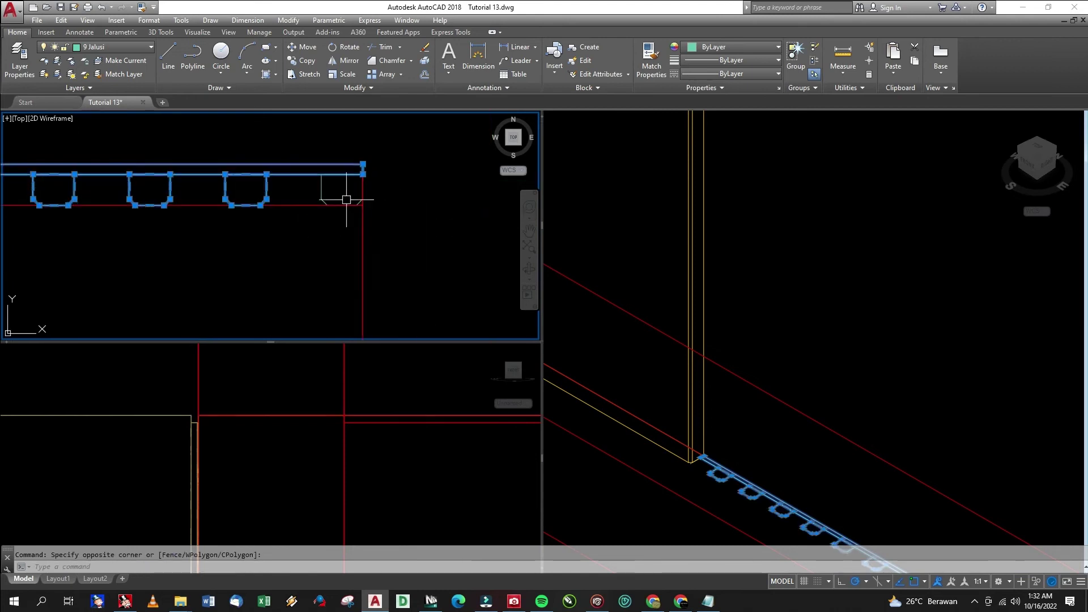
left_click(323, 192)
left_click(826, 381)
scroll(776, 398, "down", 3)
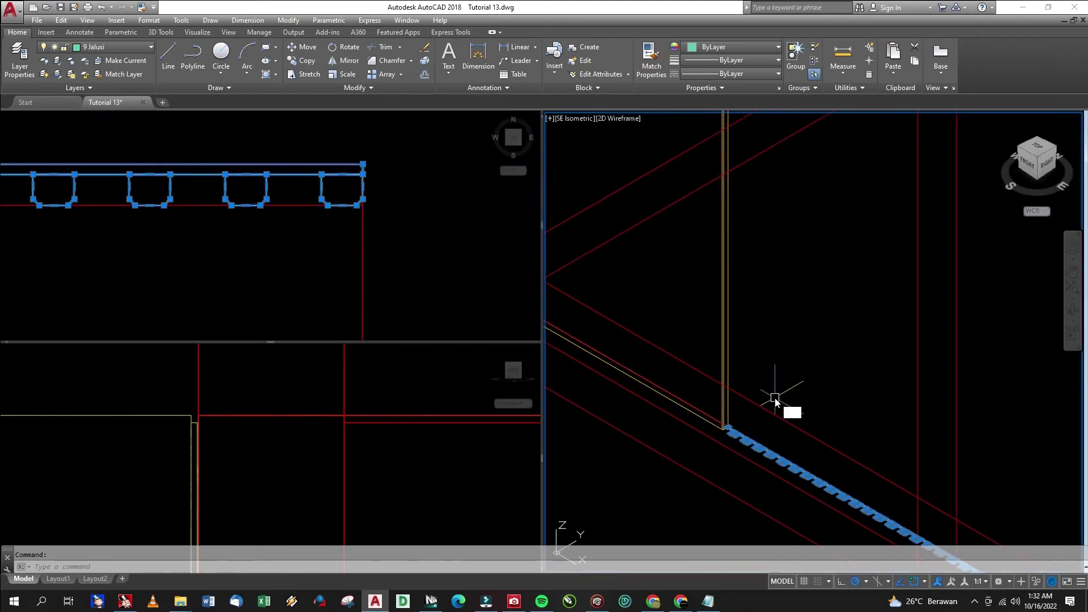
type("ex")
Extrude the selected Jalusi louvre profiles at the default height into vertical slats.
key("Return")
mouse_move(775, 398)
middle_mouse_down()
mouse_move(809, 444)
mouse_move(811, 397)
middle_mouse_up()
scroll(799, 295, "up", 3)
scroll(748, 287, "up", 3)
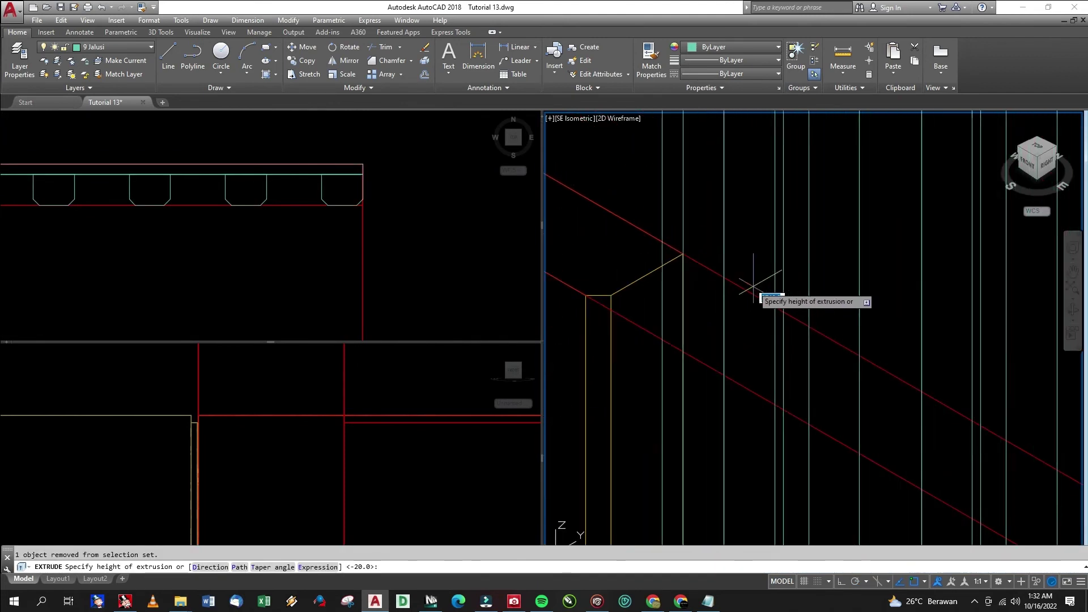
key("Return")
scroll(646, 278, "down", 3)
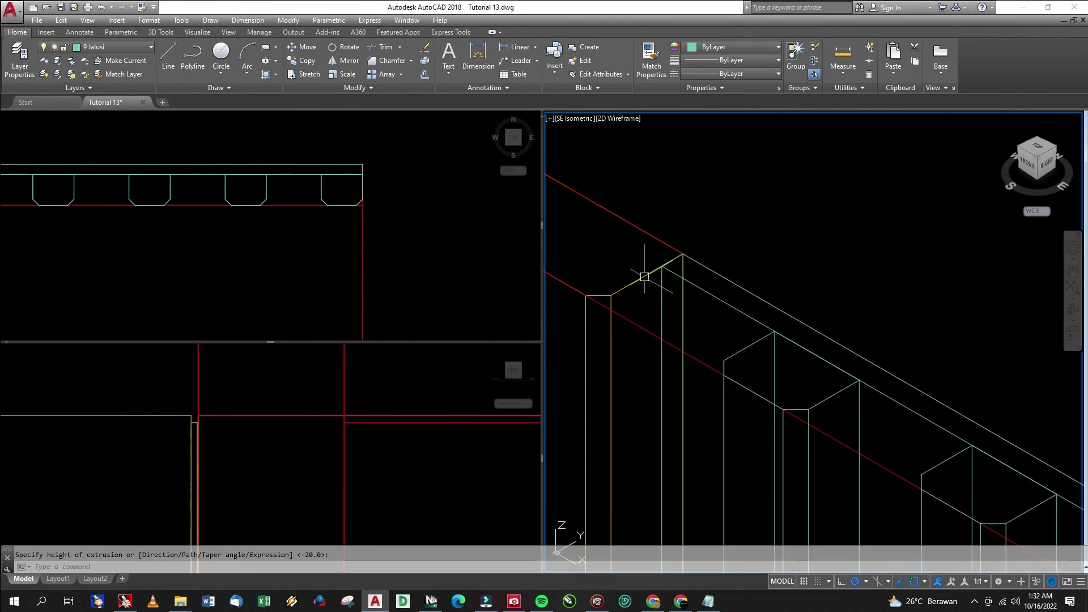
Pan and zoom the isometric view to inspect the new green slat panel.
middle_click_drag(642, 275, 716, 338)
scroll(715, 338, "down", 2)
scroll(729, 199, "down", 2)
scroll(784, 243, "down", 3)
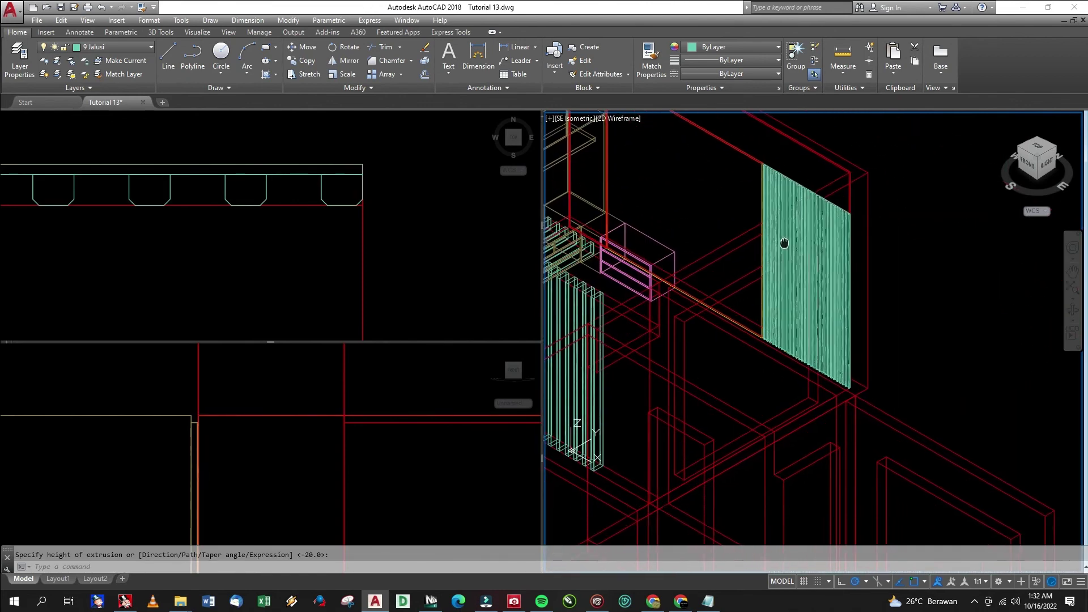
scroll(901, 373, "up", 4)
scroll(867, 379, "down", 3)
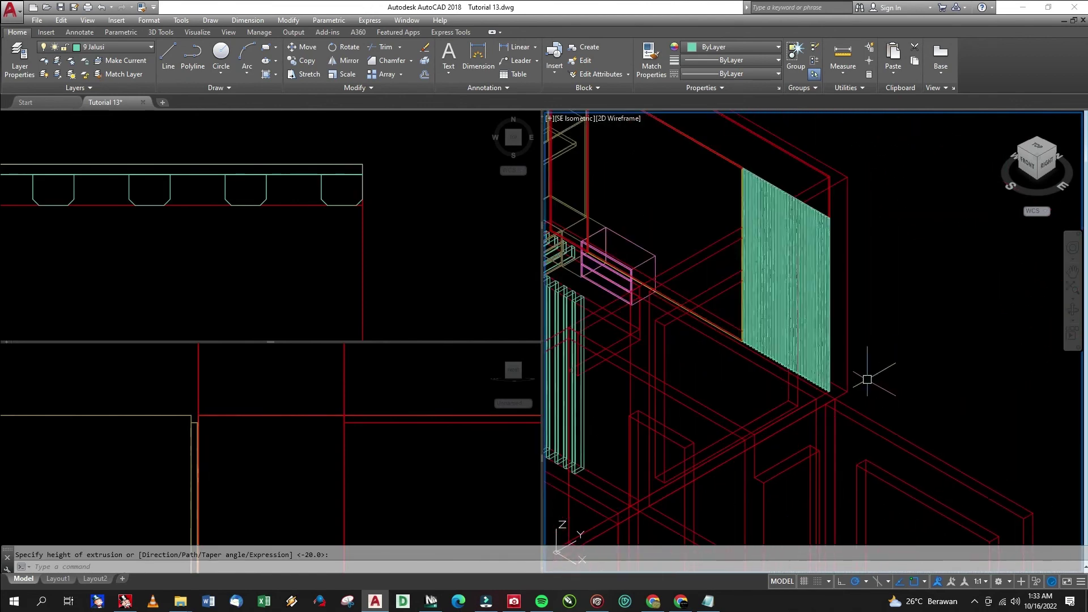
middle_click_drag(862, 376, 884, 333)
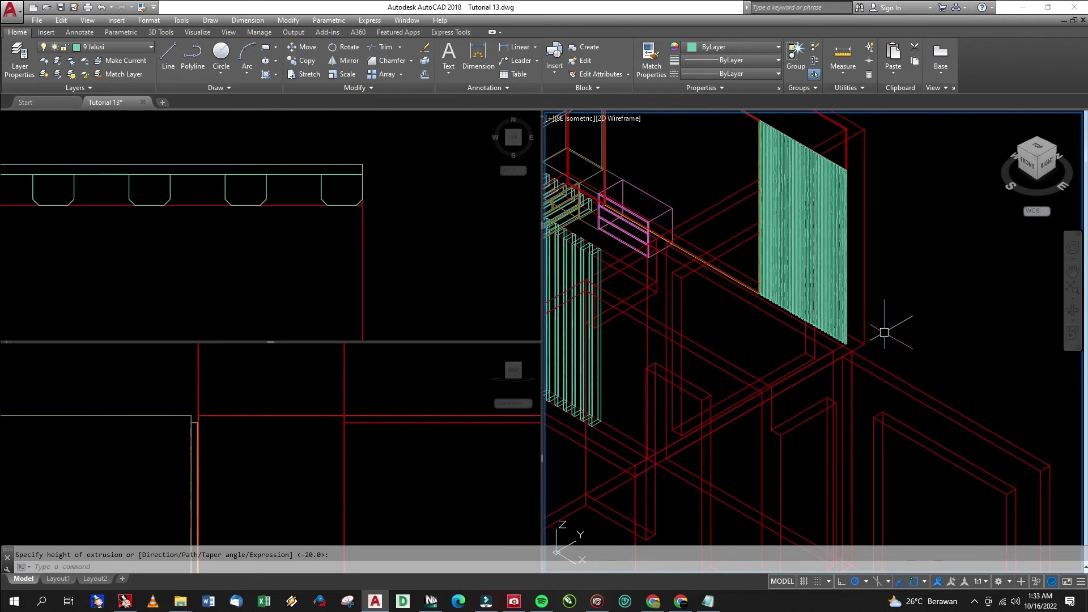
Check the slats from the top viewport, then save Tutorial 13.dwg.
left_click(293, 264)
scroll(291, 255, "down", 3)
middle_click_drag(317, 215, 369, 162)
left_click(753, 368)
scroll(742, 361, "down", 3)
key("ctrl+s")
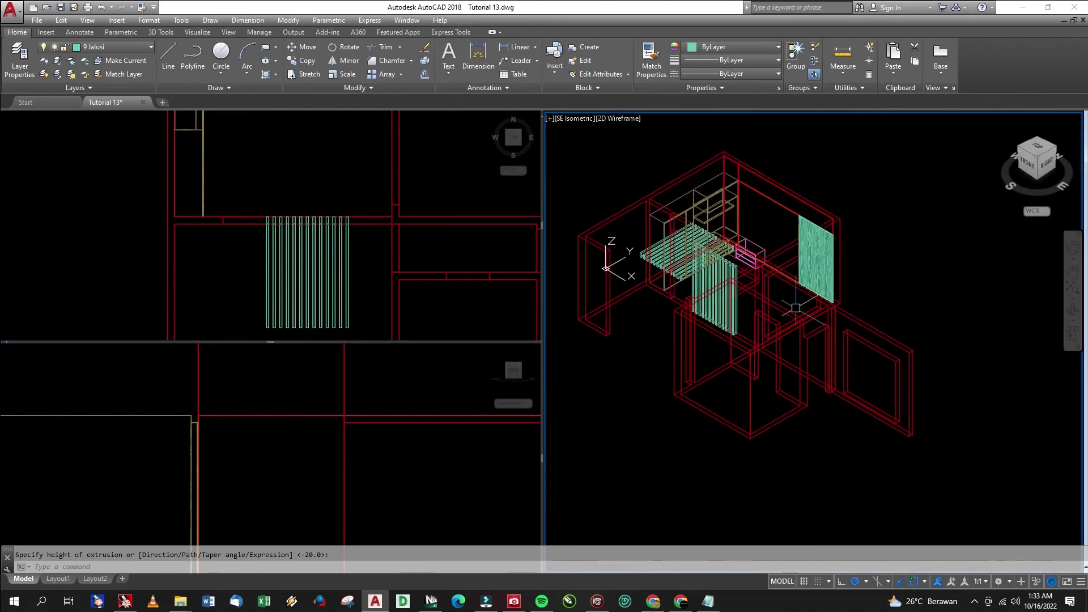
middle_click_drag(885, 376, 816, 438)
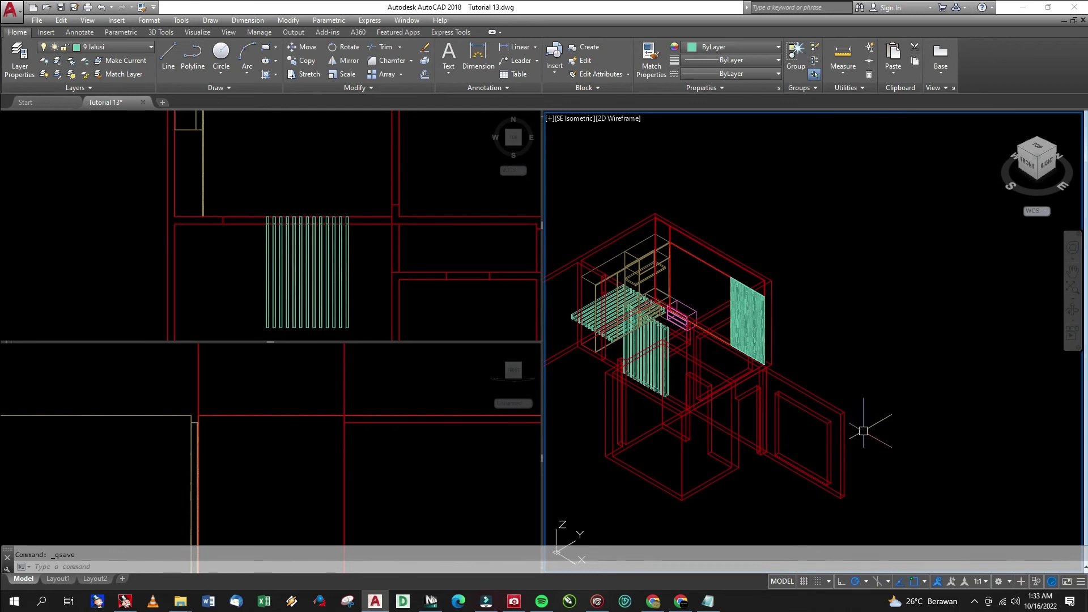
Show the cyan layer 4 objects and make layer 4 the current layer.
left_click(114, 51)
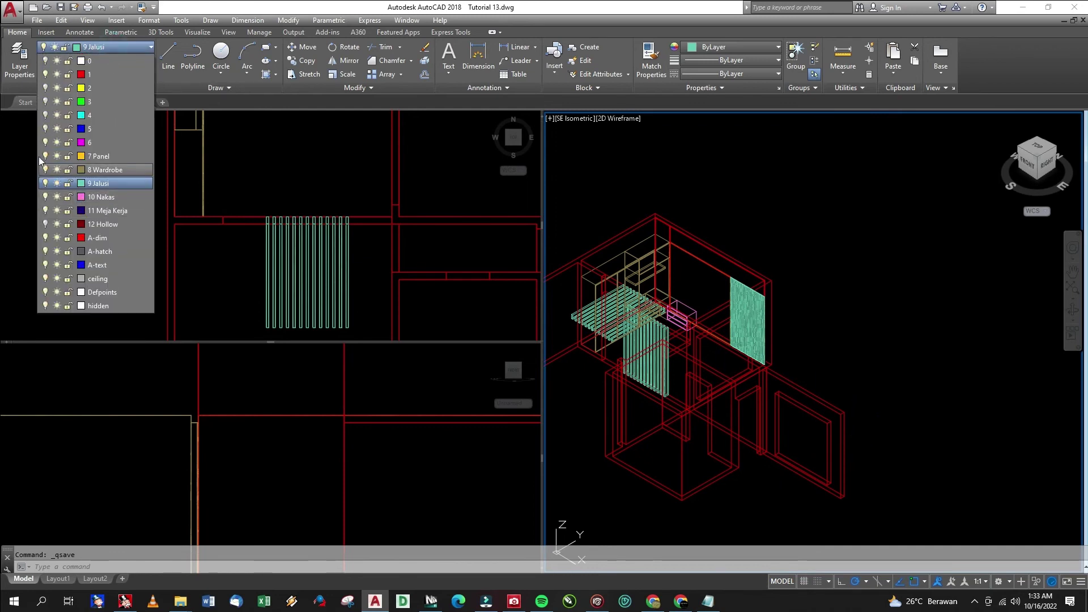
left_click(45, 115)
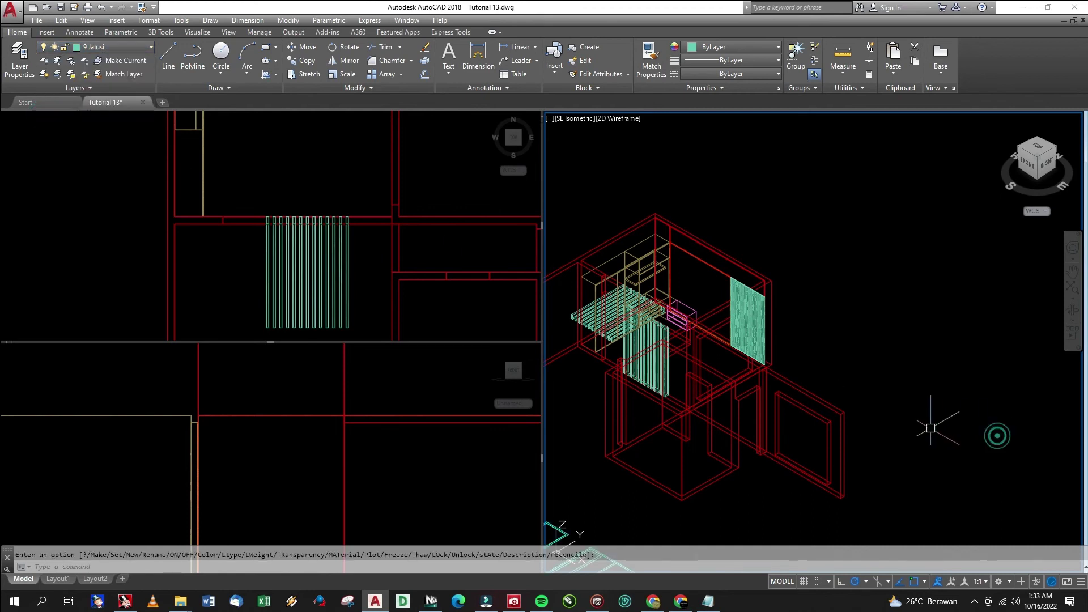
scroll(941, 434, "down", 3)
scroll(704, 462, "up", 6)
scroll(737, 510, "up", 3)
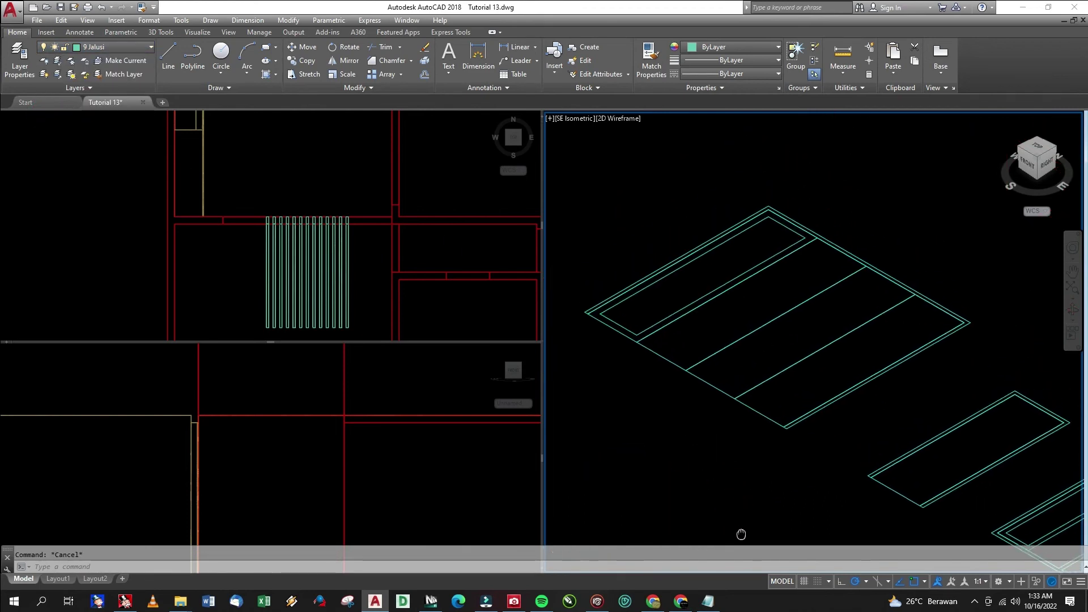
scroll(709, 499, "down", 1)
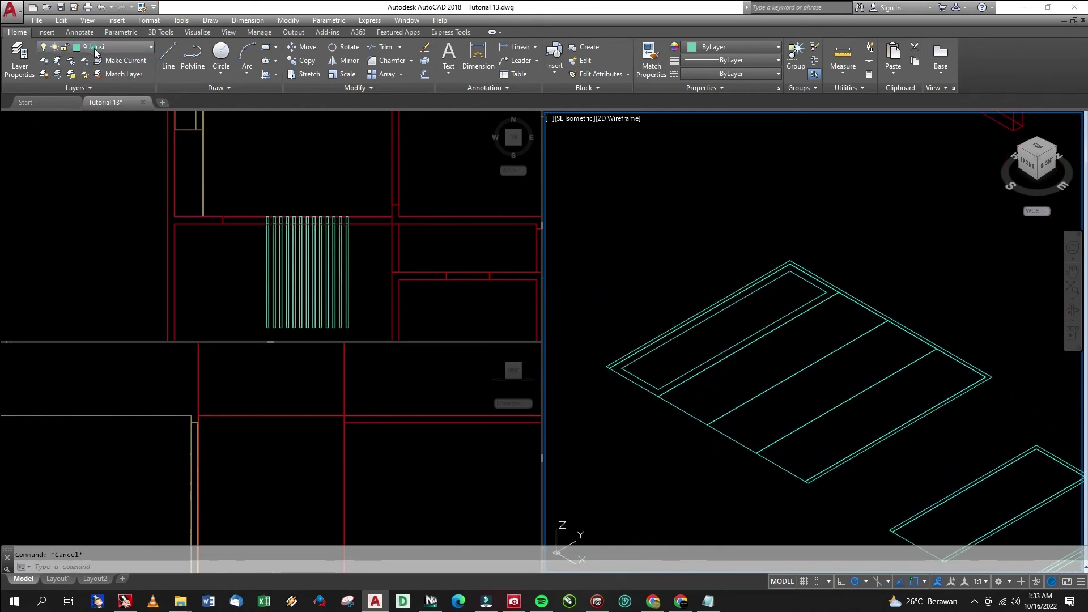
left_click(95, 50)
left_click(101, 115)
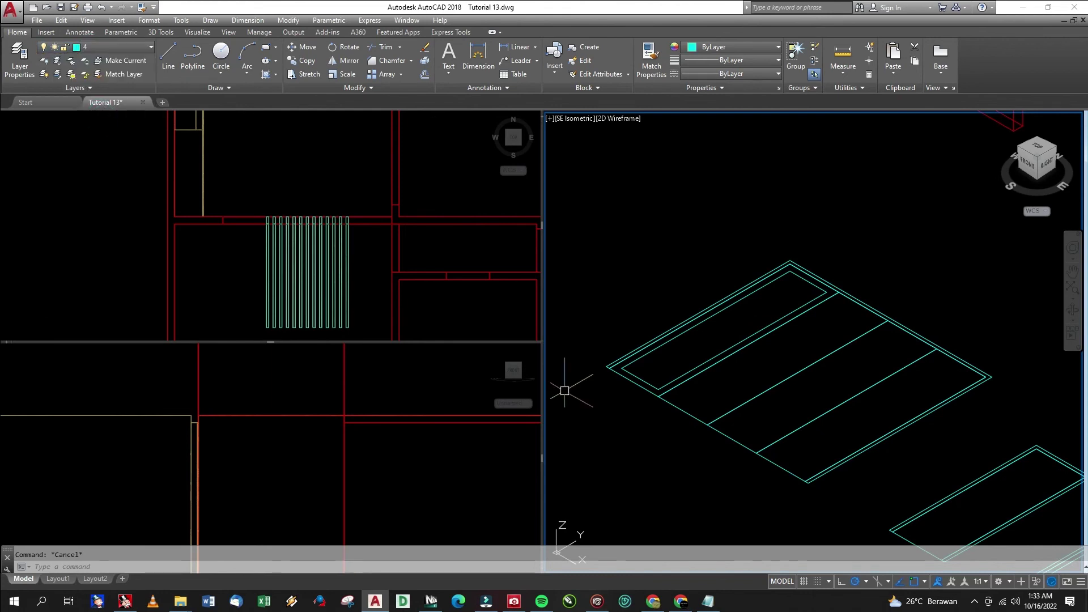
Start EXTRUDE and pick the outer slab outline, inner rectangle and lower-right outline.
type("ext")
key("Return")
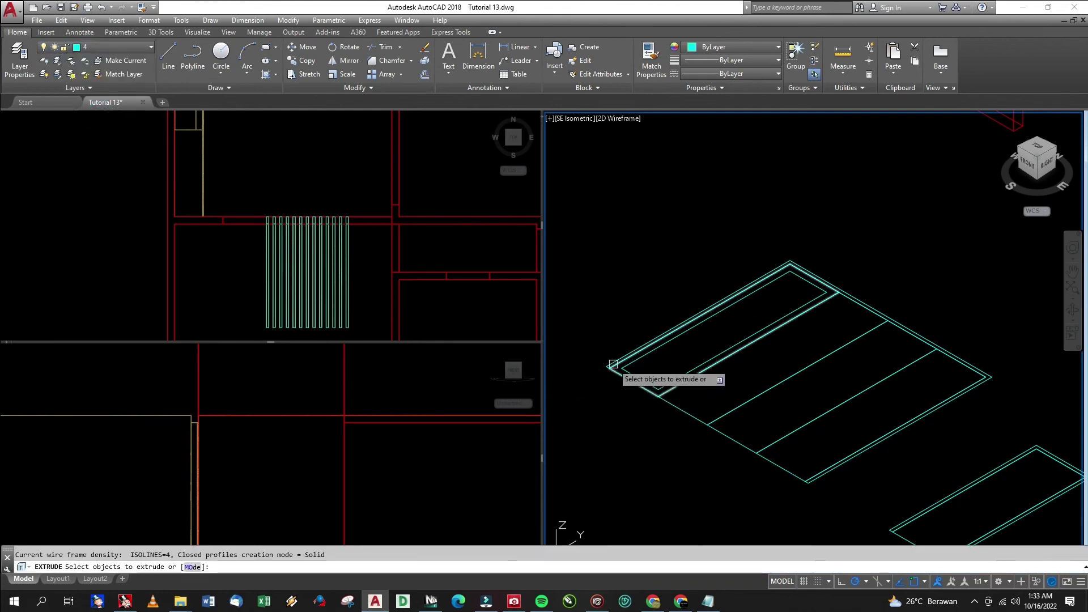
scroll(619, 369, "up", 3)
left_click(616, 360)
scroll(656, 387, "down", 2)
scroll(656, 386, "down", 3)
scroll(785, 438, "up", 5)
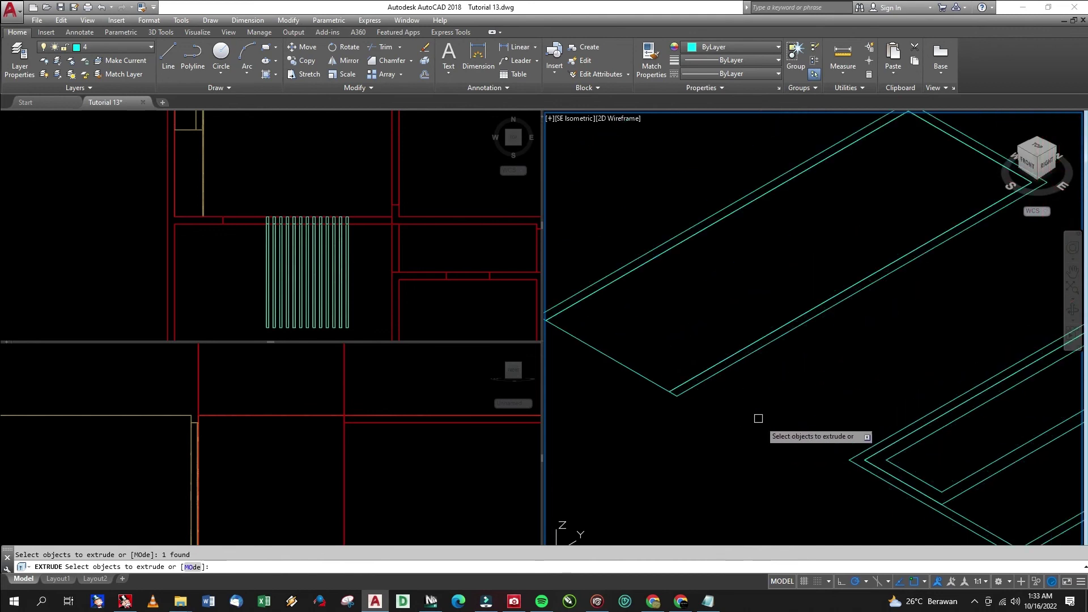
left_click(726, 372)
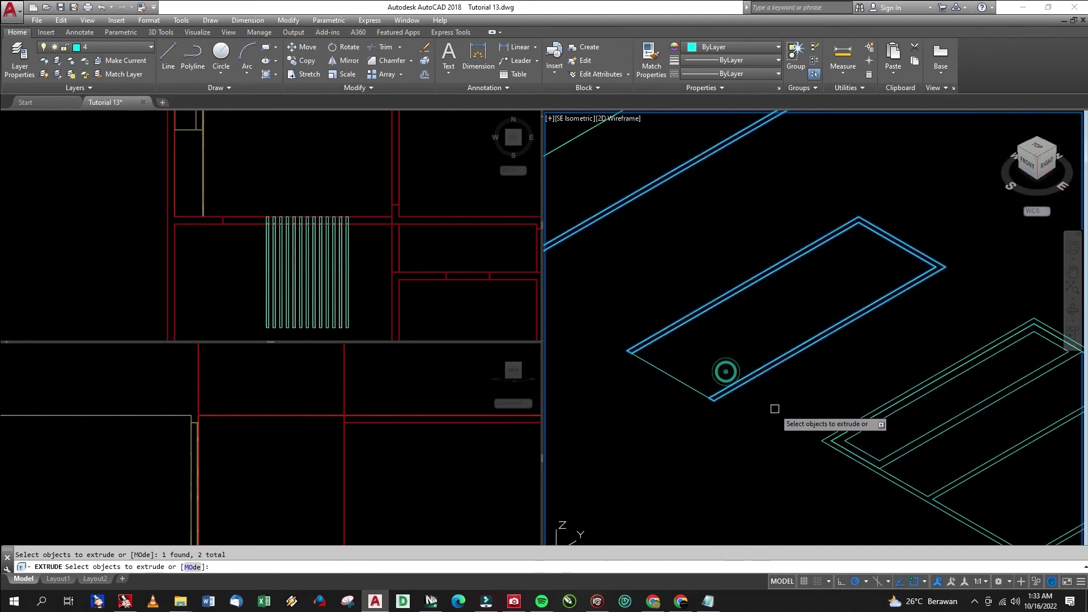
left_click(858, 417)
Add the last outline, five in total, and extrude them 100 units thick.
middle_click_drag(968, 479, 865, 434)
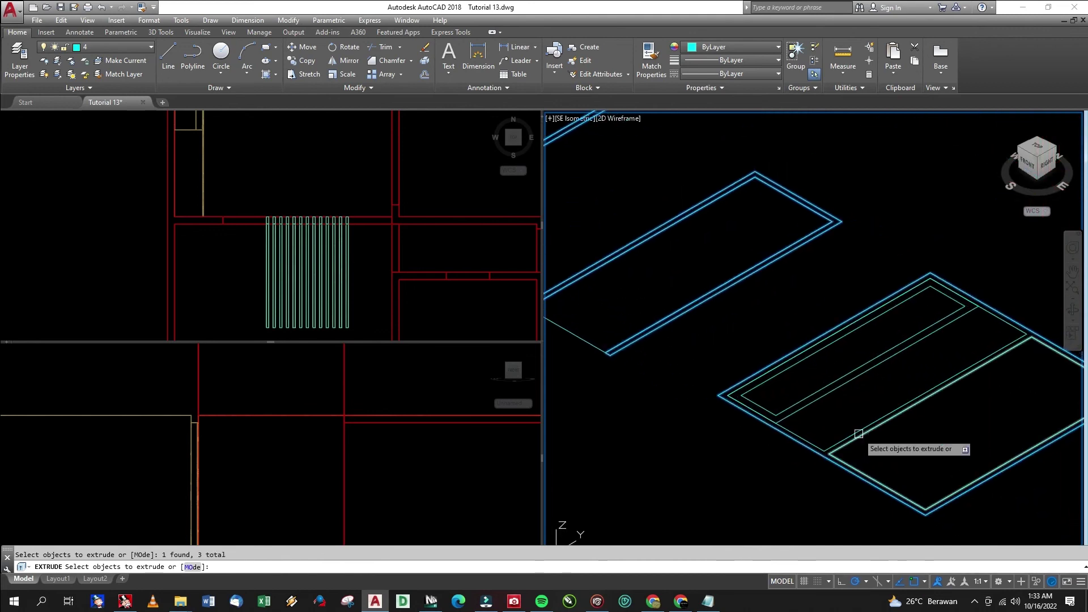
left_click(859, 433)
scroll(854, 434, "down", 3)
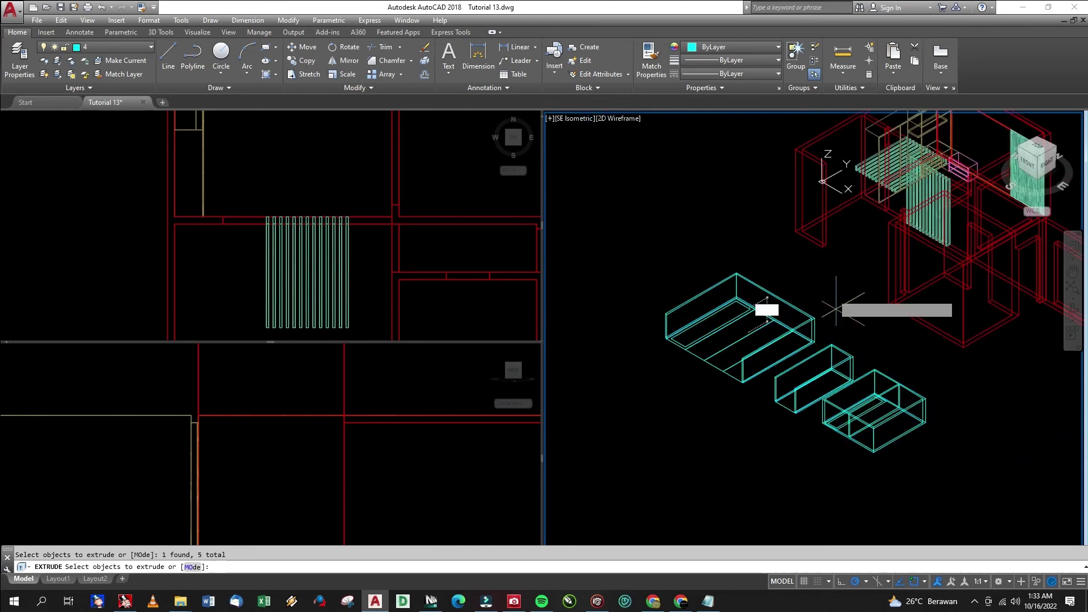
key("Return")
type("100")
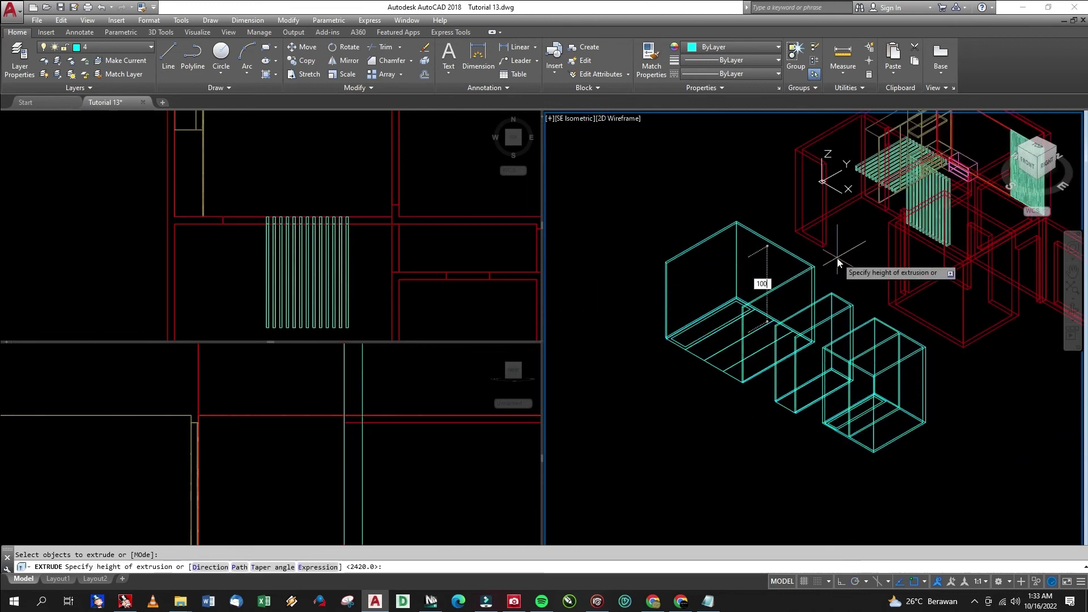
key("Escape")
scroll(741, 413, "up", 4)
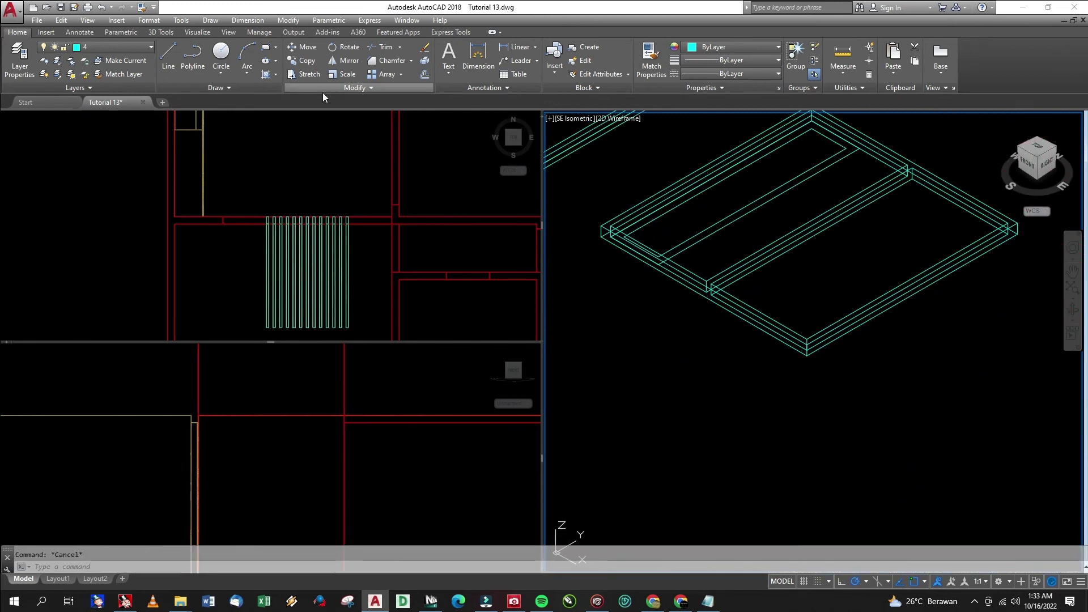
On the 3D Tools tab, start Subtract on a slab solid and end it without changes.
left_click(46, 32)
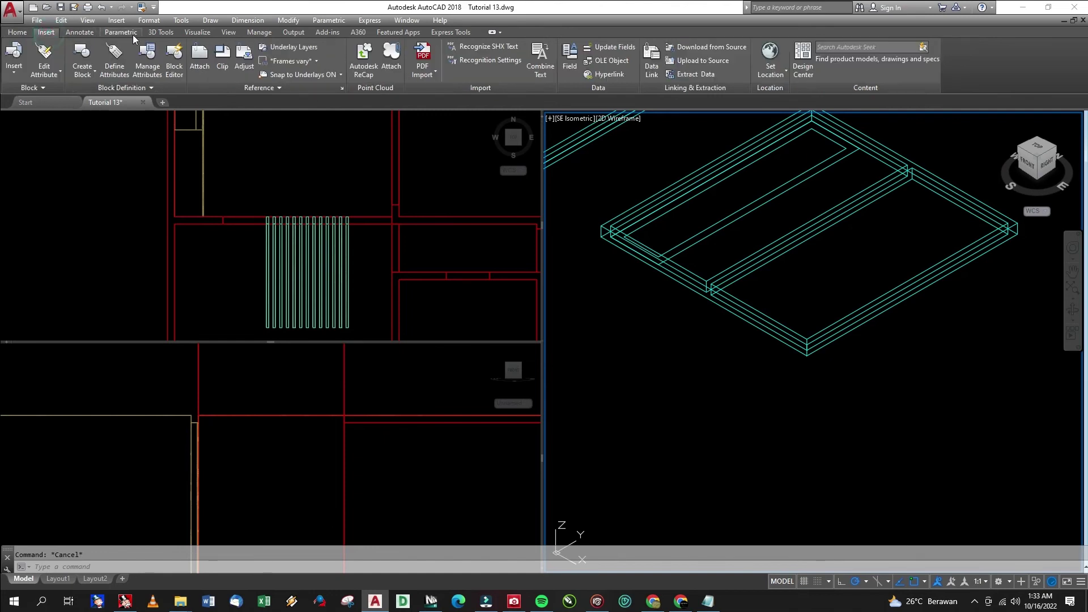
left_click(161, 32)
left_click(285, 61)
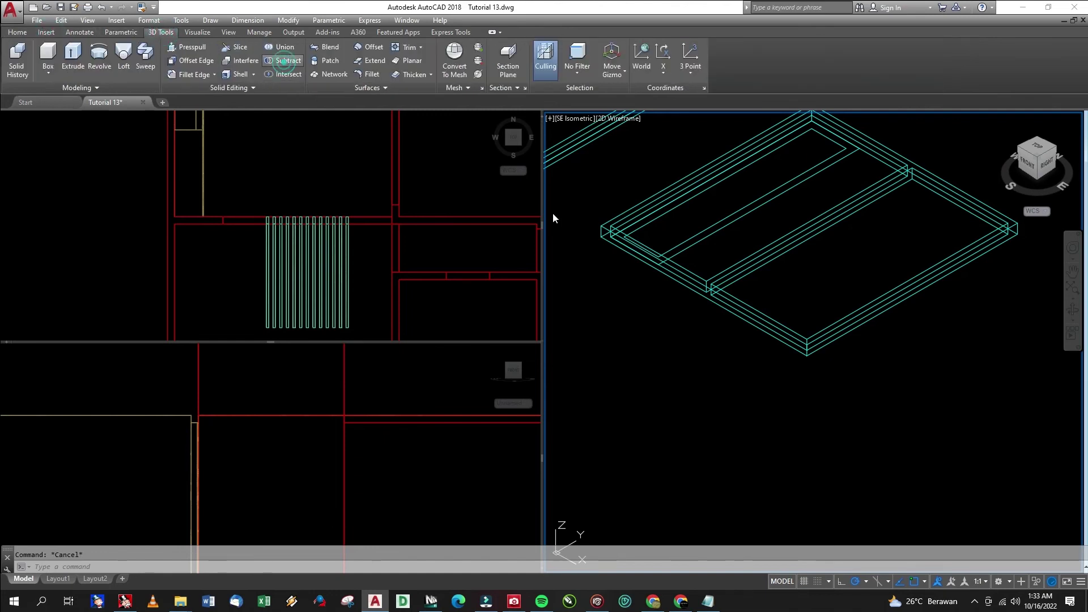
scroll(811, 371, "up", 3)
scroll(808, 340, "up", 2)
left_click(811, 320)
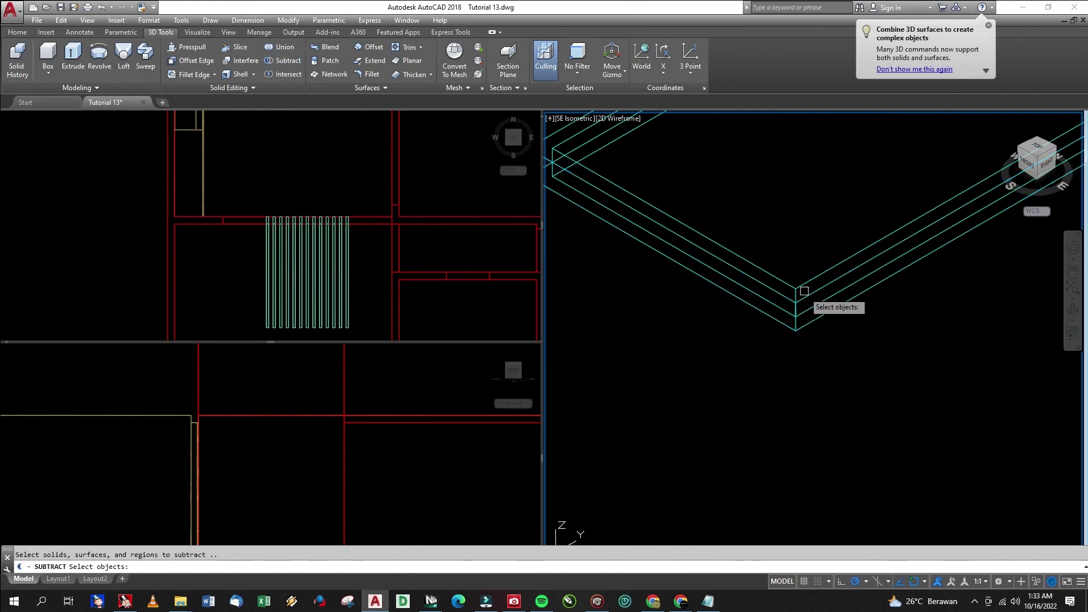
scroll(814, 306, "down", 2)
scroll(640, 258, "up", 2)
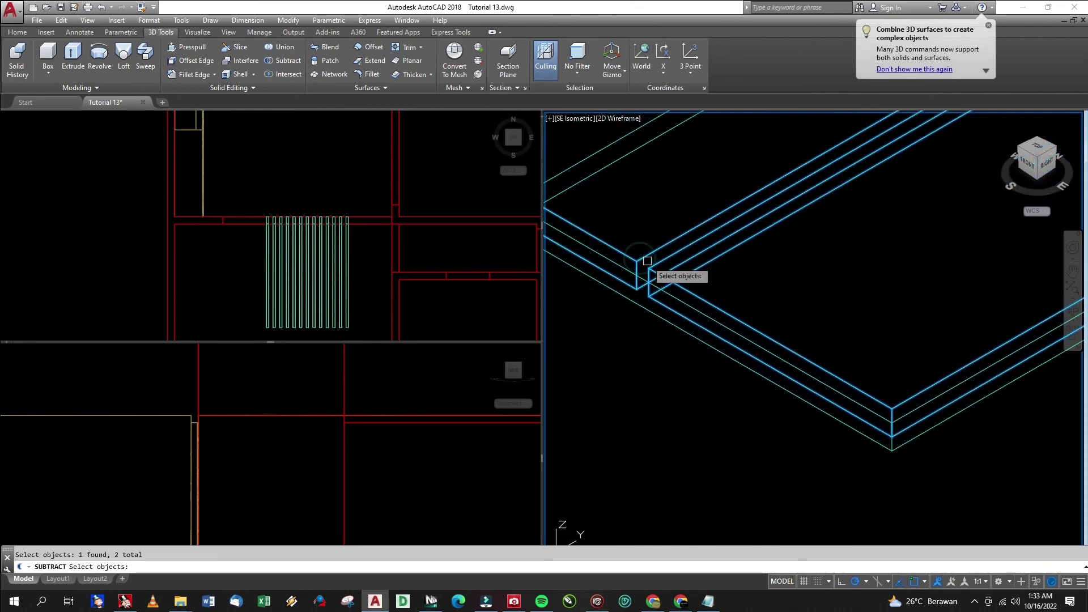
key("Return")
key("Return")
Restart EXTRUDE and select two slab profile lines plus the middle slab outline.
scroll(709, 391, "down", 3)
scroll(662, 380, "up", 2)
scroll(773, 369, "down", 2)
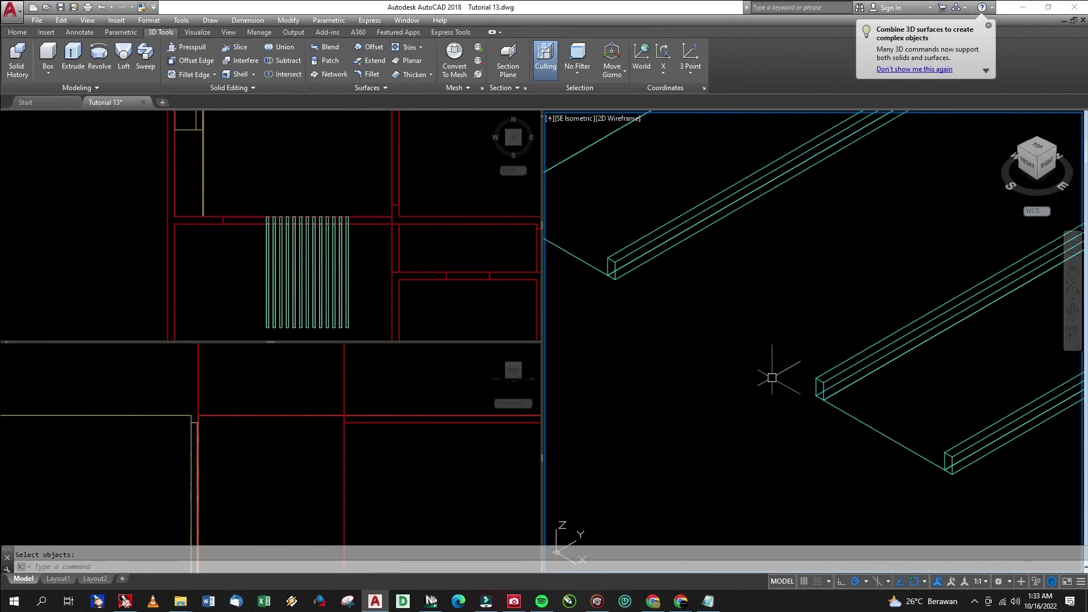
scroll(780, 396, "up", 2)
middle_click_drag(919, 389, 952, 449)
key("Escape")
scroll(961, 453, "up", 2)
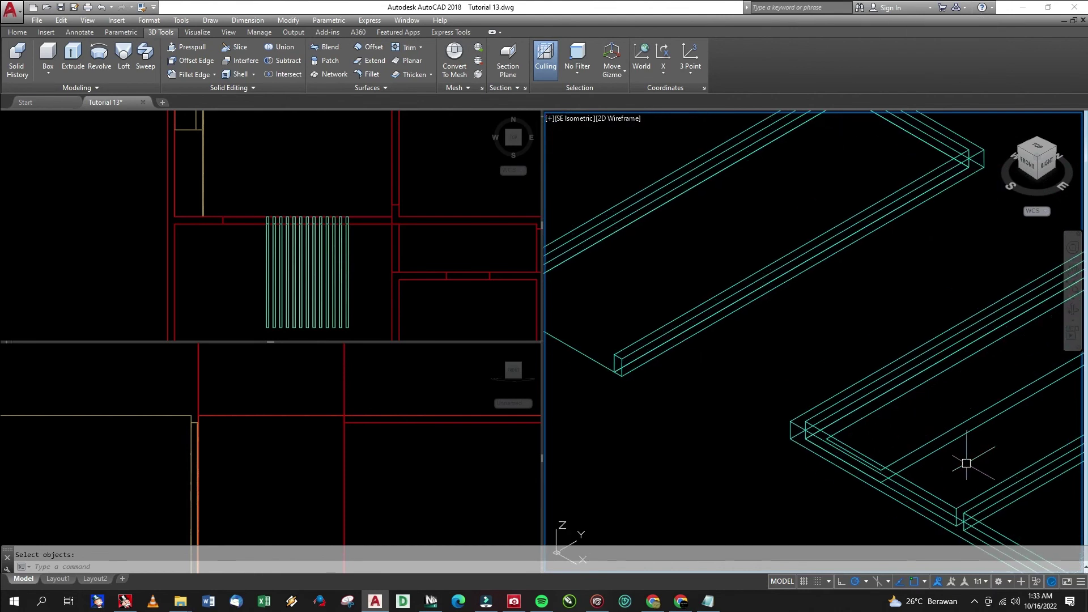
scroll(876, 409, "down", 2)
type("EX")
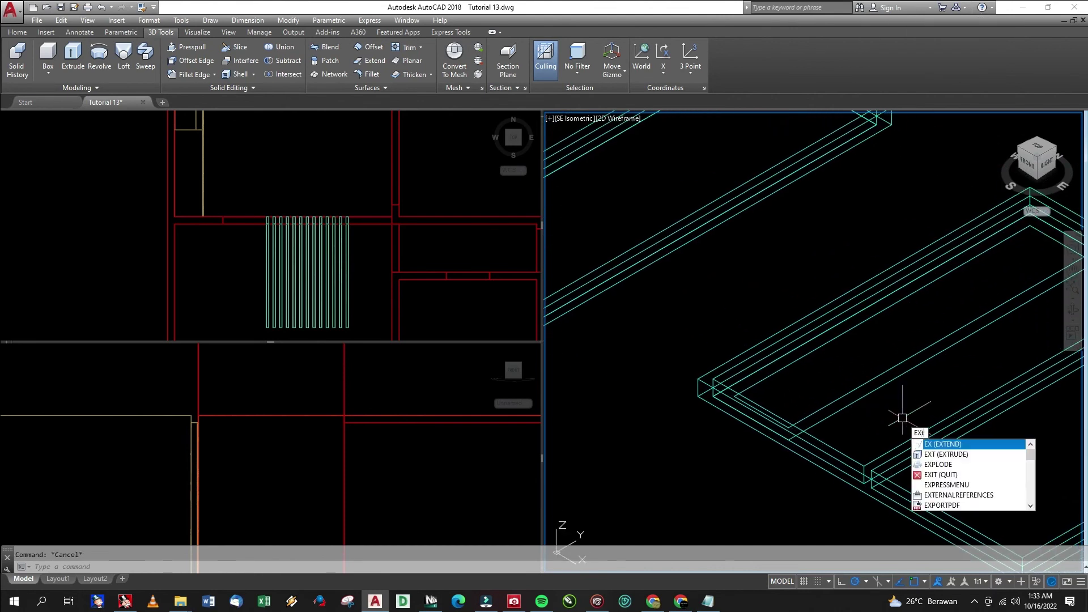
key("Return")
left_click_drag(901, 416, 857, 371)
scroll(910, 418, "down", 2)
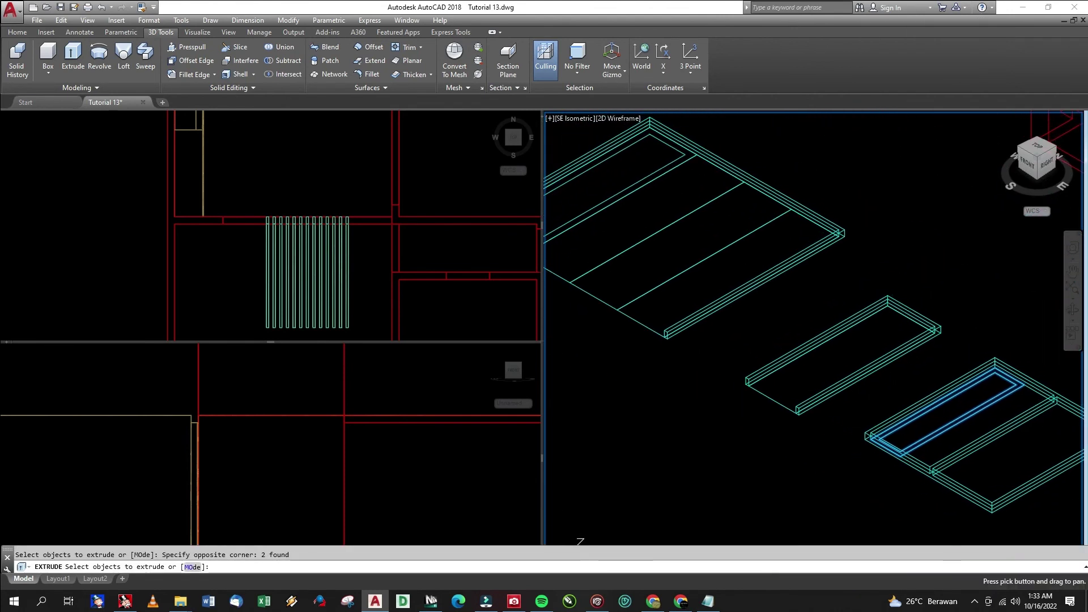
left_click(759, 392)
Add the top slab outline, then abandon this extrusion.
middle_click_drag(571, 286, 676, 376)
scroll(595, 320, "up", 3)
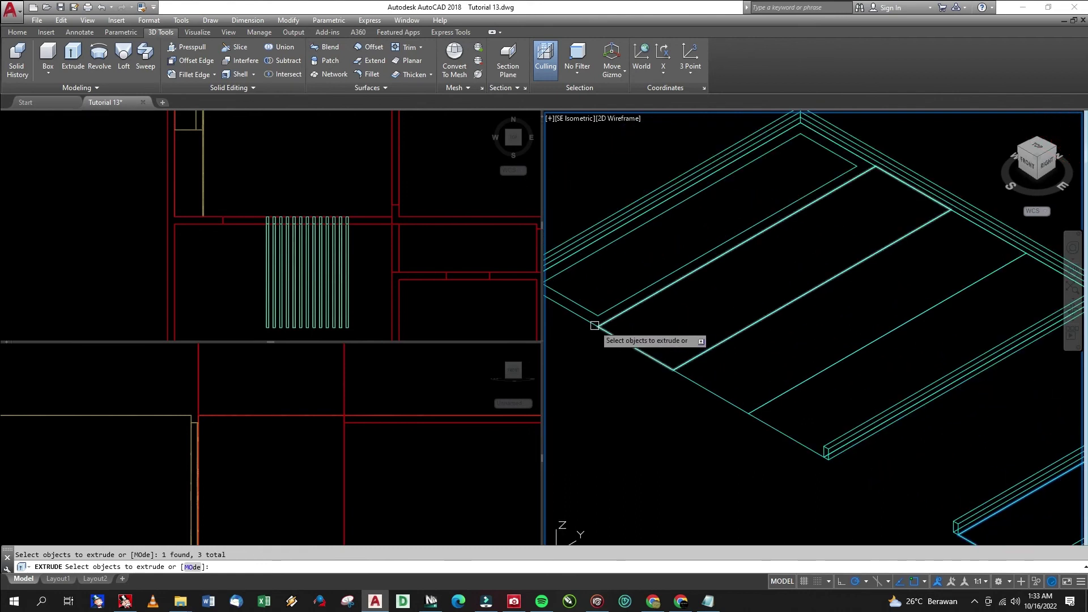
left_click(595, 313)
scroll(595, 314, "down", 2)
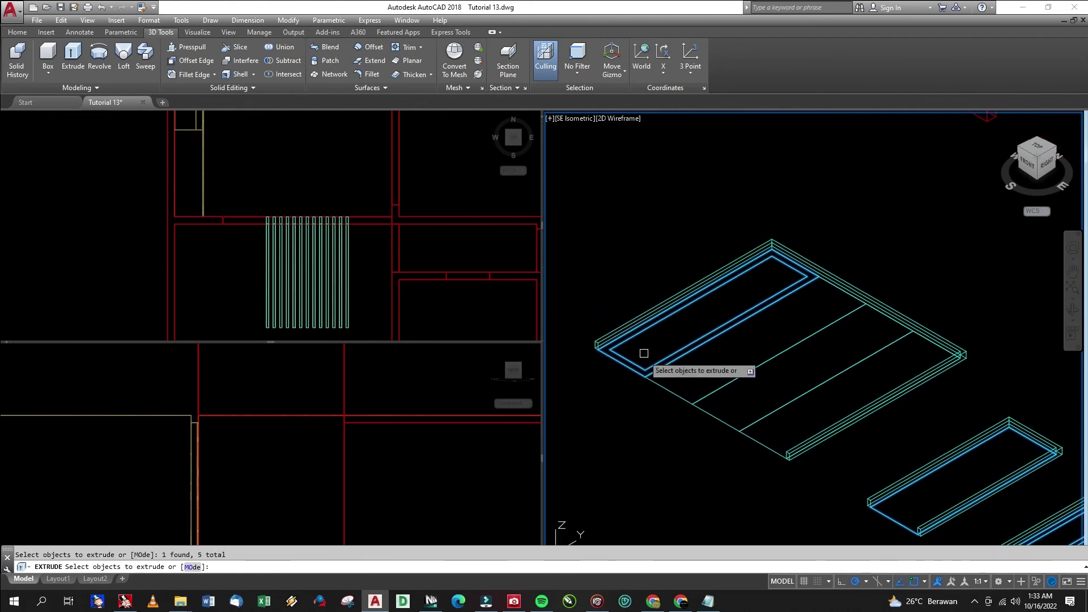
key("Return")
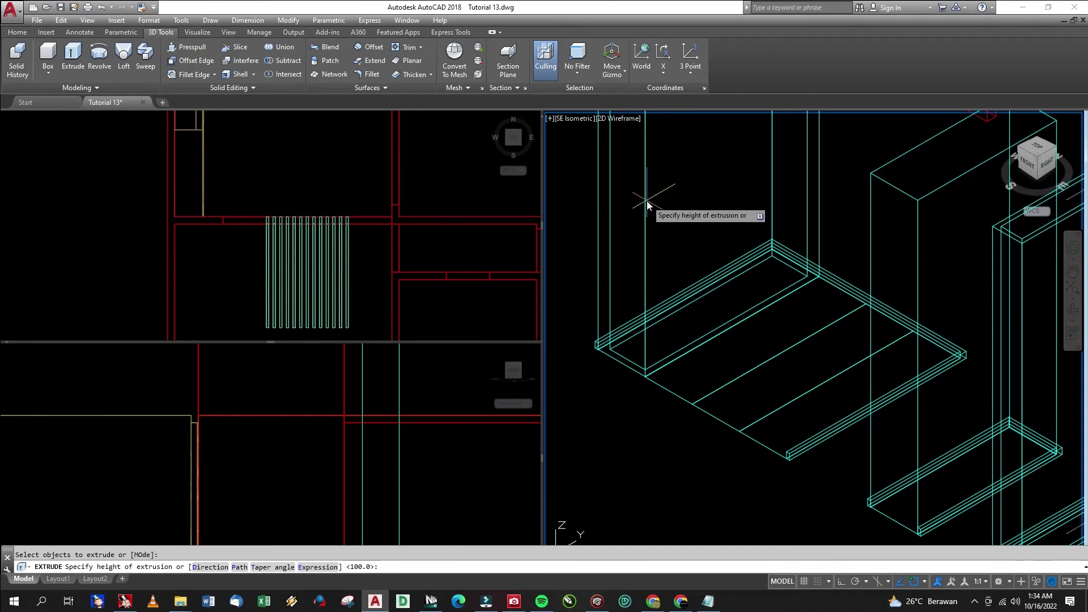
key("Escape")
Crossing-window the three flat slab outline lines and delete them.
scroll(639, 366, "up", 3)
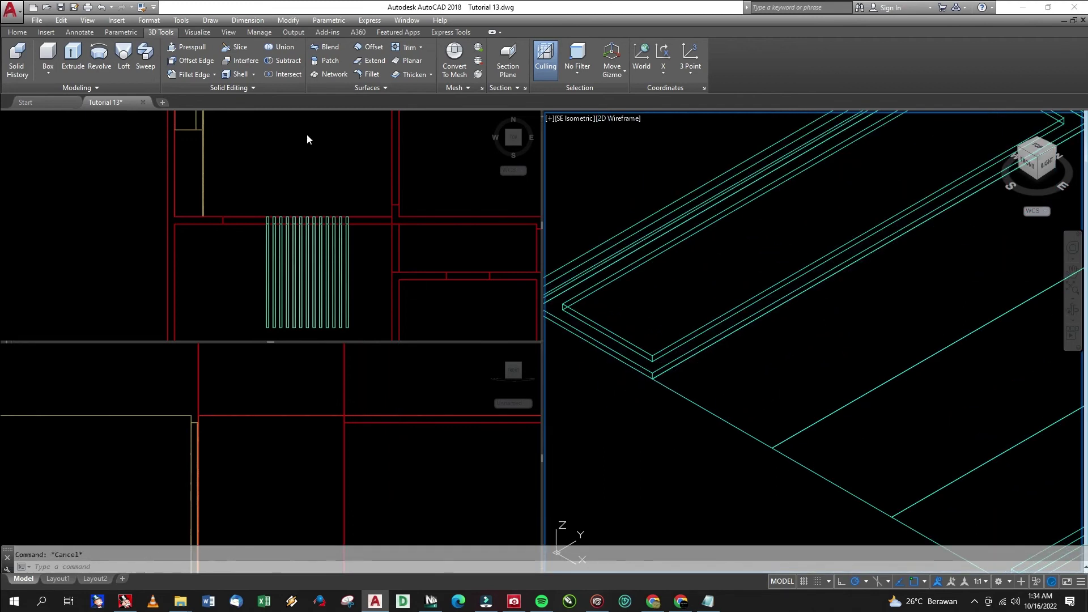
middle_click_drag(762, 422, 702, 365)
left_click(774, 403)
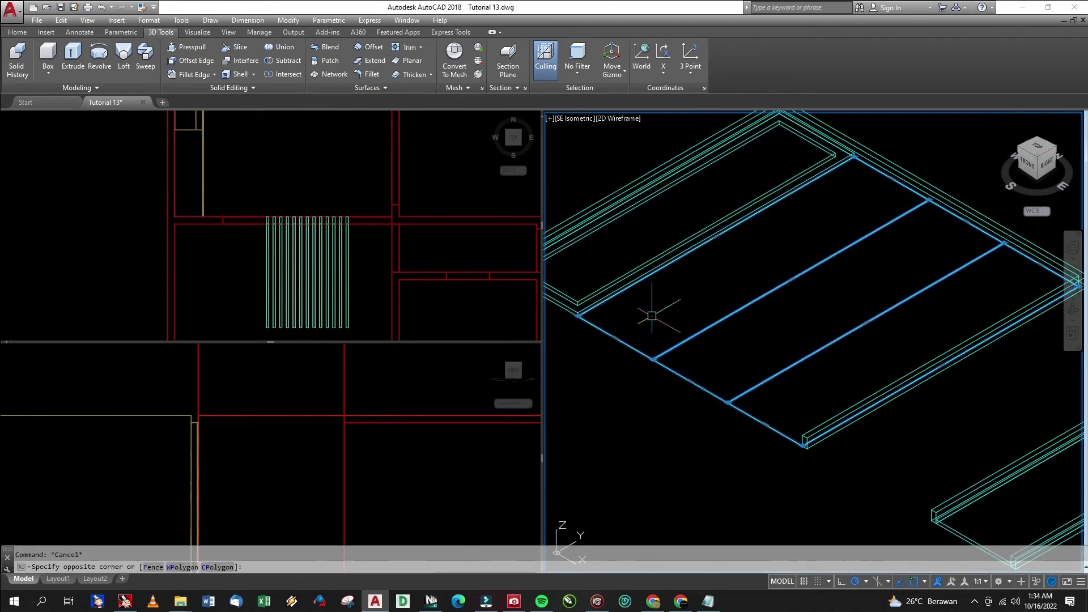
left_click(650, 310)
key("Delete")
middle_click_drag(657, 315, 695, 329)
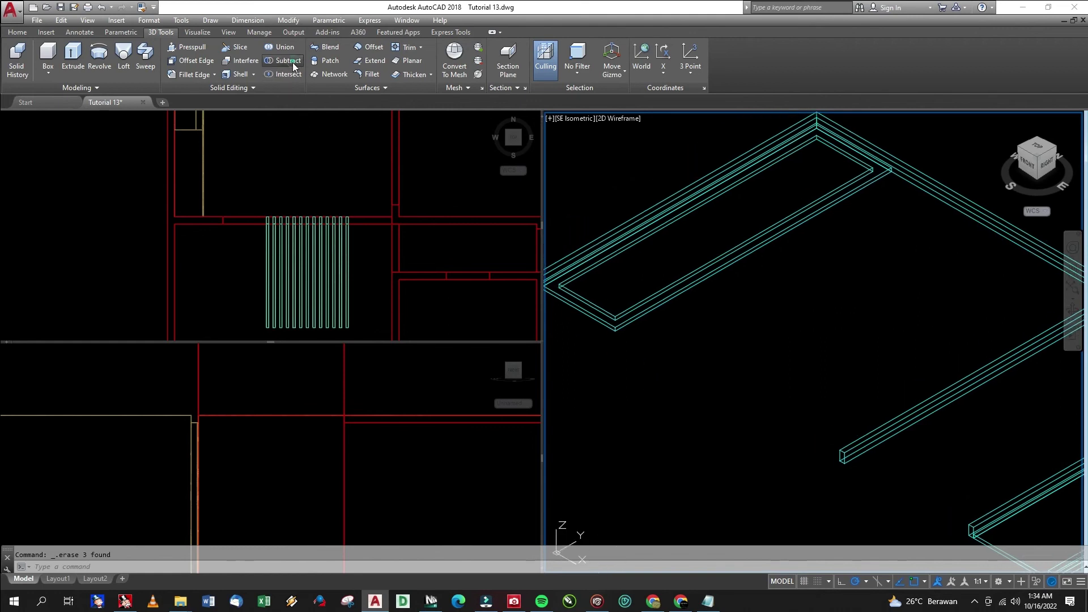
Try Subtract twice on the slab solids, cancelling each attempt.
left_click(294, 66)
scroll(612, 334, "up", 3)
left_click(595, 311)
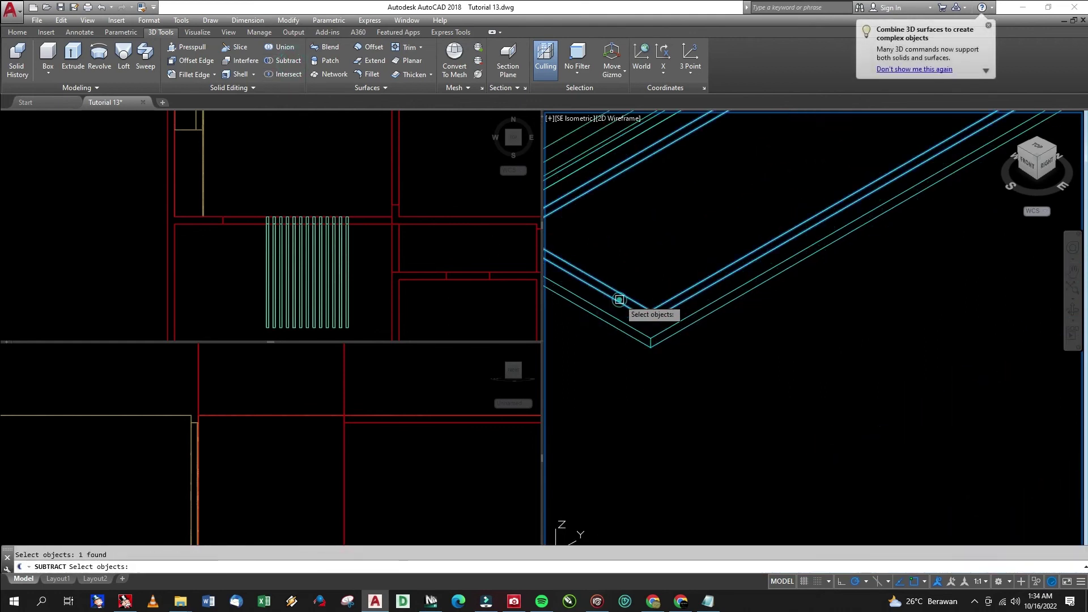
key("Escape")
scroll(734, 370, "down", 3)
scroll(858, 428, "down", 2)
scroll(796, 400, "up", 2)
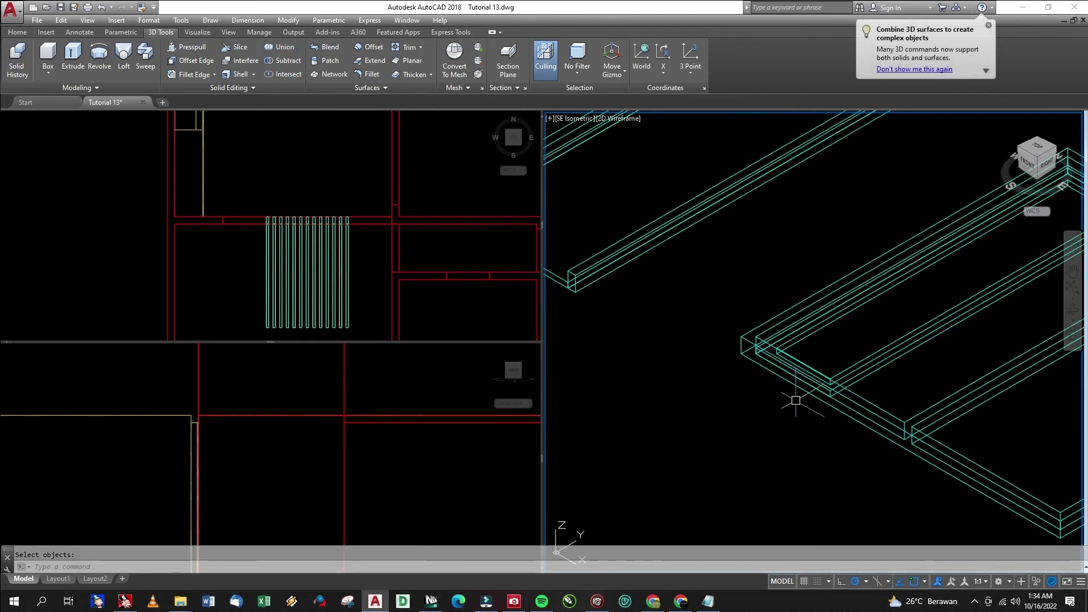
scroll(796, 400, "up", 2)
scroll(782, 409, "up", 2)
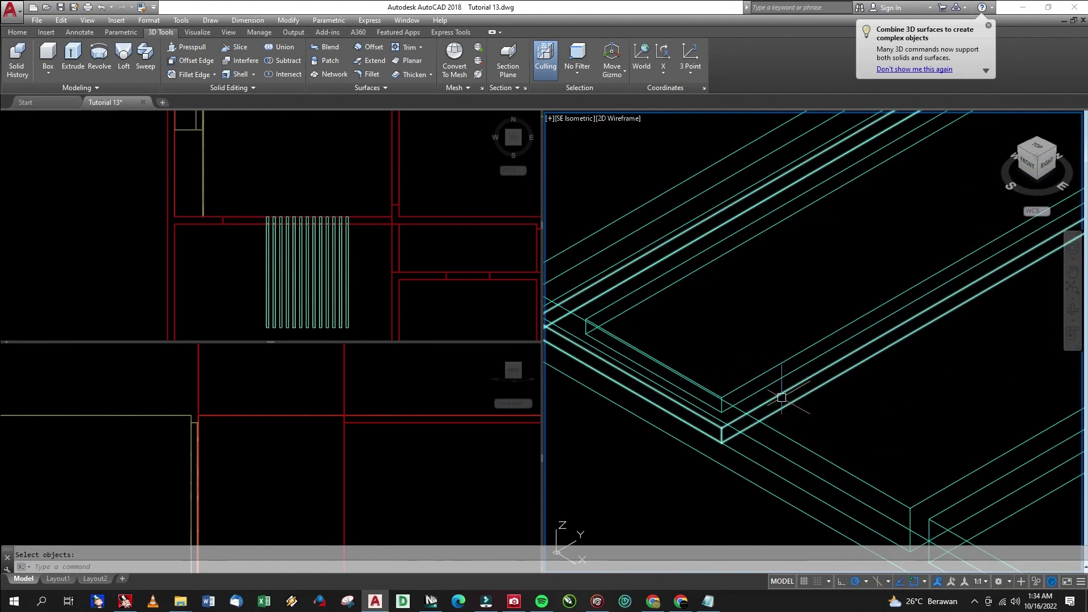
key("Return")
left_click(769, 372)
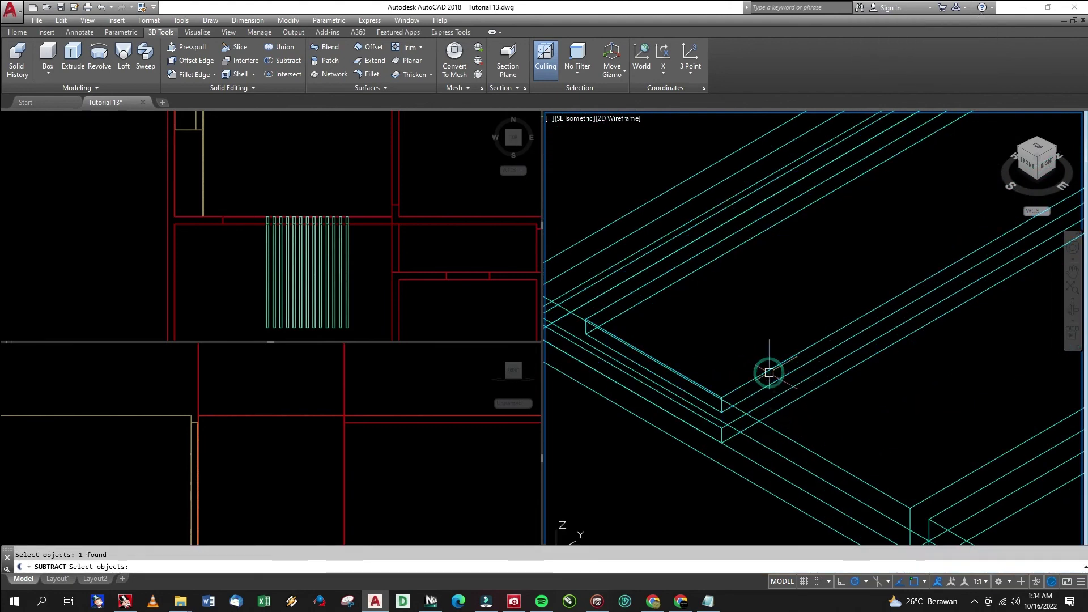
key("Escape")
middle_click_drag(784, 413, 743, 412)
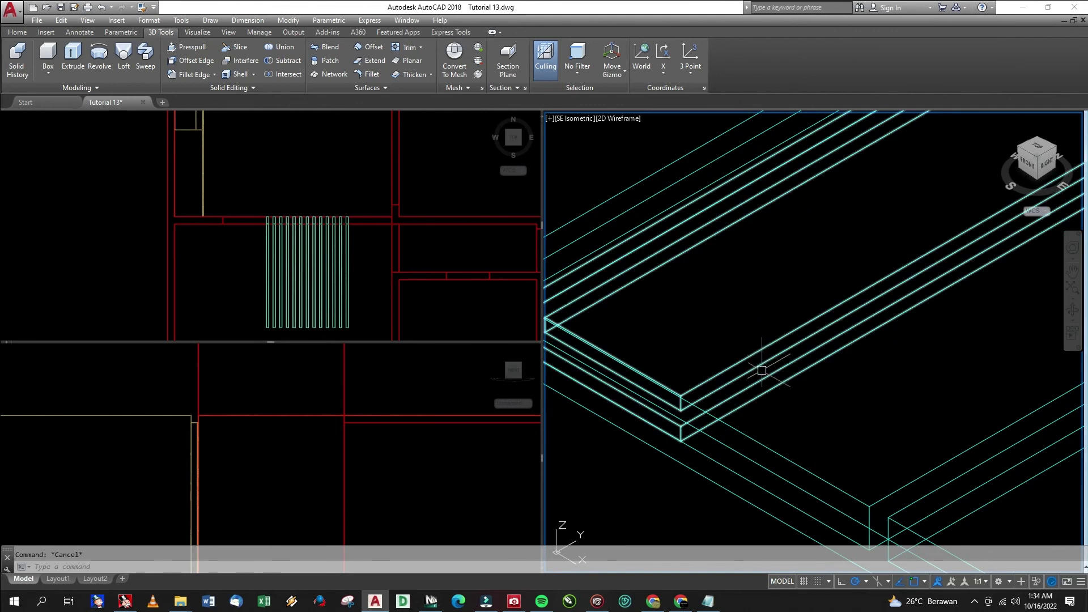
scroll(761, 372, "down", 5)
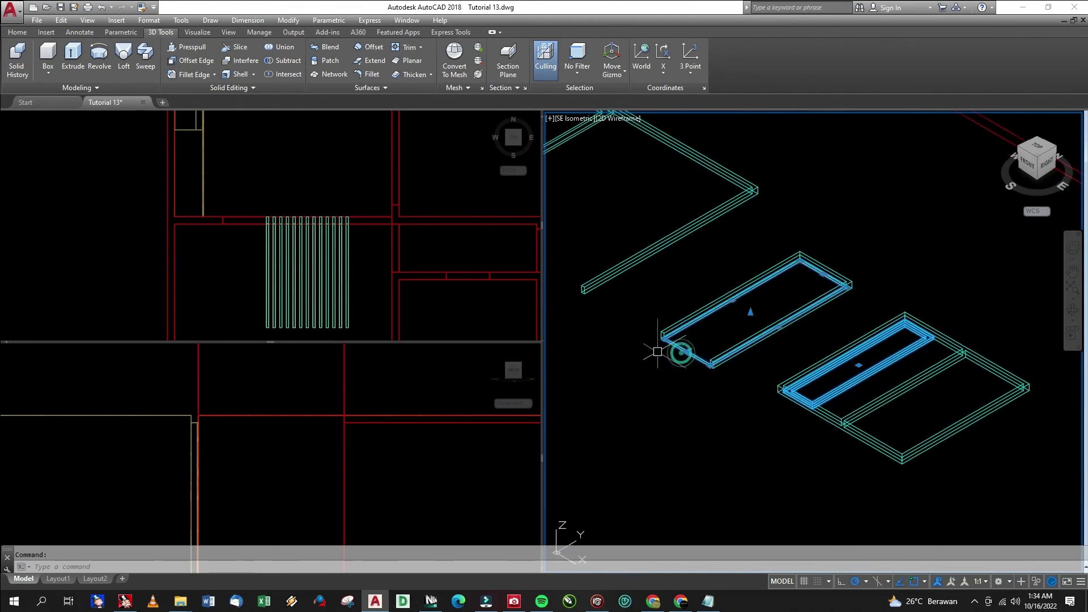
Pan across the frames, then start moving a frame in the front view and cancel the move.
middle_click_drag(657, 351, 850, 422)
left_click(369, 372)
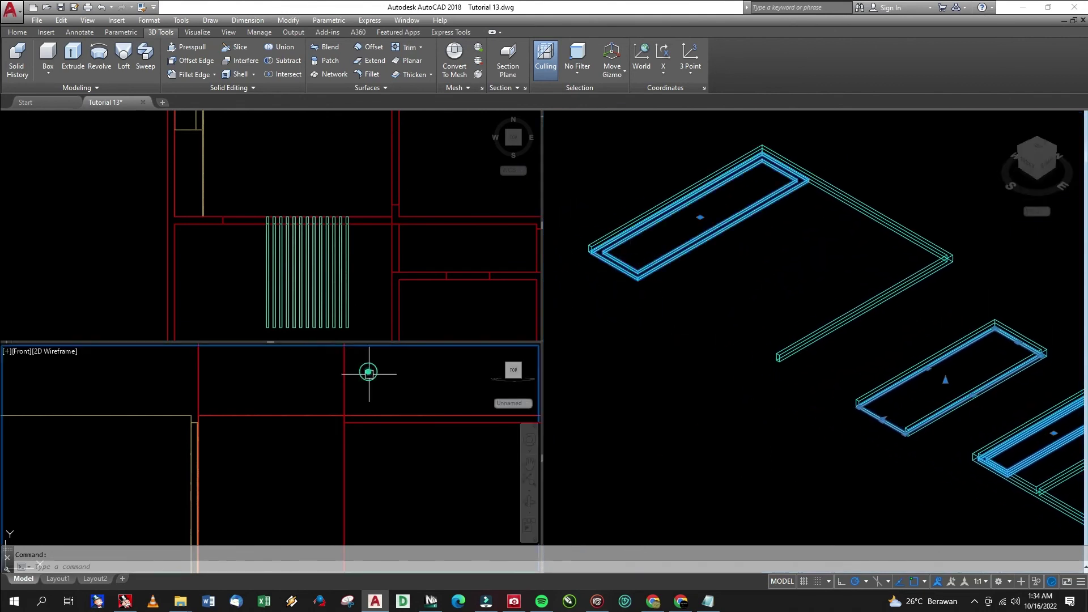
scroll(368, 373, "down", 3)
scroll(369, 425, "down", 2)
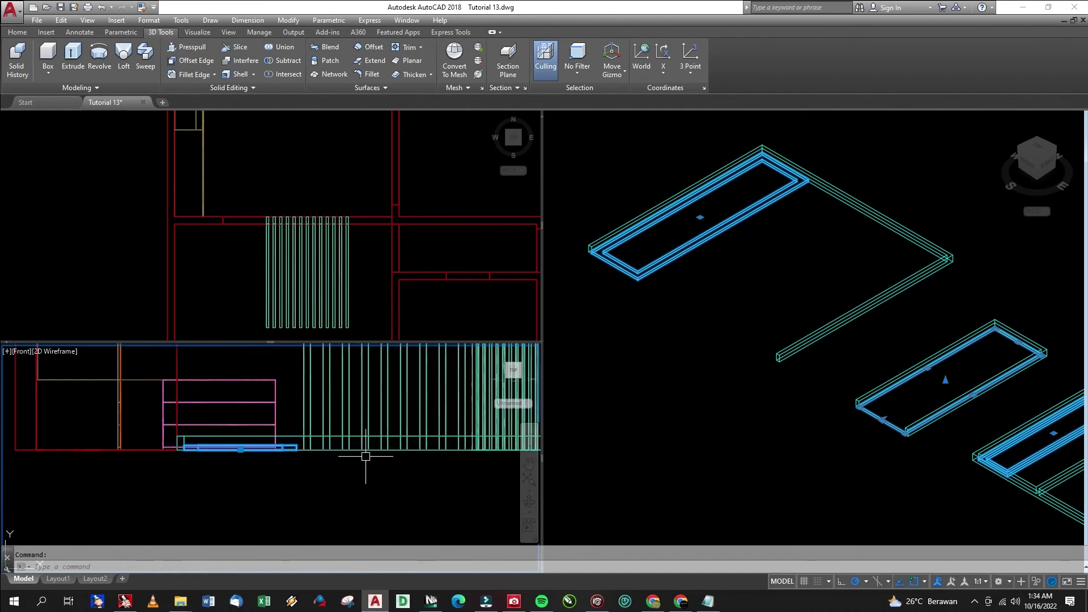
type("m")
key("Return")
left_click(366, 499)
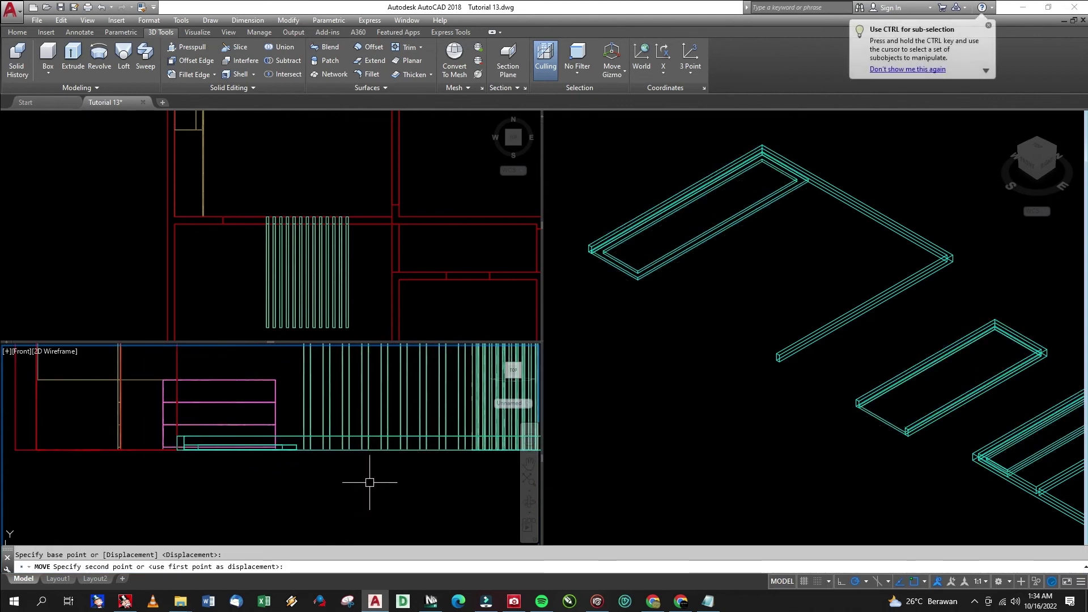
key("Escape")
In the isometric view, extrude a frame face by height 3 with 0 taper.
left_click(596, 340)
scroll(595, 340, "up", 3)
scroll(596, 340, "up", 2)
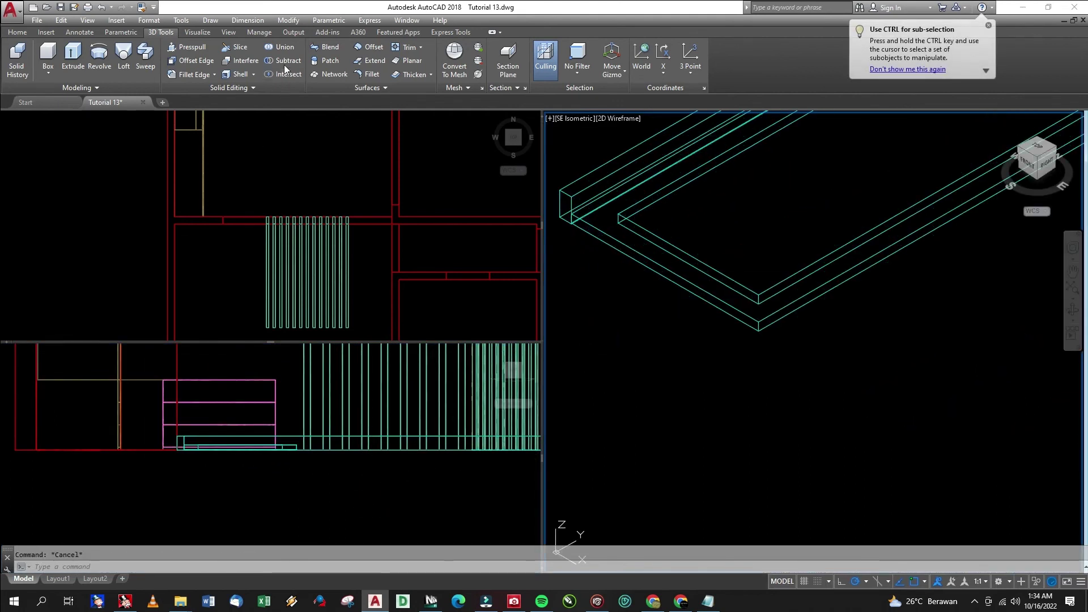
left_click(245, 87)
left_click(169, 113)
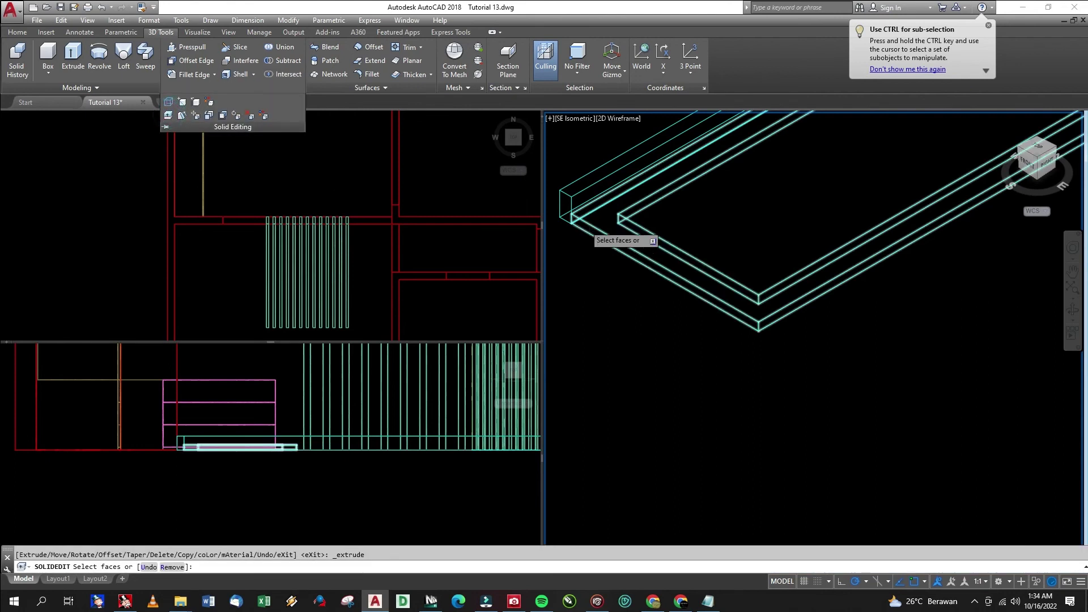
scroll(623, 215, "up", 2)
left_click(623, 215)
key("Return")
type("3")
key("Return")
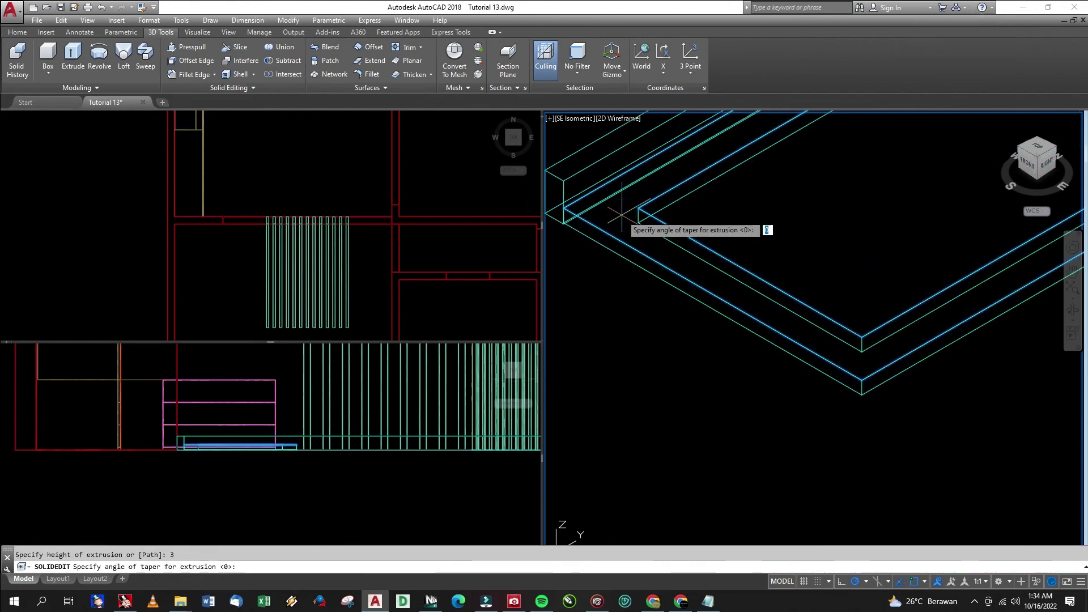
type("45")
key("Return")
key("Escape")
Extrude a second frame face by 3 units.
scroll(737, 284, "down", 3)
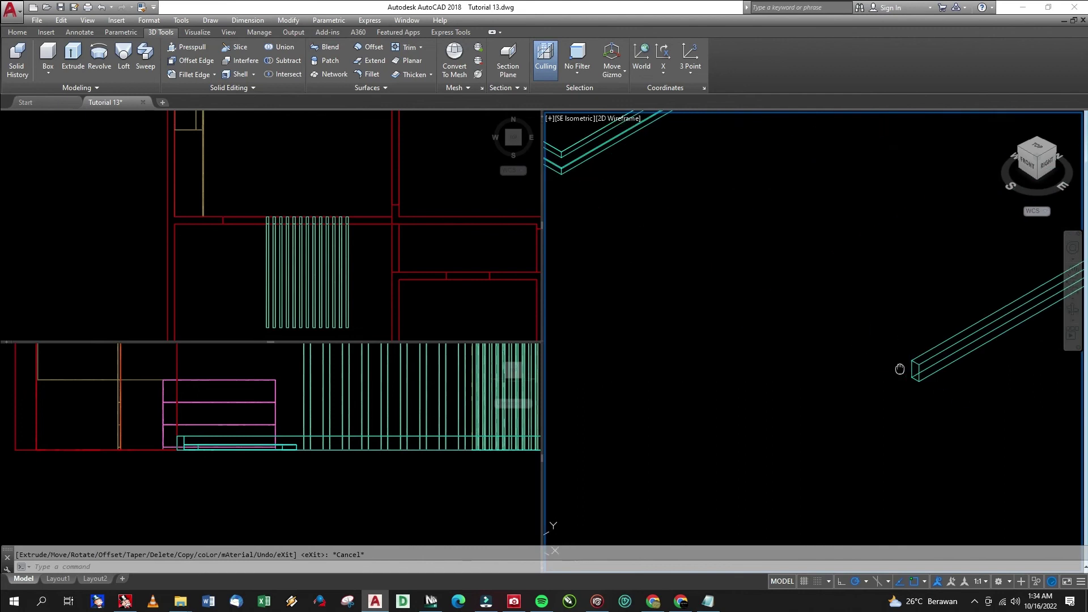
scroll(839, 360, "up", 1)
scroll(839, 360, "up", 2)
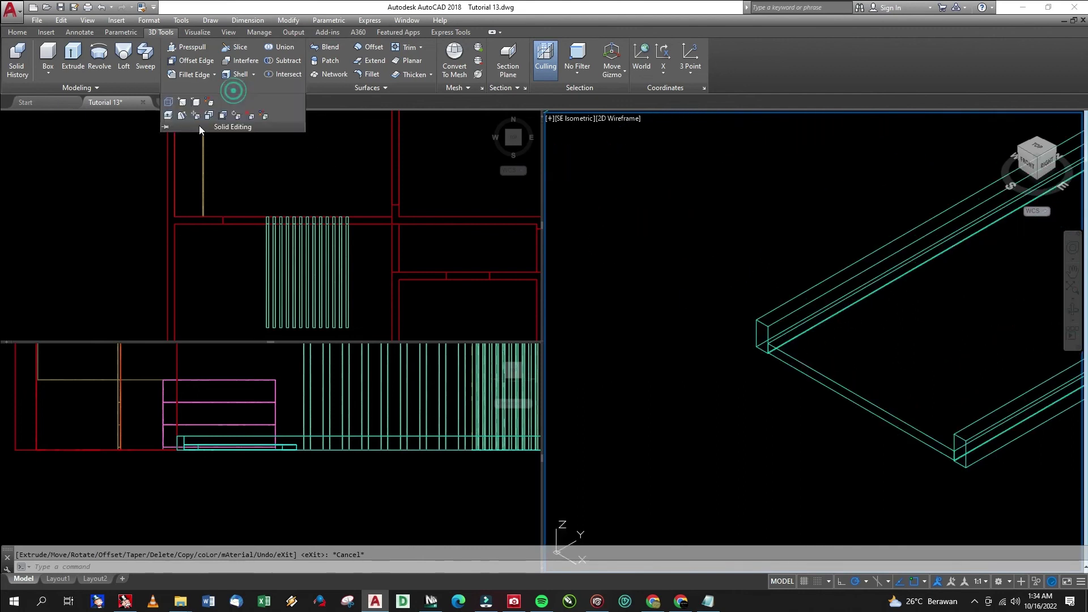
left_click(169, 114)
scroll(828, 391, "up", 3)
left_click(853, 335)
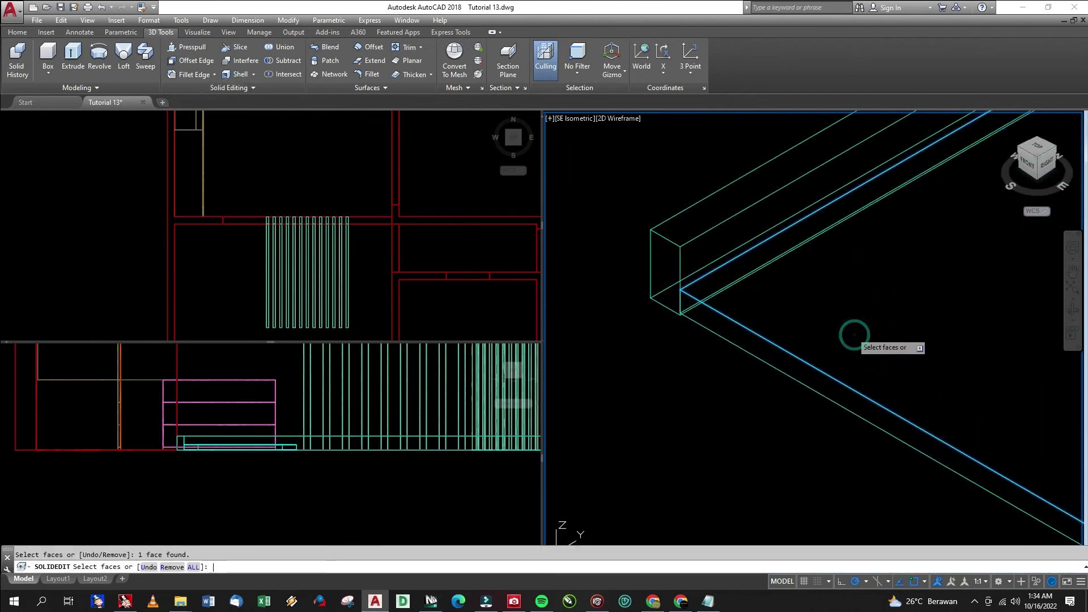
key("Return")
type("3")
key("Return")
key("Return")
key("Escape")
Pan along the frame and pick its end face for extrusion, then cancel.
scroll(852, 332, "down", 3)
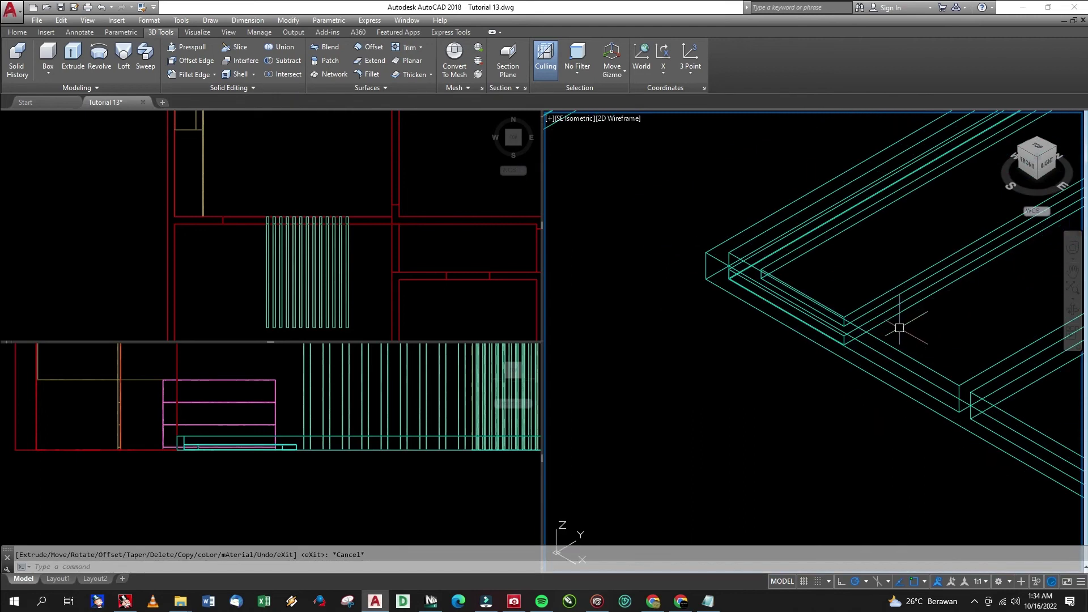
middle_click_drag(828, 323, 841, 401)
scroll(850, 399, "up", 4)
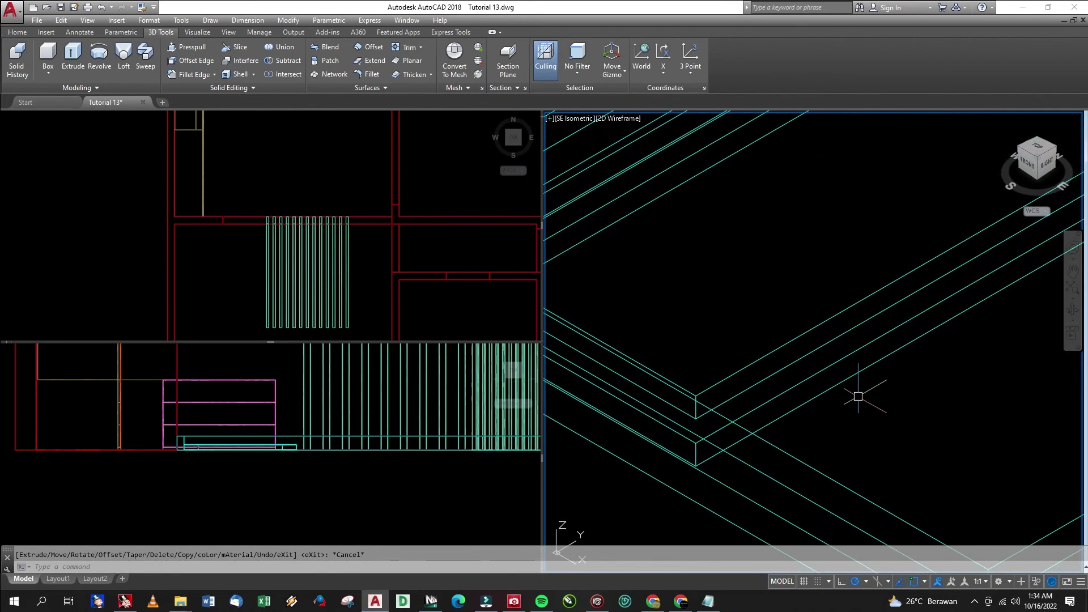
left_click(196, 86)
left_click(169, 115)
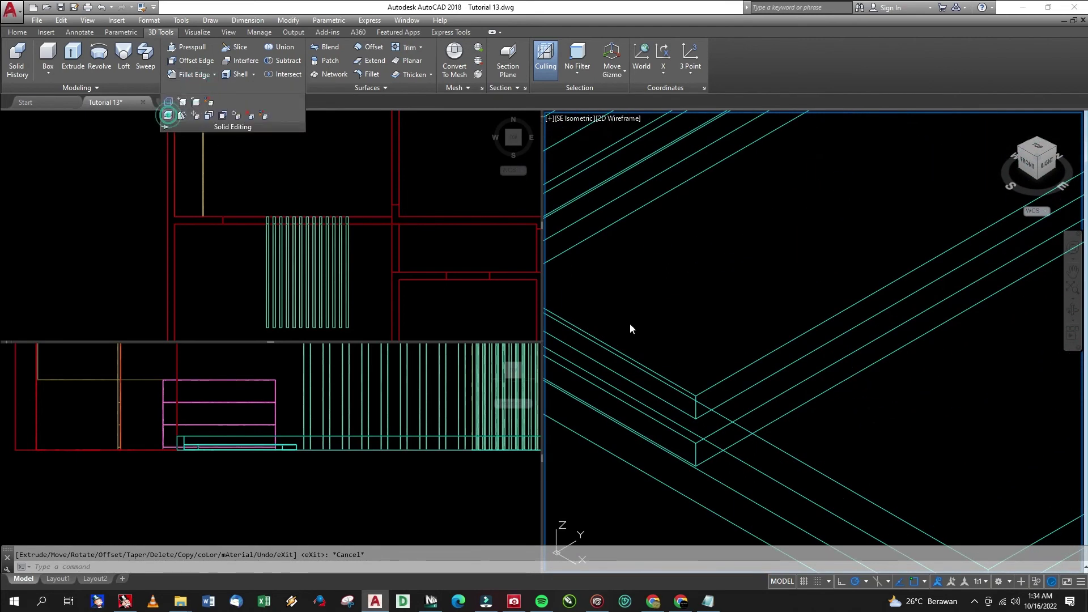
left_click(761, 388)
key("Return")
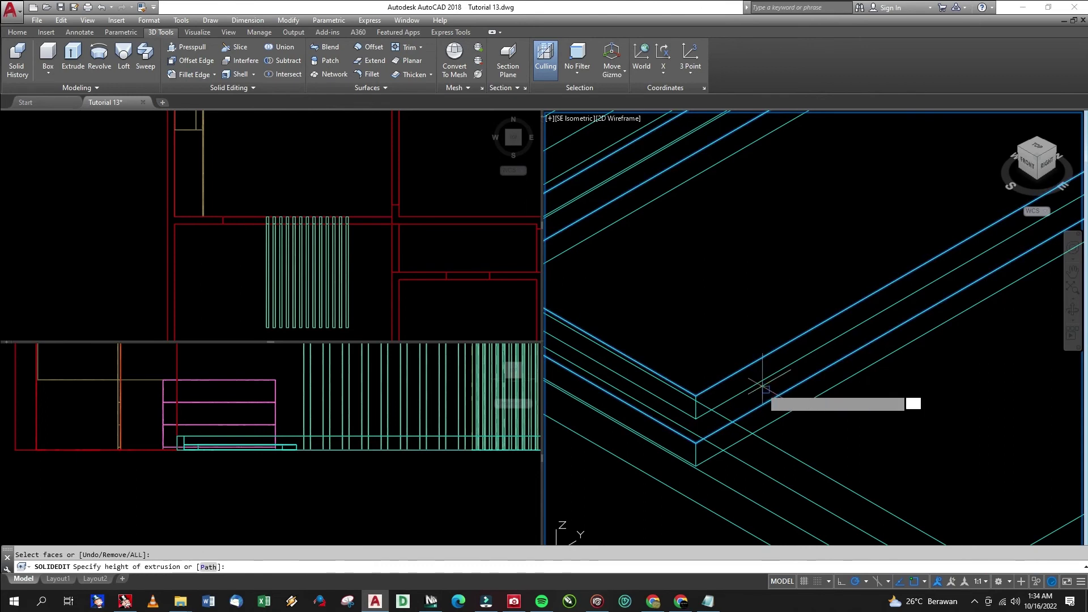
key("Escape")
Orbit to the frame corner and attempt a 3-unit face extrusion there.
scroll(765, 389, "down", 5)
scroll(921, 392, "down", 1)
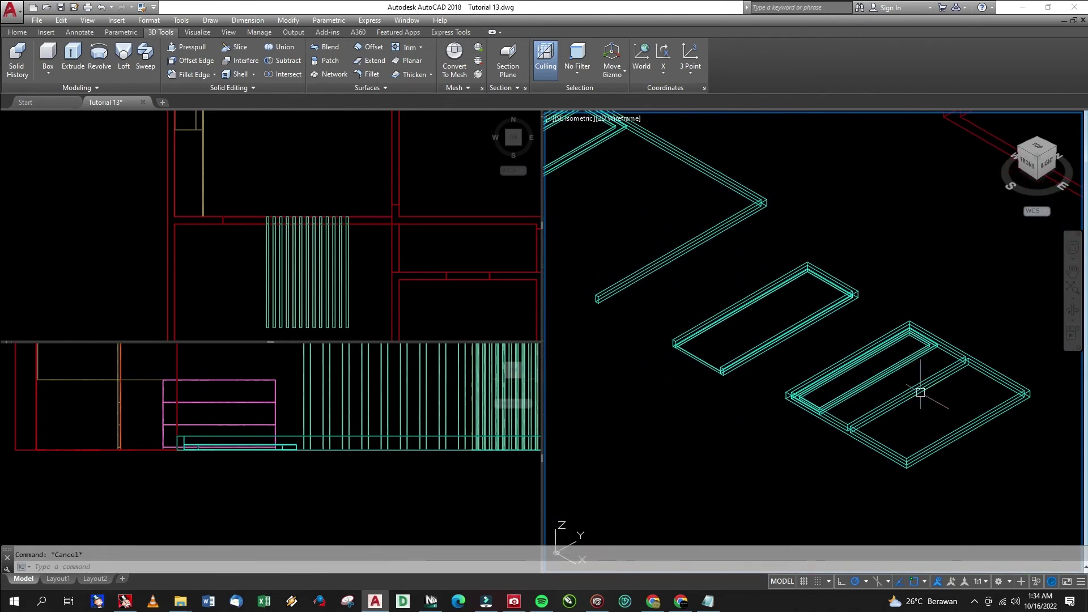
left_click(1073, 313)
left_click_drag(817, 352, 832, 210)
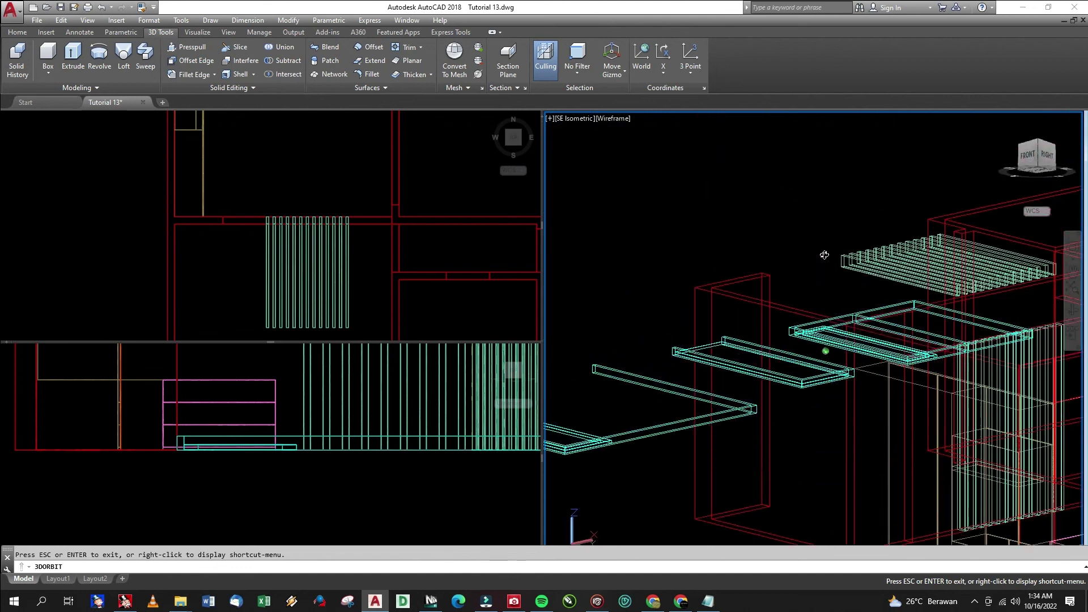
key("Escape")
scroll(834, 317, "up", 5)
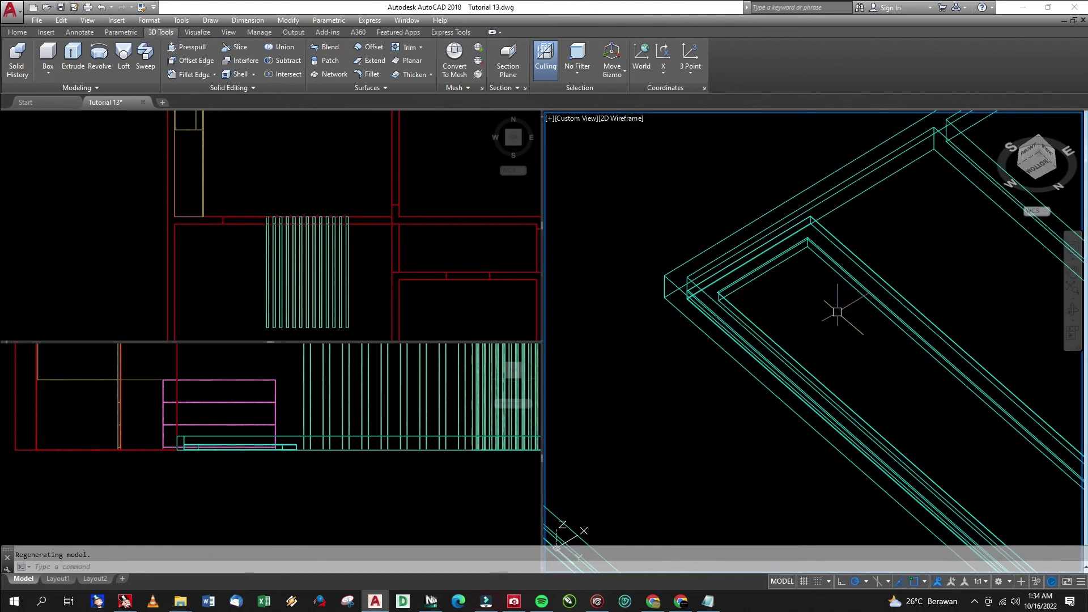
middle_click_drag(839, 311, 826, 322)
left_click(227, 86)
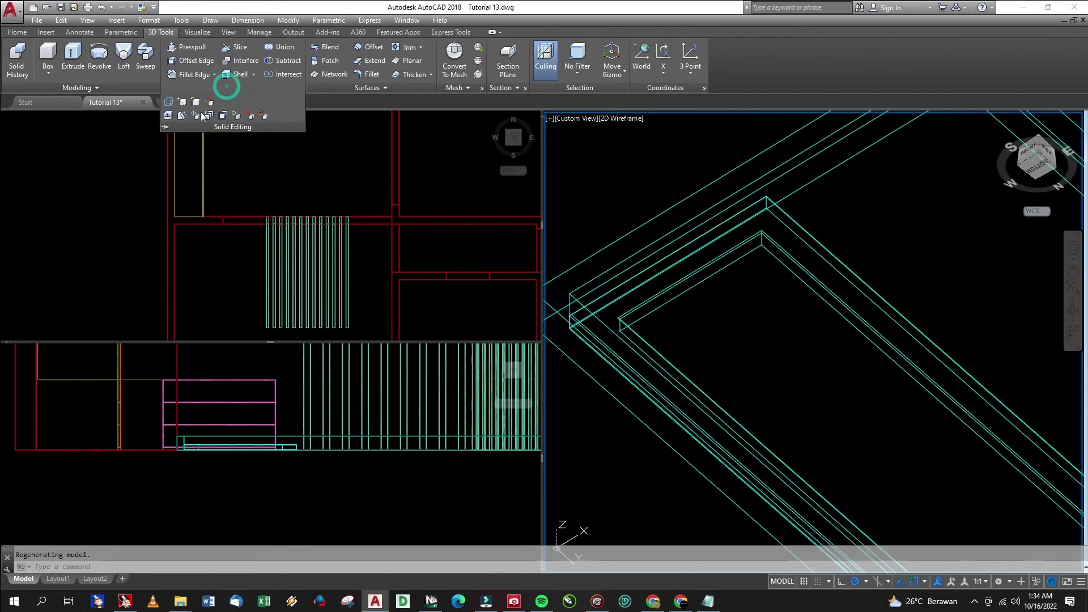
left_click(166, 113)
left_click(784, 235)
key("Return")
type("3")
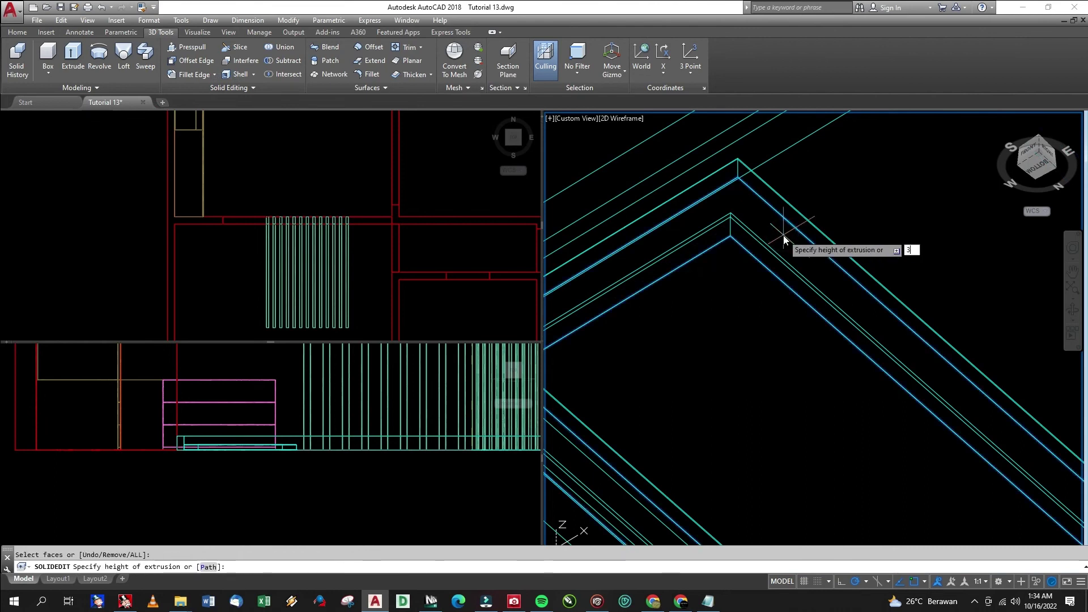
key("Return")
key("Escape")
Attempt another Extrude Faces on a frame face, then end the command.
scroll(749, 371, "down", 3)
scroll(737, 397, "down", 3)
scroll(756, 311, "up", 4)
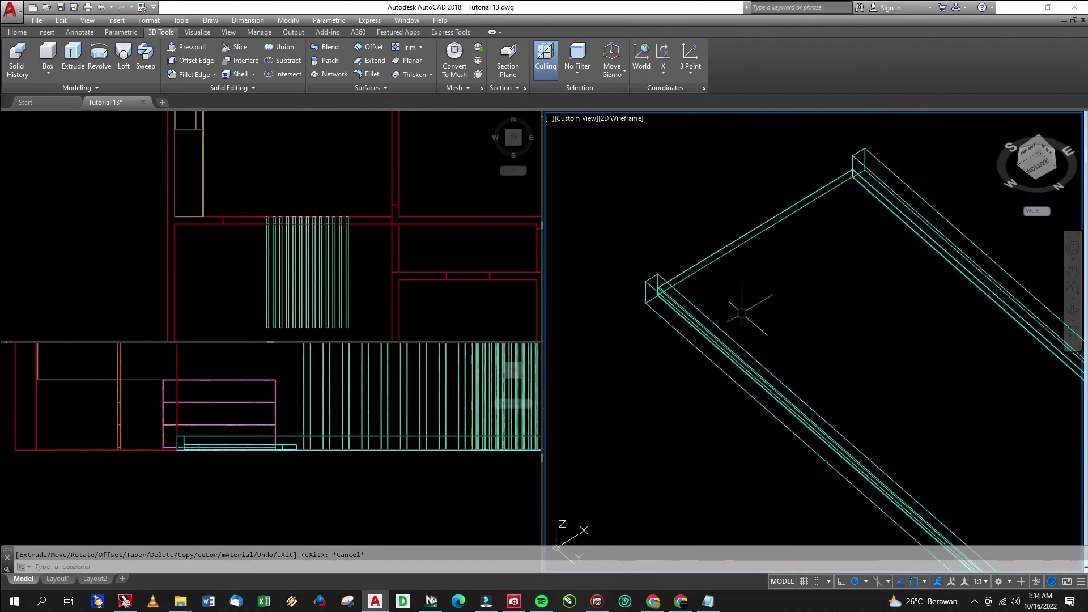
scroll(717, 316, "up", 2)
left_click(221, 87)
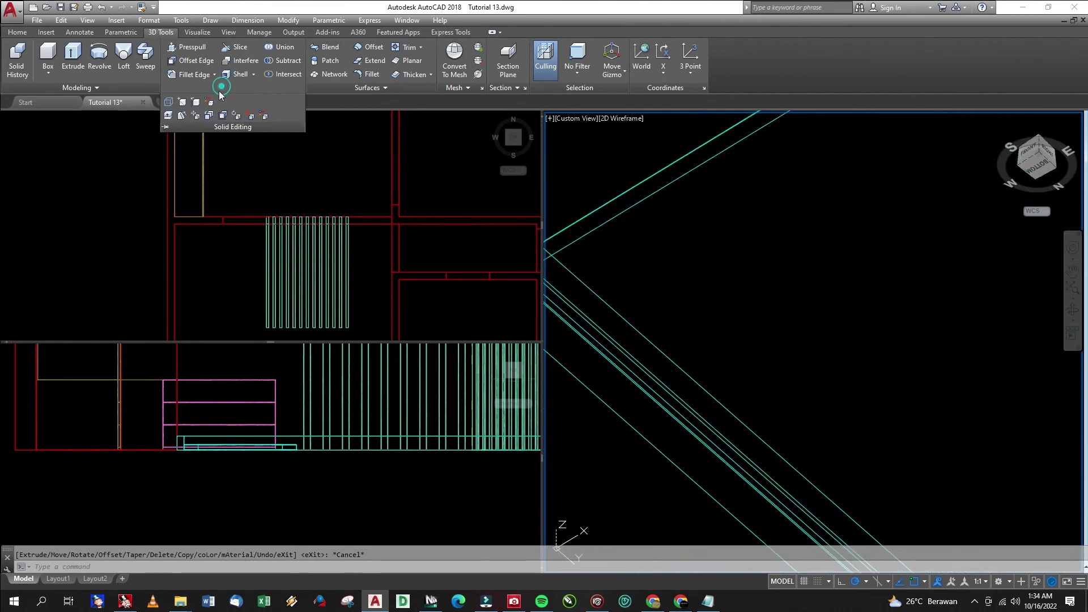
left_click(168, 114)
left_click(692, 270)
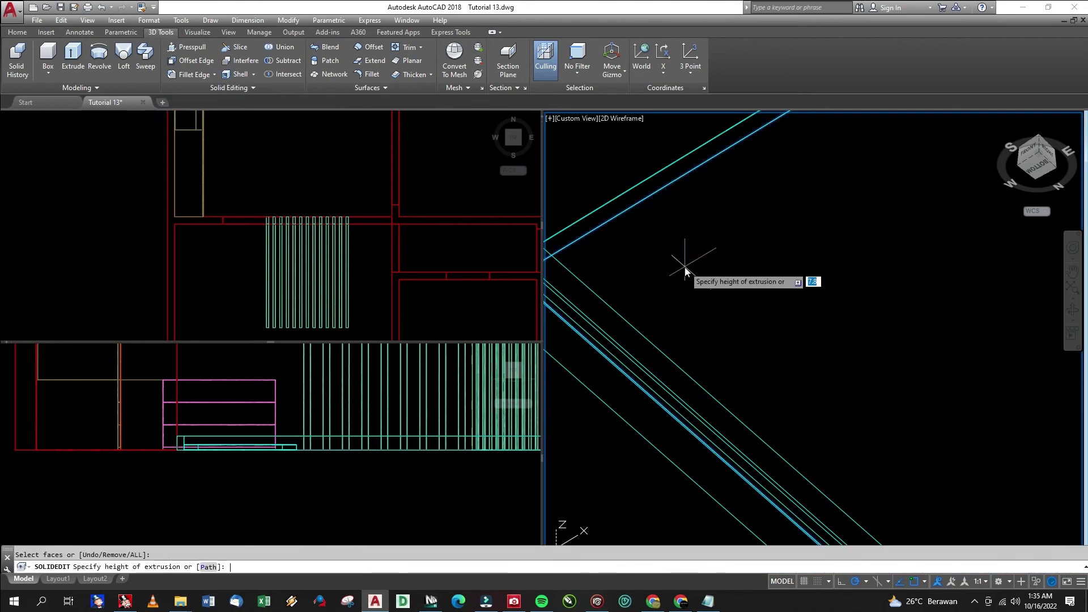
key("Return")
key("Return")
scroll(692, 297, "down", 2)
key("Escape")
Try one more frame face extrusion and exit the face editing command.
scroll(652, 374, "down", 1)
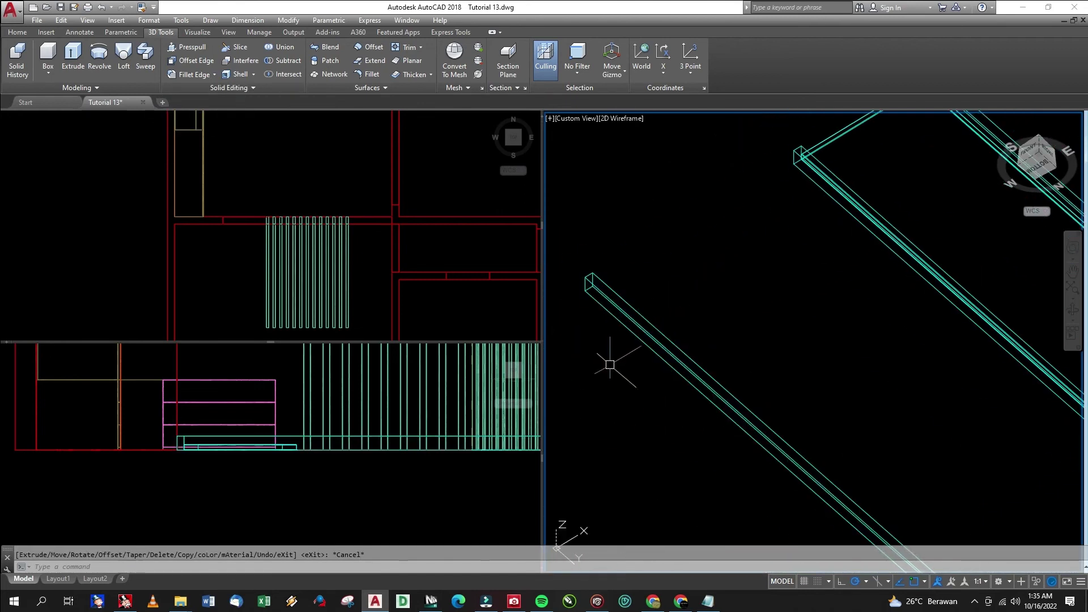
scroll(610, 364, "down", 2)
scroll(651, 308, "down", 1)
scroll(675, 236, "up", 3)
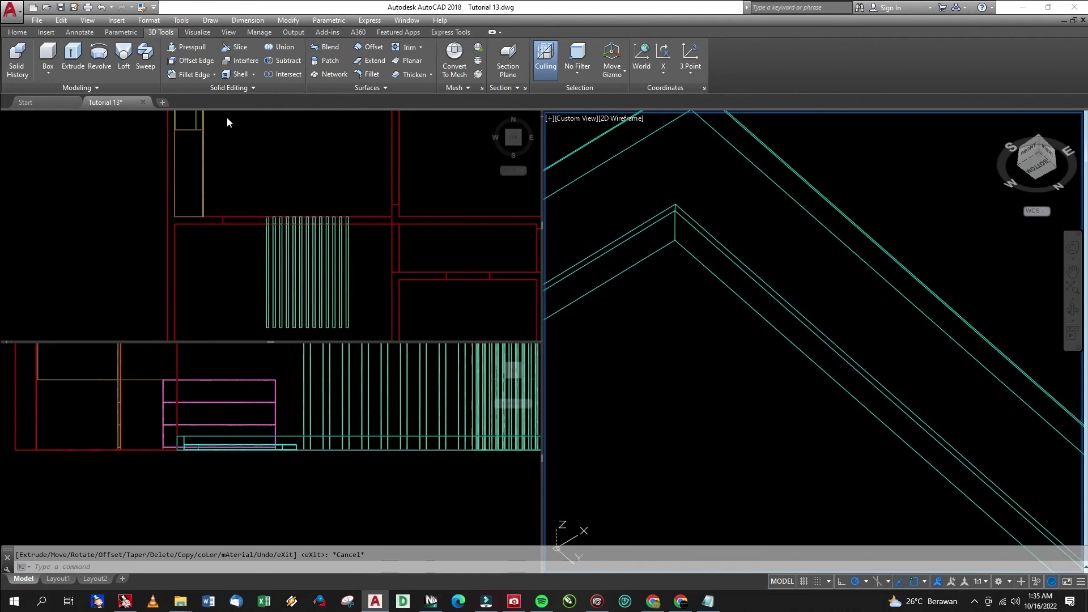
left_click(205, 89)
left_click(171, 114)
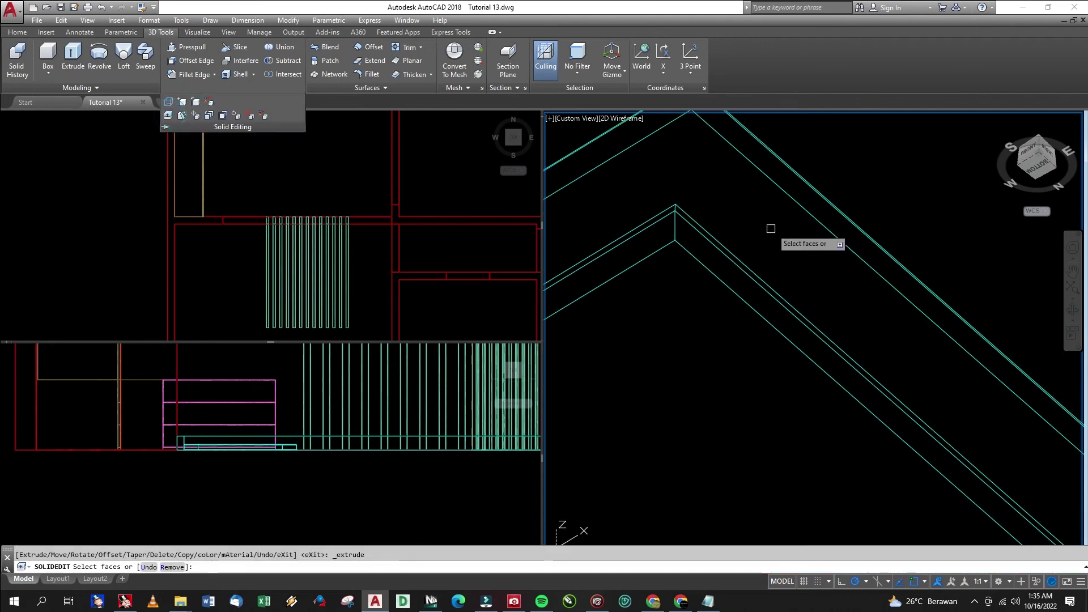
left_click(771, 229)
key("Return")
key("Return")
key("Return")
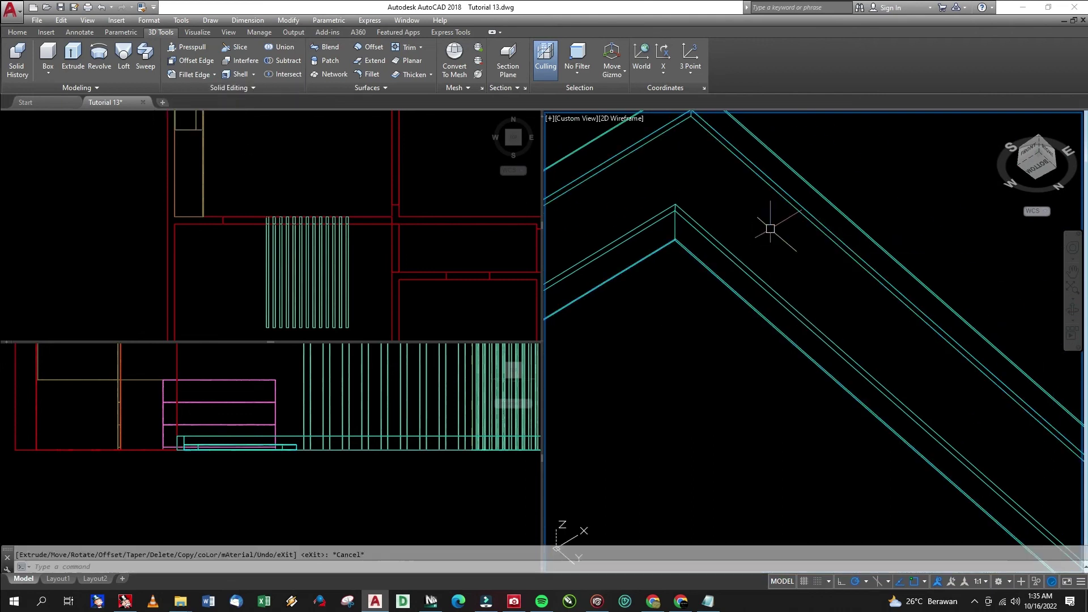
key("Escape")
scroll(716, 248, "down", 2)
Set the 3D view to SE Isometric and turn layer 5 back on.
left_click(571, 119)
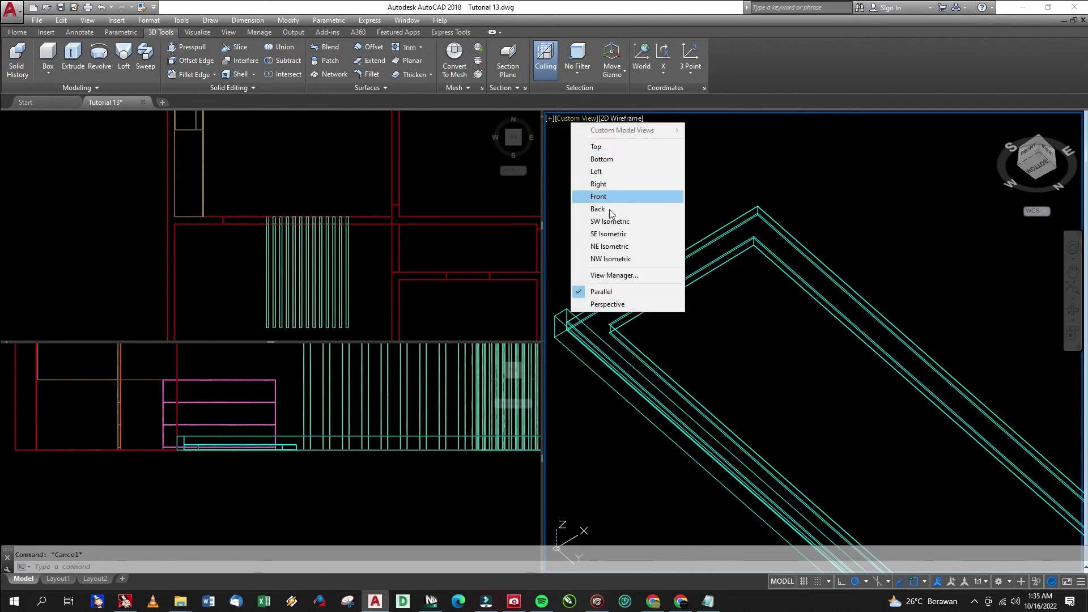
left_click(612, 234)
scroll(657, 414, "up", 3)
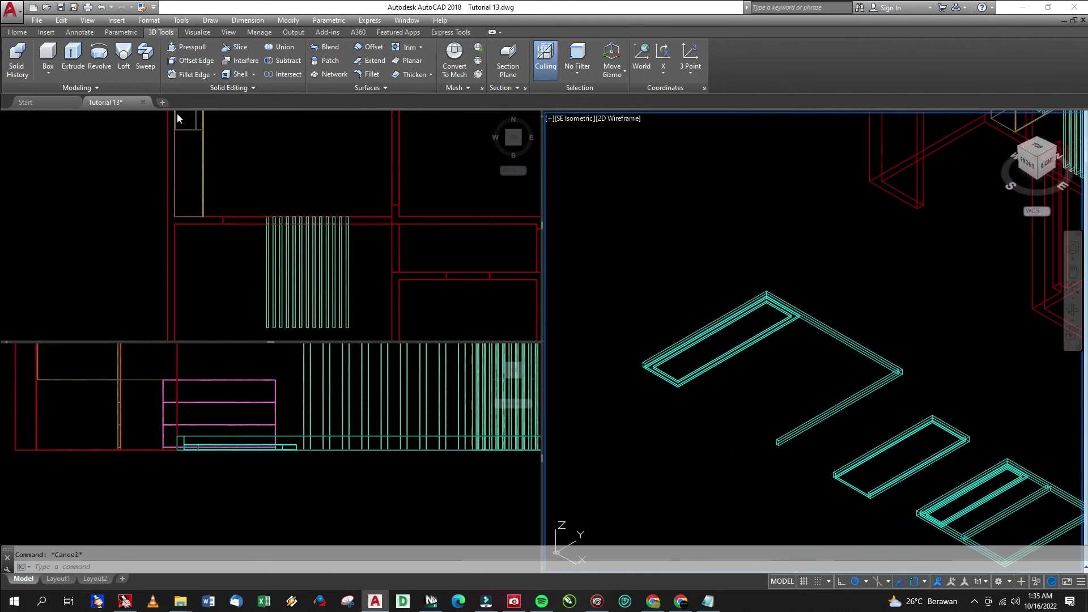
left_click(17, 32)
left_click(103, 49)
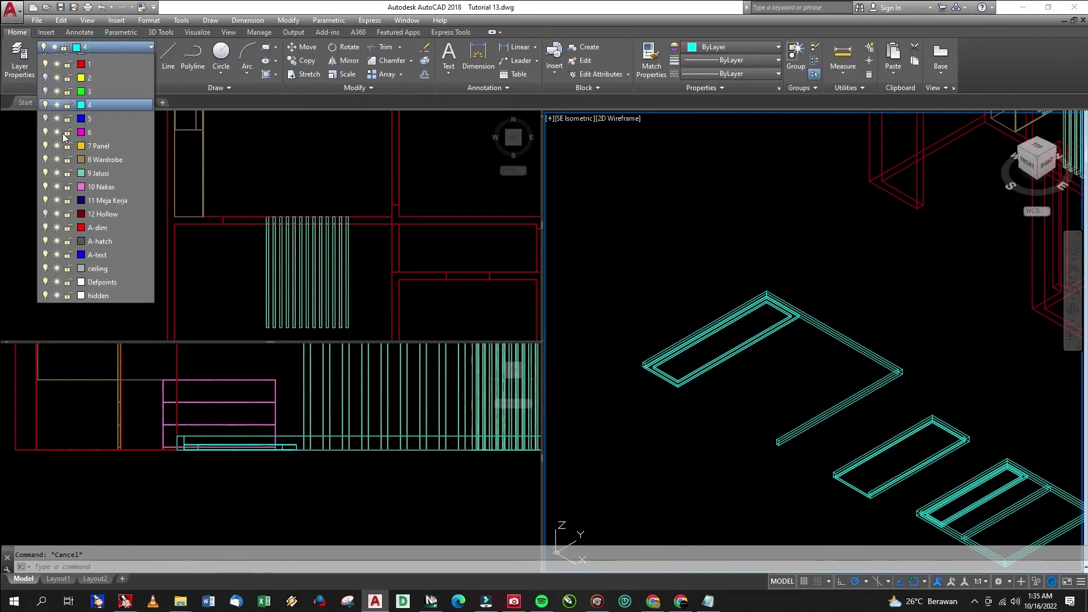
left_click(46, 129)
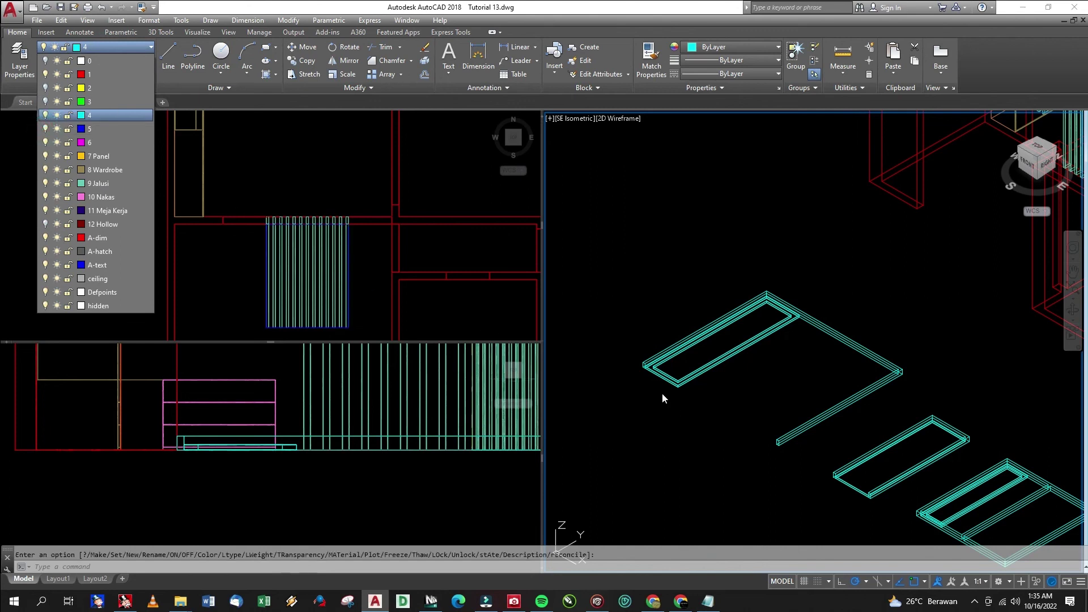
key("Escape")
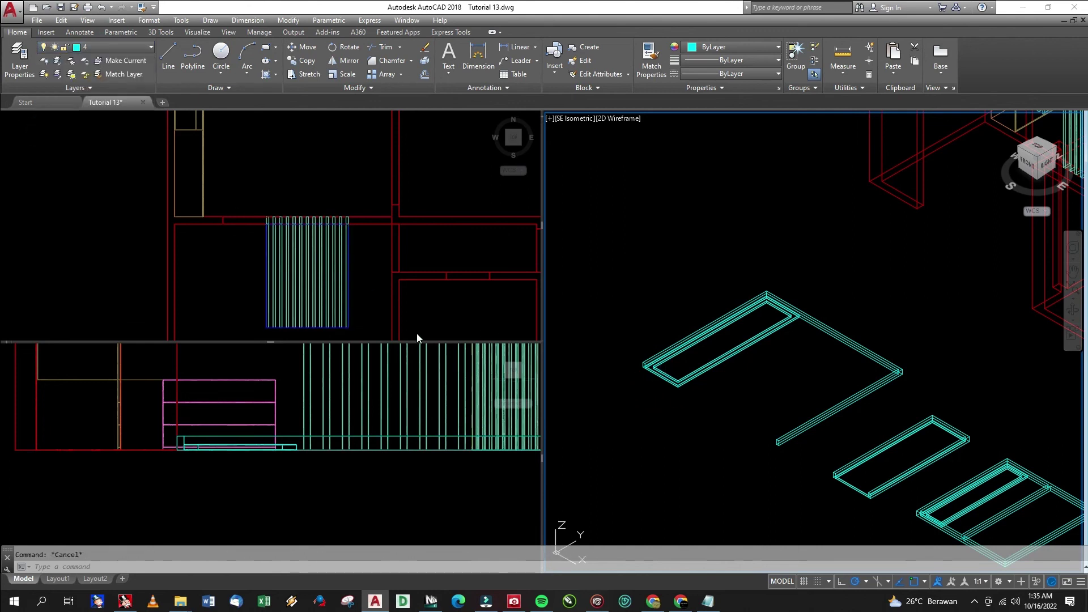
Switch between the Top and isometric viewports, zooming to pick objects.
left_click(366, 288)
scroll(366, 288, "down", 2)
left_click(792, 408)
scroll(791, 397, "down", 3)
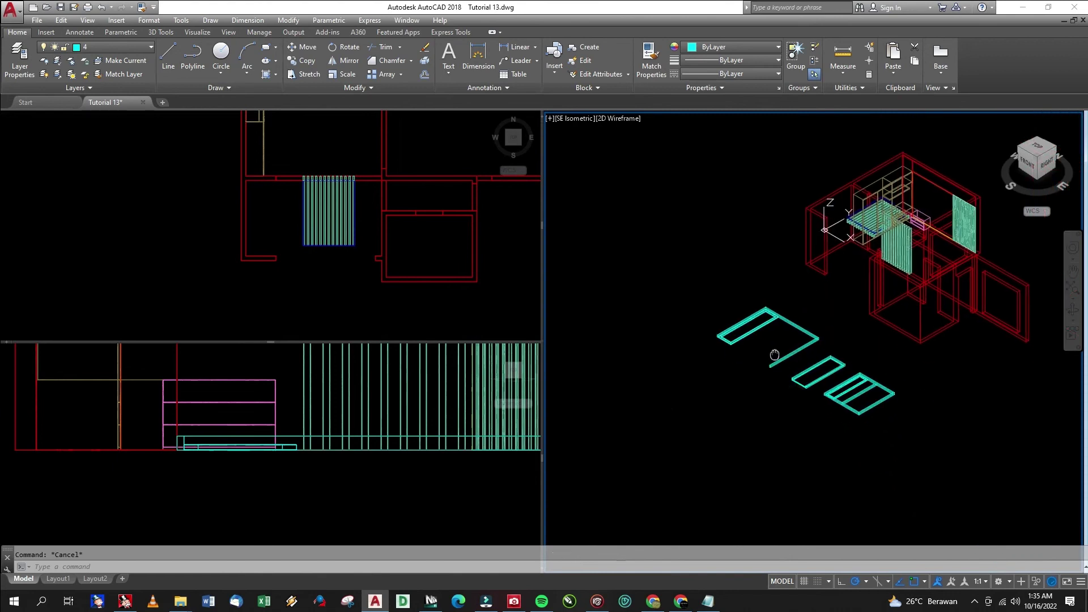
scroll(848, 418, "up", 3)
scroll(849, 418, "up", 3)
scroll(805, 340, "up", 3)
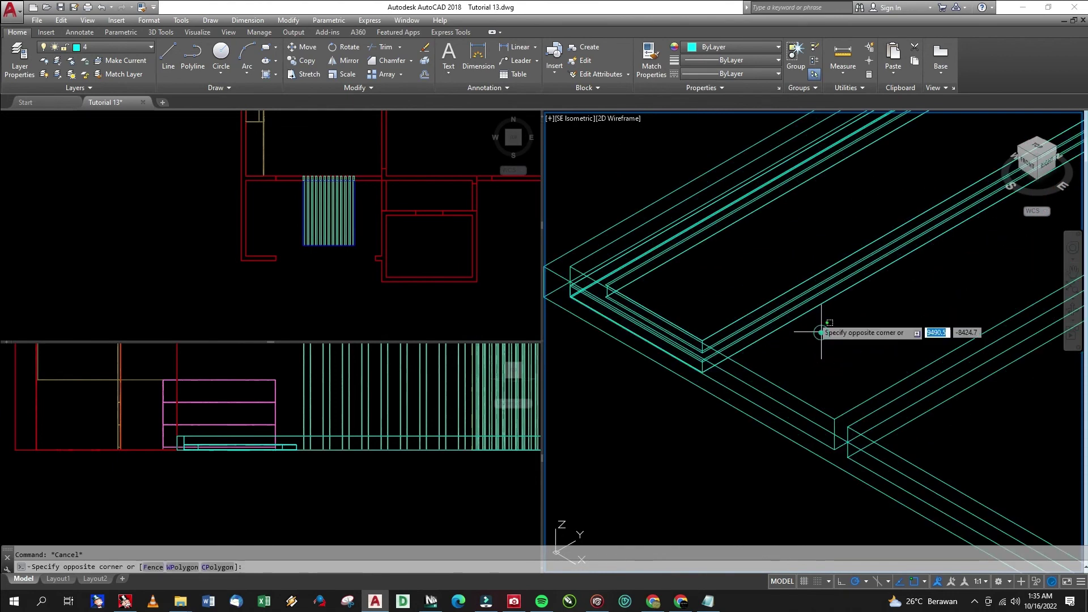
left_click(772, 255)
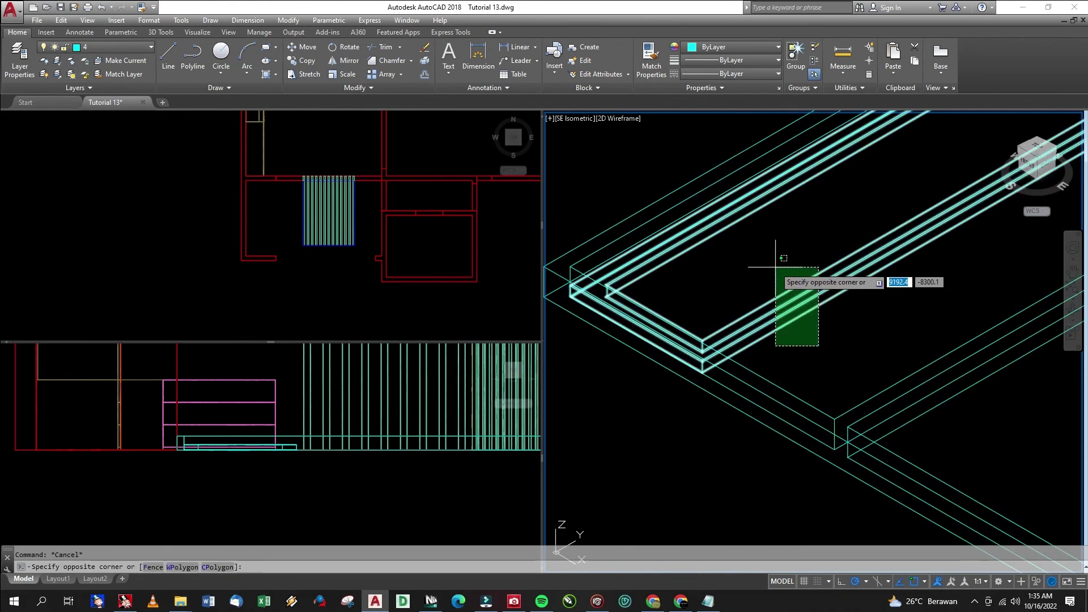
Window-select the stair in the Top view, clear it, then make layer 5 current.
left_click(348, 277)
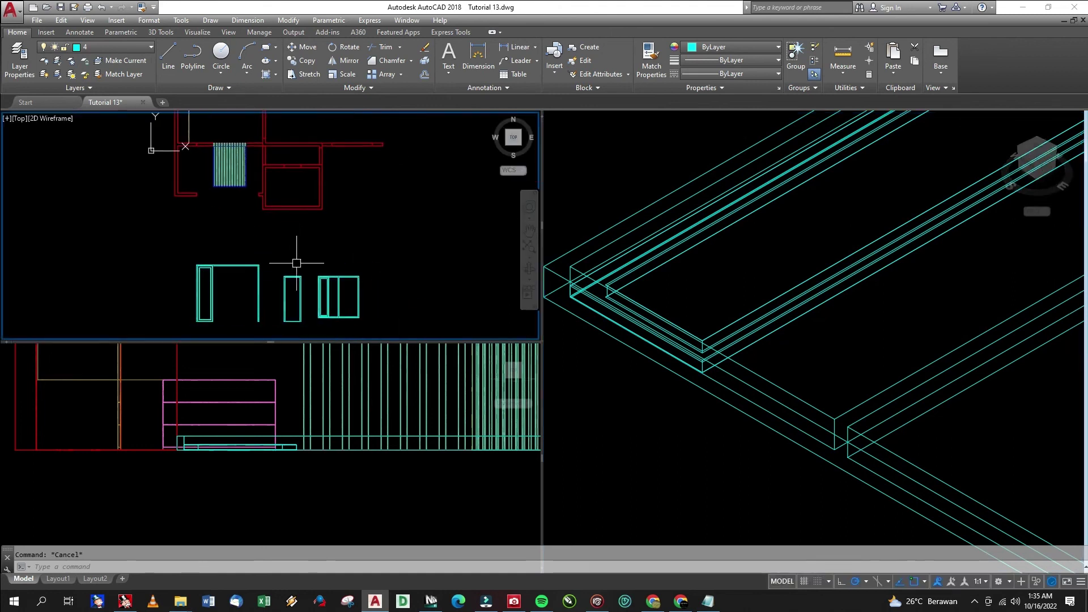
scroll(340, 284, "up", 5)
left_click(339, 284)
left_click(295, 238)
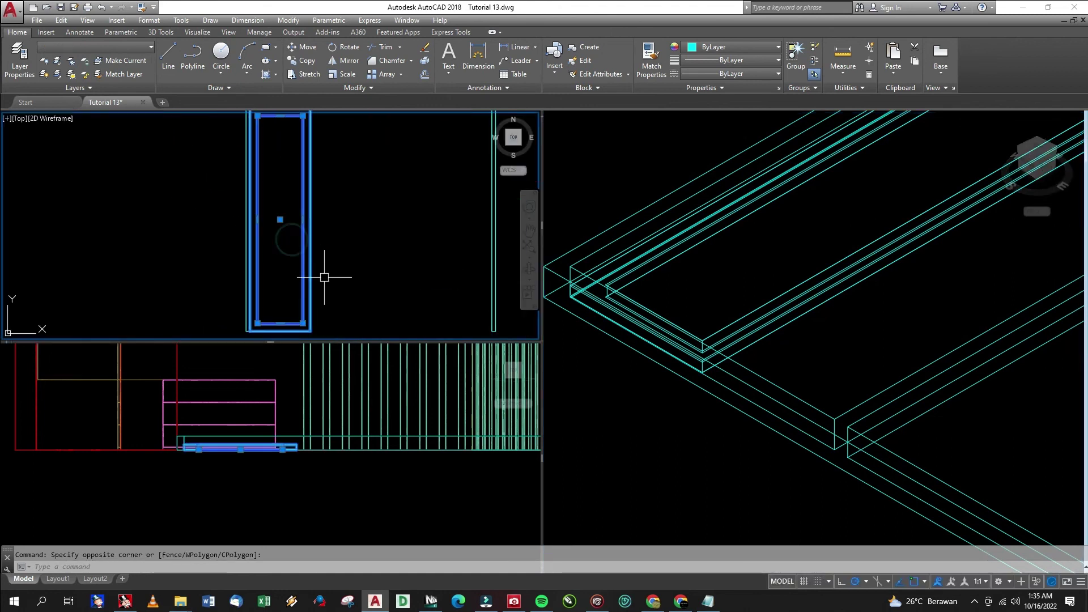
key("Escape")
middle_click_drag(216, 112, 119, 118)
left_click(101, 50)
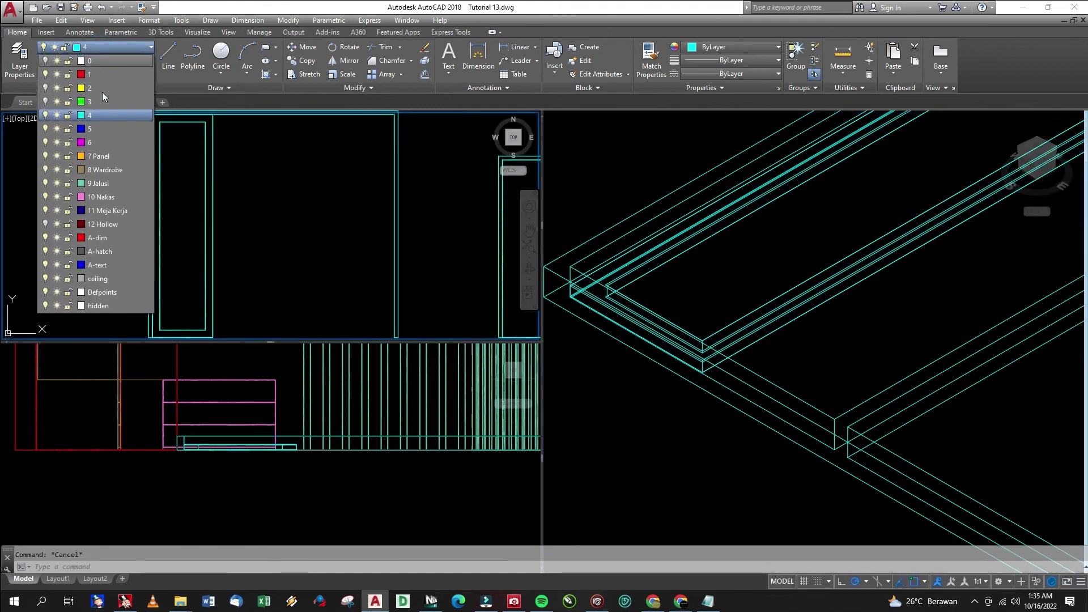
left_click(101, 129)
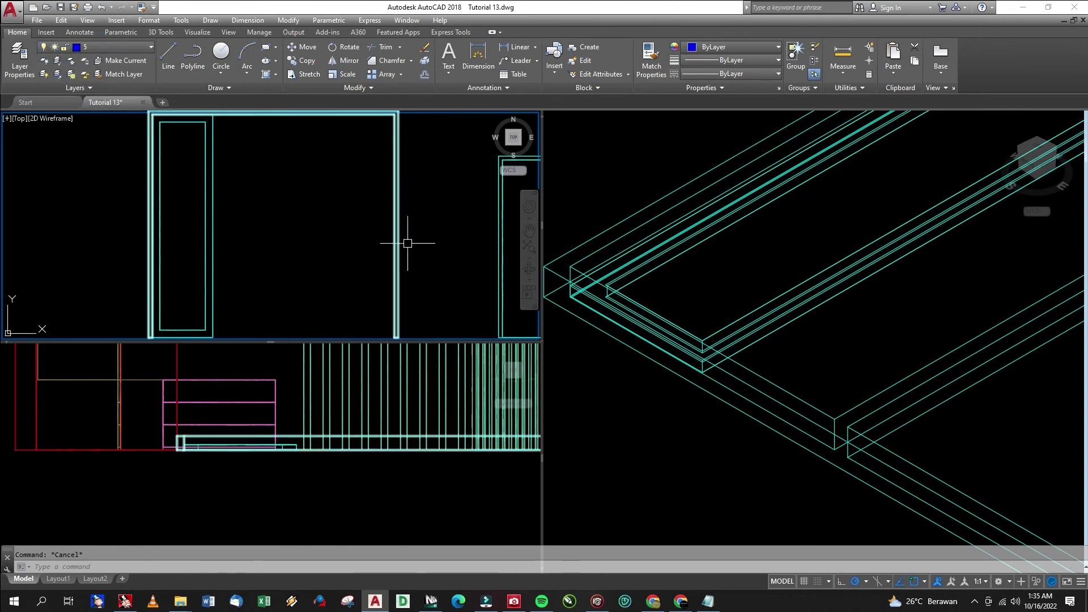
scroll(406, 238, "down", 2)
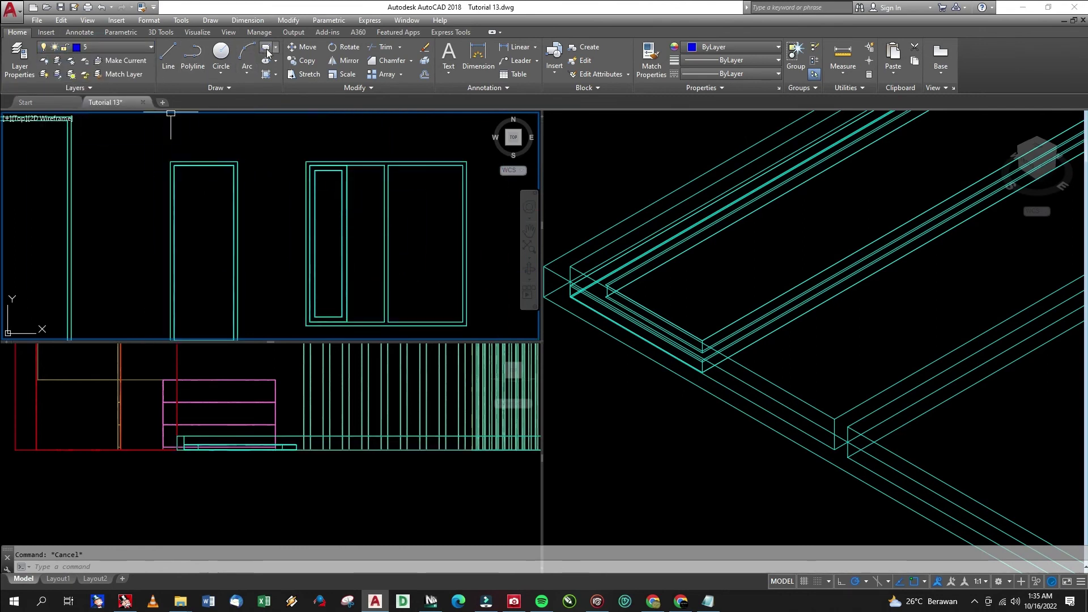
Draw a rectangle from the frame corner to the window corner using endpoint snaps.
left_click(268, 54)
scroll(320, 161, "up", 2)
scroll(317, 192, "up", 2)
scroll(272, 227, "up", 1)
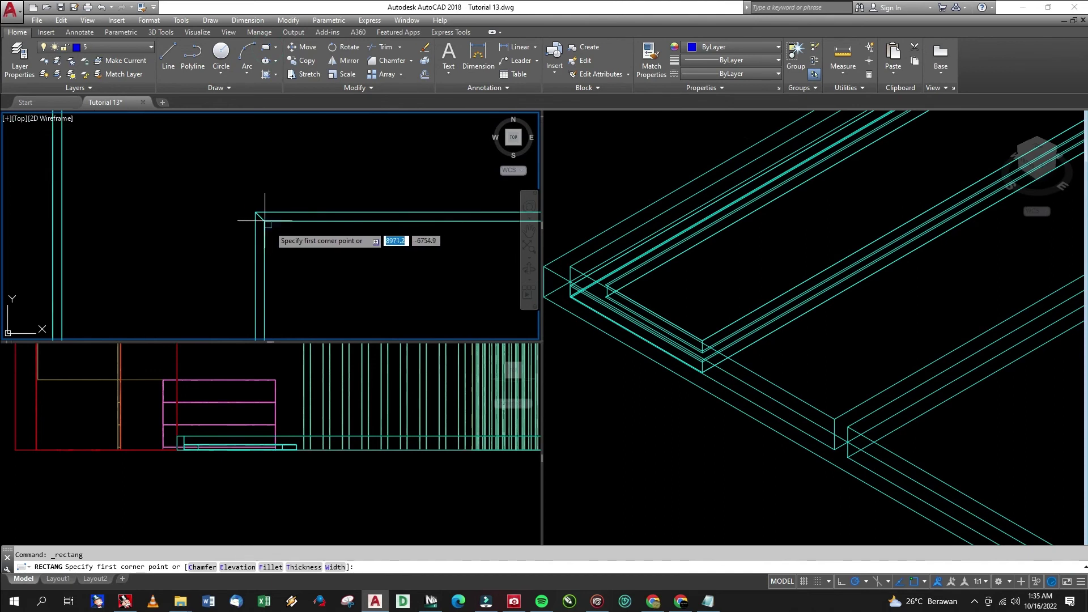
left_click(265, 221)
scroll(295, 226, "down", 3)
middle_click_drag(300, 215, 343, 215)
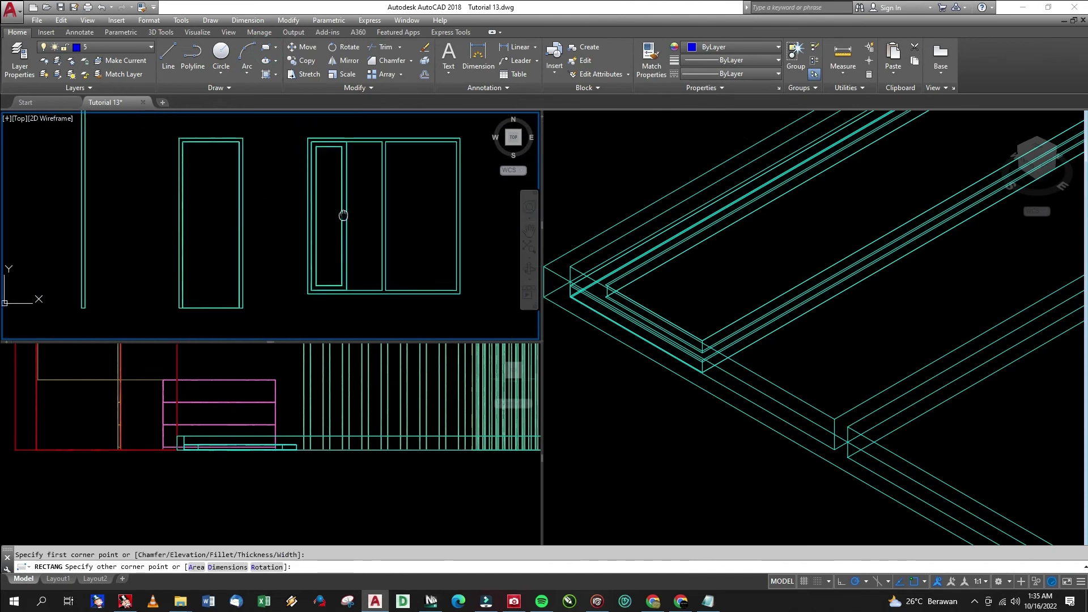
scroll(329, 227, "up", 2)
scroll(340, 267, "up", 2)
scroll(363, 300, "up", 1)
left_click(369, 303)
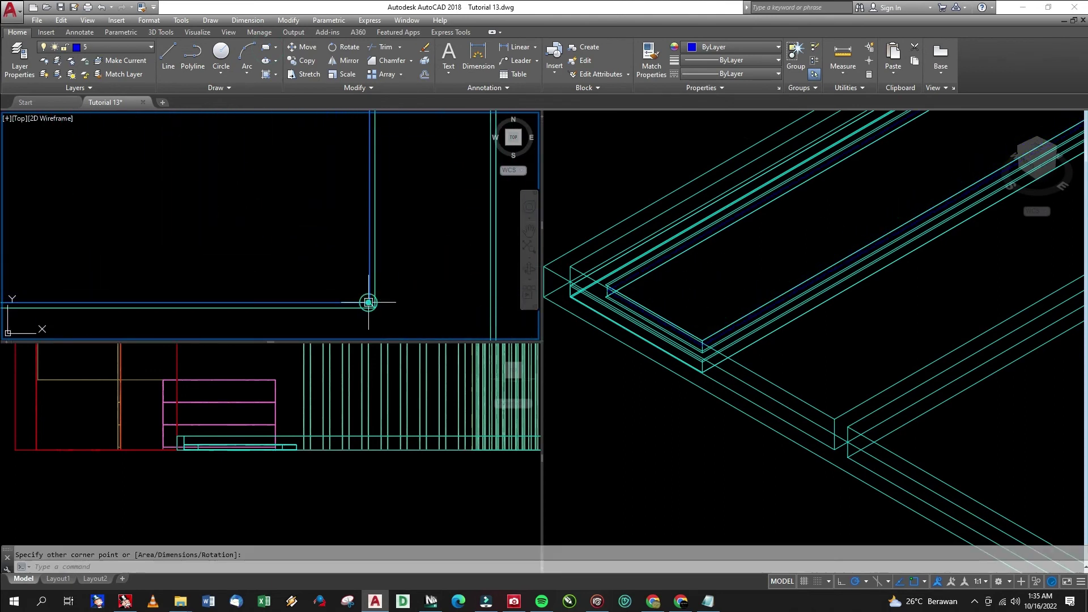
In the isometric view, extrude the new rectangle into a thin panel.
left_click(584, 304)
scroll(601, 289, "up", 4)
left_click(607, 284)
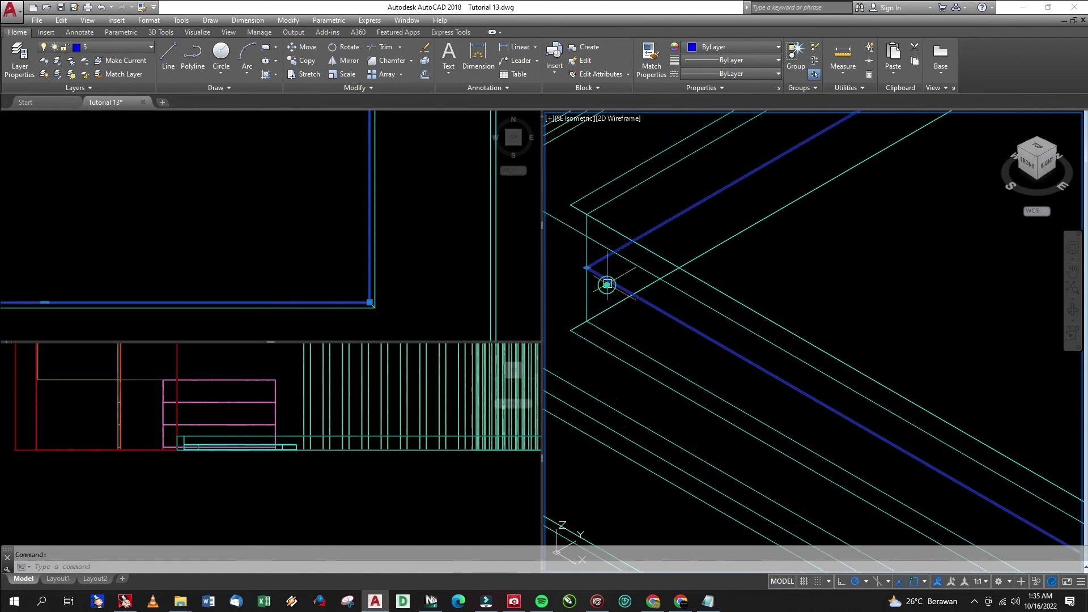
type("ext")
key("Return")
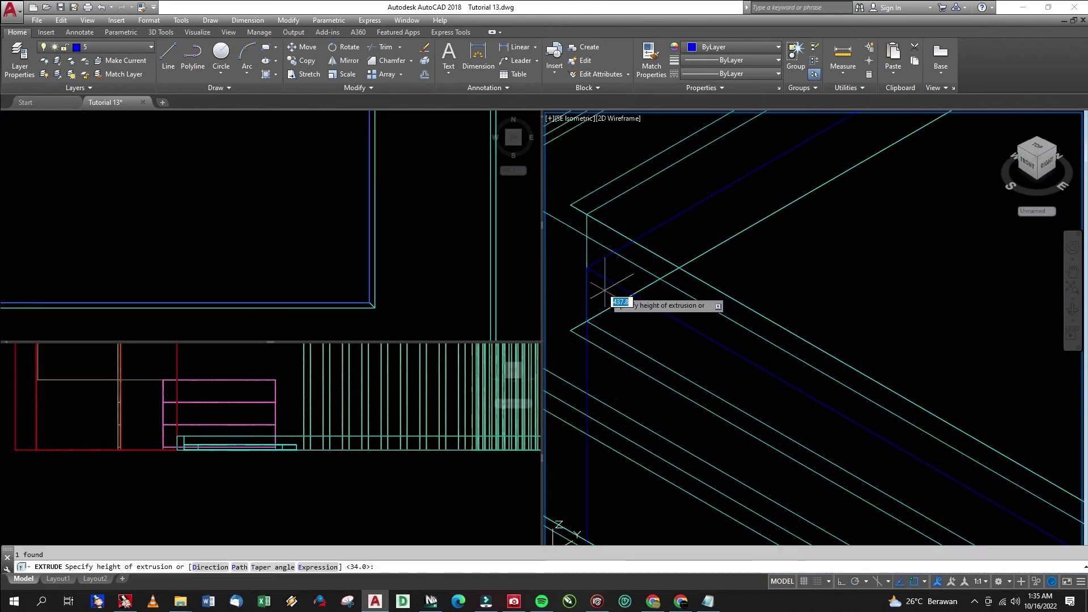
left_click(606, 282)
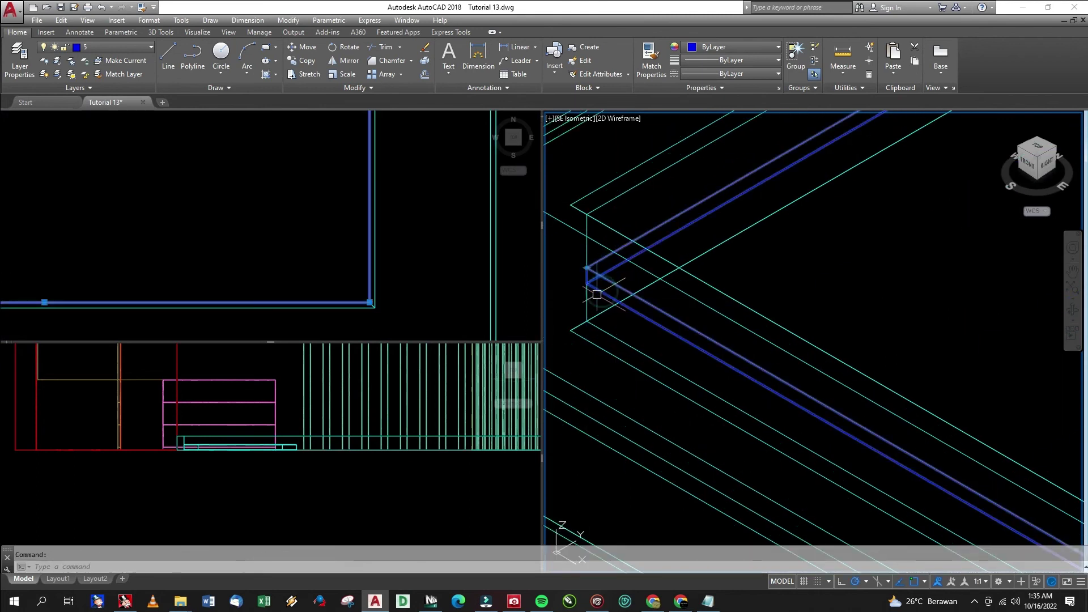
Move the extruded panel into position inside the frame.
middle_click_drag(621, 304, 652, 331)
type("m")
key("Return")
left_click(624, 294)
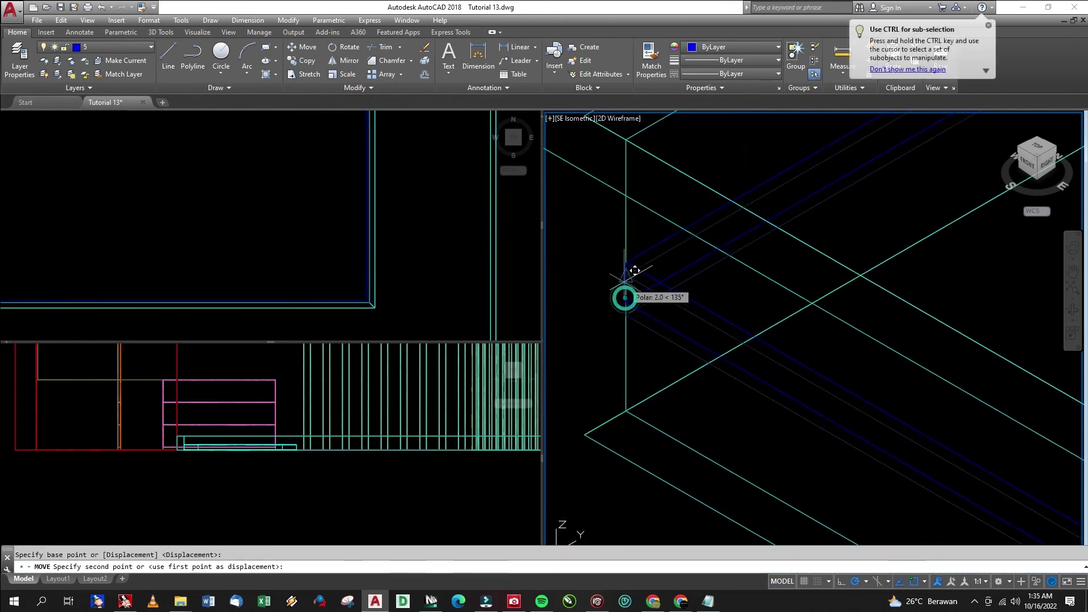
left_click(637, 263)
scroll(626, 280, "down", 5)
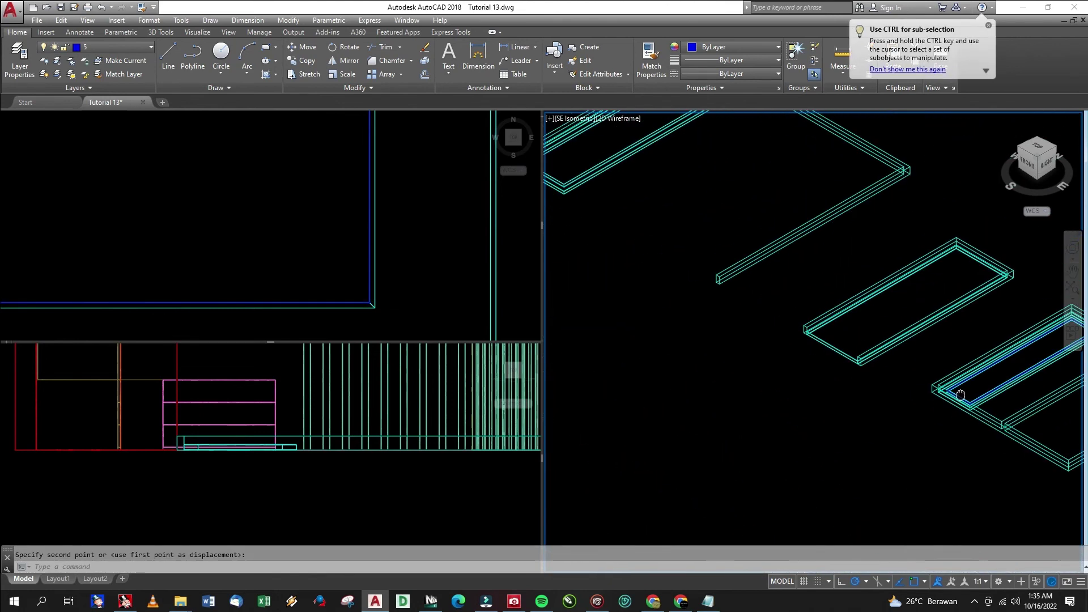
middle_click_drag(737, 317, 811, 362)
scroll(719, 292, "up", 2)
scroll(760, 279, "up", 2)
scroll(702, 287, "up", 2)
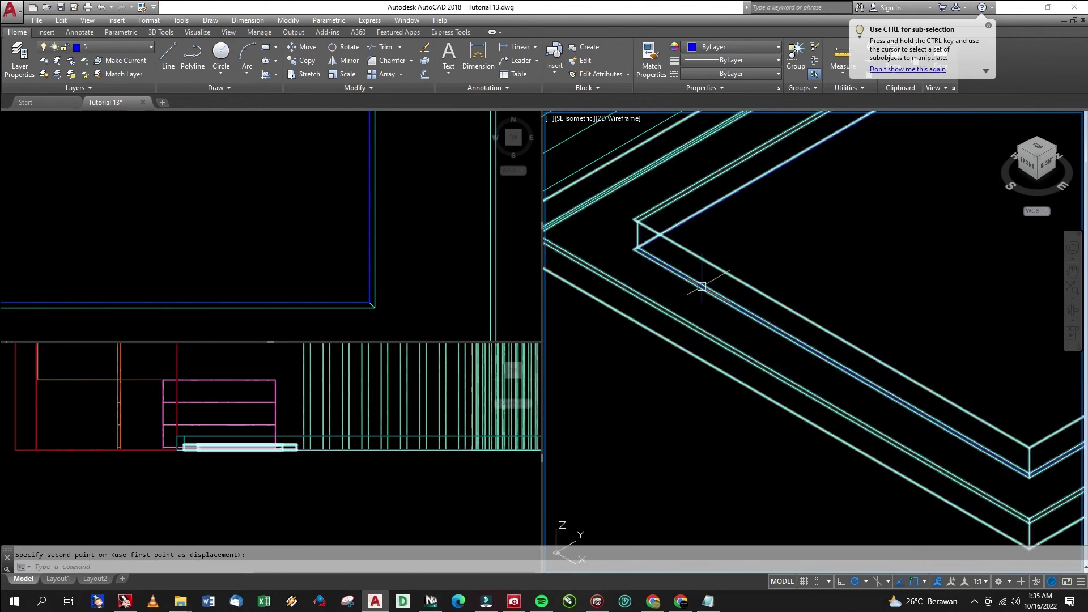
key("Escape")
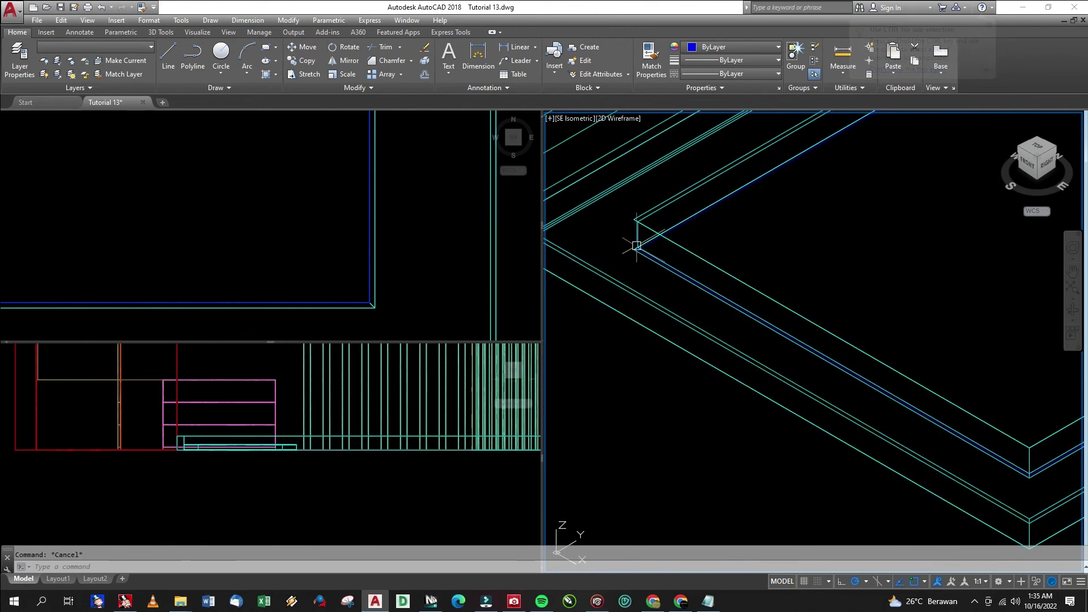
Extrude the second rectangle to a height of 5.
scroll(625, 259, "up", 2)
scroll(607, 311, "down", 2)
left_click(612, 323)
type("ex")
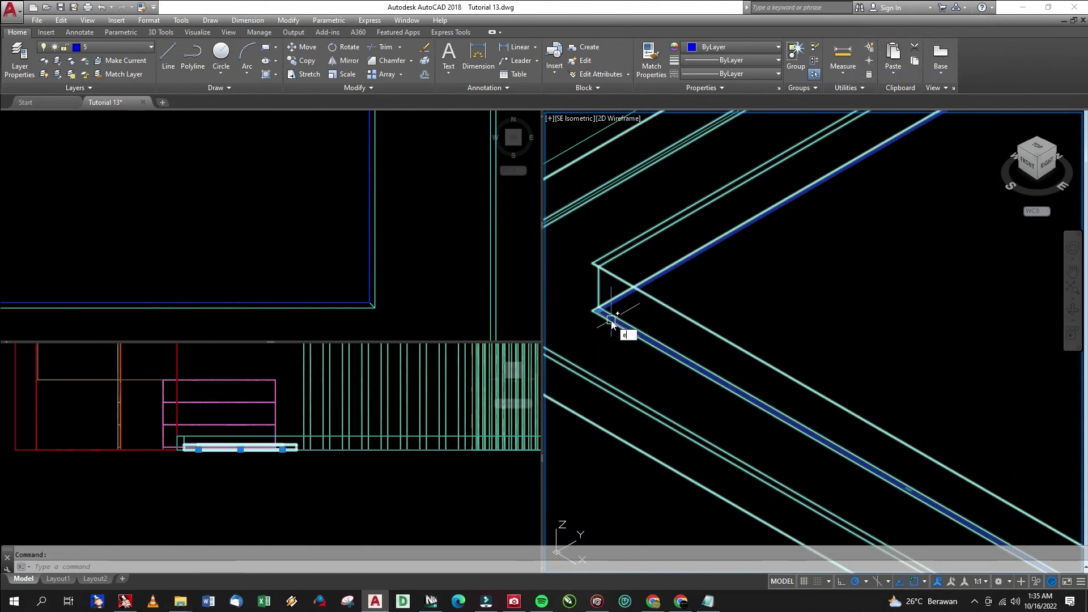
type("t")
key("Return")
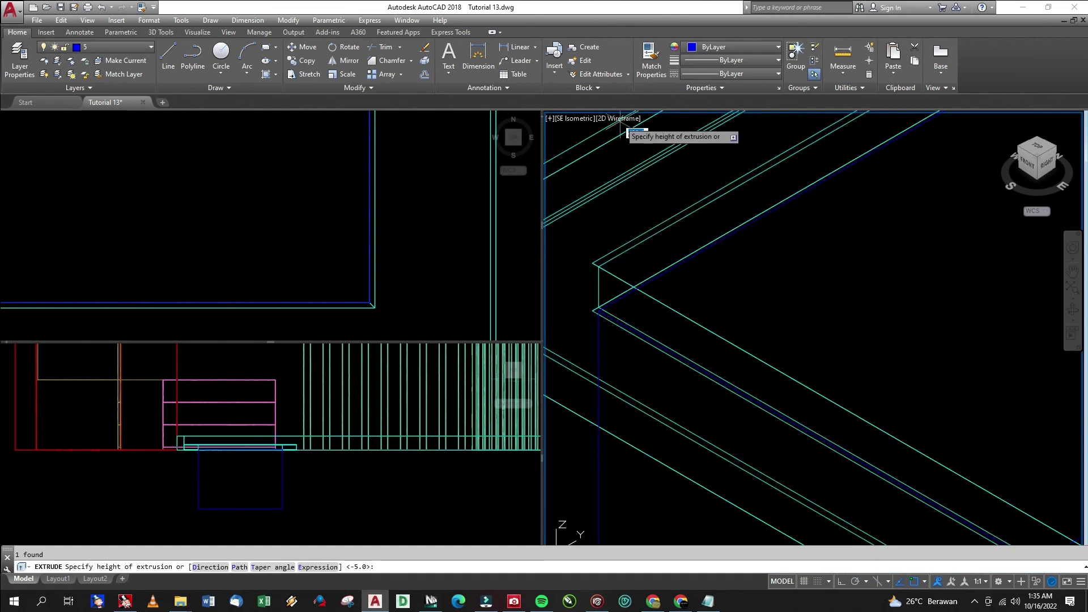
key("Return")
Move the second panel onto its destination corner inside the frame.
scroll(589, 311, "up", 2)
scroll(595, 312, "up", 1)
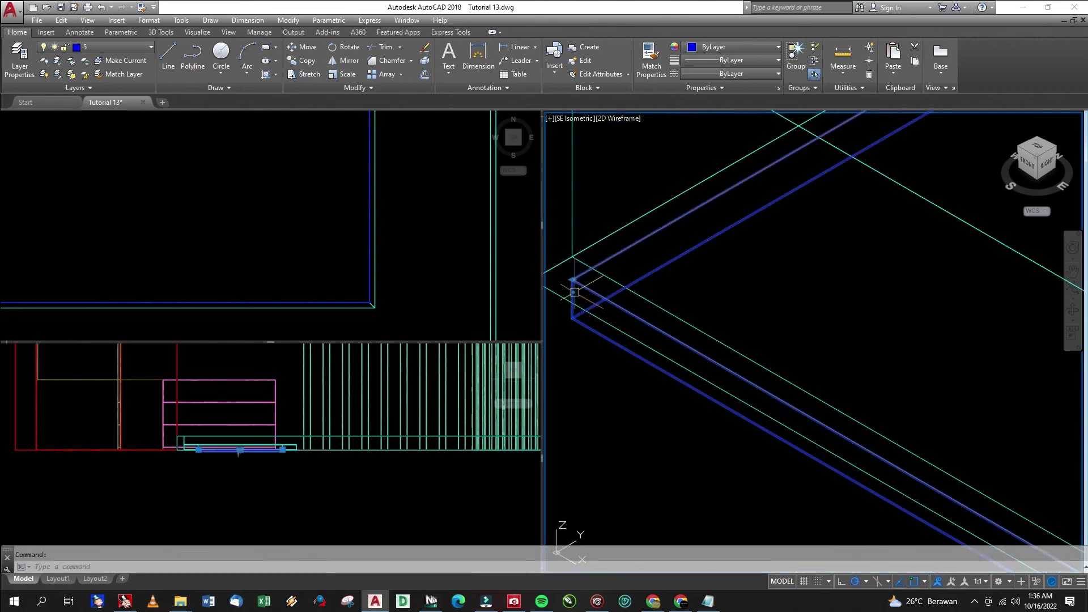
scroll(598, 314, "up", 1)
left_click(598, 318)
type("m")
key("Return")
left_click(573, 303)
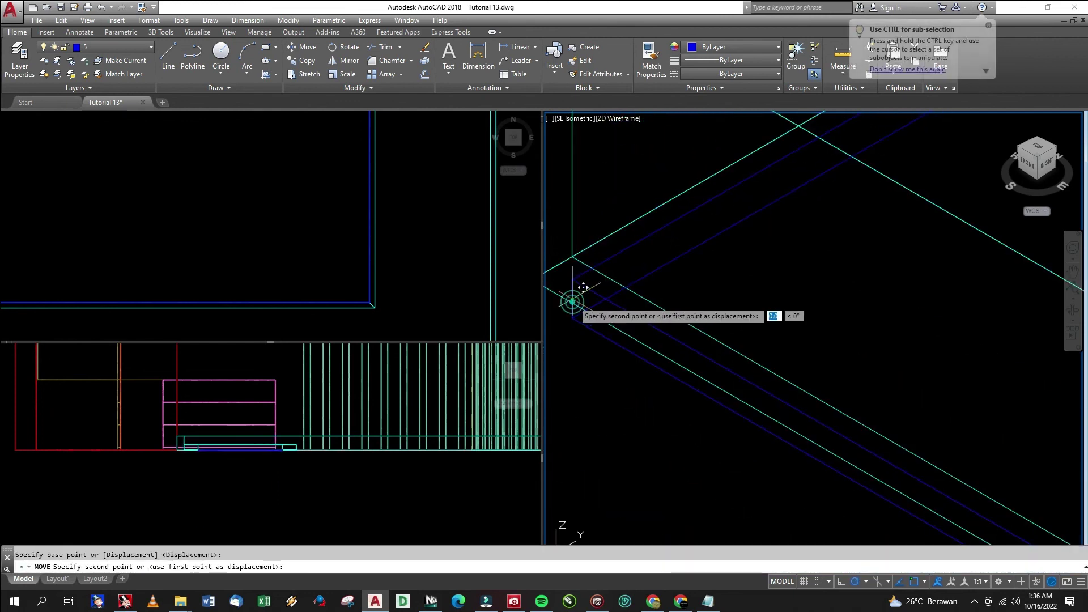
left_click(593, 269)
scroll(583, 278, "down", 3)
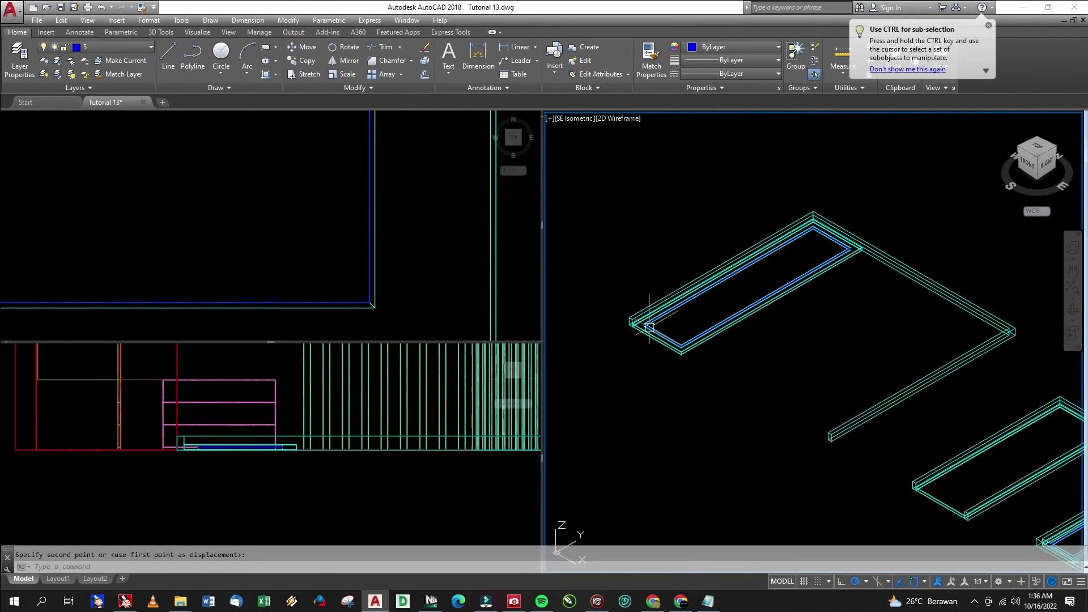
scroll(584, 277, "down", 2)
left_click(341, 241)
scroll(340, 240, "down", 3)
Centre the frames in the top view and select the blue panel.
scroll(343, 250, "down", 2)
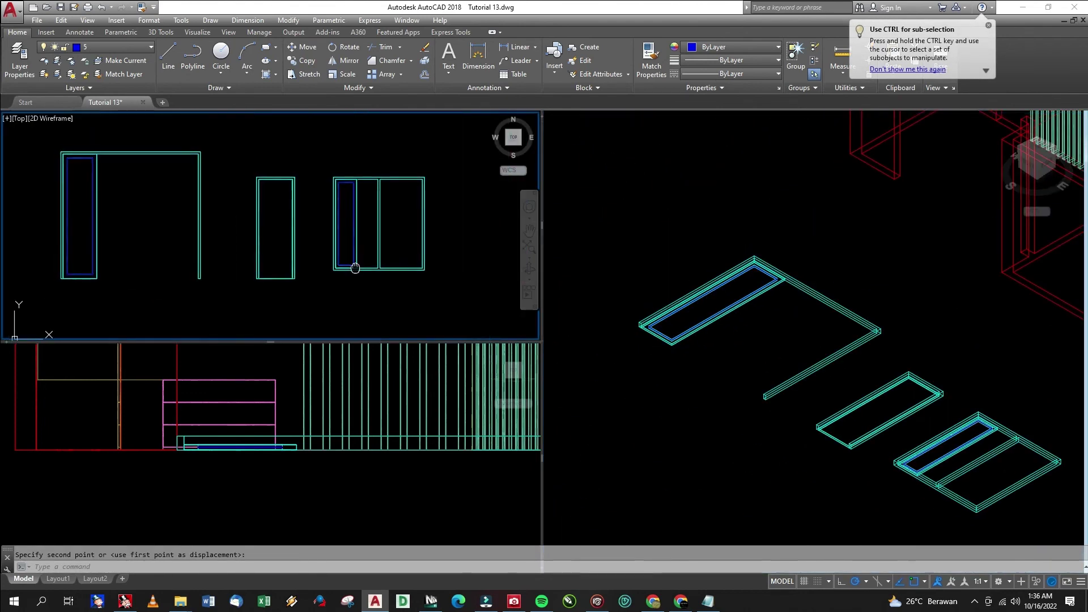
scroll(274, 257, "up", 1)
middle_click_drag(274, 257, 318, 268)
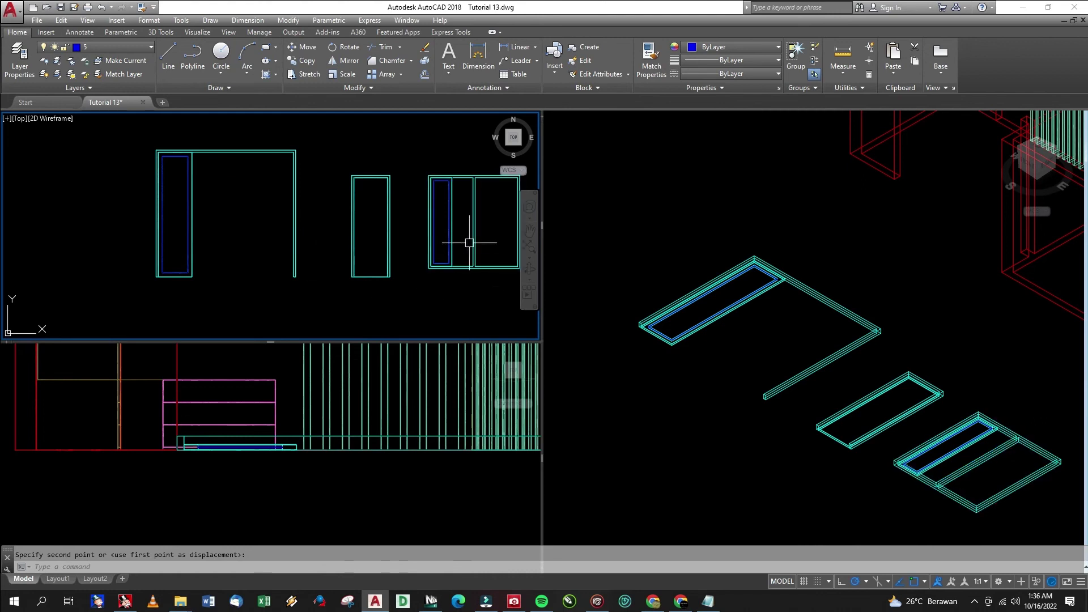
scroll(442, 260, "up", 2)
scroll(433, 264, "up", 1)
left_click(425, 267)
left_click(373, 245)
scroll(373, 244, "down", 2)
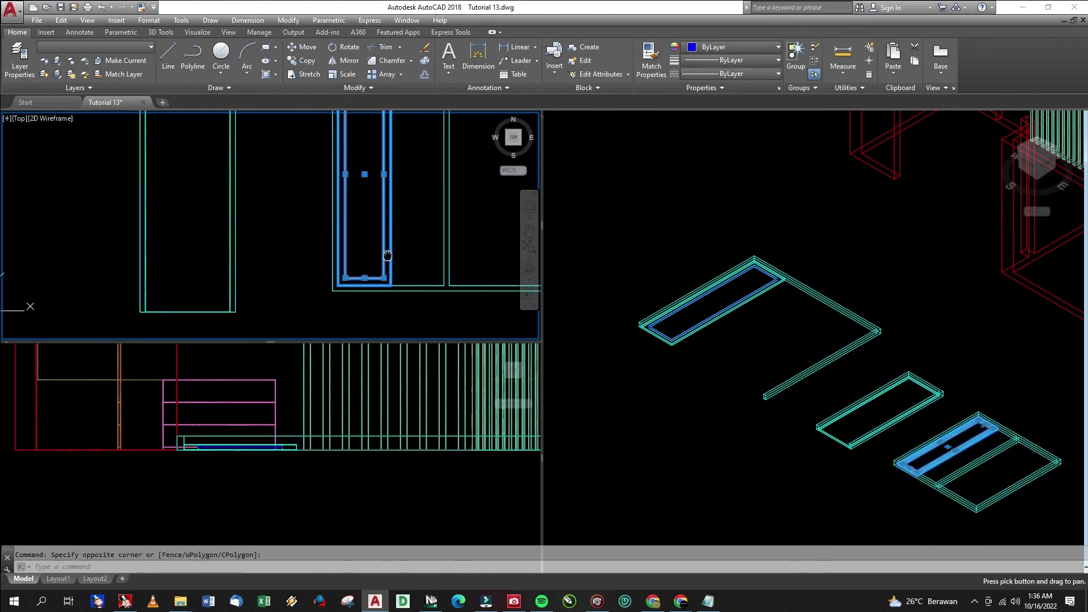
Mirror the blue panel across a vertical line, keeping the original.
type("mi")
key("Return")
scroll(419, 297, "up", 1)
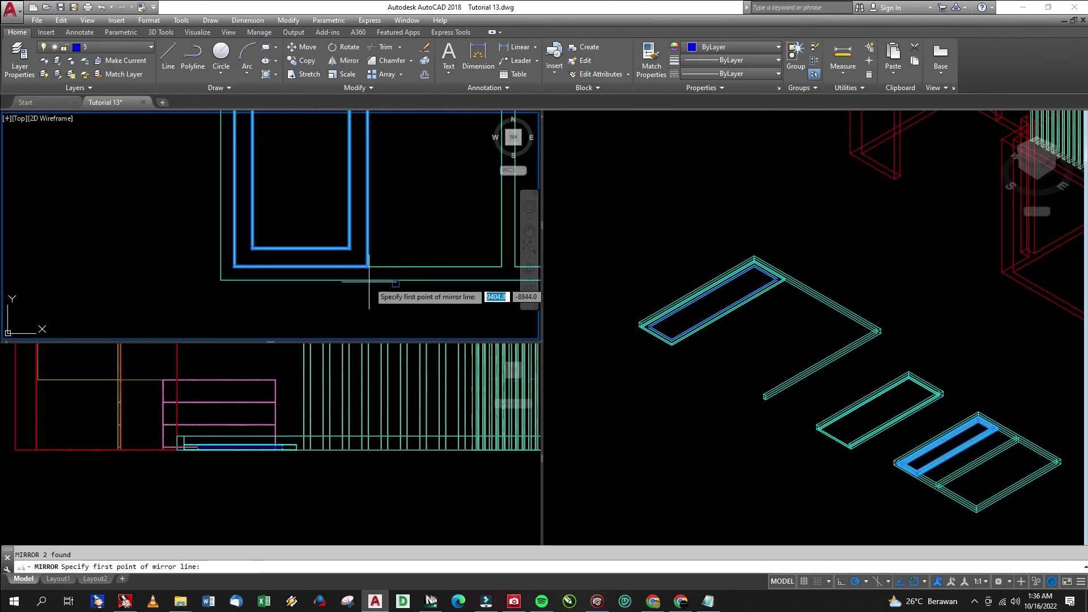
scroll(391, 286, "up", 1)
scroll(357, 269, "up", 1)
left_click(350, 250)
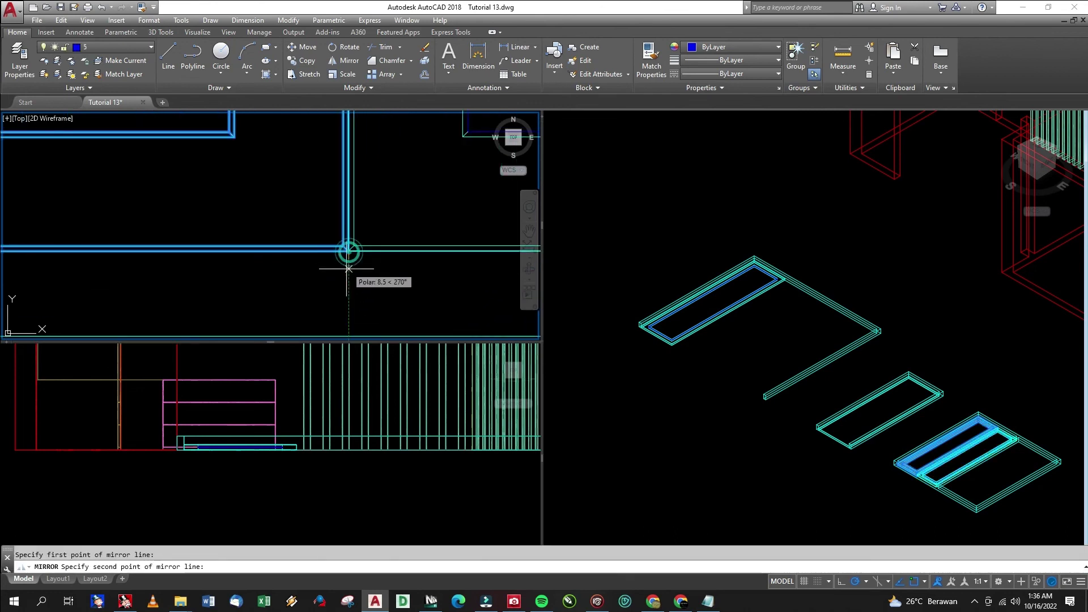
scroll(351, 255, "down", 1)
left_click(347, 267)
mouse_move(348, 267)
middle_mouse_down()
mouse_move(356, 309)
mouse_move(331, 291)
middle_mouse_up()
scroll(356, 308, "down", 2)
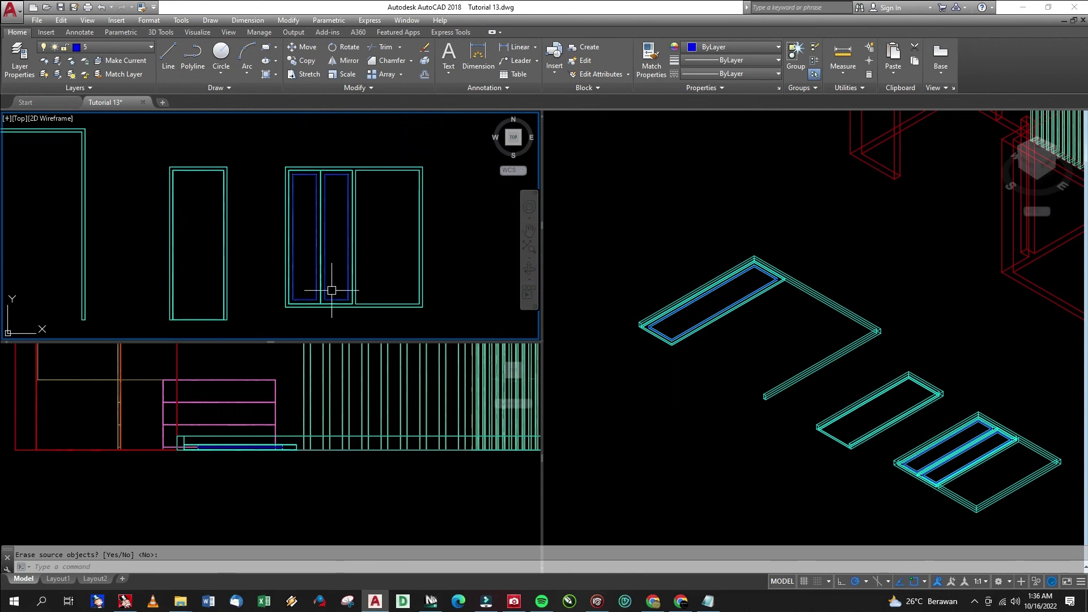
scroll(332, 290, "up", 2)
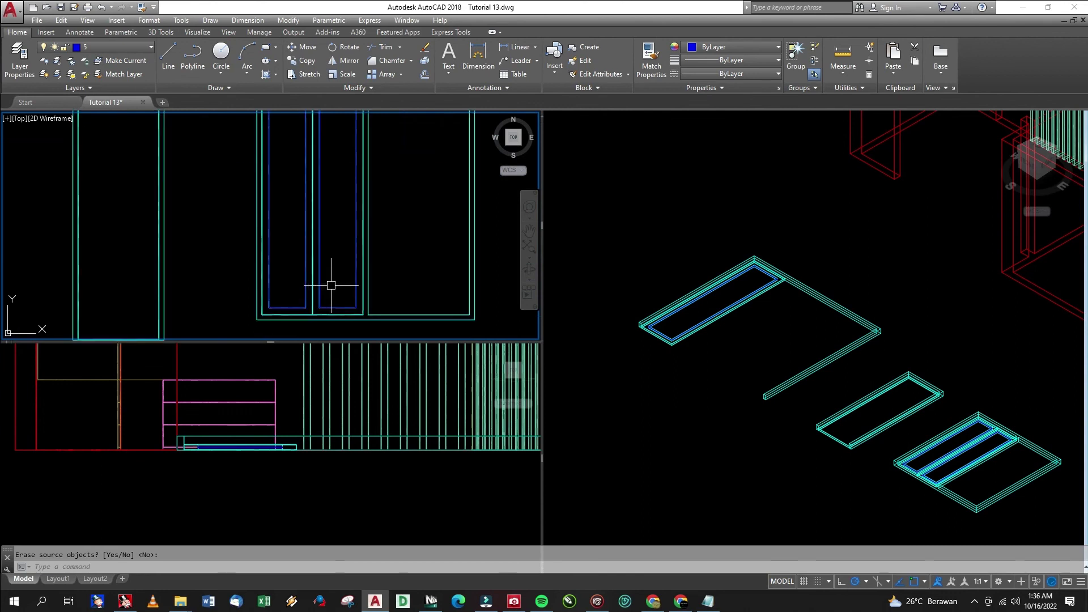
key("Return")
Mirror both blue panels across another vertical line, keeping the source panels.
scroll(340, 272, "down", 2)
left_click_drag(303, 192, 362, 295)
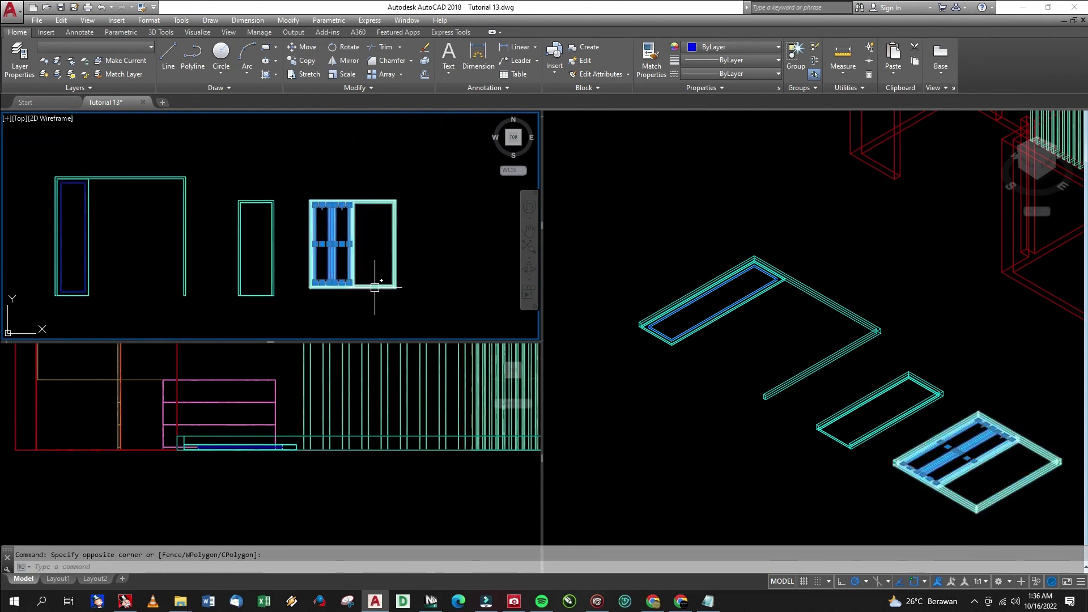
type("i")
key("Return")
scroll(289, 257, "up", 4)
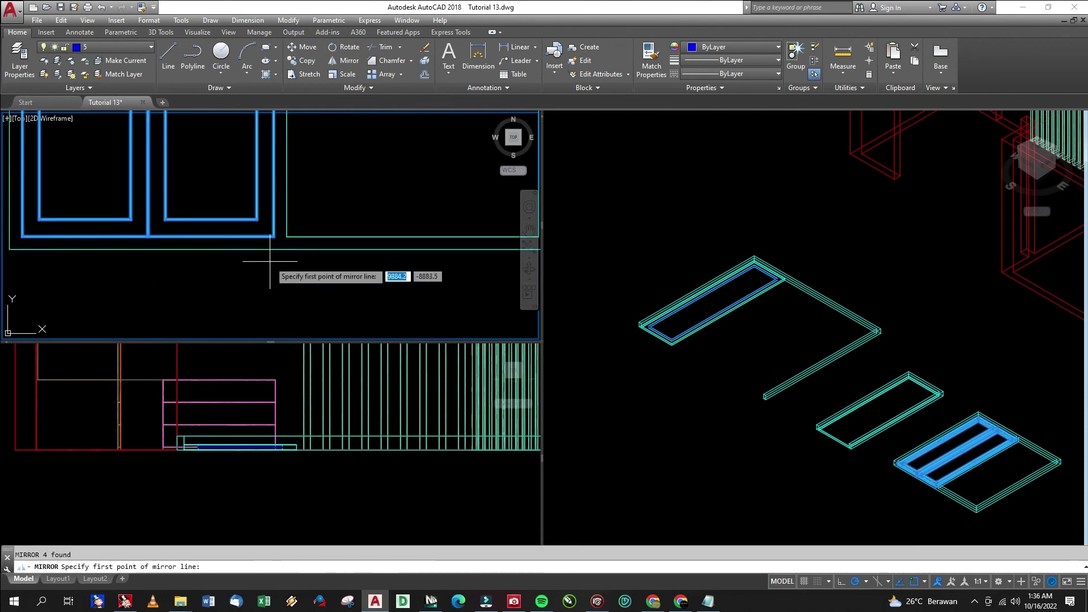
left_click(280, 249)
left_click(280, 265)
key("Return")
scroll(281, 270, "down", 4)
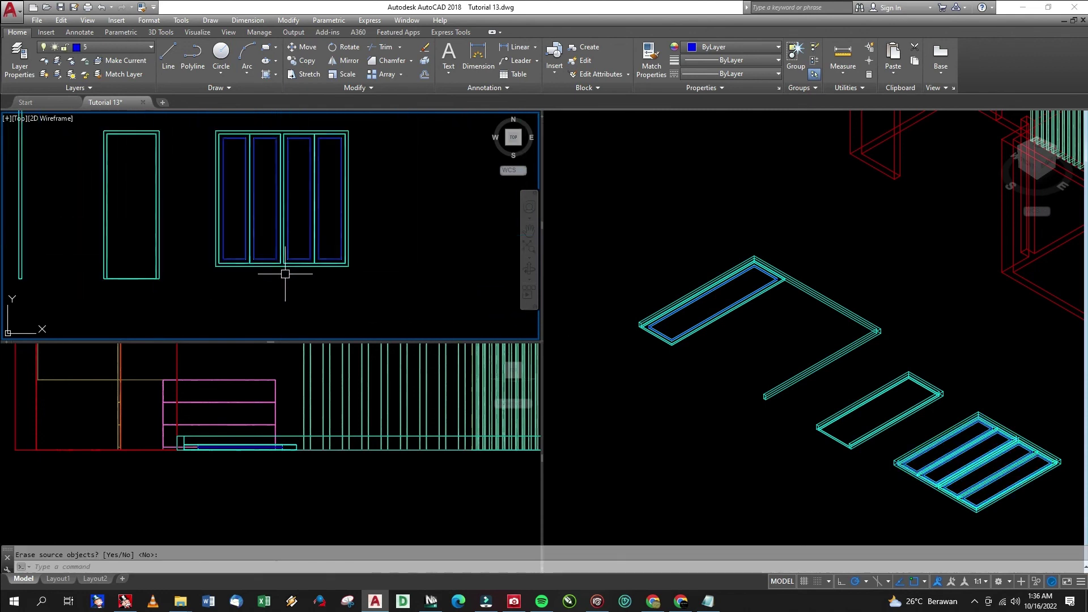
middle_click_drag(284, 274, 311, 280)
Zoom and pan the isometric viewport to show the frames alongside the house.
left_click(820, 429)
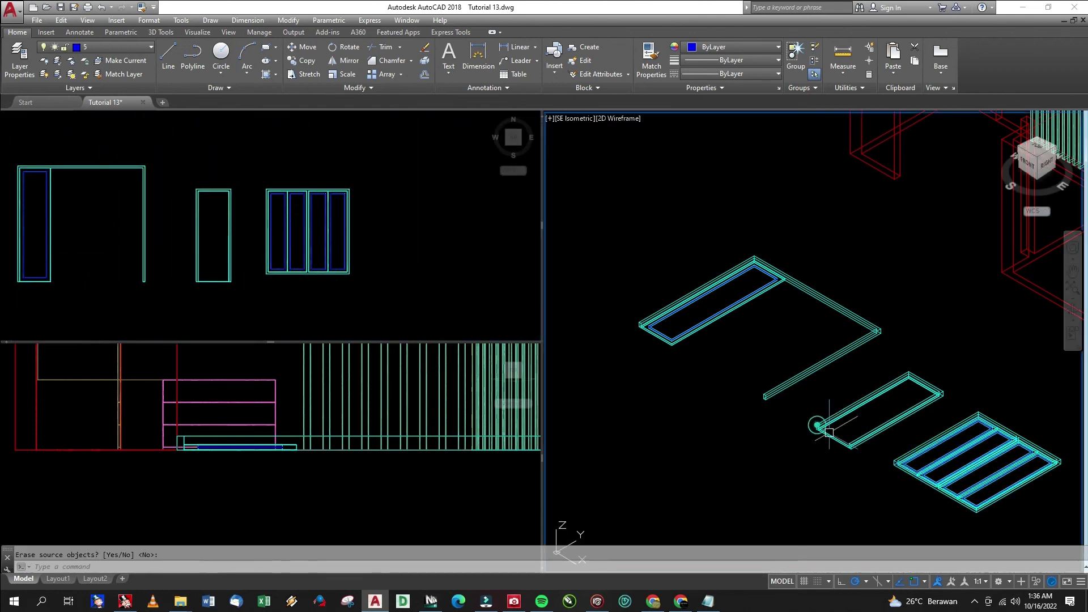
scroll(825, 431, "up", 5)
scroll(826, 430, "down", 2)
scroll(816, 431, "down", 5)
middle_click_drag(808, 431, 810, 433)
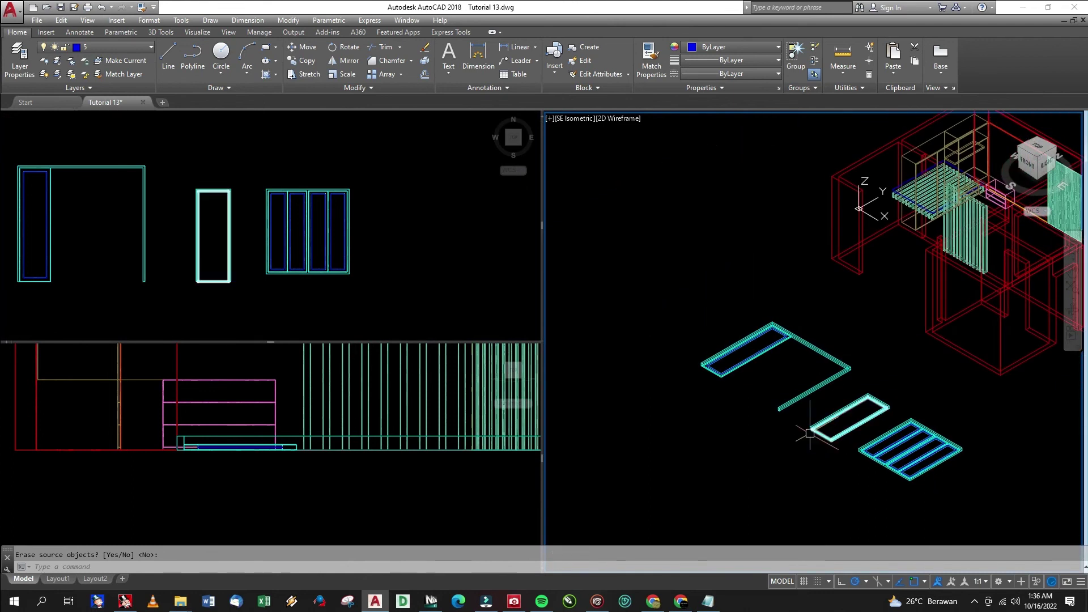
mouse_move(809, 434)
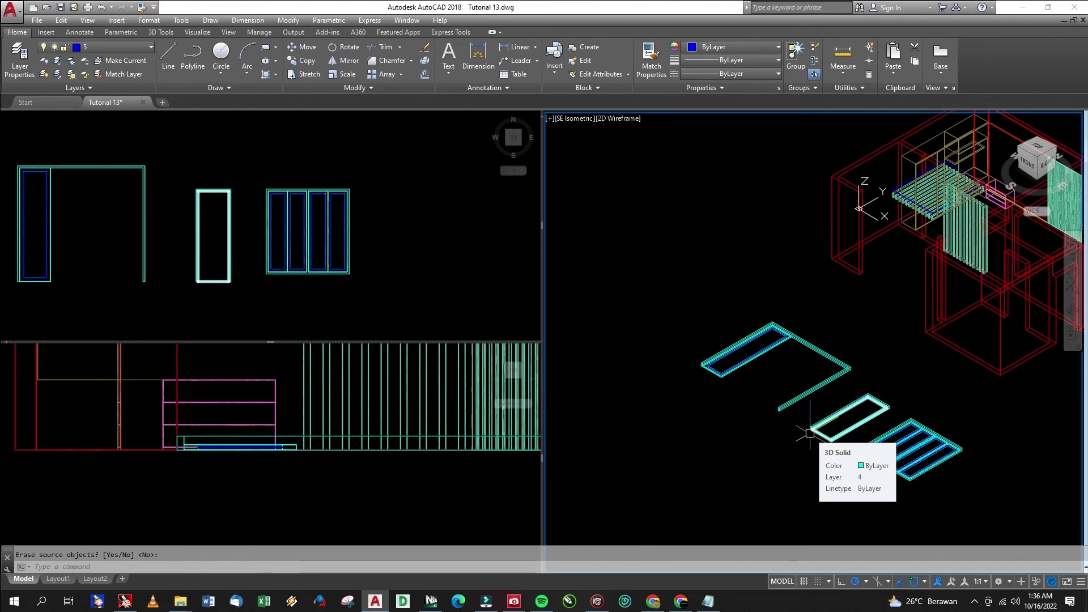
Cancel the pending mirror and set the lower-left viewport to the Right view.
left_click(409, 308)
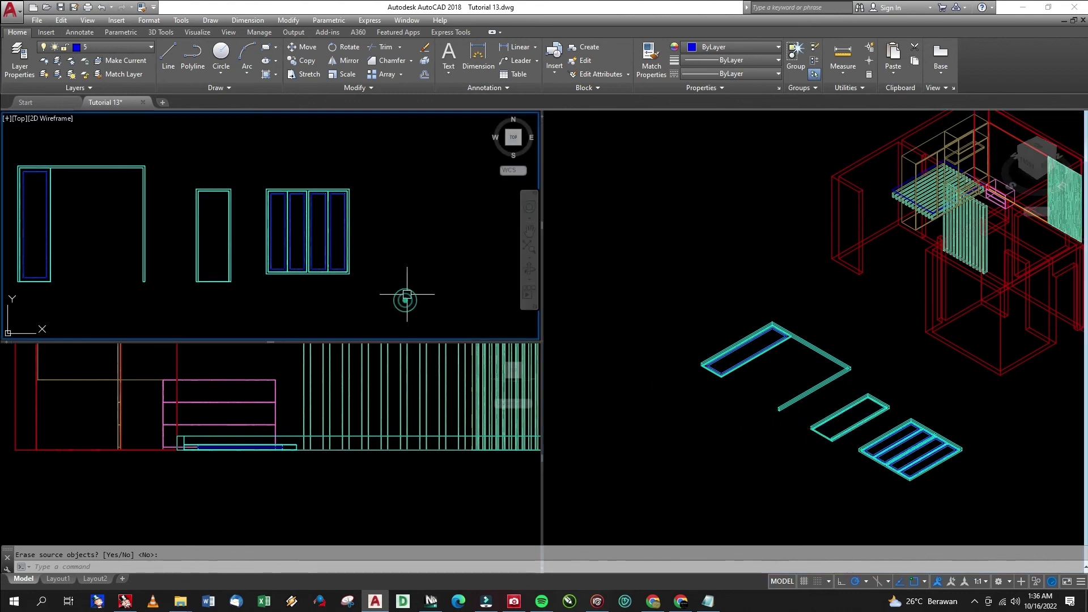
scroll(295, 272, "down", 5)
left_click(326, 450)
scroll(326, 451, "down", 3)
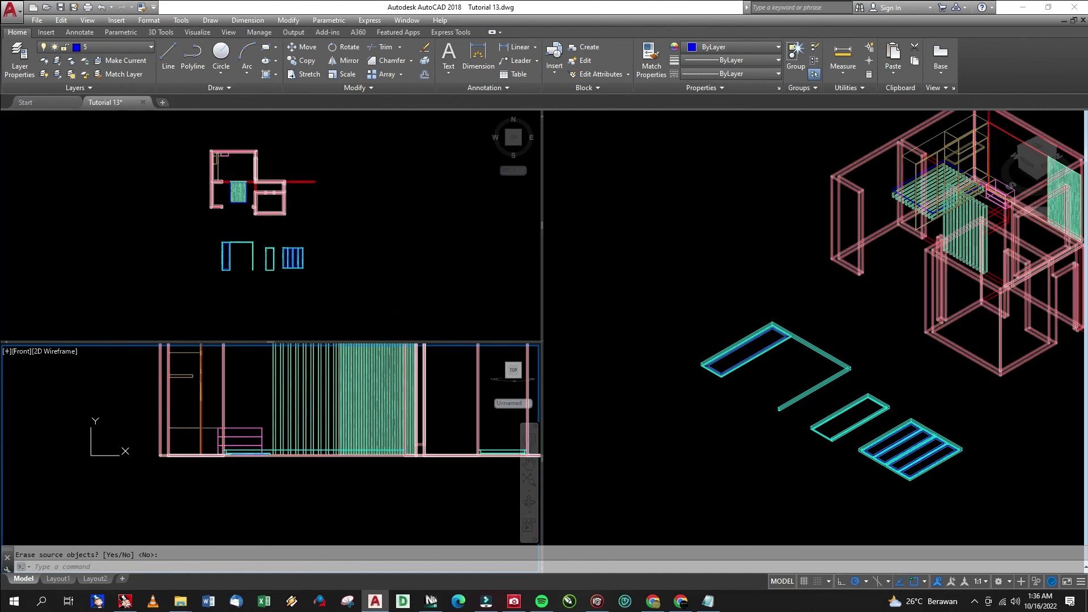
key("Escape")
left_click(22, 357)
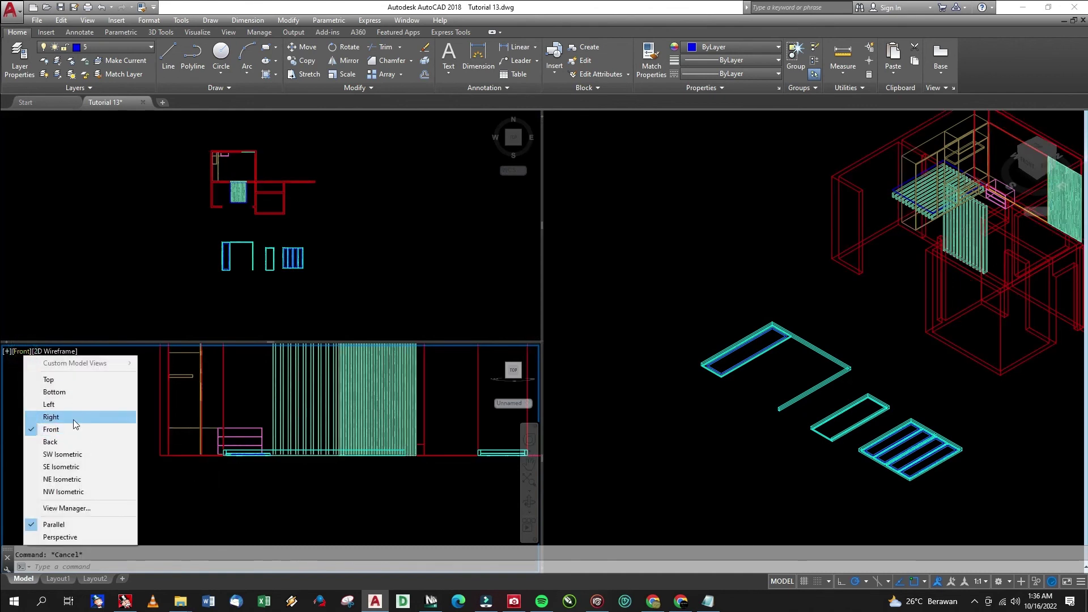
left_click(73, 420)
Window-select the flat door and window frames in the Right view.
scroll(348, 402, "up", 4)
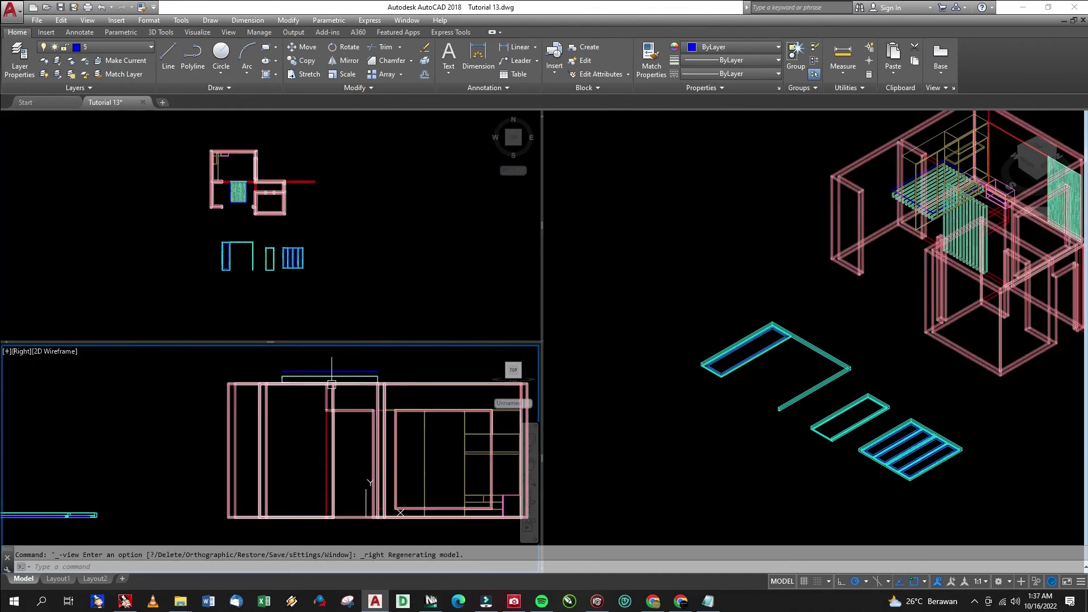
scroll(302, 417, "down", 2)
middle_click_drag(303, 417, 387, 386)
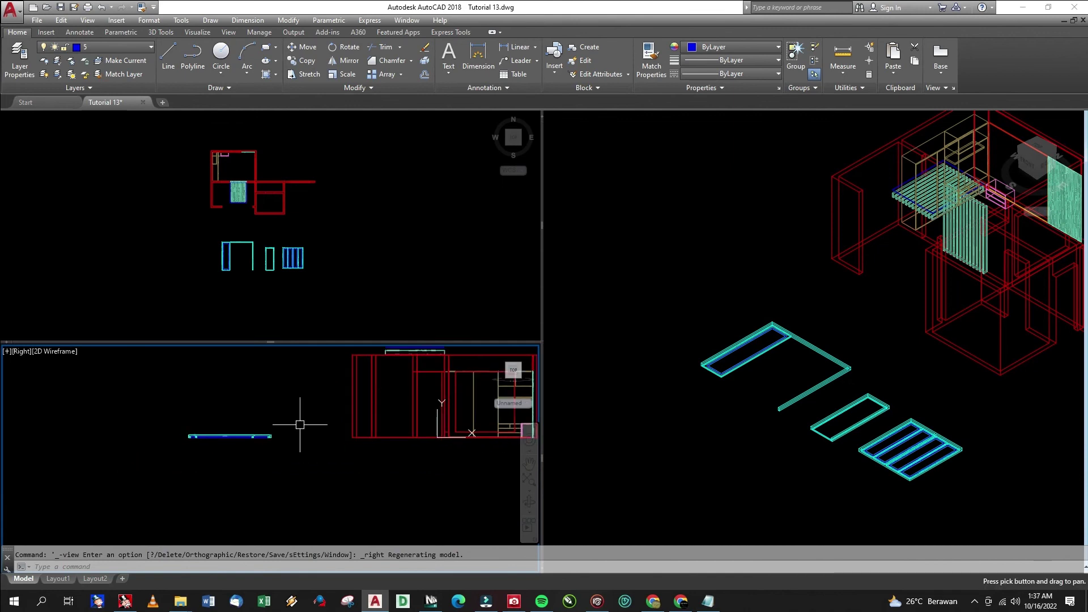
left_click(128, 423)
left_click(285, 450)
scroll(187, 451, "up", 5)
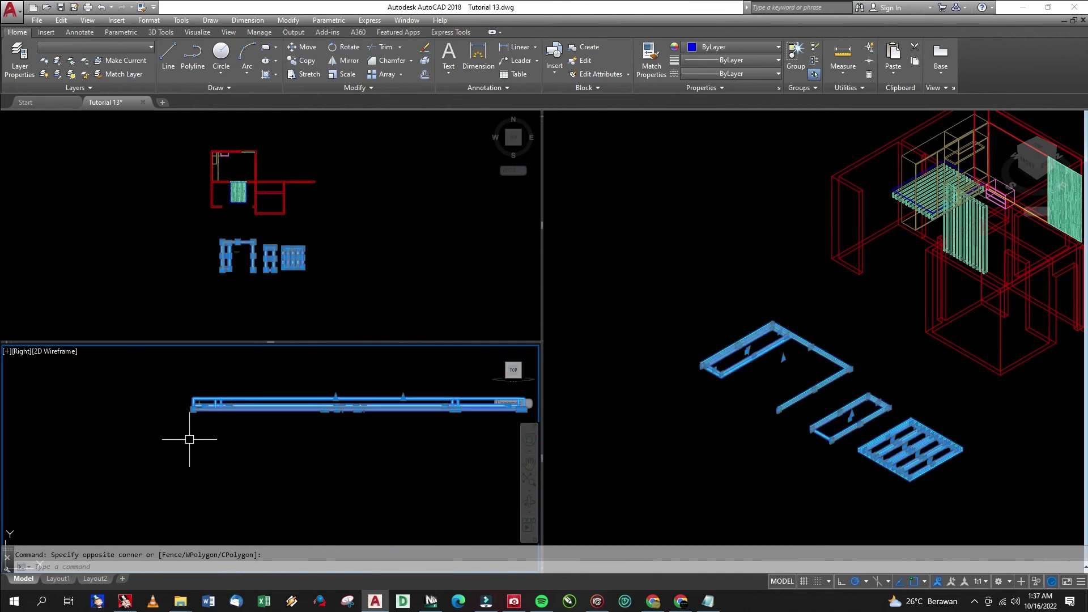
Grip-rotate the selected frames 90° so they stand upright.
left_click(193, 408)
right_click(194, 408)
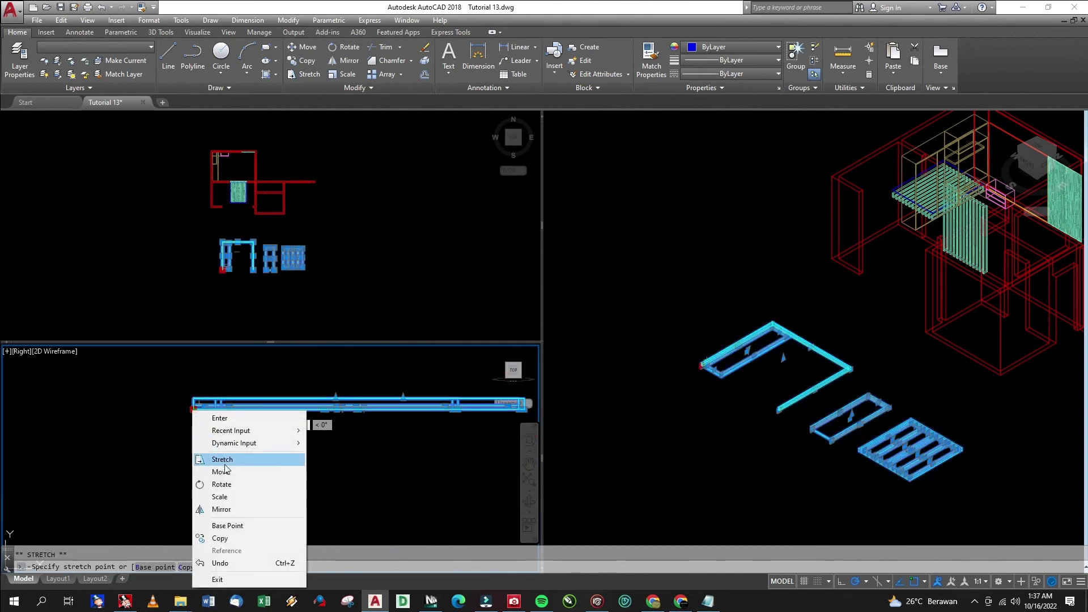
left_click(215, 484)
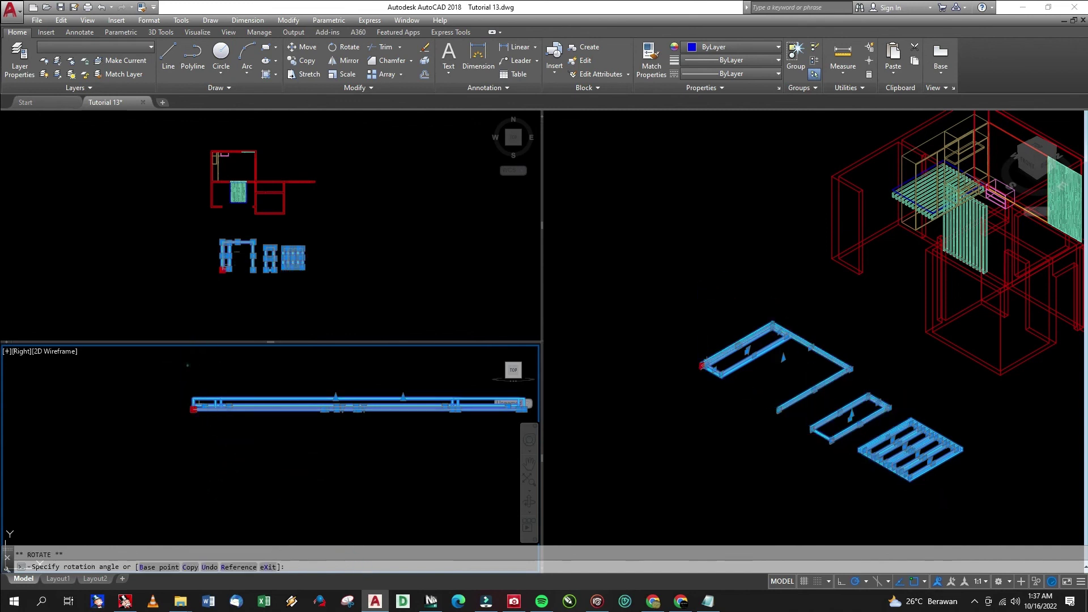
left_click(194, 363)
left_click(691, 355)
scroll(695, 360, "up", 4)
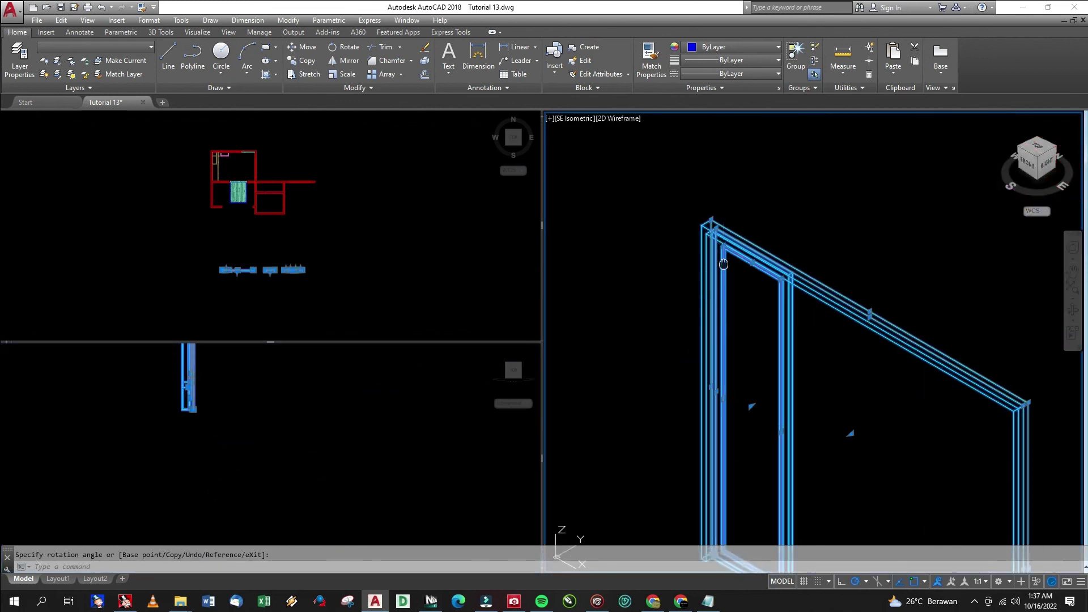
scroll(705, 372, "up", 2)
scroll(705, 372, "down", 4)
Move the door frame from its corner onto the wall corner in the isometric view.
key("Escape")
middle_click_drag(705, 362, 710, 308)
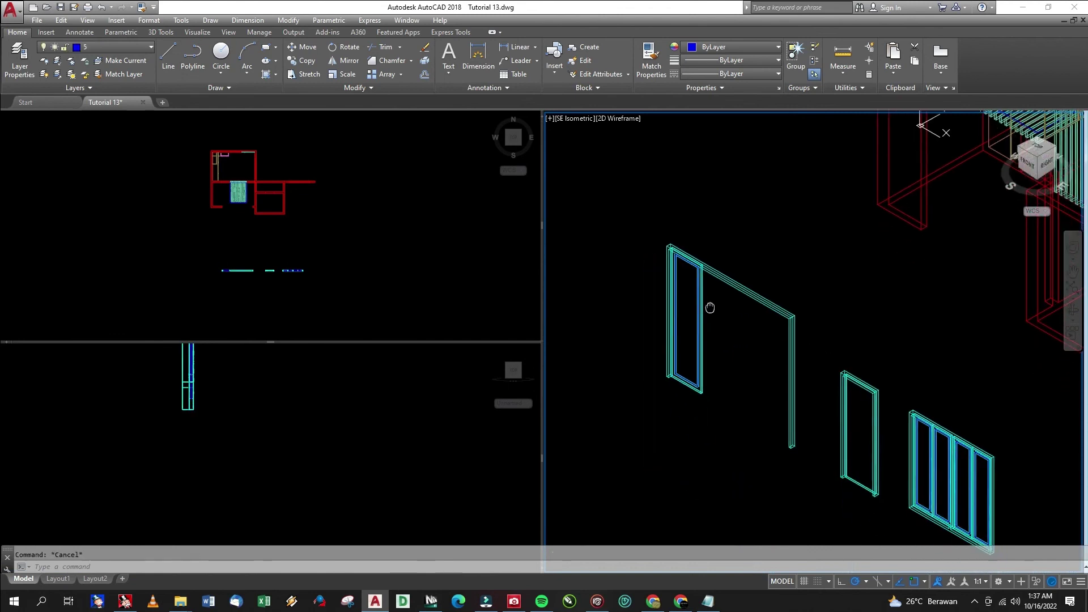
left_click(799, 456)
left_click(616, 236)
scroll(673, 331, "up", 2)
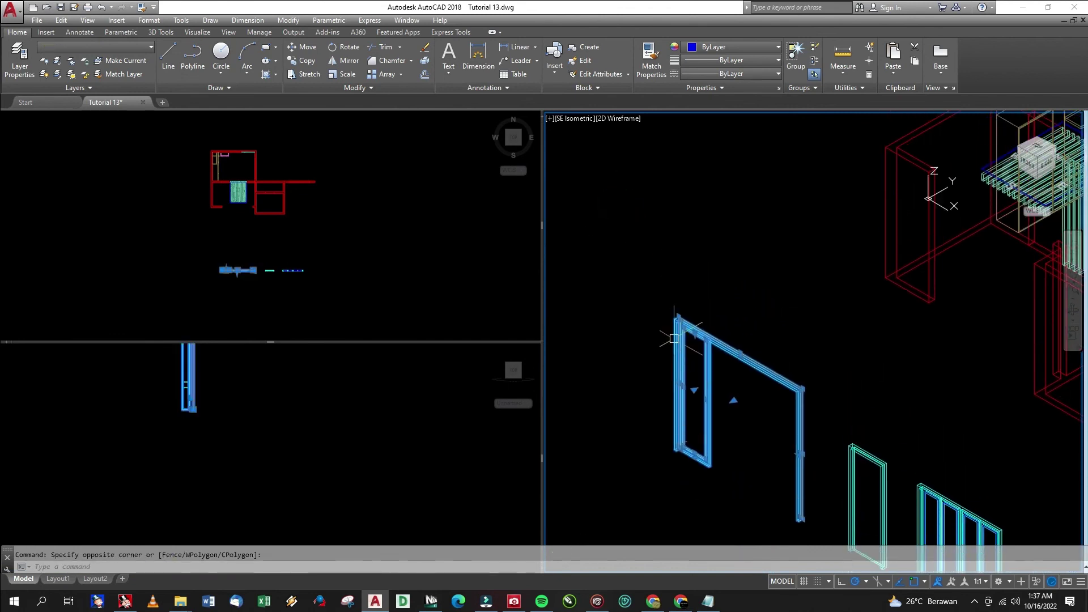
type("m")
key("Return")
scroll(674, 320, "up", 2)
left_click(683, 311)
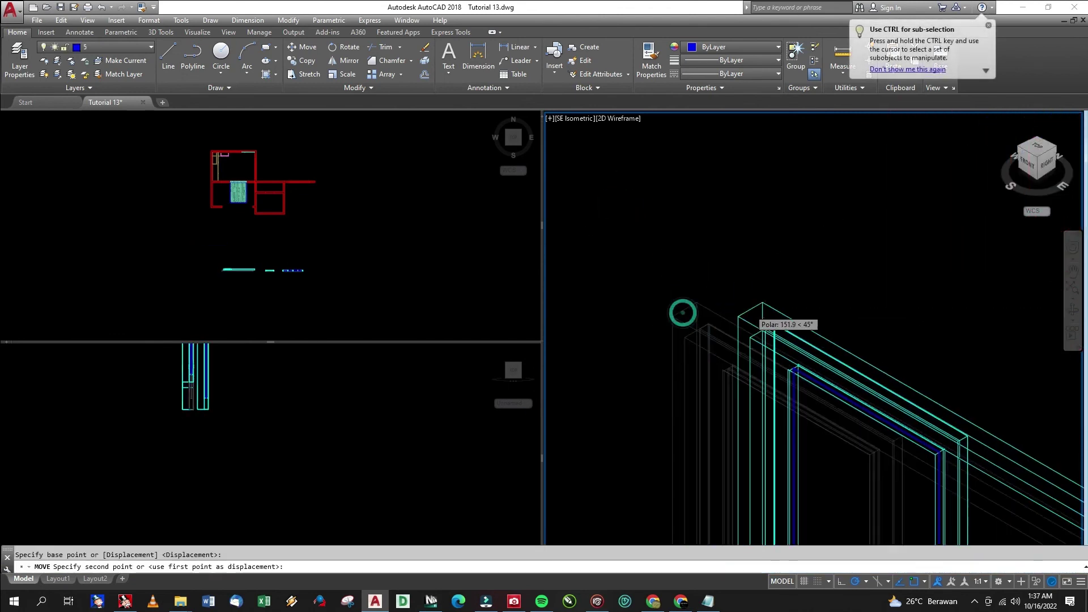
scroll(793, 238, "up", 1)
scroll(794, 227, "up", 2)
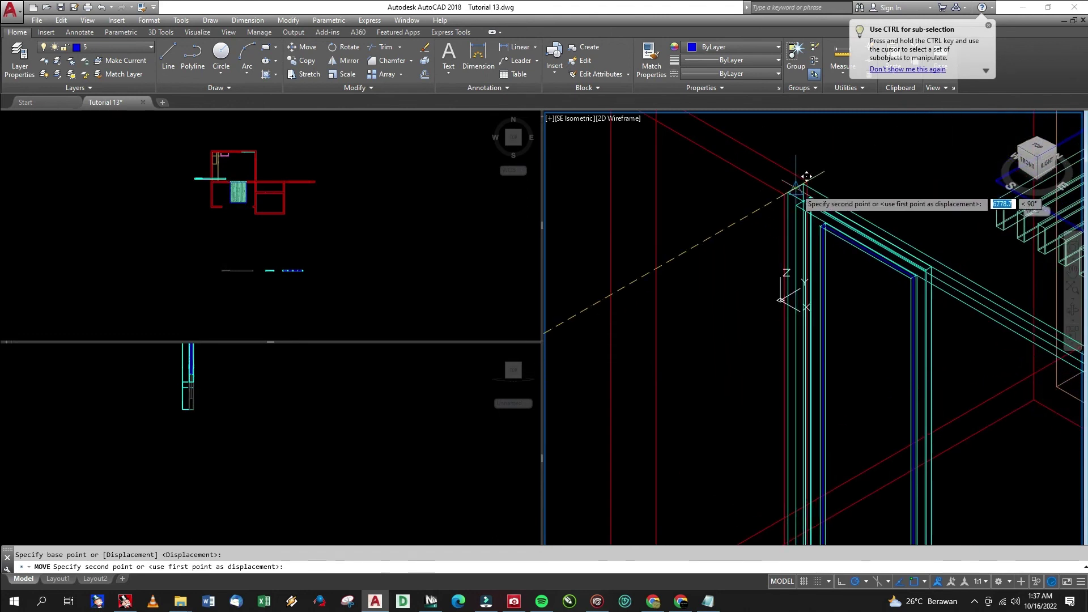
left_click(797, 191)
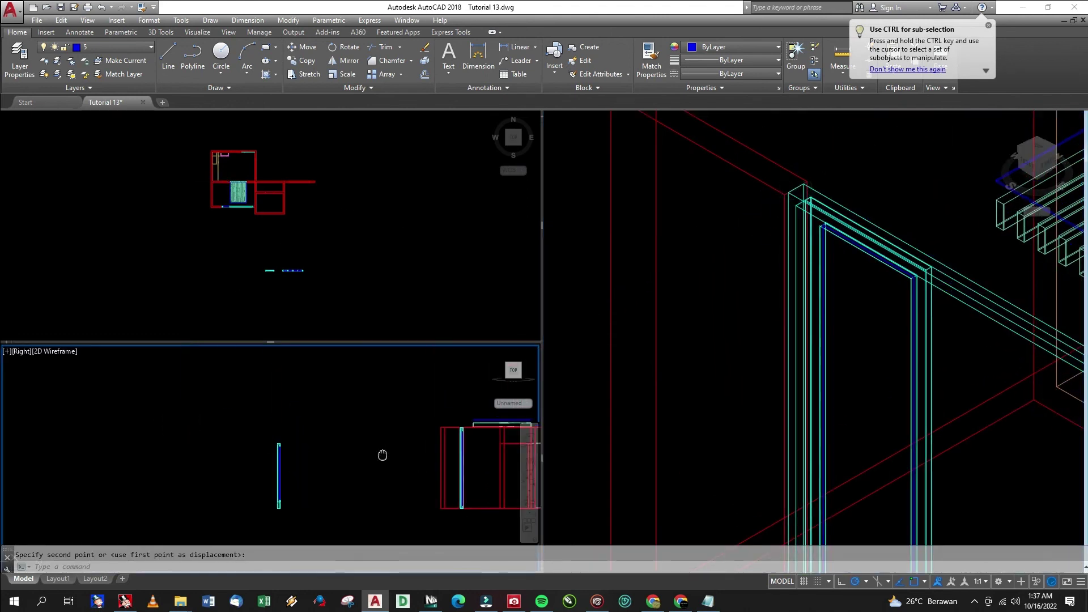
In the top plan view, window-select the door frame again for another move.
left_click(220, 242)
scroll(220, 242, "up", 3)
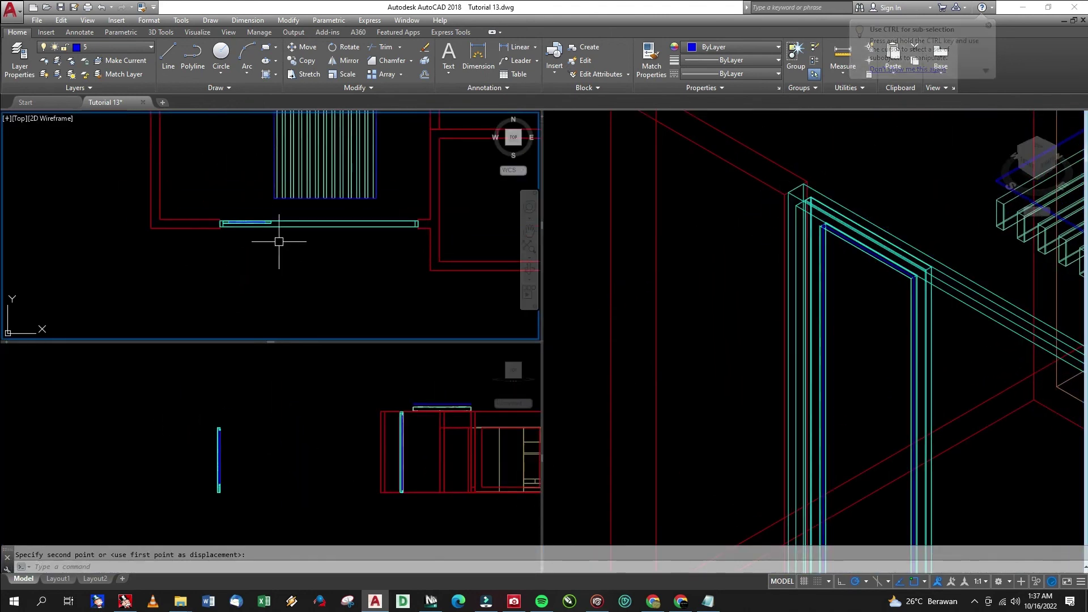
middle_click_drag(218, 226, 242, 225)
key("Escape")
left_click(166, 183)
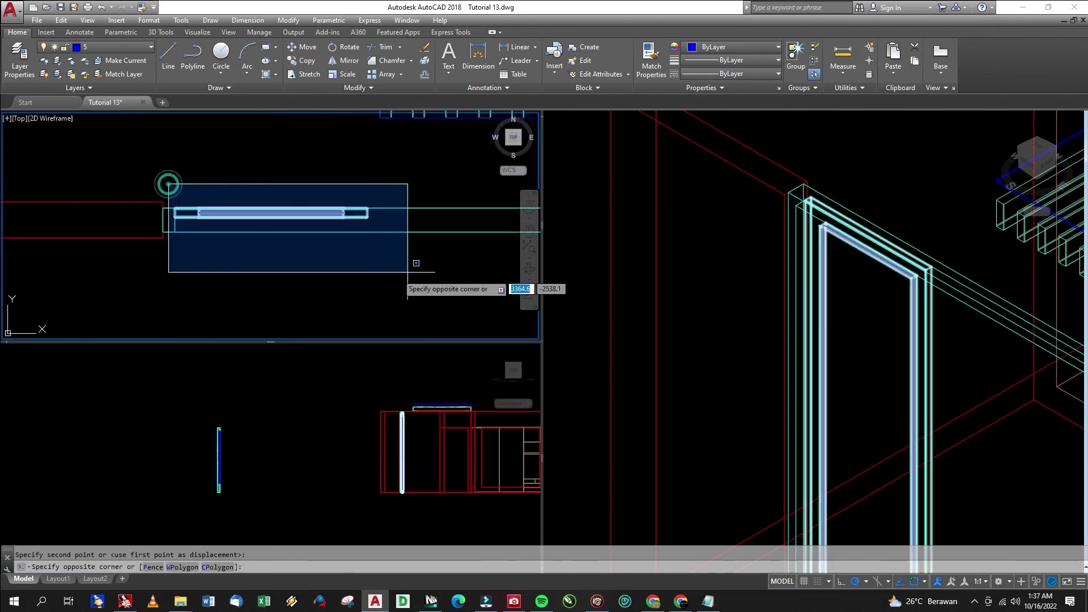
left_click(413, 268)
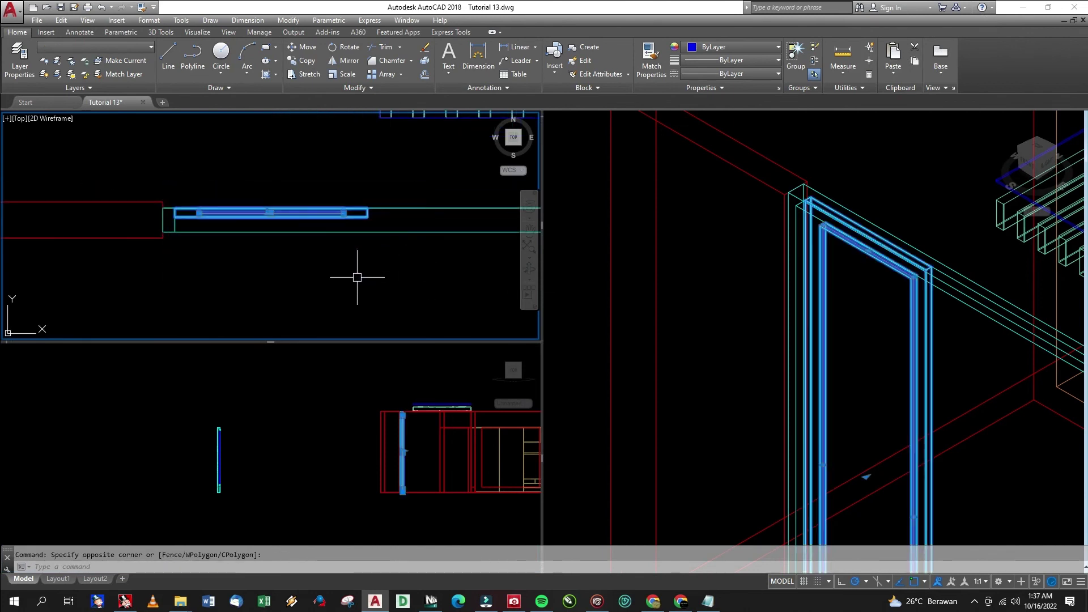
key("space")
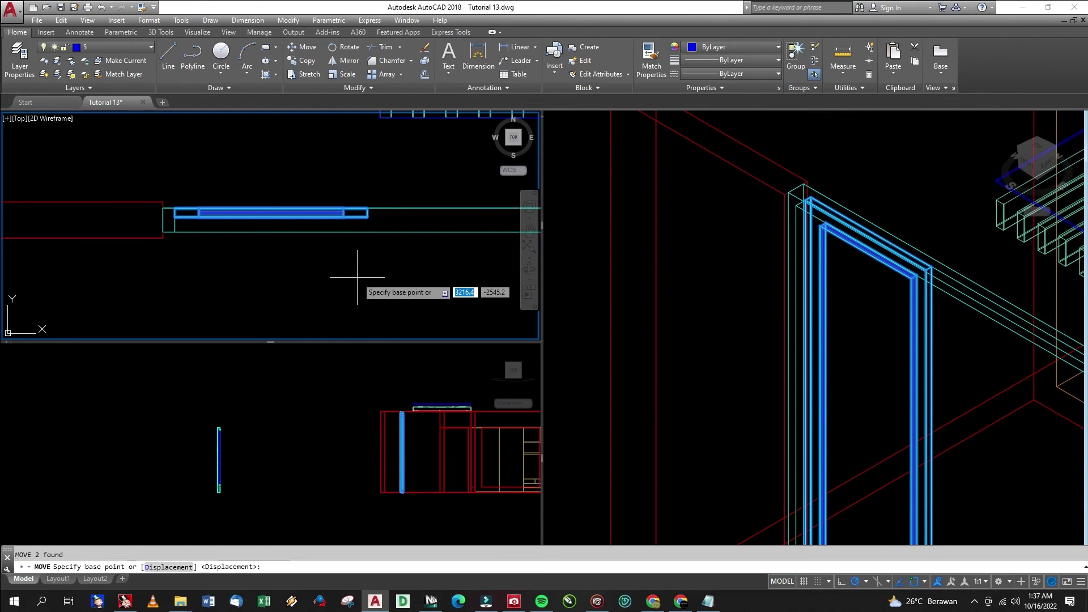
Shift the door frame 60 units straight down from the picked base point.
left_click(357, 277)
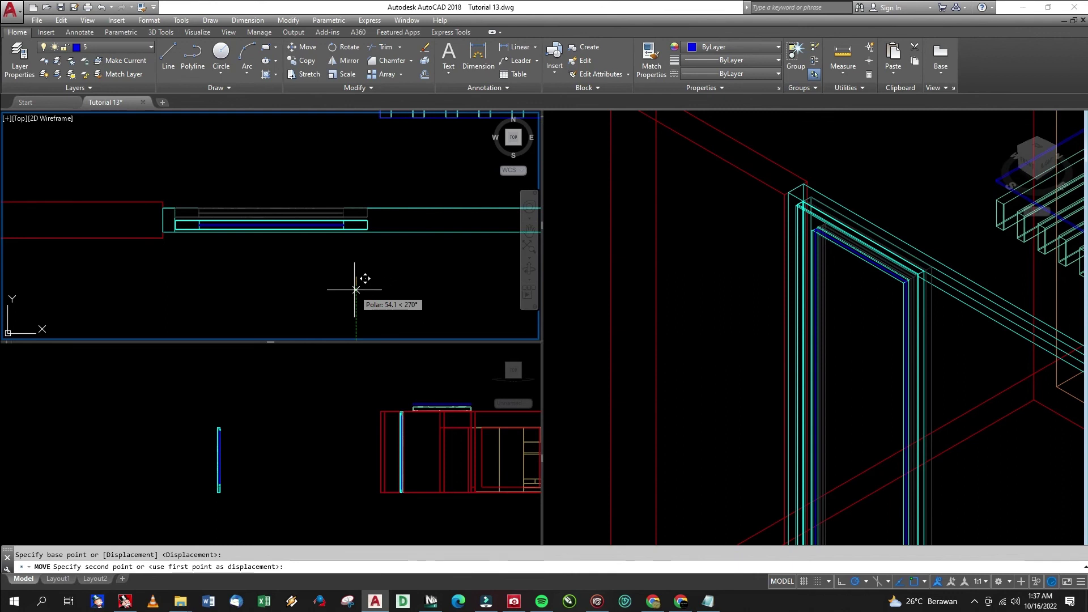
type("60")
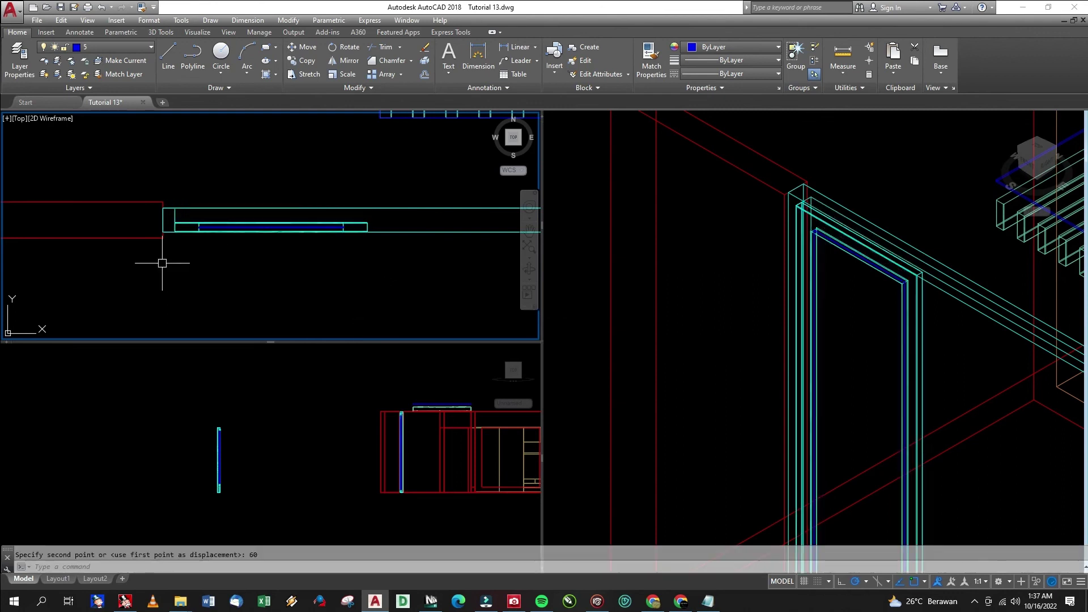
scroll(172, 226, "up", 3)
scroll(208, 244, "down", 2)
Try rotating the door frame about its corner, then cancel, leaving it unchanged.
left_click(491, 244)
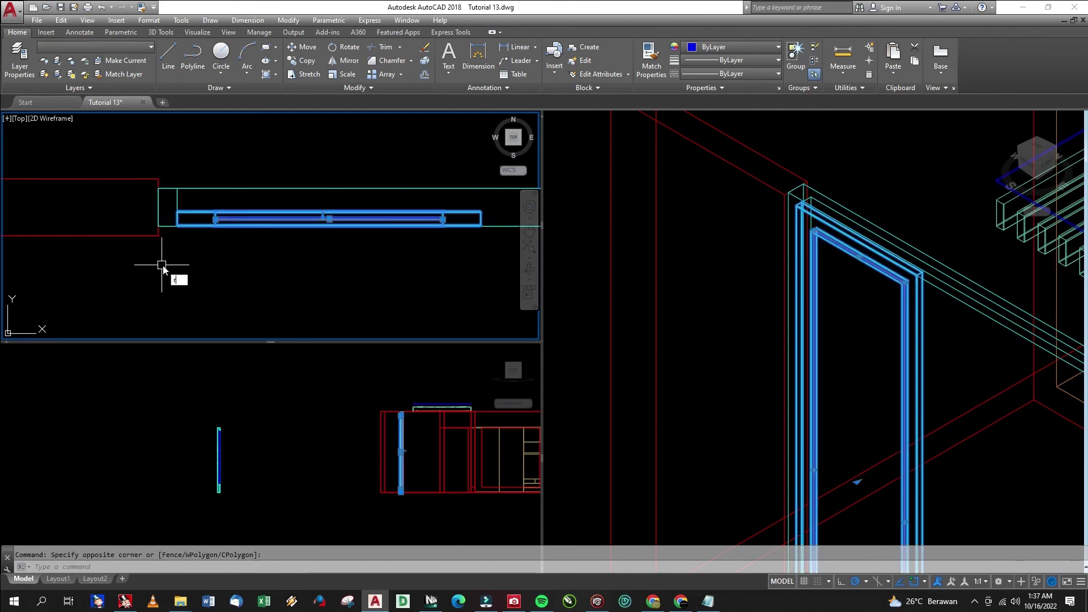
type("o")
key("Return")
scroll(187, 238, "up", 3)
scroll(261, 243, "up", 2)
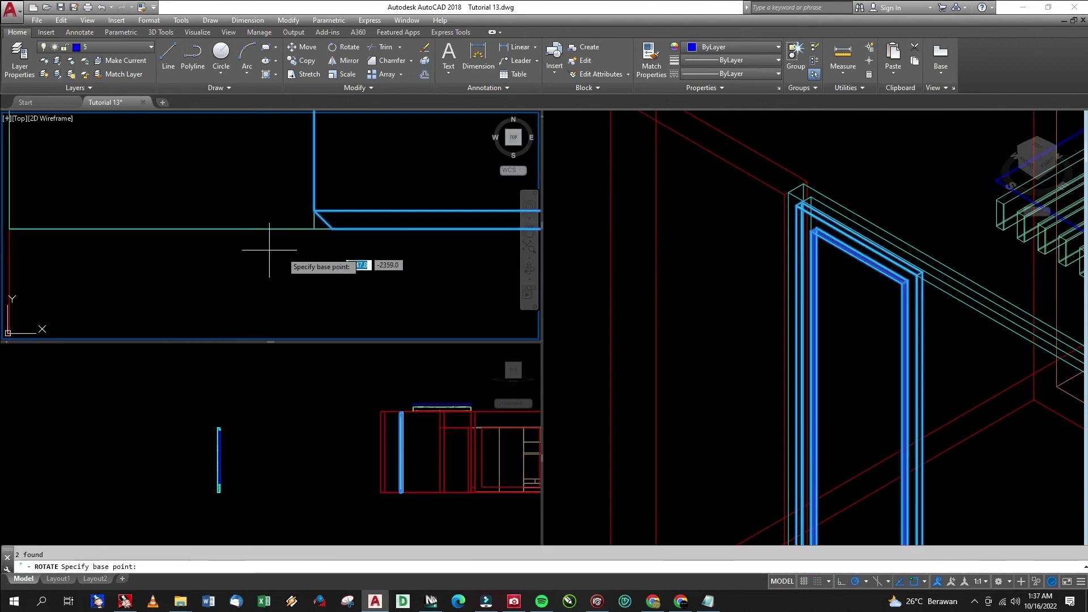
left_click(314, 228)
scroll(326, 253, "down", 2)
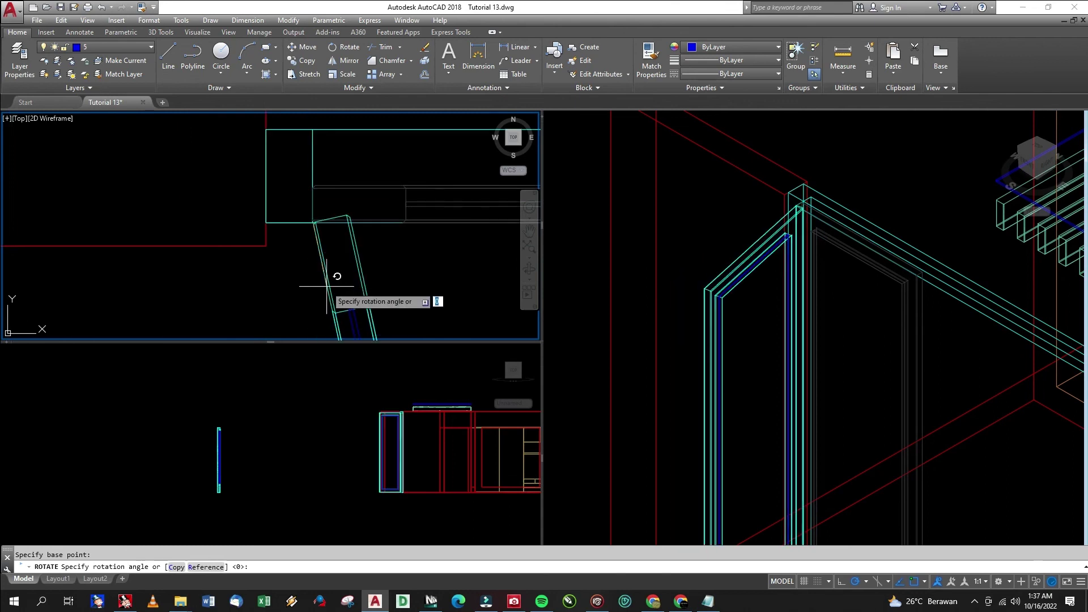
middle_click_drag(323, 307, 304, 195)
scroll(276, 250, "down", 1)
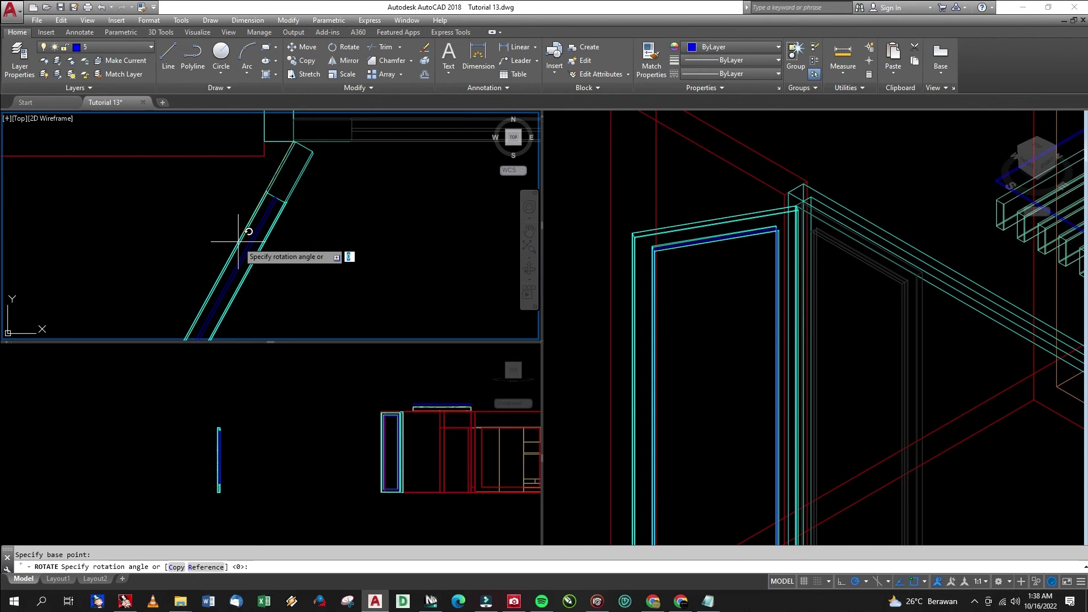
key("Escape")
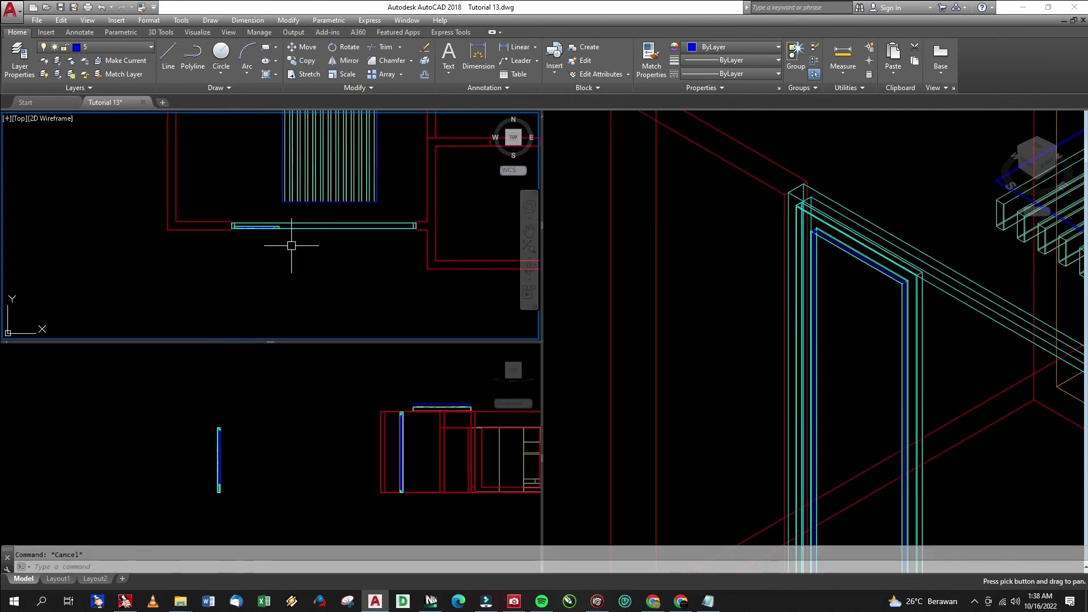
Bring the door frame into view in plan and window-select it.
scroll(292, 250, "up", 2)
middle_click_drag(189, 217, 231, 236)
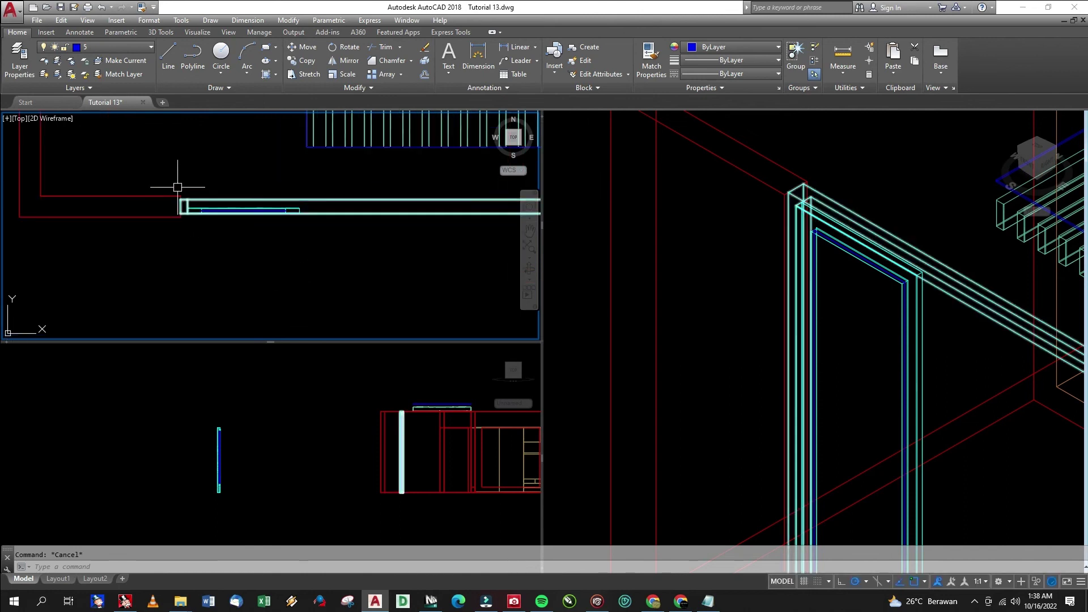
left_click(255, 208)
left_click(326, 233)
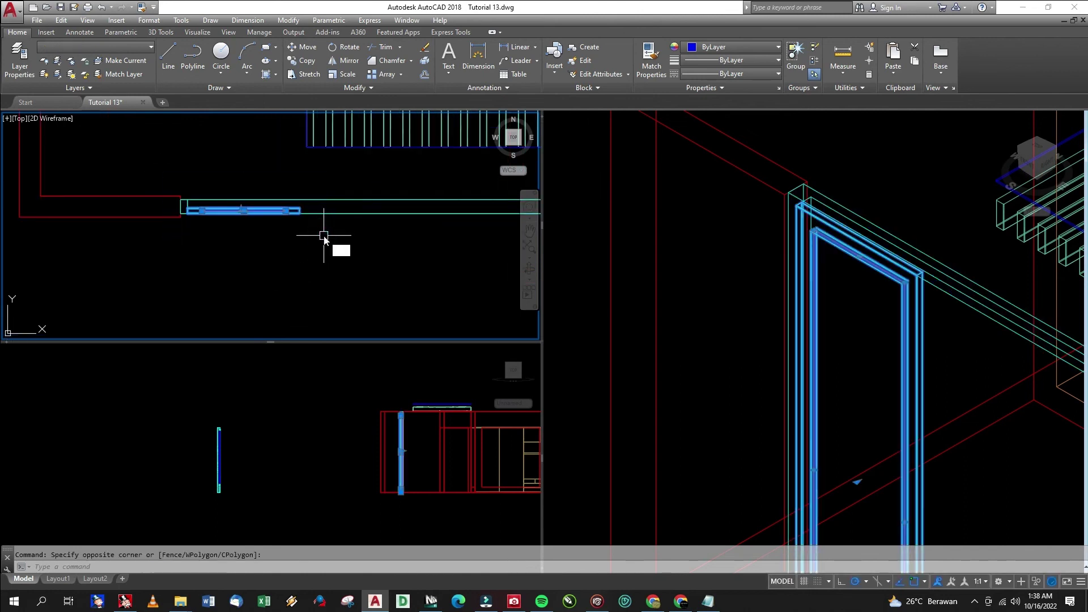
left_click(324, 236)
Mirror the door frame about a vertical line, keeping the original.
type("mi")
key("Return")
scroll(295, 216, "up", 2)
left_click(246, 199)
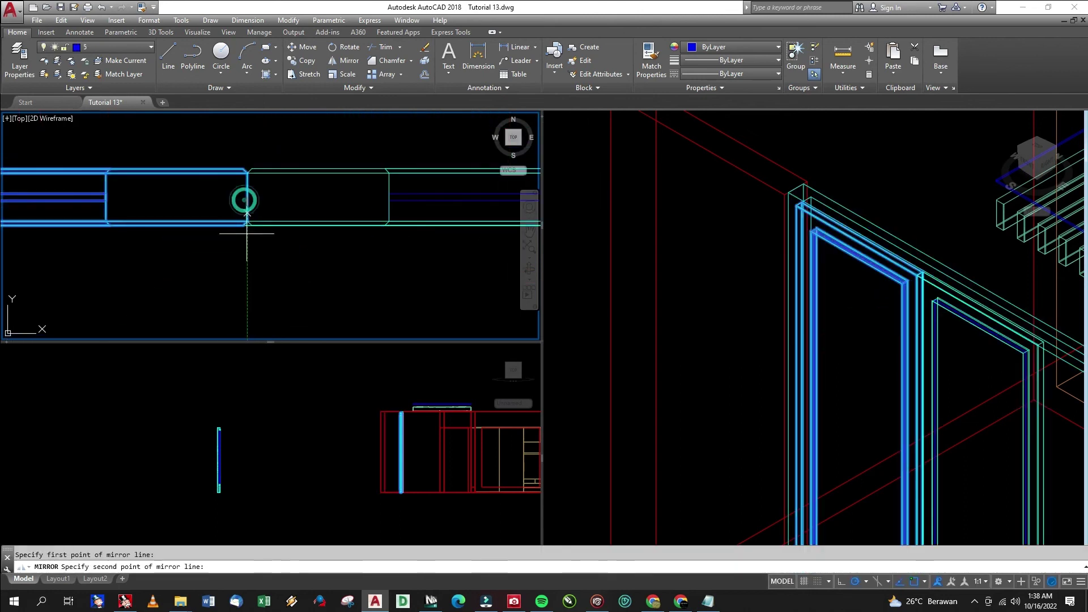
left_click(247, 278)
scroll(219, 264, "down", 2)
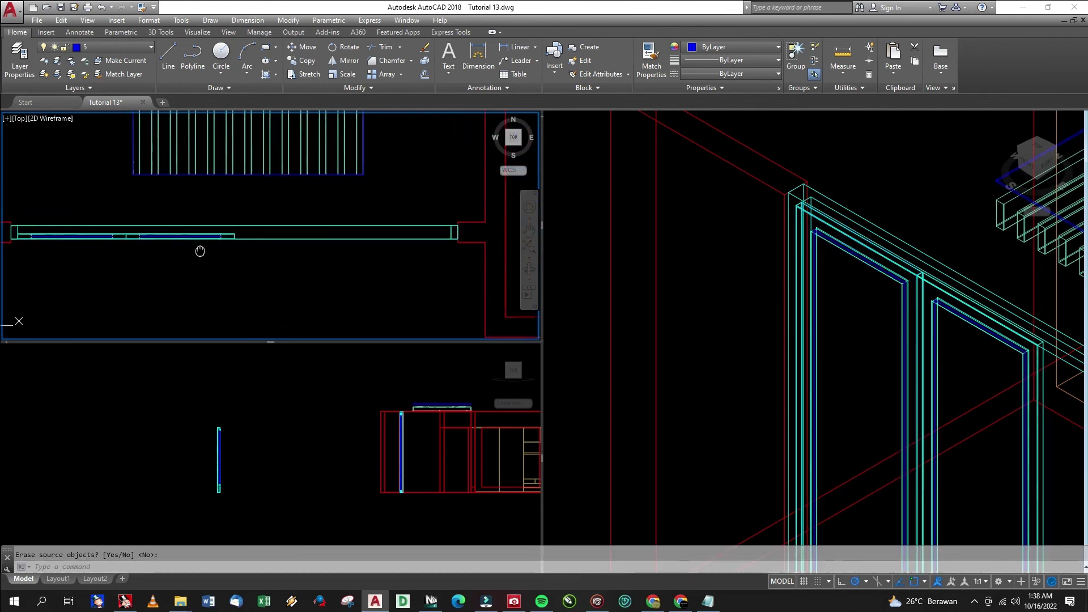
scroll(199, 248, "down", 2)
middle_click_drag(121, 214, 222, 208)
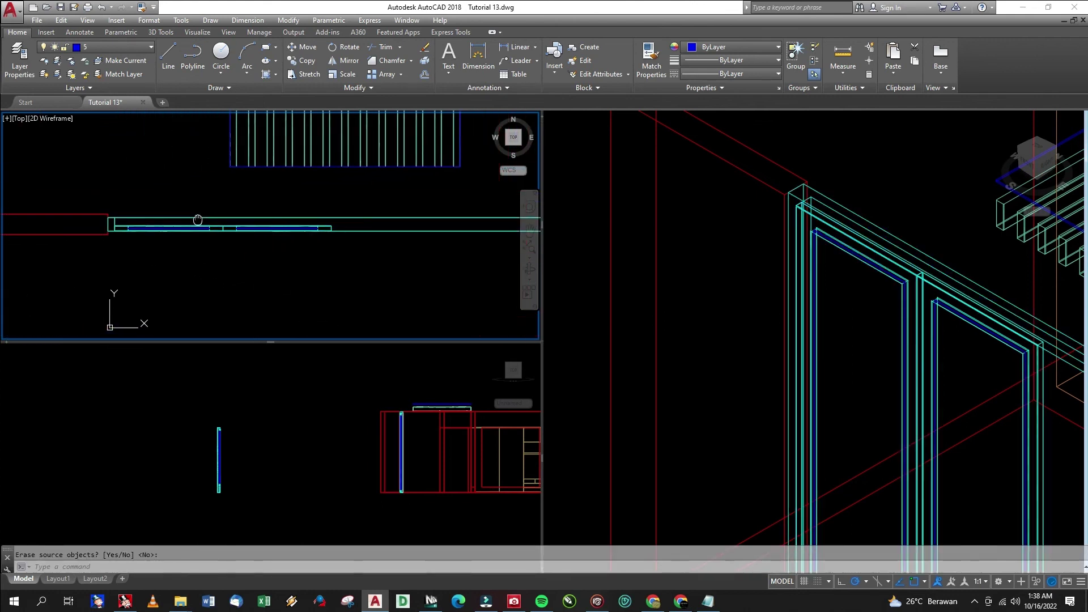
key("Return")
Mirror the window frame at its right end, keeping the original.
left_click(87, 198)
left_click(230, 256)
scroll(238, 258, "down", 2)
middle_click_drag(243, 258, 270, 261)
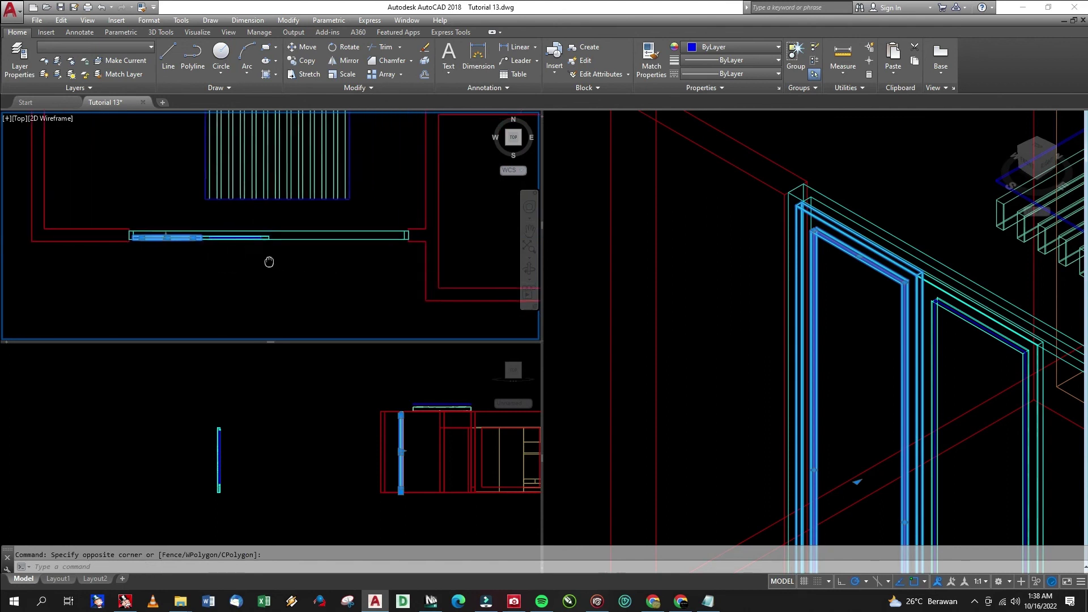
key("Return")
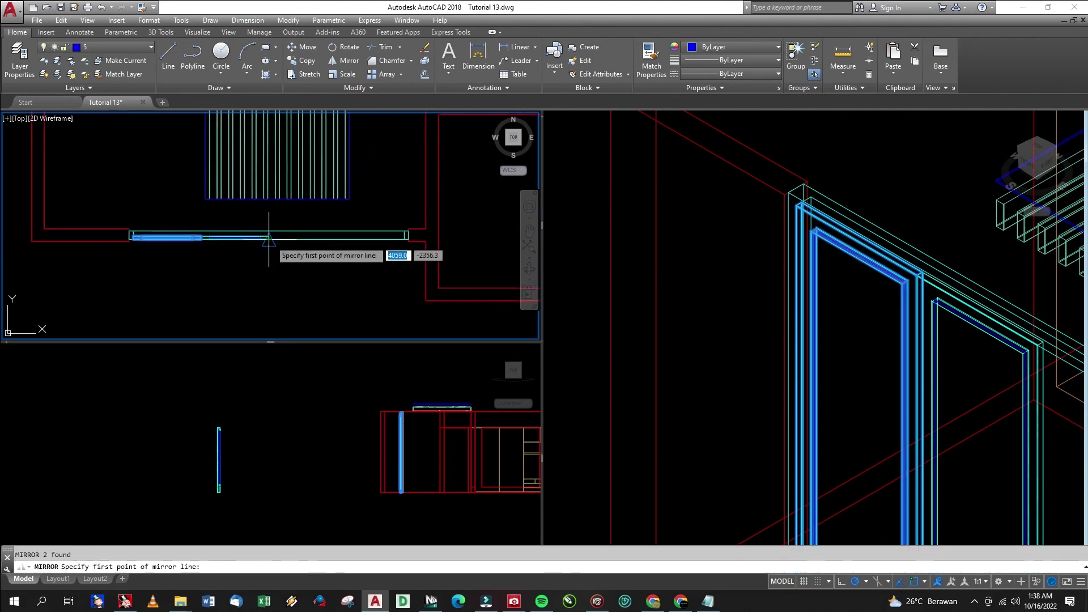
left_click(270, 228)
key("Return")
Start rotating the copied window frame about its corner for a -45° tilt.
scroll(314, 233, "up", 3)
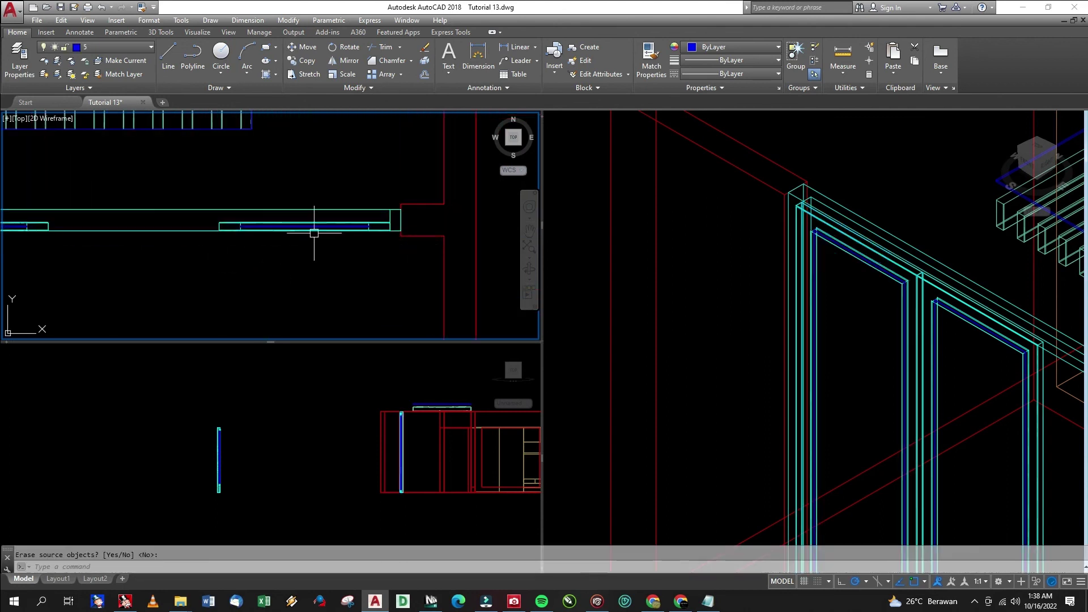
left_click(197, 193)
left_click(397, 245)
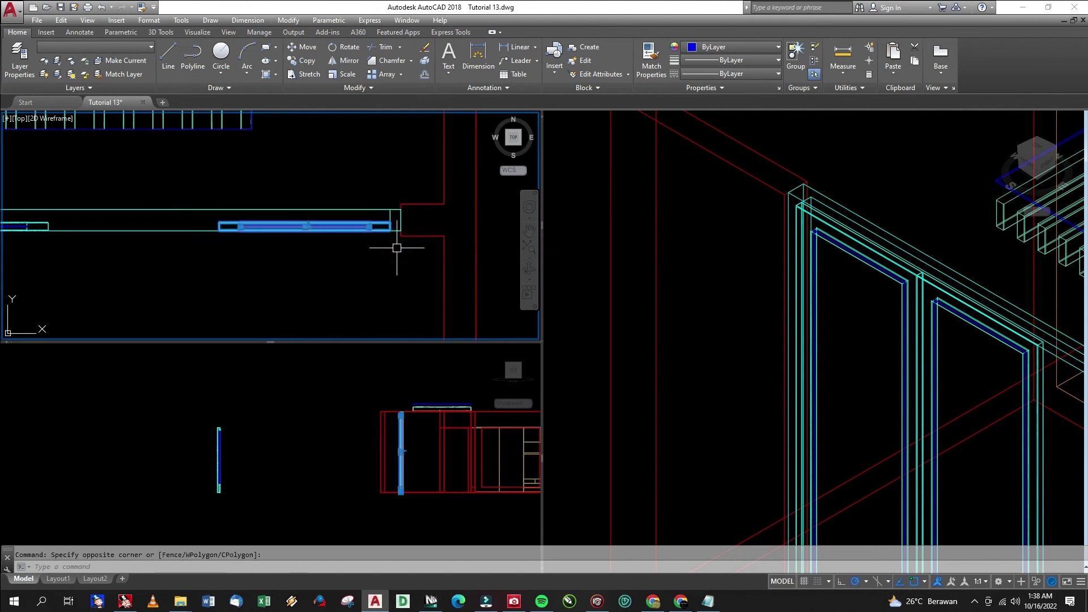
type("o")
key("Return")
scroll(389, 250, "up", 5)
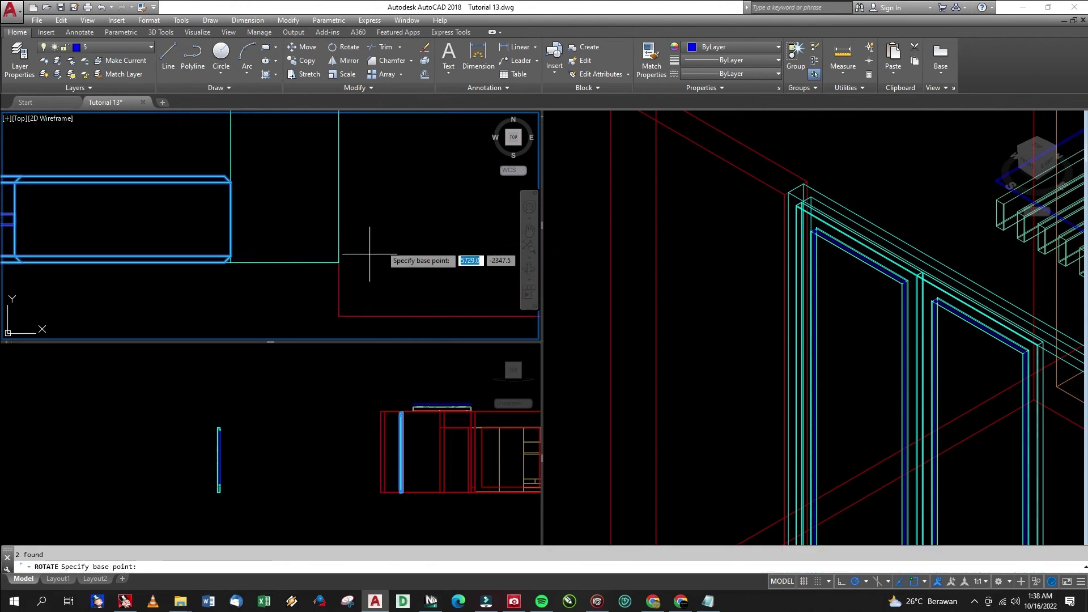
left_click(231, 263)
scroll(261, 200, "up", 3)
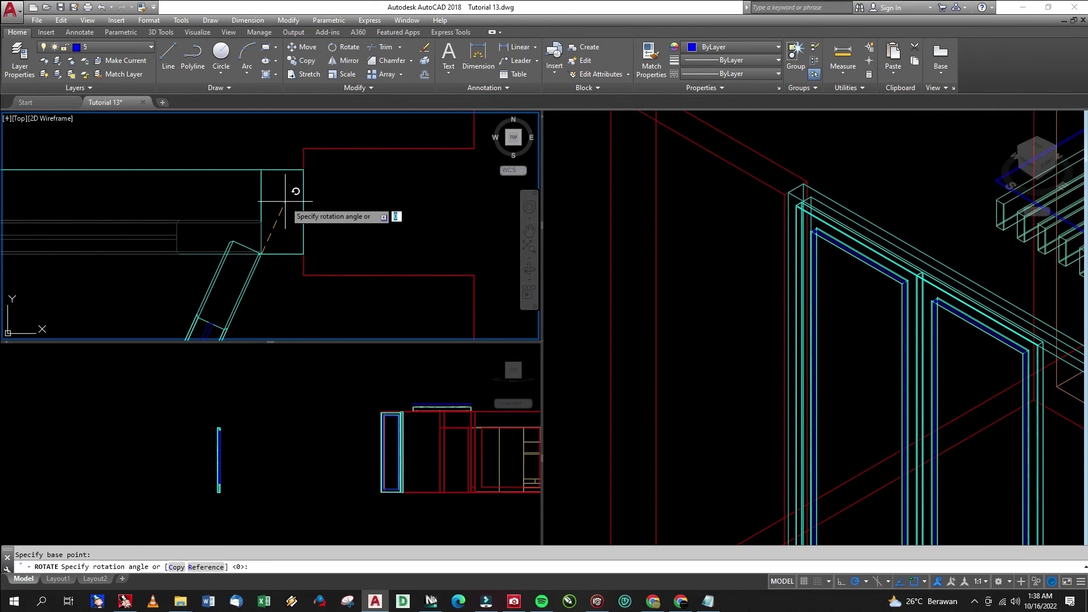
Undo the -45° tilt and rotate the window frame 80° about its corner instead.
key("Return")
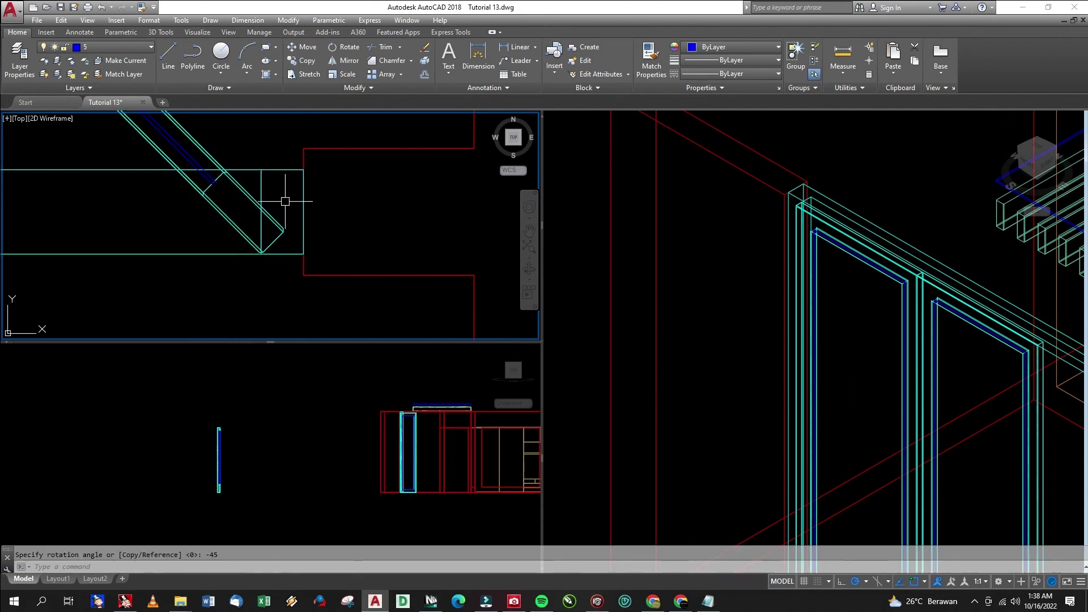
key("ctrl+z")
left_click(203, 216)
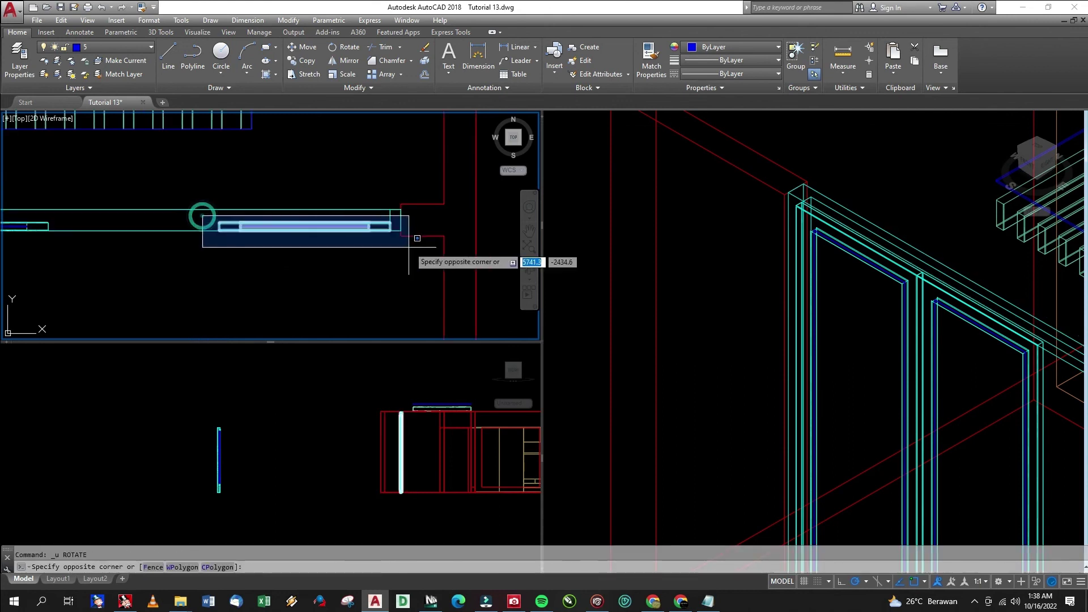
left_click(399, 240)
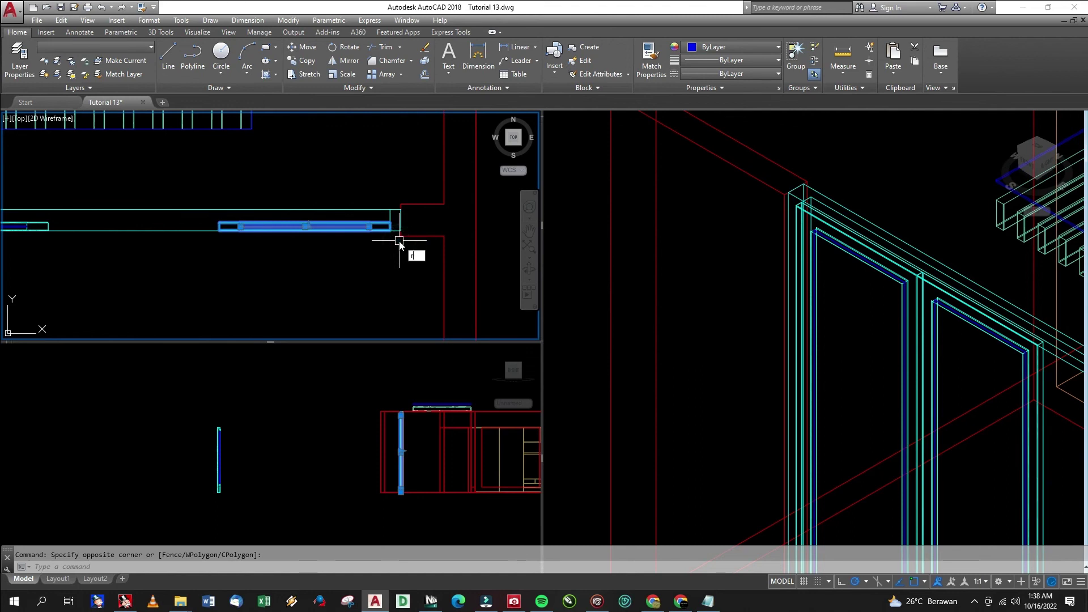
left_click(399, 240)
scroll(399, 240, "up", 3)
type("ro")
key("Return")
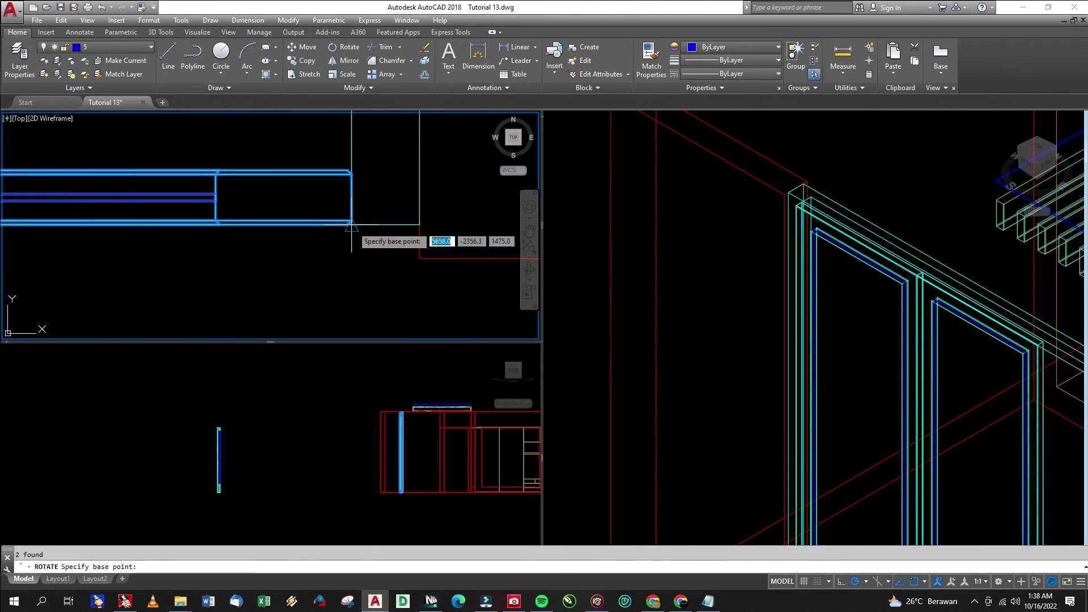
left_click(351, 225)
type("80")
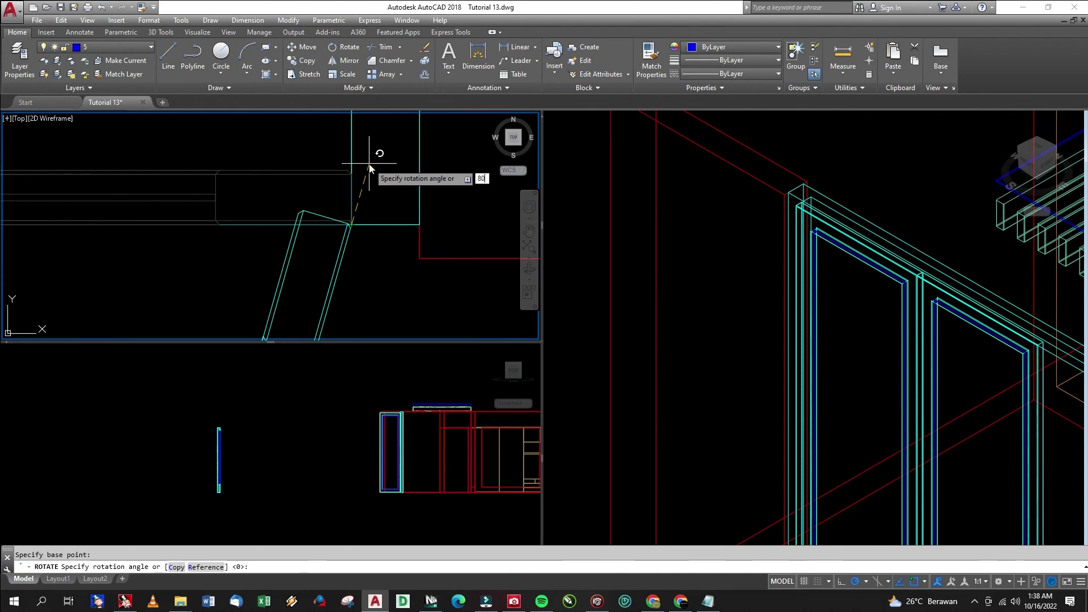
key("Return")
Mirror the 80° rotated leaf to form a V-shaped pair, keeping the source.
scroll(498, 267, "down", 5)
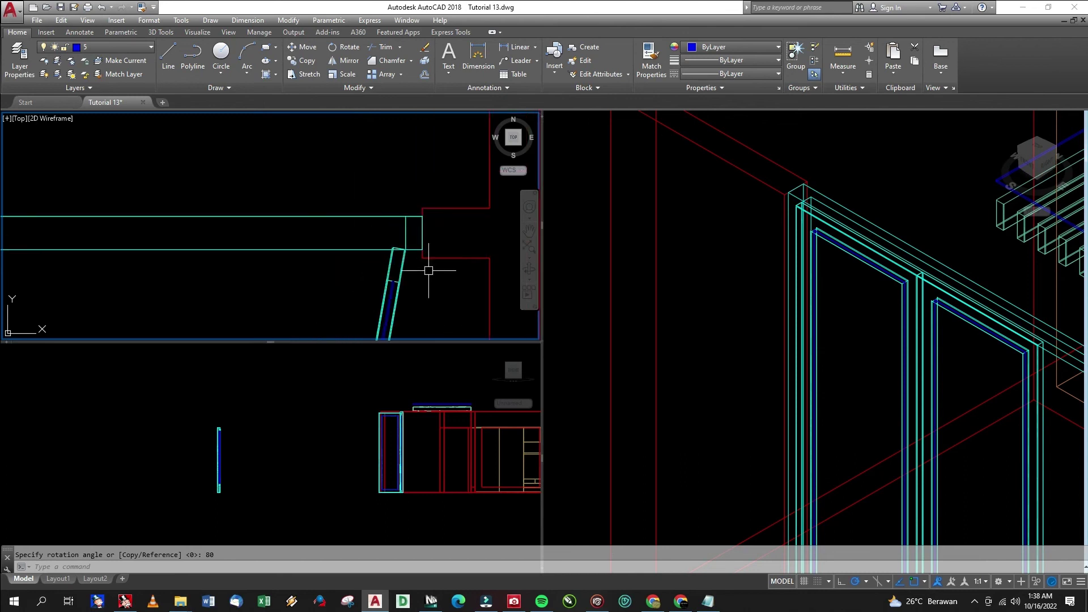
middle_click_drag(498, 267, 328, 172)
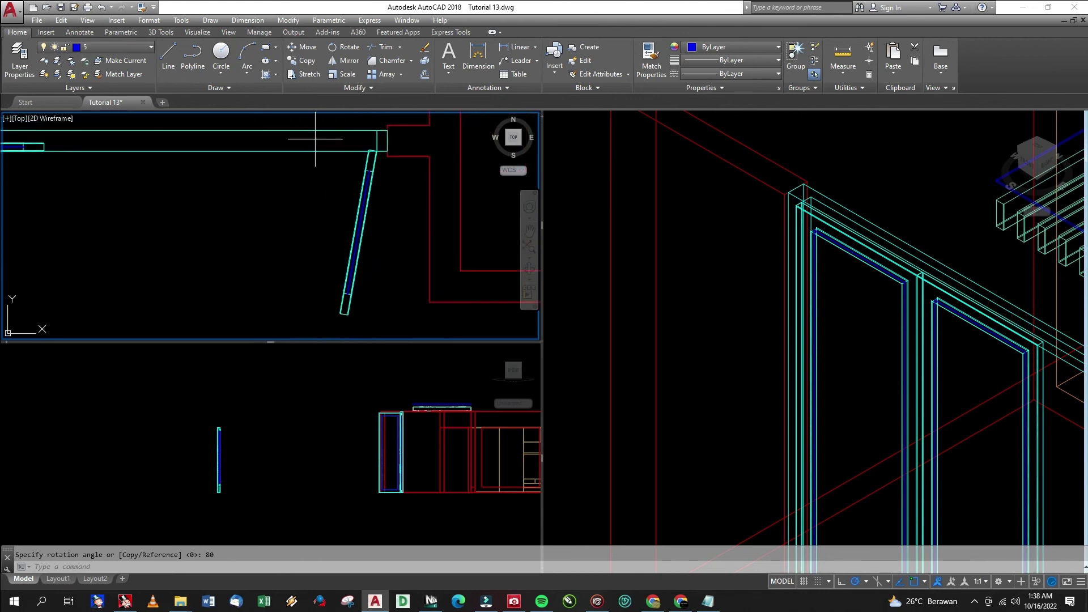
left_click(315, 139)
type("m")
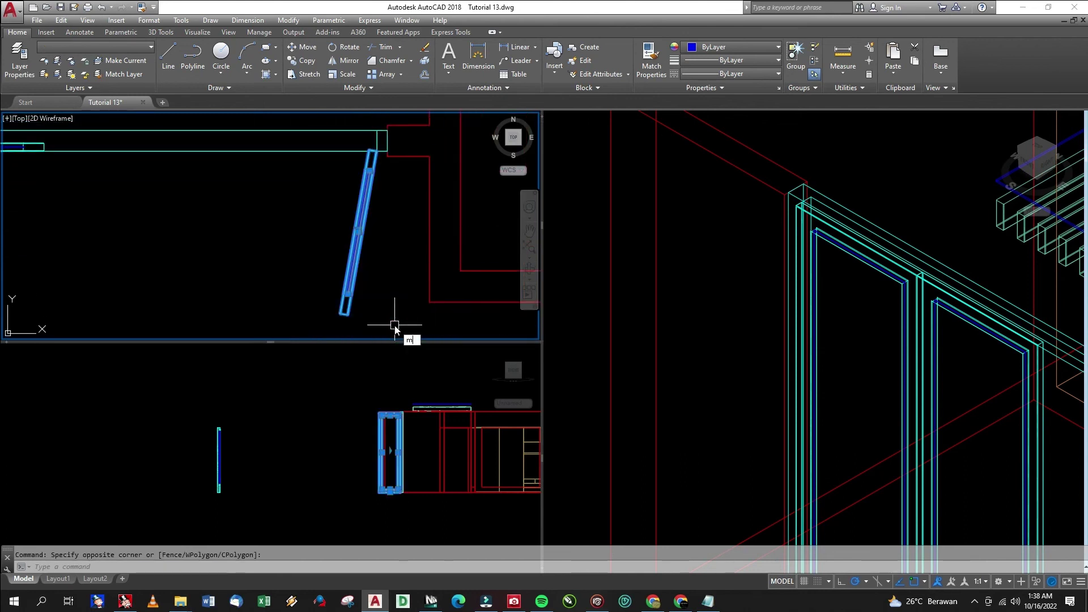
type("i")
key("Return")
scroll(345, 309, "up", 3)
scroll(349, 309, "up", 2)
scroll(288, 270, "up", 2)
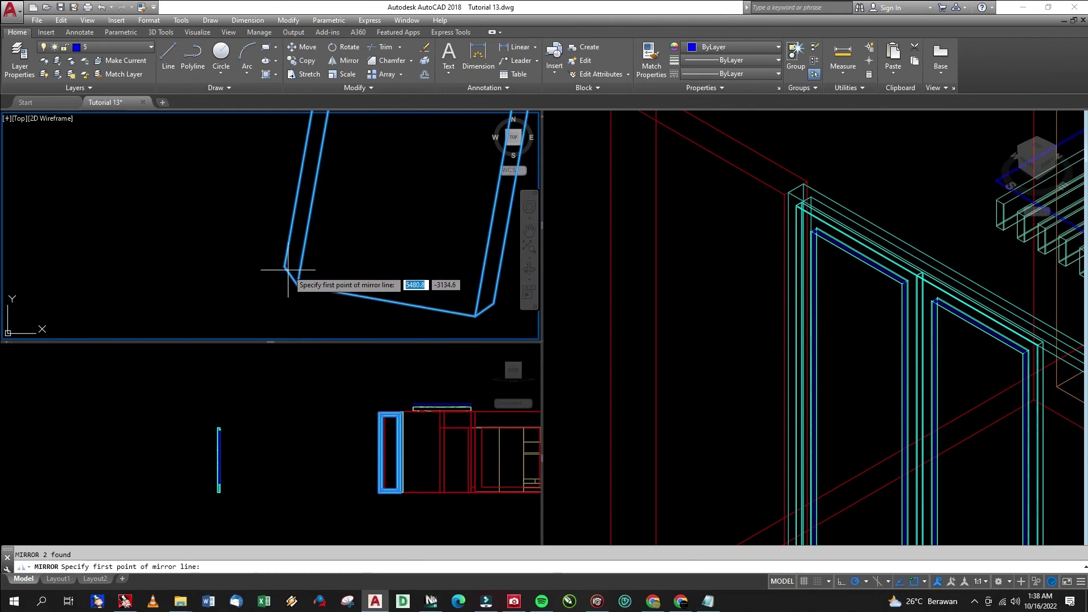
left_click(284, 266)
left_click(291, 207)
scroll(324, 226, "down", 2)
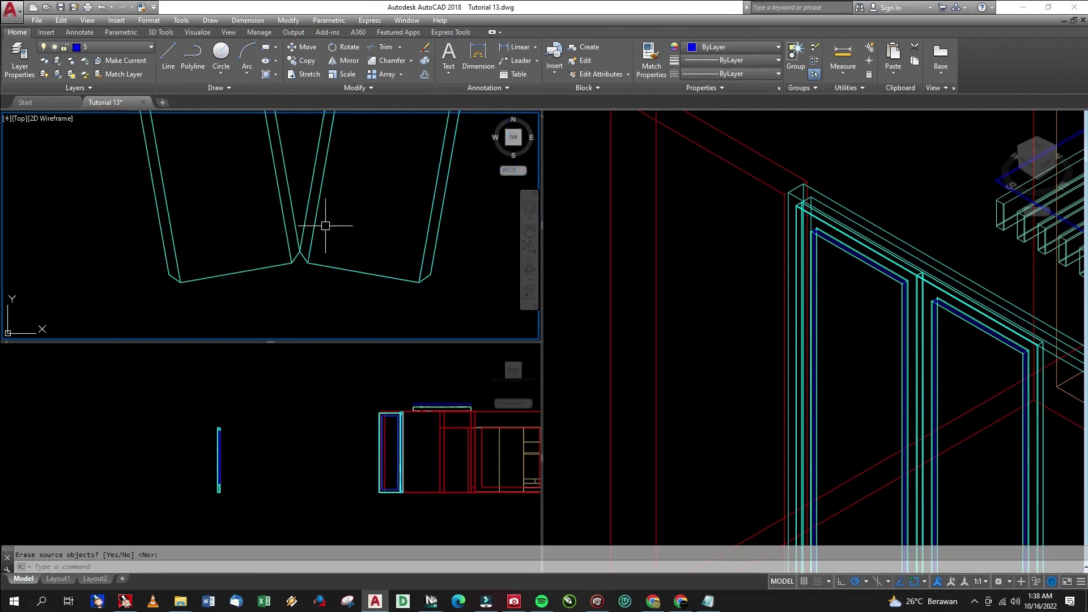
scroll(325, 214, "down", 2)
middle_click_drag(325, 215, 330, 248)
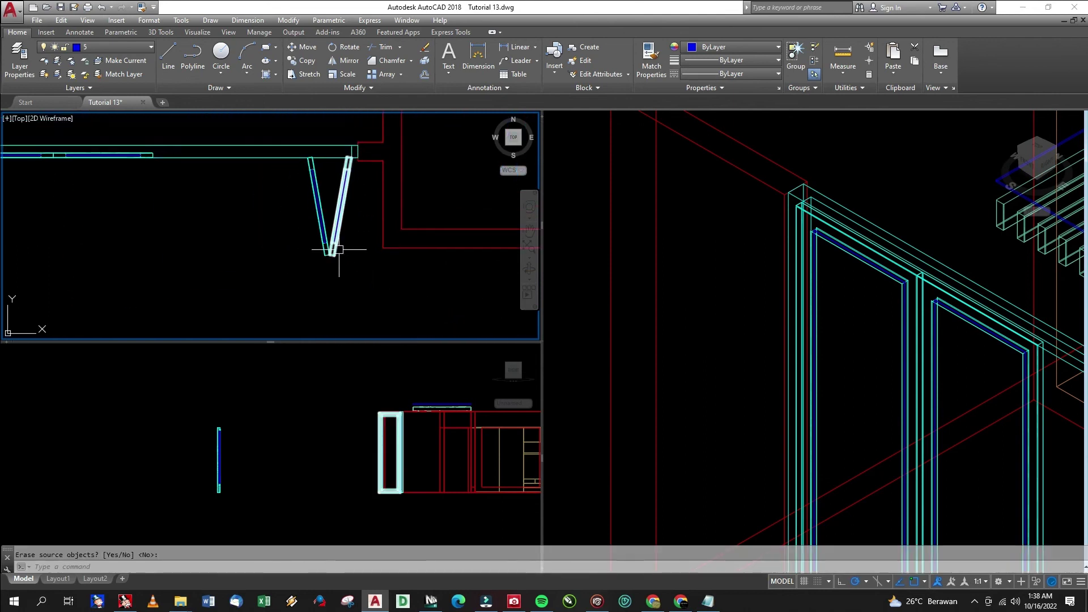
Pan the isometric and top views to bring the other window into view.
left_click(711, 344)
scroll(715, 343, "down", 2)
scroll(717, 344, "down", 3)
scroll(729, 352, "up", 5)
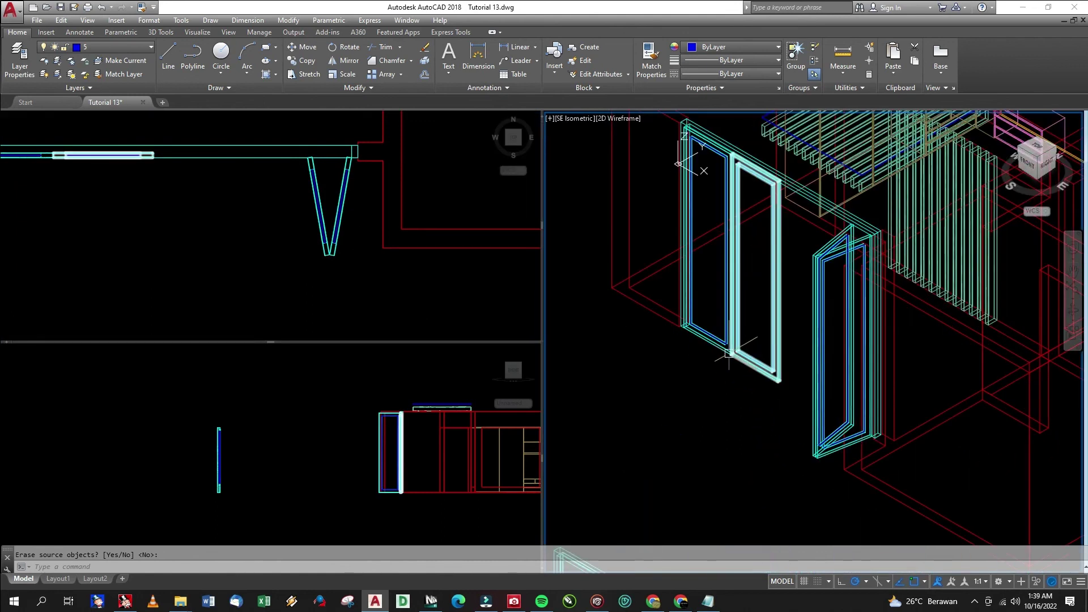
scroll(725, 385, "down", 3)
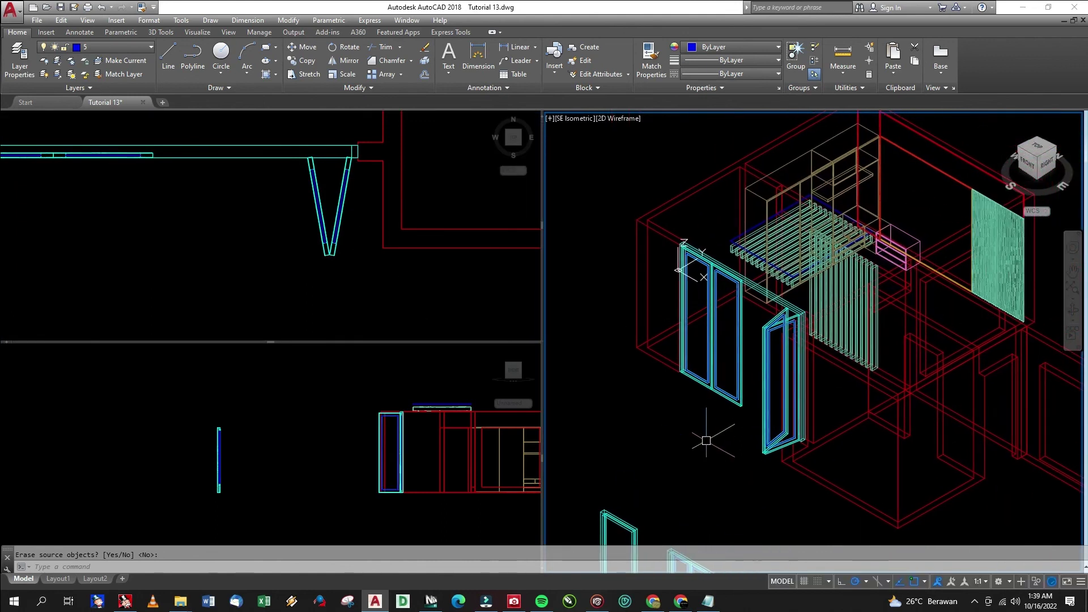
mouse_move(705, 437)
middle_mouse_down()
mouse_move(648, 341)
mouse_move(736, 280)
middle_mouse_up()
scroll(644, 425, "up", 2)
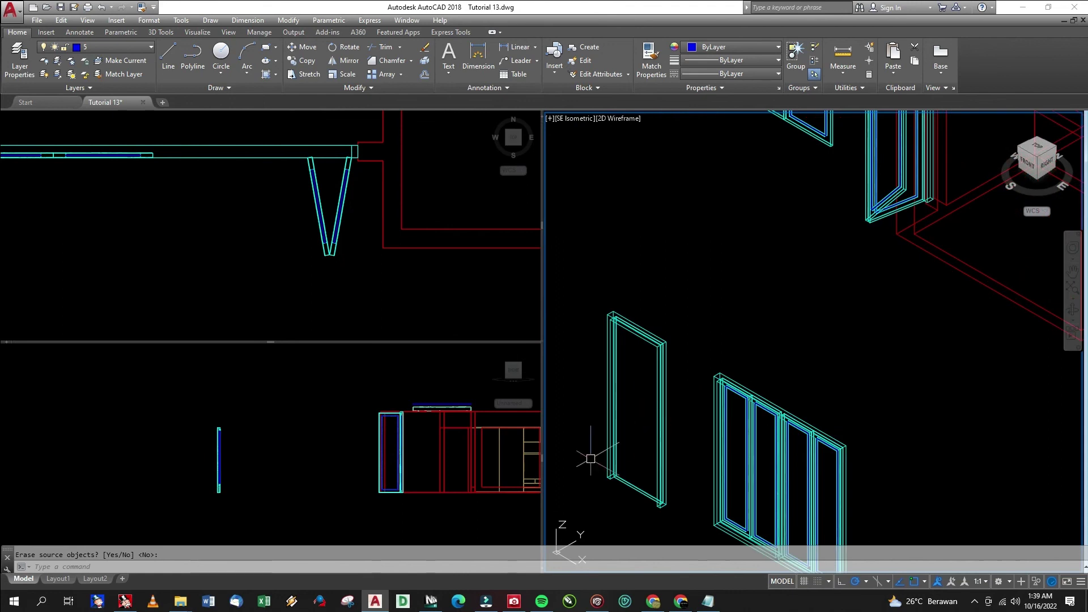
left_click(325, 276)
scroll(325, 276, "down", 3)
mouse_move(189, 224)
middle_mouse_down()
mouse_move(315, 232)
mouse_move(297, 323)
middle_mouse_up()
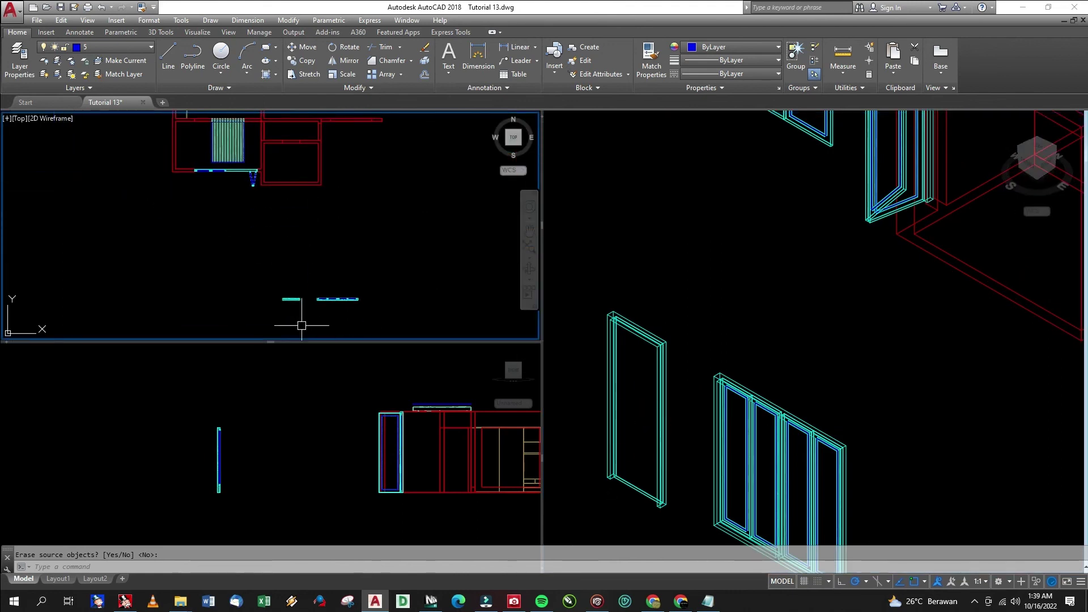
Rotate the selected window 180° using its centre grip.
scroll(297, 323, "up", 3)
scroll(278, 272, "up", 4)
left_click(127, 219)
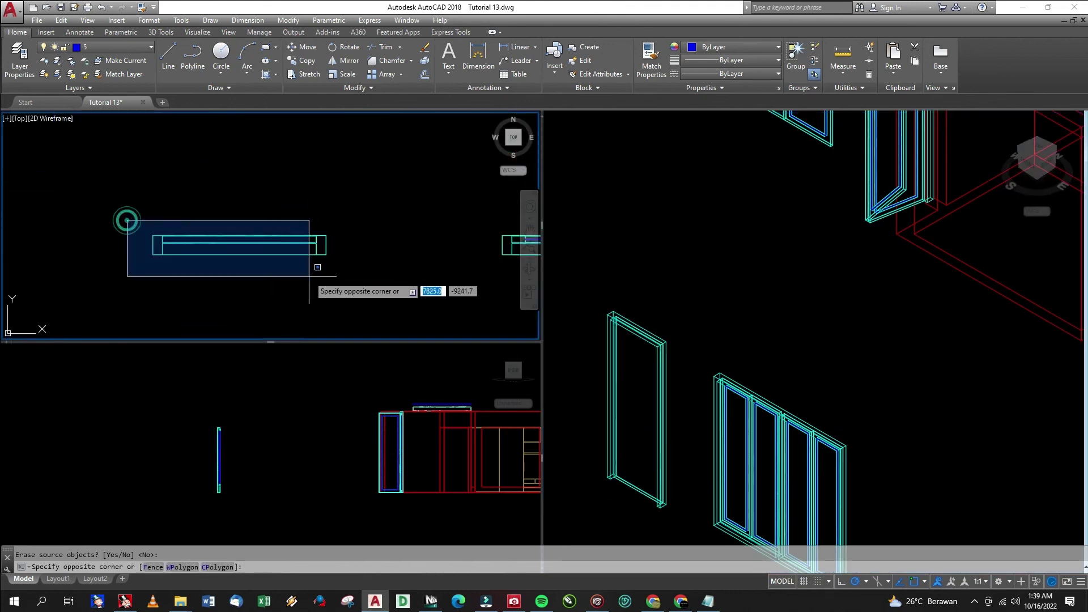
left_click(347, 277)
left_click(240, 238)
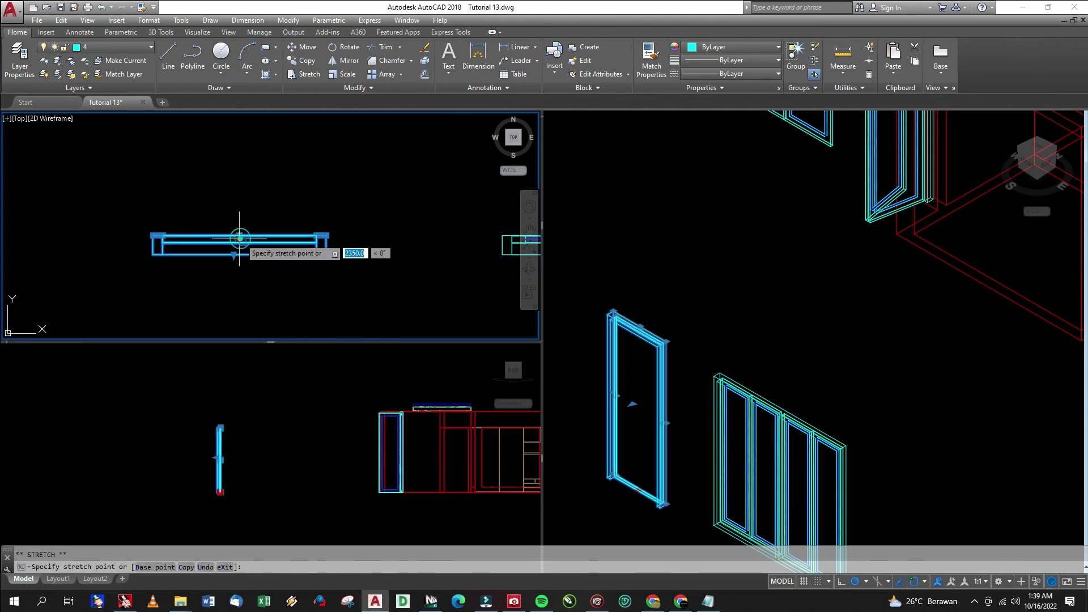
right_click(243, 240)
left_click(277, 310)
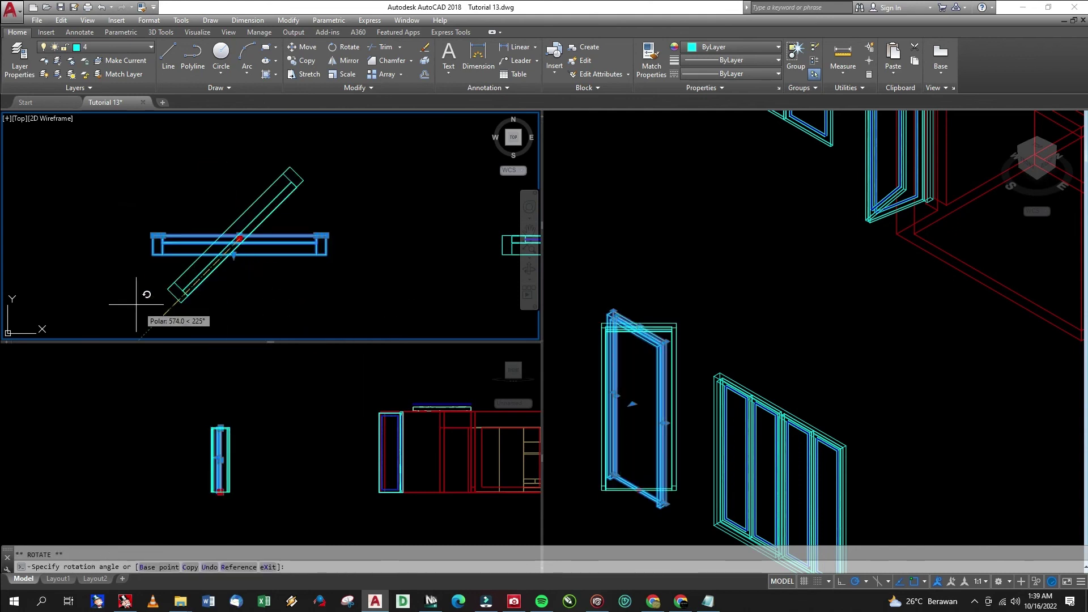
left_click(108, 232)
Move the window from its top corner into the wall opening in the isometric view.
type("m")
key("Return")
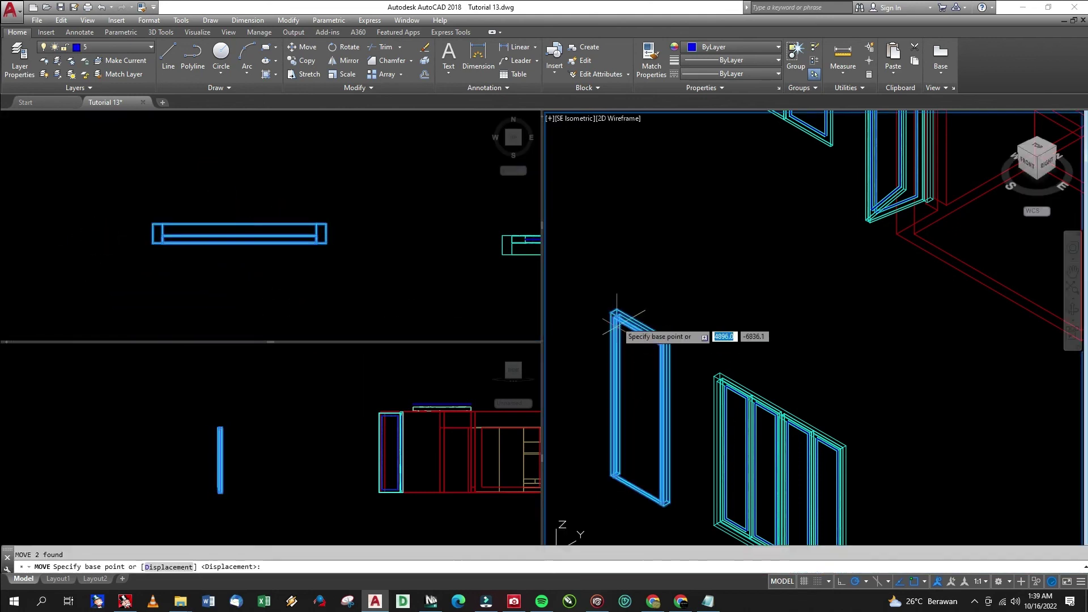
scroll(610, 326, "up", 3)
left_click(598, 311)
scroll(719, 321, "down", 5)
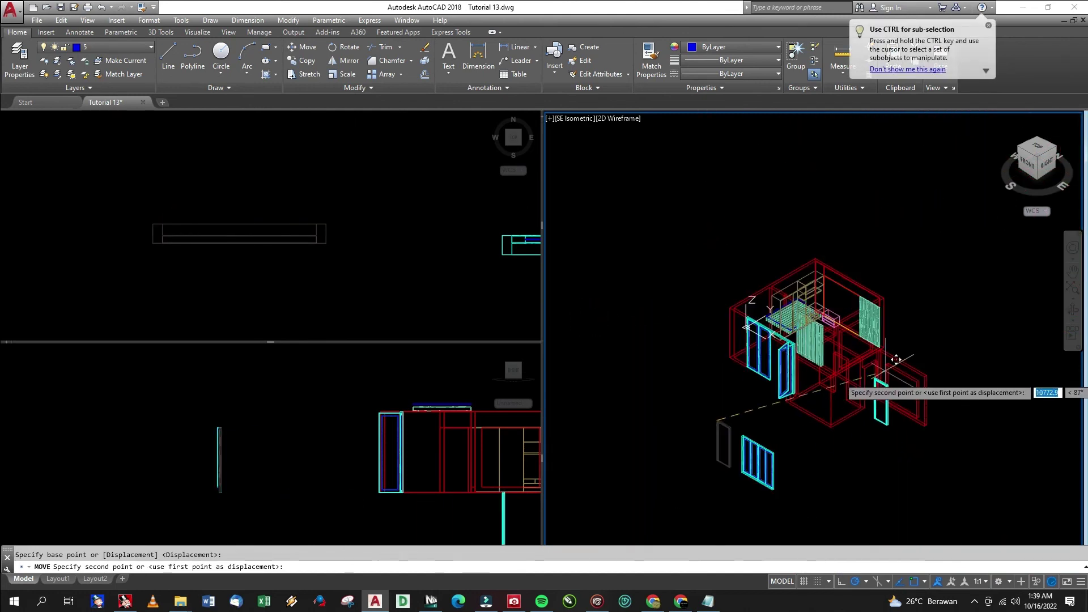
scroll(805, 340, "up", 3)
scroll(686, 322, "up", 2)
left_click(682, 314)
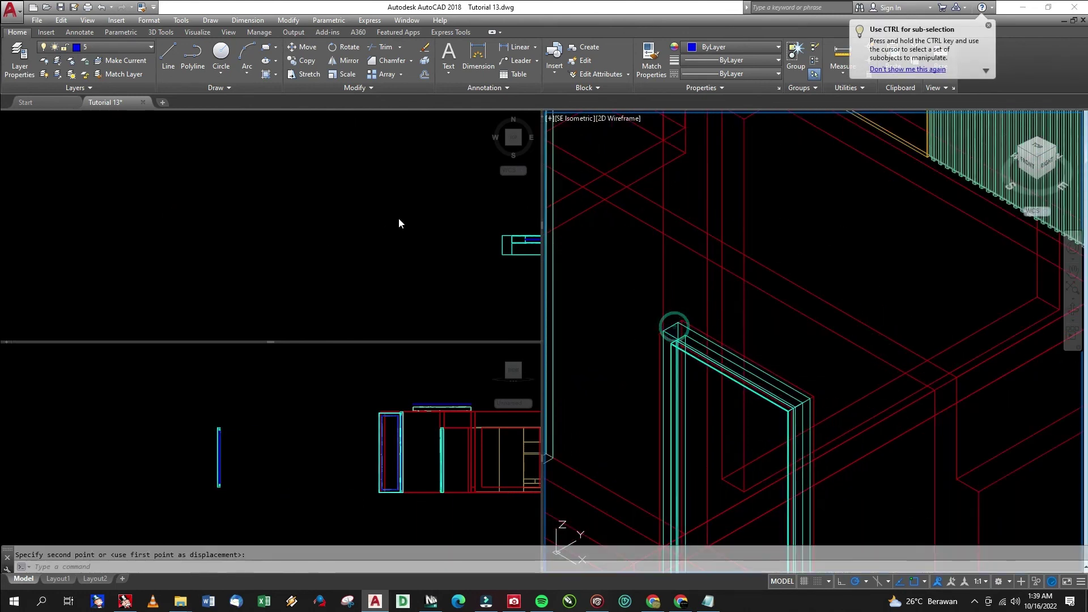
left_click(403, 219)
middle_click_drag(363, 224, 316, 255)
scroll(315, 255, "down", 3)
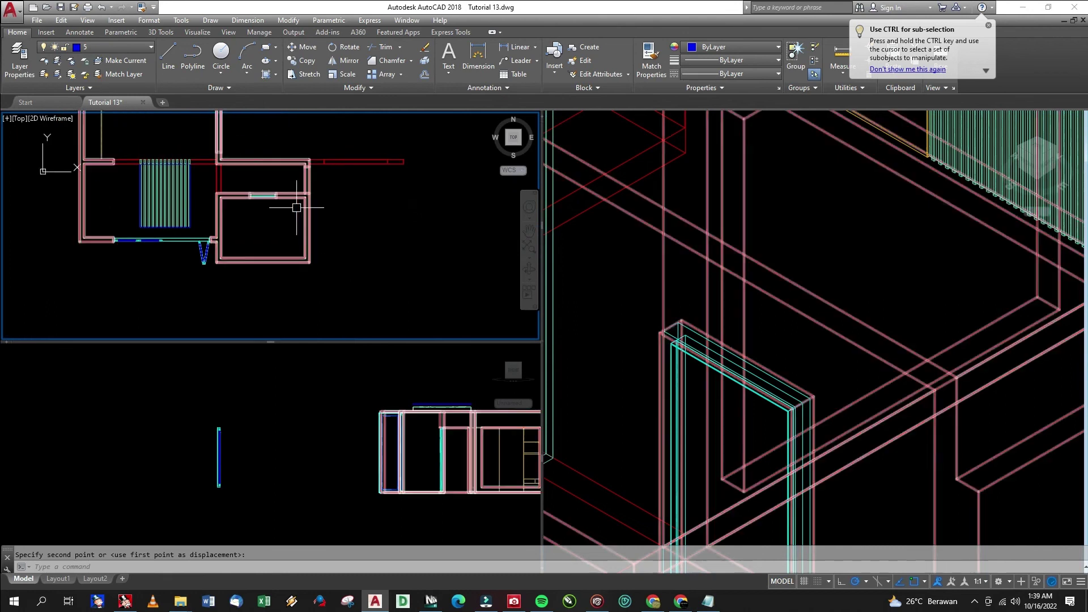
scroll(253, 201, "up", 3)
Select a window and start a 45° mirror, then cancel it.
scroll(249, 235, "up", 2)
left_click(153, 204)
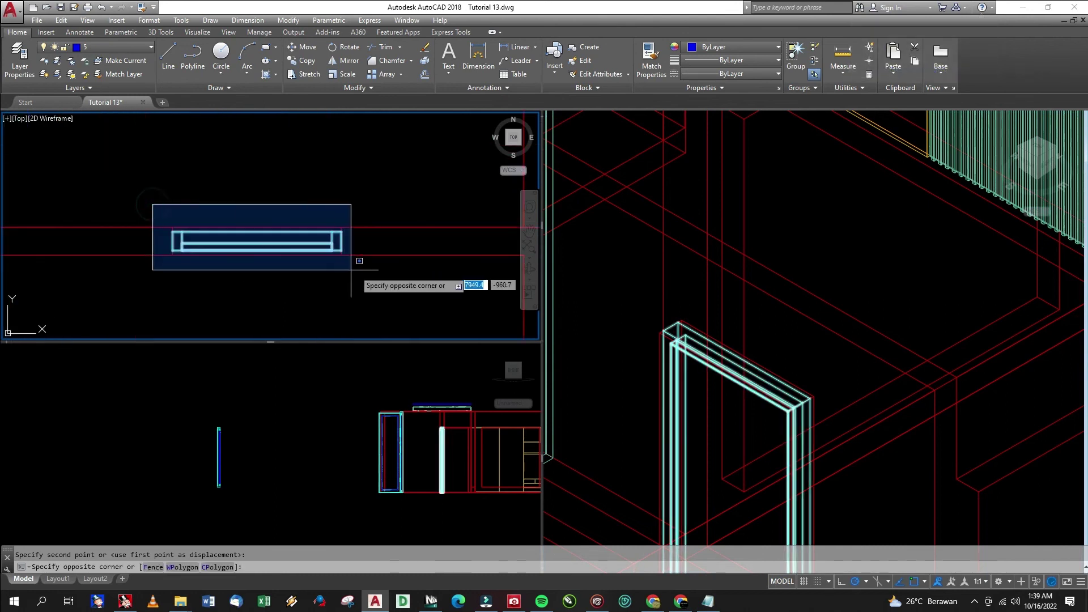
left_click(359, 266)
scroll(253, 270, "down", 2)
type("mi")
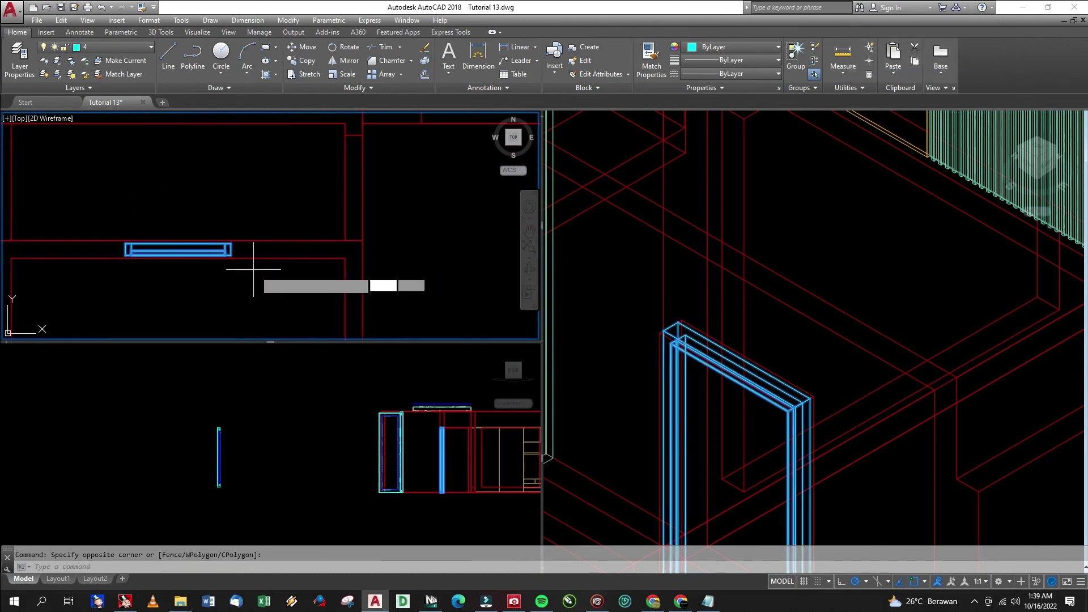
key("Return")
left_click(339, 232)
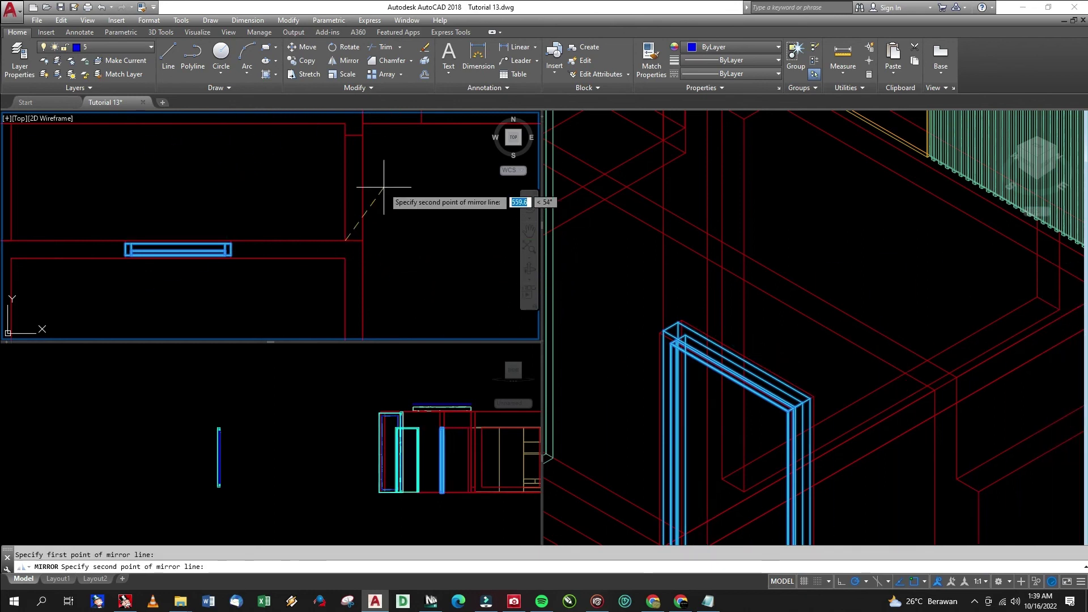
scroll(385, 166, "down", 4)
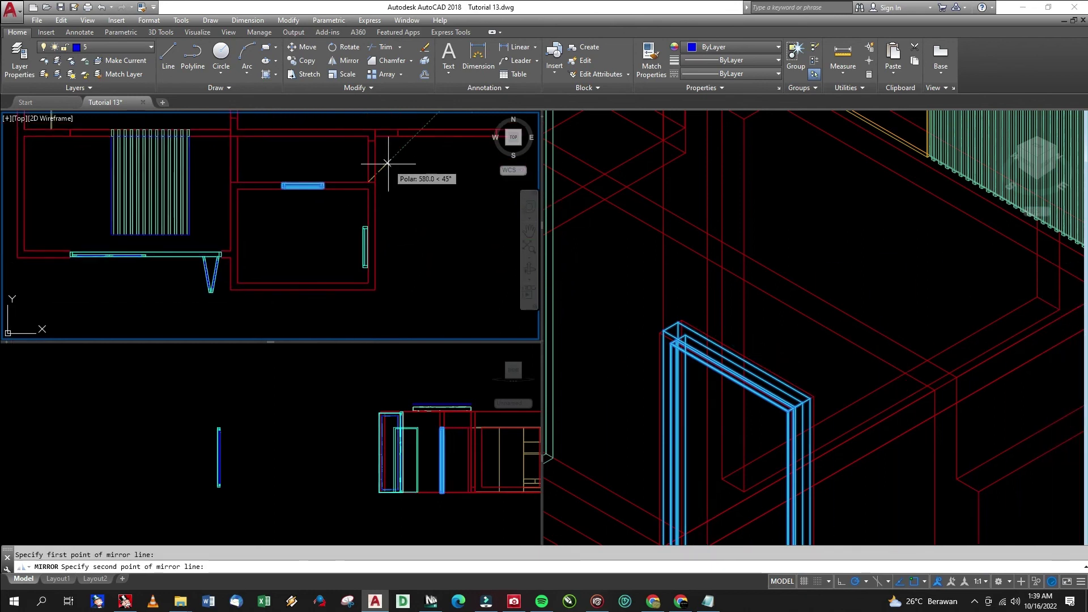
left_click(387, 164)
key("Escape")
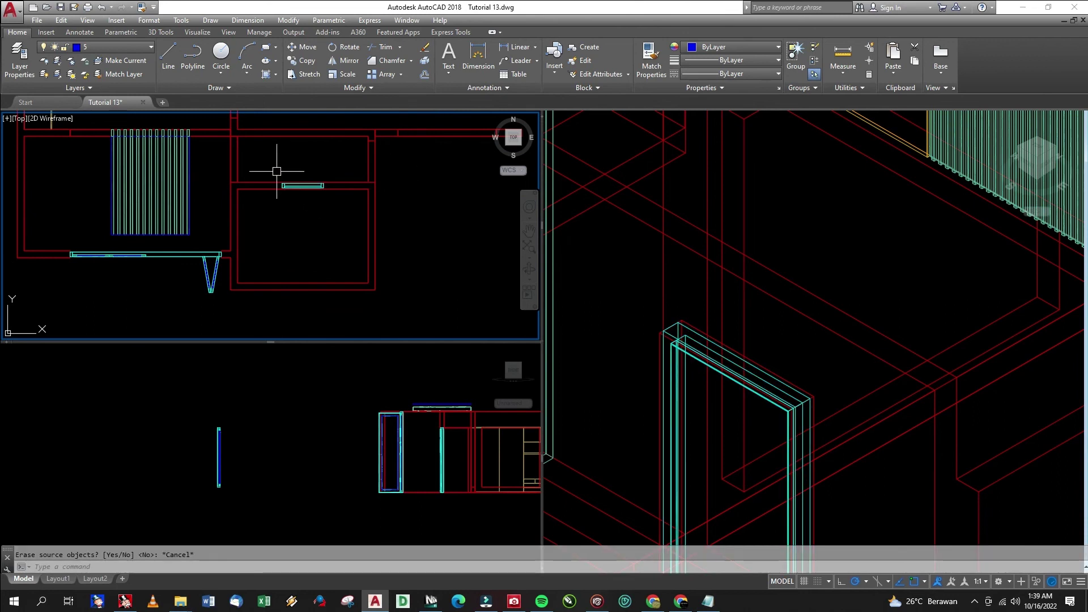
Rotate the door to vertical, then undo that rotation.
left_click(276, 171)
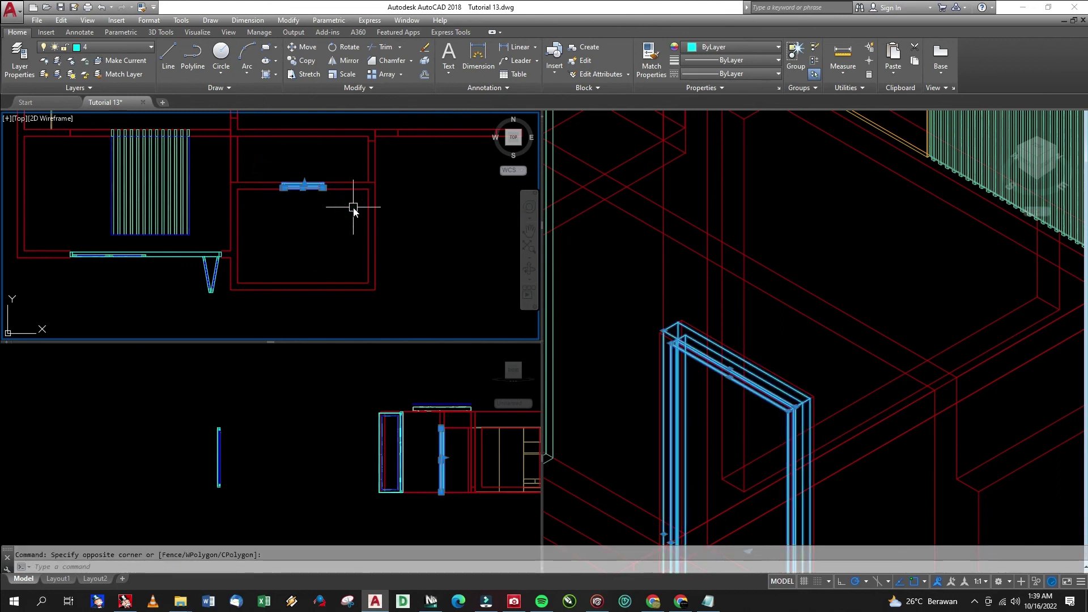
left_click(353, 209)
type("ro")
key("Return")
left_click(341, 214)
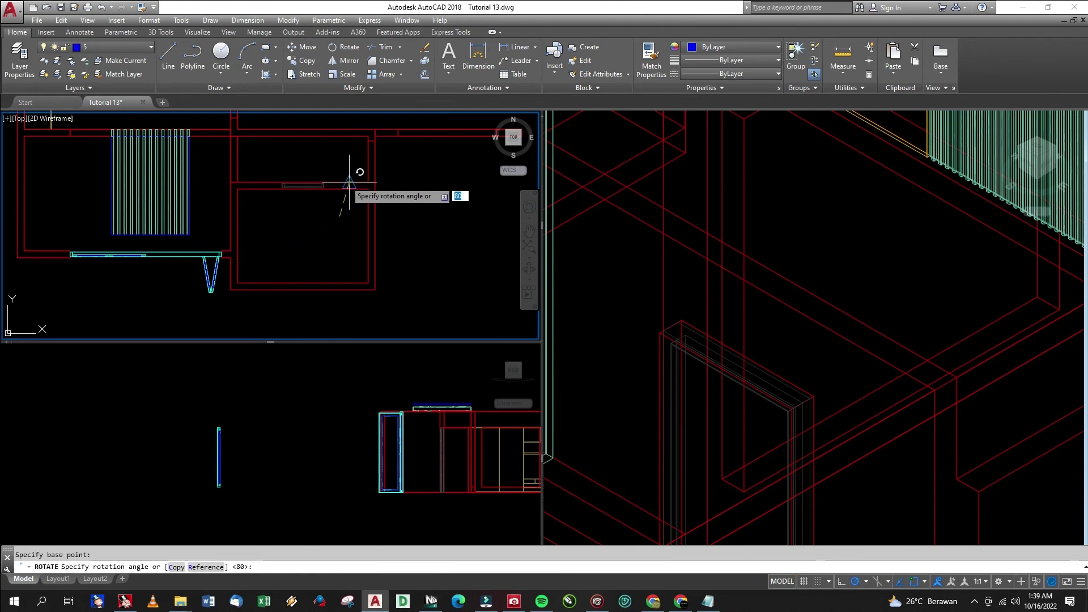
left_click(341, 161)
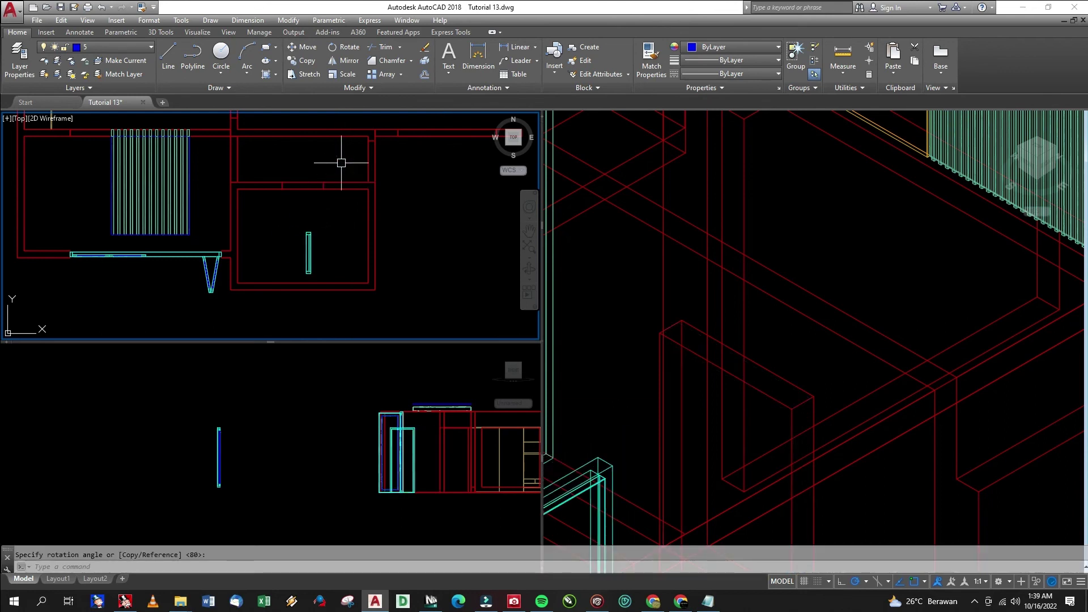
key("ctrl+z")
Rotate a copy of the door 90° about its corner so it stands vertical.
left_click(333, 205)
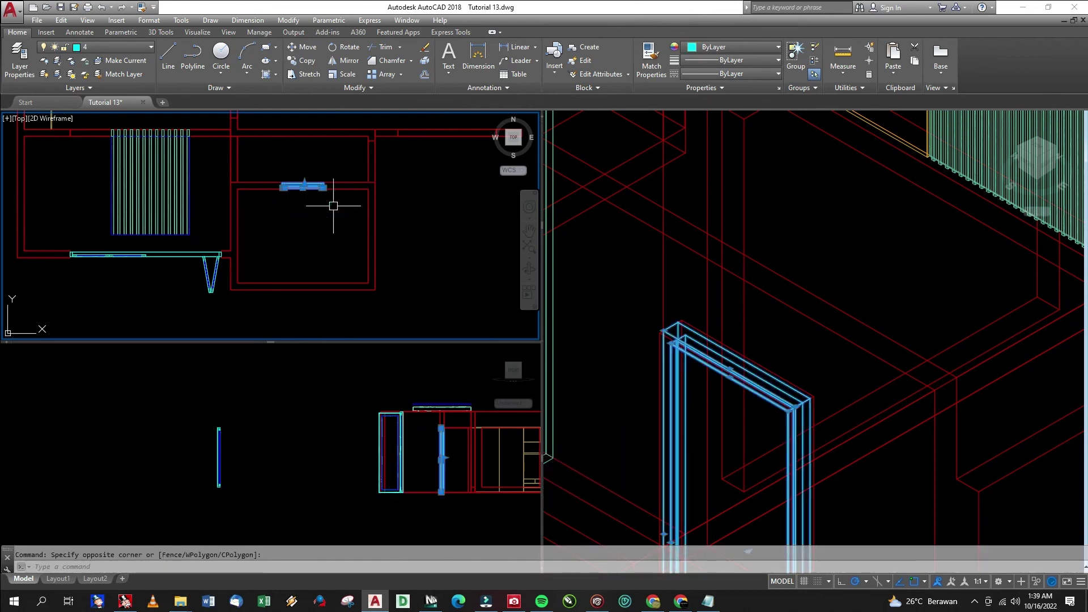
type("ro")
key("Return")
scroll(303, 198, "up", 3)
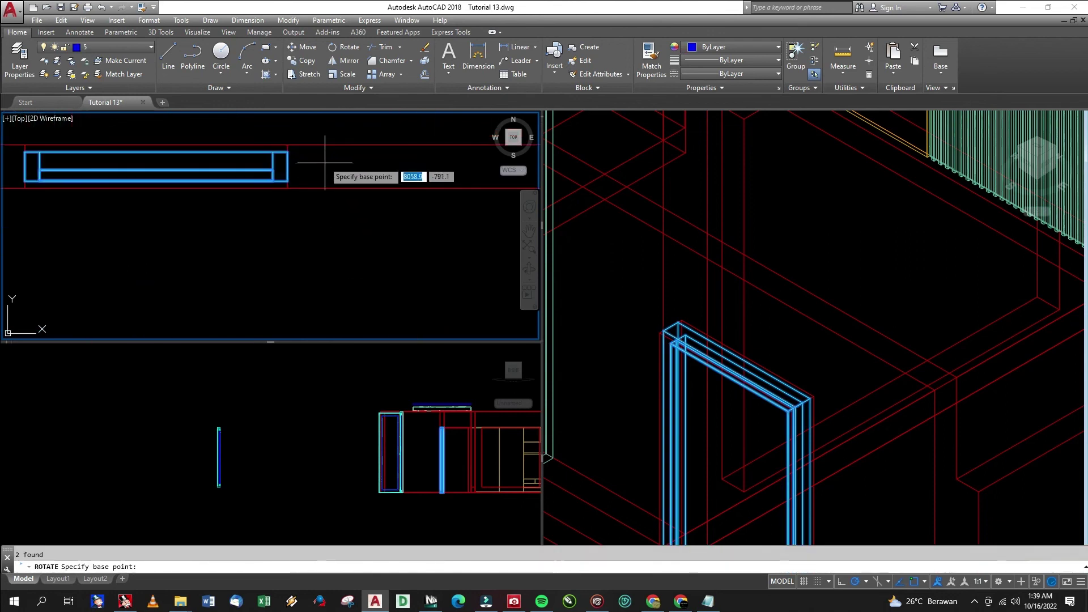
middle_click_drag(323, 171, 272, 275)
left_click(394, 238)
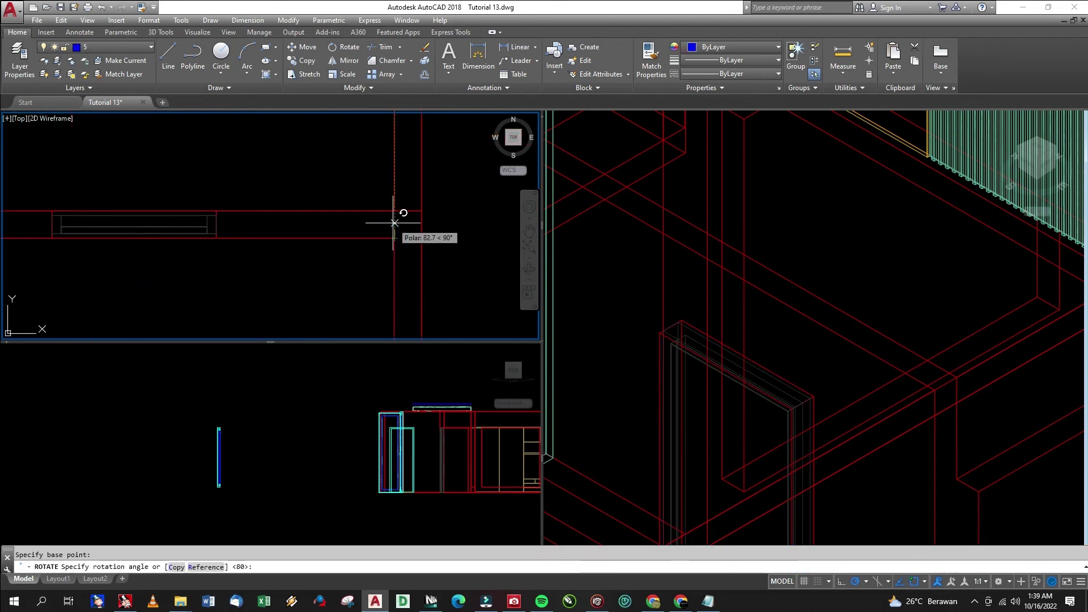
type("c")
key("Return")
scroll(394, 227, "down", 2)
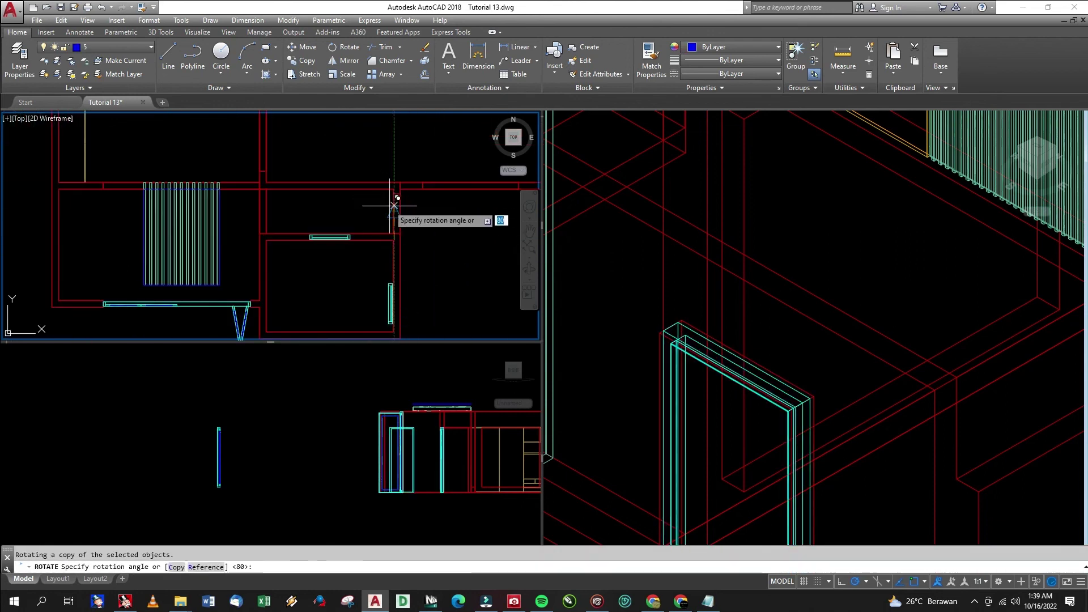
left_click(394, 152)
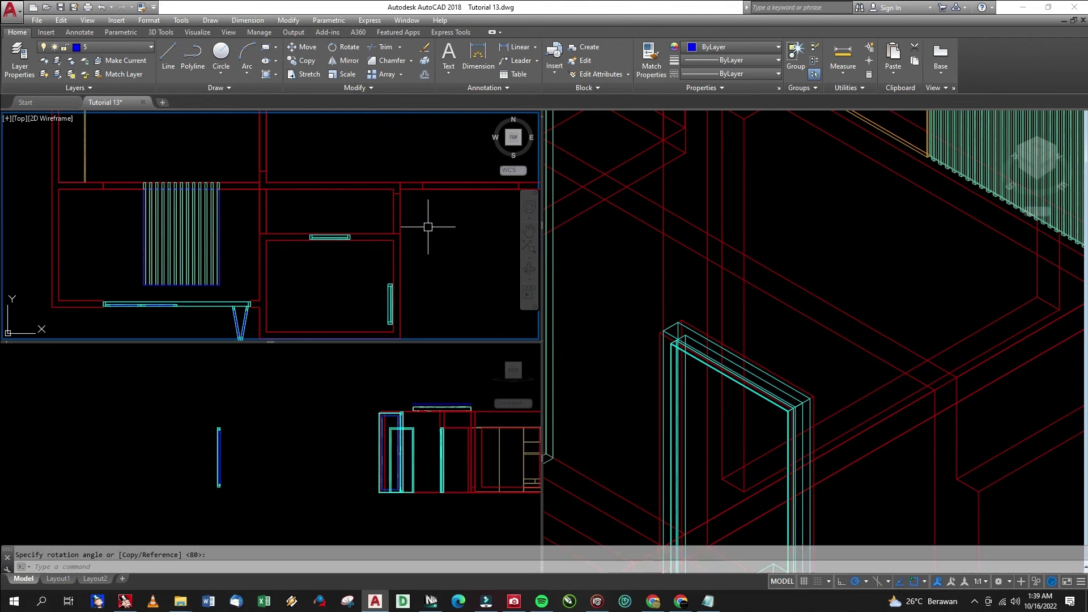
scroll(431, 284, "up", 2)
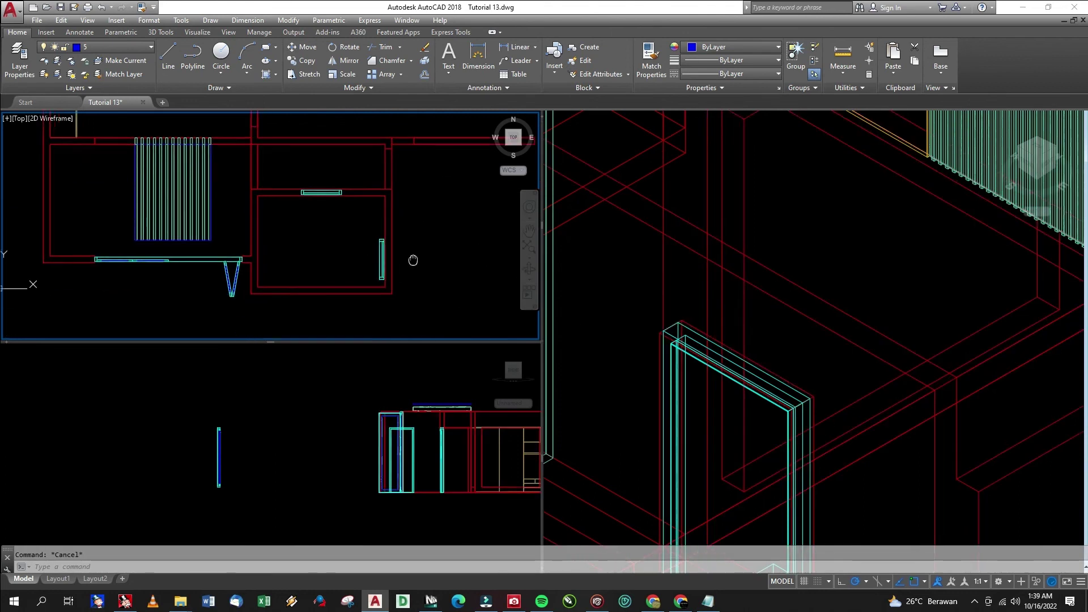
Select the rotated door copy and make the isometric viewport active.
left_click(347, 220)
left_click(420, 309)
left_click(785, 412)
scroll(785, 413, "down", 3)
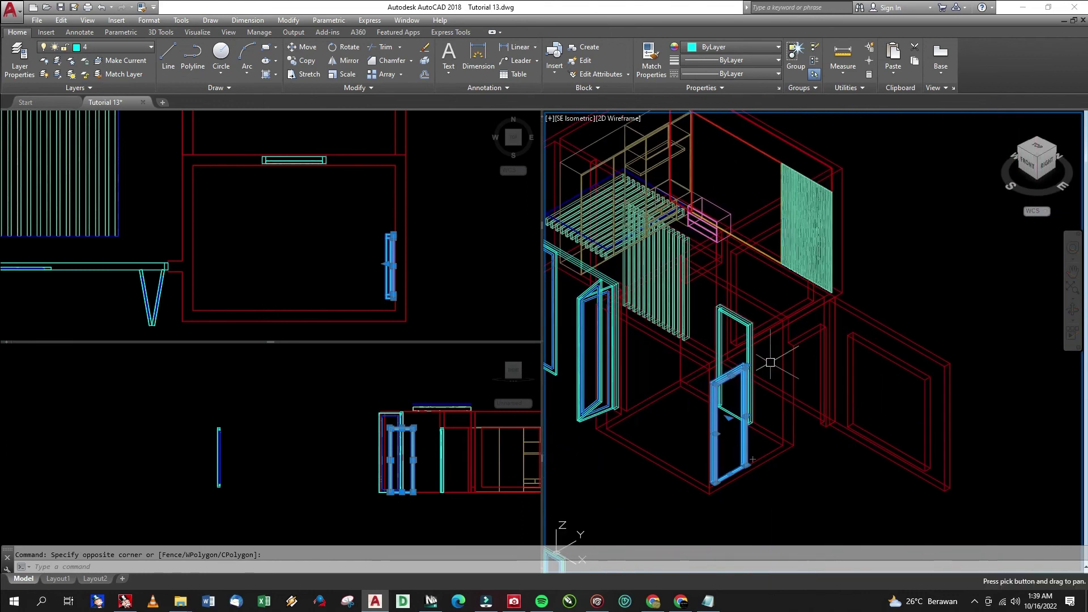
scroll(767, 365, "up", 4)
scroll(750, 309, "up", 2)
scroll(750, 309, "down", 1)
Move the door copy from its top corner onto the small room's right wall.
type("m")
key("Return")
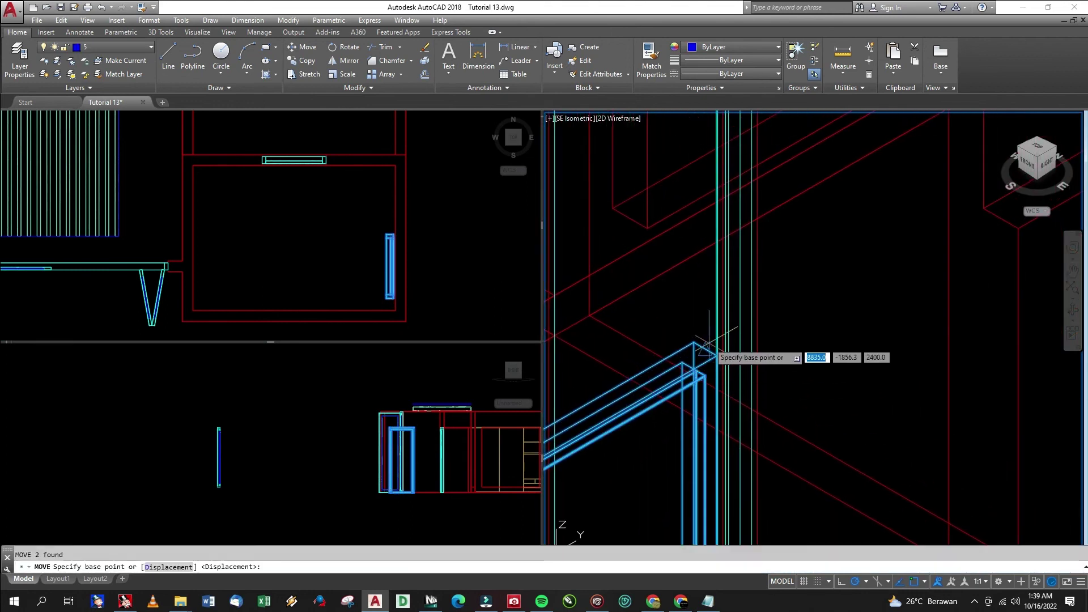
left_click(731, 351)
middle_click_drag(731, 350, 578, 421)
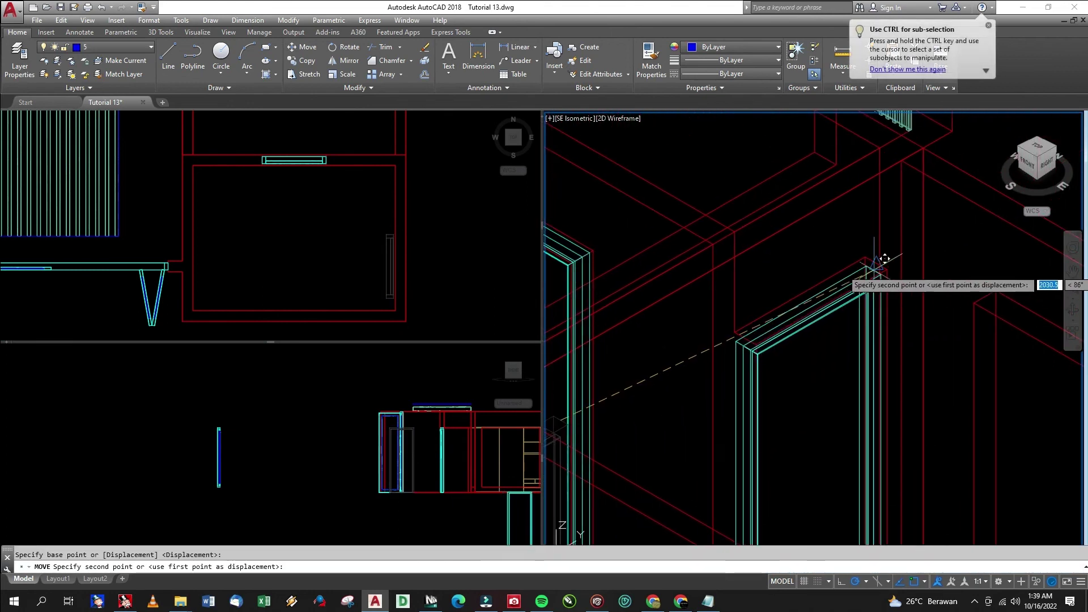
left_click(428, 185)
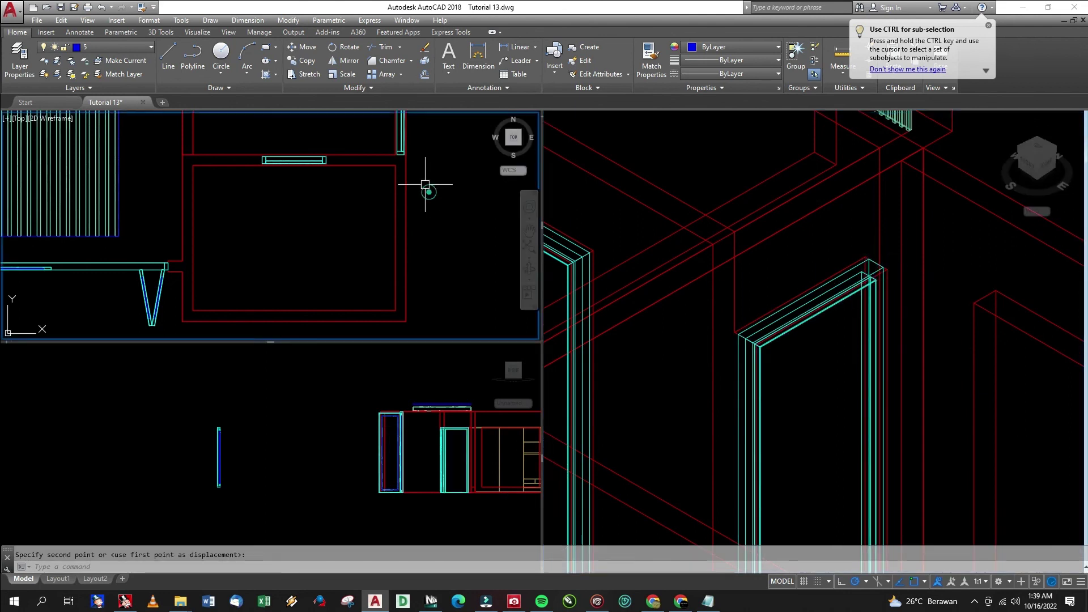
scroll(428, 279, "up", 3)
scroll(426, 297, "up", 2)
scroll(415, 274, "up", 3)
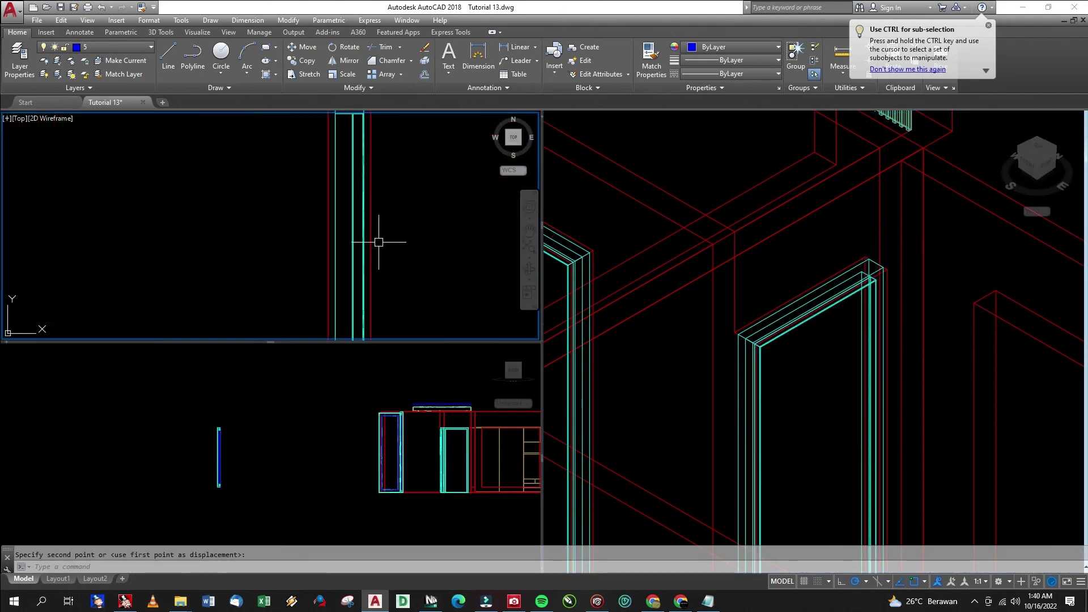
left_click(364, 218)
type("m")
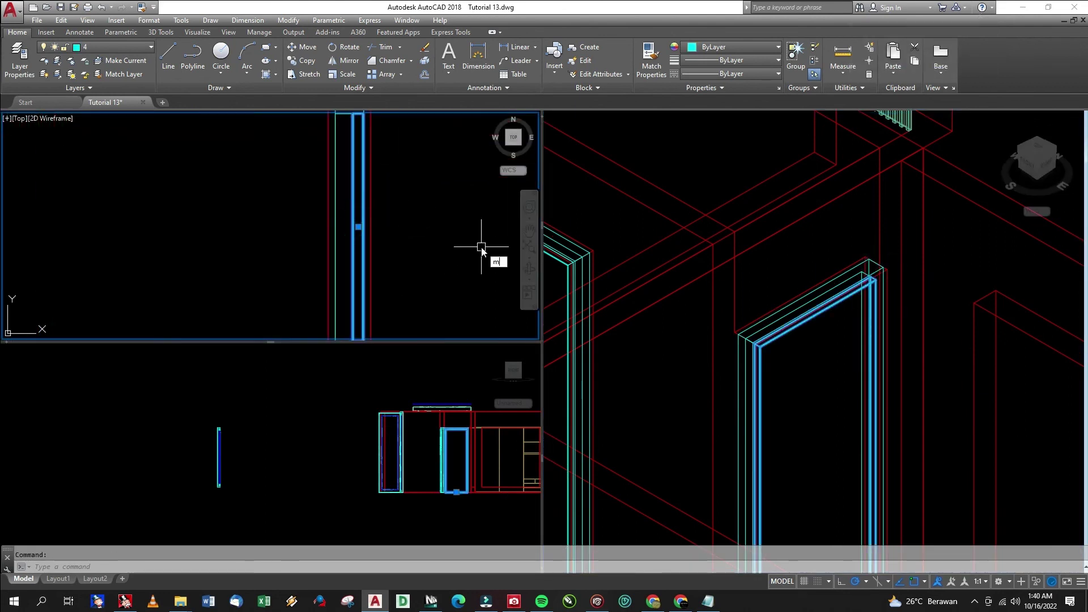
Shift the door a further 60 units.
key("Return")
left_click(483, 247)
type("60")
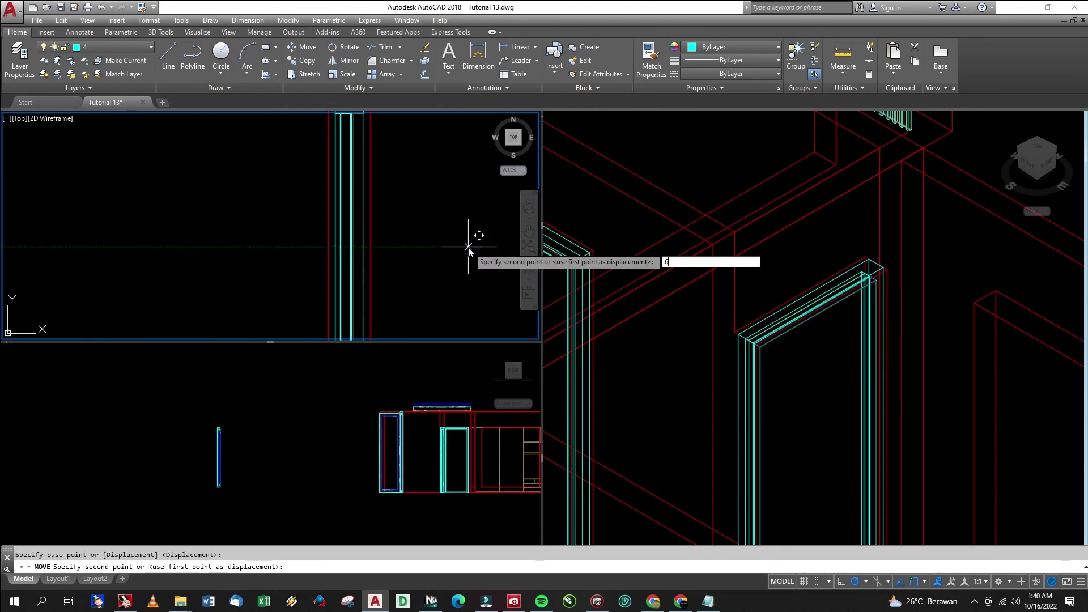
key("Return")
scroll(469, 243, "down", 3)
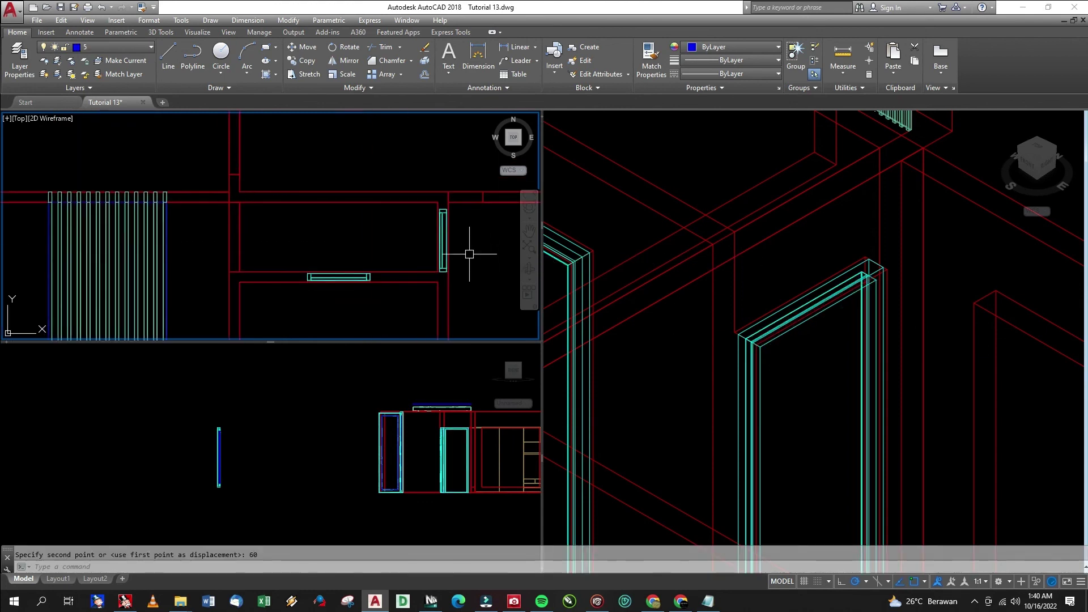
scroll(311, 298, "up", 1)
scroll(298, 280, "down", 2)
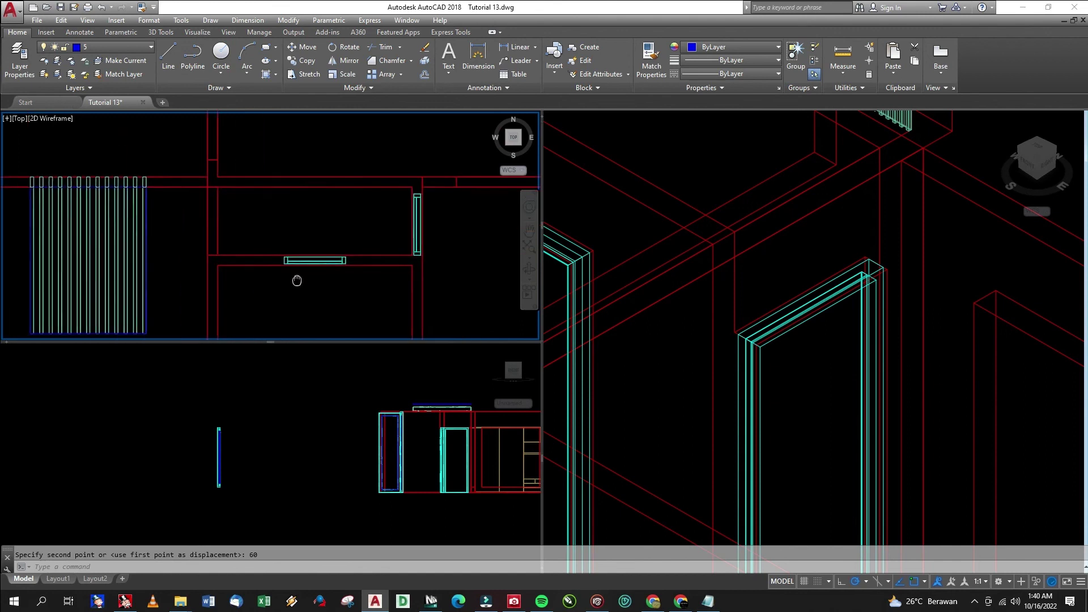
scroll(359, 266, "down", 2)
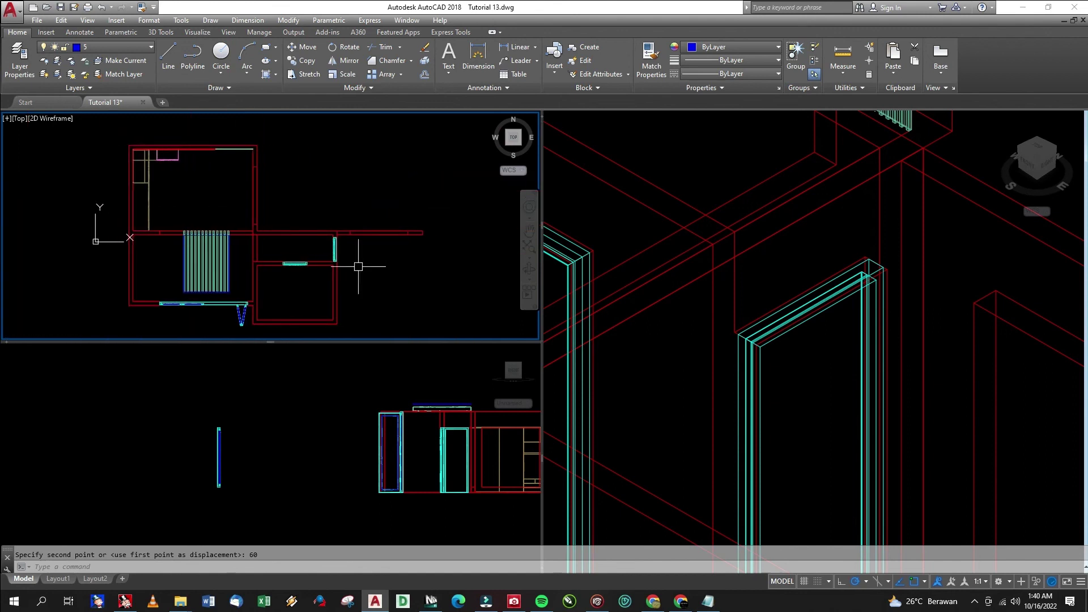
left_click(795, 387)
scroll(796, 387, "down", 5)
Select the window with a selection box in the top view.
scroll(725, 454, "up", 2)
scroll(708, 442, "up", 2)
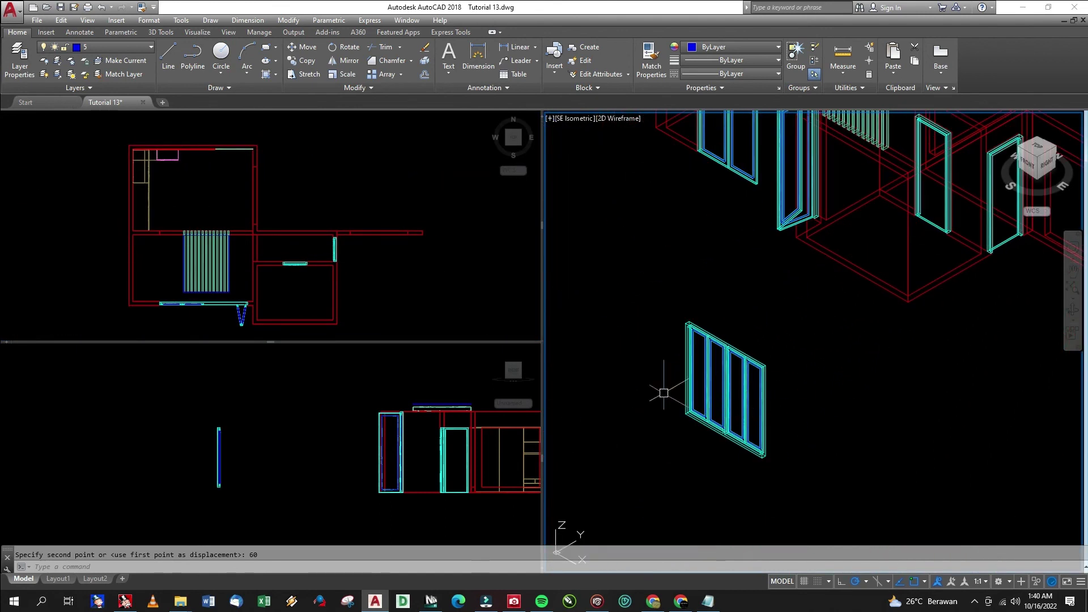
left_click(381, 310)
scroll(369, 307, "up", 2)
scroll(345, 298, "up", 3)
scroll(383, 194, "up", 2)
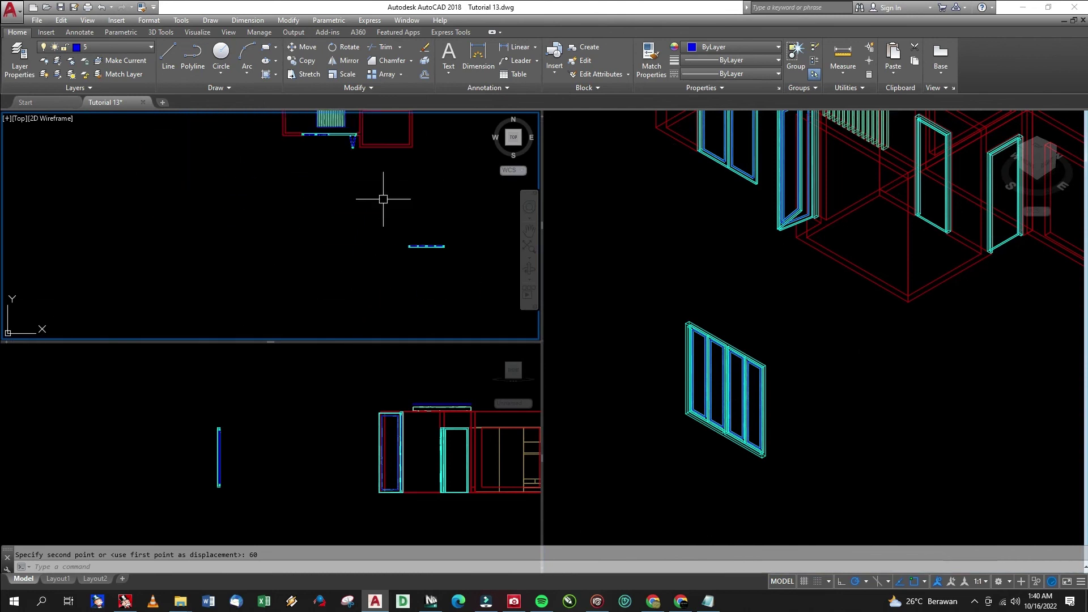
scroll(448, 245, "up", 3)
scroll(412, 244, "up", 2)
left_click(80, 209)
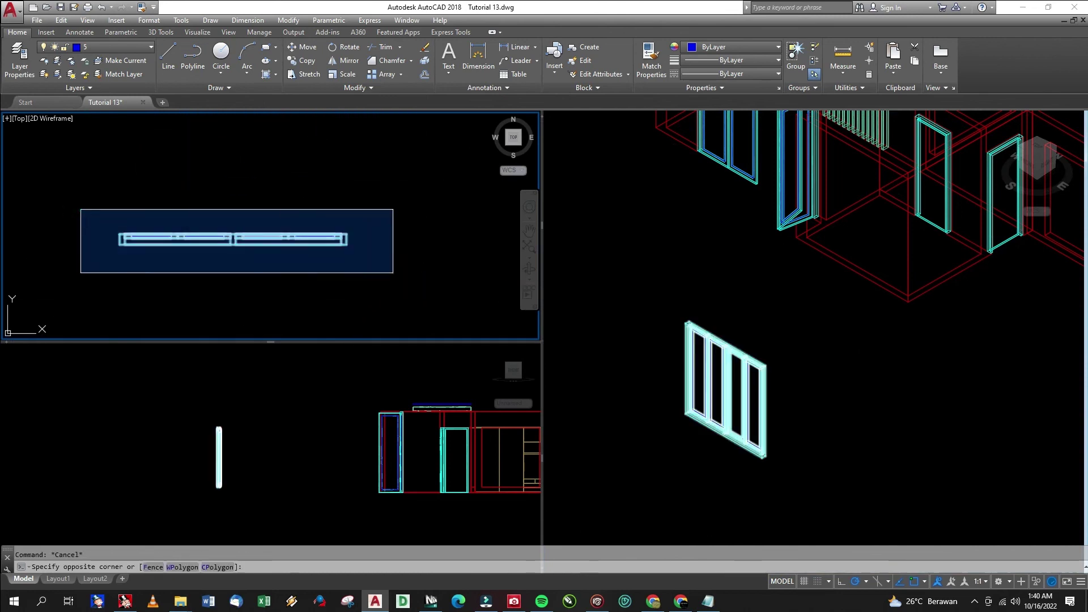
left_click(393, 273)
left_click(879, 391)
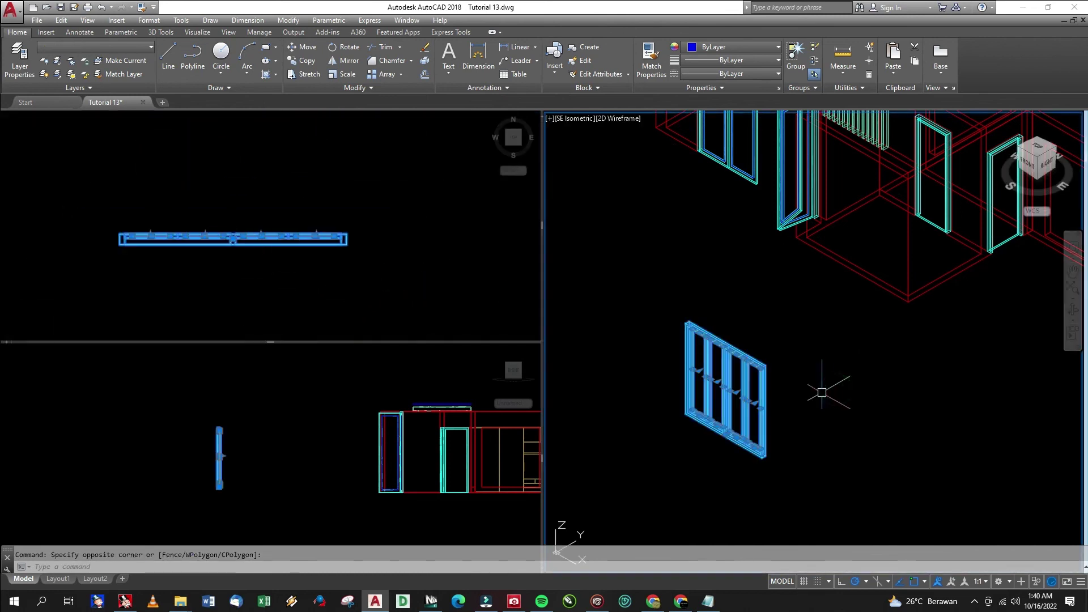
Move the window from its top corner onto the wall corner.
type("m")
key("Return")
scroll(737, 354, "up", 3)
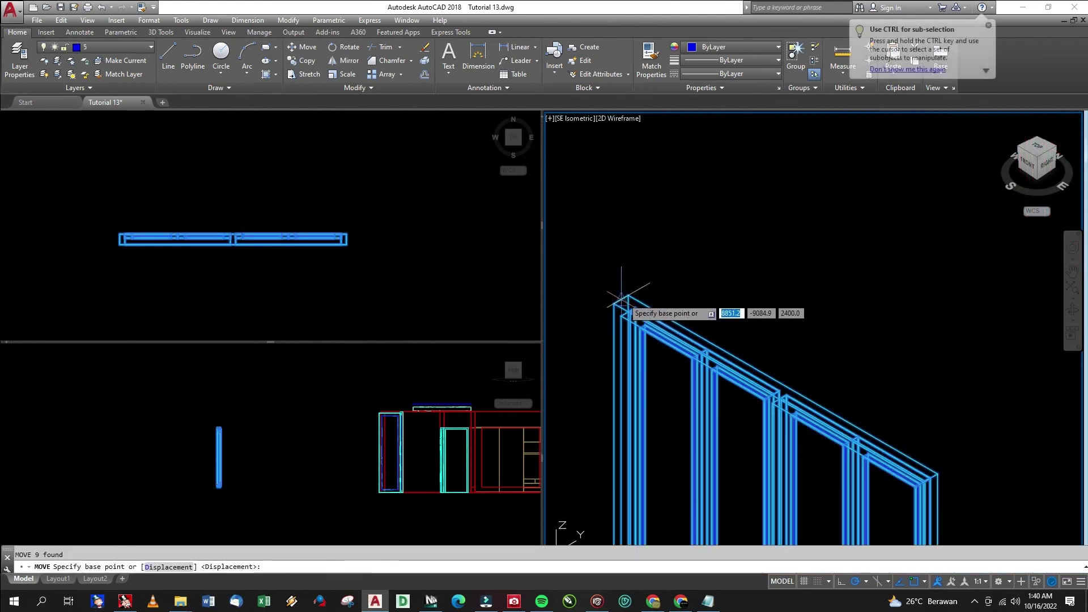
left_click(623, 298)
scroll(776, 308, "down", 5)
scroll(895, 323, "up", 3)
scroll(754, 351, "up", 2)
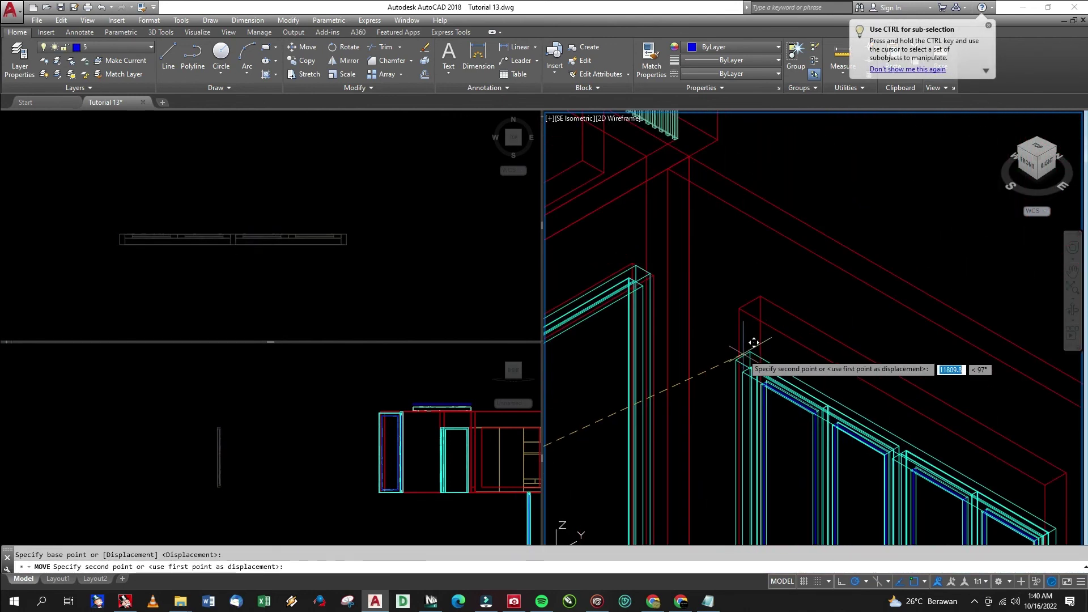
scroll(765, 296, "up", 1)
left_click(765, 296)
Copy the window to a new spot in the plan view.
left_click(330, 221)
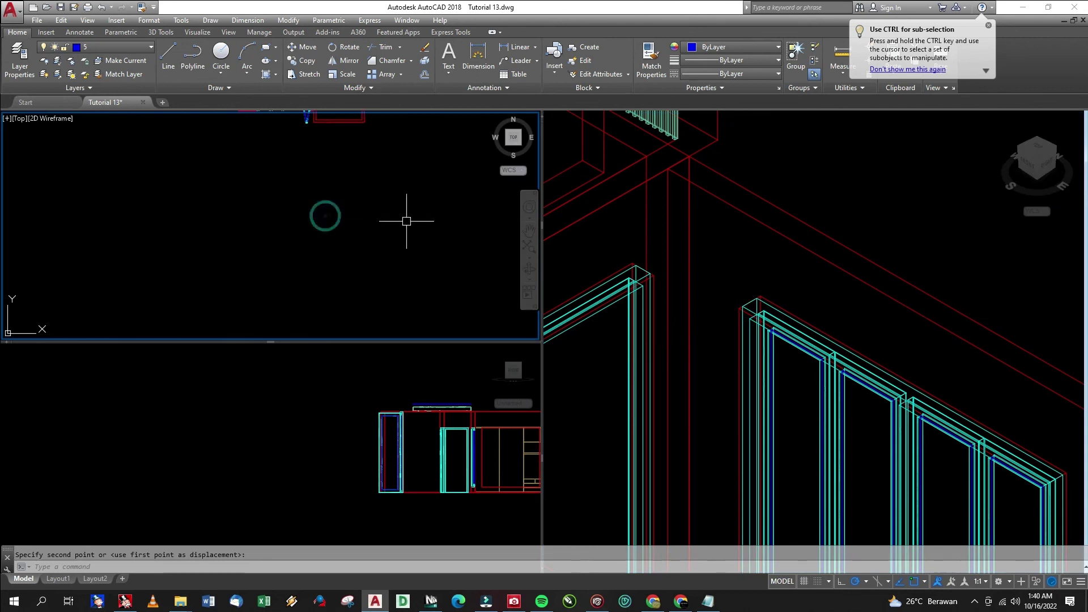
scroll(406, 221, "down", 3)
scroll(391, 221, "up", 5)
left_click(183, 158)
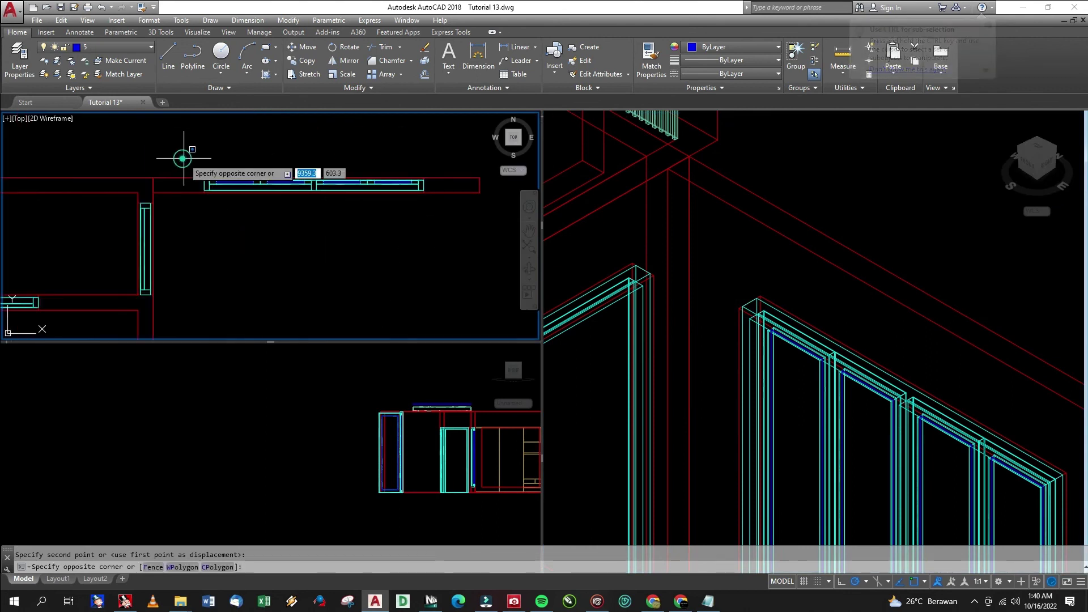
left_click(432, 205)
scroll(408, 277, "down", 2)
type("co")
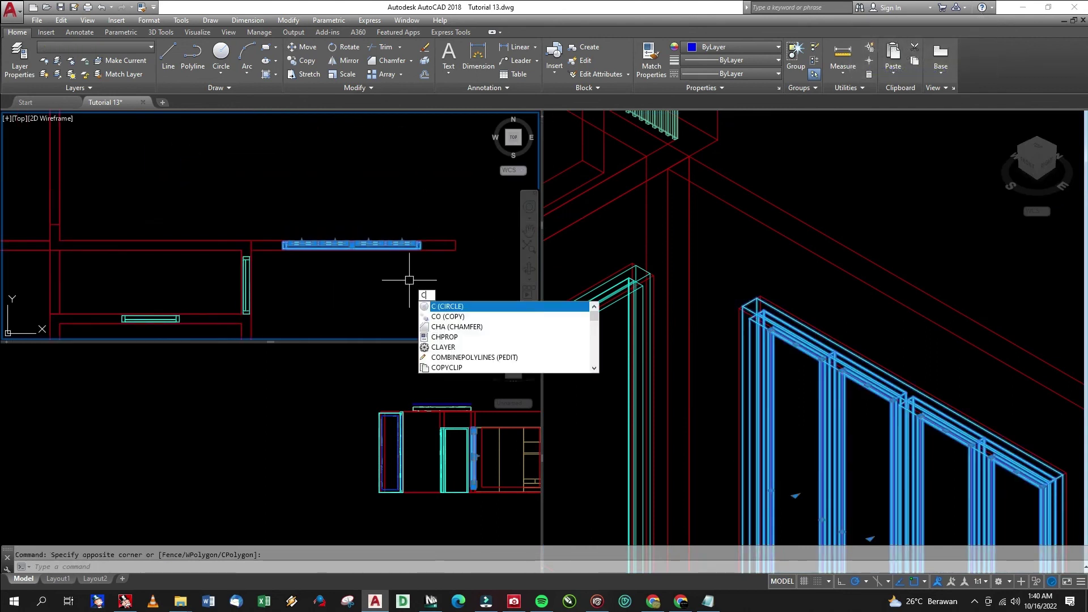
key("Return")
left_click(406, 279)
middle_click_drag(407, 279, 518, 358)
left_click(372, 246)
key("Escape")
Rotate the copied window to vertical using its middle grip.
left_click(227, 180)
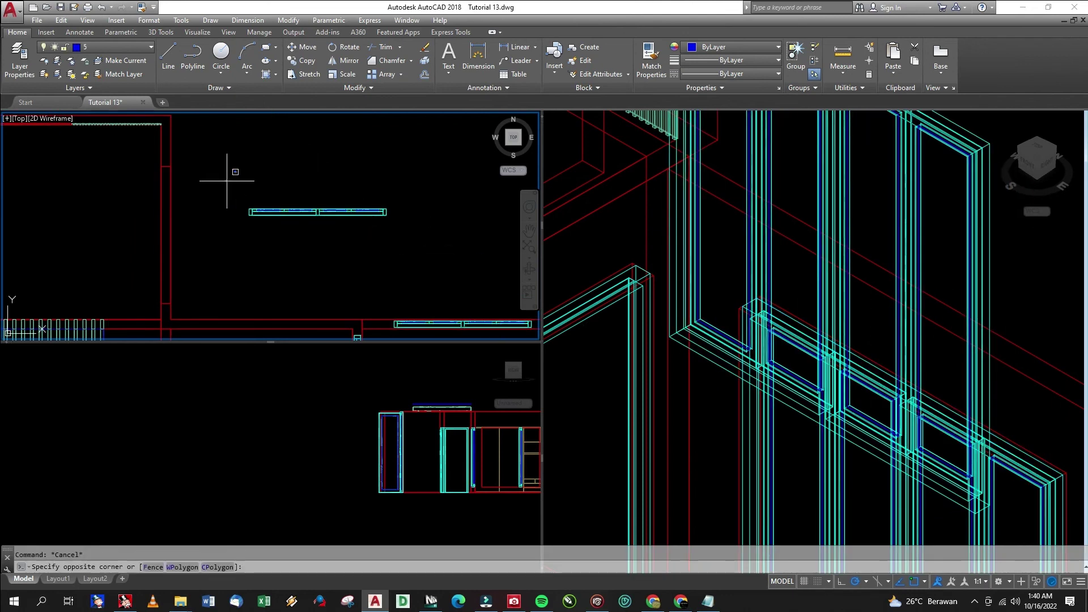
left_click(412, 233)
left_click(318, 211)
right_click(321, 213)
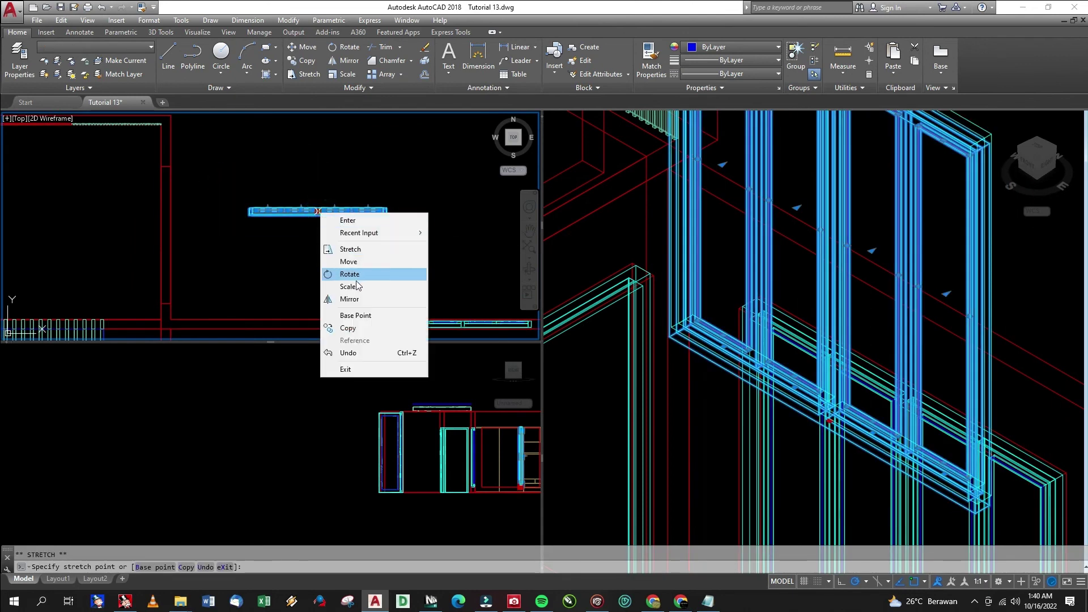
left_click(353, 275)
left_click(309, 250)
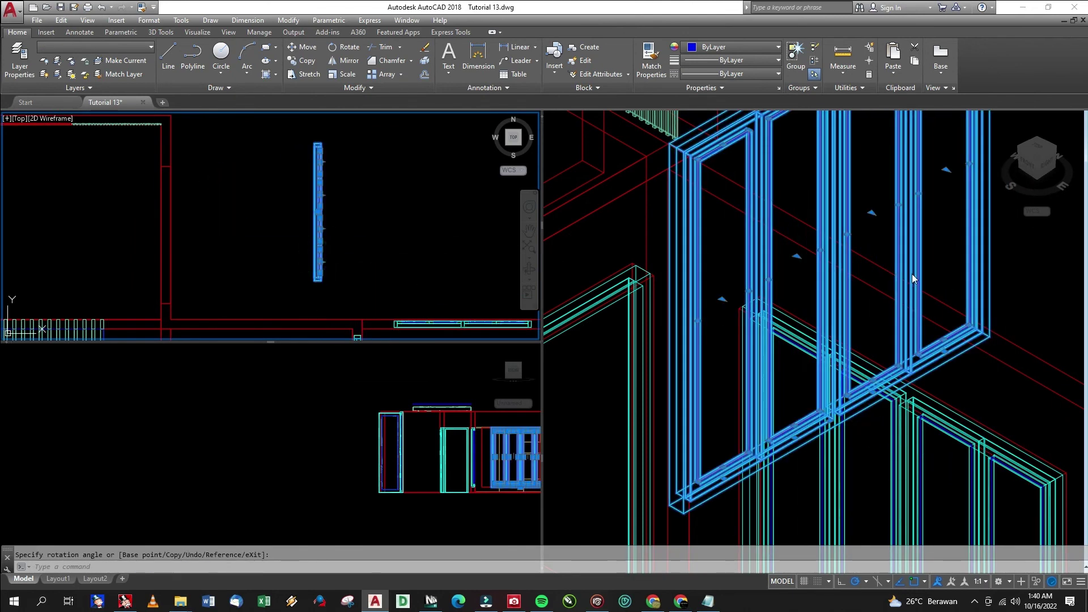
scroll(911, 275, "down", 3)
middle_click_drag(911, 275, 870, 408)
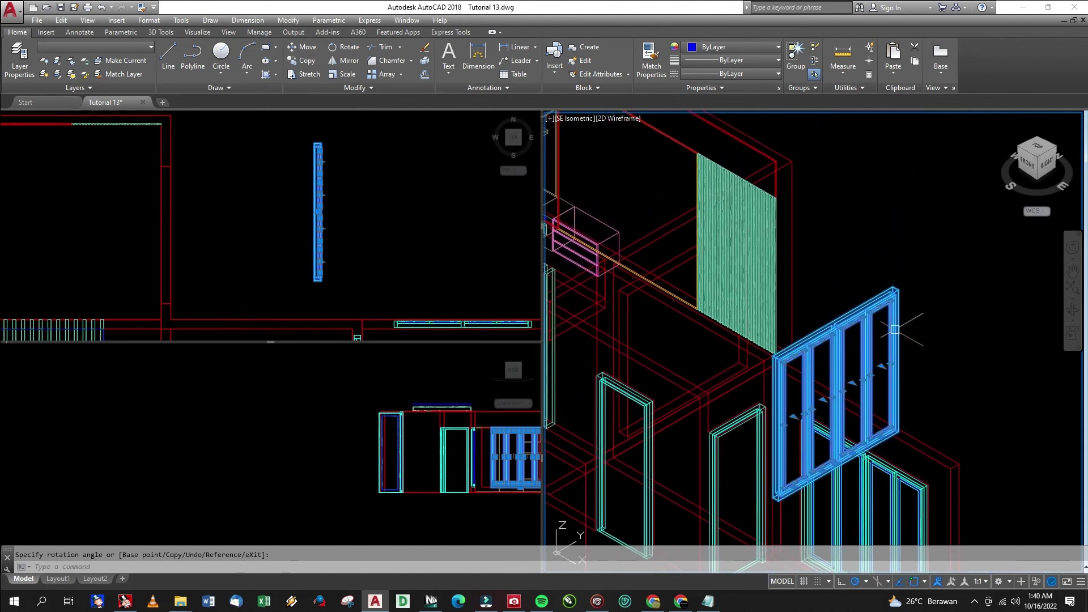
scroll(720, 236, "up", 3)
scroll(768, 223, "down", 3)
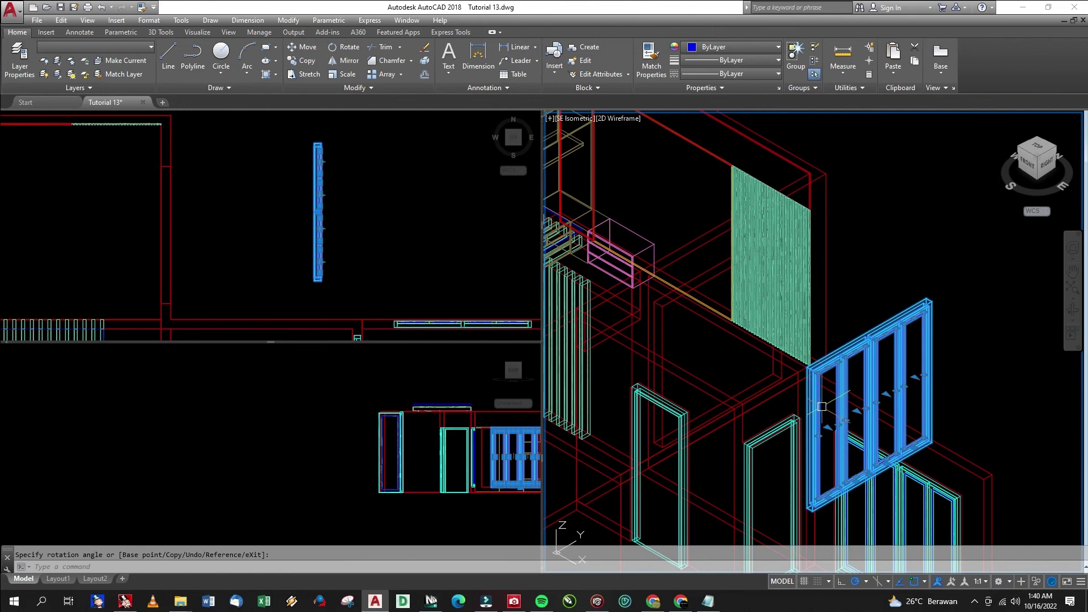
Move the nine window frames to a new spot in the 3D view.
type("m")
key("Return")
scroll(800, 363, "up", 5)
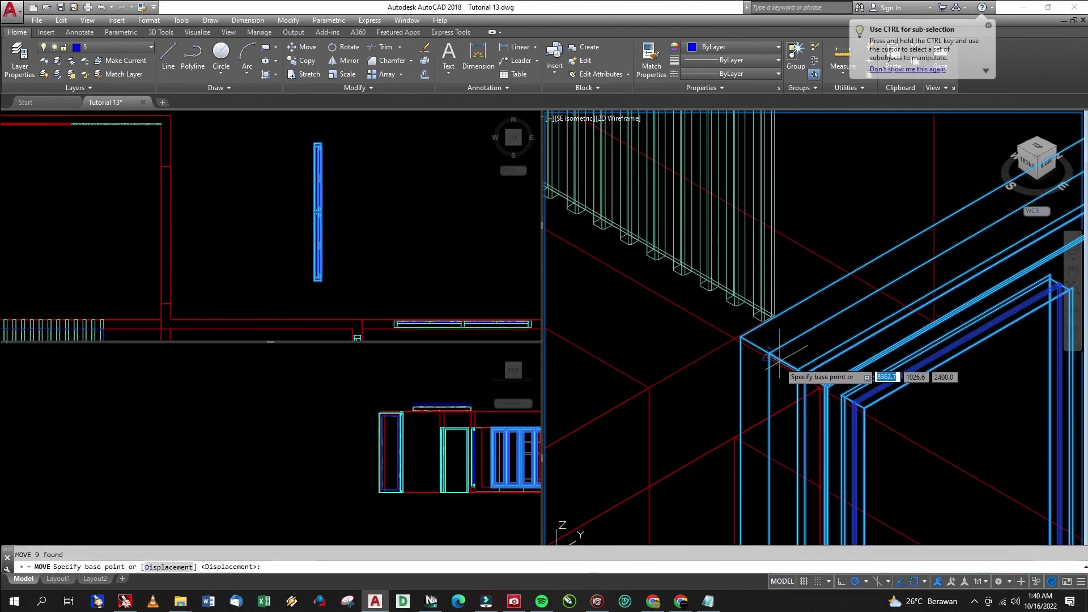
left_click(770, 354)
middle_click_drag(779, 349, 705, 232)
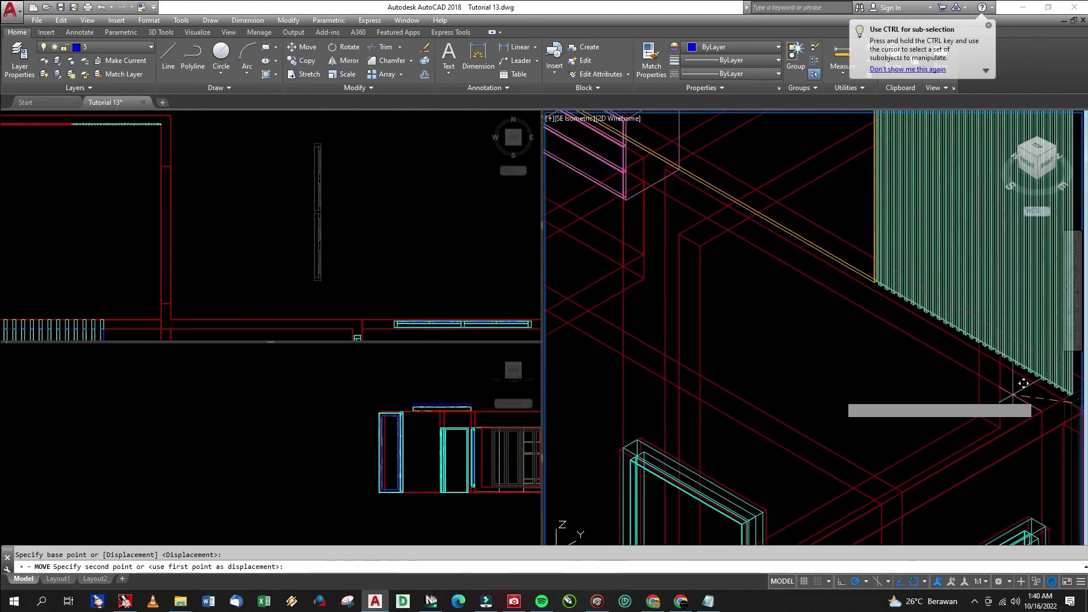
left_click(694, 238)
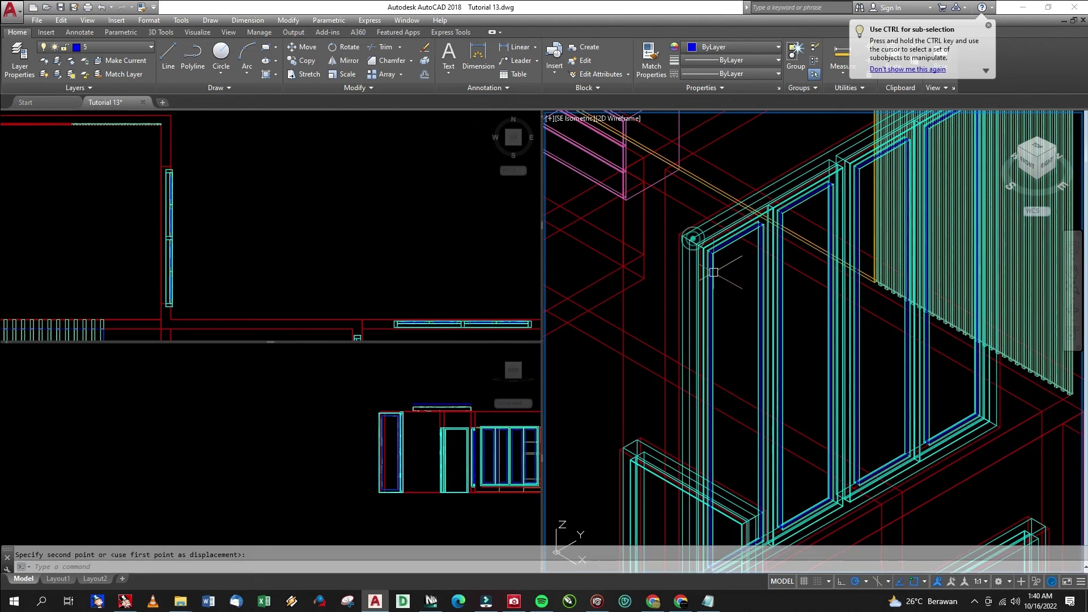
Undo the window-frame move and show the layer list.
left_click(256, 213)
key("ctrl+z")
key("ctrl+z")
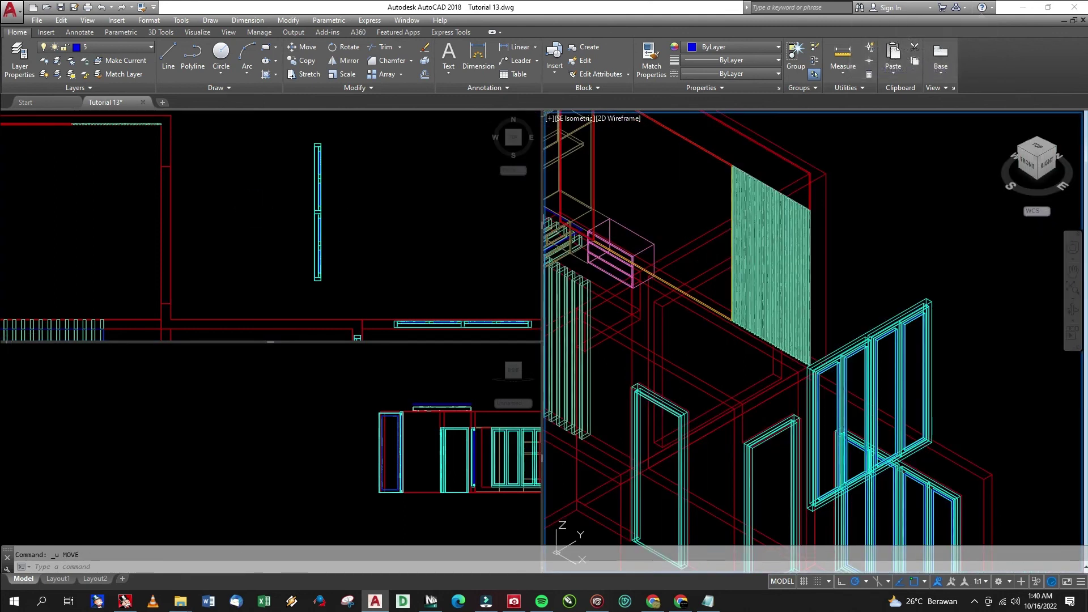
key("ctrl+z")
key("Escape")
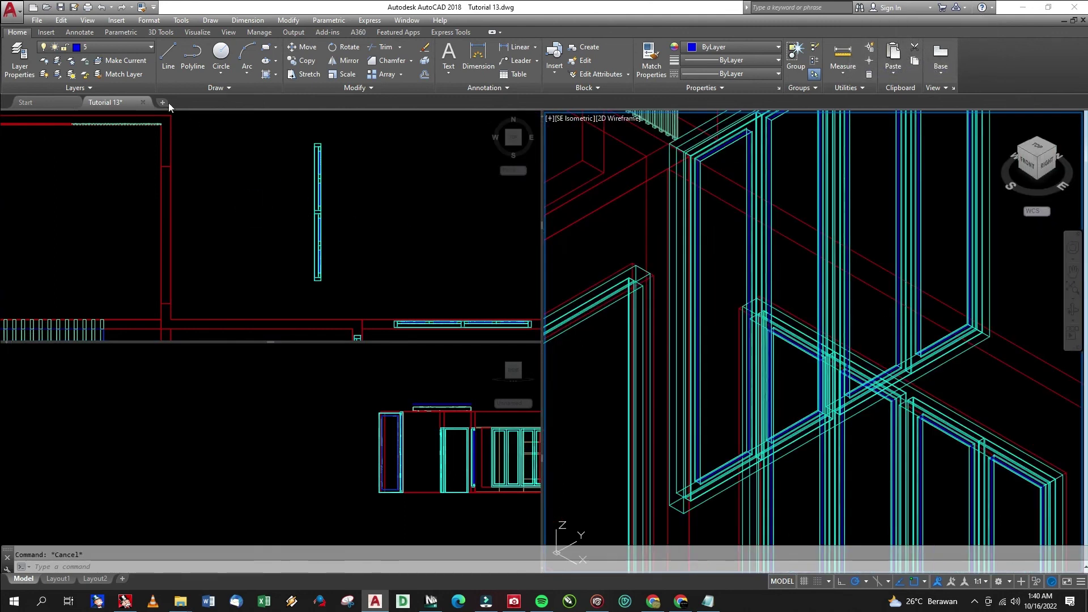
left_click(115, 49)
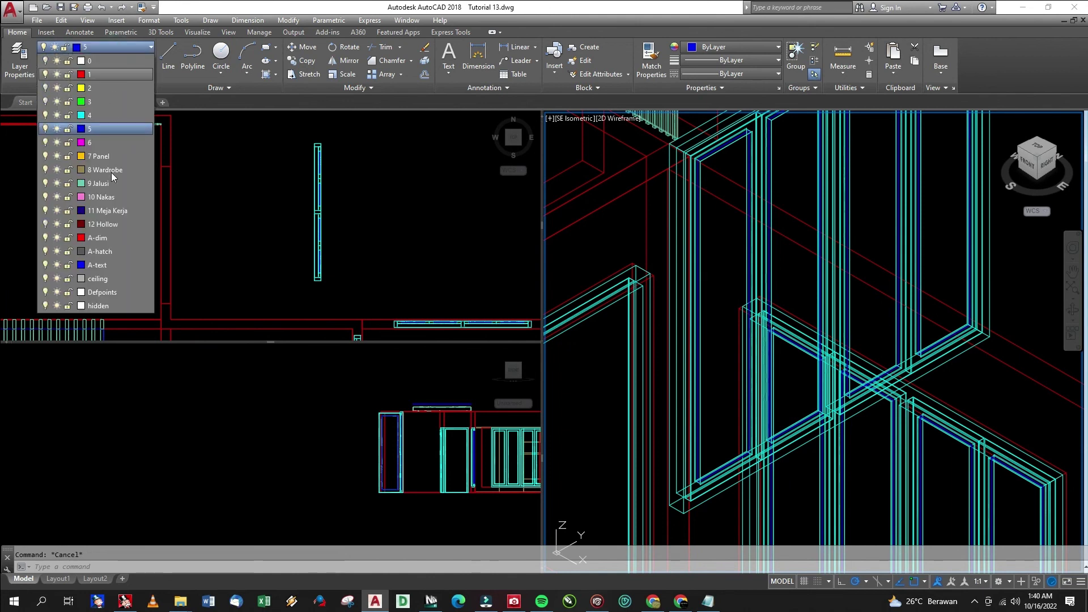
Turn off the 9 Jalusi layer and select the window frames.
left_click(46, 183)
left_click(299, 153)
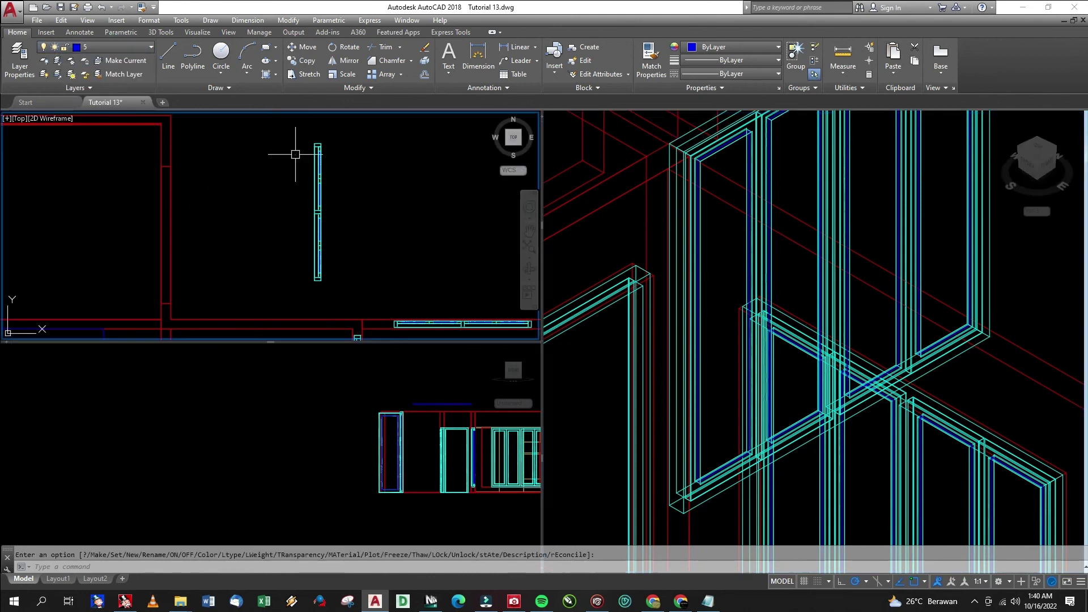
left_click(291, 130)
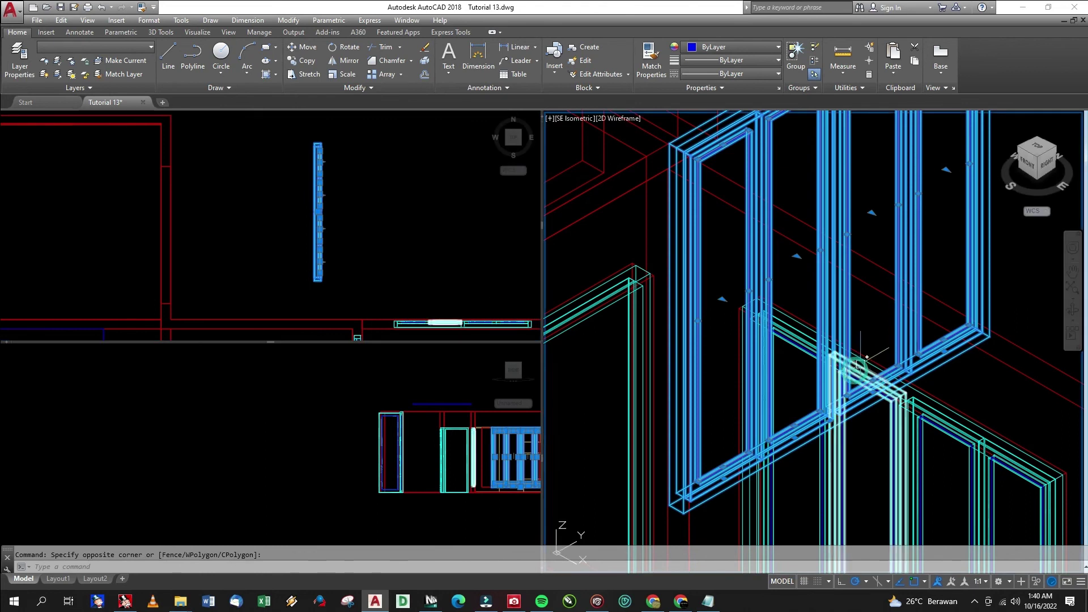
scroll(850, 283, "down", 3)
type("-layer")
key("Return")
scroll(882, 308, "up", 3)
key("Escape")
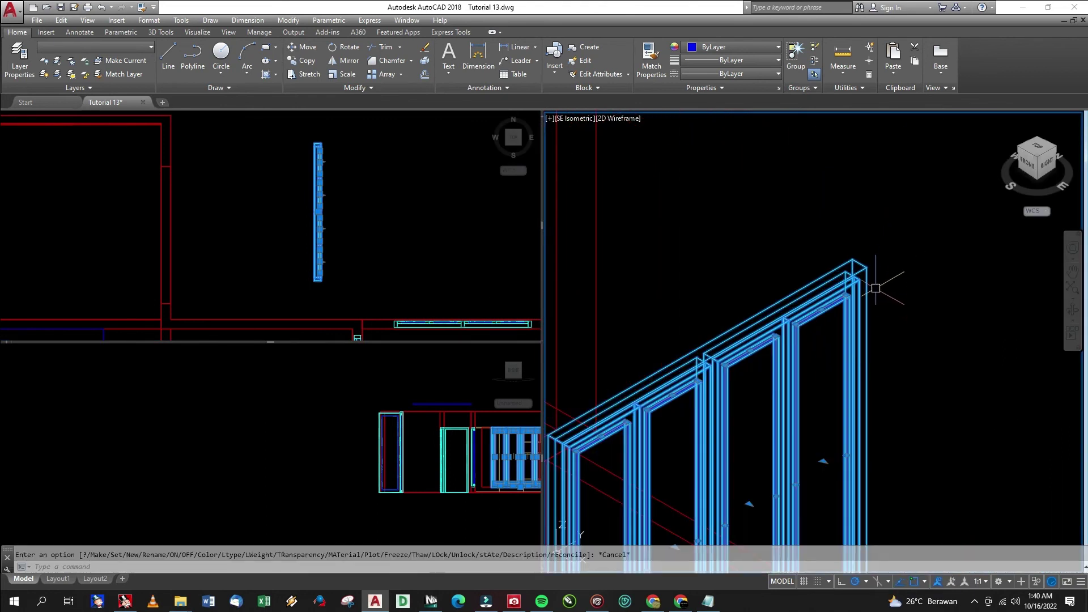
Move the window frames from their top corner to the new position.
type("m")
key("Return")
scroll(859, 261, "up", 2)
left_click(858, 261)
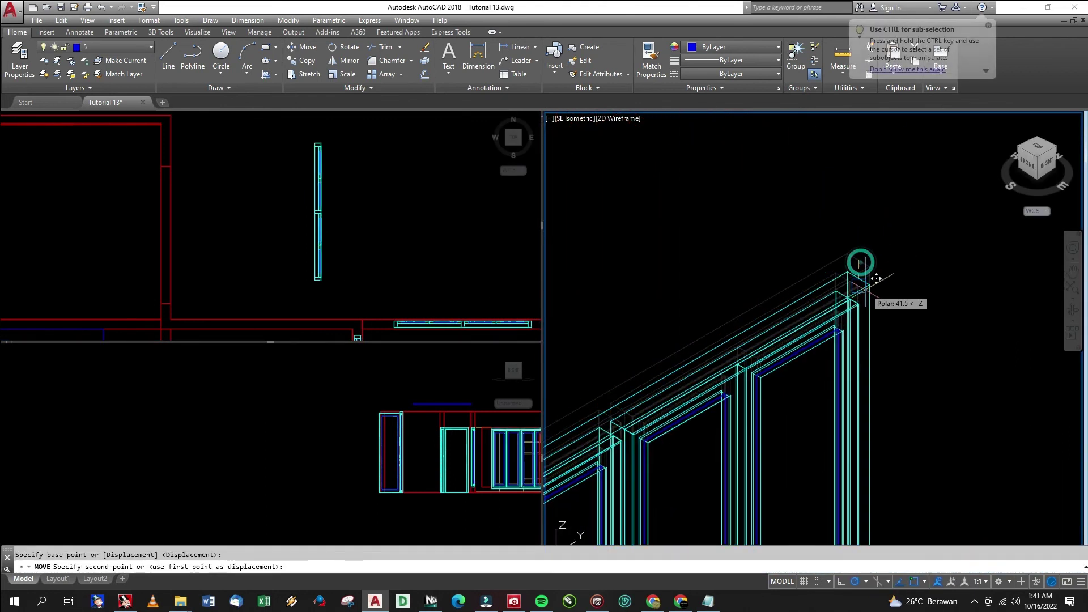
scroll(904, 372, "down", 3)
scroll(814, 304, "up", 3)
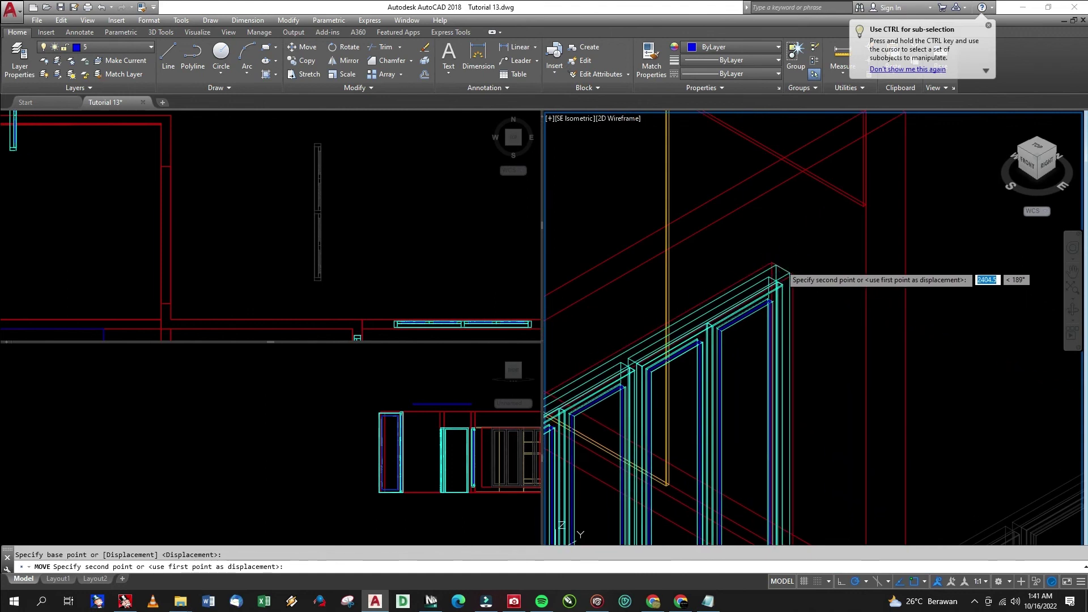
left_click(793, 256)
Save Tutorial 13.dwg and bring up the layer list.
scroll(776, 317, "down", 2)
scroll(764, 369, "down", 3)
scroll(763, 369, "up", 3)
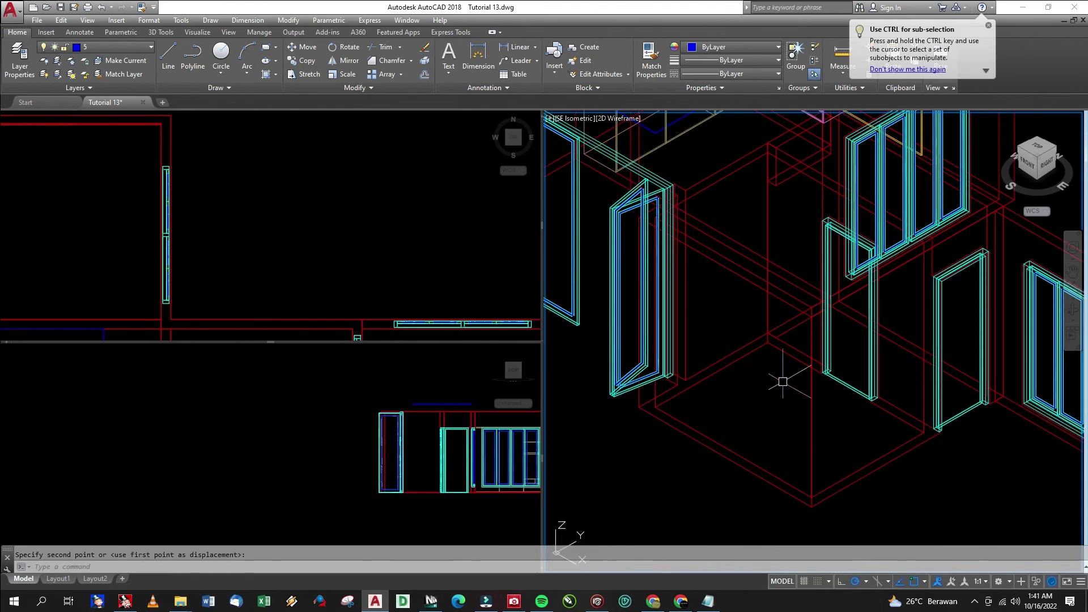
scroll(783, 376, "down", 1)
middle_click_drag(782, 376, 789, 380)
left_click(61, 7)
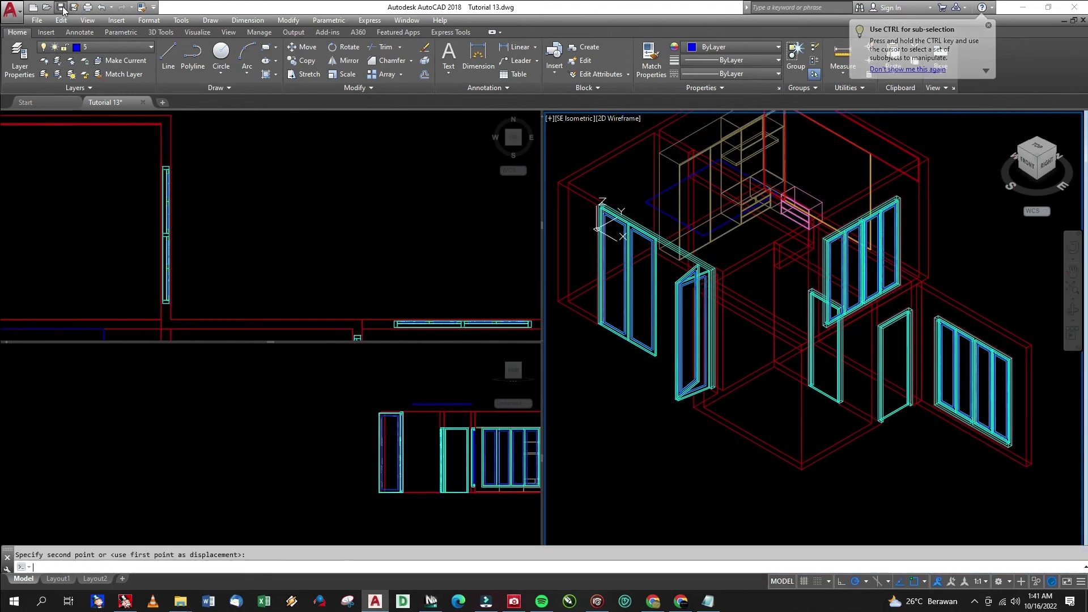
left_click(97, 46)
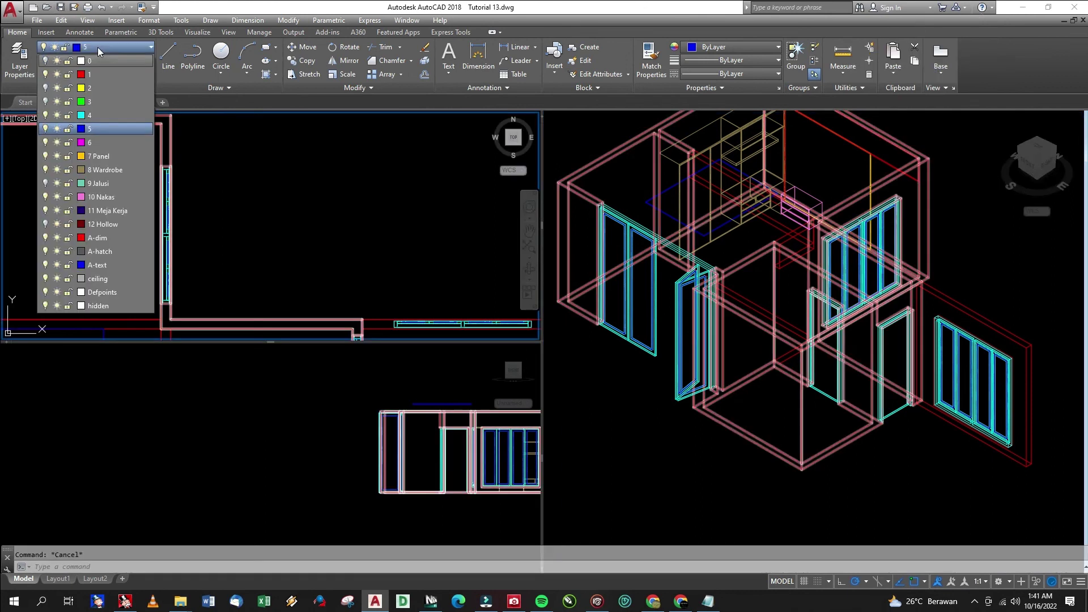
Turn layer 2 on and select the vertical window element in plan.
left_click(45, 88)
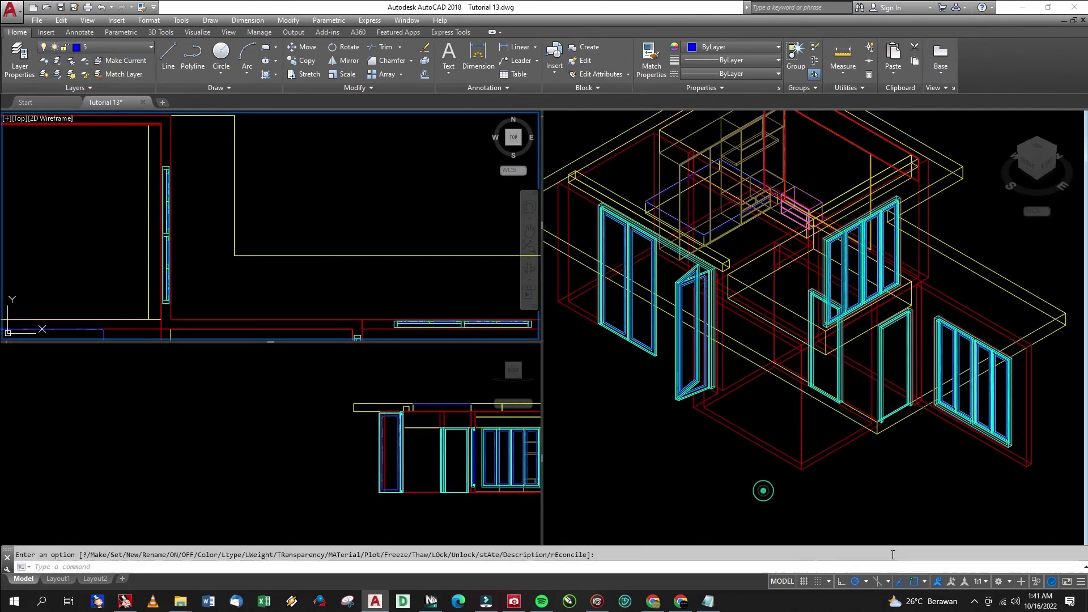
left_click(975, 602)
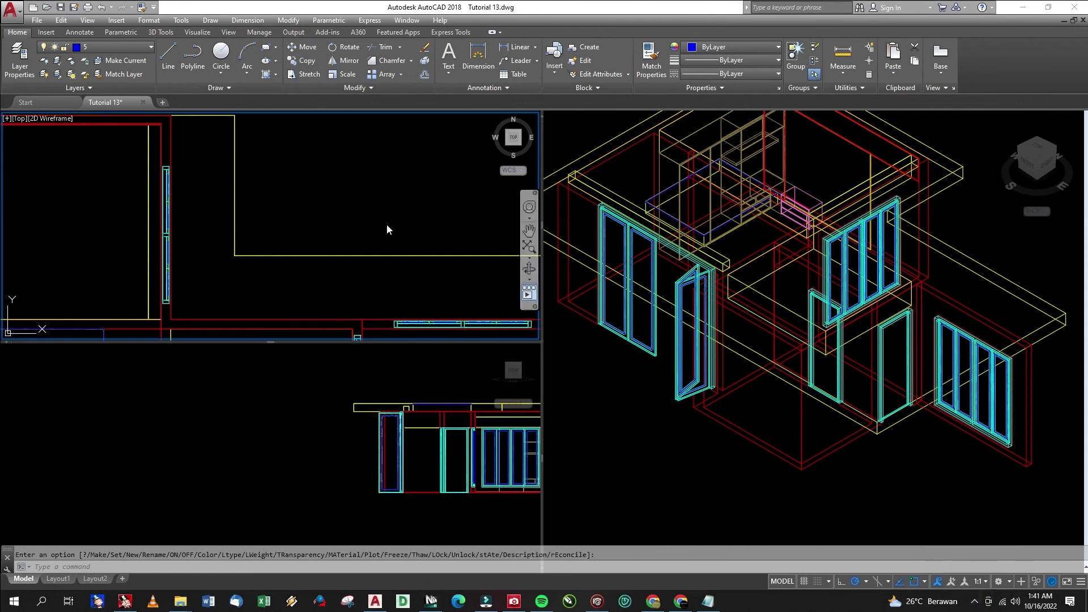
left_click(150, 213)
left_click(514, 447)
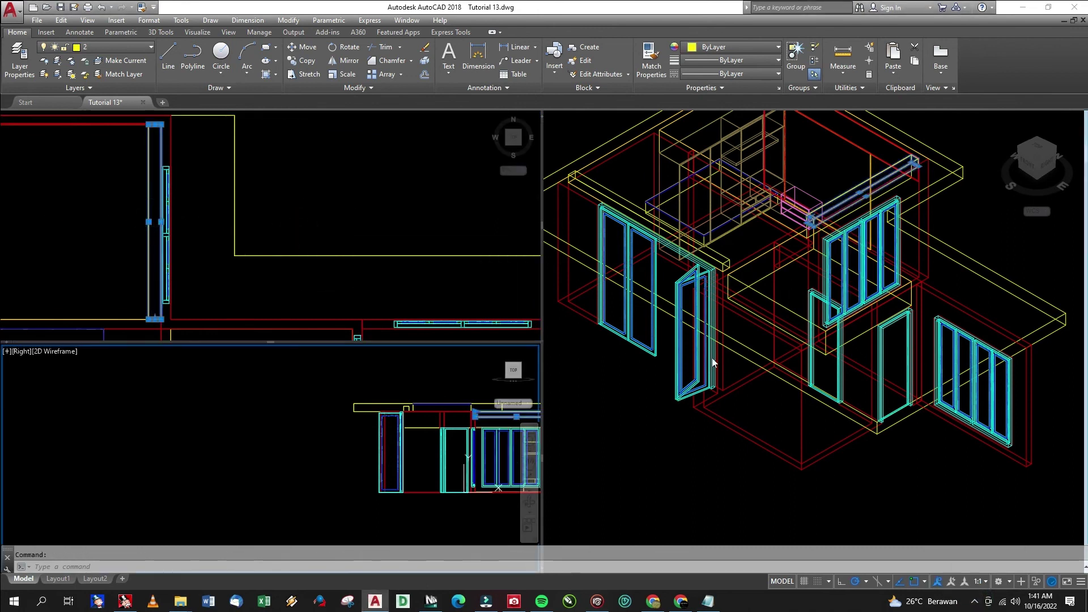
scroll(427, 430, "up", 2)
scroll(423, 425, "up", 3)
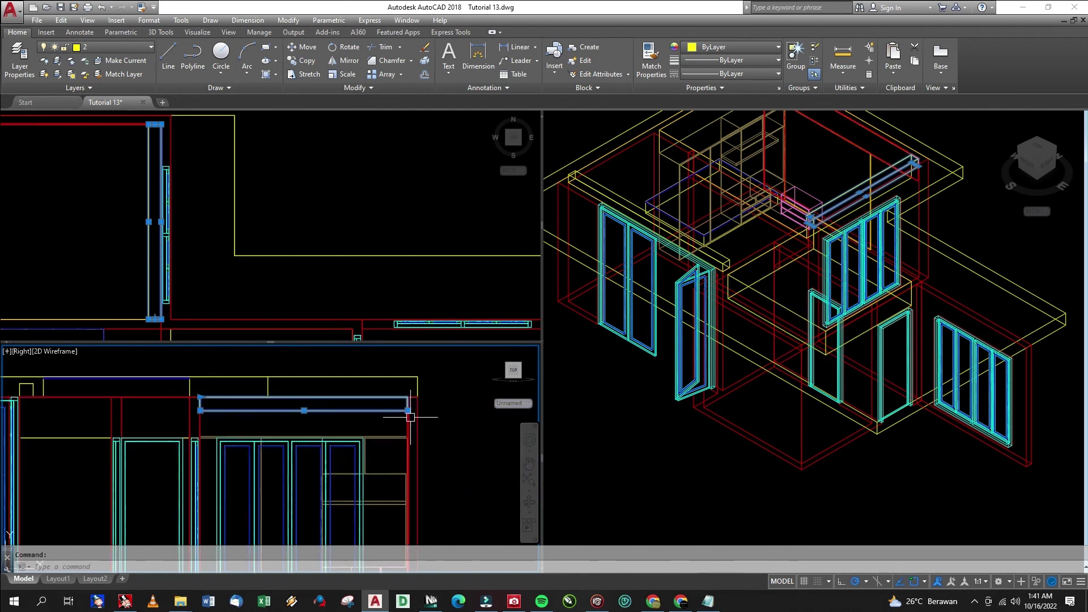
middle_click_drag(411, 418, 409, 443)
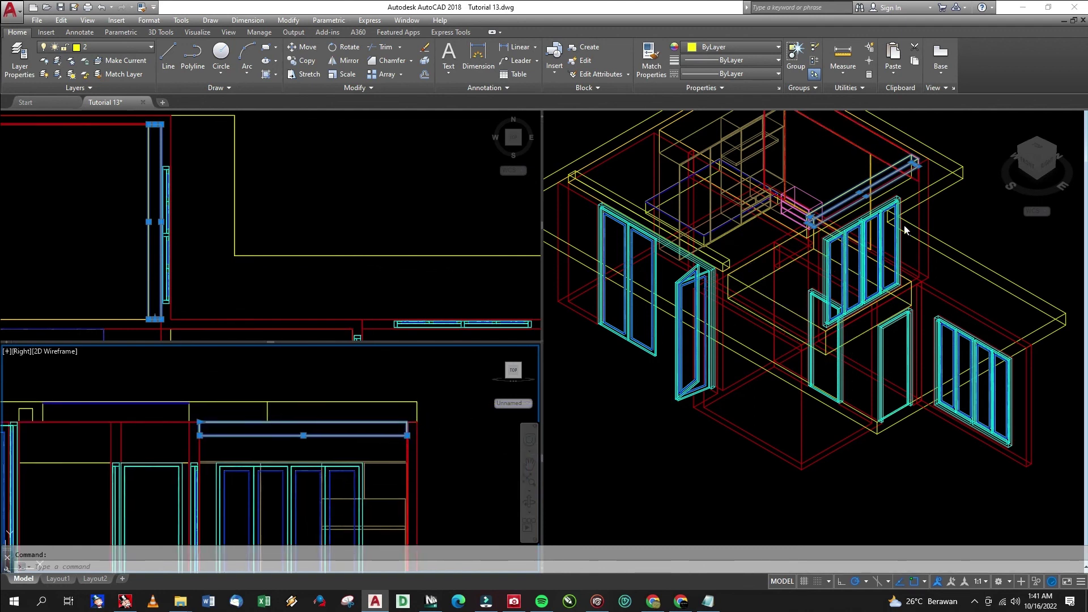
left_click(935, 189)
key("Escape")
Select and inspect the beam in the right elevation view.
mouse_move(939, 180)
middle_mouse_down()
mouse_move(936, 244)
mouse_move(905, 278)
middle_mouse_up()
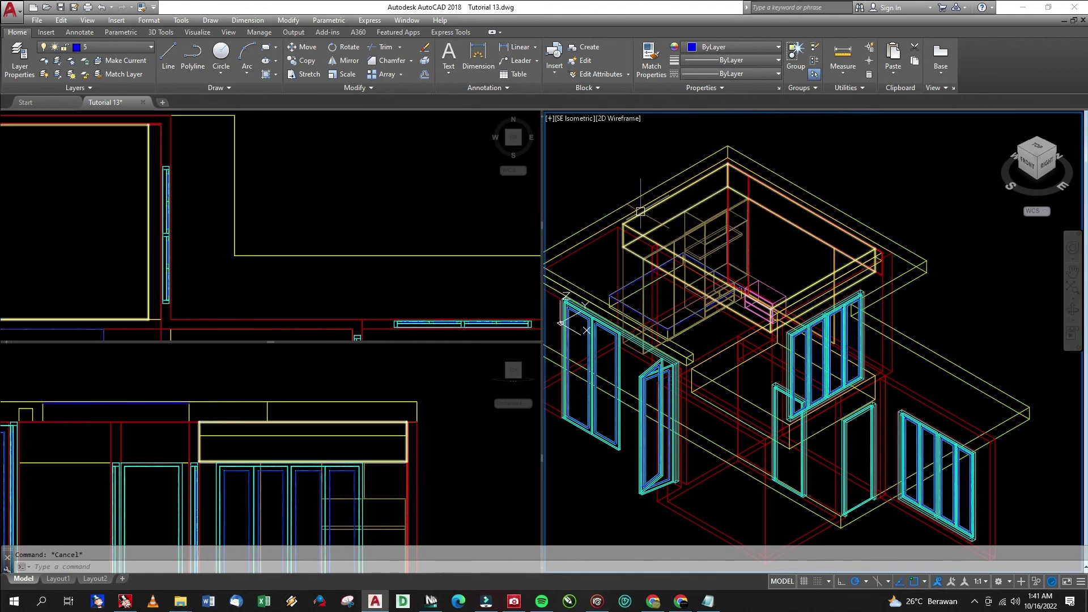
left_click(382, 436)
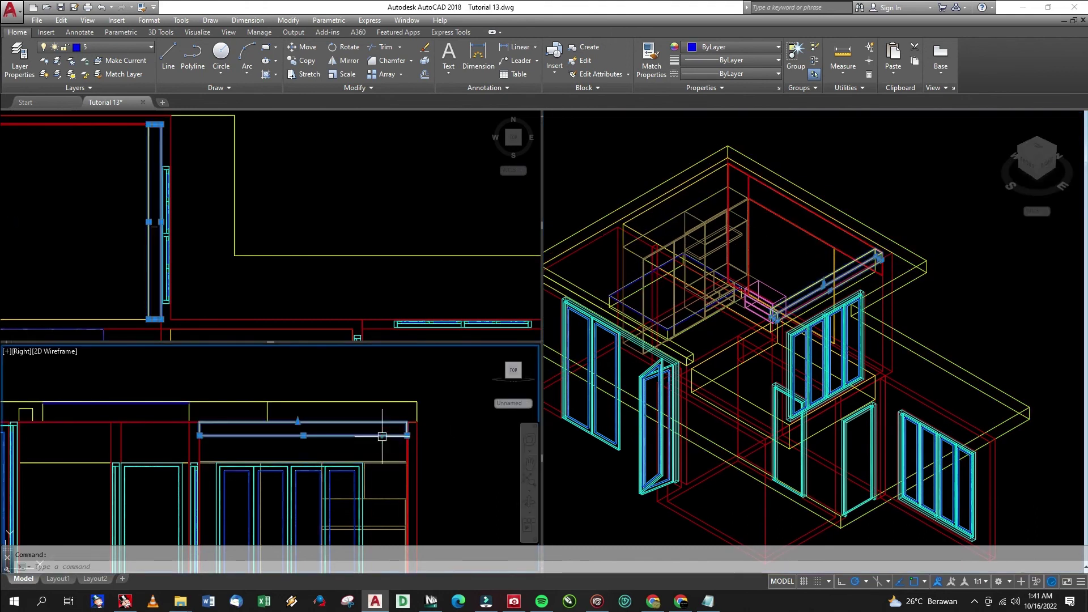
key("Escape")
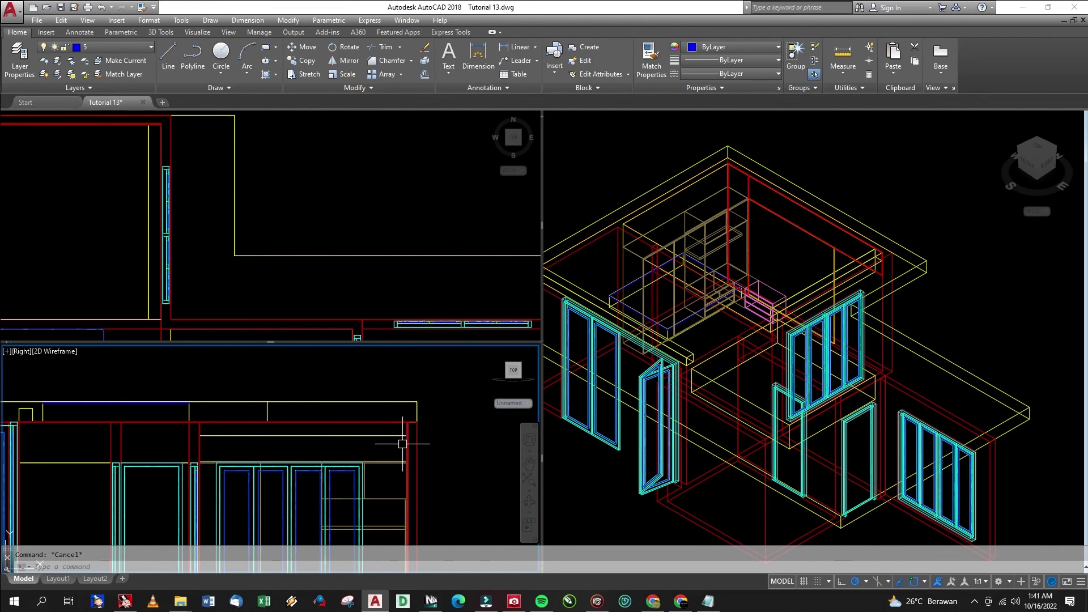
scroll(402, 444, "down", 3)
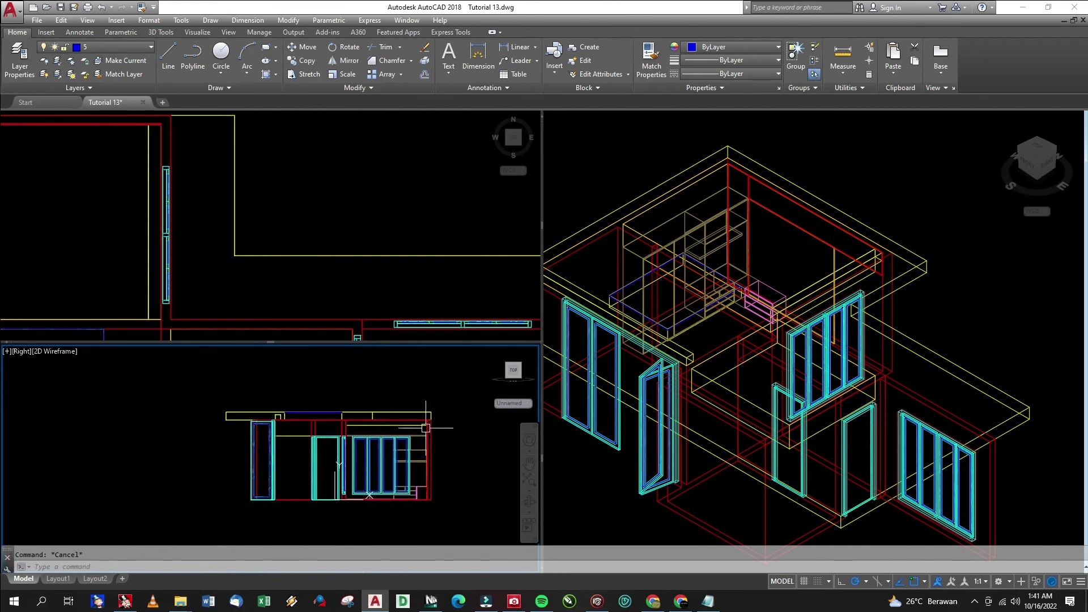
scroll(254, 425, "up", 2)
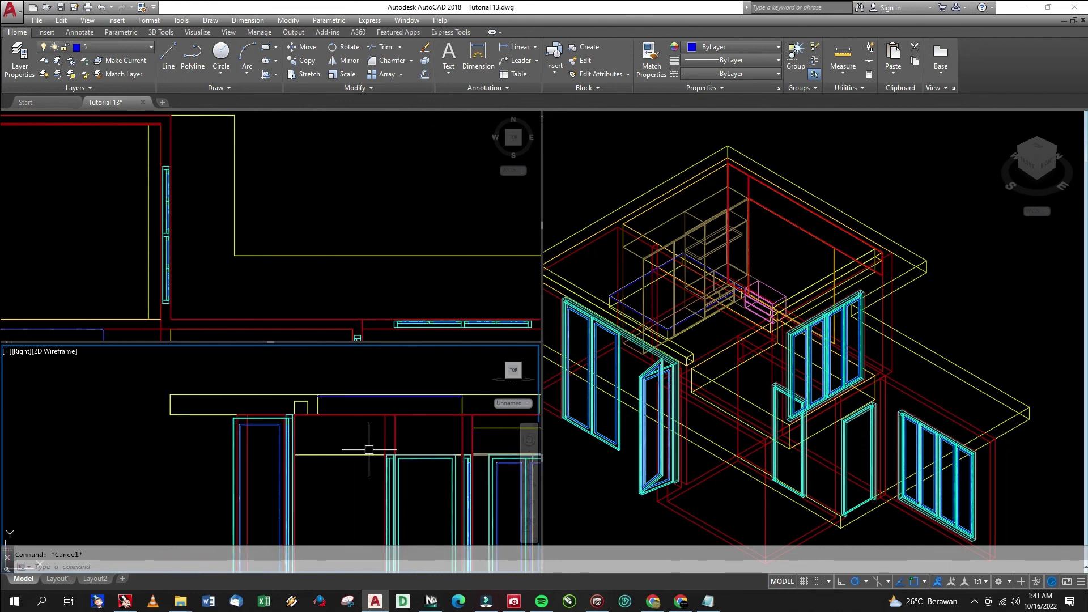
mouse_move(340, 403)
middle_mouse_down()
mouse_move(349, 453)
mouse_move(326, 453)
middle_mouse_up()
scroll(881, 291, "up", 5)
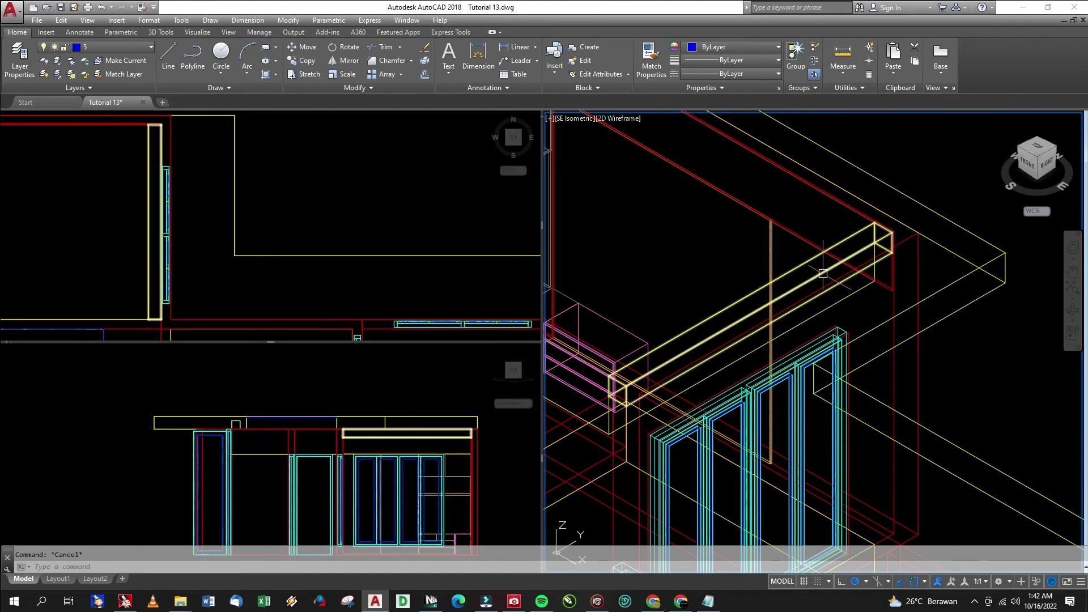
Move the horizontal beam 1000 units in the right elevation.
left_click(379, 447)
left_click(390, 438)
middle_click_drag(465, 439, 406, 457)
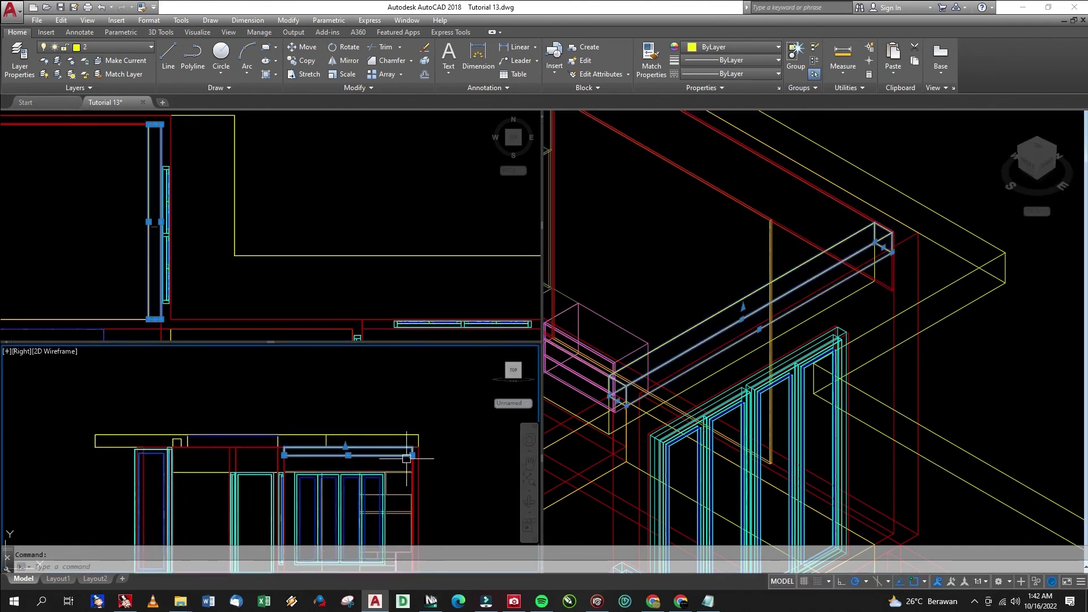
type("m")
key("Return")
left_click(452, 449)
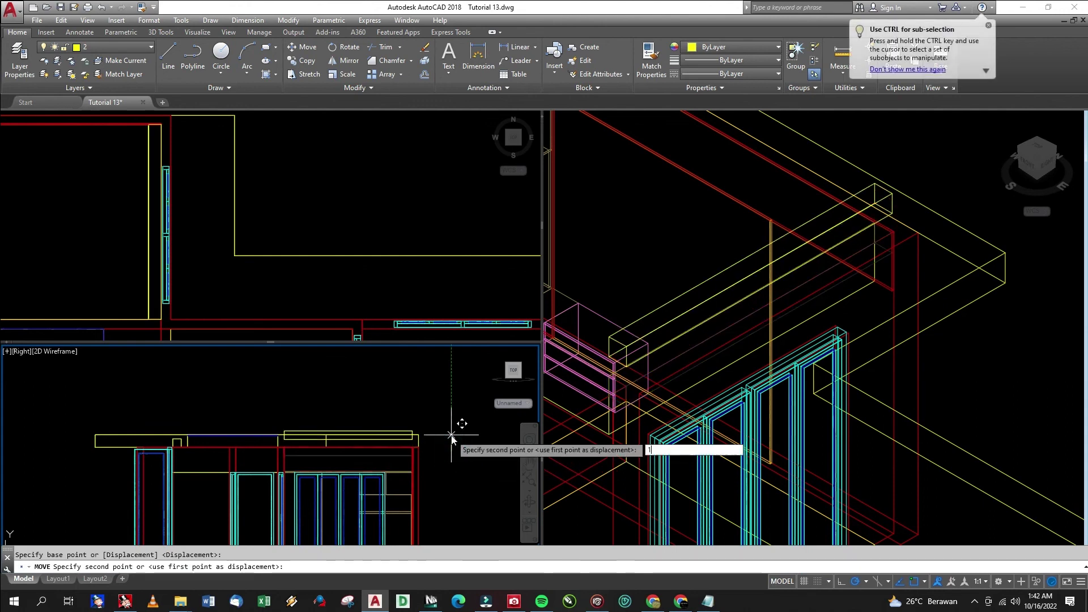
type("1000")
key("Return")
left_click(911, 311)
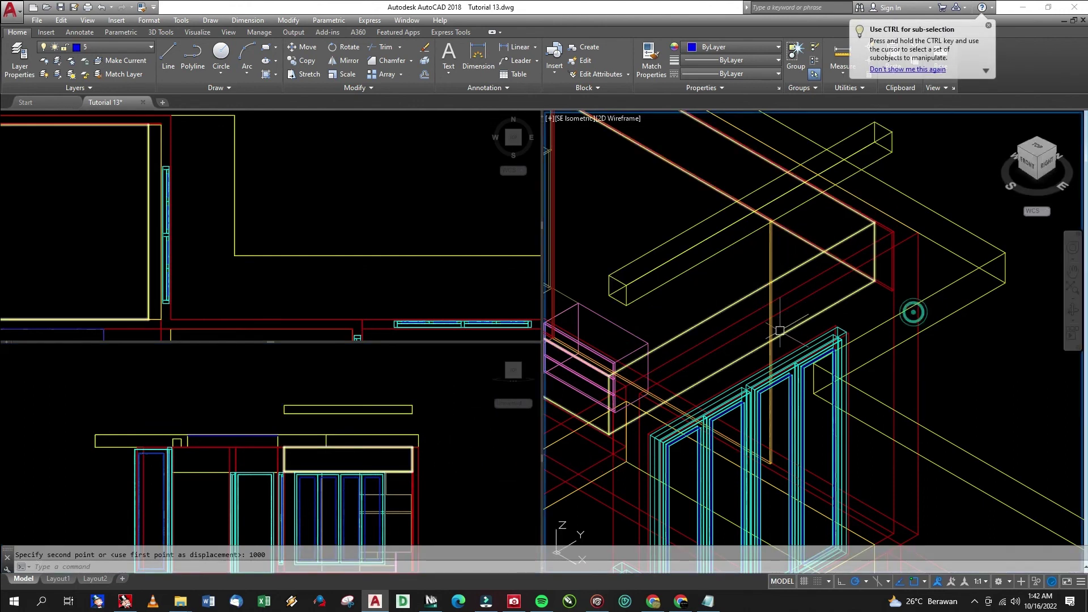
key("Escape")
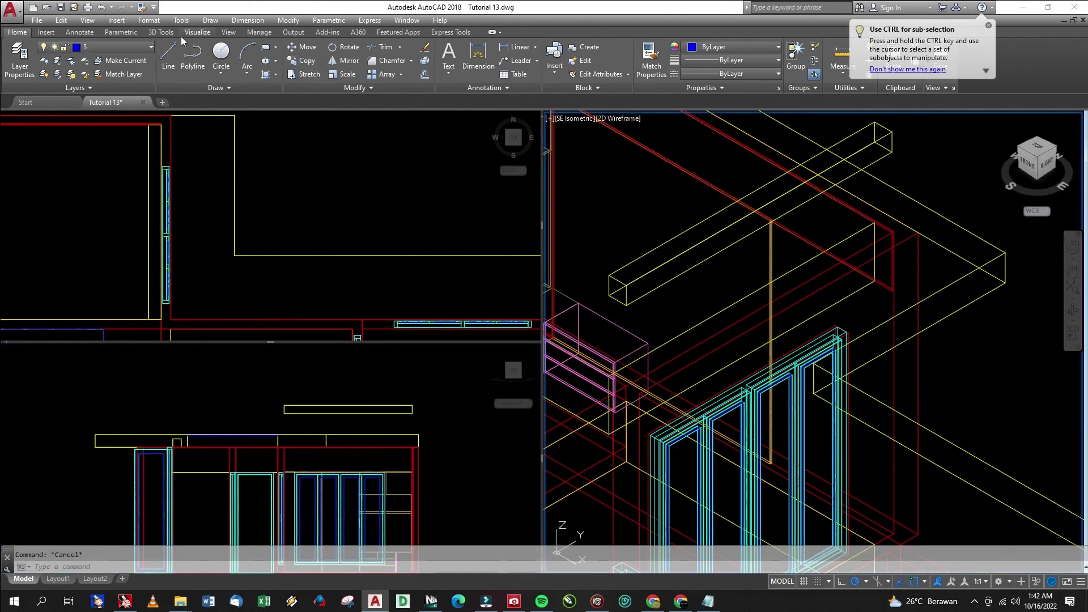
Extrude the beam face by 200 with Solid Editing, accepting the default taper.
left_click(161, 33)
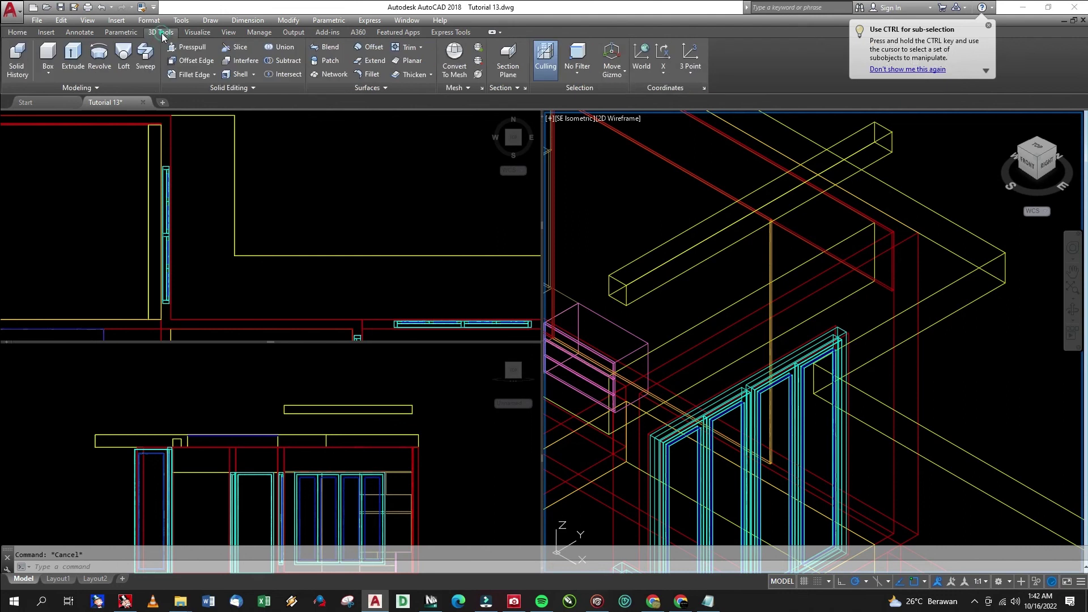
left_click(192, 87)
left_click(166, 114)
scroll(861, 138, "up", 5)
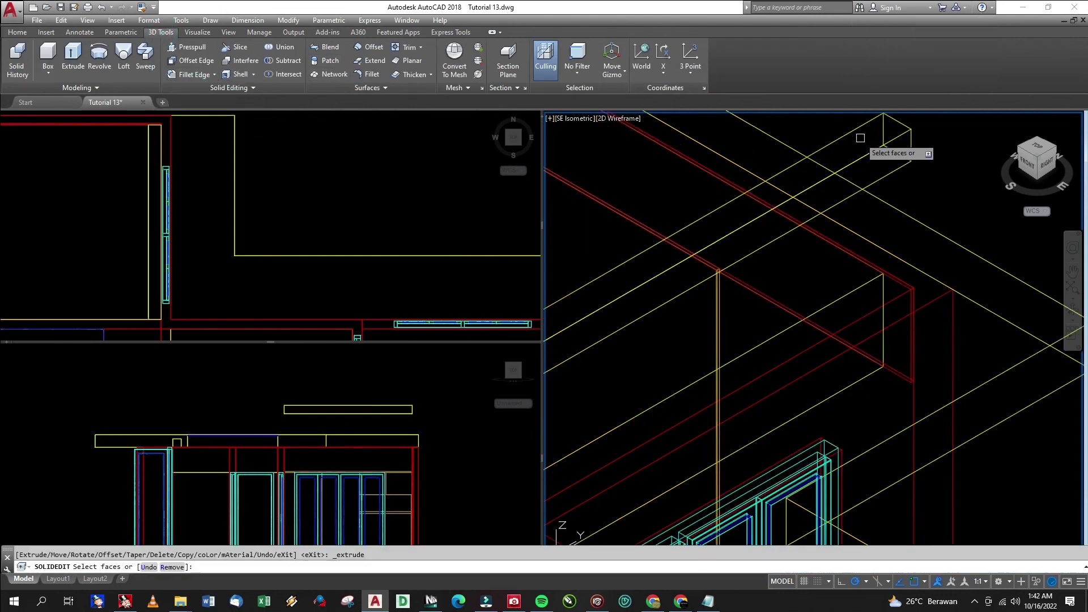
scroll(860, 137, "up", 1)
left_click(862, 138)
key("Return")
type("2")
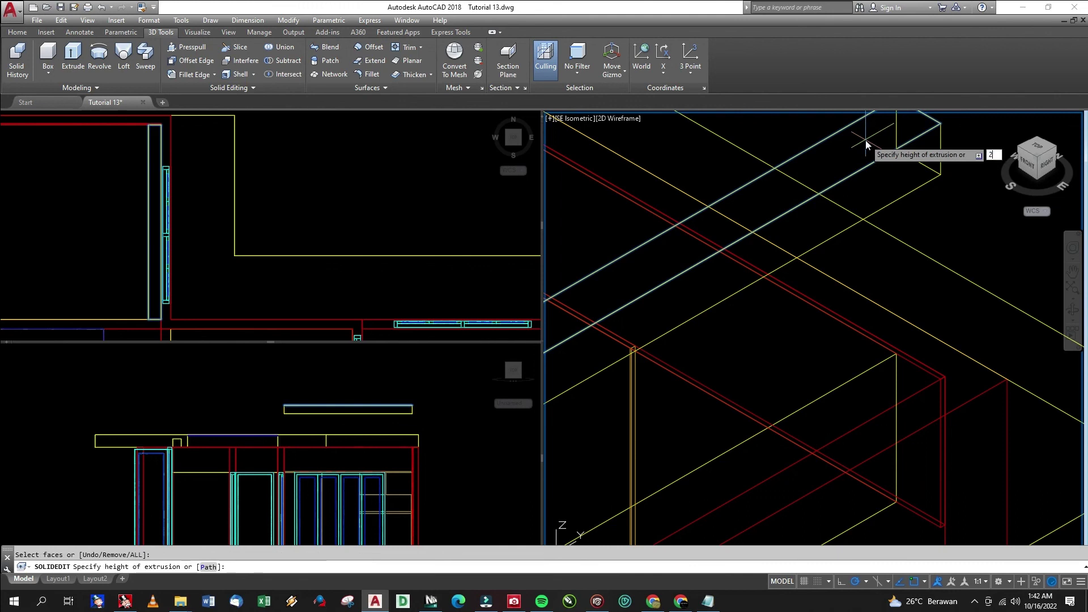
type("0")
key("Return")
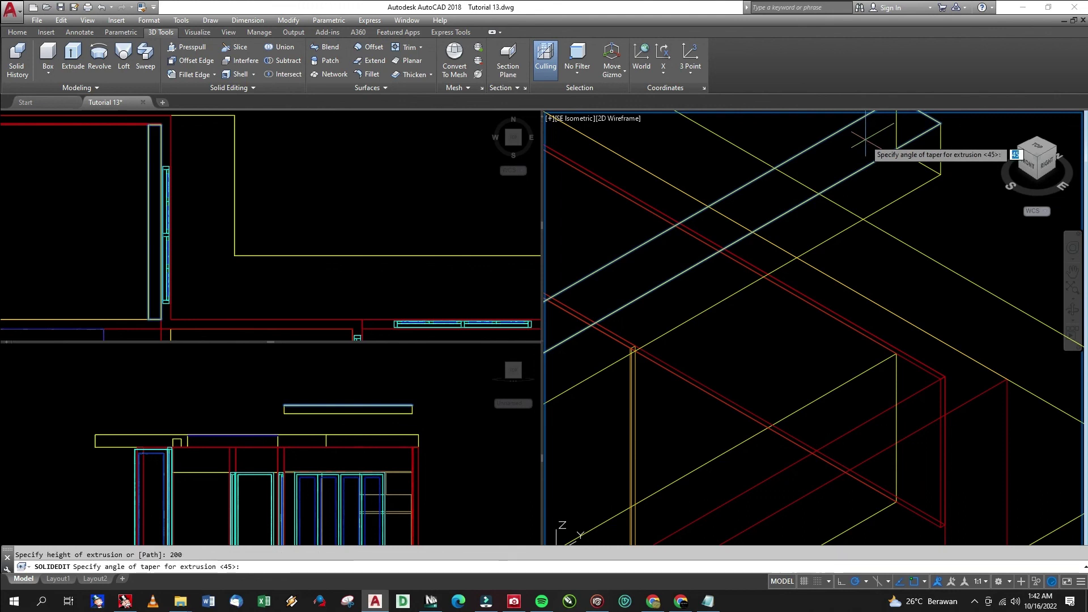
key("Return")
key("Escape")
Select the top bar in the side elevation for moving.
left_click(369, 420)
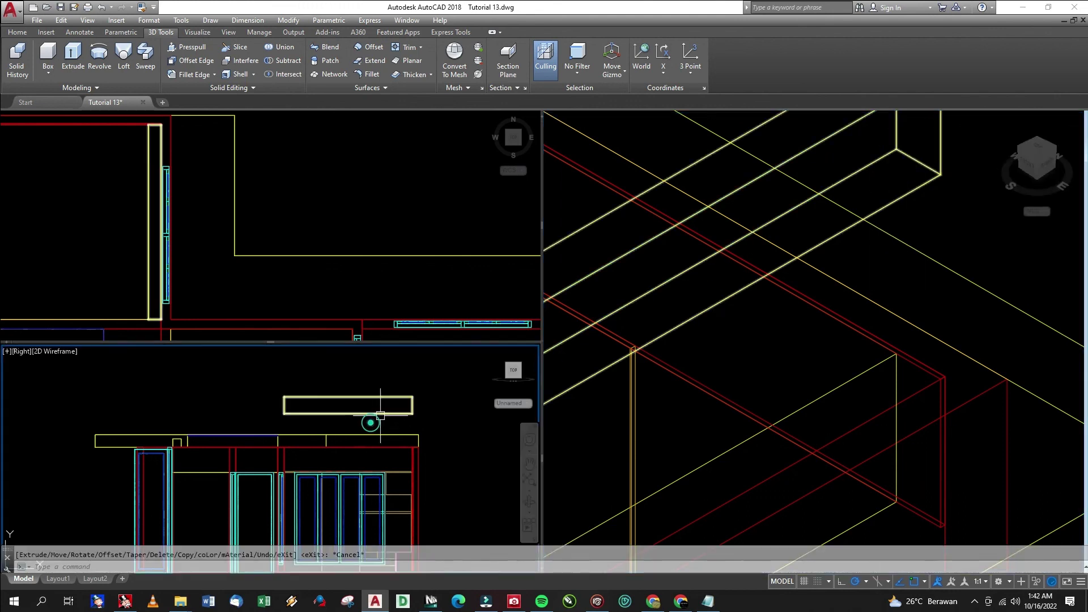
type("m")
key("Return")
Drop the top bar 1000 units from the picked base point.
left_click(456, 419)
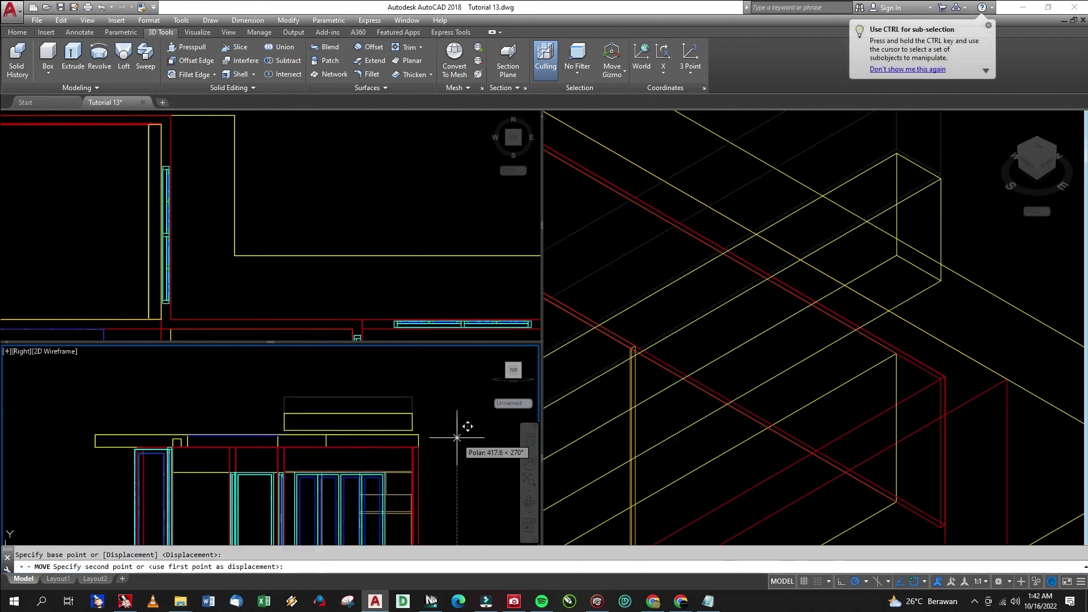
type("1")
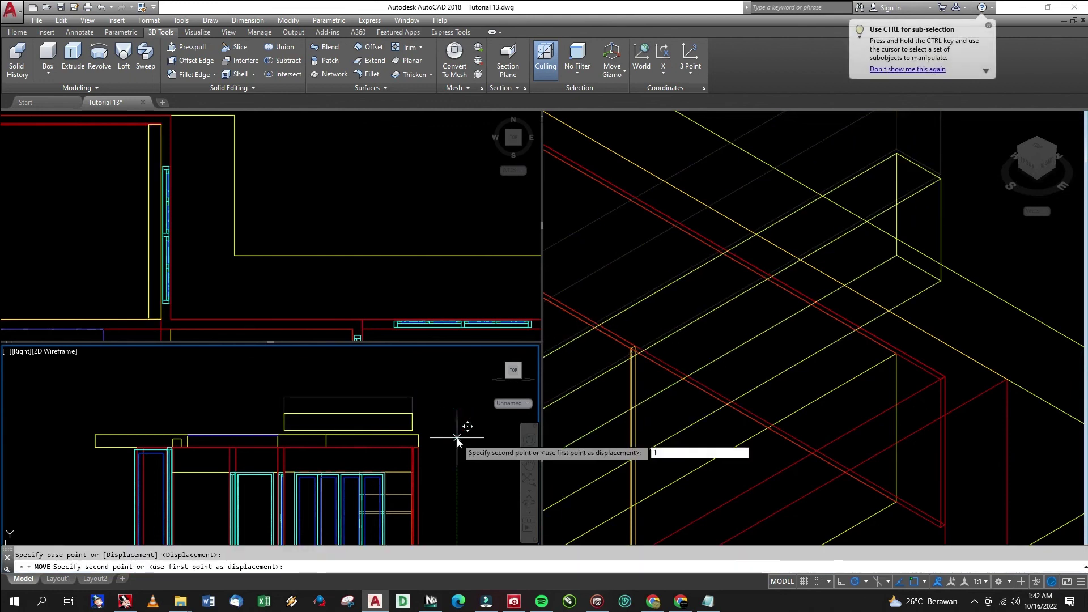
type("000")
key("Return")
Move the top bar down a further 200 units and frame the house in isometric.
left_click(366, 451)
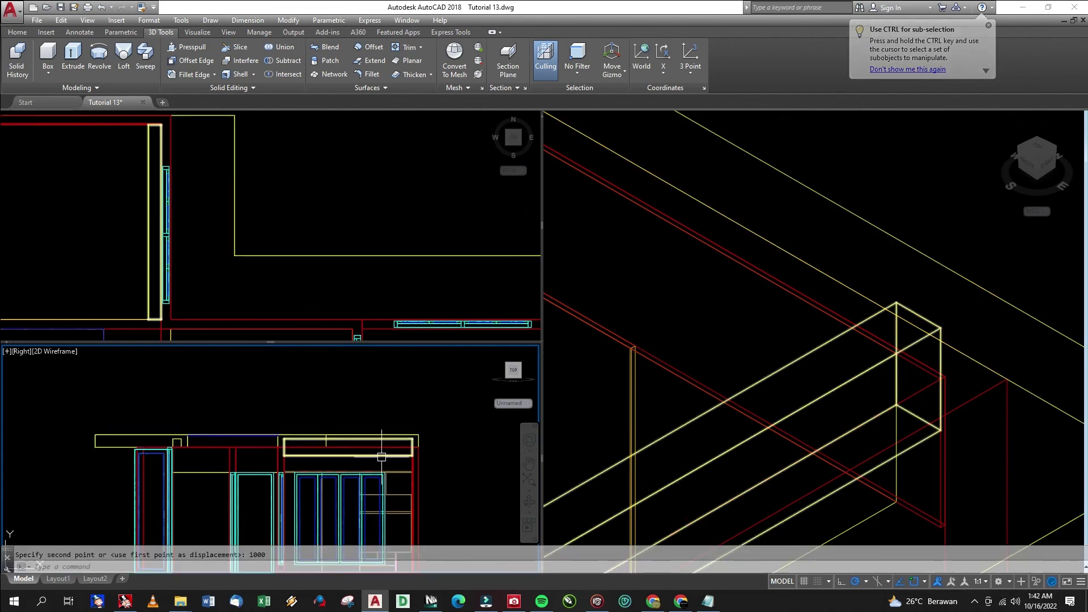
key("space")
left_click(469, 465)
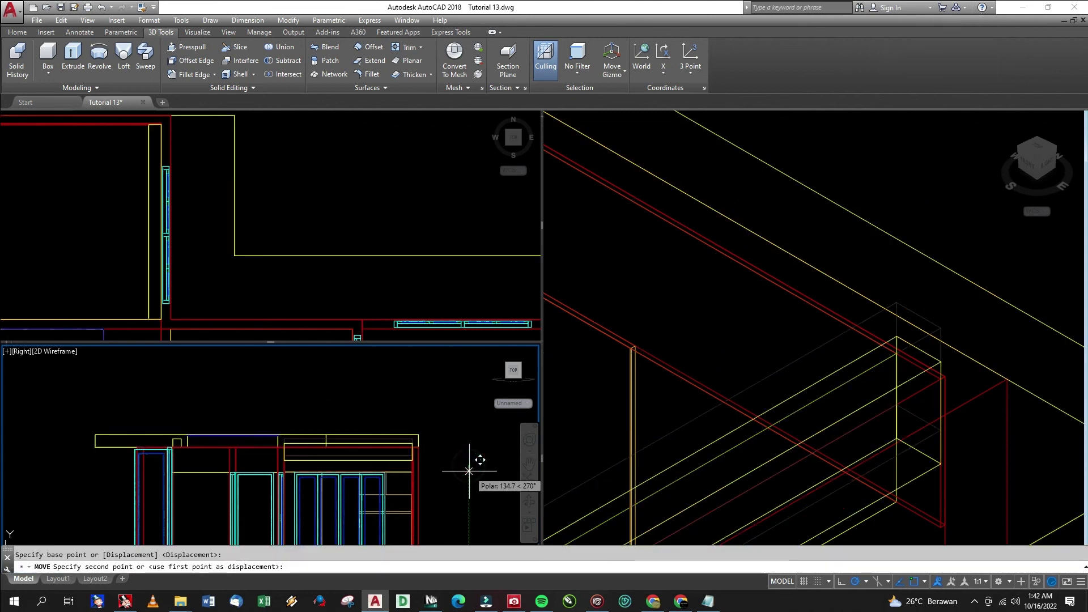
type("200")
key("Return")
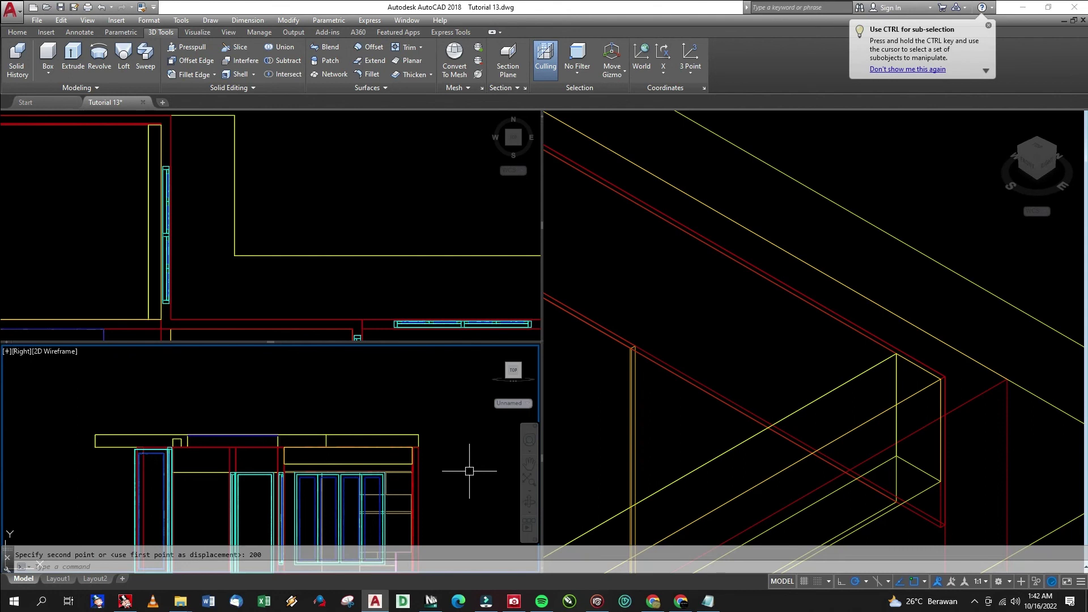
scroll(425, 484, "up", 3)
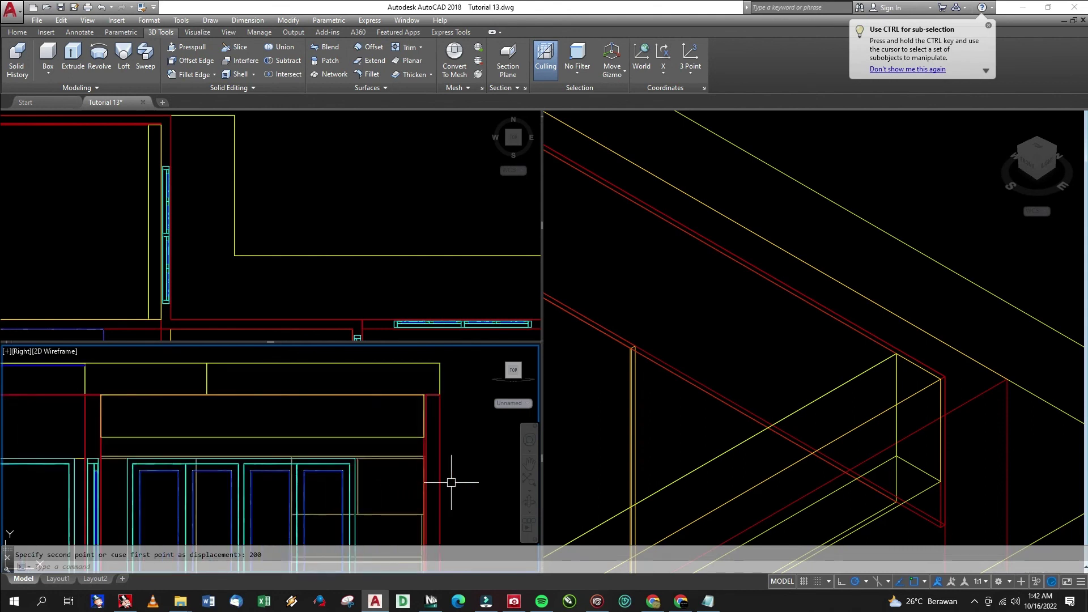
scroll(452, 482, "down", 3)
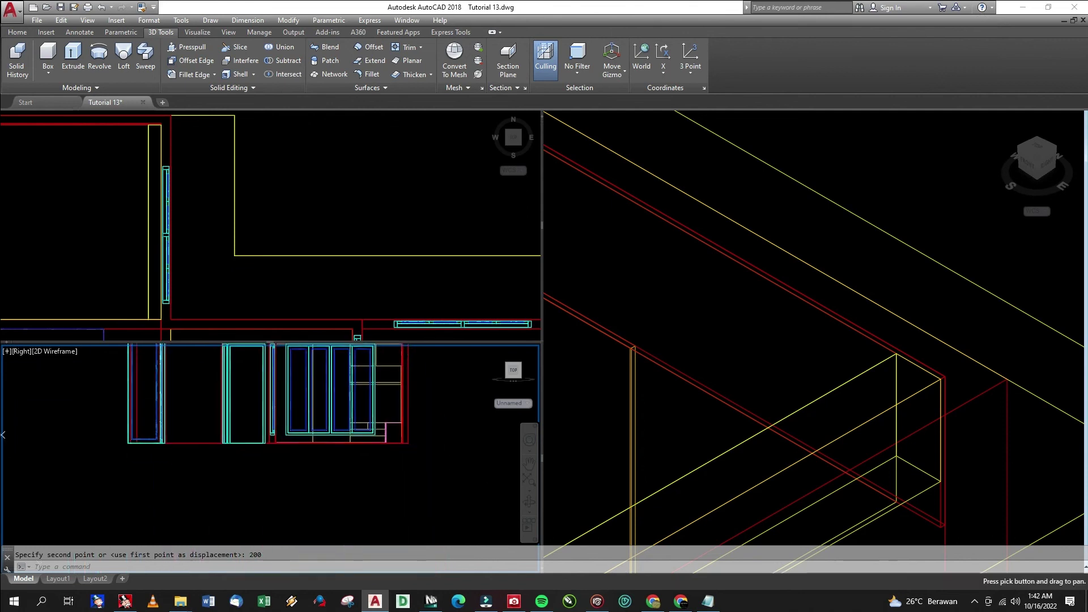
left_click(721, 397)
scroll(722, 396, "down", 5)
middle_click_drag(721, 396, 725, 326)
scroll(725, 327, "down", 5)
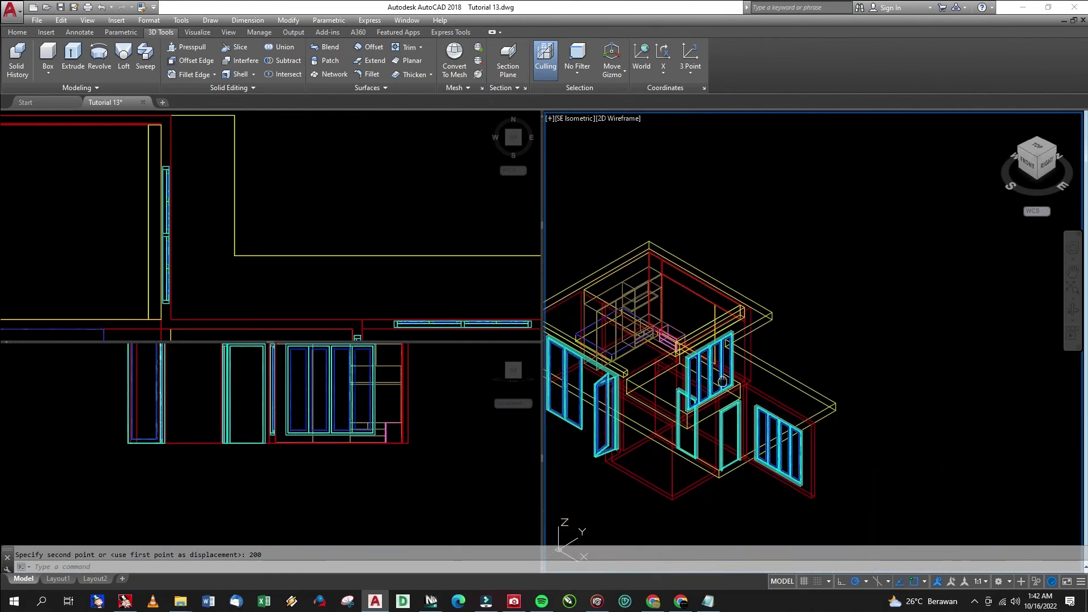
scroll(608, 326, "up", 5)
Move the slab up 1000 in the side elevation view.
key("Return")
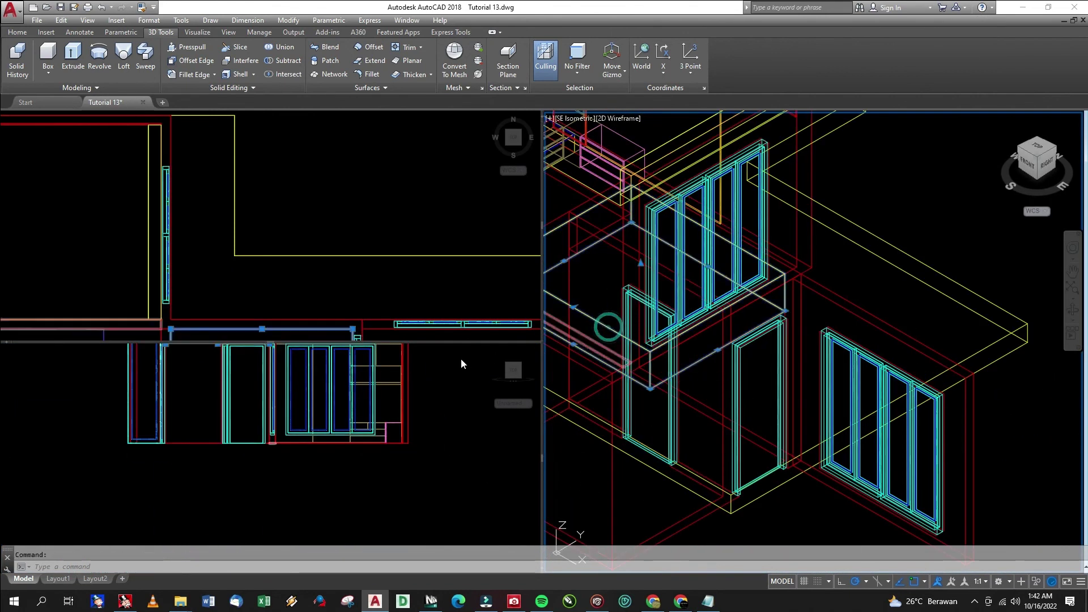
left_click(241, 470)
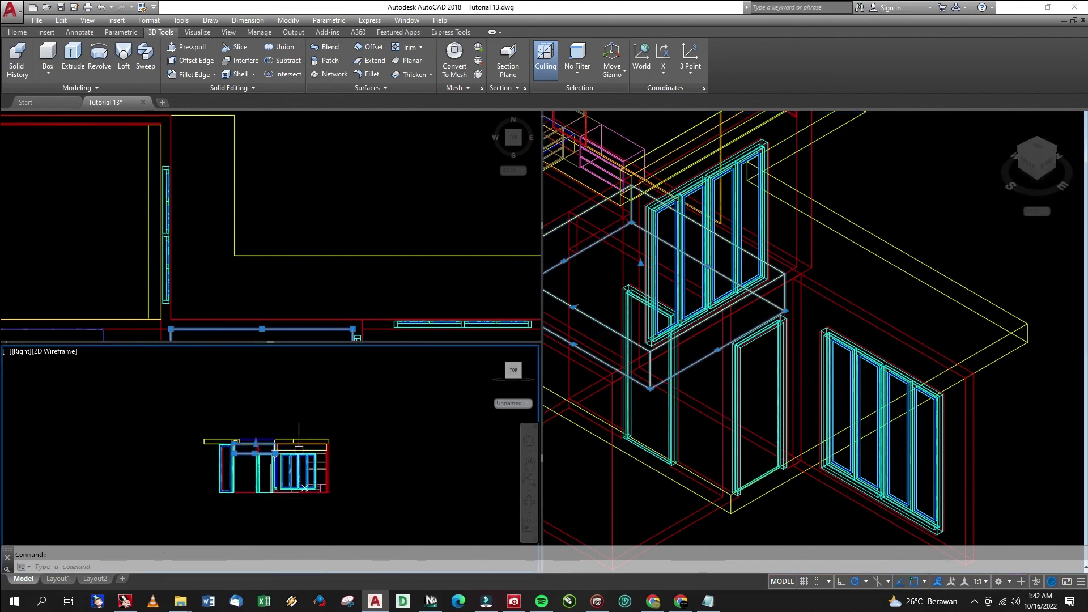
scroll(390, 442, "up", 3)
middle_click_drag(390, 443, 387, 431)
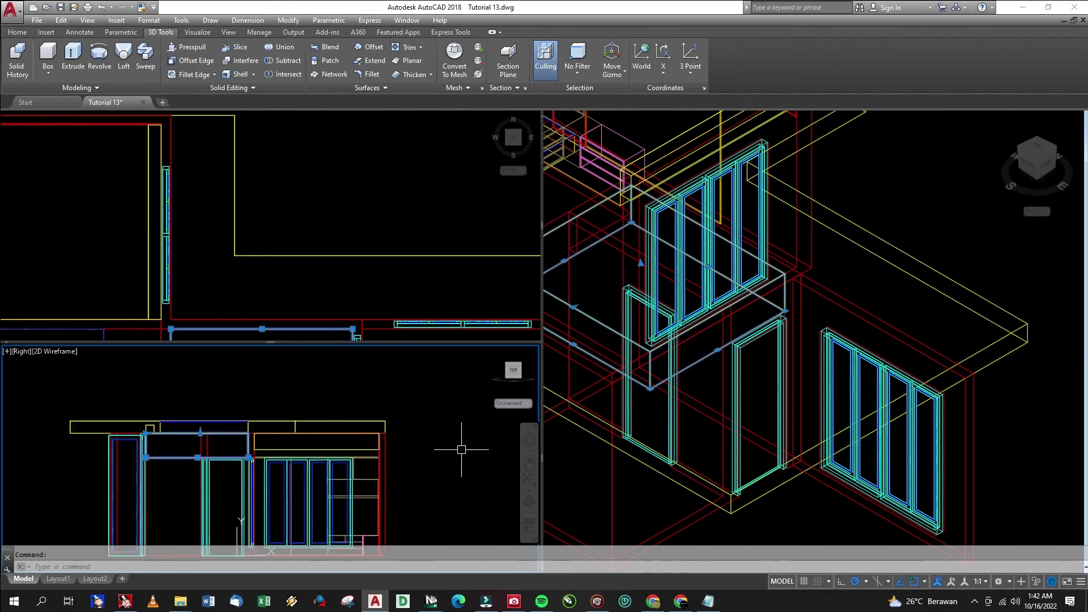
type("m")
key("Return")
left_click(462, 449)
type("1000")
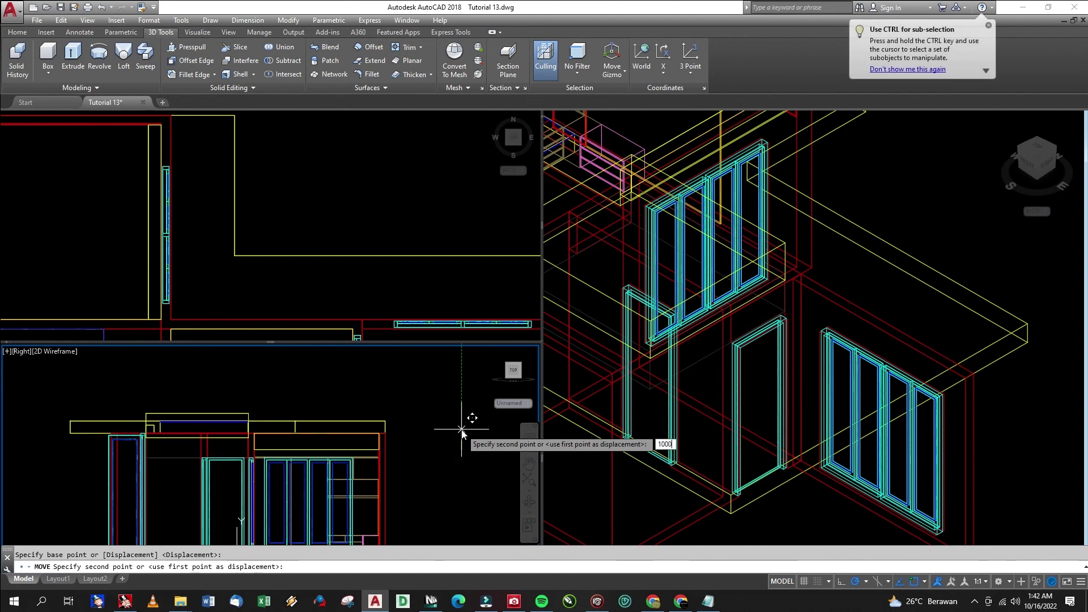
key("Return")
key("Escape")
key("ctrl+r")
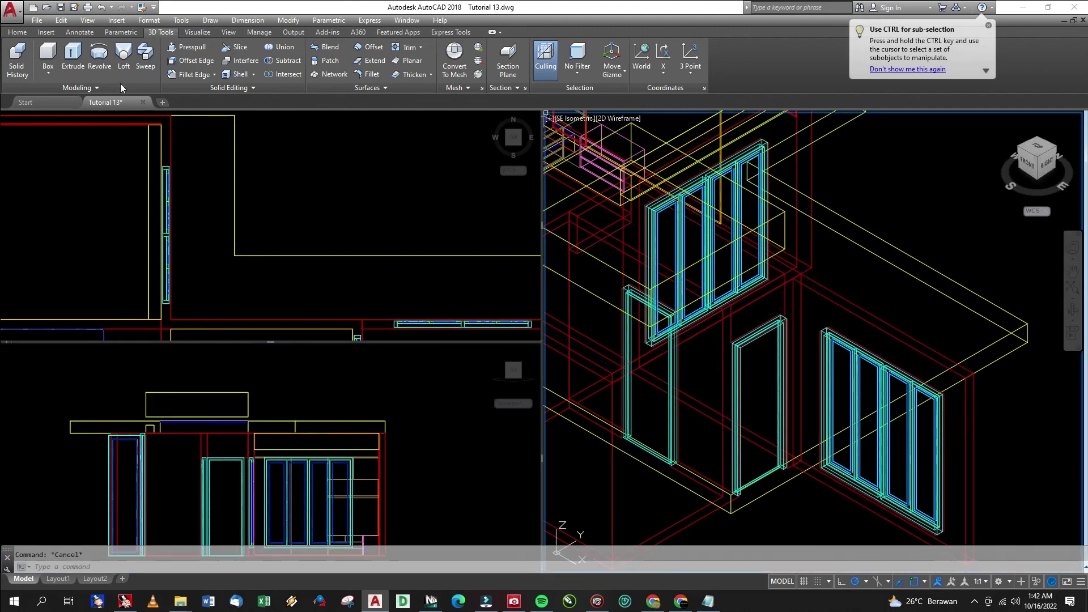
Extrude one slab face by -20, keeping the default taper angle.
left_click(212, 89)
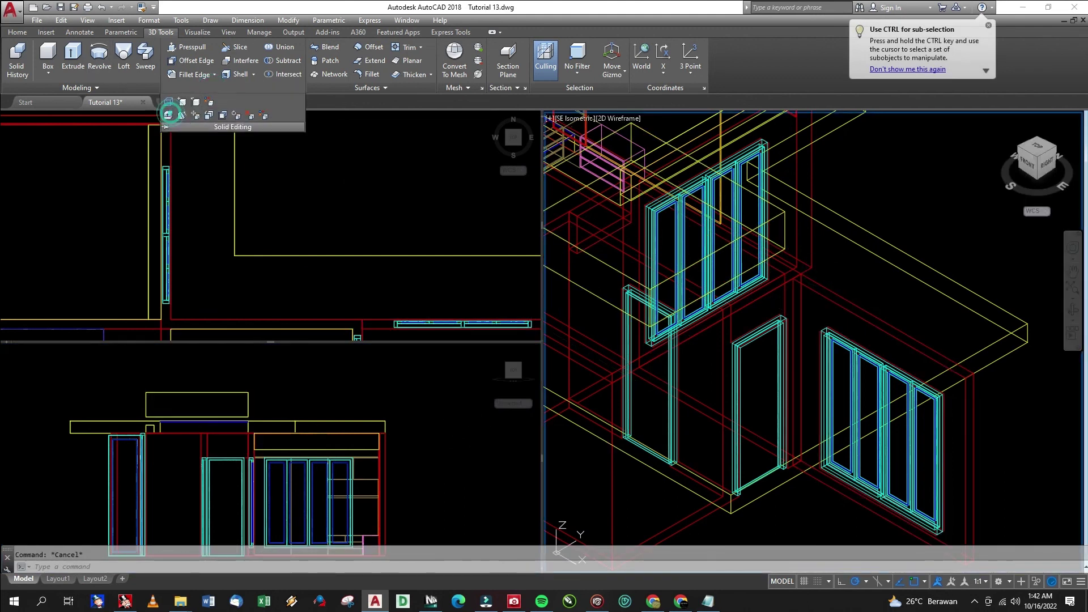
left_click(172, 118)
left_click(612, 254)
key("Return")
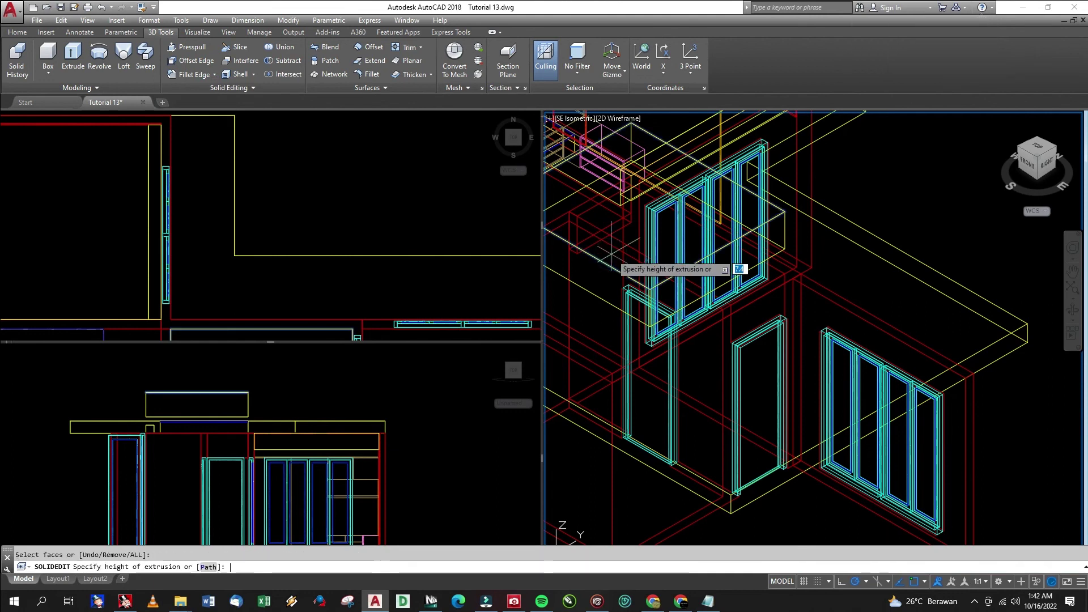
type("-20")
key("Return")
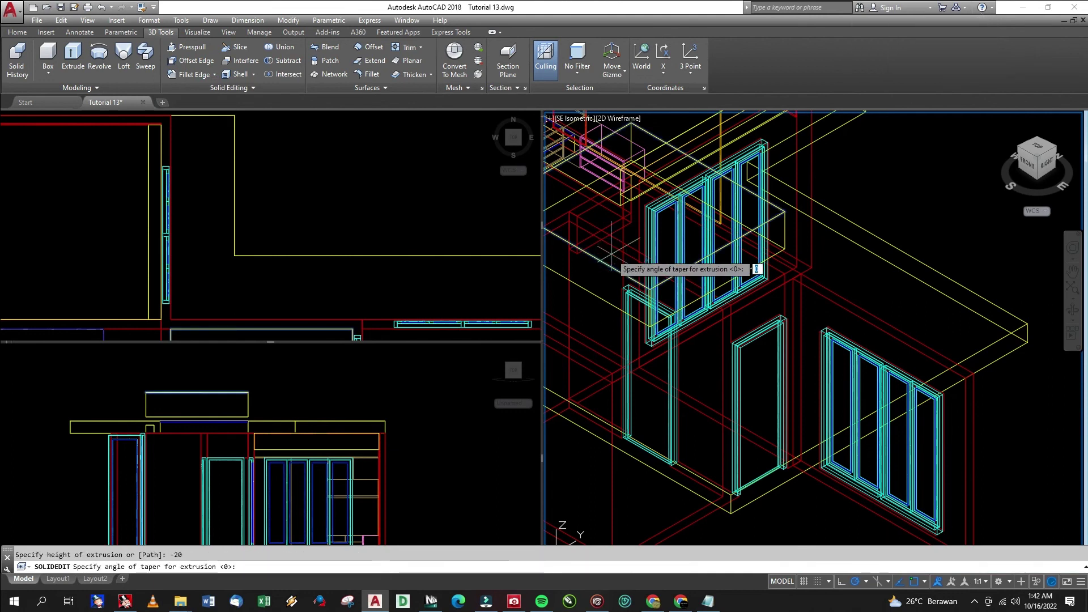
key("Return")
key("Escape")
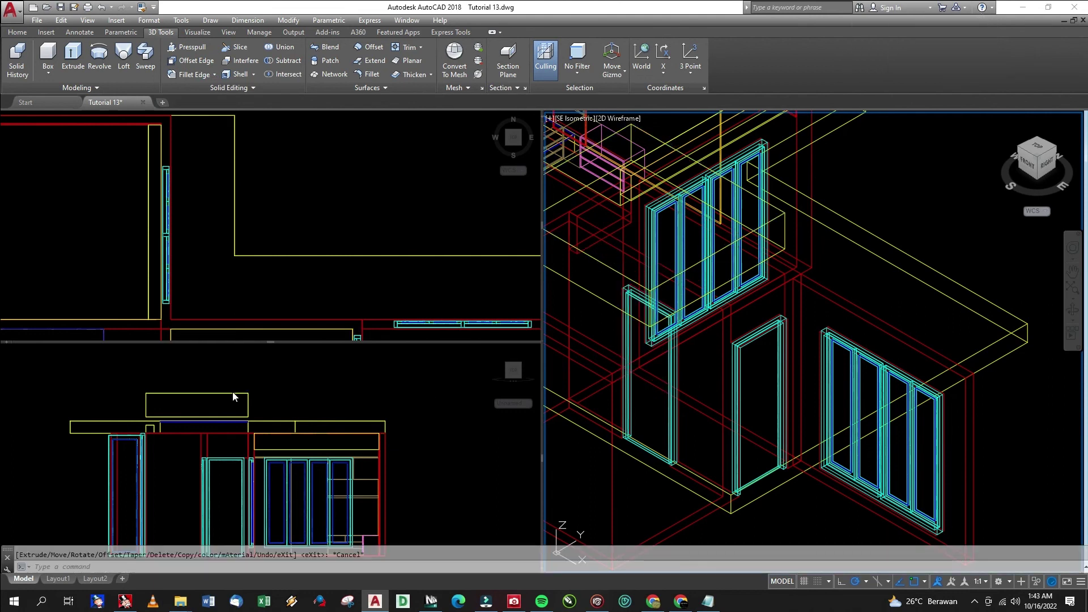
Move the slab back down 1000, then up 20.
left_click(234, 395)
type("m")
key("Return")
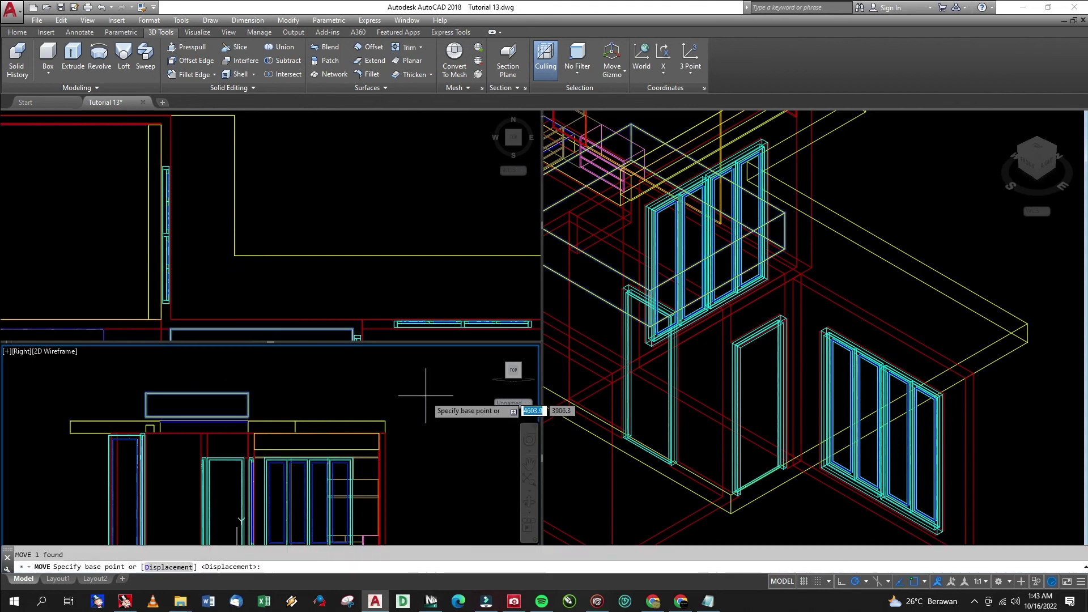
left_click(426, 395)
type("1000")
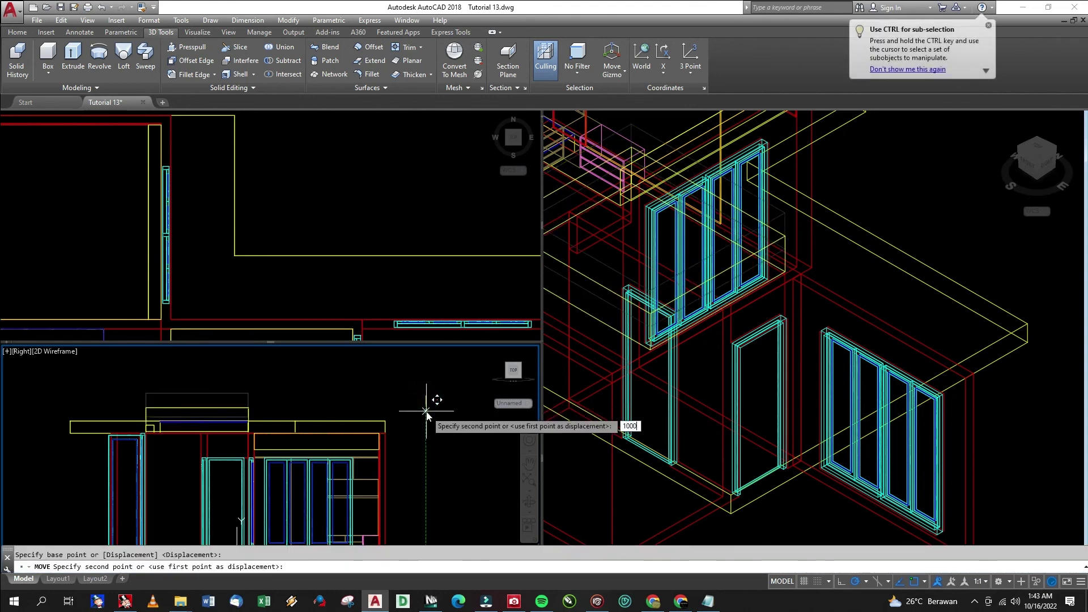
key("Return")
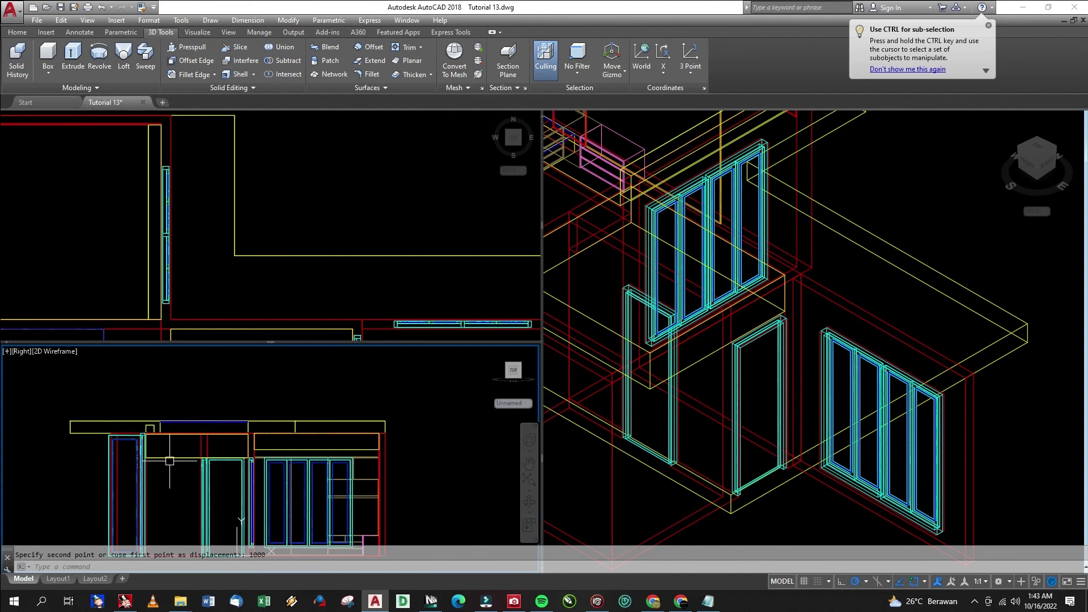
left_click(170, 460)
type("m")
key("Return")
left_click(451, 453)
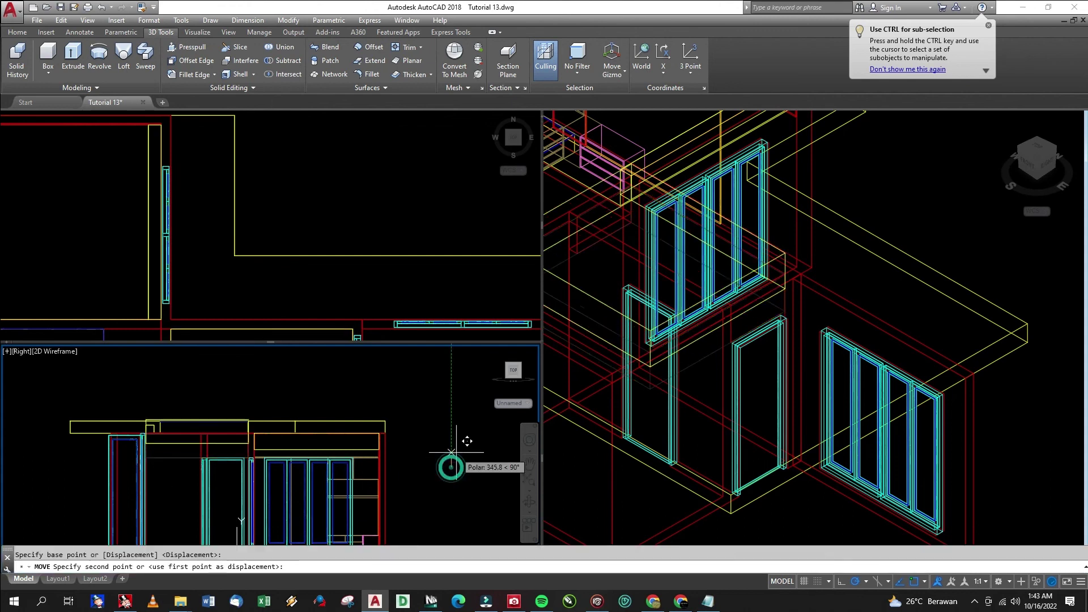
type("20")
key("Return")
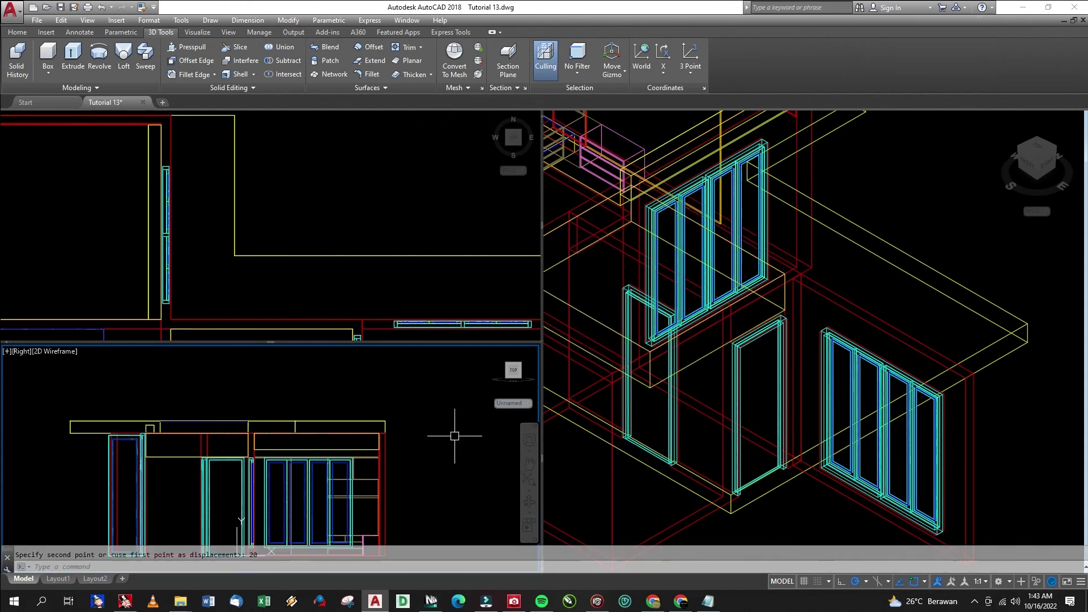
Zoom to extents to show the whole house in the isometric viewport.
scroll(198, 461, "up", 3)
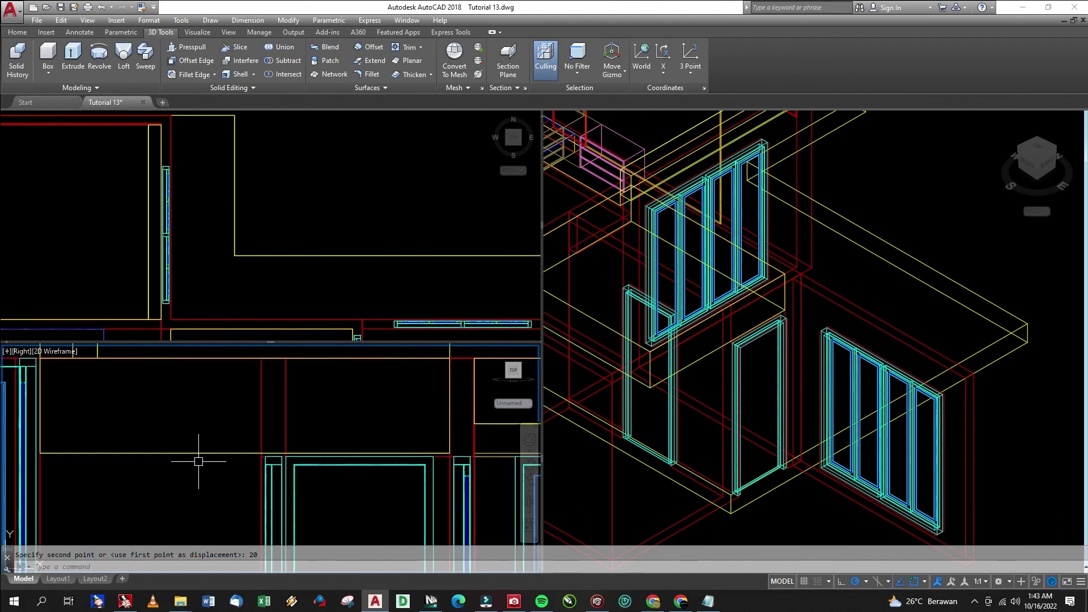
scroll(198, 461, "down", 3)
left_click(614, 530)
scroll(615, 530, "down", 5)
scroll(733, 448, "up", 1)
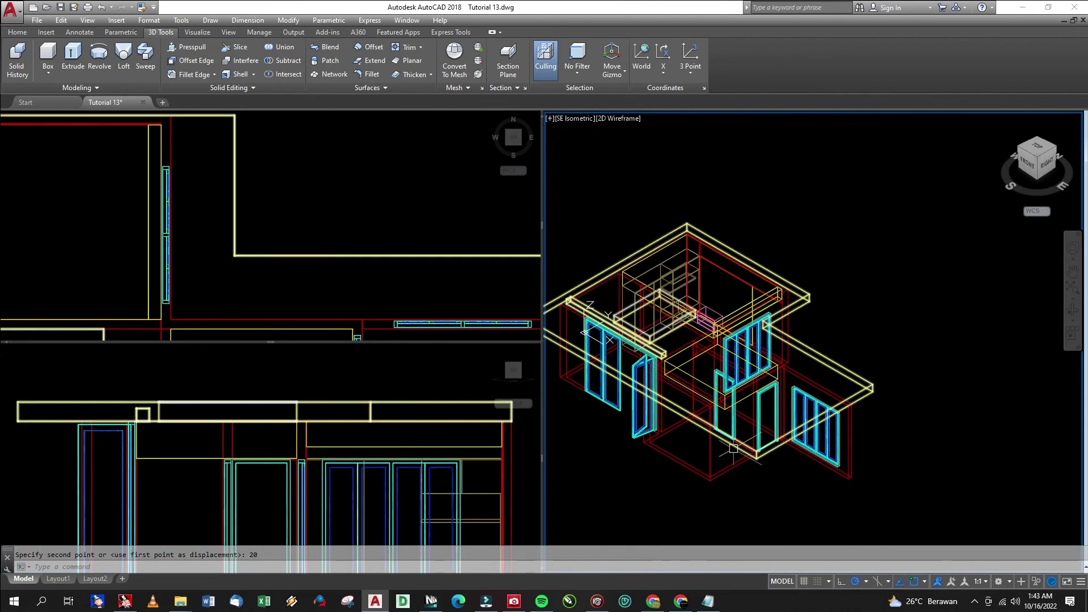
middle_click(734, 448)
middle_click(733, 448)
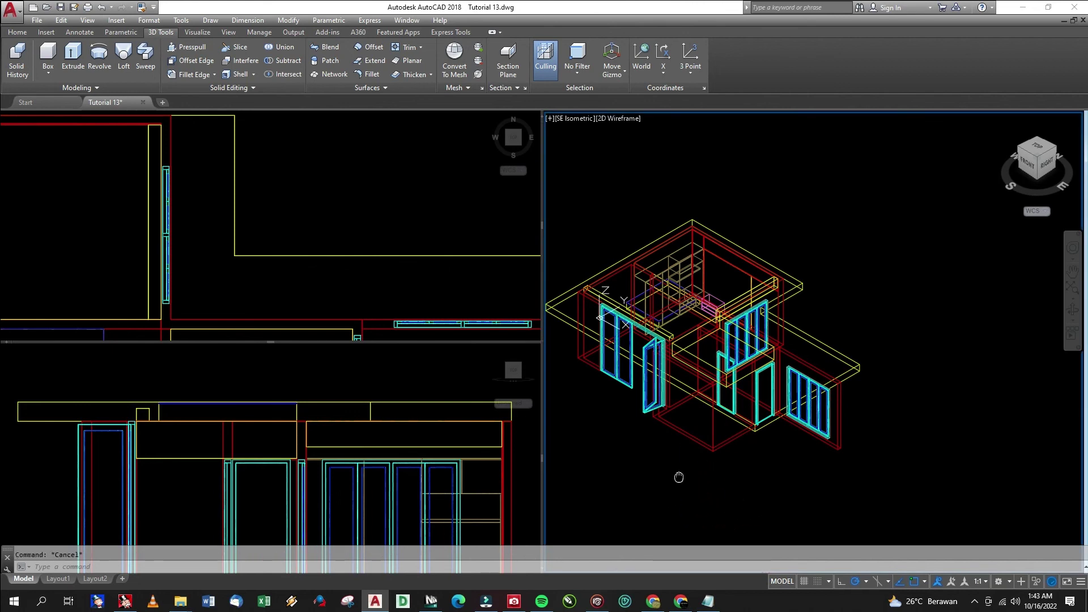
Turn on layers 9 Jalusi and 3, then fit the model in the isometric view.
key("Escape")
left_click(369, 258)
scroll(369, 258, "down", 8)
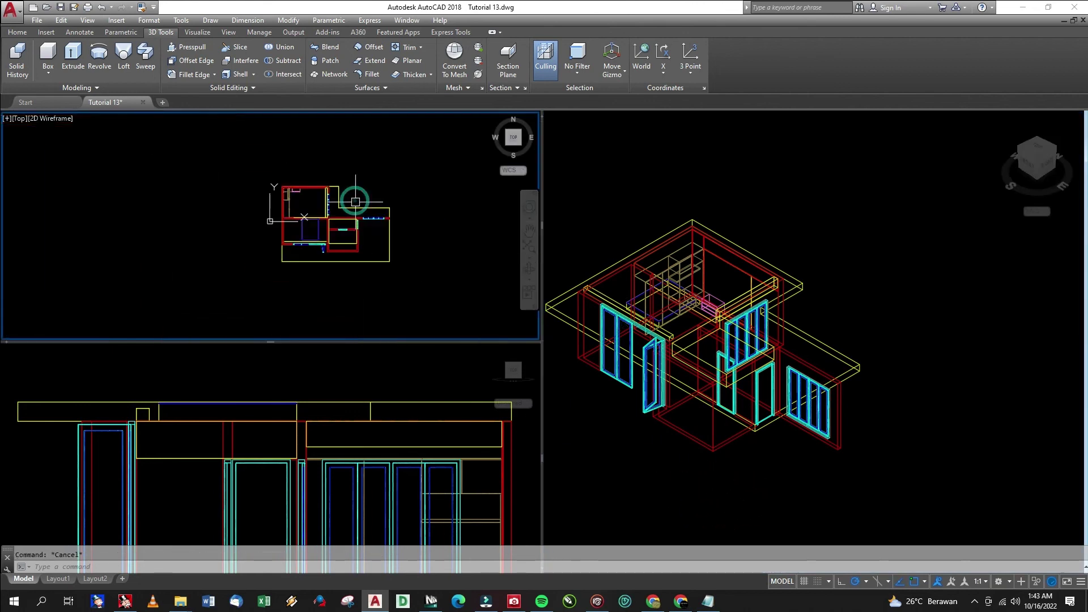
left_click(16, 33)
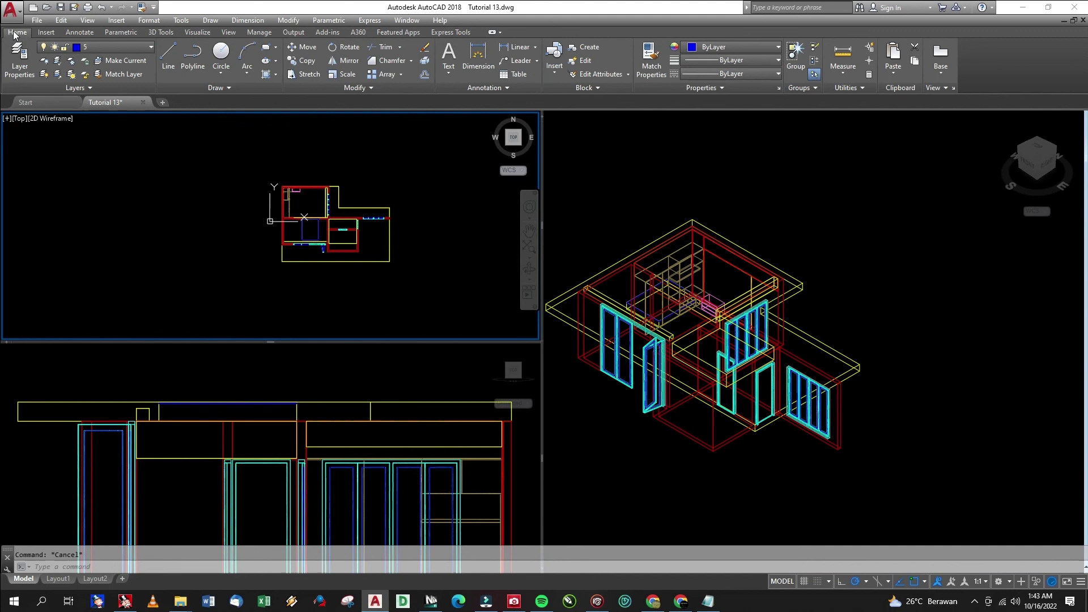
left_click(113, 47)
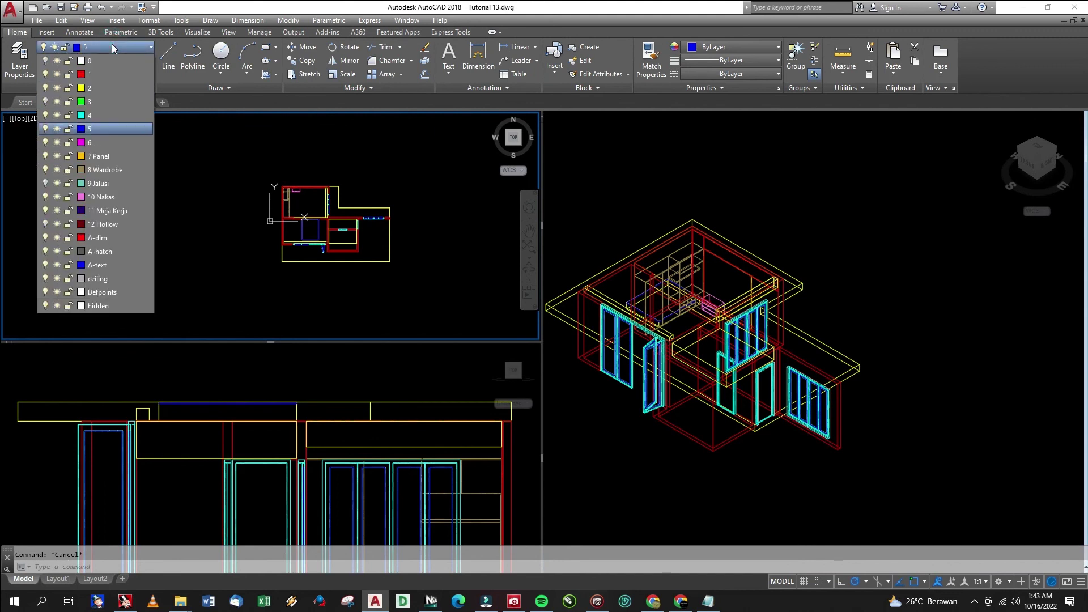
left_click(46, 185)
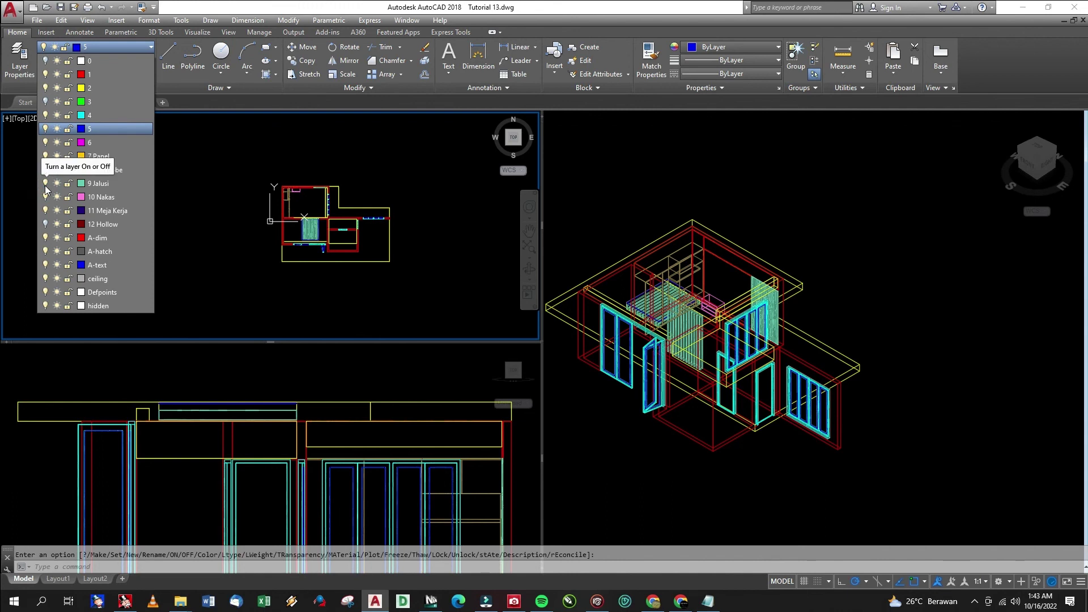
left_click(45, 102)
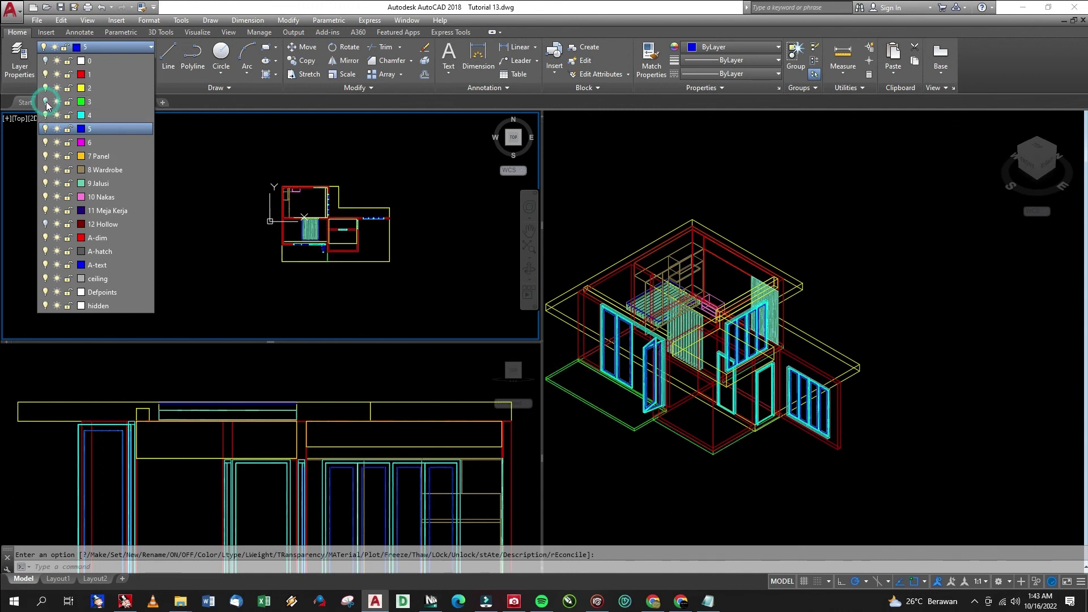
left_click(395, 331)
left_click(752, 461)
middle_click(752, 461)
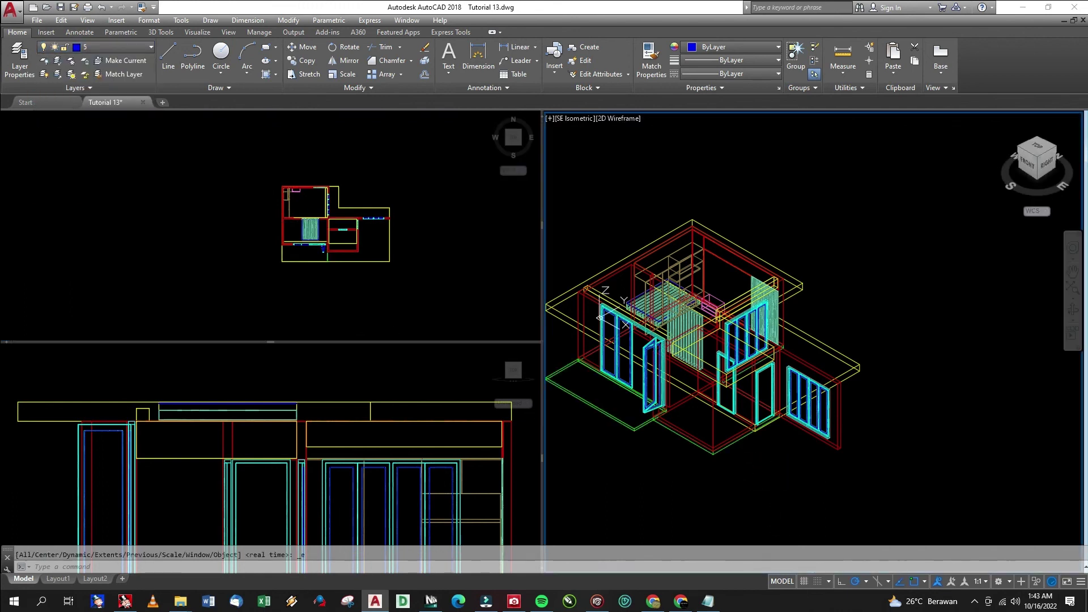
Turn on layer 0, make it current, and turn off layers 1 through 12.
left_click(97, 47)
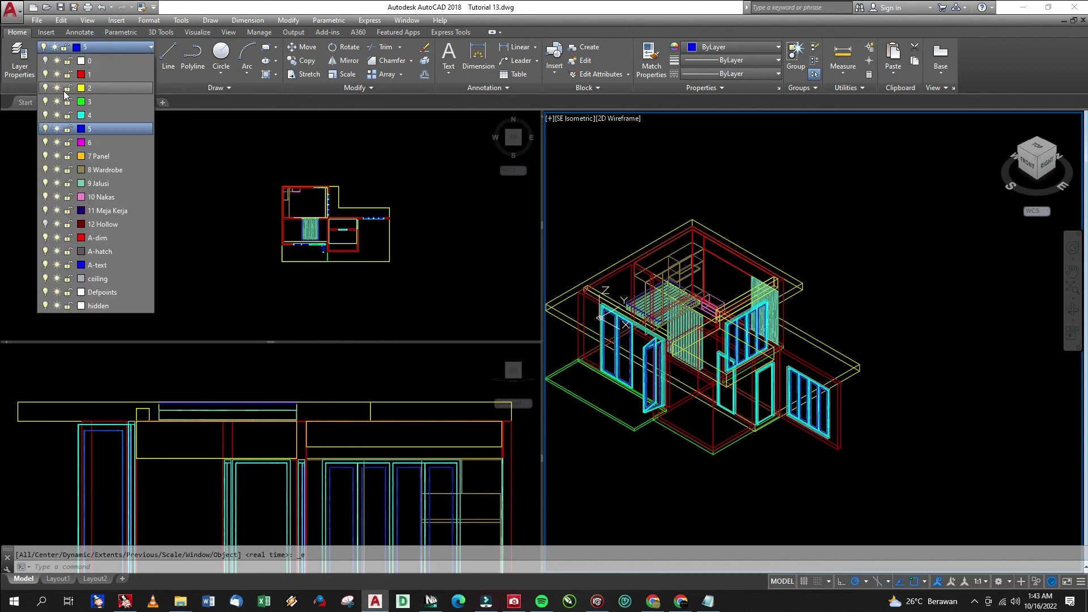
left_click(46, 62)
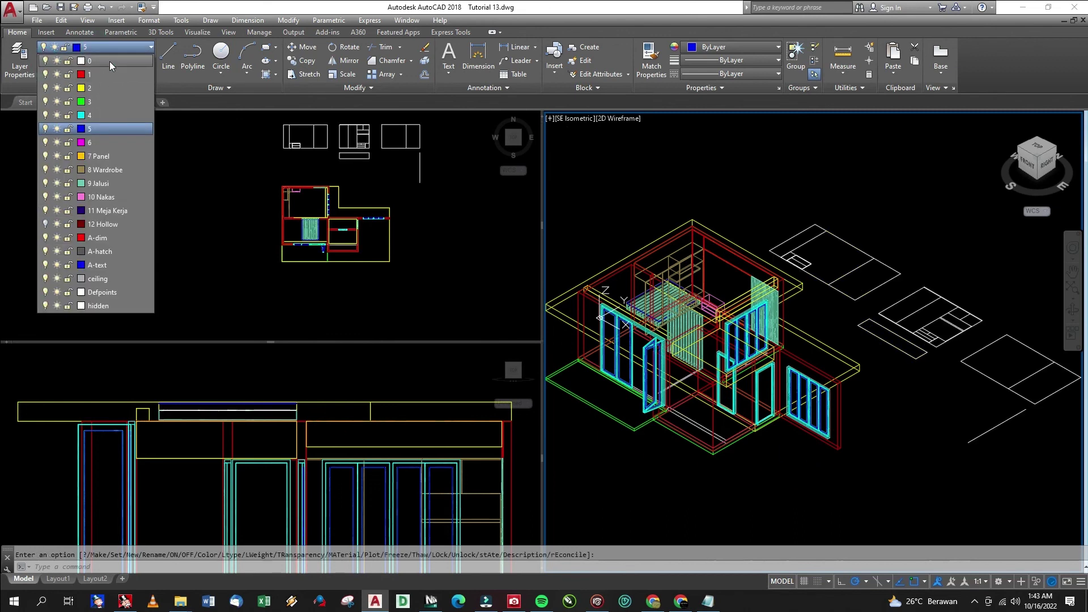
left_click(110, 61)
left_click(96, 47)
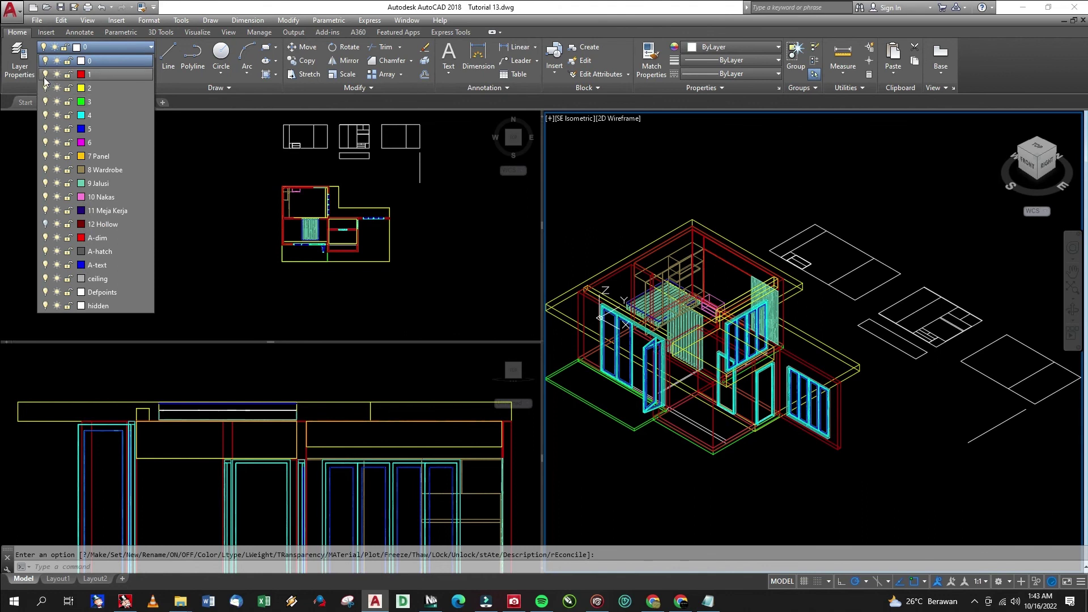
left_click(44, 74)
left_click(45, 102)
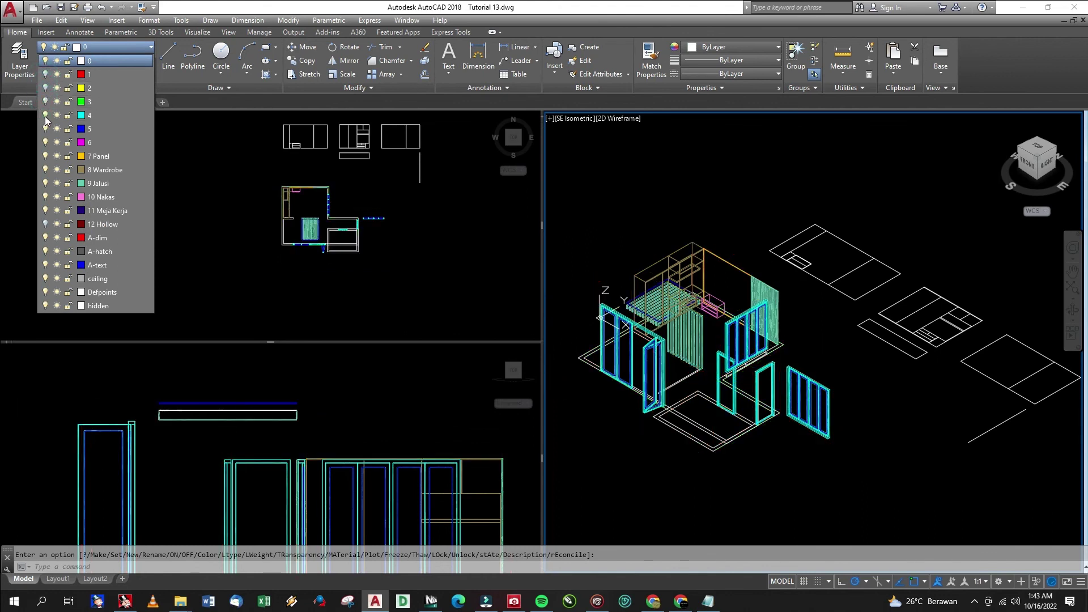
left_click(45, 115)
left_click(44, 142)
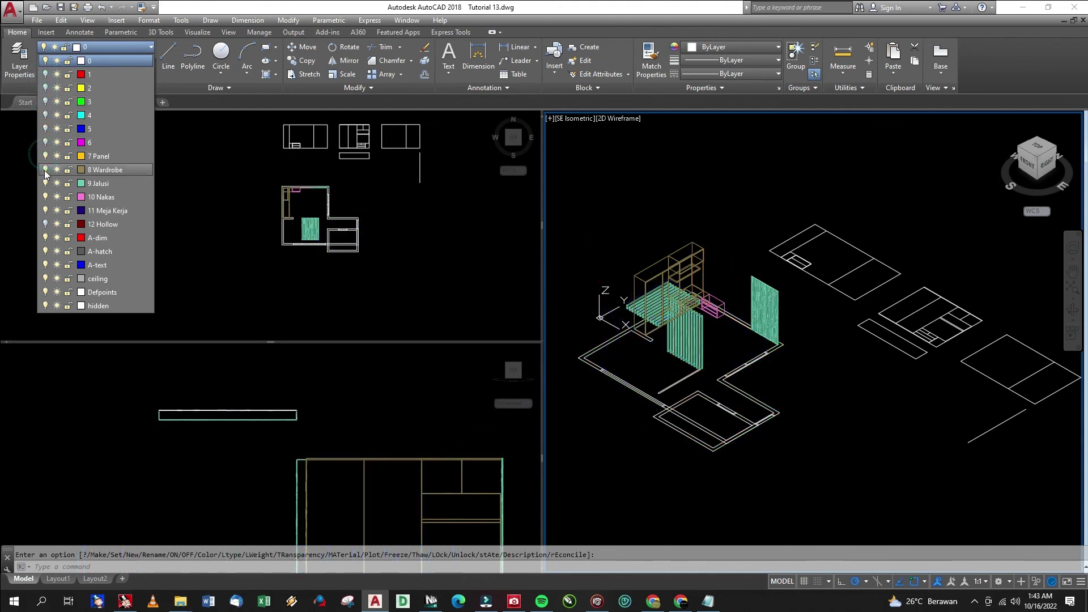
left_click(45, 169)
left_click(44, 197)
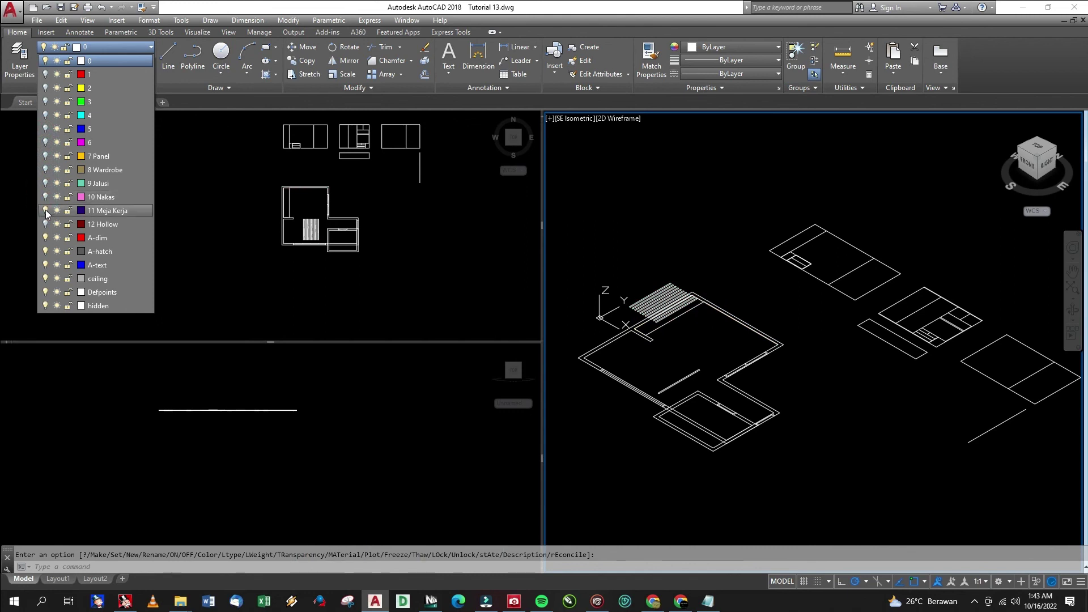
left_click(45, 210)
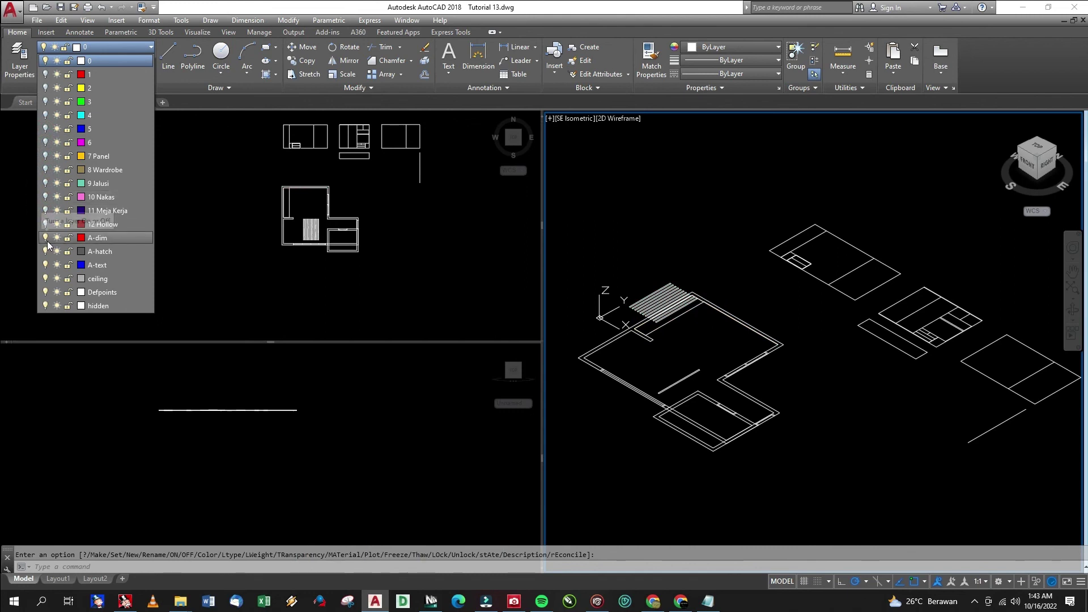
left_click(841, 401)
Window-select all 78 remaining layer 0 objects and delete them.
scroll(831, 393, "down", 4)
left_click(937, 485)
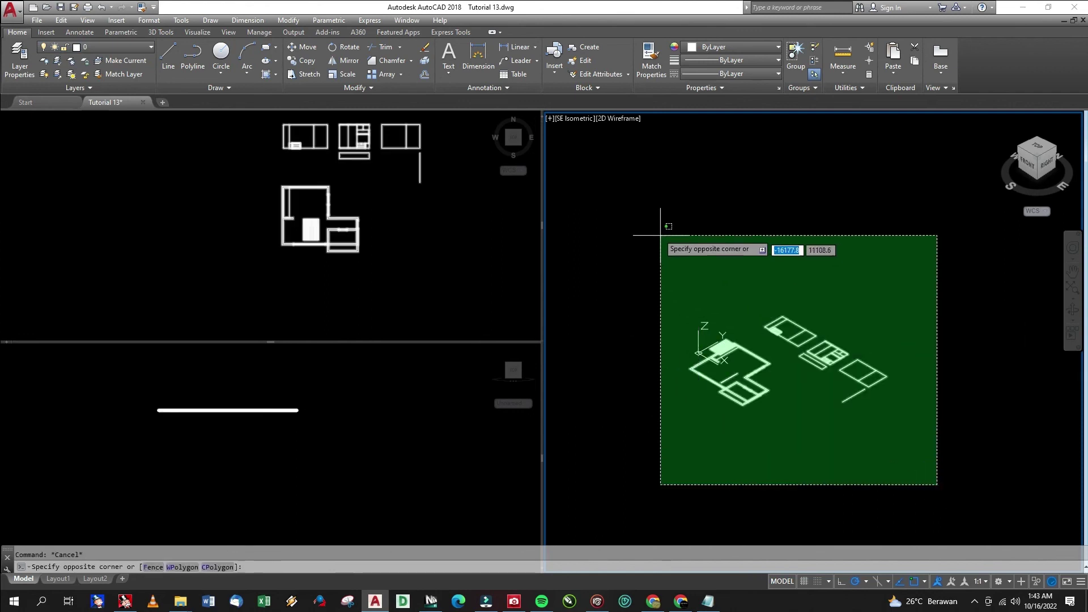
left_click(660, 234)
key("Delete")
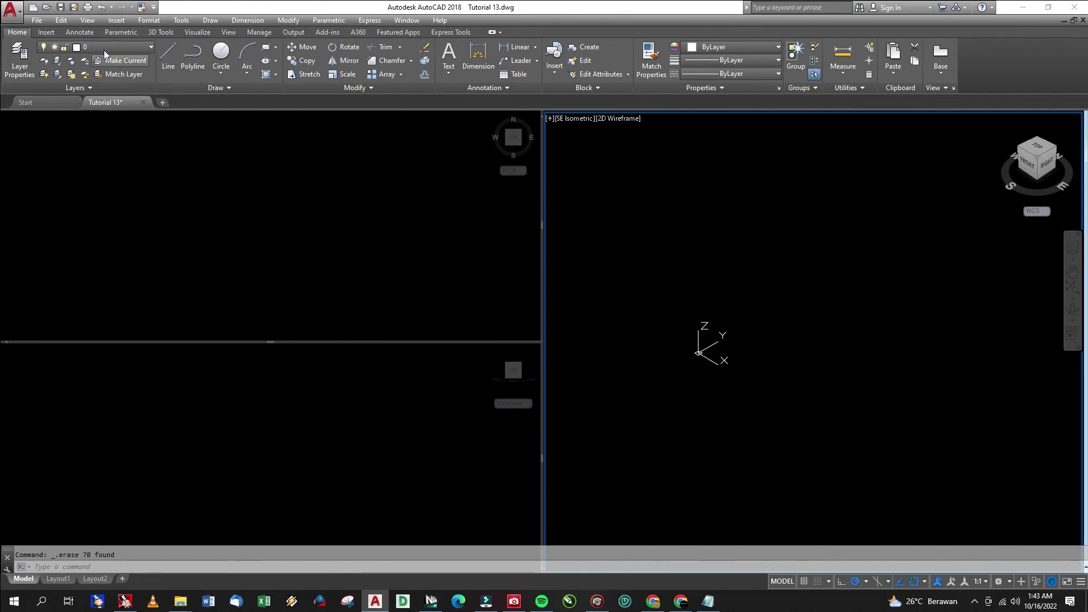
Switch layers 1 through 11, including Panel, Wardrobe, Jalusi, Nakas and Meja Kerja, back on.
left_click(102, 47)
left_click(45, 74)
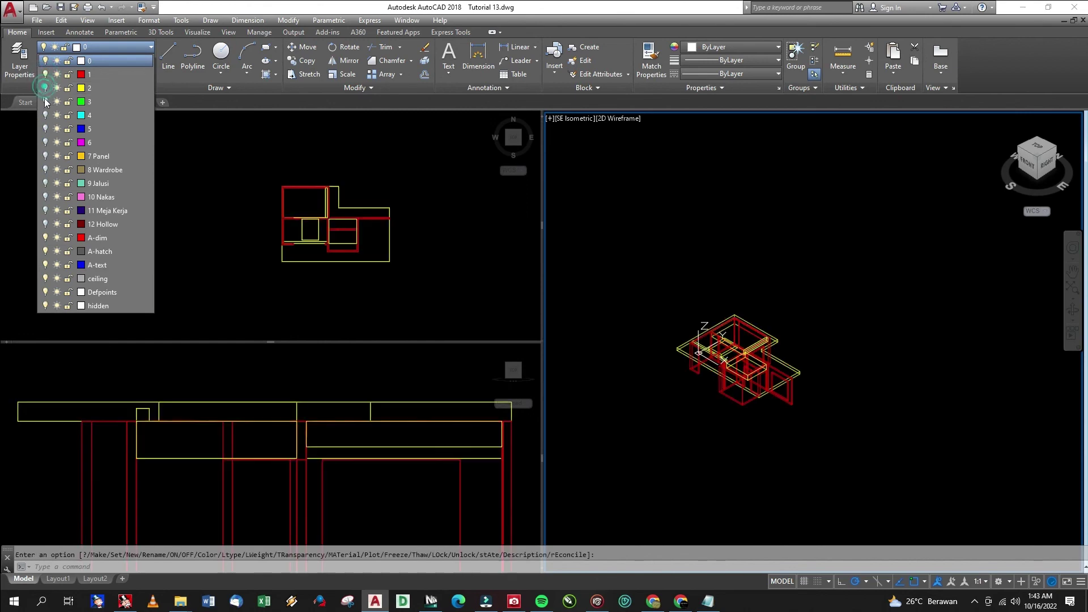
left_click(46, 101)
left_click(46, 128)
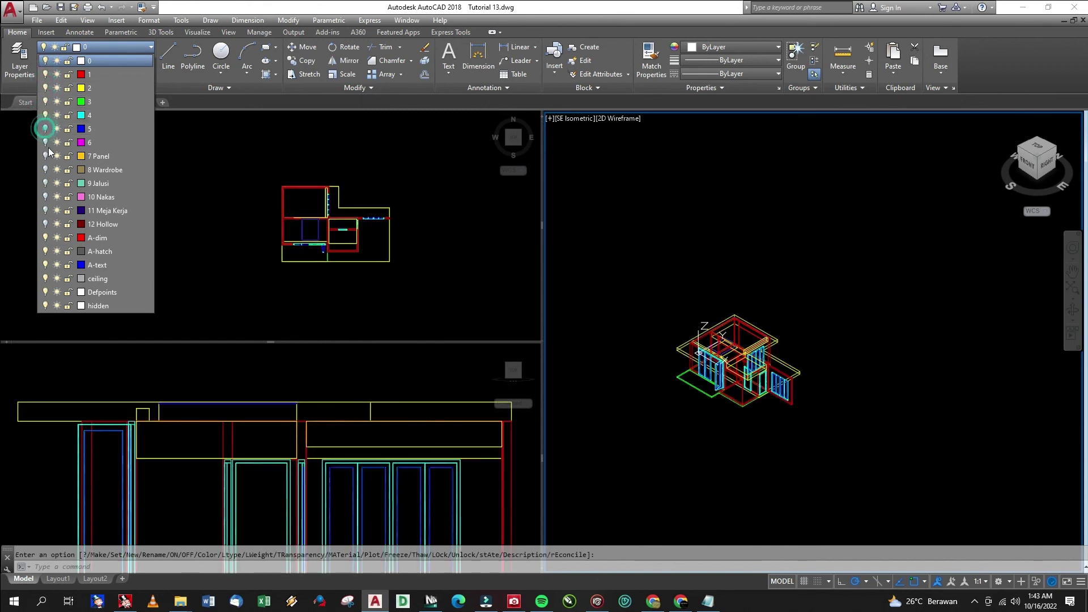
left_click(46, 142)
left_click(46, 170)
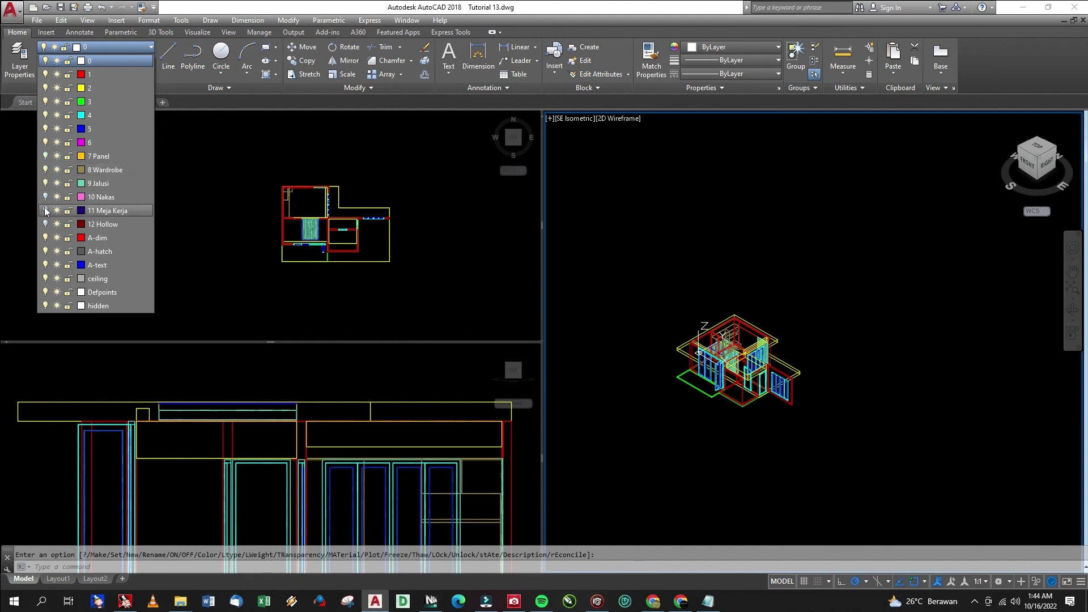
left_click(45, 197)
left_click(45, 210)
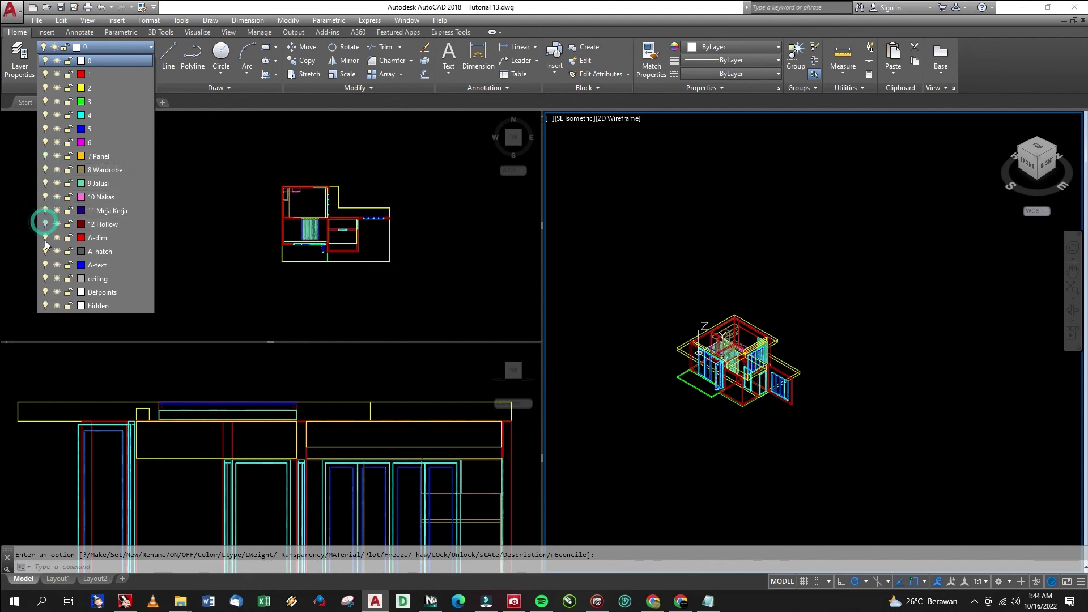
Zoom to extents in the plan, right elevation and isometric viewports.
left_click(431, 281)
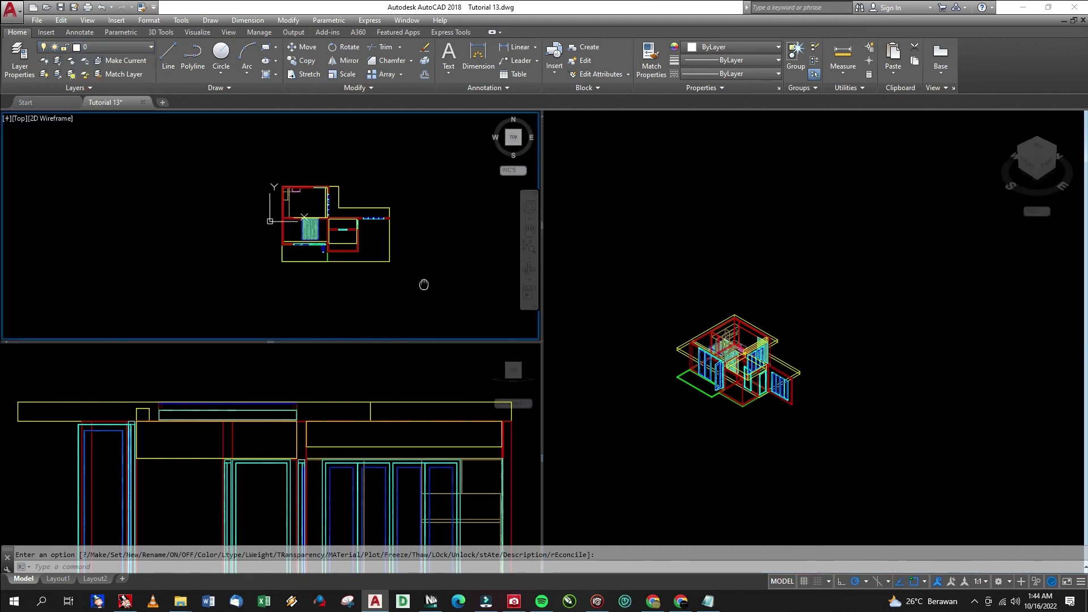
middle_click(424, 284)
middle_click(424, 284)
left_click(507, 427)
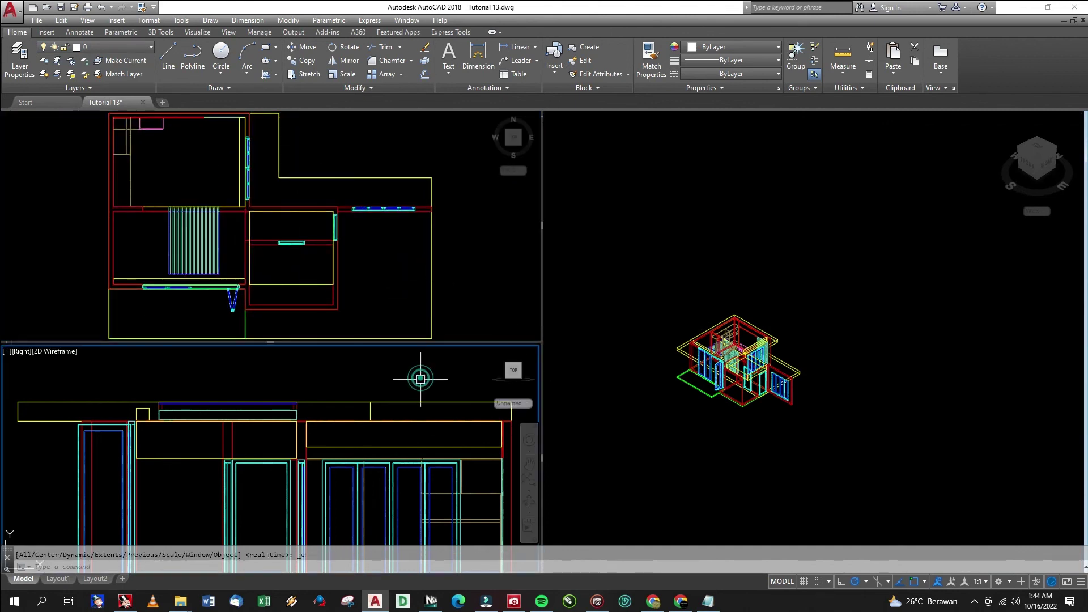
middle_click(420, 376)
middle_click(420, 376)
left_click(628, 445)
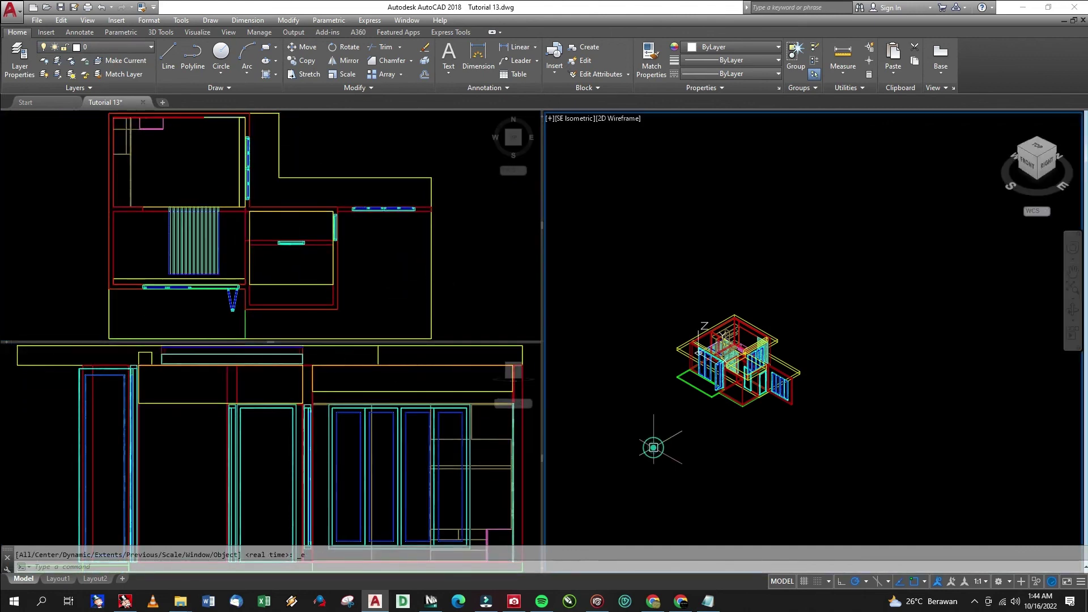
middle_click(662, 440)
middle_click(662, 440)
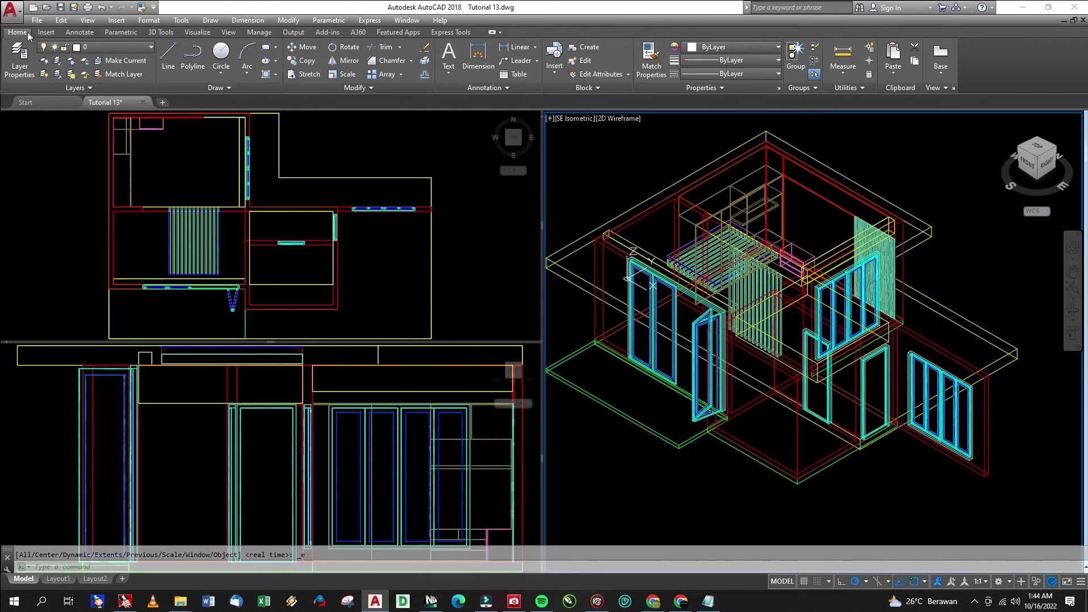
Purge all unused items from the drawing.
left_click(8, 20)
mouse_move(43, 281)
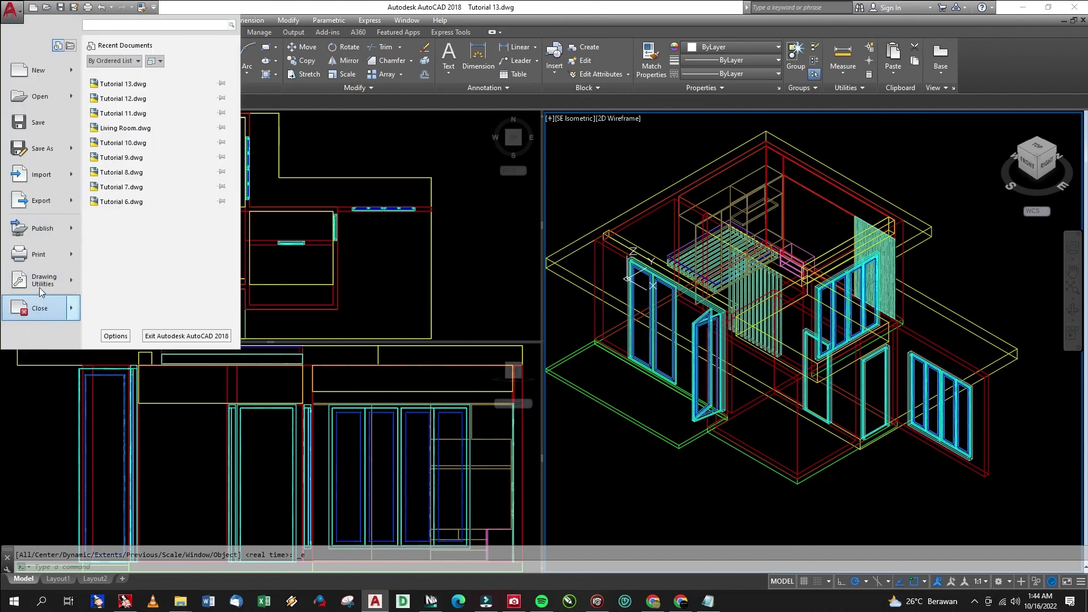
left_click(158, 220)
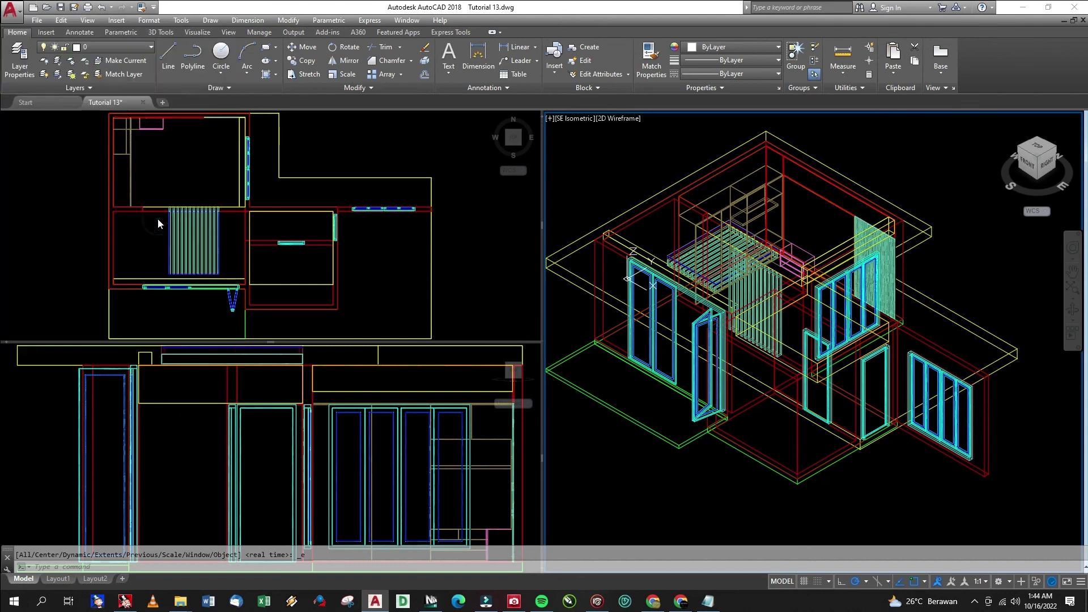
left_click(517, 440)
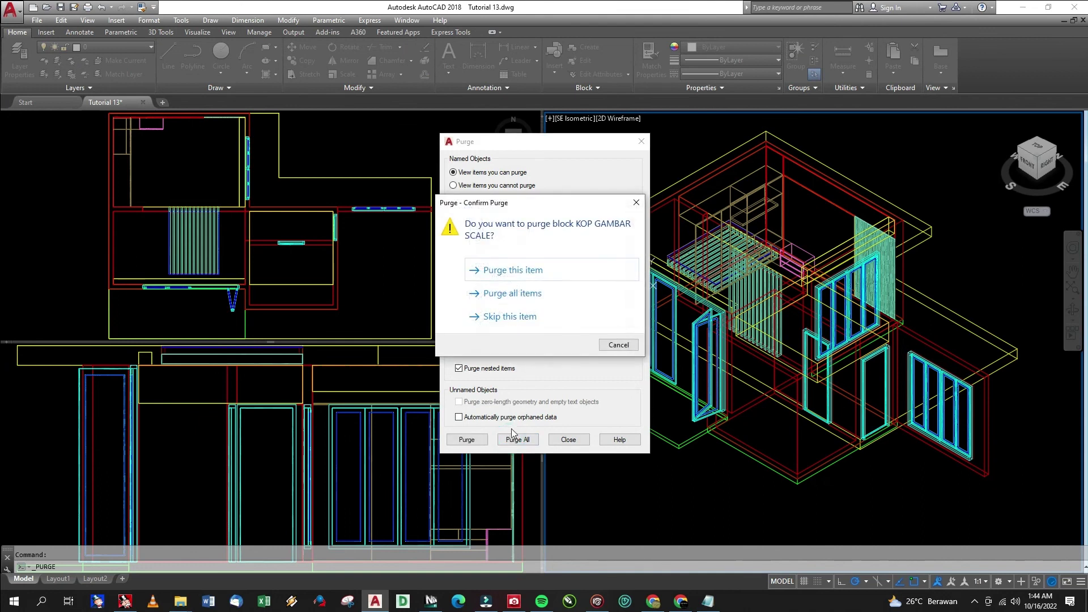
left_click(525, 292)
left_click(569, 440)
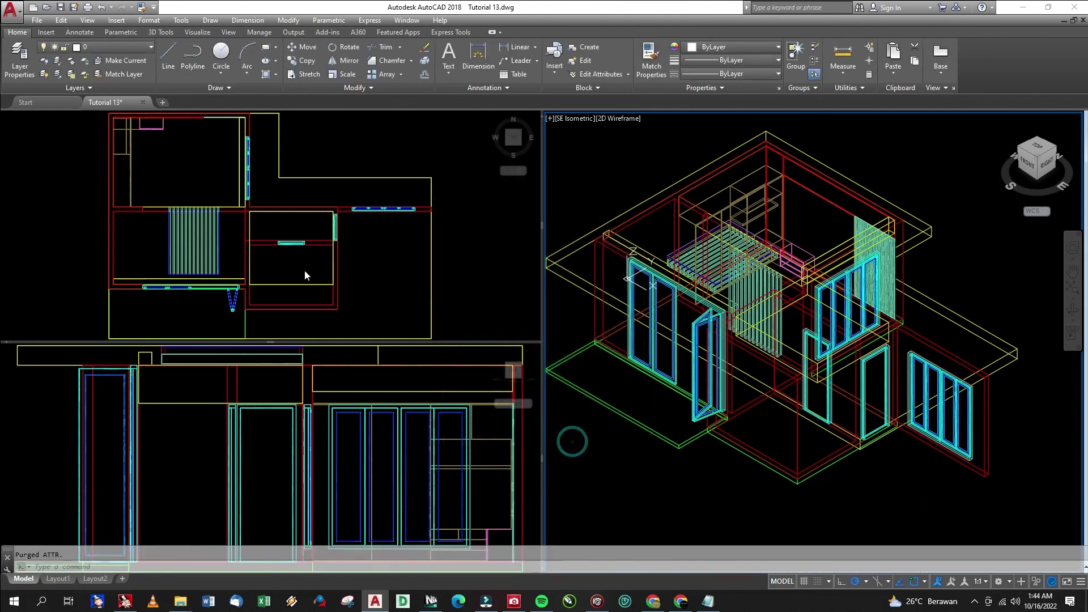
Save as Tutorial 13.dwg in AutoCAD 2010/LT2010 format, replacing the existing file.
left_click(75, 11)
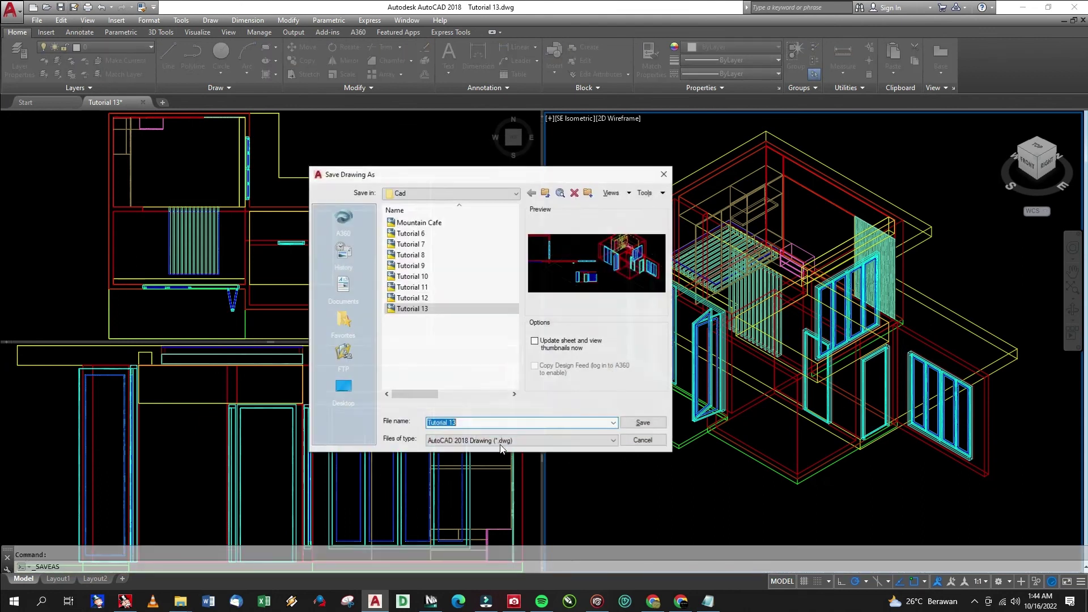
left_click(475, 441)
left_click(476, 465)
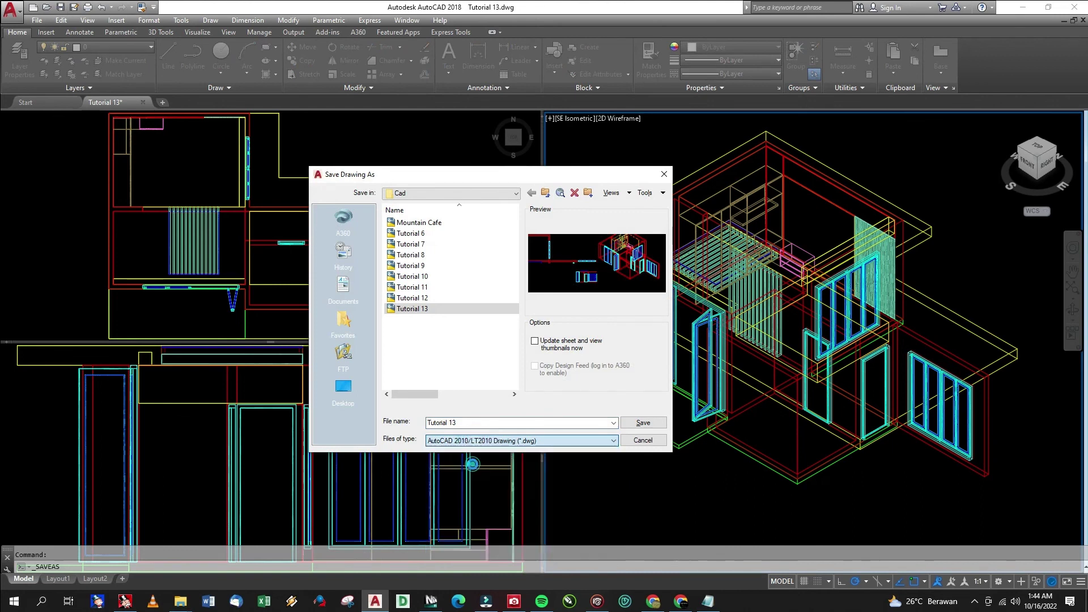
left_click(641, 428)
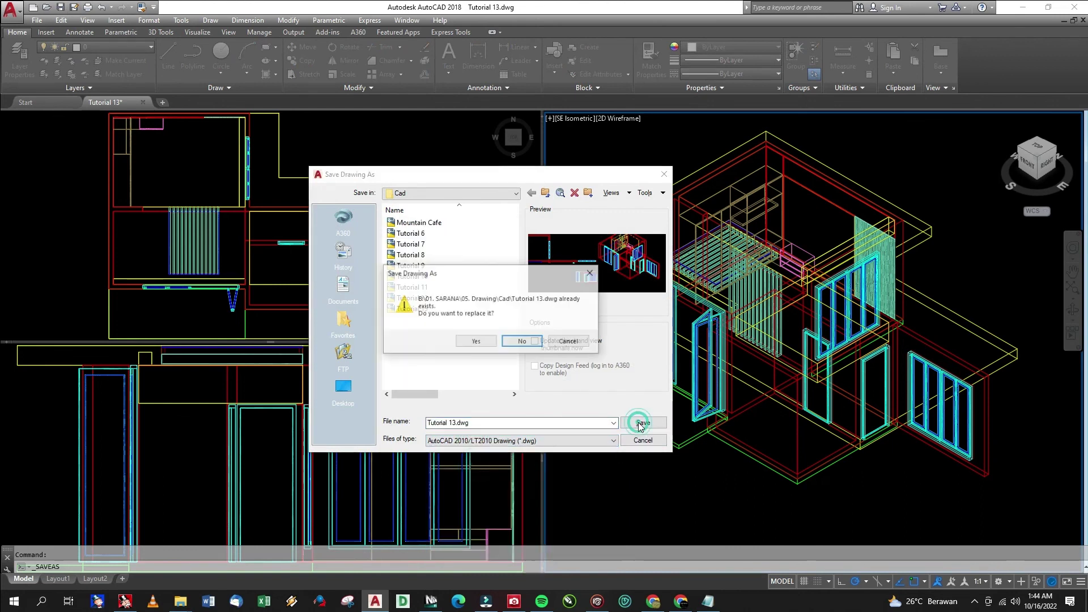
left_click(477, 342)
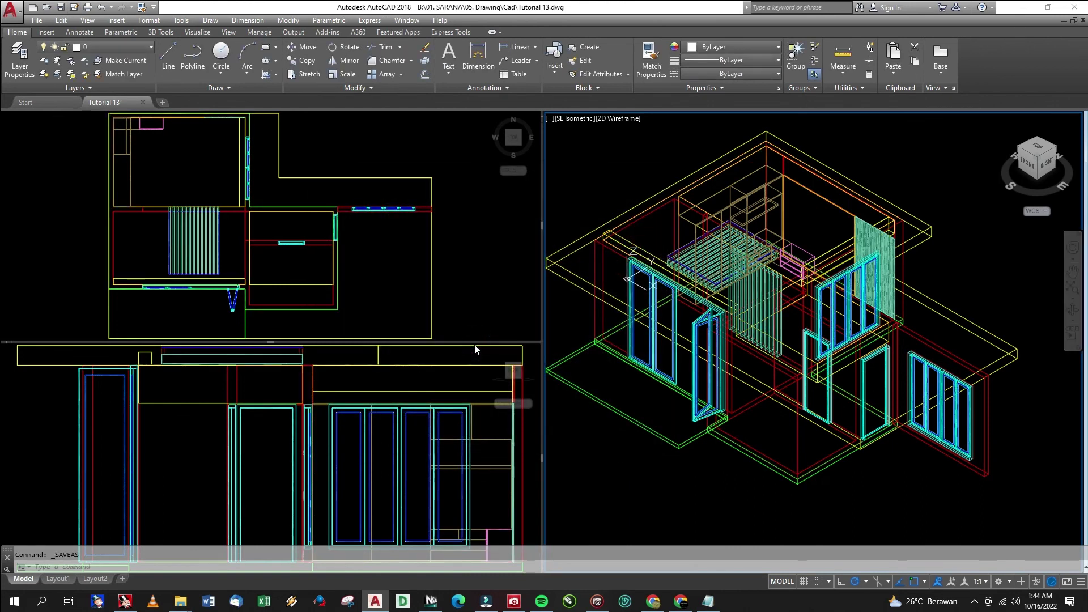